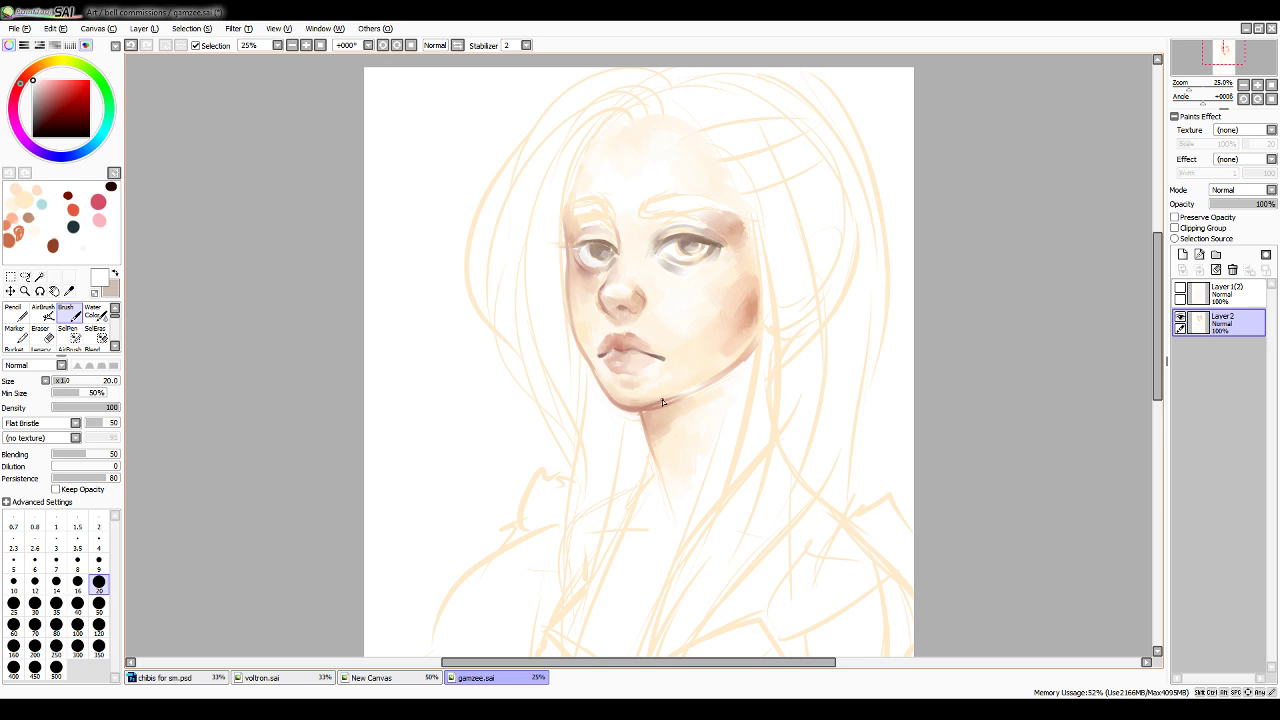
Sample pale skin tones from the portrait's chin and cheek for painting with the Brush
{"action": "left_click", "coordinate": [69, 290]}
{"action": "left_click", "coordinate": [634, 396]}
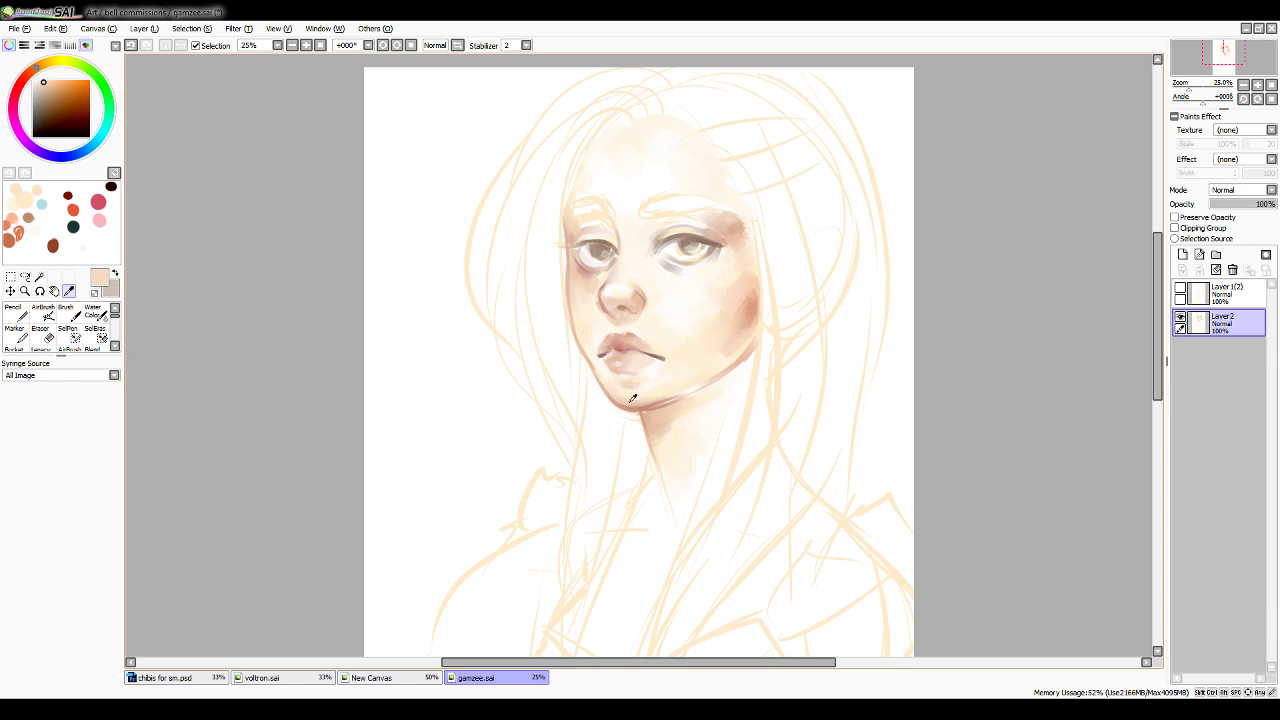
{"action": "left_click", "coordinate": [33, 318]}
{"action": "left_click", "coordinate": [93, 314]}
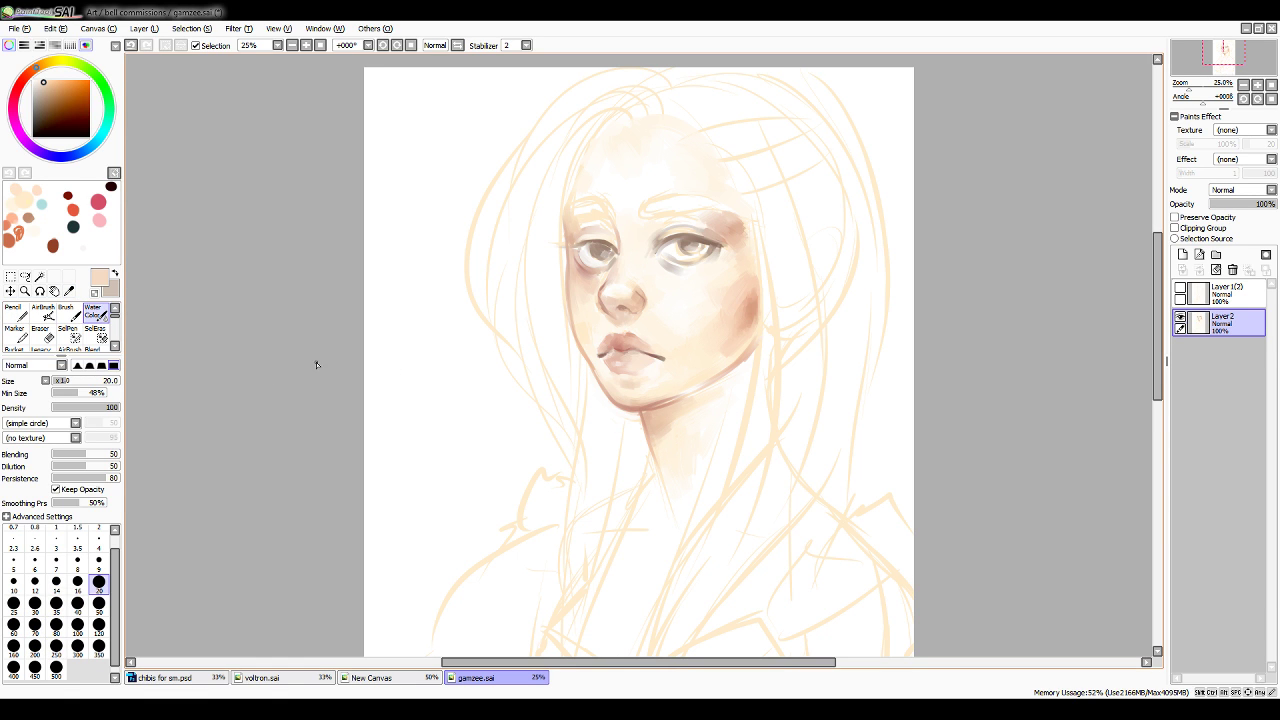
{"action": "key", "text": "b"}
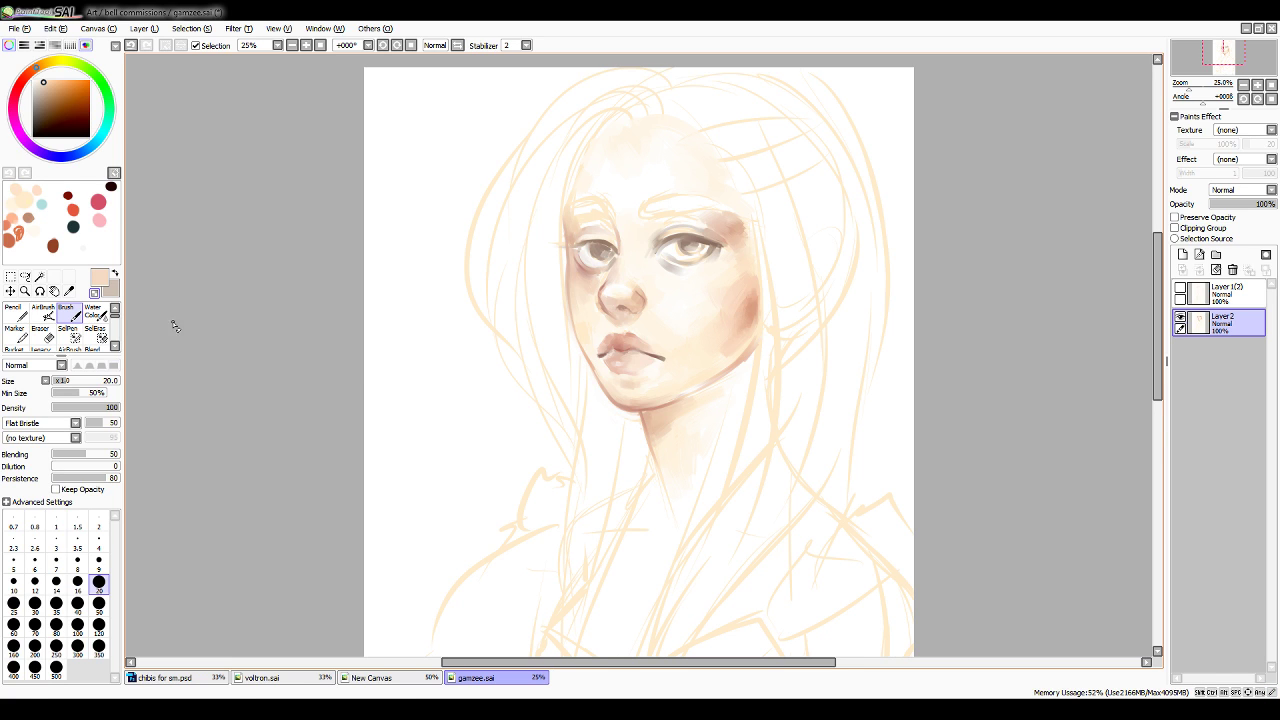
{"action": "left_click", "coordinate": [68, 291]}
{"action": "left_click", "coordinate": [720, 328]}
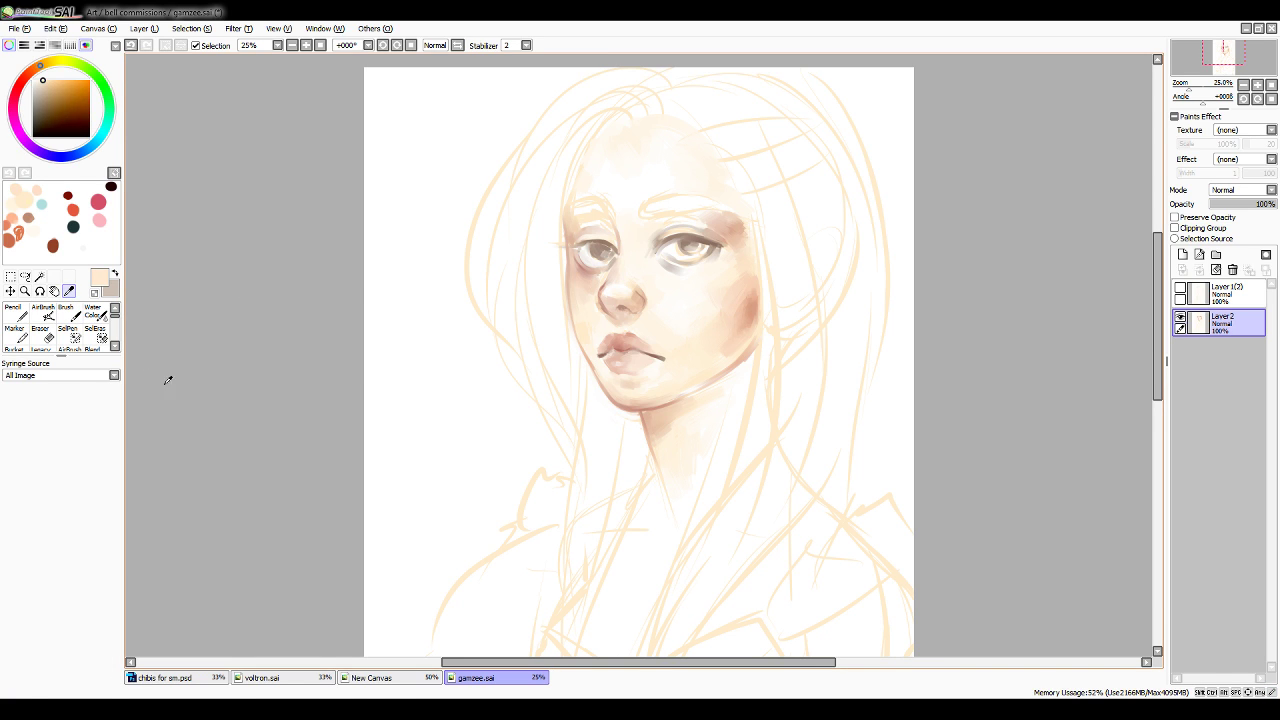
{"action": "left_click", "coordinate": [66, 314]}
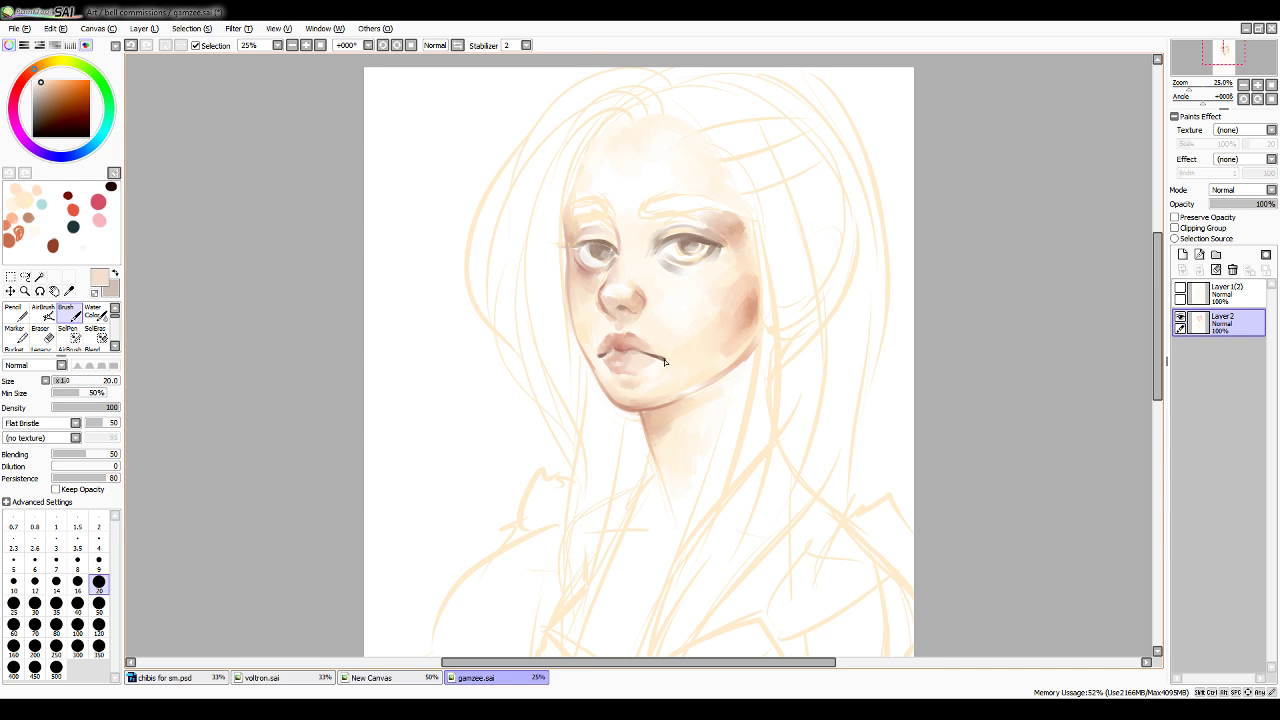
{"action": "left_click", "coordinate": [240, 710]}
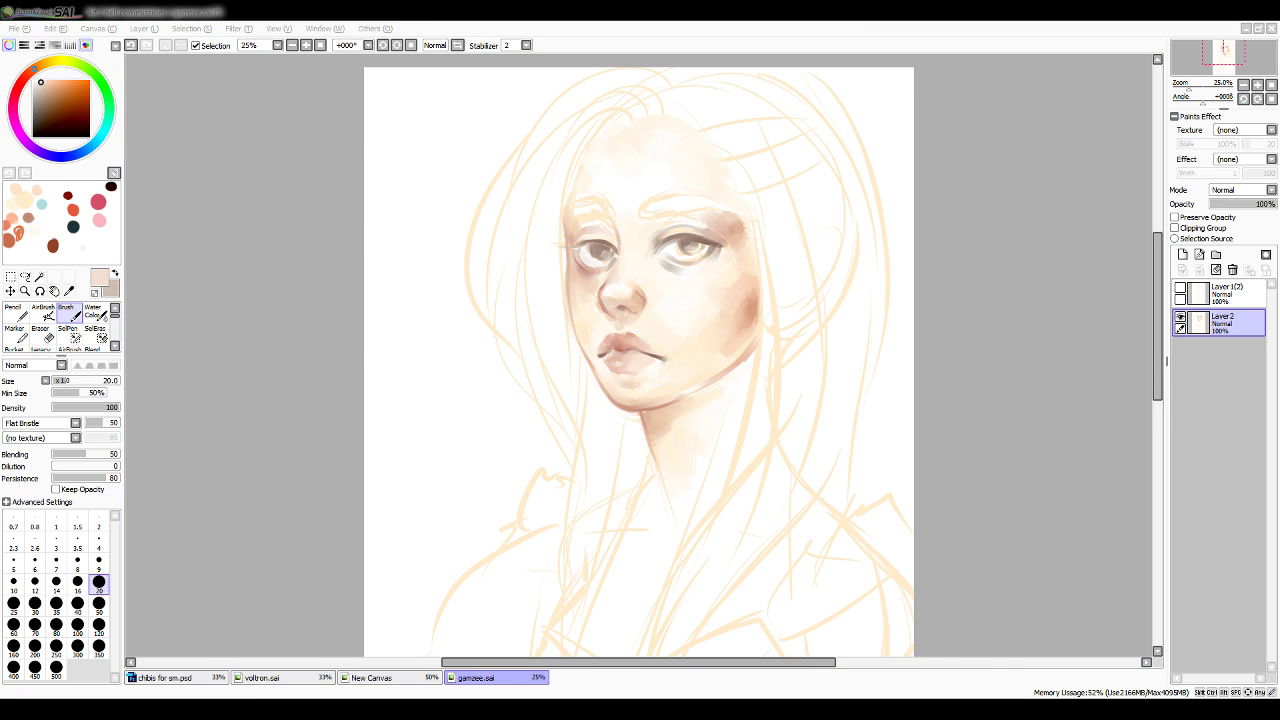
{"action": "left_click", "coordinate": [1036, 483]}
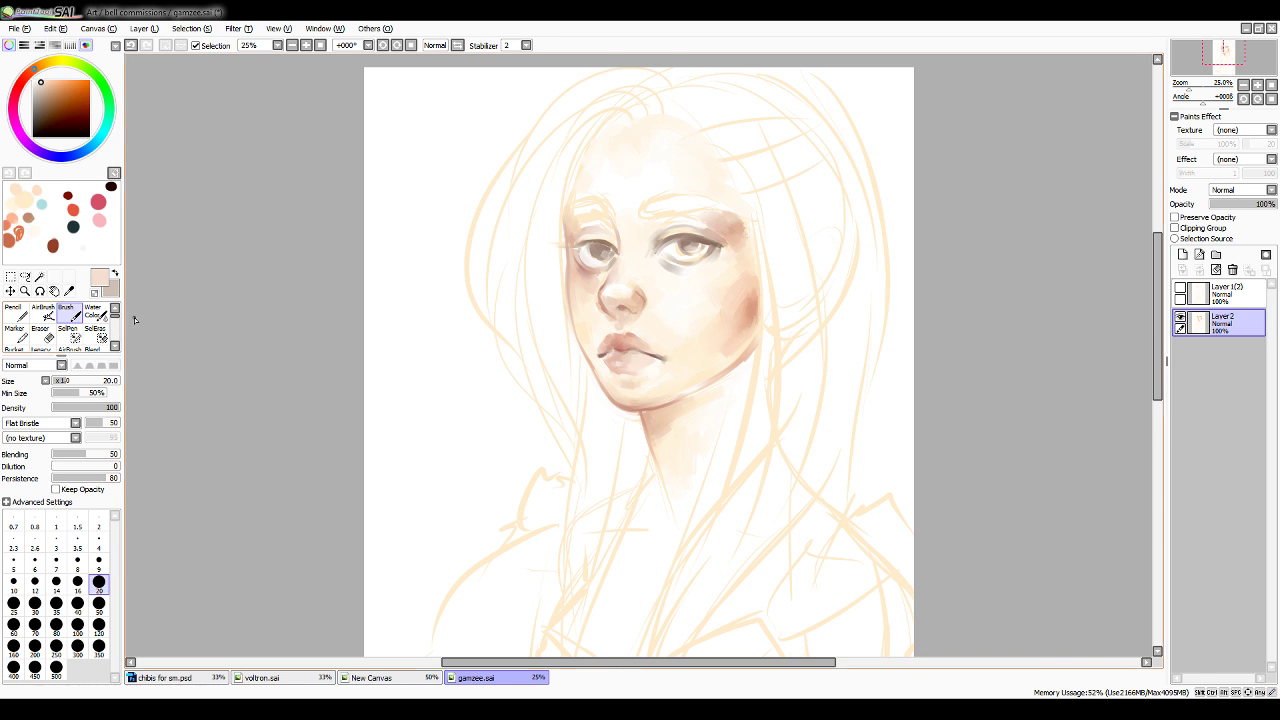
Sample white from the blank canvas beside the portrait and return to the Brush
{"action": "left_click", "coordinate": [69, 291]}
{"action": "left_click", "coordinate": [384, 196]}
{"action": "left_click", "coordinate": [80, 317]}
Switch to the voltron.sai drawing, show the expanded Set3 group and hide its Coran chibi
{"action": "left_click", "coordinate": [320, 679]}
{"action": "left_click", "coordinate": [1198, 292]}
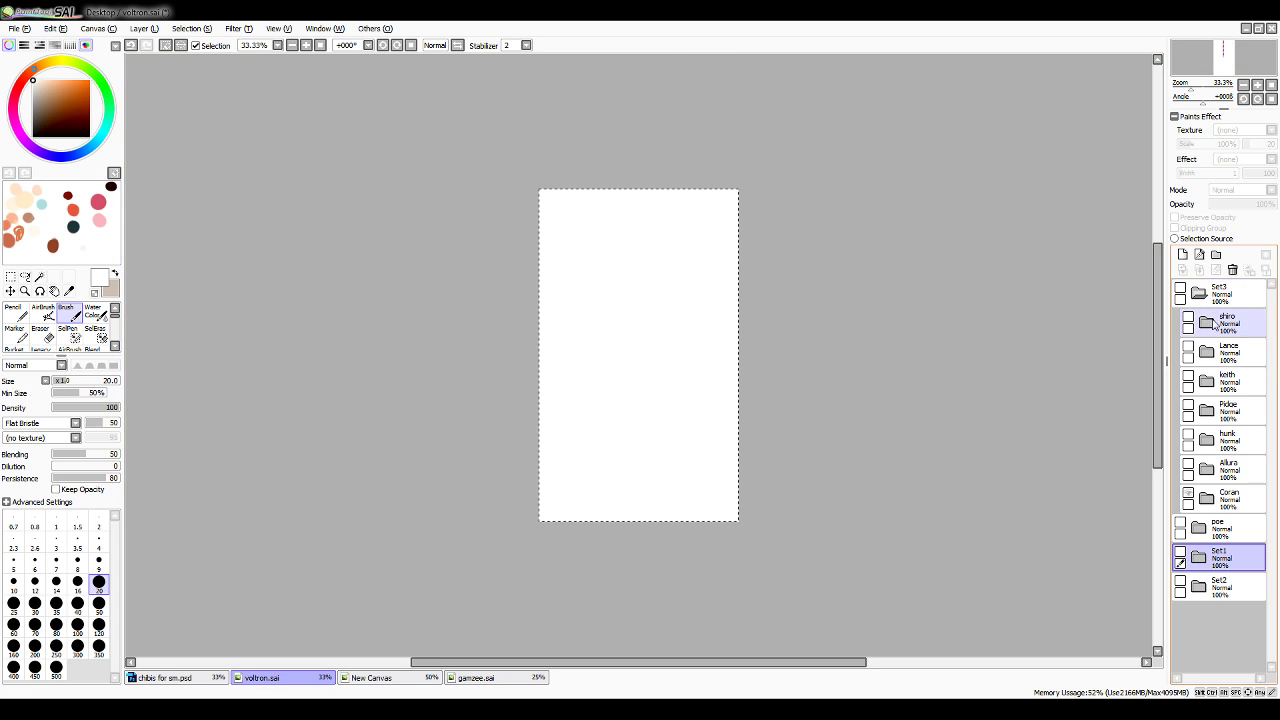
{"action": "left_click", "coordinate": [1180, 288]}
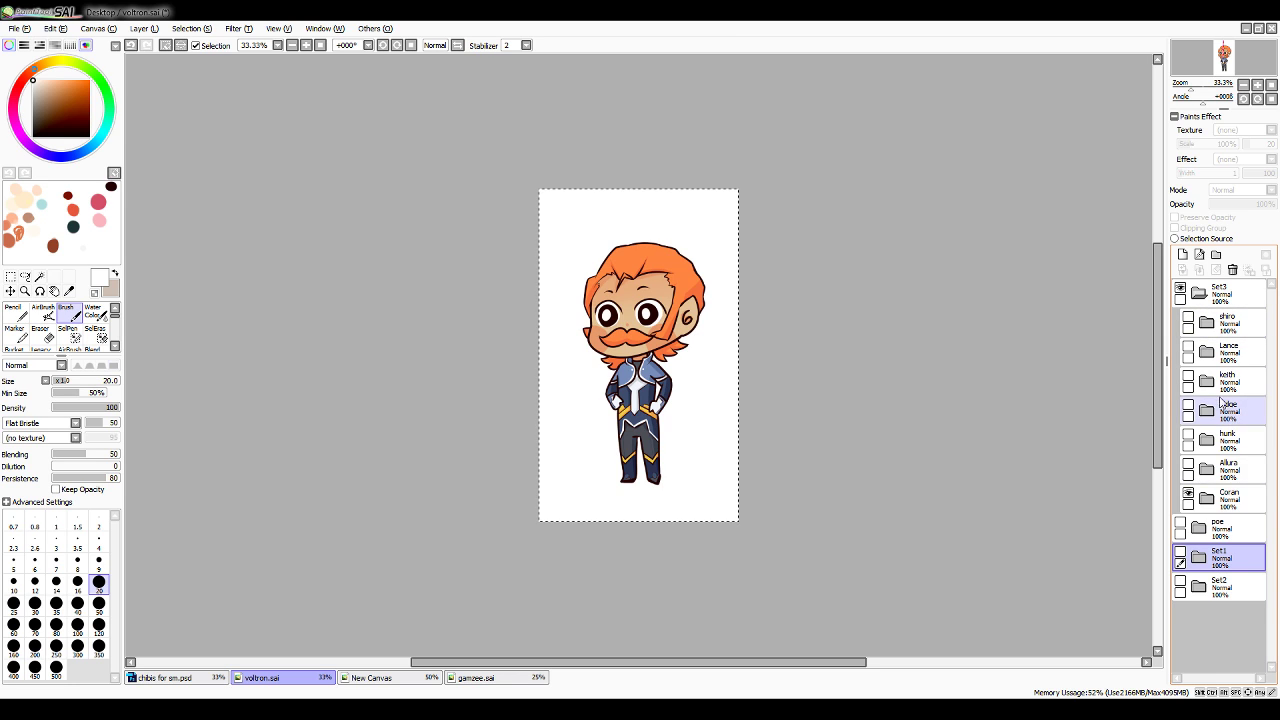
{"action": "left_click", "coordinate": [1188, 497]}
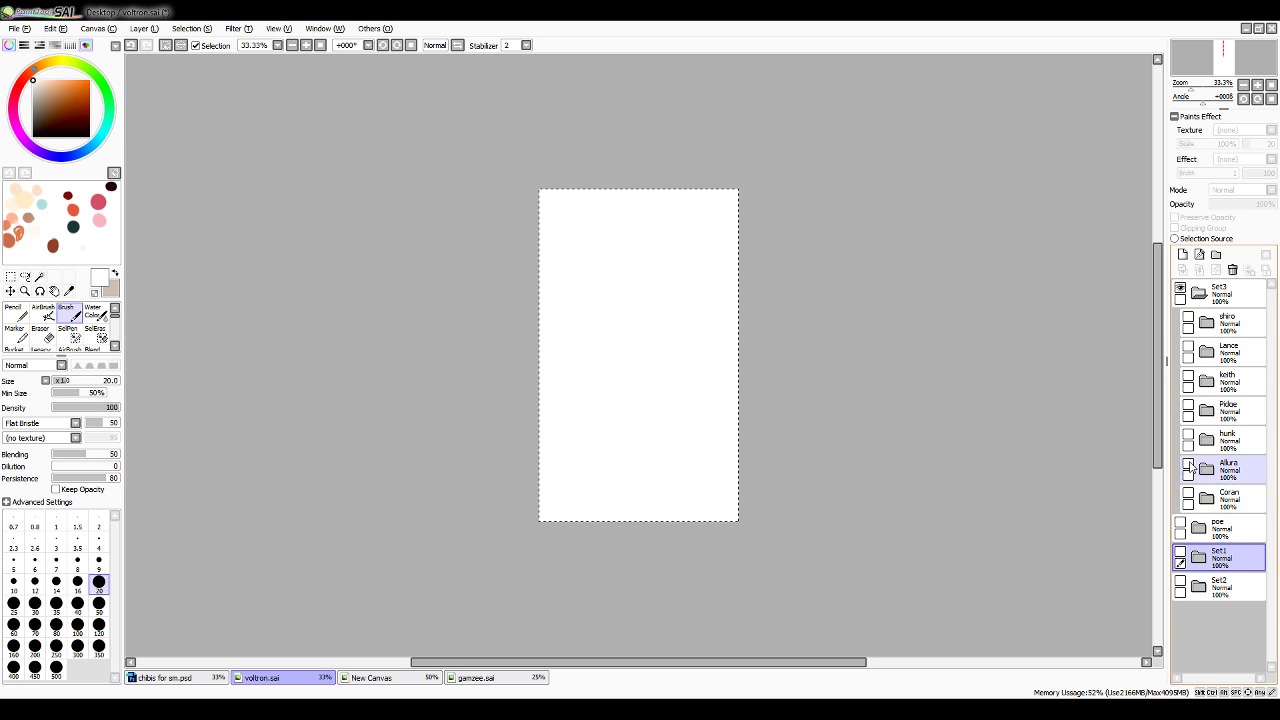
Preview the Allura, hunk, Pidge, keith, Lance and shiro chibis one at a time, and collapse Set3
{"action": "left_click", "coordinate": [1188, 468]}
{"action": "left_click", "coordinate": [1188, 468]}
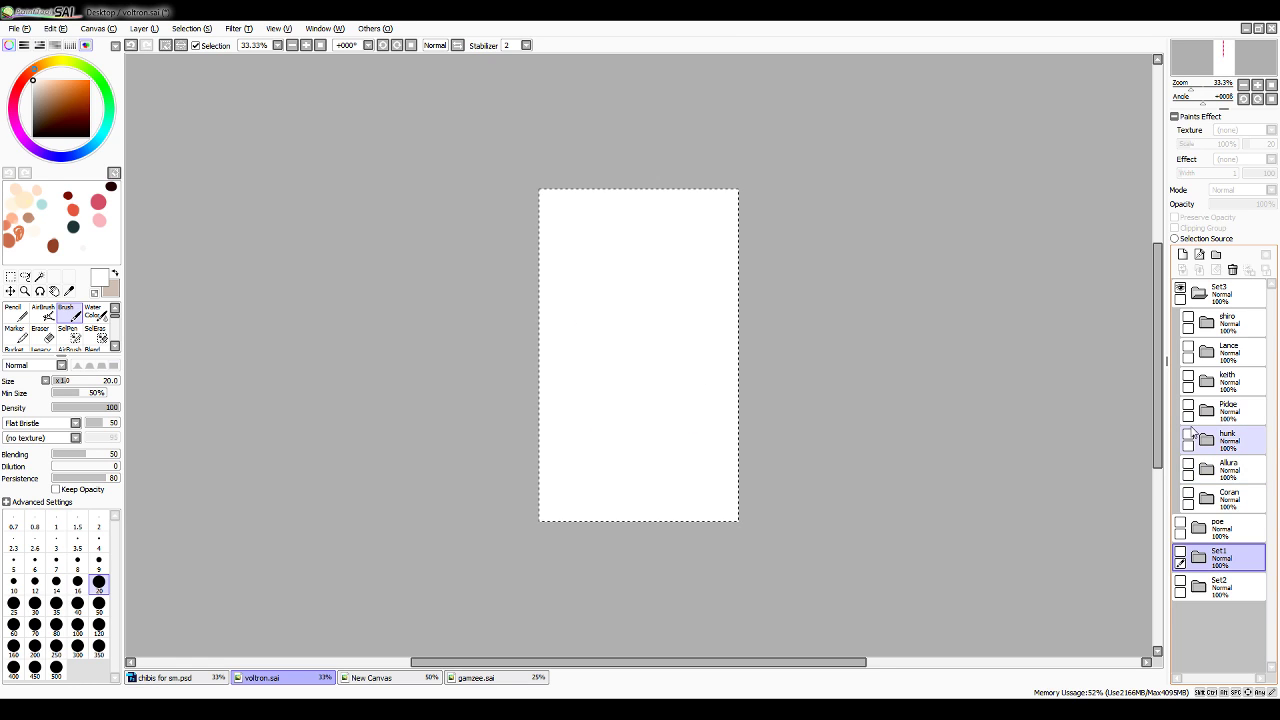
{"action": "left_click", "coordinate": [1188, 439]}
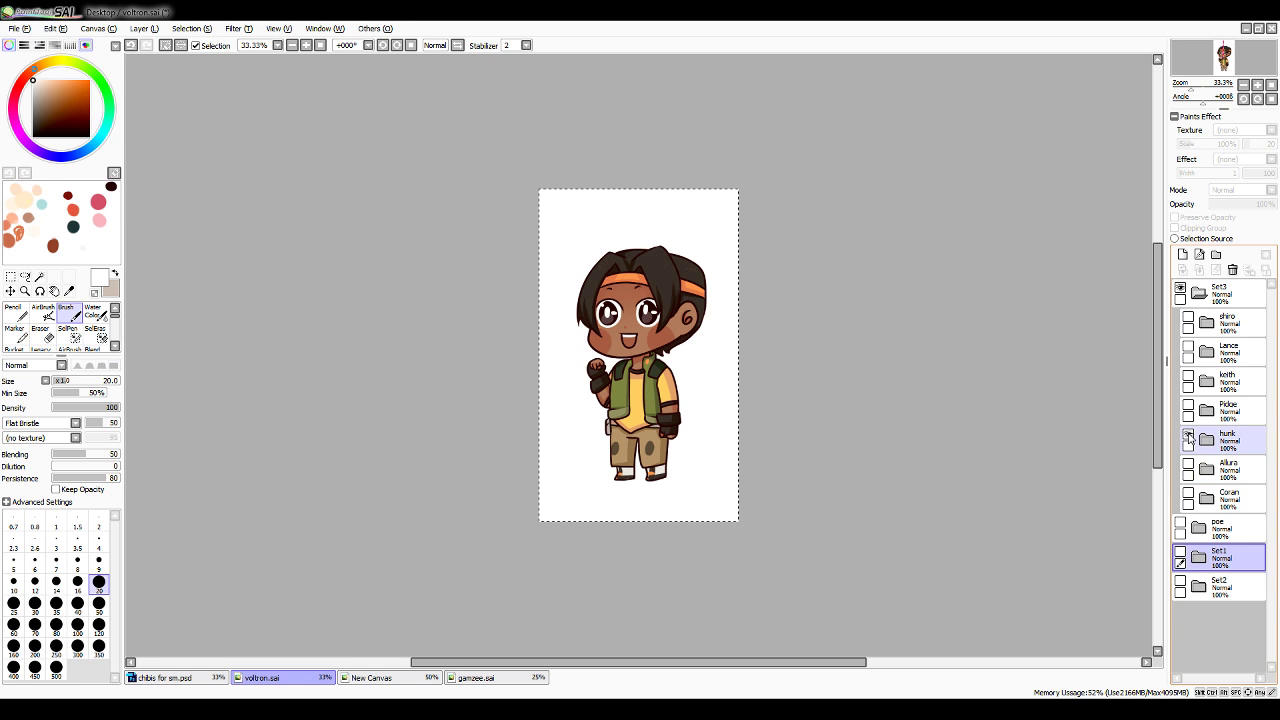
{"action": "left_click", "coordinate": [1188, 439]}
{"action": "left_click", "coordinate": [1188, 410]}
{"action": "left_click", "coordinate": [1188, 410]}
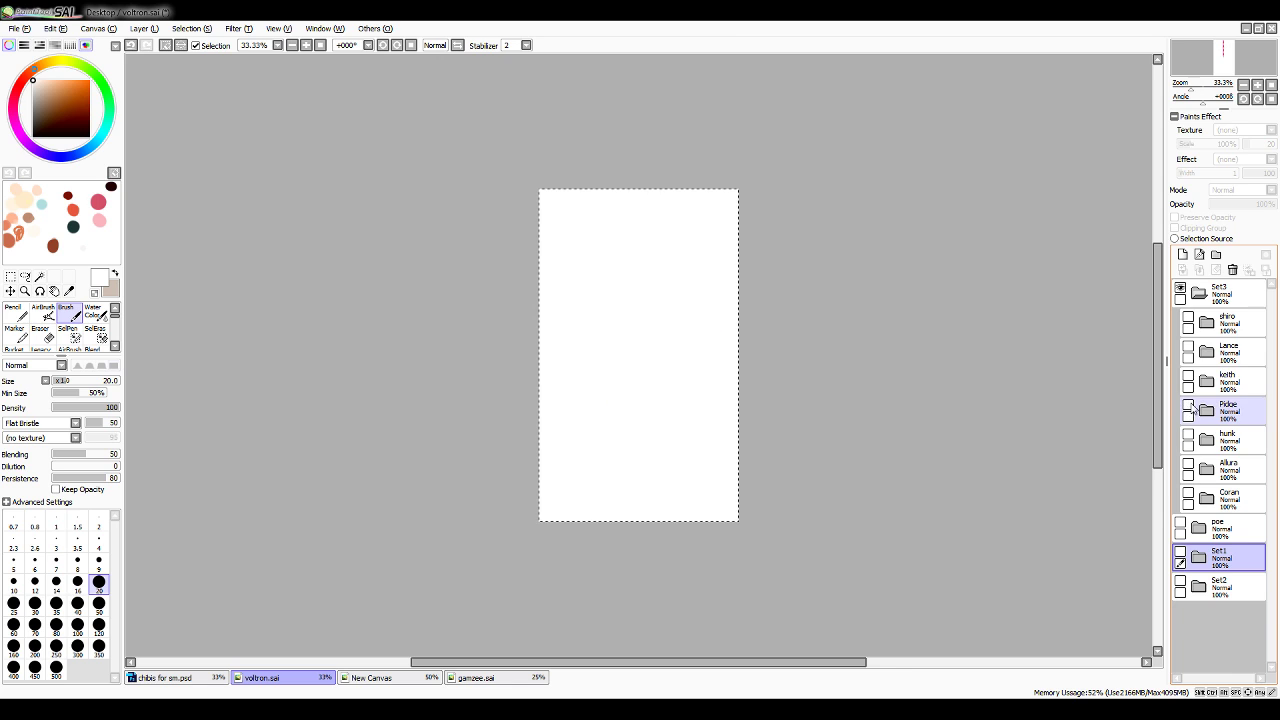
{"action": "left_click", "coordinate": [1188, 381]}
{"action": "left_click", "coordinate": [1188, 381]}
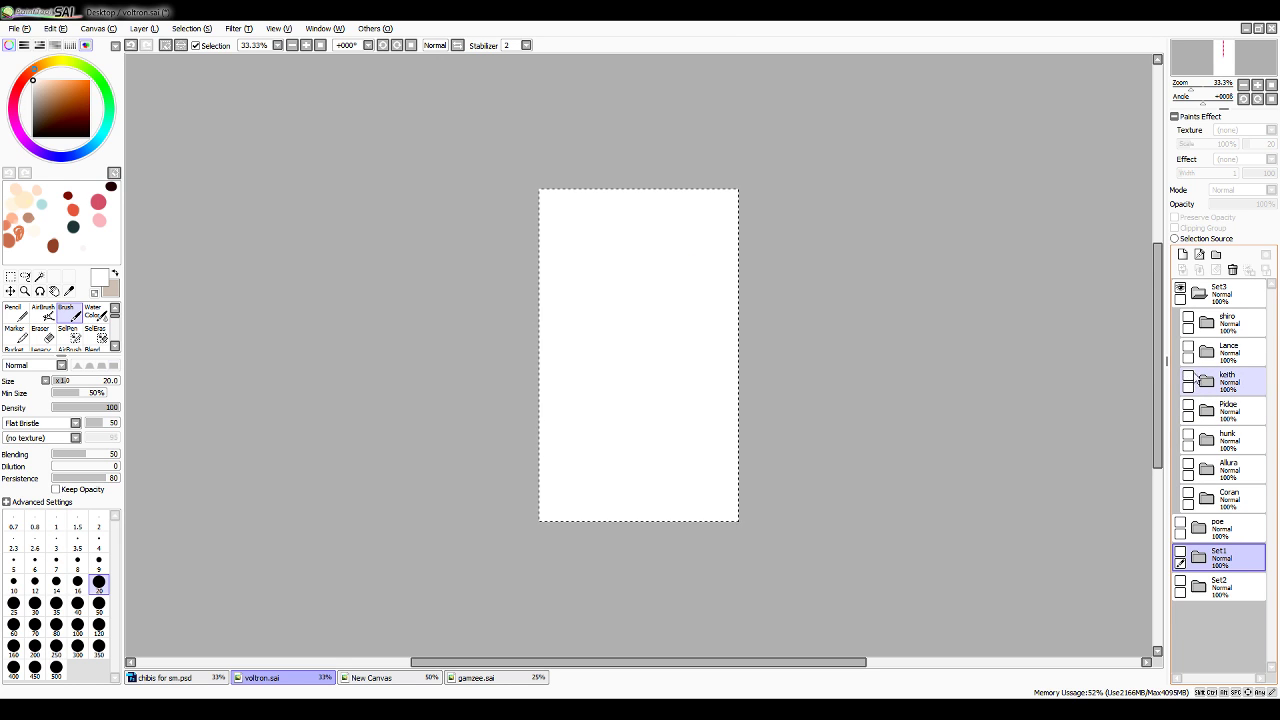
{"action": "left_click", "coordinate": [1188, 352]}
{"action": "left_click", "coordinate": [1188, 352]}
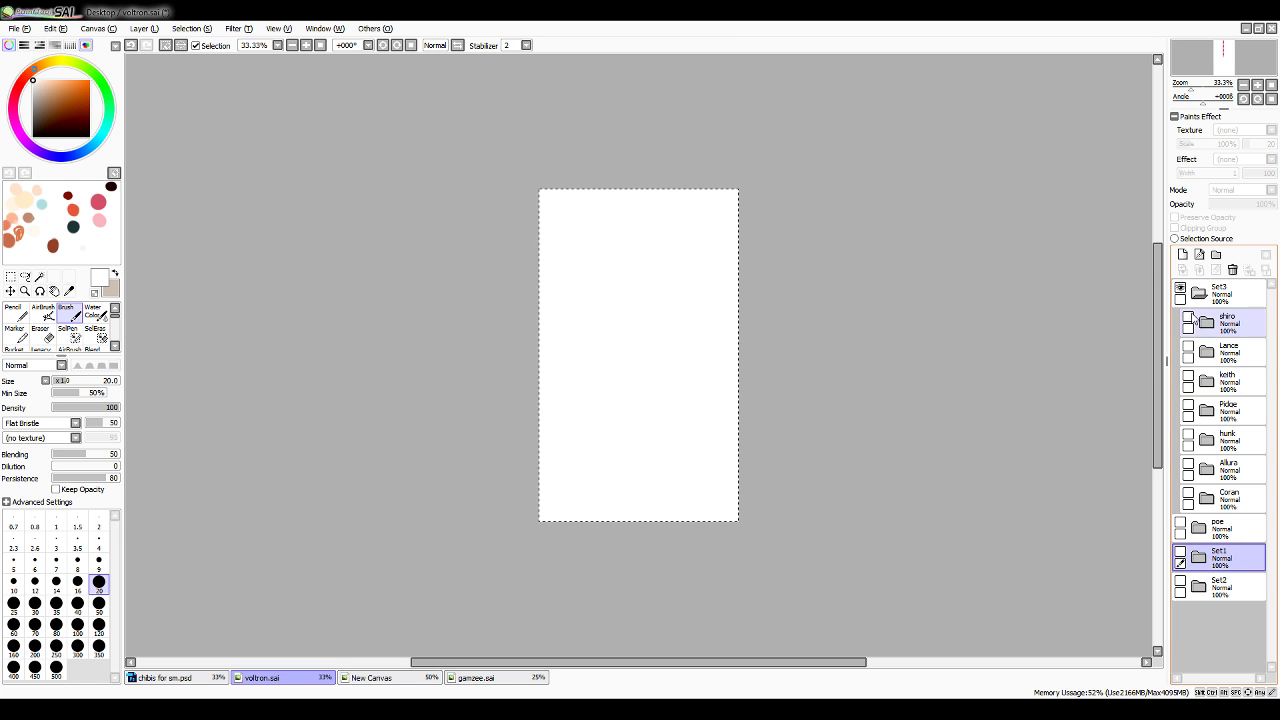
{"action": "left_click", "coordinate": [1188, 323]}
{"action": "left_click", "coordinate": [1188, 323]}
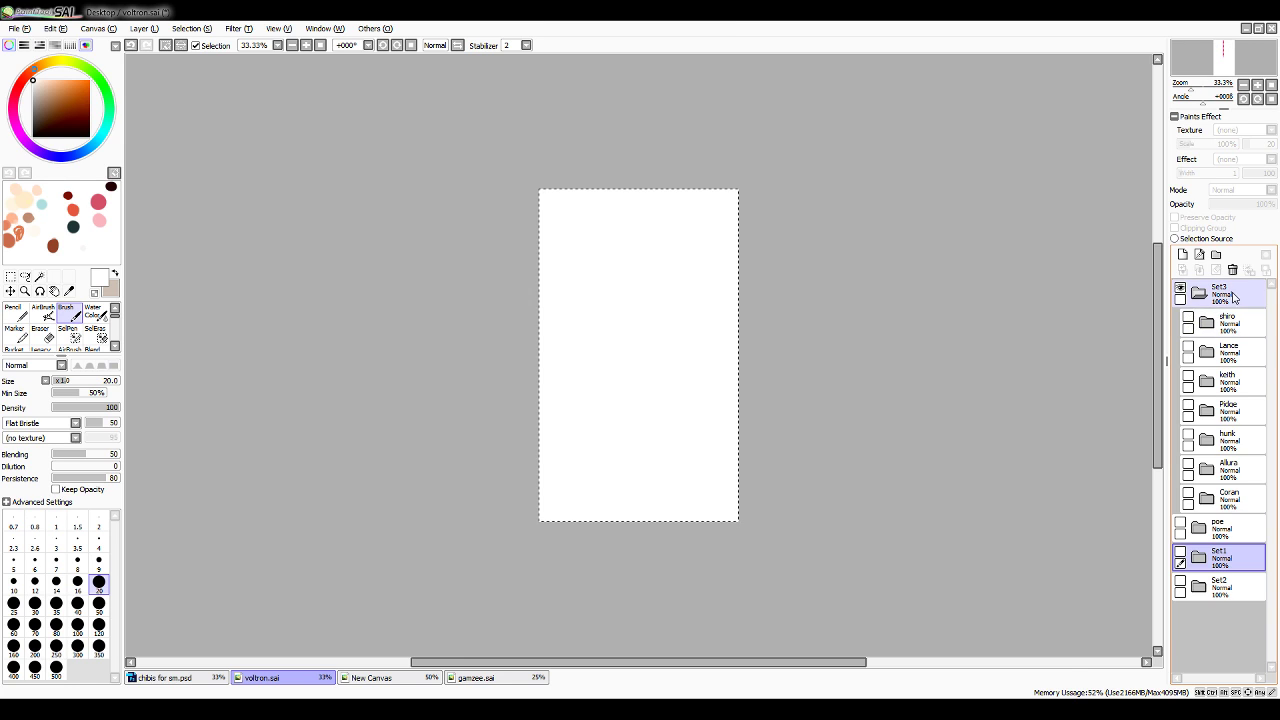
{"action": "left_click", "coordinate": [1198, 292]}
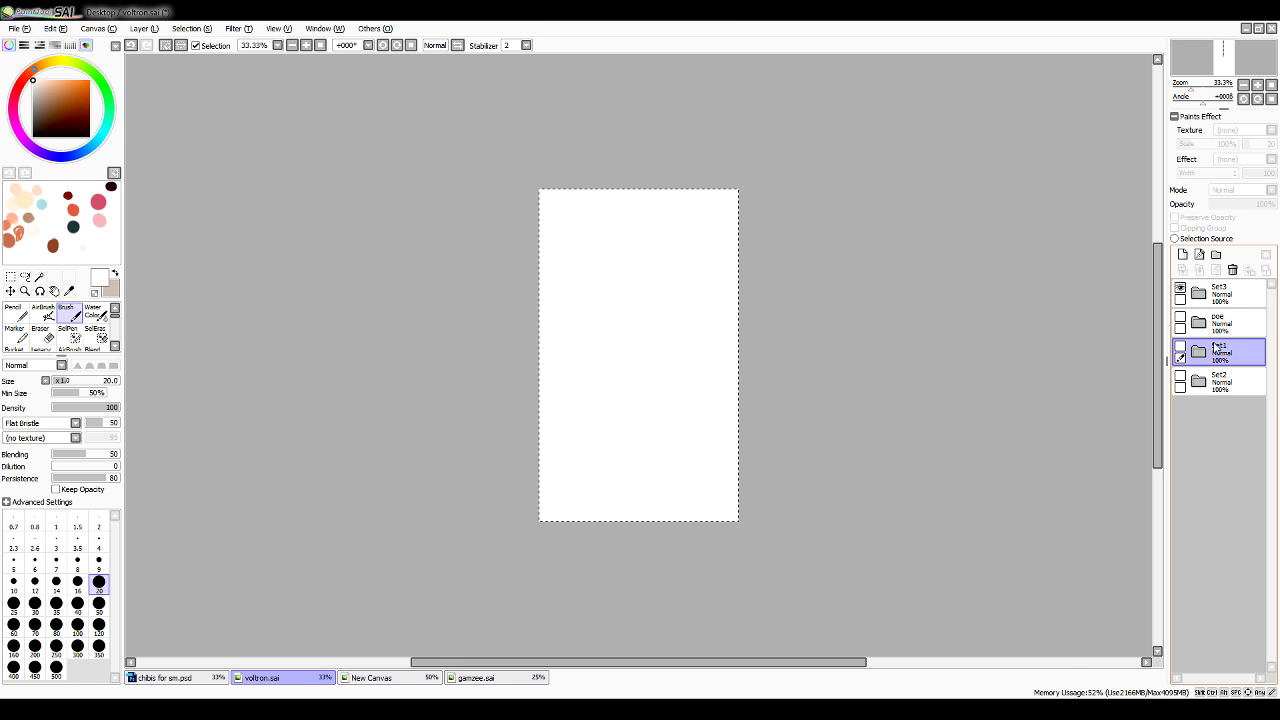
Show the Set1 template group and place a visible duplicate of its Layer4 head outline above the group
{"action": "left_click", "coordinate": [1181, 347]}
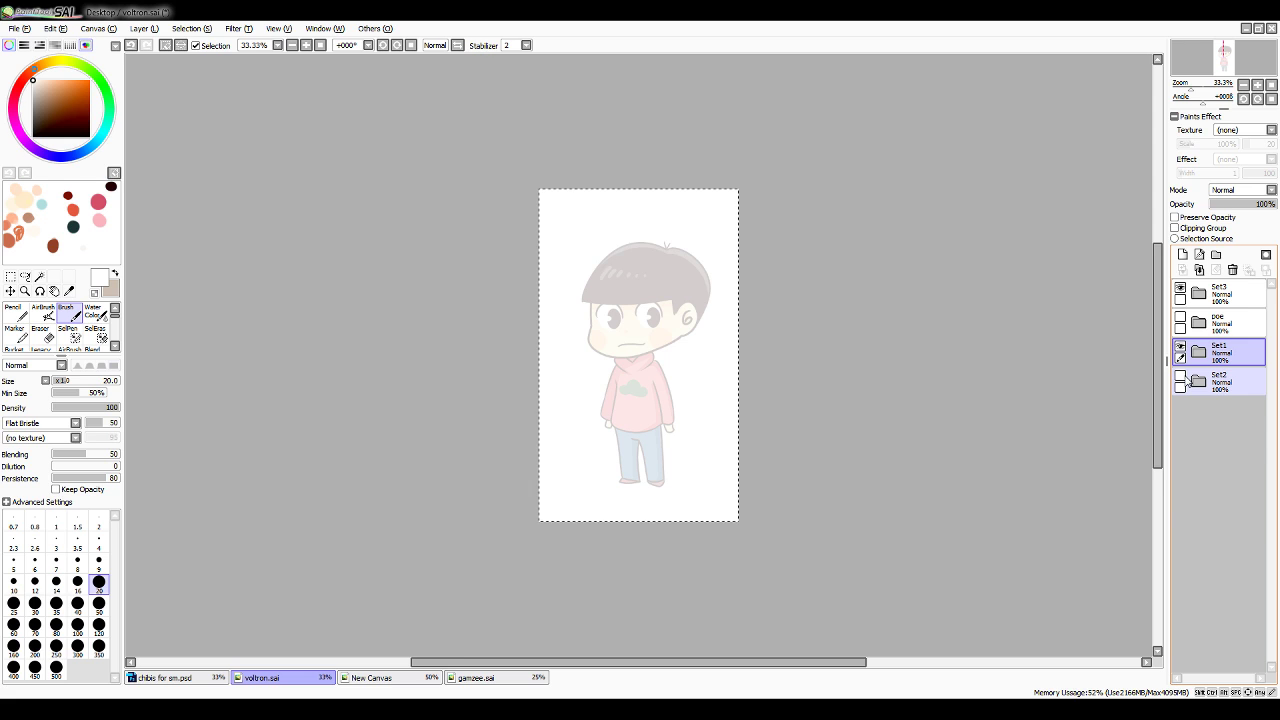
{"action": "left_click", "coordinate": [1198, 351]}
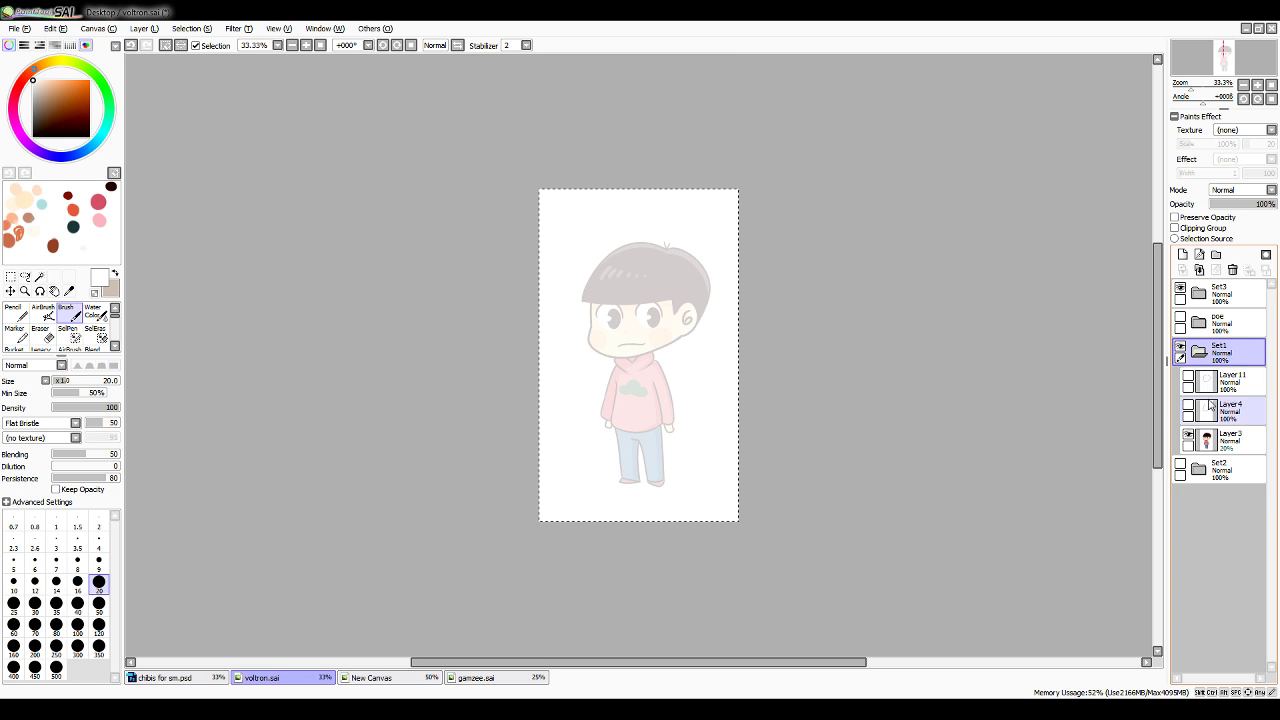
{"action": "left_click", "coordinate": [1218, 412]}
{"action": "left_click_drag", "start_coordinate": [1183, 261], "coordinate": [1183, 258]}
{"action": "left_click_drag", "start_coordinate": [1225, 411], "coordinate": [1223, 343]}
{"action": "left_click", "coordinate": [1199, 381]}
{"action": "left_click", "coordinate": [1180, 346]}
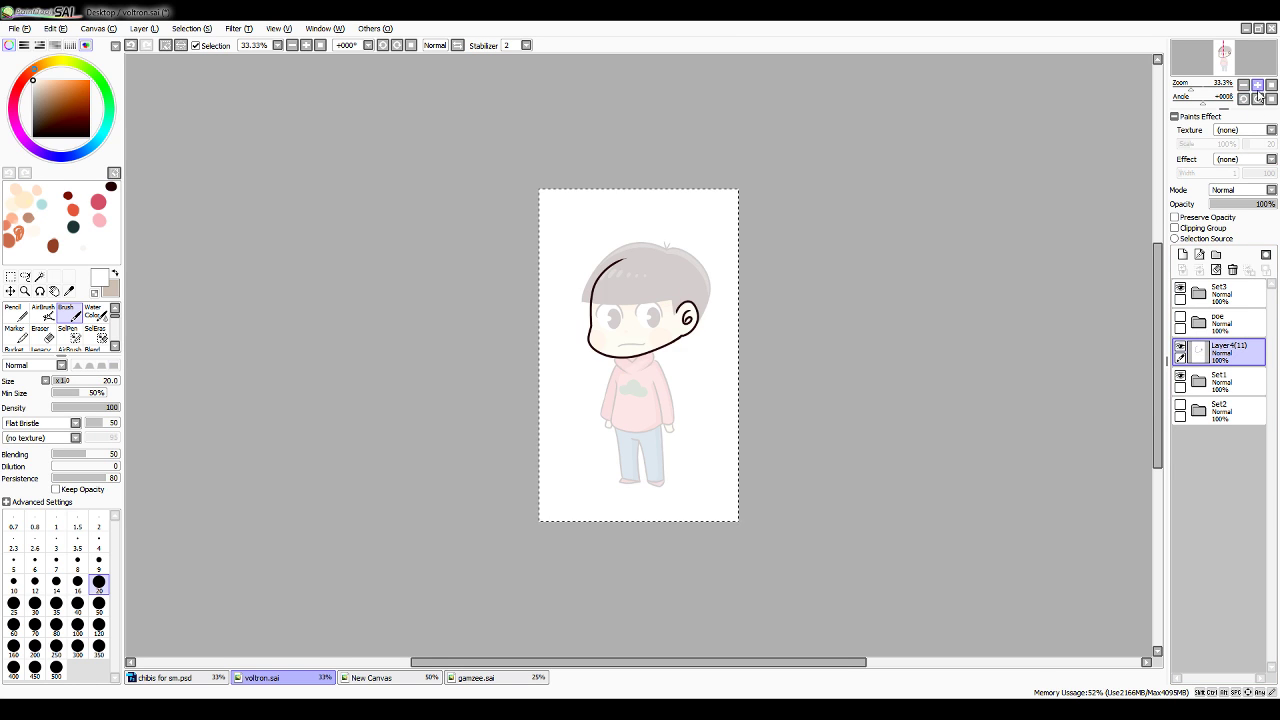
Sample the dark line colour from the head outline and activate the Pencil
{"action": "left_click", "coordinate": [1258, 85]}
{"action": "left_click", "coordinate": [1258, 85]}
{"action": "left_click", "coordinate": [1258, 85]}
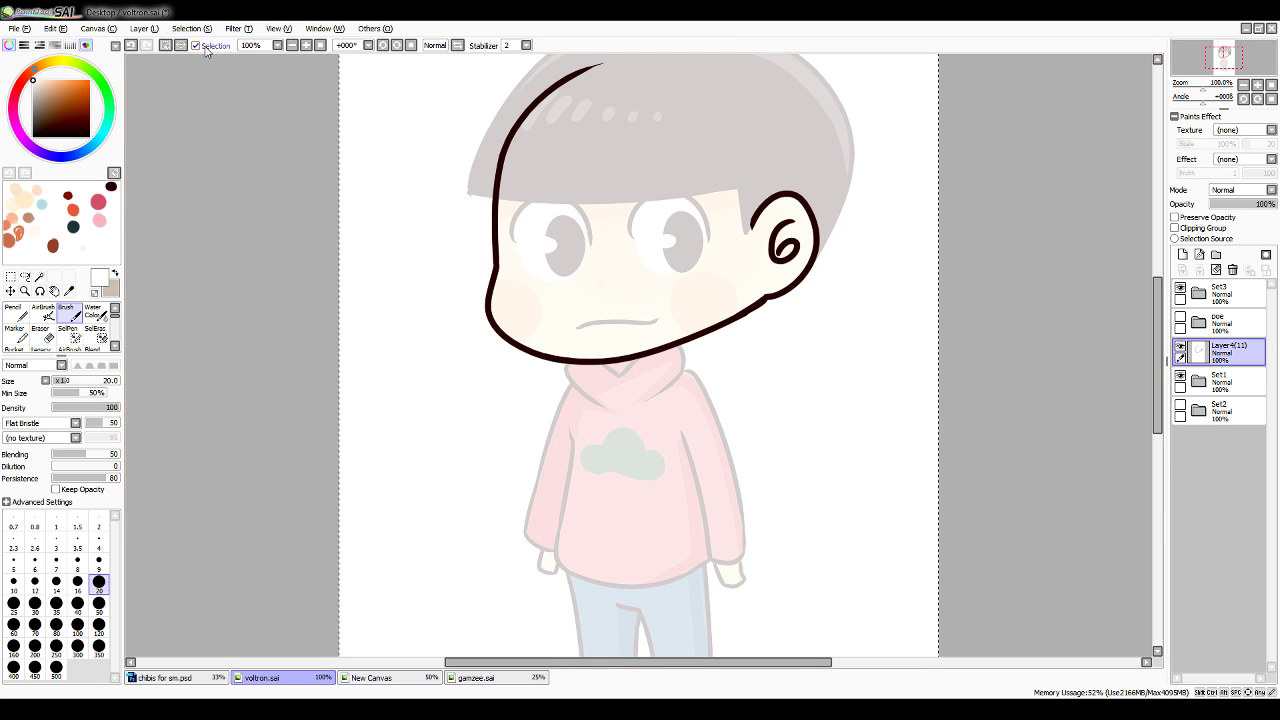
{"action": "left_click", "coordinate": [69, 291]}
{"action": "left_click", "coordinate": [500, 241]}
{"action": "left_click", "coordinate": [15, 312]}
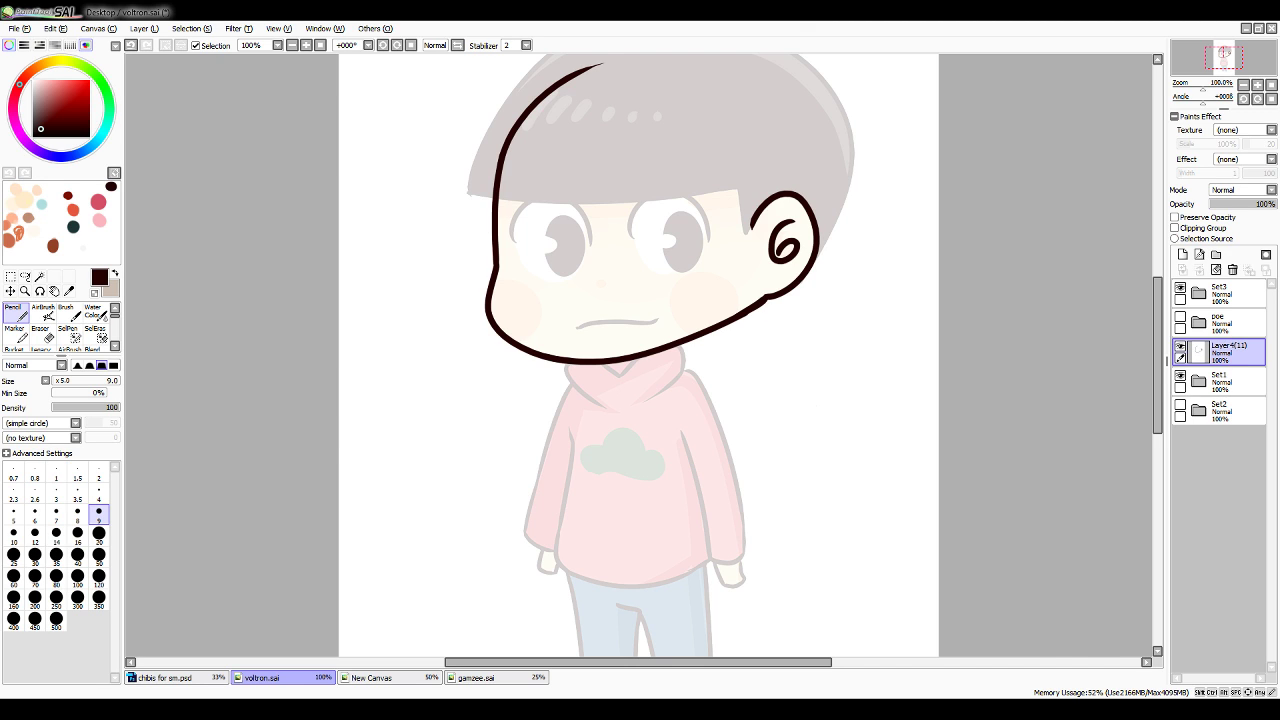
View the shiro chibi over the template for reference, and hide the collapsed Set3 group
{"action": "left_click", "coordinate": [1198, 292]}
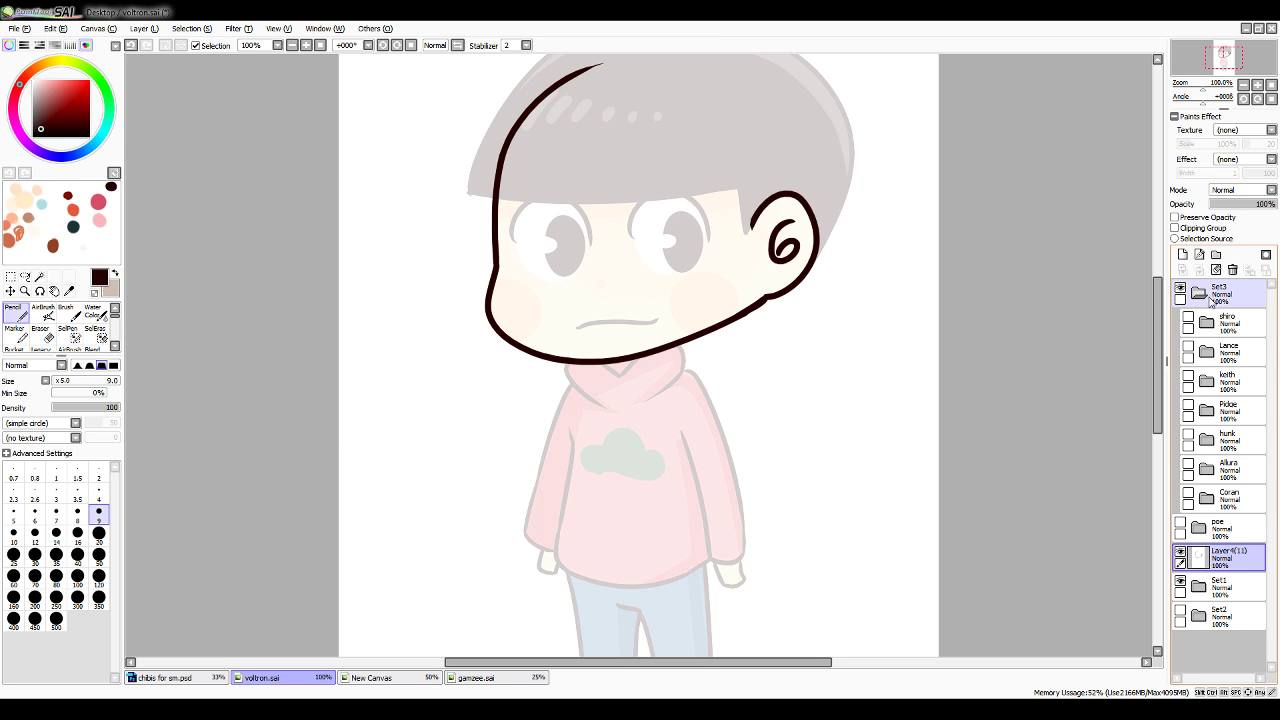
{"action": "left_click", "coordinate": [1188, 318]}
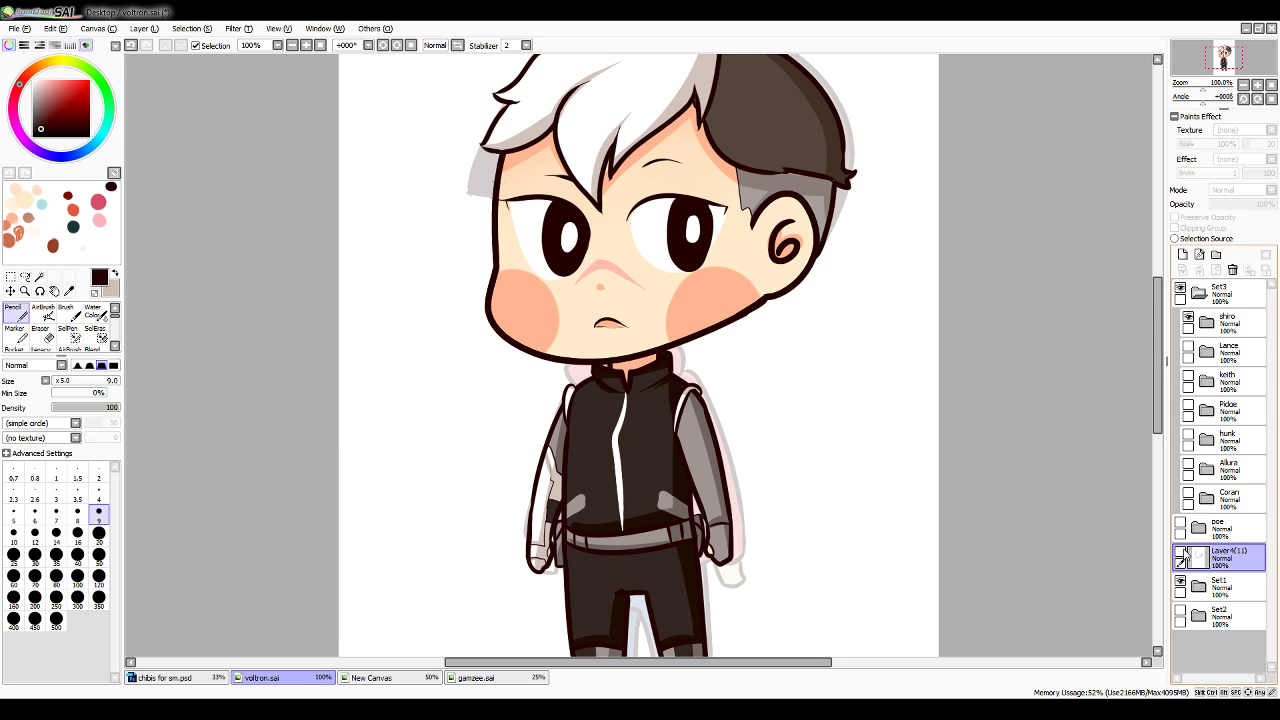
{"action": "left_click", "coordinate": [1198, 292]}
{"action": "left_click", "coordinate": [1180, 290]}
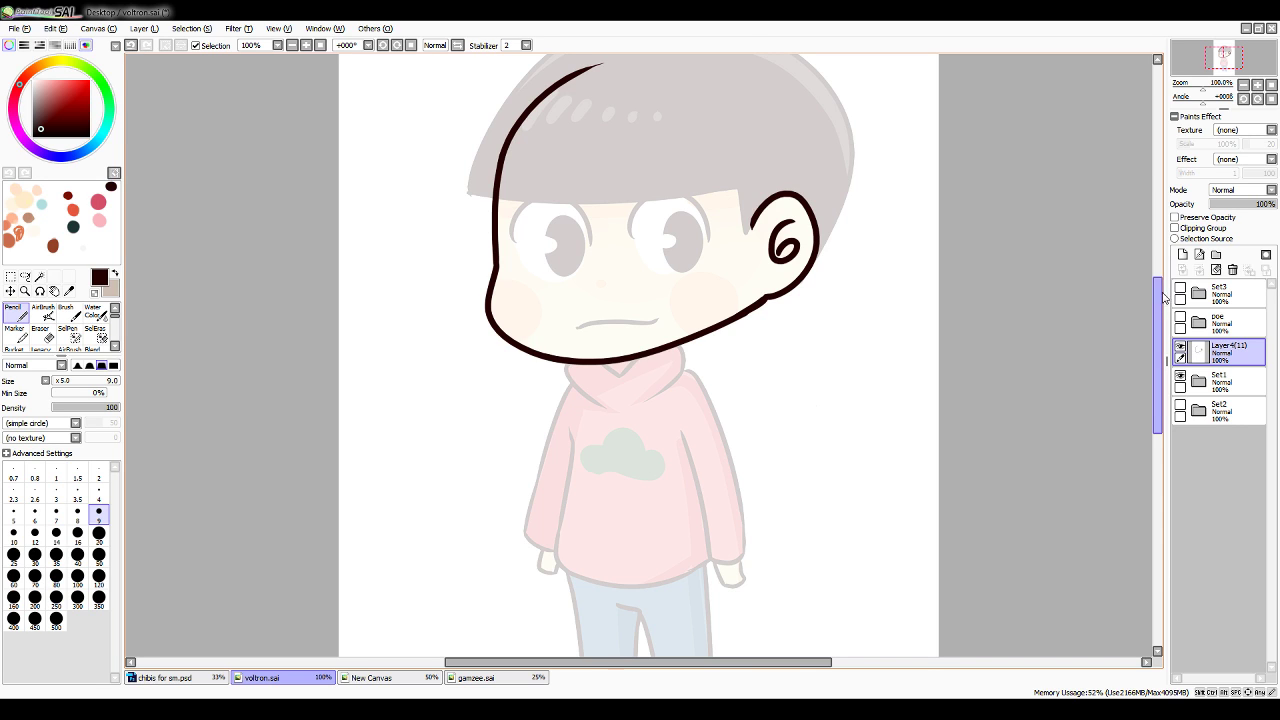
Add a new layer above the copied head outline for the hair
{"action": "left_click", "coordinate": [1257, 85]}
{"action": "left_click", "coordinate": [1182, 254]}
{"action": "left_click_drag", "start_coordinate": [1159, 300], "coordinate": [1159, 262]}
{"action": "left_click", "coordinate": [1243, 85]}
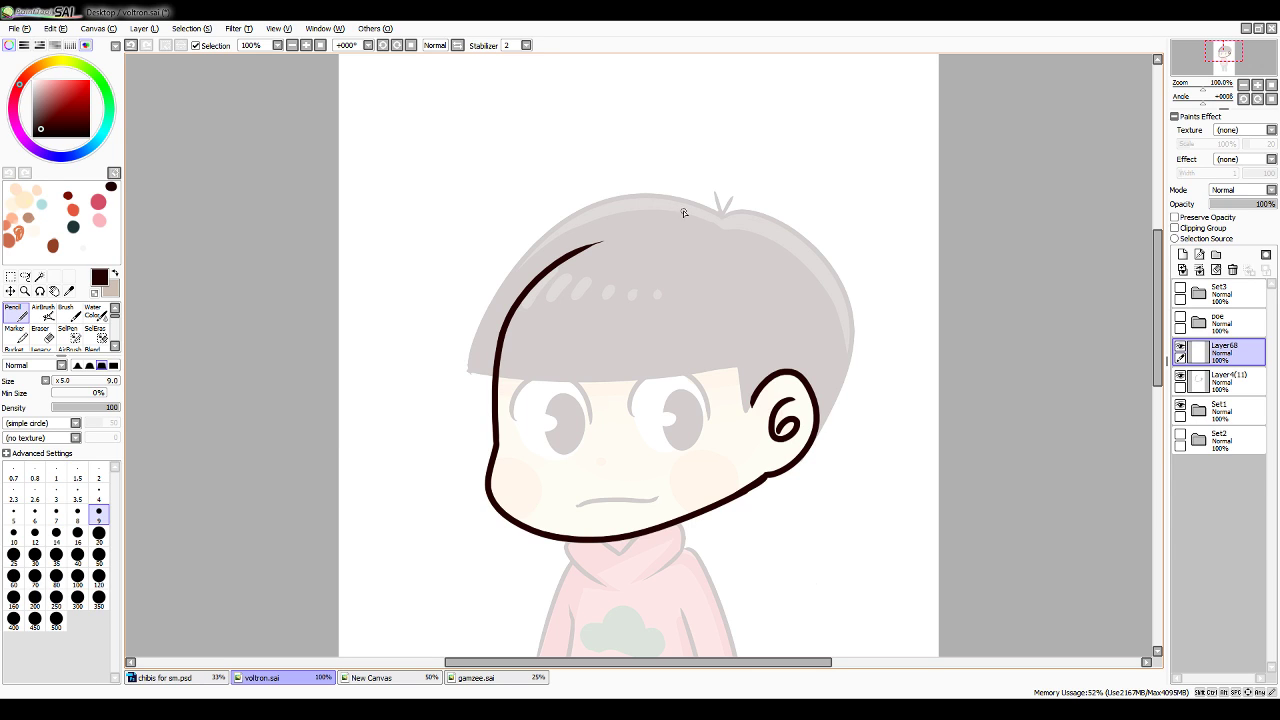
Try to outline the crown and the front strand of the hair over the template head
{"action": "mouse_move", "coordinate": [695, 208]}
{"action": "left_mouse_down"}
{"action": "mouse_move", "coordinate": [567, 186]}
{"action": "mouse_move", "coordinate": [494, 324]}
{"action": "left_mouse_up"}
{"action": "key", "text": "ctrl+z"}
{"action": "key", "text": "ctrl+z"}
{"action": "left_click_drag", "start_coordinate": [563, 197], "coordinate": [526, 354]}
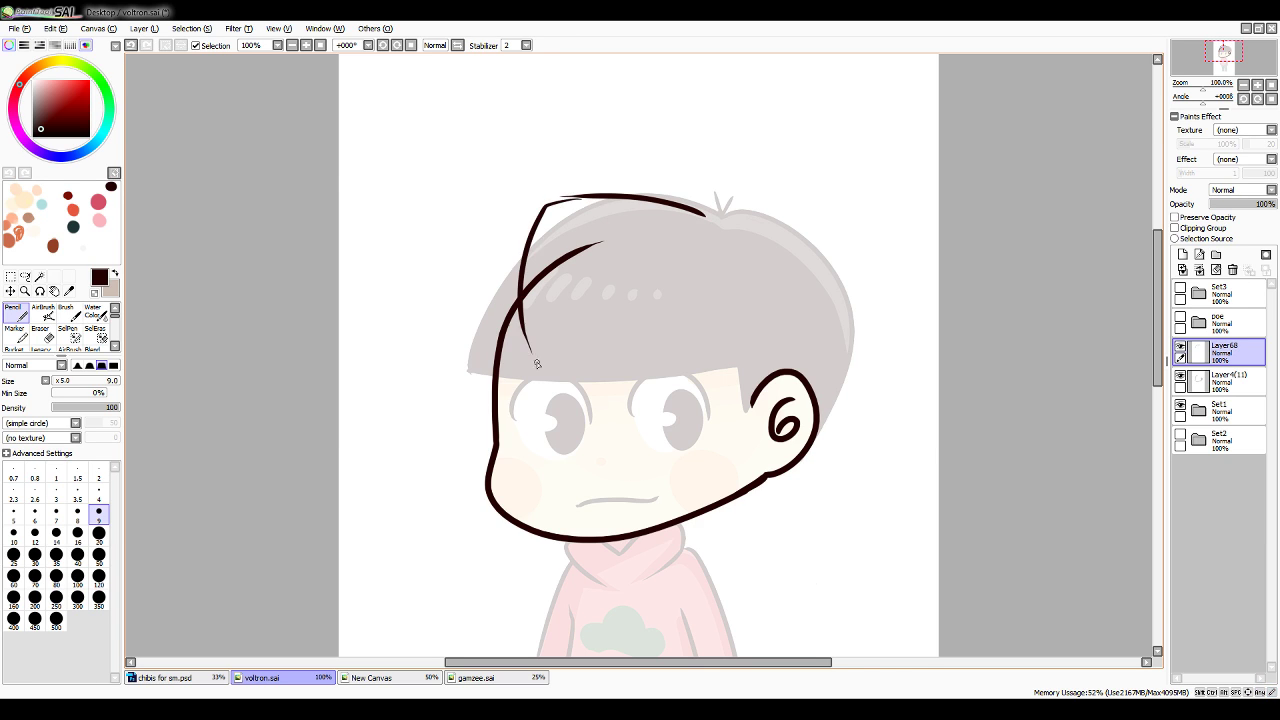
{"action": "key", "text": "ctrl+z"}
{"action": "mouse_move", "coordinate": [563, 196]}
{"action": "left_mouse_down"}
{"action": "mouse_move", "coordinate": [545, 366]}
{"action": "mouse_move", "coordinate": [549, 328]}
{"action": "left_mouse_up"}
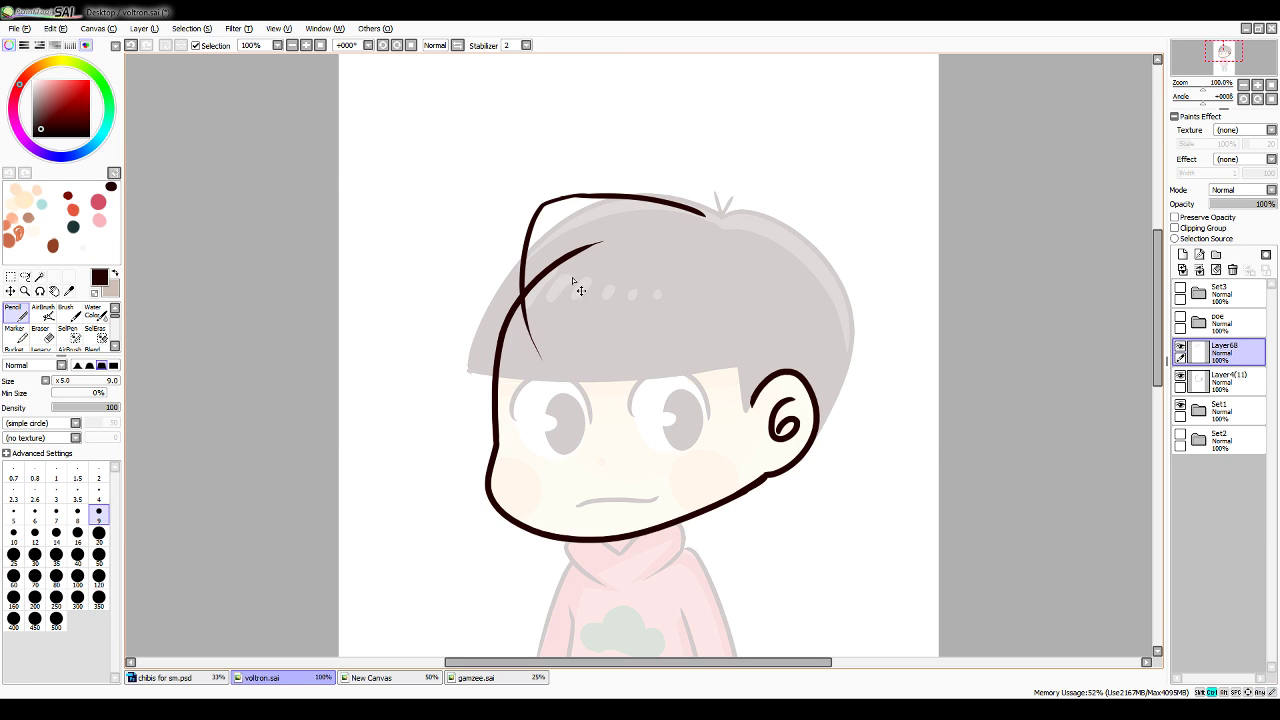
{"action": "key", "text": "ctrl+z"}
{"action": "key", "text": "ctrl+z"}
Try a lower crown line with a fringe strand curving over the forehead
{"action": "mouse_move", "coordinate": [699, 207]}
{"action": "left_mouse_down"}
{"action": "mouse_move", "coordinate": [558, 212]}
{"action": "mouse_move", "coordinate": [555, 227]}
{"action": "mouse_move", "coordinate": [575, 214]}
{"action": "mouse_move", "coordinate": [519, 250]}
{"action": "left_mouse_up"}
{"action": "key", "text": "ctrl+z"}
{"action": "mouse_move", "coordinate": [572, 214]}
{"action": "left_mouse_down"}
{"action": "mouse_move", "coordinate": [522, 271]}
{"action": "mouse_move", "coordinate": [545, 352]}
{"action": "mouse_move", "coordinate": [540, 342]}
{"action": "mouse_move", "coordinate": [603, 385]}
{"action": "left_mouse_up"}
{"action": "key", "text": "ctrl+z"}
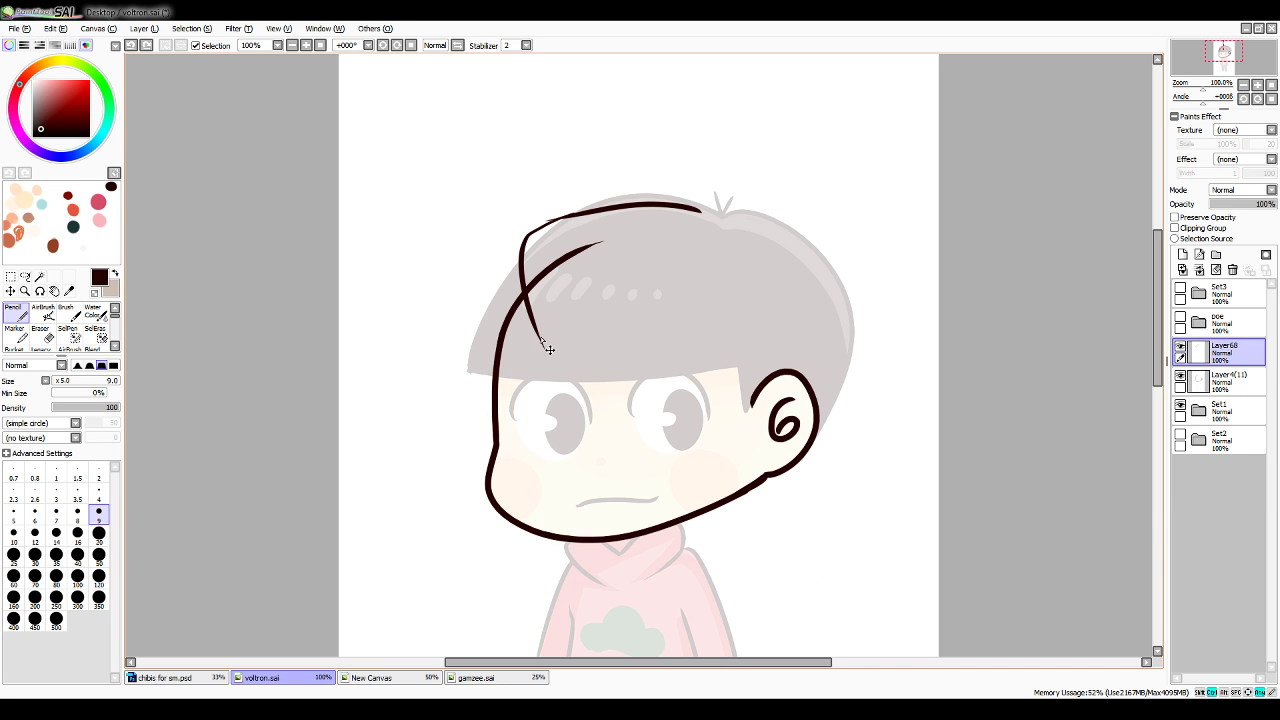
Try several strokes closing the fringe lock into a point between the eyes, and undo all hair strokes
{"action": "mouse_move", "coordinate": [536, 328]}
{"action": "left_mouse_down"}
{"action": "mouse_move", "coordinate": [552, 360]}
{"action": "mouse_move", "coordinate": [603, 386]}
{"action": "mouse_move", "coordinate": [655, 265]}
{"action": "left_mouse_up"}
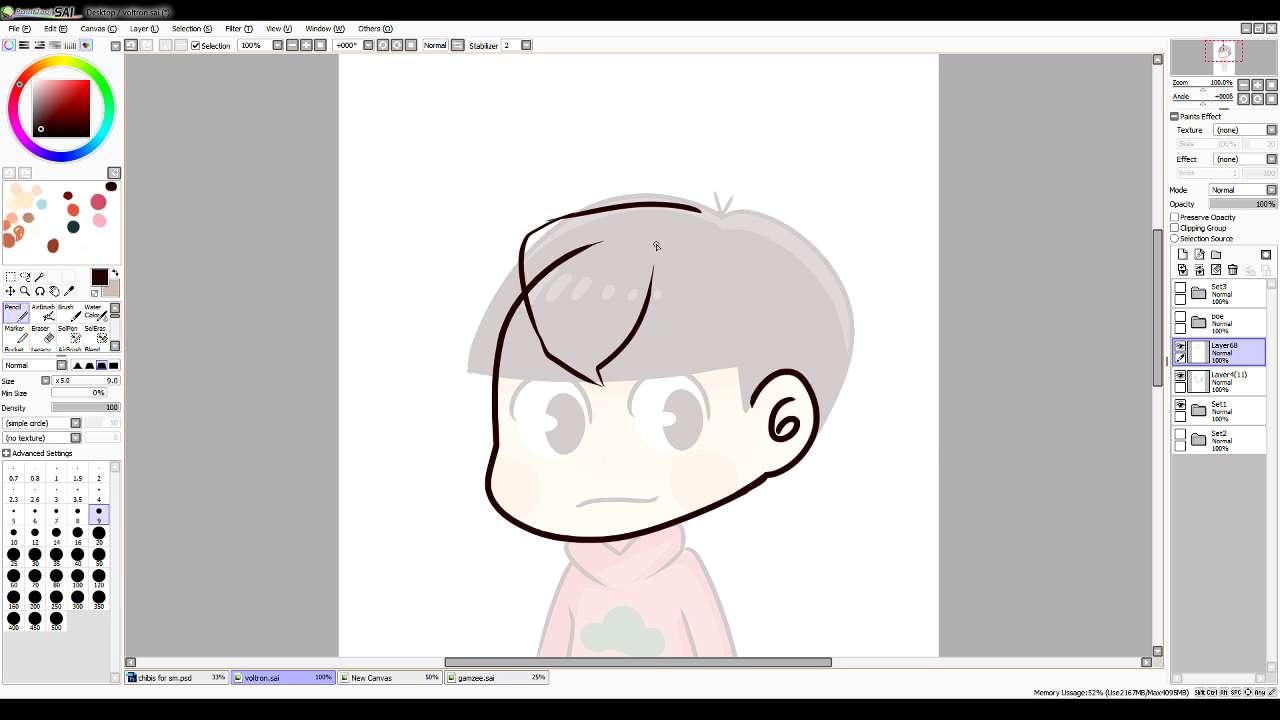
{"action": "key", "text": "ctrl+z"}
{"action": "left_click_drag", "start_coordinate": [595, 384], "coordinate": [642, 288]}
{"action": "key", "text": "ctrl+z"}
{"action": "mouse_move", "coordinate": [598, 382]}
{"action": "left_mouse_down"}
{"action": "mouse_move", "coordinate": [614, 377]}
{"action": "mouse_move", "coordinate": [658, 266]}
{"action": "left_mouse_up"}
{"action": "key", "text": "ctrl+z"}
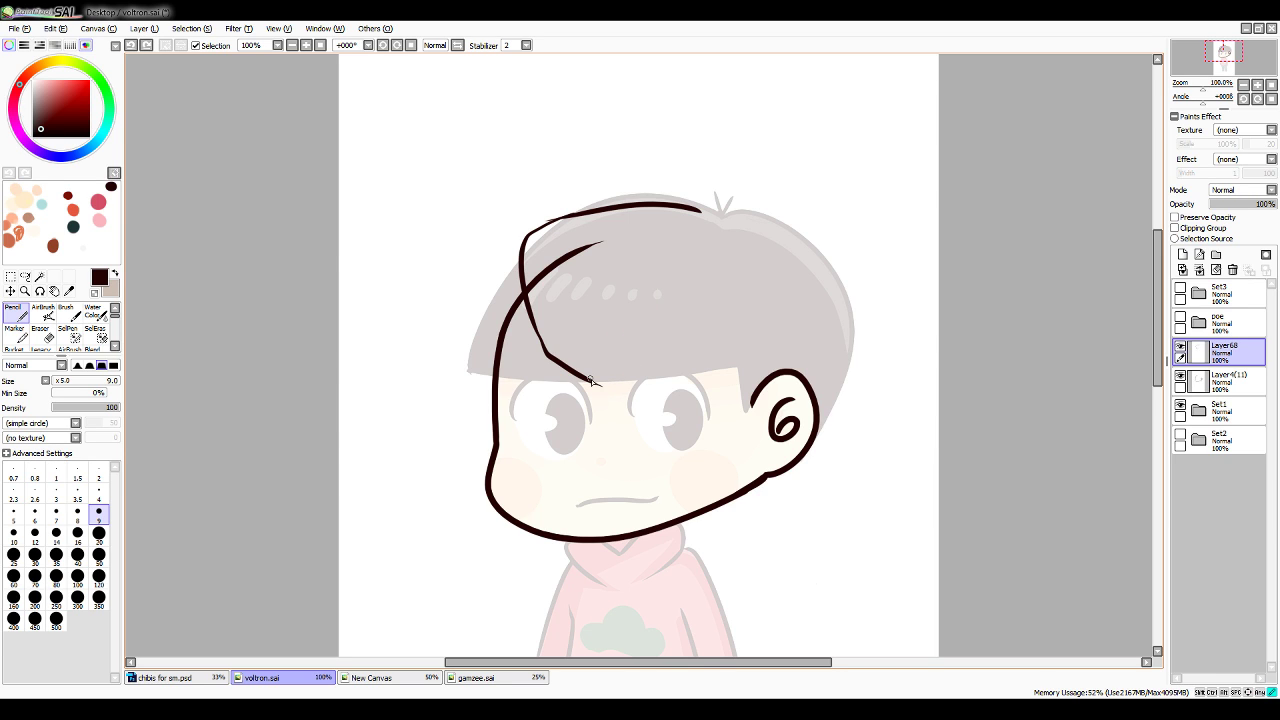
{"action": "mouse_move", "coordinate": [590, 376]}
{"action": "left_mouse_down"}
{"action": "mouse_move", "coordinate": [612, 380]}
{"action": "mouse_move", "coordinate": [636, 272]}
{"action": "left_mouse_up"}
{"action": "key", "text": "ctrl+z"}
{"action": "key", "text": "ctrl+z"}
{"action": "key", "text": "ctrl+z"}
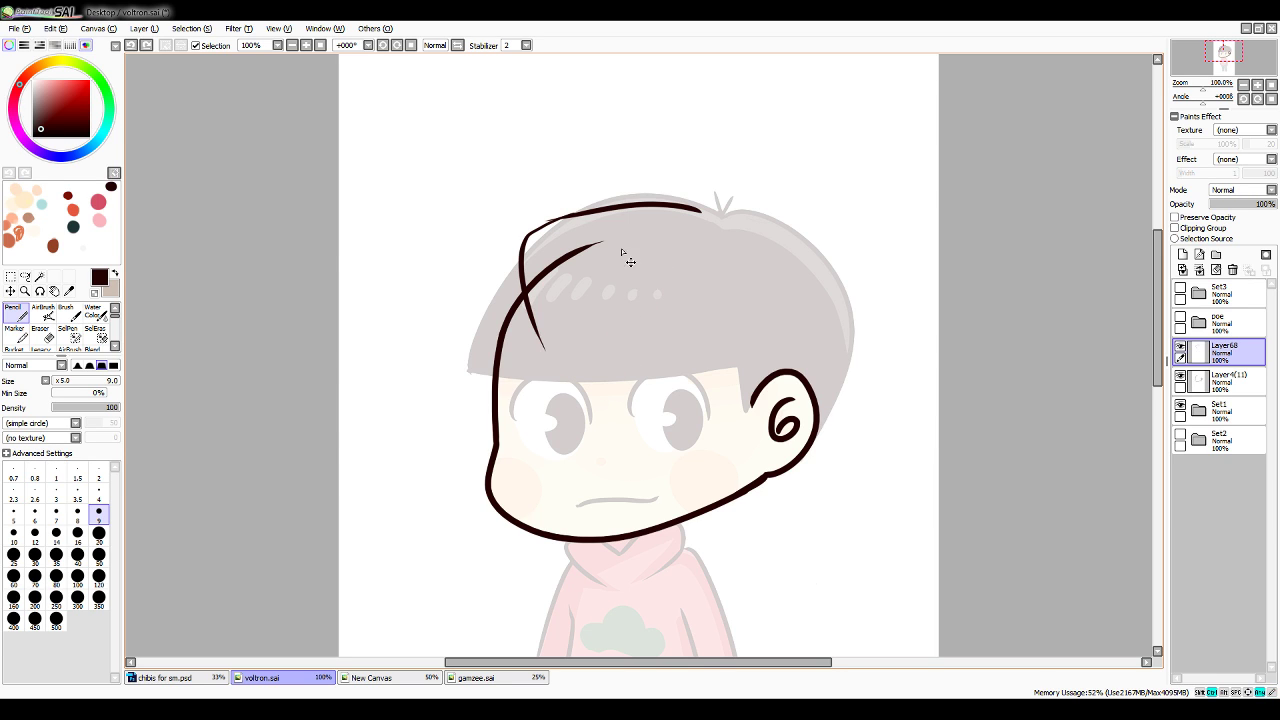
{"action": "mouse_move", "coordinate": [570, 217]}
{"action": "left_mouse_down"}
{"action": "mouse_move", "coordinate": [536, 281]}
{"action": "mouse_move", "coordinate": [540, 330]}
{"action": "mouse_move", "coordinate": [580, 376]}
{"action": "mouse_move", "coordinate": [610, 382]}
{"action": "left_mouse_up"}
{"action": "key", "text": "ctrl+z"}
{"action": "key", "text": "ctrl+z"}
{"action": "key", "text": "ctrl+z"}
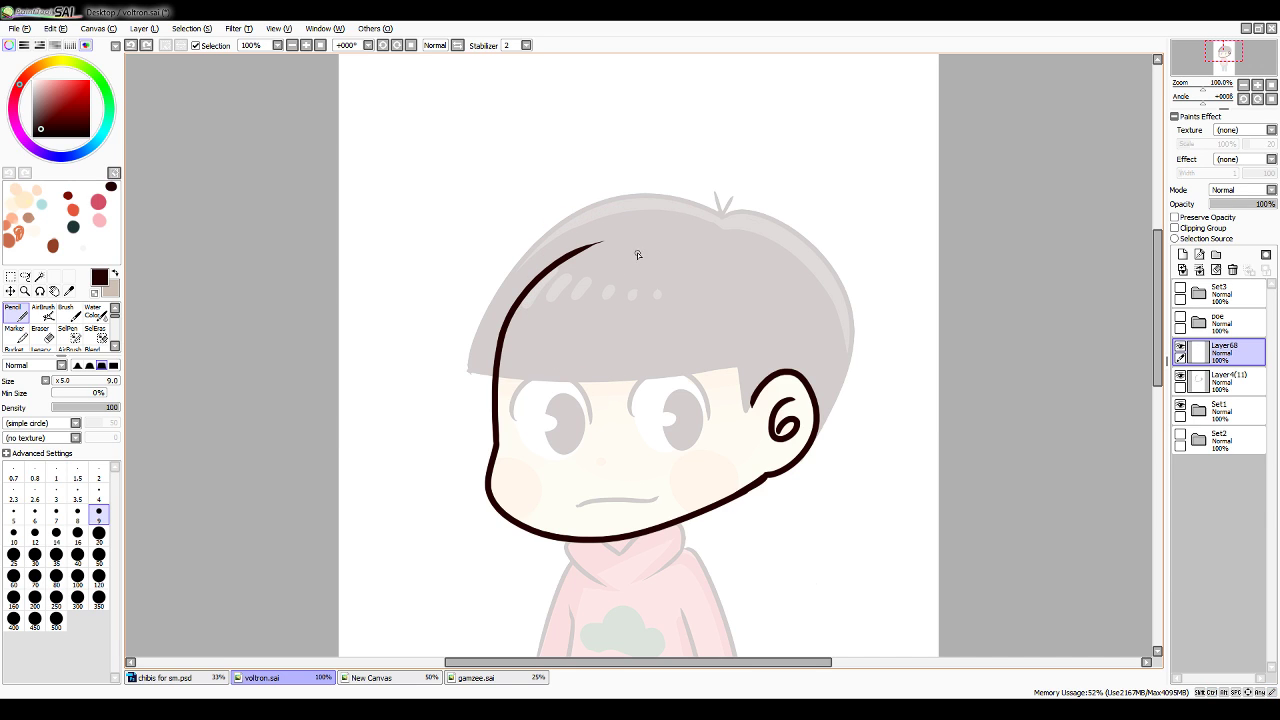
Draw the hair line from the back of the crown around the forehead to a point between the eyes
{"action": "mouse_move", "coordinate": [765, 233]}
{"action": "left_mouse_down"}
{"action": "mouse_move", "coordinate": [736, 219]}
{"action": "mouse_move", "coordinate": [558, 224]}
{"action": "mouse_move", "coordinate": [511, 276]}
{"action": "mouse_move", "coordinate": [660, 213]}
{"action": "mouse_move", "coordinate": [549, 227]}
{"action": "mouse_move", "coordinate": [511, 278]}
{"action": "mouse_move", "coordinate": [552, 365]}
{"action": "mouse_move", "coordinate": [612, 399]}
{"action": "left_mouse_up"}
{"action": "key", "text": "ctrl+z"}
{"action": "key", "text": "ctrl+z"}
{"action": "key", "text": "ctrl+z"}
{"action": "left_click_drag", "start_coordinate": [528, 336], "coordinate": [612, 398]}
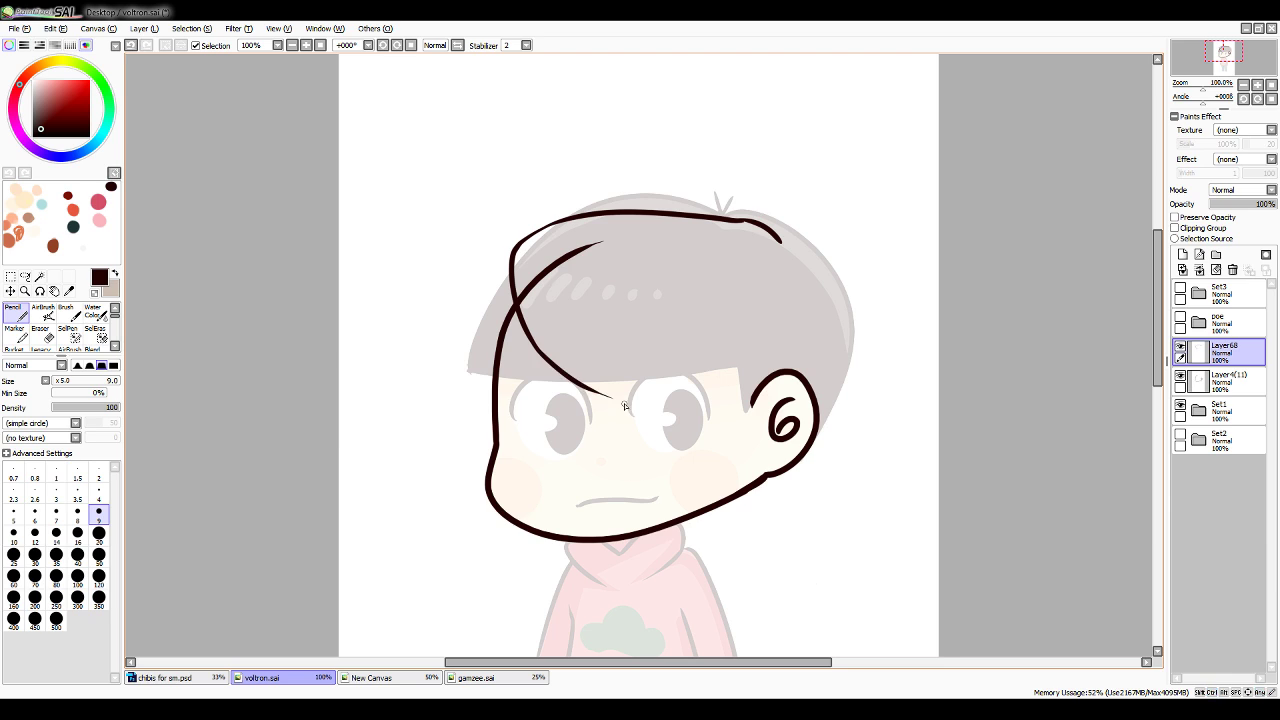
Complete the fringe lock with a near-vertical stroke rising from its tip between the eyes
{"action": "key", "text": "ctrl+z"}
{"action": "mouse_move", "coordinate": [534, 343]}
{"action": "left_mouse_down"}
{"action": "mouse_move", "coordinate": [593, 387]}
{"action": "mouse_move", "coordinate": [625, 388]}
{"action": "mouse_move", "coordinate": [609, 296]}
{"action": "left_mouse_up"}
{"action": "key", "text": "ctrl+z"}
{"action": "mouse_move", "coordinate": [595, 388]}
{"action": "left_mouse_down"}
{"action": "mouse_move", "coordinate": [613, 403]}
{"action": "mouse_move", "coordinate": [631, 378]}
{"action": "mouse_move", "coordinate": [632, 269]}
{"action": "left_mouse_up"}
{"action": "key", "text": "ctrl+z"}
{"action": "mouse_move", "coordinate": [613, 402]}
{"action": "left_mouse_down"}
{"action": "mouse_move", "coordinate": [634, 352]}
{"action": "mouse_move", "coordinate": [634, 288]}
{"action": "left_mouse_up"}
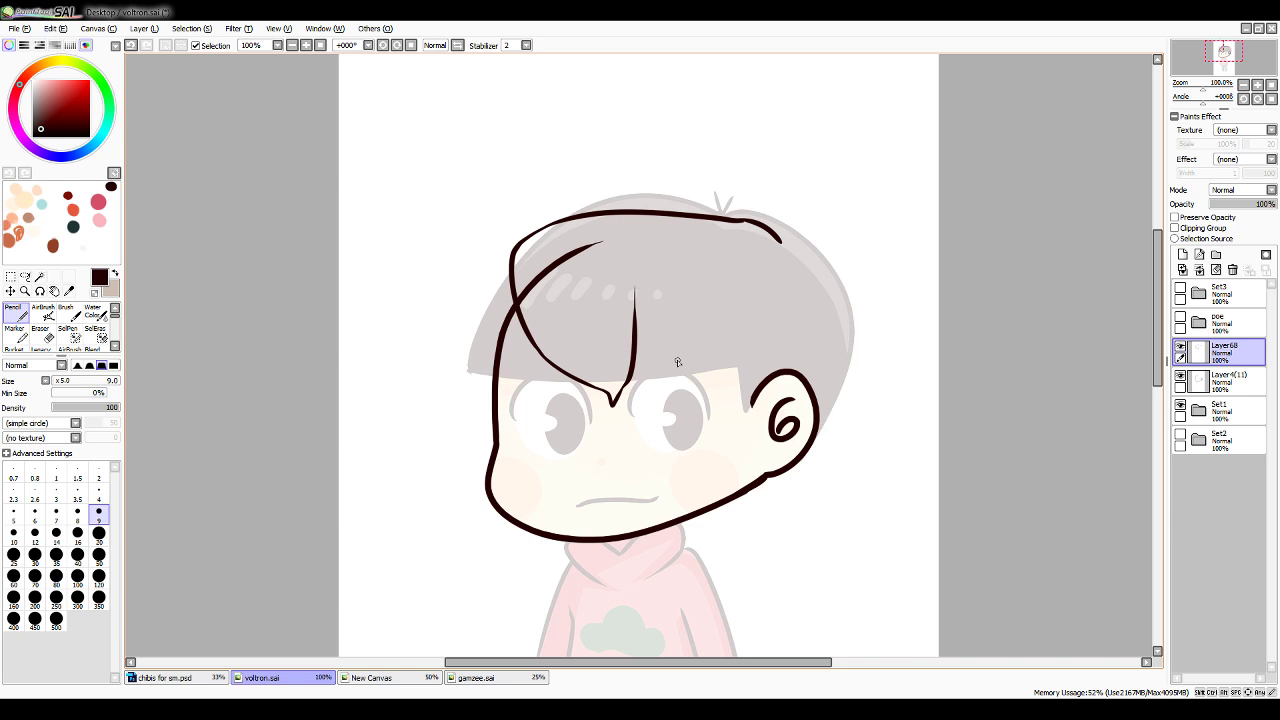
Draw a fringe curve from the forehead parting toward the ear and a long side lock curving down over the cheek
{"action": "mouse_move", "coordinate": [636, 312]}
{"action": "left_mouse_down"}
{"action": "mouse_move", "coordinate": [652, 335]}
{"action": "mouse_move", "coordinate": [719, 357]}
{"action": "mouse_move", "coordinate": [706, 352]}
{"action": "left_mouse_up"}
{"action": "key", "text": "ctrl+z"}
{"action": "key", "text": "ctrl+z"}
{"action": "mouse_move", "coordinate": [636, 314]}
{"action": "left_mouse_down"}
{"action": "mouse_move", "coordinate": [764, 377]}
{"action": "mouse_move", "coordinate": [679, 318]}
{"action": "mouse_move", "coordinate": [715, 446]}
{"action": "left_mouse_up"}
{"action": "key", "text": "ctrl+z"}
{"action": "key", "text": "ctrl+z"}
{"action": "mouse_move", "coordinate": [697, 349]}
{"action": "left_mouse_down"}
{"action": "mouse_move", "coordinate": [717, 412]}
{"action": "mouse_move", "coordinate": [703, 449]}
{"action": "mouse_move", "coordinate": [719, 421]}
{"action": "mouse_move", "coordinate": [699, 355]}
{"action": "mouse_move", "coordinate": [721, 405]}
{"action": "mouse_move", "coordinate": [698, 470]}
{"action": "left_mouse_up"}
{"action": "key", "text": "ctrl+z"}
{"action": "key", "text": "ctrl+z"}
Close the side lock with a lower curve sweeping from its cheek tip across the jaw and up over the ear
{"action": "mouse_move", "coordinate": [700, 350]}
{"action": "left_mouse_down"}
{"action": "mouse_move", "coordinate": [676, 469]}
{"action": "mouse_move", "coordinate": [752, 360]}
{"action": "left_mouse_up"}
{"action": "key", "text": "ctrl+z"}
{"action": "left_click_drag", "start_coordinate": [685, 472], "coordinate": [752, 360]}
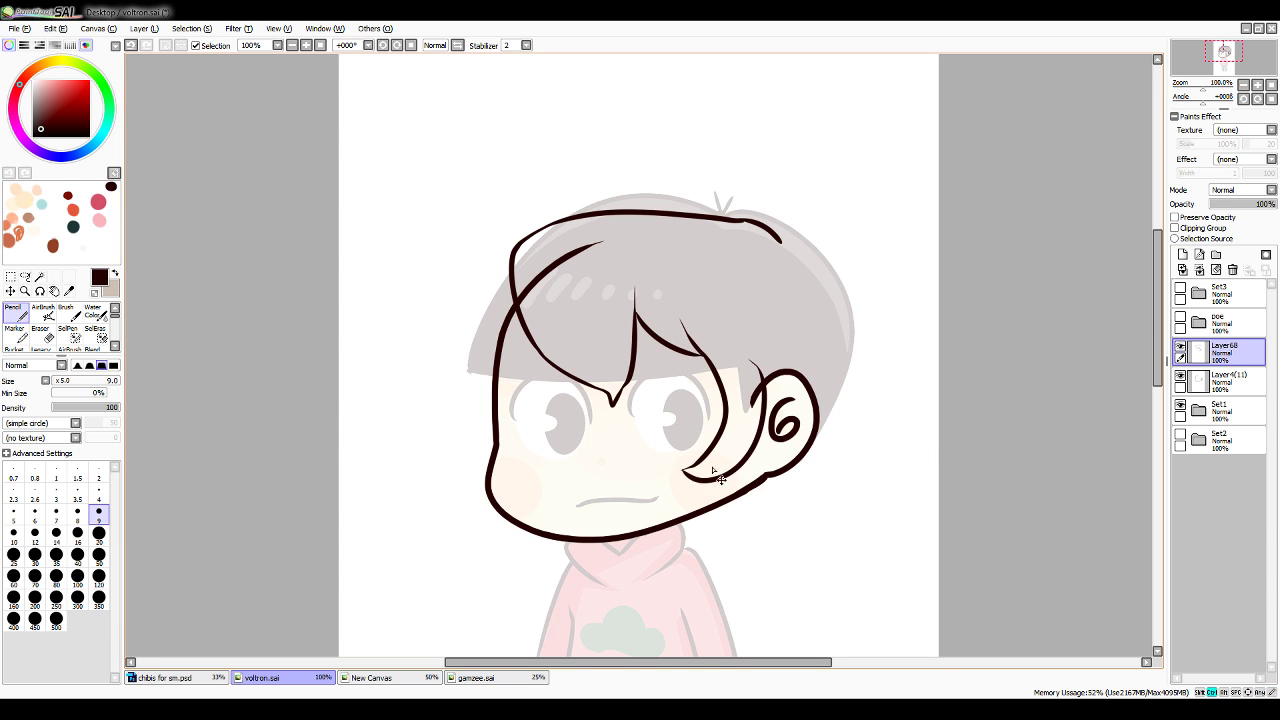
{"action": "key", "text": "ctrl+z"}
{"action": "mouse_move", "coordinate": [684, 472]}
{"action": "left_mouse_down"}
{"action": "mouse_move", "coordinate": [728, 465]}
{"action": "mouse_move", "coordinate": [697, 481]}
{"action": "mouse_move", "coordinate": [740, 479]}
{"action": "mouse_move", "coordinate": [740, 355]}
{"action": "left_mouse_up"}
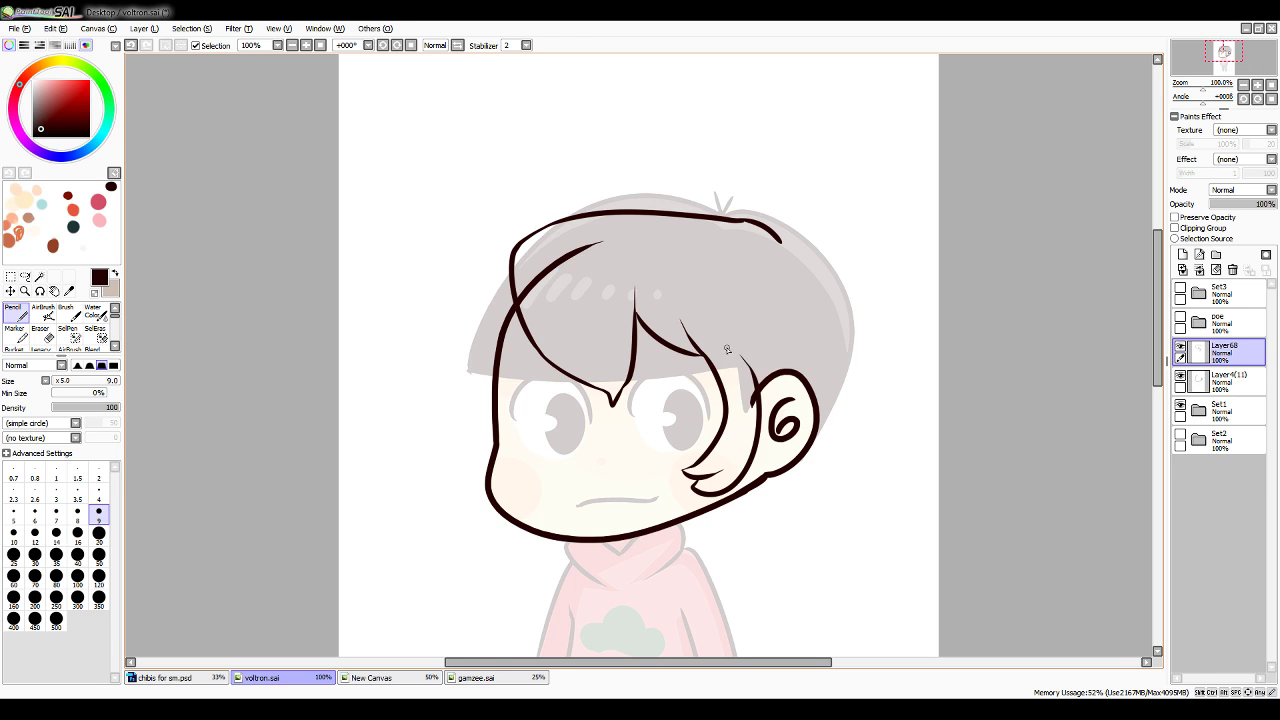
{"action": "key", "text": "ctrl+z"}
{"action": "mouse_move", "coordinate": [696, 478]}
{"action": "left_mouse_down"}
{"action": "mouse_move", "coordinate": [765, 470]}
{"action": "mouse_move", "coordinate": [783, 322]}
{"action": "left_mouse_up"}
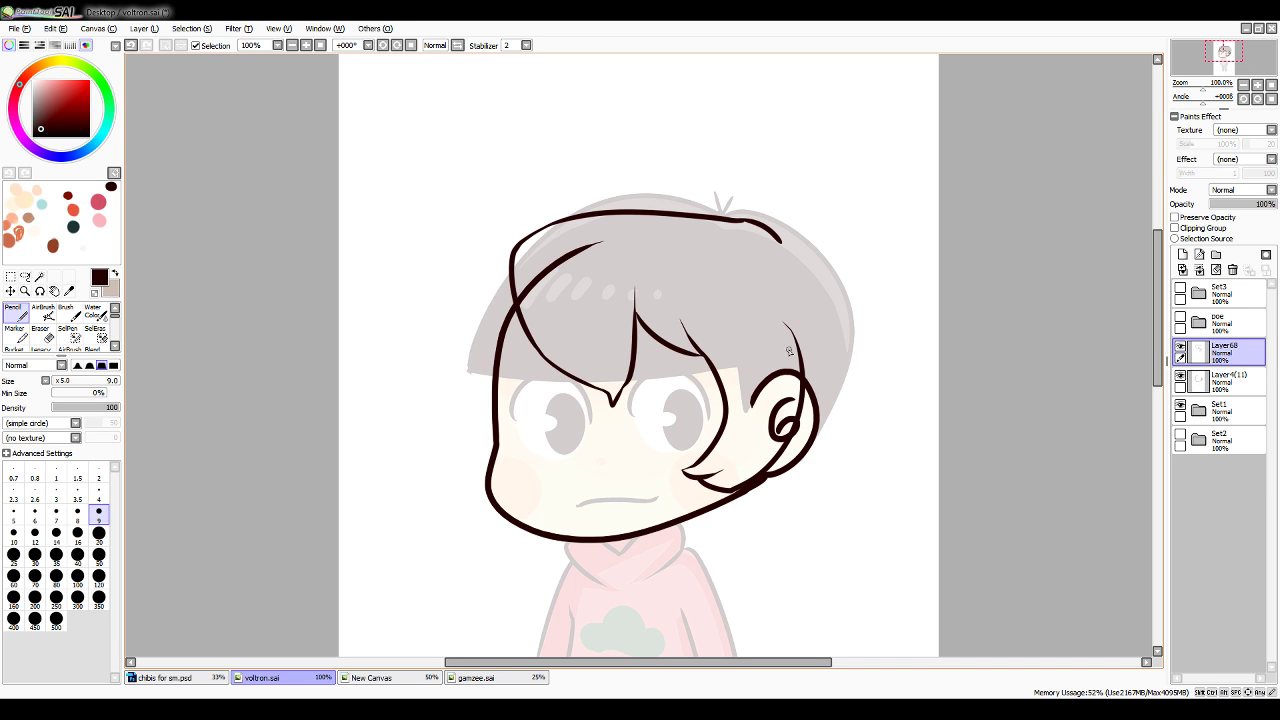
Draw the back-of-head hair outline from the crown down behind the ear to the nape
{"action": "mouse_move", "coordinate": [780, 242]}
{"action": "left_mouse_down"}
{"action": "mouse_move", "coordinate": [809, 255]}
{"action": "mouse_move", "coordinate": [854, 391]}
{"action": "left_mouse_up"}
{"action": "key", "text": "ctrl+z"}
{"action": "mouse_move", "coordinate": [778, 242]}
{"action": "left_mouse_down"}
{"action": "mouse_move", "coordinate": [843, 392]}
{"action": "mouse_move", "coordinate": [878, 393]}
{"action": "left_mouse_up"}
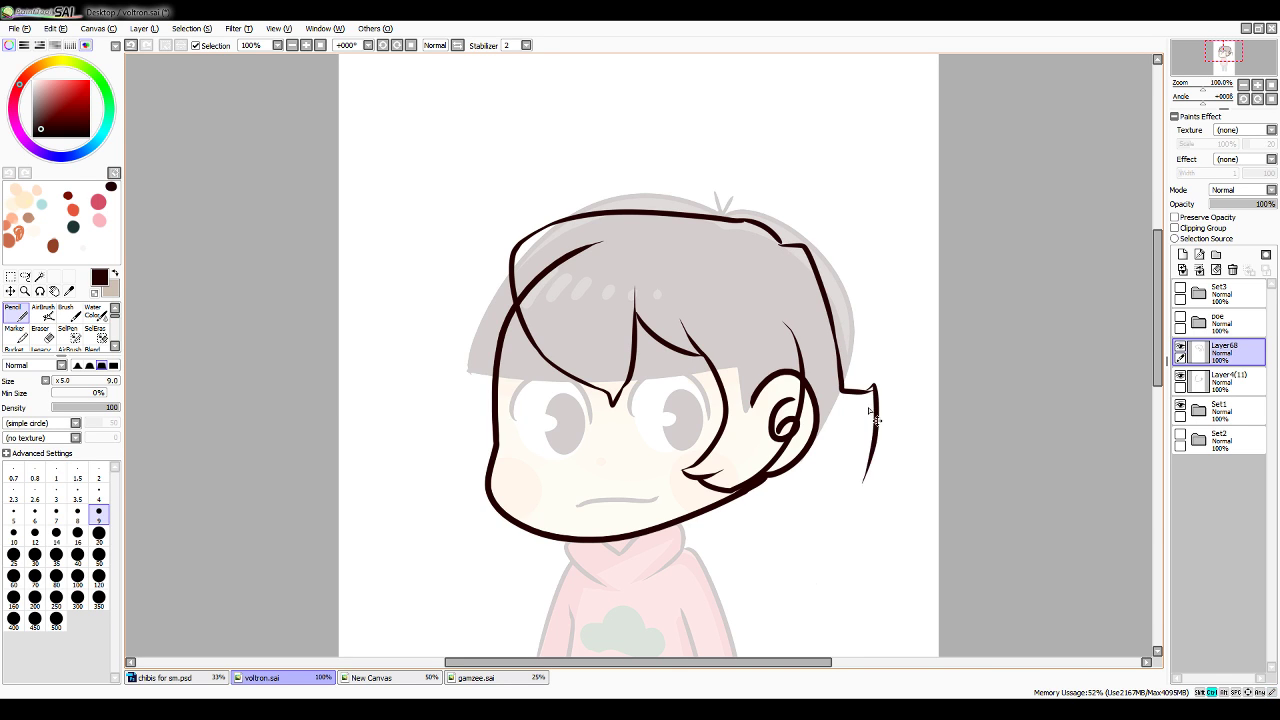
{"action": "key", "text": "ctrl+z"}
{"action": "mouse_move", "coordinate": [830, 332]}
{"action": "left_mouse_down"}
{"action": "mouse_move", "coordinate": [836, 433]}
{"action": "mouse_move", "coordinate": [857, 433]}
{"action": "mouse_move", "coordinate": [858, 478]}
{"action": "mouse_move", "coordinate": [688, 524]}
{"action": "left_mouse_up"}
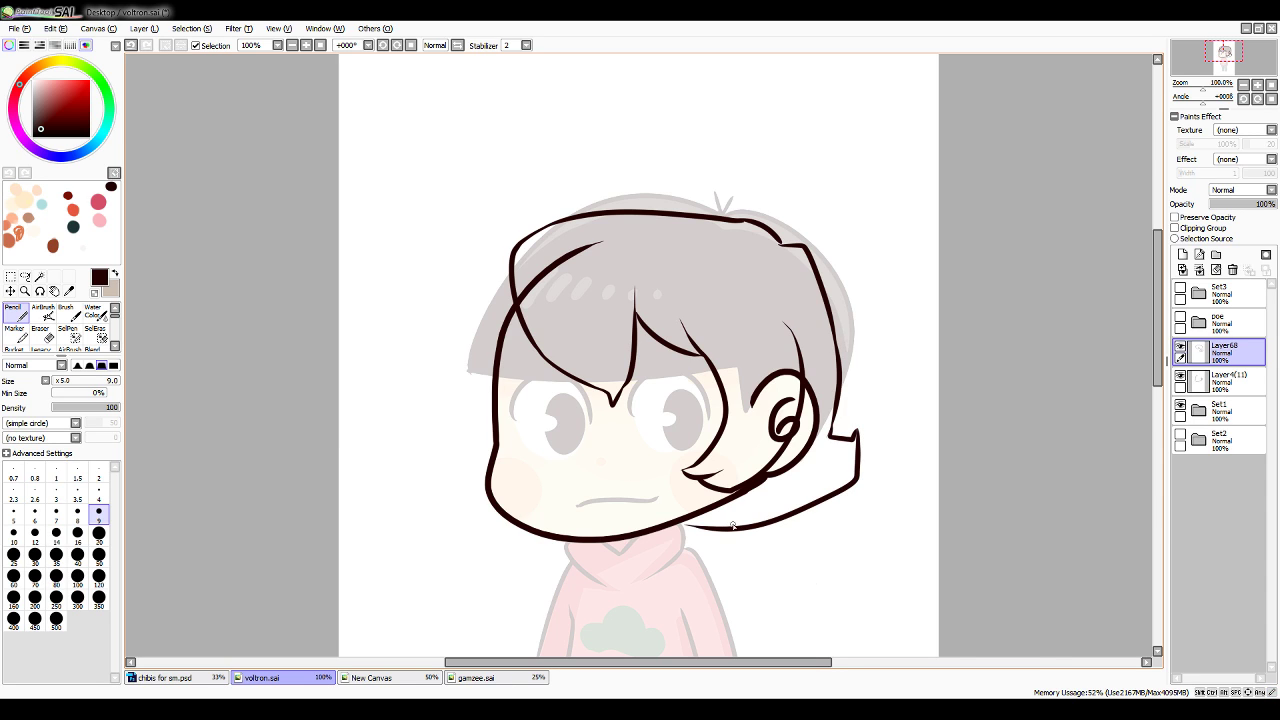
{"action": "key", "text": "ctrl+z"}
{"action": "key", "text": "ctrl+z"}
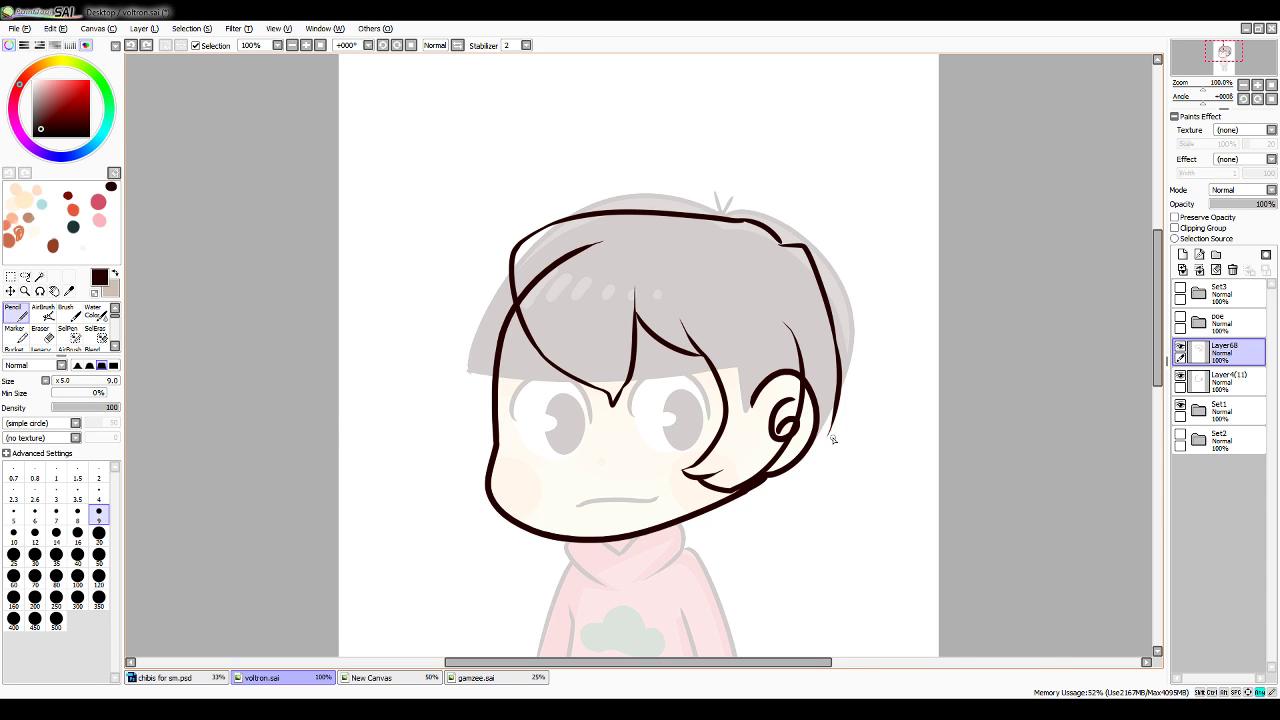
Draw an outward-flicked hair end at the nape and curve it below the jaw into a pointed lock
{"action": "left_click_drag", "start_coordinate": [828, 440], "coordinate": [857, 441]}
{"action": "key", "text": "ctrl+z"}
{"action": "mouse_move", "coordinate": [834, 410]}
{"action": "left_mouse_down"}
{"action": "mouse_move", "coordinate": [827, 441]}
{"action": "mouse_move", "coordinate": [871, 440]}
{"action": "mouse_move", "coordinate": [841, 450]}
{"action": "mouse_move", "coordinate": [882, 437]}
{"action": "mouse_move", "coordinate": [859, 503]}
{"action": "mouse_move", "coordinate": [734, 522]}
{"action": "left_mouse_up"}
{"action": "key", "text": "ctrl+z"}
{"action": "key", "text": "ctrl+z"}
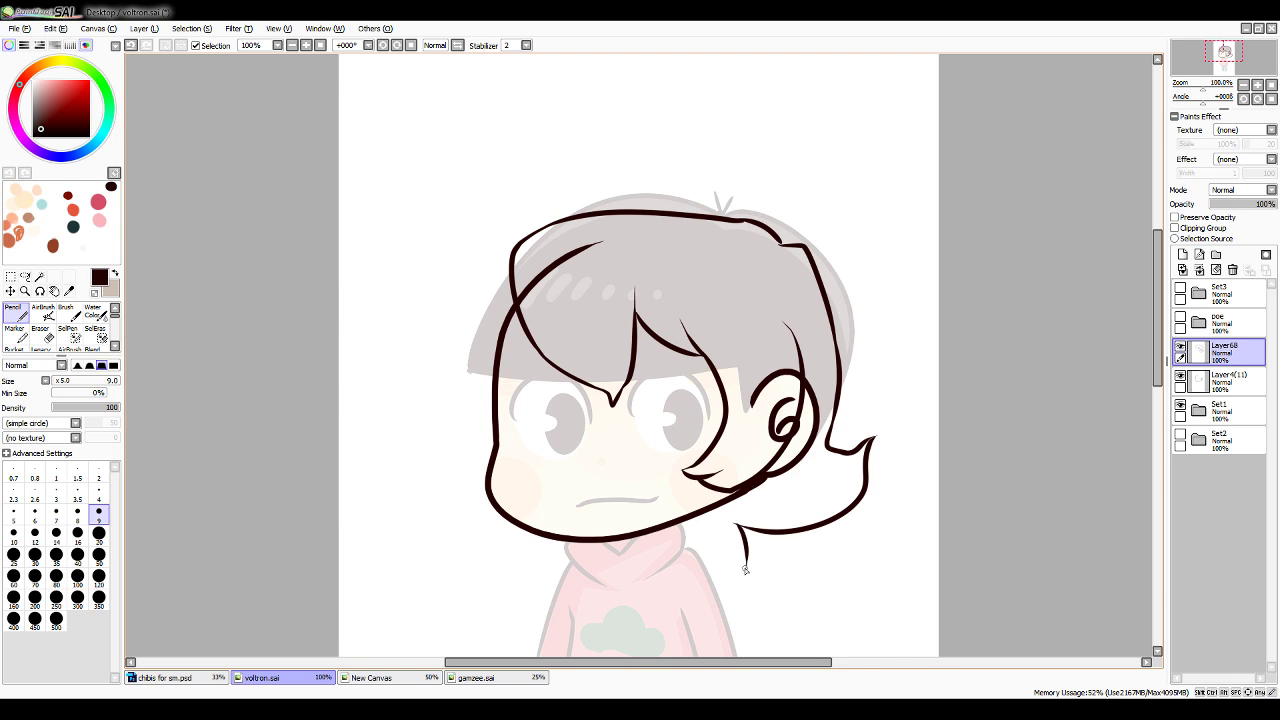
{"action": "left_click_drag", "start_coordinate": [738, 525], "coordinate": [689, 523]}
Draw a small spiky tuft of hair at the back of the crown
{"action": "mouse_move", "coordinate": [781, 244]}
{"action": "left_mouse_down"}
{"action": "mouse_move", "coordinate": [763, 208]}
{"action": "mouse_move", "coordinate": [773, 211]}
{"action": "mouse_move", "coordinate": [784, 245]}
{"action": "mouse_move", "coordinate": [752, 204]}
{"action": "mouse_move", "coordinate": [786, 216]}
{"action": "mouse_move", "coordinate": [781, 246]}
{"action": "mouse_move", "coordinate": [816, 233]}
{"action": "mouse_move", "coordinate": [788, 244]}
{"action": "left_mouse_up"}
{"action": "key", "text": "ctrl+z"}
{"action": "key", "text": "ctrl+z"}
{"action": "key", "text": "ctrl+z"}
{"action": "key", "text": "ctrl+z"}
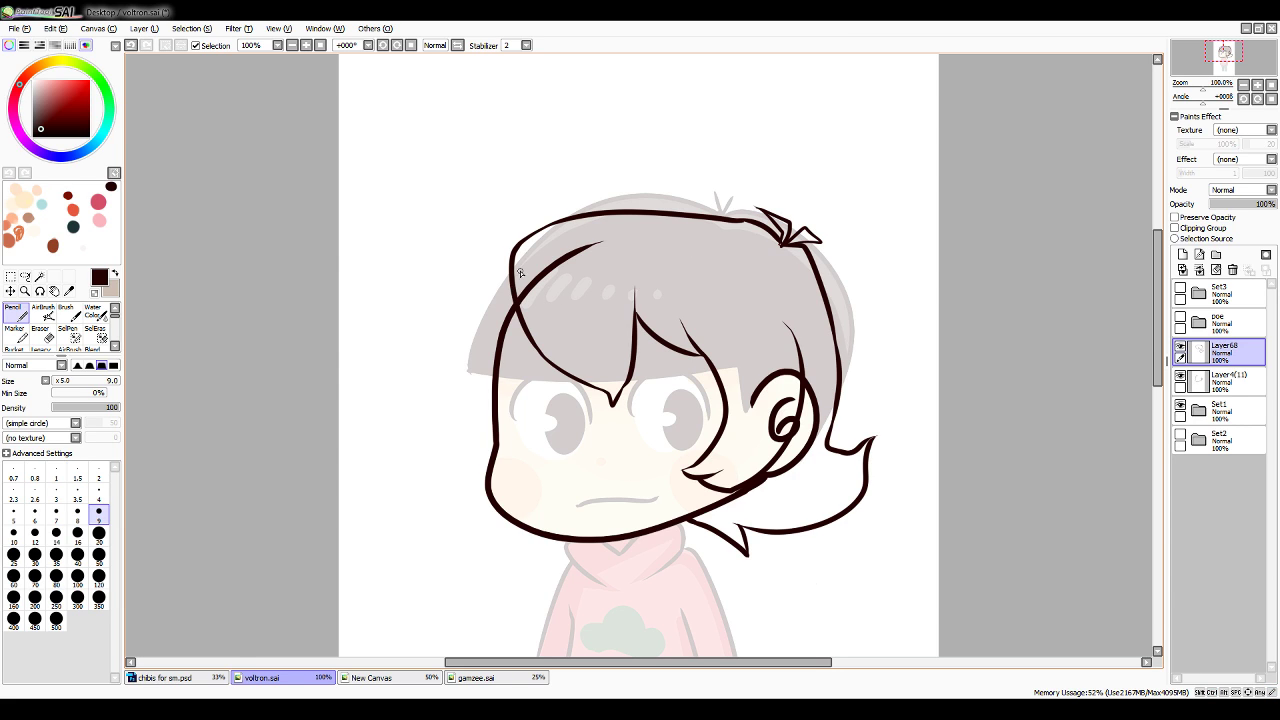
Draw the hair on the far side of the face, running from the fringe down to an outward flick beside the cheek
{"action": "mouse_move", "coordinate": [506, 281]}
{"action": "left_mouse_down"}
{"action": "mouse_move", "coordinate": [461, 340]}
{"action": "mouse_move", "coordinate": [489, 419]}
{"action": "mouse_move", "coordinate": [450, 458]}
{"action": "left_mouse_up"}
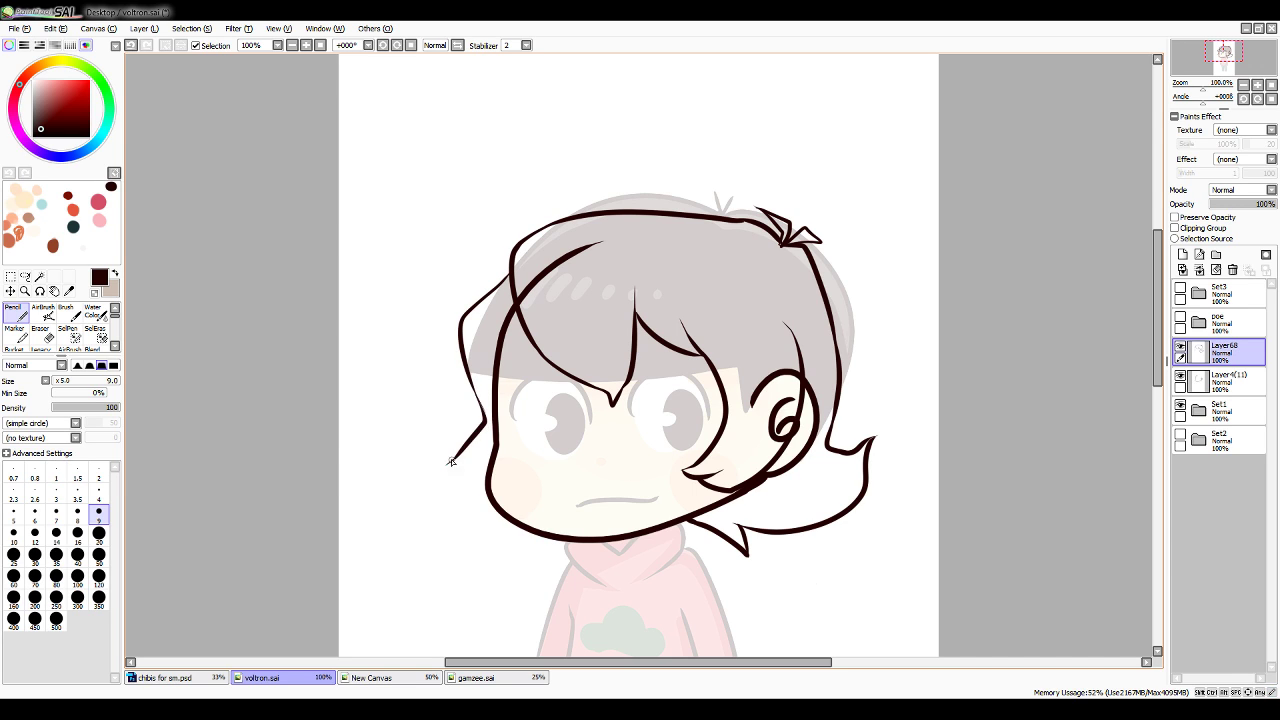
{"action": "key", "text": "ctrl+z"}
{"action": "mouse_move", "coordinate": [487, 392]}
{"action": "left_mouse_down"}
{"action": "mouse_move", "coordinate": [436, 424]}
{"action": "mouse_move", "coordinate": [483, 432]}
{"action": "mouse_move", "coordinate": [444, 445]}
{"action": "mouse_move", "coordinate": [437, 435]}
{"action": "mouse_move", "coordinate": [464, 515]}
{"action": "mouse_move", "coordinate": [512, 517]}
{"action": "left_mouse_up"}
{"action": "key", "text": "ctrl+z"}
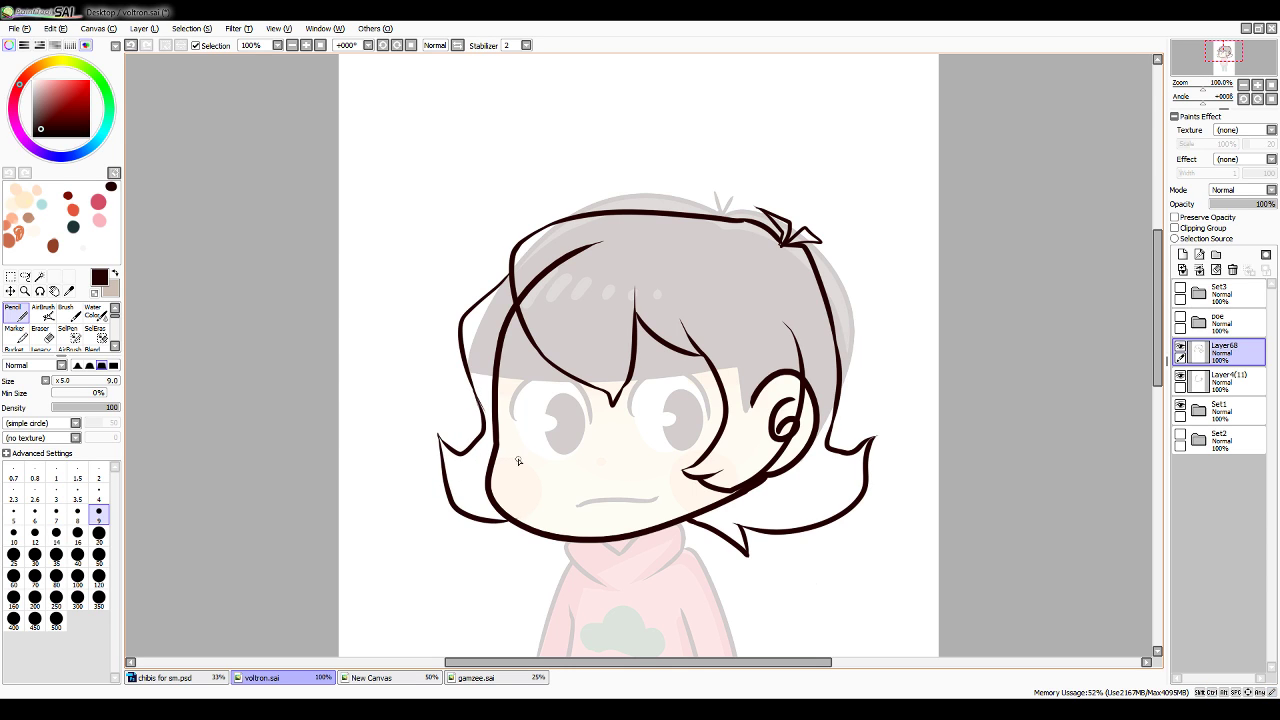
Finish the far-side hair with a small pointed lock under the chin
{"action": "mouse_move", "coordinate": [516, 526]}
{"action": "left_mouse_down"}
{"action": "mouse_move", "coordinate": [510, 541]}
{"action": "mouse_move", "coordinate": [562, 538]}
{"action": "left_mouse_up"}
{"action": "key", "text": "ctrl+z"}
{"action": "key", "text": "ctrl+z"}
{"action": "key", "text": "ctrl+z"}
{"action": "key", "text": "ctrl+z"}
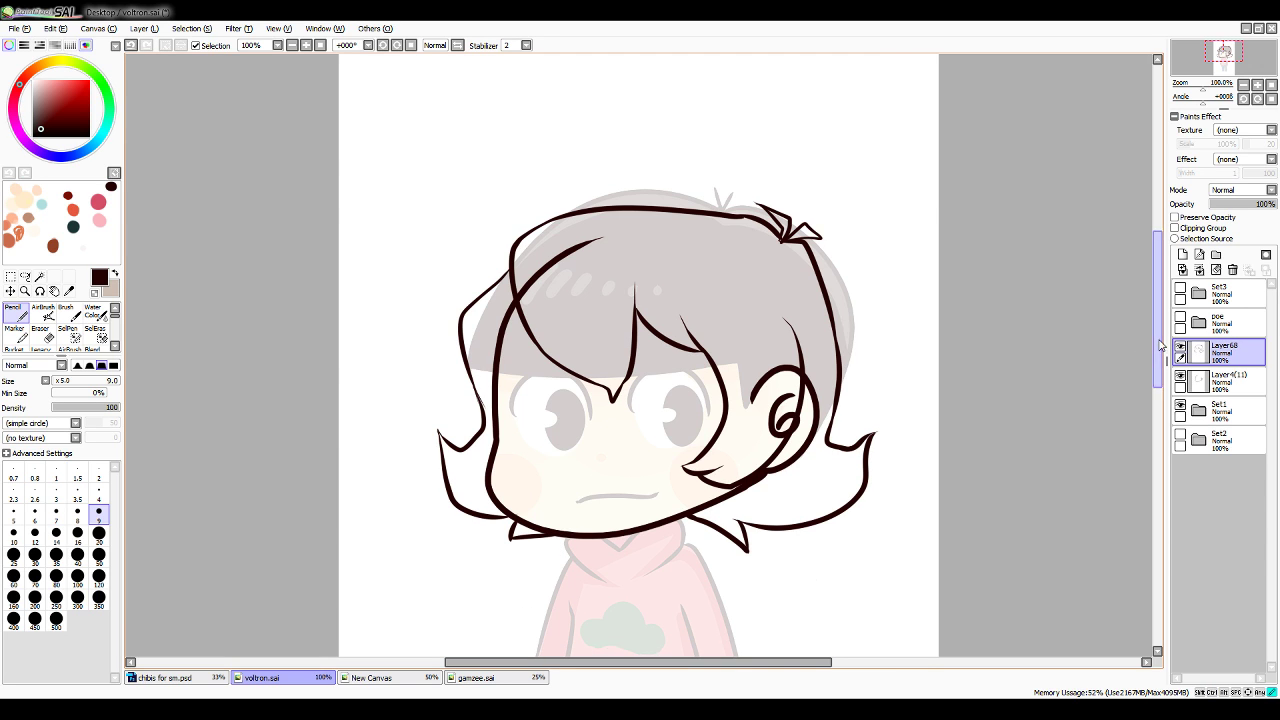
Add a new layer for the body and draw the neck and both shoulder lines beneath the chin
{"action": "scroll", "coordinate": [800, 400], "scroll_direction": "down", "scroll_amount": 5}
{"action": "left_click", "coordinate": [1182, 255]}
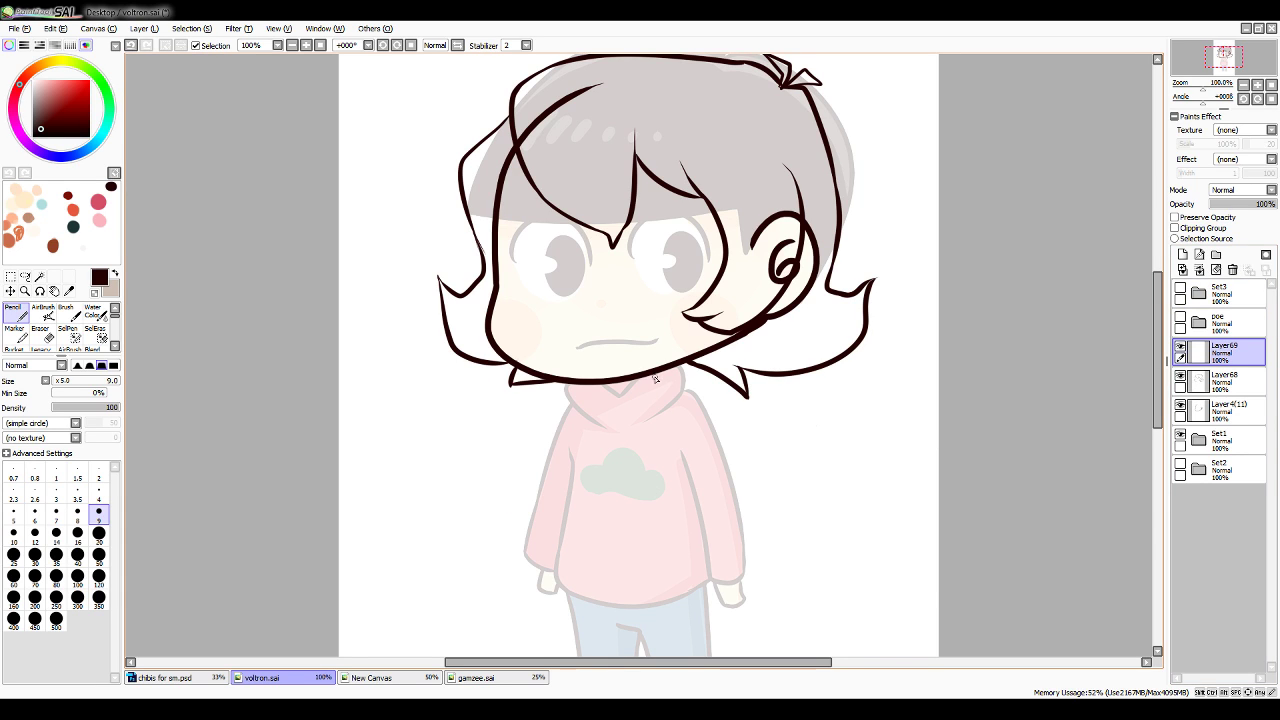
{"action": "left_click_drag", "start_coordinate": [655, 385], "coordinate": [696, 398]}
{"action": "mouse_move", "coordinate": [612, 385]}
{"action": "left_mouse_down"}
{"action": "mouse_move", "coordinate": [617, 407]}
{"action": "mouse_move", "coordinate": [610, 393]}
{"action": "mouse_move", "coordinate": [568, 440]}
{"action": "mouse_move", "coordinate": [608, 392]}
{"action": "mouse_move", "coordinate": [578, 425]}
{"action": "left_mouse_up"}
{"action": "key", "text": "ctrl+z"}
{"action": "key", "text": "ctrl+z"}
{"action": "key", "text": "ctrl+z"}
{"action": "key", "text": "ctrl+z"}
Draw both sides of the torso from below the shoulders to the hips, curving in at the waist on the ear side
{"action": "mouse_move", "coordinate": [614, 386]}
{"action": "left_mouse_down"}
{"action": "mouse_move", "coordinate": [571, 423]}
{"action": "mouse_move", "coordinate": [596, 542]}
{"action": "left_mouse_up"}
{"action": "key", "text": "ctrl+z"}
{"action": "left_click_drag", "start_coordinate": [573, 436], "coordinate": [560, 596]}
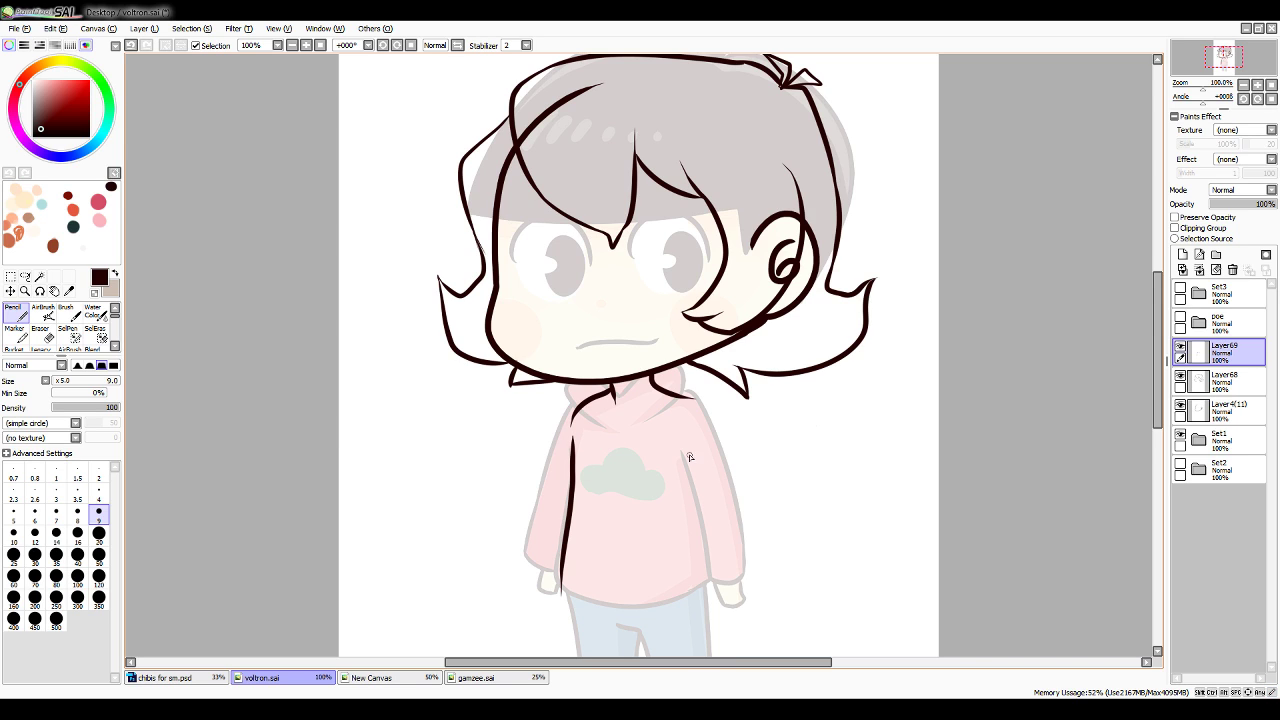
{"action": "left_click_drag", "start_coordinate": [695, 449], "coordinate": [688, 606]}
{"action": "key", "text": "ctrl+z"}
{"action": "left_click_drag", "start_coordinate": [695, 442], "coordinate": [689, 600]}
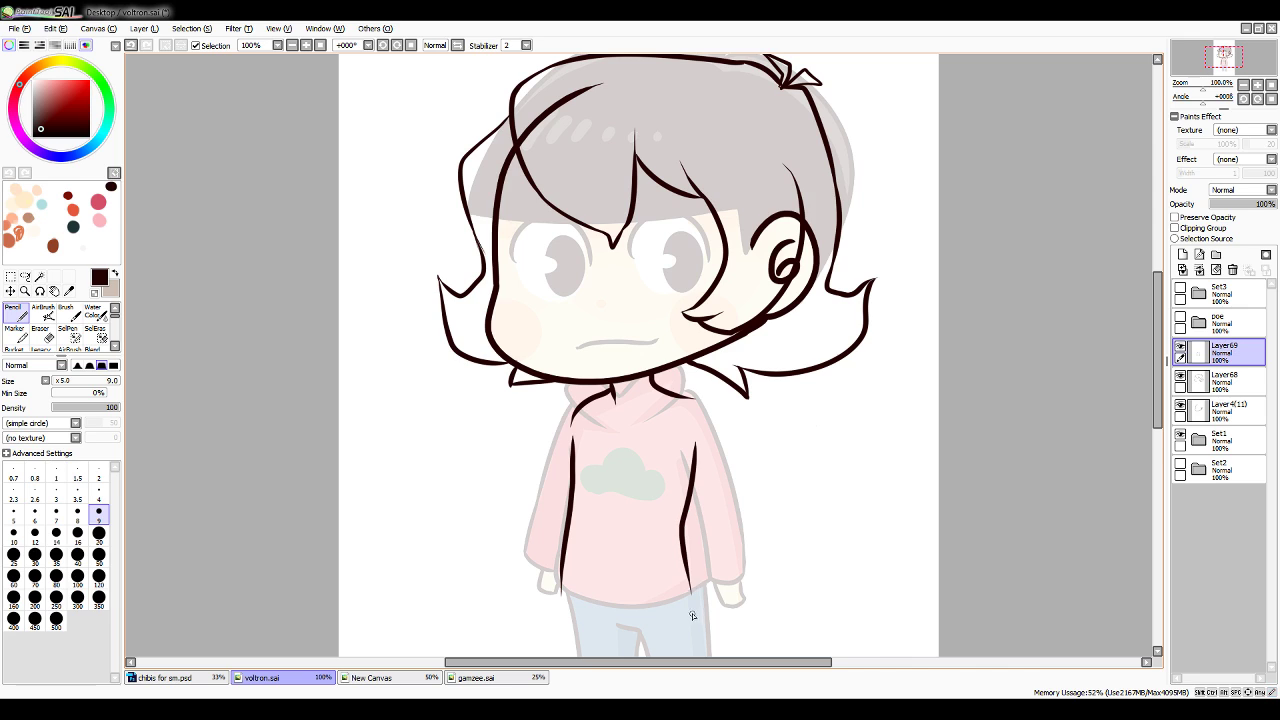
Draw the far-side leg bent at the knee with a pointed foot, and add a short crotch line
{"action": "scroll", "coordinate": [1127, 380], "scroll_direction": "down", "scroll_amount": 2}
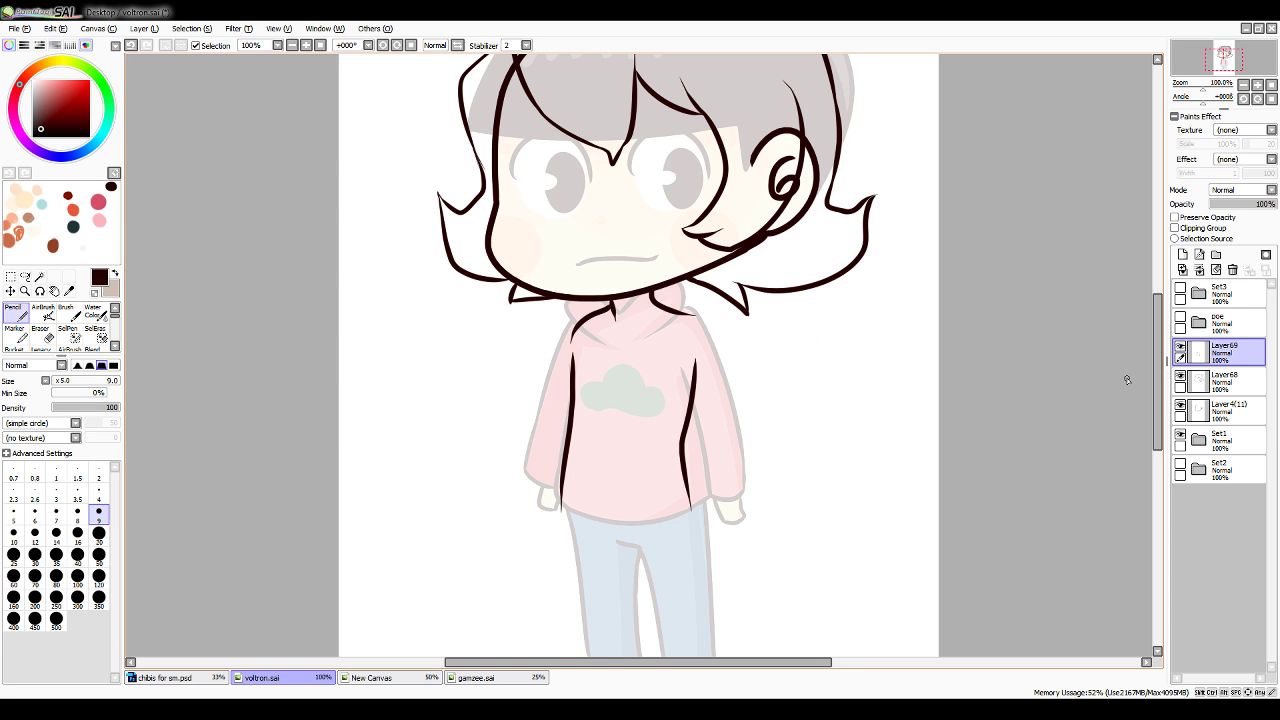
{"action": "left_click_drag", "start_coordinate": [560, 487], "coordinate": [548, 600]}
{"action": "scroll", "coordinate": [1137, 390], "scroll_direction": "down", "scroll_amount": 2}
{"action": "key", "text": "ctrl+z"}
{"action": "mouse_move", "coordinate": [561, 360]}
{"action": "left_mouse_down"}
{"action": "mouse_move", "coordinate": [535, 465]}
{"action": "mouse_move", "coordinate": [611, 548]}
{"action": "mouse_move", "coordinate": [638, 528]}
{"action": "mouse_move", "coordinate": [620, 425]}
{"action": "left_mouse_up"}
{"action": "key", "text": "ctrl+z"}
{"action": "key", "text": "ctrl+z"}
{"action": "mouse_move", "coordinate": [637, 530]}
{"action": "left_mouse_down"}
{"action": "mouse_move", "coordinate": [588, 434]}
{"action": "mouse_move", "coordinate": [625, 500]}
{"action": "mouse_move", "coordinate": [587, 446]}
{"action": "mouse_move", "coordinate": [636, 520]}
{"action": "mouse_move", "coordinate": [590, 450]}
{"action": "mouse_move", "coordinate": [611, 421]}
{"action": "mouse_move", "coordinate": [644, 417]}
{"action": "mouse_move", "coordinate": [658, 550]}
{"action": "left_mouse_up"}
{"action": "key", "text": "ctrl+z"}
{"action": "key", "text": "ctrl+z"}
{"action": "key", "text": "ctrl+z"}
{"action": "key", "text": "ctrl+z"}
Try several outlines for the ear-side leg starting from the crotch, and undo them
{"action": "mouse_move", "coordinate": [633, 418]}
{"action": "left_mouse_down"}
{"action": "mouse_move", "coordinate": [647, 508]}
{"action": "mouse_move", "coordinate": [692, 574]}
{"action": "left_mouse_up"}
{"action": "key", "text": "ctrl+z"}
{"action": "mouse_move", "coordinate": [633, 420]}
{"action": "left_mouse_down"}
{"action": "mouse_move", "coordinate": [664, 540]}
{"action": "mouse_move", "coordinate": [705, 579]}
{"action": "left_mouse_up"}
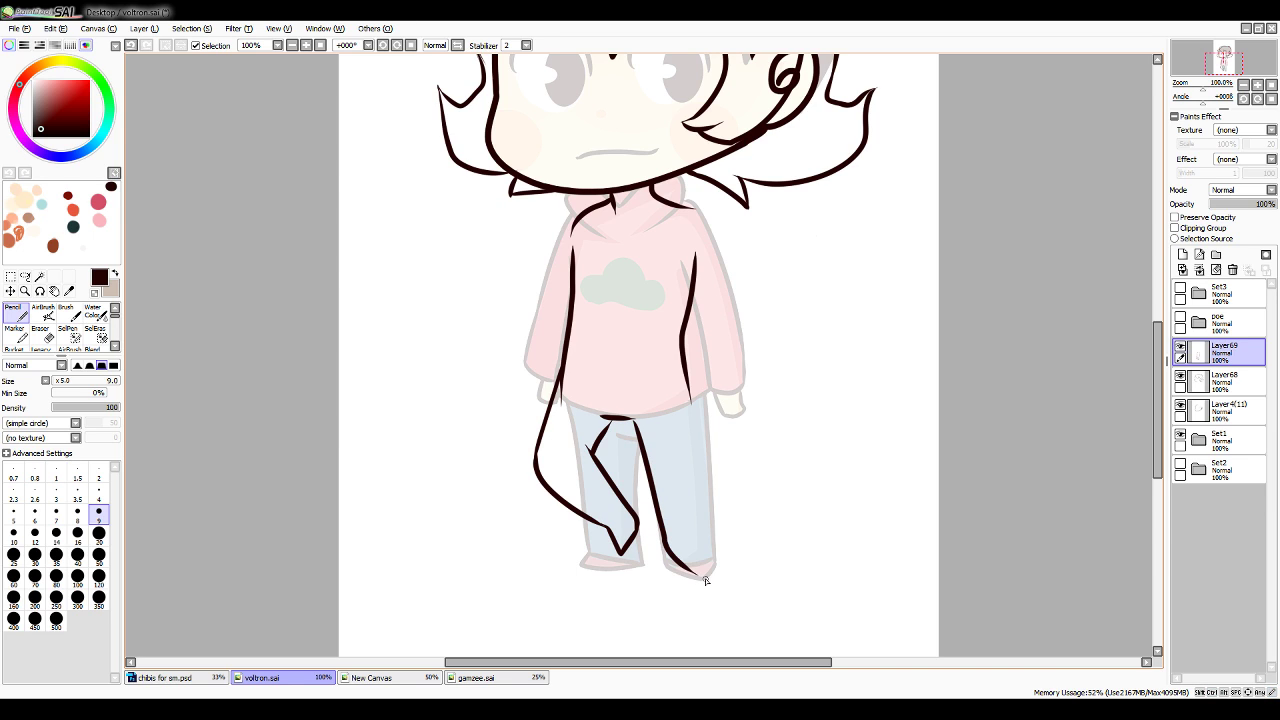
{"action": "left_click_drag", "start_coordinate": [690, 389], "coordinate": [695, 552]}
{"action": "key", "text": "ctrl+z"}
{"action": "key", "text": "ctrl+z"}
{"action": "left_click_drag", "start_coordinate": [633, 418], "coordinate": [650, 580]}
{"action": "key", "text": "ctrl+z"}
{"action": "key", "text": "ctrl+z"}
{"action": "key", "text": "ctrl+z"}
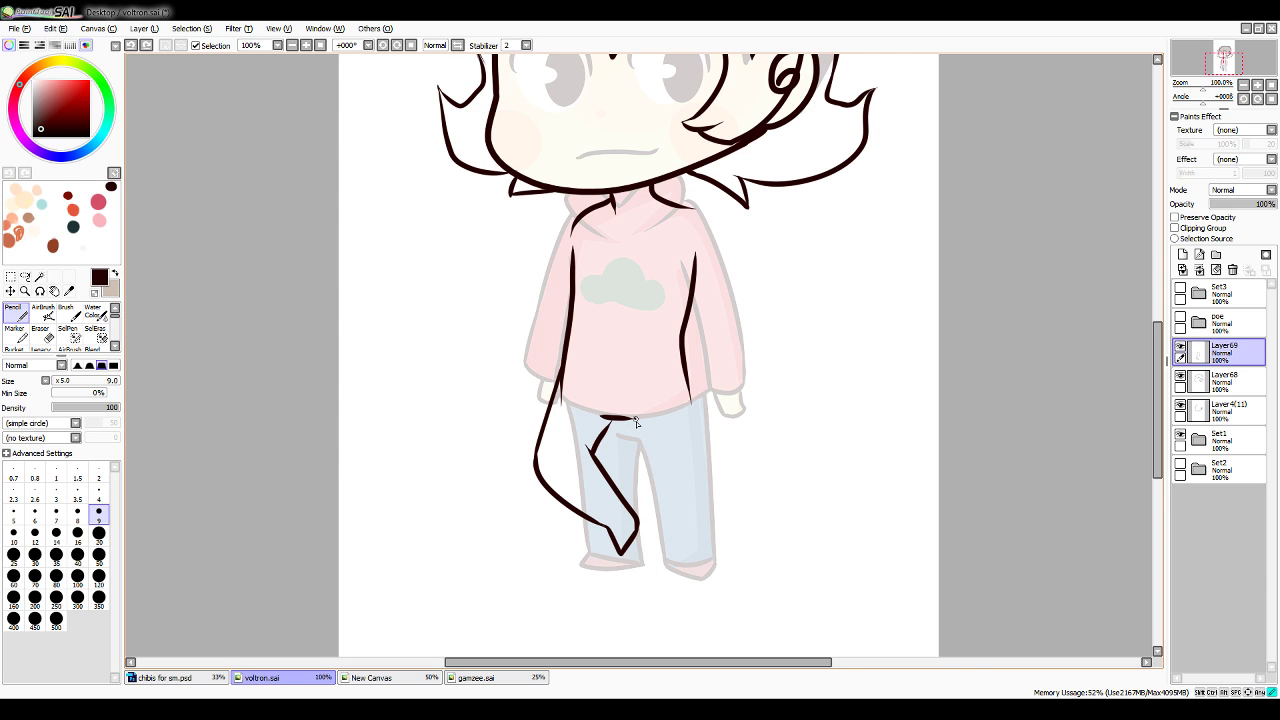
Draw the straight ear-side leg from the crotch to a pointed foot and up its outer side to the waist
{"action": "mouse_move", "coordinate": [633, 418]}
{"action": "left_mouse_down"}
{"action": "mouse_move", "coordinate": [643, 563]}
{"action": "mouse_move", "coordinate": [663, 588]}
{"action": "mouse_move", "coordinate": [688, 545]}
{"action": "left_mouse_up"}
{"action": "key", "text": "ctrl+z"}
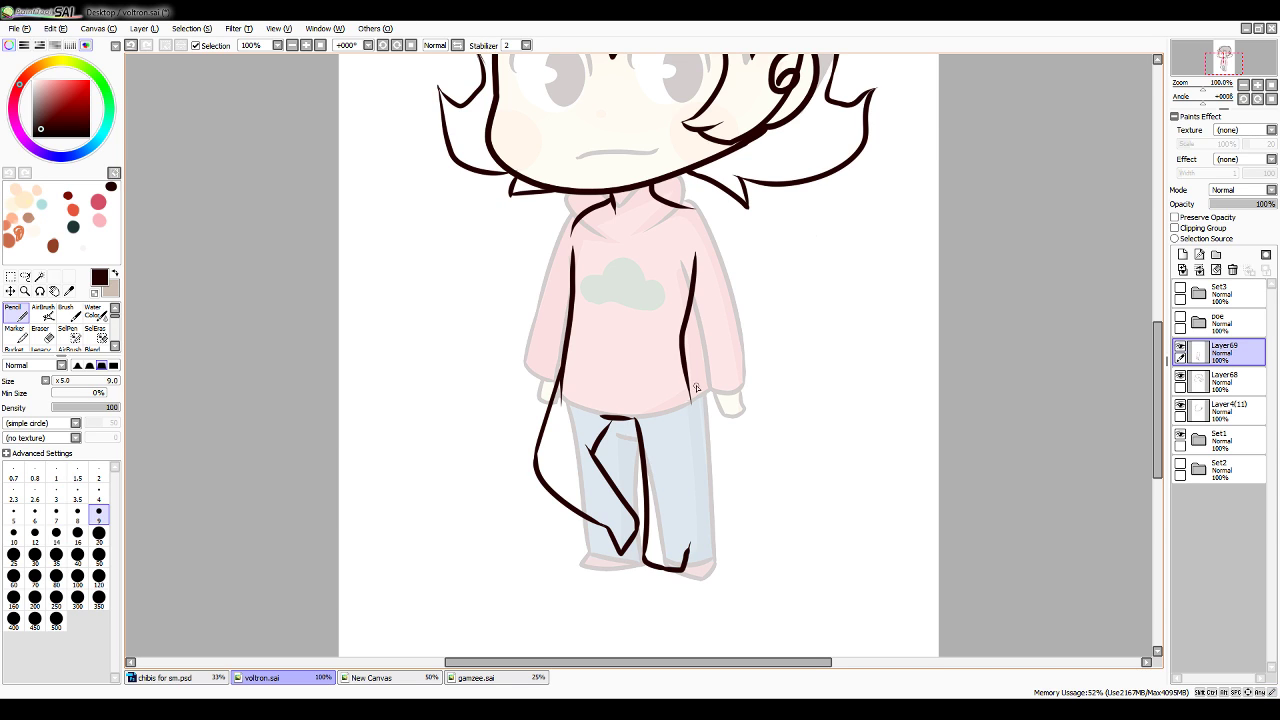
{"action": "left_click_drag", "start_coordinate": [690, 394], "coordinate": [688, 550]}
{"action": "key", "text": "ctrl+z"}
{"action": "key", "text": "ctrl+z"}
{"action": "mouse_move", "coordinate": [689, 330]}
{"action": "left_mouse_down"}
{"action": "mouse_move", "coordinate": [668, 580]}
{"action": "mouse_move", "coordinate": [658, 576]}
{"action": "mouse_move", "coordinate": [682, 565]}
{"action": "mouse_move", "coordinate": [690, 366]}
{"action": "mouse_move", "coordinate": [682, 565]}
{"action": "left_mouse_up"}
{"action": "key", "text": "ctrl+z"}
{"action": "key", "text": "ctrl+z"}
{"action": "key", "text": "ctrl+z"}
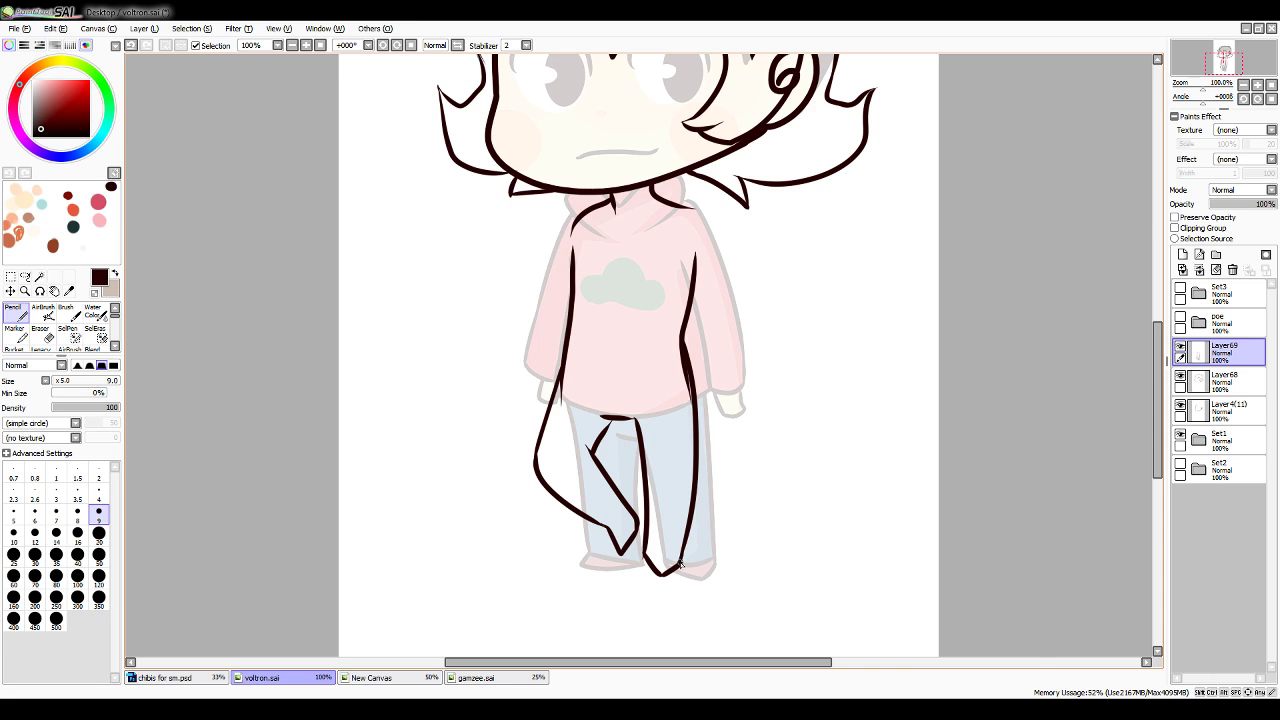
{"action": "key", "text": "ctrl+z"}
{"action": "left_click_drag", "start_coordinate": [680, 566], "coordinate": [688, 544]}
Try an outer arm line curving down from the ear-side shoulder on the body layer, and undo it
{"action": "left_click_drag", "start_coordinate": [680, 208], "coordinate": [748, 335]}
{"action": "key", "text": "ctrl+z"}
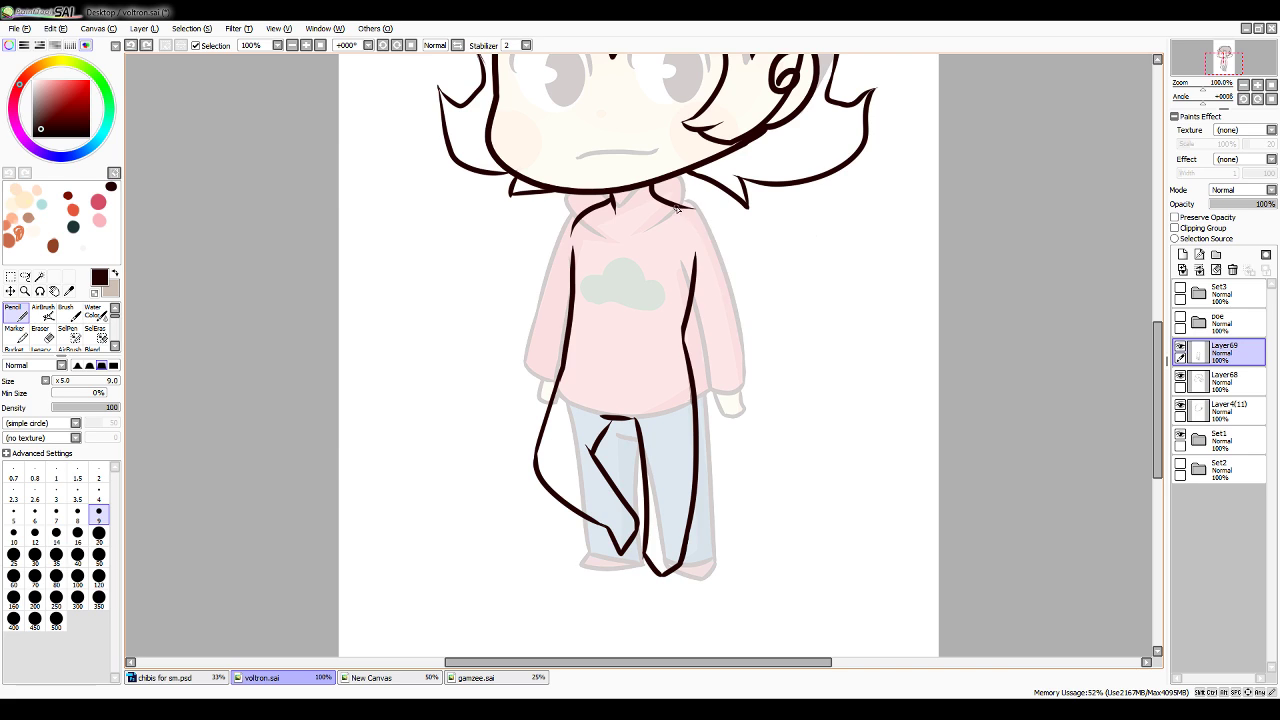
{"action": "left_click_drag", "start_coordinate": [682, 208], "coordinate": [751, 348]}
{"action": "key", "text": "ctrl+z"}
Add a new layer for the arms and draw the outer and inner lines of the ear-side arm
{"action": "left_click", "coordinate": [1183, 254]}
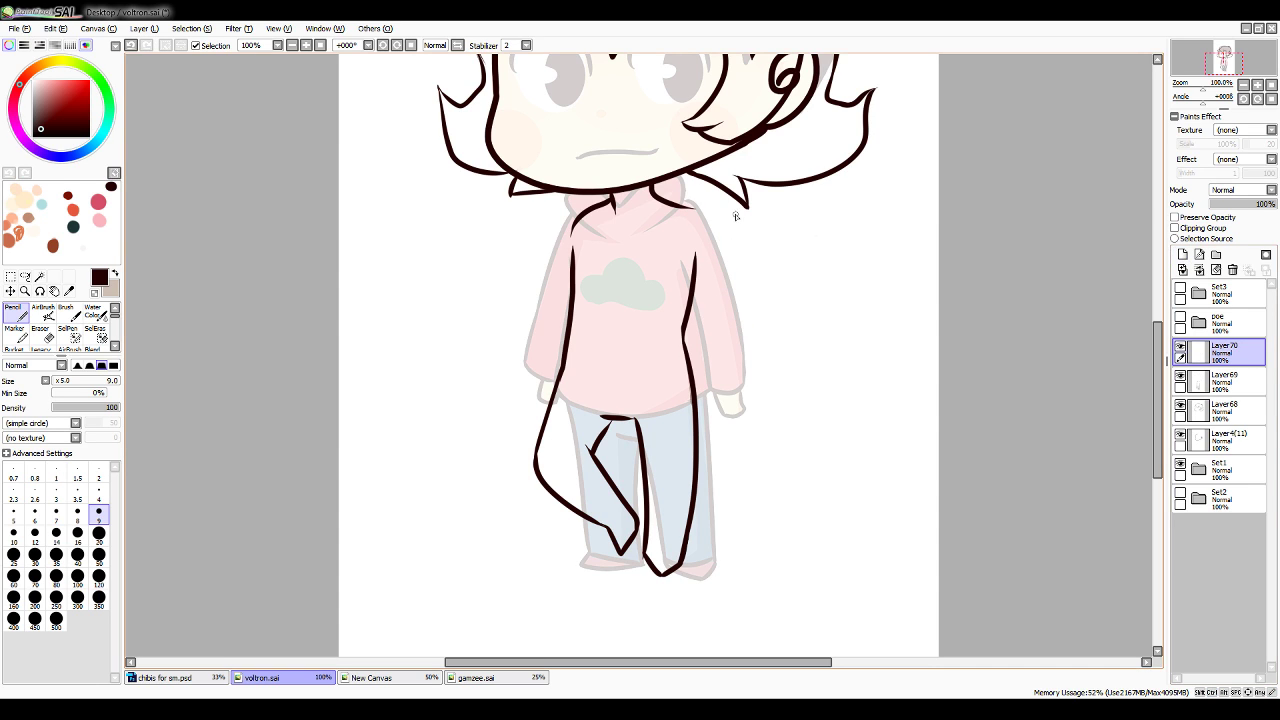
{"action": "left_click_drag", "start_coordinate": [677, 207], "coordinate": [732, 360]}
{"action": "left_click_drag", "start_coordinate": [682, 242], "coordinate": [710, 362]}
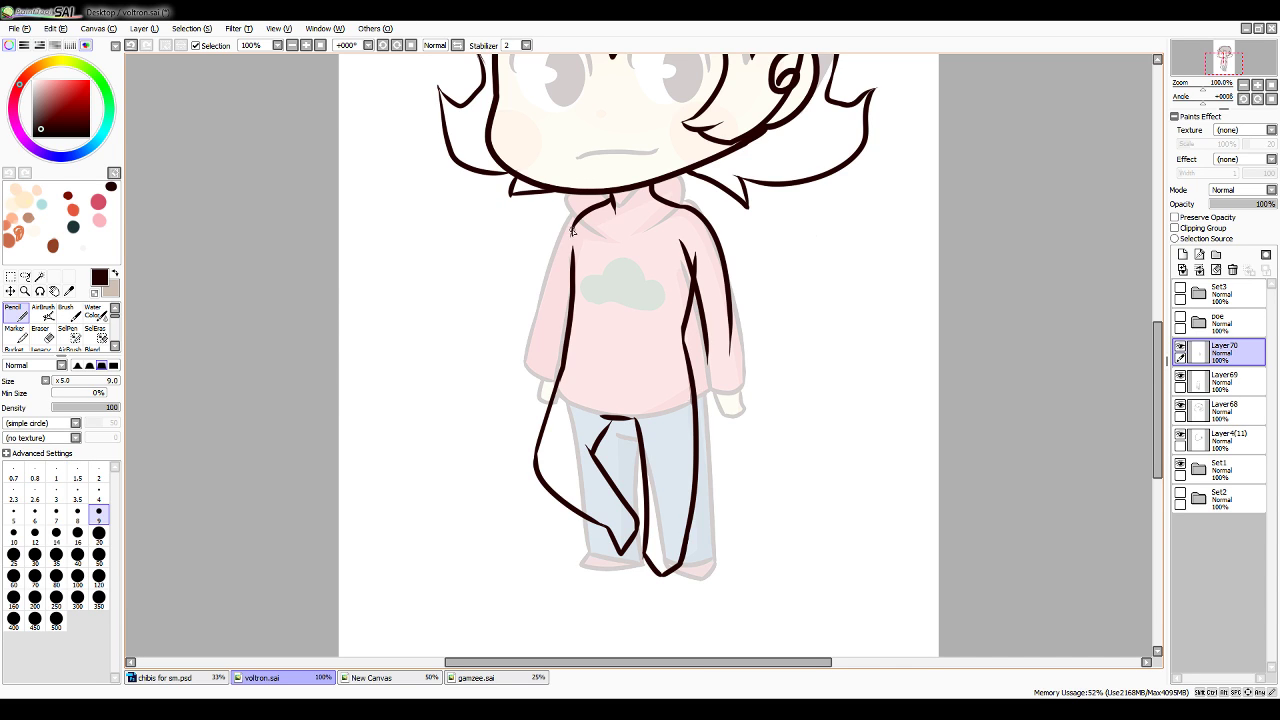
Draw the outer and inner lines of the far-side arm from the shoulder down to the wrist
{"action": "left_click_drag", "start_coordinate": [572, 230], "coordinate": [518, 343]}
{"action": "left_click_drag", "start_coordinate": [570, 302], "coordinate": [538, 344]}
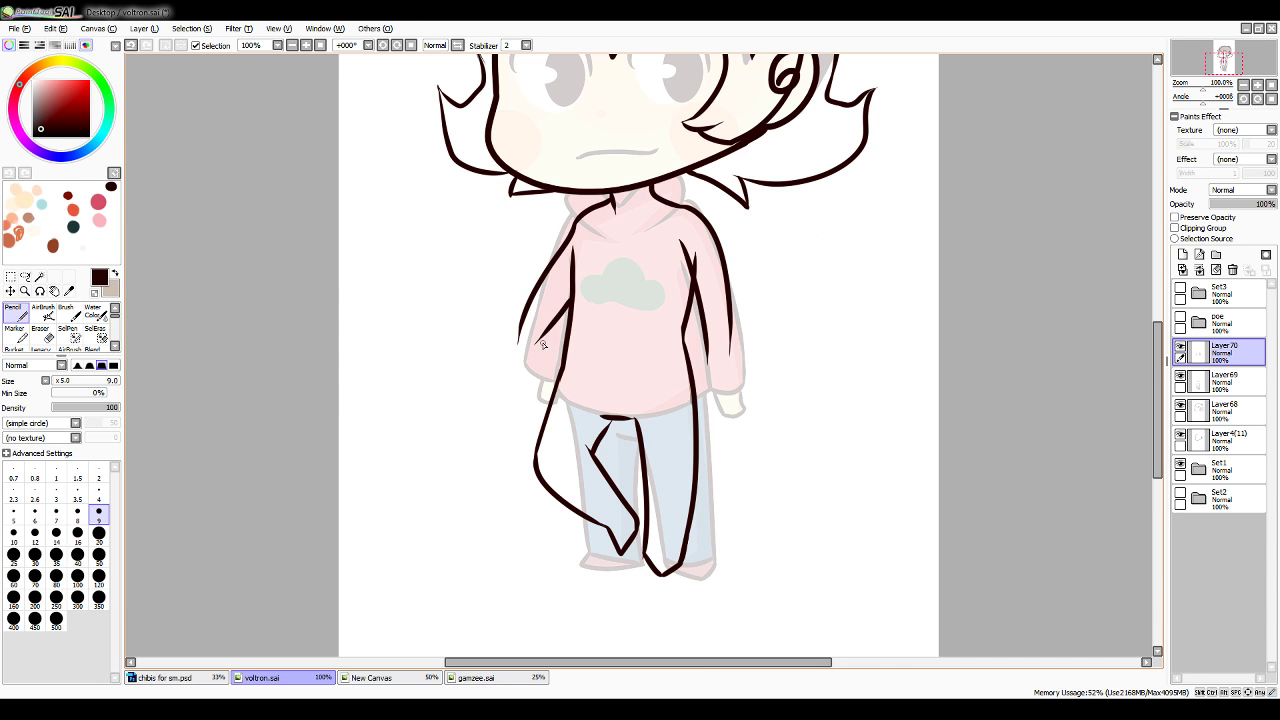
{"action": "key", "text": "ctrl+z"}
{"action": "left_click_drag", "start_coordinate": [569, 303], "coordinate": [540, 356]}
{"action": "key", "text": "ctrl+z"}
{"action": "left_click_drag", "start_coordinate": [572, 300], "coordinate": [542, 356]}
Draw the small hand with fingers at the end of the far-side arm
{"action": "mouse_move", "coordinate": [540, 340]}
{"action": "left_mouse_down"}
{"action": "mouse_move", "coordinate": [538, 377]}
{"action": "mouse_move", "coordinate": [520, 338]}
{"action": "mouse_move", "coordinate": [518, 395]}
{"action": "left_mouse_up"}
{"action": "key", "text": "ctrl+z"}
{"action": "key", "text": "ctrl+z"}
{"action": "mouse_move", "coordinate": [523, 328]}
{"action": "left_mouse_down"}
{"action": "mouse_move", "coordinate": [521, 395]}
{"action": "mouse_move", "coordinate": [537, 388]}
{"action": "mouse_move", "coordinate": [542, 340]}
{"action": "mouse_move", "coordinate": [533, 388]}
{"action": "mouse_move", "coordinate": [514, 362]}
{"action": "mouse_move", "coordinate": [523, 395]}
{"action": "mouse_move", "coordinate": [540, 386]}
{"action": "mouse_move", "coordinate": [542, 348]}
{"action": "left_mouse_up"}
{"action": "key", "text": "ctrl+z"}
{"action": "key", "text": "ctrl+z"}
{"action": "key", "text": "ctrl+z"}
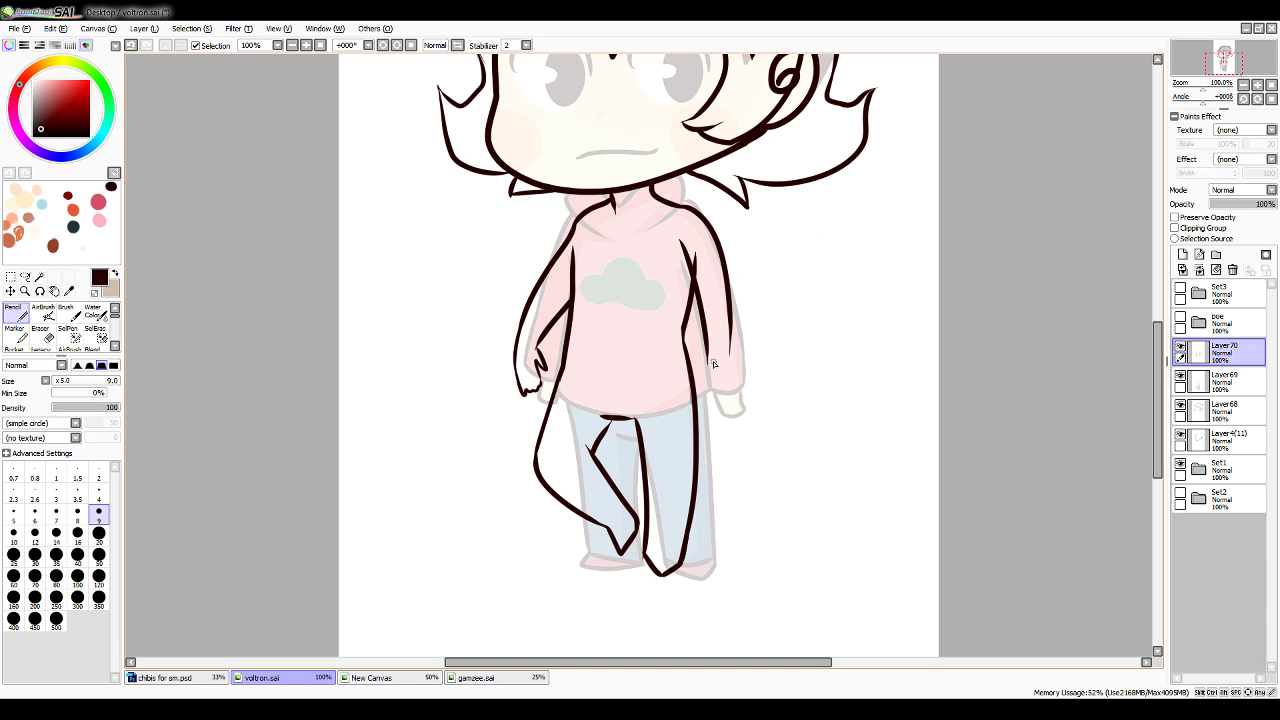
Draw the ear-side hand with spread fingers and touch up the far-side hand
{"action": "mouse_move", "coordinate": [706, 363]}
{"action": "left_mouse_down"}
{"action": "mouse_move", "coordinate": [732, 389]}
{"action": "mouse_move", "coordinate": [729, 347]}
{"action": "mouse_move", "coordinate": [748, 377]}
{"action": "mouse_move", "coordinate": [736, 378]}
{"action": "mouse_move", "coordinate": [740, 335]}
{"action": "mouse_move", "coordinate": [790, 303]}
{"action": "mouse_move", "coordinate": [758, 344]}
{"action": "mouse_move", "coordinate": [733, 353]}
{"action": "mouse_move", "coordinate": [728, 341]}
{"action": "mouse_move", "coordinate": [743, 371]}
{"action": "left_mouse_up"}
{"action": "key", "text": "ctrl+z"}
{"action": "key", "text": "ctrl+z"}
{"action": "key", "text": "ctrl+z"}
{"action": "left_click_drag", "start_coordinate": [541, 351], "coordinate": [538, 346]}
Erase the overlapping lines, including the ear and the face outline behind the fringe on Layer4(11), using a size 20 transparent brush
{"action": "left_click", "coordinate": [95, 293]}
{"action": "left_click", "coordinate": [1225, 382]}
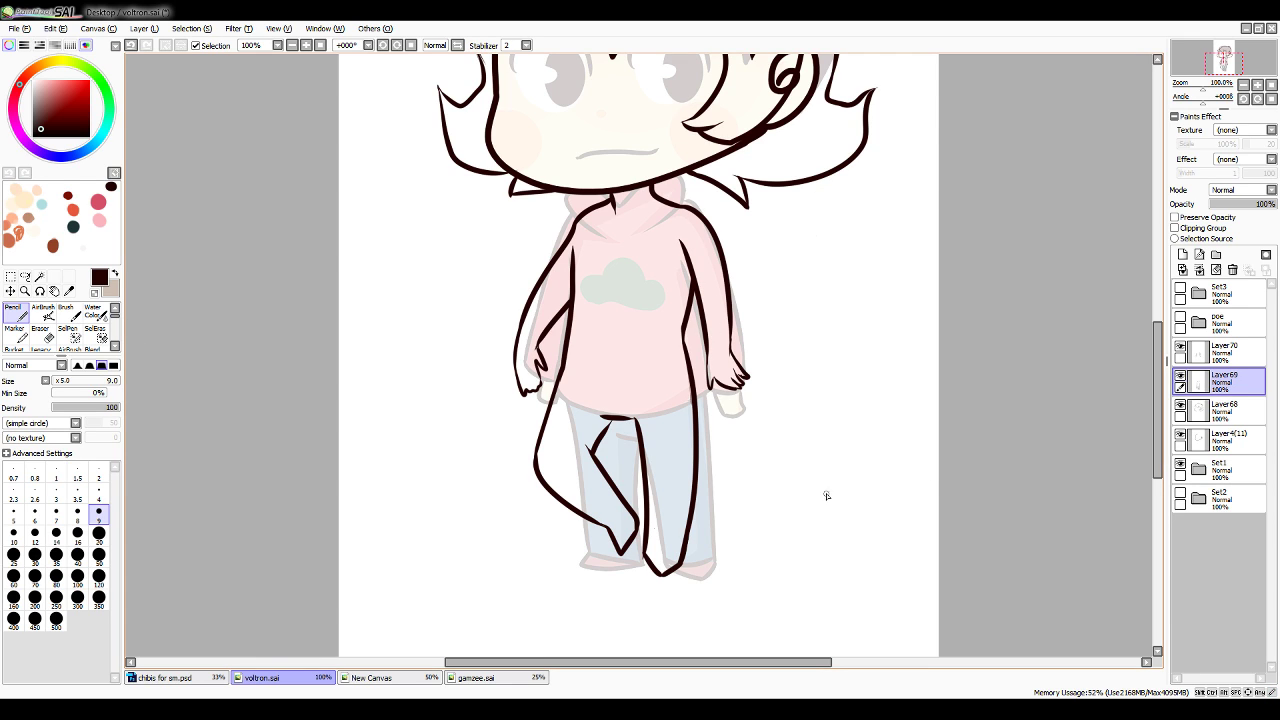
{"action": "left_click_drag", "start_coordinate": [1157, 390], "coordinate": [1157, 342]}
{"action": "left_click", "coordinate": [1228, 438]}
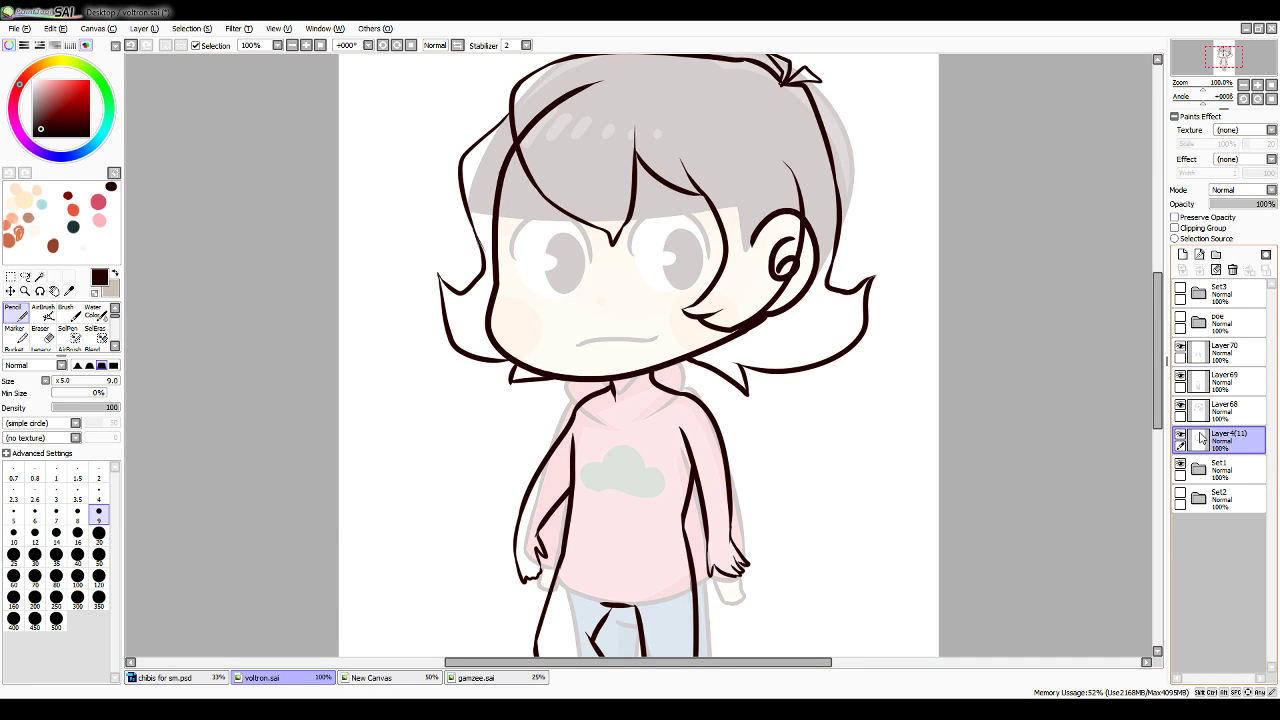
{"action": "left_click", "coordinate": [99, 533]}
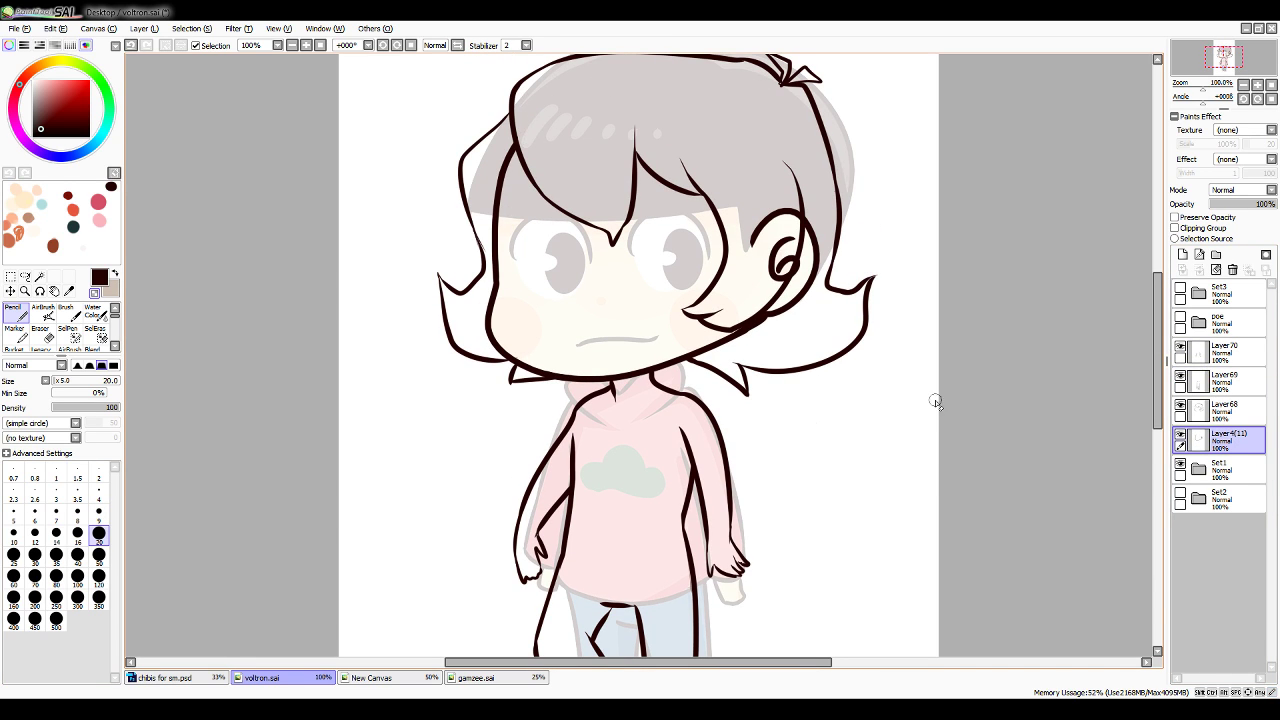
{"action": "mouse_move", "coordinate": [754, 250]}
{"action": "left_mouse_down"}
{"action": "mouse_move", "coordinate": [761, 282]}
{"action": "mouse_move", "coordinate": [791, 224]}
{"action": "mouse_move", "coordinate": [774, 284]}
{"action": "mouse_move", "coordinate": [792, 238]}
{"action": "left_mouse_up"}
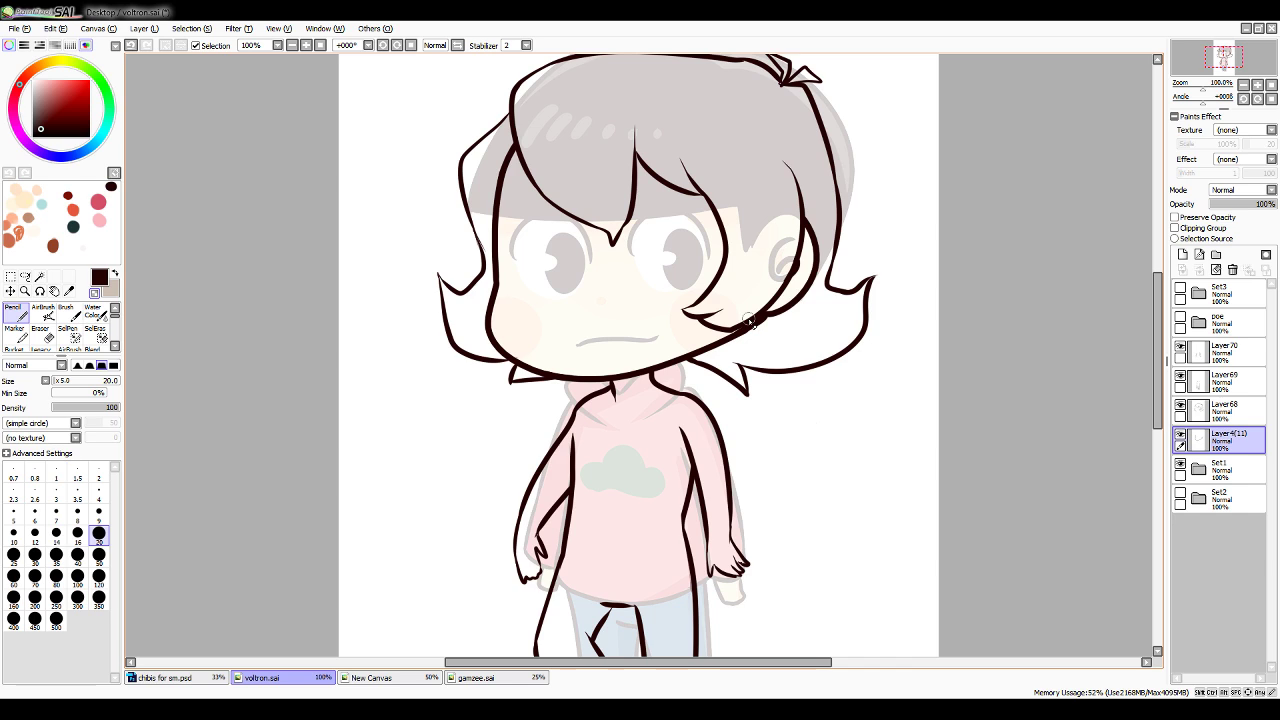
Merge the arm, body and hair layers down into Layer4(11) and add a new layer above it
{"action": "left_click_drag", "start_coordinate": [1156, 302], "coordinate": [1152, 327]}
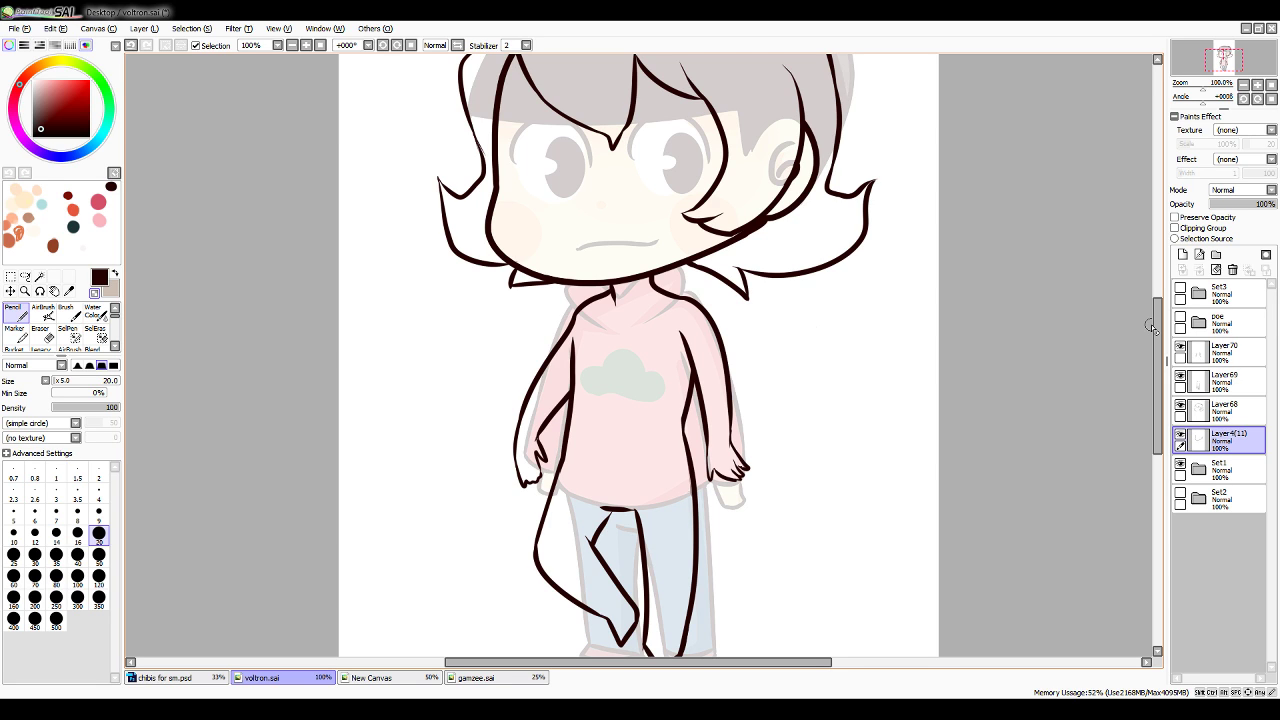
{"action": "left_click_drag", "start_coordinate": [1158, 374], "coordinate": [1158, 383]}
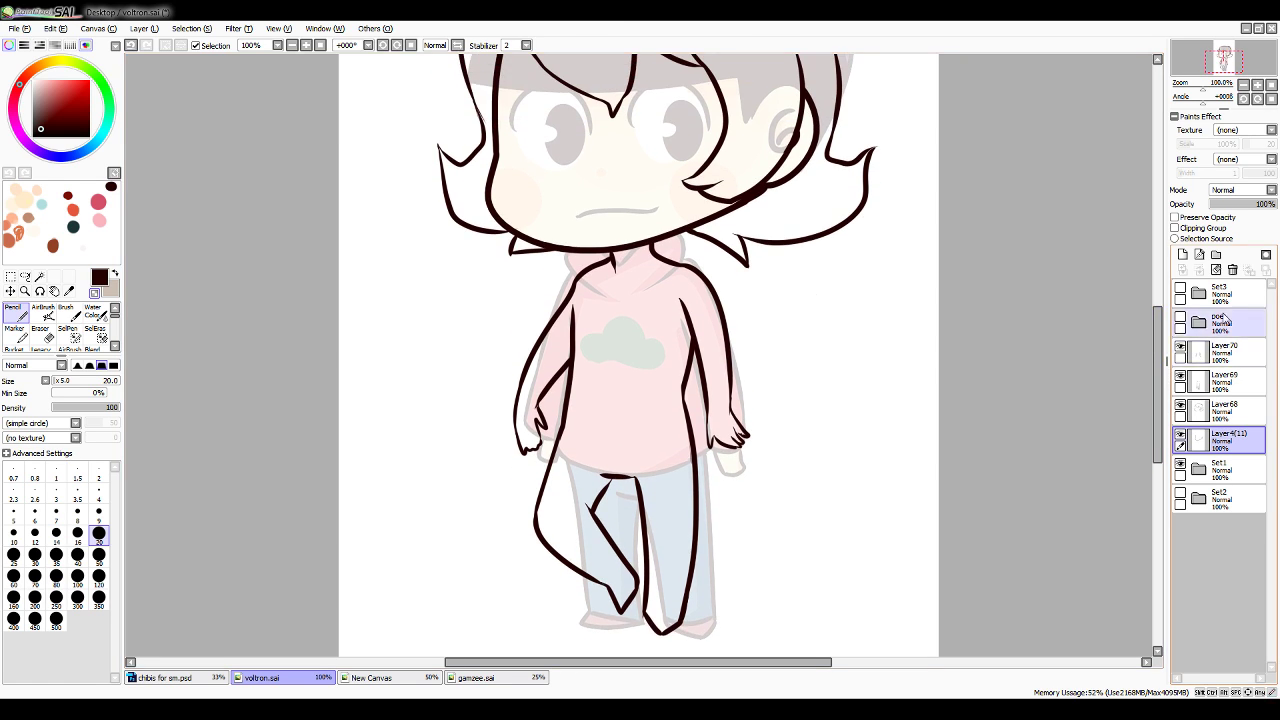
{"action": "left_click", "coordinate": [1222, 352]}
{"action": "left_click", "coordinate": [1200, 272]}
{"action": "left_click", "coordinate": [1200, 272]}
{"action": "left_click", "coordinate": [1200, 272]}
{"action": "left_click", "coordinate": [1184, 256]}
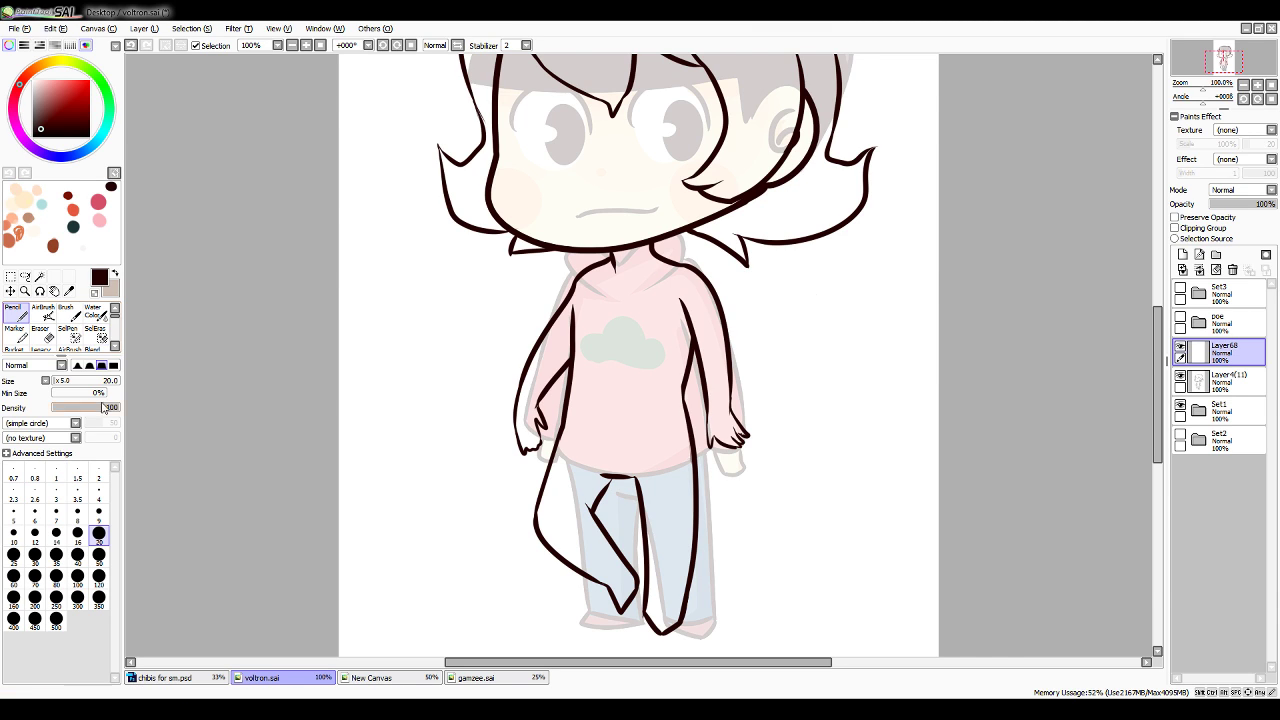
Set the pencil size to 9 and draw a folded collar with a V-shaped neckline around the neck
{"action": "left_click", "coordinate": [99, 513]}
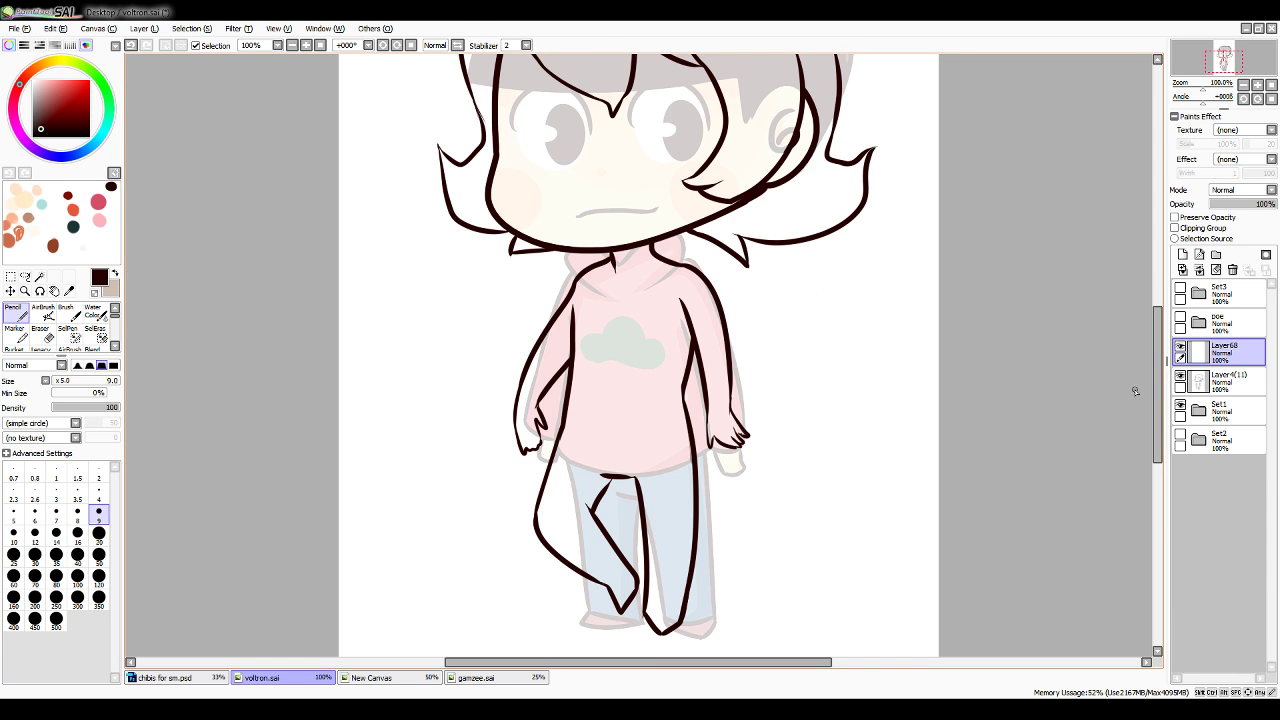
{"action": "left_click_drag", "start_coordinate": [1157, 383], "coordinate": [1158, 361]}
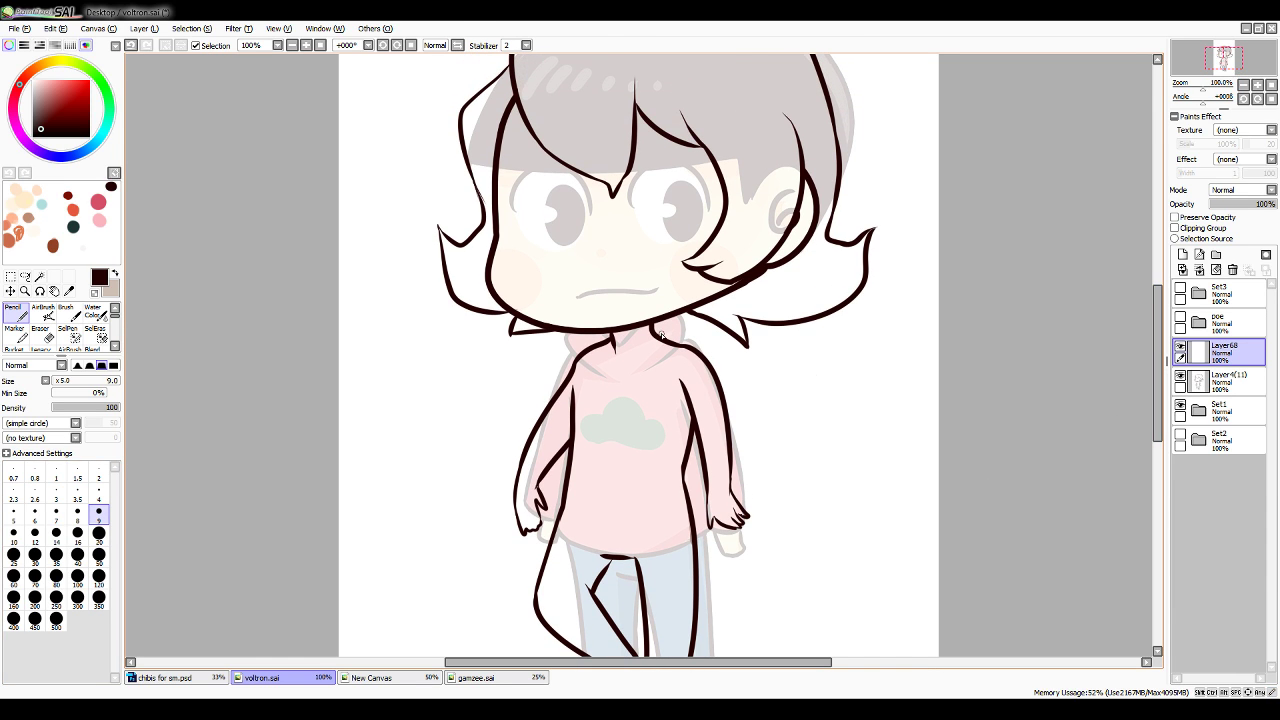
{"action": "mouse_move", "coordinate": [649, 333]}
{"action": "left_mouse_down"}
{"action": "mouse_move", "coordinate": [641, 361]}
{"action": "mouse_move", "coordinate": [680, 349]}
{"action": "mouse_move", "coordinate": [627, 373]}
{"action": "mouse_move", "coordinate": [597, 336]}
{"action": "mouse_move", "coordinate": [592, 365]}
{"action": "left_mouse_up"}
{"action": "key", "text": "ctrl+z"}
{"action": "key", "text": "ctrl+z"}
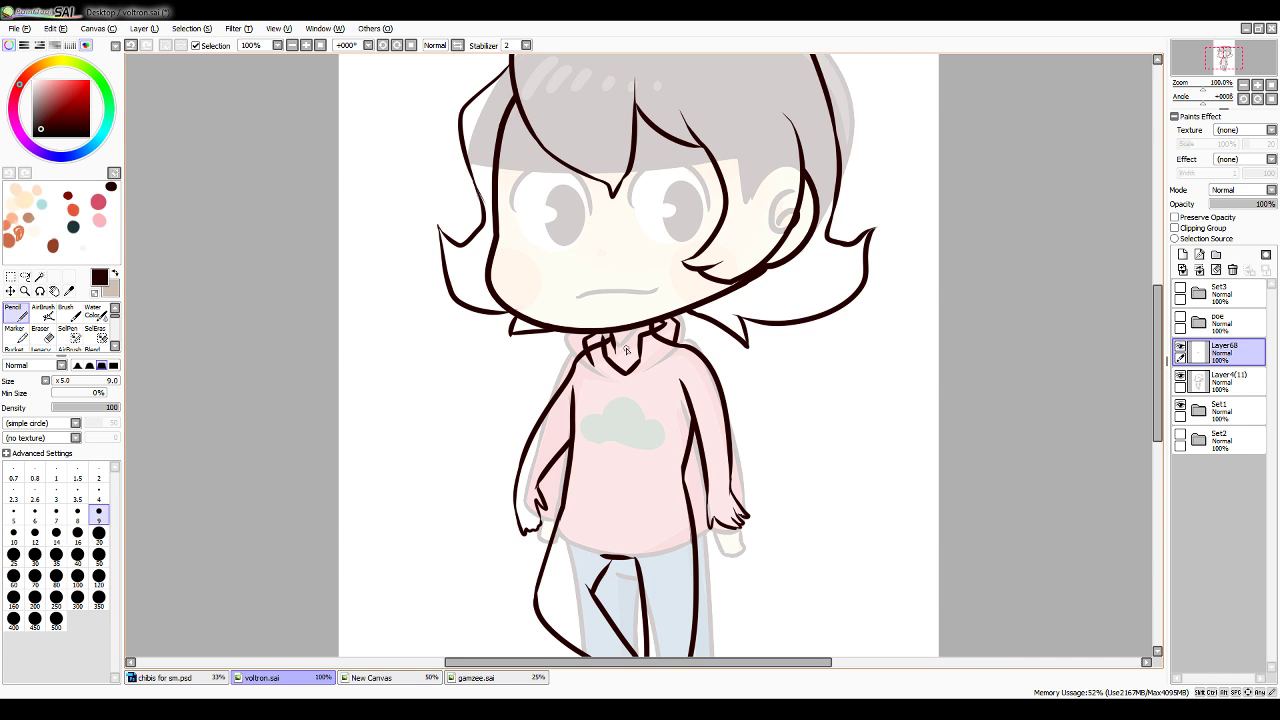
{"action": "left_click_drag", "start_coordinate": [615, 342], "coordinate": [648, 326]}
{"action": "key", "text": "ctrl+z"}
Draw a pointed shoulder pad at the top of the ear-side arm
{"action": "mouse_move", "coordinate": [692, 406]}
{"action": "left_mouse_down"}
{"action": "mouse_move", "coordinate": [728, 340]}
{"action": "mouse_move", "coordinate": [724, 387]}
{"action": "left_mouse_up"}
{"action": "key", "text": "ctrl+z"}
{"action": "key", "text": "ctrl+z"}
{"action": "key", "text": "ctrl+z"}
{"action": "key", "text": "ctrl+z"}
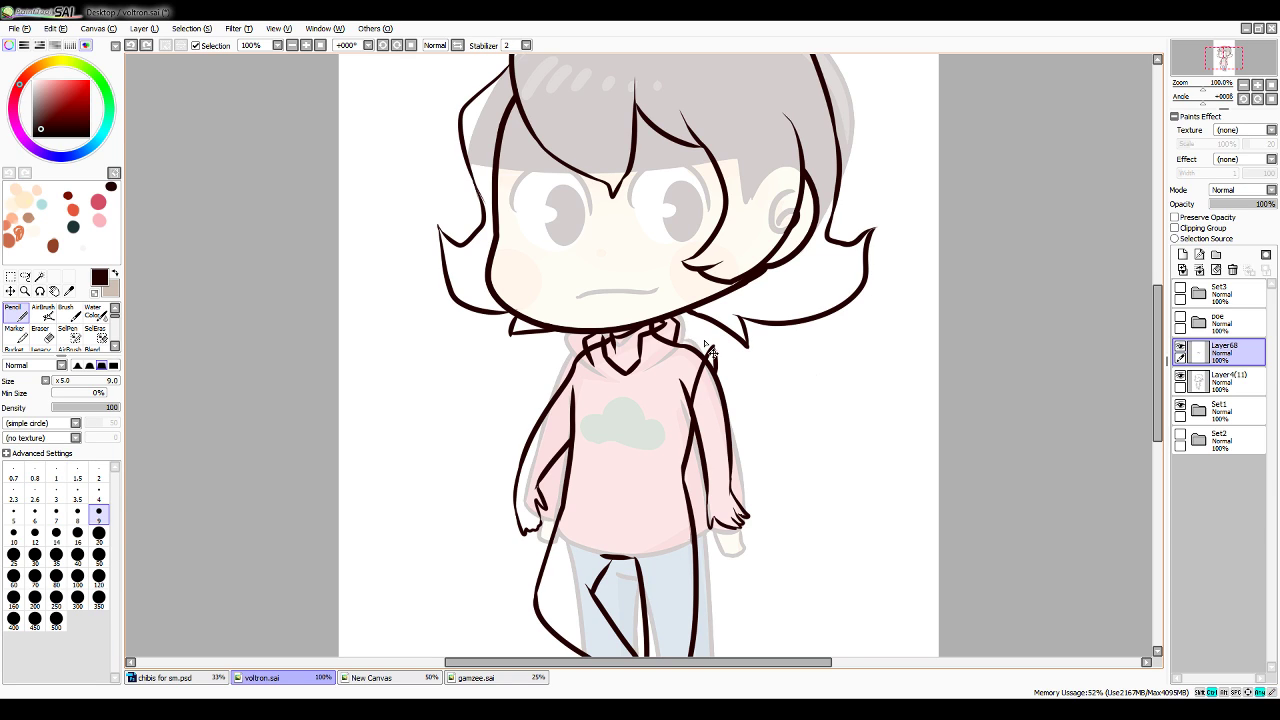
{"action": "mouse_move", "coordinate": [678, 343]}
{"action": "left_mouse_down"}
{"action": "mouse_move", "coordinate": [715, 337]}
{"action": "mouse_move", "coordinate": [721, 386]}
{"action": "left_mouse_up"}
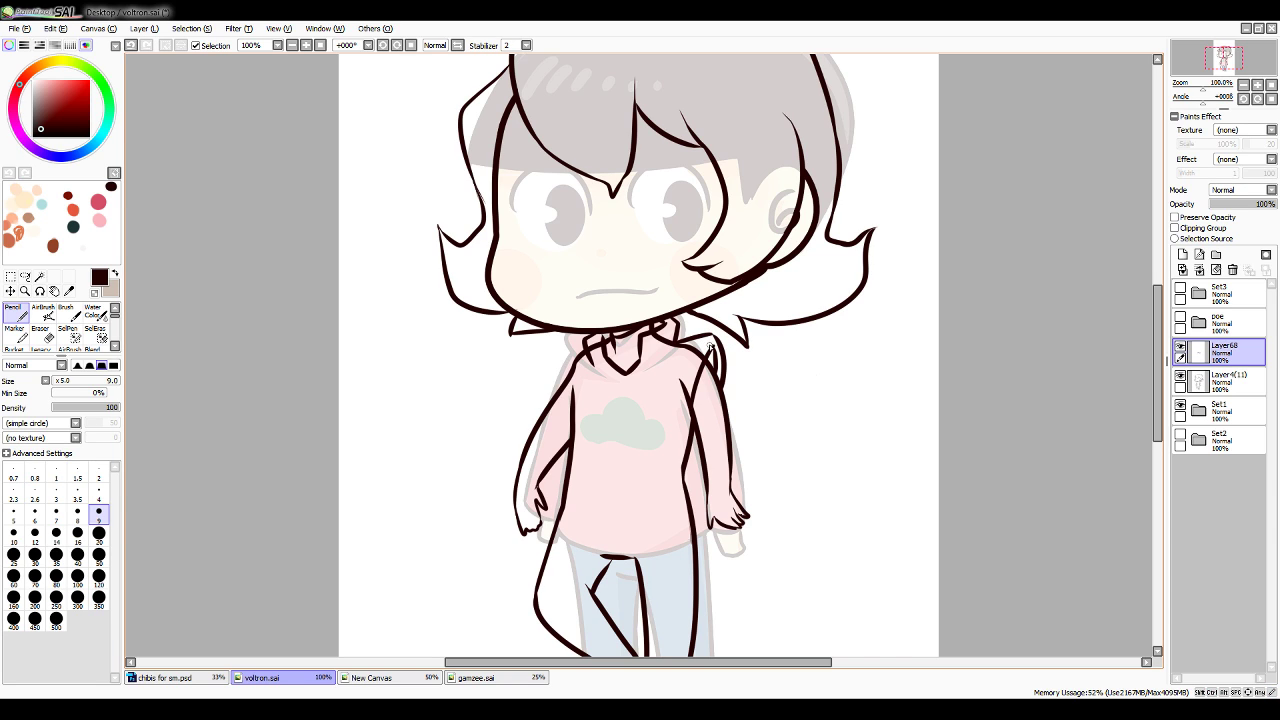
Draw the vest edge line beside the ear-side arm and add band lines at that arm's elbow and wrist
{"action": "left_click_drag", "start_coordinate": [676, 343], "coordinate": [694, 428]}
{"action": "key", "text": "ctrl+z"}
{"action": "left_click_drag", "start_coordinate": [670, 338], "coordinate": [697, 440]}
{"action": "mouse_move", "coordinate": [700, 440]}
{"action": "left_mouse_down"}
{"action": "mouse_move", "coordinate": [727, 427]}
{"action": "mouse_move", "coordinate": [705, 458]}
{"action": "mouse_move", "coordinate": [729, 488]}
{"action": "left_mouse_up"}
{"action": "key", "text": "ctrl+z"}
{"action": "key", "text": "ctrl+z"}
{"action": "key", "text": "ctrl+z"}
{"action": "key", "text": "ctrl+z"}
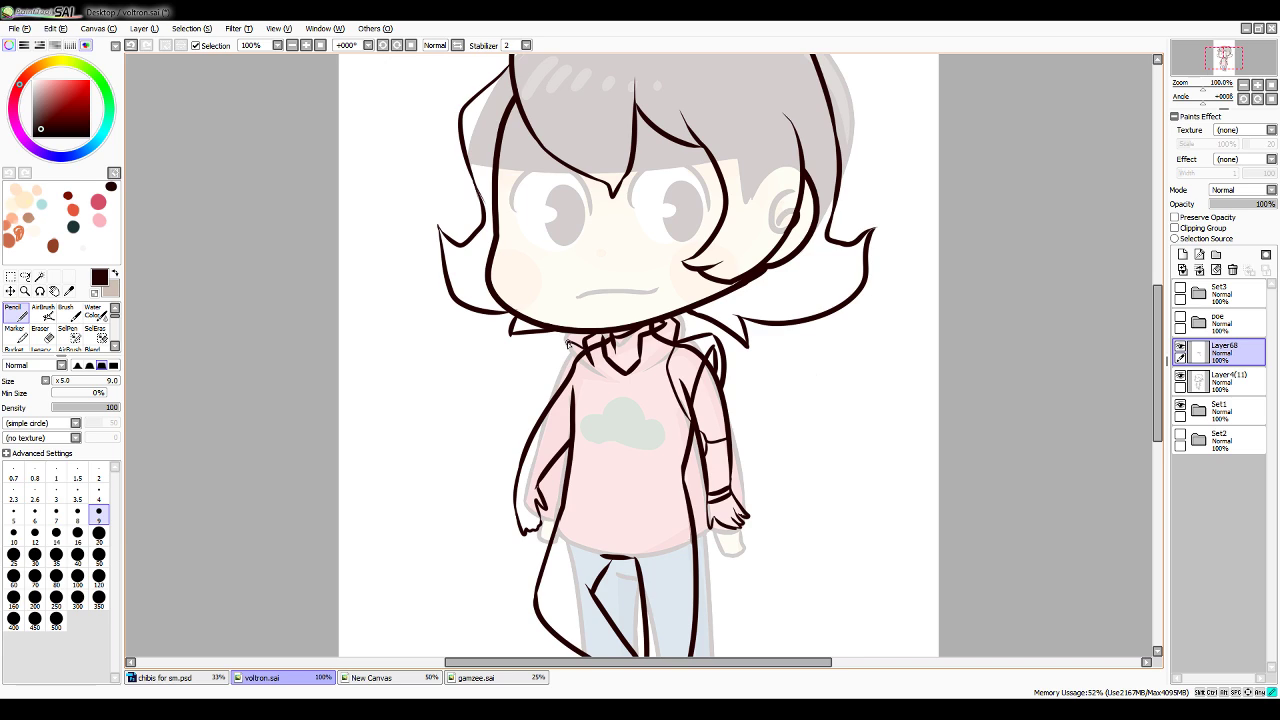
Draw the far-side shoulder pad, curved guard lines on both upper arms, and the elbow guard and wrist bands on the far-side arm
{"action": "mouse_move", "coordinate": [567, 340]}
{"action": "left_mouse_down"}
{"action": "mouse_move", "coordinate": [577, 412]}
{"action": "mouse_move", "coordinate": [587, 375]}
{"action": "mouse_move", "coordinate": [574, 403]}
{"action": "left_mouse_up"}
{"action": "left_click_drag", "start_coordinate": [695, 390], "coordinate": [720, 403]}
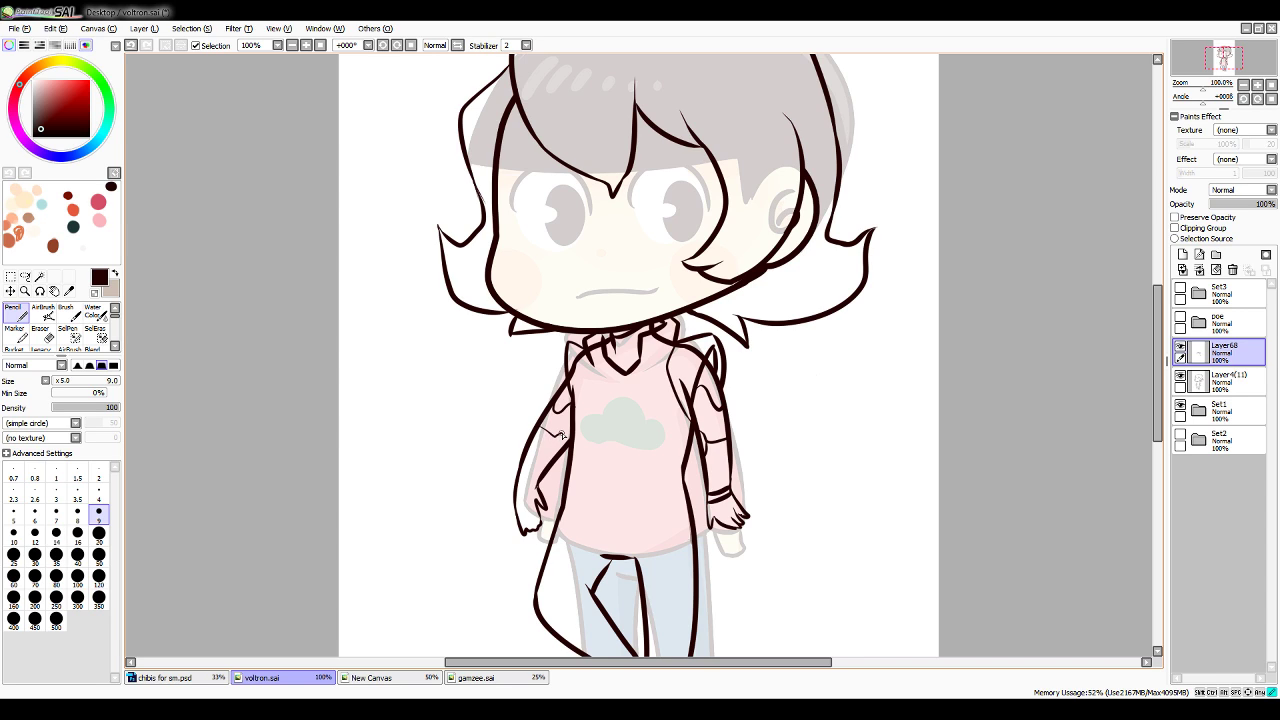
{"action": "left_click_drag", "start_coordinate": [555, 434], "coordinate": [541, 475]}
{"action": "mouse_move", "coordinate": [574, 400]}
{"action": "left_mouse_down"}
{"action": "mouse_move", "coordinate": [592, 353]}
{"action": "mouse_move", "coordinate": [592, 366]}
{"action": "left_mouse_up"}
{"action": "key", "text": "ctrl+z"}
Draw a chest plate on the torso with straight sides and a V-shaped point at the waist
{"action": "scroll", "coordinate": [1135, 320], "scroll_direction": "down", "scroll_amount": 3}
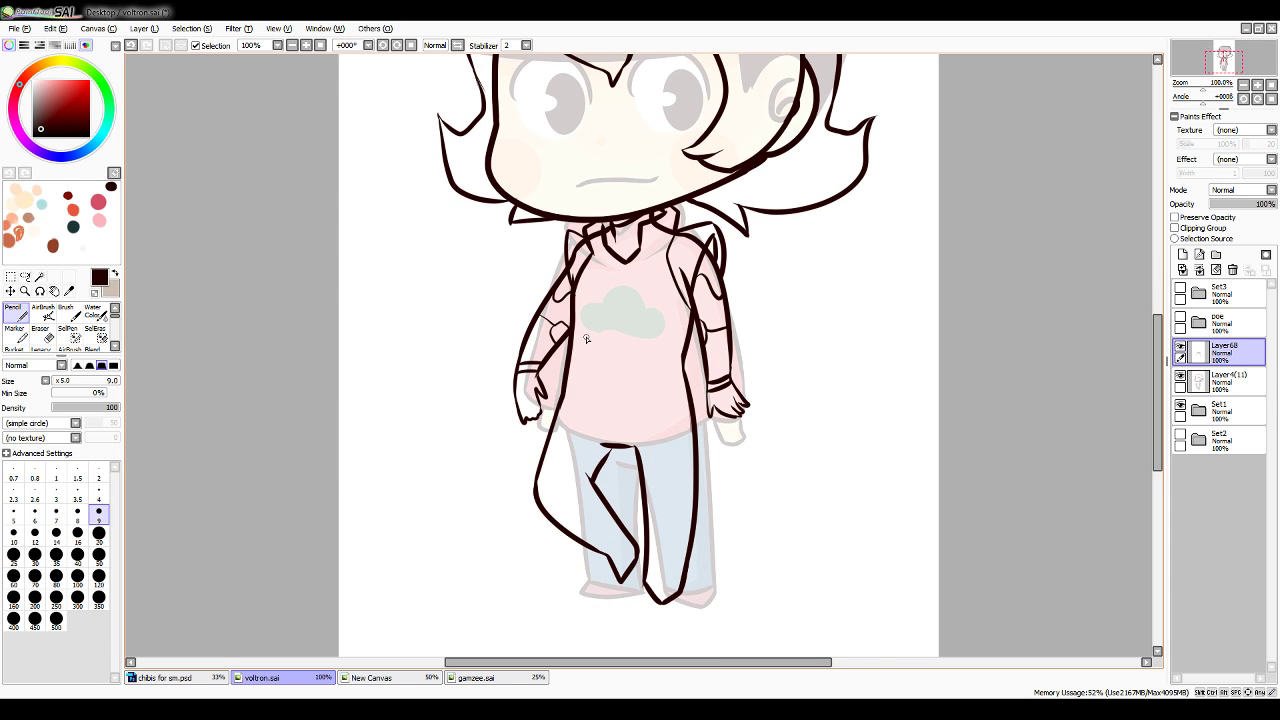
{"action": "mouse_move", "coordinate": [587, 339]}
{"action": "left_mouse_down"}
{"action": "mouse_move", "coordinate": [621, 390]}
{"action": "mouse_move", "coordinate": [670, 343]}
{"action": "mouse_move", "coordinate": [684, 380]}
{"action": "mouse_move", "coordinate": [677, 303]}
{"action": "left_mouse_up"}
{"action": "key", "text": "ctrl+z"}
{"action": "left_click_drag", "start_coordinate": [585, 346], "coordinate": [583, 302]}
{"action": "key", "text": "ctrl+z"}
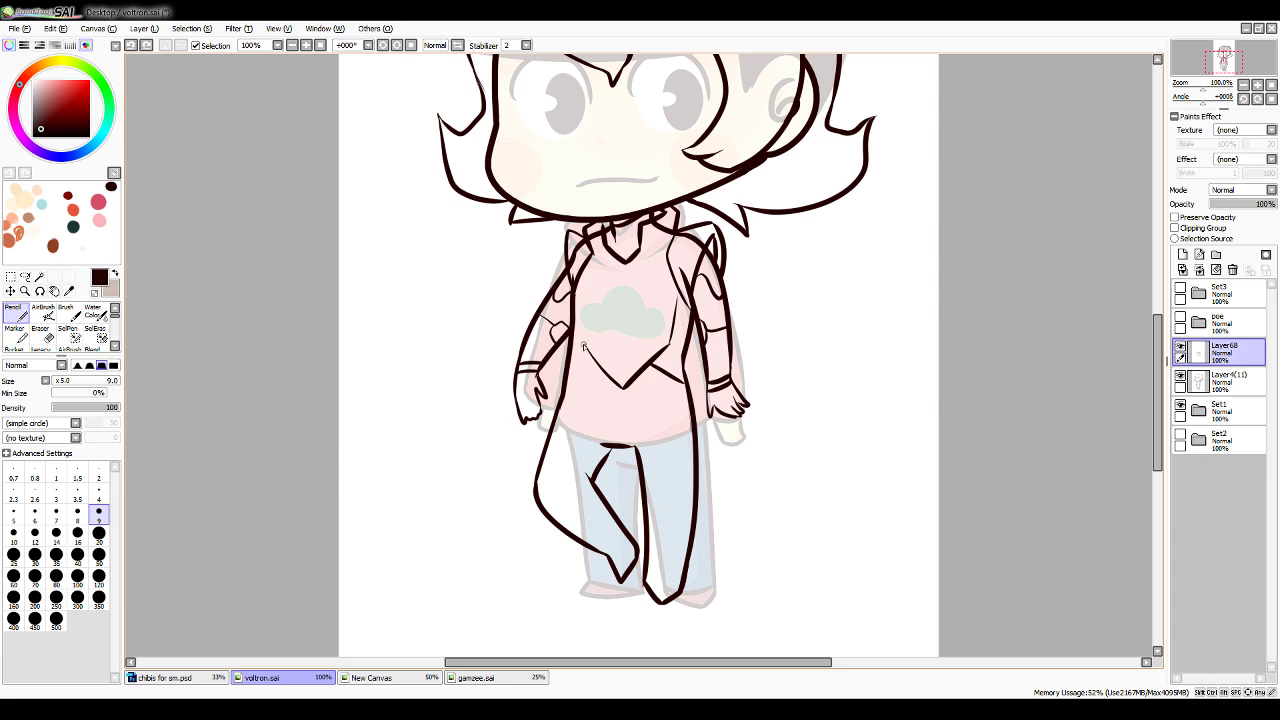
{"action": "left_click_drag", "start_coordinate": [585, 346], "coordinate": [583, 262]}
Draw a wide belt across the hips below the chest plate, with a stepped upper edge
{"action": "mouse_move", "coordinate": [684, 389]}
{"action": "left_mouse_down"}
{"action": "mouse_move", "coordinate": [667, 419]}
{"action": "mouse_move", "coordinate": [663, 399]}
{"action": "mouse_move", "coordinate": [579, 388]}
{"action": "mouse_move", "coordinate": [564, 373]}
{"action": "mouse_move", "coordinate": [578, 405]}
{"action": "mouse_move", "coordinate": [670, 416]}
{"action": "left_mouse_up"}
{"action": "key", "text": "ctrl+z"}
{"action": "key", "text": "ctrl+z"}
{"action": "key", "text": "ctrl+z"}
{"action": "left_click_drag", "start_coordinate": [564, 402], "coordinate": [675, 421]}
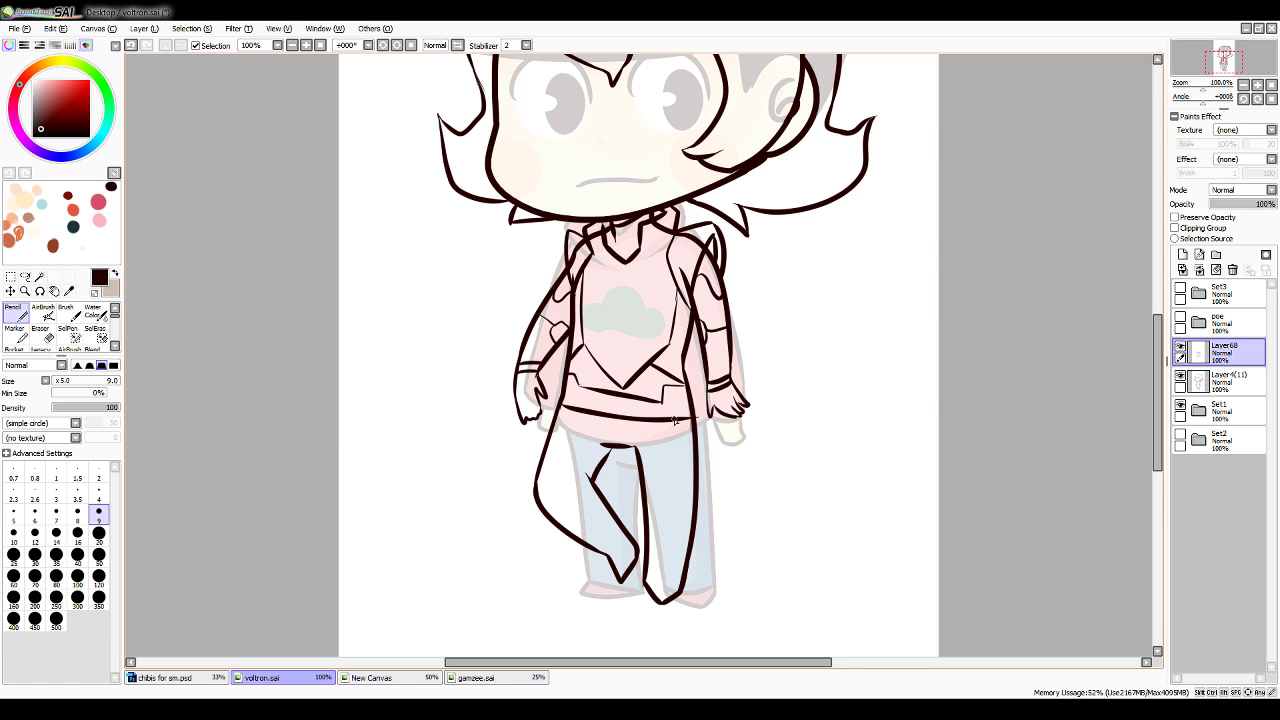
{"action": "key", "text": "ctrl+z"}
{"action": "mouse_move", "coordinate": [564, 403]}
{"action": "left_mouse_down"}
{"action": "mouse_move", "coordinate": [623, 423]}
{"action": "mouse_move", "coordinate": [689, 421]}
{"action": "mouse_move", "coordinate": [683, 386]}
{"action": "left_mouse_up"}
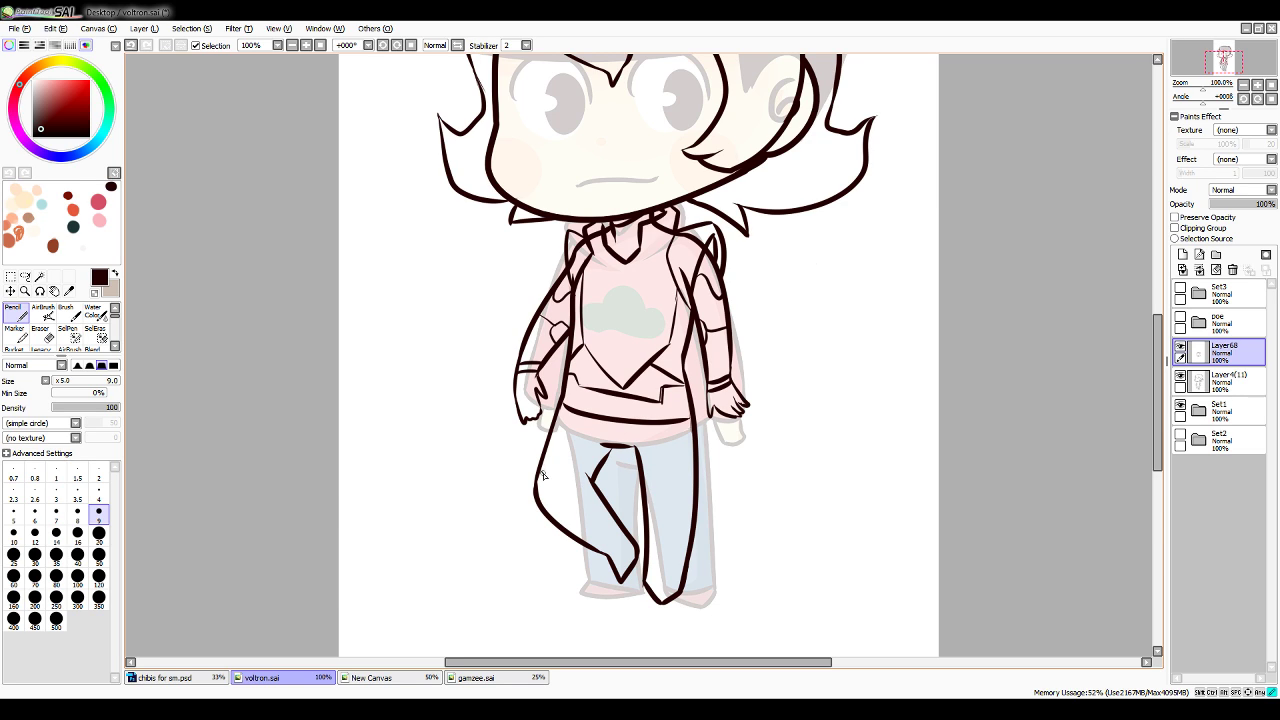
Draw knee guards on both legs and add jagged shin and ankle armour lines to the far-side leg
{"action": "mouse_move", "coordinate": [560, 503]}
{"action": "left_mouse_down"}
{"action": "mouse_move", "coordinate": [571, 505]}
{"action": "mouse_move", "coordinate": [573, 483]}
{"action": "left_mouse_up"}
{"action": "mouse_move", "coordinate": [573, 483]}
{"action": "left_mouse_down"}
{"action": "mouse_move", "coordinate": [576, 514]}
{"action": "mouse_move", "coordinate": [578, 495]}
{"action": "mouse_move", "coordinate": [610, 508]}
{"action": "mouse_move", "coordinate": [690, 405]}
{"action": "mouse_move", "coordinate": [657, 498]}
{"action": "mouse_move", "coordinate": [659, 526]}
{"action": "mouse_move", "coordinate": [677, 525]}
{"action": "mouse_move", "coordinate": [669, 492]}
{"action": "mouse_move", "coordinate": [657, 496]}
{"action": "mouse_move", "coordinate": [667, 529]}
{"action": "mouse_move", "coordinate": [655, 510]}
{"action": "mouse_move", "coordinate": [668, 533]}
{"action": "mouse_move", "coordinate": [680, 518]}
{"action": "mouse_move", "coordinate": [669, 488]}
{"action": "mouse_move", "coordinate": [614, 554]}
{"action": "left_mouse_up"}
{"action": "key", "text": "ctrl+z"}
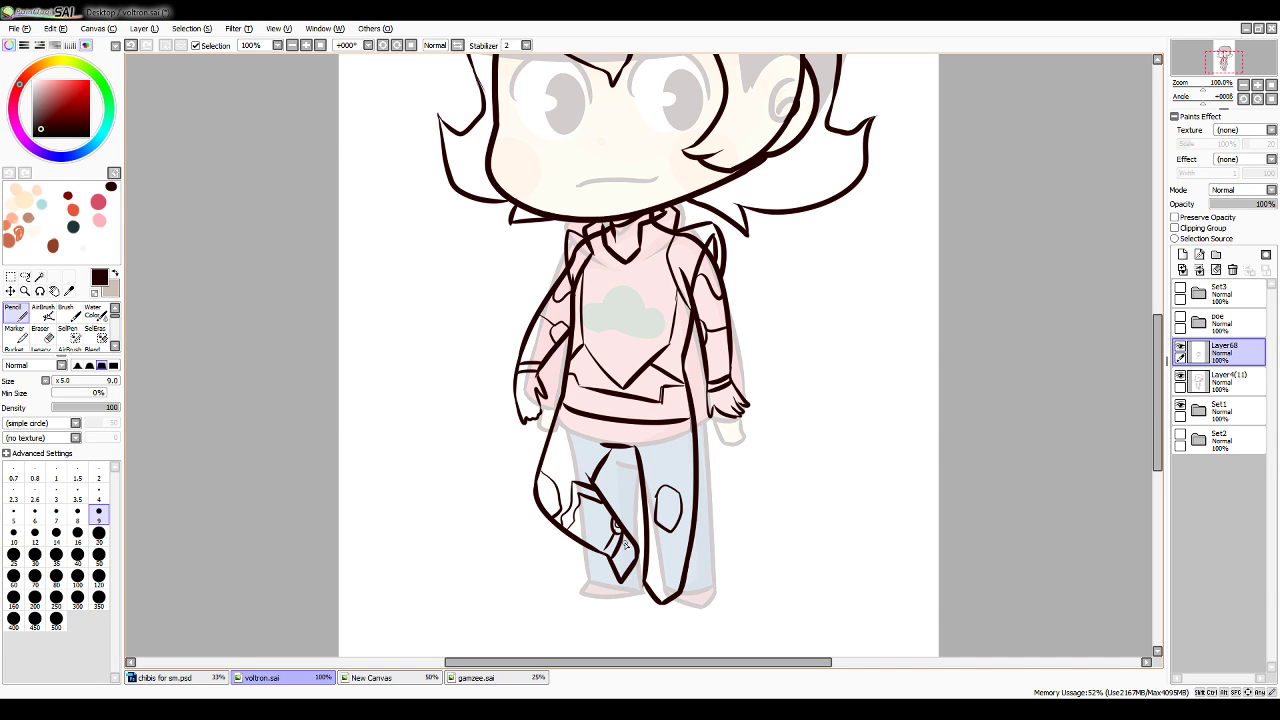
{"action": "left_click_drag", "start_coordinate": [620, 577], "coordinate": [633, 546]}
{"action": "key", "text": "ctrl+z"}
Draw curved armour edges across the tops of both thighs and small rectangular details on the far-side thigh
{"action": "mouse_move", "coordinate": [557, 430]}
{"action": "left_mouse_down"}
{"action": "mouse_move", "coordinate": [610, 450]}
{"action": "mouse_move", "coordinate": [600, 458]}
{"action": "left_mouse_up"}
{"action": "key", "text": "ctrl+z"}
{"action": "left_click_drag", "start_coordinate": [600, 461], "coordinate": [599, 464]}
{"action": "key", "text": "ctrl+z"}
{"action": "left_click_drag", "start_coordinate": [643, 457], "coordinate": [695, 446]}
{"action": "key", "text": "ctrl+z"}
Draw a hexagonal buckle at the belt's centre and small pouches at both ends of the belt
{"action": "mouse_move", "coordinate": [611, 401]}
{"action": "left_mouse_down"}
{"action": "mouse_move", "coordinate": [607, 412]}
{"action": "mouse_move", "coordinate": [685, 393]}
{"action": "mouse_move", "coordinate": [691, 411]}
{"action": "mouse_move", "coordinate": [661, 394]}
{"action": "left_mouse_up"}
{"action": "key", "text": "ctrl+z"}
{"action": "key", "text": "ctrl+z"}
{"action": "left_click_drag", "start_coordinate": [662, 401], "coordinate": [666, 387]}
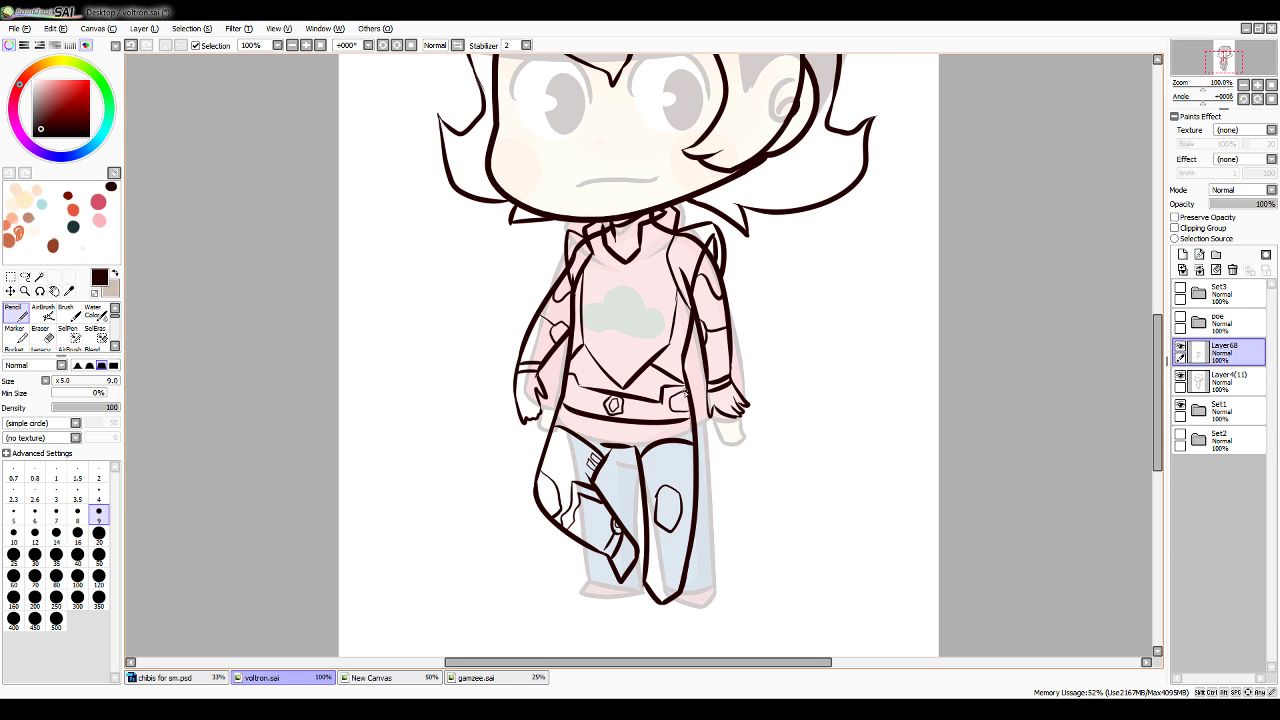
{"action": "left_click_drag", "start_coordinate": [570, 379], "coordinate": [564, 401]}
Draw V-shaped shin lines, ankle bands and a round ankle detail on the ear-side leg
{"action": "mouse_move", "coordinate": [650, 530]}
{"action": "left_mouse_down"}
{"action": "mouse_move", "coordinate": [667, 543]}
{"action": "mouse_move", "coordinate": [691, 525]}
{"action": "mouse_move", "coordinate": [691, 538]}
{"action": "left_mouse_up"}
{"action": "key", "text": "ctrl+z"}
{"action": "mouse_move", "coordinate": [646, 582]}
{"action": "left_mouse_down"}
{"action": "mouse_move", "coordinate": [680, 585]}
{"action": "mouse_move", "coordinate": [687, 561]}
{"action": "left_mouse_up"}
{"action": "key", "text": "ctrl+z"}
{"action": "mouse_move", "coordinate": [684, 584]}
{"action": "left_mouse_down"}
{"action": "mouse_move", "coordinate": [695, 597]}
{"action": "mouse_move", "coordinate": [682, 590]}
{"action": "mouse_move", "coordinate": [697, 556]}
{"action": "mouse_move", "coordinate": [694, 568]}
{"action": "left_mouse_up"}
{"action": "key", "text": "ctrl+z"}
Erase the body lines that overlap the new clothing on Layer4(11), using the transparent brush
{"action": "left_click", "coordinate": [96, 294]}
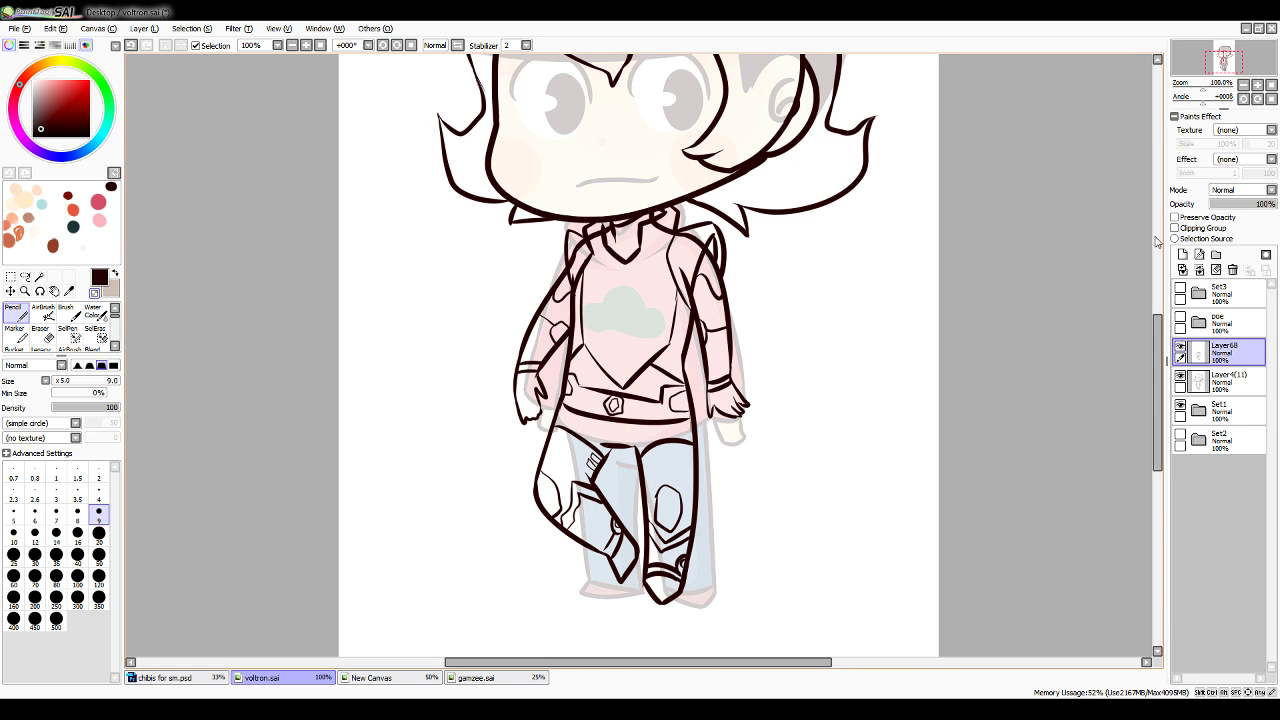
{"action": "left_click_drag", "start_coordinate": [1156, 333], "coordinate": [1156, 320]}
{"action": "left_click", "coordinate": [1230, 382]}
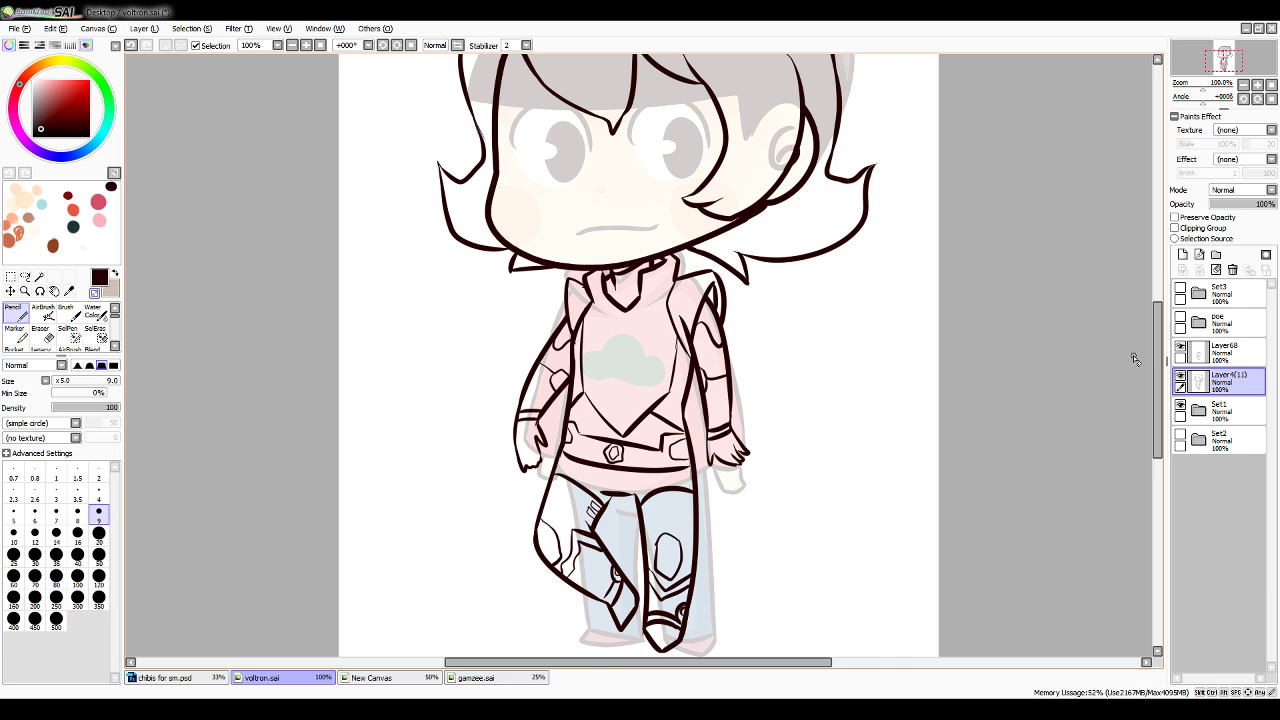
{"action": "scroll", "coordinate": [1157, 370], "scroll_direction": "up", "scroll_amount": 2}
Add a new layer above Layer68 and draw the far-side eye with an oval iris, upper lash line and angled eyebrow
{"action": "left_click", "coordinate": [1182, 256]}
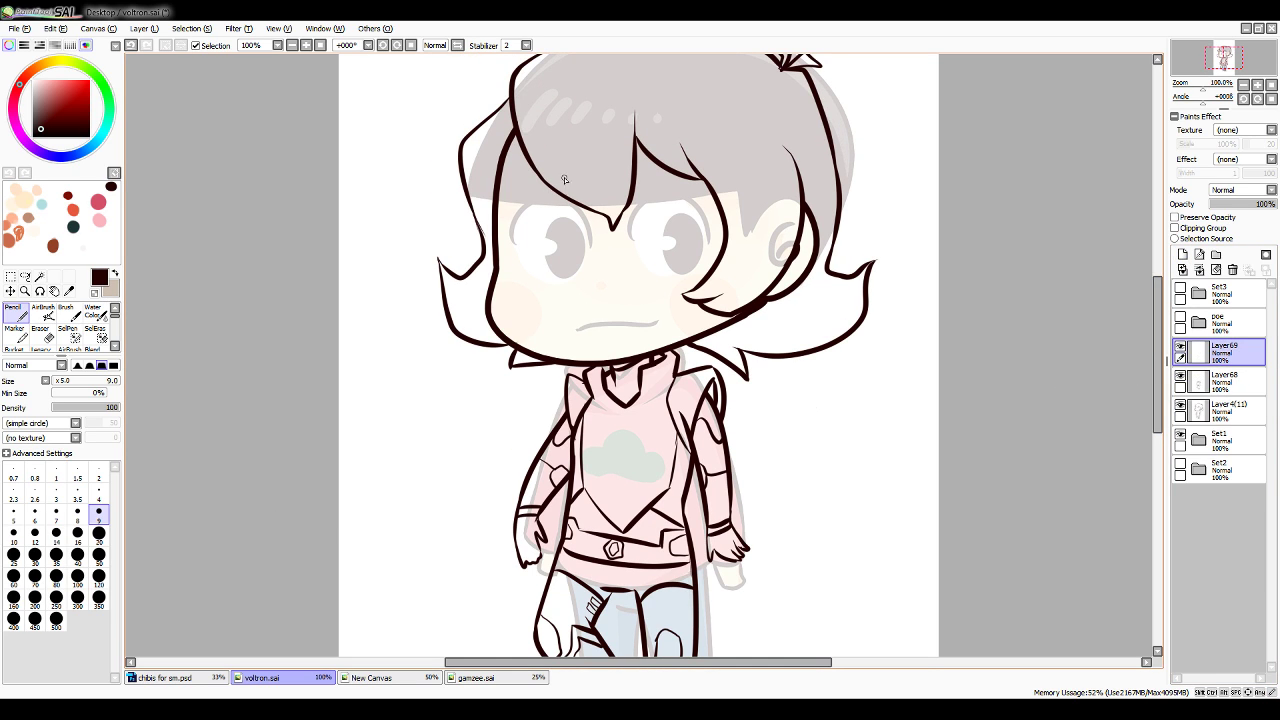
{"action": "mouse_move", "coordinate": [511, 215]}
{"action": "left_mouse_down"}
{"action": "mouse_move", "coordinate": [600, 252]}
{"action": "mouse_move", "coordinate": [575, 215]}
{"action": "mouse_move", "coordinate": [599, 248]}
{"action": "left_mouse_up"}
{"action": "key", "text": "ctrl+z"}
{"action": "mouse_move", "coordinate": [546, 204]}
{"action": "left_mouse_down"}
{"action": "mouse_move", "coordinate": [536, 242]}
{"action": "mouse_move", "coordinate": [544, 207]}
{"action": "mouse_move", "coordinate": [563, 199]}
{"action": "mouse_move", "coordinate": [539, 224]}
{"action": "mouse_move", "coordinate": [584, 198]}
{"action": "mouse_move", "coordinate": [518, 168]}
{"action": "left_mouse_up"}
{"action": "key", "text": "ctrl+z"}
{"action": "key", "text": "ctrl+z"}
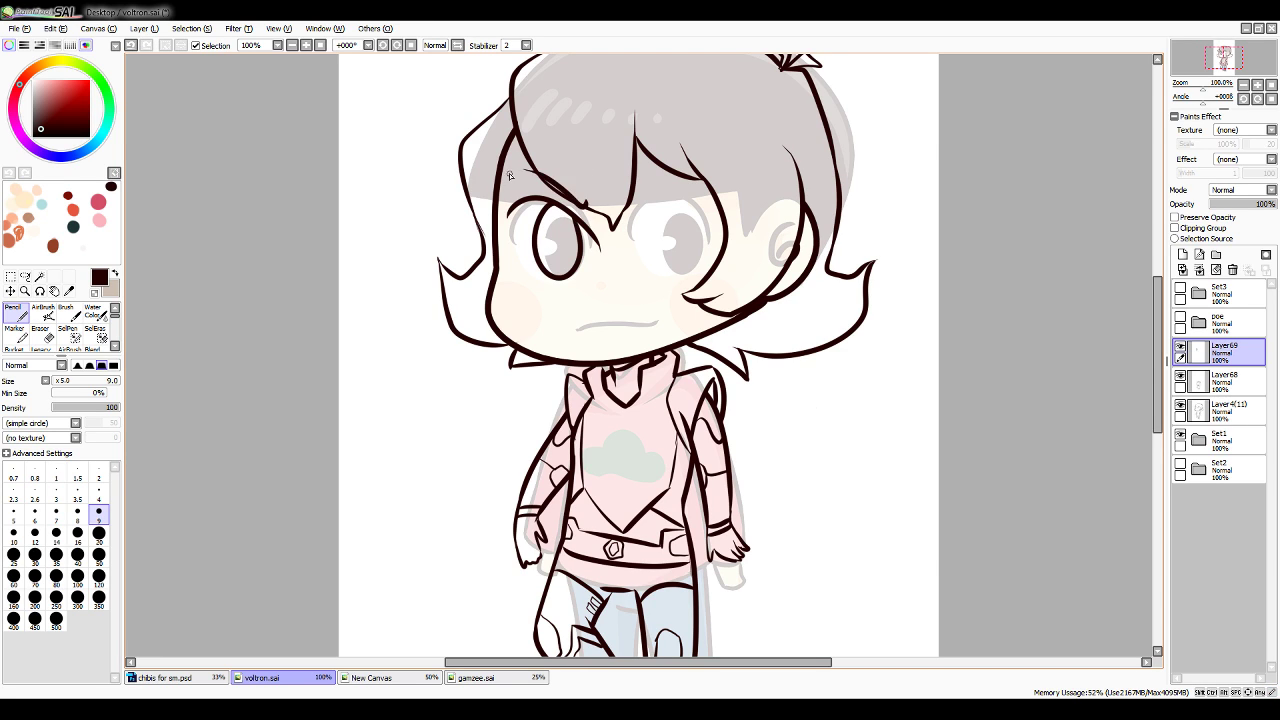
Draw the ear-side eye with an oval iris and lash line, plus a slanted eyebrow under the fringe
{"action": "left_click_drag", "start_coordinate": [636, 229], "coordinate": [722, 228]}
{"action": "key", "text": "ctrl+z"}
{"action": "left_click_drag", "start_coordinate": [635, 231], "coordinate": [719, 214]}
{"action": "key", "text": "ctrl+z"}
{"action": "left_click_drag", "start_coordinate": [636, 232], "coordinate": [716, 230]}
{"action": "key", "text": "ctrl+z"}
{"action": "mouse_move", "coordinate": [636, 230]}
{"action": "left_mouse_down"}
{"action": "mouse_move", "coordinate": [718, 212]}
{"action": "mouse_move", "coordinate": [697, 217]}
{"action": "mouse_move", "coordinate": [677, 200]}
{"action": "mouse_move", "coordinate": [700, 148]}
{"action": "left_mouse_up"}
{"action": "key", "text": "ctrl+z"}
{"action": "key", "text": "ctrl+z"}
Draw an open, triangular smiling mouth and check the face in a mirrored view
{"action": "left_click_drag", "start_coordinate": [587, 318], "coordinate": [638, 298]}
{"action": "key", "text": "ctrl+z"}
{"action": "mouse_move", "coordinate": [638, 298]}
{"action": "left_mouse_down"}
{"action": "mouse_move", "coordinate": [615, 347]}
{"action": "mouse_move", "coordinate": [638, 305]}
{"action": "left_mouse_up"}
{"action": "key", "text": "ctrl+z"}
{"action": "key", "text": "ctrl+z"}
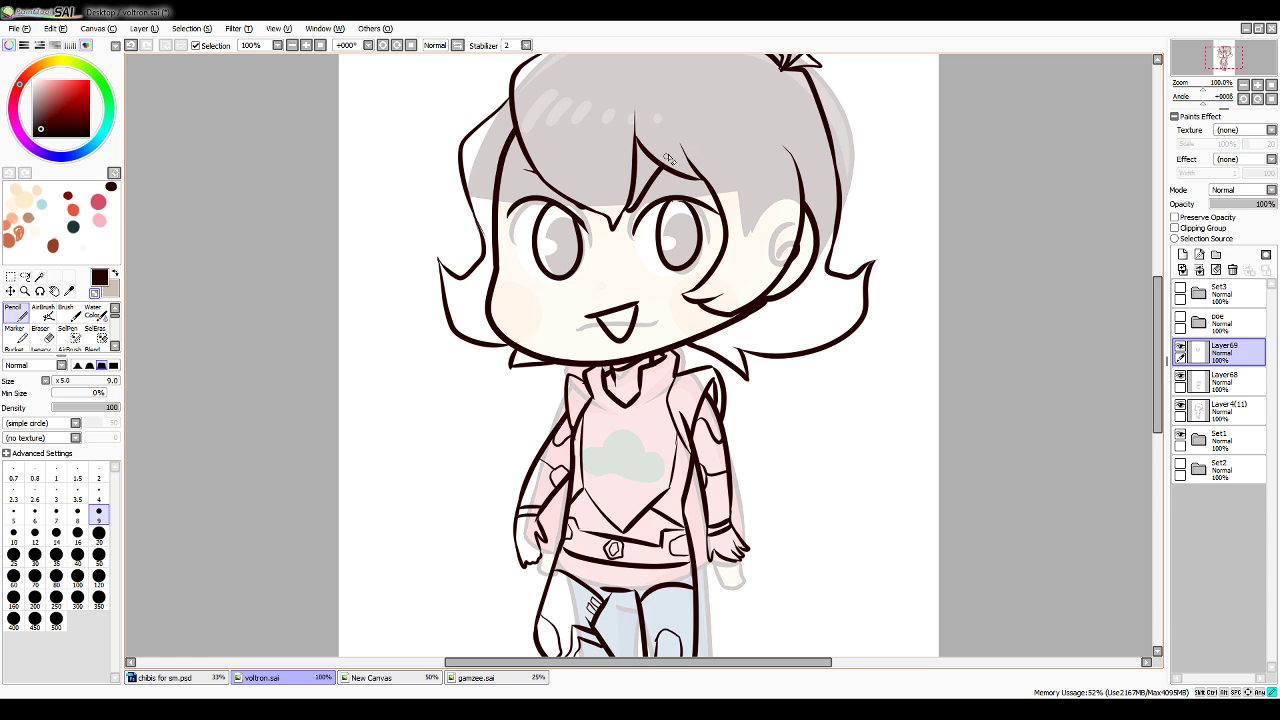
{"action": "left_click", "coordinate": [457, 46]}
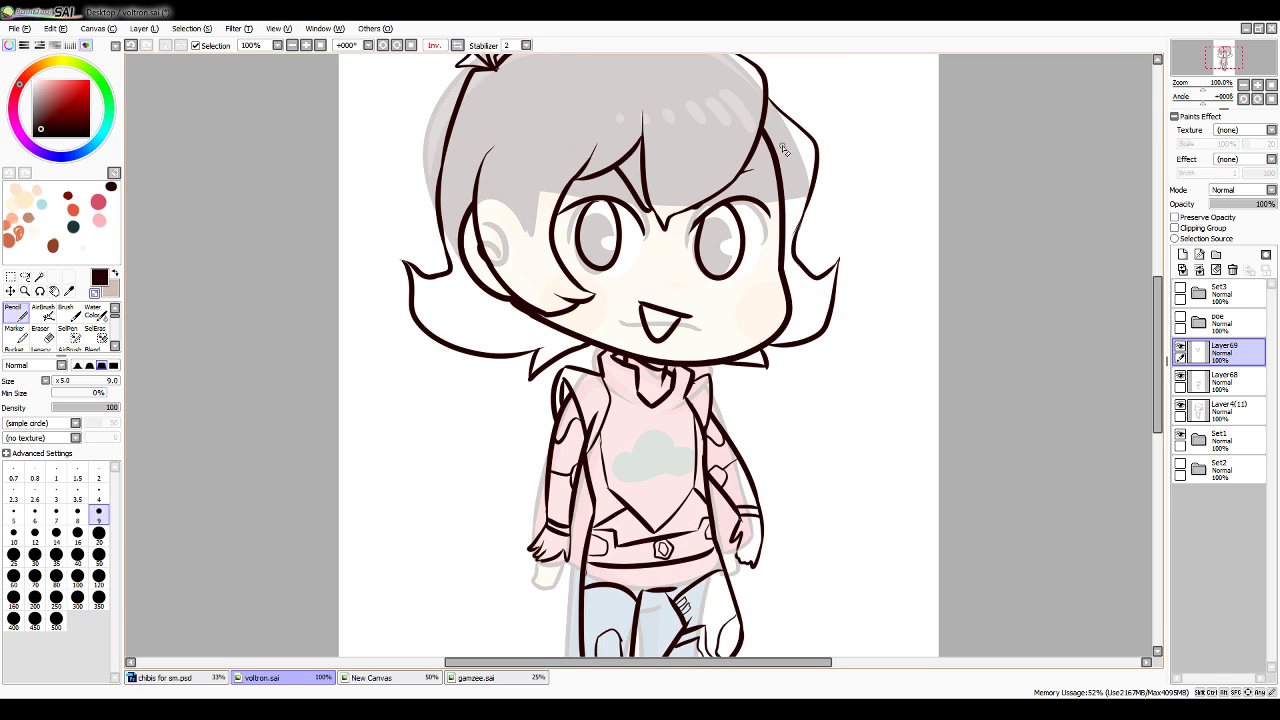
{"action": "left_click", "coordinate": [457, 46]}
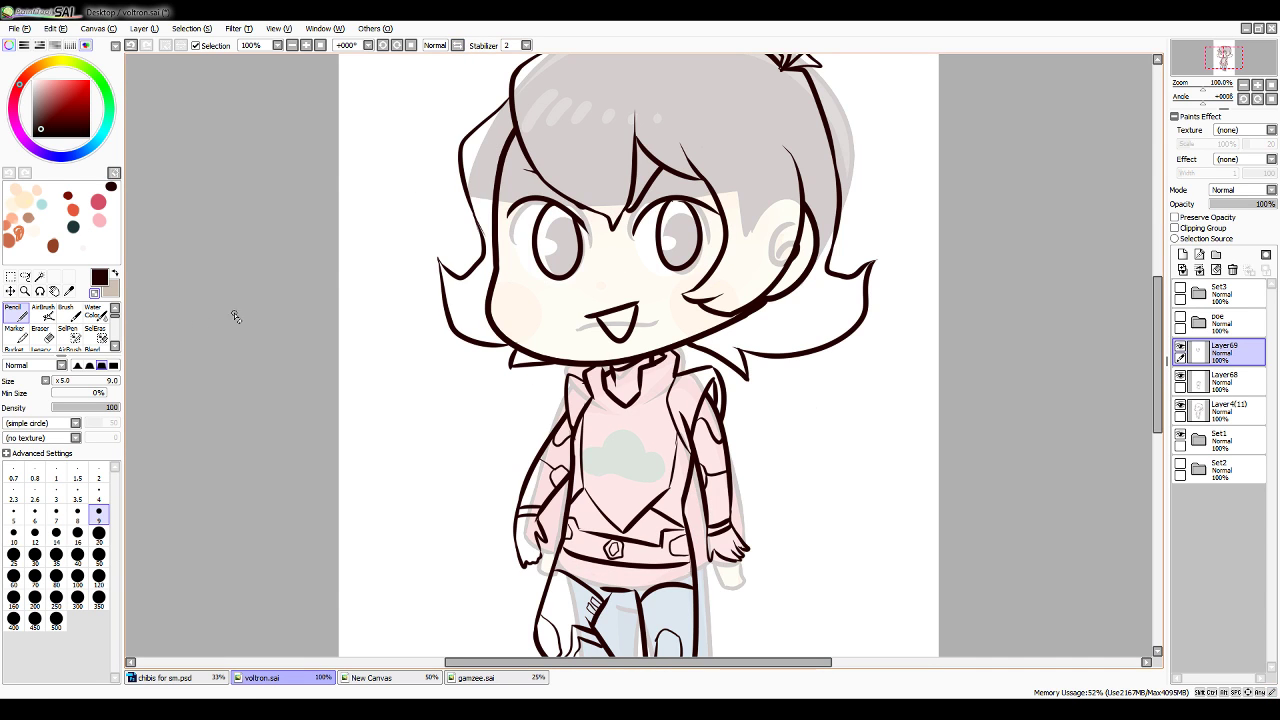
Select the insides of both irises with the Magic Wand, fill them with the dark line colour using a size 350 pencil, and deselect
{"action": "left_click", "coordinate": [1243, 84]}
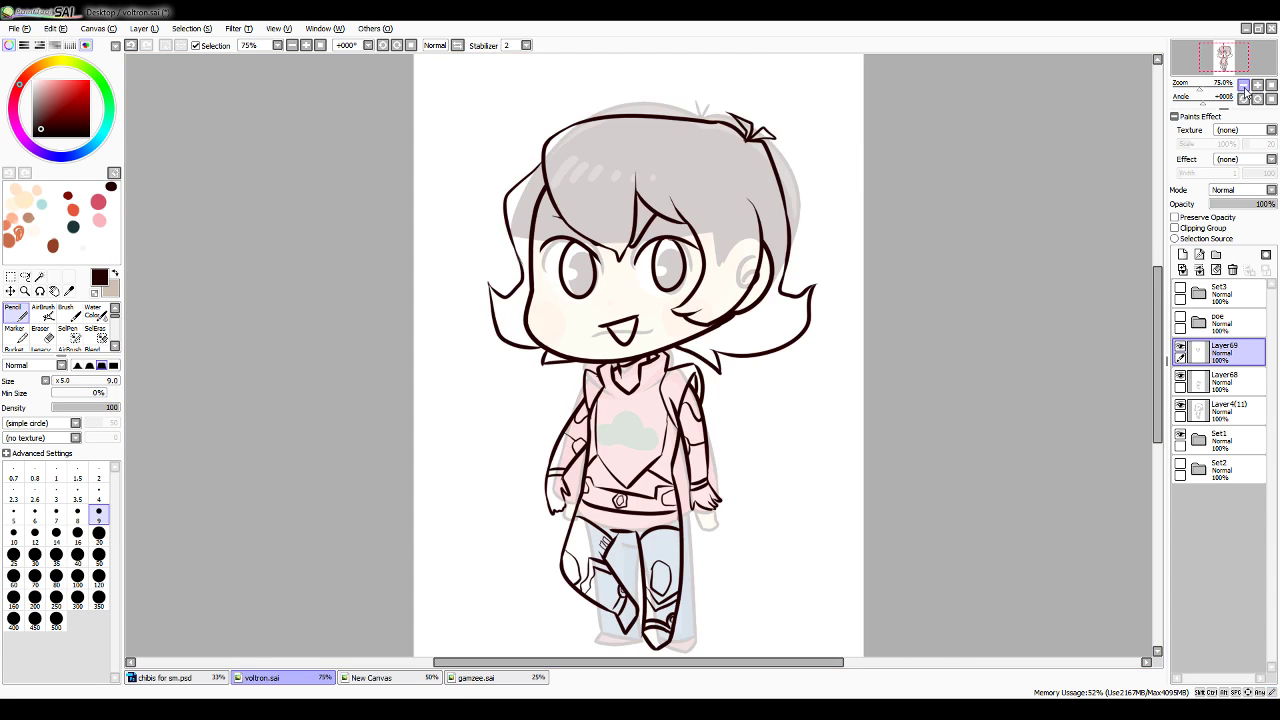
{"action": "left_click", "coordinate": [1243, 84]}
{"action": "left_click", "coordinate": [1257, 85]}
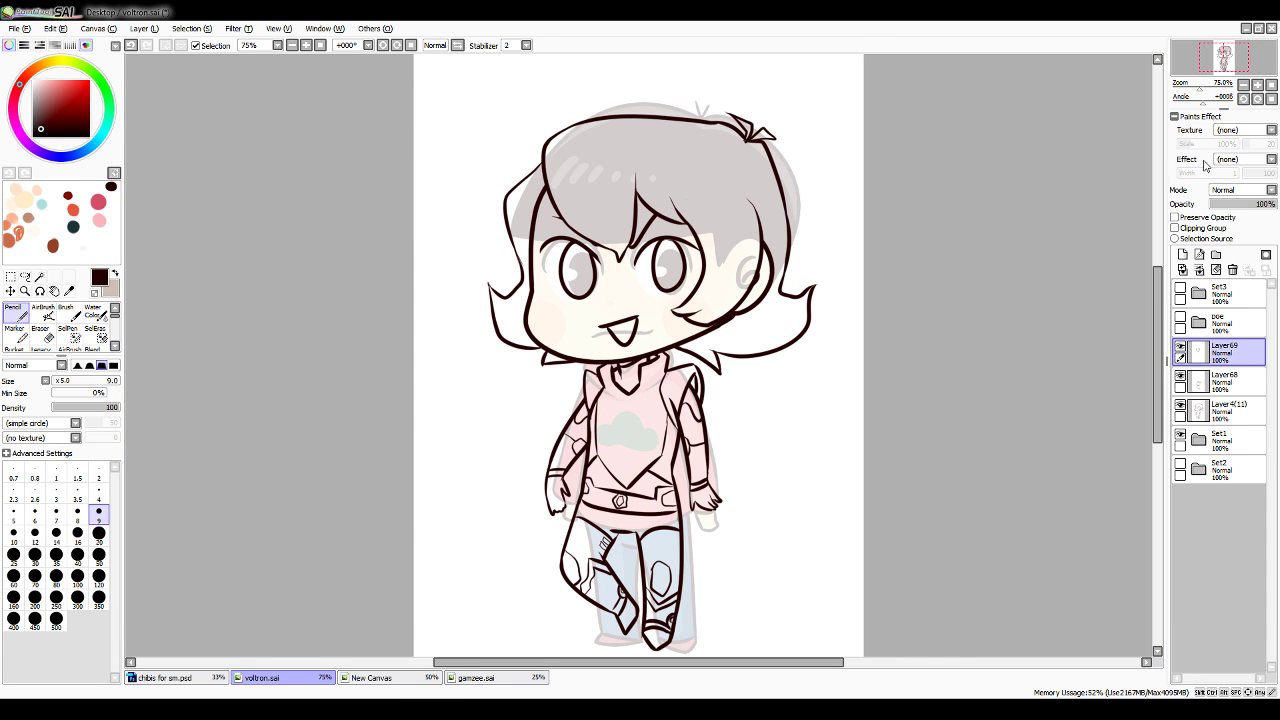
{"action": "left_click", "coordinate": [39, 276]}
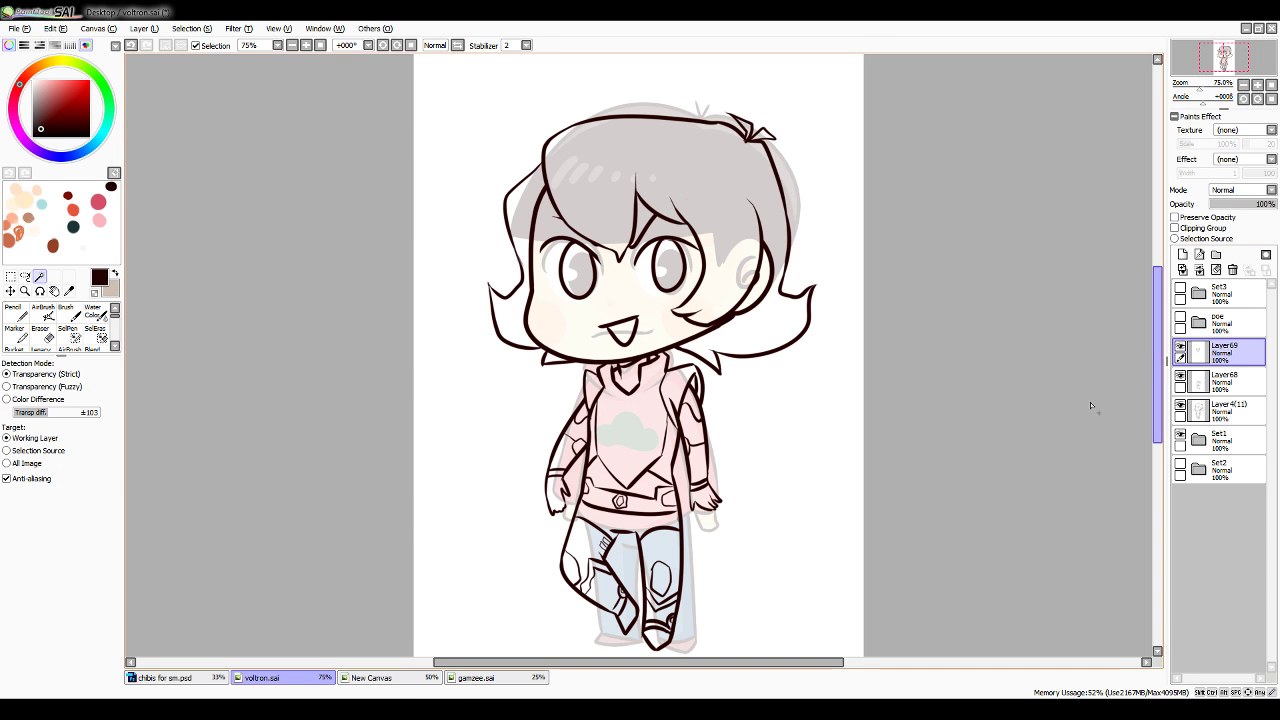
{"action": "left_click", "coordinate": [579, 270]}
{"action": "left_click", "coordinate": [669, 265]}
{"action": "left_click", "coordinate": [14, 314]}
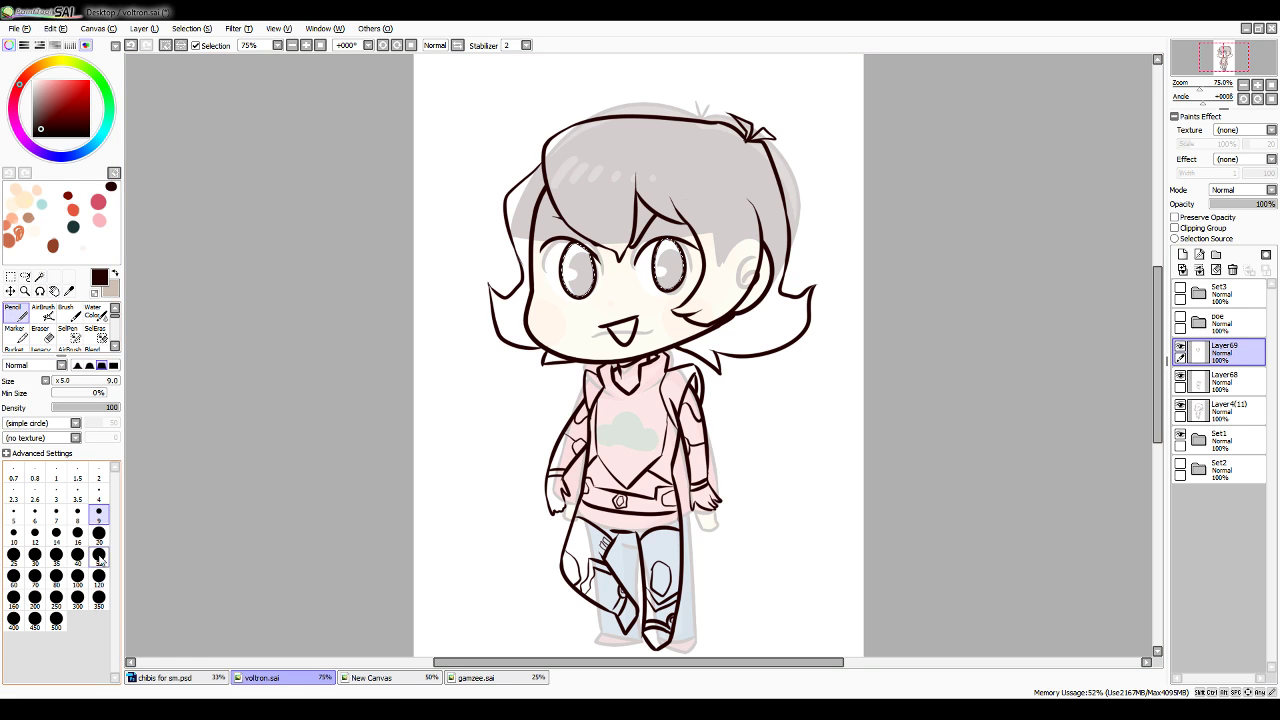
{"action": "left_click", "coordinate": [99, 597]}
{"action": "left_click", "coordinate": [669, 255]}
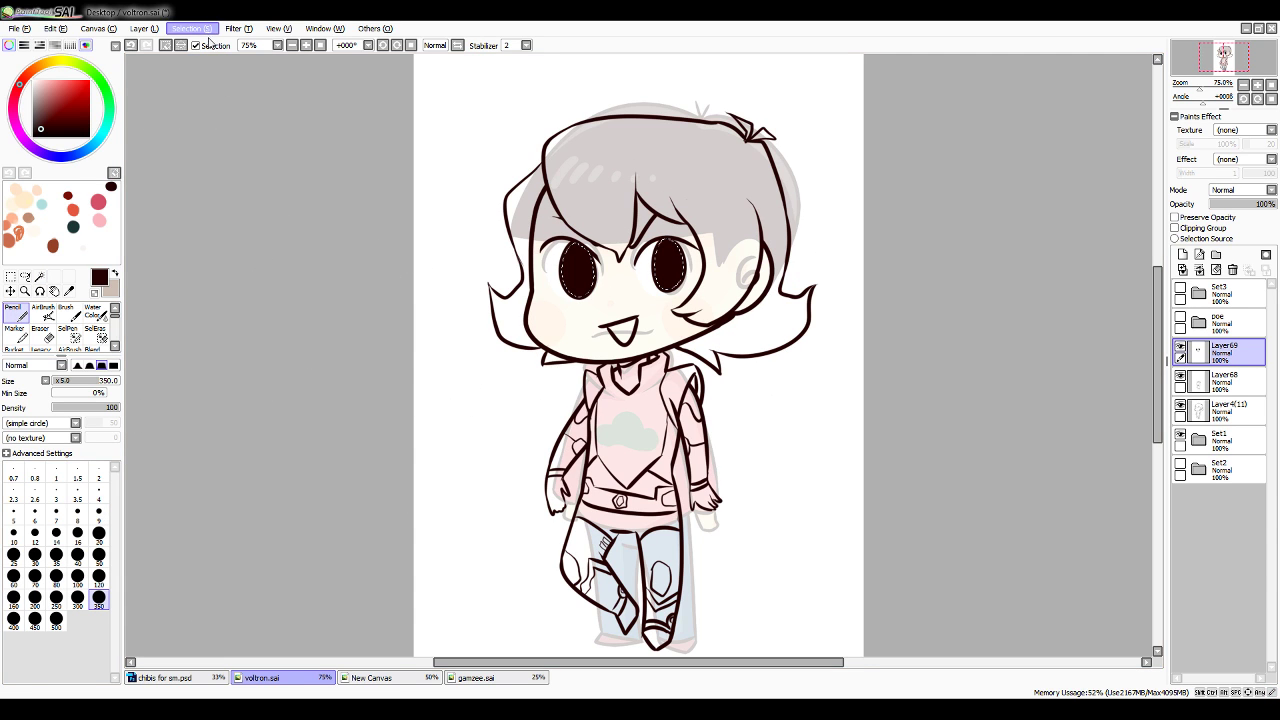
{"action": "left_click", "coordinate": [209, 42]}
{"action": "left_click", "coordinate": [69, 291]}
{"action": "left_click", "coordinate": [460, 448]}
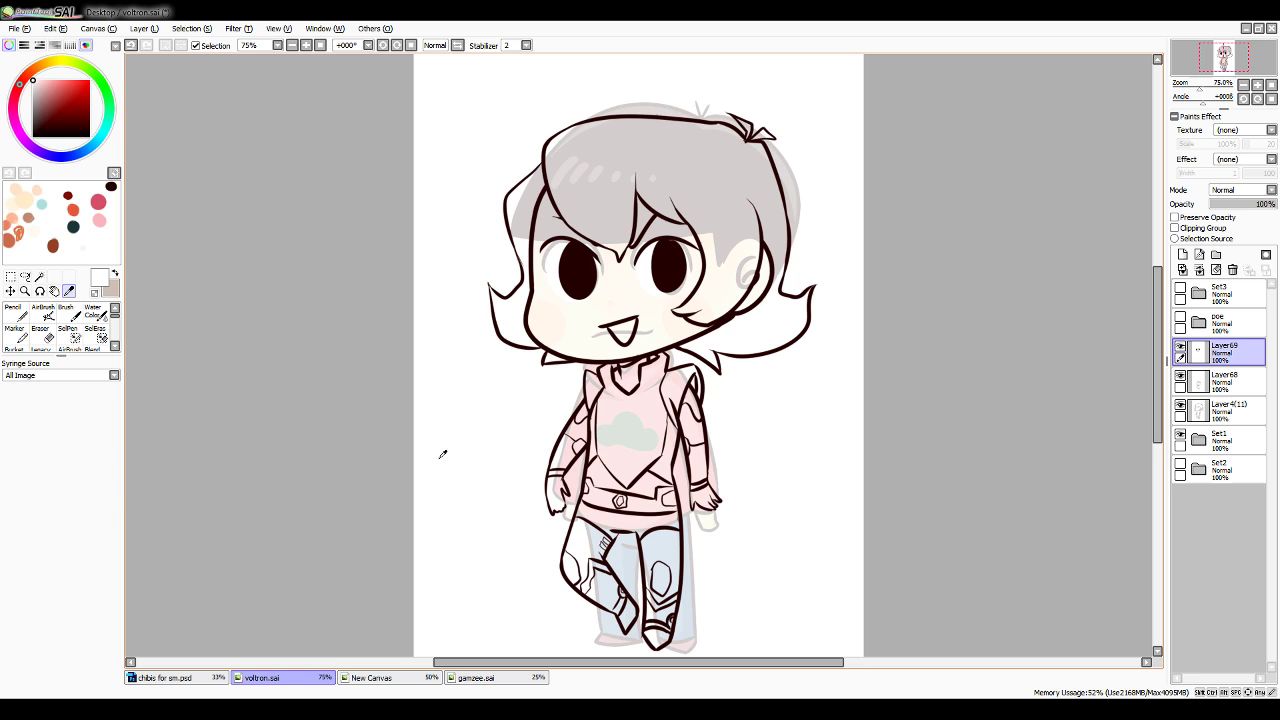
{"action": "left_click", "coordinate": [22, 313]}
{"action": "left_click", "coordinate": [69, 291]}
{"action": "left_click", "coordinate": [574, 263]}
{"action": "left_click", "coordinate": [20, 314]}
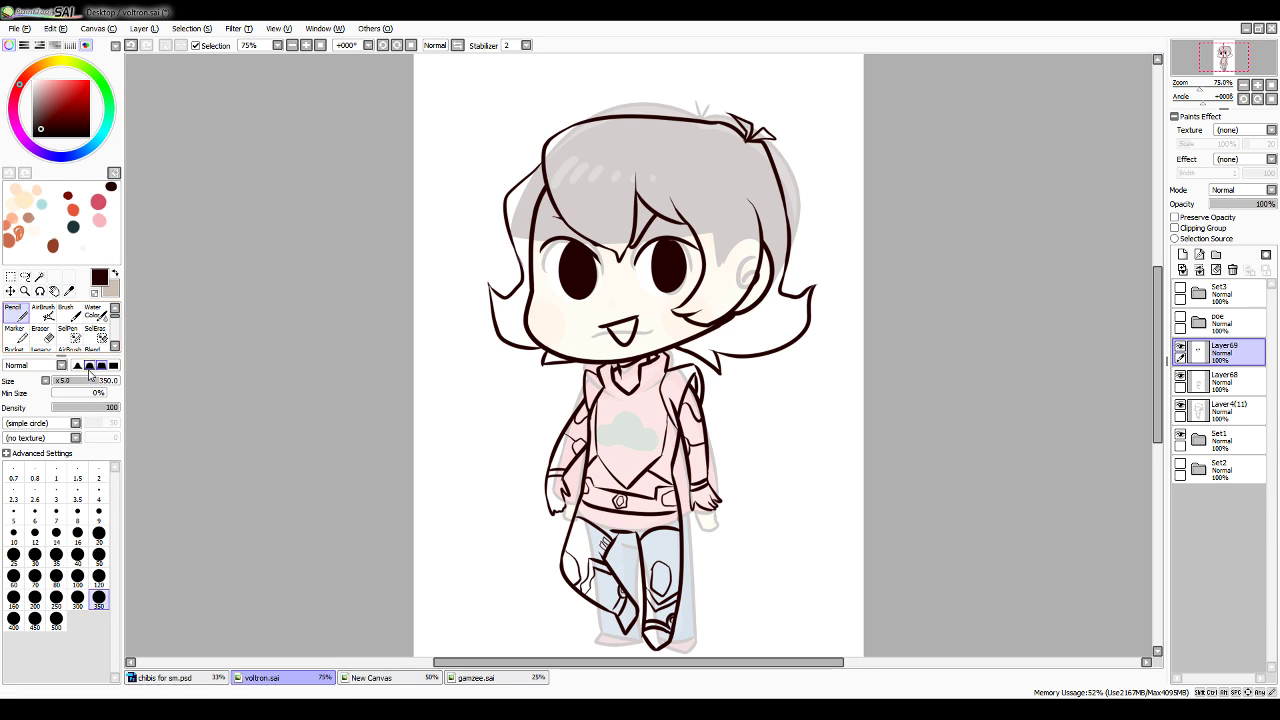
{"action": "left_click", "coordinate": [99, 533]}
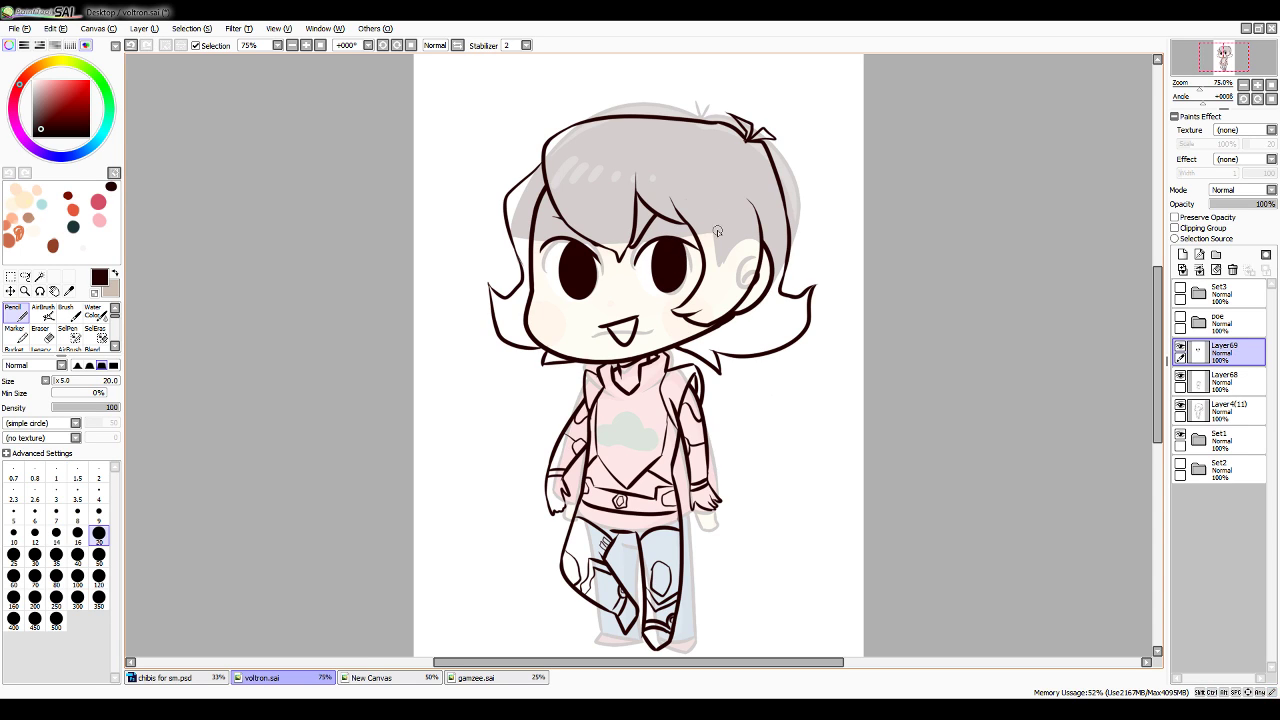
Paint a white oval in the centre of each iris with a size 9 pencil, and pick the dark line colour again
{"action": "left_click", "coordinate": [69, 291]}
{"action": "left_click", "coordinate": [458, 270]}
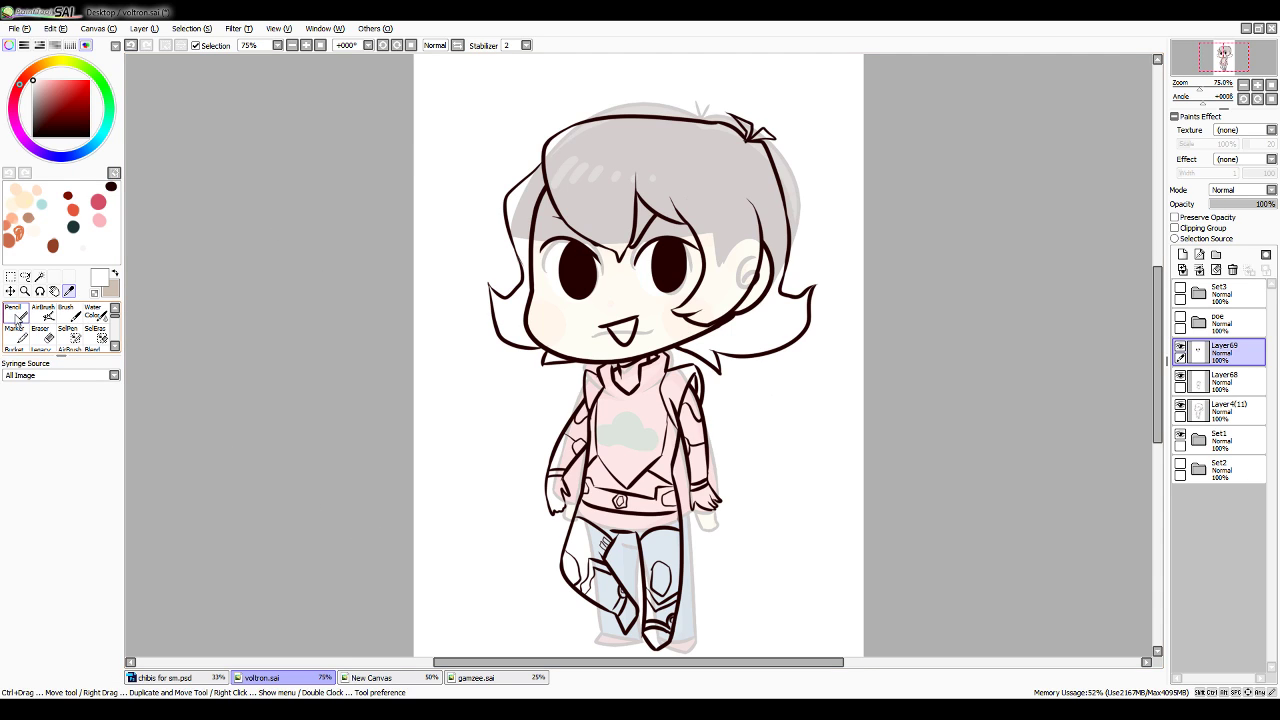
{"action": "left_click", "coordinate": [16, 314]}
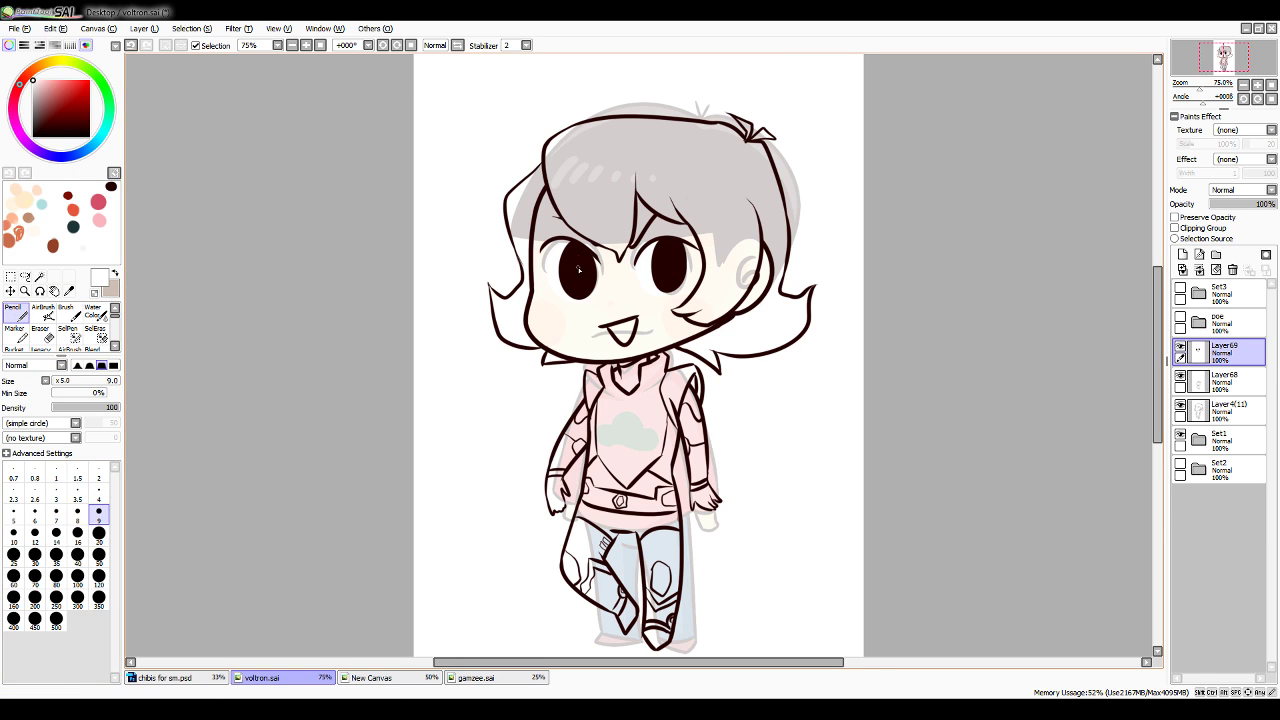
{"action": "left_click_drag", "start_coordinate": [578, 269], "coordinate": [580, 258]}
{"action": "left_click_drag", "start_coordinate": [669, 270], "coordinate": [672, 262]}
{"action": "left_click", "coordinate": [69, 291]}
{"action": "left_click", "coordinate": [571, 273]}
{"action": "left_click", "coordinate": [15, 313]}
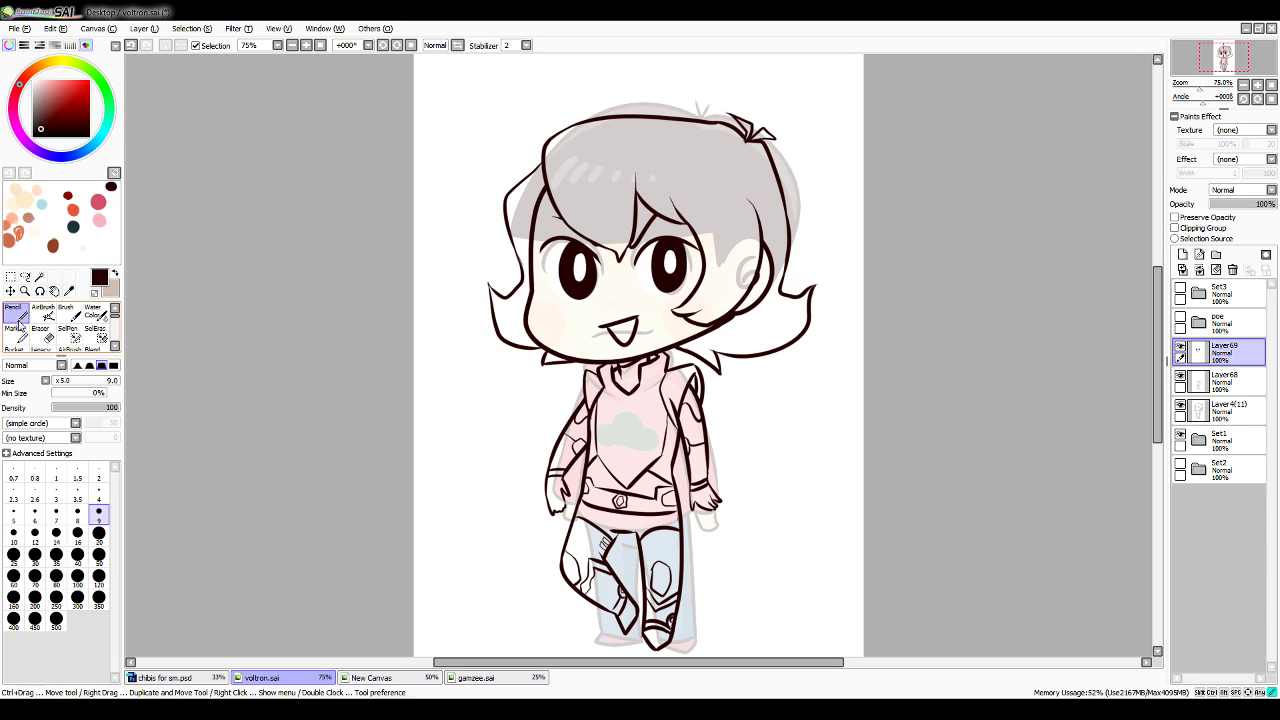
Add a new layer above Layer69 and try curved blade strokes beside the far-side hand
{"action": "left_click", "coordinate": [1258, 85]}
{"action": "left_click_drag", "start_coordinate": [1156, 302], "coordinate": [1157, 364]}
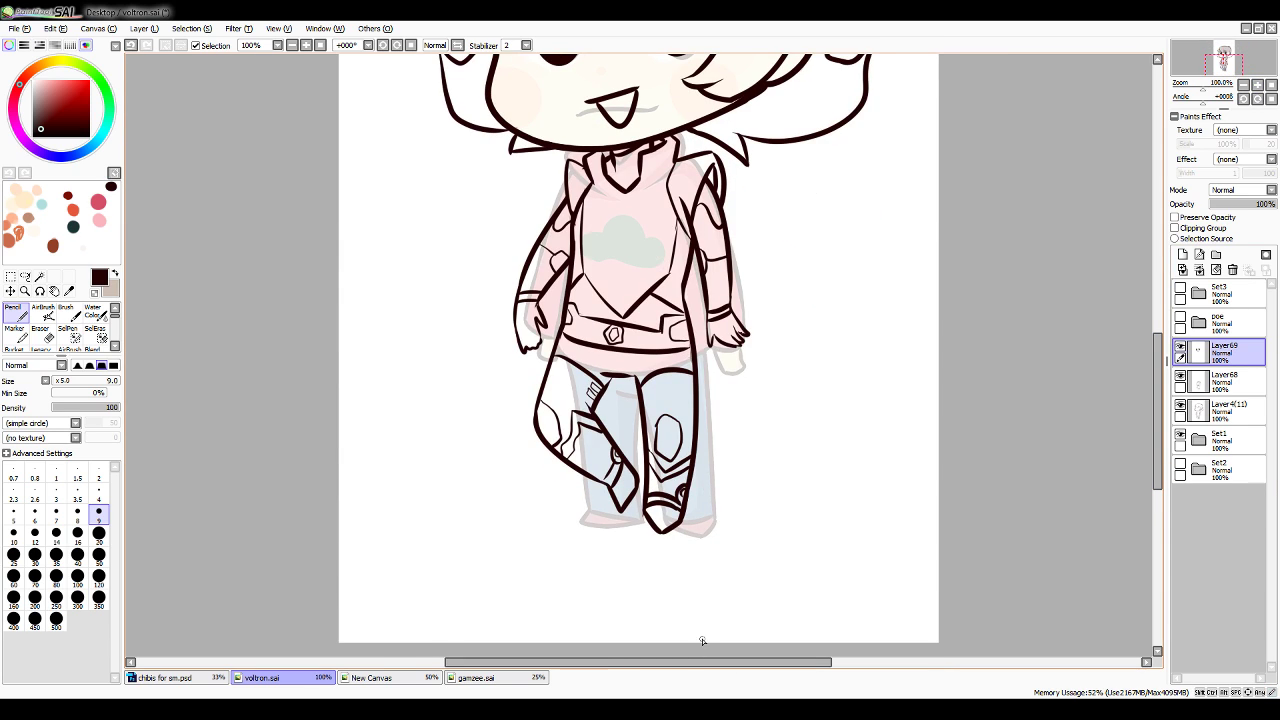
{"action": "left_click_drag", "start_coordinate": [700, 662], "coordinate": [649, 661]}
{"action": "left_click", "coordinate": [1183, 255]}
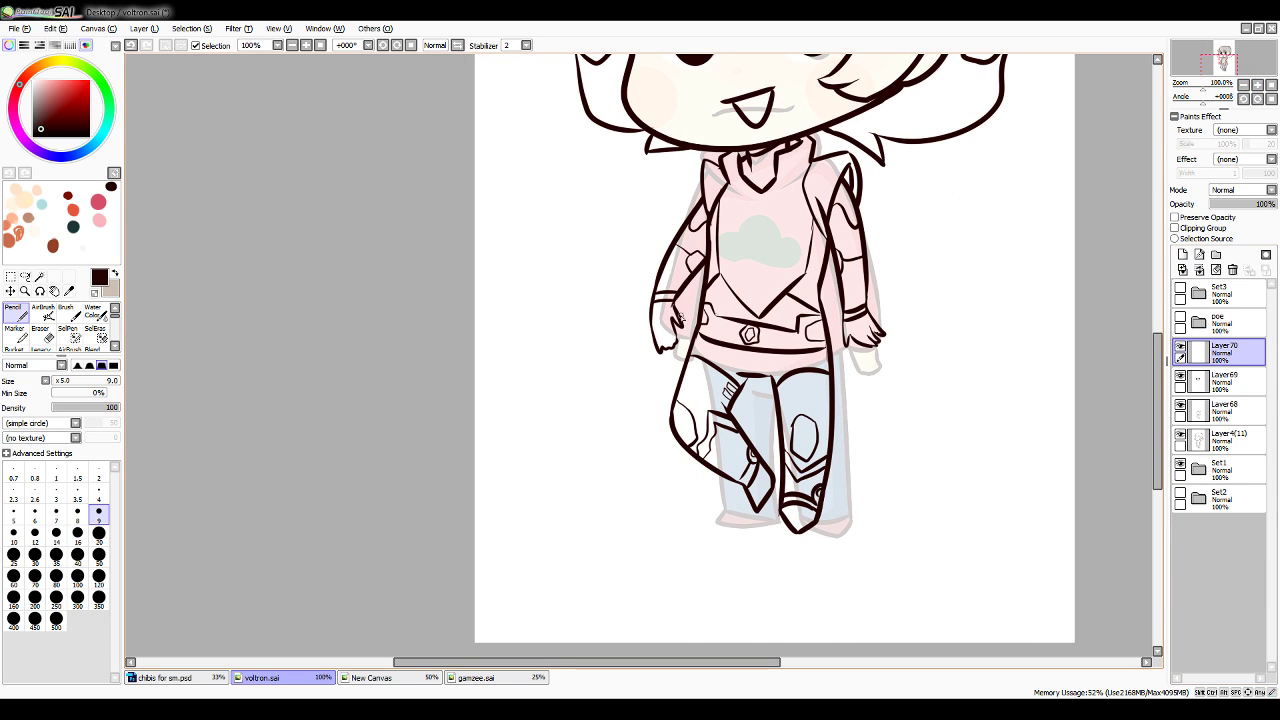
{"action": "mouse_move", "coordinate": [673, 321]}
{"action": "left_mouse_down"}
{"action": "mouse_move", "coordinate": [694, 352]}
{"action": "mouse_move", "coordinate": [634, 386]}
{"action": "left_mouse_up"}
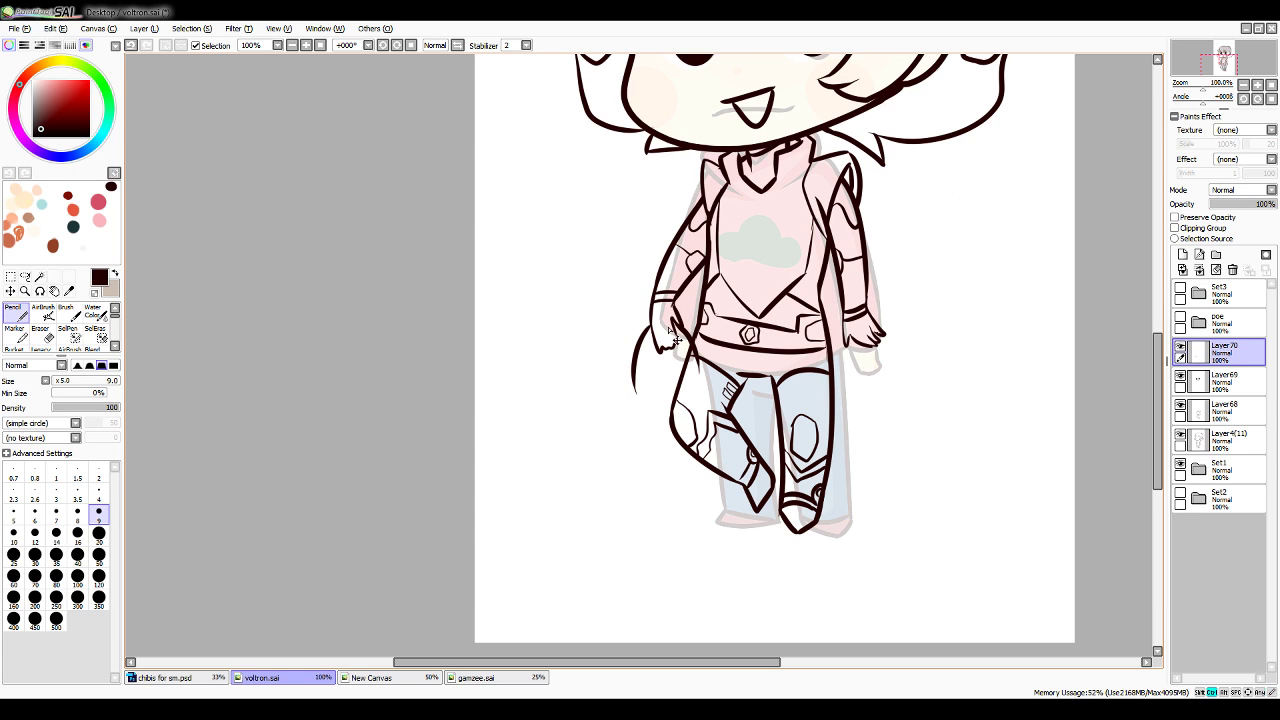
{"action": "key", "text": "ctrl+z"}
{"action": "left_click_drag", "start_coordinate": [650, 328], "coordinate": [655, 350]}
{"action": "key", "text": "ctrl+z"}
Draw a curved weapon held in the far-side hand, with a rounded grip and a pointed crescent blade
{"action": "left_click_drag", "start_coordinate": [680, 294], "coordinate": [686, 346]}
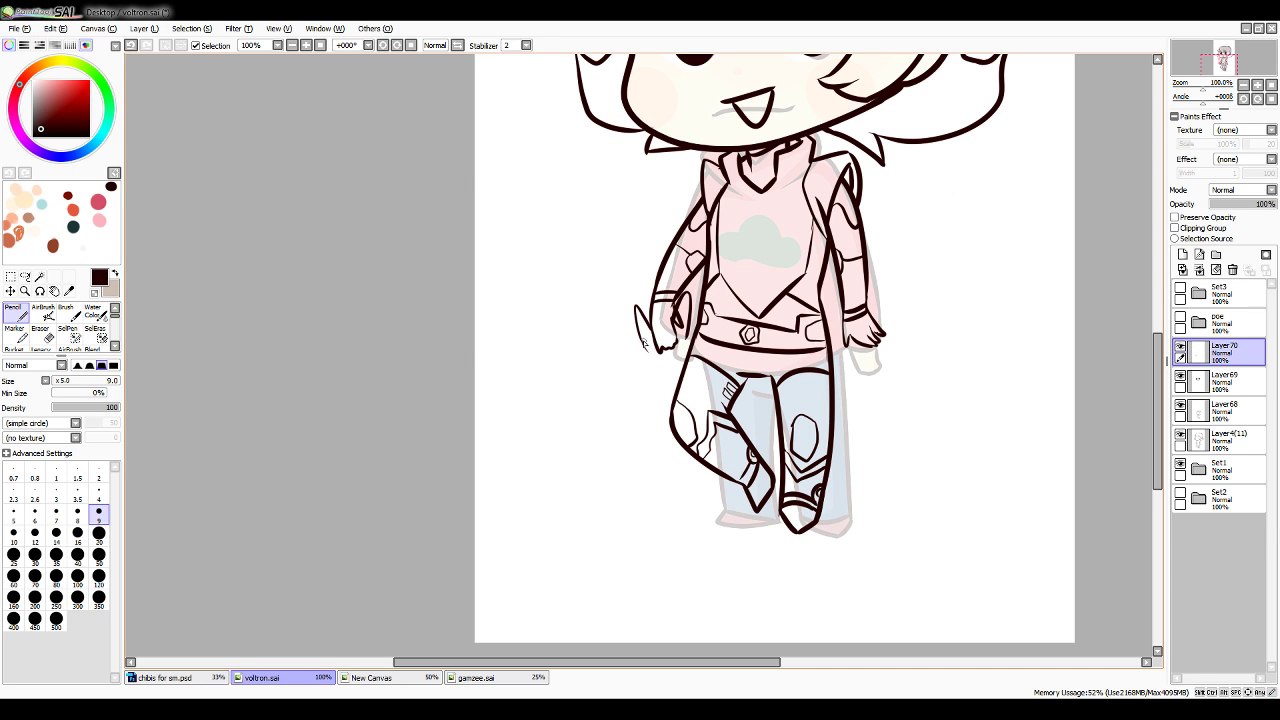
{"action": "mouse_move", "coordinate": [647, 351]}
{"action": "left_mouse_down"}
{"action": "mouse_move", "coordinate": [672, 374]}
{"action": "mouse_move", "coordinate": [686, 344]}
{"action": "mouse_move", "coordinate": [678, 360]}
{"action": "mouse_move", "coordinate": [651, 354]}
{"action": "mouse_move", "coordinate": [669, 372]}
{"action": "mouse_move", "coordinate": [684, 339]}
{"action": "mouse_move", "coordinate": [660, 353]}
{"action": "mouse_move", "coordinate": [636, 342]}
{"action": "mouse_move", "coordinate": [636, 325]}
{"action": "mouse_move", "coordinate": [657, 388]}
{"action": "left_mouse_up"}
{"action": "key", "text": "ctrl+z"}
{"action": "key", "text": "ctrl+z"}
{"action": "key", "text": "ctrl+z"}
{"action": "key", "text": "ctrl+z"}
{"action": "mouse_move", "coordinate": [636, 322]}
{"action": "left_mouse_down"}
{"action": "mouse_move", "coordinate": [640, 340]}
{"action": "mouse_move", "coordinate": [692, 340]}
{"action": "mouse_move", "coordinate": [640, 340]}
{"action": "mouse_move", "coordinate": [690, 330]}
{"action": "mouse_move", "coordinate": [681, 318]}
{"action": "left_mouse_up"}
{"action": "key", "text": "ctrl+z"}
{"action": "key", "text": "ctrl+z"}
{"action": "key", "text": "ctrl+z"}
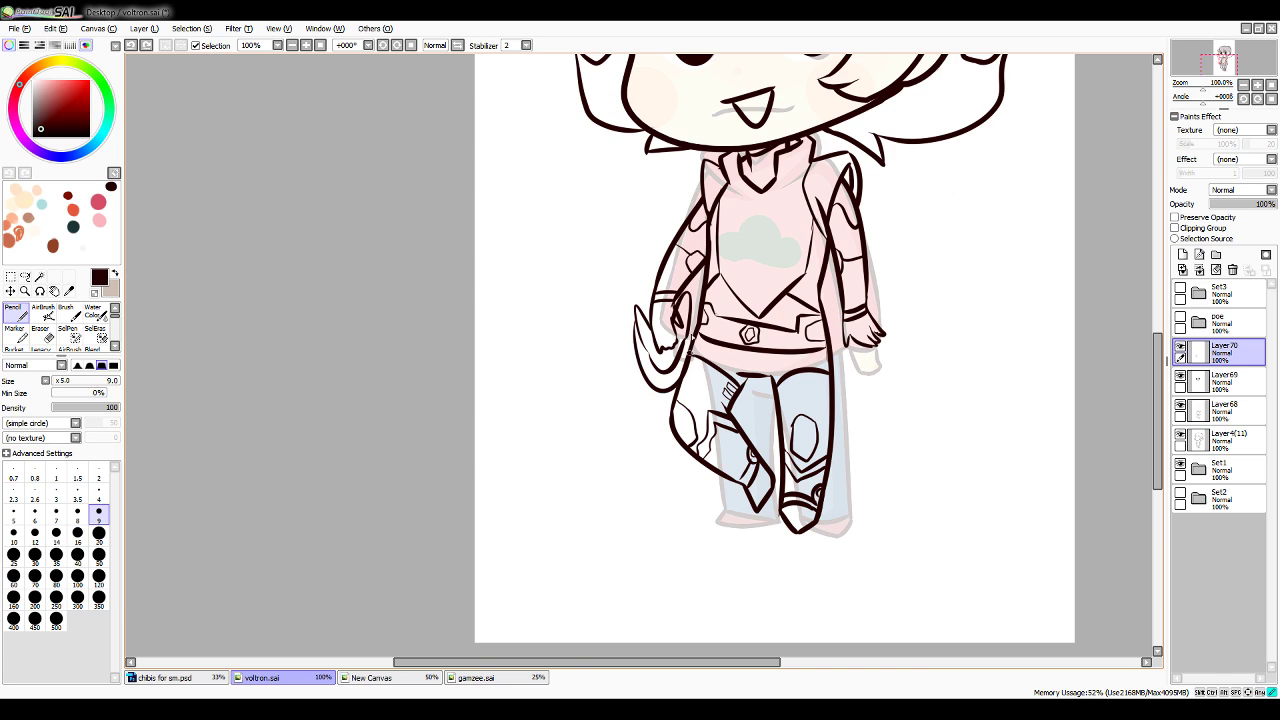
{"action": "key", "text": "ctrl+z"}
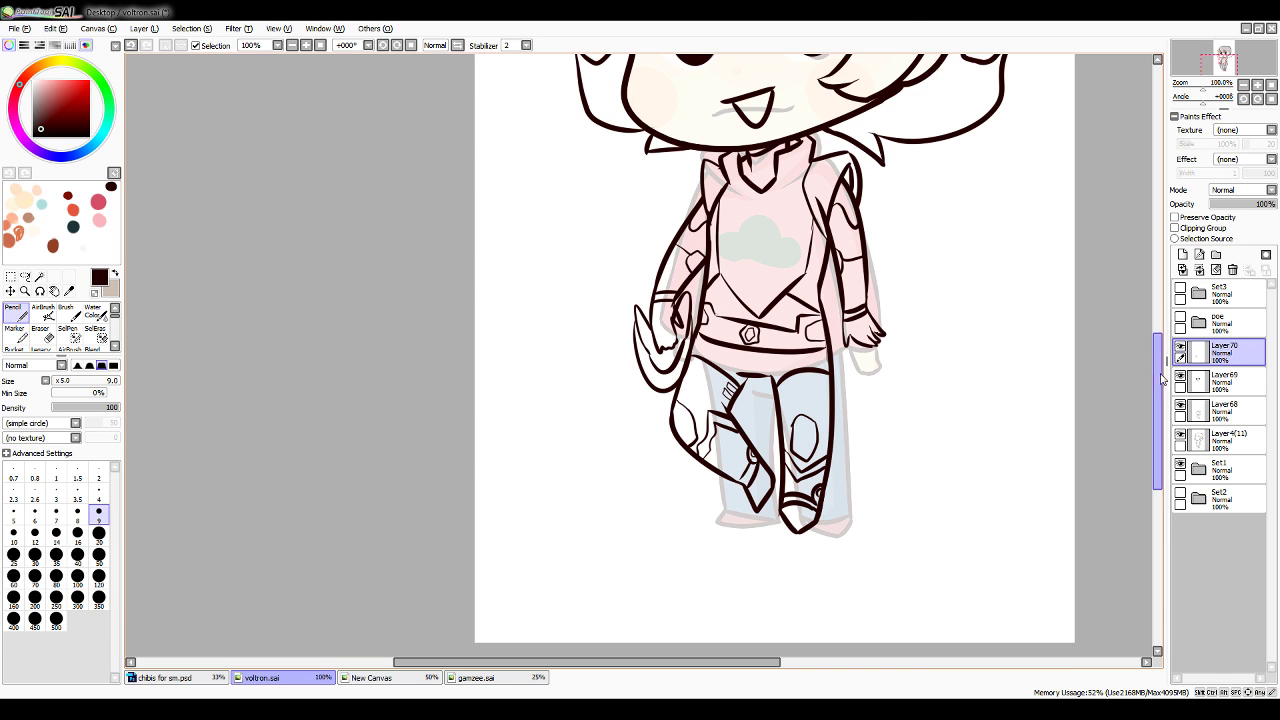
Merge Layer69 and Layer68 down into Layer4(11), keeping the weapon layer separate
{"action": "scroll", "coordinate": [1126, 388], "scroll_direction": "up", "scroll_amount": 2}
{"action": "left_click", "coordinate": [1218, 388]}
{"action": "left_click", "coordinate": [1199, 271]}
{"action": "left_click", "coordinate": [1199, 271]}
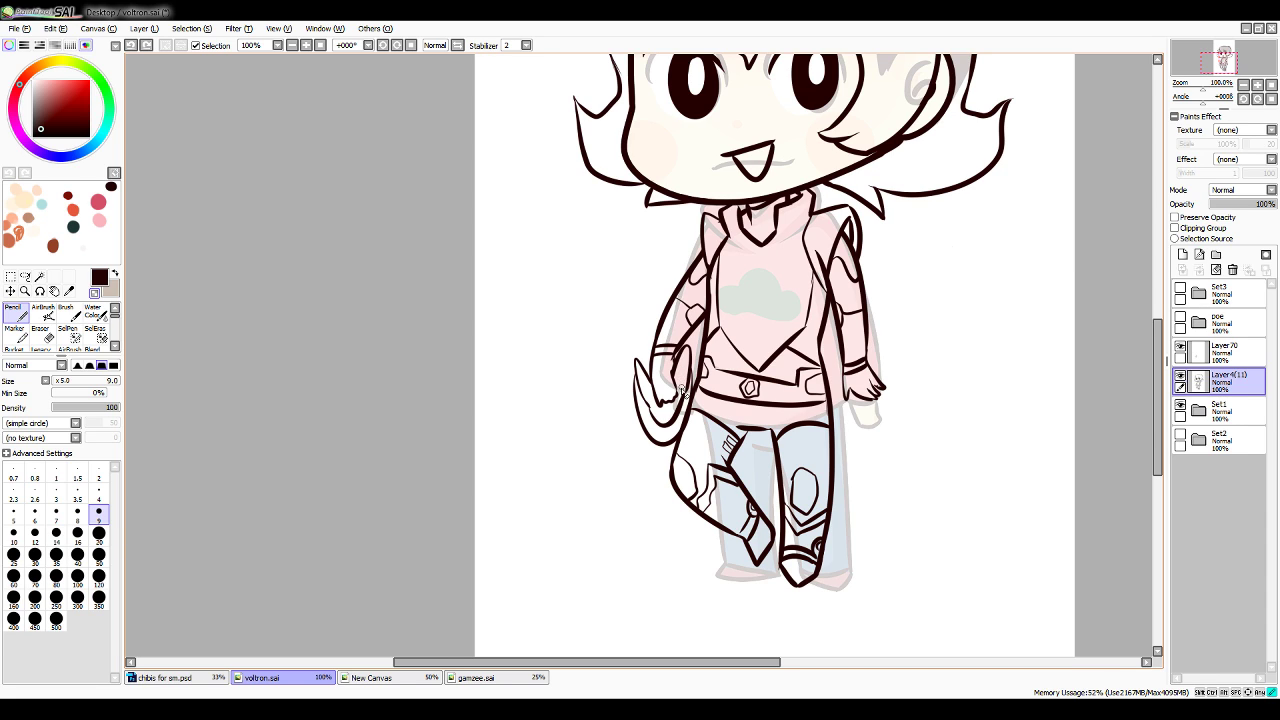
Touch up the line beside the weapon hand and hide the Set1 template folder
{"action": "left_click_drag", "start_coordinate": [682, 391], "coordinate": [689, 391]}
{"action": "left_click_drag", "start_coordinate": [1152, 308], "coordinate": [1154, 289]}
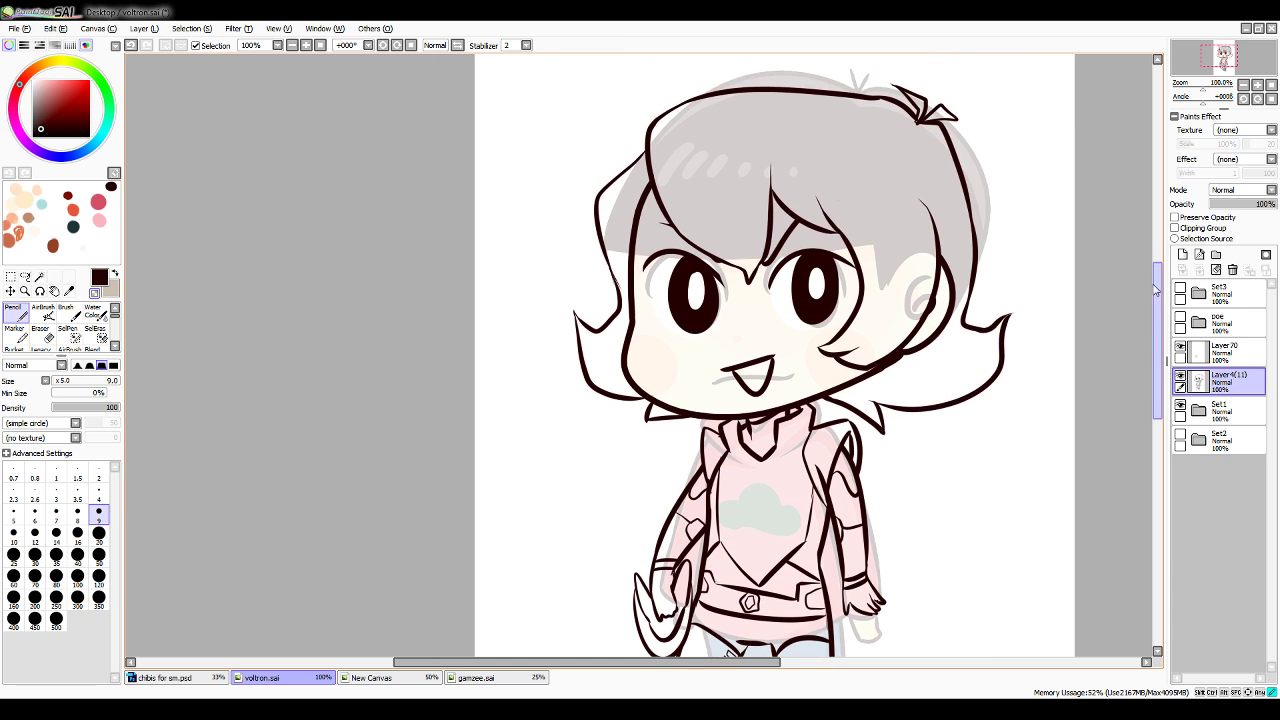
{"action": "left_click", "coordinate": [1244, 86]}
{"action": "left_click", "coordinate": [1244, 86]}
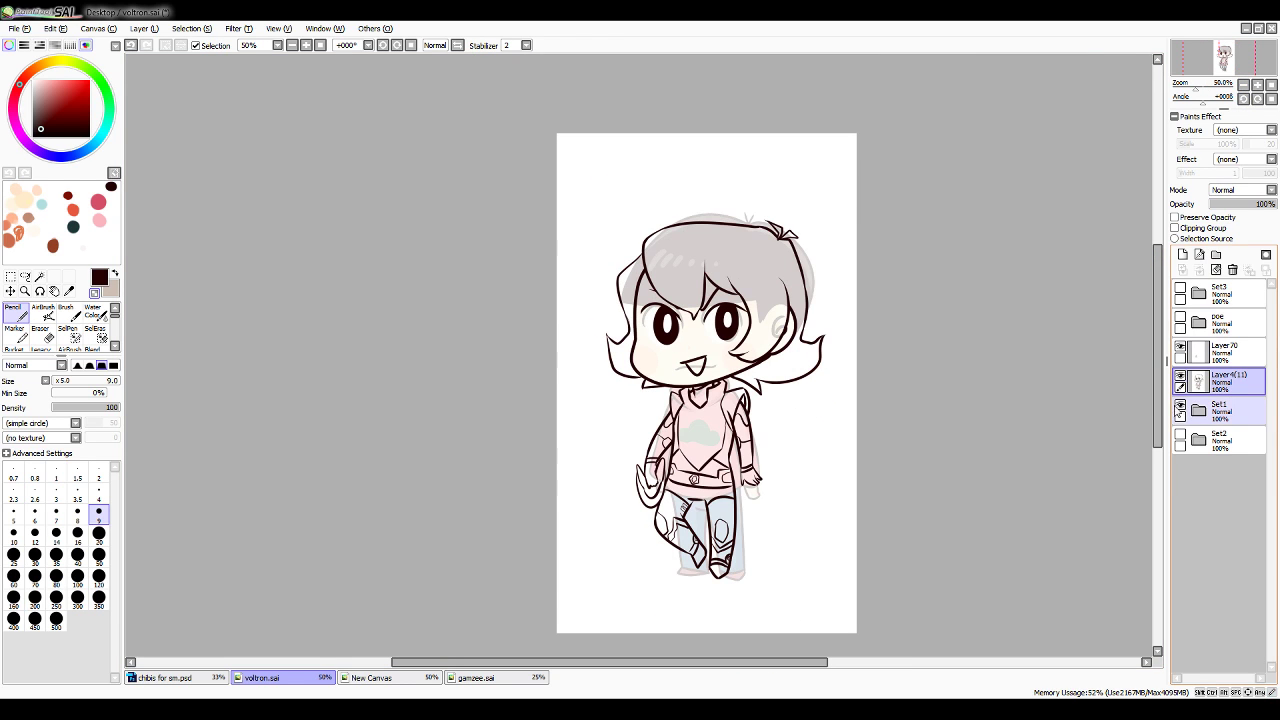
{"action": "left_click", "coordinate": [1180, 408]}
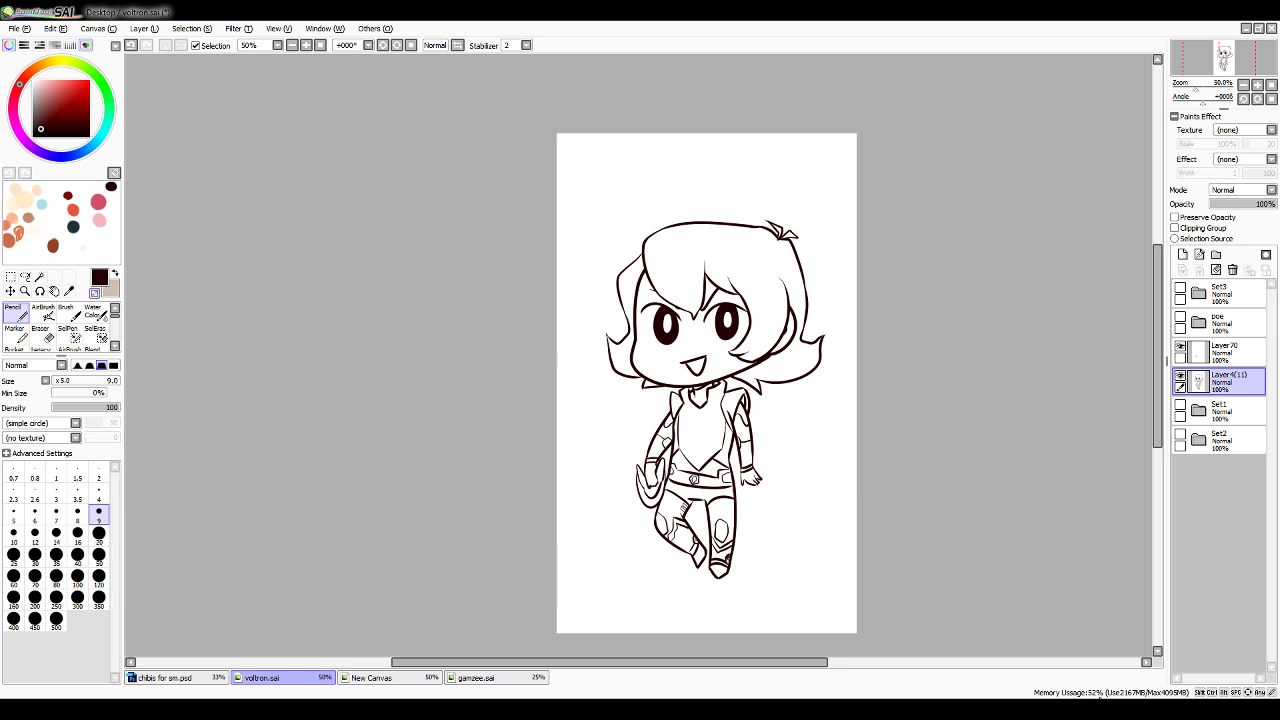
Merge weapon layer Layer70 down into Layer4(11), add a new layer beneath the line art, and reselect Layer4(11)
{"action": "left_click", "coordinate": [1224, 352]}
{"action": "left_click", "coordinate": [1199, 270]}
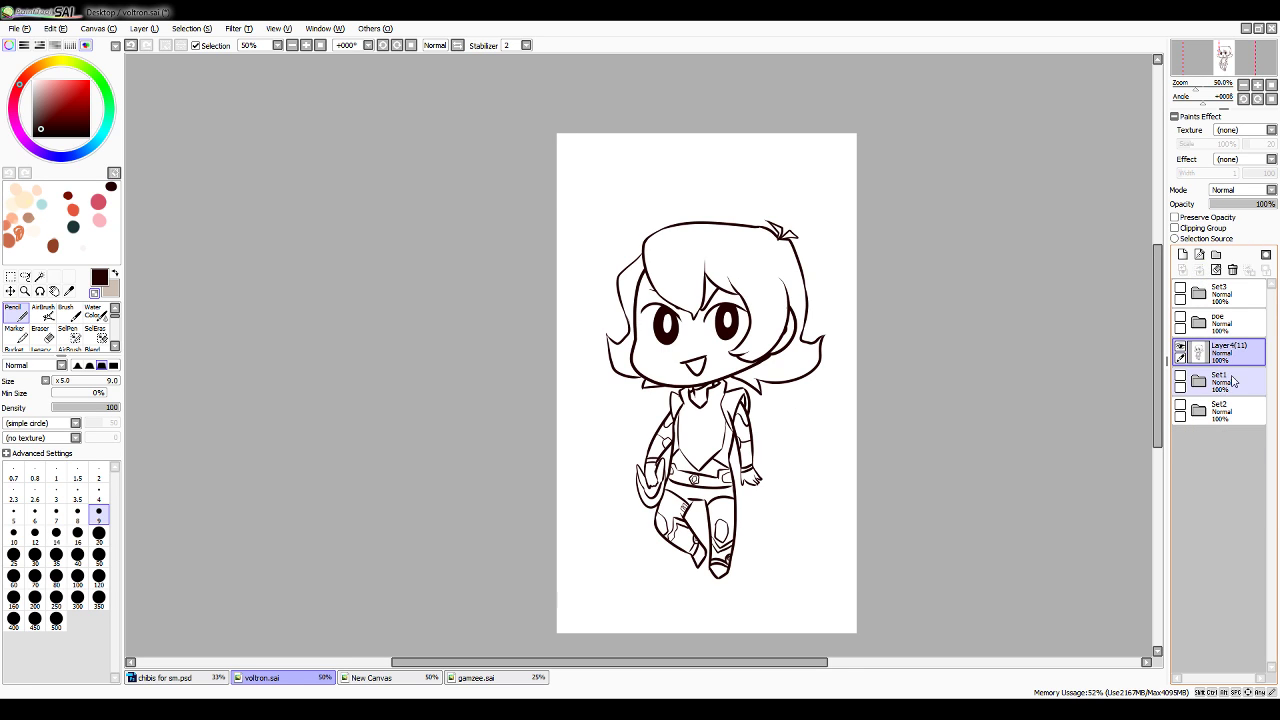
{"action": "left_click", "coordinate": [1224, 381]}
{"action": "left_click", "coordinate": [1185, 256]}
{"action": "left_click", "coordinate": [1212, 353]}
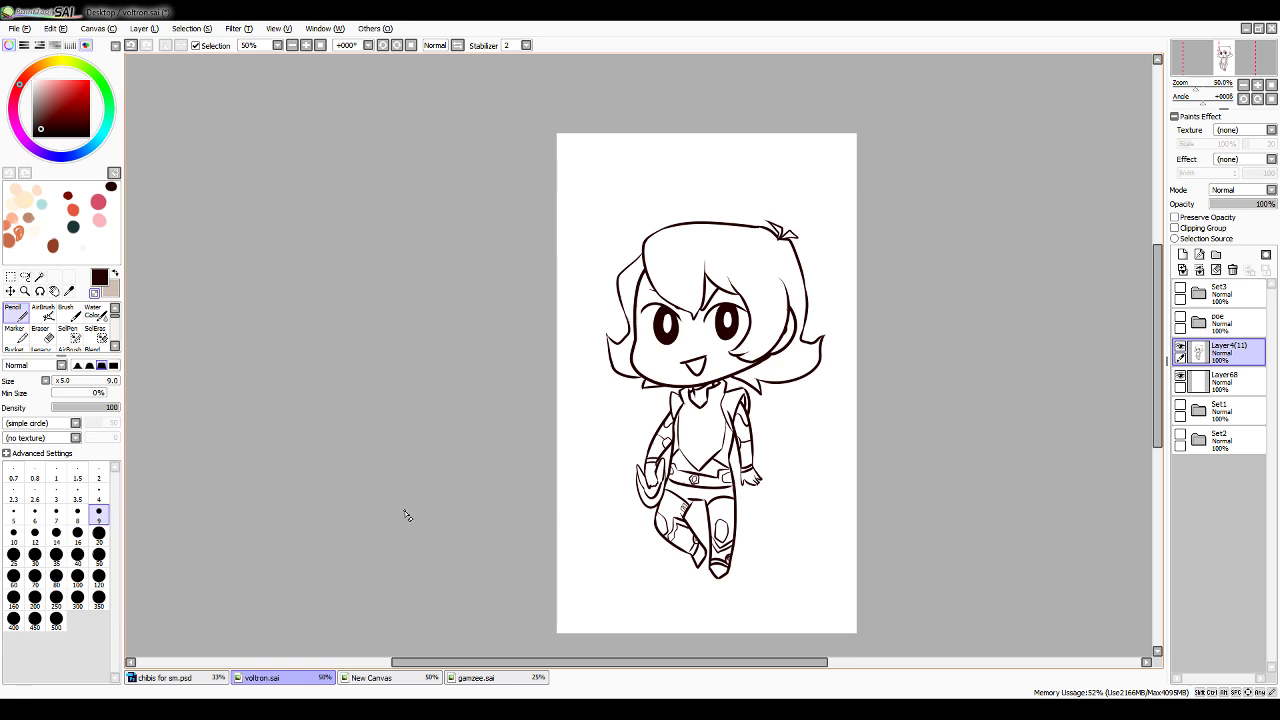
{"action": "left_click", "coordinate": [41, 278]}
{"action": "left_click", "coordinate": [672, 362]}
{"action": "left_click", "coordinate": [695, 366]}
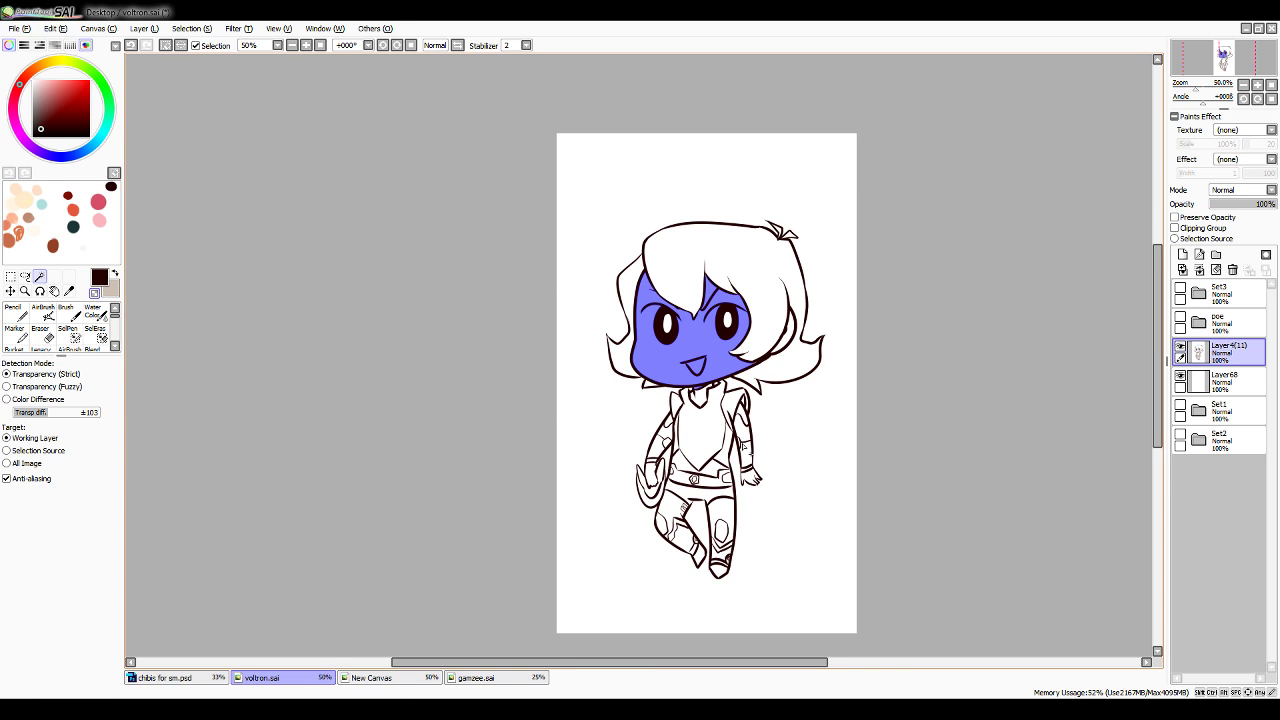
{"action": "left_click", "coordinate": [790, 342]}
{"action": "left_click_drag", "start_coordinate": [1196, 86], "coordinate": [1204, 86]}
{"action": "key", "text": "ctrl+d"}
Add a layer above Layer4(11) and draw a round glasses lens around the far-side eye with the size 9 pencil
{"action": "left_click", "coordinate": [20, 310]}
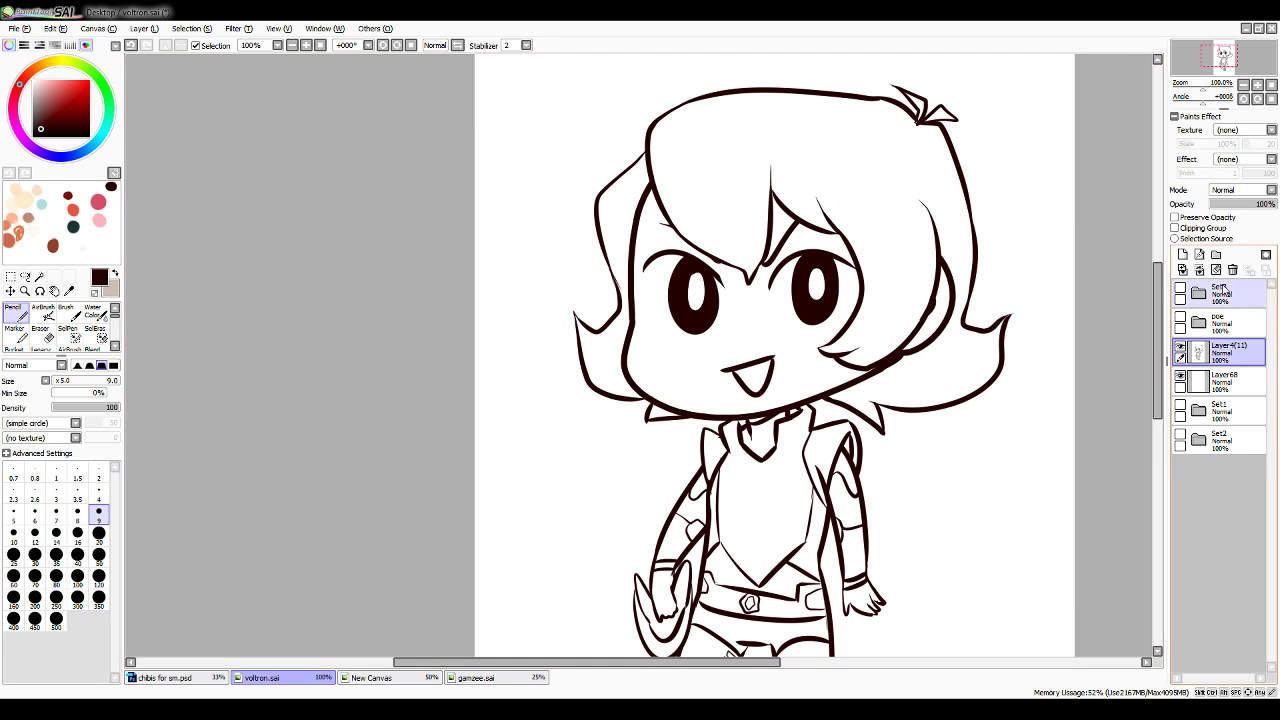
{"action": "left_click", "coordinate": [1183, 254]}
{"action": "mouse_move", "coordinate": [642, 295]}
{"action": "left_mouse_down"}
{"action": "mouse_move", "coordinate": [656, 353]}
{"action": "mouse_move", "coordinate": [724, 301]}
{"action": "left_mouse_up"}
{"action": "key", "text": "ctrl+z"}
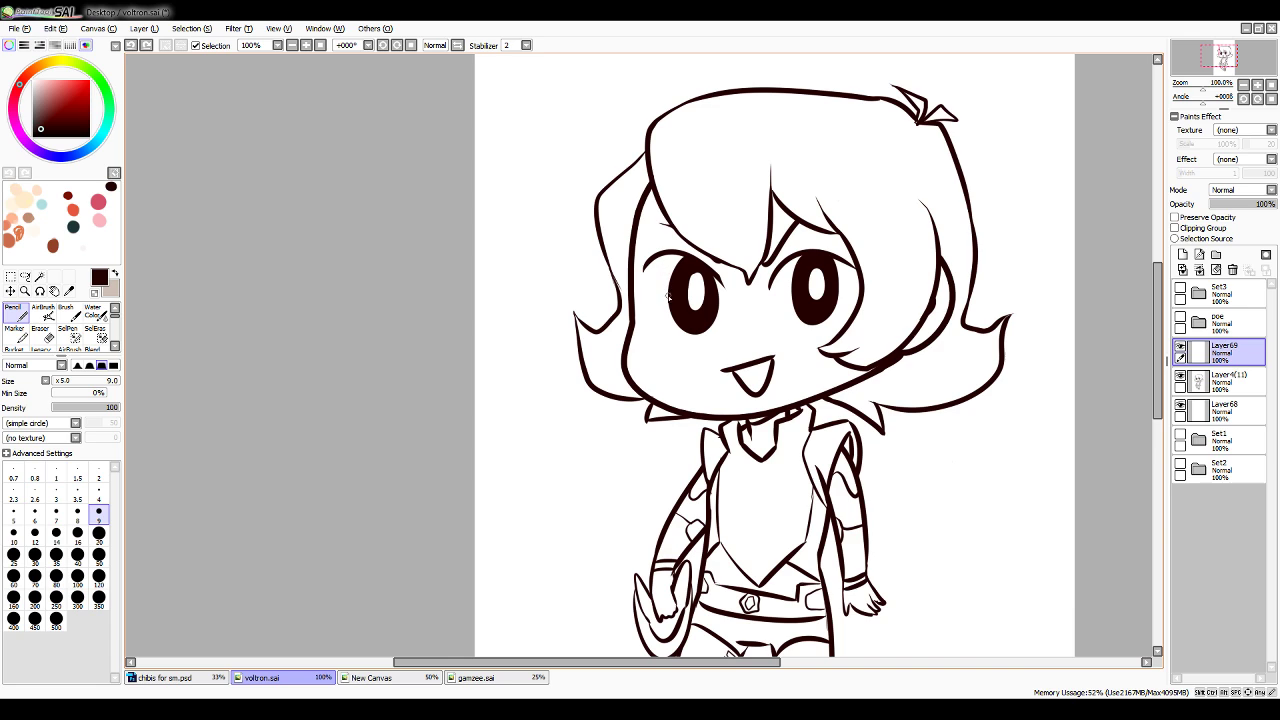
{"action": "left_click_drag", "start_coordinate": [646, 252], "coordinate": [745, 252]}
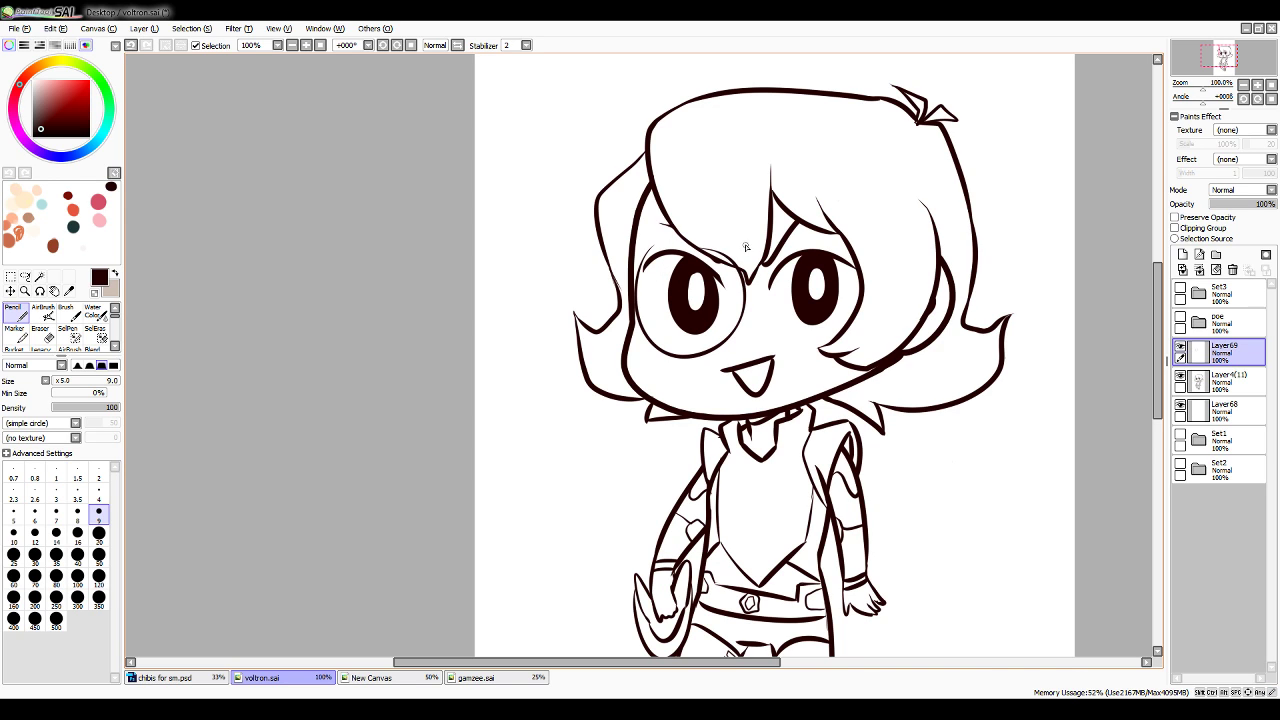
{"action": "left_click_drag", "start_coordinate": [646, 252], "coordinate": [709, 246]}
{"action": "key", "text": "ctrl+z"}
{"action": "left_click_drag", "start_coordinate": [646, 252], "coordinate": [715, 248]}
Nudge the drawn lens left in small increments so that it surrounds the far-side eye
{"action": "key", "text": "ctrl+Left"}
{"action": "key", "text": "ctrl+Left"}
{"action": "key", "text": "ctrl+Left"}
{"action": "key", "text": "ctrl+Left"}
{"action": "key", "text": "ctrl+Left"}
{"action": "key", "text": "ctrl+Left"}
{"action": "key", "text": "ctrl+Left"}
{"action": "key", "text": "ctrl+Left"}
{"action": "key", "text": "ctrl+Left"}
{"action": "key", "text": "ctrl+Left"}
{"action": "key", "text": "ctrl+Left"}
{"action": "key", "text": "ctrl+Left"}
{"action": "key", "text": "ctrl+Left"}
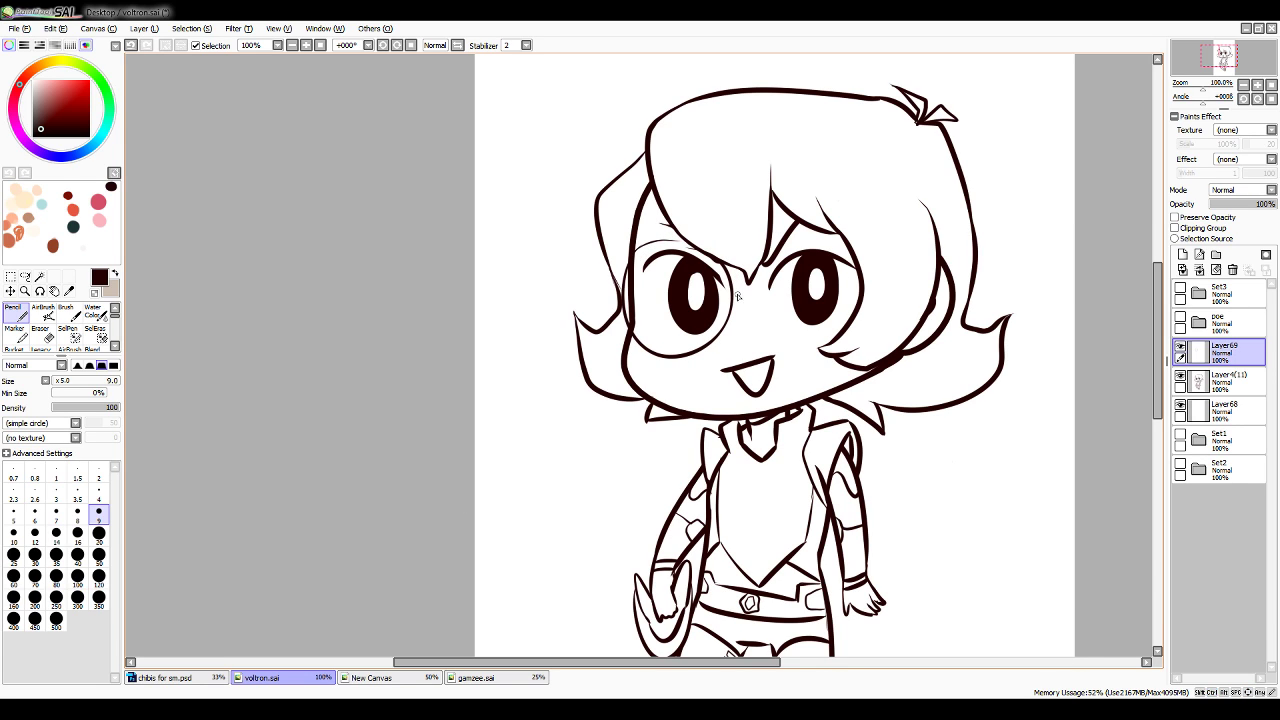
Duplicate the lens onto a new layer, move the copy over the near-side eye, and draw a bridge joining the lenses
{"action": "key", "text": "ctrl+shift+n"}
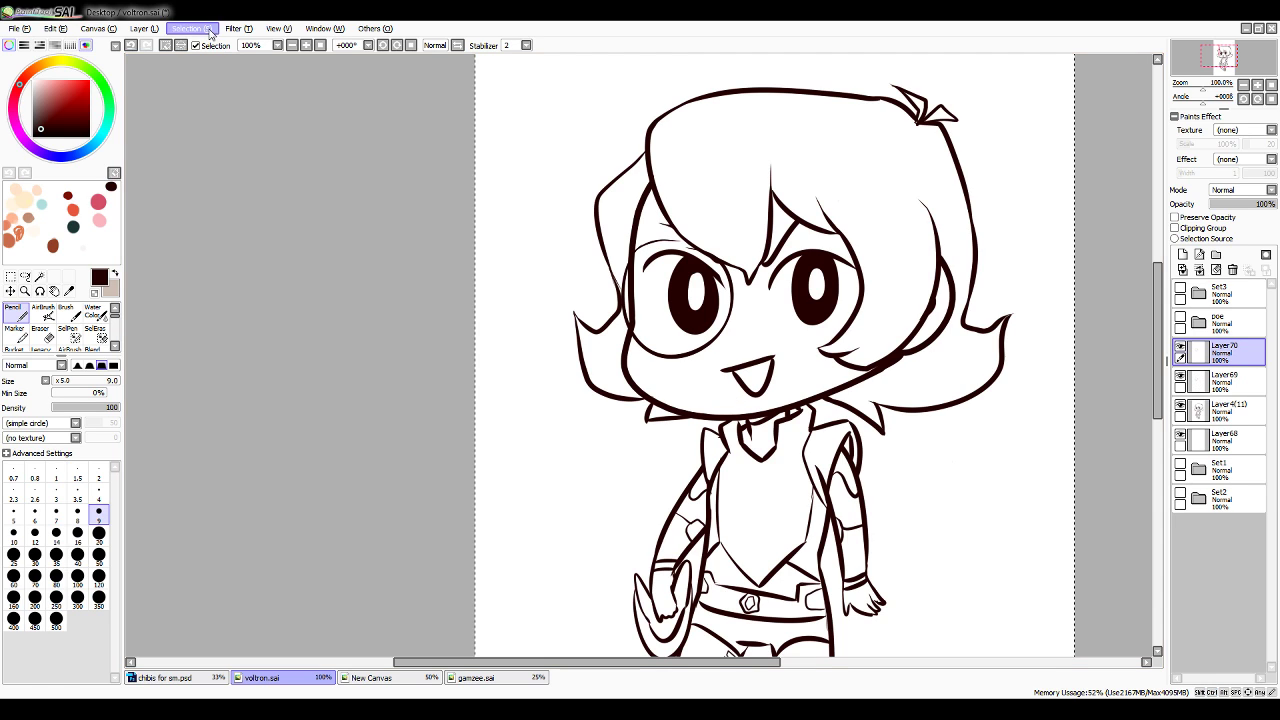
{"action": "left_click", "coordinate": [10, 291]}
{"action": "left_click_drag", "start_coordinate": [744, 330], "coordinate": [867, 322]}
{"action": "key", "text": "n"}
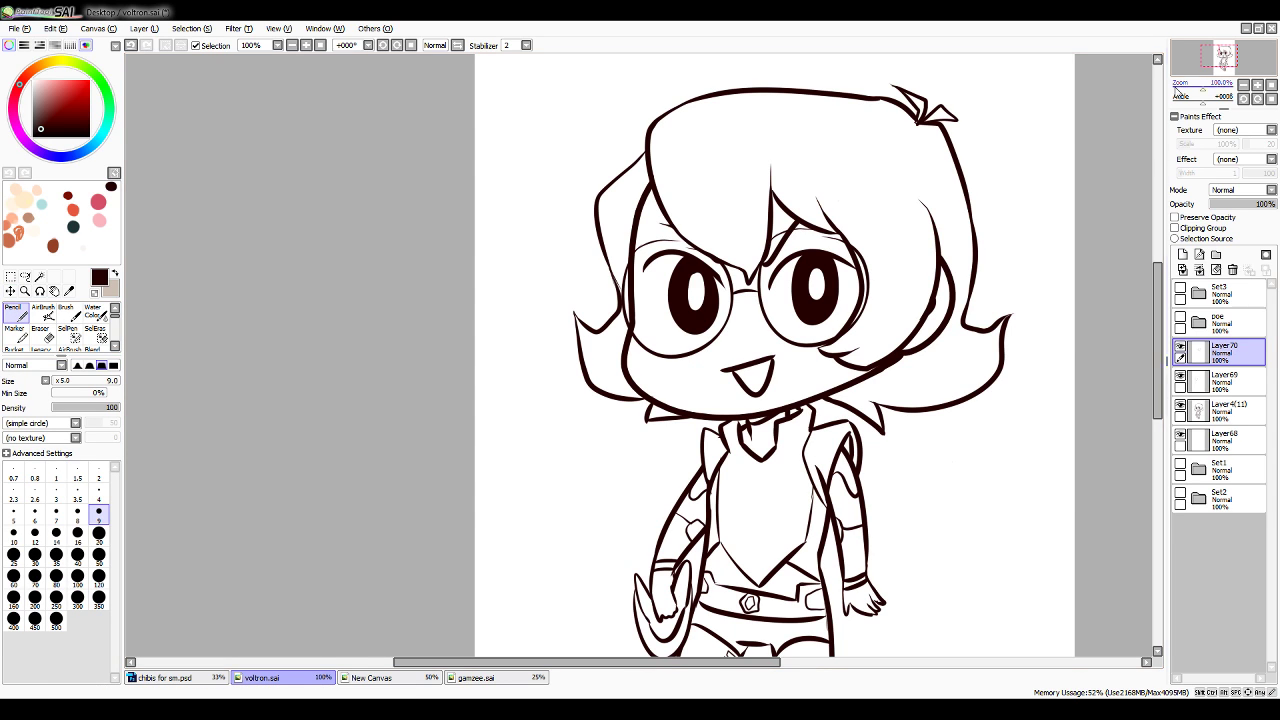
Merge the second lens layer, Layer70, down into Layer69
{"action": "left_click", "coordinate": [1243, 84]}
{"action": "left_click", "coordinate": [1243, 84]}
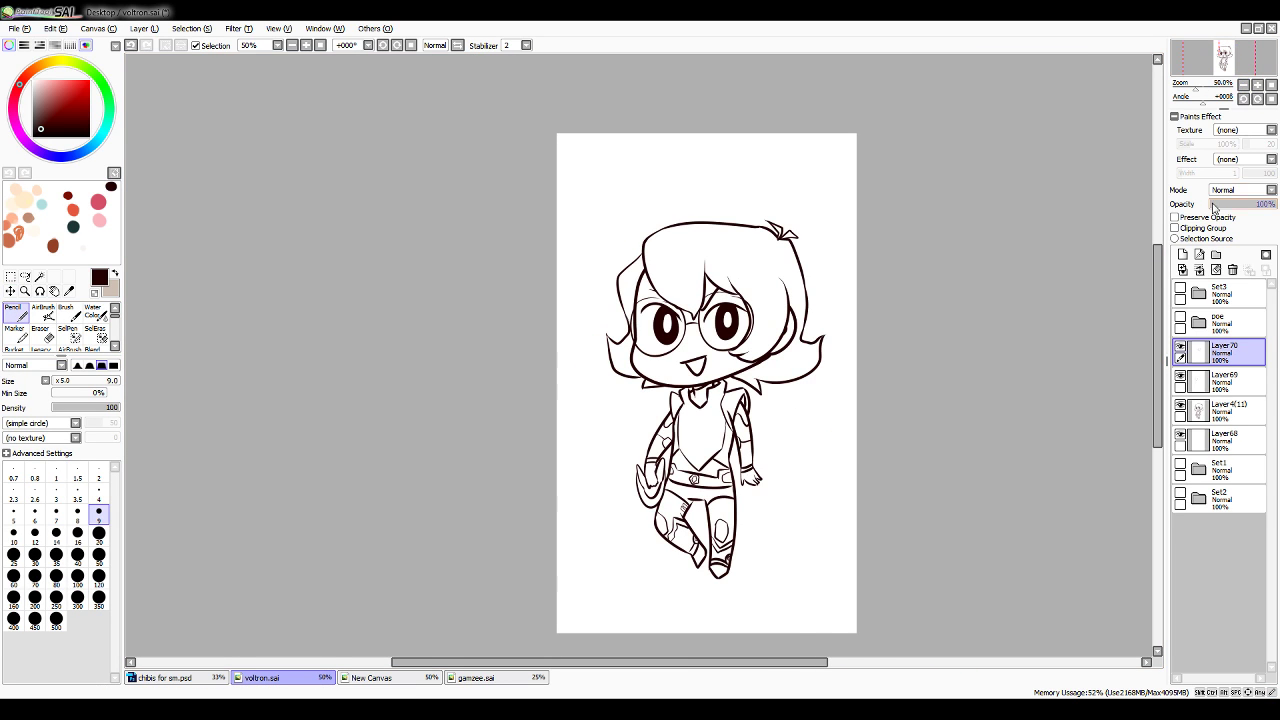
{"action": "left_click", "coordinate": [1258, 84]}
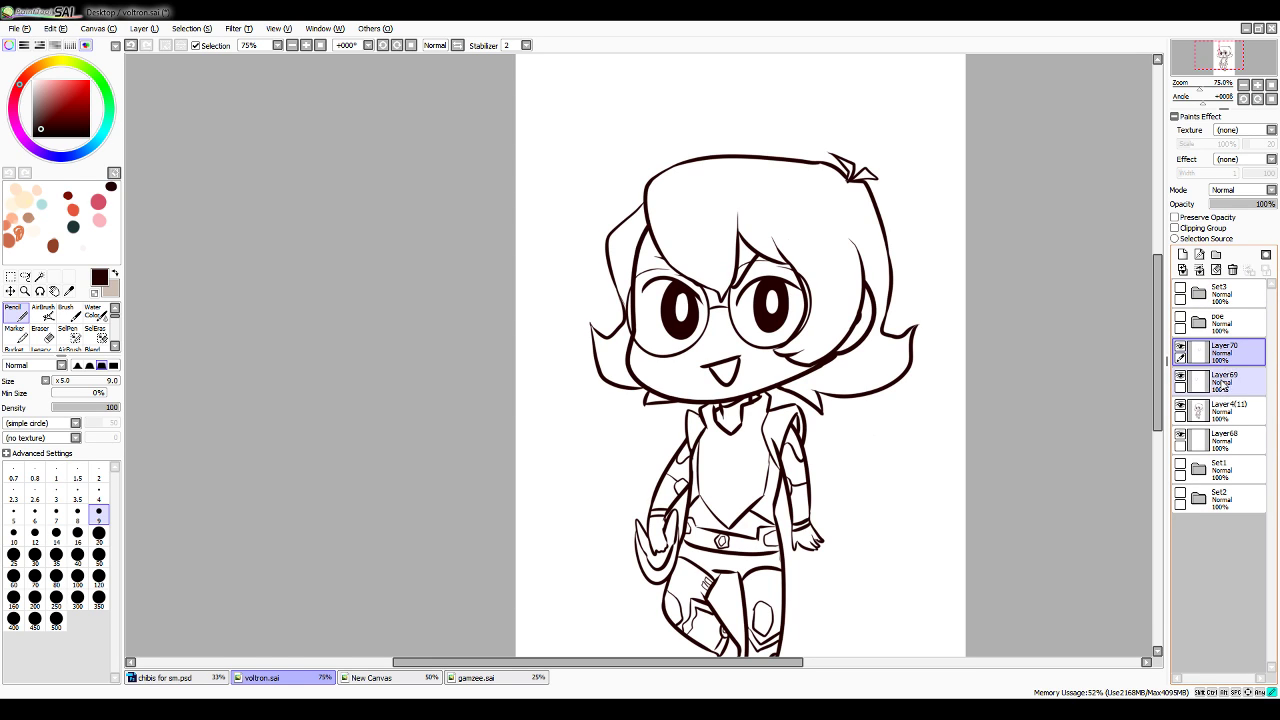
{"action": "left_click", "coordinate": [1208, 392]}
{"action": "left_click", "coordinate": [1207, 355]}
{"action": "left_click", "coordinate": [1199, 270]}
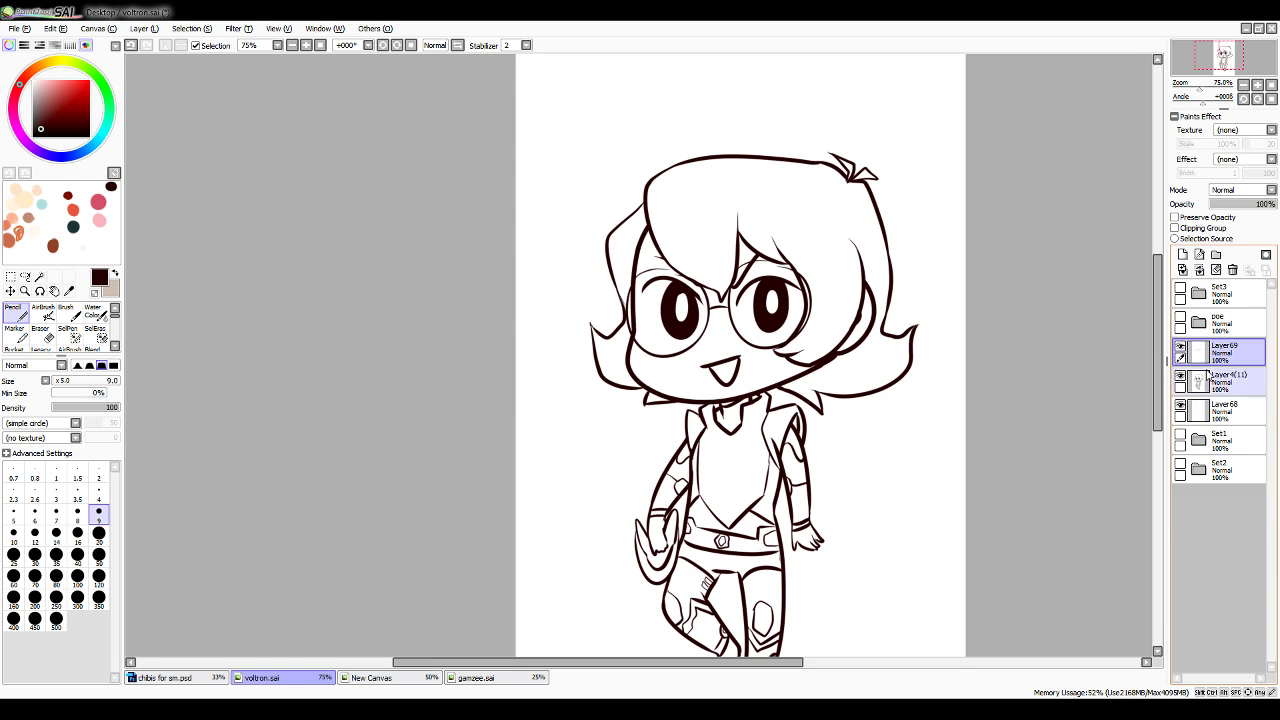
Select the face, forehead and ear skin regions on Layer4(11) with the Magic Wand
{"action": "left_click", "coordinate": [1212, 404]}
{"action": "left_click", "coordinate": [1209, 384]}
{"action": "left_click", "coordinate": [39, 276]}
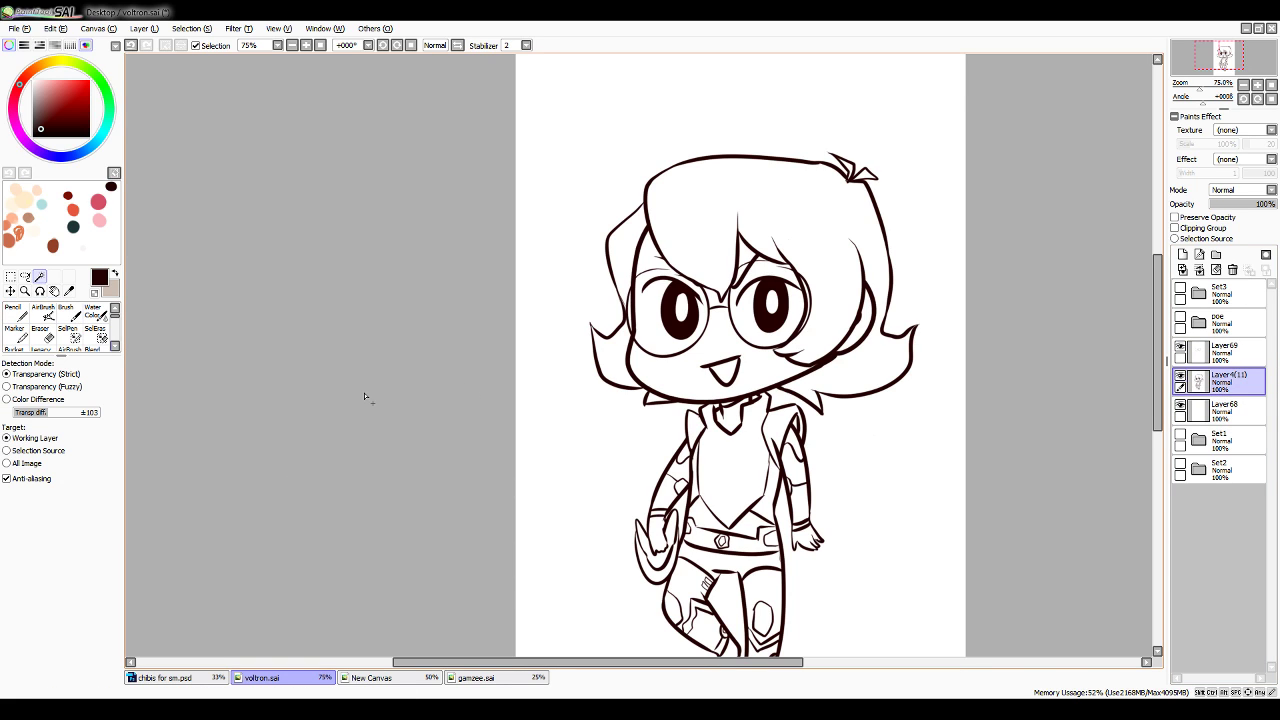
{"action": "left_click", "coordinate": [748, 366]}
{"action": "left_click", "coordinate": [744, 255]}
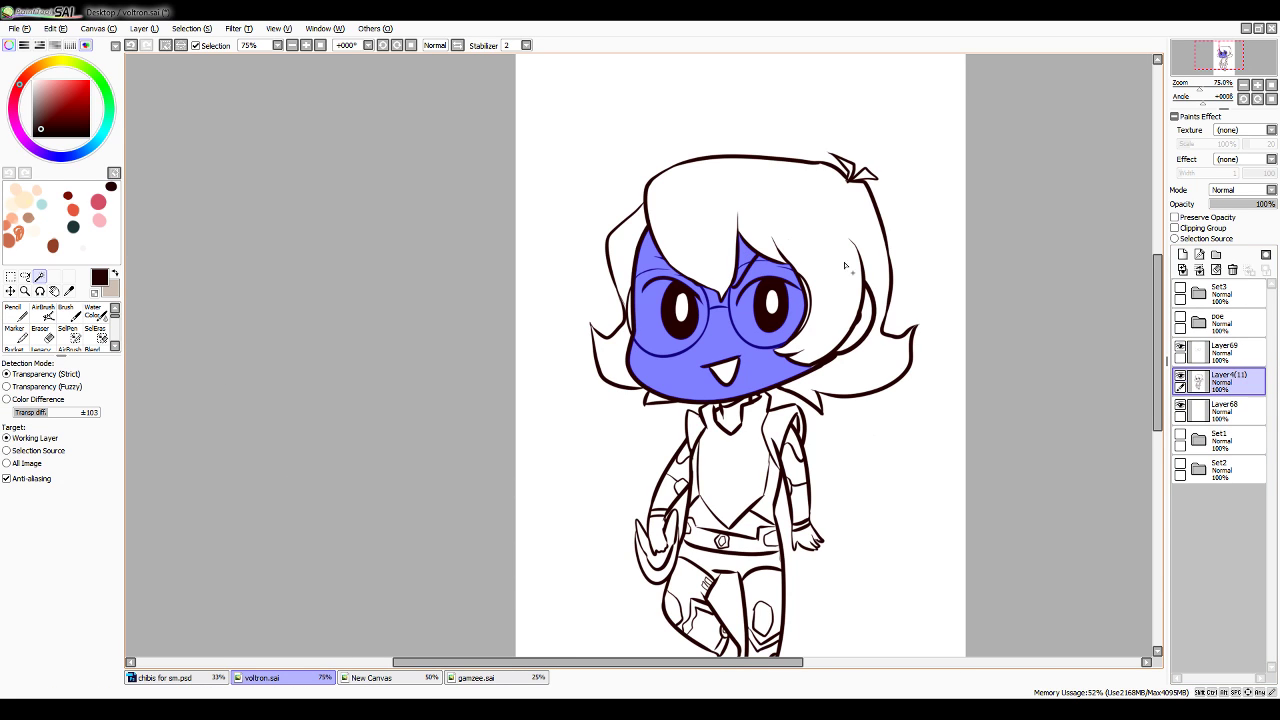
{"action": "left_click", "coordinate": [862, 320]}
Show the Set3 character, sample its pale skin colour, and hide that folder again
{"action": "key", "text": "n"}
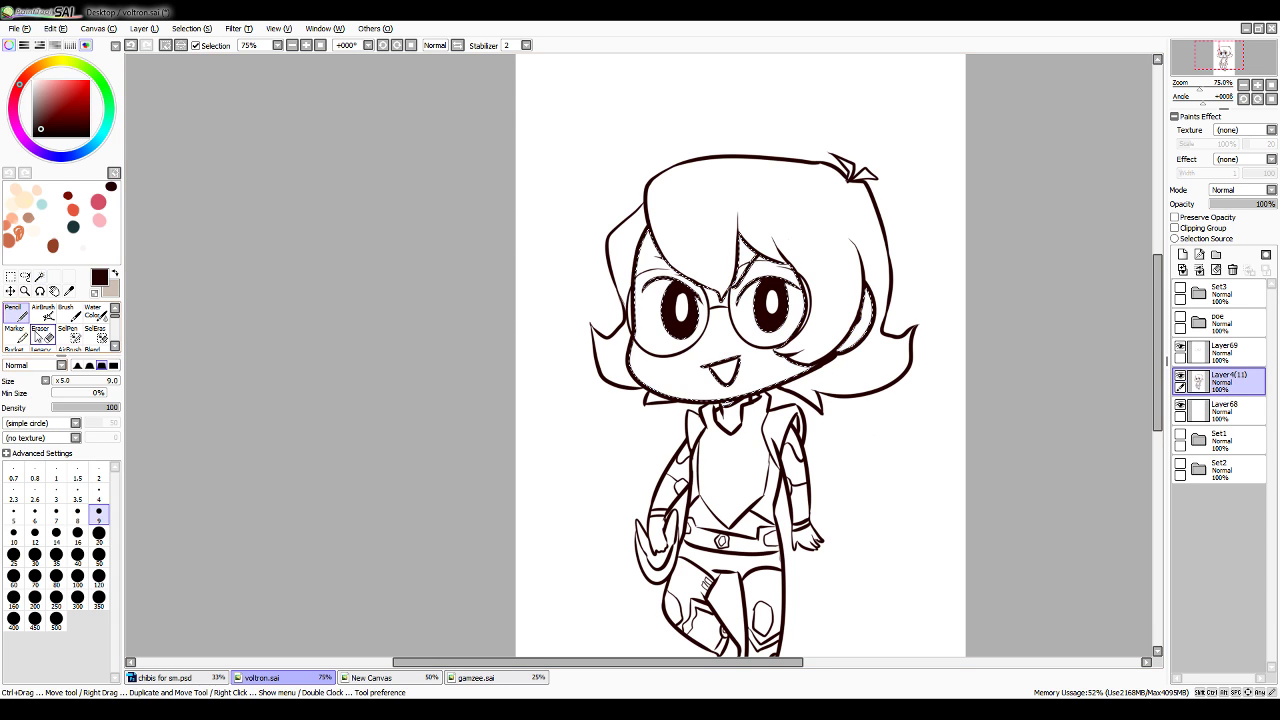
{"action": "left_click", "coordinate": [1180, 288]}
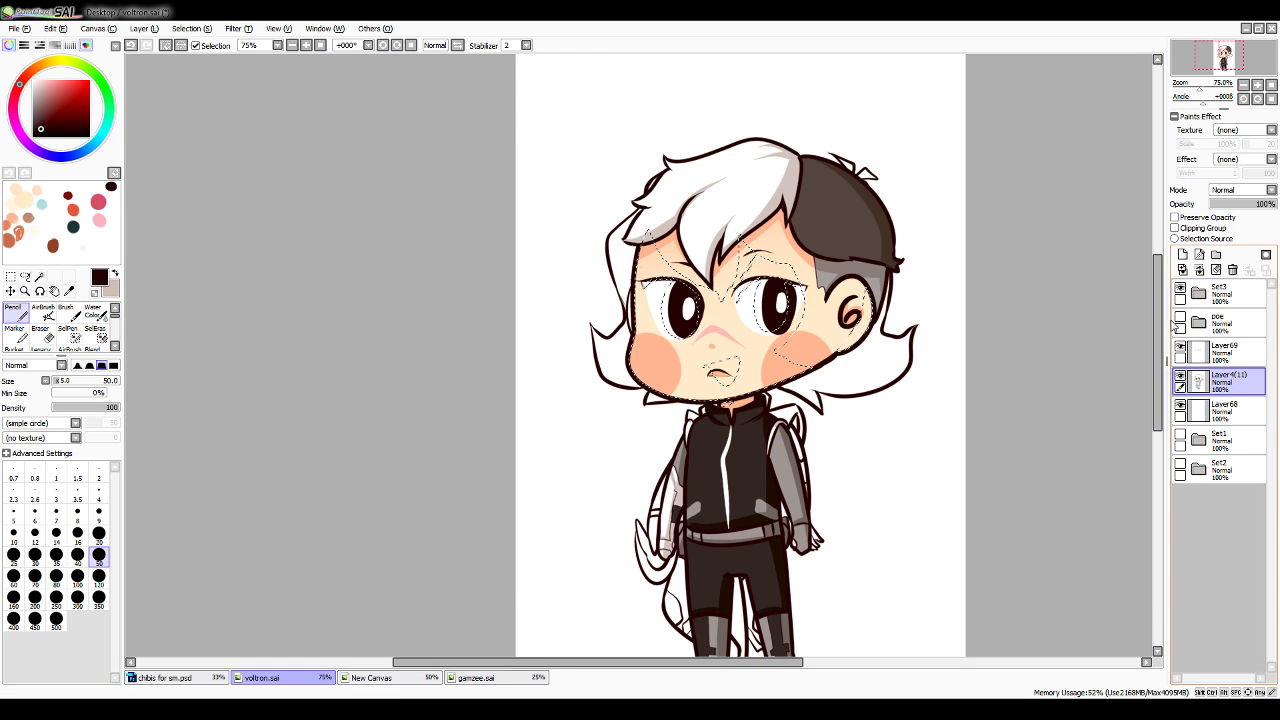
{"action": "left_click", "coordinate": [70, 291]}
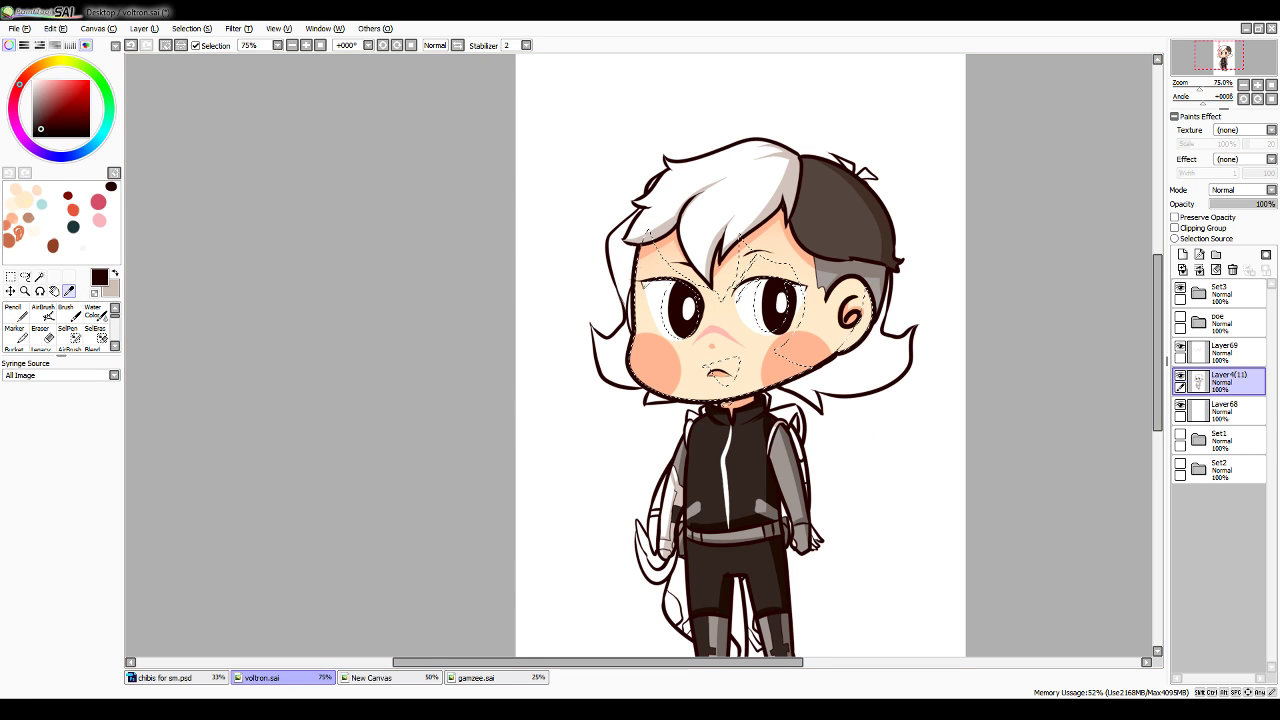
{"action": "left_click", "coordinate": [698, 382]}
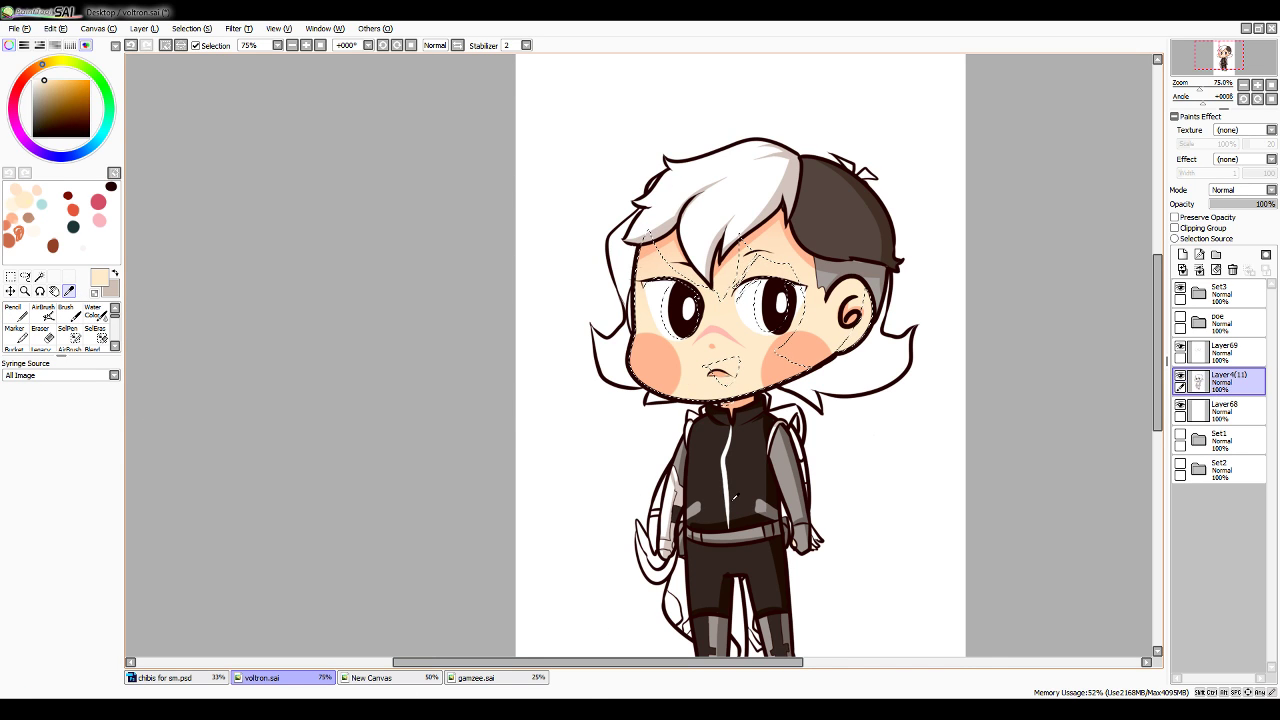
{"action": "left_click", "coordinate": [1181, 289]}
Fill the selected skin regions with the pale skin colour on Layer68 using a size 350 pencil
{"action": "left_click", "coordinate": [1222, 410]}
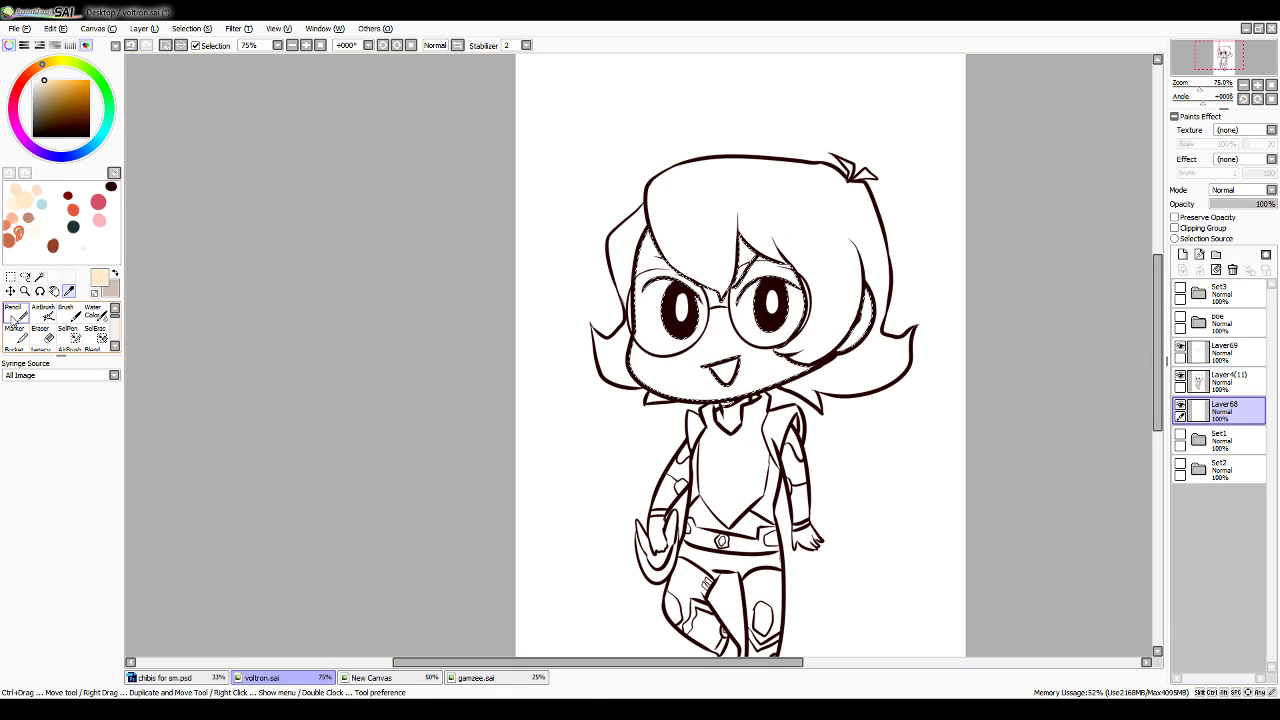
{"action": "key", "text": "n"}
{"action": "left_click", "coordinate": [100, 597]}
{"action": "left_click_drag", "start_coordinate": [770, 266], "coordinate": [743, 368]}
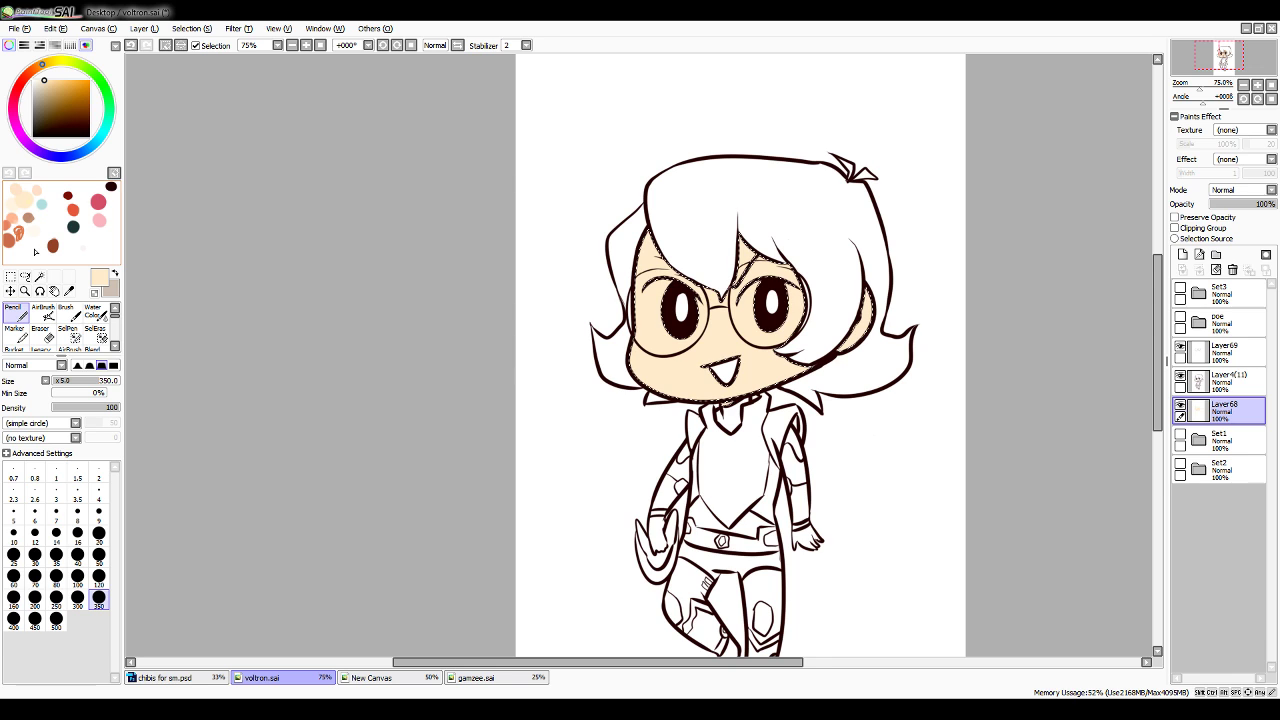
Check the poe and Set3 characters, sample the peach blush colour from Set3's cheek, and hide both folders
{"action": "left_click", "coordinate": [1180, 317]}
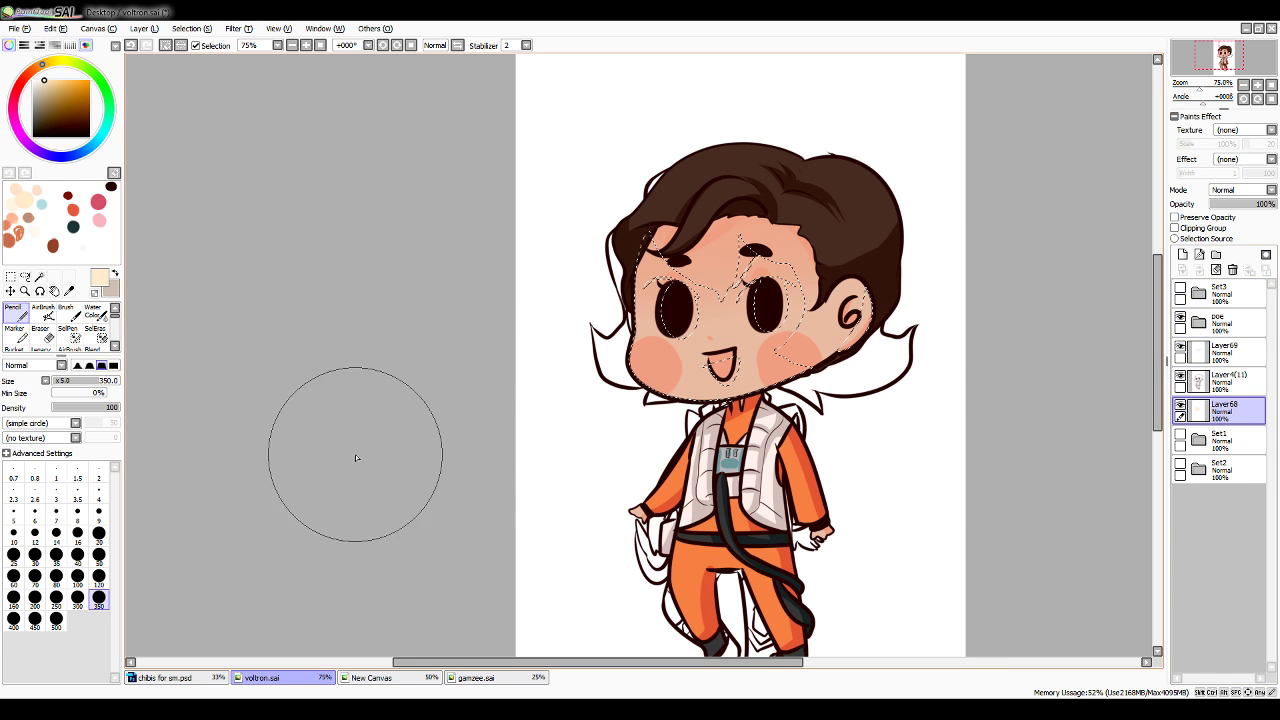
{"action": "left_click", "coordinate": [1180, 318]}
{"action": "left_click", "coordinate": [1180, 288]}
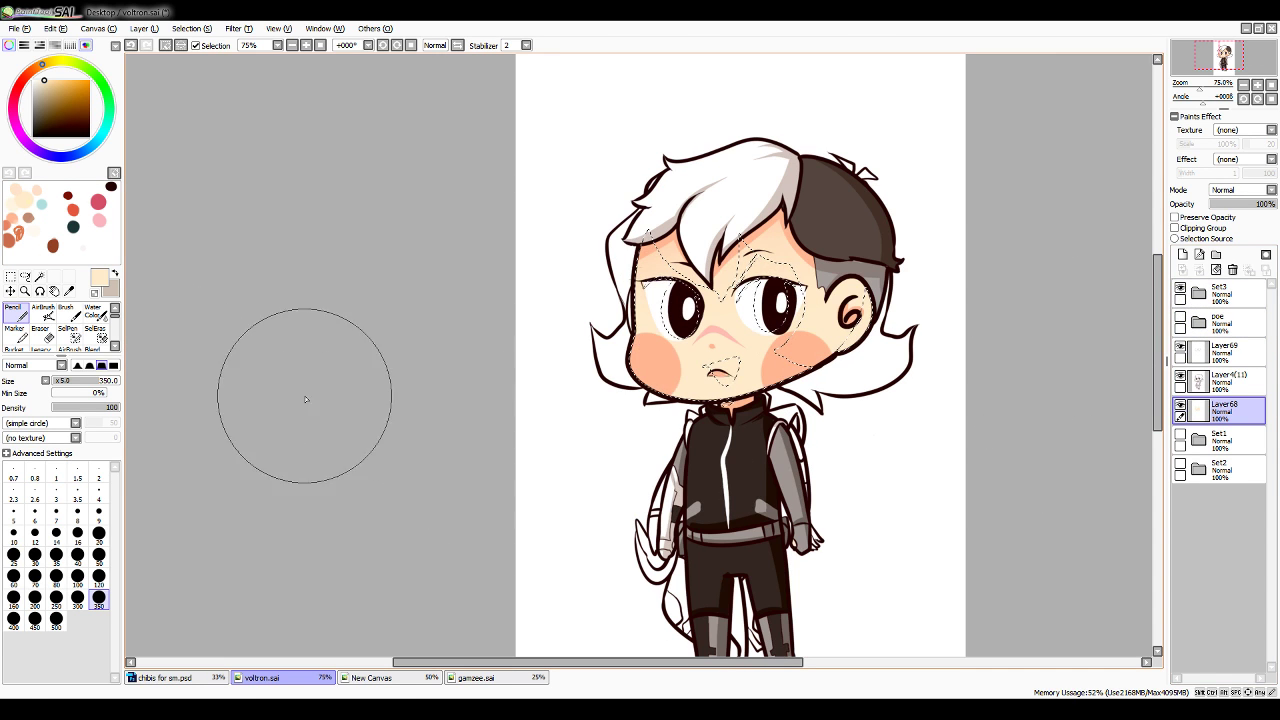
{"action": "left_click", "coordinate": [69, 292]}
{"action": "left_click", "coordinate": [796, 358]}
{"action": "left_click", "coordinate": [1180, 288]}
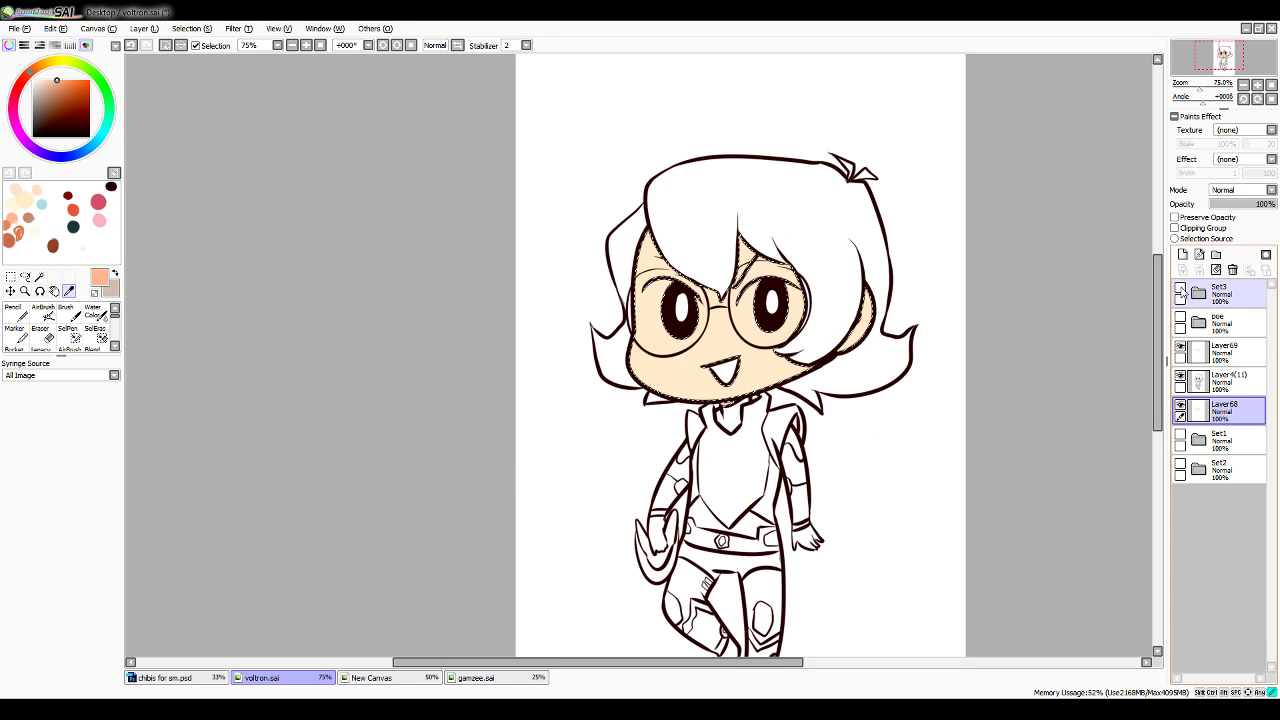
Shade the forehead beneath the fringe in peach with a size 120 Water Color brush and size 50 and 20 pencils
{"action": "left_click", "coordinate": [93, 312]}
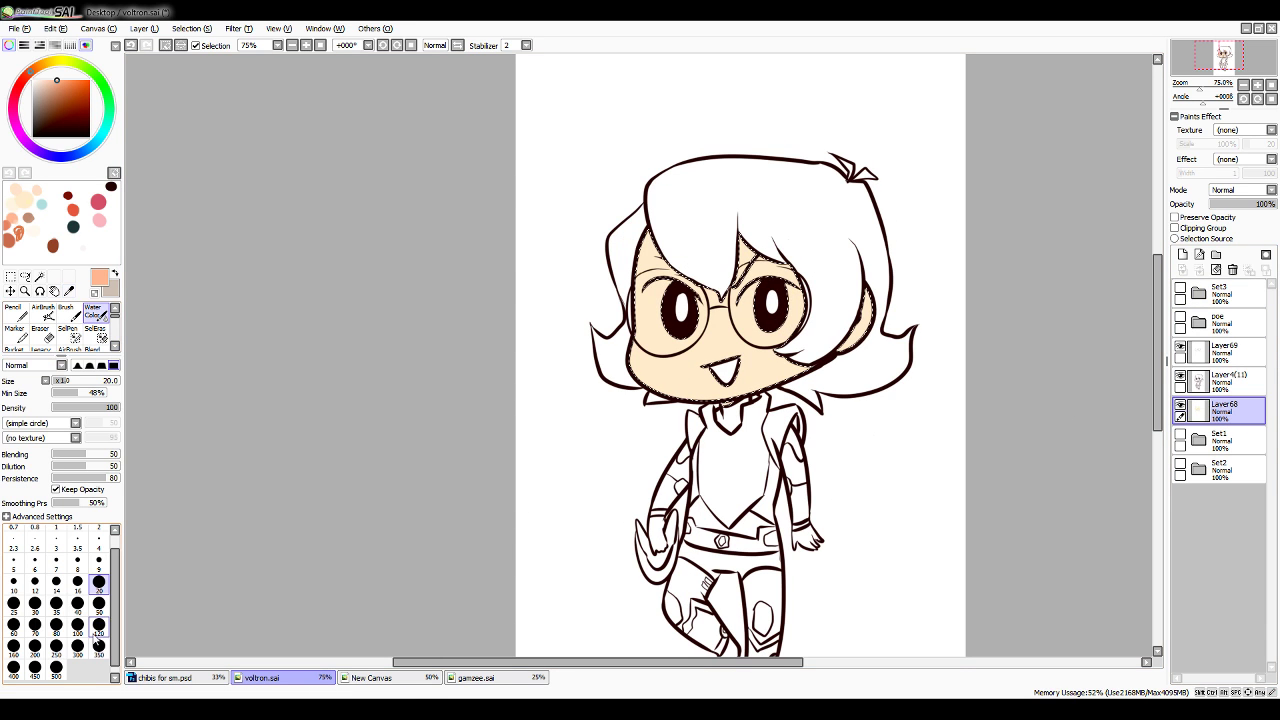
{"action": "left_click", "coordinate": [100, 626]}
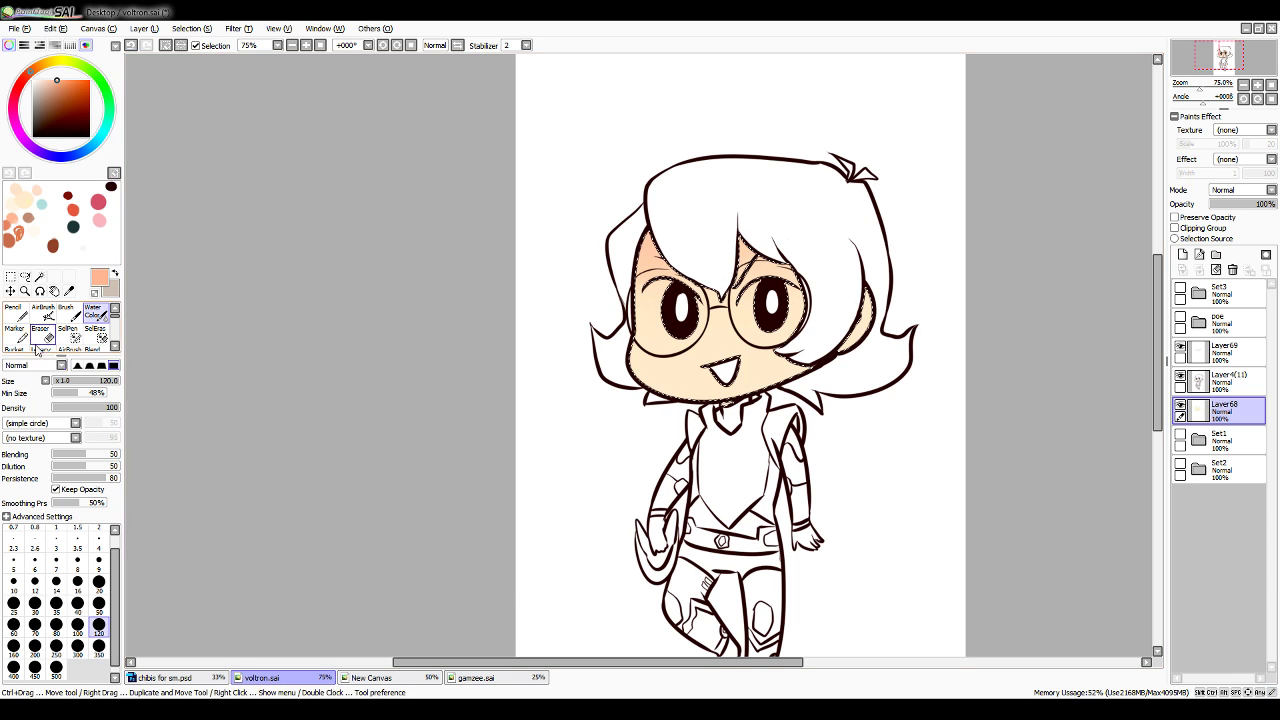
{"action": "key", "text": "n"}
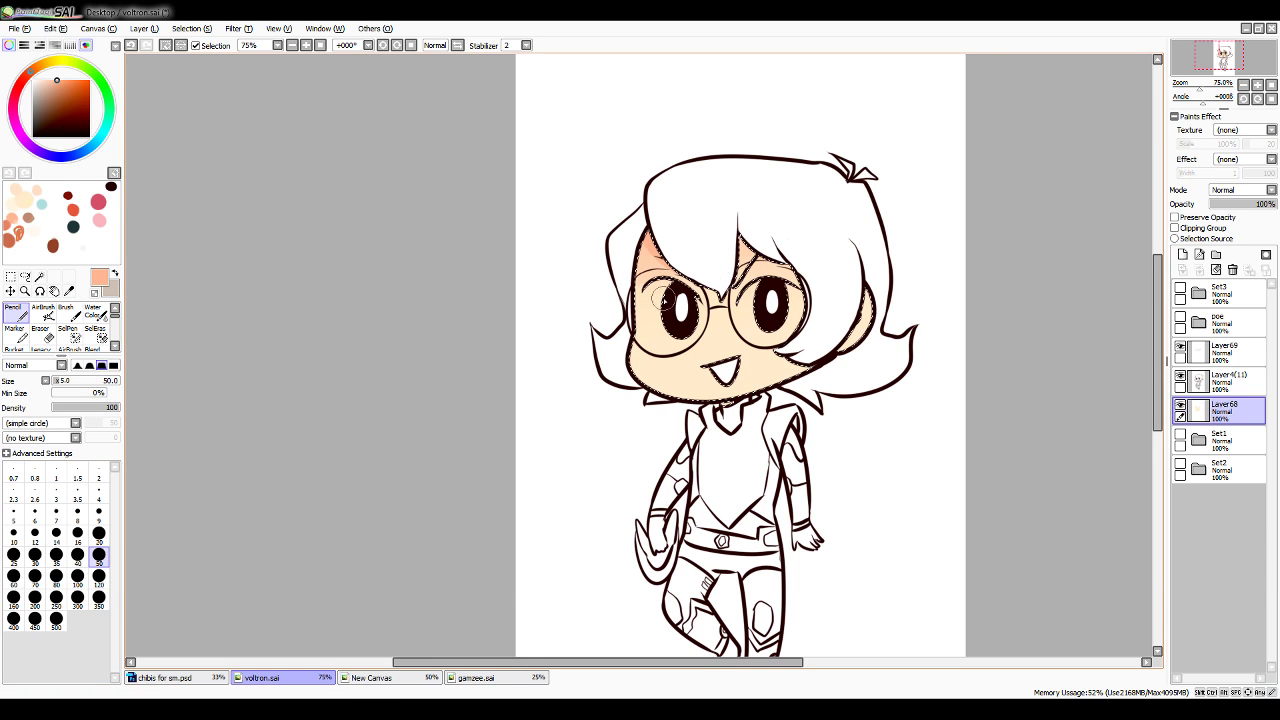
{"action": "left_click", "coordinate": [99, 532]}
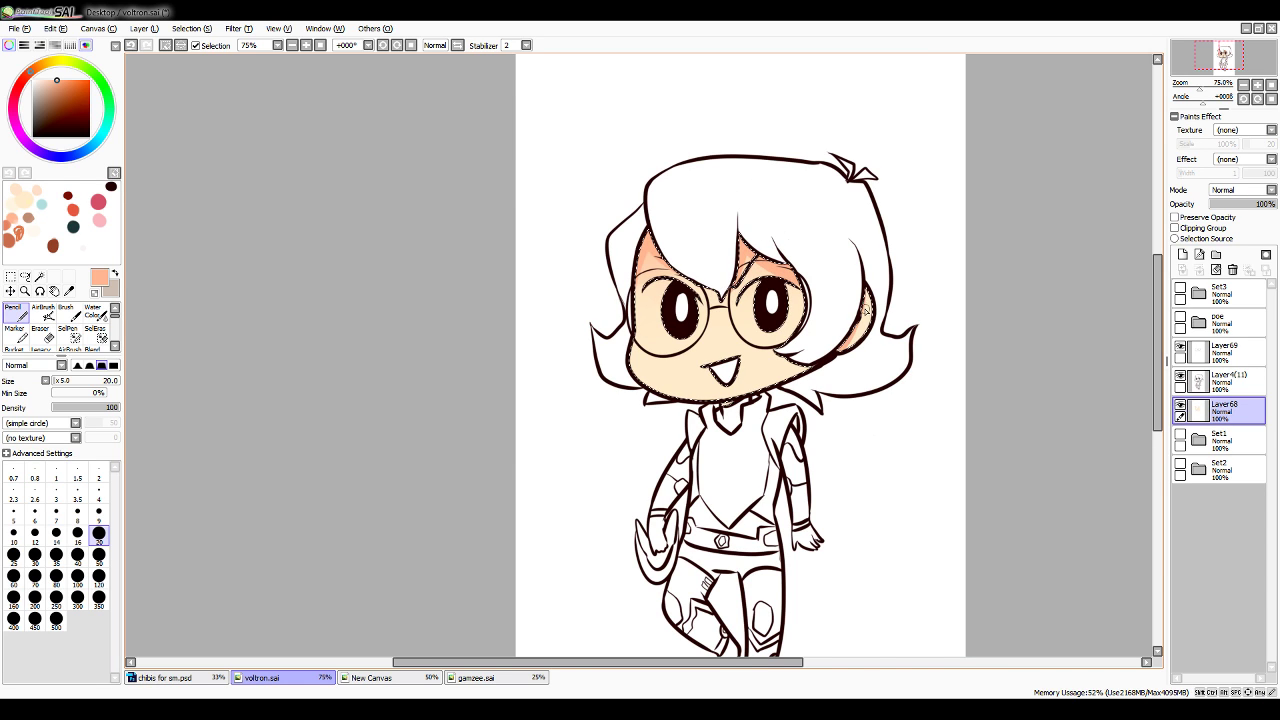
Shade the edge of the ear and paint a small nose mark in peach with the size 20 pencil
{"action": "key", "text": "ctrl+d"}
{"action": "key", "text": "d"}
{"action": "left_click_drag", "start_coordinate": [858, 300], "coordinate": [872, 317]}
{"action": "key", "text": "ctrl+z"}
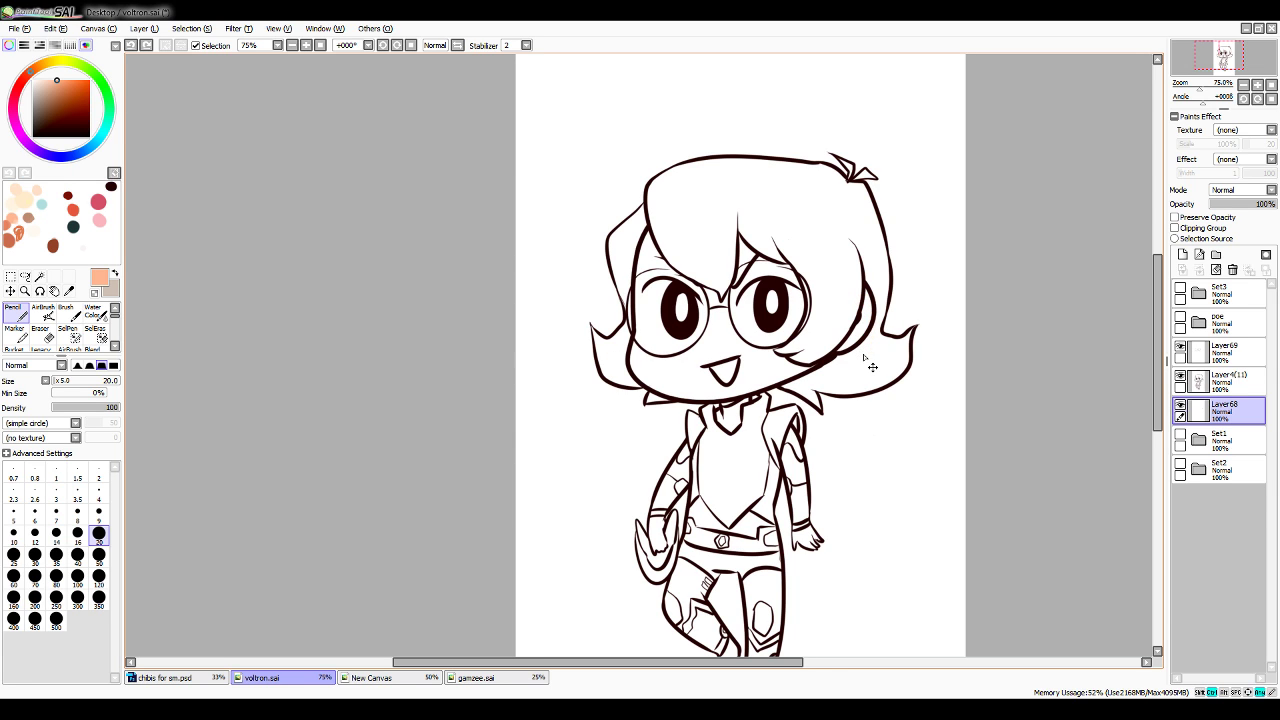
{"action": "key", "text": "ctrl+y"}
{"action": "key", "text": "ctrl+y"}
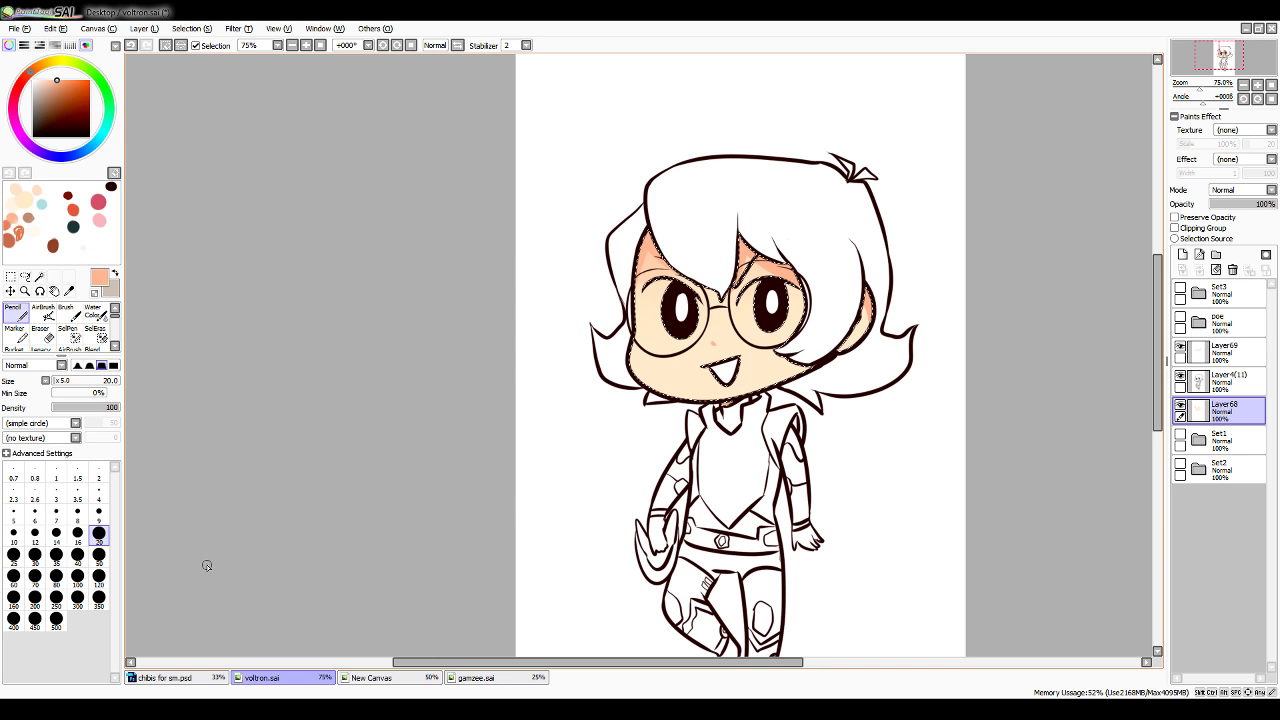
Paint a round peach blush patch on each cheek with the size 50 pencil
{"action": "left_click", "coordinate": [99, 554]}
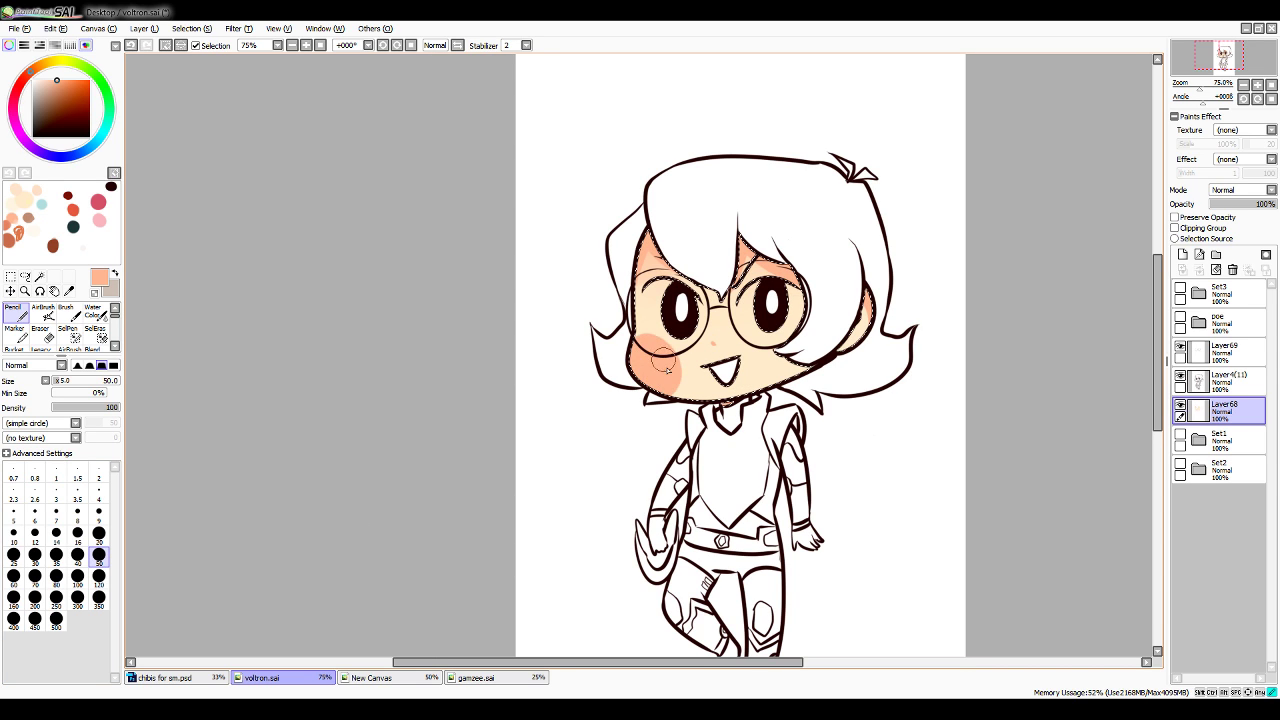
{"action": "key", "text": "ctrl+z"}
{"action": "left_click_drag", "start_coordinate": [663, 372], "coordinate": [651, 322]}
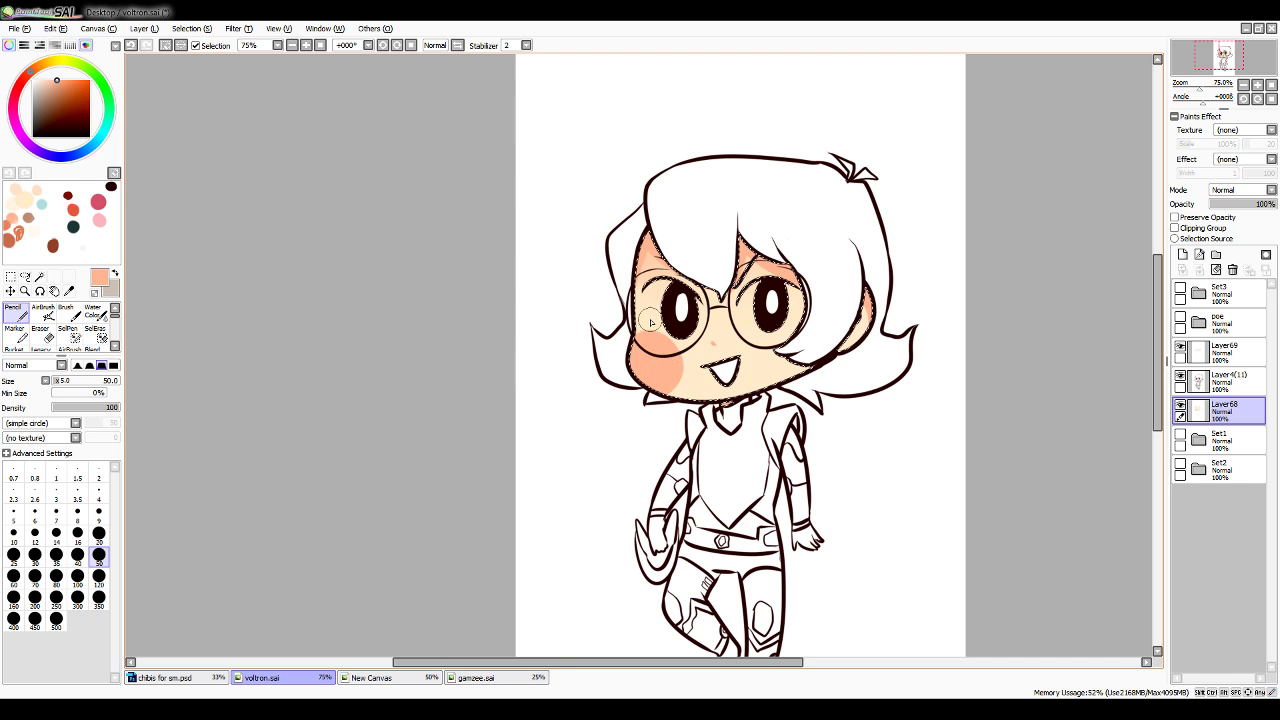
{"action": "key", "text": "ctrl+z"}
{"action": "mouse_move", "coordinate": [781, 359]}
{"action": "left_mouse_down"}
{"action": "mouse_move", "coordinate": [776, 372]}
{"action": "mouse_move", "coordinate": [788, 362]}
{"action": "left_mouse_up"}
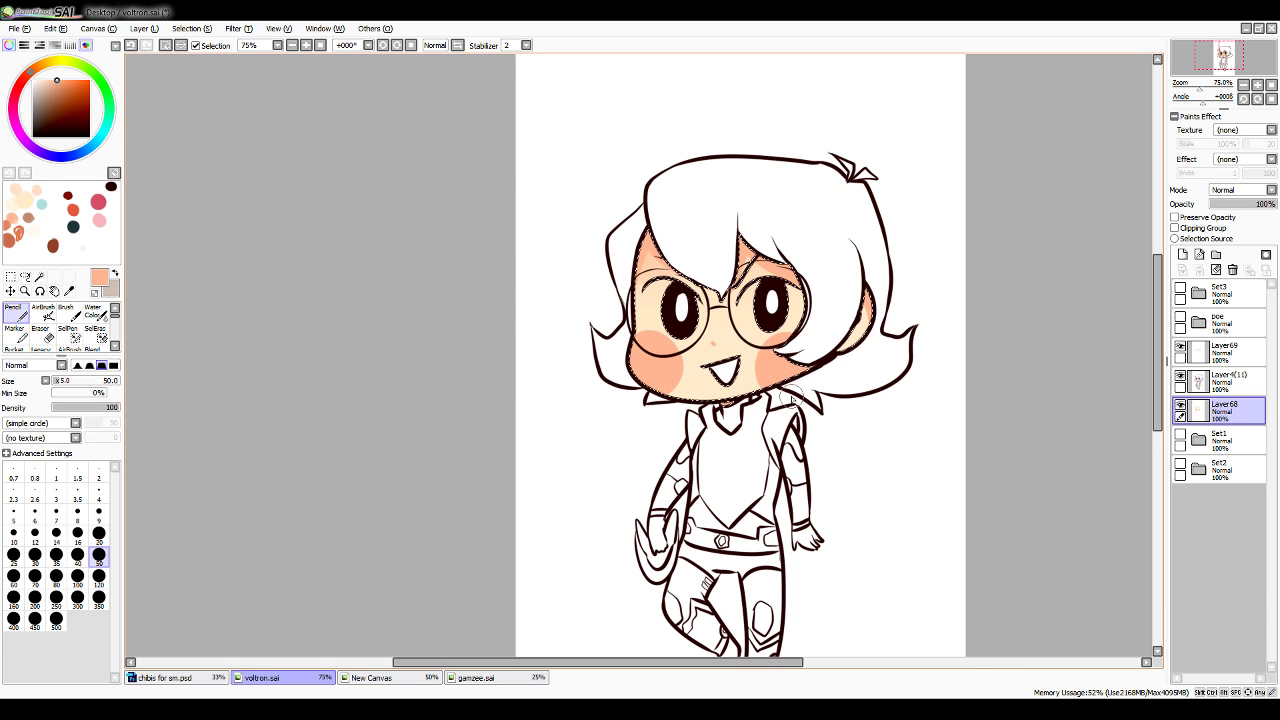
Sample white for a size 20 pencil, clear the selection, and add a new layer between the line art and skin layers
{"action": "left_click", "coordinate": [629, 149], "text": "alt"}
{"action": "left_click", "coordinate": [99, 533]}
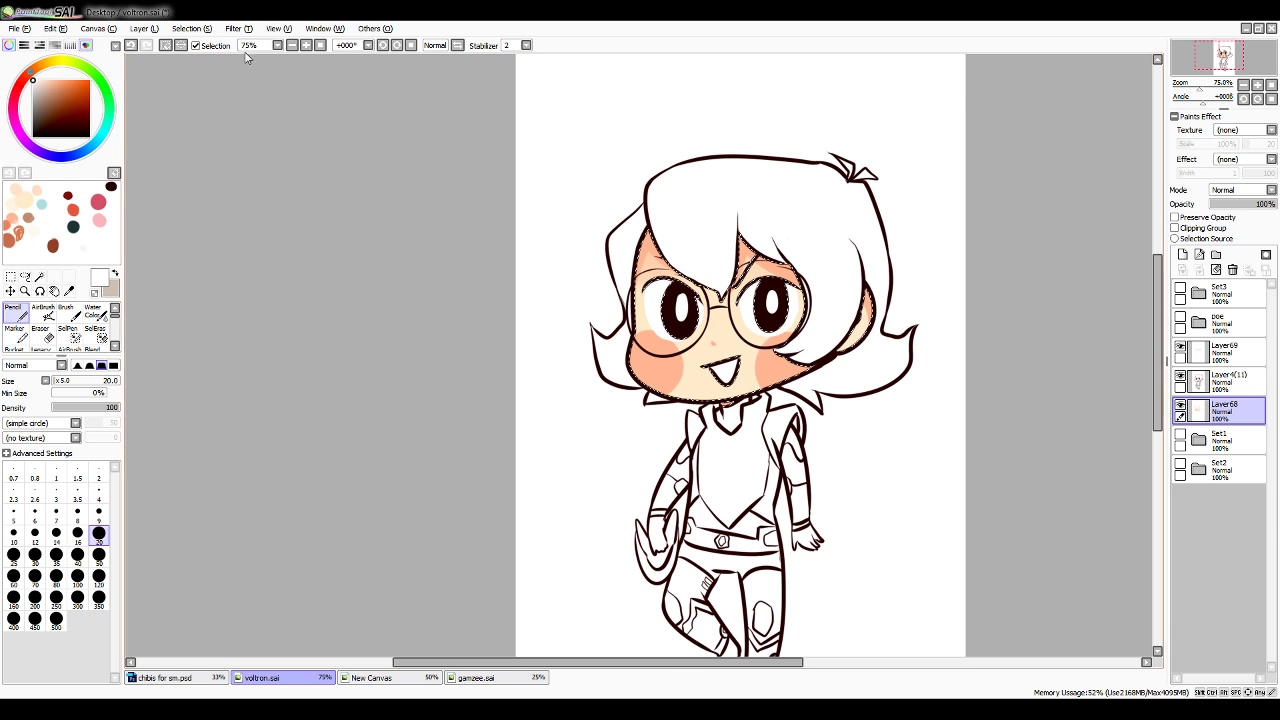
{"action": "left_click", "coordinate": [190, 28]}
{"action": "left_click", "coordinate": [218, 88]}
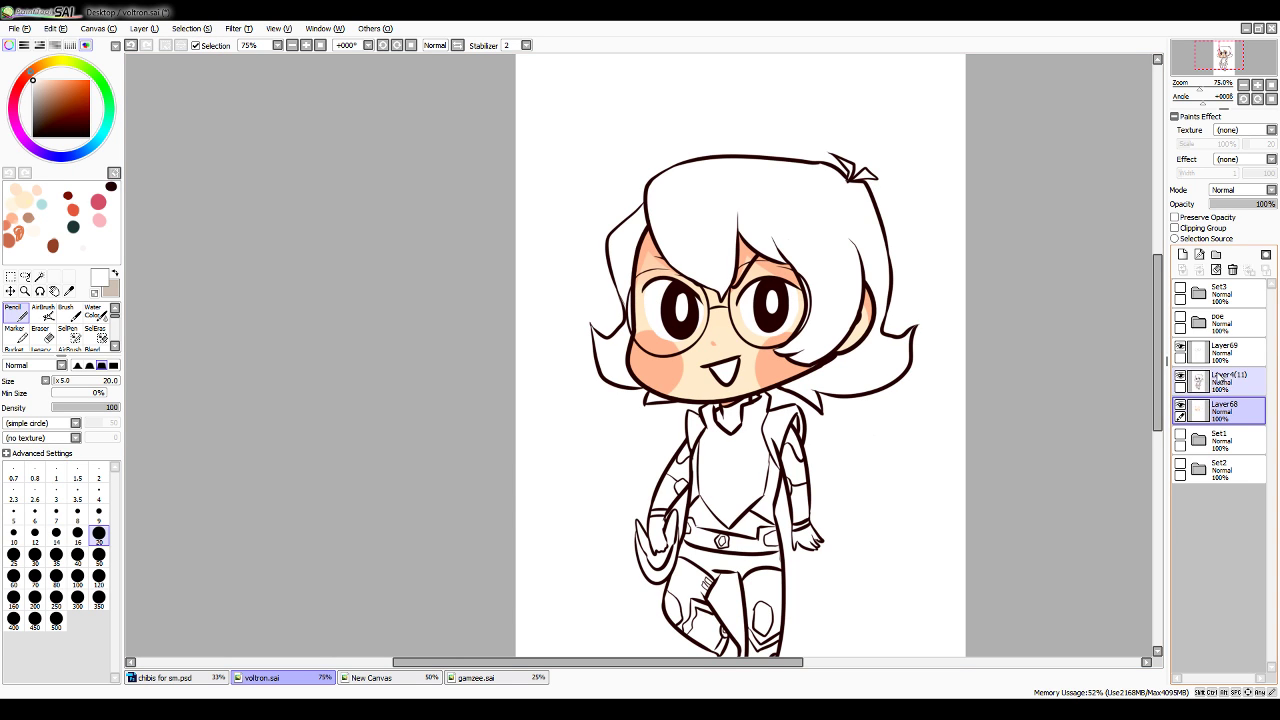
{"action": "left_click", "coordinate": [1221, 378]}
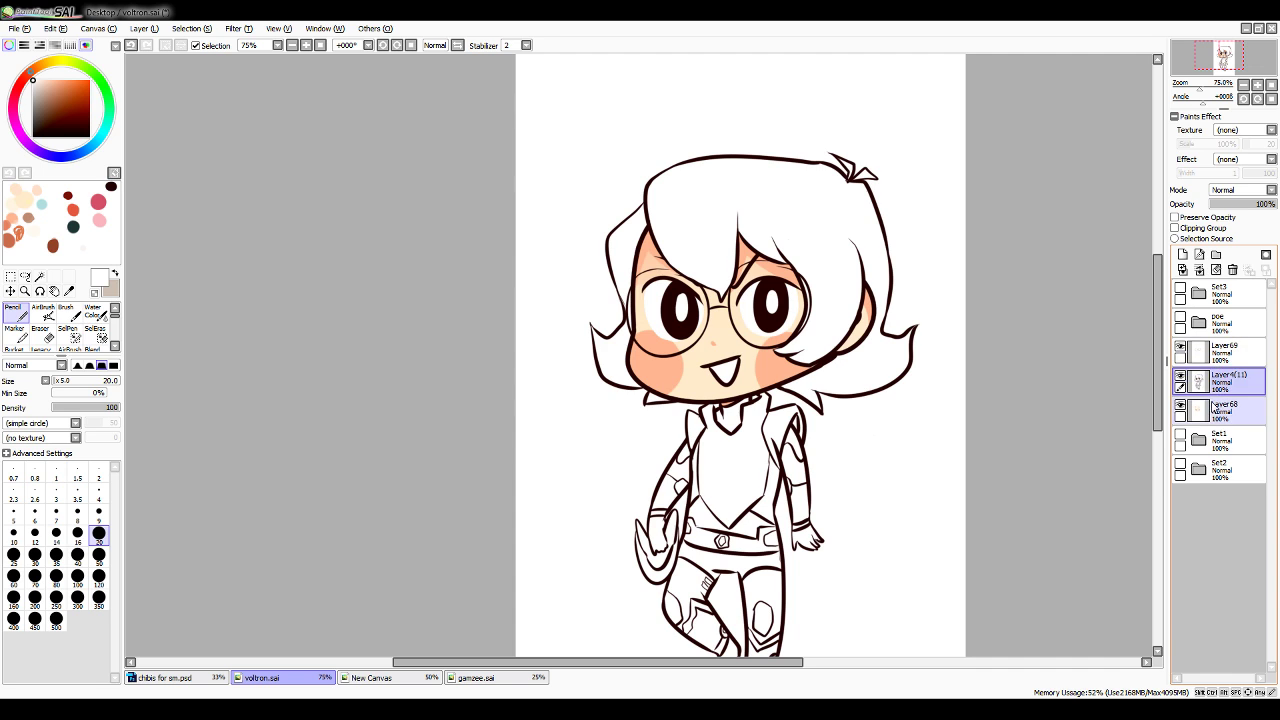
{"action": "left_click", "coordinate": [1182, 254]}
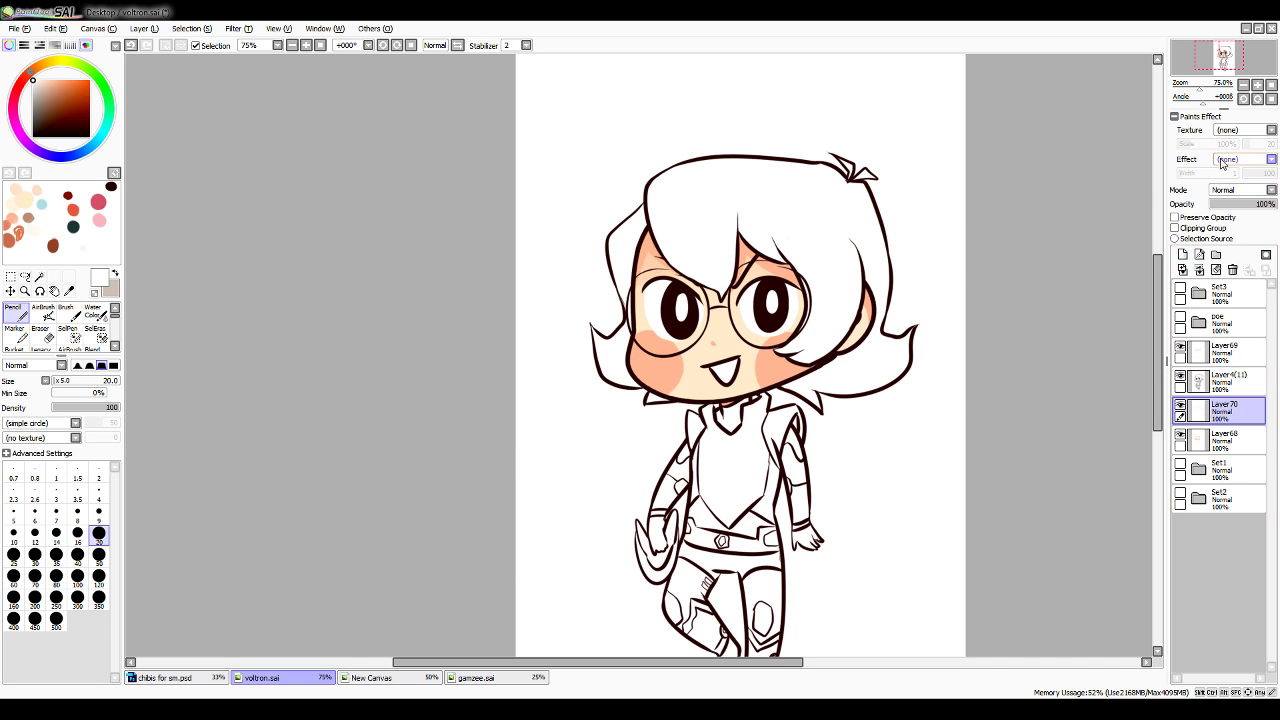
Paint the inside of both glasses lenses solid white around the pupils on the new layer with the size 20 pencil
{"action": "scroll", "coordinate": [648, 320], "scroll_direction": "up", "scroll_amount": 2}
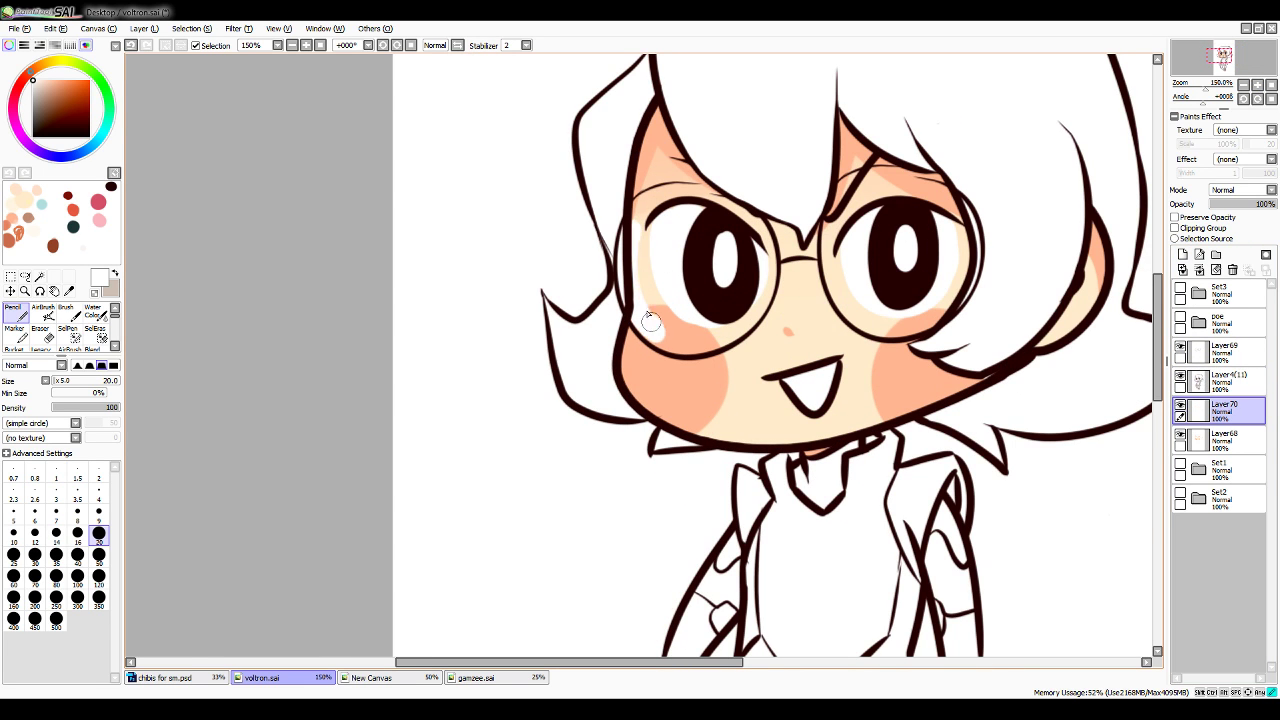
{"action": "mouse_move", "coordinate": [650, 320]}
{"action": "left_mouse_down"}
{"action": "mouse_move", "coordinate": [672, 296]}
{"action": "mouse_move", "coordinate": [655, 326]}
{"action": "mouse_move", "coordinate": [668, 342]}
{"action": "mouse_move", "coordinate": [733, 310]}
{"action": "mouse_move", "coordinate": [737, 330]}
{"action": "mouse_move", "coordinate": [745, 317]}
{"action": "mouse_move", "coordinate": [766, 272]}
{"action": "mouse_move", "coordinate": [639, 230]}
{"action": "mouse_move", "coordinate": [635, 243]}
{"action": "mouse_move", "coordinate": [638, 218]}
{"action": "mouse_move", "coordinate": [723, 192]}
{"action": "left_mouse_up"}
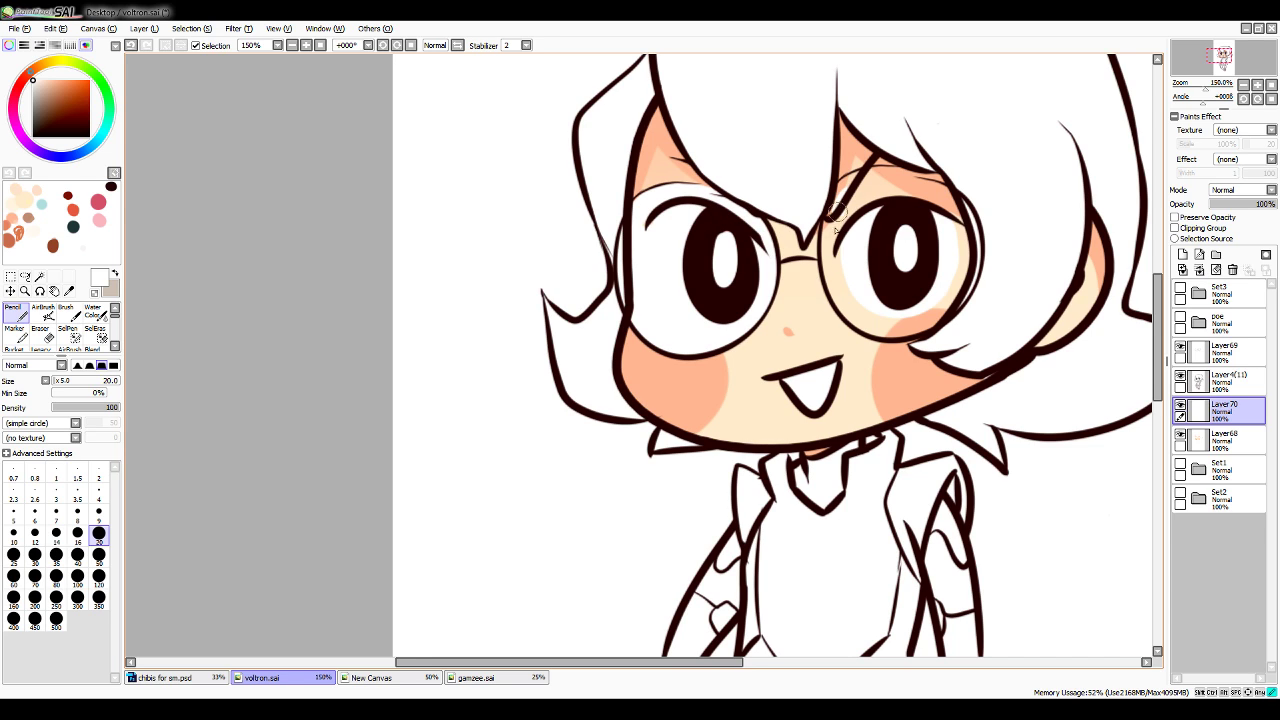
{"action": "left_click_drag", "start_coordinate": [837, 222], "coordinate": [859, 315]}
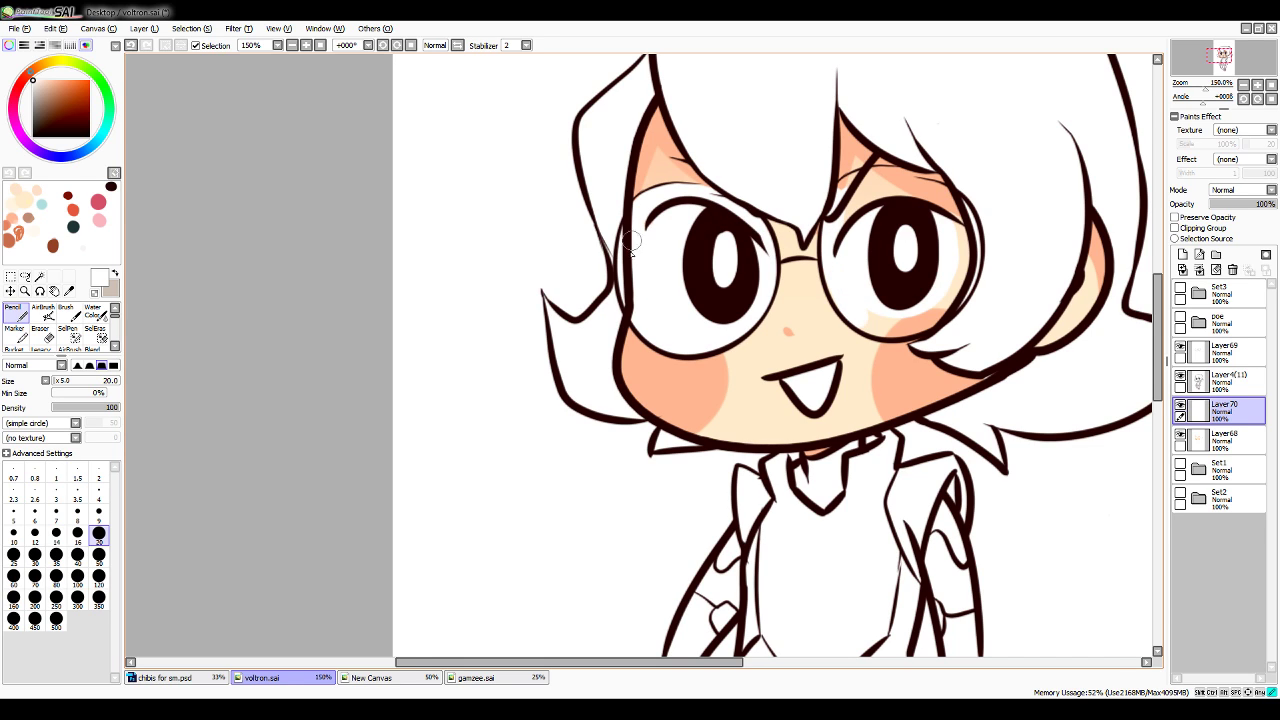
{"action": "mouse_move", "coordinate": [845, 195]}
{"action": "left_mouse_down"}
{"action": "mouse_move", "coordinate": [899, 186]}
{"action": "mouse_move", "coordinate": [934, 215]}
{"action": "mouse_move", "coordinate": [866, 206]}
{"action": "left_mouse_up"}
{"action": "mouse_move", "coordinate": [867, 309]}
{"action": "left_mouse_down"}
{"action": "mouse_move", "coordinate": [878, 312]}
{"action": "mouse_move", "coordinate": [848, 304]}
{"action": "mouse_move", "coordinate": [920, 318]}
{"action": "mouse_move", "coordinate": [958, 285]}
{"action": "mouse_move", "coordinate": [958, 215]}
{"action": "mouse_move", "coordinate": [938, 287]}
{"action": "left_mouse_up"}
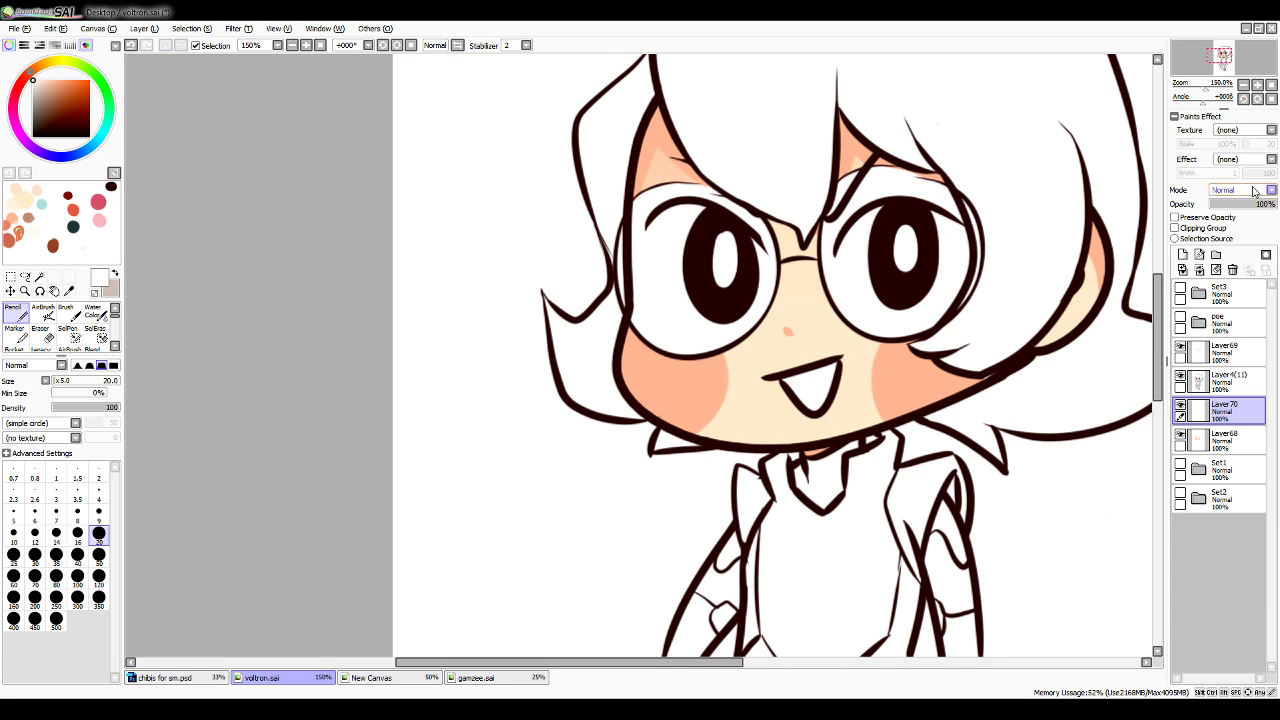
Lower the white lens layer's opacity so the skin shows through and merge it down into the skin layer Layer68
{"action": "left_click_drag", "start_coordinate": [1262, 204], "coordinate": [1226, 216]}
{"action": "left_click", "coordinate": [1200, 272]}
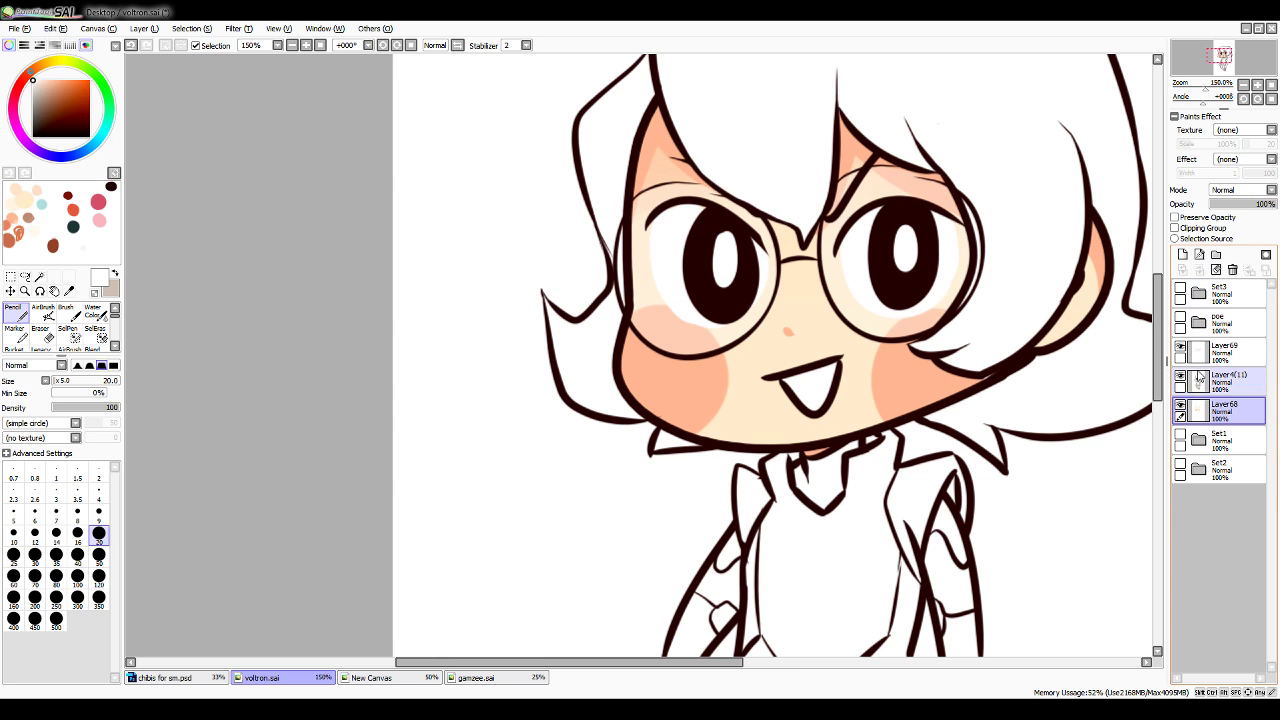
{"action": "left_click", "coordinate": [1243, 85]}
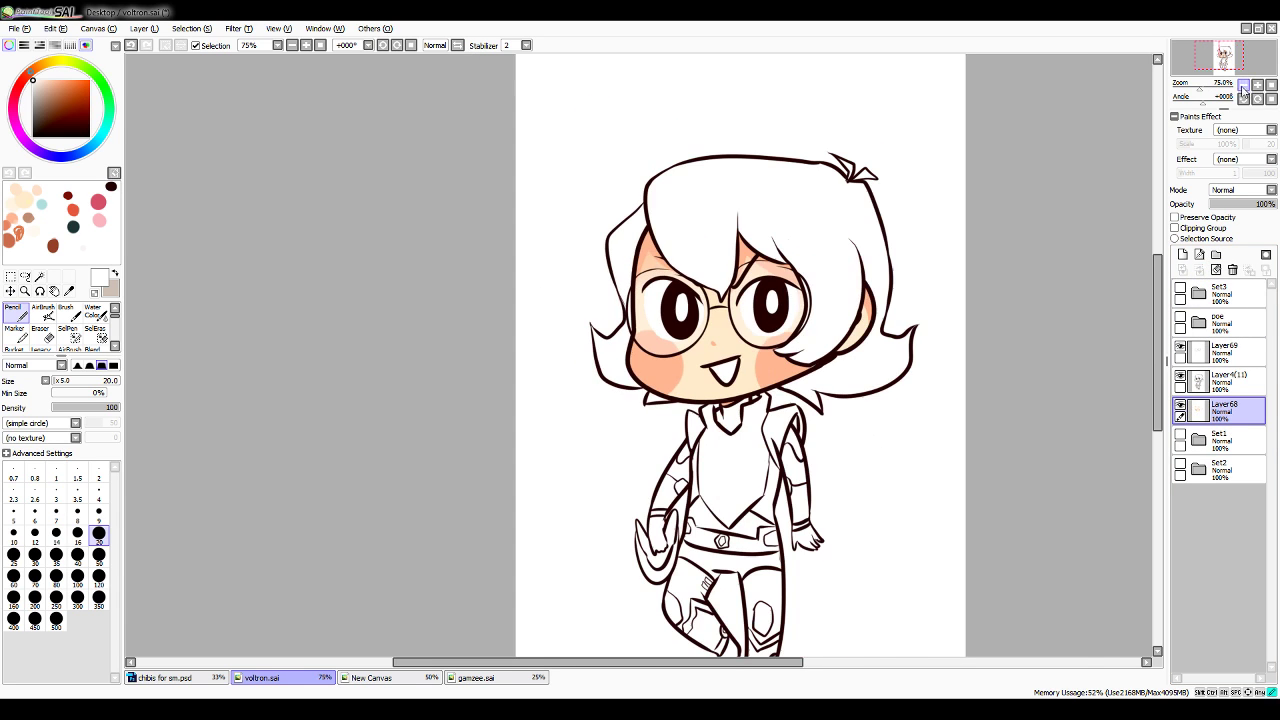
{"action": "left_click", "coordinate": [1243, 85]}
{"action": "left_click", "coordinate": [1257, 86]}
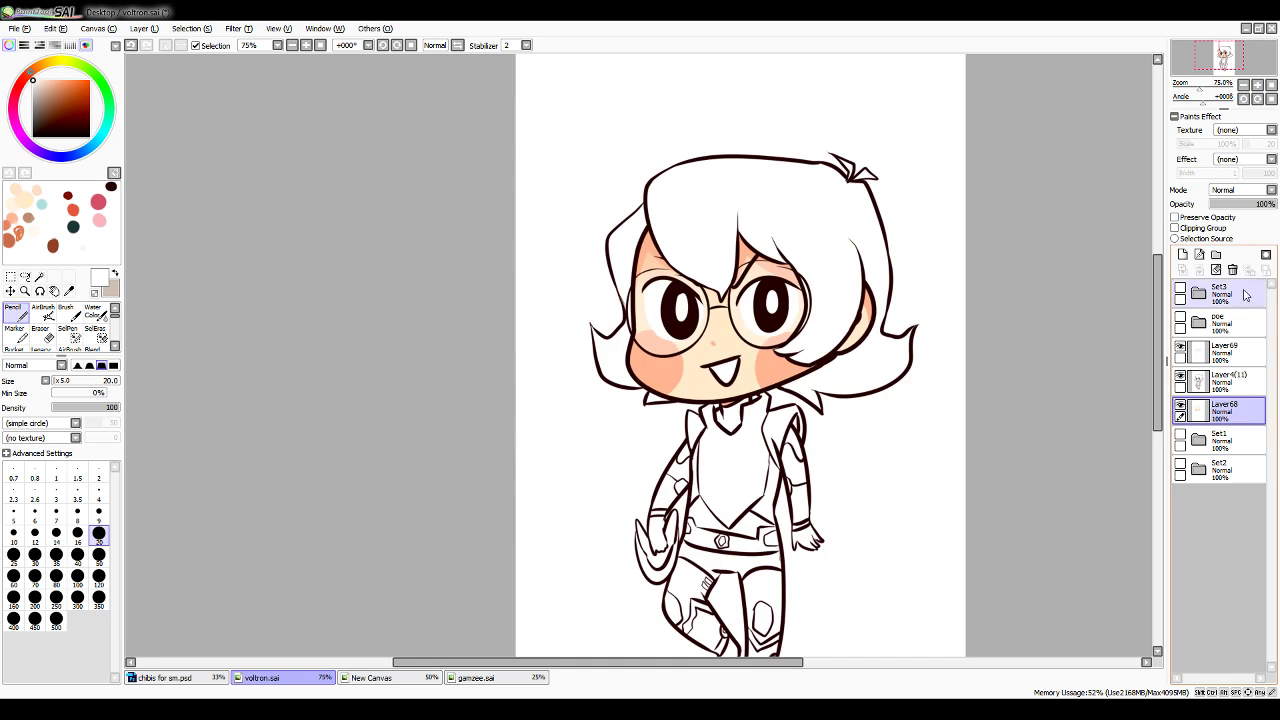
Add a new layer for the hair colour beneath the skin layer, directly above the Set1 folder
{"action": "left_click", "coordinate": [1222, 440]}
{"action": "left_click", "coordinate": [1183, 255]}
{"action": "left_click", "coordinate": [1215, 357]}
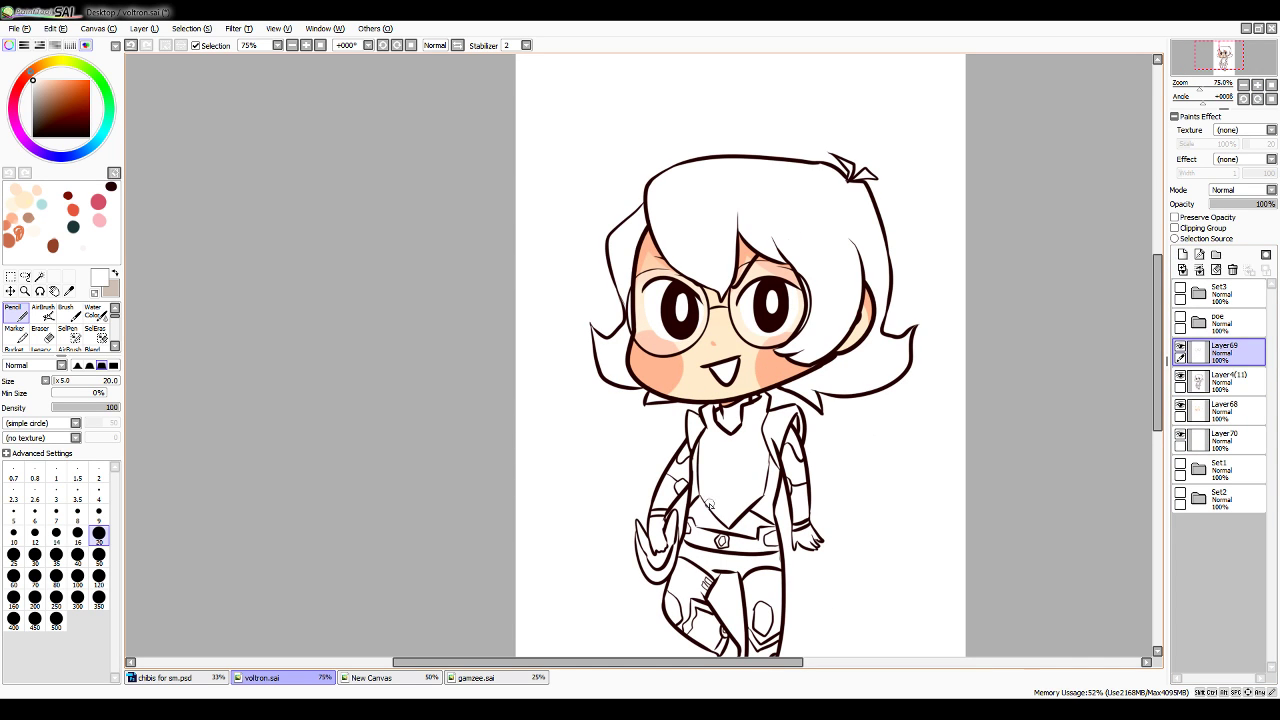
Select all hair areas on the line art layer Layer4(11) with the Magic Wand and fill small gaps with a size 2 SelPen
{"action": "left_click", "coordinate": [1222, 381]}
{"action": "left_click", "coordinate": [40, 277]}
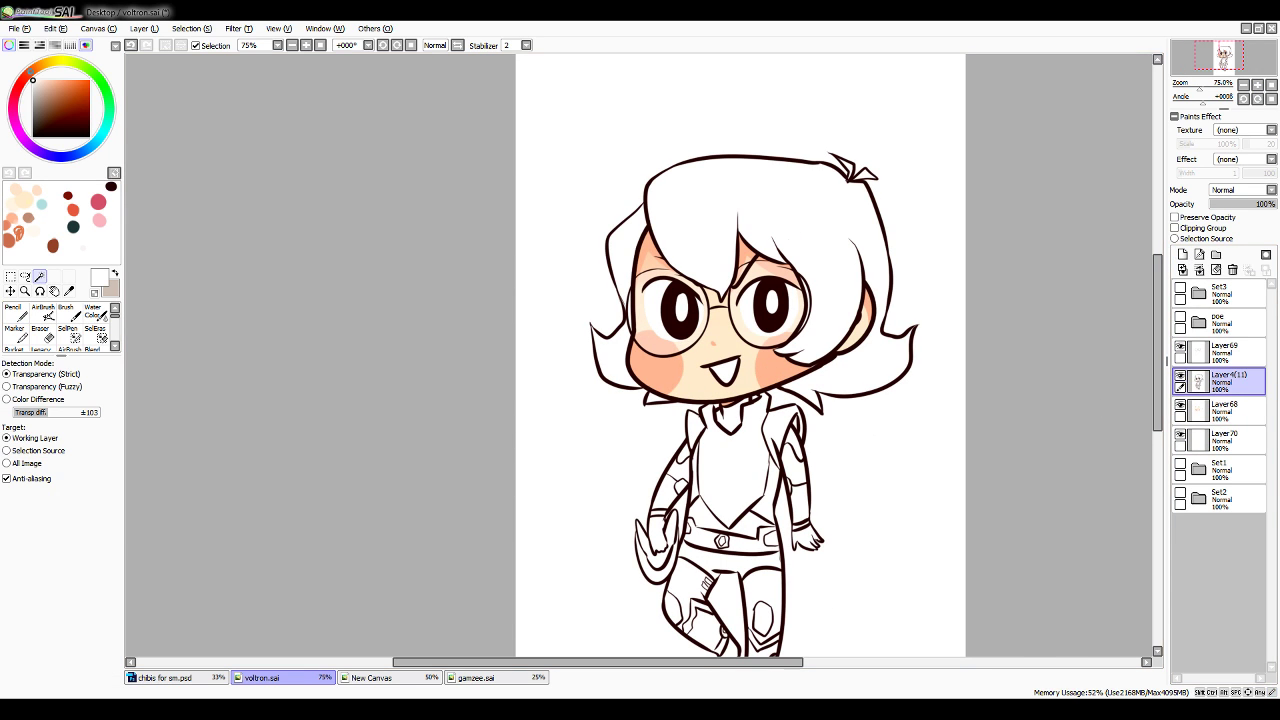
{"action": "left_click", "coordinate": [690, 220]}
{"action": "left_click", "coordinate": [643, 258]}
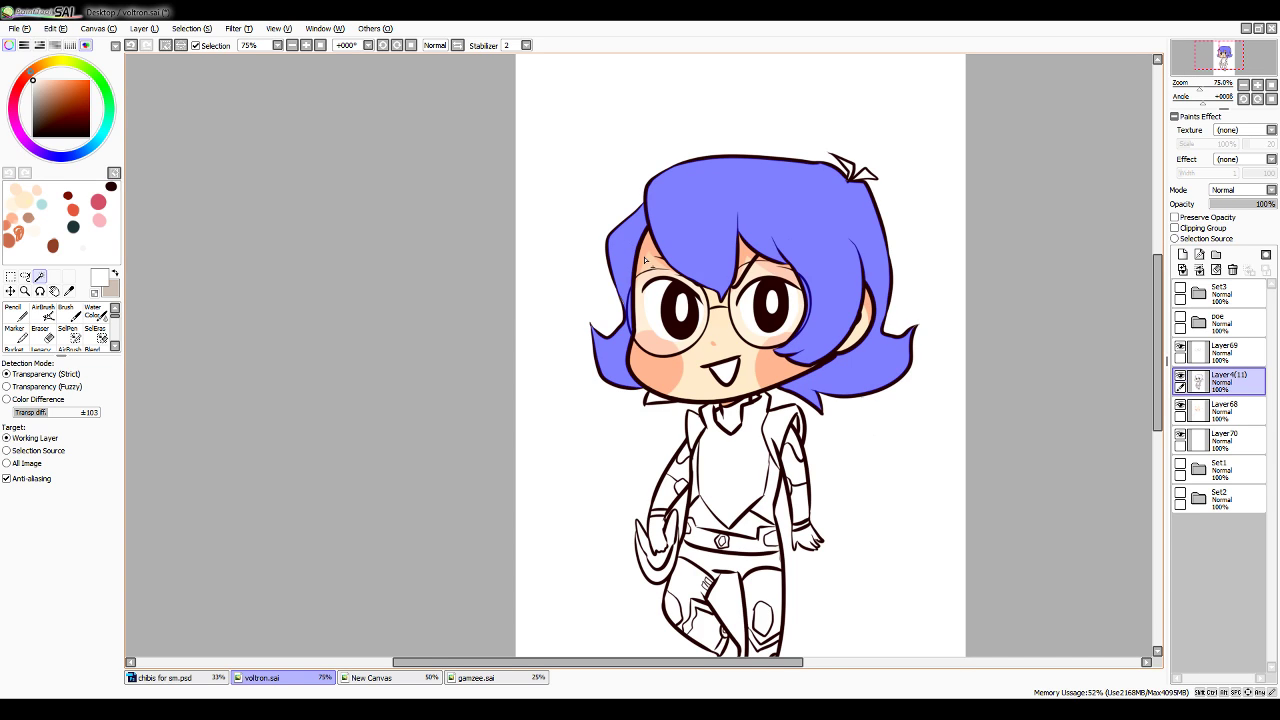
{"action": "left_click", "coordinate": [660, 400]}
{"action": "left_click", "coordinate": [848, 168]}
{"action": "left_click", "coordinate": [68, 335]}
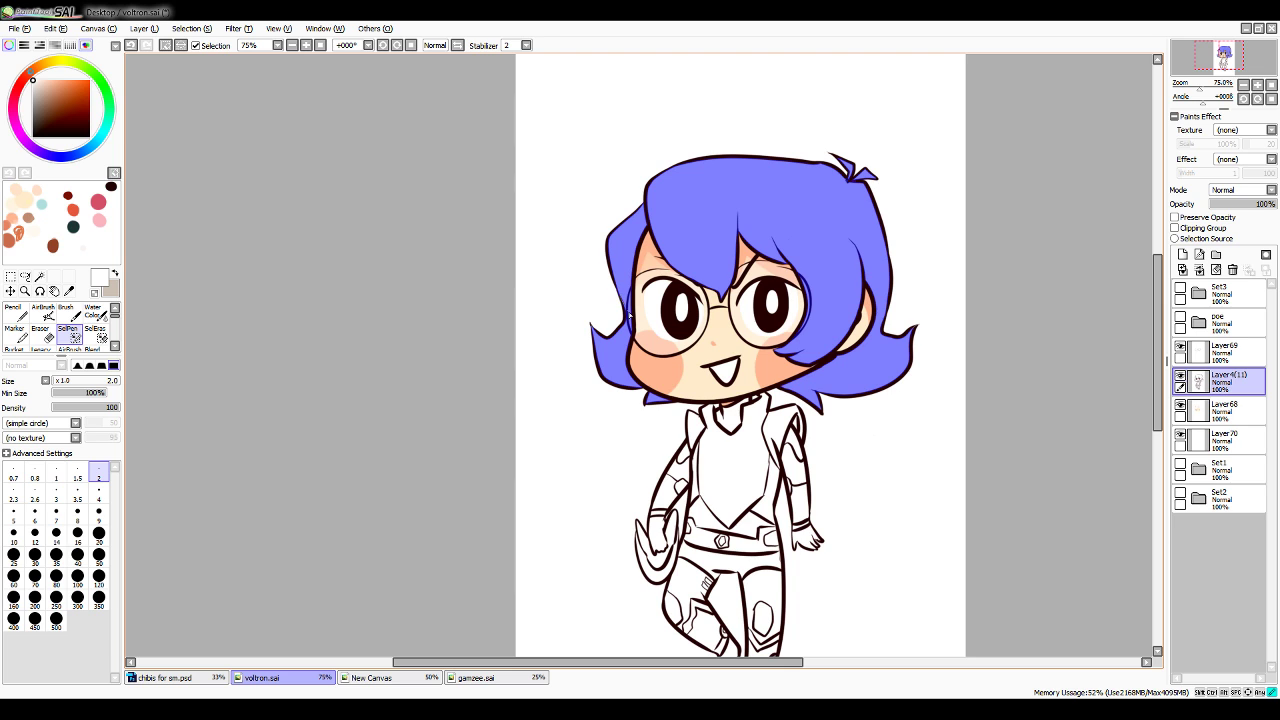
{"action": "left_click", "coordinate": [14, 313]}
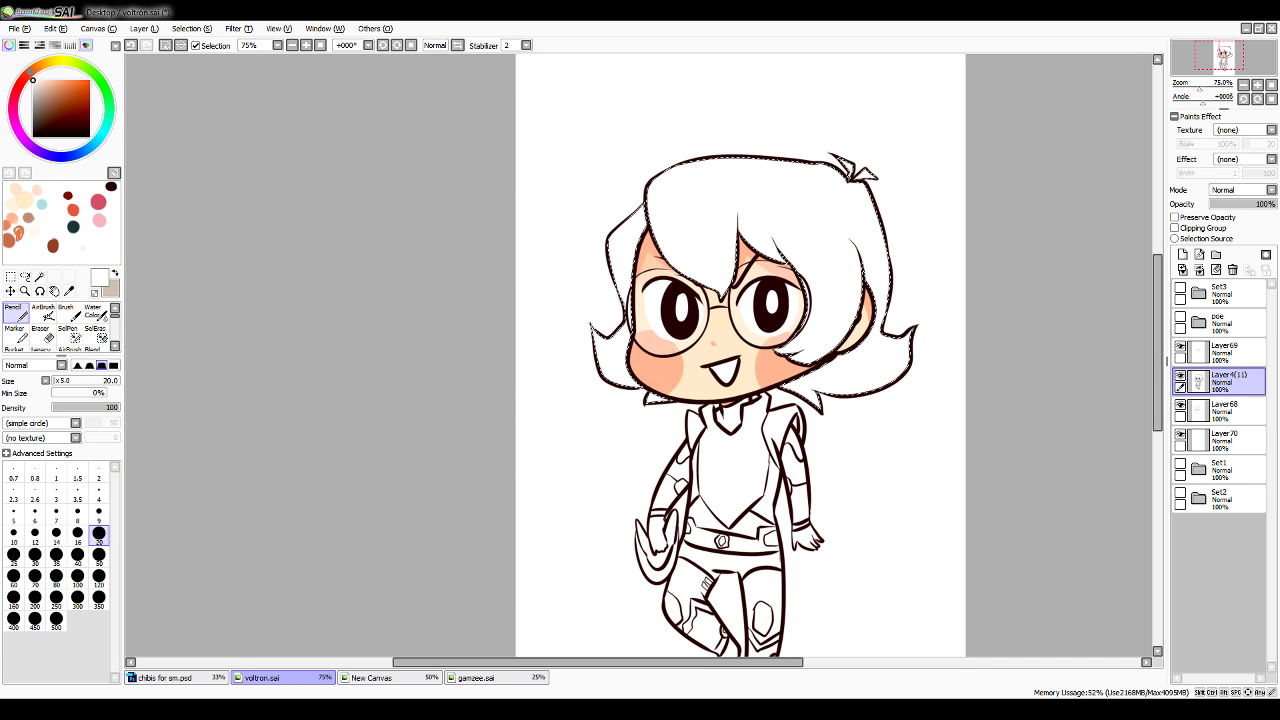
Show Pidge instead of shiro in the Set3 folder, sample the character's base brown hair colour, and hide Set3 again
{"action": "left_click", "coordinate": [1181, 288]}
{"action": "left_click", "coordinate": [1199, 294]}
{"action": "left_click", "coordinate": [1181, 288]}
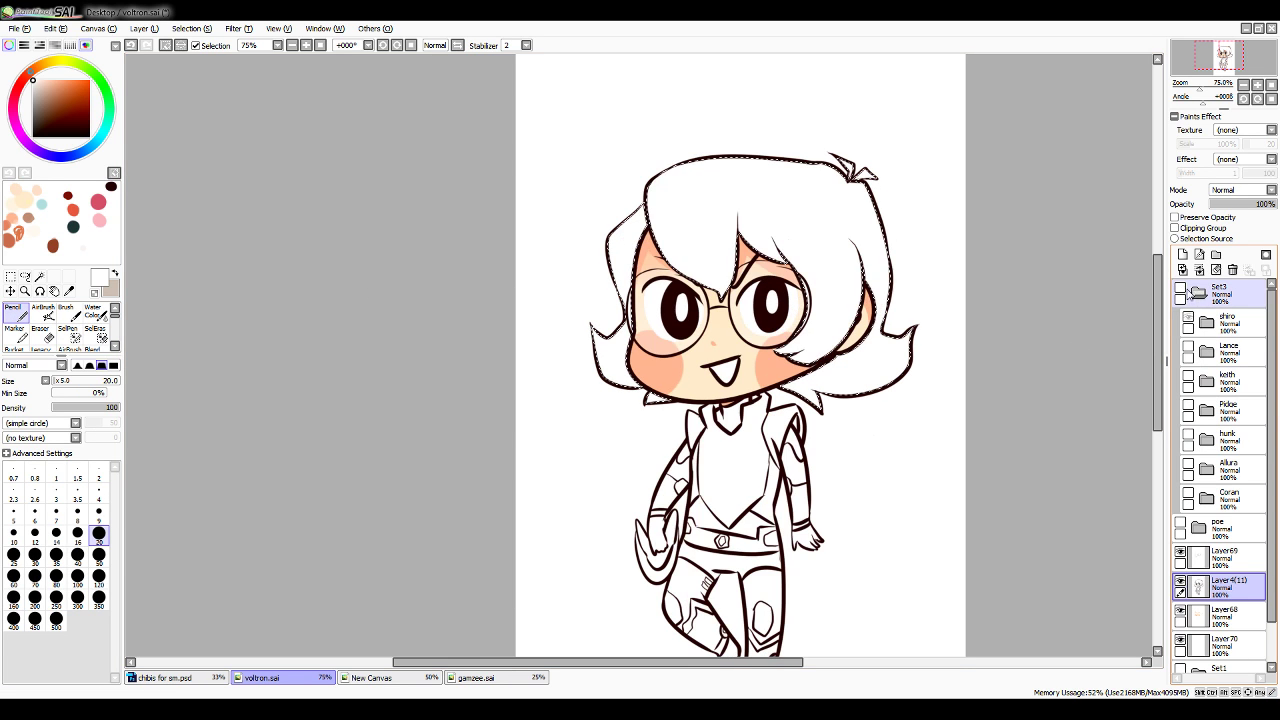
{"action": "left_click", "coordinate": [1181, 288]}
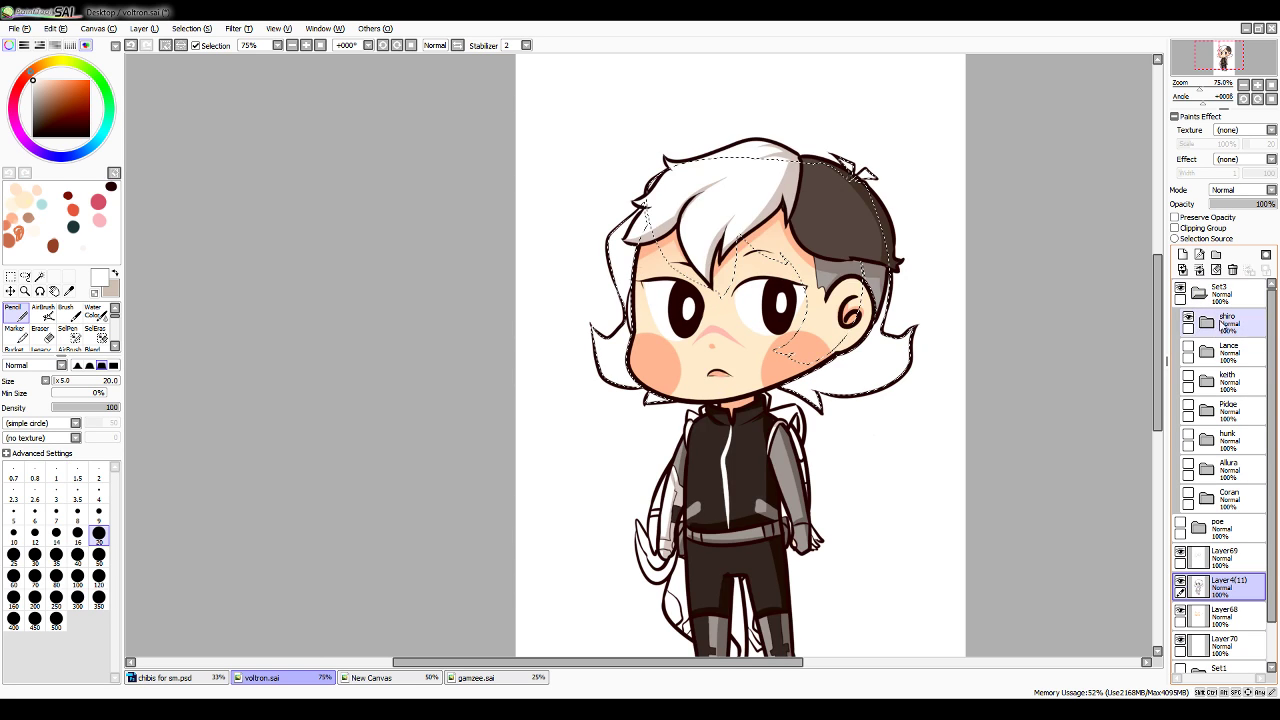
{"action": "left_click", "coordinate": [1188, 317]}
{"action": "left_click", "coordinate": [1188, 410]}
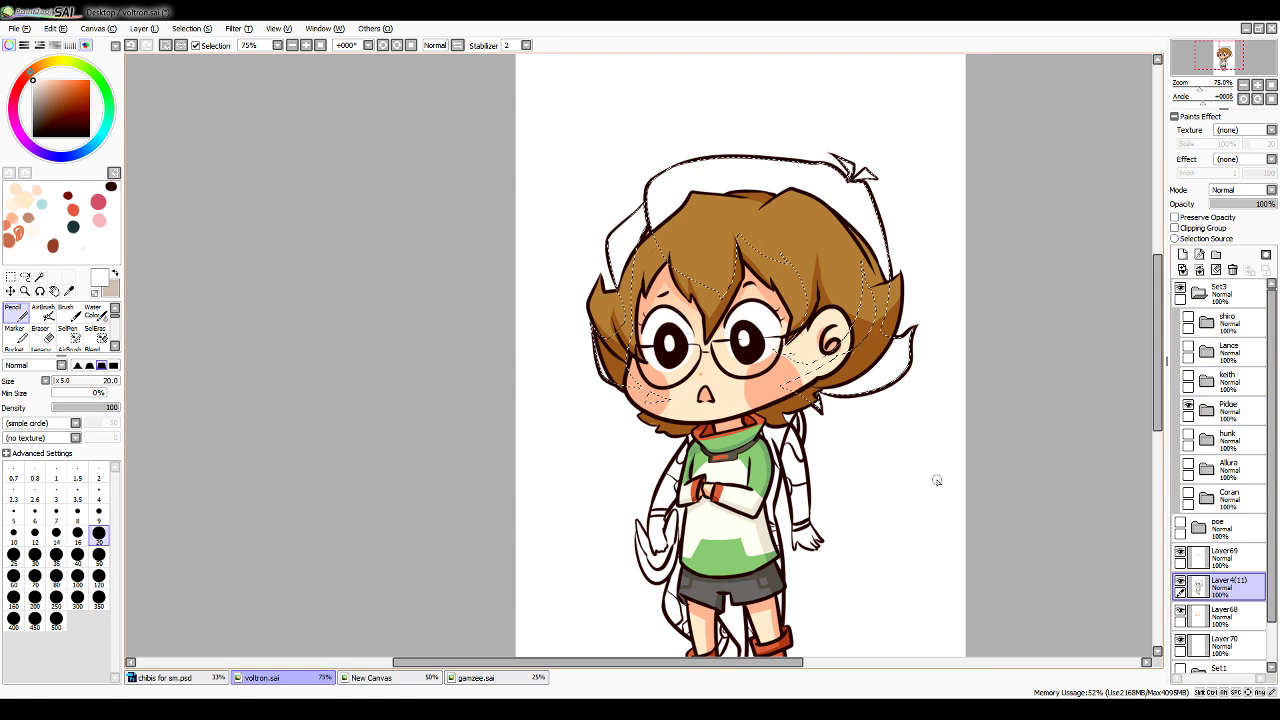
{"action": "key", "text": "alt"}
{"action": "left_click", "coordinate": [818, 243]}
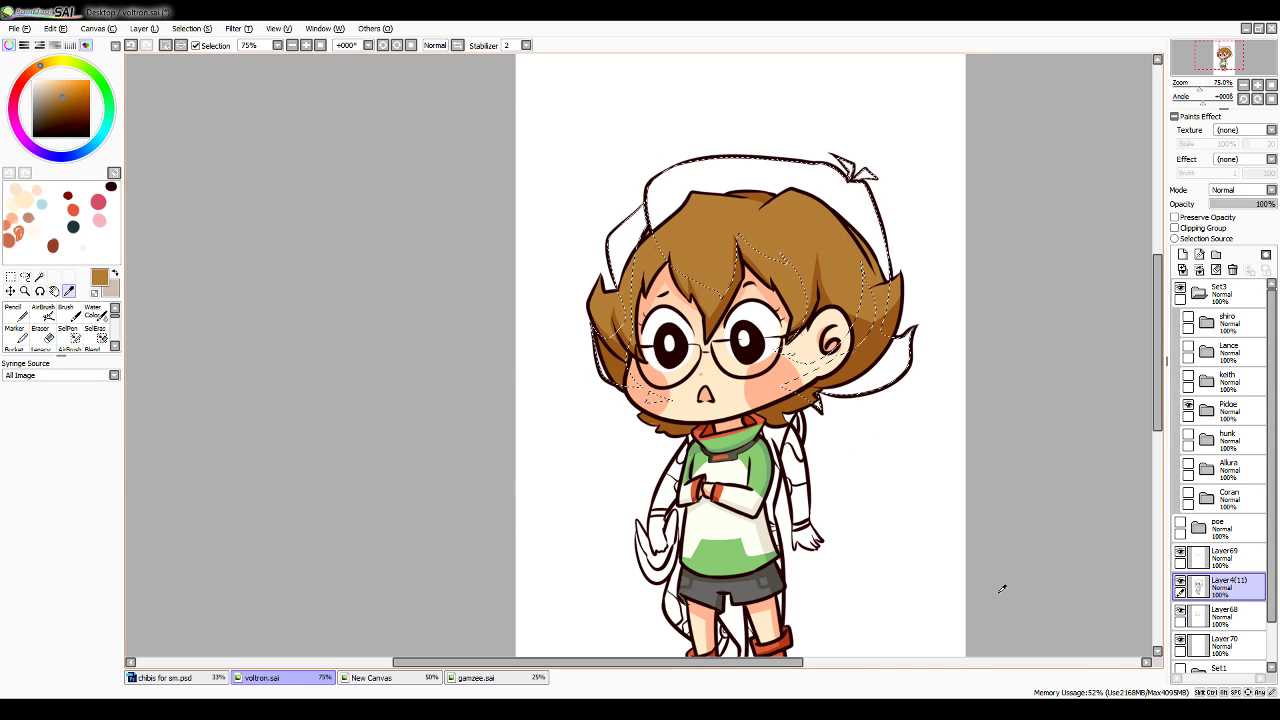
{"action": "left_click", "coordinate": [1199, 294]}
{"action": "left_click", "coordinate": [1180, 288]}
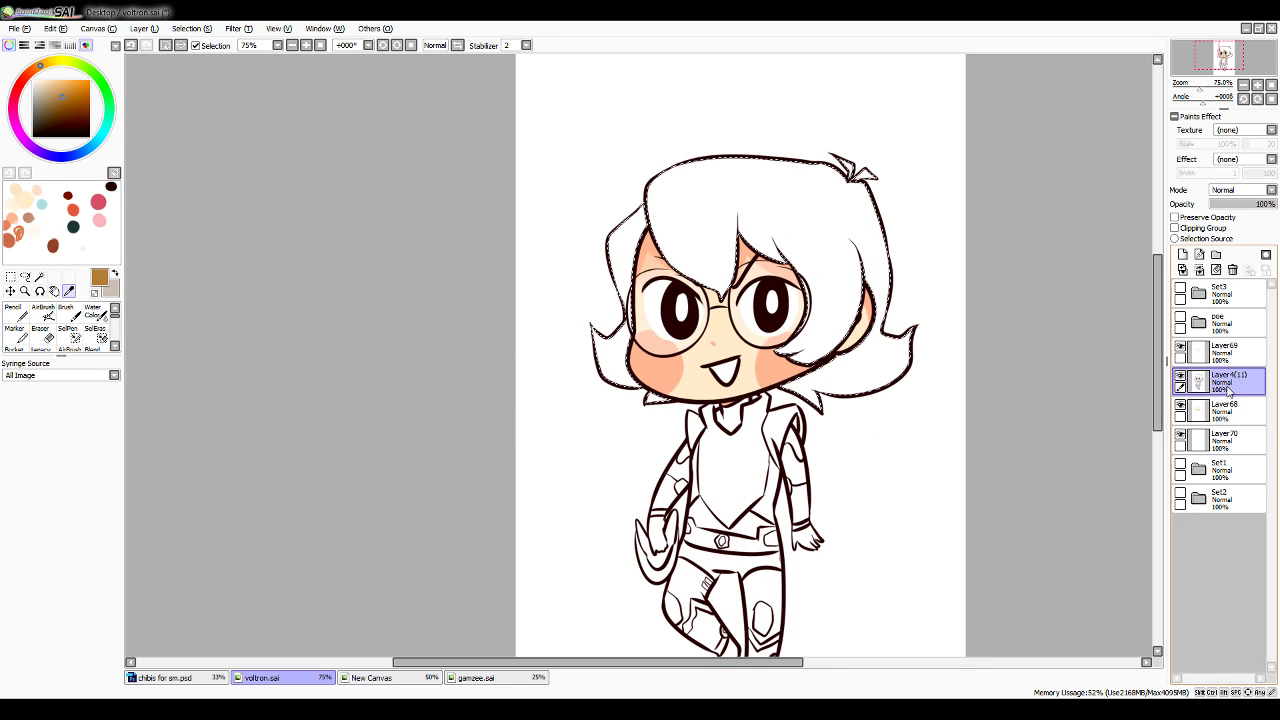
Fill the selected hair with the sampled brown on Layer70 using a size 350 pencil
{"action": "left_click", "coordinate": [17, 314]}
{"action": "left_click", "coordinate": [99, 600]}
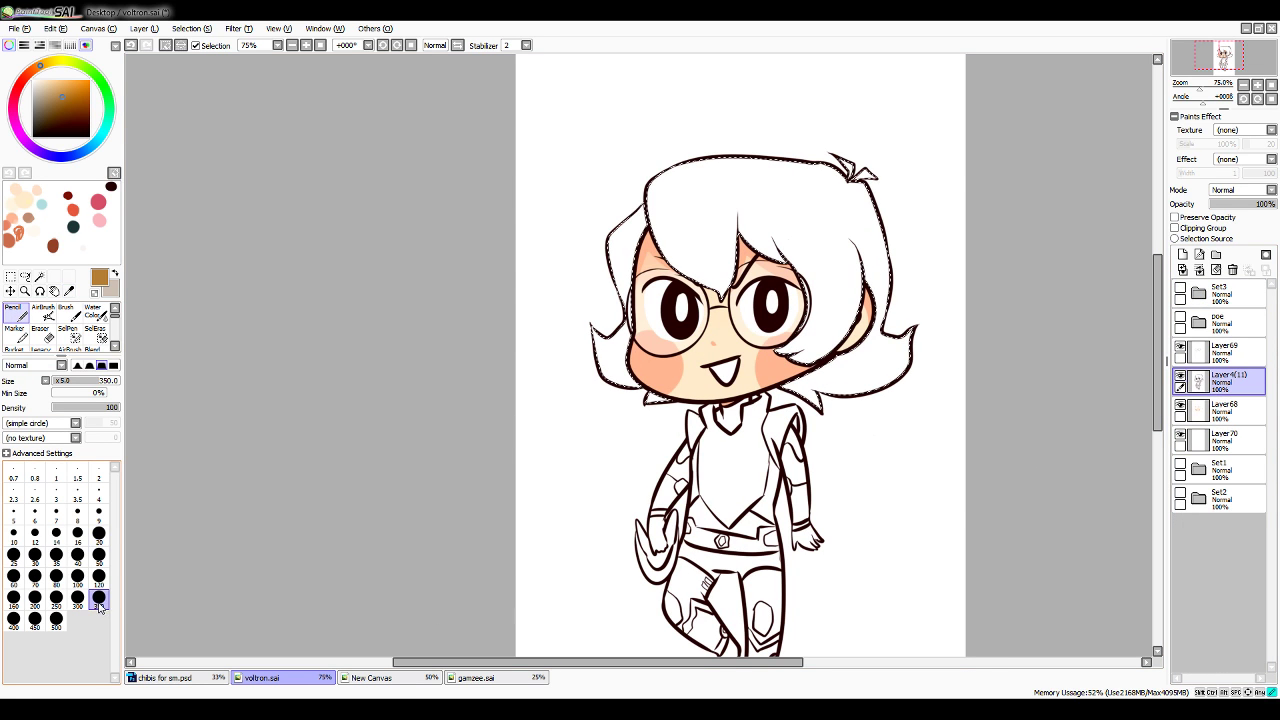
{"action": "mouse_move", "coordinate": [493, 260]}
{"action": "left_mouse_down"}
{"action": "mouse_move", "coordinate": [479, 399]}
{"action": "mouse_move", "coordinate": [902, 278]}
{"action": "mouse_move", "coordinate": [1046, 371]}
{"action": "left_mouse_up"}
{"action": "key", "text": "ctrl+z"}
{"action": "left_click", "coordinate": [1222, 438]}
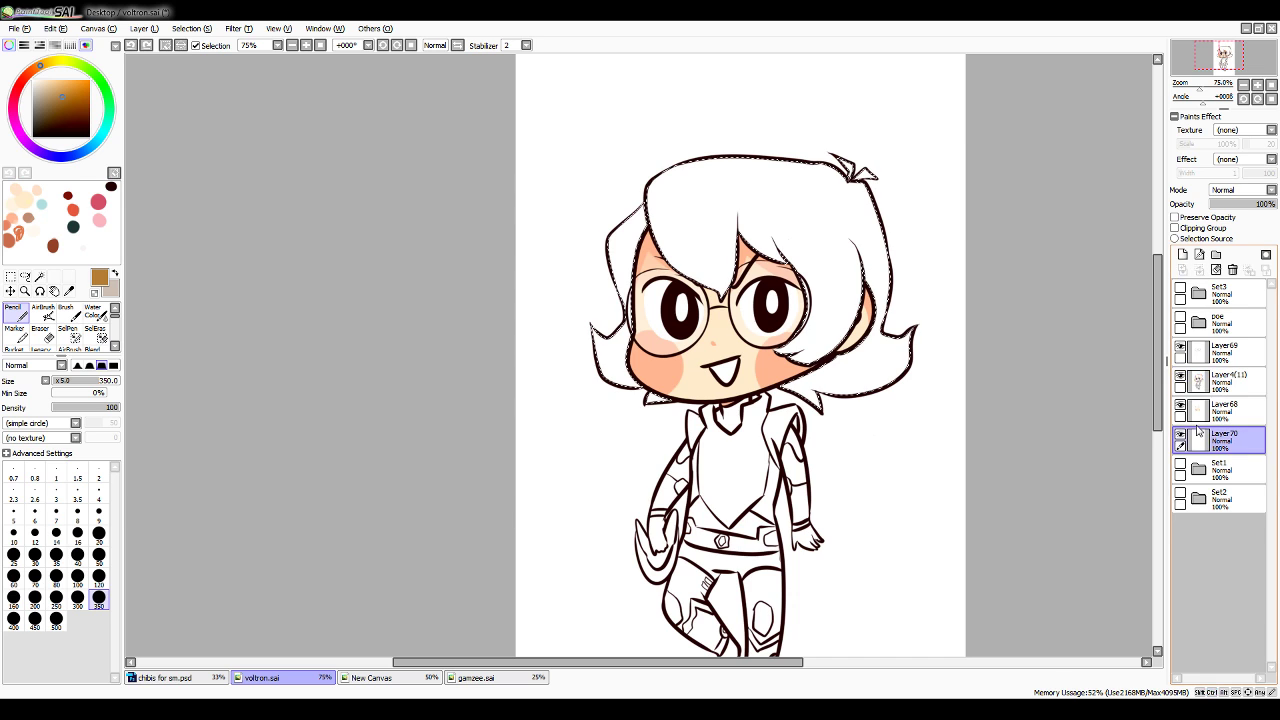
{"action": "mouse_move", "coordinate": [800, 230]}
{"action": "left_mouse_down"}
{"action": "mouse_move", "coordinate": [491, 371]}
{"action": "mouse_move", "coordinate": [908, 381]}
{"action": "left_mouse_up"}
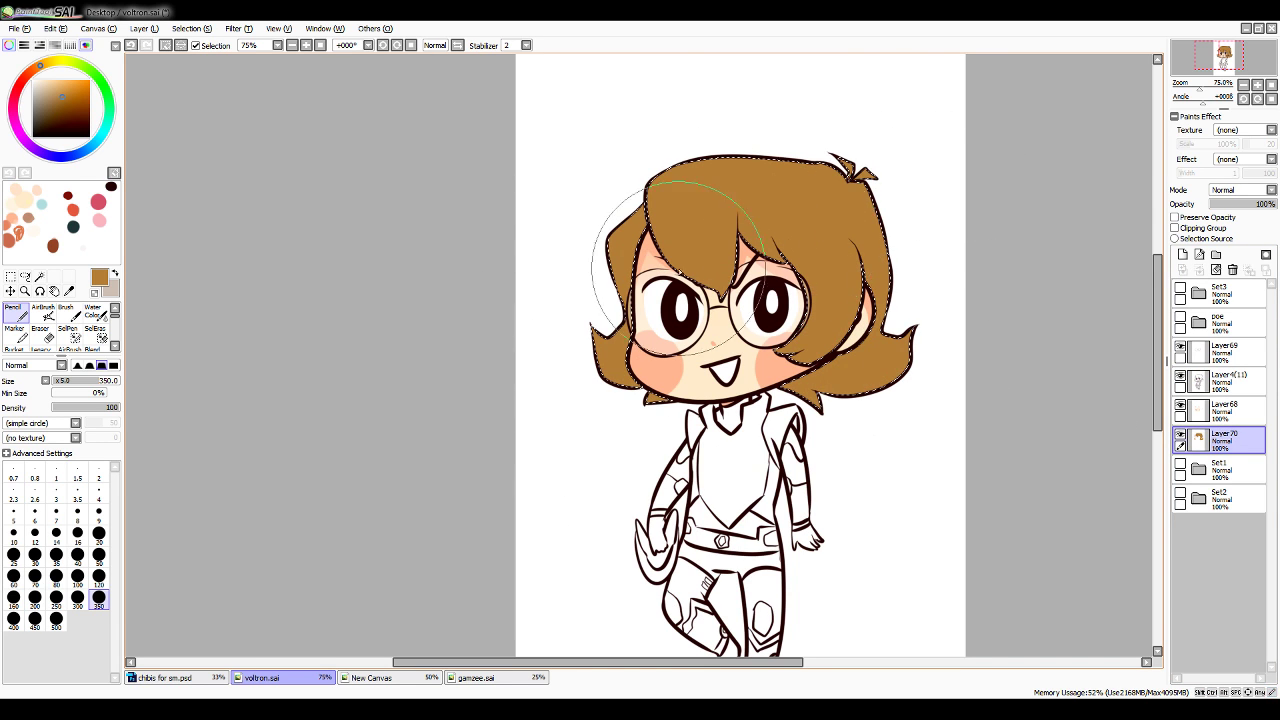
Show Set3 again, sample the darker brown shadow colour from Pidge's hair, and hide the folder
{"action": "left_click", "coordinate": [1180, 290]}
{"action": "left_click", "coordinate": [69, 291]}
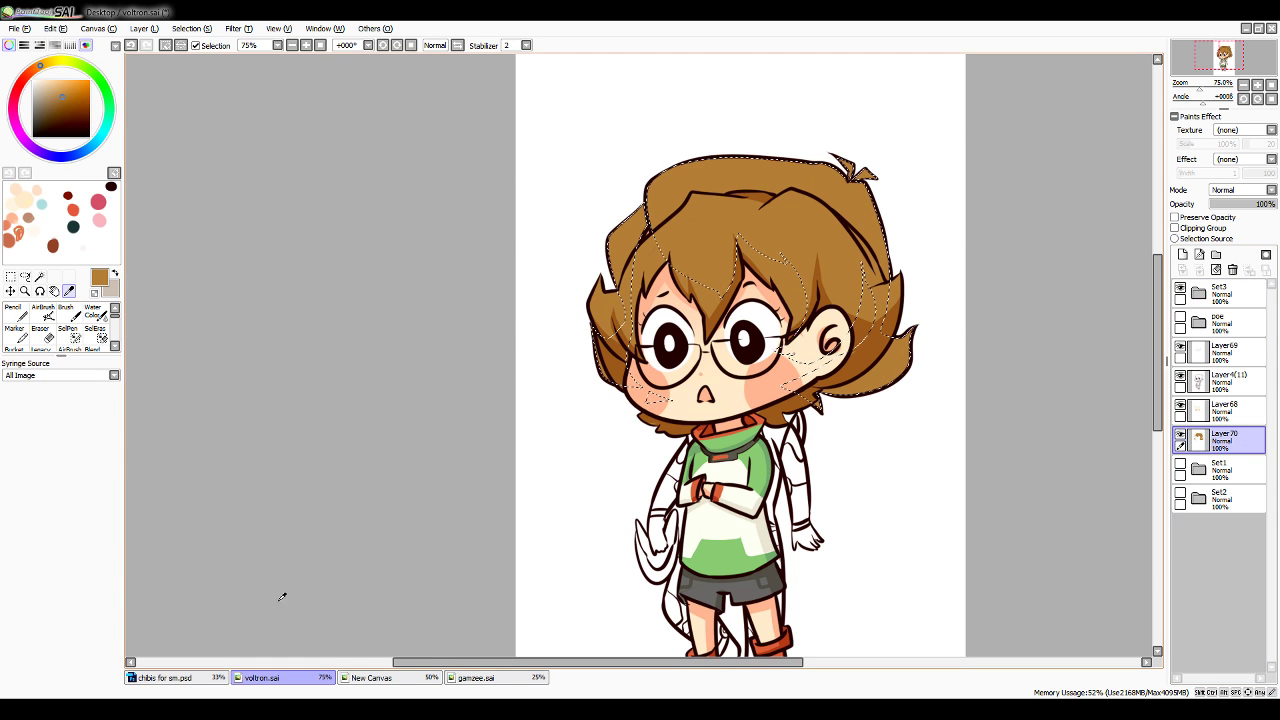
{"action": "left_click", "coordinate": [1180, 290]}
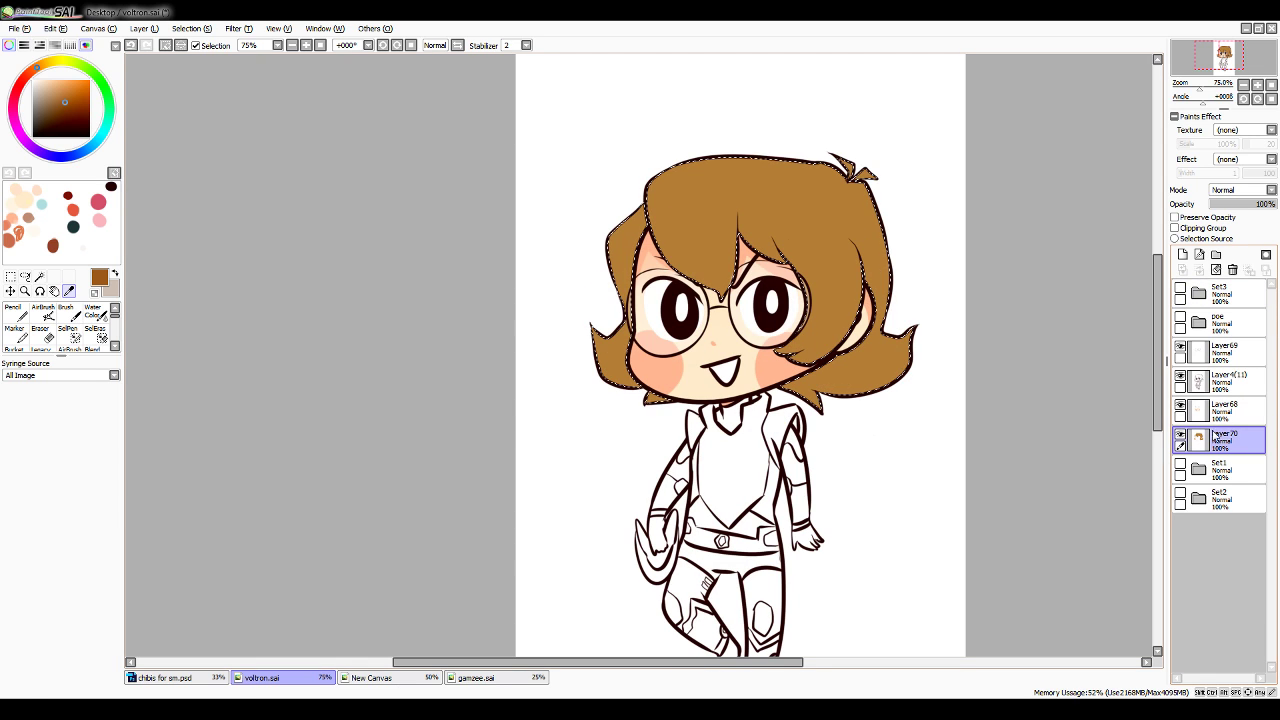
Shade the left hair flick and the side lock in front of the ear in dark brown with a size 20 pencil
{"action": "left_click", "coordinate": [17, 313]}
{"action": "left_click", "coordinate": [99, 536]}
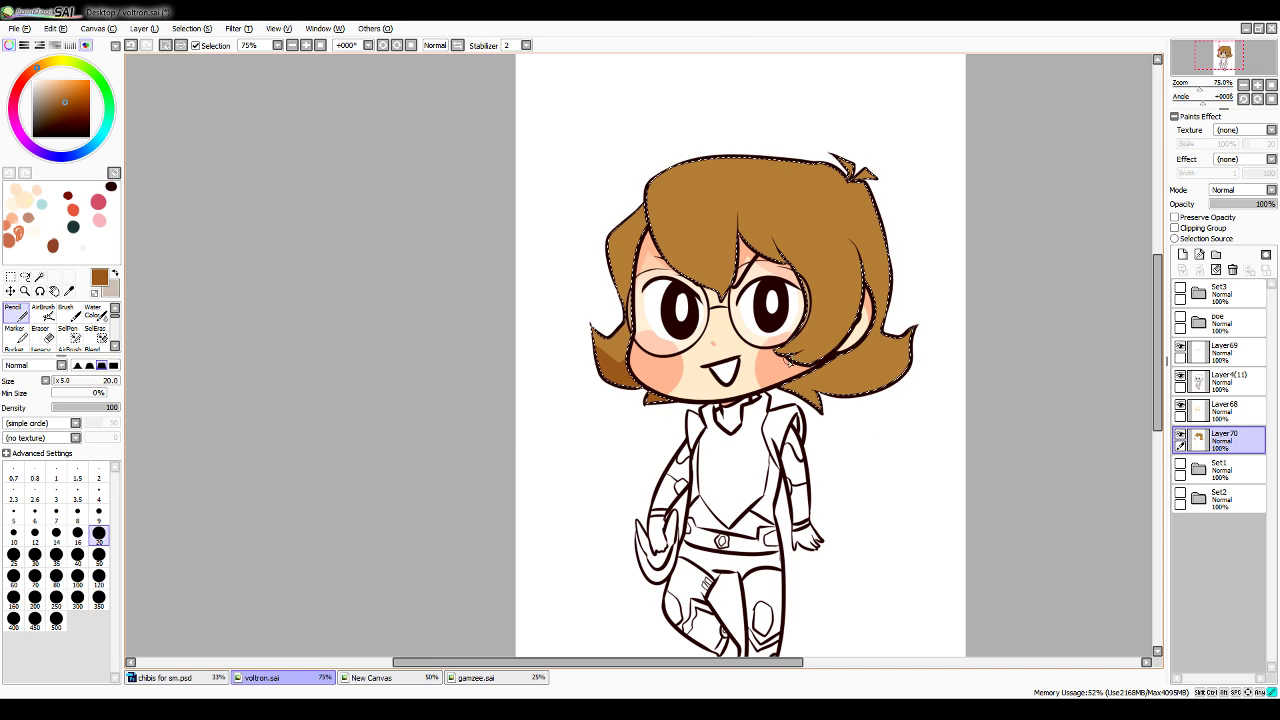
{"action": "key", "text": "ctrl+z"}
{"action": "key", "text": "ctrl+y"}
{"action": "key", "text": "ctrl+z"}
{"action": "left_click_drag", "start_coordinate": [800, 360], "coordinate": [854, 258]}
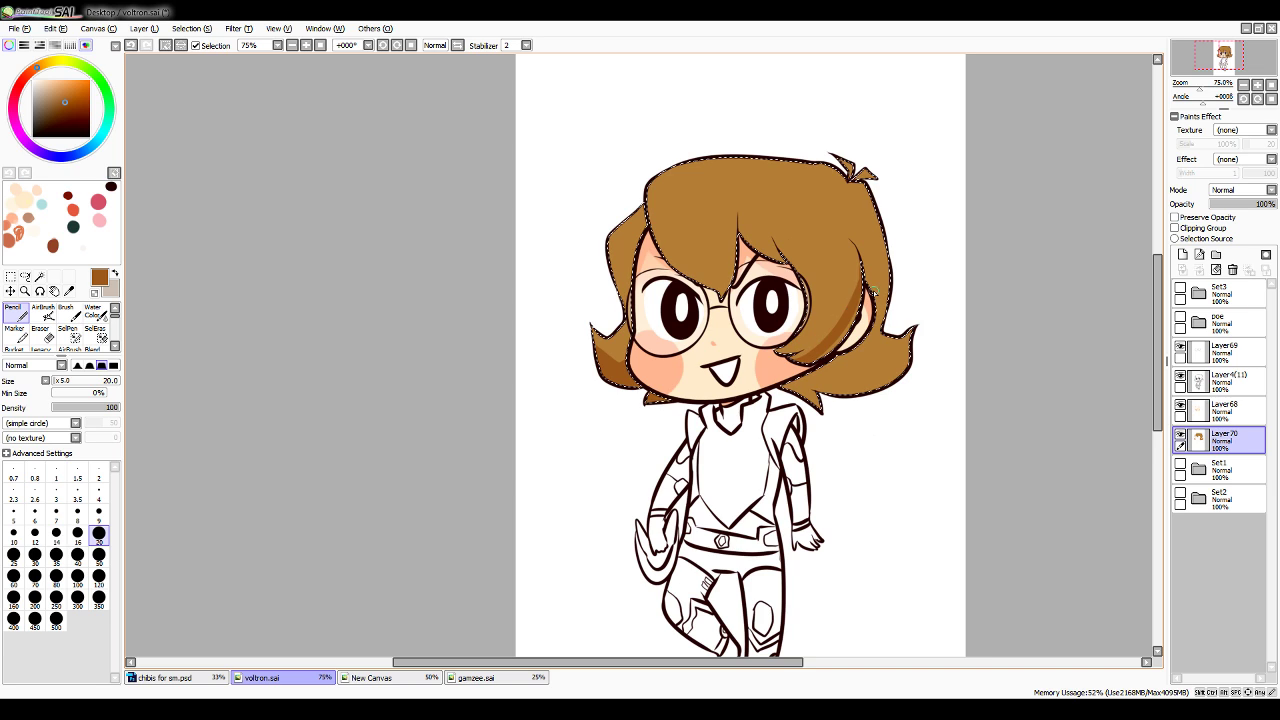
{"action": "mouse_move", "coordinate": [831, 348]}
{"action": "left_mouse_down"}
{"action": "mouse_move", "coordinate": [800, 358]}
{"action": "mouse_move", "coordinate": [820, 318]}
{"action": "left_mouse_up"}
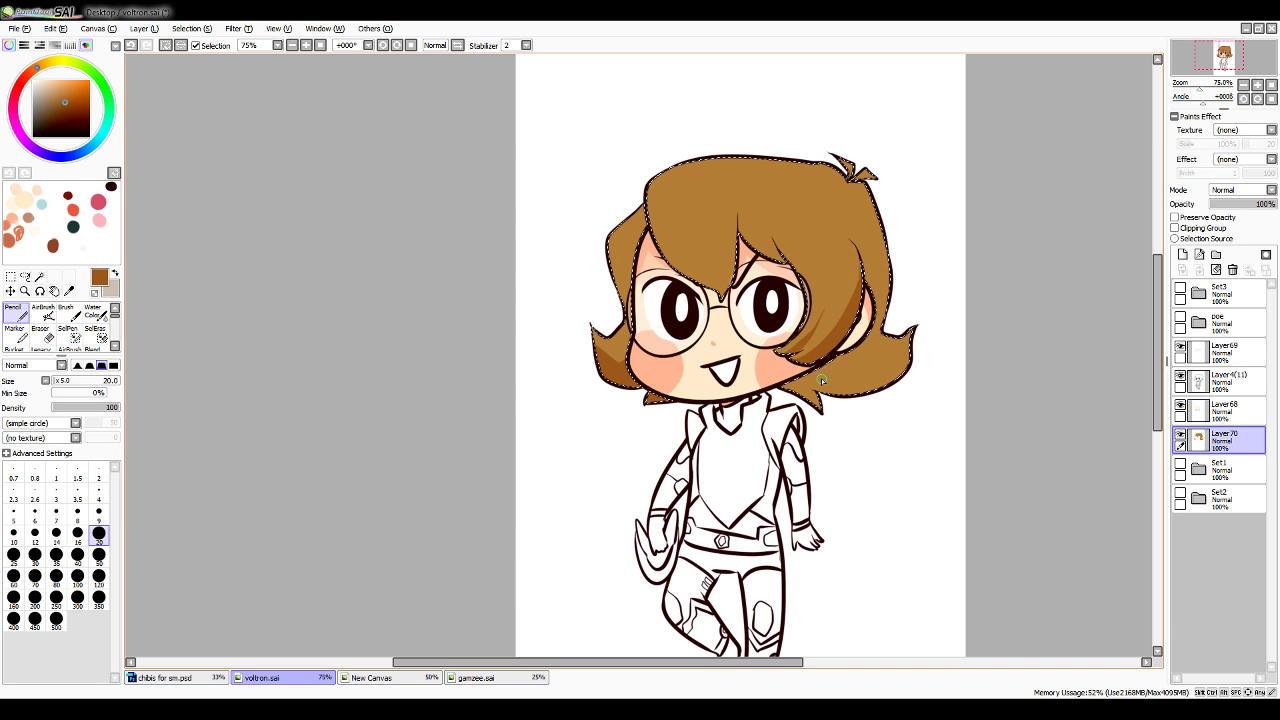
Shade the flicked-out back hair below the ear in dark brown, redoing the first attempt
{"action": "mouse_move", "coordinate": [786, 384]}
{"action": "left_mouse_down"}
{"action": "mouse_move", "coordinate": [818, 406]}
{"action": "mouse_move", "coordinate": [795, 375]}
{"action": "mouse_move", "coordinate": [904, 361]}
{"action": "left_mouse_up"}
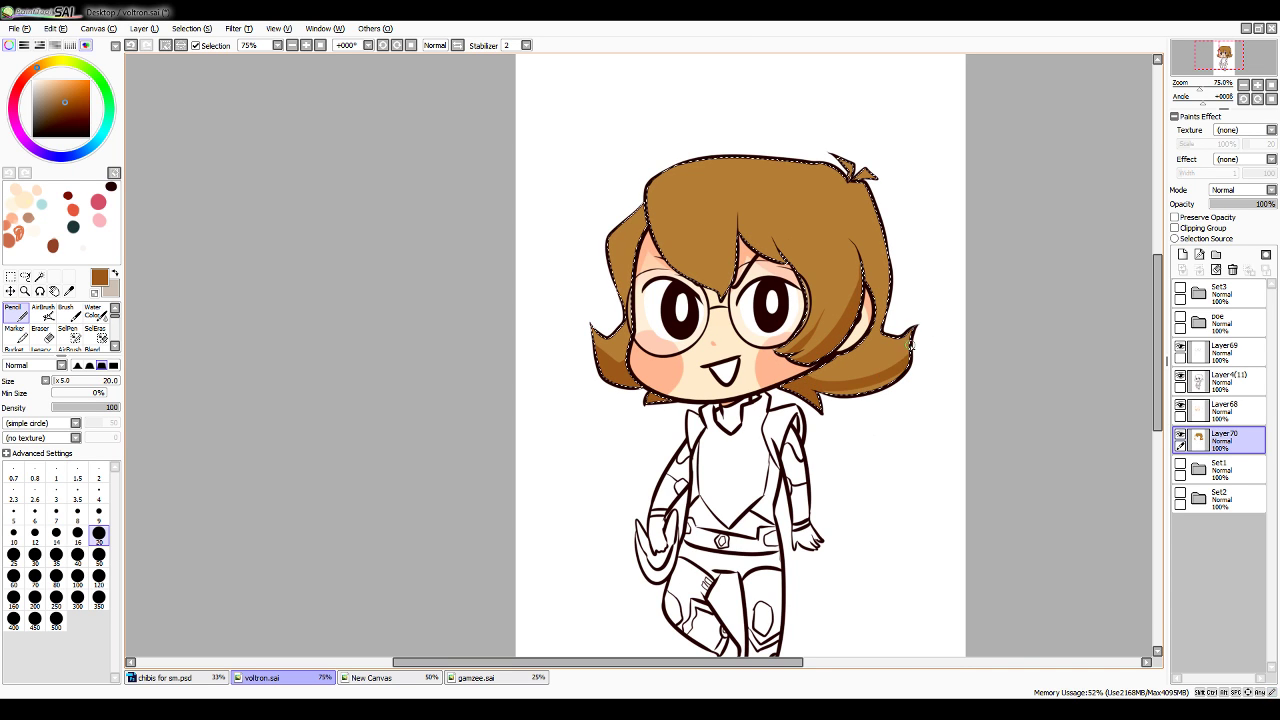
{"action": "key", "text": "ctrl+z"}
{"action": "mouse_move", "coordinate": [806, 375]}
{"action": "left_mouse_down"}
{"action": "mouse_move", "coordinate": [923, 335]}
{"action": "mouse_move", "coordinate": [817, 380]}
{"action": "mouse_move", "coordinate": [904, 380]}
{"action": "mouse_move", "coordinate": [847, 387]}
{"action": "mouse_move", "coordinate": [882, 394]}
{"action": "left_mouse_up"}
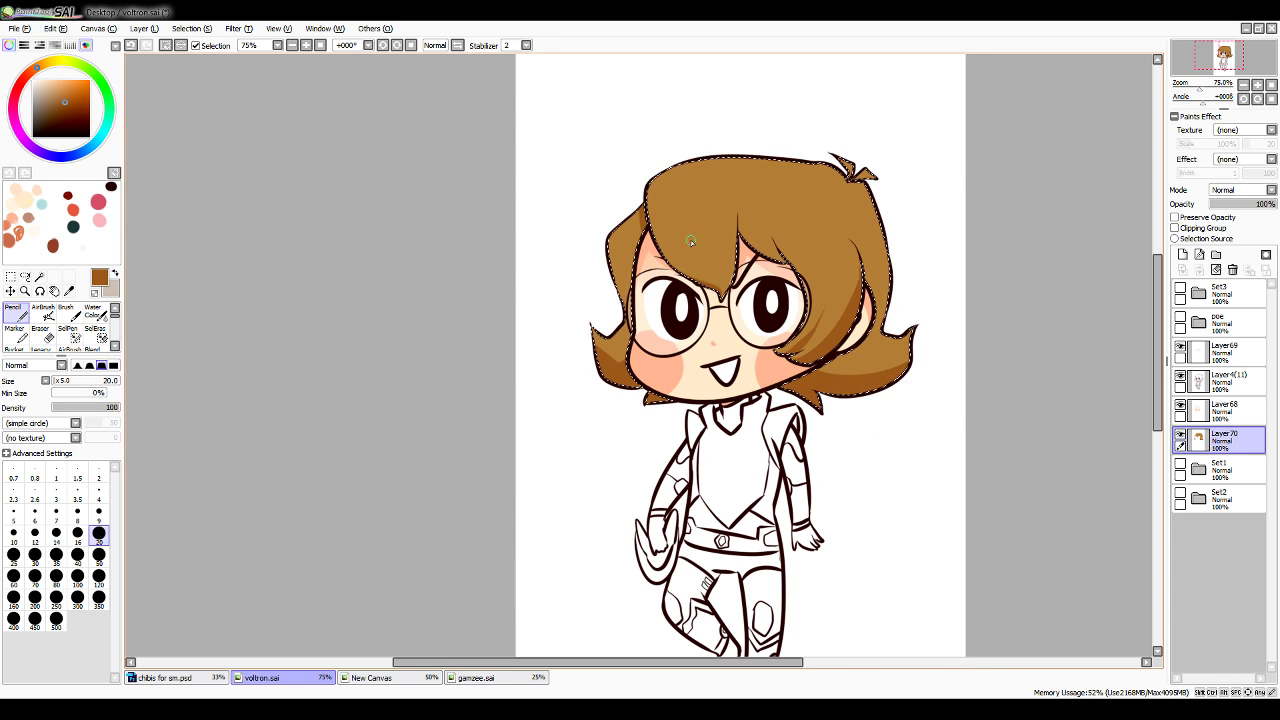
Shade the fringe tip and the strands on both sides of the parting in dark brown, redoing strokes that look wrong
{"action": "left_click_drag", "start_coordinate": [719, 296], "coordinate": [749, 193]}
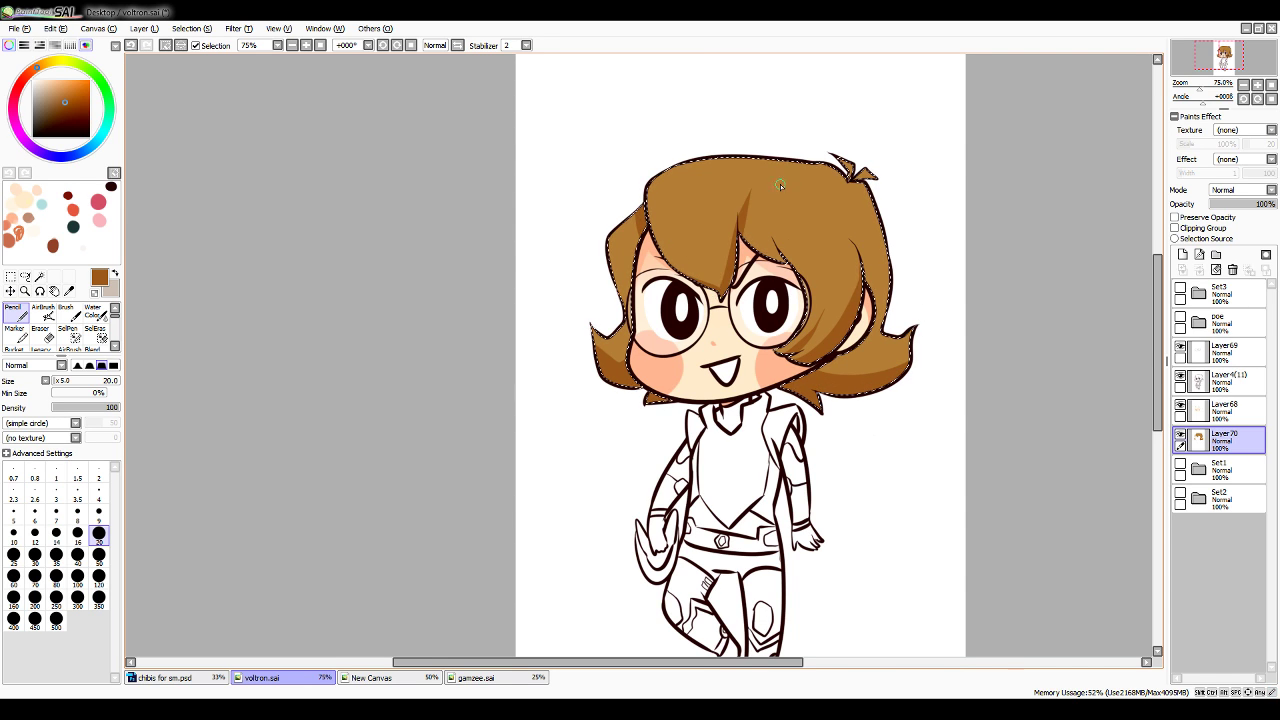
{"action": "key", "text": "ctrl+z"}
{"action": "mouse_move", "coordinate": [719, 298]}
{"action": "left_mouse_down"}
{"action": "mouse_move", "coordinate": [757, 153]}
{"action": "mouse_move", "coordinate": [757, 238]}
{"action": "mouse_move", "coordinate": [741, 219]}
{"action": "mouse_move", "coordinate": [792, 268]}
{"action": "left_mouse_up"}
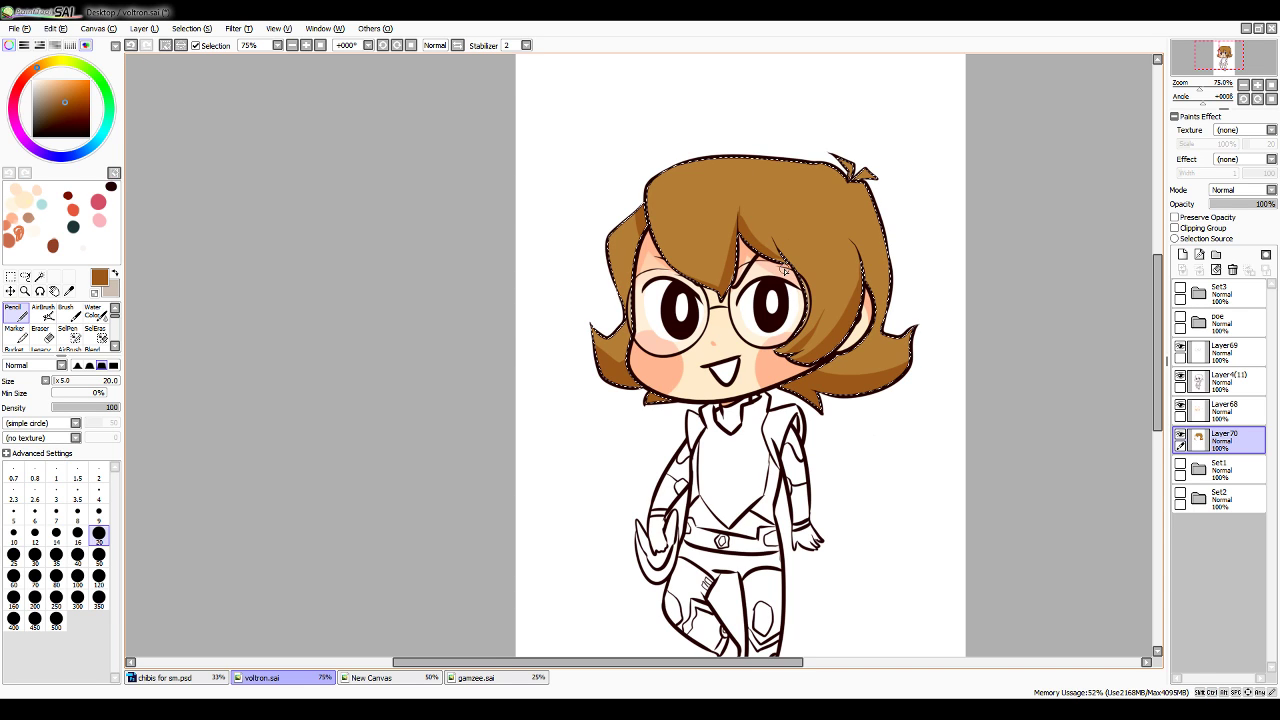
{"action": "key", "text": "ctrl+z"}
{"action": "mouse_move", "coordinate": [740, 216]}
{"action": "left_mouse_down"}
{"action": "mouse_move", "coordinate": [788, 268]}
{"action": "mouse_move", "coordinate": [756, 212]}
{"action": "left_mouse_up"}
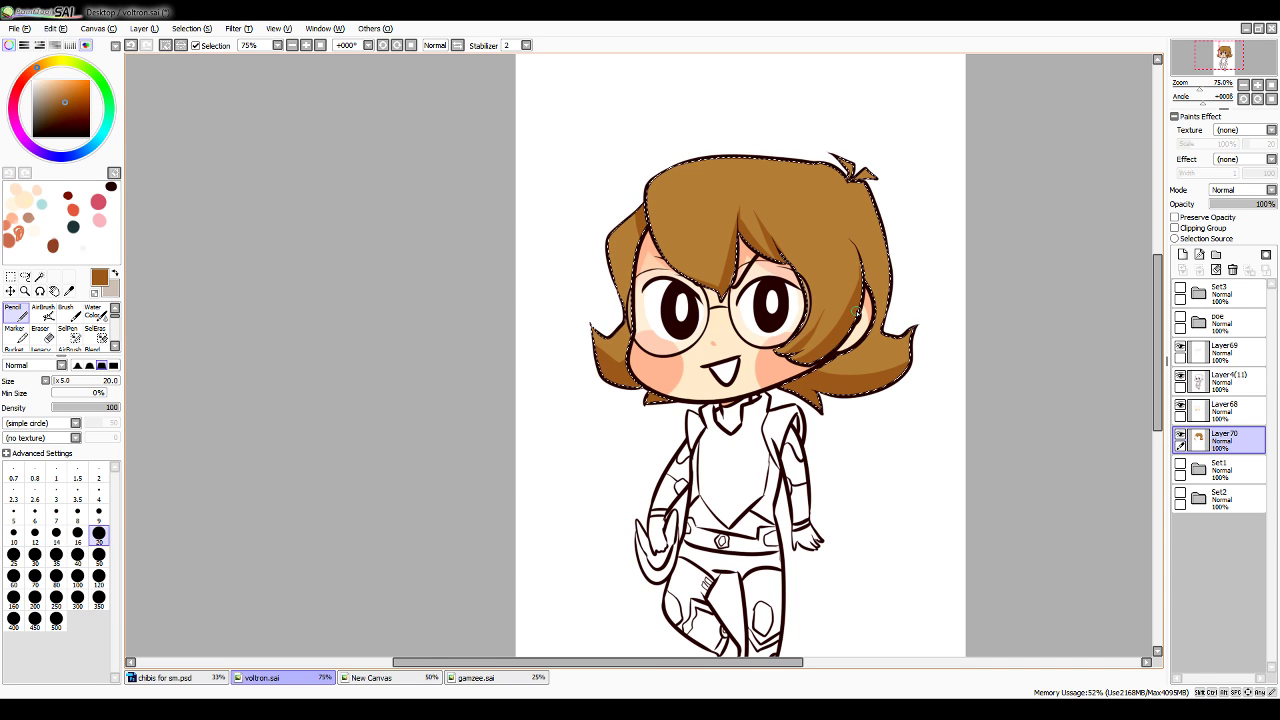
Undo a dark brown stroke on the side lock and shade the hair just behind the ear instead
{"action": "left_click_drag", "start_coordinate": [858, 312], "coordinate": [856, 220]}
{"action": "key", "text": "ctrl+z"}
{"action": "left_click_drag", "start_coordinate": [876, 291], "coordinate": [869, 328]}
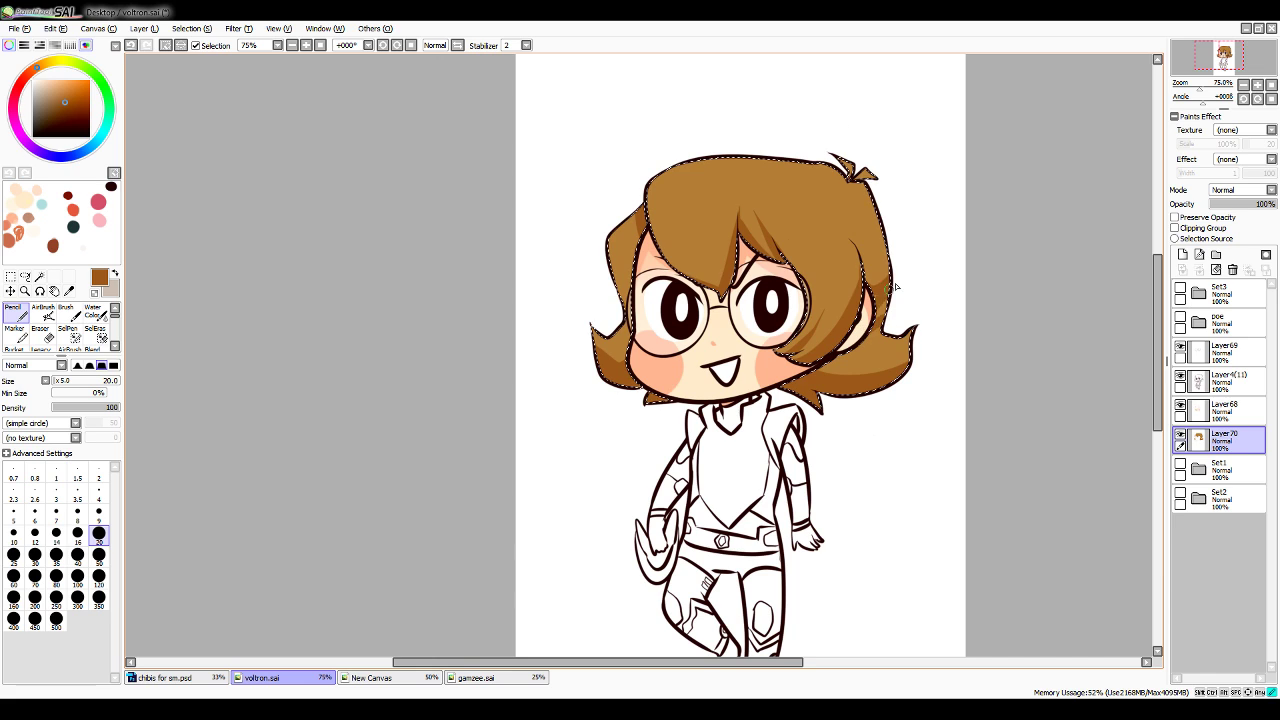
Touch up the dark brown shading beside the fringe, compare the hair with the Set3 character, and clear the selection
{"action": "mouse_move", "coordinate": [648, 214]}
{"action": "left_mouse_down"}
{"action": "mouse_move", "coordinate": [720, 296]}
{"action": "mouse_move", "coordinate": [648, 184]}
{"action": "left_mouse_up"}
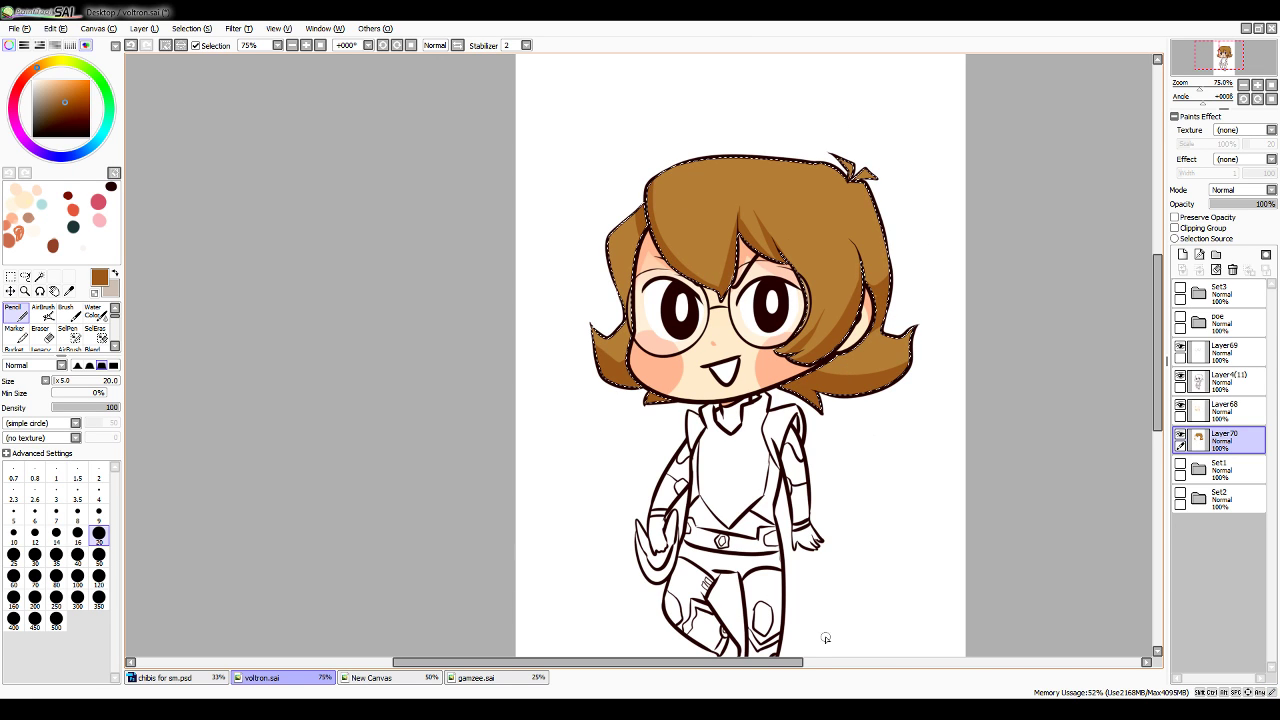
{"action": "left_click", "coordinate": [1180, 289]}
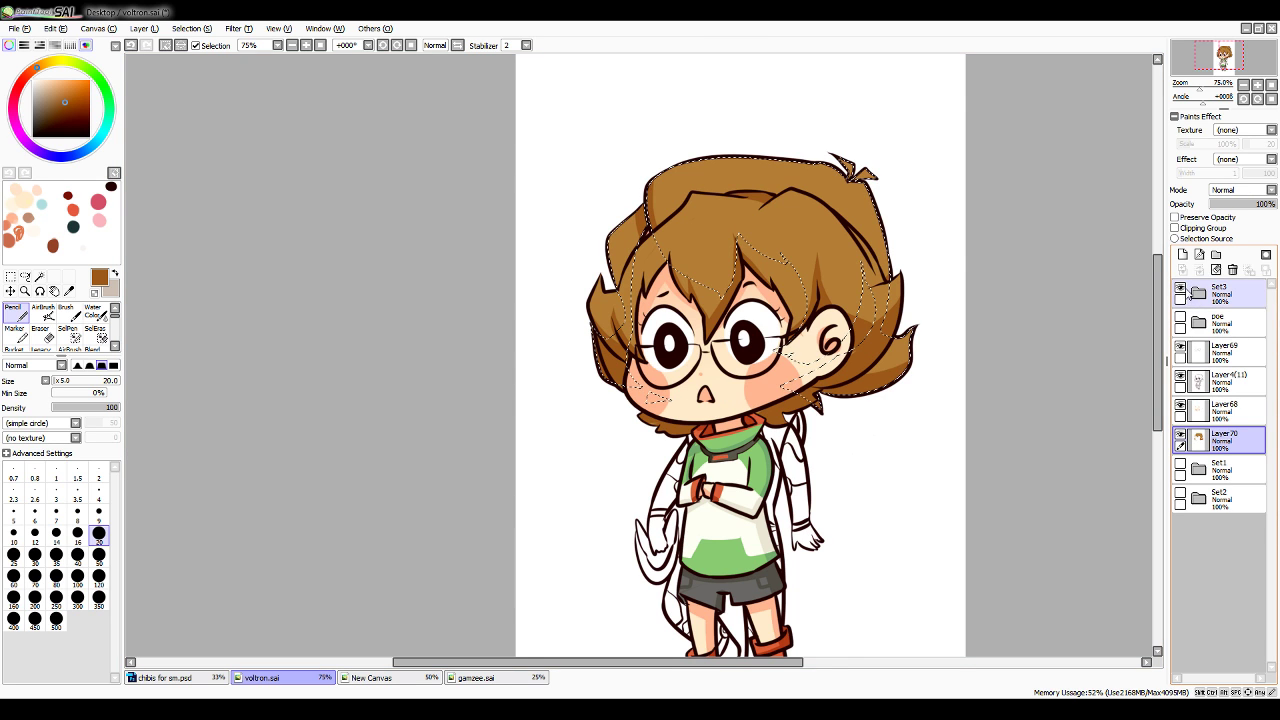
{"action": "left_click", "coordinate": [1180, 289]}
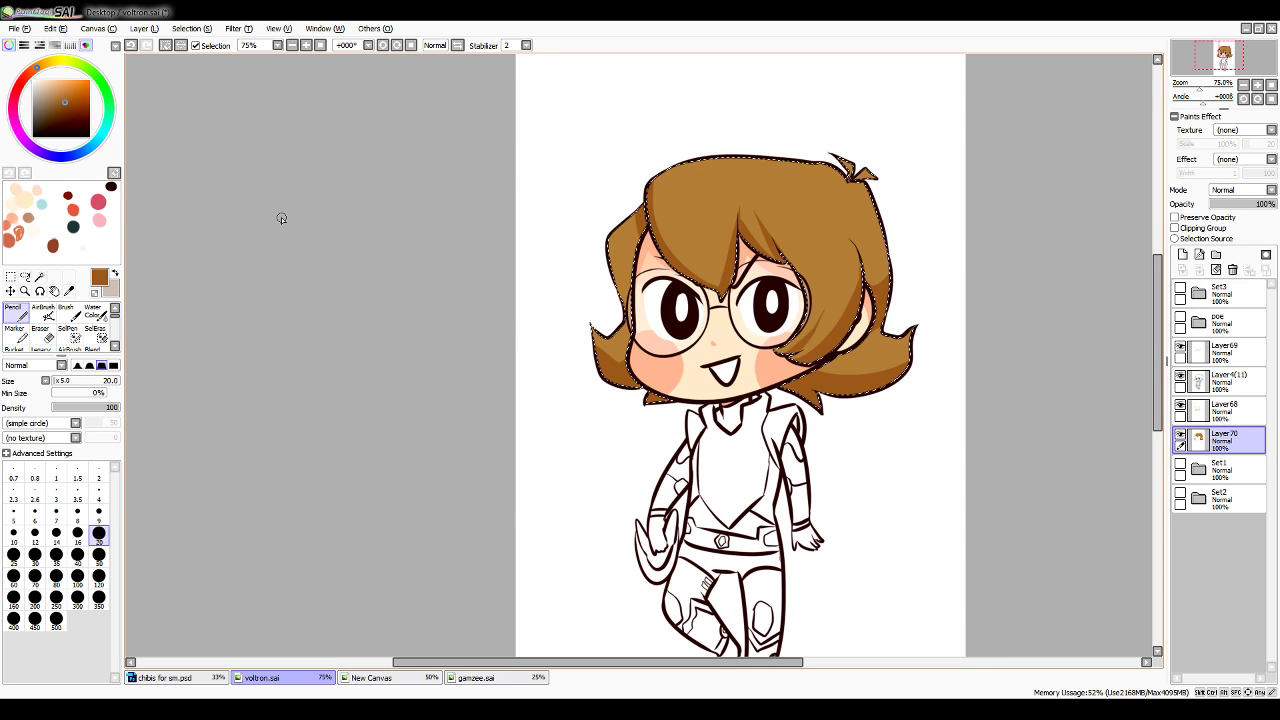
{"action": "key", "text": "ctrl+d"}
Add a new layer directly above the Set1 folder and make the line art layer Layer4(11) active for magic wand selection
{"action": "left_click", "coordinate": [40, 276]}
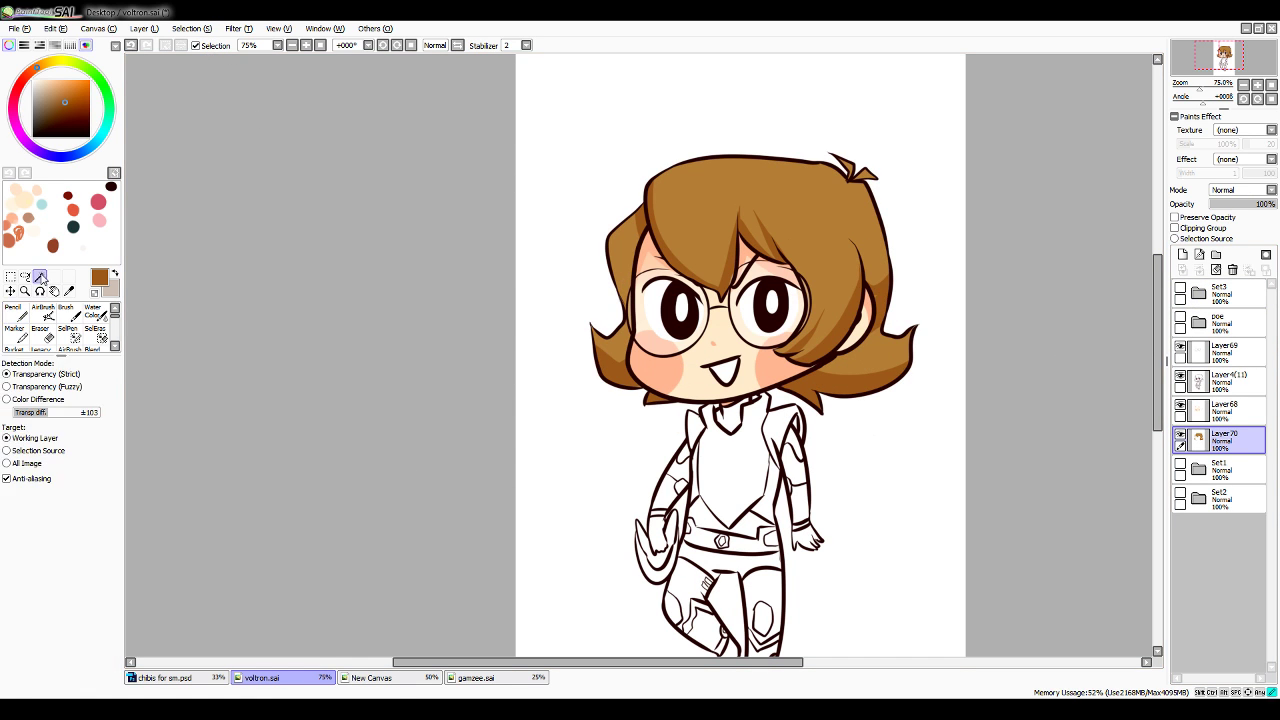
{"action": "left_click", "coordinate": [1220, 469]}
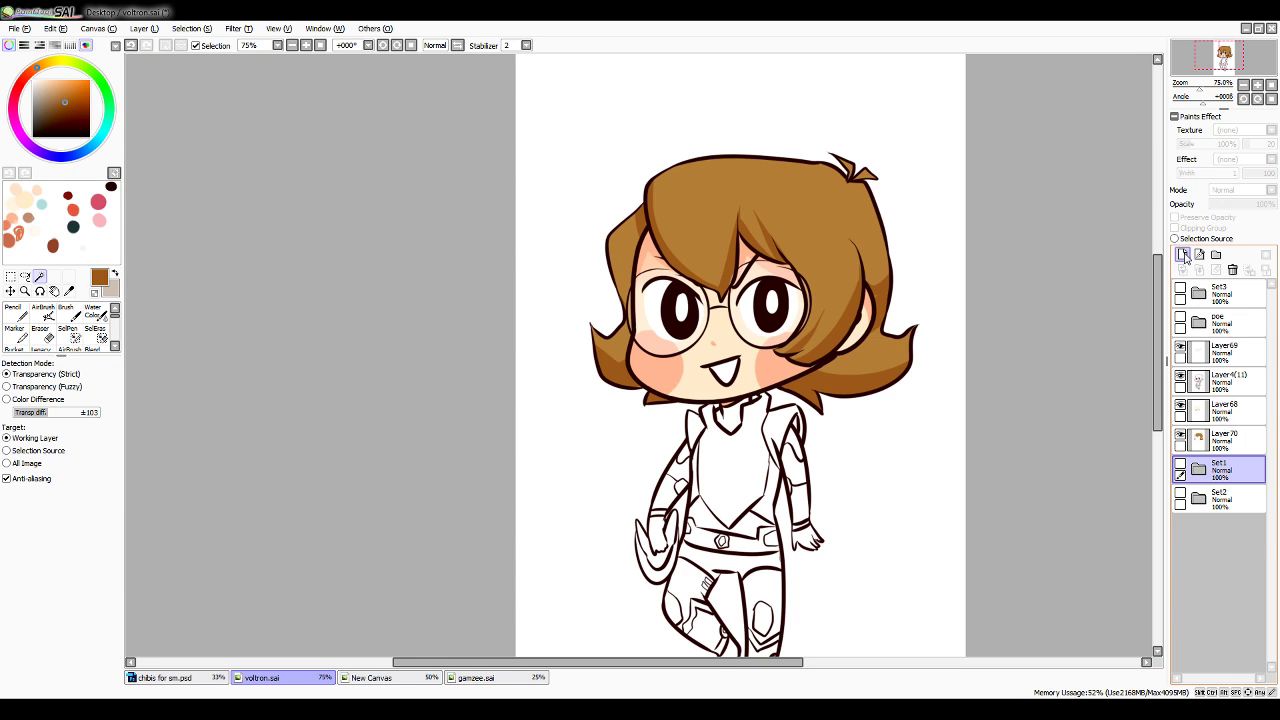
{"action": "left_click", "coordinate": [1183, 254]}
{"action": "left_click", "coordinate": [1225, 380]}
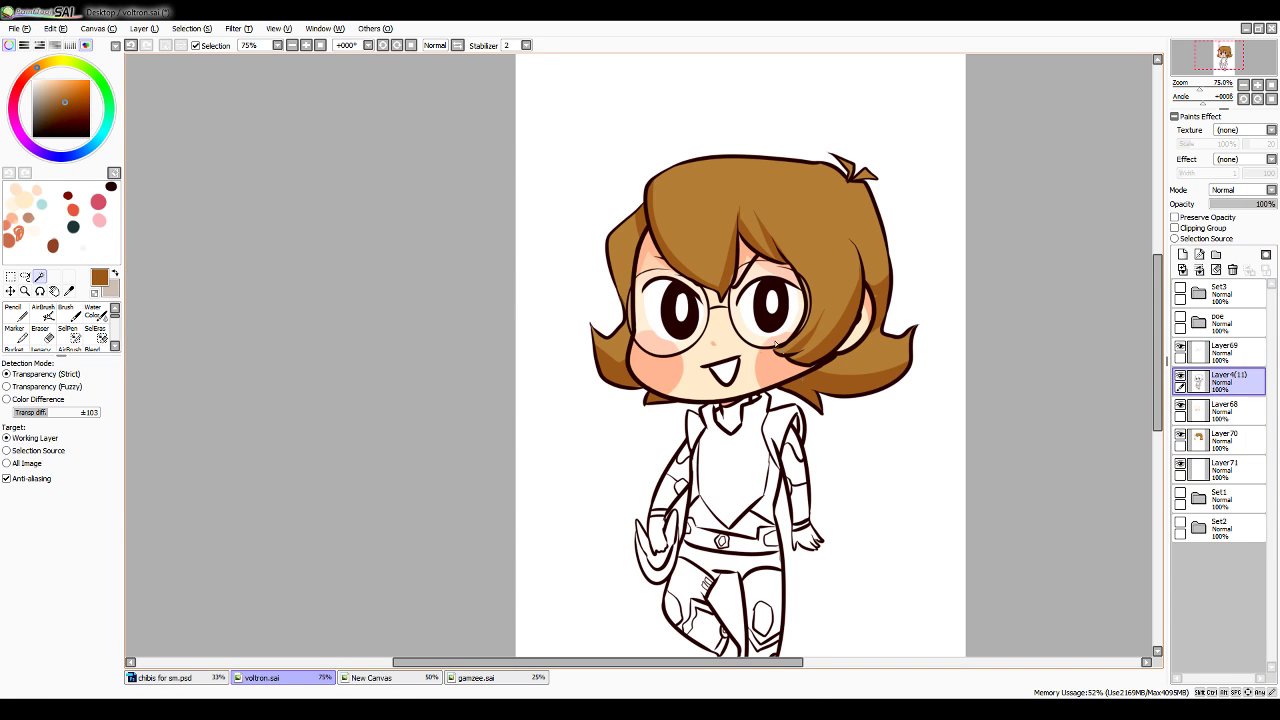
Select the shoulder pads and elbow patches, and mark the raised leg's ankle band with a size 2 selection pen after undoing its wand selection
{"action": "left_click", "coordinate": [782, 418]}
{"action": "left_click", "coordinate": [695, 428]}
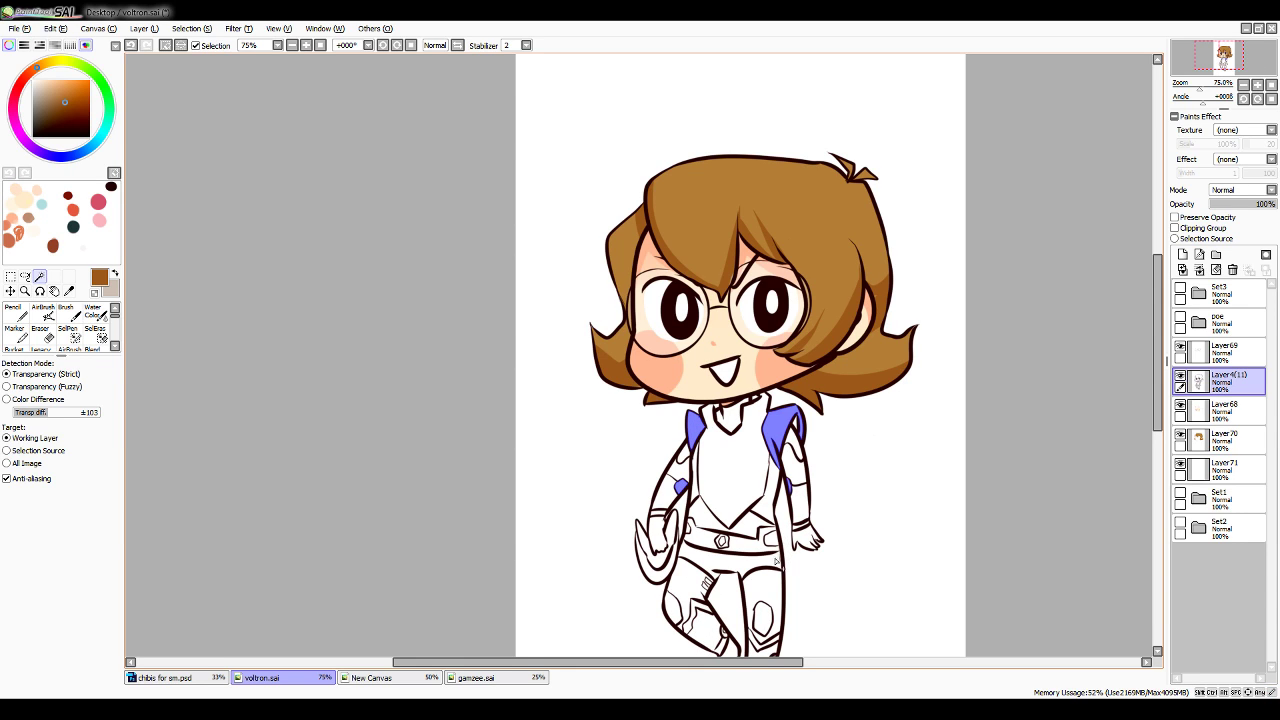
{"action": "left_click", "coordinate": [725, 640]}
{"action": "key", "text": "ctrl+z"}
{"action": "left_click", "coordinate": [68, 333]}
{"action": "left_click", "coordinate": [97, 476]}
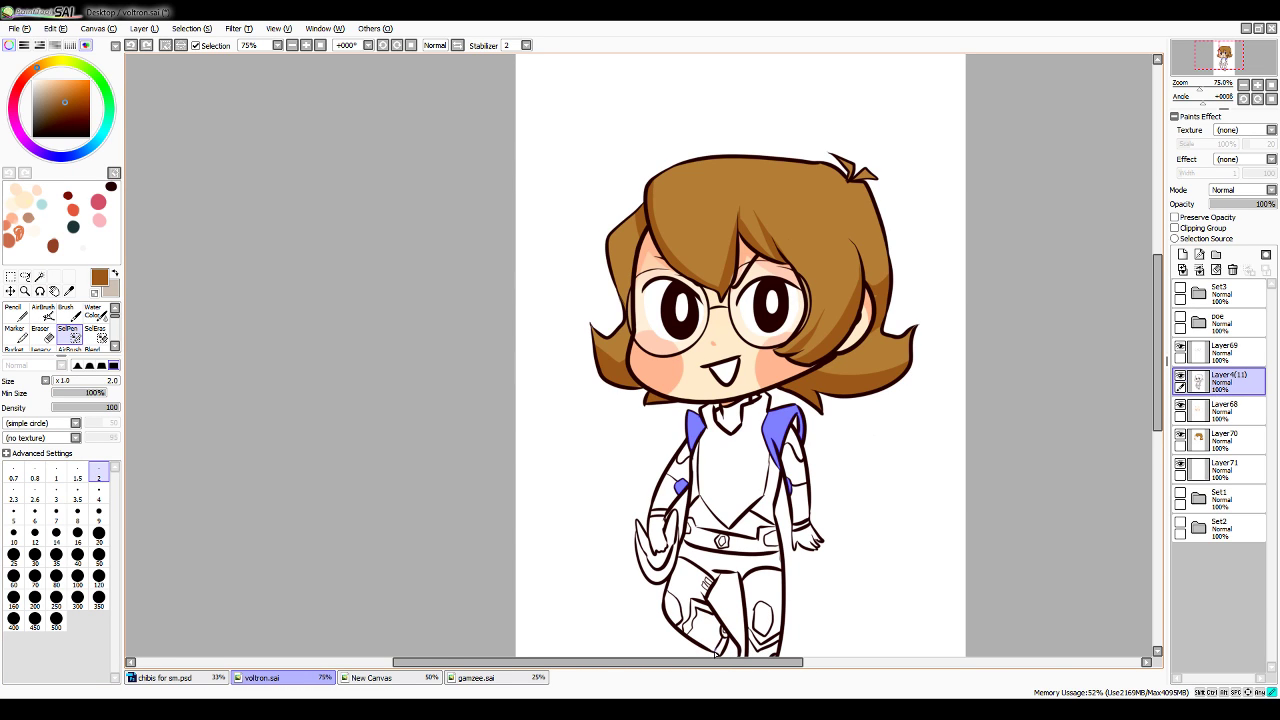
{"action": "key", "text": "w"}
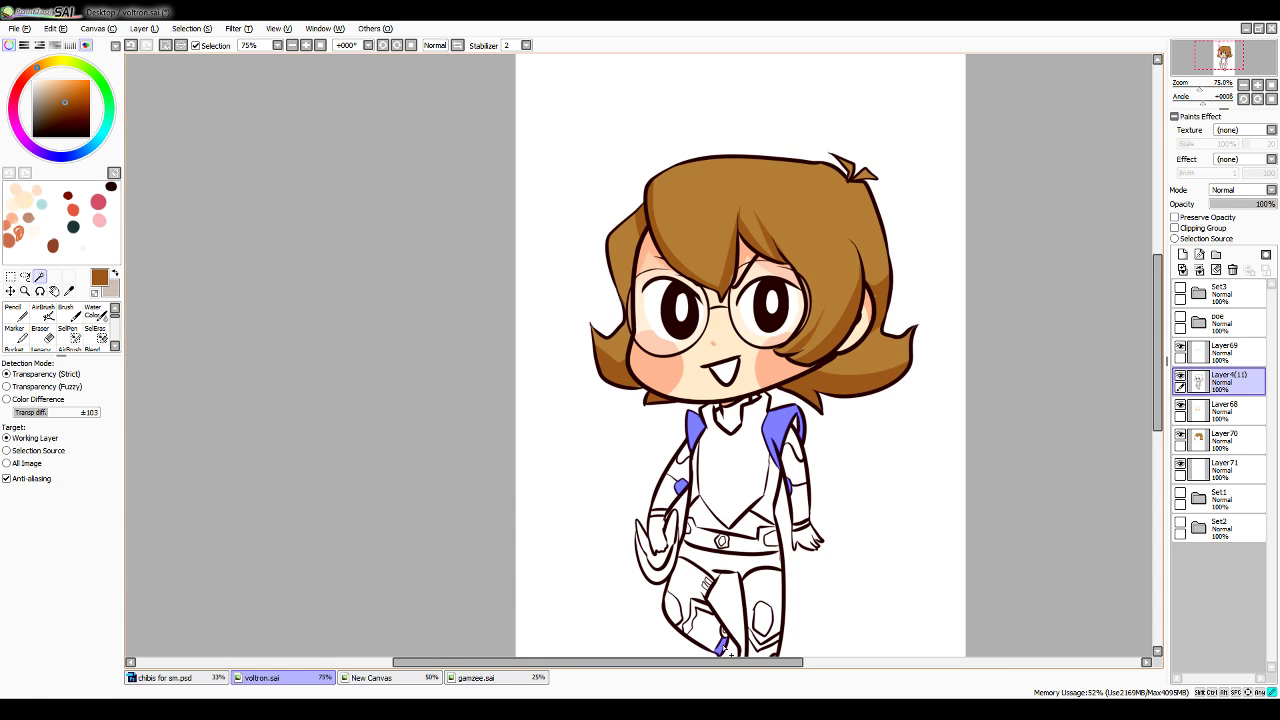
Add the knee pads, shin stripes, ankle bands and wrist bands to the selection with the magic wand
{"action": "left_click", "coordinate": [757, 647]}
{"action": "left_click", "coordinate": [763, 626]}
{"action": "left_click", "coordinate": [676, 608]}
{"action": "left_click", "coordinate": [699, 616]}
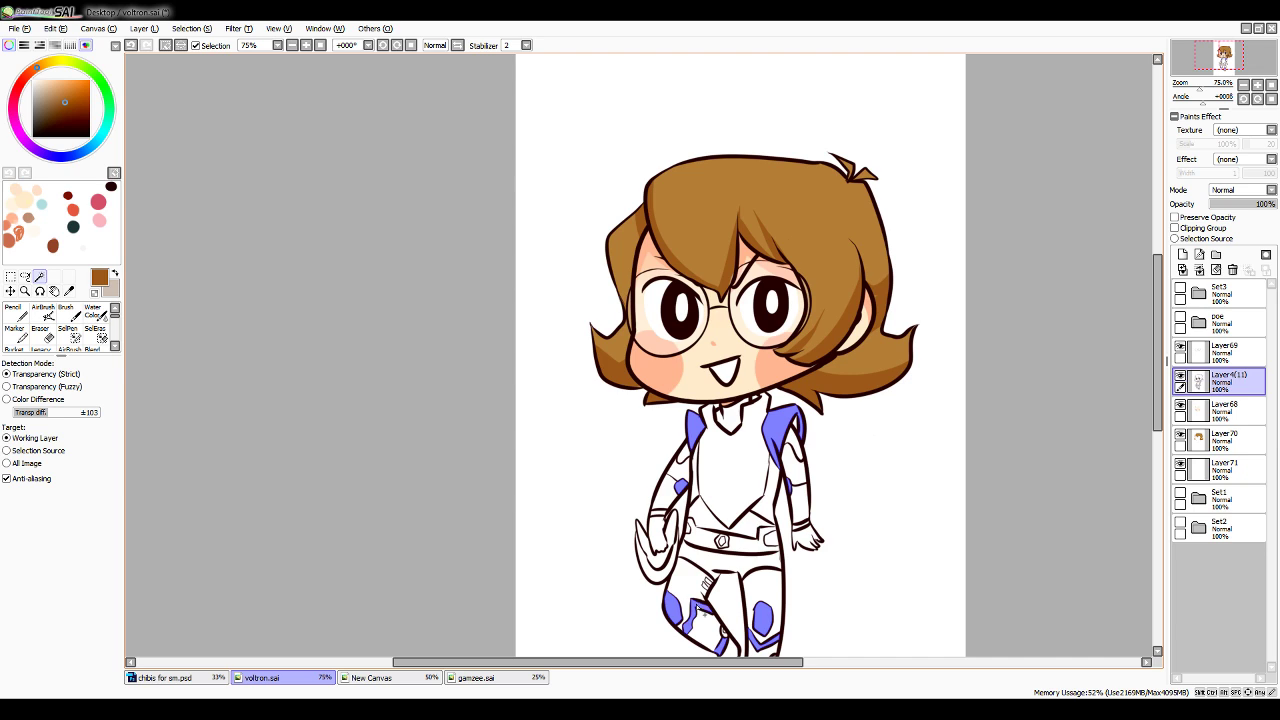
{"action": "left_click_drag", "start_coordinate": [1157, 384], "coordinate": [1157, 417]}
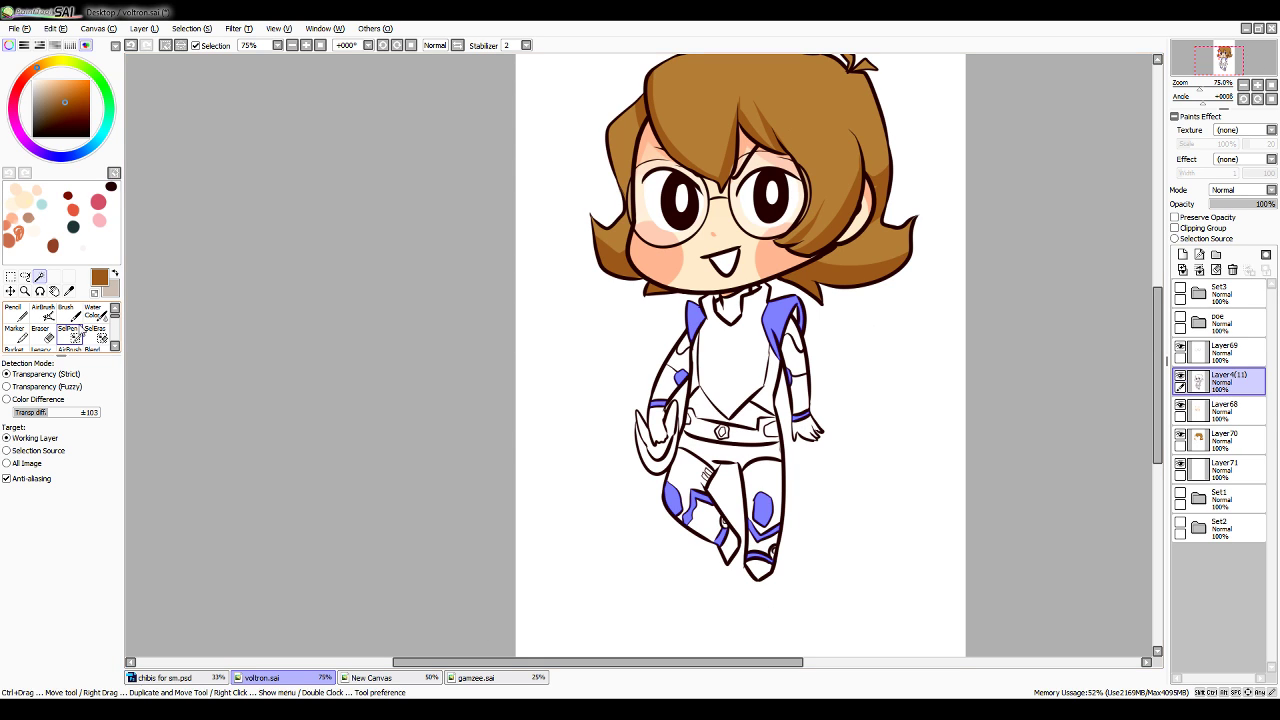
Fill the selected armour parts on Layer71 with bright green using a size 350 pencil, and repaint them in a darker green
{"action": "key", "text": "Delete"}
{"action": "left_click", "coordinate": [14, 313]}
{"action": "left_click", "coordinate": [109, 100]}
{"action": "left_click", "coordinate": [72, 88]}
{"action": "left_click", "coordinate": [89, 80]}
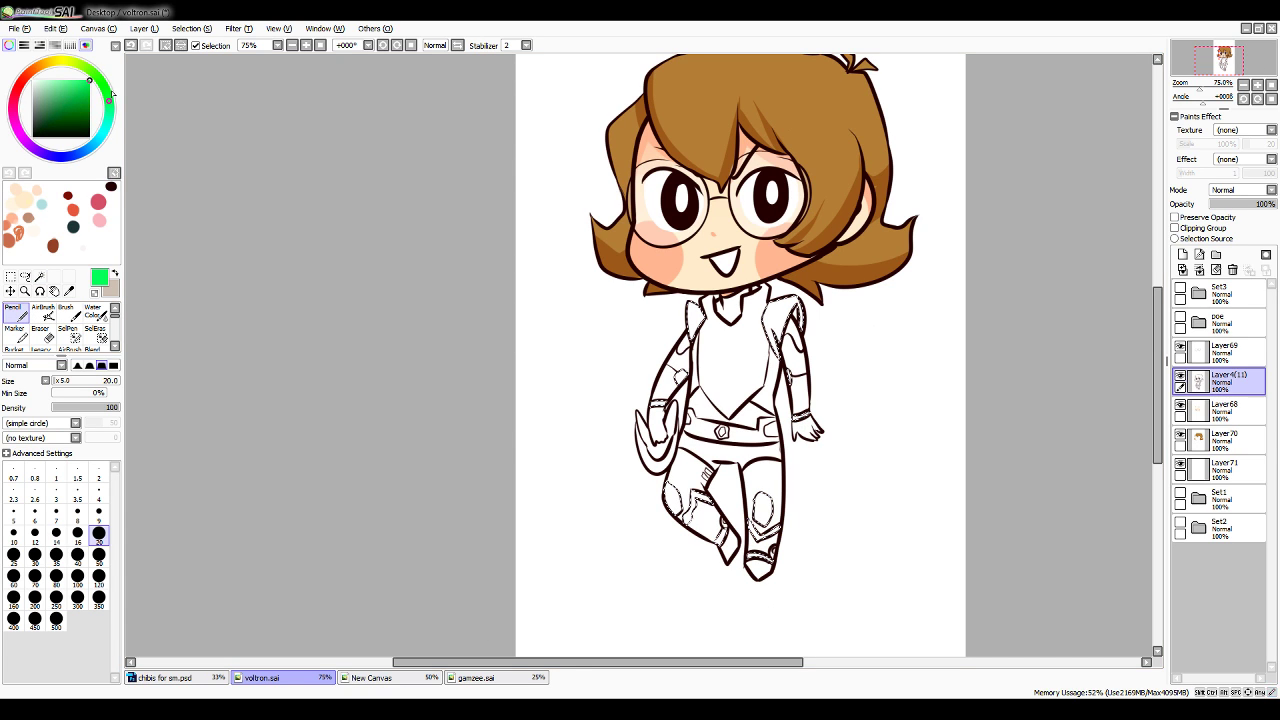
{"action": "left_click", "coordinate": [99, 598]}
{"action": "left_click", "coordinate": [1222, 470]}
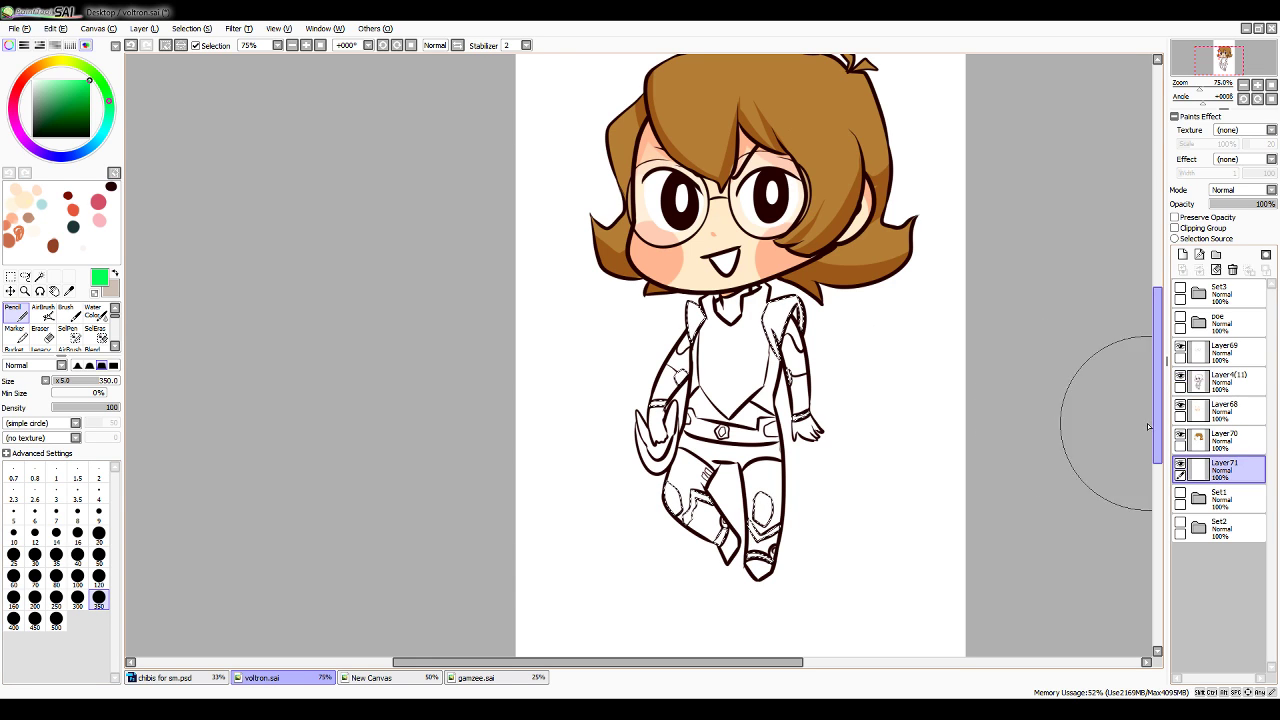
{"action": "mouse_move", "coordinate": [756, 318]}
{"action": "left_mouse_down"}
{"action": "mouse_move", "coordinate": [653, 389]}
{"action": "mouse_move", "coordinate": [690, 620]}
{"action": "left_mouse_up"}
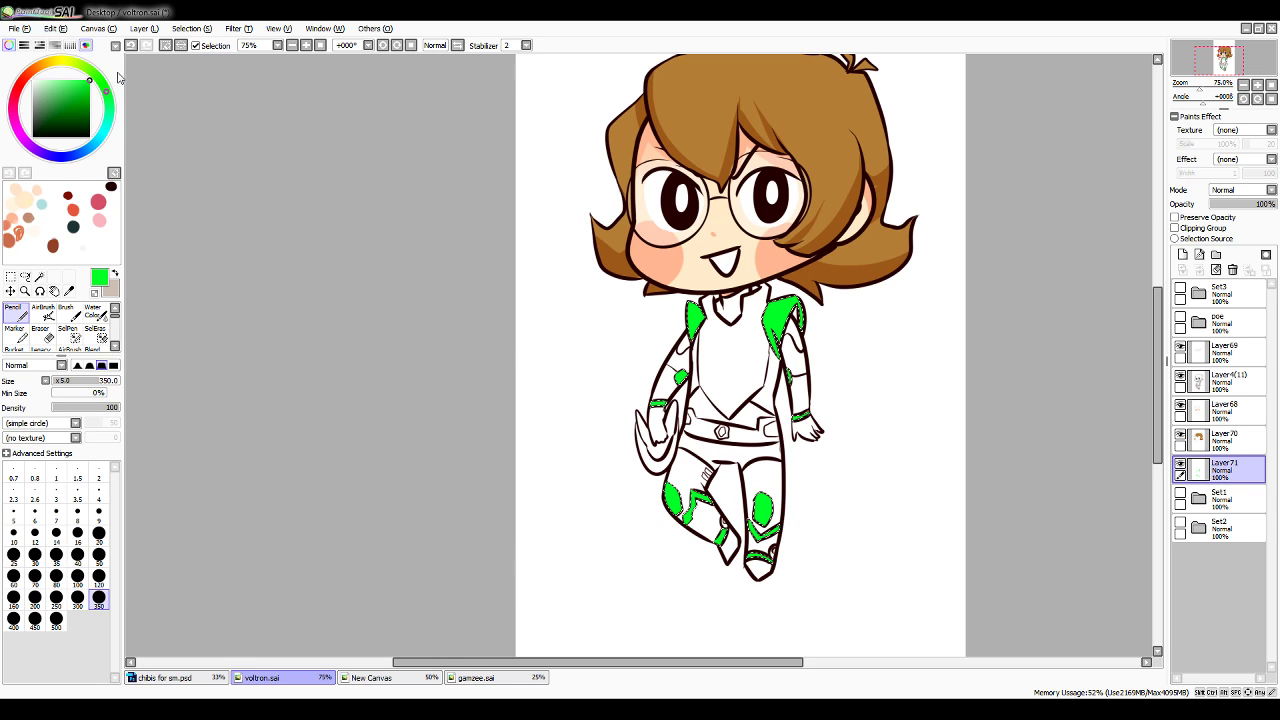
{"action": "left_click_drag", "start_coordinate": [64, 87], "coordinate": [77, 92]}
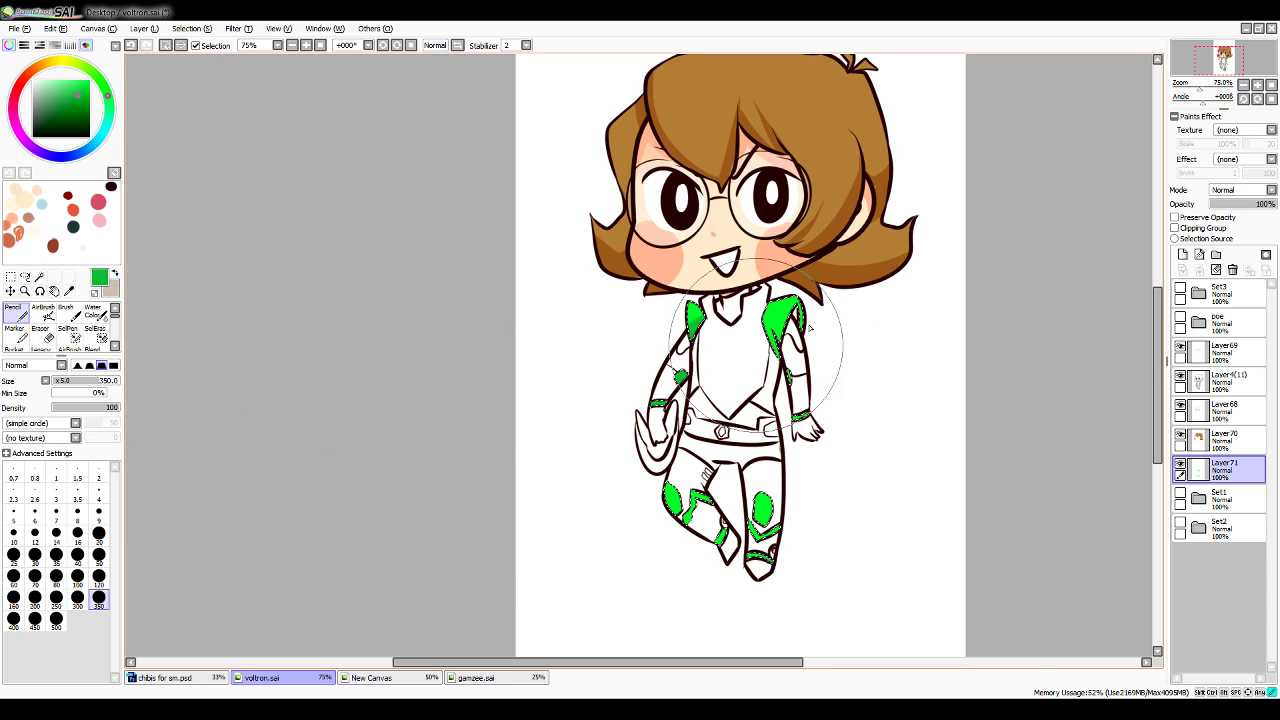
{"action": "mouse_move", "coordinate": [757, 357]}
{"action": "left_mouse_down"}
{"action": "mouse_move", "coordinate": [695, 555]}
{"action": "mouse_move", "coordinate": [880, 525]}
{"action": "left_mouse_up"}
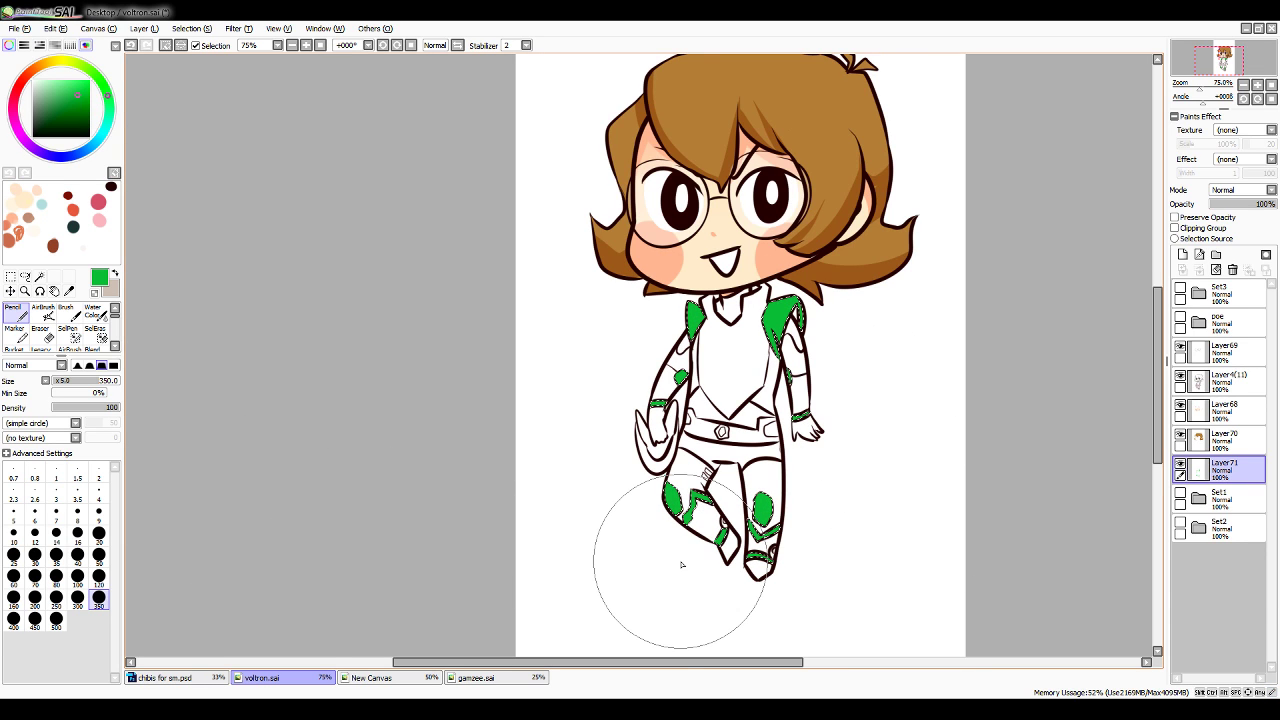
{"action": "left_click", "coordinate": [80, 88]}
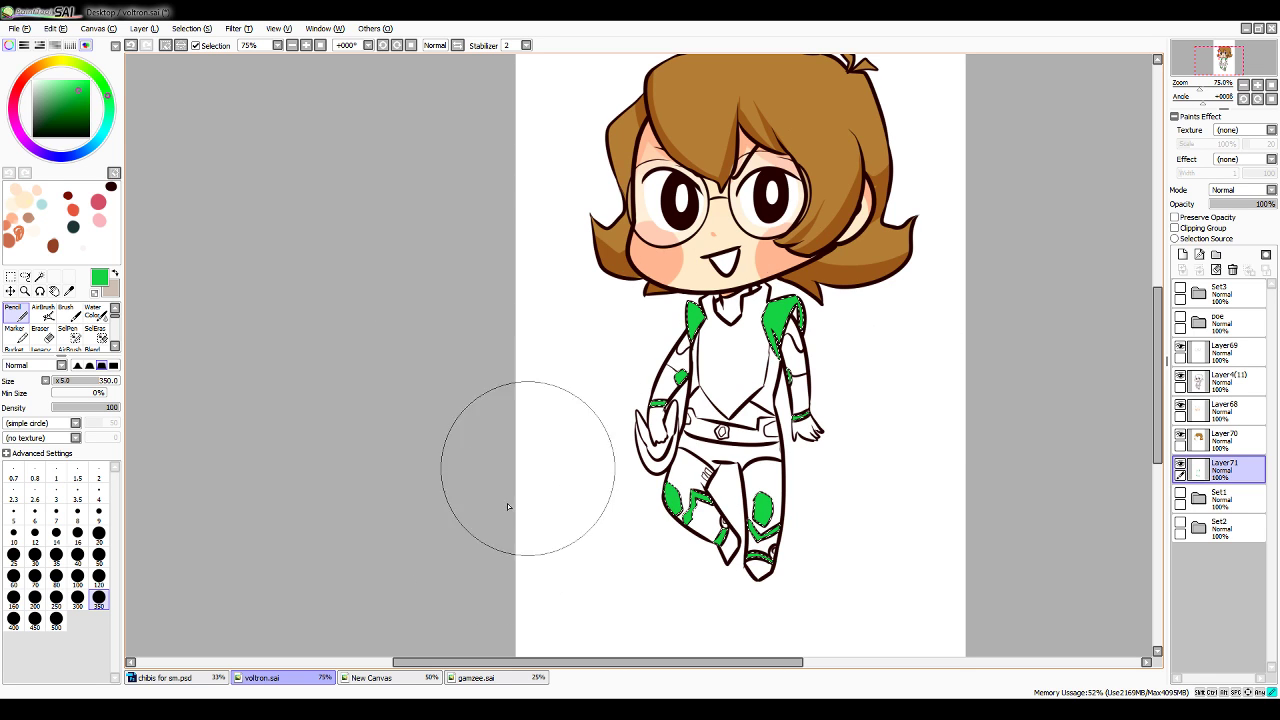
{"action": "key", "text": "ctrl+z"}
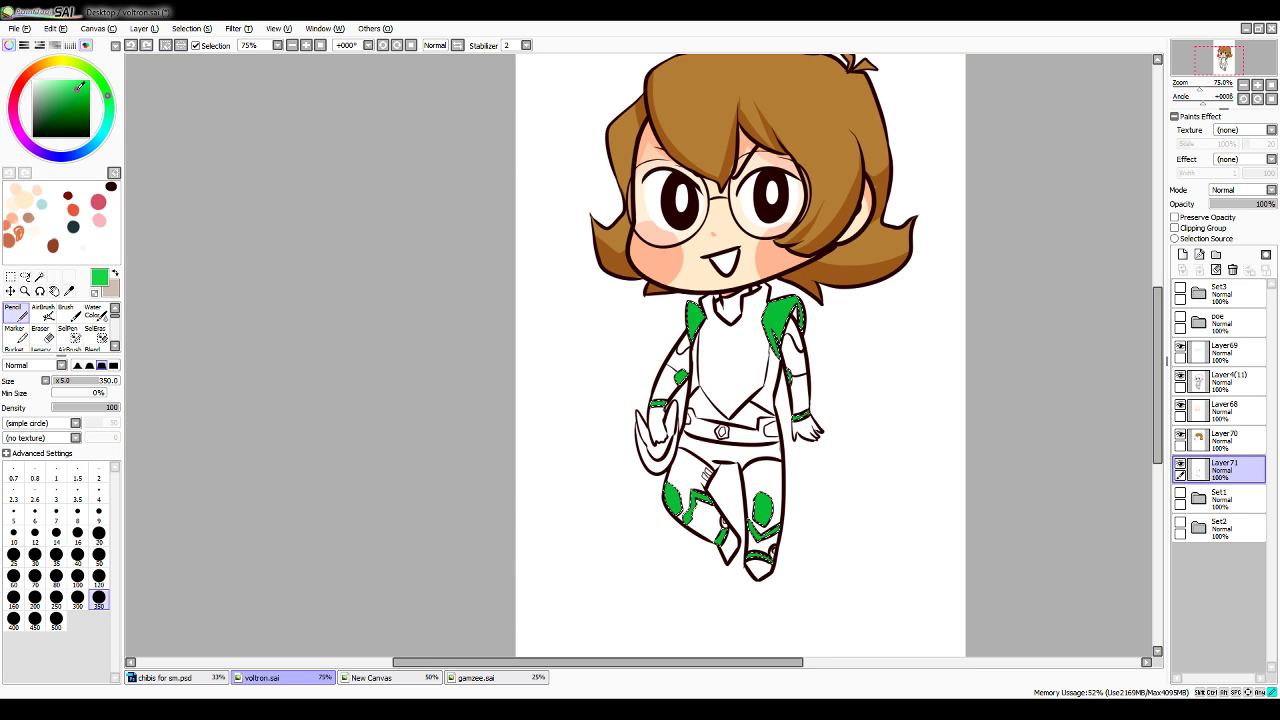
{"action": "mouse_move", "coordinate": [563, 454]}
{"action": "left_mouse_down"}
{"action": "mouse_move", "coordinate": [703, 640]}
{"action": "mouse_move", "coordinate": [690, 662]}
{"action": "left_mouse_up"}
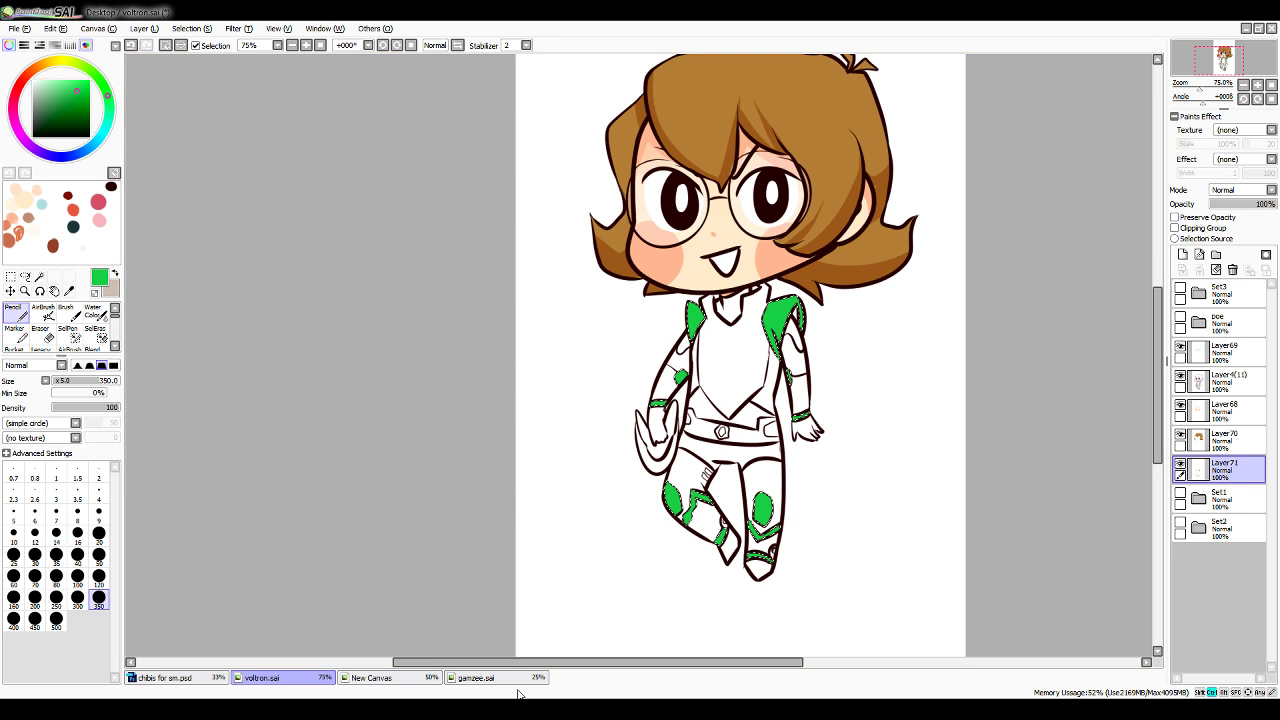
{"action": "key", "text": "ctrl+z"}
Shade the green armour parts in a darker bluish green with a size 20 pencil, clear the selection, and set the pencil to size 9
{"action": "left_click", "coordinate": [78, 95]}
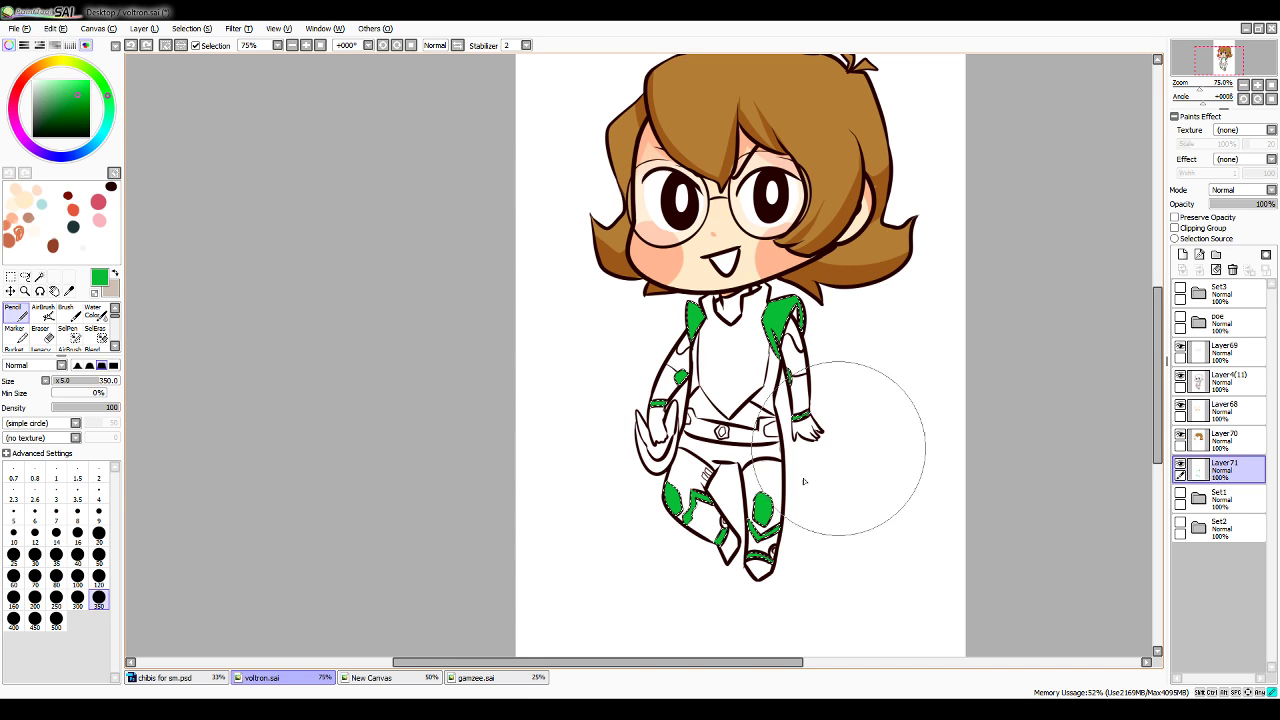
{"action": "left_click", "coordinate": [79, 102]}
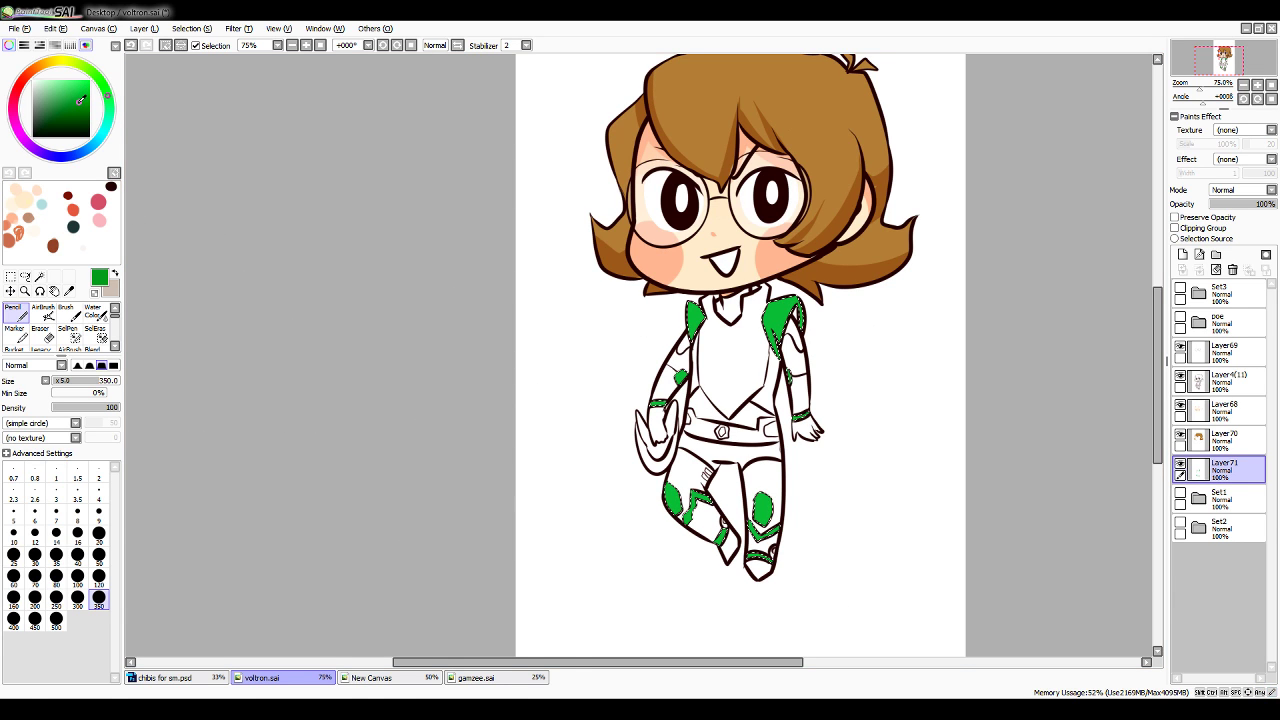
{"action": "left_click", "coordinate": [99, 534]}
{"action": "left_click_drag", "start_coordinate": [109, 97], "coordinate": [109, 110]}
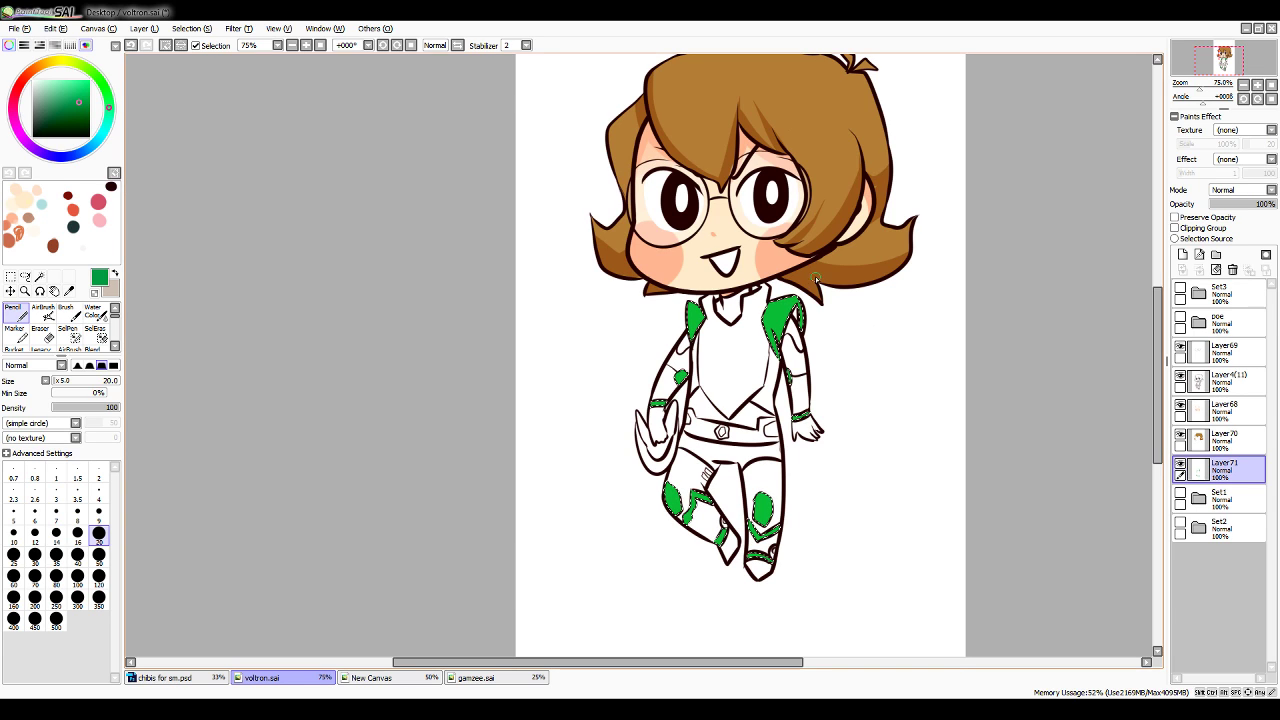
{"action": "left_click_drag", "start_coordinate": [815, 296], "coordinate": [842, 281]}
{"action": "left_click_drag", "start_coordinate": [700, 305], "coordinate": [676, 294]}
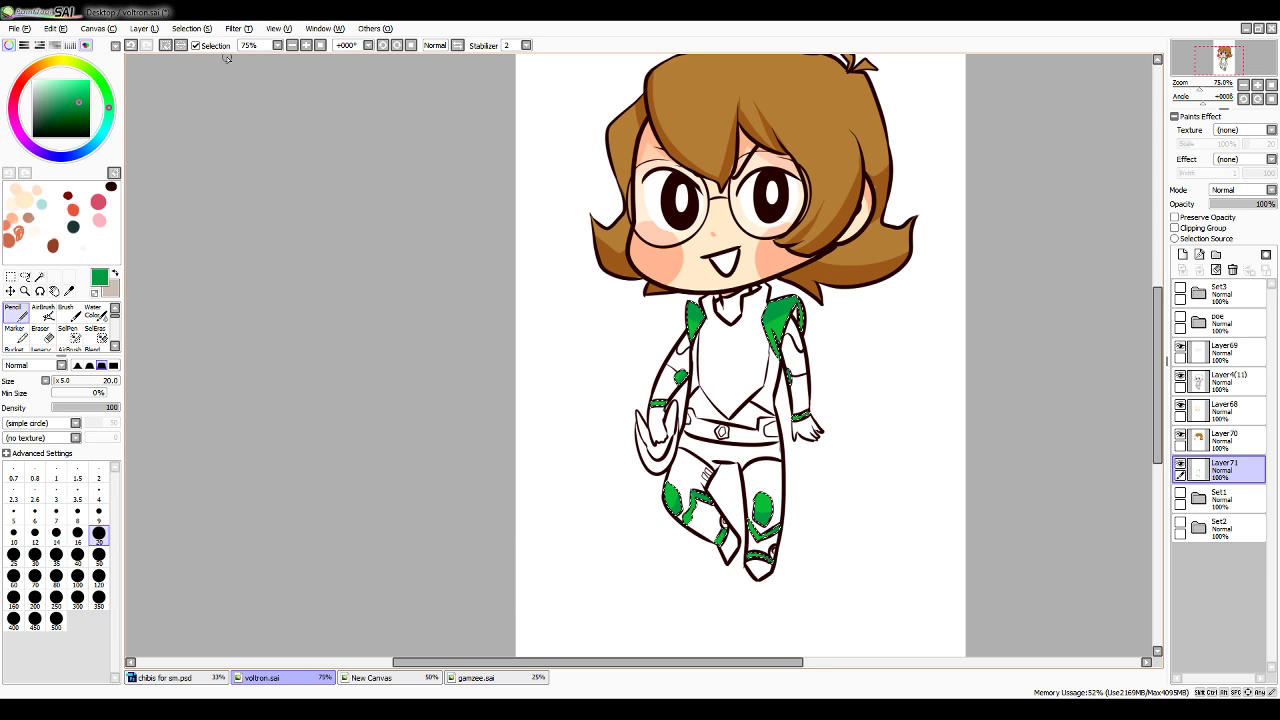
{"action": "key", "text": "ctrl+d"}
{"action": "left_click", "coordinate": [99, 512]}
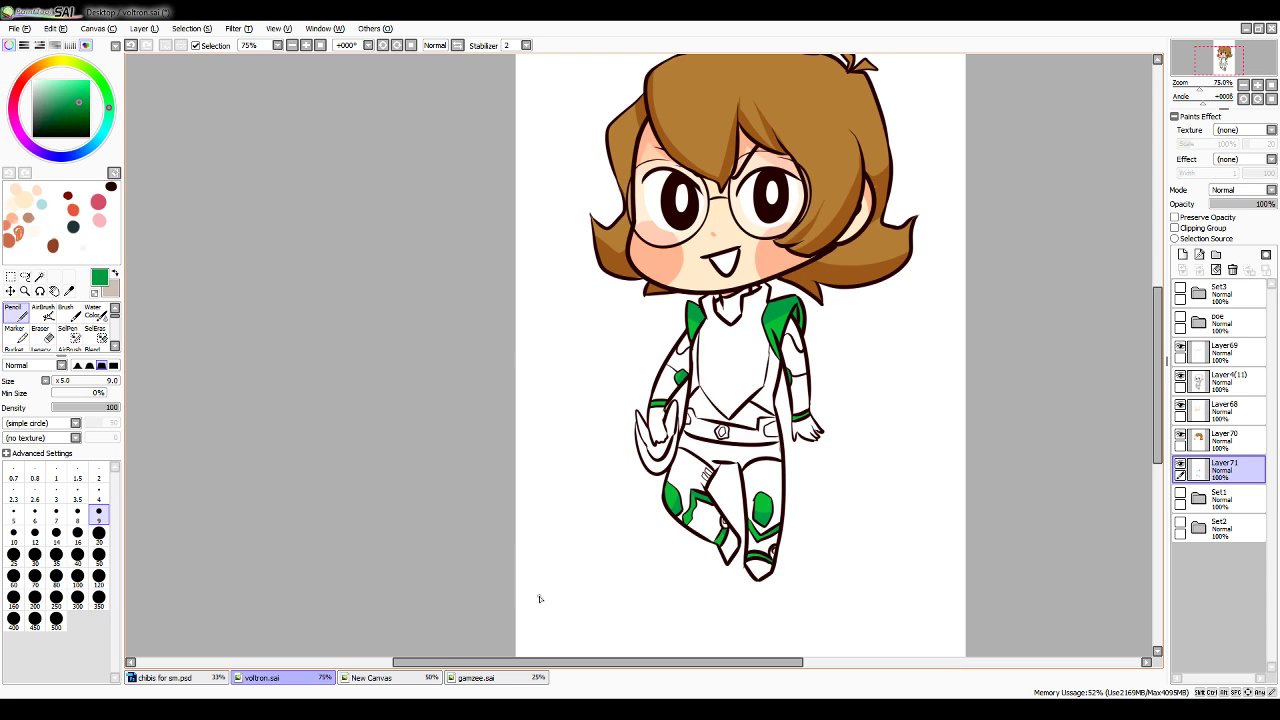
Select the collar, upper arm sections and both hands on Layer4(11) with the magic wand
{"action": "key", "text": "w"}
{"action": "left_click", "coordinate": [1226, 380]}
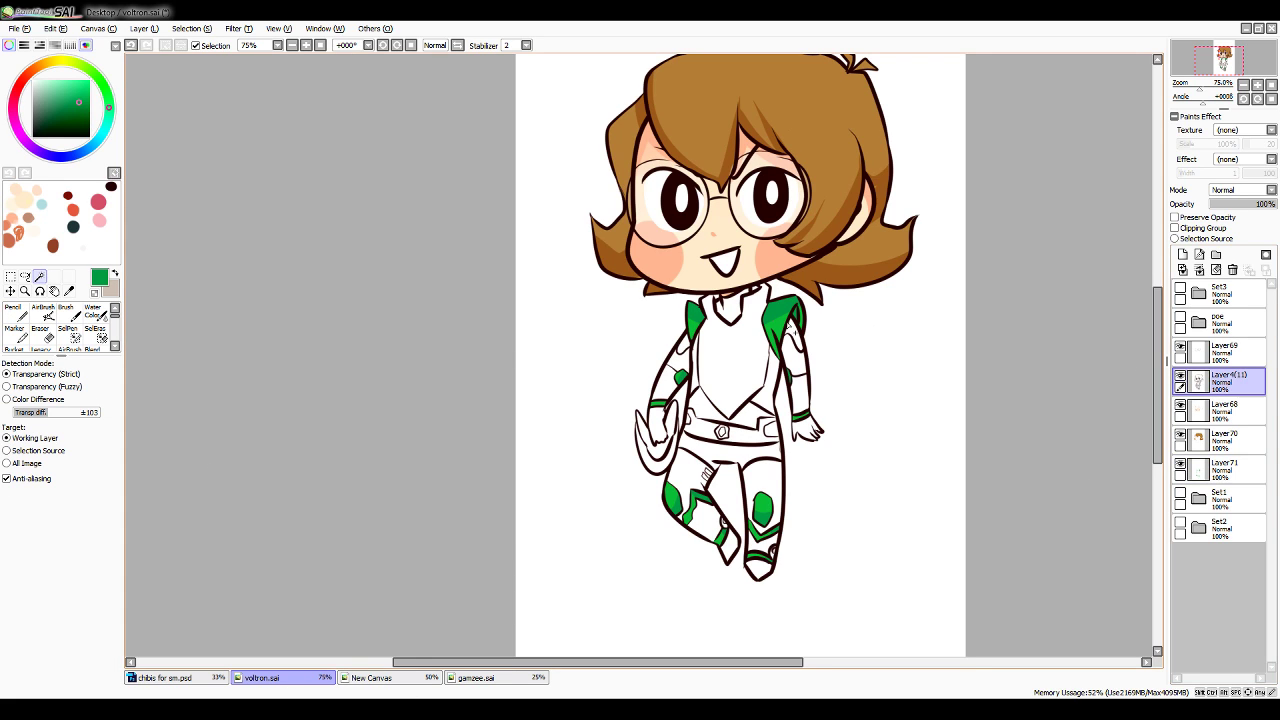
{"action": "left_click", "coordinate": [728, 305]}
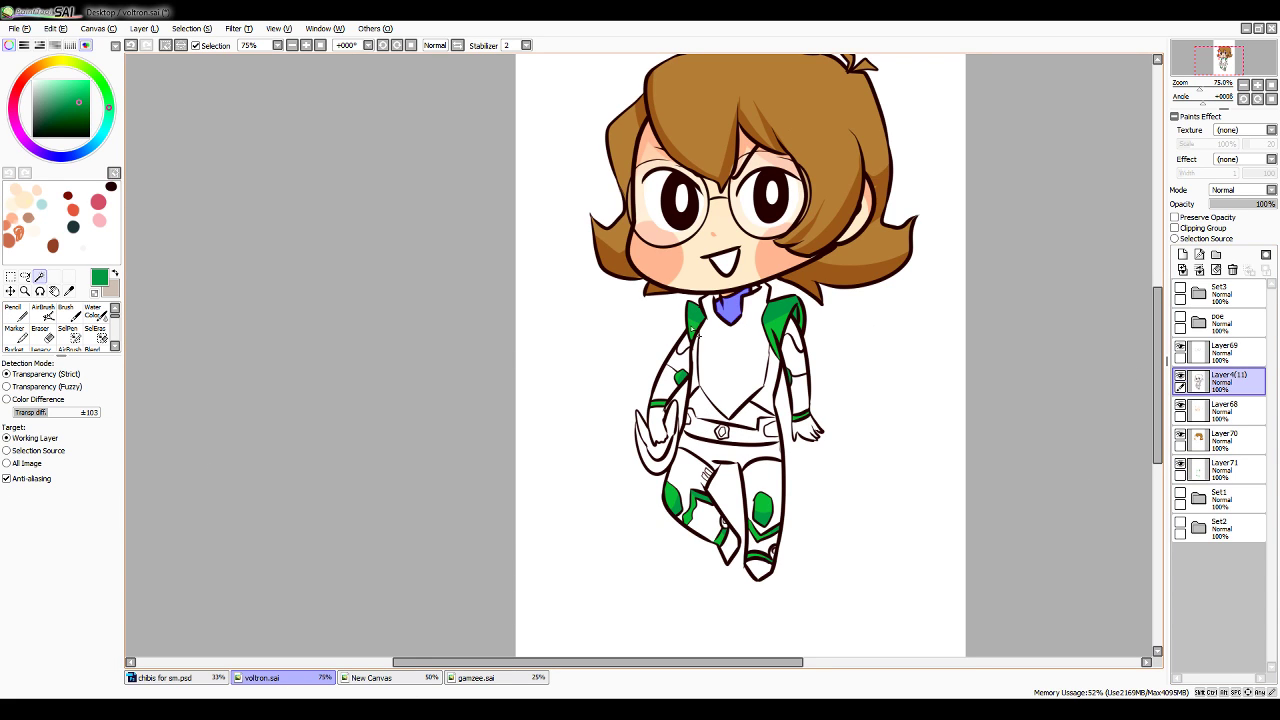
{"action": "left_click", "coordinate": [797, 341]}
{"action": "left_click", "coordinate": [812, 430]}
{"action": "left_click", "coordinate": [658, 422]}
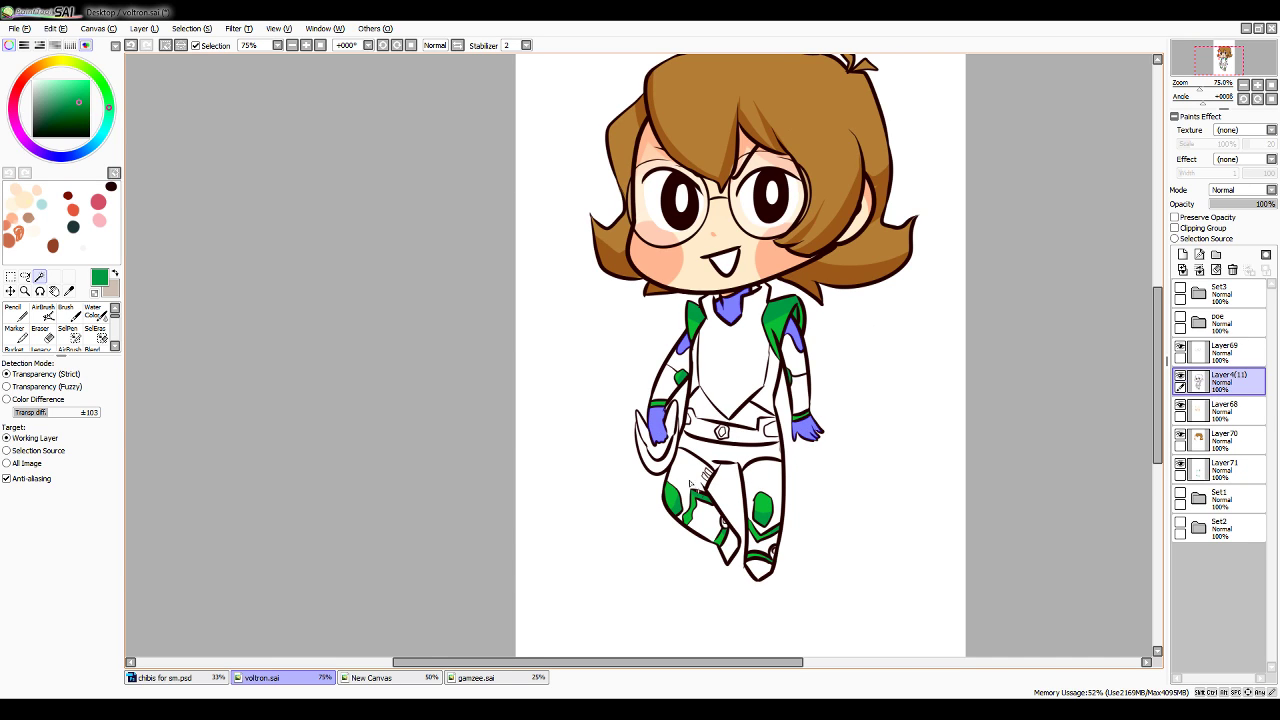
{"action": "left_click", "coordinate": [704, 448]}
{"action": "left_click", "coordinate": [713, 418]}
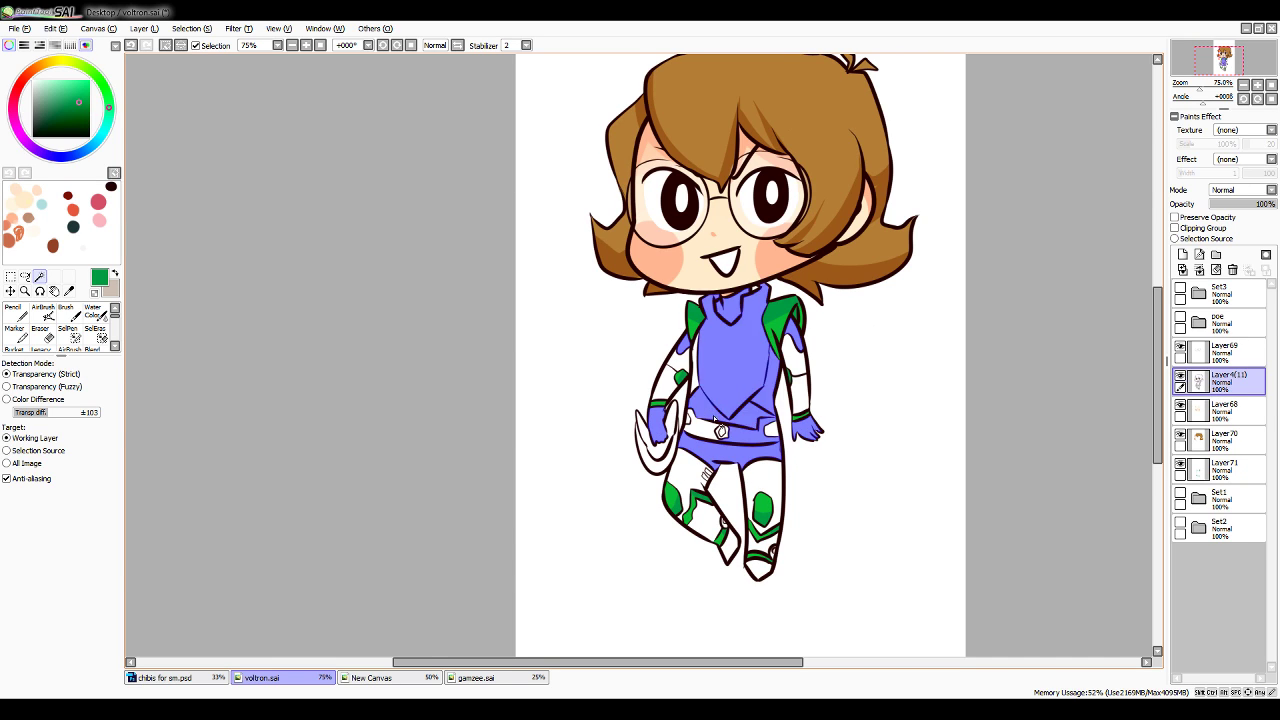
{"action": "key", "text": "ctrl+z"}
{"action": "key", "text": "ctrl+z"}
Close the outline gaps at the hip and chest plate with a size 2 selection pen, and add the suit's midriff and hips to the selection
{"action": "left_click", "coordinate": [68, 333]}
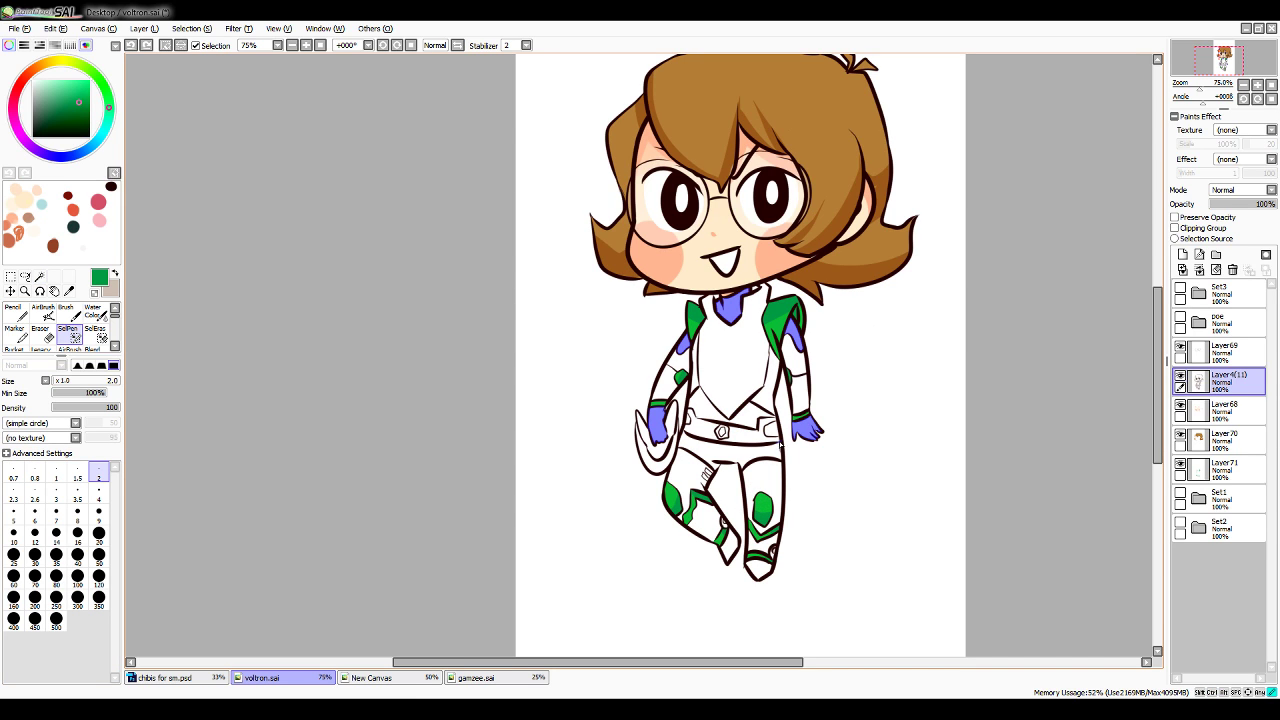
{"action": "left_click_drag", "start_coordinate": [781, 445], "coordinate": [780, 441]}
{"action": "left_click", "coordinate": [40, 277]}
{"action": "left_click", "coordinate": [752, 417]}
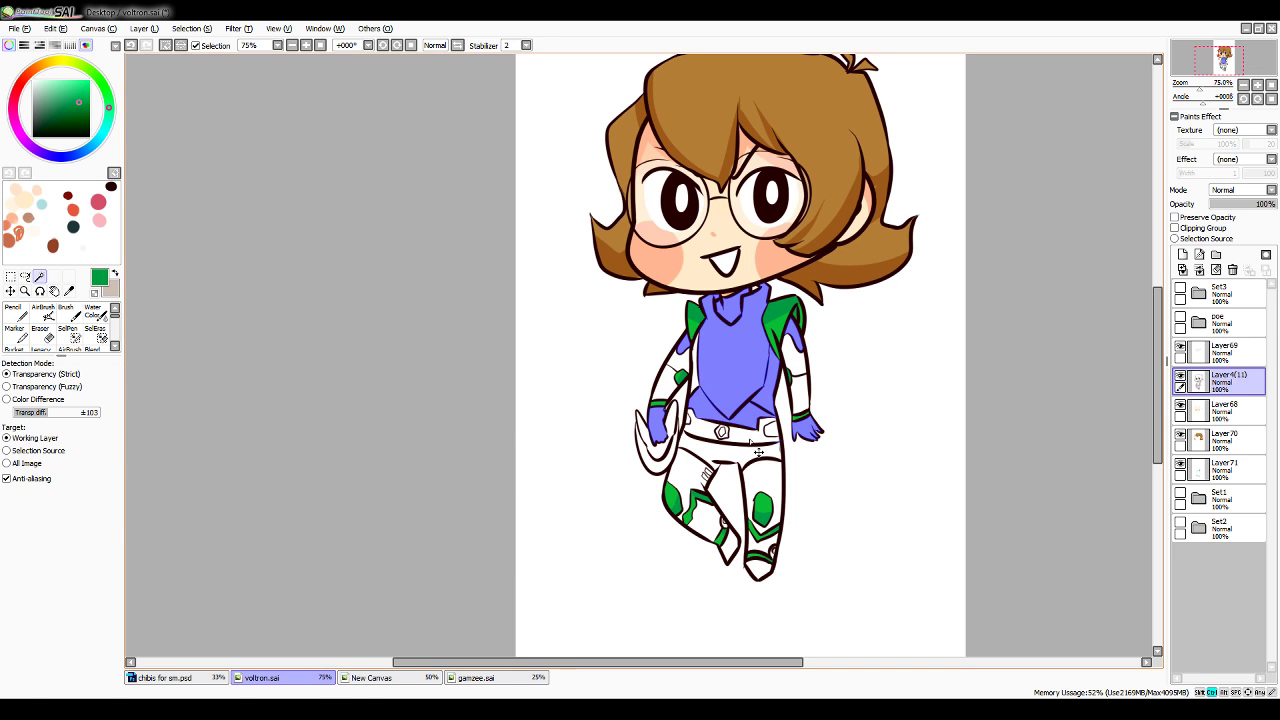
{"action": "key", "text": "ctrl+z"}
{"action": "left_click", "coordinate": [68, 333]}
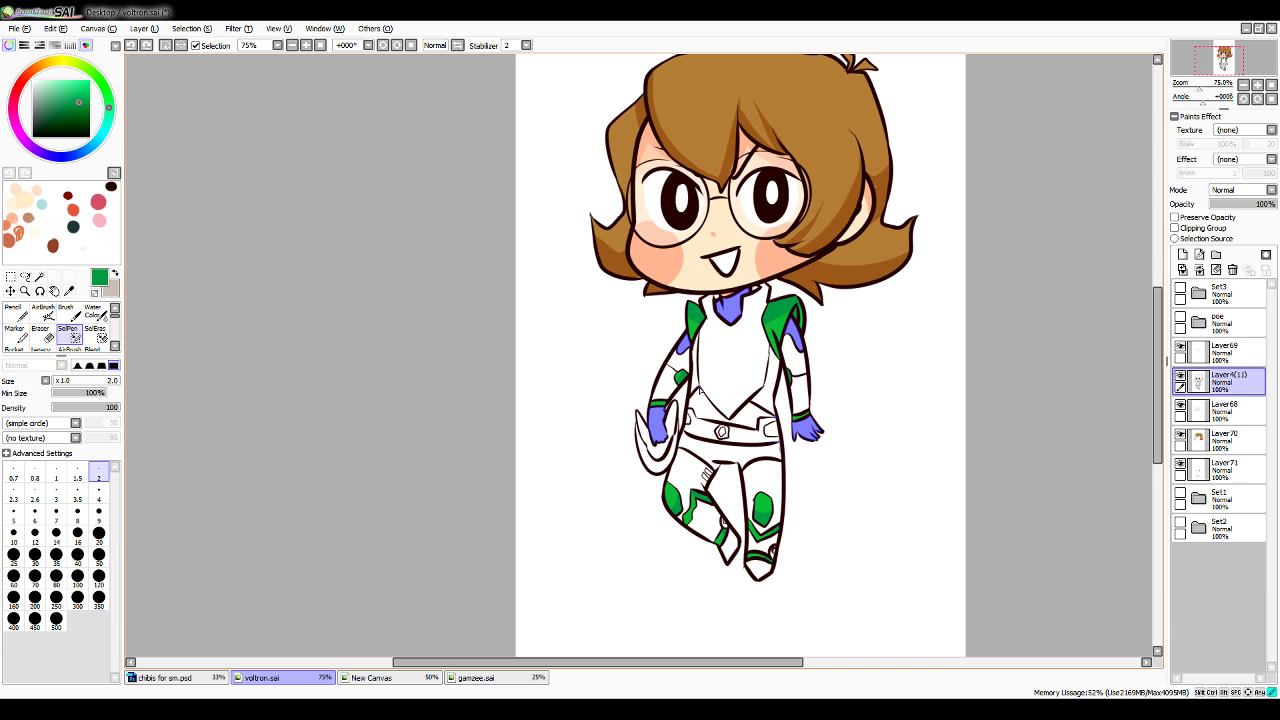
{"action": "left_click_drag", "start_coordinate": [700, 389], "coordinate": [703, 393]}
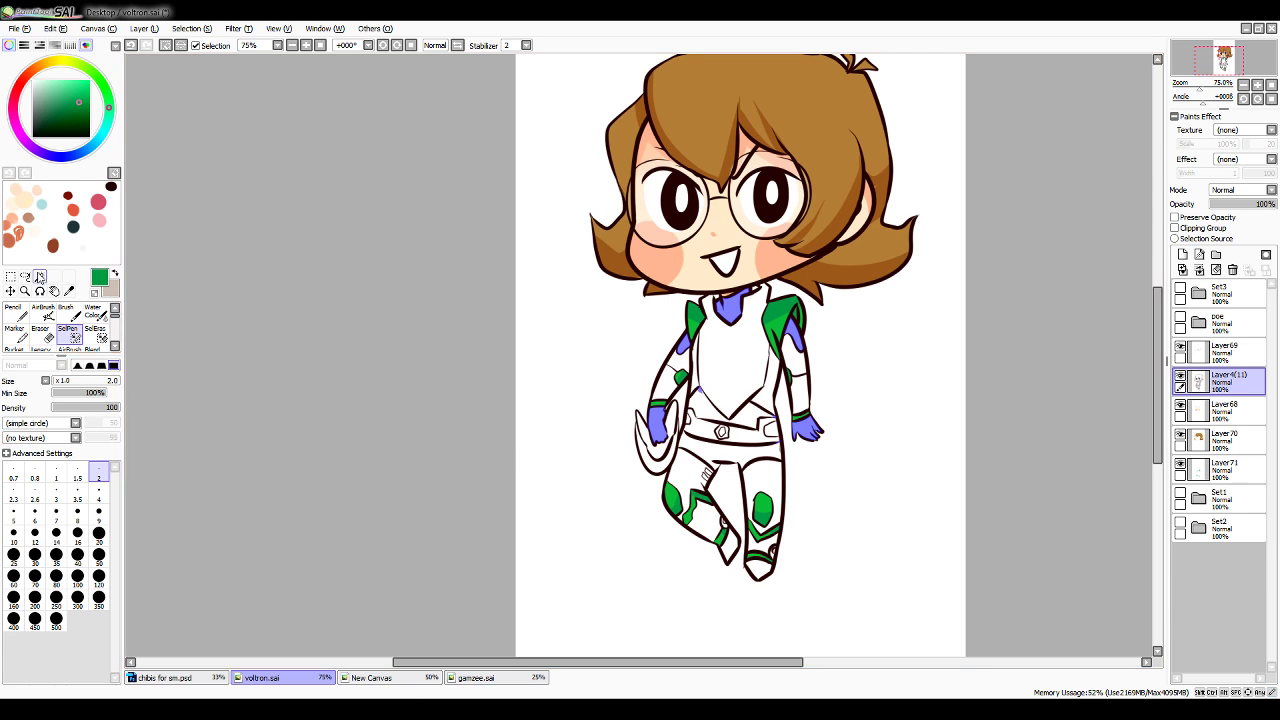
{"action": "key", "text": "w"}
{"action": "left_click", "coordinate": [754, 436]}
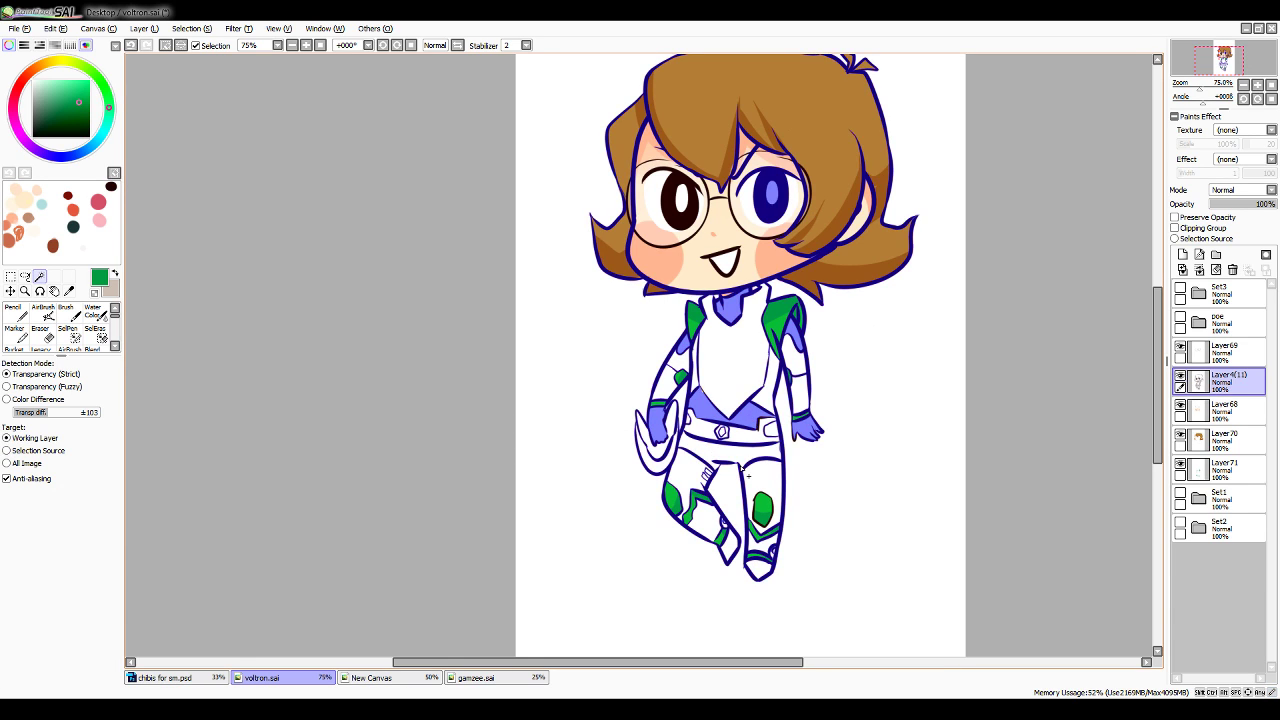
{"action": "left_click", "coordinate": [718, 455]}
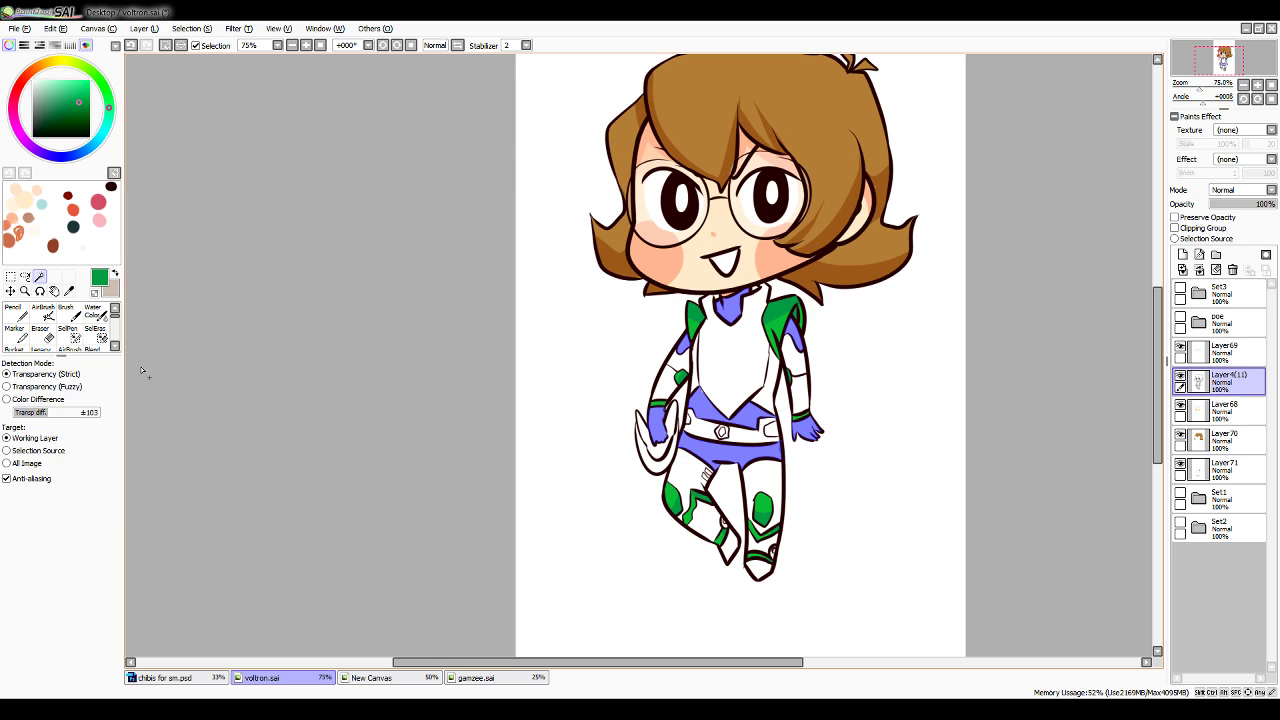
{"action": "left_click", "coordinate": [68, 333]}
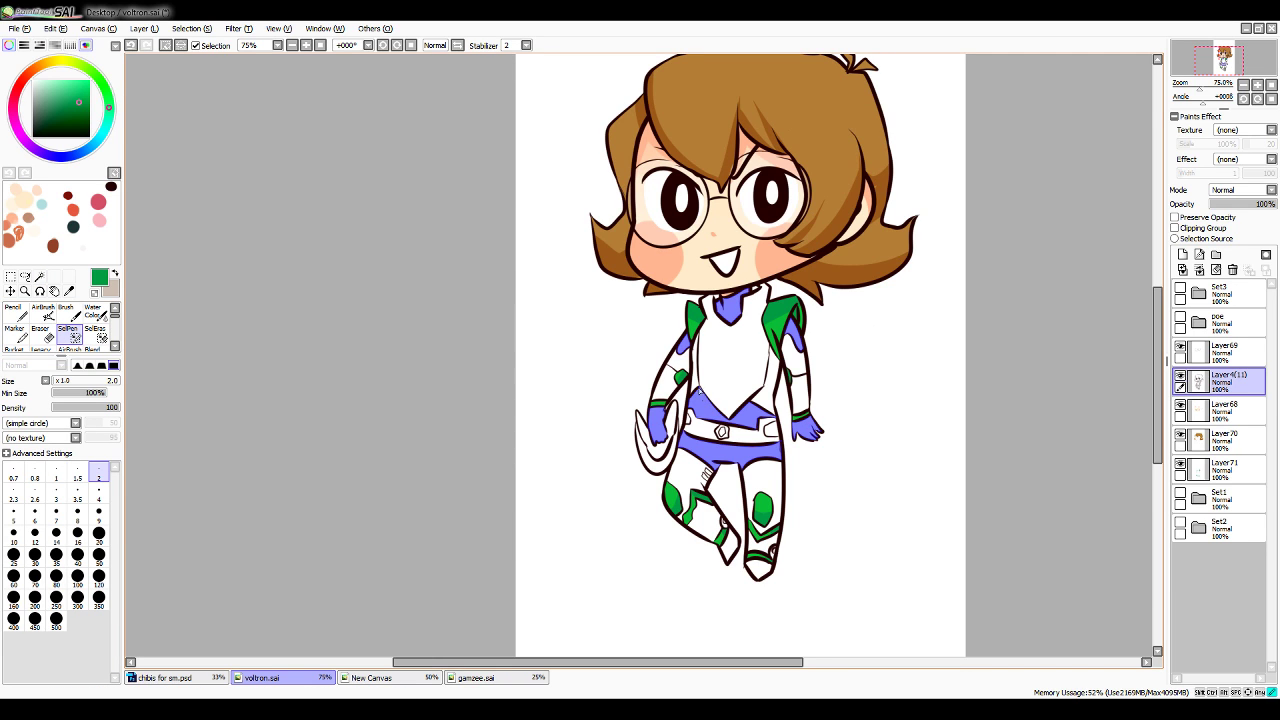
Fill the selected undersuit areas on Layer71 with dark grey using a size 350 pencil
{"action": "key", "text": "Delete"}
{"action": "left_click", "coordinate": [15, 313]}
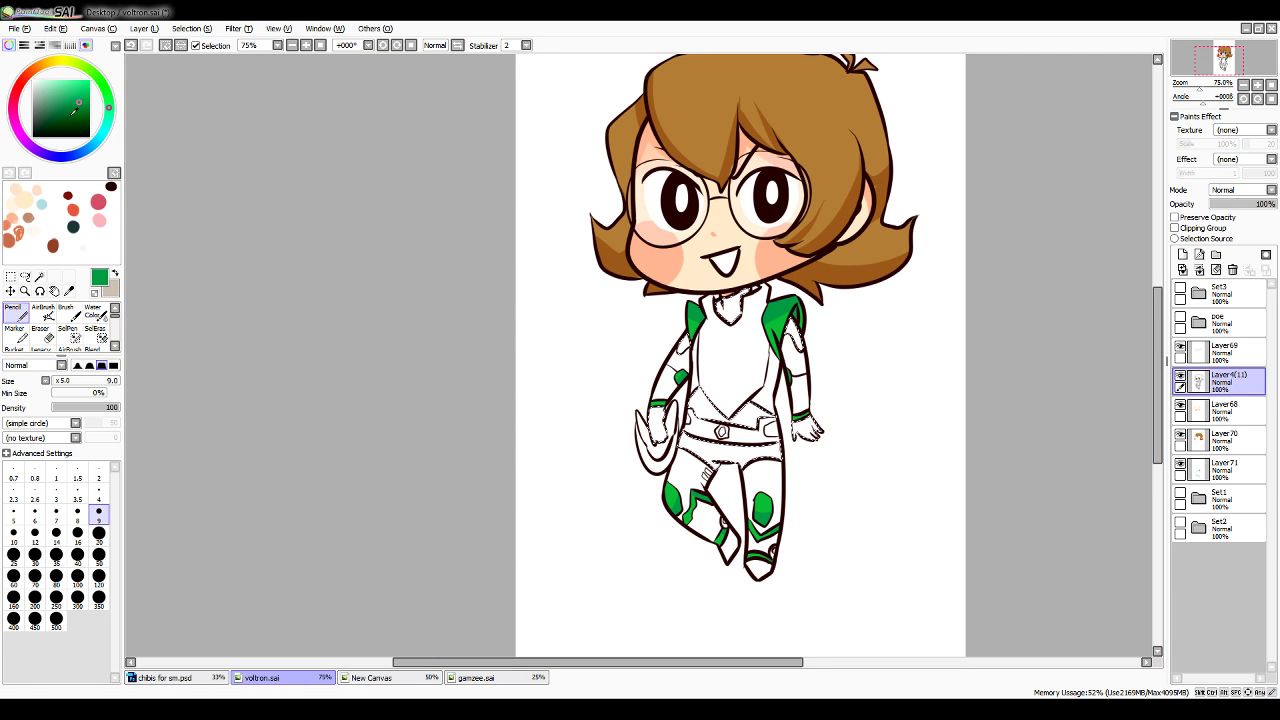
{"action": "left_click", "coordinate": [37, 122]}
{"action": "left_click", "coordinate": [98, 138]}
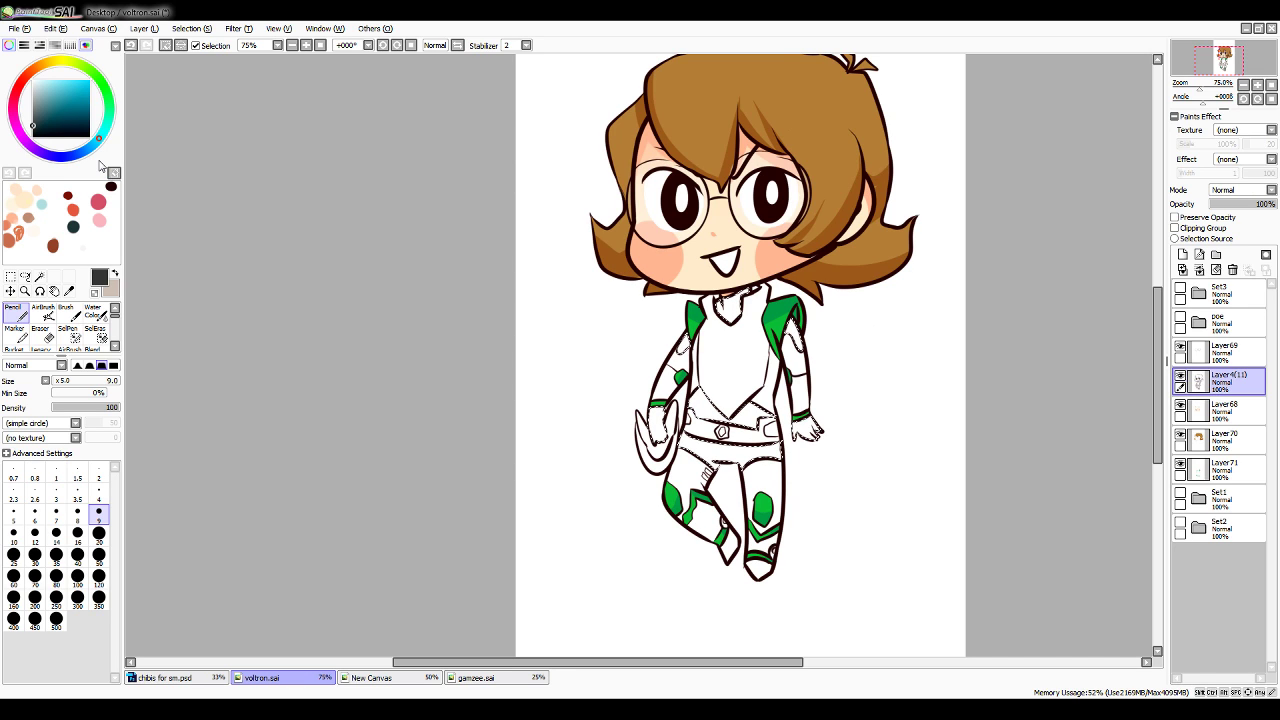
{"action": "left_click", "coordinate": [99, 598]}
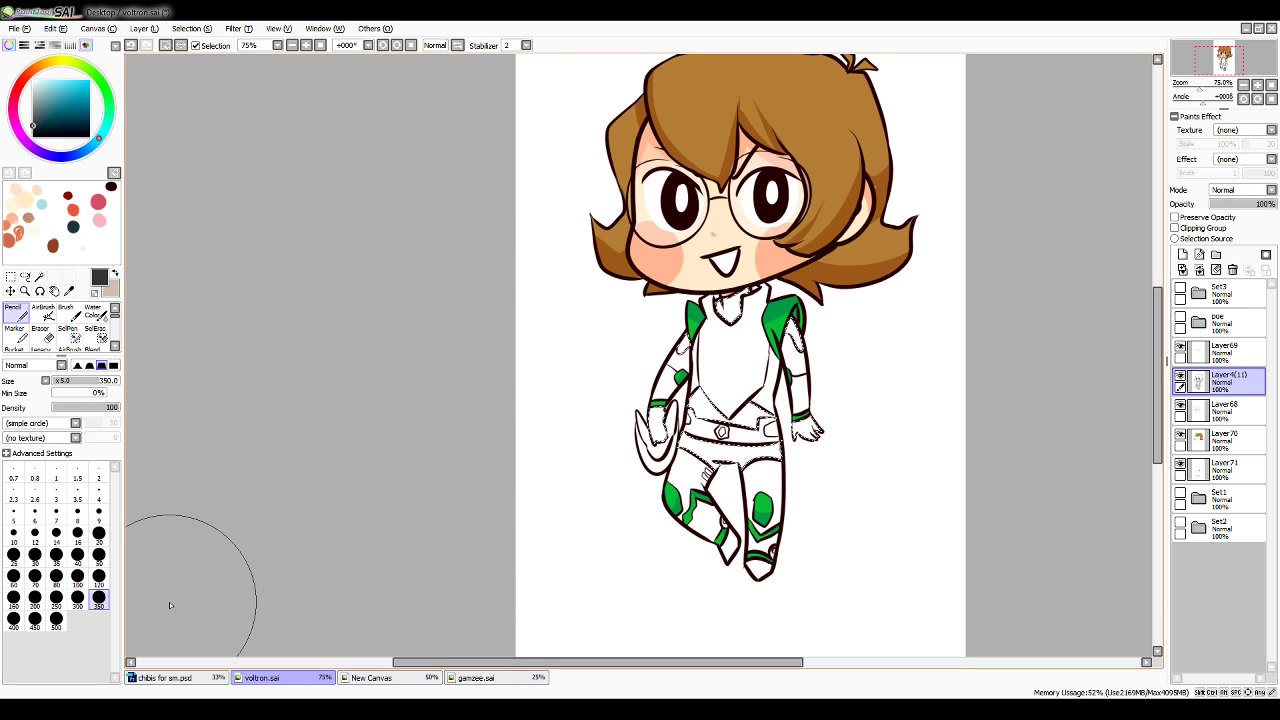
{"action": "left_click", "coordinate": [1225, 467]}
{"action": "left_click_drag", "start_coordinate": [745, 290], "coordinate": [770, 430]}
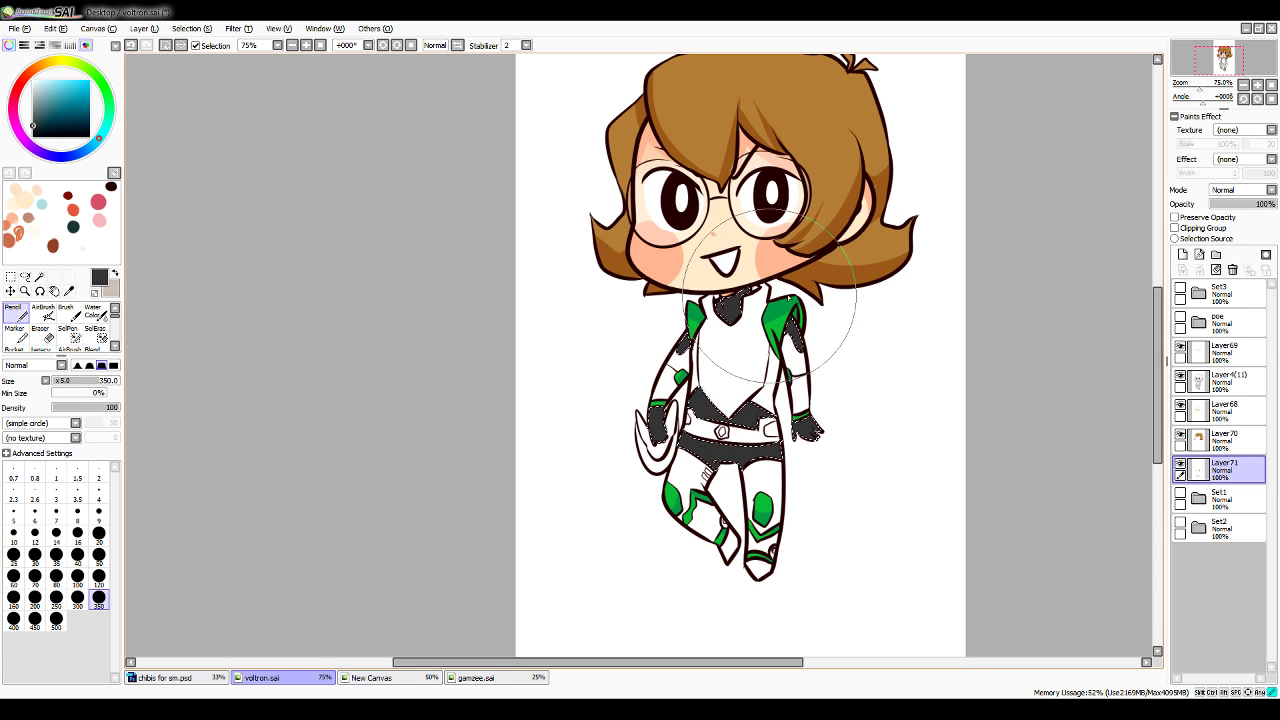
Shade the undersuit's gloves and midriff in near-black with a size 20 pencil
{"action": "left_click", "coordinate": [34, 130]}
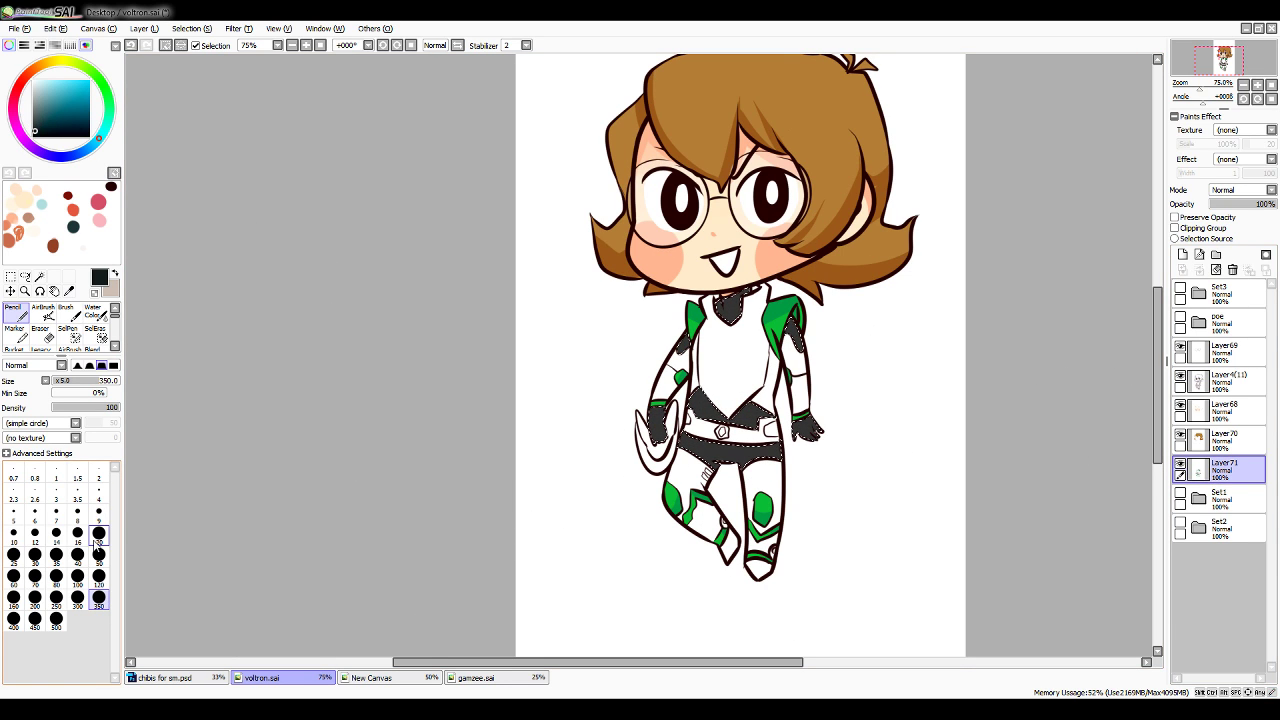
{"action": "left_click", "coordinate": [99, 532]}
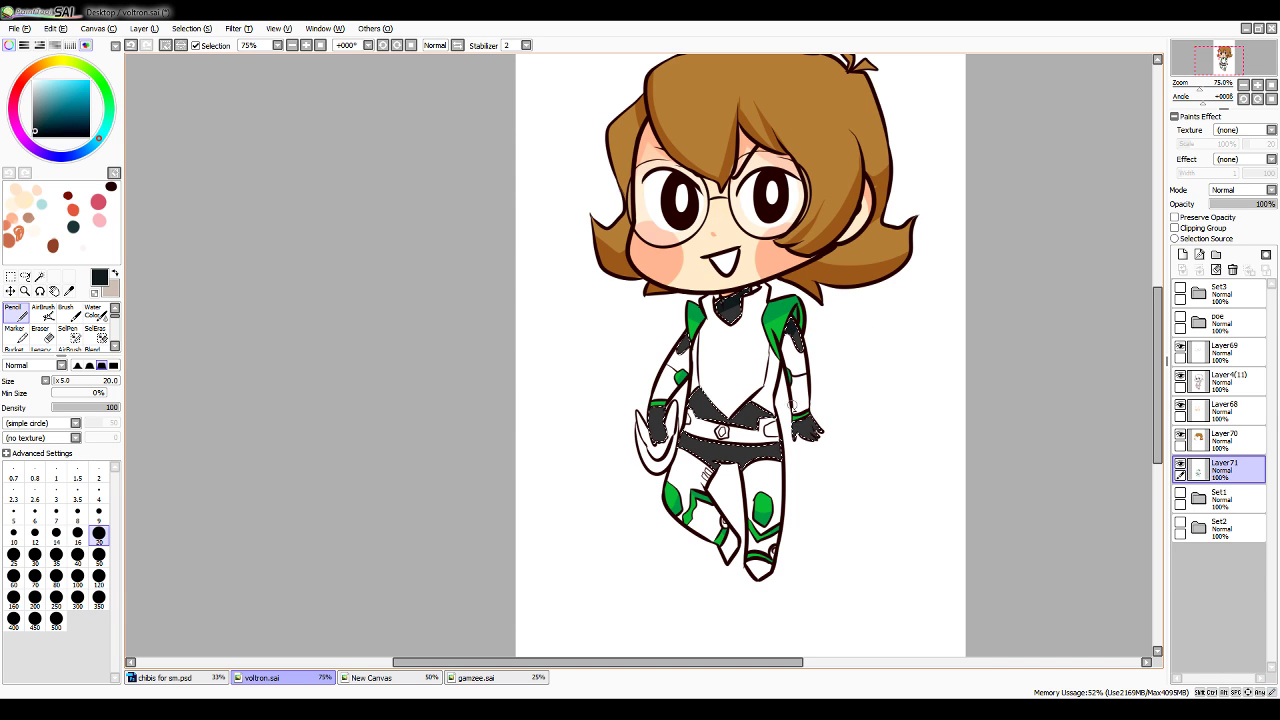
{"action": "left_click_drag", "start_coordinate": [793, 409], "coordinate": [801, 440]}
{"action": "left_click_drag", "start_coordinate": [667, 403], "coordinate": [660, 442]}
{"action": "mouse_move", "coordinate": [699, 391]}
{"action": "left_mouse_down"}
{"action": "mouse_move", "coordinate": [685, 354]}
{"action": "mouse_move", "coordinate": [711, 396]}
{"action": "left_mouse_up"}
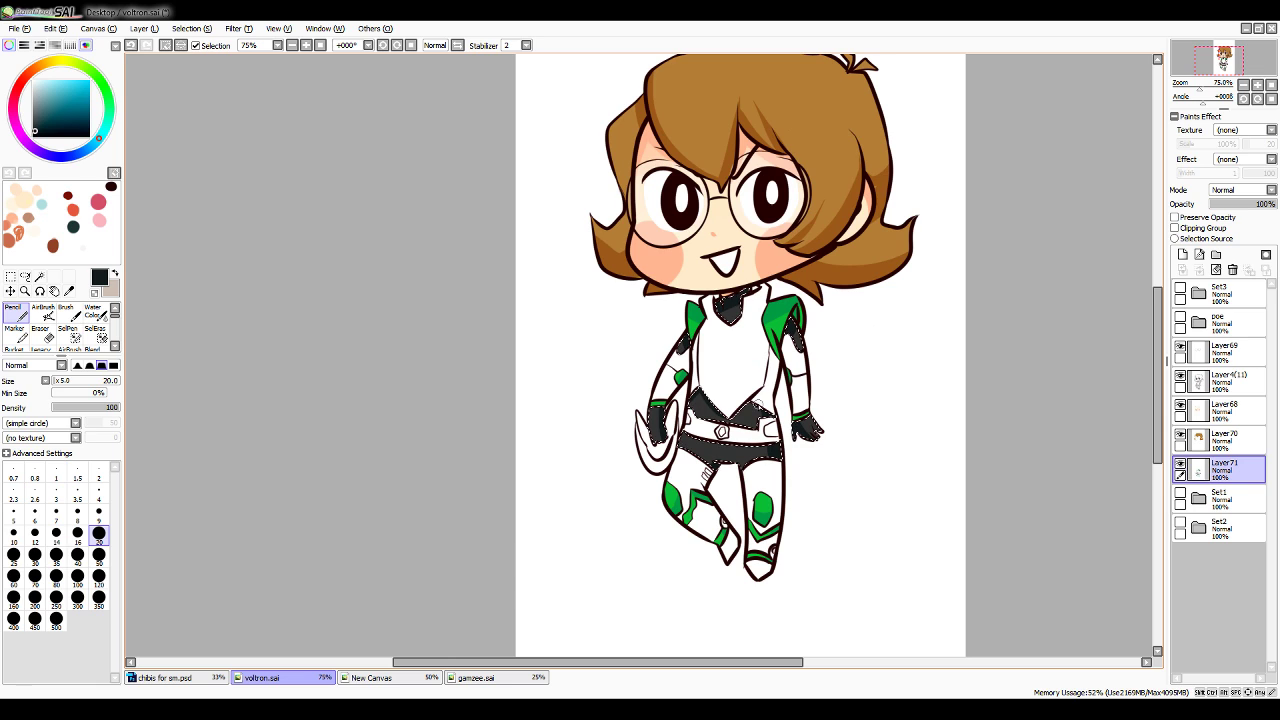
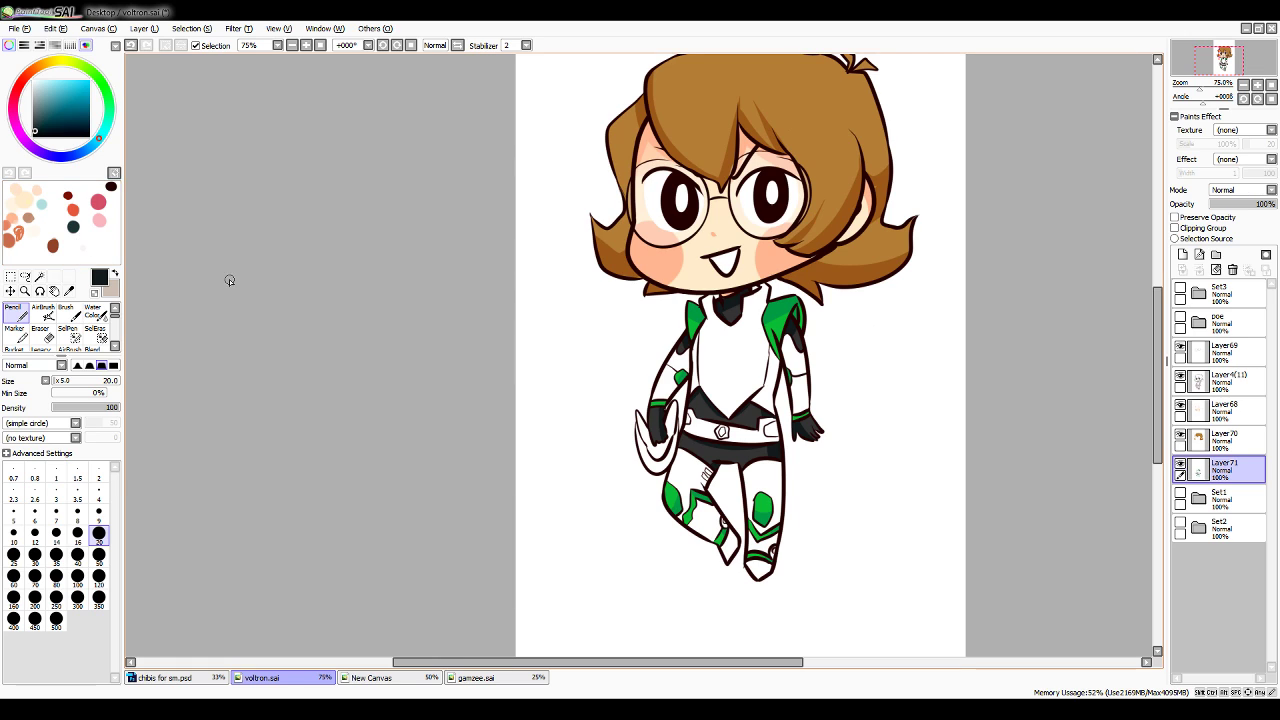
Add a new layer beneath Layer71, and magic-wand the chest plate, hips, belt and buckle on Layer4(11)
{"action": "left_click", "coordinate": [40, 276]}
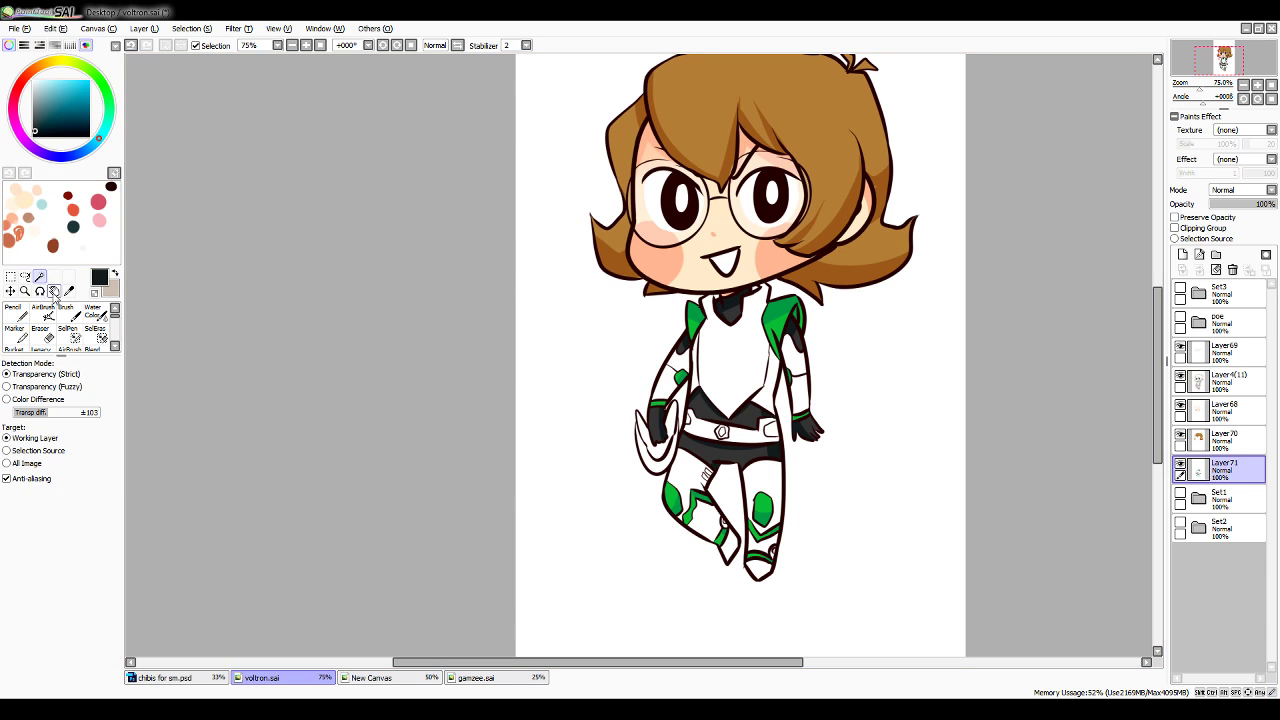
{"action": "left_click", "coordinate": [1220, 498]}
{"action": "left_click", "coordinate": [1182, 254]}
{"action": "left_click", "coordinate": [1220, 380]}
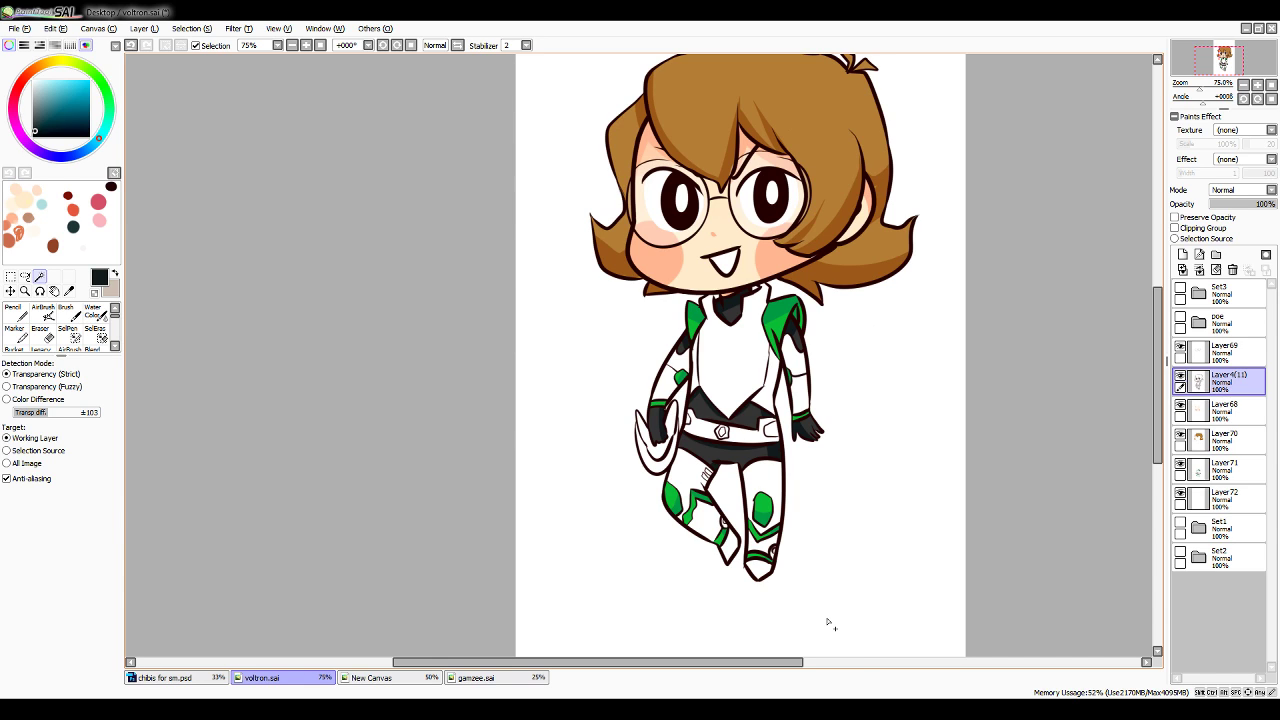
{"action": "left_click", "coordinate": [767, 393]}
{"action": "left_click", "coordinate": [745, 457]}
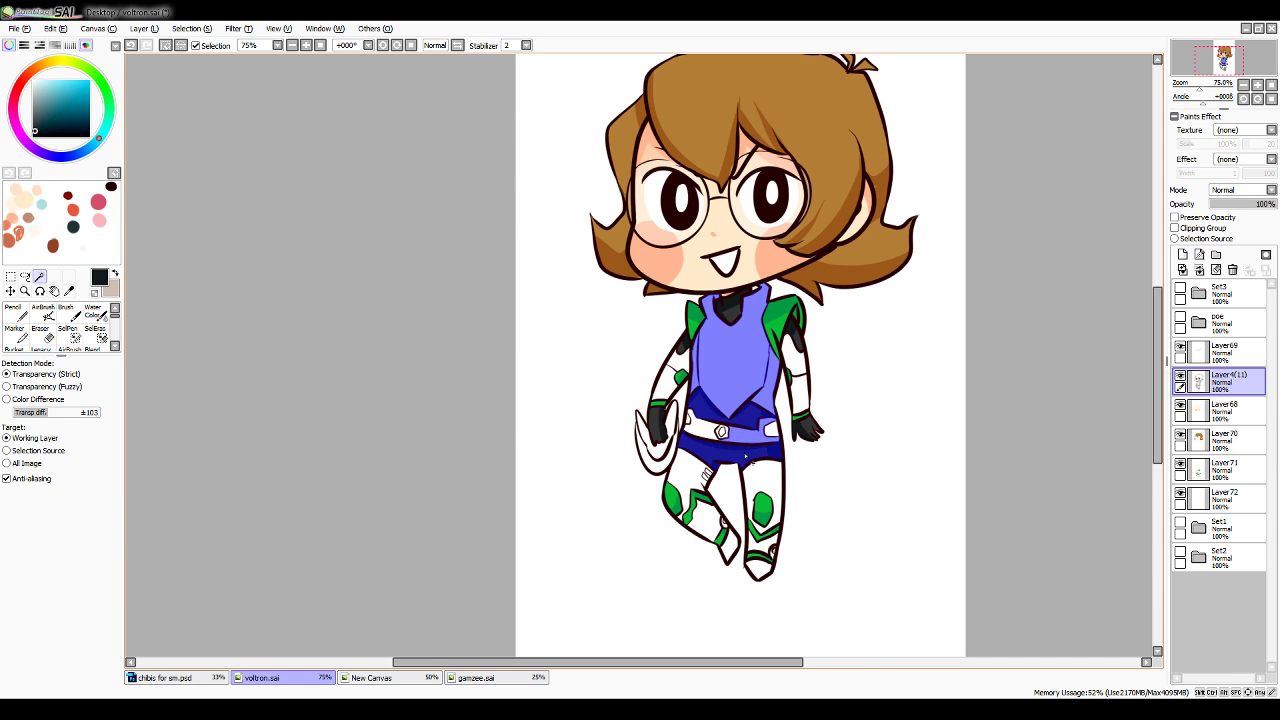
{"action": "left_click", "coordinate": [703, 435]}
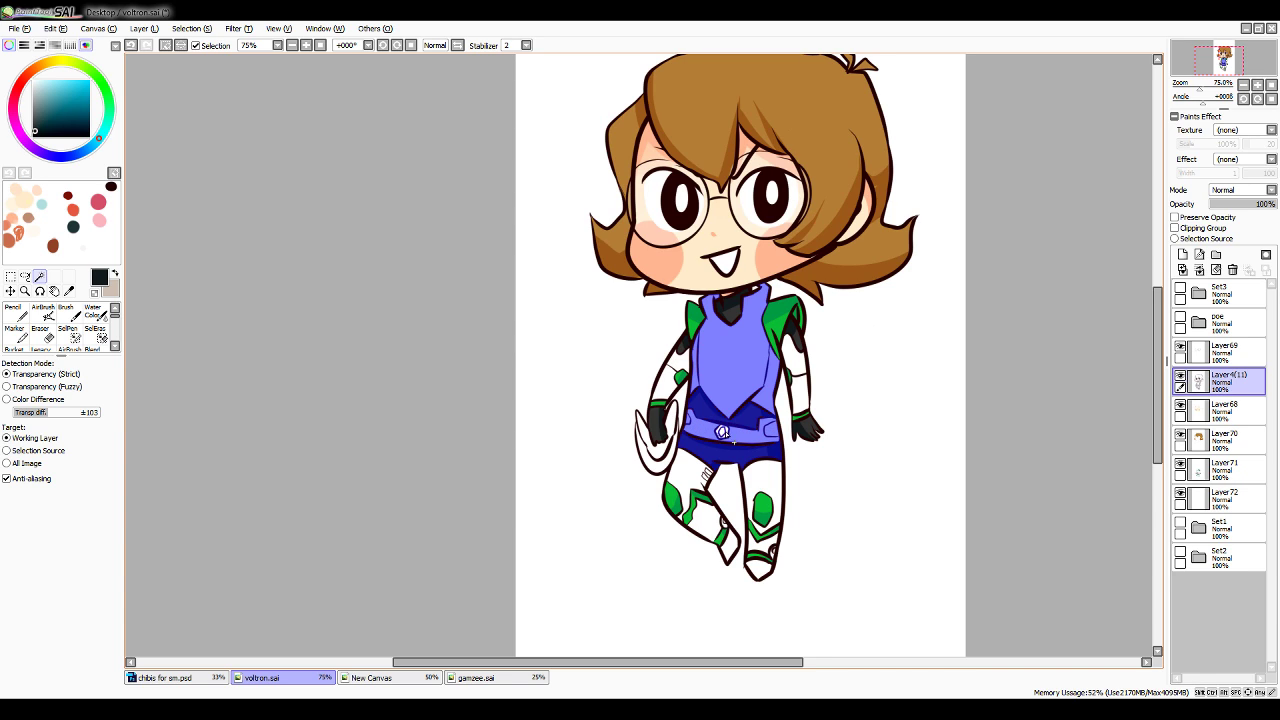
{"action": "left_click", "coordinate": [722, 431]}
Add both legs and boots to the magic wand selection on Layer4(11)
{"action": "left_click", "coordinate": [762, 485]}
{"action": "left_click", "coordinate": [690, 475]}
{"action": "left_click", "coordinate": [726, 540]}
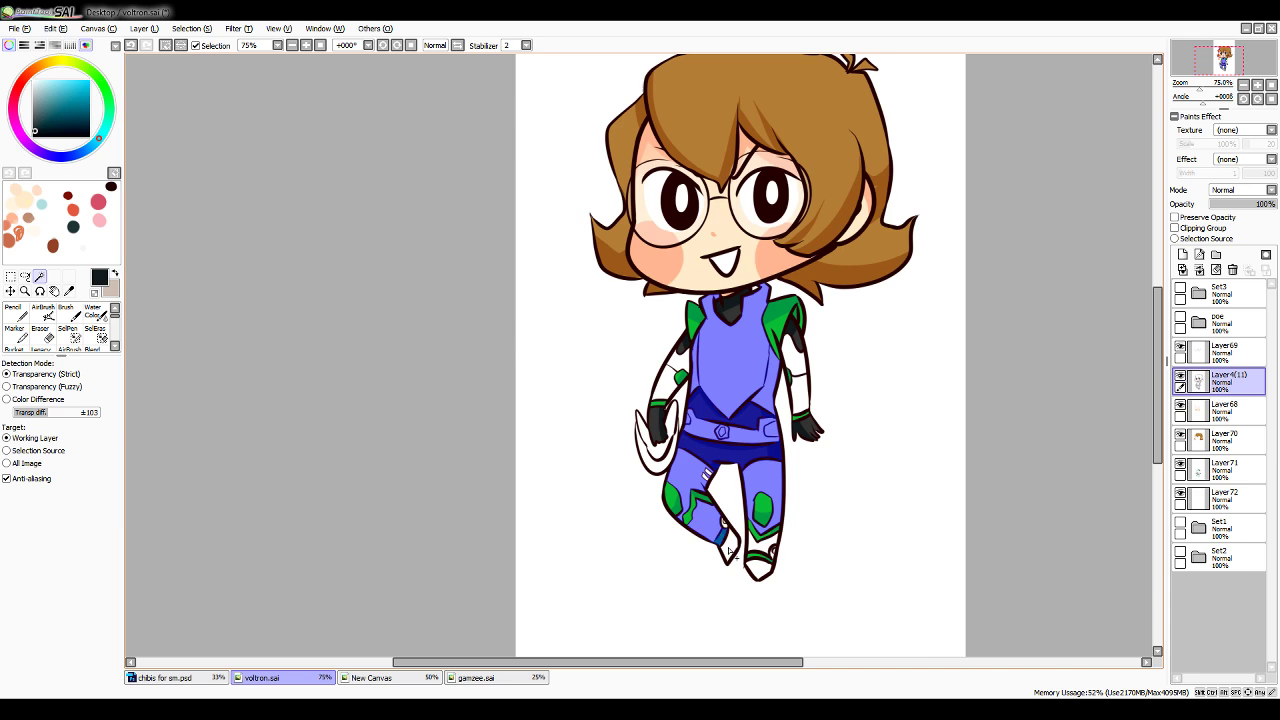
{"action": "left_click", "coordinate": [758, 560]}
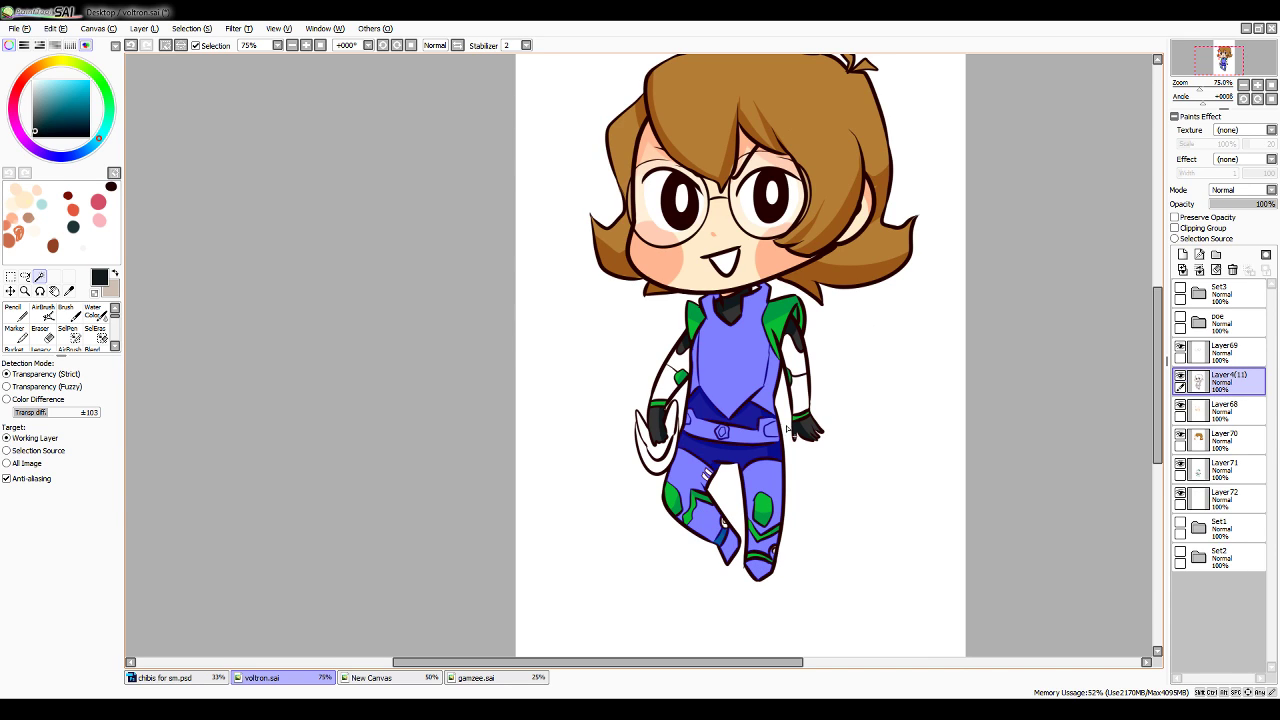
Add both forearms to the selection, and cover the missed leg details with the selection pen
{"action": "left_click", "coordinate": [801, 395]}
{"action": "left_click", "coordinate": [793, 355]}
{"action": "left_click", "coordinate": [681, 362]}
{"action": "left_click", "coordinate": [664, 386]}
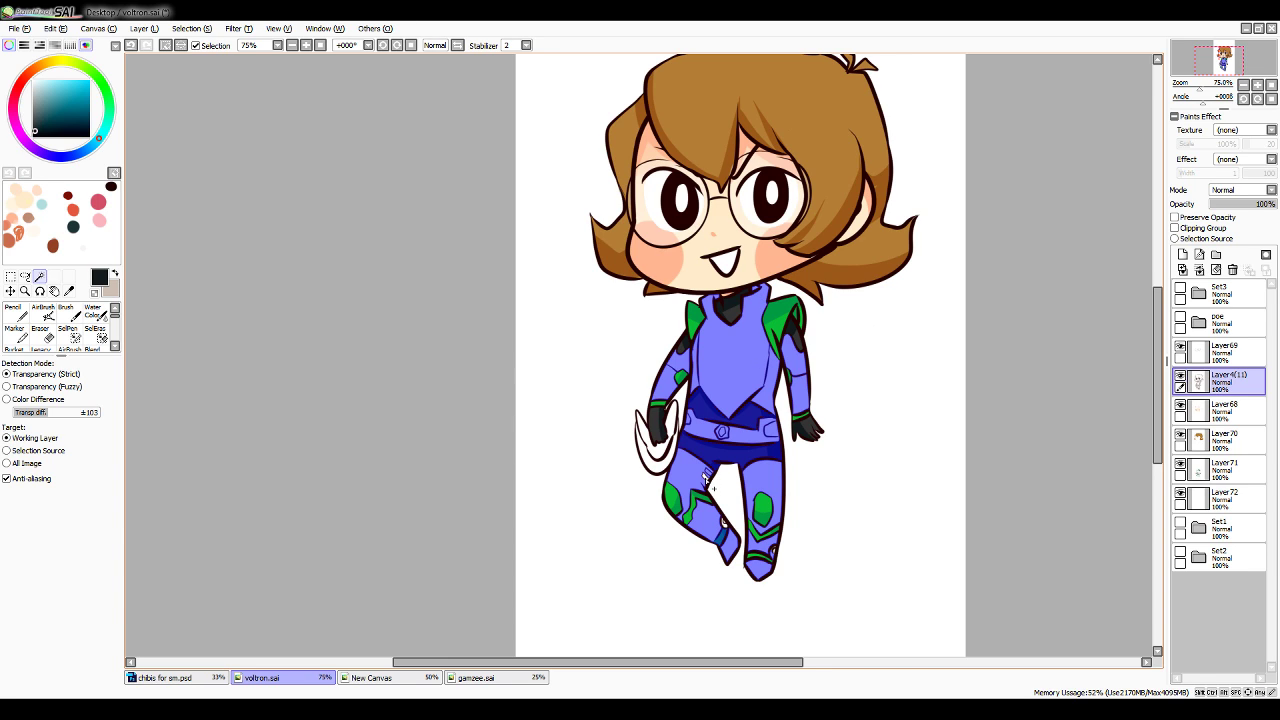
{"action": "left_click", "coordinate": [69, 338]}
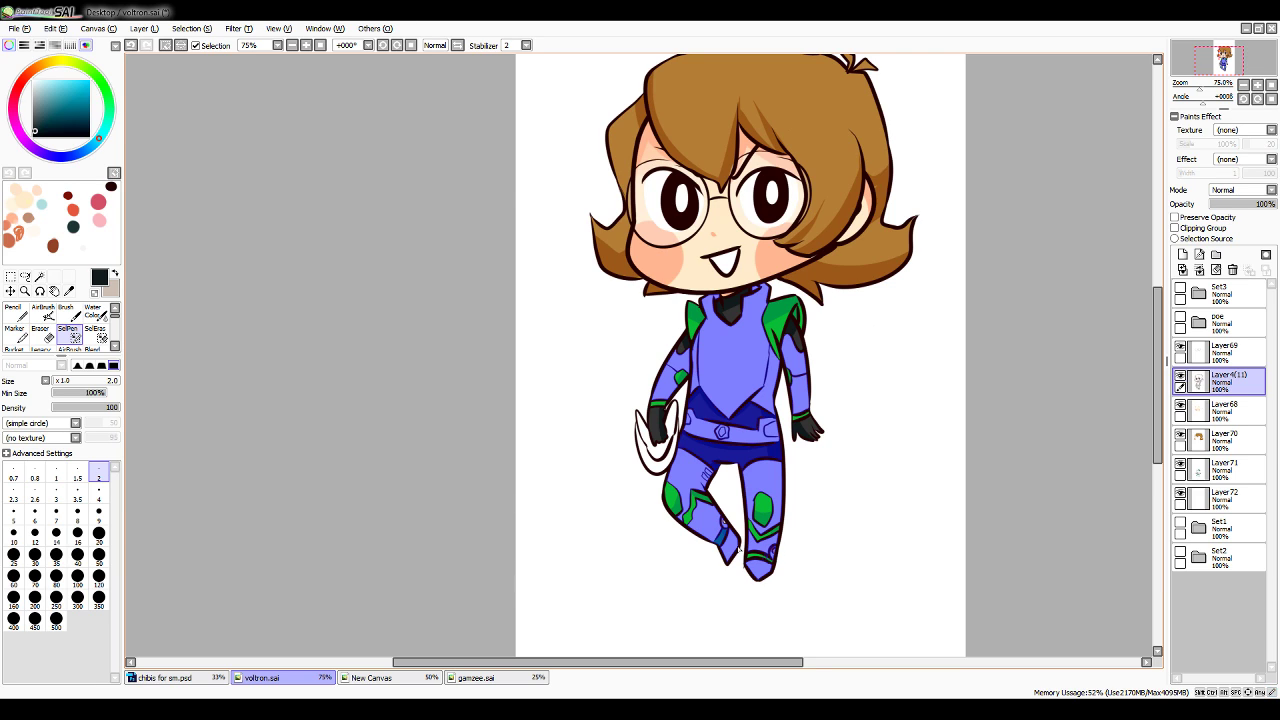
{"action": "left_click", "coordinate": [99, 514]}
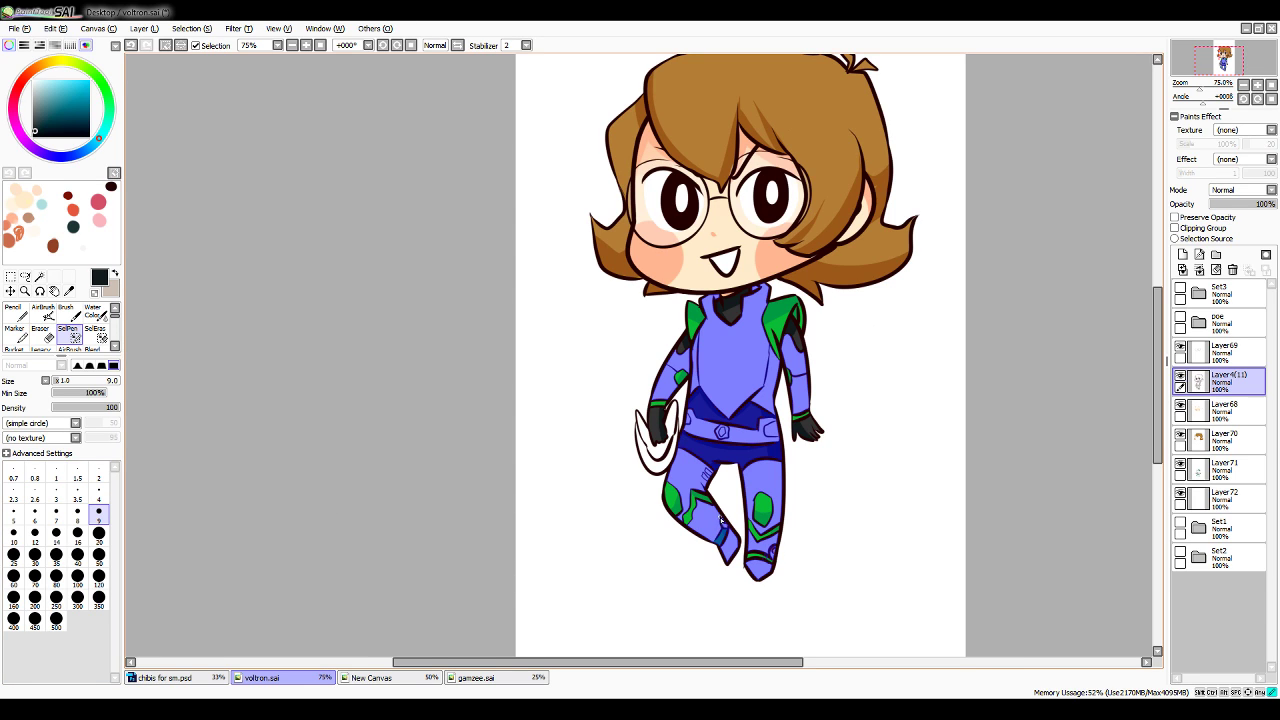
Choose a pale bluish grey on Layer72 and shade the armour's white collar with a size 50 pencil
{"action": "left_click", "coordinate": [16, 313]}
{"action": "left_click", "coordinate": [1226, 498]}
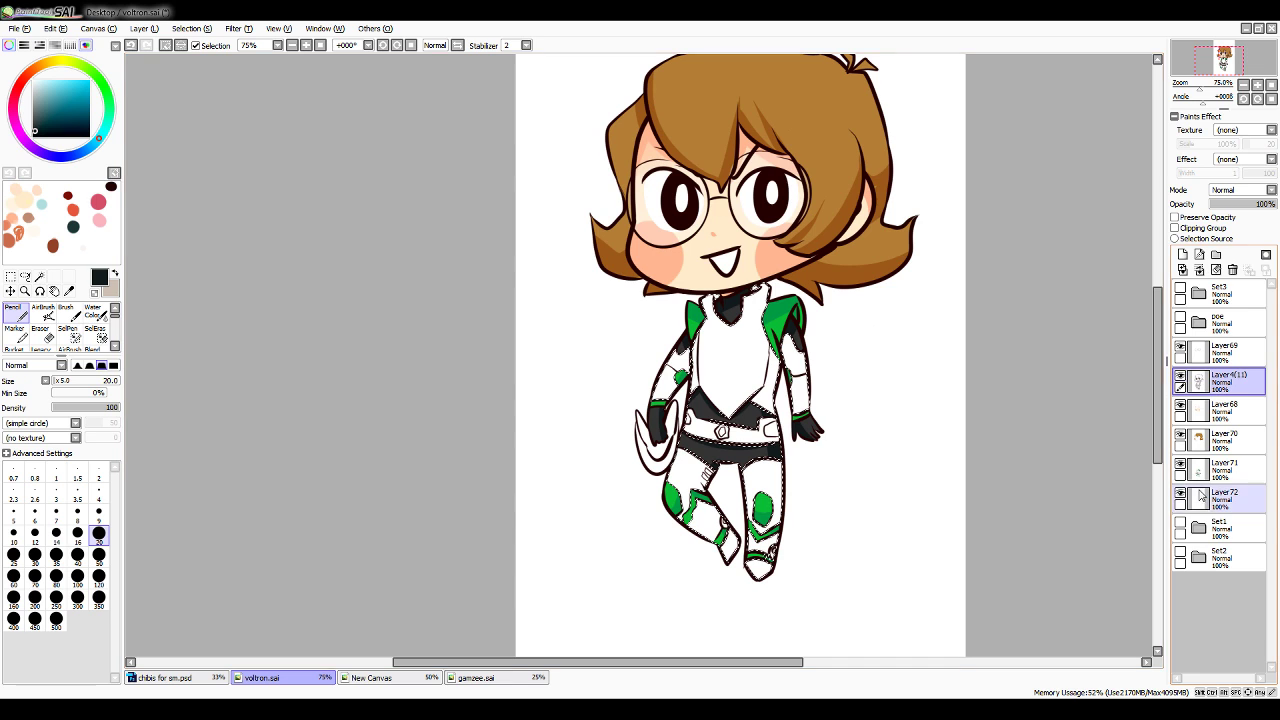
{"action": "left_click", "coordinate": [69, 291]}
{"action": "left_click", "coordinate": [540, 347]}
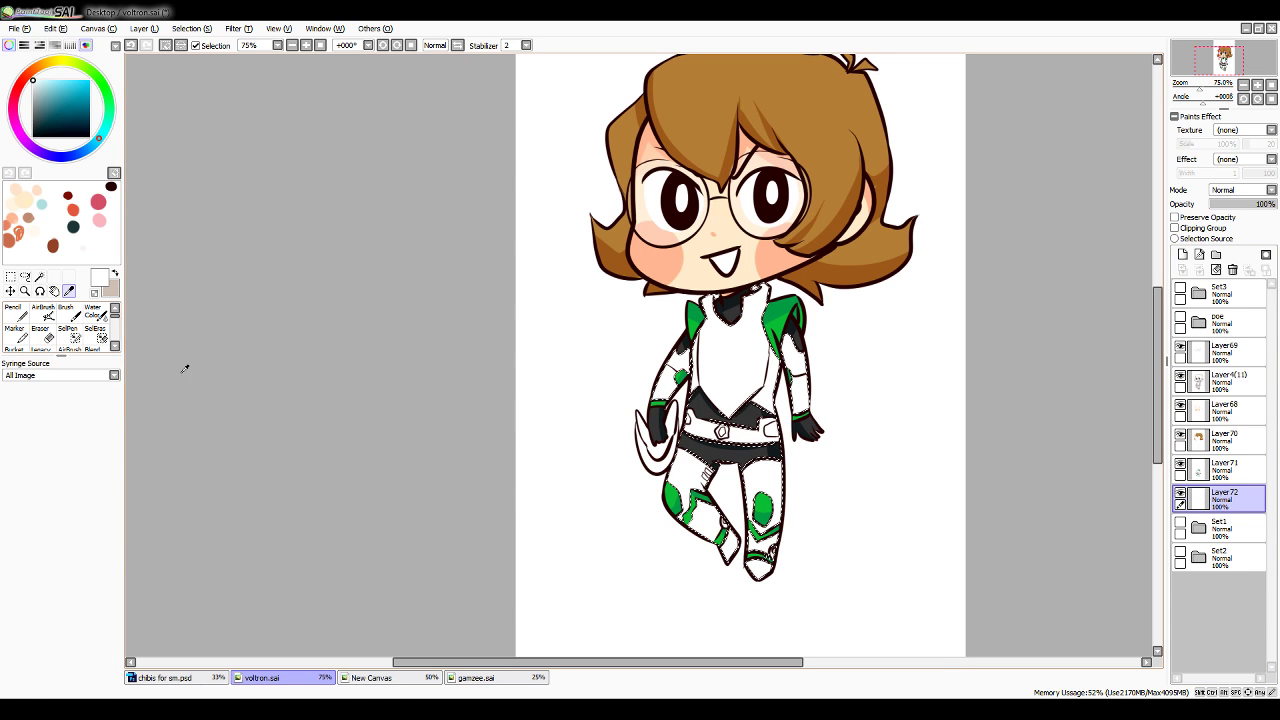
{"action": "left_click", "coordinate": [17, 314]}
{"action": "left_click", "coordinate": [99, 599]}
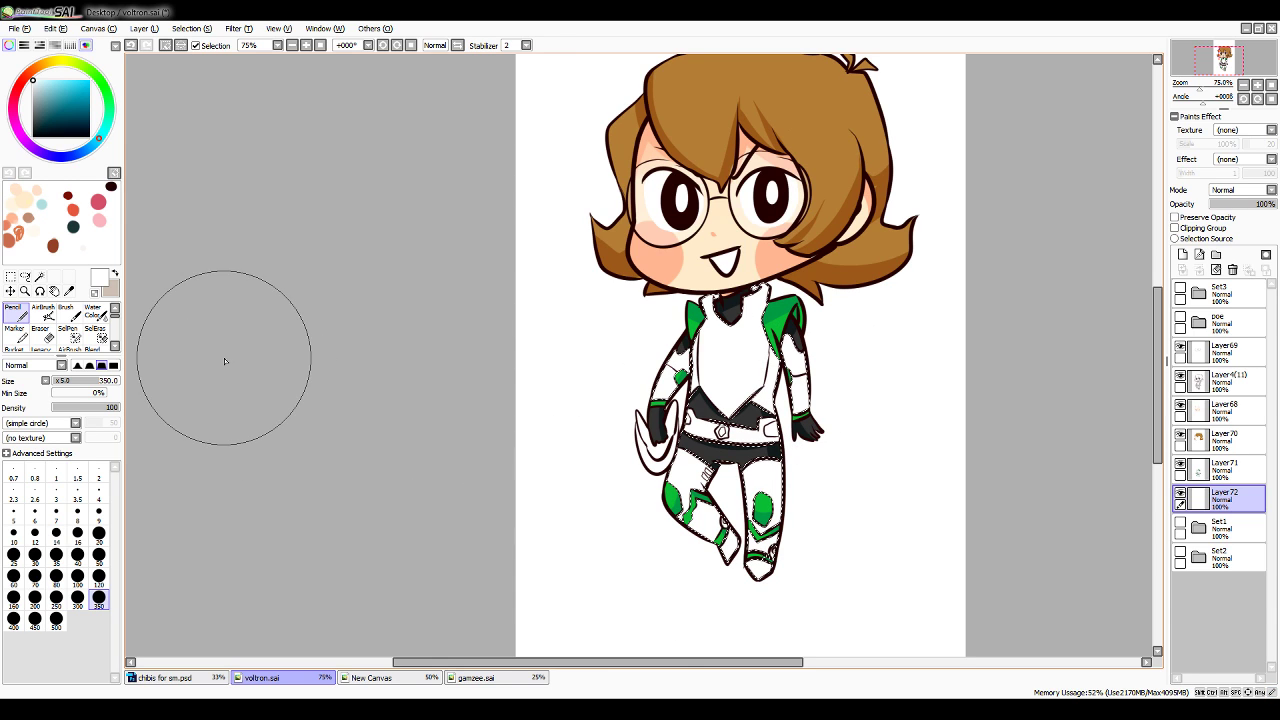
{"action": "left_click", "coordinate": [40, 84]}
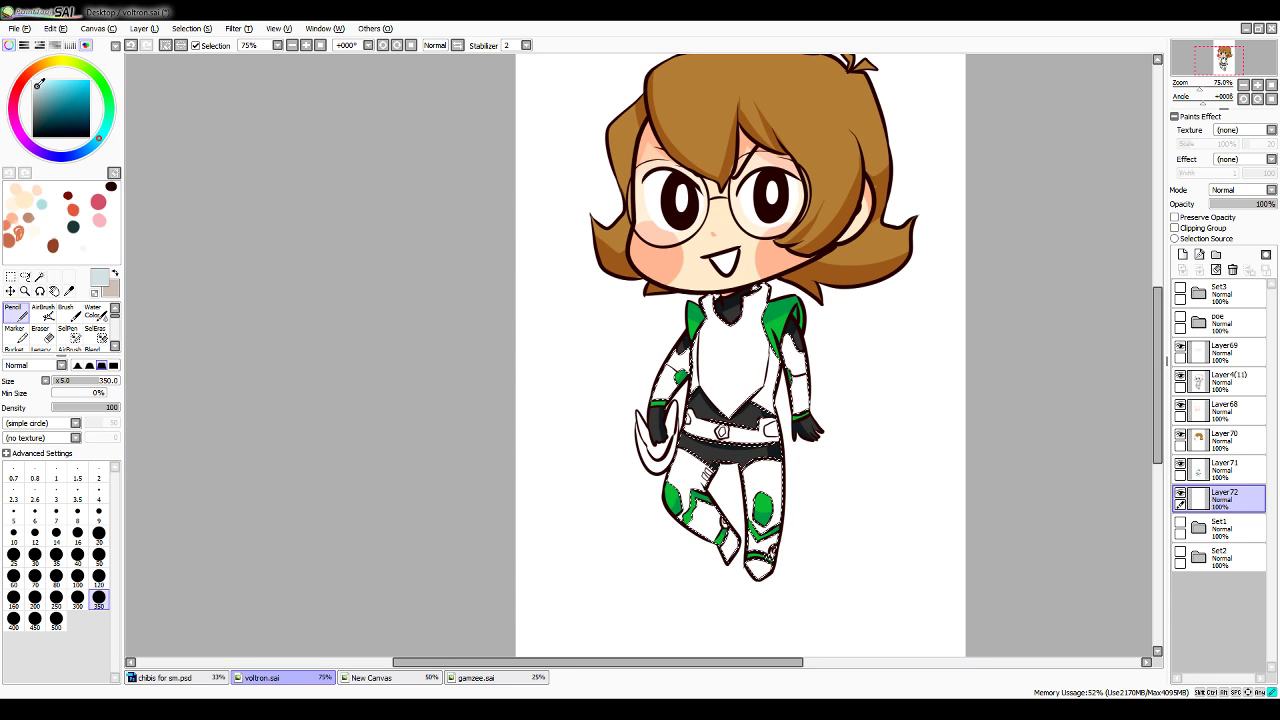
{"action": "left_click", "coordinate": [99, 556]}
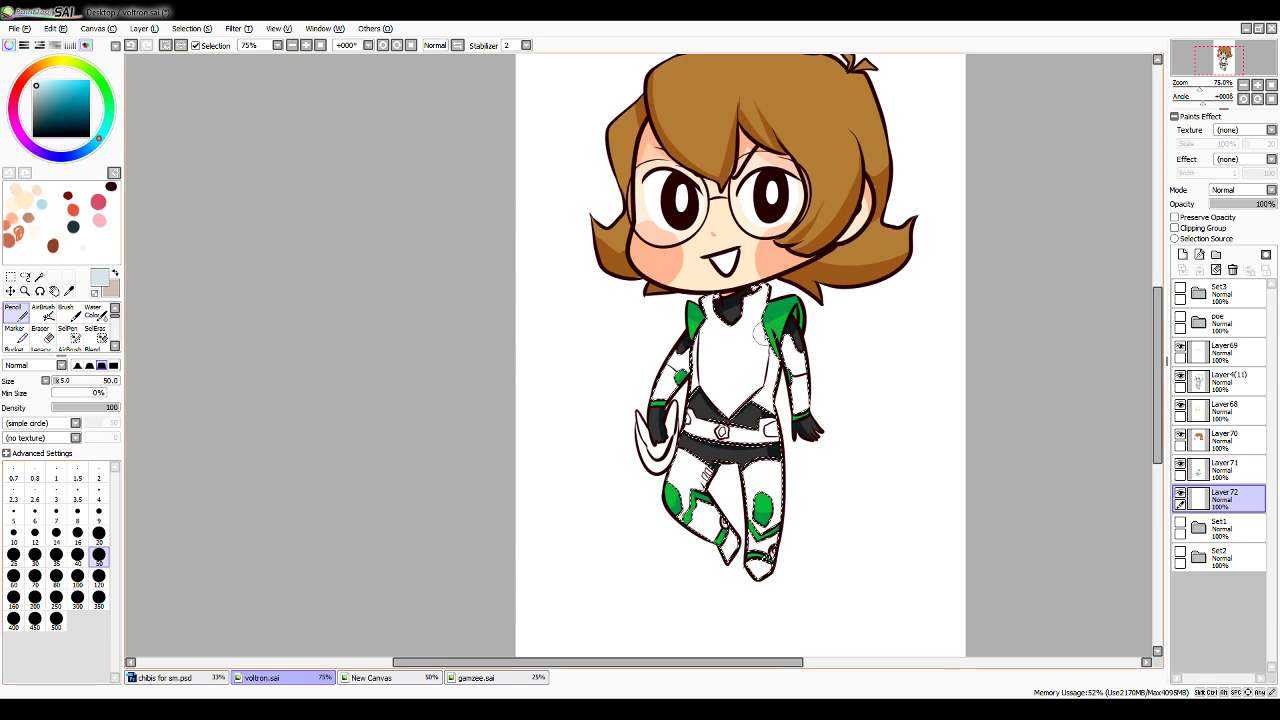
{"action": "left_click_drag", "start_coordinate": [770, 276], "coordinate": [778, 381]}
{"action": "key", "text": "ctrl+z"}
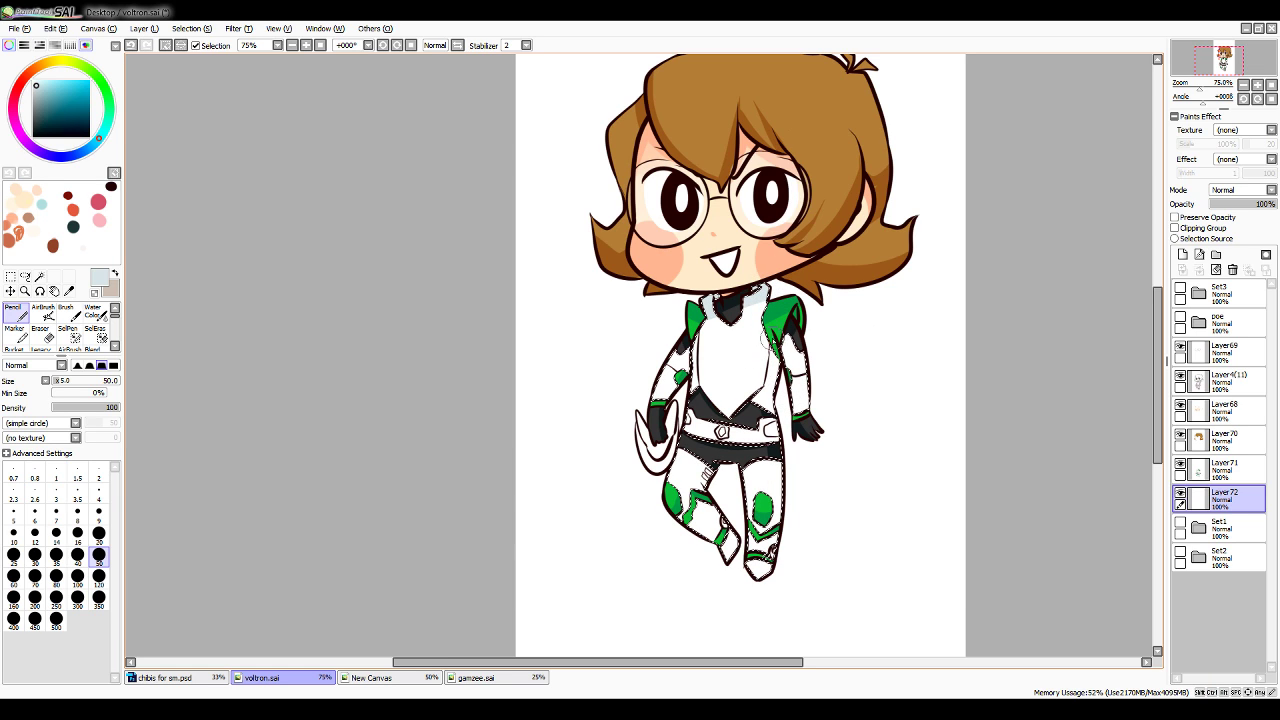
Shade the white armour on the torso, arms, belt, legs and boots in pale bluish grey with a size 20 pencil
{"action": "left_click", "coordinate": [99, 533]}
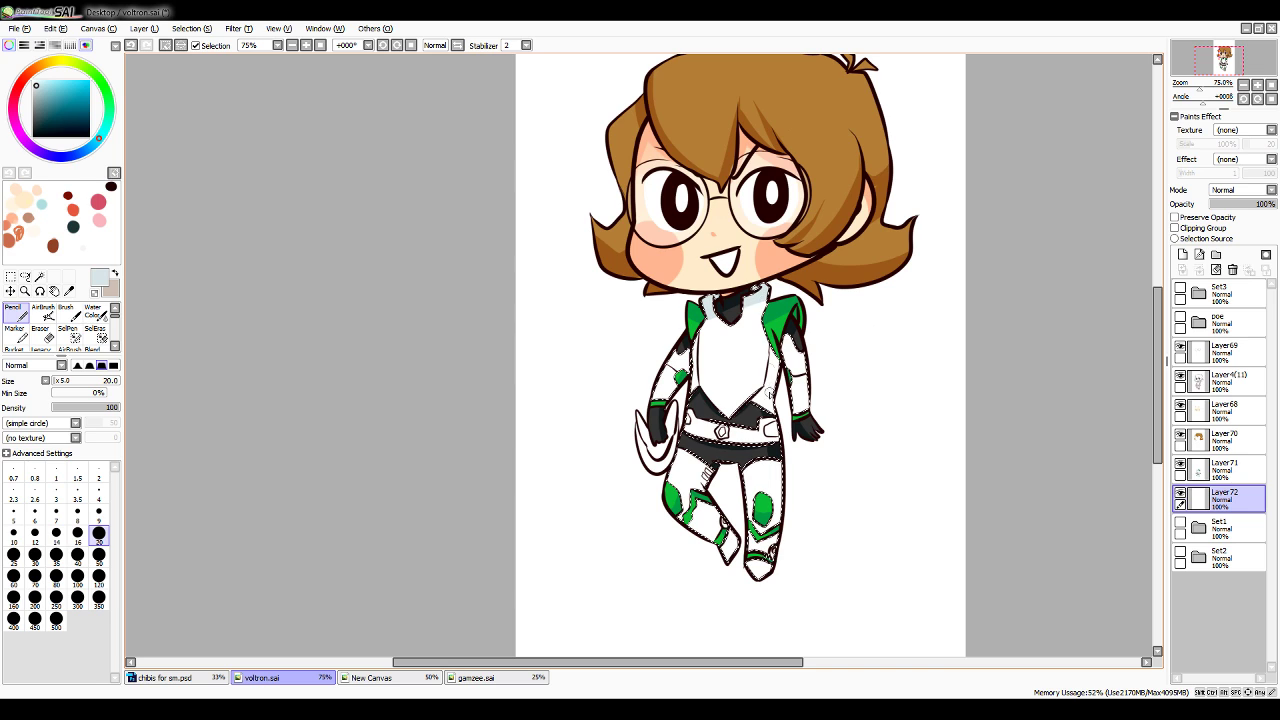
{"action": "mouse_move", "coordinate": [766, 300]}
{"action": "left_mouse_down"}
{"action": "mouse_move", "coordinate": [778, 400]}
{"action": "mouse_move", "coordinate": [769, 350]}
{"action": "left_mouse_up"}
{"action": "key", "text": "ctrl+z"}
{"action": "mouse_move", "coordinate": [739, 408]}
{"action": "left_mouse_down"}
{"action": "mouse_move", "coordinate": [768, 340]}
{"action": "mouse_move", "coordinate": [808, 408]}
{"action": "left_mouse_up"}
{"action": "key", "text": "ctrl+z"}
{"action": "mouse_move", "coordinate": [788, 338]}
{"action": "left_mouse_down"}
{"action": "mouse_move", "coordinate": [797, 408]}
{"action": "mouse_move", "coordinate": [797, 377]}
{"action": "left_mouse_up"}
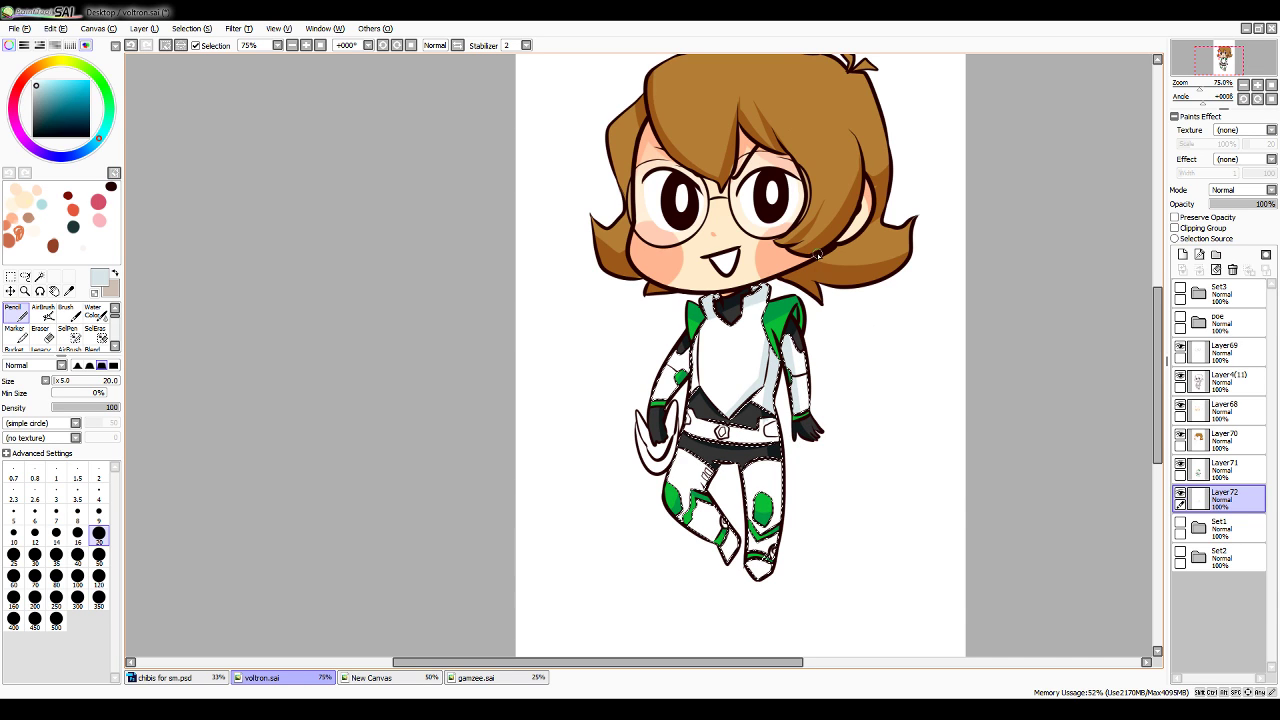
{"action": "key", "text": "ctrl+z"}
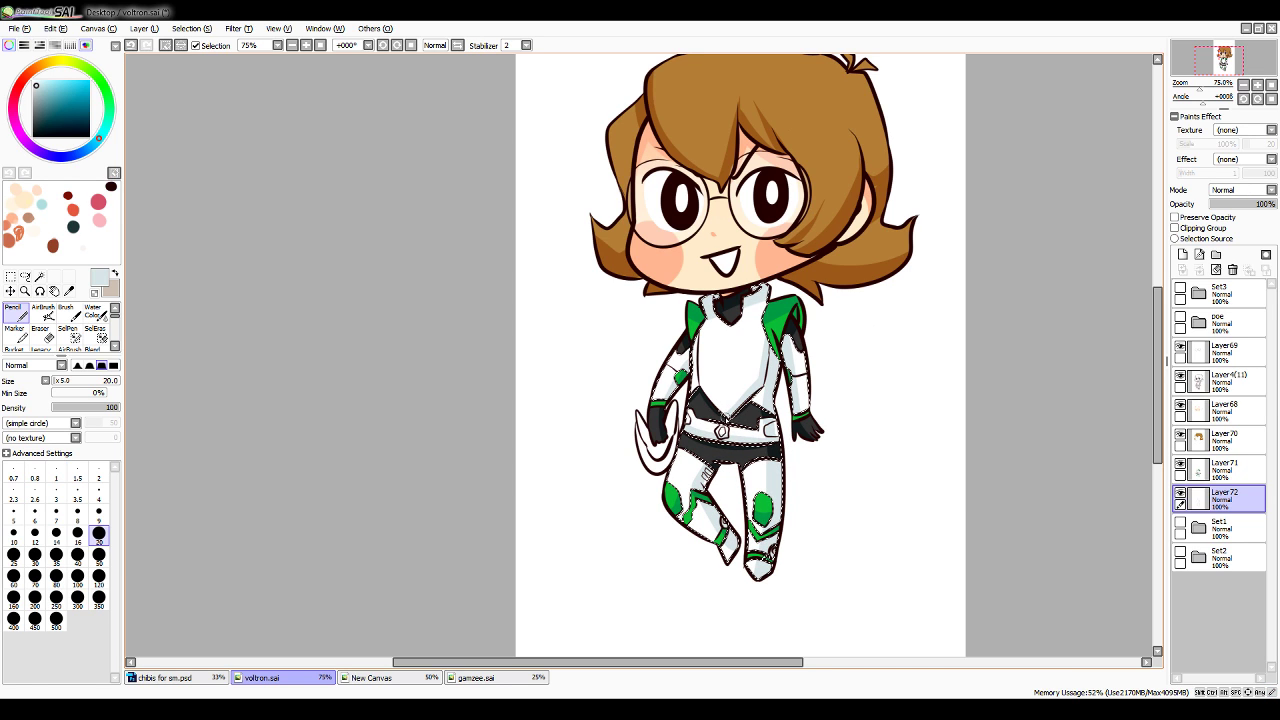
{"action": "left_click_drag", "start_coordinate": [702, 332], "coordinate": [721, 302]}
{"action": "key", "text": "ctrl+z"}
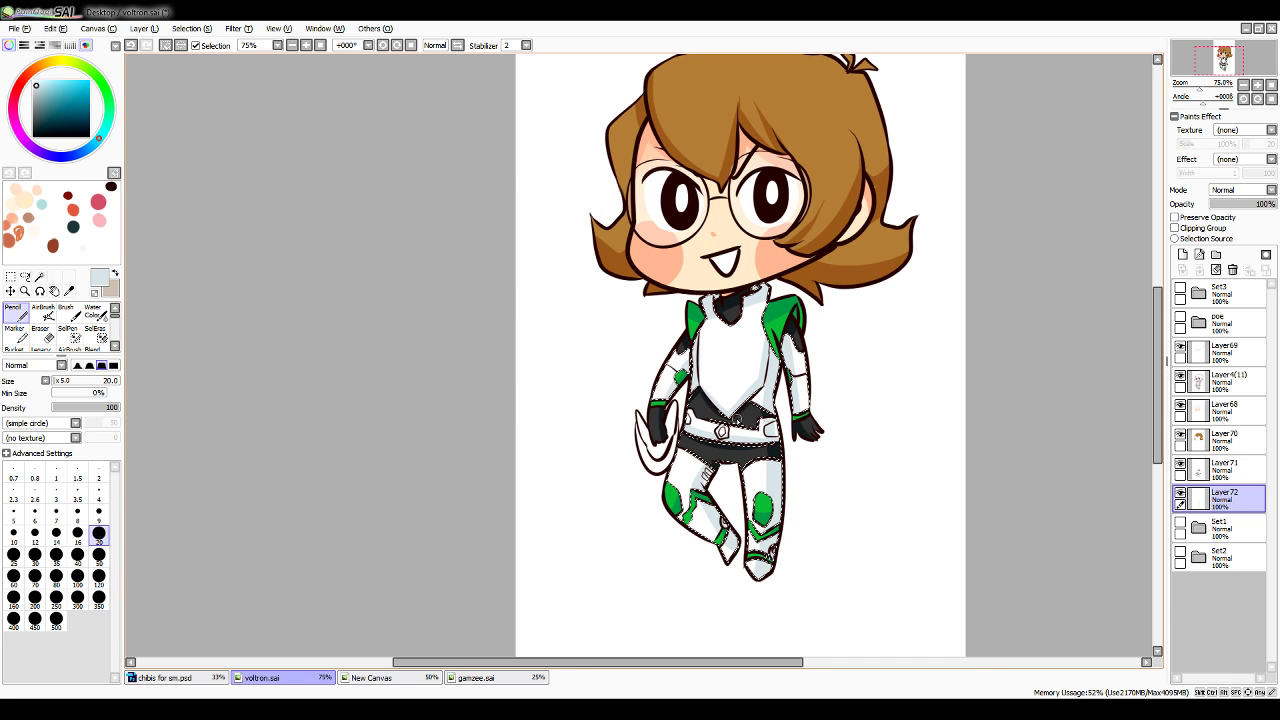
Sample the bright green knee patch and outline a V-shaped emblem across the chest plate with a size 4 pencil
{"action": "left_click", "coordinate": [1257, 86]}
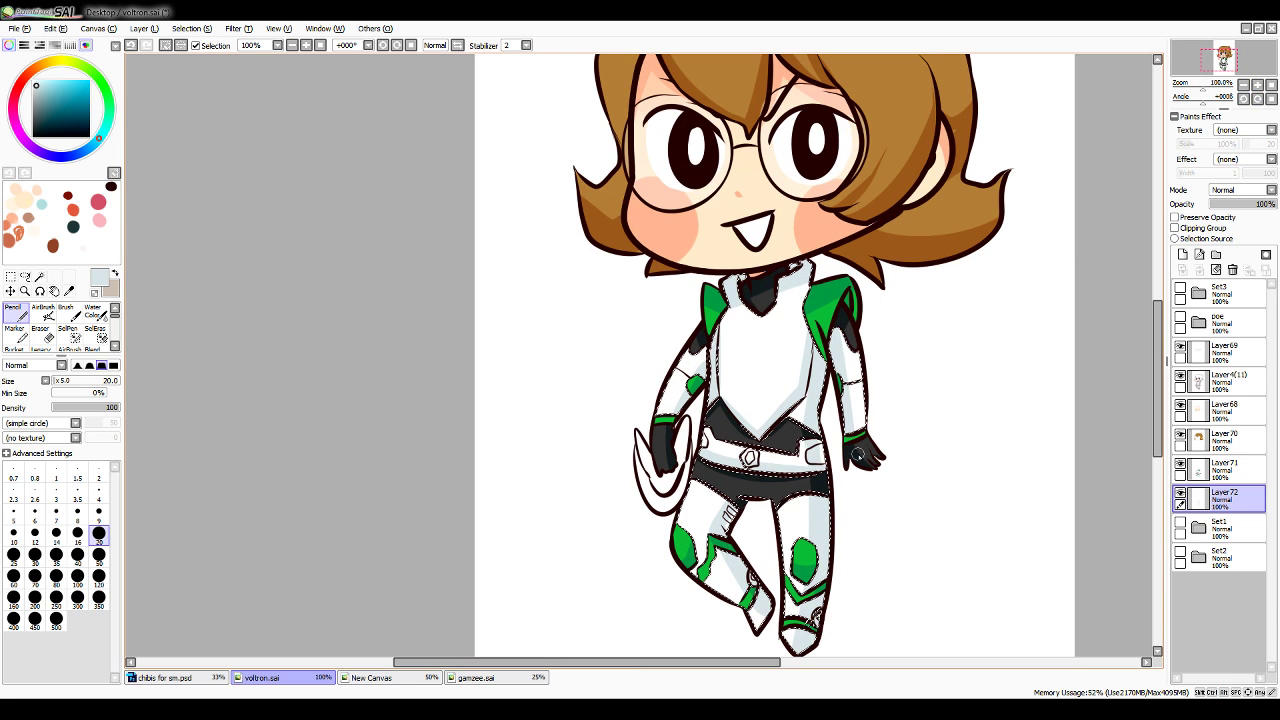
{"action": "scroll", "coordinate": [1129, 403], "scroll_direction": "down", "scroll_amount": 2}
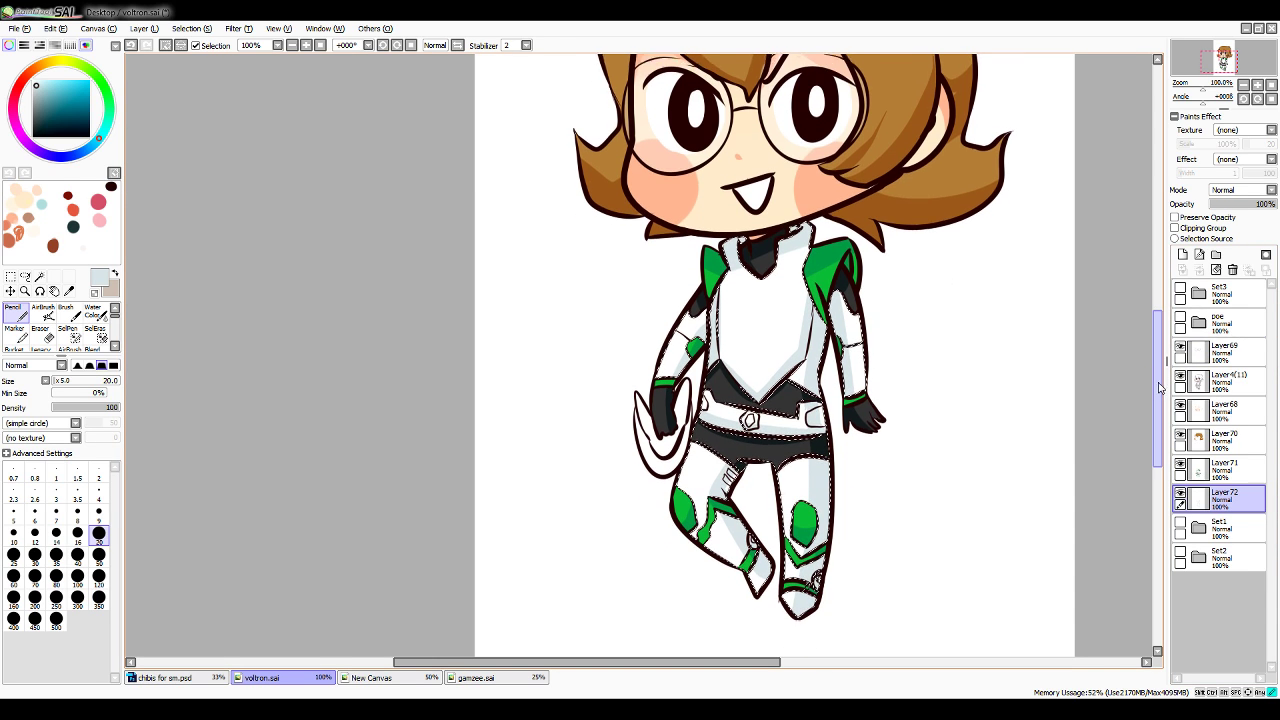
{"action": "left_click", "coordinate": [69, 291]}
{"action": "left_click", "coordinate": [685, 497]}
{"action": "left_click", "coordinate": [17, 314]}
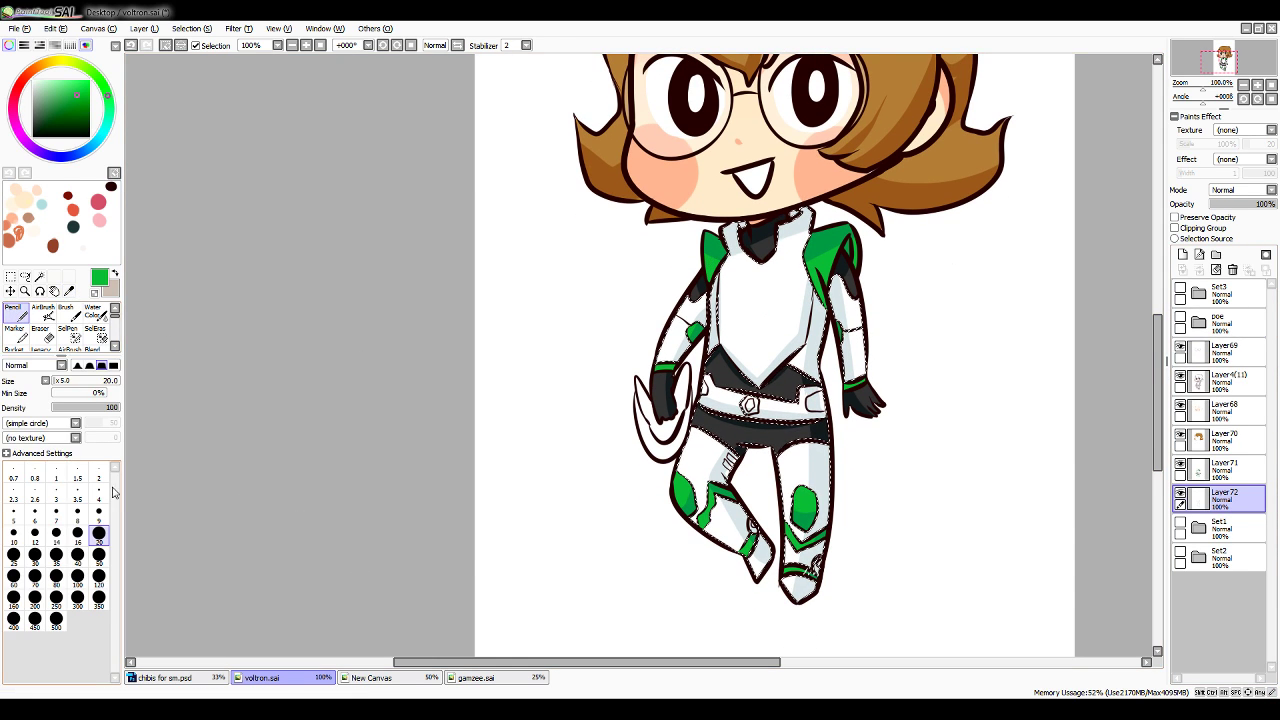
{"action": "left_click", "coordinate": [99, 493]}
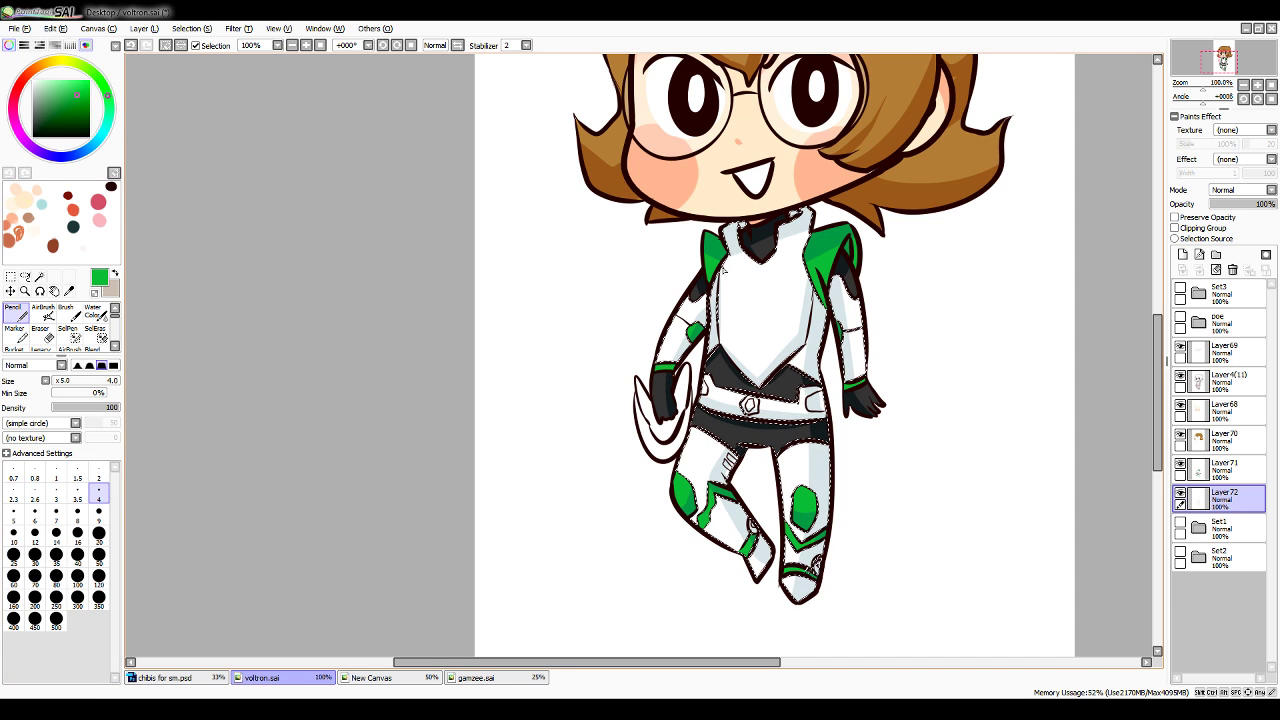
{"action": "left_click_drag", "start_coordinate": [727, 263], "coordinate": [745, 282]}
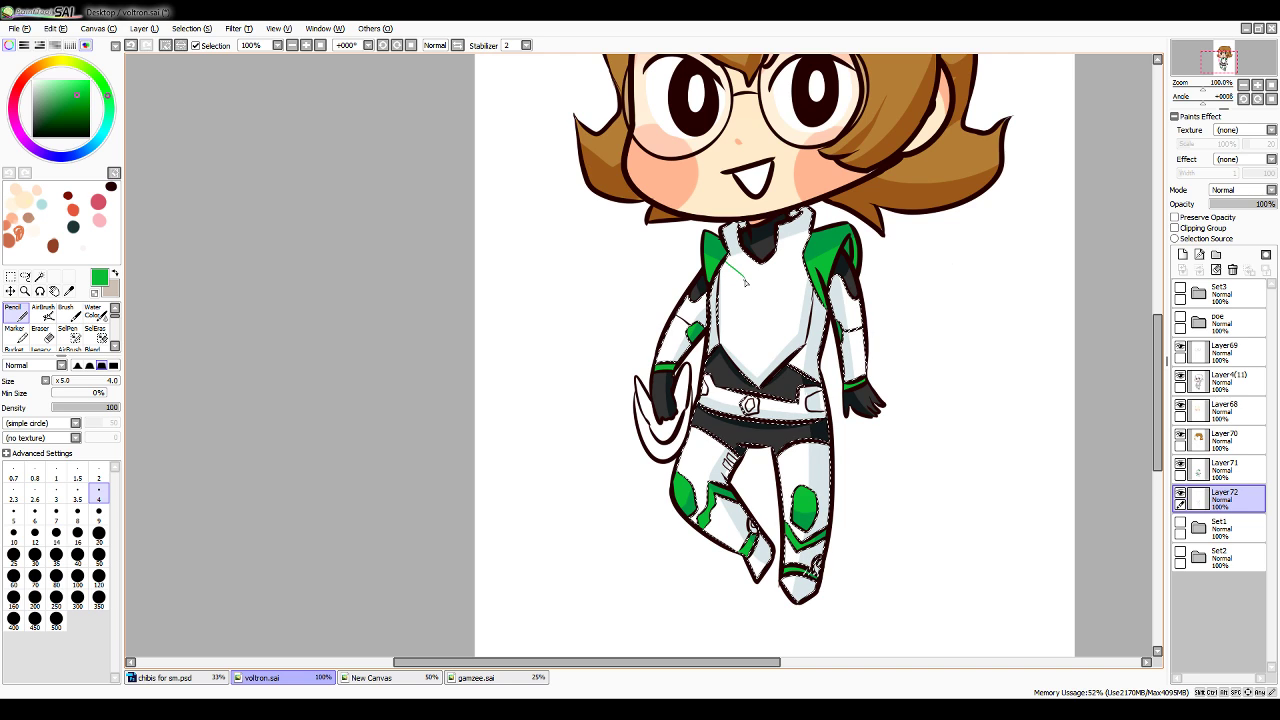
{"action": "mouse_move", "coordinate": [745, 282]}
{"action": "left_mouse_down"}
{"action": "mouse_move", "coordinate": [758, 298]}
{"action": "mouse_move", "coordinate": [804, 261]}
{"action": "left_mouse_up"}
{"action": "key", "text": "ctrl+z"}
{"action": "key", "text": "ctrl+z"}
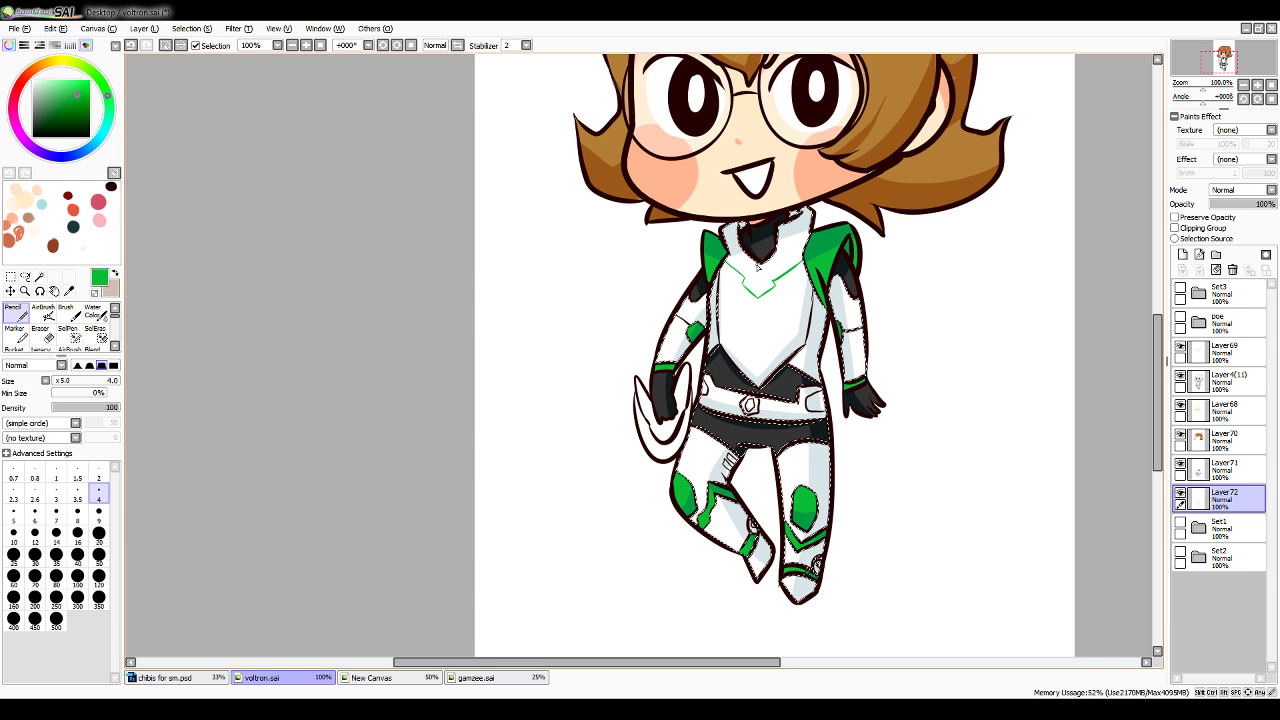
{"action": "left_click_drag", "start_coordinate": [722, 268], "coordinate": [767, 317]}
{"action": "key", "text": "ctrl+z"}
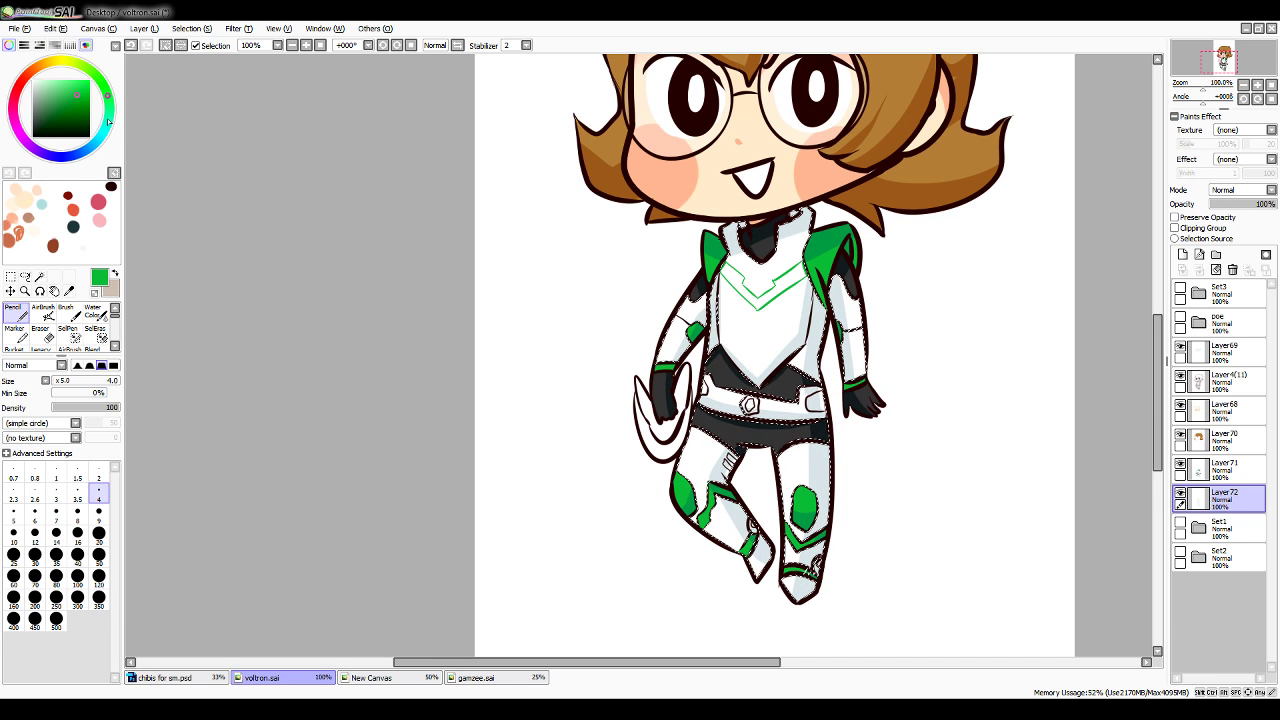
Choose bright cyan and paint the collar marks, belt gem and thigh stripes on Layer72 with a size 9 pencil
{"action": "left_click", "coordinate": [104, 130]}
{"action": "left_click_drag", "start_coordinate": [83, 82], "coordinate": [90, 82]}
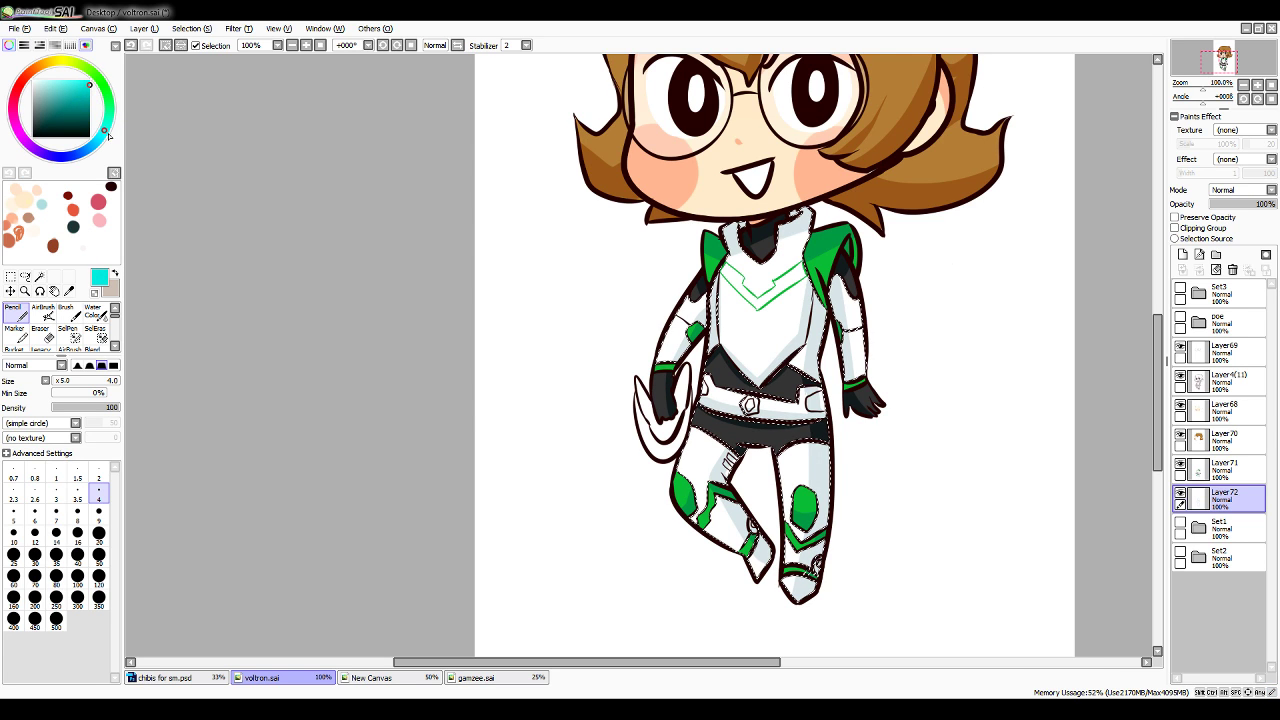
{"action": "left_click", "coordinate": [98, 138]}
{"action": "left_click", "coordinate": [101, 134]}
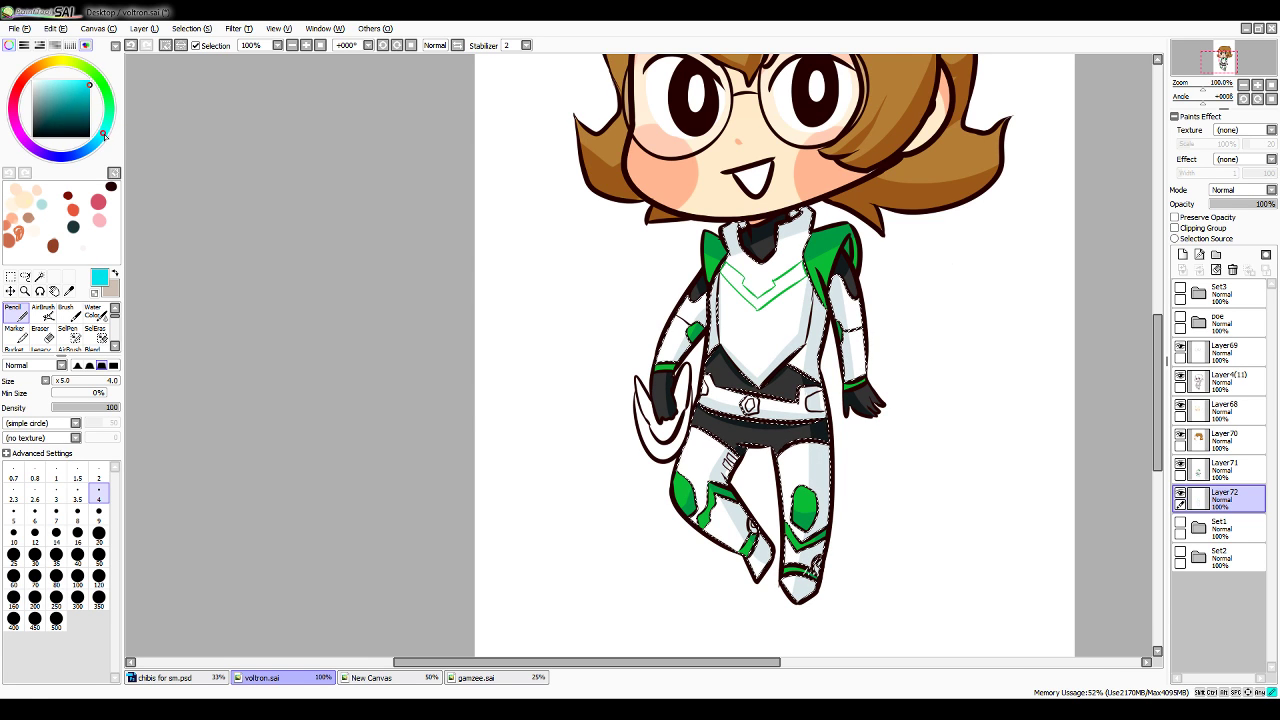
{"action": "left_click", "coordinate": [98, 513]}
{"action": "left_click", "coordinate": [749, 405]}
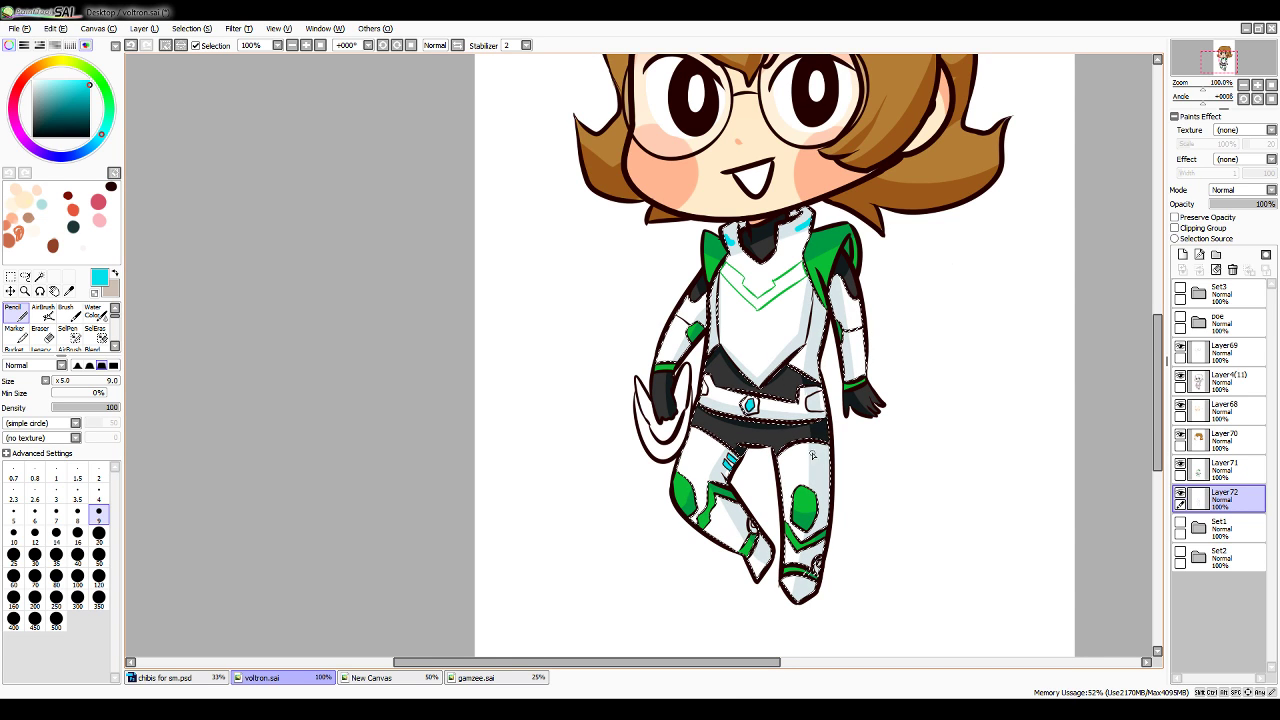
{"action": "left_click_drag", "start_coordinate": [829, 461], "coordinate": [820, 460]}
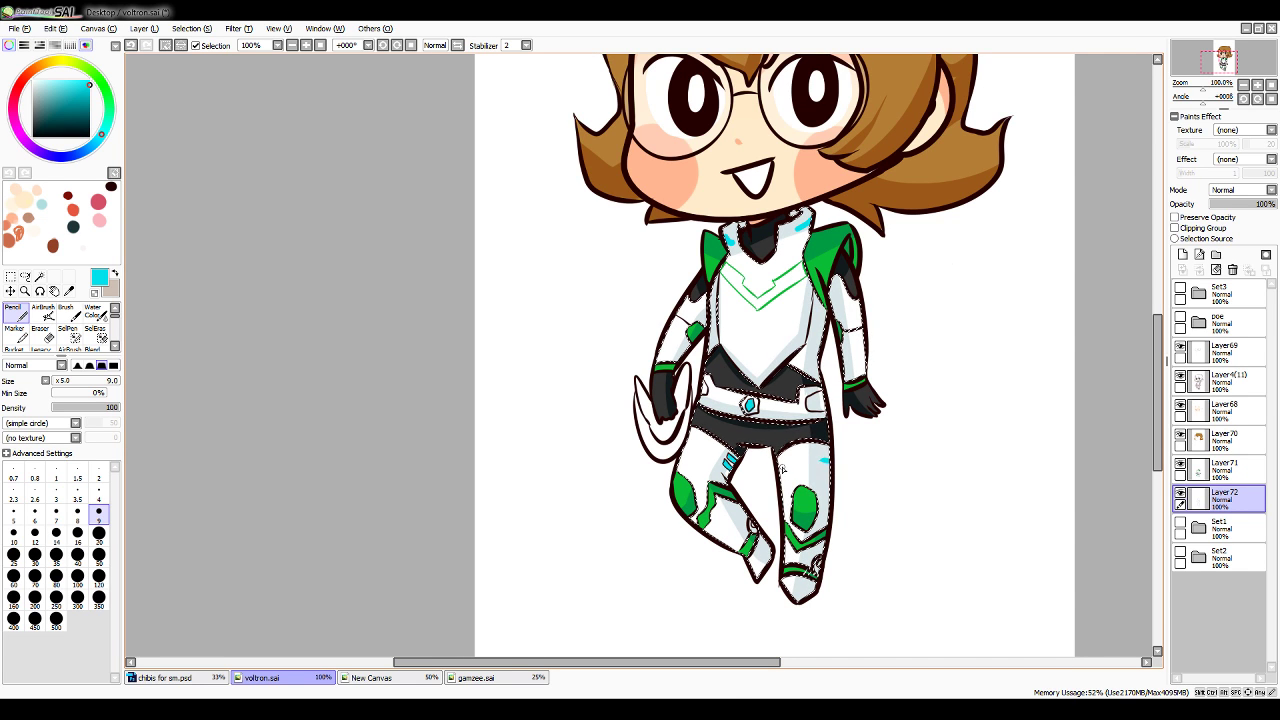
{"action": "key", "text": "ctrl+z"}
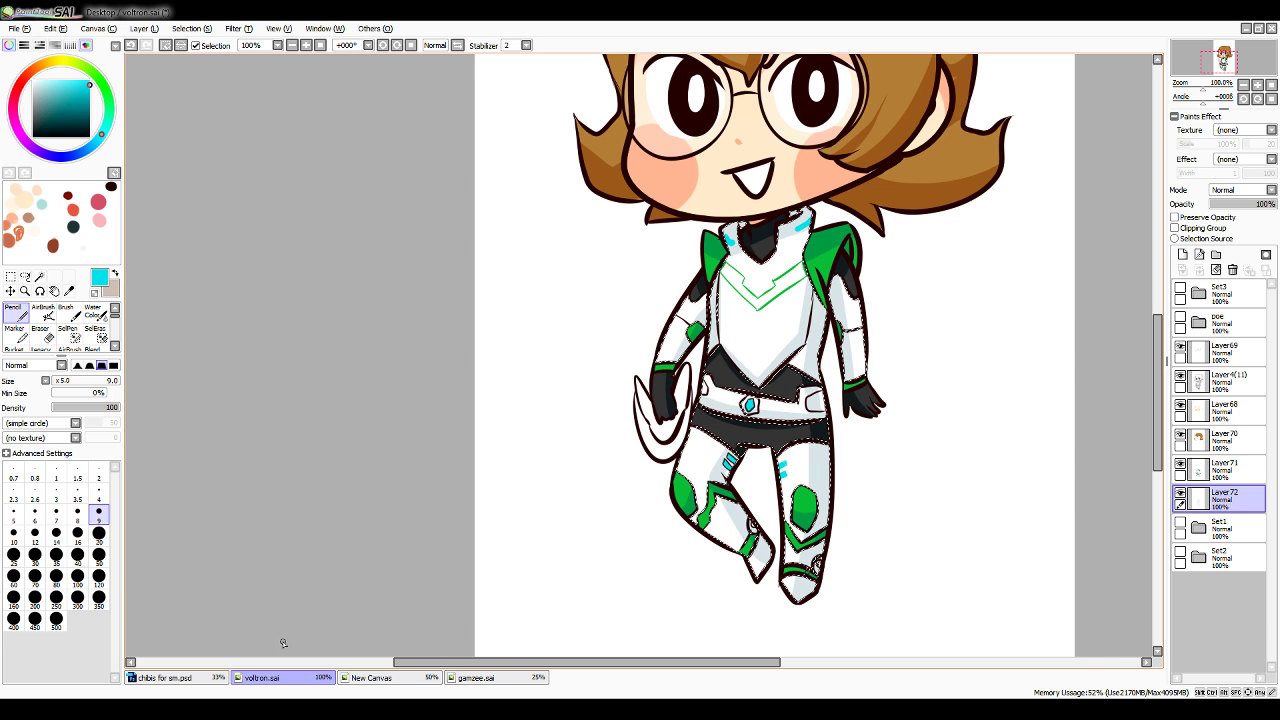
{"action": "key", "text": "ctrl+d"}
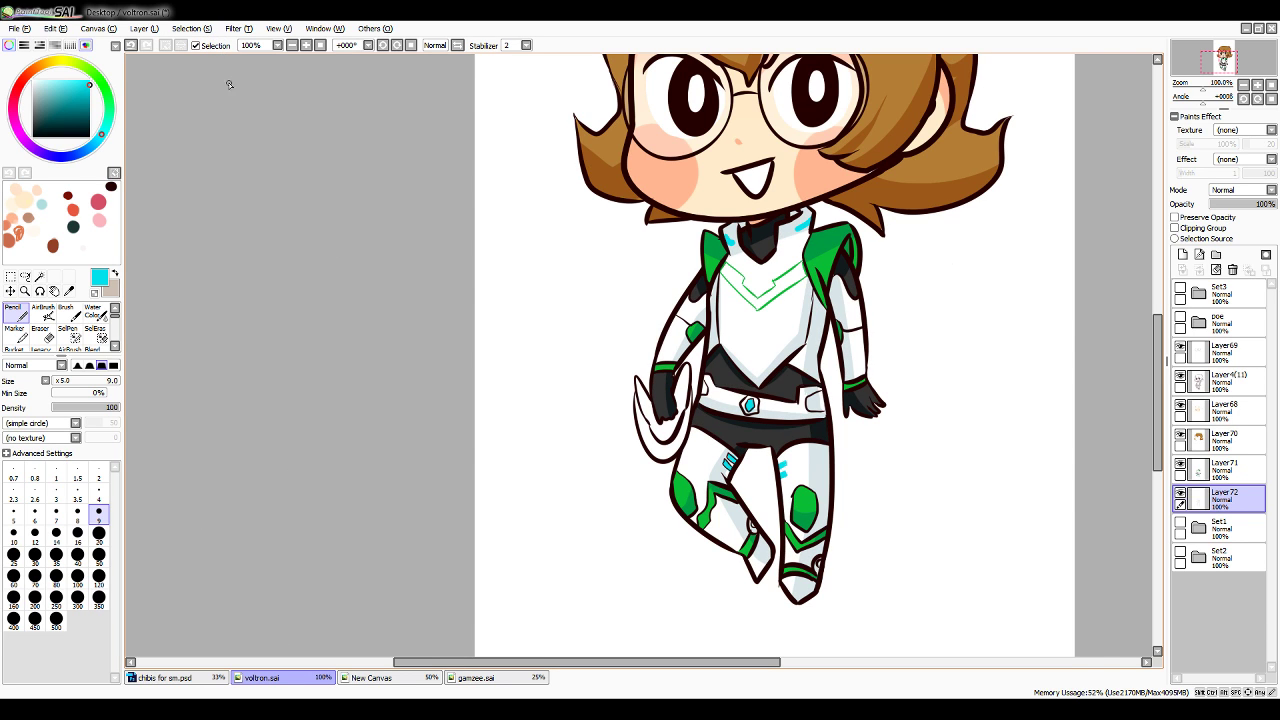
{"action": "key", "text": "w"}
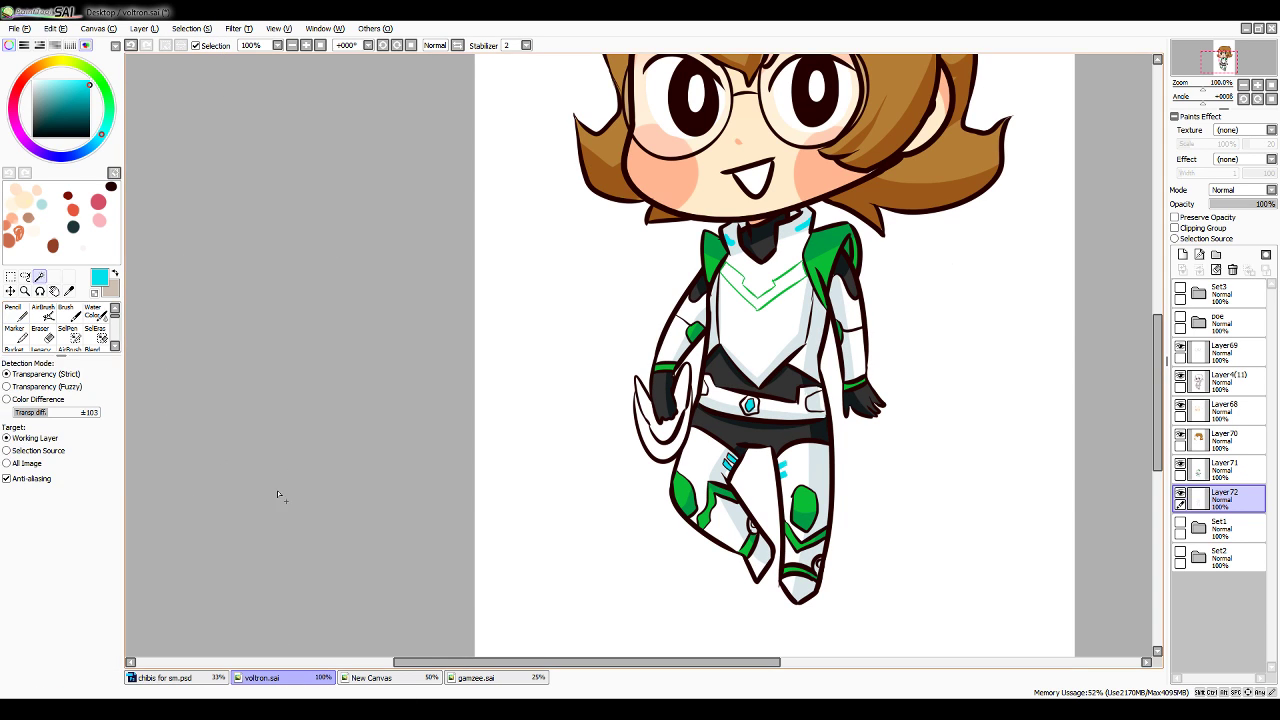
{"action": "left_click", "coordinate": [782, 300]}
{"action": "left_click", "coordinate": [771, 340]}
{"action": "left_click", "coordinate": [1258, 85]}
{"action": "key", "text": "ctrl+z"}
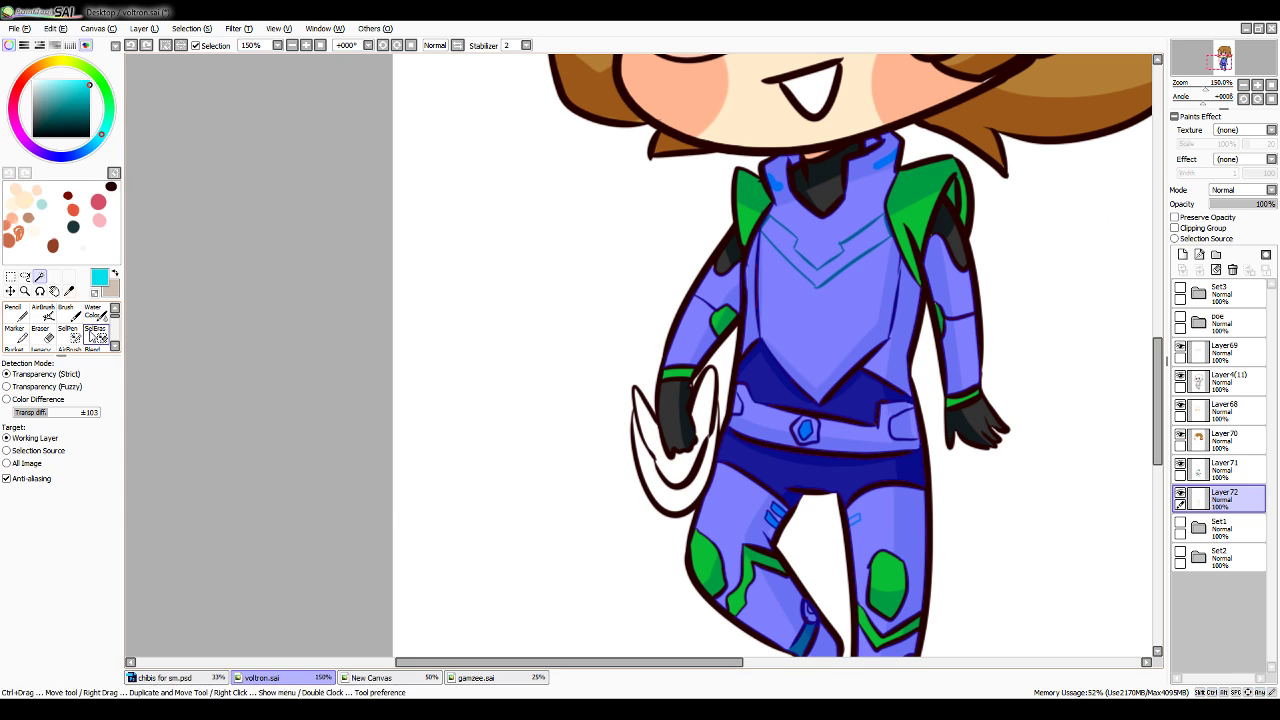
Restore the undone thigh stripes, and fill the V-shaped chest emblem with its sampled green using a size 9 pencil
{"action": "left_click", "coordinate": [69, 291]}
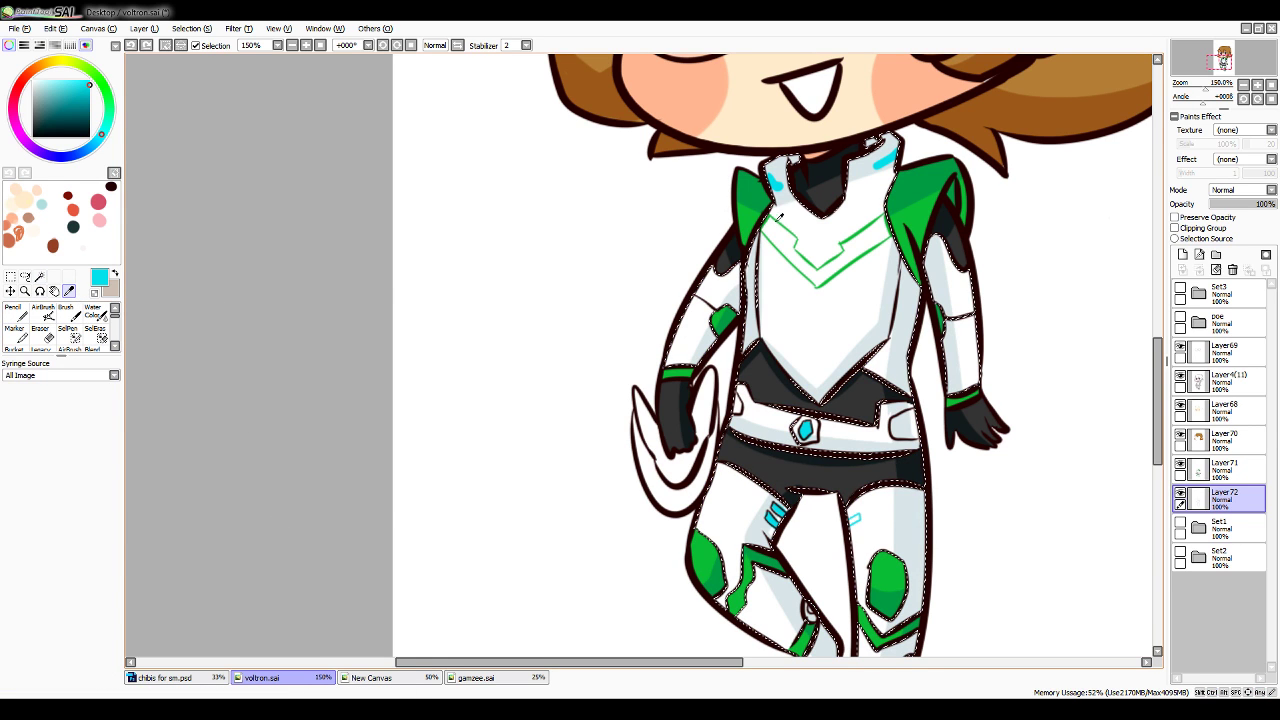
{"action": "key", "text": "ctrl+y"}
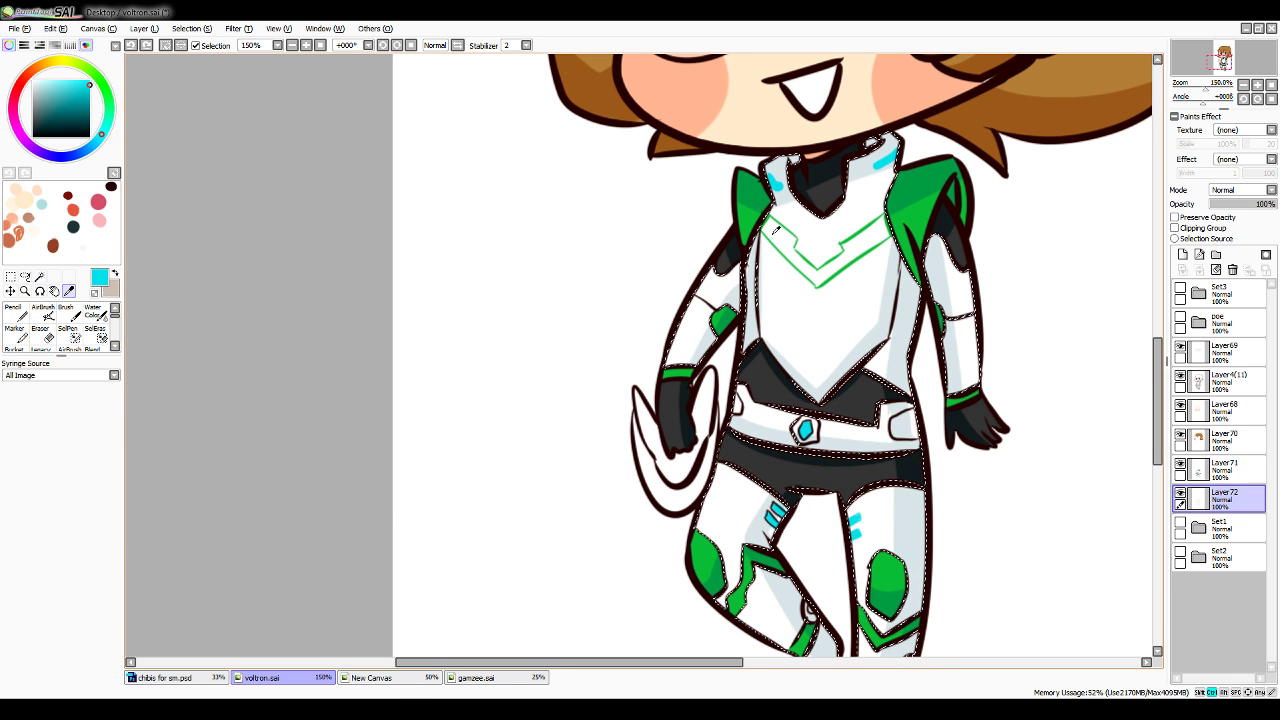
{"action": "key", "text": "ctrl+y"}
{"action": "key", "text": "ctrl+z"}
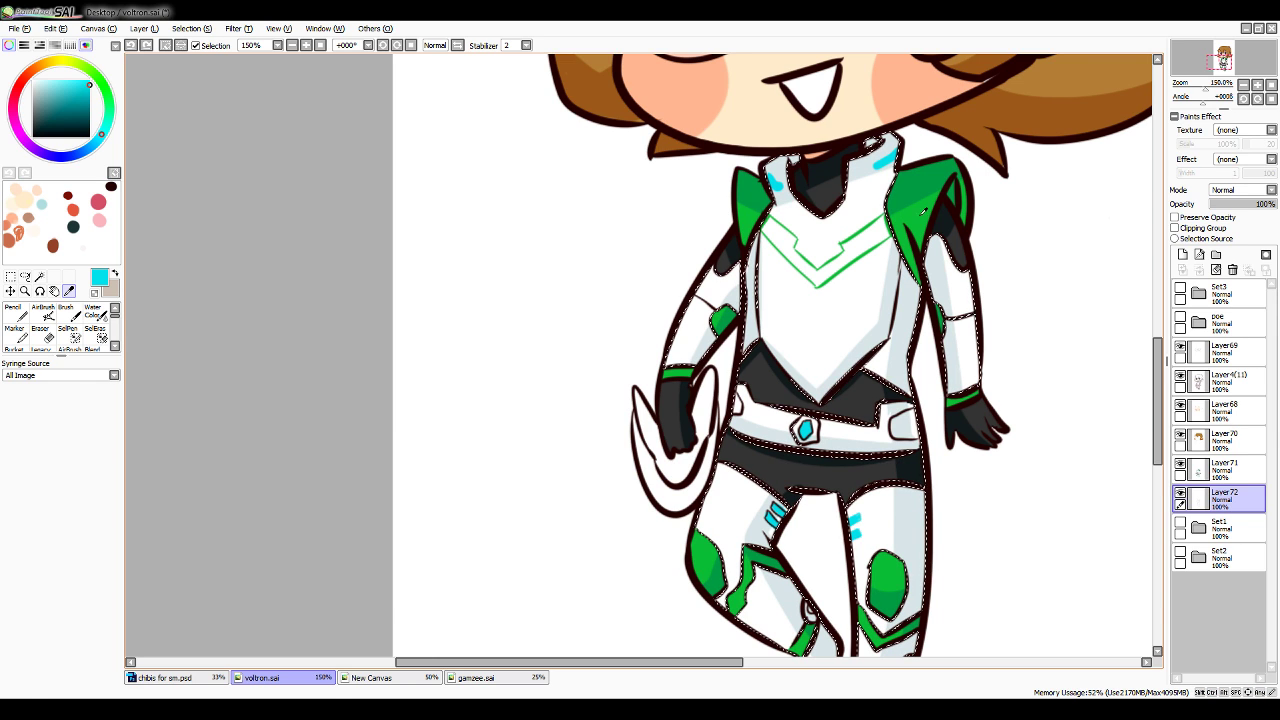
{"action": "left_click", "coordinate": [776, 230]}
{"action": "key", "text": "n"}
{"action": "mouse_move", "coordinate": [777, 235]}
{"action": "left_mouse_down"}
{"action": "mouse_move", "coordinate": [794, 260]}
{"action": "mouse_move", "coordinate": [768, 228]}
{"action": "mouse_move", "coordinate": [798, 262]}
{"action": "left_mouse_up"}
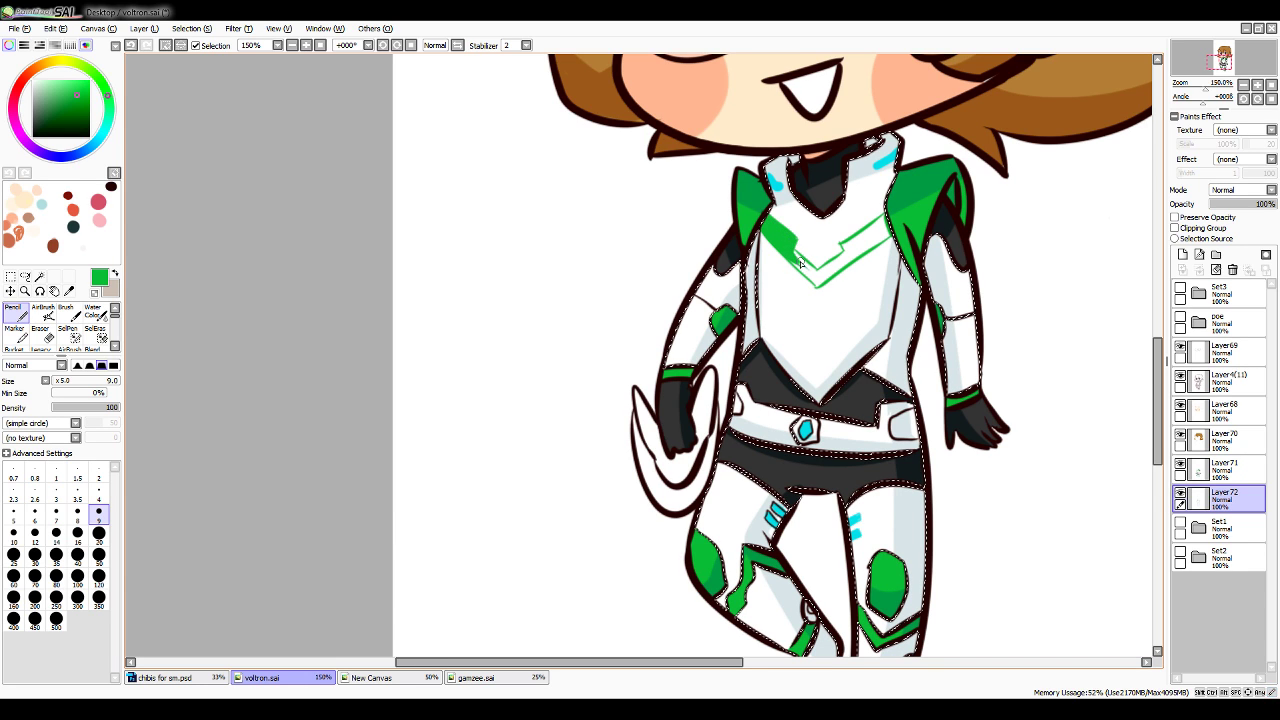
{"action": "mouse_move", "coordinate": [801, 264]}
{"action": "left_mouse_down"}
{"action": "mouse_move", "coordinate": [850, 200]}
{"action": "mouse_move", "coordinate": [861, 216]}
{"action": "mouse_move", "coordinate": [818, 279]}
{"action": "mouse_move", "coordinate": [857, 252]}
{"action": "mouse_move", "coordinate": [820, 287]}
{"action": "left_mouse_up"}
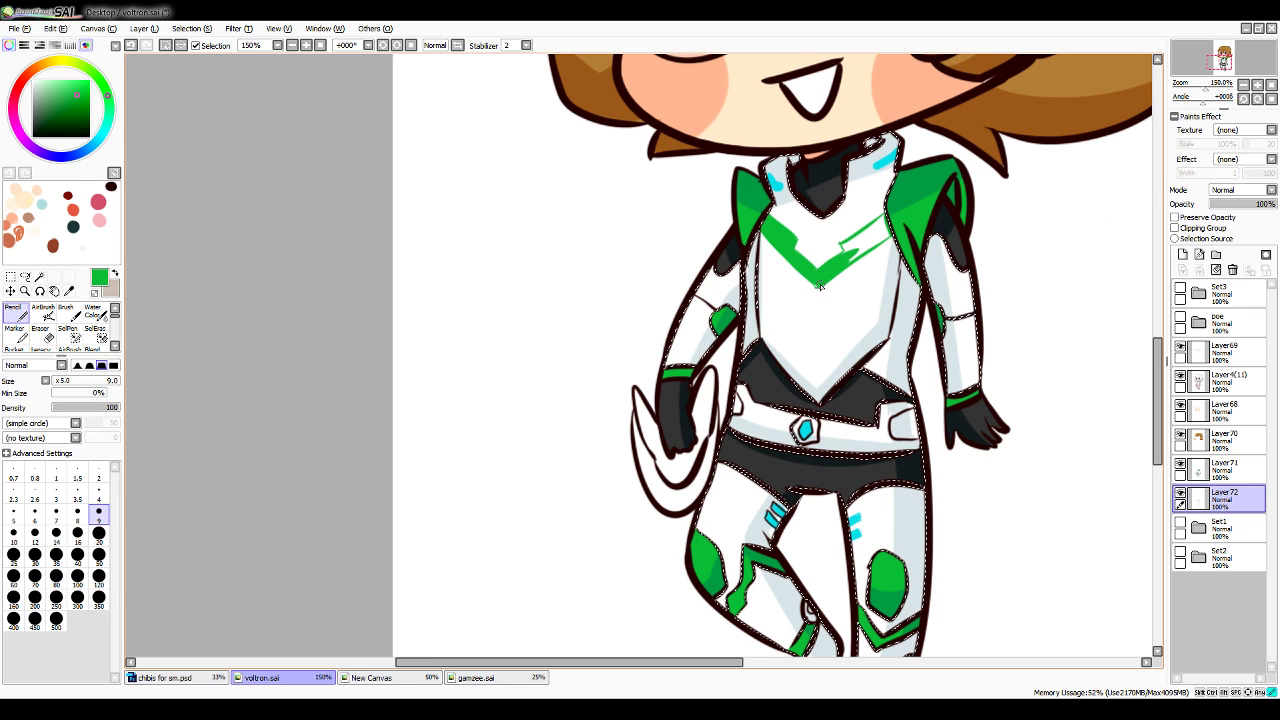
{"action": "mouse_move", "coordinate": [871, 244]}
{"action": "left_mouse_down"}
{"action": "mouse_move", "coordinate": [846, 246]}
{"action": "mouse_move", "coordinate": [878, 227]}
{"action": "mouse_move", "coordinate": [887, 239]}
{"action": "left_mouse_up"}
{"action": "key", "text": "ctrl+z"}
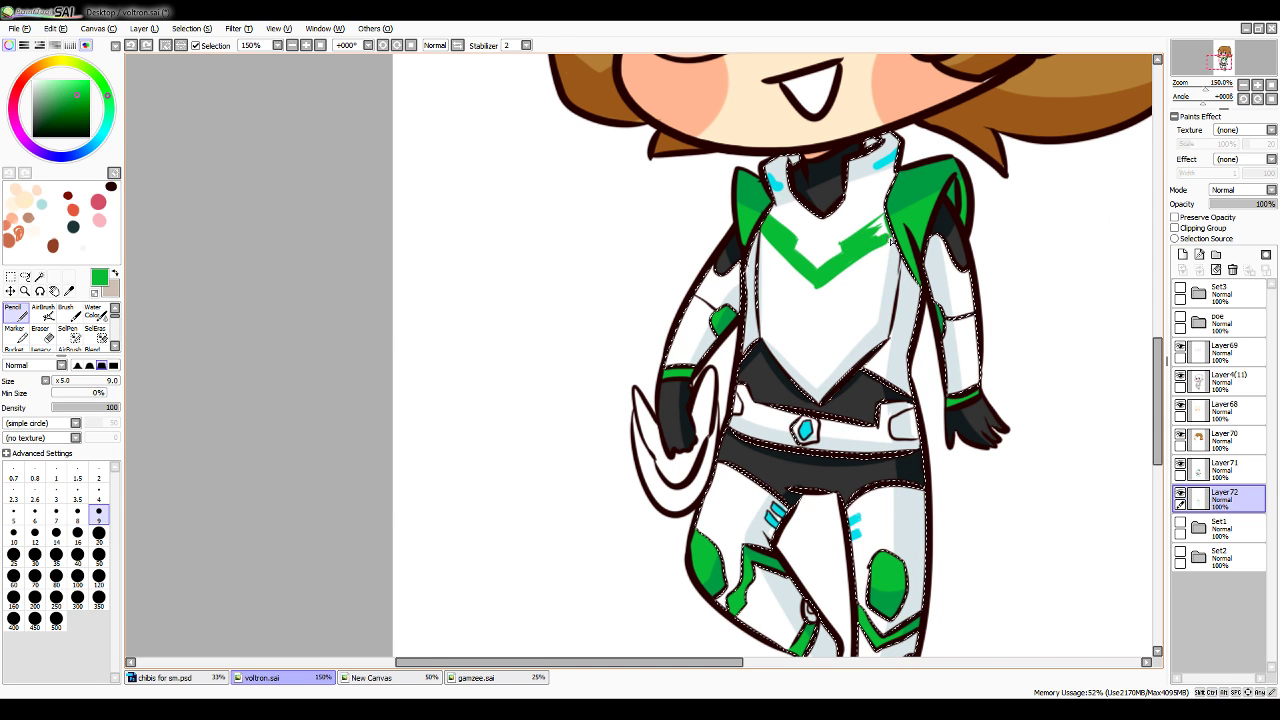
{"action": "left_click_drag", "start_coordinate": [865, 258], "coordinate": [882, 222]}
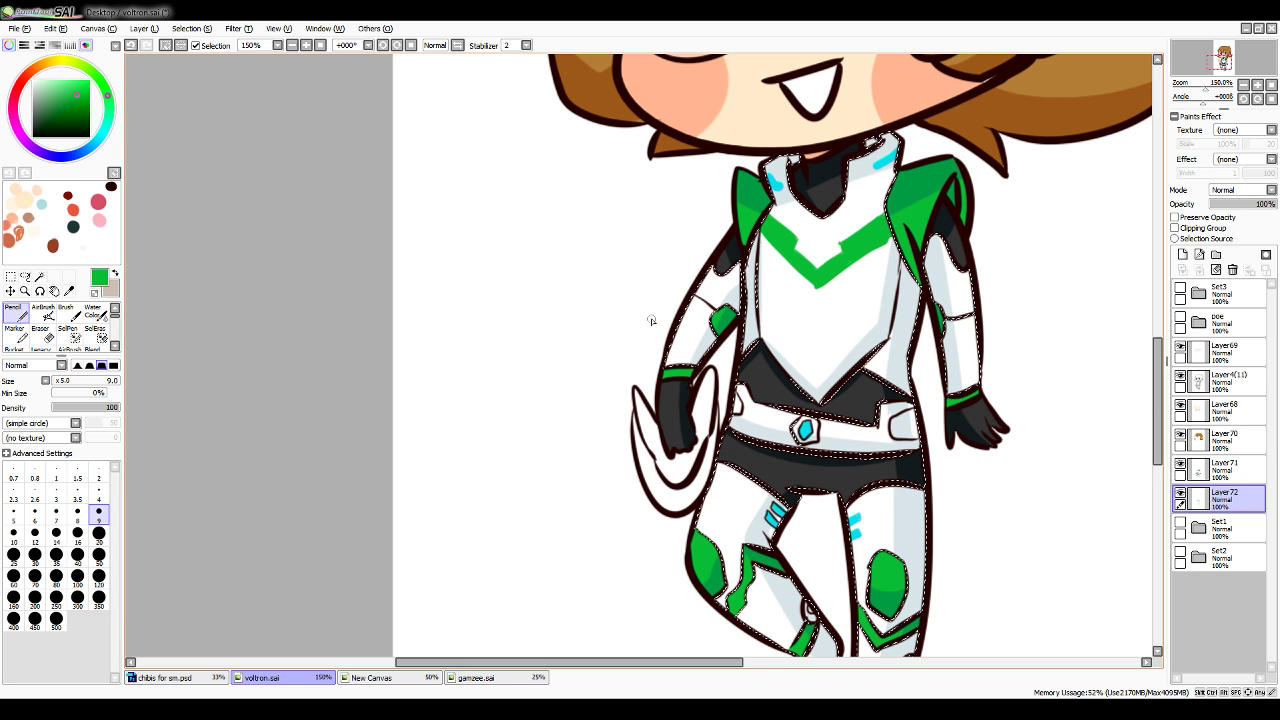
Sample the white of the chest plate and trim the upper edges of the green V emblem with the pencil
{"action": "left_click", "coordinate": [69, 291]}
{"action": "left_click", "coordinate": [780, 318]}
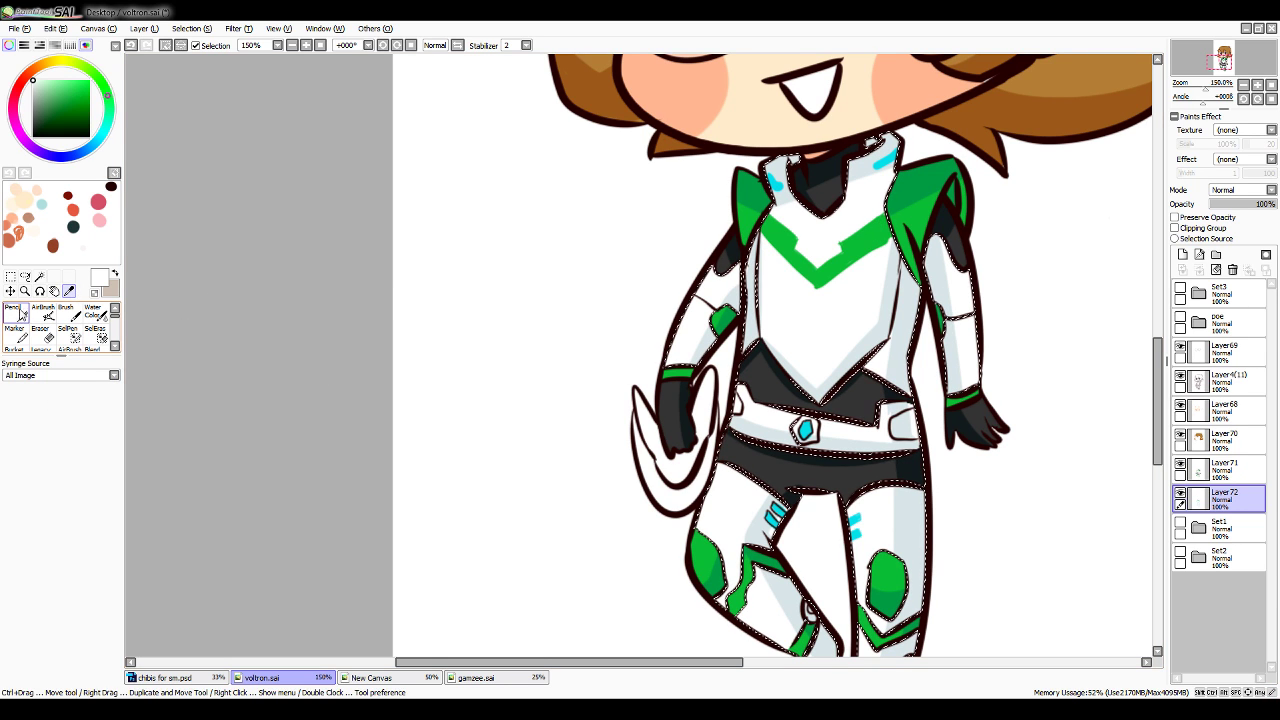
{"action": "left_click", "coordinate": [22, 313]}
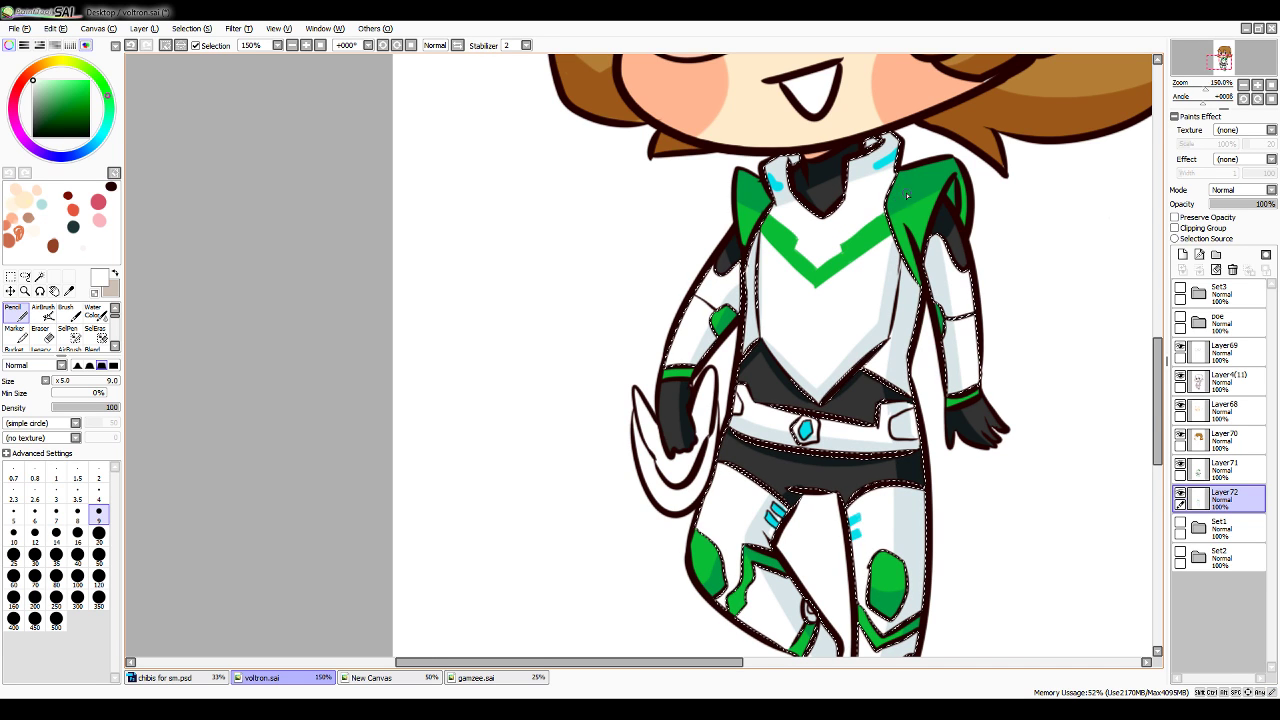
{"action": "key", "text": "ctrl+z"}
{"action": "left_click_drag", "start_coordinate": [839, 247], "coordinate": [907, 198]}
{"action": "left_click_drag", "start_coordinate": [799, 240], "coordinate": [765, 204]}
{"action": "key", "text": "ctrl+z"}
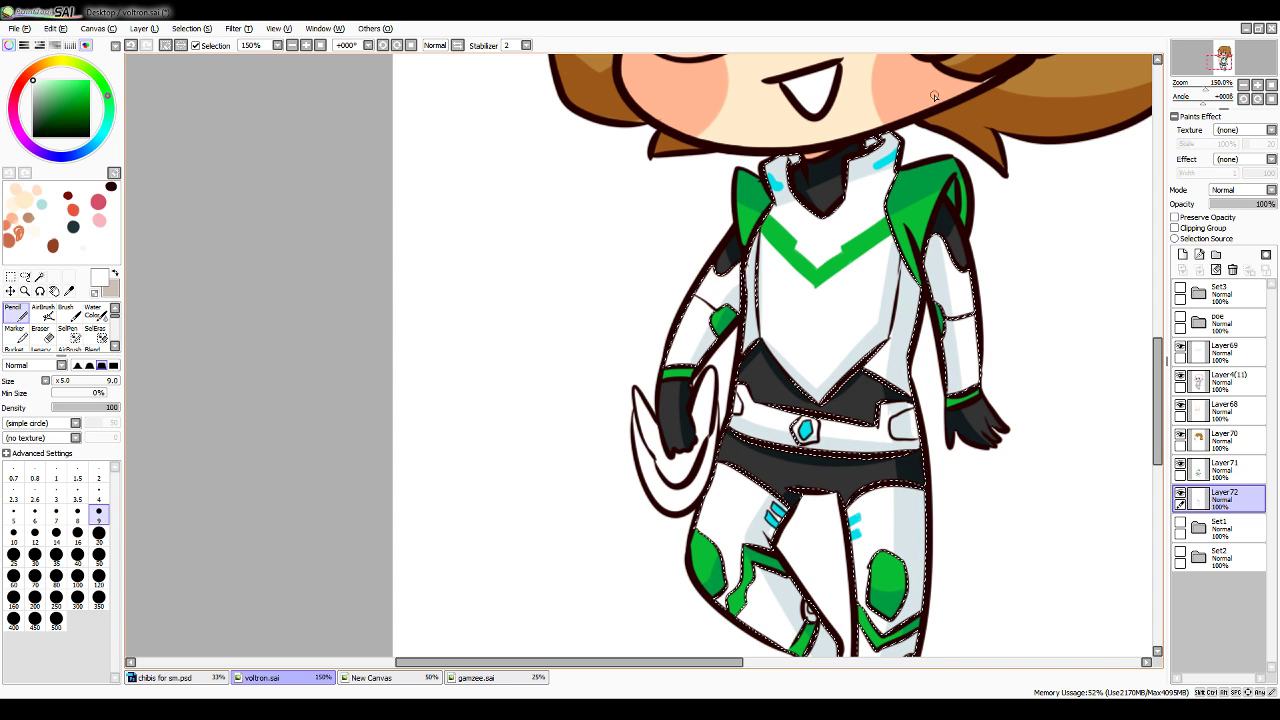
Choose a greyish green, colour the side pieces of the belt with the pencil, and clear the selection
{"action": "left_click", "coordinate": [1243, 86]}
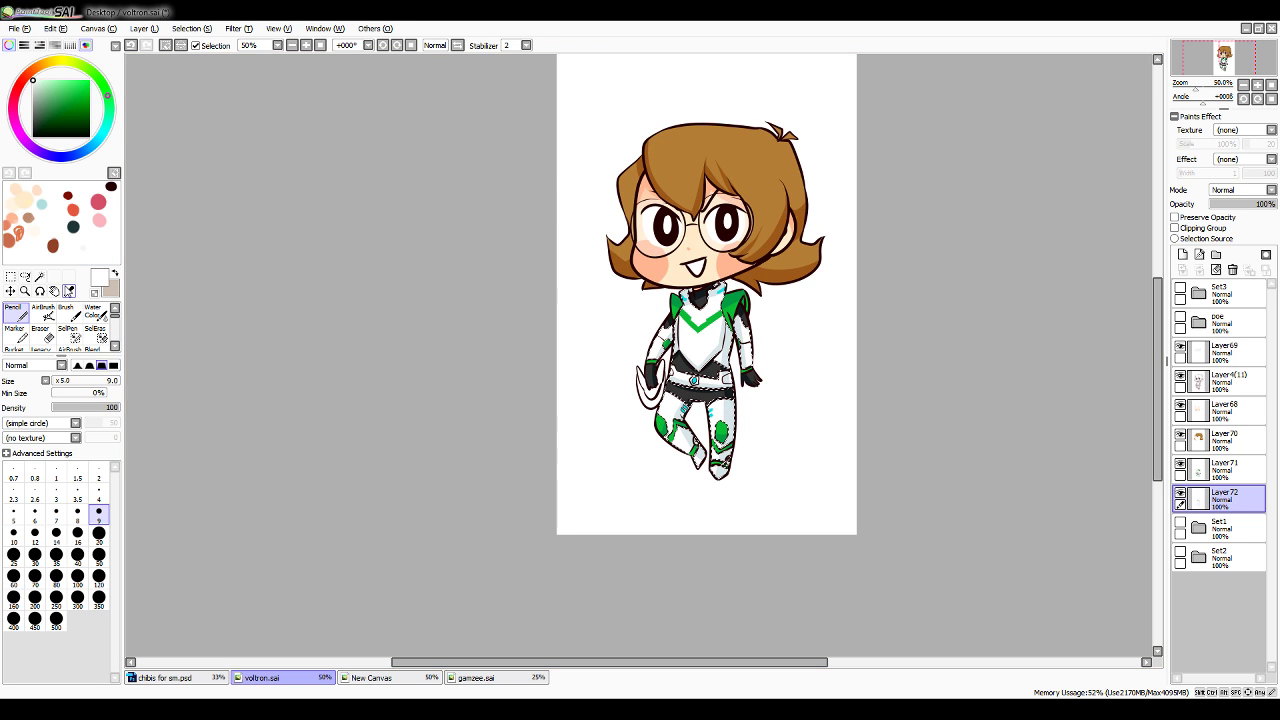
{"action": "left_click", "coordinate": [69, 291]}
{"action": "left_click_drag", "start_coordinate": [34, 86], "coordinate": [36, 101]}
{"action": "left_click", "coordinate": [16, 314]}
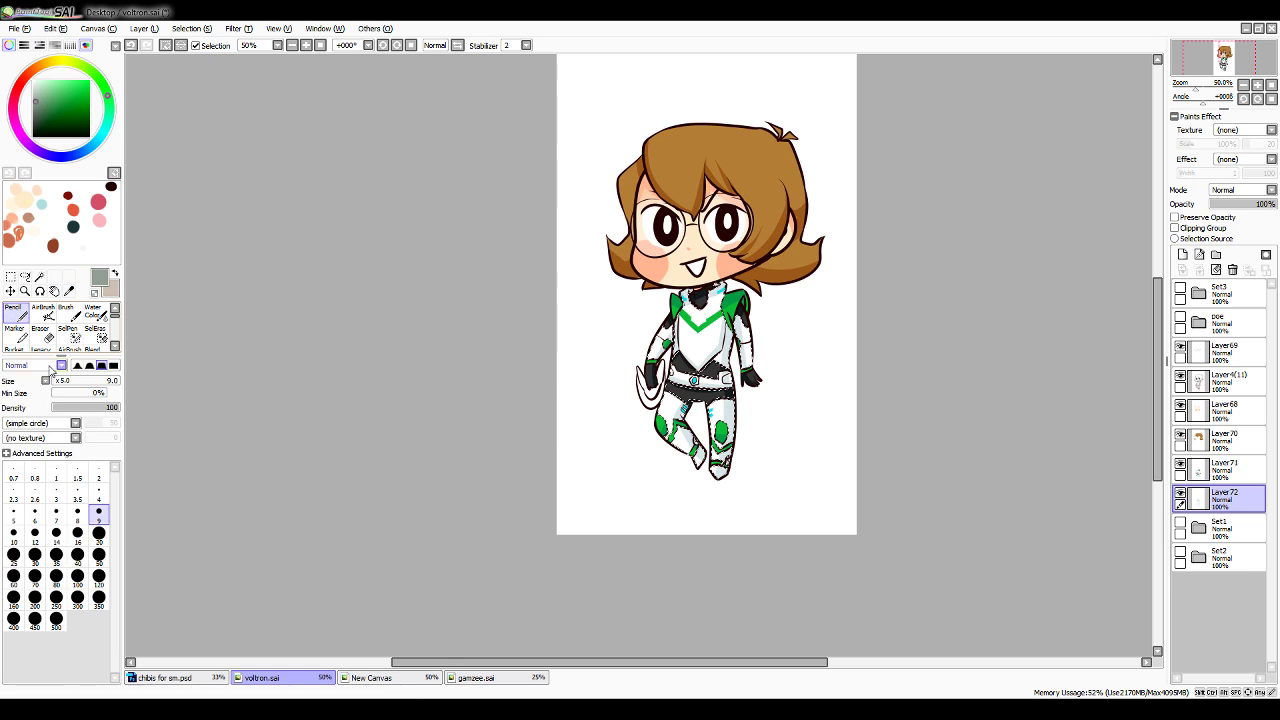
{"action": "left_click_drag", "start_coordinate": [732, 377], "coordinate": [730, 383]}
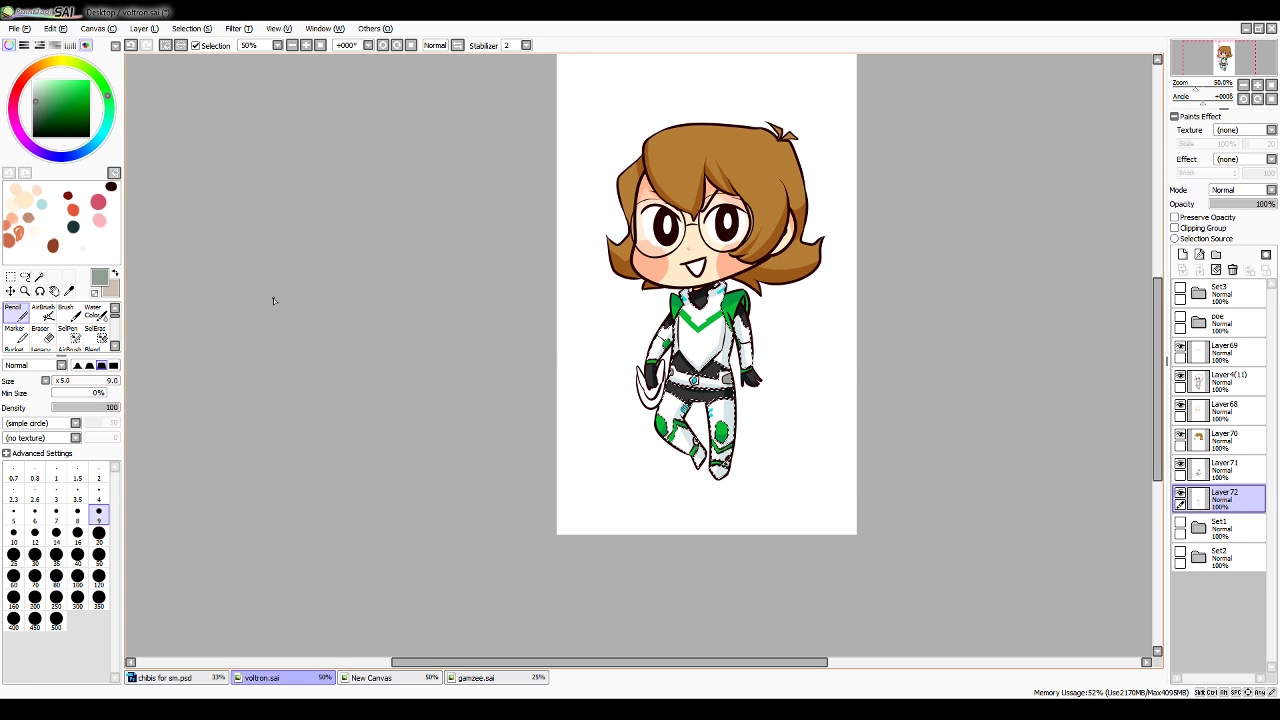
{"action": "key", "text": "ctrl+d"}
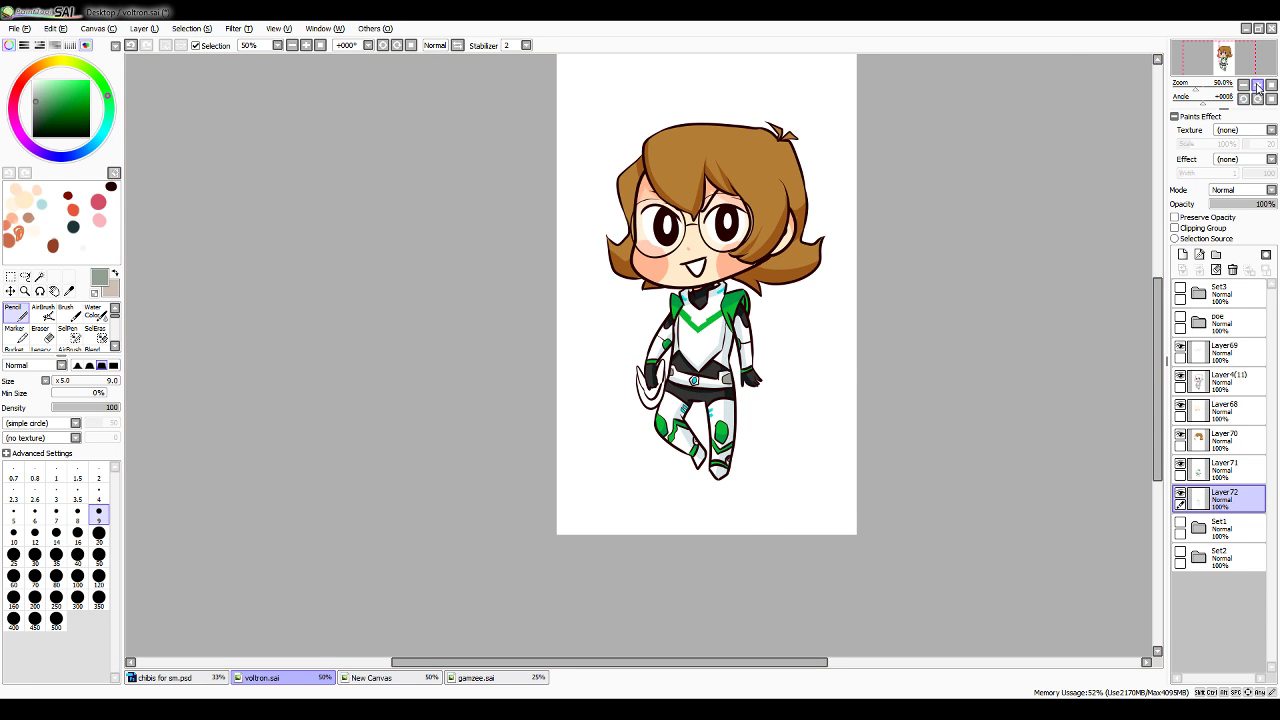
Create a new layer directly below Layer72, and select the crescent weapon's interior from the Layer4(11) line art with the Magic Wand
{"action": "left_click", "coordinate": [1258, 84]}
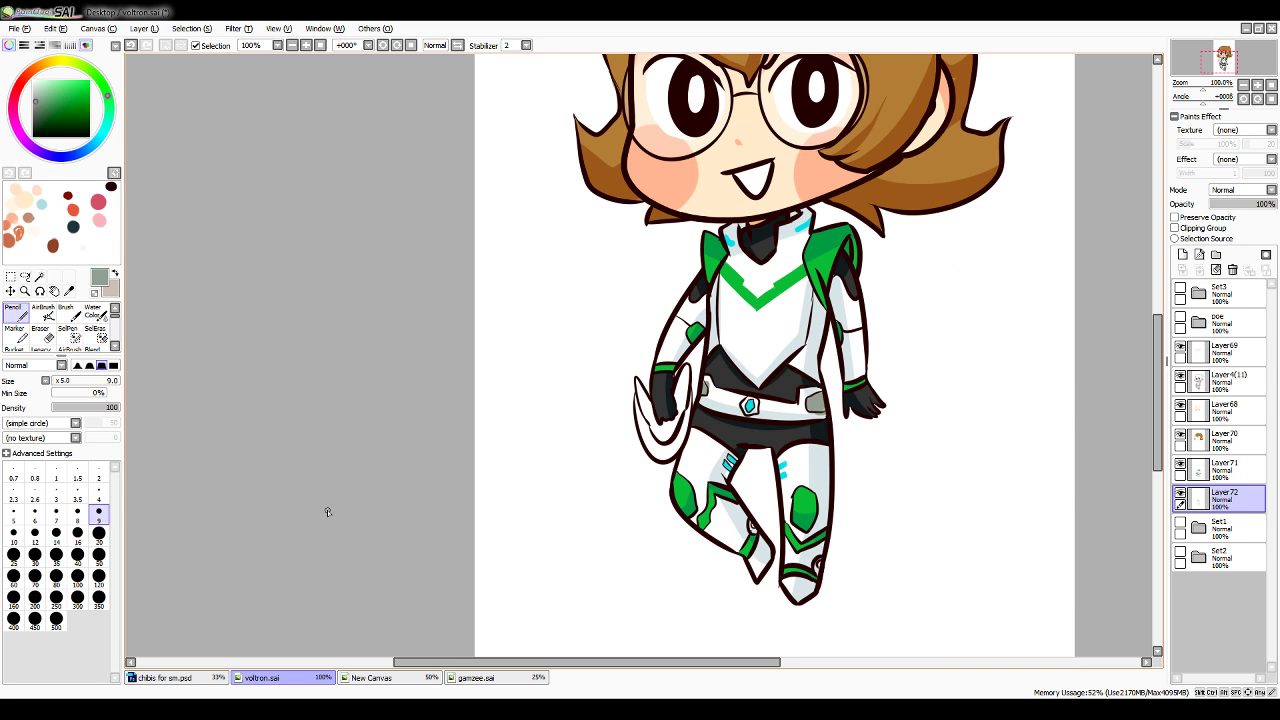
{"action": "left_click", "coordinate": [41, 277]}
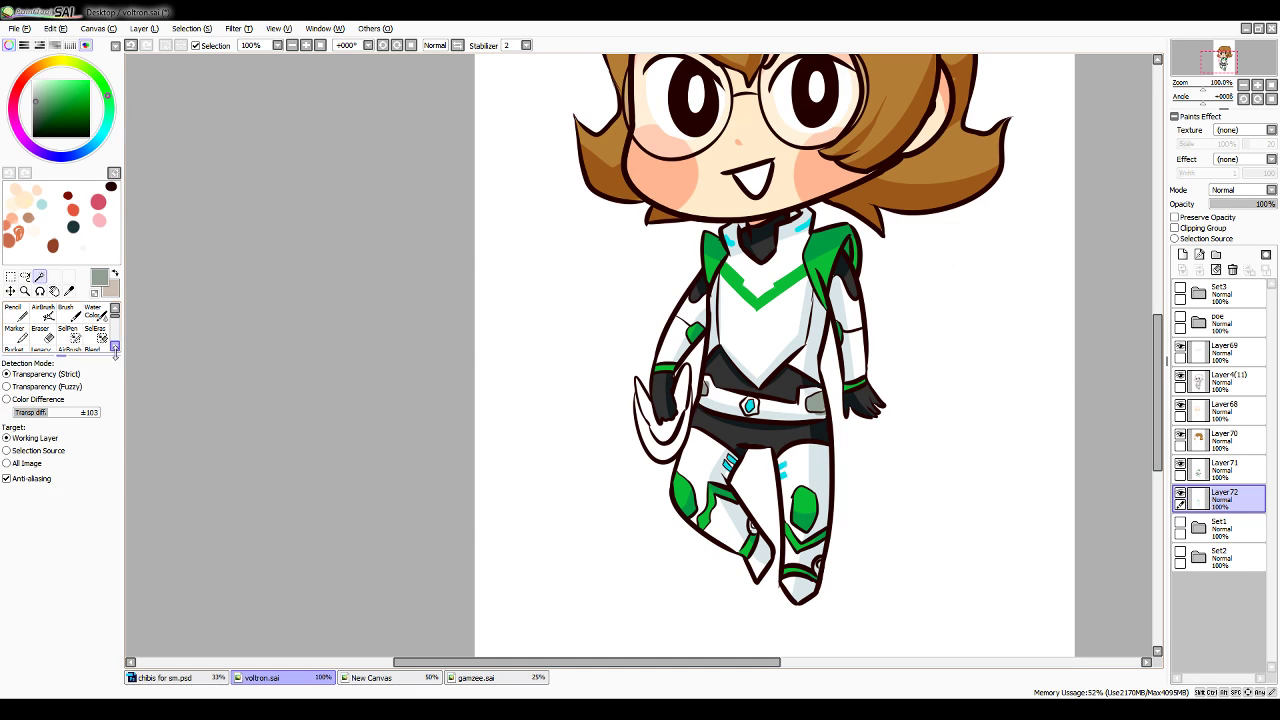
{"action": "left_click", "coordinate": [1235, 521]}
{"action": "left_click", "coordinate": [1183, 256]}
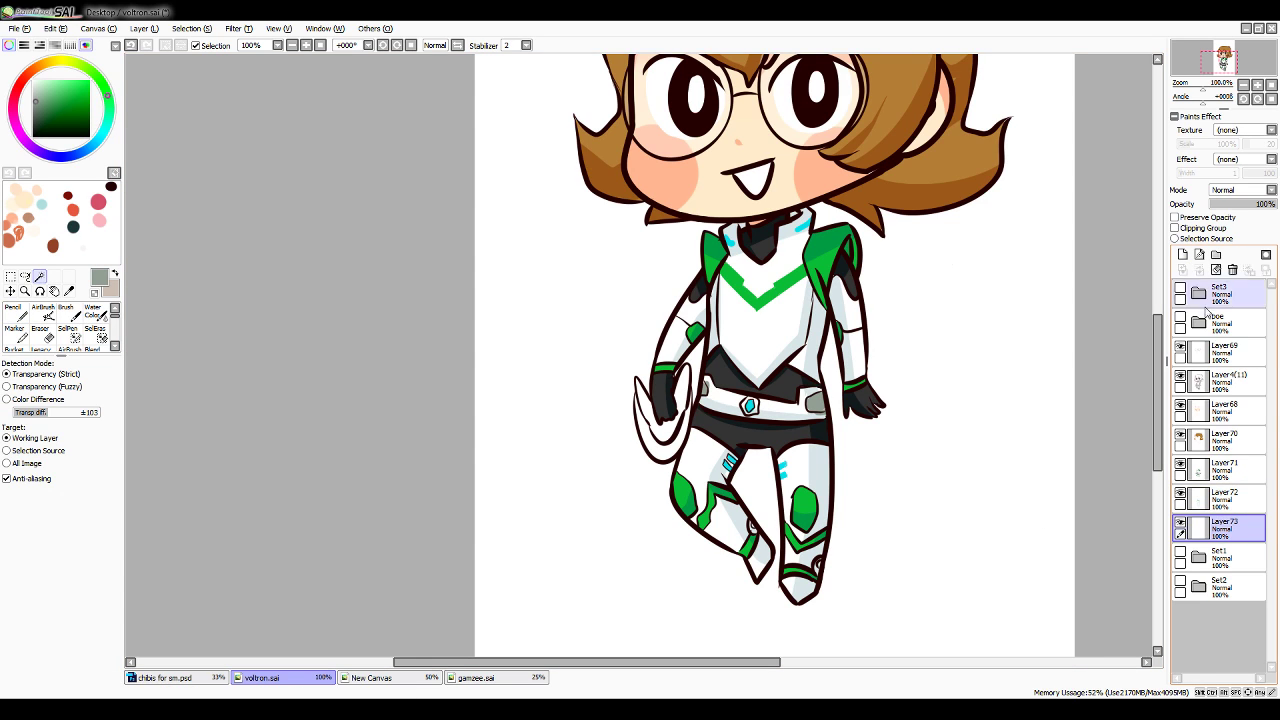
{"action": "left_click", "coordinate": [1224, 380]}
{"action": "left_click", "coordinate": [666, 432]}
{"action": "left_click", "coordinate": [682, 438]}
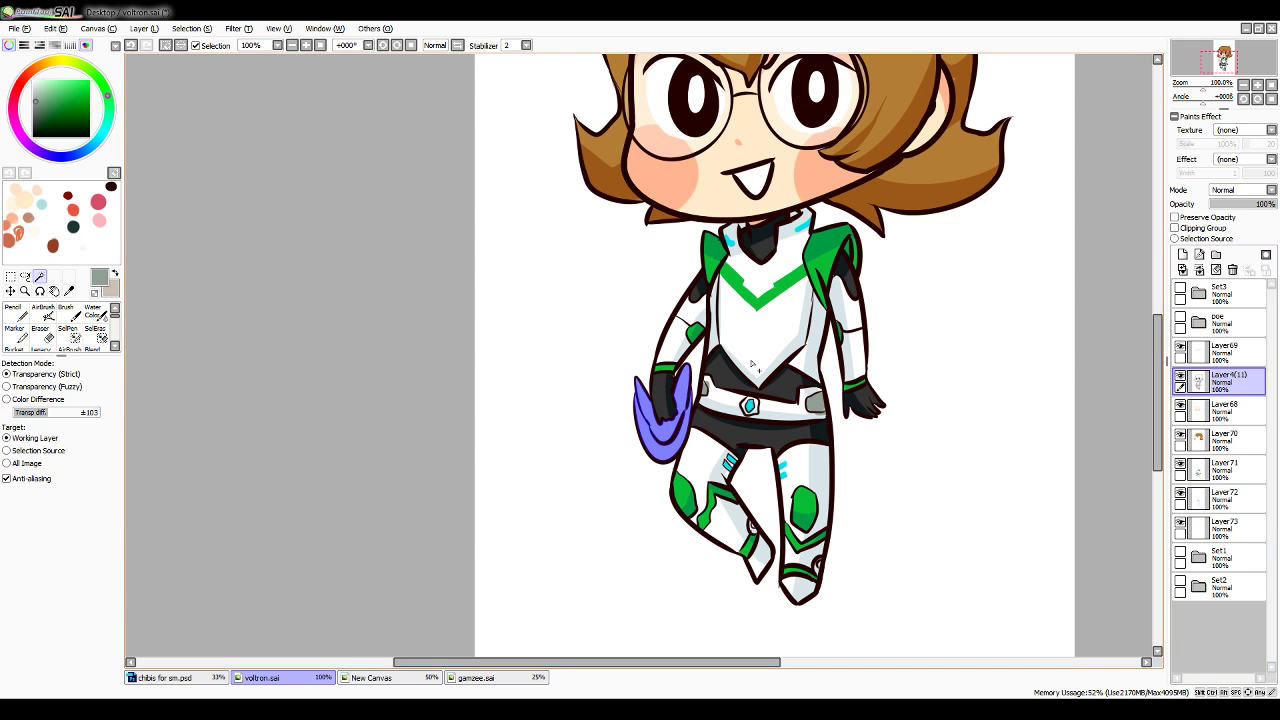
On Layer73, colour the handheld weapon with sampled armour white and pale bluish grey using a size 20 pencil
{"action": "left_click", "coordinate": [18, 315]}
{"action": "left_click", "coordinate": [69, 291]}
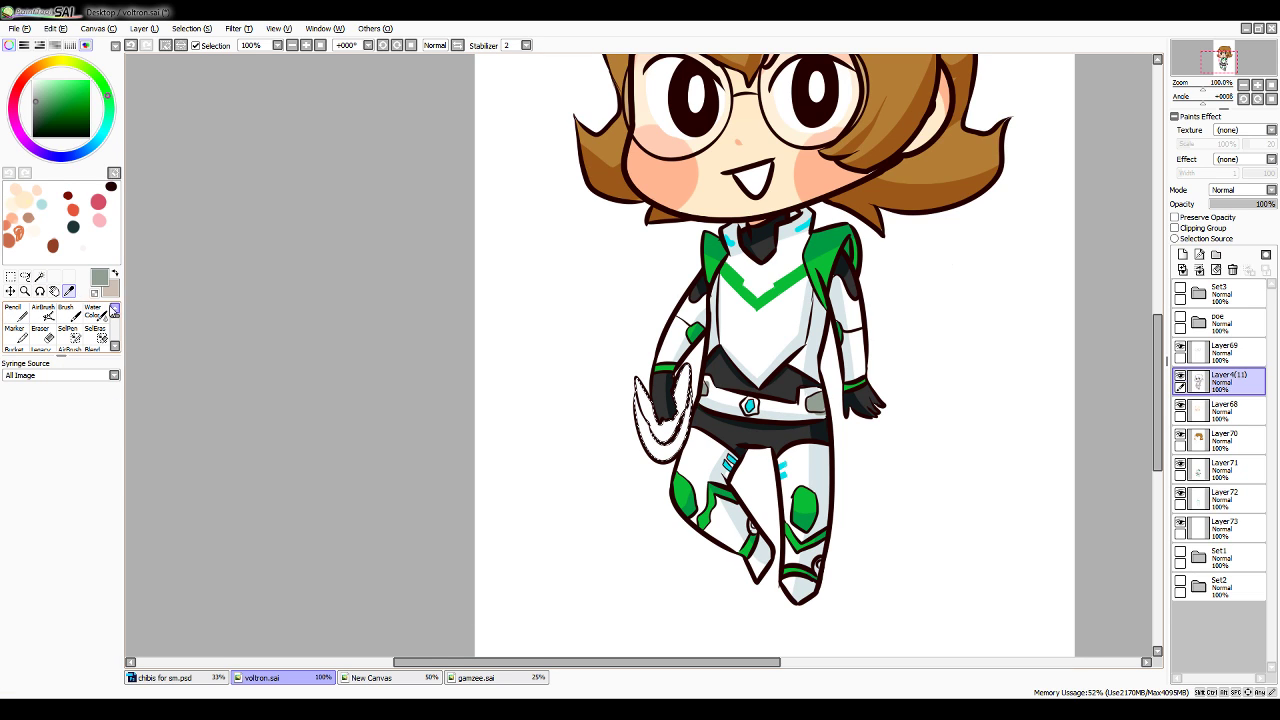
{"action": "left_click", "coordinate": [755, 336]}
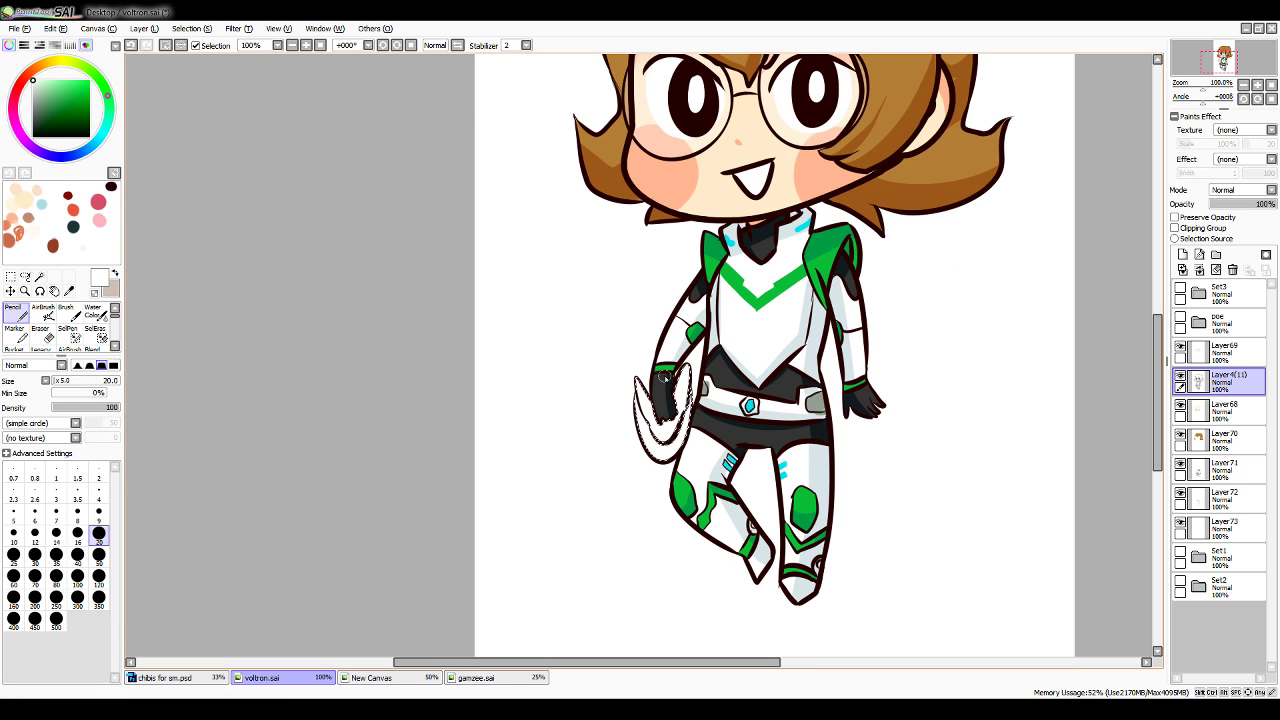
{"action": "left_click", "coordinate": [1222, 528]}
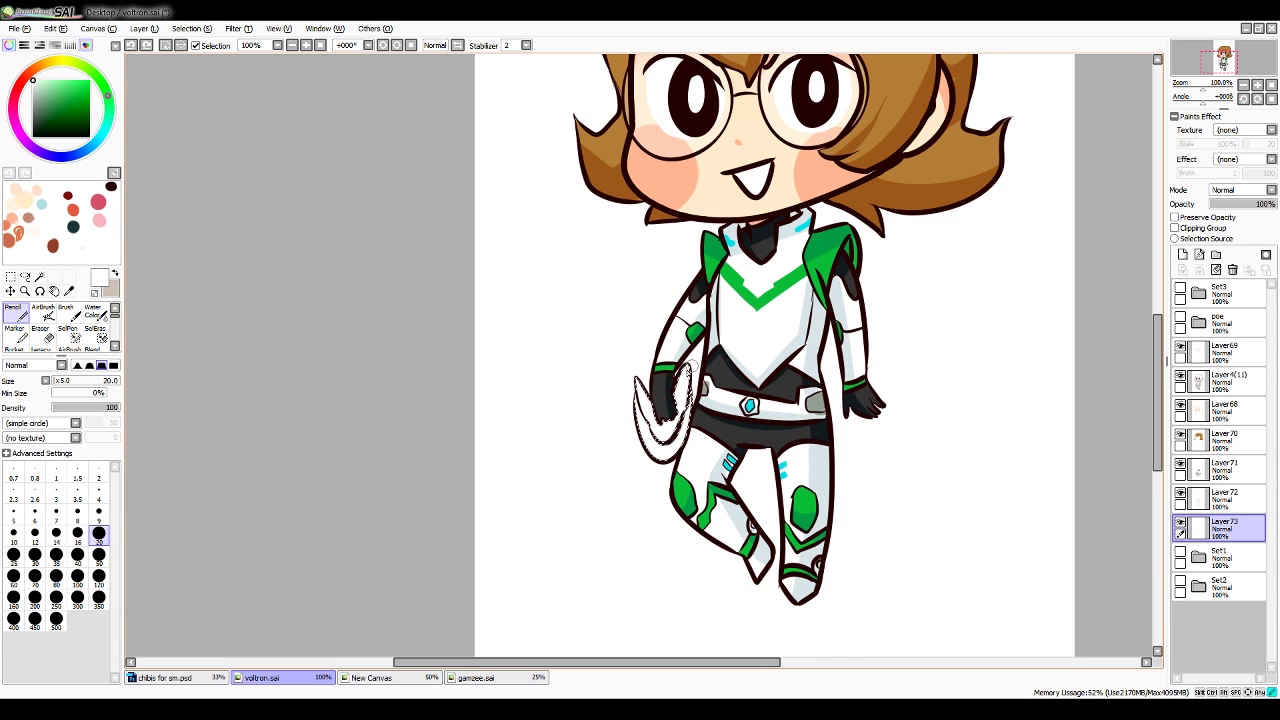
{"action": "left_click", "coordinate": [725, 404], "text": "alt"}
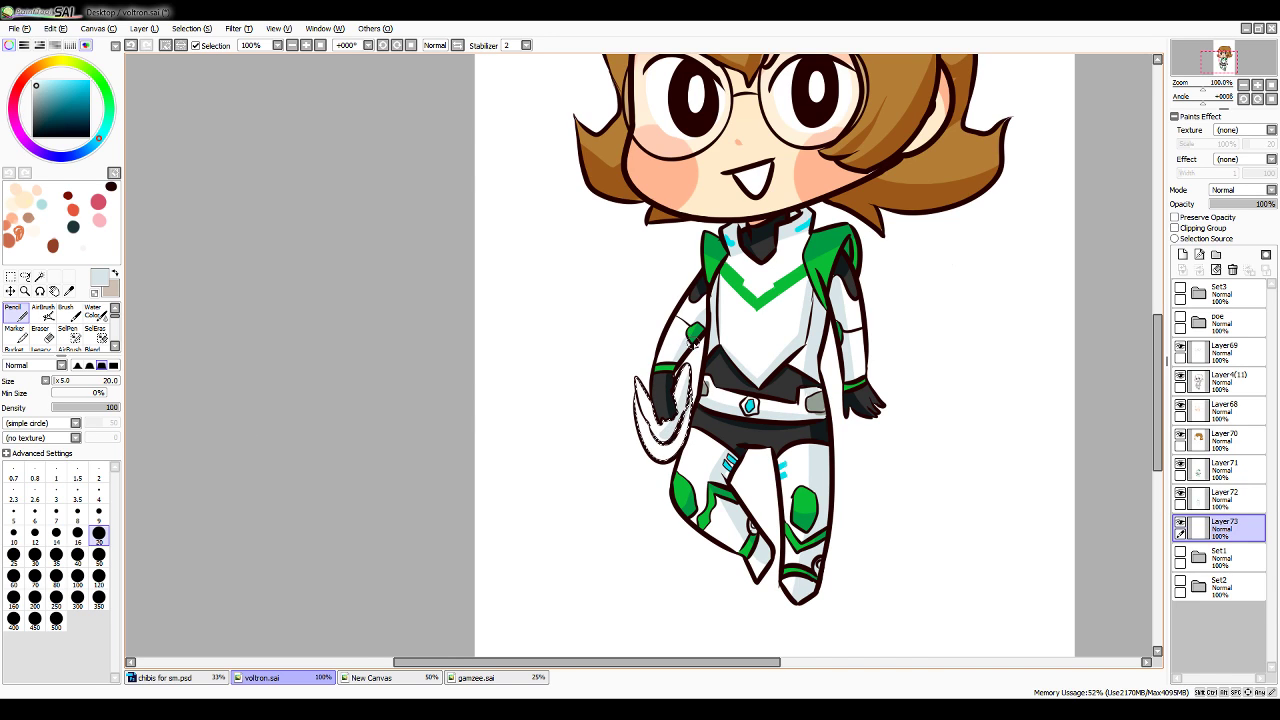
{"action": "key", "text": "ctrl+z"}
{"action": "mouse_move", "coordinate": [657, 435]}
{"action": "left_mouse_down"}
{"action": "mouse_move", "coordinate": [690, 386]}
{"action": "mouse_move", "coordinate": [636, 376]}
{"action": "left_mouse_up"}
Sample the knee patch's green, shift it to a vivid neon green, and paint the weapon's outer crescent on Layer73
{"action": "left_click", "coordinate": [69, 291]}
{"action": "left_click", "coordinate": [683, 494]}
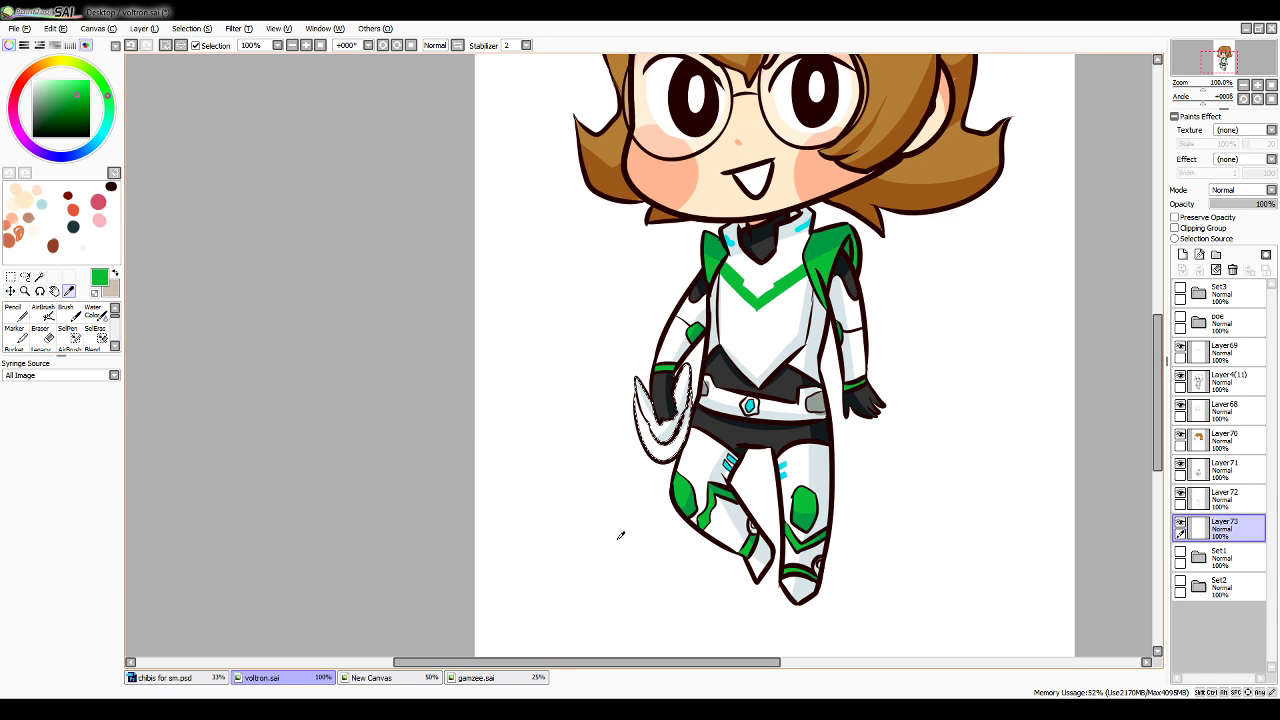
{"action": "left_click", "coordinate": [17, 313]}
{"action": "left_click", "coordinate": [101, 82]}
{"action": "left_click", "coordinate": [84, 80]}
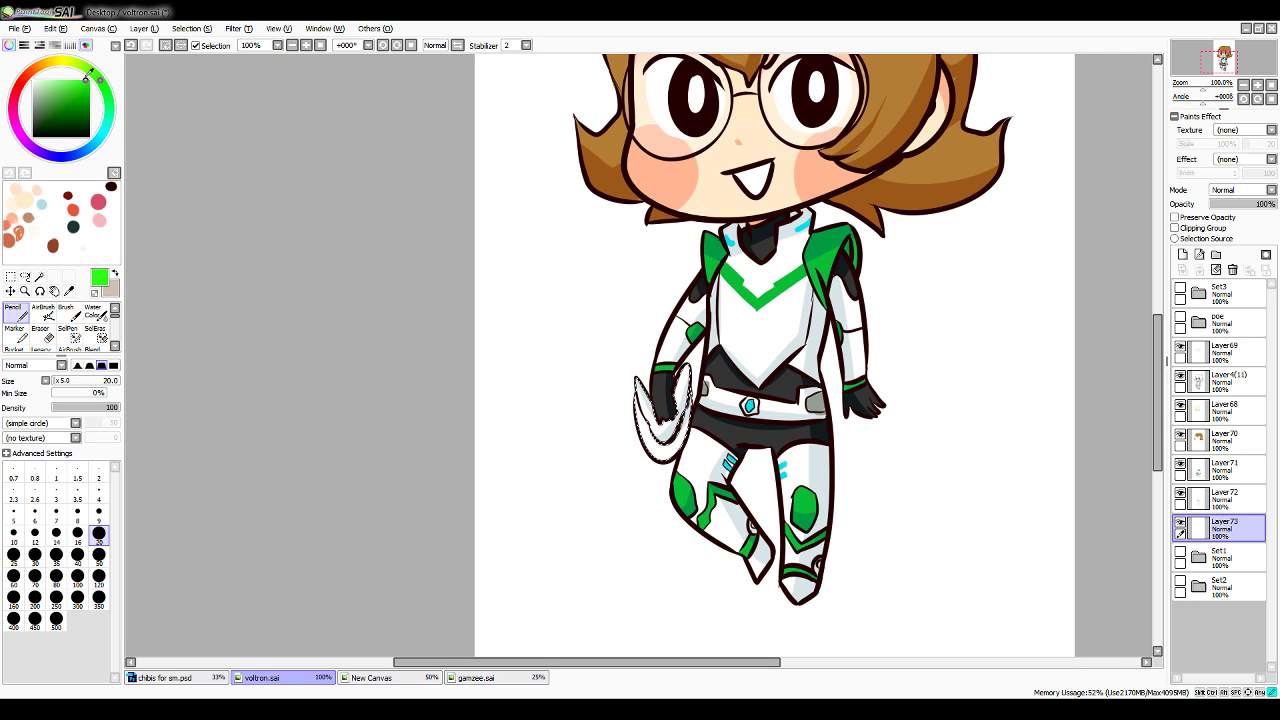
{"action": "left_click", "coordinate": [109, 97]}
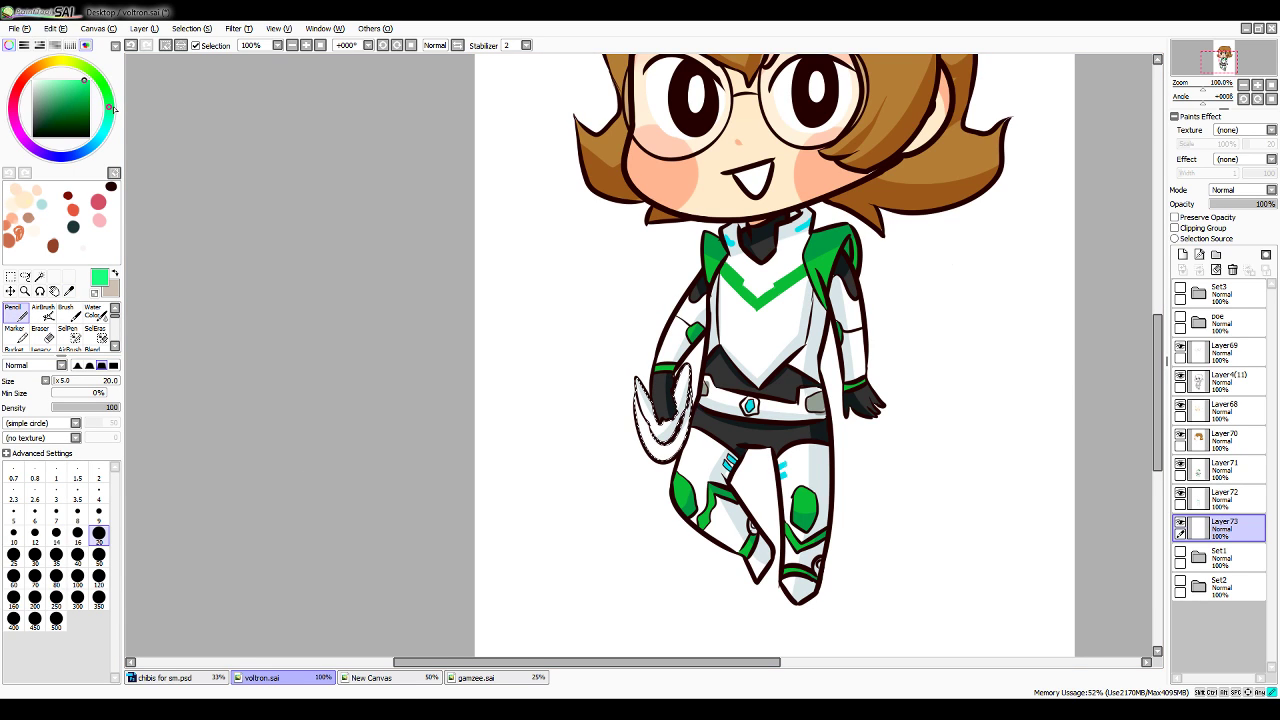
{"action": "left_click_drag", "start_coordinate": [112, 107], "coordinate": [100, 78]}
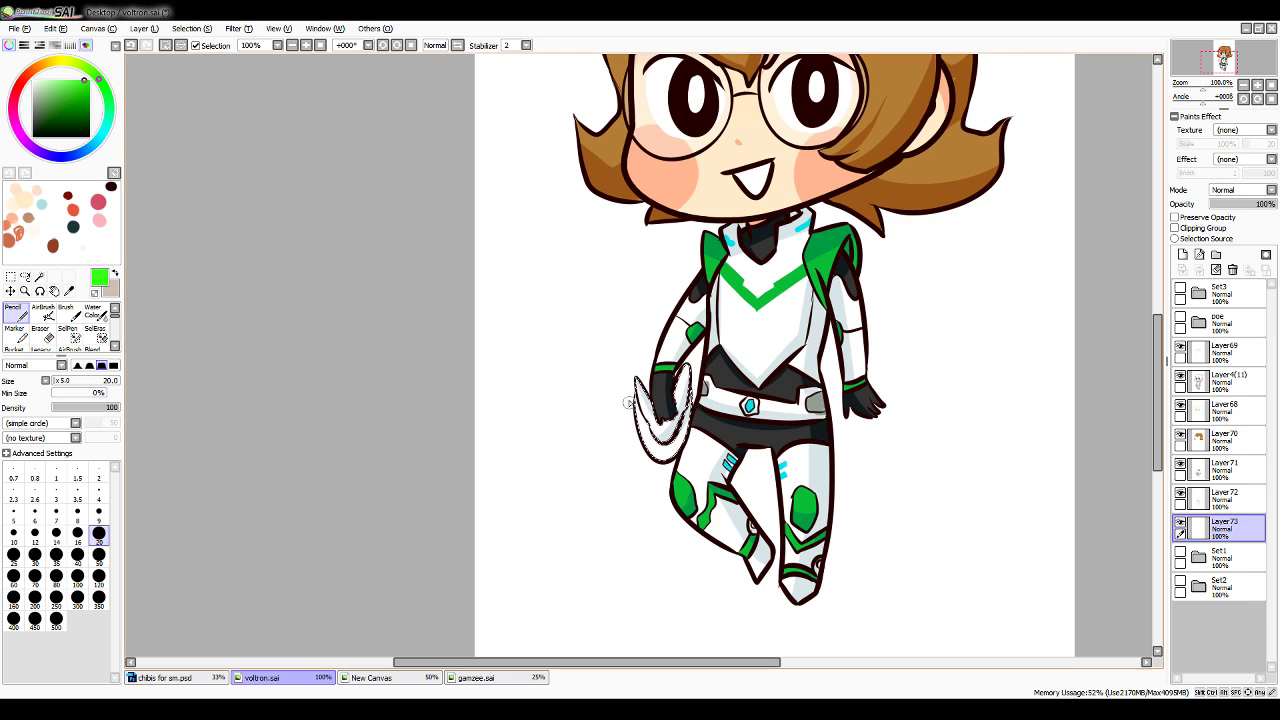
{"action": "mouse_move", "coordinate": [628, 403]}
{"action": "left_mouse_down"}
{"action": "mouse_move", "coordinate": [650, 443]}
{"action": "mouse_move", "coordinate": [690, 391]}
{"action": "mouse_move", "coordinate": [682, 436]}
{"action": "left_mouse_up"}
{"action": "key", "text": "ctrl+z"}
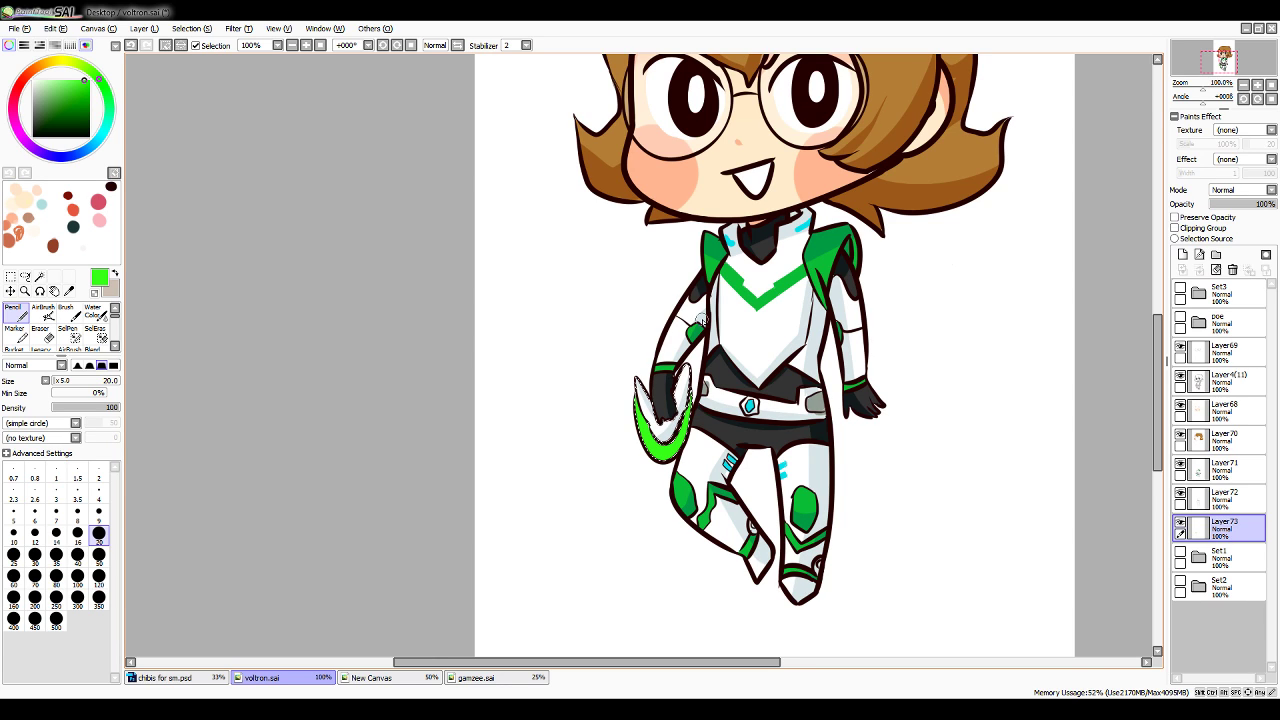
Clear the selection, preserve opacity on the Layer4(11) line art, and recolour the crescent weapon's outline a darker green
{"action": "left_click", "coordinate": [1222, 380]}
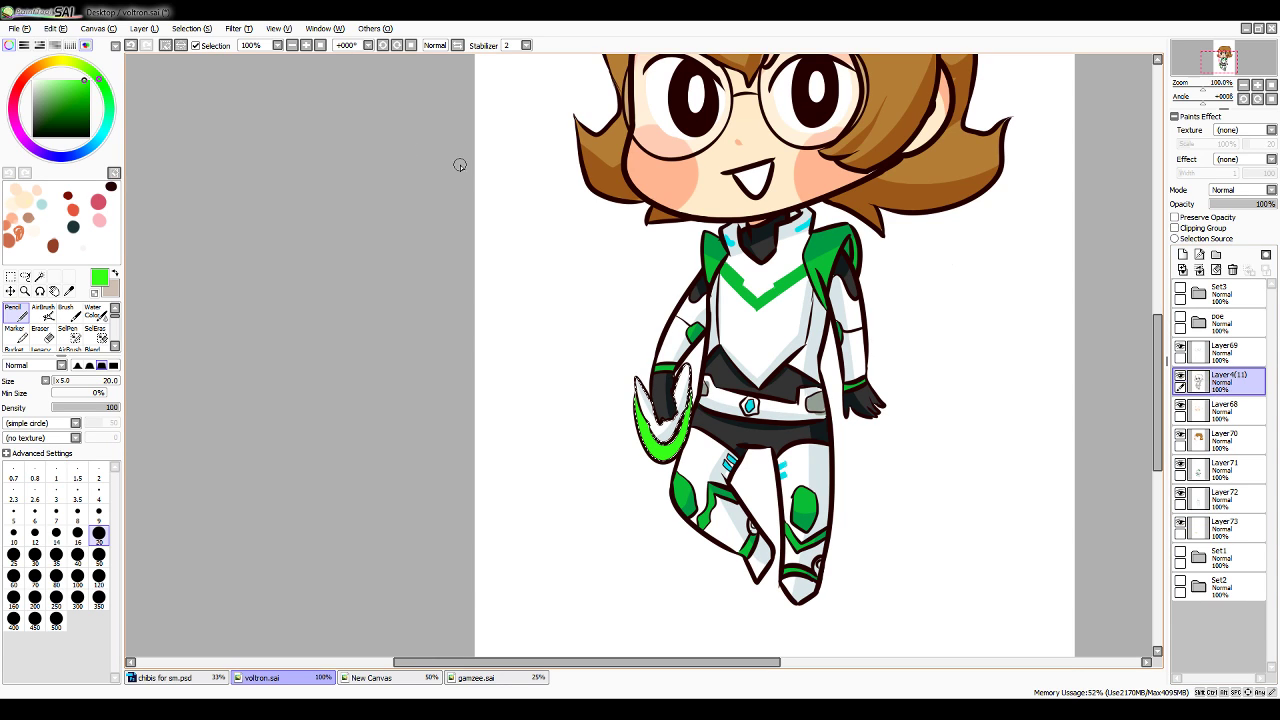
{"action": "left_click", "coordinate": [207, 30]}
{"action": "left_click", "coordinate": [211, 46]}
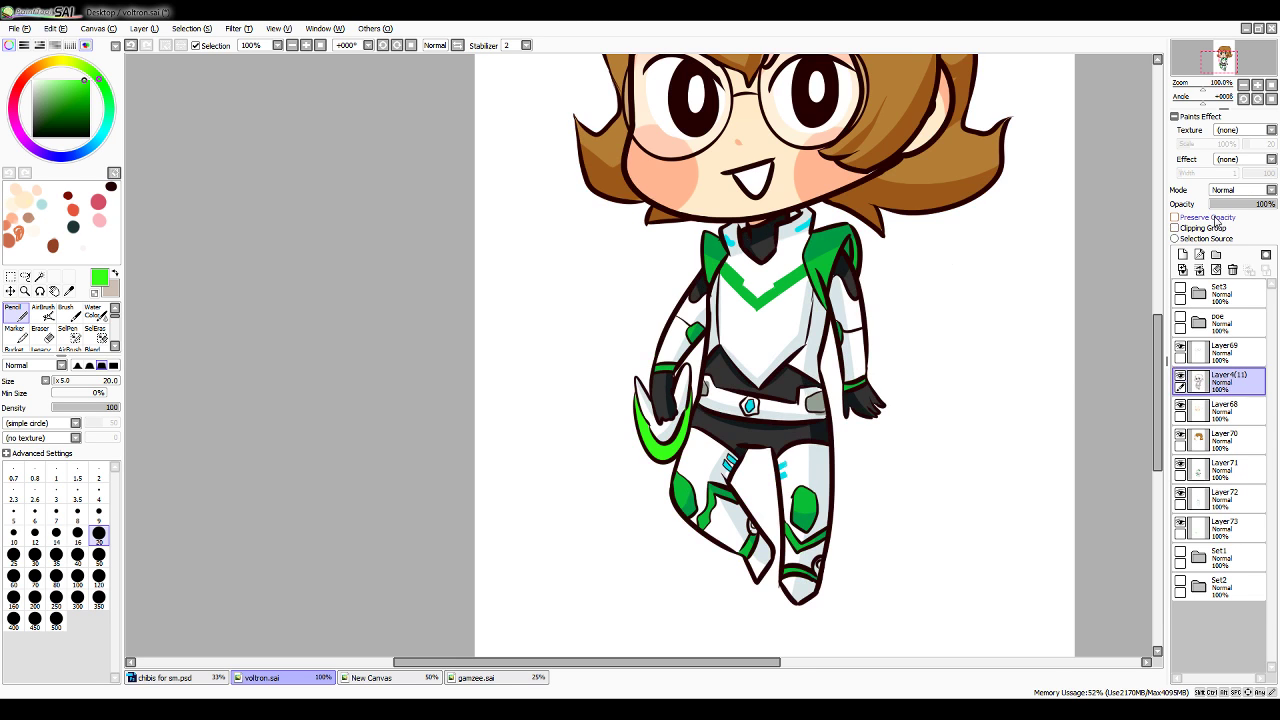
{"action": "left_click", "coordinate": [1206, 217]}
{"action": "left_click", "coordinate": [70, 104]}
{"action": "mouse_move", "coordinate": [70, 104]}
{"action": "left_mouse_down"}
{"action": "mouse_move", "coordinate": [88, 79]}
{"action": "mouse_move", "coordinate": [88, 95]}
{"action": "left_mouse_up"}
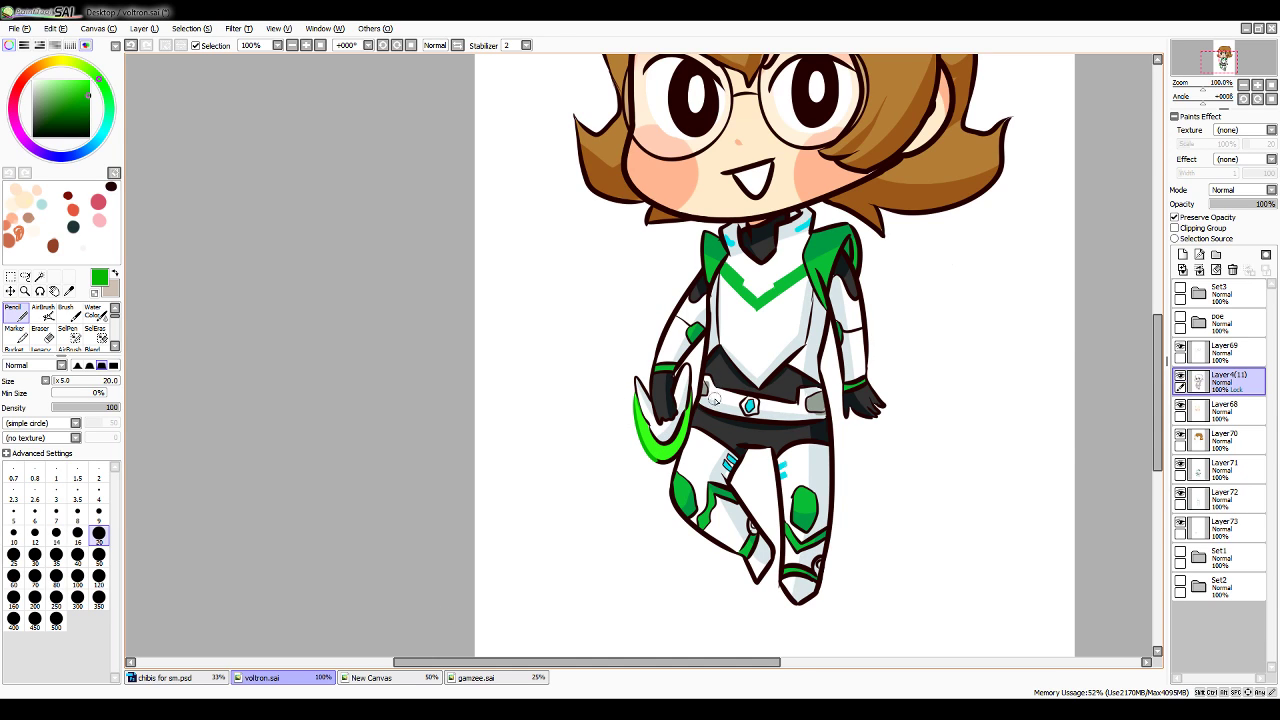
{"action": "key", "text": "ctrl+z"}
{"action": "key", "text": "ctrl+z"}
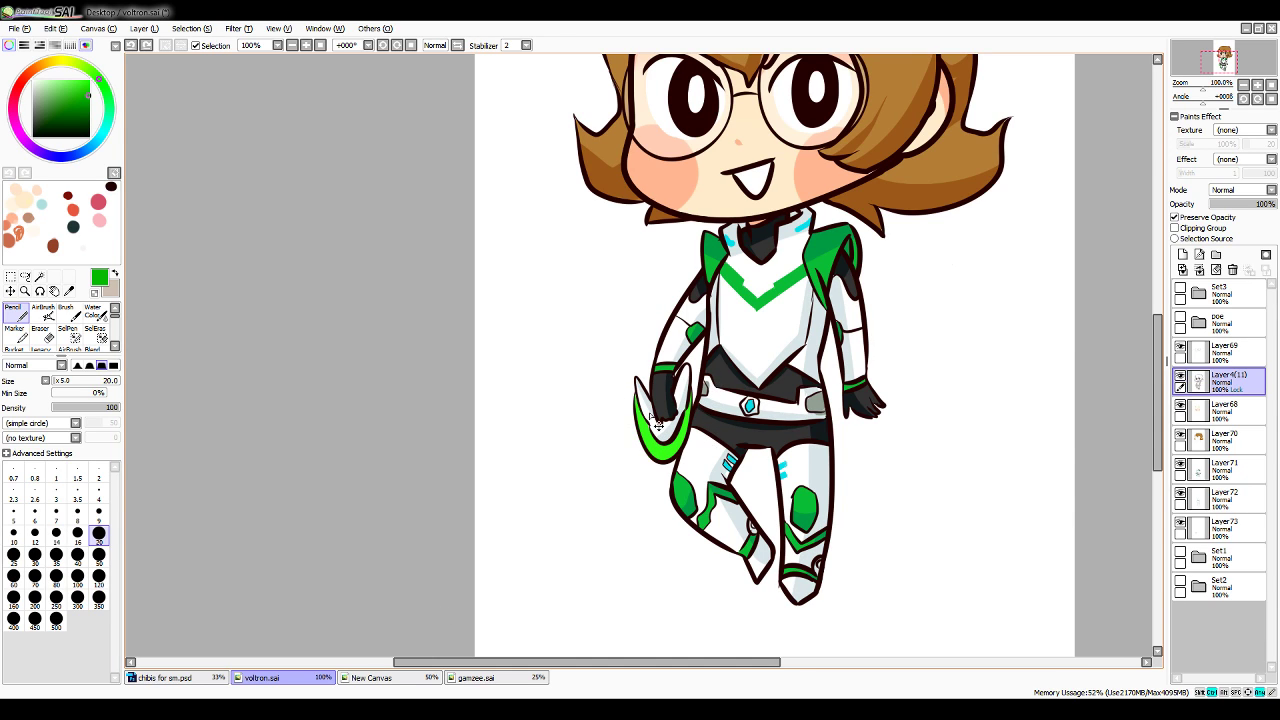
{"action": "mouse_move", "coordinate": [635, 398]}
{"action": "left_mouse_down"}
{"action": "mouse_move", "coordinate": [635, 427]}
{"action": "mouse_move", "coordinate": [660, 463]}
{"action": "mouse_move", "coordinate": [684, 434]}
{"action": "mouse_move", "coordinate": [676, 458]}
{"action": "mouse_move", "coordinate": [690, 410]}
{"action": "left_mouse_up"}
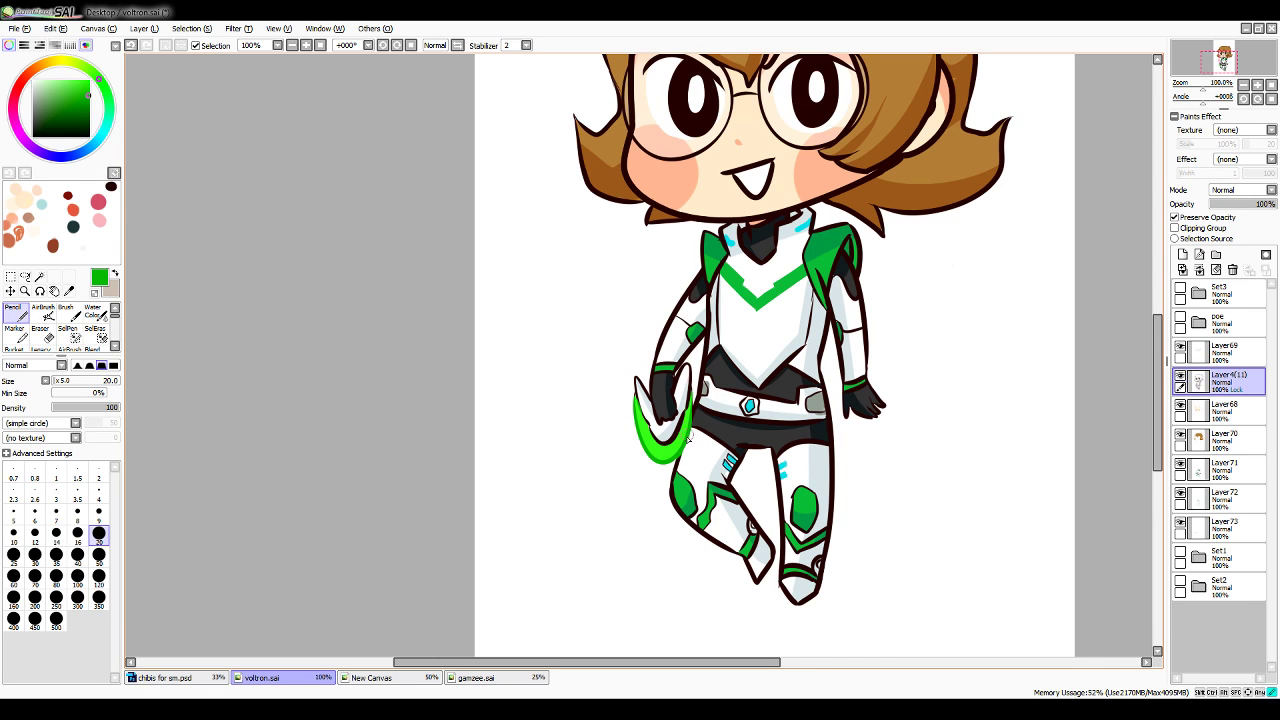
On Layer68, colour the tongue inside the open mouth with the peach sampled from the cheek blush, and set the pencil size to 4
{"action": "left_click", "coordinate": [1243, 86]}
{"action": "left_click", "coordinate": [1243, 86]}
{"action": "left_click", "coordinate": [1243, 86]}
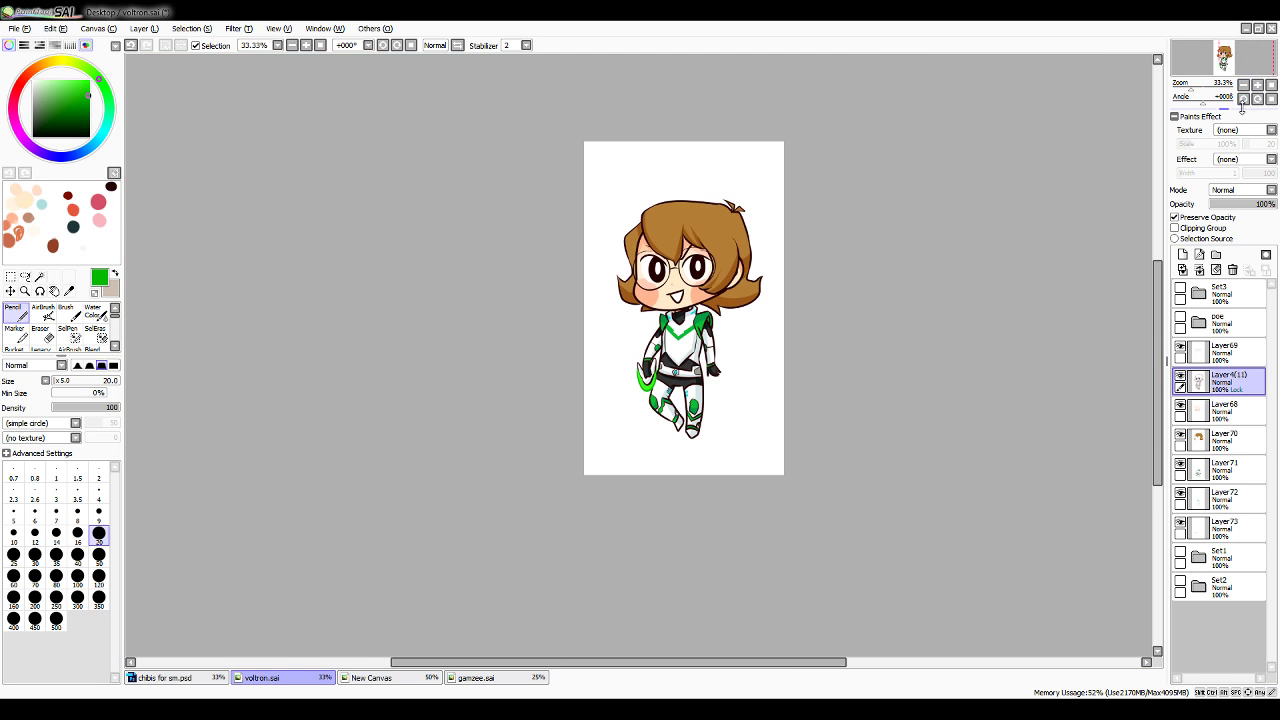
{"action": "left_click", "coordinate": [1257, 87]}
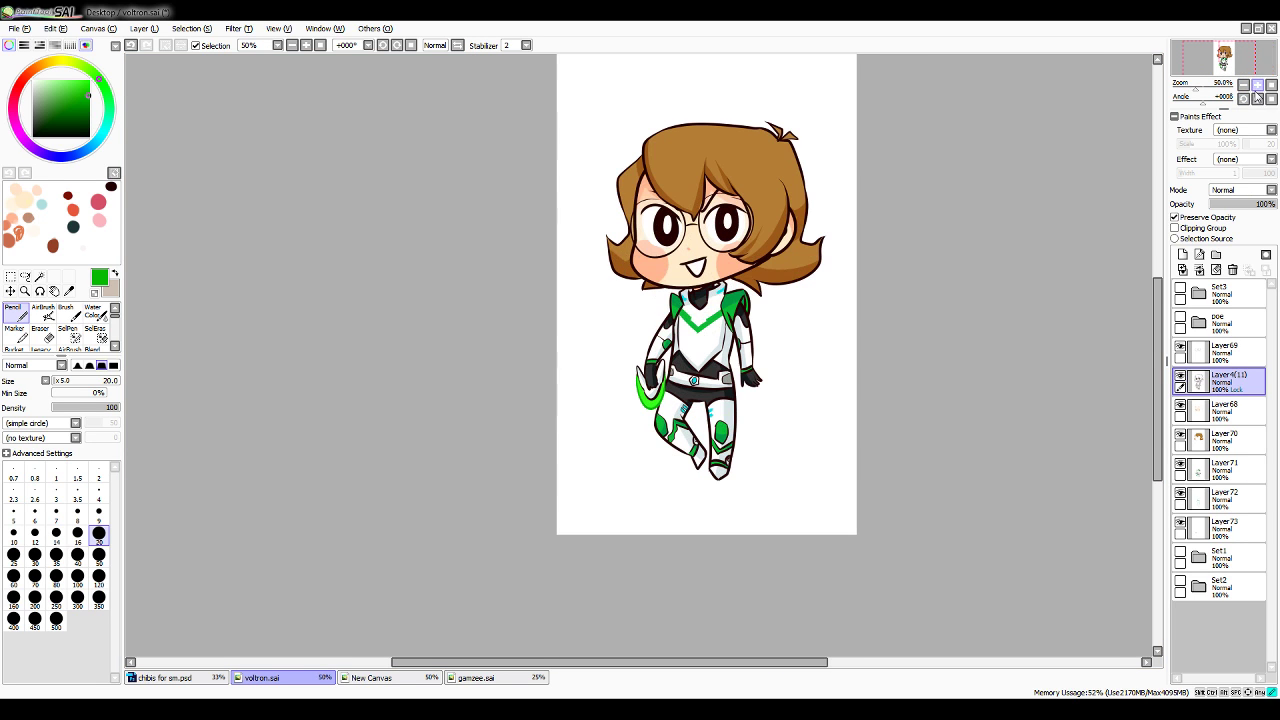
{"action": "left_click", "coordinate": [1225, 410]}
{"action": "left_click", "coordinate": [659, 263], "text": "alt"}
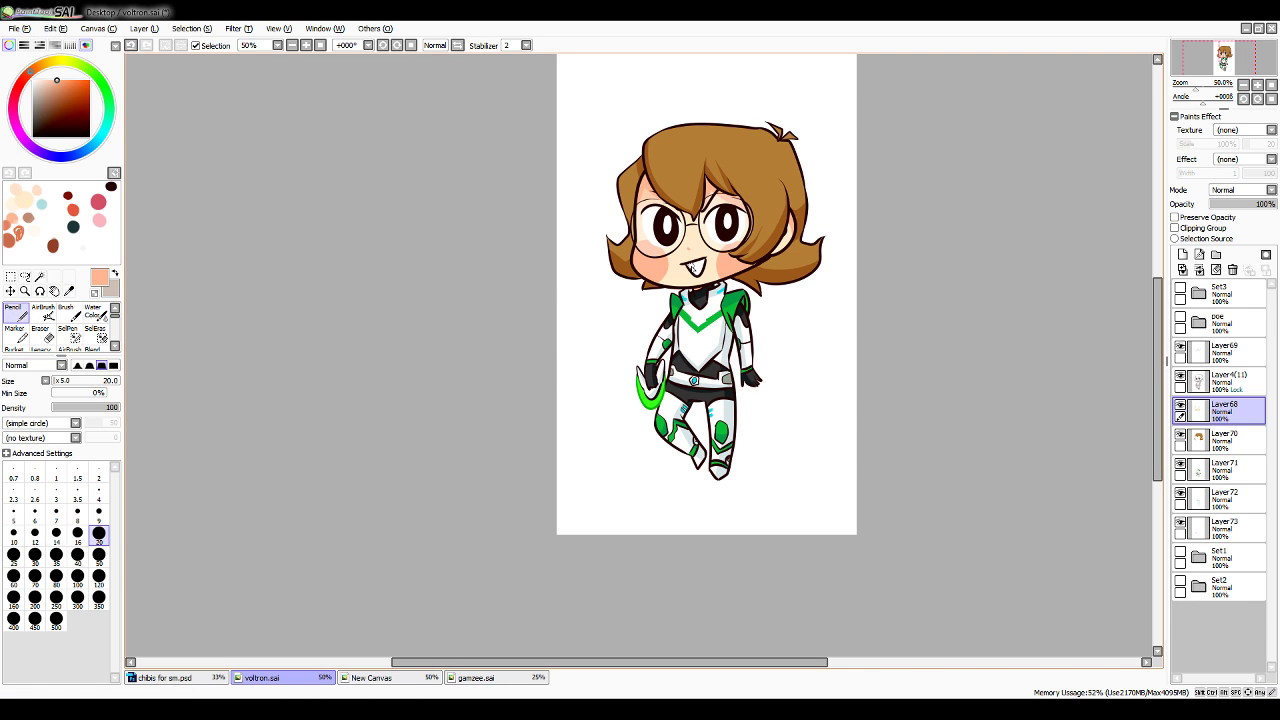
{"action": "left_click_drag", "start_coordinate": [692, 267], "coordinate": [690, 270]}
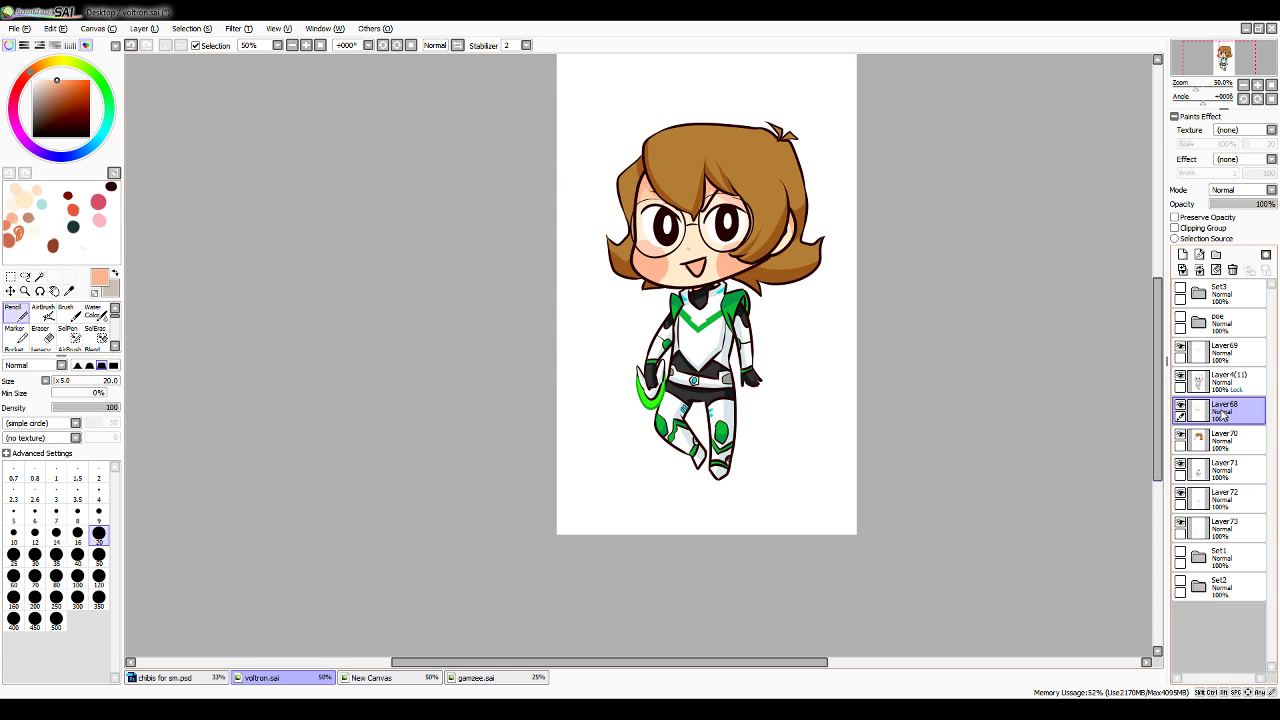
{"action": "left_click", "coordinate": [98, 490]}
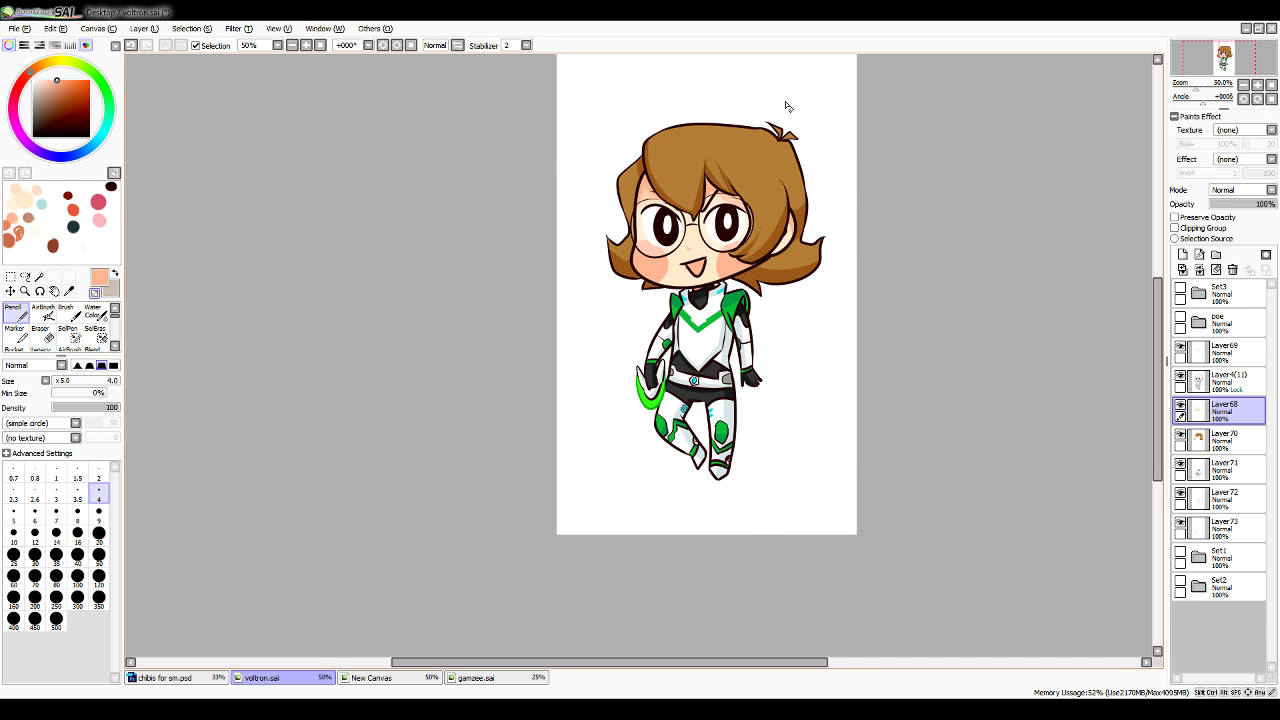
Create a new folder above Layer69 and move all of the glasses character's line art and colour layers into it
{"action": "left_click", "coordinate": [1257, 86]}
{"action": "left_click", "coordinate": [1244, 86]}
{"action": "left_click_drag", "start_coordinate": [1160, 290], "coordinate": [1161, 262]}
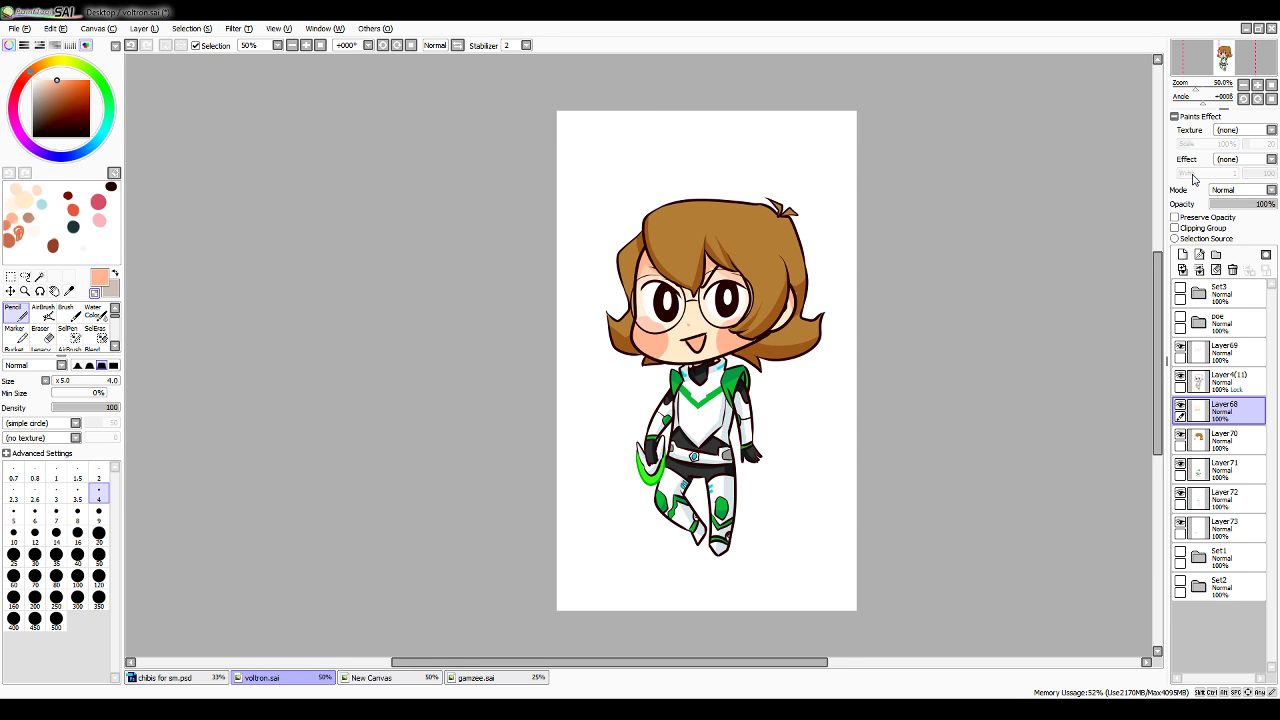
{"action": "left_click", "coordinate": [1222, 353]}
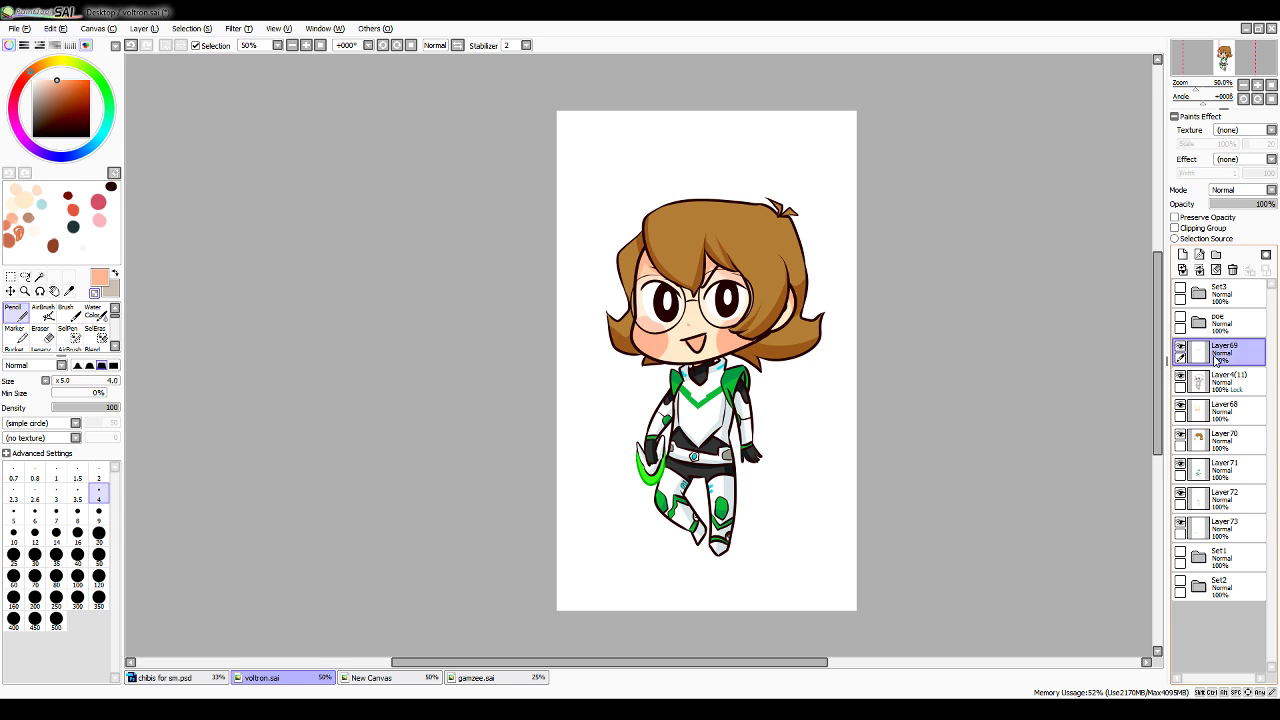
{"action": "left_click", "coordinate": [1216, 255]}
{"action": "left_click_drag", "start_coordinate": [1221, 384], "coordinate": [1220, 355]}
{"action": "mouse_move", "coordinate": [1220, 411]}
{"action": "left_mouse_down"}
{"action": "mouse_move", "coordinate": [1246, 402]}
{"action": "mouse_move", "coordinate": [1243, 422]}
{"action": "left_mouse_up"}
{"action": "left_click_drag", "start_coordinate": [1240, 467], "coordinate": [1238, 455]}
{"action": "left_click_drag", "start_coordinate": [1236, 496], "coordinate": [1235, 482]}
{"action": "mouse_move", "coordinate": [1234, 526]}
{"action": "left_mouse_down"}
{"action": "mouse_move", "coordinate": [1234, 512]}
{"action": "mouse_move", "coordinate": [1233, 542]}
{"action": "left_mouse_up"}
Collapse the new layer folder and rename it Pidgey
{"action": "left_click", "coordinate": [1199, 352]}
{"action": "double_click", "coordinate": [1222, 360]}
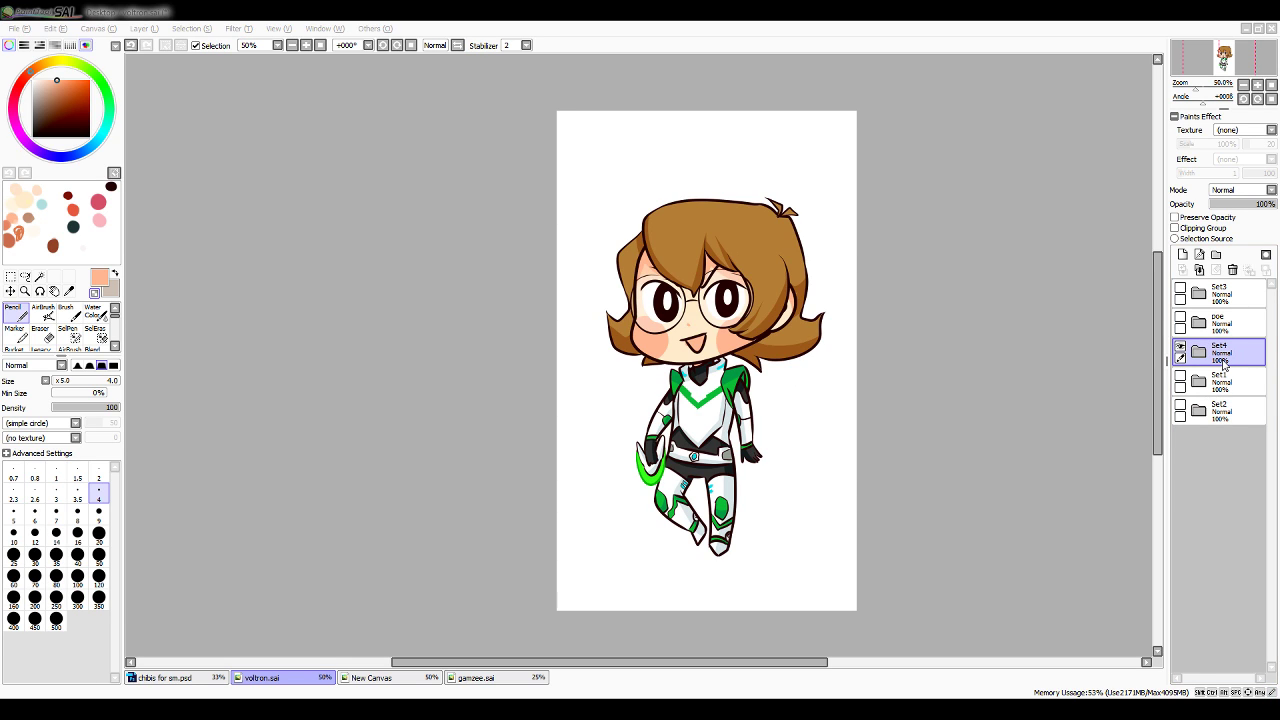
{"action": "type", "text": "Pidgey"}
{"action": "left_click", "coordinate": [690, 318]}
Hide the Pidgey folder, show Set1, and place a visible copy of its Layer4 head outline above the collapsed folder
{"action": "left_click", "coordinate": [1223, 384]}
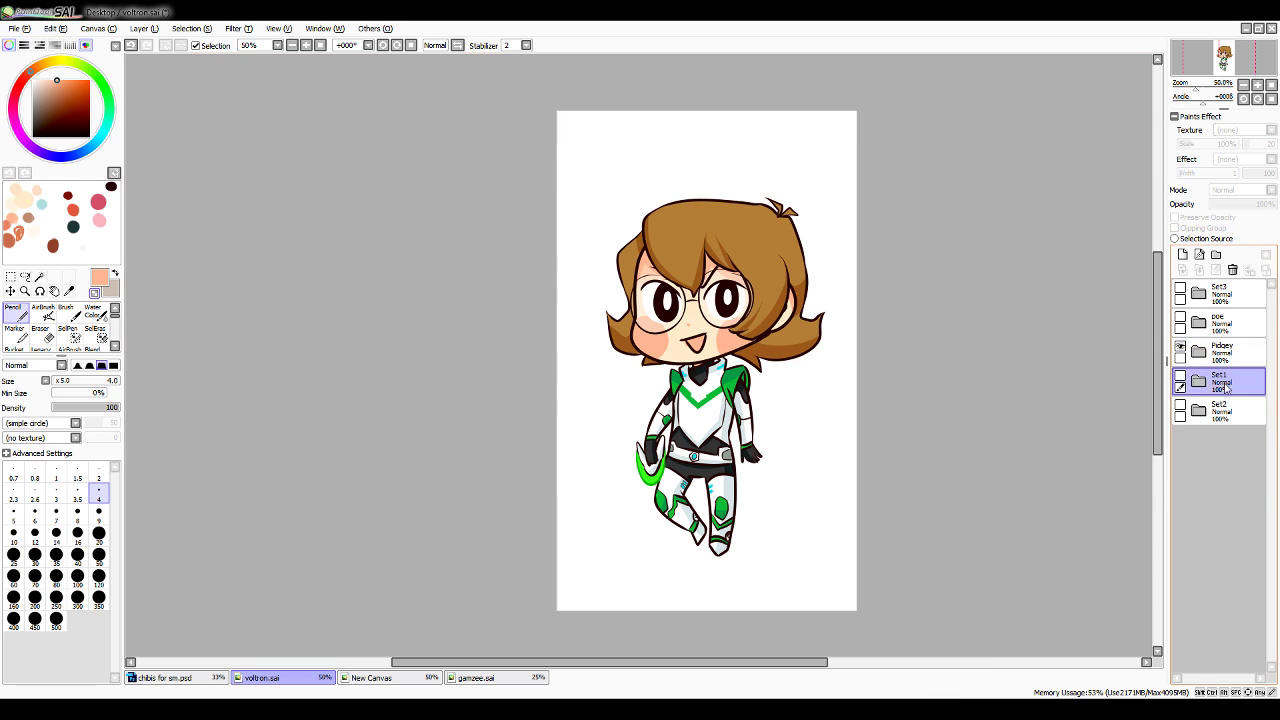
{"action": "left_click", "coordinate": [1180, 347]}
{"action": "left_click", "coordinate": [1180, 376]}
{"action": "left_click", "coordinate": [1198, 381]}
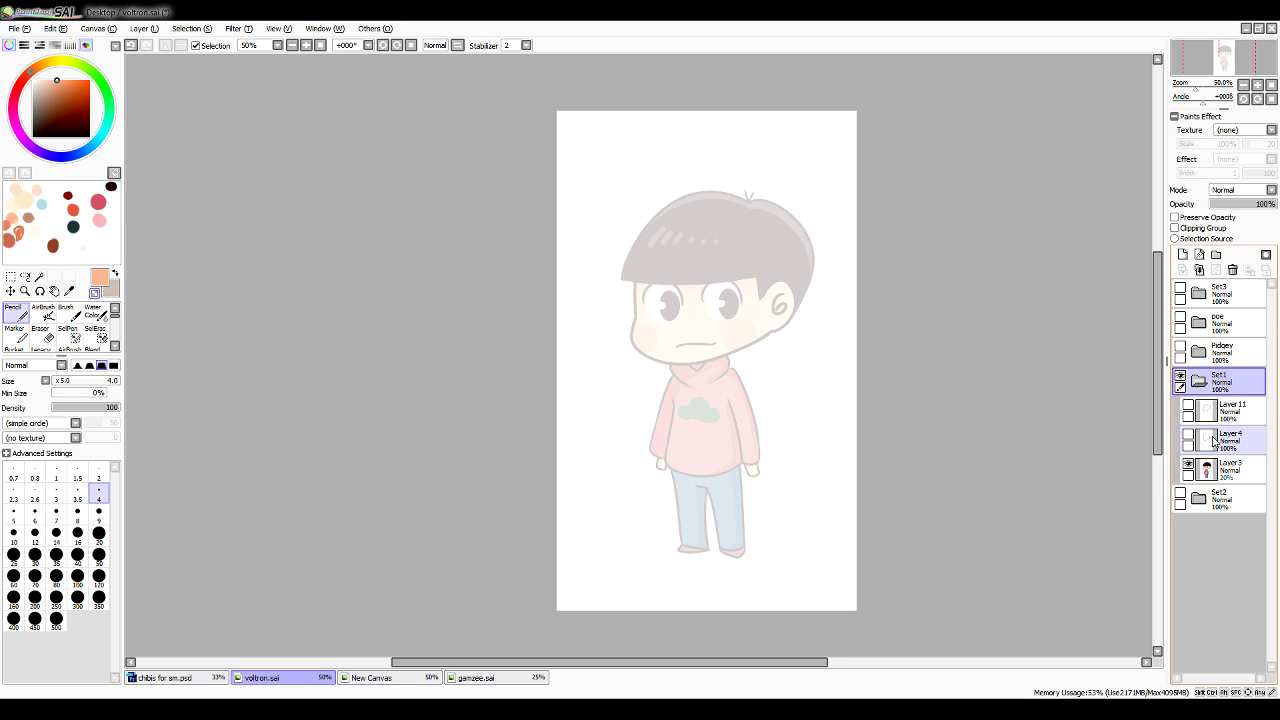
{"action": "left_click_drag", "start_coordinate": [1214, 441], "coordinate": [1212, 370]}
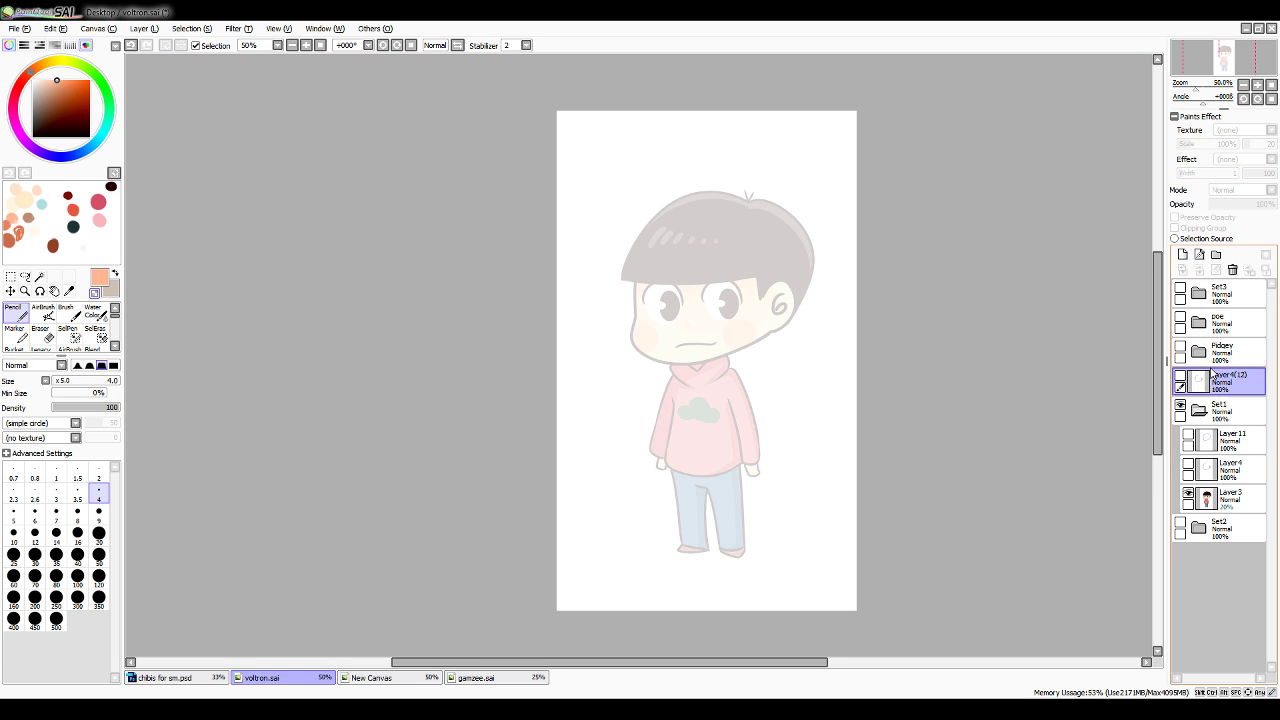
{"action": "left_click", "coordinate": [1198, 410]}
{"action": "left_click", "coordinate": [1180, 376]}
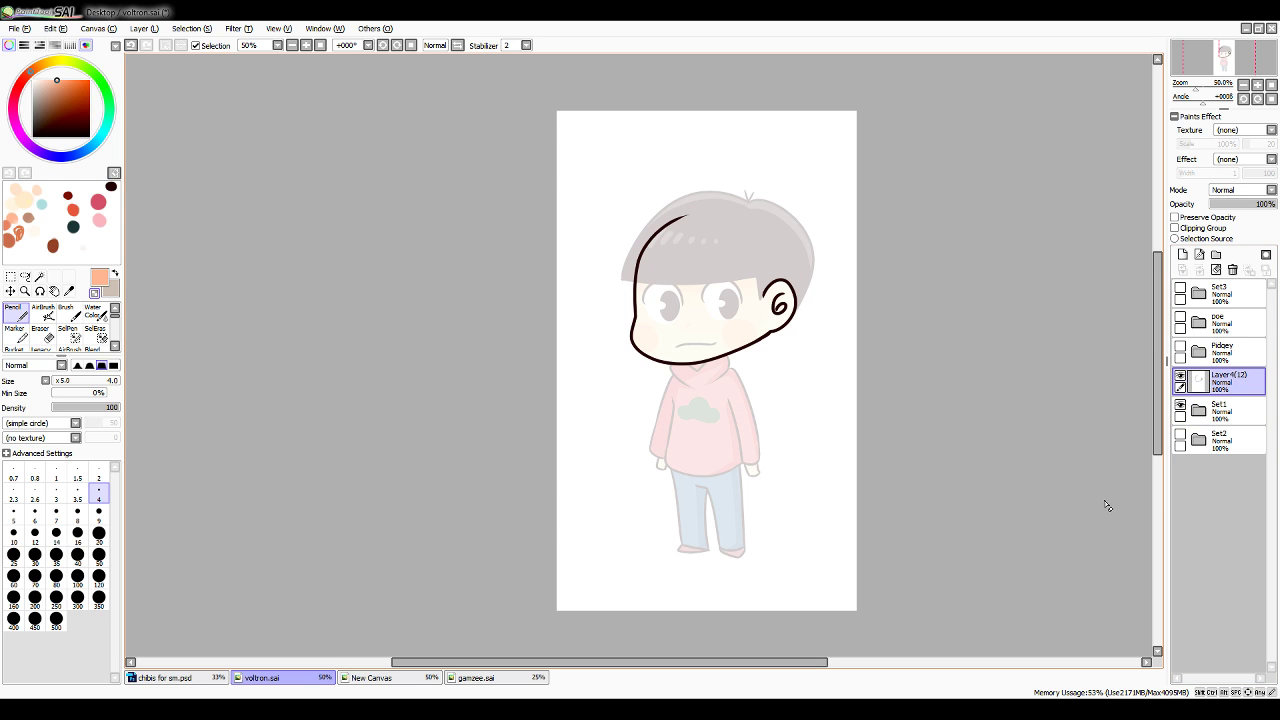
Sample the dark outline colour, set the pencil size to 9, and create a new layer above Layer4(12)
{"action": "scroll", "coordinate": [1107, 505], "scroll_direction": "up", "scroll_amount": 3}
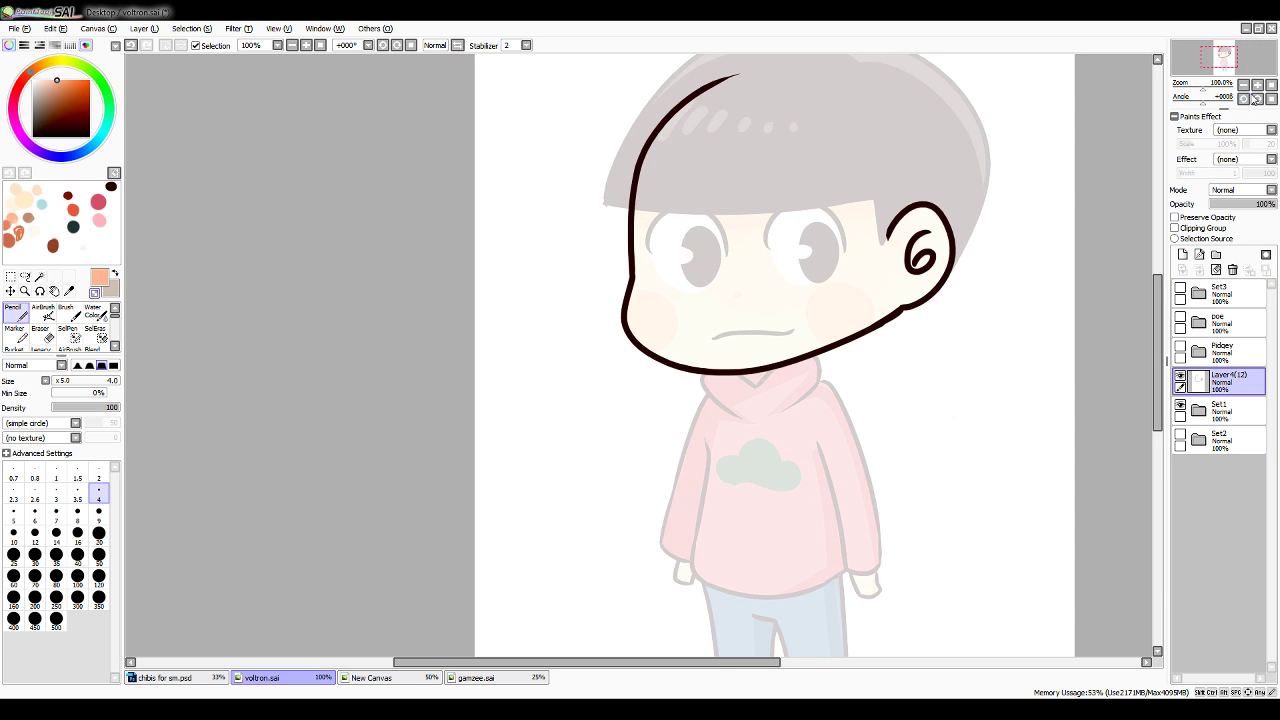
{"action": "left_click", "coordinate": [70, 291]}
{"action": "left_click", "coordinate": [629, 222]}
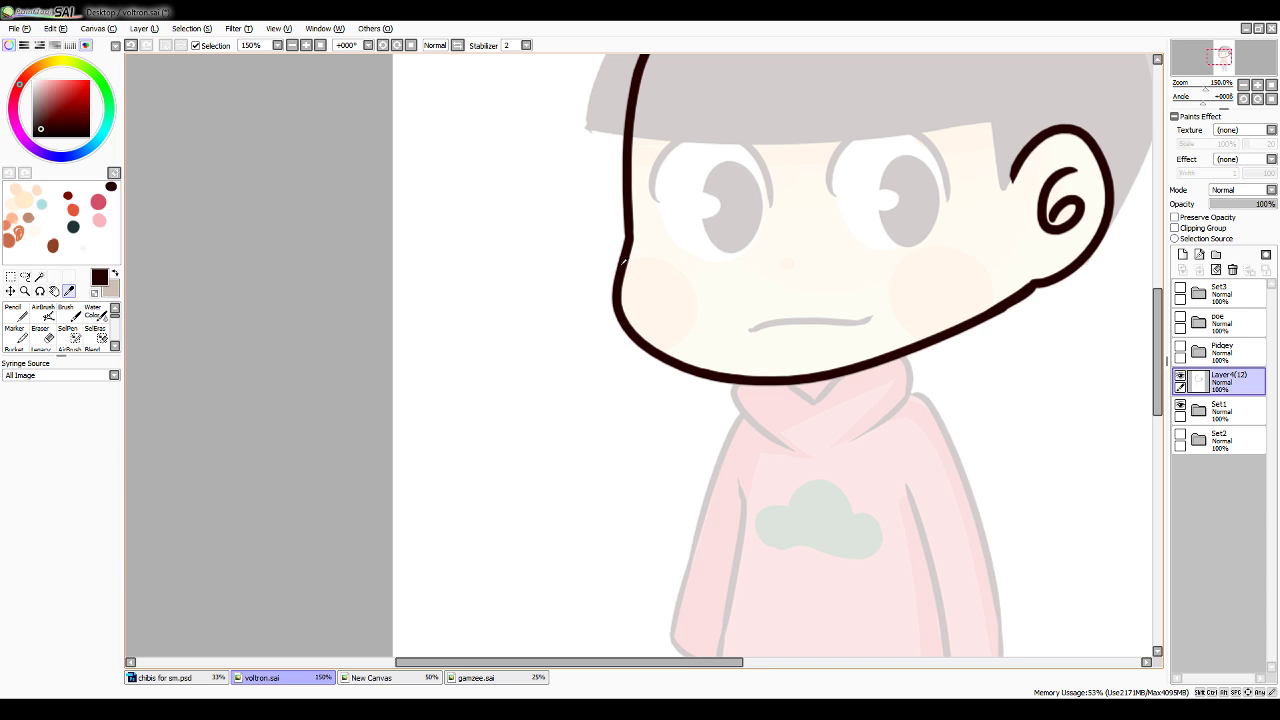
{"action": "left_click", "coordinate": [16, 313]}
{"action": "left_click", "coordinate": [99, 512]}
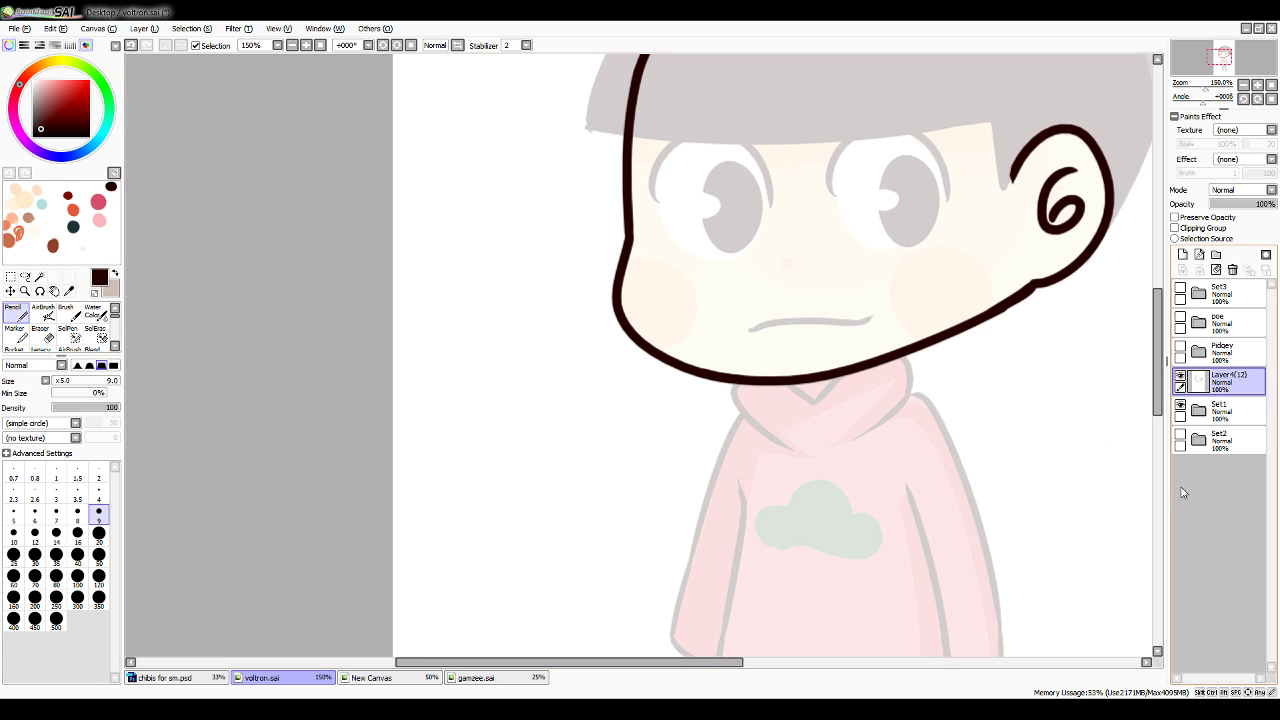
{"action": "left_click_drag", "start_coordinate": [1158, 360], "coordinate": [1160, 384]}
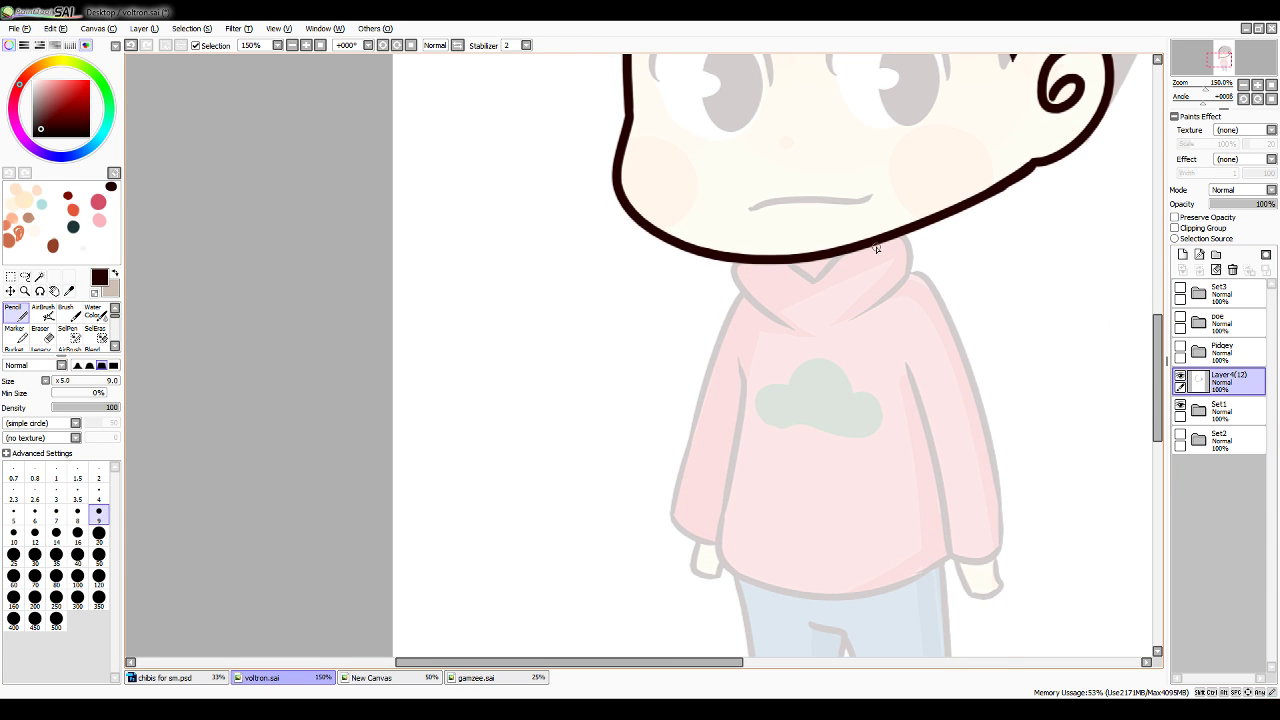
{"action": "scroll", "coordinate": [876, 247], "scroll_direction": "down", "scroll_amount": 2}
{"action": "left_click", "coordinate": [1184, 253]}
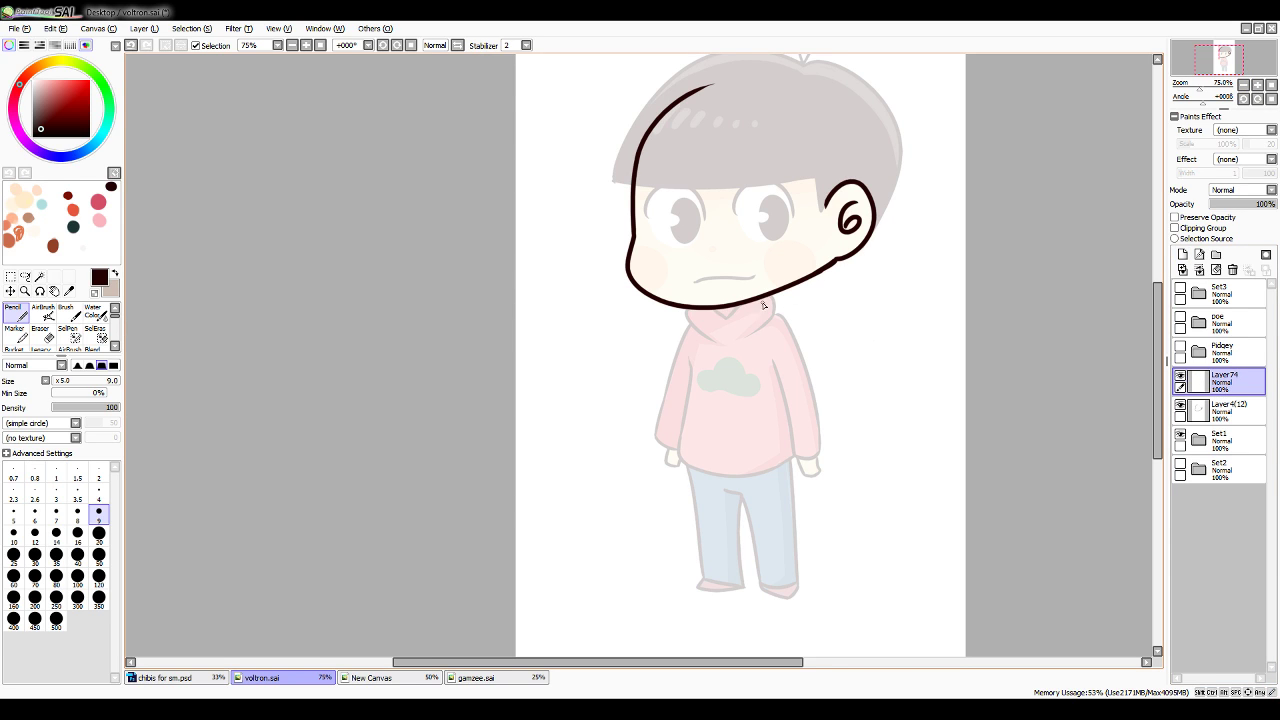
{"action": "mouse_move", "coordinate": [759, 299]}
{"action": "left_mouse_down"}
{"action": "mouse_move", "coordinate": [783, 331]}
{"action": "mouse_move", "coordinate": [735, 318]}
{"action": "mouse_move", "coordinate": [741, 333]}
{"action": "mouse_move", "coordinate": [710, 362]}
{"action": "left_mouse_up"}
{"action": "left_click_drag", "start_coordinate": [768, 318], "coordinate": [800, 365]}
{"action": "left_click_drag", "start_coordinate": [716, 354], "coordinate": [742, 450]}
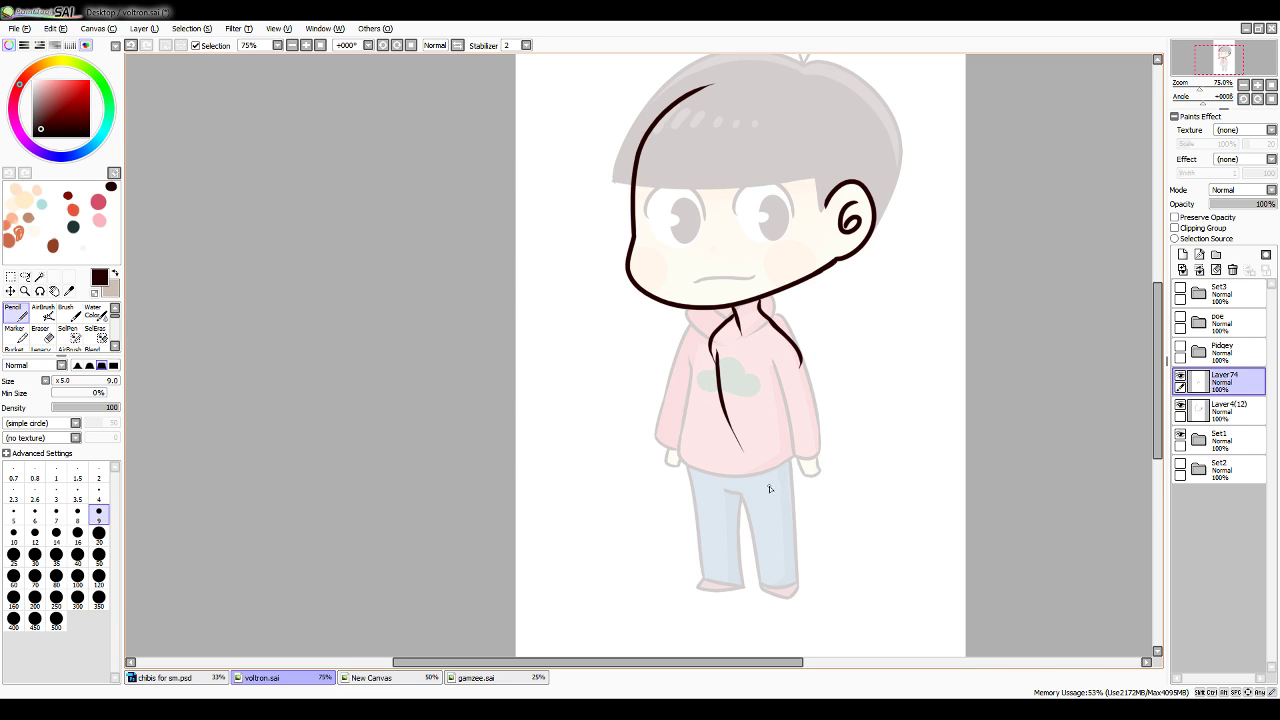
{"action": "left_click_drag", "start_coordinate": [777, 356], "coordinate": [798, 435]}
{"action": "key", "text": "ctrl+z"}
{"action": "mouse_move", "coordinate": [776, 356]}
{"action": "left_mouse_down"}
{"action": "mouse_move", "coordinate": [786, 385]}
{"action": "mouse_move", "coordinate": [799, 376]}
{"action": "mouse_move", "coordinate": [804, 426]}
{"action": "mouse_move", "coordinate": [782, 375]}
{"action": "mouse_move", "coordinate": [782, 394]}
{"action": "mouse_move", "coordinate": [801, 433]}
{"action": "mouse_move", "coordinate": [808, 419]}
{"action": "mouse_move", "coordinate": [790, 420]}
{"action": "mouse_move", "coordinate": [750, 480]}
{"action": "left_mouse_up"}
{"action": "left_click_drag", "start_coordinate": [788, 412], "coordinate": [748, 476]}
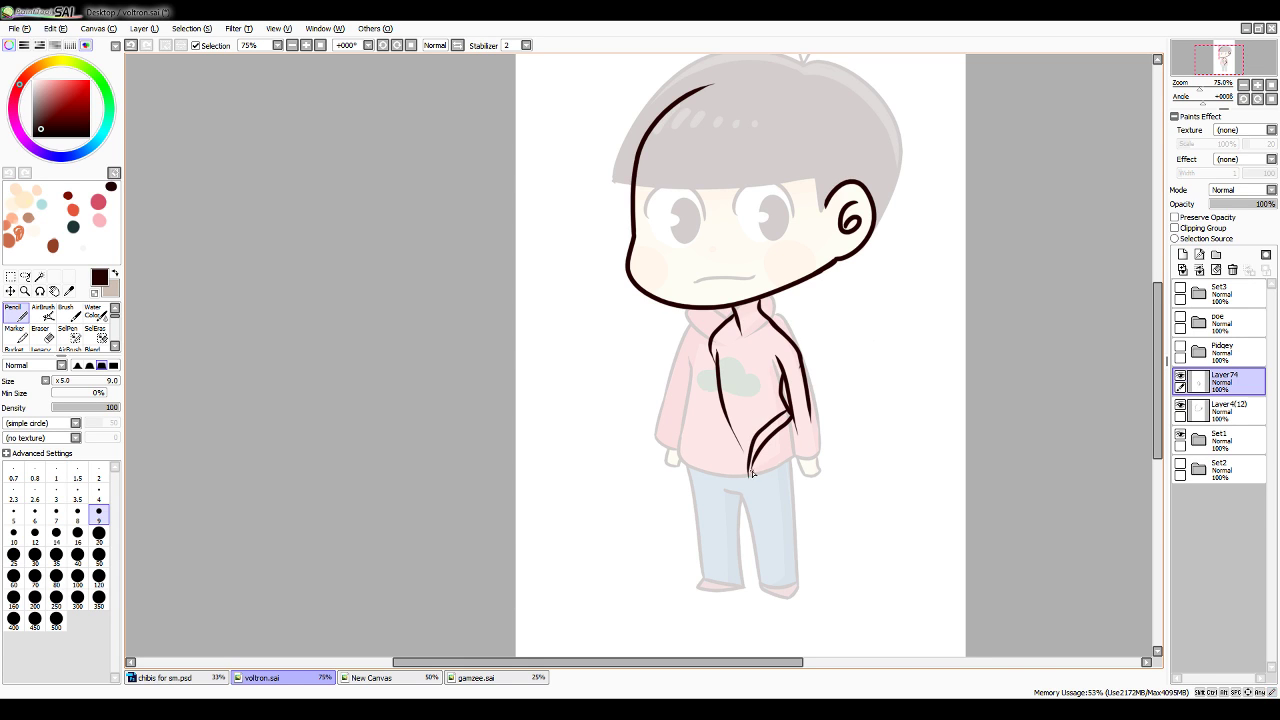
{"action": "left_click_drag", "start_coordinate": [729, 432], "coordinate": [750, 474]}
{"action": "left_click_drag", "start_coordinate": [724, 364], "coordinate": [729, 372]}
{"action": "key", "text": "ctrl+z"}
{"action": "key", "text": "ctrl+z"}
{"action": "left_click_drag", "start_coordinate": [744, 460], "coordinate": [871, 450]}
{"action": "mouse_move", "coordinate": [810, 415]}
{"action": "left_mouse_down"}
{"action": "mouse_move", "coordinate": [836, 442]}
{"action": "mouse_move", "coordinate": [889, 407]}
{"action": "left_mouse_up"}
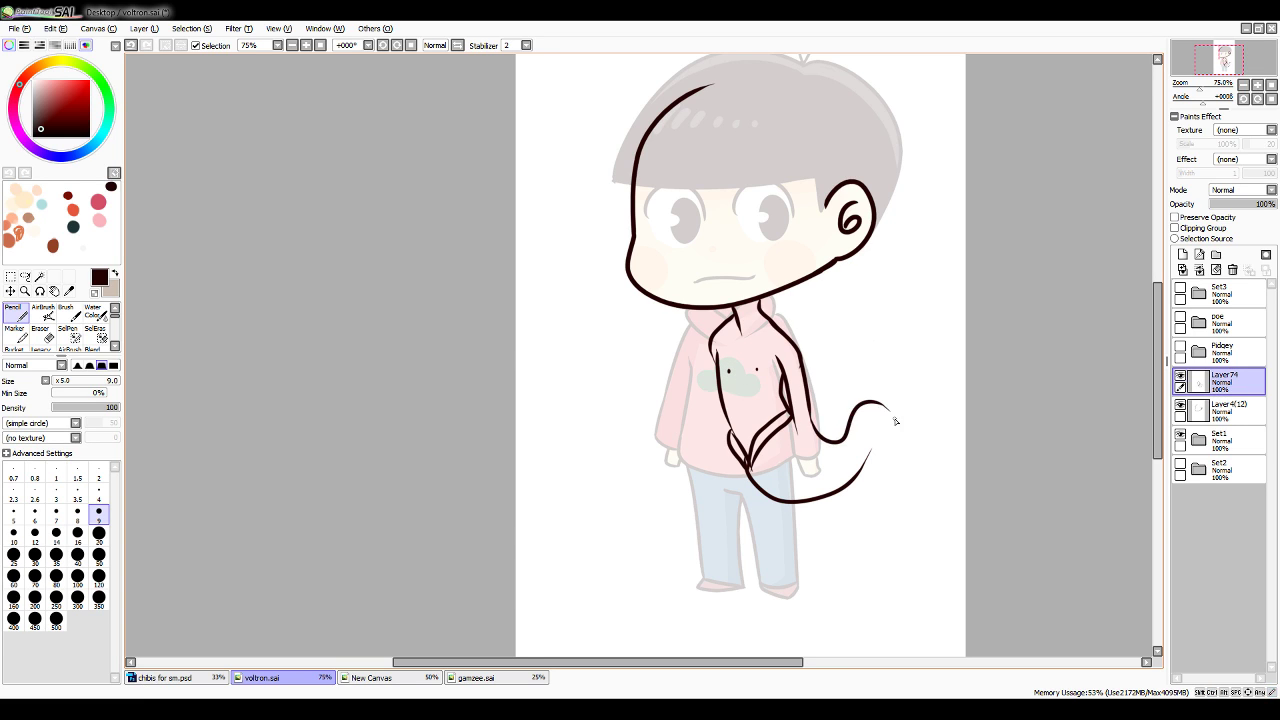
{"action": "mouse_move", "coordinate": [855, 476]}
{"action": "left_mouse_down"}
{"action": "mouse_move", "coordinate": [871, 439]}
{"action": "mouse_move", "coordinate": [886, 446]}
{"action": "mouse_move", "coordinate": [877, 407]}
{"action": "mouse_move", "coordinate": [888, 417]}
{"action": "mouse_move", "coordinate": [899, 453]}
{"action": "left_mouse_up"}
{"action": "key", "text": "ctrl+z"}
{"action": "mouse_move", "coordinate": [878, 405]}
{"action": "left_mouse_down"}
{"action": "mouse_move", "coordinate": [933, 418]}
{"action": "mouse_move", "coordinate": [947, 436]}
{"action": "mouse_move", "coordinate": [882, 454]}
{"action": "mouse_move", "coordinate": [910, 487]}
{"action": "left_mouse_up"}
{"action": "left_click_drag", "start_coordinate": [910, 487], "coordinate": [902, 441]}
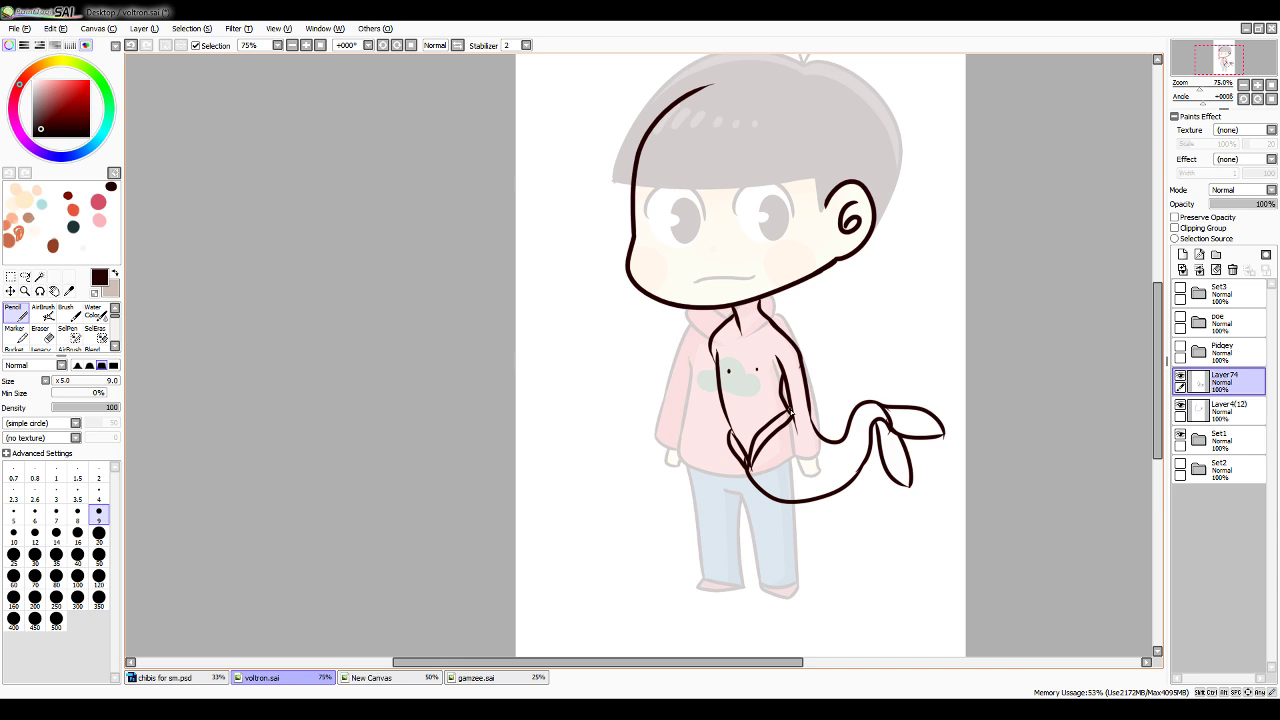
{"action": "mouse_move", "coordinate": [792, 406]}
{"action": "left_mouse_down"}
{"action": "mouse_move", "coordinate": [796, 468]}
{"action": "mouse_move", "coordinate": [813, 412]}
{"action": "left_mouse_up"}
{"action": "mouse_move", "coordinate": [707, 346]}
{"action": "left_mouse_down"}
{"action": "mouse_move", "coordinate": [700, 446]}
{"action": "mouse_move", "coordinate": [718, 456]}
{"action": "mouse_move", "coordinate": [722, 414]}
{"action": "left_mouse_up"}
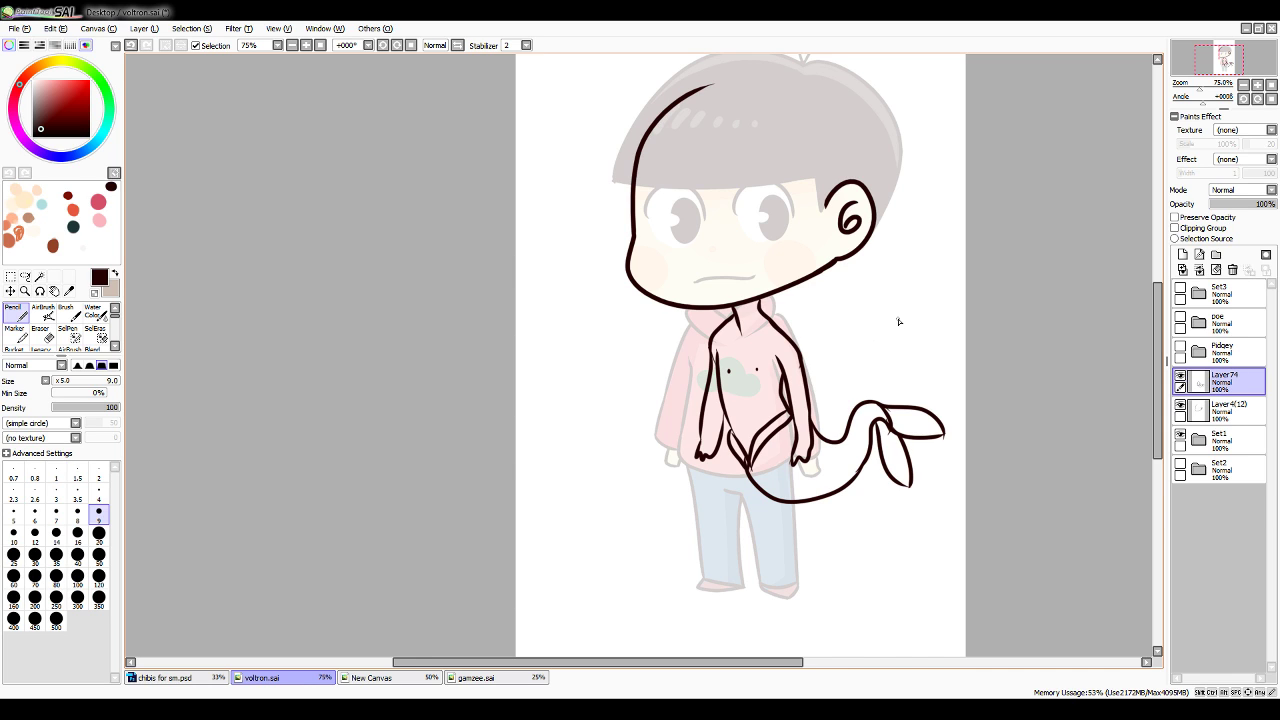
{"action": "left_click", "coordinate": [1216, 270]}
On Layer74, draw the neck, both shoulder lines, and the long left side of the torso over the faded base figure
{"action": "left_click", "coordinate": [1258, 85]}
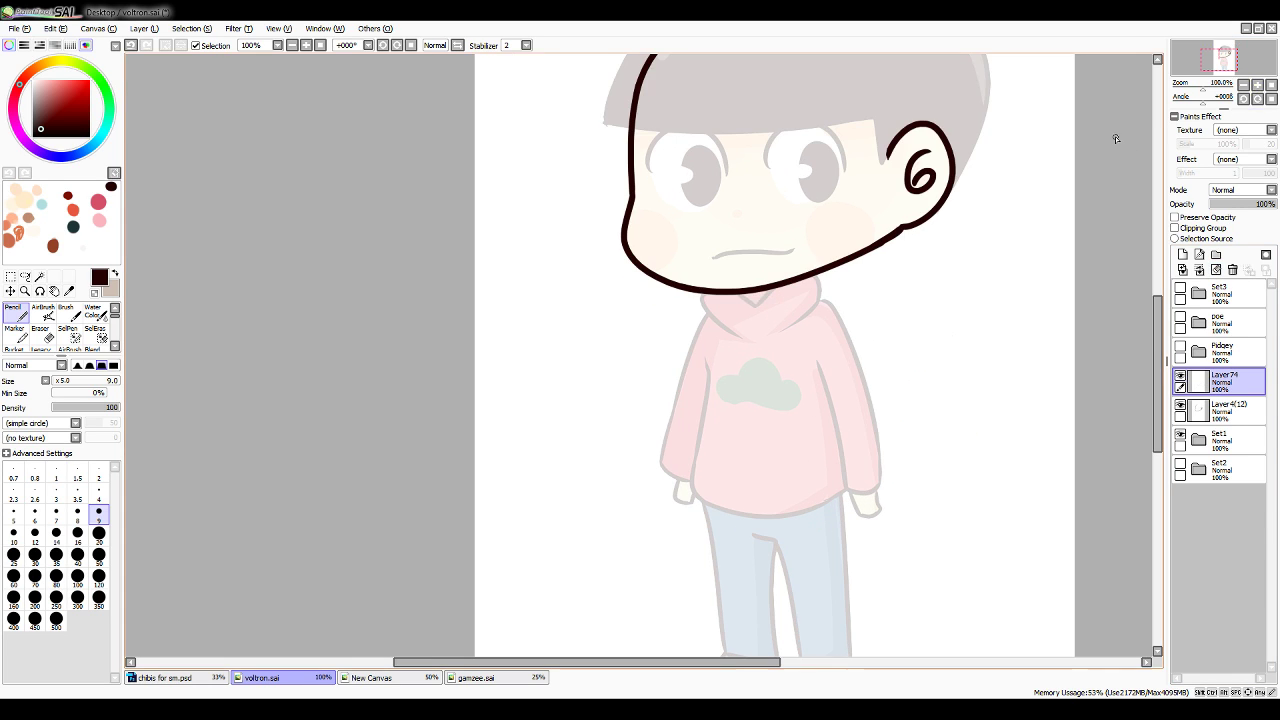
{"action": "left_click", "coordinate": [1258, 85]}
{"action": "left_click_drag", "start_coordinate": [848, 252], "coordinate": [920, 296]}
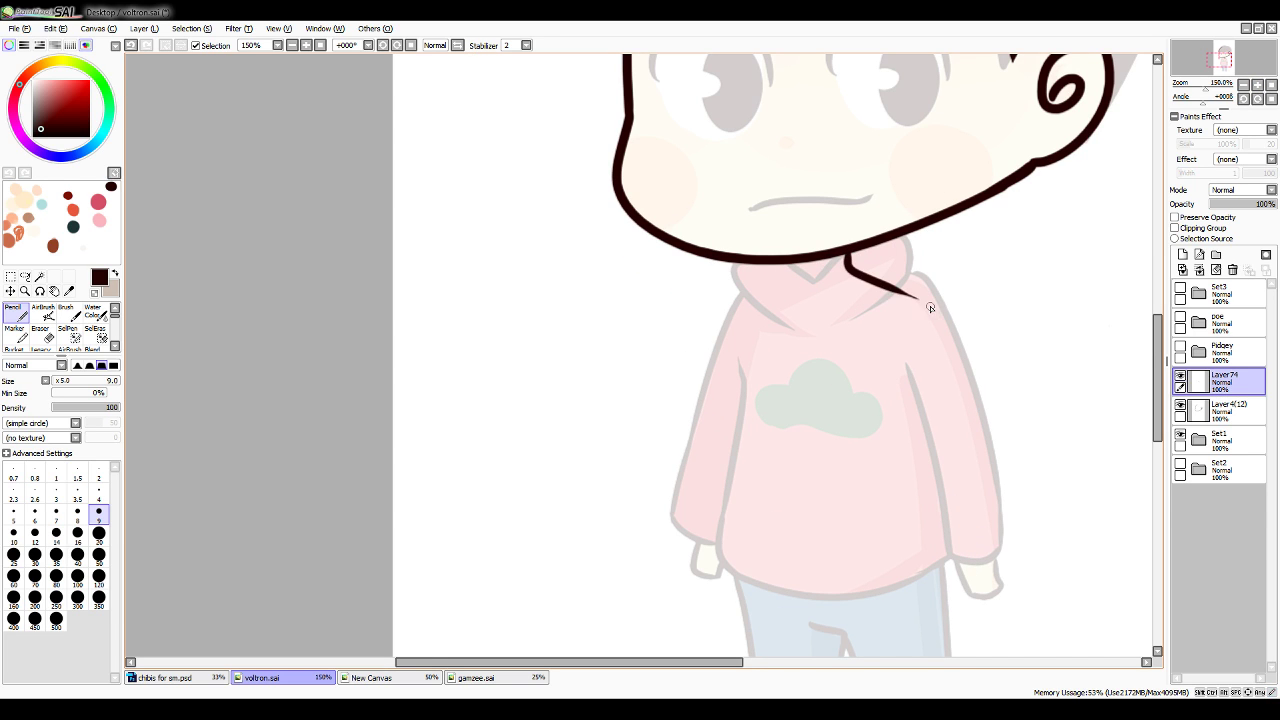
{"action": "key", "text": "ctrl+z"}
{"action": "left_click_drag", "start_coordinate": [860, 248], "coordinate": [942, 303]}
{"action": "mouse_move", "coordinate": [804, 260]}
{"action": "left_mouse_down"}
{"action": "mouse_move", "coordinate": [812, 296]}
{"action": "mouse_move", "coordinate": [741, 330]}
{"action": "mouse_move", "coordinate": [708, 575]}
{"action": "left_mouse_up"}
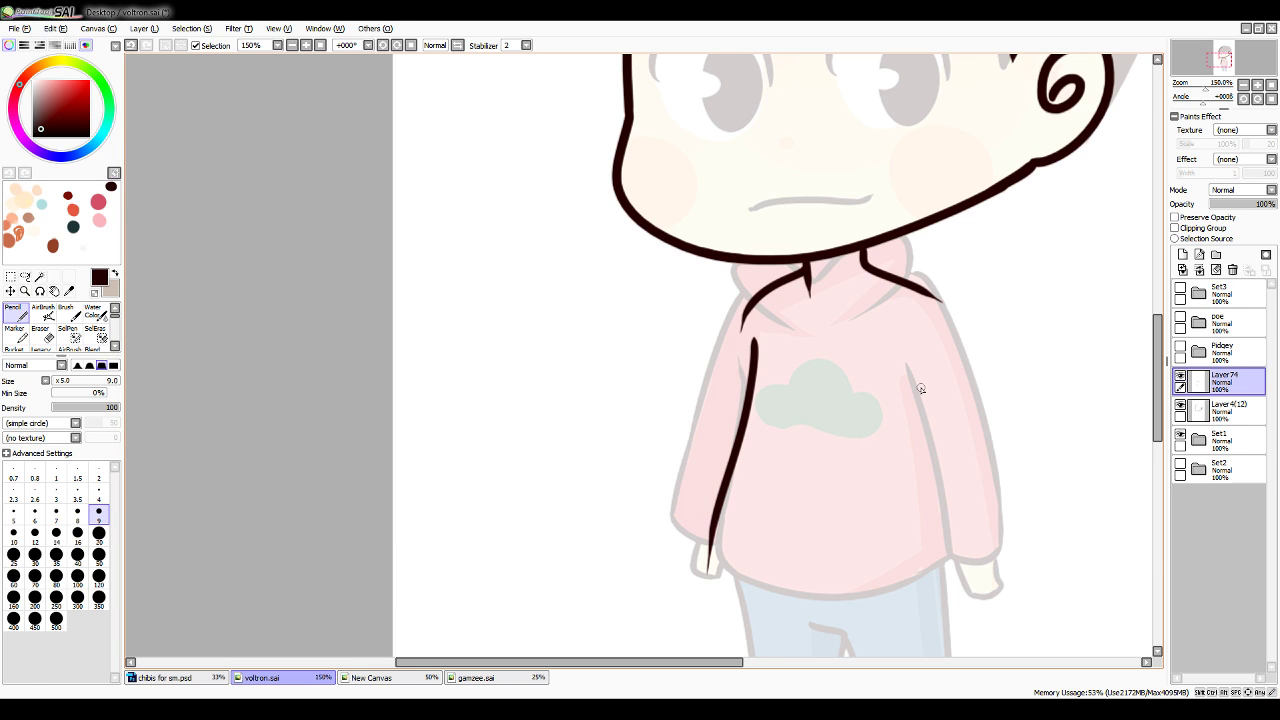
Draw the right side of the torso, redoing the stroke as a gentle inward curve down to the hip
{"action": "left_click_drag", "start_coordinate": [917, 360], "coordinate": [916, 575]}
{"action": "key", "text": "ctrl+z"}
{"action": "left_click_drag", "start_coordinate": [918, 372], "coordinate": [938, 592]}
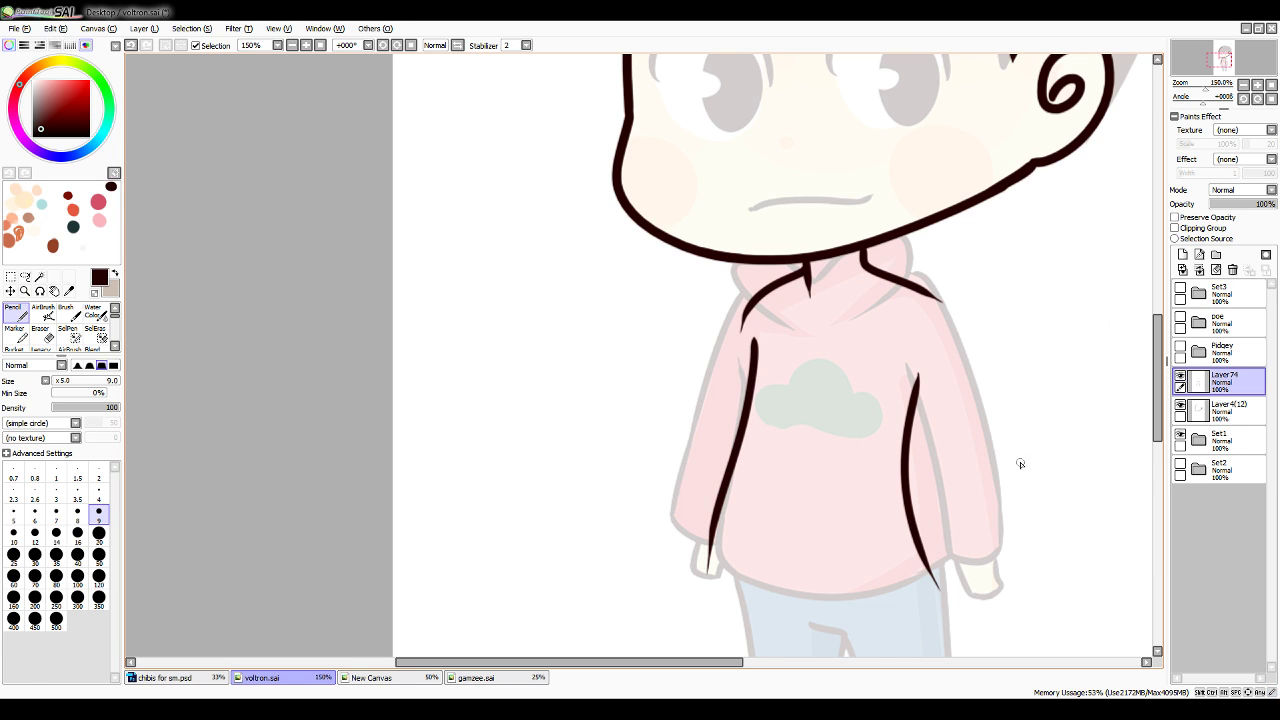
{"action": "scroll", "coordinate": [1020, 463], "scroll_direction": "down", "scroll_amount": 3}
{"action": "key", "text": "ctrl+z"}
{"action": "left_click_drag", "start_coordinate": [909, 222], "coordinate": [902, 426]}
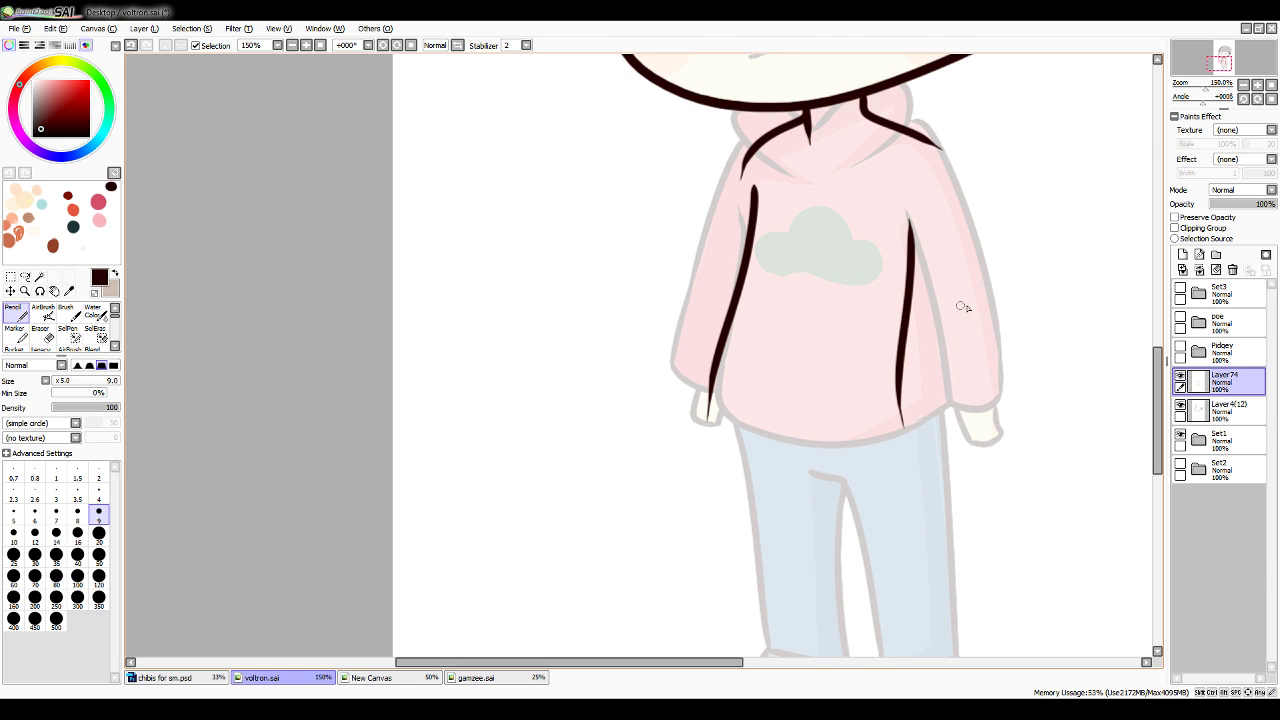
Outline the left leg and its pointed foot, and add the short crotch line between the legs
{"action": "scroll", "coordinate": [1065, 369], "scroll_direction": "down", "scroll_amount": 3}
{"action": "mouse_move", "coordinate": [711, 252]}
{"action": "left_mouse_down"}
{"action": "mouse_move", "coordinate": [685, 372]}
{"action": "mouse_move", "coordinate": [692, 450]}
{"action": "left_mouse_up"}
{"action": "key", "text": "ctrl+z"}
{"action": "mouse_move", "coordinate": [712, 258]}
{"action": "left_mouse_down"}
{"action": "mouse_move", "coordinate": [700, 526]}
{"action": "mouse_move", "coordinate": [704, 546]}
{"action": "mouse_move", "coordinate": [737, 549]}
{"action": "left_mouse_up"}
{"action": "key", "text": "ctrl+z"}
{"action": "mouse_move", "coordinate": [703, 495]}
{"action": "left_mouse_down"}
{"action": "mouse_move", "coordinate": [696, 545]}
{"action": "mouse_move", "coordinate": [763, 521]}
{"action": "mouse_move", "coordinate": [794, 302]}
{"action": "mouse_move", "coordinate": [821, 302]}
{"action": "mouse_move", "coordinate": [845, 423]}
{"action": "left_mouse_up"}
{"action": "key", "text": "ctrl+z"}
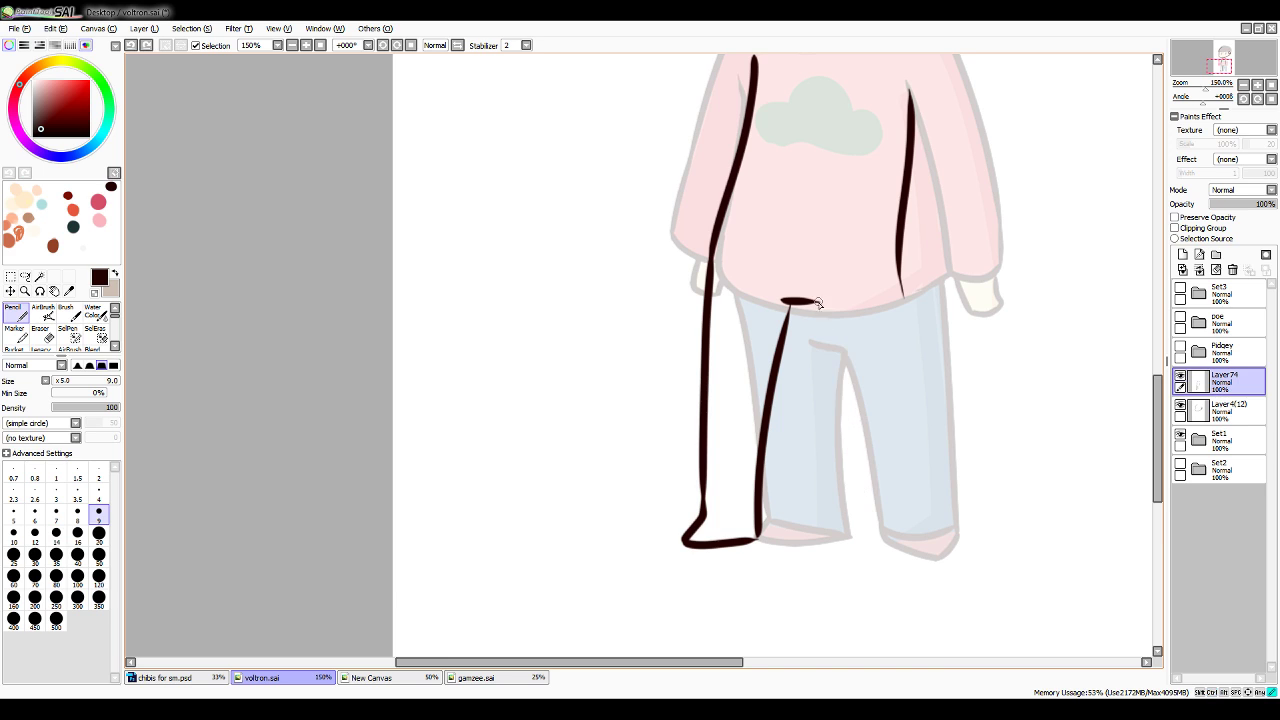
Outline the right leg from hip and crotch down to the foot, redrawing the ankle and foot stroke
{"action": "mouse_move", "coordinate": [820, 304]}
{"action": "left_mouse_down"}
{"action": "mouse_move", "coordinate": [875, 513]}
{"action": "mouse_move", "coordinate": [864, 462]}
{"action": "mouse_move", "coordinate": [876, 514]}
{"action": "mouse_move", "coordinate": [913, 535]}
{"action": "left_mouse_up"}
{"action": "mouse_move", "coordinate": [898, 274]}
{"action": "left_mouse_down"}
{"action": "mouse_move", "coordinate": [930, 522]}
{"action": "mouse_move", "coordinate": [915, 484]}
{"action": "mouse_move", "coordinate": [918, 540]}
{"action": "left_mouse_up"}
{"action": "key", "text": "ctrl+z"}
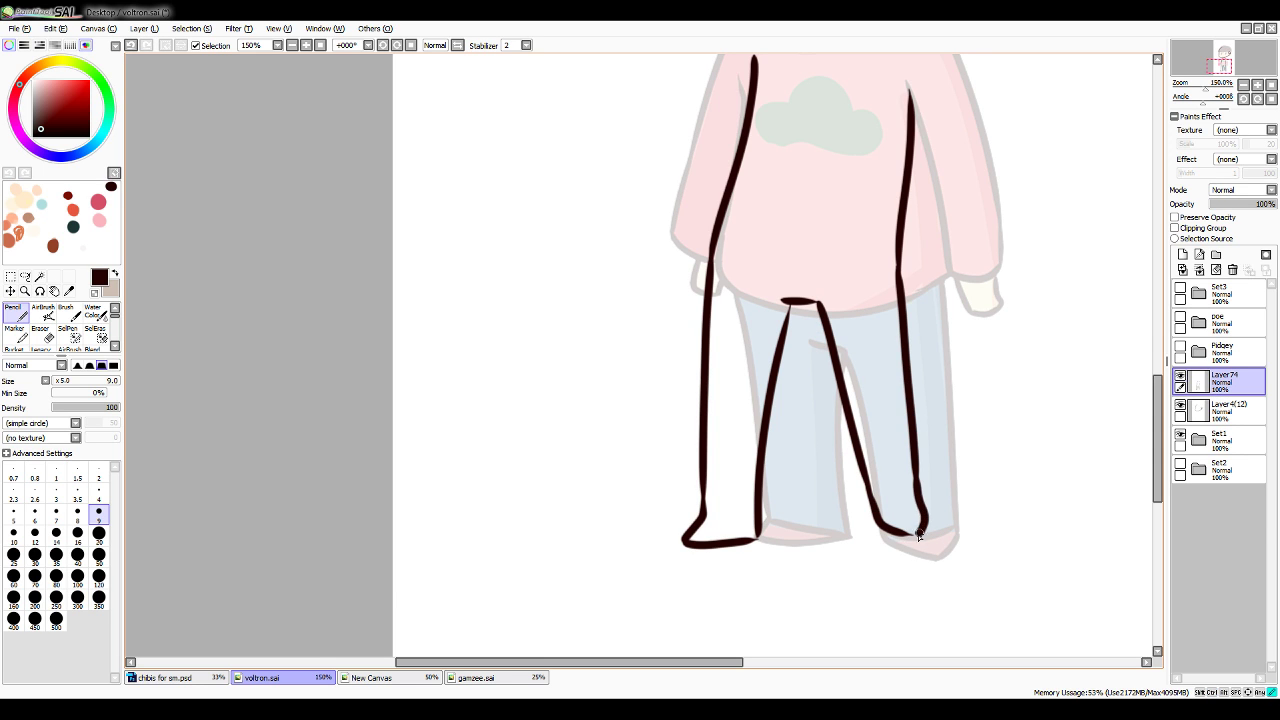
{"action": "key", "text": "ctrl+z"}
{"action": "mouse_move", "coordinate": [912, 468]}
{"action": "left_mouse_down"}
{"action": "mouse_move", "coordinate": [923, 511]}
{"action": "mouse_move", "coordinate": [909, 538]}
{"action": "left_mouse_up"}
{"action": "scroll", "coordinate": [1042, 330], "scroll_direction": "up", "scroll_amount": 5}
{"action": "left_click", "coordinate": [1243, 86]}
{"action": "left_click", "coordinate": [1243, 86]}
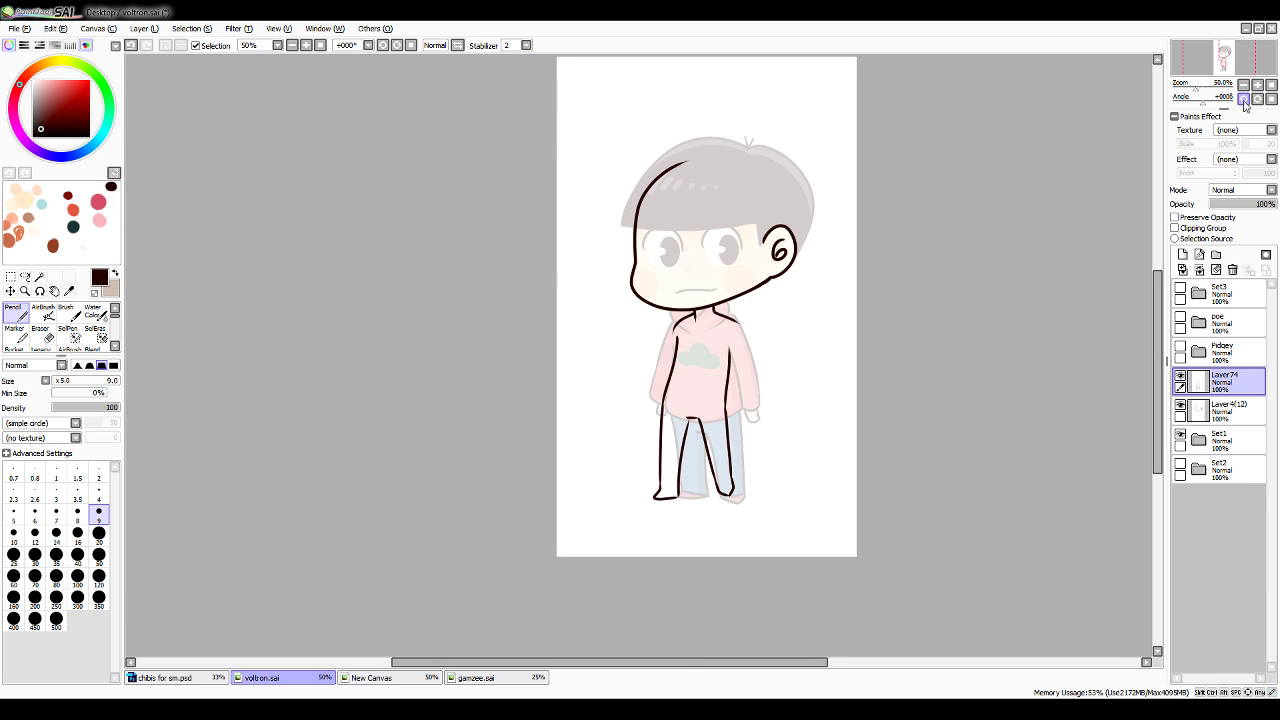
Lasso the legs and lower torso, squash them upward with a transform to shorten the legs, and deselect
{"action": "left_click", "coordinate": [1257, 86]}
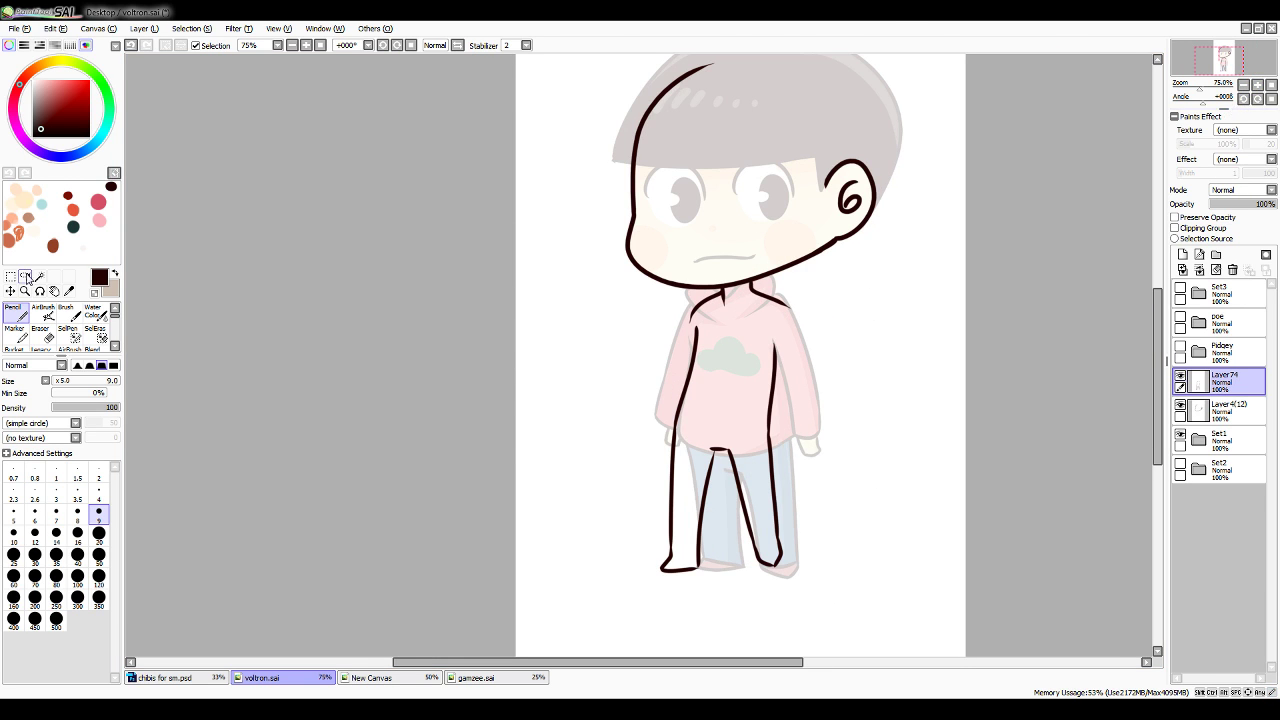
{"action": "left_click", "coordinate": [25, 277]}
{"action": "mouse_move", "coordinate": [587, 449]}
{"action": "left_mouse_down"}
{"action": "mouse_move", "coordinate": [863, 434]}
{"action": "mouse_move", "coordinate": [585, 452]}
{"action": "left_mouse_up"}
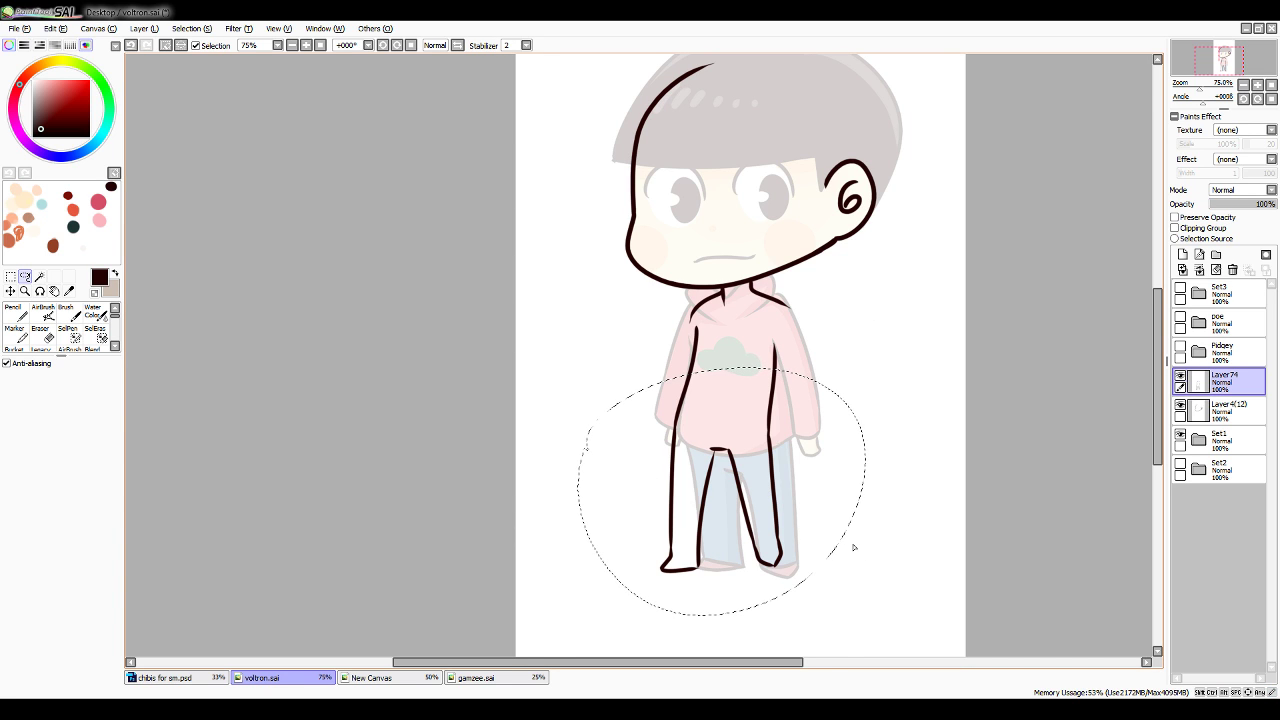
{"action": "key", "text": "ctrl+t"}
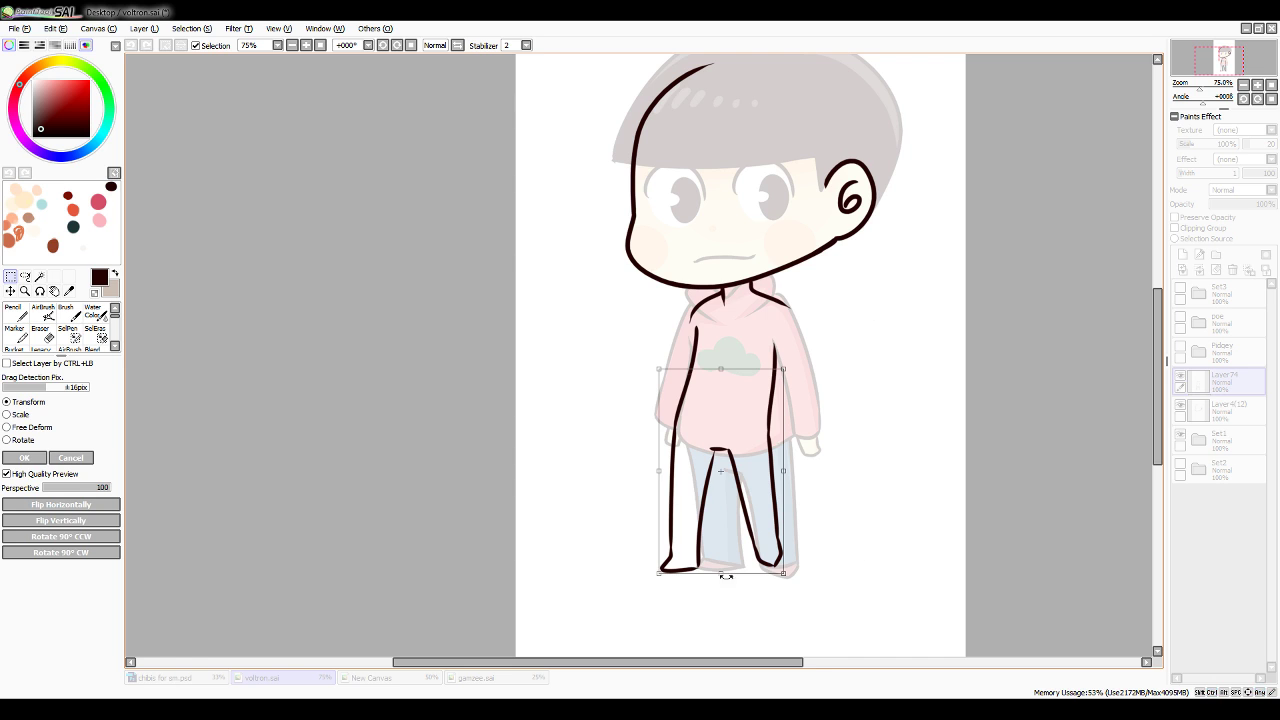
{"action": "left_click_drag", "start_coordinate": [720, 573], "coordinate": [726, 543]}
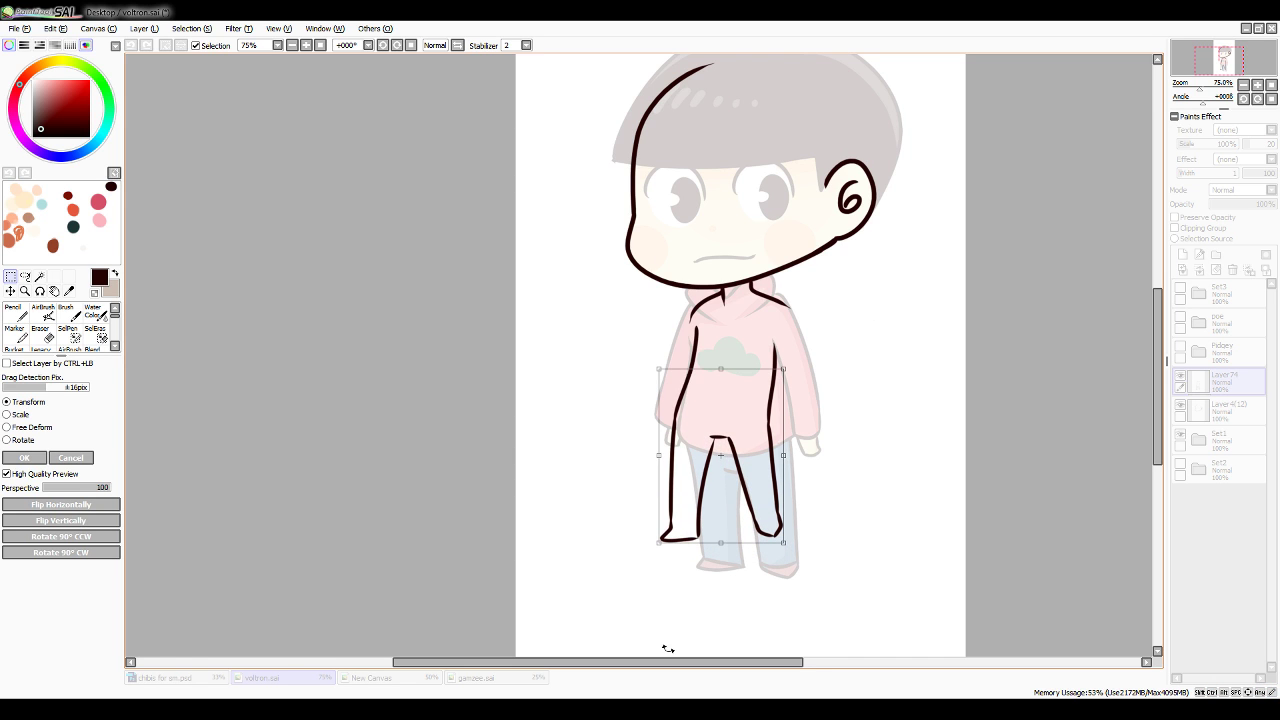
{"action": "left_click", "coordinate": [44, 456]}
{"action": "key", "text": "ctrl+d"}
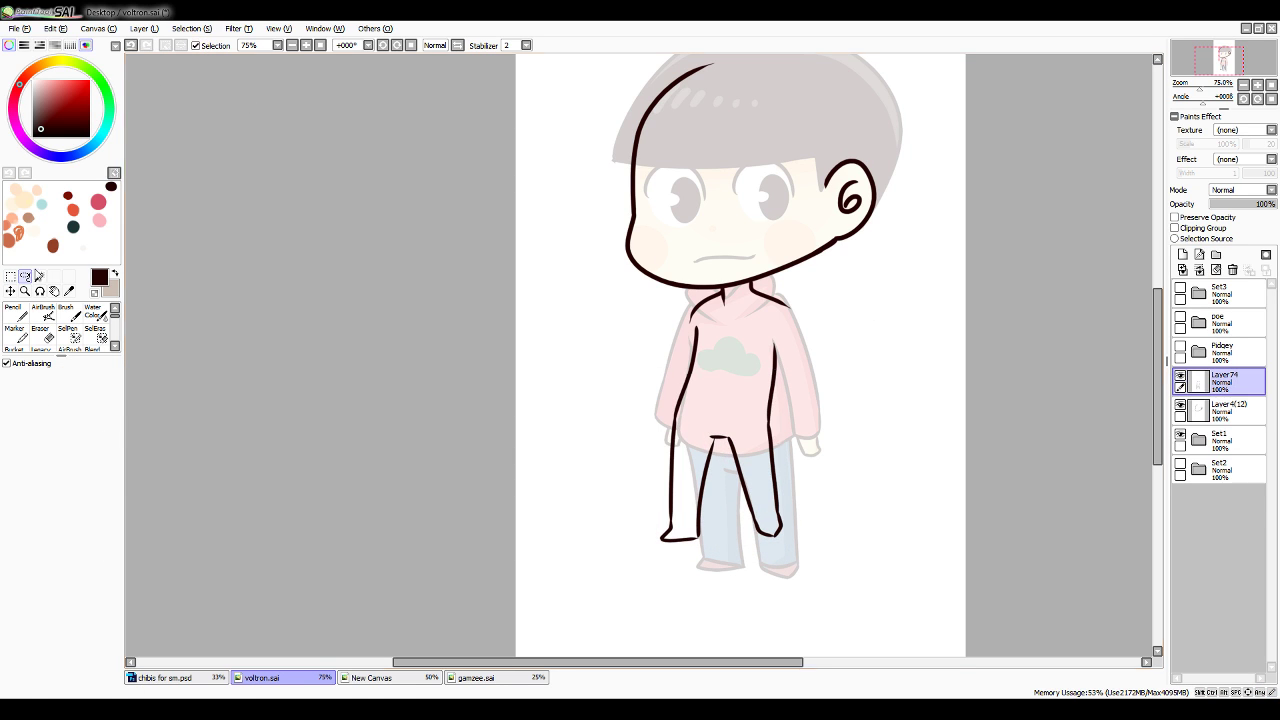
Add a new layer above Layer74 and draw the short inner line of the right arm at the armpit
{"action": "key", "text": "n"}
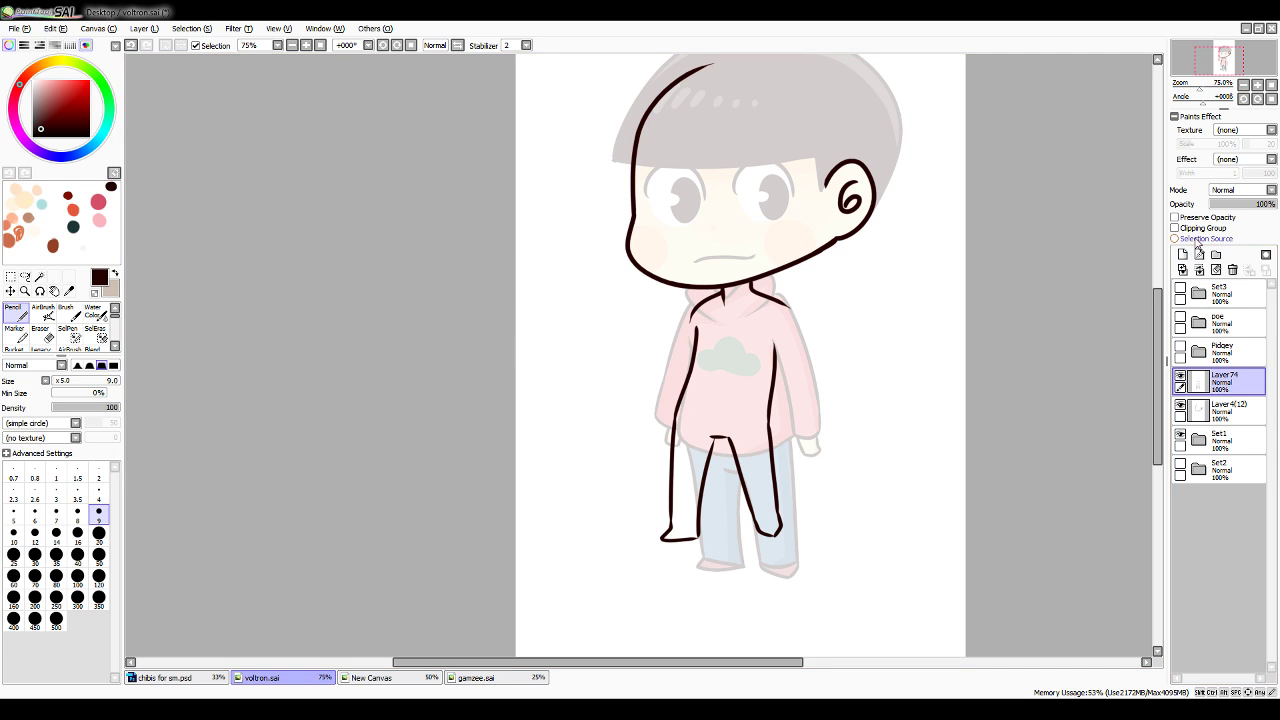
{"action": "left_click", "coordinate": [1182, 254]}
{"action": "mouse_move", "coordinate": [774, 328]}
{"action": "left_mouse_down"}
{"action": "mouse_move", "coordinate": [785, 372]}
{"action": "mouse_move", "coordinate": [802, 380]}
{"action": "left_mouse_up"}
{"action": "key", "text": "ctrl+z"}
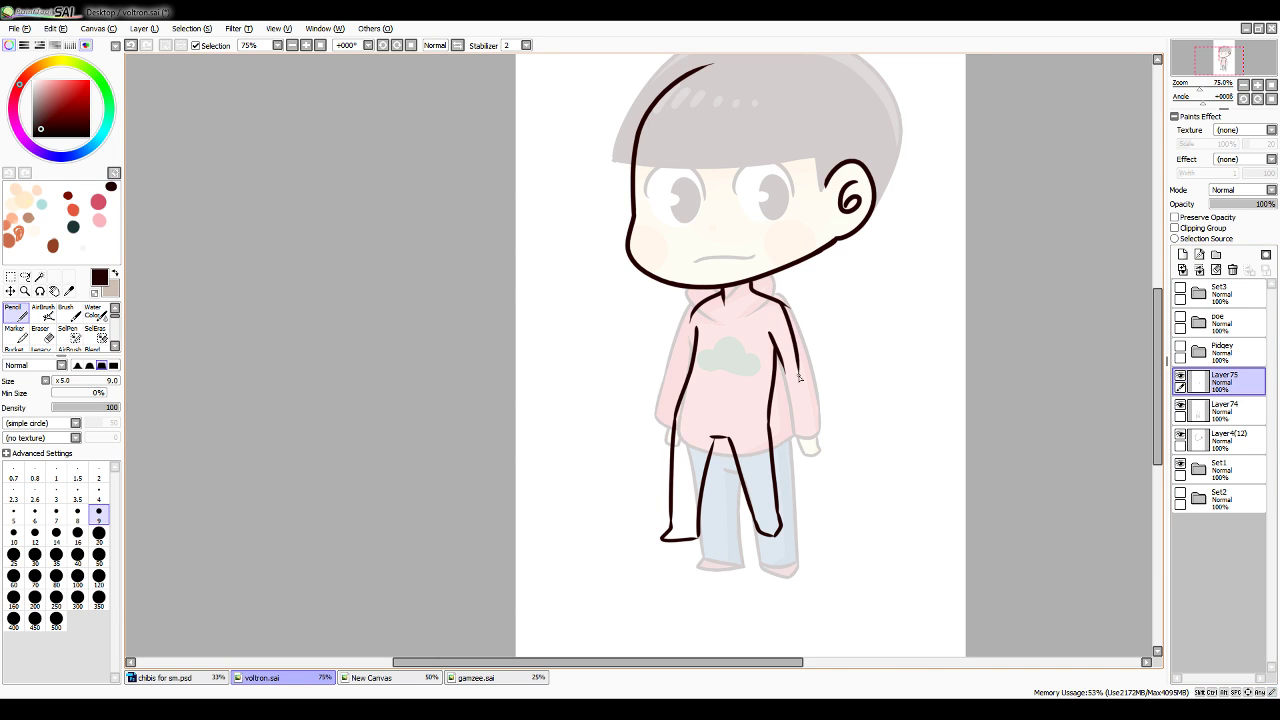
{"action": "key", "text": "ctrl+z"}
Try to outline both arms hanging straight down from the shoulders
{"action": "left_click_drag", "start_coordinate": [784, 314], "coordinate": [806, 375]}
{"action": "key", "text": "ctrl+z"}
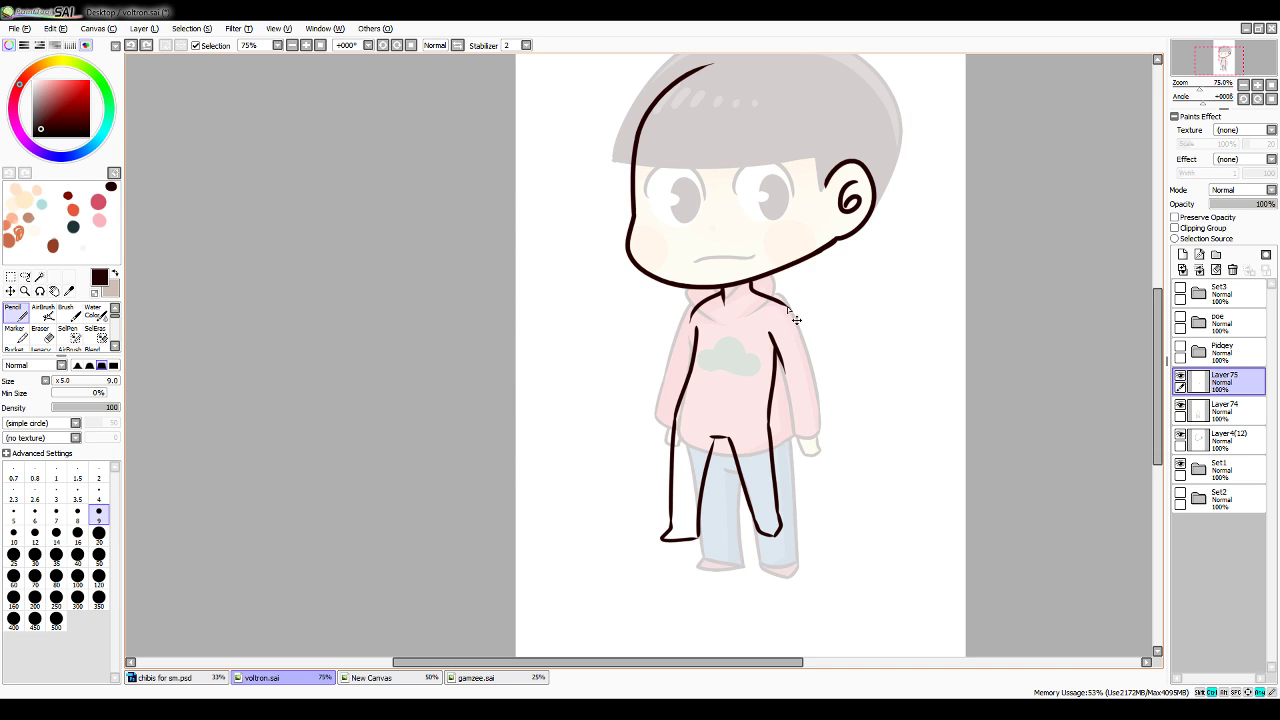
{"action": "left_click_drag", "start_coordinate": [774, 302], "coordinate": [801, 362]}
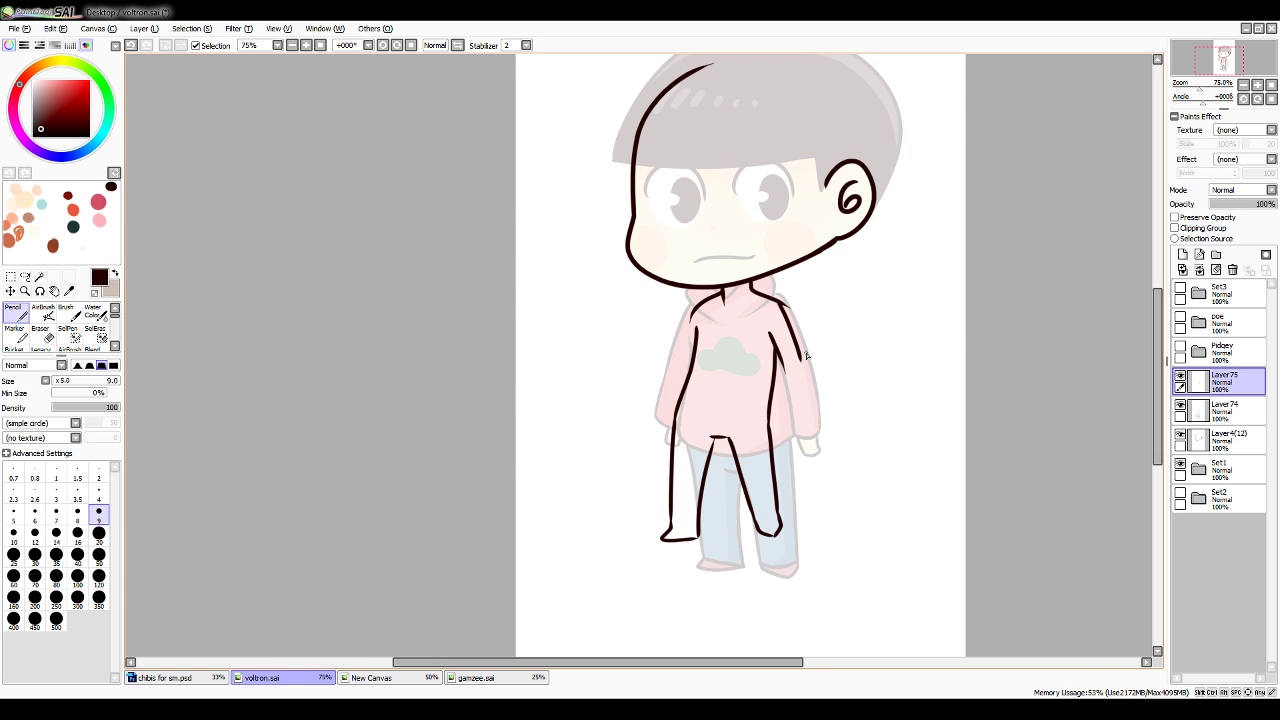
{"action": "left_click_drag", "start_coordinate": [781, 380], "coordinate": [784, 446]}
{"action": "key", "text": "ctrl+z"}
{"action": "left_click_drag", "start_coordinate": [780, 362], "coordinate": [795, 452]}
{"action": "left_click_drag", "start_coordinate": [801, 365], "coordinate": [805, 492]}
{"action": "mouse_move", "coordinate": [692, 310]}
{"action": "left_mouse_down"}
{"action": "mouse_move", "coordinate": [635, 404]}
{"action": "mouse_move", "coordinate": [650, 495]}
{"action": "left_mouse_up"}
{"action": "key", "text": "ctrl+z"}
{"action": "key", "text": "ctrl+z"}
{"action": "key", "text": "ctrl+z"}
{"action": "key", "text": "ctrl+z"}
Draw the outer line of the right upper arm from shoulder to elbow and trim its end
{"action": "left_click", "coordinate": [1258, 86]}
{"action": "left_click", "coordinate": [1258, 86]}
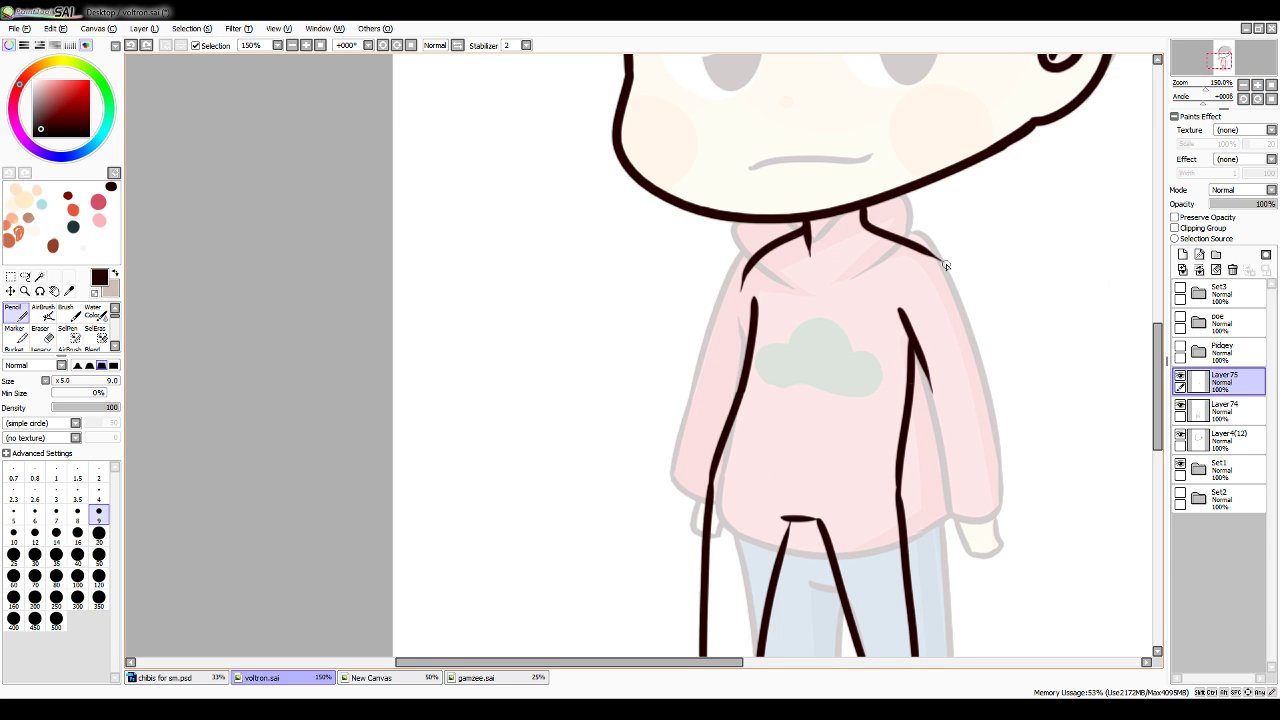
{"action": "left_click_drag", "start_coordinate": [928, 250], "coordinate": [970, 362]}
{"action": "key", "text": "ctrl+z"}
{"action": "left_click_drag", "start_coordinate": [928, 250], "coordinate": [970, 378]}
{"action": "key", "text": "ctrl+z"}
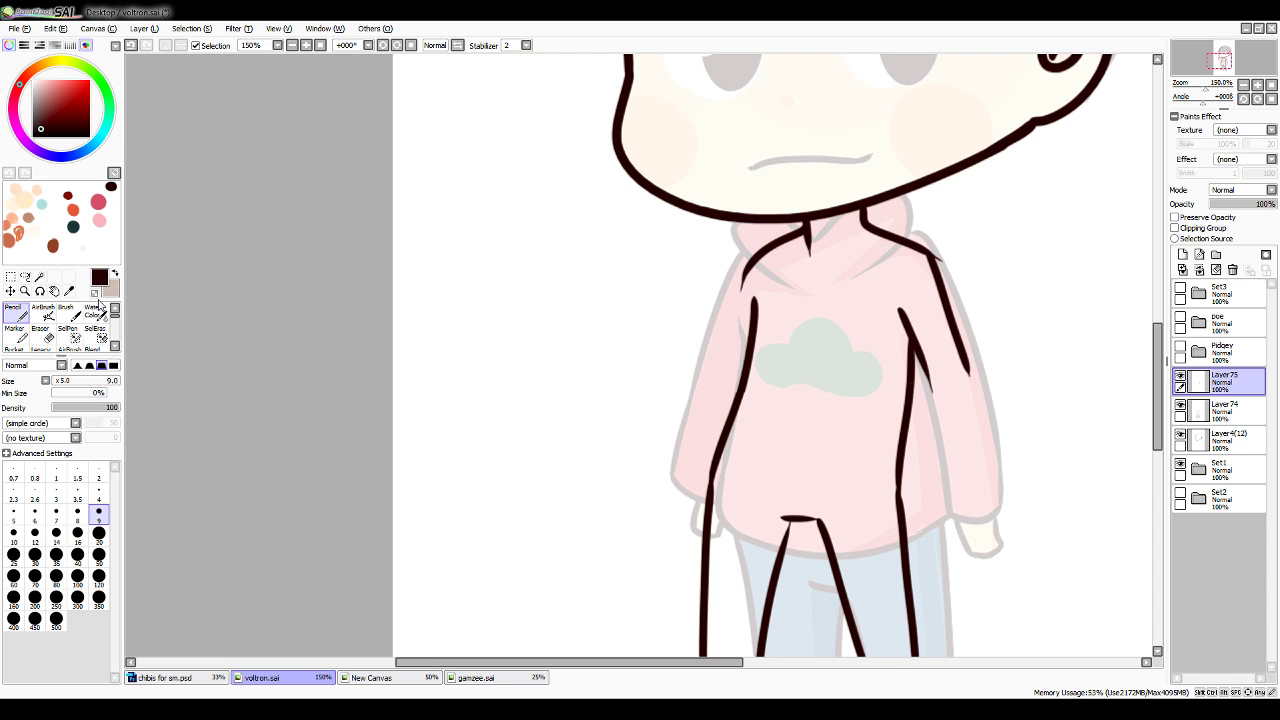
{"action": "left_click", "coordinate": [94, 292]}
Draw the bent right forearm across the torso from the elbow, and take back the mitten-shaped hand at its end
{"action": "mouse_move", "coordinate": [830, 462]}
{"action": "left_mouse_down"}
{"action": "mouse_move", "coordinate": [945, 370]}
{"action": "mouse_move", "coordinate": [848, 425]}
{"action": "left_mouse_up"}
{"action": "key", "text": "ctrl+z"}
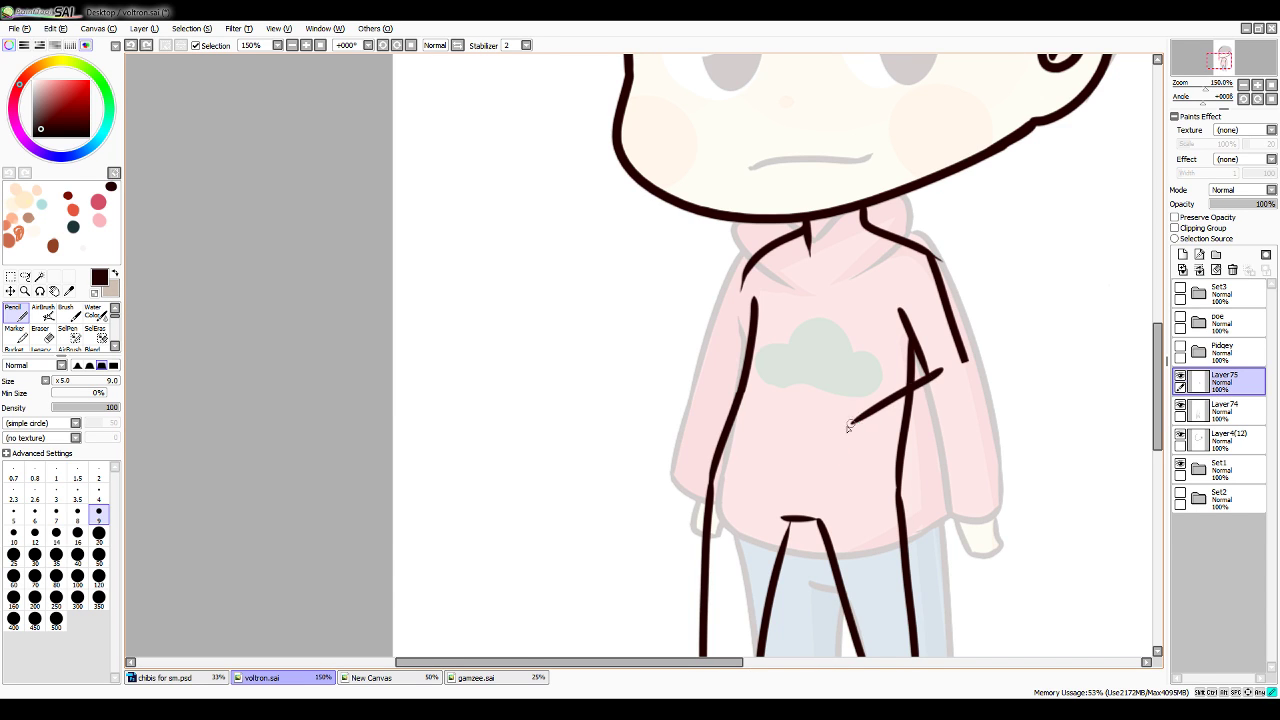
{"action": "mouse_move", "coordinate": [965, 360]}
{"action": "left_mouse_down"}
{"action": "mouse_move", "coordinate": [919, 428]}
{"action": "mouse_move", "coordinate": [841, 463]}
{"action": "mouse_move", "coordinate": [950, 406]}
{"action": "mouse_move", "coordinate": [864, 447]}
{"action": "left_mouse_up"}
{"action": "key", "text": "ctrl+z"}
{"action": "key", "text": "ctrl+z"}
{"action": "key", "text": "ctrl+z"}
{"action": "left_click", "coordinate": [95, 293]}
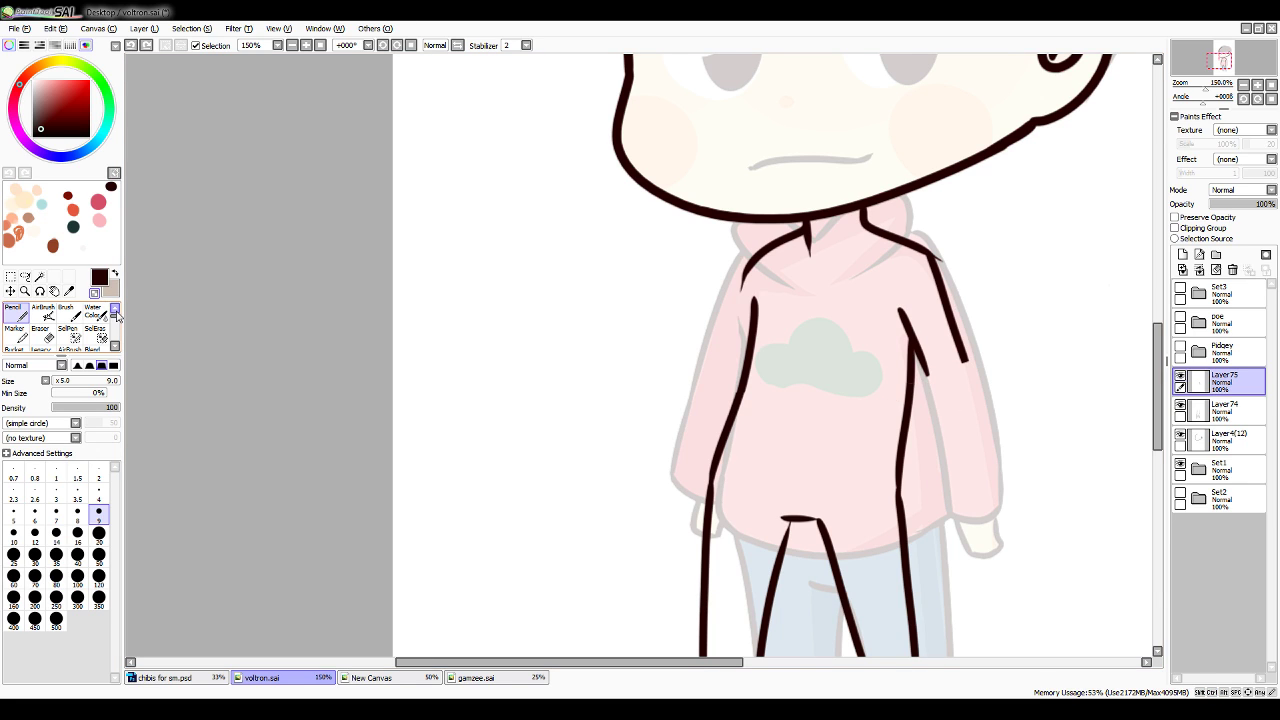
{"action": "mouse_move", "coordinate": [945, 368]}
{"action": "left_mouse_down"}
{"action": "mouse_move", "coordinate": [931, 396]}
{"action": "mouse_move", "coordinate": [1006, 342]}
{"action": "mouse_move", "coordinate": [936, 355]}
{"action": "mouse_move", "coordinate": [959, 384]}
{"action": "mouse_move", "coordinate": [886, 415]}
{"action": "mouse_move", "coordinate": [939, 397]}
{"action": "mouse_move", "coordinate": [818, 427]}
{"action": "mouse_move", "coordinate": [809, 472]}
{"action": "mouse_move", "coordinate": [848, 447]}
{"action": "left_mouse_up"}
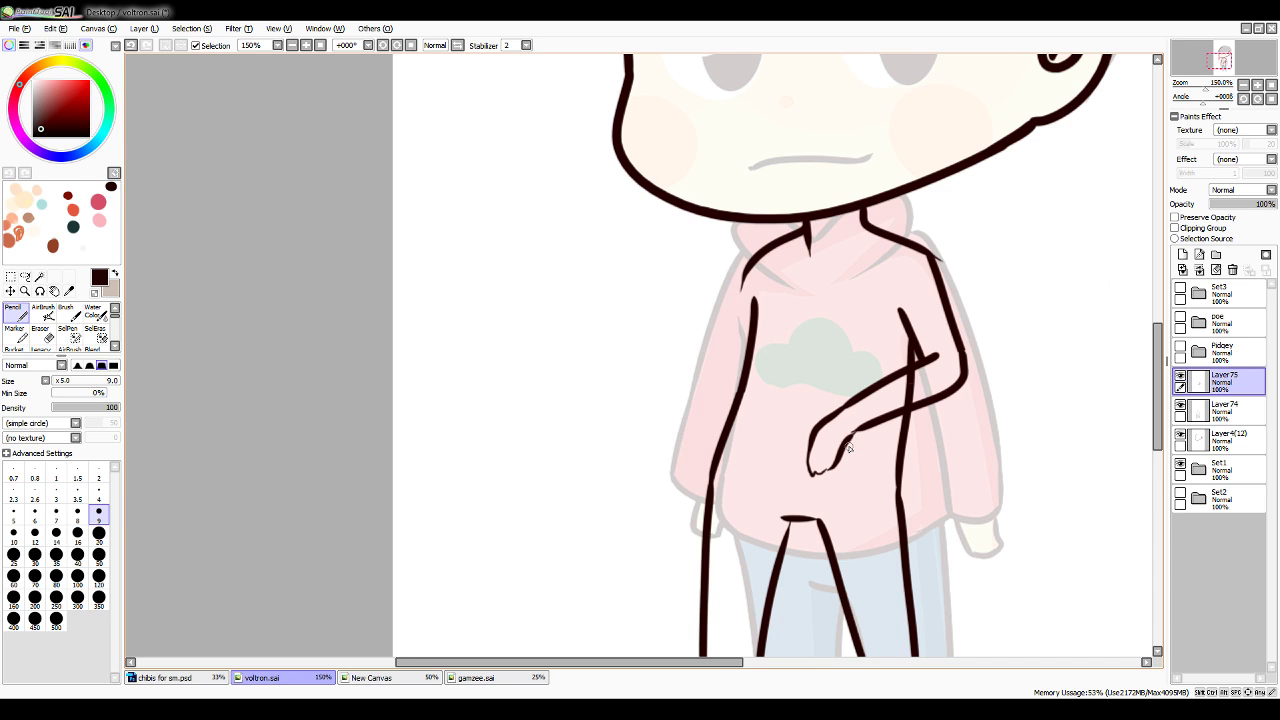
{"action": "key", "text": "ctrl+z"}
{"action": "key", "text": "ctrl+z"}
{"action": "key", "text": "ctrl+z"}
Try to draw a large open hand with long spread fingers at the end of the right forearm
{"action": "mouse_move", "coordinate": [850, 406]}
{"action": "left_mouse_down"}
{"action": "mouse_move", "coordinate": [808, 422]}
{"action": "mouse_move", "coordinate": [823, 425]}
{"action": "mouse_move", "coordinate": [797, 452]}
{"action": "mouse_move", "coordinate": [829, 474]}
{"action": "left_mouse_up"}
{"action": "left_click_drag", "start_coordinate": [852, 432], "coordinate": [846, 476]}
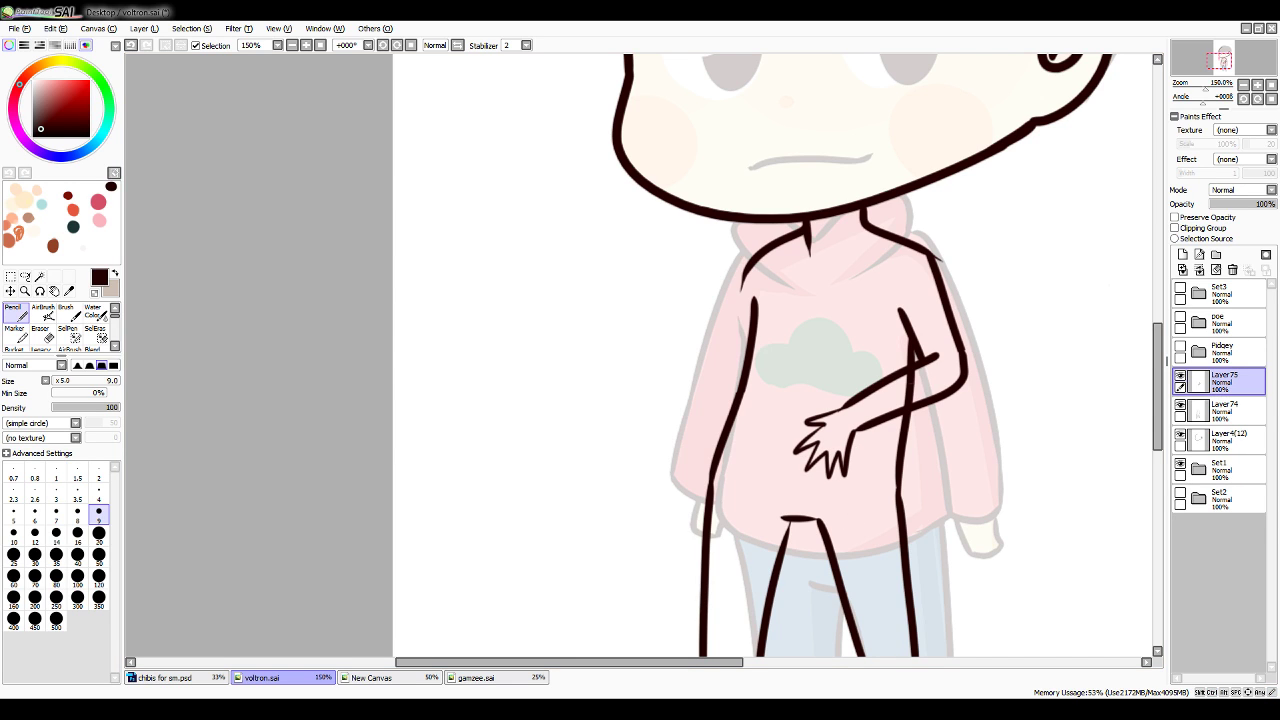
{"action": "key", "text": "ctrl+z"}
{"action": "key", "text": "ctrl+z"}
{"action": "key", "text": "ctrl+z"}
{"action": "key", "text": "ctrl+z"}
{"action": "key", "text": "ctrl+z"}
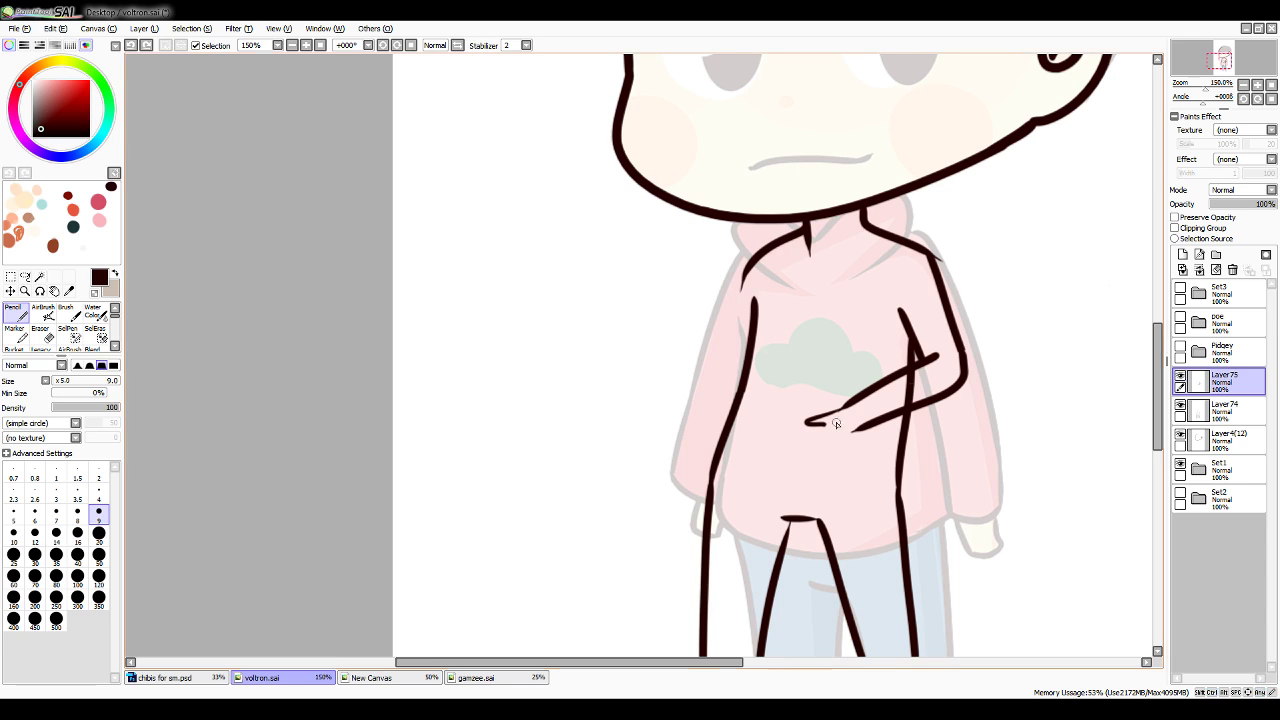
Draw a smaller hand with short spread fingers at the end of the bent right forearm, redoing the finger strokes
{"action": "mouse_move", "coordinate": [808, 421]}
{"action": "left_mouse_down"}
{"action": "mouse_move", "coordinate": [826, 424]}
{"action": "mouse_move", "coordinate": [812, 457]}
{"action": "mouse_move", "coordinate": [828, 449]}
{"action": "mouse_move", "coordinate": [820, 434]}
{"action": "mouse_move", "coordinate": [807, 455]}
{"action": "mouse_move", "coordinate": [827, 443]}
{"action": "mouse_move", "coordinate": [806, 452]}
{"action": "left_mouse_up"}
{"action": "key", "text": "ctrl+z"}
{"action": "key", "text": "ctrl+z"}
{"action": "key", "text": "ctrl+z"}
{"action": "key", "text": "ctrl+z"}
{"action": "key", "text": "ctrl+z"}
{"action": "key", "text": "ctrl+z"}
{"action": "mouse_move", "coordinate": [829, 440]}
{"action": "left_mouse_down"}
{"action": "mouse_move", "coordinate": [808, 458]}
{"action": "mouse_move", "coordinate": [862, 430]}
{"action": "left_mouse_up"}
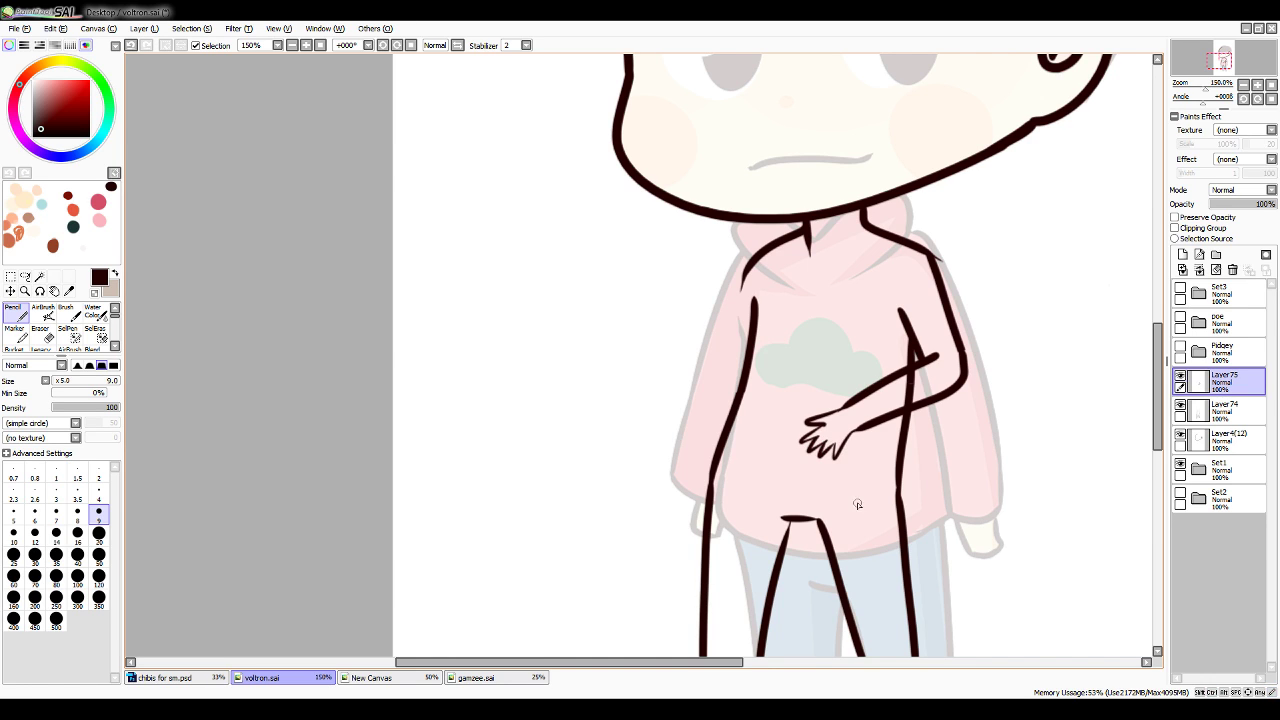
{"action": "left_click", "coordinate": [95, 293]}
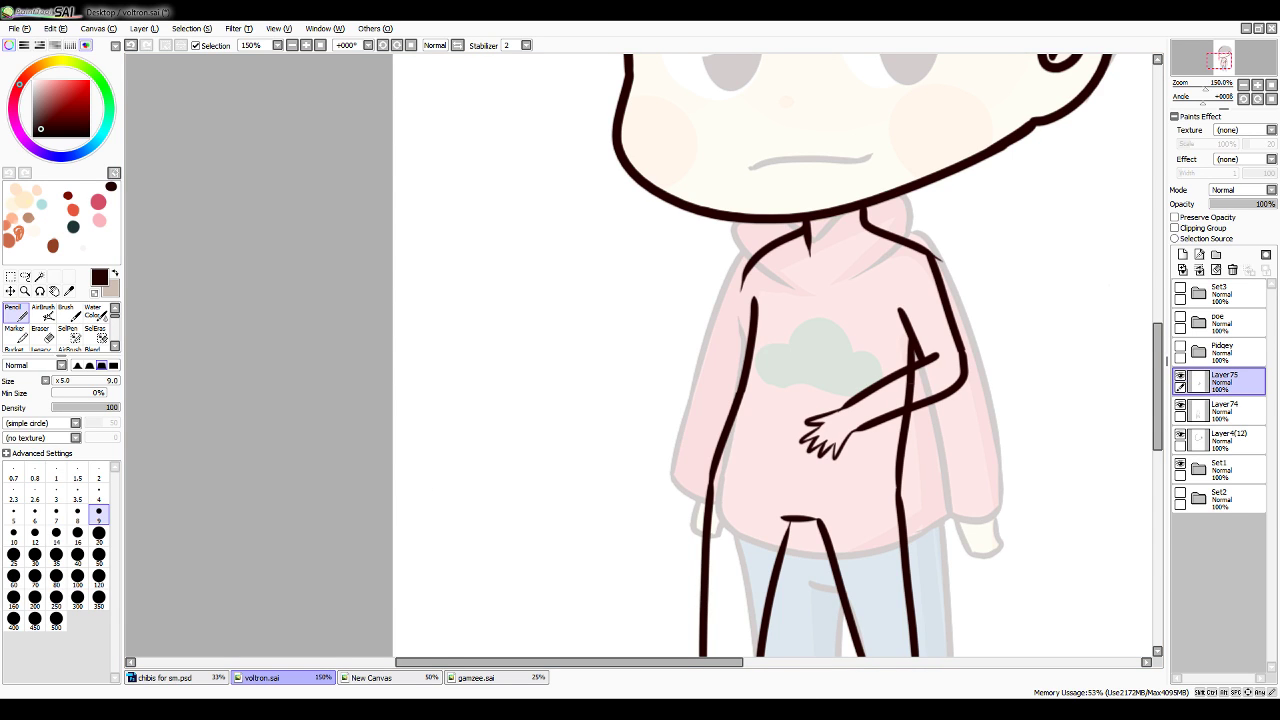
Try to draw an overlong left arm reaching out beside the leg with a large spread-fingered hand
{"action": "left_click_drag", "start_coordinate": [749, 267], "coordinate": [694, 443]}
{"action": "key", "text": "ctrl+z"}
{"action": "left_click_drag", "start_coordinate": [749, 263], "coordinate": [637, 456]}
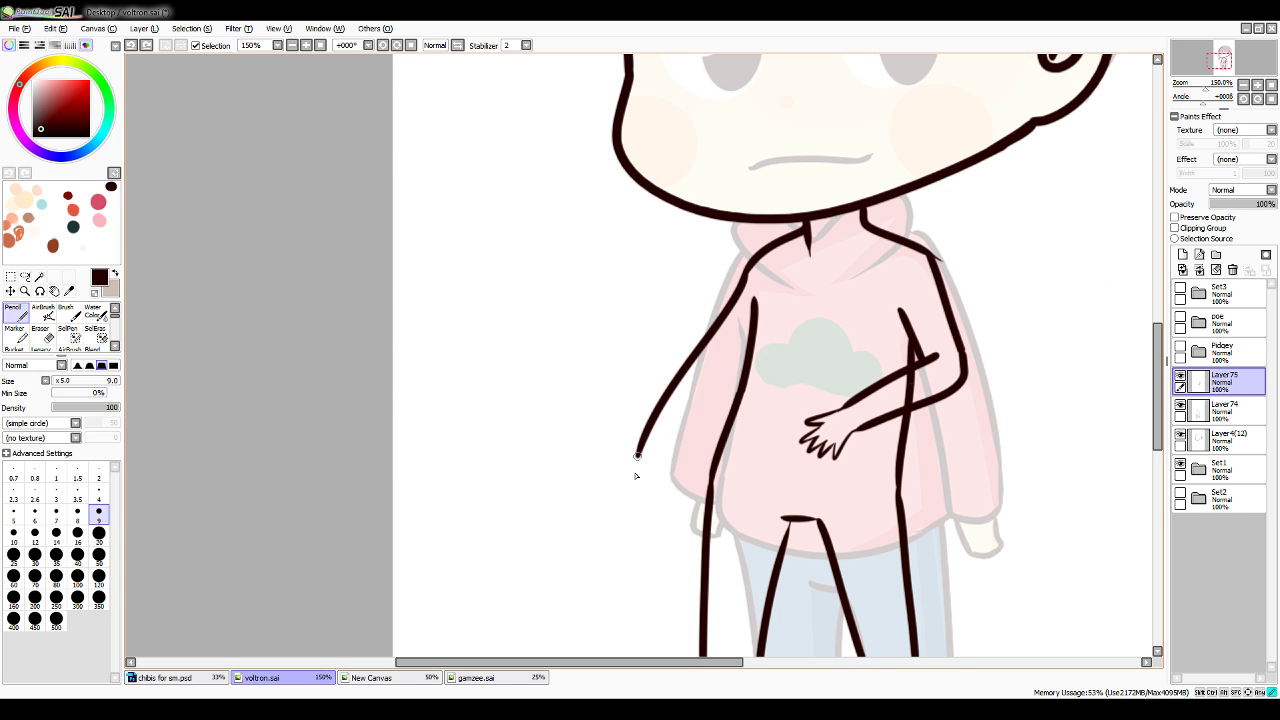
{"action": "key", "text": "ctrl+z"}
{"action": "mouse_move", "coordinate": [746, 268]}
{"action": "left_mouse_down"}
{"action": "mouse_move", "coordinate": [557, 603]}
{"action": "mouse_move", "coordinate": [551, 652]}
{"action": "left_mouse_up"}
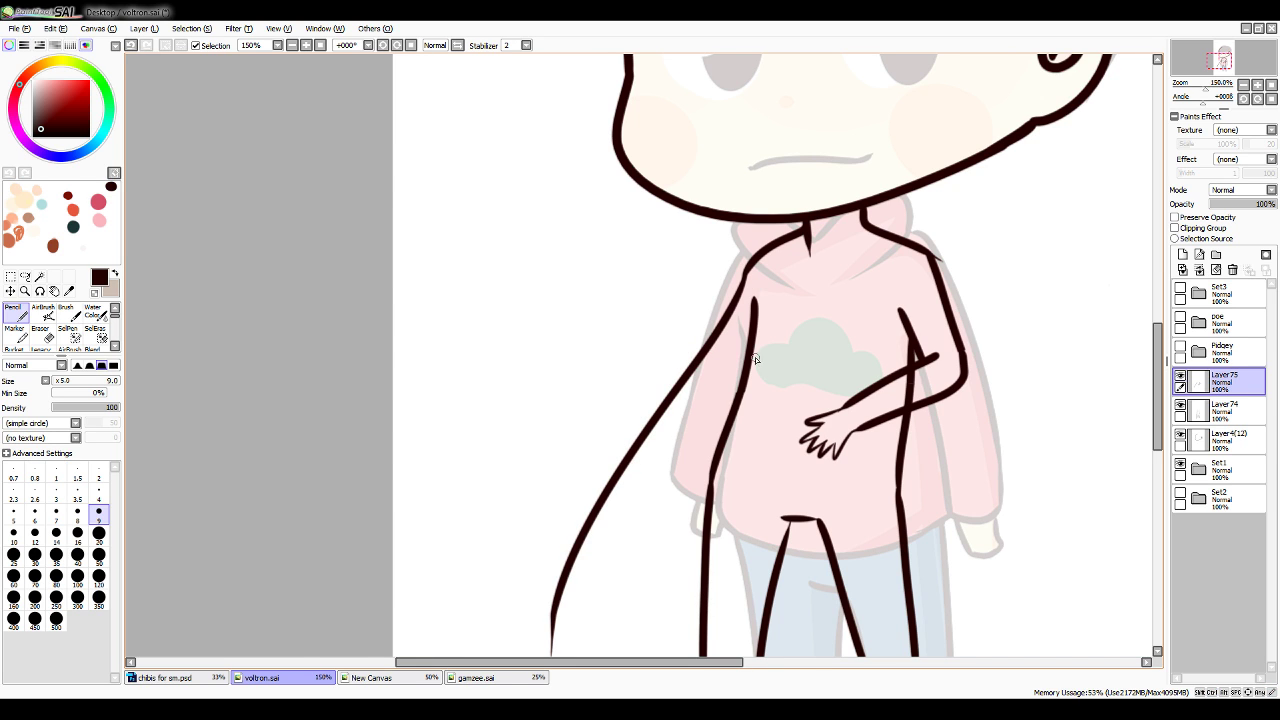
{"action": "left_click_drag", "start_coordinate": [748, 372], "coordinate": [582, 654]}
{"action": "scroll", "coordinate": [598, 456], "scroll_direction": "down", "scroll_amount": 3}
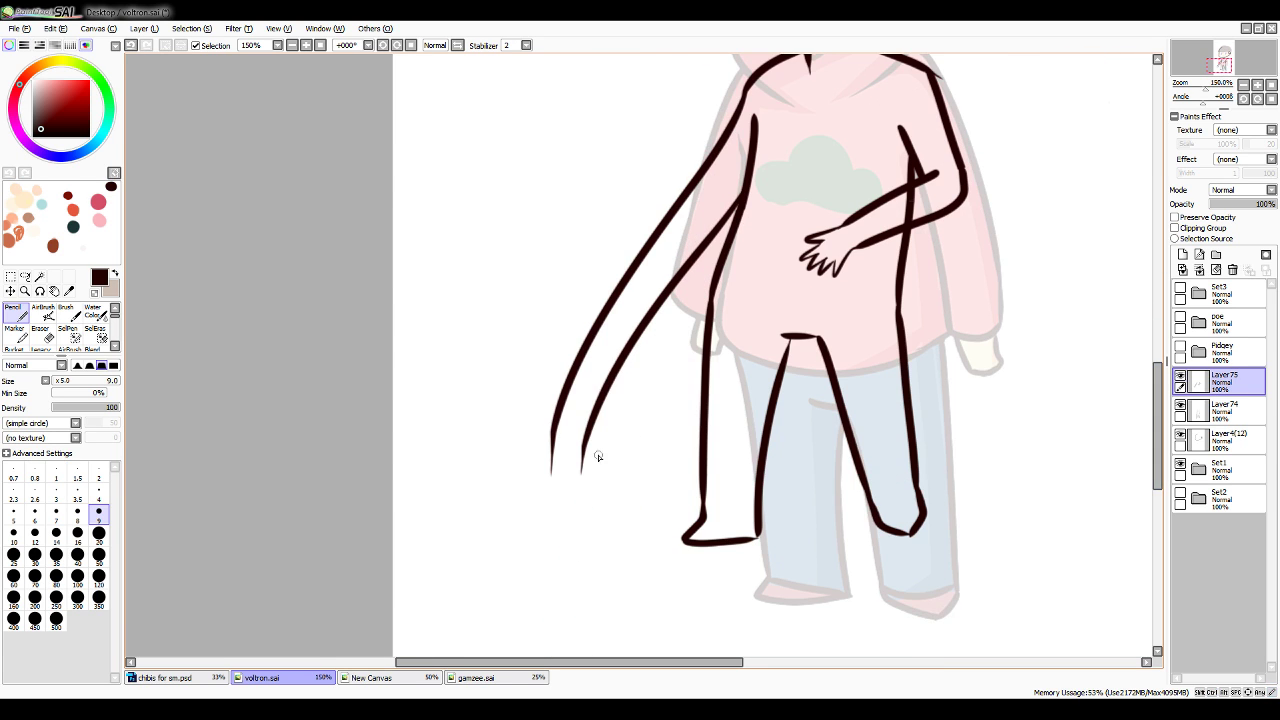
{"action": "mouse_move", "coordinate": [582, 468]}
{"action": "left_mouse_down"}
{"action": "mouse_move", "coordinate": [626, 550]}
{"action": "mouse_move", "coordinate": [580, 525]}
{"action": "mouse_move", "coordinate": [568, 541]}
{"action": "mouse_move", "coordinate": [503, 518]}
{"action": "mouse_move", "coordinate": [540, 496]}
{"action": "mouse_move", "coordinate": [551, 432]}
{"action": "left_mouse_up"}
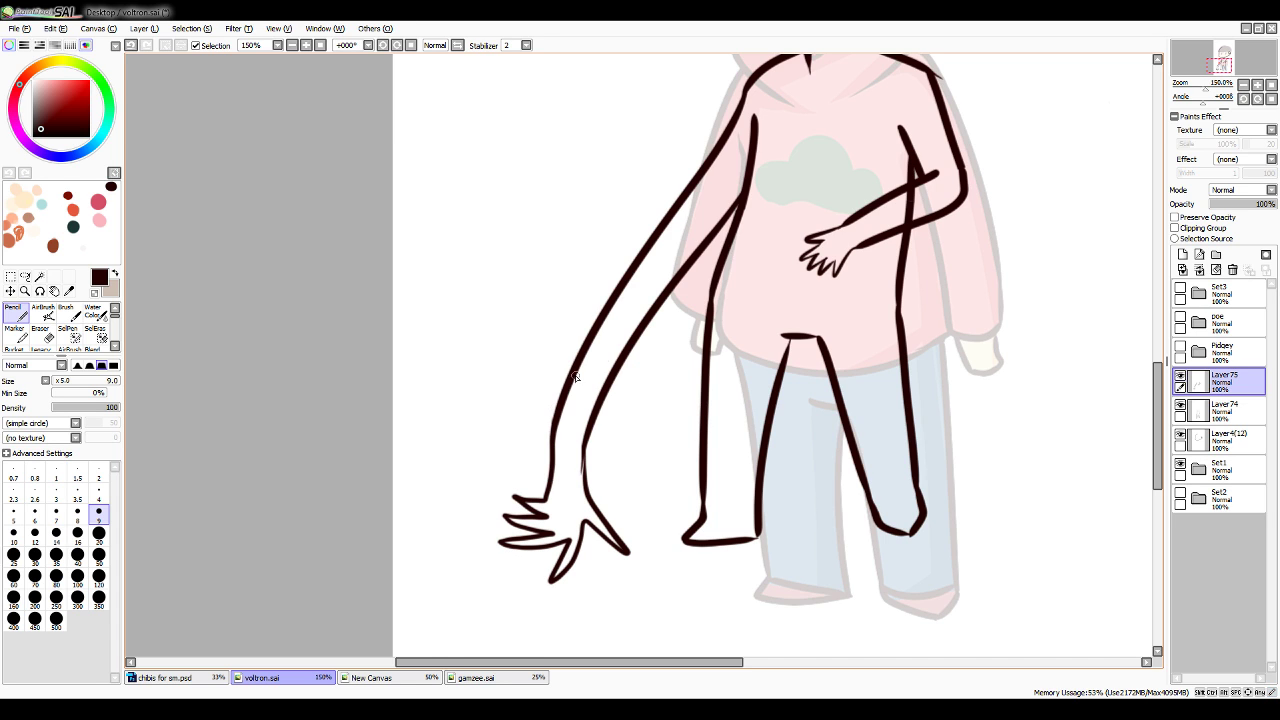
{"action": "left_click", "coordinate": [1244, 86]}
{"action": "left_click", "coordinate": [1244, 86]}
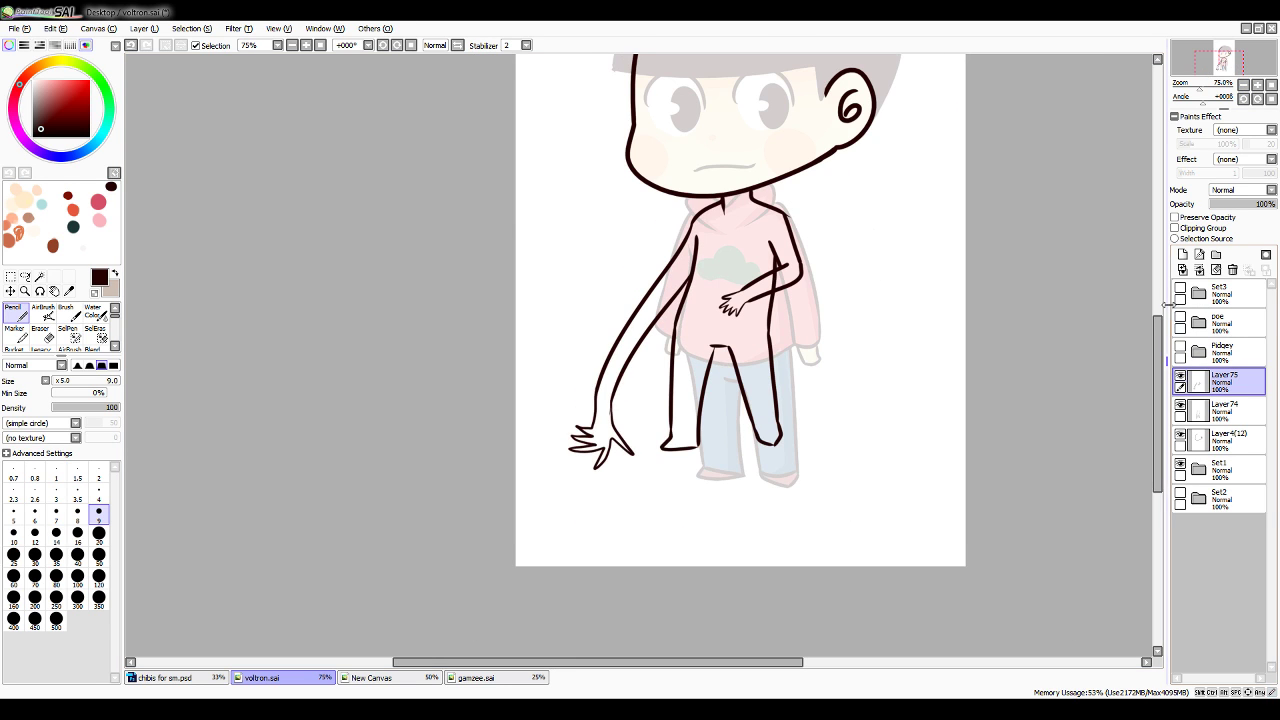
{"action": "left_click_drag", "start_coordinate": [1160, 339], "coordinate": [1160, 303]}
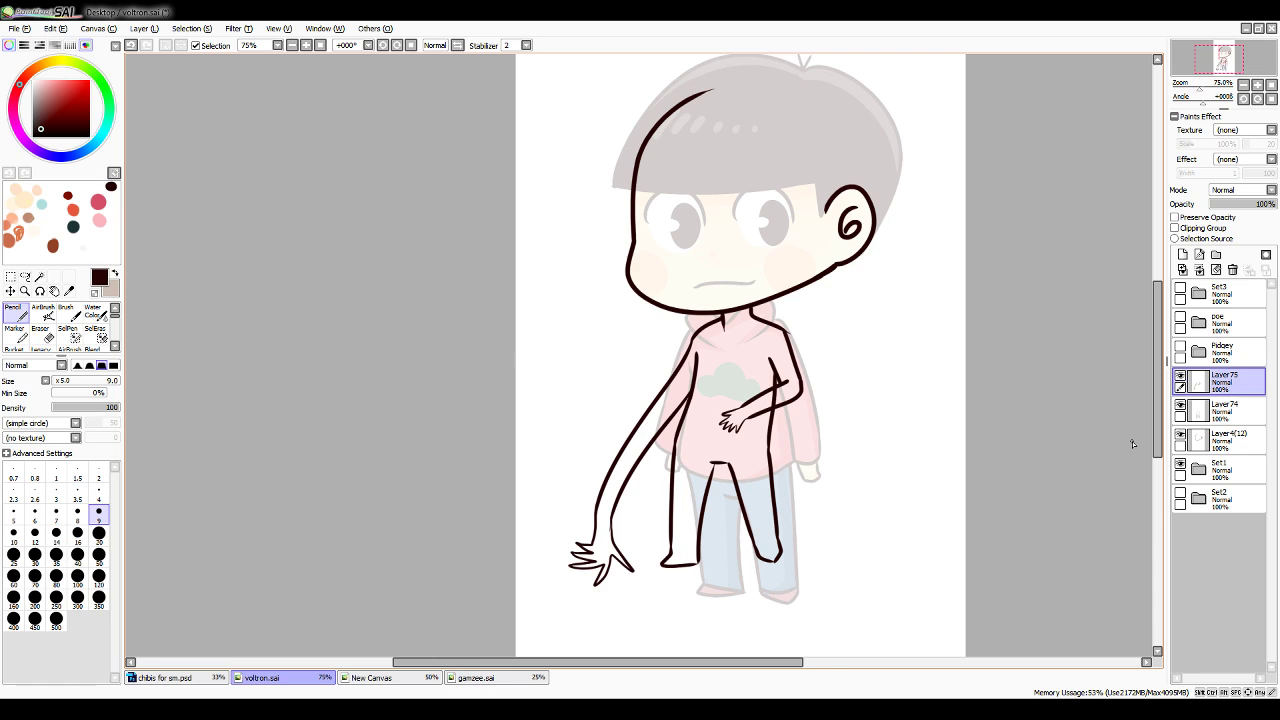
{"action": "key", "text": "ctrl+z"}
{"action": "key", "text": "ctrl+z"}
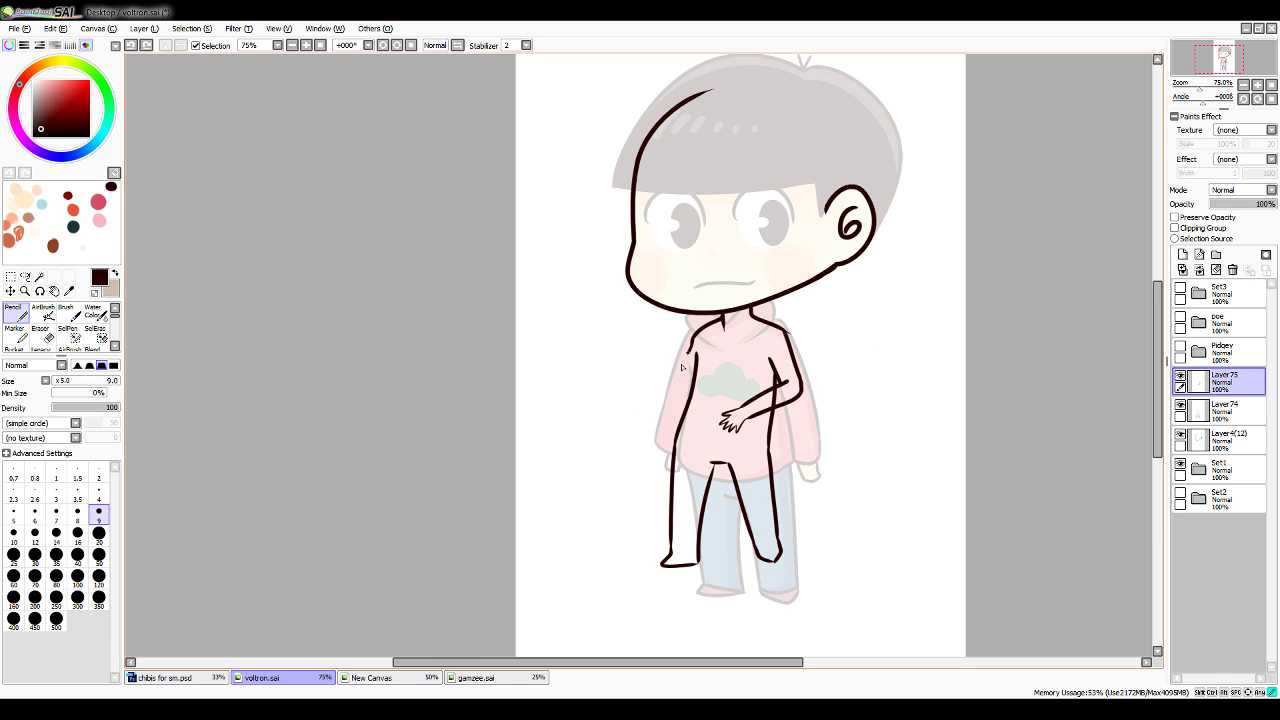
Draw the short left arm hanging at the side with a small fingered hand beside the hip, cleaning up stray ends
{"action": "mouse_move", "coordinate": [692, 343]}
{"action": "left_mouse_down"}
{"action": "mouse_move", "coordinate": [662, 424]}
{"action": "mouse_move", "coordinate": [670, 436]}
{"action": "left_mouse_up"}
{"action": "key", "text": "ctrl+z"}
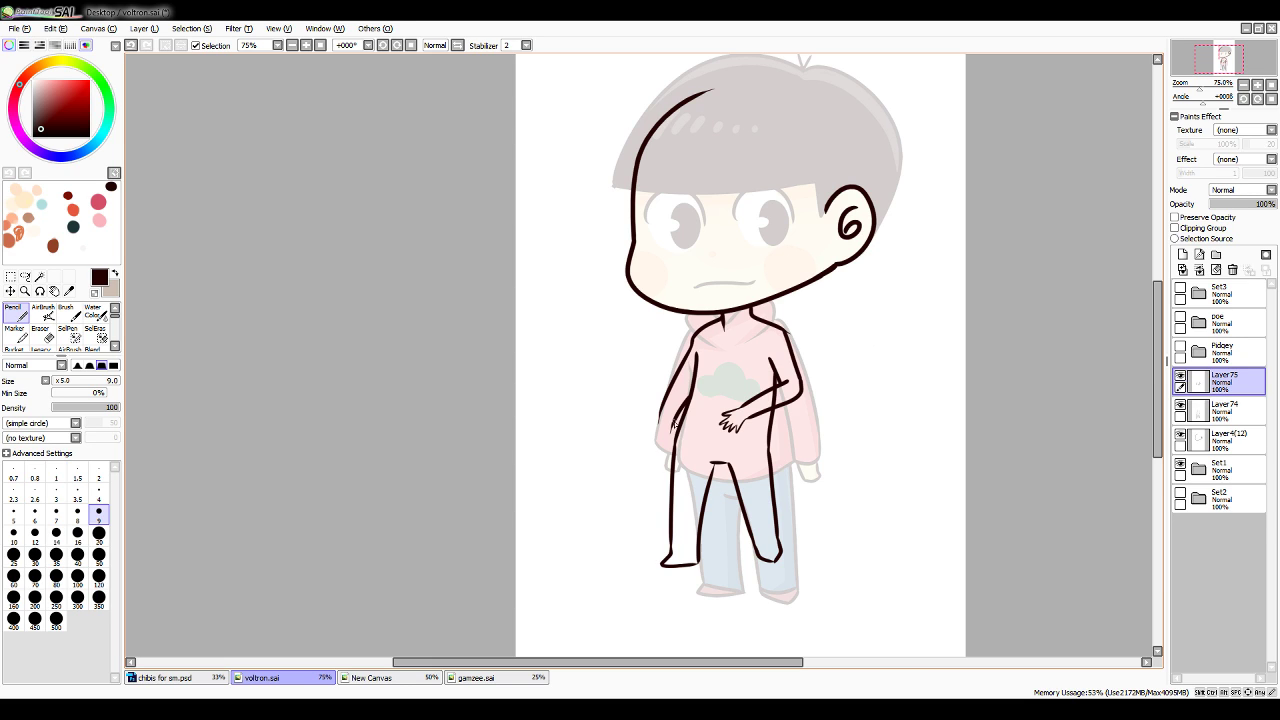
{"action": "mouse_move", "coordinate": [671, 429]}
{"action": "left_mouse_down"}
{"action": "mouse_move", "coordinate": [674, 455]}
{"action": "mouse_move", "coordinate": [658, 427]}
{"action": "mouse_move", "coordinate": [656, 462]}
{"action": "mouse_move", "coordinate": [667, 460]}
{"action": "left_mouse_up"}
{"action": "key", "text": "ctrl+z"}
{"action": "left_click", "coordinate": [95, 294]}
{"action": "left_click_drag", "start_coordinate": [660, 433], "coordinate": [666, 449]}
{"action": "left_click", "coordinate": [95, 294]}
{"action": "left_click", "coordinate": [1258, 86]}
{"action": "left_click", "coordinate": [1258, 86]}
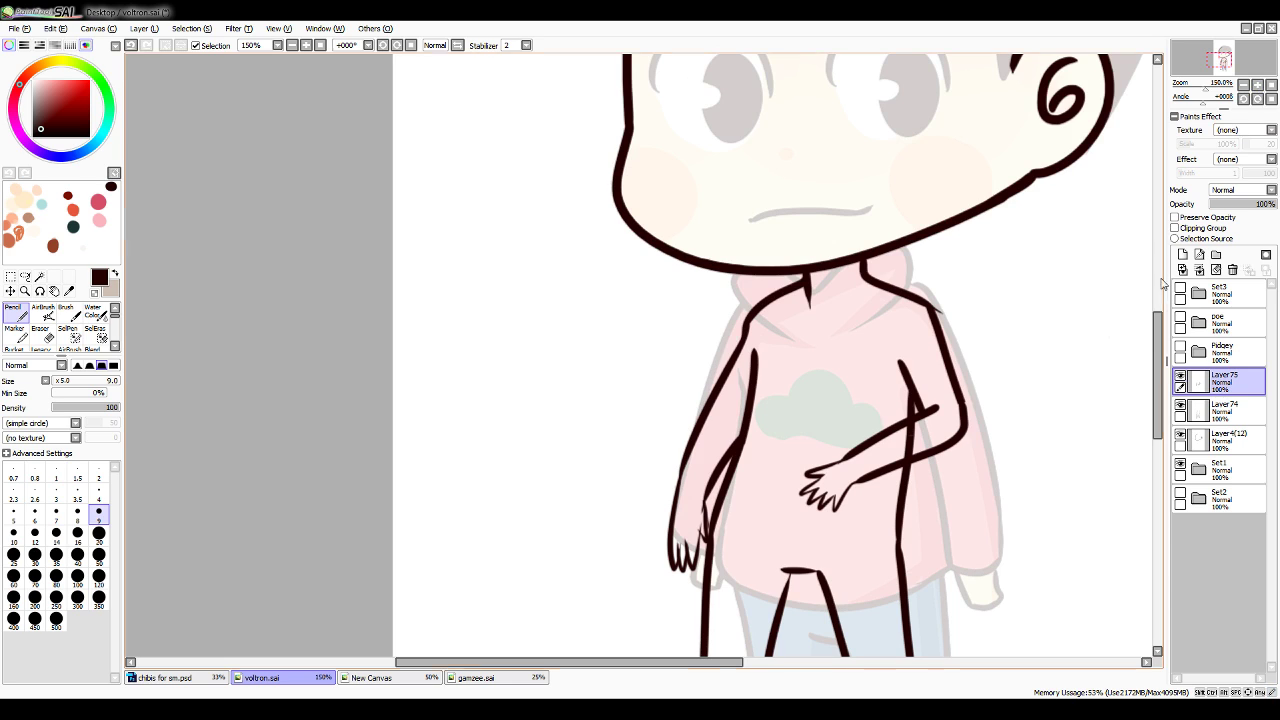
On Layer74, erase the stray line ends where the shoulders meet the arms
{"action": "left_click_drag", "start_coordinate": [1161, 336], "coordinate": [1161, 350]}
{"action": "left_click", "coordinate": [1226, 411]}
{"action": "left_click", "coordinate": [95, 293]}
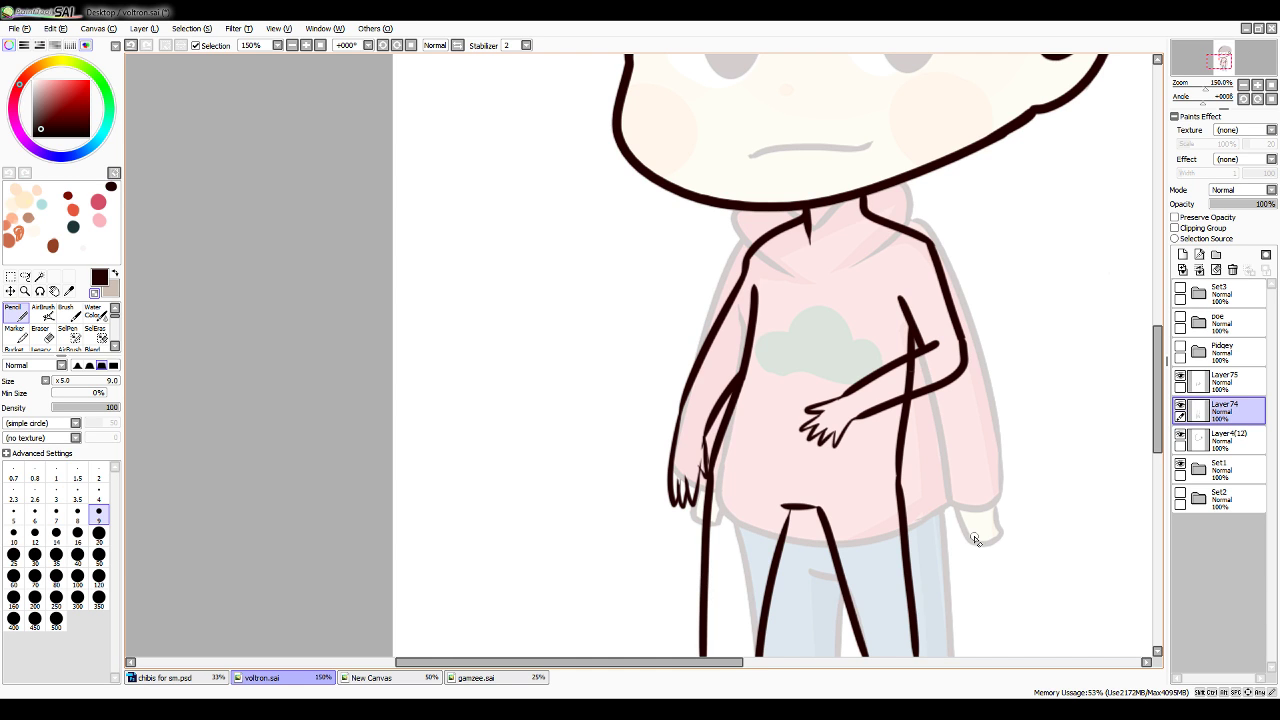
Add a new layer directly above Layer74, below the arms layer
{"action": "left_click", "coordinate": [1243, 87]}
{"action": "left_click", "coordinate": [1243, 87]}
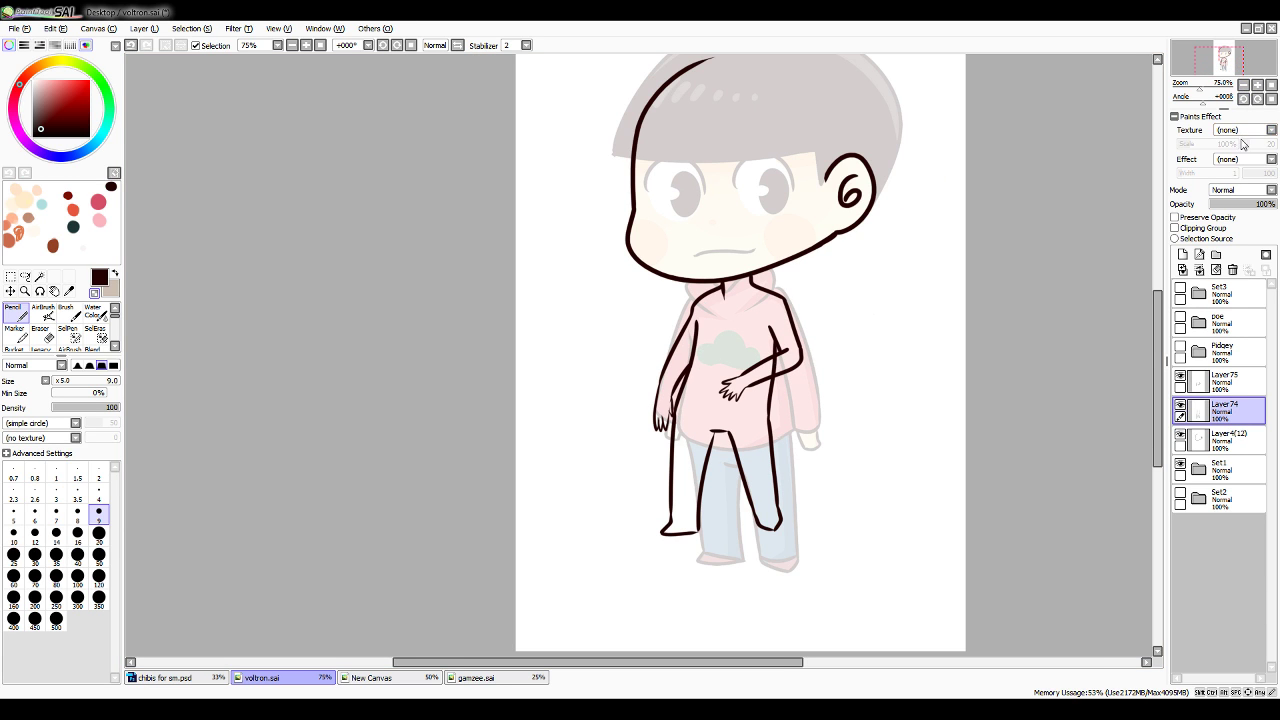
{"action": "left_click", "coordinate": [1258, 88]}
{"action": "left_click", "coordinate": [1183, 254]}
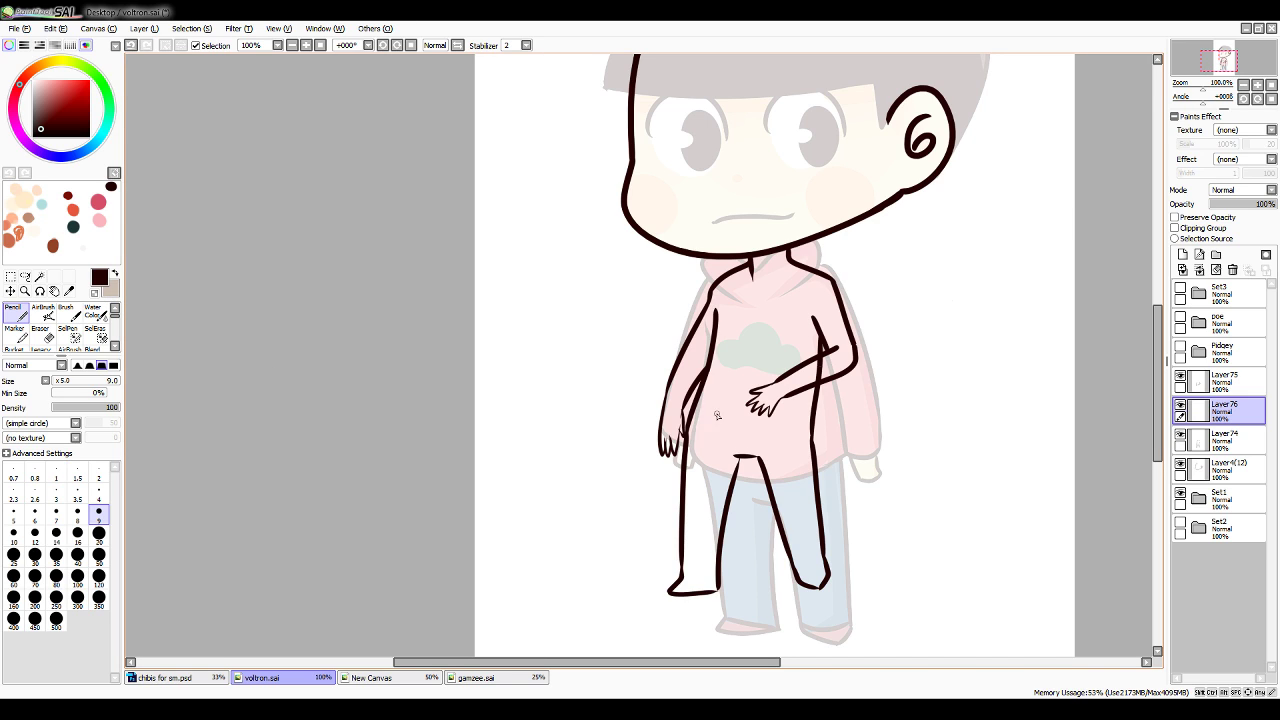
Try to draw an object held in the right hand across the torso
{"action": "mouse_move", "coordinate": [774, 376]}
{"action": "left_mouse_down"}
{"action": "mouse_move", "coordinate": [745, 358]}
{"action": "mouse_move", "coordinate": [601, 393]}
{"action": "left_mouse_up"}
{"action": "left_click_drag", "start_coordinate": [759, 391], "coordinate": [766, 422]}
{"action": "key", "text": "ctrl+z"}
{"action": "key", "text": "ctrl+z"}
{"action": "key", "text": "ctrl+z"}
{"action": "key", "text": "ctrl+z"}
Draw a tall, narrow, rounded object held in the left hand beside the leg, with thin inner detail lines
{"action": "left_click_drag", "start_coordinate": [658, 441], "coordinate": [654, 564]}
{"action": "key", "text": "ctrl+z"}
{"action": "mouse_move", "coordinate": [657, 440]}
{"action": "left_mouse_down"}
{"action": "mouse_move", "coordinate": [645, 585]}
{"action": "mouse_move", "coordinate": [662, 590]}
{"action": "left_mouse_up"}
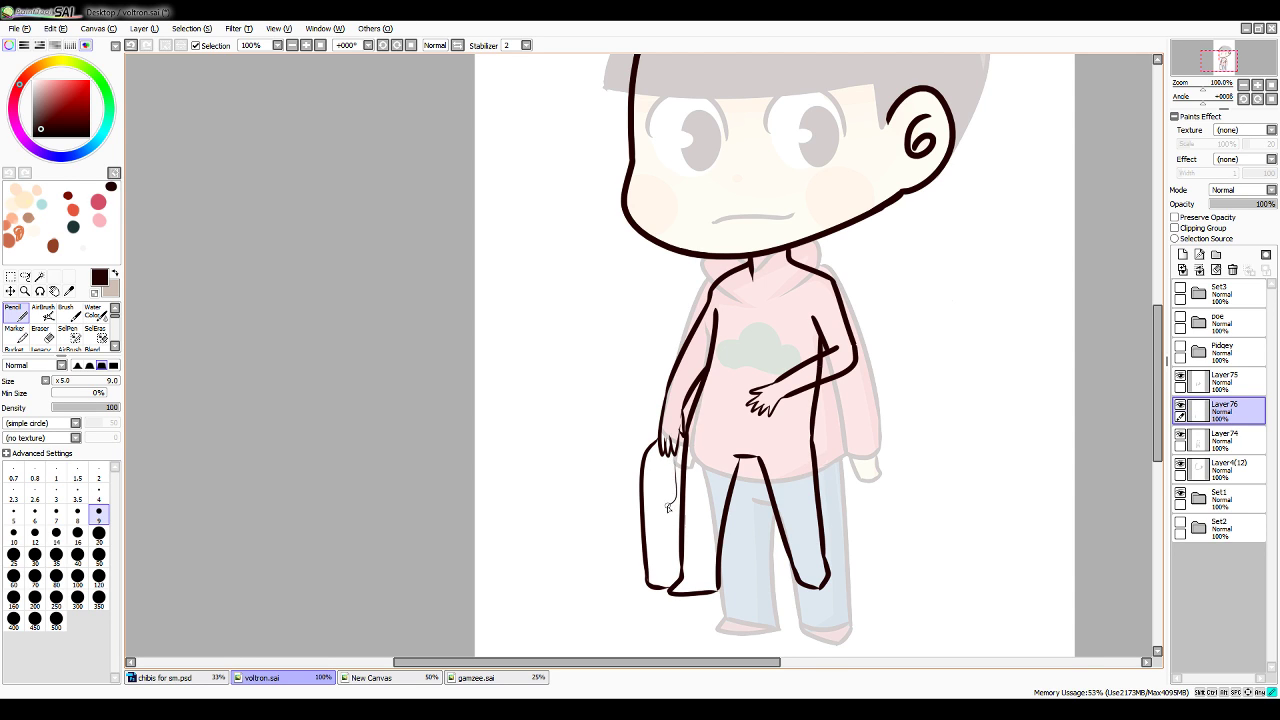
{"action": "left_click_drag", "start_coordinate": [668, 508], "coordinate": [664, 576]}
{"action": "mouse_move", "coordinate": [657, 570]}
{"action": "left_mouse_down"}
{"action": "mouse_move", "coordinate": [671, 470]}
{"action": "mouse_move", "coordinate": [668, 497]}
{"action": "left_mouse_up"}
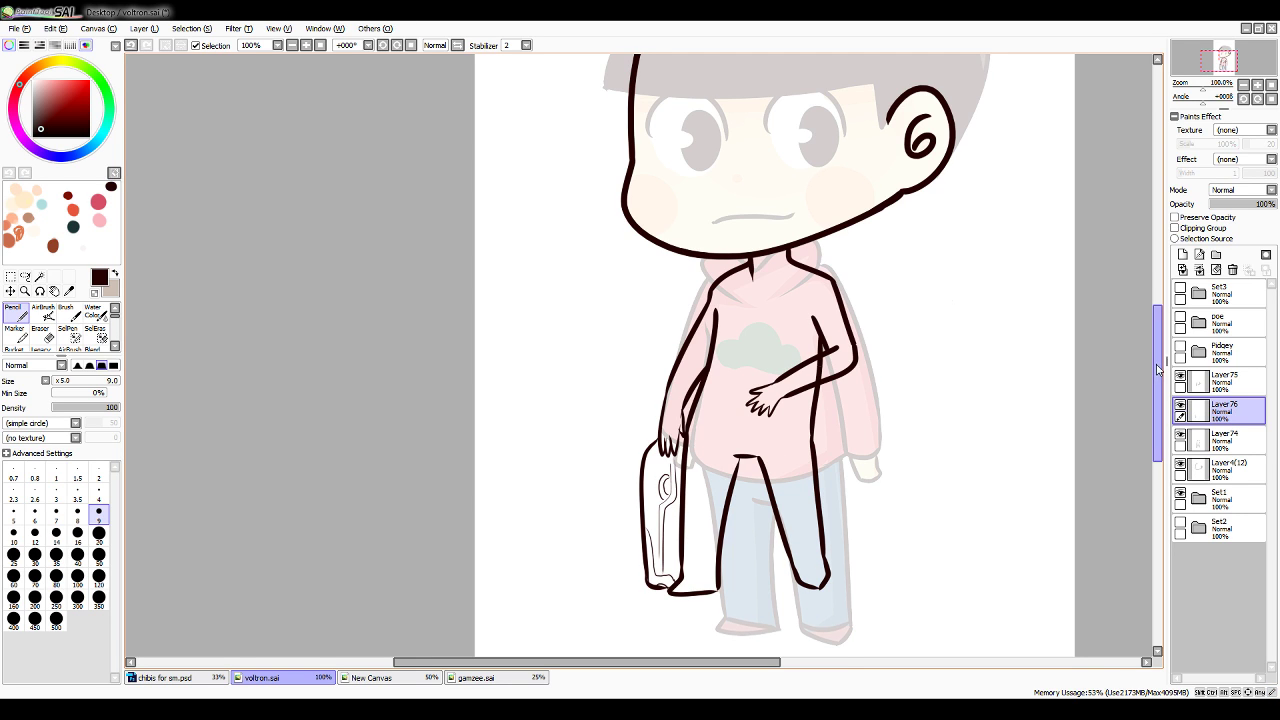
On Layer75, select the hand in front of the torso with a freehand lasso outline
{"action": "left_click_drag", "start_coordinate": [1160, 367], "coordinate": [1160, 358]}
{"action": "left_click", "coordinate": [1206, 441]}
{"action": "left_click", "coordinate": [1181, 435]}
{"action": "left_click", "coordinate": [1181, 434]}
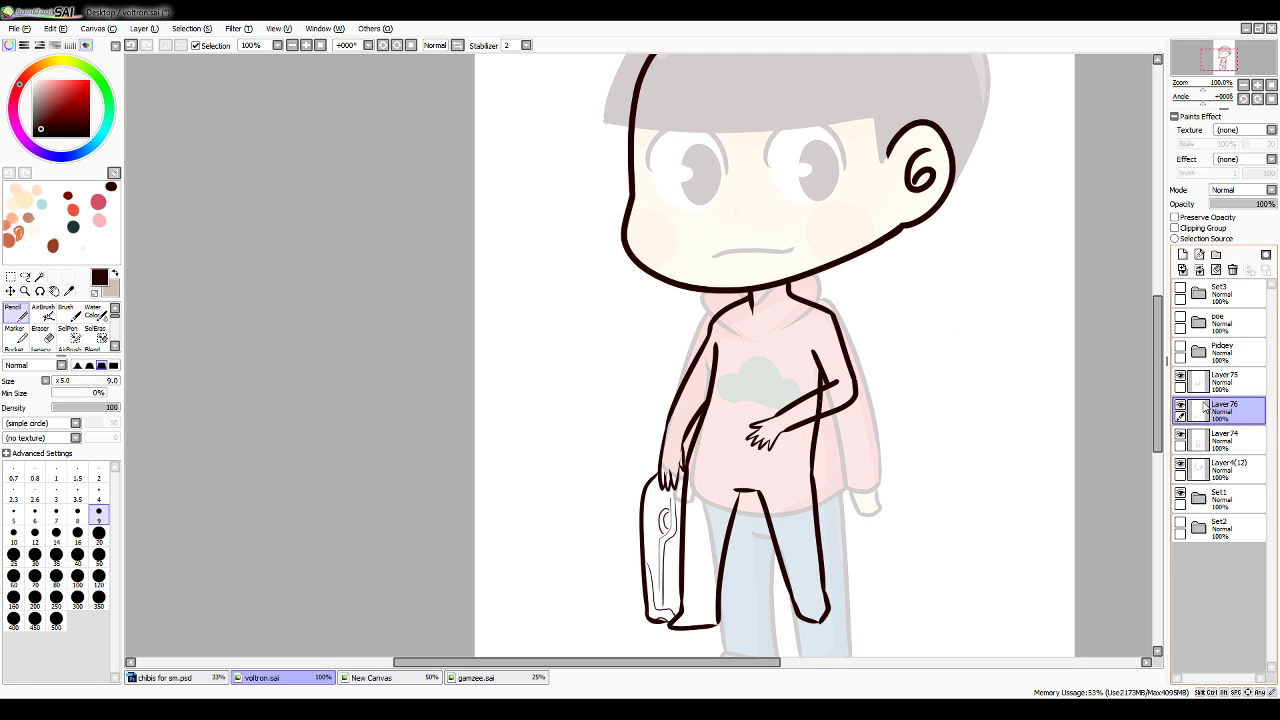
{"action": "left_click", "coordinate": [1213, 383]}
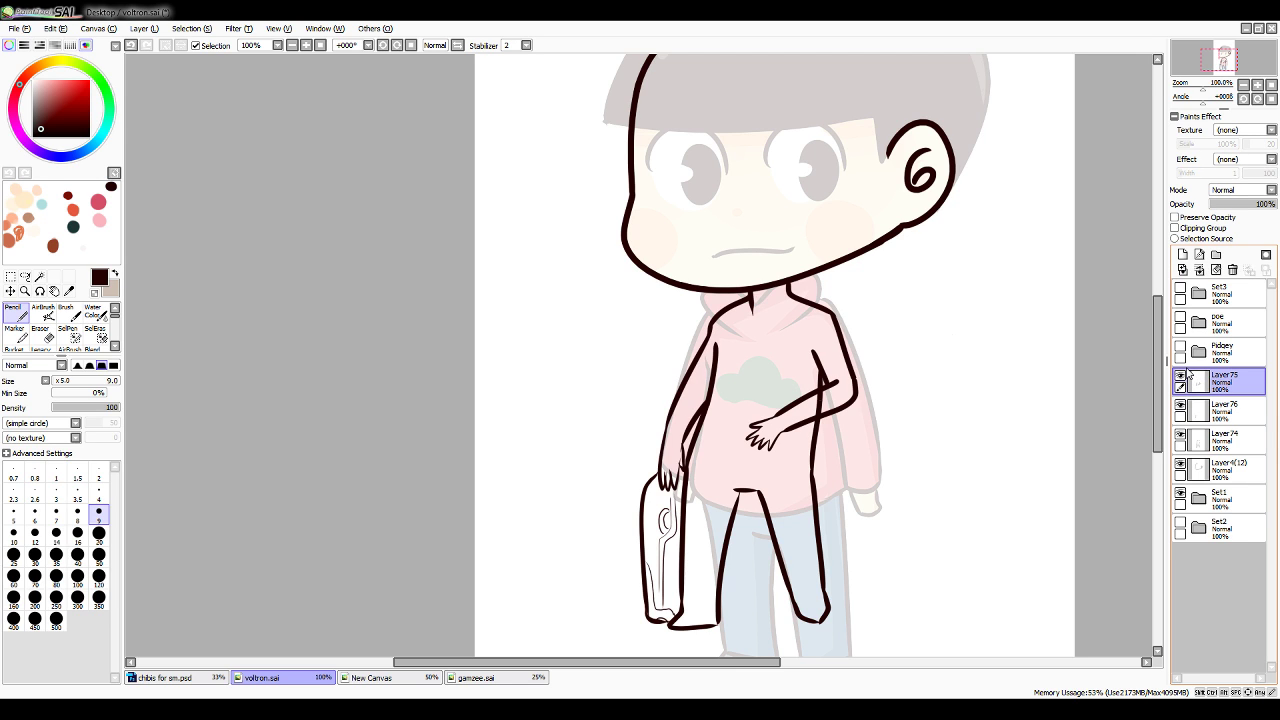
{"action": "key", "text": "l"}
{"action": "mouse_move", "coordinate": [773, 421]}
{"action": "left_mouse_down"}
{"action": "mouse_move", "coordinate": [767, 473]}
{"action": "mouse_move", "coordinate": [782, 405]}
{"action": "left_mouse_up"}
Try to transform the selected hand in front of the torso
{"action": "key", "text": "ctrl+t"}
{"action": "left_click_drag", "start_coordinate": [783, 452], "coordinate": [808, 497]}
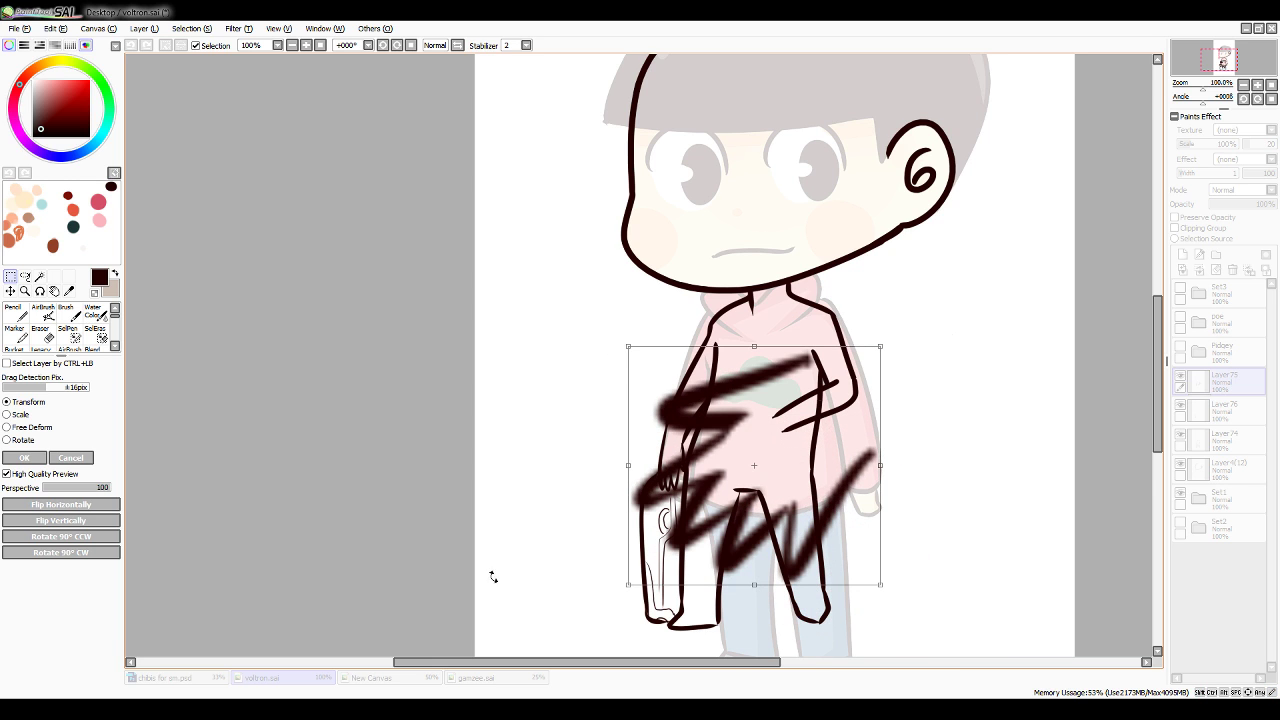
{"action": "left_click", "coordinate": [24, 457]}
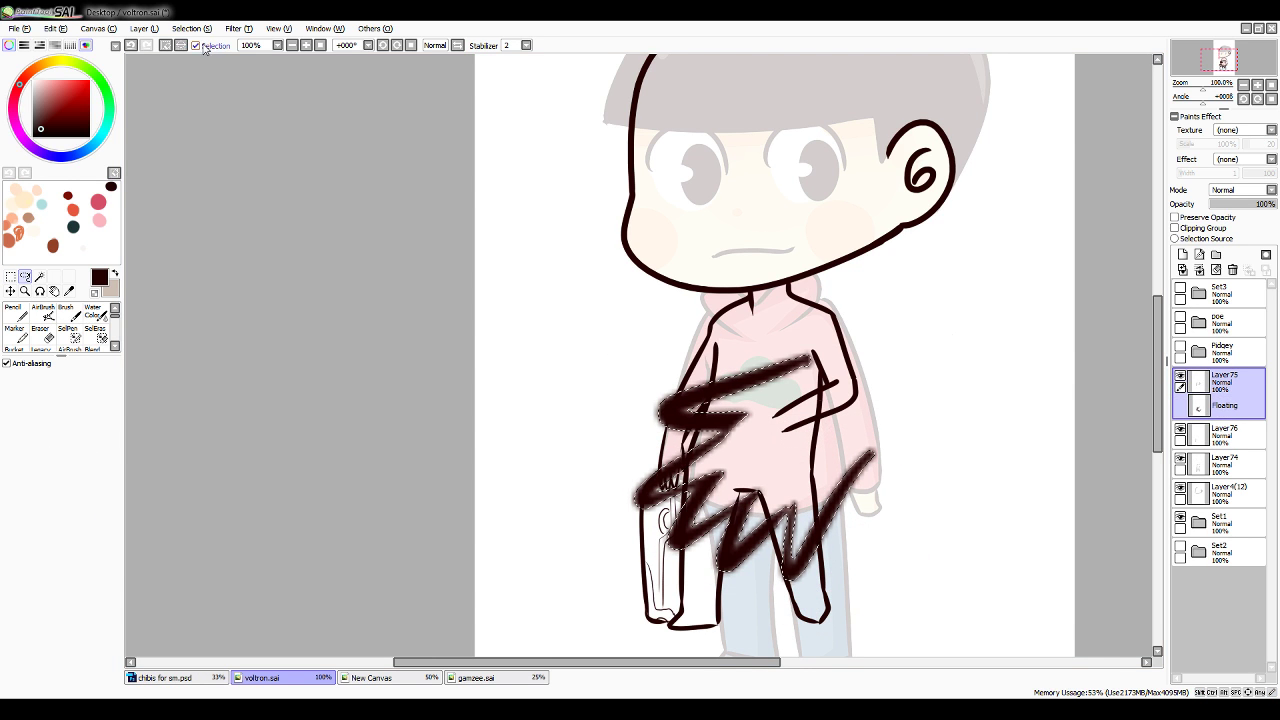
{"action": "key", "text": "ctrl+d"}
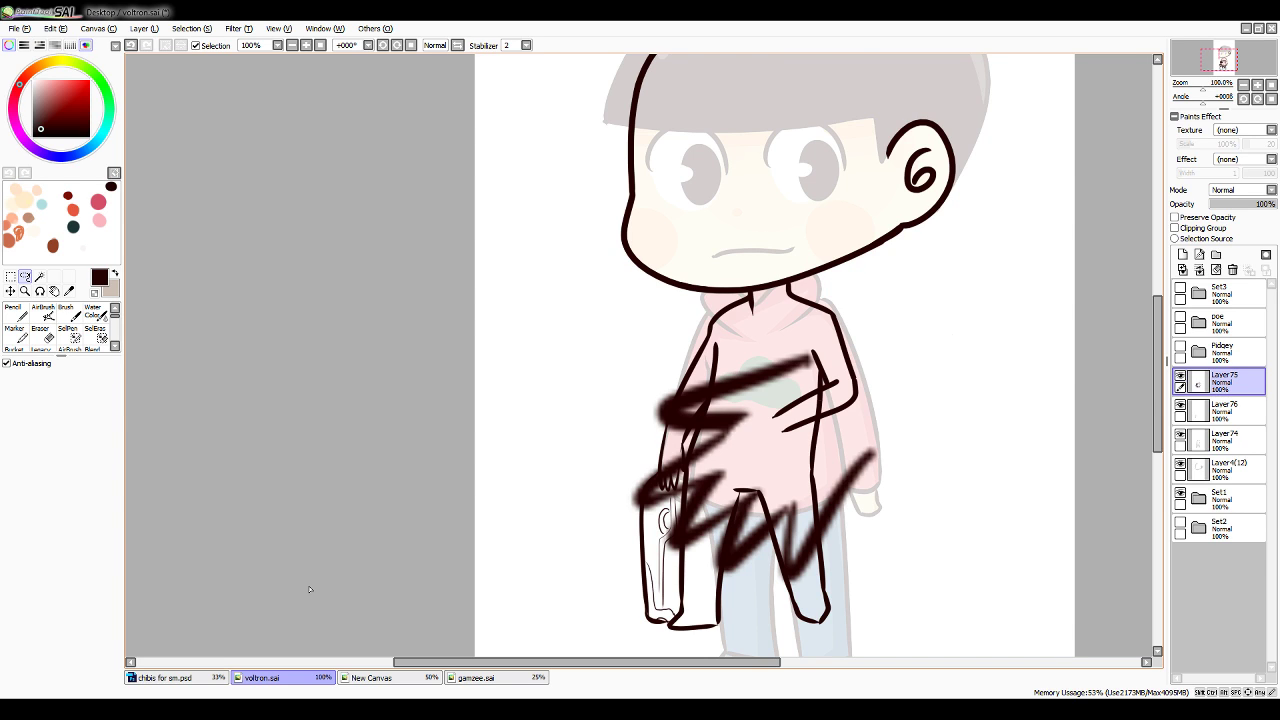
{"action": "key", "text": "ctrl+z"}
{"action": "key", "text": "ctrl+z"}
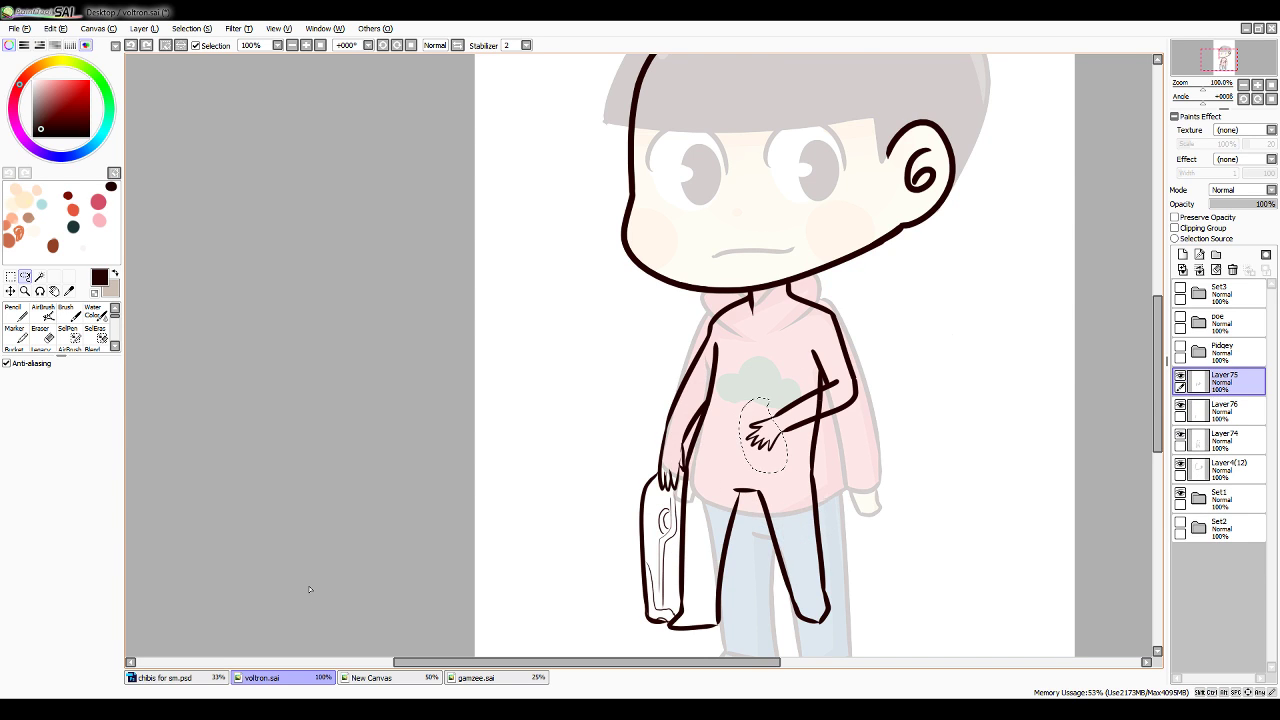
Adjust the selected hand slightly with a transform to fit the end of the bent forearm, and return to the Pencil
{"action": "key", "text": "ctrl+t"}
{"action": "left_click_drag", "start_coordinate": [784, 453], "coordinate": [793, 453]}
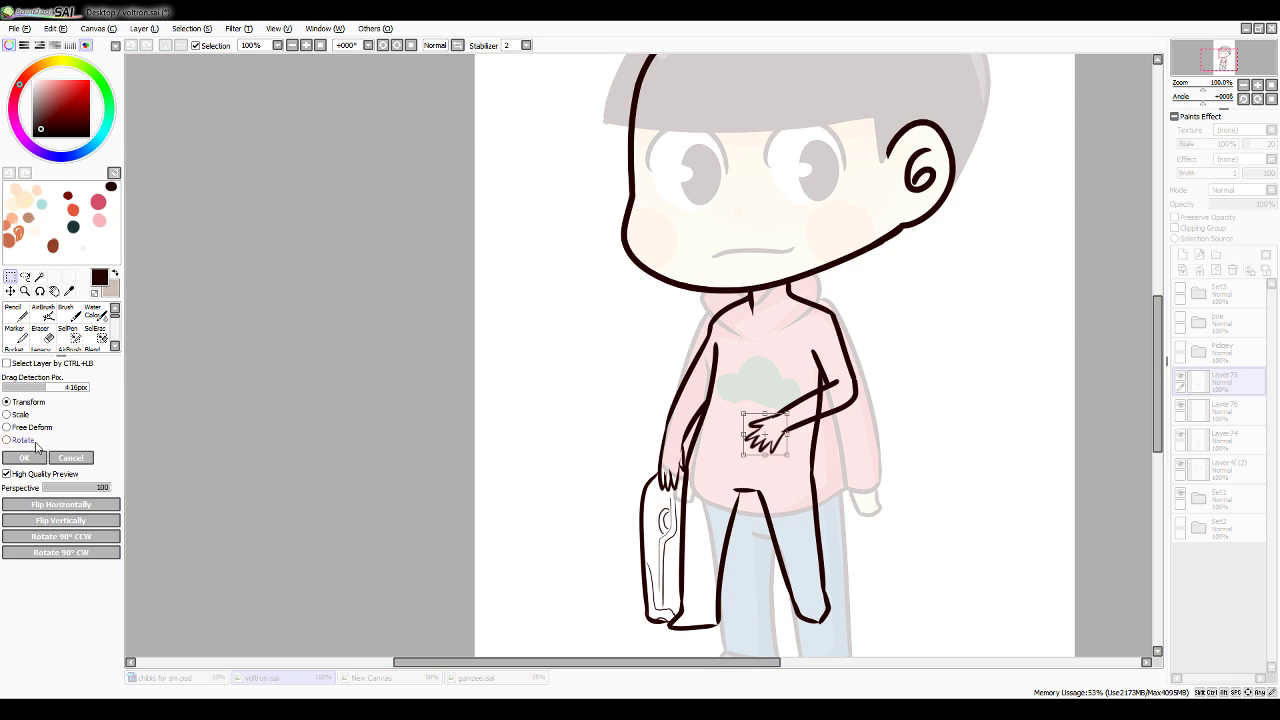
{"action": "left_click", "coordinate": [24, 457]}
{"action": "left_click", "coordinate": [15, 313]}
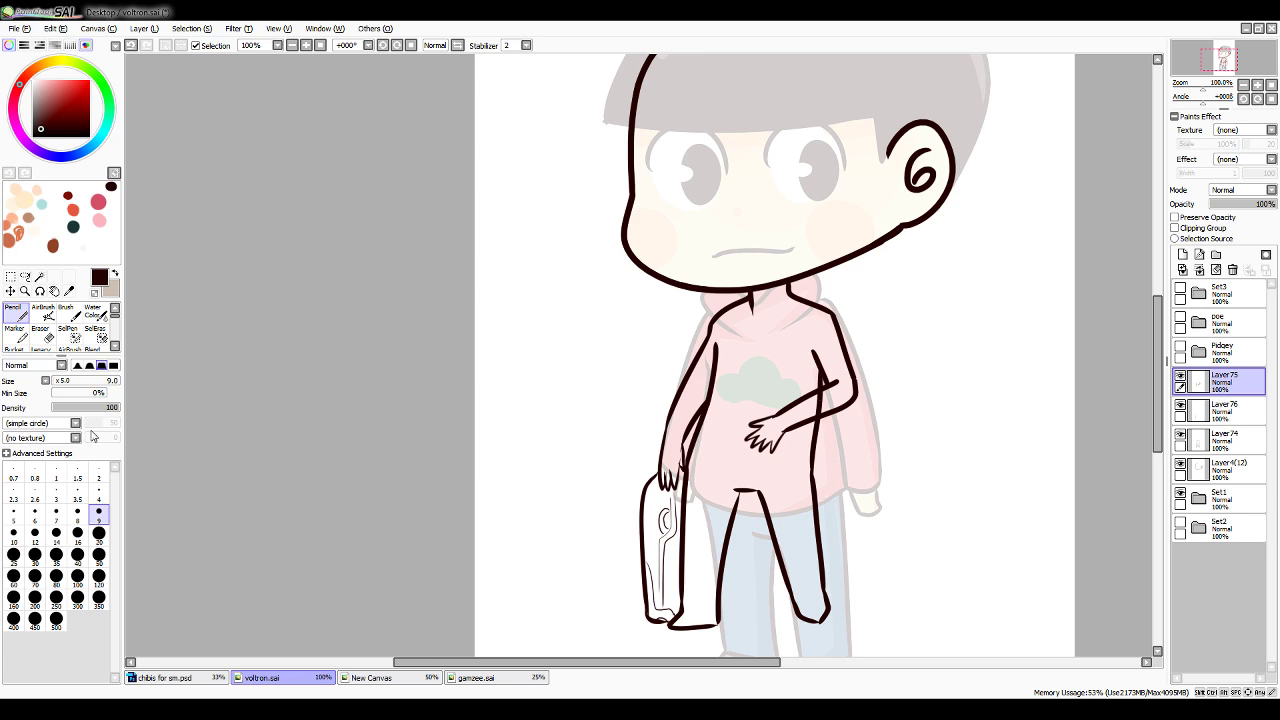
Erase the torso line crossing the bent forearm on Layer74, and merge Layer75, Layer76 and Layer74 down into Layer4(12)
{"action": "left_click", "coordinate": [1222, 440]}
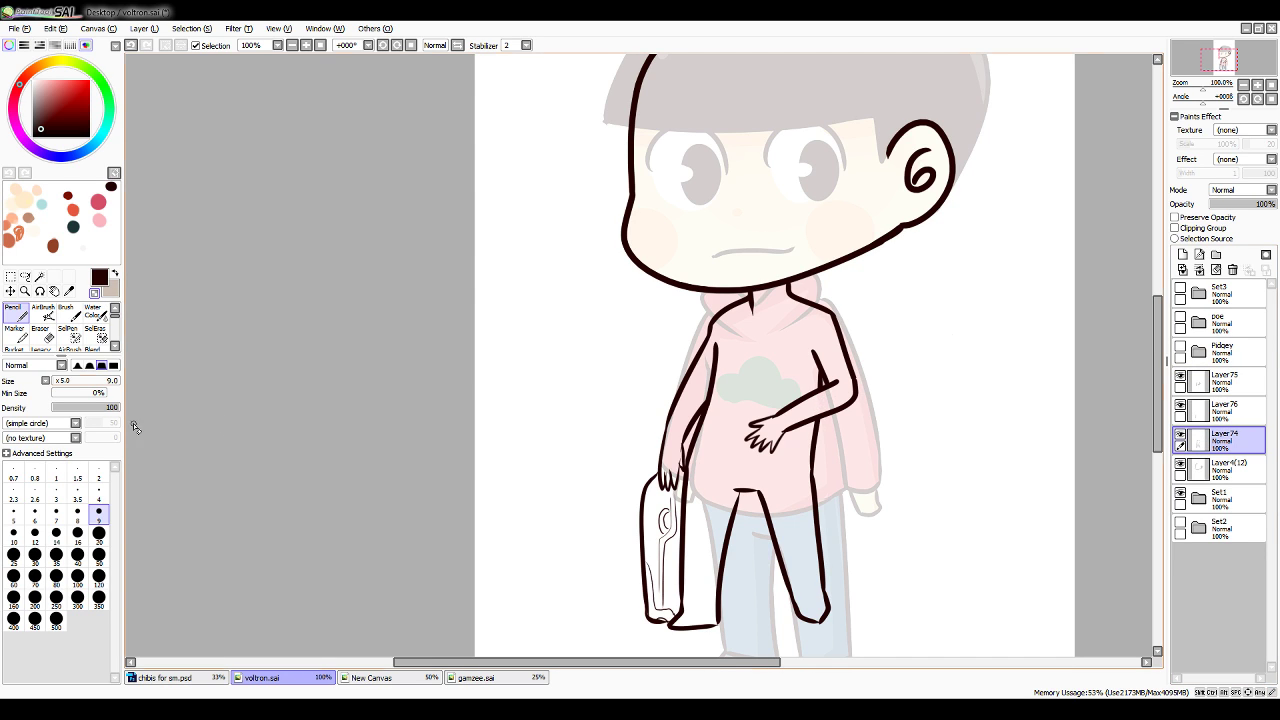
{"action": "left_click_drag", "start_coordinate": [1159, 338], "coordinate": [1160, 306]}
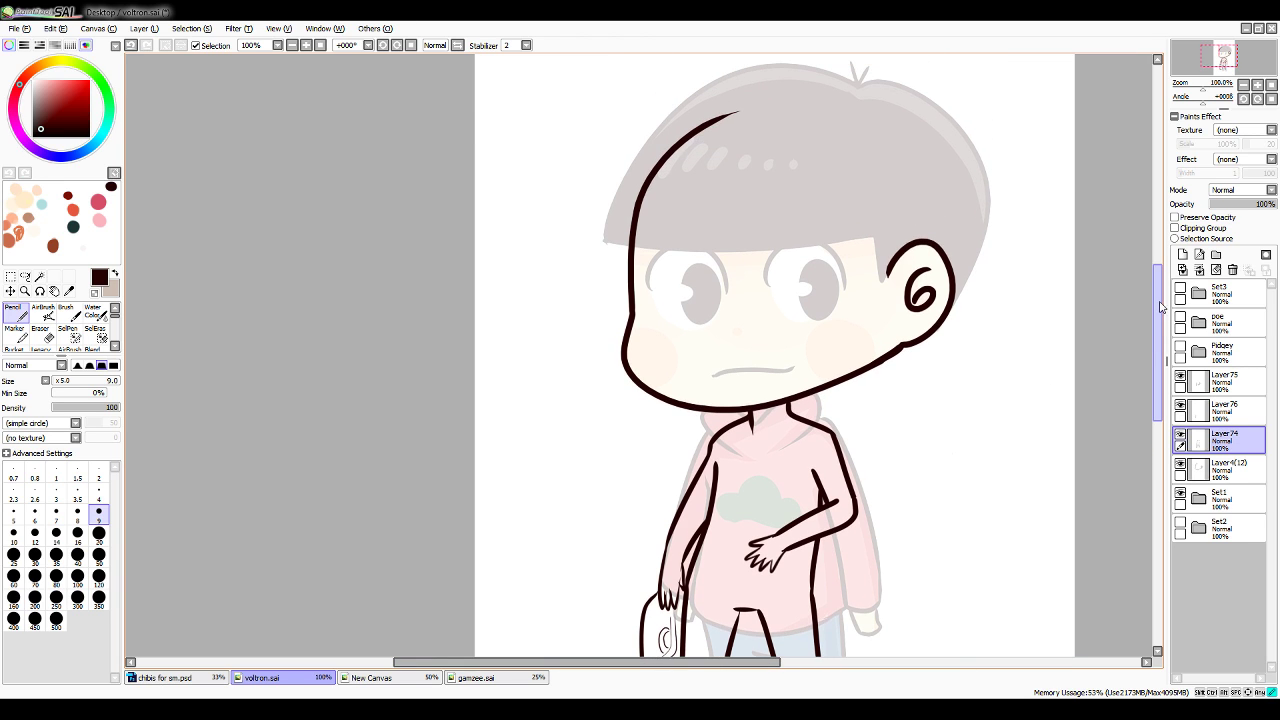
{"action": "left_click", "coordinate": [1205, 386]}
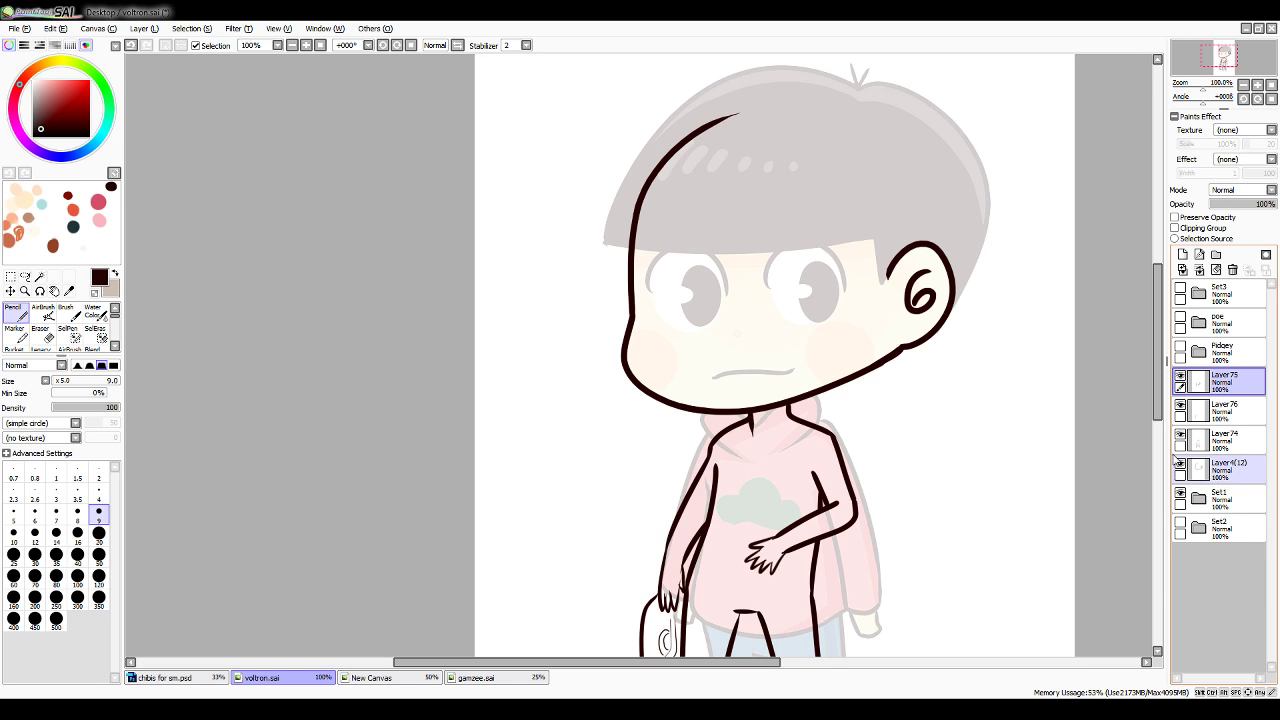
{"action": "left_click", "coordinate": [1199, 270]}
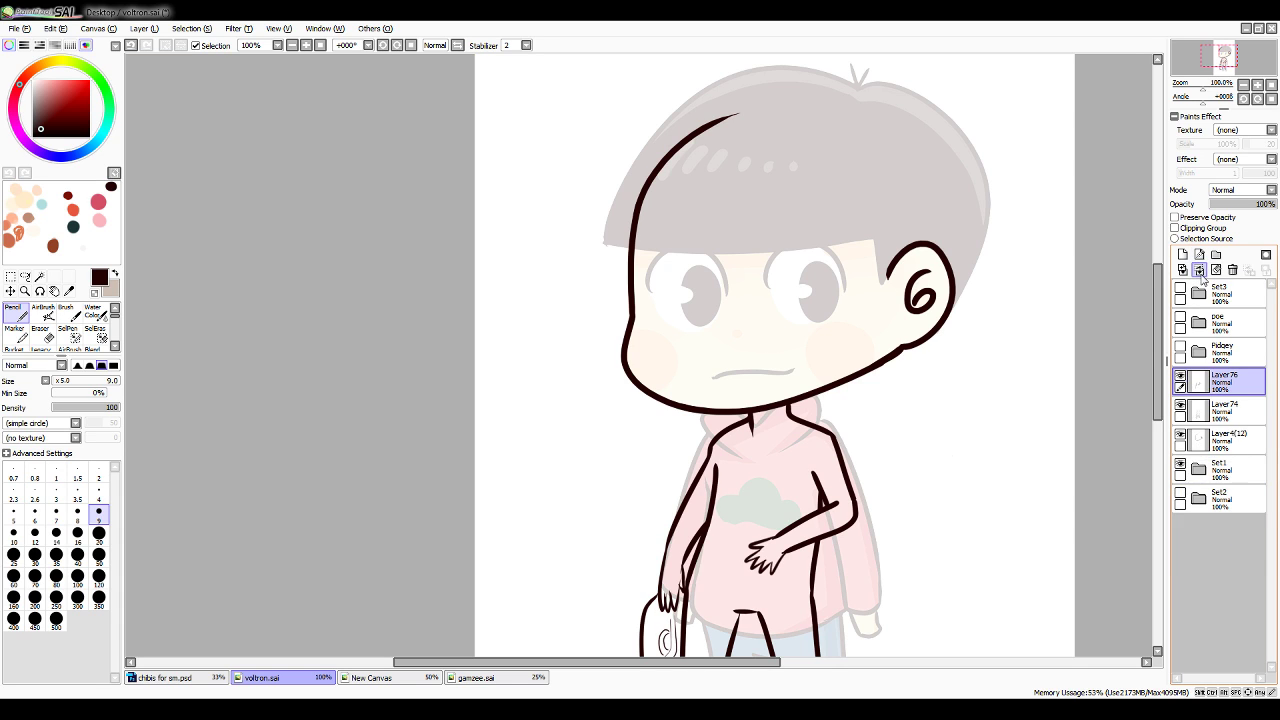
{"action": "left_click", "coordinate": [1199, 270]}
{"action": "left_click", "coordinate": [1199, 270]}
Add a new layer above Layer4(12) and draw angular hip-armour edges on both sides of the crotch
{"action": "left_click", "coordinate": [1183, 254]}
{"action": "left_click_drag", "start_coordinate": [1158, 290], "coordinate": [1160, 335]}
{"action": "left_click_drag", "start_coordinate": [769, 470], "coordinate": [812, 421]}
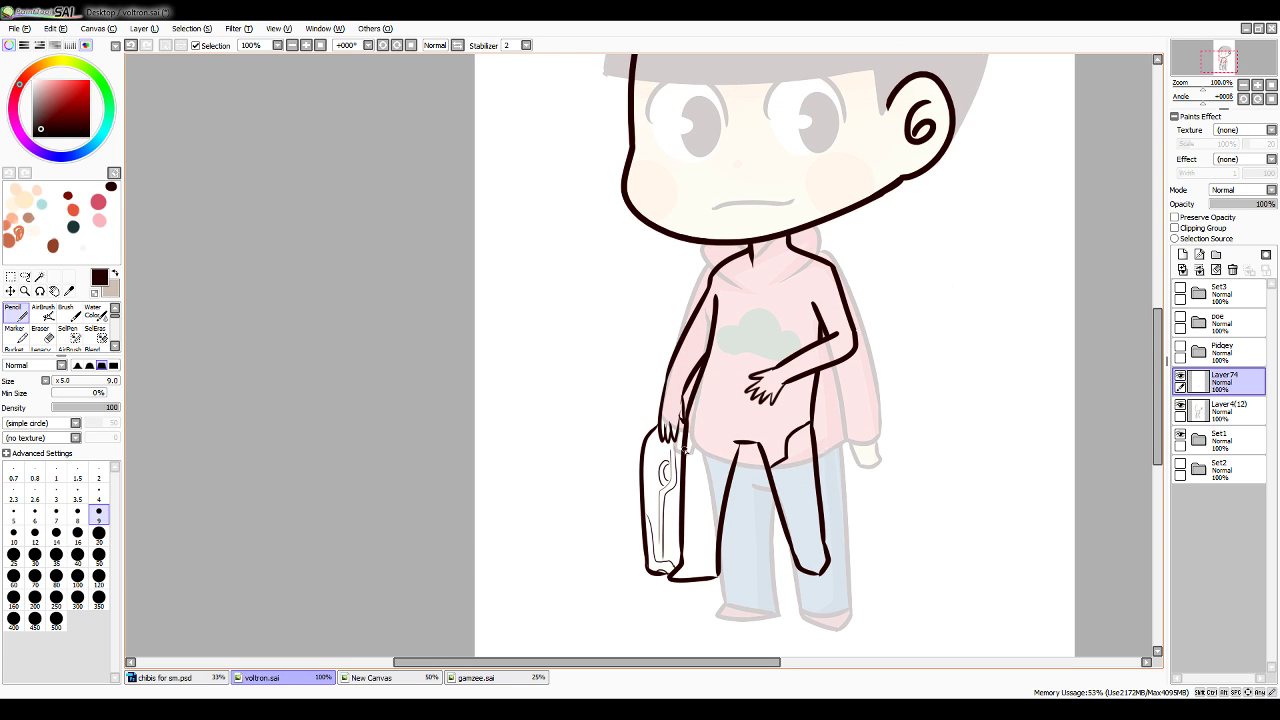
{"action": "left_click_drag", "start_coordinate": [734, 460], "coordinate": [688, 414]}
{"action": "key", "text": "ctrl+z"}
{"action": "mouse_move", "coordinate": [736, 462]}
{"action": "left_mouse_down"}
{"action": "mouse_move", "coordinate": [712, 462]}
{"action": "mouse_move", "coordinate": [683, 425]}
{"action": "left_mouse_up"}
Draw the belt's upper edge across the waist, passing behind the hand
{"action": "left_click_drag", "start_coordinate": [694, 393], "coordinate": [738, 398]}
{"action": "key", "text": "ctrl+z"}
{"action": "mouse_move", "coordinate": [818, 377]}
{"action": "left_mouse_down"}
{"action": "mouse_move", "coordinate": [802, 400]}
{"action": "mouse_move", "coordinate": [778, 390]}
{"action": "left_mouse_up"}
{"action": "left_click_drag", "start_coordinate": [694, 386], "coordinate": [801, 408]}
{"action": "key", "text": "ctrl+z"}
{"action": "key", "text": "ctrl+z"}
{"action": "mouse_move", "coordinate": [710, 378]}
{"action": "left_mouse_down"}
{"action": "mouse_move", "coordinate": [755, 400]}
{"action": "mouse_move", "coordinate": [711, 385]}
{"action": "mouse_move", "coordinate": [704, 366]}
{"action": "mouse_move", "coordinate": [700, 407]}
{"action": "mouse_move", "coordinate": [790, 410]}
{"action": "left_mouse_up"}
{"action": "key", "text": "ctrl+z"}
{"action": "key", "text": "ctrl+z"}
{"action": "key", "text": "ctrl+z"}
{"action": "key", "text": "ctrl+z"}
Draw the belt's lower edge across the hips and add the side pieces and a small center buckle
{"action": "left_click_drag", "start_coordinate": [705, 401], "coordinate": [811, 414]}
{"action": "key", "text": "ctrl+z"}
{"action": "left_click_drag", "start_coordinate": [701, 400], "coordinate": [804, 412]}
{"action": "key", "text": "ctrl+z"}
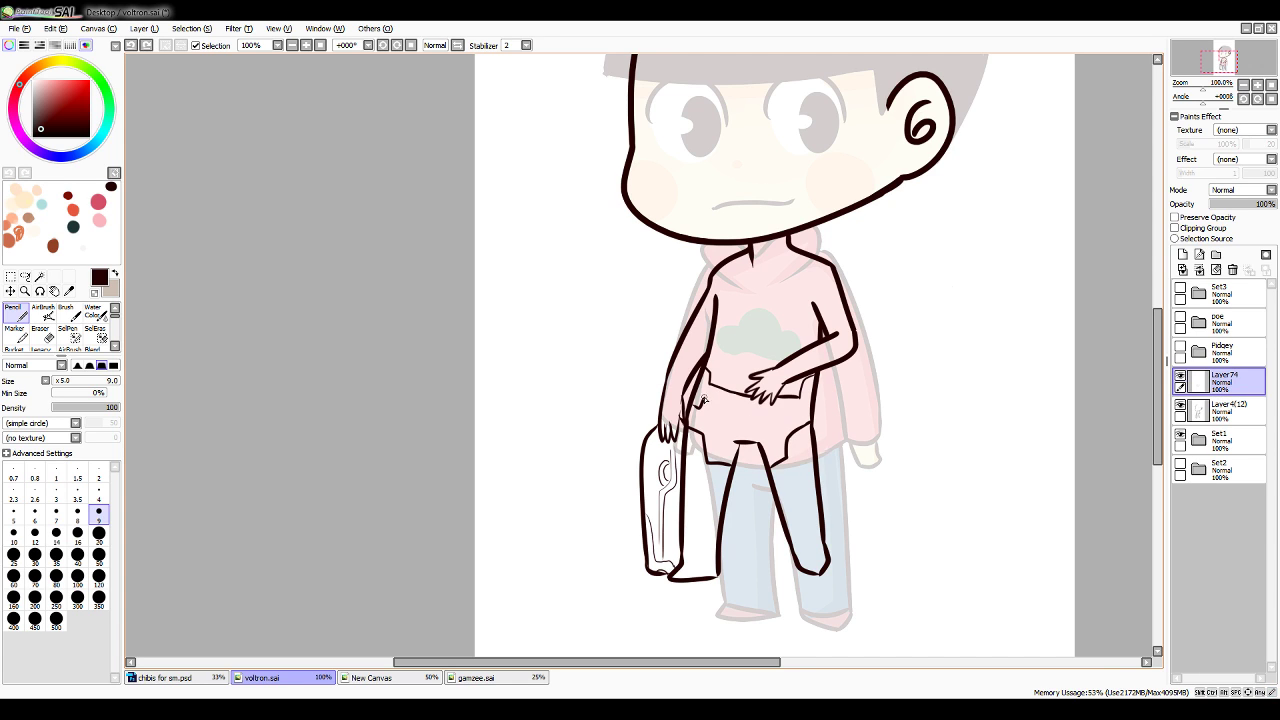
{"action": "key", "text": "ctrl+y"}
{"action": "mouse_move", "coordinate": [813, 385]}
{"action": "left_mouse_down"}
{"action": "mouse_move", "coordinate": [804, 408]}
{"action": "mouse_move", "coordinate": [801, 398]}
{"action": "left_mouse_up"}
{"action": "mouse_move", "coordinate": [703, 373]}
{"action": "left_mouse_down"}
{"action": "mouse_move", "coordinate": [699, 402]}
{"action": "mouse_move", "coordinate": [745, 402]}
{"action": "left_mouse_up"}
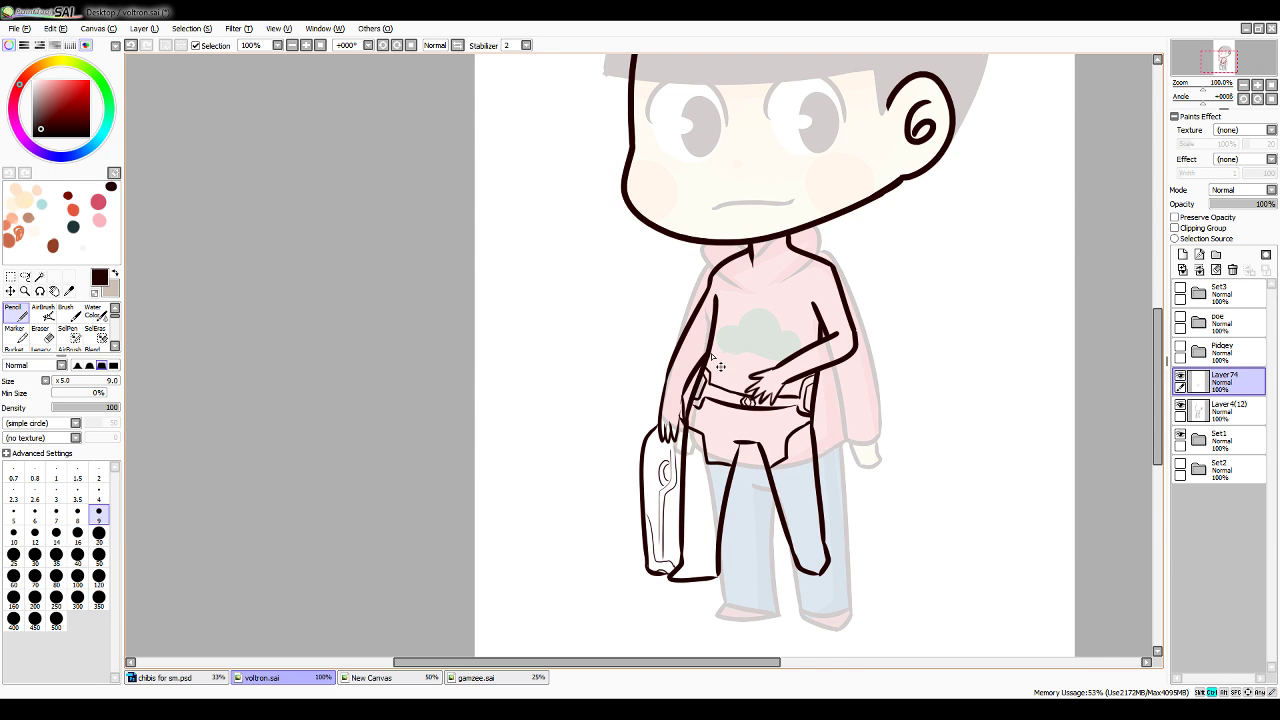
Draw the V-shaped lower edge of the chest plate above the belt, on both sides of the hand
{"action": "left_click_drag", "start_coordinate": [713, 356], "coordinate": [754, 380]}
{"action": "key", "text": "ctrl+z"}
{"action": "key", "text": "ctrl+z"}
{"action": "key", "text": "ctrl+z"}
{"action": "left_click_drag", "start_coordinate": [801, 346], "coordinate": [820, 343]}
Draw the armour's high collar around the neck with an angular notch at the upper chest
{"action": "mouse_move", "coordinate": [803, 231]}
{"action": "left_mouse_down"}
{"action": "mouse_move", "coordinate": [815, 257]}
{"action": "mouse_move", "coordinate": [817, 246]}
{"action": "left_mouse_up"}
{"action": "key", "text": "ctrl+z"}
{"action": "mouse_move", "coordinate": [751, 283]}
{"action": "left_mouse_down"}
{"action": "mouse_move", "coordinate": [731, 247]}
{"action": "mouse_move", "coordinate": [716, 260]}
{"action": "left_mouse_up"}
{"action": "key", "text": "ctrl+z"}
{"action": "key", "text": "ctrl+z"}
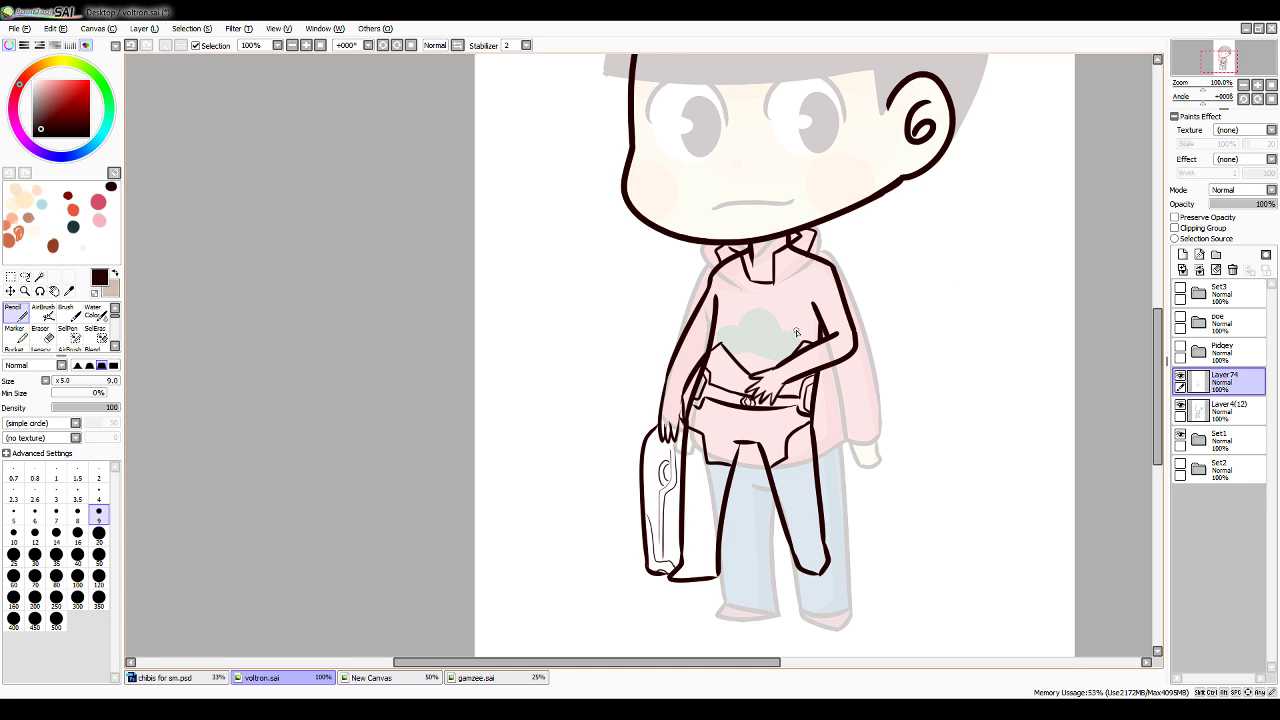
Draw a pointed shoulder guard with its inner edge on the shoulder of the bent arm
{"action": "mouse_move", "coordinate": [812, 253]}
{"action": "left_mouse_down"}
{"action": "mouse_move", "coordinate": [851, 248]}
{"action": "mouse_move", "coordinate": [815, 308]}
{"action": "left_mouse_up"}
{"action": "key", "text": "ctrl+z"}
{"action": "key", "text": "ctrl+z"}
{"action": "key", "text": "ctrl+z"}
{"action": "key", "text": "ctrl+z"}
{"action": "mouse_move", "coordinate": [847, 250]}
{"action": "left_mouse_down"}
{"action": "mouse_move", "coordinate": [812, 298]}
{"action": "mouse_move", "coordinate": [846, 249]}
{"action": "mouse_move", "coordinate": [841, 278]}
{"action": "mouse_move", "coordinate": [806, 257]}
{"action": "mouse_move", "coordinate": [815, 306]}
{"action": "left_mouse_up"}
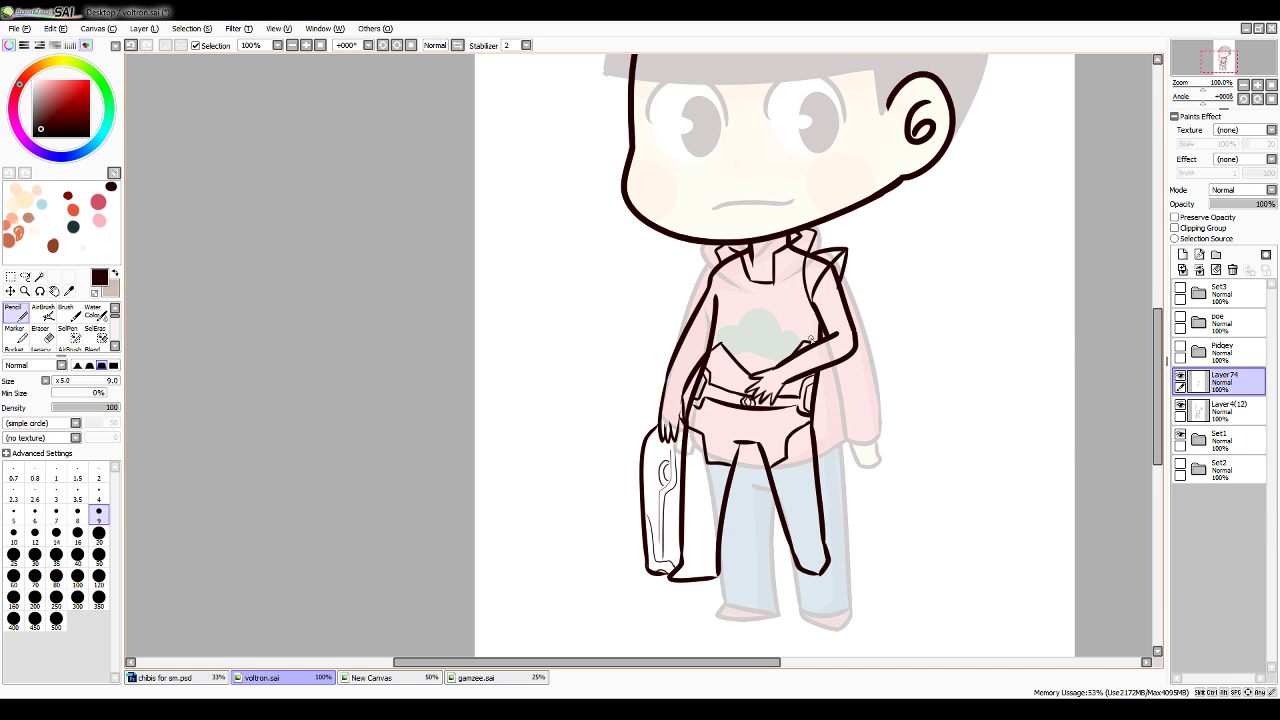
Draw the matching pointed guard on the other shoulder and a panel line on the bent arm's upper part
{"action": "mouse_move", "coordinate": [711, 284]}
{"action": "left_mouse_down"}
{"action": "mouse_move", "coordinate": [717, 303]}
{"action": "mouse_move", "coordinate": [694, 262]}
{"action": "mouse_move", "coordinate": [722, 274]}
{"action": "mouse_move", "coordinate": [696, 260]}
{"action": "mouse_move", "coordinate": [720, 257]}
{"action": "left_mouse_up"}
{"action": "key", "text": "ctrl+z"}
{"action": "key", "text": "ctrl+z"}
{"action": "key", "text": "ctrl+z"}
{"action": "key", "text": "ctrl+z"}
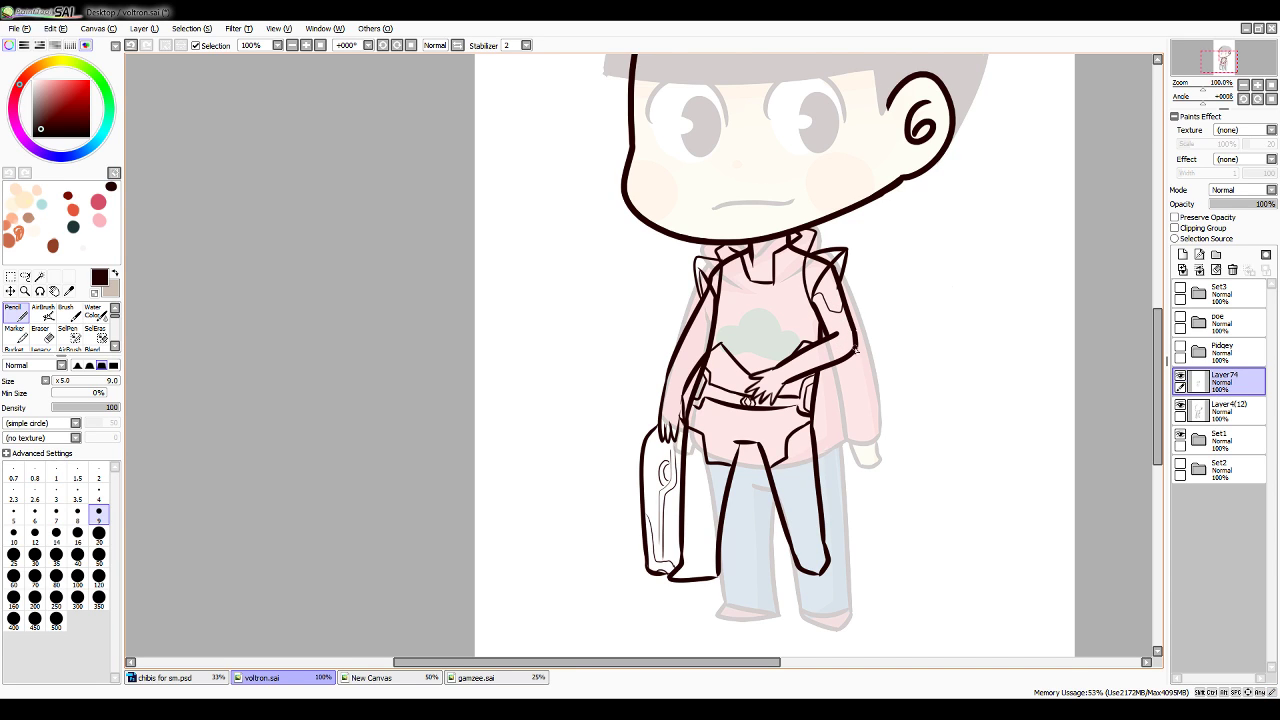
Draw the elbow, forearm and wrist armour lines on both arms
{"action": "left_click_drag", "start_coordinate": [856, 340], "coordinate": [848, 358]}
{"action": "left_click_drag", "start_coordinate": [833, 339], "coordinate": [855, 344]}
{"action": "mouse_move", "coordinate": [708, 304]}
{"action": "left_mouse_down"}
{"action": "mouse_move", "coordinate": [706, 341]}
{"action": "mouse_move", "coordinate": [691, 325]}
{"action": "left_mouse_up"}
{"action": "key", "text": "ctrl+z"}
{"action": "mouse_move", "coordinate": [663, 396]}
{"action": "left_mouse_down"}
{"action": "mouse_move", "coordinate": [686, 399]}
{"action": "mouse_move", "coordinate": [684, 372]}
{"action": "mouse_move", "coordinate": [668, 363]}
{"action": "left_mouse_up"}
{"action": "key", "text": "ctrl+z"}
Clean up the body lines under the armour on Layer4(12), and refine the collar's inner edge below the chin on Layer74
{"action": "left_click", "coordinate": [1228, 408]}
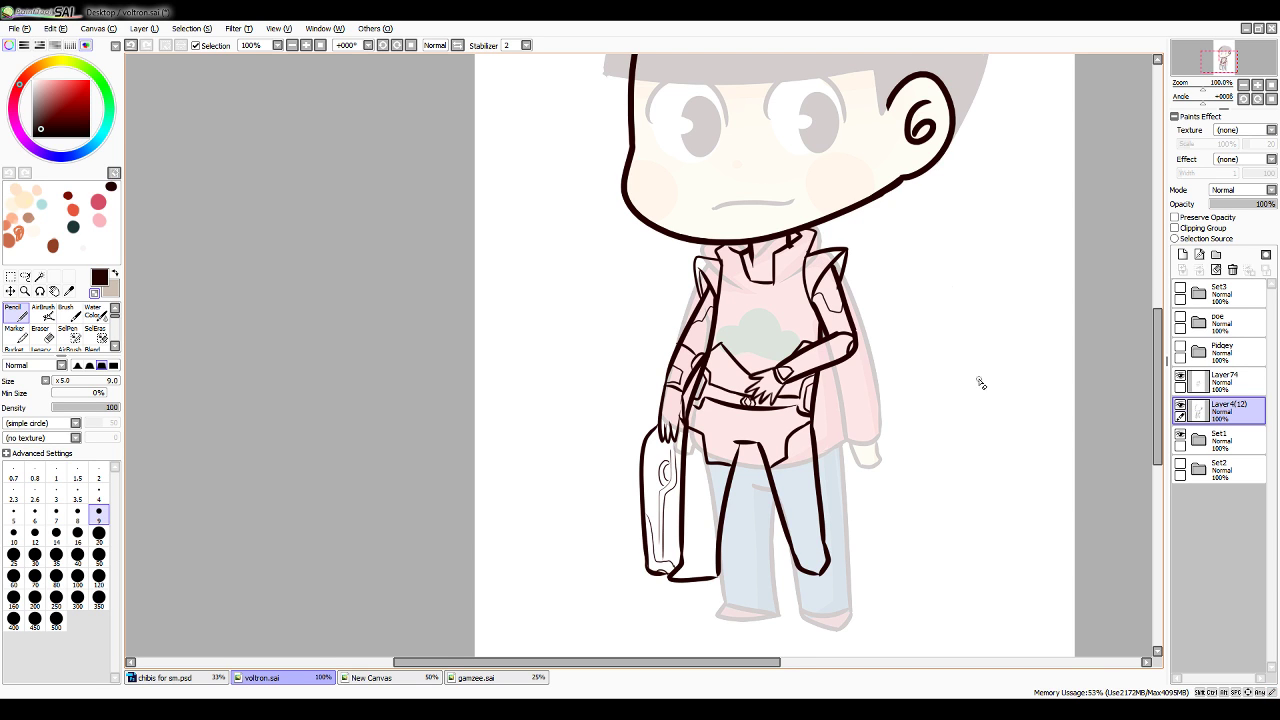
{"action": "scroll", "coordinate": [1158, 318], "scroll_direction": "up", "scroll_amount": 1}
{"action": "left_click_drag", "start_coordinate": [1158, 318], "coordinate": [1158, 272]}
{"action": "left_click", "coordinate": [1225, 380]}
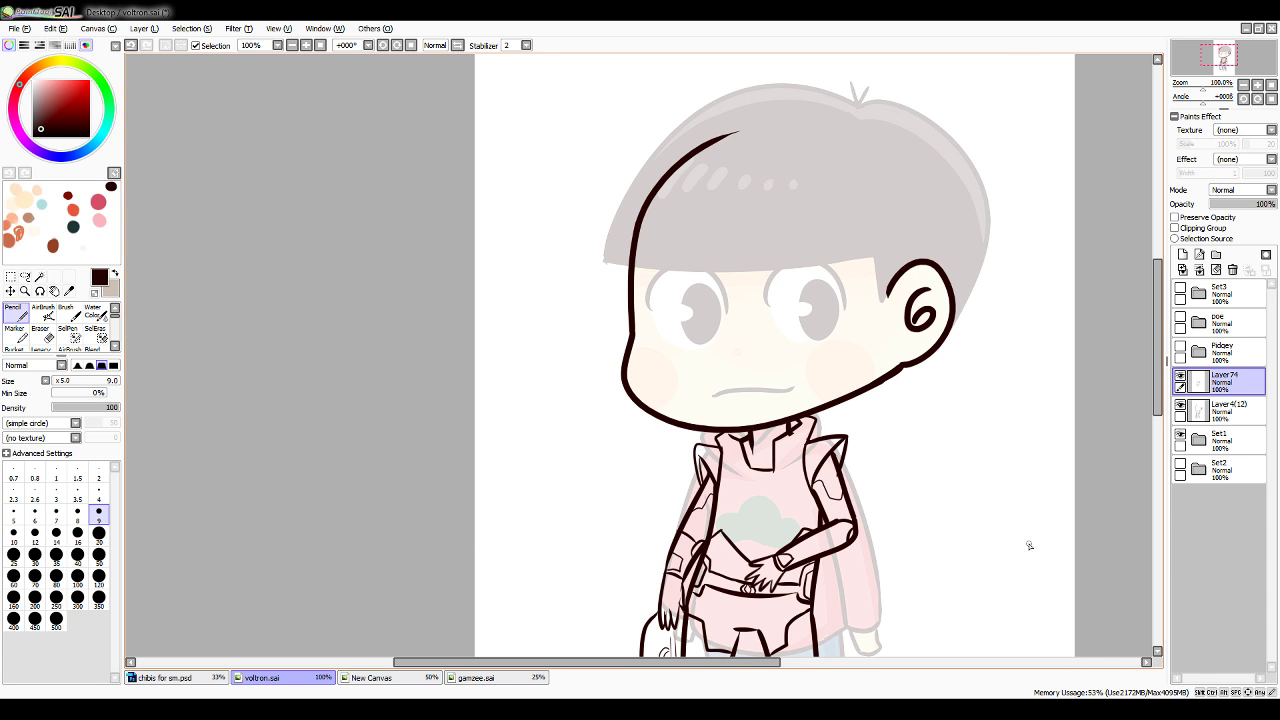
{"action": "left_click_drag", "start_coordinate": [752, 434], "coordinate": [788, 427]}
{"action": "key", "text": "ctrl+z"}
Draw the knee guard, shin panel and boot lines on the leg farther from the held object
{"action": "left_click", "coordinate": [1244, 86]}
{"action": "left_click", "coordinate": [1244, 86]}
{"action": "left_click", "coordinate": [1244, 86]}
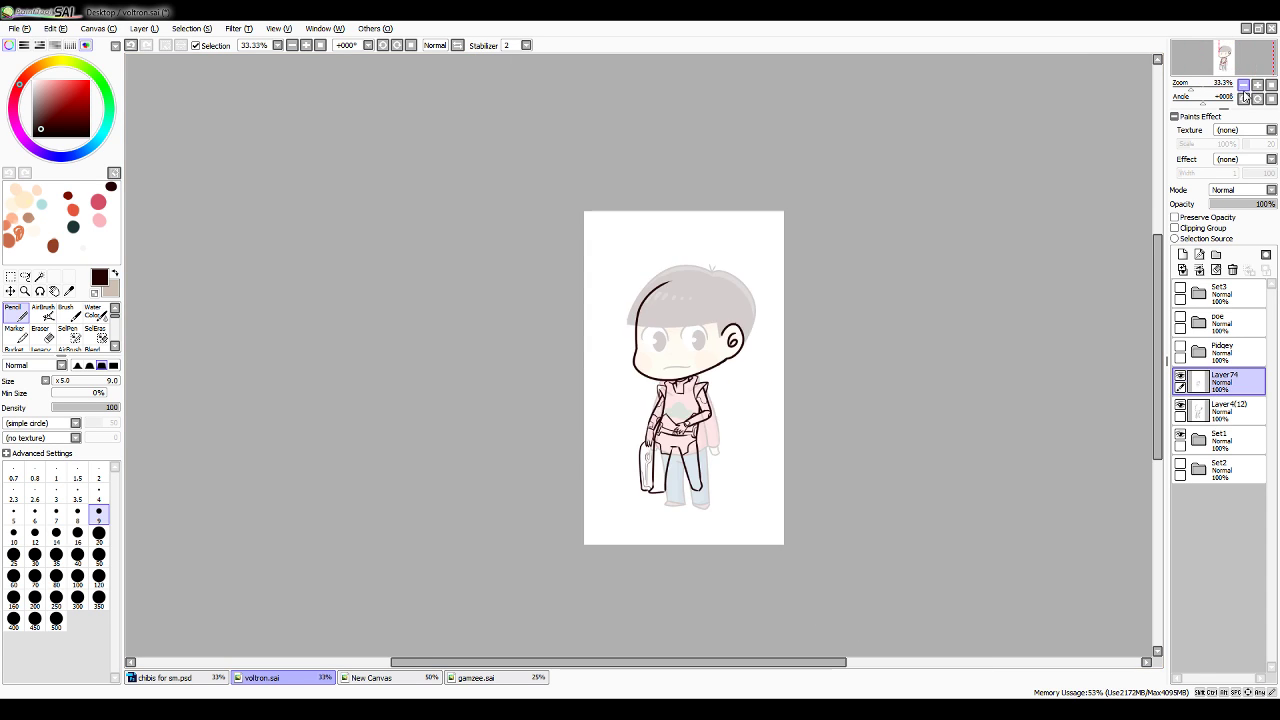
{"action": "left_click", "coordinate": [1256, 87]}
{"action": "left_click", "coordinate": [1256, 87]}
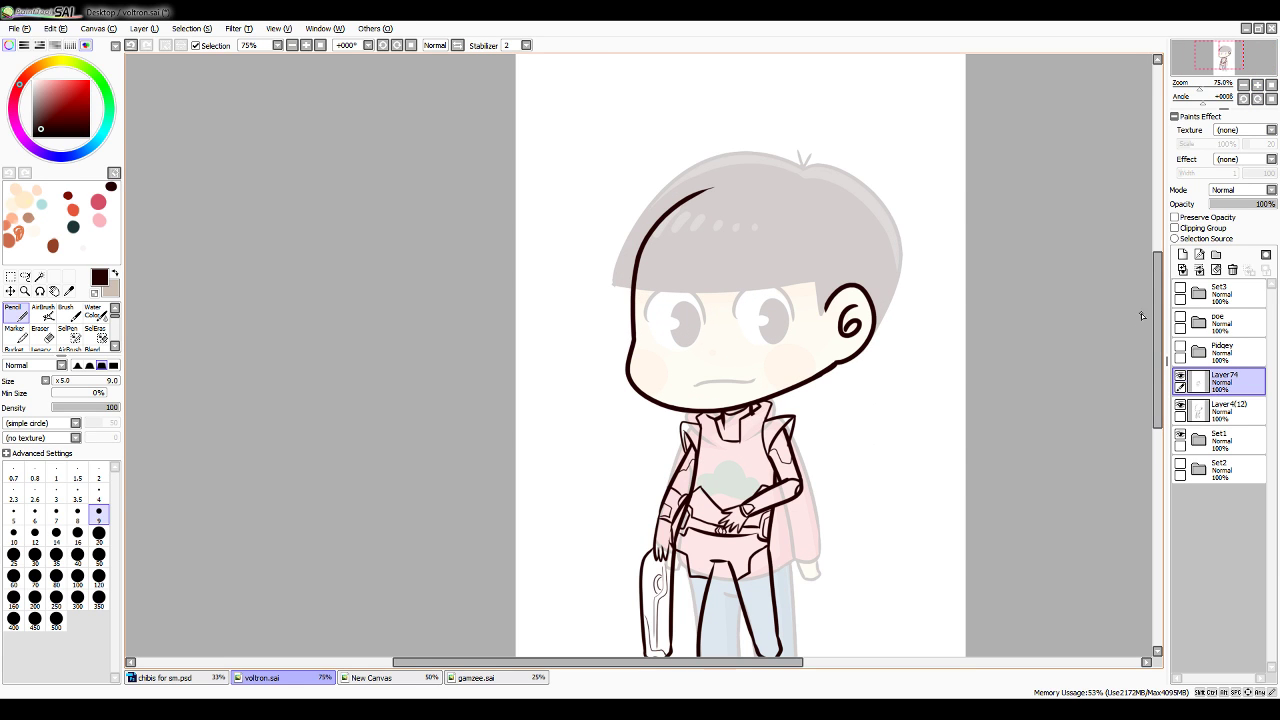
{"action": "left_click_drag", "start_coordinate": [1158, 328], "coordinate": [1155, 368]}
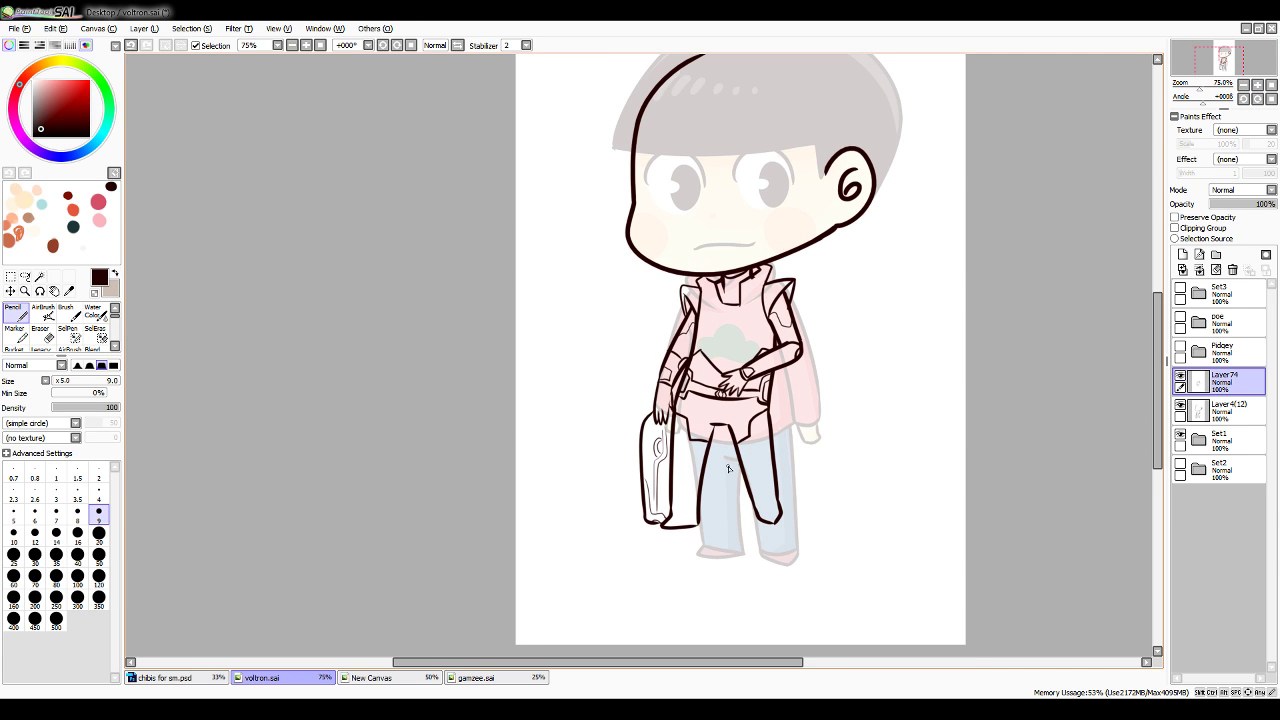
{"action": "mouse_move", "coordinate": [752, 470]}
{"action": "left_mouse_down"}
{"action": "mouse_move", "coordinate": [758, 487]}
{"action": "mouse_move", "coordinate": [770, 472]}
{"action": "mouse_move", "coordinate": [750, 474]}
{"action": "left_mouse_up"}
{"action": "key", "text": "ctrl+z"}
{"action": "key", "text": "ctrl+z"}
{"action": "mouse_move", "coordinate": [754, 494]}
{"action": "left_mouse_down"}
{"action": "mouse_move", "coordinate": [772, 500]}
{"action": "mouse_move", "coordinate": [767, 519]}
{"action": "left_mouse_up"}
{"action": "left_click_drag", "start_coordinate": [760, 517], "coordinate": [780, 511]}
{"action": "key", "text": "ctrl+z"}
Draw matching knee guard, shin panel and boot lines on the leg beside the held object
{"action": "left_click_drag", "start_coordinate": [675, 465], "coordinate": [681, 489]}
{"action": "left_click_drag", "start_coordinate": [677, 457], "coordinate": [685, 472]}
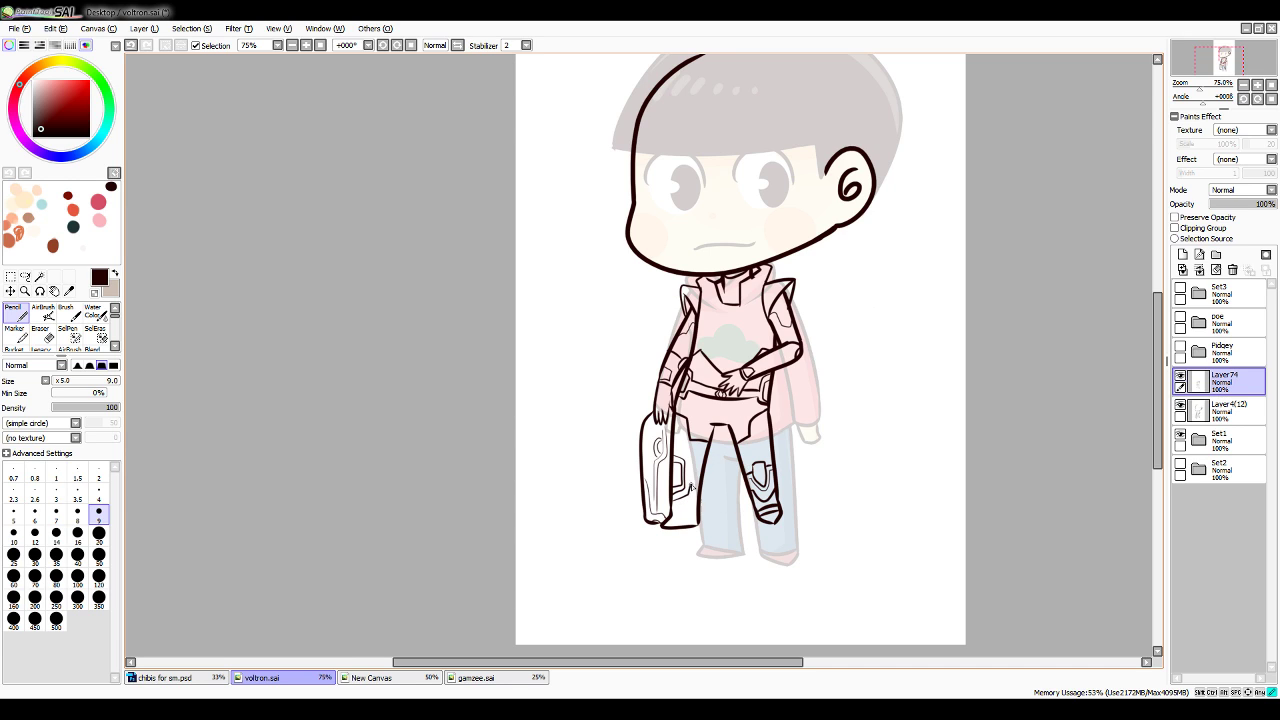
{"action": "mouse_move", "coordinate": [690, 486]}
{"action": "left_mouse_down"}
{"action": "mouse_move", "coordinate": [684, 474]}
{"action": "mouse_move", "coordinate": [702, 482]}
{"action": "mouse_move", "coordinate": [681, 520]}
{"action": "mouse_move", "coordinate": [699, 518]}
{"action": "left_mouse_up"}
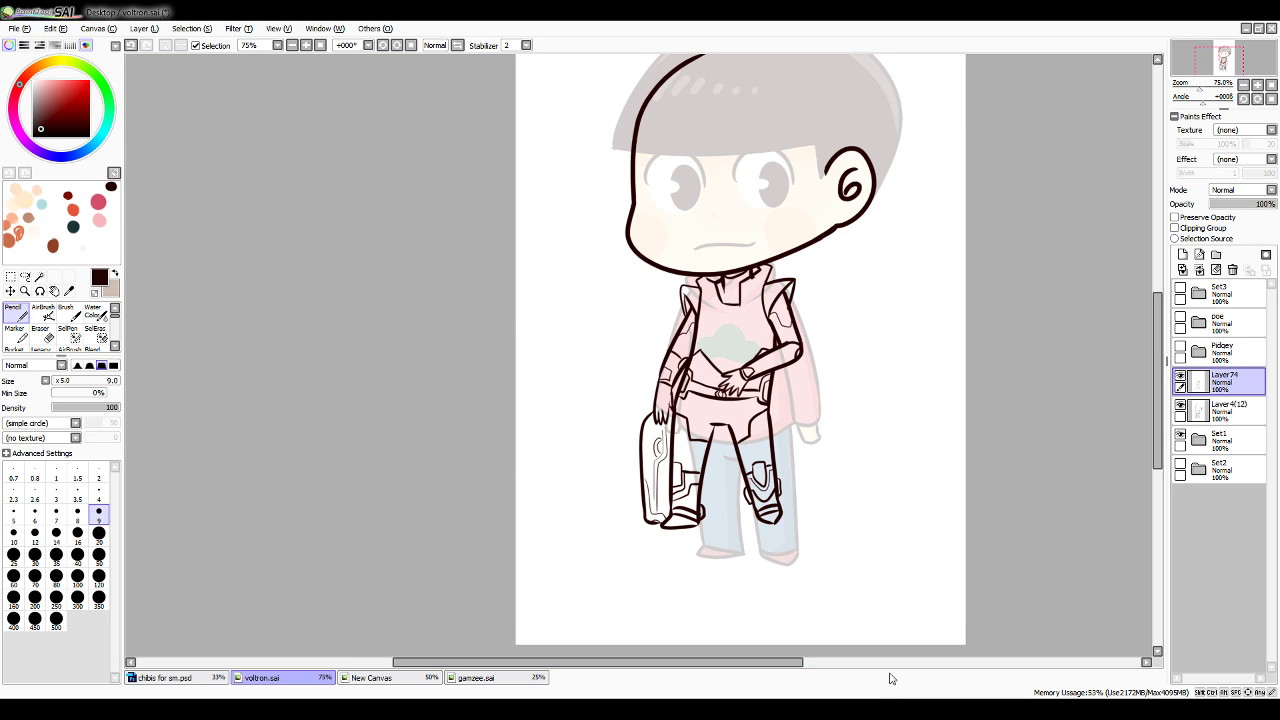
Add a new layer above Layer74 and draw the hair outline from the crown over the head to a flicked tuft and side spikes
{"action": "left_click_drag", "start_coordinate": [1158, 365], "coordinate": [1160, 312]}
{"action": "left_click", "coordinate": [1183, 254]}
{"action": "left_click", "coordinate": [1257, 85]}
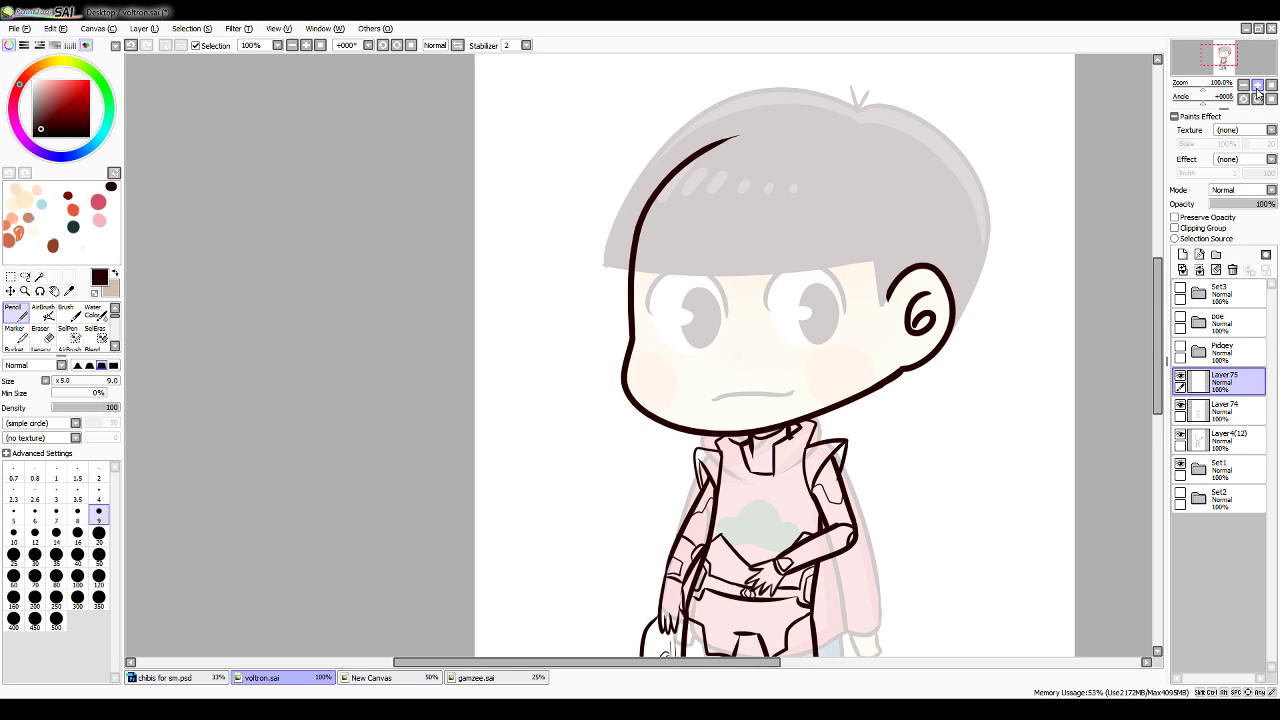
{"action": "scroll", "coordinate": [1115, 320], "scroll_direction": "up", "scroll_amount": 2}
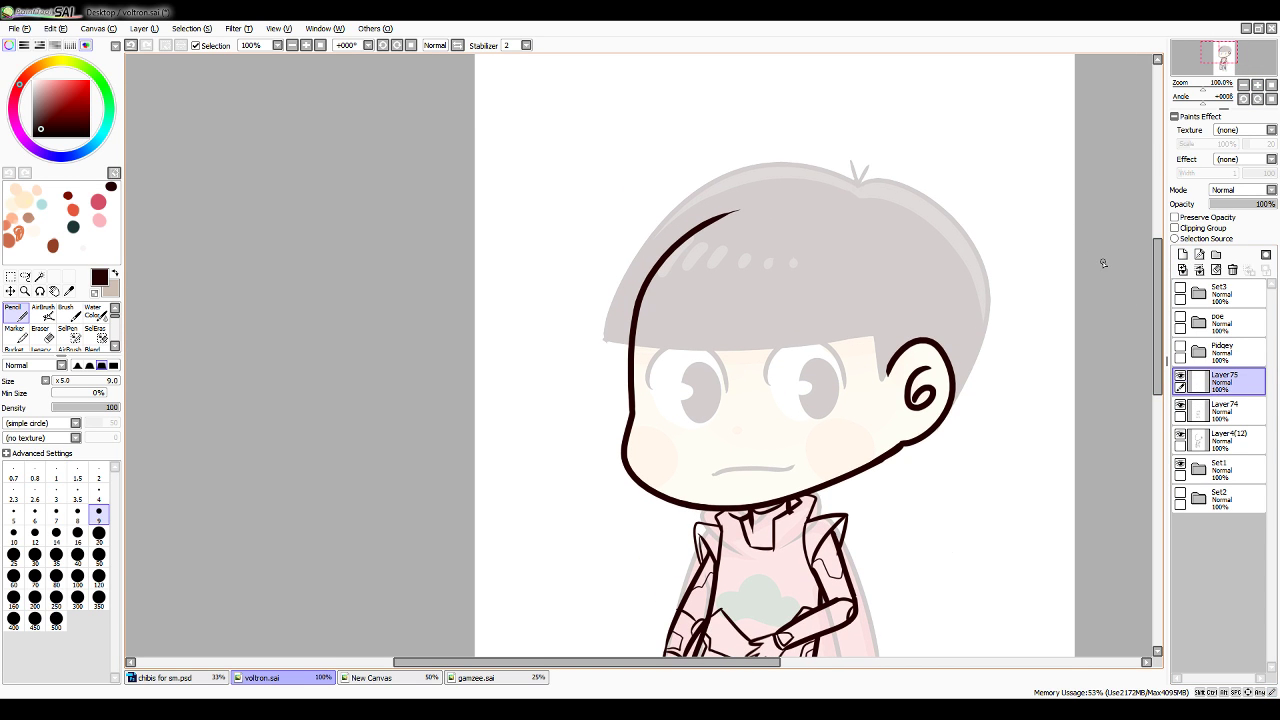
{"action": "mouse_move", "coordinate": [862, 186]}
{"action": "left_mouse_down"}
{"action": "mouse_move", "coordinate": [804, 167]}
{"action": "mouse_move", "coordinate": [677, 157]}
{"action": "mouse_move", "coordinate": [687, 195]}
{"action": "mouse_move", "coordinate": [702, 200]}
{"action": "mouse_move", "coordinate": [659, 205]}
{"action": "mouse_move", "coordinate": [617, 272]}
{"action": "mouse_move", "coordinate": [629, 268]}
{"action": "mouse_move", "coordinate": [640, 338]}
{"action": "left_mouse_up"}
{"action": "key", "text": "ctrl+z"}
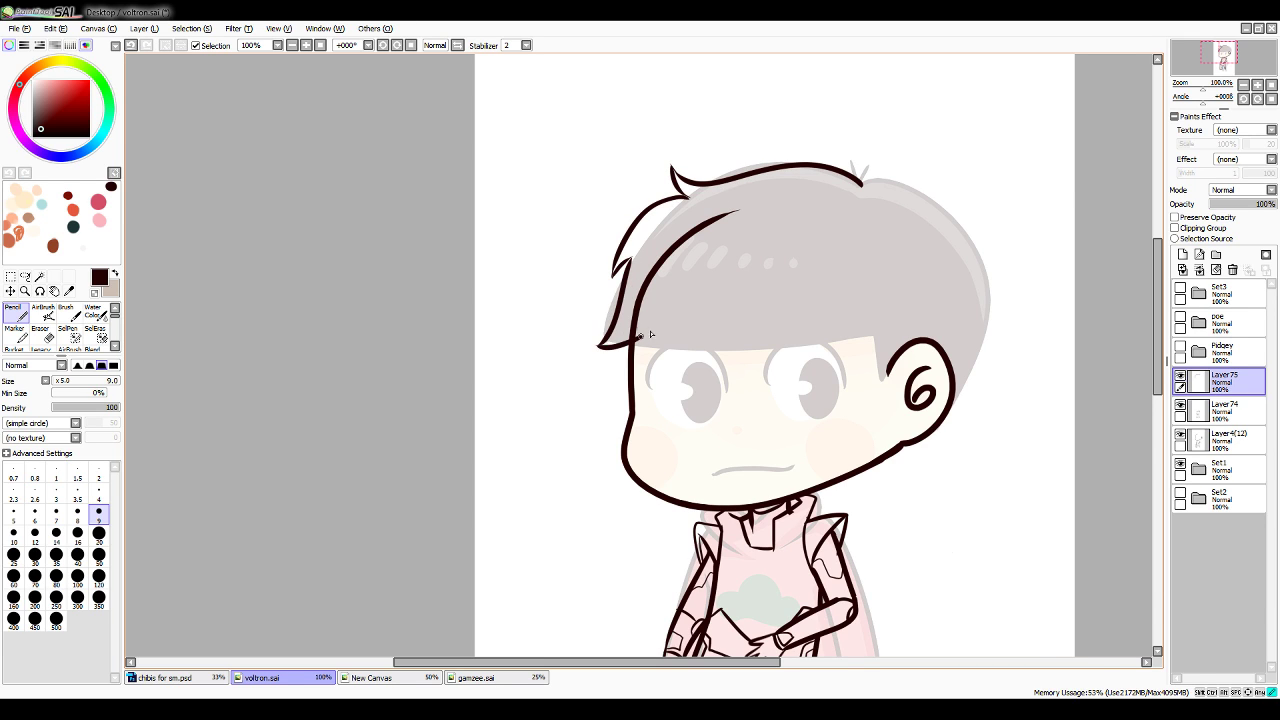
Undo the side hair strokes and redraw them as short spiky locks curving from the flicked tuft to the forehead edge
{"action": "key", "text": "ctrl+z"}
{"action": "key", "text": "ctrl+z"}
{"action": "key", "text": "ctrl+z"}
{"action": "key", "text": "ctrl+z"}
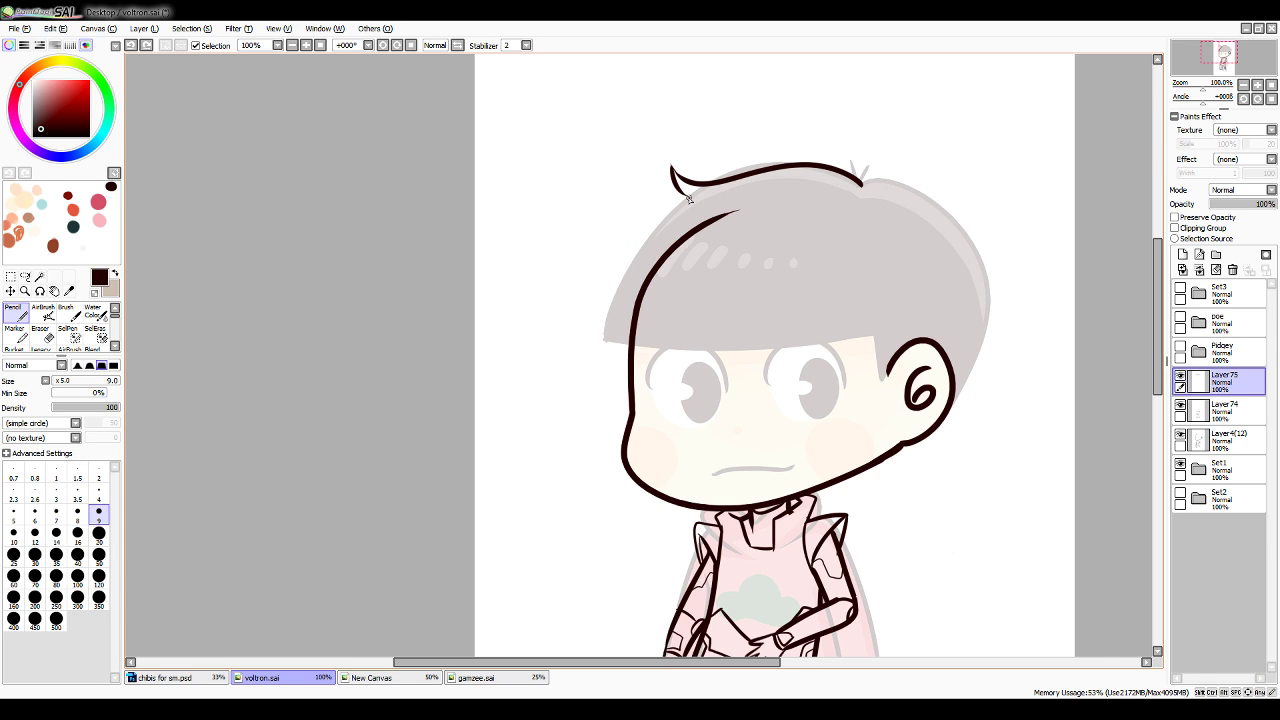
{"action": "mouse_move", "coordinate": [688, 198]}
{"action": "left_mouse_down"}
{"action": "mouse_move", "coordinate": [625, 252]}
{"action": "mouse_move", "coordinate": [629, 240]}
{"action": "mouse_move", "coordinate": [608, 298]}
{"action": "left_mouse_up"}
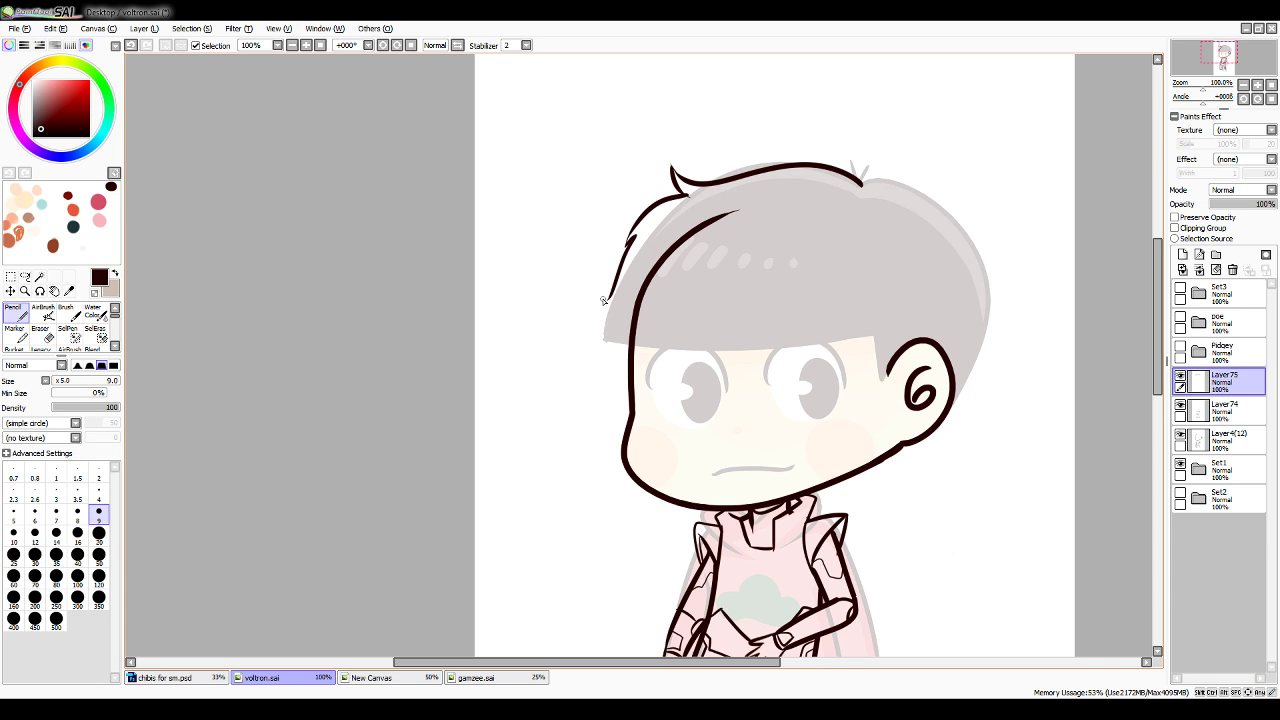
{"action": "key", "text": "ctrl+z"}
{"action": "key", "text": "ctrl+z"}
{"action": "mouse_move", "coordinate": [690, 197]}
{"action": "left_mouse_down"}
{"action": "mouse_move", "coordinate": [625, 239]}
{"action": "mouse_move", "coordinate": [614, 262]}
{"action": "mouse_move", "coordinate": [640, 240]}
{"action": "mouse_move", "coordinate": [613, 264]}
{"action": "mouse_move", "coordinate": [632, 330]}
{"action": "left_mouse_up"}
{"action": "key", "text": "ctrl+z"}
{"action": "key", "text": "ctrl+z"}
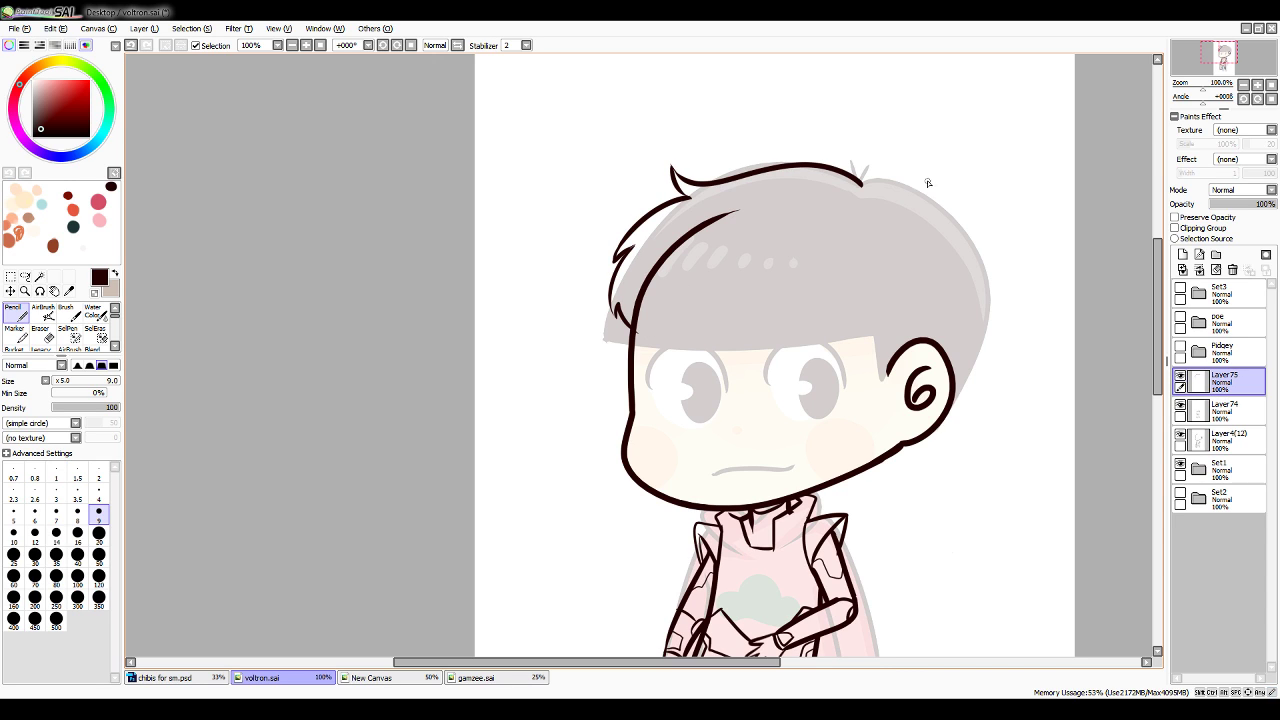
Draw a small pointed tuft at the crown and the hair outline around the back of the head, behind the ear to the nape
{"action": "mouse_move", "coordinate": [863, 184]}
{"action": "left_mouse_down"}
{"action": "mouse_move", "coordinate": [855, 160]}
{"action": "mouse_move", "coordinate": [864, 186]}
{"action": "mouse_move", "coordinate": [897, 175]}
{"action": "mouse_move", "coordinate": [861, 188]}
{"action": "mouse_move", "coordinate": [901, 195]}
{"action": "mouse_move", "coordinate": [864, 187]}
{"action": "mouse_move", "coordinate": [962, 352]}
{"action": "left_mouse_up"}
{"action": "key", "text": "ctrl+z"}
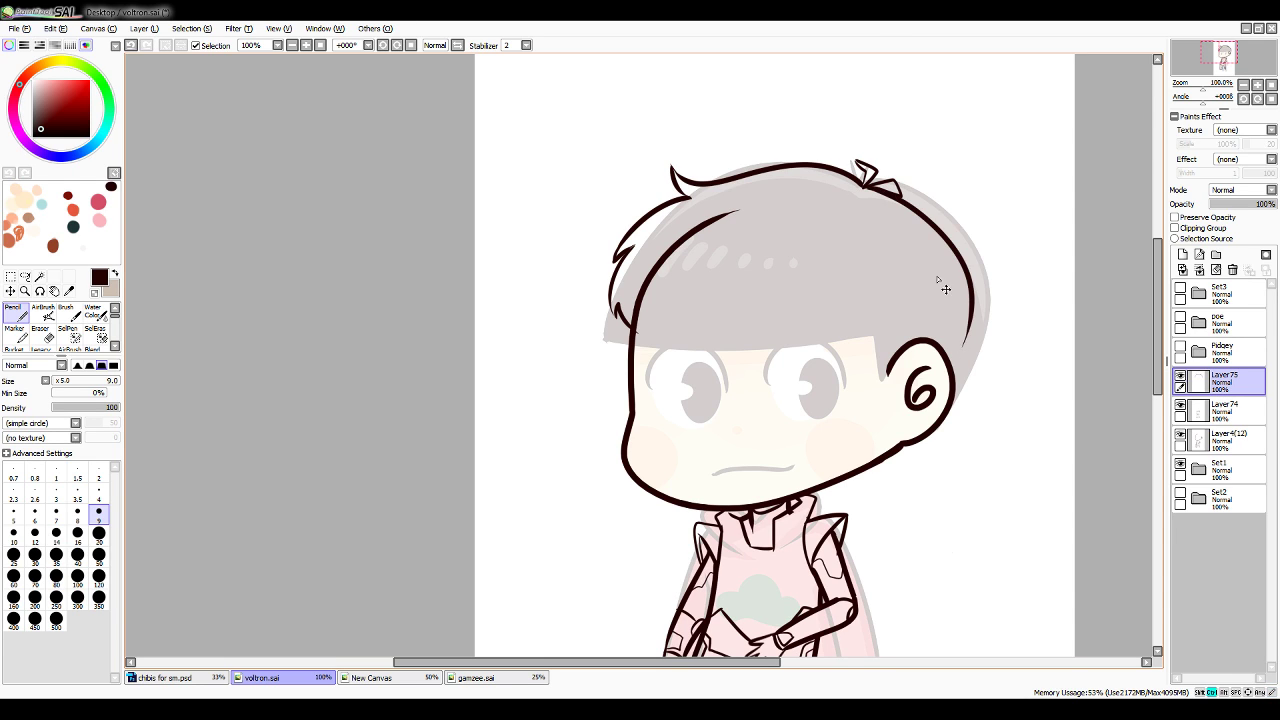
{"action": "key", "text": "ctrl+z"}
{"action": "key", "text": "ctrl+z"}
{"action": "left_click_drag", "start_coordinate": [867, 187], "coordinate": [972, 348]}
{"action": "key", "text": "ctrl+z"}
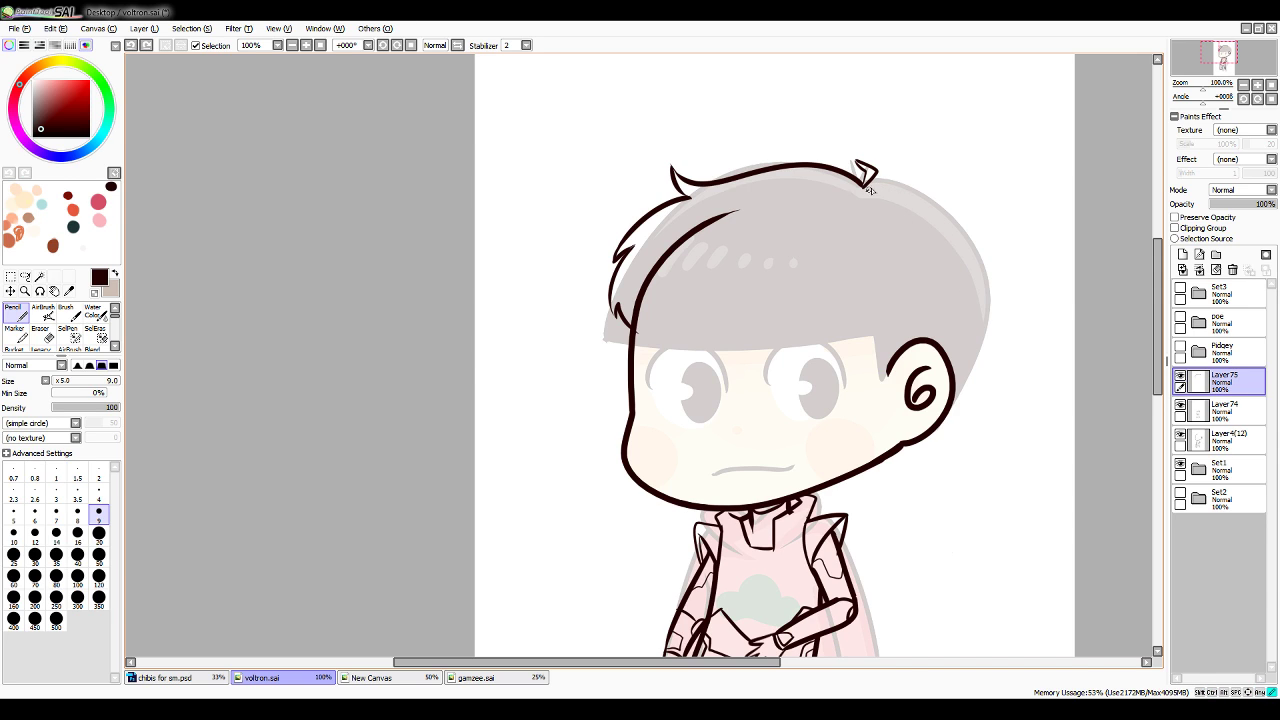
{"action": "left_click_drag", "start_coordinate": [865, 187], "coordinate": [985, 330]}
{"action": "key", "text": "ctrl+z"}
{"action": "mouse_move", "coordinate": [857, 185]}
{"action": "left_mouse_down"}
{"action": "mouse_move", "coordinate": [889, 185]}
{"action": "mouse_move", "coordinate": [1007, 292]}
{"action": "mouse_move", "coordinate": [948, 416]}
{"action": "left_mouse_up"}
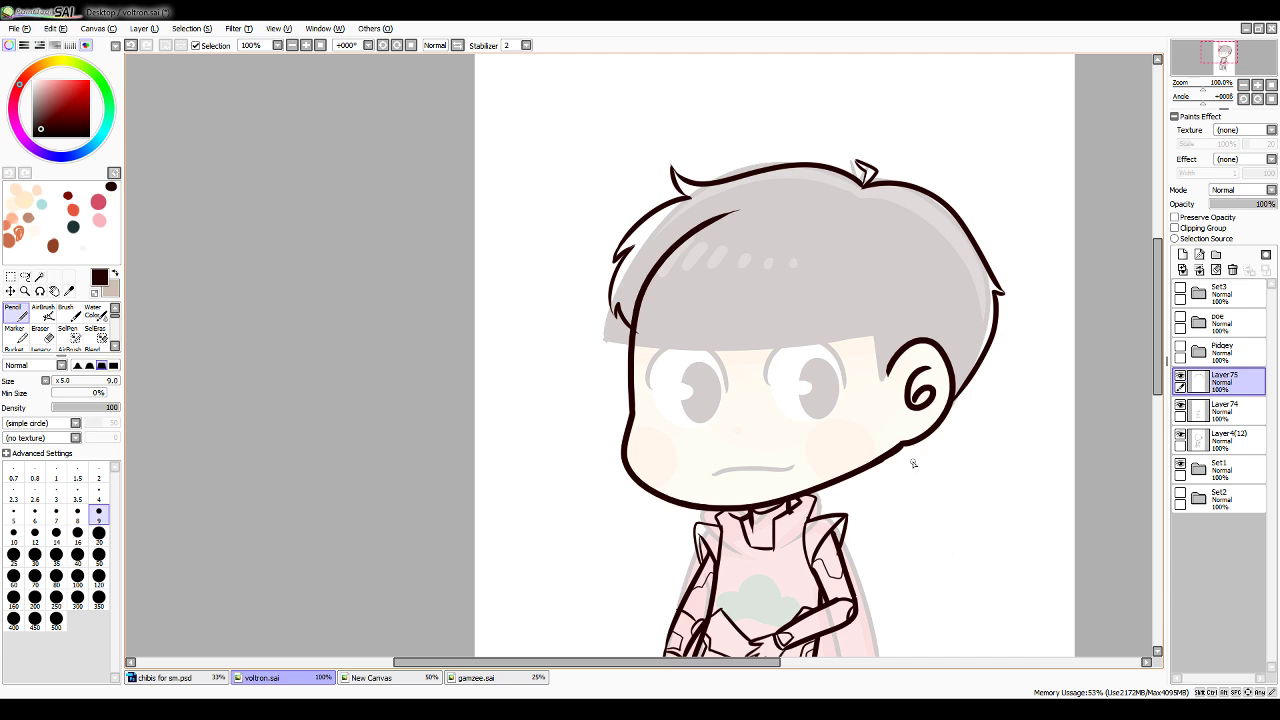
{"action": "left_click_drag", "start_coordinate": [902, 458], "coordinate": [853, 477]}
Show the Set3 folder and examine the hair of the finished Pidge, keith and Lance chibis, leaving each hidden and the folder collapsed
{"action": "left_click", "coordinate": [1180, 289]}
{"action": "left_click", "coordinate": [1198, 293]}
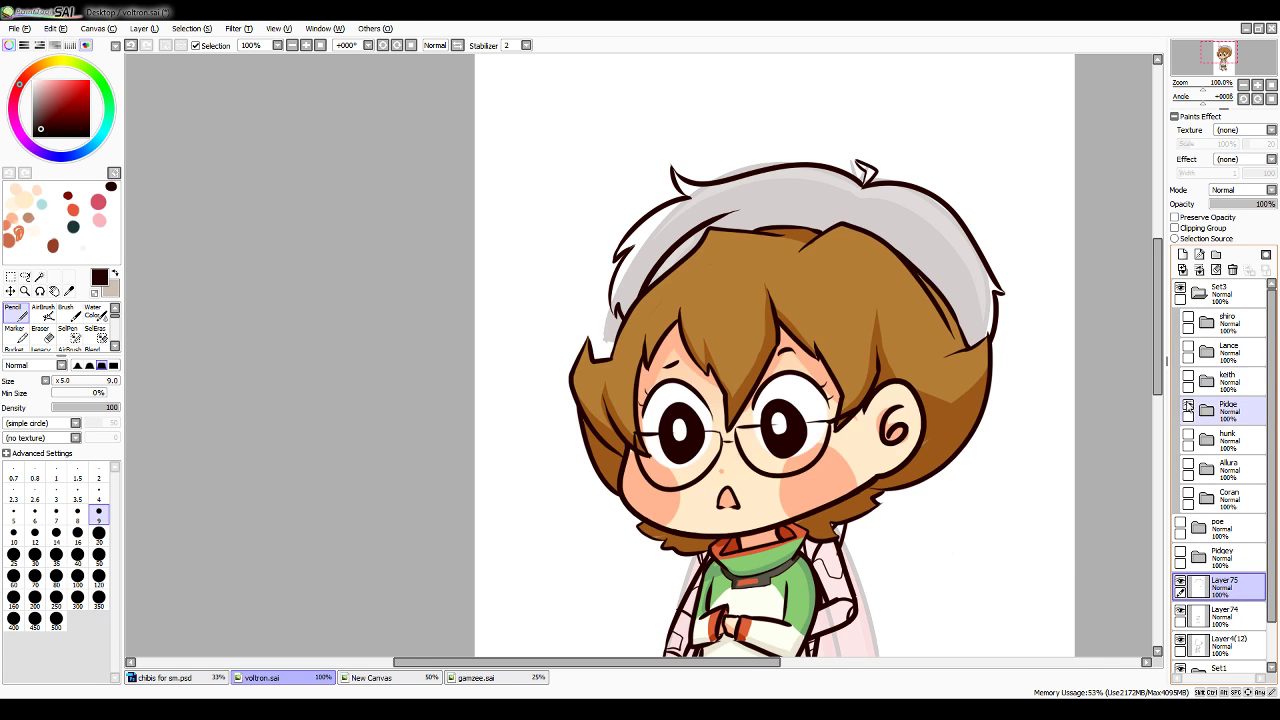
{"action": "left_click", "coordinate": [1188, 406]}
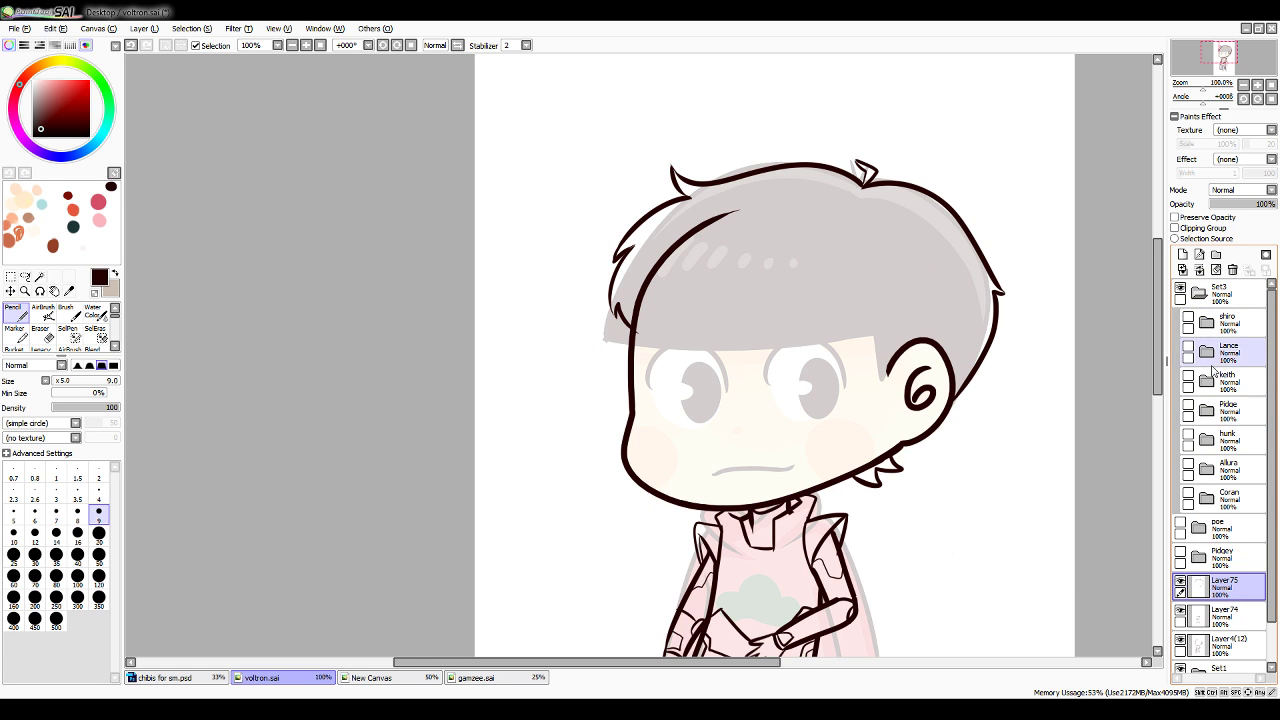
{"action": "left_click", "coordinate": [1188, 379]}
{"action": "left_click", "coordinate": [1188, 379]}
{"action": "left_click", "coordinate": [1188, 350]}
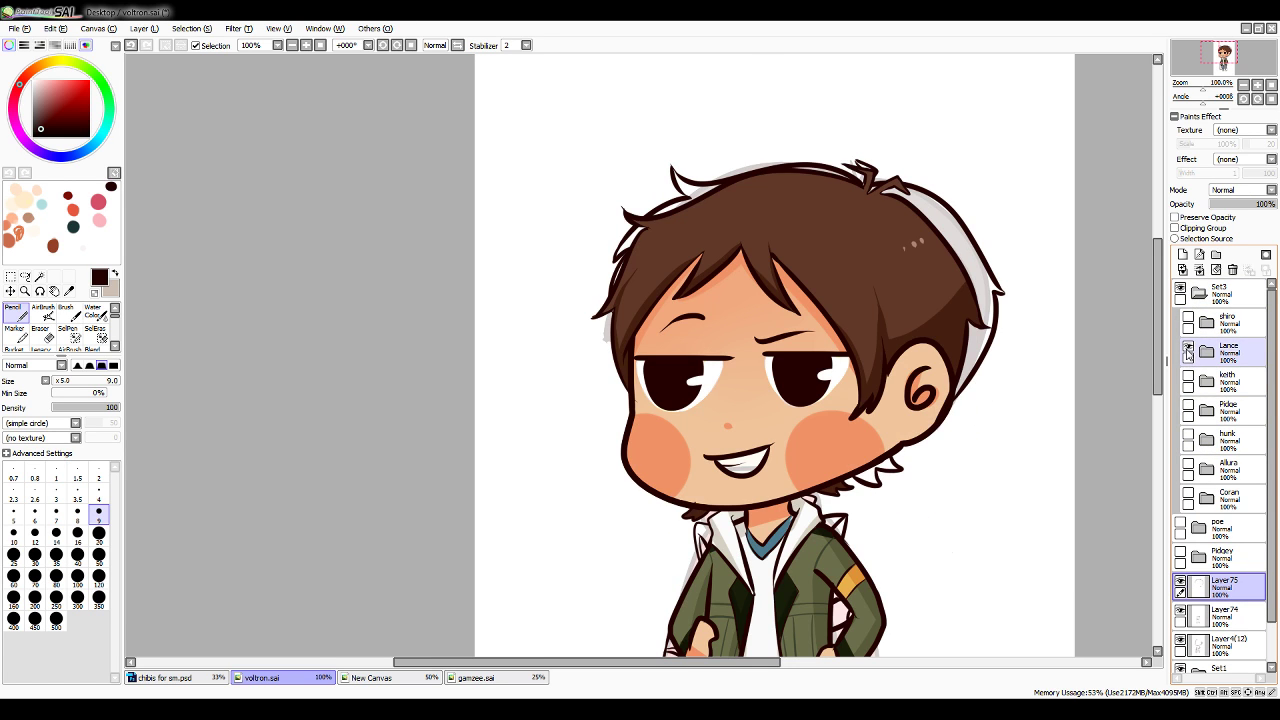
{"action": "left_click", "coordinate": [1188, 350]}
{"action": "left_click", "coordinate": [1198, 292]}
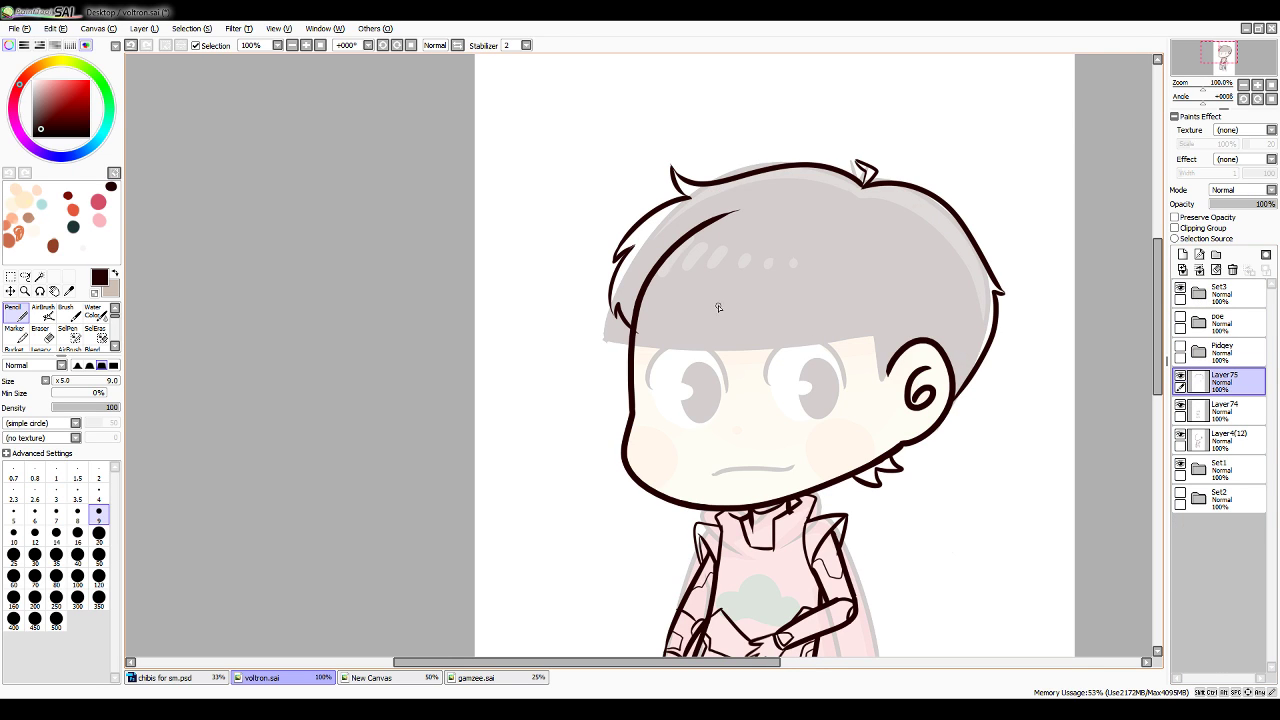
Draw short crossing hair strokes at the upper end of the forehead line, just below the flicked tuft
{"action": "left_click_drag", "start_coordinate": [645, 303], "coordinate": [736, 355]}
{"action": "key", "text": "ctrl+z"}
{"action": "left_click_drag", "start_coordinate": [743, 205], "coordinate": [676, 240]}
{"action": "key", "text": "ctrl+z"}
{"action": "mouse_move", "coordinate": [747, 208]}
{"action": "left_mouse_down"}
{"action": "mouse_move", "coordinate": [675, 225]}
{"action": "mouse_move", "coordinate": [741, 234]}
{"action": "left_mouse_up"}
{"action": "left_click_drag", "start_coordinate": [699, 260], "coordinate": [667, 329]}
{"action": "mouse_move", "coordinate": [668, 327]}
{"action": "left_mouse_down"}
{"action": "mouse_move", "coordinate": [731, 282]}
{"action": "mouse_move", "coordinate": [740, 366]}
{"action": "mouse_move", "coordinate": [726, 272]}
{"action": "mouse_move", "coordinate": [759, 364]}
{"action": "mouse_move", "coordinate": [759, 244]}
{"action": "mouse_move", "coordinate": [645, 330]}
{"action": "mouse_move", "coordinate": [740, 272]}
{"action": "left_mouse_up"}
{"action": "key", "text": "ctrl+z"}
{"action": "key", "text": "ctrl+z"}
{"action": "key", "text": "ctrl+z"}
{"action": "key", "text": "ctrl+z"}
{"action": "key", "text": "ctrl+z"}
{"action": "key", "text": "ctrl+z"}
{"action": "key", "text": "ctrl+z"}
{"action": "key", "text": "ctrl+z"}
Draw a narrow pointed fringe lock curving from the middle of the forehead down to the face's edge above the near eye
{"action": "left_click_drag", "start_coordinate": [651, 323], "coordinate": [717, 247]}
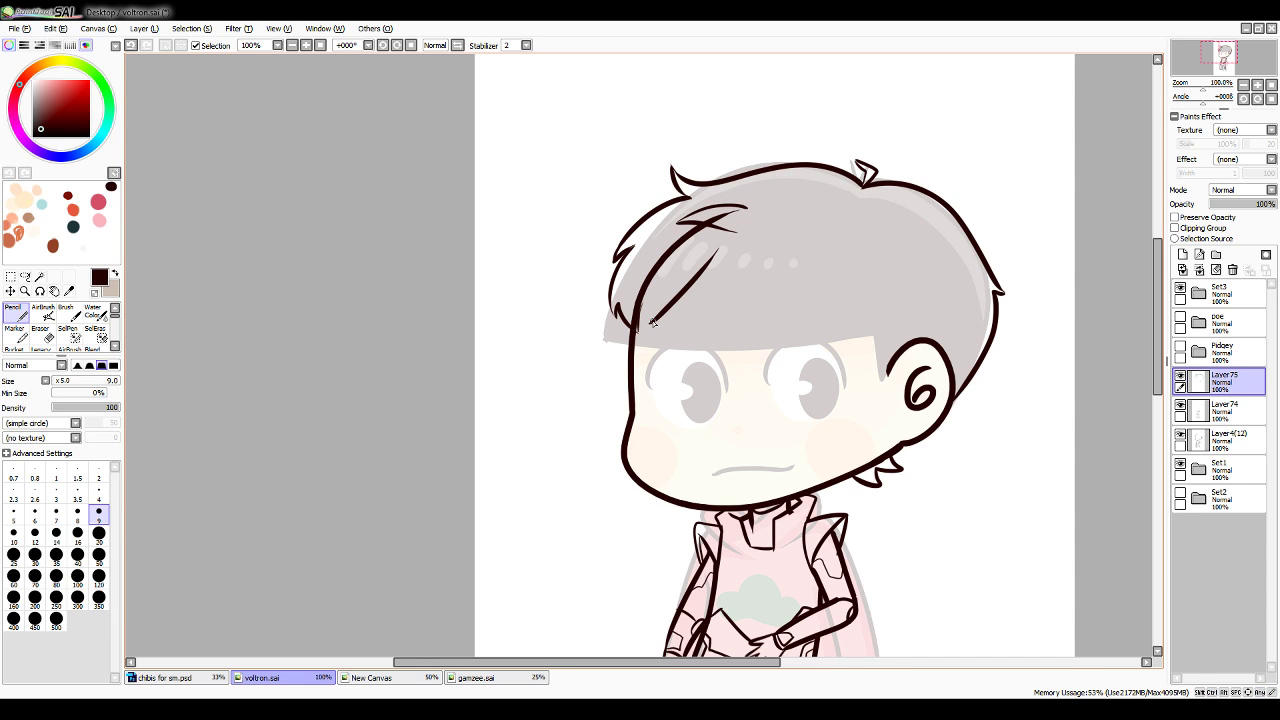
{"action": "mouse_move", "coordinate": [653, 322]}
{"action": "left_mouse_down"}
{"action": "mouse_move", "coordinate": [705, 318]}
{"action": "mouse_move", "coordinate": [748, 268]}
{"action": "mouse_move", "coordinate": [743, 281]}
{"action": "mouse_move", "coordinate": [836, 342]}
{"action": "left_mouse_up"}
{"action": "key", "text": "ctrl+z"}
{"action": "key", "text": "ctrl+y"}
{"action": "key", "text": "ctrl+z"}
{"action": "key", "text": "ctrl+z"}
{"action": "left_click_drag", "start_coordinate": [655, 325], "coordinate": [745, 240]}
{"action": "key", "text": "ctrl+z"}
{"action": "mouse_move", "coordinate": [653, 322]}
{"action": "left_mouse_down"}
{"action": "mouse_move", "coordinate": [730, 272]}
{"action": "mouse_move", "coordinate": [742, 248]}
{"action": "mouse_move", "coordinate": [817, 336]}
{"action": "mouse_move", "coordinate": [863, 350]}
{"action": "left_mouse_up"}
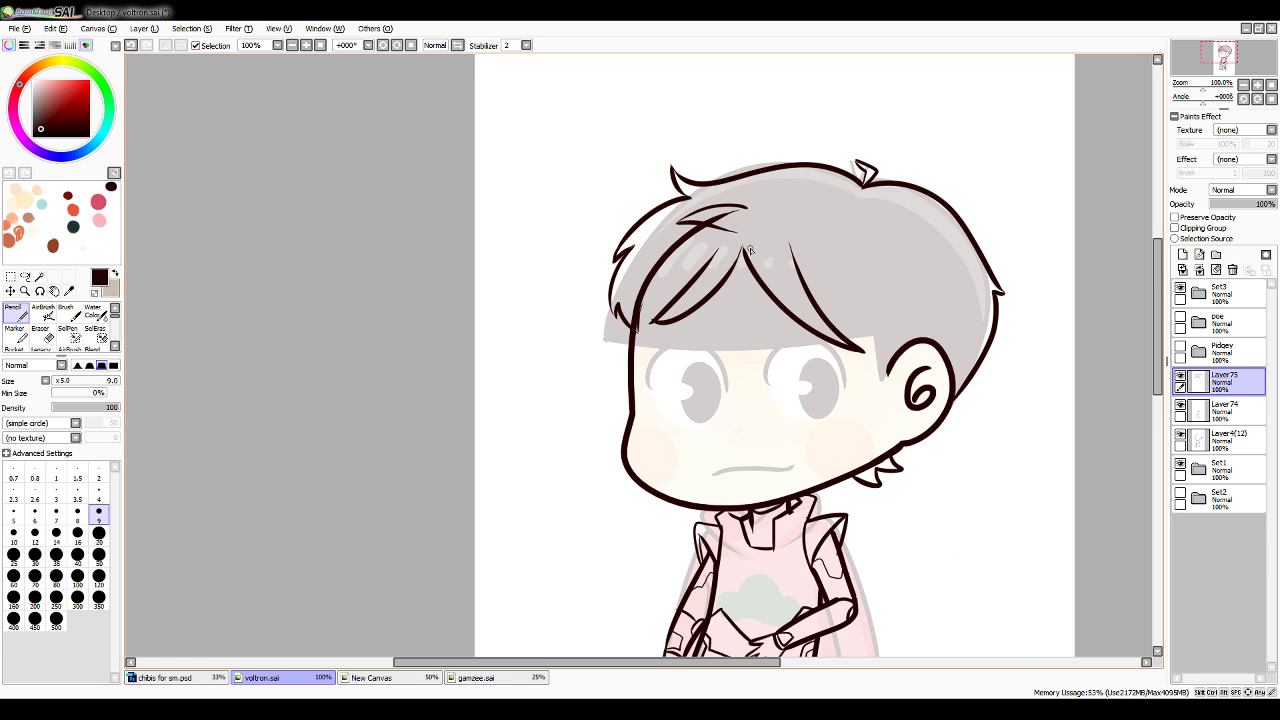
Undo the fringe lock on the ear side and redraw its edge as one curve from the fringe peak to above the eye
{"action": "key", "text": "ctrl+z"}
{"action": "left_click_drag", "start_coordinate": [743, 248], "coordinate": [845, 330]}
{"action": "key", "text": "ctrl+z"}
{"action": "mouse_move", "coordinate": [742, 246]}
{"action": "left_mouse_down"}
{"action": "mouse_move", "coordinate": [784, 302]}
{"action": "mouse_move", "coordinate": [852, 338]}
{"action": "left_mouse_up"}
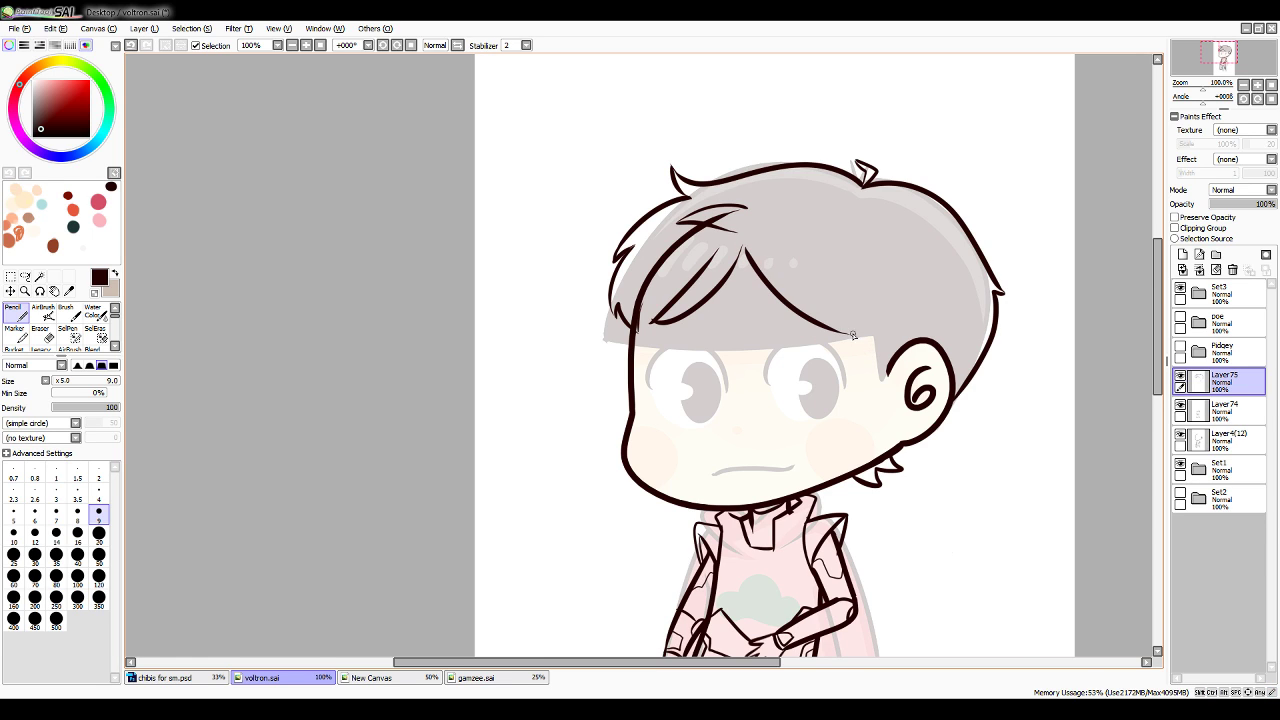
Redraw the fringe strand on the right side of the forehead as two overlapping tapered lines
{"action": "key", "text": "ctrl+z"}
{"action": "key", "text": "ctrl+z"}
{"action": "mouse_move", "coordinate": [742, 246]}
{"action": "left_mouse_down"}
{"action": "mouse_move", "coordinate": [846, 327]}
{"action": "mouse_move", "coordinate": [787, 262]}
{"action": "left_mouse_up"}
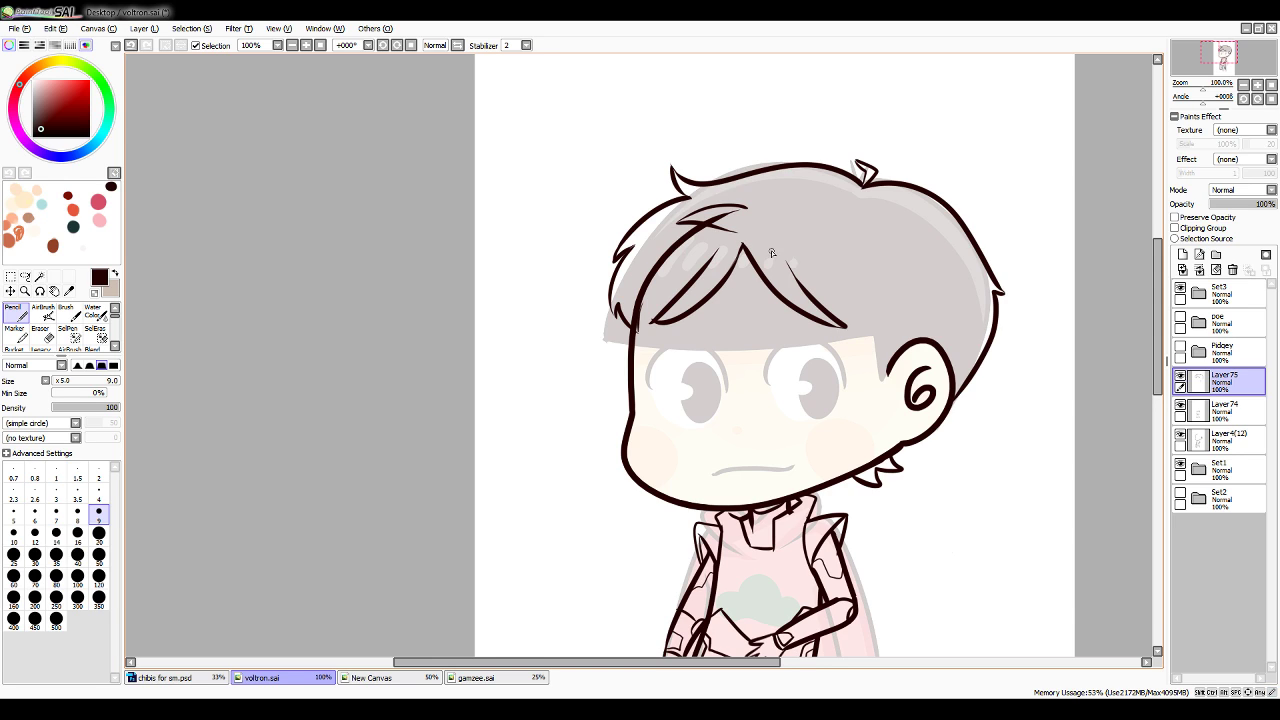
Draw a long pointed hair strand hanging in front of the ear, from the right fringe down to the cheek
{"action": "left_click_drag", "start_coordinate": [847, 333], "coordinate": [838, 442]}
{"action": "key", "text": "ctrl+z"}
{"action": "mouse_move", "coordinate": [846, 328]}
{"action": "left_mouse_down"}
{"action": "mouse_move", "coordinate": [843, 428]}
{"action": "mouse_move", "coordinate": [829, 442]}
{"action": "mouse_move", "coordinate": [863, 400]}
{"action": "mouse_move", "coordinate": [855, 428]}
{"action": "mouse_move", "coordinate": [839, 428]}
{"action": "mouse_move", "coordinate": [843, 444]}
{"action": "mouse_move", "coordinate": [877, 341]}
{"action": "left_mouse_up"}
{"action": "key", "text": "ctrl+z"}
{"action": "key", "text": "ctrl+z"}
{"action": "mouse_move", "coordinate": [831, 440]}
{"action": "left_mouse_down"}
{"action": "mouse_move", "coordinate": [866, 412]}
{"action": "mouse_move", "coordinate": [848, 444]}
{"action": "mouse_move", "coordinate": [828, 440]}
{"action": "mouse_move", "coordinate": [859, 425]}
{"action": "mouse_move", "coordinate": [843, 440]}
{"action": "mouse_move", "coordinate": [856, 447]}
{"action": "mouse_move", "coordinate": [872, 345]}
{"action": "left_mouse_up"}
{"action": "key", "text": "ctrl+z"}
{"action": "key", "text": "ctrl+z"}
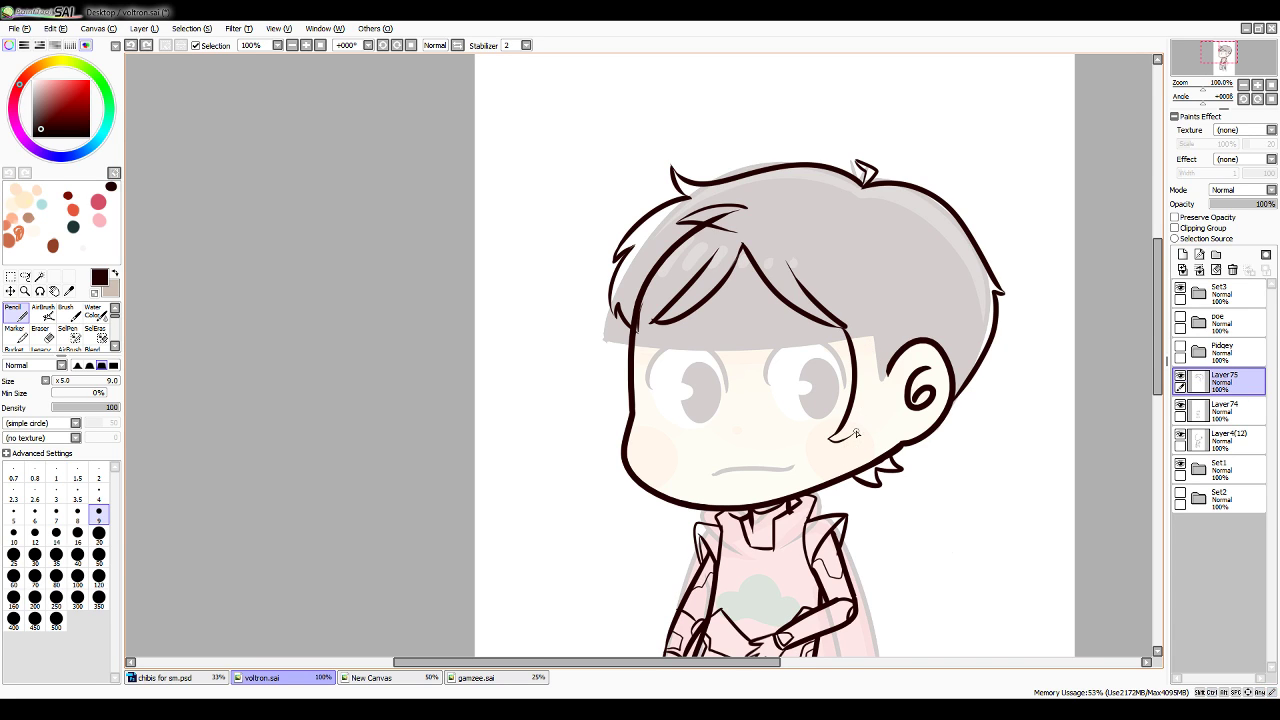
{"action": "mouse_move", "coordinate": [845, 451]}
{"action": "left_mouse_down"}
{"action": "mouse_move", "coordinate": [869, 429]}
{"action": "mouse_move", "coordinate": [883, 321]}
{"action": "left_mouse_up"}
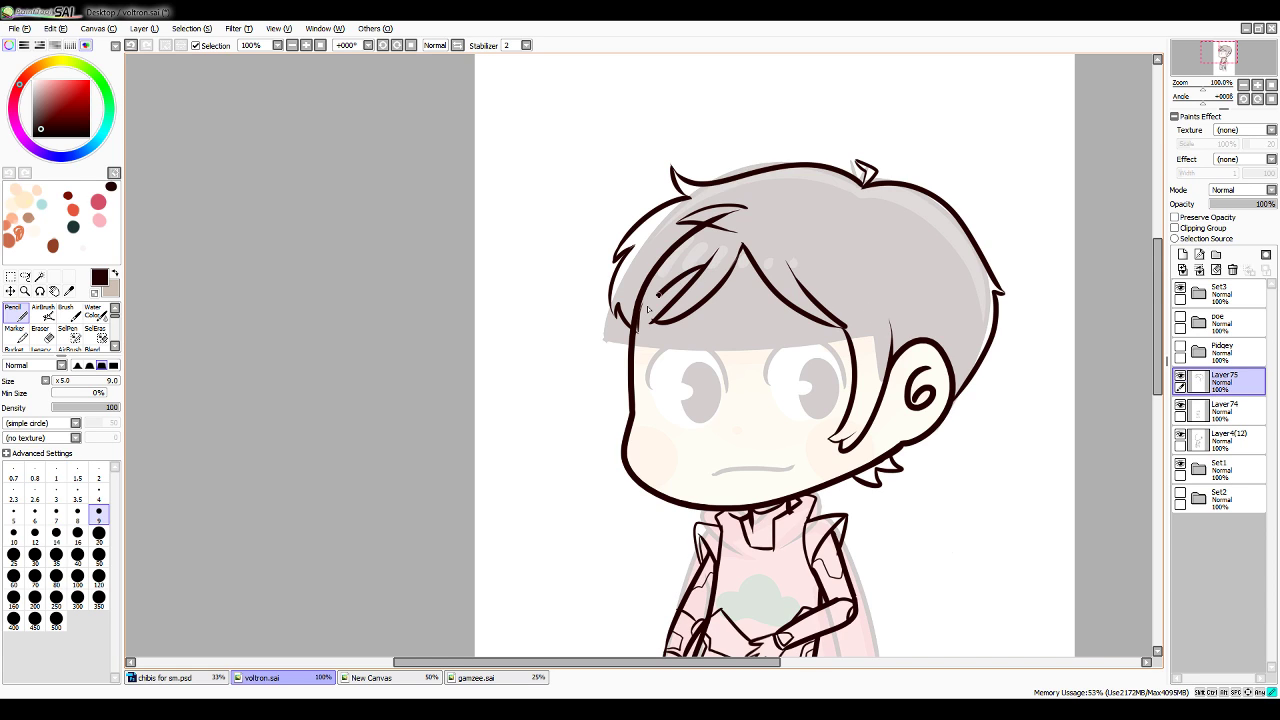
Rework the inner line of the left fringe strand where it meets the temple
{"action": "key", "text": "ctrl+z"}
{"action": "mouse_move", "coordinate": [706, 263]}
{"action": "left_mouse_down"}
{"action": "mouse_move", "coordinate": [640, 321]}
{"action": "mouse_move", "coordinate": [671, 291]}
{"action": "mouse_move", "coordinate": [727, 278]}
{"action": "left_mouse_up"}
{"action": "key", "text": "ctrl+z"}
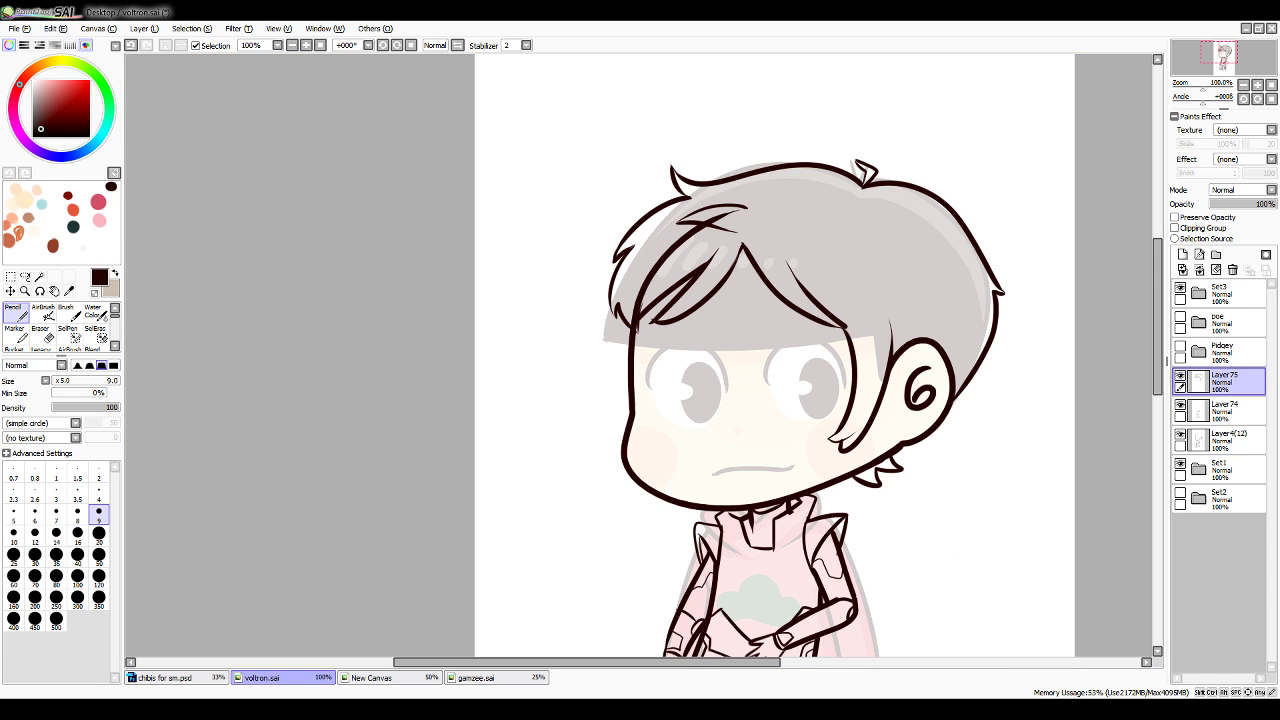
Erase the face outline crossing the left fringe and hair on Layer4(12) with a size 20 transparent pencil
{"action": "left_click", "coordinate": [1225, 438]}
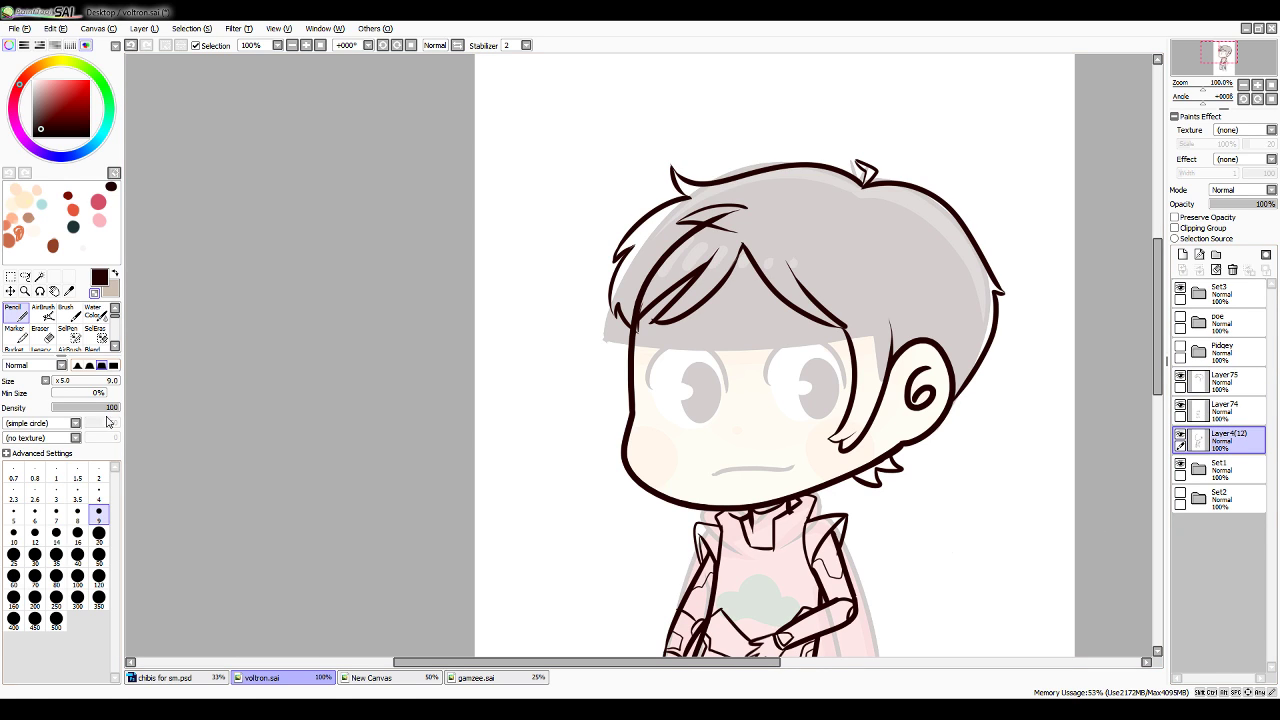
{"action": "left_click", "coordinate": [99, 535]}
{"action": "mouse_move", "coordinate": [722, 212]}
{"action": "left_mouse_down"}
{"action": "mouse_move", "coordinate": [641, 298]}
{"action": "mouse_move", "coordinate": [706, 226]}
{"action": "left_mouse_up"}
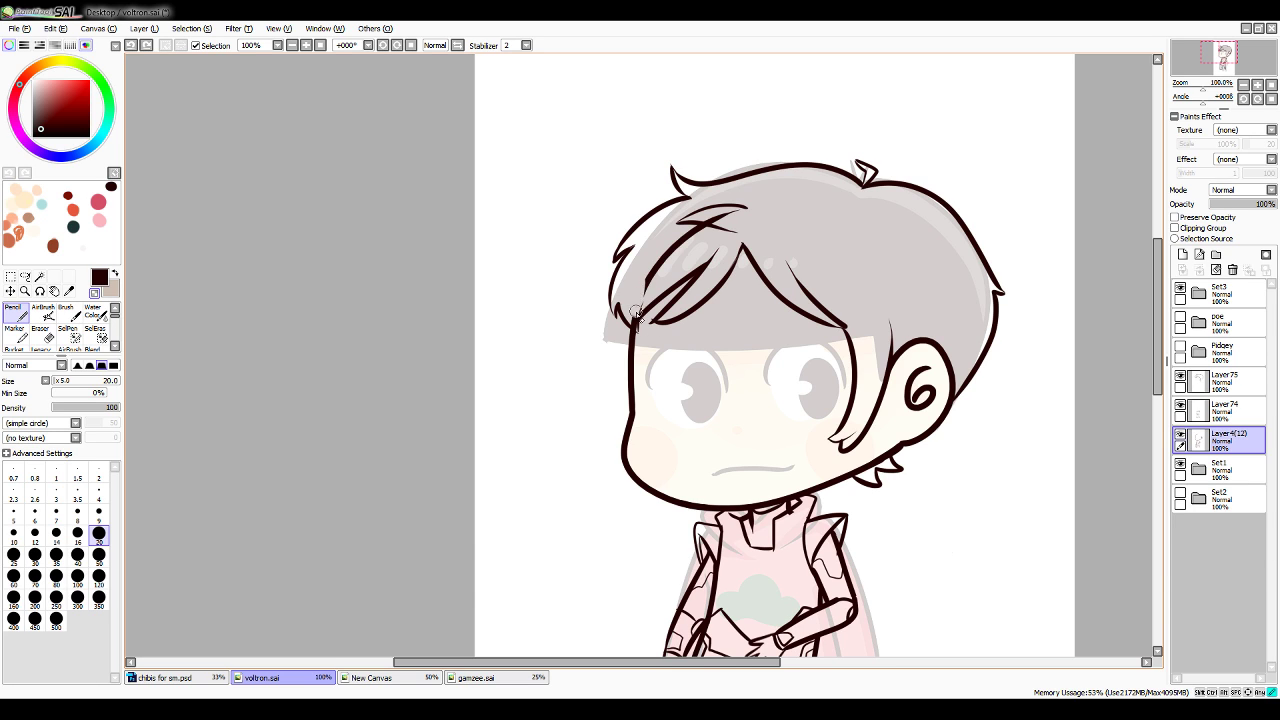
{"action": "mouse_move", "coordinate": [640, 303]}
{"action": "left_mouse_down"}
{"action": "mouse_move", "coordinate": [690, 240]}
{"action": "mouse_move", "coordinate": [738, 210]}
{"action": "left_mouse_up"}
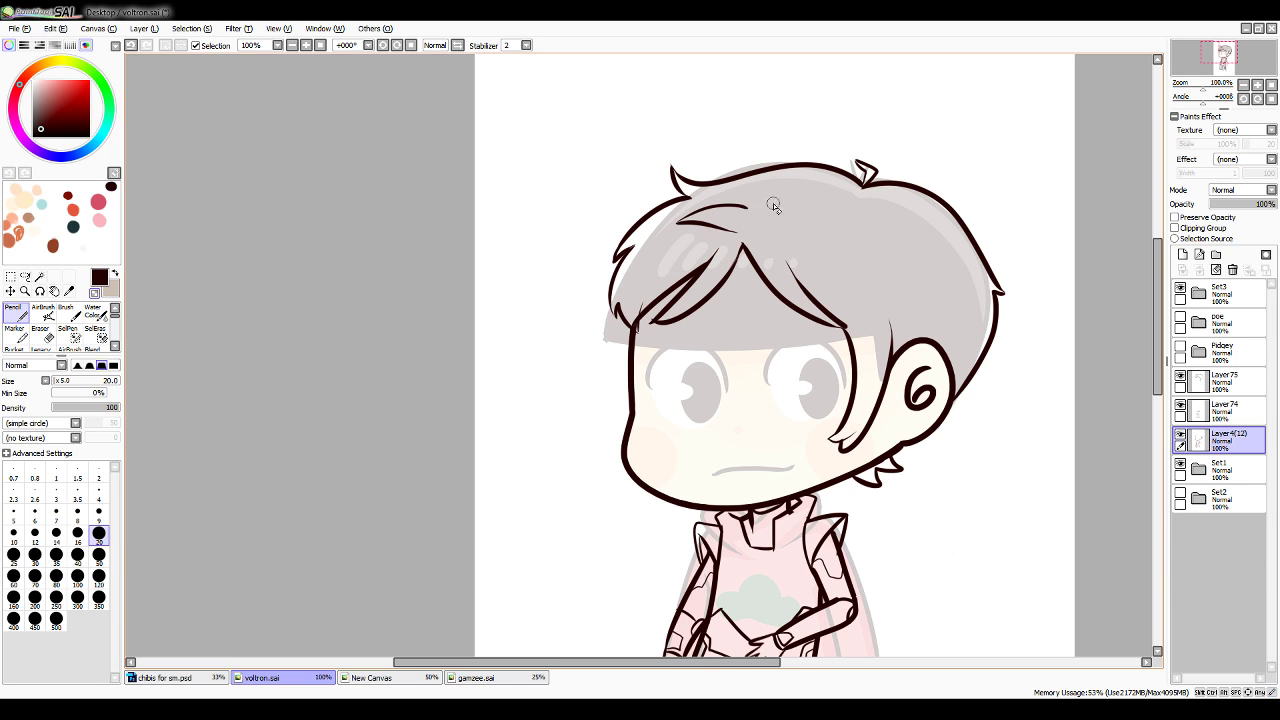
Draw a strand line from the left fringe down onto the face outline on Layer74 with a size 9 pencil
{"action": "left_click", "coordinate": [1226, 416]}
{"action": "left_click", "coordinate": [99, 513]}
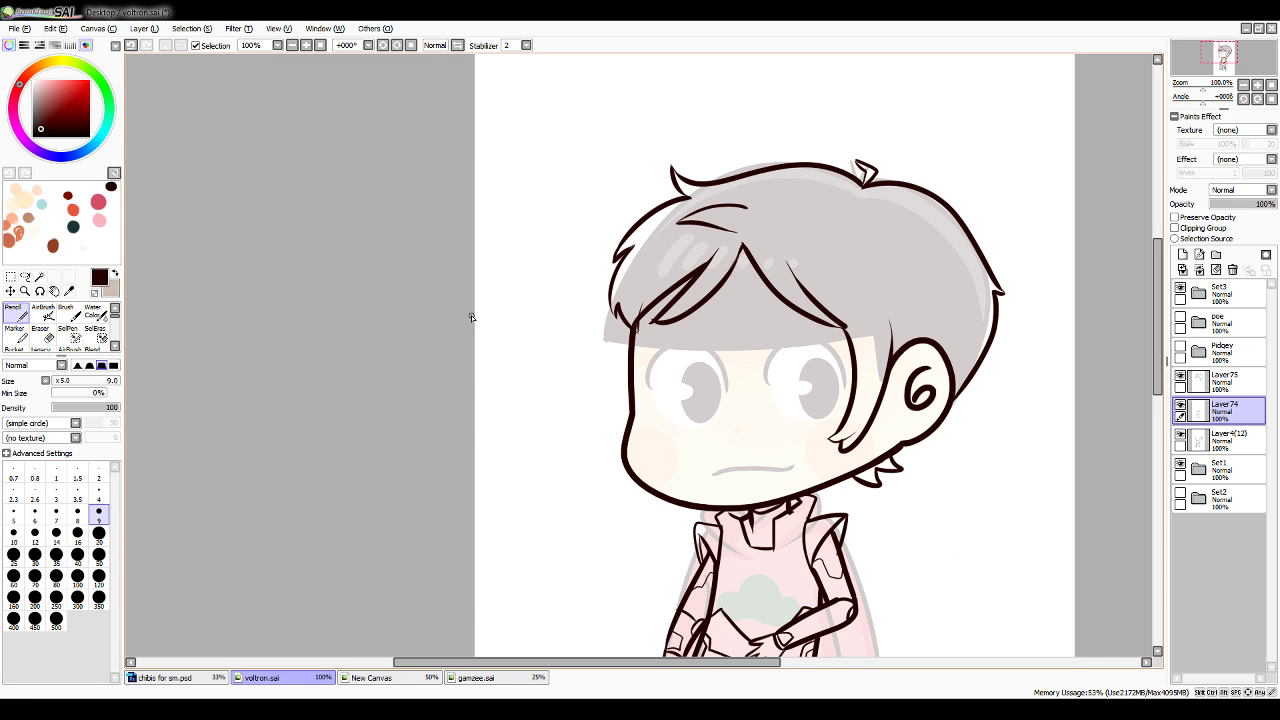
{"action": "left_click_drag", "start_coordinate": [645, 327], "coordinate": [636, 339]}
{"action": "key", "text": "ctrl+z"}
{"action": "left_click_drag", "start_coordinate": [693, 276], "coordinate": [636, 354]}
Redraw the outer edge of the left fringe strand on Layer75
{"action": "left_click", "coordinate": [1224, 384]}
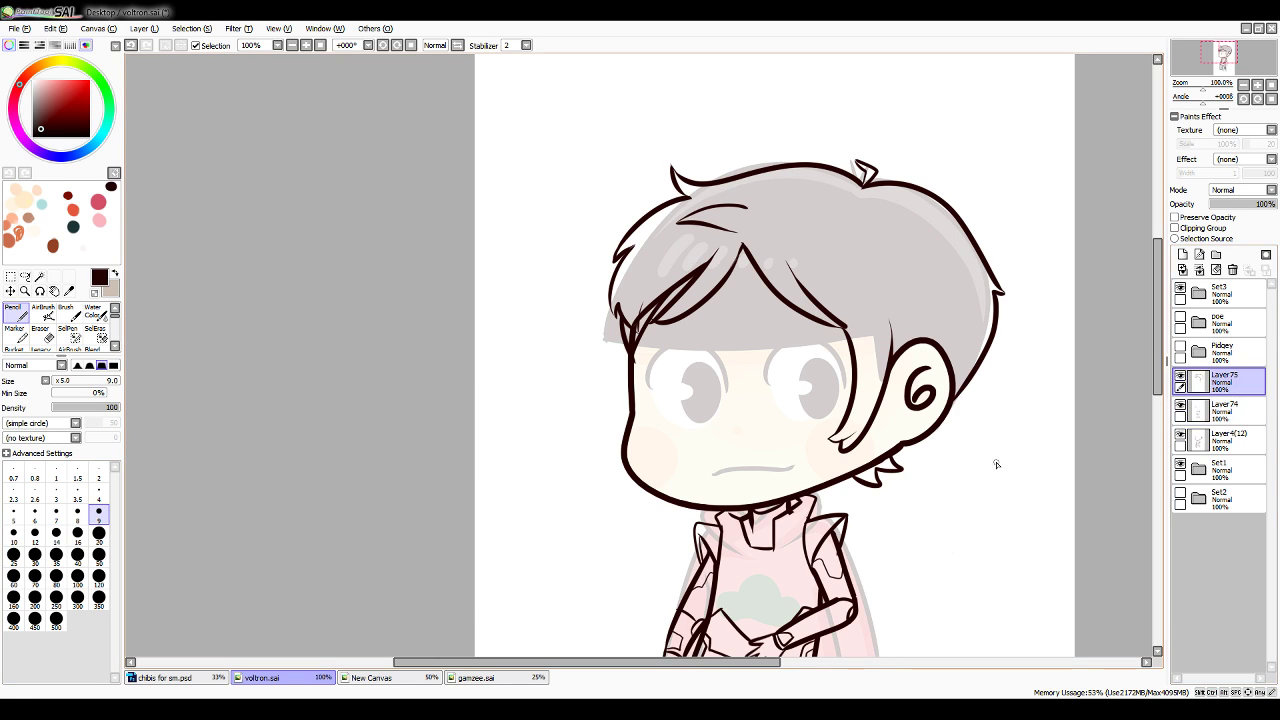
{"action": "left_click_drag", "start_coordinate": [671, 281], "coordinate": [633, 328]}
{"action": "key", "text": "ctrl+z"}
{"action": "left_click_drag", "start_coordinate": [632, 329], "coordinate": [687, 272]}
Check the Layer74 linework by toggling its visibility, and add a new layer above Layer75
{"action": "left_click", "coordinate": [1222, 408]}
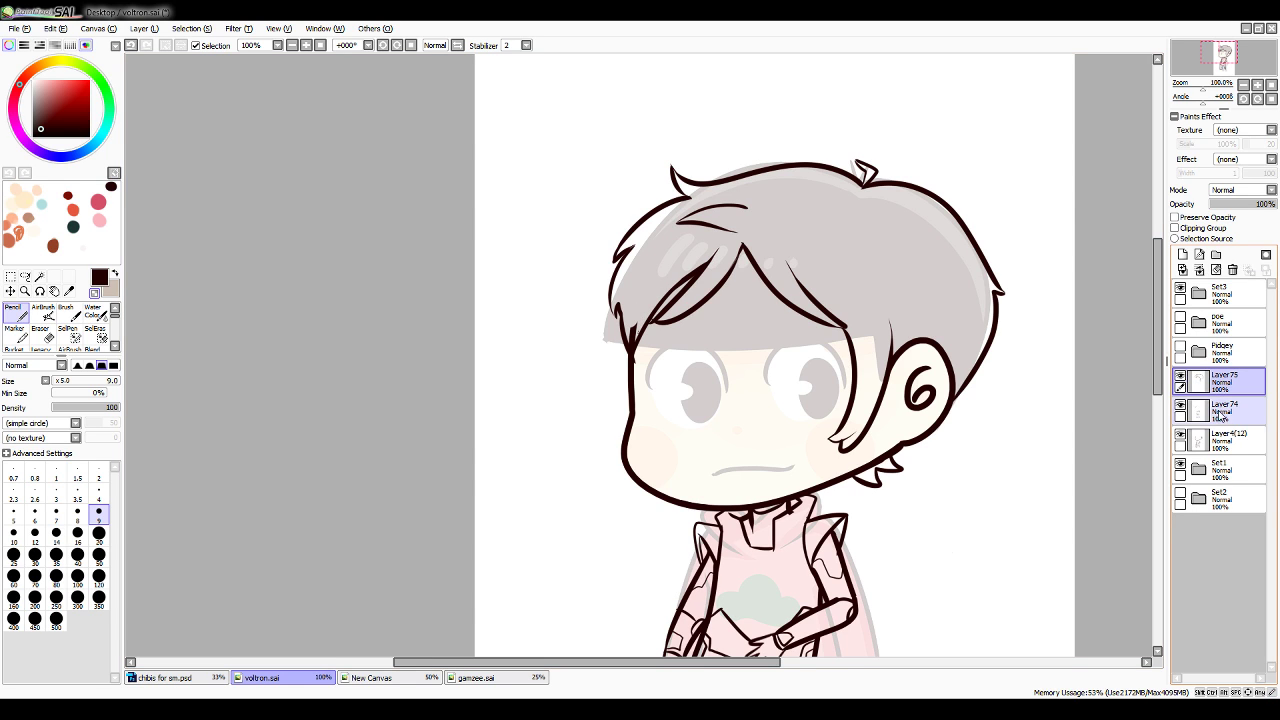
{"action": "left_click", "coordinate": [1181, 405]}
{"action": "left_click", "coordinate": [1181, 405]}
{"action": "left_click", "coordinate": [1222, 437]}
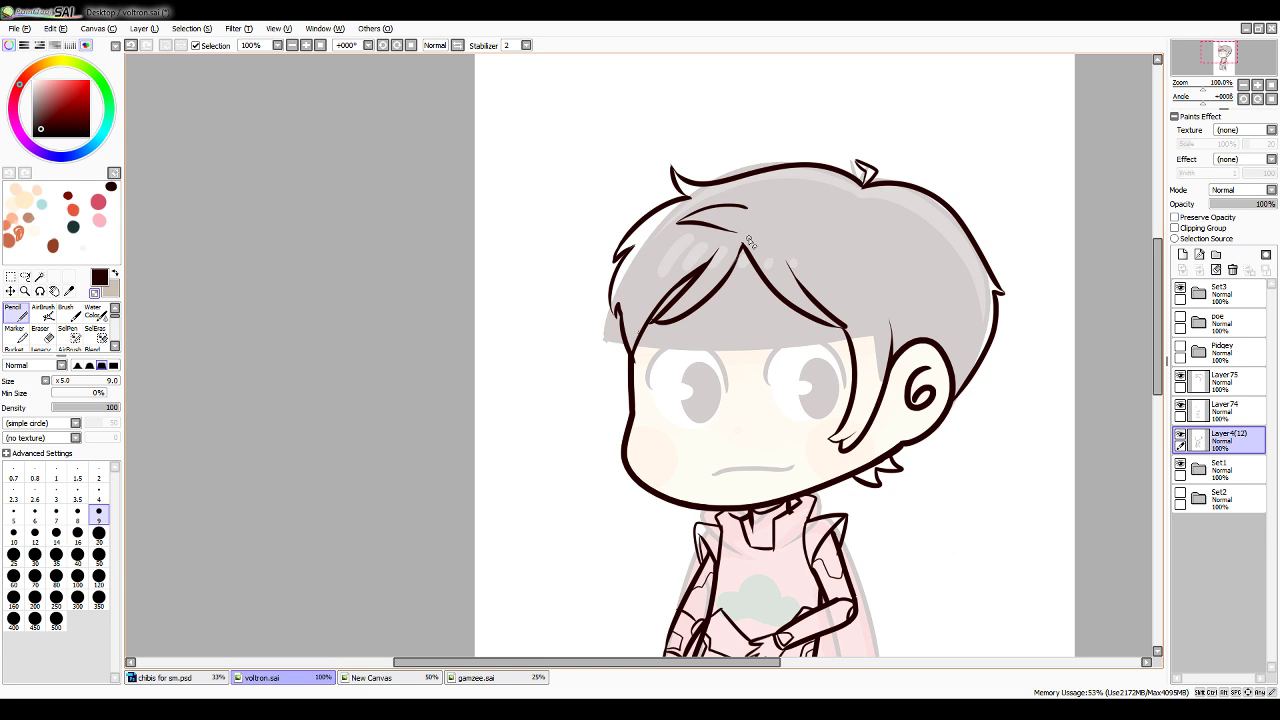
{"action": "left_click", "coordinate": [1182, 254]}
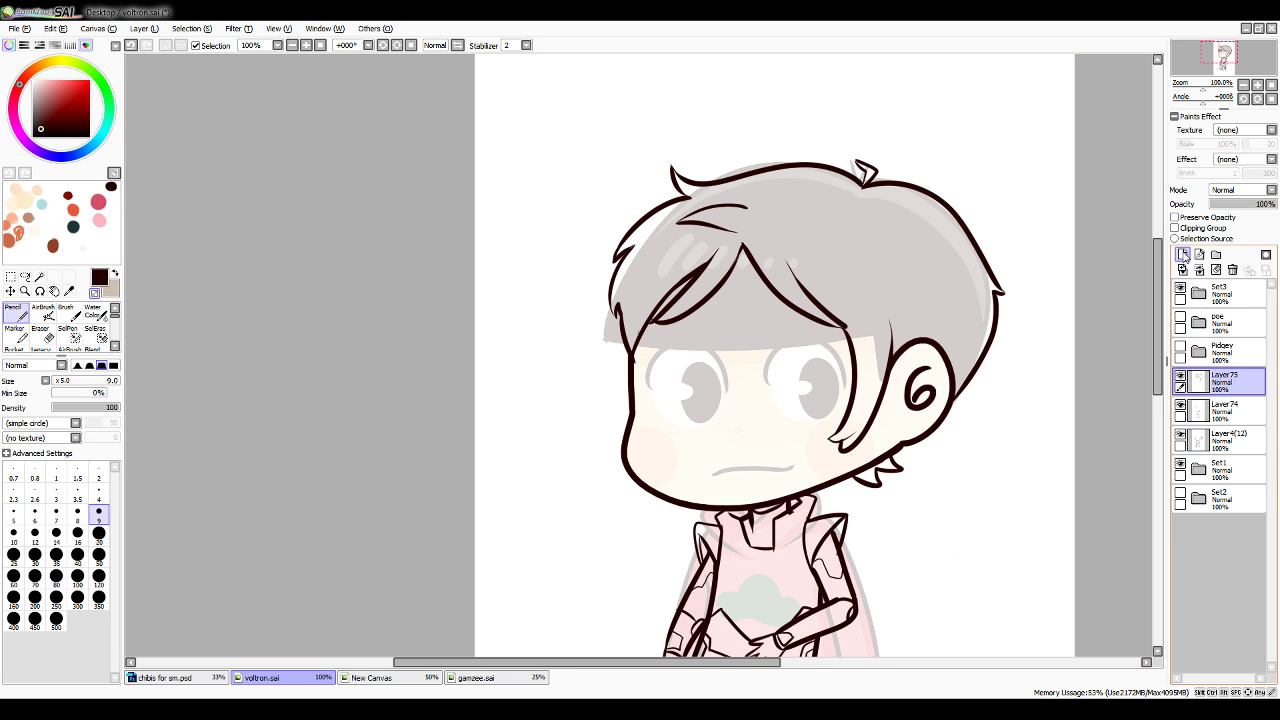
{"action": "left_click", "coordinate": [680, 388]}
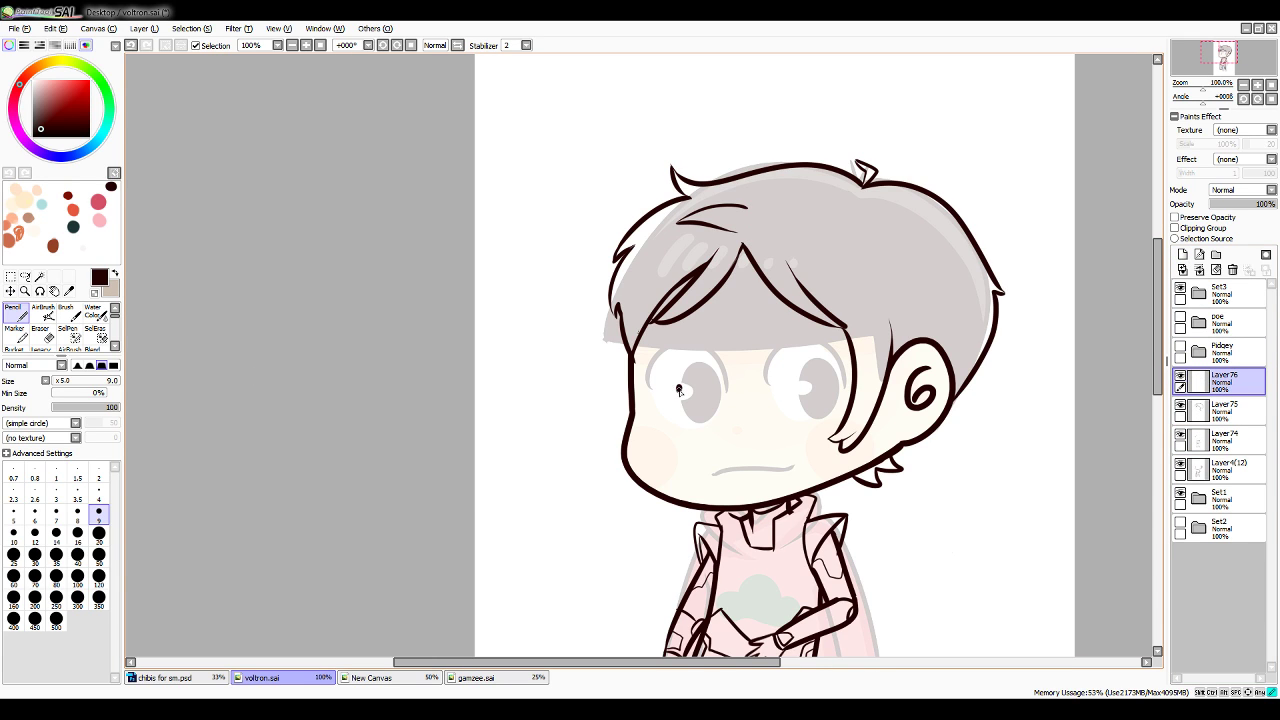
{"action": "left_click", "coordinate": [801, 383]}
{"action": "left_click_drag", "start_coordinate": [743, 423], "coordinate": [744, 433]}
{"action": "left_click", "coordinate": [1216, 270]}
Draw the curved upper eyelids, the oval iris outlines and the short eyebrows on Layer76 with the size 9 pencil
{"action": "left_click", "coordinate": [1257, 85]}
{"action": "mouse_move", "coordinate": [656, 378]}
{"action": "left_mouse_down"}
{"action": "mouse_move", "coordinate": [658, 366]}
{"action": "mouse_move", "coordinate": [772, 394]}
{"action": "mouse_move", "coordinate": [702, 470]}
{"action": "mouse_move", "coordinate": [666, 412]}
{"action": "left_mouse_up"}
{"action": "mouse_move", "coordinate": [818, 372]}
{"action": "left_mouse_down"}
{"action": "mouse_move", "coordinate": [950, 360]}
{"action": "mouse_move", "coordinate": [958, 388]}
{"action": "left_mouse_up"}
{"action": "mouse_move", "coordinate": [845, 404]}
{"action": "left_mouse_down"}
{"action": "mouse_move", "coordinate": [852, 376]}
{"action": "mouse_move", "coordinate": [918, 376]}
{"action": "left_mouse_up"}
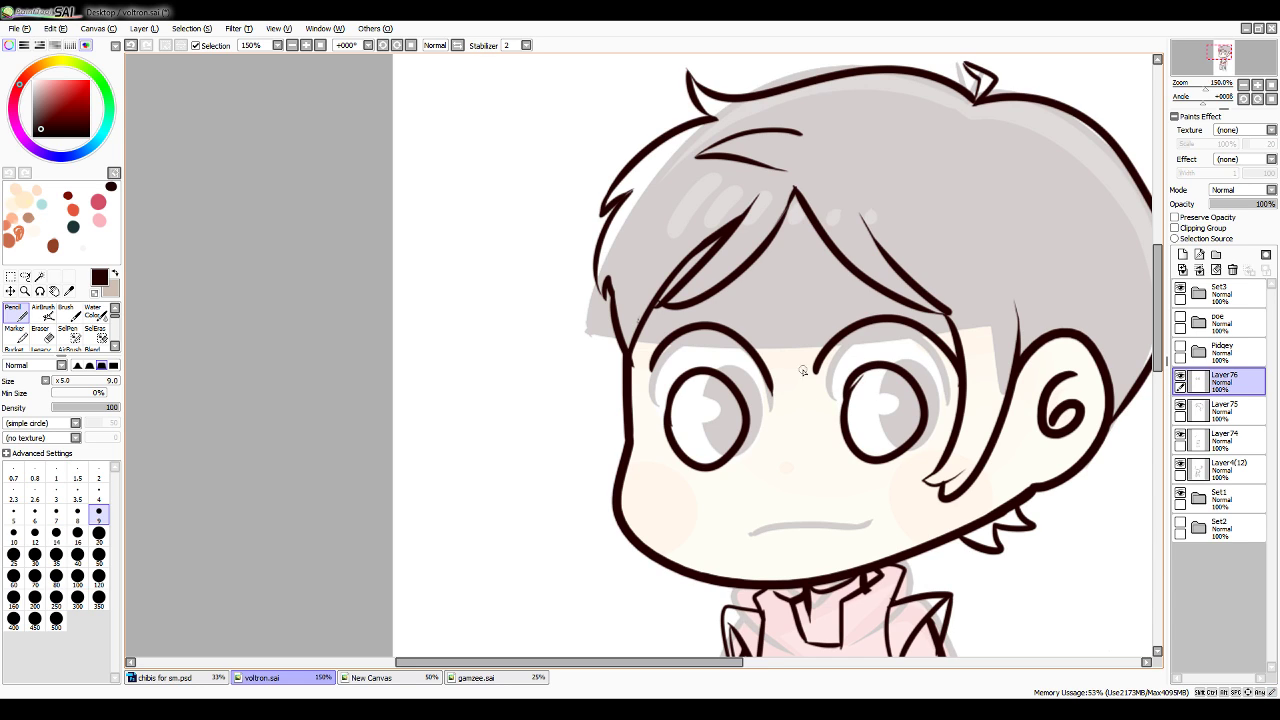
{"action": "left_click_drag", "start_coordinate": [755, 291], "coordinate": [726, 288]}
{"action": "left_click_drag", "start_coordinate": [815, 288], "coordinate": [859, 281]}
Draw an open triangular smiling mouth on the face and check the figure in a mirrored view
{"action": "left_click_drag", "start_coordinate": [762, 491], "coordinate": [828, 465]}
{"action": "mouse_move", "coordinate": [827, 467]}
{"action": "left_mouse_down"}
{"action": "mouse_move", "coordinate": [811, 552]}
{"action": "mouse_move", "coordinate": [763, 500]}
{"action": "mouse_move", "coordinate": [831, 486]}
{"action": "left_mouse_up"}
{"action": "key", "text": "ctrl+z"}
{"action": "key", "text": "ctrl+z"}
{"action": "mouse_move", "coordinate": [831, 486]}
{"action": "left_mouse_down"}
{"action": "mouse_move", "coordinate": [829, 502]}
{"action": "mouse_move", "coordinate": [762, 504]}
{"action": "mouse_move", "coordinate": [816, 478]}
{"action": "left_mouse_up"}
{"action": "key", "text": "ctrl+z"}
{"action": "key", "text": "ctrl+z"}
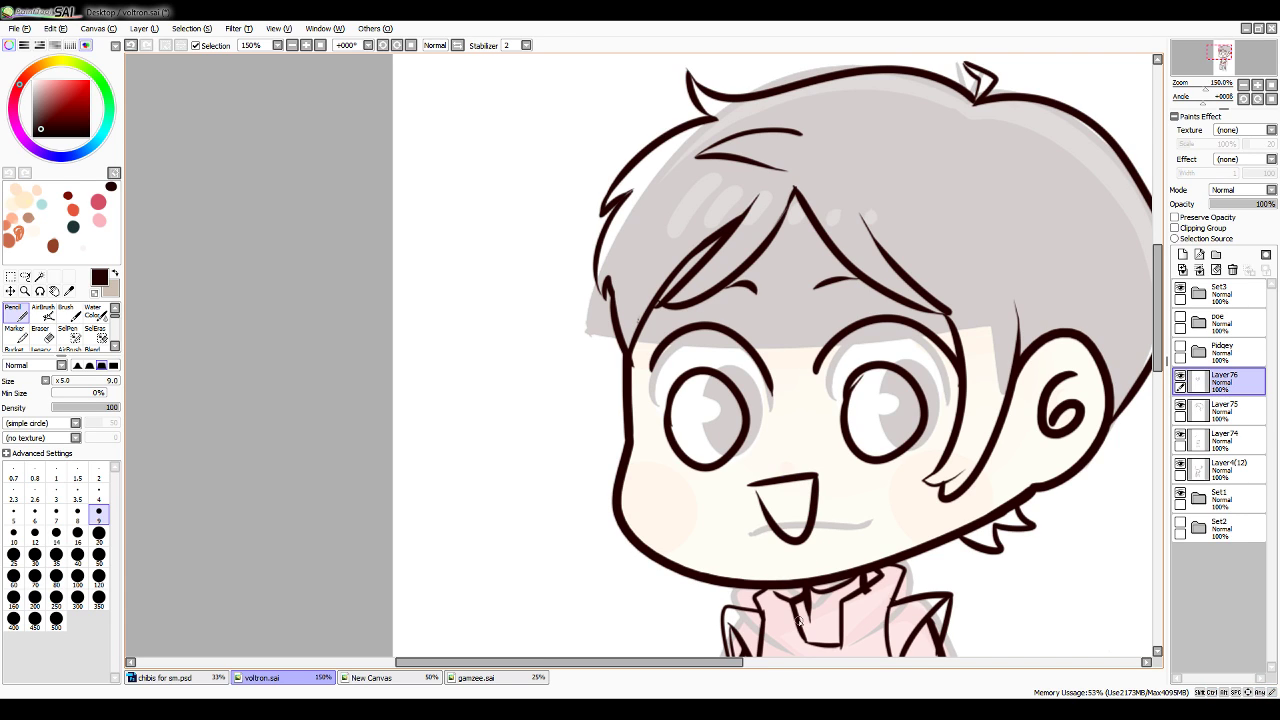
{"action": "left_click_drag", "start_coordinate": [755, 487], "coordinate": [762, 500]}
{"action": "left_click", "coordinate": [1244, 86]}
{"action": "left_click", "coordinate": [1244, 86]}
{"action": "left_click", "coordinate": [440, 45]}
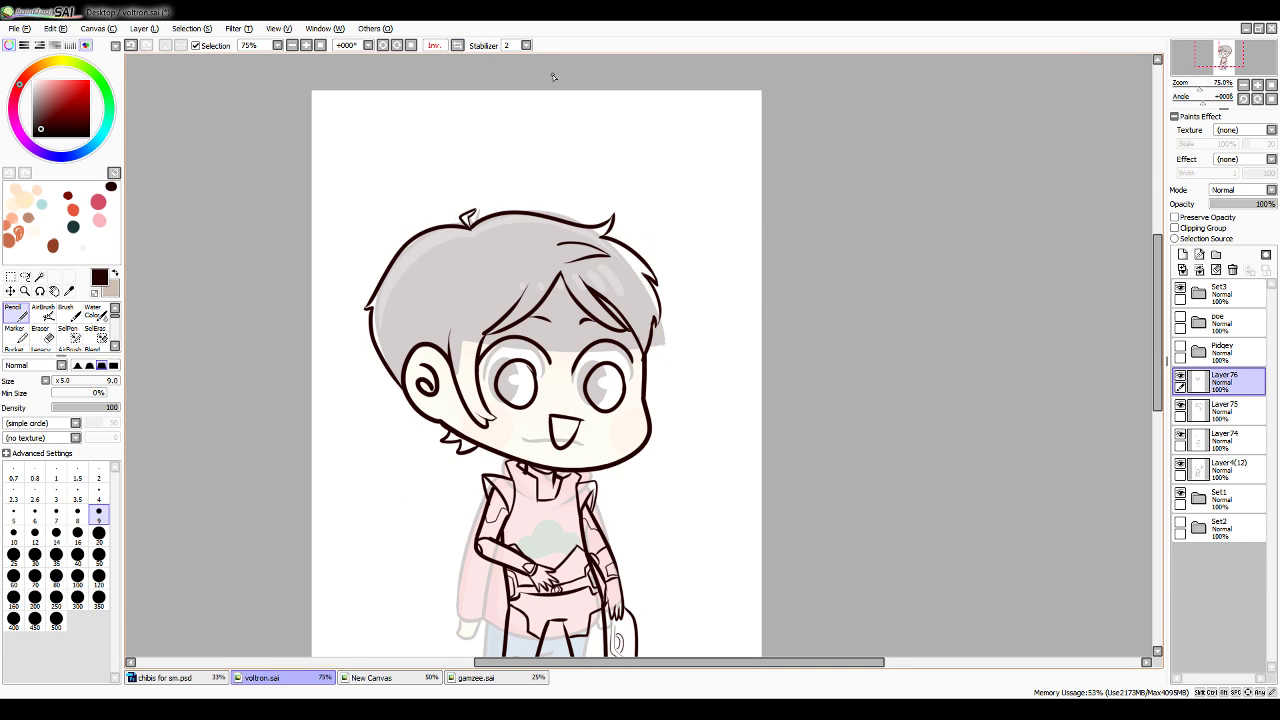
{"action": "left_click", "coordinate": [457, 45]}
Select both iris interiors with the Magic Wand, fill them with the dark line colour using a size 350 pencil, and deselect
{"action": "left_click", "coordinate": [39, 278]}
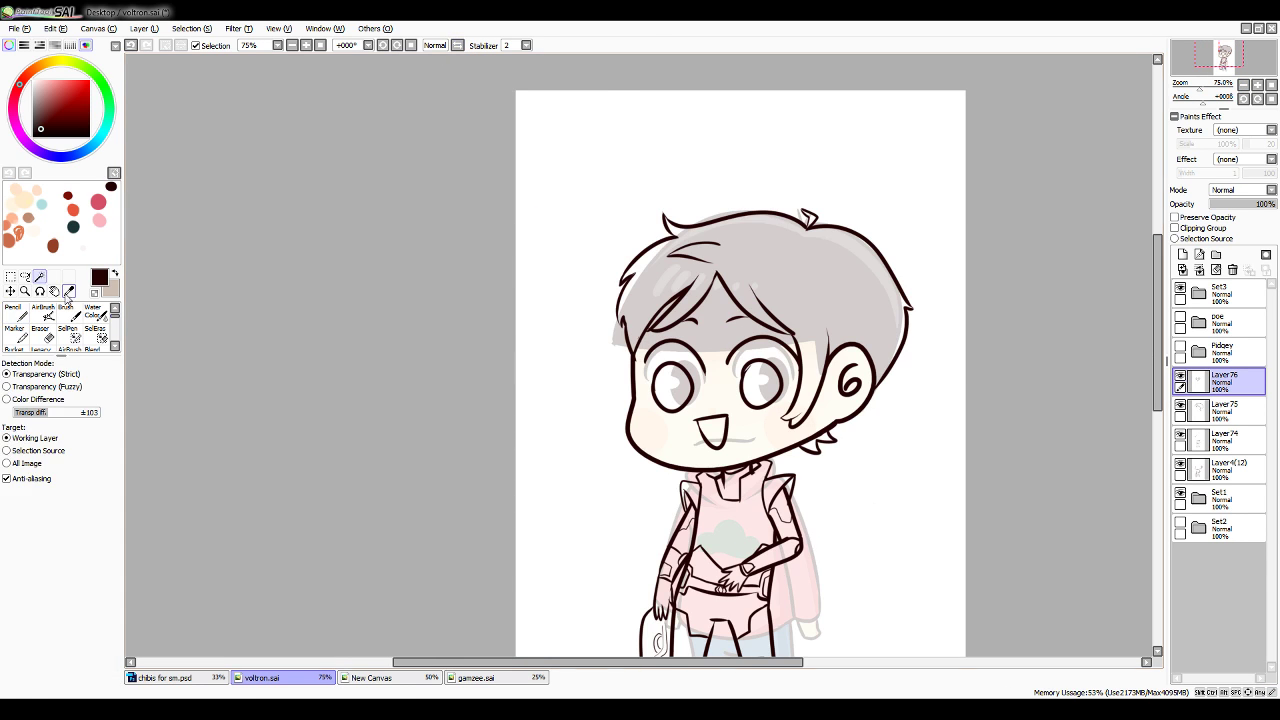
{"action": "left_click", "coordinate": [686, 389]}
{"action": "left_click", "coordinate": [762, 387]}
{"action": "left_click", "coordinate": [15, 312]}
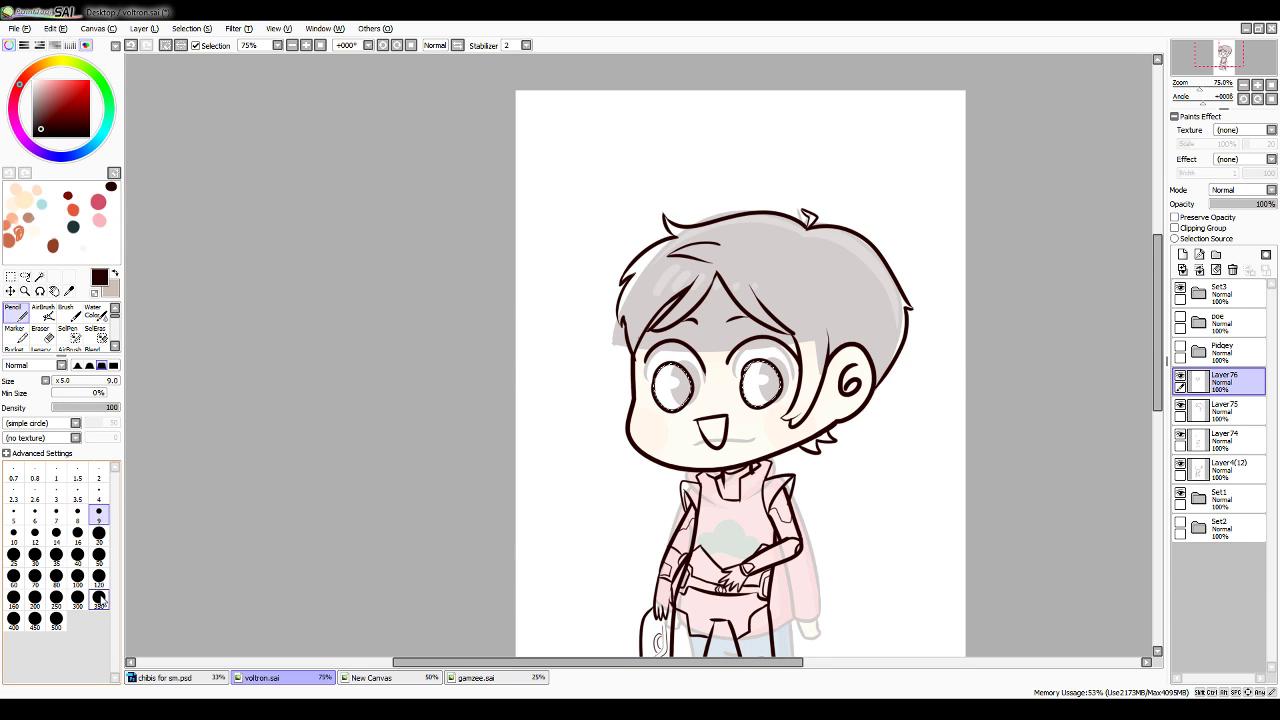
{"action": "left_click", "coordinate": [99, 599]}
{"action": "left_click_drag", "start_coordinate": [797, 395], "coordinate": [683, 440]}
{"action": "left_click", "coordinate": [683, 440]}
{"action": "left_click", "coordinate": [165, 45]}
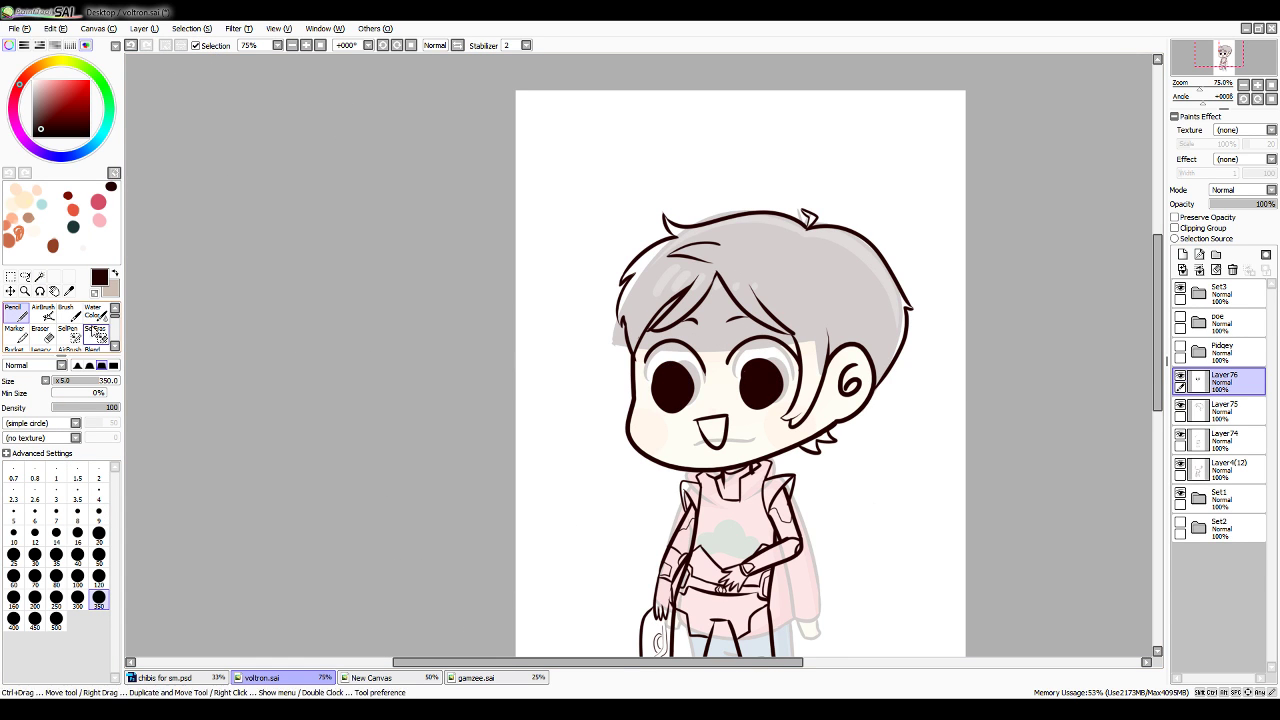
Pick white from the canvas and draw a small highlight in each iris with a size 20 pencil
{"action": "left_click", "coordinate": [69, 291]}
{"action": "left_click", "coordinate": [560, 480]}
{"action": "left_click", "coordinate": [14, 312]}
{"action": "left_click", "coordinate": [99, 533]}
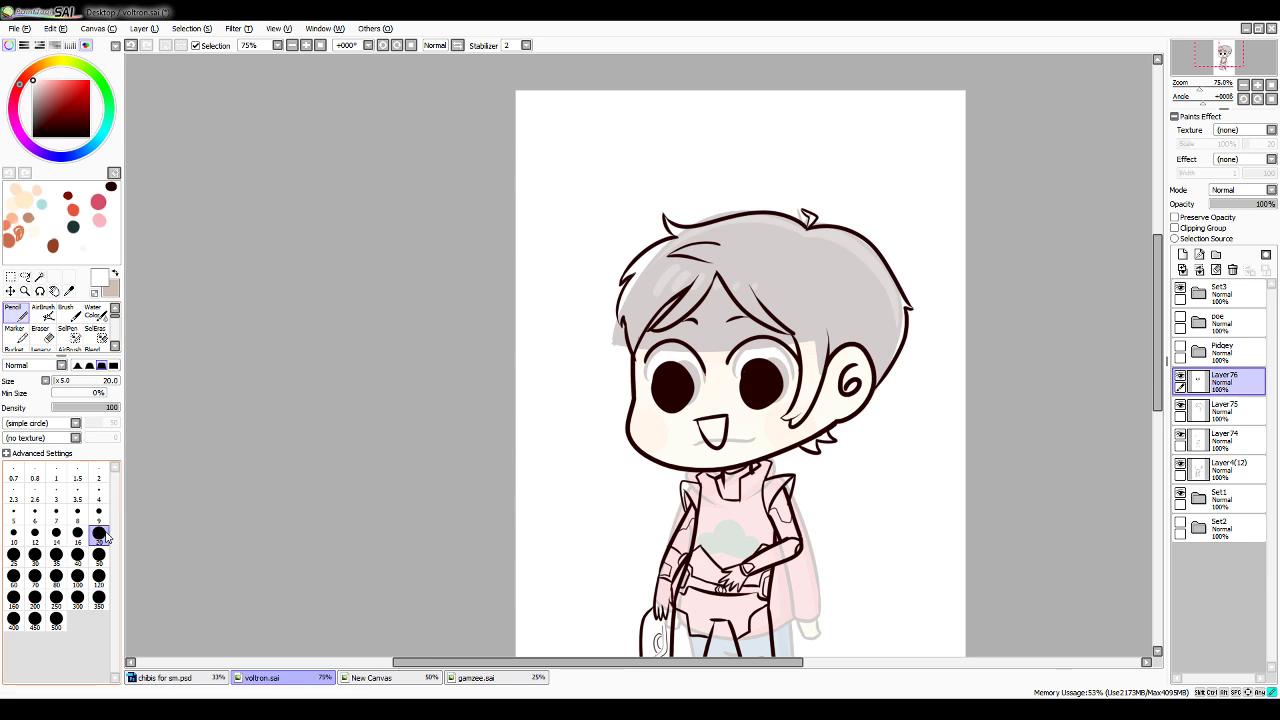
{"action": "mouse_move", "coordinate": [675, 371]}
{"action": "left_mouse_down"}
{"action": "mouse_move", "coordinate": [689, 339]}
{"action": "mouse_move", "coordinate": [753, 369]}
{"action": "mouse_move", "coordinate": [670, 377]}
{"action": "left_mouse_up"}
{"action": "key", "text": "ctrl+z"}
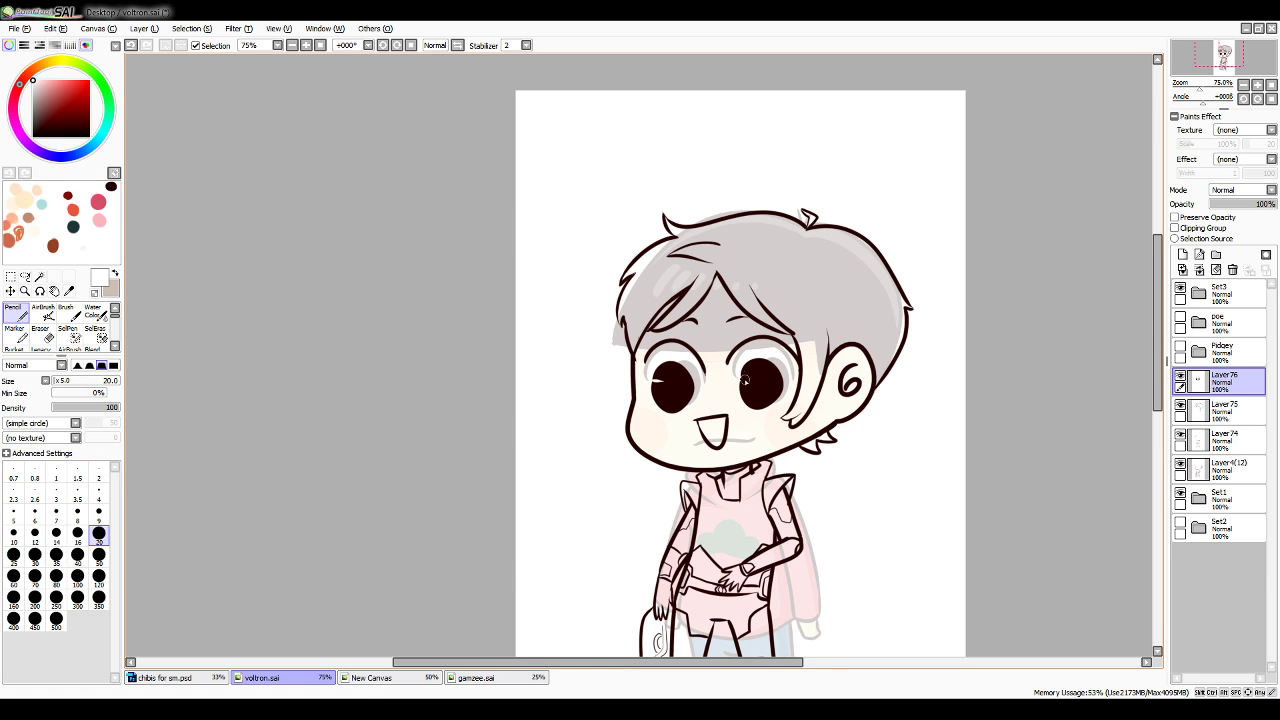
{"action": "key", "text": "ctrl+z"}
{"action": "left_click_drag", "start_coordinate": [758, 386], "coordinate": [745, 376]}
{"action": "left_click_drag", "start_coordinate": [1158, 360], "coordinate": [1158, 388]}
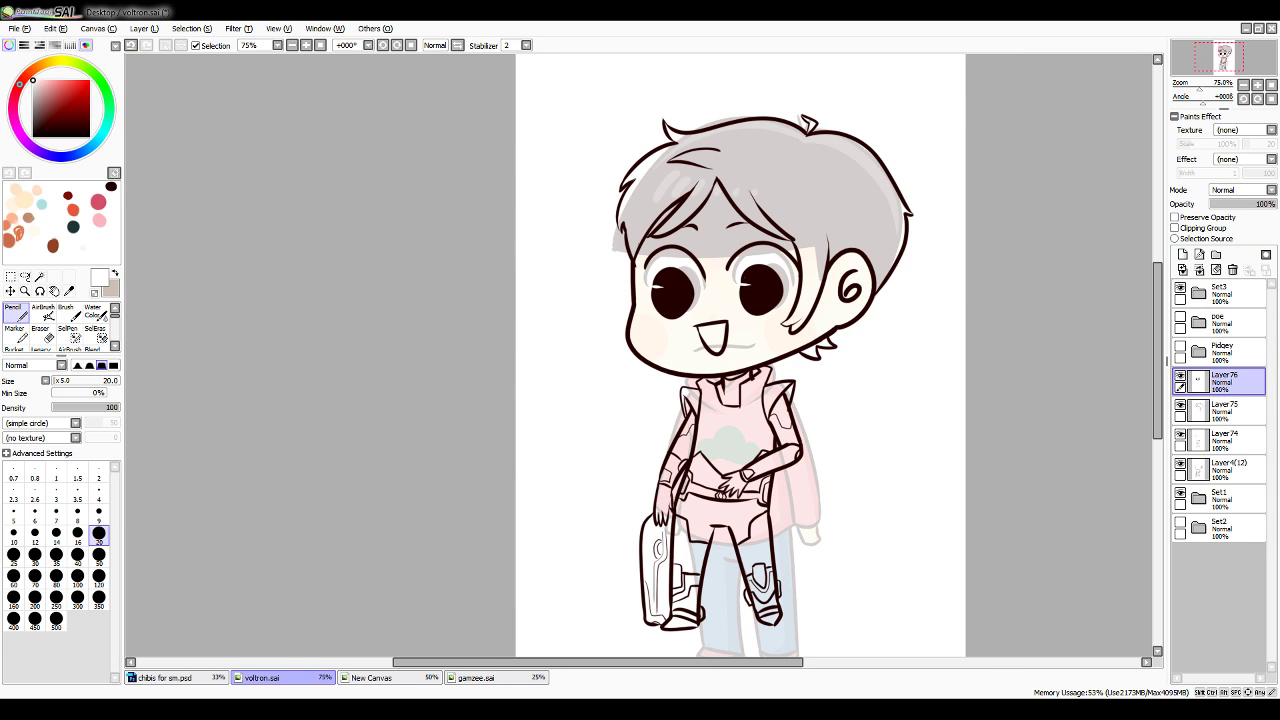
{"action": "left_click", "coordinate": [68, 291]}
{"action": "left_click", "coordinate": [713, 269]}
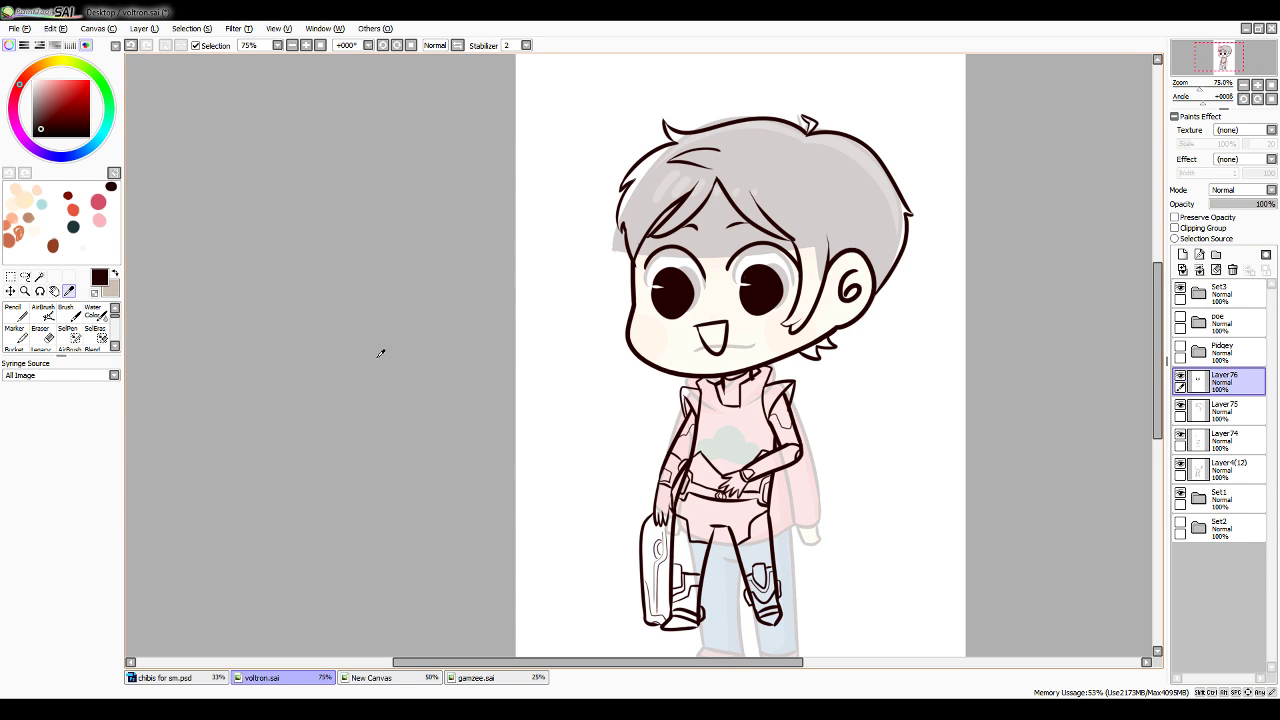
{"action": "left_click", "coordinate": [15, 315]}
{"action": "left_click", "coordinate": [778, 159]}
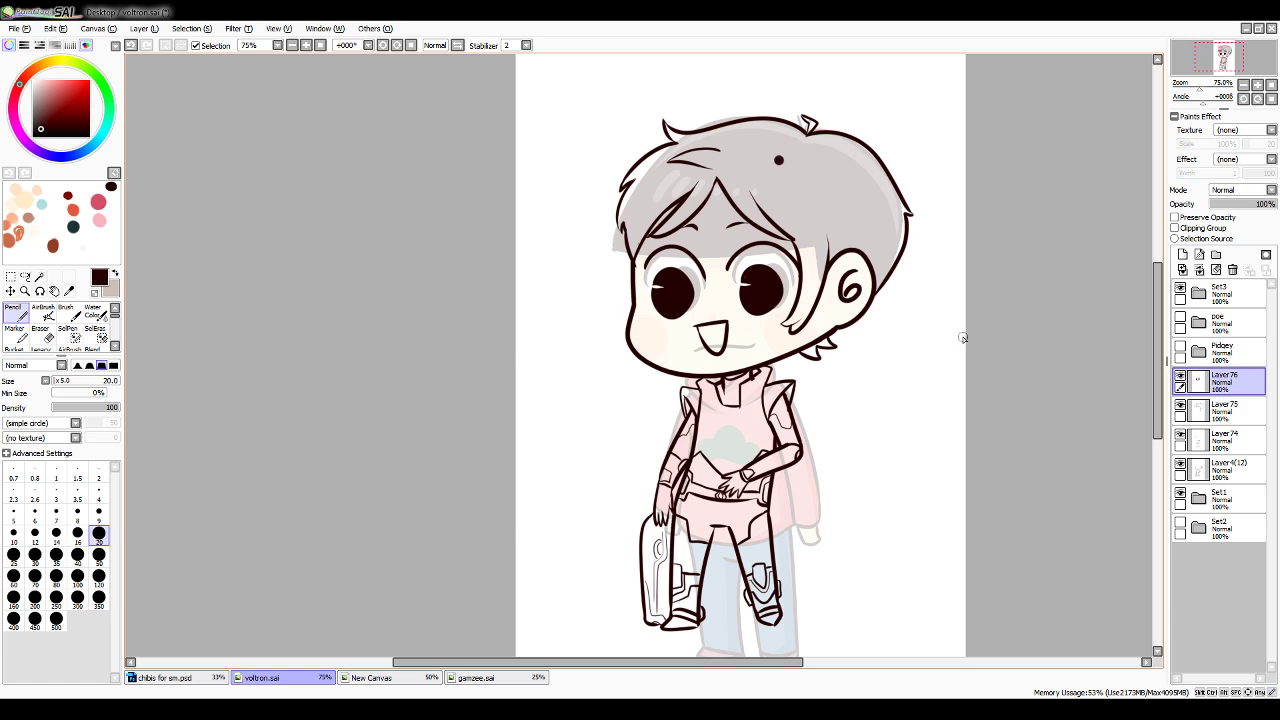
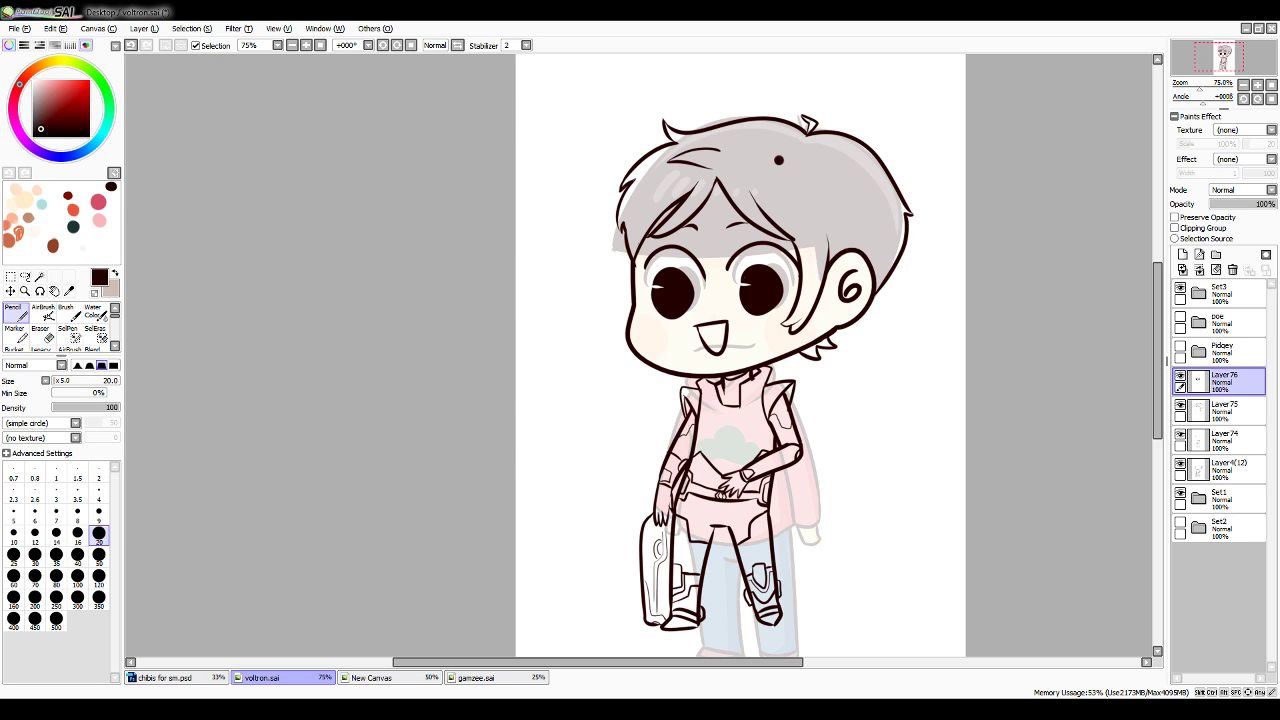
{"action": "left_click", "coordinate": [655, 162]}
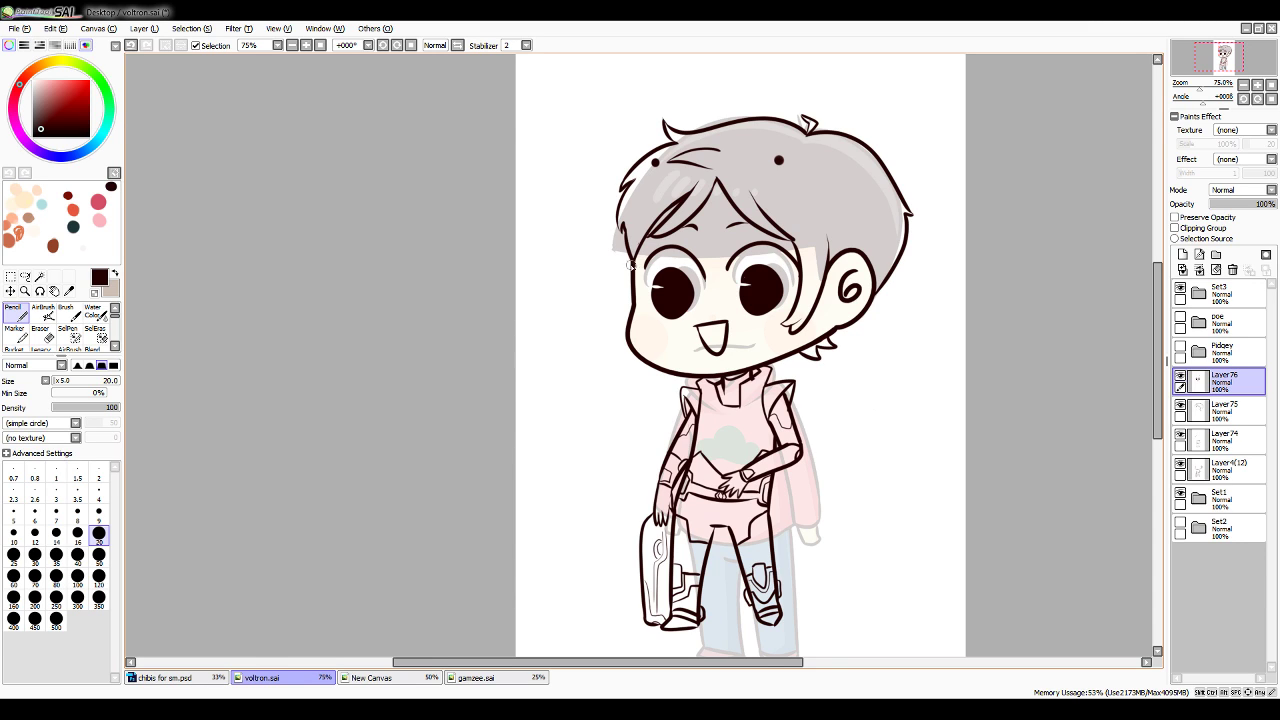
{"action": "mouse_move", "coordinate": [630, 264]}
{"action": "left_mouse_down"}
{"action": "mouse_move", "coordinate": [616, 290]}
{"action": "mouse_move", "coordinate": [660, 332]}
{"action": "mouse_move", "coordinate": [633, 276]}
{"action": "left_mouse_up"}
{"action": "key", "text": "ctrl"}
{"action": "key", "text": "ctrl+z"}
{"action": "key", "text": "ctrl+z"}
{"action": "key", "text": "ctrl+z"}
{"action": "mouse_move", "coordinate": [748, 303]}
{"action": "left_mouse_down"}
{"action": "mouse_move", "coordinate": [764, 286]}
{"action": "mouse_move", "coordinate": [741, 275]}
{"action": "mouse_move", "coordinate": [755, 272]}
{"action": "left_mouse_up"}
{"action": "mouse_move", "coordinate": [750, 302]}
{"action": "left_mouse_down"}
{"action": "mouse_move", "coordinate": [745, 274]}
{"action": "mouse_move", "coordinate": [750, 287]}
{"action": "left_mouse_up"}
{"action": "key", "text": "ctrl+z"}
{"action": "key", "text": "ctrl+z"}
Pick white again and redraw the small highlight at the edge of the right iris
{"action": "left_click", "coordinate": [69, 291]}
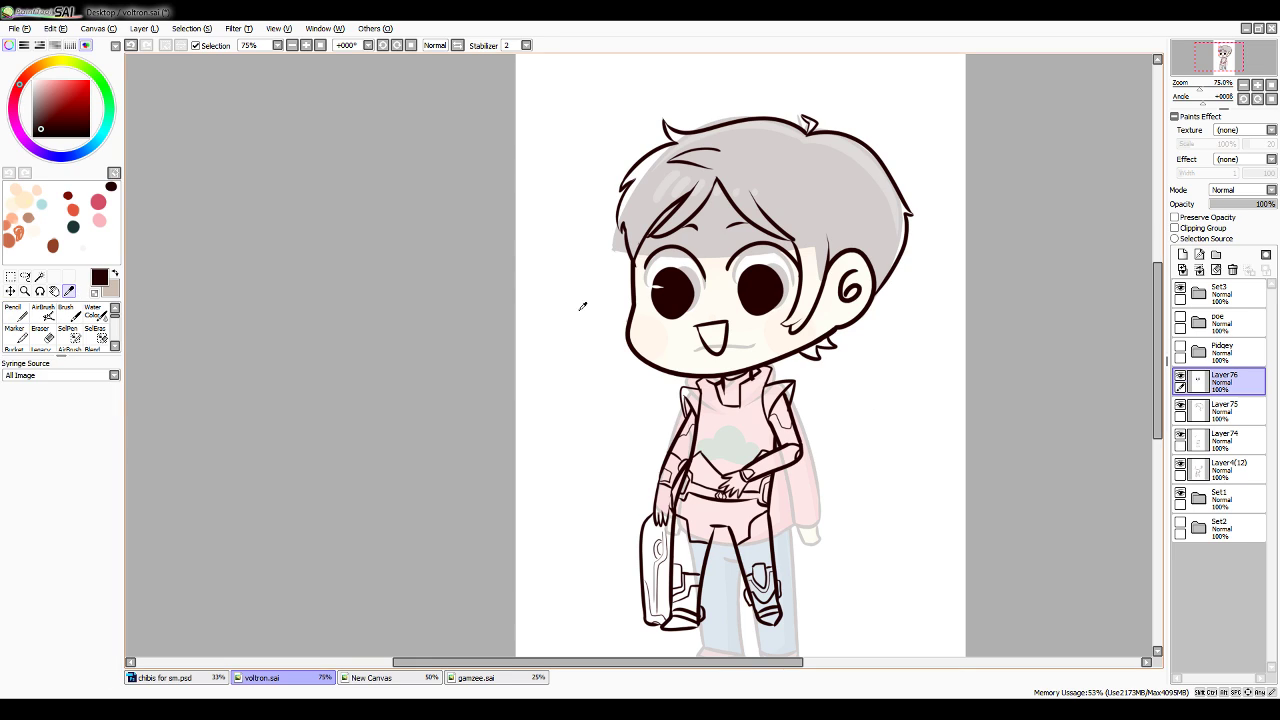
{"action": "left_click", "coordinate": [583, 306], "text": "alt"}
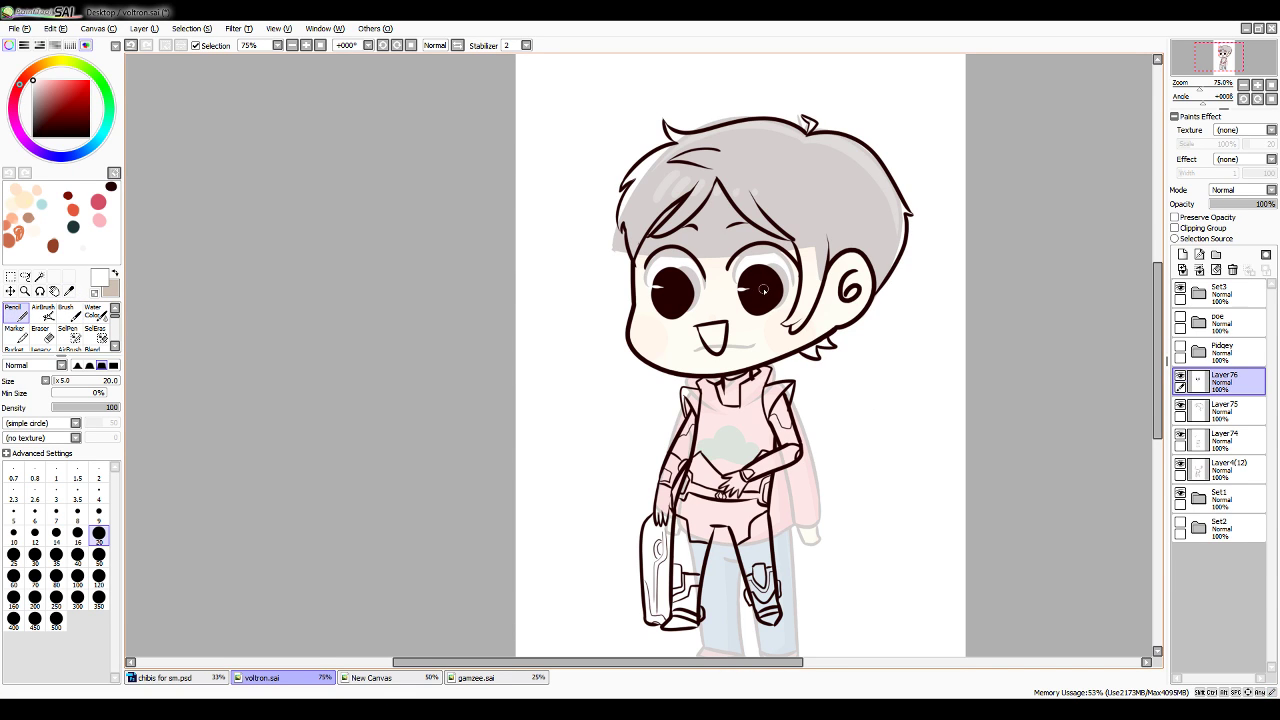
{"action": "key", "text": "ctrl+z"}
{"action": "left_click_drag", "start_coordinate": [736, 284], "coordinate": [751, 285]}
{"action": "key", "text": "ctrl+z"}
{"action": "key", "text": "ctrl+z"}
{"action": "key", "text": "ctrl+y"}
{"action": "key", "text": "ctrl+z"}
{"action": "key", "text": "ctrl+y"}
{"action": "key", "text": "ctrl+z"}
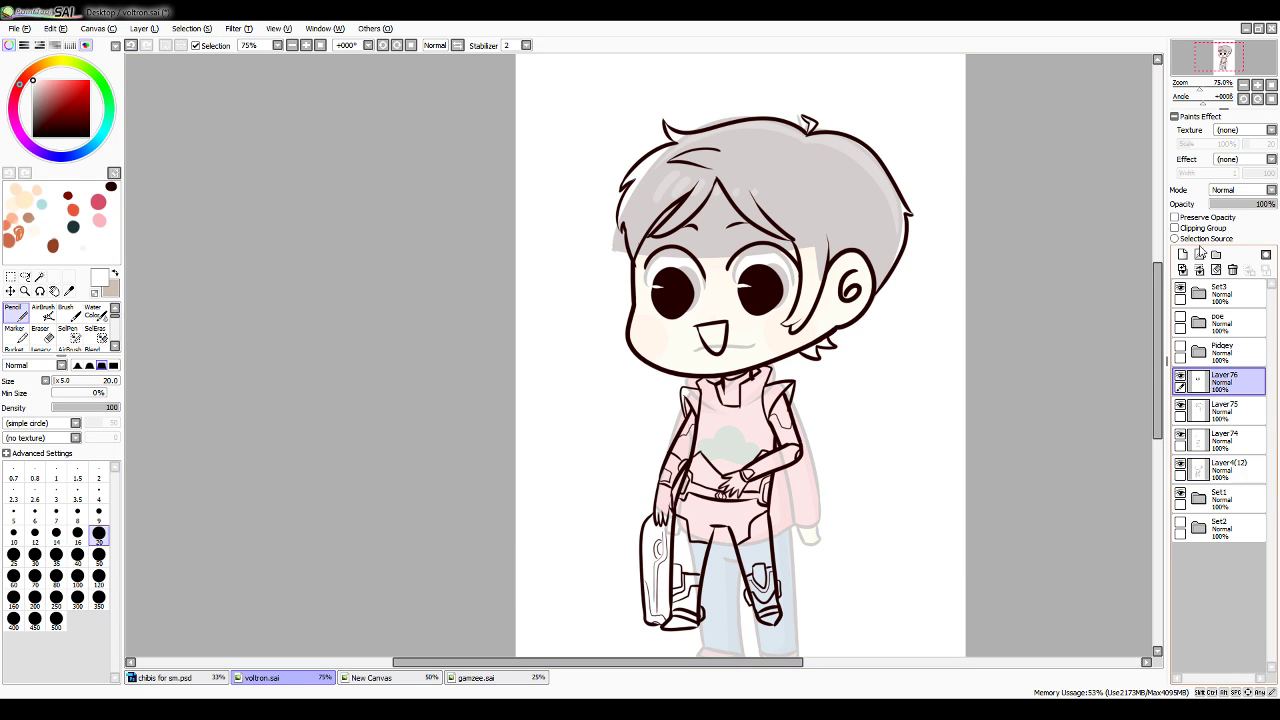
Merge the facial feature and hair linework layers down into Layer4(12)
{"action": "left_click", "coordinate": [1199, 270]}
{"action": "left_click", "coordinate": [1199, 270]}
{"action": "left_click", "coordinate": [1199, 270]}
Hide the Set1 reference folder and add a new layer directly above it, beneath the line art
{"action": "left_click", "coordinate": [1181, 404]}
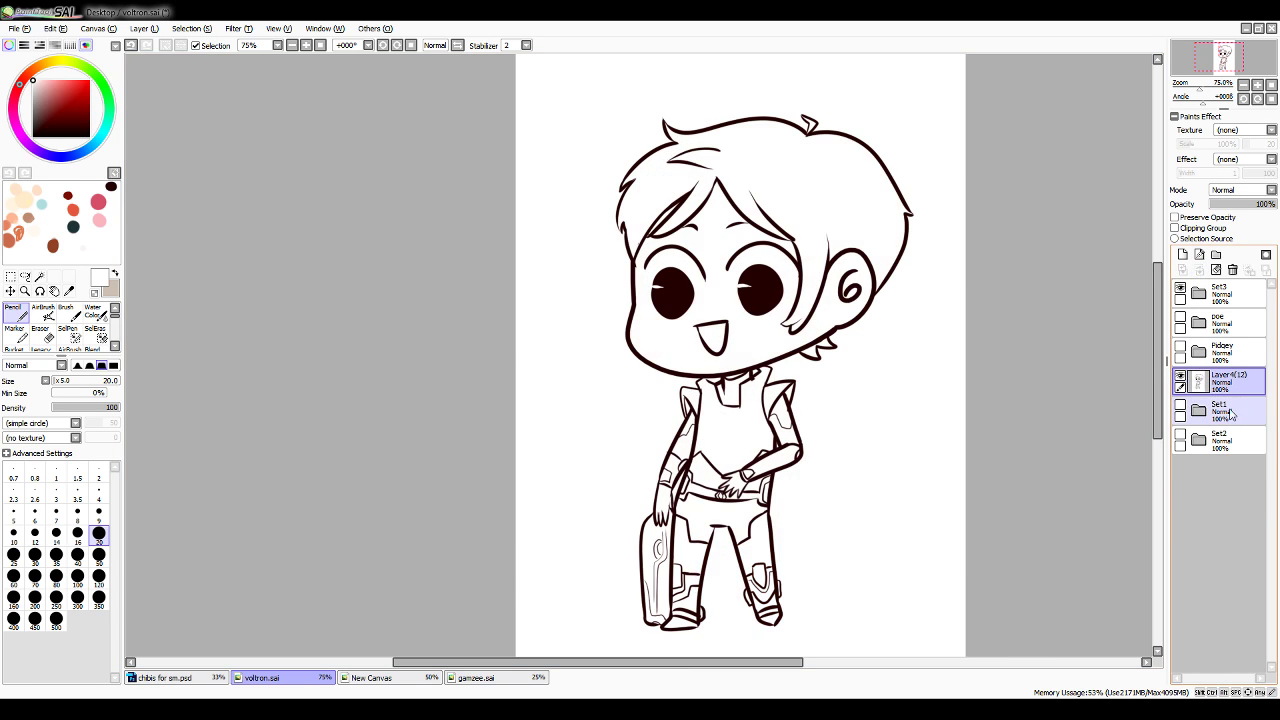
{"action": "left_click", "coordinate": [1230, 410]}
{"action": "left_click", "coordinate": [1181, 256]}
Select the face, ear, neck and mouth areas of the Layer4(12) line art with the Magic Wand, and return to the Pencil
{"action": "left_click", "coordinate": [1205, 390]}
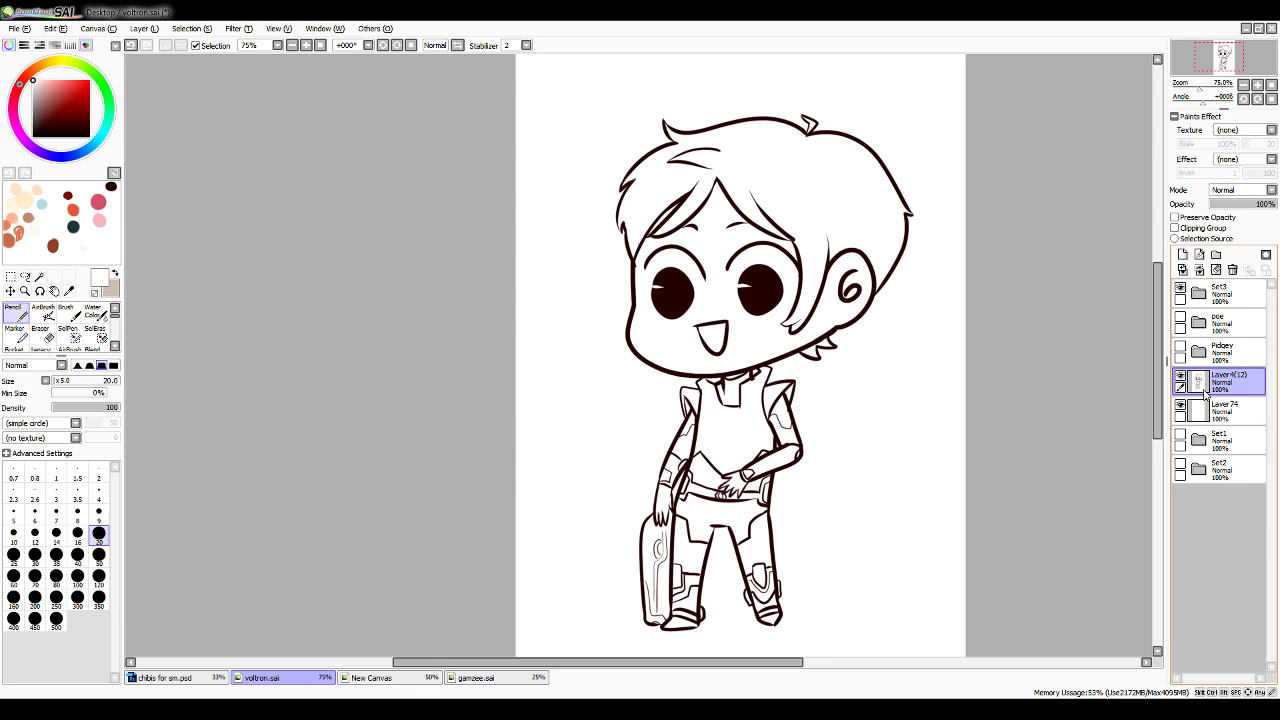
{"action": "left_click", "coordinate": [39, 276]}
{"action": "left_click", "coordinate": [700, 250]}
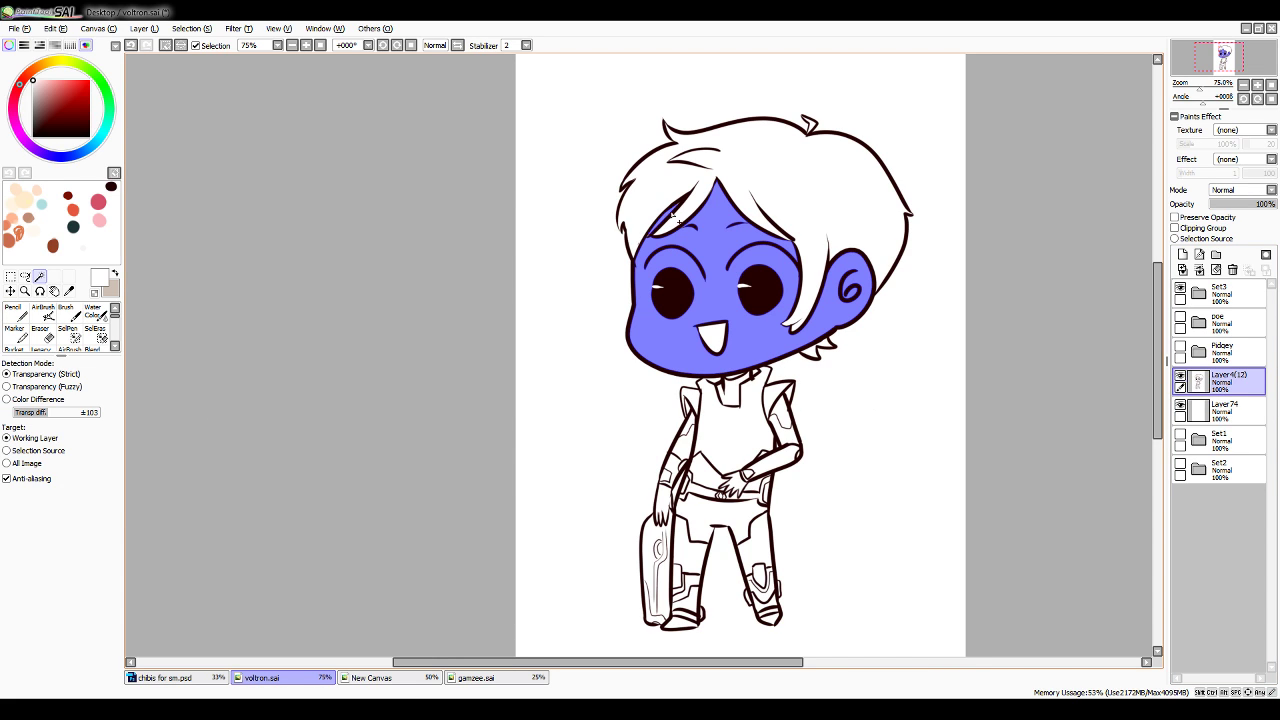
{"action": "left_click", "coordinate": [734, 378]}
{"action": "left_click", "coordinate": [716, 348]}
{"action": "left_click", "coordinate": [16, 313]}
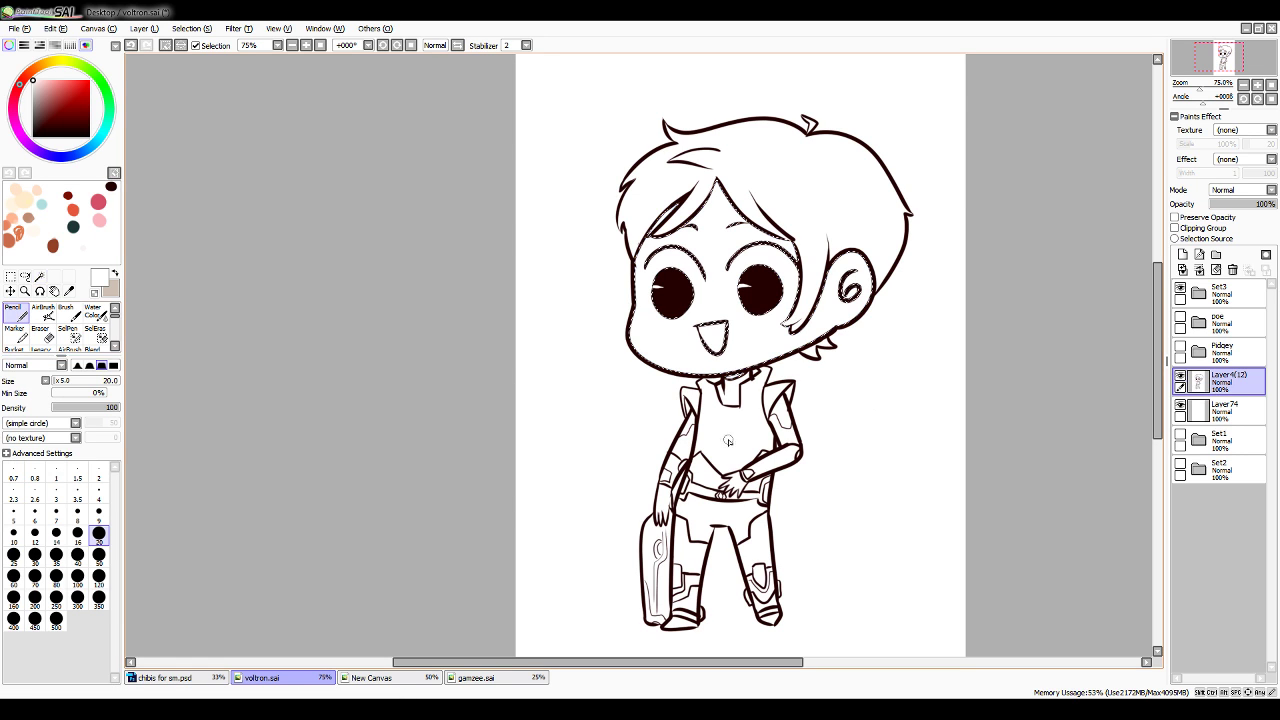
Expand the Set3 folder and show the coloured Lance artwork as a reference
{"action": "left_click", "coordinate": [1180, 288]}
{"action": "left_click", "coordinate": [1180, 288]}
{"action": "left_click", "coordinate": [1199, 294]}
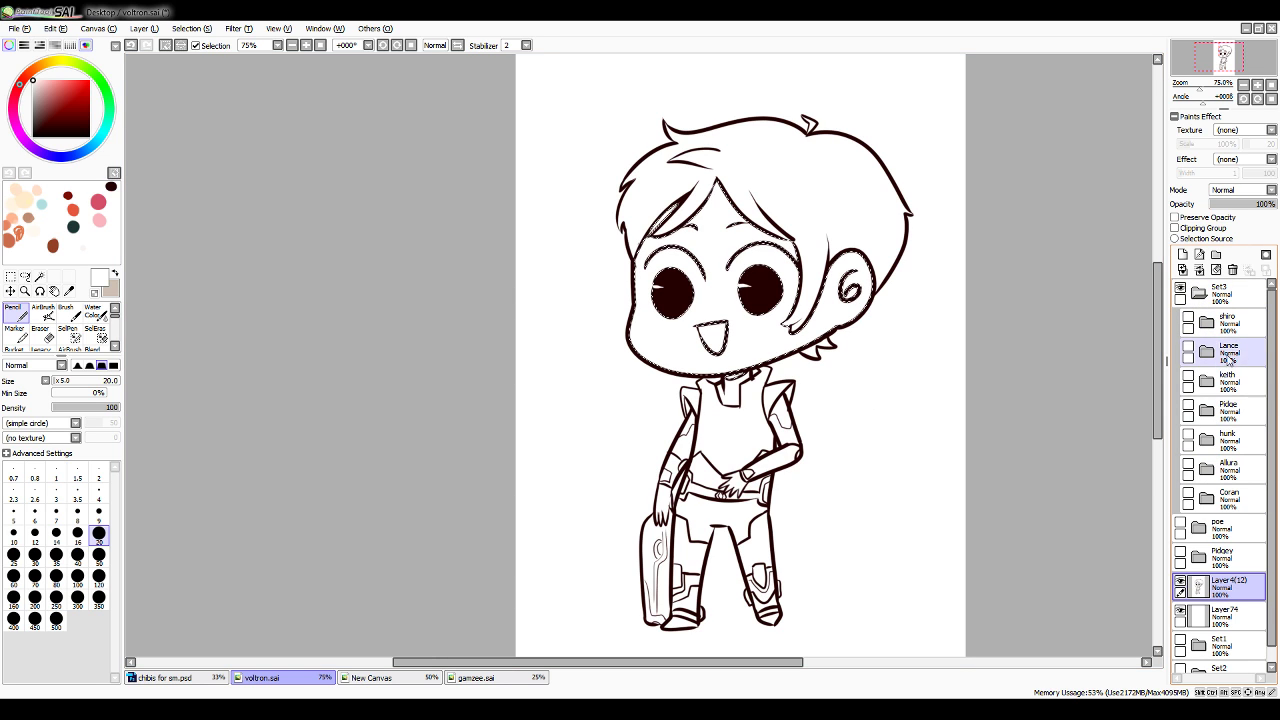
{"action": "left_click", "coordinate": [1188, 377]}
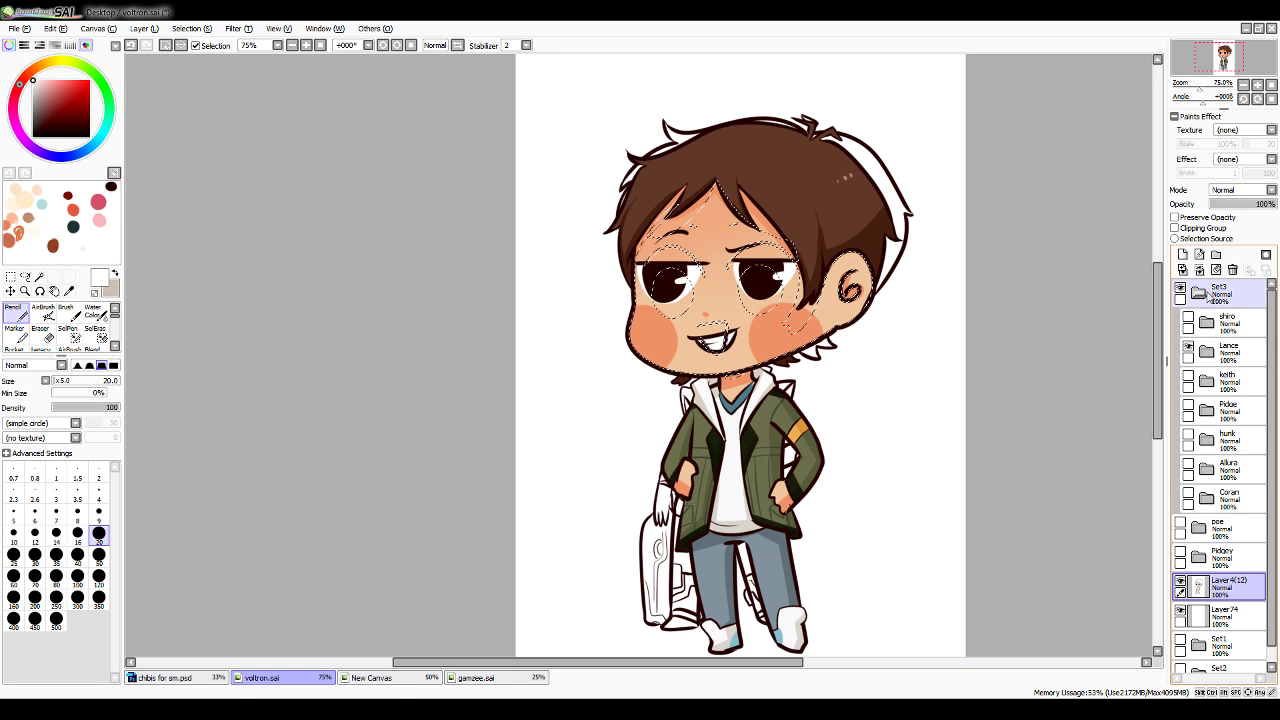
Sample the light skin tone from the Lance reference, hide Set3, and fill the selected skin on Layer74 with a size 350 Pencil
{"action": "left_click", "coordinate": [1199, 292]}
{"action": "left_click", "coordinate": [70, 291]}
{"action": "left_click", "coordinate": [688, 352]}
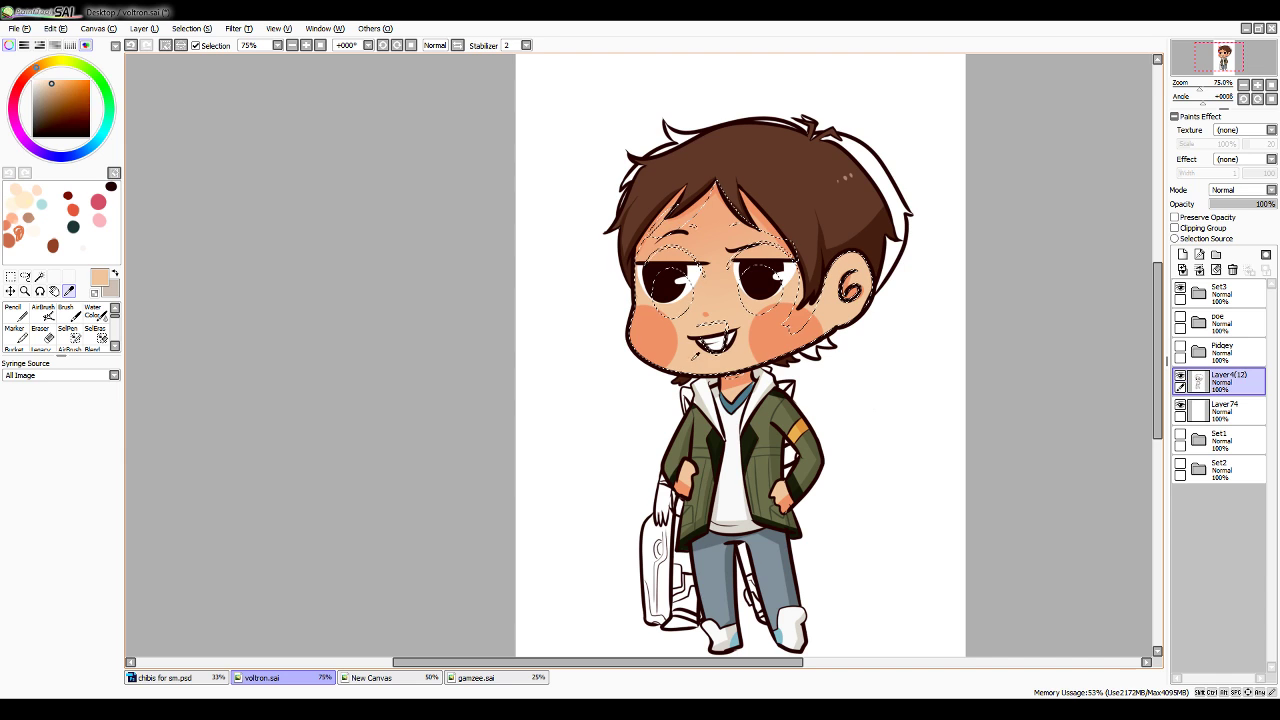
{"action": "left_click", "coordinate": [20, 315]}
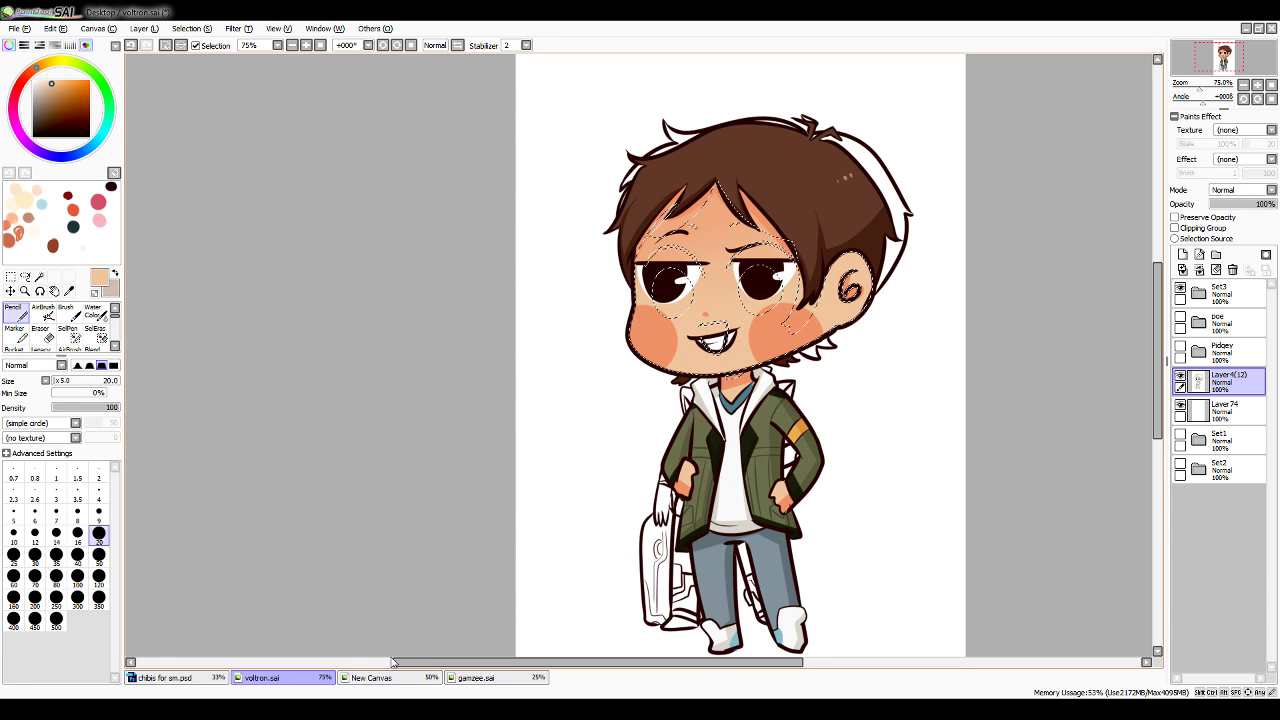
{"action": "left_click", "coordinate": [1181, 290]}
{"action": "left_click", "coordinate": [1225, 408]}
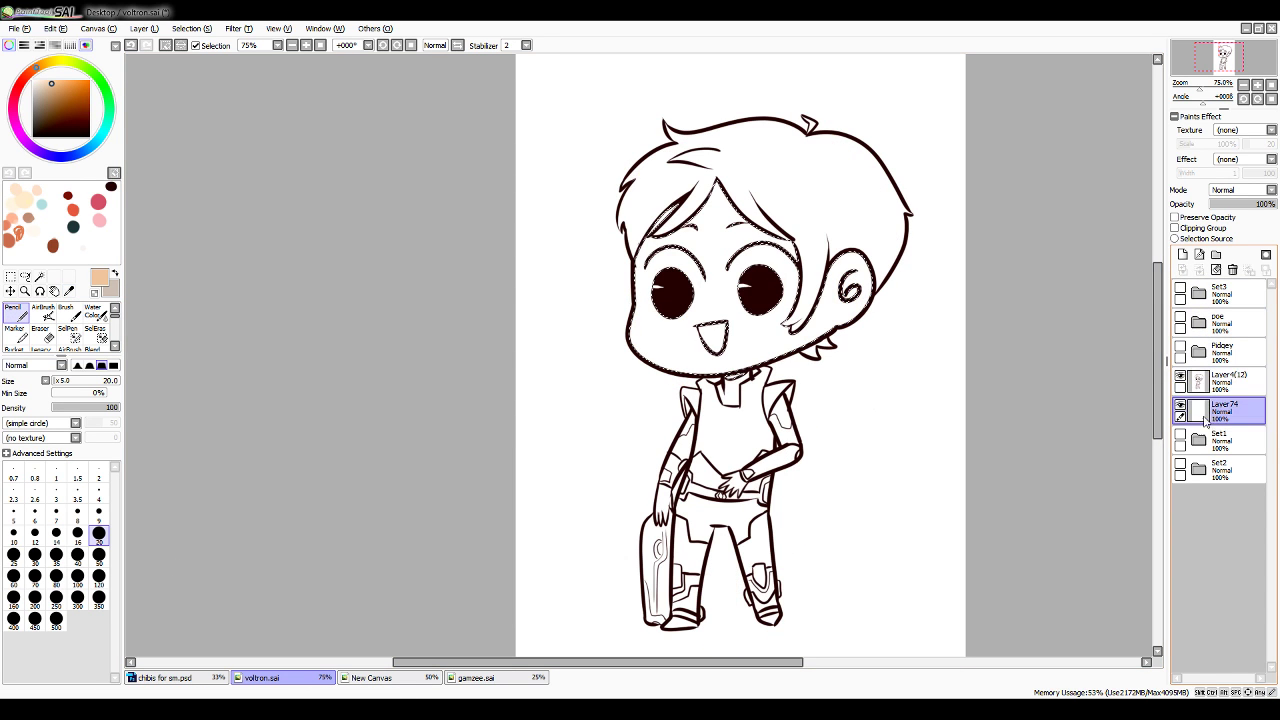
{"action": "left_click", "coordinate": [99, 597]}
{"action": "left_click_drag", "start_coordinate": [884, 208], "coordinate": [620, 300]}
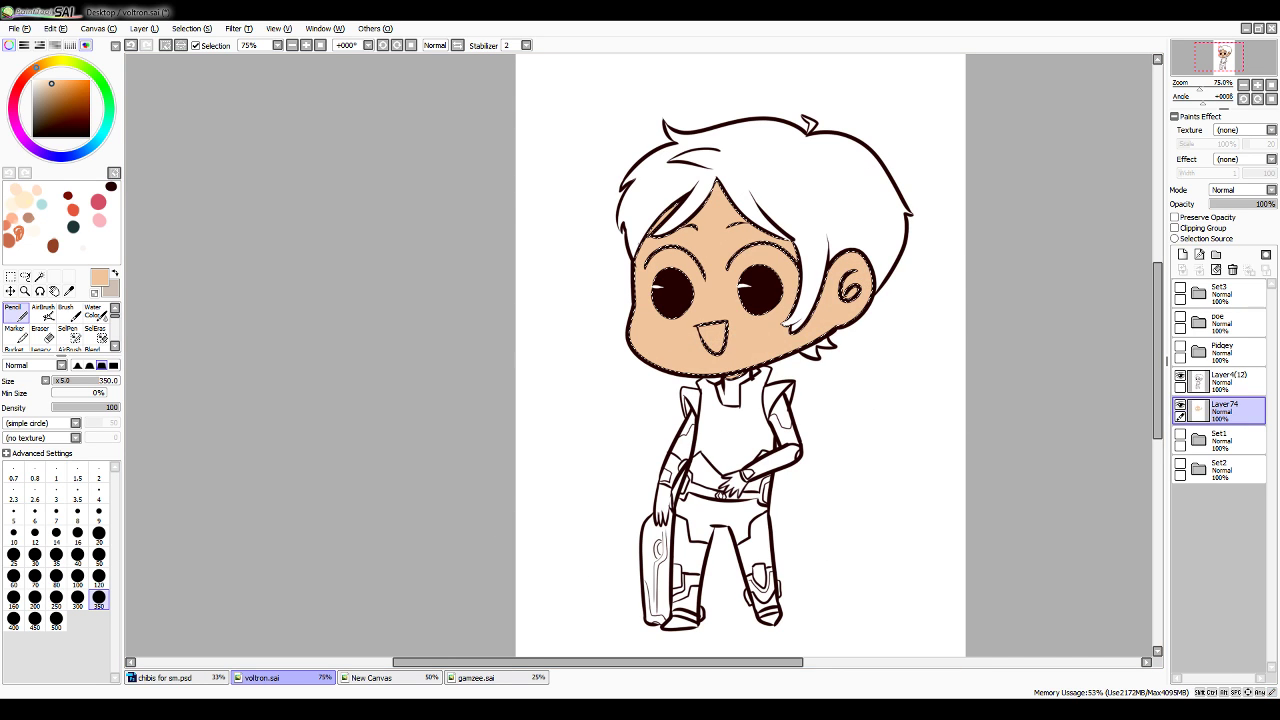
Sample the orange blush colour from the Set3 reference and blend it softly across the forehead with the Water Color brush at size 120
{"action": "left_click", "coordinate": [1181, 290]}
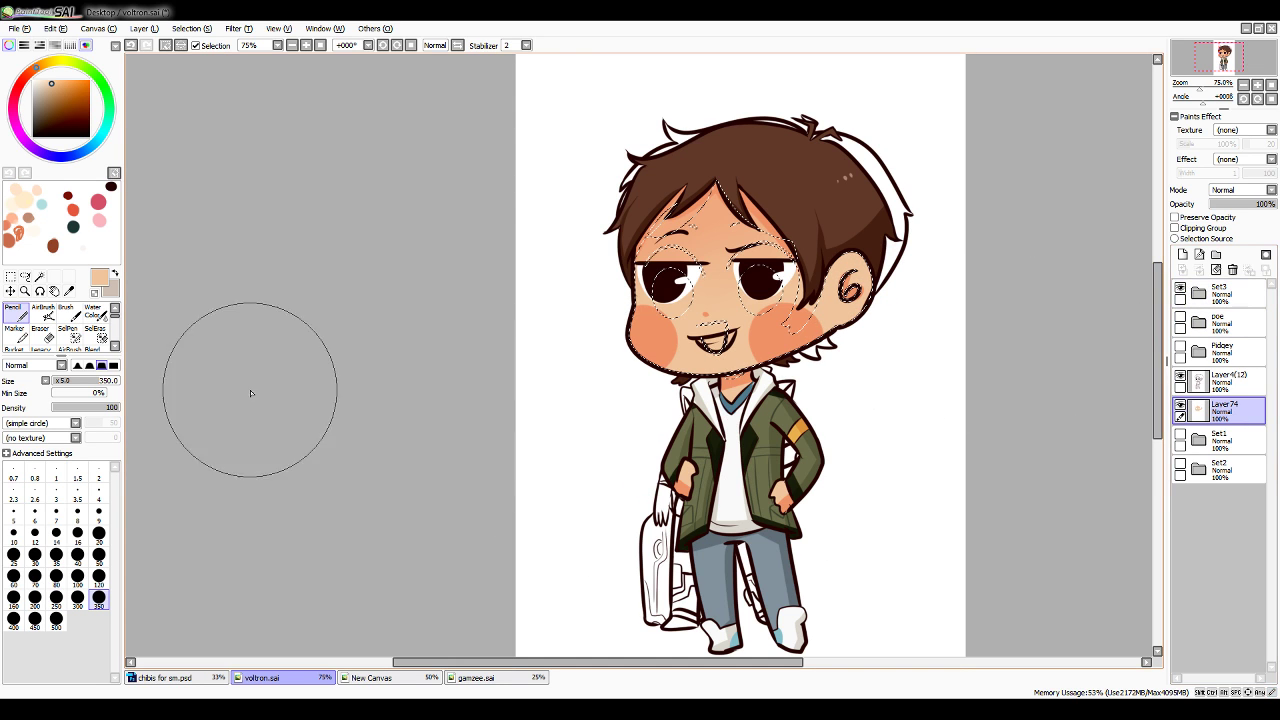
{"action": "left_click", "coordinate": [69, 291]}
{"action": "left_click", "coordinate": [770, 322]}
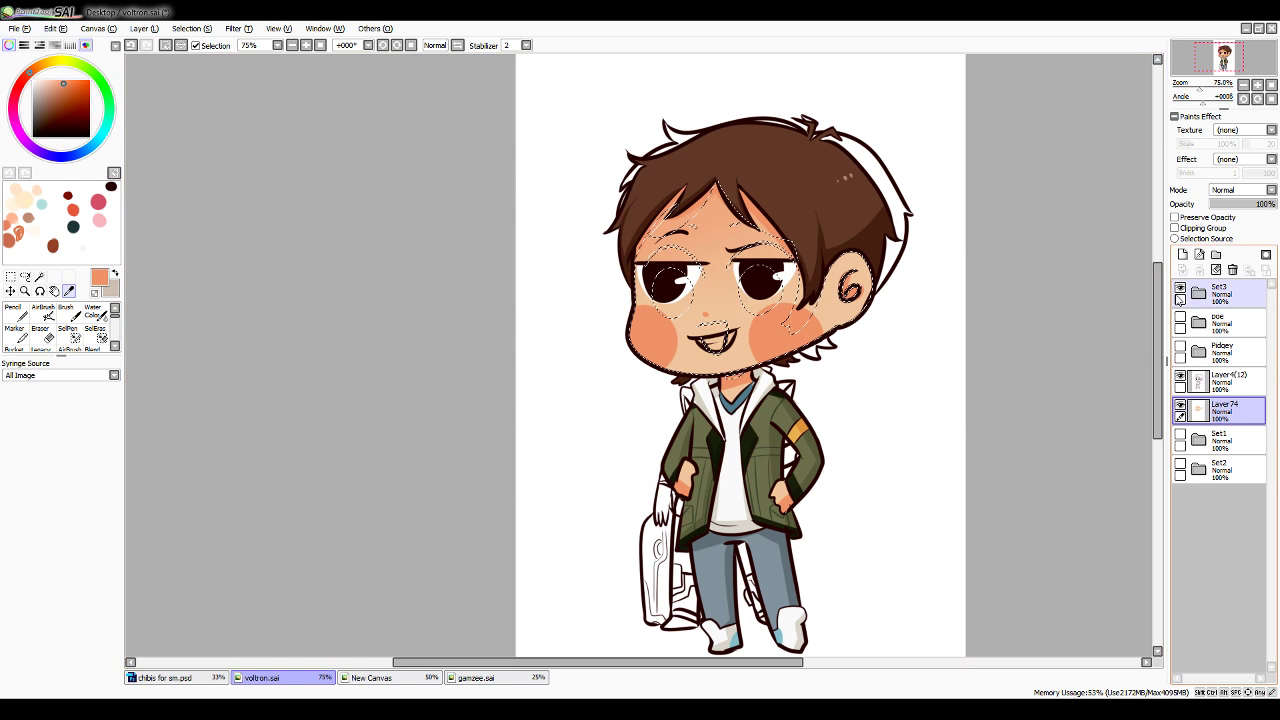
{"action": "left_click", "coordinate": [1181, 290]}
{"action": "left_click", "coordinate": [94, 312]}
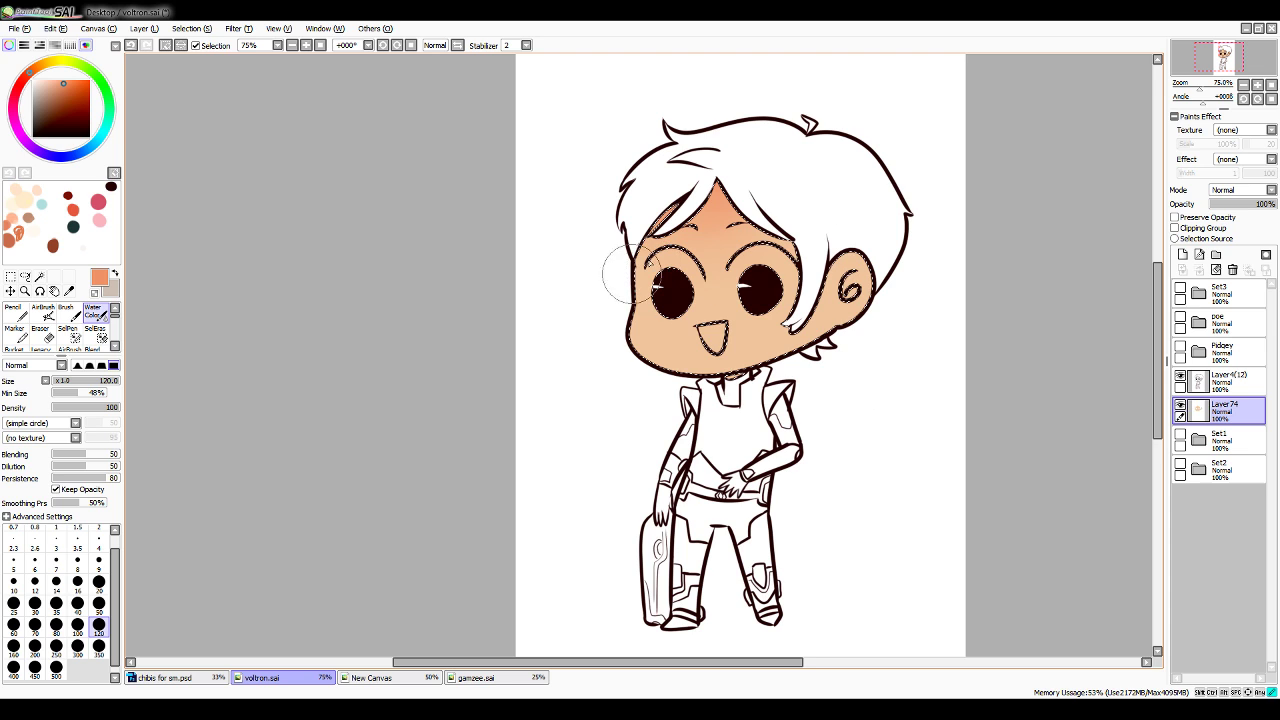
Paint round orange blush on both cheeks and fill the mouth with the Pencil at size 50, undoing unsatisfactory strokes
{"action": "left_click", "coordinate": [15, 313]}
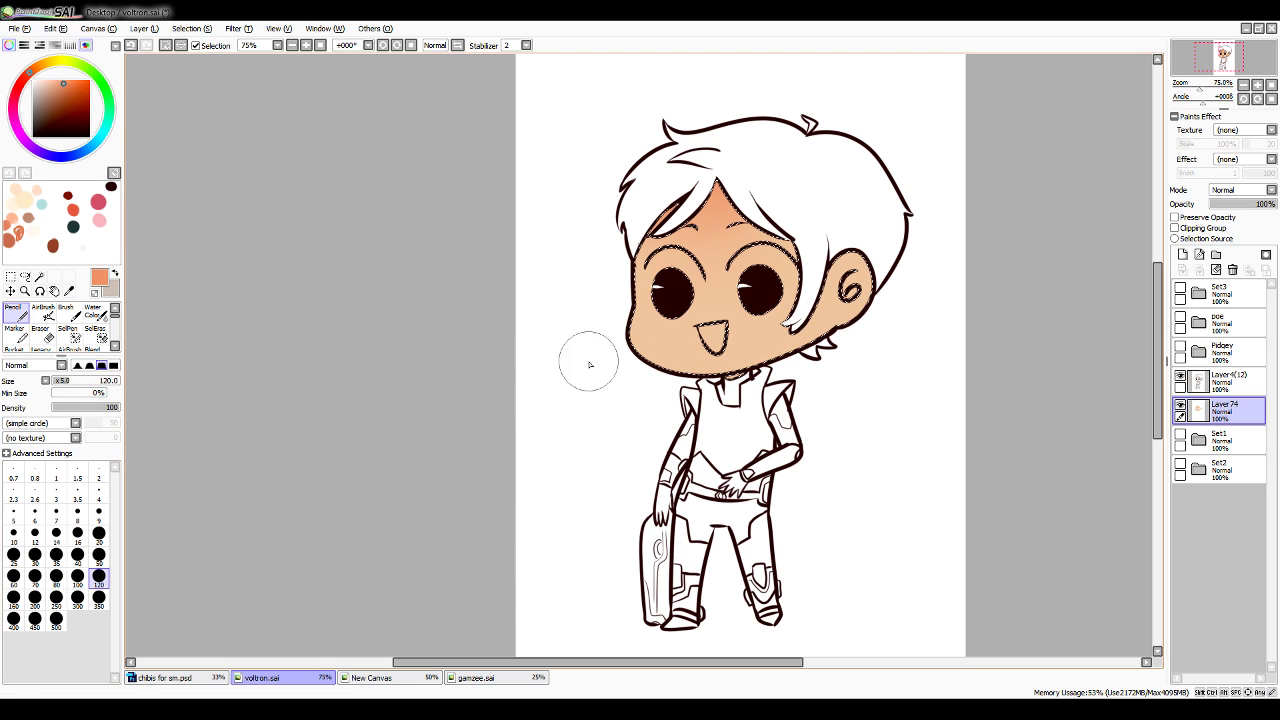
{"action": "left_click", "coordinate": [99, 555]}
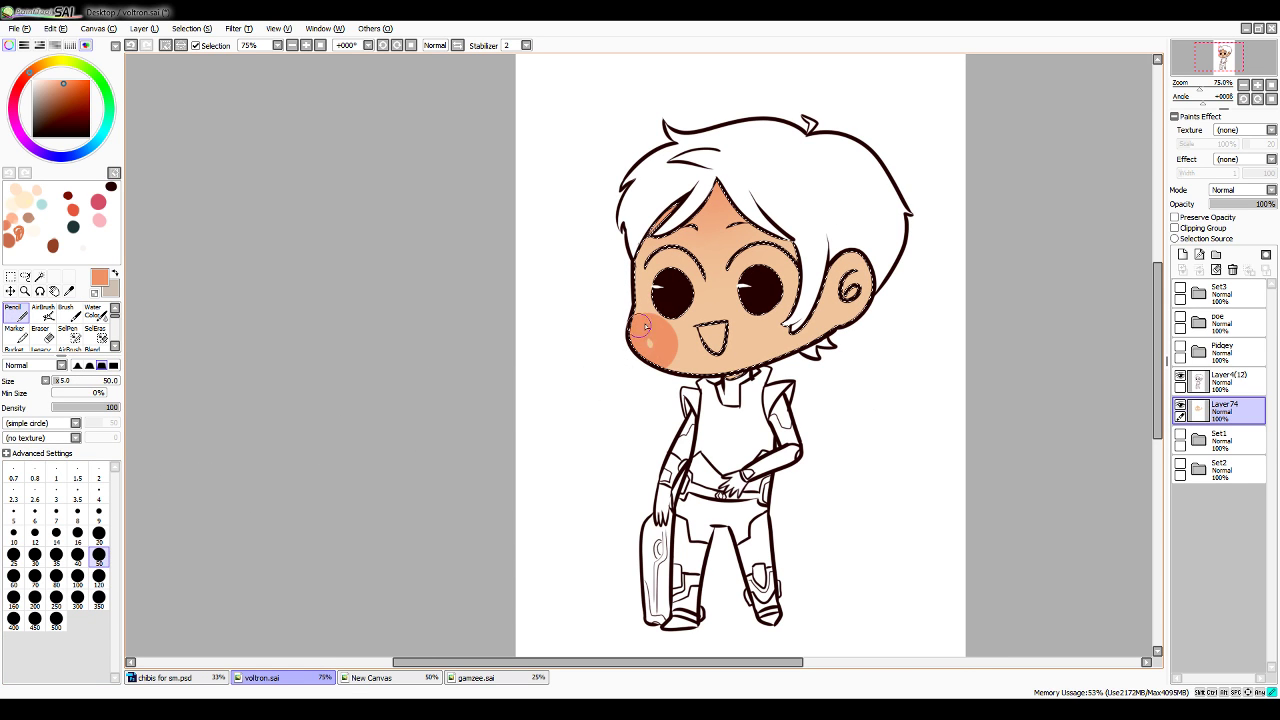
{"action": "key", "text": "ctrl+z"}
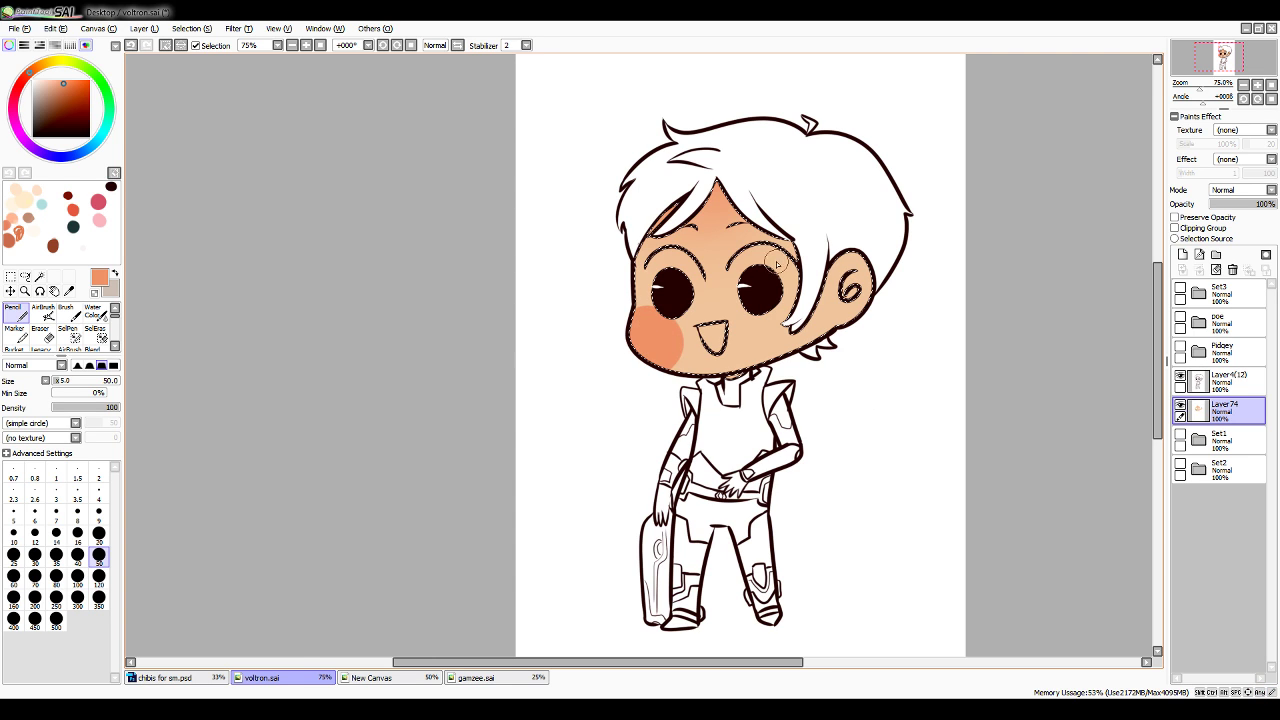
{"action": "key", "text": "ctrl+z"}
{"action": "left_click", "coordinate": [636, 336]}
{"action": "key", "text": "ctrl+z"}
{"action": "left_click_drag", "start_coordinate": [640, 325], "coordinate": [650, 352]}
{"action": "key", "text": "ctrl+z"}
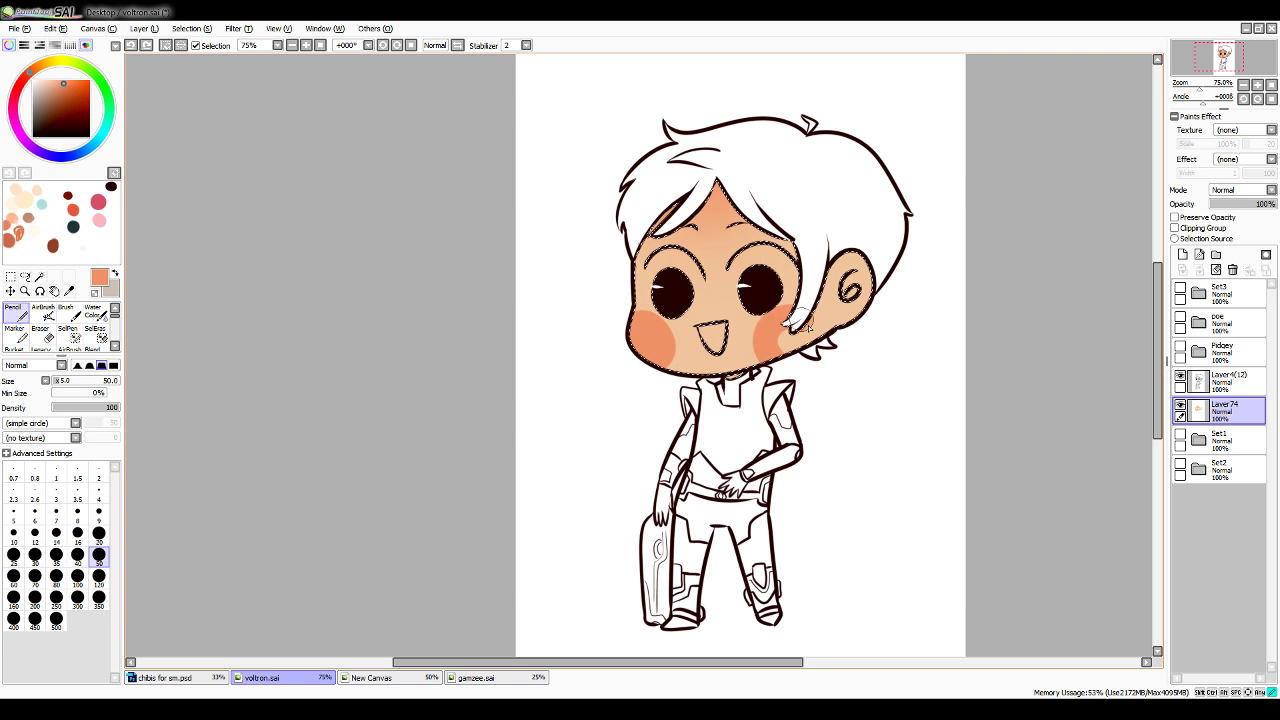
{"action": "key", "text": "ctrl+y"}
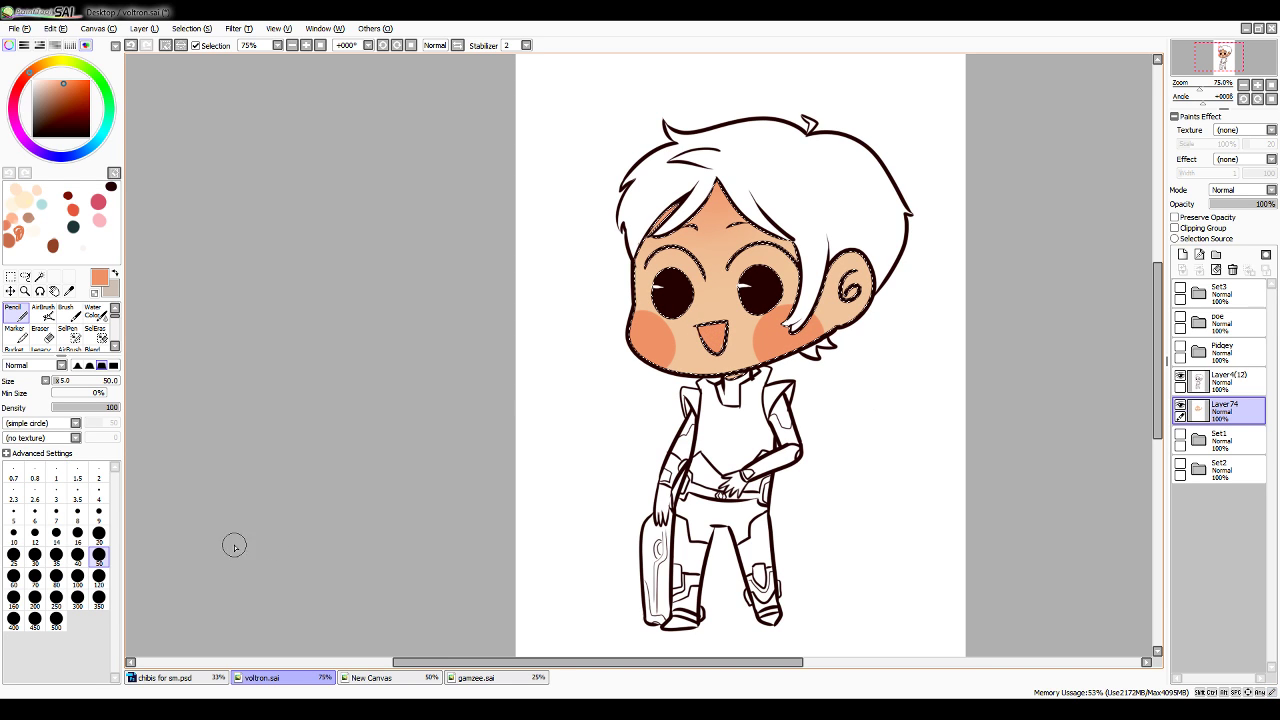
Dot a small orange nose and paint the hair shadow along the forehead and the ear shading with a size 20 Pencil
{"action": "left_click", "coordinate": [78, 557]}
{"action": "left_click", "coordinate": [709, 315]}
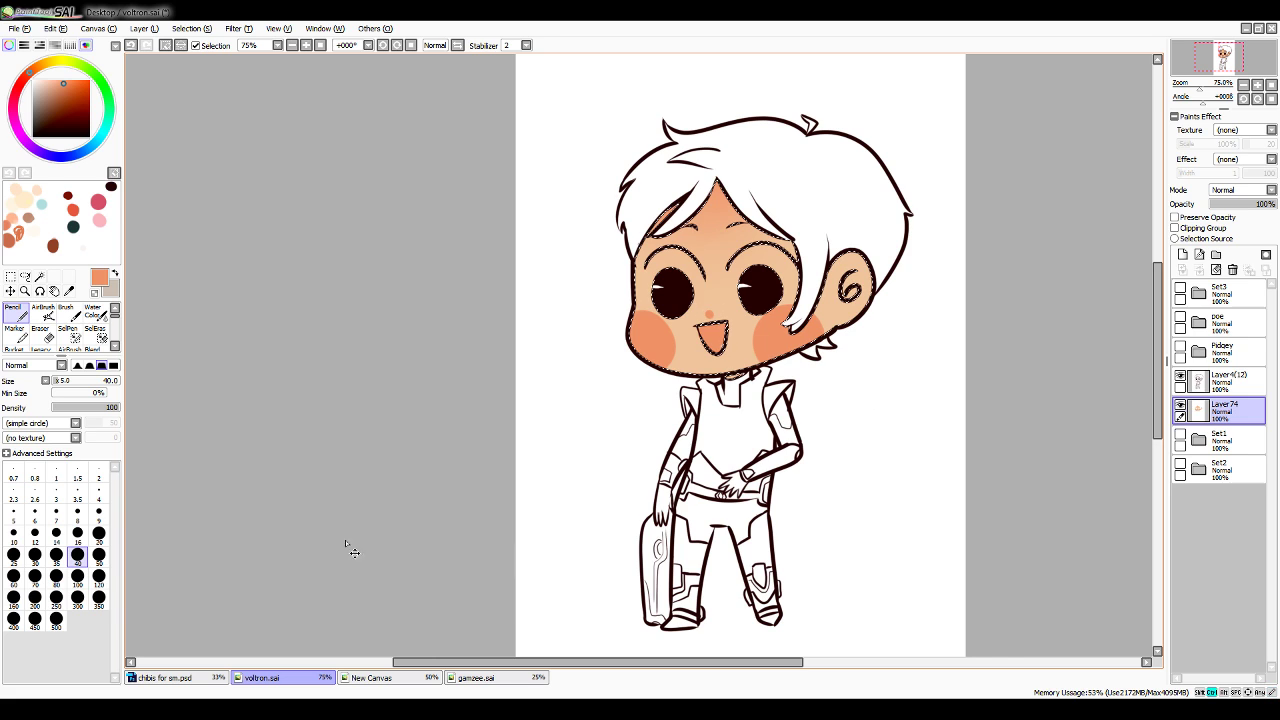
{"action": "left_click", "coordinate": [99, 533]}
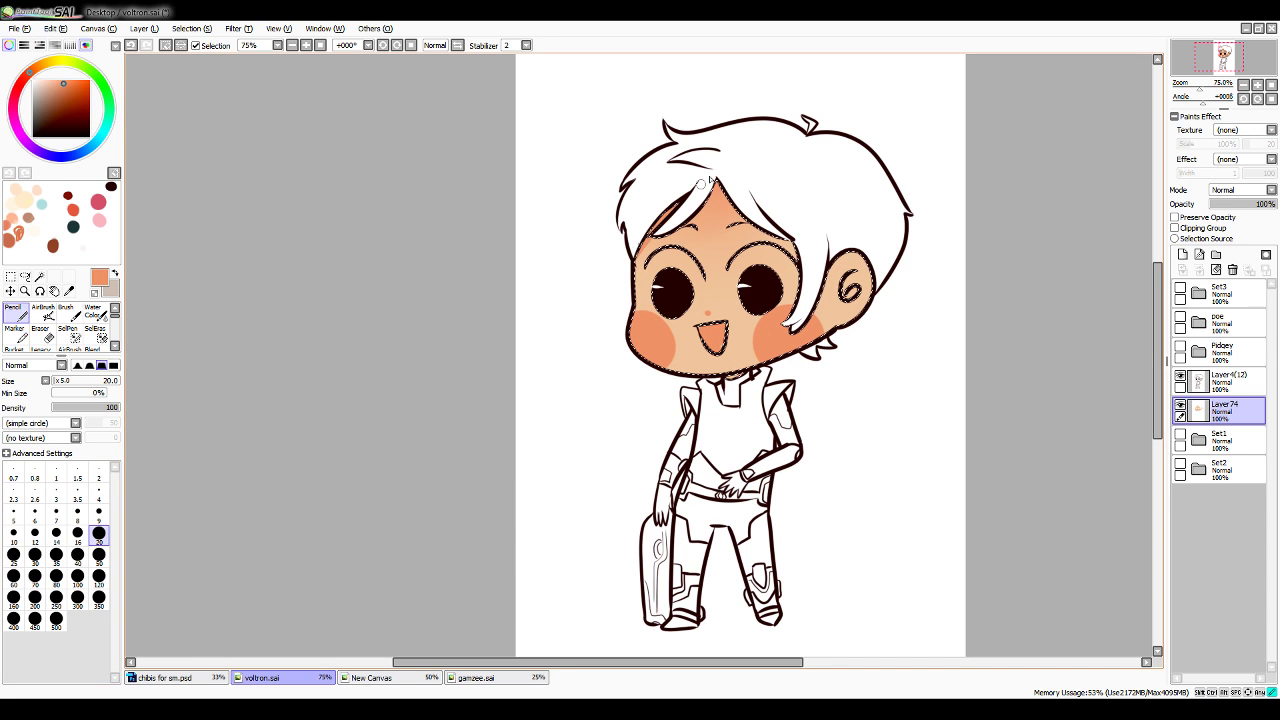
{"action": "key", "text": "ctrl+z"}
{"action": "left_click_drag", "start_coordinate": [638, 256], "coordinate": [722, 189]}
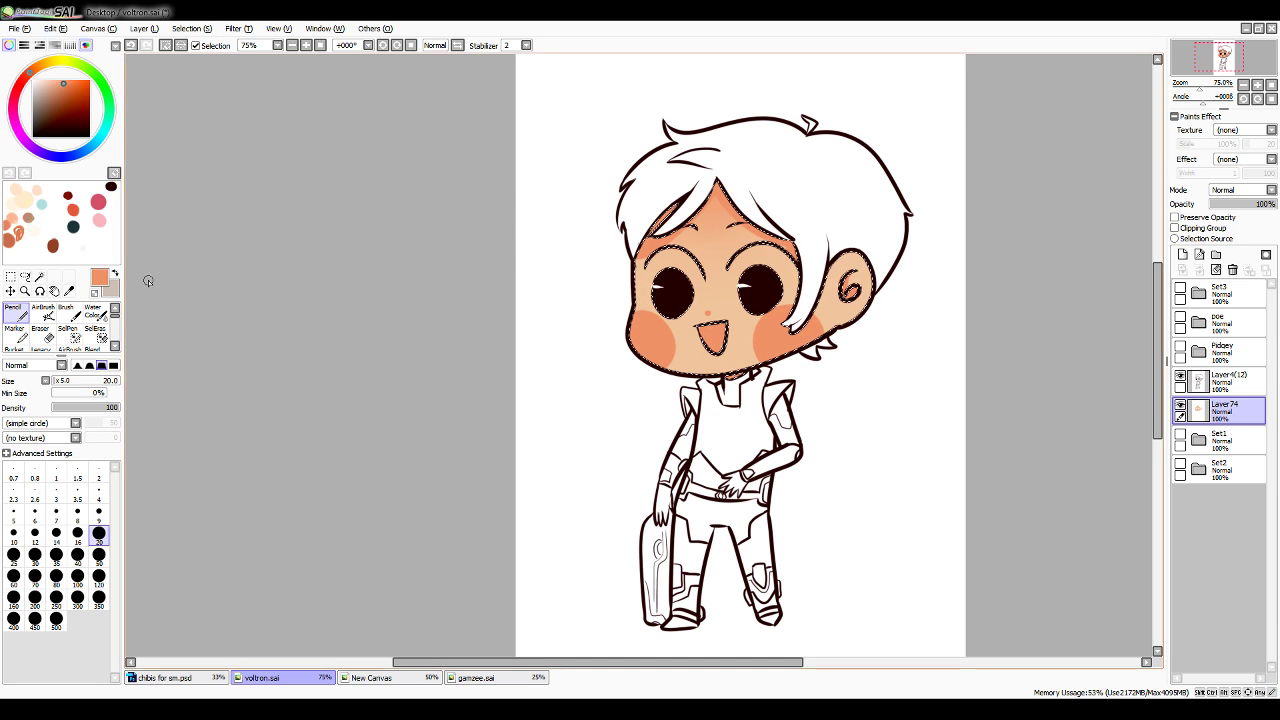
Sample white and paint the whites of both eyes with the Pencil at size 50
{"action": "left_click", "coordinate": [69, 291]}
{"action": "left_click", "coordinate": [504, 177]}
{"action": "left_click", "coordinate": [16, 314]}
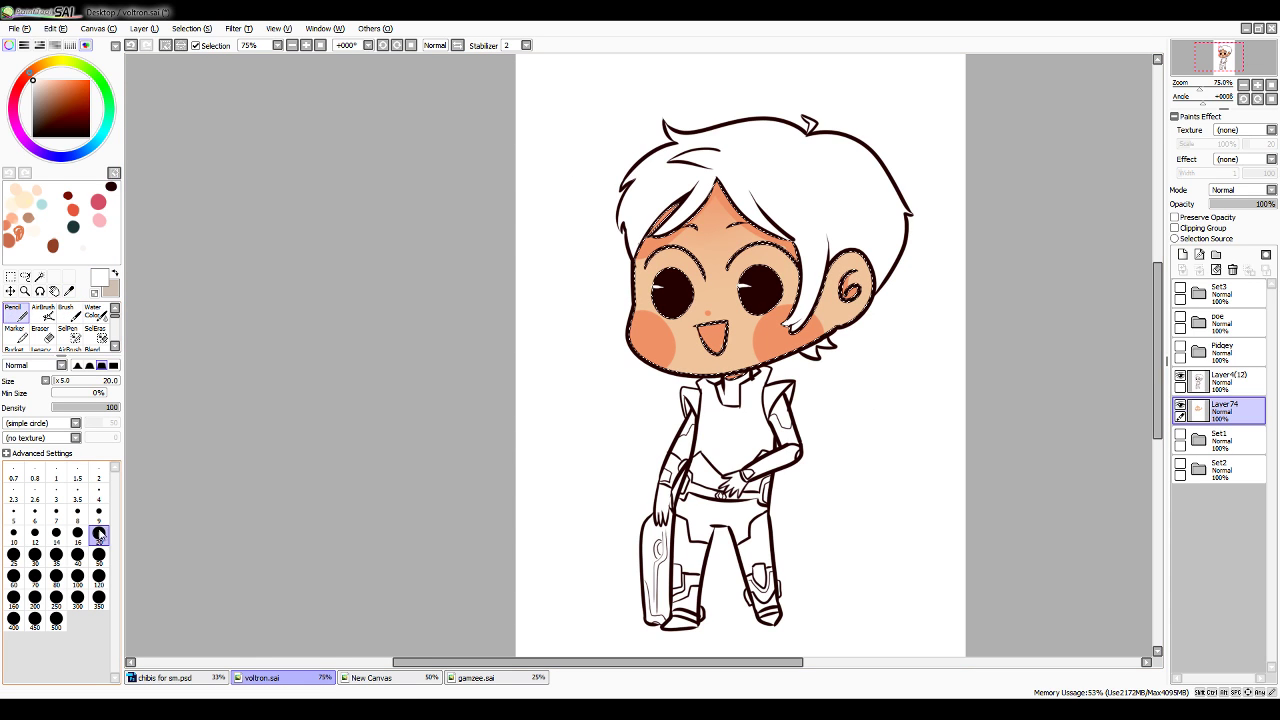
{"action": "left_click", "coordinate": [99, 556]}
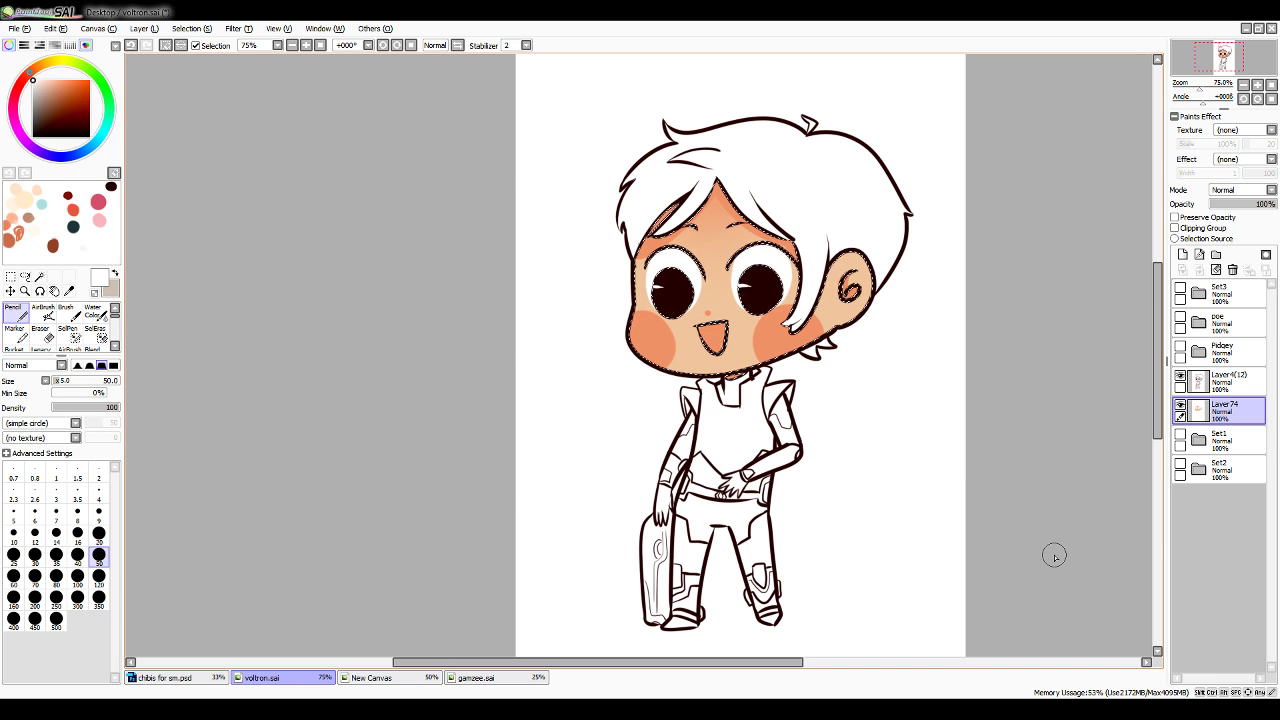
Reduce the Pencil to size 9 and paint white upper teeth inside the mouth
{"action": "left_click", "coordinate": [99, 535]}
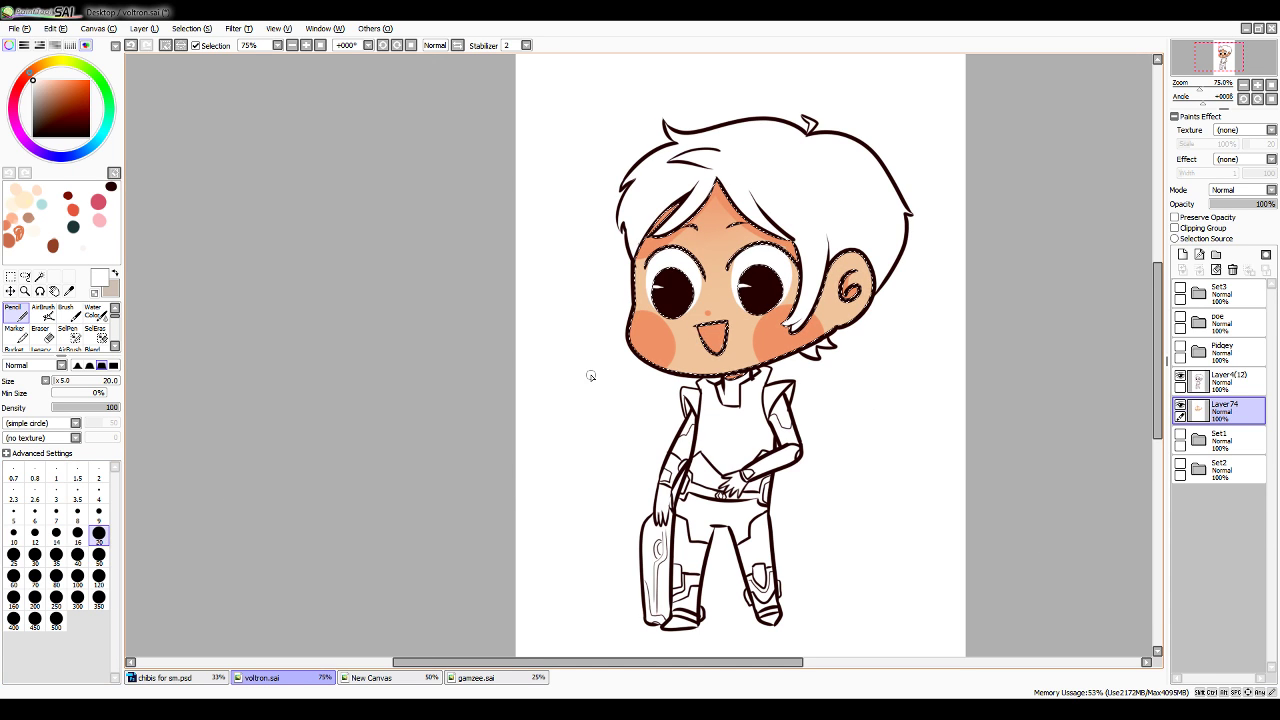
{"action": "key", "text": "bracketleft"}
{"action": "key", "text": "bracketleft"}
{"action": "key", "text": "bracketleft"}
{"action": "key", "text": "bracketleft"}
{"action": "key", "text": "bracketleft"}
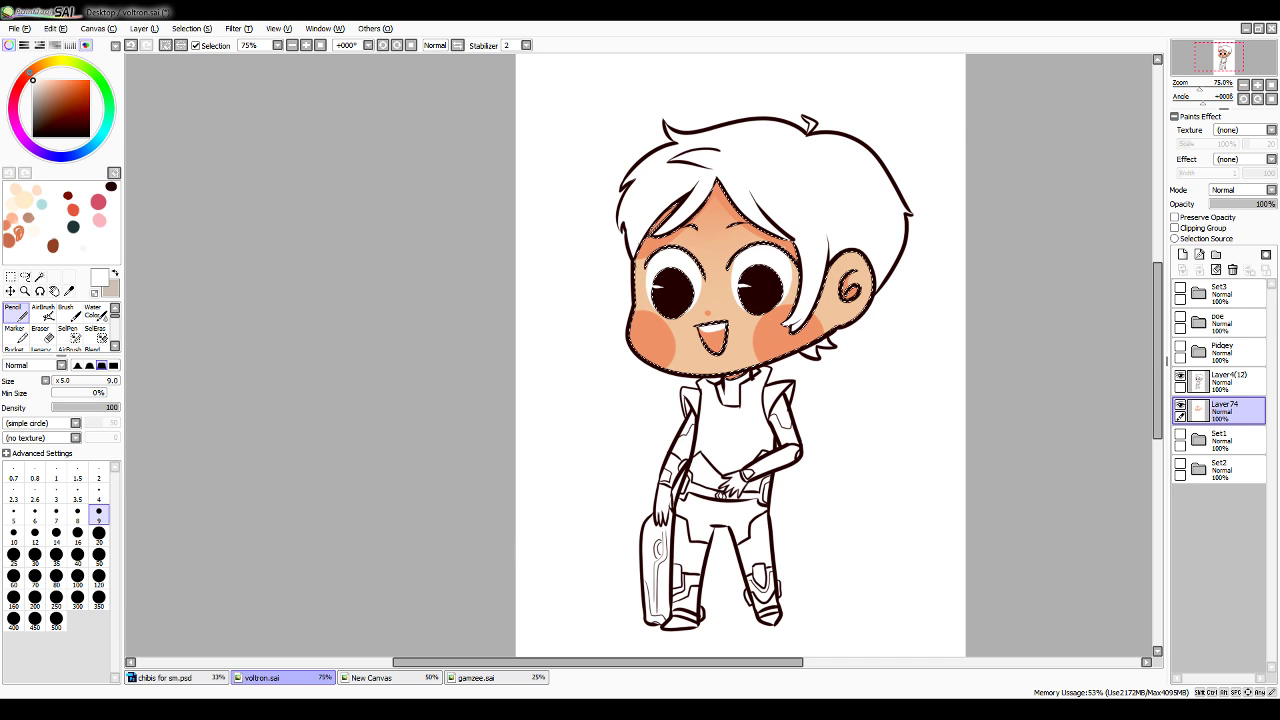
Clear the selection and add a new layer directly above the Set1 folder, beneath Layer74
{"action": "left_click", "coordinate": [192, 29]}
{"action": "left_click", "coordinate": [212, 44]}
{"action": "left_click", "coordinate": [41, 278]}
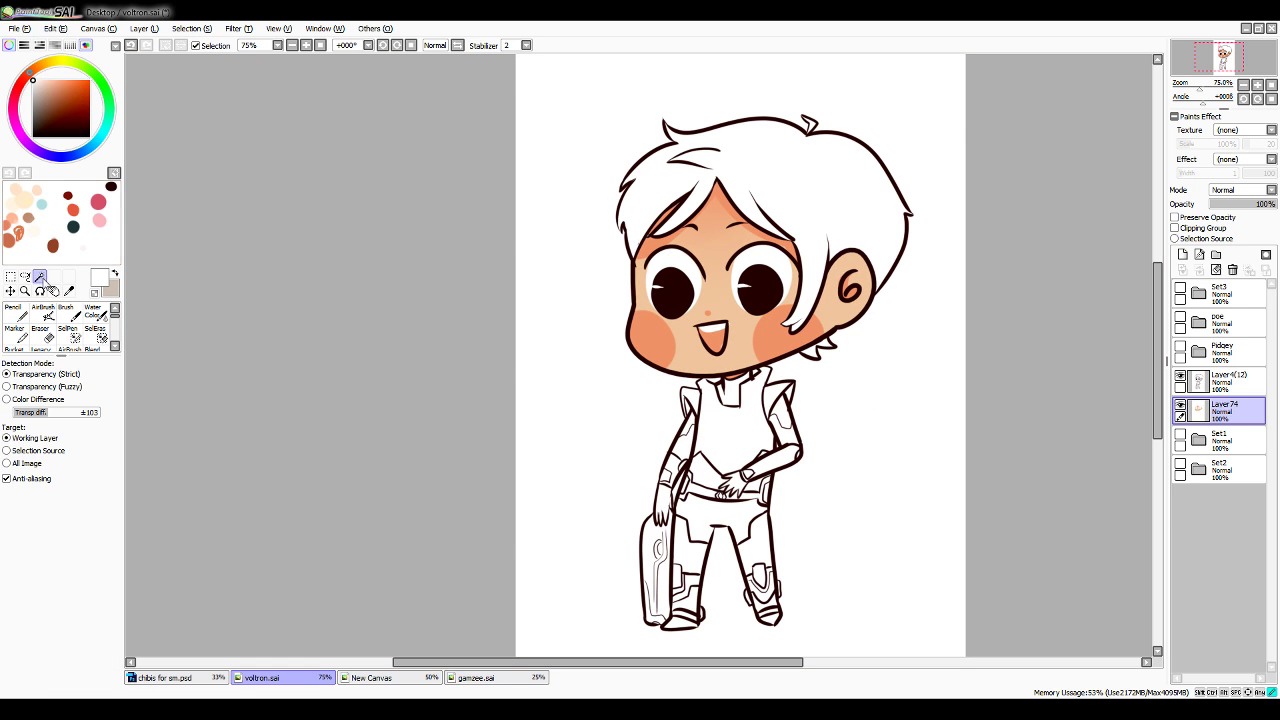
{"action": "left_click", "coordinate": [1200, 441]}
{"action": "left_click", "coordinate": [1182, 255]}
Select the hair areas of the Layer4(12) line art with the Magic Wand and SelPen, and return to the Pencil
{"action": "left_click", "coordinate": [1197, 388]}
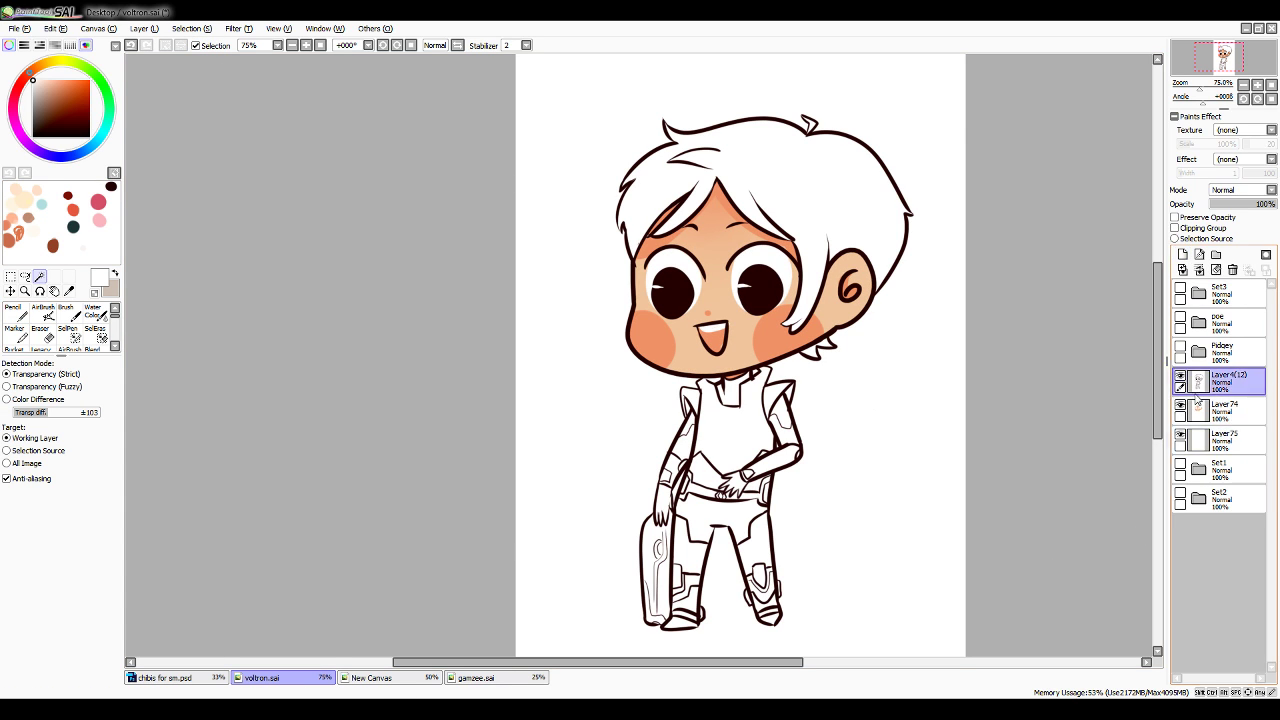
{"action": "left_click", "coordinate": [846, 236]}
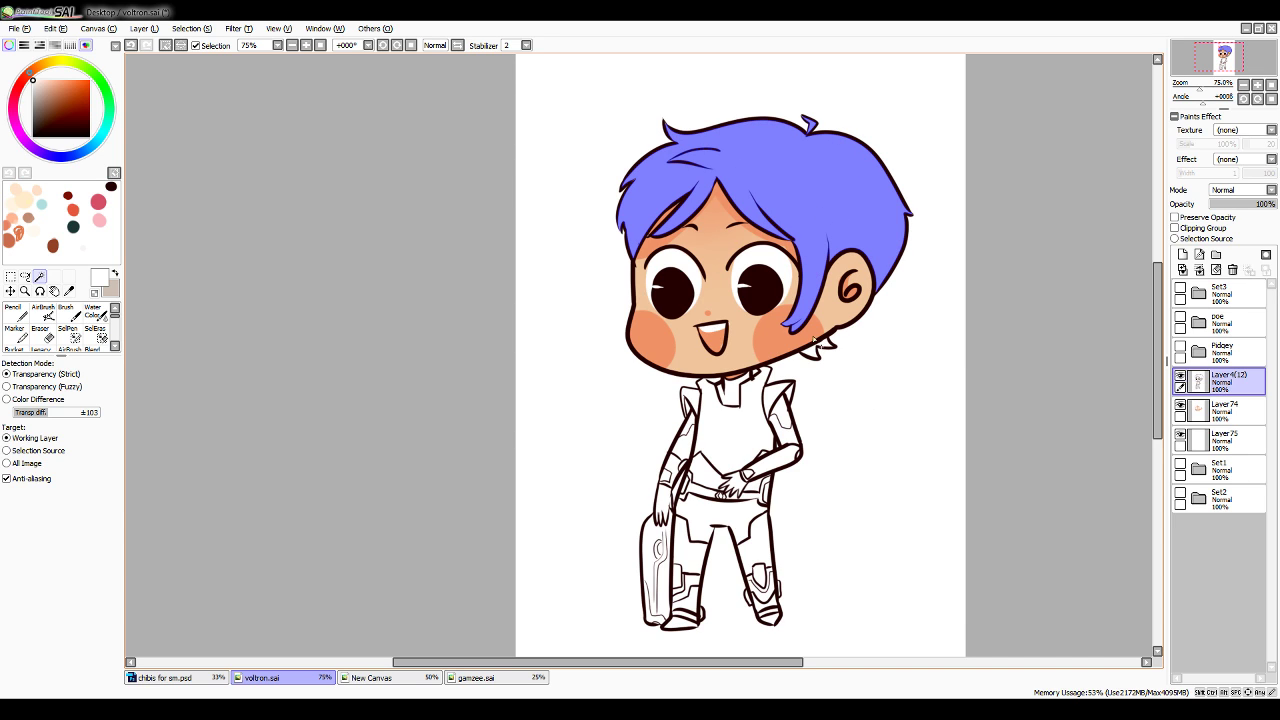
{"action": "left_click", "coordinate": [68, 333]}
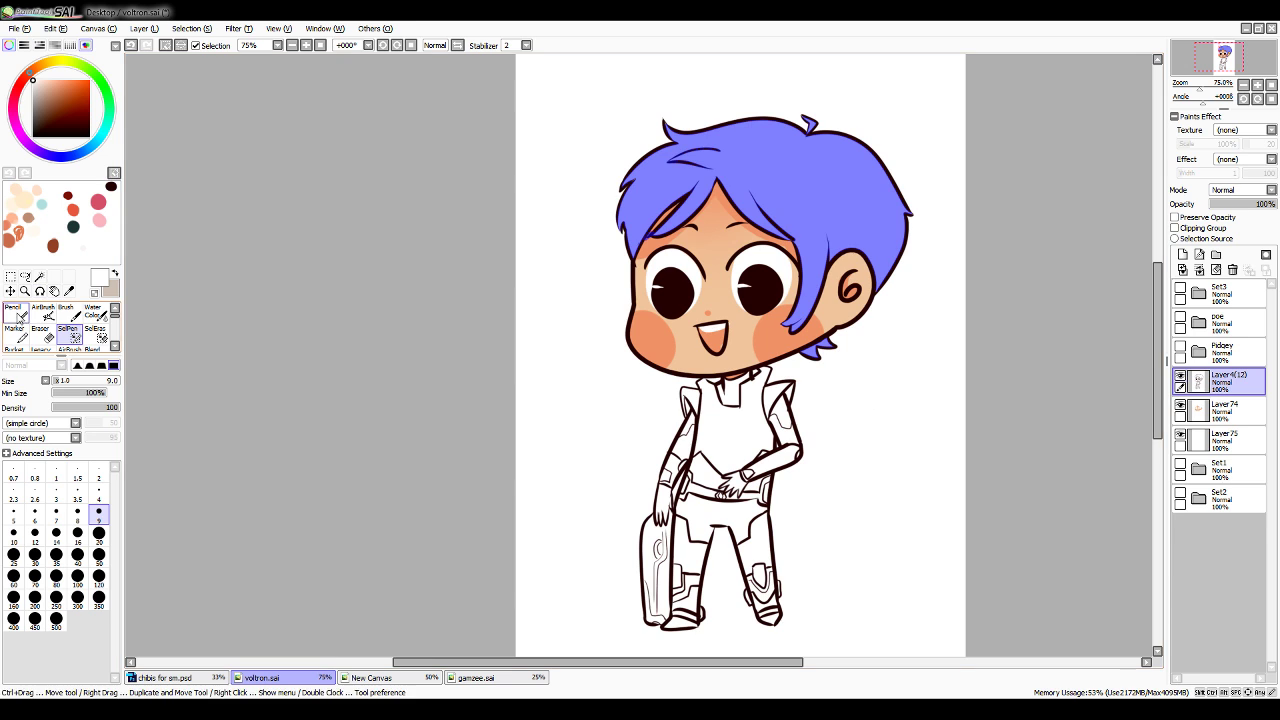
{"action": "key", "text": "n"}
View the coloured artwork in the Pidgey folder as a possible reference and hide it again
{"action": "left_click", "coordinate": [1181, 348]}
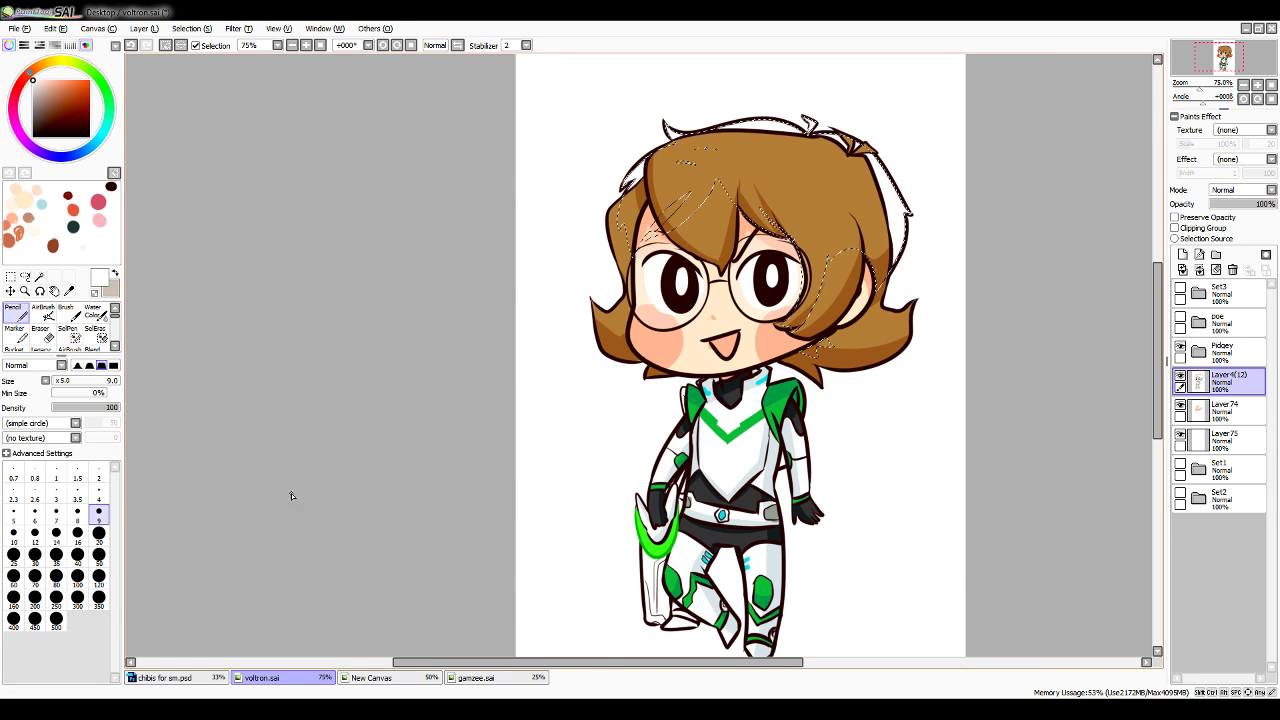
{"action": "left_click", "coordinate": [1181, 348]}
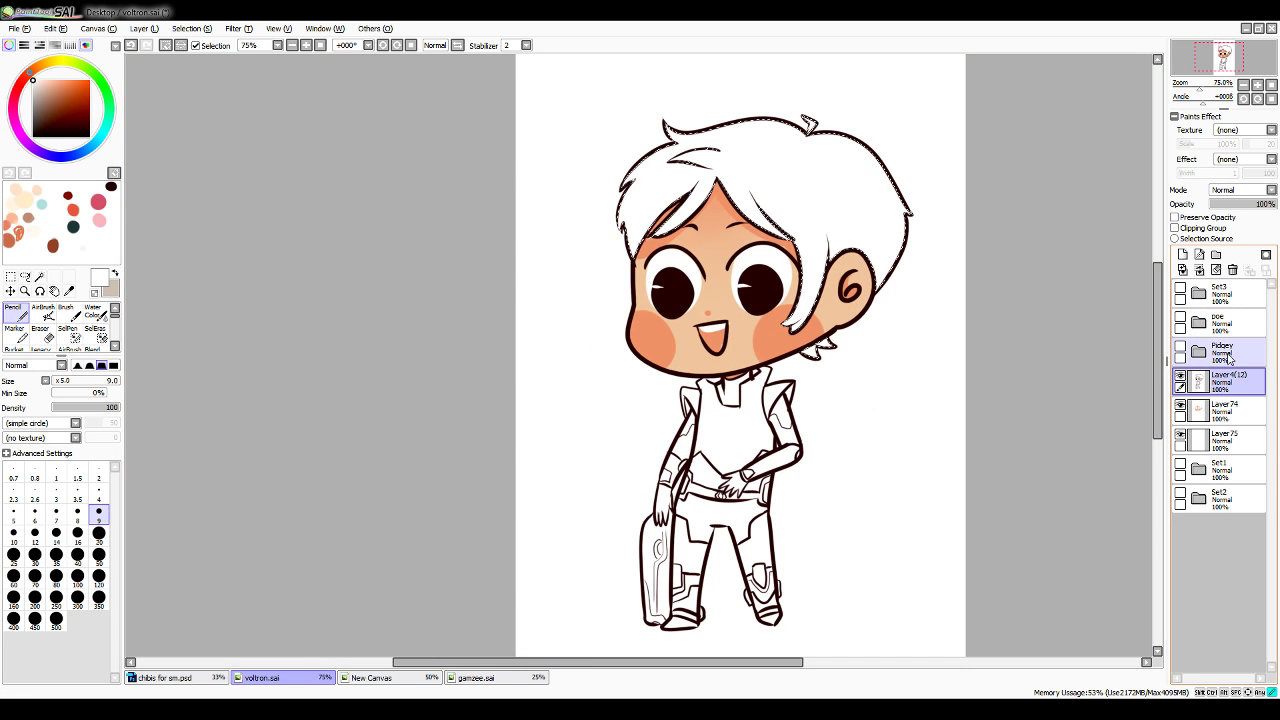
{"action": "left_click", "coordinate": [1181, 348]}
{"action": "left_click", "coordinate": [1224, 360]}
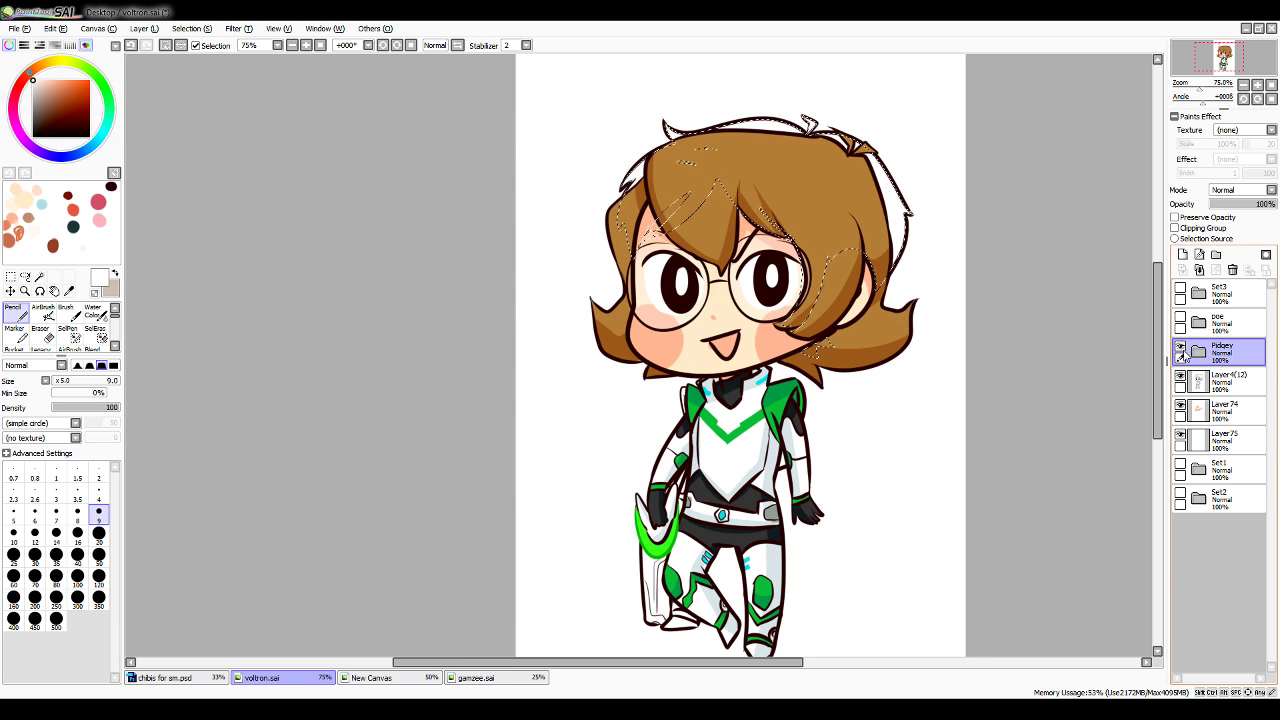
{"action": "left_click", "coordinate": [1181, 347]}
{"action": "left_click", "coordinate": [1234, 321]}
{"action": "left_click", "coordinate": [1226, 297]}
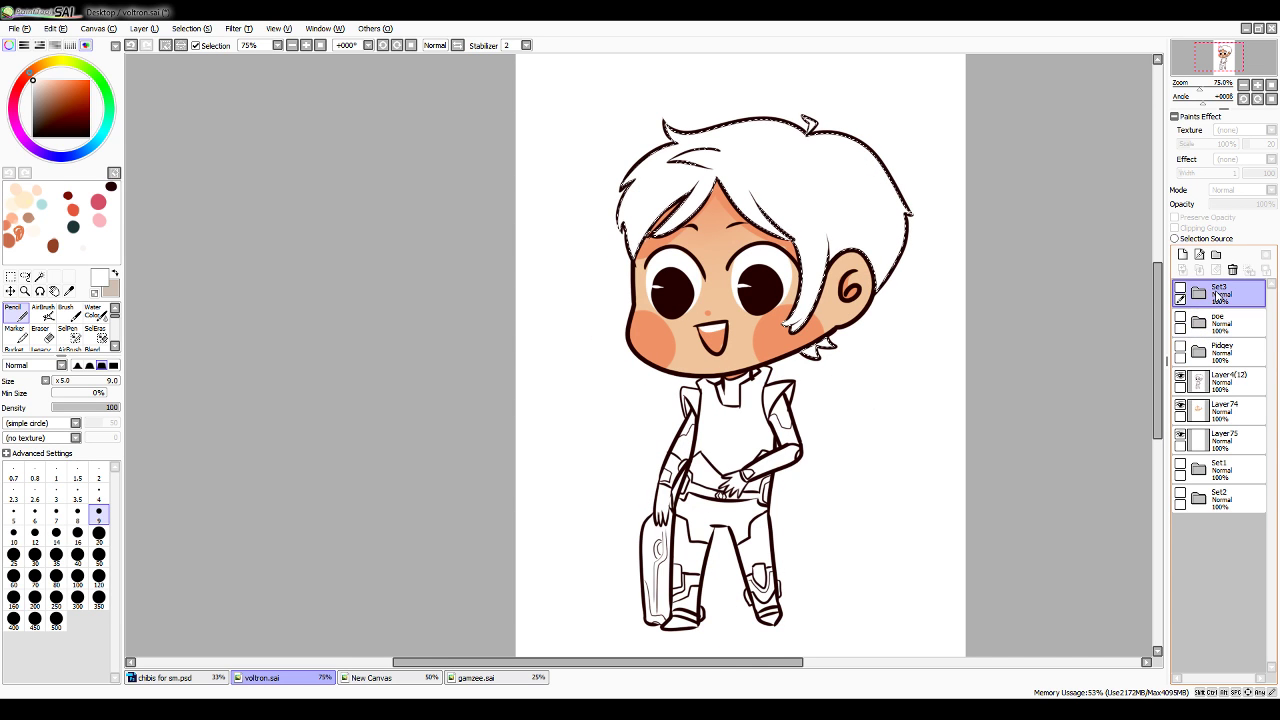
Sample the brown hair colour from the Set3 reference, hide it, and fill the selected hair on Layer75 with a size 350 Pencil
{"action": "left_click", "coordinate": [1181, 288]}
{"action": "left_click", "coordinate": [69, 291]}
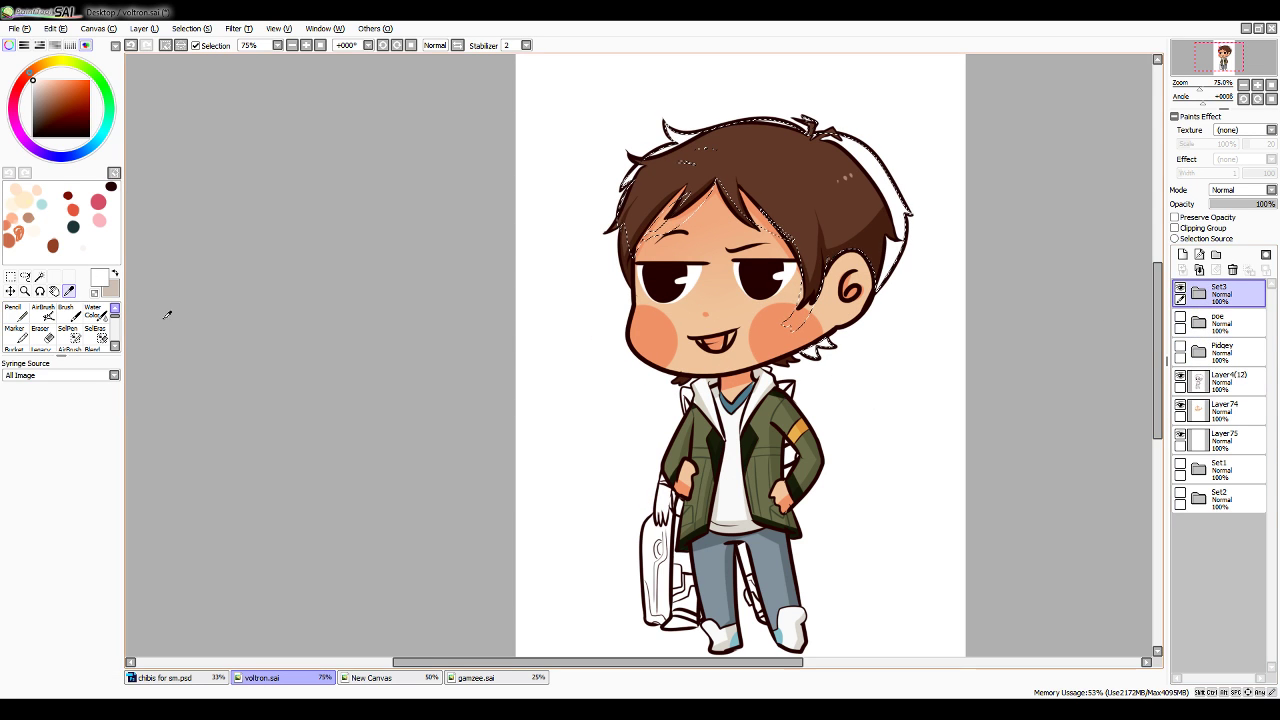
{"action": "left_click", "coordinate": [655, 203]}
{"action": "left_click", "coordinate": [24, 313]}
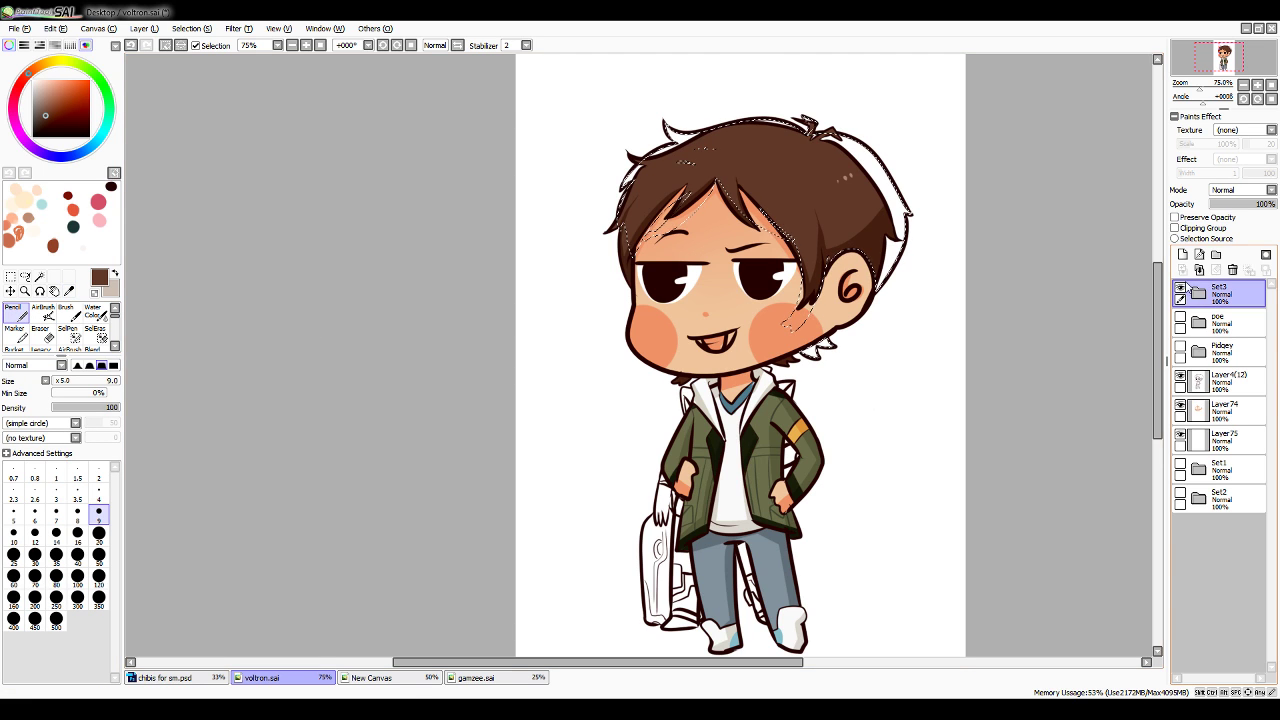
{"action": "left_click", "coordinate": [1181, 288]}
{"action": "left_click", "coordinate": [1226, 442]}
{"action": "left_click", "coordinate": [99, 600]}
{"action": "mouse_move", "coordinate": [665, 190]}
{"action": "left_mouse_down"}
{"action": "mouse_move", "coordinate": [640, 248]}
{"action": "mouse_move", "coordinate": [825, 310]}
{"action": "left_mouse_up"}
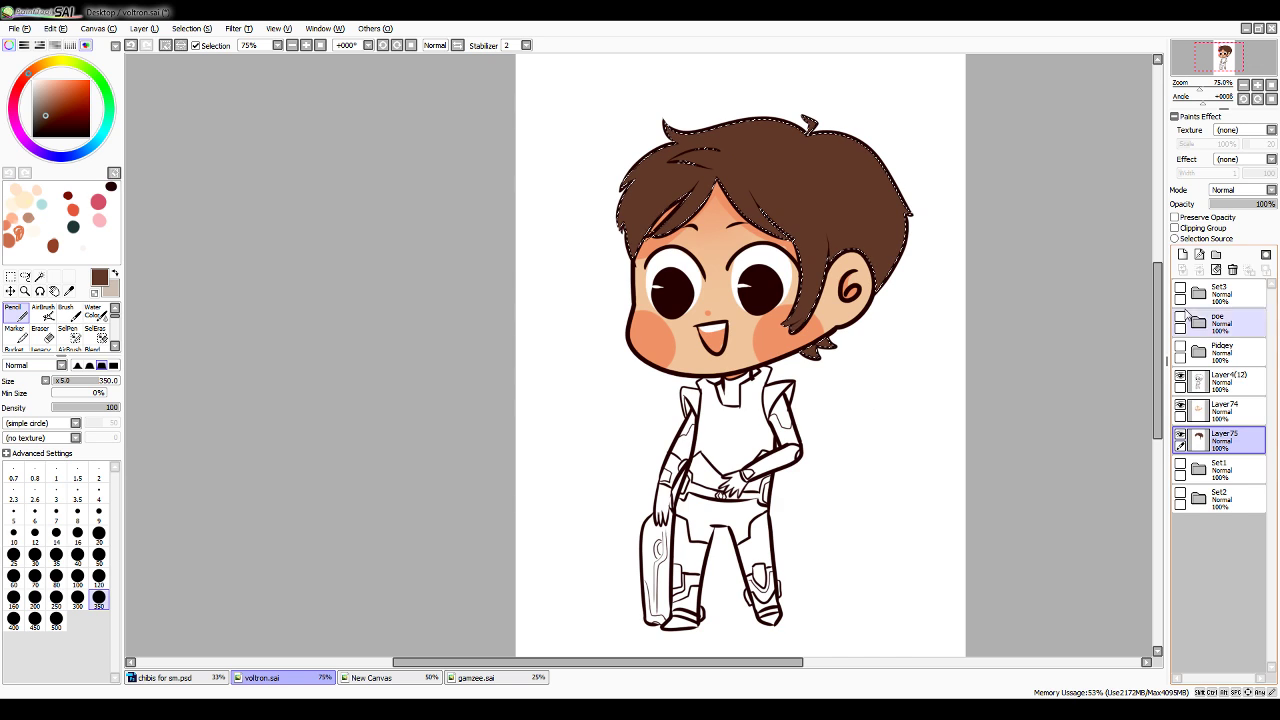
Sample the darker brown hair shadow from the Set3 reference, hide the reference, and set the Pencil to size 20
{"action": "left_click", "coordinate": [1180, 289]}
{"action": "left_click", "coordinate": [69, 291]}
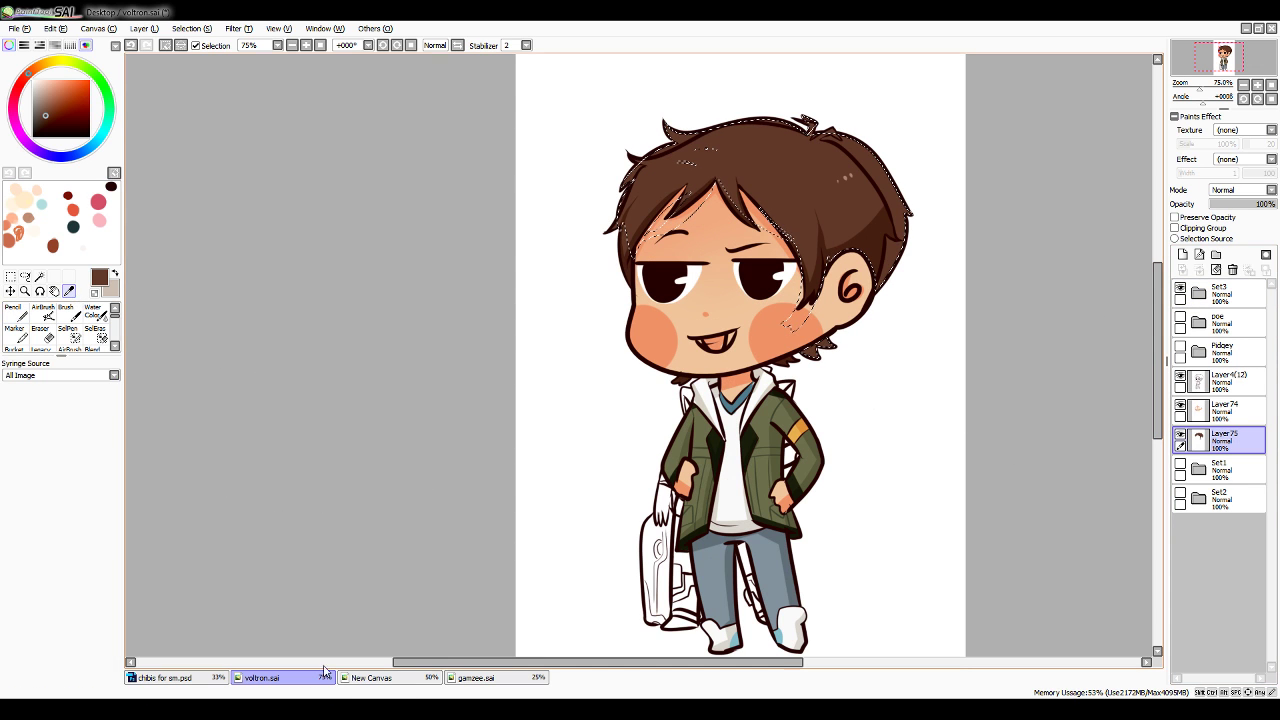
{"action": "left_click", "coordinate": [868, 232]}
{"action": "left_click", "coordinate": [1180, 289]}
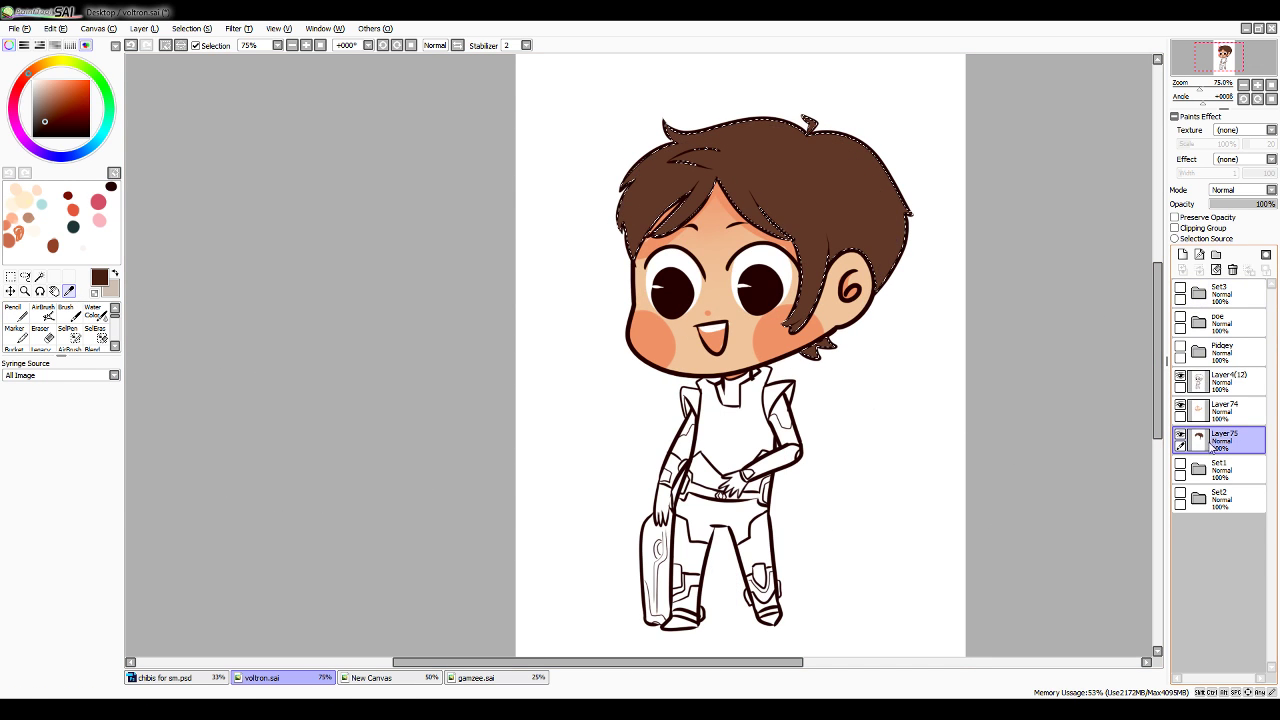
{"action": "left_click", "coordinate": [22, 318]}
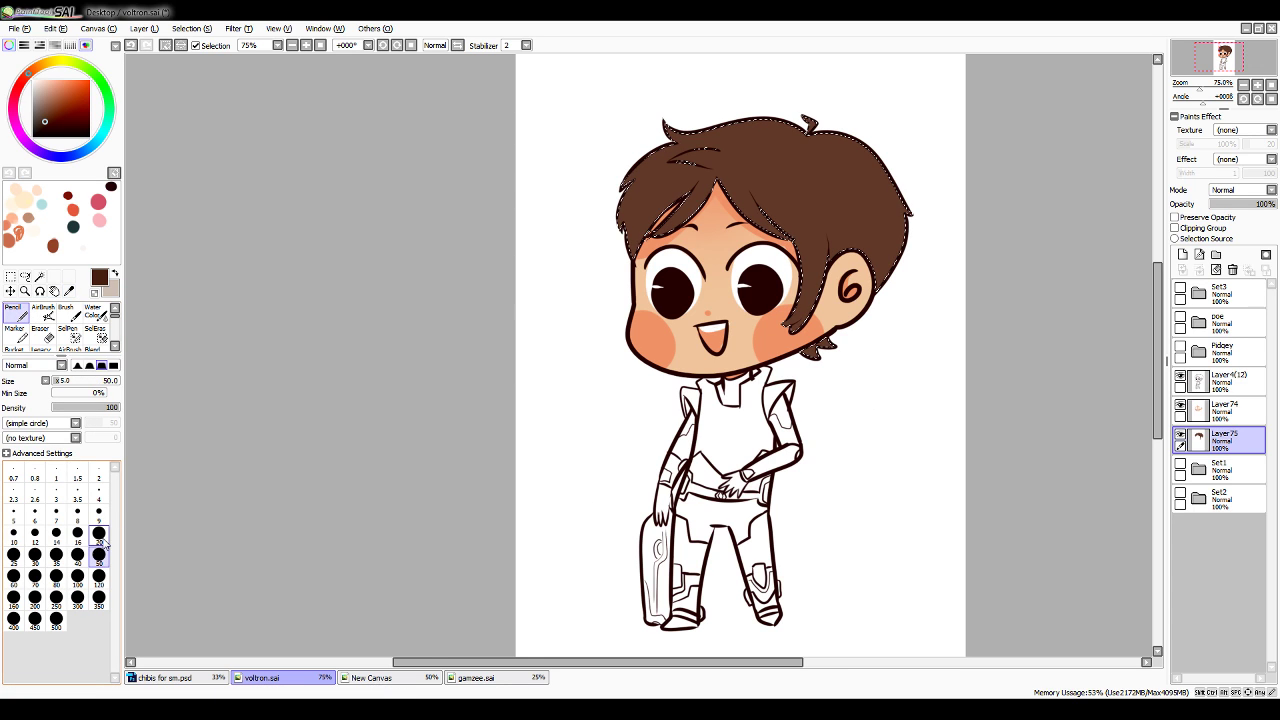
{"action": "left_click", "coordinate": [99, 533]}
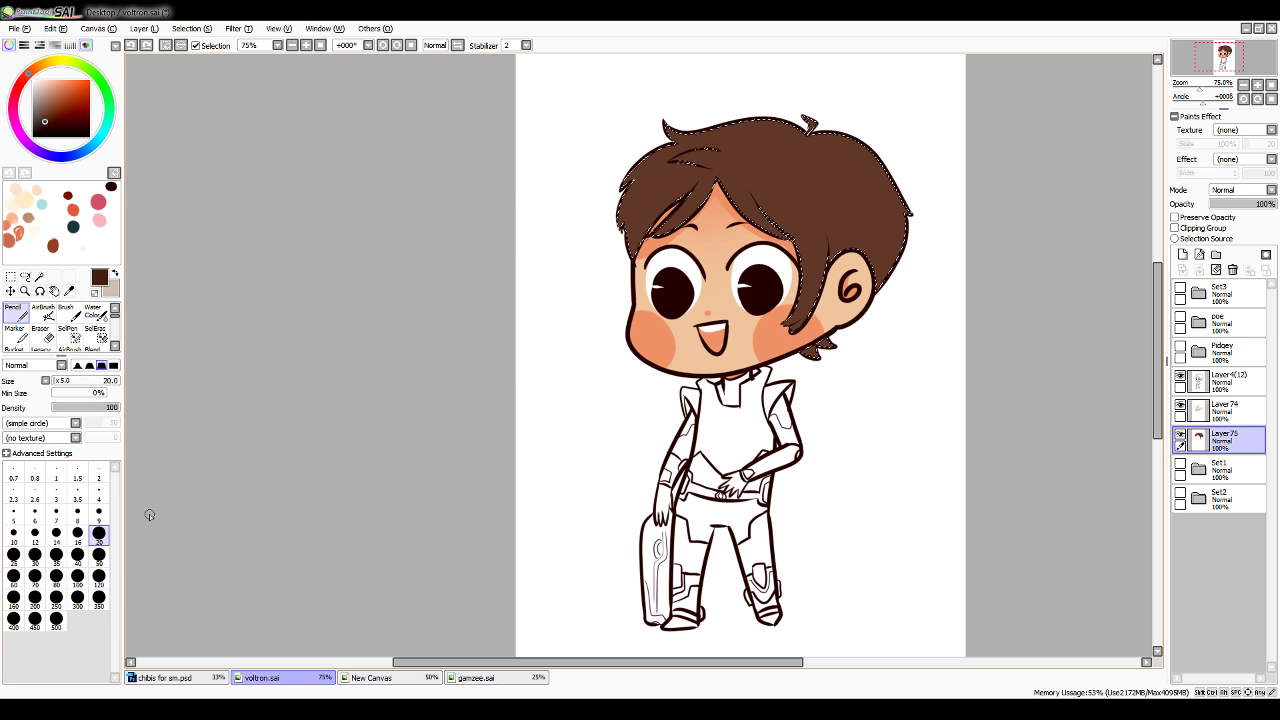
Shade the sideburn and the back of the hair around the ear on Layer75 in dark brown, undoing unwanted strokes
{"action": "key", "text": "ctrl+z"}
{"action": "left_click_drag", "start_coordinate": [797, 321], "coordinate": [828, 250]}
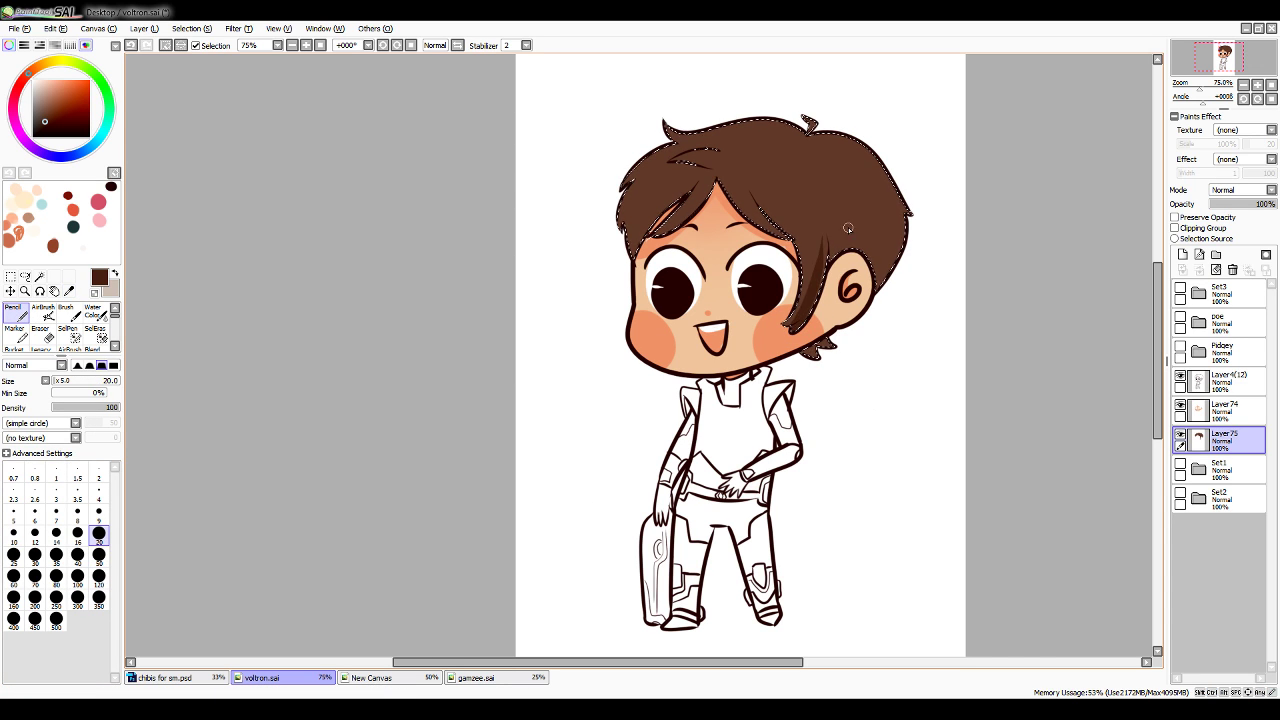
{"action": "key", "text": "ctrl+z"}
{"action": "mouse_move", "coordinate": [797, 321]}
{"action": "left_mouse_down"}
{"action": "mouse_move", "coordinate": [834, 224]}
{"action": "mouse_move", "coordinate": [832, 239]}
{"action": "mouse_move", "coordinate": [885, 244]}
{"action": "mouse_move", "coordinate": [834, 245]}
{"action": "mouse_move", "coordinate": [864, 262]}
{"action": "mouse_move", "coordinate": [911, 239]}
{"action": "mouse_move", "coordinate": [855, 310]}
{"action": "left_mouse_up"}
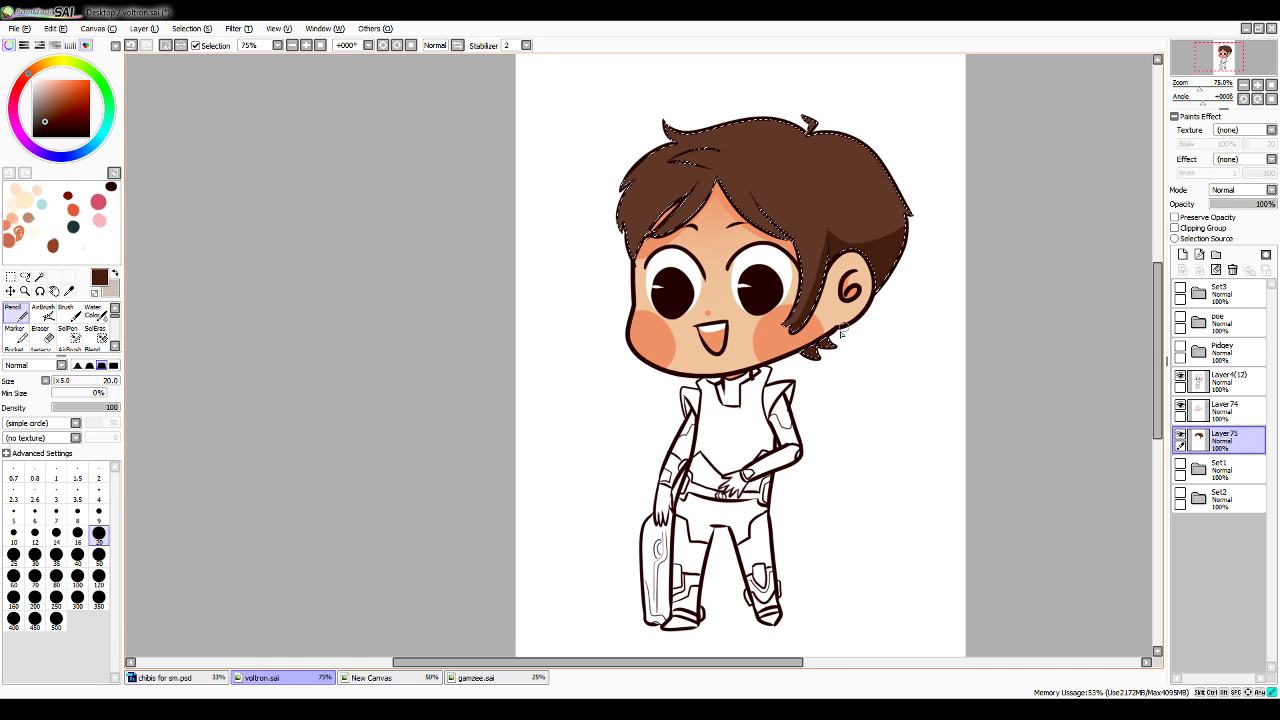
{"action": "key", "text": "ctrl+z"}
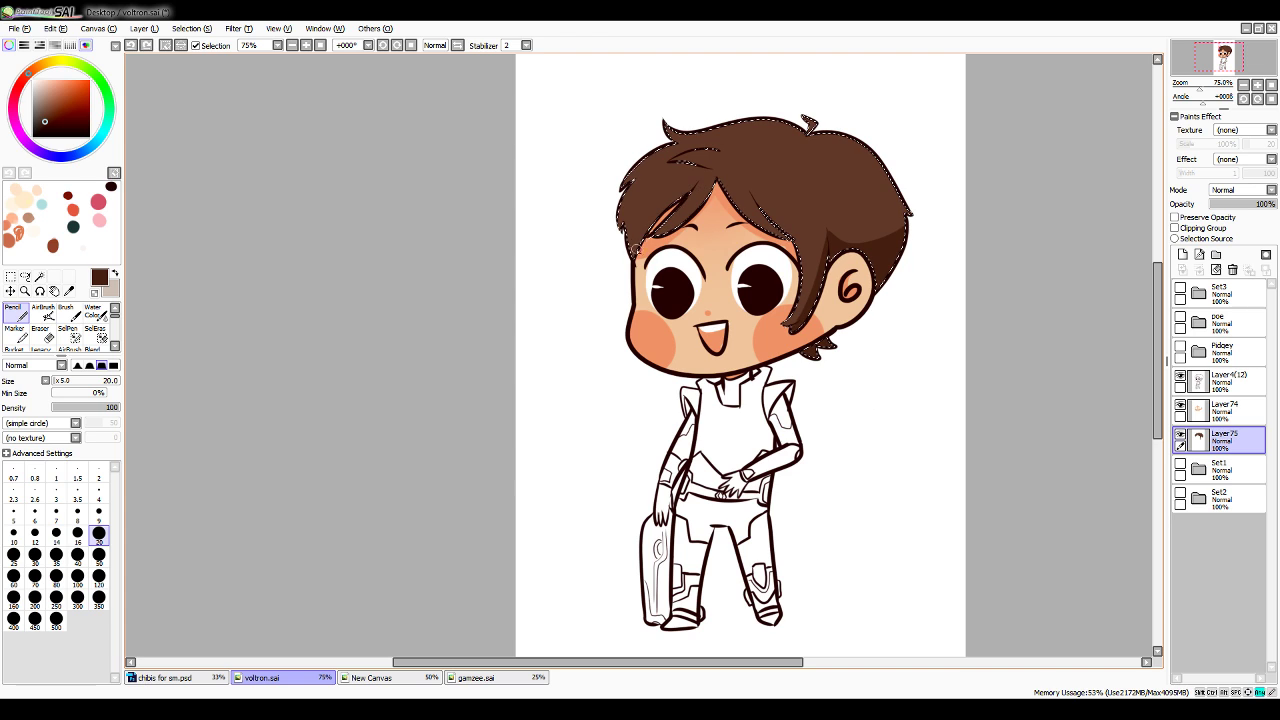
Paint dark brown shadows along the fringe strands and under the parting on Layer75, redoing unsatisfactory strokes
{"action": "left_click_drag", "start_coordinate": [638, 248], "coordinate": [698, 184]}
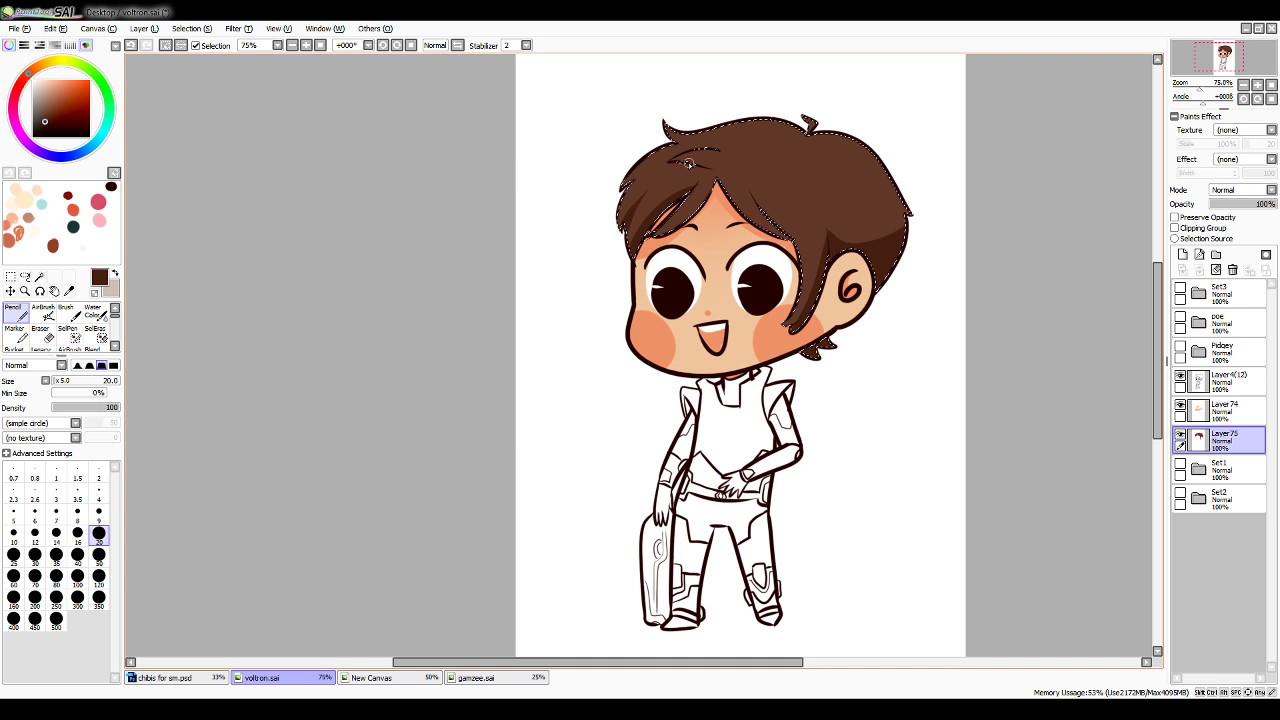
{"action": "key", "text": "ctrl+z"}
{"action": "left_click_drag", "start_coordinate": [650, 236], "coordinate": [702, 184]}
{"action": "key", "text": "ctrl+z"}
{"action": "left_click_drag", "start_coordinate": [650, 236], "coordinate": [718, 168]}
{"action": "key", "text": "ctrl+z"}
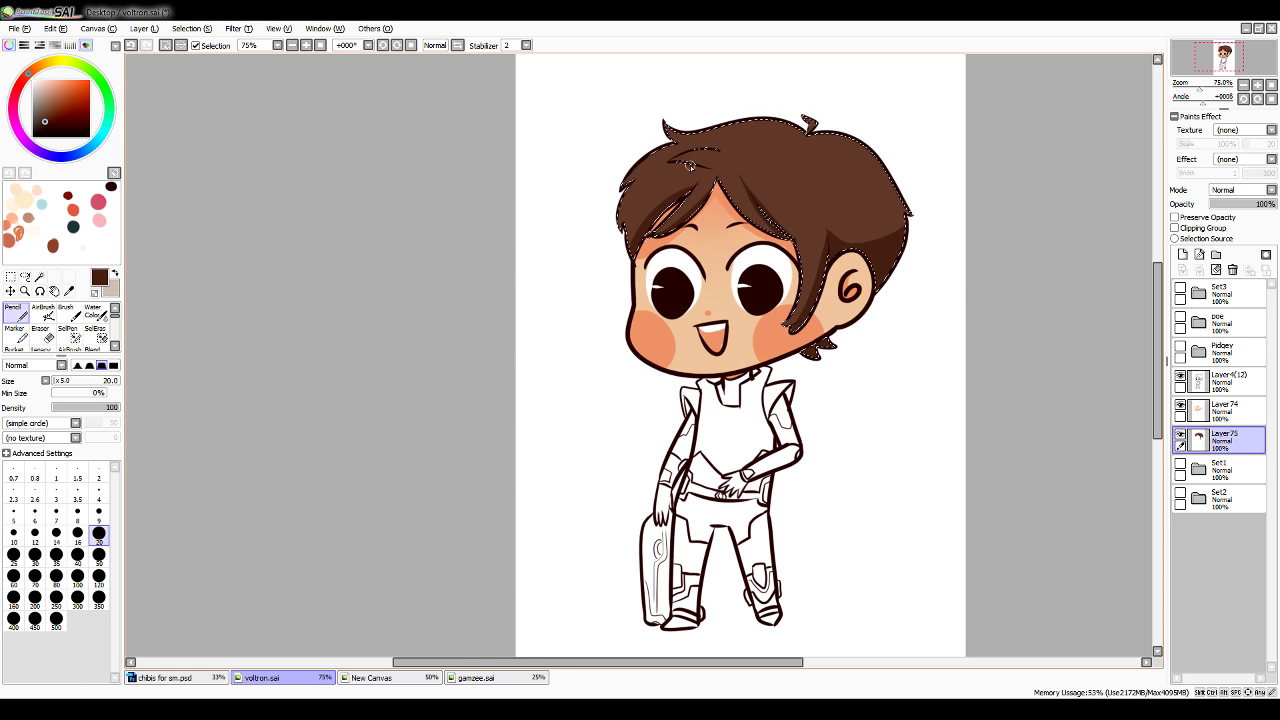
{"action": "key", "text": "ctrl+z"}
{"action": "mouse_move", "coordinate": [674, 160]}
{"action": "left_mouse_down"}
{"action": "mouse_move", "coordinate": [718, 176]}
{"action": "mouse_move", "coordinate": [670, 161]}
{"action": "left_mouse_up"}
{"action": "key", "text": "ctrl+z"}
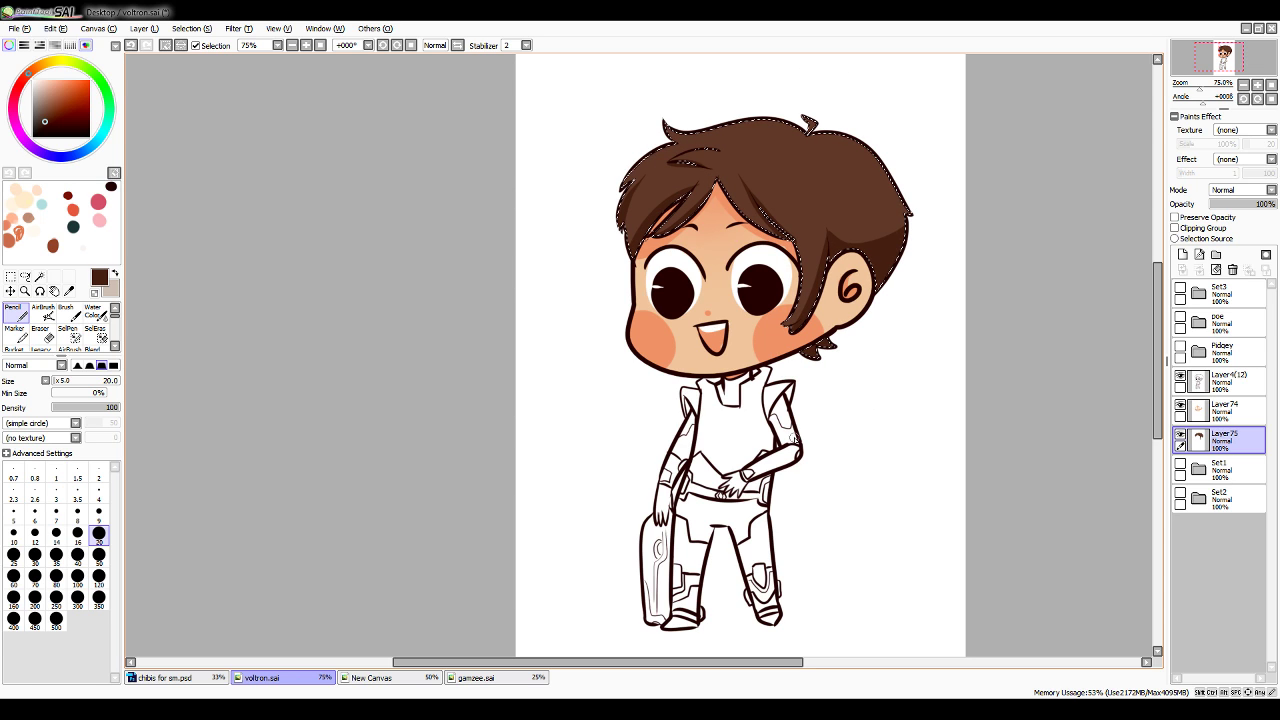
Sample the light brown highlight from the Set3 reference, hide it, dot small highlights on the hair, and clear the selection
{"action": "left_click", "coordinate": [1180, 288]}
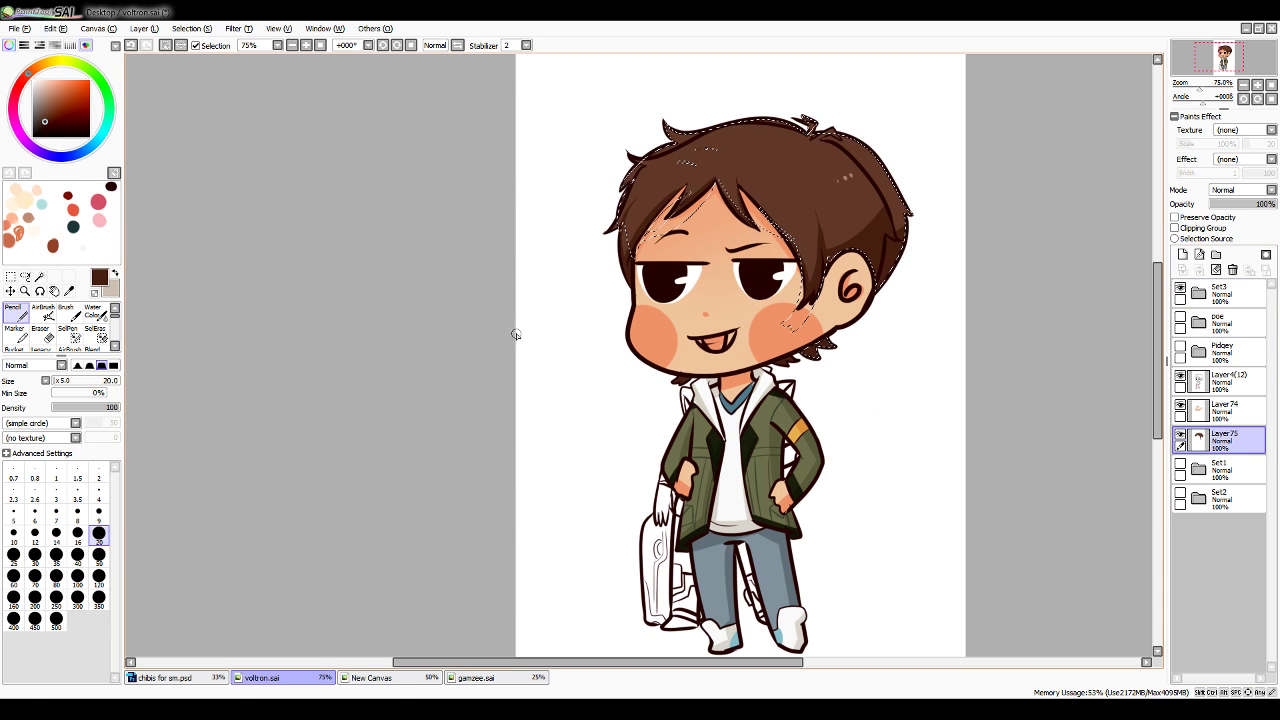
{"action": "left_click", "coordinate": [69, 291]}
{"action": "left_click", "coordinate": [848, 174]}
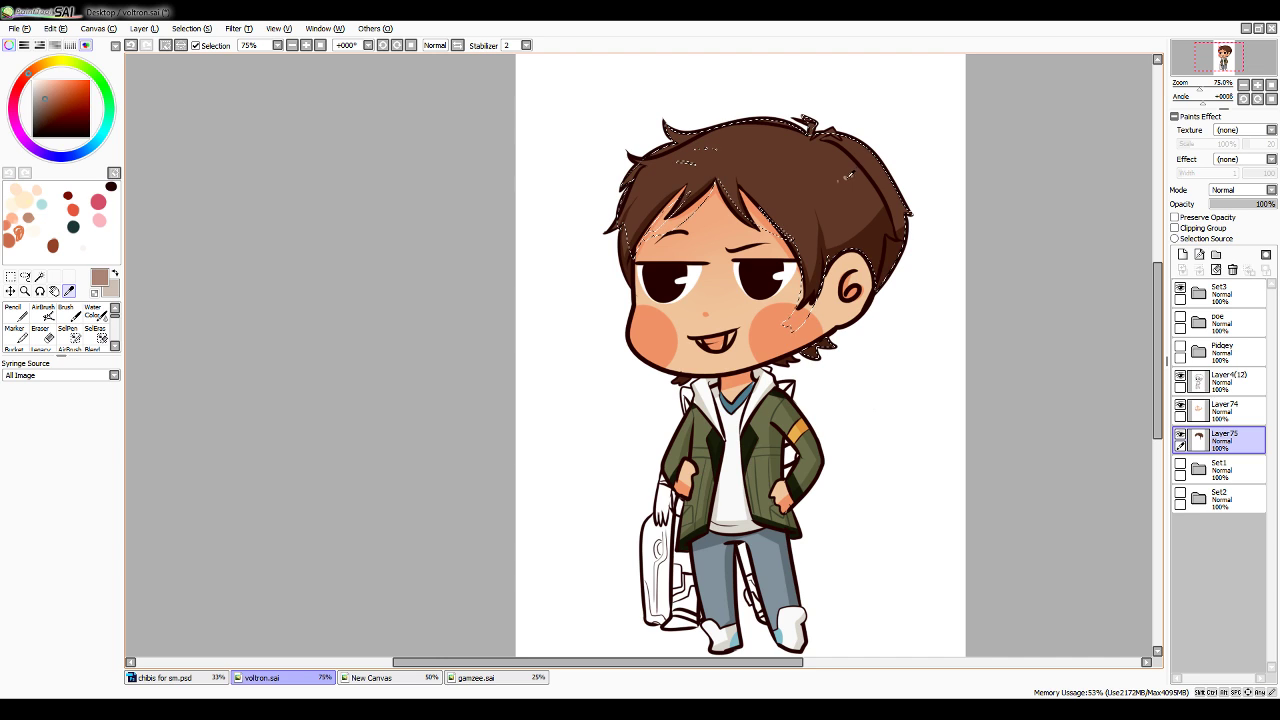
{"action": "left_click", "coordinate": [1180, 288]}
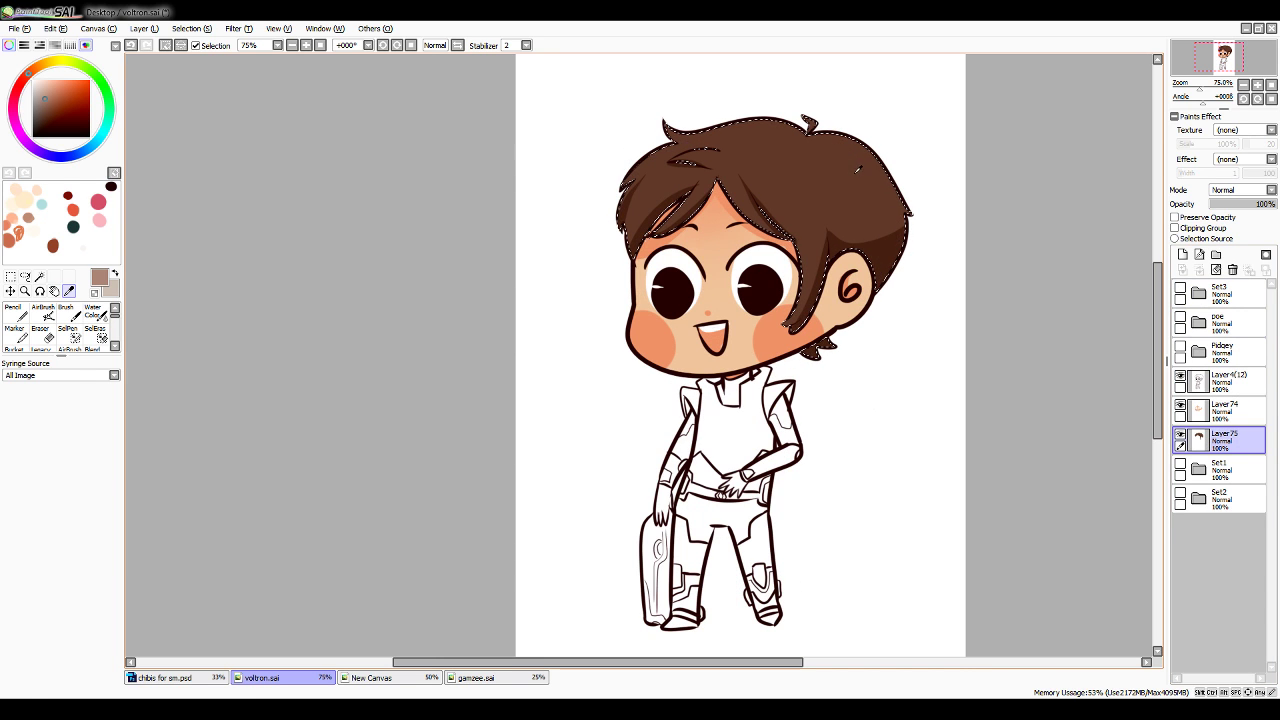
{"action": "key", "text": "n"}
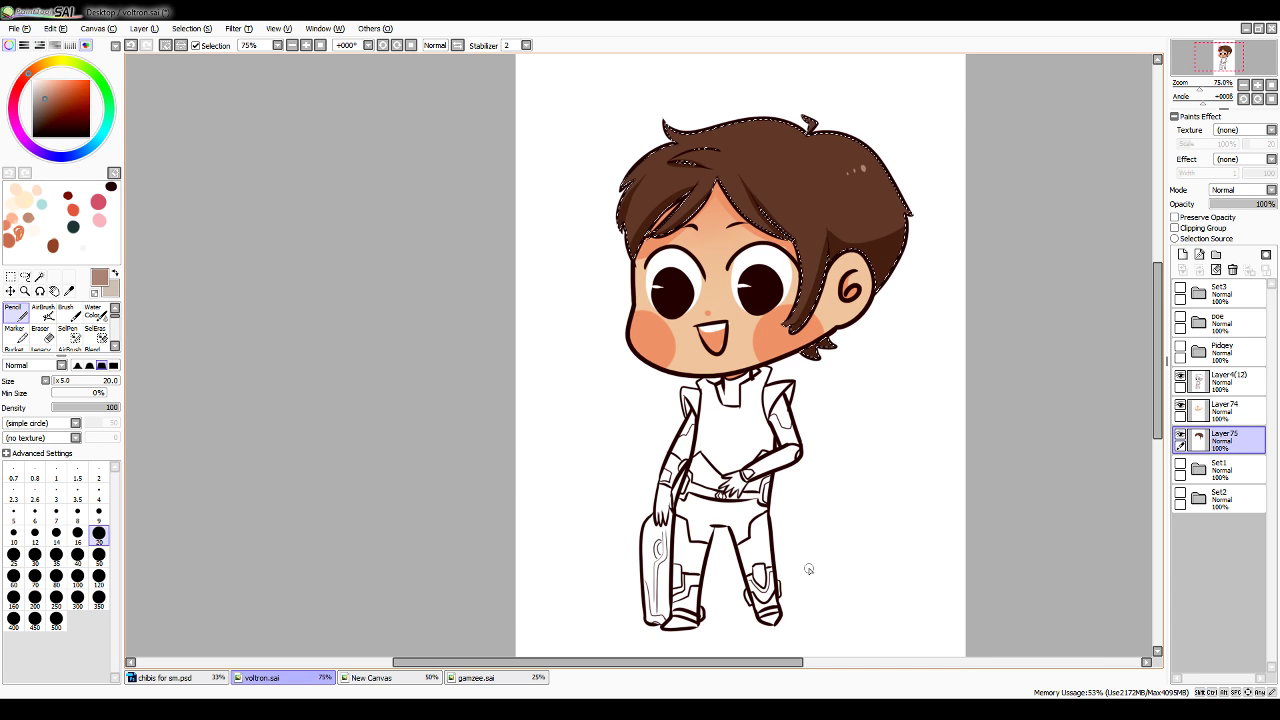
{"action": "left_click", "coordinate": [196, 45]}
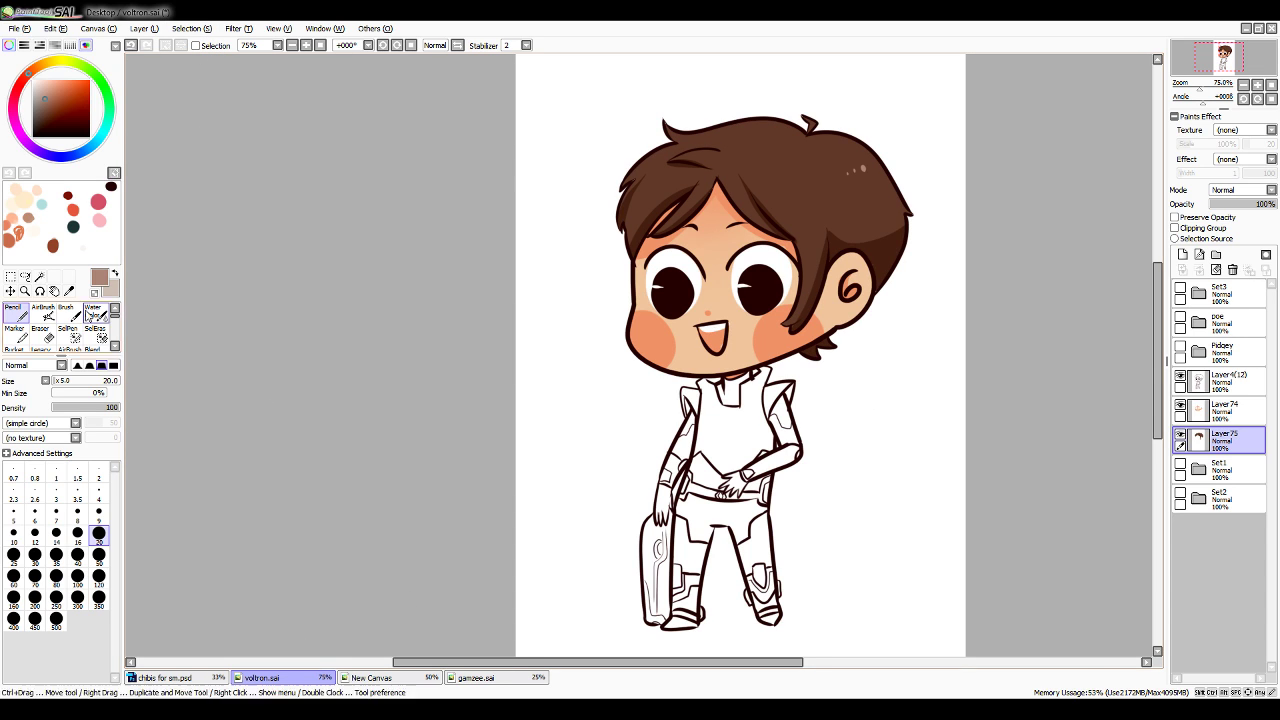
Make Layer74 active, sample the orange blush colour from the face, and return to the Pencil
{"action": "left_click", "coordinate": [68, 291]}
{"action": "left_click", "coordinate": [1226, 410]}
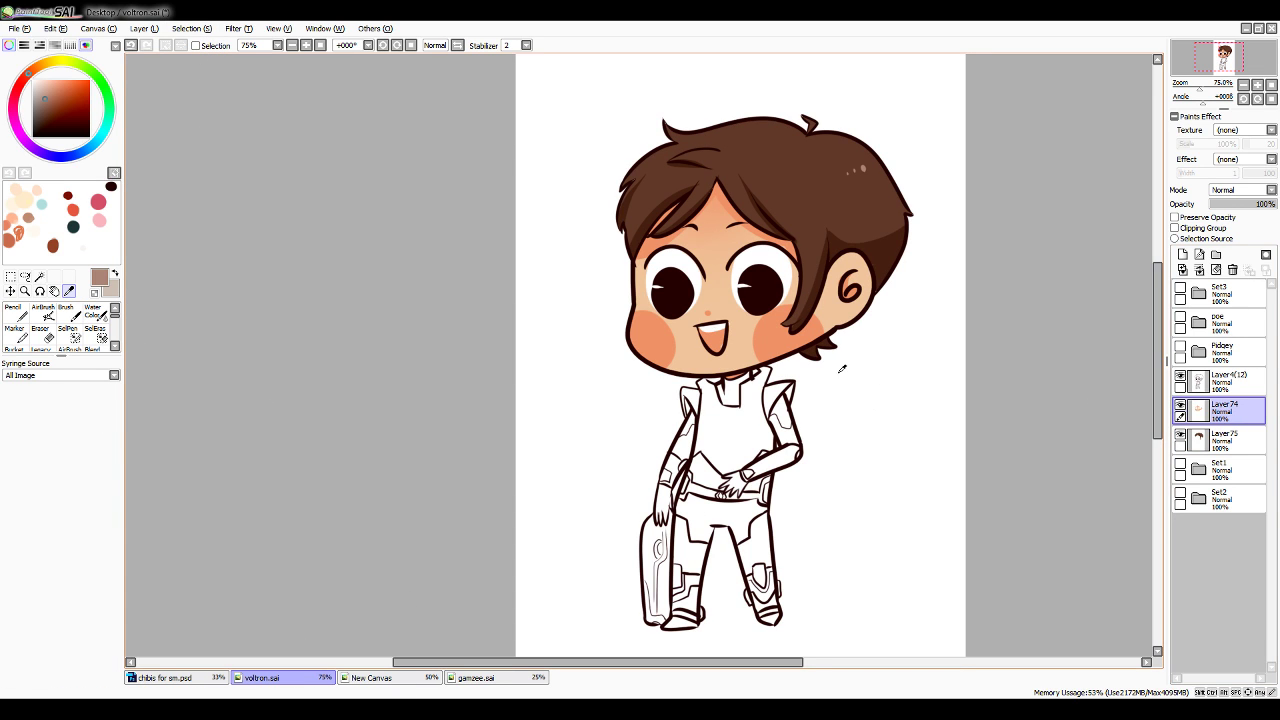
{"action": "left_click", "coordinate": [733, 337]}
{"action": "key", "text": "n"}
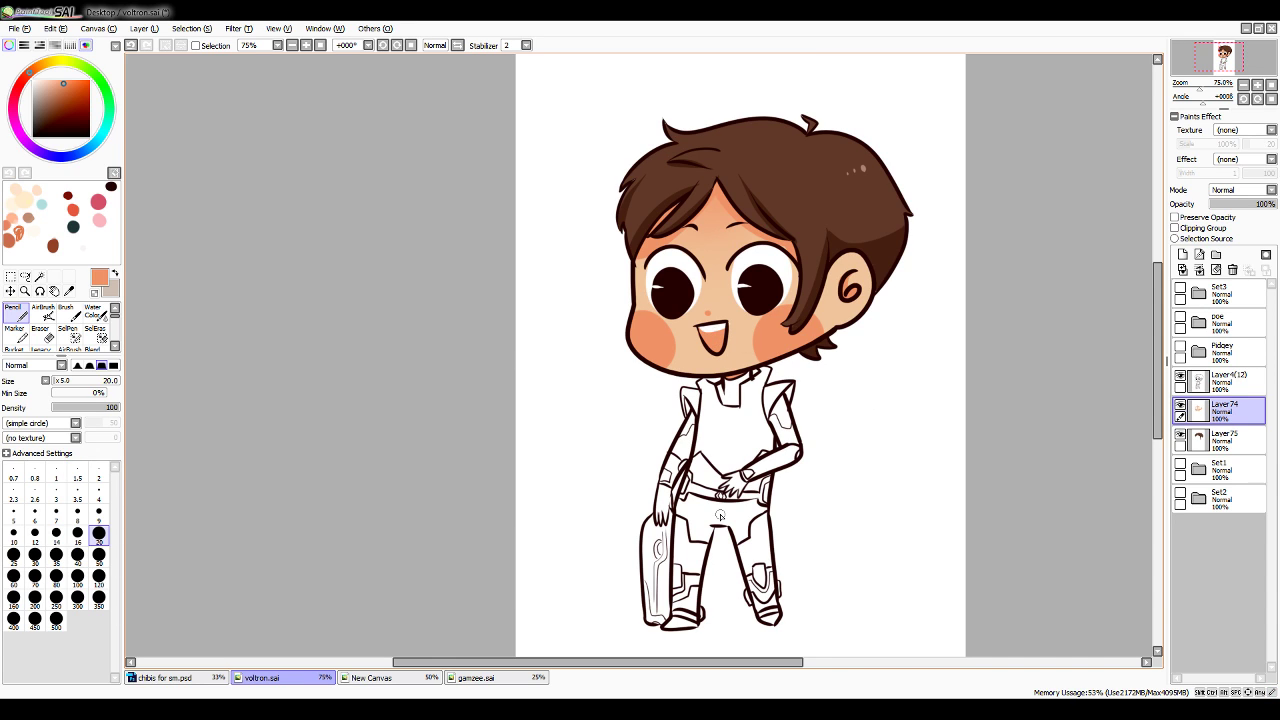
Add a new layer directly above the Set1 folder and select the upper-arm panels of the Layer4(12) line art with the Magic Wand
{"action": "left_click", "coordinate": [1228, 470]}
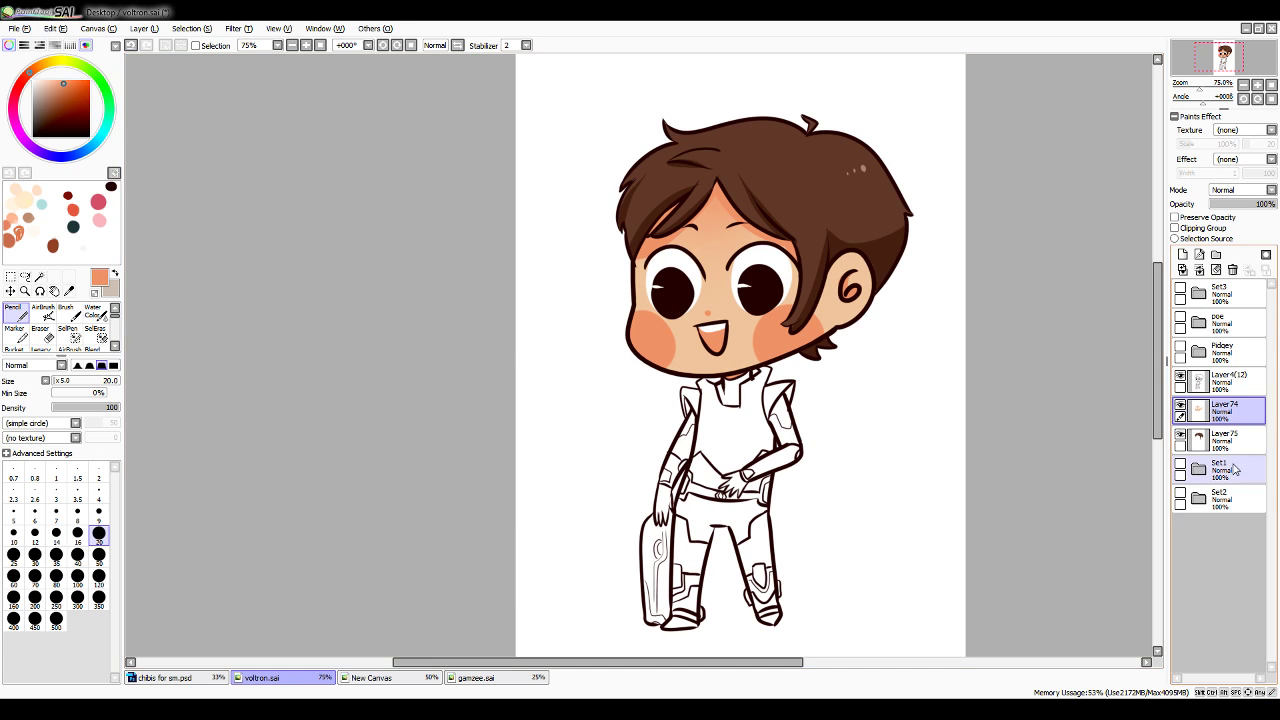
{"action": "left_click", "coordinate": [1183, 255]}
{"action": "left_click", "coordinate": [1228, 381]}
{"action": "key", "text": "w"}
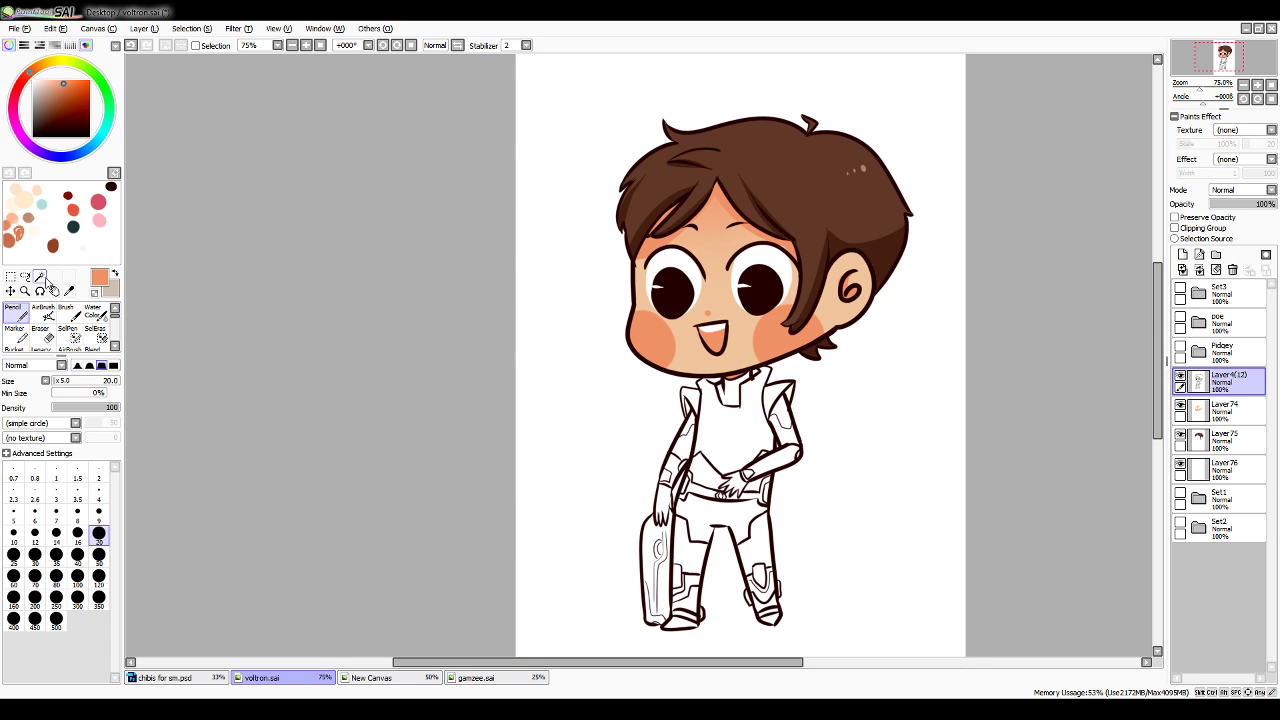
{"action": "left_click", "coordinate": [708, 456]}
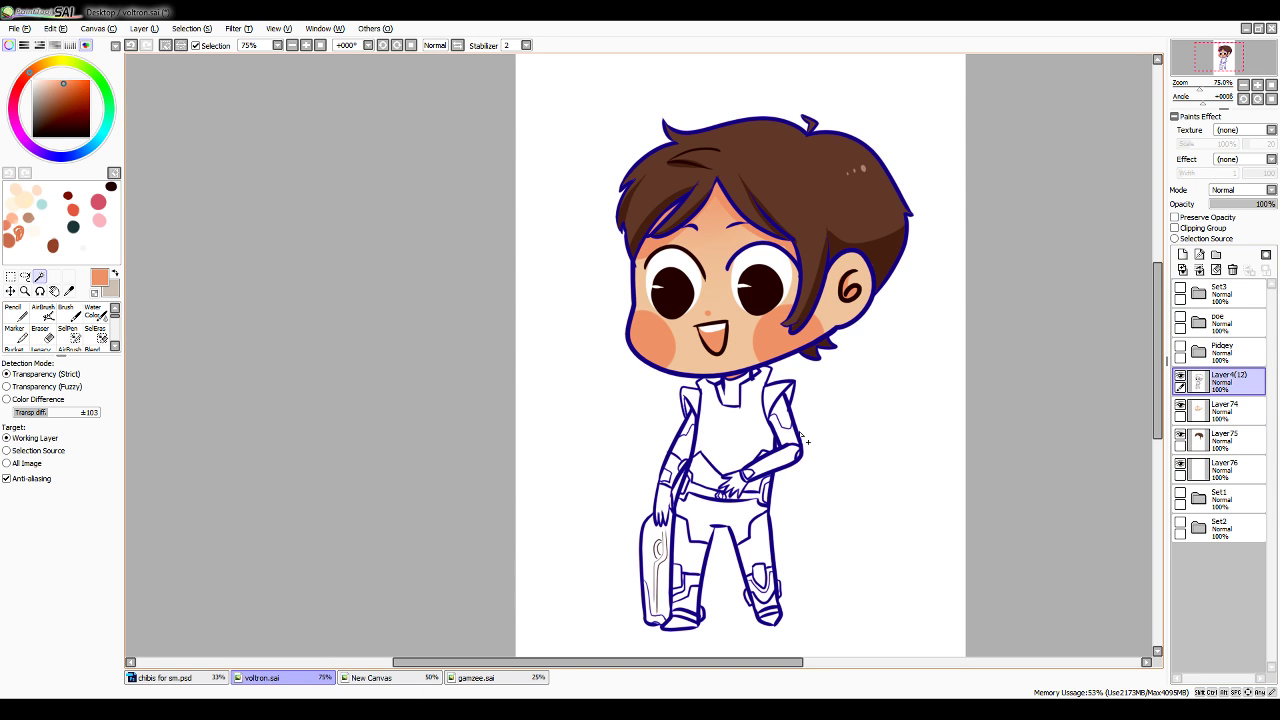
{"action": "left_click", "coordinate": [699, 429]}
{"action": "left_click", "coordinate": [788, 419]}
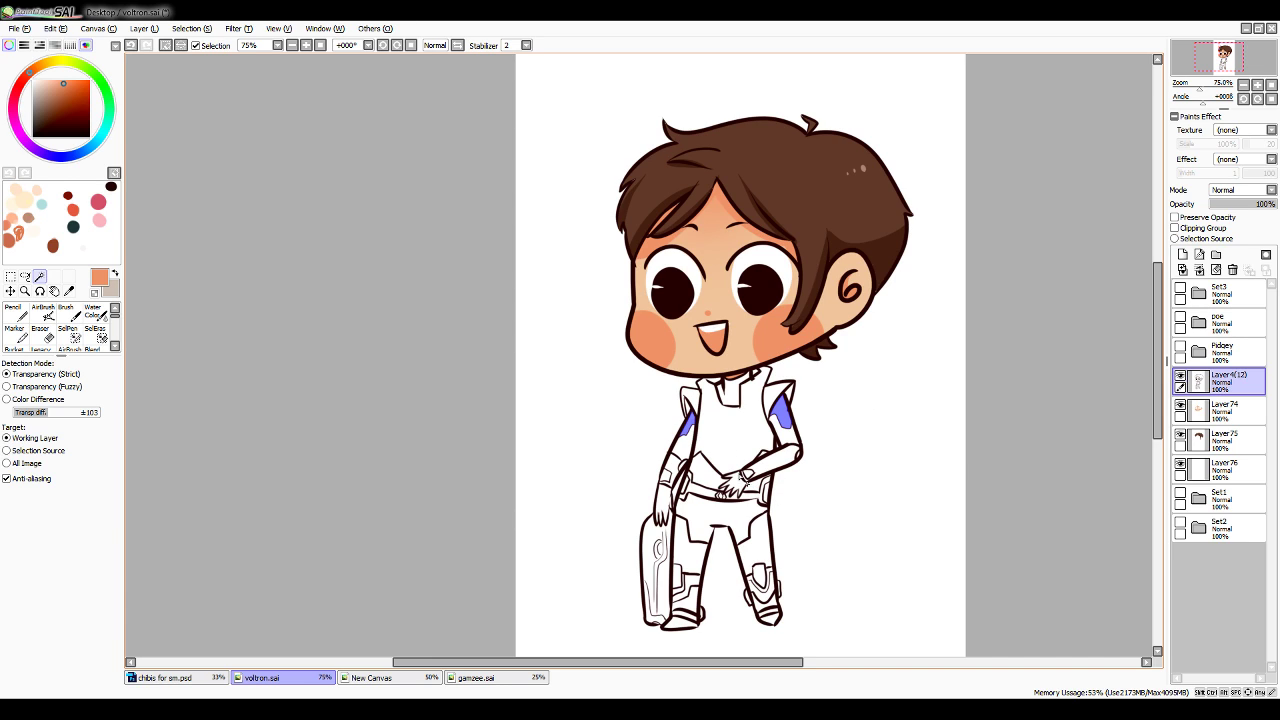
Add the hip, waist and collar areas to the selection and refine it with the SelPen at size 2
{"action": "left_click", "coordinate": [705, 518]}
{"action": "left_click", "coordinate": [706, 468]}
{"action": "left_click", "coordinate": [758, 484]}
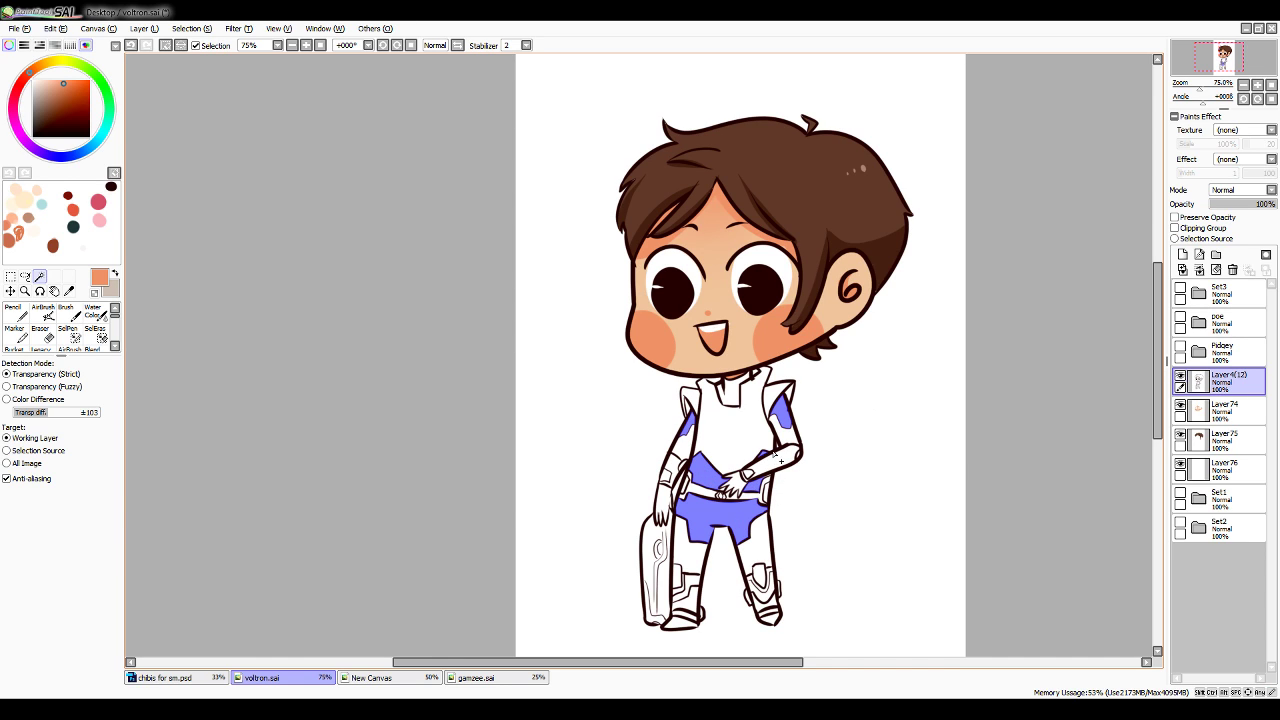
{"action": "left_click", "coordinate": [735, 390]}
{"action": "left_click", "coordinate": [68, 331]}
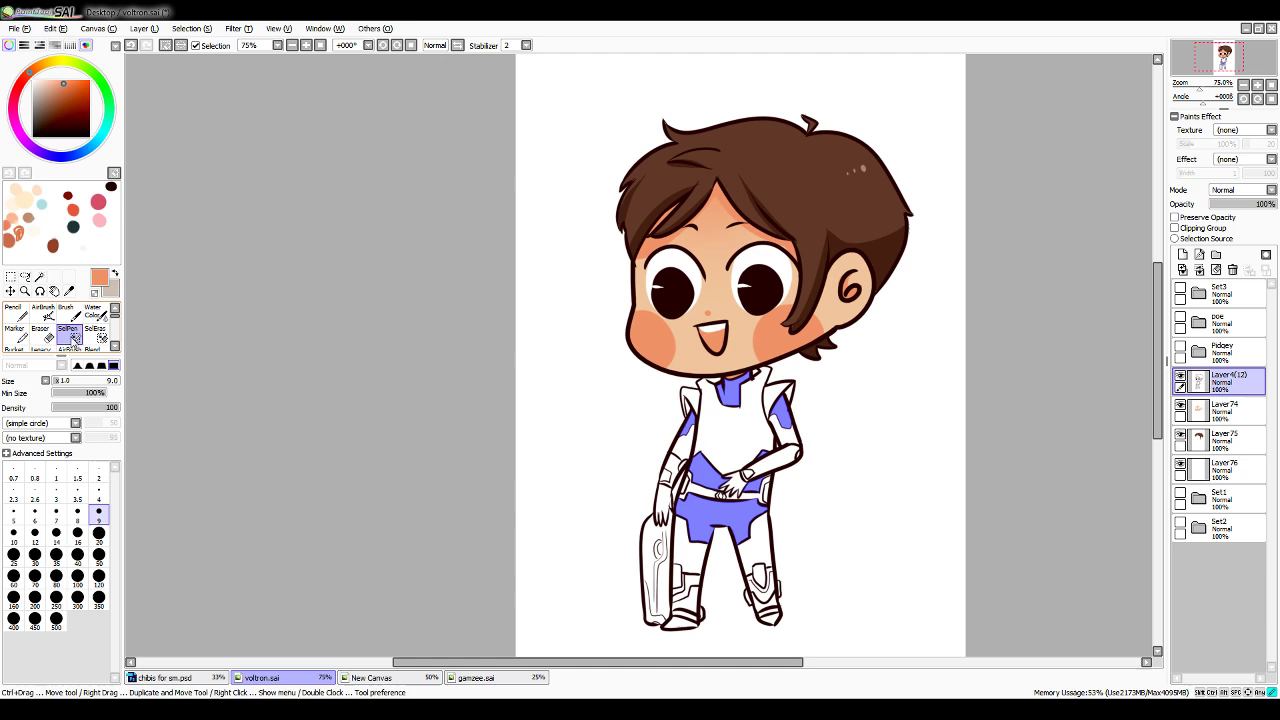
{"action": "left_click", "coordinate": [107, 471]}
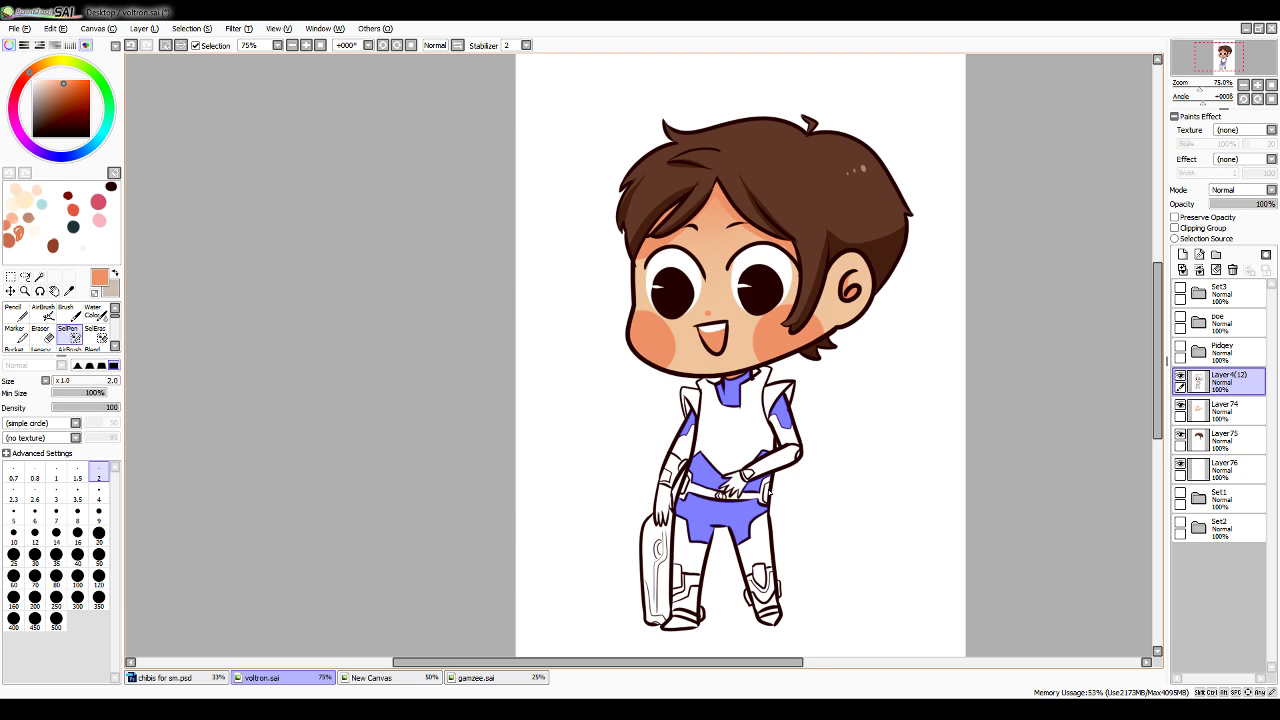
Add the lower-leg panels, feet and gloves to the selection with the Magic Wand, touching up gaps with the SelPen
{"action": "key", "text": "w"}
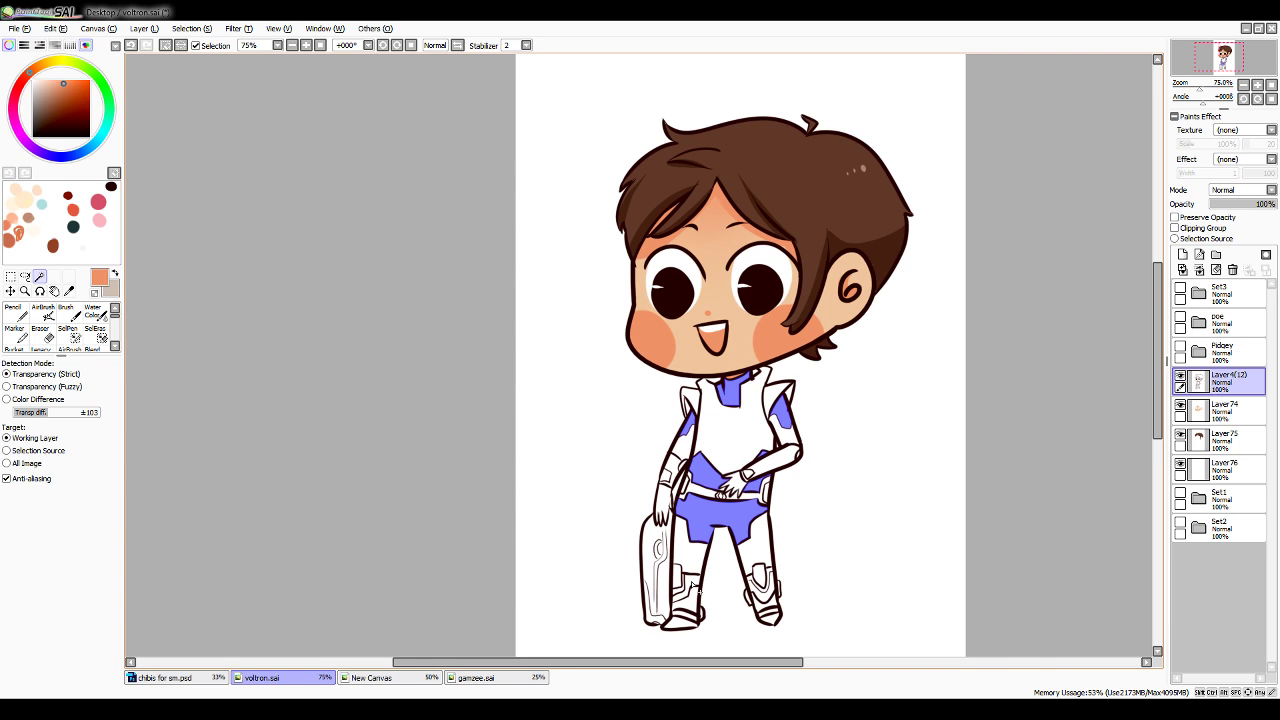
{"action": "left_click", "coordinate": [689, 583]}
{"action": "left_click", "coordinate": [68, 333]}
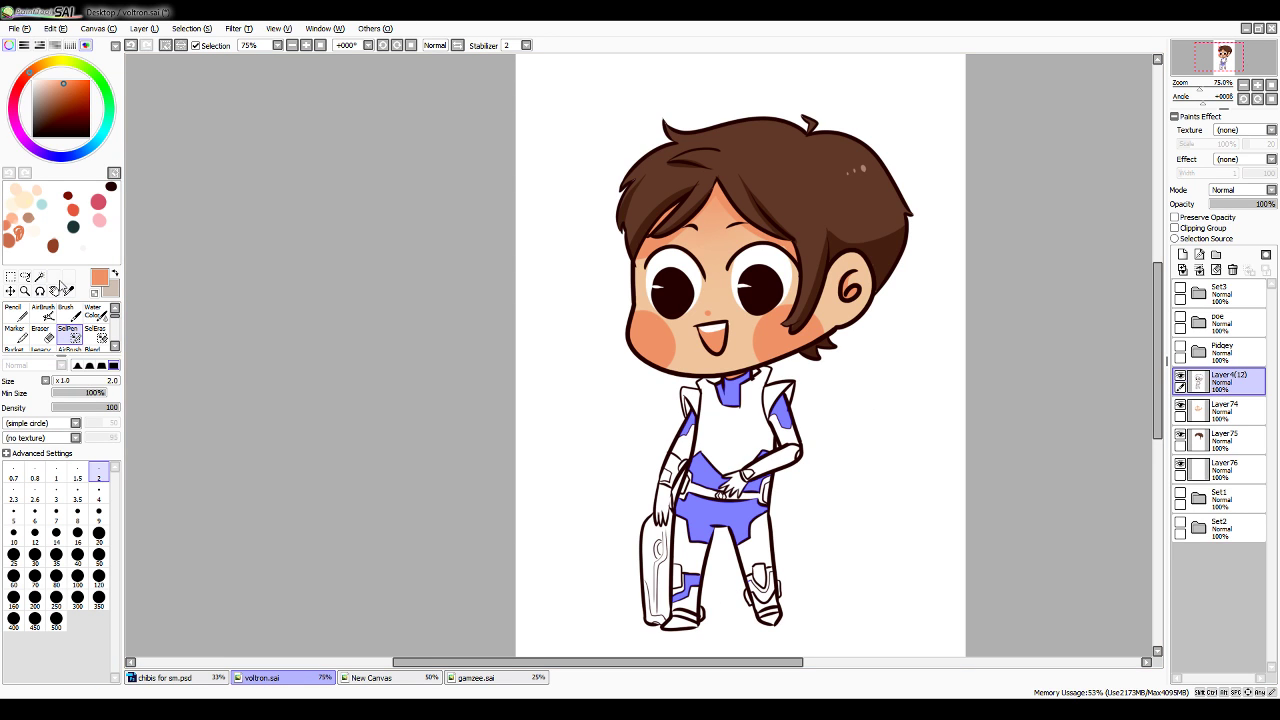
{"action": "key", "text": "w"}
{"action": "left_click", "coordinate": [757, 590]}
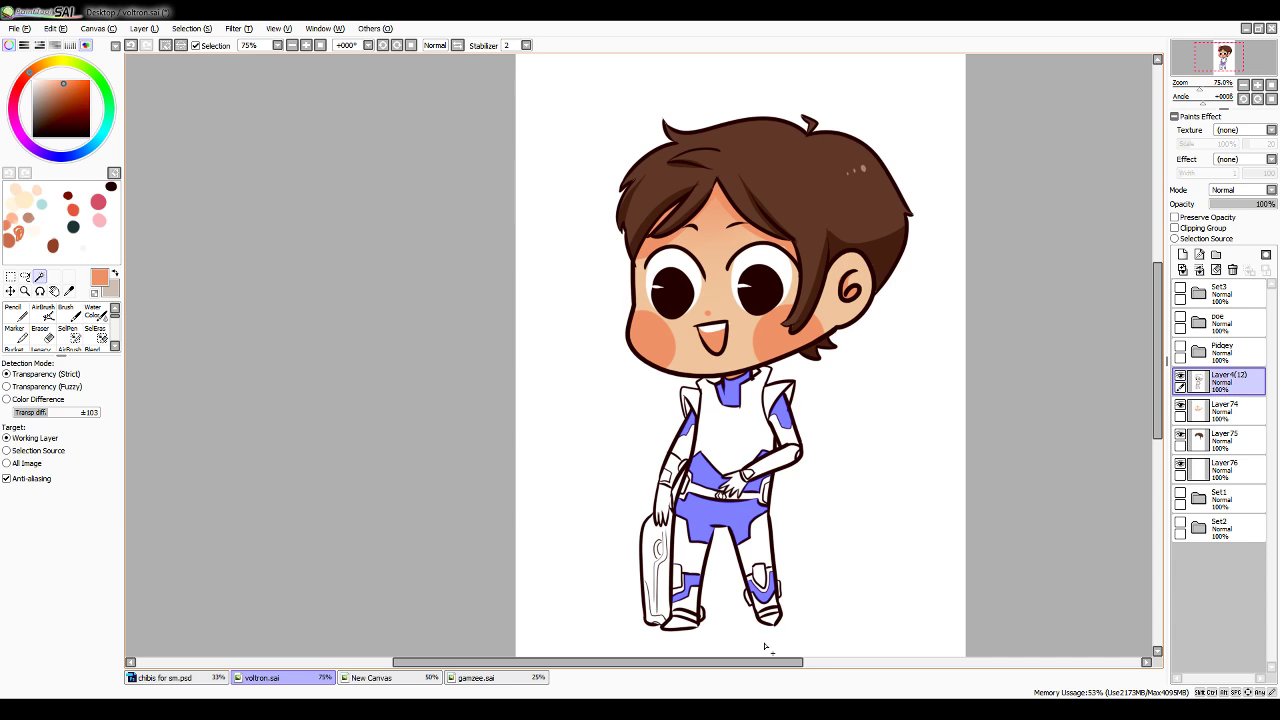
{"action": "left_click", "coordinate": [672, 628]}
{"action": "left_click", "coordinate": [662, 505]}
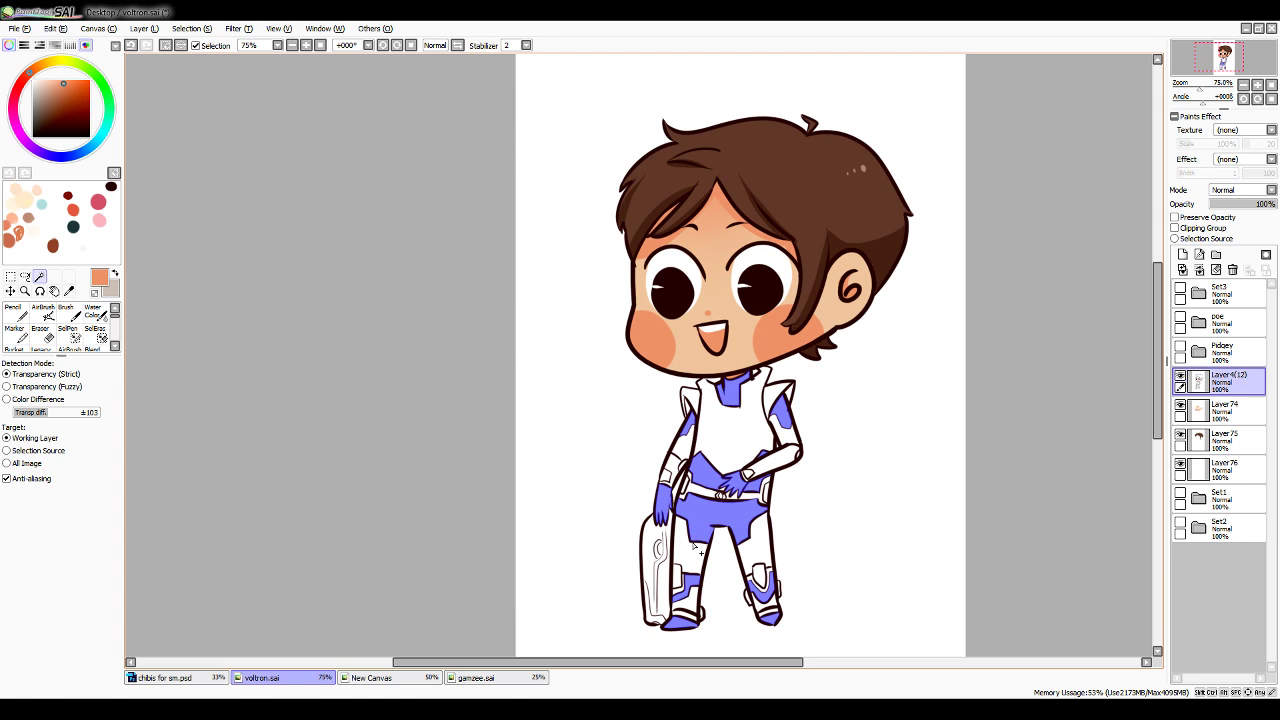
{"action": "left_click", "coordinate": [68, 333]}
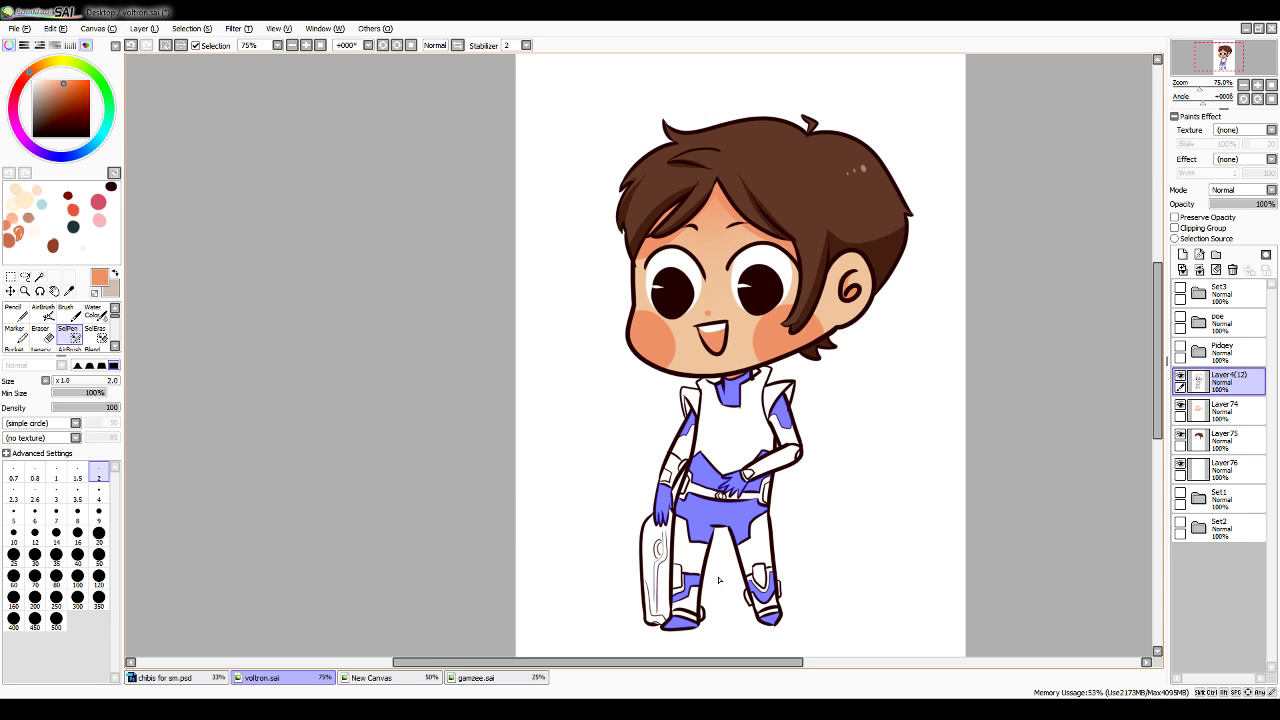
Fill the selected bodysuit areas on Layer76 with a dark charcoal colour using a size 350 Pencil
{"action": "left_click", "coordinate": [16, 313]}
{"action": "left_click_drag", "start_coordinate": [38, 122], "coordinate": [35, 122]}
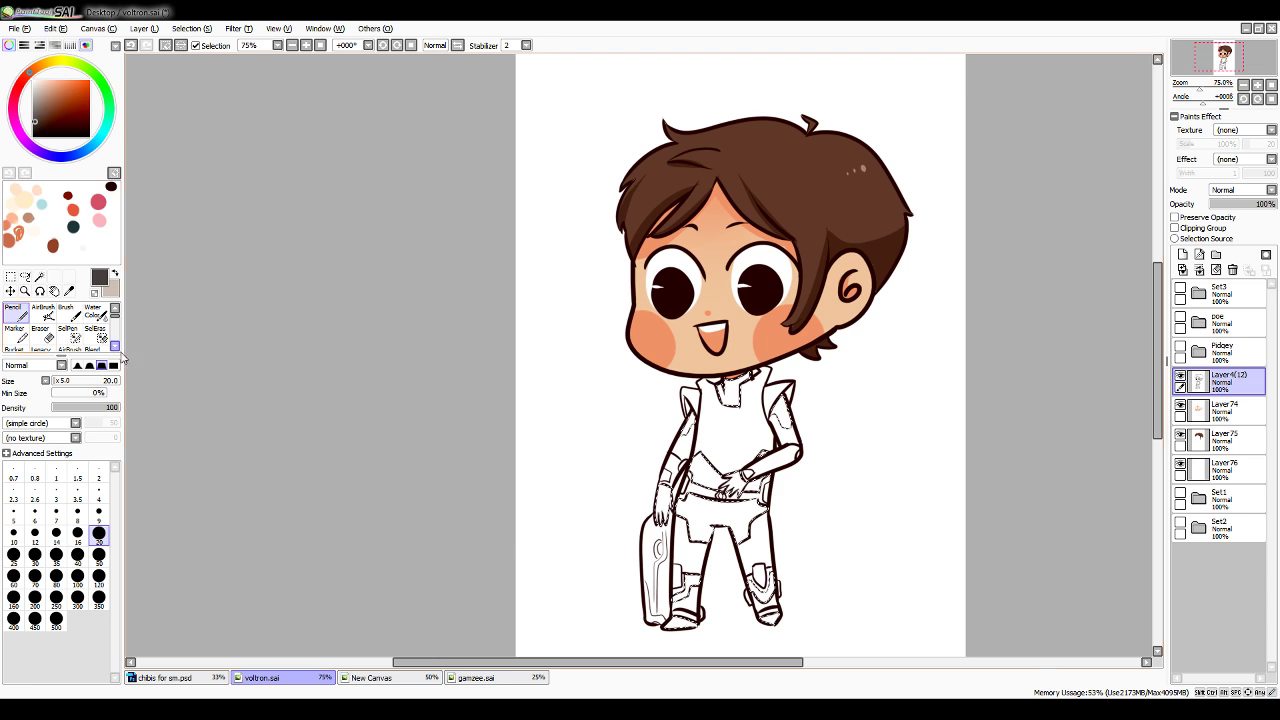
{"action": "left_click", "coordinate": [99, 598]}
{"action": "left_click", "coordinate": [1222, 468]}
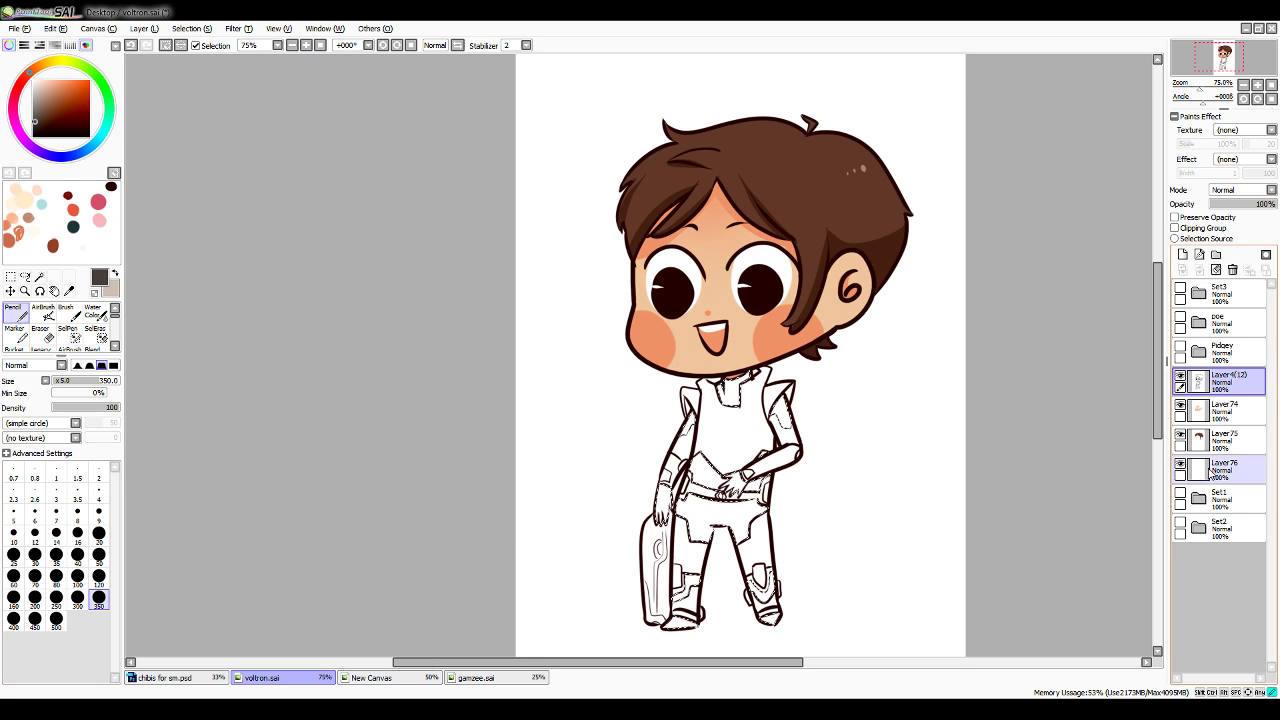
{"action": "mouse_move", "coordinate": [770, 410]}
{"action": "left_mouse_down"}
{"action": "mouse_move", "coordinate": [663, 450]}
{"action": "mouse_move", "coordinate": [679, 525]}
{"action": "mouse_move", "coordinate": [672, 640]}
{"action": "left_mouse_up"}
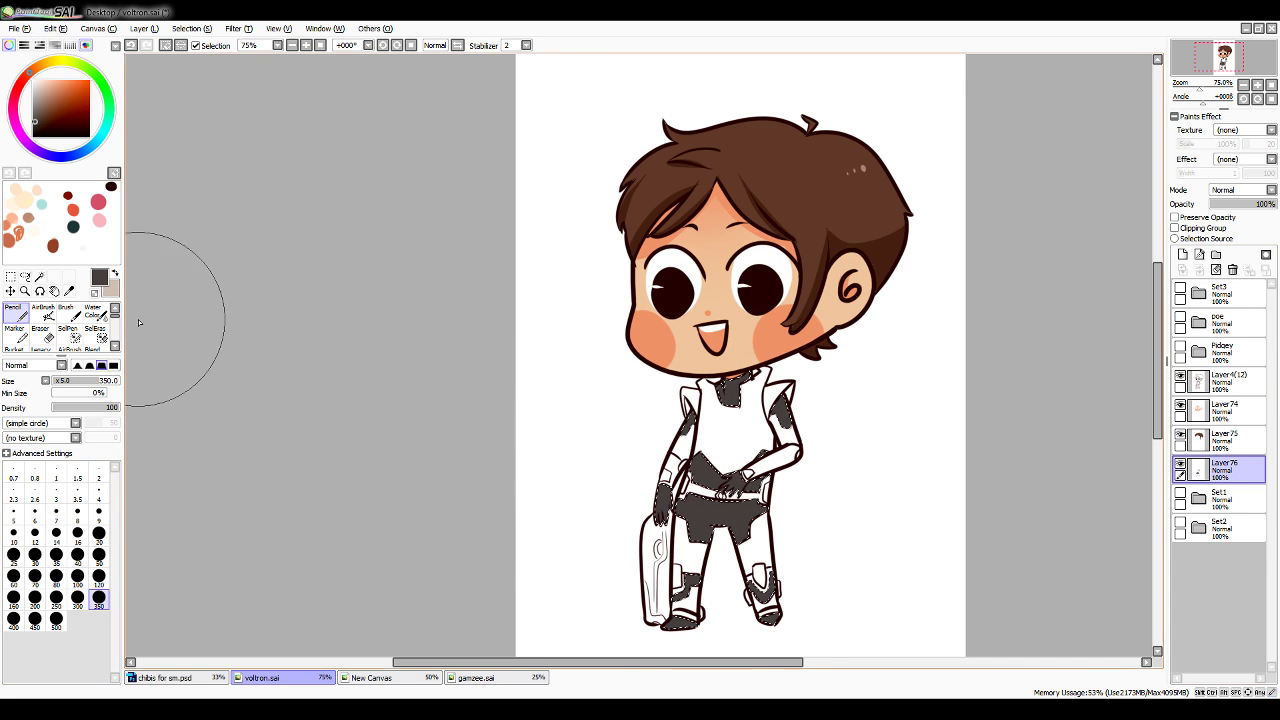
{"action": "left_click", "coordinate": [36, 125]}
{"action": "mouse_move", "coordinate": [766, 347]}
{"action": "left_mouse_down"}
{"action": "mouse_move", "coordinate": [685, 569]}
{"action": "mouse_move", "coordinate": [805, 580]}
{"action": "mouse_move", "coordinate": [597, 622]}
{"action": "left_mouse_up"}
Pick a darker charcoal and shade the bodysuit below the belt with a size 20 Pencil
{"action": "left_click", "coordinate": [36, 128]}
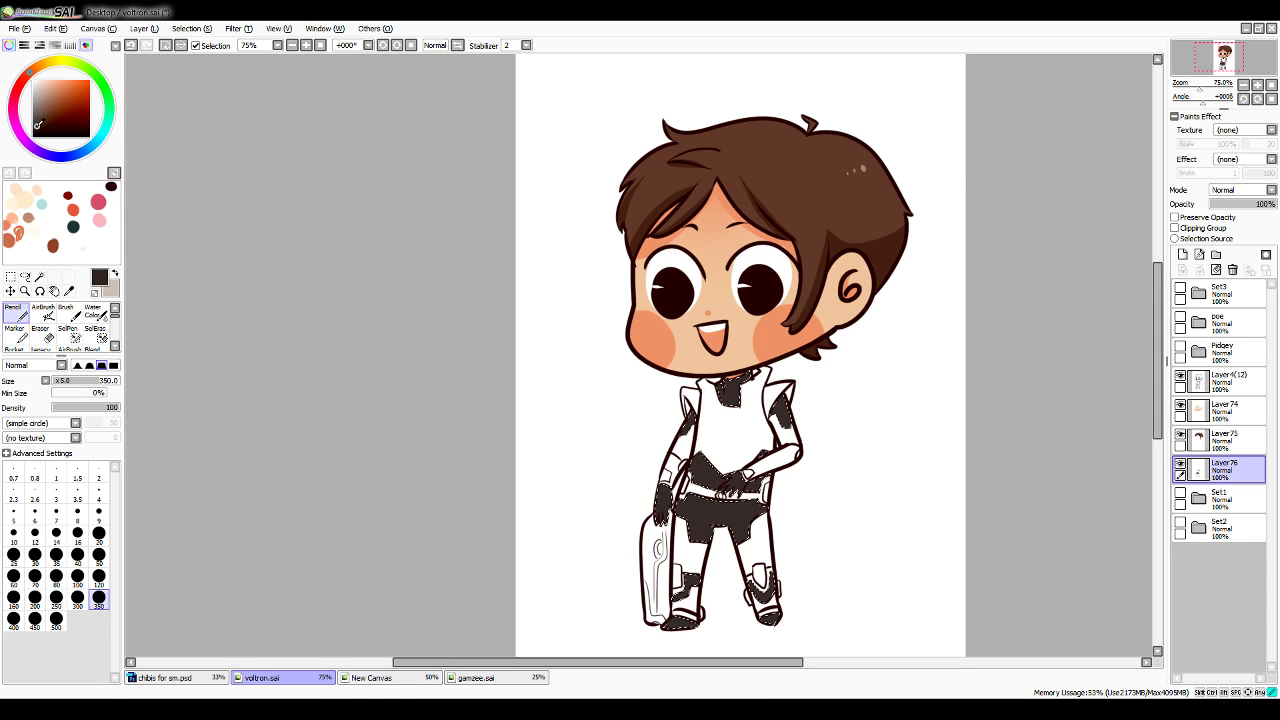
{"action": "left_click", "coordinate": [99, 532]}
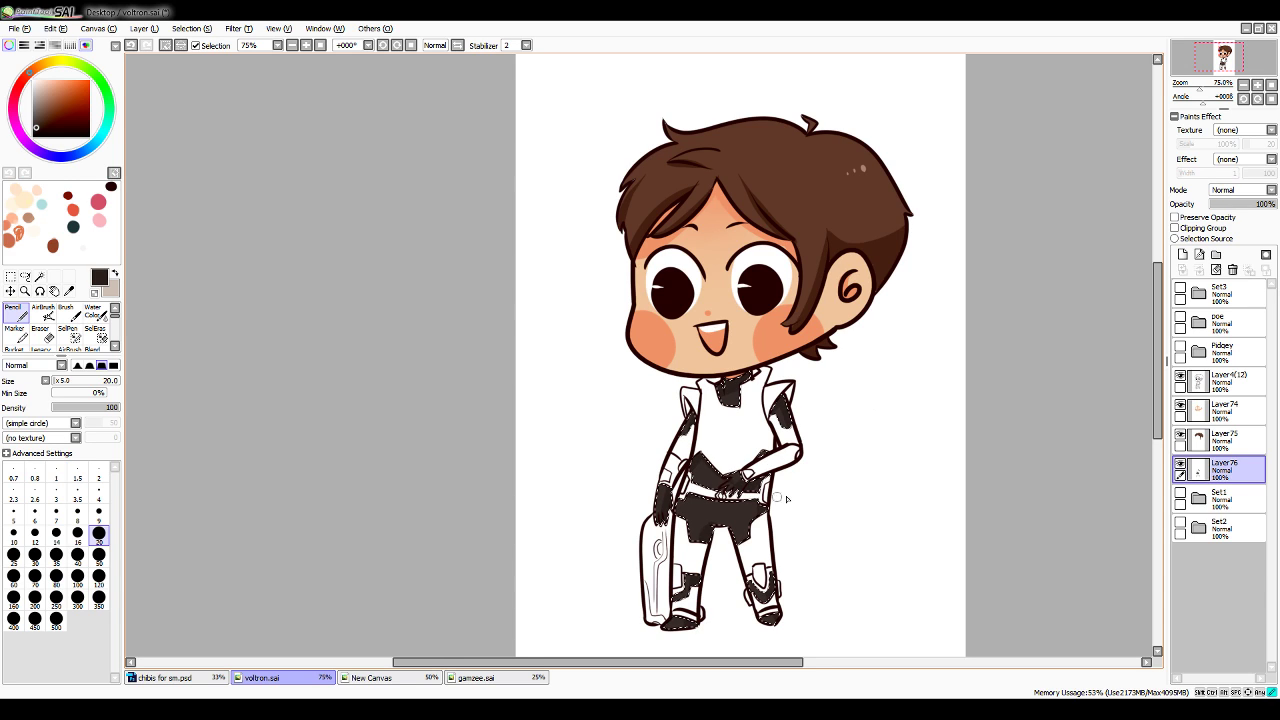
{"action": "mouse_move", "coordinate": [679, 502]}
{"action": "left_mouse_down"}
{"action": "mouse_move", "coordinate": [793, 511]}
{"action": "mouse_move", "coordinate": [763, 510]}
{"action": "left_mouse_up"}
{"action": "left_click_drag", "start_coordinate": [763, 510], "coordinate": [750, 528]}
Deselect the bodysuit areas and add a new layer directly above the Set1 folder
{"action": "left_click", "coordinate": [208, 30]}
{"action": "left_click", "coordinate": [215, 46]}
{"action": "left_click", "coordinate": [40, 277]}
{"action": "left_click", "coordinate": [1224, 500]}
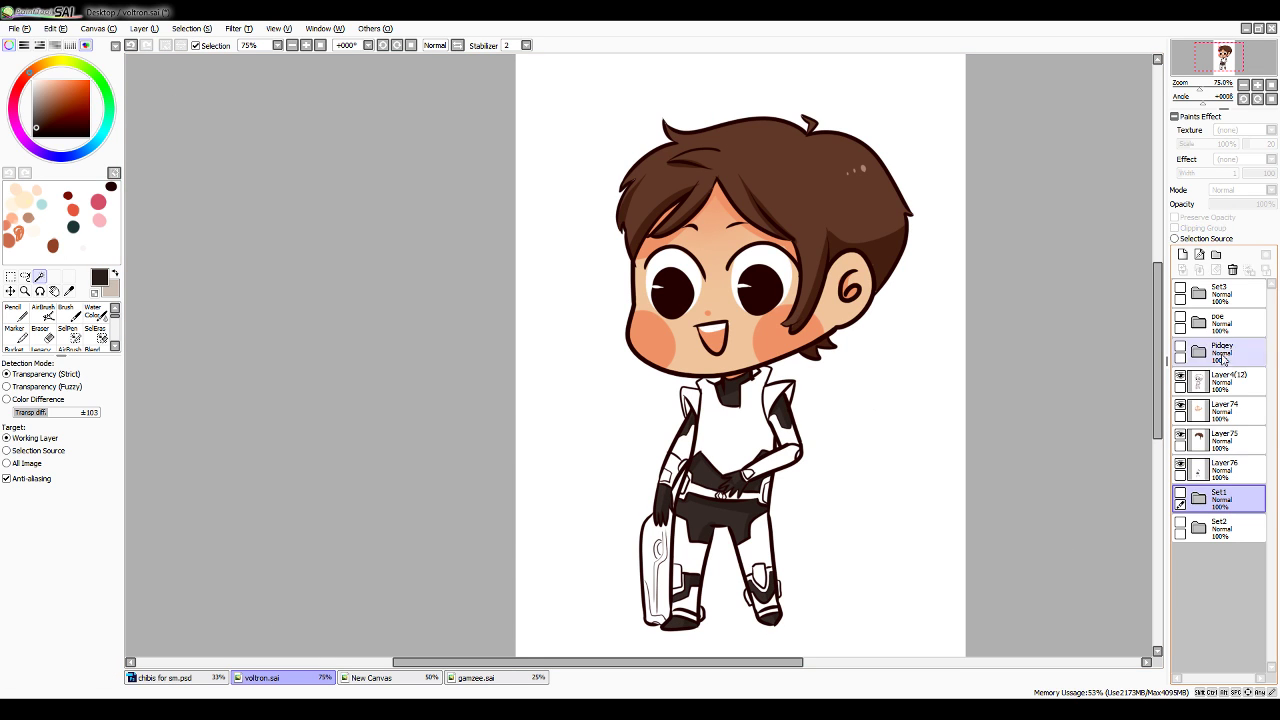
{"action": "left_click", "coordinate": [1183, 255]}
{"action": "left_click", "coordinate": [1226, 382]}
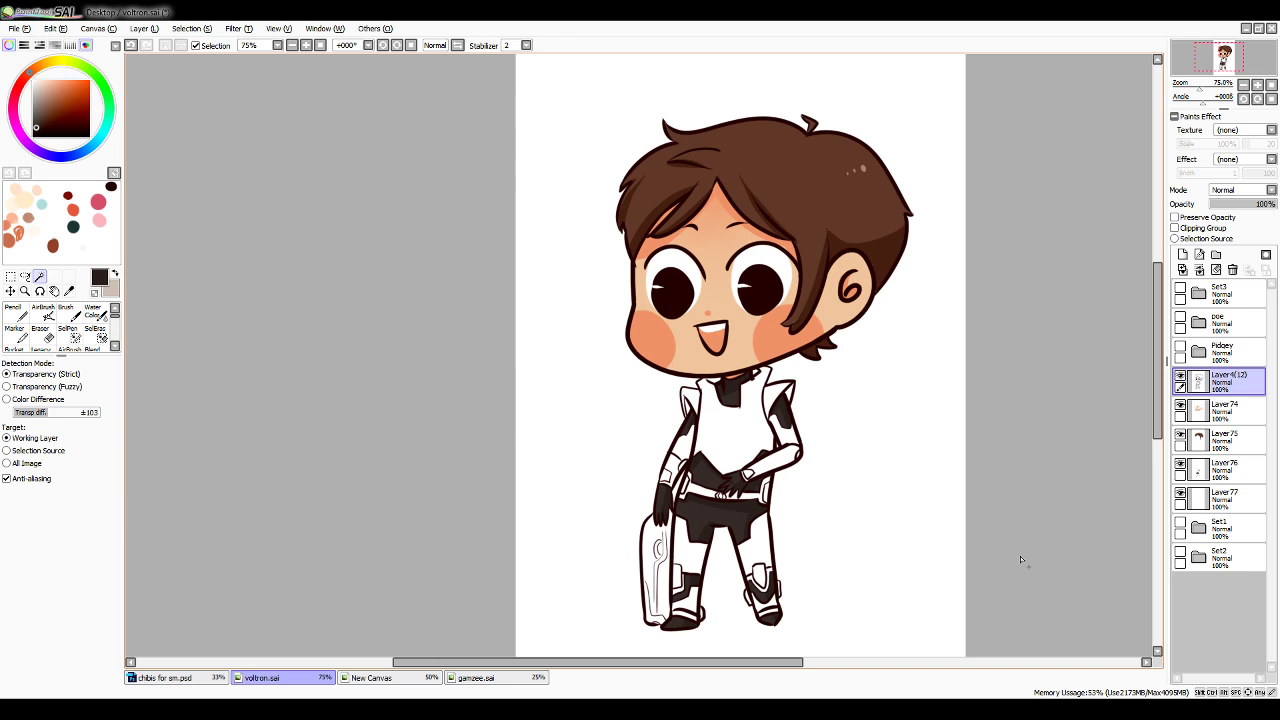
{"action": "left_click", "coordinate": [759, 576]}
{"action": "key", "text": "ctrl+z"}
Erase the charcoal from the knee and shin panels on Layer76 using the Pencil with transparent colour
{"action": "left_click", "coordinate": [1226, 471]}
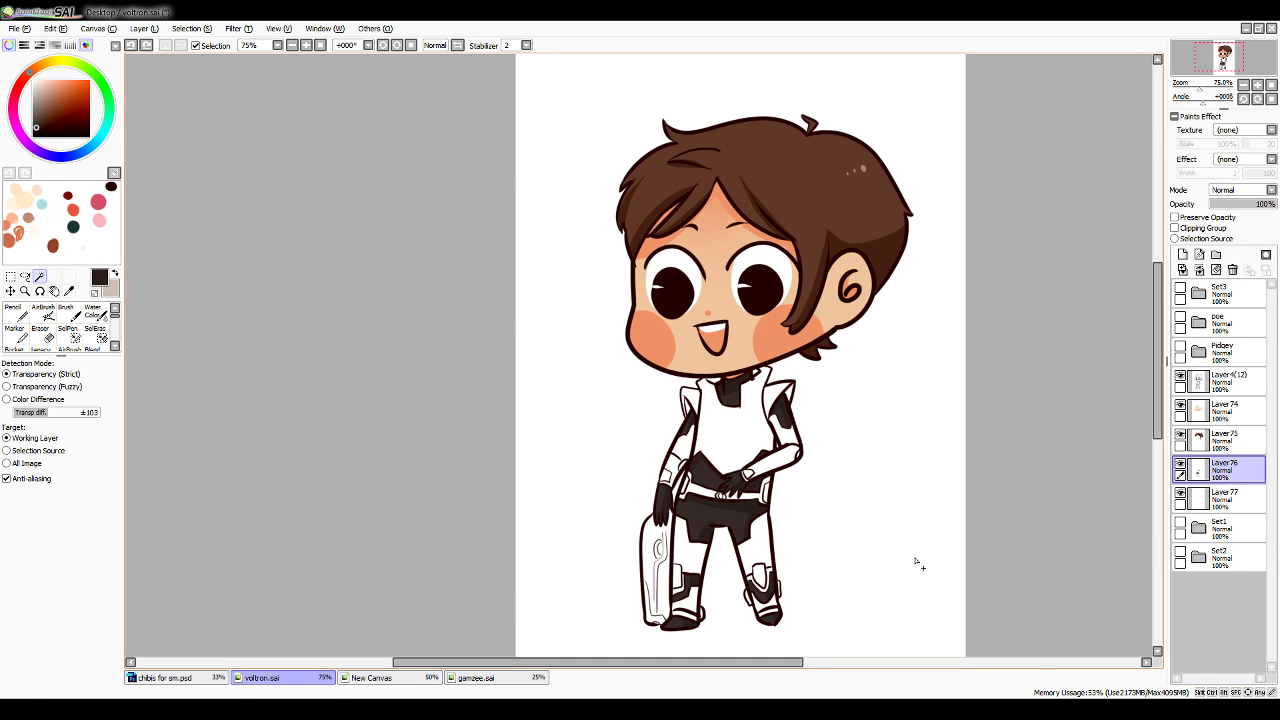
{"action": "left_click", "coordinate": [16, 312]}
{"action": "left_click", "coordinate": [95, 293]}
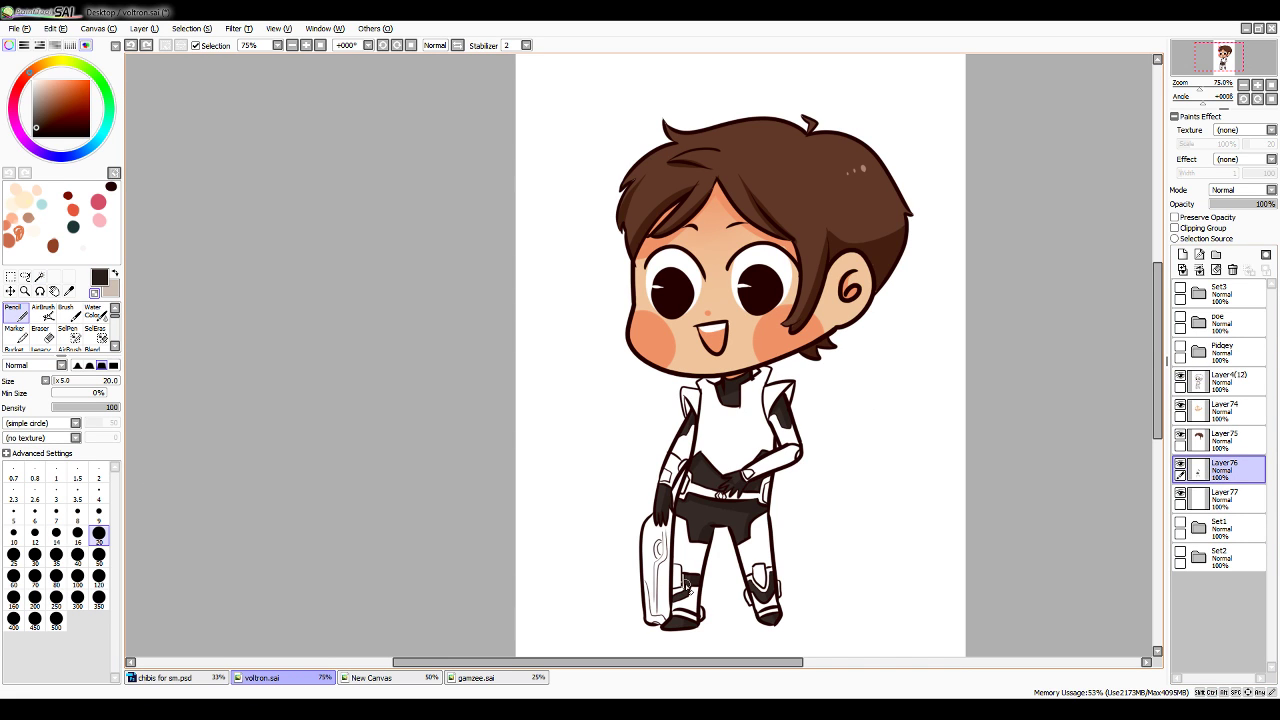
{"action": "left_click_drag", "start_coordinate": [687, 584], "coordinate": [771, 599]}
{"action": "key", "text": "w"}
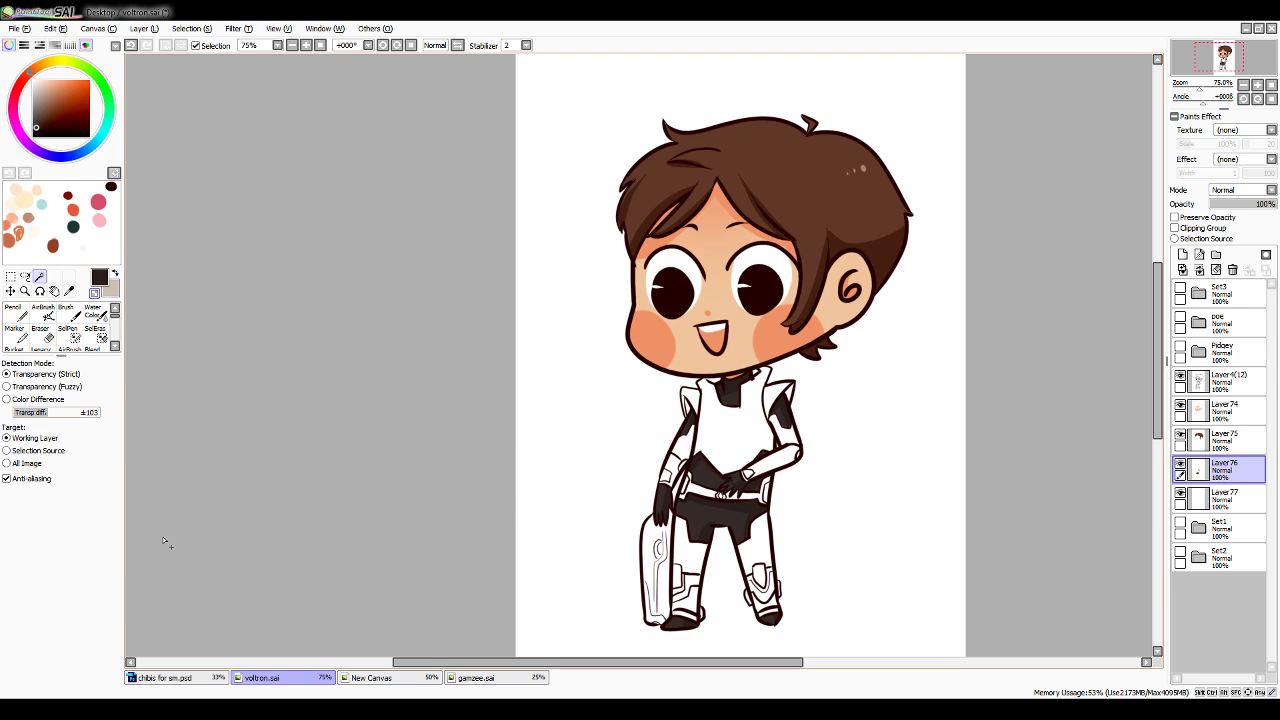
{"action": "left_click", "coordinate": [1200, 382]}
{"action": "left_click", "coordinate": [69, 335]}
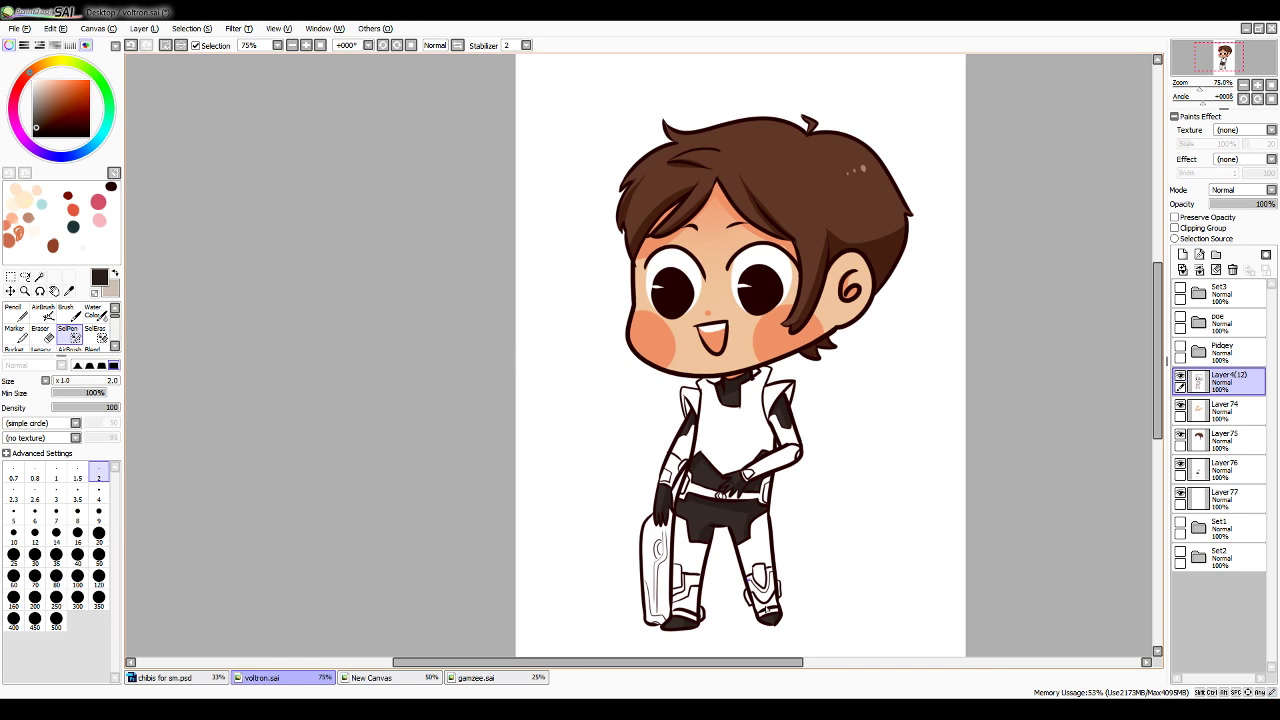
{"action": "left_click", "coordinate": [40, 277]}
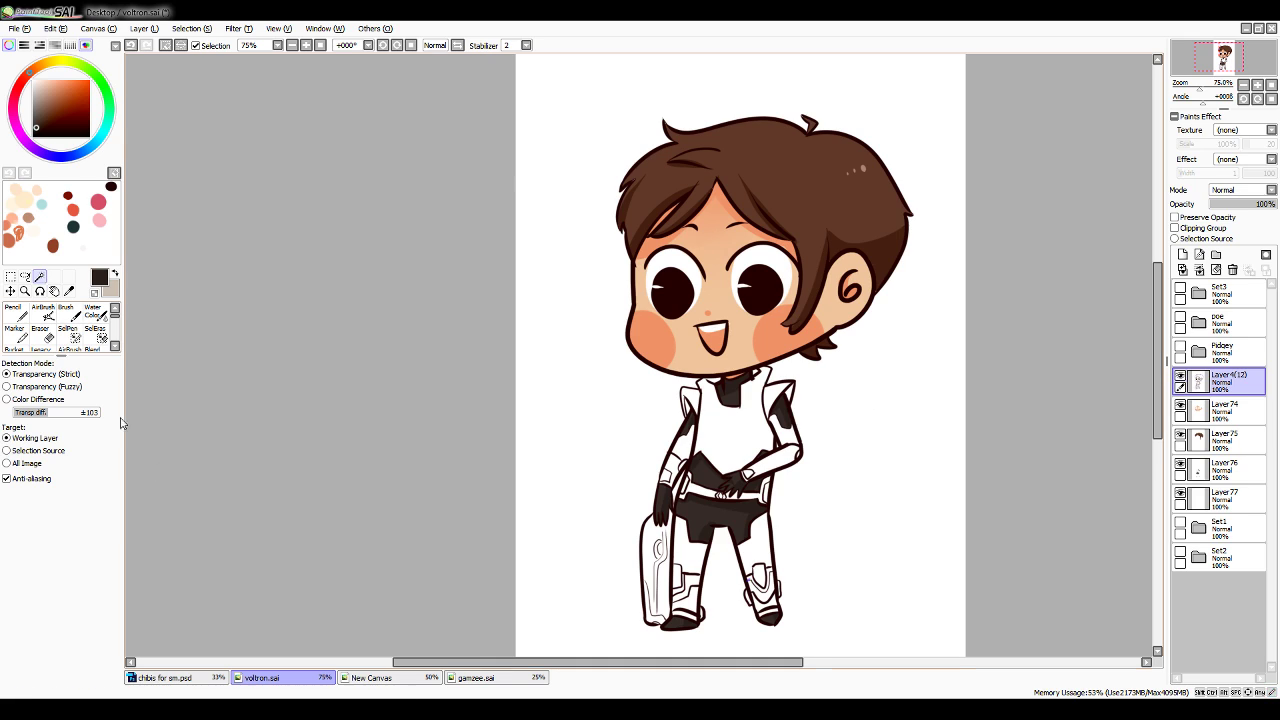
{"action": "left_click", "coordinate": [768, 584]}
{"action": "key", "text": "n"}
{"action": "left_click", "coordinate": [1222, 496]}
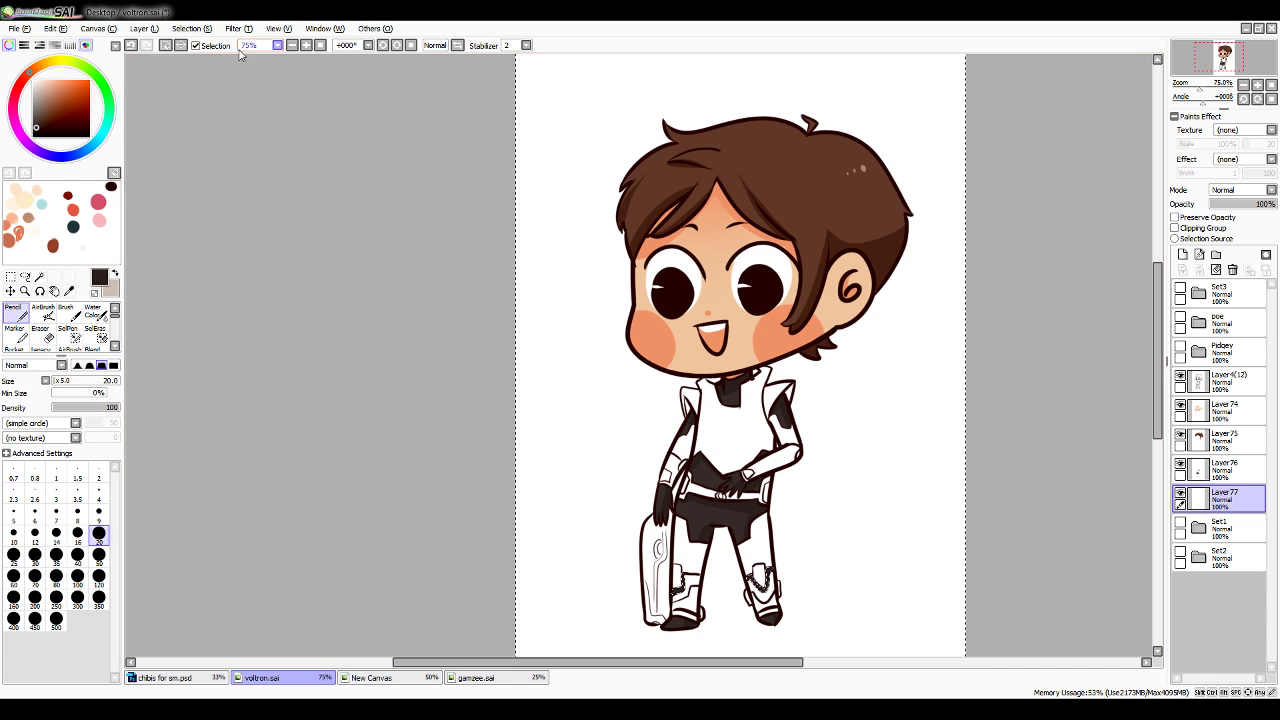
{"action": "key", "text": "ctrl+d"}
{"action": "key", "text": "w"}
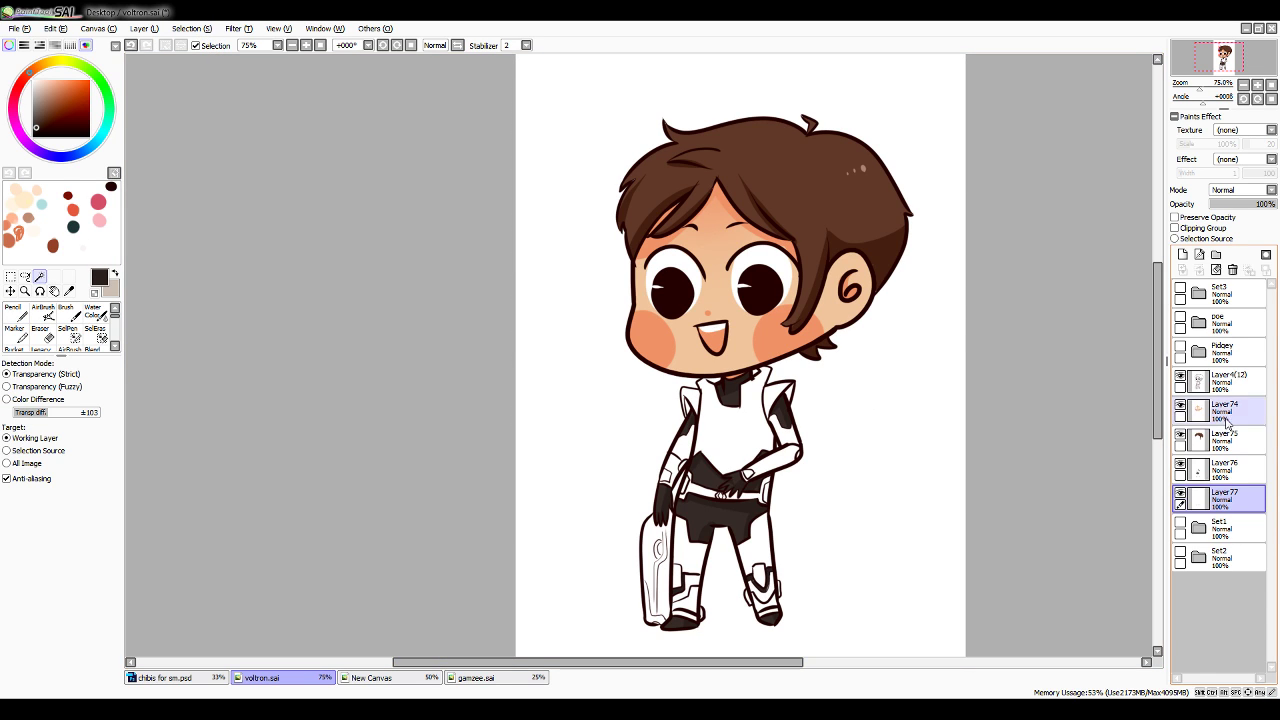
Select the knee, ankle, shoulder and forearm accent panels with the Magic Wand on line-art layer Layer4(12)
{"action": "left_click", "coordinate": [1228, 380]}
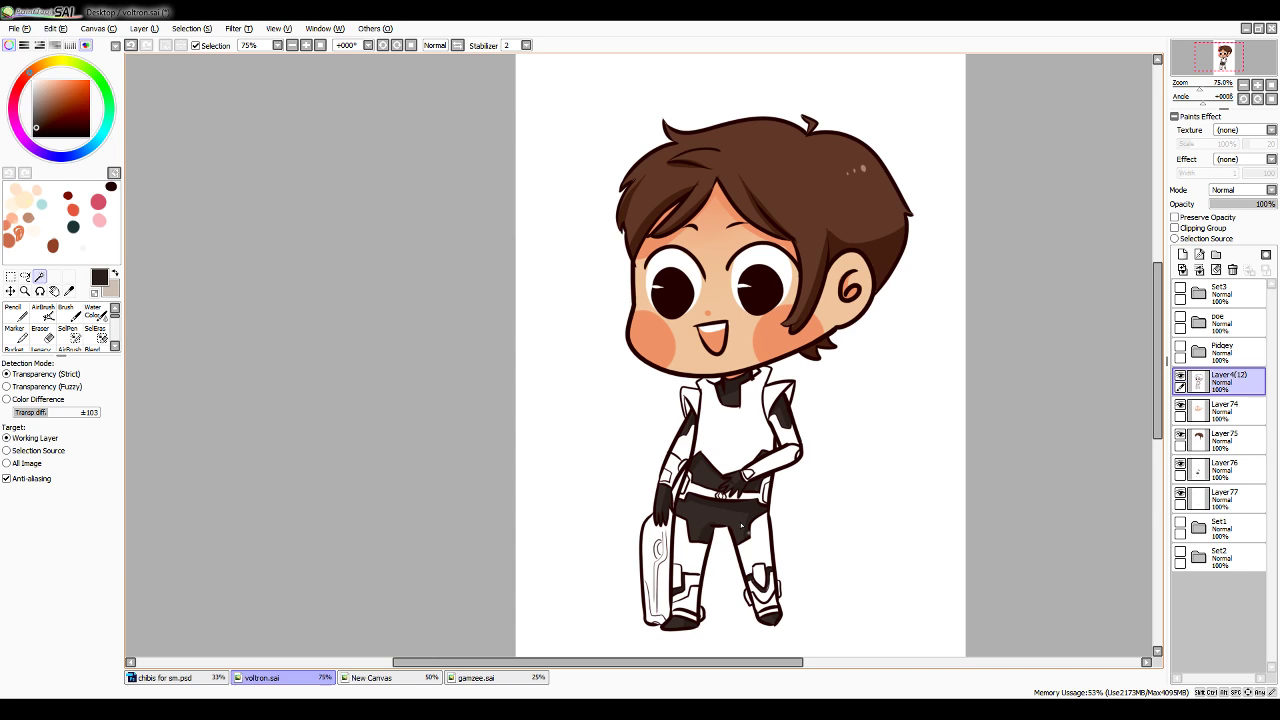
{"action": "left_click", "coordinate": [757, 576]}
{"action": "left_click", "coordinate": [768, 598]}
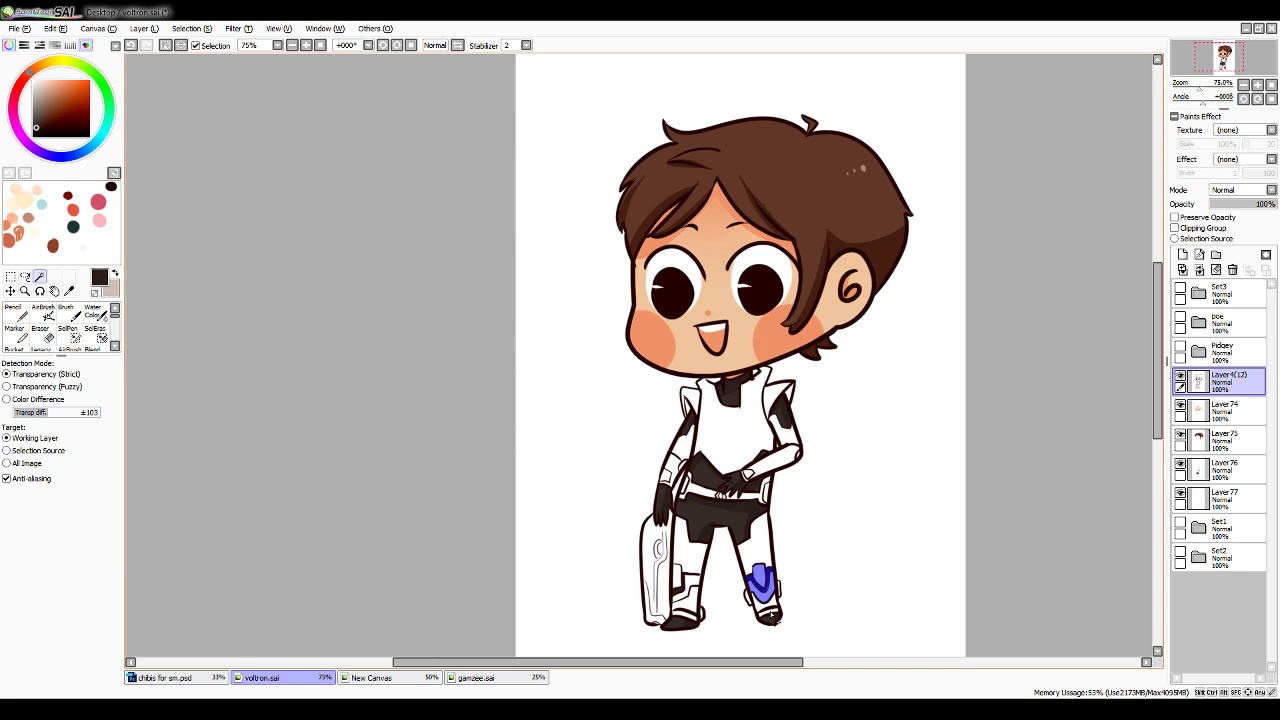
{"action": "left_click", "coordinate": [677, 576]}
{"action": "left_click", "coordinate": [688, 594]}
{"action": "left_click", "coordinate": [691, 616]}
{"action": "left_click", "coordinate": [770, 402]}
{"action": "left_click", "coordinate": [690, 404]}
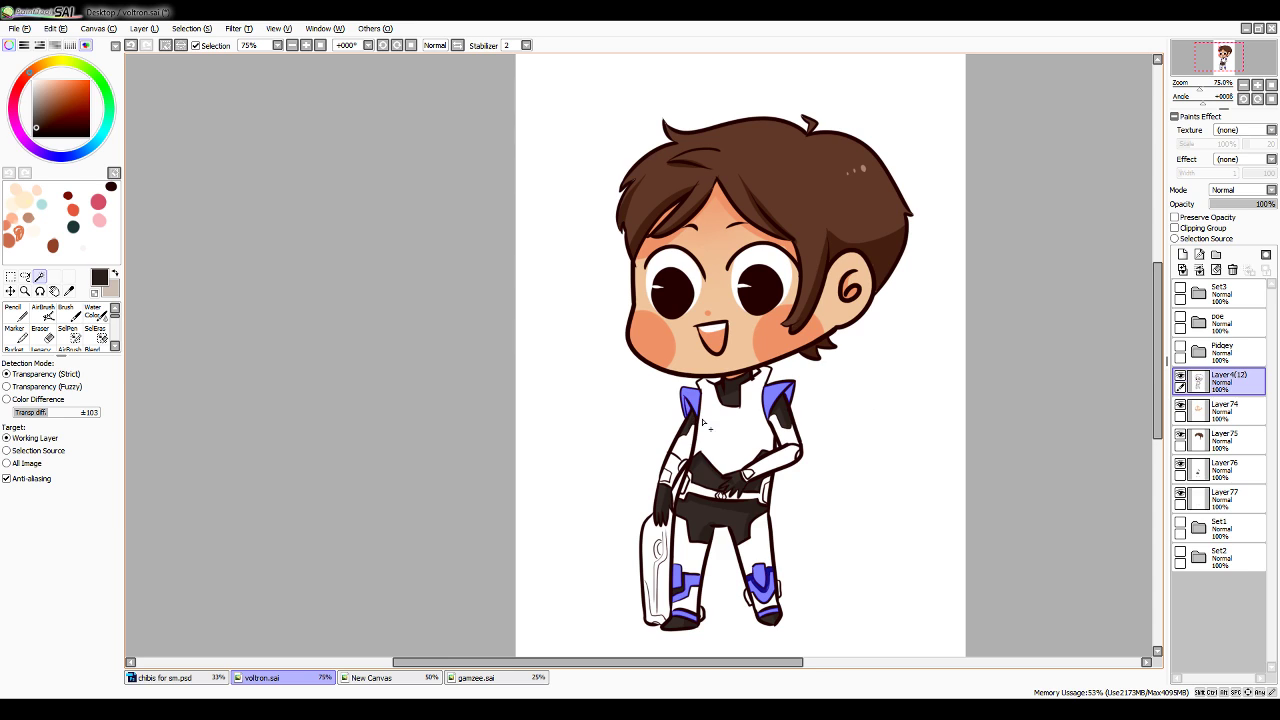
{"action": "left_click", "coordinate": [800, 467]}
{"action": "key", "text": "ctrl+d"}
{"action": "left_click", "coordinate": [688, 474]}
{"action": "key", "text": "ctrl+d"}
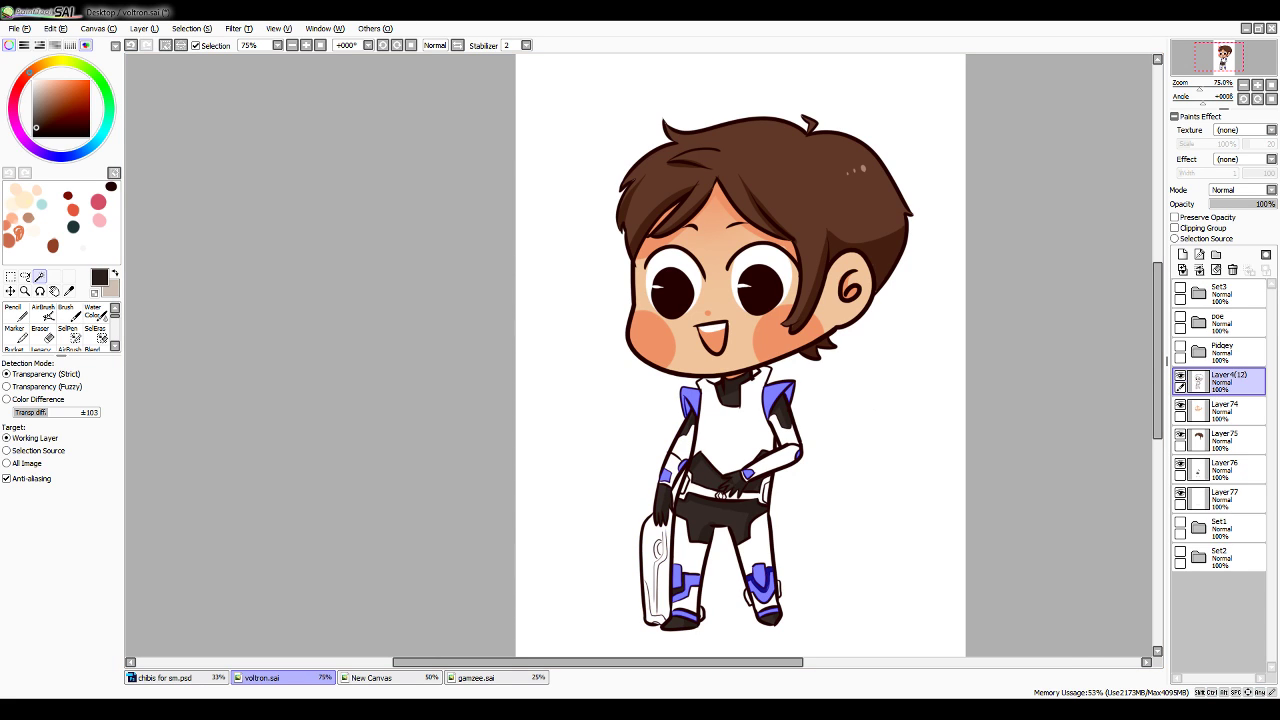
Pick a saturated blue and fill the selected accent panels on Layer77 with a size 350 Pencil
{"action": "left_click", "coordinate": [16, 313]}
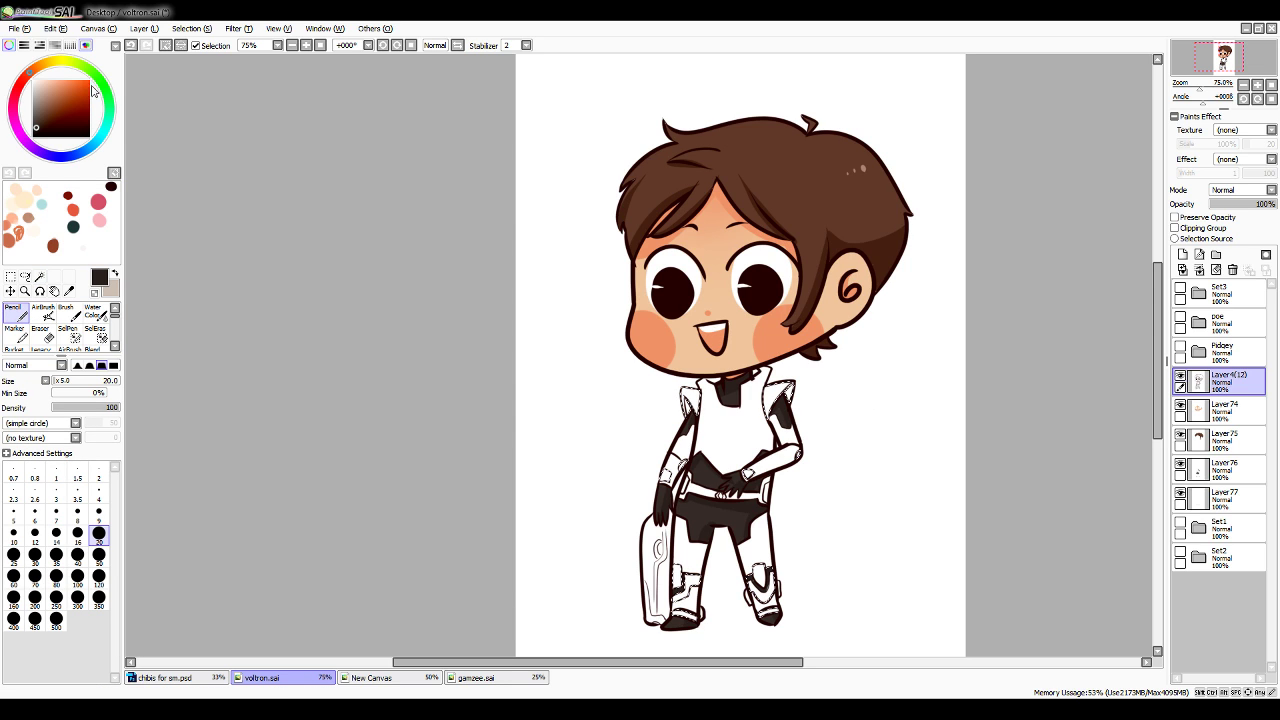
{"action": "left_click", "coordinate": [82, 154]}
{"action": "left_click_drag", "start_coordinate": [82, 155], "coordinate": [75, 156]}
{"action": "mouse_move", "coordinate": [65, 90]}
{"action": "left_mouse_down"}
{"action": "mouse_move", "coordinate": [75, 81]}
{"action": "mouse_move", "coordinate": [78, 92]}
{"action": "left_mouse_up"}
{"action": "left_click_drag", "start_coordinate": [82, 154], "coordinate": [82, 153]}
{"action": "left_click", "coordinate": [85, 96]}
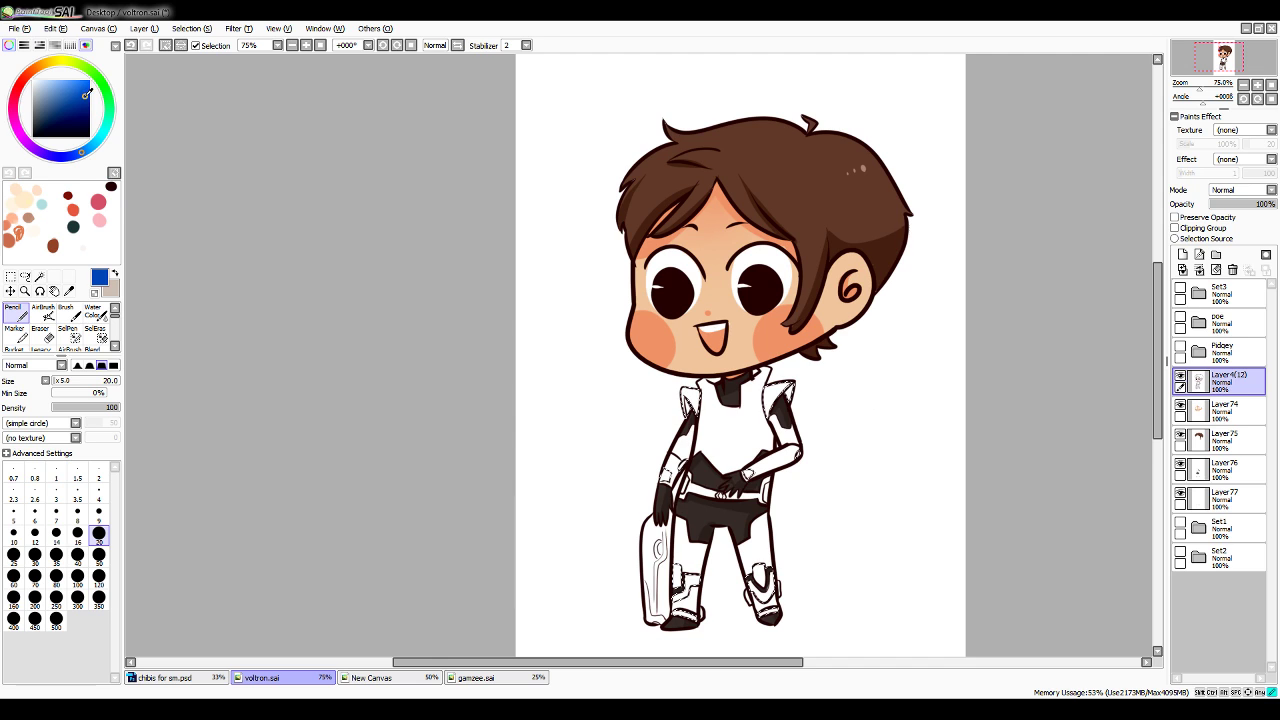
{"action": "left_click", "coordinate": [99, 597]}
{"action": "left_click", "coordinate": [1228, 505]}
{"action": "mouse_move", "coordinate": [646, 556]}
{"action": "left_mouse_down"}
{"action": "mouse_move", "coordinate": [841, 433]}
{"action": "mouse_move", "coordinate": [668, 615]}
{"action": "left_mouse_up"}
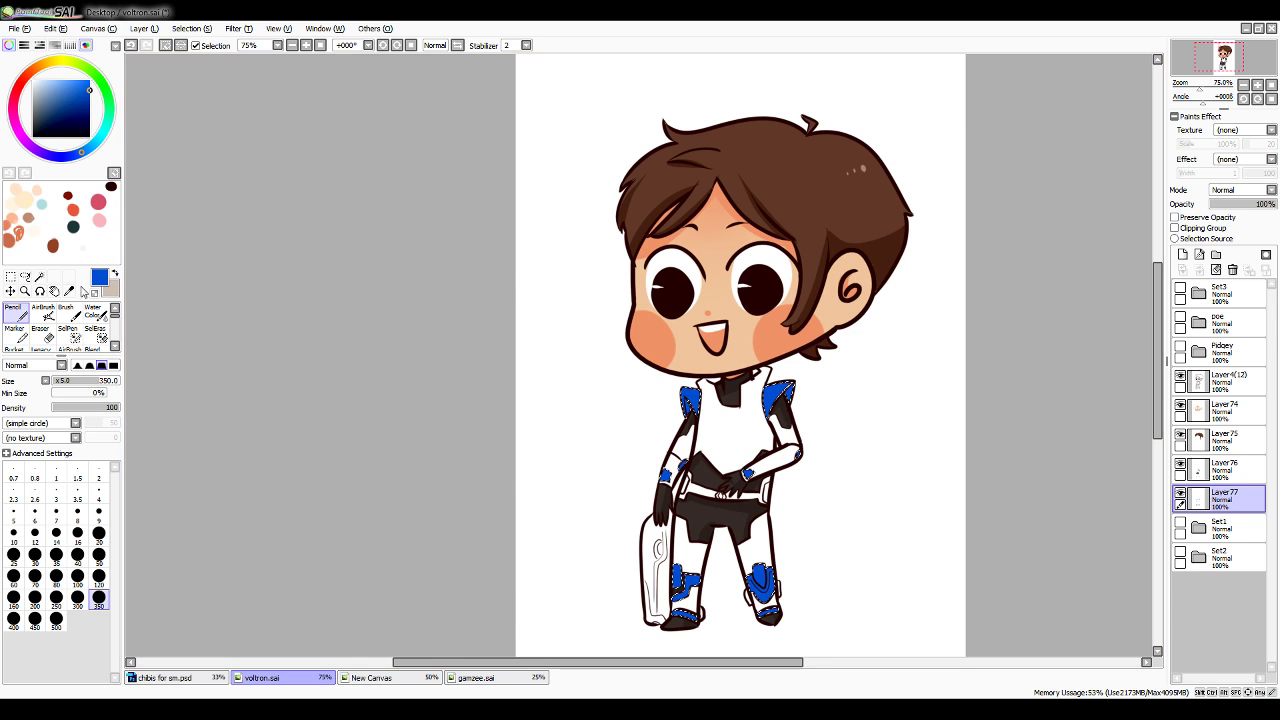
Pick a darker blue and shade both shoulder pads with a size 20 Pencil
{"action": "left_click", "coordinate": [85, 100]}
{"action": "left_click", "coordinate": [99, 536]}
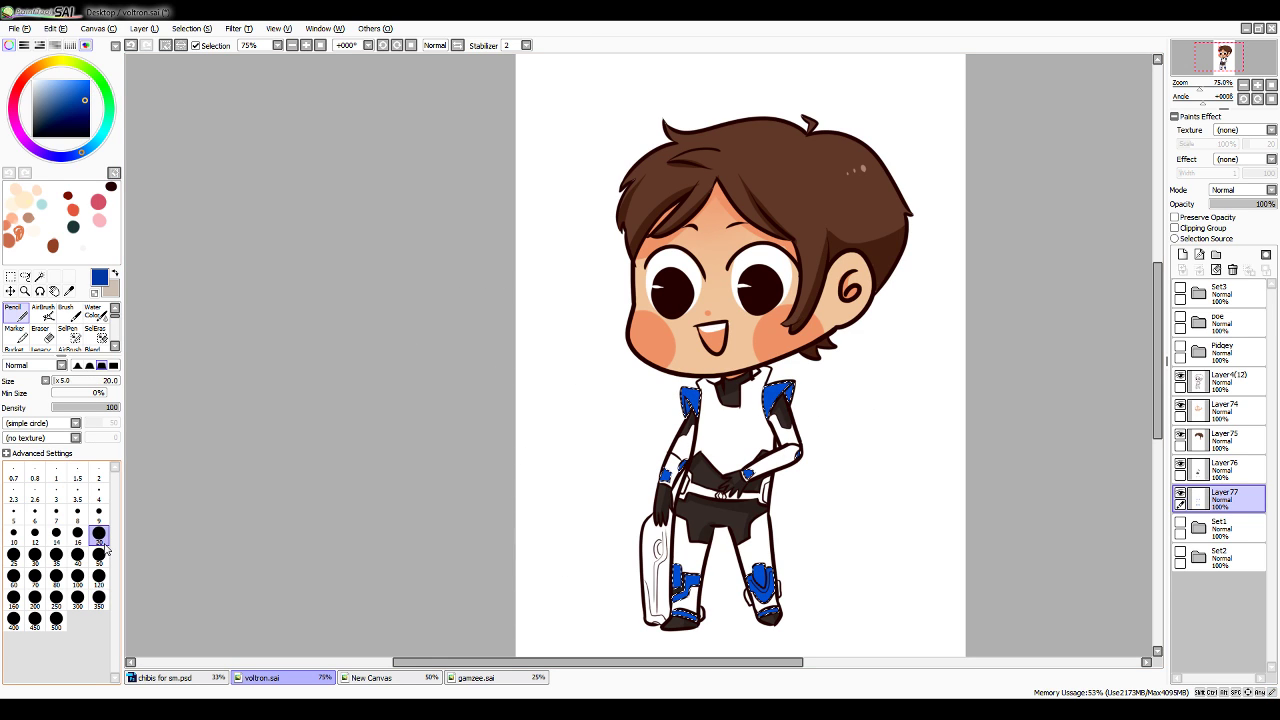
{"action": "left_click_drag", "start_coordinate": [773, 415], "coordinate": [804, 374]}
{"action": "left_click_drag", "start_coordinate": [698, 412], "coordinate": [670, 383]}
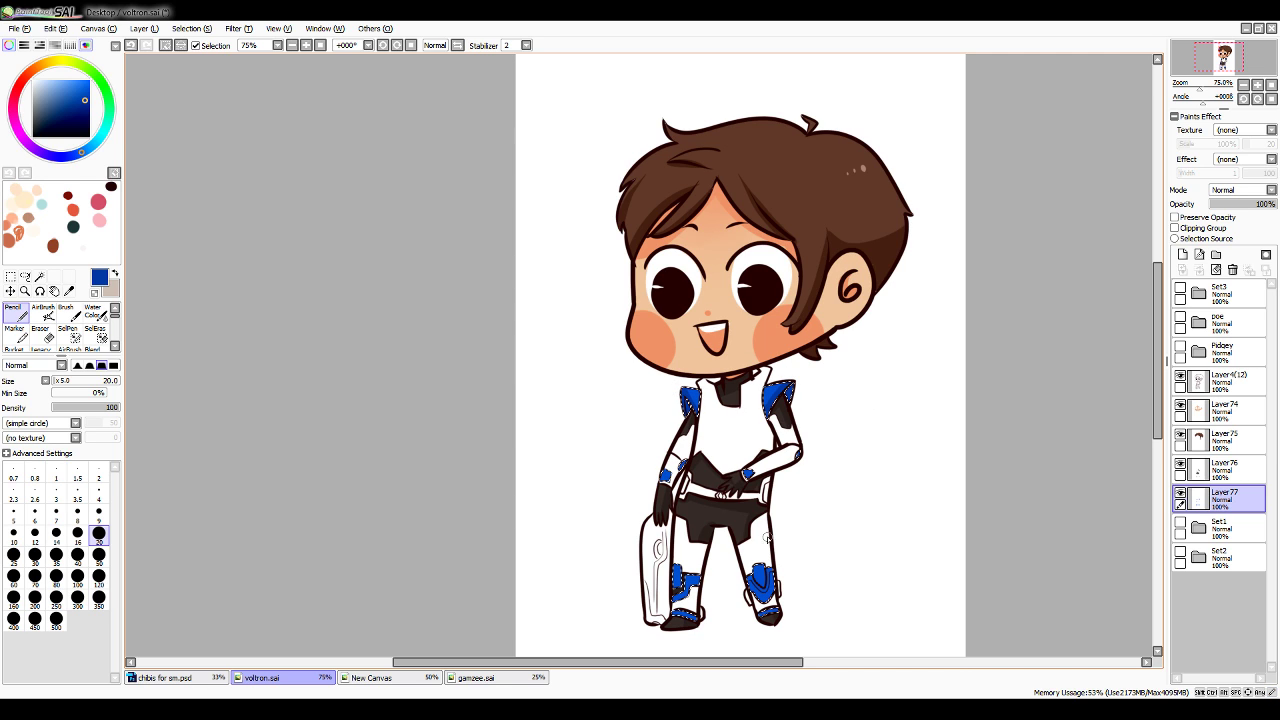
Sample the glove's charcoal, touch up the knee armour on Layer77 with a size 9 Pencil, and clear the selection
{"action": "left_click", "coordinate": [1257, 85]}
{"action": "left_click_drag", "start_coordinate": [1162, 320], "coordinate": [1164, 372]}
{"action": "left_click_drag", "start_coordinate": [1163, 468], "coordinate": [1162, 460]}
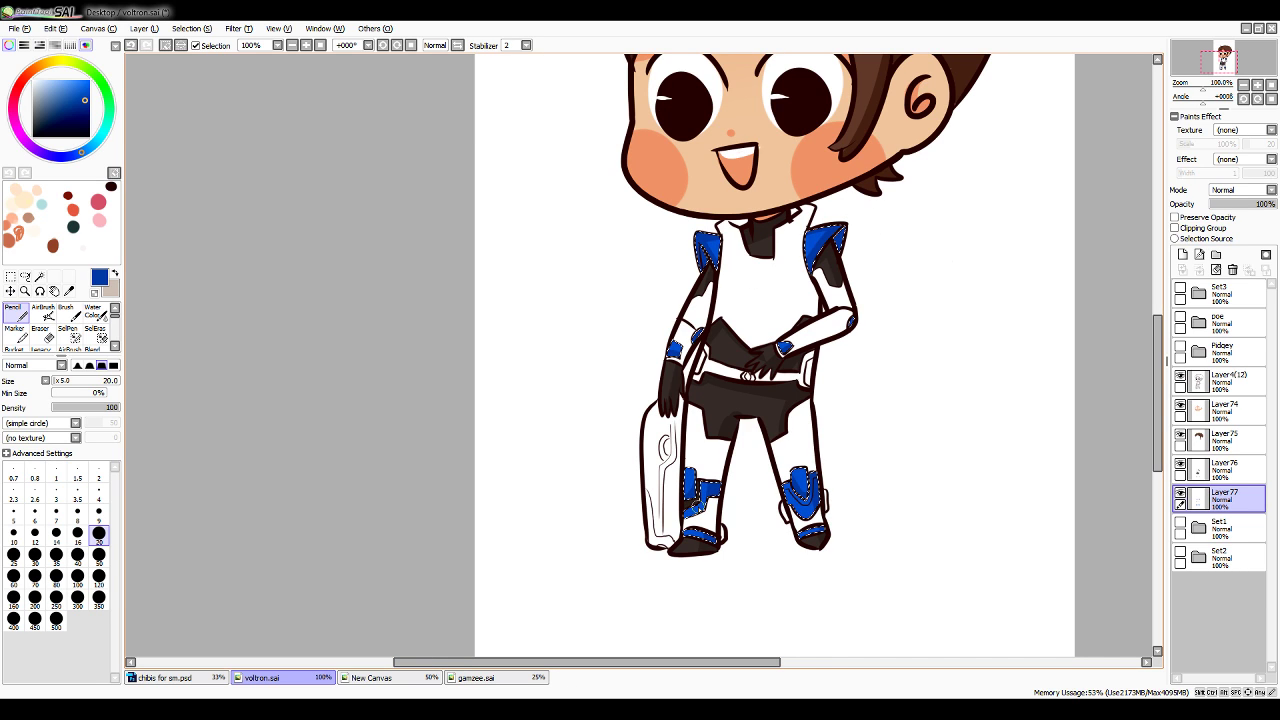
{"action": "left_click", "coordinate": [69, 291]}
{"action": "left_click", "coordinate": [671, 383]}
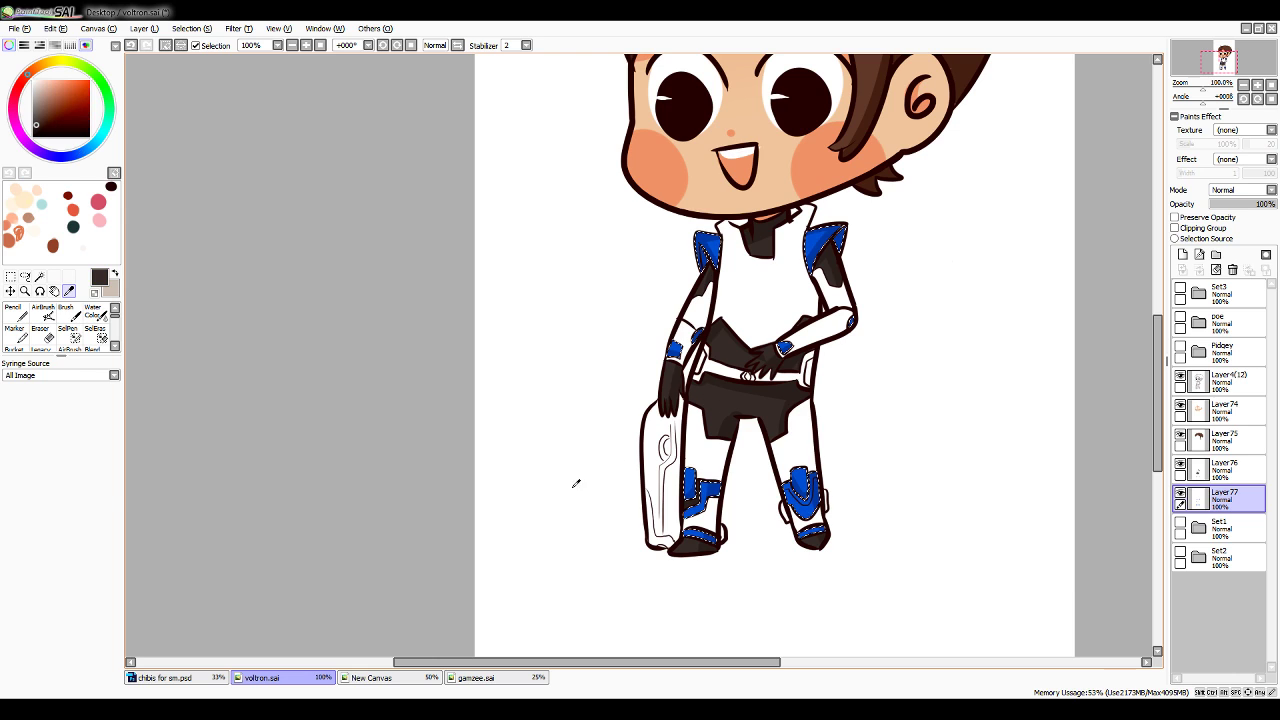
{"action": "left_click", "coordinate": [10, 320]}
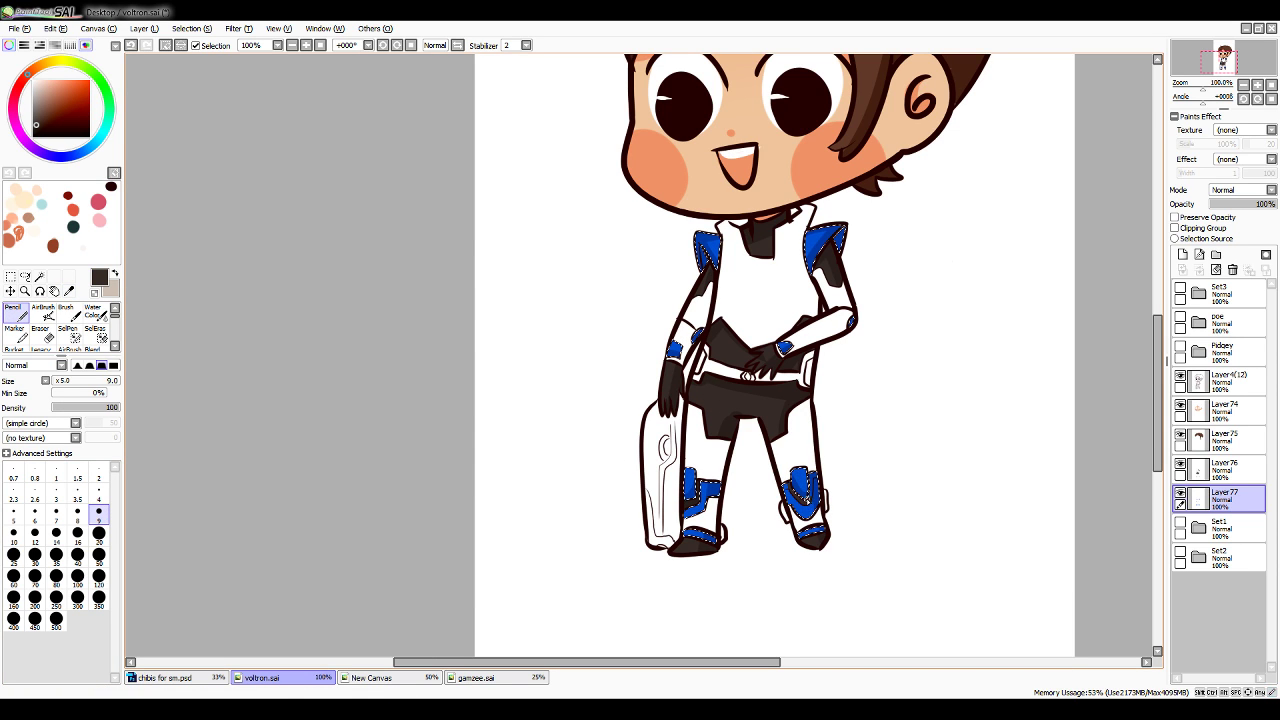
{"action": "key", "text": "ctrl+z"}
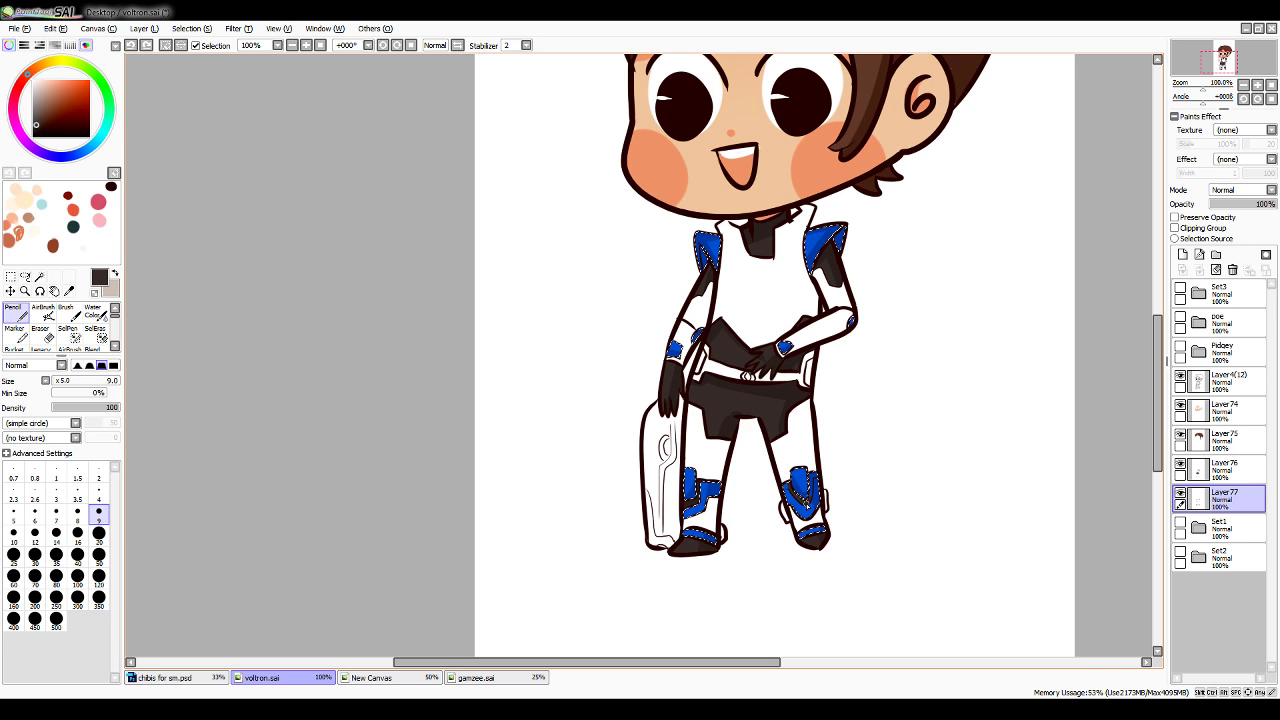
{"action": "left_click_drag", "start_coordinate": [815, 477], "coordinate": [823, 494]}
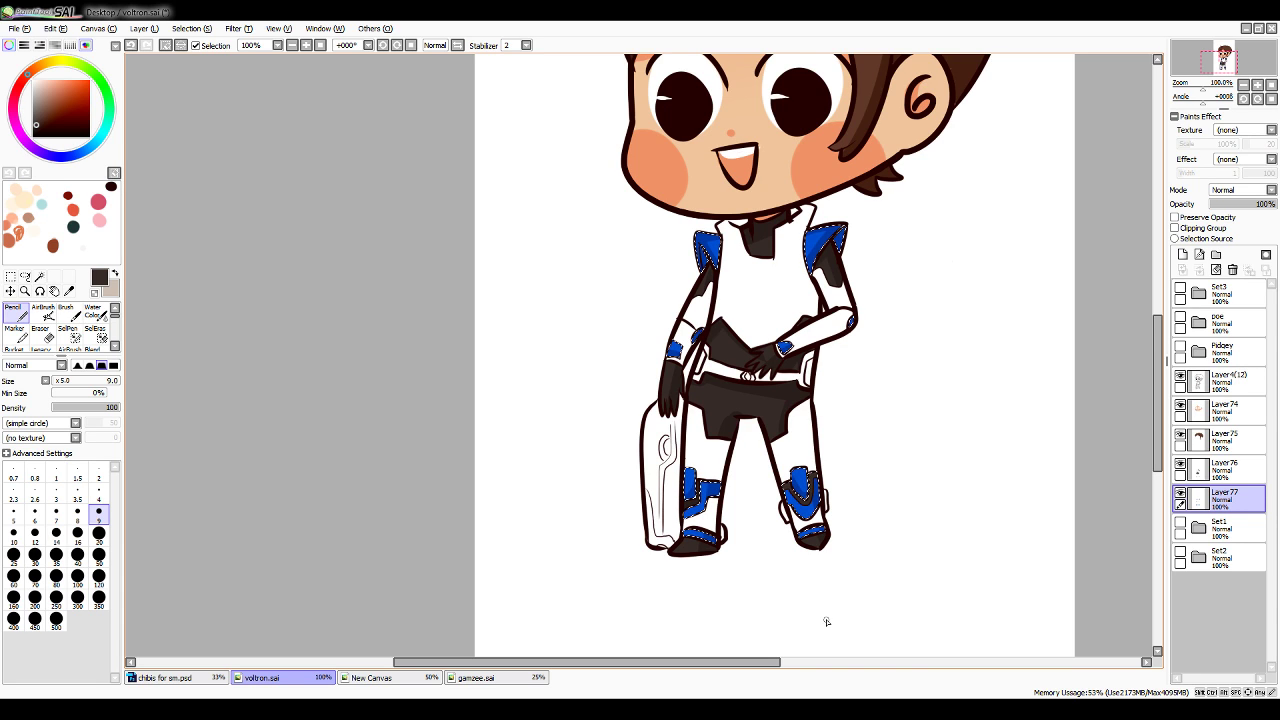
{"action": "left_click", "coordinate": [196, 28]}
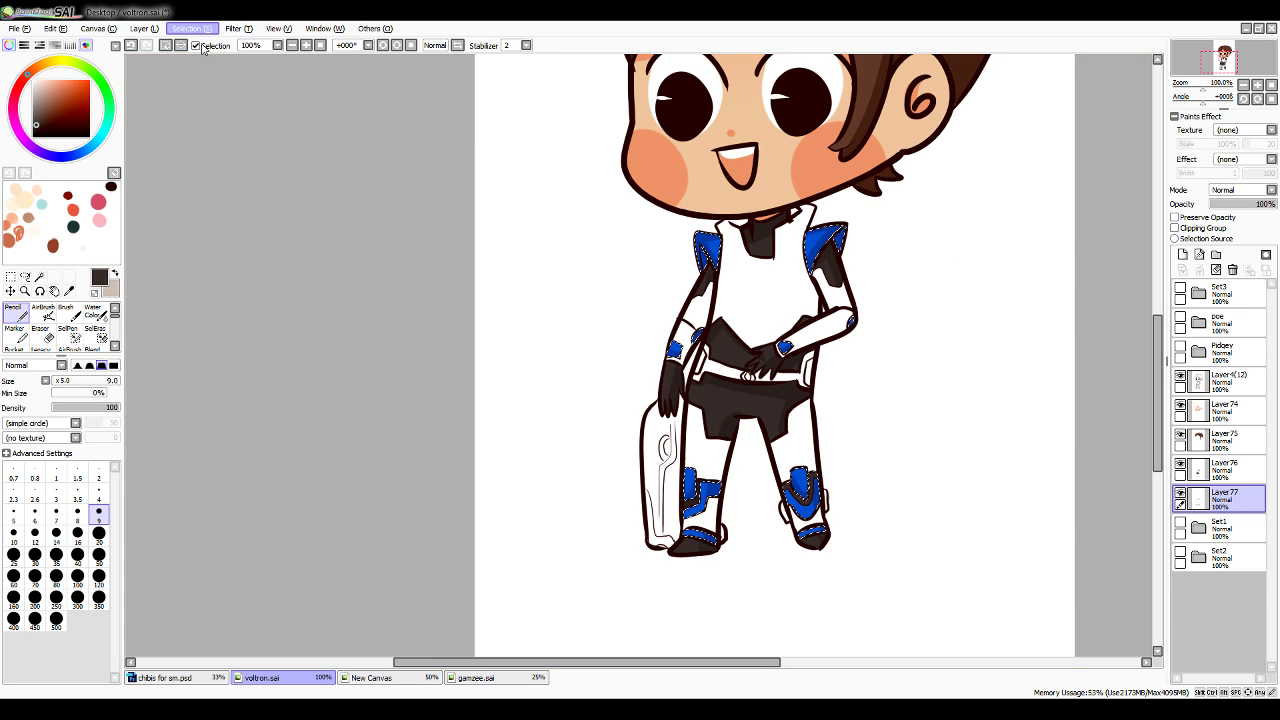
{"action": "left_click", "coordinate": [202, 44]}
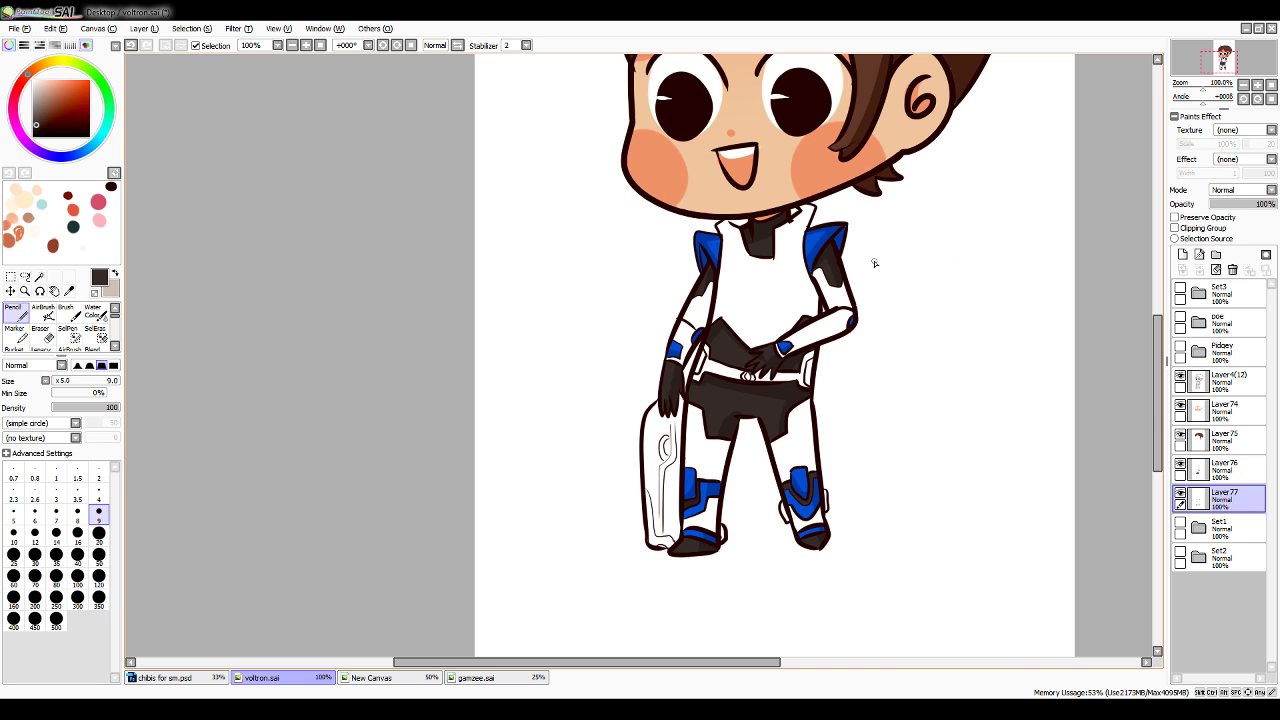
Add another new layer above the Set1 folder and make line-art layer Layer4(12) active for the Magic Wand
{"action": "left_click", "coordinate": [1254, 88]}
{"action": "left_click", "coordinate": [40, 276]}
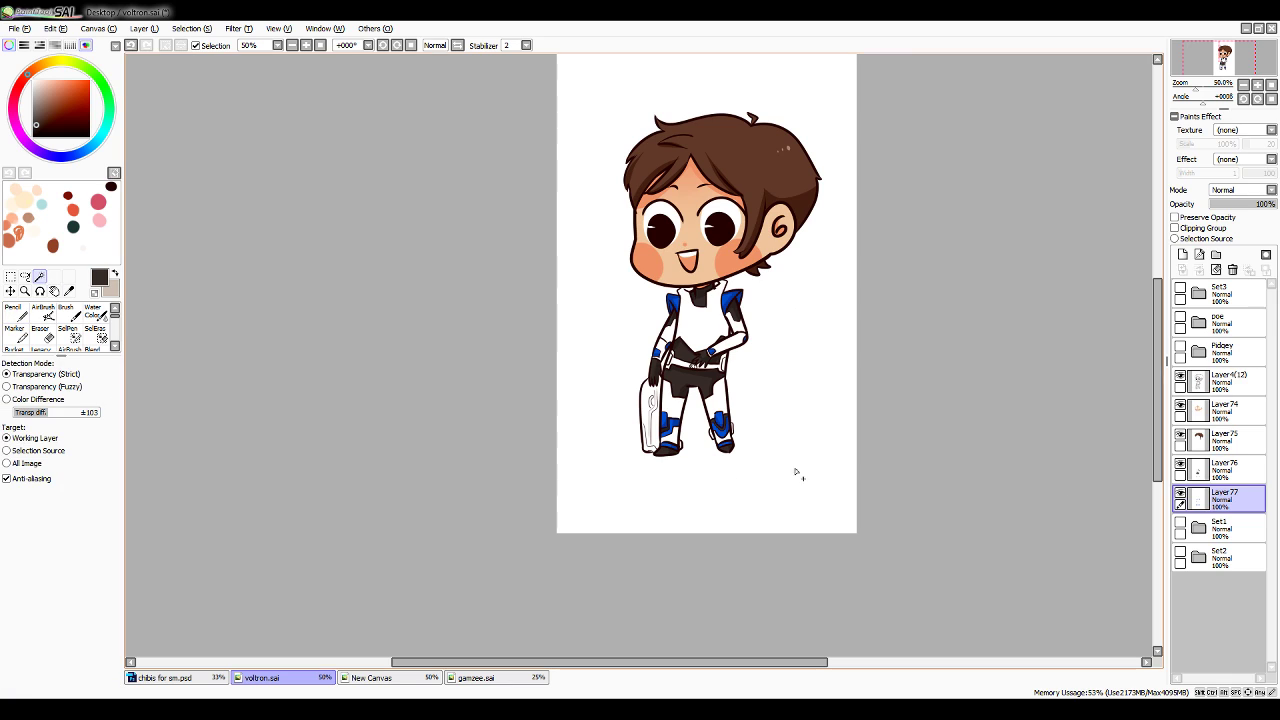
{"action": "left_click", "coordinate": [1228, 528]}
{"action": "left_click", "coordinate": [1183, 255]}
{"action": "left_click", "coordinate": [1230, 383]}
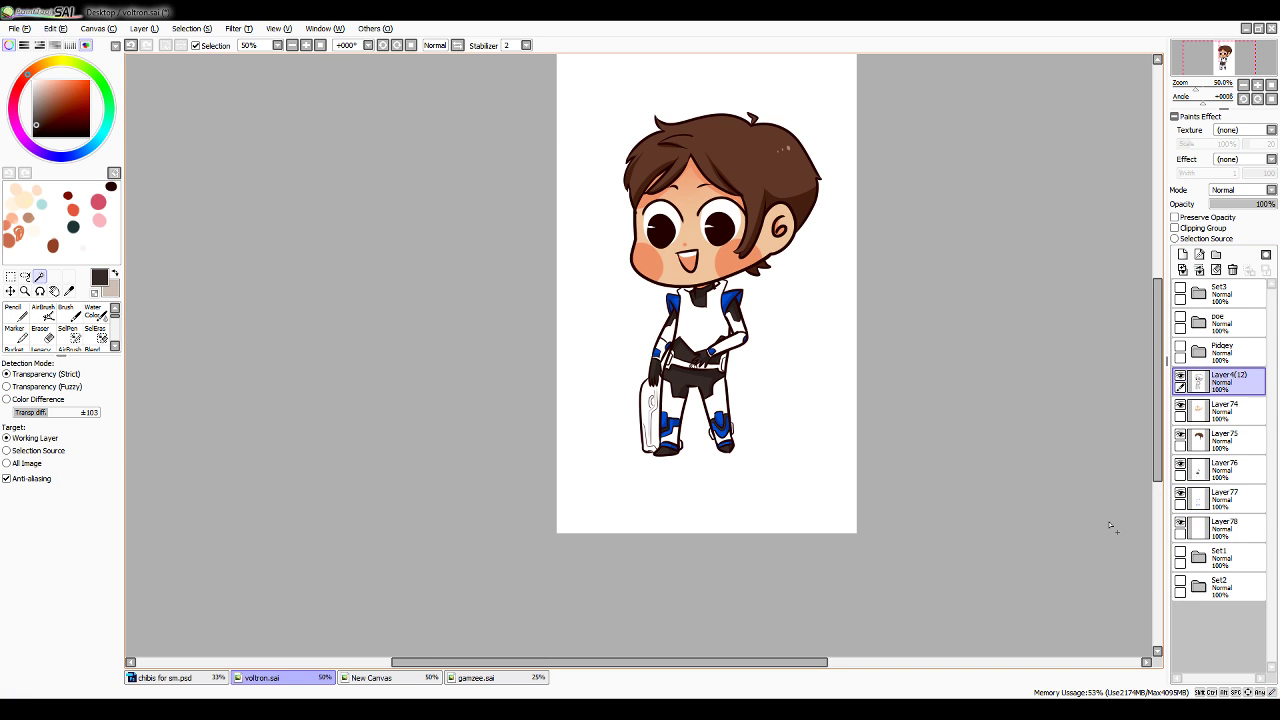
Select the white chest, arm, leg, belt and boot armour plus the handheld board with the Magic Wand
{"action": "left_click", "coordinate": [700, 315]}
{"action": "left_click", "coordinate": [674, 400]}
{"action": "left_click", "coordinate": [668, 330]}
{"action": "left_click", "coordinate": [660, 350]}
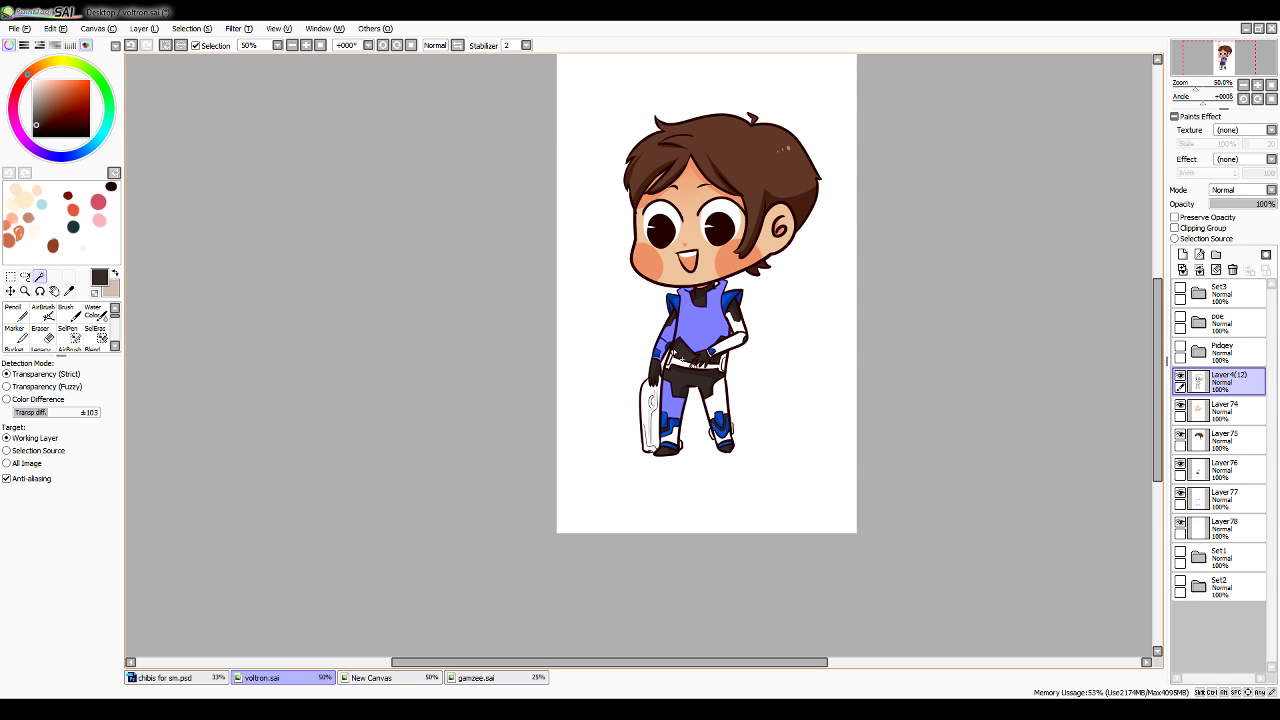
{"action": "left_click", "coordinate": [740, 350]}
{"action": "left_click", "coordinate": [736, 322]}
{"action": "left_click", "coordinate": [716, 398]}
{"action": "left_click", "coordinate": [710, 362]}
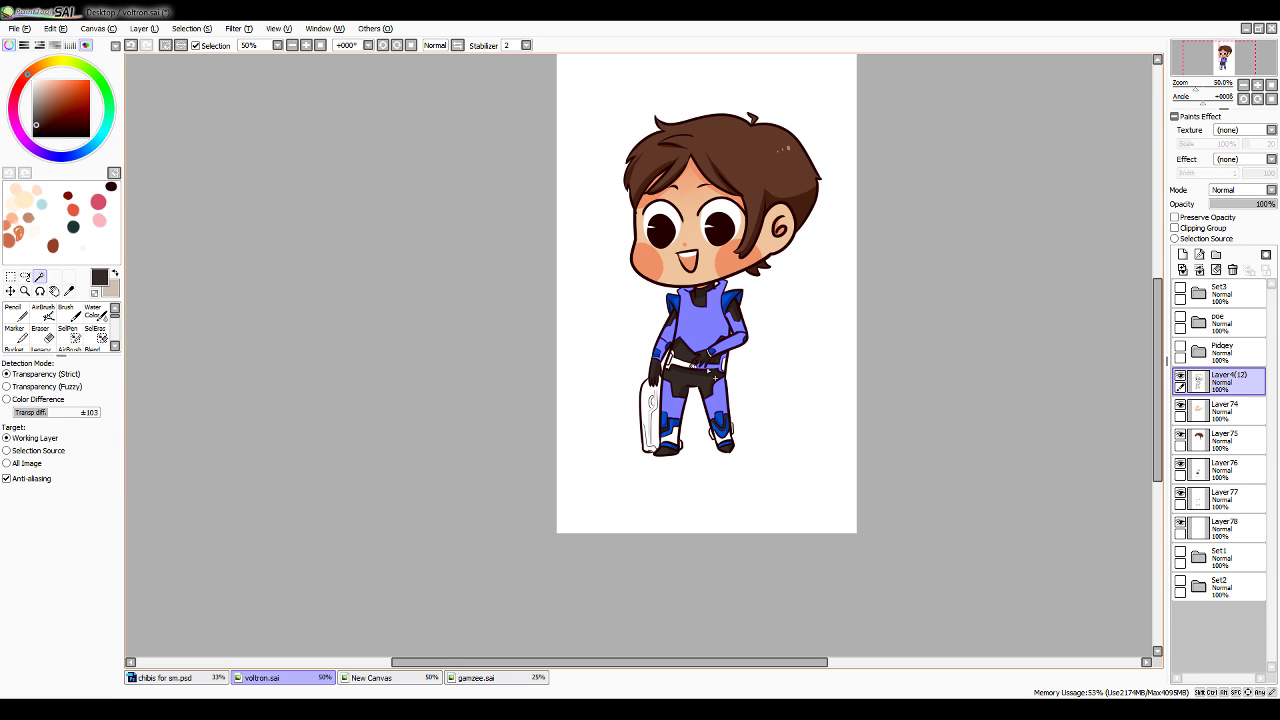
{"action": "left_click", "coordinate": [686, 362]}
{"action": "left_click", "coordinate": [684, 443]}
{"action": "left_click", "coordinate": [657, 430]}
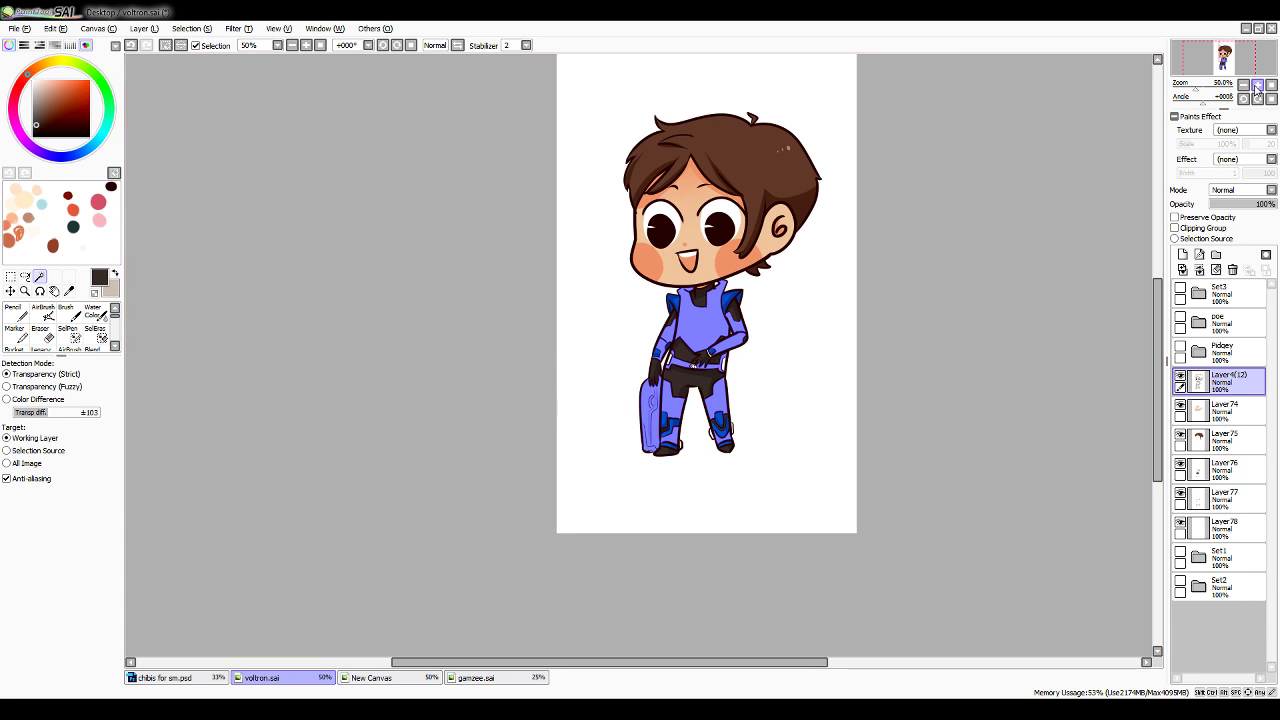
Add the remaining collar area and the pouch at the belt's side to the Magic Wand selection
{"action": "left_click", "coordinate": [1258, 85]}
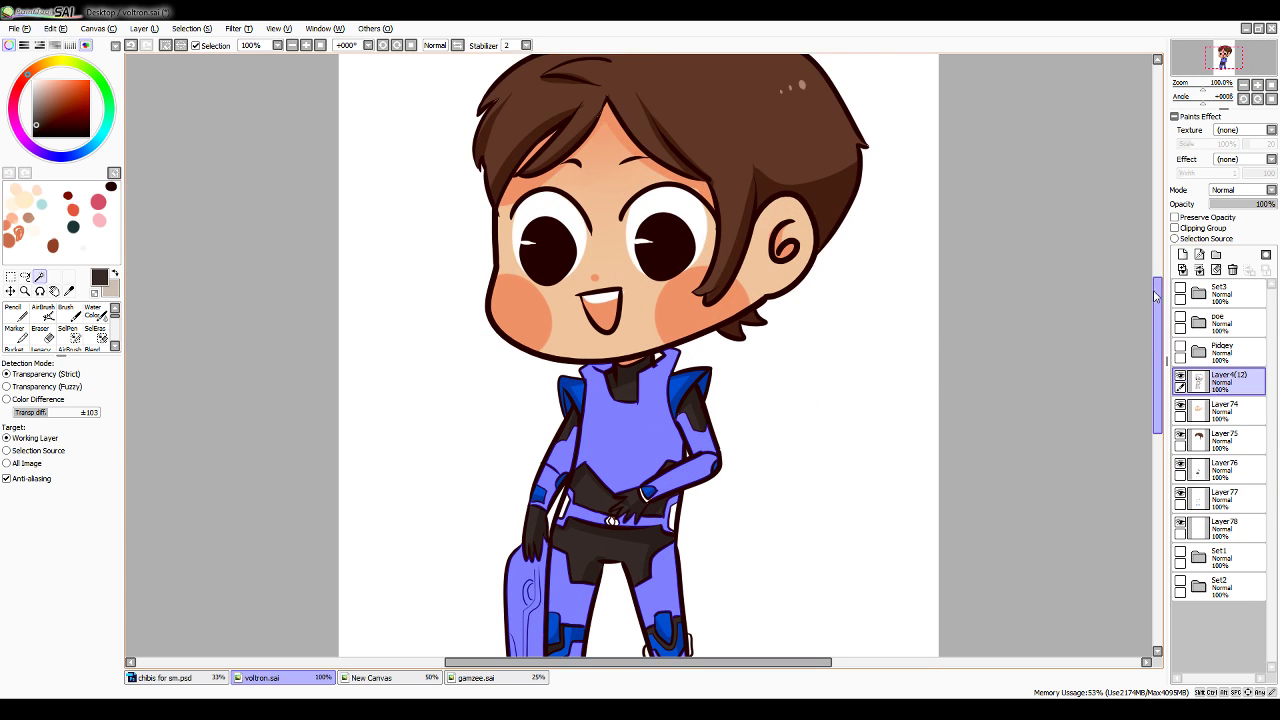
{"action": "left_click_drag", "start_coordinate": [1158, 350], "coordinate": [1158, 406]}
{"action": "left_click", "coordinate": [667, 159]}
{"action": "key", "text": "ctrl+d"}
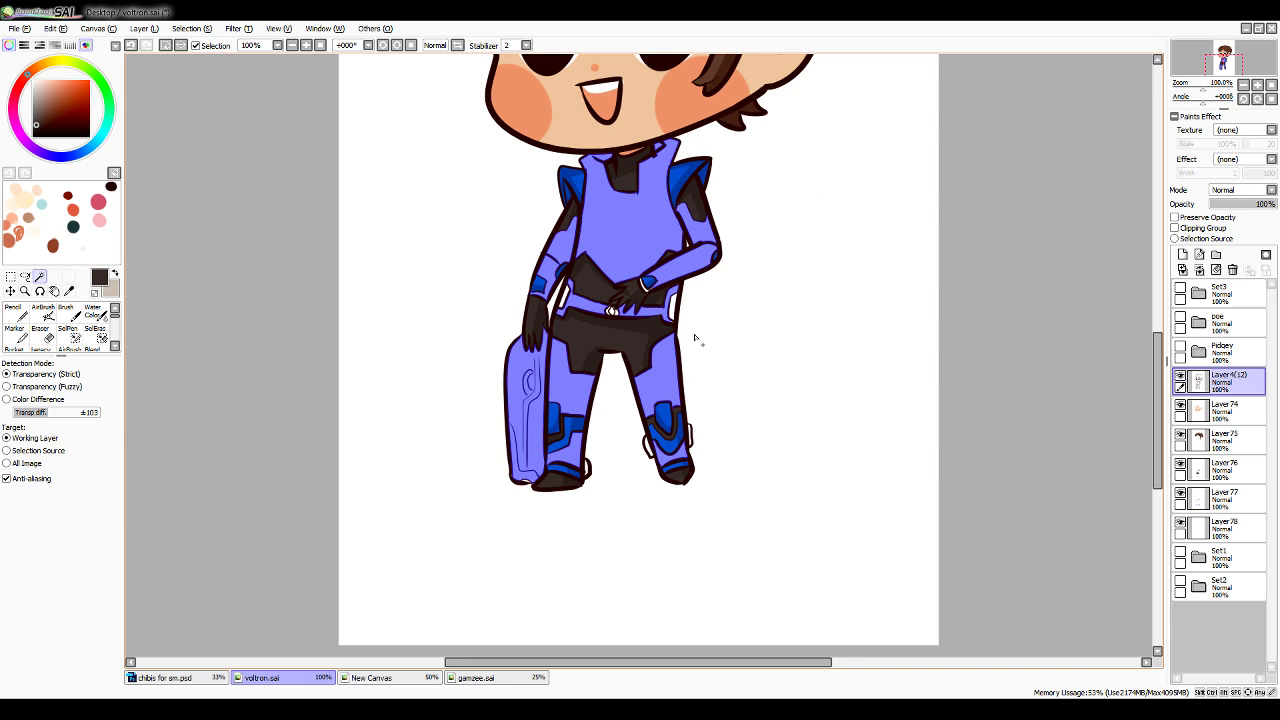
{"action": "left_click_drag", "start_coordinate": [670, 293], "coordinate": [678, 318]}
Add the belt buckle and the small knee and ankle side pieces to the selection with a size 20 SelPen
{"action": "left_click", "coordinate": [70, 334]}
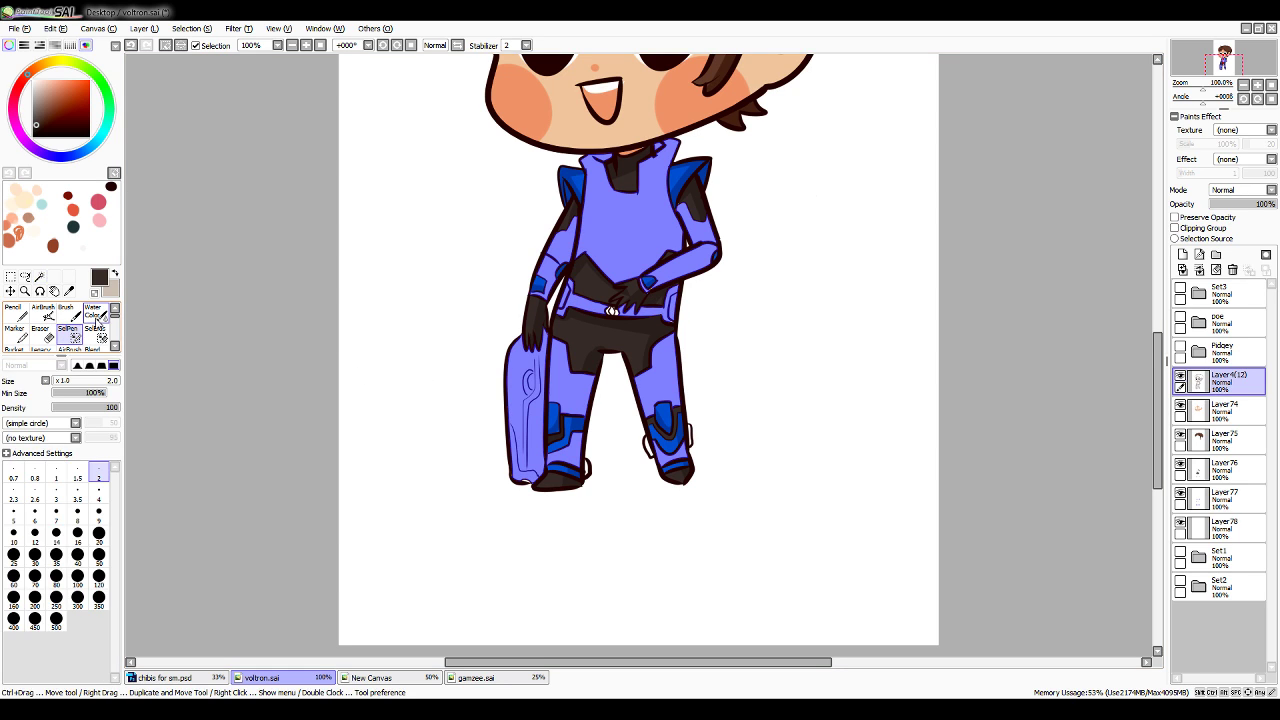
{"action": "left_click", "coordinate": [99, 533]}
{"action": "left_click_drag", "start_coordinate": [632, 292], "coordinate": [606, 316]}
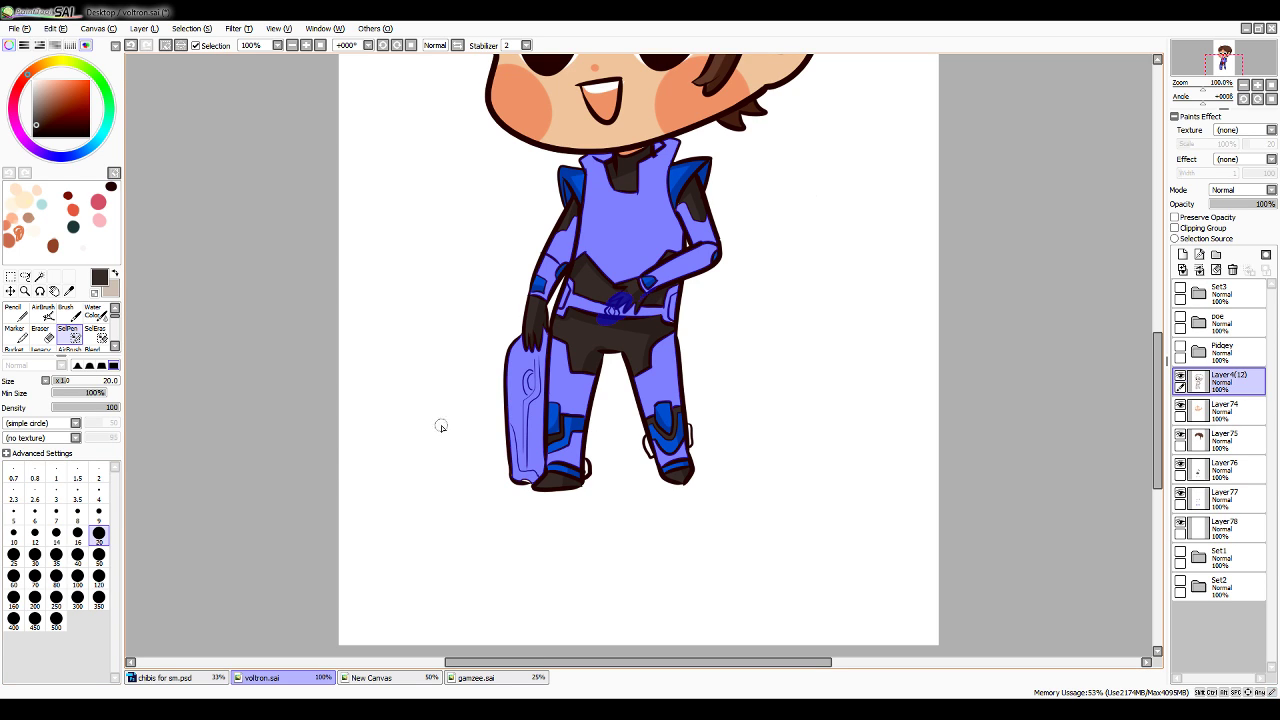
{"action": "left_click", "coordinate": [99, 554]}
{"action": "left_click", "coordinate": [99, 533]}
{"action": "left_click_drag", "start_coordinate": [582, 474], "coordinate": [583, 465]}
{"action": "mouse_move", "coordinate": [686, 437]}
{"action": "left_mouse_down"}
{"action": "mouse_move", "coordinate": [650, 442]}
{"action": "mouse_move", "coordinate": [686, 438]}
{"action": "left_mouse_up"}
Set up a size 120 Pencil with white sampled from the canvas and make Layer78 active for the selected armour
{"action": "left_click", "coordinate": [1243, 85]}
{"action": "left_click_drag", "start_coordinate": [1157, 321], "coordinate": [1108, 304]}
{"action": "left_click", "coordinate": [16, 313]}
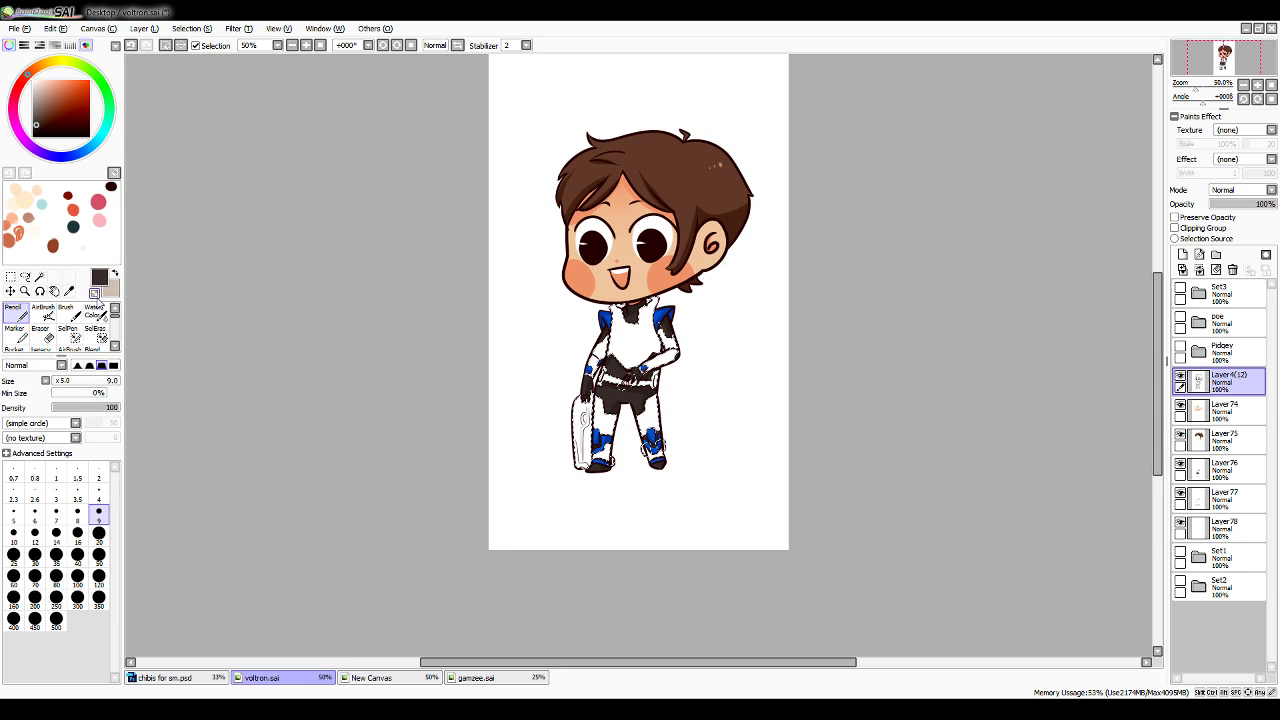
{"action": "left_click", "coordinate": [69, 291]}
{"action": "left_click", "coordinate": [347, 322]}
{"action": "left_click", "coordinate": [16, 314]}
{"action": "left_click", "coordinate": [99, 578]}
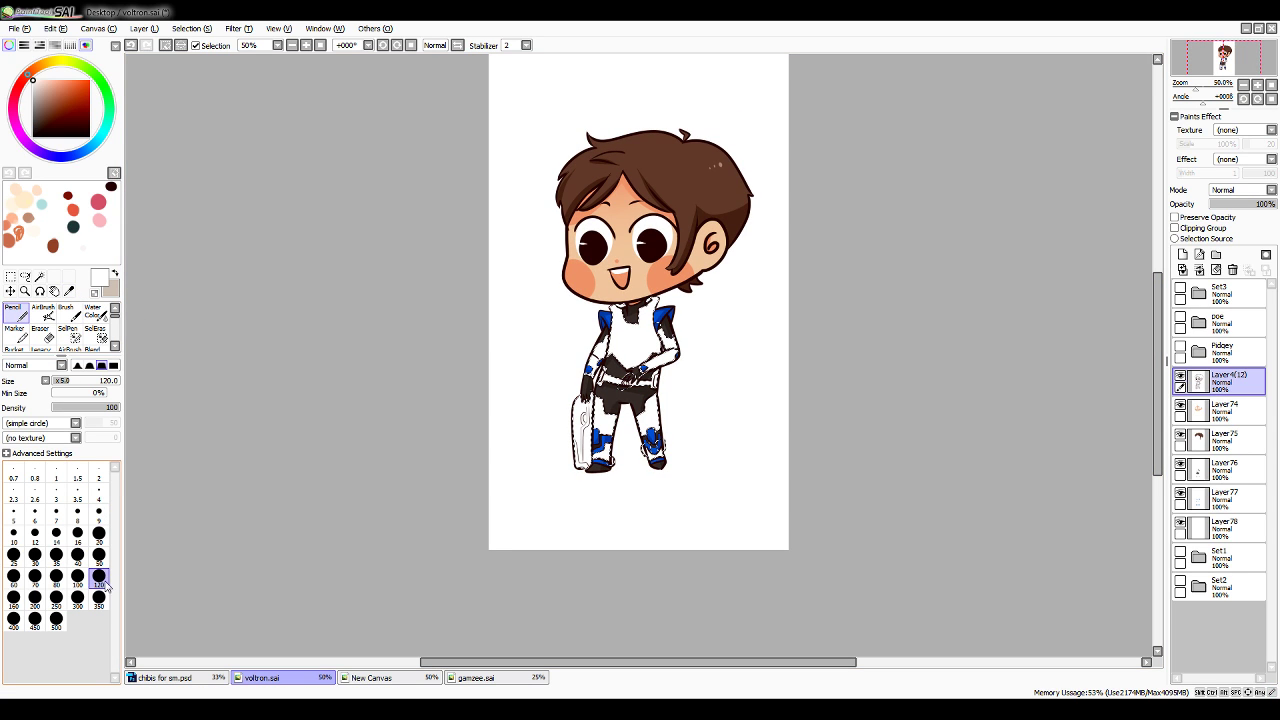
{"action": "left_click", "coordinate": [1225, 527]}
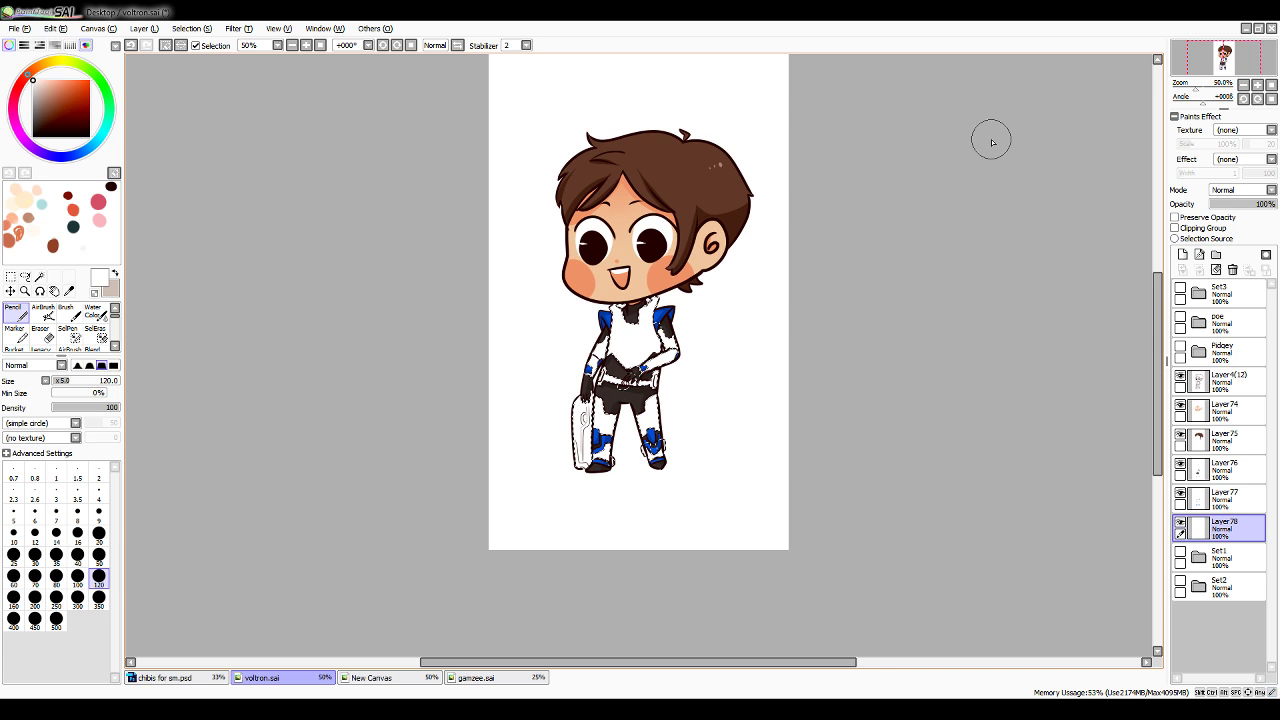
Shade the collar, chest edge, arms and legs of the white armour light grey with a size 20 Pencil
{"action": "left_click", "coordinate": [1257, 85]}
{"action": "left_click", "coordinate": [1257, 85]}
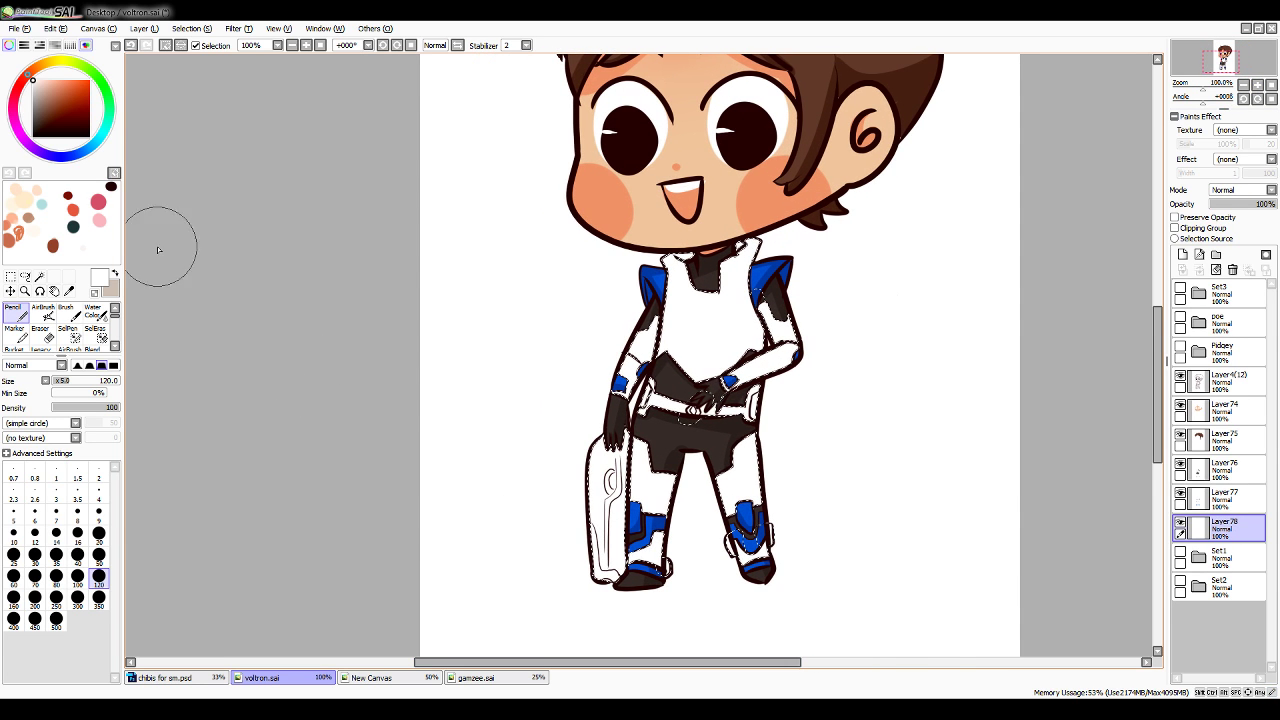
{"action": "left_click_drag", "start_coordinate": [34, 83], "coordinate": [33, 90]}
{"action": "left_click", "coordinate": [103, 131]}
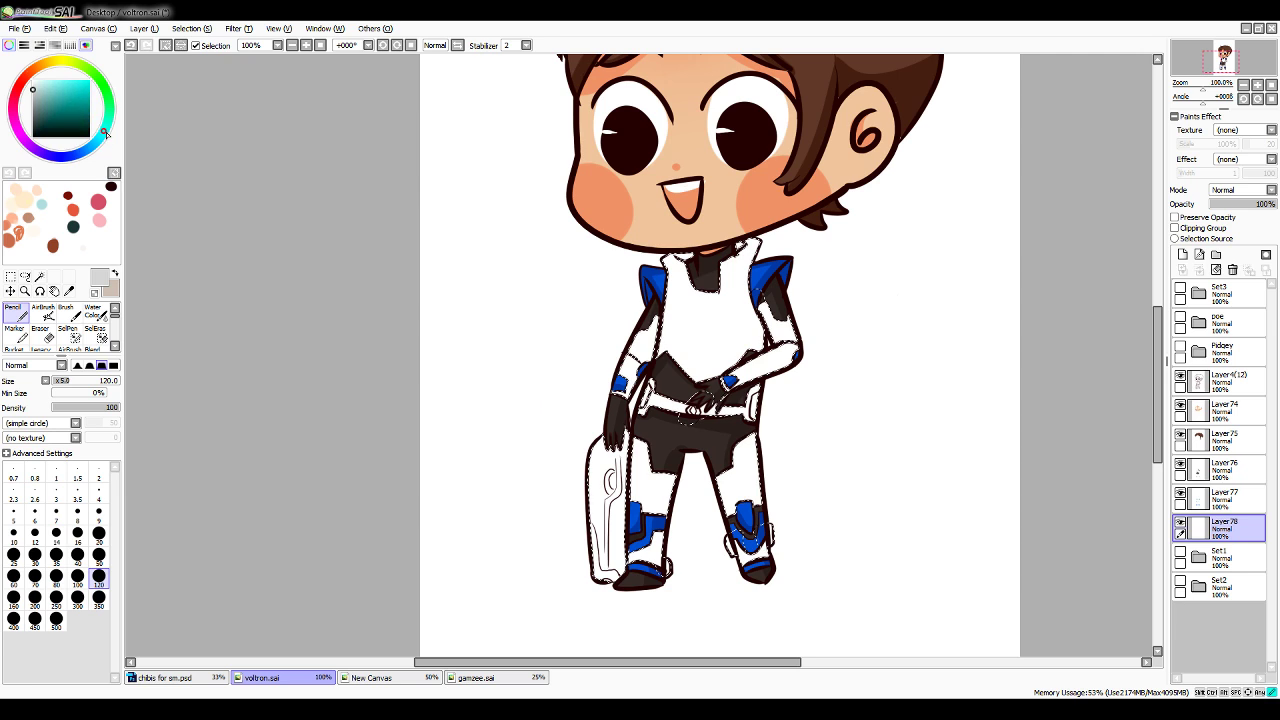
{"action": "left_click", "coordinate": [99, 533]}
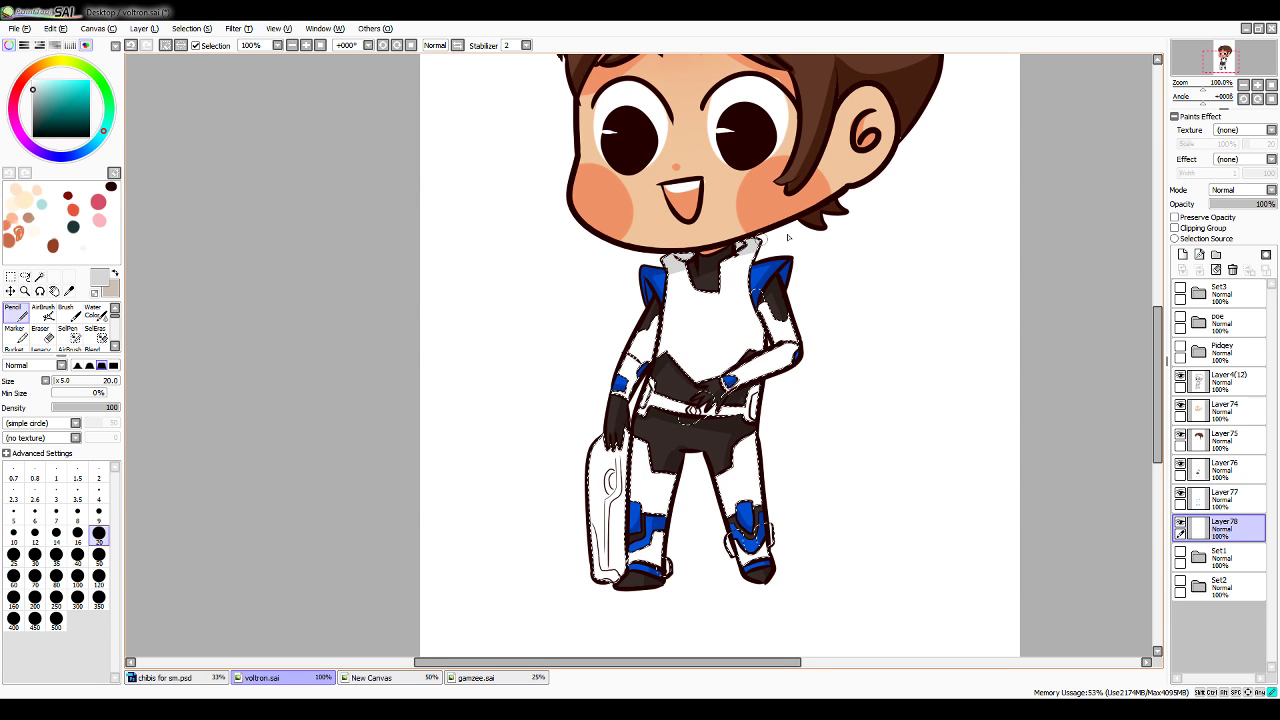
{"action": "left_click_drag", "start_coordinate": [750, 252], "coordinate": [764, 356]}
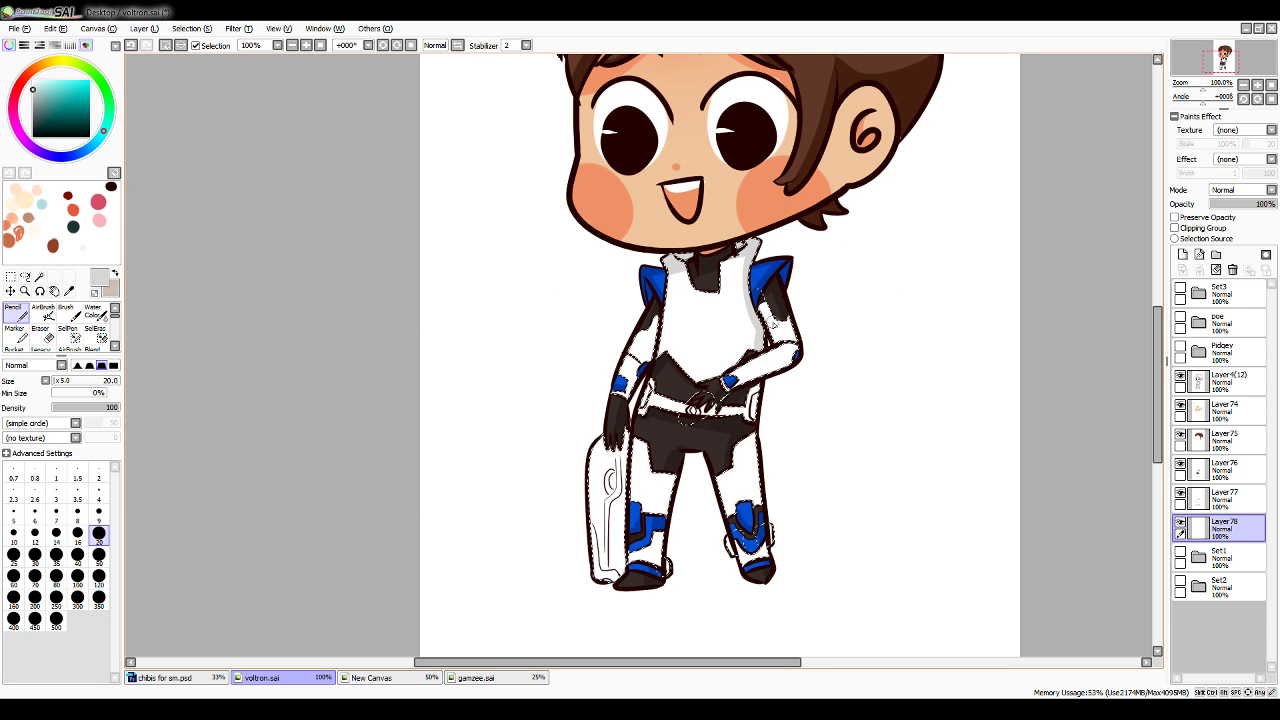
{"action": "left_click_drag", "start_coordinate": [771, 278], "coordinate": [800, 372]}
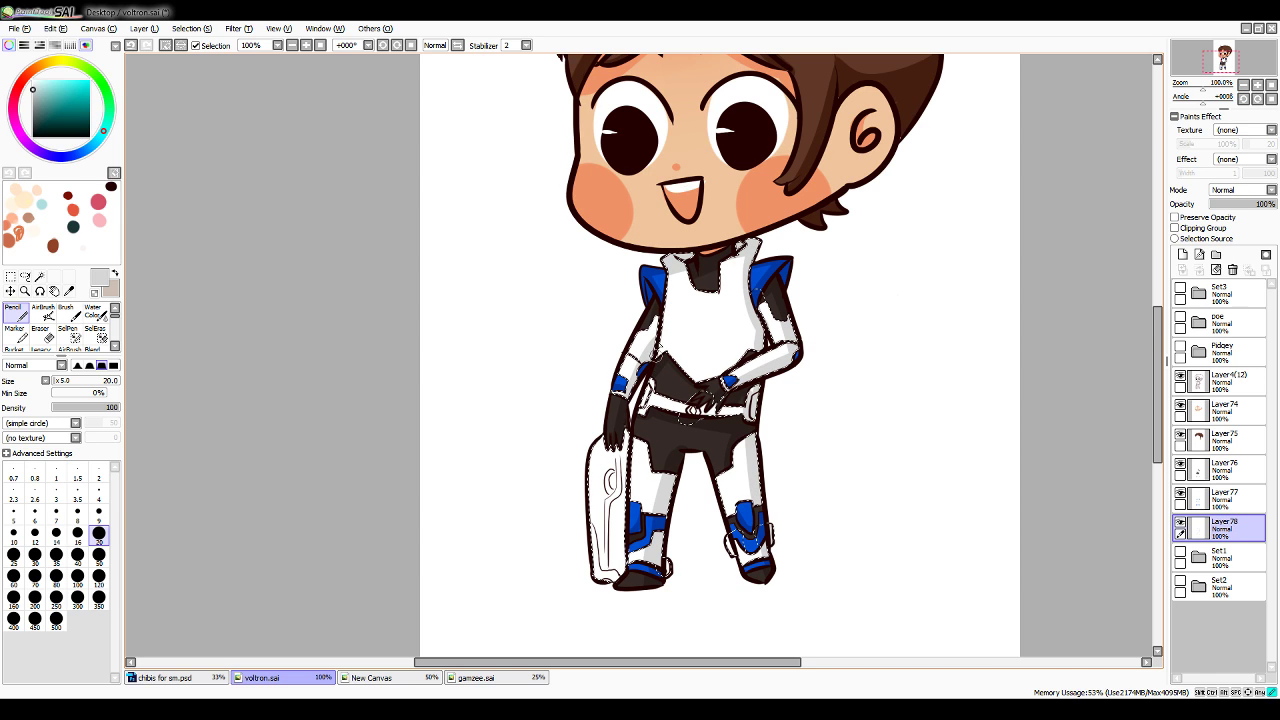
{"action": "key", "text": "ctrl+z"}
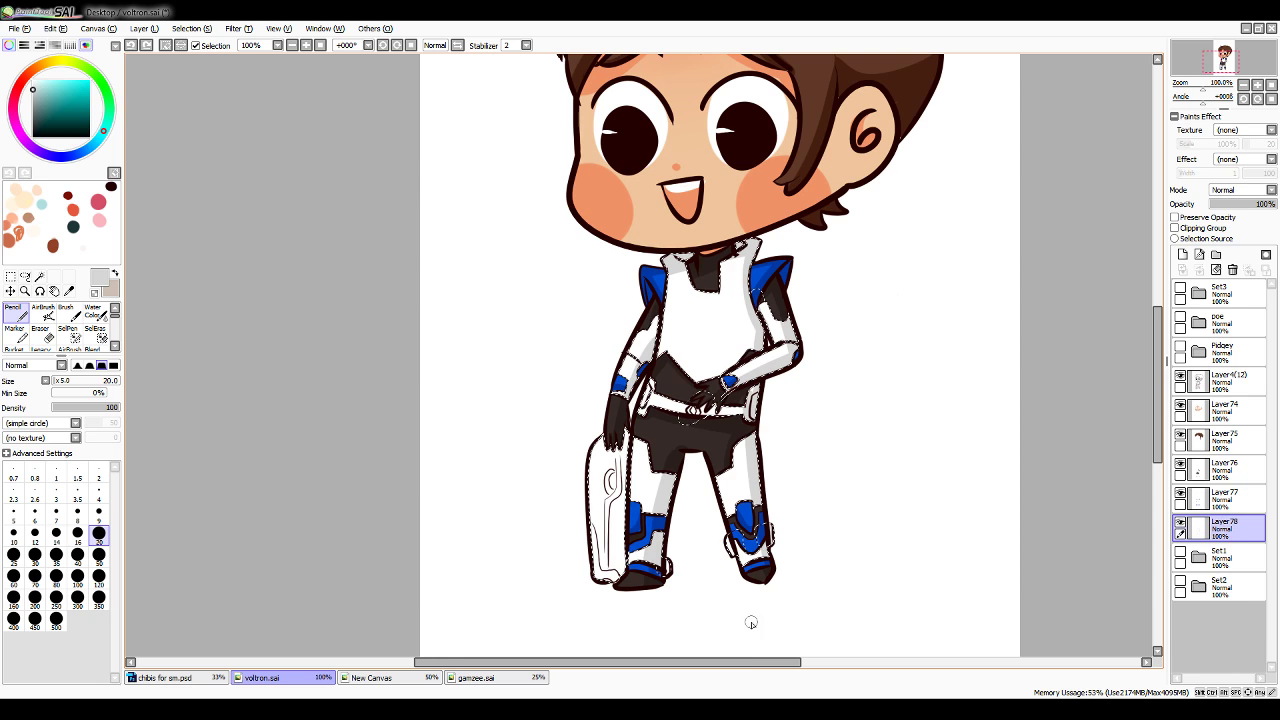
Paint bright cyan accents on the collar, thigh, belt buckle and knee and ankle side pieces with a size 9 Pencil
{"action": "left_click", "coordinate": [66, 78]}
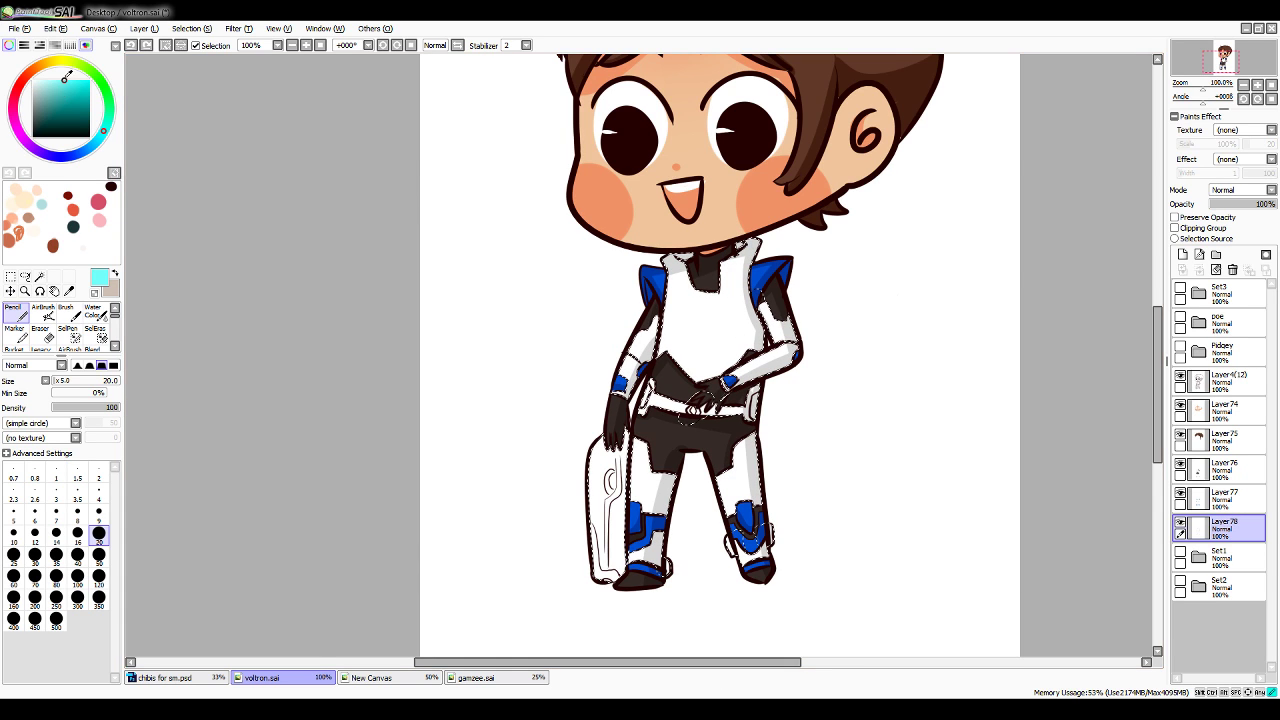
{"action": "left_click", "coordinate": [99, 513]}
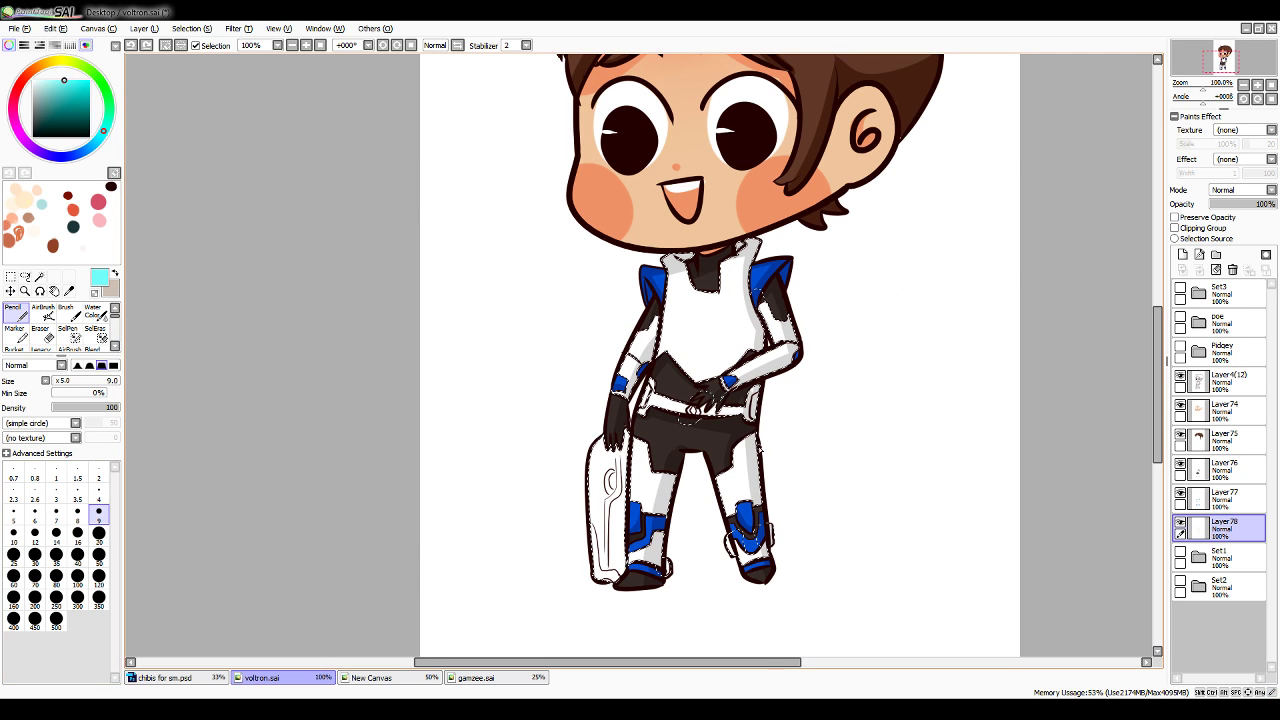
{"action": "left_click_drag", "start_coordinate": [752, 458], "coordinate": [754, 449]}
{"action": "left_click_drag", "start_coordinate": [756, 249], "coordinate": [742, 258]}
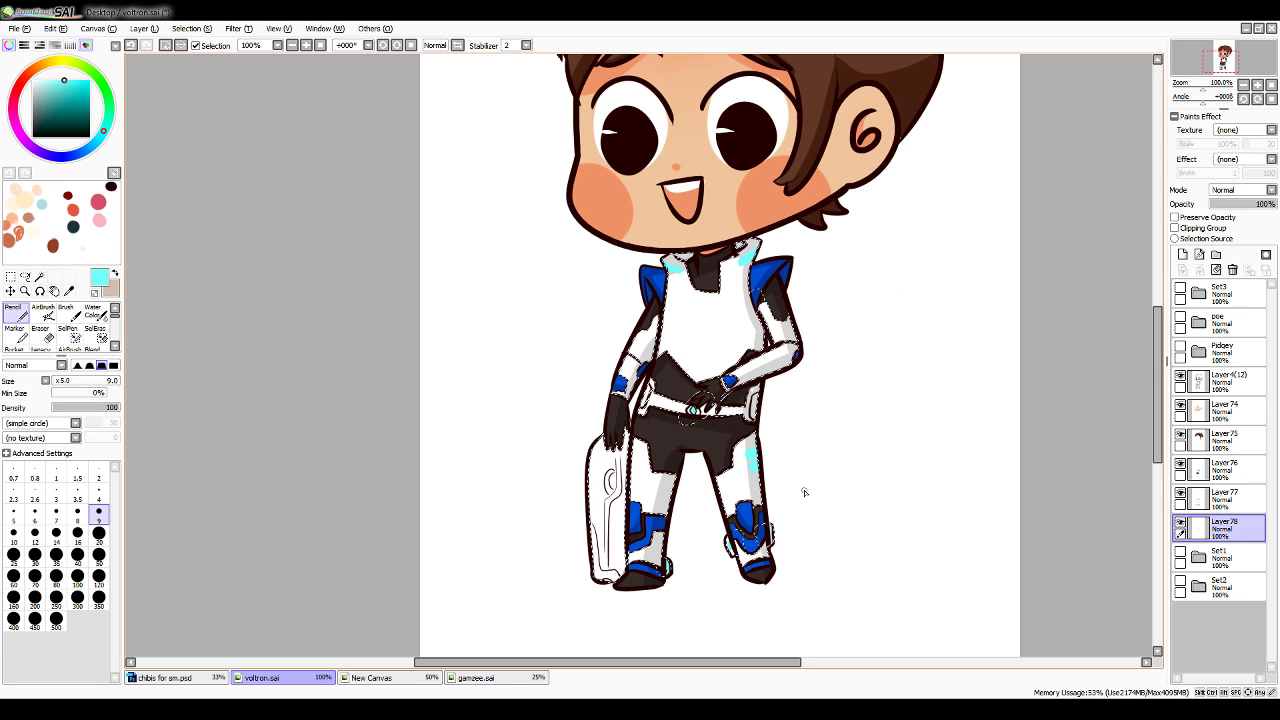
Outline the stepped upper edge of a V-shaped chest emblem in blue sampled from the knee armour, undoing stray strokes
{"action": "left_click", "coordinate": [69, 291]}
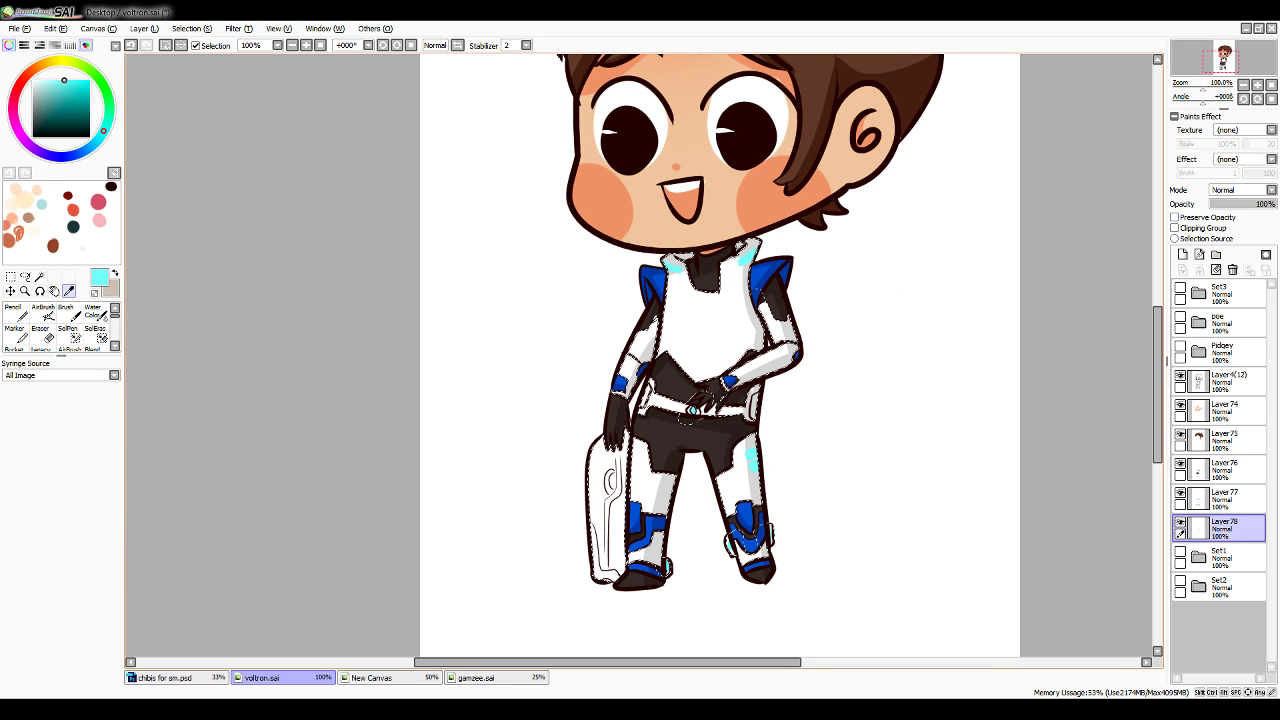
{"action": "left_click", "coordinate": [641, 518]}
{"action": "left_click", "coordinate": [16, 313]}
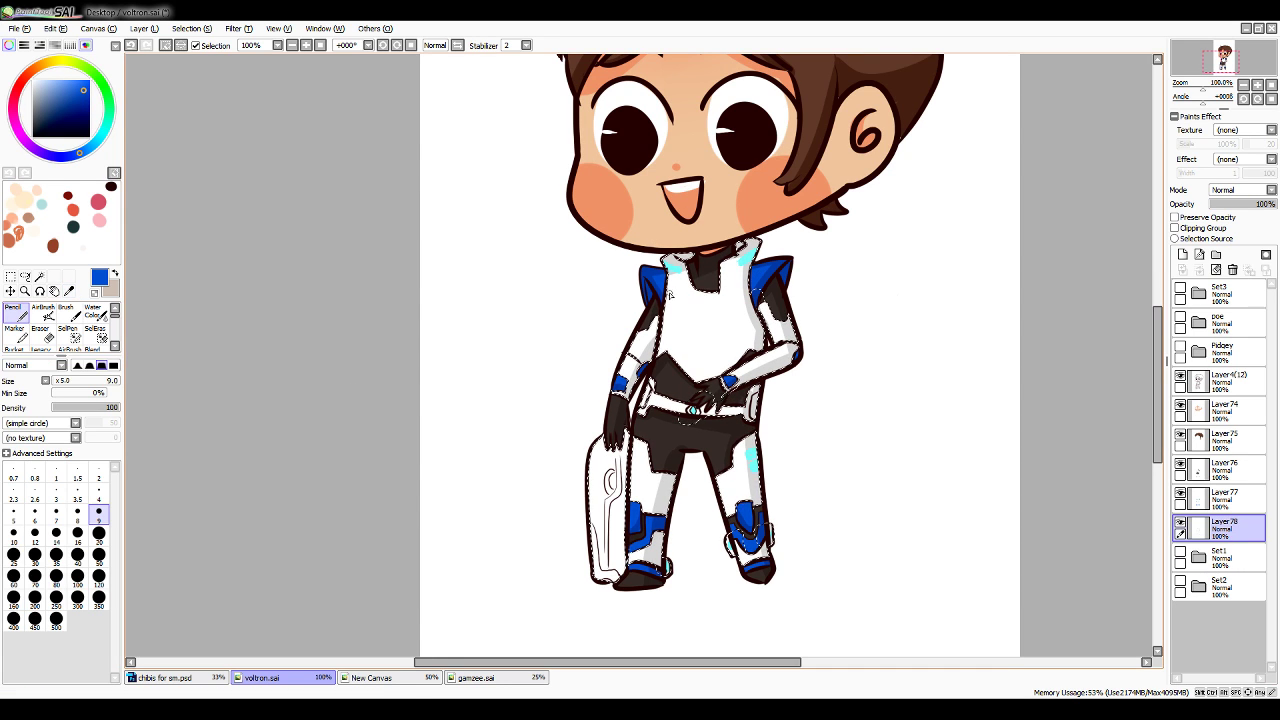
{"action": "key", "text": "ctrl+z"}
{"action": "mouse_move", "coordinate": [688, 311]}
{"action": "left_mouse_down"}
{"action": "mouse_move", "coordinate": [701, 326]}
{"action": "mouse_move", "coordinate": [760, 290]}
{"action": "left_mouse_up"}
{"action": "key", "text": "ctrl+z"}
{"action": "key", "text": "ctrl+z"}
{"action": "key", "text": "ctrl+z"}
{"action": "key", "text": "ctrl+z"}
{"action": "key", "text": "ctrl+z"}
{"action": "key", "text": "ctrl+z"}
{"action": "key", "text": "ctrl+z"}
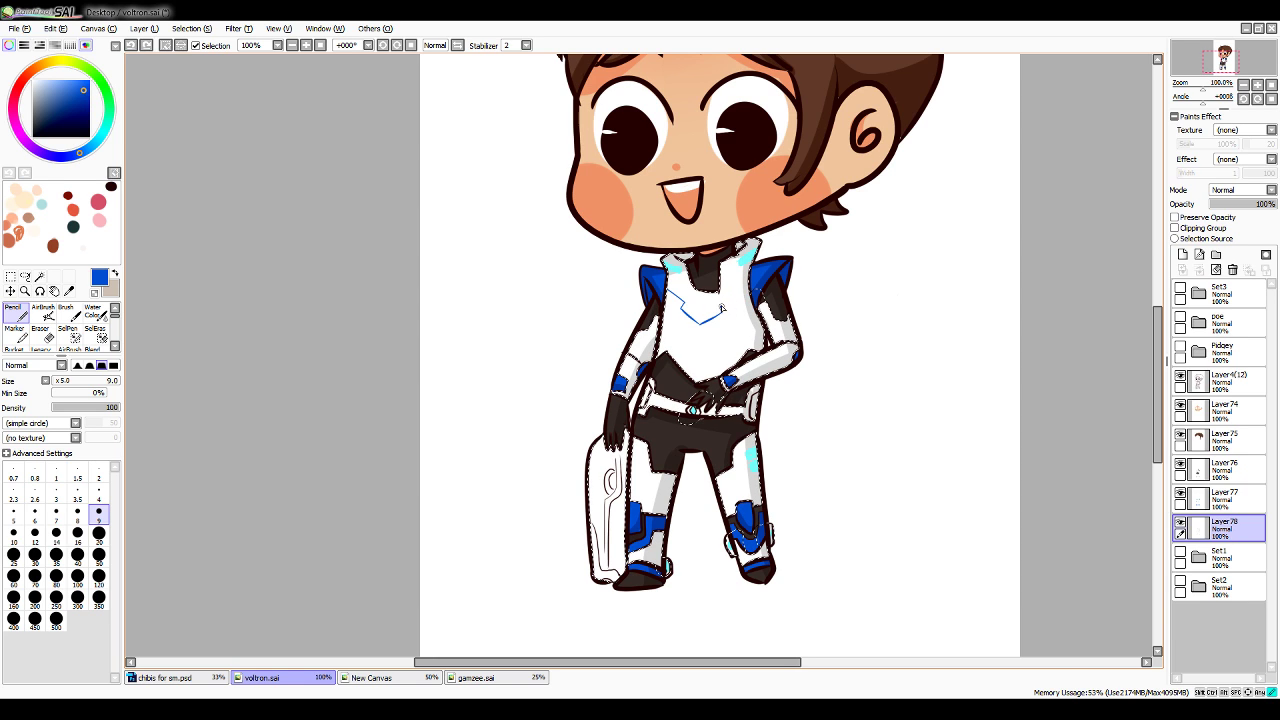
{"action": "key", "text": "ctrl+z"}
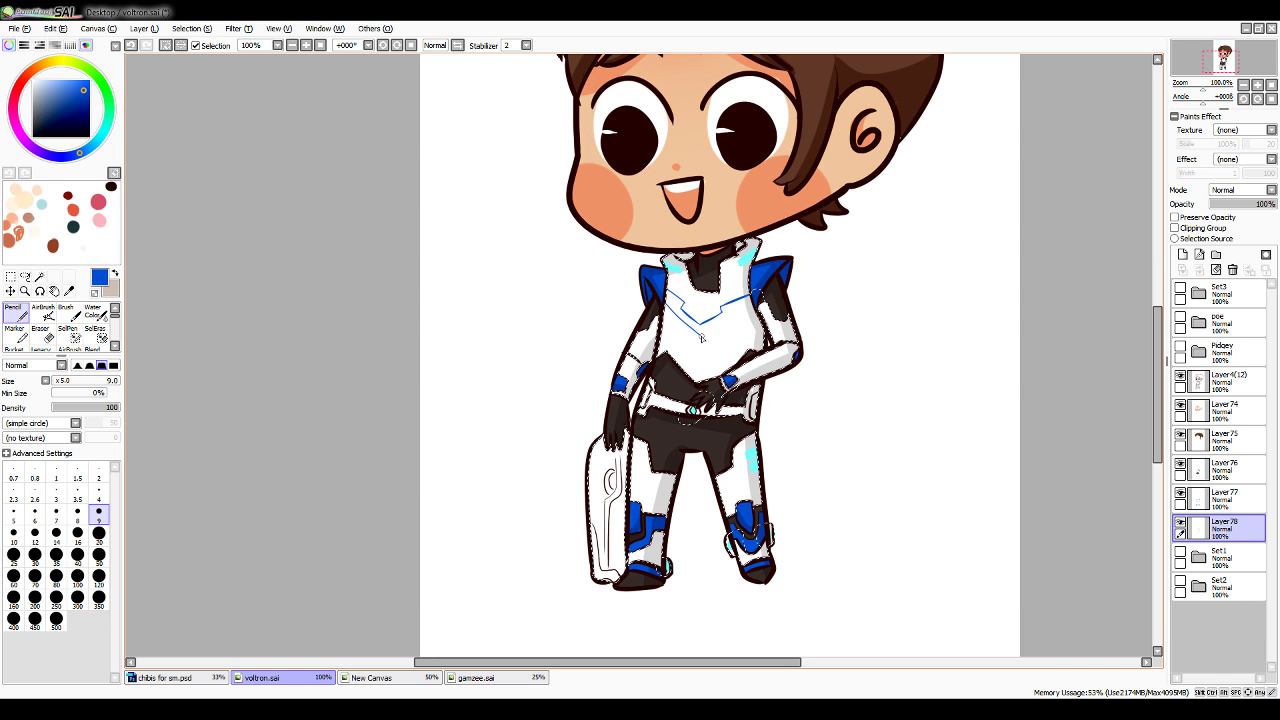
Draw the lower edge of the V-shaped chest emblem in blue, parallel to its upper edge
{"action": "key", "text": "ctrl+z"}
{"action": "left_click_drag", "start_coordinate": [667, 304], "coordinate": [699, 335]}
{"action": "key", "text": "ctrl+z"}
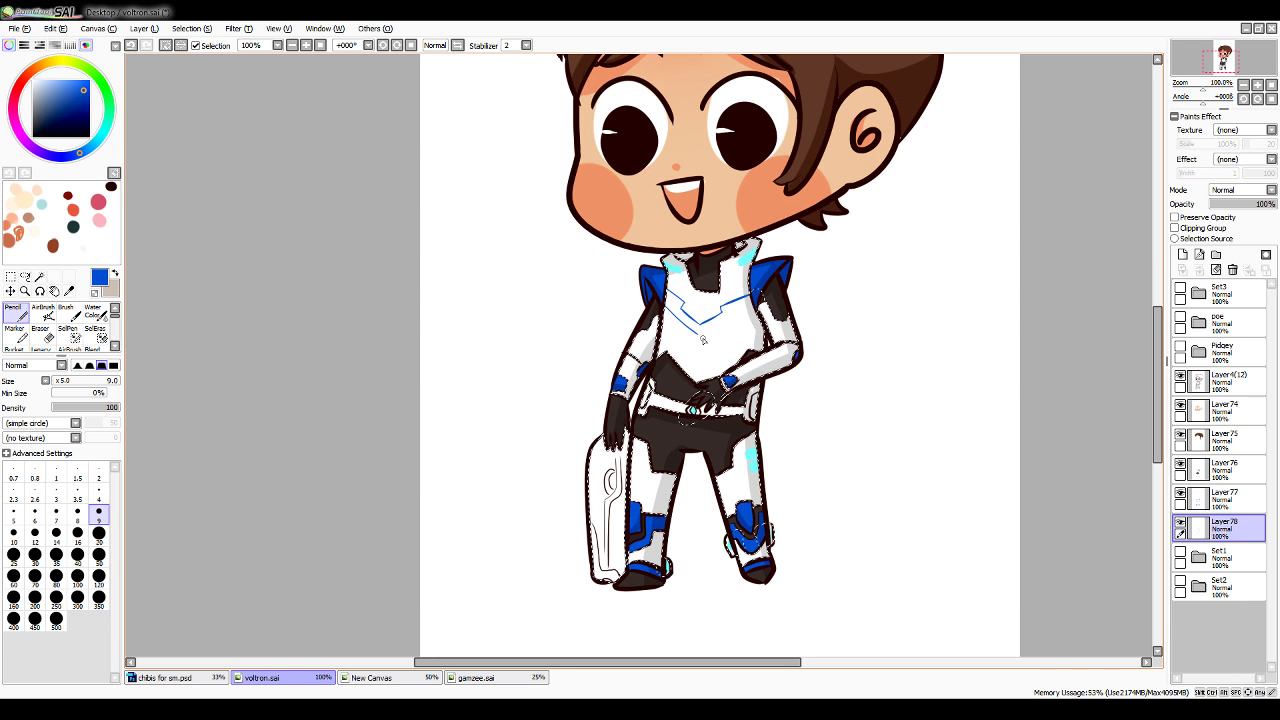
{"action": "key", "text": "ctrl+z"}
{"action": "key", "text": "ctrl+y"}
{"action": "key", "text": "ctrl+z"}
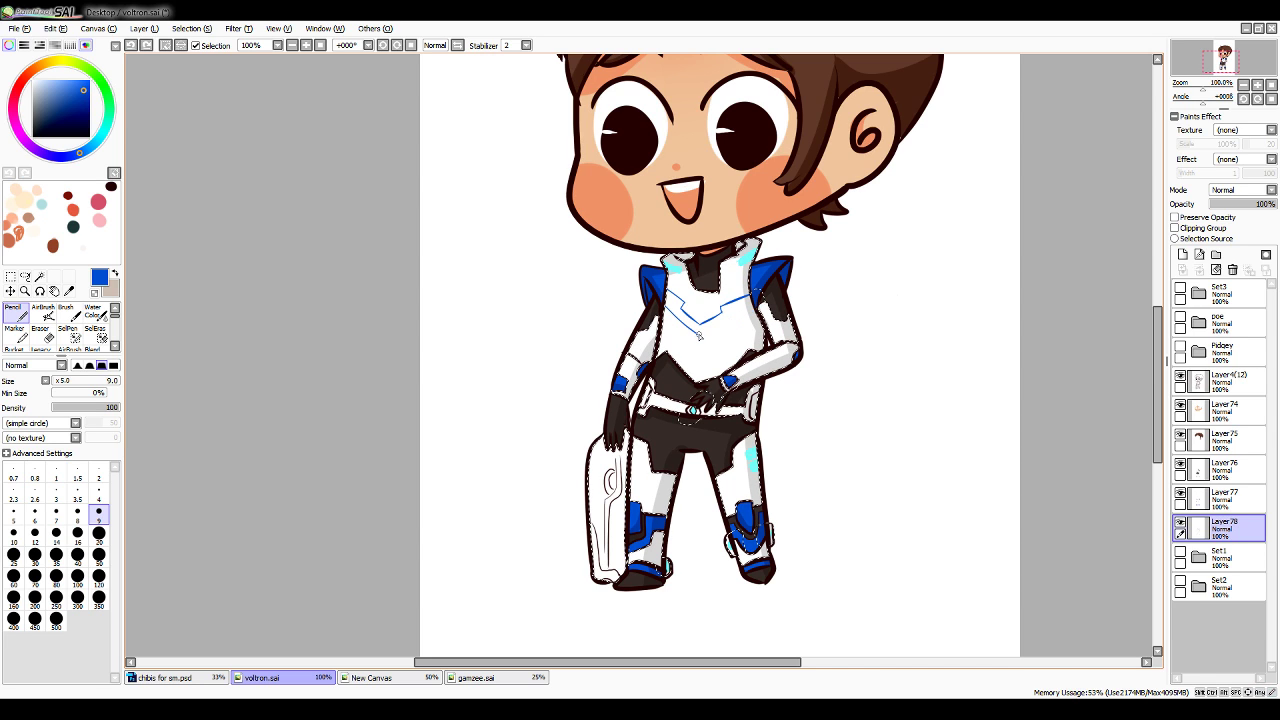
{"action": "key", "text": "ctrl+y"}
Fill the chest emblem's outline solid blue with the size 9 Pencil, keeping the armour selection active
{"action": "key", "text": "Page_Up"}
{"action": "key", "text": "Page_Up"}
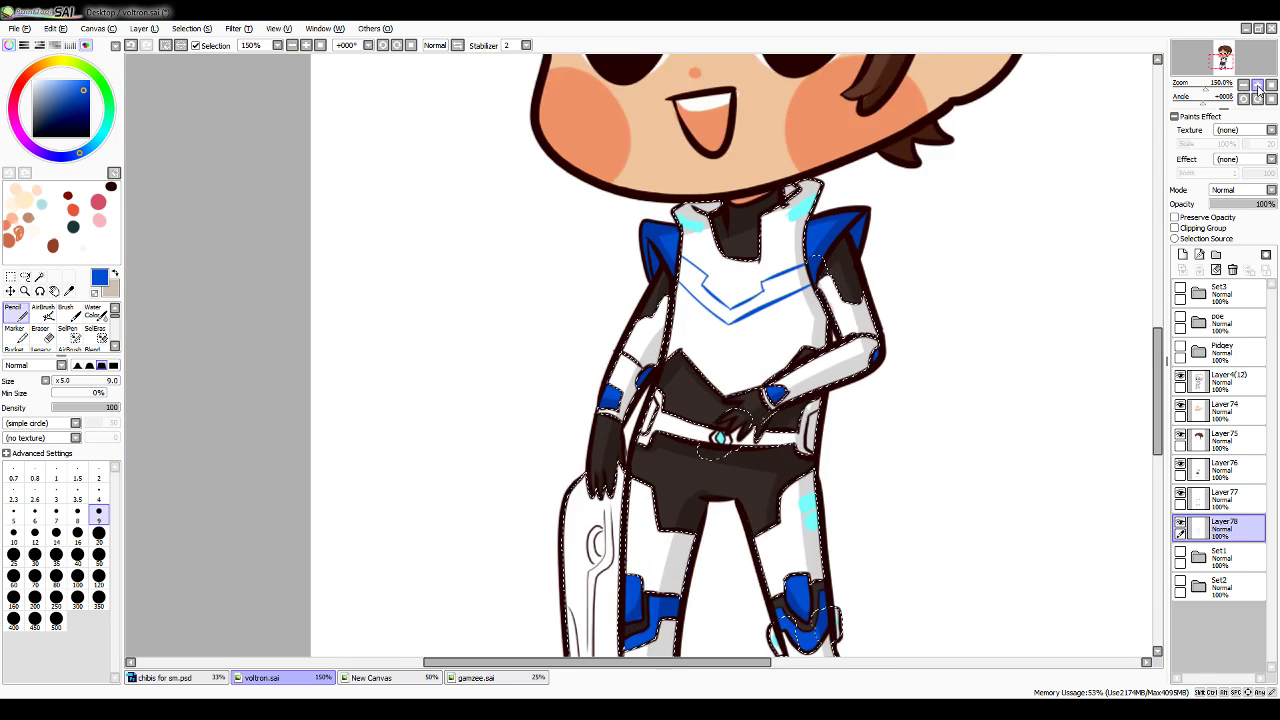
{"action": "mouse_move", "coordinate": [690, 240]}
{"action": "left_mouse_down"}
{"action": "mouse_move", "coordinate": [756, 307]}
{"action": "mouse_move", "coordinate": [709, 259]}
{"action": "mouse_move", "coordinate": [724, 274]}
{"action": "mouse_move", "coordinate": [724, 248]}
{"action": "mouse_move", "coordinate": [706, 250]}
{"action": "mouse_move", "coordinate": [717, 258]}
{"action": "mouse_move", "coordinate": [701, 236]}
{"action": "mouse_move", "coordinate": [724, 251]}
{"action": "mouse_move", "coordinate": [683, 217]}
{"action": "mouse_move", "coordinate": [720, 246]}
{"action": "left_mouse_up"}
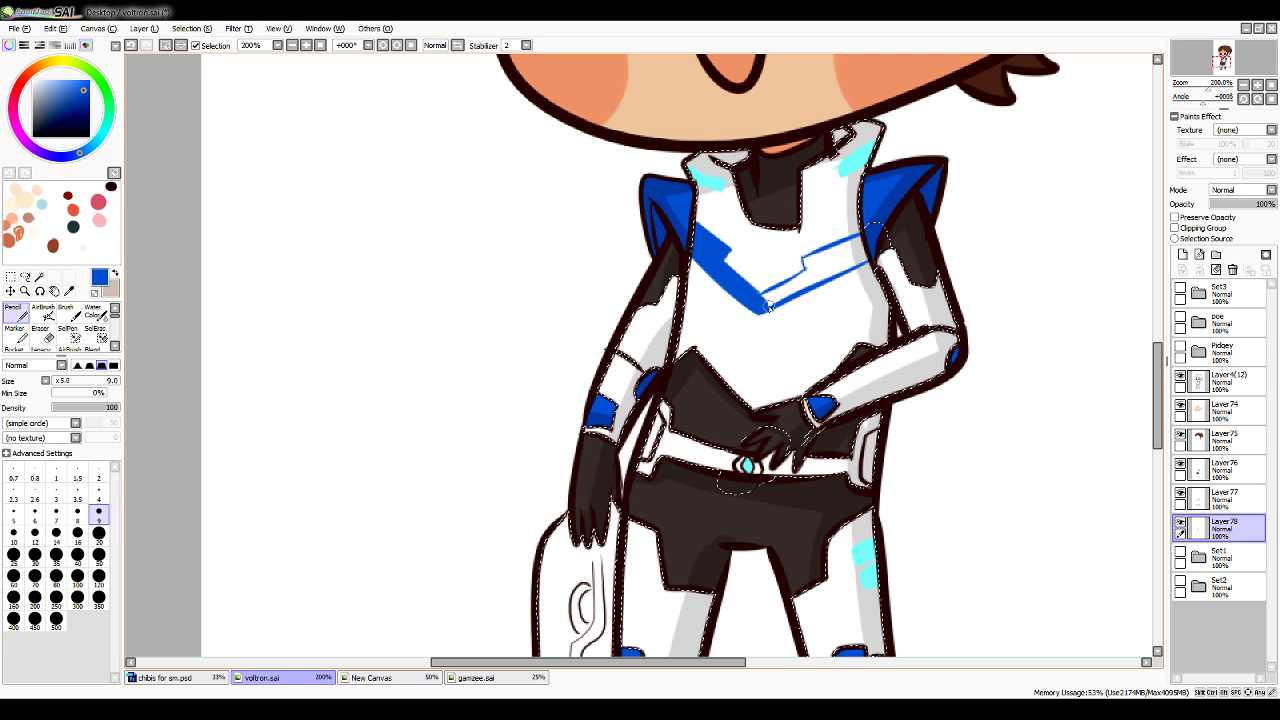
{"action": "mouse_move", "coordinate": [764, 305]}
{"action": "left_mouse_down"}
{"action": "mouse_move", "coordinate": [845, 266]}
{"action": "mouse_move", "coordinate": [804, 272]}
{"action": "mouse_move", "coordinate": [852, 244]}
{"action": "mouse_move", "coordinate": [832, 256]}
{"action": "mouse_move", "coordinate": [864, 262]}
{"action": "mouse_move", "coordinate": [815, 260]}
{"action": "left_mouse_up"}
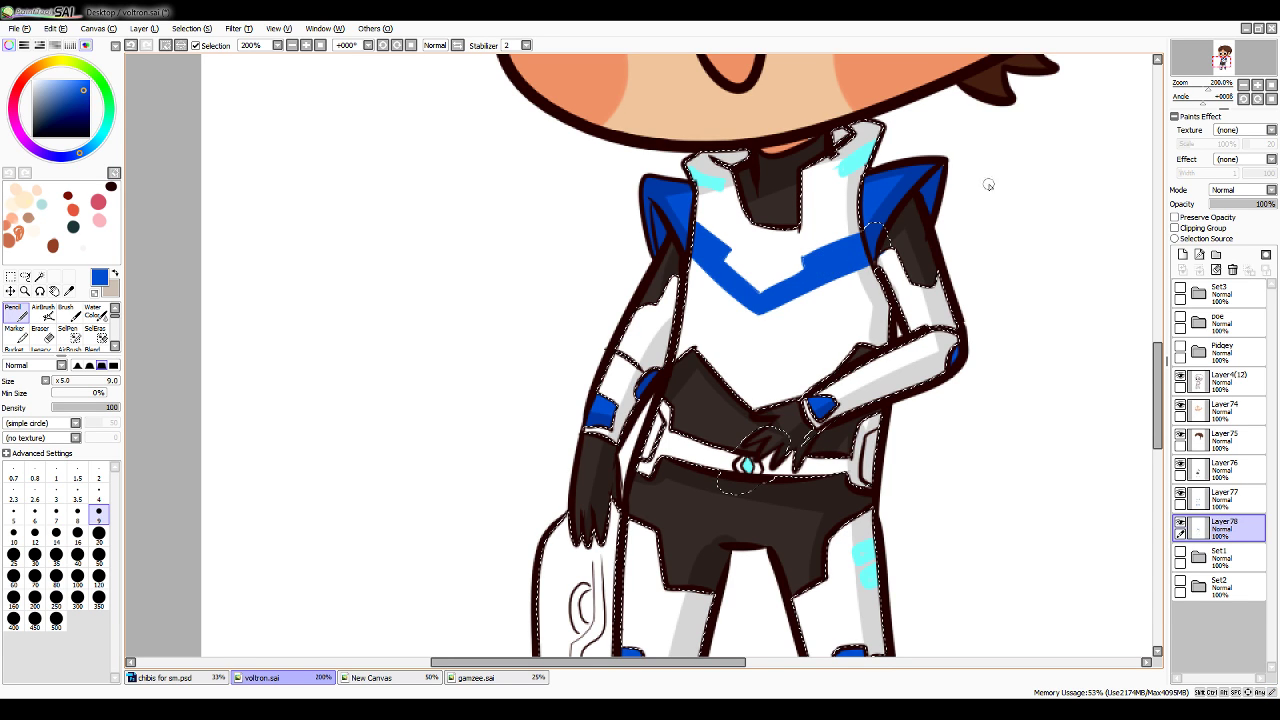
{"action": "left_click", "coordinate": [1244, 86]}
{"action": "left_click", "coordinate": [1244, 86]}
{"action": "left_click", "coordinate": [1244, 86]}
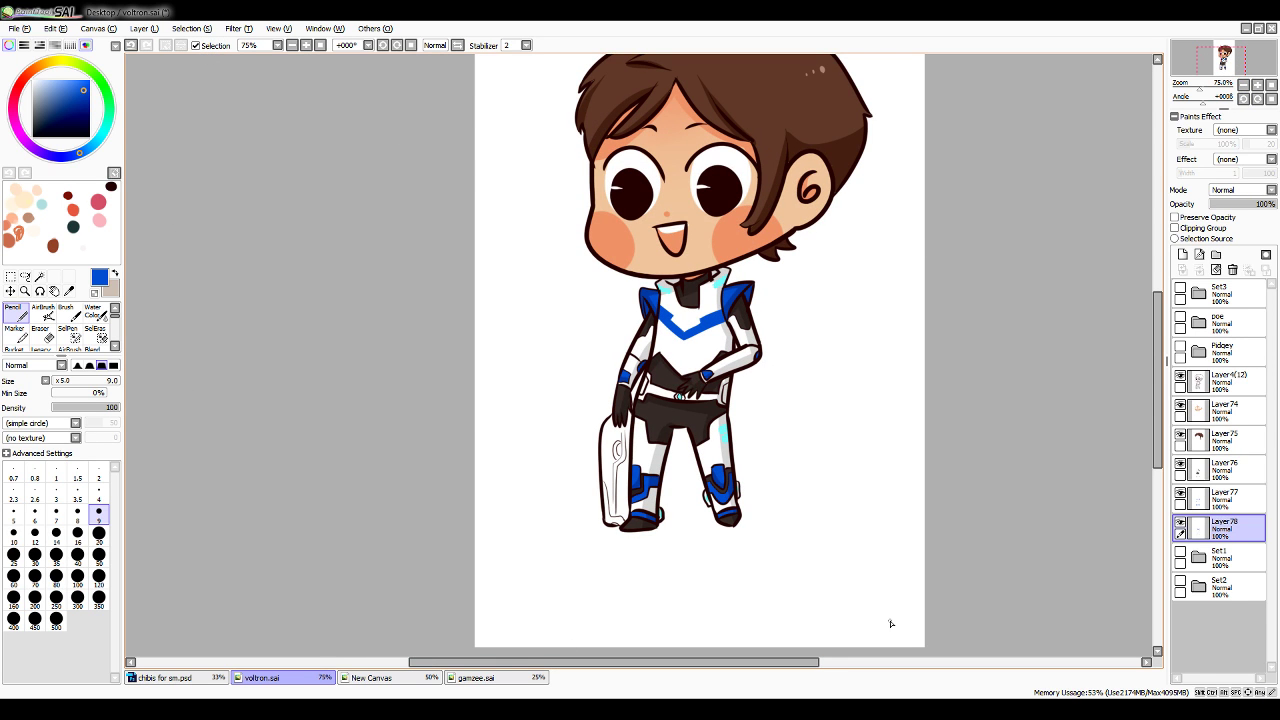
{"action": "key", "text": "ctrl+z"}
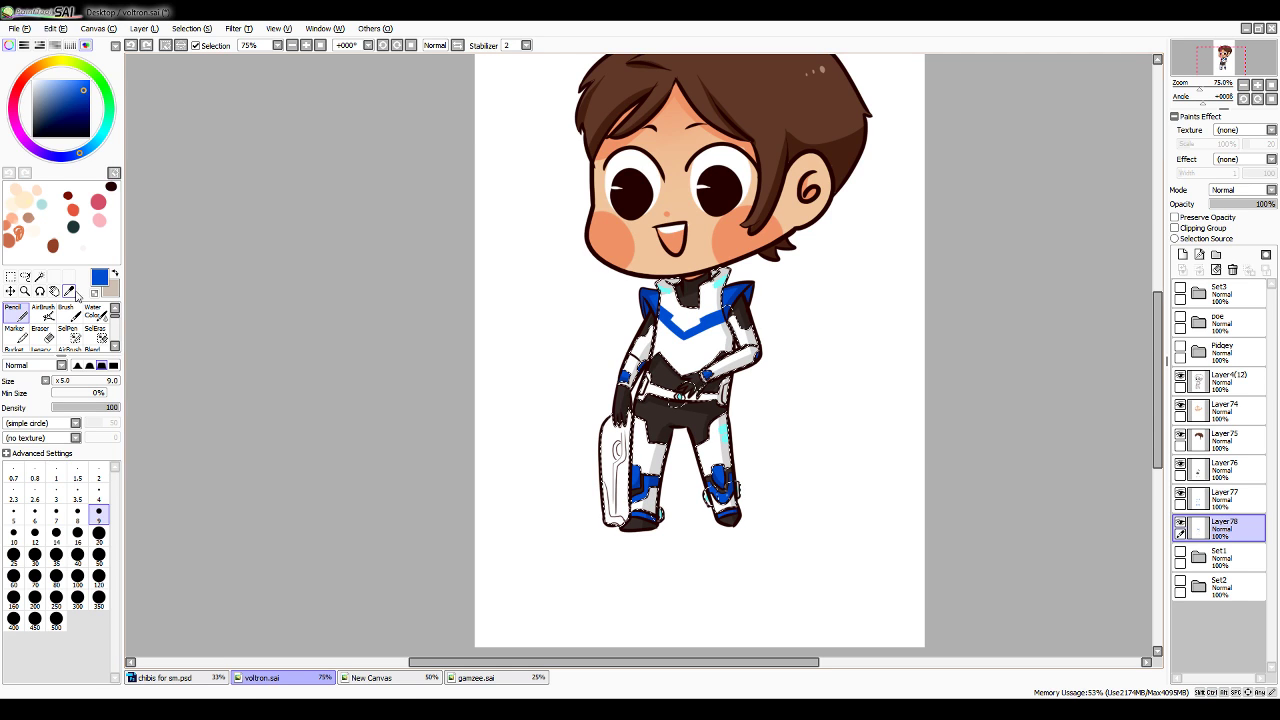
Shade the handheld board with light grey sampled from the leg, reducing the Pencil from size 50 to 20
{"action": "left_click", "coordinate": [71, 292]}
{"action": "left_click", "coordinate": [655, 461]}
{"action": "left_click", "coordinate": [16, 314]}
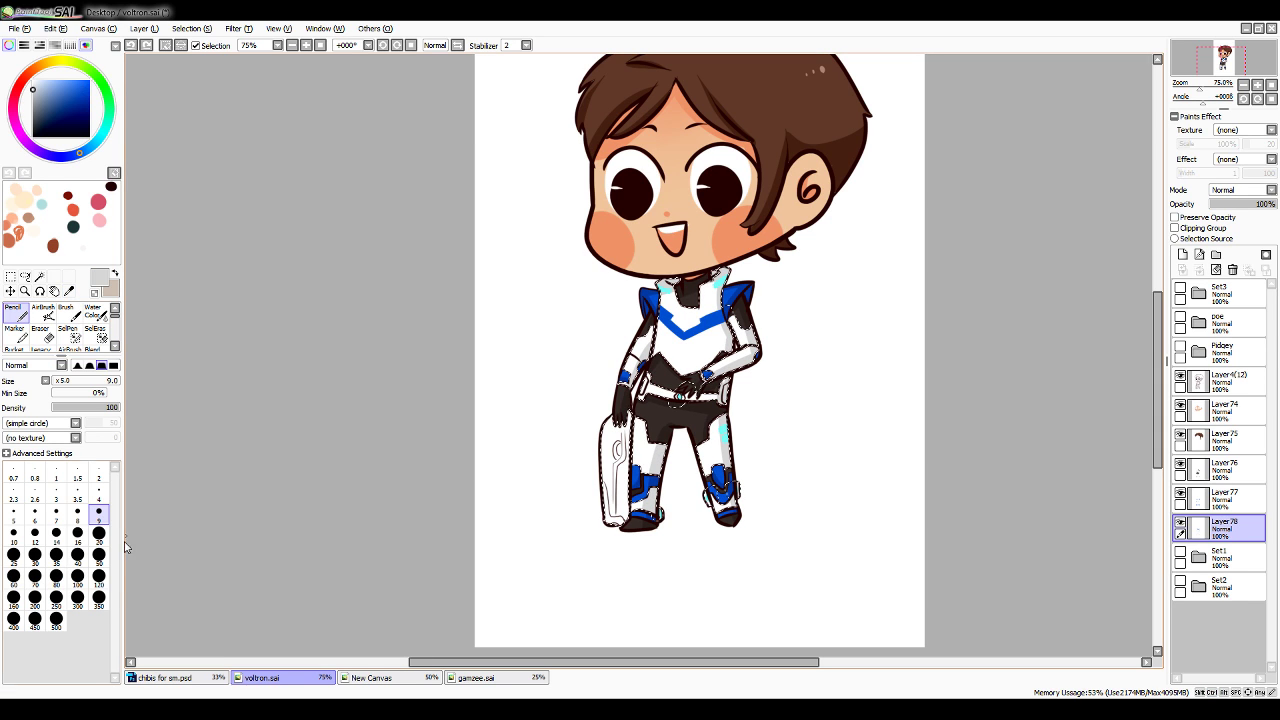
{"action": "left_click", "coordinate": [99, 557]}
{"action": "left_click_drag", "start_coordinate": [622, 424], "coordinate": [619, 550]}
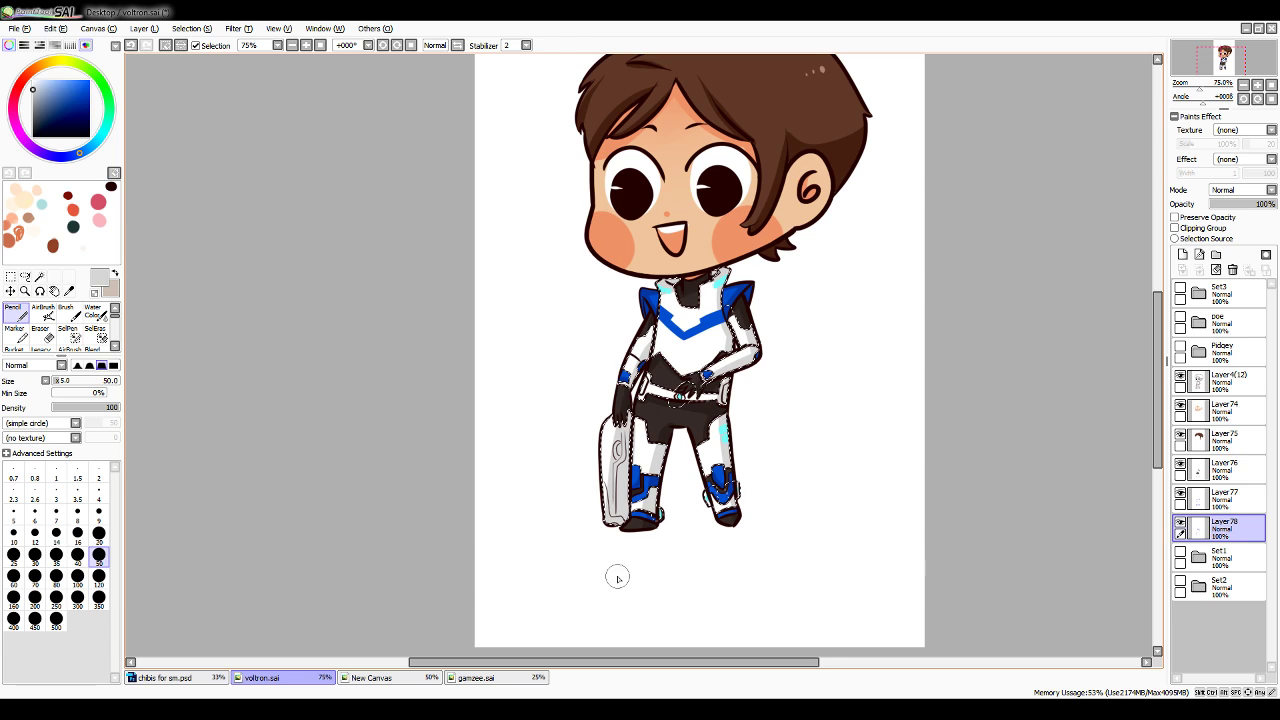
{"action": "left_click", "coordinate": [99, 533]}
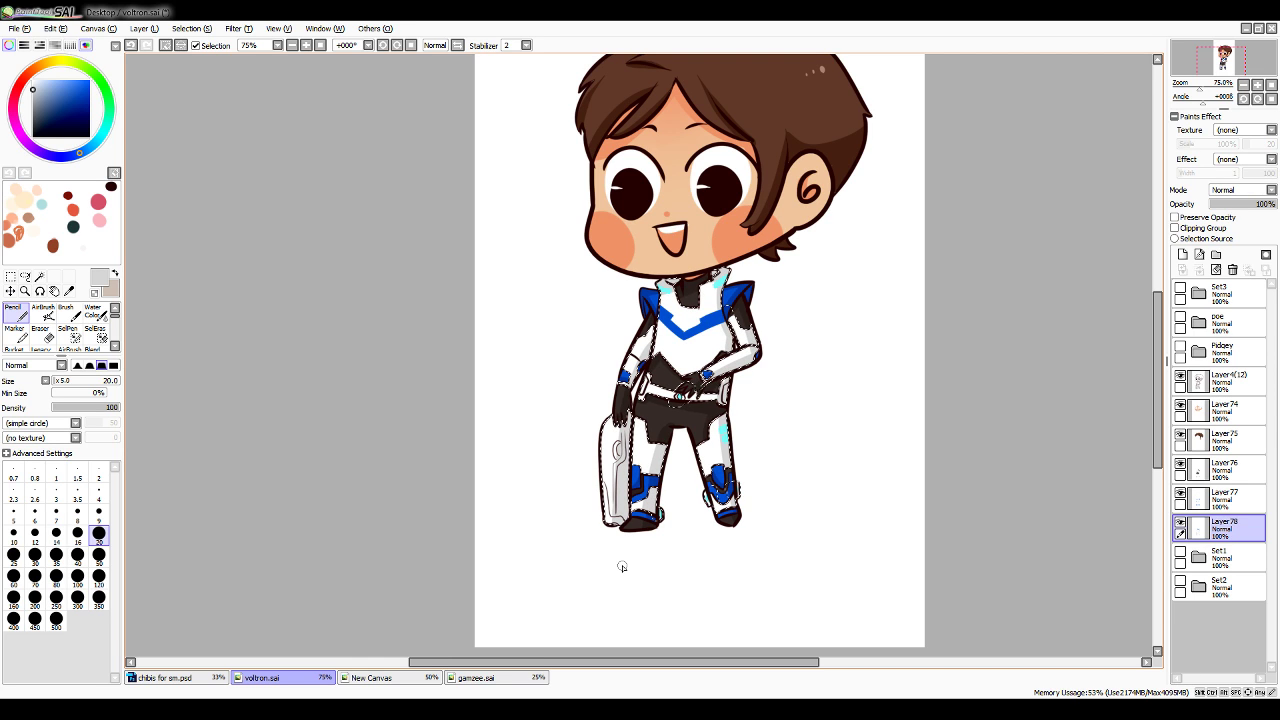
Paint the handheld board's lower edge and oval handle hole in charcoal sampled from the bodysuit
{"action": "left_click", "coordinate": [69, 291]}
{"action": "left_click", "coordinate": [655, 428]}
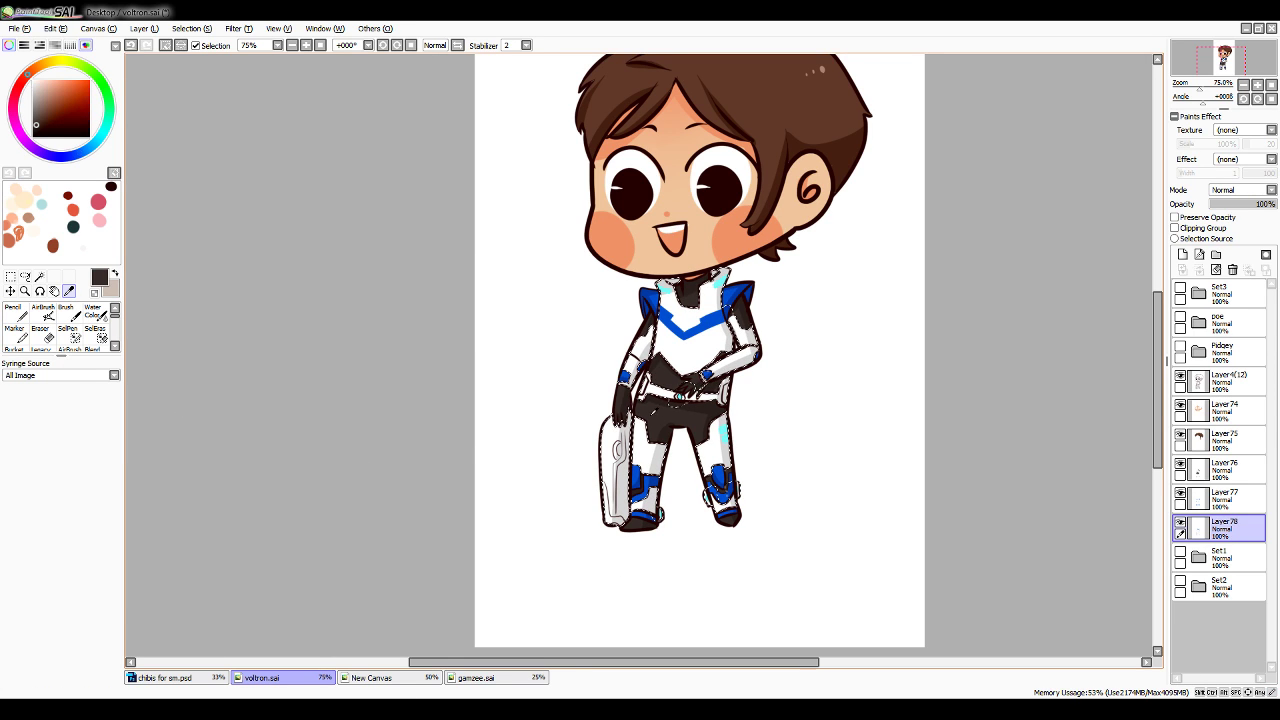
{"action": "left_click", "coordinate": [21, 313]}
{"action": "key", "text": "ctrl+z"}
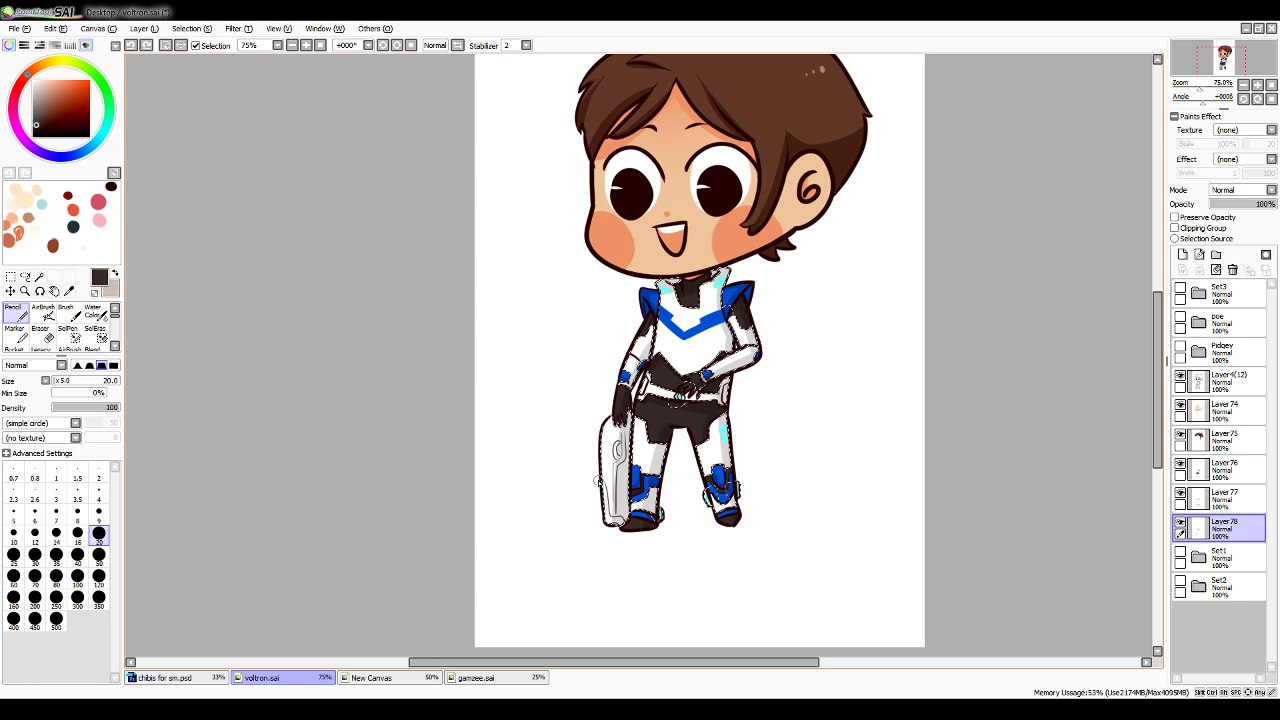
{"action": "left_click_drag", "start_coordinate": [603, 484], "coordinate": [608, 524]}
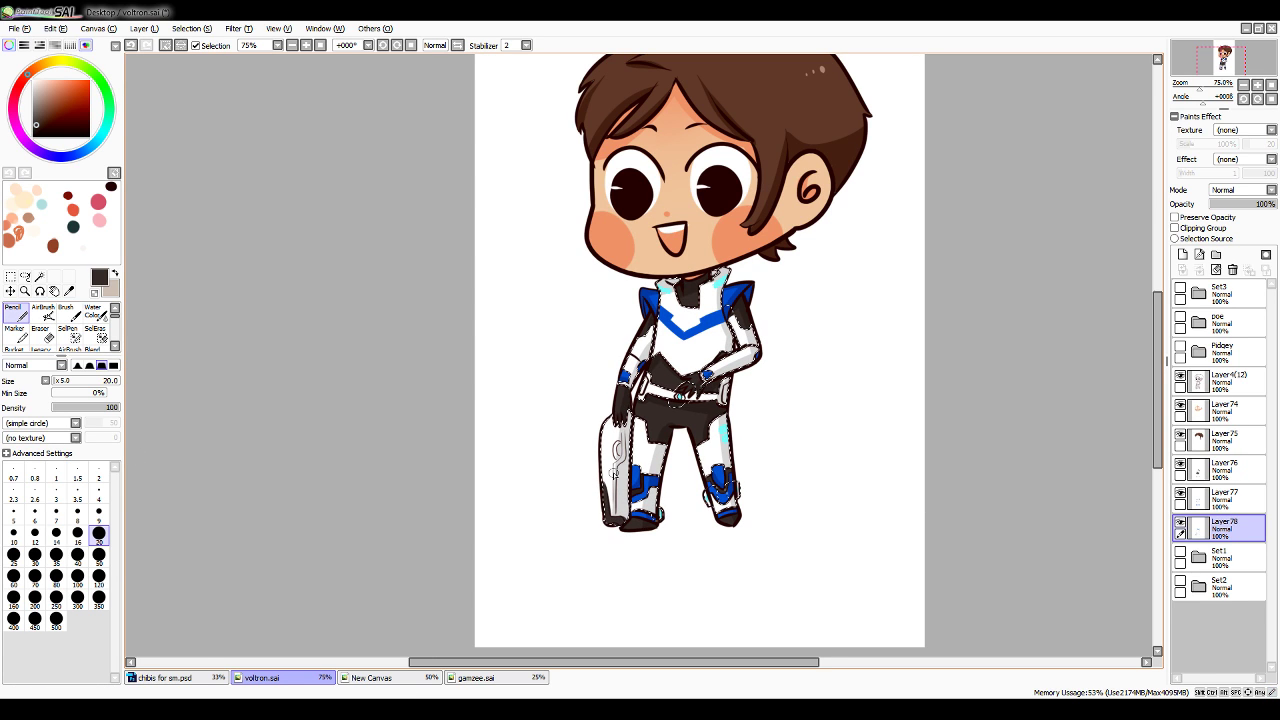
{"action": "left_click_drag", "start_coordinate": [617, 446], "coordinate": [616, 450]}
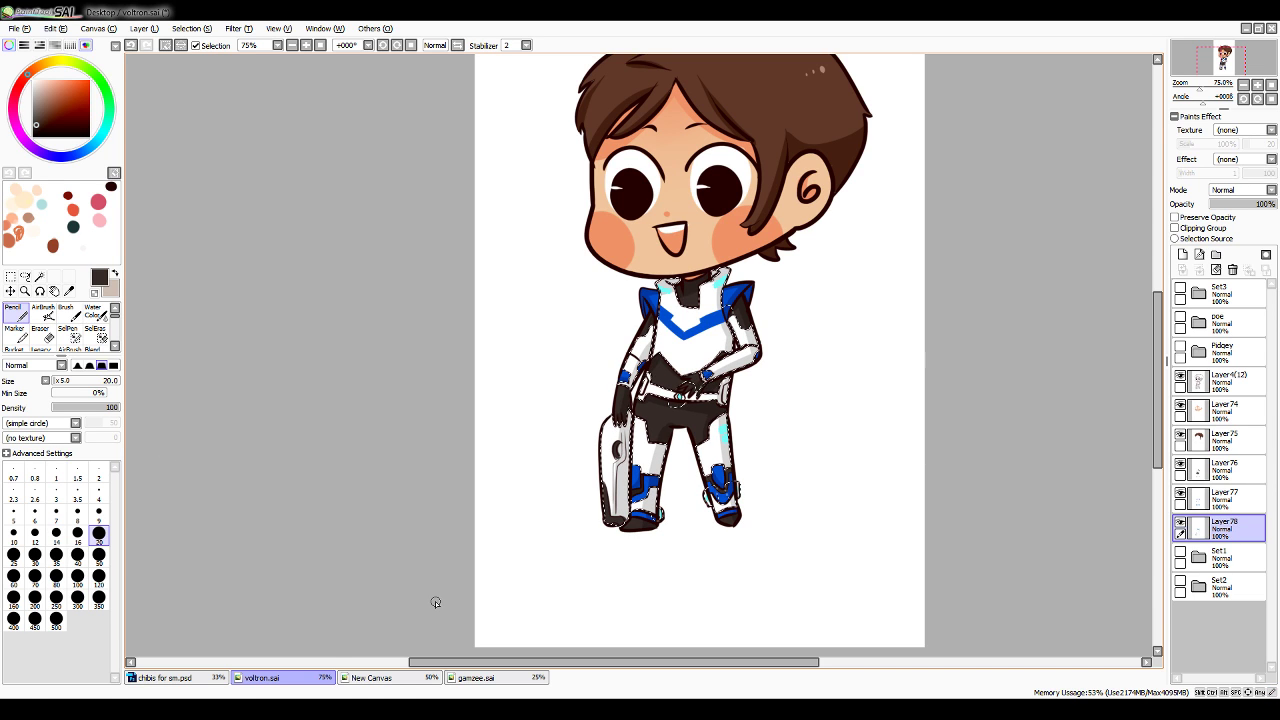
Paint the upper outer part of the handheld board in blue sampled from the forearm accent
{"action": "key", "text": "alt"}
{"action": "left_click", "coordinate": [630, 375]}
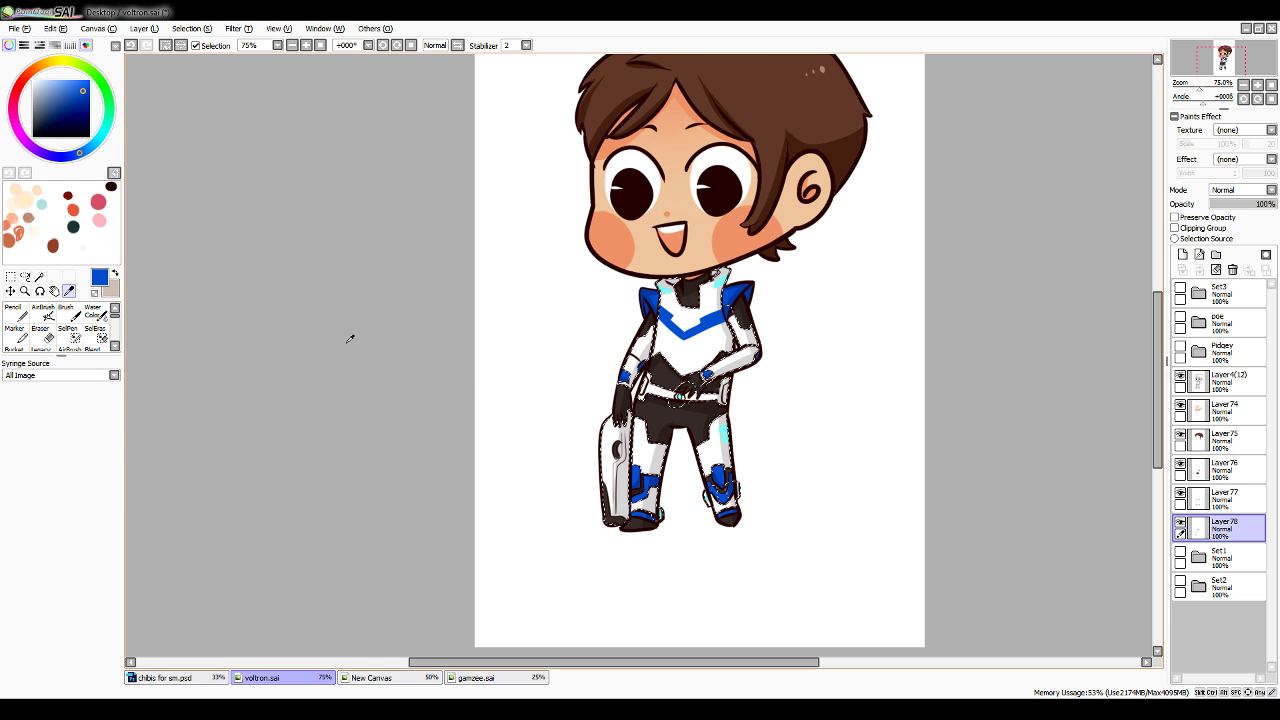
{"action": "left_click", "coordinate": [16, 313]}
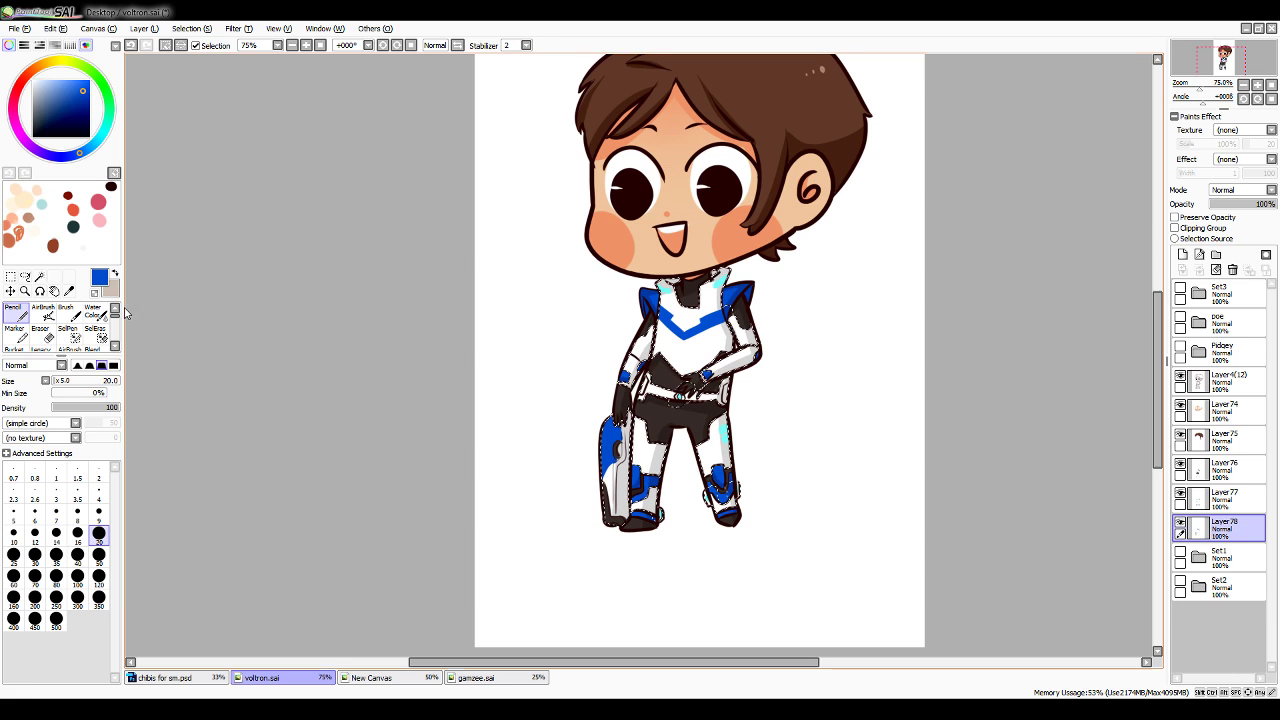
Paint the handheld board's long inner stripe in cyan sampled from the thigh accent and clear the selection
{"action": "key", "text": "alt"}
{"action": "left_click", "coordinate": [723, 432]}
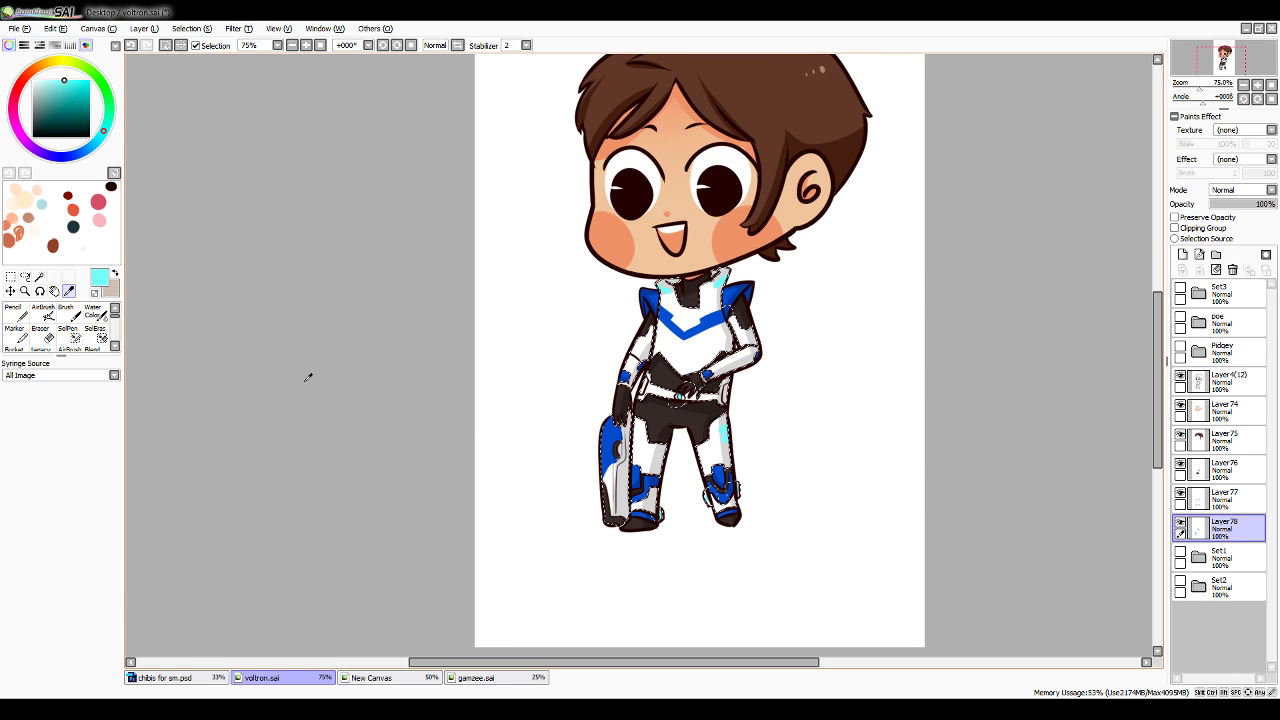
{"action": "left_click", "coordinate": [16, 313]}
{"action": "left_click_drag", "start_coordinate": [627, 428], "coordinate": [614, 474]}
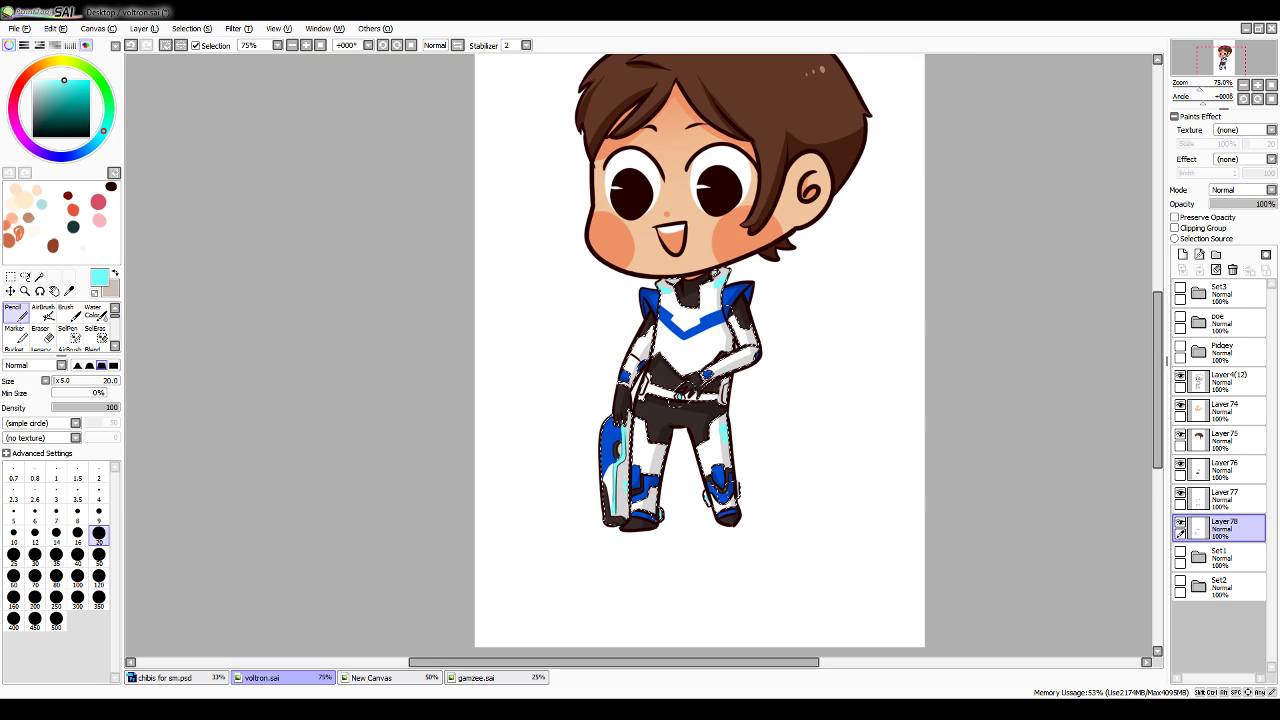
{"action": "key", "text": "ctrl+d"}
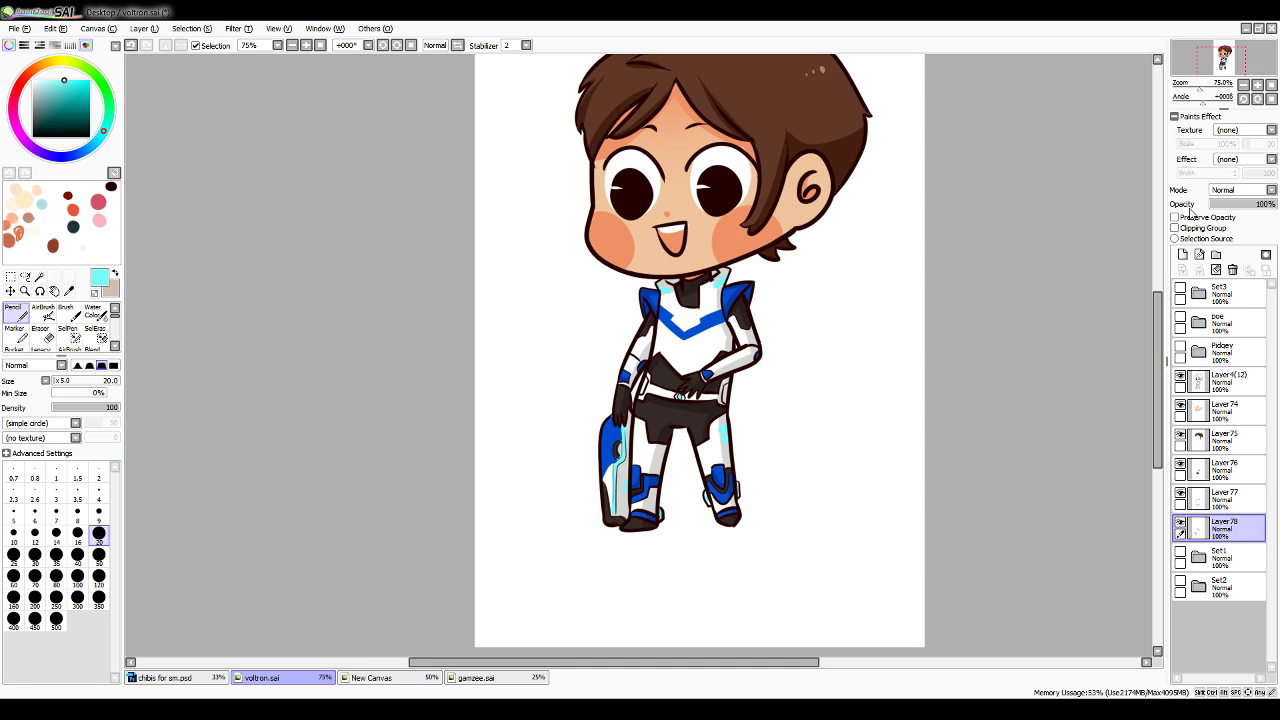
Create a layer folder above the line art and move Layer4(12) and Layer74 through Layer78 into it
{"action": "left_click", "coordinate": [1244, 85]}
{"action": "left_click", "coordinate": [1244, 85]}
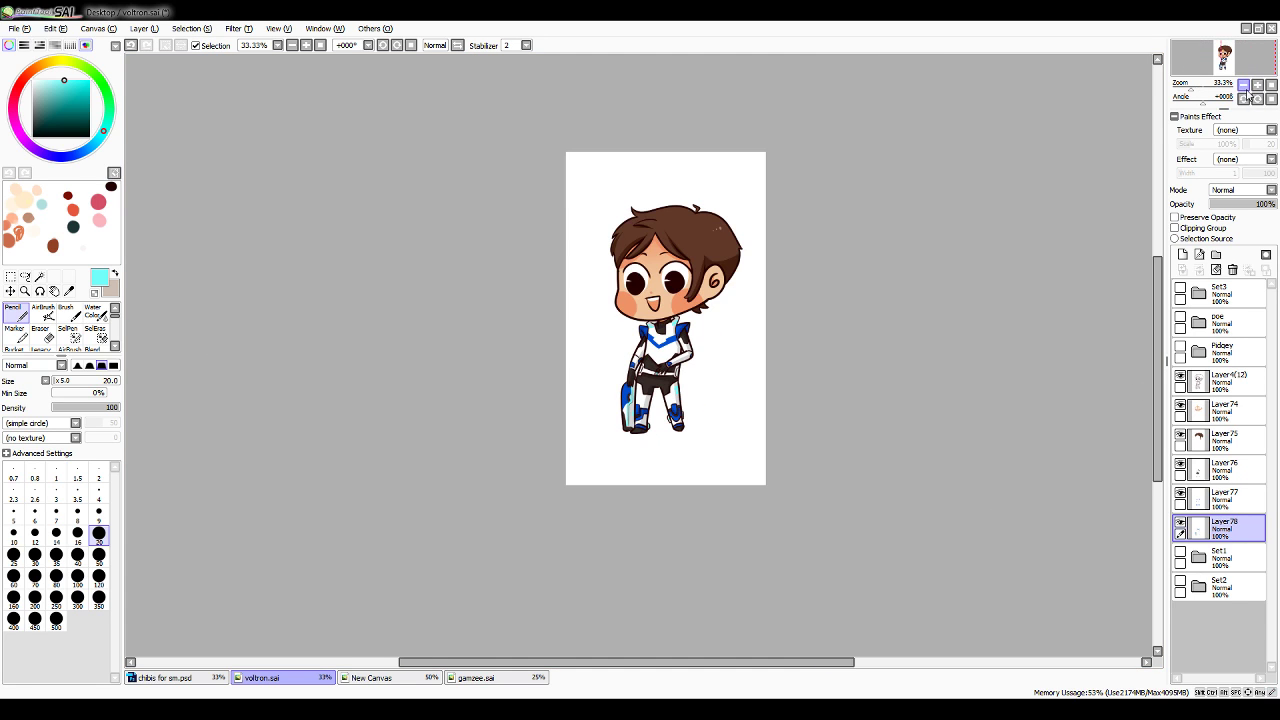
{"action": "left_click", "coordinate": [1220, 382]}
{"action": "left_click", "coordinate": [1216, 254]}
{"action": "left_click_drag", "start_coordinate": [1214, 412], "coordinate": [1220, 384]}
{"action": "left_click_drag", "start_coordinate": [1224, 441], "coordinate": [1226, 419]}
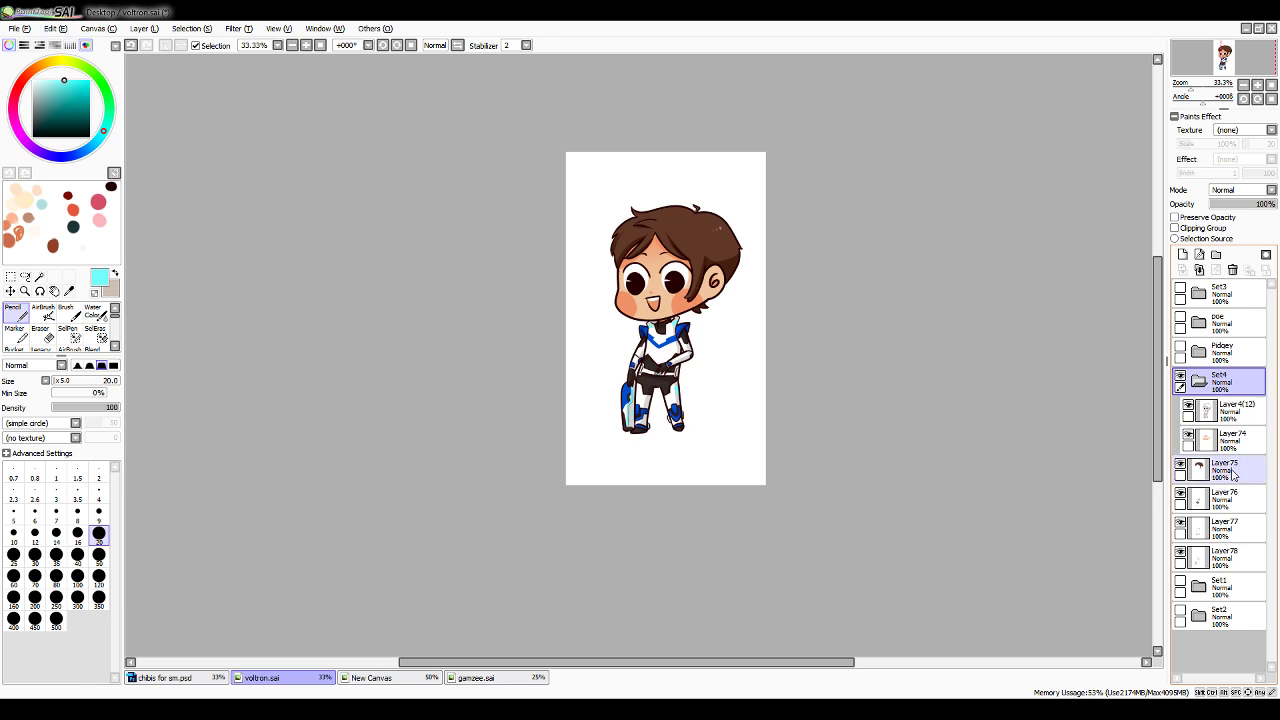
{"action": "left_click_drag", "start_coordinate": [1229, 470], "coordinate": [1231, 448]}
{"action": "mouse_move", "coordinate": [1241, 511]}
{"action": "left_mouse_down"}
{"action": "mouse_move", "coordinate": [1240, 482]}
{"action": "mouse_move", "coordinate": [1238, 508]}
{"action": "left_mouse_up"}
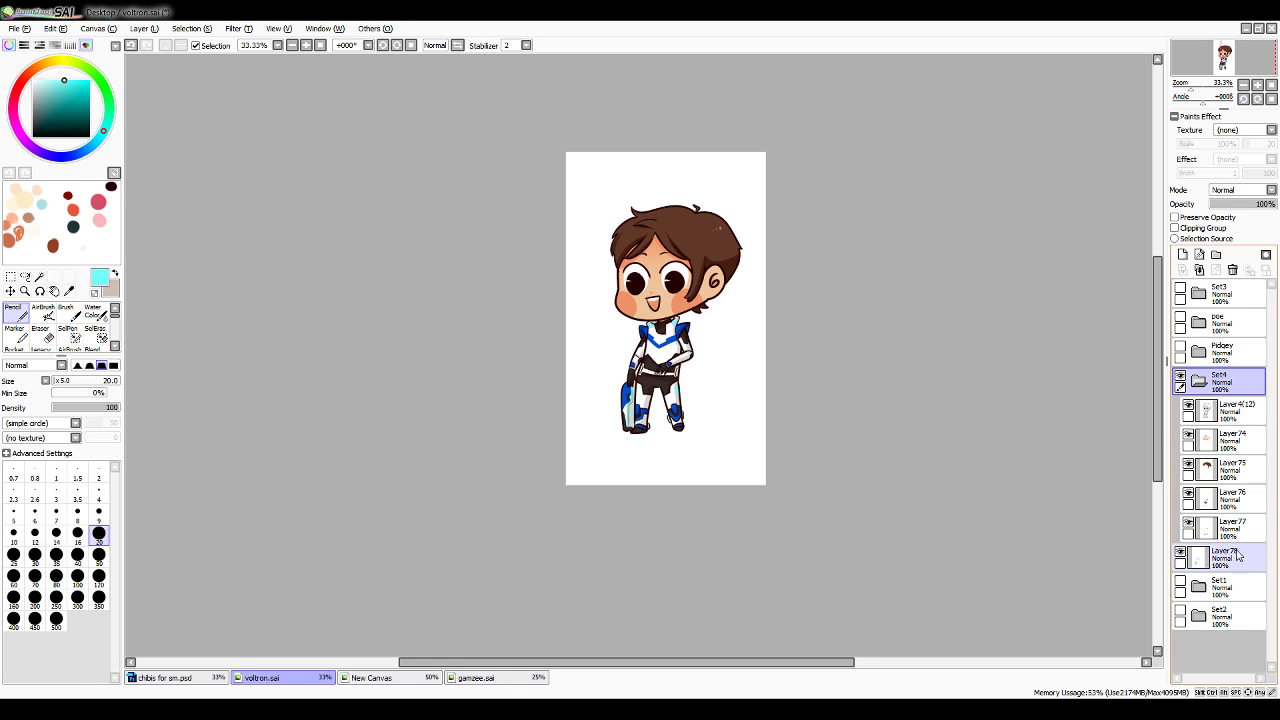
{"action": "left_click_drag", "start_coordinate": [1234, 557], "coordinate": [1234, 534]}
Collapse the finished character's folder and rename it "My boy lance"
{"action": "left_click", "coordinate": [1198, 381]}
{"action": "double_click", "coordinate": [1220, 387]}
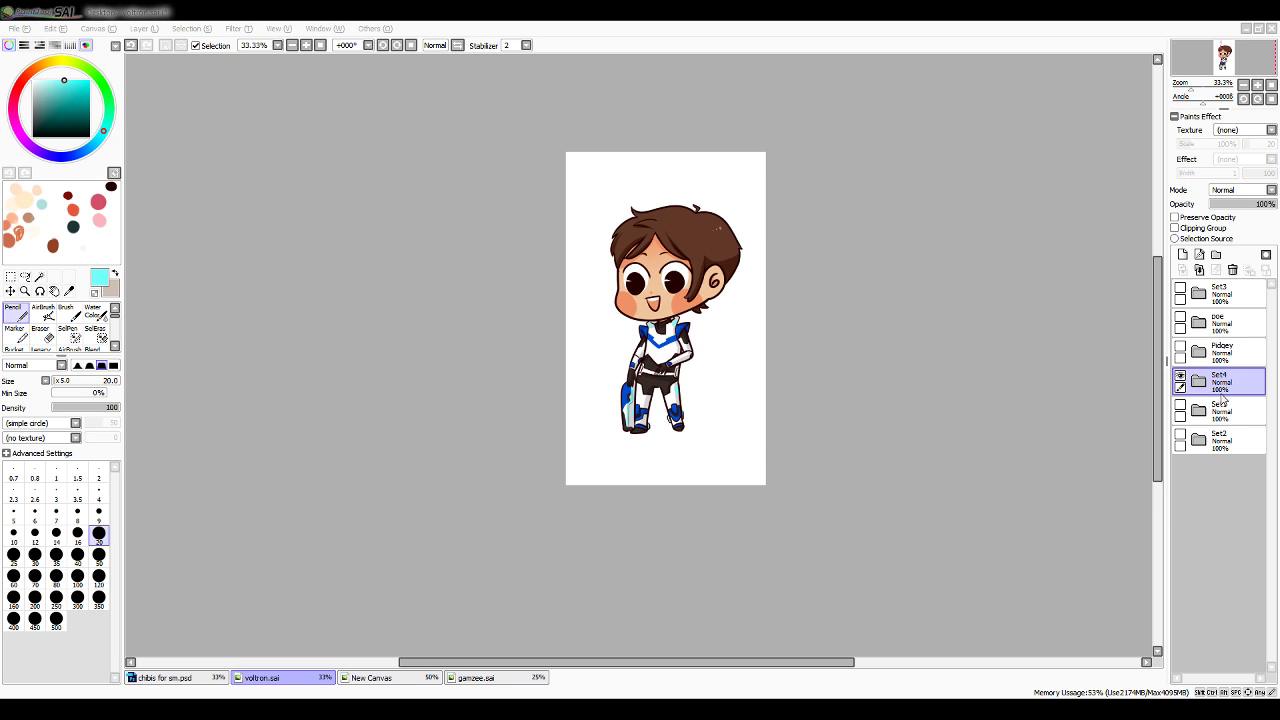
{"action": "key", "text": "Return"}
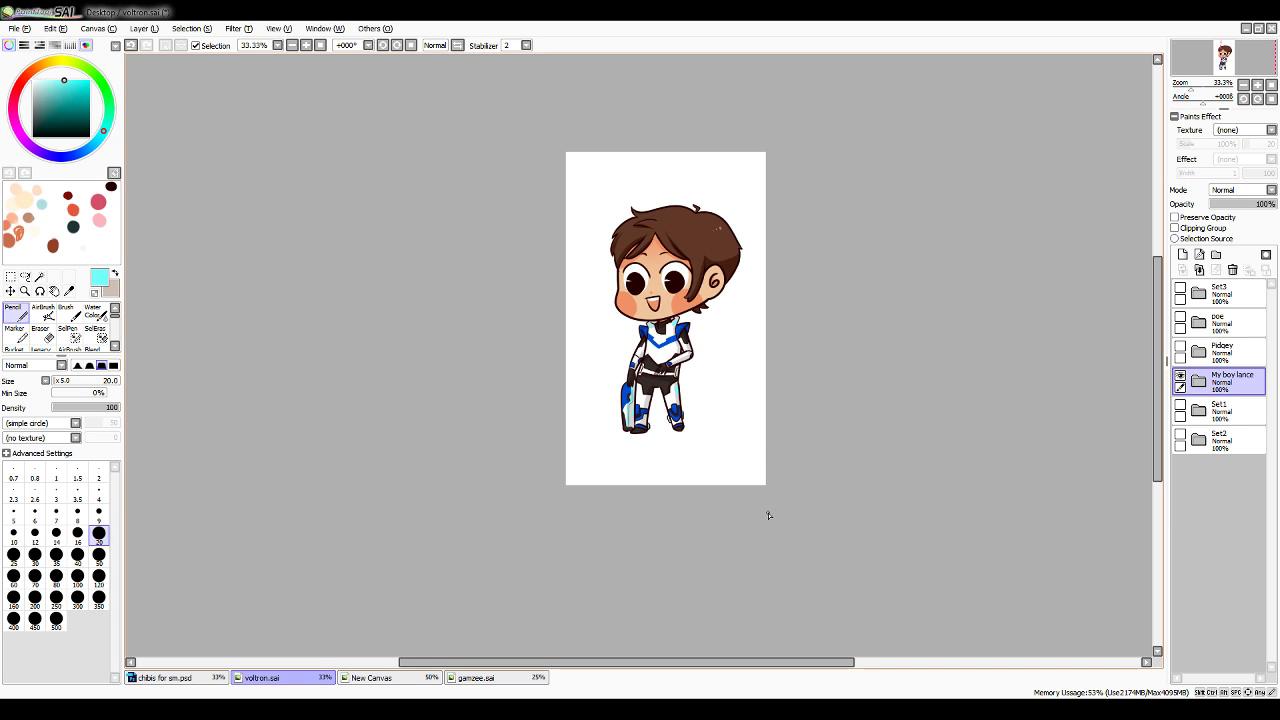
Group the Set3 and poe folders inside a new collapsed folder and save the file
{"action": "left_click", "coordinate": [1224, 294]}
{"action": "left_click", "coordinate": [1217, 255]}
{"action": "left_click_drag", "start_coordinate": [1221, 322], "coordinate": [1220, 295]}
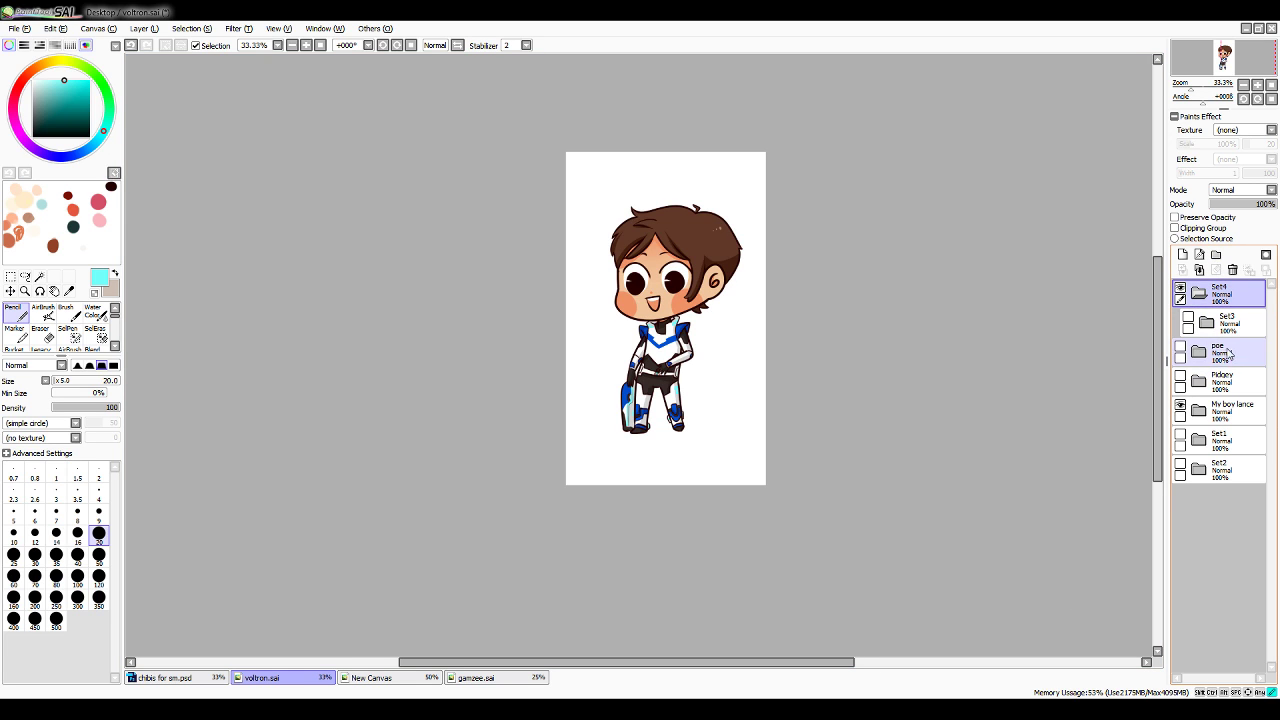
{"action": "left_click_drag", "start_coordinate": [1221, 352], "coordinate": [1220, 295]}
{"action": "left_click", "coordinate": [1199, 293]}
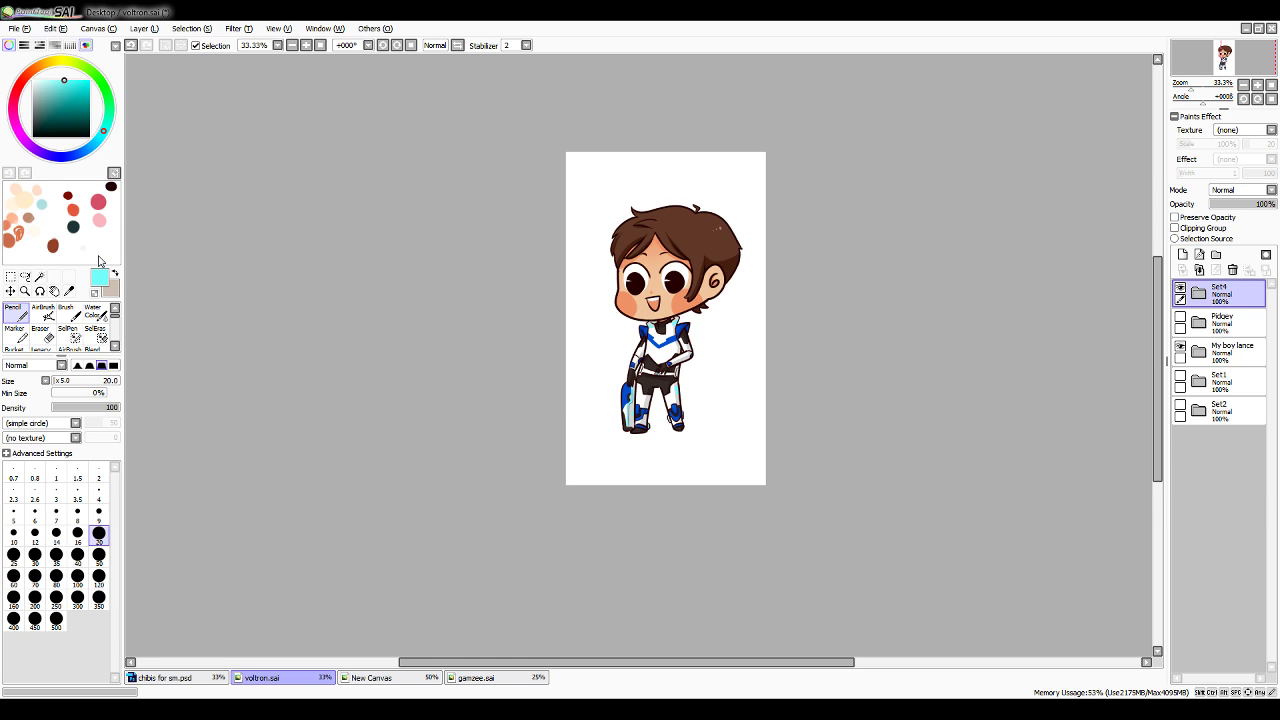
{"action": "key", "text": "ctrl+s"}
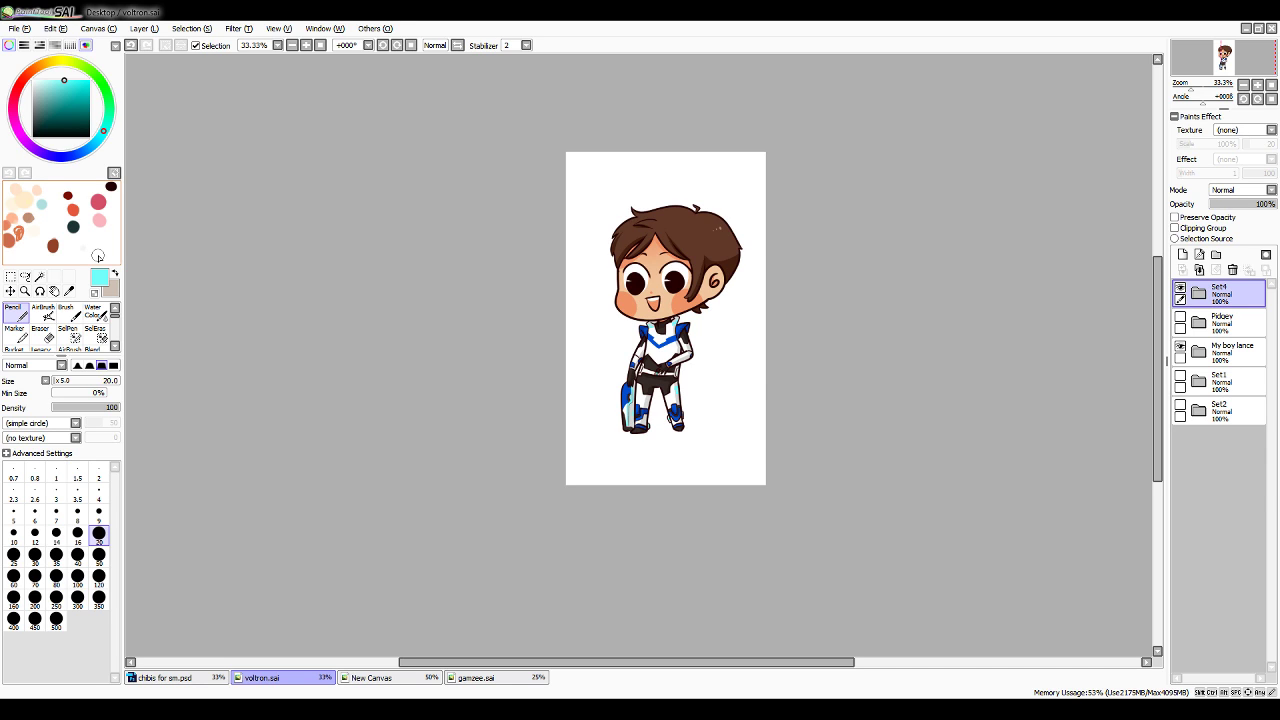
Hide the Set4 and My boy lance folders and show the faded chibi template in Set1
{"action": "left_click", "coordinate": [1180, 289]}
{"action": "left_click", "coordinate": [1181, 347]}
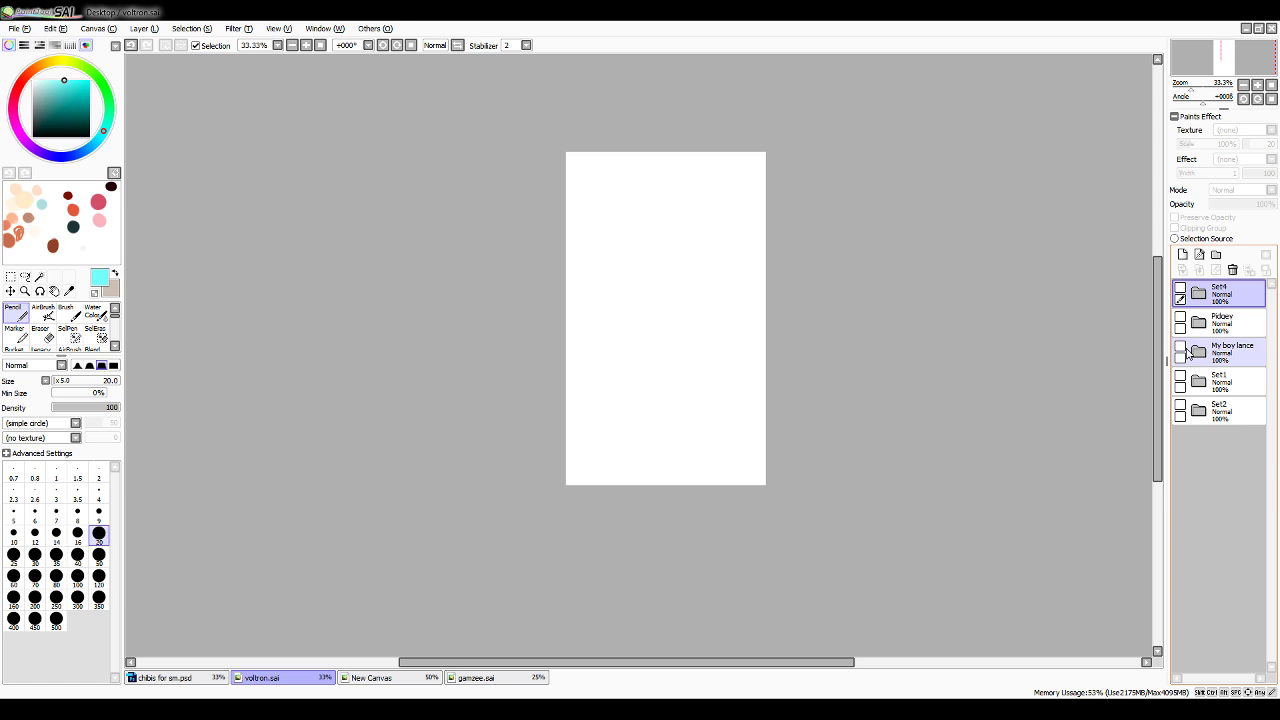
{"action": "left_click", "coordinate": [1181, 347]}
{"action": "left_click", "coordinate": [1181, 347]}
{"action": "left_click", "coordinate": [1180, 376]}
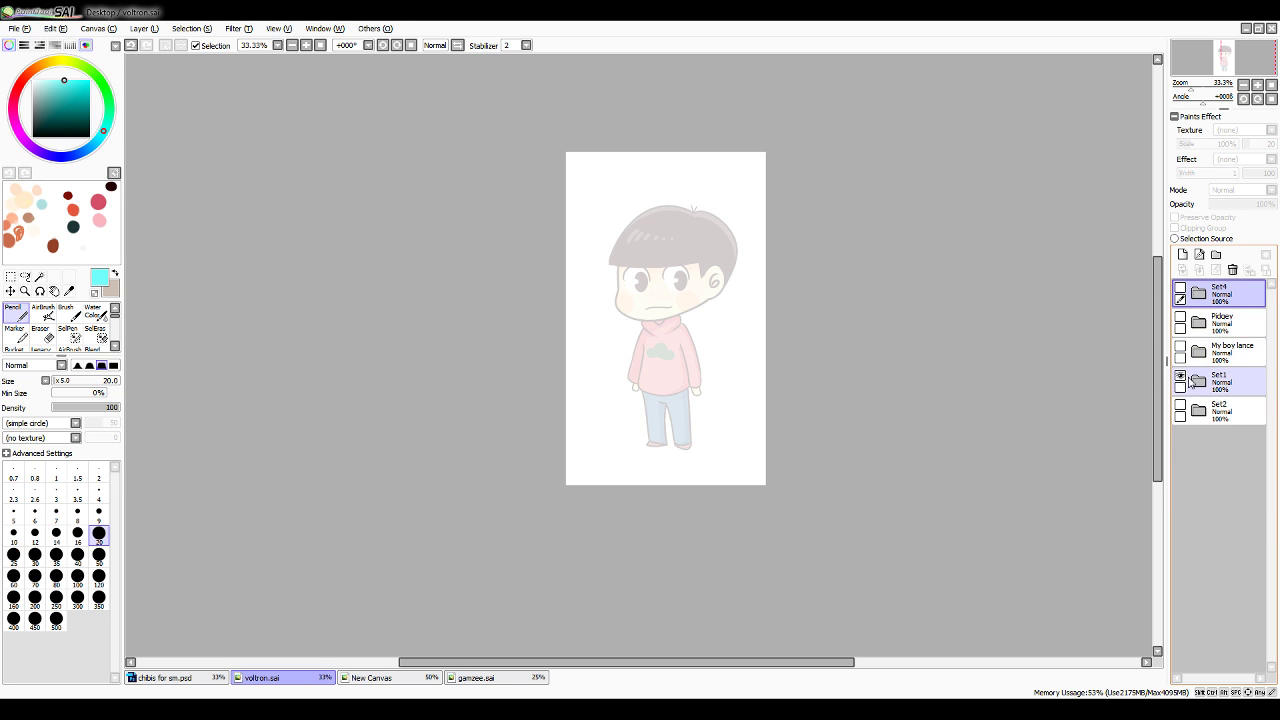
Move the head outline layer Layer4(13) out of Set1 to just above the folder, and show it
{"action": "left_click", "coordinate": [1198, 380]}
{"action": "left_click_drag", "start_coordinate": [1210, 437], "coordinate": [1203, 369]}
{"action": "left_click", "coordinate": [1199, 410]}
{"action": "left_click", "coordinate": [1181, 376]}
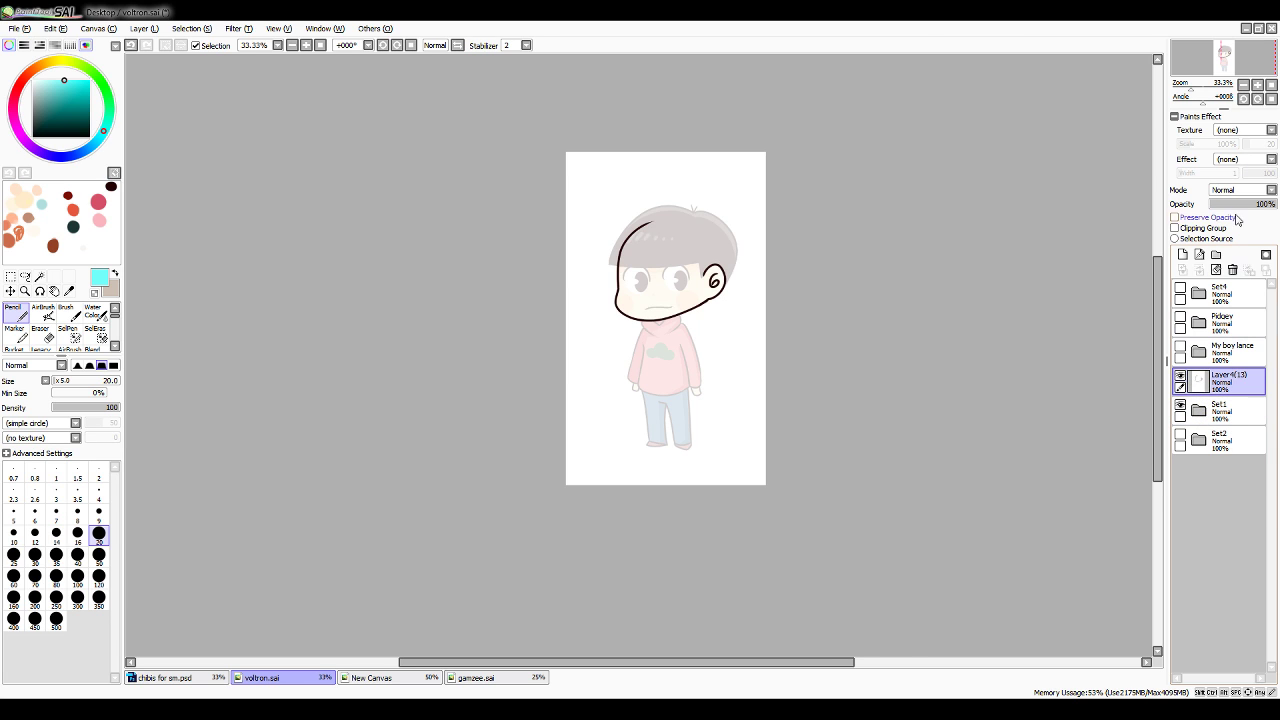
Draw the neck and shoulder lines with a size 9 Pencil in the dark colour sampled from the head outline
{"action": "left_click", "coordinate": [1259, 86]}
{"action": "left_click", "coordinate": [1257, 85]}
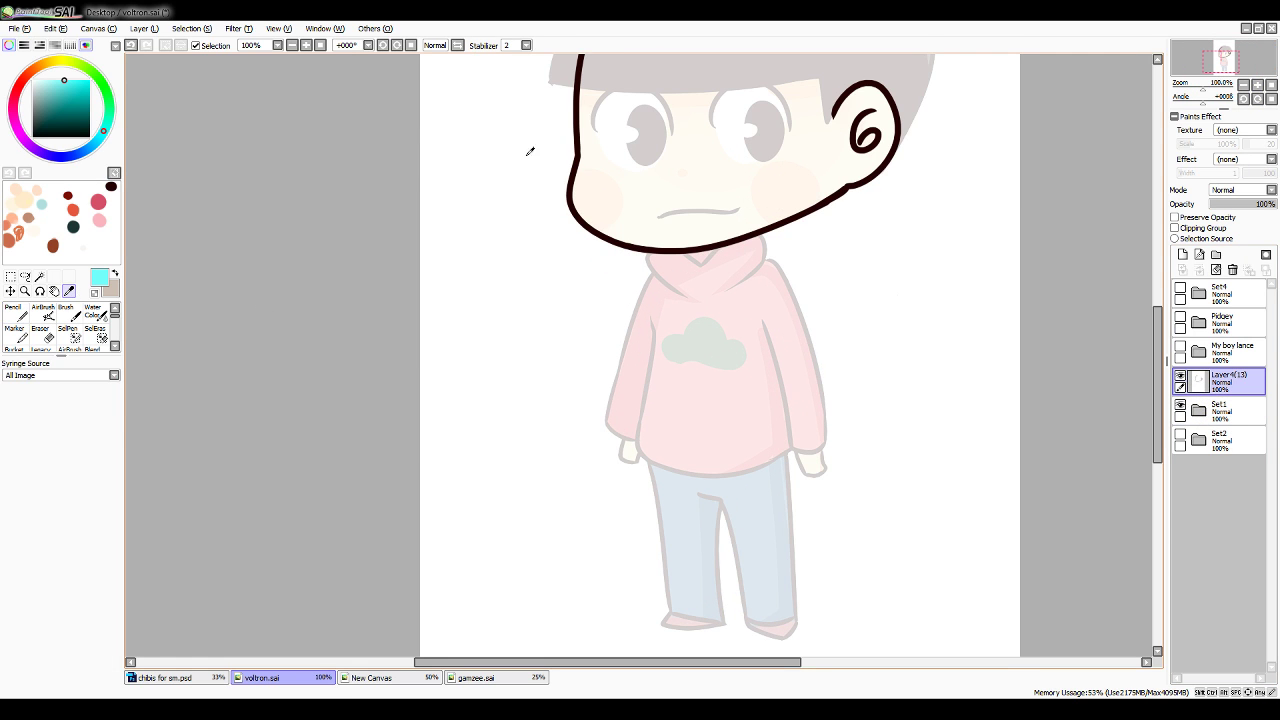
{"action": "left_click", "coordinate": [575, 197], "text": "alt"}
{"action": "left_click", "coordinate": [17, 312]}
{"action": "left_click", "coordinate": [99, 513]}
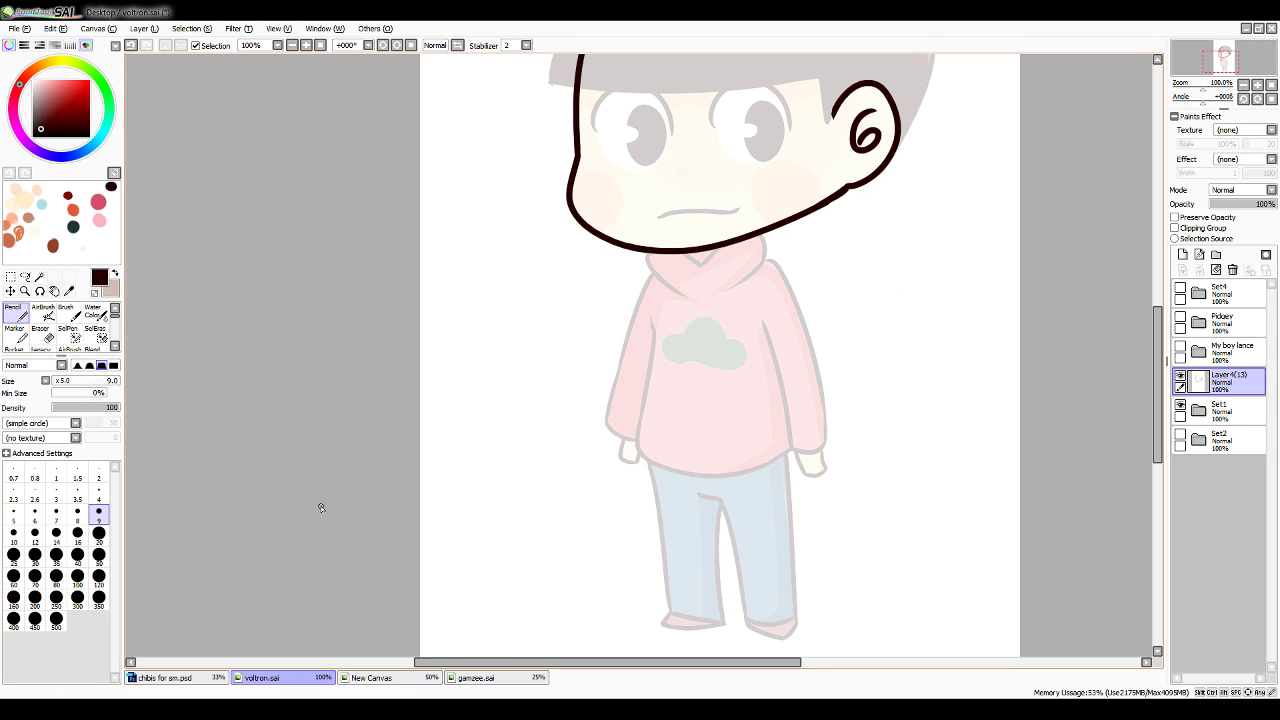
{"action": "left_click_drag", "start_coordinate": [737, 246], "coordinate": [793, 298]}
{"action": "mouse_move", "coordinate": [699, 250]}
{"action": "left_mouse_down"}
{"action": "mouse_move", "coordinate": [703, 280]}
{"action": "mouse_move", "coordinate": [649, 305]}
{"action": "mouse_move", "coordinate": [655, 354]}
{"action": "left_mouse_up"}
{"action": "key", "text": "ctrl+z"}
{"action": "key", "text": "ctrl+z"}
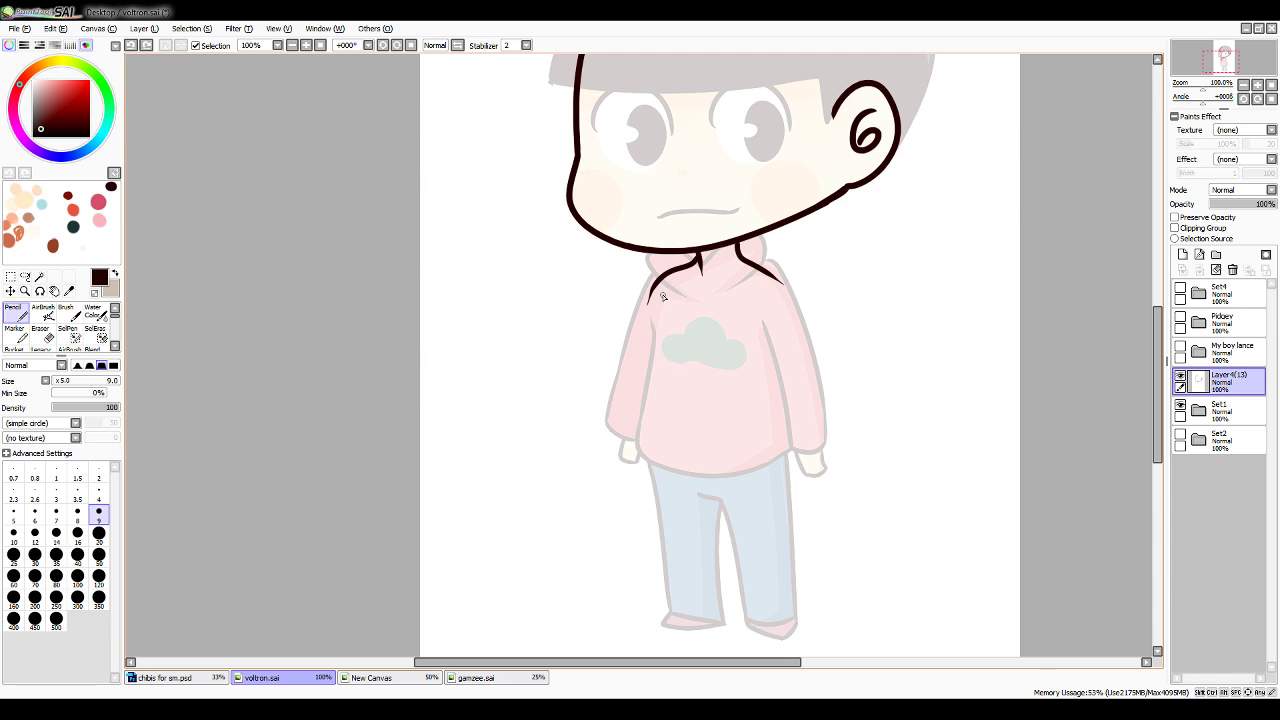
Draw both sides of the torso, curving the right side in at the waist and continuing it down the outer leg
{"action": "left_click_drag", "start_coordinate": [662, 292], "coordinate": [666, 428]}
{"action": "key", "text": "ctrl+z"}
{"action": "key", "text": "ctrl+z"}
{"action": "left_click_drag", "start_coordinate": [662, 293], "coordinate": [653, 413]}
{"action": "key", "text": "ctrl+z"}
{"action": "left_click_drag", "start_coordinate": [653, 335], "coordinate": [662, 438]}
{"action": "mouse_move", "coordinate": [766, 306]}
{"action": "left_mouse_down"}
{"action": "mouse_move", "coordinate": [756, 352]}
{"action": "mouse_move", "coordinate": [790, 418]}
{"action": "left_mouse_up"}
{"action": "key", "text": "ctrl+z"}
{"action": "mouse_move", "coordinate": [768, 313]}
{"action": "left_mouse_down"}
{"action": "mouse_move", "coordinate": [758, 360]}
{"action": "mouse_move", "coordinate": [798, 442]}
{"action": "mouse_move", "coordinate": [776, 596]}
{"action": "left_mouse_up"}
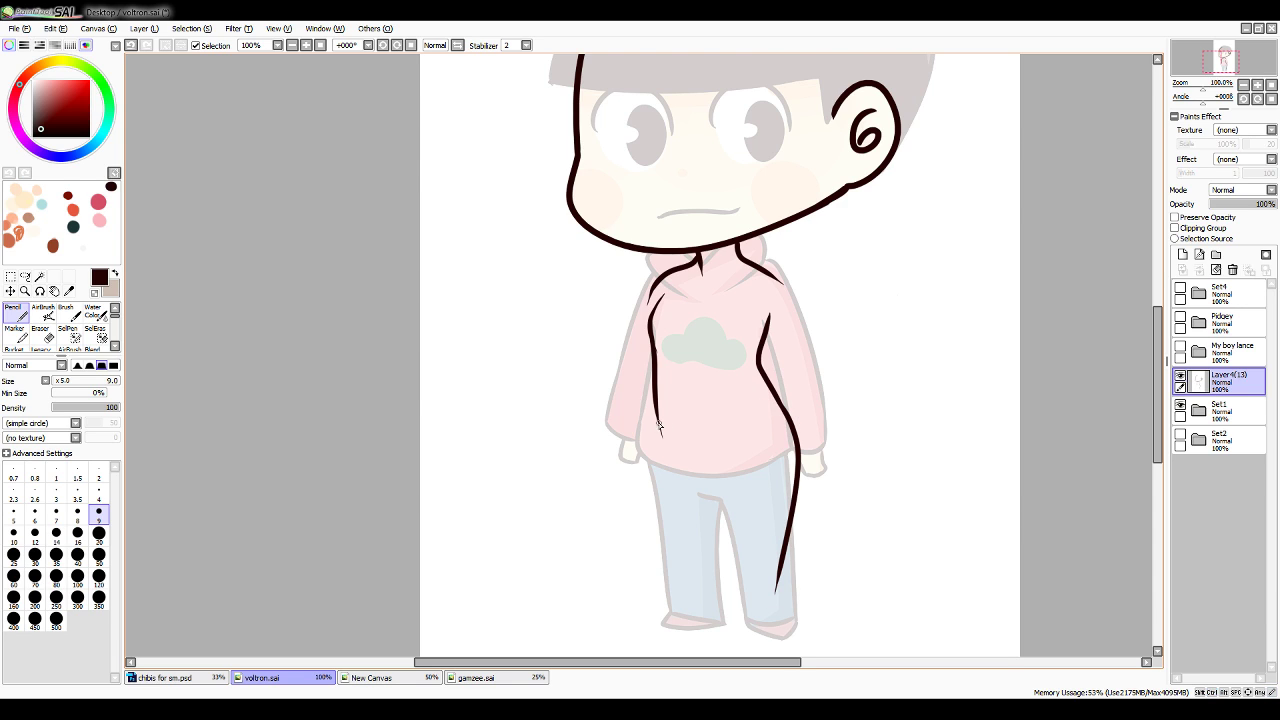
Extend the left side of the torso down into the outer leg line and a small foot
{"action": "left_click_drag", "start_coordinate": [657, 405], "coordinate": [700, 586]}
{"action": "key", "text": "ctrl+z"}
{"action": "mouse_move", "coordinate": [659, 430]}
{"action": "left_mouse_down"}
{"action": "mouse_move", "coordinate": [644, 612]}
{"action": "mouse_move", "coordinate": [679, 603]}
{"action": "mouse_move", "coordinate": [708, 479]}
{"action": "left_mouse_up"}
{"action": "key", "text": "ctrl+z"}
{"action": "key", "text": "ctrl+z"}
Draw the left leg's inner line from the foot up to the crotch and add the short crotch line
{"action": "mouse_move", "coordinate": [666, 606]}
{"action": "left_mouse_down"}
{"action": "mouse_move", "coordinate": [716, 455]}
{"action": "mouse_move", "coordinate": [684, 594]}
{"action": "mouse_move", "coordinate": [710, 482]}
{"action": "left_mouse_up"}
{"action": "key", "text": "ctrl+z"}
{"action": "key", "text": "ctrl+z"}
{"action": "left_click_drag", "start_coordinate": [667, 606], "coordinate": [707, 480]}
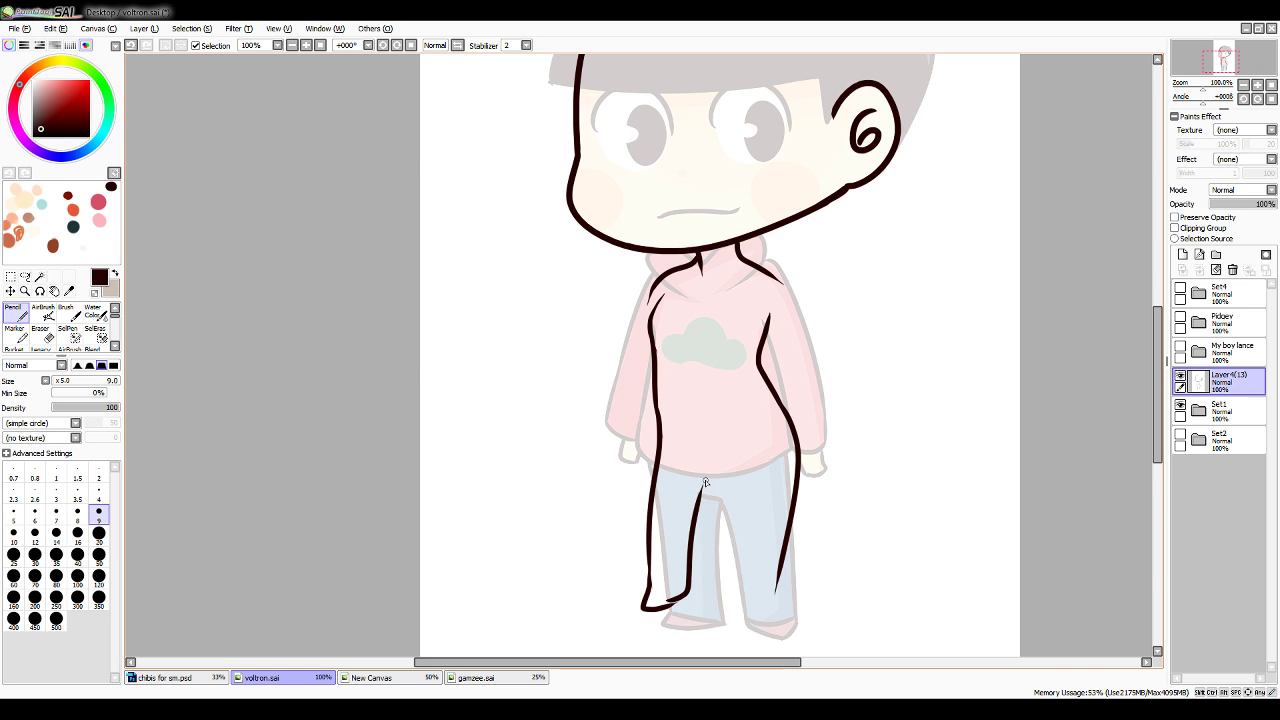
{"action": "key", "text": "ctrl+z"}
{"action": "left_click_drag", "start_coordinate": [666, 607], "coordinate": [722, 496]}
{"action": "key", "text": "ctrl+z"}
{"action": "key", "text": "ctrl+z"}
{"action": "mouse_move", "coordinate": [666, 605]}
{"action": "left_mouse_down"}
{"action": "mouse_move", "coordinate": [688, 580]}
{"action": "mouse_move", "coordinate": [707, 480]}
{"action": "left_mouse_up"}
{"action": "key", "text": "ctrl+z"}
{"action": "left_click_drag", "start_coordinate": [666, 605], "coordinate": [707, 494]}
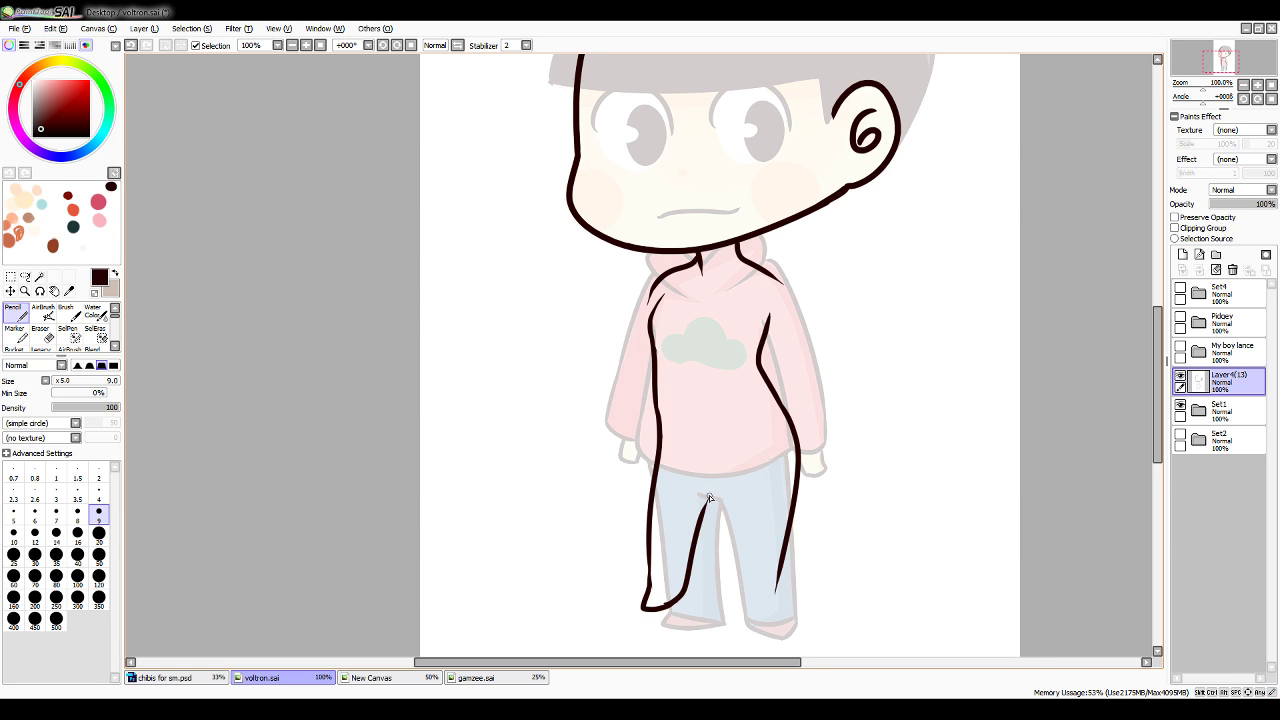
{"action": "key", "text": "ctrl+z"}
{"action": "mouse_move", "coordinate": [666, 605]}
{"action": "left_mouse_down"}
{"action": "mouse_move", "coordinate": [712, 484]}
{"action": "mouse_move", "coordinate": [734, 481]}
{"action": "mouse_move", "coordinate": [733, 604]}
{"action": "left_mouse_up"}
{"action": "key", "text": "ctrl+z"}
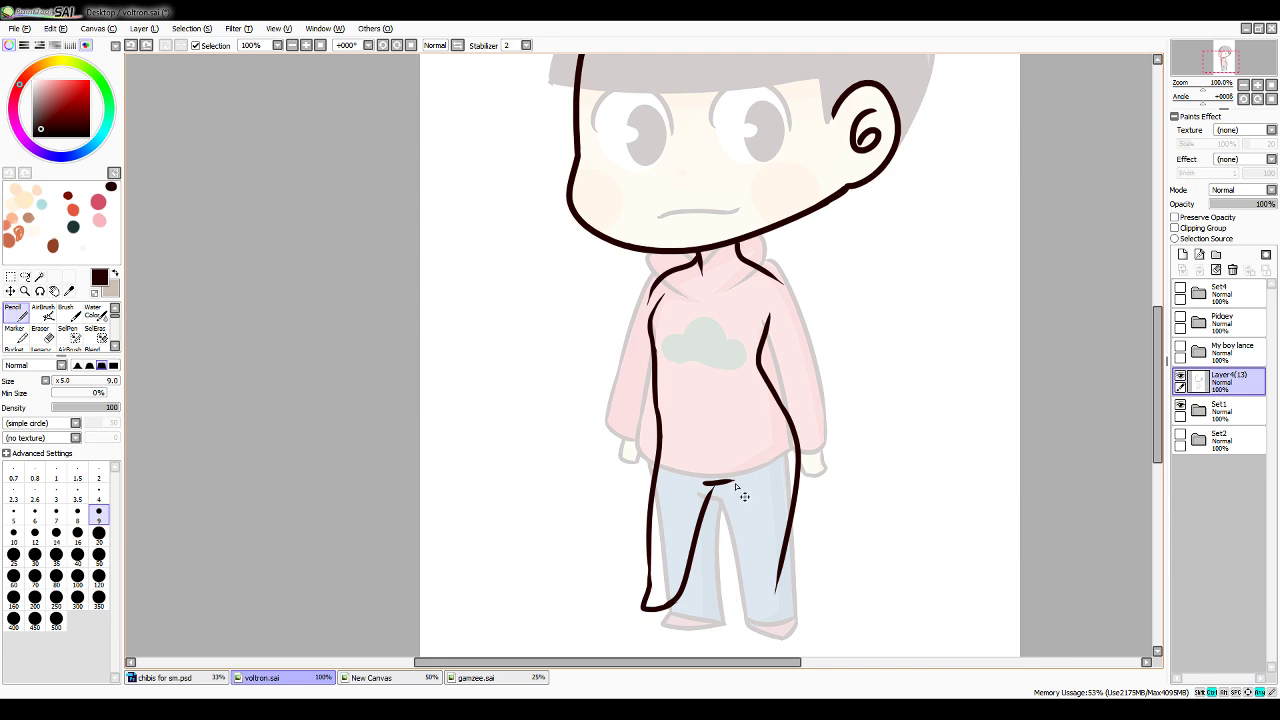
Draw the right leg's inner line down from the crotch and close its pointed foot against the outer leg line
{"action": "mouse_move", "coordinate": [734, 483]}
{"action": "left_mouse_down"}
{"action": "mouse_move", "coordinate": [732, 601]}
{"action": "mouse_move", "coordinate": [730, 588]}
{"action": "mouse_move", "coordinate": [757, 634]}
{"action": "left_mouse_up"}
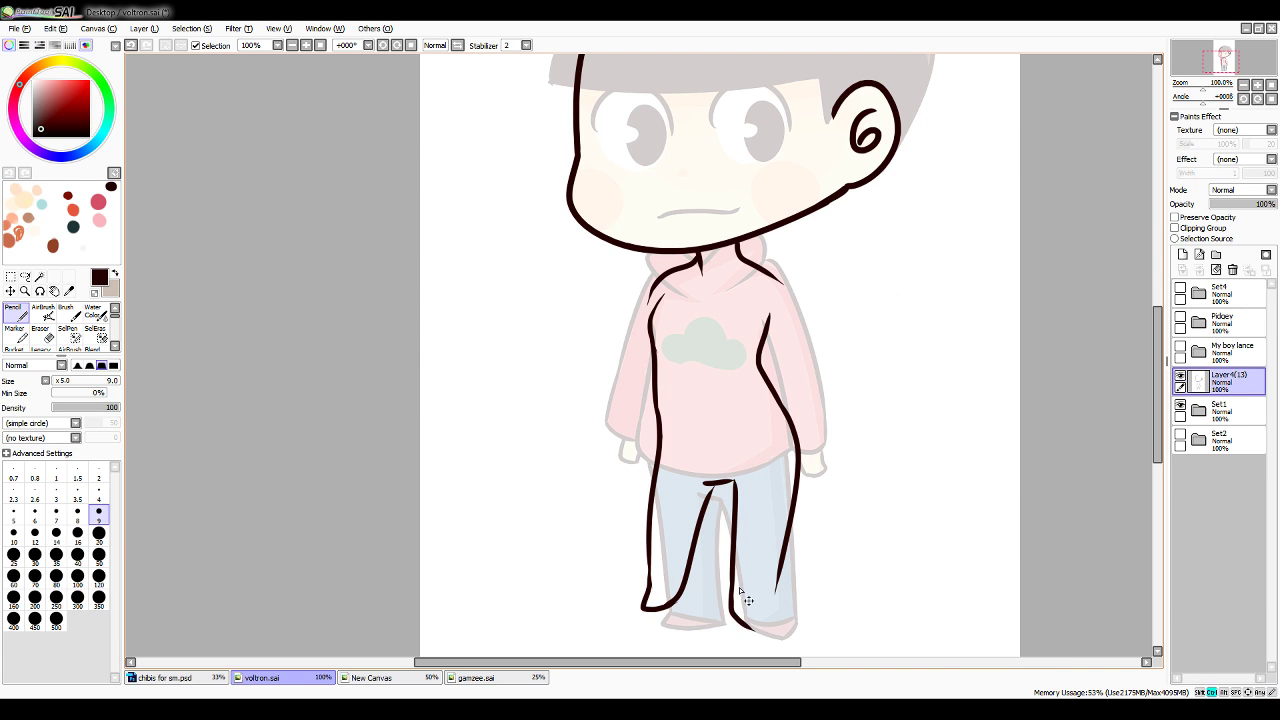
{"action": "key", "text": "ctrl+z"}
{"action": "mouse_move", "coordinate": [732, 582]}
{"action": "left_mouse_down"}
{"action": "mouse_move", "coordinate": [754, 632]}
{"action": "mouse_move", "coordinate": [778, 550]}
{"action": "left_mouse_up"}
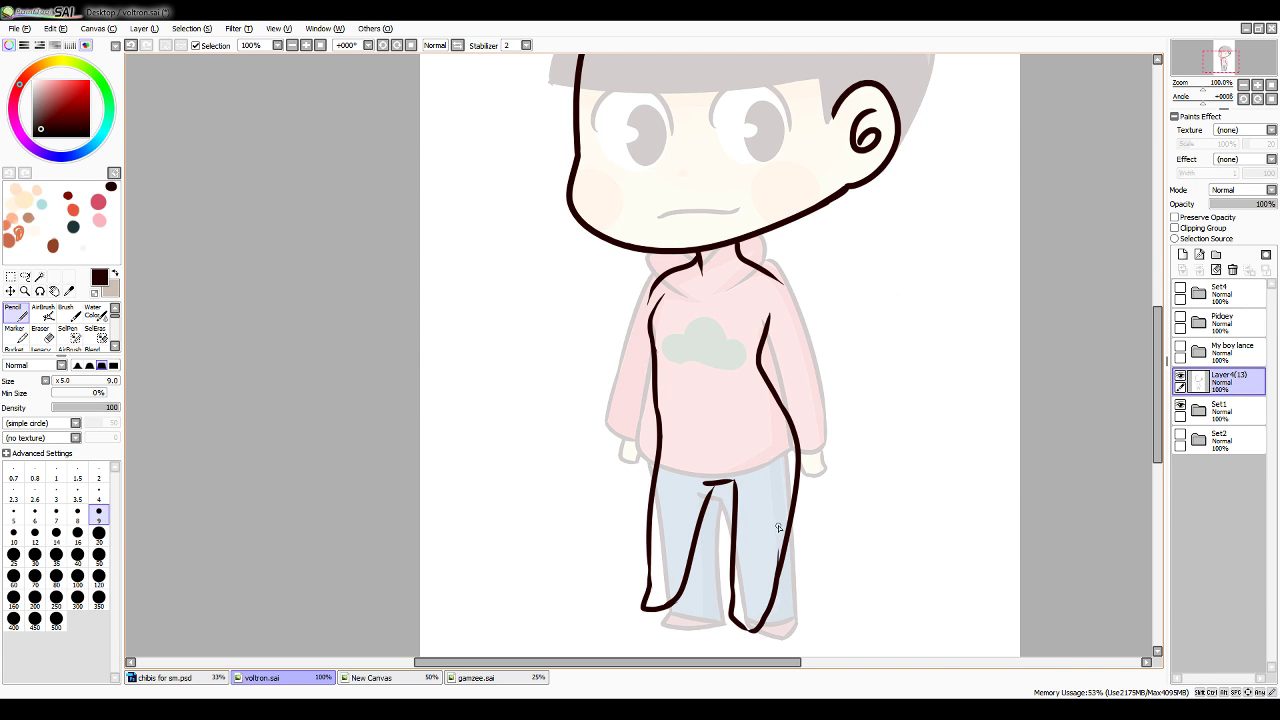
{"action": "key", "text": "ctrl+z"}
{"action": "left_click_drag", "start_coordinate": [750, 630], "coordinate": [785, 540]}
{"action": "key", "text": "ctrl+z"}
{"action": "left_click_drag", "start_coordinate": [750, 630], "coordinate": [785, 548]}
Add a new layer above the body and draw the right arm outline with its hand
{"action": "left_click", "coordinate": [1183, 254]}
{"action": "left_click_drag", "start_coordinate": [757, 307], "coordinate": [821, 362]}
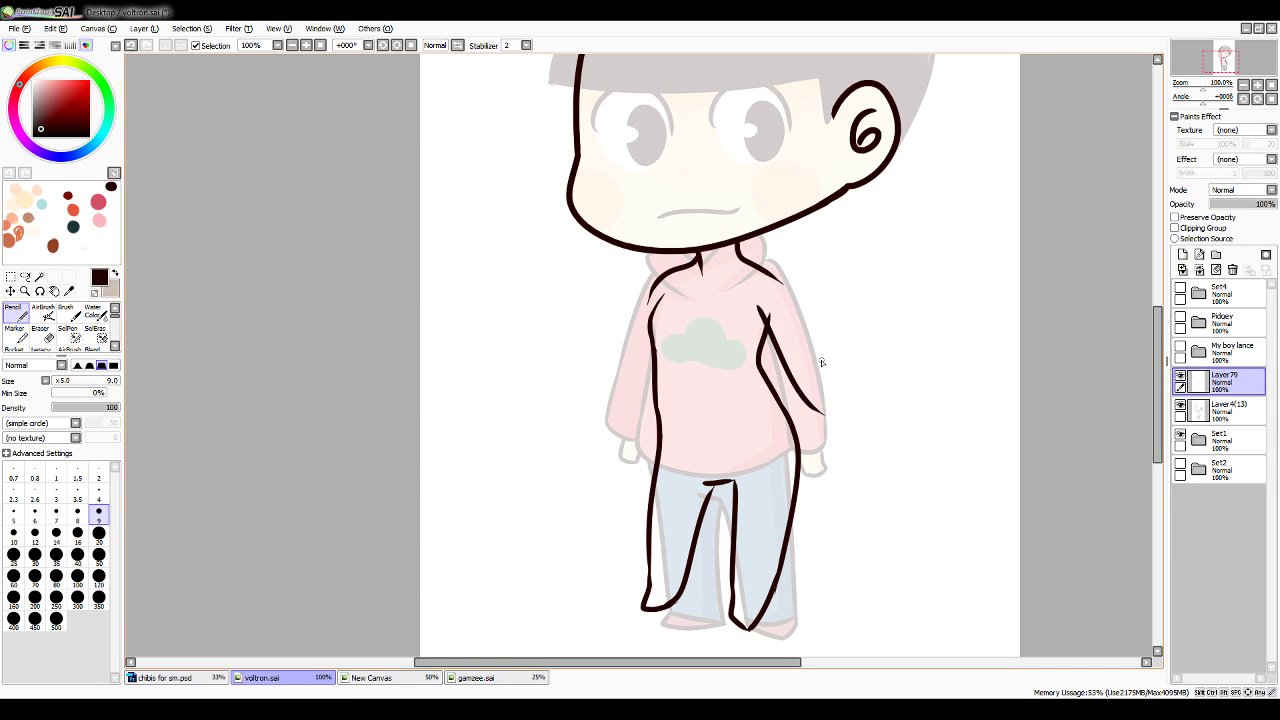
{"action": "key", "text": "ctrl+z"}
{"action": "left_click_drag", "start_coordinate": [763, 311], "coordinate": [797, 420]}
{"action": "mouse_move", "coordinate": [772, 279]}
{"action": "left_mouse_down"}
{"action": "mouse_move", "coordinate": [826, 426]}
{"action": "mouse_move", "coordinate": [805, 452]}
{"action": "mouse_move", "coordinate": [842, 446]}
{"action": "mouse_move", "coordinate": [821, 437]}
{"action": "mouse_move", "coordinate": [836, 445]}
{"action": "left_mouse_up"}
{"action": "key", "text": "ctrl+z"}
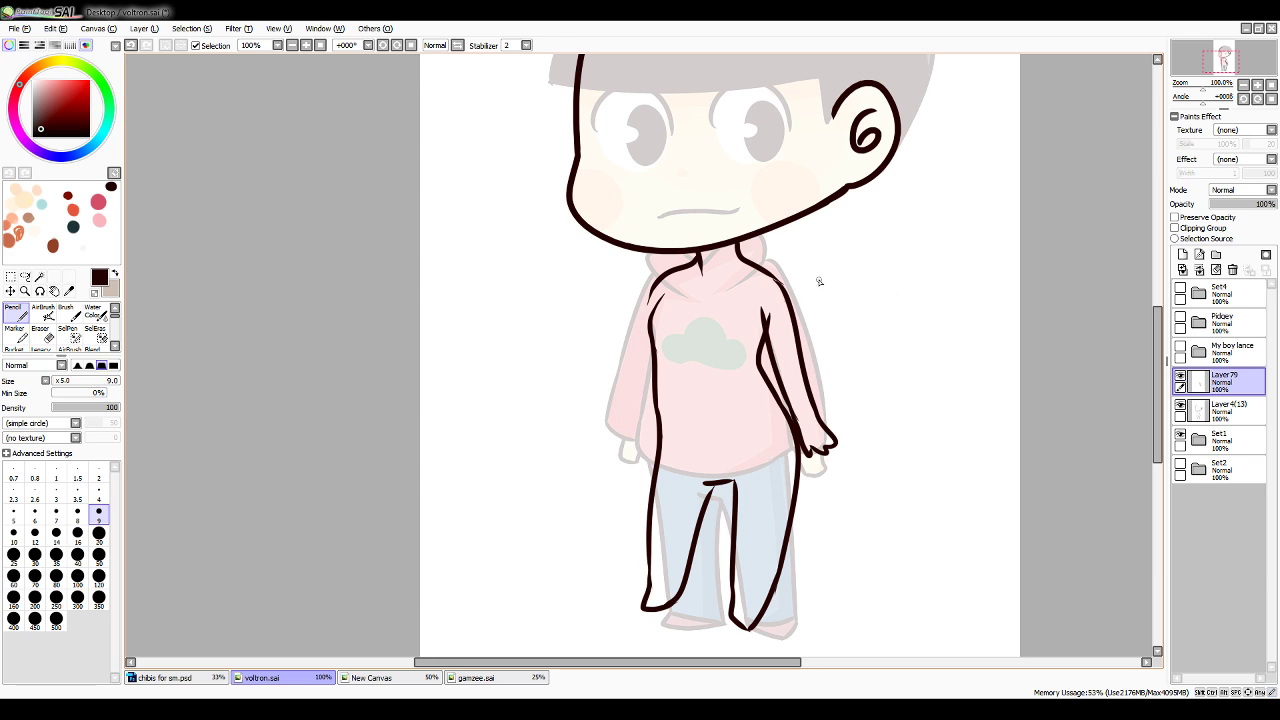
Draw the left arm's outer line from the shoulder down to the wrist, angled away from the body
{"action": "left_click_drag", "start_coordinate": [655, 290], "coordinate": [600, 412]}
{"action": "key", "text": "ctrl+z"}
{"action": "left_click_drag", "start_coordinate": [654, 293], "coordinate": [613, 430]}
{"action": "key", "text": "ctrl+z"}
{"action": "left_click_drag", "start_coordinate": [655, 288], "coordinate": [621, 445]}
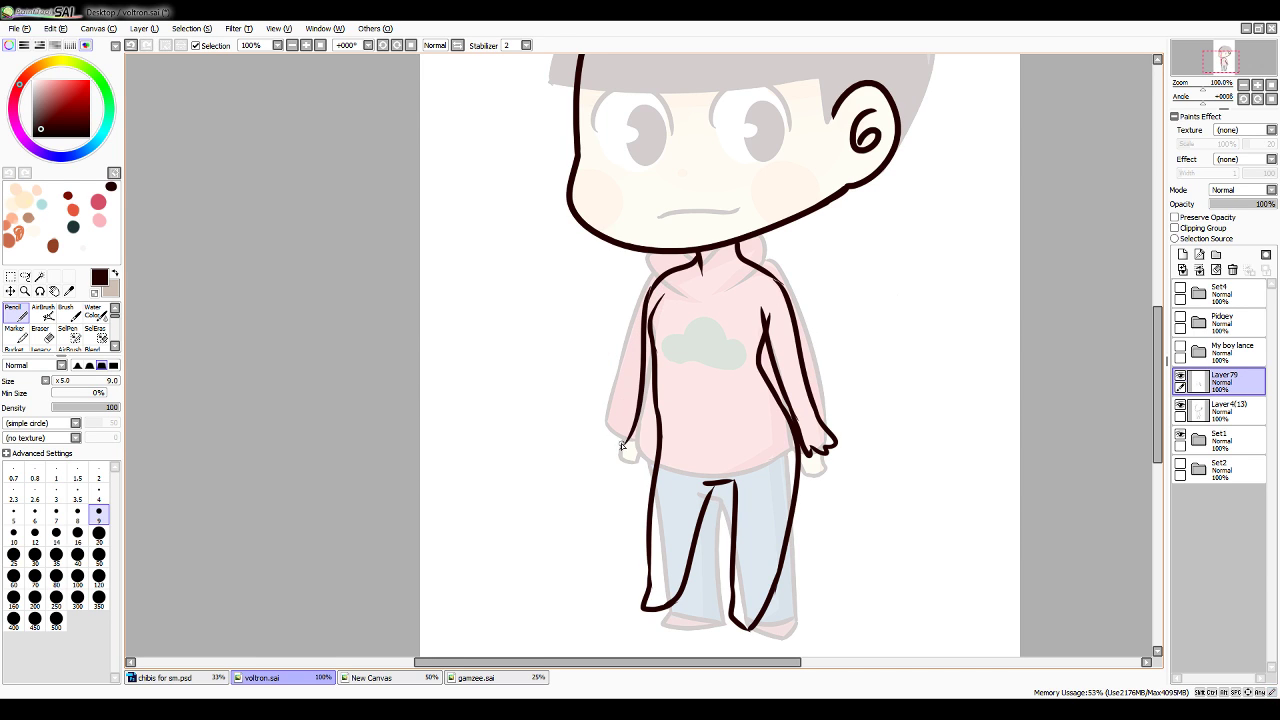
{"action": "key", "text": "ctrl+z"}
{"action": "left_click_drag", "start_coordinate": [655, 287], "coordinate": [613, 448]}
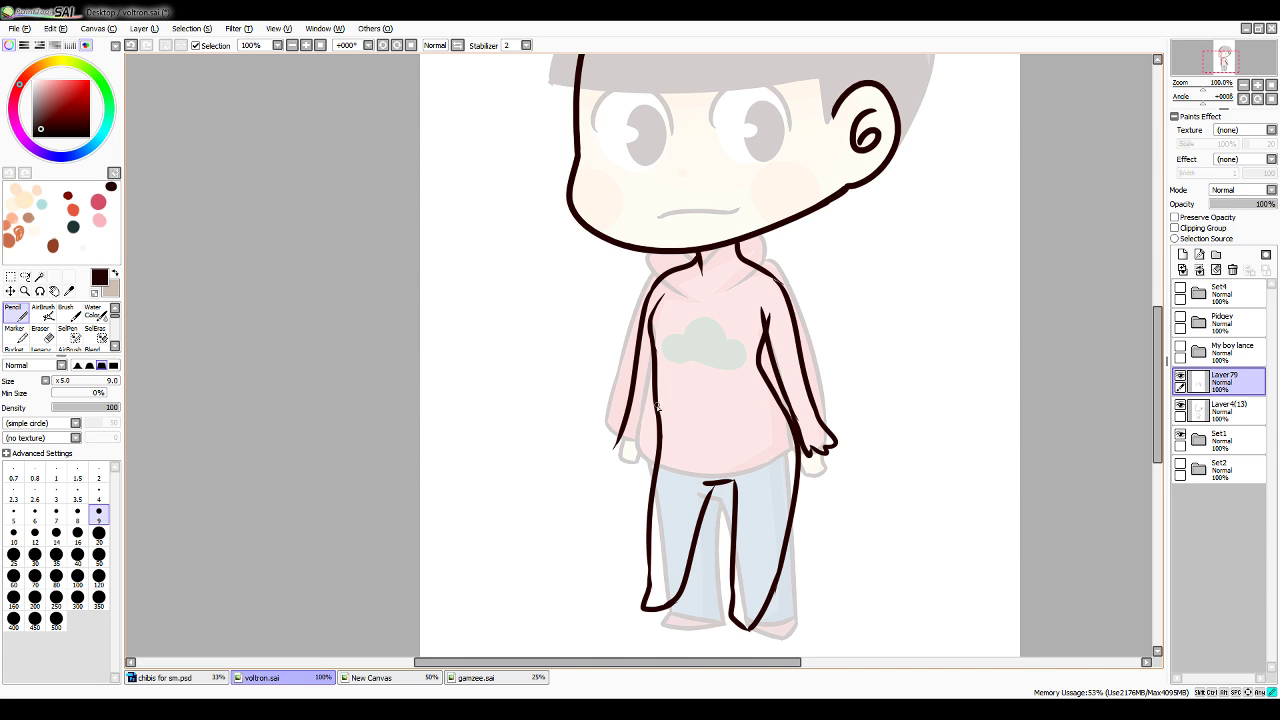
{"action": "key", "text": "ctrl+z"}
{"action": "left_click_drag", "start_coordinate": [655, 288], "coordinate": [607, 420]}
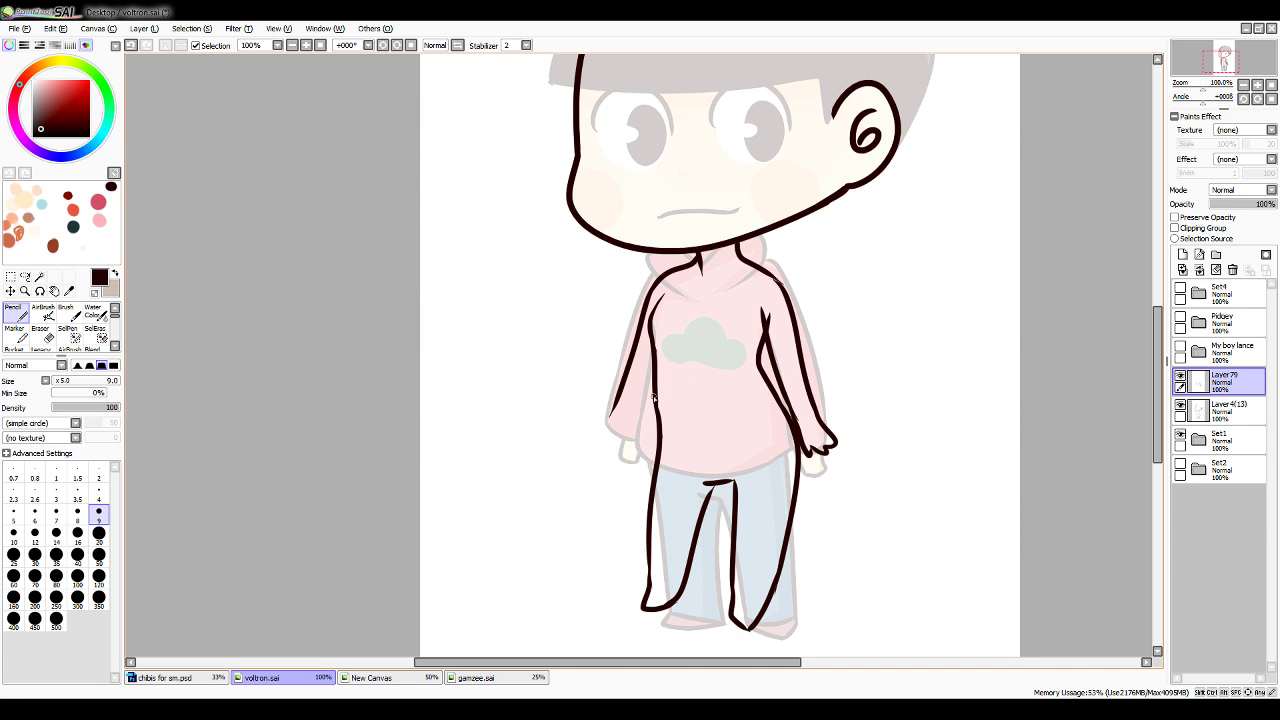
Draw the left forearm's inner line and the small open hand
{"action": "left_click_drag", "start_coordinate": [656, 370], "coordinate": [610, 436]}
{"action": "key", "text": "ctrl+z"}
{"action": "mouse_move", "coordinate": [656, 378]}
{"action": "left_mouse_down"}
{"action": "mouse_move", "coordinate": [629, 424]}
{"action": "mouse_move", "coordinate": [612, 414]}
{"action": "mouse_move", "coordinate": [617, 439]}
{"action": "mouse_move", "coordinate": [601, 425]}
{"action": "mouse_move", "coordinate": [589, 437]}
{"action": "mouse_move", "coordinate": [629, 427]}
{"action": "mouse_move", "coordinate": [602, 429]}
{"action": "mouse_move", "coordinate": [613, 407]}
{"action": "mouse_move", "coordinate": [612, 446]}
{"action": "left_mouse_up"}
{"action": "key", "text": "ctrl+z"}
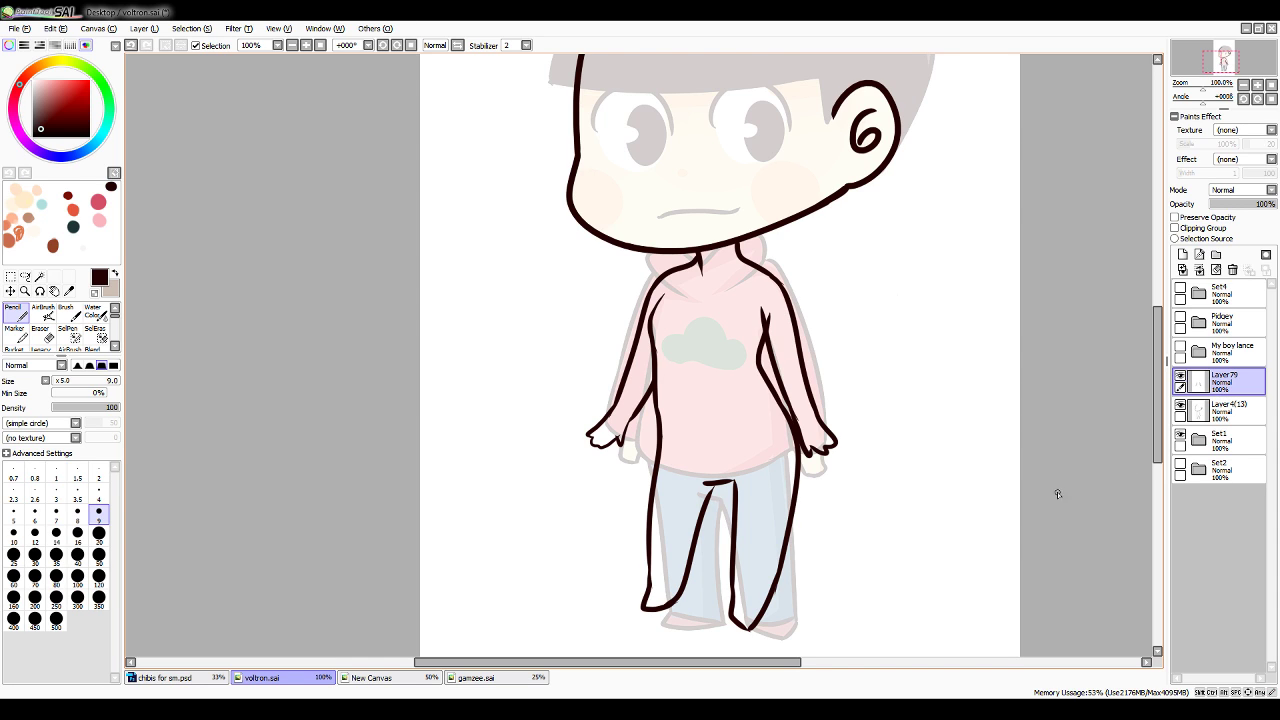
Merge the arm layer into the body line art layer and add a fresh layer above it
{"action": "left_click", "coordinate": [1225, 408]}
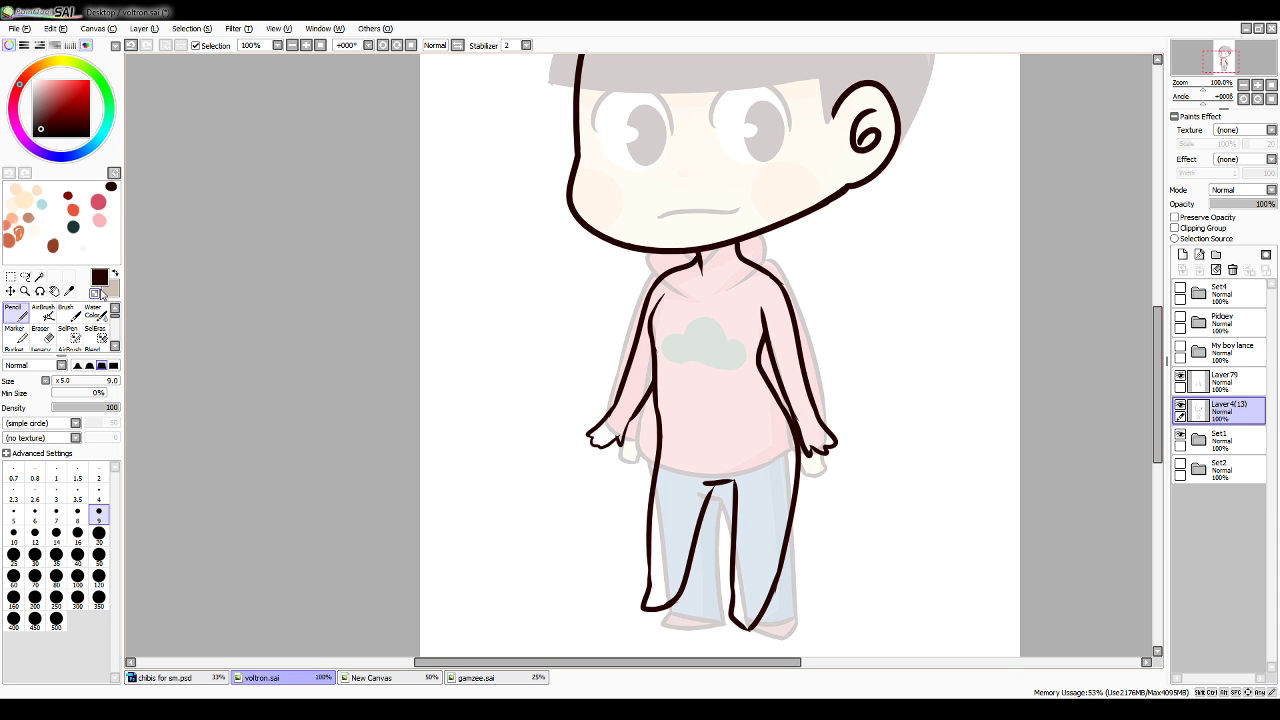
{"action": "scroll", "coordinate": [1163, 408], "scroll_direction": "up", "scroll_amount": 3}
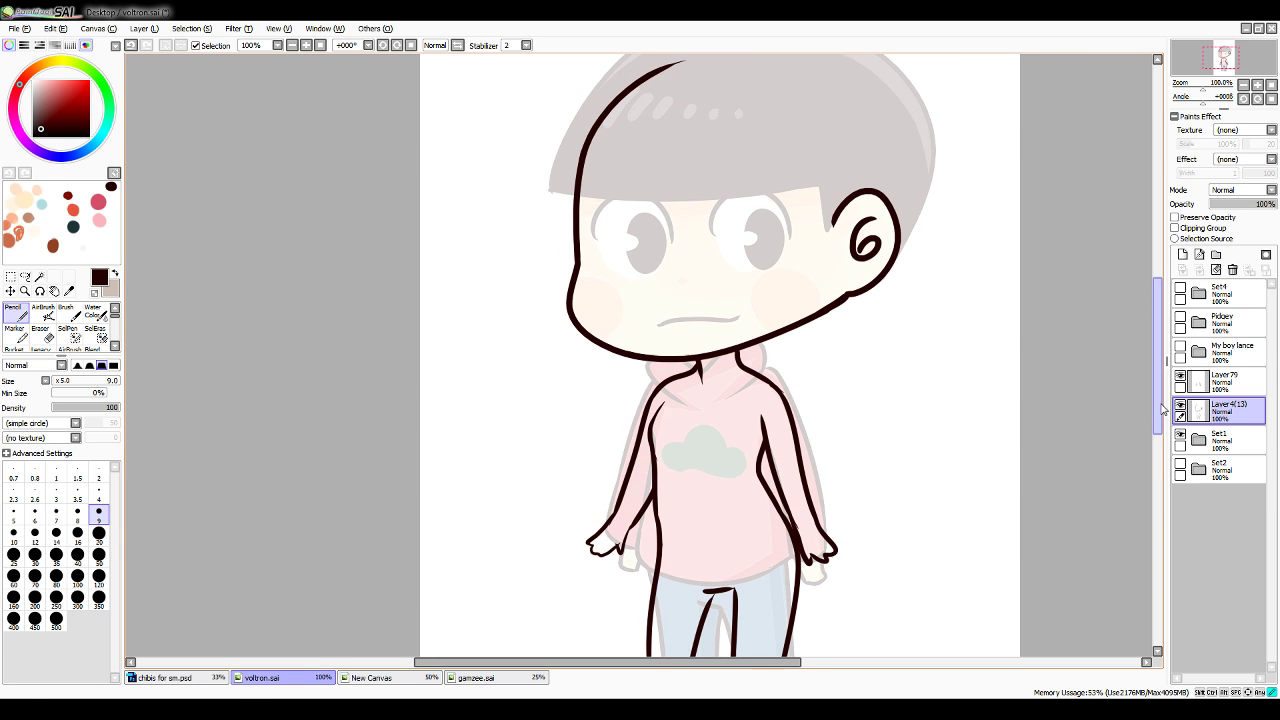
{"action": "scroll", "coordinate": [1163, 408], "scroll_direction": "up", "scroll_amount": 1}
{"action": "left_click", "coordinate": [1222, 381]}
{"action": "left_click", "coordinate": [1199, 269]}
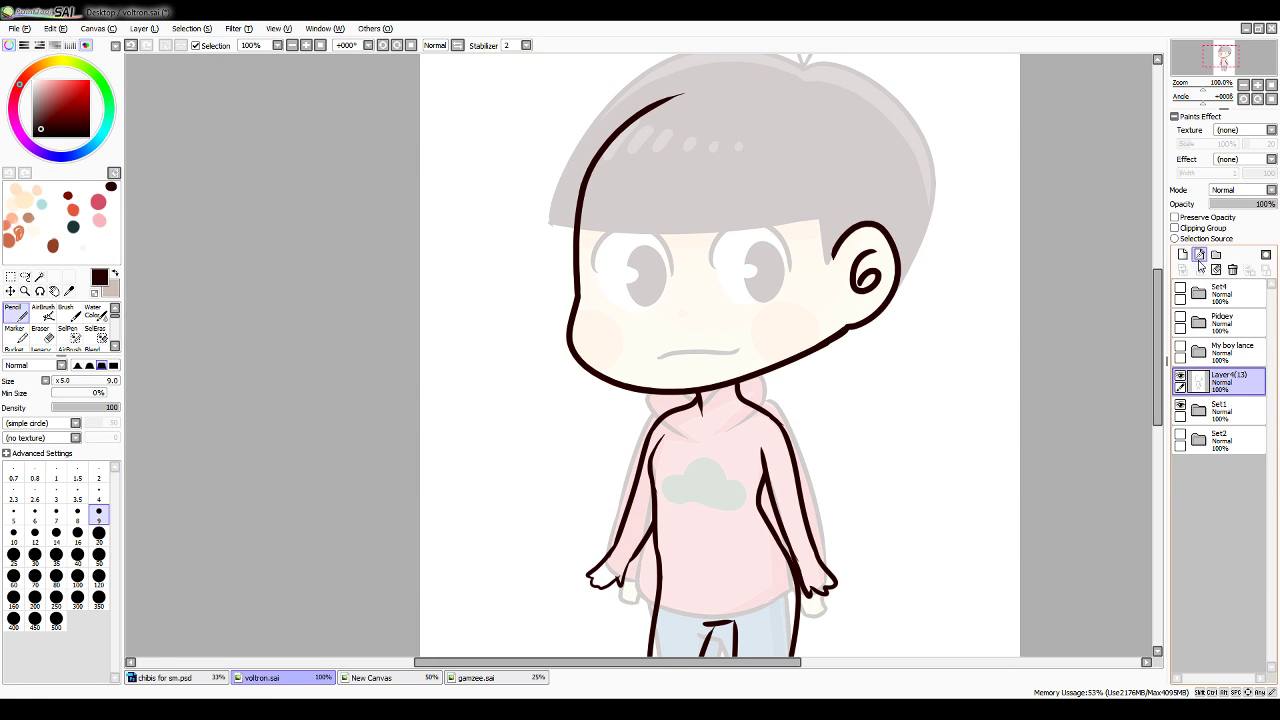
{"action": "key", "text": "ctrl+z"}
{"action": "scroll", "coordinate": [1089, 308], "scroll_direction": "down", "scroll_amount": 3}
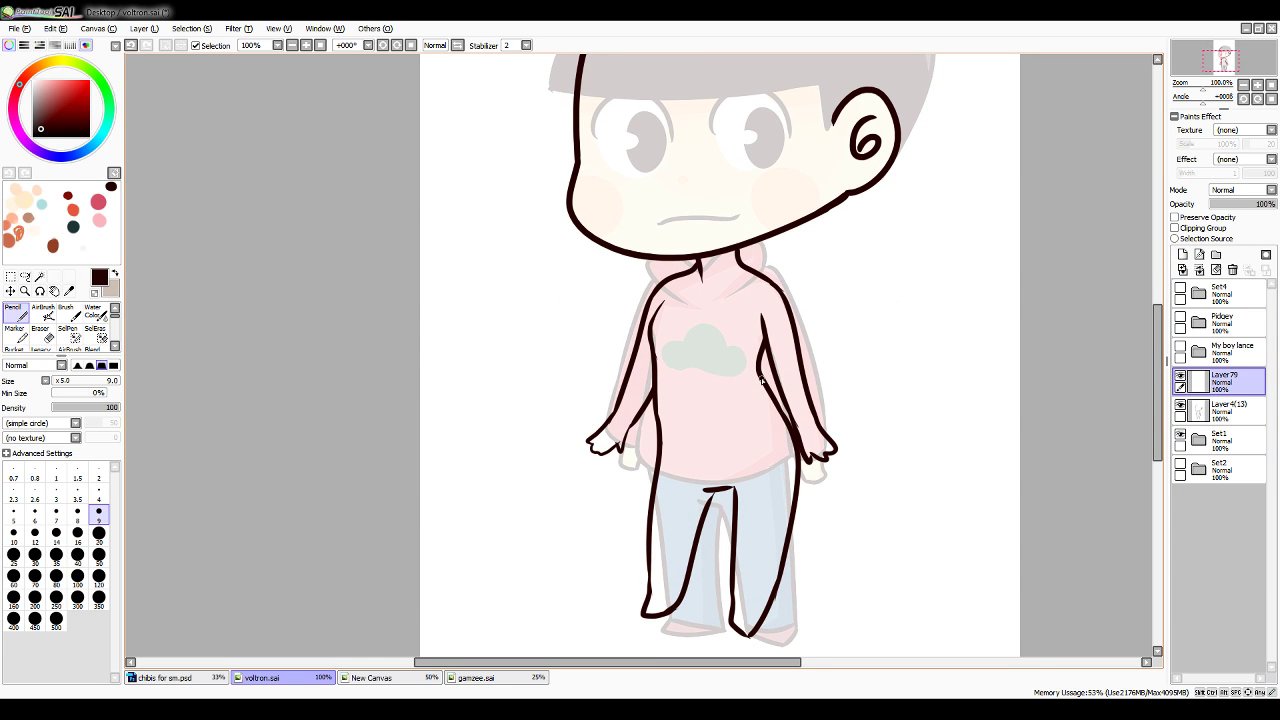
{"action": "left_click_drag", "start_coordinate": [762, 343], "coordinate": [716, 382]}
{"action": "key", "text": "ctrl+z"}
{"action": "left_click_drag", "start_coordinate": [762, 343], "coordinate": [716, 381]}
{"action": "key", "text": "ctrl+z"}
{"action": "mouse_move", "coordinate": [764, 340]}
{"action": "left_mouse_down"}
{"action": "mouse_move", "coordinate": [724, 371]}
{"action": "mouse_move", "coordinate": [761, 448]}
{"action": "left_mouse_up"}
{"action": "key", "text": "ctrl+z"}
{"action": "mouse_move", "coordinate": [724, 372]}
{"action": "left_mouse_down"}
{"action": "mouse_move", "coordinate": [754, 434]}
{"action": "mouse_move", "coordinate": [764, 368]}
{"action": "mouse_move", "coordinate": [744, 432]}
{"action": "mouse_move", "coordinate": [779, 392]}
{"action": "mouse_move", "coordinate": [744, 429]}
{"action": "mouse_move", "coordinate": [780, 396]}
{"action": "mouse_move", "coordinate": [785, 410]}
{"action": "mouse_move", "coordinate": [742, 425]}
{"action": "mouse_move", "coordinate": [791, 419]}
{"action": "mouse_move", "coordinate": [738, 437]}
{"action": "mouse_move", "coordinate": [760, 413]}
{"action": "left_mouse_up"}
{"action": "key", "text": "ctrl+z"}
{"action": "key", "text": "ctrl+z"}
{"action": "key", "text": "ctrl+z"}
{"action": "key", "text": "ctrl+z"}
{"action": "key", "text": "ctrl+z"}
{"action": "key", "text": "ctrl+z"}
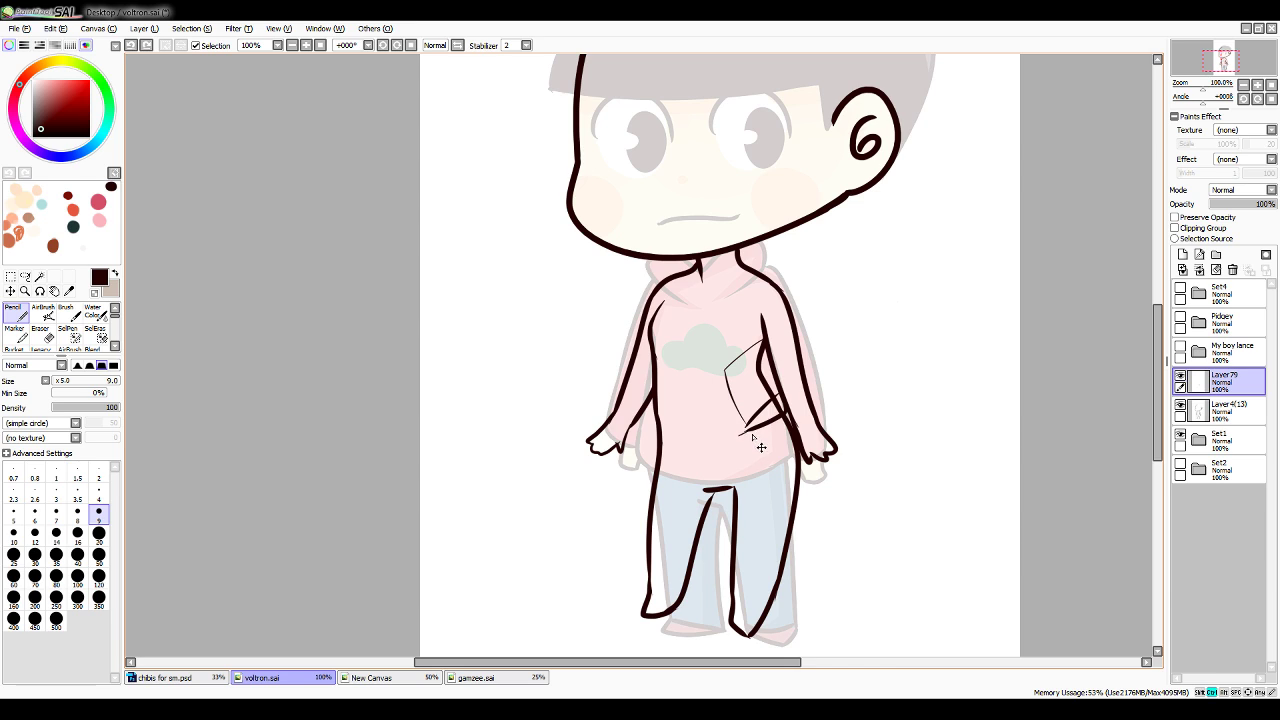
{"action": "key", "text": "ctrl+z"}
Draw the angular suit panel lines running from both sides of the chest down the front of the torso
{"action": "mouse_move", "coordinate": [762, 333]}
{"action": "left_mouse_down"}
{"action": "mouse_move", "coordinate": [716, 357]}
{"action": "mouse_move", "coordinate": [726, 408]}
{"action": "left_mouse_up"}
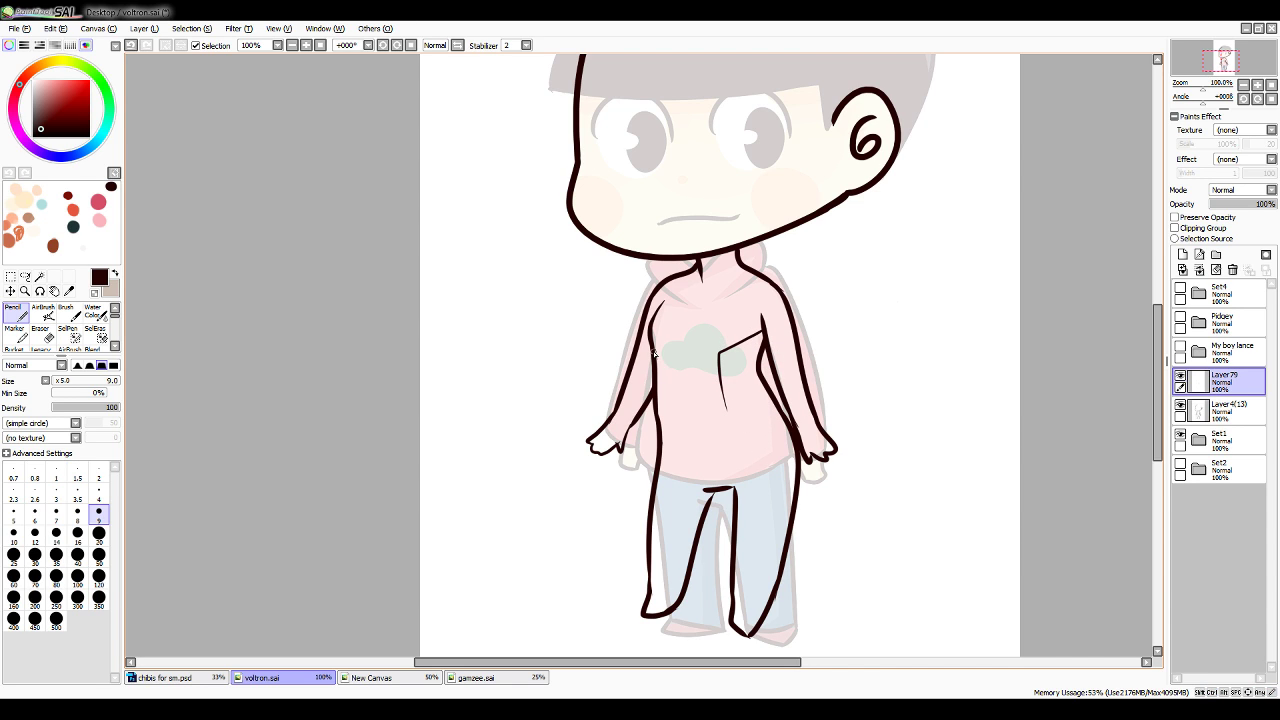
{"action": "left_click_drag", "start_coordinate": [655, 352], "coordinate": [686, 422]}
{"action": "key", "text": "ctrl+z"}
{"action": "left_click_drag", "start_coordinate": [655, 352], "coordinate": [686, 422]}
Draw the belt across the waist, with a curved band meeting the panel lines at the centre and a rounded left end
{"action": "mouse_move", "coordinate": [726, 407]}
{"action": "left_mouse_down"}
{"action": "mouse_move", "coordinate": [712, 435]}
{"action": "mouse_move", "coordinate": [781, 415]}
{"action": "left_mouse_up"}
{"action": "left_click_drag", "start_coordinate": [711, 435], "coordinate": [771, 398]}
{"action": "key", "text": "ctrl+z"}
{"action": "left_click_drag", "start_coordinate": [709, 436], "coordinate": [783, 417]}
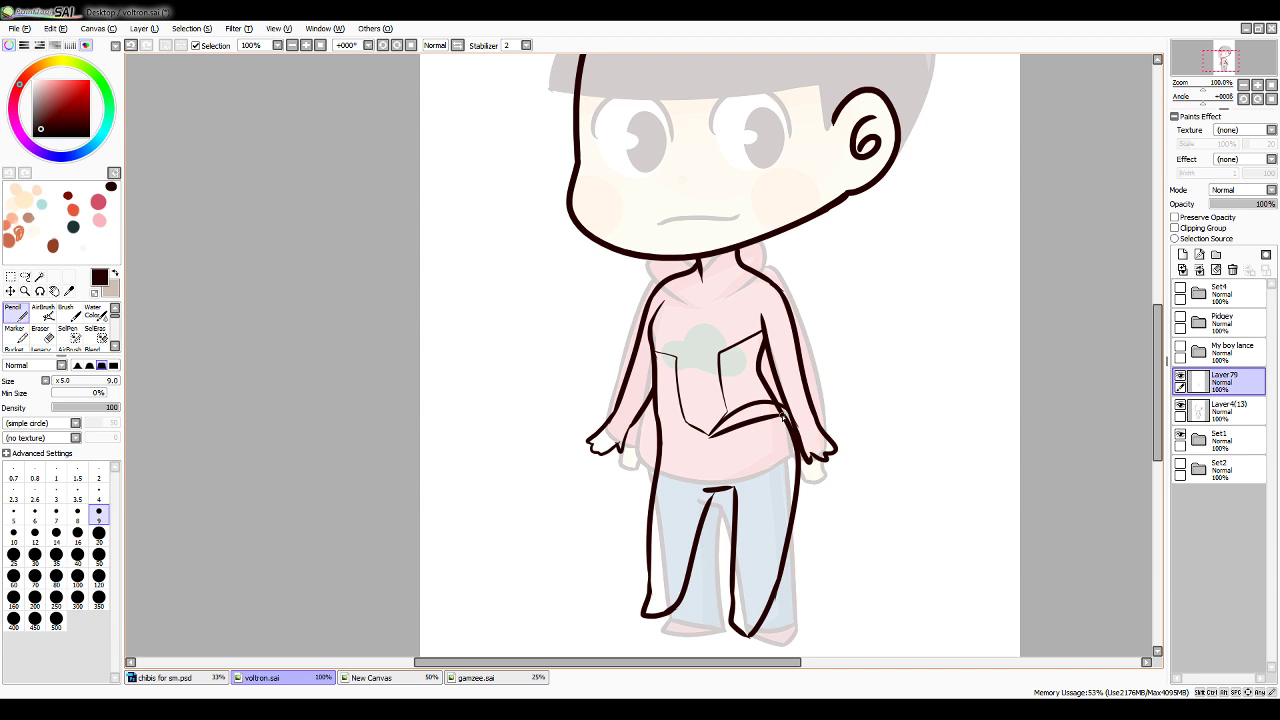
{"action": "mouse_move", "coordinate": [709, 436]}
{"action": "left_mouse_down"}
{"action": "mouse_move", "coordinate": [643, 441]}
{"action": "mouse_move", "coordinate": [710, 440]}
{"action": "left_mouse_up"}
{"action": "key", "text": "ctrl+z"}
{"action": "key", "text": "ctrl+z"}
{"action": "key", "text": "ctrl+z"}
{"action": "key", "text": "ctrl+z"}
{"action": "key", "text": "ctrl+z"}
{"action": "mouse_move", "coordinate": [656, 450]}
{"action": "left_mouse_down"}
{"action": "mouse_move", "coordinate": [710, 438]}
{"action": "mouse_move", "coordinate": [690, 431]}
{"action": "left_mouse_up"}
Draw stepped thigh panel lines across the upper part of both legs
{"action": "mouse_move", "coordinate": [797, 457]}
{"action": "left_mouse_down"}
{"action": "mouse_move", "coordinate": [762, 489]}
{"action": "mouse_move", "coordinate": [764, 525]}
{"action": "left_mouse_up"}
{"action": "key", "text": "ctrl+z"}
{"action": "mouse_move", "coordinate": [797, 457]}
{"action": "left_mouse_down"}
{"action": "mouse_move", "coordinate": [769, 474]}
{"action": "mouse_move", "coordinate": [765, 528]}
{"action": "mouse_move", "coordinate": [733, 540]}
{"action": "left_mouse_up"}
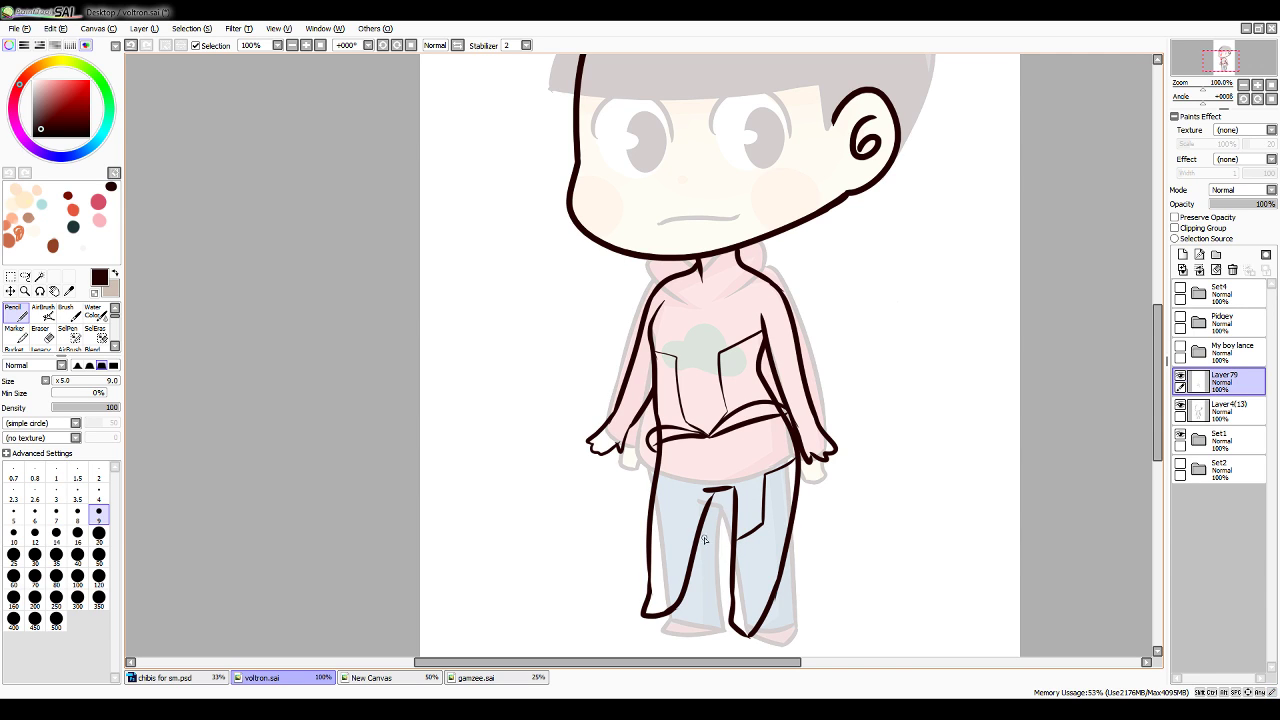
{"action": "left_click_drag", "start_coordinate": [654, 506], "coordinate": [688, 543]}
{"action": "key", "text": "ctrl+z"}
{"action": "left_click_drag", "start_coordinate": [654, 499], "coordinate": [692, 549]}
{"action": "key", "text": "ctrl+z"}
Draw the rounded knee pad, the curved shin band beneath it and the toe details on the right-hand leg
{"action": "mouse_move", "coordinate": [757, 542]}
{"action": "left_mouse_down"}
{"action": "mouse_move", "coordinate": [768, 565]}
{"action": "mouse_move", "coordinate": [754, 545]}
{"action": "left_mouse_up"}
{"action": "mouse_move", "coordinate": [735, 615]}
{"action": "left_mouse_down"}
{"action": "mouse_move", "coordinate": [749, 630]}
{"action": "mouse_move", "coordinate": [757, 614]}
{"action": "left_mouse_up"}
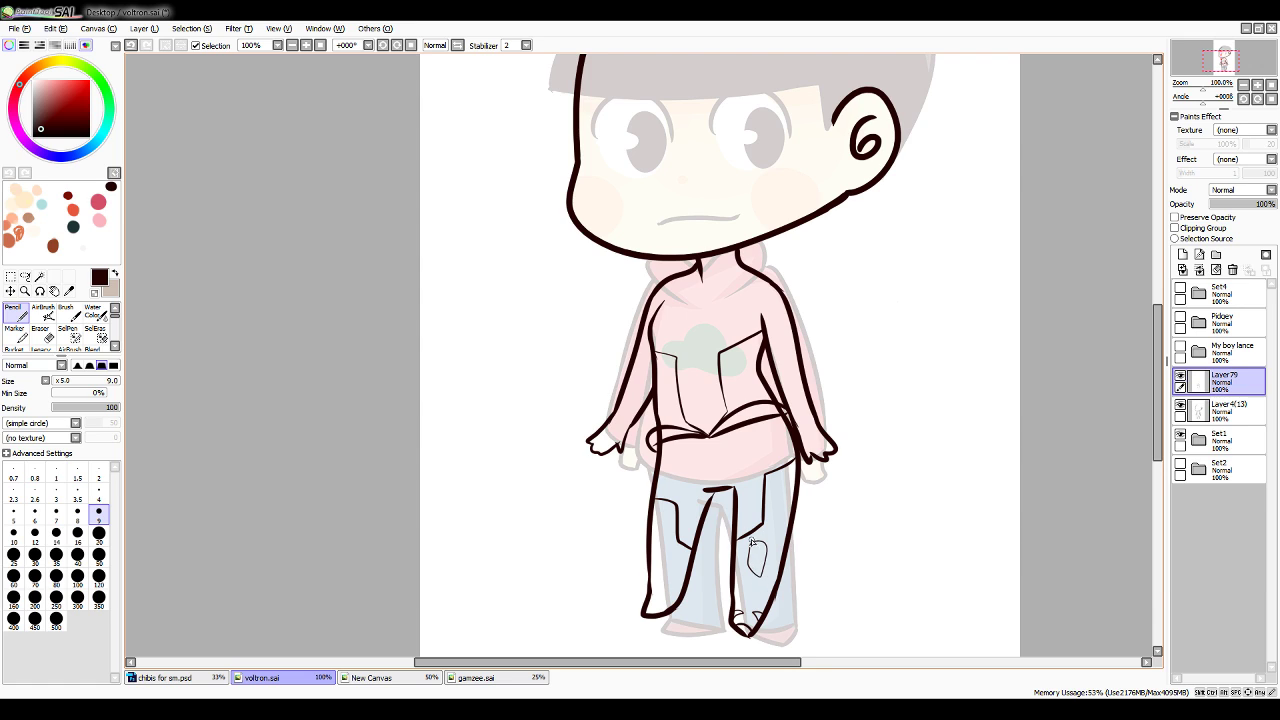
{"action": "key", "text": "ctrl+z"}
{"action": "key", "text": "ctrl+z"}
{"action": "key", "text": "ctrl+z"}
{"action": "key", "text": "ctrl+z"}
{"action": "key", "text": "ctrl+z"}
{"action": "mouse_move", "coordinate": [737, 564]}
{"action": "left_mouse_down"}
{"action": "mouse_move", "coordinate": [771, 563]}
{"action": "mouse_move", "coordinate": [767, 579]}
{"action": "mouse_move", "coordinate": [734, 567]}
{"action": "mouse_move", "coordinate": [772, 586]}
{"action": "mouse_move", "coordinate": [731, 578]}
{"action": "mouse_move", "coordinate": [778, 588]}
{"action": "mouse_move", "coordinate": [758, 626]}
{"action": "left_mouse_up"}
{"action": "key", "text": "ctrl+z"}
{"action": "key", "text": "ctrl+z"}
{"action": "key", "text": "ctrl+z"}
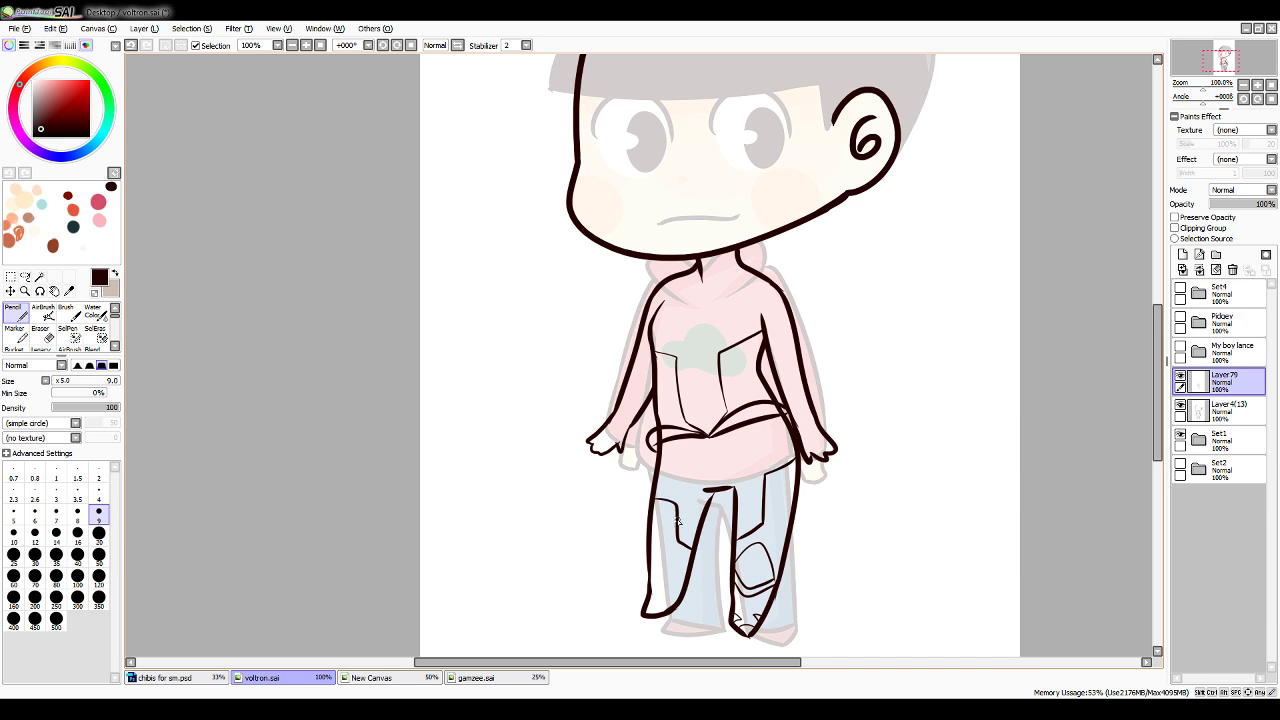
Draw the knee panel, shin band and boot detail lines on the left-hand leg
{"action": "mouse_move", "coordinate": [651, 538]}
{"action": "left_mouse_down"}
{"action": "mouse_move", "coordinate": [673, 563]}
{"action": "mouse_move", "coordinate": [659, 579]}
{"action": "mouse_move", "coordinate": [663, 559]}
{"action": "mouse_move", "coordinate": [679, 563]}
{"action": "mouse_move", "coordinate": [651, 573]}
{"action": "mouse_move", "coordinate": [677, 577]}
{"action": "mouse_move", "coordinate": [649, 584]}
{"action": "mouse_move", "coordinate": [682, 588]}
{"action": "left_mouse_up"}
{"action": "key", "text": "ctrl+z"}
{"action": "key", "text": "ctrl+z"}
{"action": "key", "text": "ctrl+z"}
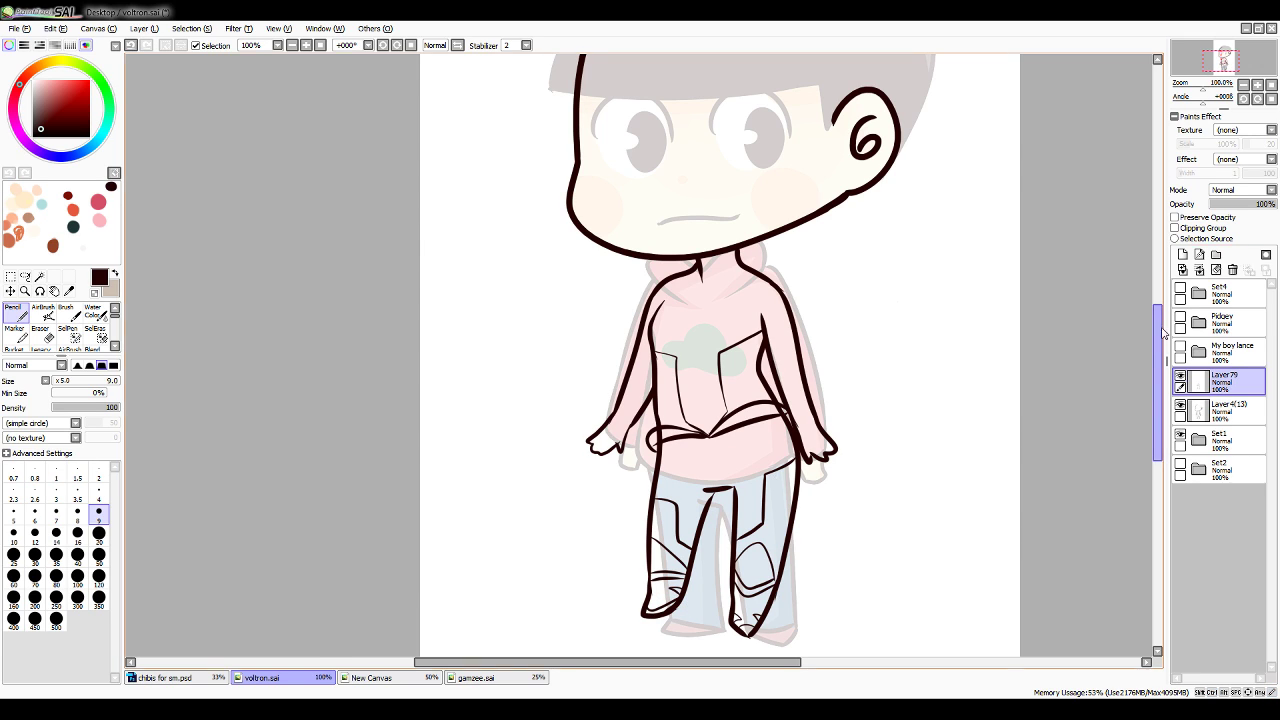
Draw the suit's high collar around the neck and the cuff bands at both wrists
{"action": "left_click_drag", "start_coordinate": [1158, 357], "coordinate": [1155, 345]}
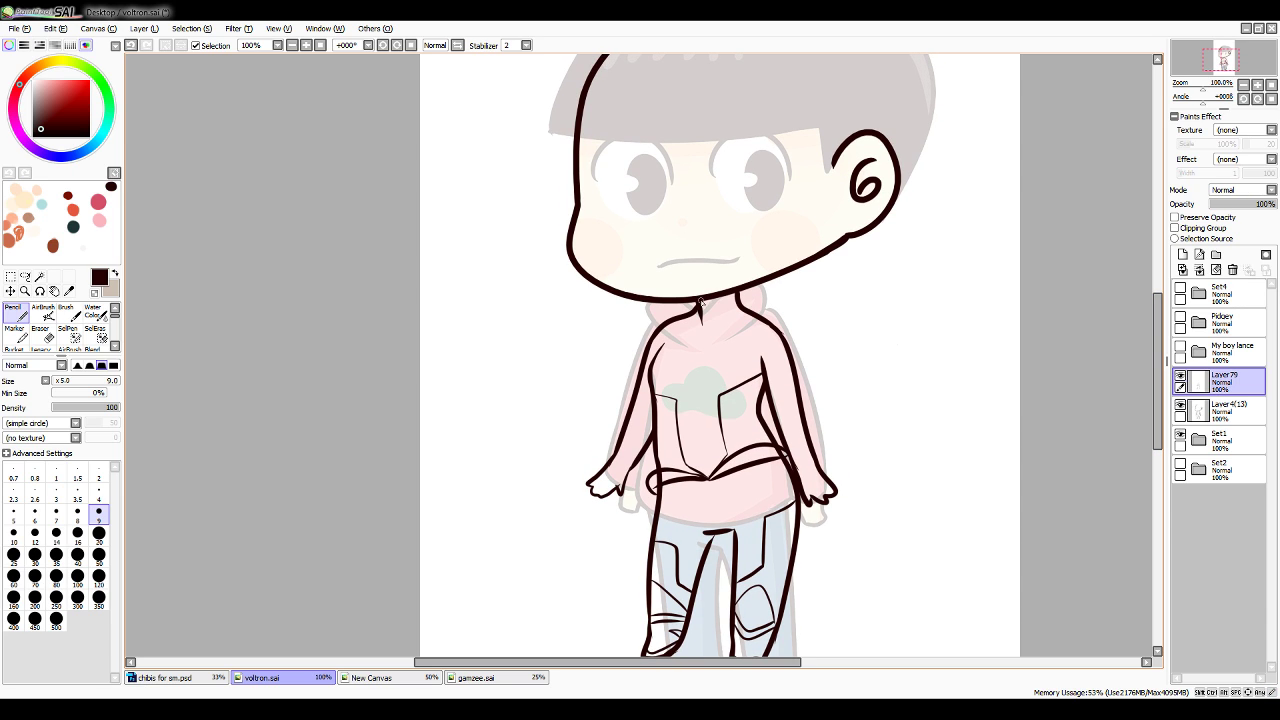
{"action": "mouse_move", "coordinate": [700, 302]}
{"action": "left_mouse_down"}
{"action": "mouse_move", "coordinate": [737, 294]}
{"action": "mouse_move", "coordinate": [704, 321]}
{"action": "left_mouse_up"}
{"action": "key", "text": "ctrl+z"}
{"action": "key", "text": "ctrl+z"}
{"action": "left_click_drag", "start_coordinate": [617, 444], "coordinate": [609, 460]}
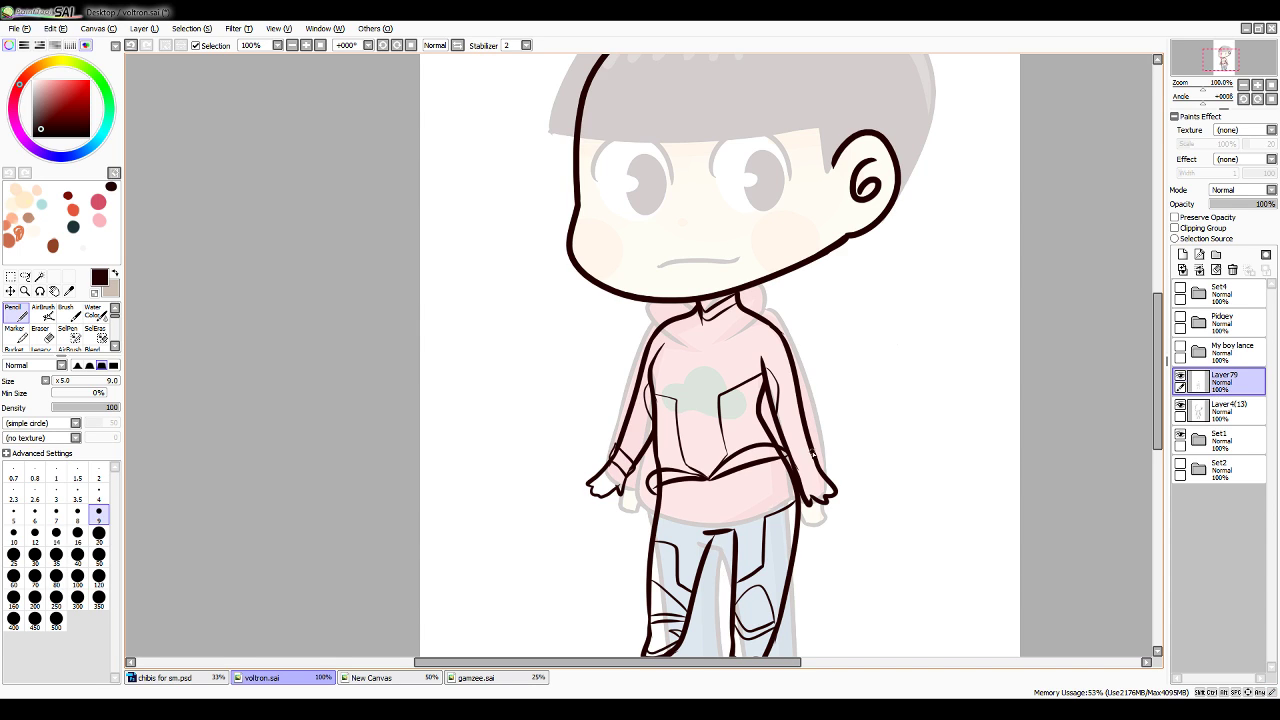
{"action": "left_click_drag", "start_coordinate": [790, 463], "coordinate": [814, 449]}
Clear the body lines crossing the belt on Layer4(13) and add a new layer above Layer79
{"action": "left_click", "coordinate": [1225, 410]}
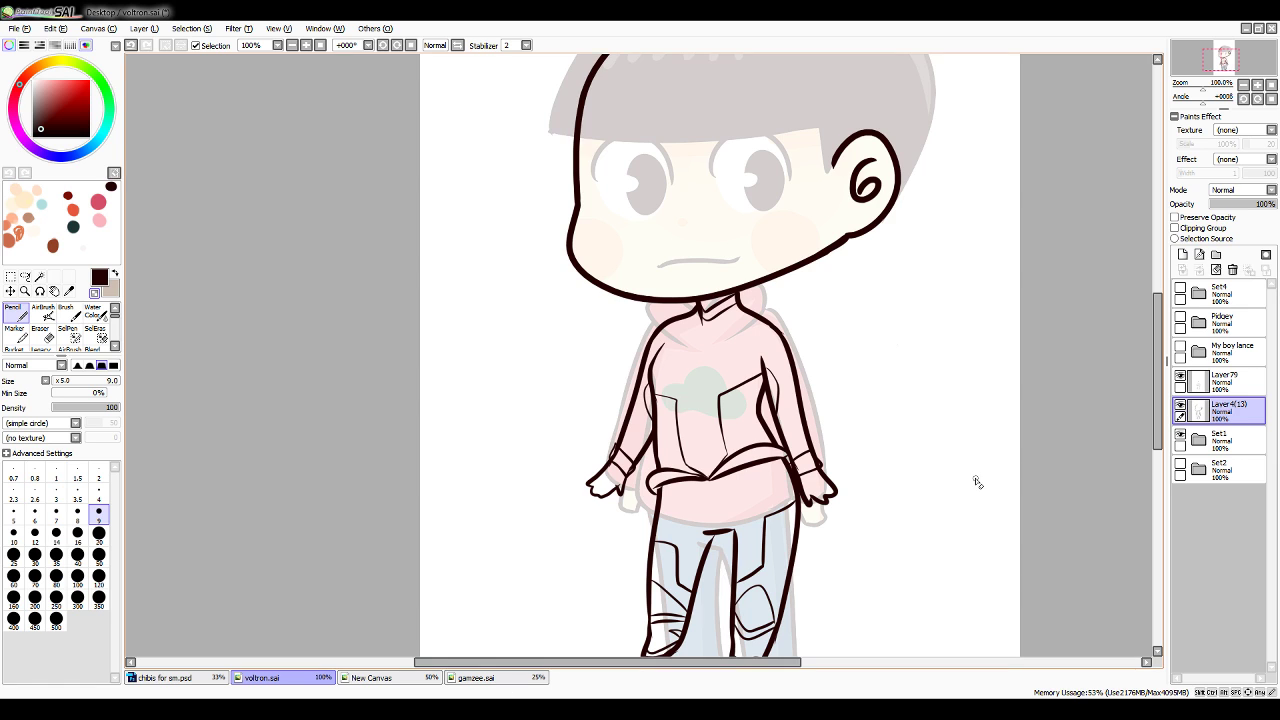
{"action": "mouse_move", "coordinate": [1165, 326]}
{"action": "left_mouse_down"}
{"action": "mouse_move", "coordinate": [1160, 352]}
{"action": "mouse_move", "coordinate": [1162, 326]}
{"action": "mouse_move", "coordinate": [1159, 338]}
{"action": "left_mouse_up"}
{"action": "left_click", "coordinate": [1243, 85]}
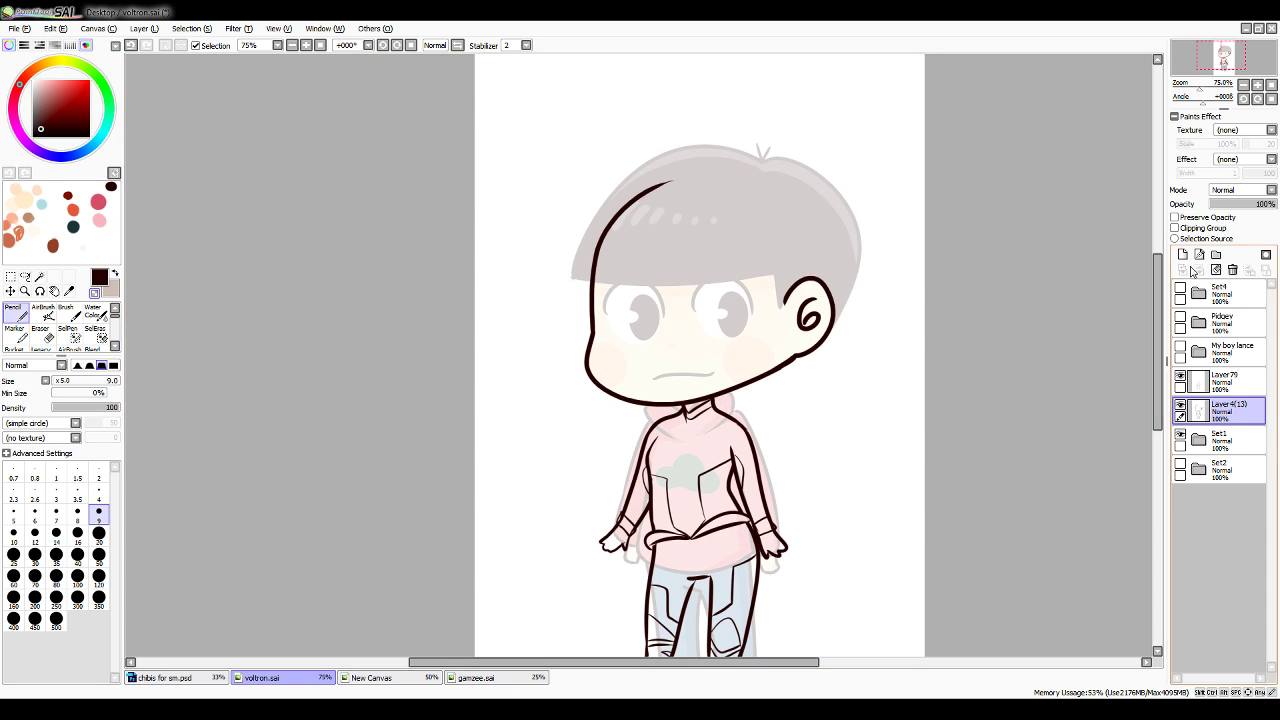
{"action": "left_click", "coordinate": [1222, 381]}
{"action": "left_click", "coordinate": [1182, 255]}
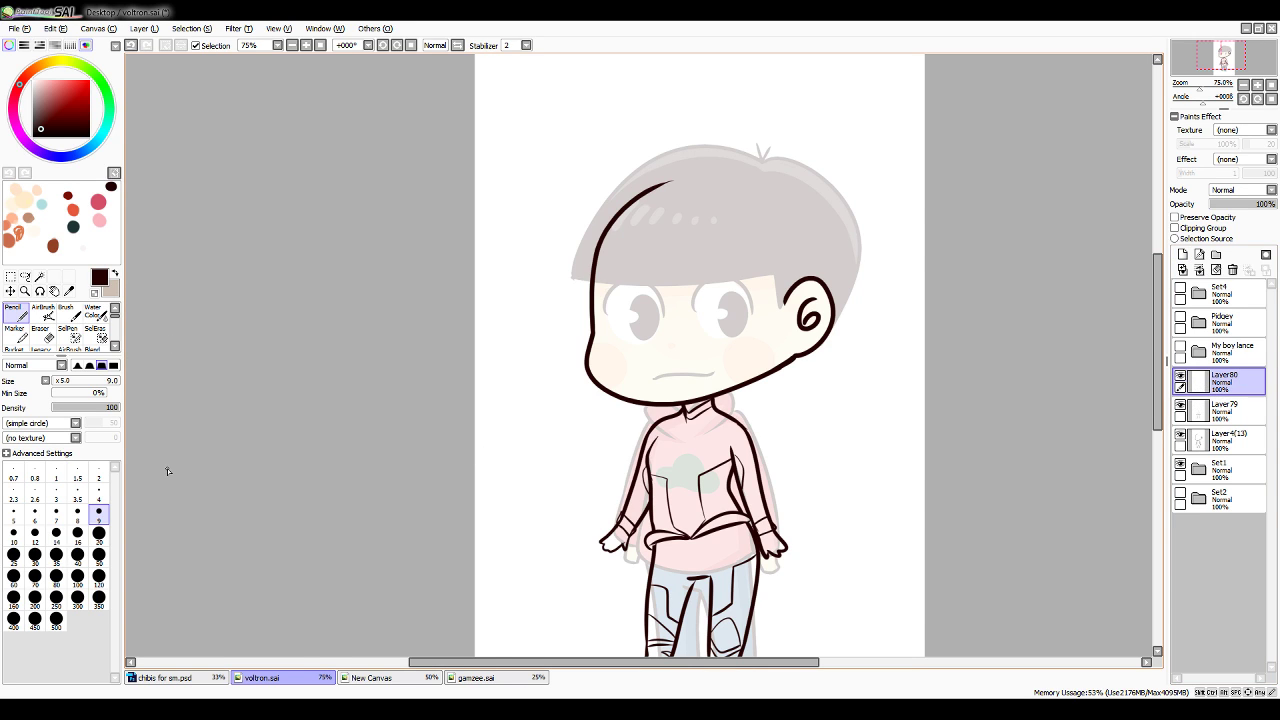
Draw the wavy front hair lock sweeping from the centre parting down to the ear
{"action": "mouse_move", "coordinate": [676, 200]}
{"action": "left_mouse_down"}
{"action": "mouse_move", "coordinate": [696, 202]}
{"action": "mouse_move", "coordinate": [766, 272]}
{"action": "left_mouse_up"}
{"action": "key", "text": "ctrl+z"}
{"action": "left_click_drag", "start_coordinate": [672, 196], "coordinate": [780, 292]}
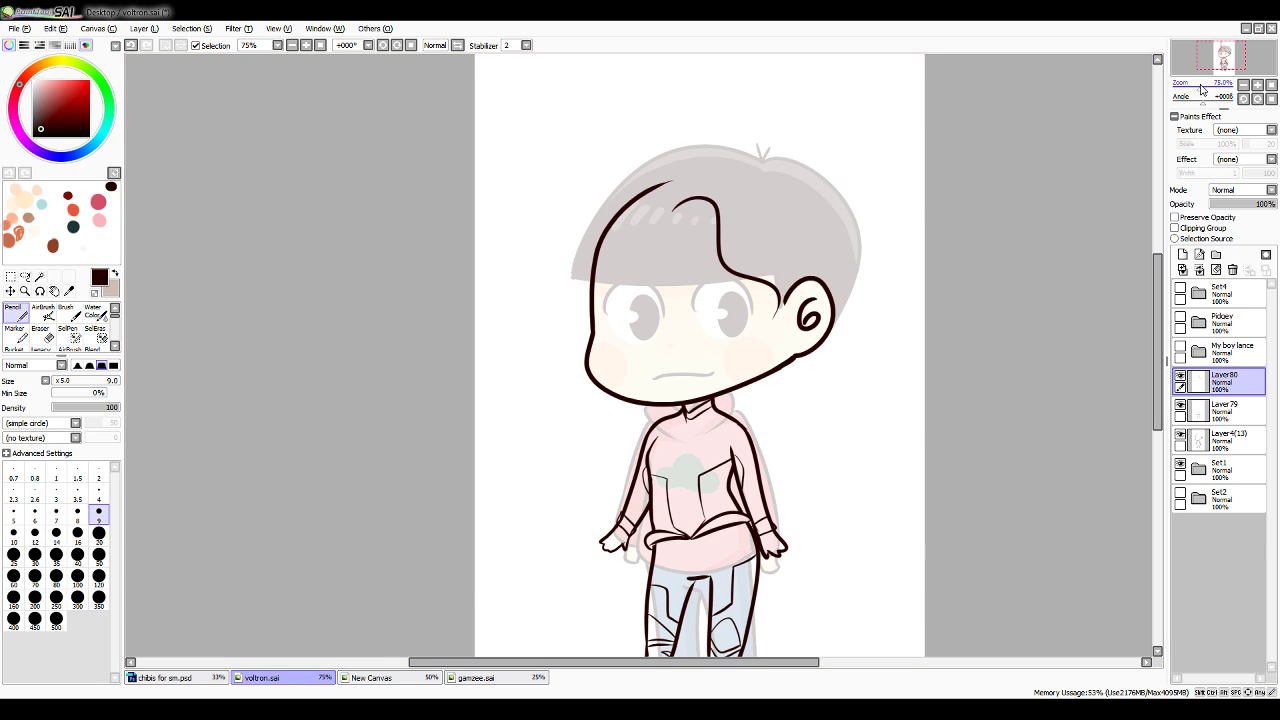
{"action": "left_click", "coordinate": [1257, 86]}
{"action": "key", "text": "ctrl+z"}
{"action": "mouse_move", "coordinate": [677, 170]}
{"action": "left_mouse_down"}
{"action": "mouse_move", "coordinate": [723, 146]}
{"action": "mouse_move", "coordinate": [840, 272]}
{"action": "left_mouse_up"}
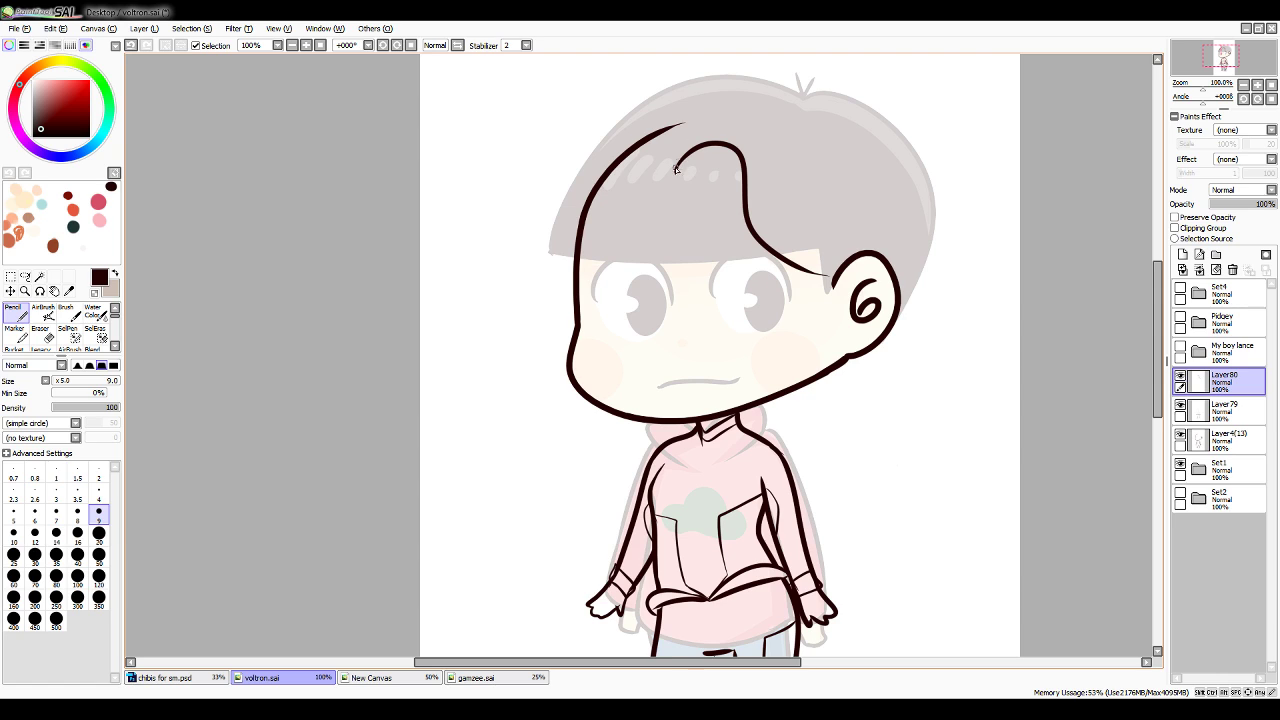
{"action": "mouse_move", "coordinate": [674, 171]}
{"action": "left_mouse_down"}
{"action": "mouse_move", "coordinate": [796, 178]}
{"action": "mouse_move", "coordinate": [872, 246]}
{"action": "mouse_move", "coordinate": [786, 255]}
{"action": "left_mouse_up"}
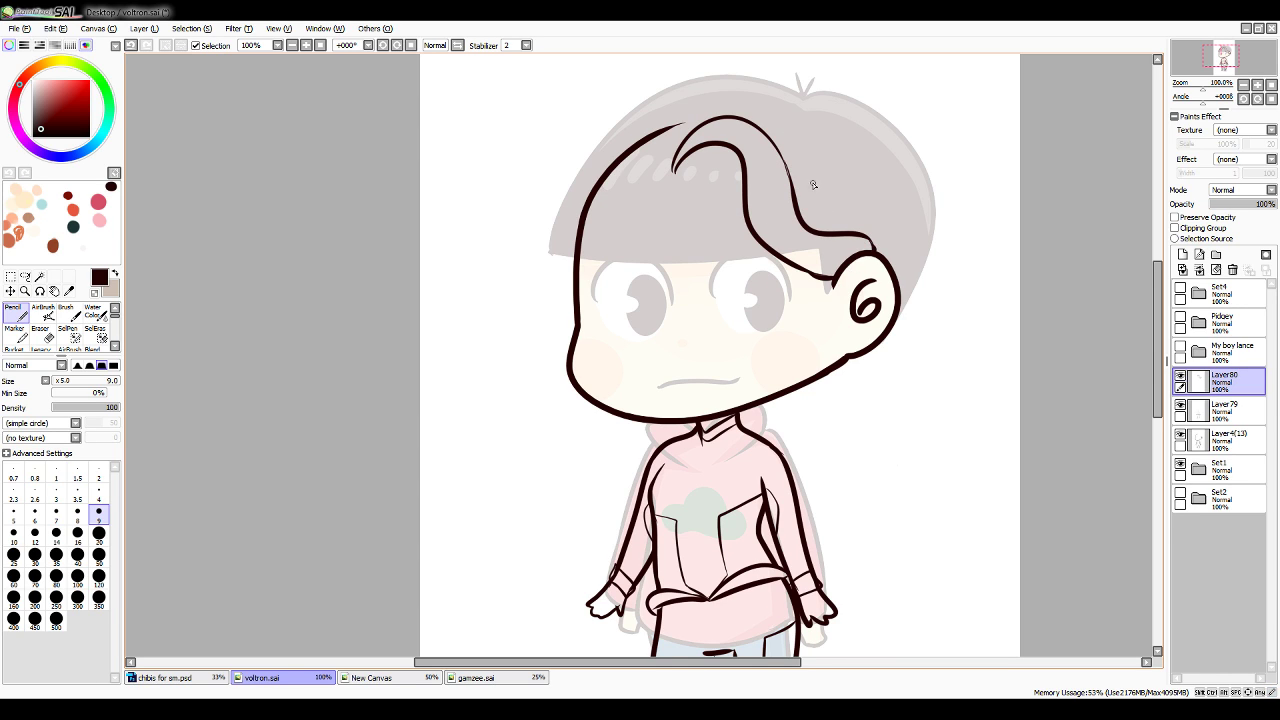
{"action": "left_click_drag", "start_coordinate": [771, 141], "coordinate": [792, 211]}
Draw the wavy hair lock on the other side of the parting, curving out past the face and back to the cheek
{"action": "mouse_move", "coordinate": [673, 173]}
{"action": "left_mouse_down"}
{"action": "mouse_move", "coordinate": [592, 168]}
{"action": "mouse_move", "coordinate": [571, 232]}
{"action": "mouse_move", "coordinate": [633, 153]}
{"action": "mouse_move", "coordinate": [586, 243]}
{"action": "left_mouse_up"}
{"action": "key", "text": "ctrl+z"}
{"action": "key", "text": "ctrl+z"}
{"action": "key", "text": "ctrl+z"}
{"action": "key", "text": "ctrl+z"}
{"action": "key", "text": "ctrl+y"}
{"action": "key", "text": "ctrl+y"}
{"action": "key", "text": "ctrl+z"}
{"action": "left_click_drag", "start_coordinate": [673, 175], "coordinate": [557, 224]}
{"action": "mouse_move", "coordinate": [676, 165]}
{"action": "left_mouse_down"}
{"action": "mouse_move", "coordinate": [653, 140]}
{"action": "mouse_move", "coordinate": [538, 272]}
{"action": "left_mouse_up"}
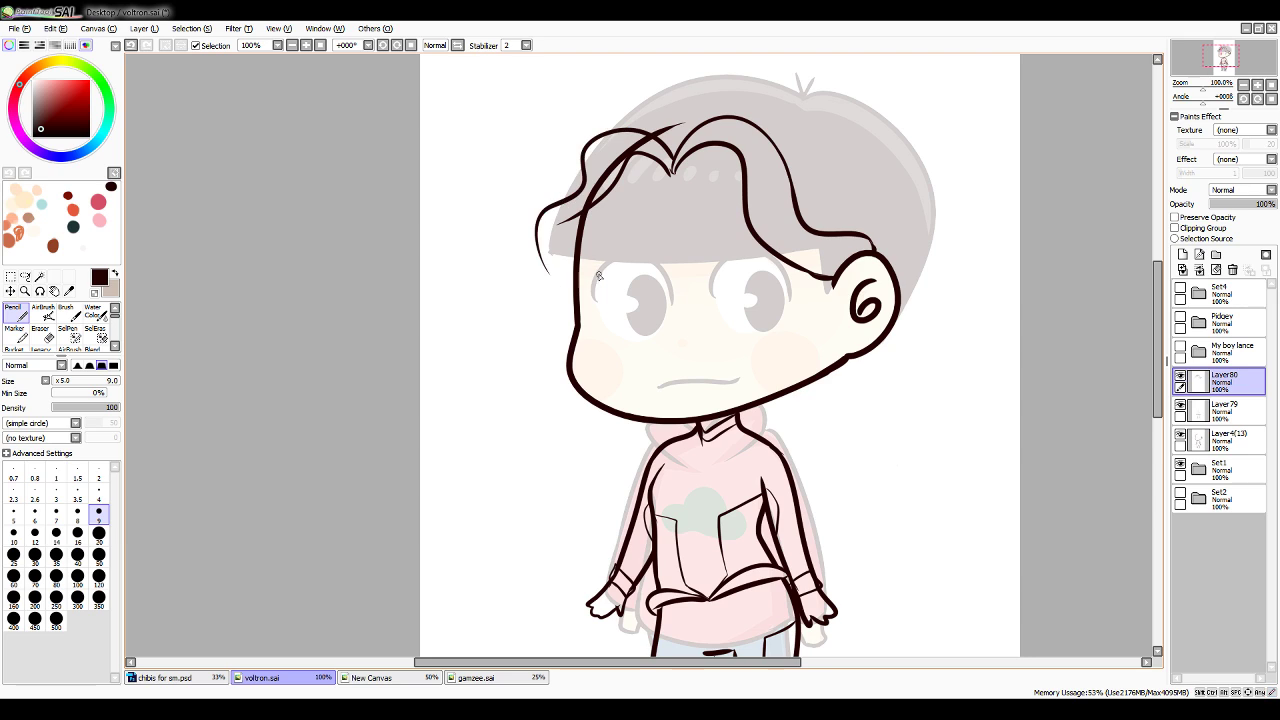
{"action": "key", "text": "ctrl+z"}
{"action": "mouse_move", "coordinate": [676, 166]}
{"action": "left_mouse_down"}
{"action": "mouse_move", "coordinate": [622, 135]}
{"action": "mouse_move", "coordinate": [545, 207]}
{"action": "mouse_move", "coordinate": [580, 297]}
{"action": "left_mouse_up"}
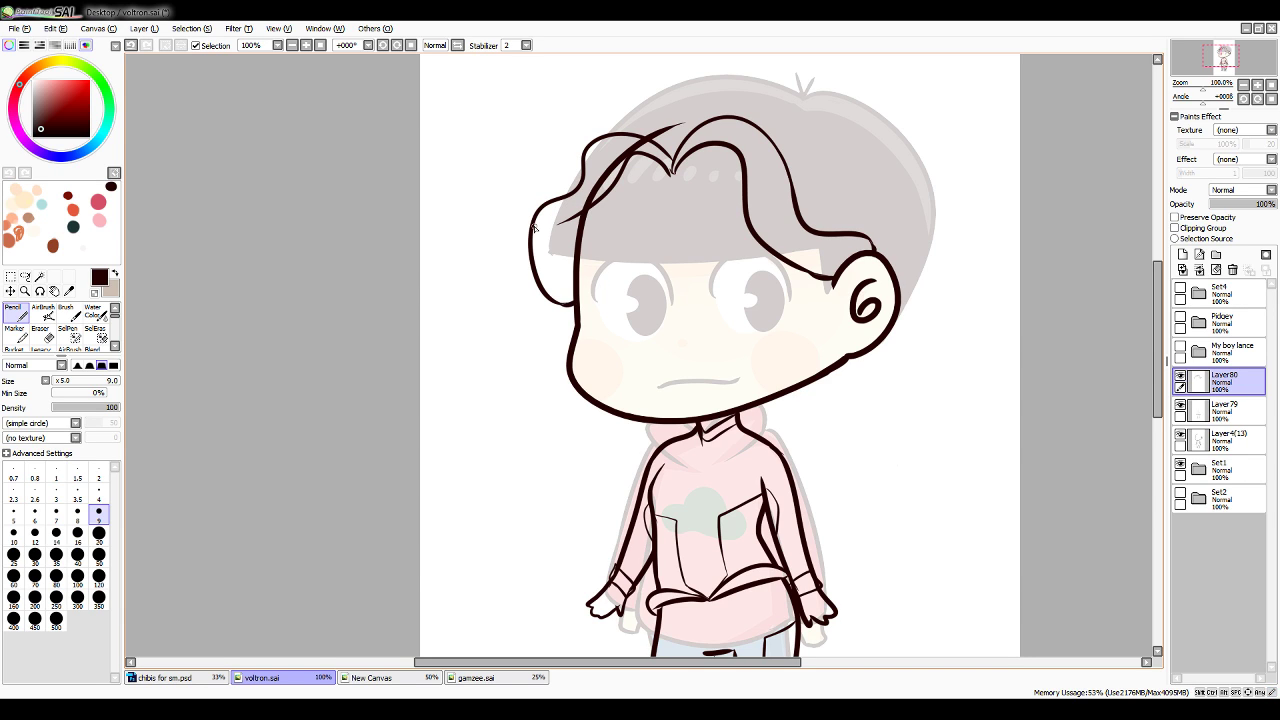
Draw an inner strand in the side lock, a curled lock in front of the ear and a flick beside the cheek
{"action": "left_click_drag", "start_coordinate": [570, 218], "coordinate": [562, 276]}
{"action": "key", "text": "ctrl+z"}
{"action": "left_click_drag", "start_coordinate": [572, 216], "coordinate": [578, 274]}
{"action": "left_click_drag", "start_coordinate": [803, 276], "coordinate": [778, 376]}
{"action": "key", "text": "ctrl+z"}
{"action": "mouse_move", "coordinate": [810, 274]}
{"action": "left_mouse_down"}
{"action": "mouse_move", "coordinate": [811, 326]}
{"action": "mouse_move", "coordinate": [784, 352]}
{"action": "left_mouse_up"}
{"action": "key", "text": "ctrl+z"}
{"action": "mouse_move", "coordinate": [808, 274]}
{"action": "left_mouse_down"}
{"action": "mouse_move", "coordinate": [805, 326]}
{"action": "mouse_move", "coordinate": [776, 352]}
{"action": "mouse_move", "coordinate": [812, 348]}
{"action": "mouse_move", "coordinate": [832, 276]}
{"action": "left_mouse_up"}
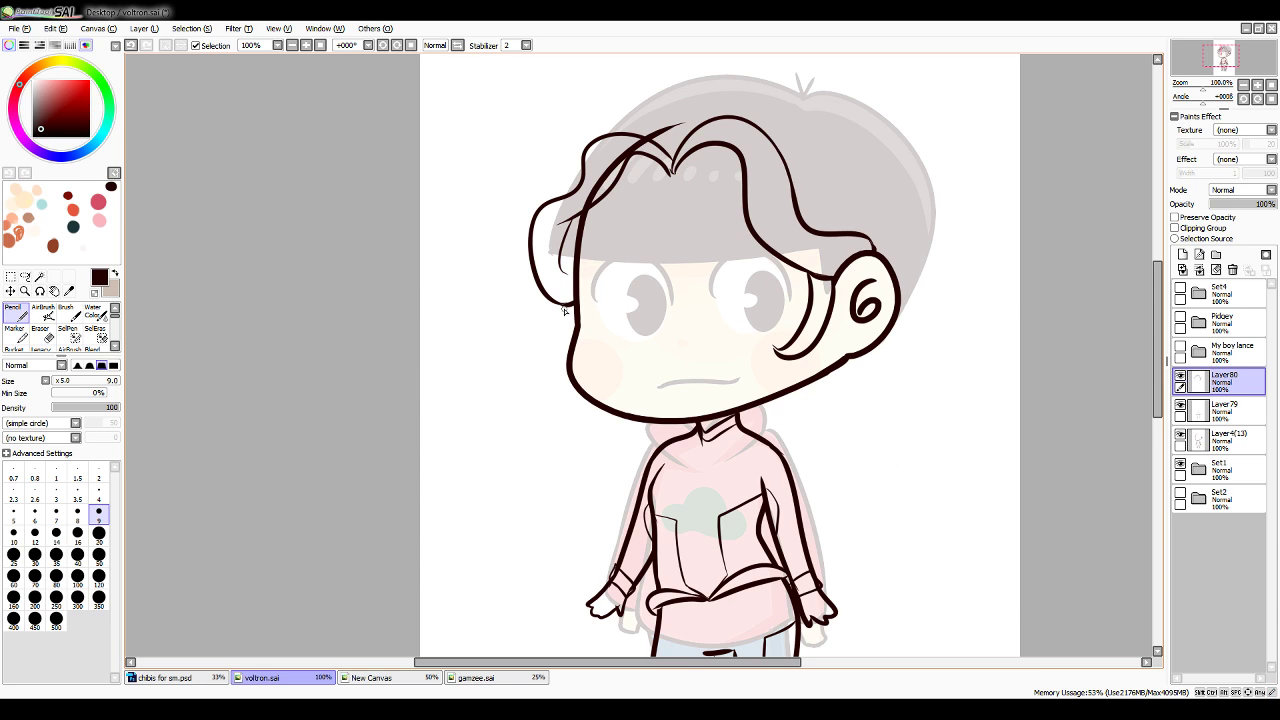
{"action": "mouse_move", "coordinate": [566, 304]}
{"action": "left_mouse_down"}
{"action": "mouse_move", "coordinate": [532, 336]}
{"action": "mouse_move", "coordinate": [540, 350]}
{"action": "left_mouse_up"}
{"action": "key", "text": "ctrl+z"}
{"action": "mouse_move", "coordinate": [566, 304]}
{"action": "left_mouse_down"}
{"action": "mouse_move", "coordinate": [538, 348]}
{"action": "mouse_move", "coordinate": [567, 358]}
{"action": "left_mouse_up"}
Draw the crown outline over the top of the head down behind the ear, with small hair tips at the nape
{"action": "mouse_move", "coordinate": [567, 195]}
{"action": "left_mouse_down"}
{"action": "mouse_move", "coordinate": [697, 98]}
{"action": "mouse_move", "coordinate": [749, 84]}
{"action": "mouse_move", "coordinate": [694, 93]}
{"action": "mouse_move", "coordinate": [839, 103]}
{"action": "mouse_move", "coordinate": [931, 172]}
{"action": "mouse_move", "coordinate": [894, 145]}
{"action": "mouse_move", "coordinate": [933, 212]}
{"action": "mouse_move", "coordinate": [870, 341]}
{"action": "left_mouse_up"}
{"action": "key", "text": "ctrl+z"}
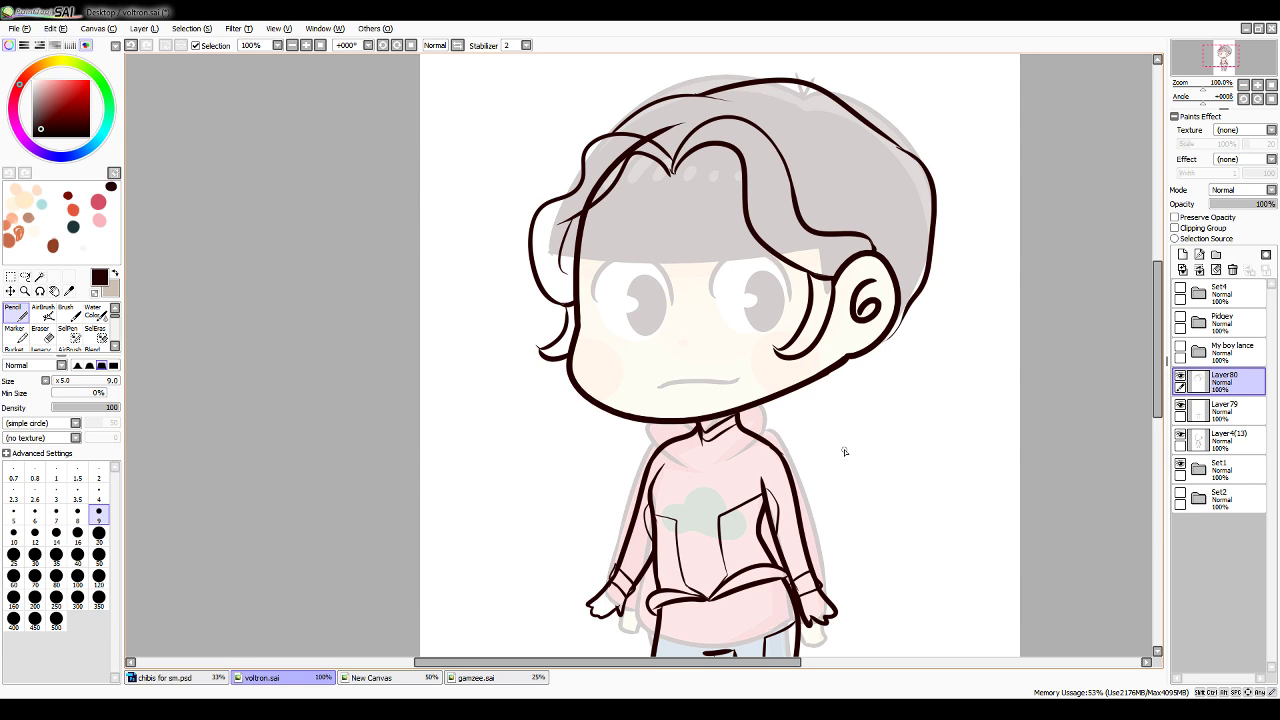
{"action": "left_click_drag", "start_coordinate": [900, 328], "coordinate": [869, 352]}
{"action": "mouse_move", "coordinate": [771, 403]}
{"action": "left_mouse_down"}
{"action": "mouse_move", "coordinate": [851, 361]}
{"action": "mouse_move", "coordinate": [816, 377]}
{"action": "mouse_move", "coordinate": [890, 367]}
{"action": "mouse_move", "coordinate": [925, 296]}
{"action": "left_mouse_up"}
Replace the small curve behind the ear with a large outer back-hair outline running from the crown to the nape
{"action": "scroll", "coordinate": [930, 300], "scroll_direction": "up", "scroll_amount": 2}
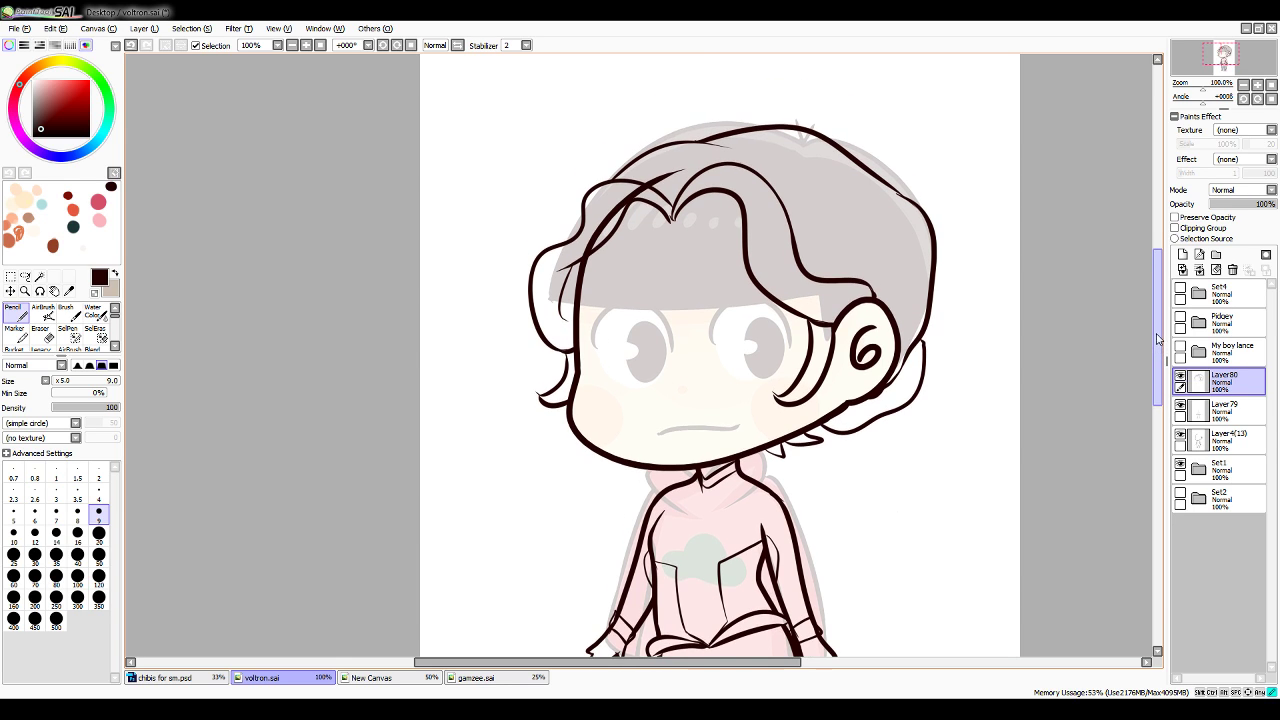
{"action": "key", "text": "ctrl+z"}
{"action": "mouse_move", "coordinate": [795, 132]}
{"action": "left_mouse_down"}
{"action": "mouse_move", "coordinate": [802, 120]}
{"action": "mouse_move", "coordinate": [928, 180]}
{"action": "mouse_move", "coordinate": [975, 329]}
{"action": "mouse_move", "coordinate": [893, 412]}
{"action": "mouse_move", "coordinate": [848, 410]}
{"action": "left_mouse_up"}
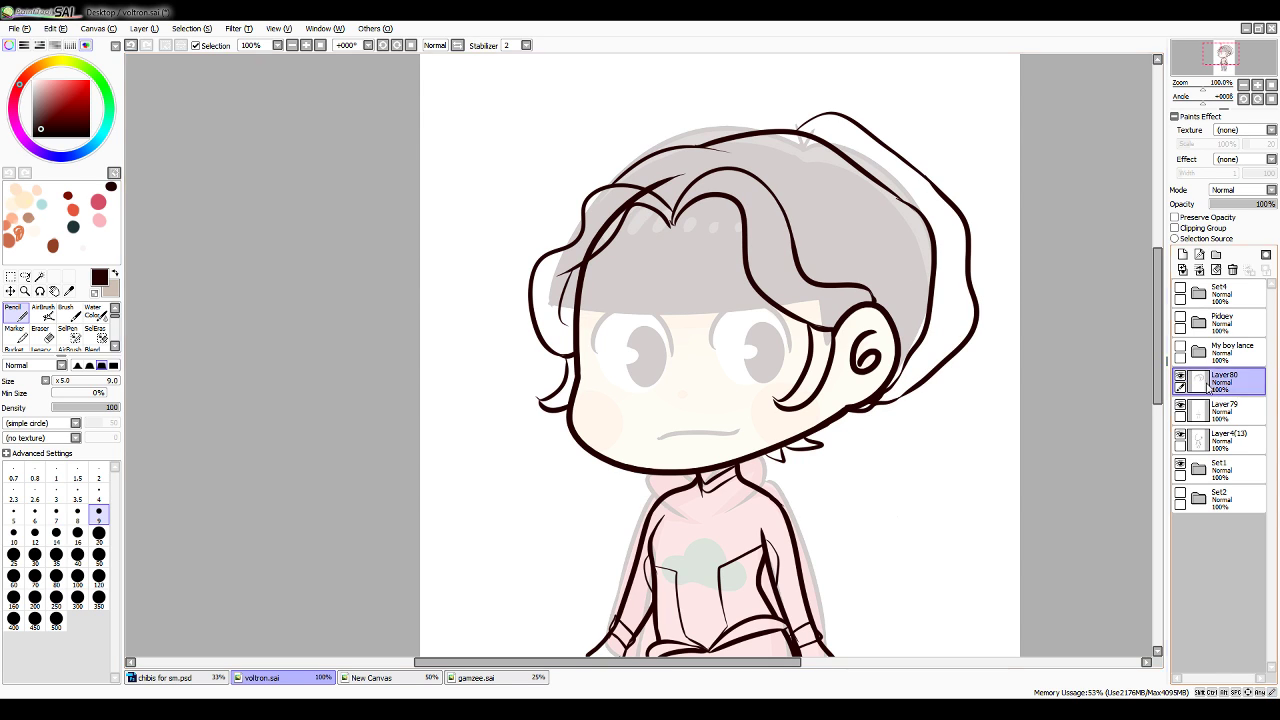
Remove the head outline that shows through the front hair on Layer4(13) and check the whole figure
{"action": "left_click", "coordinate": [1218, 410]}
{"action": "left_click", "coordinate": [1205, 442]}
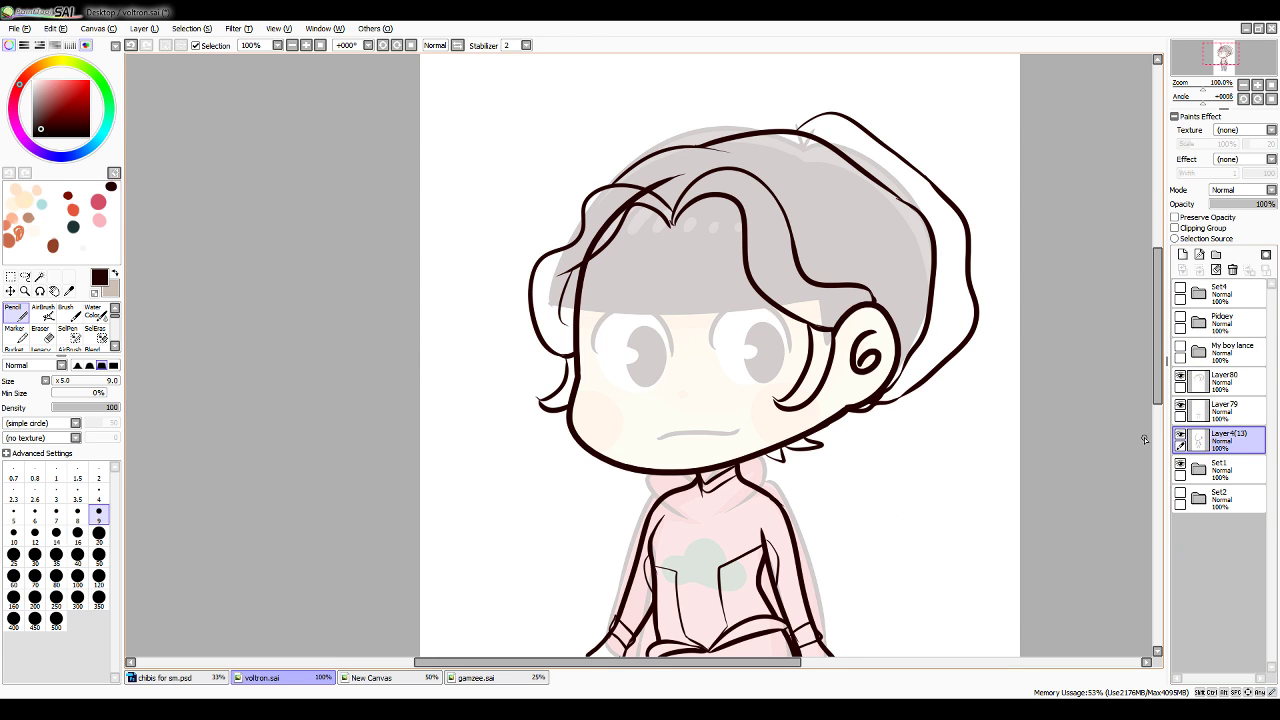
{"action": "mouse_move", "coordinate": [624, 212]}
{"action": "left_mouse_down"}
{"action": "mouse_move", "coordinate": [583, 263]}
{"action": "mouse_move", "coordinate": [648, 189]}
{"action": "mouse_move", "coordinate": [597, 252]}
{"action": "left_mouse_up"}
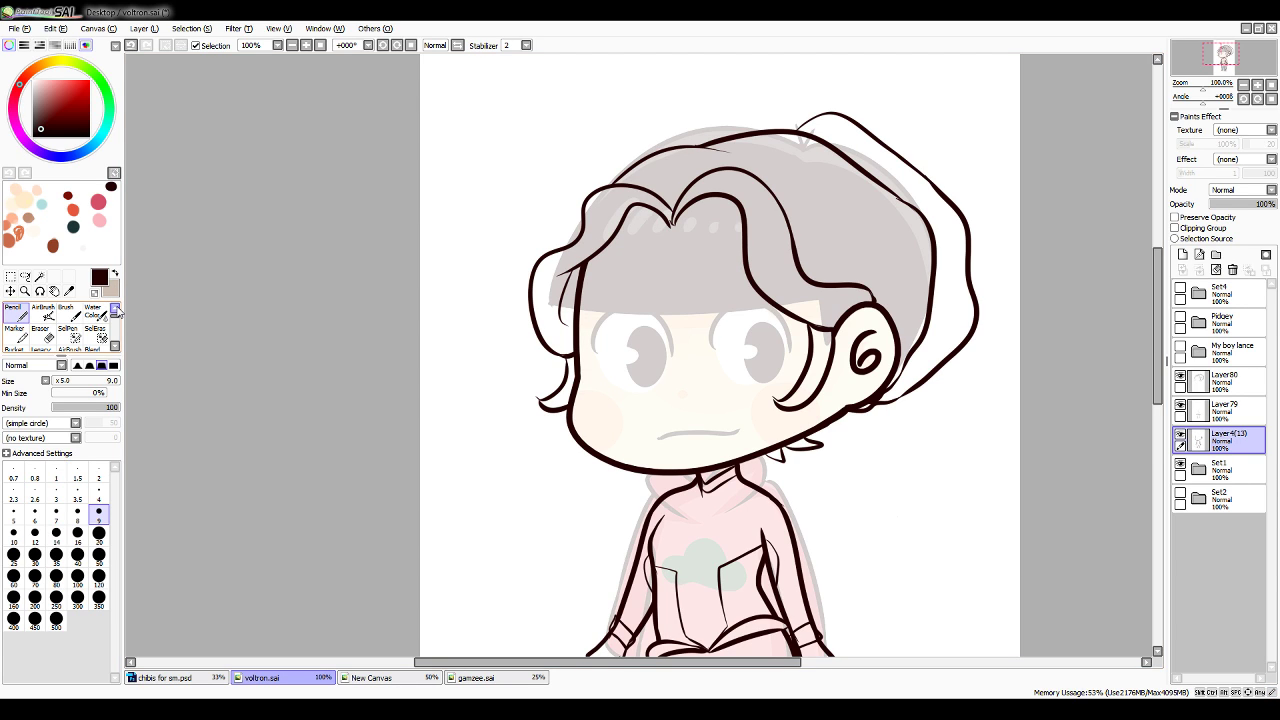
{"action": "left_click", "coordinate": [1240, 86]}
{"action": "left_click", "coordinate": [1240, 86]}
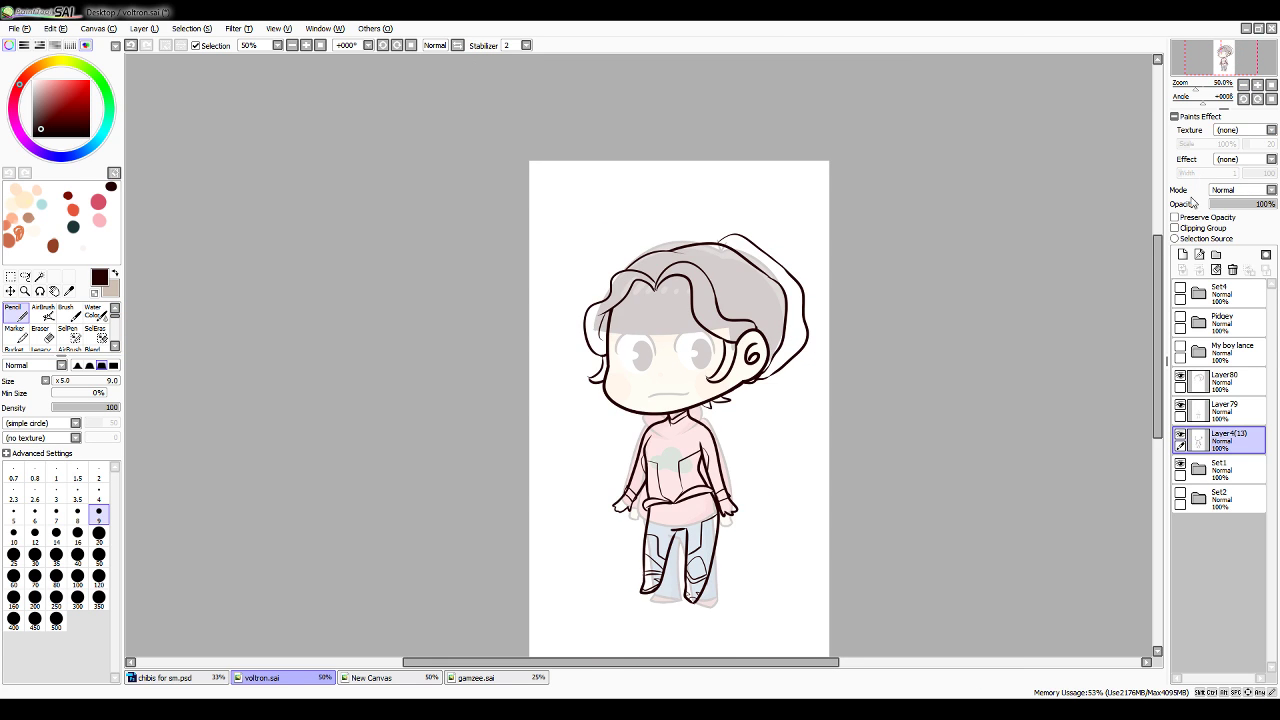
{"action": "left_click", "coordinate": [1257, 86]}
{"action": "left_click", "coordinate": [1257, 86]}
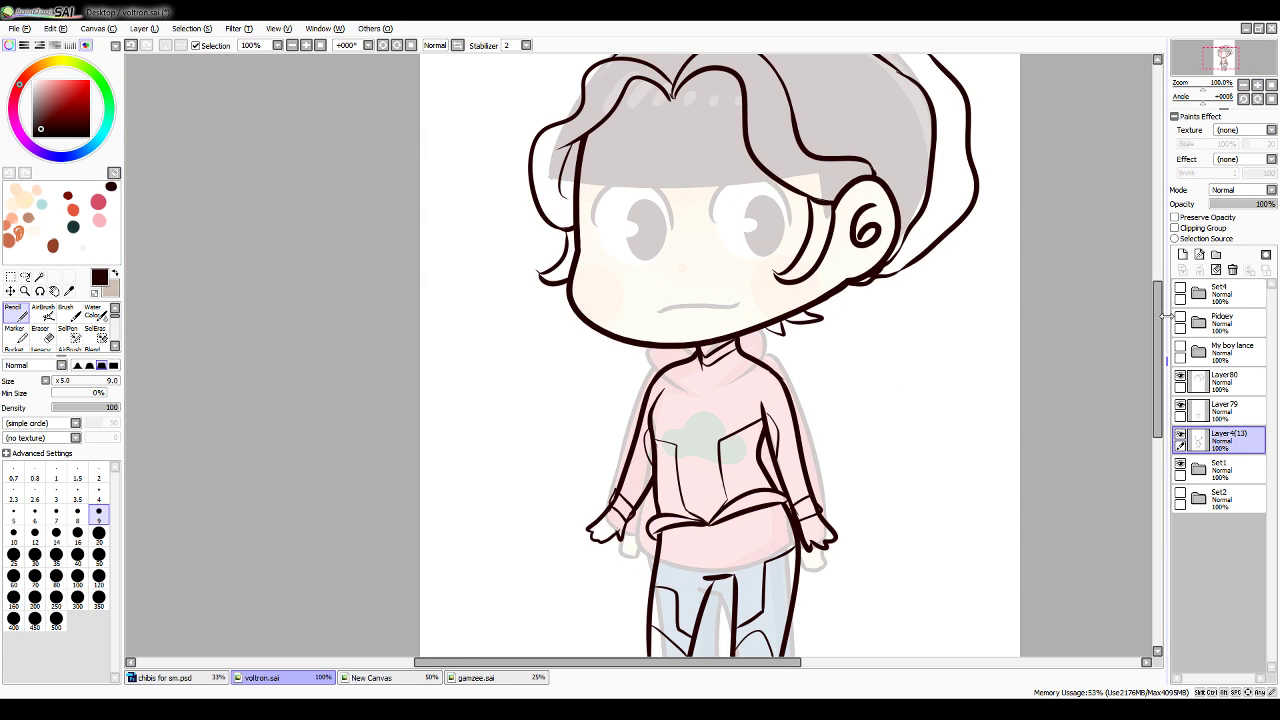
Add a new layer above the hair line art and draw the headband's upper edge across the forehead
{"action": "left_click_drag", "start_coordinate": [1159, 340], "coordinate": [1161, 298]}
{"action": "left_click", "coordinate": [1196, 381]}
{"action": "left_click", "coordinate": [1182, 255]}
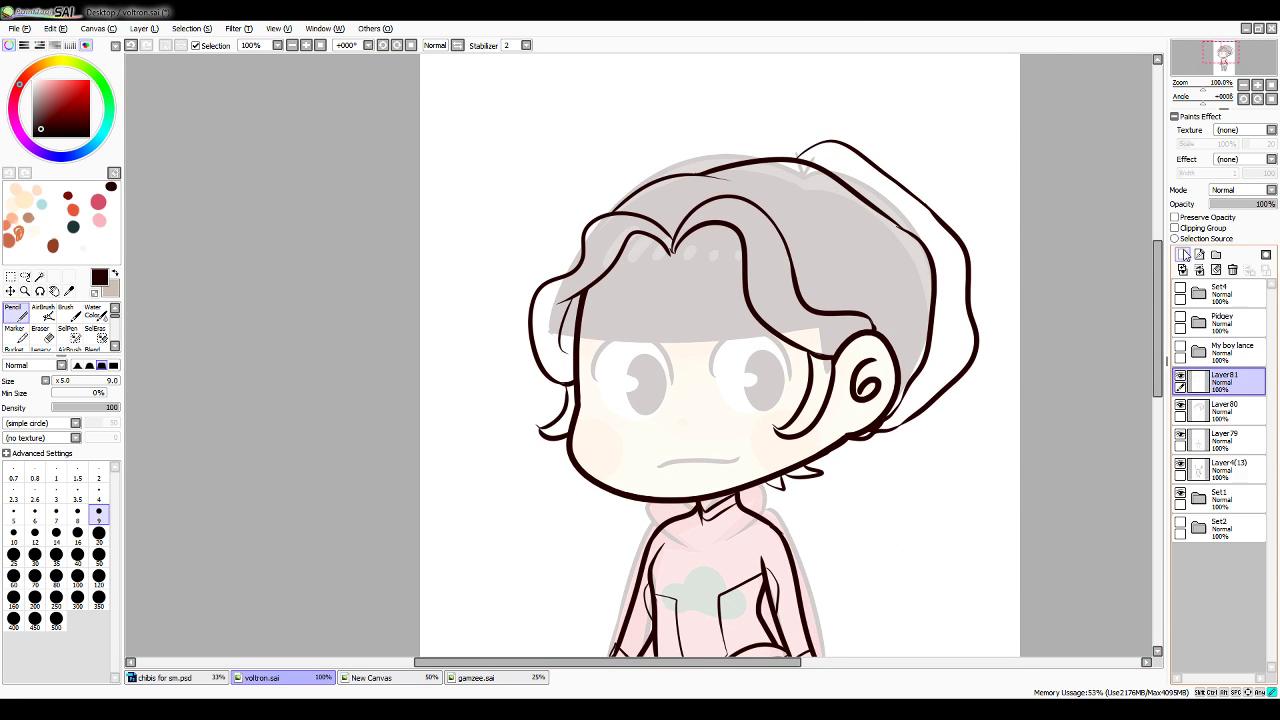
{"action": "left_click_drag", "start_coordinate": [613, 267], "coordinate": [742, 277]}
{"action": "key", "text": "ctrl+z"}
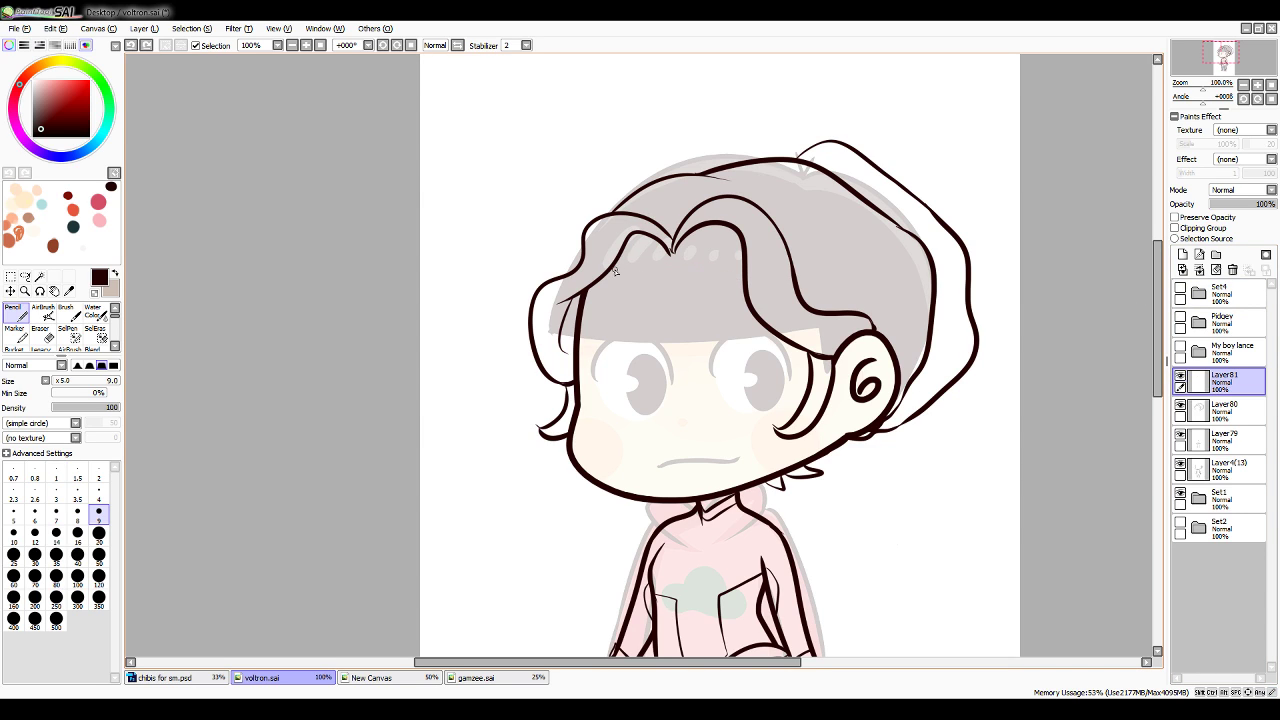
{"action": "mouse_move", "coordinate": [612, 266]}
{"action": "left_mouse_down"}
{"action": "mouse_move", "coordinate": [753, 278]}
{"action": "mouse_move", "coordinate": [740, 279]}
{"action": "left_mouse_up"}
{"action": "key", "text": "ctrl+z"}
{"action": "key", "text": "ctrl+z"}
{"action": "left_click_drag", "start_coordinate": [614, 267], "coordinate": [740, 279]}
{"action": "key", "text": "ctrl+z"}
{"action": "left_click_drag", "start_coordinate": [612, 268], "coordinate": [744, 280]}
{"action": "key", "text": "ctrl+z"}
{"action": "left_click_drag", "start_coordinate": [606, 268], "coordinate": [744, 280]}
{"action": "key", "text": "ctrl+z"}
{"action": "left_click_drag", "start_coordinate": [596, 268], "coordinate": [765, 290]}
{"action": "key", "text": "ctrl+z"}
{"action": "left_click_drag", "start_coordinate": [618, 258], "coordinate": [742, 248]}
{"action": "key", "text": "ctrl+z"}
{"action": "left_click_drag", "start_coordinate": [588, 274], "coordinate": [775, 265]}
Draw the headband's lower edge, dipping to a point at the centre of the forehead
{"action": "mouse_move", "coordinate": [586, 304]}
{"action": "left_mouse_down"}
{"action": "mouse_move", "coordinate": [641, 289]}
{"action": "mouse_move", "coordinate": [612, 296]}
{"action": "mouse_move", "coordinate": [667, 299]}
{"action": "mouse_move", "coordinate": [673, 316]}
{"action": "mouse_move", "coordinate": [790, 284]}
{"action": "left_mouse_up"}
{"action": "key", "text": "ctrl+z"}
{"action": "key", "text": "ctrl+z"}
{"action": "key", "text": "ctrl+z"}
{"action": "left_click_drag", "start_coordinate": [673, 315], "coordinate": [774, 289]}
{"action": "key", "text": "ctrl+z"}
{"action": "left_click_drag", "start_coordinate": [672, 316], "coordinate": [772, 288]}
{"action": "key", "text": "ctrl+z"}
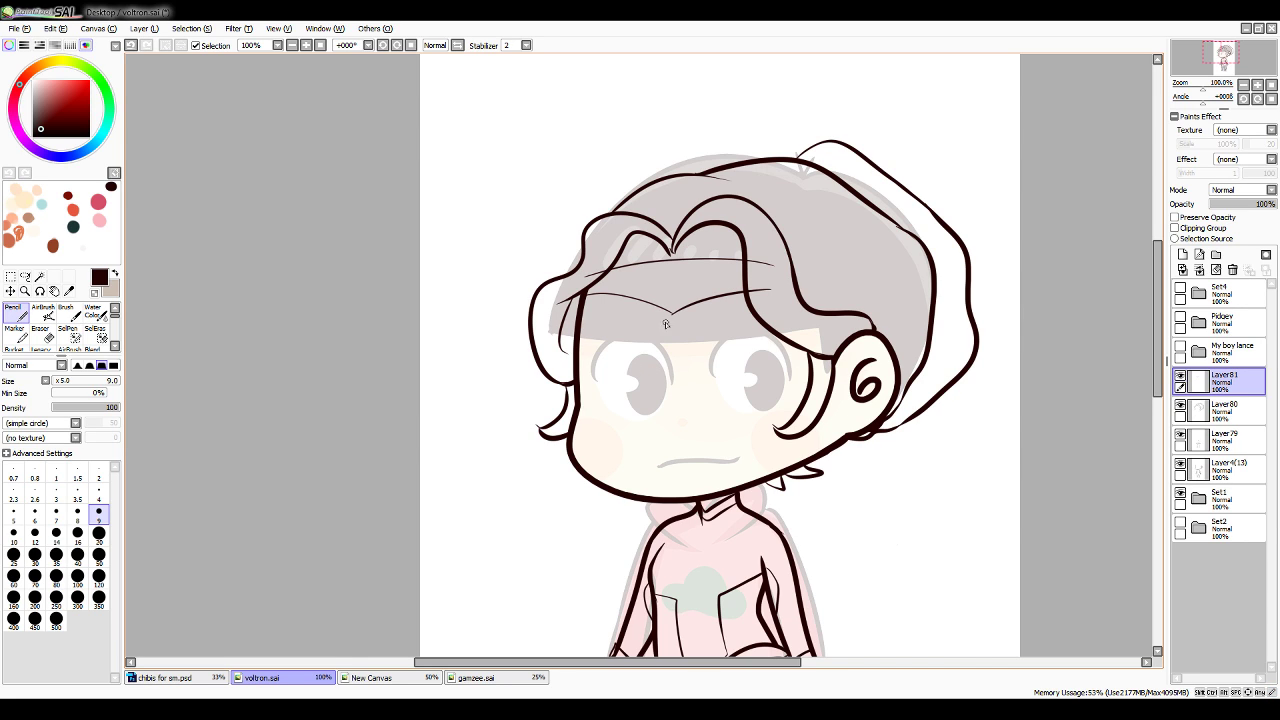
Add a small V at the centre of the headband and curved hairline strokes just above it
{"action": "mouse_move", "coordinate": [655, 264]}
{"action": "left_mouse_down"}
{"action": "mouse_move", "coordinate": [669, 284]}
{"action": "mouse_move", "coordinate": [700, 262]}
{"action": "mouse_move", "coordinate": [622, 252]}
{"action": "mouse_move", "coordinate": [750, 255]}
{"action": "left_mouse_up"}
{"action": "key", "text": "ctrl+z"}
{"action": "key", "text": "ctrl+z"}
{"action": "key", "text": "ctrl+z"}
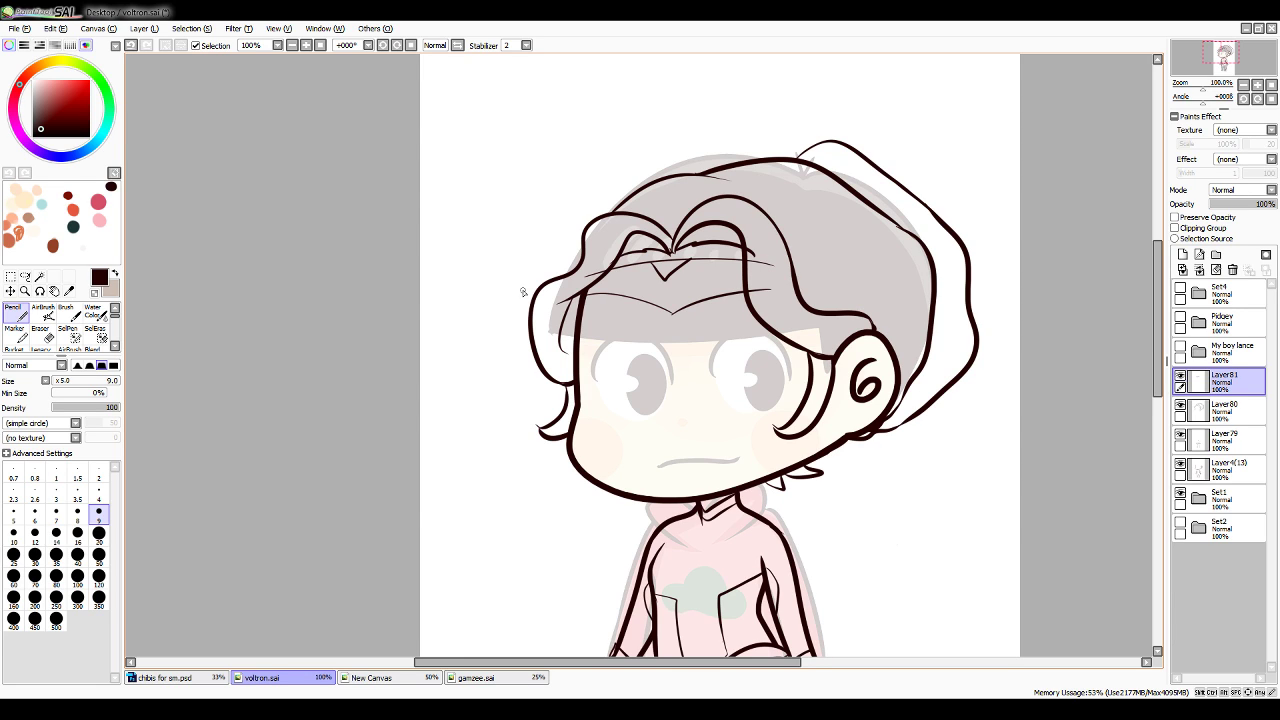
Trim the headband and hairline ends where they overlap the hair locks on both sides
{"action": "left_click_drag", "start_coordinate": [758, 233], "coordinate": [750, 309]}
{"action": "key", "text": "ctrl+z"}
{"action": "mouse_move", "coordinate": [760, 262]}
{"action": "left_mouse_down"}
{"action": "mouse_move", "coordinate": [752, 234]}
{"action": "mouse_move", "coordinate": [764, 308]}
{"action": "mouse_move", "coordinate": [776, 291]}
{"action": "left_mouse_up"}
{"action": "left_click_drag", "start_coordinate": [596, 264], "coordinate": [593, 282]}
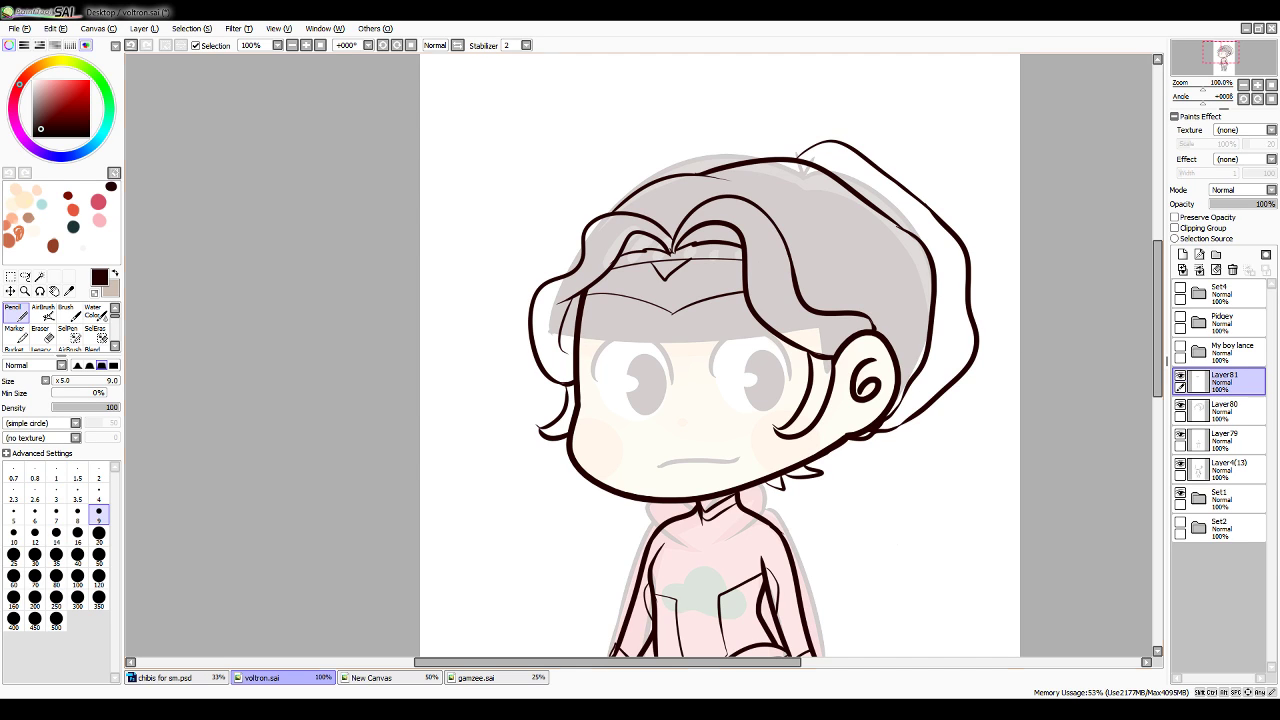
Draw a drop earring below the ear and the left-hand eye with its upper lid, lash and oval iris
{"action": "key", "text": "ctrl+z"}
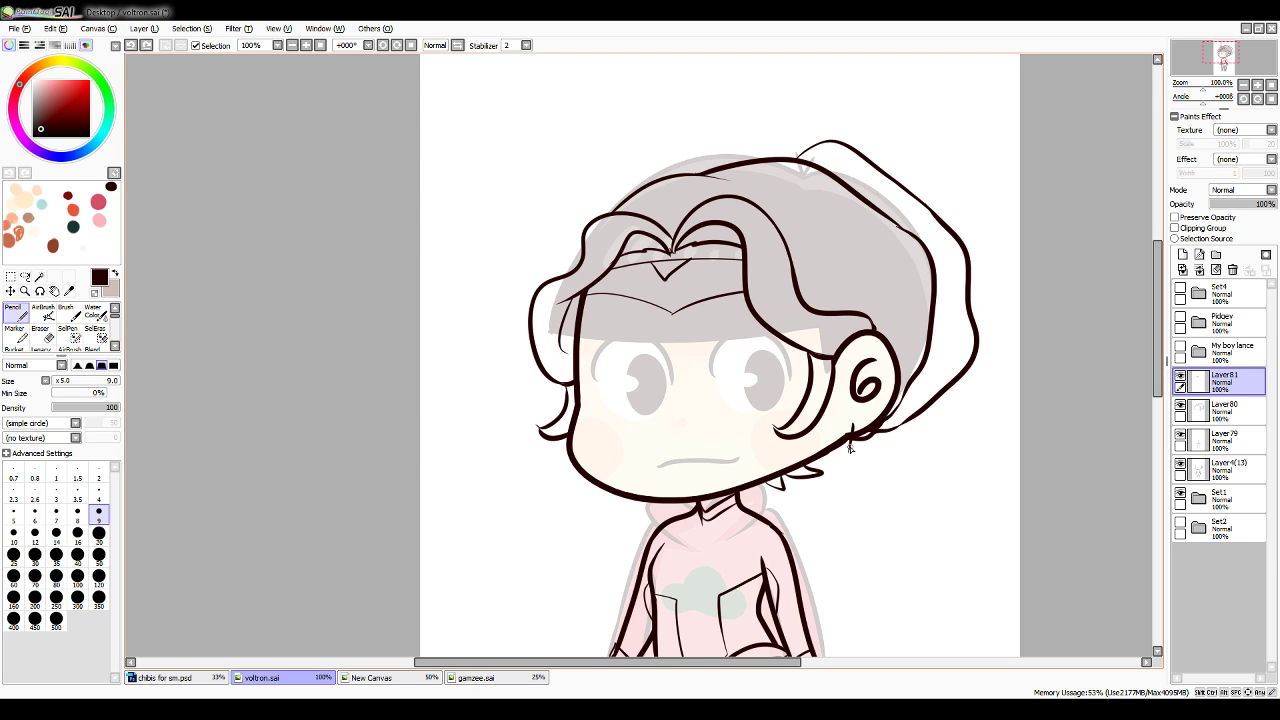
{"action": "left_click_drag", "start_coordinate": [850, 453], "coordinate": [851, 449]}
{"action": "mouse_move", "coordinate": [591, 364]}
{"action": "left_mouse_down"}
{"action": "mouse_move", "coordinate": [674, 375]}
{"action": "mouse_move", "coordinate": [628, 355]}
{"action": "mouse_move", "coordinate": [640, 332]}
{"action": "mouse_move", "coordinate": [613, 366]}
{"action": "mouse_move", "coordinate": [635, 346]}
{"action": "left_mouse_up"}
{"action": "key", "text": "ctrl+z"}
{"action": "key", "text": "ctrl+z"}
{"action": "key", "text": "ctrl+z"}
{"action": "key", "text": "ctrl+z"}
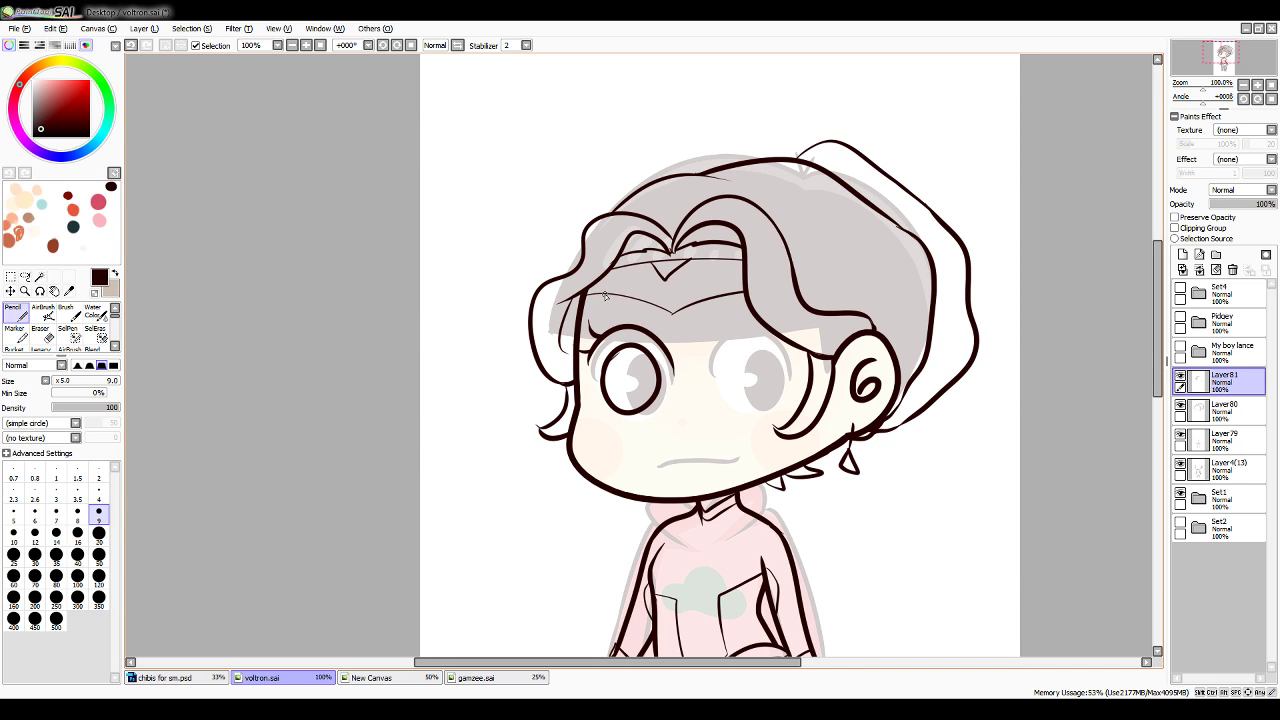
Draw the right-hand eye with a curved upper lid, a lash at the inner corner and an oval iris
{"action": "left_click_drag", "start_coordinate": [713, 368], "coordinate": [804, 352]}
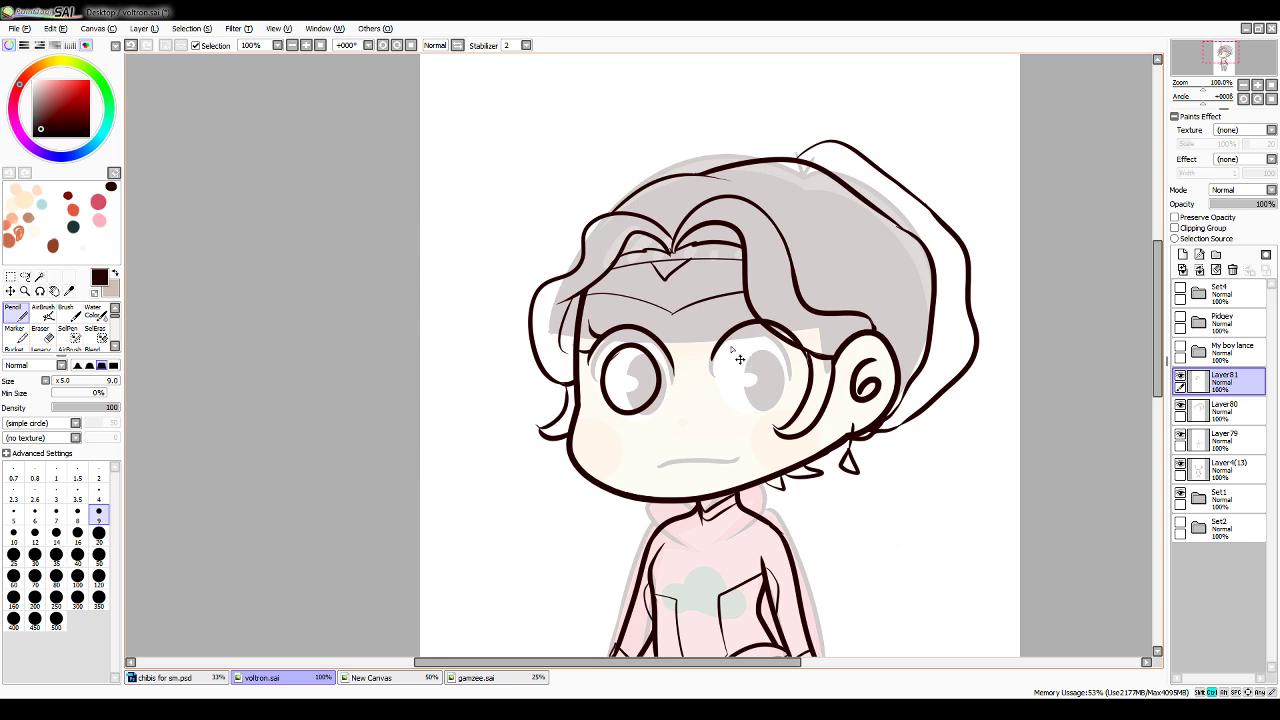
{"action": "mouse_move", "coordinate": [724, 360]}
{"action": "left_mouse_down"}
{"action": "mouse_move", "coordinate": [731, 397]}
{"action": "mouse_move", "coordinate": [773, 335]}
{"action": "left_mouse_up"}
{"action": "key", "text": "ctrl+z"}
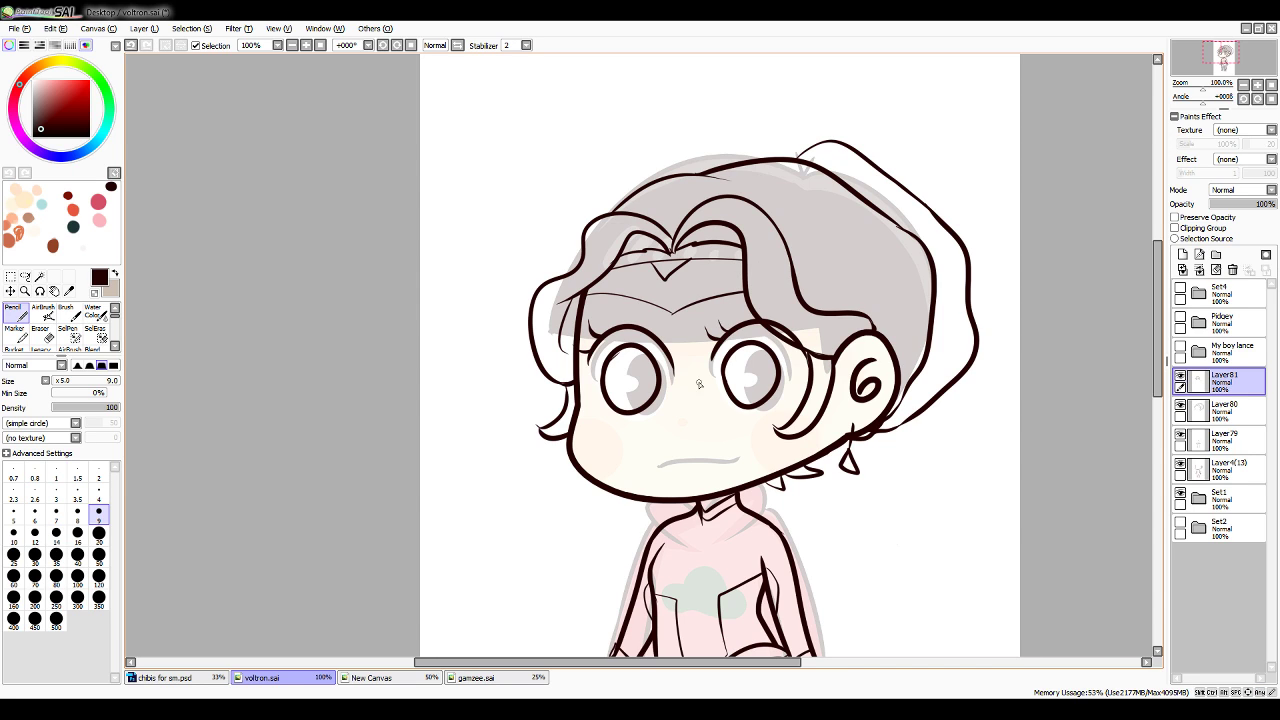
Draw a small triangular mouth and slanted, frowning eyebrows above the eyes
{"action": "mouse_move", "coordinate": [663, 464]}
{"action": "left_mouse_down"}
{"action": "mouse_move", "coordinate": [705, 444]}
{"action": "mouse_move", "coordinate": [682, 459]}
{"action": "mouse_move", "coordinate": [719, 463]}
{"action": "mouse_move", "coordinate": [695, 450]}
{"action": "mouse_move", "coordinate": [671, 473]}
{"action": "left_mouse_up"}
{"action": "key", "text": "ctrl+z"}
{"action": "key", "text": "ctrl+z"}
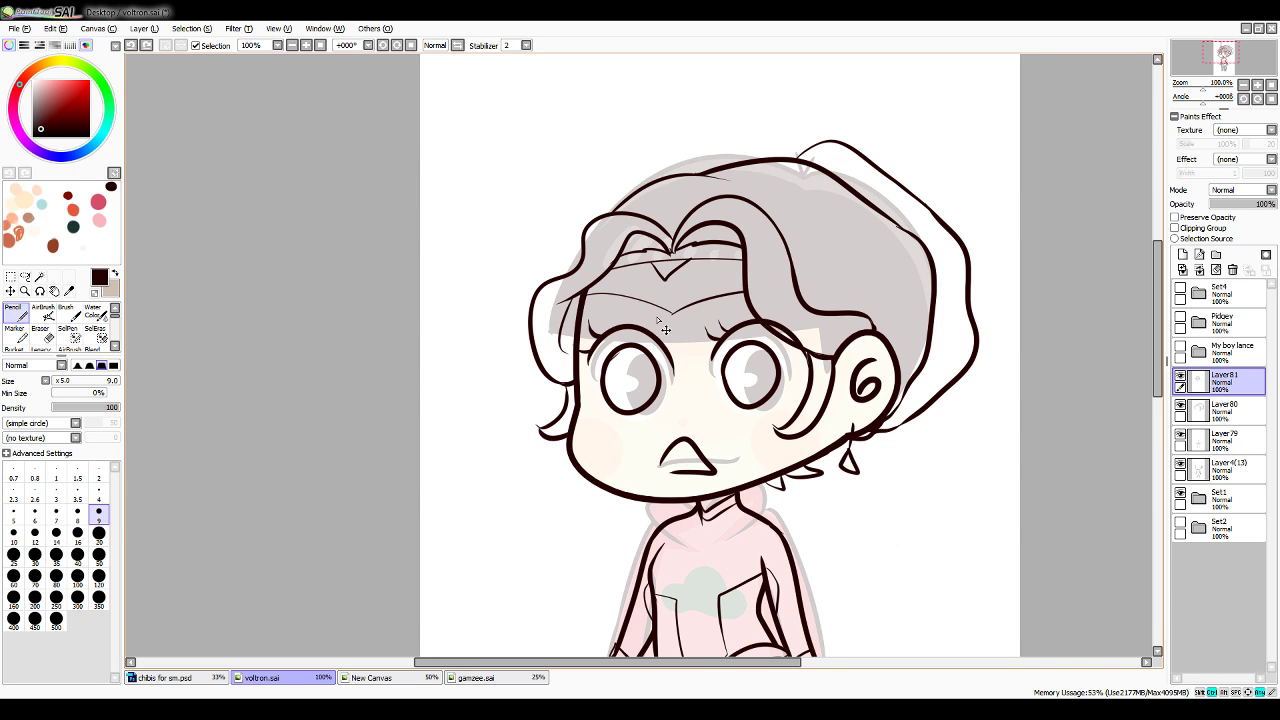
{"action": "key", "text": "ctrl+z"}
{"action": "mouse_move", "coordinate": [673, 464]}
{"action": "left_mouse_down"}
{"action": "mouse_move", "coordinate": [681, 449]}
{"action": "mouse_move", "coordinate": [675, 464]}
{"action": "left_mouse_up"}
{"action": "key", "text": "ctrl+z"}
{"action": "left_click_drag", "start_coordinate": [656, 332], "coordinate": [614, 307]}
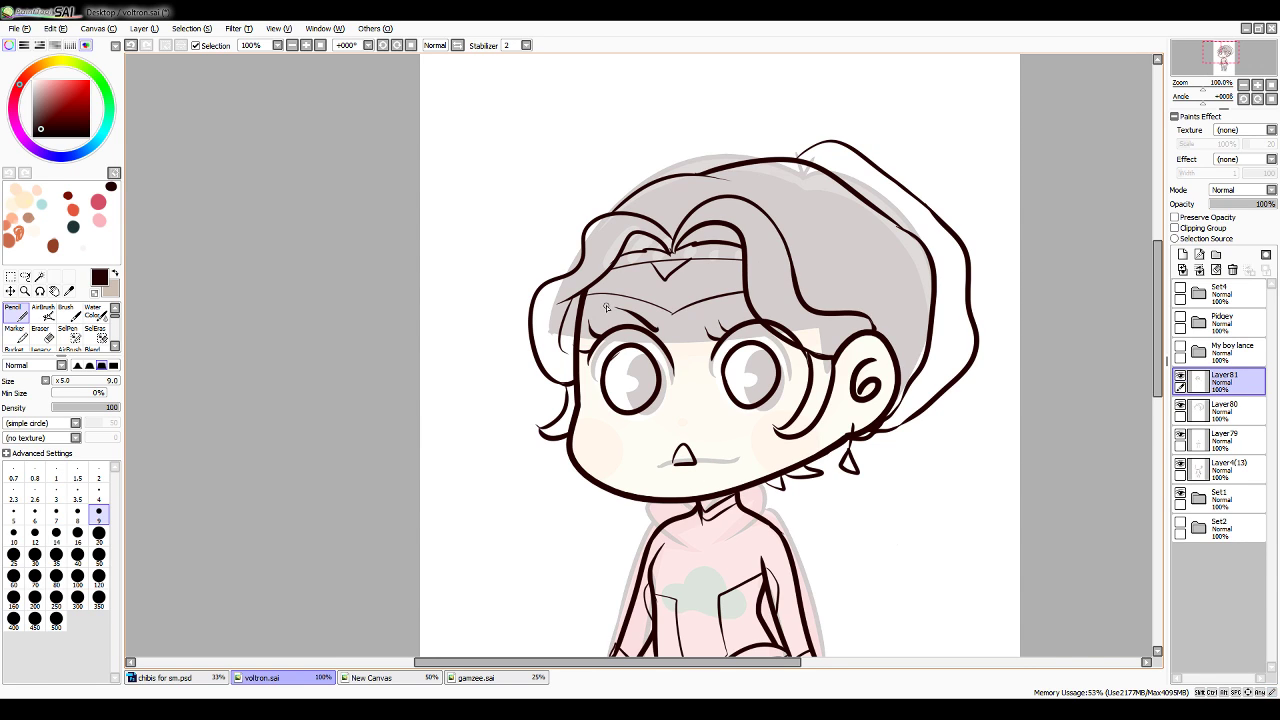
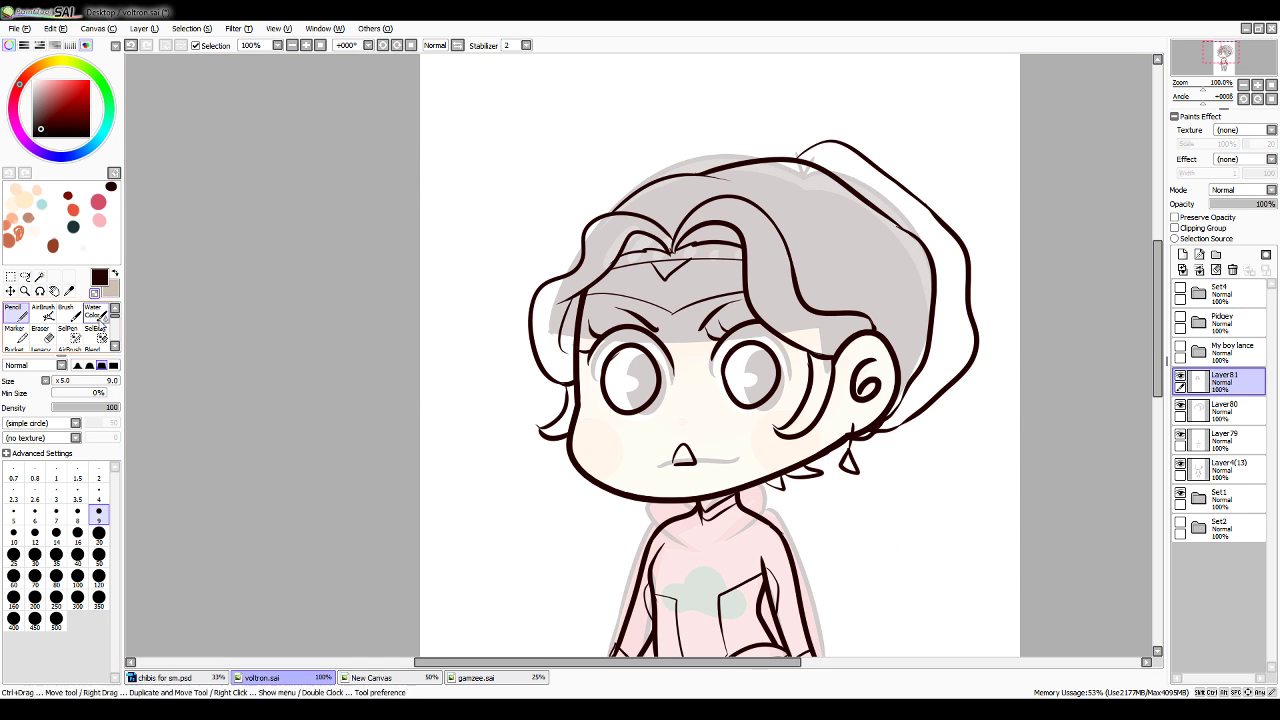
Hide the Set1 template folder and merge the face layer, Layer81, down into the hair layer
{"action": "left_click", "coordinate": [1244, 85]}
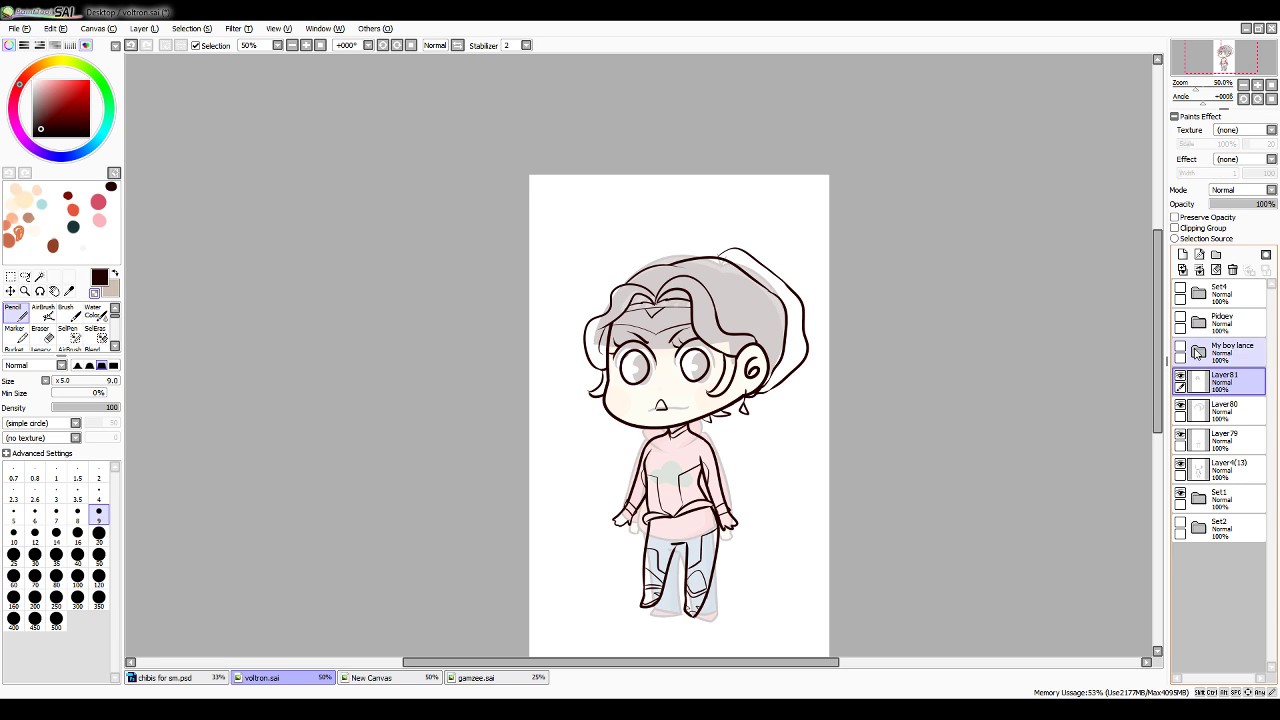
{"action": "left_click", "coordinate": [1180, 494]}
{"action": "left_click", "coordinate": [1199, 269]}
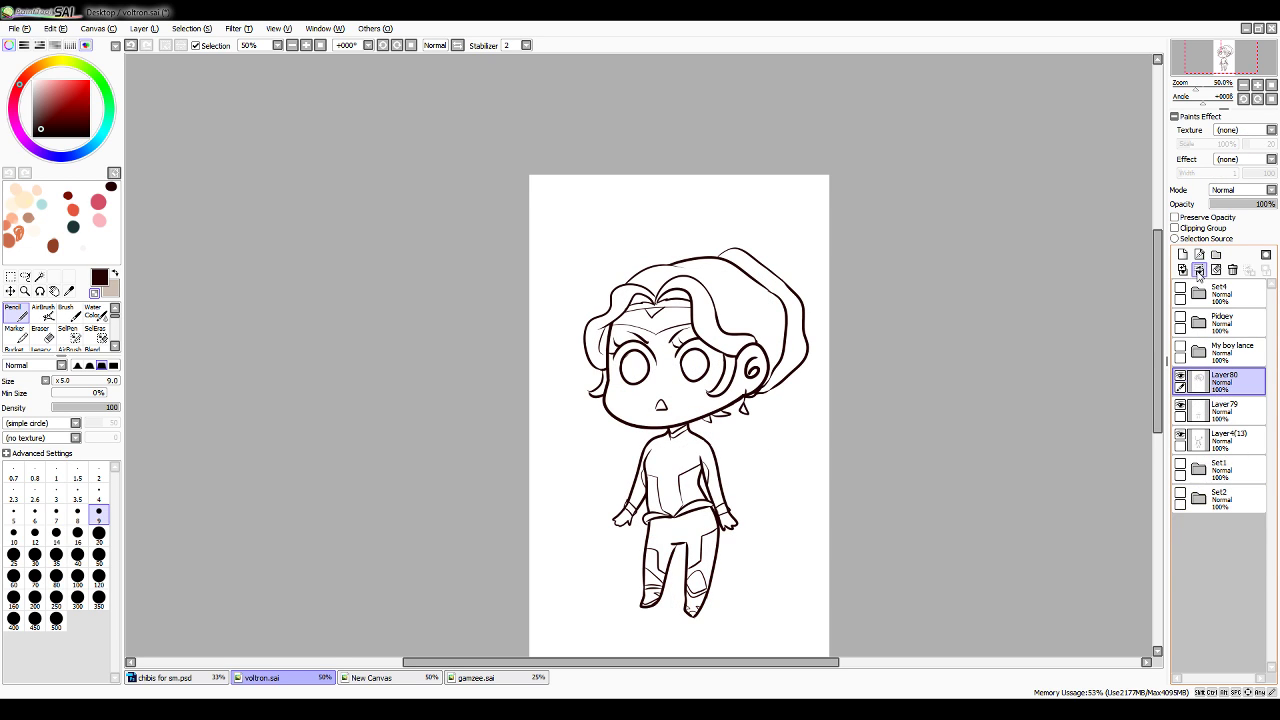
Merge the line-art layers down into Layer4(13) and add a new colour layer above the Set1 folder
{"action": "left_click", "coordinate": [1199, 269]}
{"action": "left_click", "coordinate": [1199, 269]}
{"action": "left_click", "coordinate": [1232, 412]}
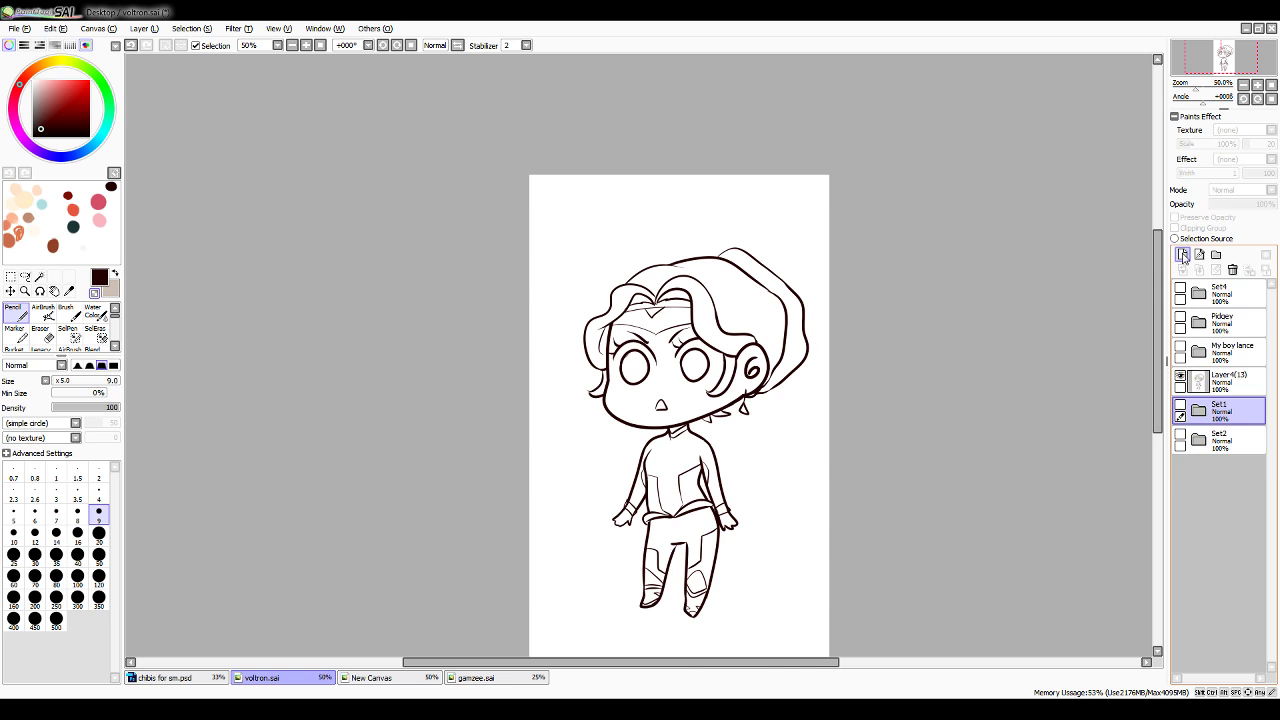
{"action": "left_click", "coordinate": [1183, 255]}
Show the Set4 folder and, inside Set3, display the Allura folder and hide Lance for colour reference
{"action": "left_click", "coordinate": [1257, 87]}
{"action": "left_click", "coordinate": [1199, 292]}
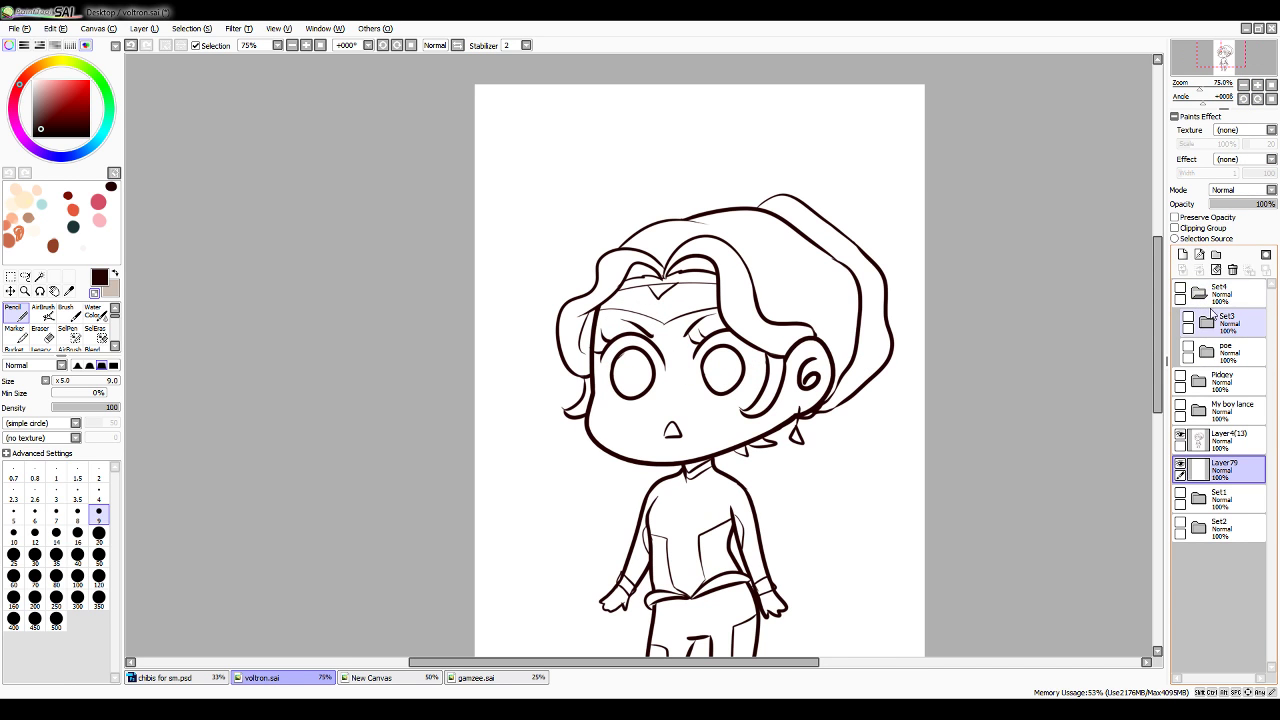
{"action": "left_click", "coordinate": [1208, 324]}
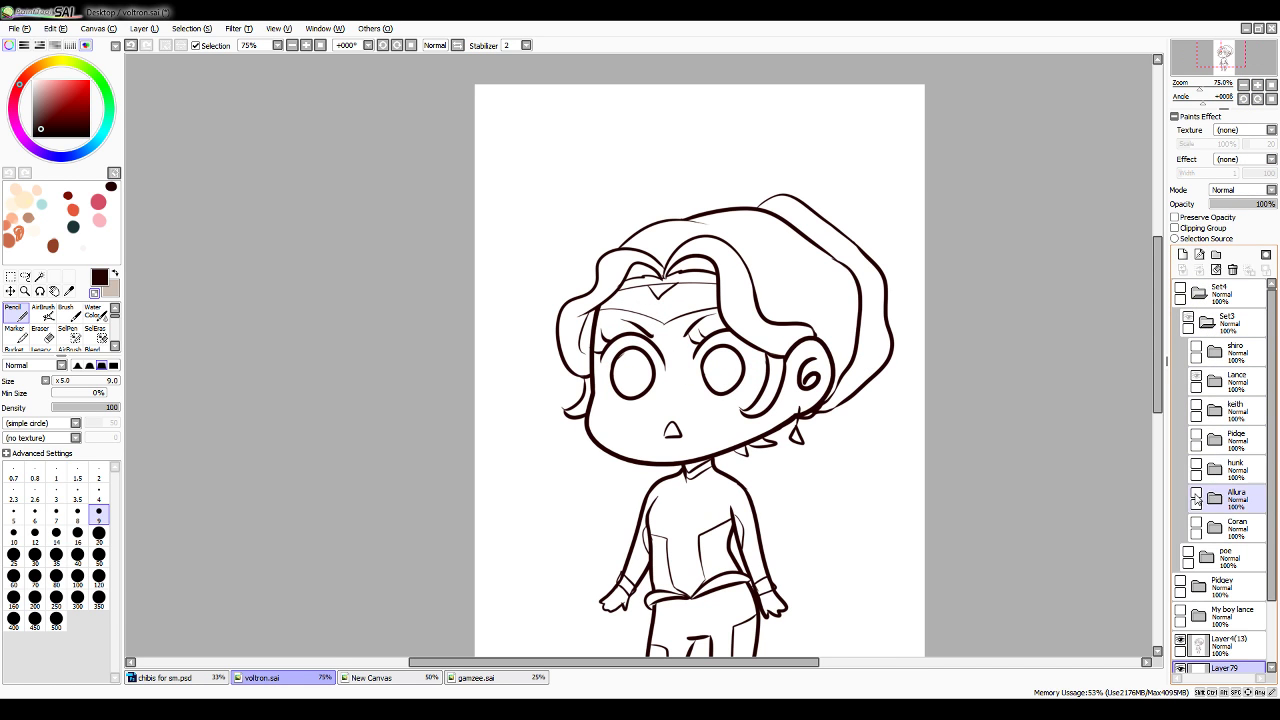
{"action": "left_click", "coordinate": [1208, 322]}
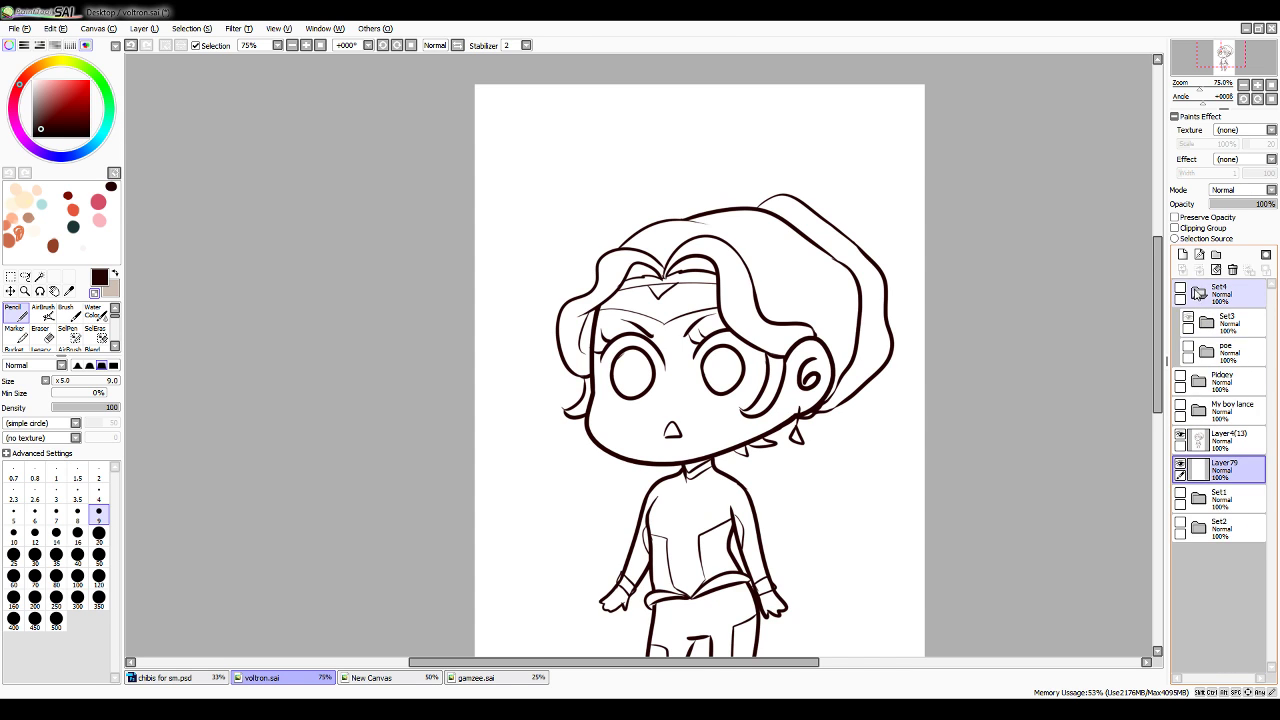
{"action": "left_click", "coordinate": [1199, 292]}
{"action": "left_click", "coordinate": [1181, 289]}
{"action": "left_click", "coordinate": [1199, 292]}
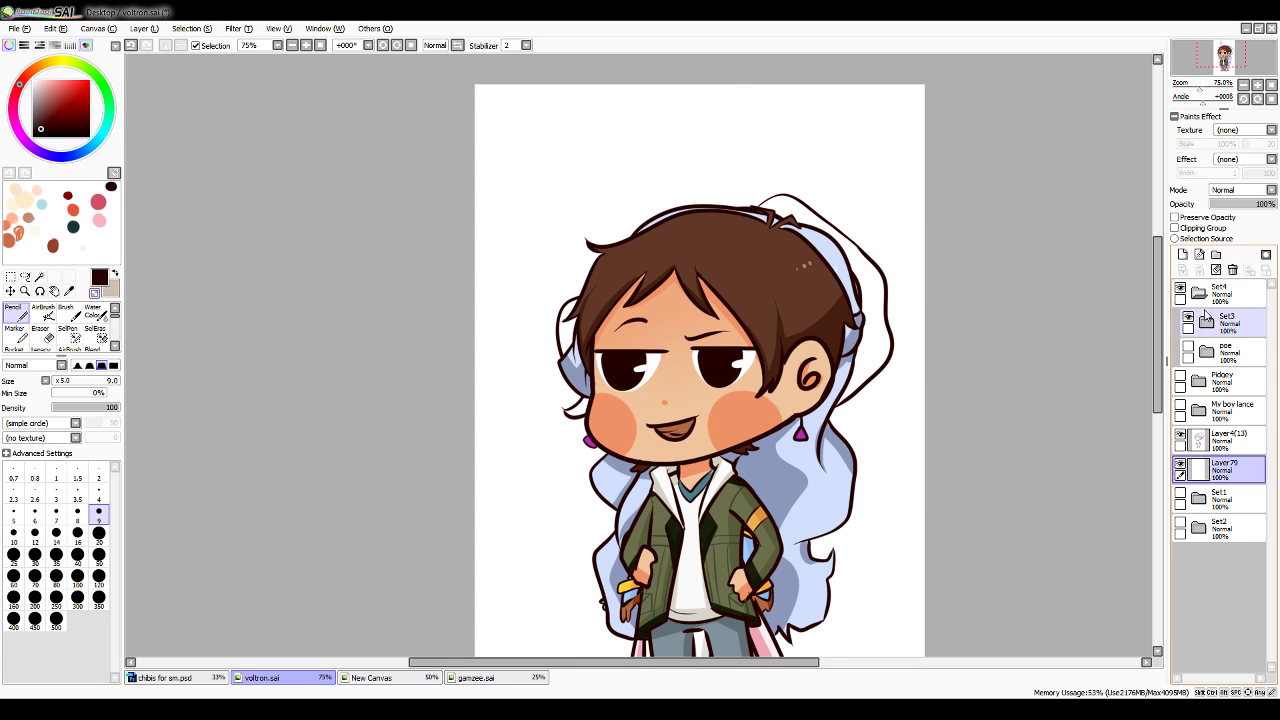
{"action": "left_click", "coordinate": [1208, 322]}
{"action": "left_click", "coordinate": [1196, 376]}
{"action": "left_click", "coordinate": [1208, 322]}
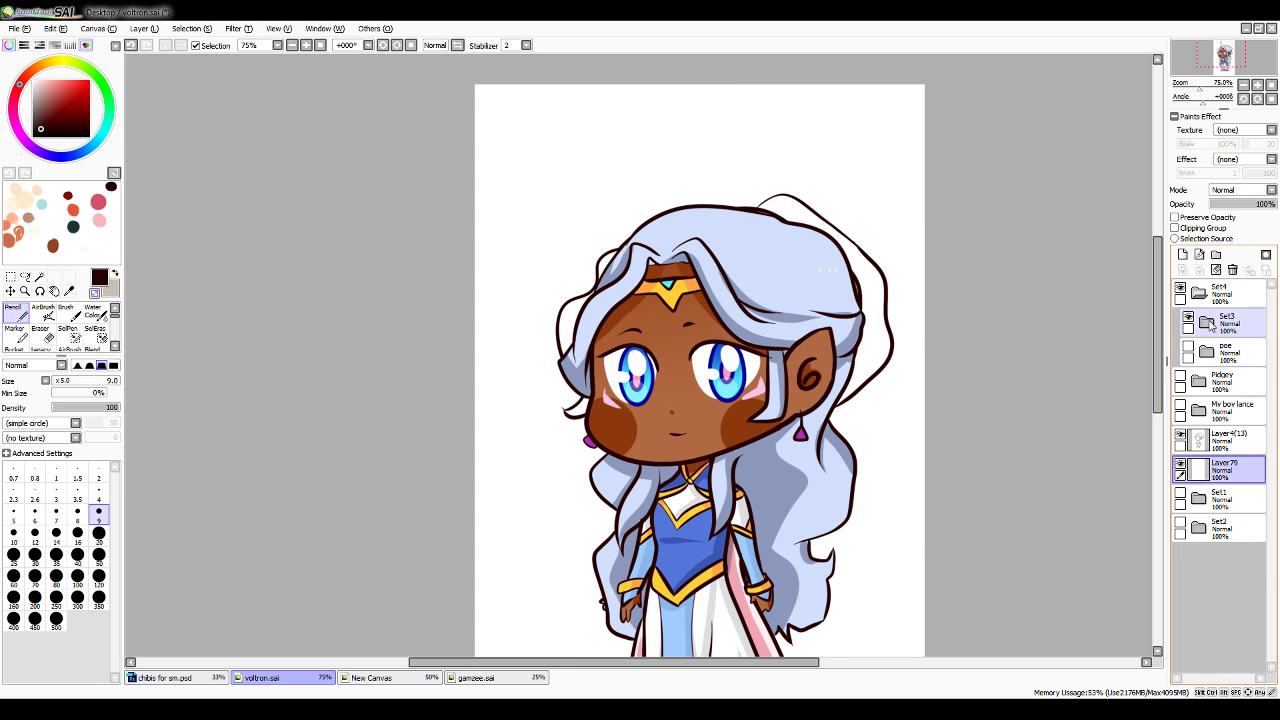
{"action": "left_click", "coordinate": [1199, 292]}
Sample the base brown skin colour from the Allura reference for the Pencil and hide the Set4 folder
{"action": "left_click", "coordinate": [69, 291]}
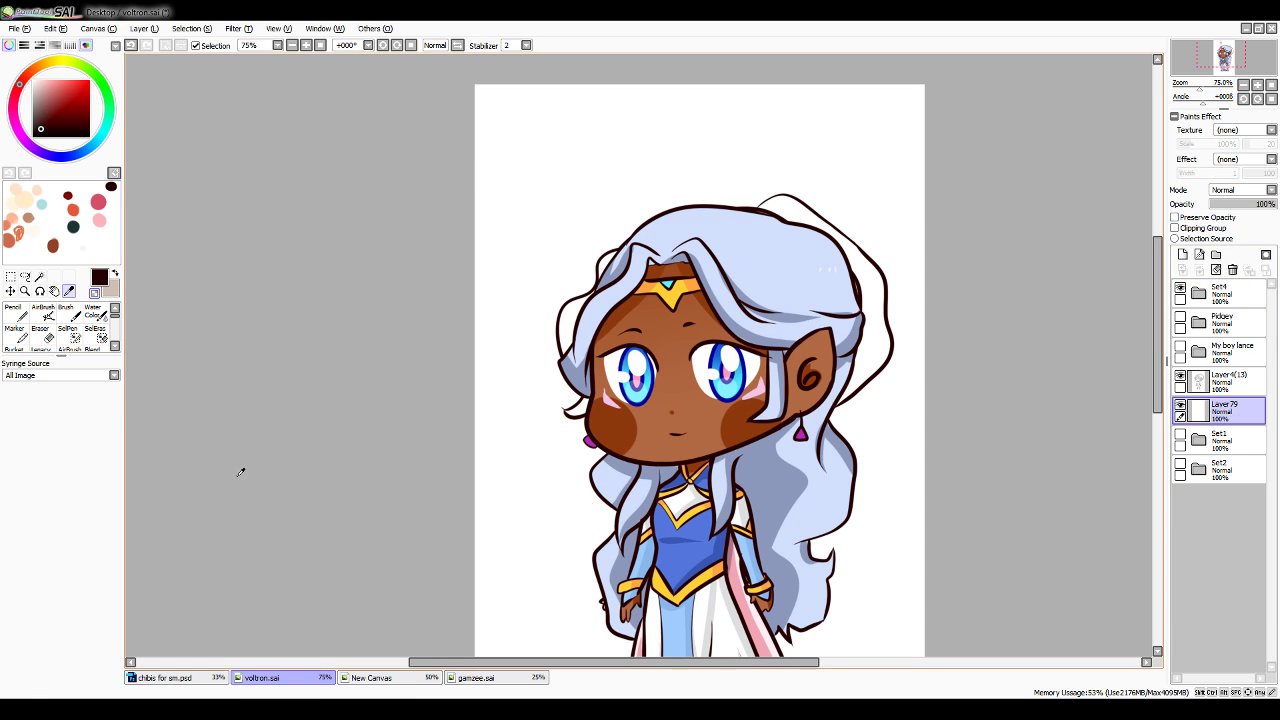
{"action": "left_click", "coordinate": [708, 434]}
{"action": "left_click", "coordinate": [17, 314]}
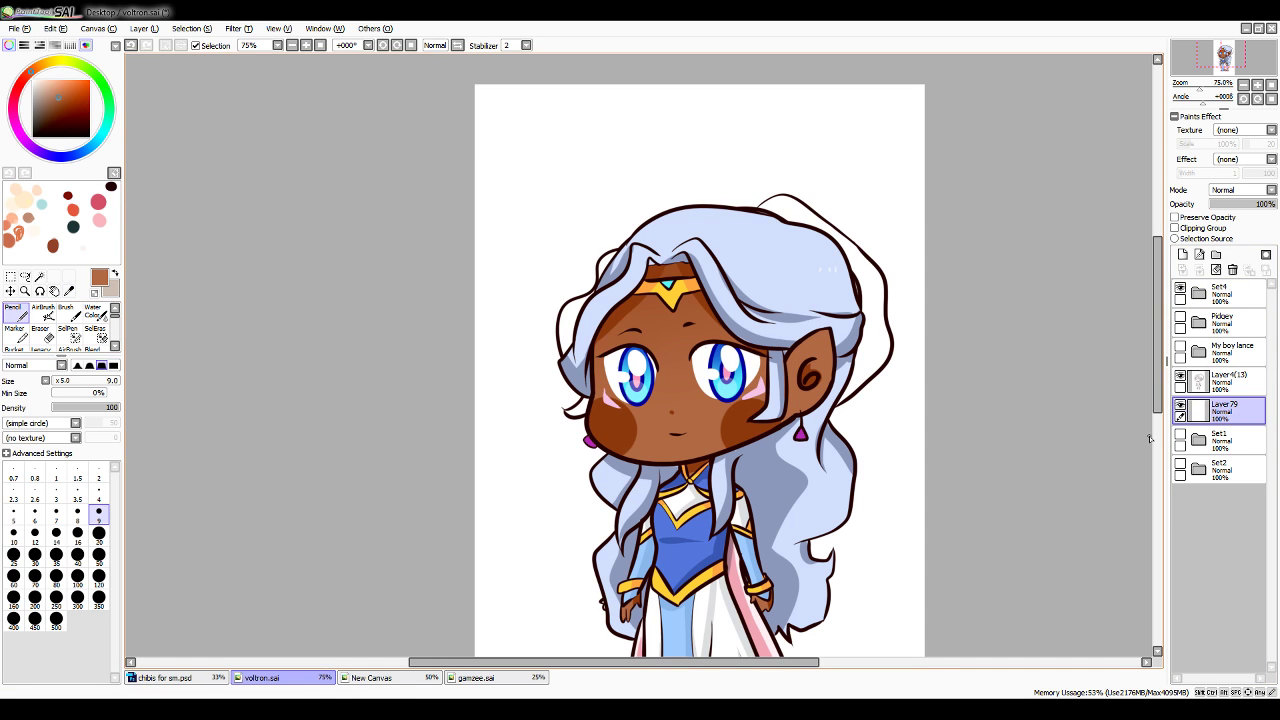
{"action": "left_click", "coordinate": [1181, 288]}
Select the face, ear, neck and hand areas of the Layer4(13) line art with the Magic Wand
{"action": "left_click", "coordinate": [1208, 382]}
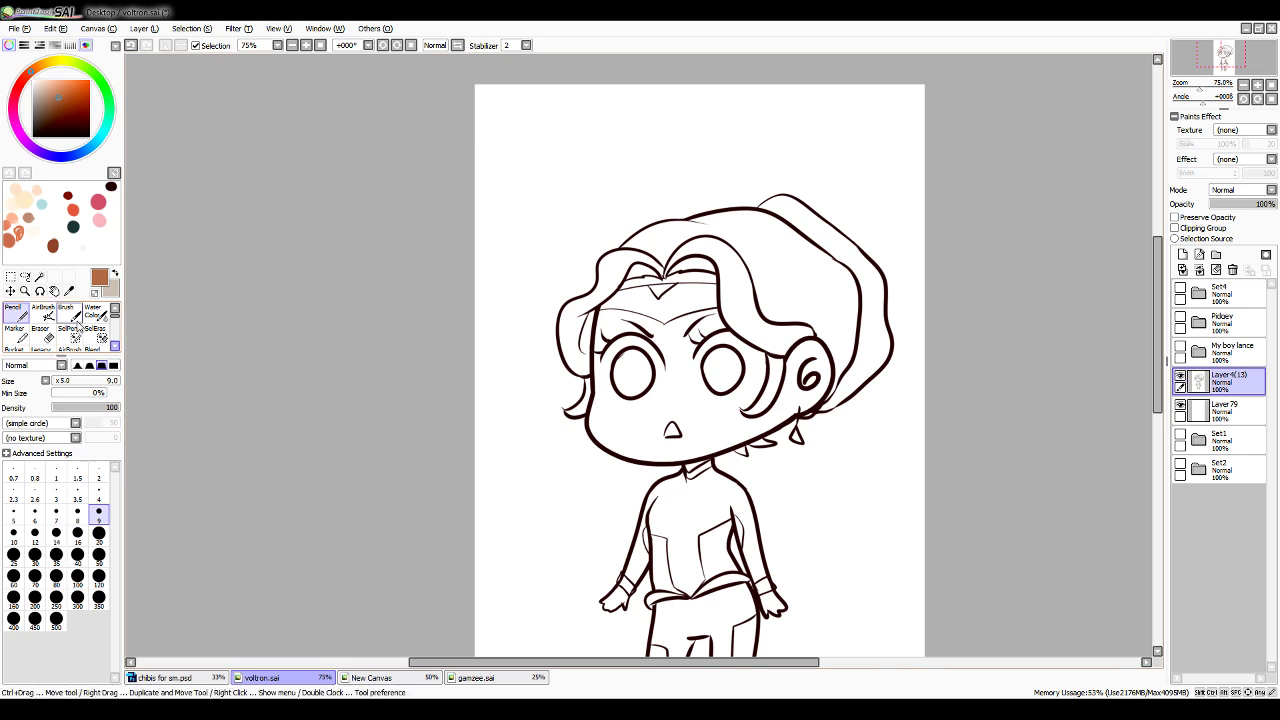
{"action": "left_click", "coordinate": [39, 276]}
{"action": "left_click", "coordinate": [668, 281]}
{"action": "left_click", "coordinate": [691, 385]}
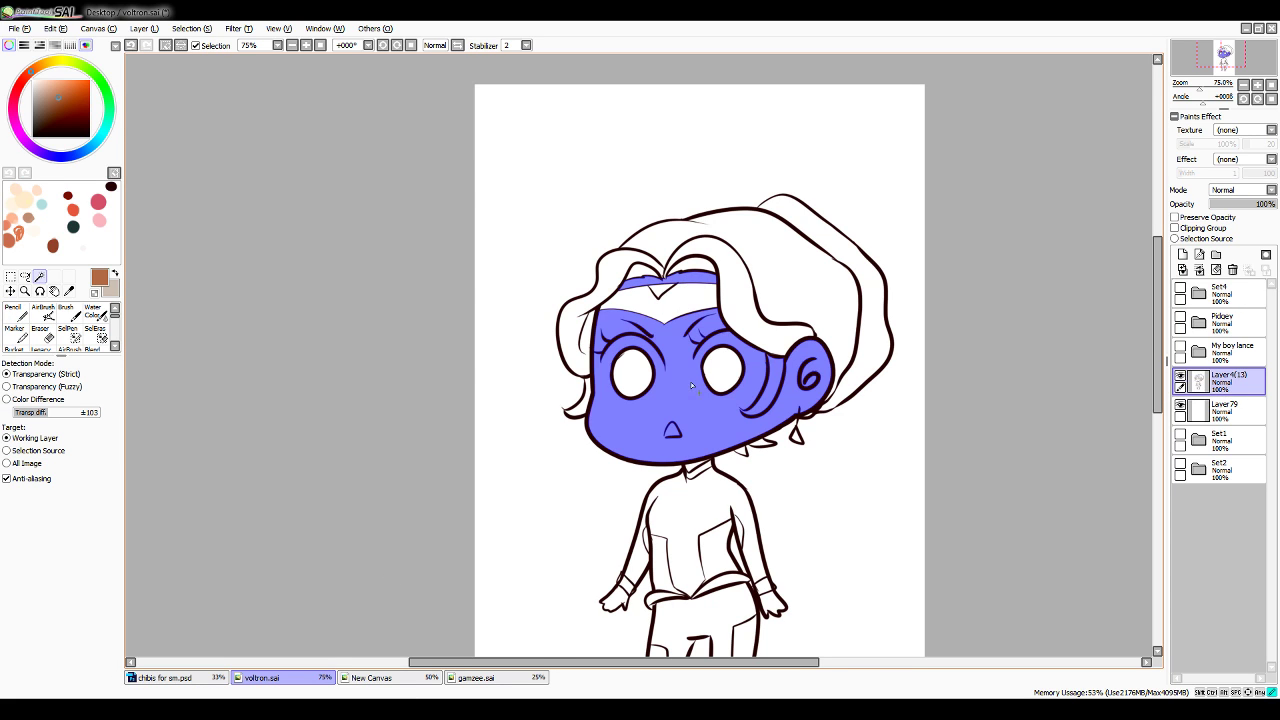
{"action": "left_click", "coordinate": [690, 467]}
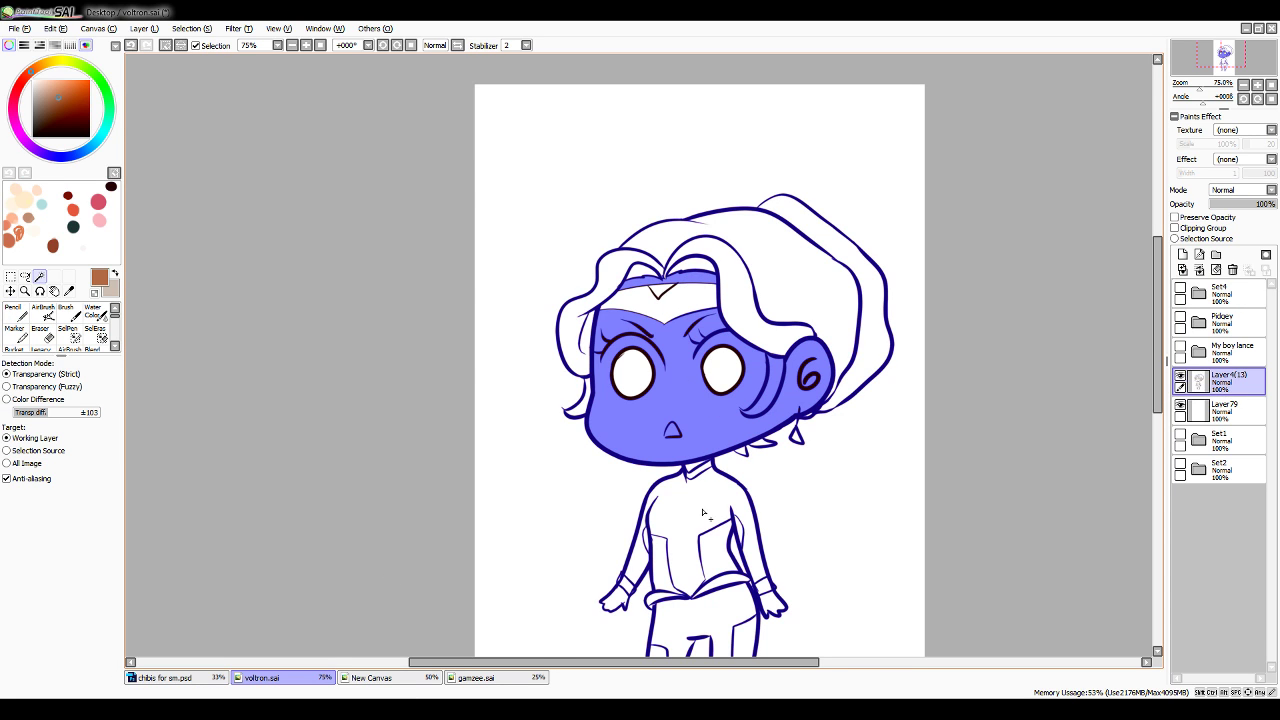
{"action": "key", "text": "ctrl+z"}
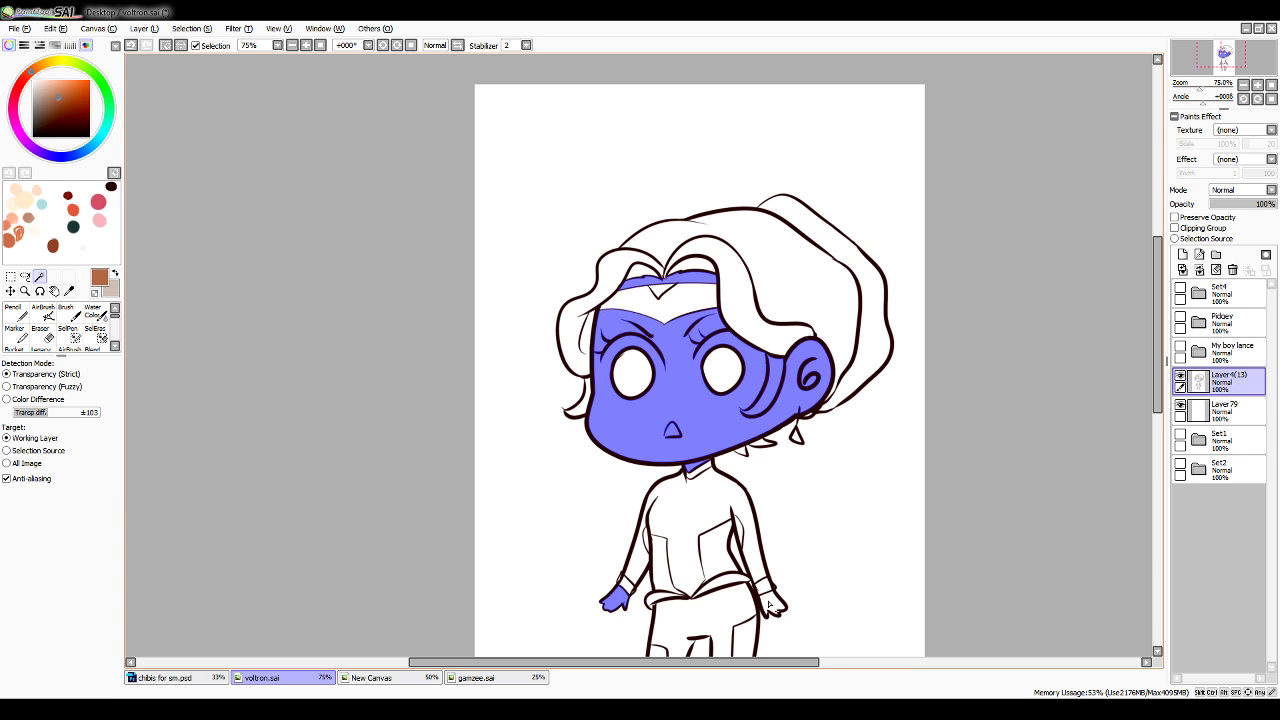
{"action": "mouse_move", "coordinate": [1157, 387]}
{"action": "left_mouse_down"}
{"action": "mouse_move", "coordinate": [1154, 444]}
{"action": "mouse_move", "coordinate": [1156, 403]}
{"action": "left_mouse_up"}
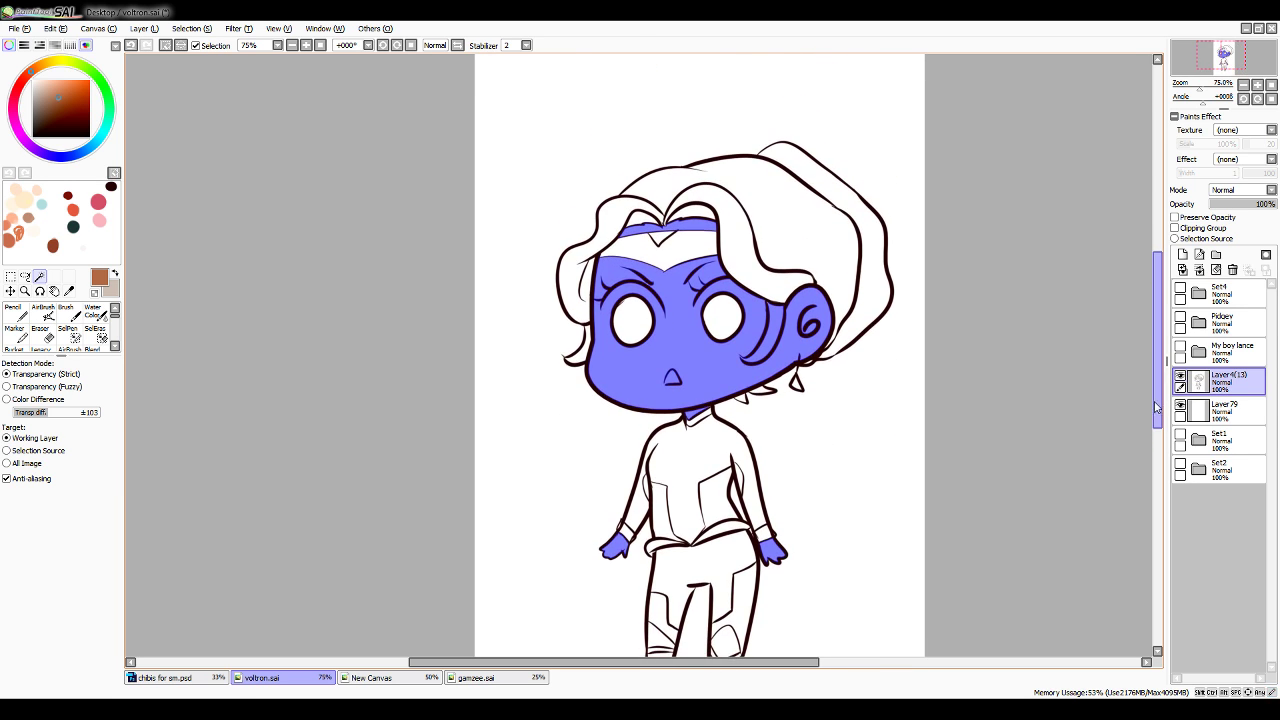
Close the gap in the hair strand beside the ear with a size 9 selection pen and deselect the strand
{"action": "left_click", "coordinate": [68, 333]}
{"action": "left_click", "coordinate": [99, 533]}
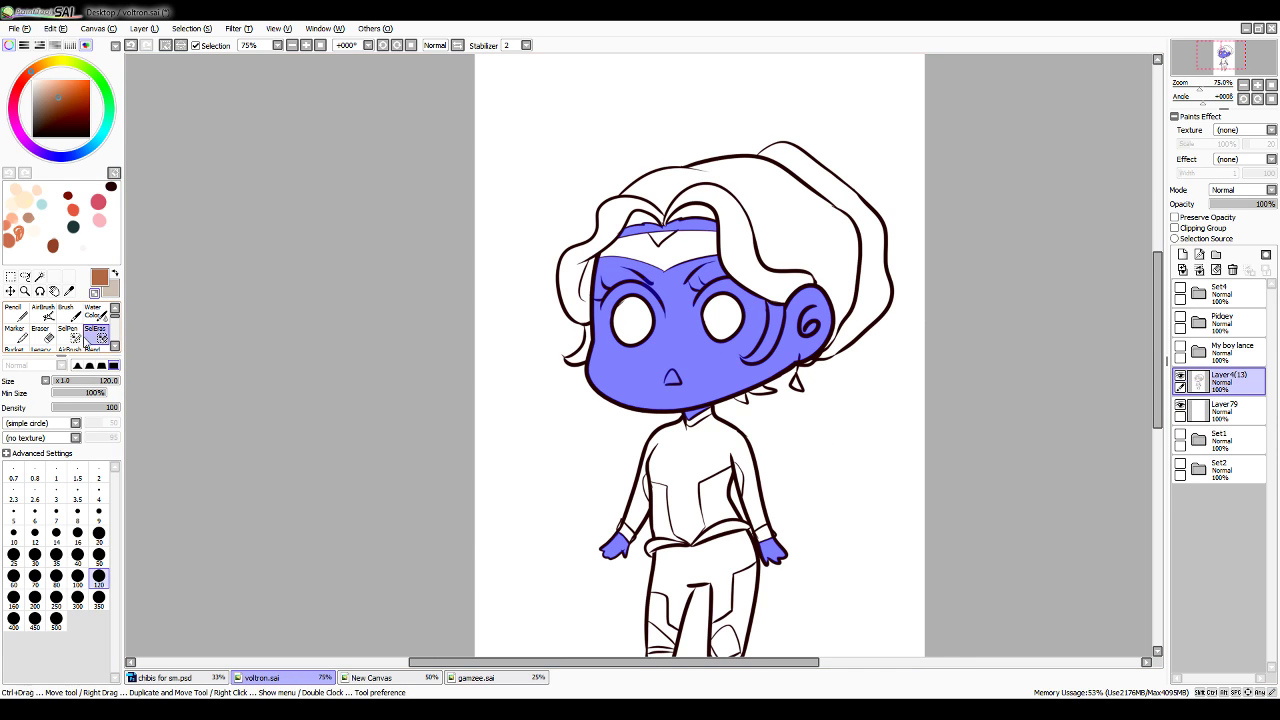
{"action": "left_click", "coordinate": [99, 514]}
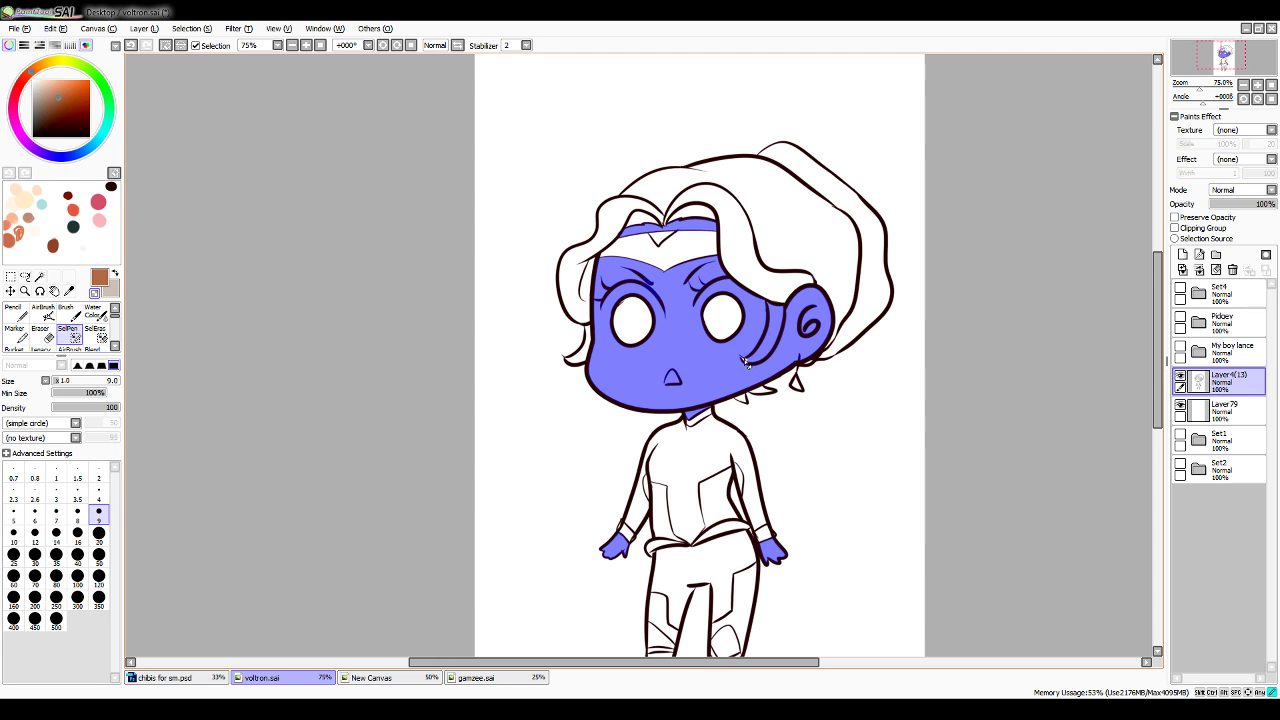
{"action": "left_click", "coordinate": [40, 277]}
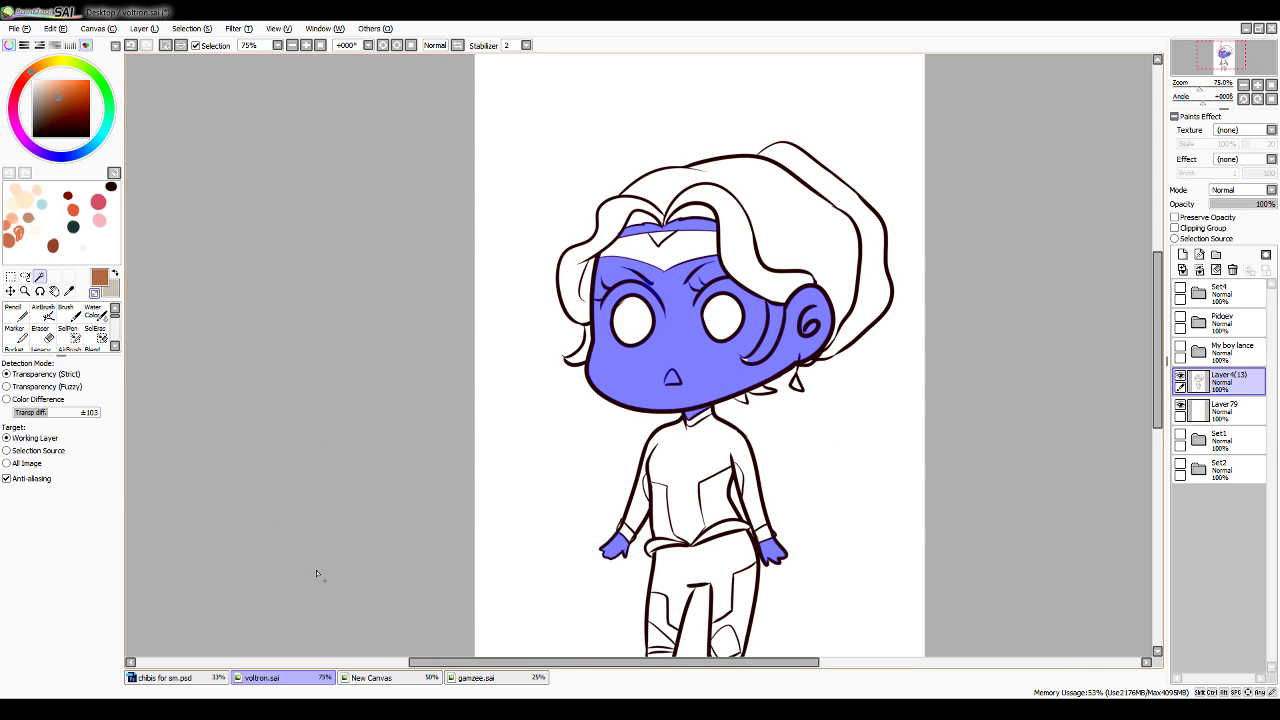
{"action": "left_click", "coordinate": [775, 337]}
Fill the selected skin areas with the base brown on Layer79 using the Pencil at size 350
{"action": "left_click", "coordinate": [16, 315]}
{"action": "left_click", "coordinate": [1224, 411]}
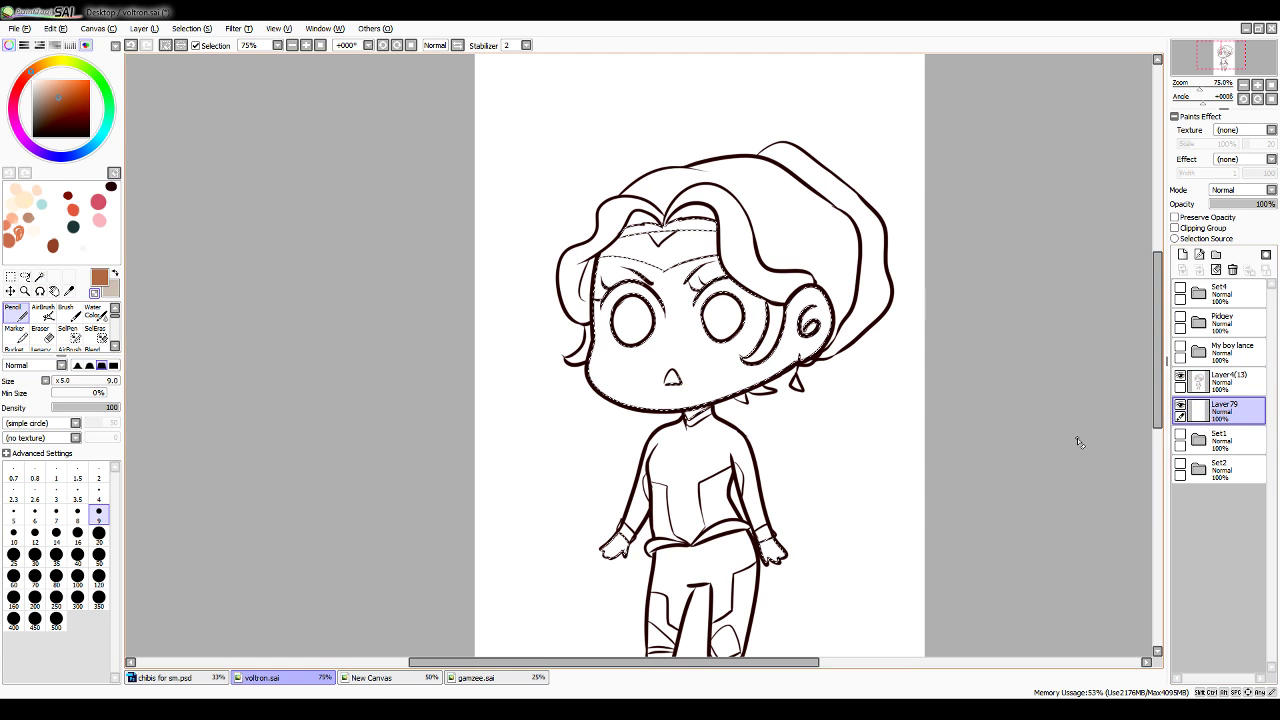
{"action": "left_click", "coordinate": [99, 597]}
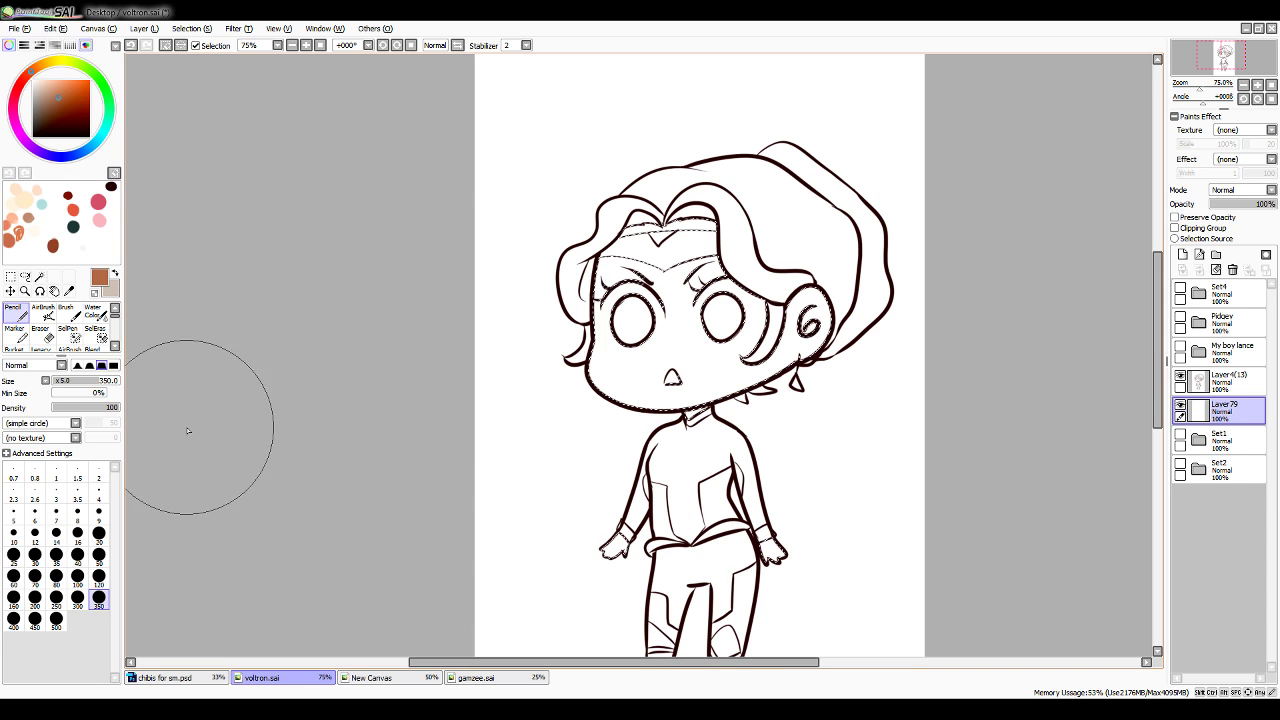
{"action": "mouse_move", "coordinate": [620, 330]}
{"action": "left_mouse_down"}
{"action": "mouse_move", "coordinate": [534, 366]}
{"action": "mouse_move", "coordinate": [551, 549]}
{"action": "left_mouse_up"}
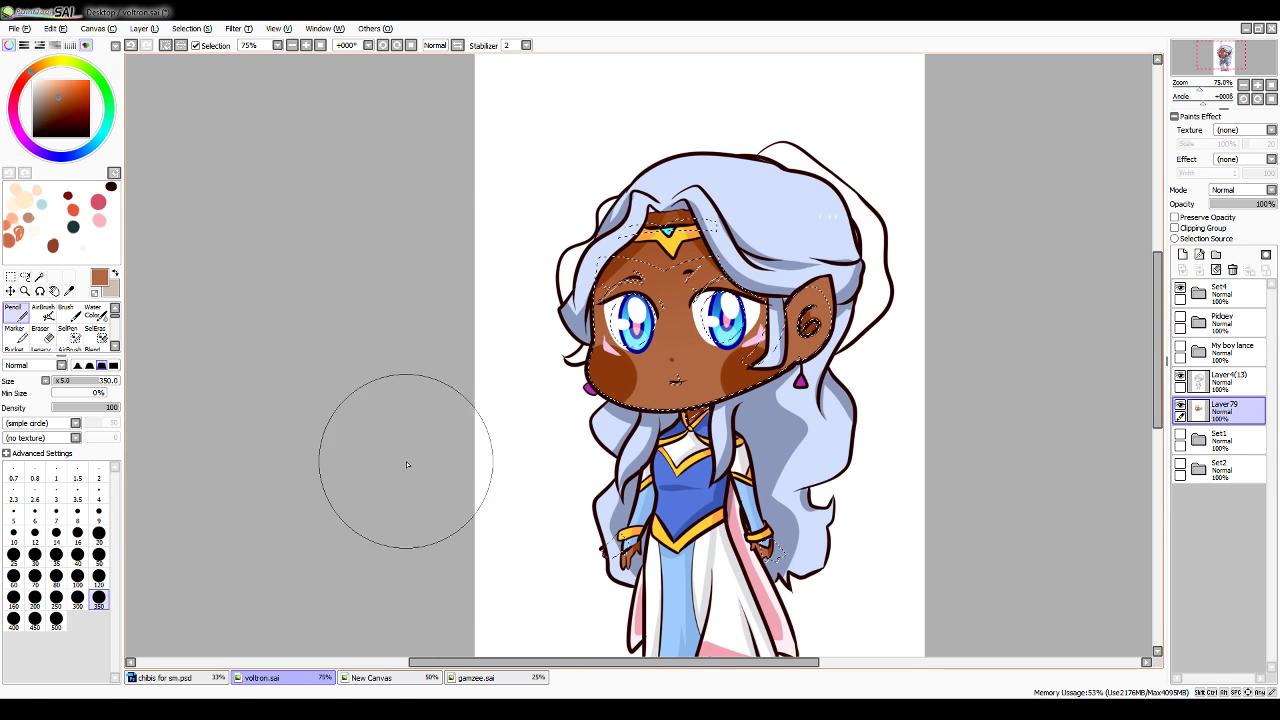
Sample the reference's darker brown and shade the skin below the hair and headband and on both hands with the size 20 Pencil
{"action": "key", "text": "alt"}
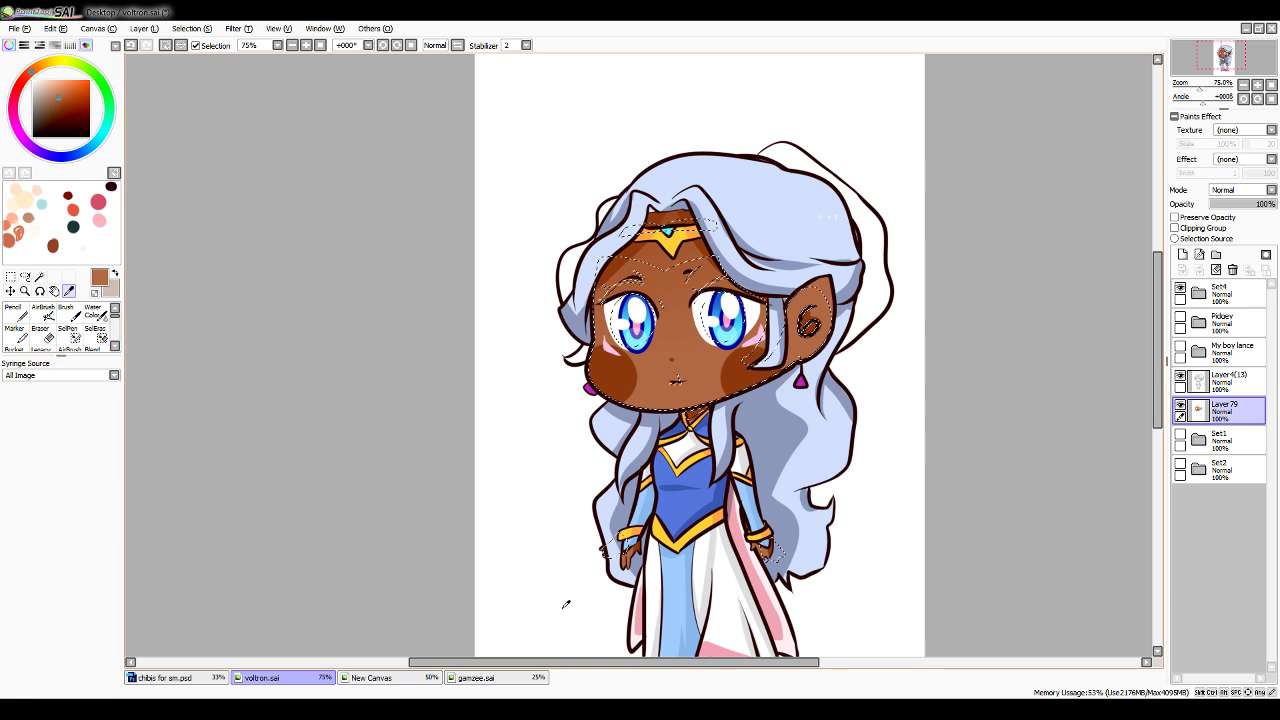
{"action": "left_click", "coordinate": [748, 367]}
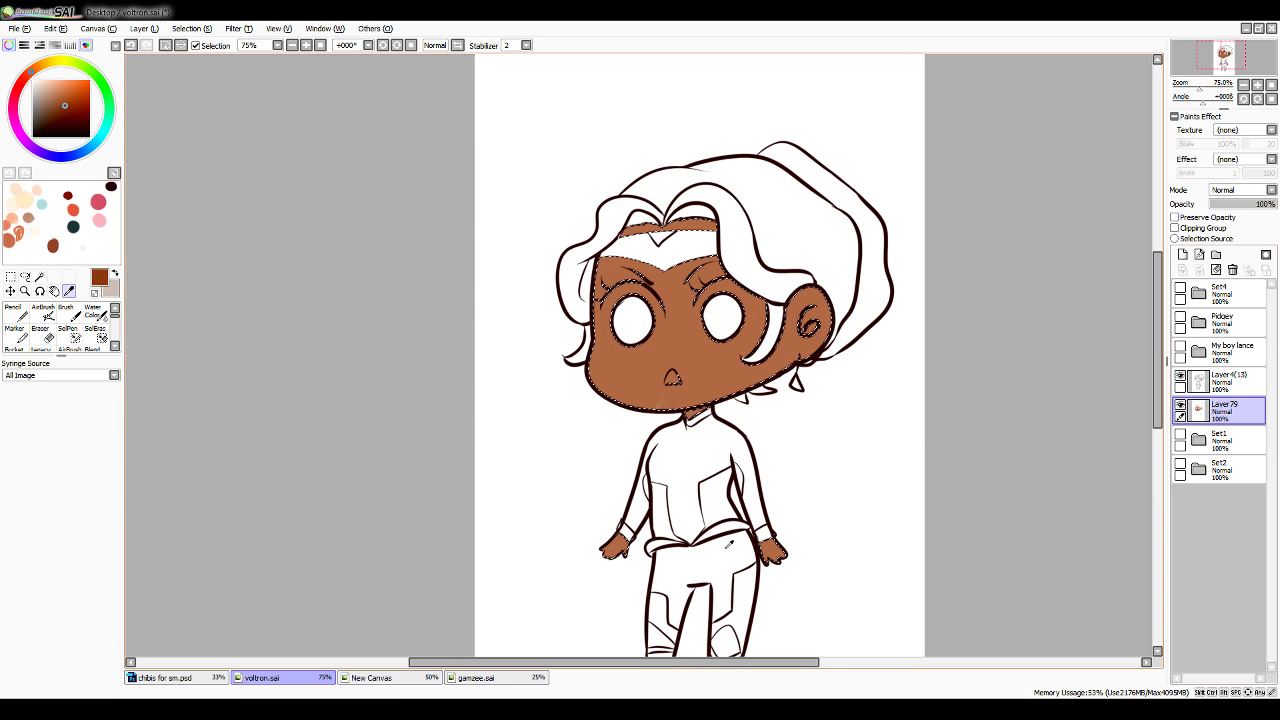
{"action": "left_click", "coordinate": [93, 312]}
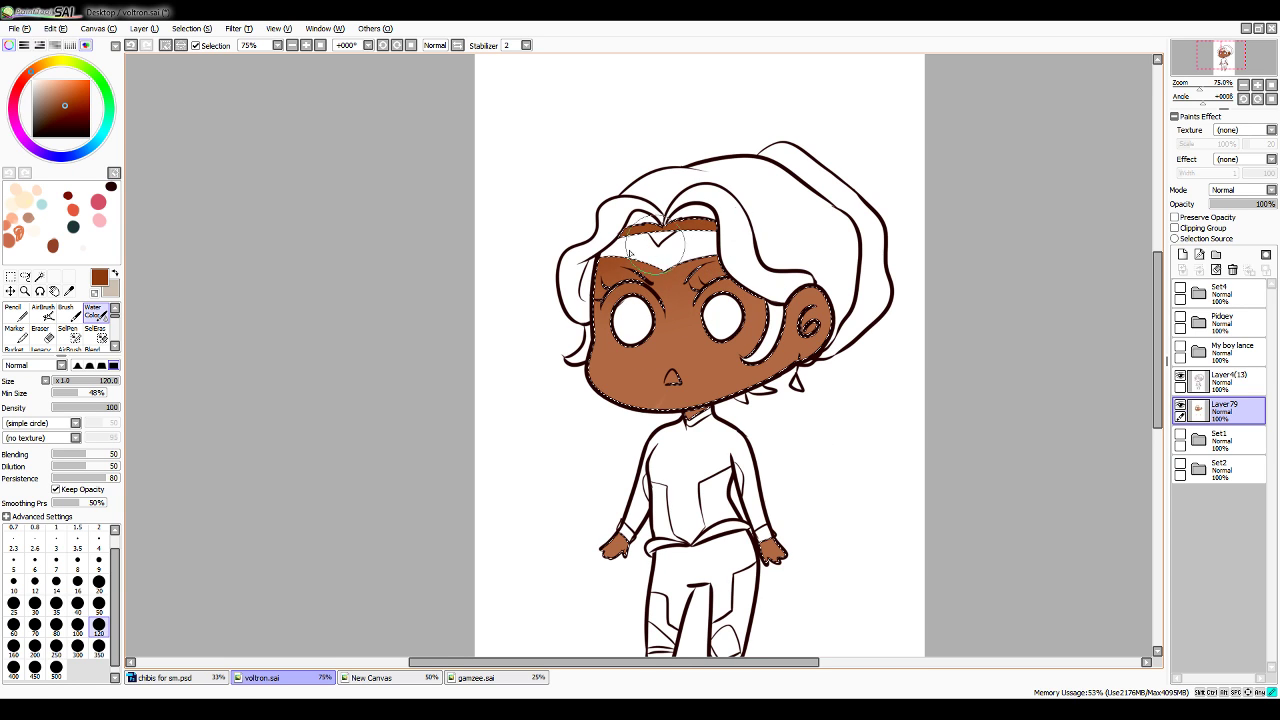
{"action": "left_click", "coordinate": [14, 312]}
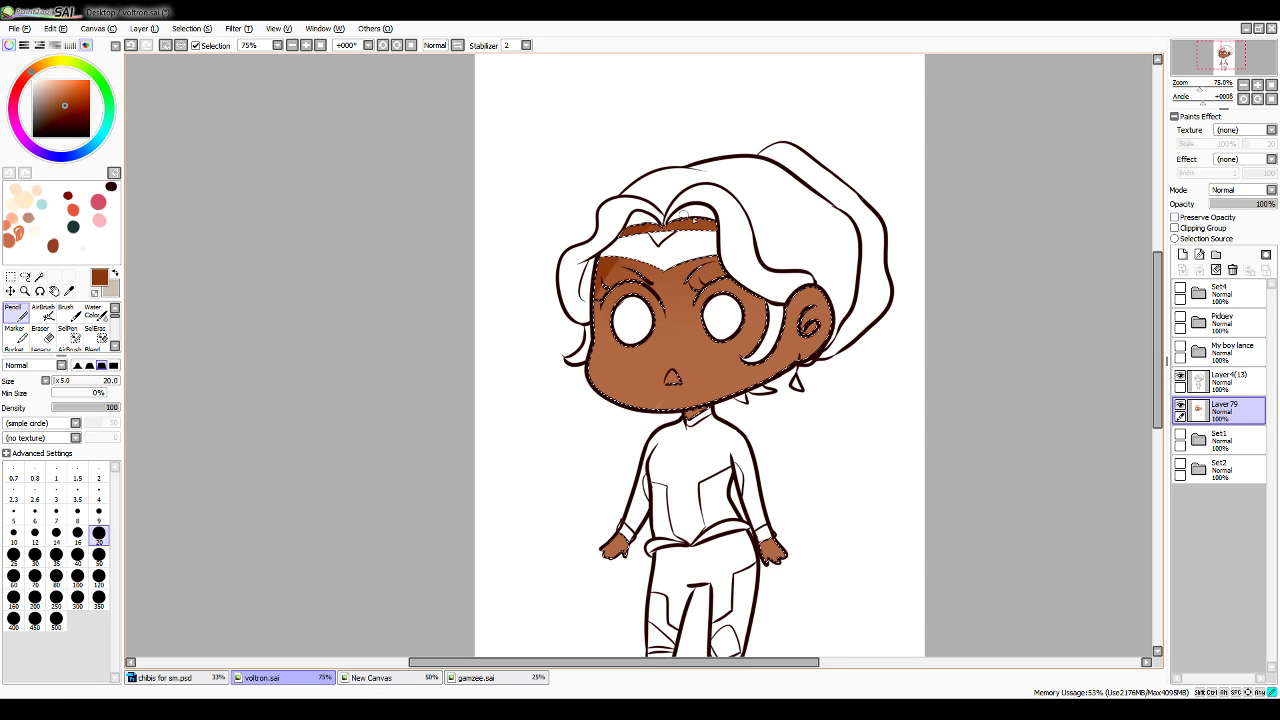
{"action": "left_click_drag", "start_coordinate": [701, 218], "coordinate": [717, 226]}
{"action": "left_click_drag", "start_coordinate": [724, 270], "coordinate": [754, 298]}
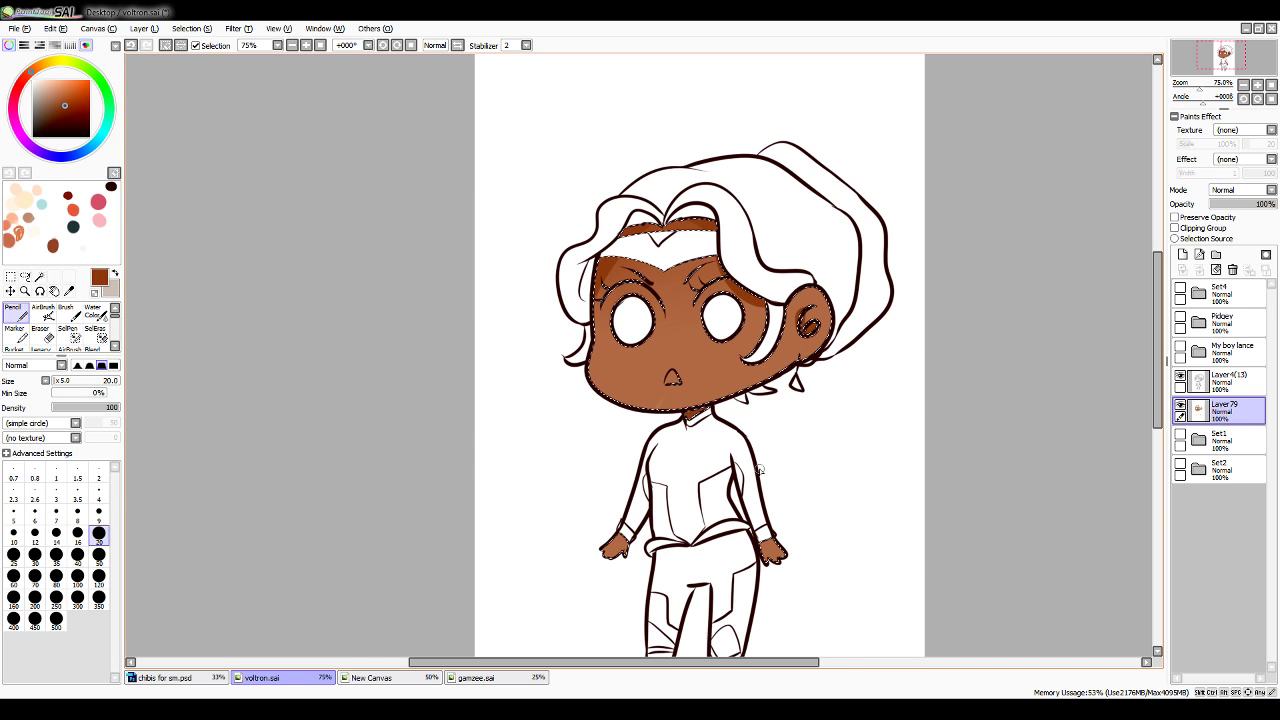
{"action": "left_click_drag", "start_coordinate": [766, 530], "coordinate": [772, 565]}
{"action": "left_click_drag", "start_coordinate": [629, 537], "coordinate": [602, 565]}
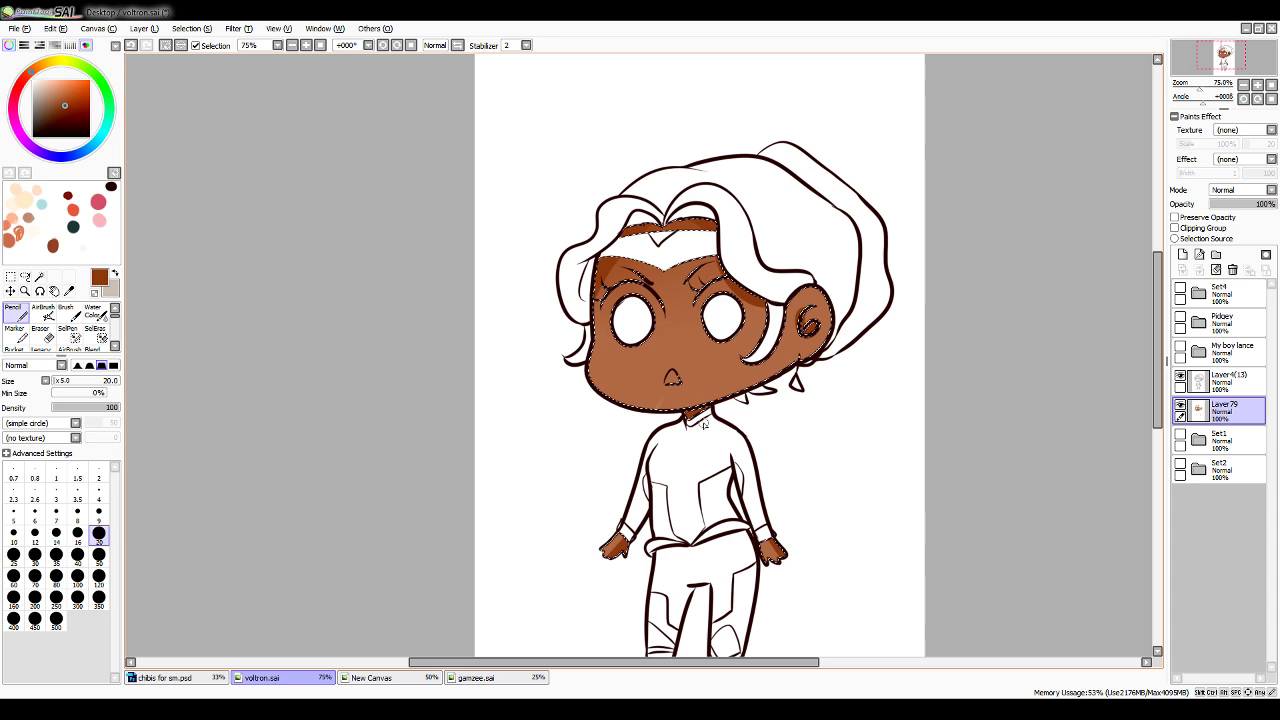
Touch up the skin shading with the Pencil, resampling the base brown from the face and the dark brown from the neck
{"action": "left_click", "coordinate": [68, 290]}
{"action": "left_click", "coordinate": [612, 375]}
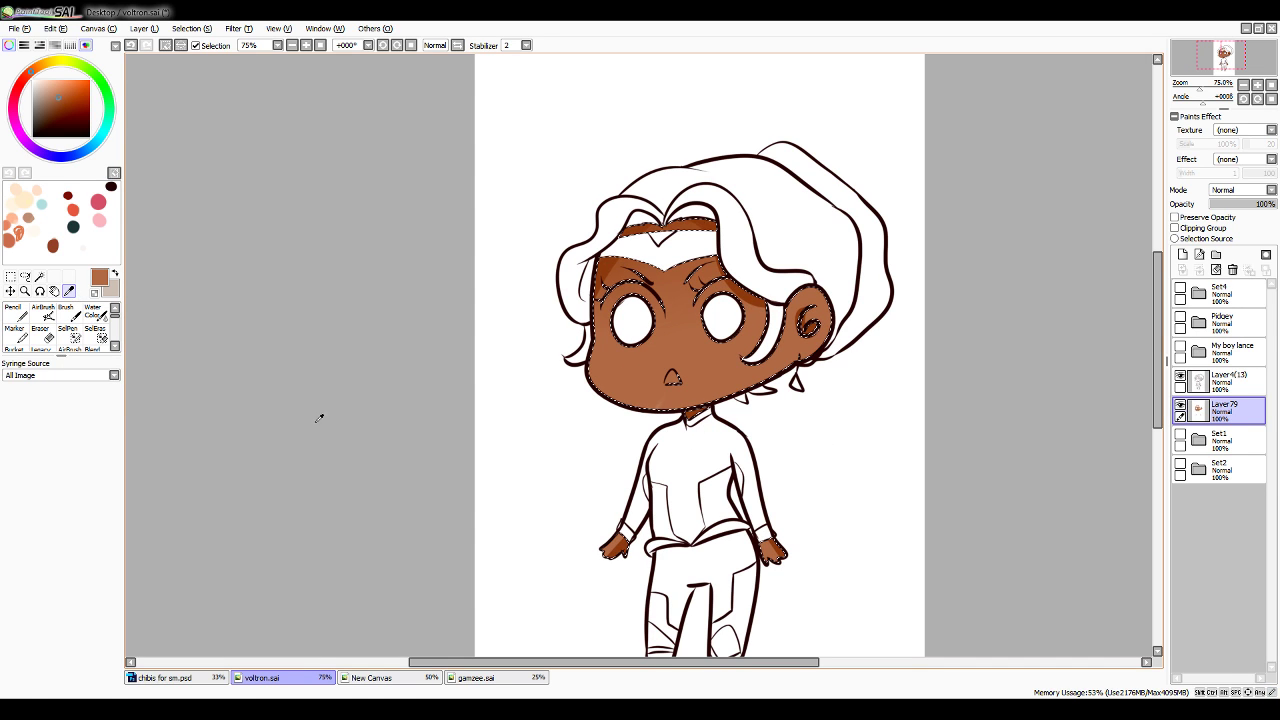
{"action": "left_click", "coordinate": [24, 318]}
{"action": "left_click", "coordinate": [68, 290]}
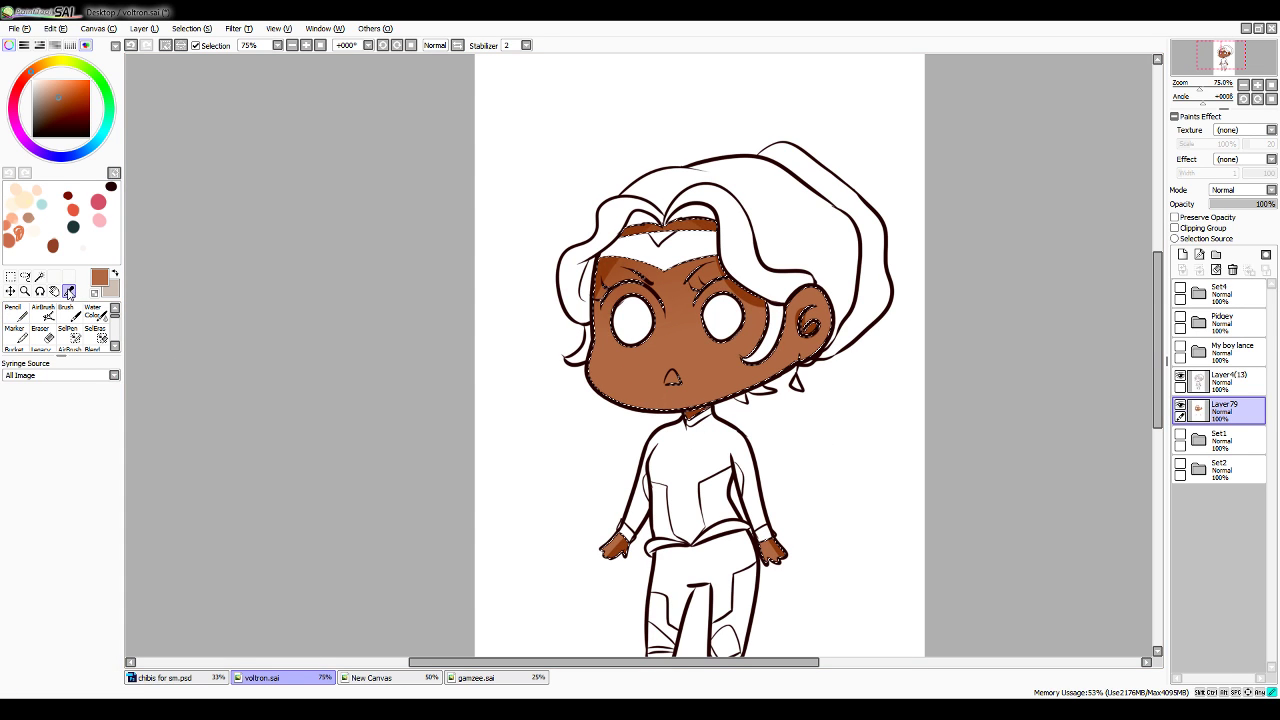
{"action": "left_click", "coordinate": [695, 412]}
{"action": "left_click", "coordinate": [20, 314]}
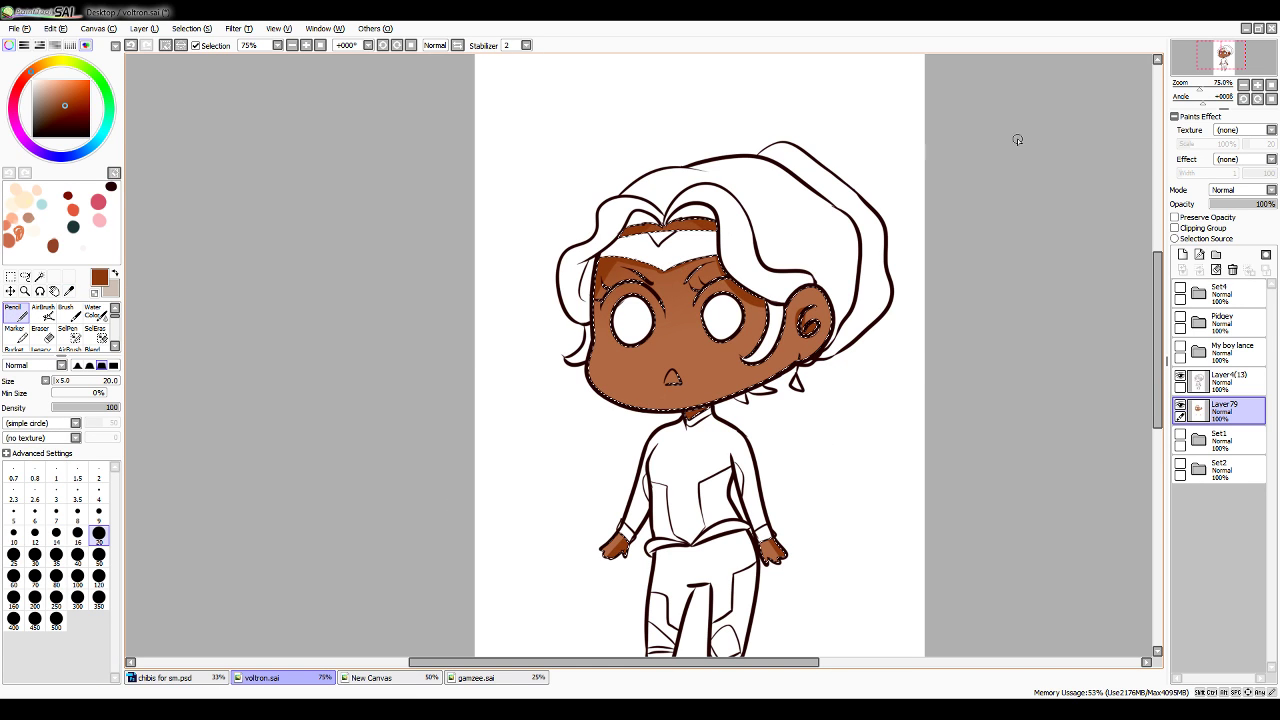
Add a small dark brown nose dot and paint round dark brown blushes on both cheeks with the Pencil at size 50
{"action": "left_click", "coordinate": [1257, 86]}
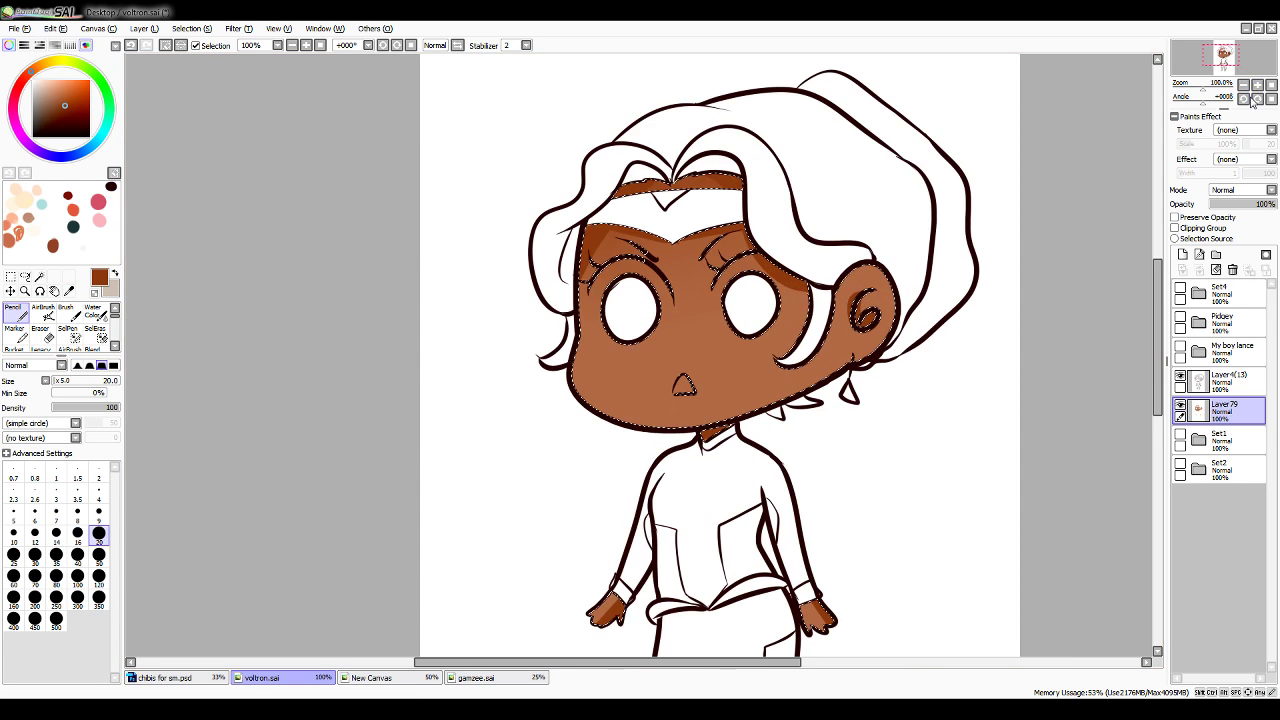
{"action": "left_click", "coordinate": [678, 348]}
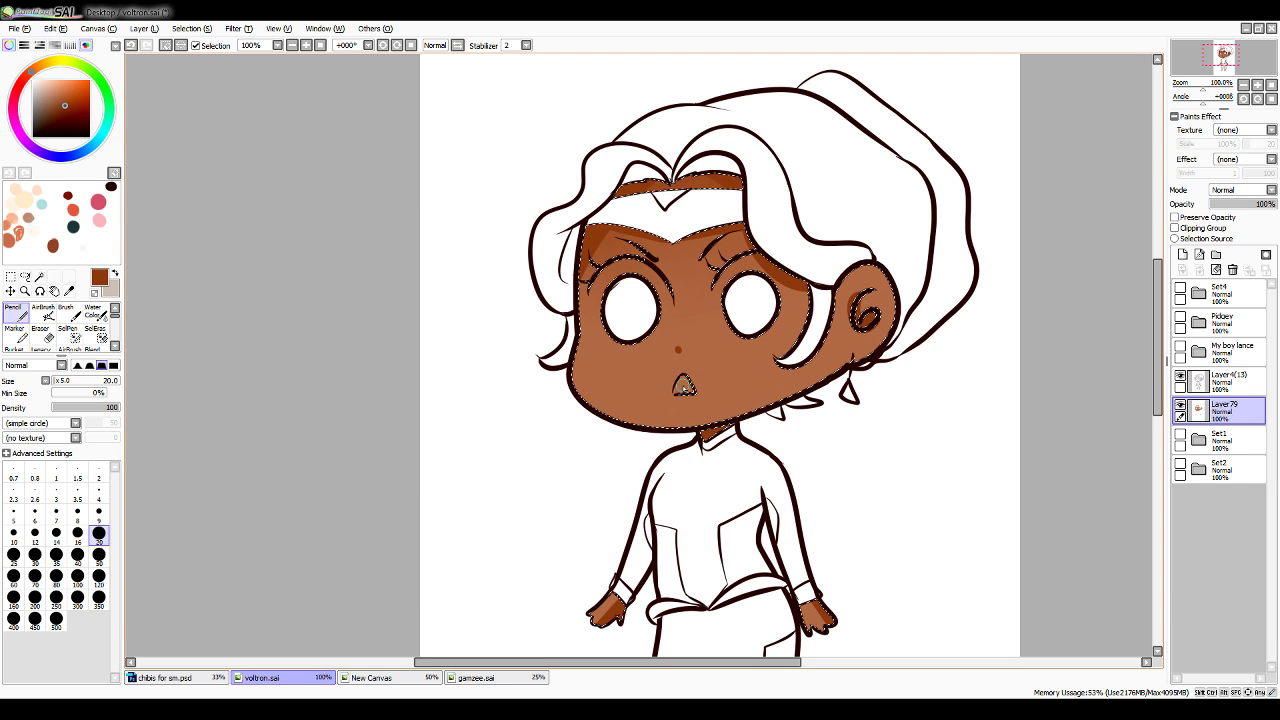
{"action": "left_click", "coordinate": [99, 554]}
{"action": "left_click_drag", "start_coordinate": [602, 368], "coordinate": [577, 384]}
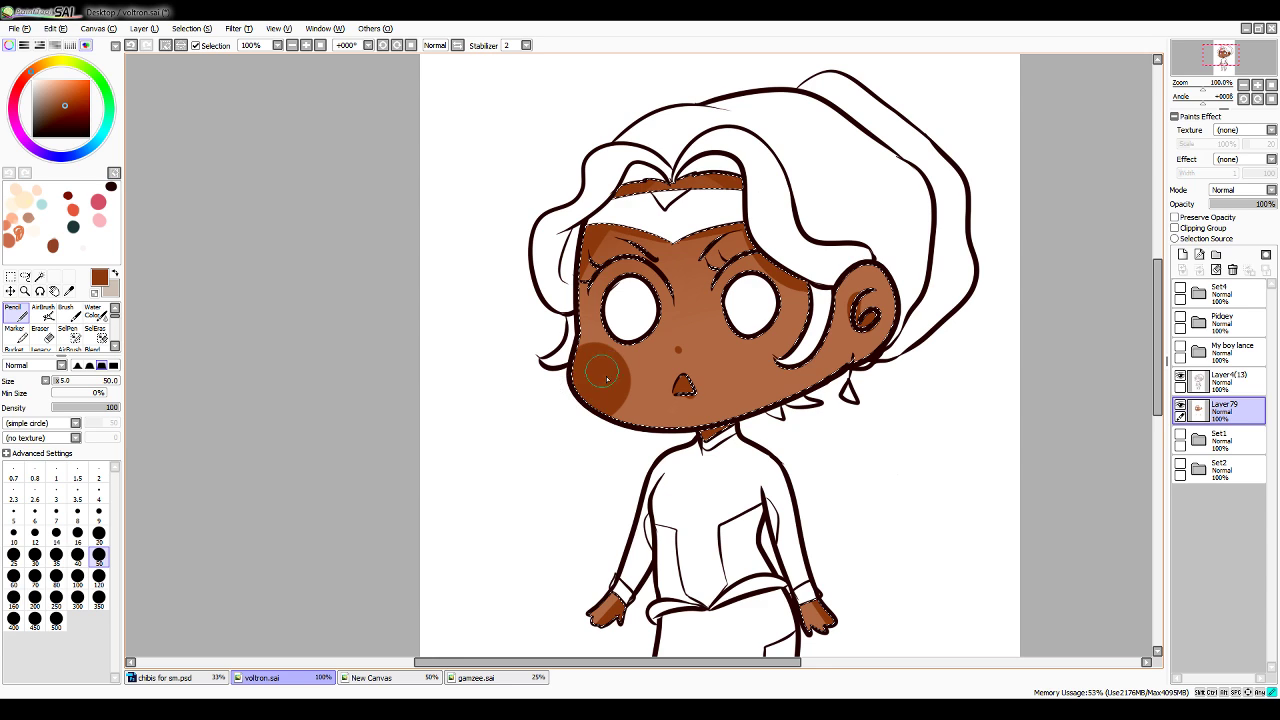
{"action": "left_click", "coordinate": [606, 378]}
{"action": "key", "text": "ctrl+z"}
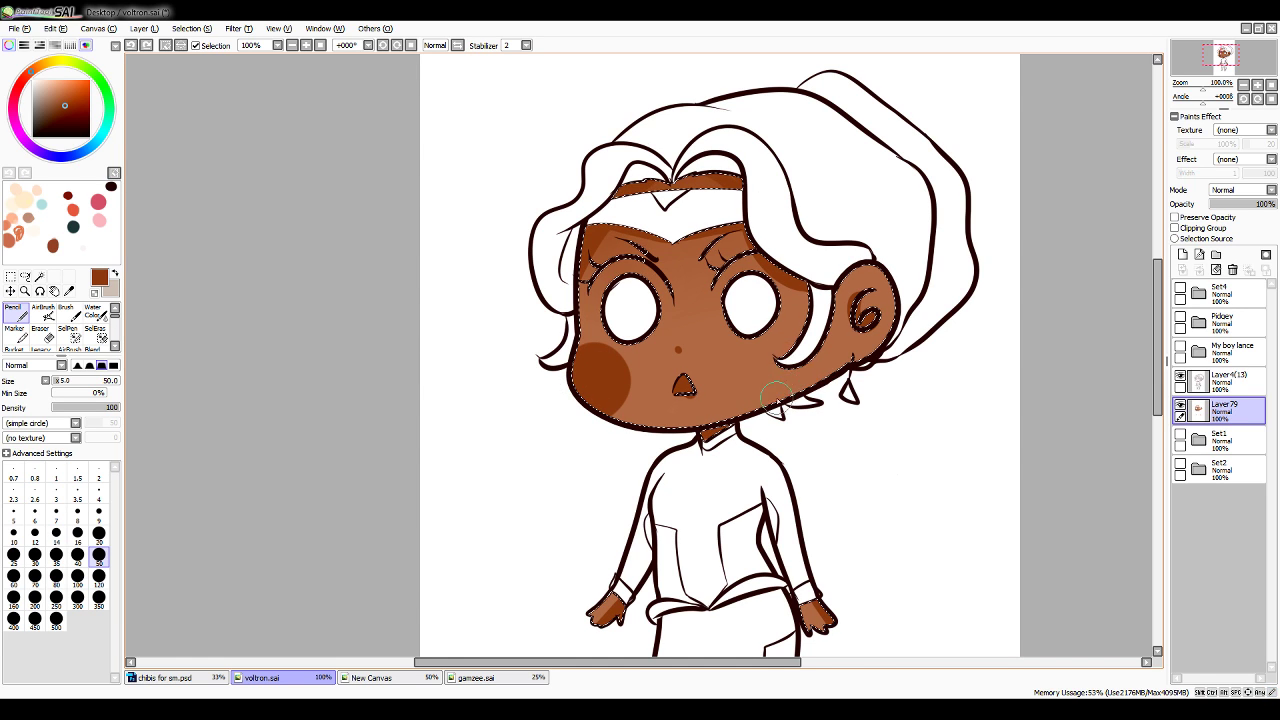
{"action": "left_click", "coordinate": [776, 389]}
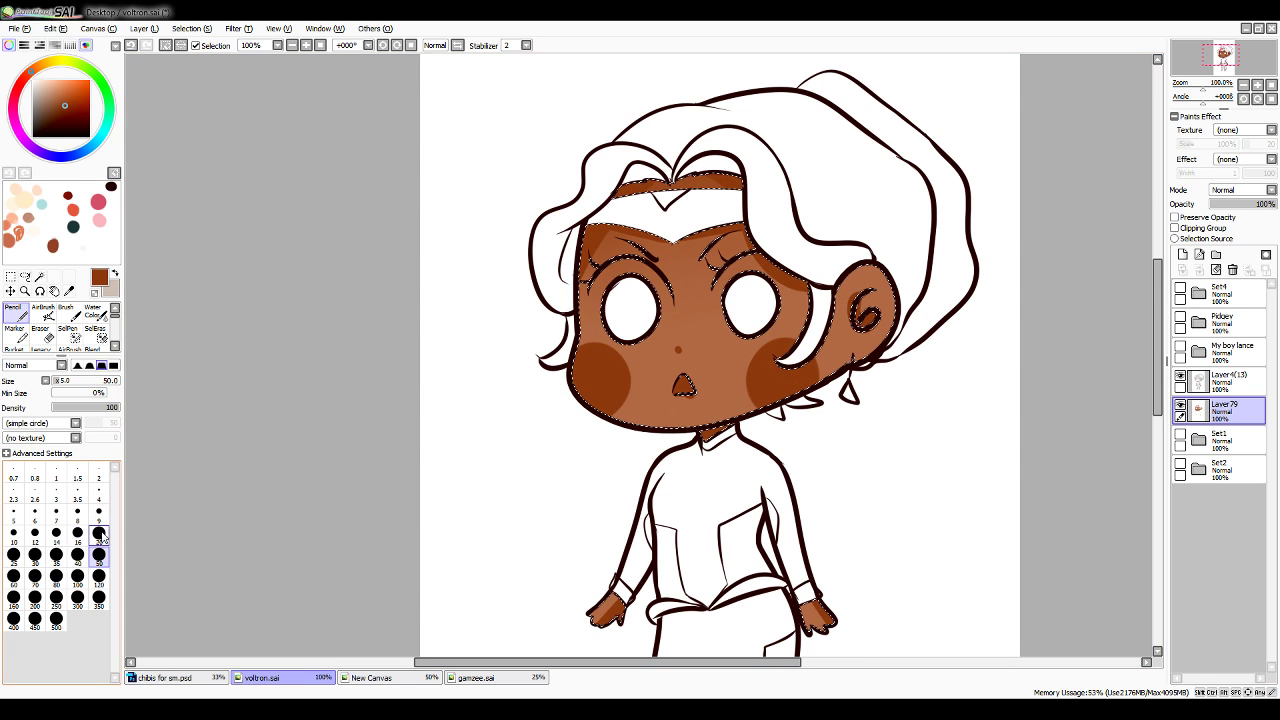
Sample white from the canvas and paint the eye white around the left iris with the Pencil at size 50
{"action": "left_click", "coordinate": [70, 293]}
{"action": "left_click", "coordinate": [488, 262]}
{"action": "left_click", "coordinate": [17, 313]}
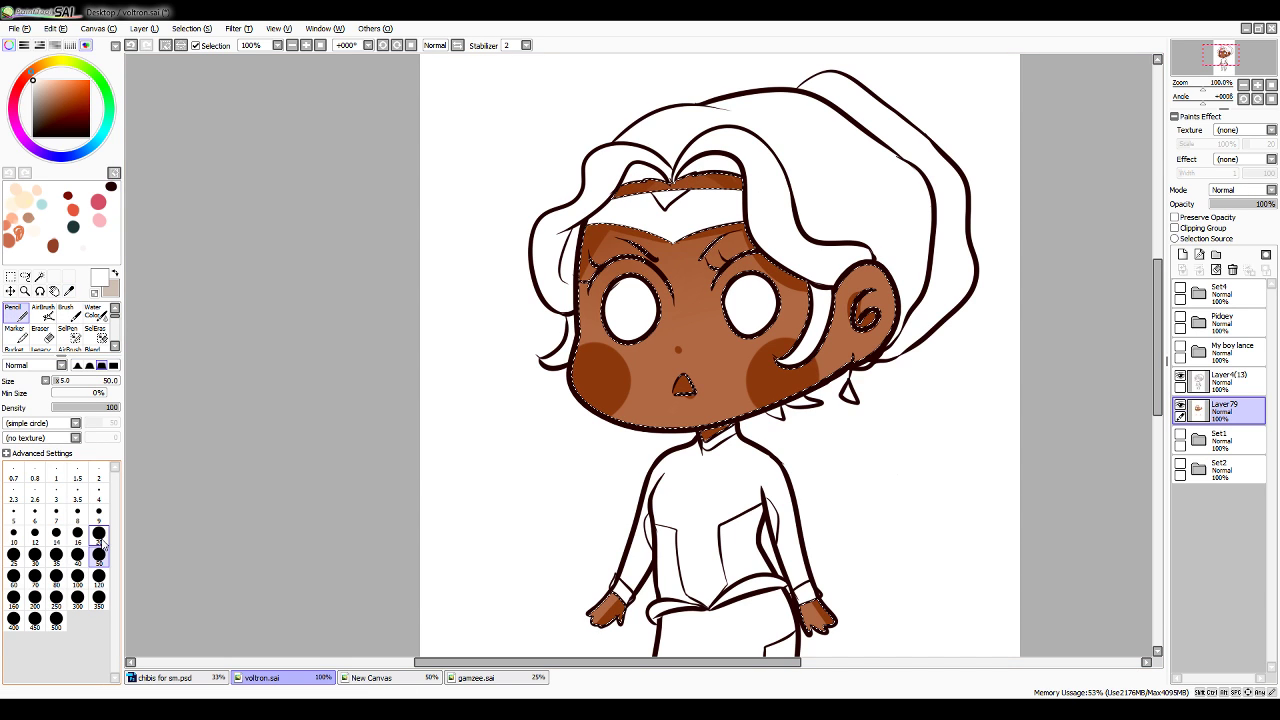
{"action": "left_click", "coordinate": [99, 536]}
{"action": "left_click_drag", "start_coordinate": [624, 266], "coordinate": [607, 304]}
{"action": "left_click", "coordinate": [99, 554]}
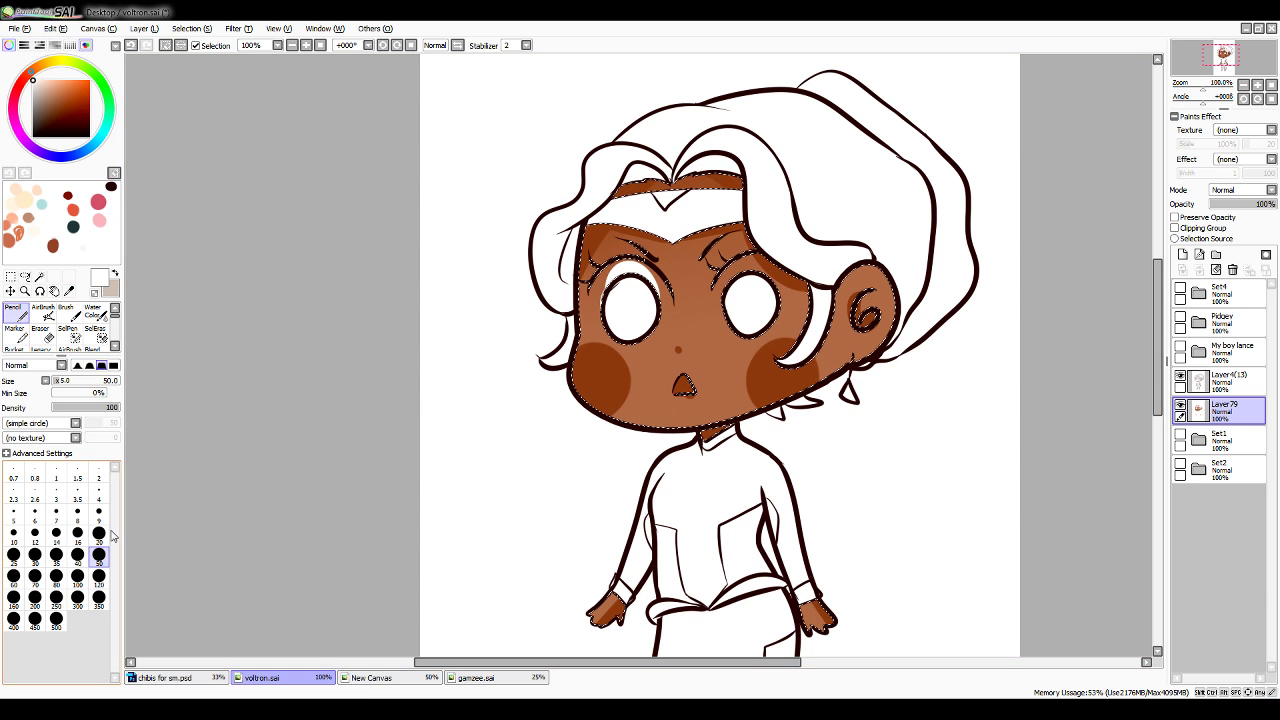
{"action": "key", "text": "ctrl+z"}
{"action": "key", "text": "ctrl+z"}
{"action": "key", "text": "ctrl+z"}
{"action": "key", "text": "ctrl+z"}
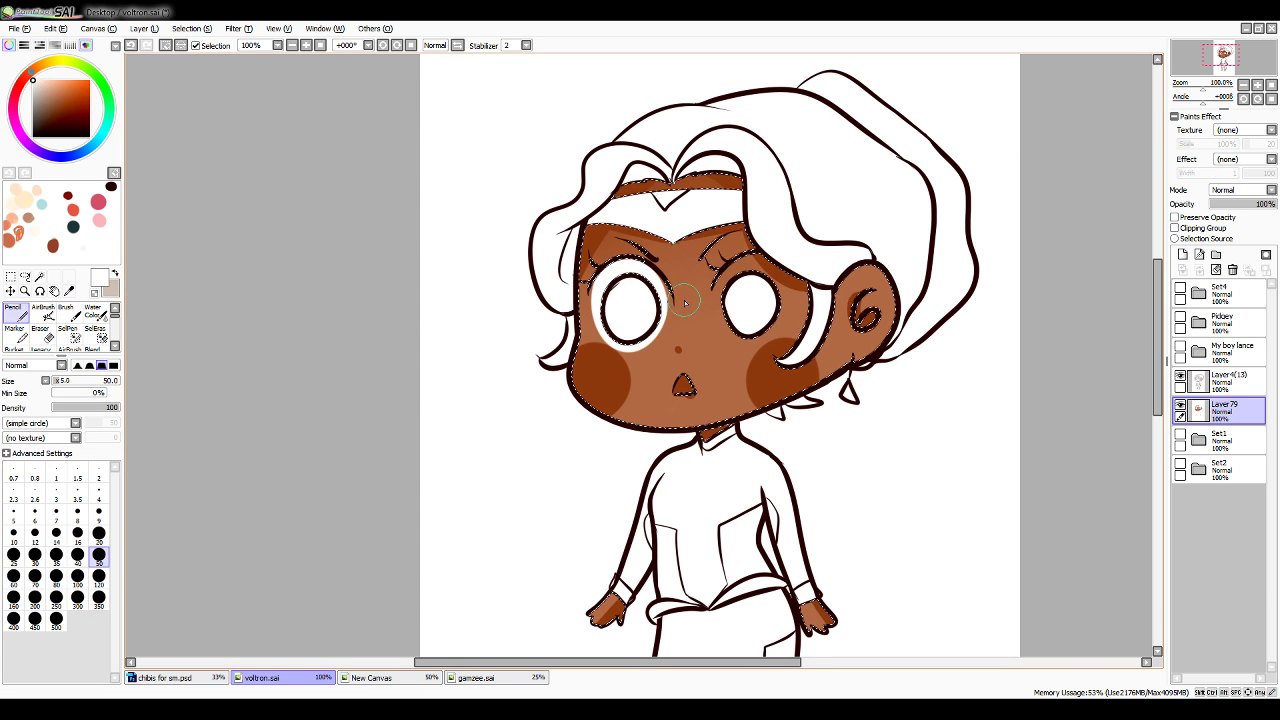
Paint the eye white around the right iris, reworking the strokes until the rim is even, and clear the selection
{"action": "left_click_drag", "start_coordinate": [735, 302], "coordinate": [775, 279]}
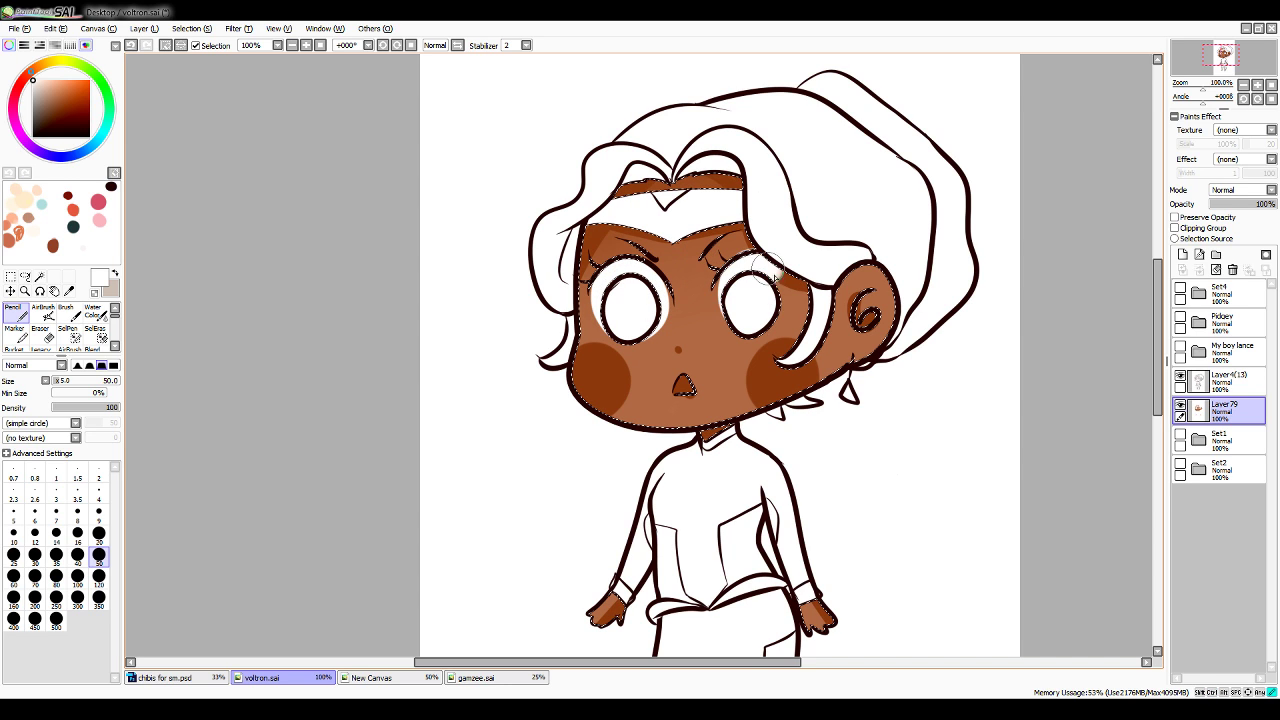
{"action": "key", "text": "ctrl+z"}
{"action": "key", "text": "ctrl+z"}
{"action": "key", "text": "ctrl+z"}
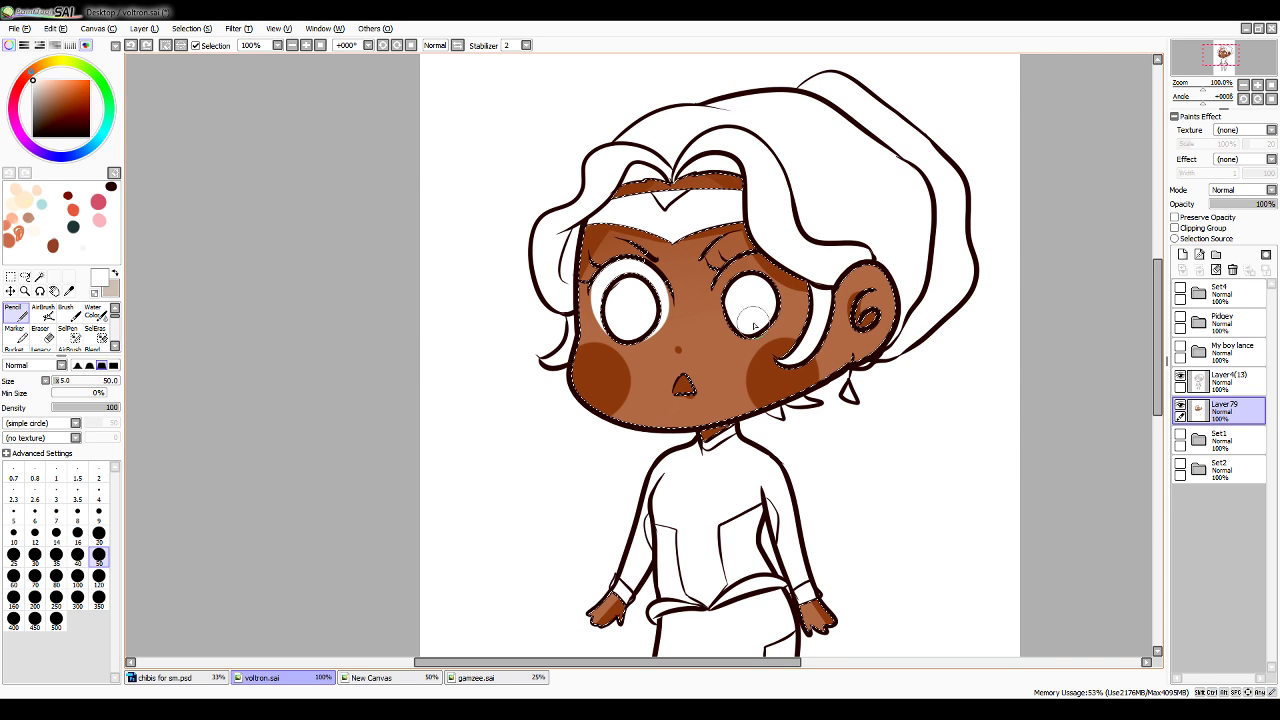
{"action": "key", "text": "ctrl+z"}
{"action": "key", "text": "ctrl+z"}
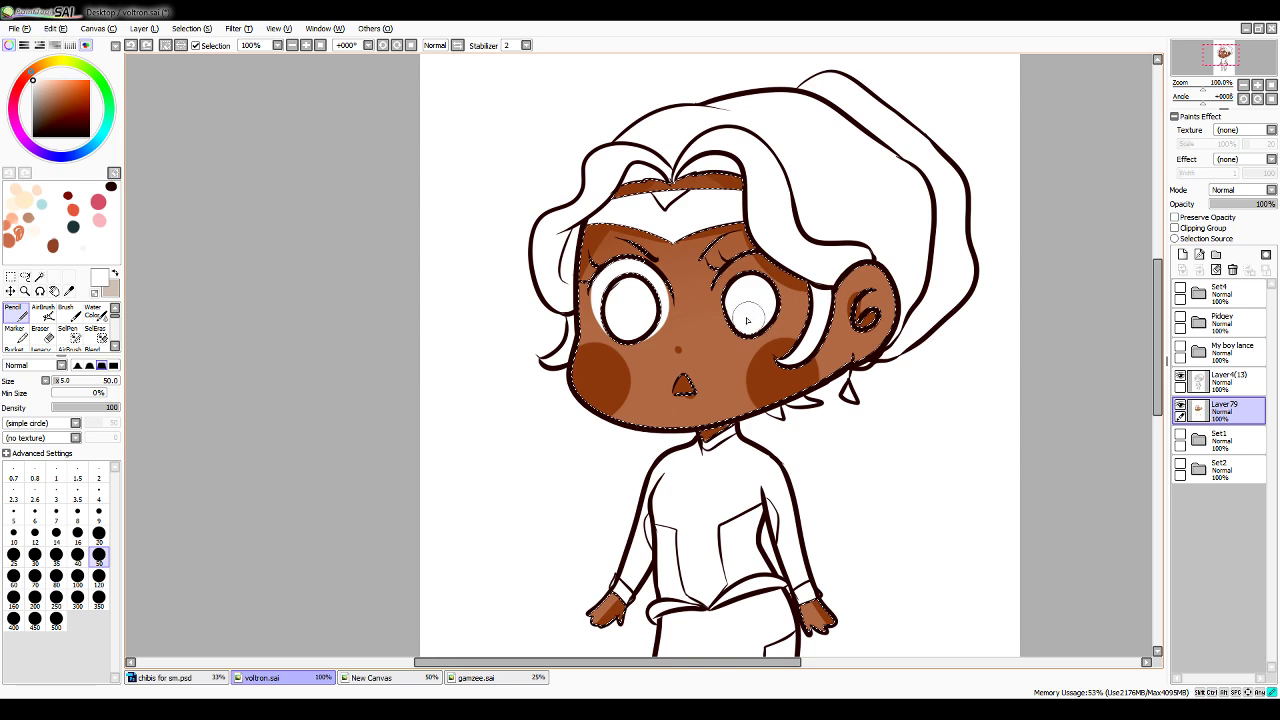
{"action": "key", "text": "ctrl+z"}
{"action": "key", "text": "ctrl+z"}
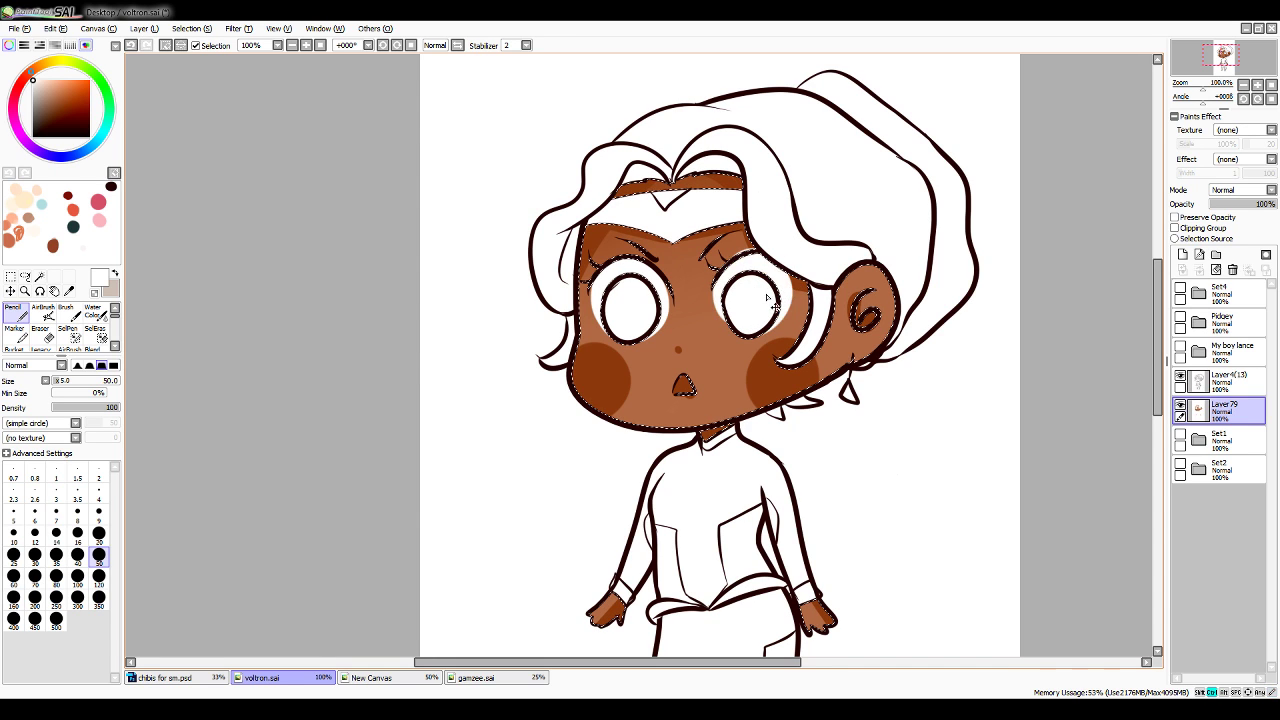
{"action": "left_click_drag", "start_coordinate": [766, 298], "coordinate": [744, 322]}
{"action": "key", "text": "ctrl+z"}
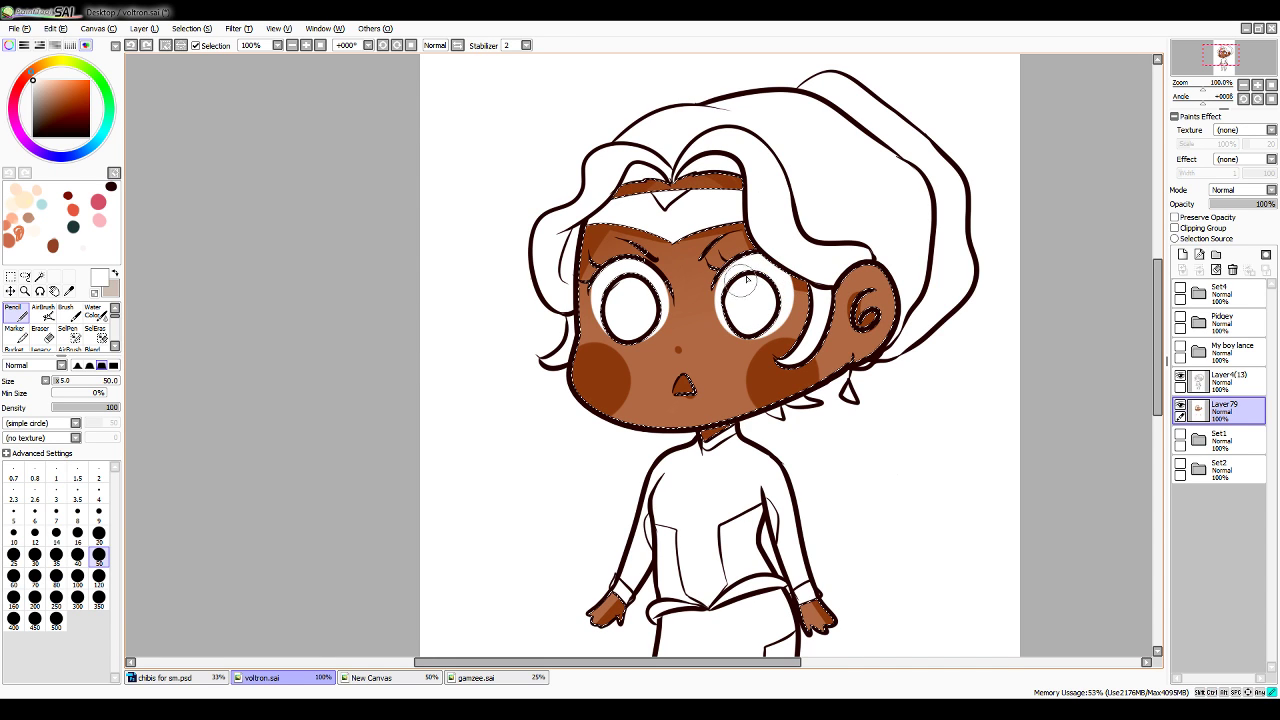
{"action": "key", "text": "ctrl+y"}
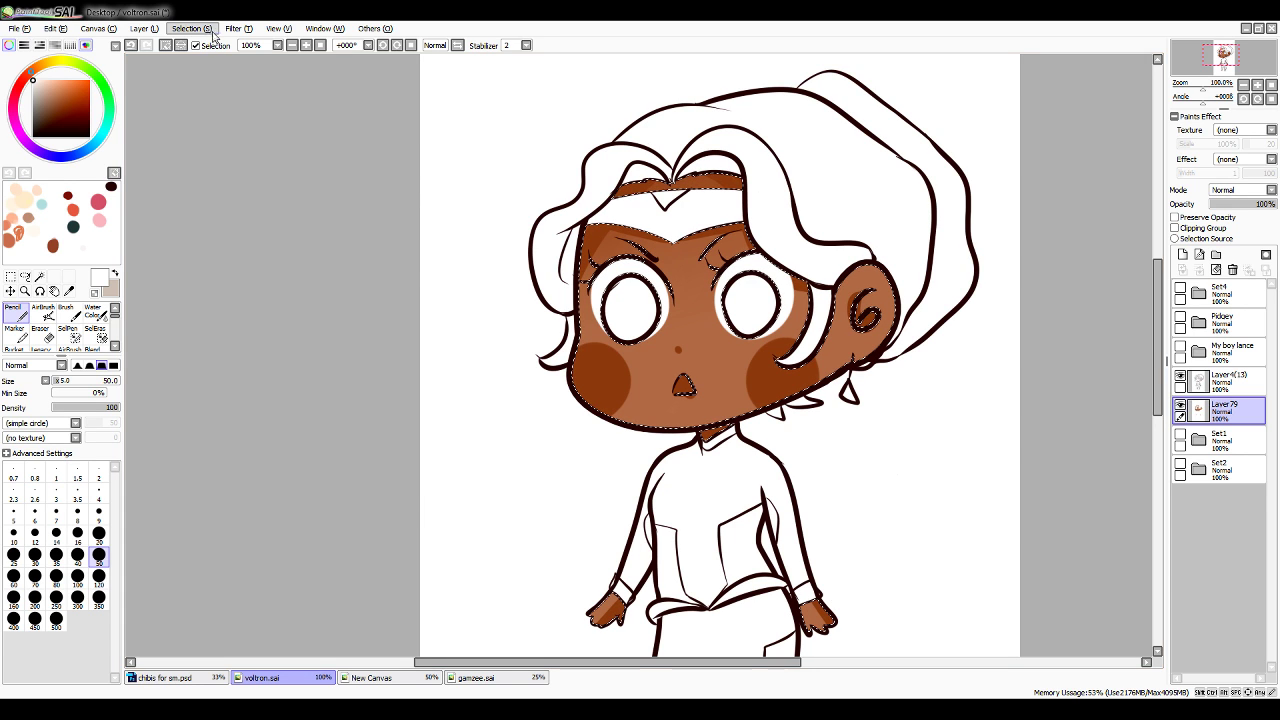
{"action": "key", "text": "ctrl+d"}
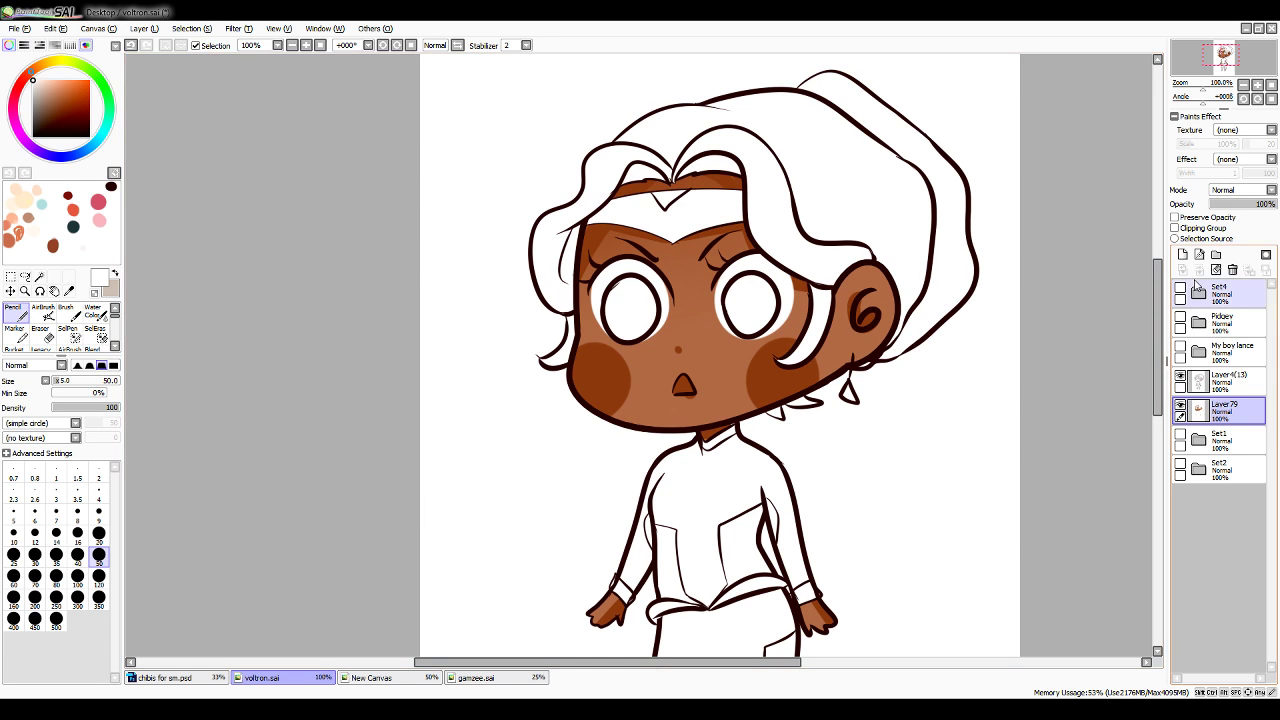
Sample the light blue hair colour from the reference chibi in Set4 and hide the set again
{"action": "left_click", "coordinate": [1180, 290]}
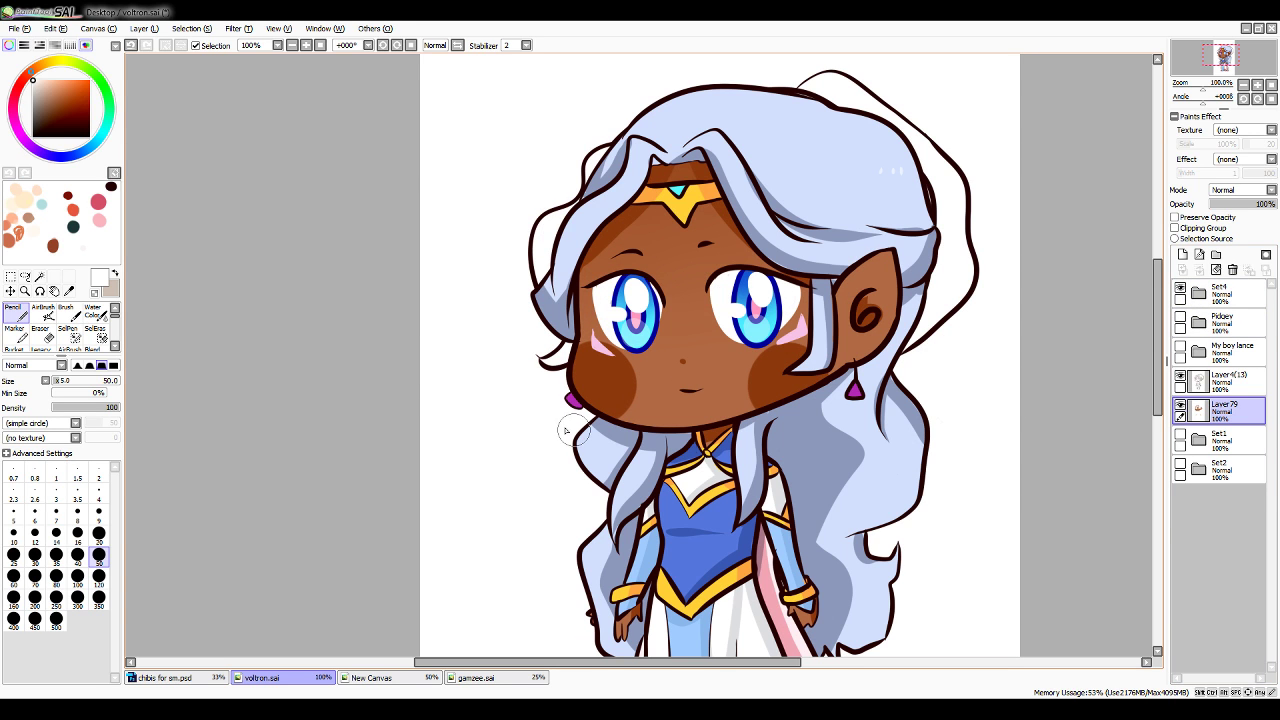
{"action": "left_click", "coordinate": [69, 291]}
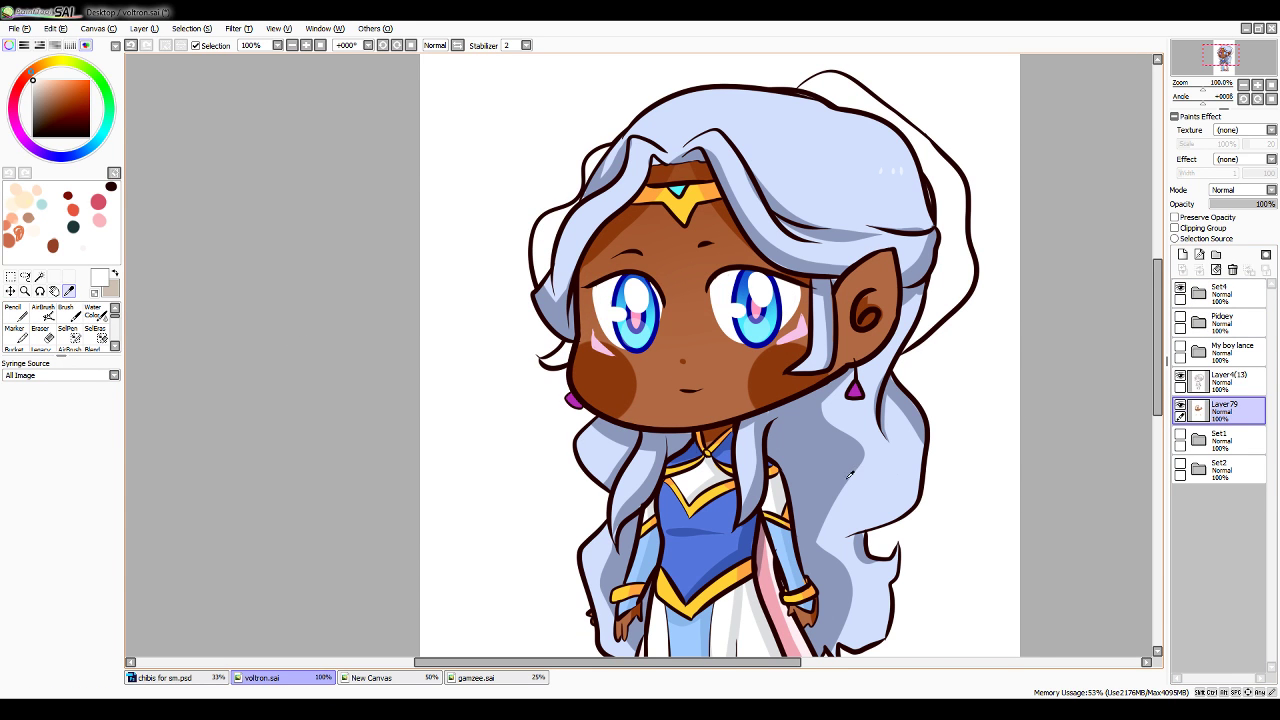
{"action": "left_click", "coordinate": [880, 471]}
{"action": "left_click", "coordinate": [1180, 290]}
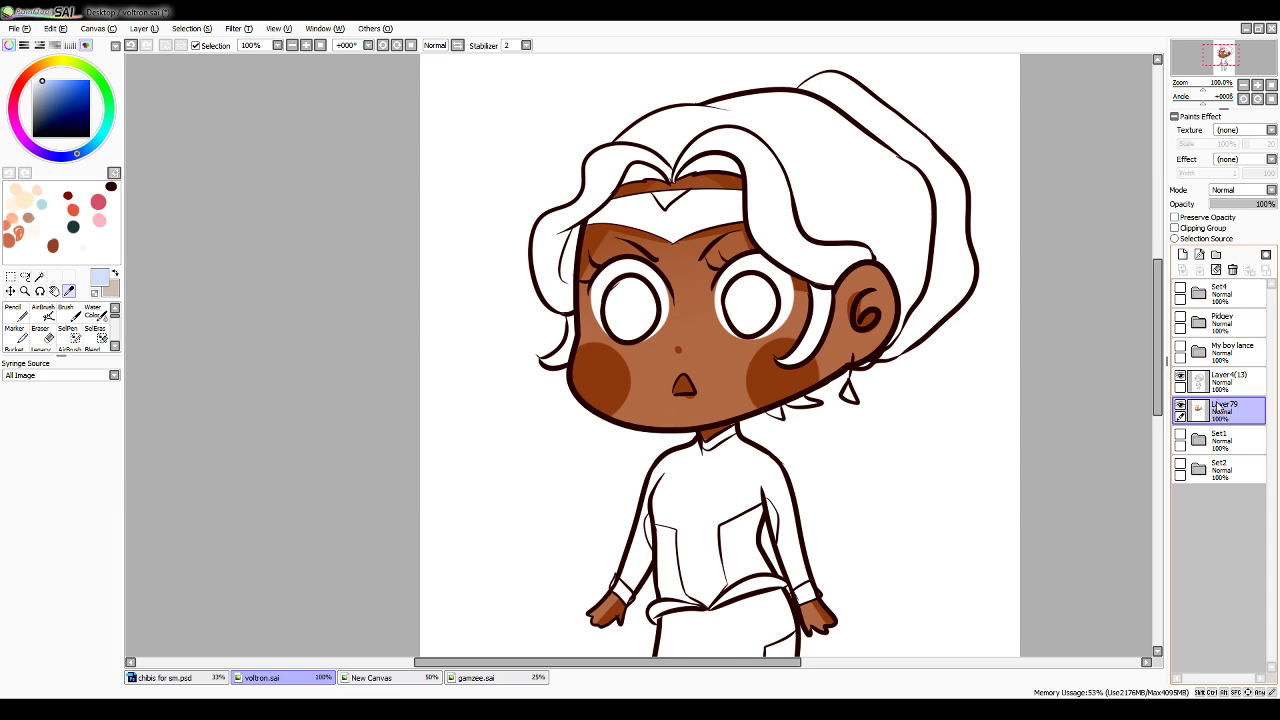
Add a new layer below Layer79 and sample the bright cyan from the reference chibi's iris in Set4
{"action": "left_click", "coordinate": [1243, 84]}
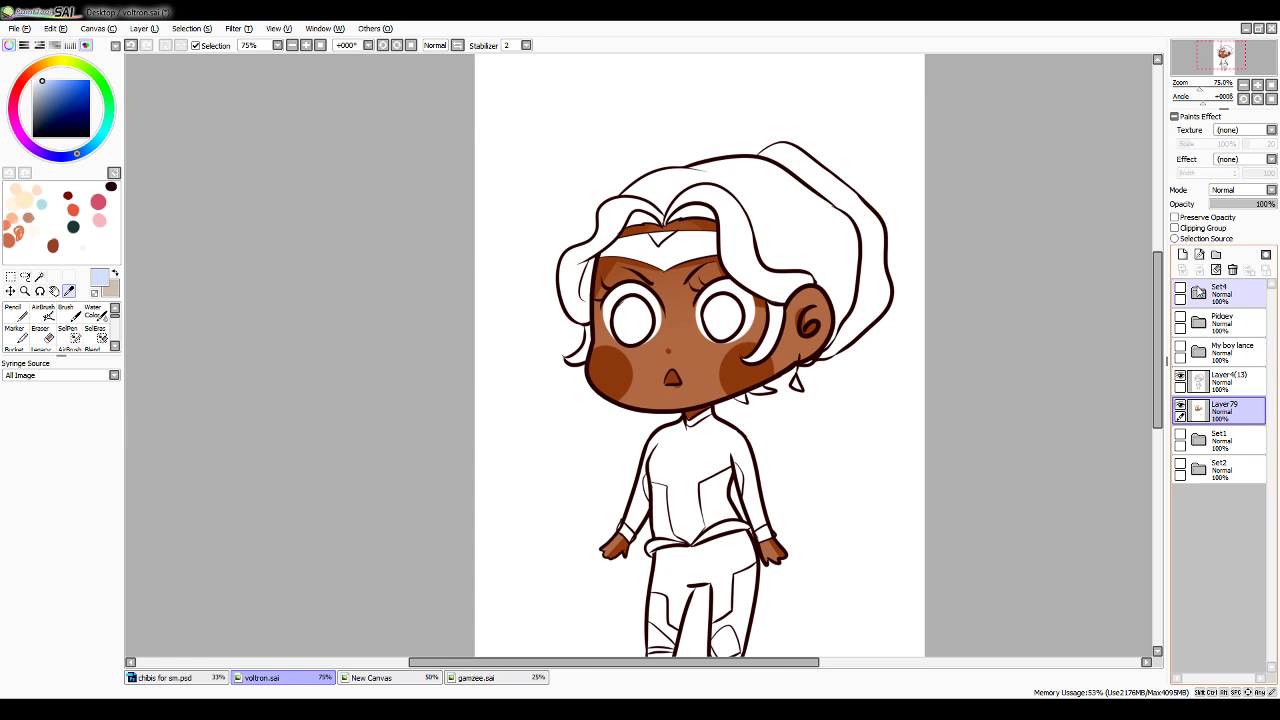
{"action": "left_click", "coordinate": [1182, 254]}
{"action": "left_click", "coordinate": [1180, 290]}
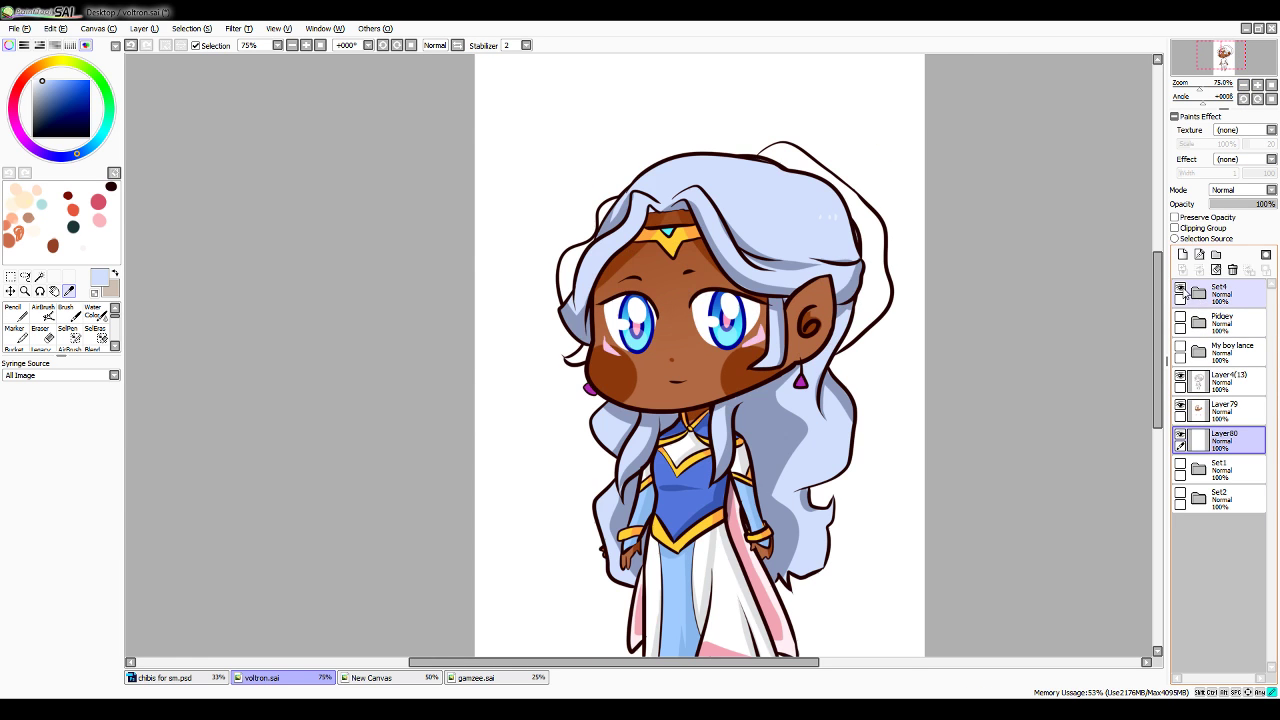
{"action": "left_click", "coordinate": [738, 323]}
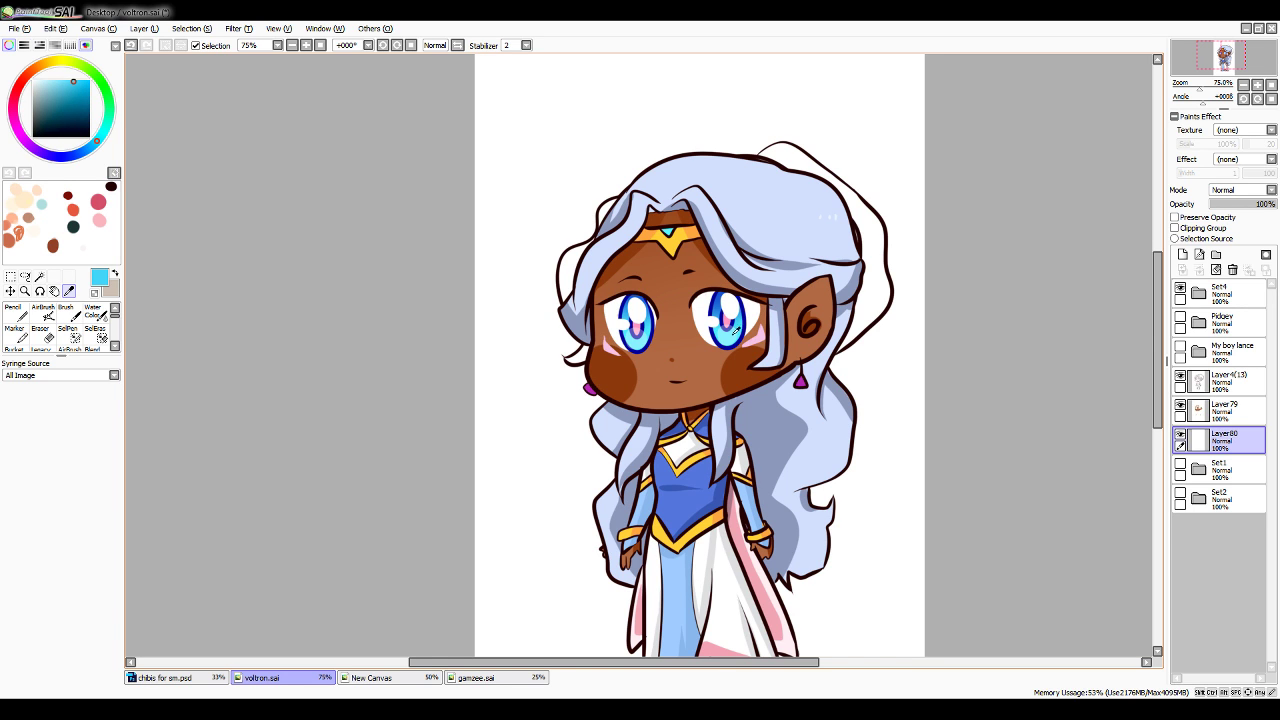
{"action": "left_click", "coordinate": [740, 341]}
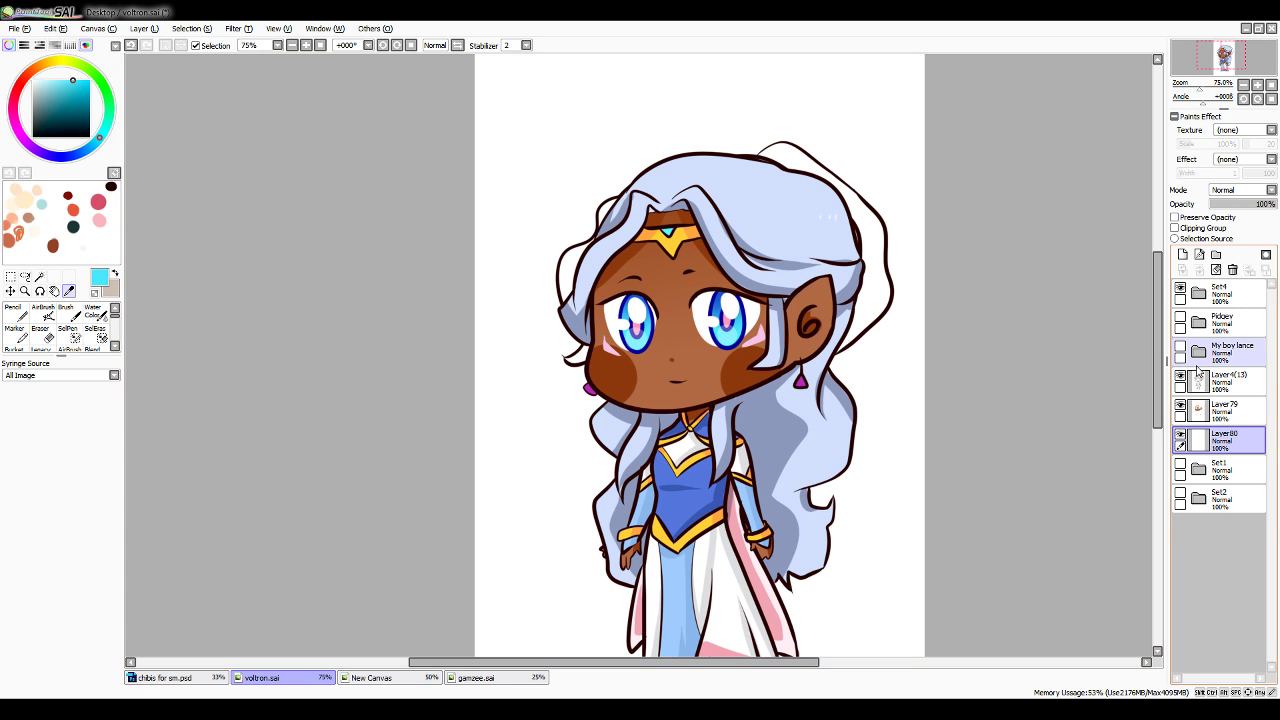
{"action": "left_click", "coordinate": [1180, 288]}
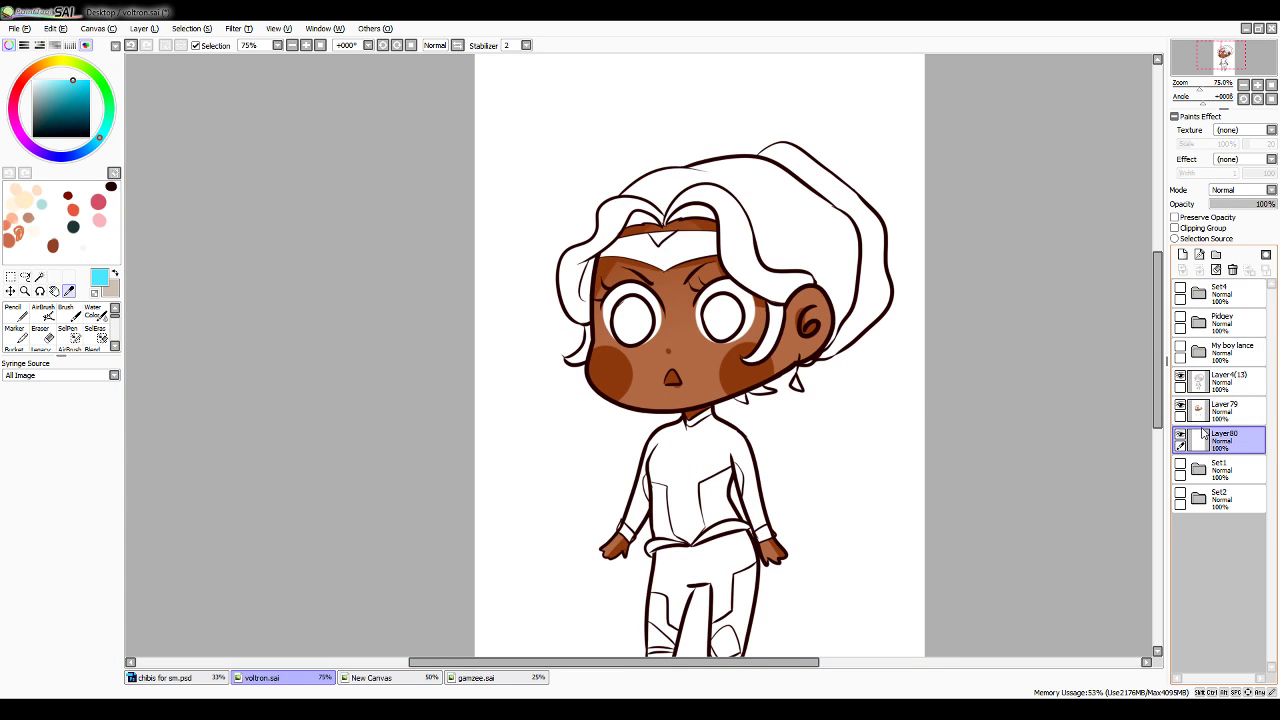
Select both iris areas on the line art layer Layer4(13) with the Magic Wand
{"action": "left_click", "coordinate": [1222, 410]}
{"action": "key", "text": "w"}
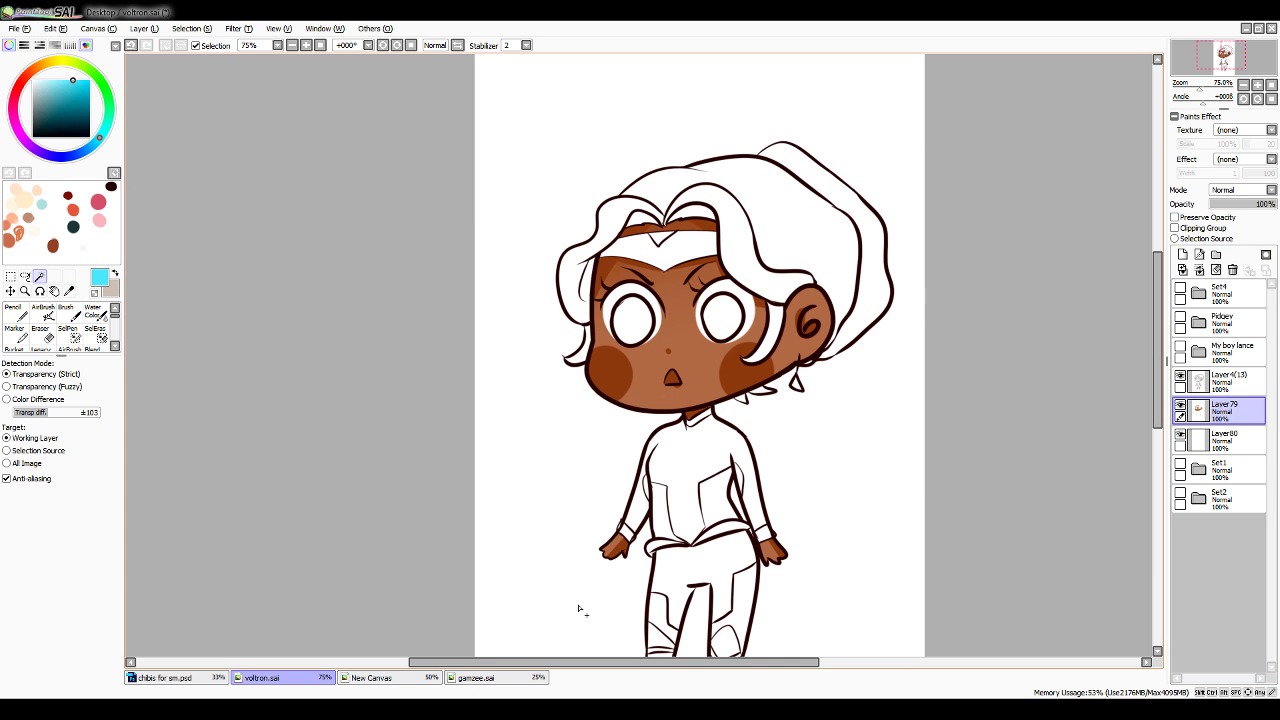
{"action": "left_click", "coordinate": [1228, 381]}
{"action": "left_click", "coordinate": [722, 318]}
{"action": "left_click", "coordinate": [632, 318]}
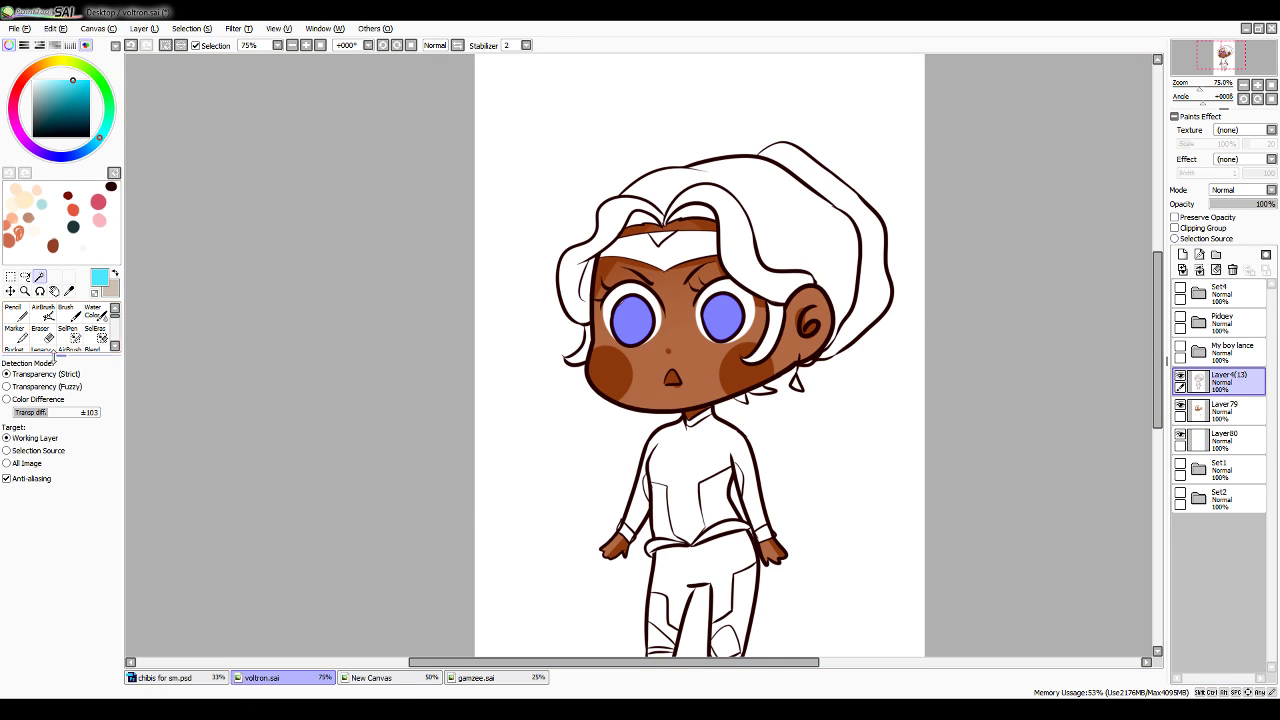
{"action": "left_click", "coordinate": [68, 332]}
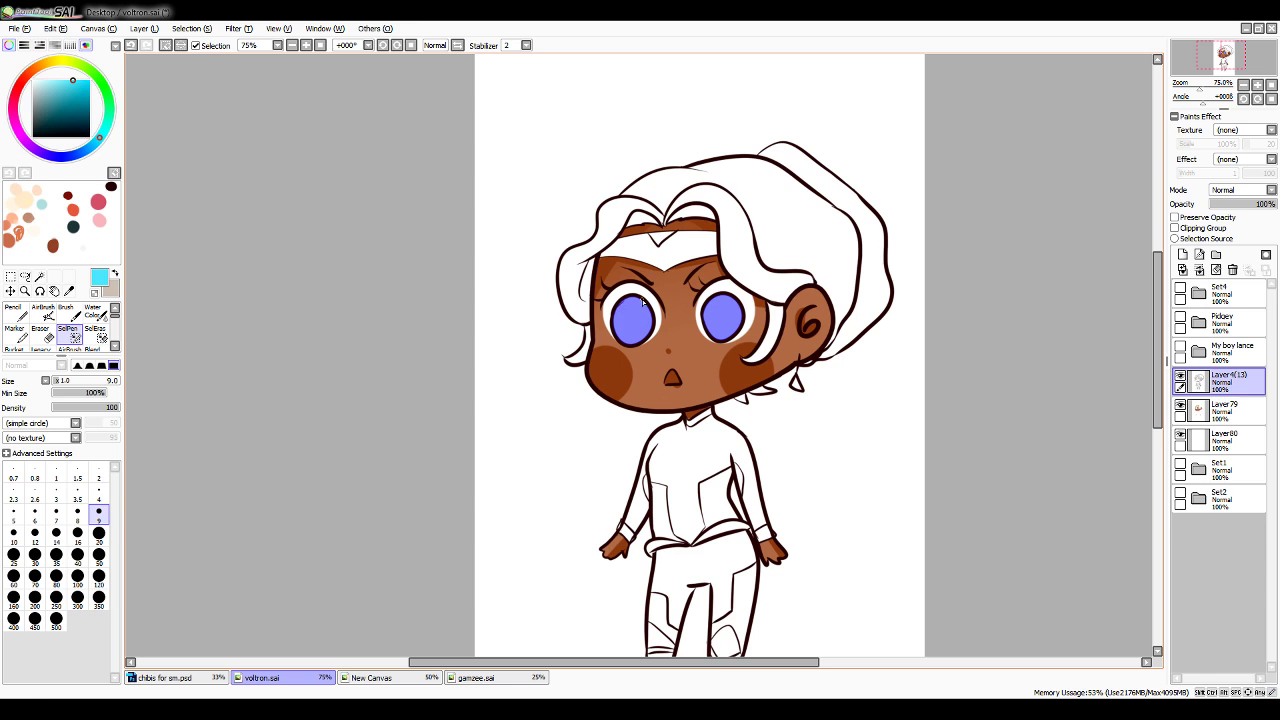
Fill both selected irises with cyan on Layer80 using the Pencil at size 120
{"action": "left_click", "coordinate": [15, 312]}
{"action": "left_click", "coordinate": [98, 576]}
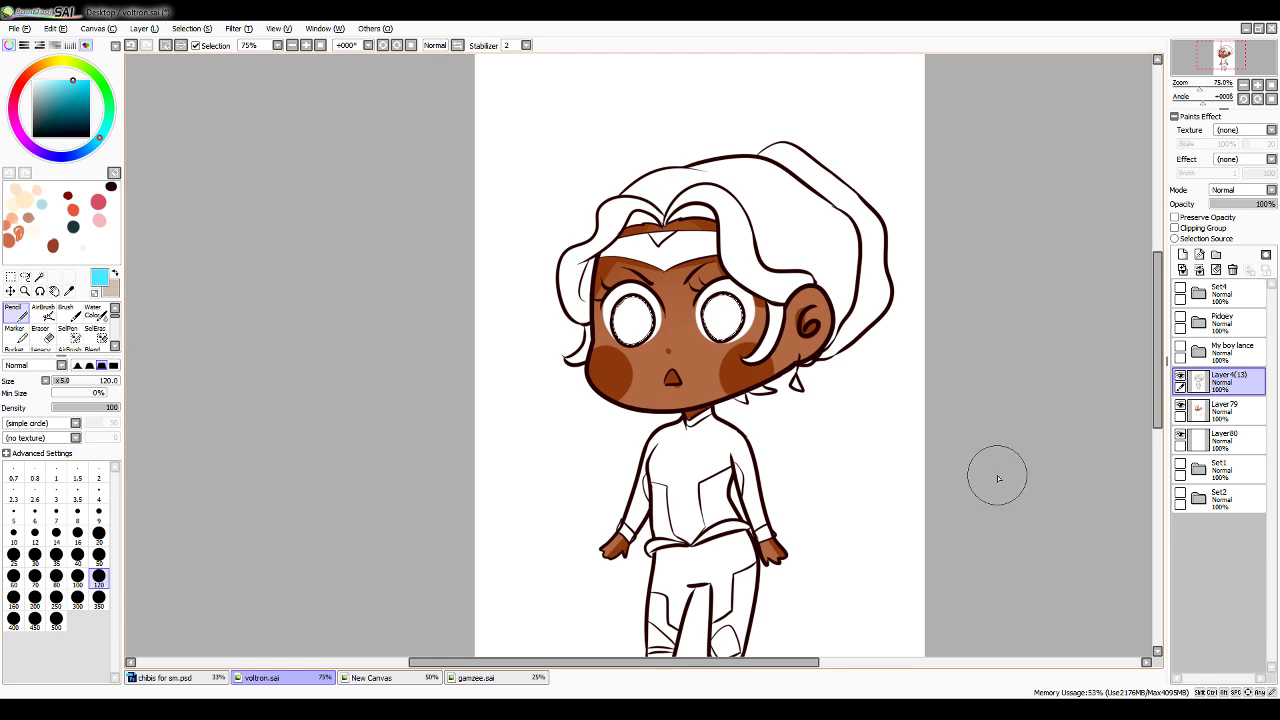
{"action": "left_click", "coordinate": [1222, 440]}
{"action": "left_click_drag", "start_coordinate": [722, 318], "coordinate": [632, 320]}
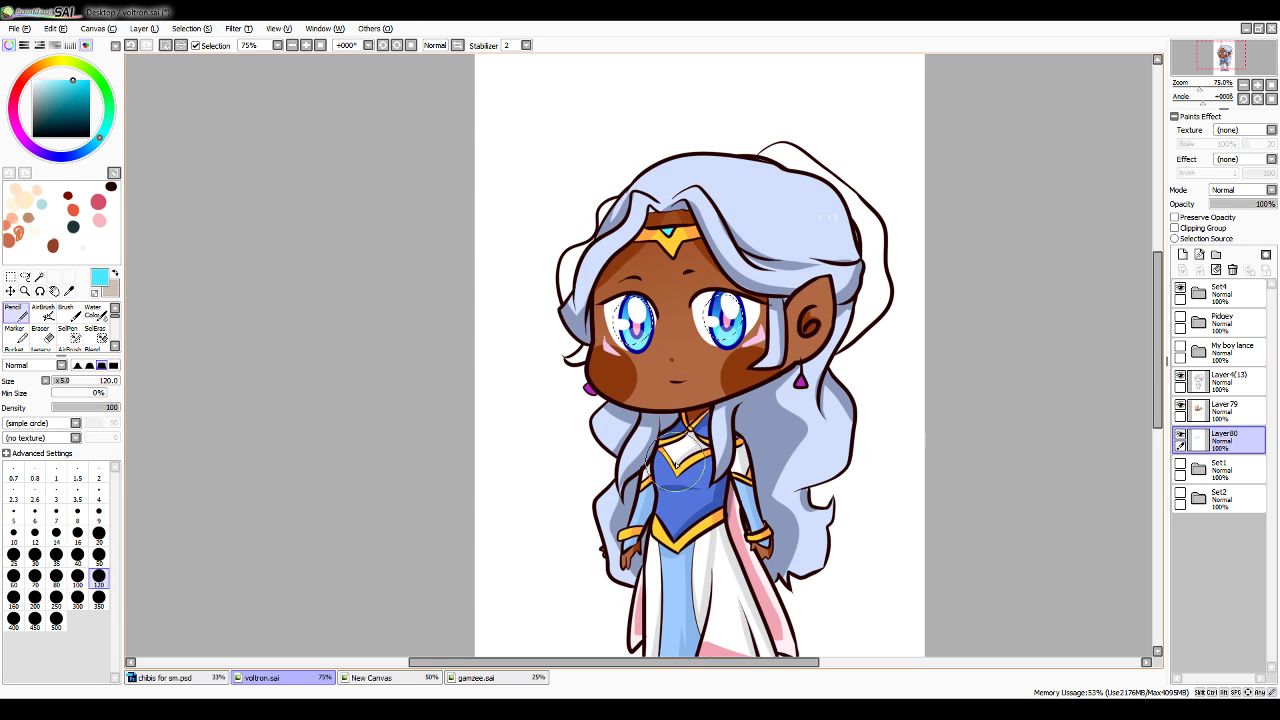
Sample the dark blue from the reference's eye and shade the tops of both irises with the Water Color brush at size 50
{"action": "left_click", "coordinate": [69, 291]}
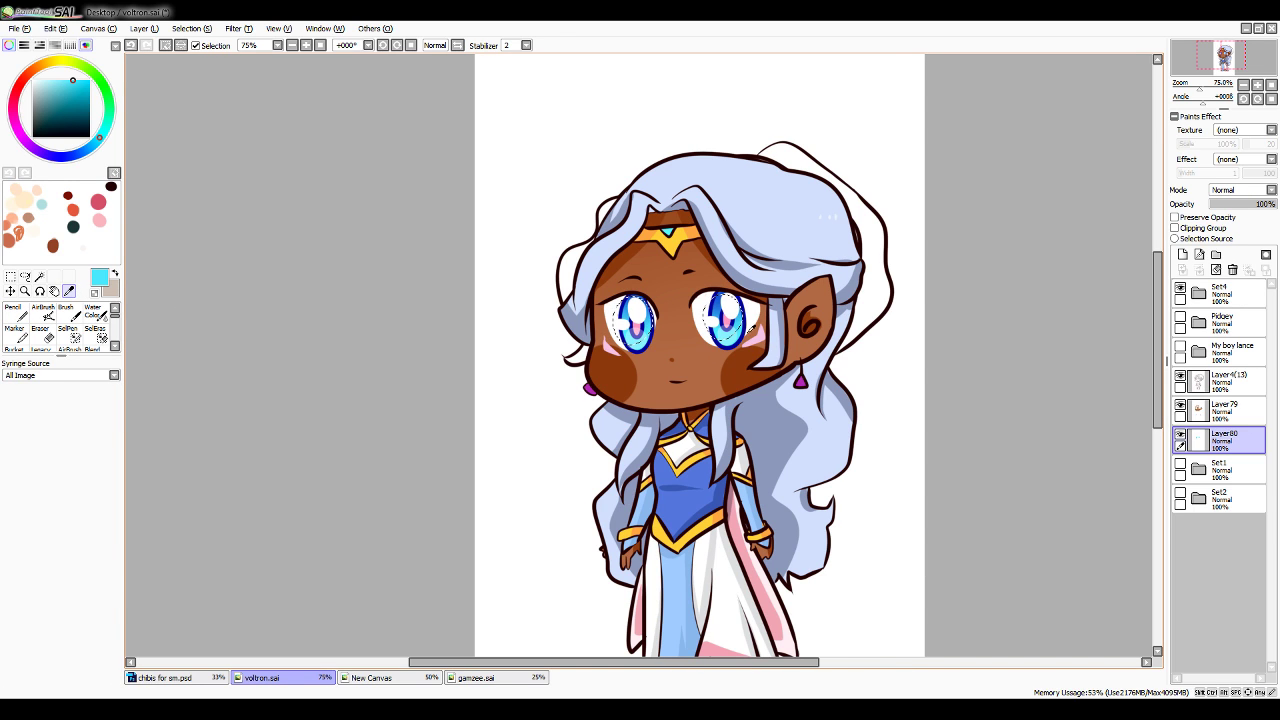
{"action": "left_click", "coordinate": [743, 333]}
{"action": "left_click", "coordinate": [1180, 288]}
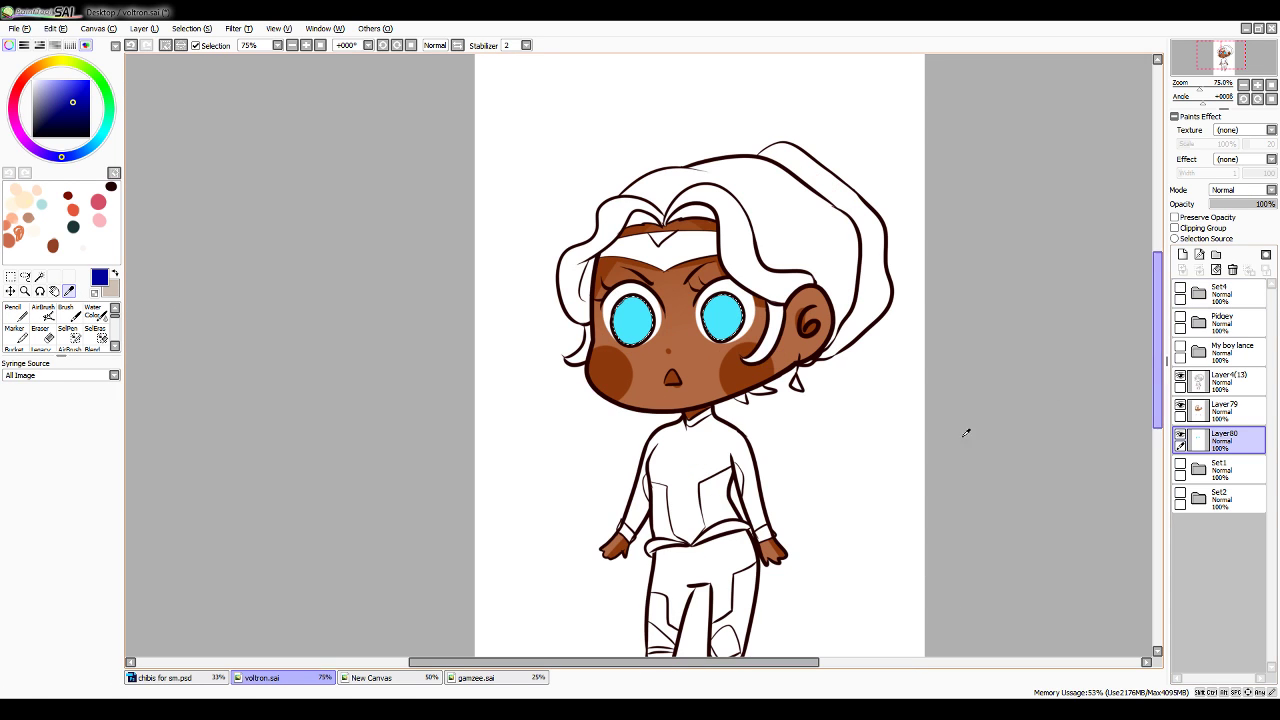
{"action": "left_click", "coordinate": [95, 312]}
{"action": "left_click", "coordinate": [99, 605]}
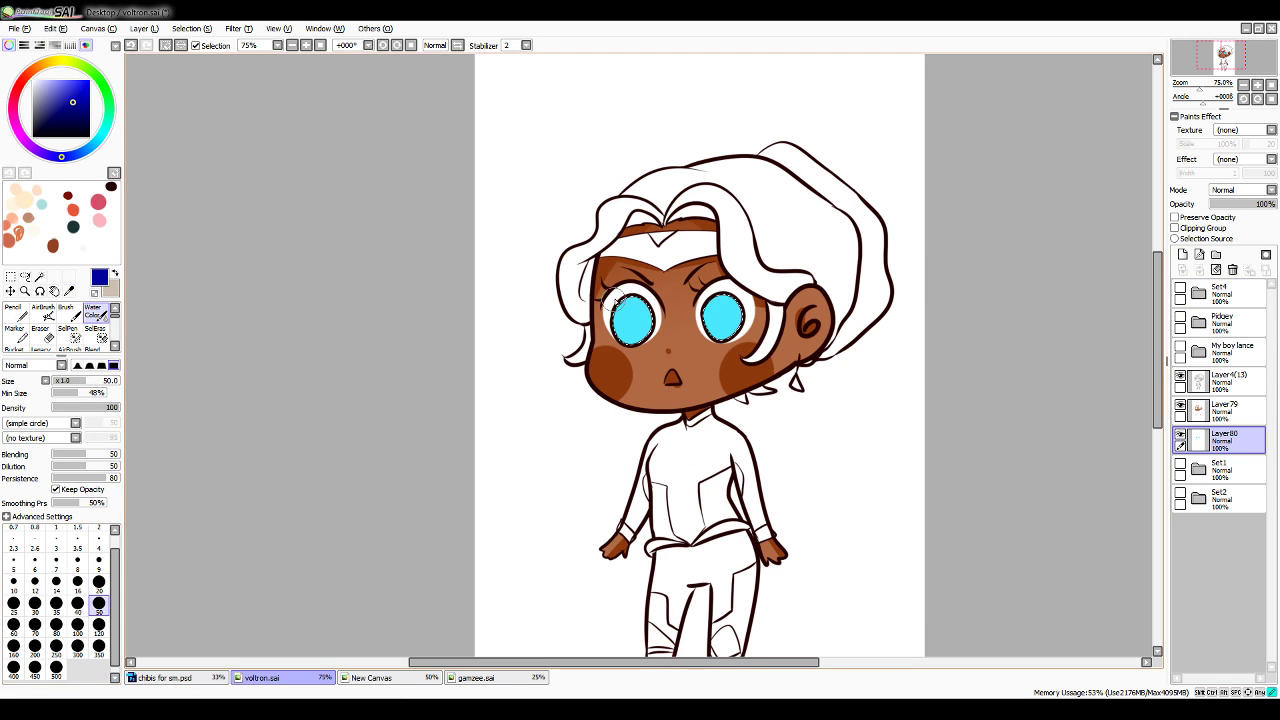
{"action": "mouse_move", "coordinate": [614, 303]}
{"action": "left_mouse_down"}
{"action": "mouse_move", "coordinate": [643, 328]}
{"action": "mouse_move", "coordinate": [623, 342]}
{"action": "mouse_move", "coordinate": [626, 302]}
{"action": "mouse_move", "coordinate": [640, 312]}
{"action": "mouse_move", "coordinate": [610, 332]}
{"action": "mouse_move", "coordinate": [740, 296]}
{"action": "mouse_move", "coordinate": [701, 314]}
{"action": "mouse_move", "coordinate": [742, 319]}
{"action": "left_mouse_up"}
{"action": "key", "text": "ctrl+z"}
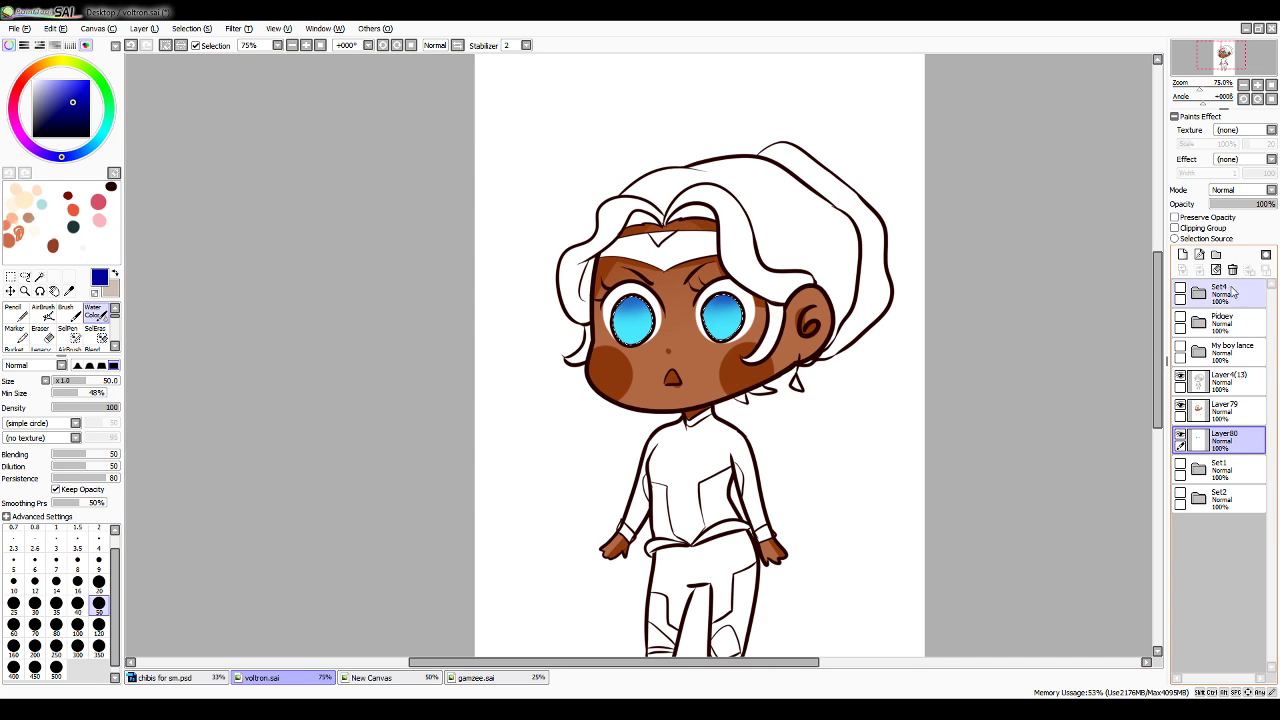
Sample the pink from the reference chibi's pupil in Set4 and hide the set again
{"action": "left_click", "coordinate": [1180, 292]}
{"action": "key", "text": "alt"}
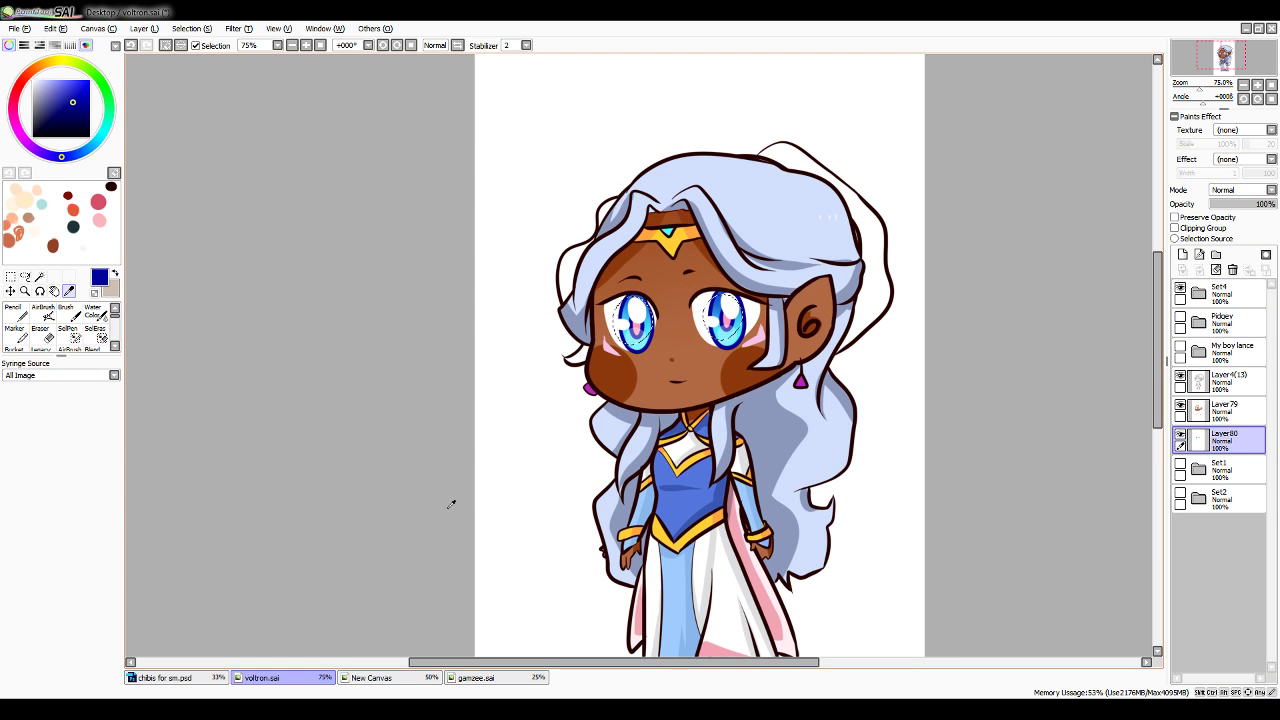
{"action": "left_click", "coordinate": [640, 322]}
{"action": "left_click", "coordinate": [1180, 292]}
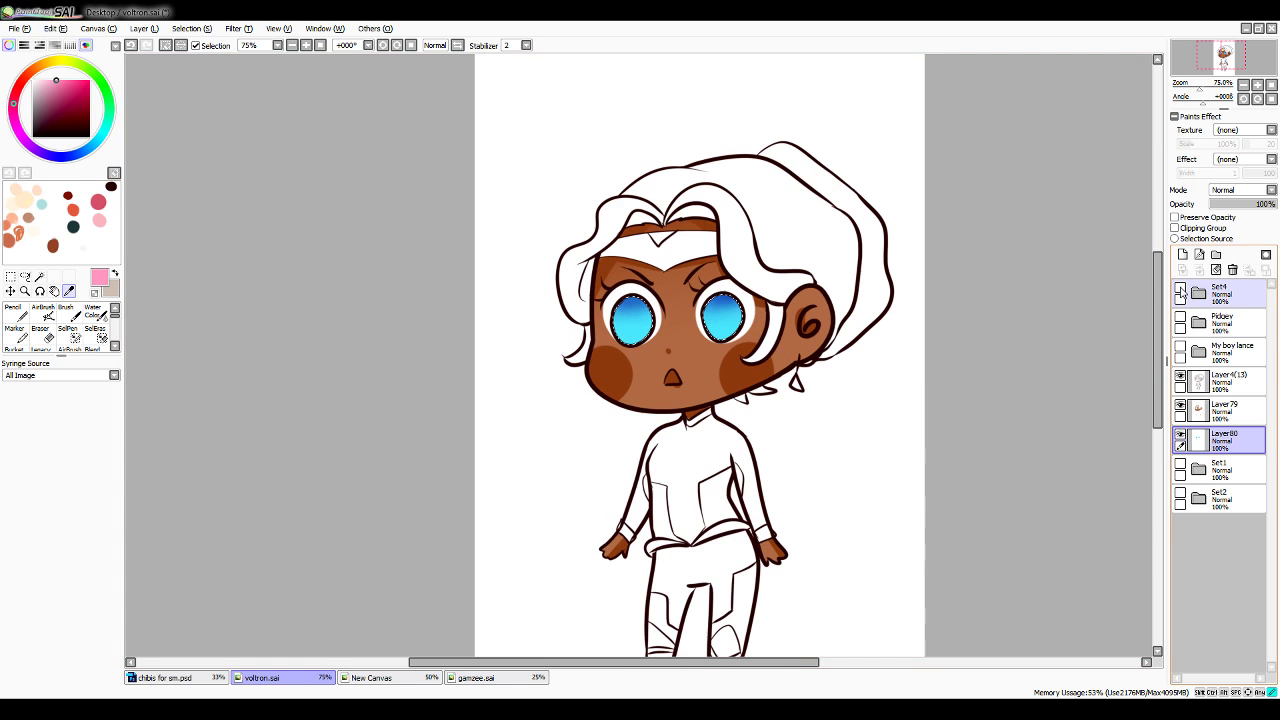
Paint oval pink pupils in both irises with the Pencil, replacing the size 9 attempt with size 16 strokes
{"action": "left_click", "coordinate": [99, 512]}
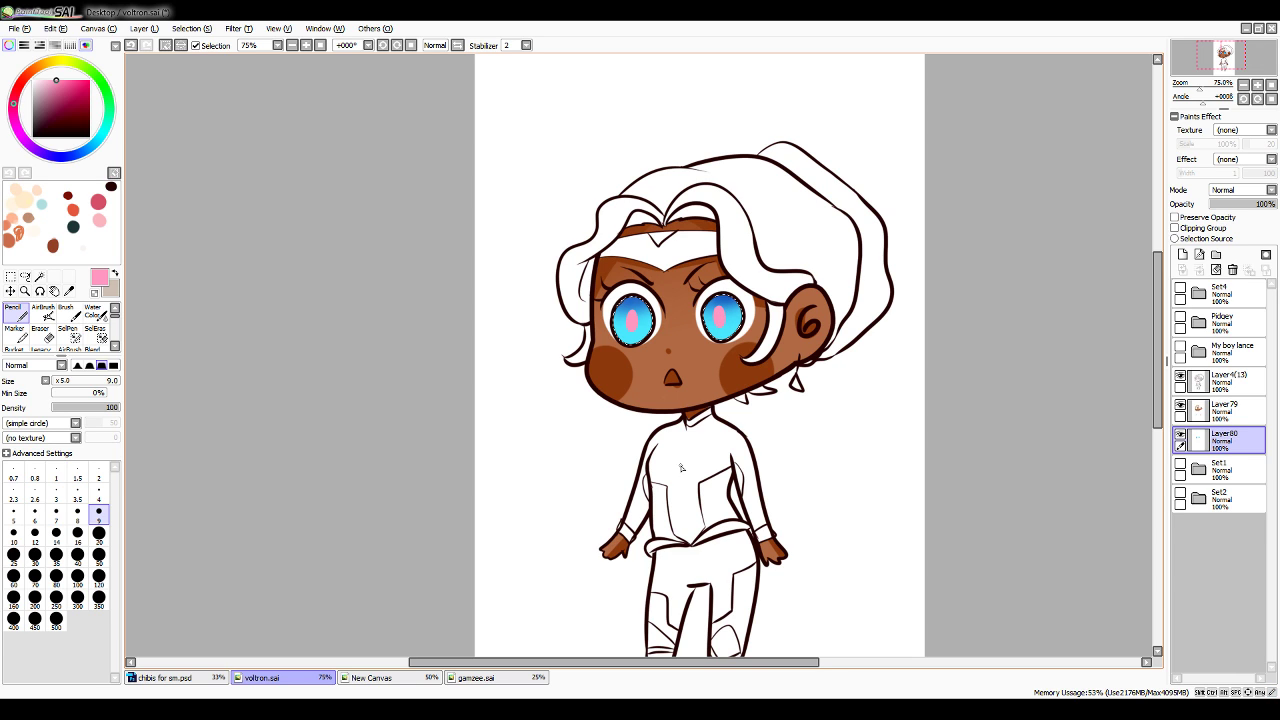
{"action": "scroll", "coordinate": [680, 467], "scroll_direction": "up", "scroll_amount": 1}
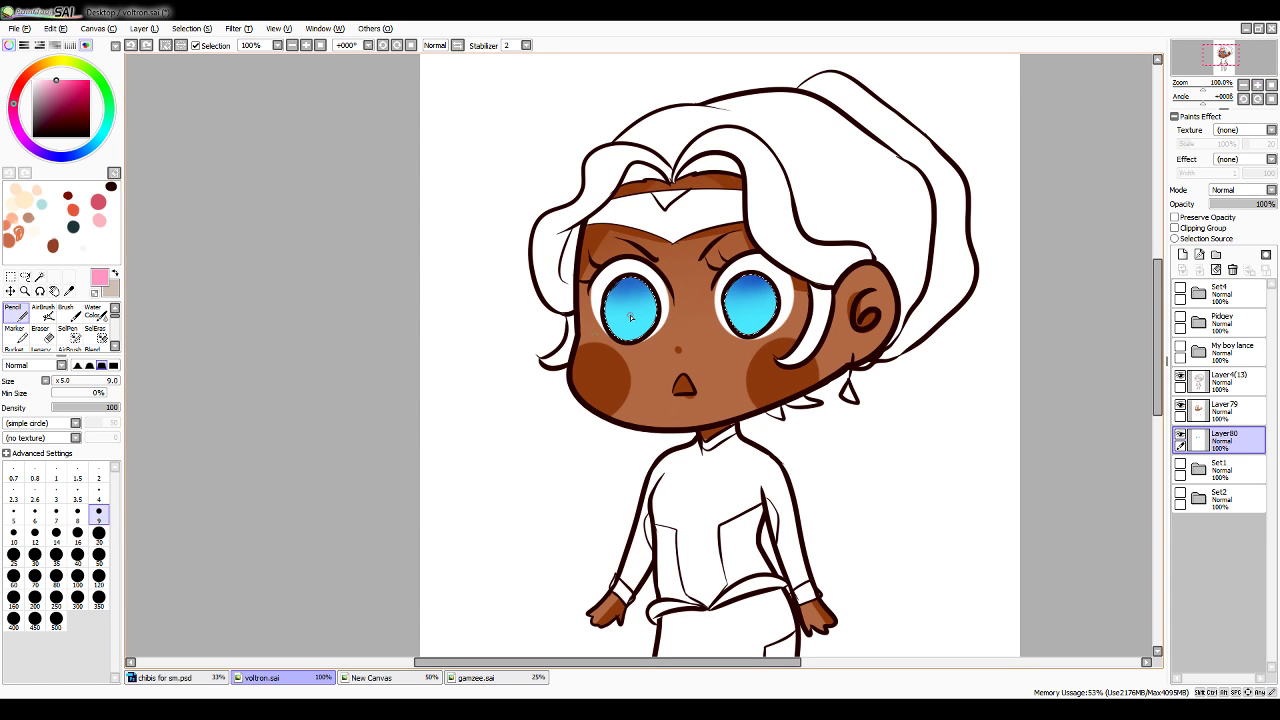
{"action": "left_click", "coordinate": [77, 533]}
{"action": "left_click_drag", "start_coordinate": [622, 314], "coordinate": [627, 302]}
{"action": "left_click_drag", "start_coordinate": [740, 288], "coordinate": [746, 300]}
{"action": "key", "text": "ctrl+z"}
{"action": "key", "text": "ctrl+z"}
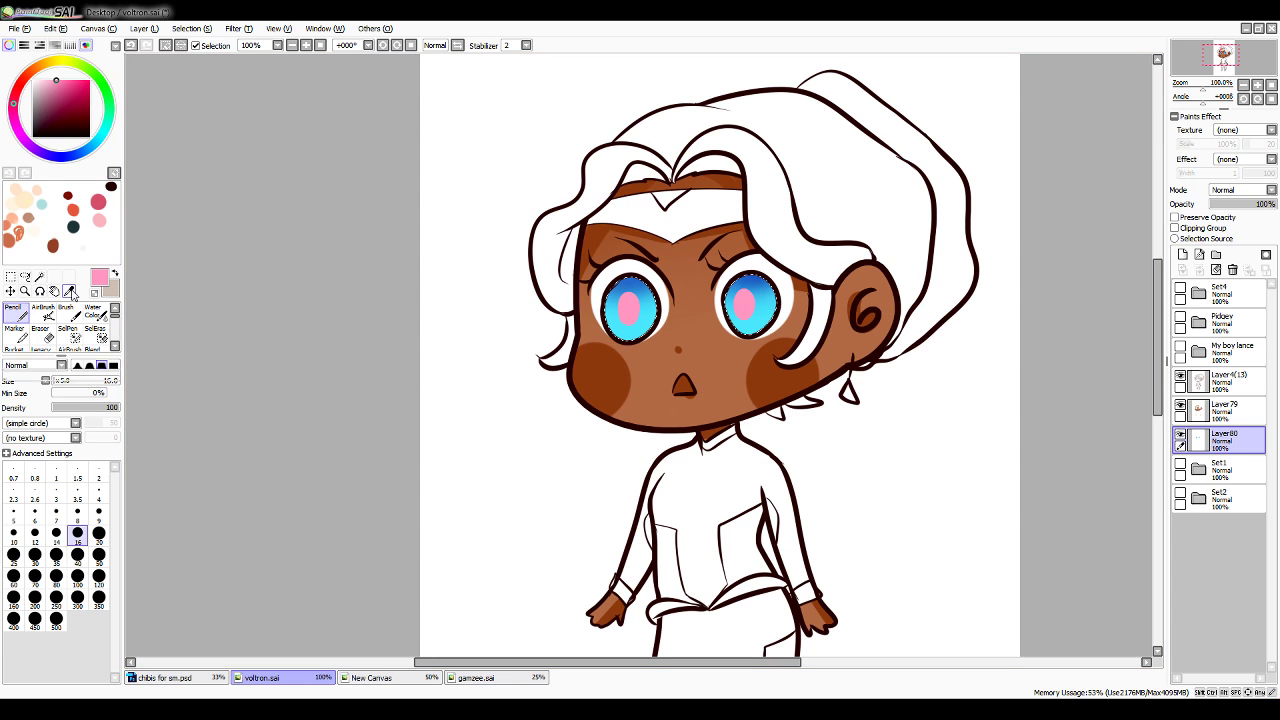
Sample the dark blue from the reference chibi's eye in Set4 and hide the set again
{"action": "left_click", "coordinate": [69, 290]}
{"action": "left_click", "coordinate": [1181, 289]}
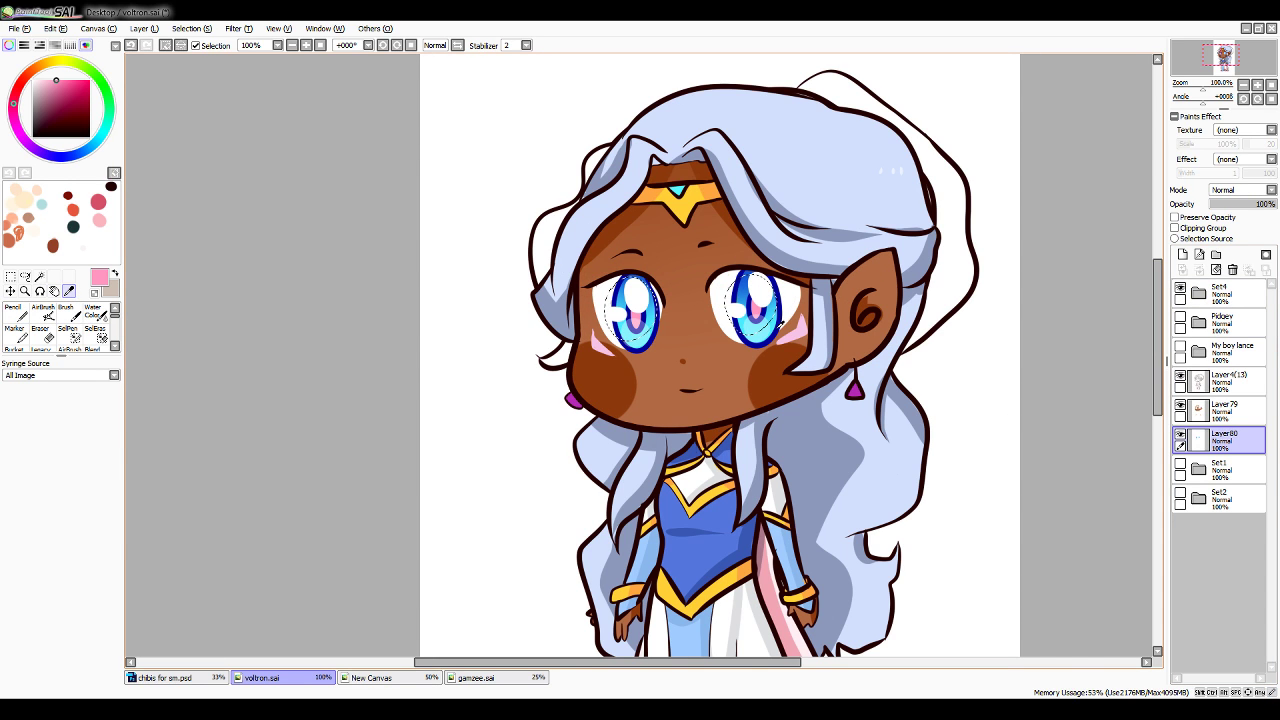
{"action": "left_click", "coordinate": [780, 322]}
{"action": "left_click", "coordinate": [1181, 289]}
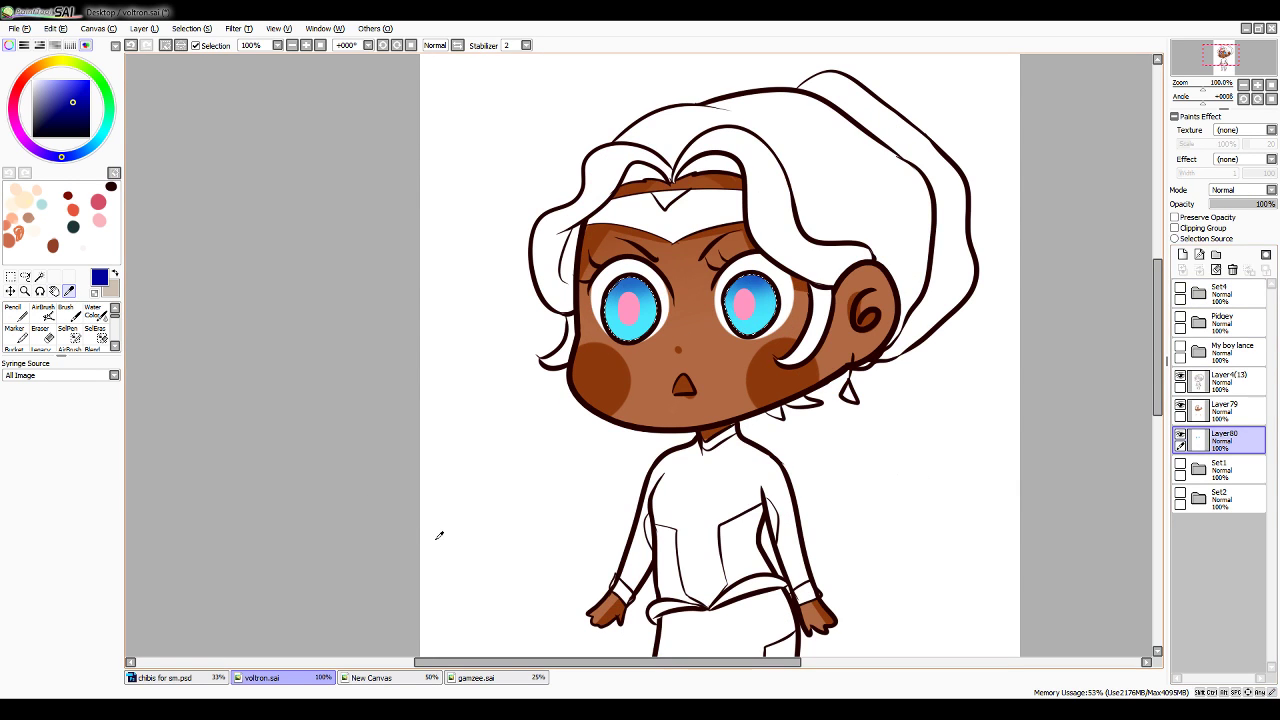
Outline both pink pupils in dark blue with the Pencil at size 9, redoing the stray stroke
{"action": "left_click", "coordinate": [15, 315]}
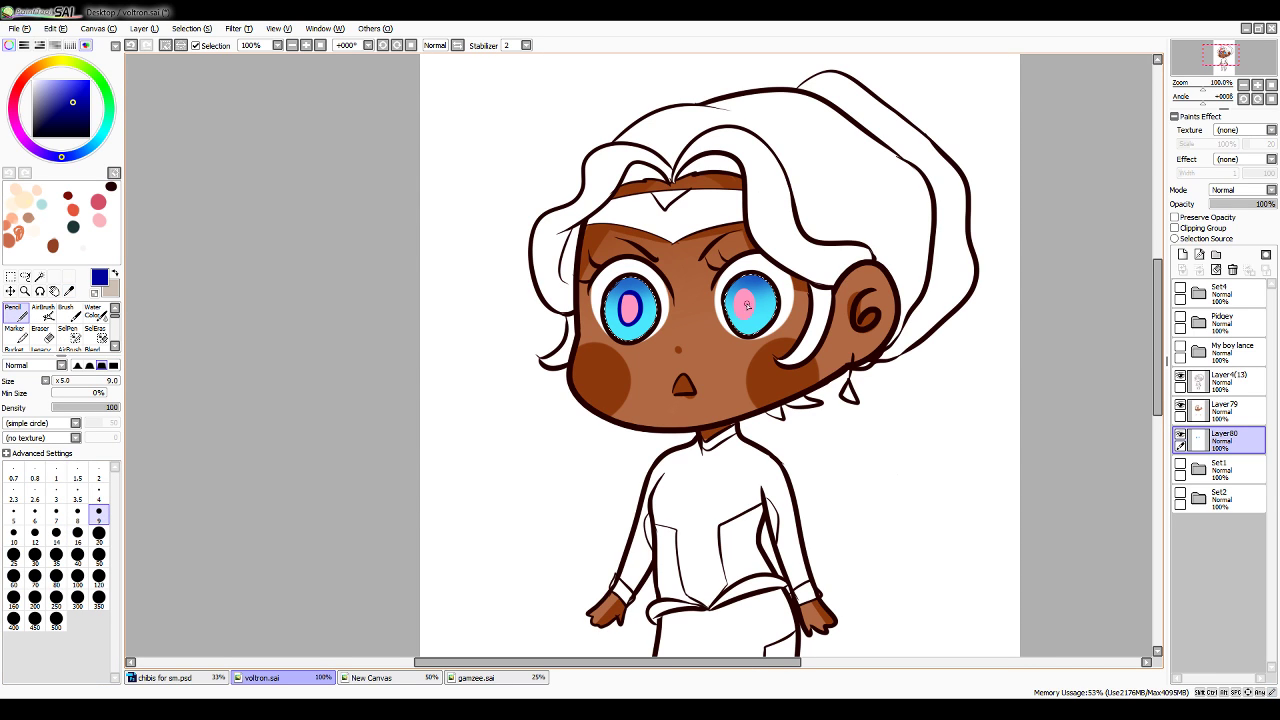
{"action": "key", "text": "ctrl+z"}
{"action": "left_click_drag", "start_coordinate": [733, 317], "coordinate": [740, 293]}
Preserve the opacity of the line art layer Layer4(13) and recolour both iris outlines dark blue
{"action": "left_click", "coordinate": [1181, 380]}
{"action": "left_click", "coordinate": [1181, 380]}
{"action": "left_click", "coordinate": [1225, 382]}
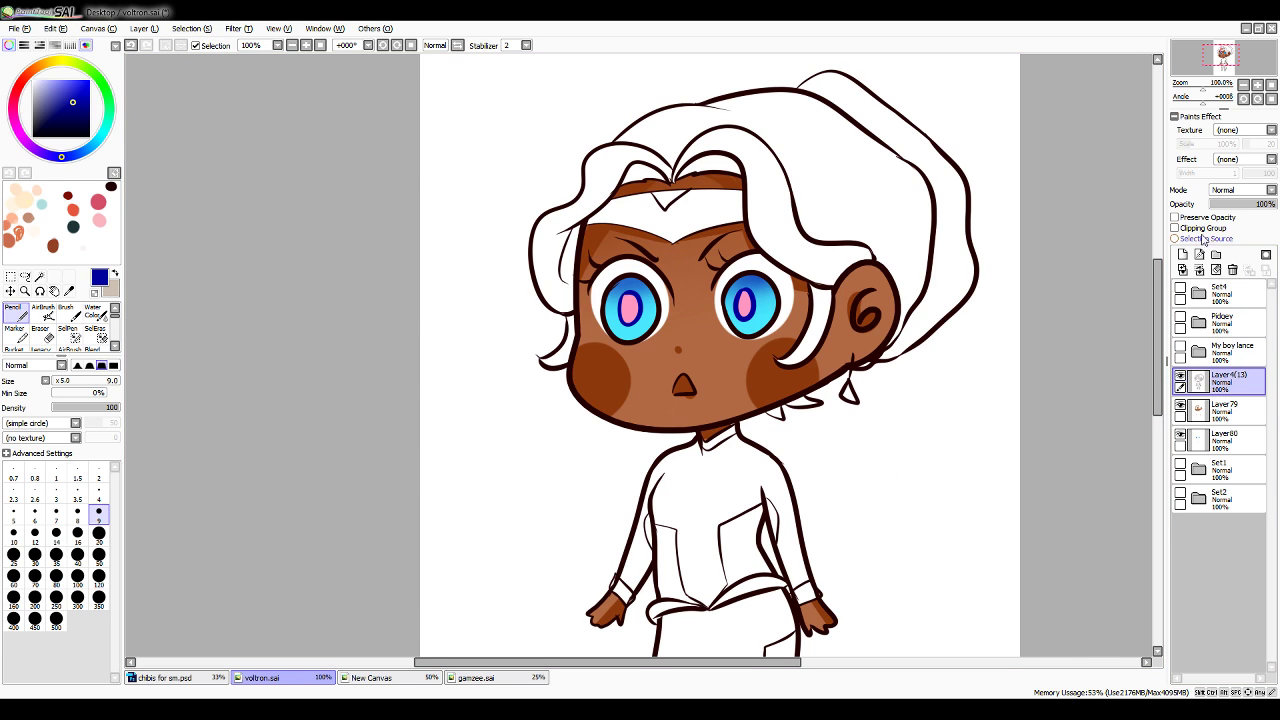
{"action": "left_click", "coordinate": [1198, 218]}
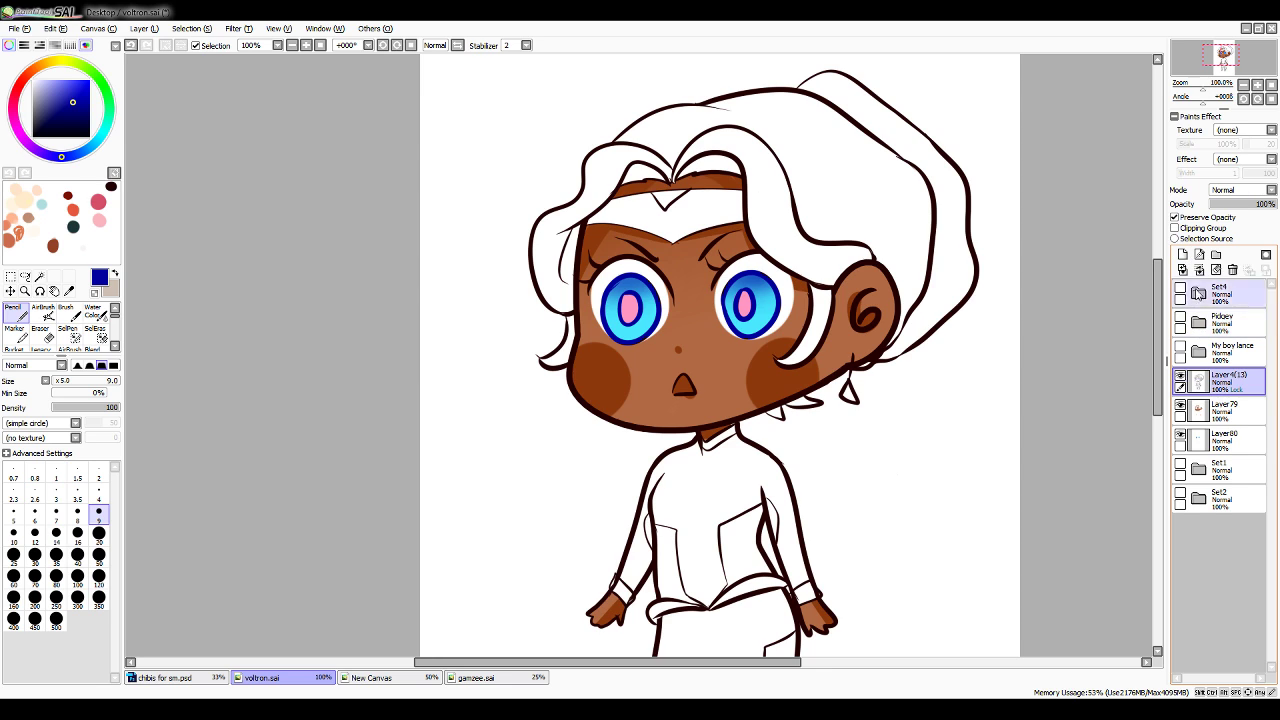
Paint white glows in the lower irises on a new layer above Layer80 with the size 20 Pencil, and set its opacity to 39%
{"action": "left_click", "coordinate": [1225, 411]}
{"action": "left_click", "coordinate": [1225, 440]}
{"action": "left_click", "coordinate": [1183, 254]}
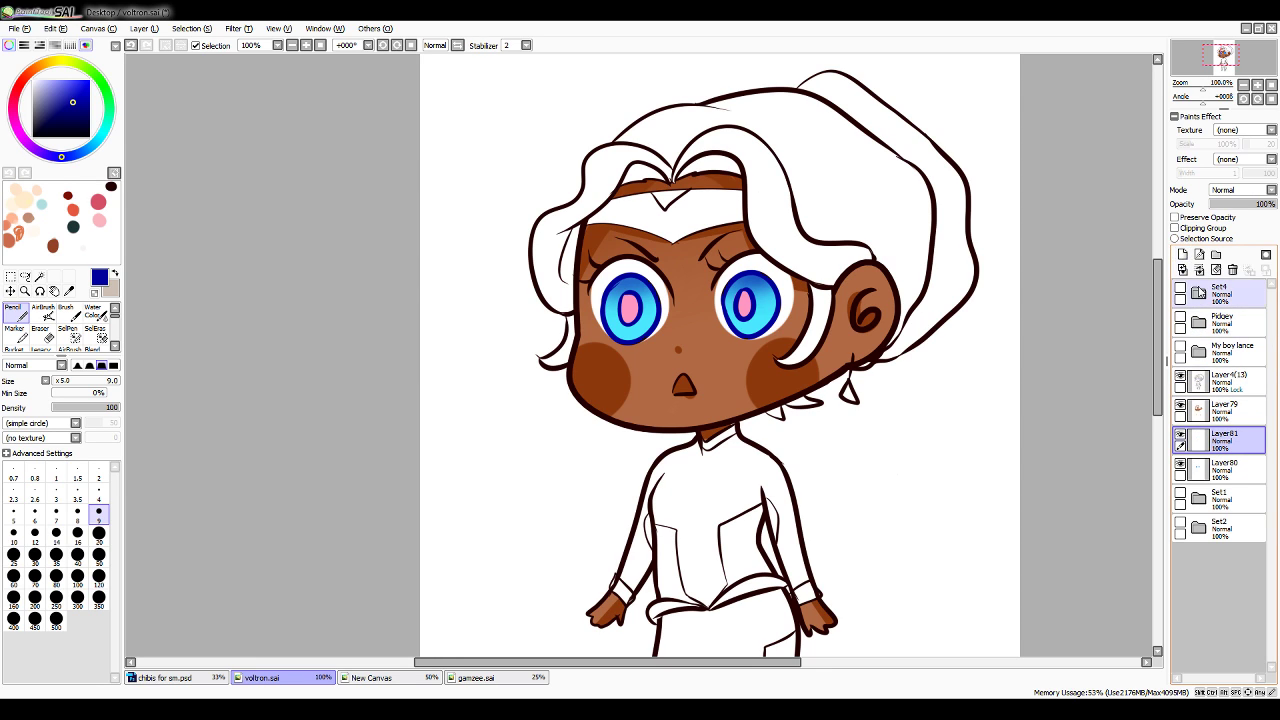
{"action": "key", "text": "e"}
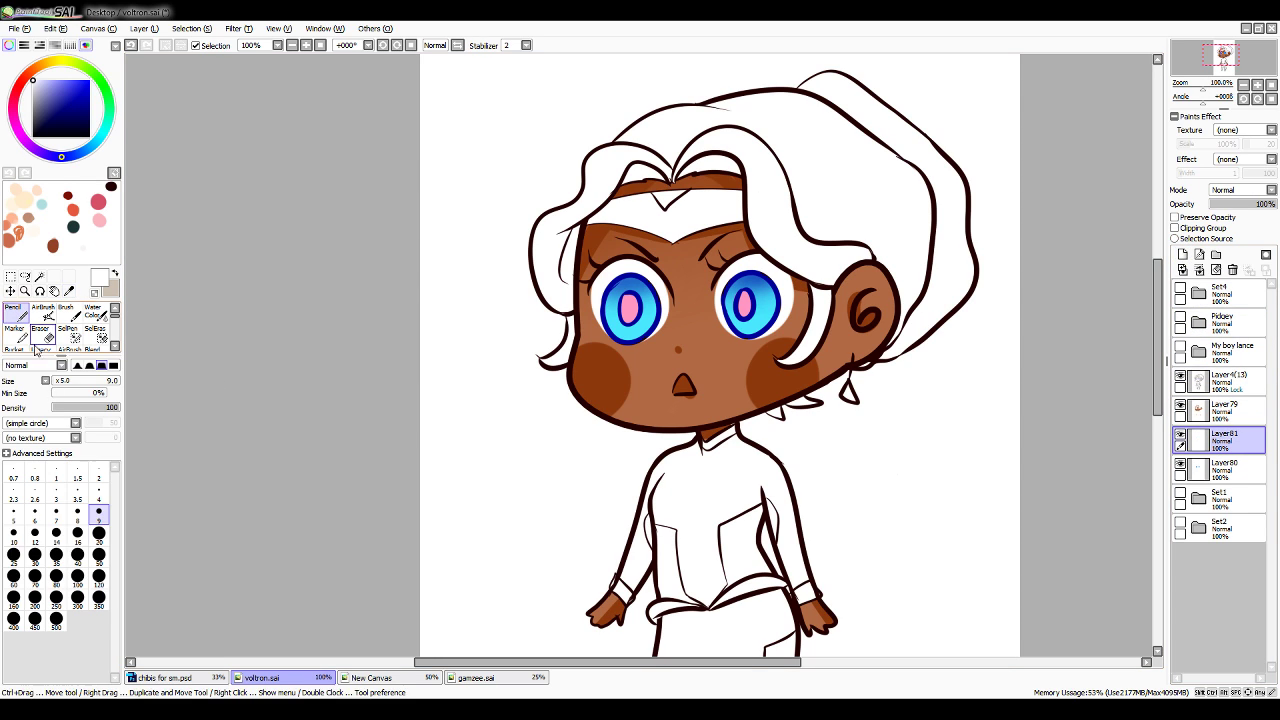
{"action": "left_click", "coordinate": [99, 533]}
{"action": "left_click_drag", "start_coordinate": [630, 312], "coordinate": [618, 318]}
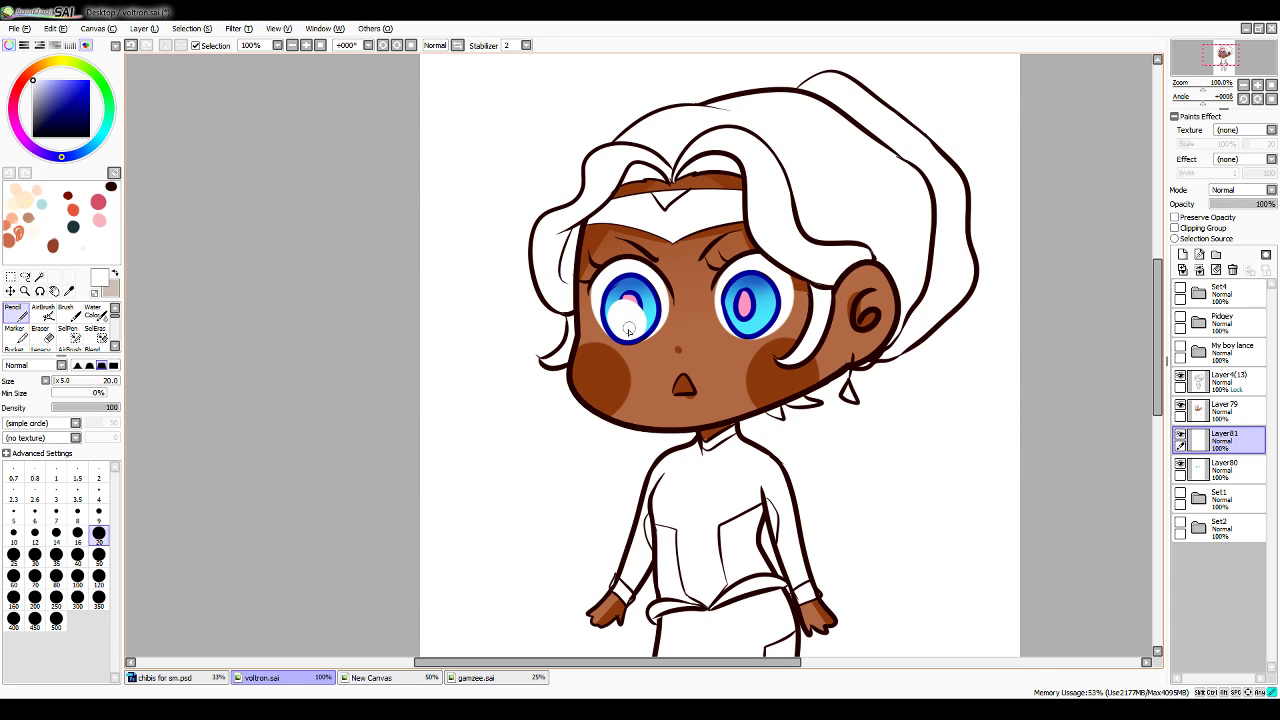
{"action": "left_click_drag", "start_coordinate": [752, 318], "coordinate": [736, 323]}
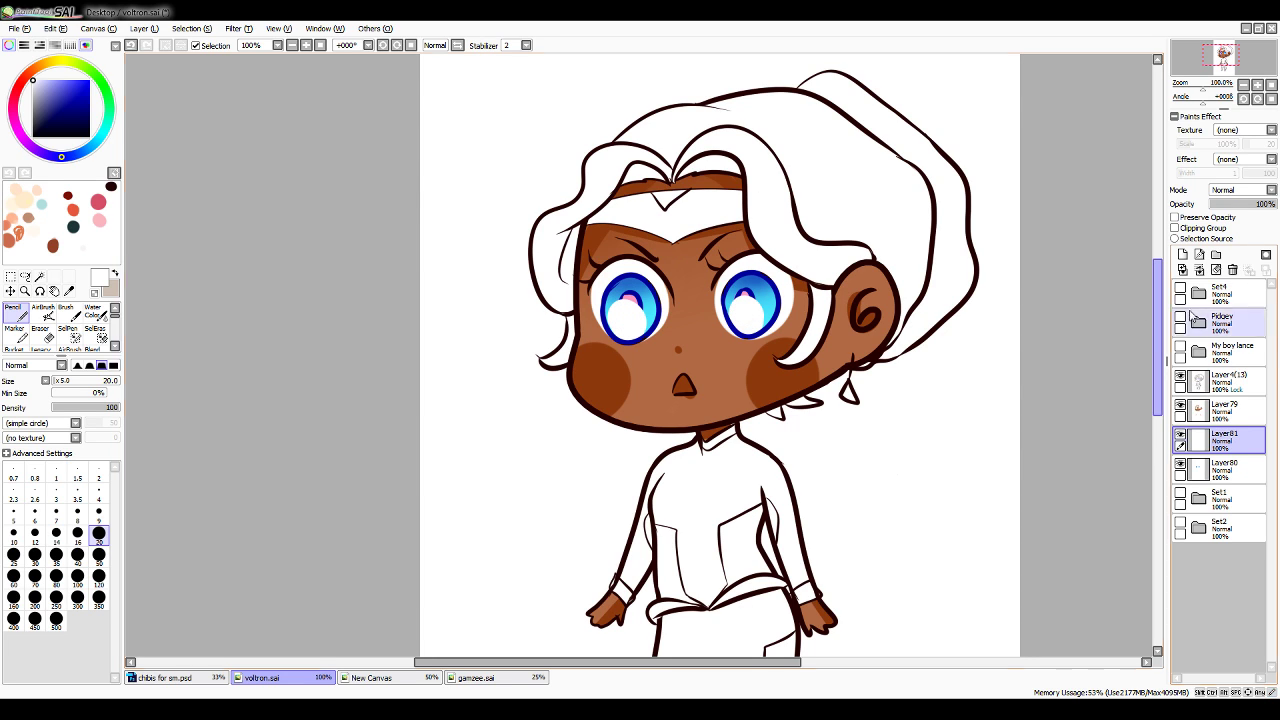
{"action": "key", "text": "ctrl+z"}
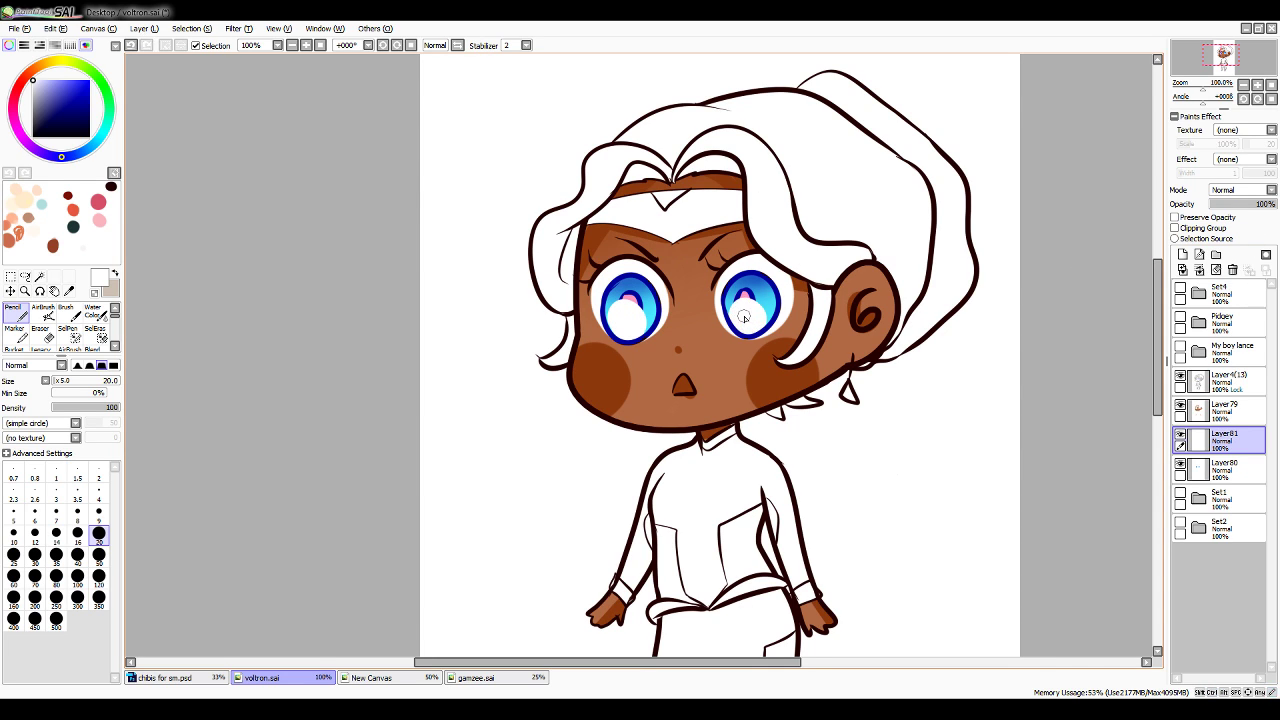
{"action": "left_click_drag", "start_coordinate": [1262, 204], "coordinate": [1224, 216]}
Turn off Preserve Opacity on Layer4(13) and dot a round white highlight on the upper part of each eye
{"action": "left_click", "coordinate": [1224, 381]}
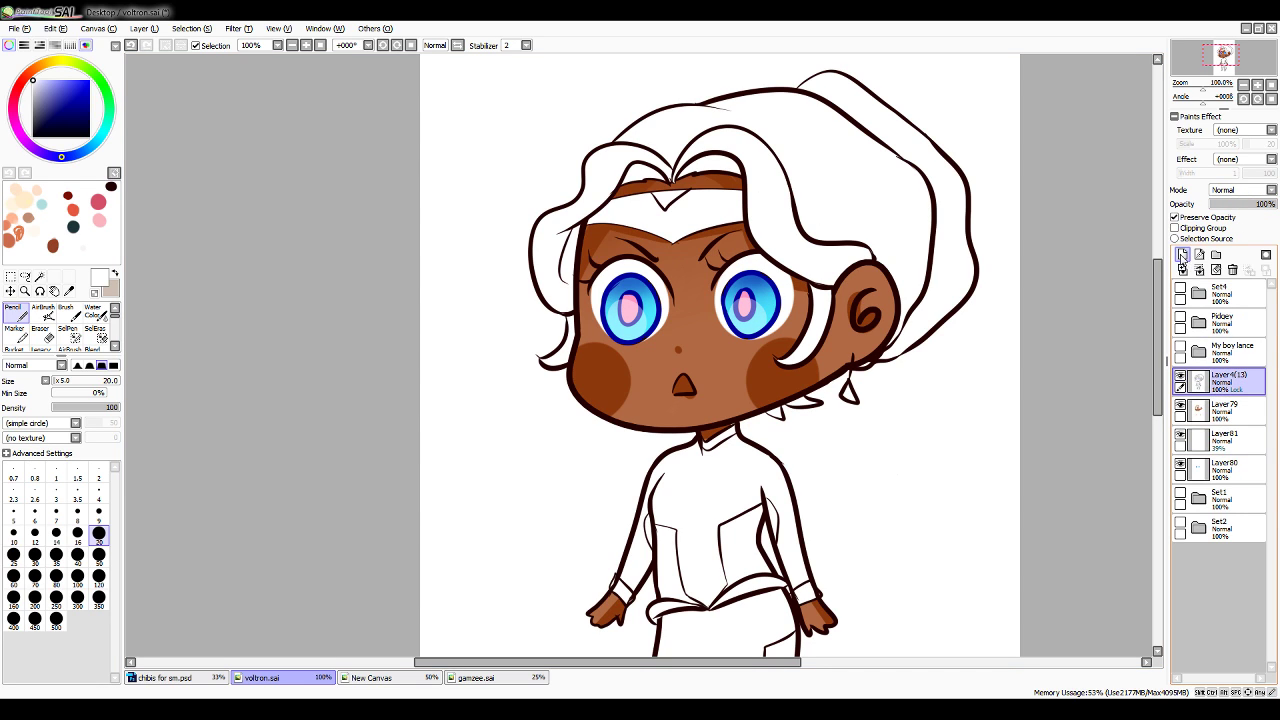
{"action": "left_click", "coordinate": [1176, 217]}
{"action": "left_click", "coordinate": [613, 288]}
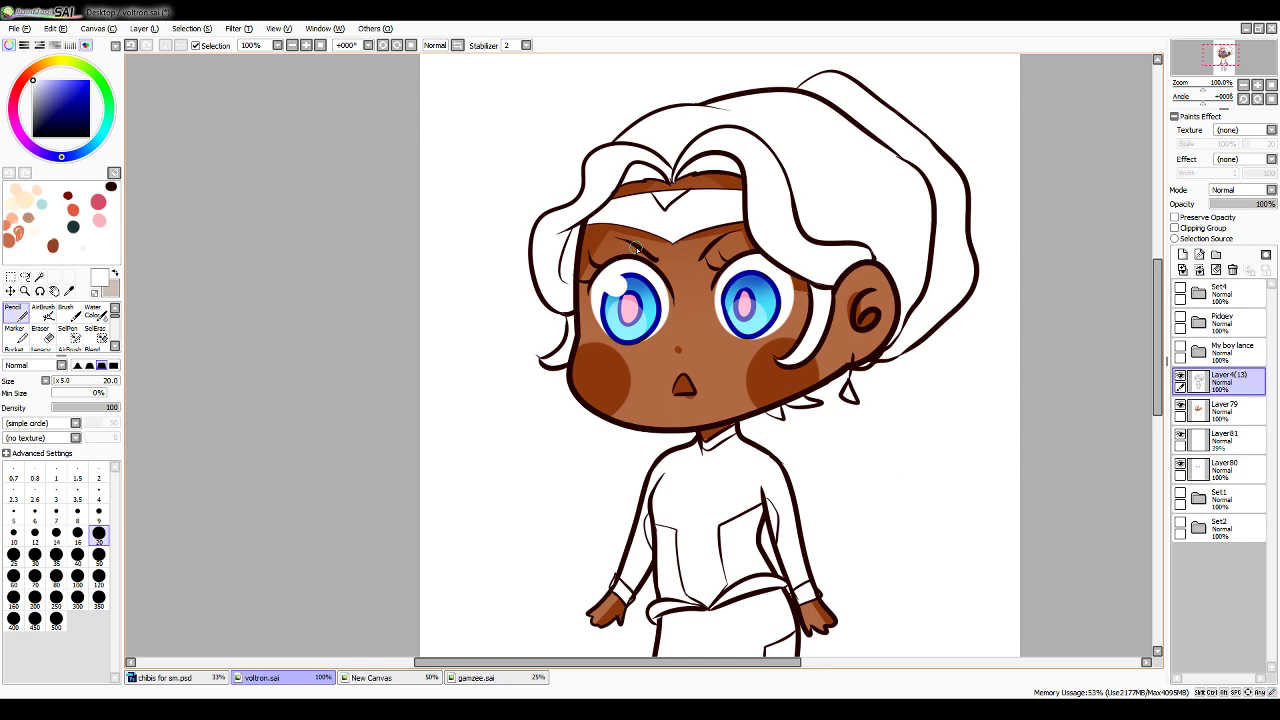
{"action": "left_click", "coordinate": [738, 285]}
Sample the light blue hair colour from the reference chibi in Set4 and hide the set again
{"action": "left_click", "coordinate": [1244, 85]}
{"action": "left_click", "coordinate": [1244, 85]}
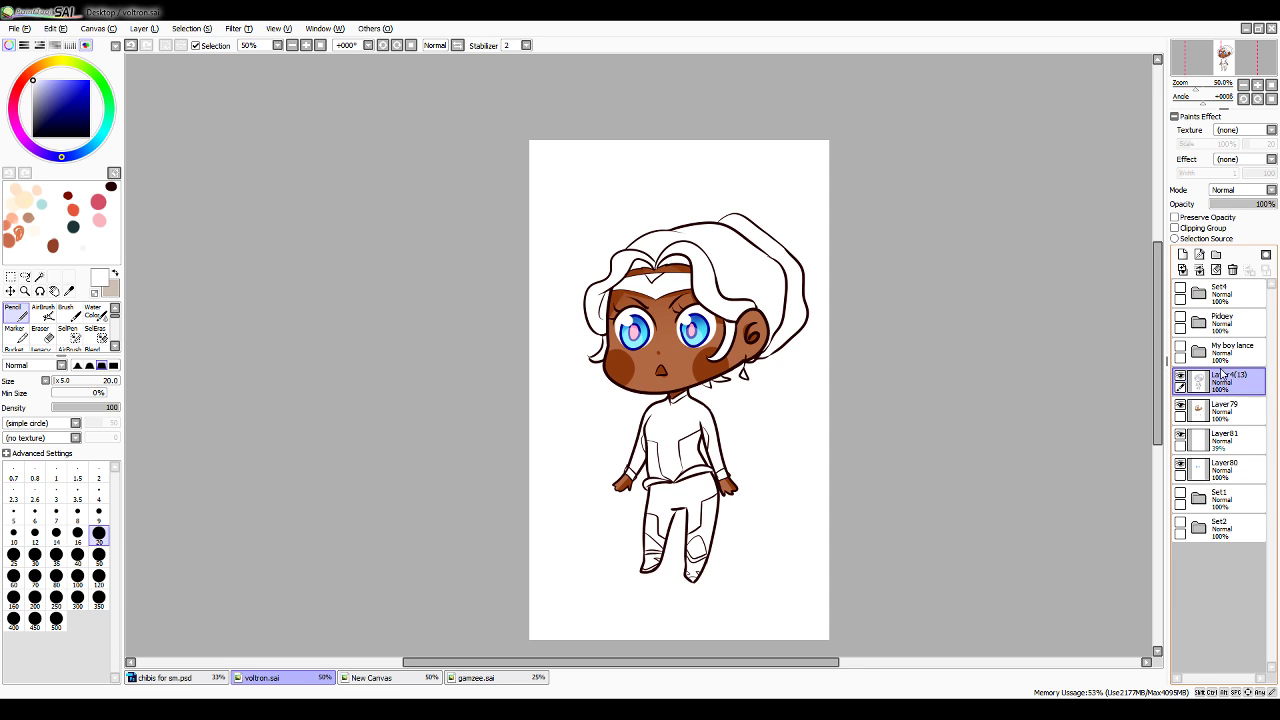
{"action": "left_click", "coordinate": [1181, 290]}
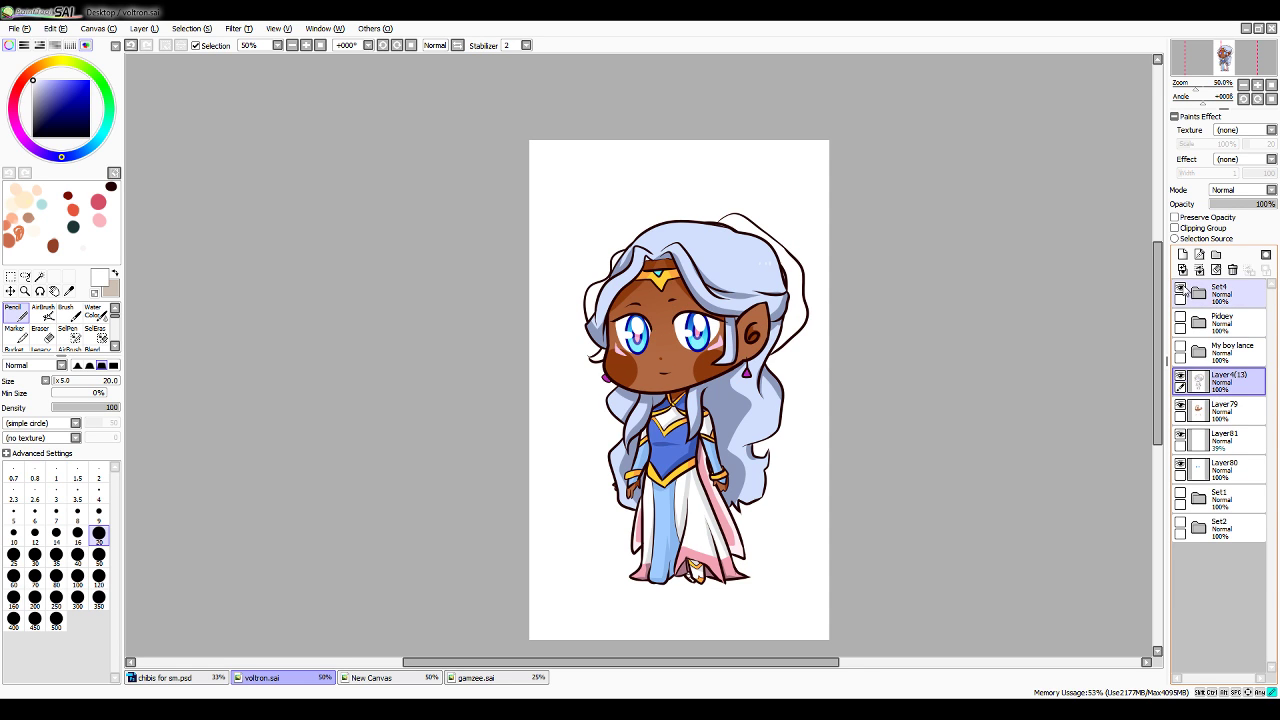
{"action": "left_click", "coordinate": [40, 276]}
{"action": "key", "text": "alt"}
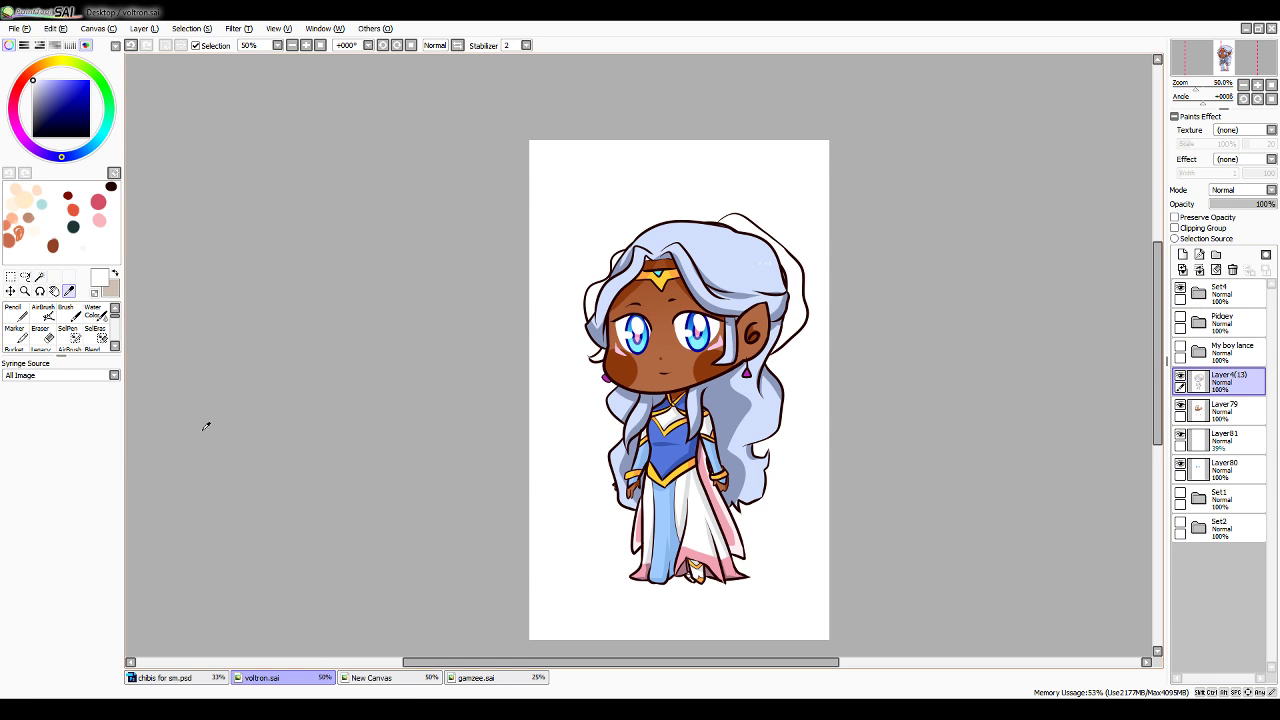
{"action": "left_click", "coordinate": [729, 267]}
{"action": "left_click", "coordinate": [1181, 290]}
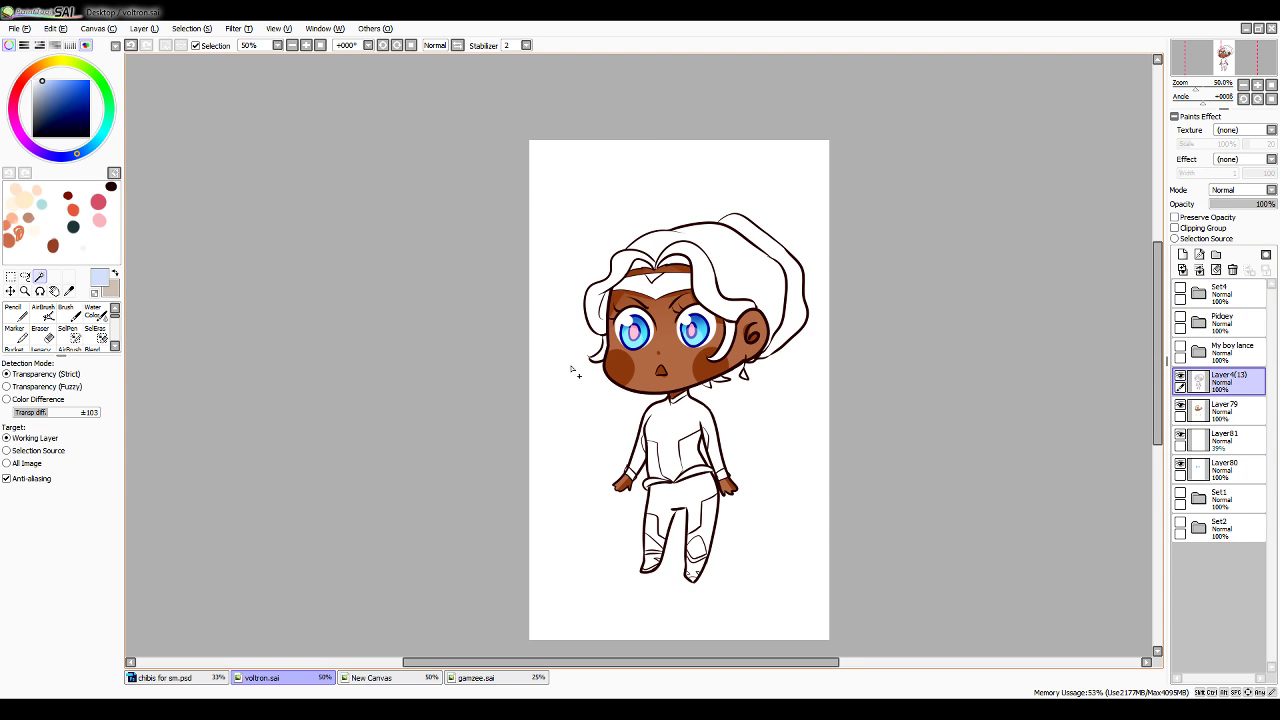
Select all hair sections of the line art with the Magic Wand, including the bun and side strands, and touch up with the SelPen at size 20
{"action": "left_click", "coordinate": [680, 264]}
{"action": "left_click", "coordinate": [700, 240]}
{"action": "left_click", "coordinate": [720, 285]}
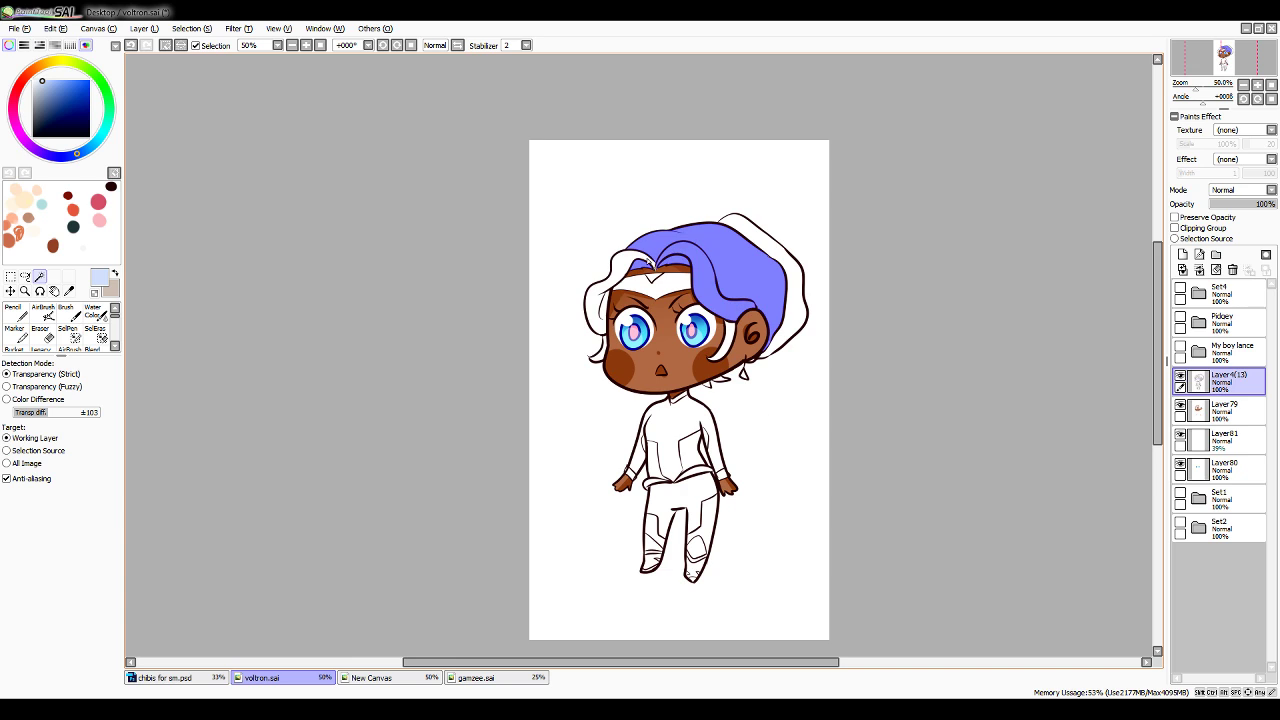
{"action": "left_click", "coordinate": [600, 290]}
{"action": "left_click", "coordinate": [605, 352]}
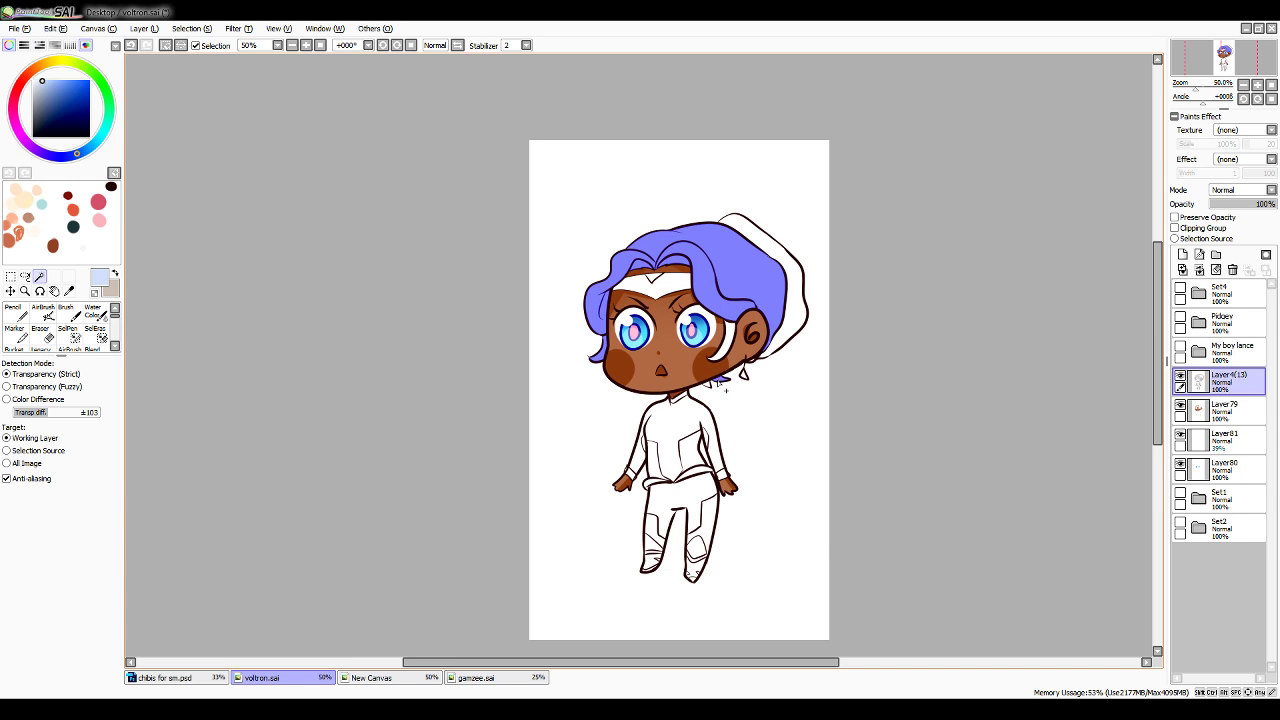
{"action": "left_click", "coordinate": [794, 320]}
{"action": "left_click", "coordinate": [729, 335]}
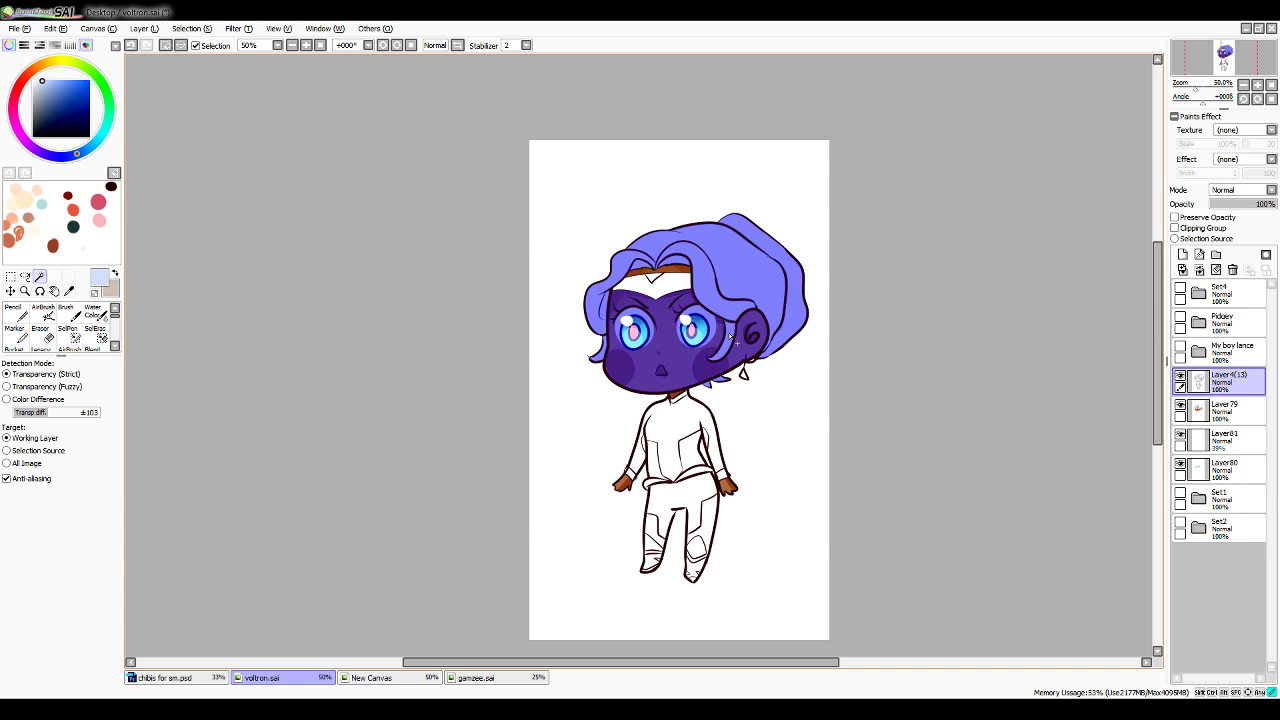
{"action": "left_click", "coordinate": [70, 335]}
{"action": "left_click", "coordinate": [98, 534]}
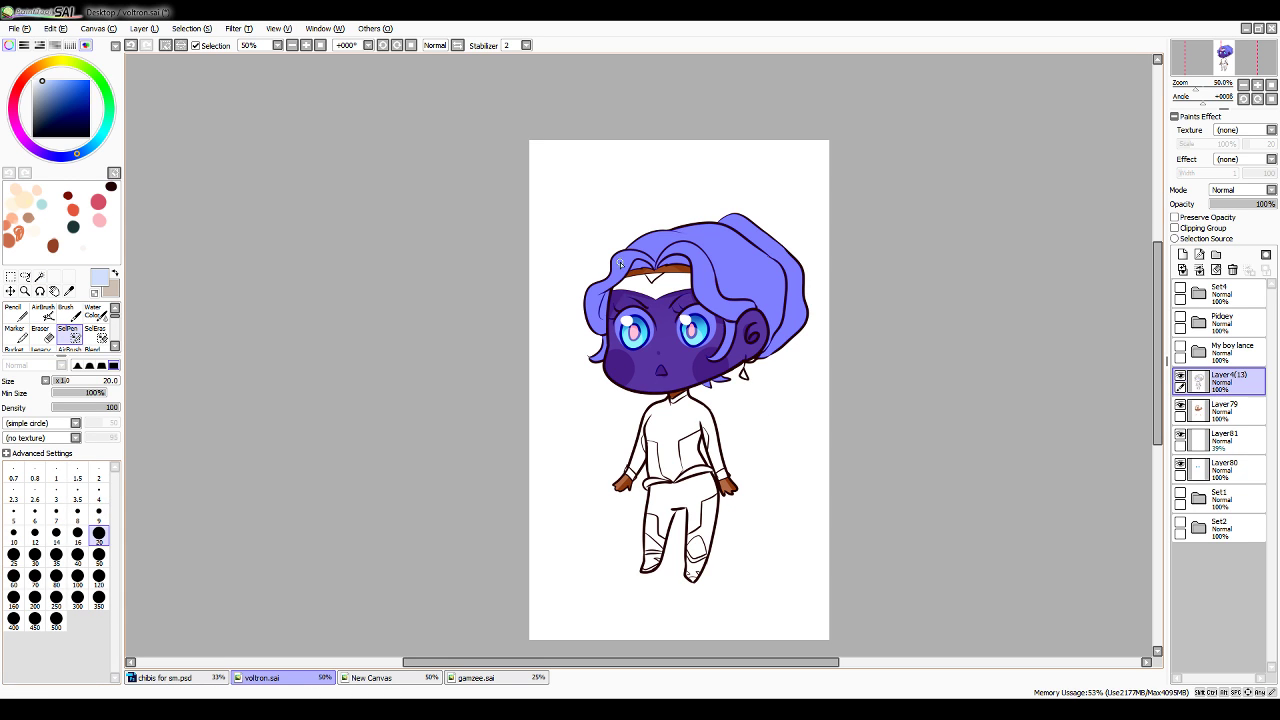
{"action": "key", "text": "n"}
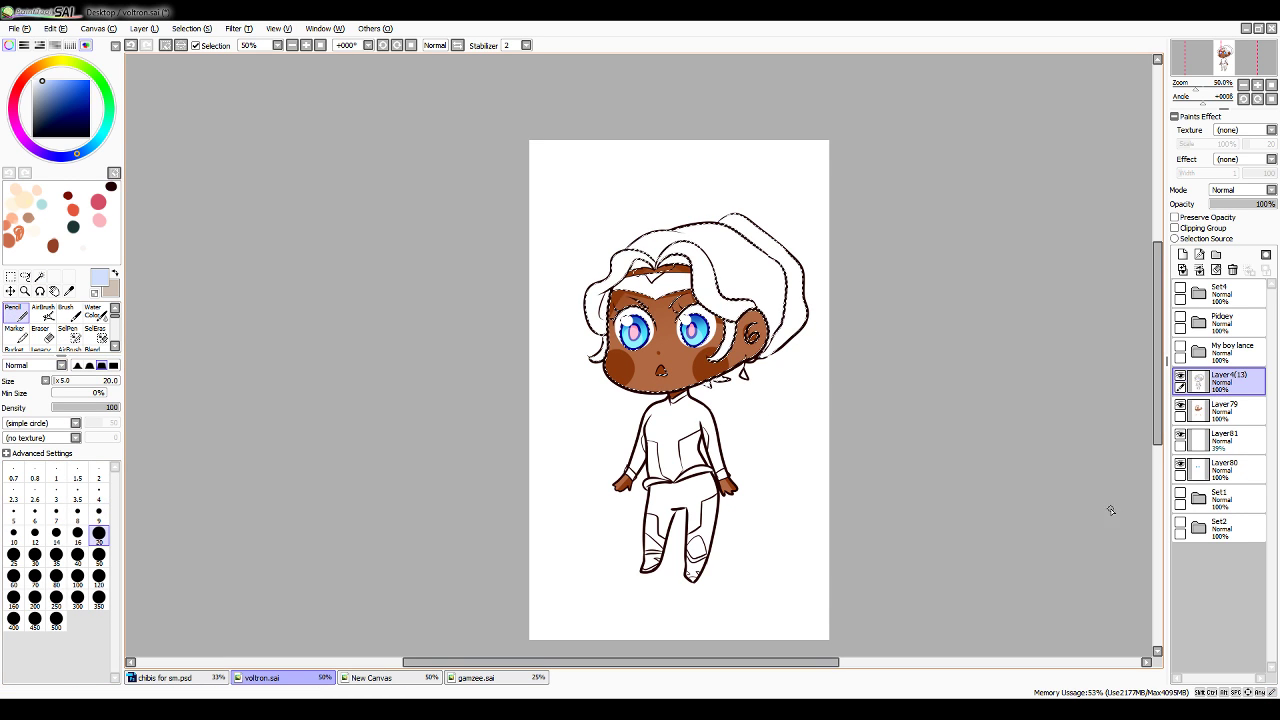
Create a new layer below Layer80 and fill the selected hair with light blue using the Pencil at size 120
{"action": "left_click", "coordinate": [1225, 468]}
{"action": "left_click", "coordinate": [1237, 497]}
{"action": "left_click", "coordinate": [1183, 254]}
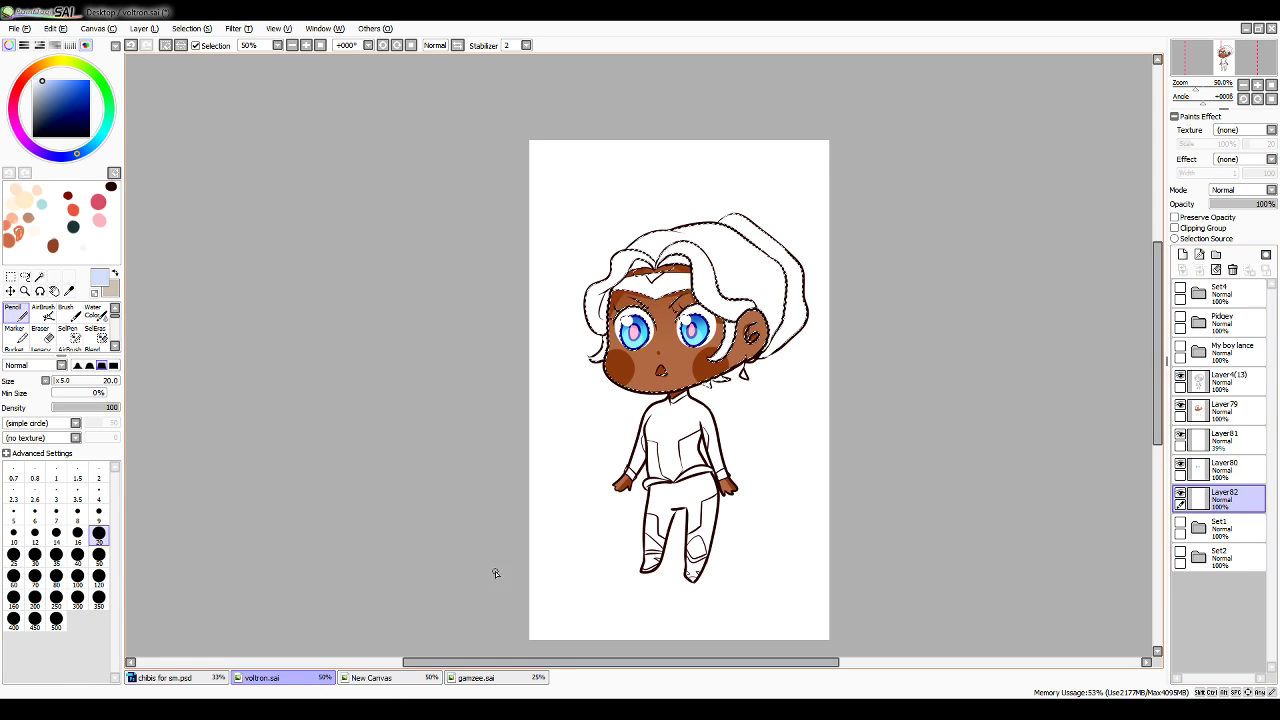
{"action": "left_click", "coordinate": [99, 576]}
{"action": "mouse_move", "coordinate": [790, 230]}
{"action": "left_mouse_down"}
{"action": "mouse_move", "coordinate": [487, 341]}
{"action": "mouse_move", "coordinate": [684, 262]}
{"action": "mouse_move", "coordinate": [889, 309]}
{"action": "left_mouse_up"}
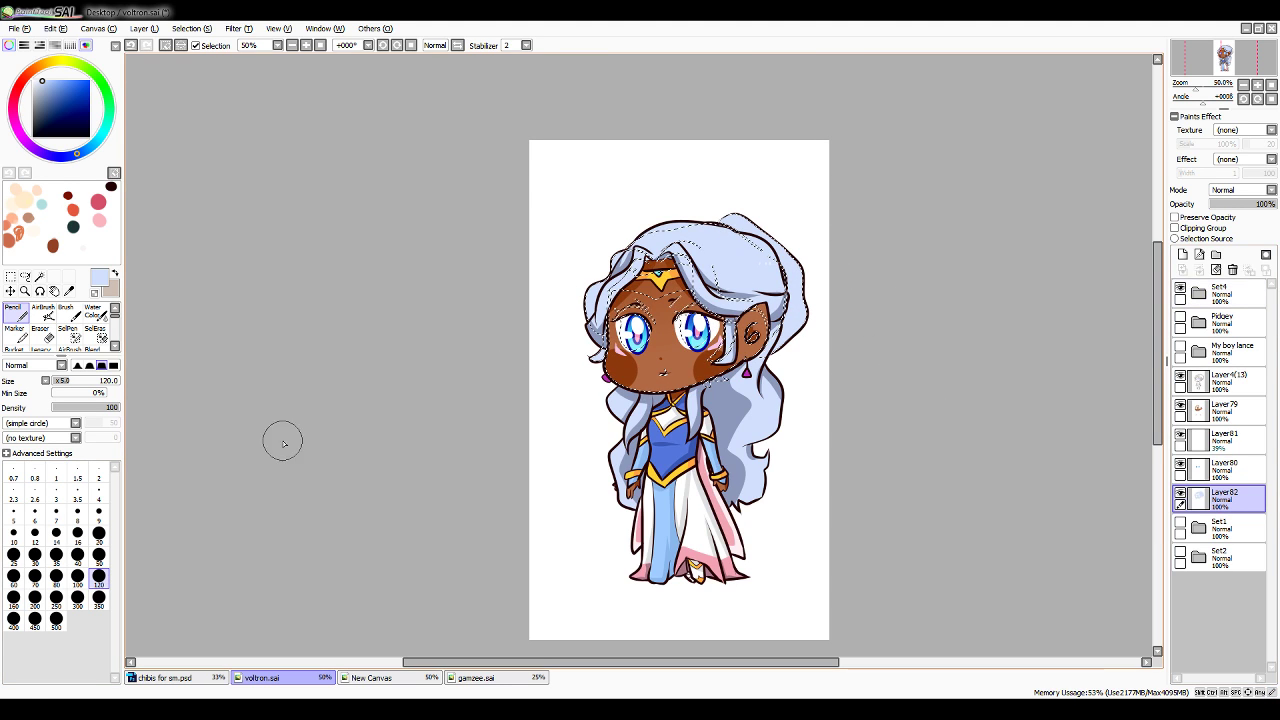
Sample the darker blue-grey hair shadow from the reference chibi in Set4 and hide the set again
{"action": "left_click", "coordinate": [69, 291]}
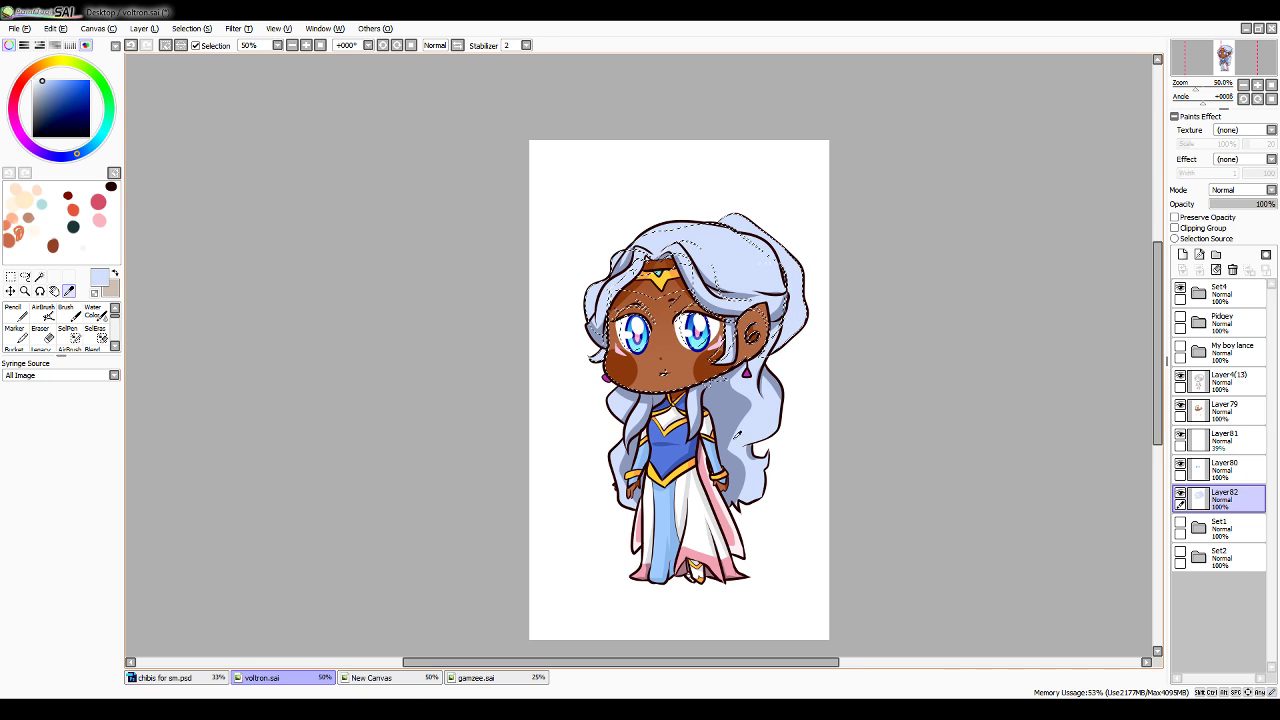
{"action": "left_click", "coordinate": [740, 415]}
{"action": "left_click", "coordinate": [1180, 290]}
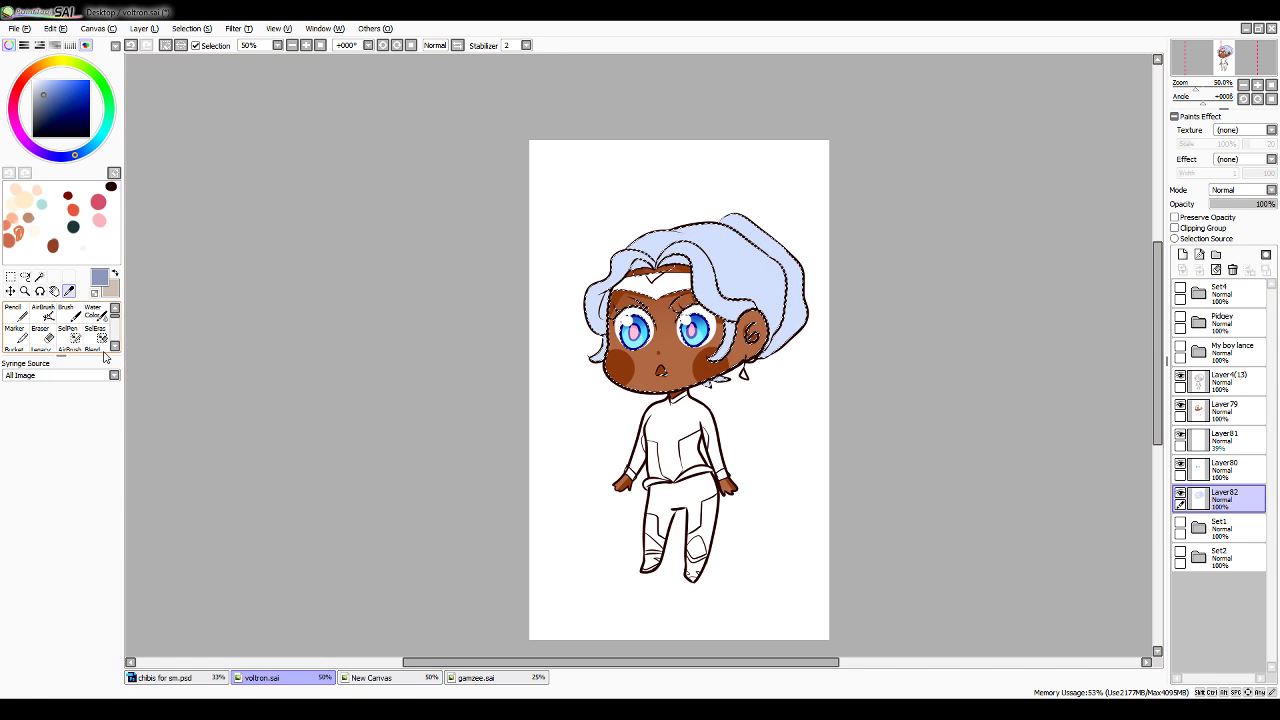
Shade the hair under the fringe and the locks framing the face in blue-grey with the Pencil at size 20
{"action": "left_click", "coordinate": [15, 313]}
{"action": "scroll", "coordinate": [638, 350], "scroll_direction": "up", "scroll_amount": 2}
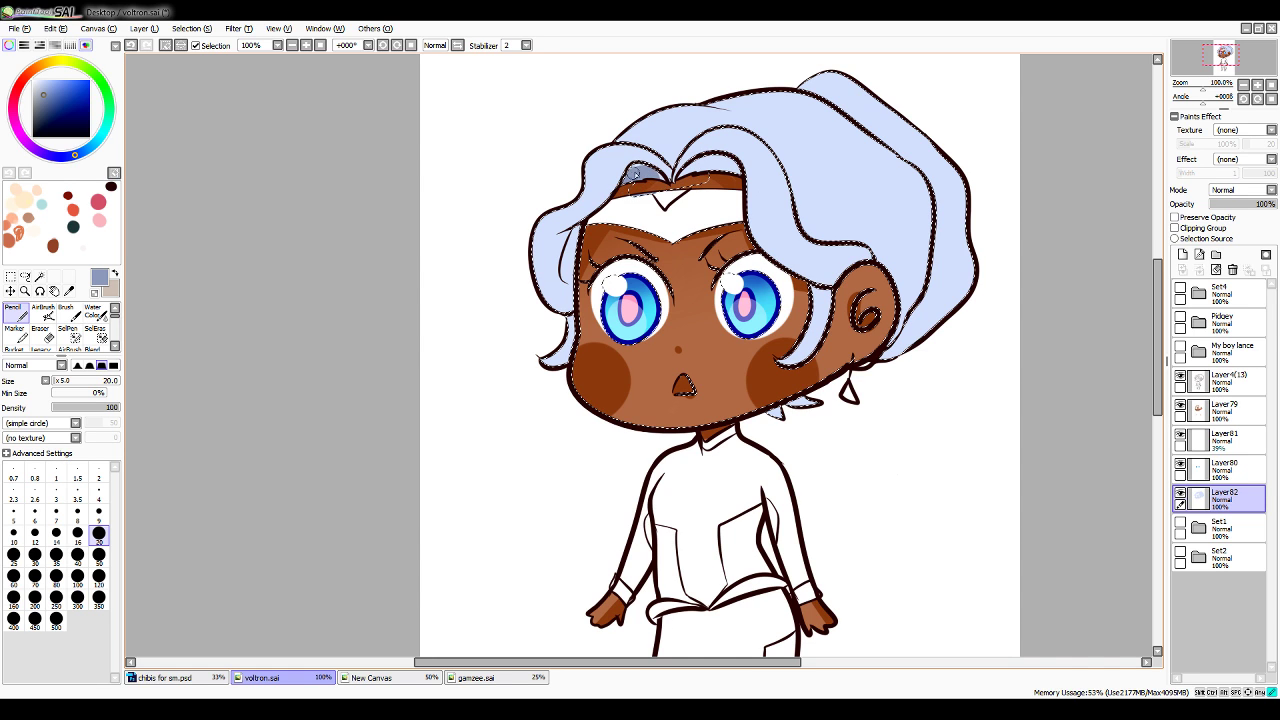
{"action": "left_click_drag", "start_coordinate": [687, 175], "coordinate": [717, 172]}
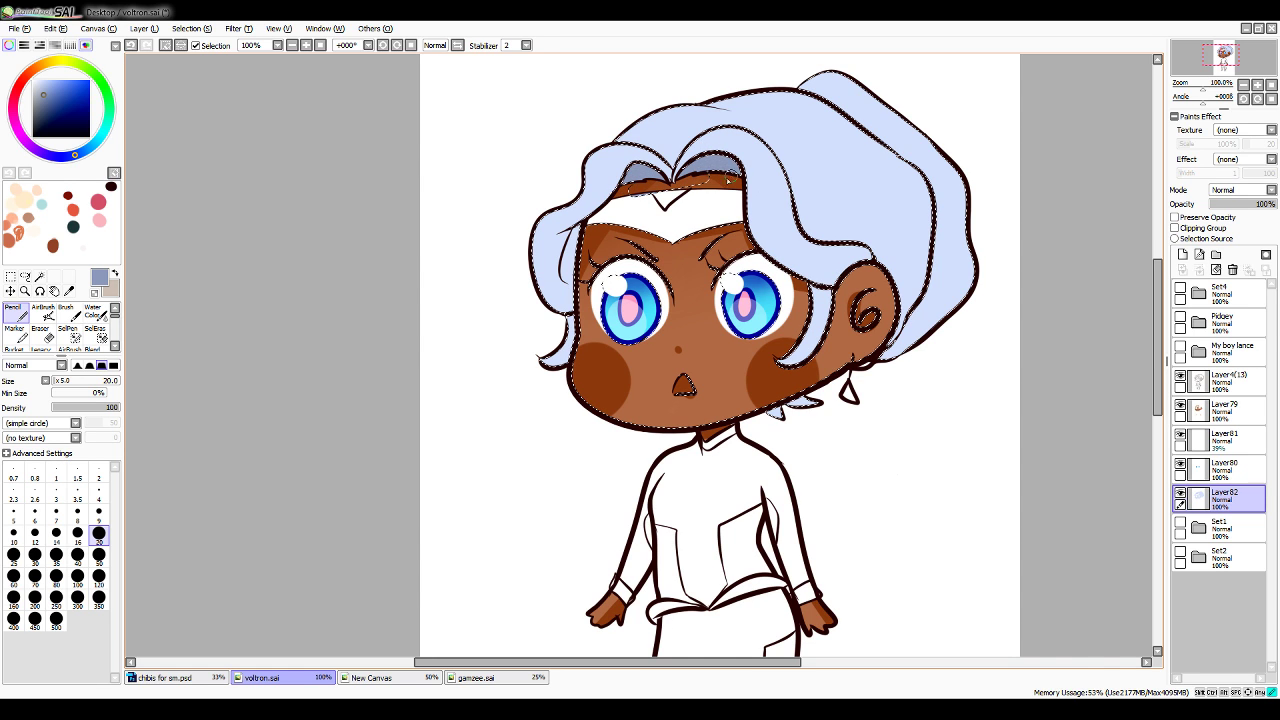
{"action": "left_click_drag", "start_coordinate": [556, 295], "coordinate": [571, 248]}
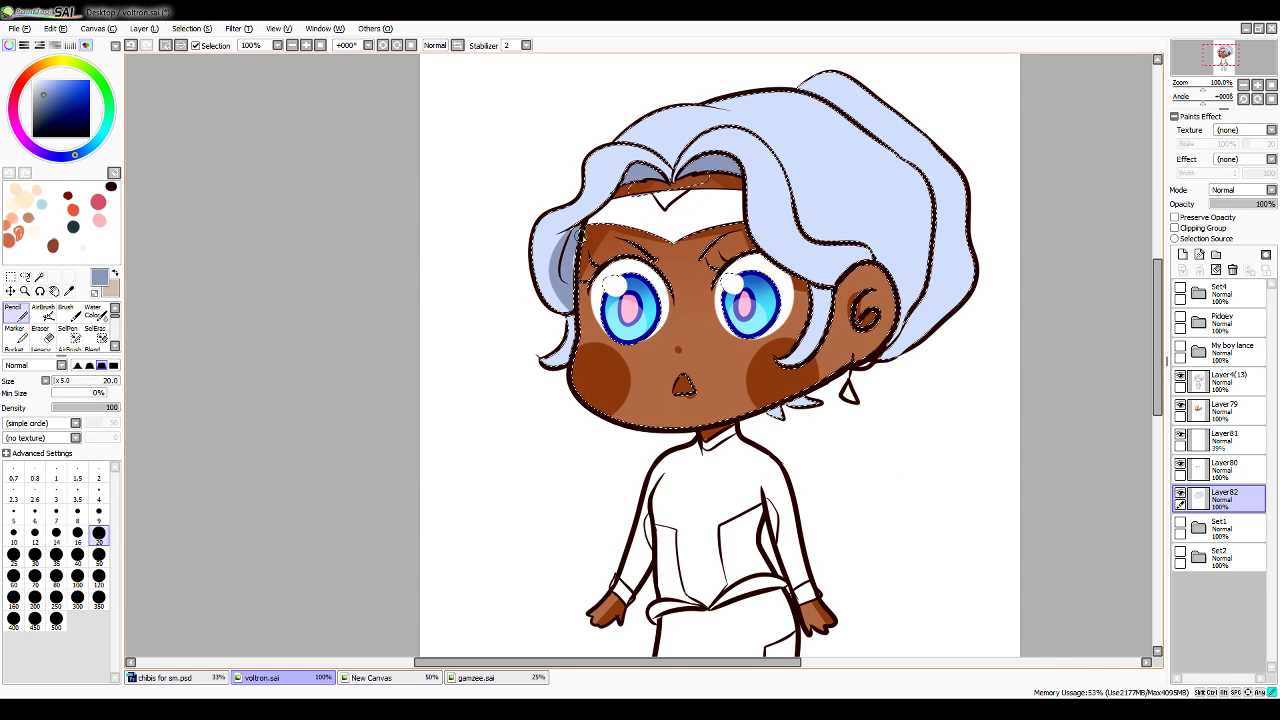
{"action": "mouse_move", "coordinate": [568, 304]}
{"action": "left_mouse_down"}
{"action": "mouse_move", "coordinate": [540, 268]}
{"action": "mouse_move", "coordinate": [556, 296]}
{"action": "left_mouse_up"}
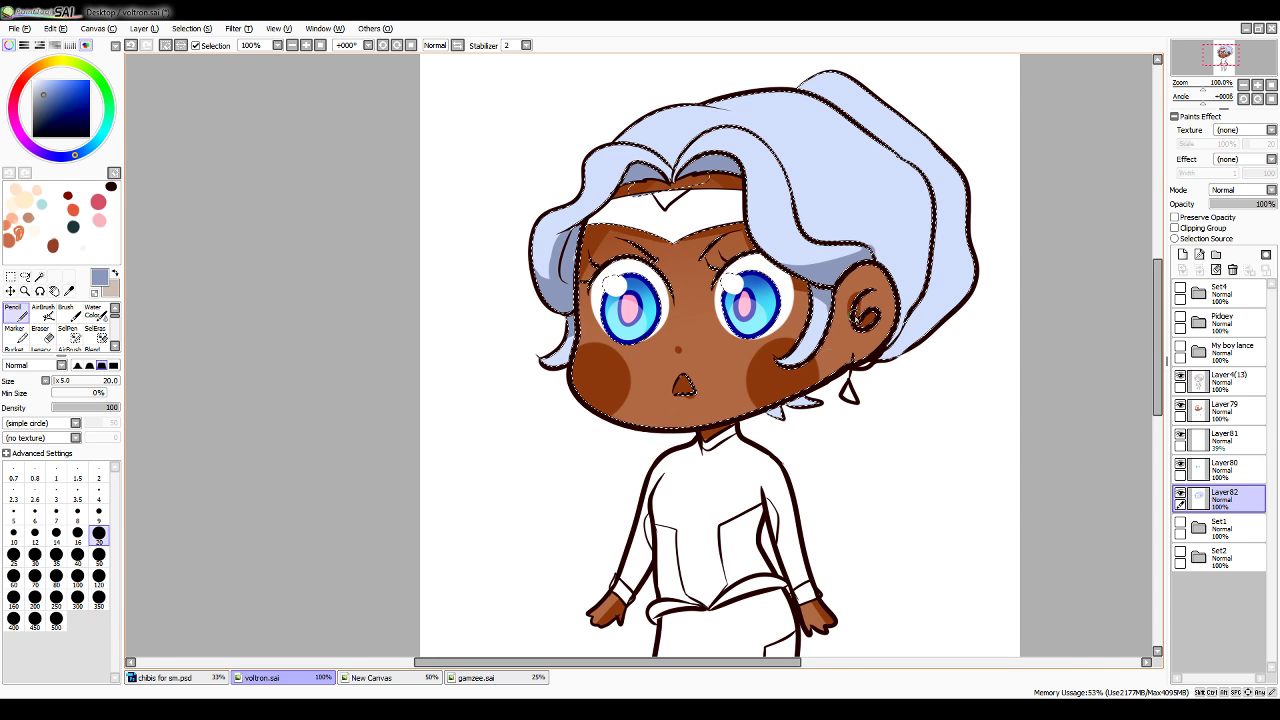
Shade the back of the main hair section above the ear in blue-grey, redoing the first stroke
{"action": "left_click_drag", "start_coordinate": [868, 256], "coordinate": [925, 178]}
{"action": "key", "text": "ctrl+z"}
{"action": "mouse_move", "coordinate": [866, 257]}
{"action": "left_mouse_down"}
{"action": "mouse_move", "coordinate": [922, 216]}
{"action": "mouse_move", "coordinate": [925, 188]}
{"action": "left_mouse_up"}
{"action": "left_click_drag", "start_coordinate": [918, 246], "coordinate": [892, 262]}
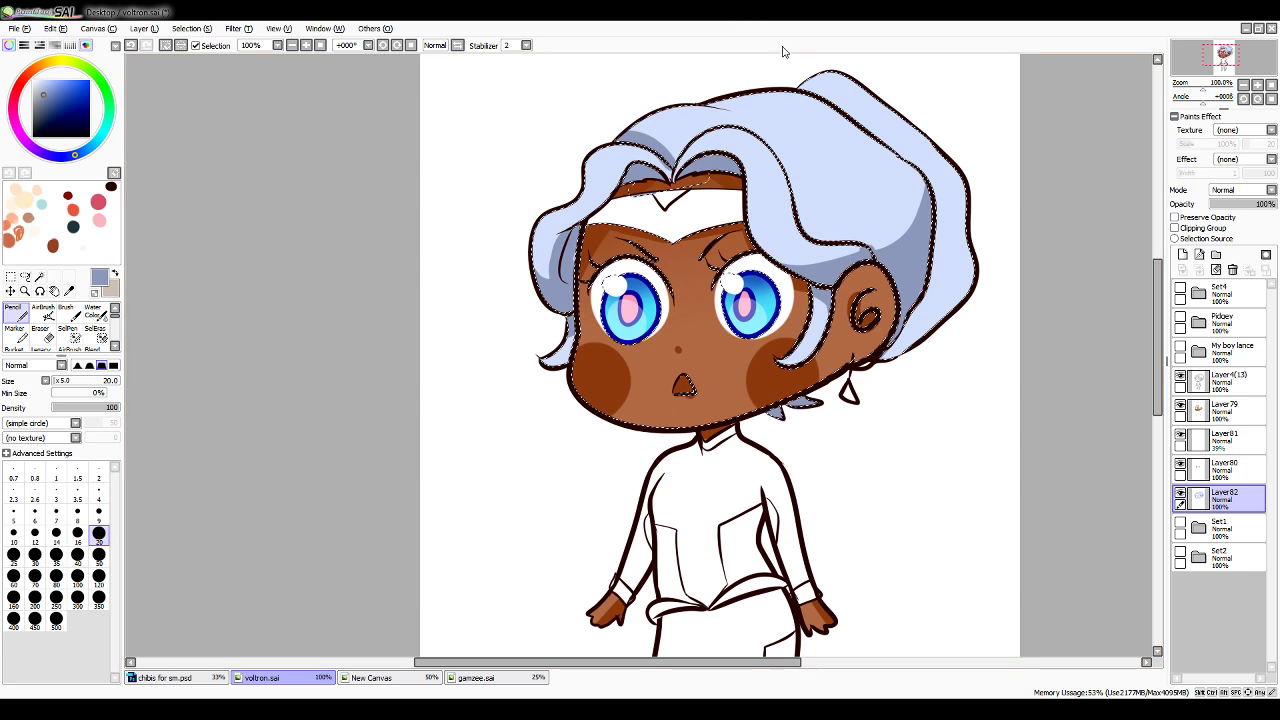
Shade the bun and the hair behind the front lock in blue-grey, redoing the strokes as needed, and clear the selection
{"action": "mouse_move", "coordinate": [938, 194]}
{"action": "left_mouse_down"}
{"action": "mouse_move", "coordinate": [959, 168]}
{"action": "mouse_move", "coordinate": [941, 207]}
{"action": "mouse_move", "coordinate": [957, 292]}
{"action": "mouse_move", "coordinate": [971, 268]}
{"action": "mouse_move", "coordinate": [955, 289]}
{"action": "mouse_move", "coordinate": [865, 244]}
{"action": "mouse_move", "coordinate": [791, 190]}
{"action": "left_mouse_up"}
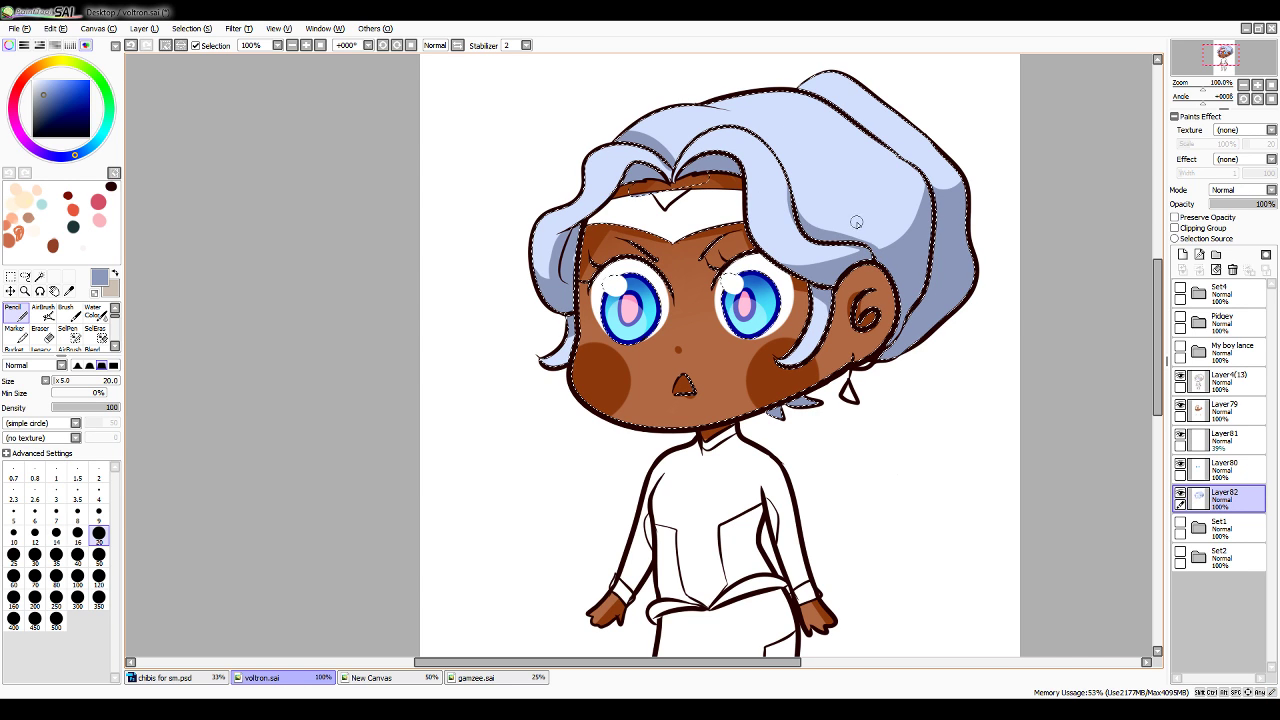
{"action": "key", "text": "ctrl+z"}
{"action": "left_click_drag", "start_coordinate": [876, 256], "coordinate": [786, 182]}
{"action": "key", "text": "ctrl+z"}
{"action": "left_click_drag", "start_coordinate": [878, 256], "coordinate": [785, 176]}
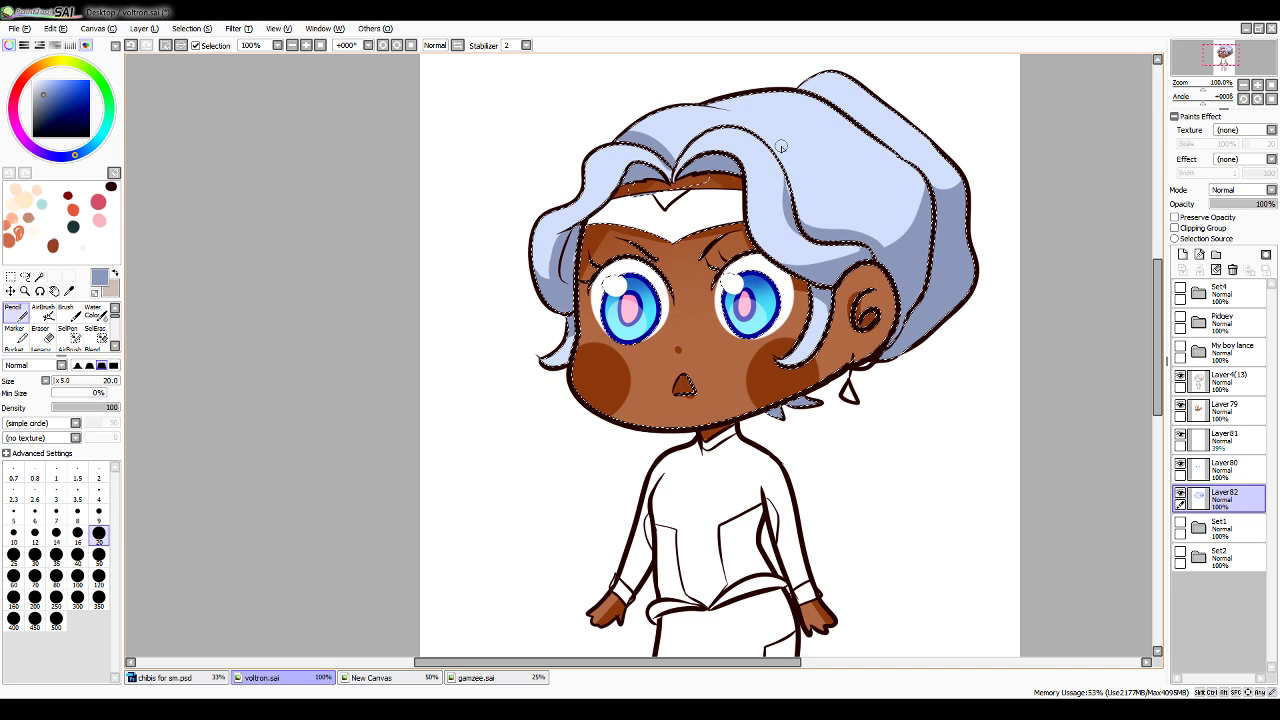
{"action": "key", "text": "ctrl+z"}
{"action": "mouse_move", "coordinate": [879, 256]}
{"action": "left_mouse_down"}
{"action": "mouse_move", "coordinate": [830, 244]}
{"action": "mouse_move", "coordinate": [786, 176]}
{"action": "left_mouse_up"}
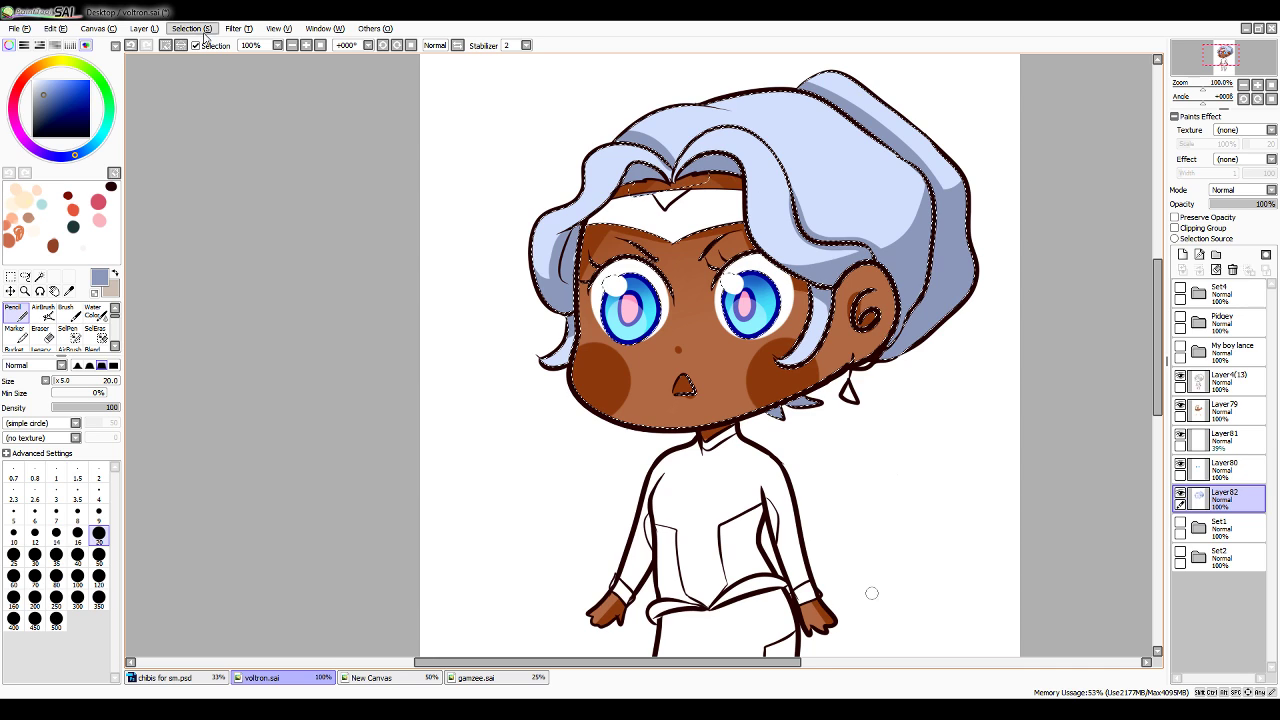
{"action": "key", "text": "ctrl+d"}
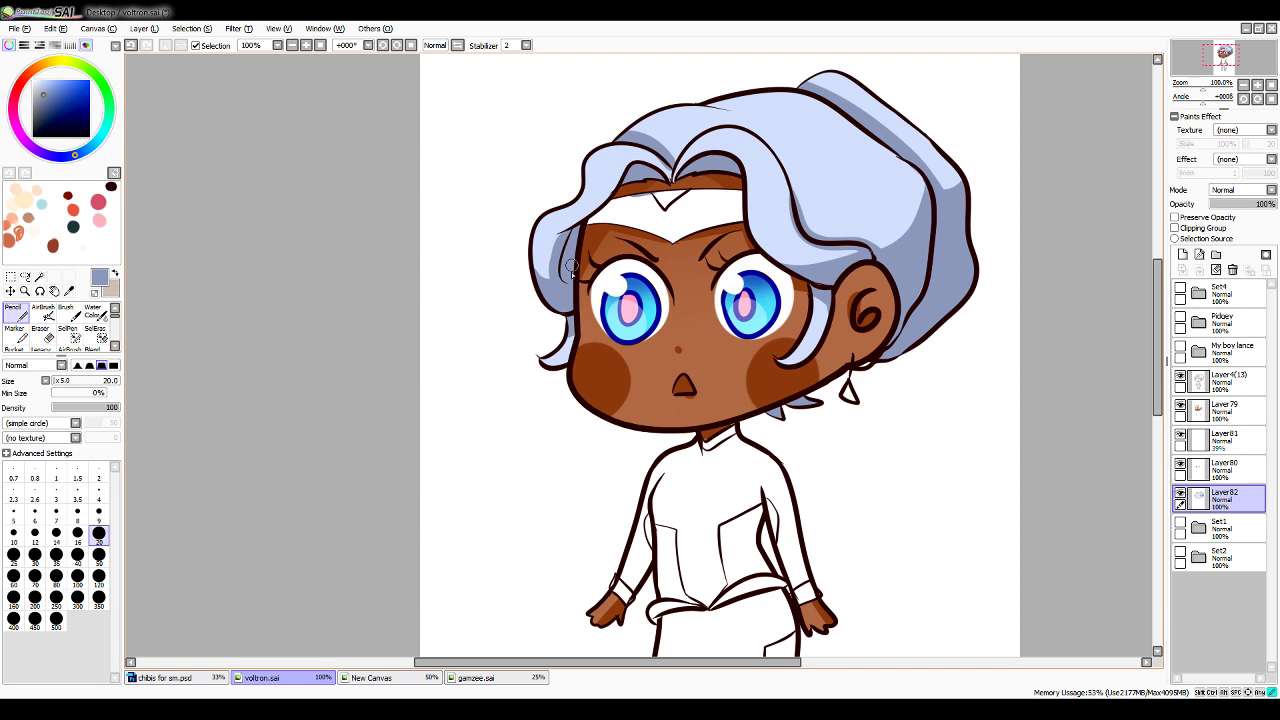
{"action": "left_click", "coordinate": [39, 277]}
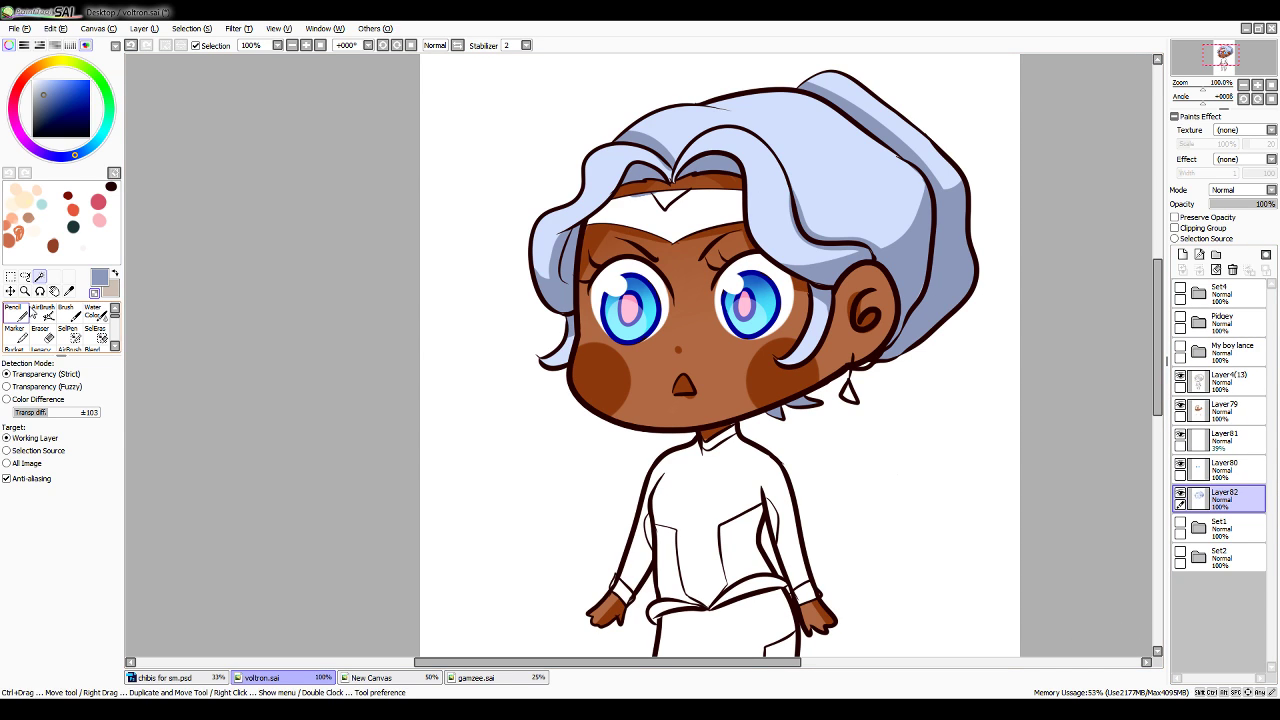
Add a new layer below Layer82 and sample the yellow of the reference chibi's tiara from Set4, hiding the set again
{"action": "key", "text": "n"}
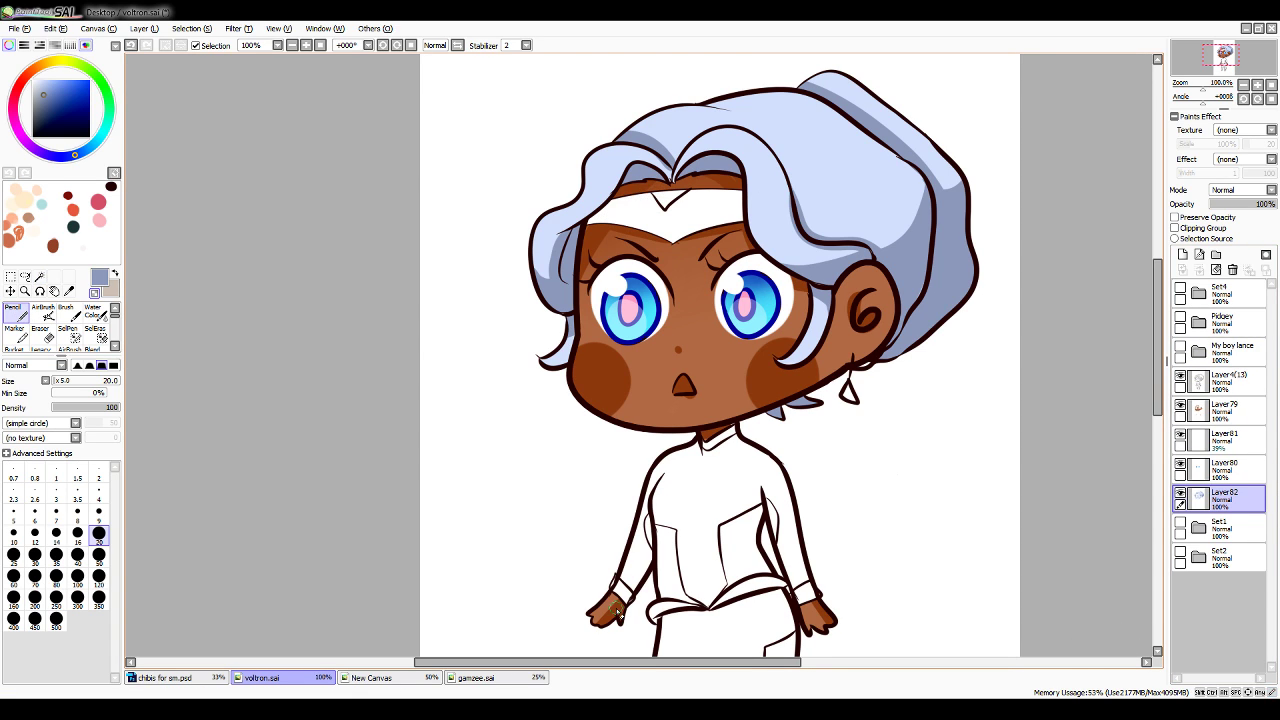
{"action": "key", "text": "w"}
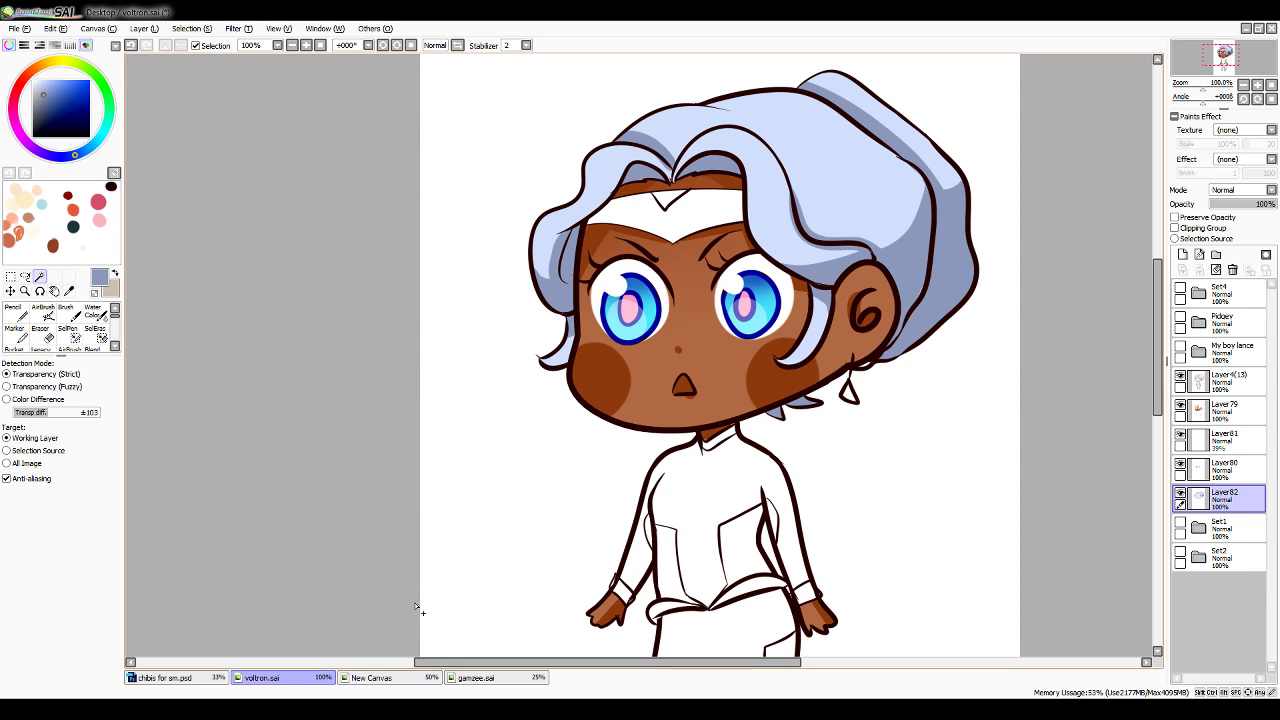
{"action": "left_click", "coordinate": [1183, 254]}
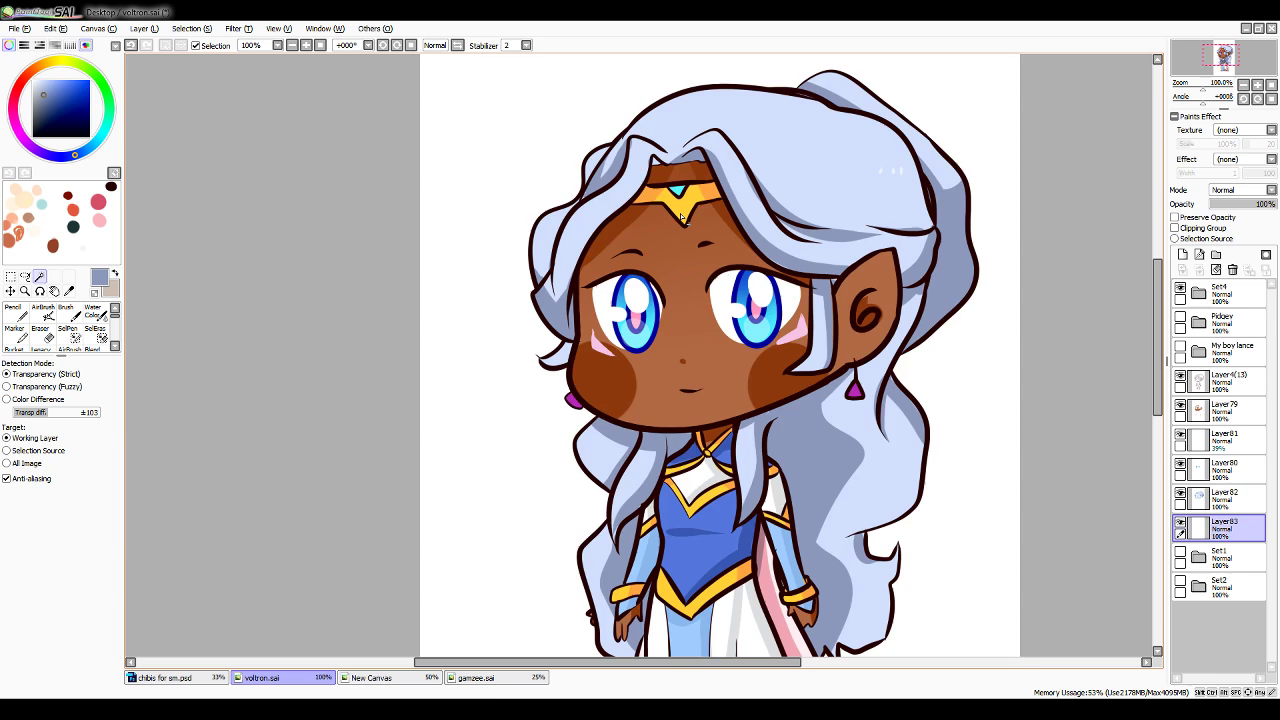
{"action": "left_click", "coordinate": [681, 216]}
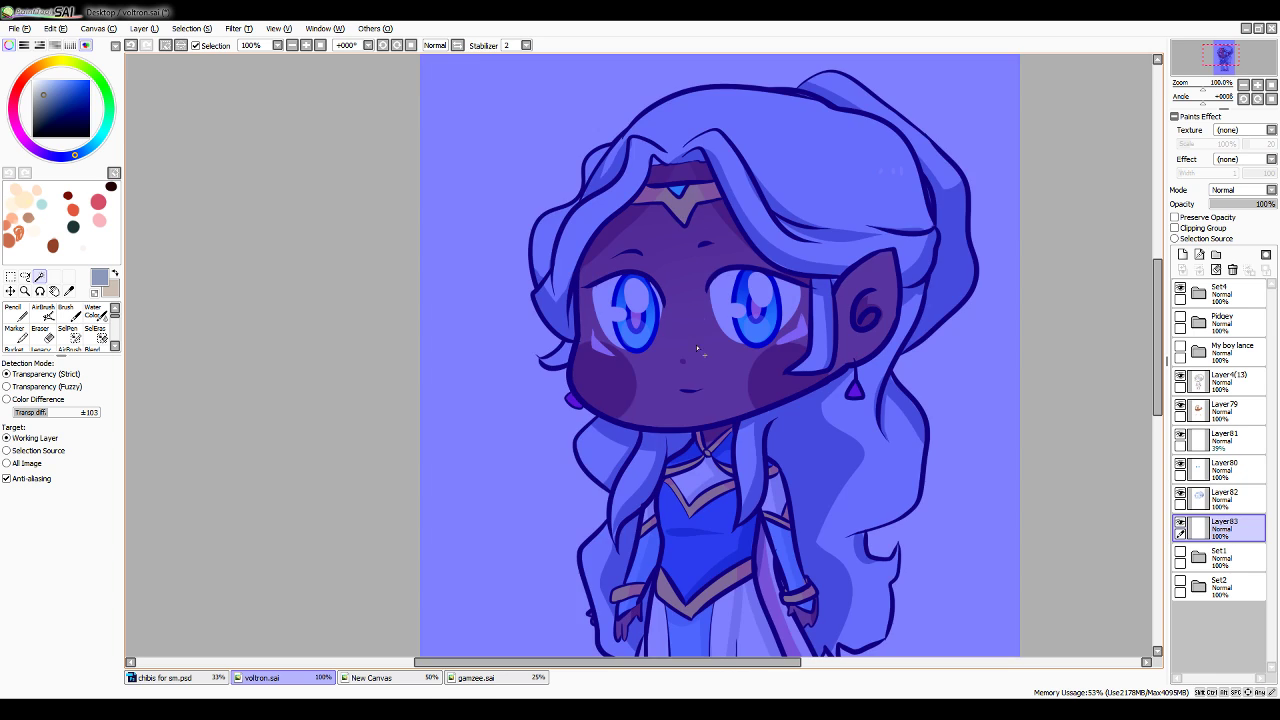
{"action": "key", "text": "ctrl+d"}
{"action": "left_click", "coordinate": [68, 290]}
{"action": "left_click", "coordinate": [705, 218]}
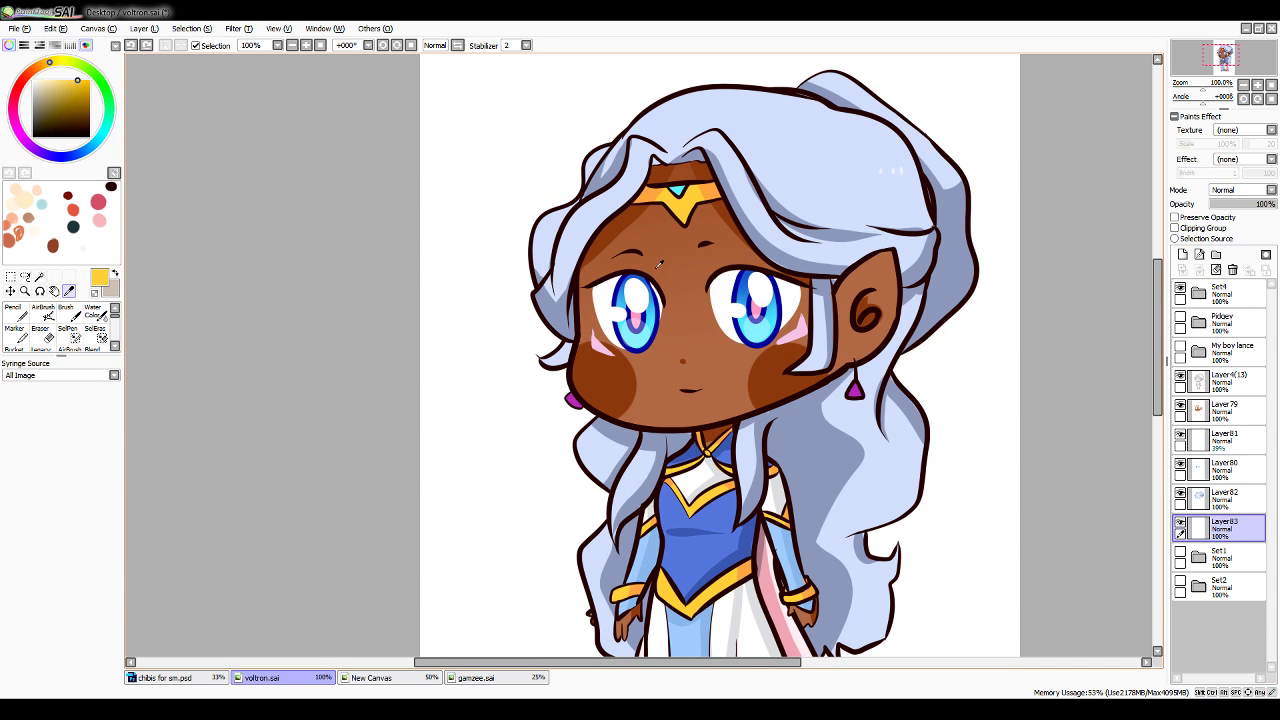
{"action": "key", "text": "n"}
{"action": "left_click", "coordinate": [1198, 293]}
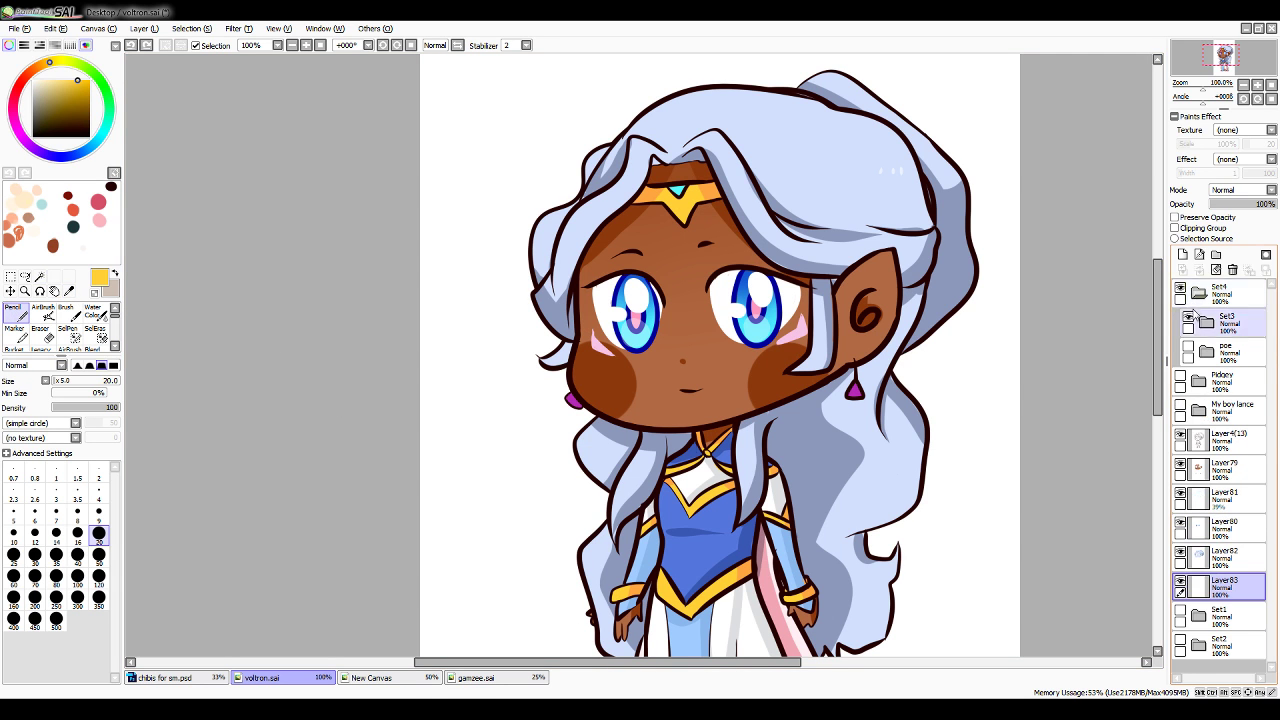
{"action": "left_click", "coordinate": [1181, 288]}
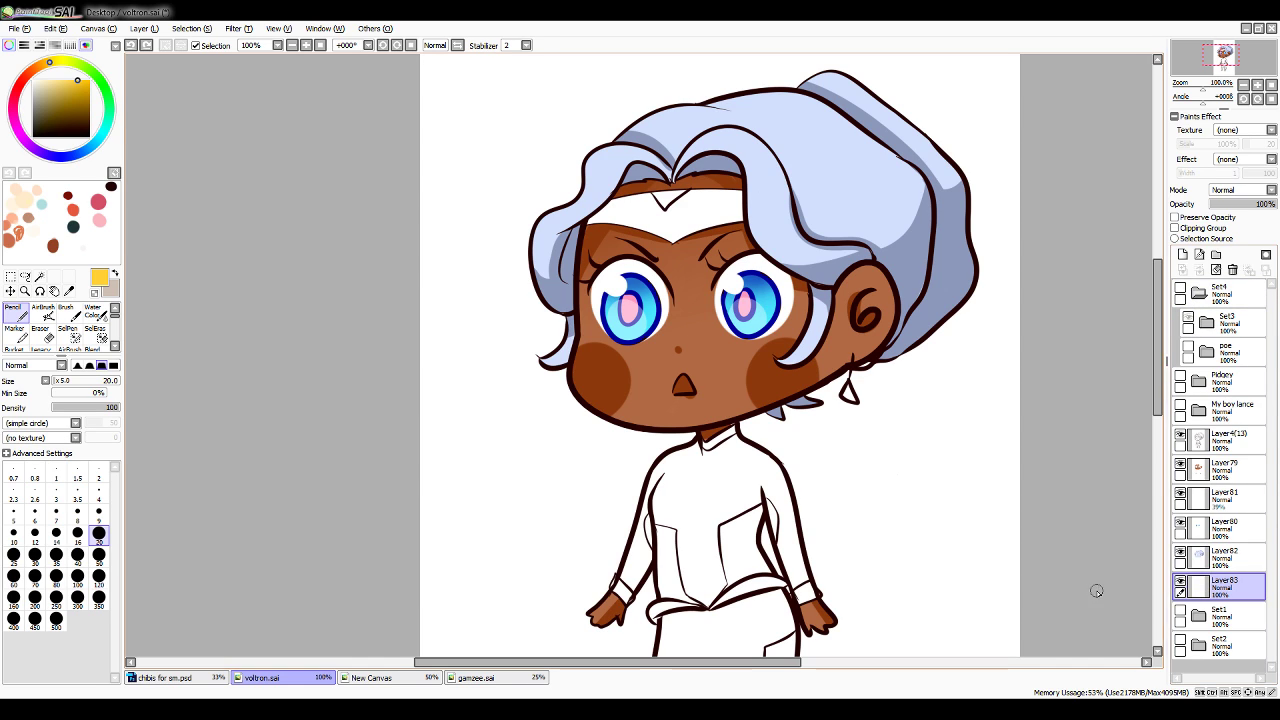
Select the tiara band on the line art layer and fill it with yellow on Layer83 using the Pencil at size 50
{"action": "left_click", "coordinate": [1228, 440]}
{"action": "left_click", "coordinate": [40, 277]}
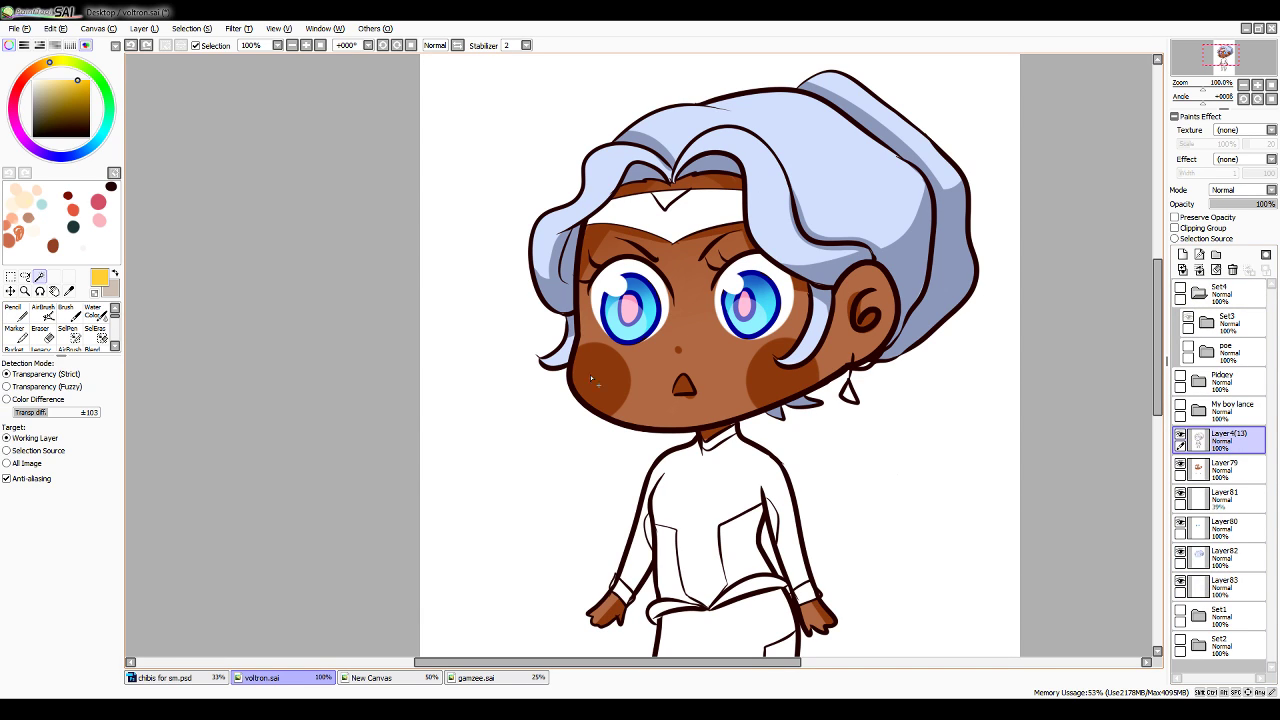
{"action": "left_click", "coordinate": [667, 203]}
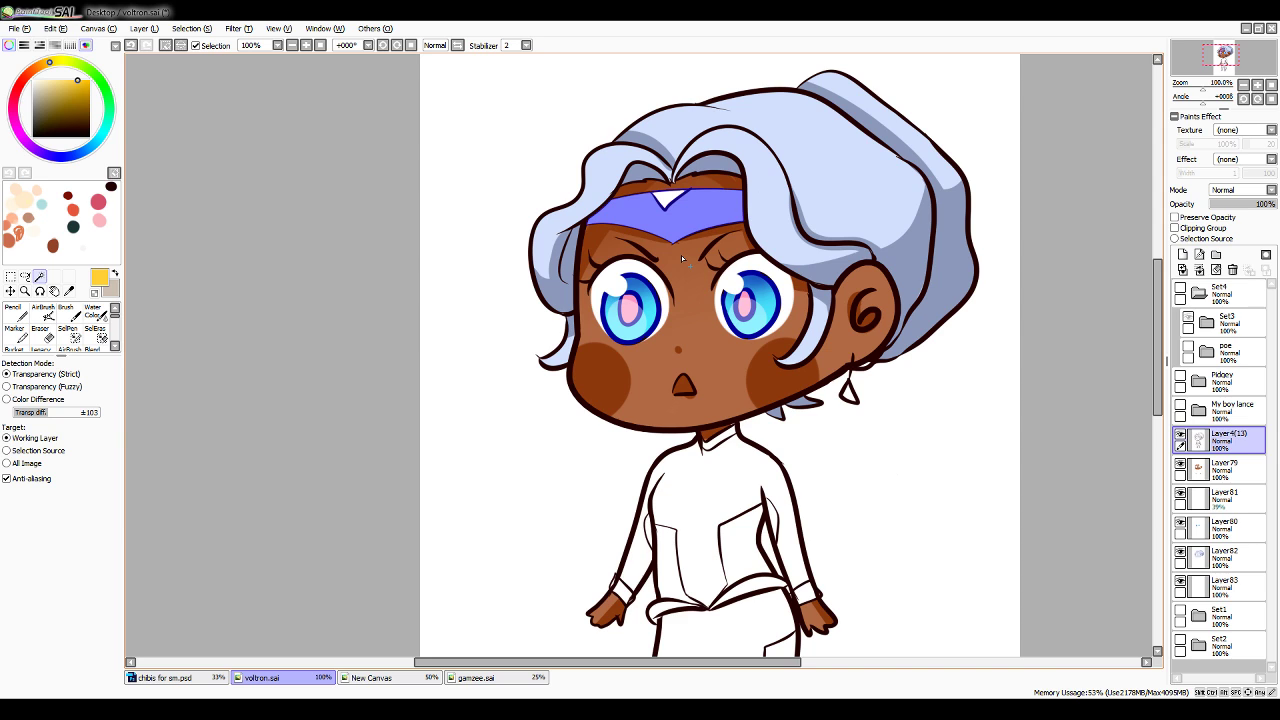
{"action": "left_click", "coordinate": [16, 314]}
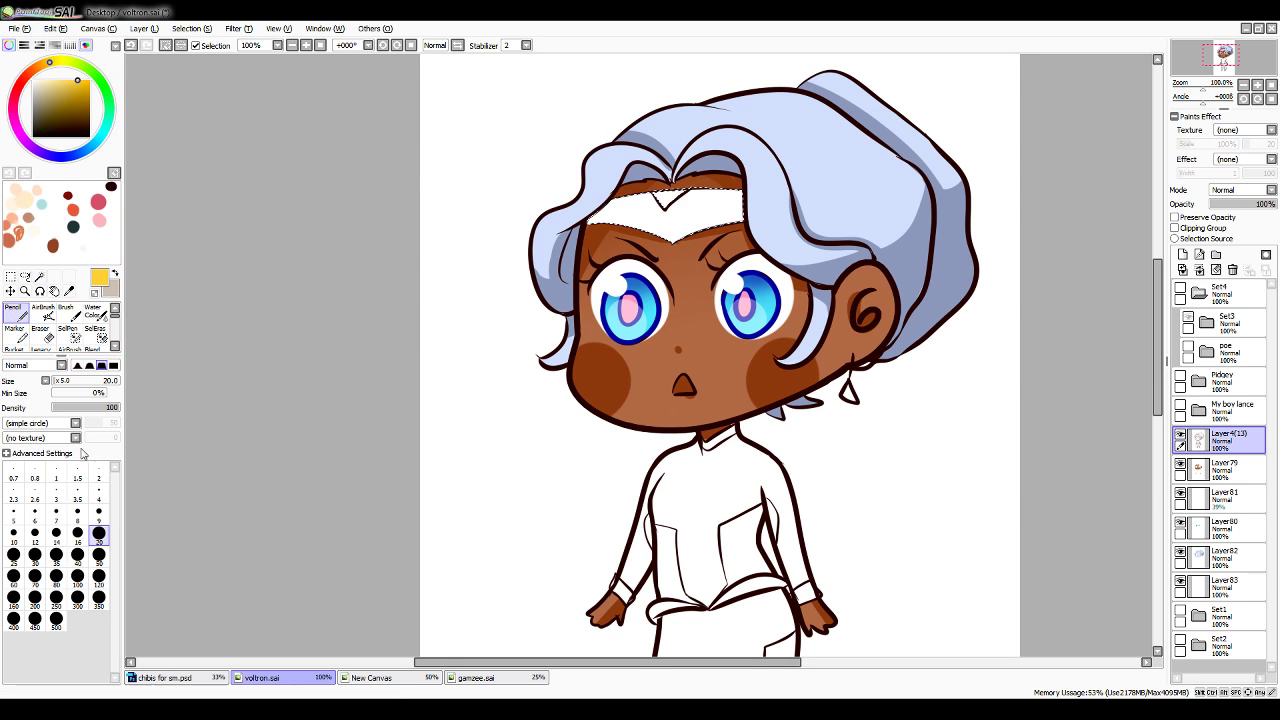
{"action": "left_click", "coordinate": [1216, 582]}
{"action": "mouse_move", "coordinate": [690, 212]}
{"action": "left_mouse_down"}
{"action": "mouse_move", "coordinate": [715, 220]}
{"action": "mouse_move", "coordinate": [745, 205]}
{"action": "mouse_move", "coordinate": [620, 205]}
{"action": "mouse_move", "coordinate": [592, 218]}
{"action": "left_mouse_up"}
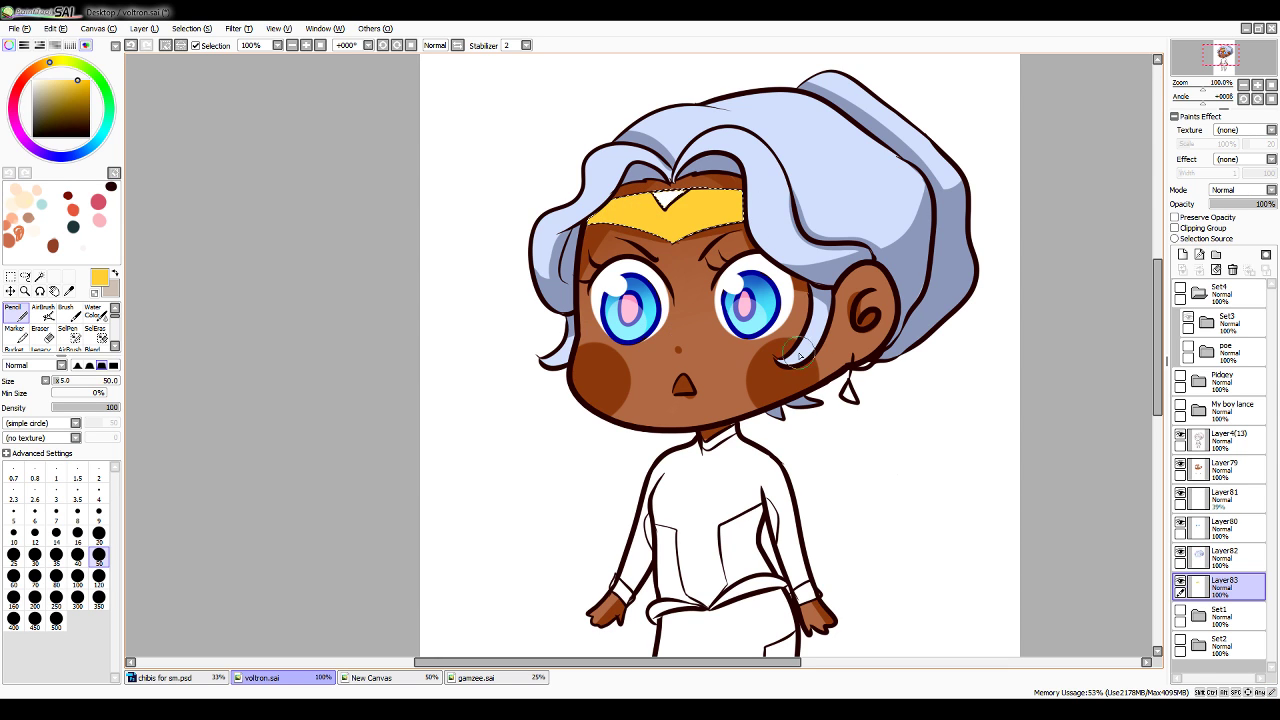
Collapse Set4, show it to sample the orange shadow of the reference tiara, and hide it again
{"action": "left_click", "coordinate": [1199, 294]}
{"action": "left_click", "coordinate": [1180, 287]}
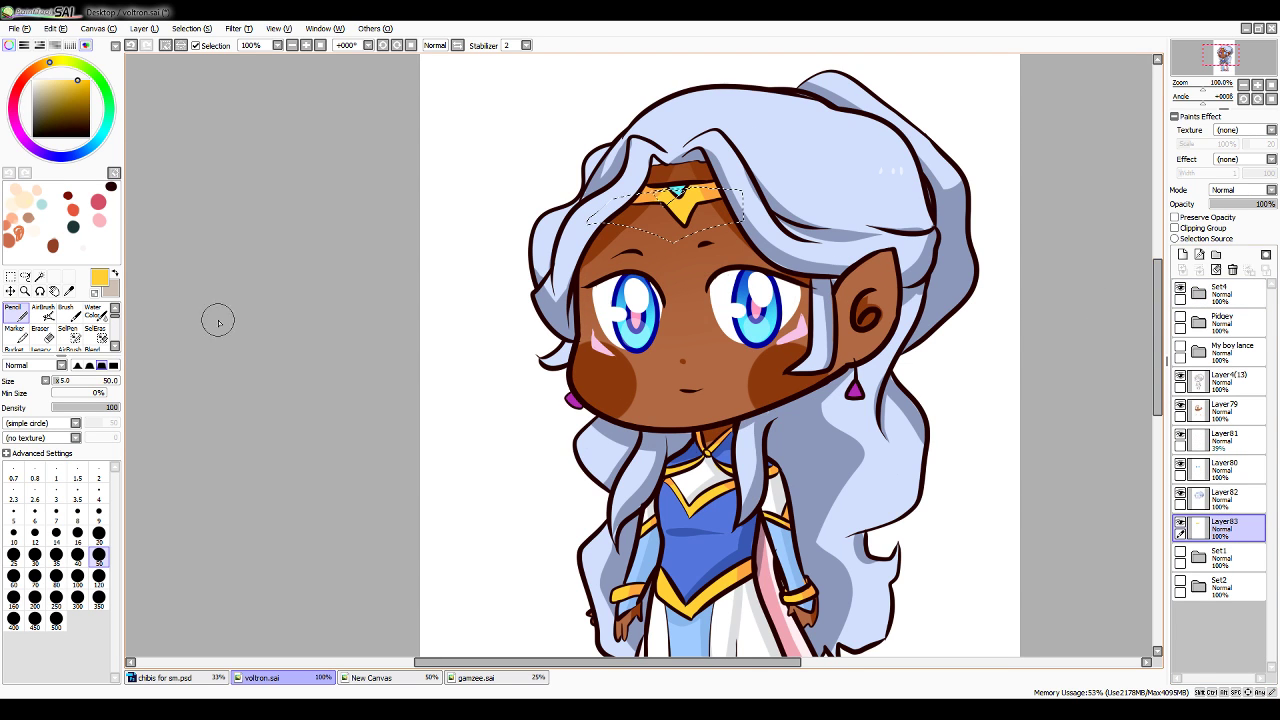
{"action": "left_click", "coordinate": [69, 291]}
{"action": "left_click", "coordinate": [716, 196]}
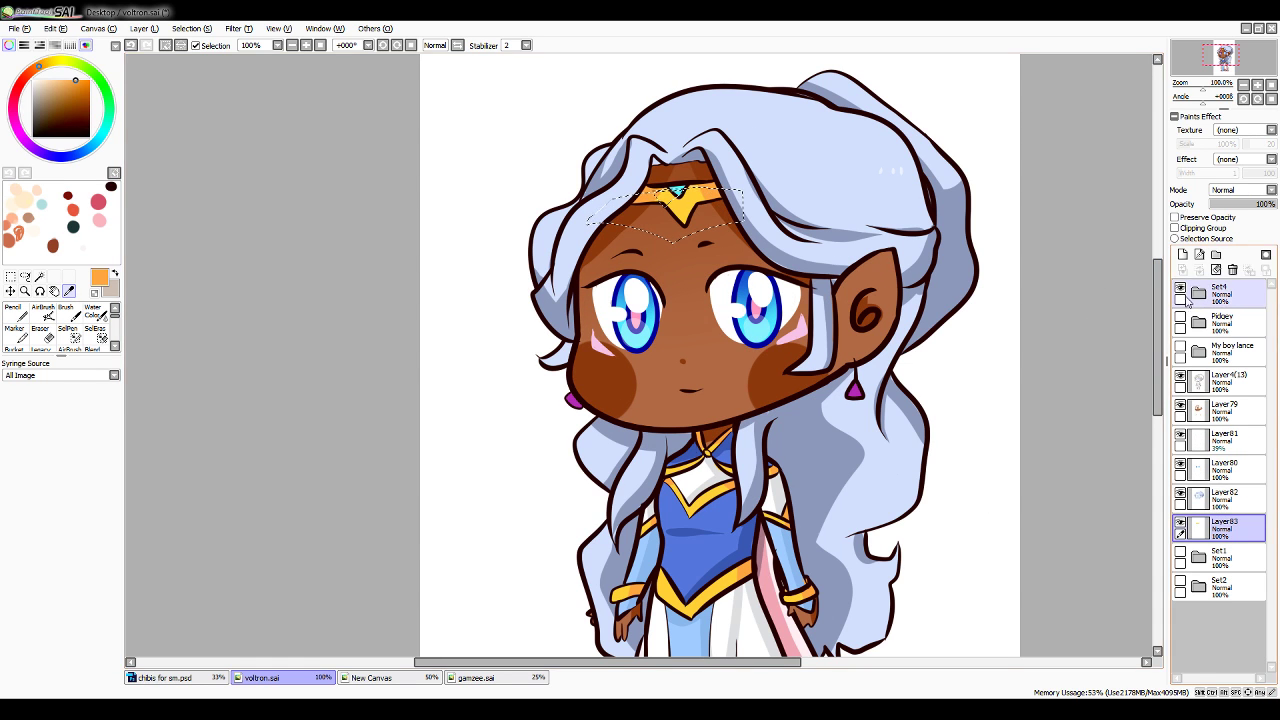
{"action": "left_click", "coordinate": [1180, 287]}
Shade the ends and edges of the tiara band in orange with the Pencil at size 20
{"action": "left_click", "coordinate": [16, 312]}
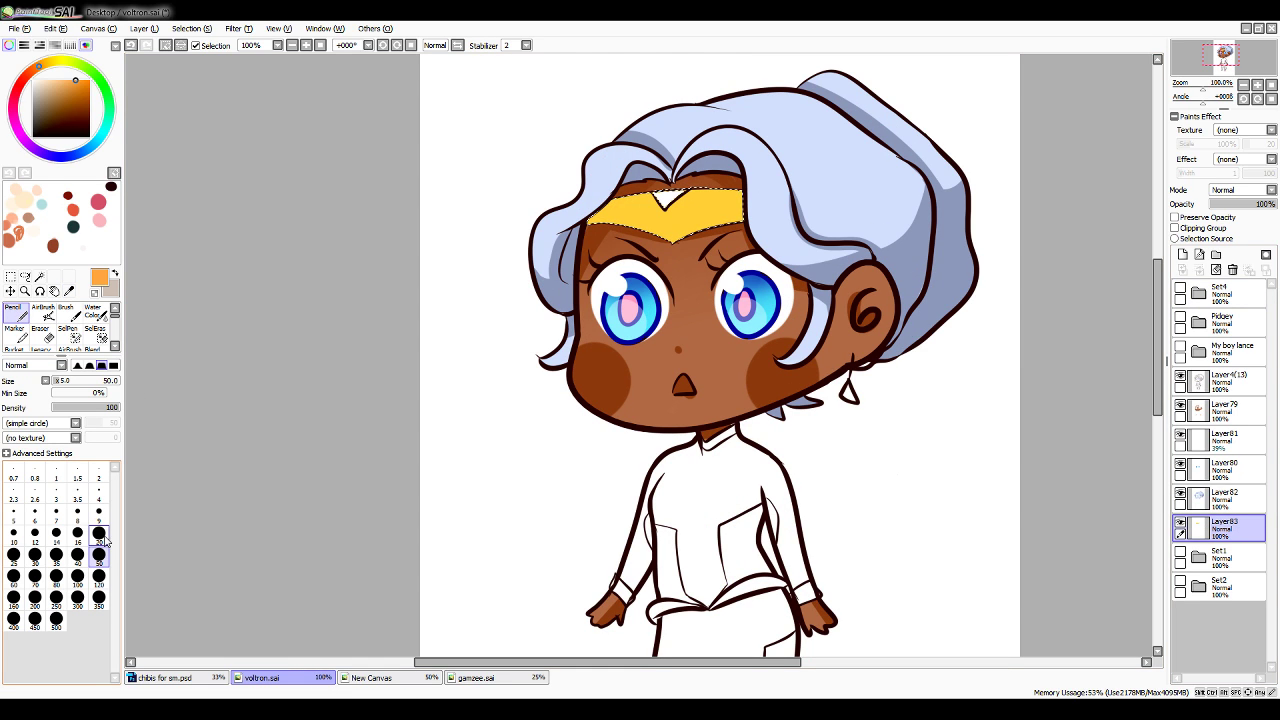
{"action": "left_click", "coordinate": [99, 535]}
{"action": "left_click_drag", "start_coordinate": [710, 172], "coordinate": [751, 252]}
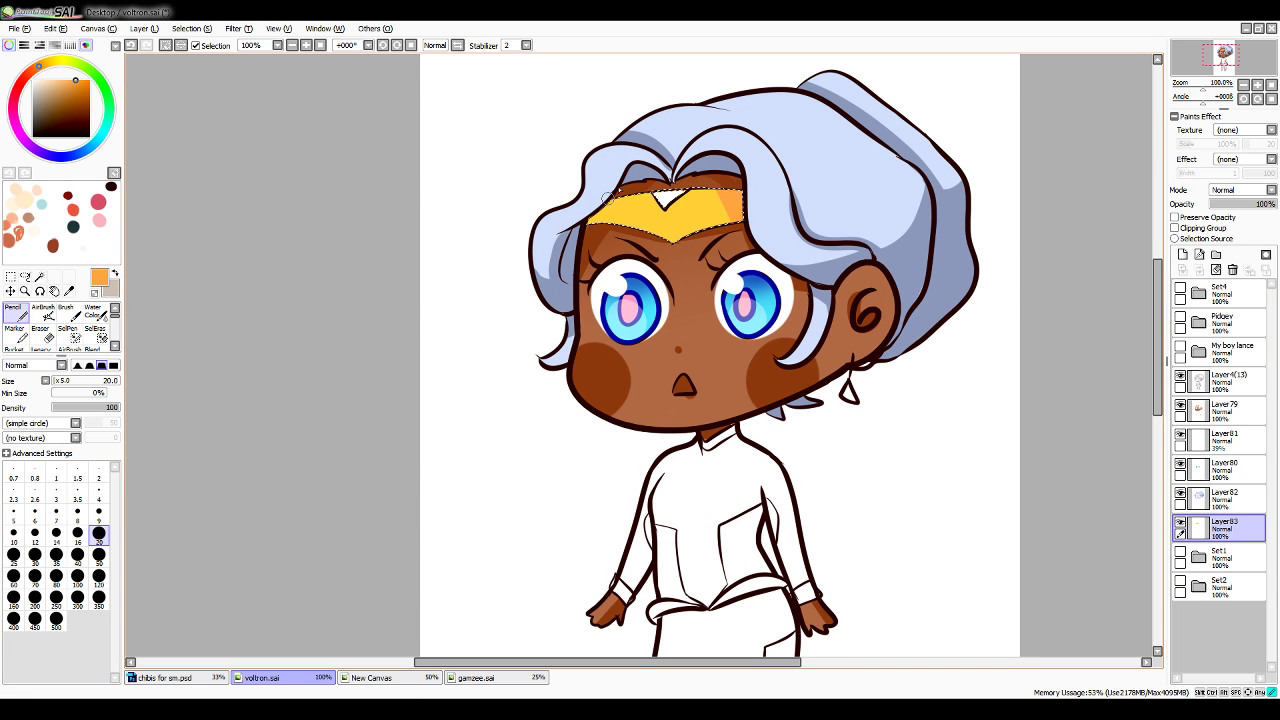
{"action": "left_click_drag", "start_coordinate": [632, 198], "coordinate": [602, 222]}
{"action": "left_click_drag", "start_coordinate": [634, 227], "coordinate": [660, 240]}
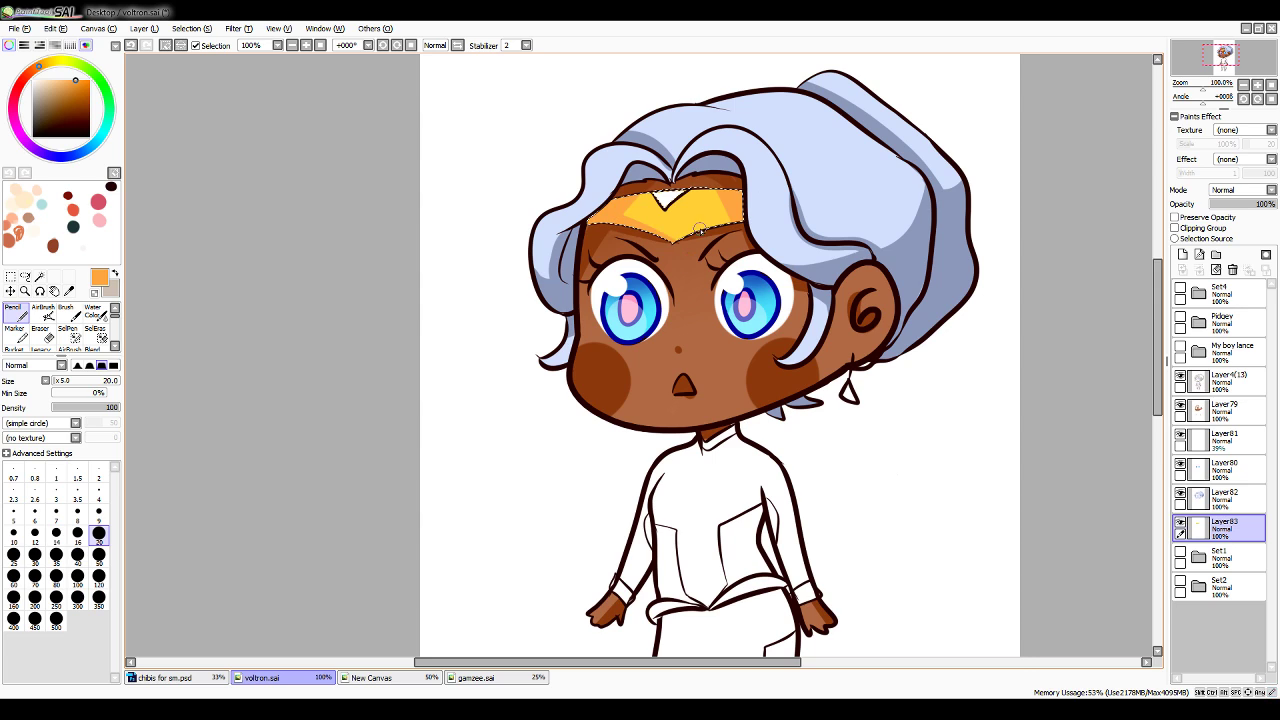
{"action": "left_click_drag", "start_coordinate": [728, 217], "coordinate": [670, 242]}
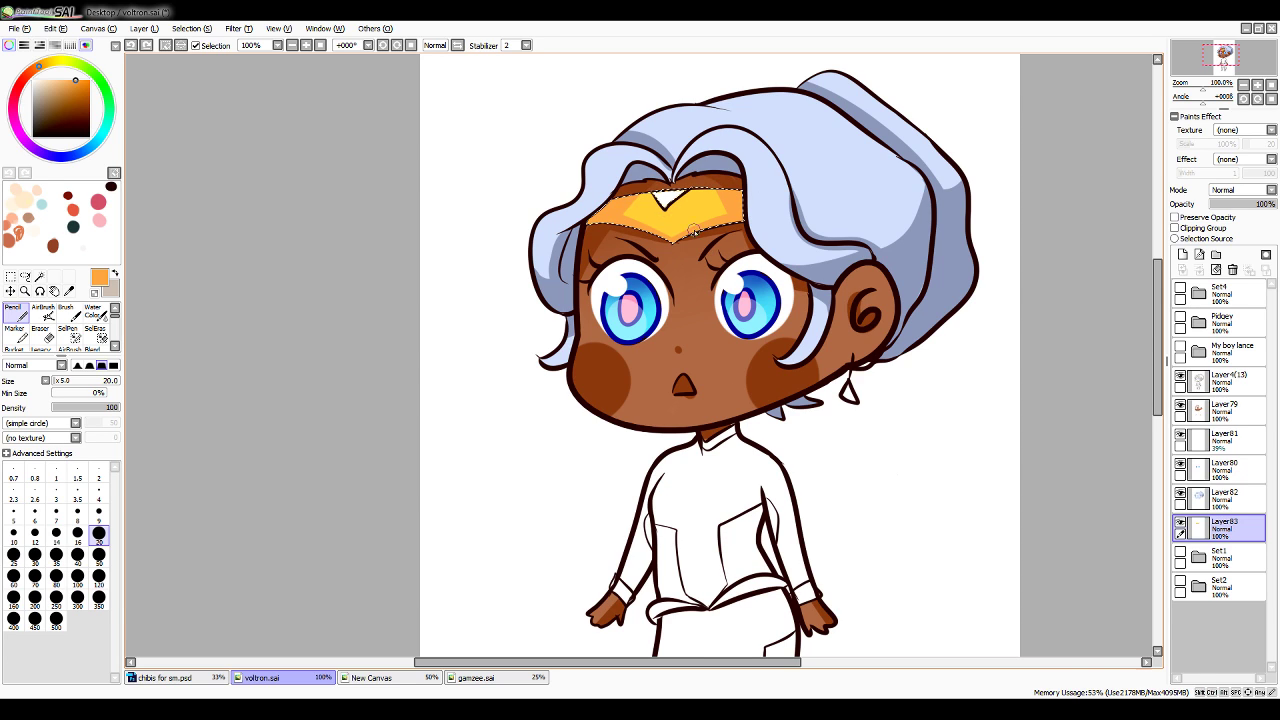
{"action": "left_click_drag", "start_coordinate": [650, 196], "coordinate": [658, 206]}
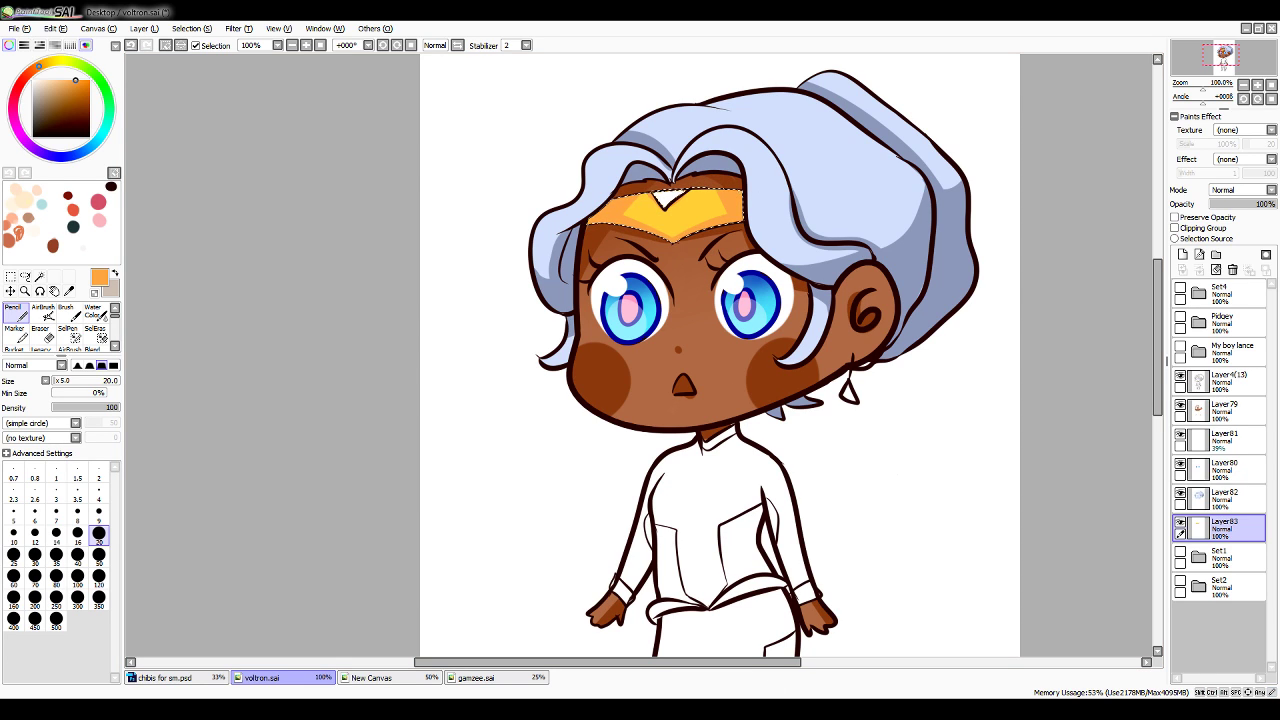
Sample the blue of the reference outfit's bodice from Set4, hide the set, and clear the tiara selection
{"action": "left_click", "coordinate": [1180, 289]}
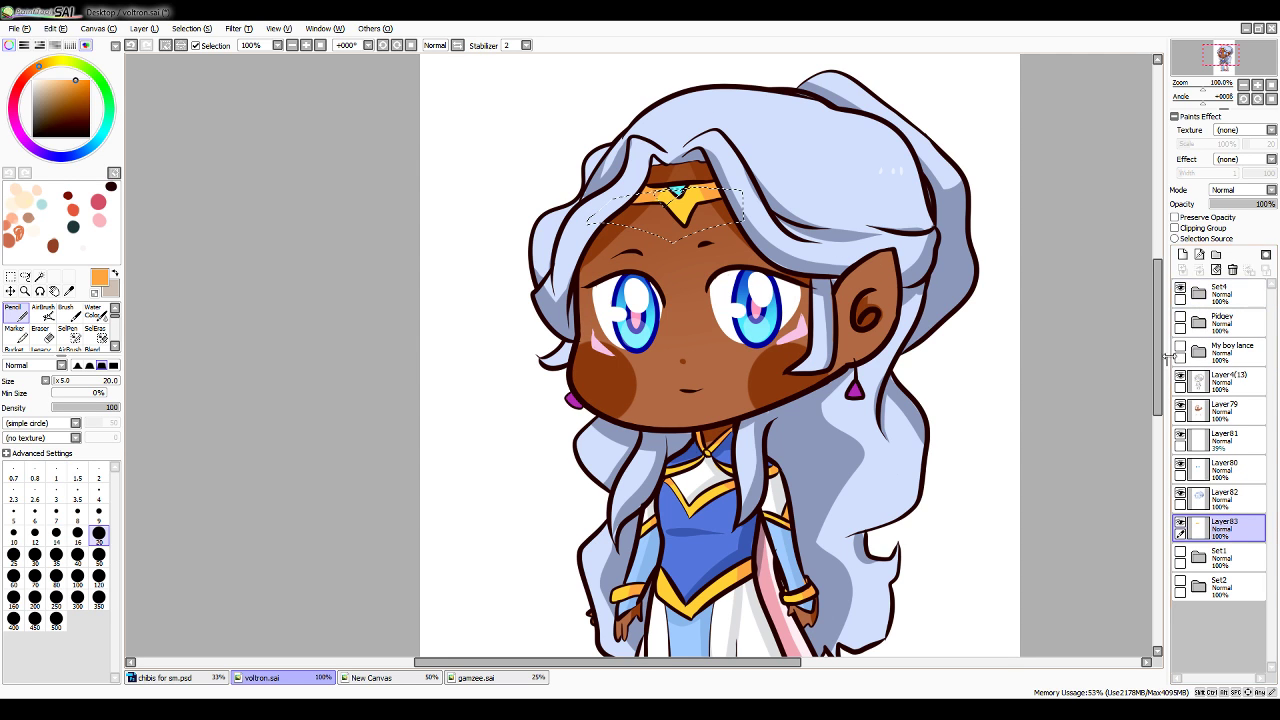
{"action": "left_click", "coordinate": [69, 291]}
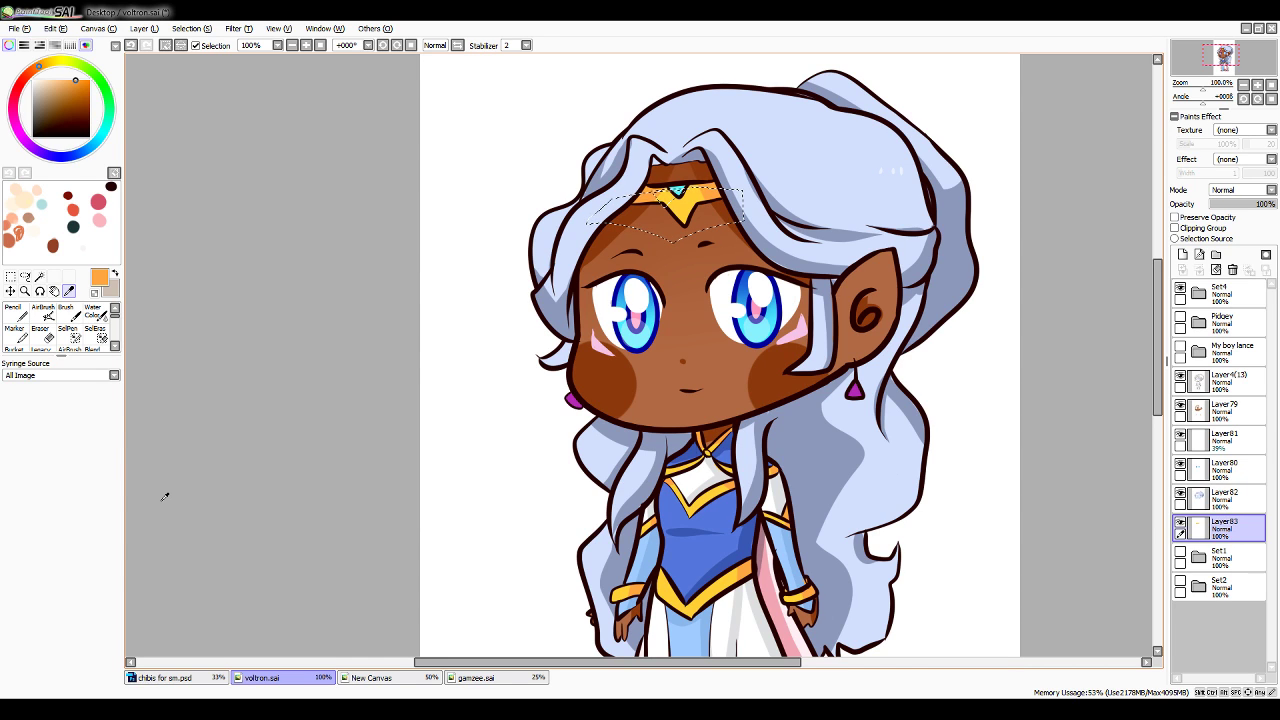
{"action": "left_click", "coordinate": [698, 558]}
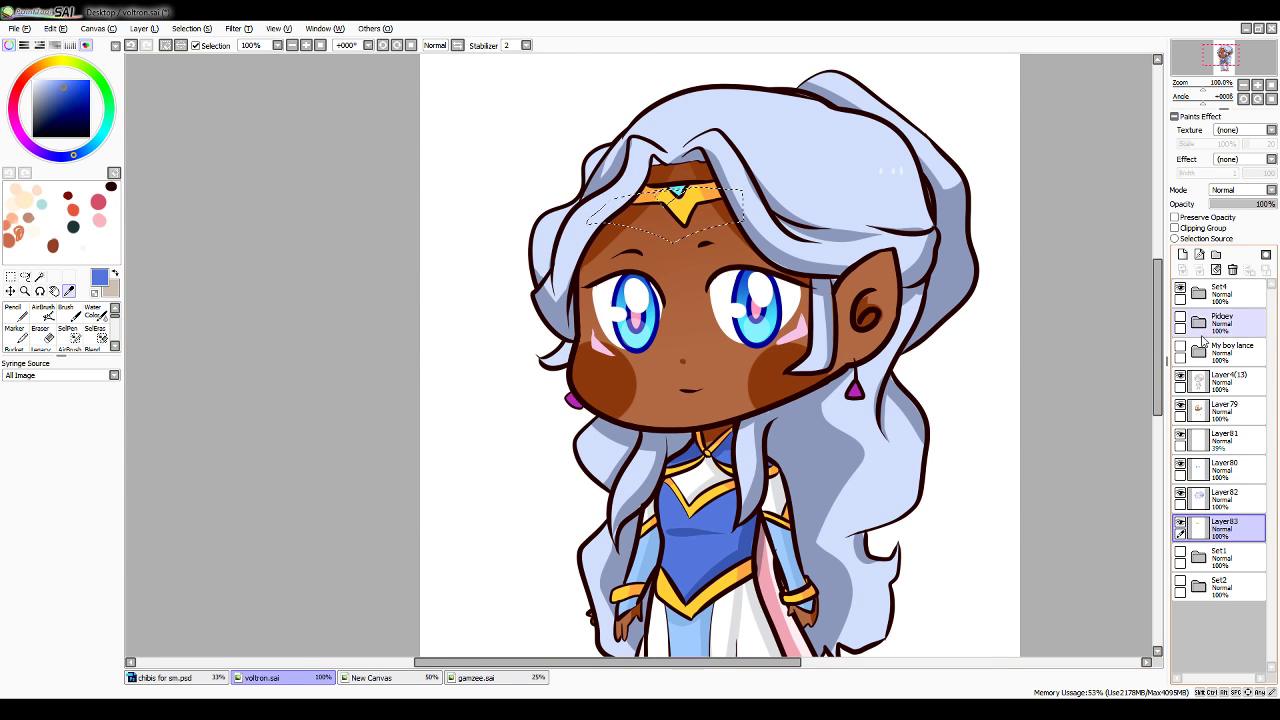
{"action": "left_click", "coordinate": [1180, 288]}
{"action": "left_click", "coordinate": [210, 30]}
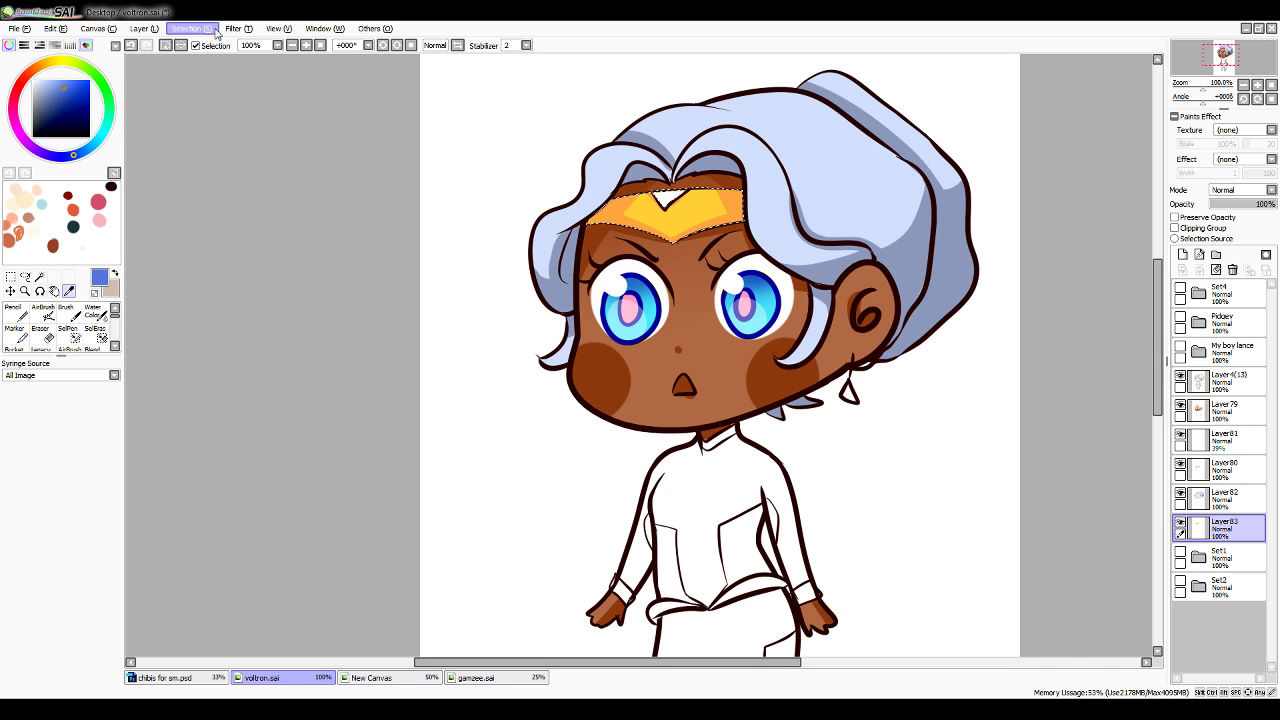
{"action": "mouse_move", "coordinate": [230, 30]}
{"action": "left_click", "coordinate": [231, 54]}
{"action": "left_click", "coordinate": [1108, 398]}
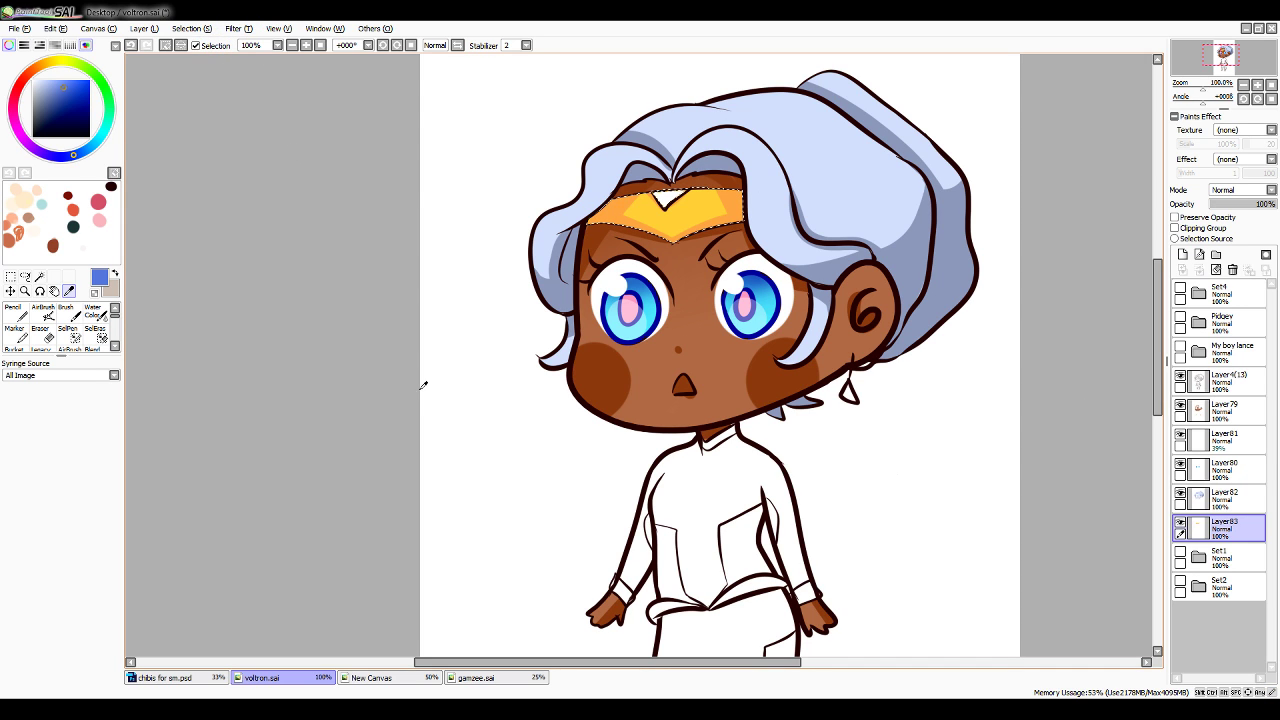
{"action": "left_click", "coordinate": [207, 30]}
{"action": "left_click", "coordinate": [208, 45]}
{"action": "key", "text": "n"}
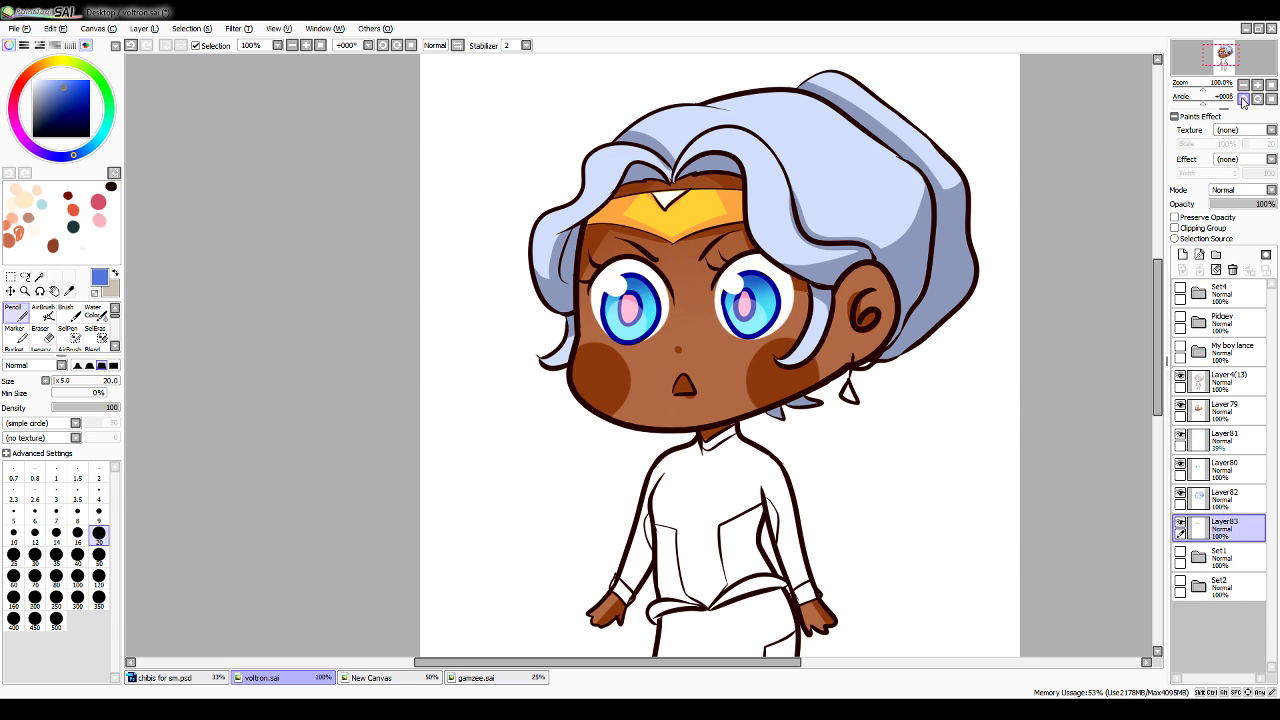
{"action": "left_click", "coordinate": [1182, 378]}
{"action": "left_click", "coordinate": [1182, 378]}
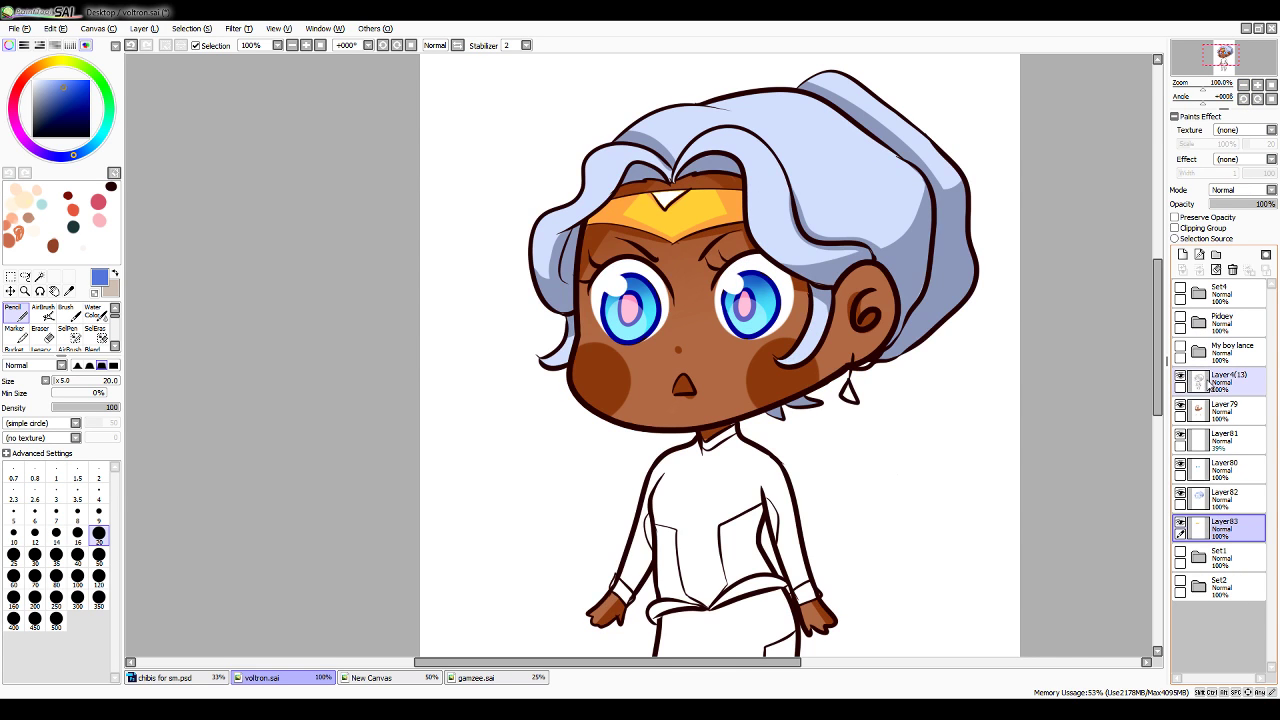
{"action": "left_click", "coordinate": [1210, 386]}
{"action": "left_click", "coordinate": [1244, 86]}
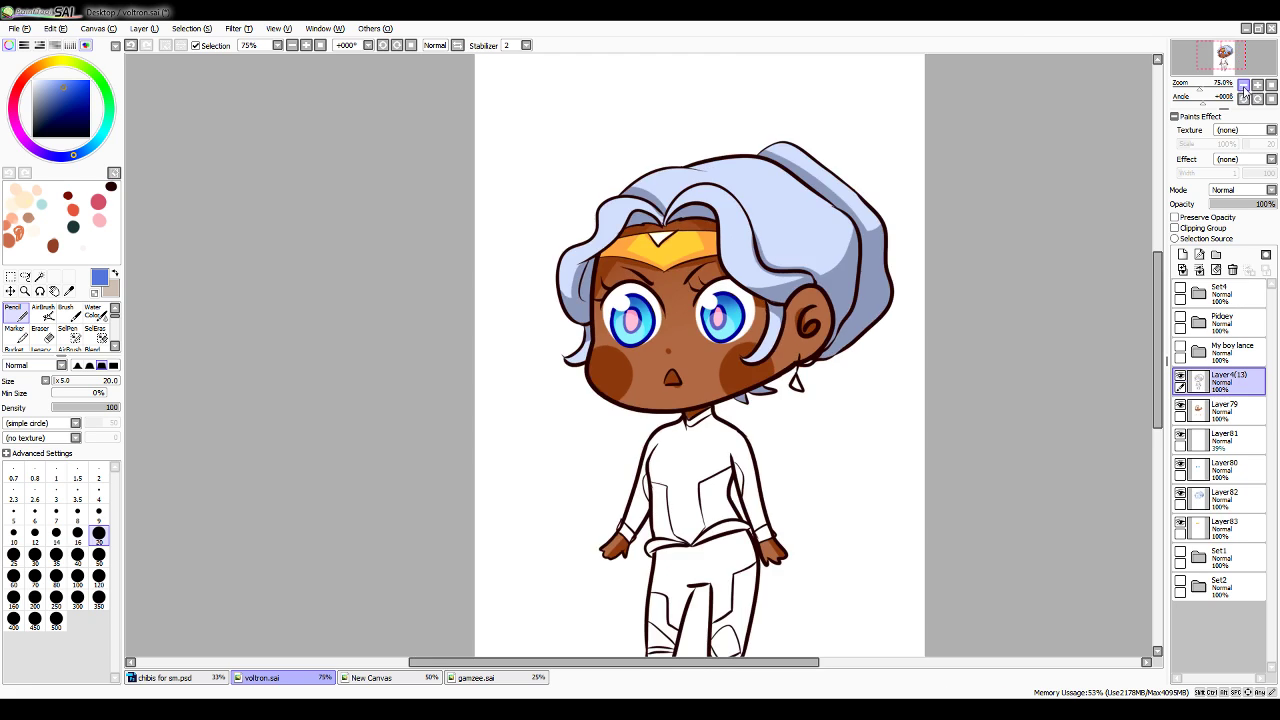
{"action": "left_click", "coordinate": [1244, 86]}
{"action": "left_click", "coordinate": [39, 276]}
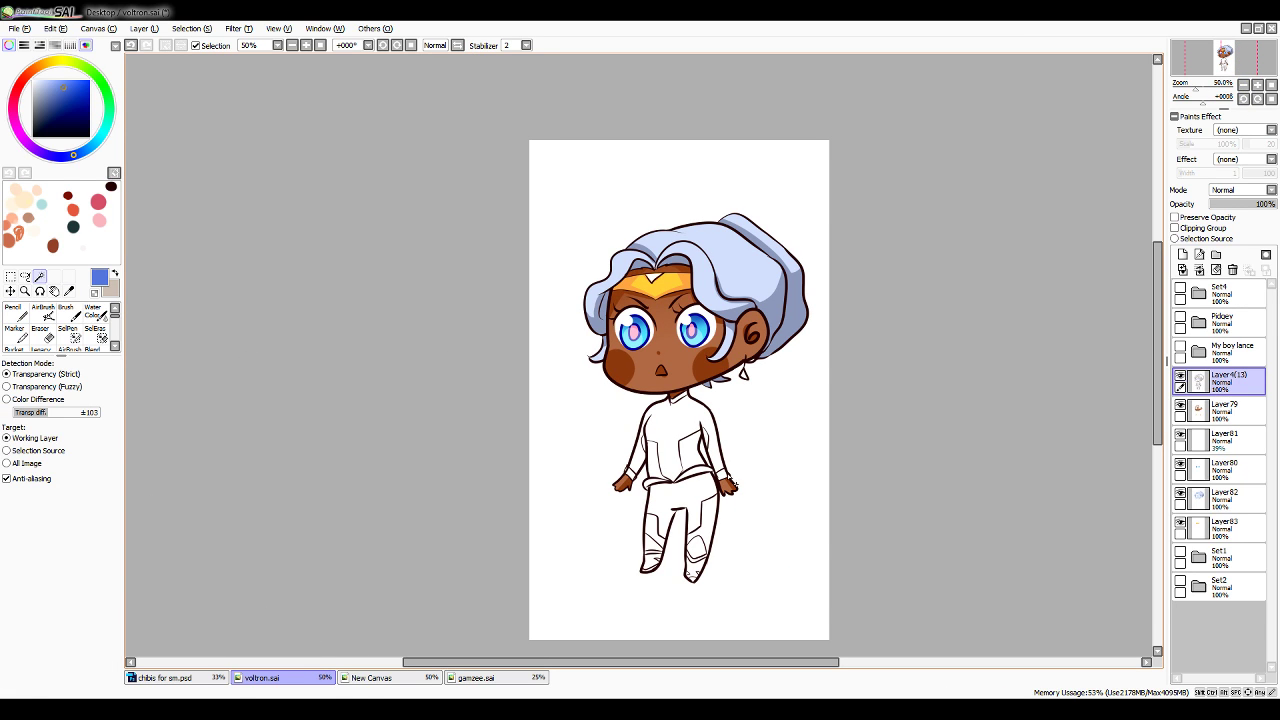
{"action": "left_click", "coordinate": [704, 480]}
{"action": "left_click", "coordinate": [701, 587]}
{"action": "left_click", "coordinate": [1258, 86]}
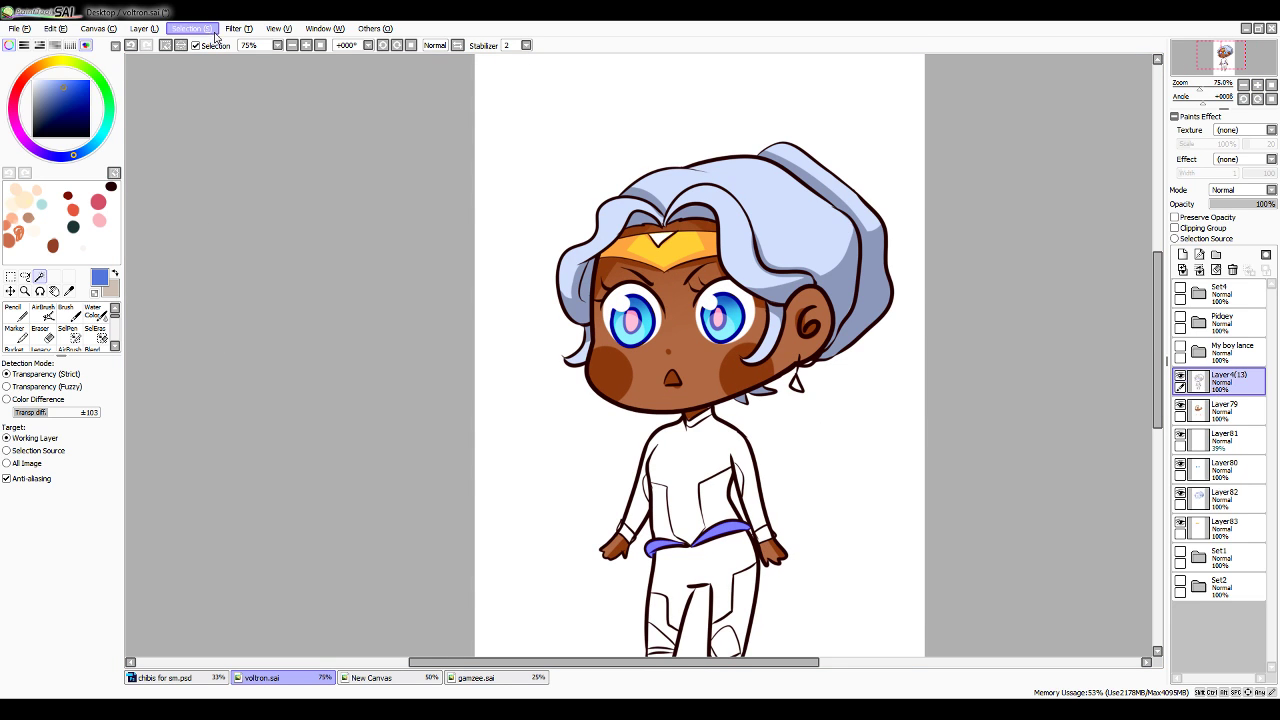
{"action": "key", "text": "ctrl+d"}
Draw the shoulder seams of the top on the line art layer in the sampled dark outline colour with the Pencil at size 9
{"action": "left_click", "coordinate": [14, 310]}
{"action": "left_click", "coordinate": [99, 513]}
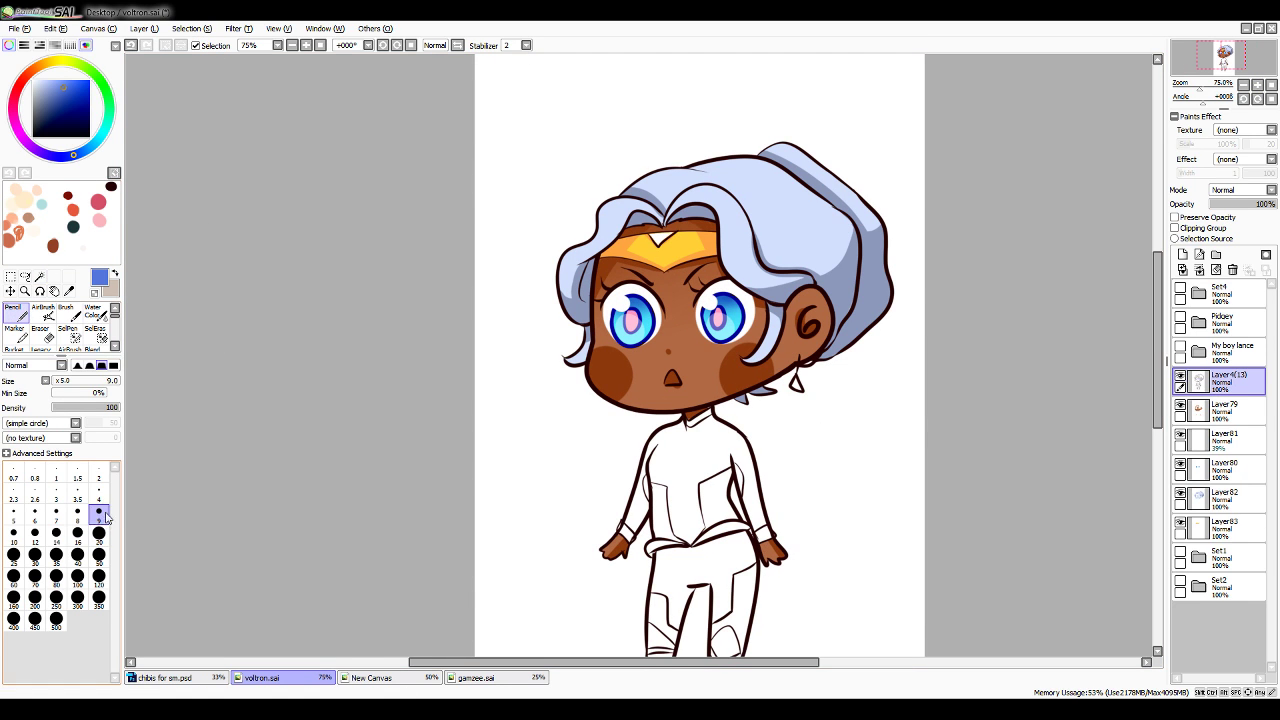
{"action": "left_click", "coordinate": [68, 291]}
{"action": "left_click", "coordinate": [663, 296]}
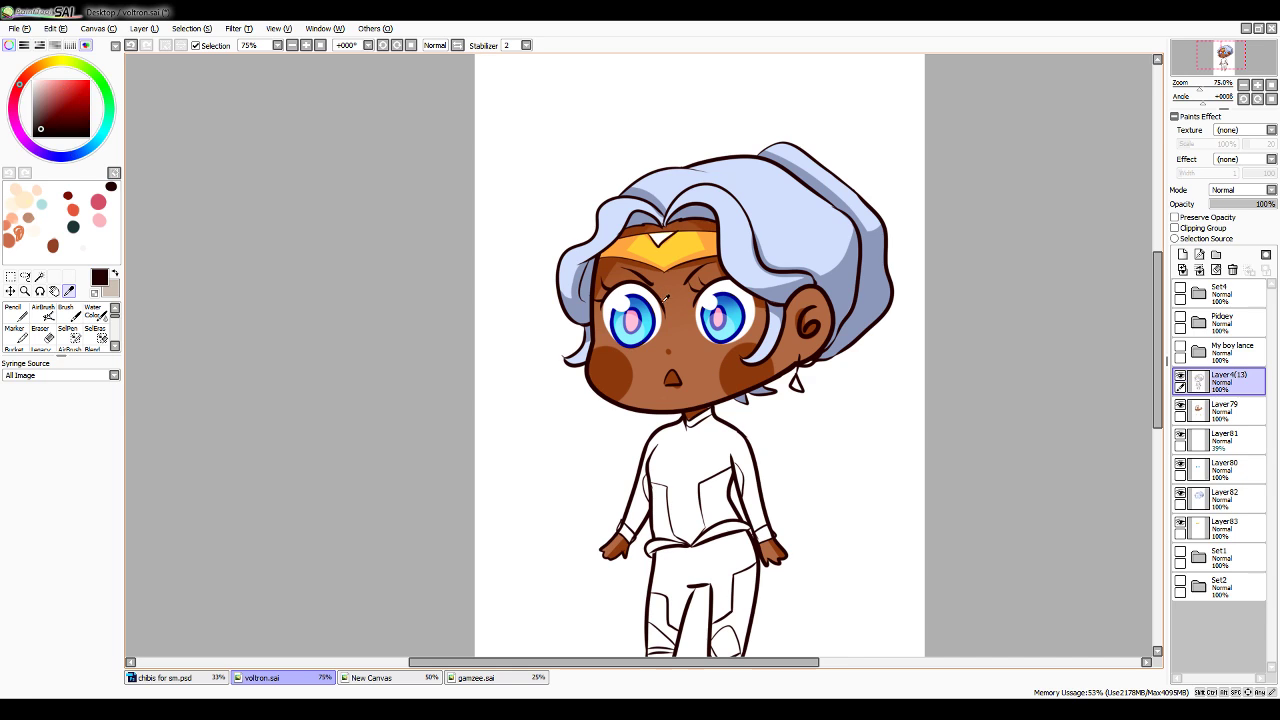
{"action": "left_click", "coordinate": [14, 310]}
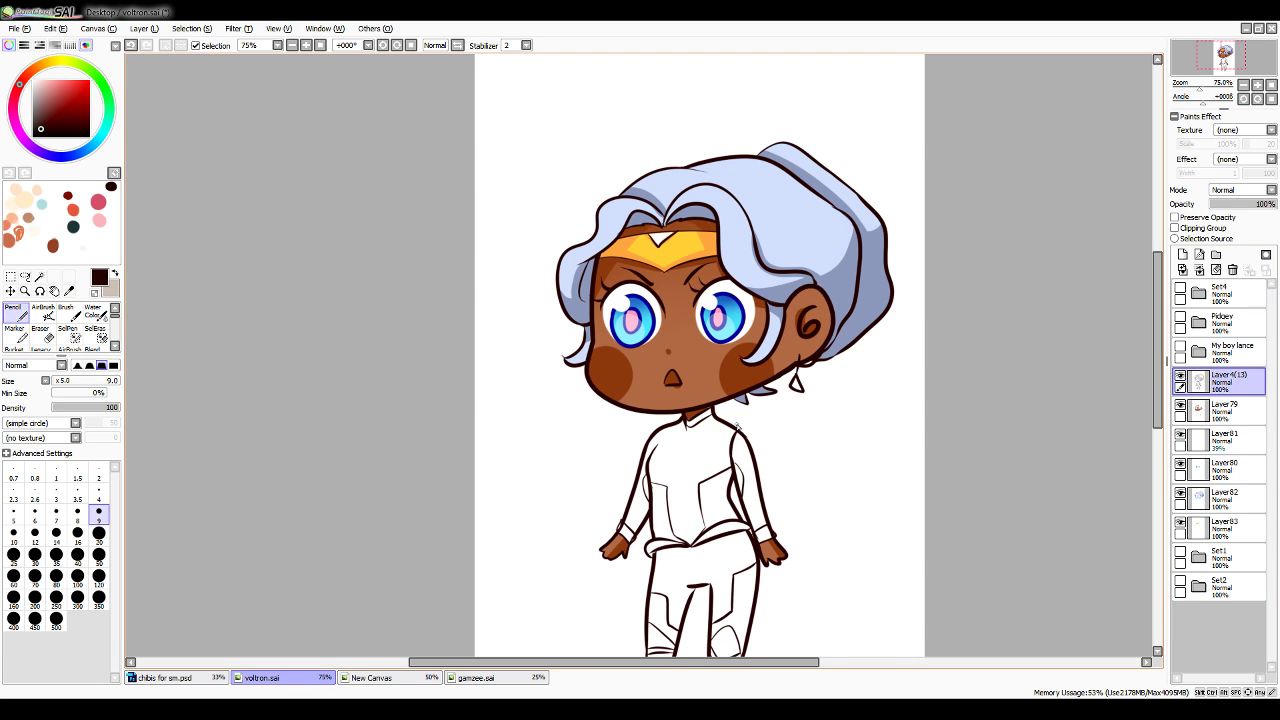
{"action": "key", "text": "ctrl+z"}
{"action": "mouse_move", "coordinate": [736, 431]}
{"action": "left_mouse_down"}
{"action": "mouse_move", "coordinate": [733, 466]}
{"action": "mouse_move", "coordinate": [726, 425]}
{"action": "left_mouse_up"}
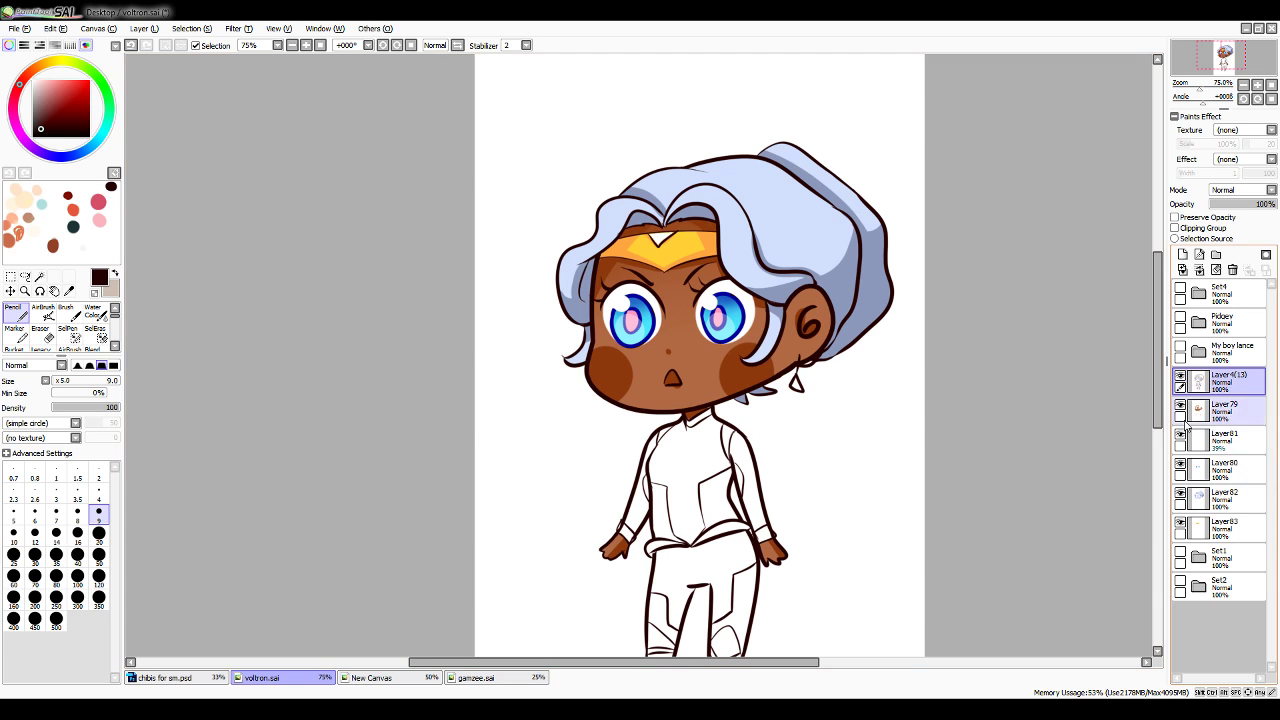
Select the tiara gem, shoulder panels, belt sections and shoe tips on the line art layer with the Magic Wand
{"action": "left_click", "coordinate": [40, 277]}
{"action": "left_click", "coordinate": [660, 239]}
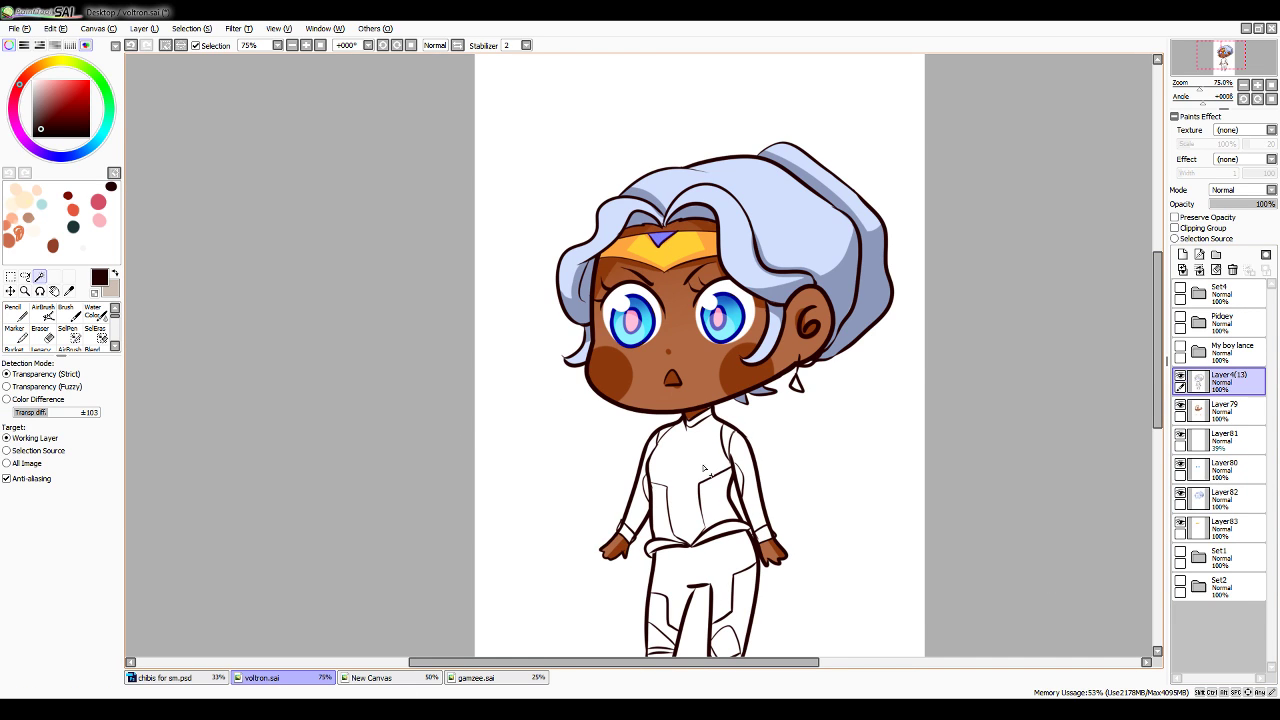
{"action": "left_click", "coordinate": [729, 440]}
{"action": "left_click", "coordinate": [746, 536]}
{"action": "left_click", "coordinate": [668, 547]}
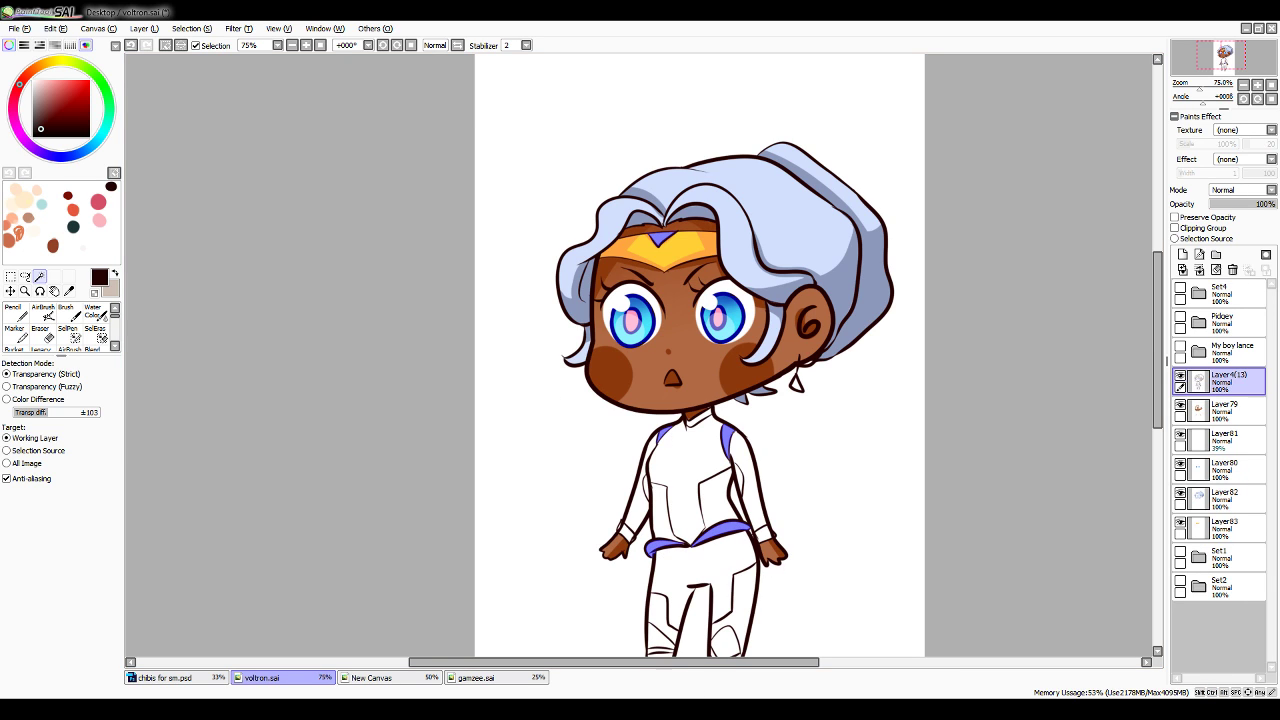
{"action": "scroll", "coordinate": [1140, 432], "scroll_direction": "down", "scroll_amount": 3}
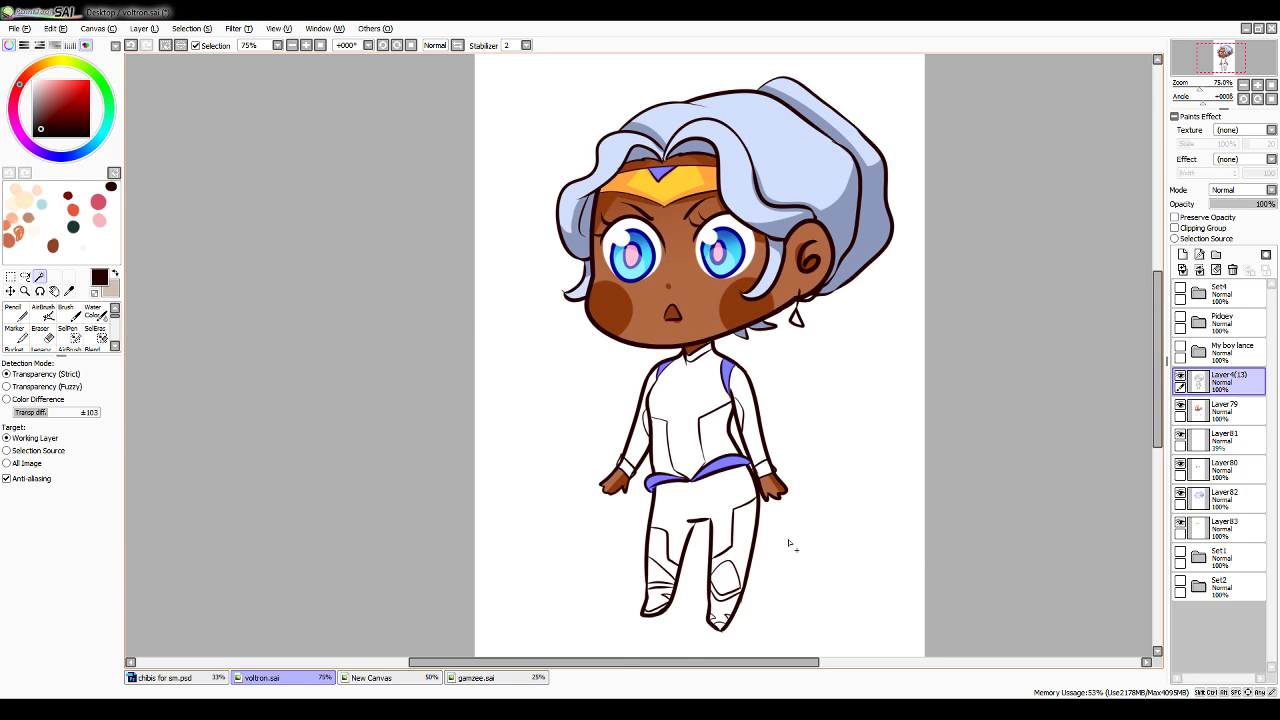
{"action": "left_click", "coordinate": [648, 613]}
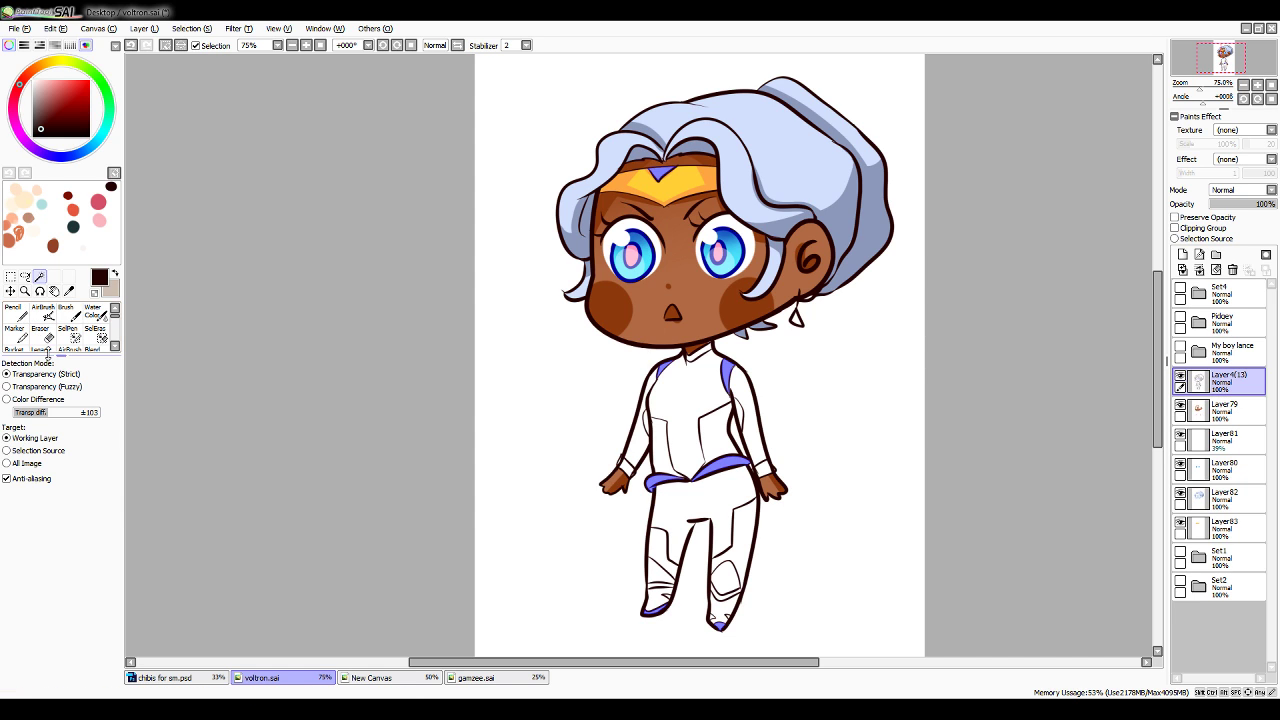
Set the Pencil to size 350 and add a new layer directly above the Set1 folder
{"action": "left_click", "coordinate": [16, 313]}
{"action": "left_click", "coordinate": [99, 599]}
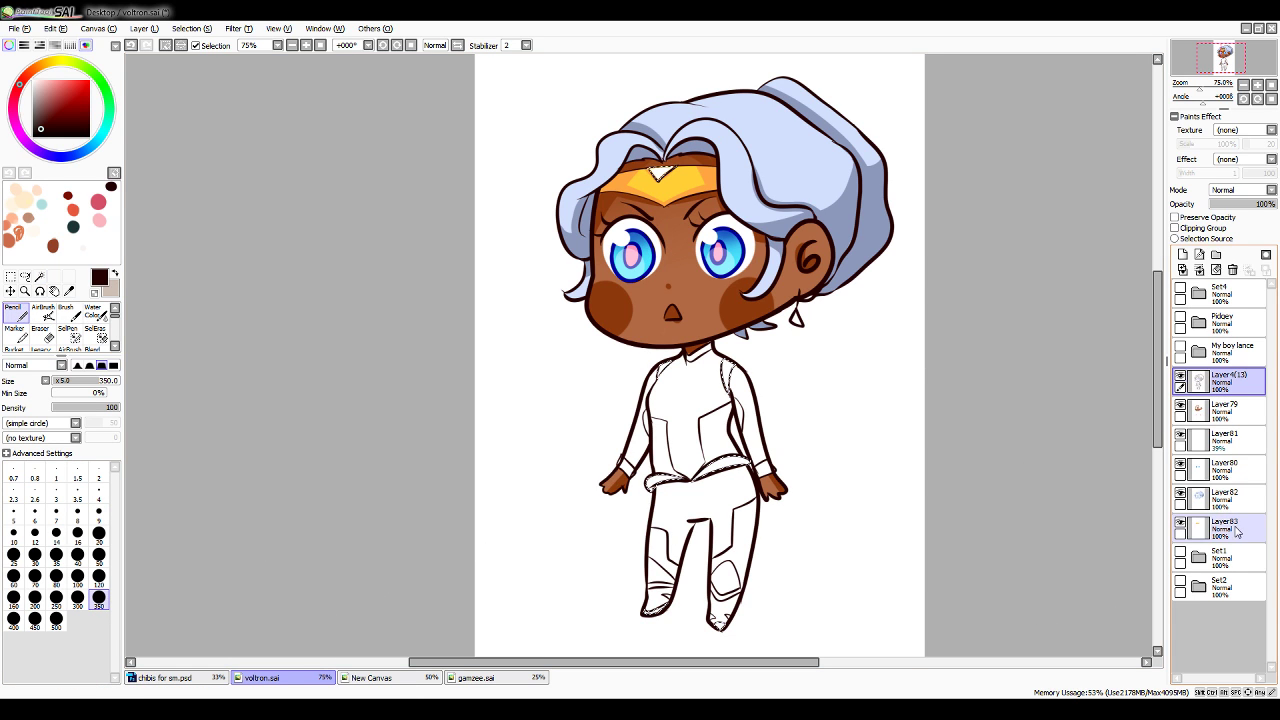
{"action": "left_click", "coordinate": [1238, 557]}
{"action": "left_click", "coordinate": [1180, 288]}
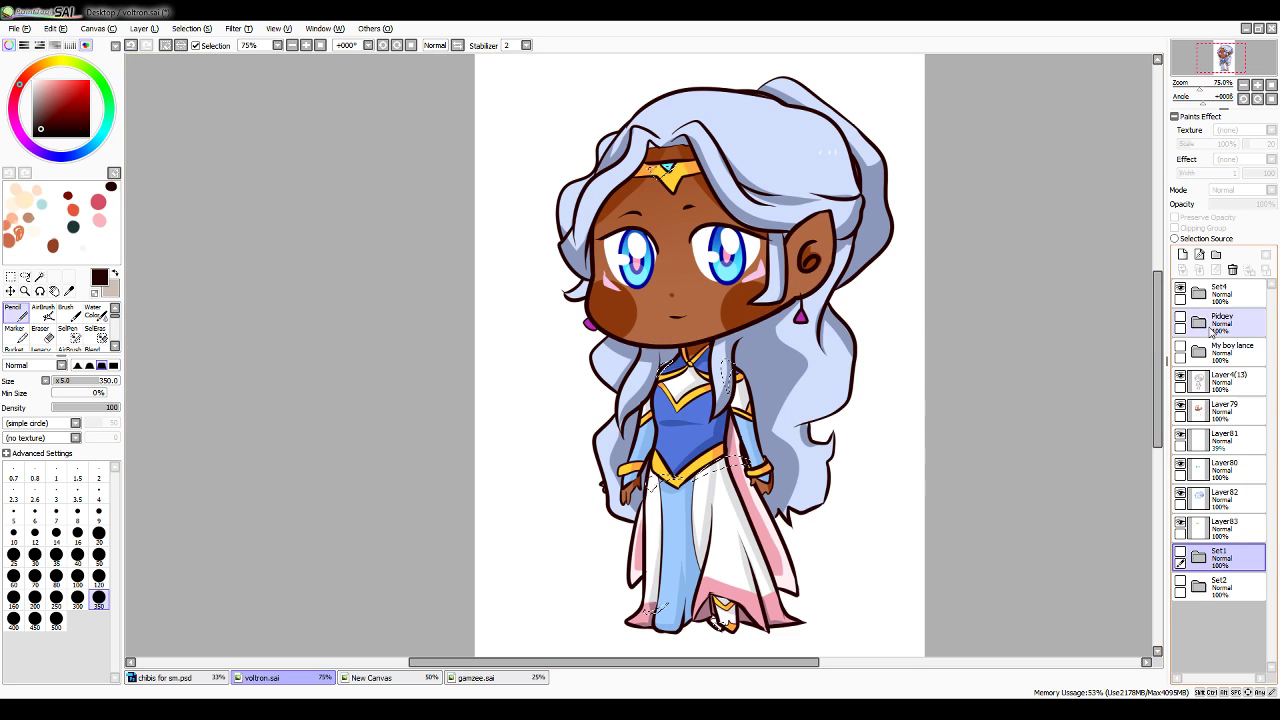
{"action": "left_click", "coordinate": [1180, 289]}
{"action": "left_click", "coordinate": [1183, 254]}
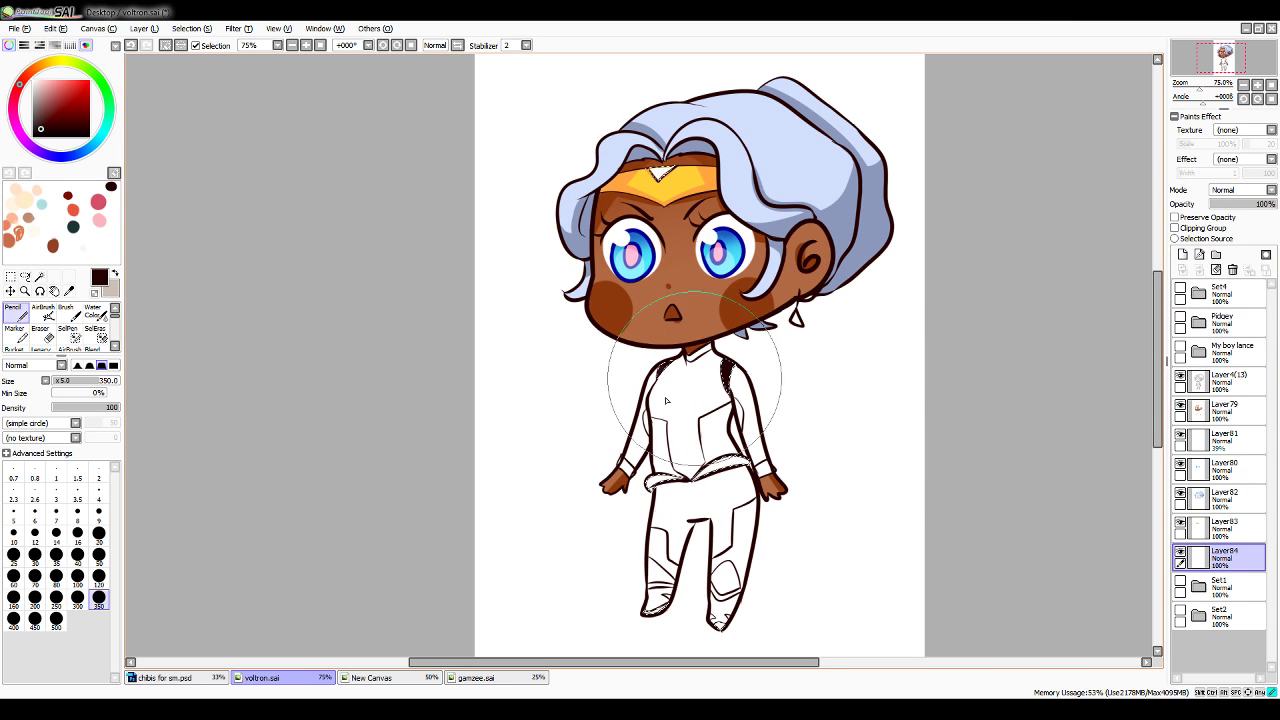
Sample the blue of the reference bodice from Set4, hide the set, and fill the selected shoulders, belt and shoe tips with it
{"action": "left_click", "coordinate": [69, 291]}
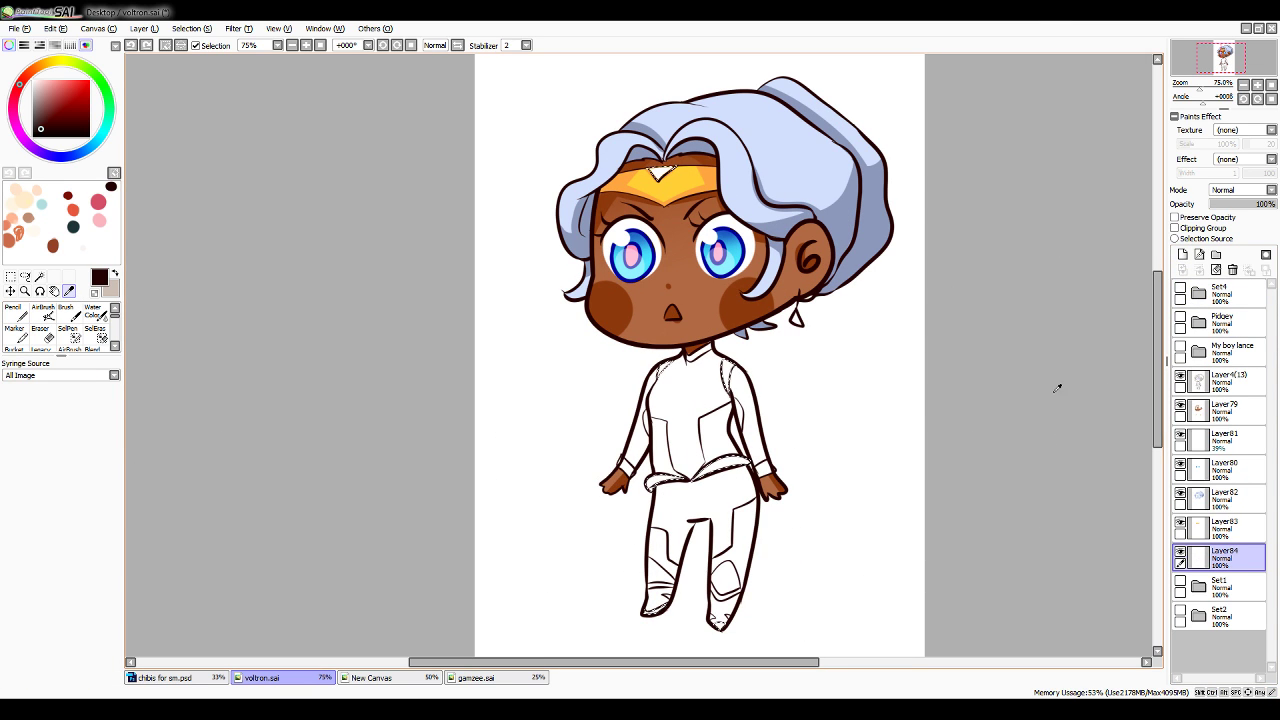
{"action": "left_click", "coordinate": [1180, 288]}
{"action": "left_click", "coordinate": [701, 432]}
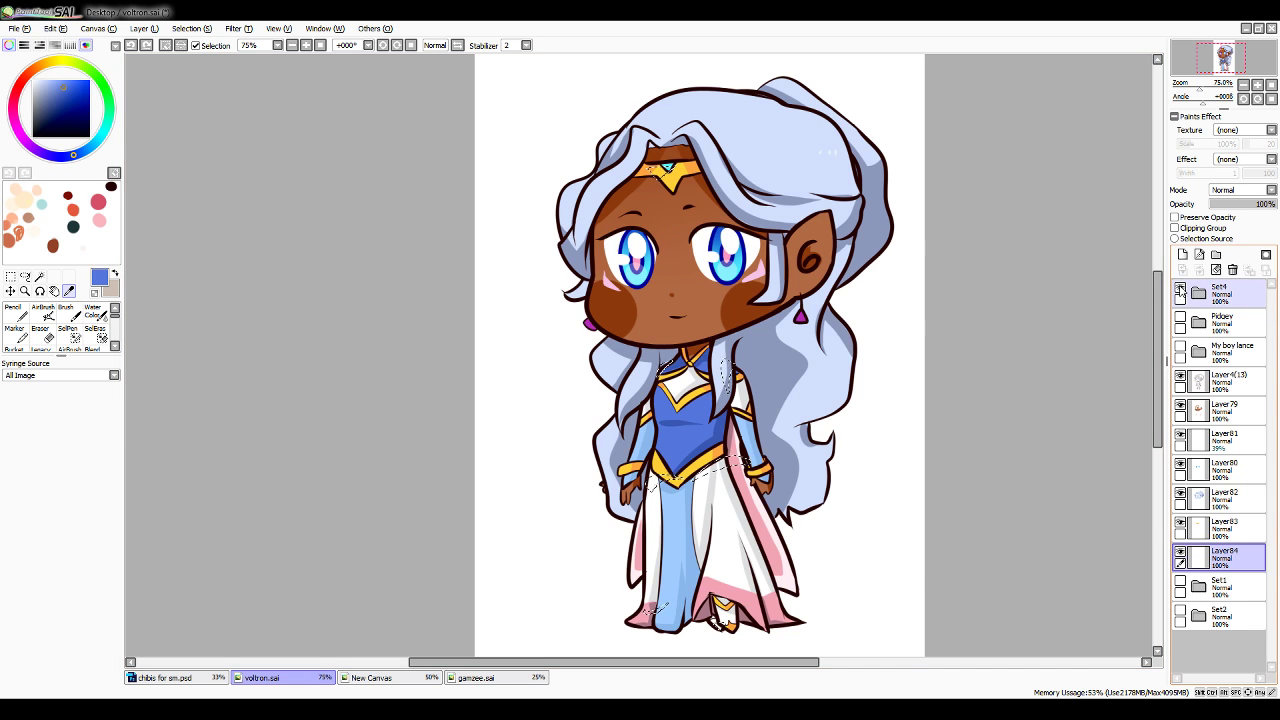
{"action": "left_click", "coordinate": [1180, 289]}
{"action": "key", "text": "n"}
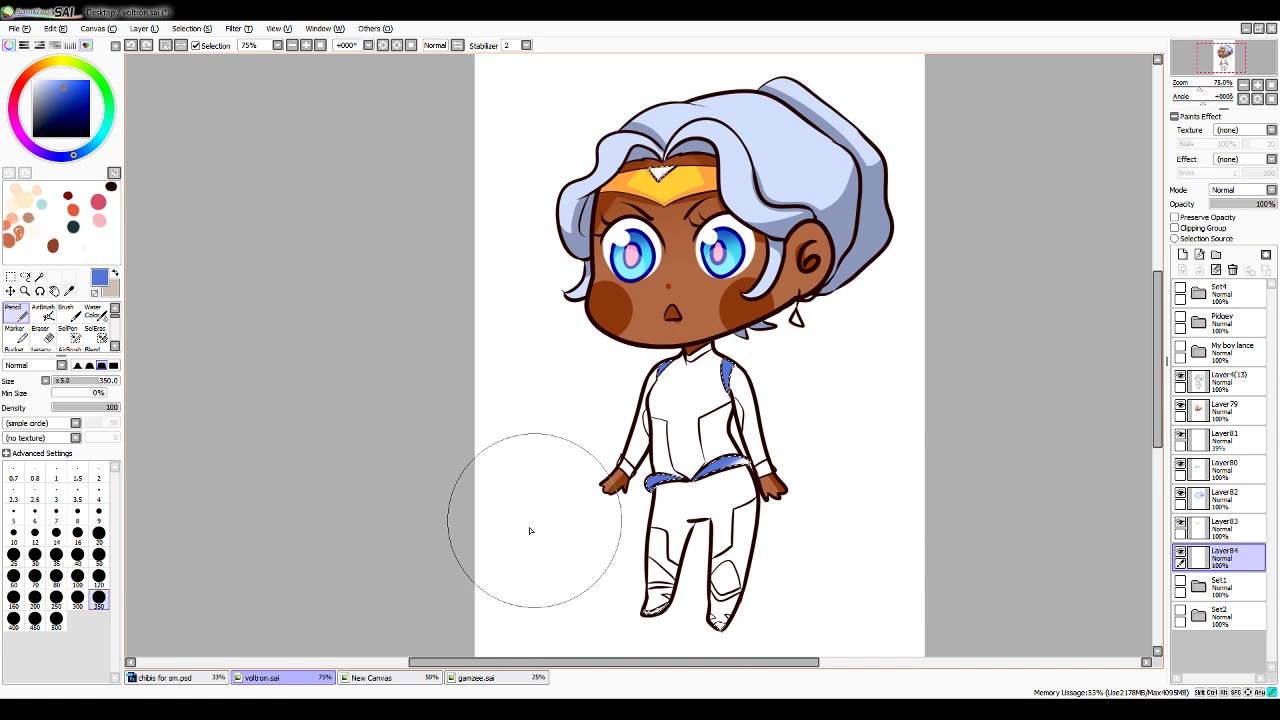
{"action": "mouse_move", "coordinate": [531, 531]}
{"action": "left_mouse_down"}
{"action": "mouse_move", "coordinate": [803, 569]}
{"action": "mouse_move", "coordinate": [549, 619]}
{"action": "left_mouse_up"}
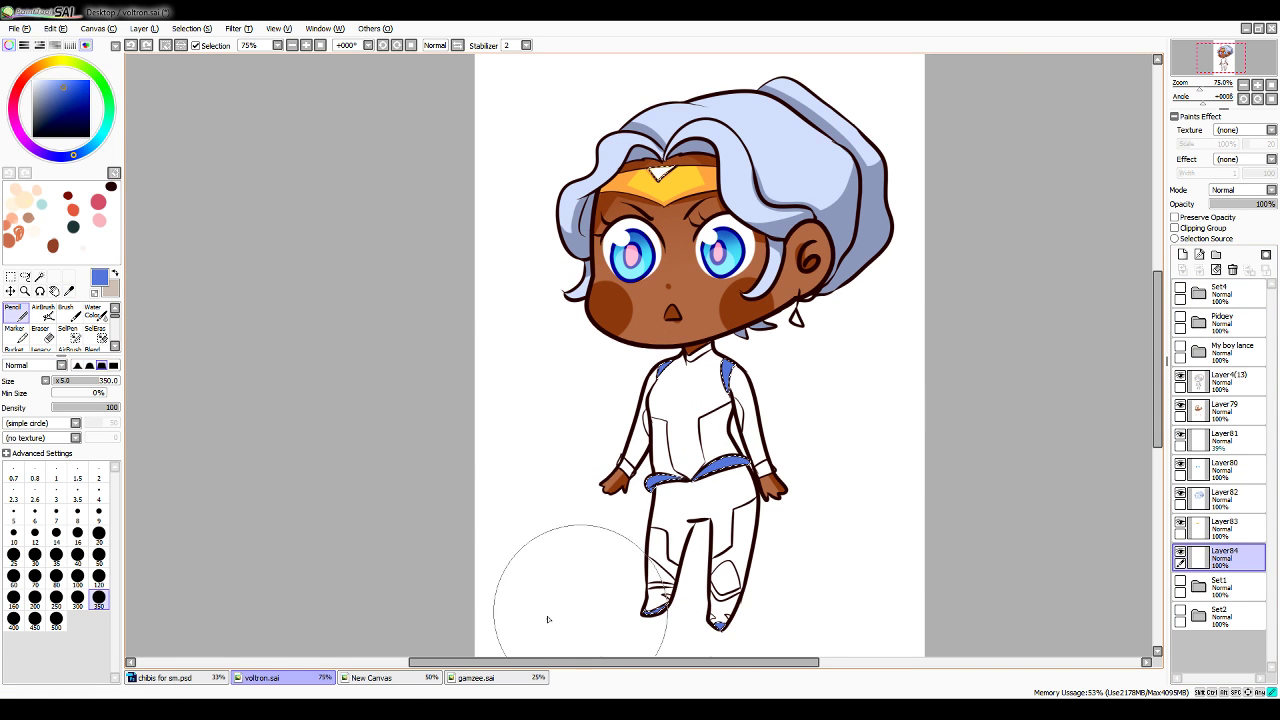
Sample the darker blue of the reference bodice from Set4, hide the set, and shade the blue outfit parts with the Pencil at size 20
{"action": "left_click", "coordinate": [1180, 289]}
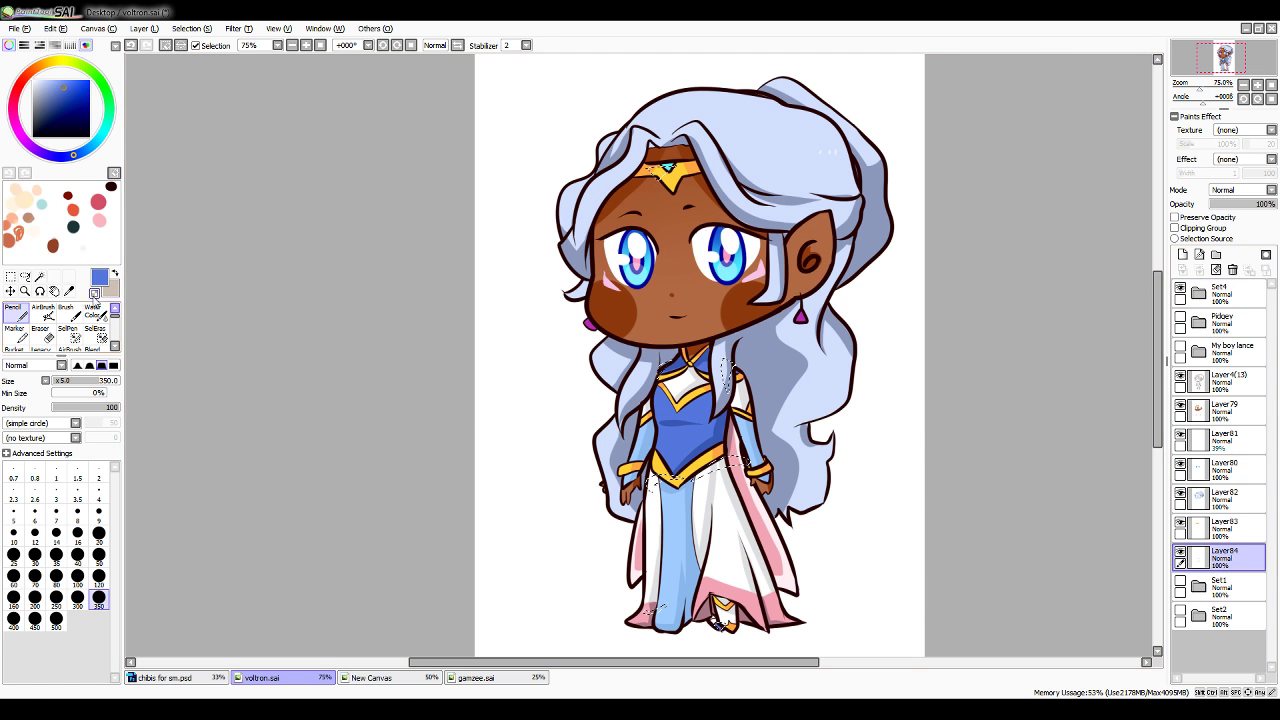
{"action": "key", "text": "alt"}
{"action": "left_click", "coordinate": [723, 427]}
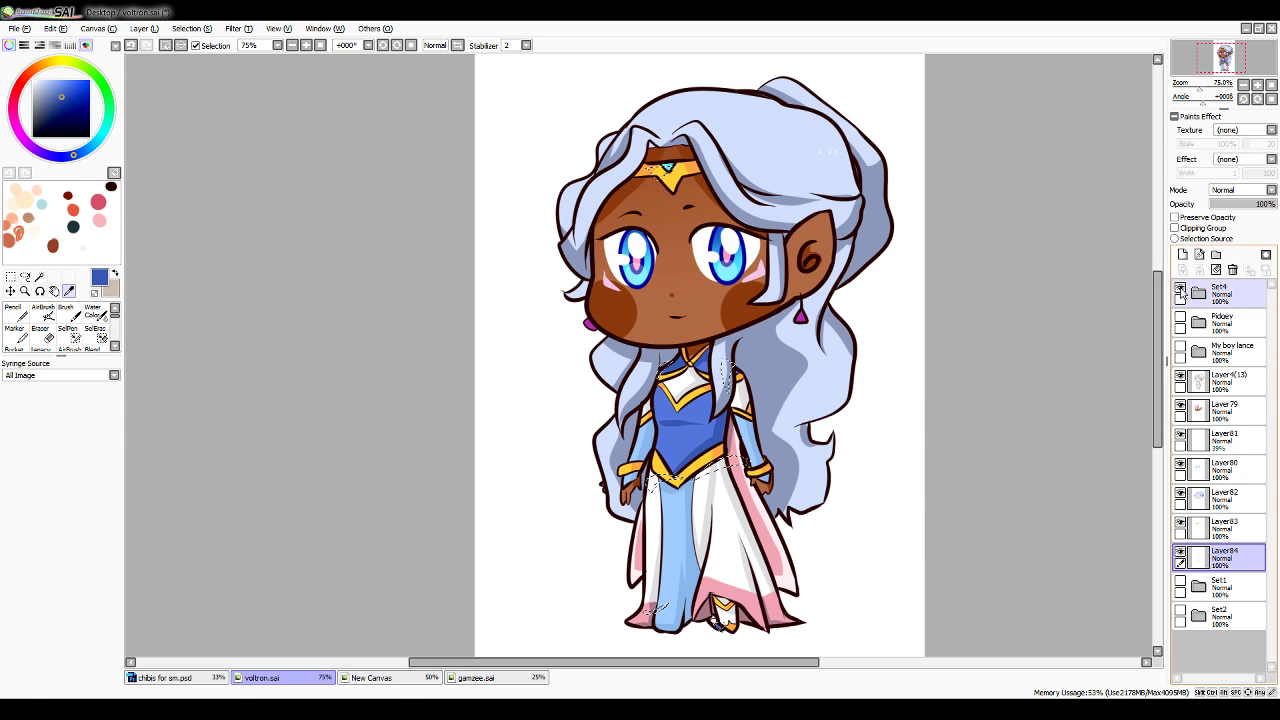
{"action": "left_click", "coordinate": [1180, 288]}
{"action": "left_click", "coordinate": [24, 312]}
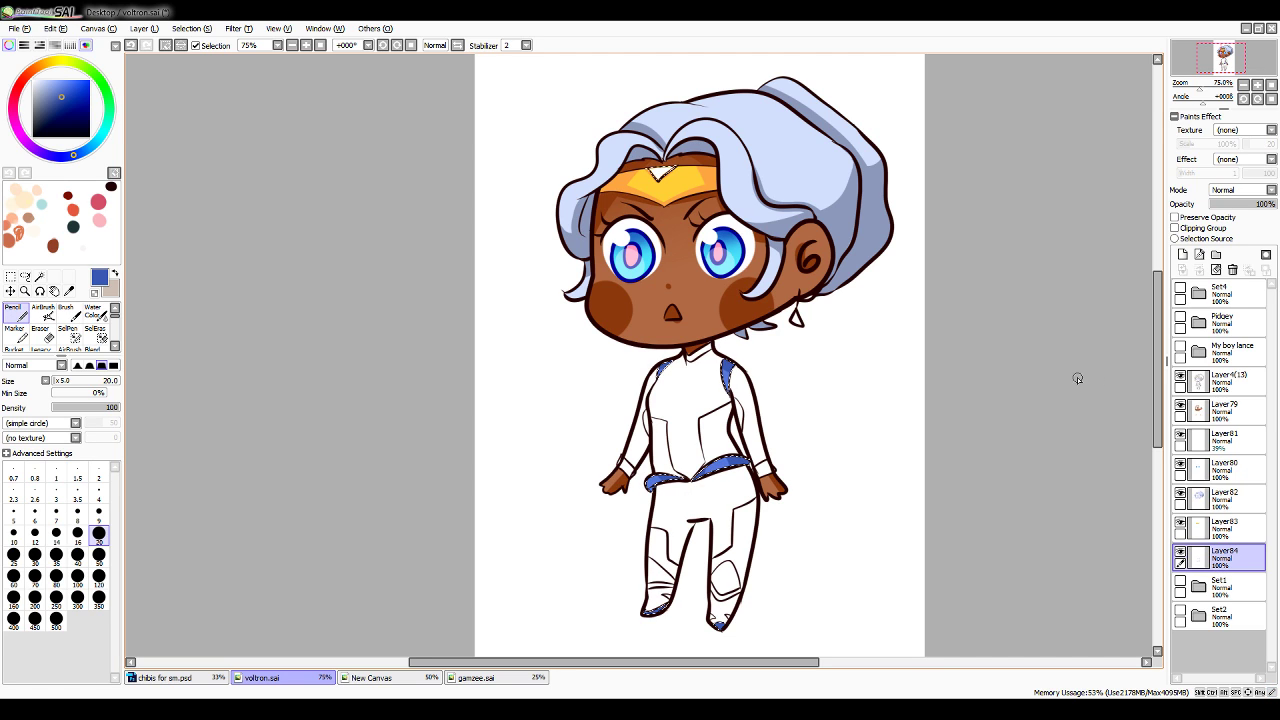
Sample the light cyan from the chibi's eye, paint the tiara gem with it, and clear the selection
{"action": "key", "text": "alt"}
{"action": "left_click", "coordinate": [742, 258], "text": "alt"}
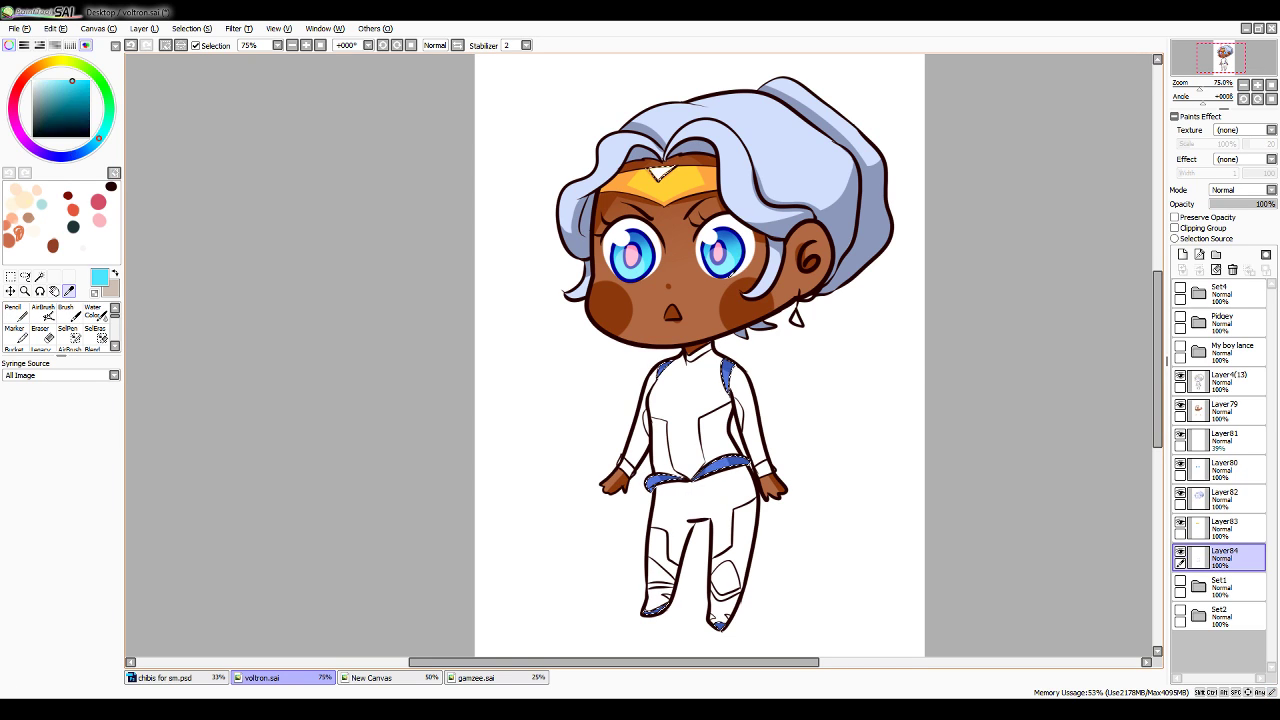
{"action": "left_click", "coordinate": [658, 172]}
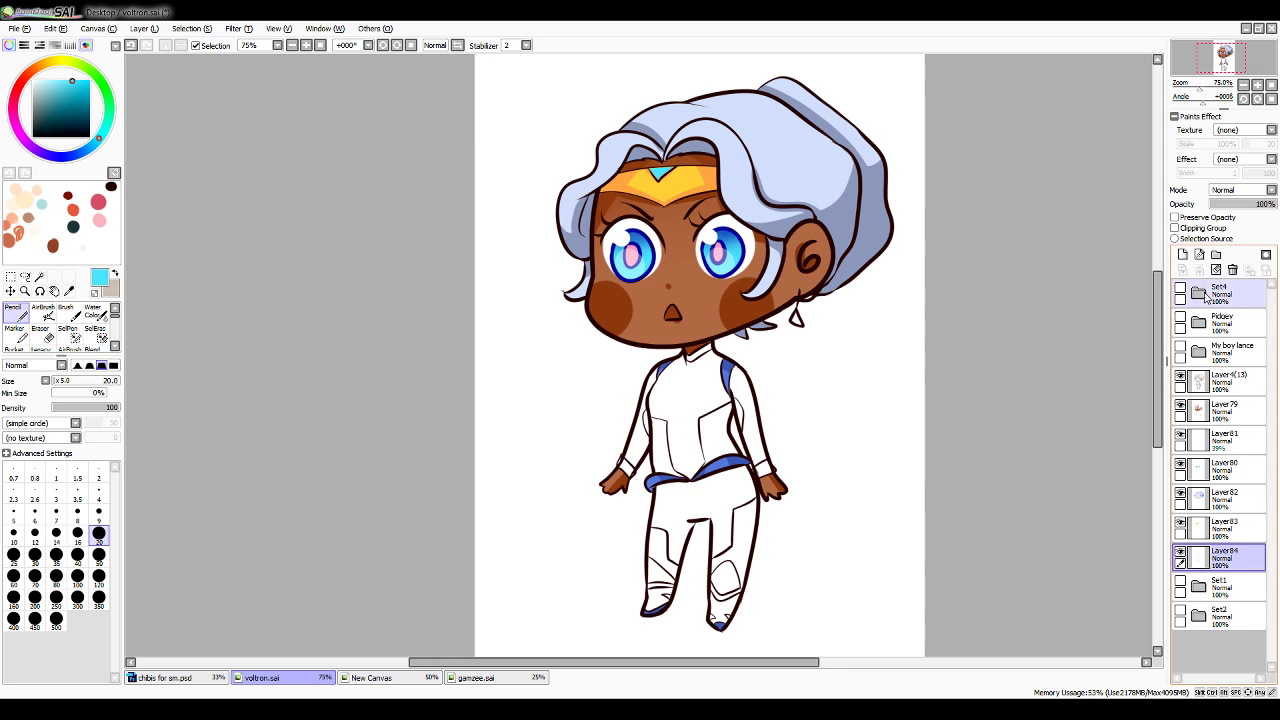
Create a new layer below Layer84 and sample white from the dress of the Set4 reference character
{"action": "left_click", "coordinate": [1183, 254]}
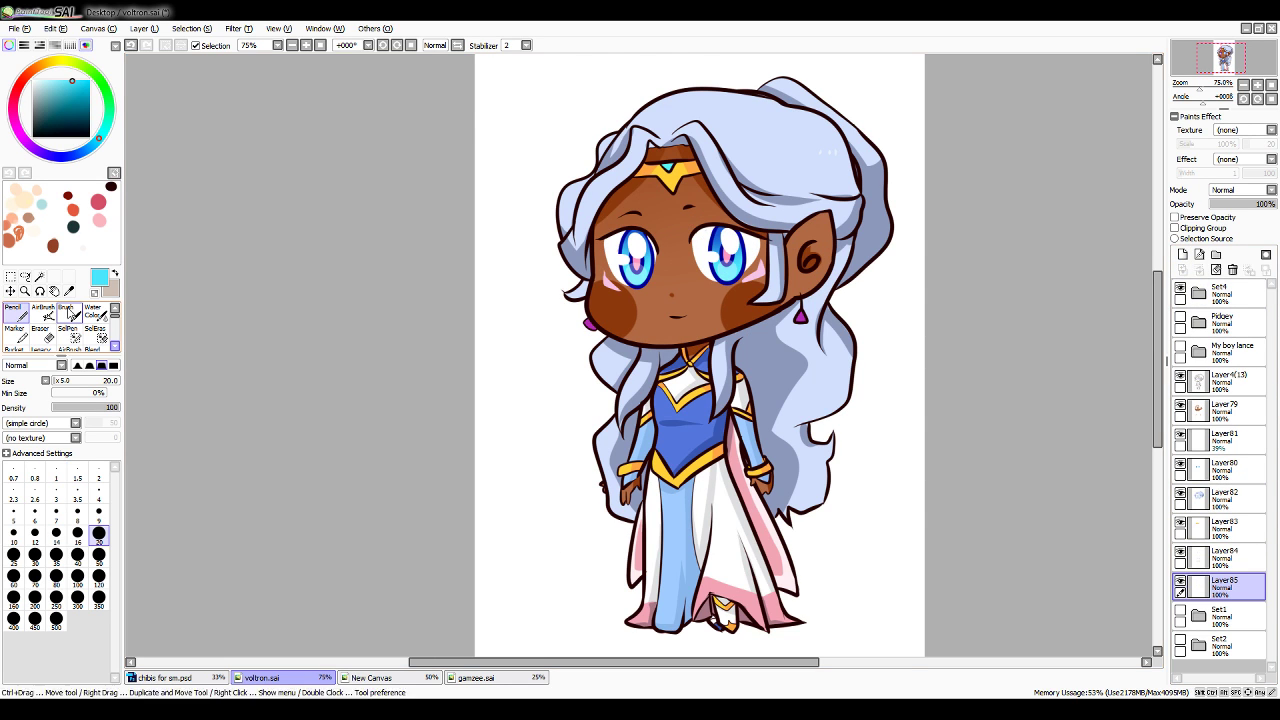
{"action": "left_click", "coordinate": [69, 291]}
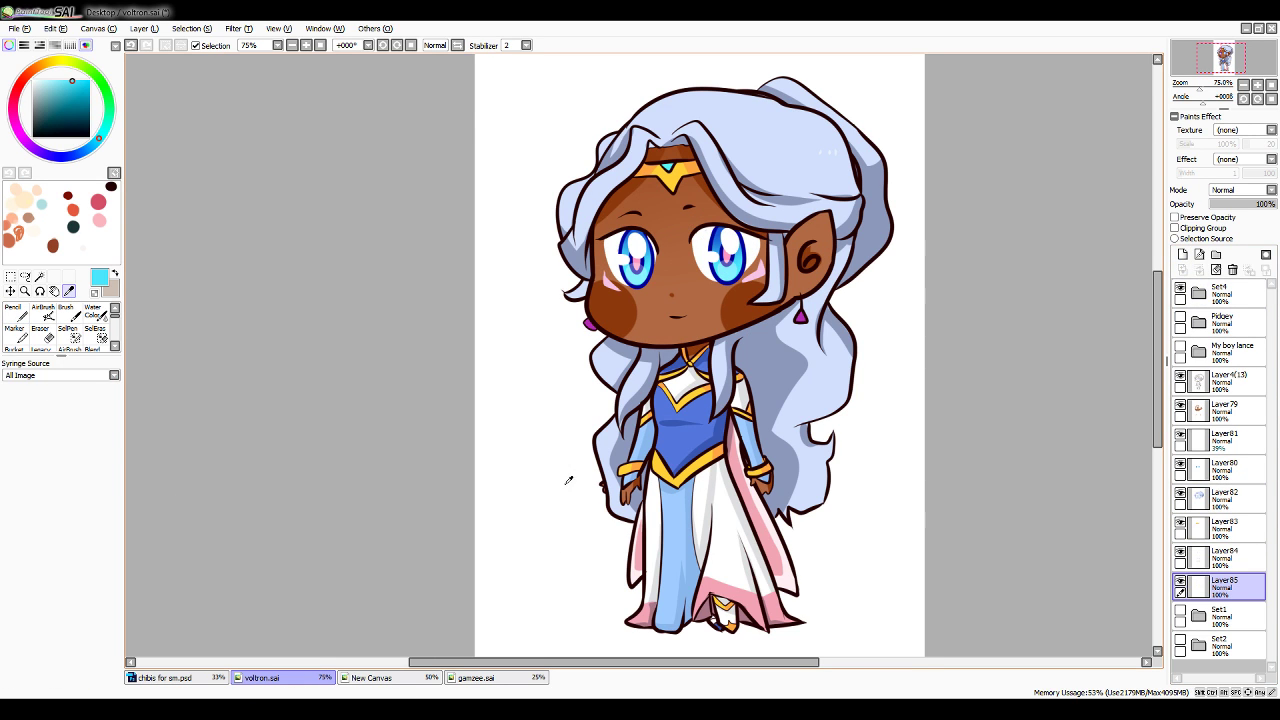
{"action": "left_click", "coordinate": [729, 495]}
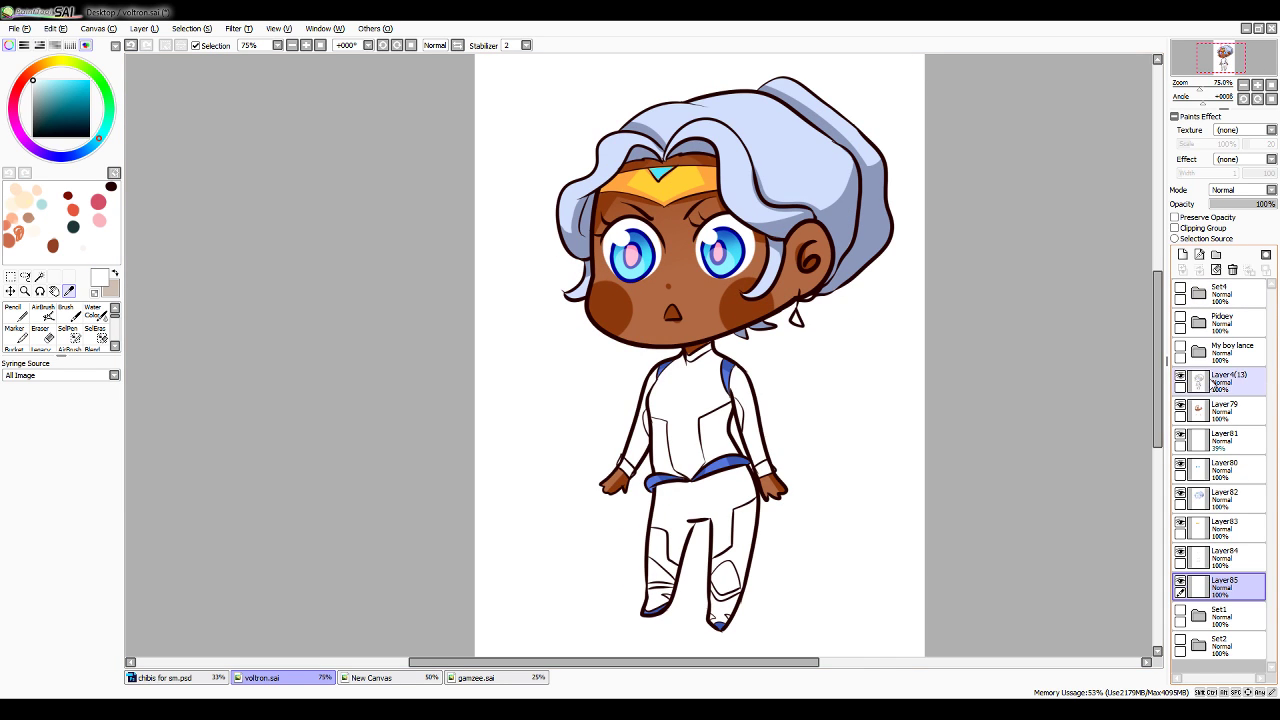
With the Magic Wand on the line-art layer Layer4(13), select the suit's central torso panel and both sleeves
{"action": "left_click", "coordinate": [39, 276]}
{"action": "left_click", "coordinate": [690, 410]}
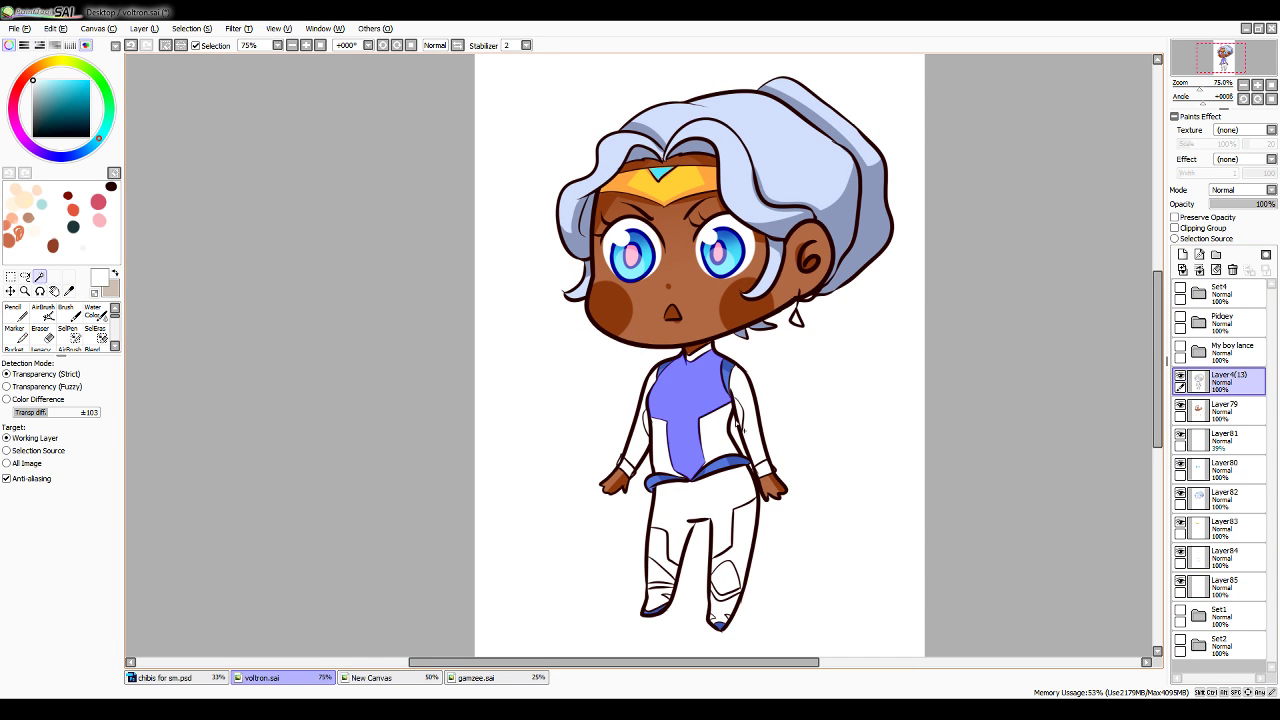
{"action": "left_click", "coordinate": [737, 462]}
{"action": "left_click", "coordinate": [655, 427]}
{"action": "left_click", "coordinate": [704, 507]}
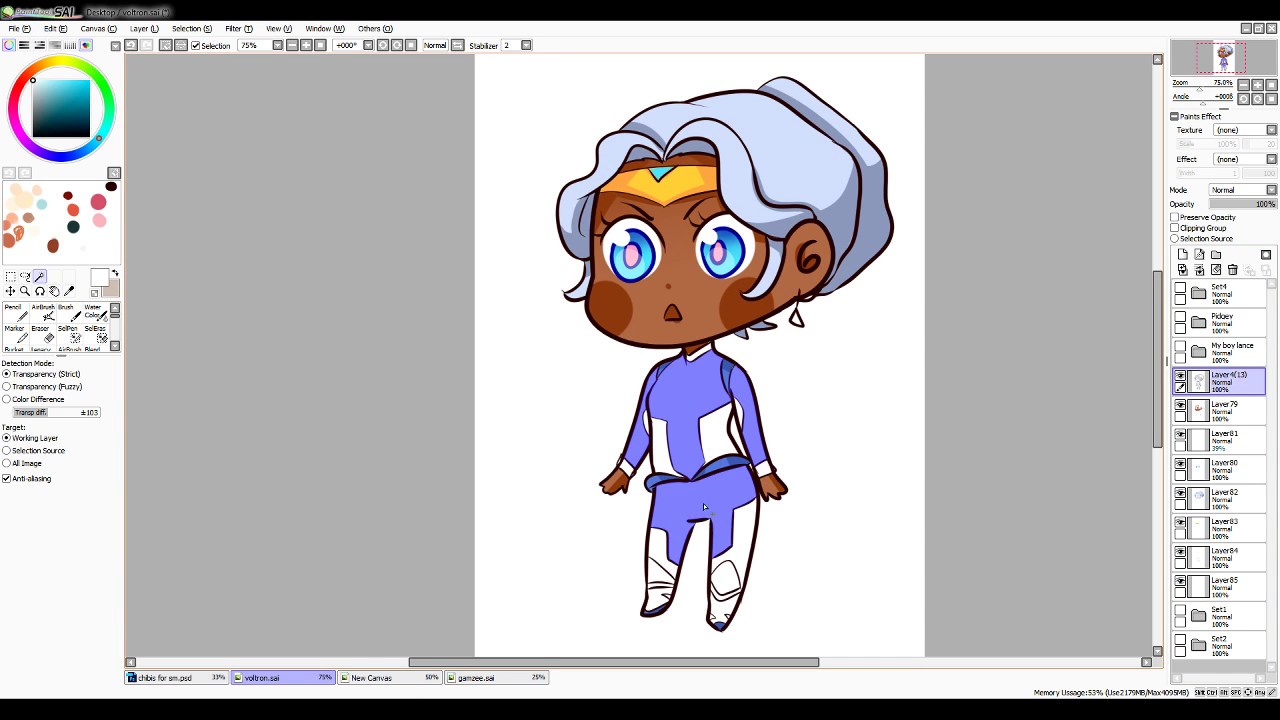
{"action": "left_click", "coordinate": [728, 564]}
{"action": "key", "text": "ctrl+z"}
{"action": "key", "text": "ctrl+z"}
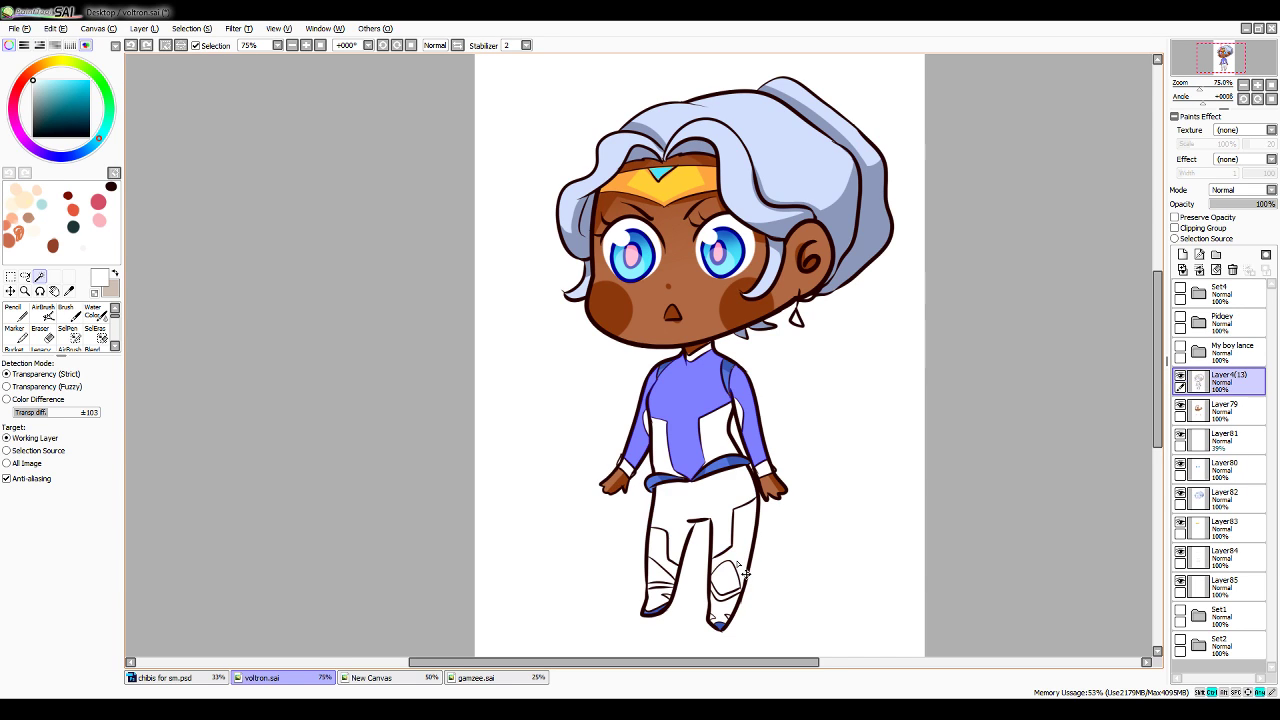
Add the outer leg panels, knee pads, shins and boots of both legs to the selection
{"action": "left_click", "coordinate": [734, 580]}
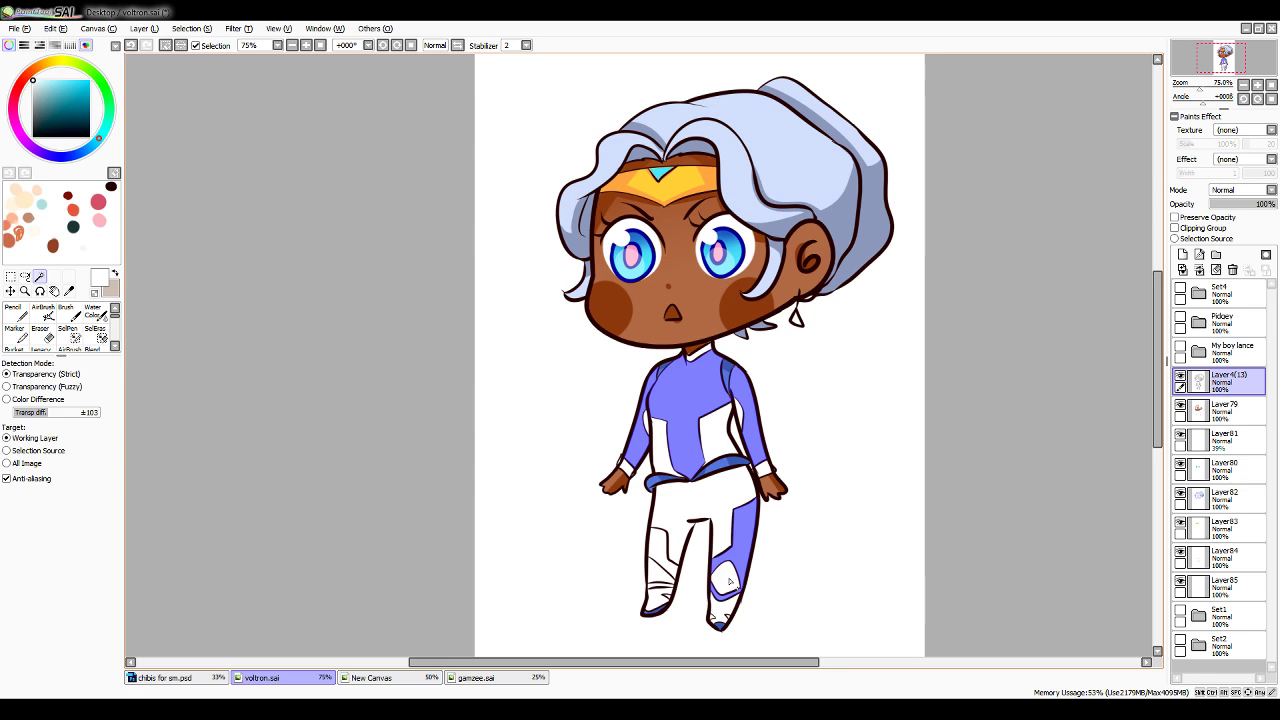
{"action": "left_click", "coordinate": [728, 582]}
{"action": "left_click", "coordinate": [715, 628]}
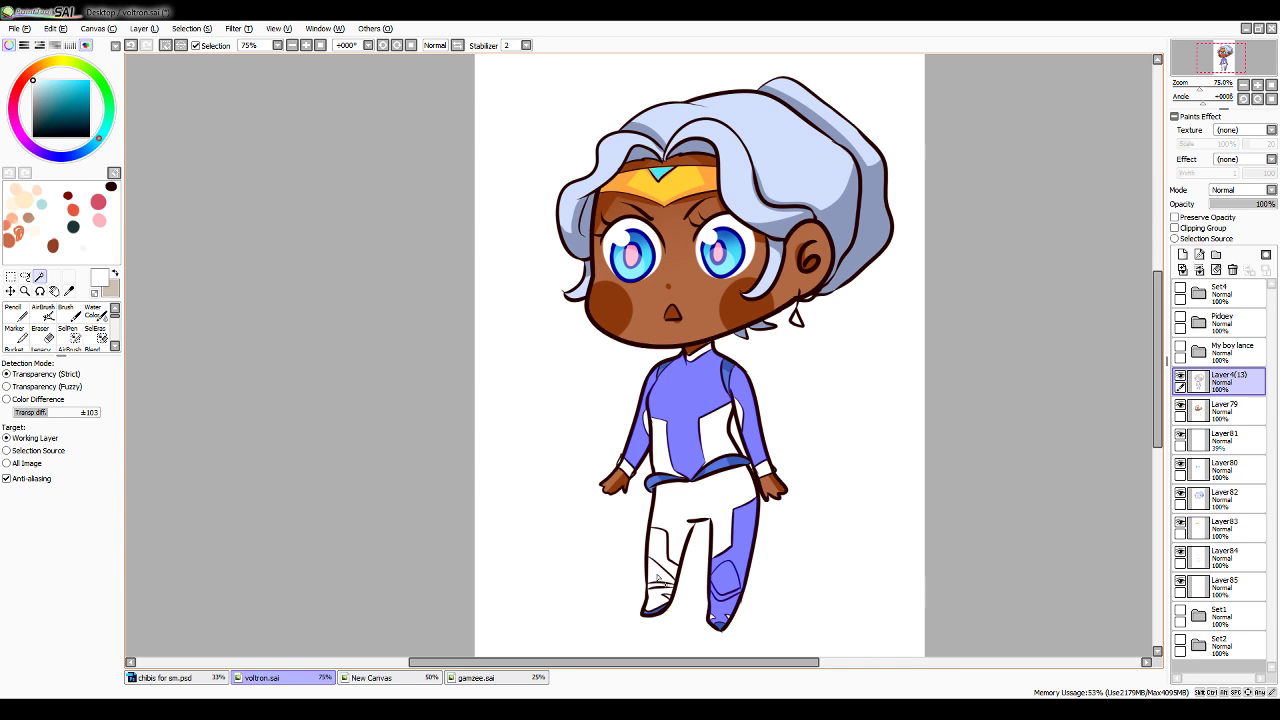
{"action": "left_click", "coordinate": [658, 547]}
{"action": "left_click", "coordinate": [662, 570]}
{"action": "left_click", "coordinate": [656, 600]}
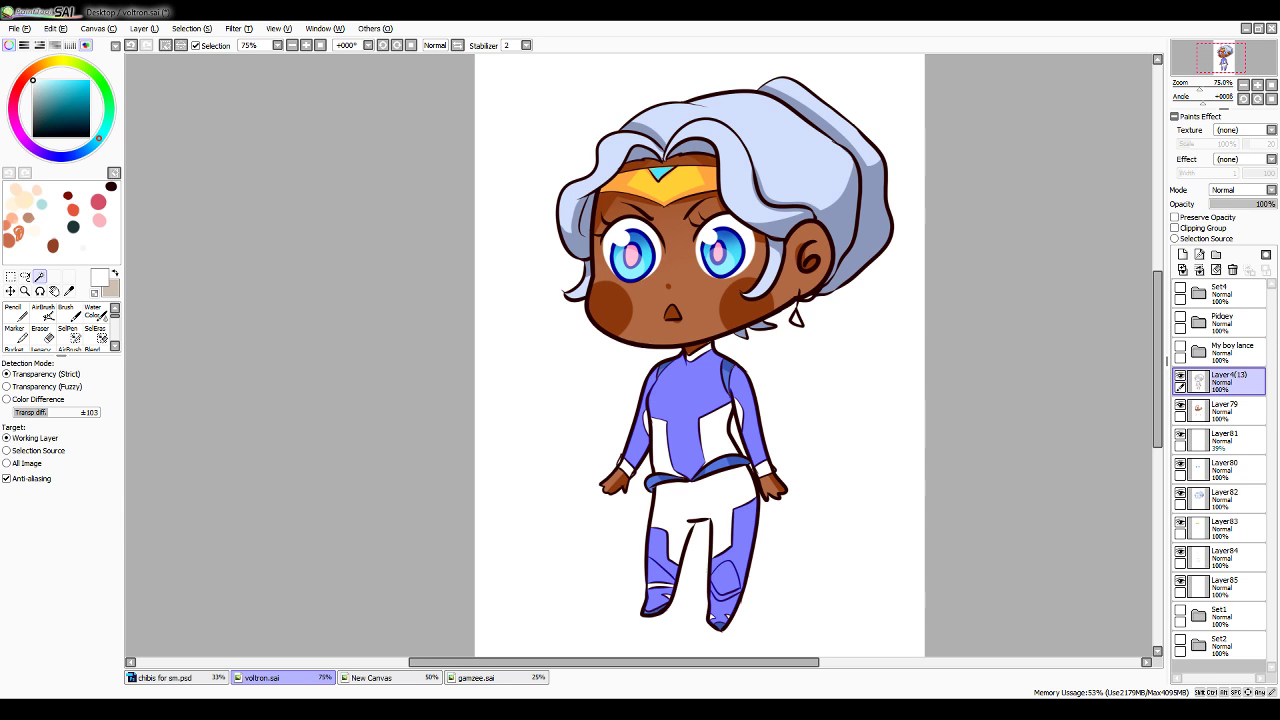
Touch up the selection at the sleeve cuffs with the selection pen at size 4
{"action": "left_click", "coordinate": [68, 333]}
{"action": "left_click", "coordinate": [99, 493]}
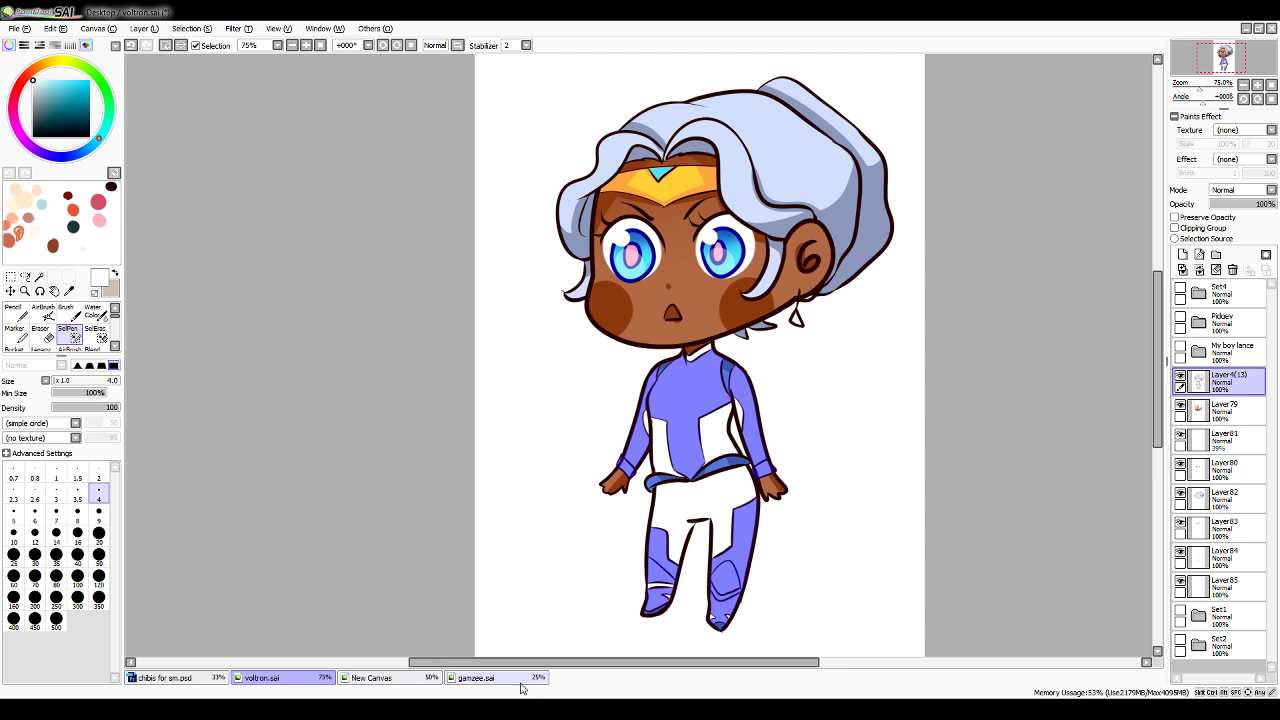
{"action": "key", "text": "ctrl+z"}
Fill the selected suit areas with white on Layer85 using the Pencil at size 350
{"action": "left_click", "coordinate": [15, 312]}
{"action": "left_click", "coordinate": [99, 598]}
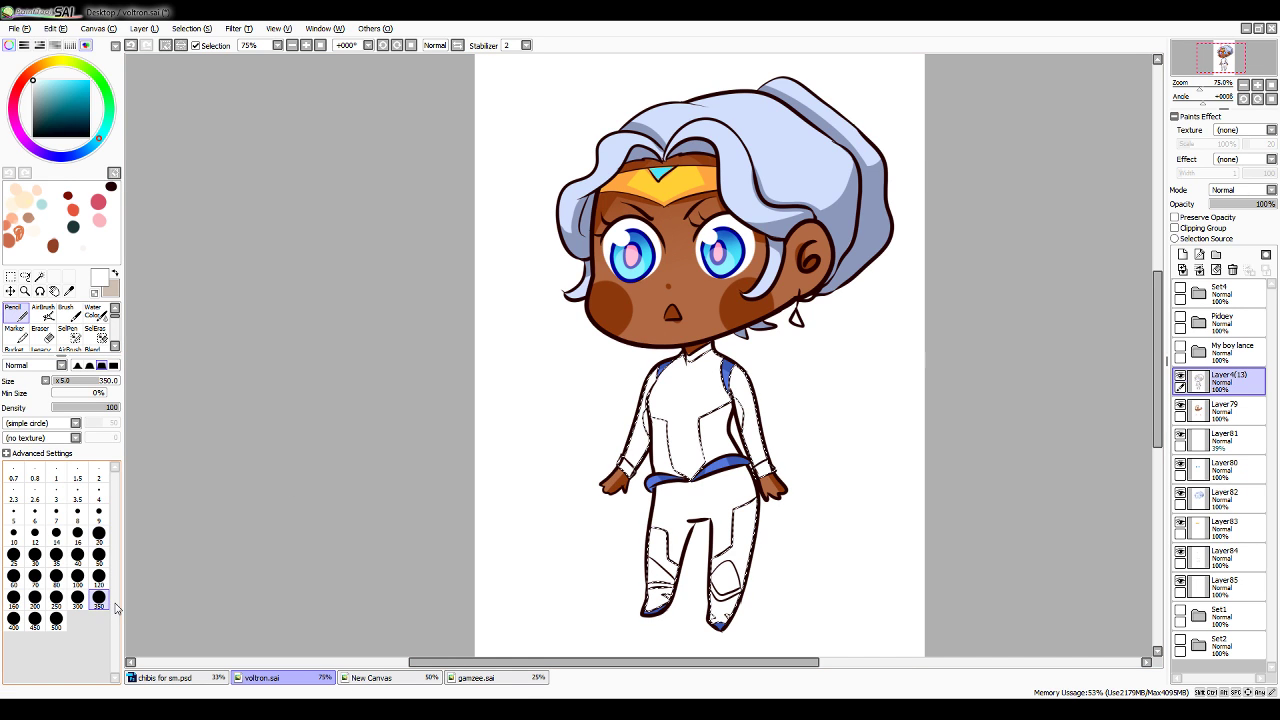
{"action": "left_click", "coordinate": [1222, 587]}
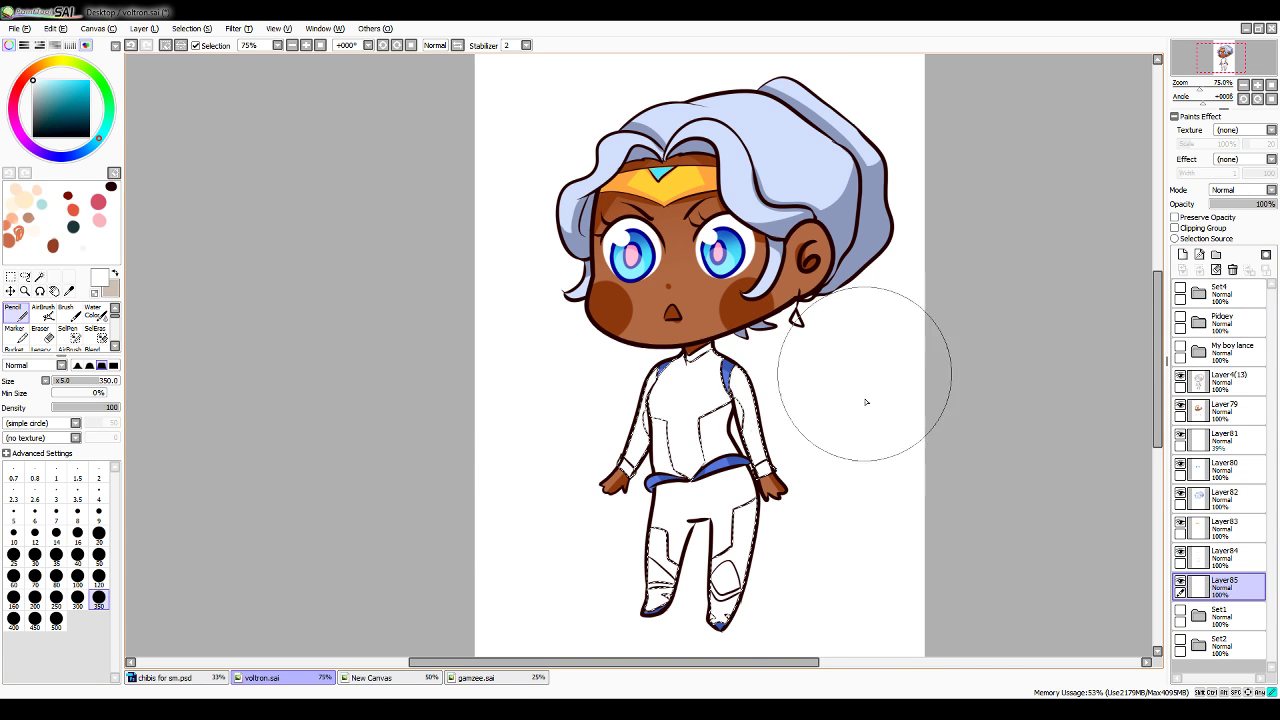
Sample light grey from the Set4 reference and shade the white suit areas with the Pencil at size 20
{"action": "left_click", "coordinate": [1180, 288]}
{"action": "left_click", "coordinate": [69, 291]}
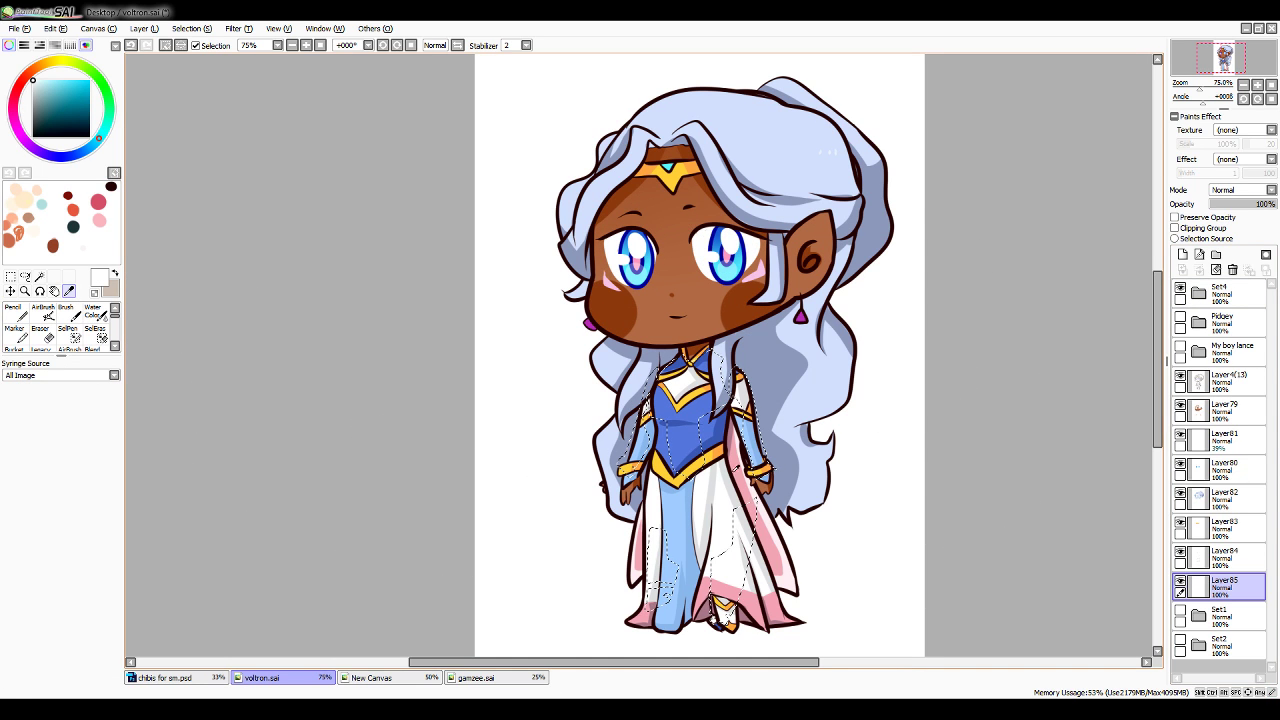
{"action": "left_click", "coordinate": [1180, 292]}
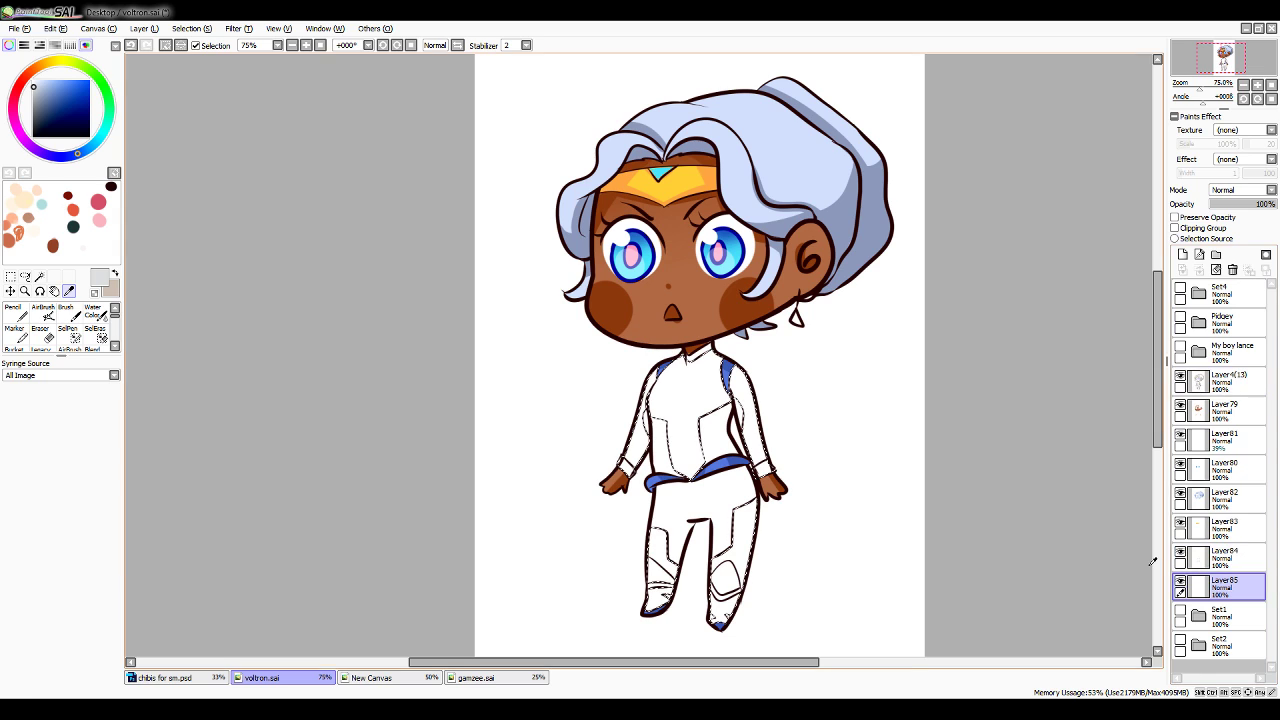
{"action": "left_click", "coordinate": [16, 313]}
{"action": "left_click", "coordinate": [99, 536]}
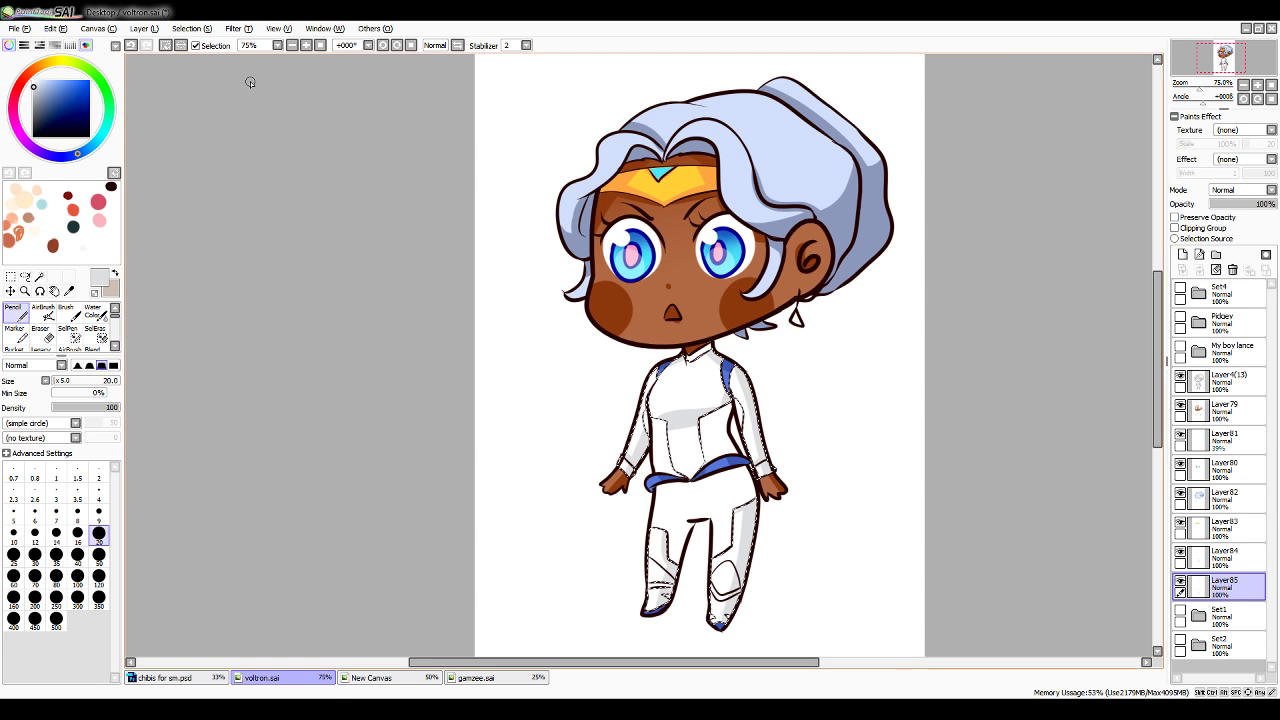
Sample the brown skin tone on Layer79 for the Pencil
{"action": "left_click", "coordinate": [1200, 410]}
{"action": "left_click", "coordinate": [69, 291]}
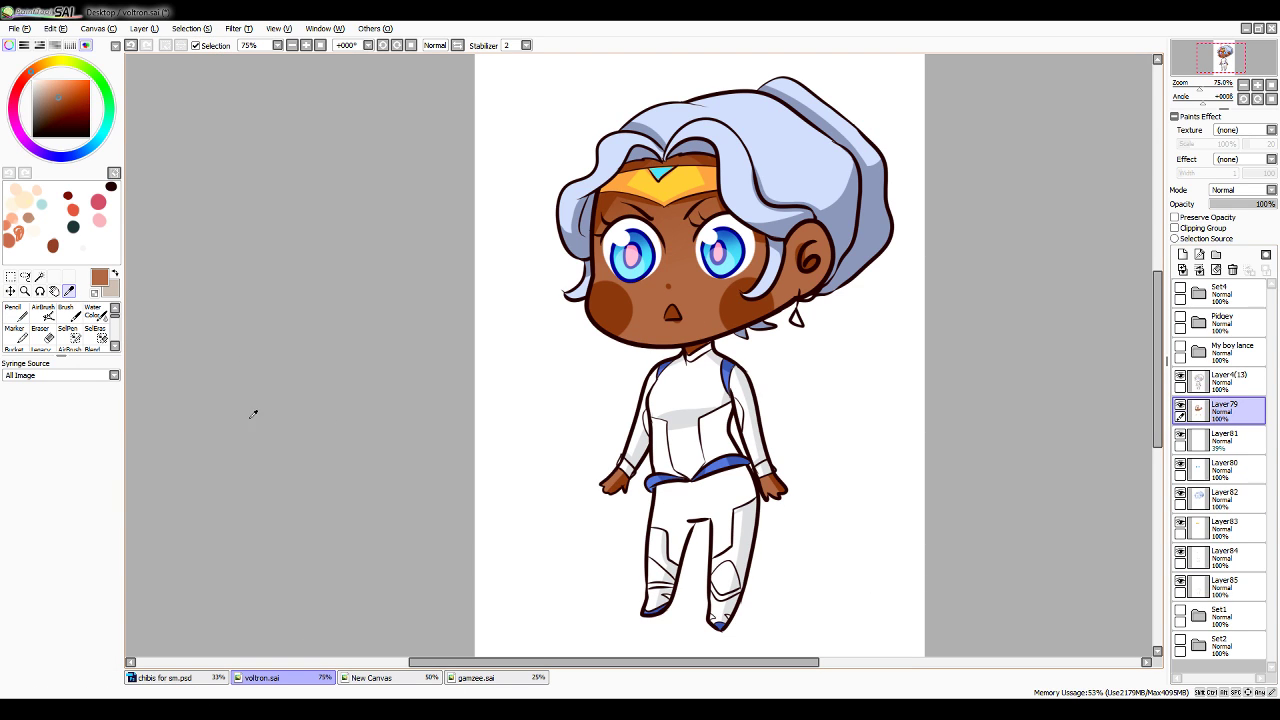
{"action": "key", "text": "n"}
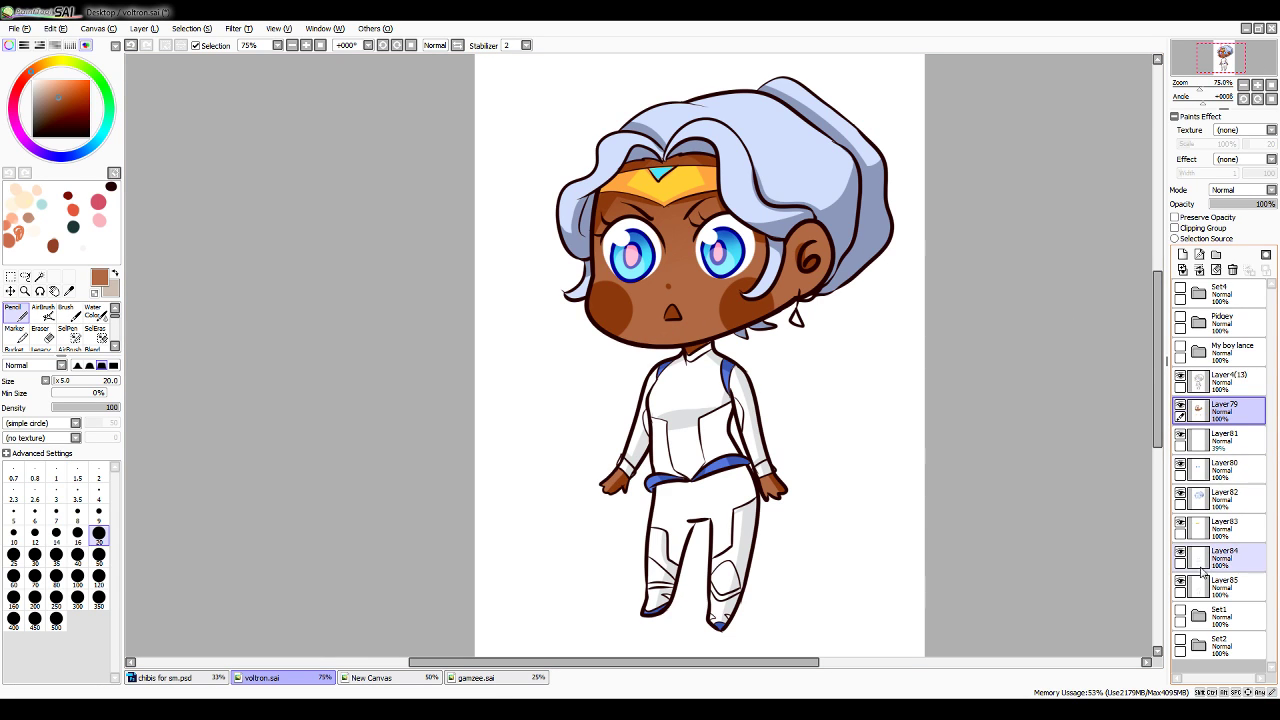
{"action": "left_click", "coordinate": [1225, 598]}
With the Magic Wand on Layer4(13), select the suit's collar and both side torso panels
{"action": "left_click", "coordinate": [1234, 390]}
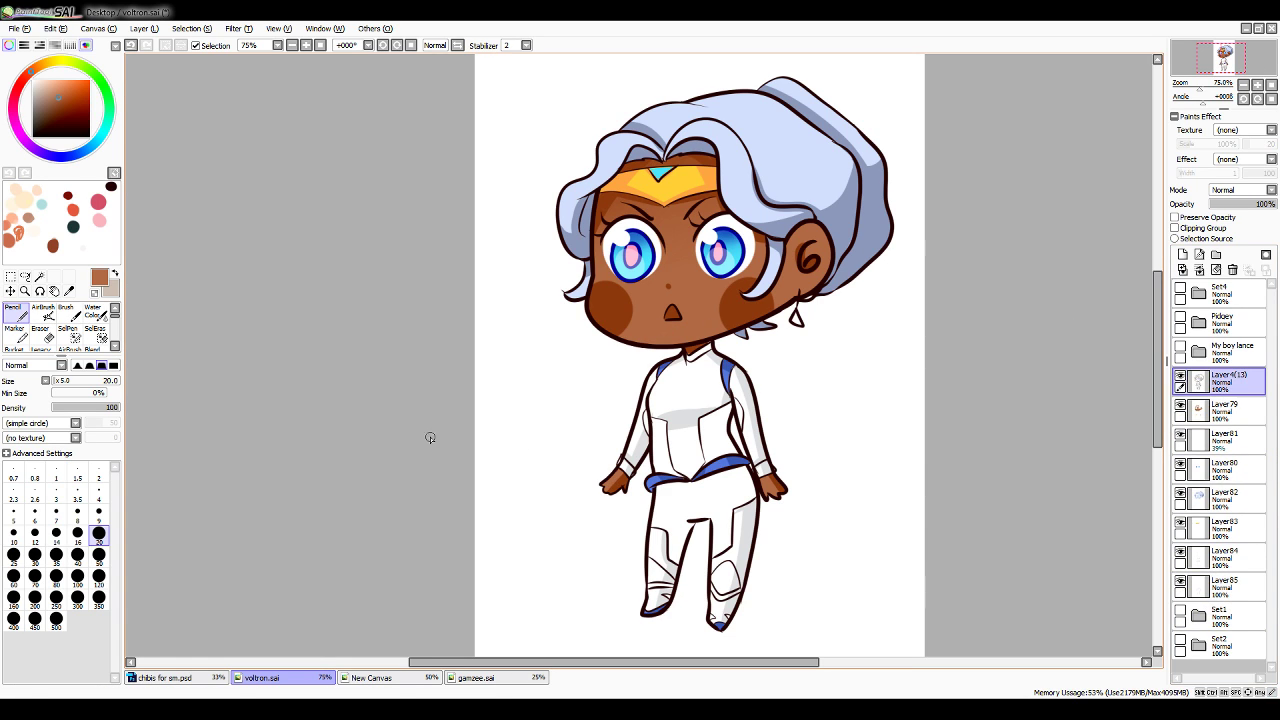
{"action": "left_click", "coordinate": [40, 277]}
{"action": "left_click", "coordinate": [707, 364]}
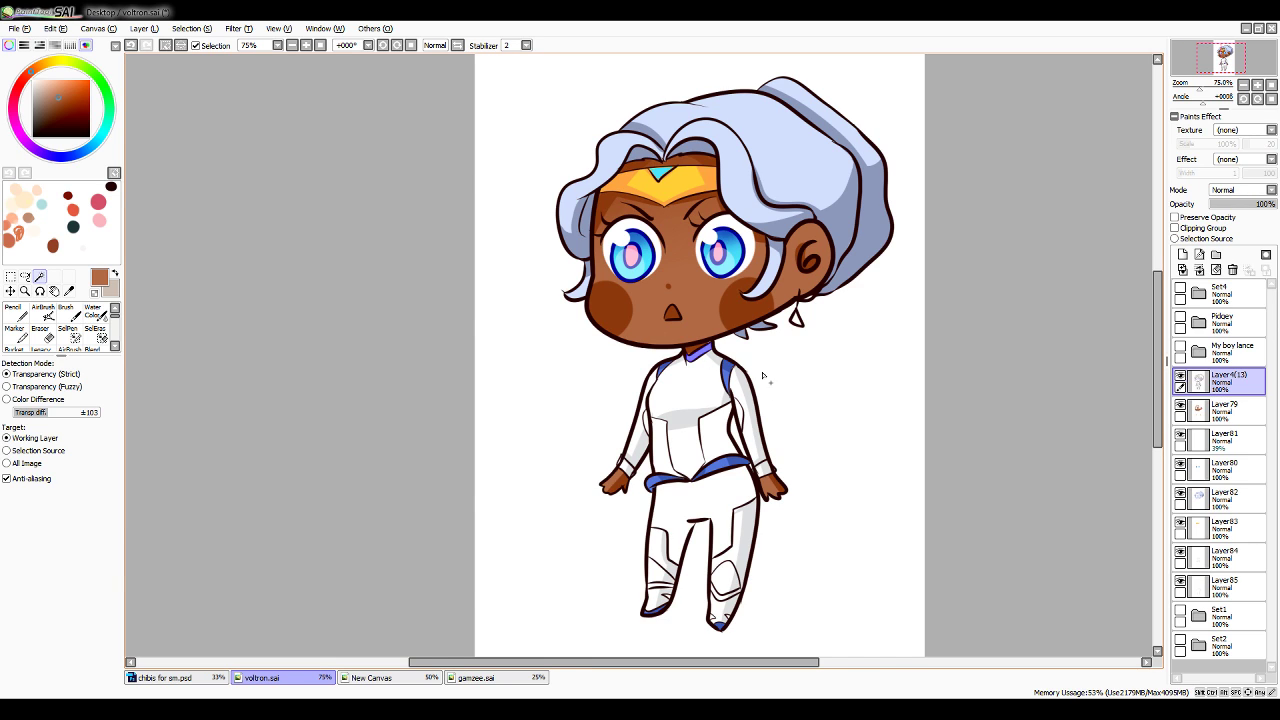
{"action": "left_click", "coordinate": [768, 472]}
{"action": "left_click", "coordinate": [720, 448]}
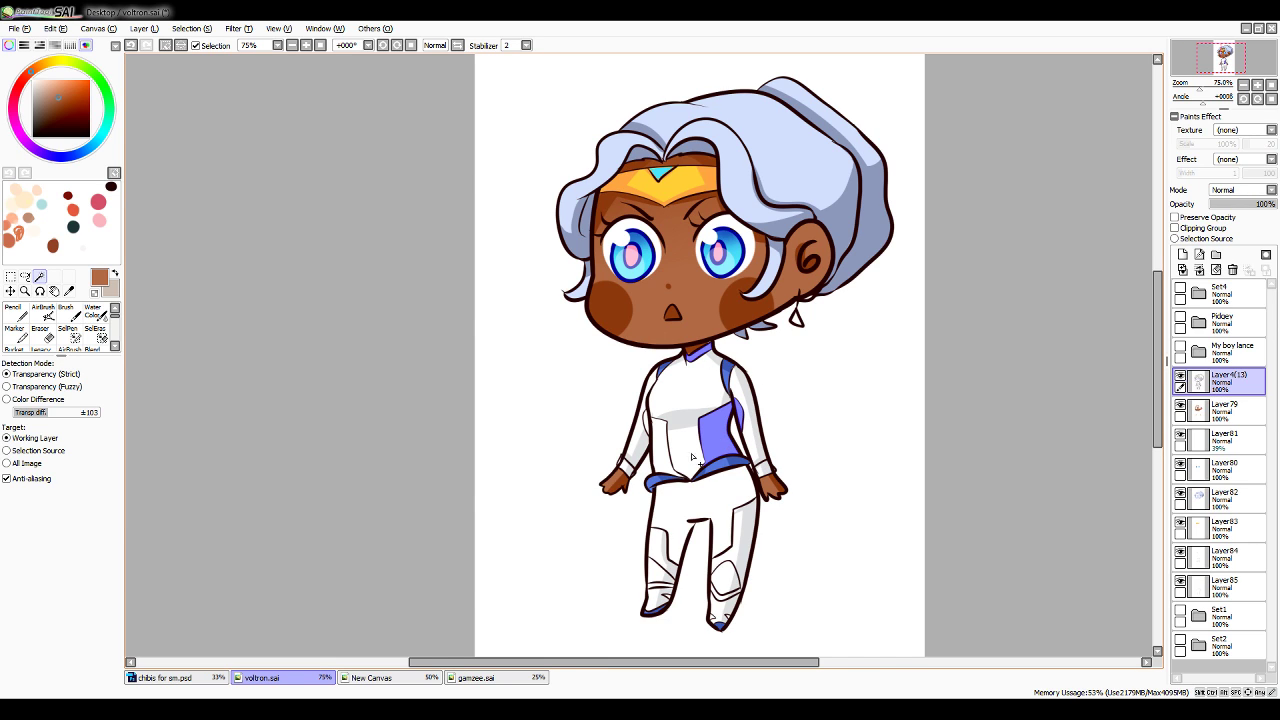
{"action": "left_click", "coordinate": [668, 455]}
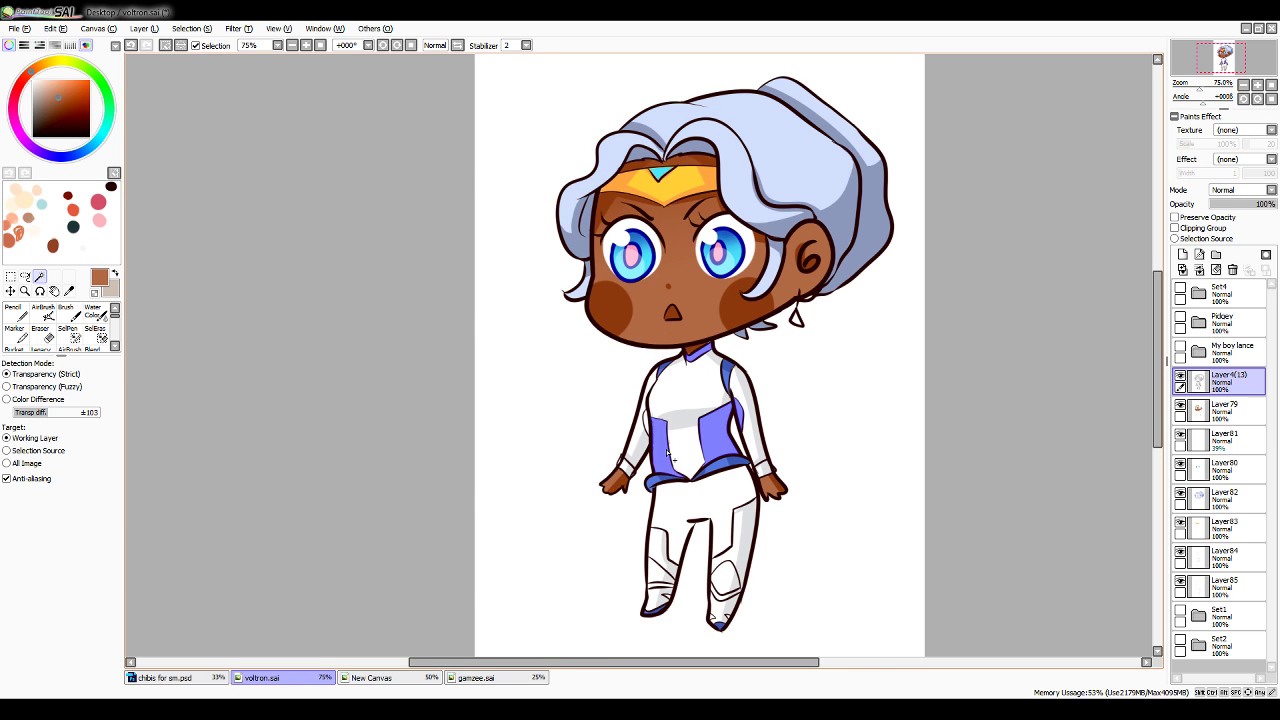
{"action": "left_click", "coordinate": [630, 467]}
{"action": "key", "text": "ctrl+z"}
Add the hip and inner-thigh section and the narrow bands below both knees to the selection
{"action": "left_click", "coordinate": [692, 552]}
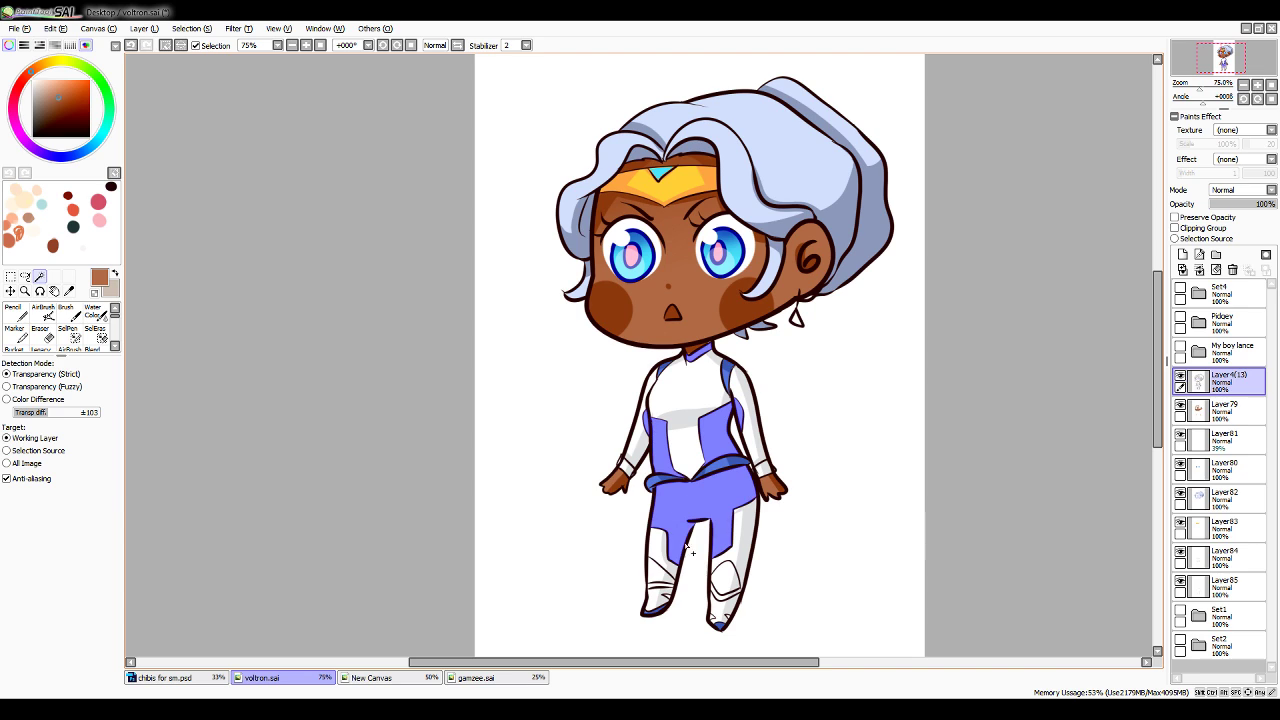
{"action": "left_click", "coordinate": [721, 600]}
{"action": "key", "text": "ctrl+z"}
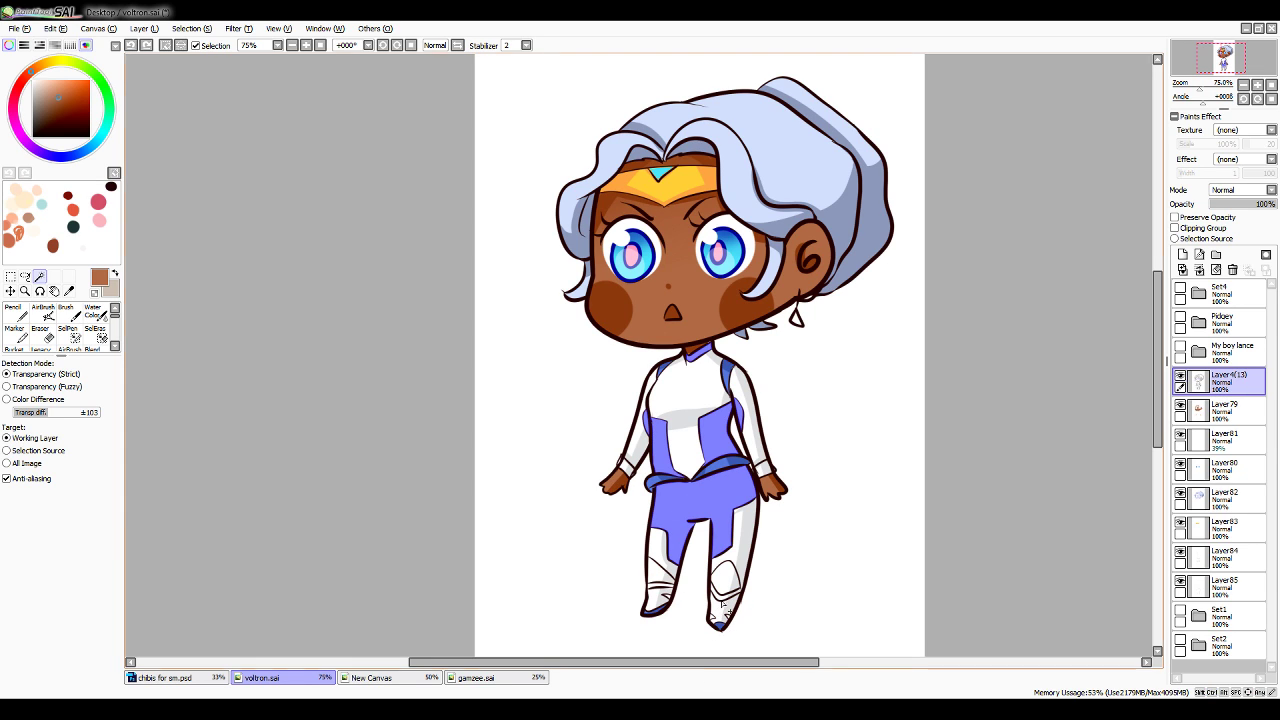
{"action": "key", "text": "c"}
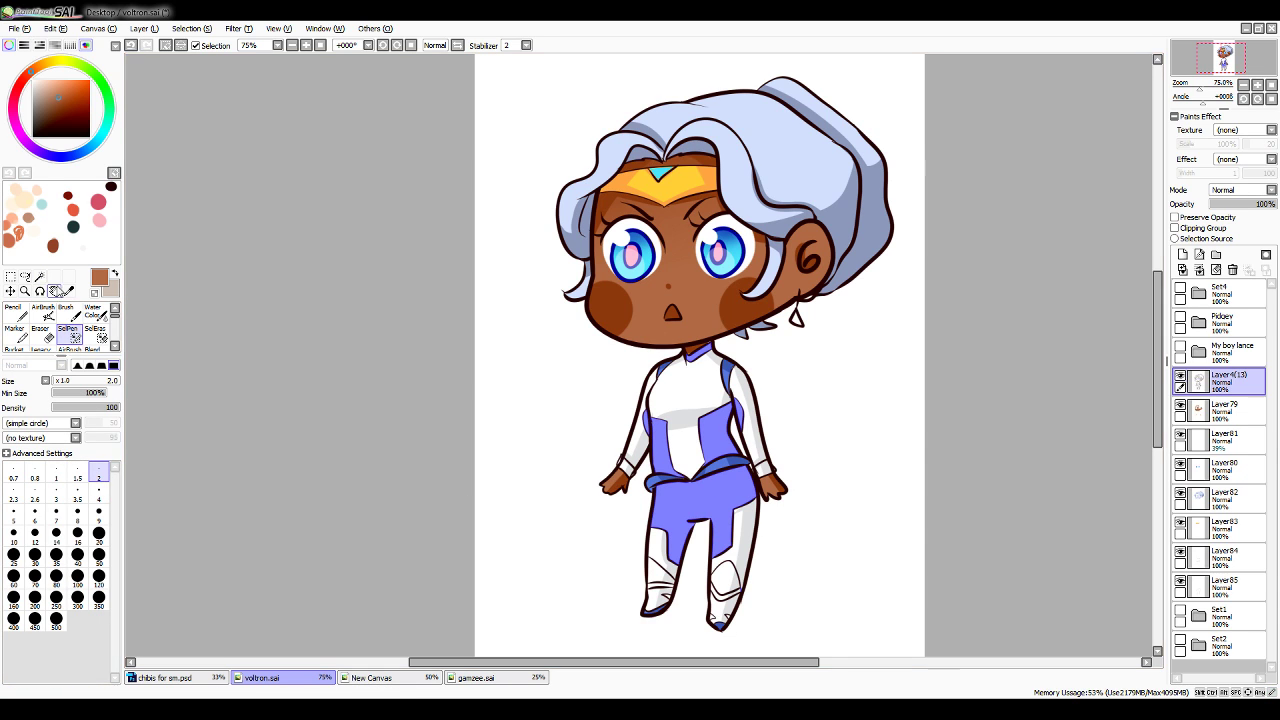
{"action": "left_click", "coordinate": [39, 276]}
{"action": "left_click", "coordinate": [726, 596]}
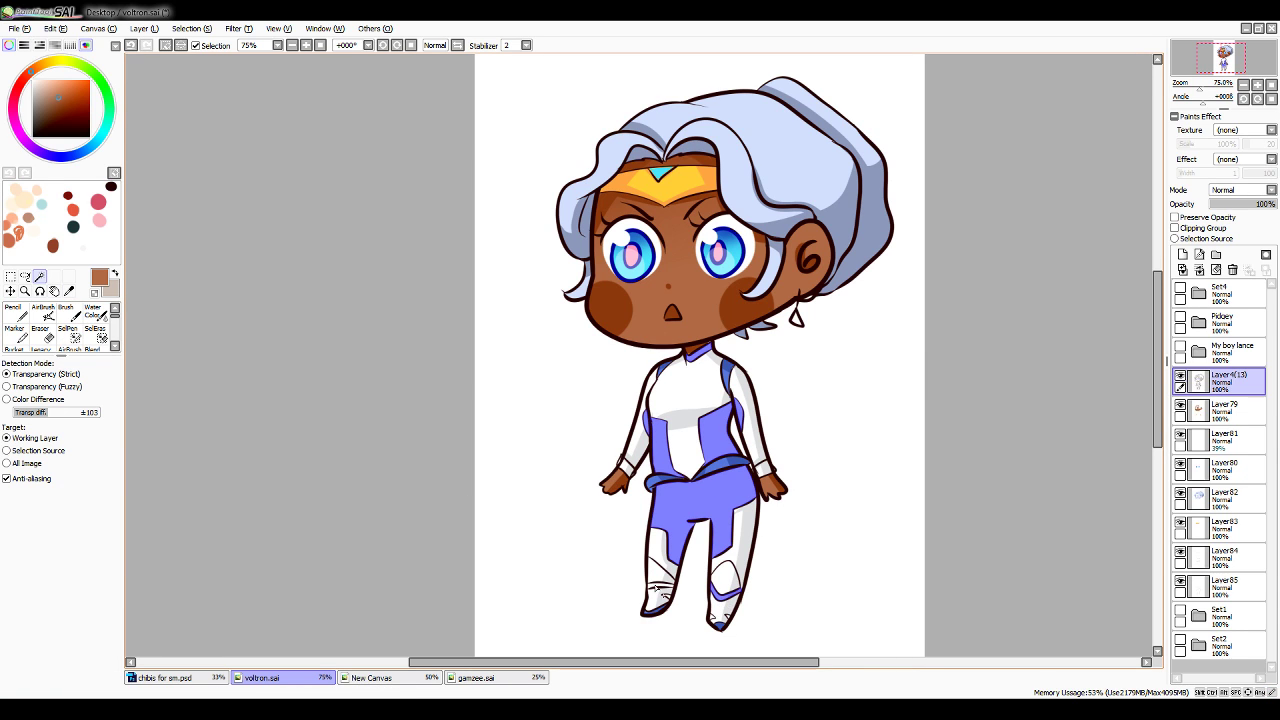
{"action": "left_click", "coordinate": [660, 592]}
{"action": "key", "text": "ctrl+d"}
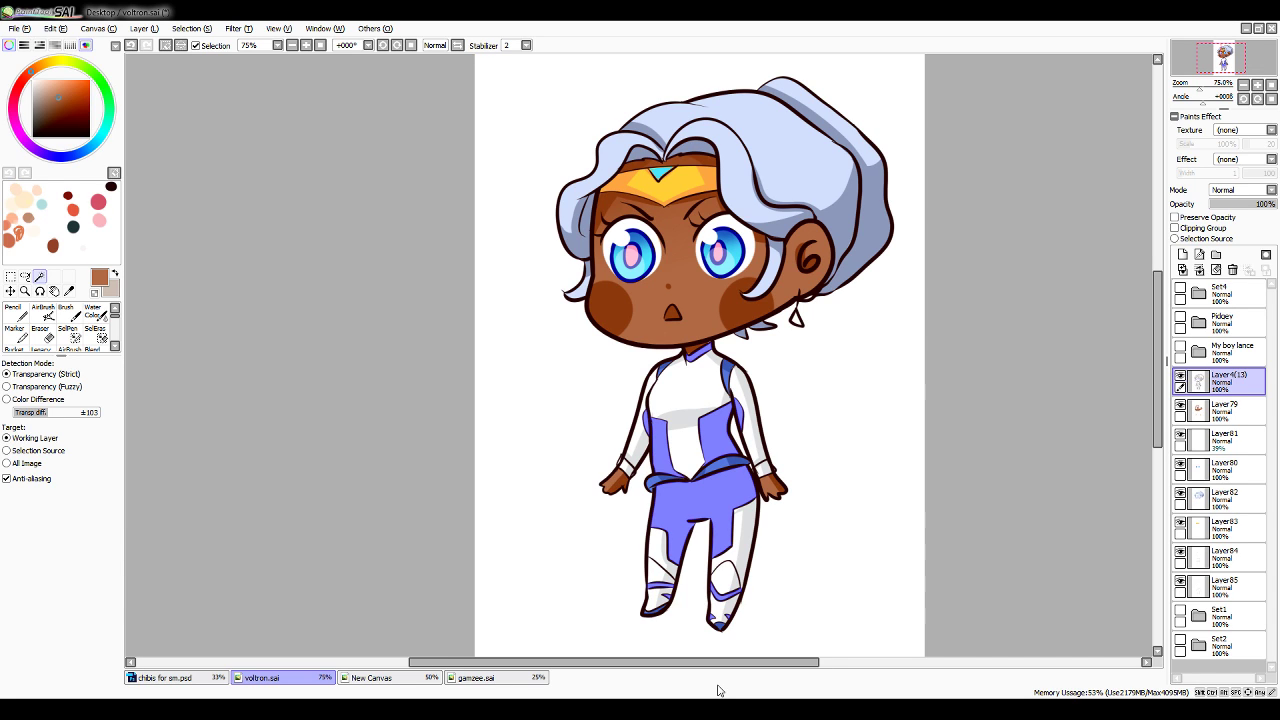
Try to touch up the selection at the middle of the belt with the selection pen at size 9
{"action": "left_click", "coordinate": [70, 336]}
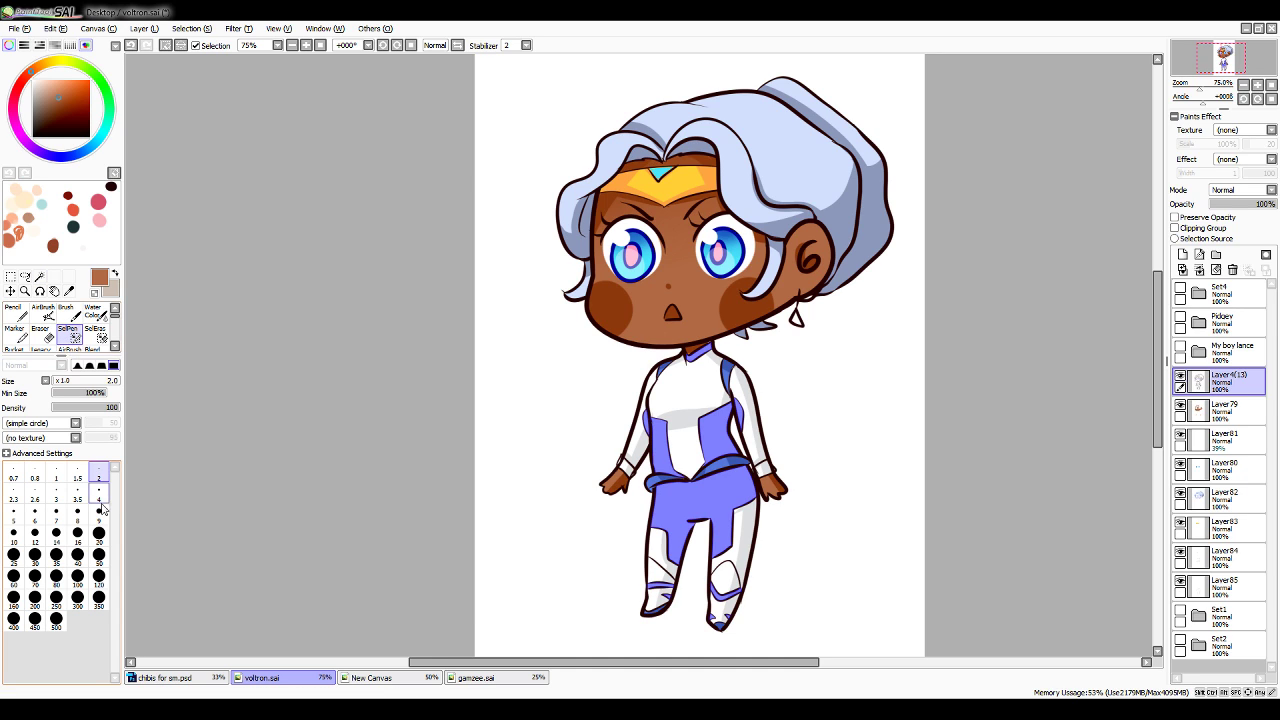
{"action": "left_click", "coordinate": [99, 514]}
{"action": "mouse_move", "coordinate": [682, 478]}
{"action": "left_mouse_down"}
{"action": "mouse_move", "coordinate": [702, 466]}
{"action": "mouse_move", "coordinate": [698, 476]}
{"action": "left_mouse_up"}
{"action": "key", "text": "ctrl+z"}
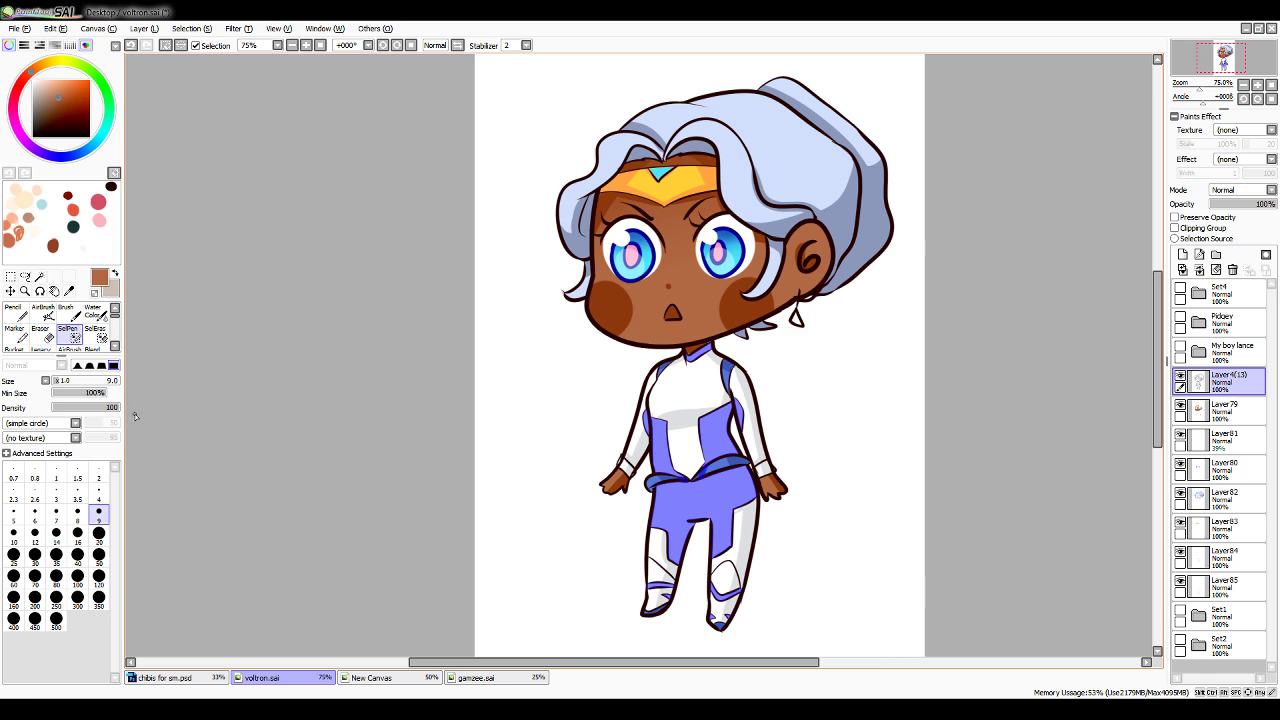
Fill the selected side panels, hip section and leg bands with dark blue-grey on Layer85 using the Pencil at size 50
{"action": "key", "text": "n"}
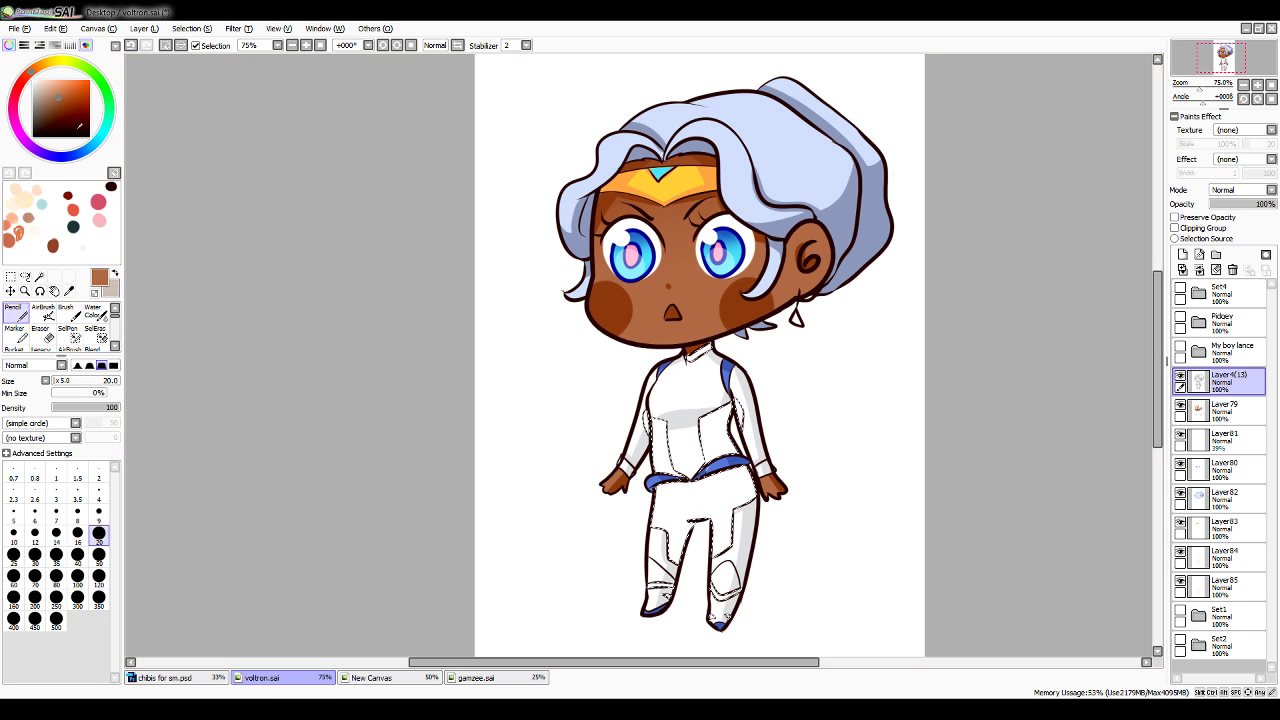
{"action": "left_click_drag", "start_coordinate": [78, 126], "coordinate": [34, 121]}
{"action": "left_click", "coordinate": [91, 149]}
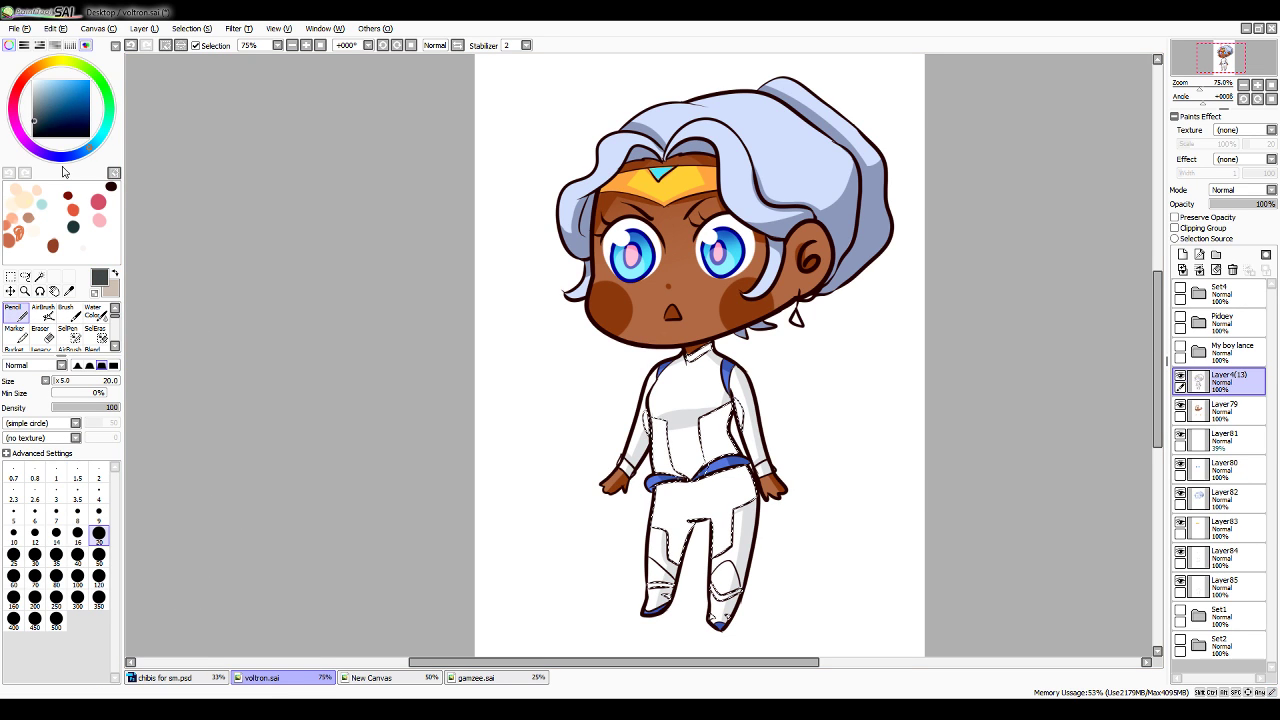
{"action": "left_click", "coordinate": [99, 554]}
{"action": "left_click", "coordinate": [1222, 586]}
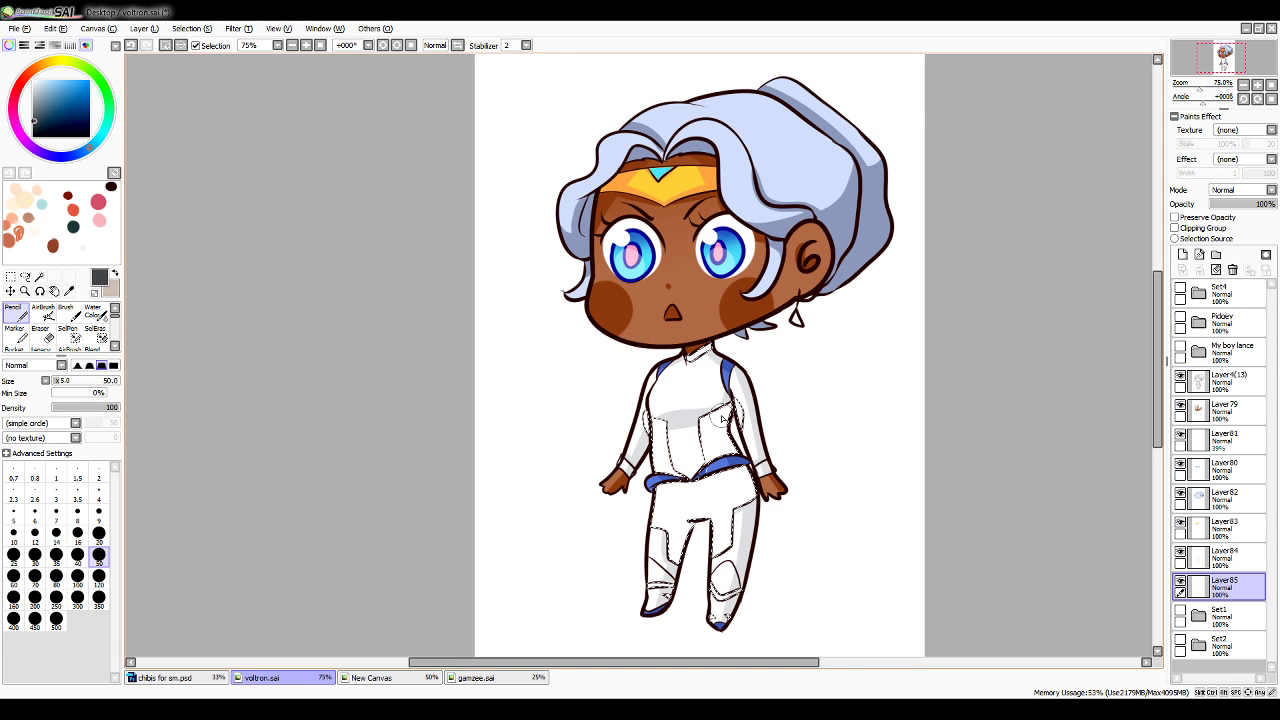
{"action": "mouse_move", "coordinate": [716, 470]}
{"action": "left_mouse_down"}
{"action": "mouse_move", "coordinate": [727, 411]}
{"action": "mouse_move", "coordinate": [728, 468]}
{"action": "left_mouse_up"}
{"action": "key", "text": "ctrl+z"}
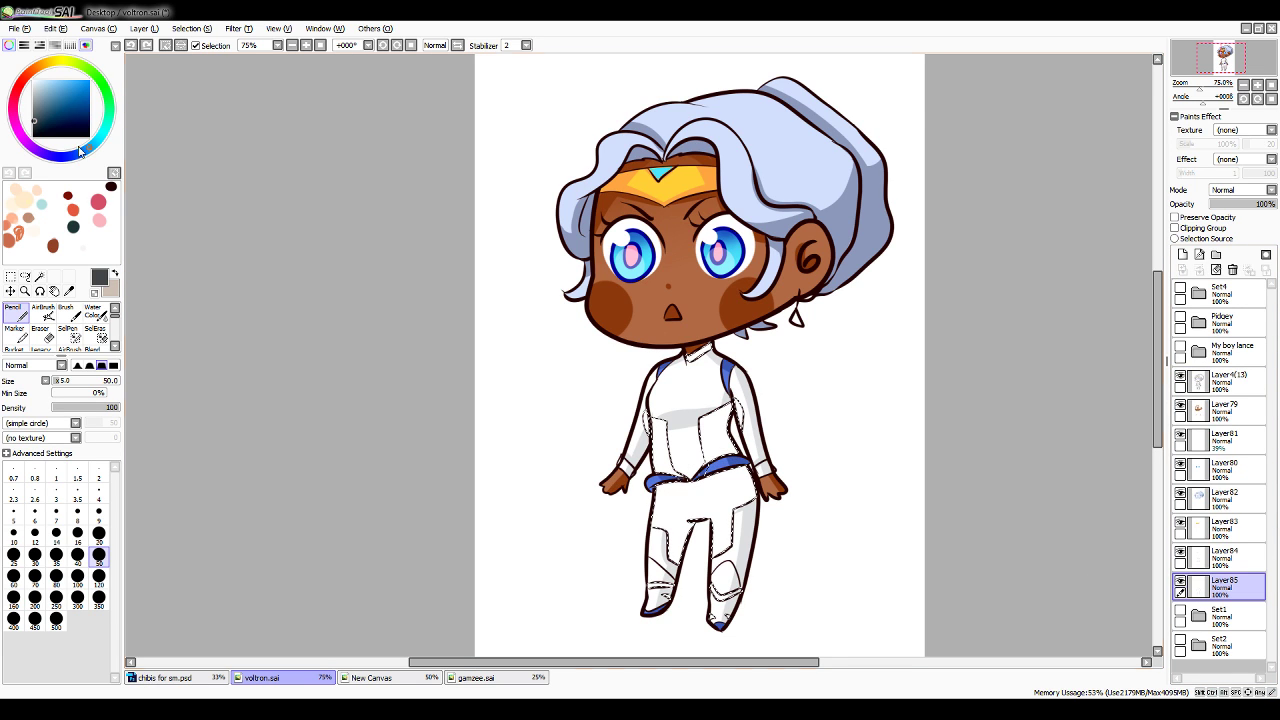
{"action": "left_click", "coordinate": [35, 126]}
{"action": "mouse_move", "coordinate": [660, 500]}
{"action": "left_mouse_down"}
{"action": "mouse_move", "coordinate": [655, 405]}
{"action": "mouse_move", "coordinate": [705, 495]}
{"action": "mouse_move", "coordinate": [740, 470]}
{"action": "mouse_move", "coordinate": [735, 520]}
{"action": "mouse_move", "coordinate": [694, 574]}
{"action": "mouse_move", "coordinate": [672, 552]}
{"action": "left_mouse_up"}
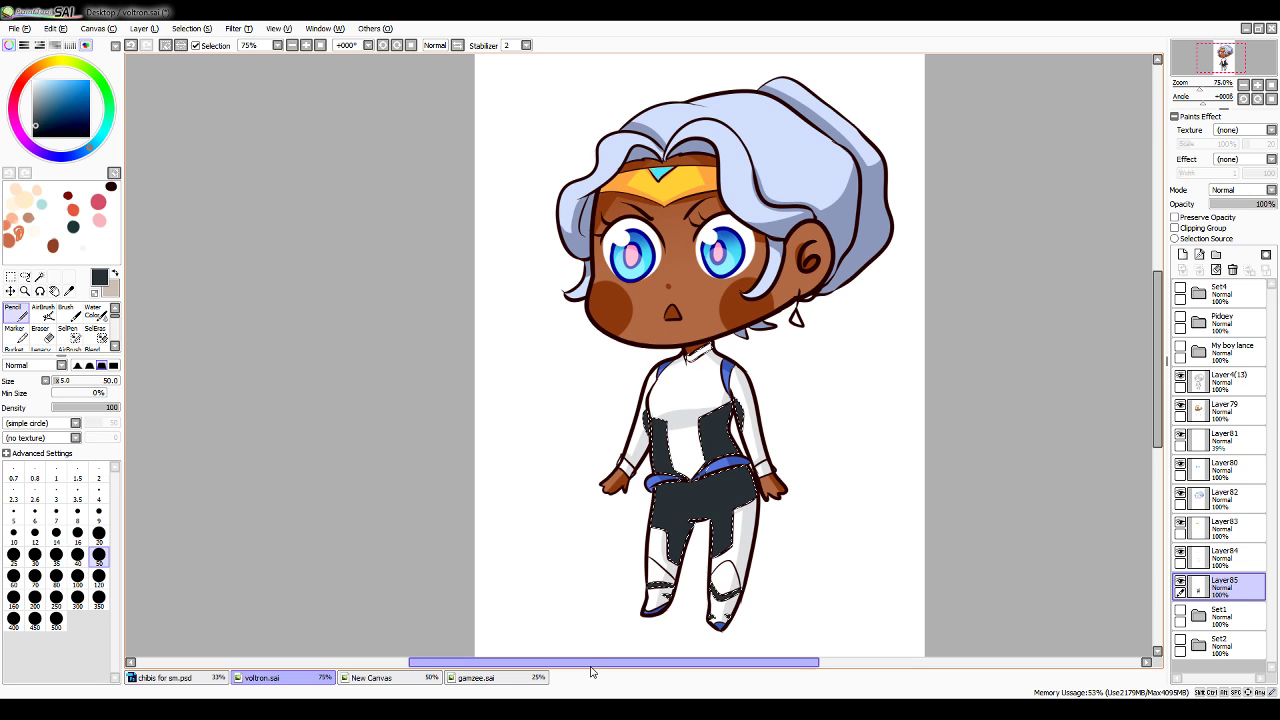
Shade the dark side panel and hip section with a darker blue-grey using the Pencil at size 20
{"action": "left_click", "coordinate": [37, 129]}
{"action": "left_click", "coordinate": [99, 536]}
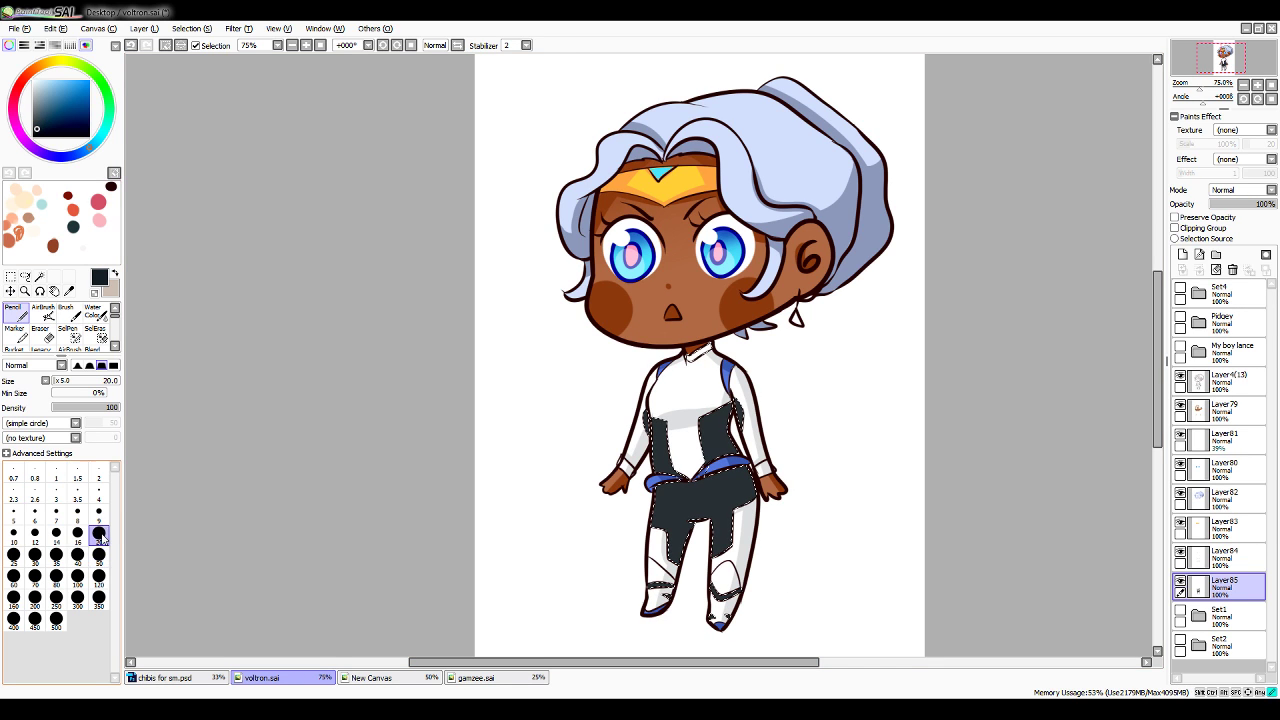
{"action": "mouse_move", "coordinate": [727, 403]}
{"action": "left_mouse_down"}
{"action": "mouse_move", "coordinate": [750, 479]}
{"action": "mouse_move", "coordinate": [726, 402]}
{"action": "mouse_move", "coordinate": [730, 455]}
{"action": "left_mouse_up"}
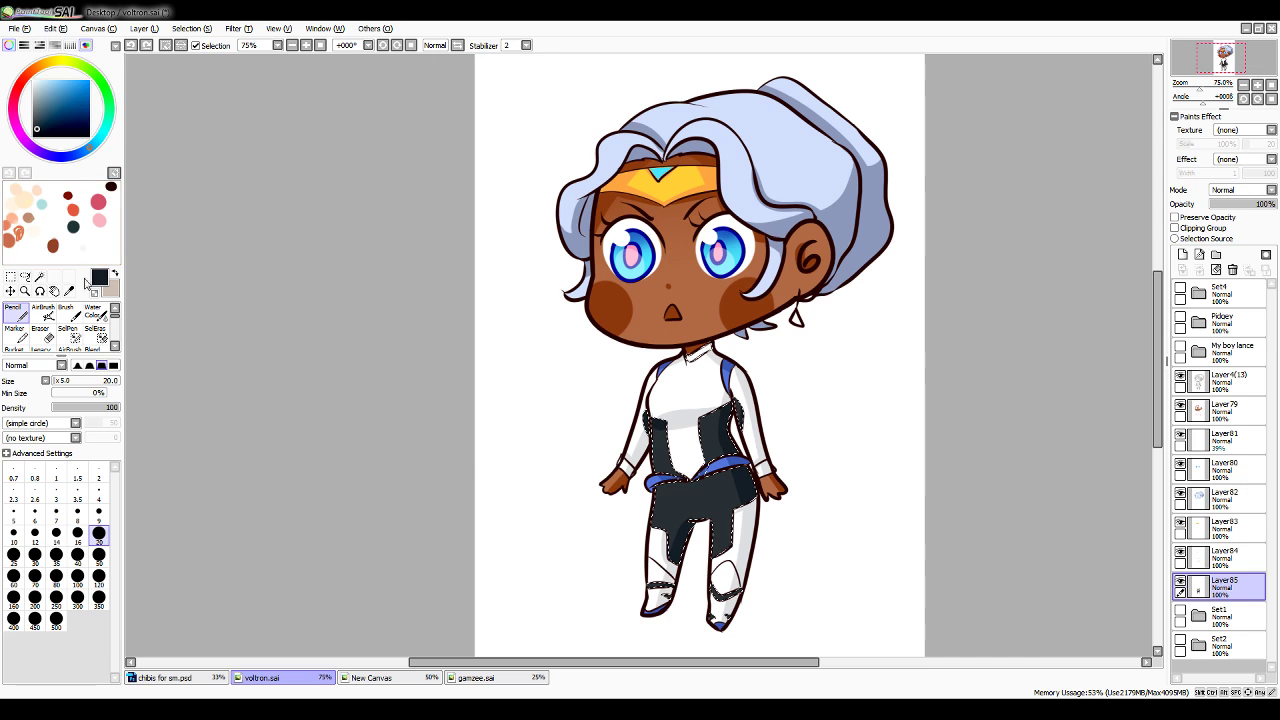
Set the Pencil size to 16 and sample the pink of the reference dress from the Set4 folder, hiding the folder again
{"action": "mouse_move", "coordinate": [30, 77]}
{"action": "left_mouse_down"}
{"action": "mouse_move", "coordinate": [14, 99]}
{"action": "mouse_move", "coordinate": [51, 80]}
{"action": "left_mouse_up"}
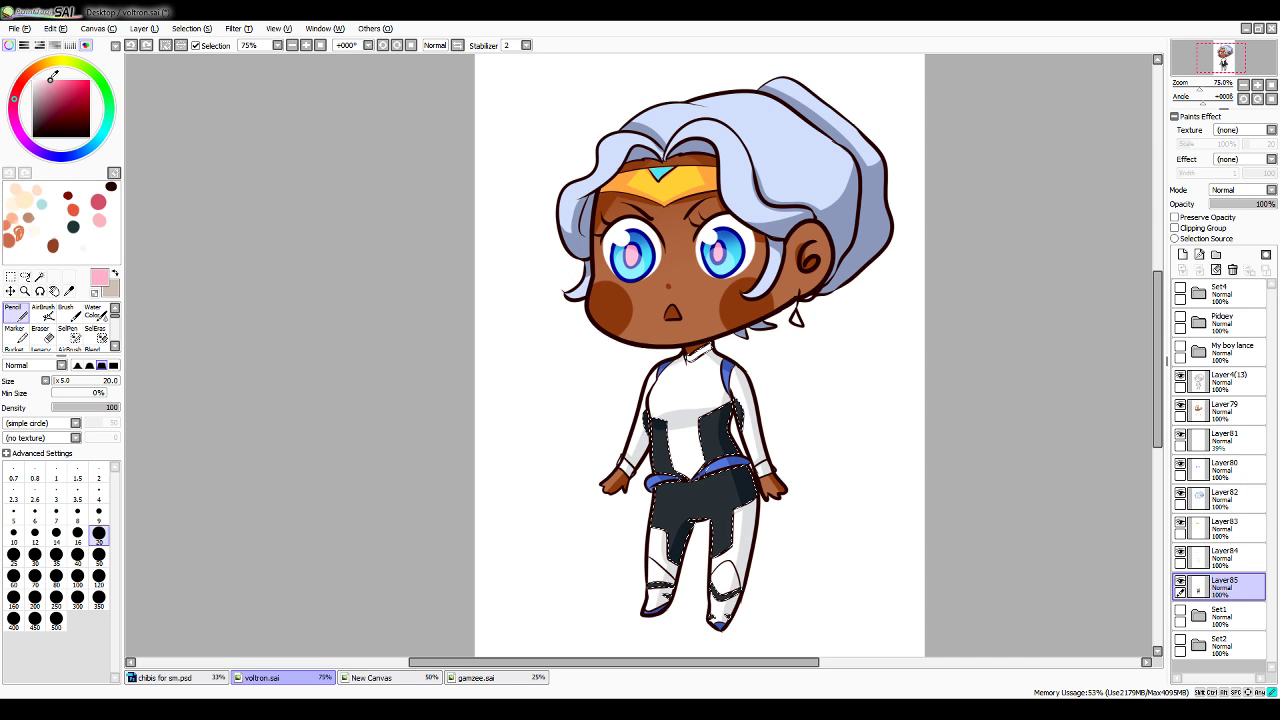
{"action": "left_click", "coordinate": [77, 533]}
{"action": "left_click_drag", "start_coordinate": [698, 418], "coordinate": [733, 404]}
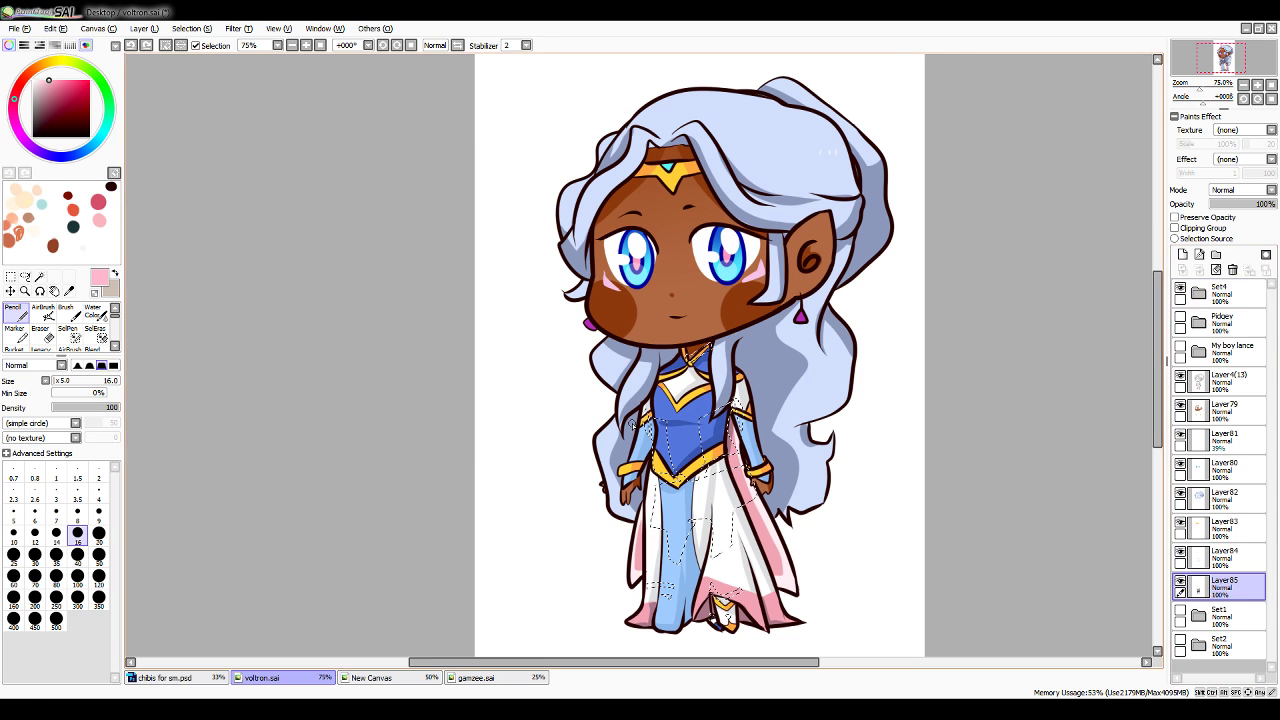
{"action": "left_click", "coordinate": [68, 290]}
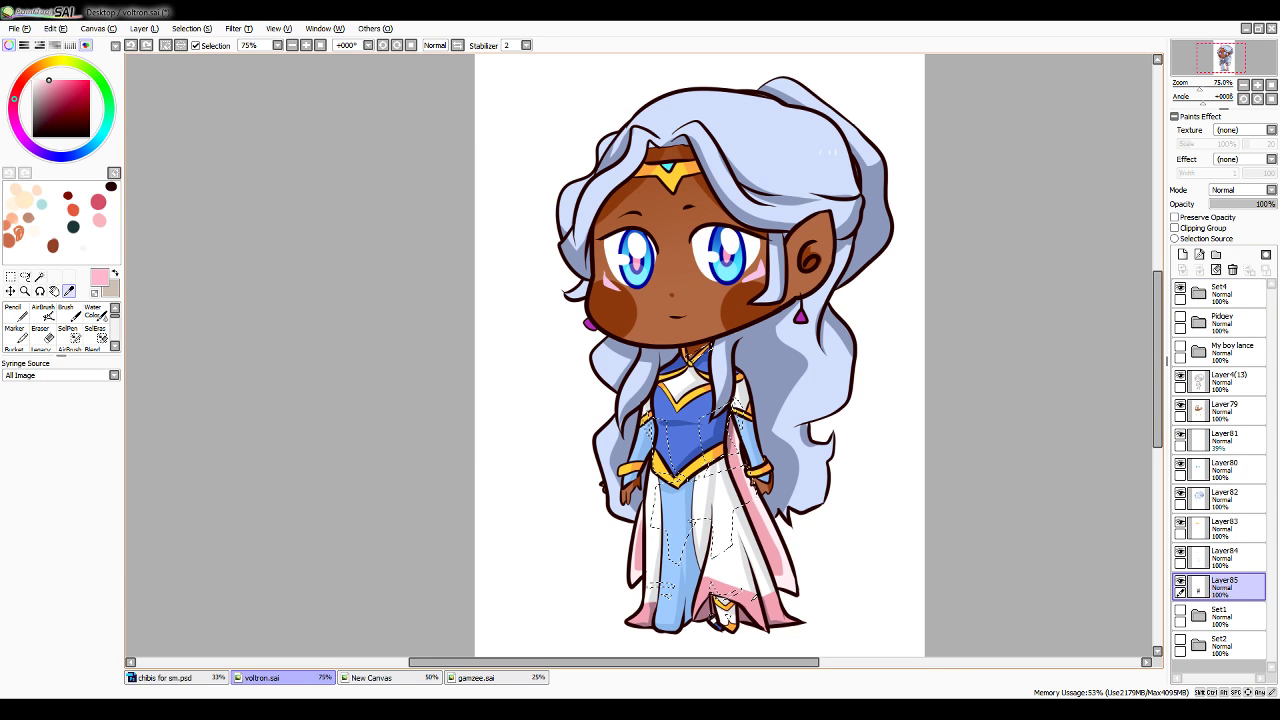
{"action": "left_click", "coordinate": [765, 545]}
{"action": "left_click", "coordinate": [1180, 287]}
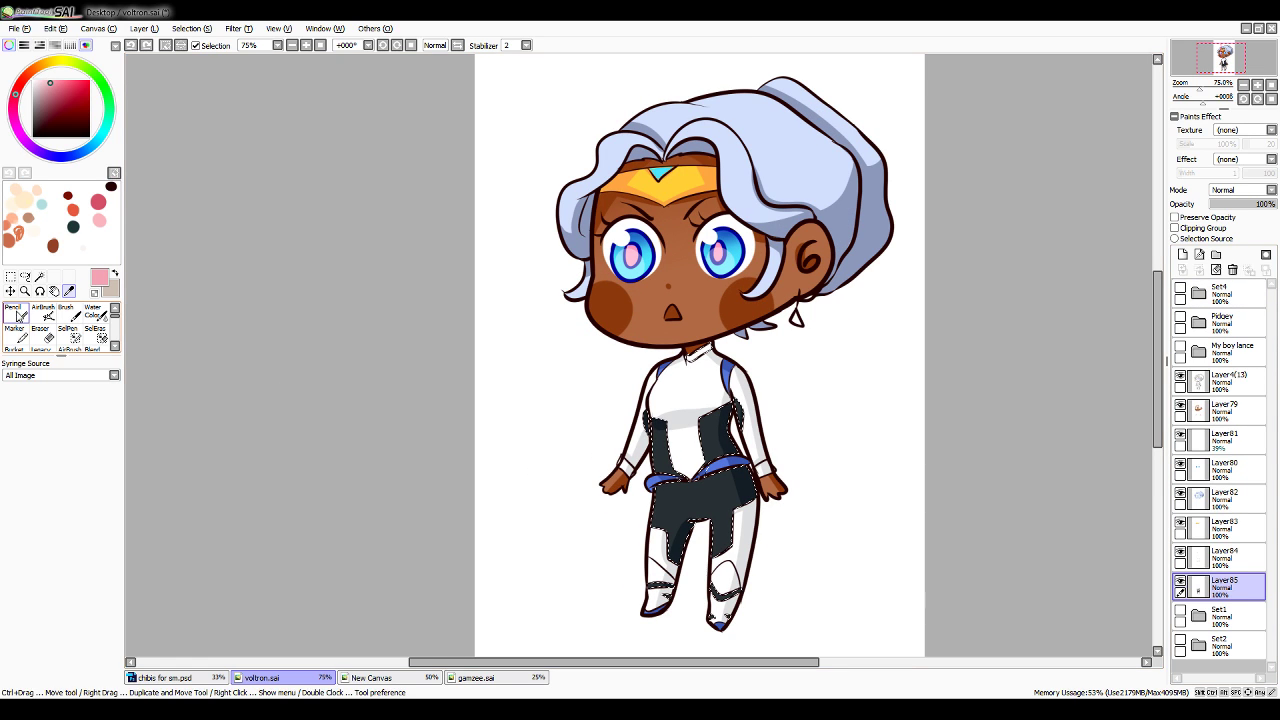
Paint pink trim along the upper edges of both dark side panels with the Pencil
{"action": "left_click", "coordinate": [18, 313]}
{"action": "left_click_drag", "start_coordinate": [734, 406], "coordinate": [701, 425]}
{"action": "key", "text": "ctrl+z"}
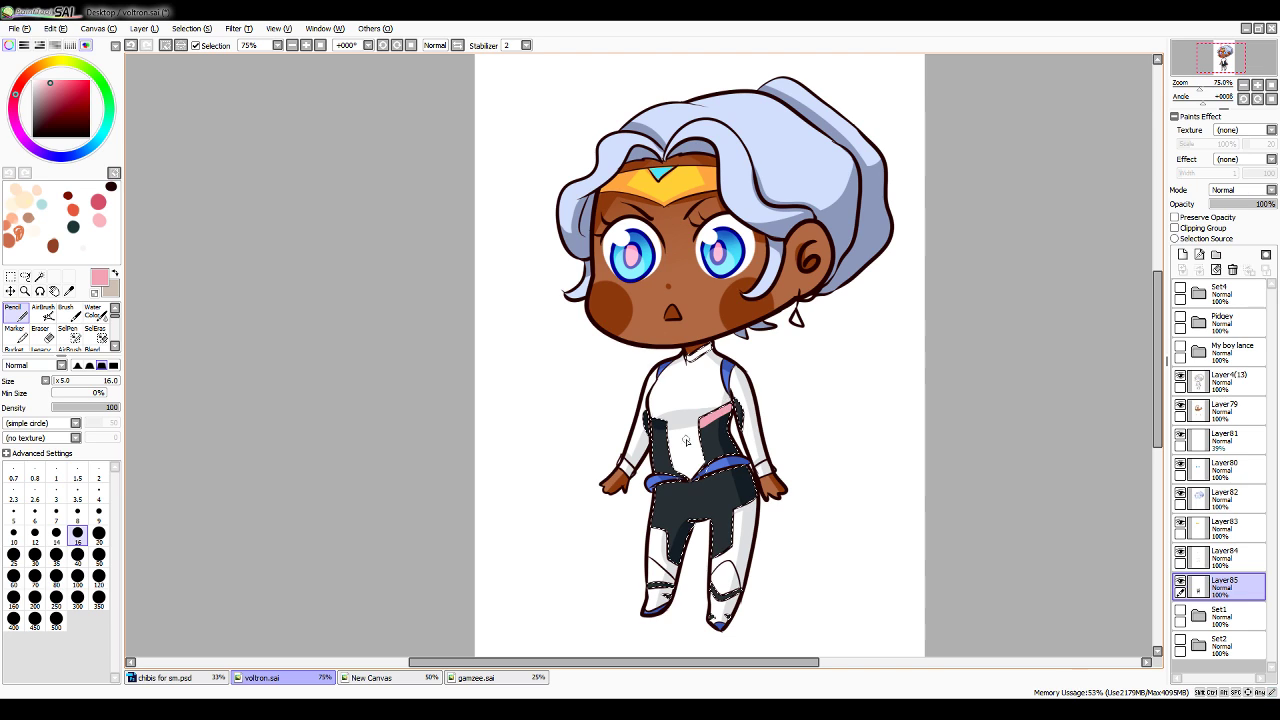
{"action": "key", "text": "ctrl+z"}
{"action": "mouse_move", "coordinate": [652, 419]}
{"action": "left_mouse_down"}
{"action": "mouse_move", "coordinate": [669, 427]}
{"action": "mouse_move", "coordinate": [655, 420]}
{"action": "left_mouse_up"}
Paint pink trim along the dark section's edges on both thighs and over the narrow bands below the knees
{"action": "mouse_move", "coordinate": [710, 559]}
{"action": "left_mouse_down"}
{"action": "mouse_move", "coordinate": [740, 541]}
{"action": "mouse_move", "coordinate": [733, 511]}
{"action": "left_mouse_up"}
{"action": "key", "text": "ctrl+z"}
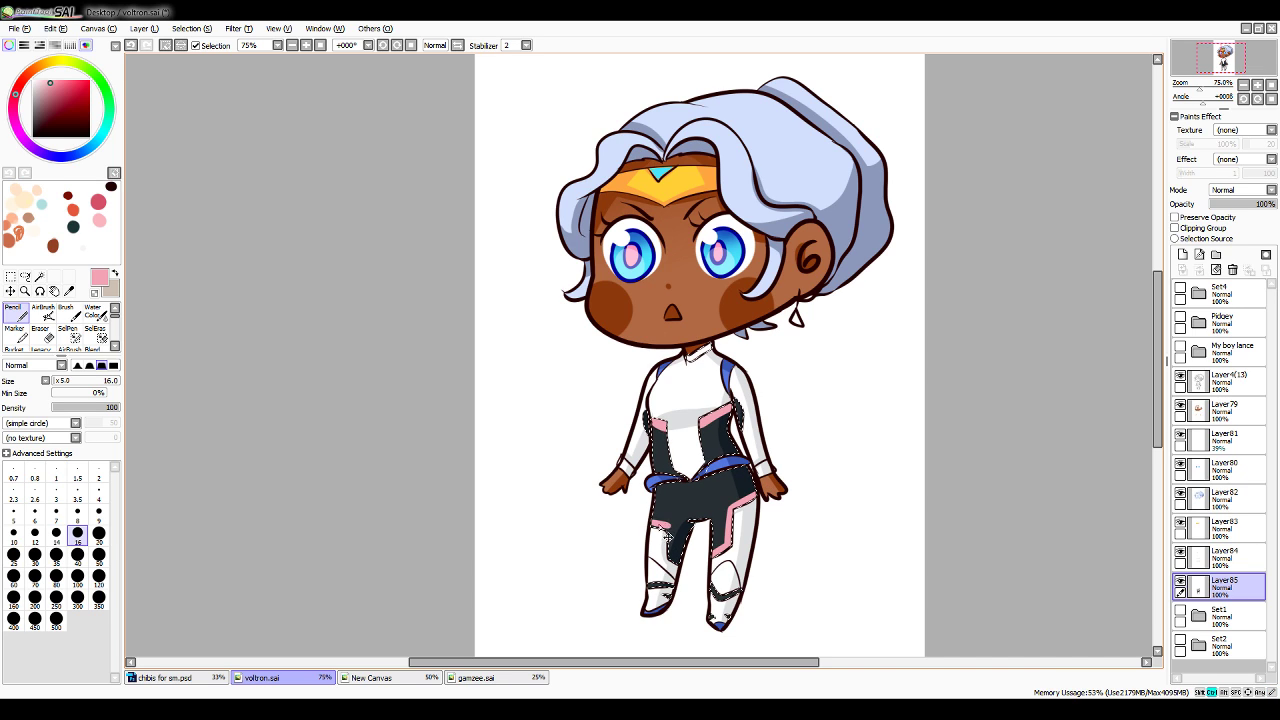
{"action": "key", "text": "ctrl+z"}
{"action": "left_click_drag", "start_coordinate": [652, 525], "coordinate": [669, 528]}
{"action": "key", "text": "ctrl+z"}
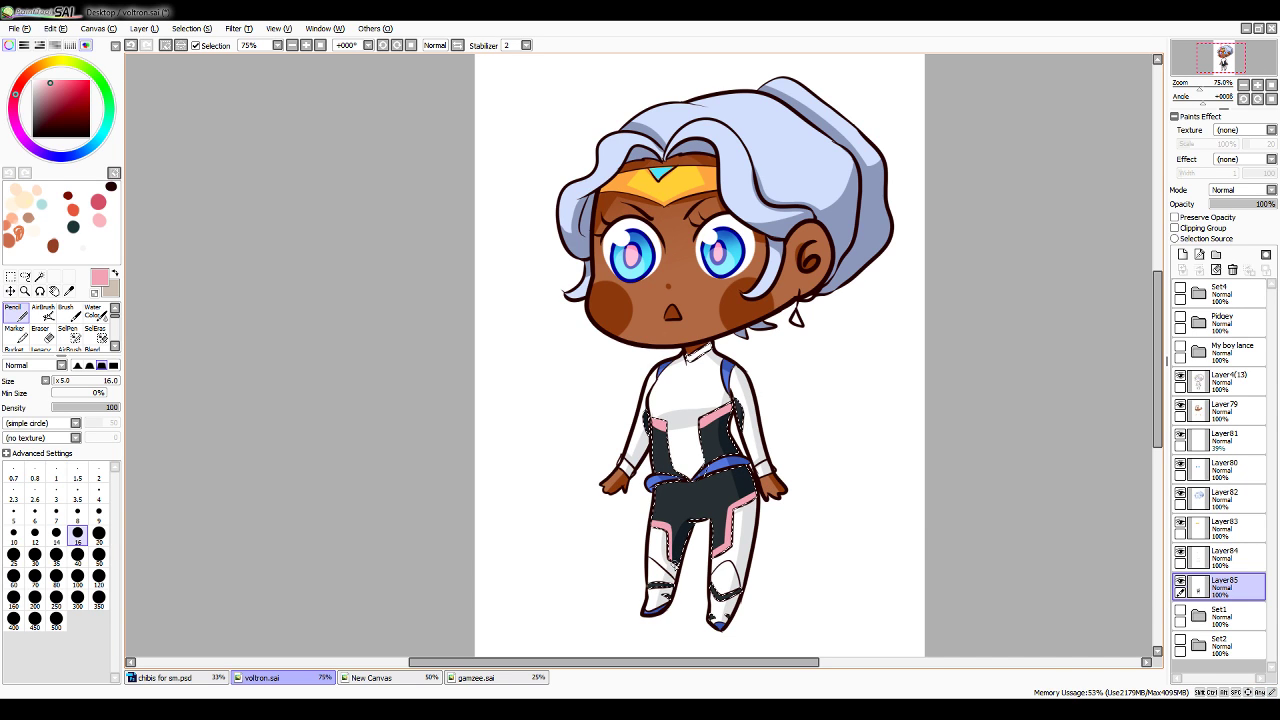
{"action": "mouse_move", "coordinate": [711, 586]}
{"action": "left_mouse_down"}
{"action": "mouse_move", "coordinate": [749, 588]}
{"action": "mouse_move", "coordinate": [672, 585]}
{"action": "left_mouse_up"}
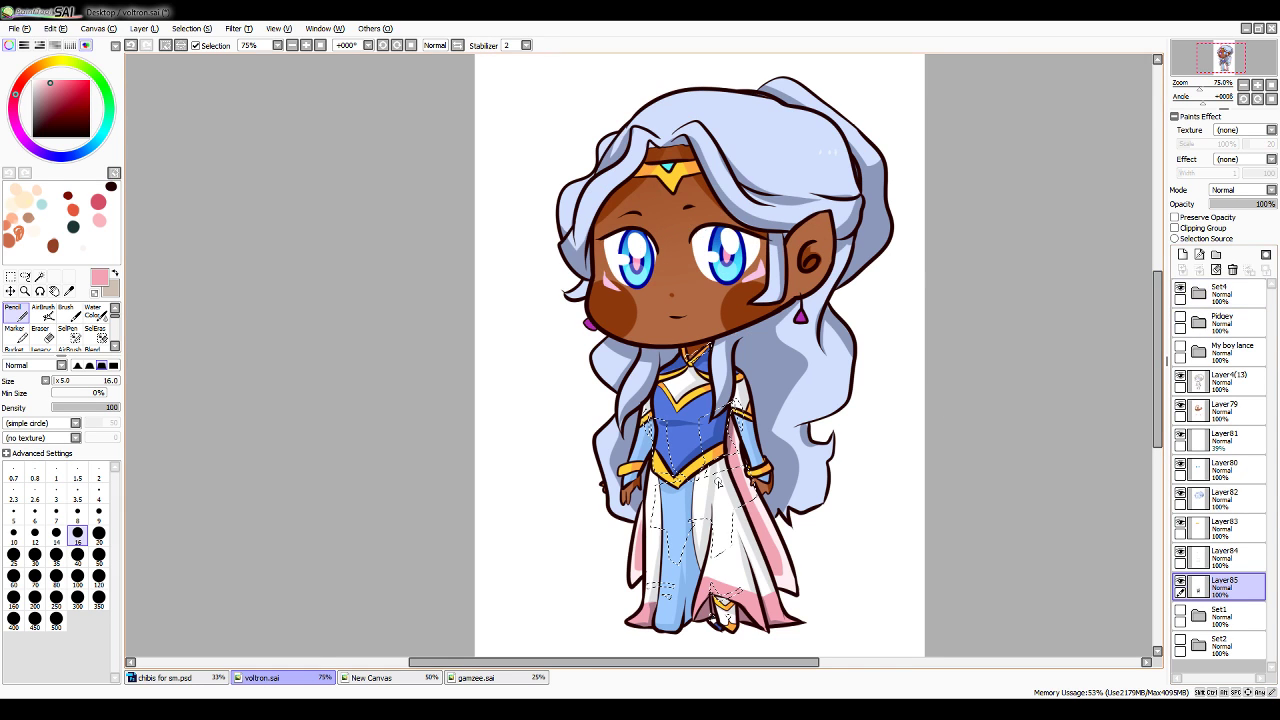
Shade the pink trims and knee bands with the darker mauve-pink sampled from the Set4 reference dress, and clear the selection
{"action": "key", "text": "alt"}
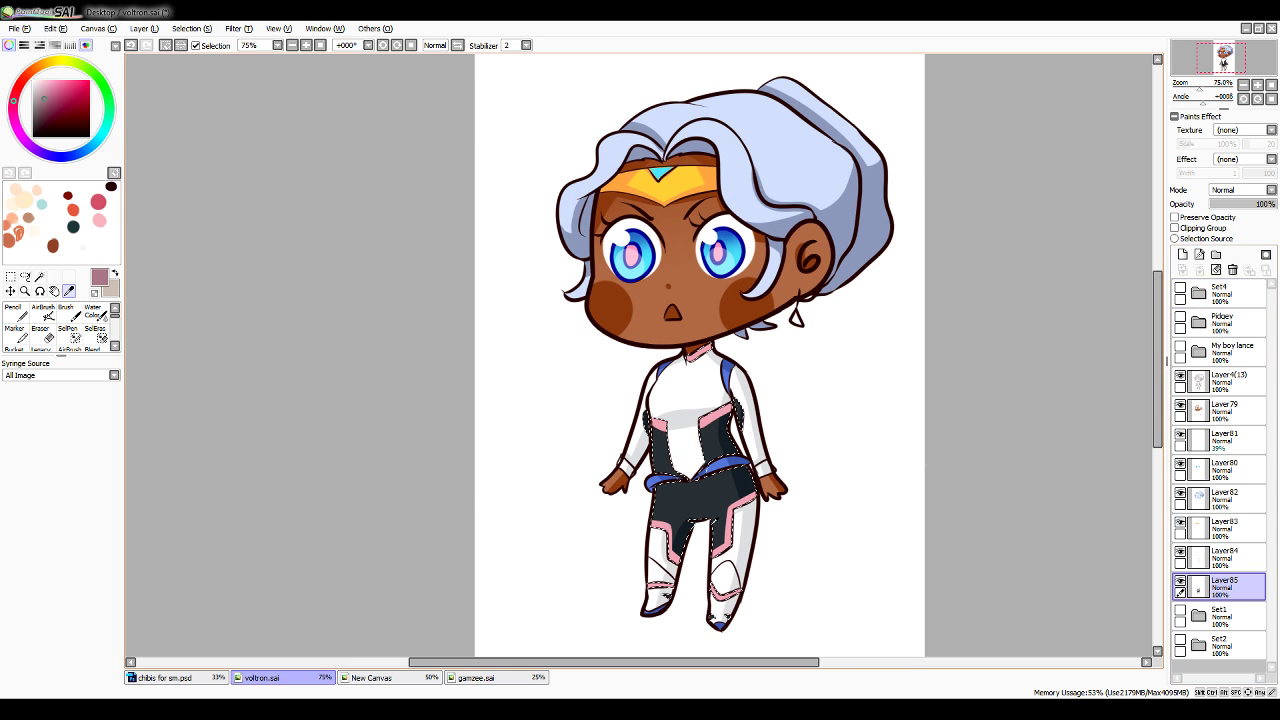
{"action": "left_click", "coordinate": [22, 316]}
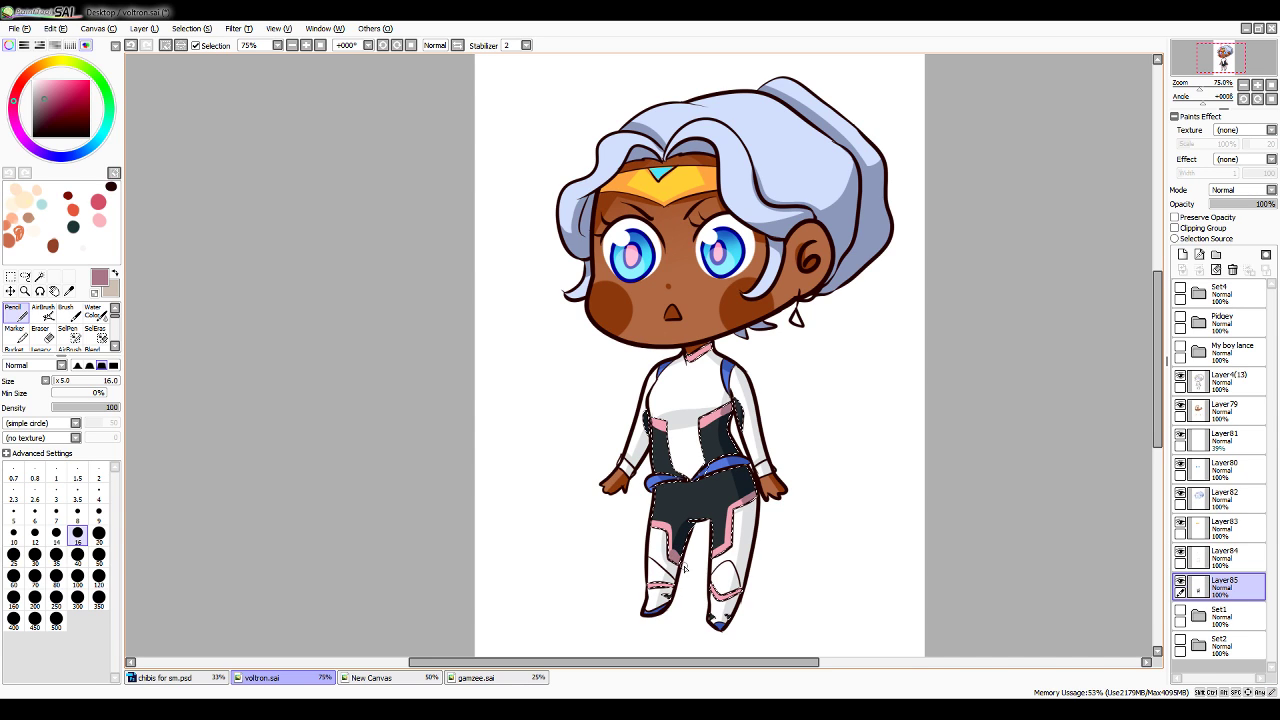
{"action": "left_click_drag", "start_coordinate": [670, 546], "coordinate": [684, 568]}
{"action": "key", "text": "ctrl+z"}
{"action": "left_click_drag", "start_coordinate": [671, 553], "coordinate": [674, 559]}
{"action": "left_click_drag", "start_coordinate": [723, 599], "coordinate": [749, 587]}
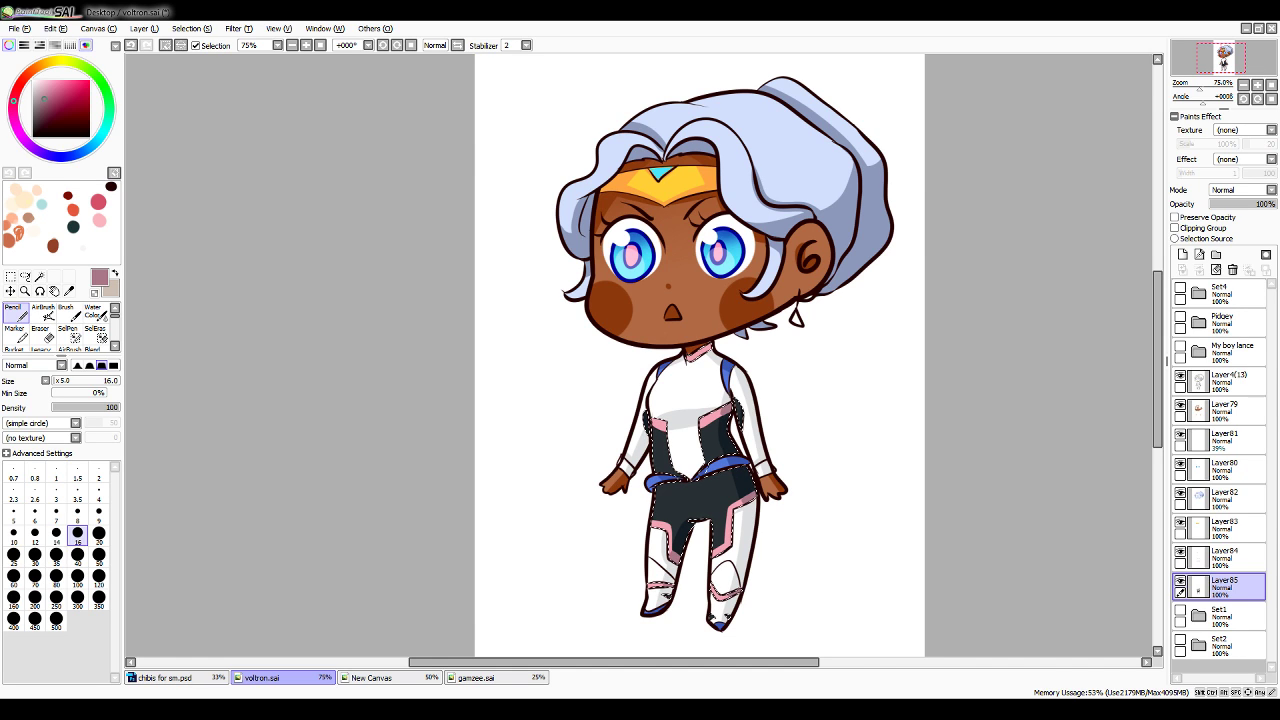
{"action": "left_click", "coordinate": [189, 30]}
{"action": "left_click", "coordinate": [197, 45]}
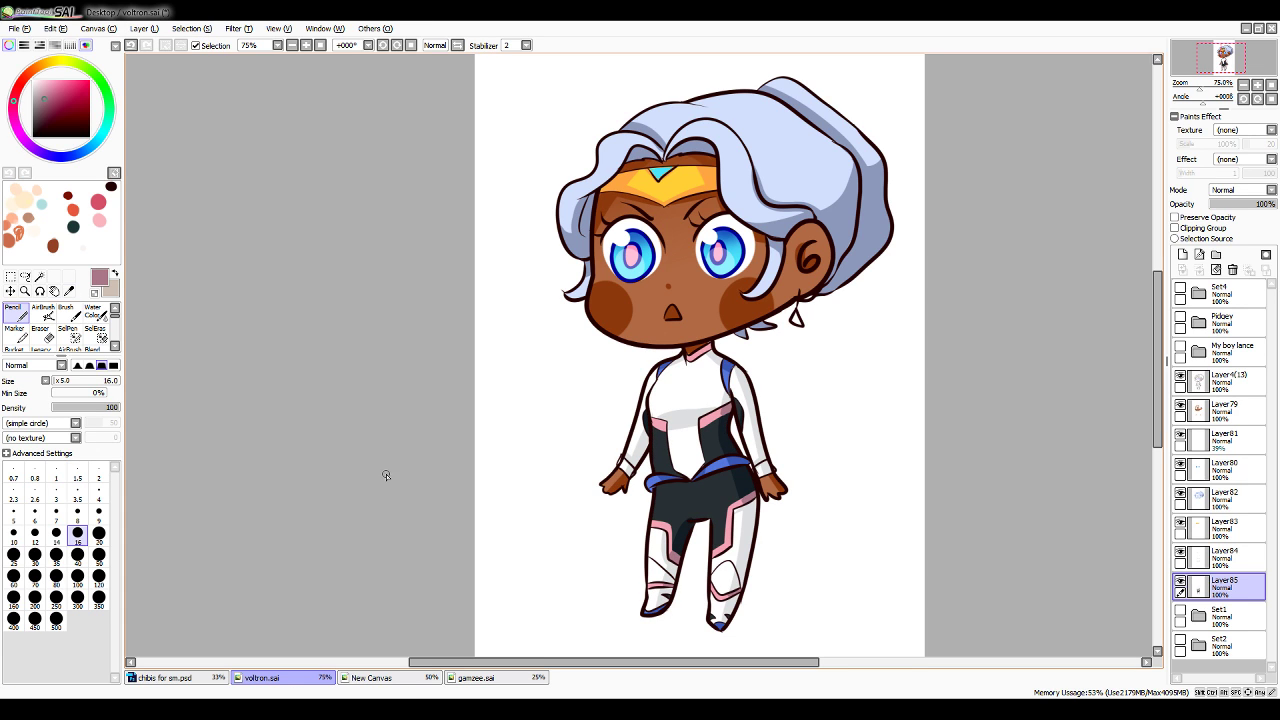
Select Layer79 and sample the light pink of the Set4 reference's cheek mark for the Pencil at size 9
{"action": "left_click", "coordinate": [1226, 410]}
{"action": "left_click", "coordinate": [1244, 85]}
{"action": "left_click", "coordinate": [1244, 85]}
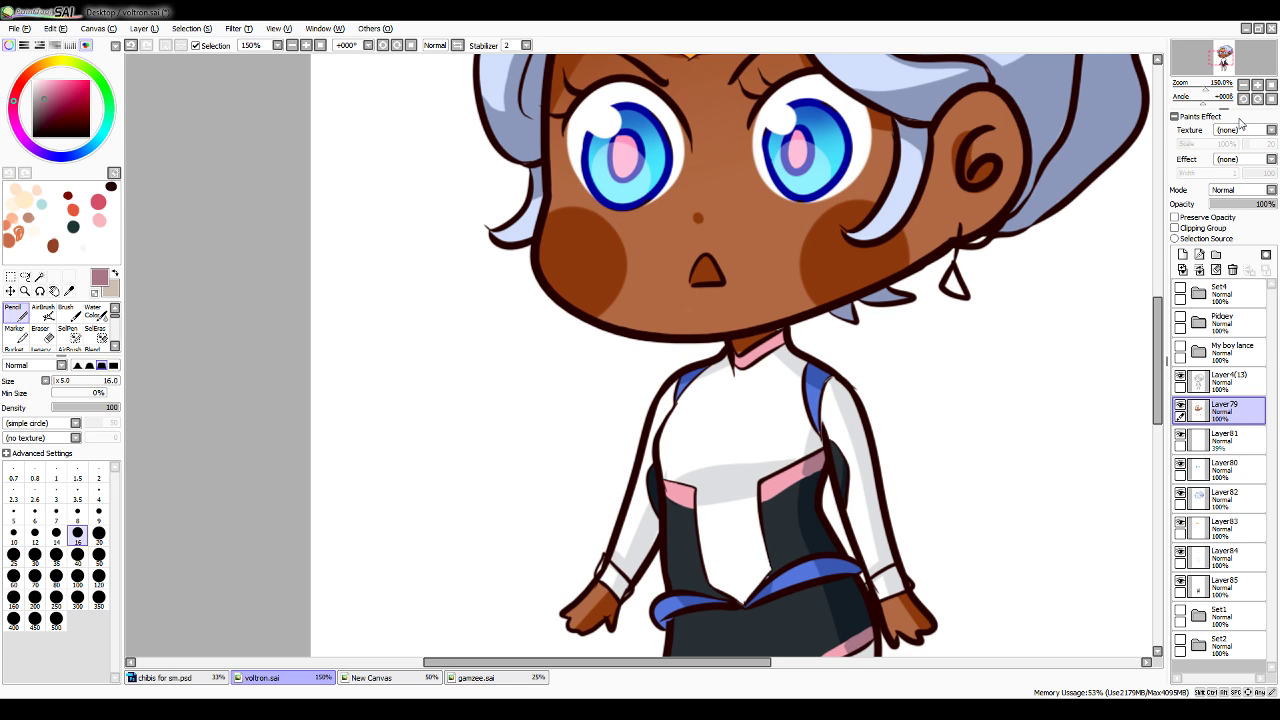
{"action": "left_click", "coordinate": [1181, 292]}
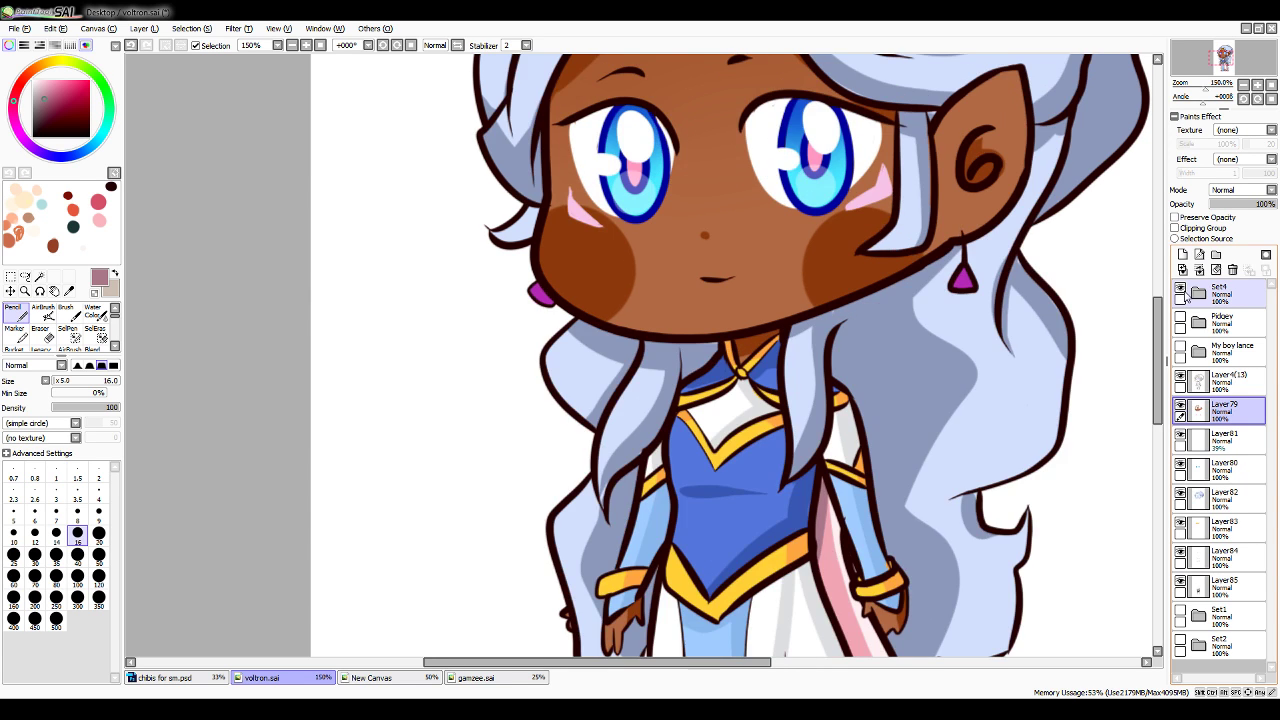
{"action": "left_click", "coordinate": [1181, 292]}
{"action": "left_click", "coordinate": [1181, 292]}
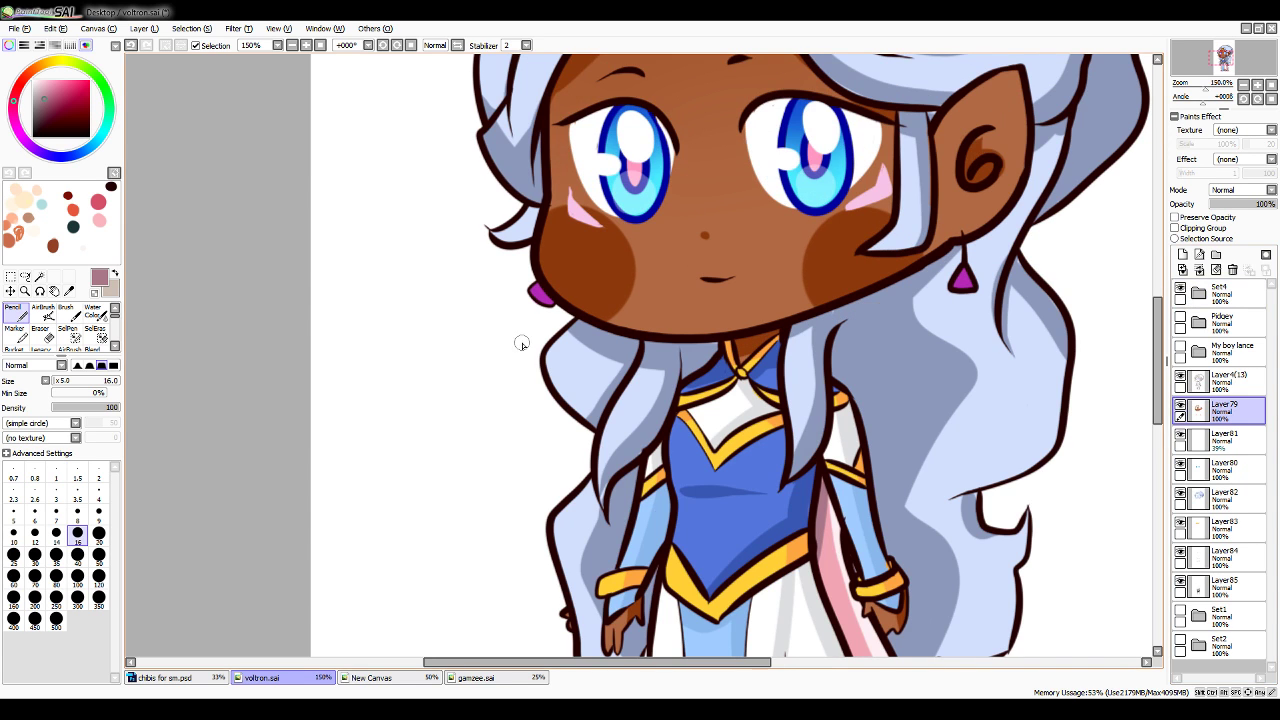
{"action": "left_click", "coordinate": [581, 210], "text": "alt"}
{"action": "left_click", "coordinate": [99, 513]}
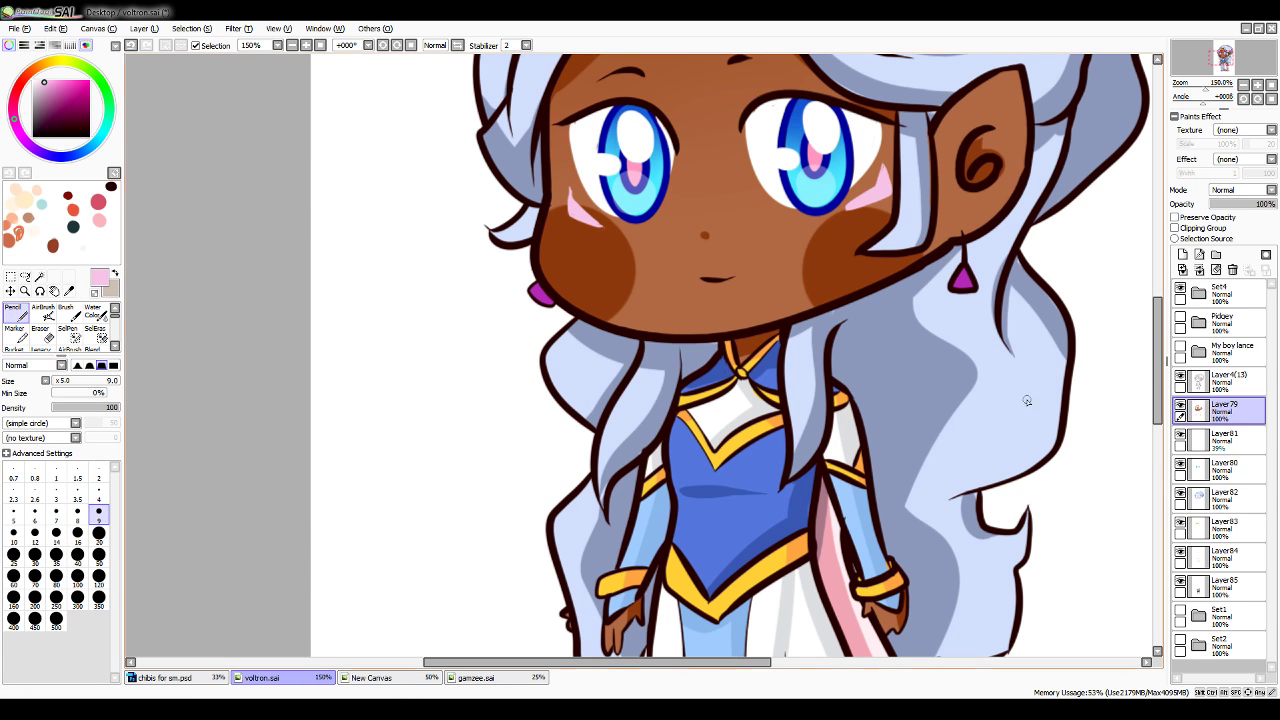
{"action": "left_click", "coordinate": [1181, 292]}
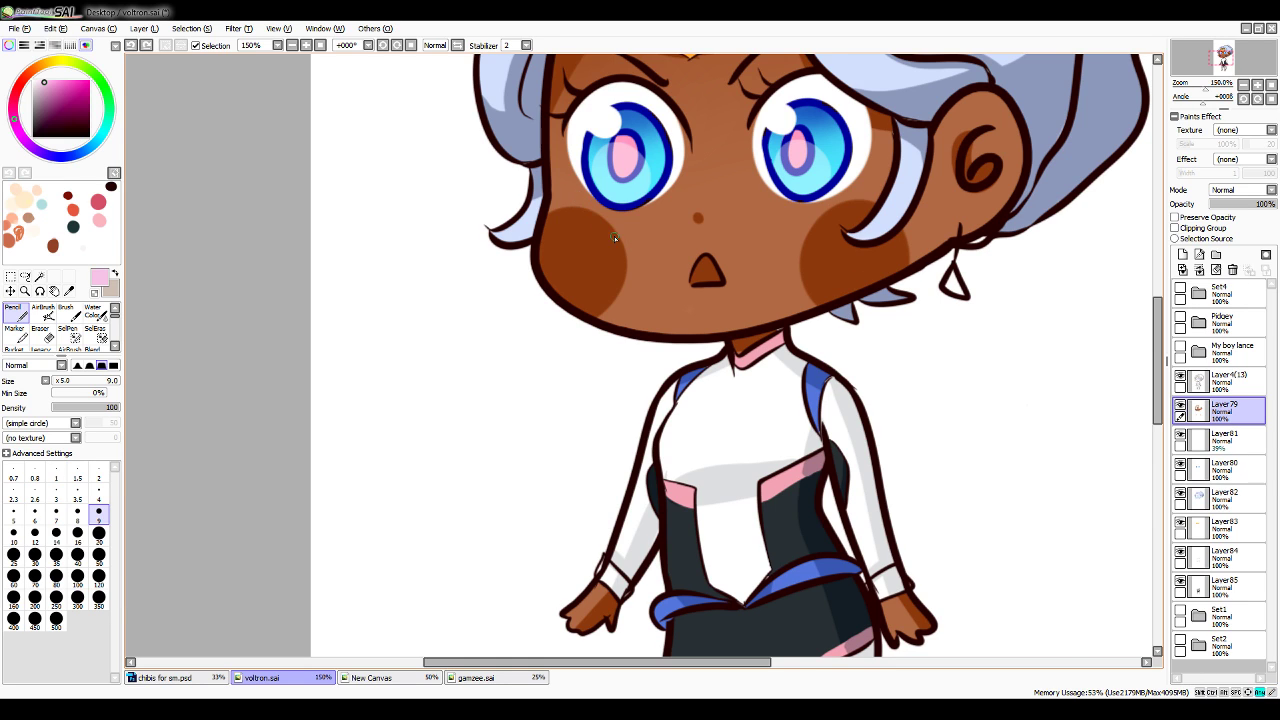
Paint a pointed light pink mark on each cheek beneath the outer side of the eye on Layer79
{"action": "mouse_move", "coordinate": [578, 212]}
{"action": "left_mouse_down"}
{"action": "mouse_move", "coordinate": [621, 242]}
{"action": "mouse_move", "coordinate": [571, 218]}
{"action": "mouse_move", "coordinate": [577, 193]}
{"action": "mouse_move", "coordinate": [571, 219]}
{"action": "mouse_move", "coordinate": [621, 243]}
{"action": "left_mouse_up"}
{"action": "key", "text": "ctrl+z"}
{"action": "key", "text": "ctrl+z"}
{"action": "mouse_move", "coordinate": [577, 194]}
{"action": "left_mouse_down"}
{"action": "mouse_move", "coordinate": [620, 244]}
{"action": "mouse_move", "coordinate": [577, 219]}
{"action": "mouse_move", "coordinate": [577, 201]}
{"action": "mouse_move", "coordinate": [574, 216]}
{"action": "mouse_move", "coordinate": [589, 230]}
{"action": "mouse_move", "coordinate": [576, 182]}
{"action": "mouse_move", "coordinate": [585, 230]}
{"action": "mouse_move", "coordinate": [603, 238]}
{"action": "mouse_move", "coordinate": [574, 216]}
{"action": "mouse_move", "coordinate": [615, 242]}
{"action": "mouse_move", "coordinate": [575, 211]}
{"action": "left_mouse_up"}
{"action": "key", "text": "ctrl+z"}
{"action": "key", "text": "ctrl+z"}
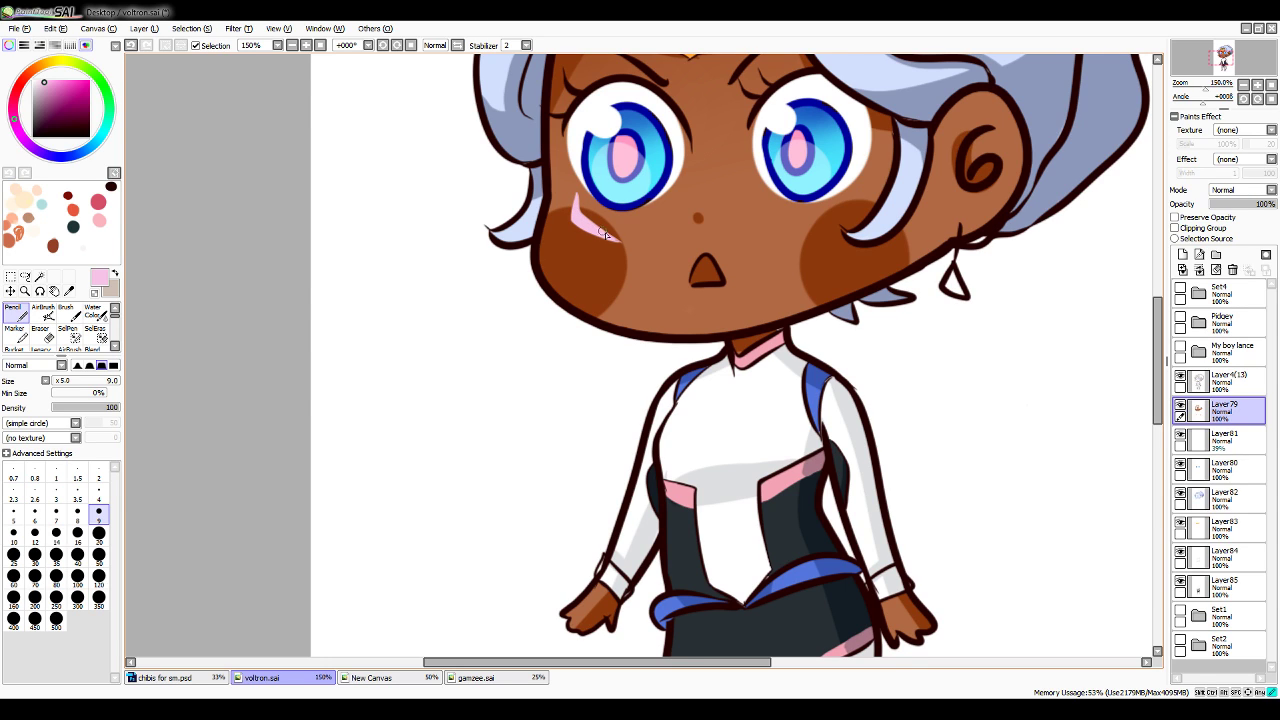
{"action": "mouse_move", "coordinate": [812, 225]}
{"action": "left_mouse_down"}
{"action": "mouse_move", "coordinate": [869, 182]}
{"action": "mouse_move", "coordinate": [815, 228]}
{"action": "mouse_move", "coordinate": [858, 215]}
{"action": "mouse_move", "coordinate": [815, 226]}
{"action": "mouse_move", "coordinate": [864, 211]}
{"action": "mouse_move", "coordinate": [867, 197]}
{"action": "mouse_move", "coordinate": [823, 221]}
{"action": "mouse_move", "coordinate": [869, 185]}
{"action": "left_mouse_up"}
{"action": "key", "text": "ctrl+z"}
{"action": "key", "text": "ctrl+z"}
{"action": "key", "text": "ctrl+z"}
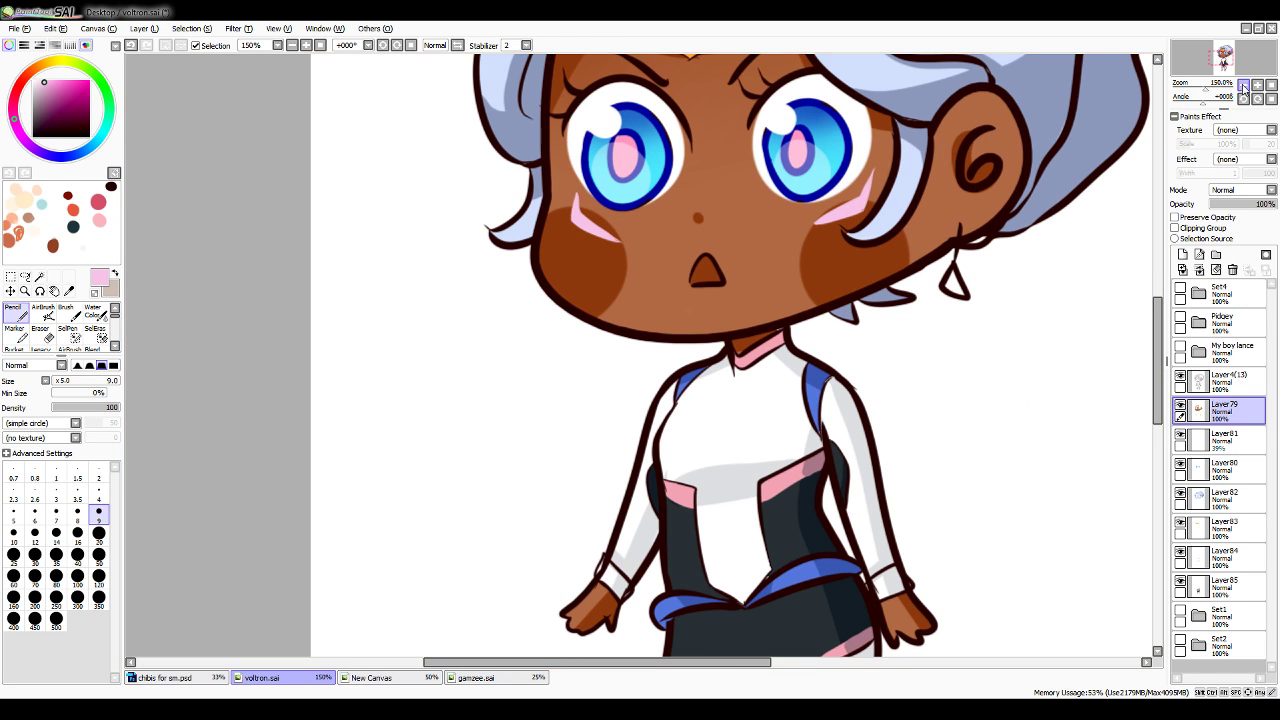
Color the hanging earring with the magenta-purple sampled from the Set4 reference's earring
{"action": "scroll", "coordinate": [1016, 124], "scroll_direction": "down", "scroll_amount": 2}
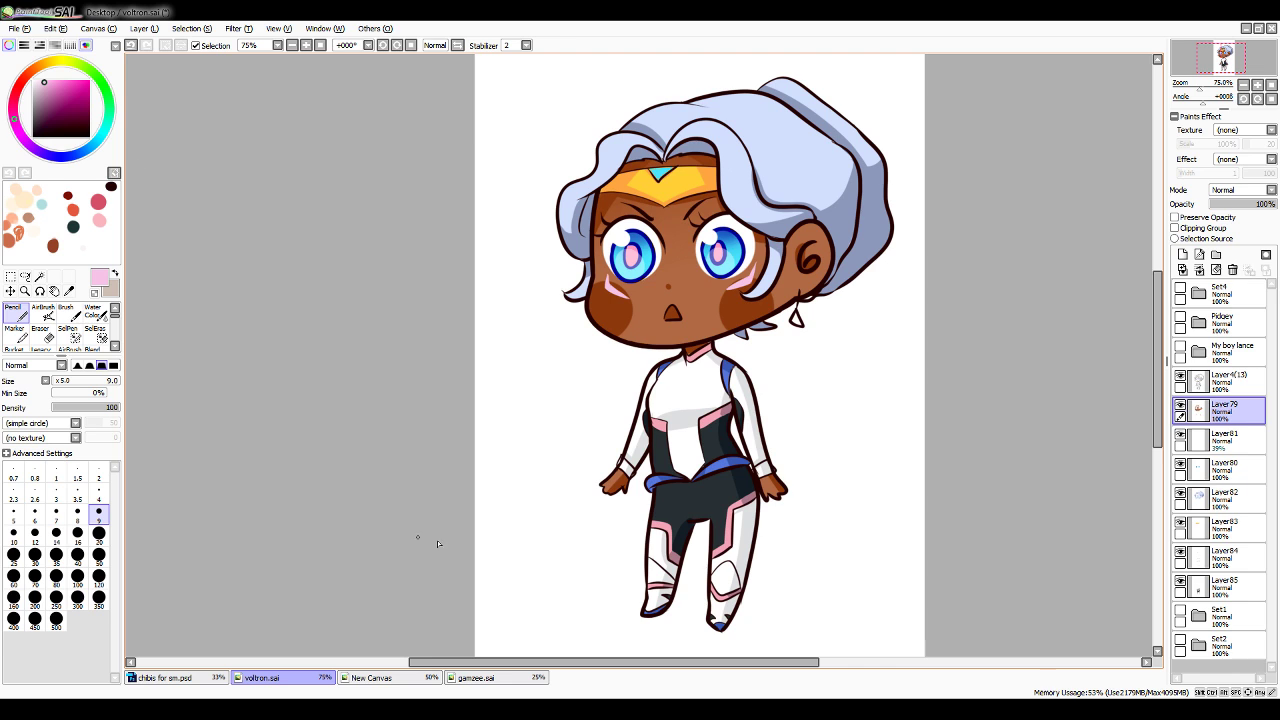
{"action": "left_click", "coordinate": [1180, 288]}
{"action": "key", "text": "alt"}
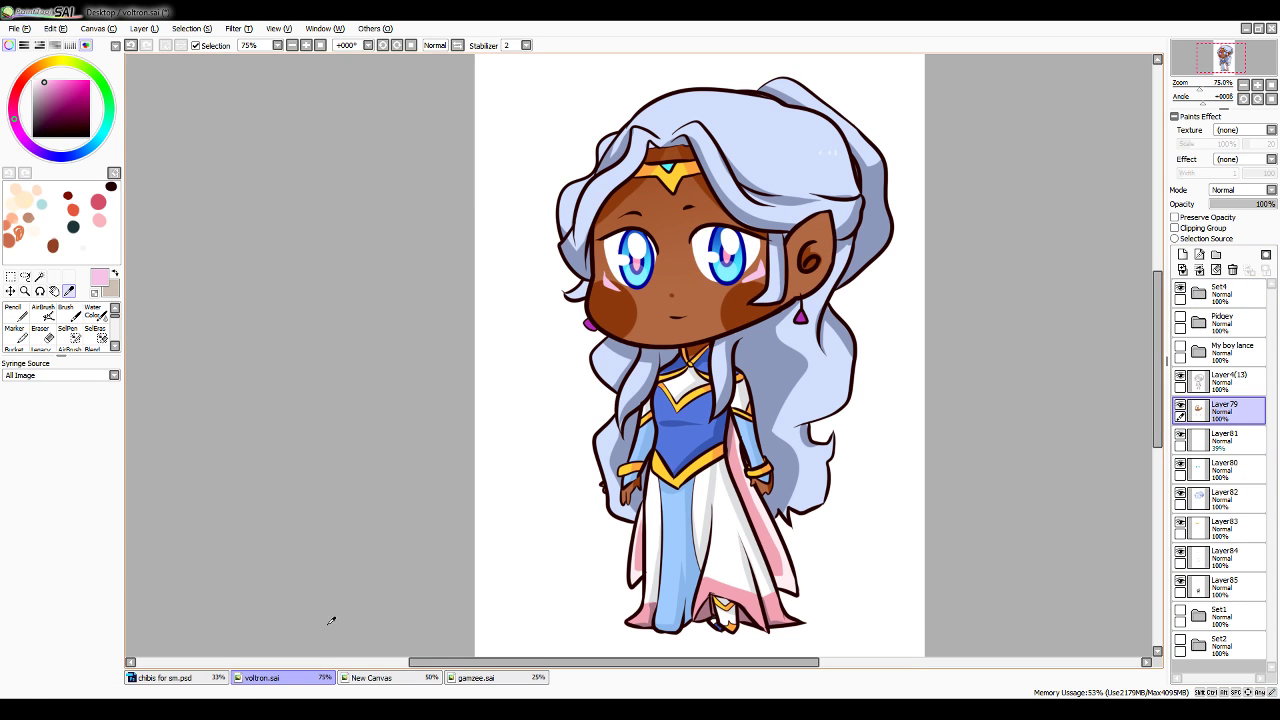
{"action": "left_click", "coordinate": [802, 315]}
{"action": "left_click", "coordinate": [1180, 291]}
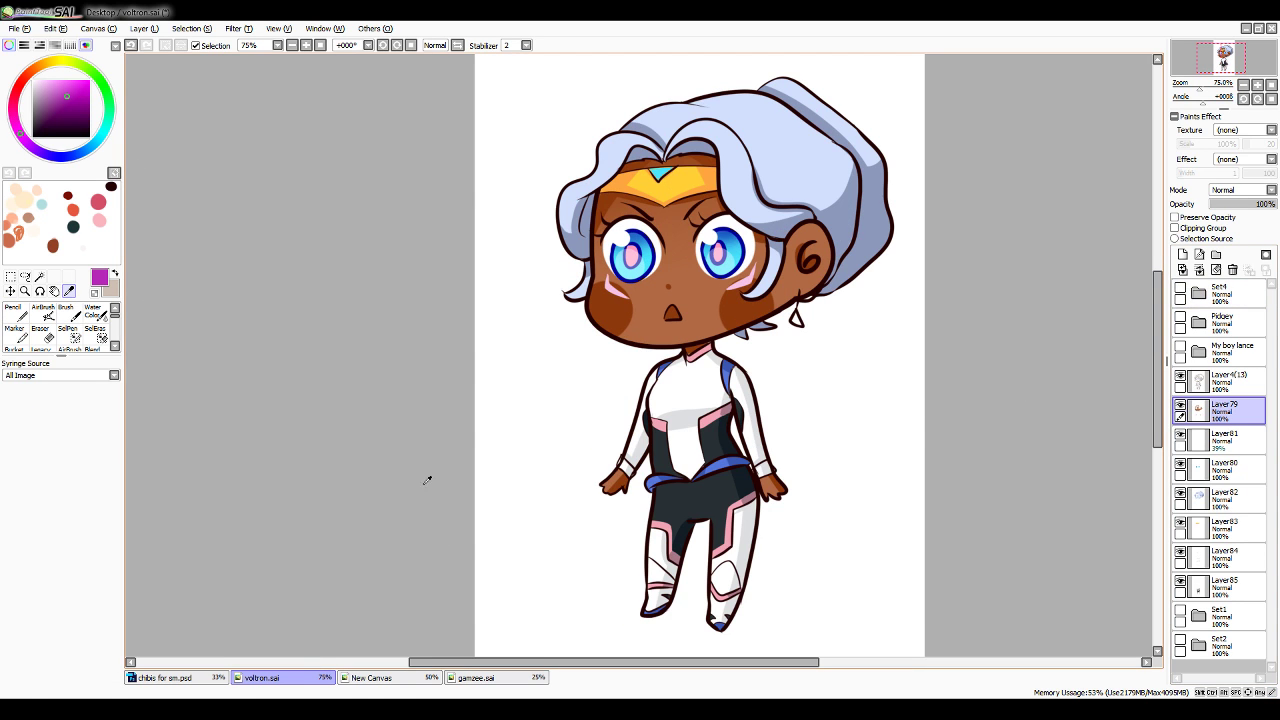
{"action": "left_click", "coordinate": [24, 315]}
{"action": "left_click_drag", "start_coordinate": [796, 317], "coordinate": [799, 327]}
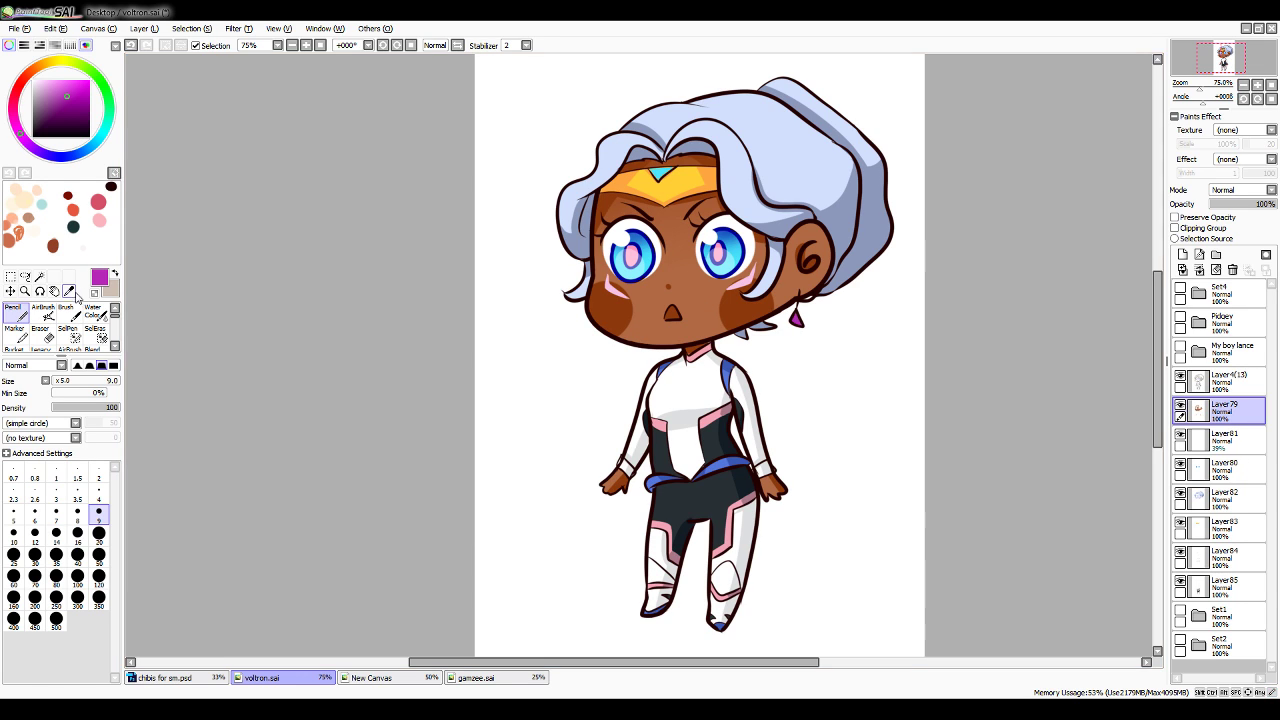
Sample the blue-grey shadow color of the hair for the Pencil
{"action": "left_click", "coordinate": [69, 291]}
{"action": "left_click", "coordinate": [852, 268]}
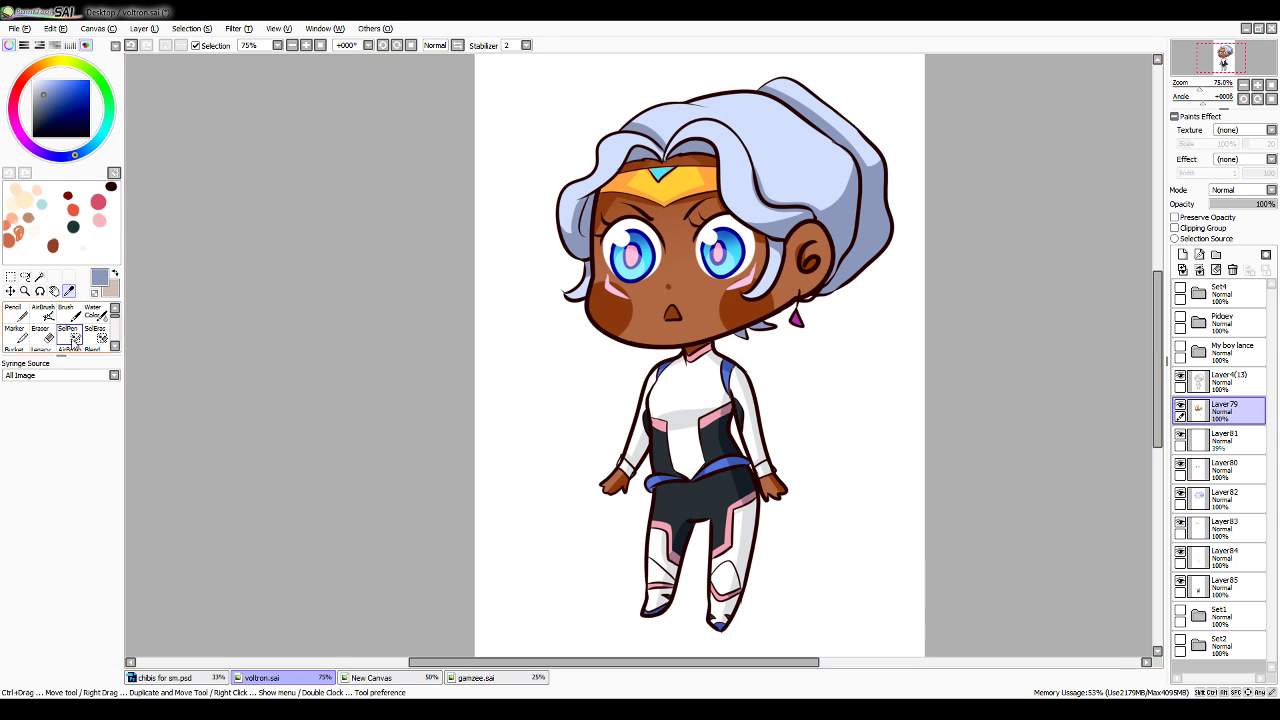
{"action": "left_click", "coordinate": [16, 312]}
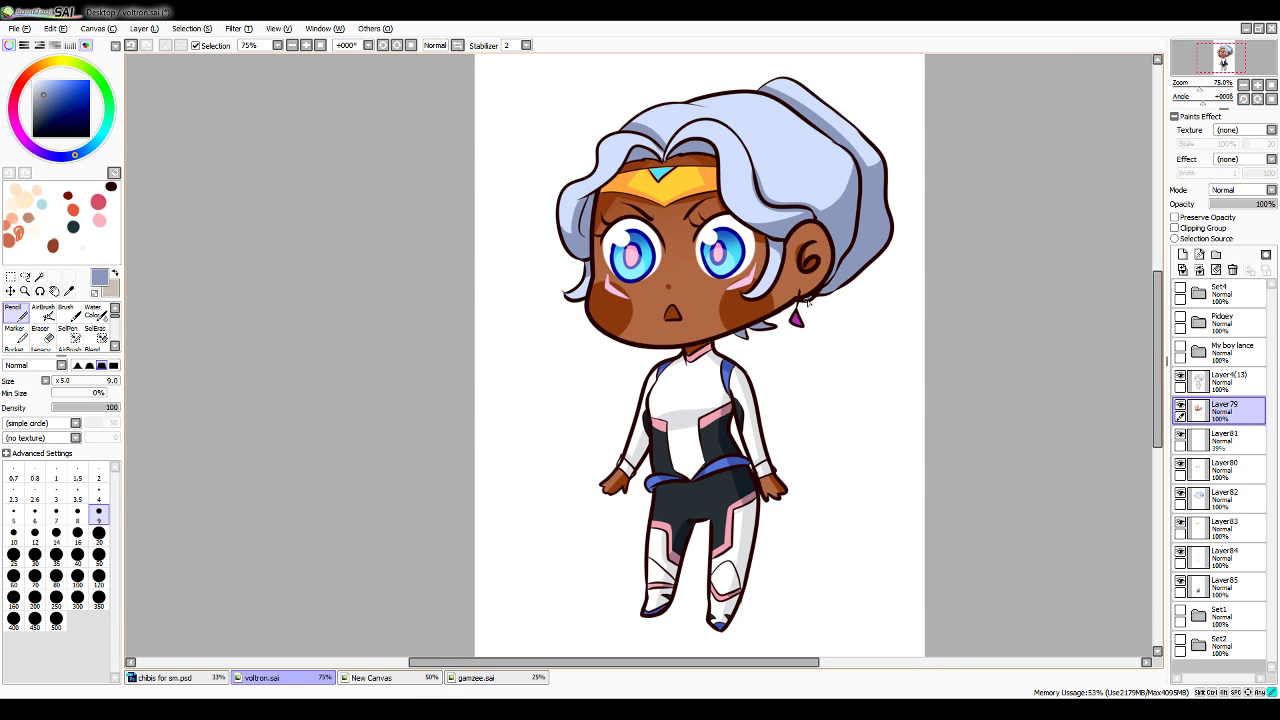
Group Layer4(13) and the character's color layers, Layer79 to Layer85, in a new folder and name the folder Allura
{"action": "left_click", "coordinate": [1243, 85]}
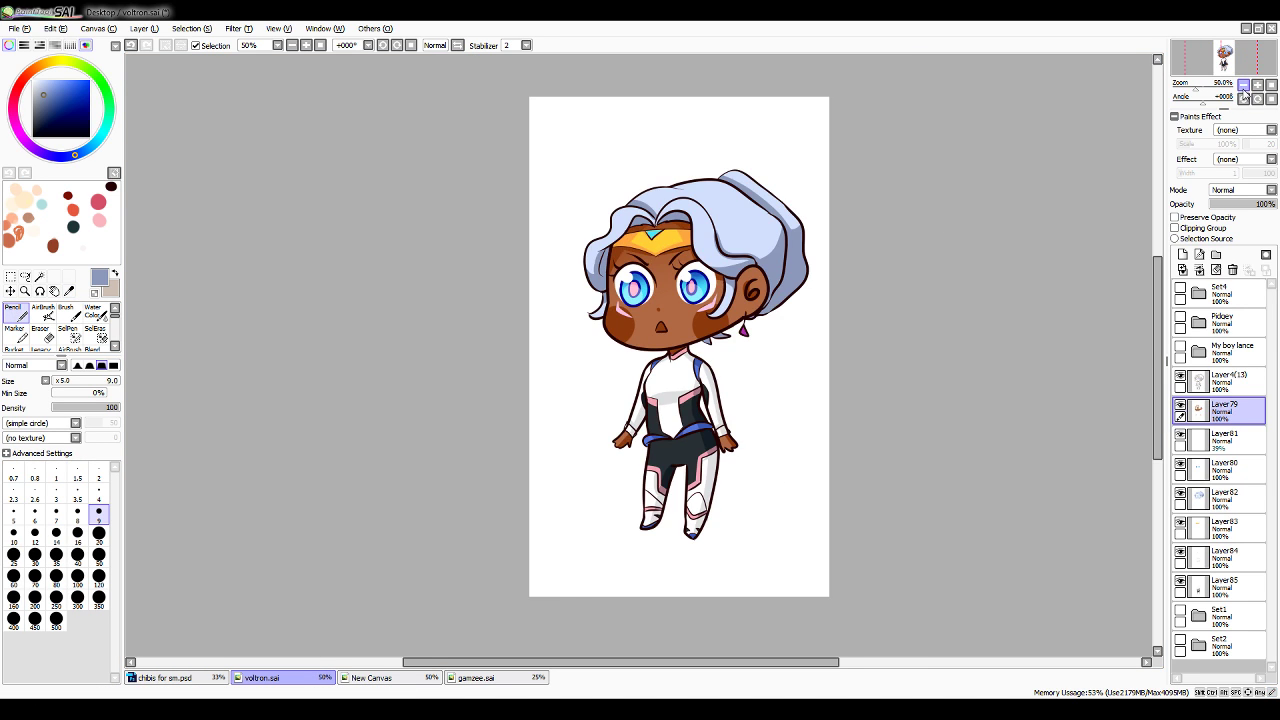
{"action": "left_click", "coordinate": [1243, 85]}
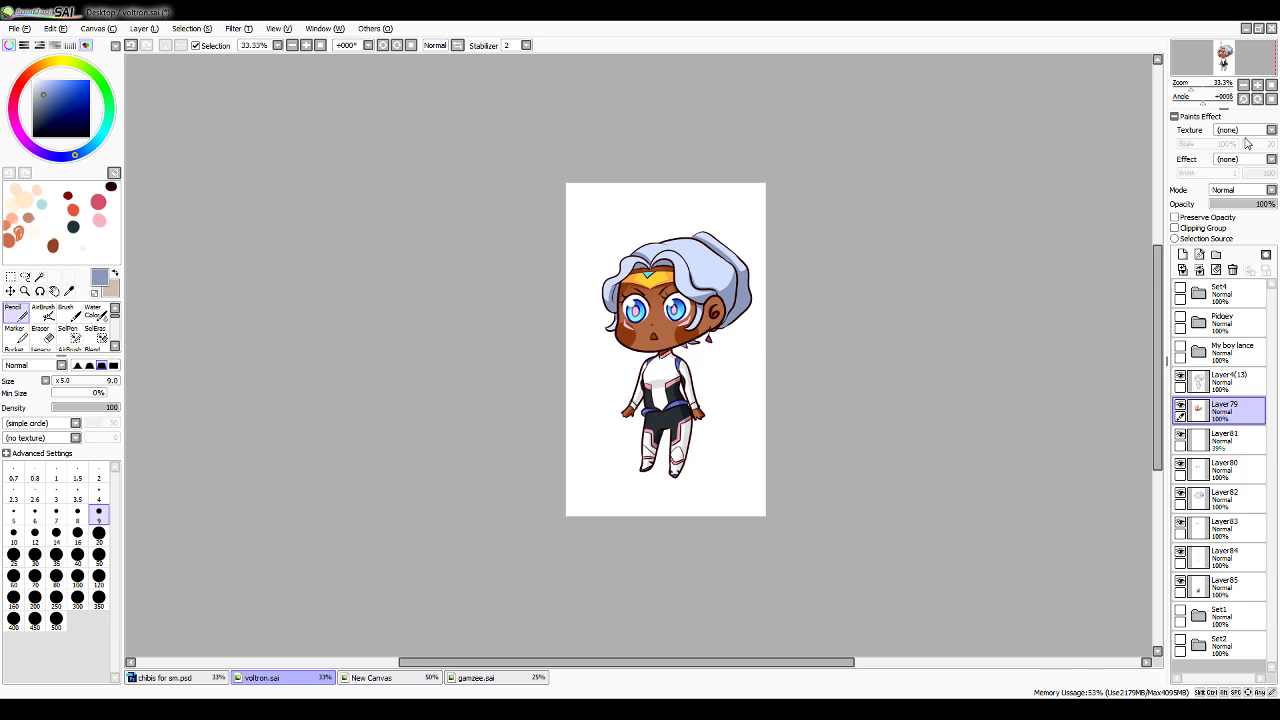
{"action": "left_click", "coordinate": [1232, 382]}
{"action": "left_click", "coordinate": [1216, 255]}
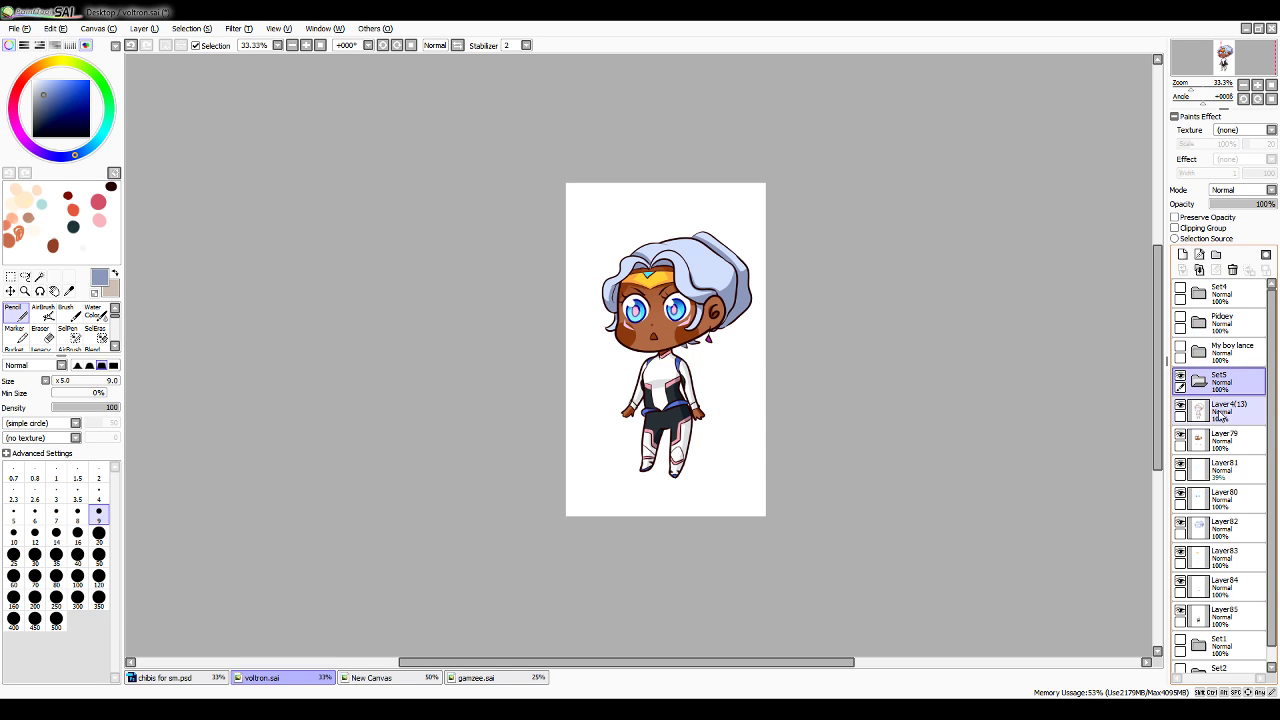
{"action": "left_click_drag", "start_coordinate": [1232, 411], "coordinate": [1230, 382]}
{"action": "left_click_drag", "start_coordinate": [1232, 441], "coordinate": [1230, 384]}
{"action": "left_click_drag", "start_coordinate": [1233, 477], "coordinate": [1234, 450]}
{"action": "left_click_drag", "start_coordinate": [1235, 500], "coordinate": [1237, 482]}
{"action": "left_click_drag", "start_coordinate": [1239, 530], "coordinate": [1240, 510]}
{"action": "left_click_drag", "start_coordinate": [1245, 558], "coordinate": [1242, 612]}
{"action": "left_click", "coordinate": [1199, 382]}
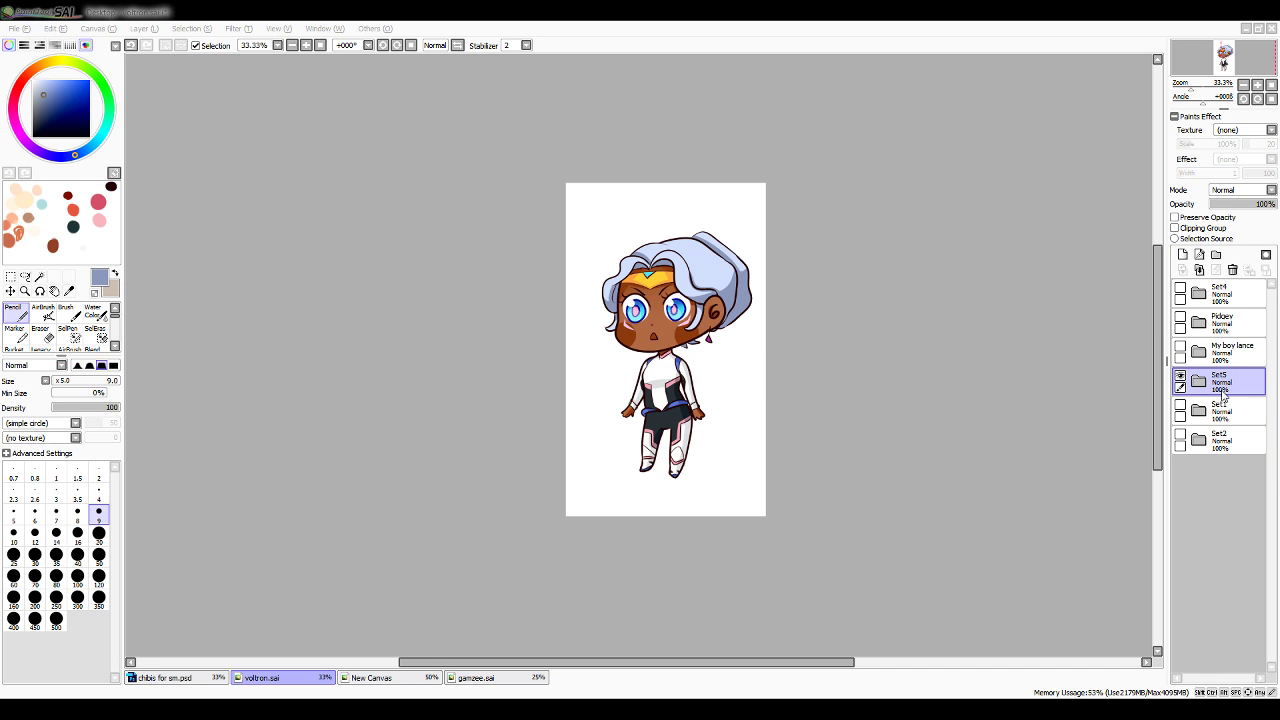
{"action": "key", "text": "Return"}
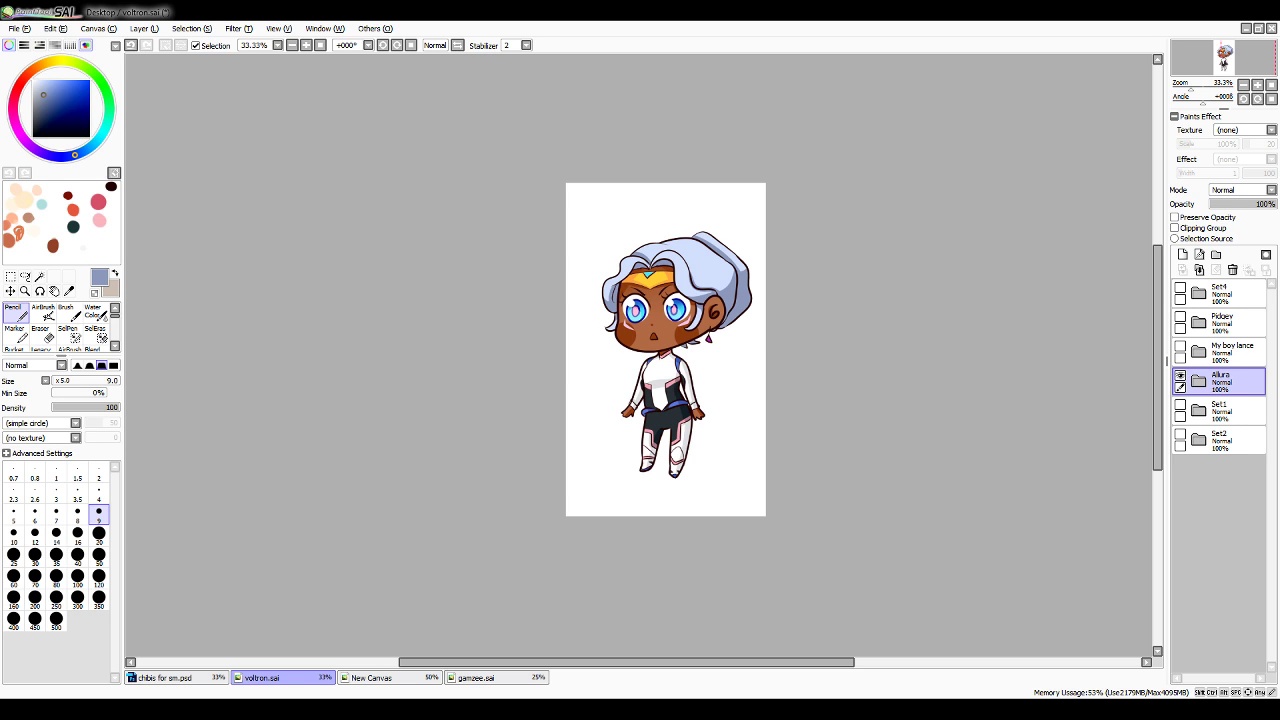
Expand the Allura folder and make Layer85, which holds the dark and pink suit sections, the active layer
{"action": "left_click", "coordinate": [1258, 86]}
{"action": "left_click", "coordinate": [1258, 86]}
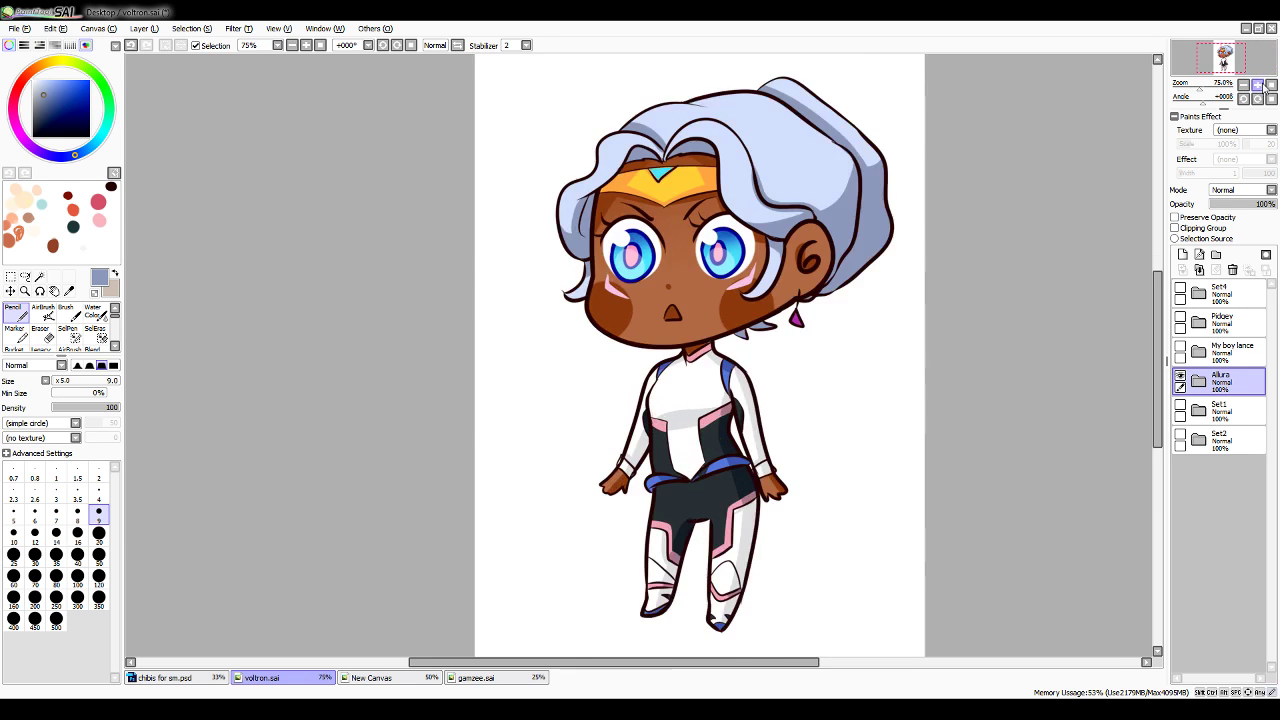
{"action": "left_click", "coordinate": [1258, 86]}
{"action": "left_click_drag", "start_coordinate": [1156, 320], "coordinate": [1156, 343]}
{"action": "left_click", "coordinate": [1198, 381]}
{"action": "left_click", "coordinate": [1212, 411]}
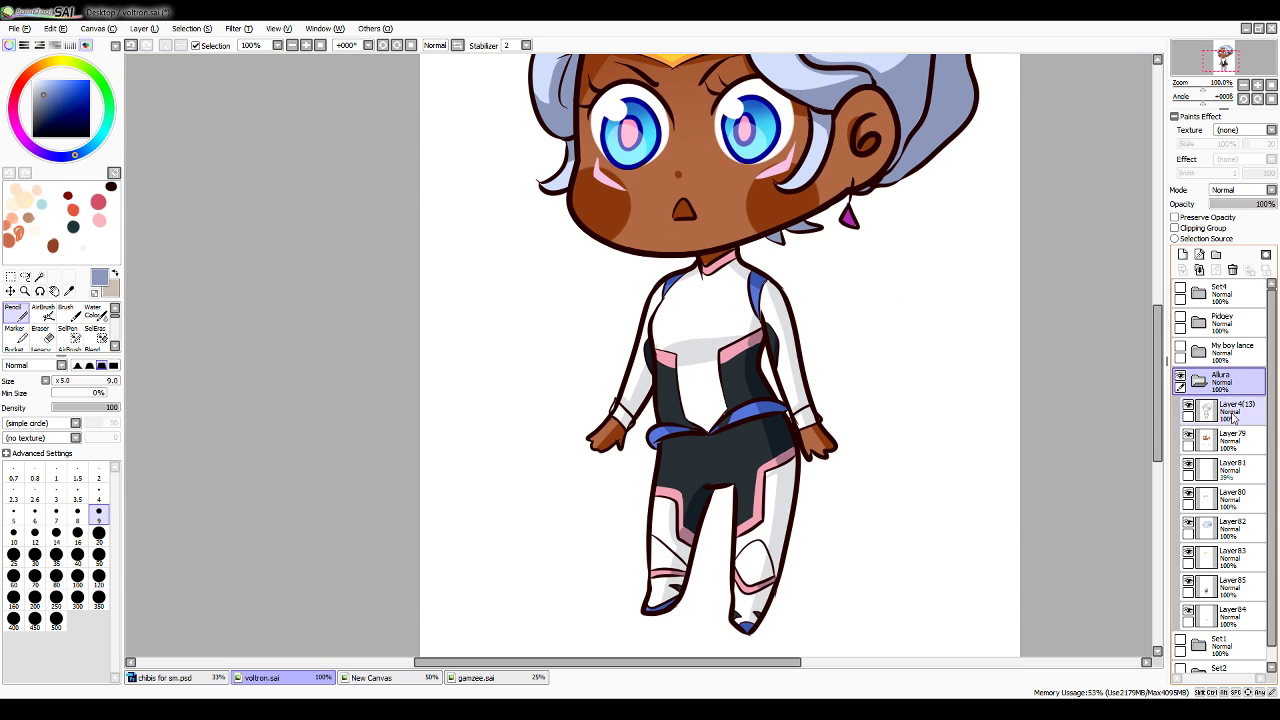
{"action": "left_click", "coordinate": [1213, 466]}
{"action": "left_click", "coordinate": [1218, 557]}
{"action": "left_click", "coordinate": [1204, 587]}
{"action": "left_click", "coordinate": [1190, 581]}
{"action": "left_click", "coordinate": [1189, 586]}
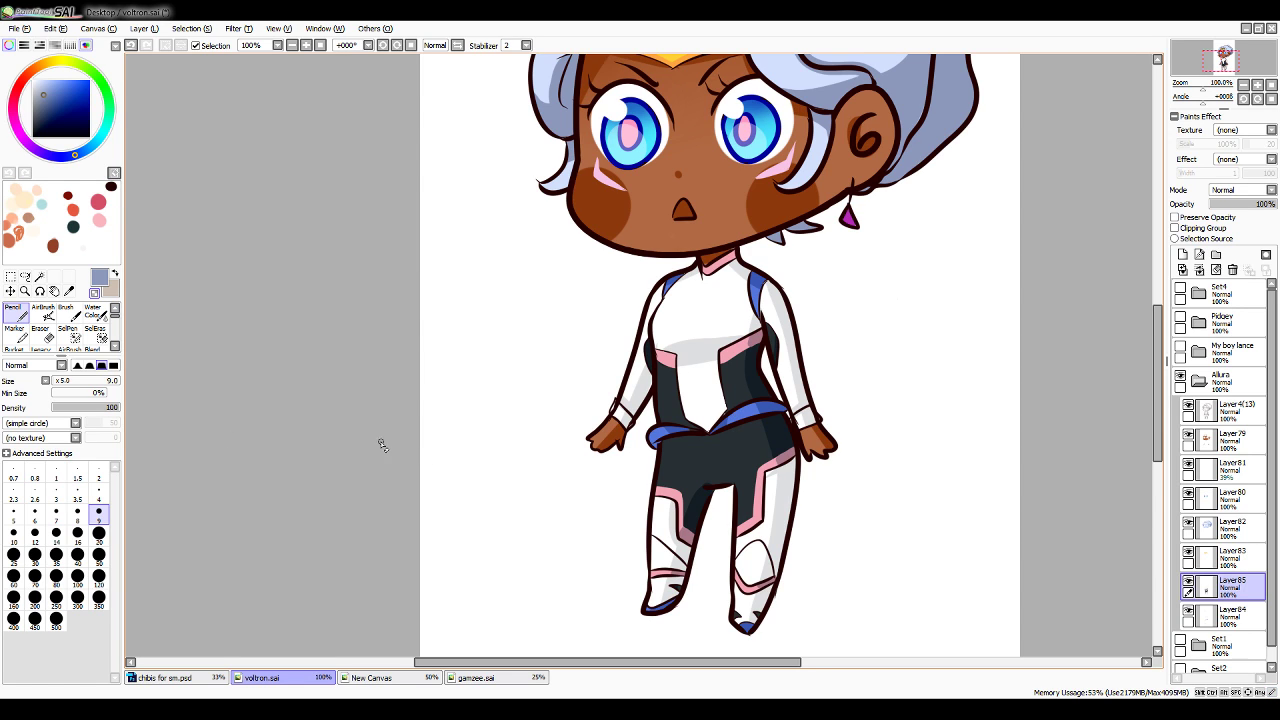
Sample the suit's dark slate color for the Pencil and set the brush size to 4
{"action": "left_click", "coordinate": [69, 291]}
{"action": "left_click", "coordinate": [716, 378]}
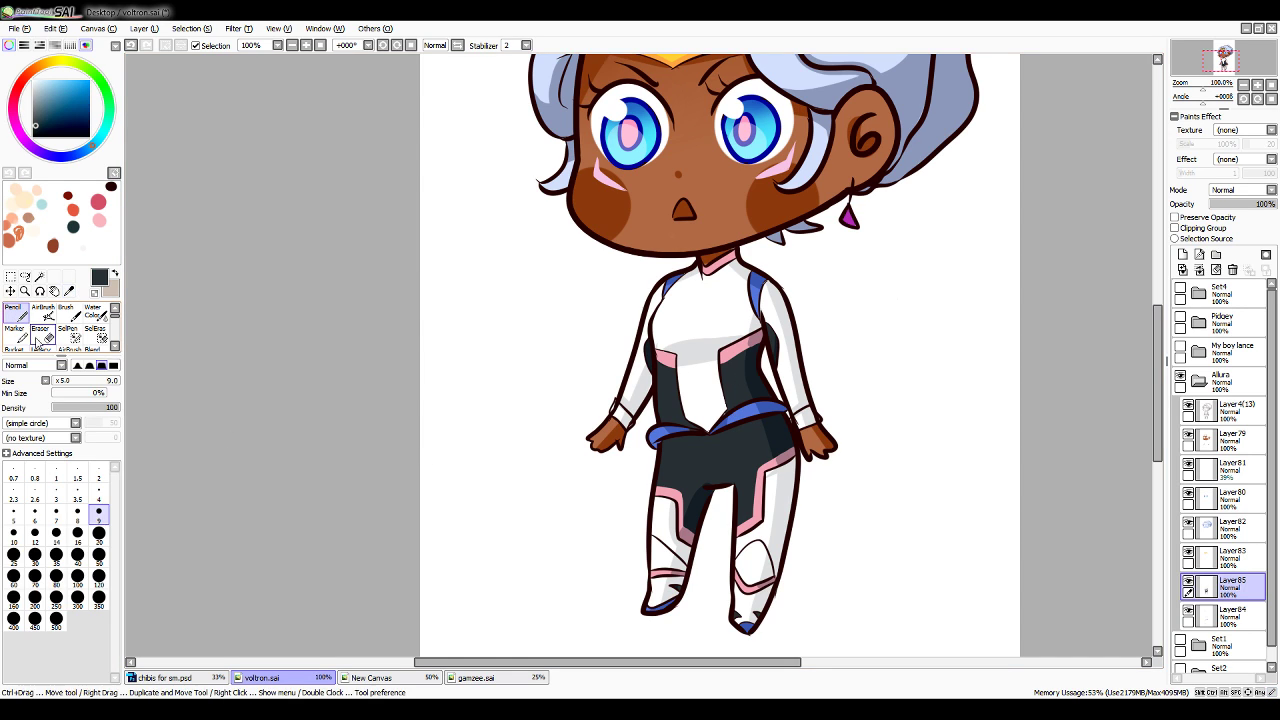
{"action": "key", "text": "n"}
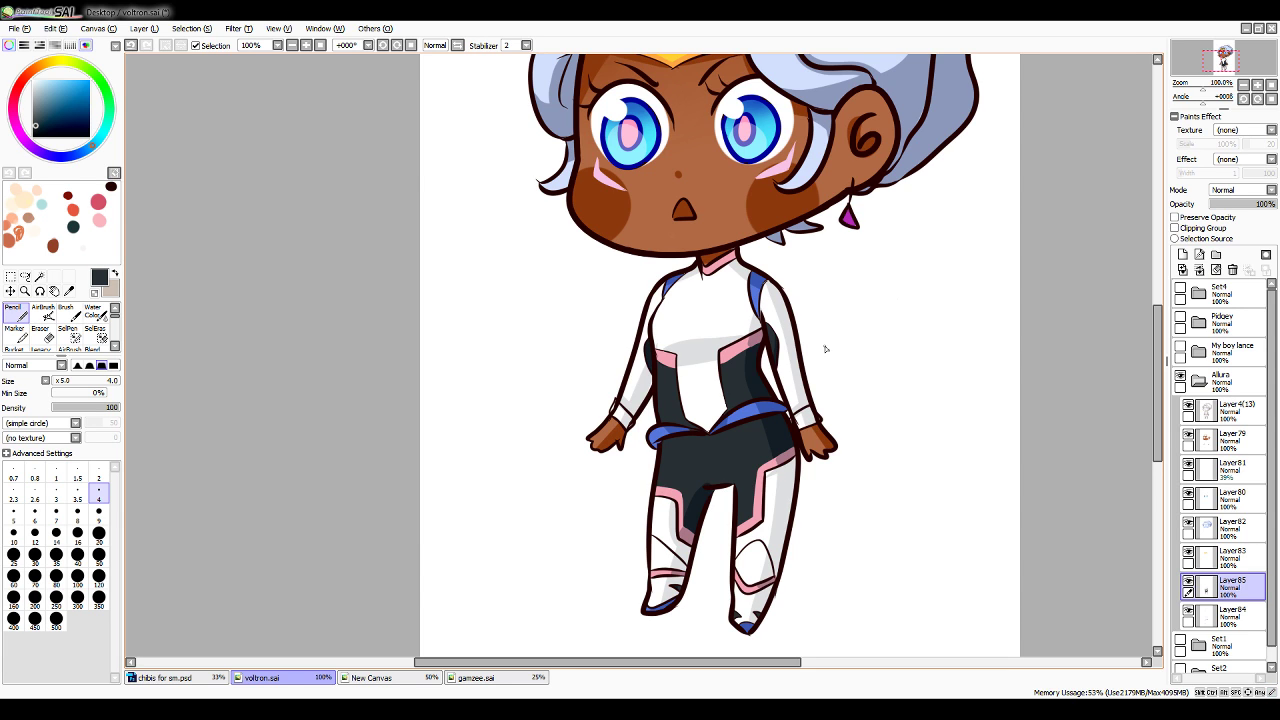
Collapse the Allura folder and hide it
{"action": "left_click", "coordinate": [1243, 86]}
{"action": "left_click", "coordinate": [1243, 86]}
{"action": "left_click", "coordinate": [1243, 86]}
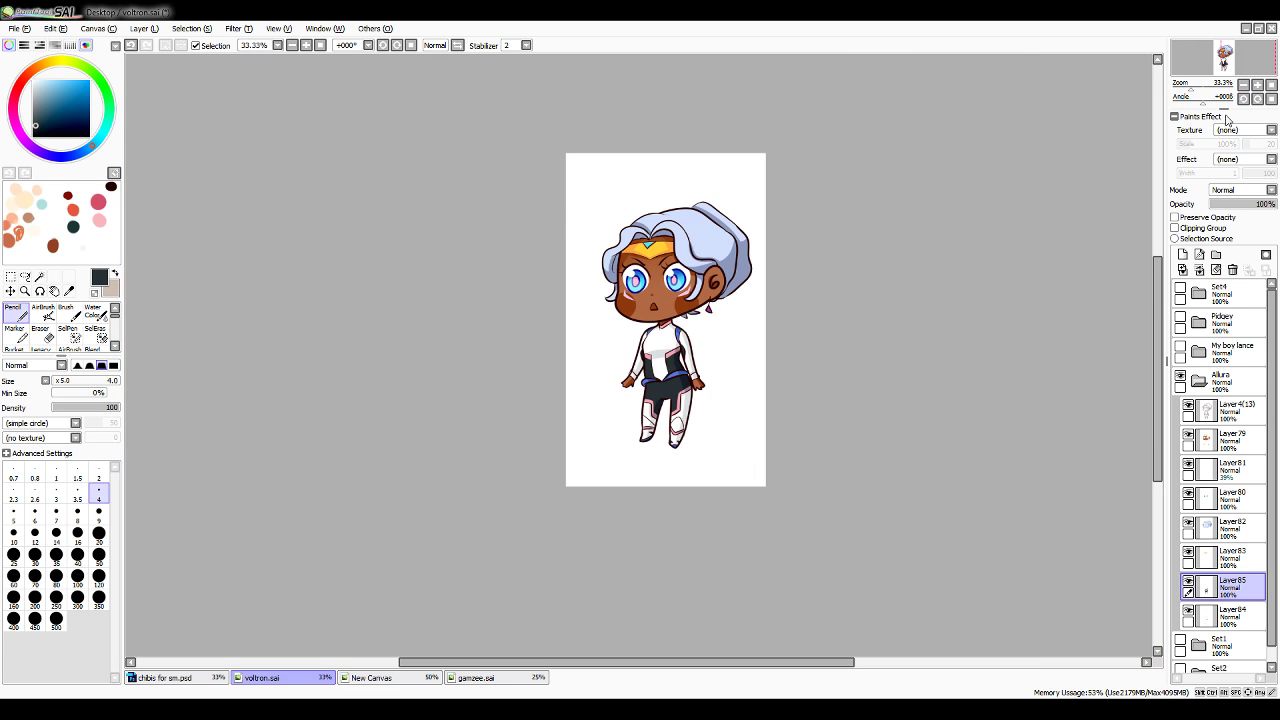
{"action": "left_click", "coordinate": [1198, 380]}
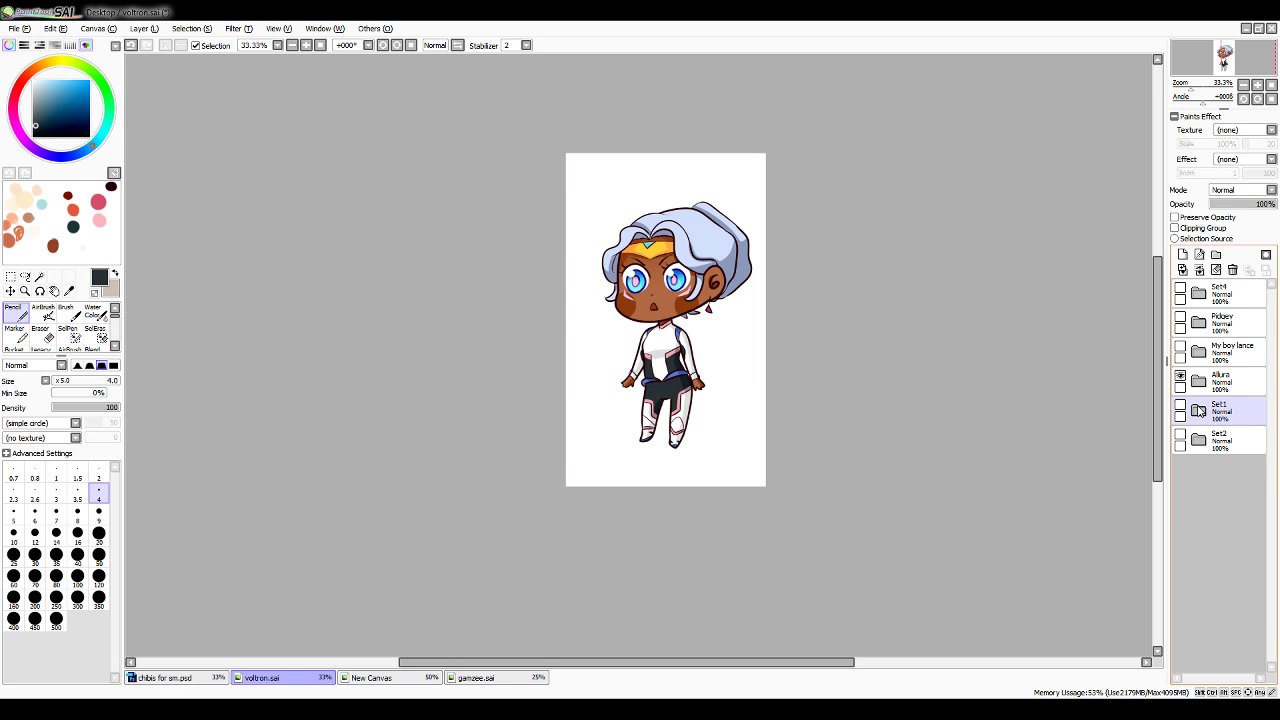
{"action": "left_click", "coordinate": [1220, 380]}
{"action": "left_click", "coordinate": [1180, 377]}
Show the Pidgey folder and scale its whole chibi down slightly, keeping the feet in place
{"action": "left_click", "coordinate": [1220, 322]}
{"action": "left_click", "coordinate": [1180, 318]}
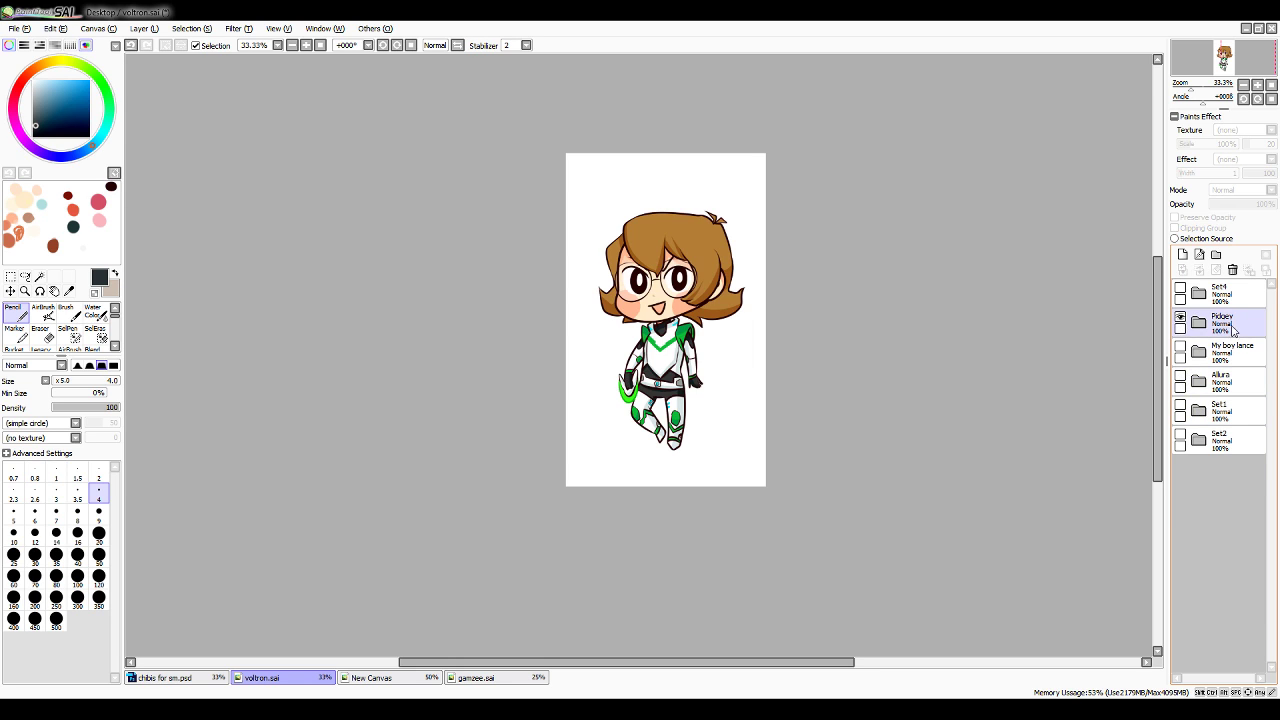
{"action": "key", "text": "ctrl+t"}
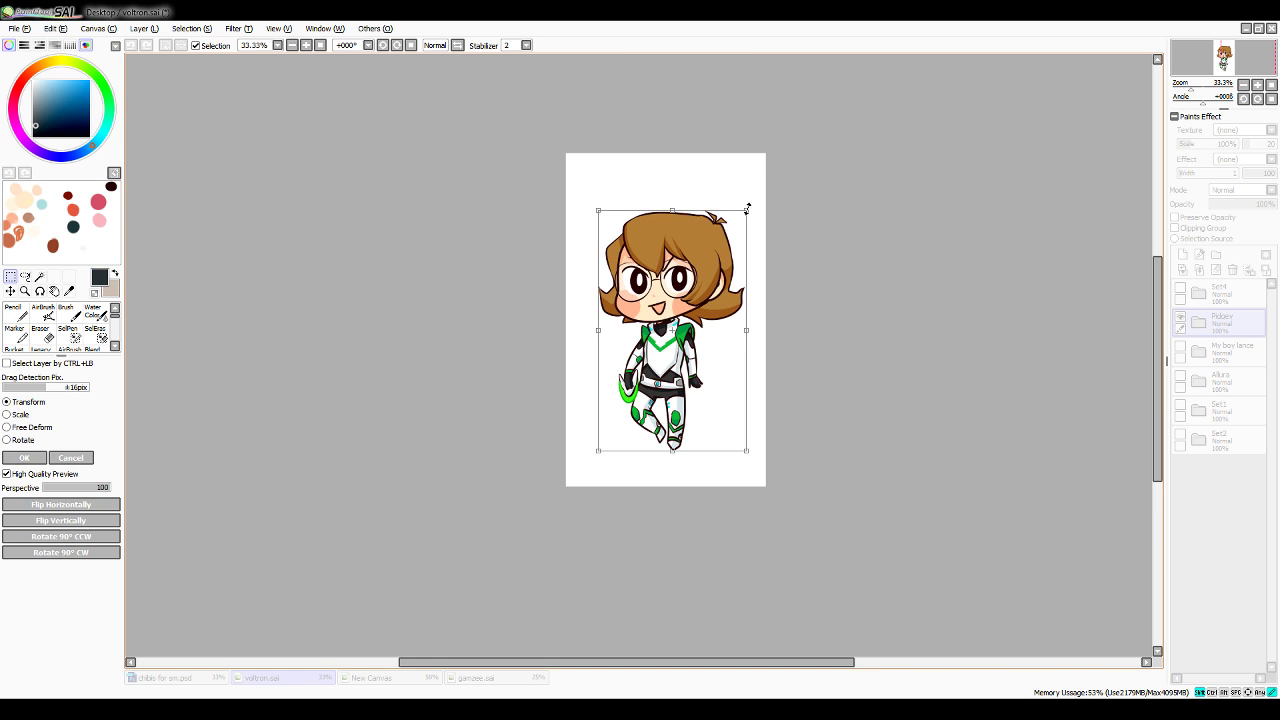
{"action": "left_click_drag", "start_coordinate": [749, 208], "coordinate": [733, 231]}
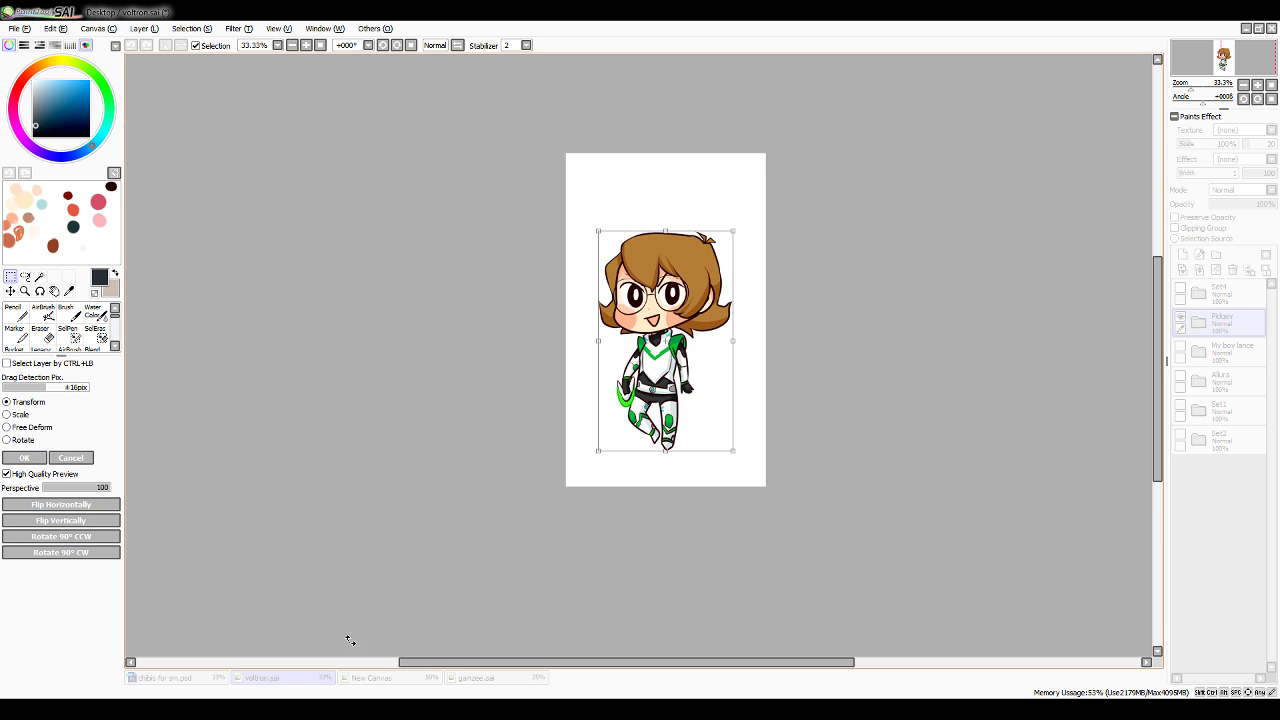
{"action": "left_click", "coordinate": [26, 457]}
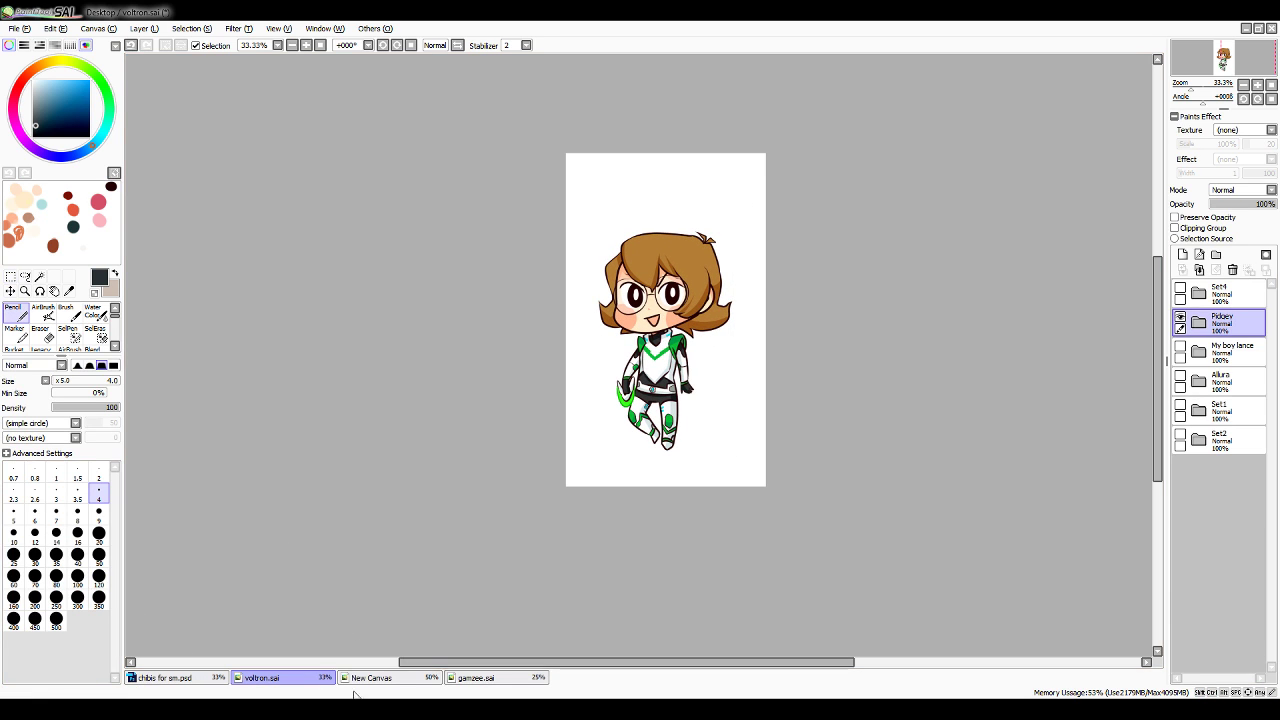
Hide the Pidgey folder and briefly check the My boy lance and Allura chibis, leaving both hidden
{"action": "left_click", "coordinate": [1181, 347]}
{"action": "left_click", "coordinate": [1181, 347]}
{"action": "left_click", "coordinate": [1181, 318]}
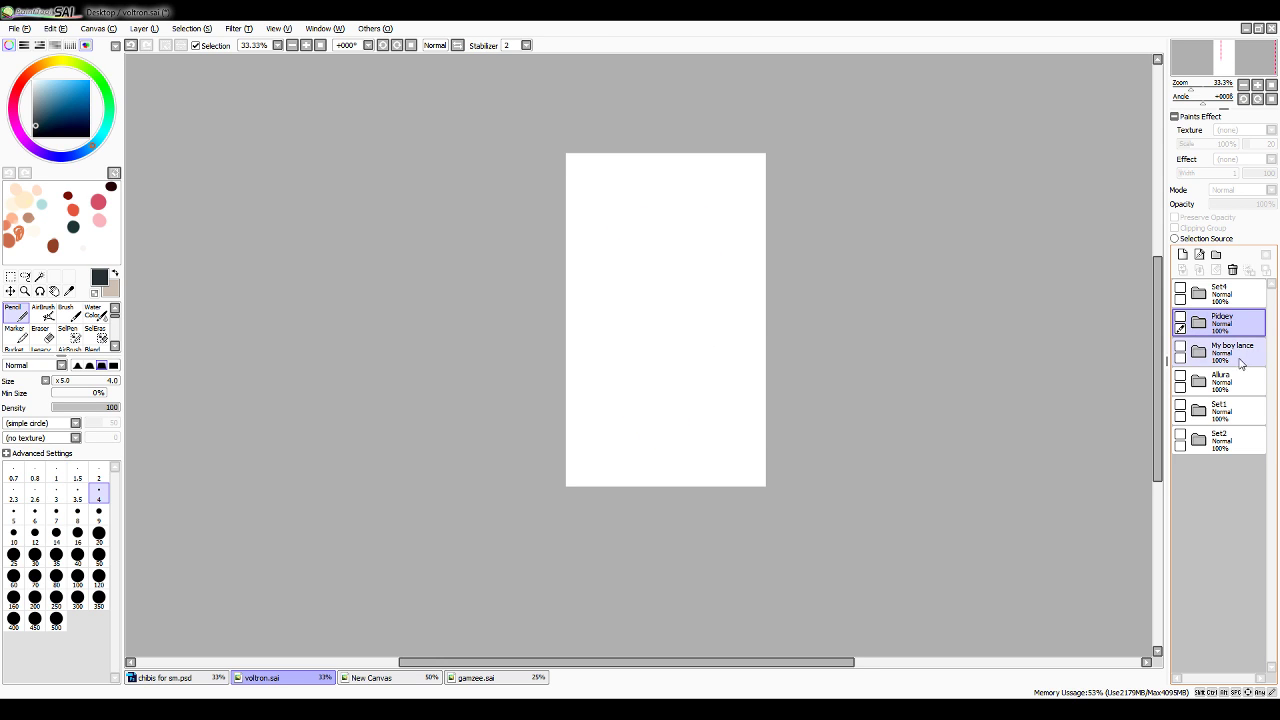
{"action": "left_click", "coordinate": [1181, 376]}
{"action": "left_click", "coordinate": [1181, 377]}
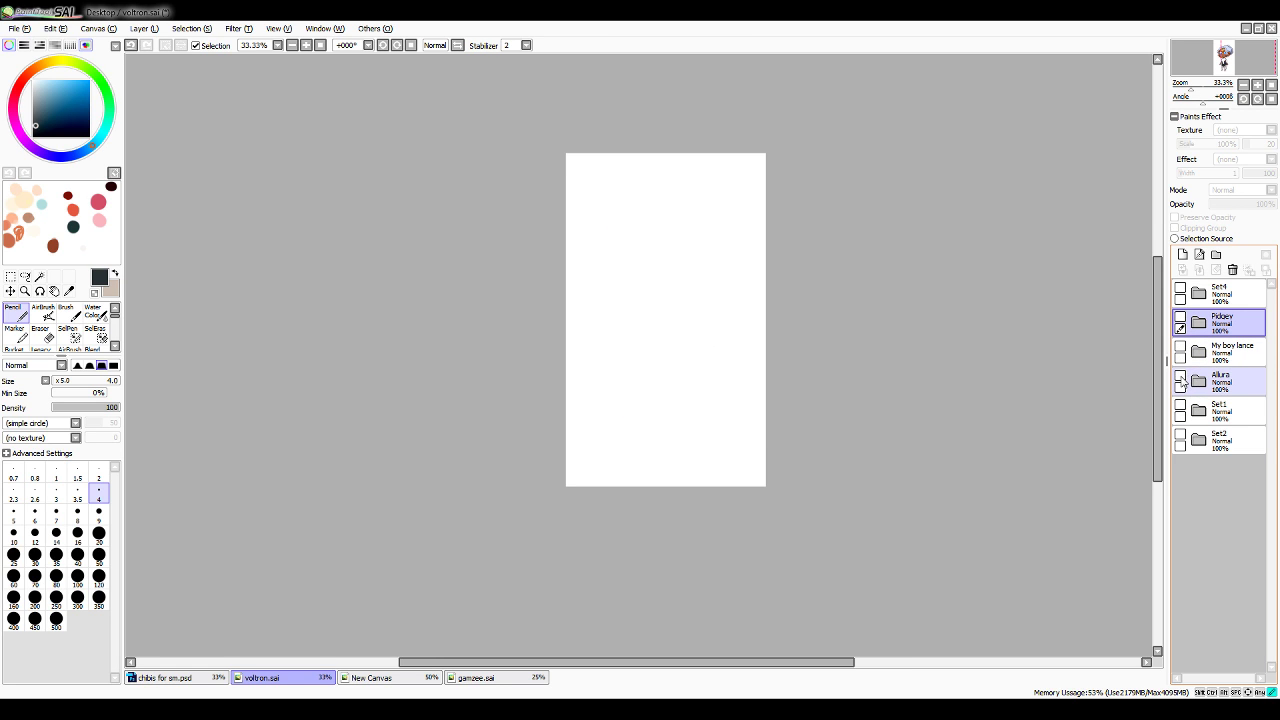
Show the Set1 template, move Layer4(14) out of the Set1 folder to directly above it, and make that layer visible
{"action": "left_click", "coordinate": [1181, 406]}
{"action": "left_click", "coordinate": [1198, 410]}
{"action": "left_click", "coordinate": [1215, 474]}
{"action": "left_click_drag", "start_coordinate": [1215, 474], "coordinate": [1205, 418]}
{"action": "left_click", "coordinate": [1199, 440]}
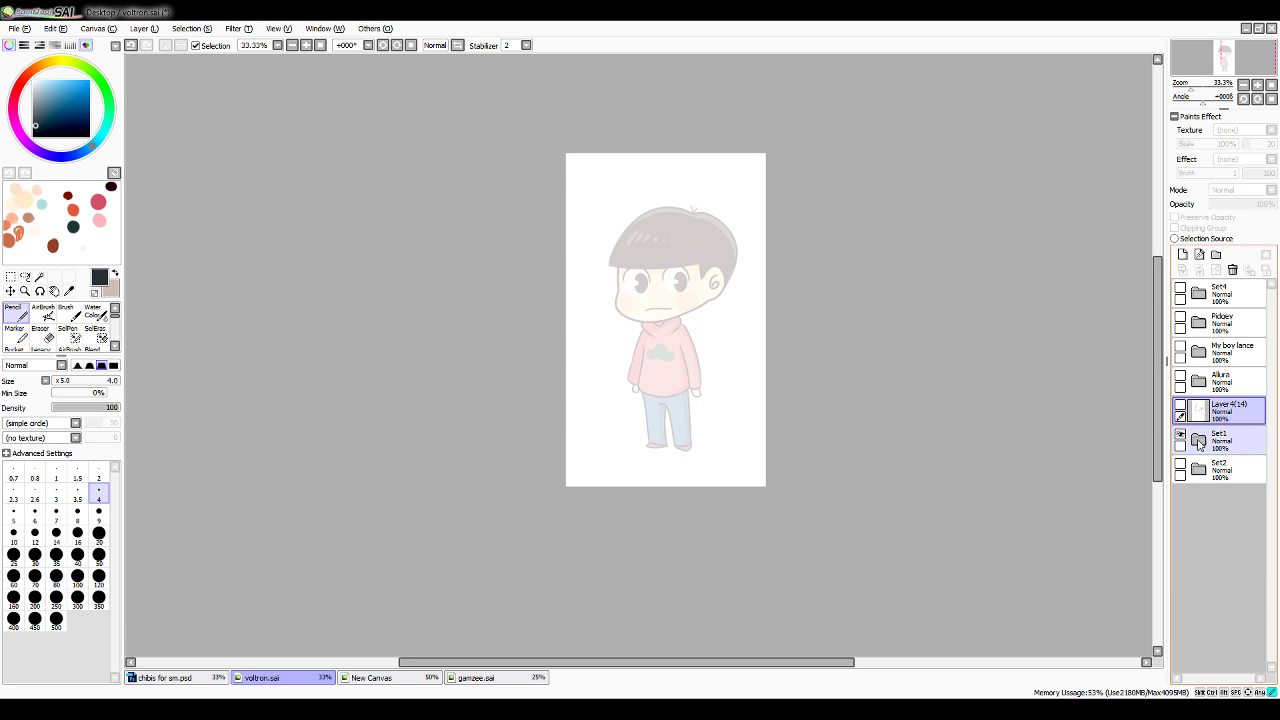
{"action": "left_click", "coordinate": [1181, 406]}
Sample the dark brown of the head's outline for the Pencil and set the brush size to 9
{"action": "left_click", "coordinate": [1257, 86]}
{"action": "left_click", "coordinate": [1257, 86]}
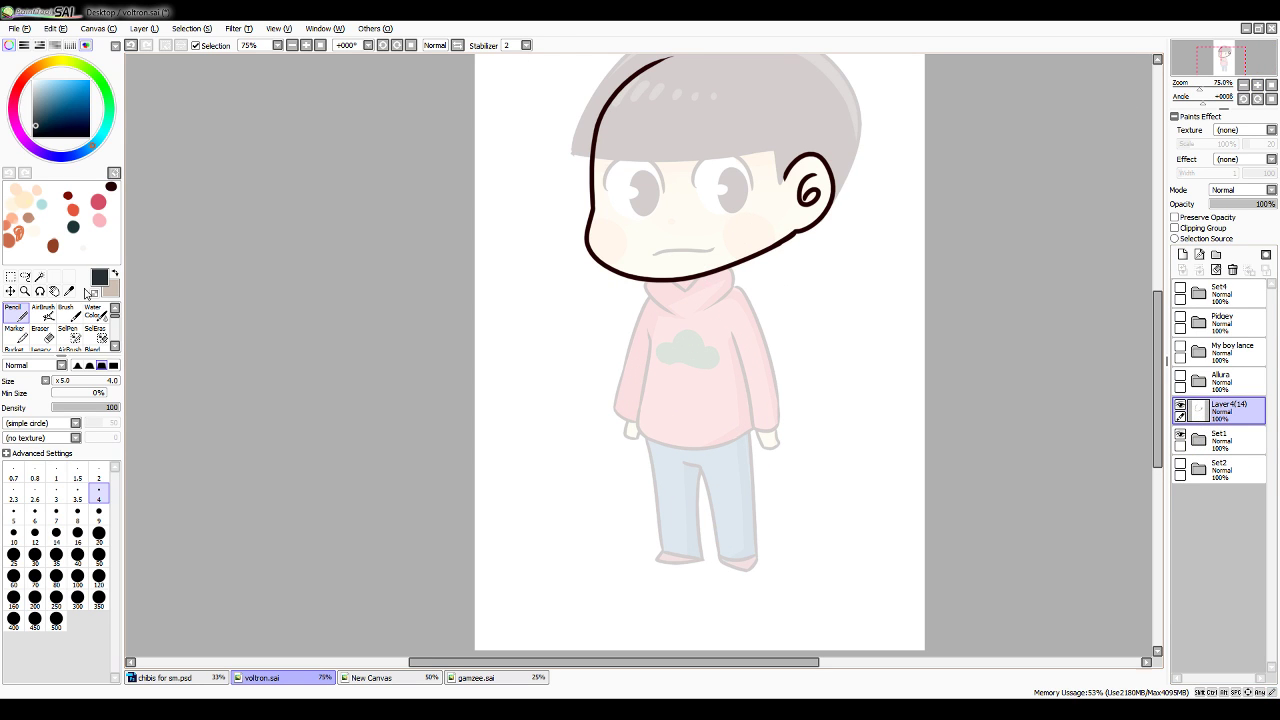
{"action": "left_click", "coordinate": [69, 291]}
{"action": "left_click", "coordinate": [592, 225]}
{"action": "left_click", "coordinate": [15, 312]}
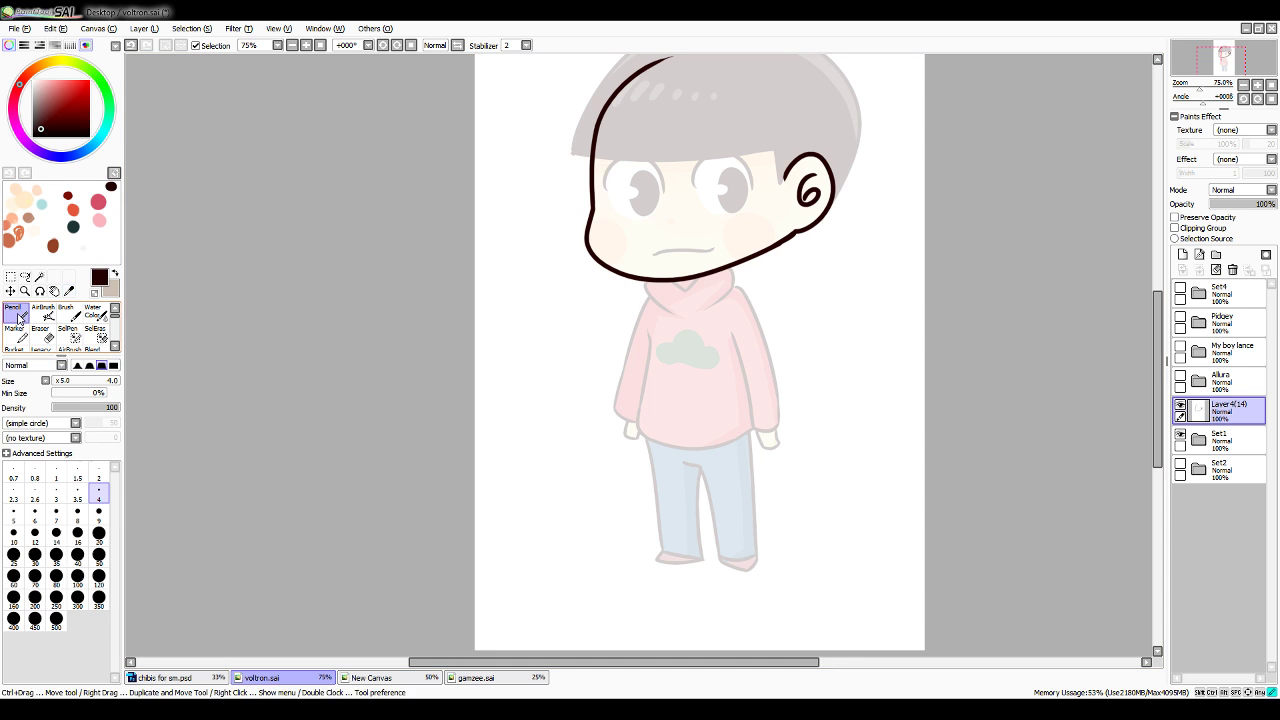
{"action": "left_click_drag", "start_coordinate": [1160, 335], "coordinate": [1163, 308]}
{"action": "left_click", "coordinate": [1257, 86]}
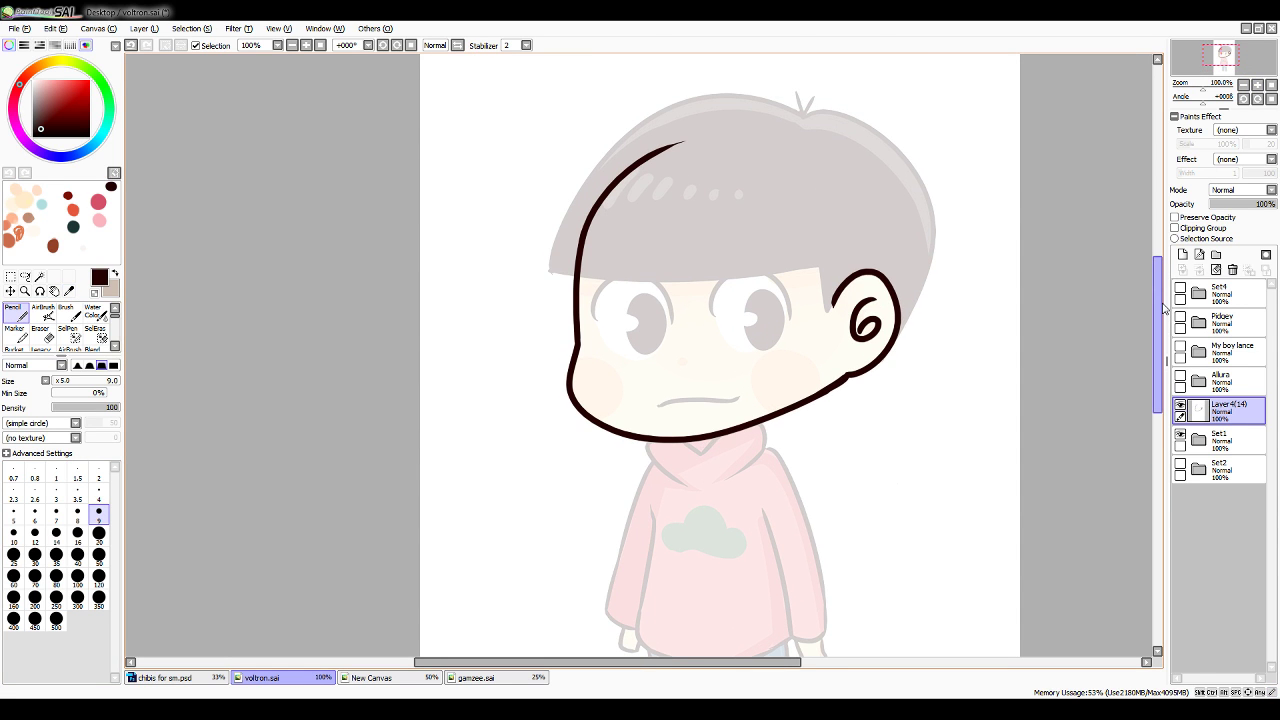
Ink the neck and shoulder line on the ear side, below the jaw
{"action": "left_click_drag", "start_coordinate": [742, 429], "coordinate": [790, 468]}
{"action": "scroll", "coordinate": [1040, 356], "scroll_direction": "down", "scroll_amount": 3}
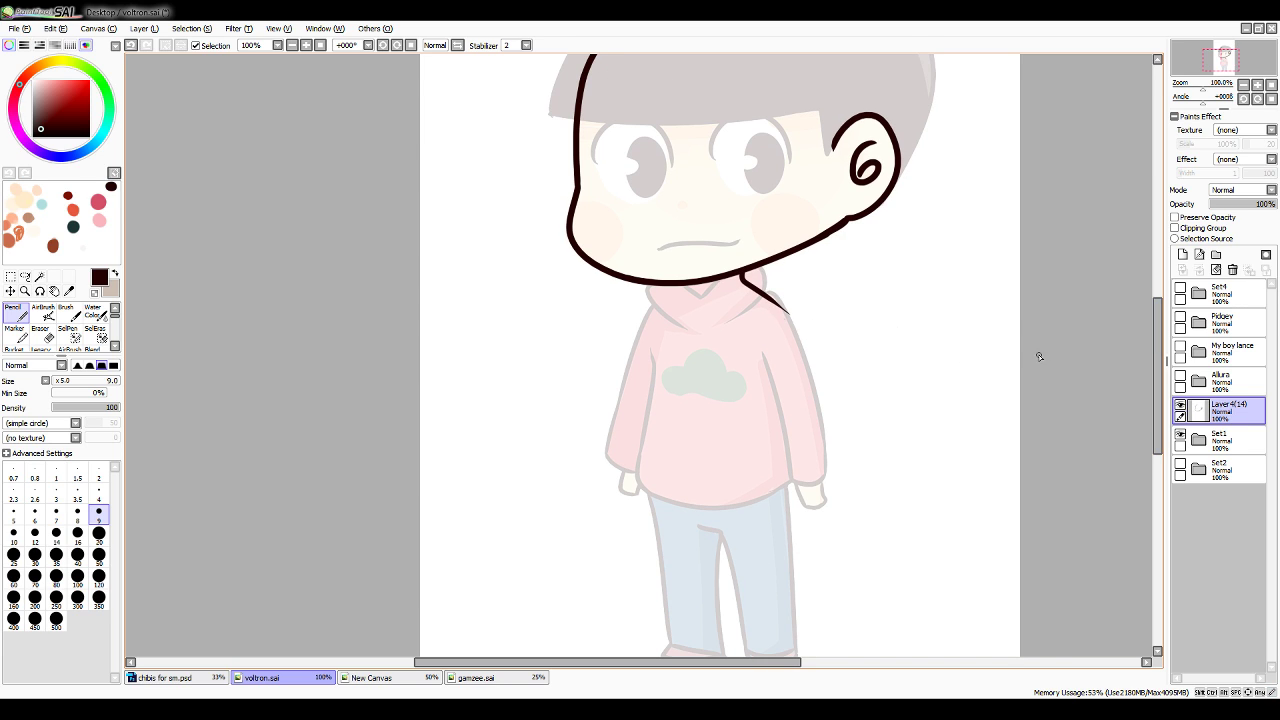
{"action": "key", "text": "ctrl+z"}
{"action": "left_click_drag", "start_coordinate": [745, 273], "coordinate": [806, 320]}
Ink the opposite neck, shoulder and outer arm in one line, and extend the ear-side shoulder into its outer arm
{"action": "mouse_move", "coordinate": [703, 282]}
{"action": "left_mouse_down"}
{"action": "mouse_move", "coordinate": [706, 300]}
{"action": "mouse_move", "coordinate": [688, 297]}
{"action": "mouse_move", "coordinate": [642, 333]}
{"action": "left_mouse_up"}
{"action": "key", "text": "ctrl+z"}
{"action": "left_click_drag", "start_coordinate": [700, 290], "coordinate": [645, 334]}
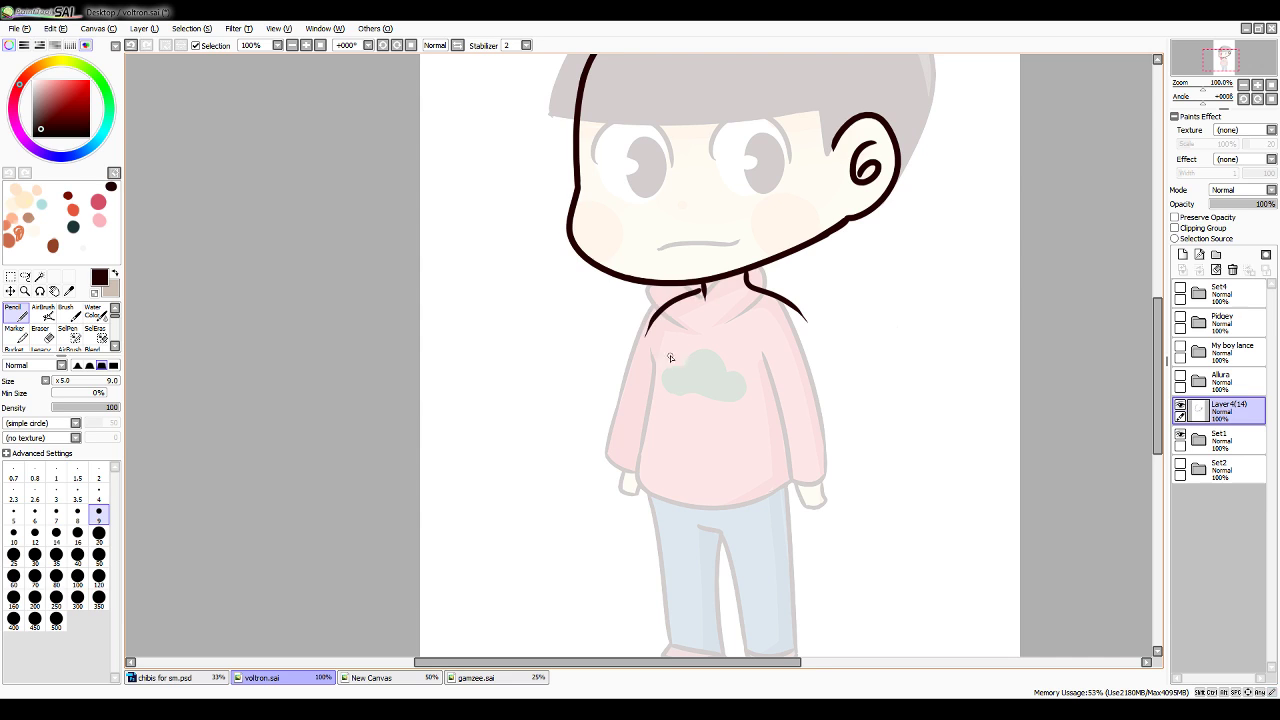
{"action": "key", "text": "ctrl+z"}
{"action": "mouse_move", "coordinate": [704, 287]}
{"action": "left_mouse_down"}
{"action": "mouse_move", "coordinate": [642, 333]}
{"action": "mouse_move", "coordinate": [614, 430]}
{"action": "left_mouse_up"}
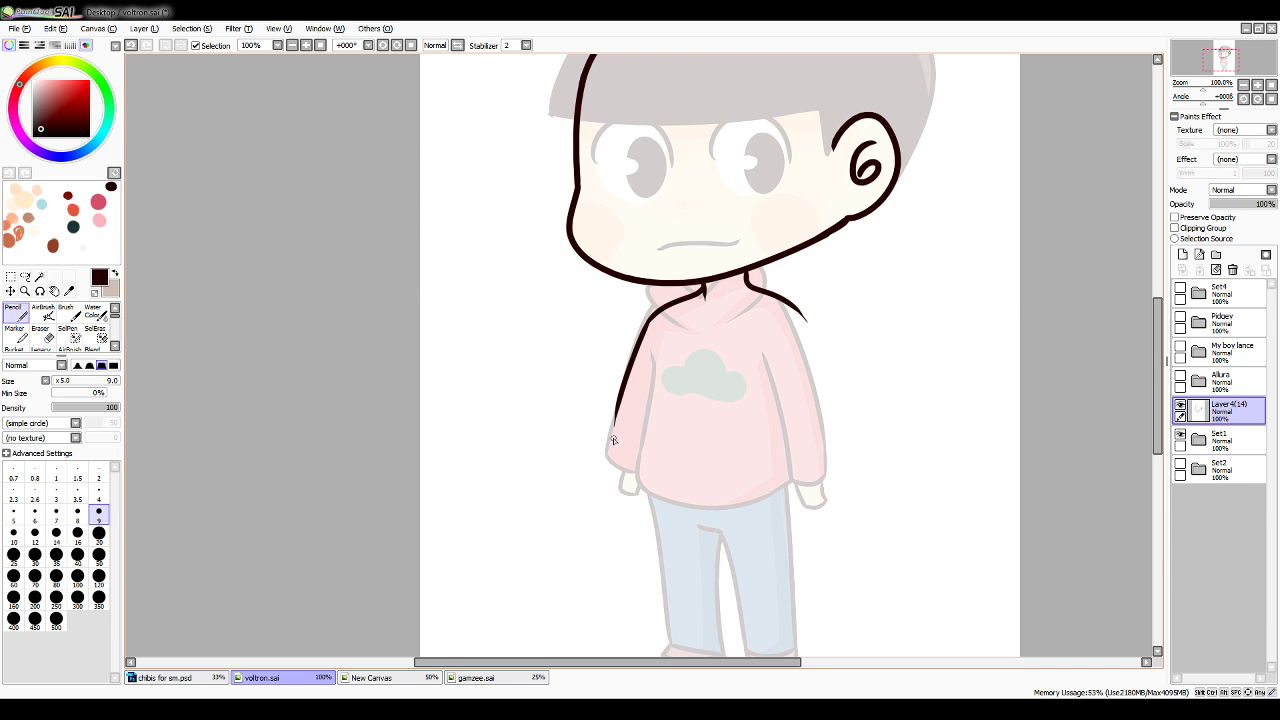
{"action": "left_click_drag", "start_coordinate": [792, 308], "coordinate": [840, 422]}
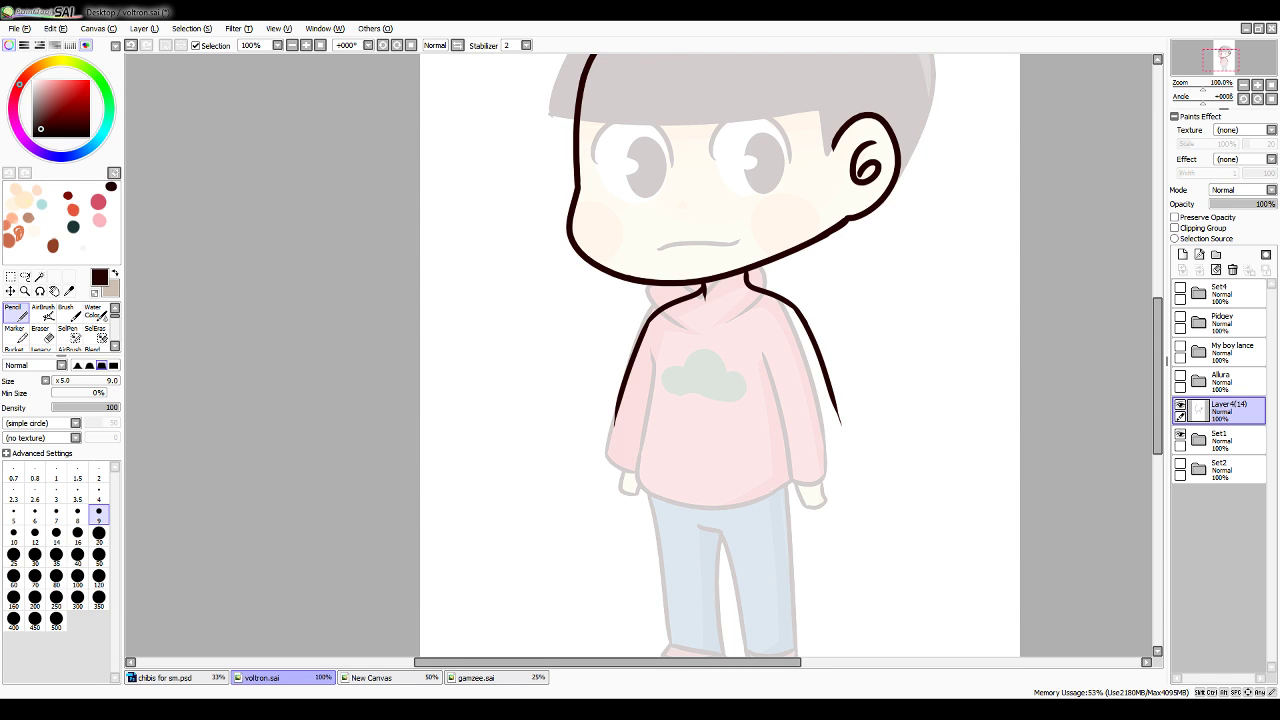
Ink the torso's side line opposite the ear side, from the armpit to the template hoodie's hem
{"action": "mouse_move", "coordinate": [653, 340]}
{"action": "left_mouse_down"}
{"action": "mouse_move", "coordinate": [650, 486]}
{"action": "mouse_move", "coordinate": [638, 480]}
{"action": "left_mouse_up"}
{"action": "key", "text": "ctrl+z"}
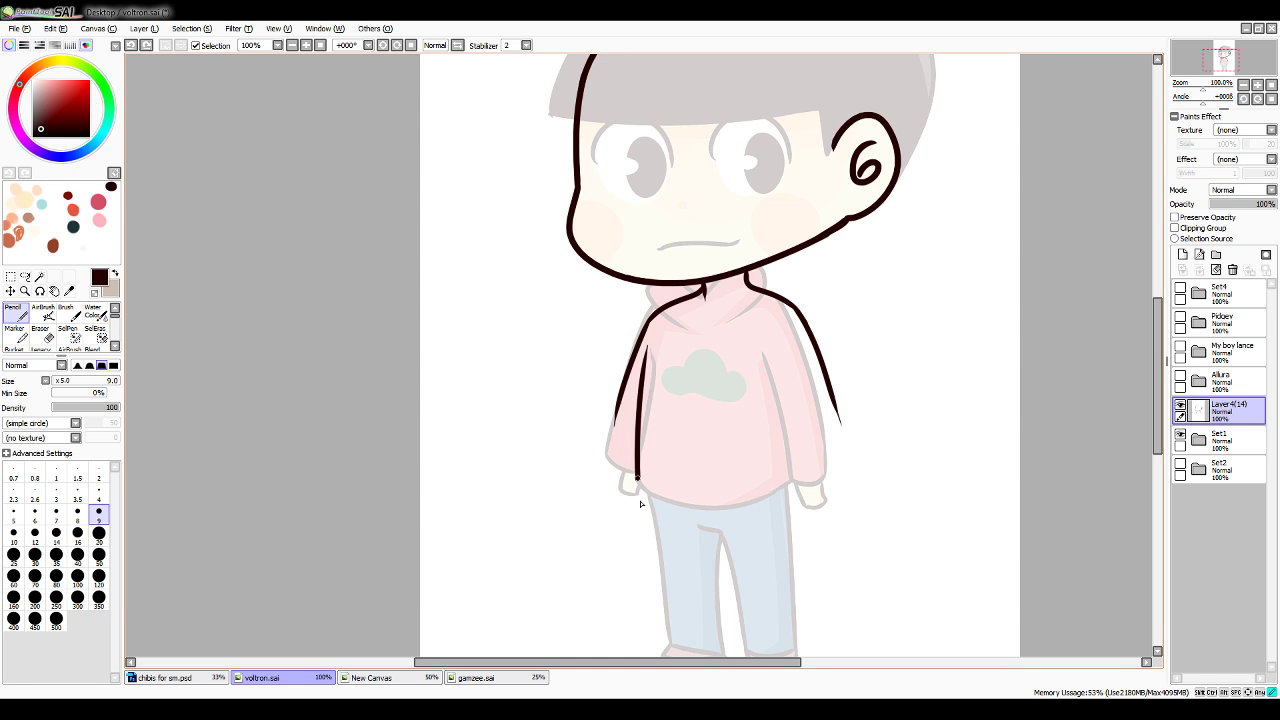
{"action": "key", "text": "ctrl+z"}
{"action": "left_click_drag", "start_coordinate": [652, 342], "coordinate": [654, 518]}
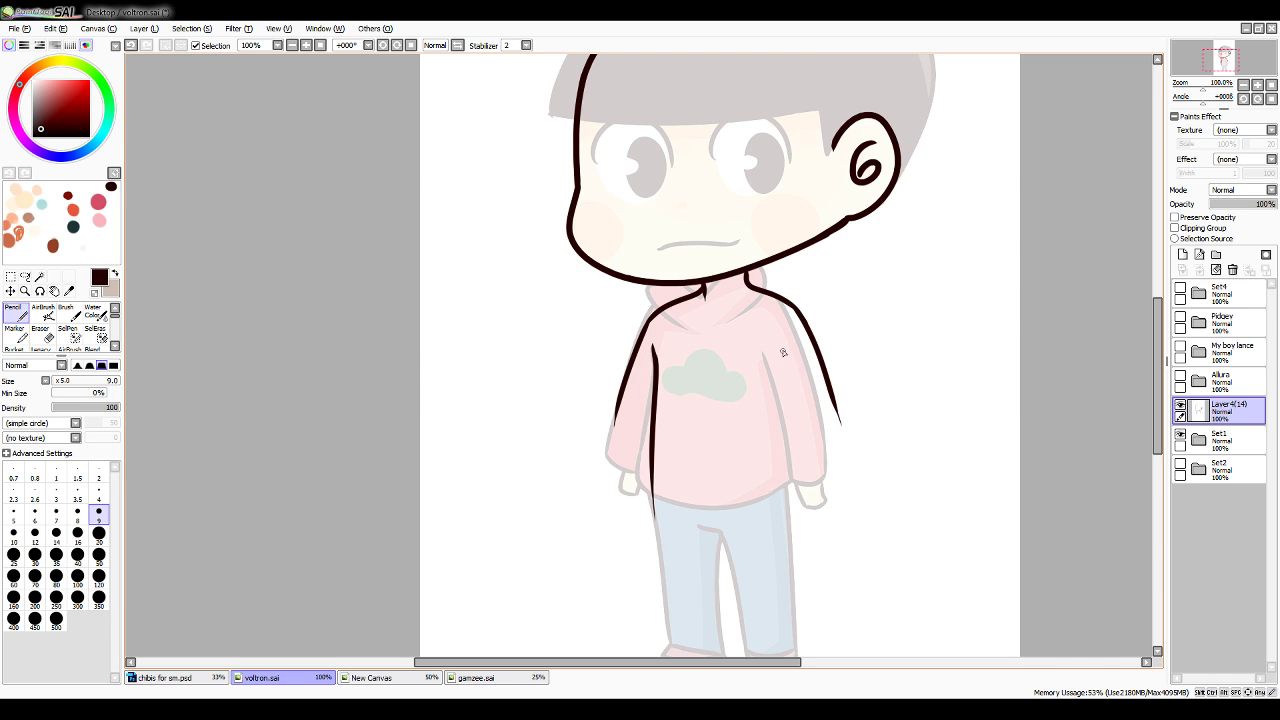
{"action": "left_click_drag", "start_coordinate": [783, 352], "coordinate": [798, 502]}
{"action": "key", "text": "ctrl+z"}
{"action": "key", "text": "ctrl+z"}
{"action": "left_click_drag", "start_coordinate": [648, 345], "coordinate": [655, 500]}
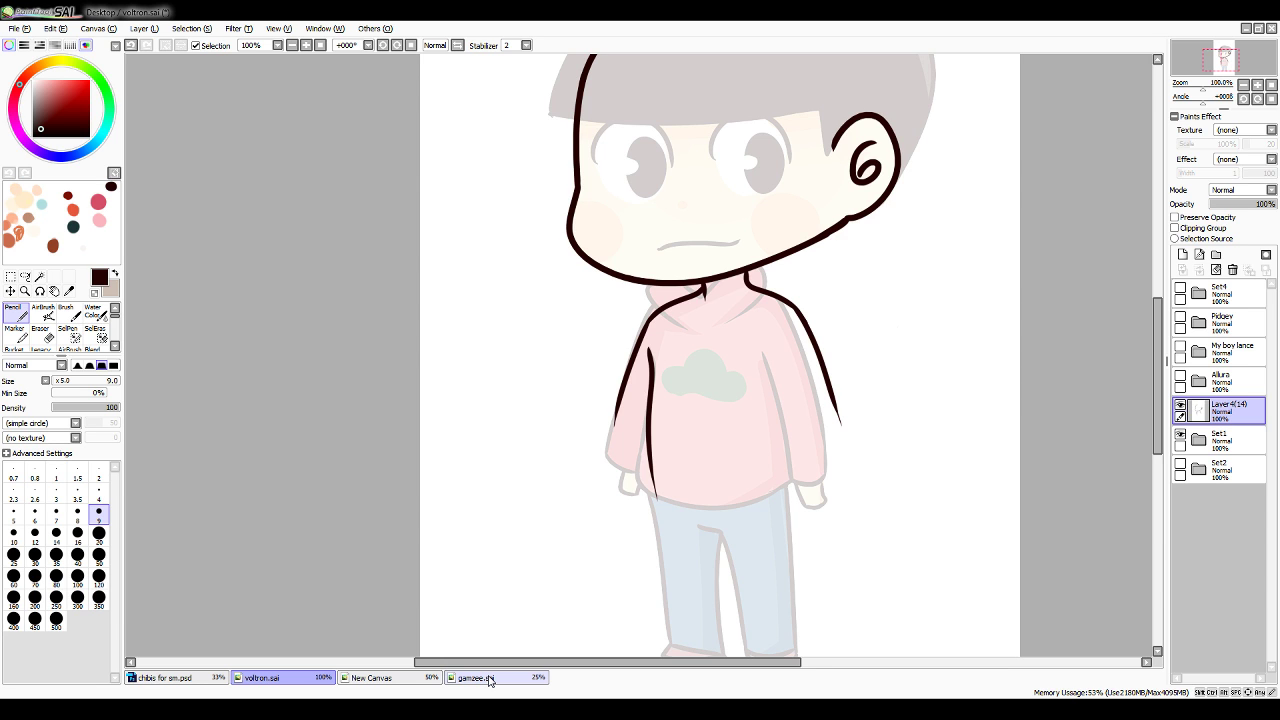
Examine the portrait's face in gamzee.sai up close and return to voltron.sai
{"action": "left_click", "coordinate": [480, 678]}
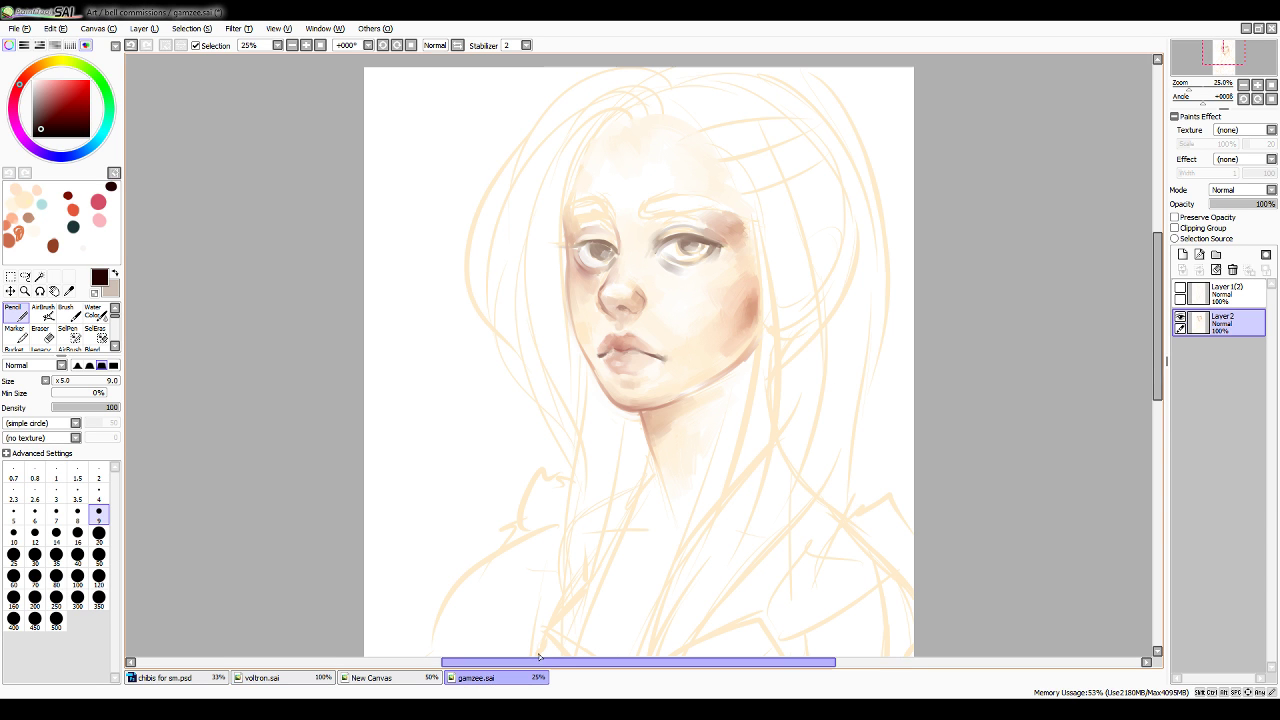
{"action": "left_click", "coordinate": [1257, 86]}
{"action": "left_click", "coordinate": [1257, 86]}
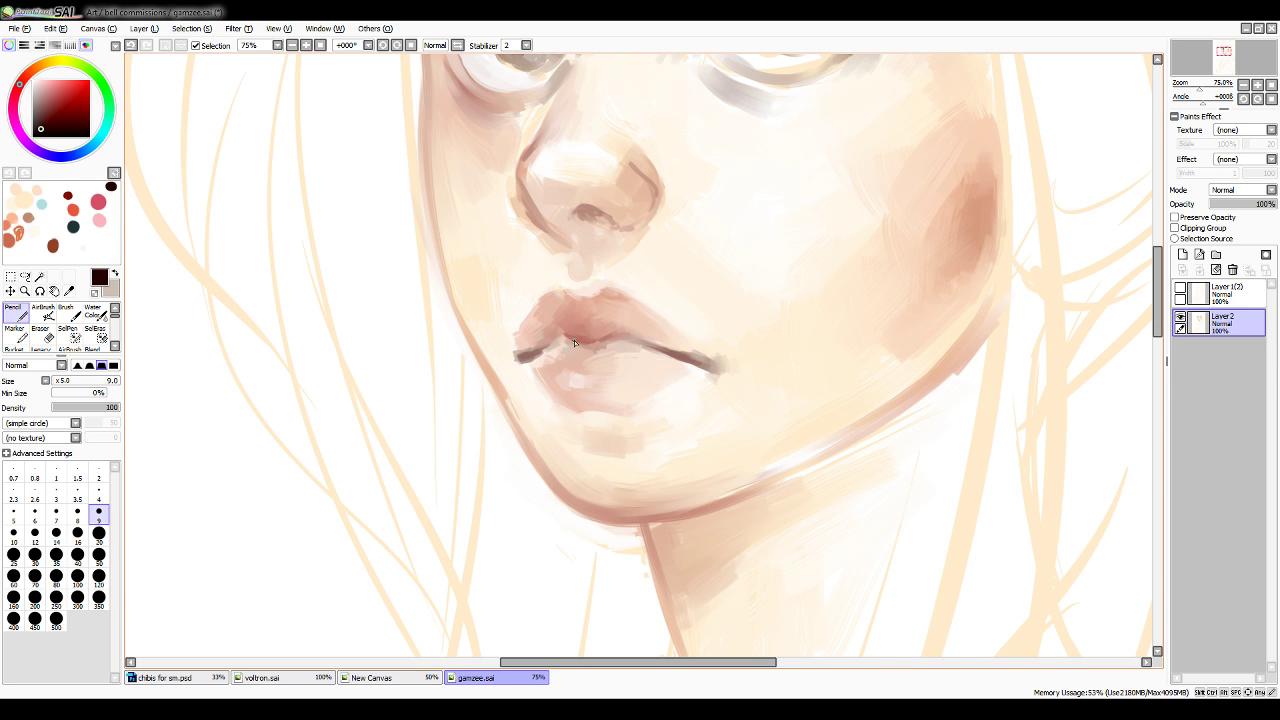
{"action": "left_click", "coordinate": [1243, 86]}
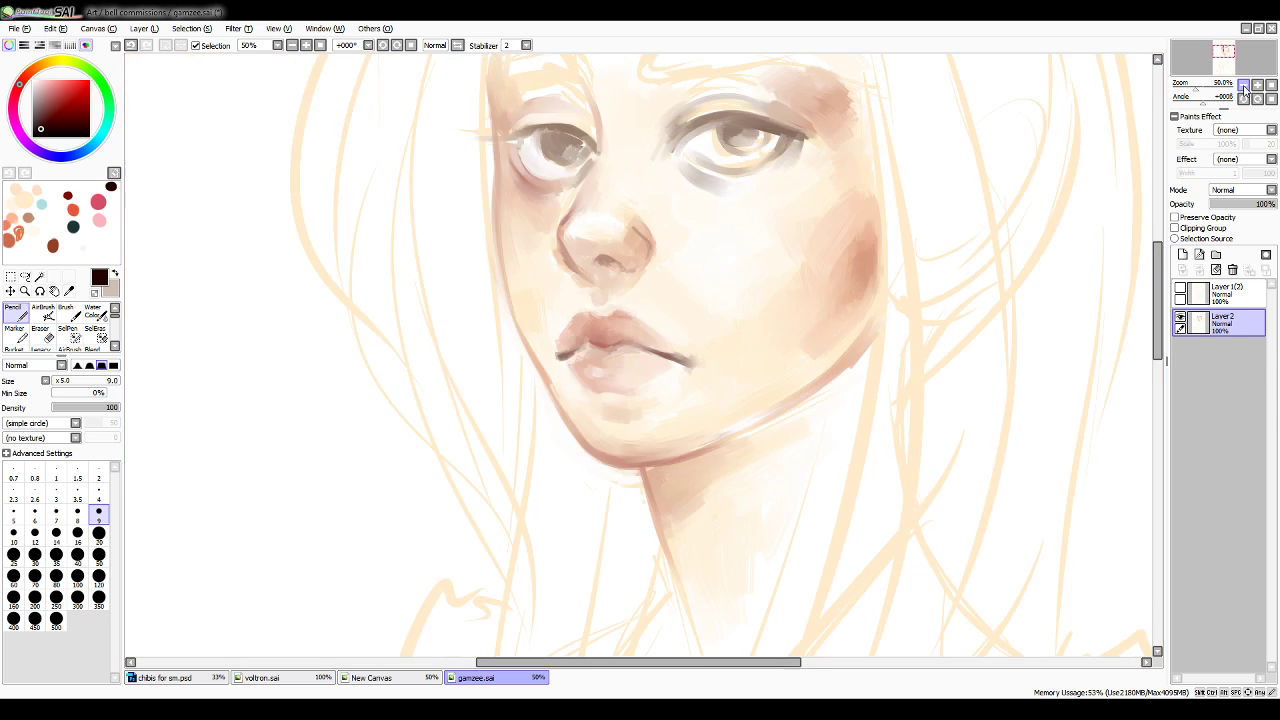
{"action": "left_click", "coordinate": [1243, 86]}
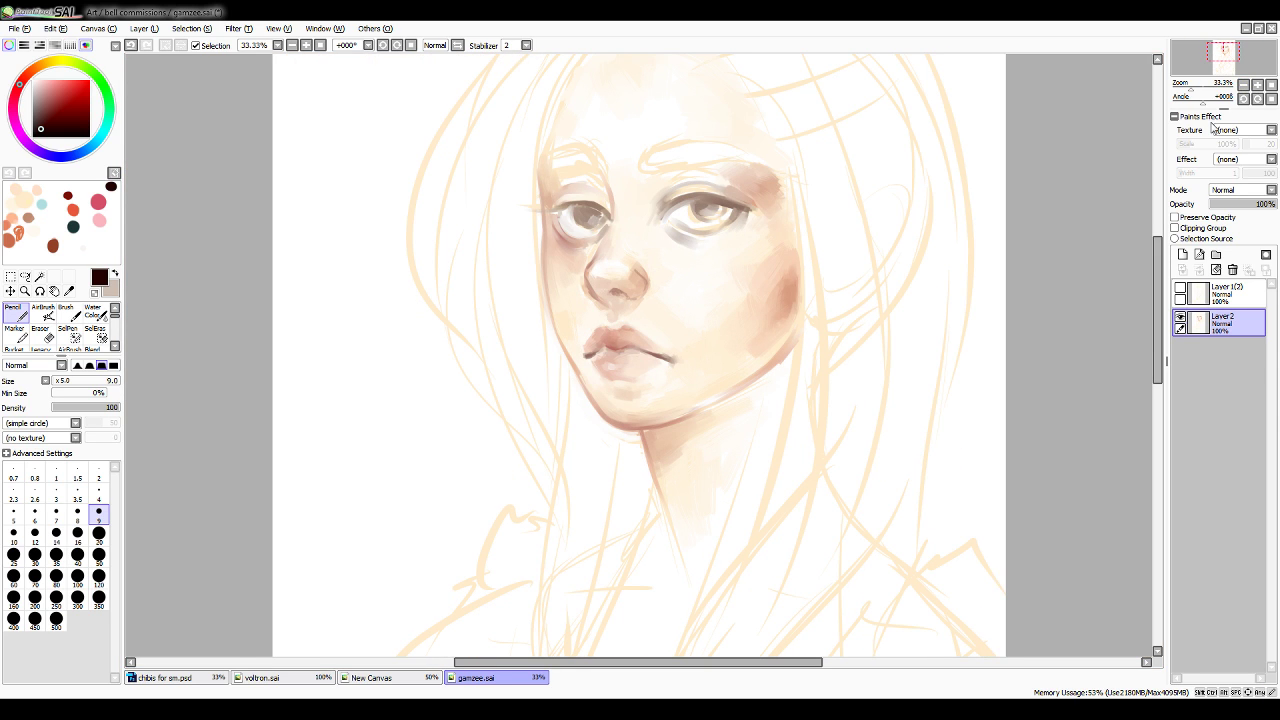
{"action": "left_click", "coordinate": [315, 679]}
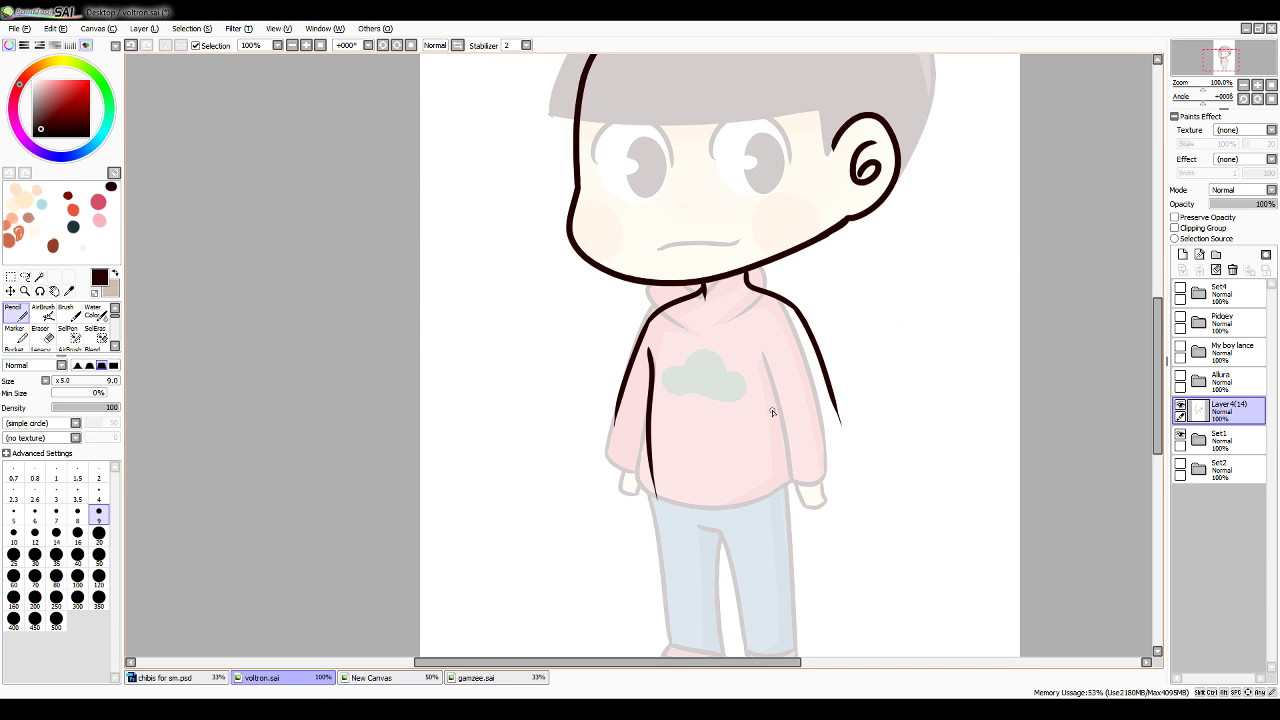
Ink the torso's ear-side line from the armpit down to the template hoodie's hem
{"action": "left_click_drag", "start_coordinate": [786, 347], "coordinate": [795, 462]}
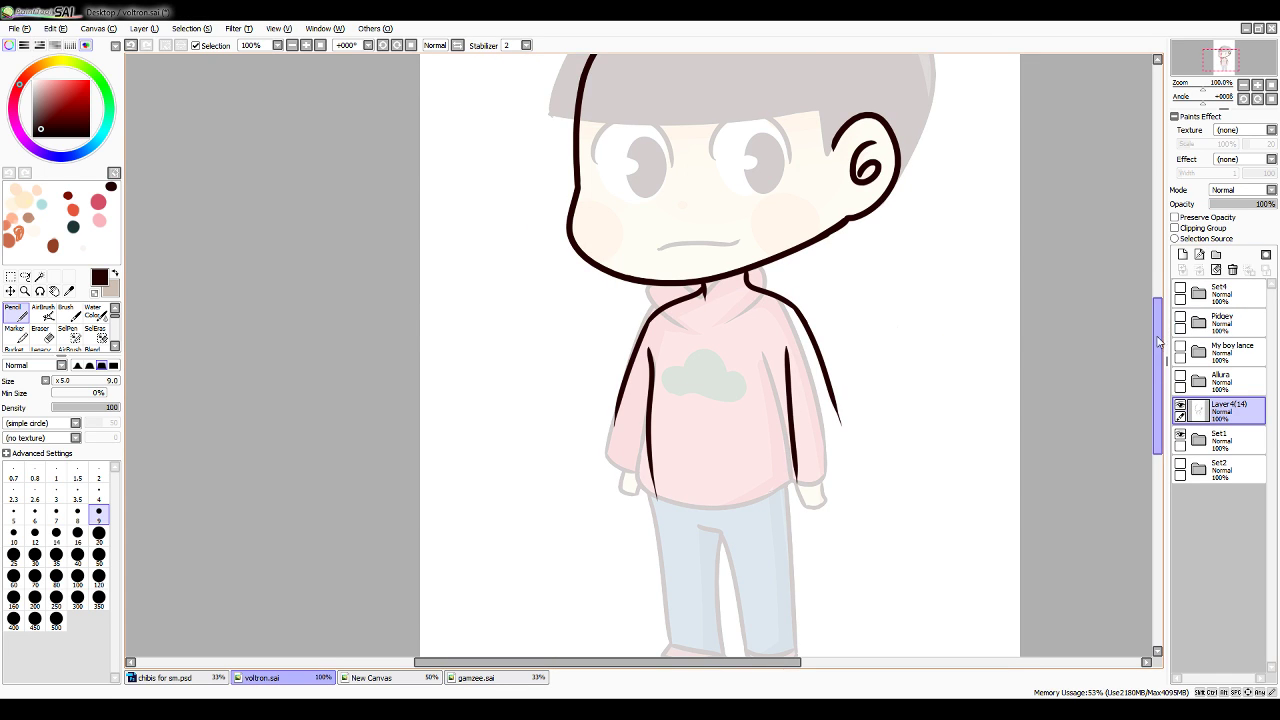
{"action": "scroll", "coordinate": [876, 370], "scroll_direction": "down", "scroll_amount": 2}
{"action": "key", "text": "ctrl+z"}
{"action": "left_click_drag", "start_coordinate": [773, 261], "coordinate": [786, 398]}
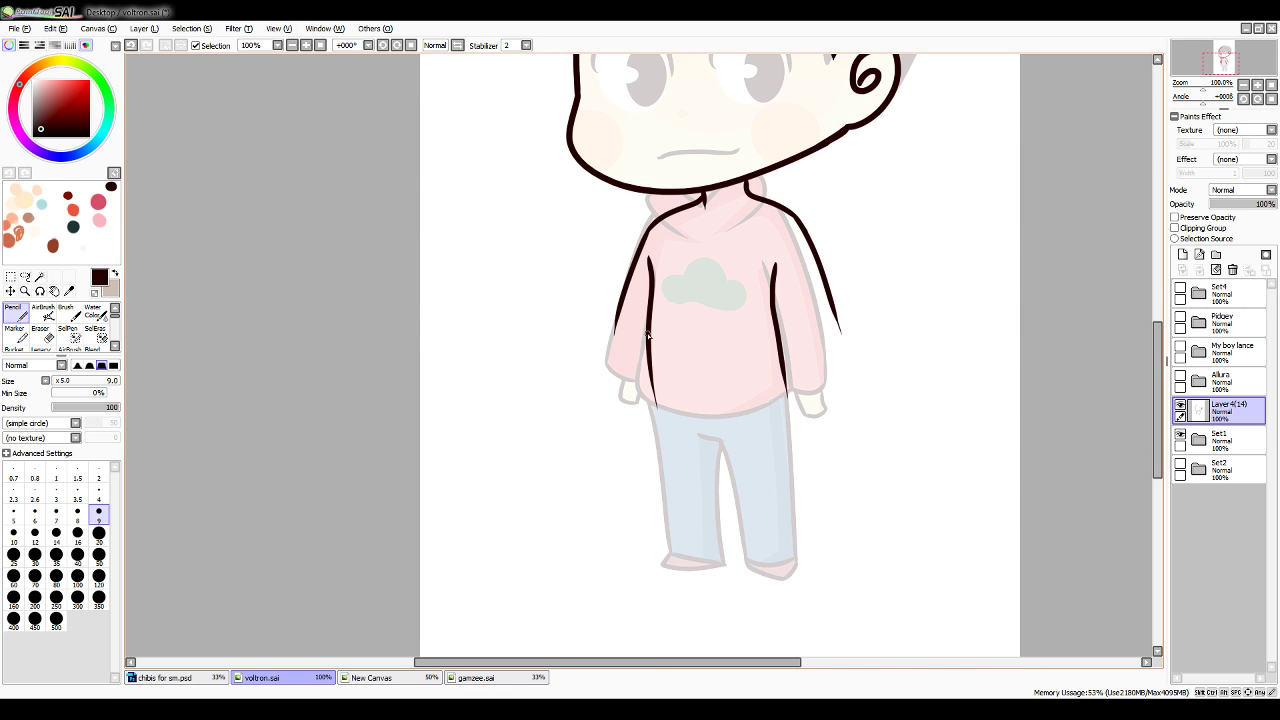
Ink straight trouser legs from the torso lines down to the ankles, with the inner legs meeting at the crotch
{"action": "left_click_drag", "start_coordinate": [647, 335], "coordinate": [641, 545]}
{"action": "key", "text": "ctrl+z"}
{"action": "left_click_drag", "start_coordinate": [649, 345], "coordinate": [652, 524]}
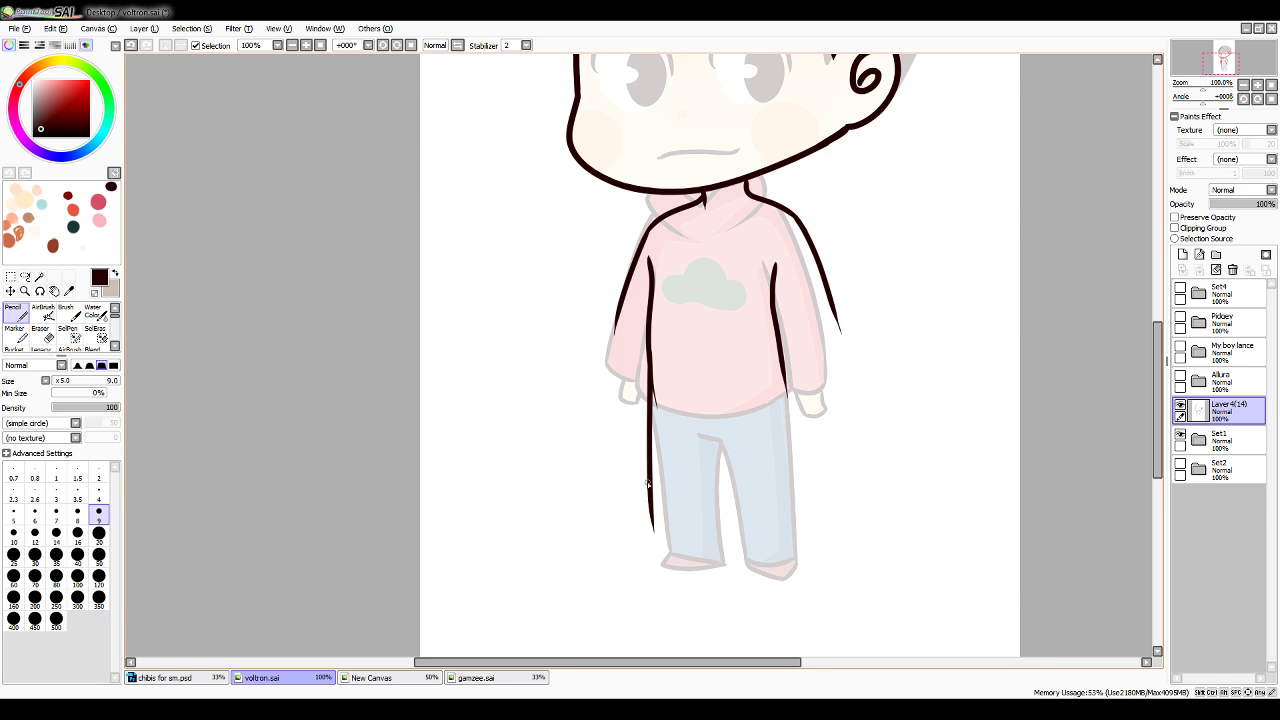
{"action": "key", "text": "ctrl+z"}
{"action": "mouse_move", "coordinate": [650, 352]}
{"action": "left_mouse_down"}
{"action": "mouse_move", "coordinate": [647, 562]}
{"action": "mouse_move", "coordinate": [698, 546]}
{"action": "mouse_move", "coordinate": [699, 407]}
{"action": "left_mouse_up"}
{"action": "key", "text": "ctrl+z"}
{"action": "mouse_move", "coordinate": [694, 556]}
{"action": "left_mouse_down"}
{"action": "mouse_move", "coordinate": [710, 549]}
{"action": "mouse_move", "coordinate": [713, 437]}
{"action": "mouse_move", "coordinate": [705, 515]}
{"action": "mouse_move", "coordinate": [716, 437]}
{"action": "mouse_move", "coordinate": [730, 434]}
{"action": "mouse_move", "coordinate": [758, 553]}
{"action": "mouse_move", "coordinate": [790, 571]}
{"action": "mouse_move", "coordinate": [790, 389]}
{"action": "mouse_move", "coordinate": [801, 545]}
{"action": "left_mouse_up"}
{"action": "key", "text": "ctrl+z"}
{"action": "key", "text": "ctrl+z"}
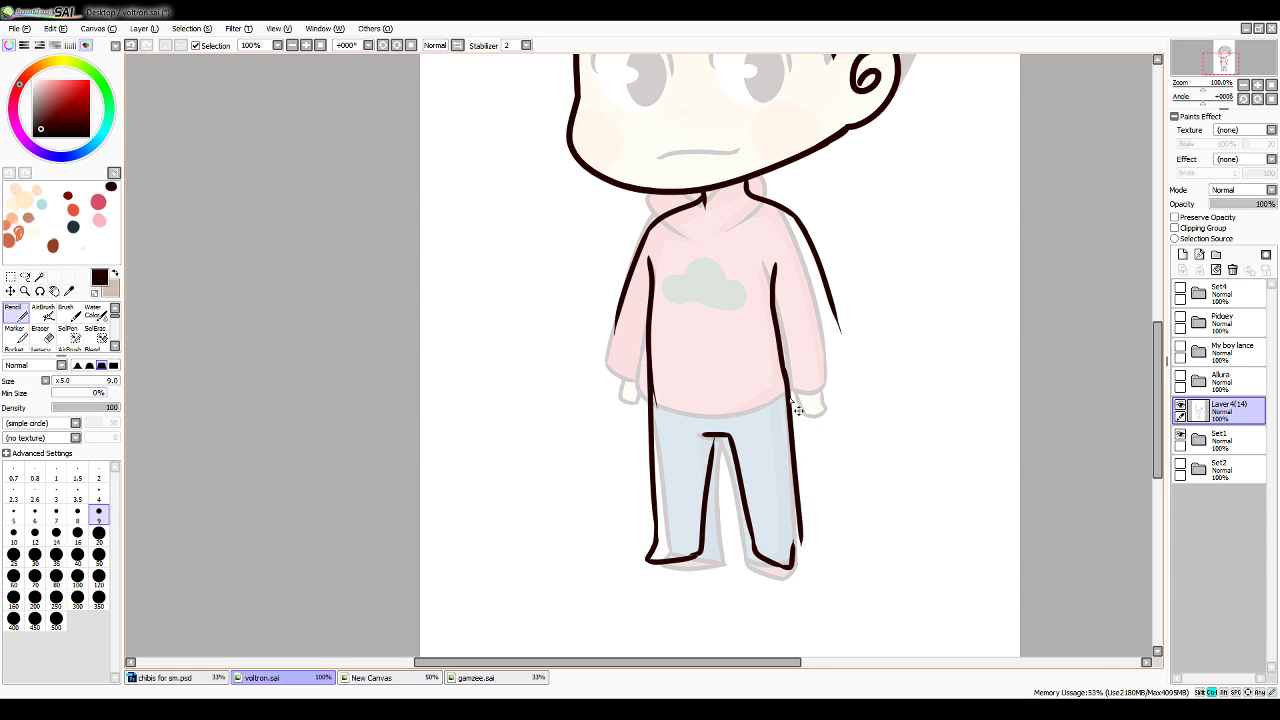
{"action": "key", "text": "ctrl+z"}
{"action": "left_click_drag", "start_coordinate": [782, 370], "coordinate": [793, 556]}
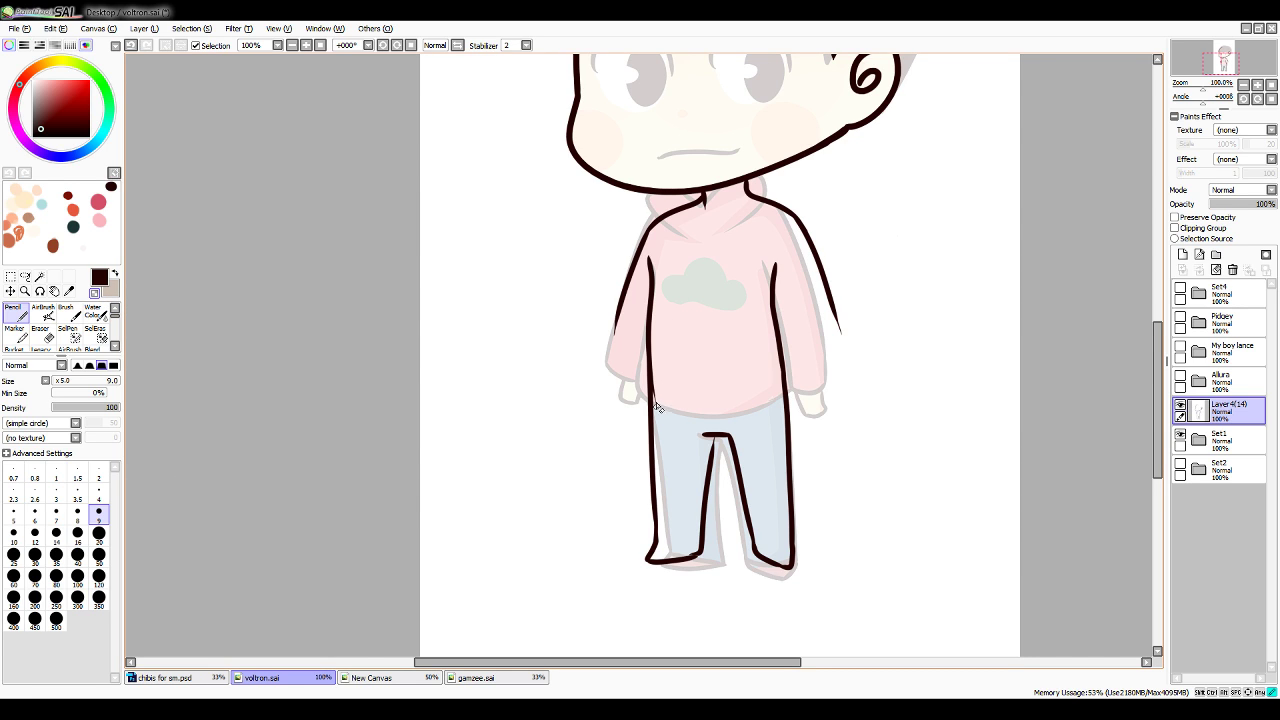
Erase the leg outlines and the lower ends of the torso lines with the transparent Pencil at size 50
{"action": "left_click", "coordinate": [99, 555]}
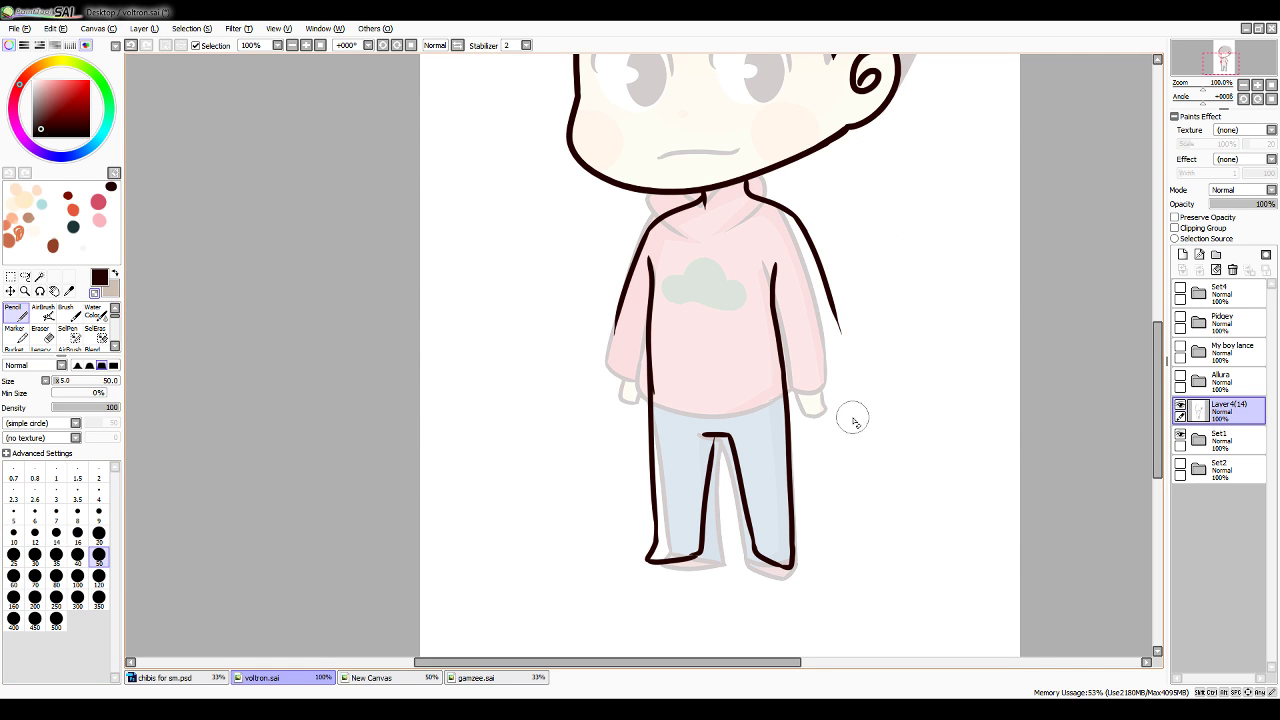
{"action": "mouse_move", "coordinate": [810, 420]}
{"action": "left_mouse_down"}
{"action": "mouse_move", "coordinate": [711, 386]}
{"action": "mouse_move", "coordinate": [737, 351]}
{"action": "mouse_move", "coordinate": [820, 481]}
{"action": "mouse_move", "coordinate": [763, 586]}
{"action": "left_mouse_up"}
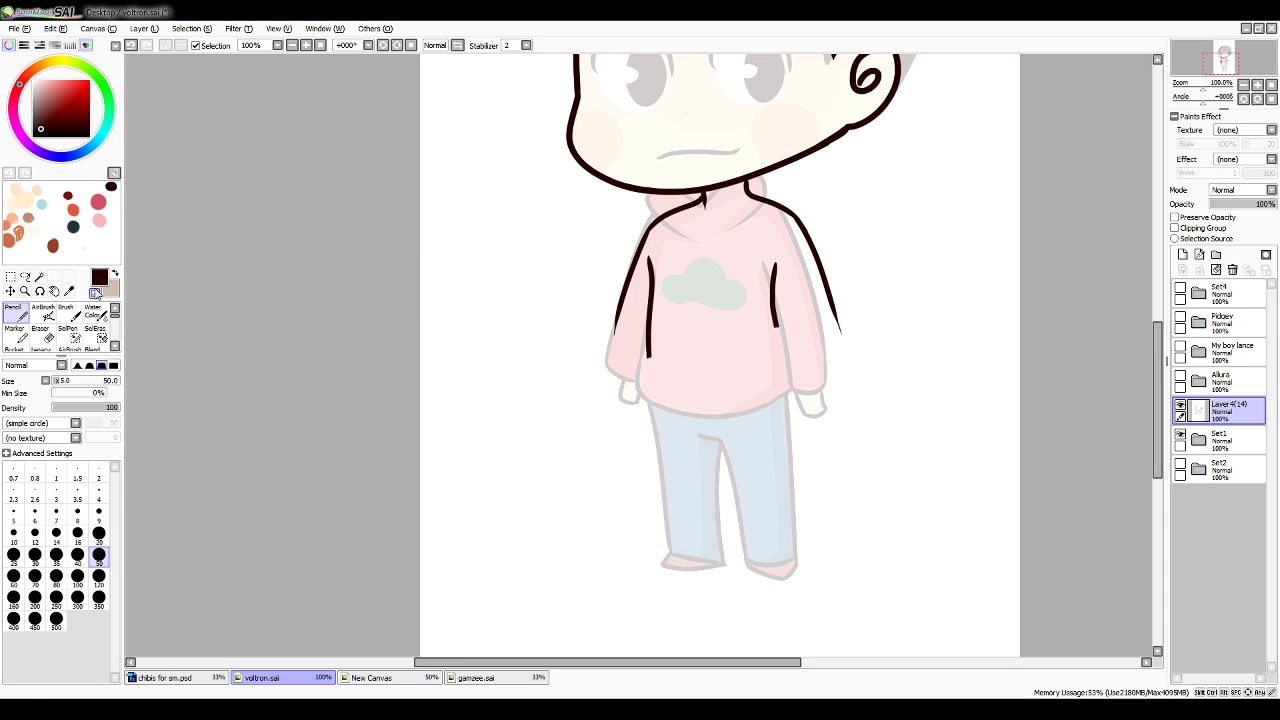
Ink the outer line of the leg opposite the ear, curving from the torso inward to the ankle, with the Pencil at size 9
{"action": "left_click", "coordinate": [99, 513]}
{"action": "mouse_move", "coordinate": [650, 356]}
{"action": "left_mouse_down"}
{"action": "mouse_move", "coordinate": [612, 430]}
{"action": "mouse_move", "coordinate": [633, 462]}
{"action": "mouse_move", "coordinate": [696, 470]}
{"action": "mouse_move", "coordinate": [696, 494]}
{"action": "mouse_move", "coordinate": [715, 468]}
{"action": "mouse_move", "coordinate": [664, 417]}
{"action": "mouse_move", "coordinate": [698, 385]}
{"action": "mouse_move", "coordinate": [681, 386]}
{"action": "mouse_move", "coordinate": [720, 384]}
{"action": "mouse_move", "coordinate": [708, 547]}
{"action": "mouse_move", "coordinate": [768, 506]}
{"action": "mouse_move", "coordinate": [772, 330]}
{"action": "left_mouse_up"}
{"action": "key", "text": "ctrl+z"}
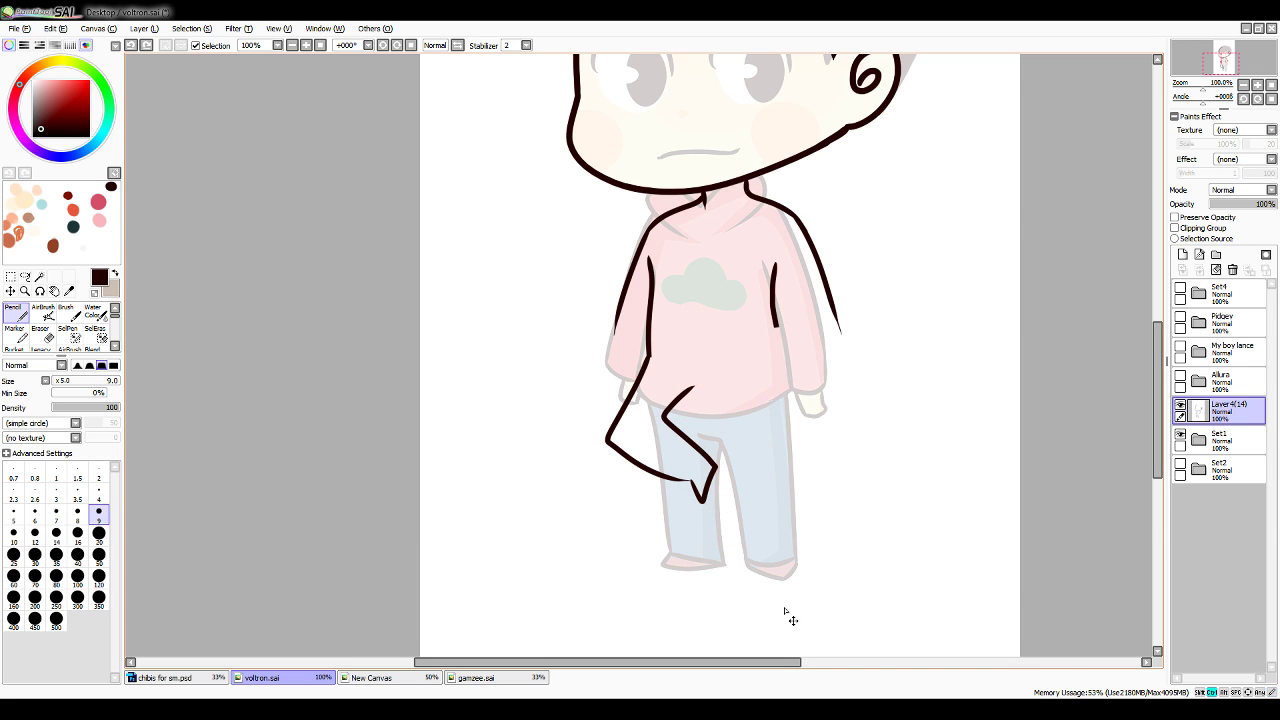
{"action": "key", "text": "ctrl+z"}
{"action": "key", "text": "ctrl+z"}
{"action": "mouse_move", "coordinate": [650, 356]}
{"action": "left_mouse_down"}
{"action": "mouse_move", "coordinate": [633, 384]}
{"action": "mouse_move", "coordinate": [668, 466]}
{"action": "left_mouse_up"}
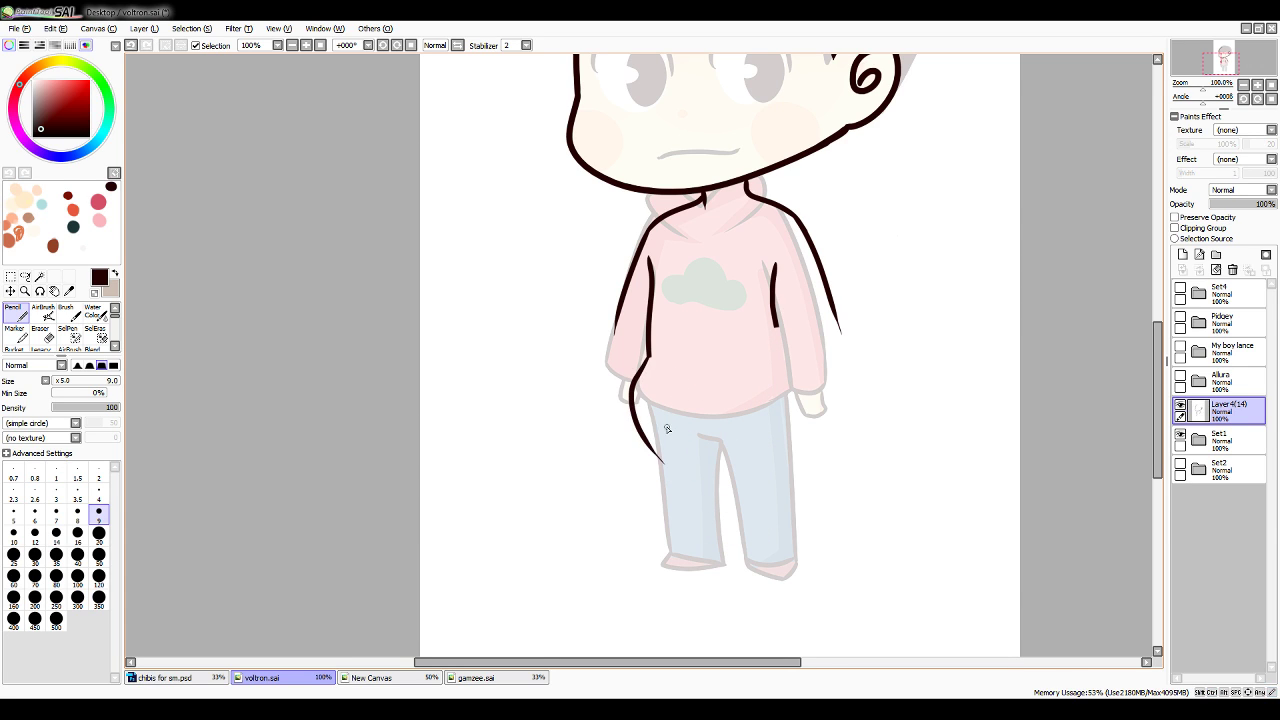
{"action": "key", "text": "ctrl+z"}
{"action": "mouse_move", "coordinate": [645, 355]}
{"action": "left_mouse_down"}
{"action": "mouse_move", "coordinate": [658, 469]}
{"action": "mouse_move", "coordinate": [697, 508]}
{"action": "left_mouse_up"}
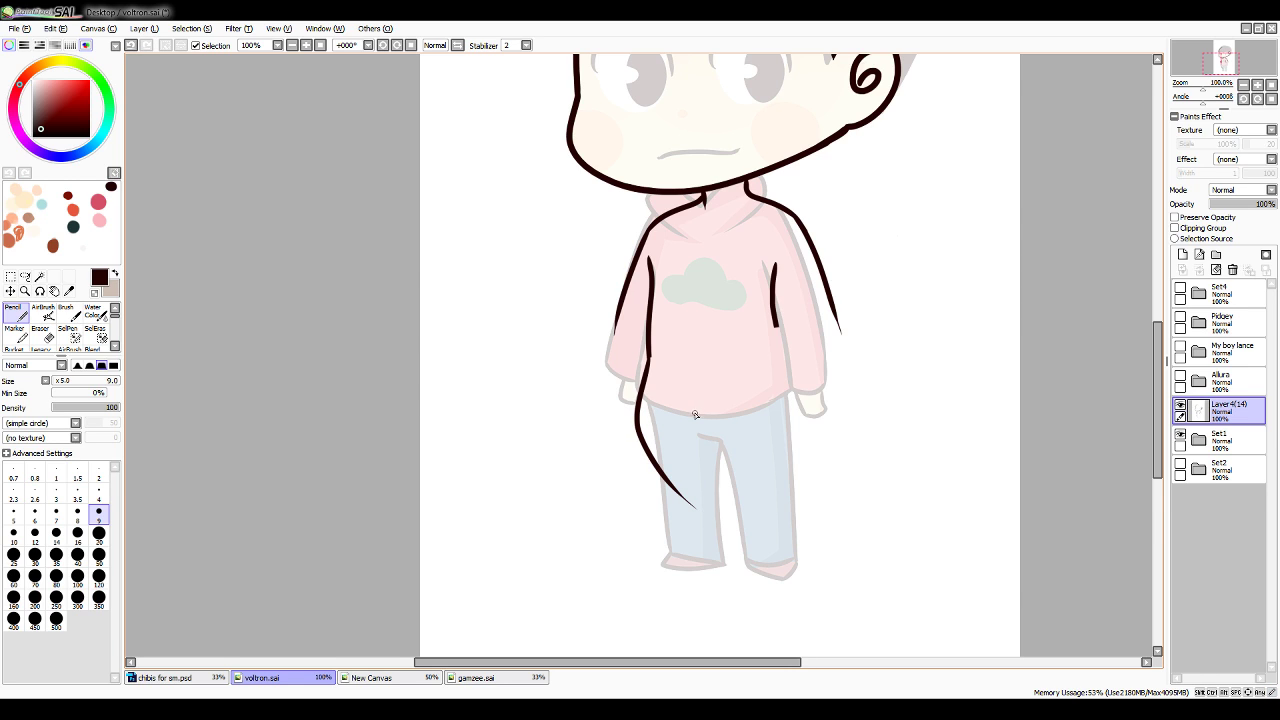
{"action": "mouse_move", "coordinate": [704, 398]}
{"action": "left_mouse_down"}
{"action": "mouse_move", "coordinate": [687, 437]}
{"action": "mouse_move", "coordinate": [704, 486]}
{"action": "left_mouse_up"}
{"action": "key", "text": "ctrl+z"}
{"action": "mouse_move", "coordinate": [706, 406]}
{"action": "left_mouse_down"}
{"action": "mouse_move", "coordinate": [681, 432]}
{"action": "mouse_move", "coordinate": [710, 491]}
{"action": "mouse_move", "coordinate": [685, 421]}
{"action": "left_mouse_up"}
{"action": "key", "text": "ctrl+z"}
{"action": "key", "text": "ctrl+z"}
{"action": "key", "text": "ctrl+z"}
{"action": "key", "text": "ctrl+z"}
{"action": "left_click_drag", "start_coordinate": [648, 352], "coordinate": [642, 497]}
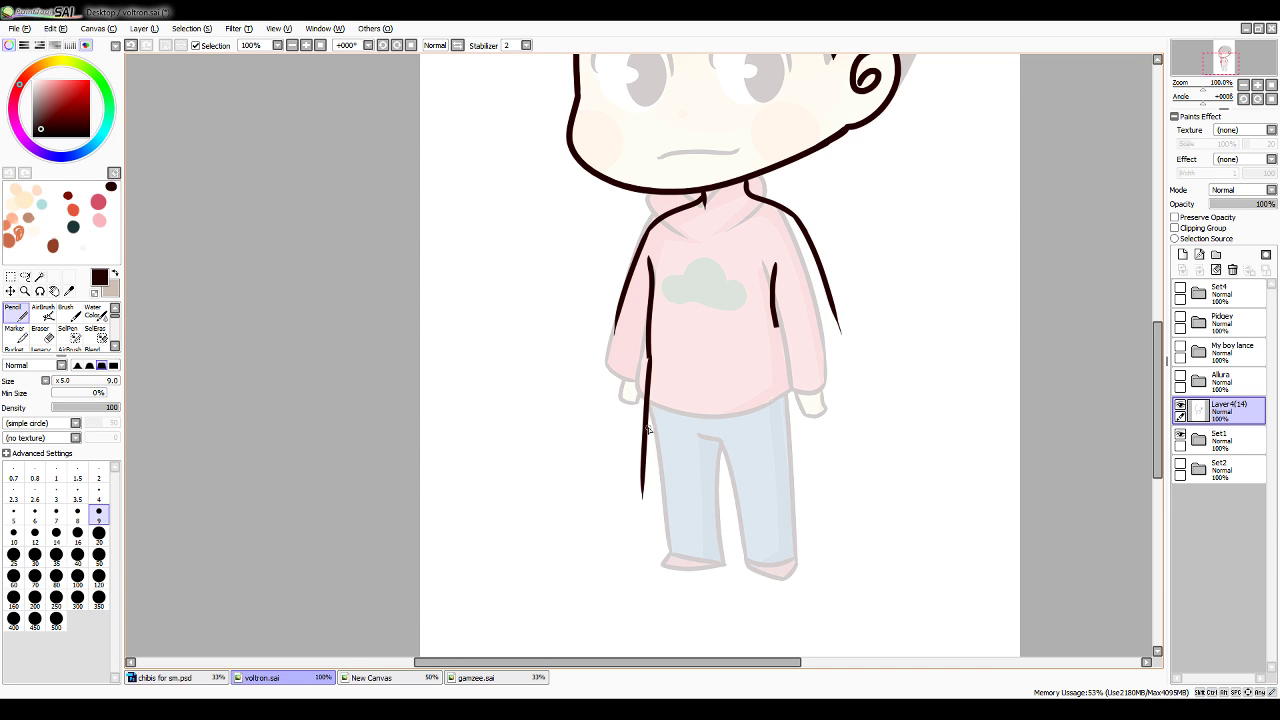
{"action": "key", "text": "ctrl+z"}
{"action": "mouse_move", "coordinate": [648, 354]}
{"action": "left_mouse_down"}
{"action": "mouse_move", "coordinate": [623, 470]}
{"action": "mouse_move", "coordinate": [686, 535]}
{"action": "left_mouse_up"}
{"action": "key", "text": "ctrl+z"}
{"action": "left_click_drag", "start_coordinate": [648, 352], "coordinate": [688, 528]}
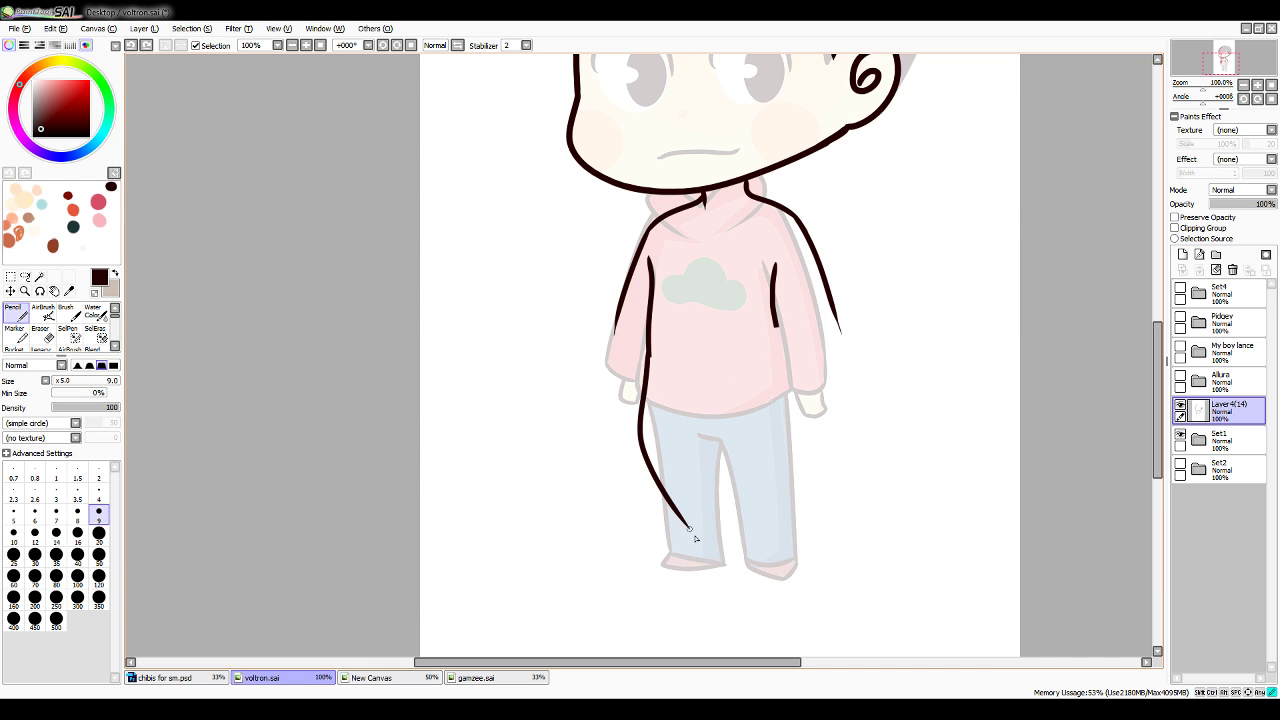
Ink the ear-side leg's outer line tapering from the torso to the foot, with its inner line rising to a short crotch line
{"action": "left_click_drag", "start_coordinate": [780, 318], "coordinate": [720, 555]}
{"action": "key", "text": "ctrl+z"}
{"action": "mouse_move", "coordinate": [773, 320]}
{"action": "left_mouse_down"}
{"action": "mouse_move", "coordinate": [733, 537]}
{"action": "mouse_move", "coordinate": [708, 452]}
{"action": "mouse_move", "coordinate": [708, 405]}
{"action": "left_mouse_up"}
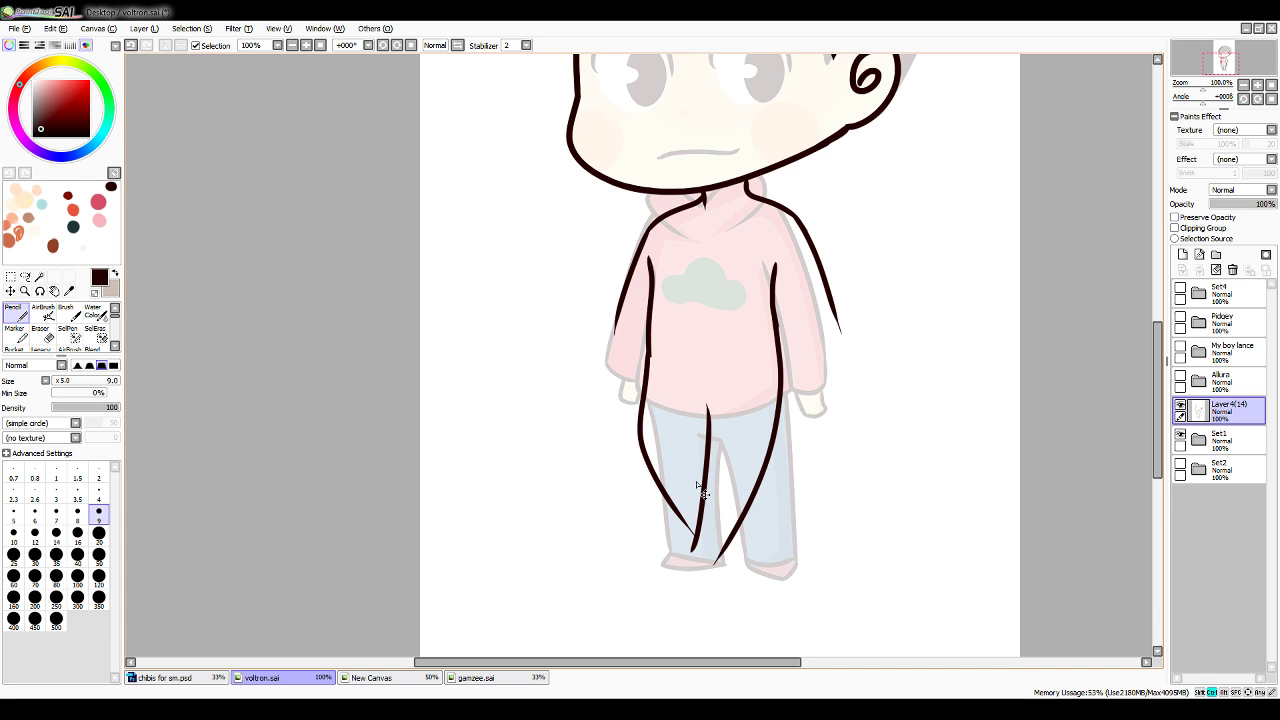
{"action": "key", "text": "ctrl+z"}
{"action": "mouse_move", "coordinate": [688, 550]}
{"action": "left_mouse_down"}
{"action": "mouse_move", "coordinate": [708, 420]}
{"action": "mouse_move", "coordinate": [680, 394]}
{"action": "left_mouse_up"}
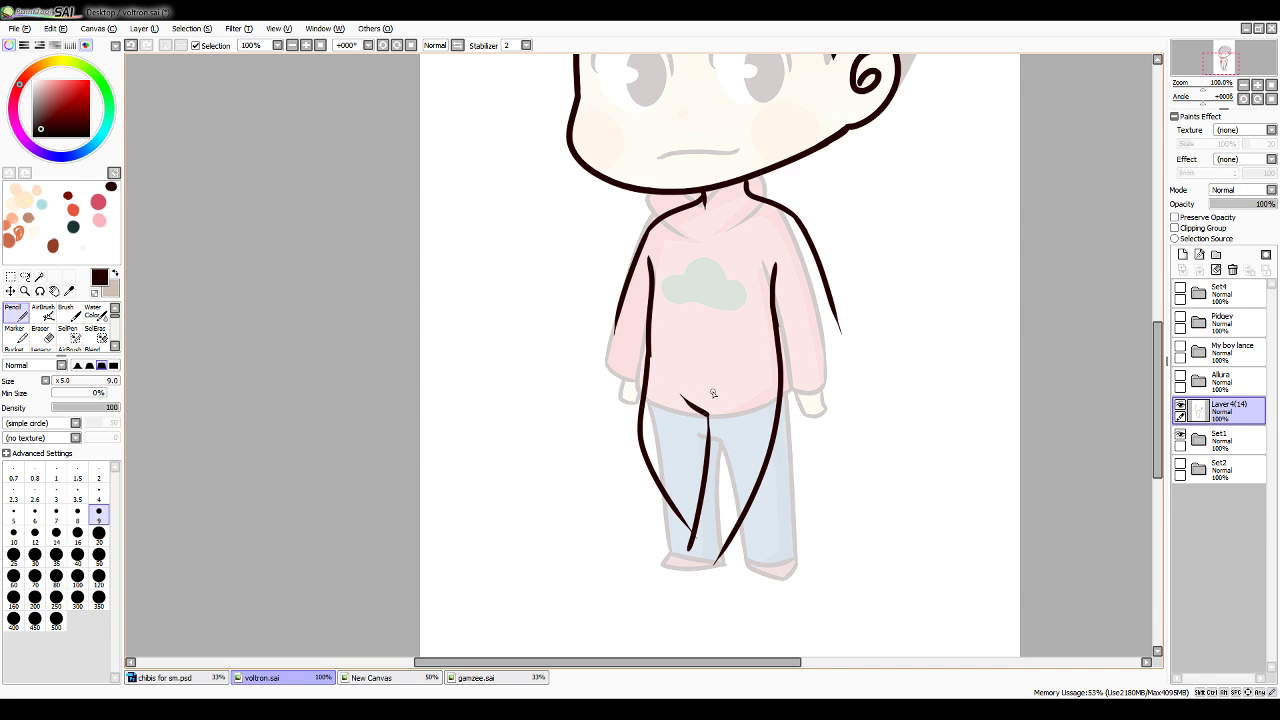
Ink the pointed foot of the ear-side leg and the inner line of the other leg behind it
{"action": "mouse_move", "coordinate": [690, 541]}
{"action": "left_mouse_down"}
{"action": "mouse_move", "coordinate": [701, 585]}
{"action": "mouse_move", "coordinate": [735, 535]}
{"action": "left_mouse_up"}
{"action": "left_click_drag", "start_coordinate": [701, 411], "coordinate": [684, 462]}
{"action": "key", "text": "ctrl+z"}
{"action": "left_click_drag", "start_coordinate": [701, 410], "coordinate": [703, 471]}
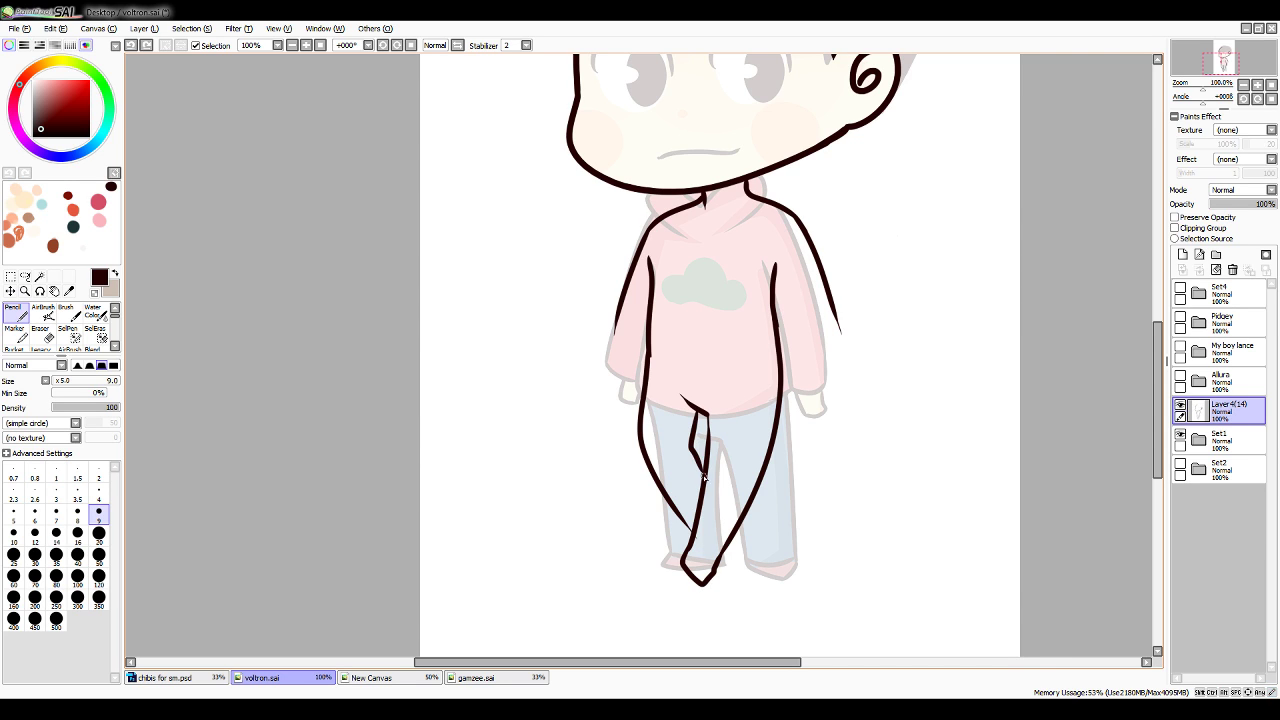
{"action": "key", "text": "ctrl+z"}
{"action": "mouse_move", "coordinate": [699, 411]}
{"action": "left_mouse_down"}
{"action": "mouse_move", "coordinate": [706, 501]}
{"action": "mouse_move", "coordinate": [692, 538]}
{"action": "mouse_move", "coordinate": [679, 513]}
{"action": "mouse_move", "coordinate": [687, 555]}
{"action": "left_mouse_up"}
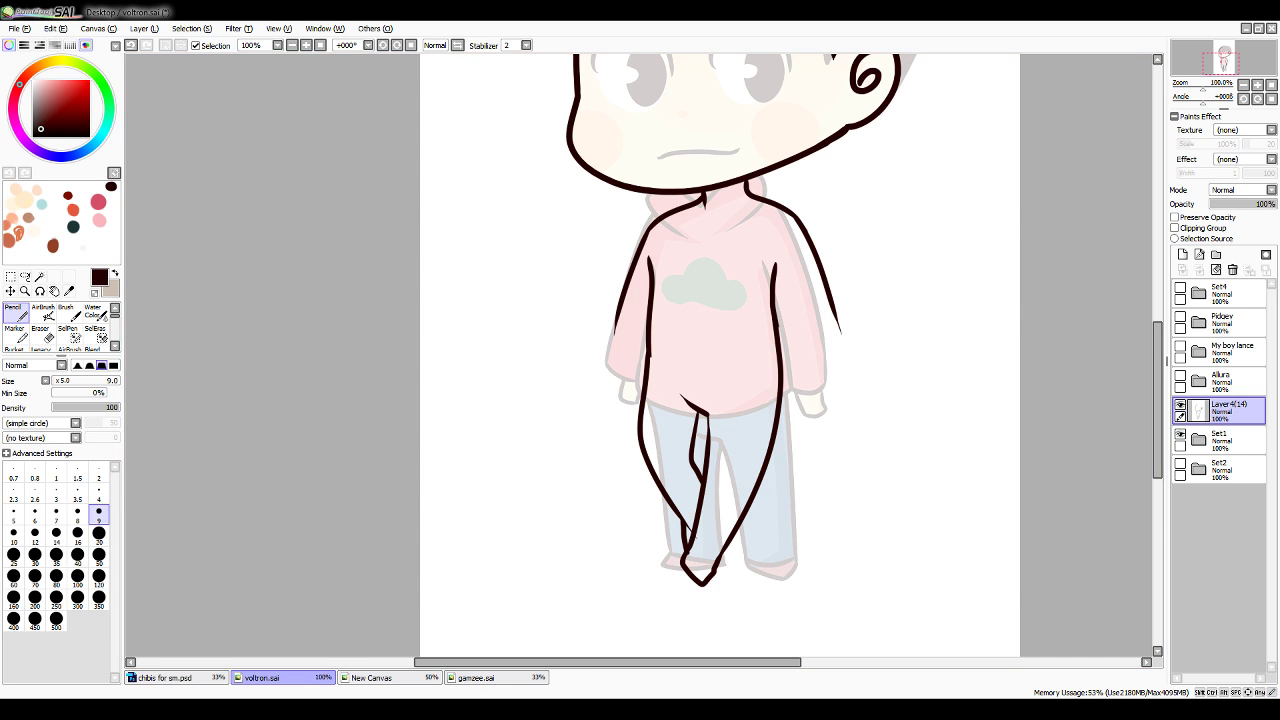
Redraw the crotch line flatter and erase the stray stroke ends at the crotch and ankle with the transparent Pencil
{"action": "mouse_move", "coordinate": [706, 414]}
{"action": "left_mouse_down"}
{"action": "mouse_move", "coordinate": [662, 405]}
{"action": "mouse_move", "coordinate": [680, 408]}
{"action": "left_mouse_up"}
{"action": "left_click", "coordinate": [95, 294]}
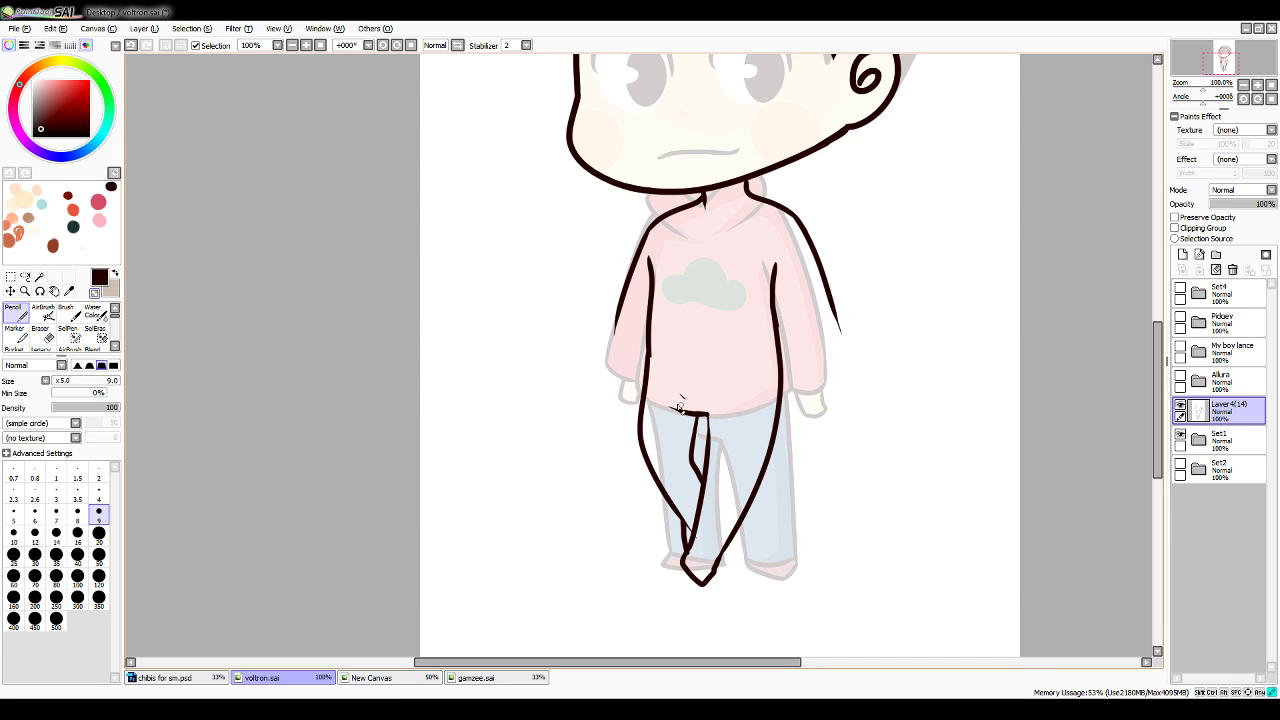
{"action": "left_click_drag", "start_coordinate": [697, 537], "coordinate": [694, 524]}
Ink the ear-side arm's inner line from the armpit and close the arm with a rounded hand
{"action": "mouse_move", "coordinate": [771, 262]}
{"action": "left_mouse_down"}
{"action": "mouse_move", "coordinate": [806, 336]}
{"action": "mouse_move", "coordinate": [794, 286]}
{"action": "mouse_move", "coordinate": [818, 381]}
{"action": "left_mouse_up"}
{"action": "key", "text": "ctrl+z"}
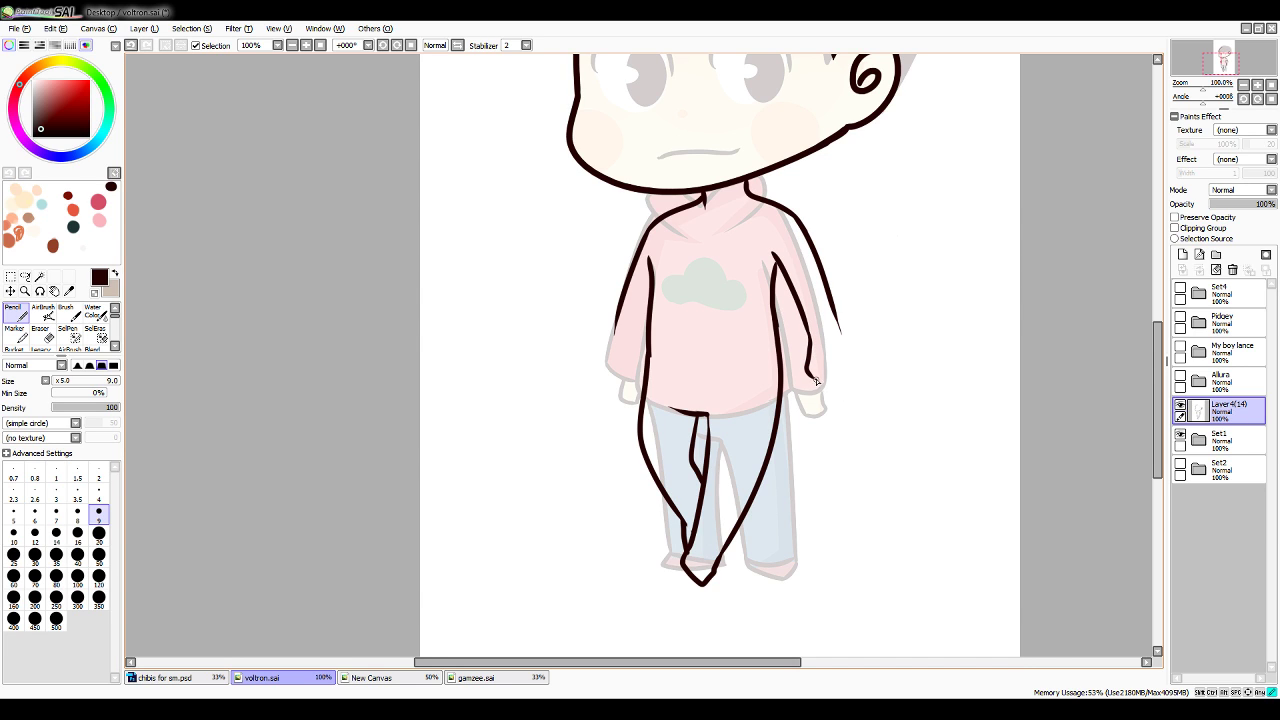
{"action": "left_click_drag", "start_coordinate": [836, 316], "coordinate": [846, 386]}
{"action": "key", "text": "ctrl+z"}
{"action": "key", "text": "ctrl+z"}
{"action": "left_click_drag", "start_coordinate": [810, 345], "coordinate": [819, 374]}
{"action": "mouse_move", "coordinate": [834, 315]}
{"action": "left_mouse_down"}
{"action": "mouse_move", "coordinate": [848, 362]}
{"action": "mouse_move", "coordinate": [817, 371]}
{"action": "left_mouse_up"}
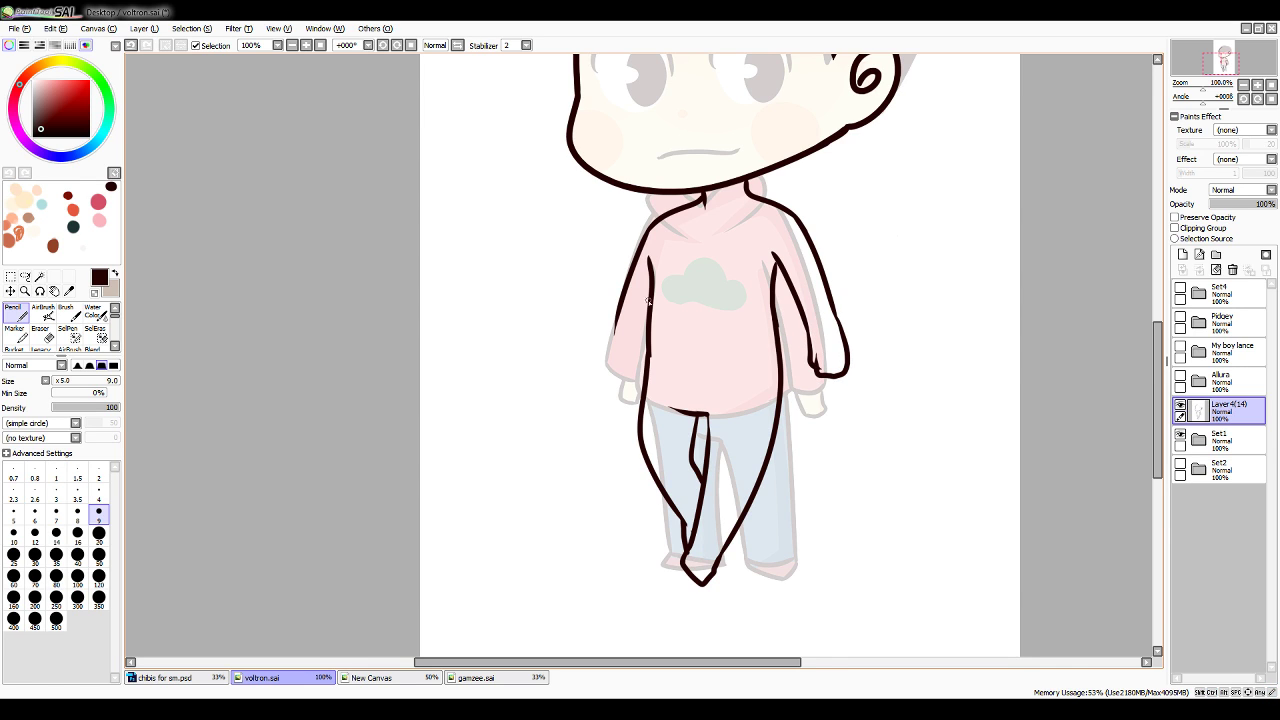
Ink the inner line and rounded hand of the arm opposite the ear
{"action": "left_click_drag", "start_coordinate": [648, 302], "coordinate": [622, 404]}
{"action": "key", "text": "ctrl+z"}
{"action": "mouse_move", "coordinate": [617, 322]}
{"action": "left_mouse_down"}
{"action": "mouse_move", "coordinate": [596, 390]}
{"action": "mouse_move", "coordinate": [614, 403]}
{"action": "left_mouse_up"}
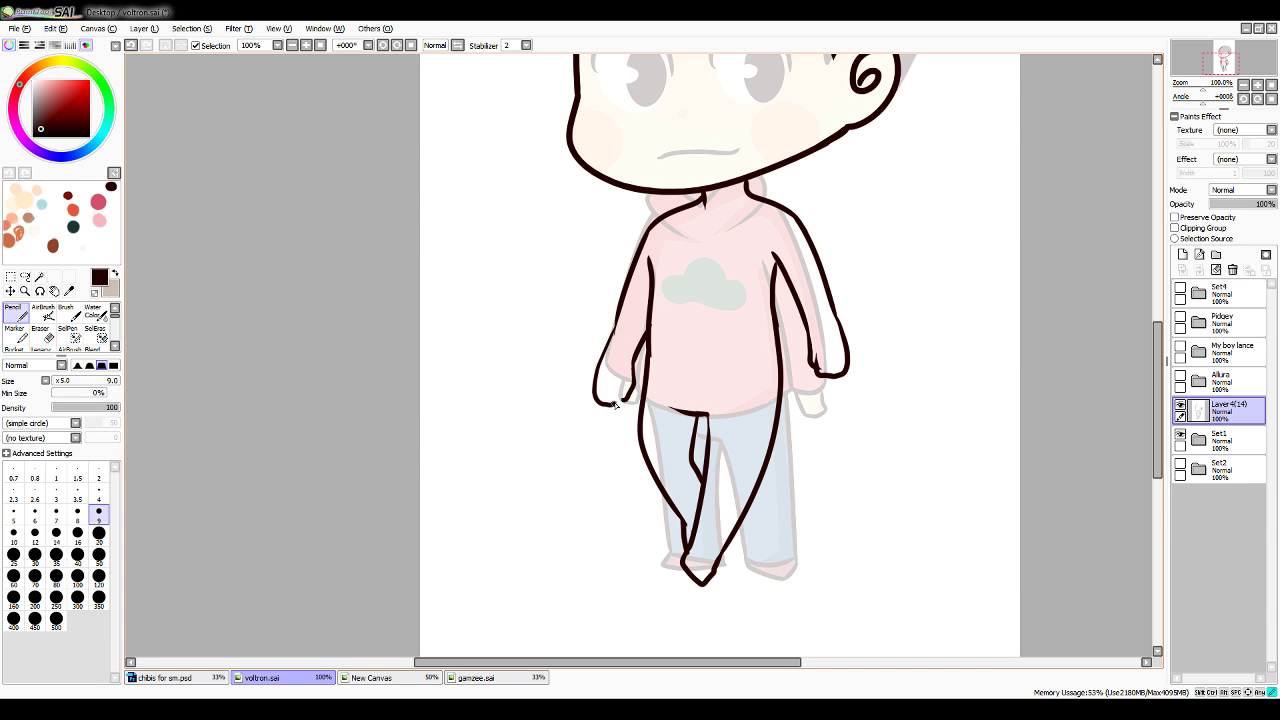
{"action": "key", "text": "ctrl+z"}
{"action": "mouse_move", "coordinate": [618, 318]}
{"action": "left_mouse_down"}
{"action": "mouse_move", "coordinate": [600, 392]}
{"action": "mouse_move", "coordinate": [621, 400]}
{"action": "left_mouse_up"}
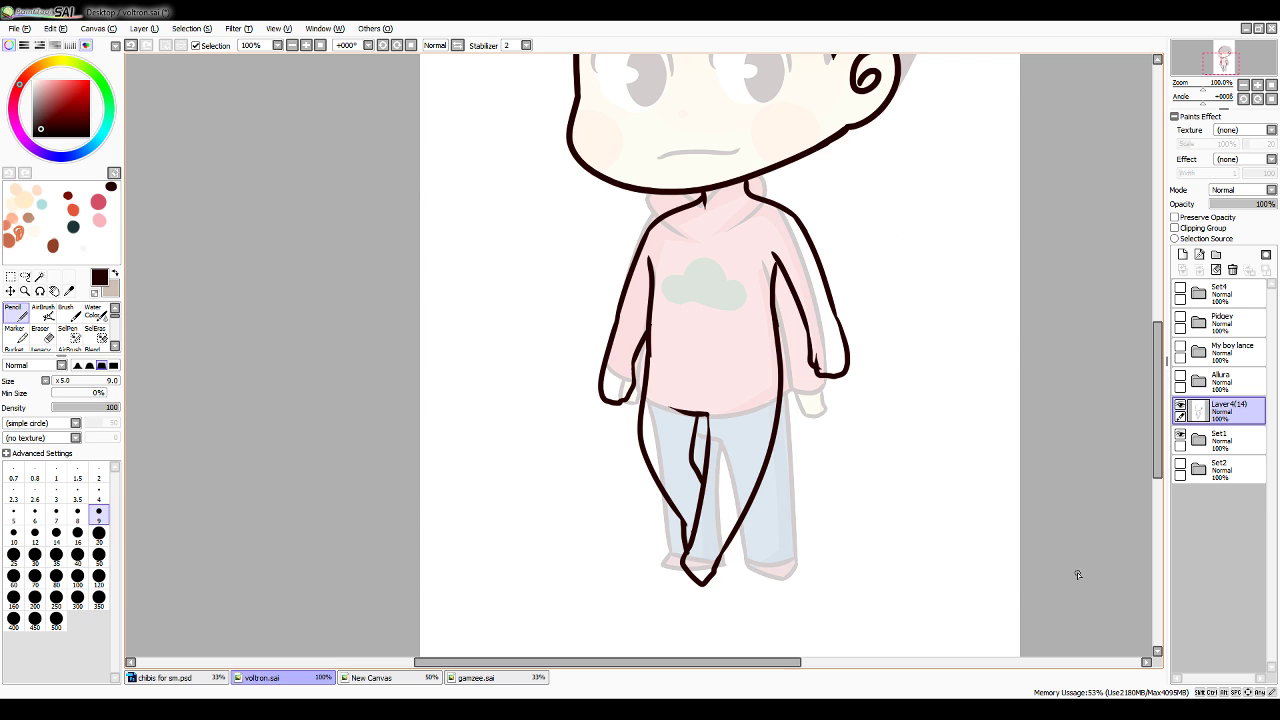
Add a new layer above Layer4(14) and ink the raised armor collar with its pointed neckline over the chest
{"action": "mouse_move", "coordinate": [1158, 355]}
{"action": "left_mouse_down"}
{"action": "mouse_move", "coordinate": [1164, 305]}
{"action": "mouse_move", "coordinate": [1166, 369]}
{"action": "mouse_move", "coordinate": [1160, 324]}
{"action": "mouse_move", "coordinate": [1160, 337]}
{"action": "left_mouse_up"}
{"action": "left_click", "coordinate": [1182, 255]}
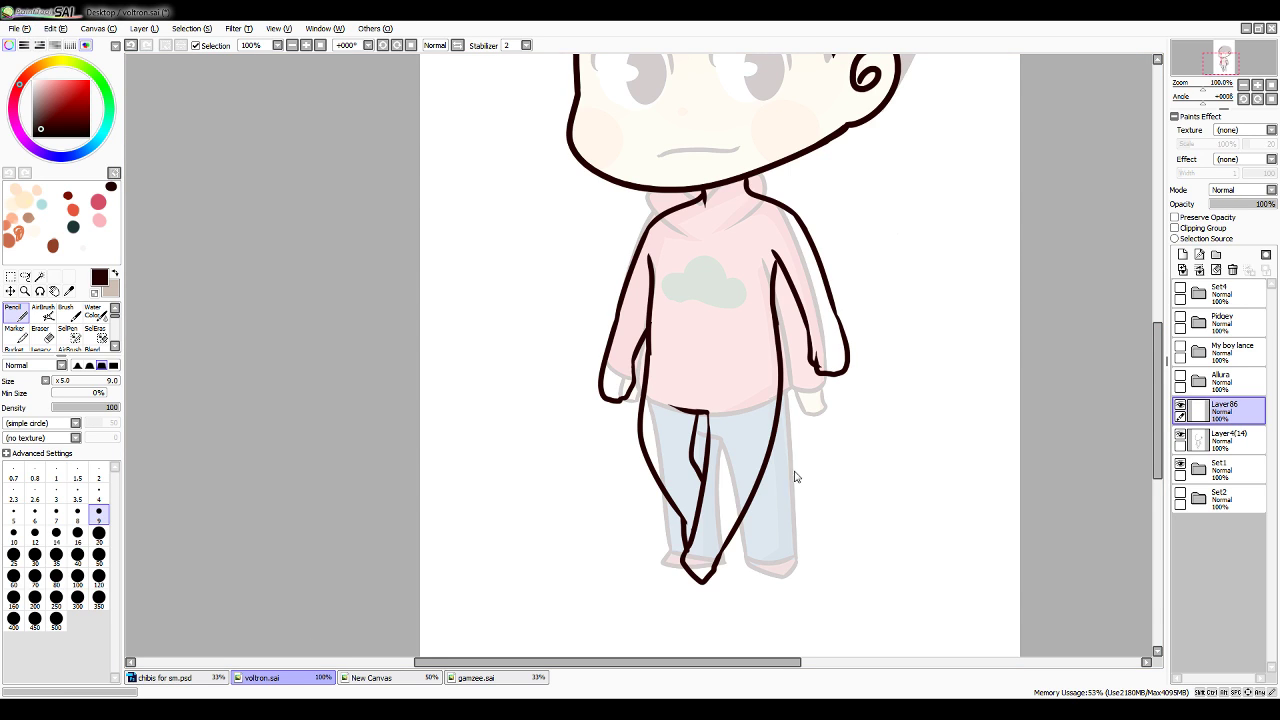
{"action": "mouse_move", "coordinate": [724, 249]}
{"action": "left_mouse_down"}
{"action": "mouse_move", "coordinate": [729, 213]}
{"action": "mouse_move", "coordinate": [778, 198]}
{"action": "left_mouse_up"}
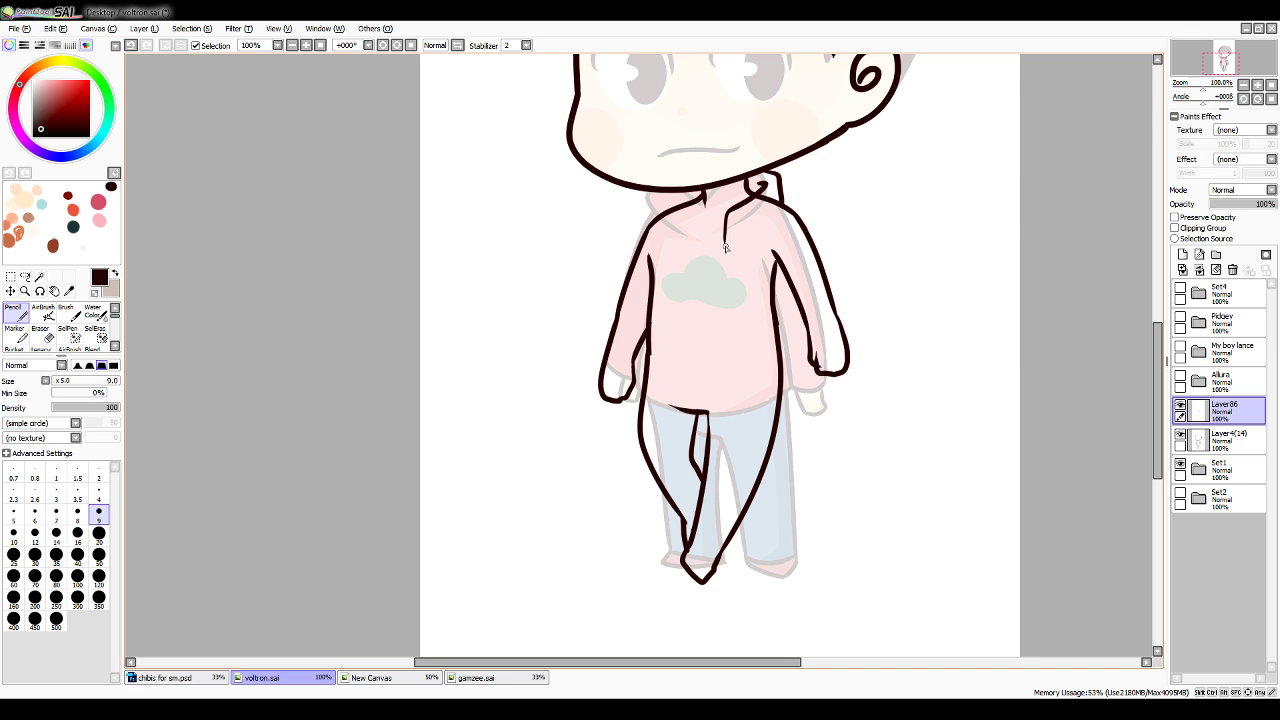
{"action": "mouse_move", "coordinate": [725, 243]}
{"action": "left_mouse_down"}
{"action": "mouse_move", "coordinate": [683, 232]}
{"action": "mouse_move", "coordinate": [680, 187]}
{"action": "mouse_move", "coordinate": [686, 232]}
{"action": "mouse_move", "coordinate": [678, 190]}
{"action": "mouse_move", "coordinate": [663, 212]}
{"action": "mouse_move", "coordinate": [675, 187]}
{"action": "mouse_move", "coordinate": [667, 221]}
{"action": "left_mouse_up"}
{"action": "key", "text": "ctrl+z"}
{"action": "key", "text": "ctrl+z"}
{"action": "key", "text": "ctrl+z"}
{"action": "key", "text": "ctrl+z"}
{"action": "key", "text": "ctrl+z"}
{"action": "key", "text": "ctrl+z"}
{"action": "key", "text": "ctrl+z"}
{"action": "key", "text": "ctrl+z"}
{"action": "mouse_move", "coordinate": [706, 253]}
{"action": "left_mouse_down"}
{"action": "mouse_move", "coordinate": [684, 238]}
{"action": "mouse_move", "coordinate": [685, 194]}
{"action": "mouse_move", "coordinate": [667, 231]}
{"action": "mouse_move", "coordinate": [661, 210]}
{"action": "mouse_move", "coordinate": [667, 231]}
{"action": "left_mouse_up"}
{"action": "key", "text": "ctrl+z"}
{"action": "key", "text": "ctrl+z"}
Ink the shoulder guards and the curved armhole edges of the chest armor on both shoulders
{"action": "mouse_move", "coordinate": [777, 257]}
{"action": "left_mouse_down"}
{"action": "mouse_move", "coordinate": [800, 222]}
{"action": "mouse_move", "coordinate": [813, 240]}
{"action": "mouse_move", "coordinate": [772, 278]}
{"action": "left_mouse_up"}
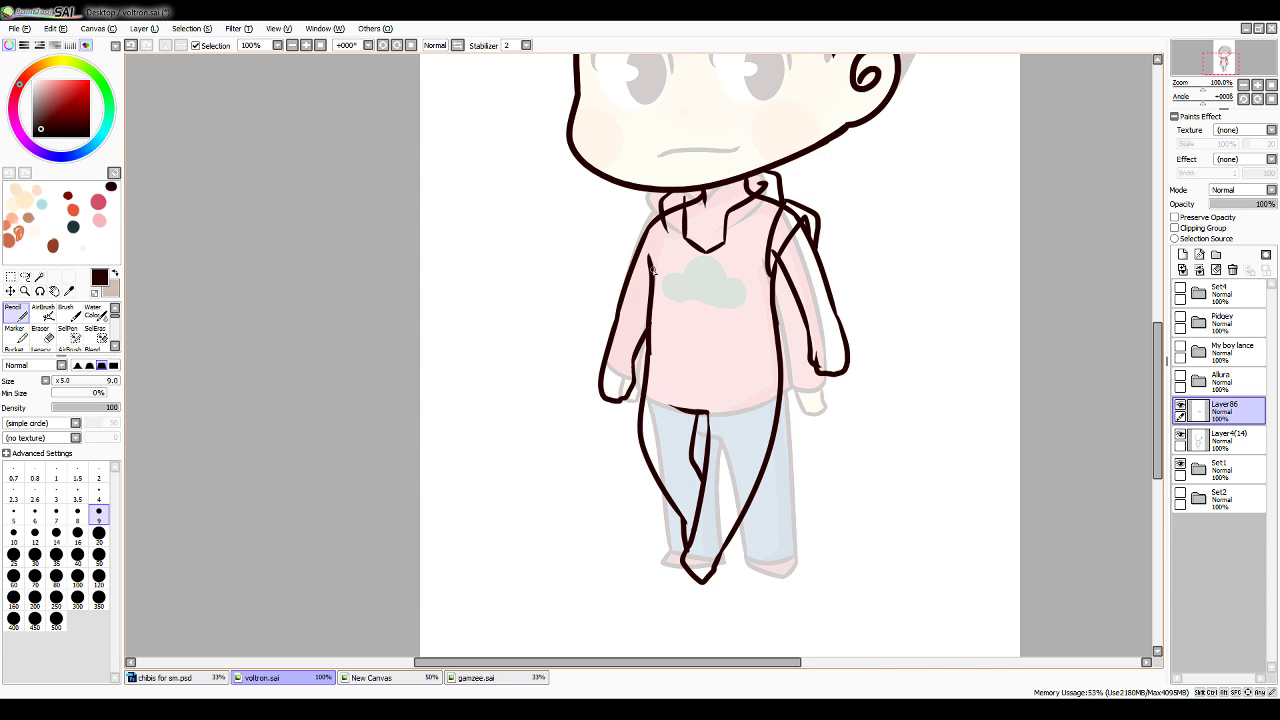
{"action": "left_click_drag", "start_coordinate": [652, 269], "coordinate": [635, 242]}
{"action": "mouse_move", "coordinate": [637, 252]}
{"action": "left_mouse_down"}
{"action": "mouse_move", "coordinate": [648, 208]}
{"action": "mouse_move", "coordinate": [660, 220]}
{"action": "mouse_move", "coordinate": [647, 262]}
{"action": "mouse_move", "coordinate": [632, 243]}
{"action": "mouse_move", "coordinate": [642, 216]}
{"action": "mouse_move", "coordinate": [663, 226]}
{"action": "mouse_move", "coordinate": [631, 248]}
{"action": "mouse_move", "coordinate": [646, 213]}
{"action": "mouse_move", "coordinate": [659, 216]}
{"action": "mouse_move", "coordinate": [655, 288]}
{"action": "left_mouse_up"}
{"action": "key", "text": "ctrl+z"}
{"action": "key", "text": "ctrl+z"}
{"action": "key", "text": "ctrl+z"}
{"action": "left_click_drag", "start_coordinate": [666, 231], "coordinate": [656, 296]}
{"action": "key", "text": "ctrl+z"}
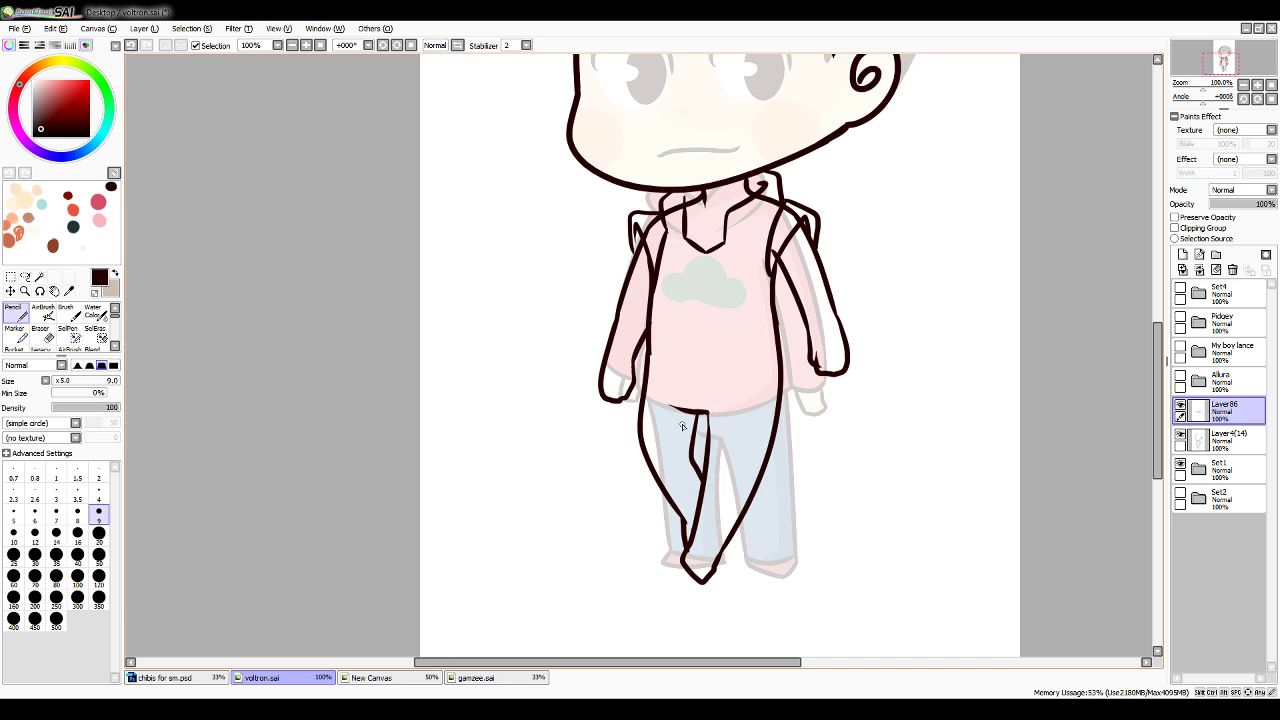
Ink the chest armor's zigzag lower edge and a belt with a stepped center buckle beneath it
{"action": "mouse_move", "coordinate": [649, 350]}
{"action": "left_mouse_down"}
{"action": "mouse_move", "coordinate": [668, 323]}
{"action": "mouse_move", "coordinate": [698, 354]}
{"action": "mouse_move", "coordinate": [745, 324]}
{"action": "mouse_move", "coordinate": [779, 353]}
{"action": "left_mouse_up"}
{"action": "key", "text": "ctrl+z"}
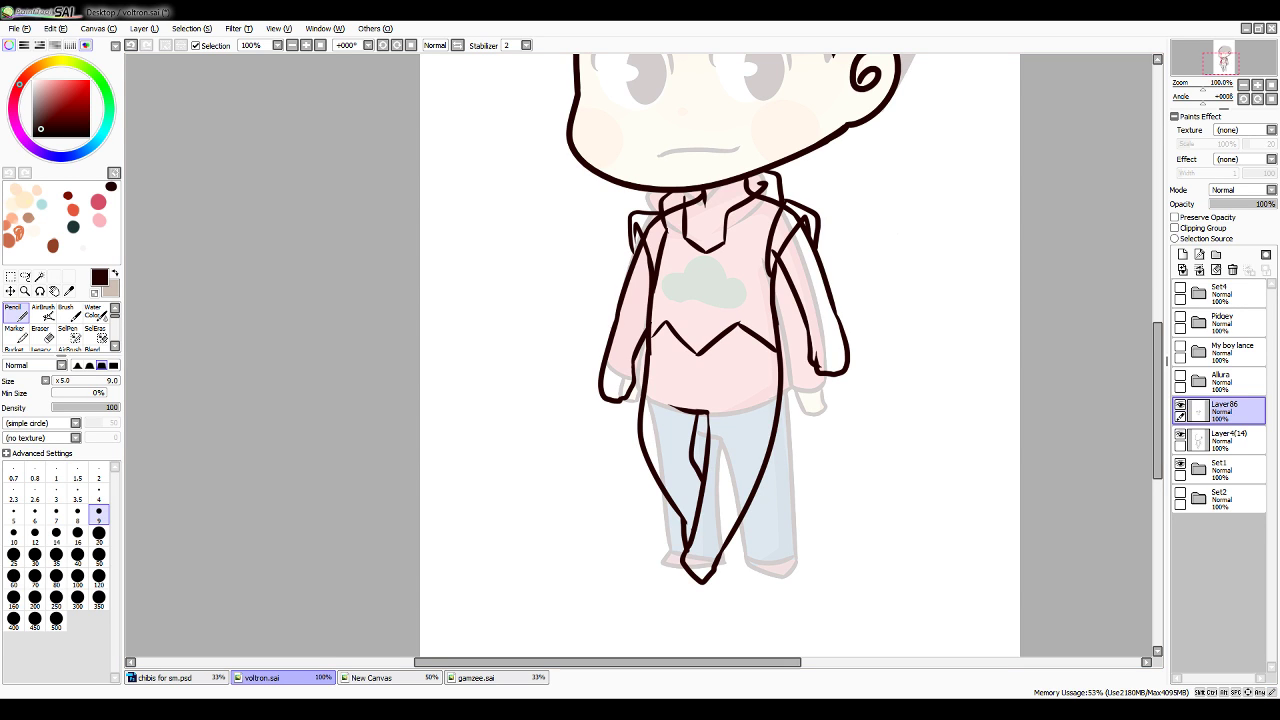
{"action": "left_click_drag", "start_coordinate": [649, 359], "coordinate": [770, 367]}
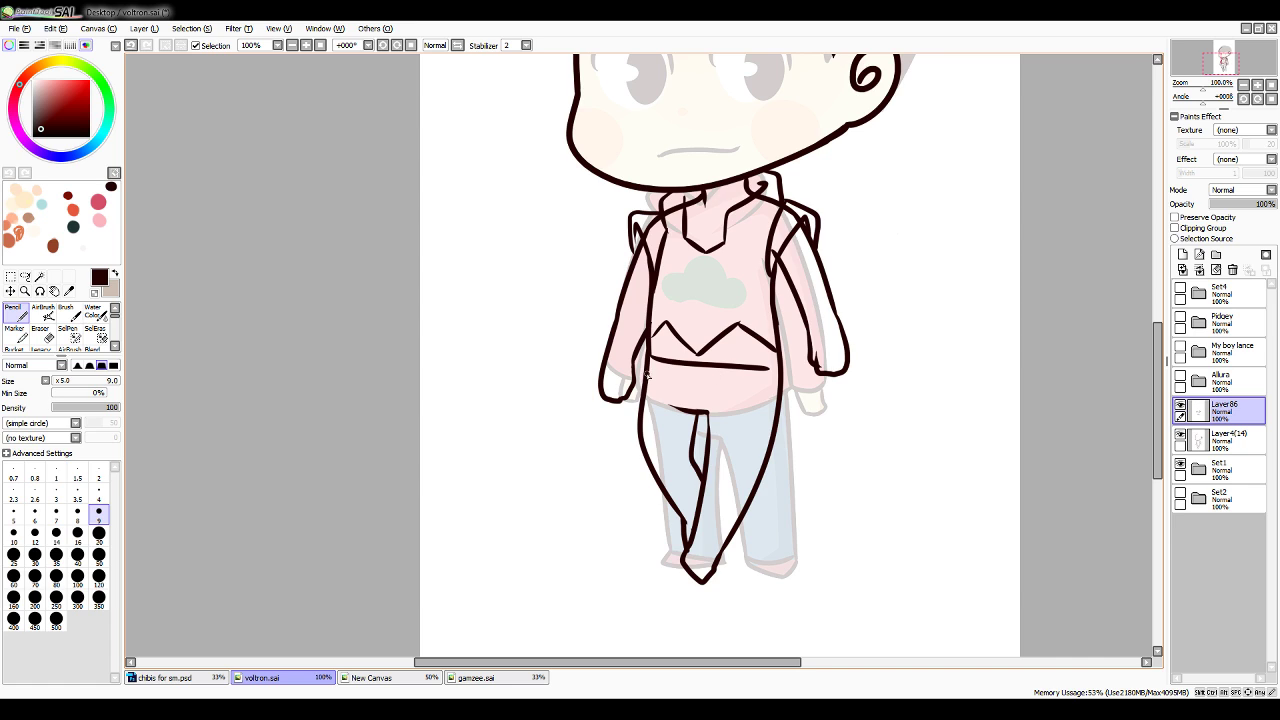
{"action": "key", "text": "ctrl+z"}
{"action": "left_click_drag", "start_coordinate": [649, 361], "coordinate": [782, 372]}
{"action": "key", "text": "ctrl+z"}
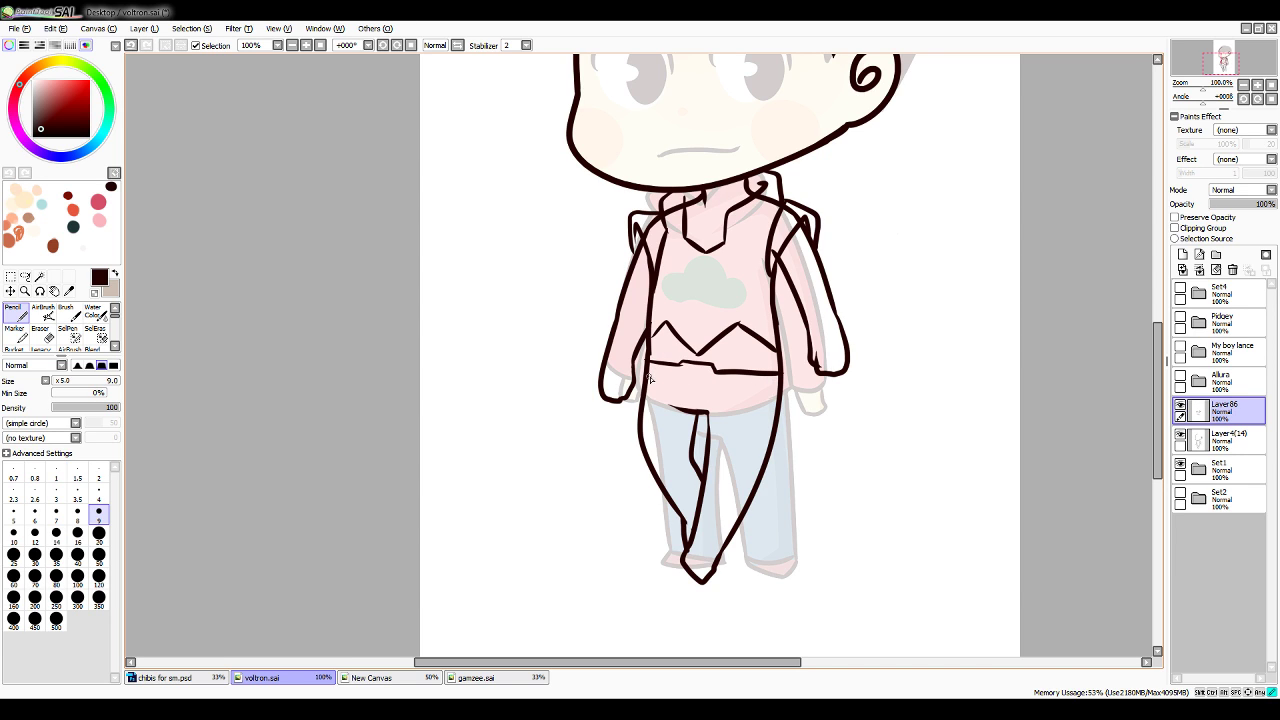
{"action": "mouse_move", "coordinate": [647, 381]}
{"action": "left_mouse_down"}
{"action": "mouse_move", "coordinate": [757, 394]}
{"action": "mouse_move", "coordinate": [785, 376]}
{"action": "mouse_move", "coordinate": [777, 408]}
{"action": "left_mouse_up"}
{"action": "key", "text": "ctrl+z"}
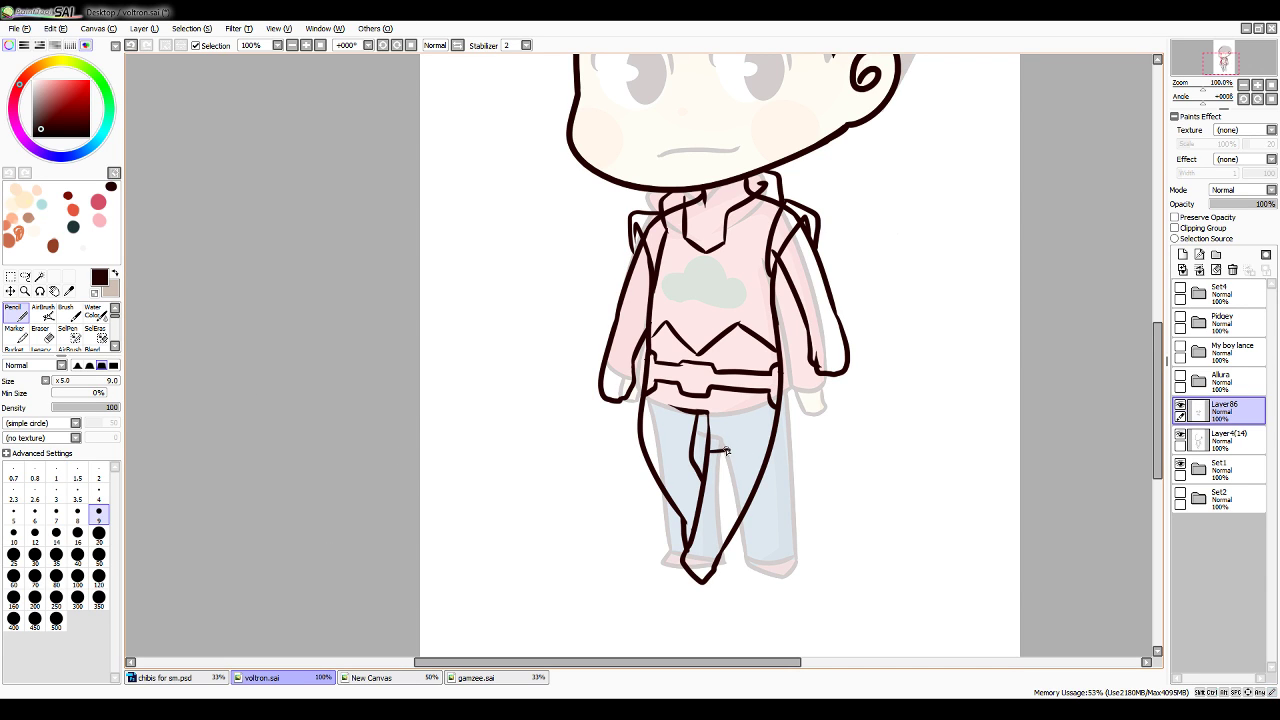
Ink the angular thigh armor edges on both legs and the knee plate on the ear-side leg
{"action": "mouse_move", "coordinate": [709, 462]}
{"action": "left_mouse_down"}
{"action": "mouse_move", "coordinate": [736, 439]}
{"action": "mouse_move", "coordinate": [776, 426]}
{"action": "left_mouse_up"}
{"action": "mouse_move", "coordinate": [693, 430]}
{"action": "left_mouse_down"}
{"action": "mouse_move", "coordinate": [668, 443]}
{"action": "mouse_move", "coordinate": [676, 436]}
{"action": "mouse_move", "coordinate": [643, 413]}
{"action": "left_mouse_up"}
{"action": "key", "text": "ctrl+z"}
{"action": "key", "text": "ctrl+z"}
{"action": "left_click_drag", "start_coordinate": [704, 498], "coordinate": [740, 511]}
{"action": "key", "text": "ctrl+z"}
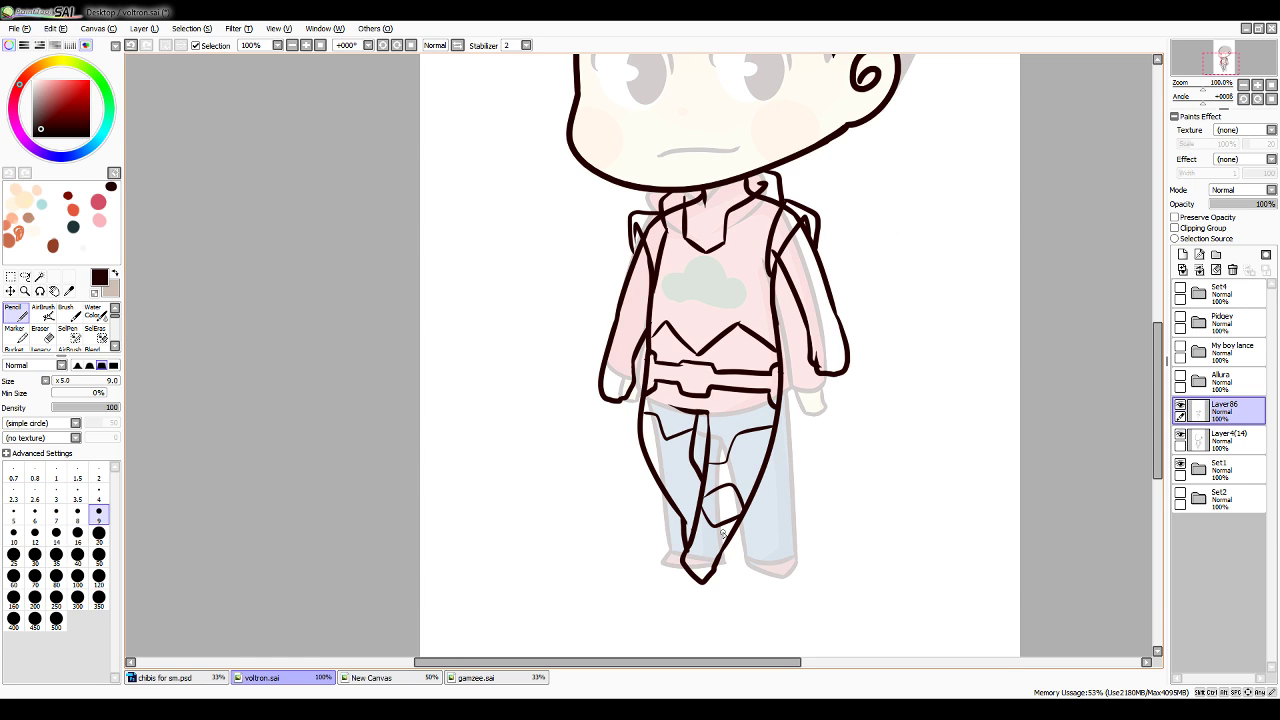
Ink the knee plate on the leg opposite the ear and the boot lines around the ankles
{"action": "left_click_drag", "start_coordinate": [646, 446], "coordinate": [667, 495]}
{"action": "key", "text": "ctrl+z"}
{"action": "mouse_move", "coordinate": [646, 446]}
{"action": "left_mouse_down"}
{"action": "mouse_move", "coordinate": [691, 460]}
{"action": "mouse_move", "coordinate": [667, 498]}
{"action": "left_mouse_up"}
{"action": "mouse_move", "coordinate": [689, 549]}
{"action": "left_mouse_down"}
{"action": "mouse_move", "coordinate": [721, 558]}
{"action": "mouse_move", "coordinate": [697, 515]}
{"action": "left_mouse_up"}
Ink the forearm guard edges and wrist lines on both arms
{"action": "left_click_drag", "start_coordinate": [642, 328], "coordinate": [620, 312]}
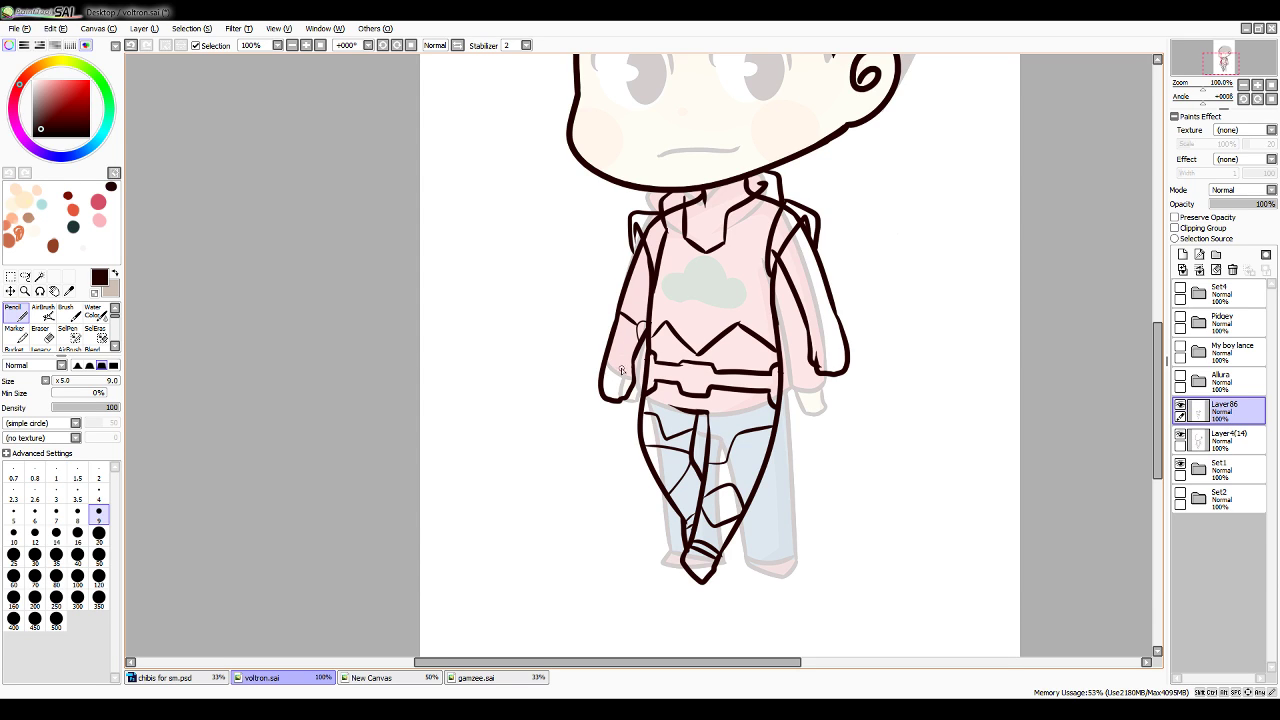
{"action": "left_click_drag", "start_coordinate": [606, 367], "coordinate": [632, 372]}
{"action": "mouse_move", "coordinate": [798, 292]}
{"action": "left_mouse_down"}
{"action": "mouse_move", "coordinate": [803, 316]}
{"action": "mouse_move", "coordinate": [830, 297]}
{"action": "left_mouse_up"}
{"action": "mouse_move", "coordinate": [812, 346]}
{"action": "left_mouse_down"}
{"action": "mouse_move", "coordinate": [840, 336]}
{"action": "mouse_move", "coordinate": [820, 327]}
{"action": "mouse_move", "coordinate": [844, 333]}
{"action": "left_mouse_up"}
{"action": "key", "text": "ctrl+z"}
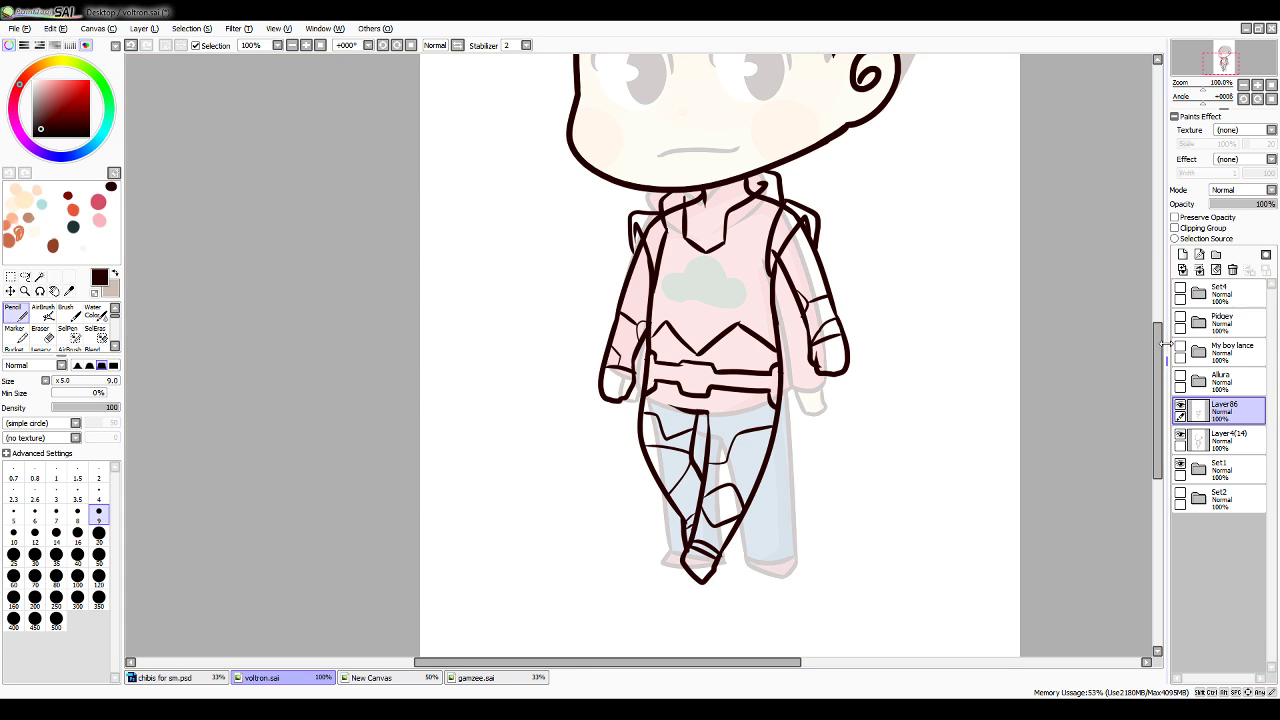
On Layer4(14), ink the neck edge inside the collar and add the square buckle center and side pieces to the belt
{"action": "left_click_drag", "start_coordinate": [1160, 352], "coordinate": [1166, 327]}
{"action": "left_click", "coordinate": [1199, 270]}
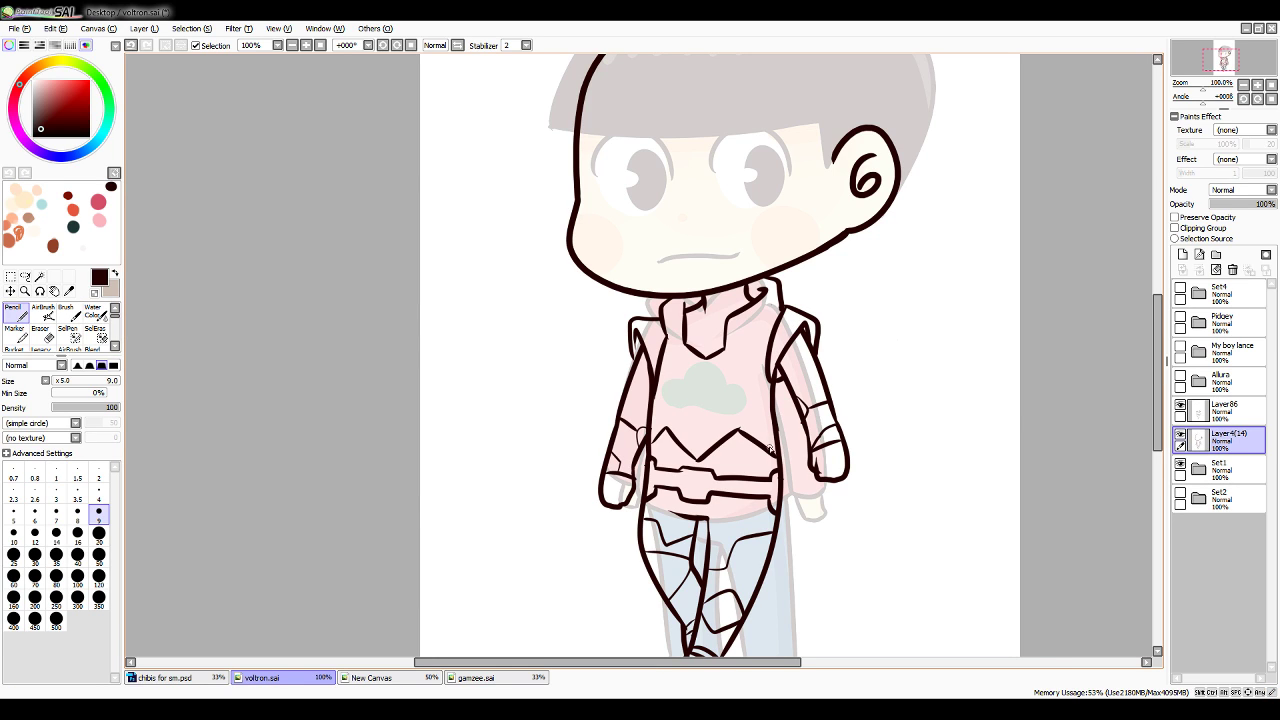
{"action": "left_click_drag", "start_coordinate": [706, 301], "coordinate": [747, 293]}
{"action": "key", "text": "ctrl+z"}
{"action": "mouse_move", "coordinate": [685, 474]}
{"action": "left_mouse_down"}
{"action": "mouse_move", "coordinate": [702, 488]}
{"action": "mouse_move", "coordinate": [686, 473]}
{"action": "left_mouse_up"}
{"action": "key", "text": "ctrl+z"}
{"action": "left_click_drag", "start_coordinate": [778, 476], "coordinate": [776, 501]}
{"action": "key", "text": "ctrl+z"}
{"action": "left_click_drag", "start_coordinate": [650, 466], "coordinate": [650, 497]}
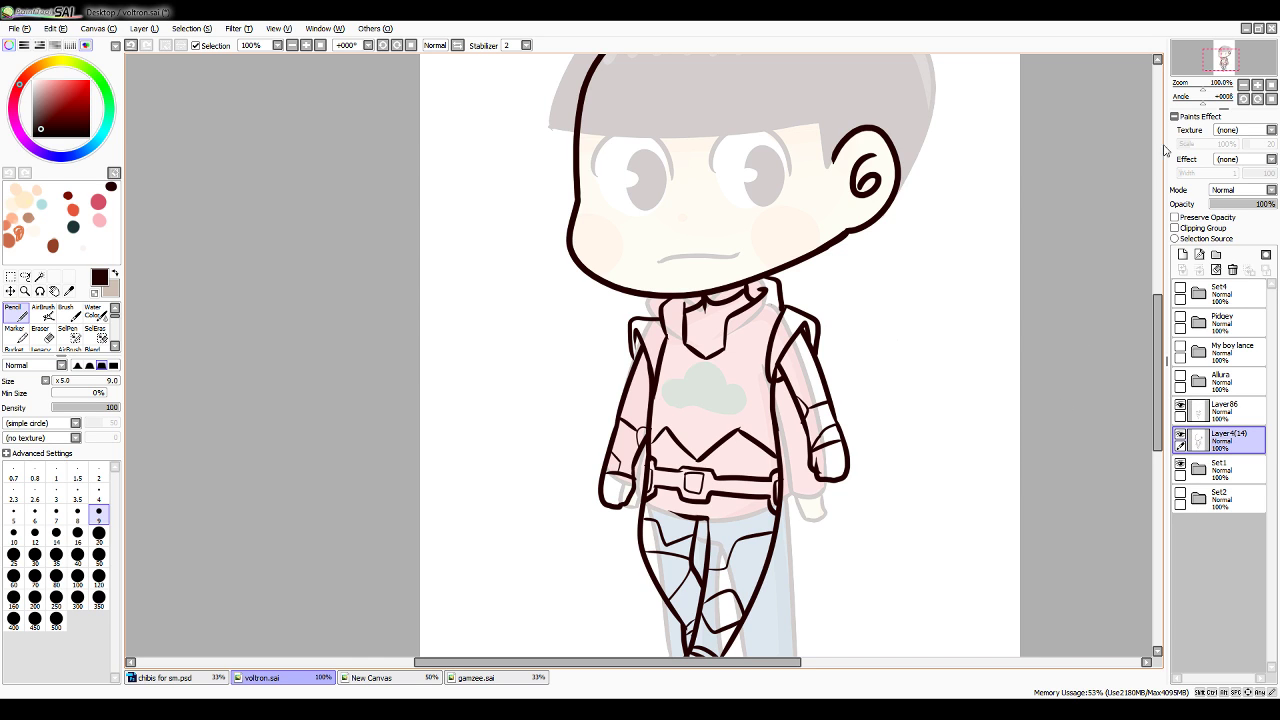
Add a new layer above Layer86 for the hair lineart
{"action": "left_click", "coordinate": [1243, 85]}
{"action": "left_click", "coordinate": [1243, 85]}
{"action": "left_click", "coordinate": [1258, 85]}
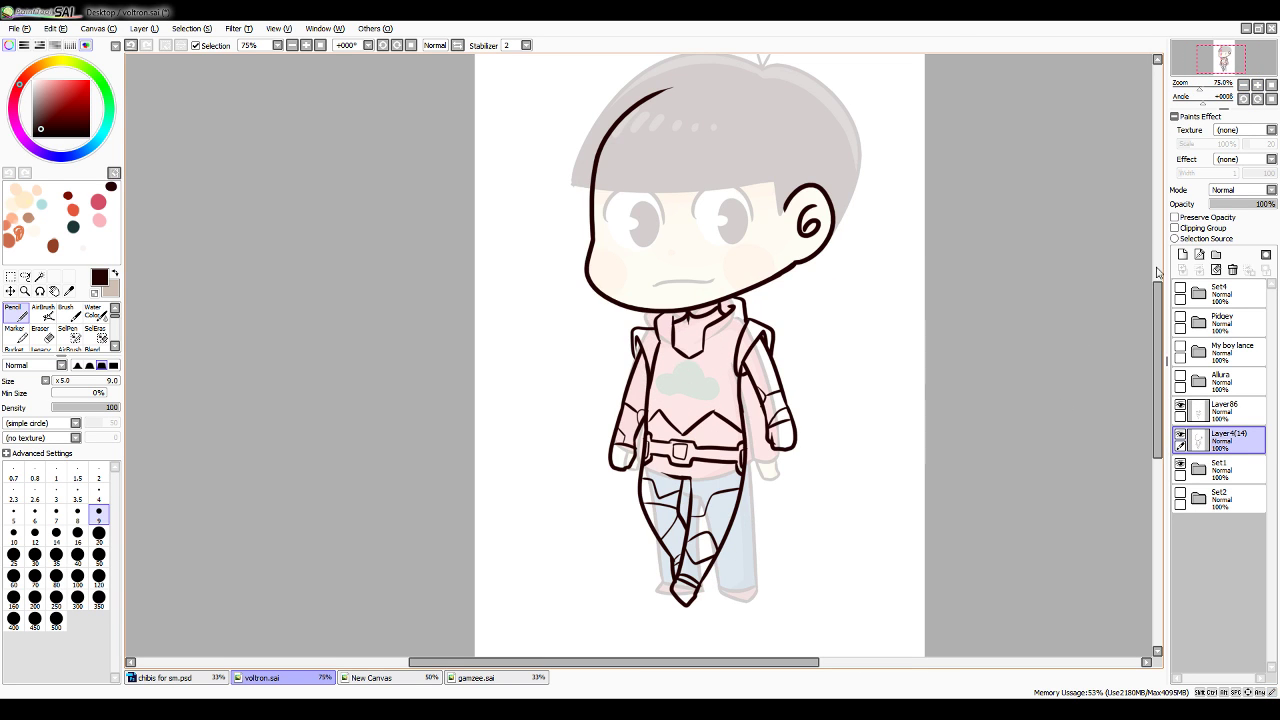
{"action": "mouse_move", "coordinate": [1158, 308]}
{"action": "left_mouse_down"}
{"action": "mouse_move", "coordinate": [1158, 274]}
{"action": "mouse_move", "coordinate": [1158, 287]}
{"action": "left_mouse_up"}
{"action": "left_click", "coordinate": [1258, 85]}
{"action": "left_click", "coordinate": [1230, 409]}
{"action": "left_click", "coordinate": [1183, 255]}
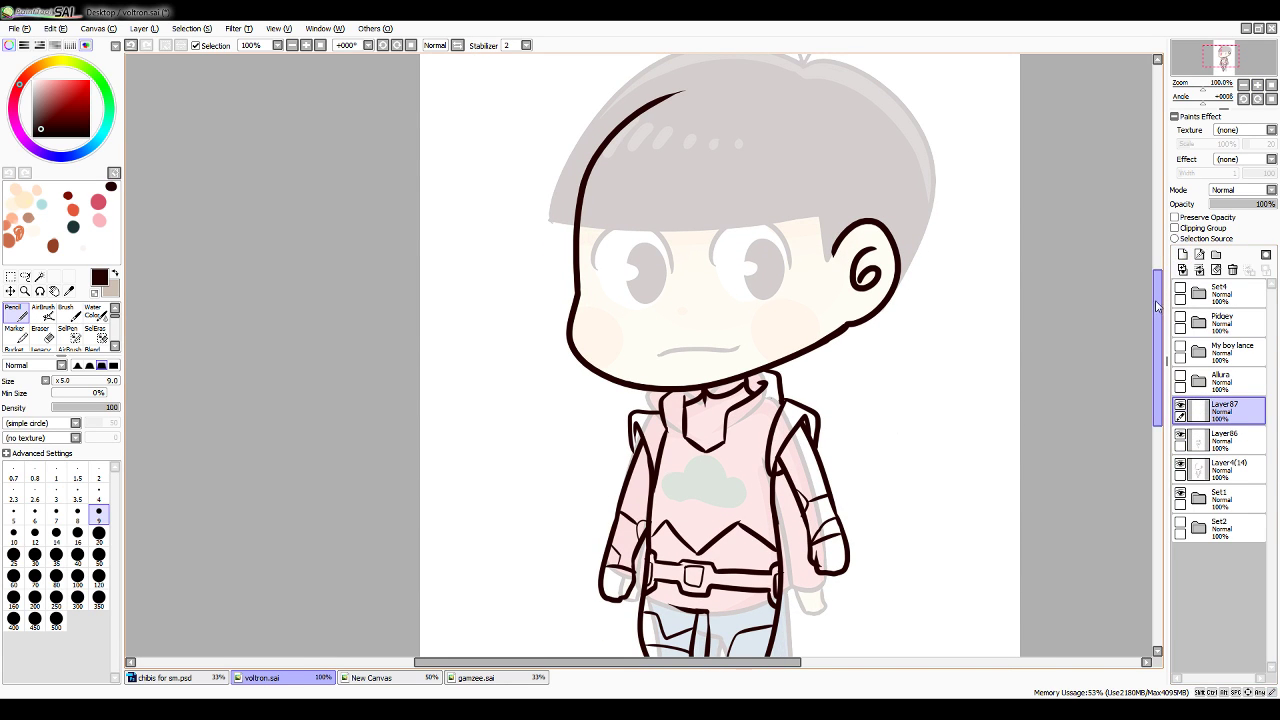
Ink the top hair strand from the crown forward, ending in an upturned pointed flick above the forehead
{"action": "scroll", "coordinate": [1157, 305], "scroll_direction": "up", "scroll_amount": 3}
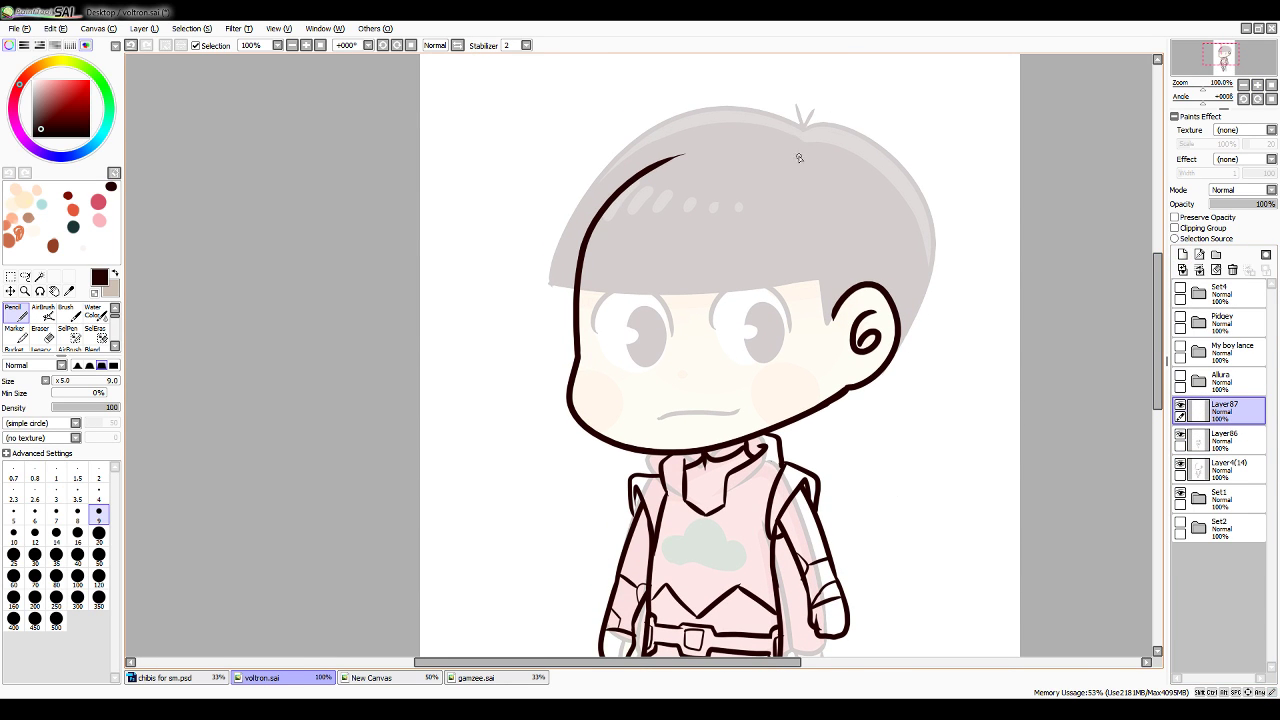
{"action": "left_click_drag", "start_coordinate": [799, 155], "coordinate": [606, 121]}
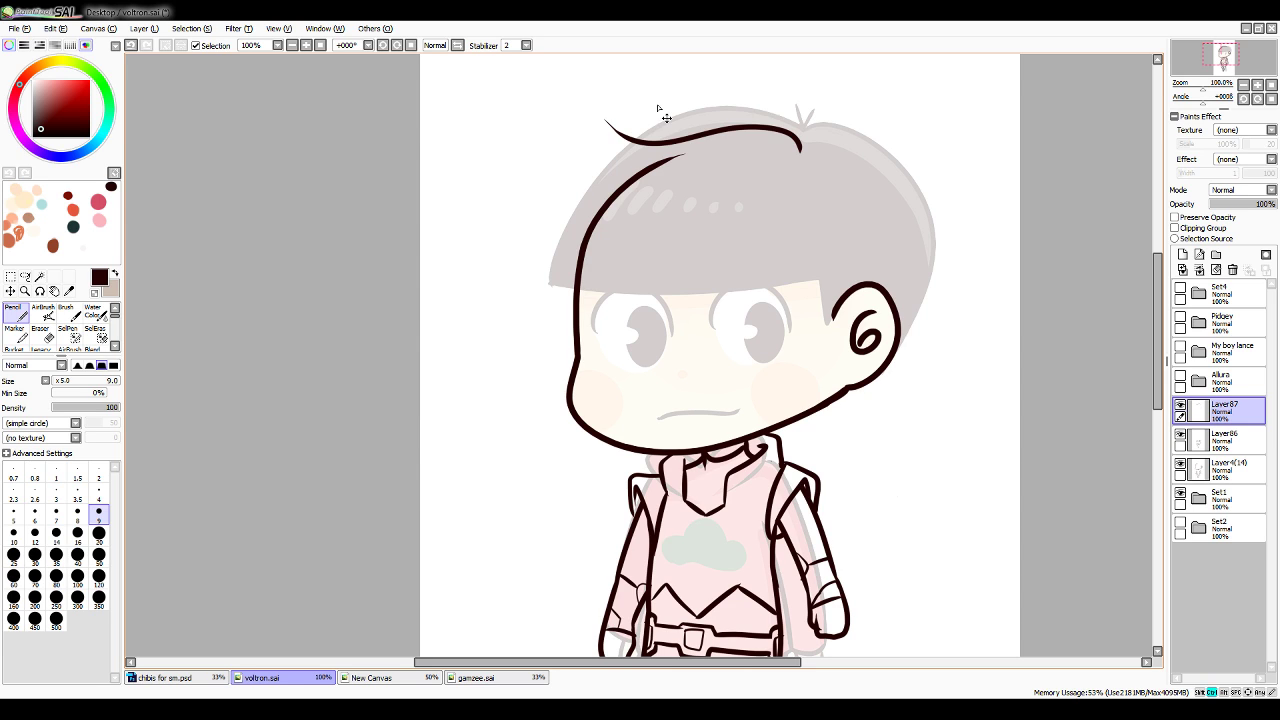
{"action": "key", "text": "ctrl+z"}
{"action": "left_click_drag", "start_coordinate": [796, 148], "coordinate": [693, 118]}
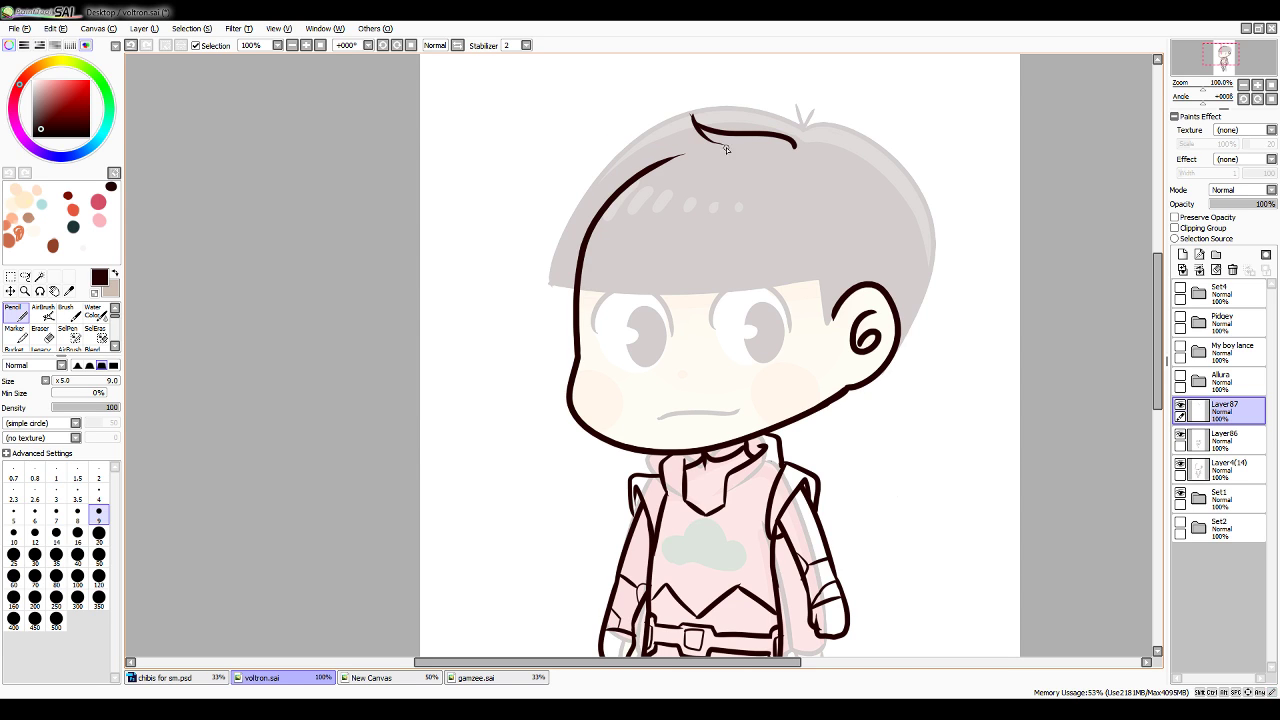
{"action": "key", "text": "ctrl+z"}
{"action": "mouse_move", "coordinate": [794, 142]}
{"action": "left_mouse_down"}
{"action": "mouse_move", "coordinate": [656, 103]}
{"action": "mouse_move", "coordinate": [686, 136]}
{"action": "left_mouse_up"}
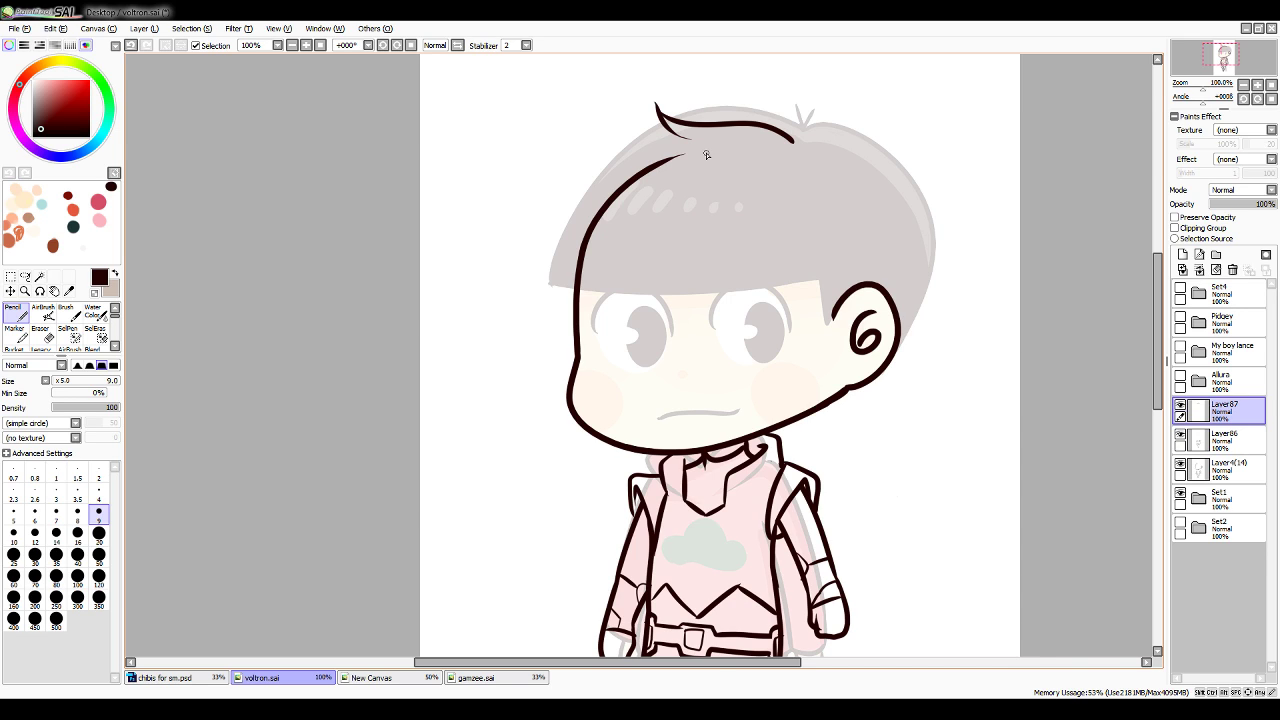
Ink a second pointed hair flick below the first and a fringe curving down the forehead and back up toward the crown
{"action": "left_click_drag", "start_coordinate": [689, 140], "coordinate": [560, 244]}
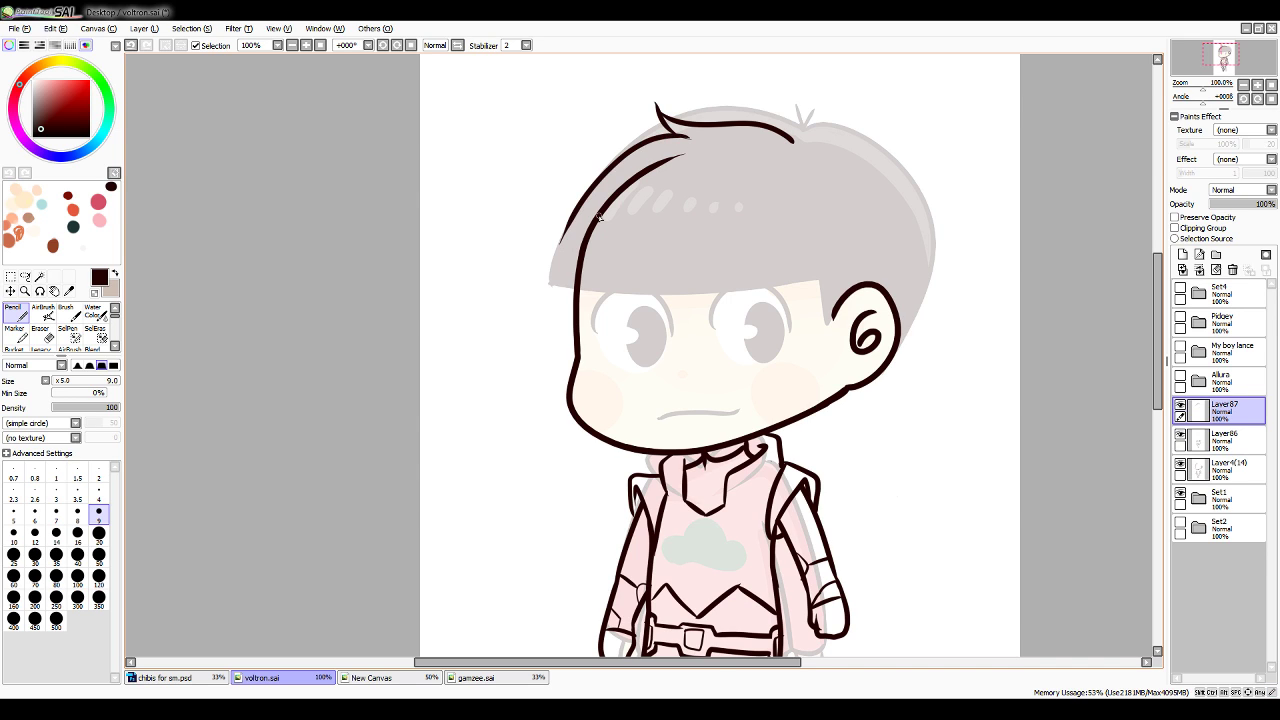
{"action": "key", "text": "ctrl+z"}
{"action": "left_click_drag", "start_coordinate": [688, 136], "coordinate": [603, 161]}
{"action": "mouse_move", "coordinate": [572, 168]}
{"action": "left_mouse_down"}
{"action": "mouse_move", "coordinate": [630, 170]}
{"action": "mouse_move", "coordinate": [581, 312]}
{"action": "mouse_move", "coordinate": [641, 276]}
{"action": "mouse_move", "coordinate": [719, 181]}
{"action": "left_mouse_up"}
{"action": "key", "text": "ctrl+z"}
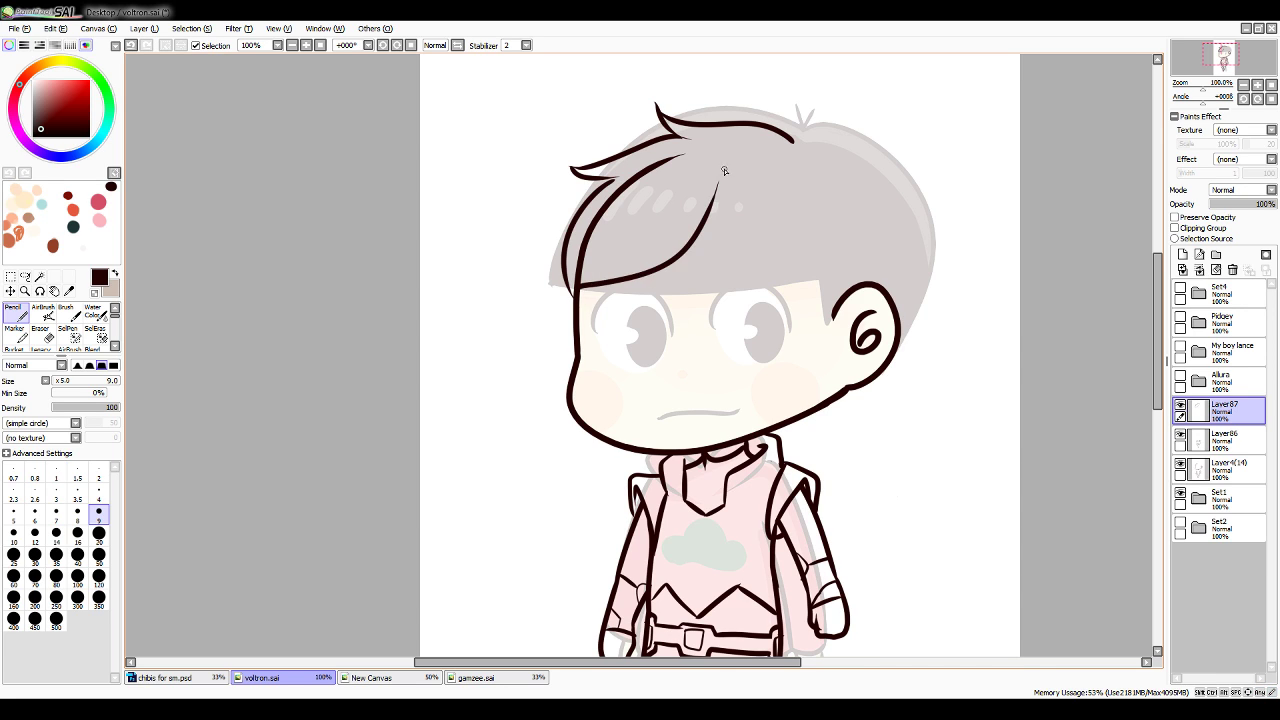
Undo the last two fringe strokes and ink a long fringe lock sweeping across the forehead to a pointed tip beyond the face outline
{"action": "key", "text": "ctrl+z"}
{"action": "key", "text": "ctrl+z"}
{"action": "mouse_move", "coordinate": [617, 179]}
{"action": "left_mouse_down"}
{"action": "mouse_move", "coordinate": [539, 277]}
{"action": "mouse_move", "coordinate": [531, 270]}
{"action": "mouse_move", "coordinate": [638, 274]}
{"action": "mouse_move", "coordinate": [725, 192]}
{"action": "left_mouse_up"}
{"action": "key", "text": "ctrl+z"}
{"action": "mouse_move", "coordinate": [530, 280]}
{"action": "left_mouse_down"}
{"action": "mouse_move", "coordinate": [702, 210]}
{"action": "mouse_move", "coordinate": [692, 240]}
{"action": "mouse_move", "coordinate": [706, 284]}
{"action": "left_mouse_up"}
Ink a narrow pointed lock over the middle of the forehead and a curve from it up to a small pointed tip at the crown
{"action": "left_click_drag", "start_coordinate": [706, 283], "coordinate": [758, 179]}
{"action": "key", "text": "ctrl+z"}
{"action": "key", "text": "ctrl+z"}
{"action": "mouse_move", "coordinate": [704, 211]}
{"action": "left_mouse_down"}
{"action": "mouse_move", "coordinate": [703, 280]}
{"action": "mouse_move", "coordinate": [798, 150]}
{"action": "mouse_move", "coordinate": [802, 160]}
{"action": "left_mouse_up"}
{"action": "key", "text": "ctrl+z"}
{"action": "left_click_drag", "start_coordinate": [788, 116], "coordinate": [803, 160]}
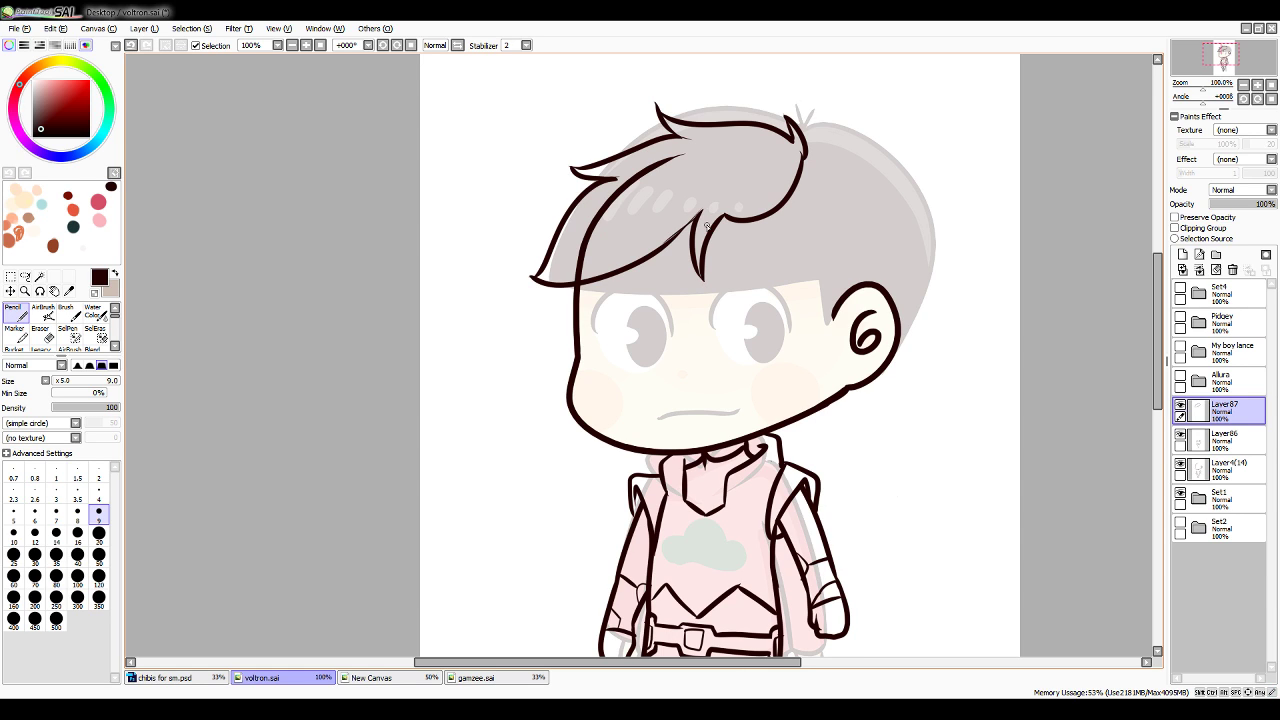
{"action": "key", "text": "ctrl+z"}
{"action": "left_click_drag", "start_coordinate": [703, 213], "coordinate": [668, 244]}
Ink the back of the hair from crown to ear, with an angled undercut edge and a thin sideburn line in front of the ear
{"action": "mouse_move", "coordinate": [797, 122]}
{"action": "left_mouse_down"}
{"action": "mouse_move", "coordinate": [917, 250]}
{"action": "mouse_move", "coordinate": [905, 338]}
{"action": "left_mouse_up"}
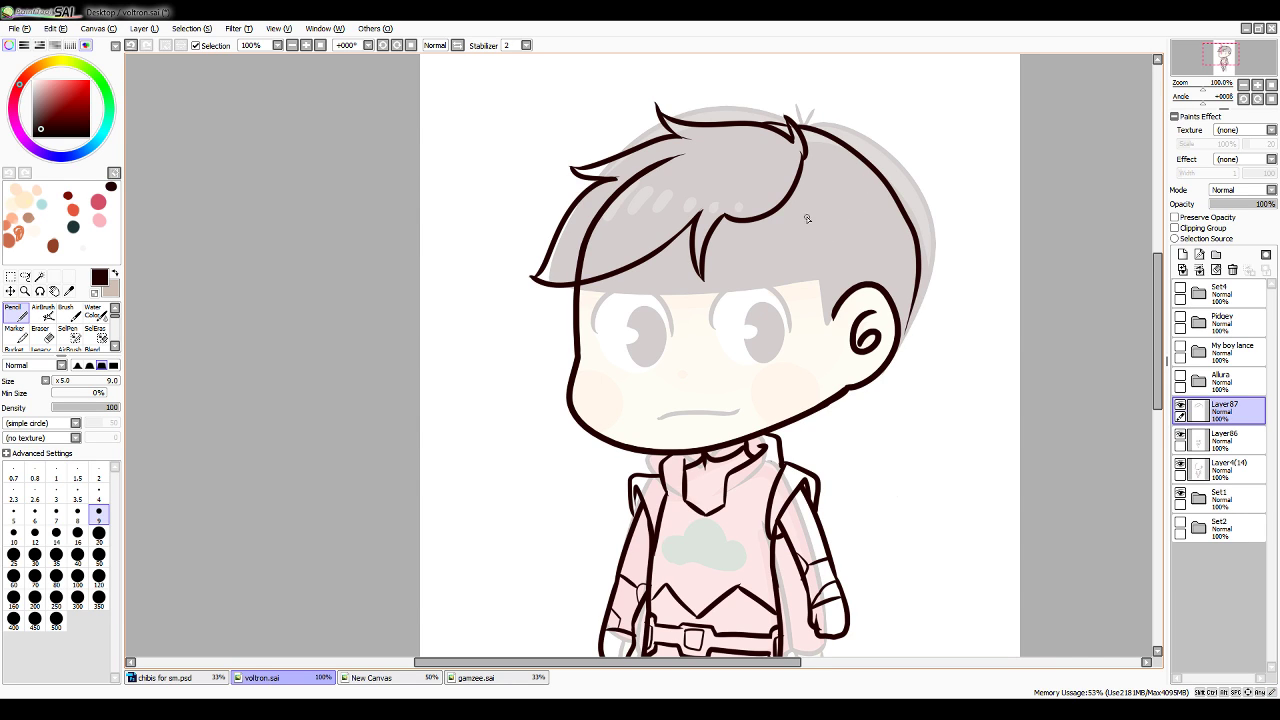
{"action": "mouse_move", "coordinate": [785, 206]}
{"action": "left_mouse_down"}
{"action": "mouse_move", "coordinate": [787, 230]}
{"action": "mouse_move", "coordinate": [896, 233]}
{"action": "left_mouse_up"}
{"action": "key", "text": "ctrl+z"}
{"action": "mouse_move", "coordinate": [768, 215]}
{"action": "left_mouse_down"}
{"action": "mouse_move", "coordinate": [786, 243]}
{"action": "mouse_move", "coordinate": [908, 234]}
{"action": "left_mouse_up"}
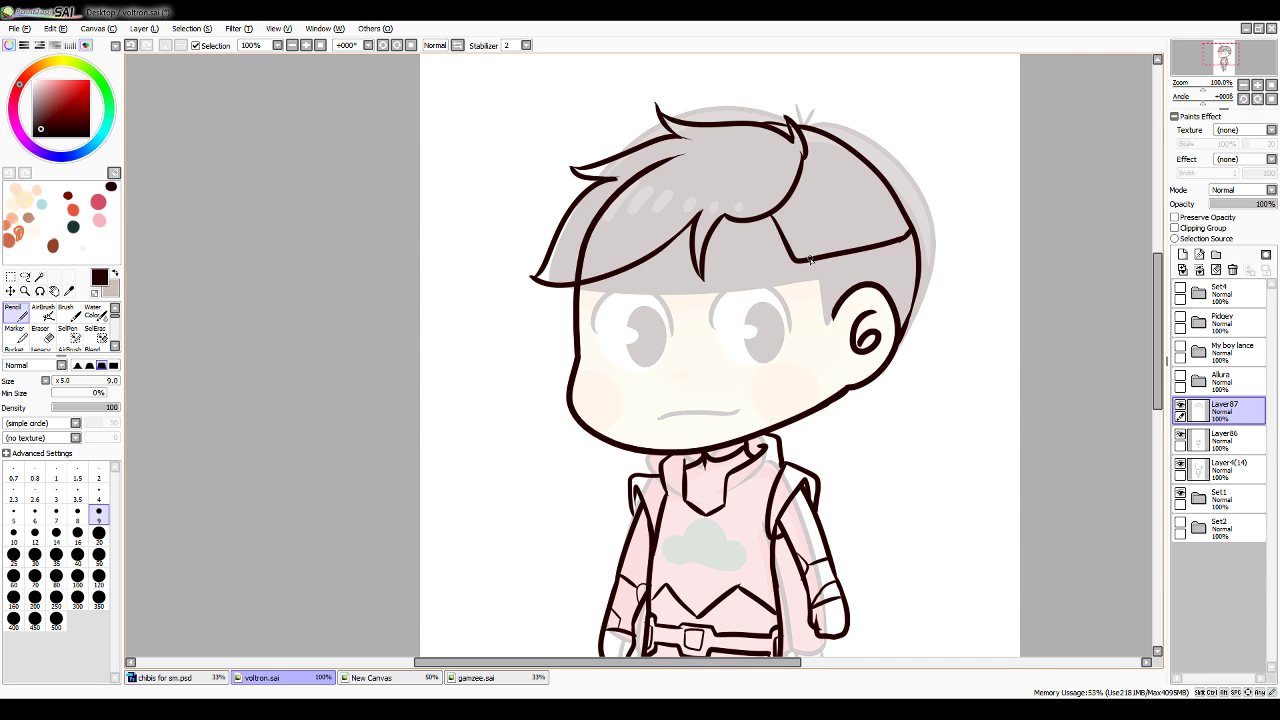
{"action": "left_click_drag", "start_coordinate": [810, 258], "coordinate": [821, 328]}
{"action": "key", "text": "ctrl+z"}
On Layer4(14), erase the face outline inside the fringe using the transparent color at size 20, and return the pencil to size 9
{"action": "left_click", "coordinate": [1225, 468]}
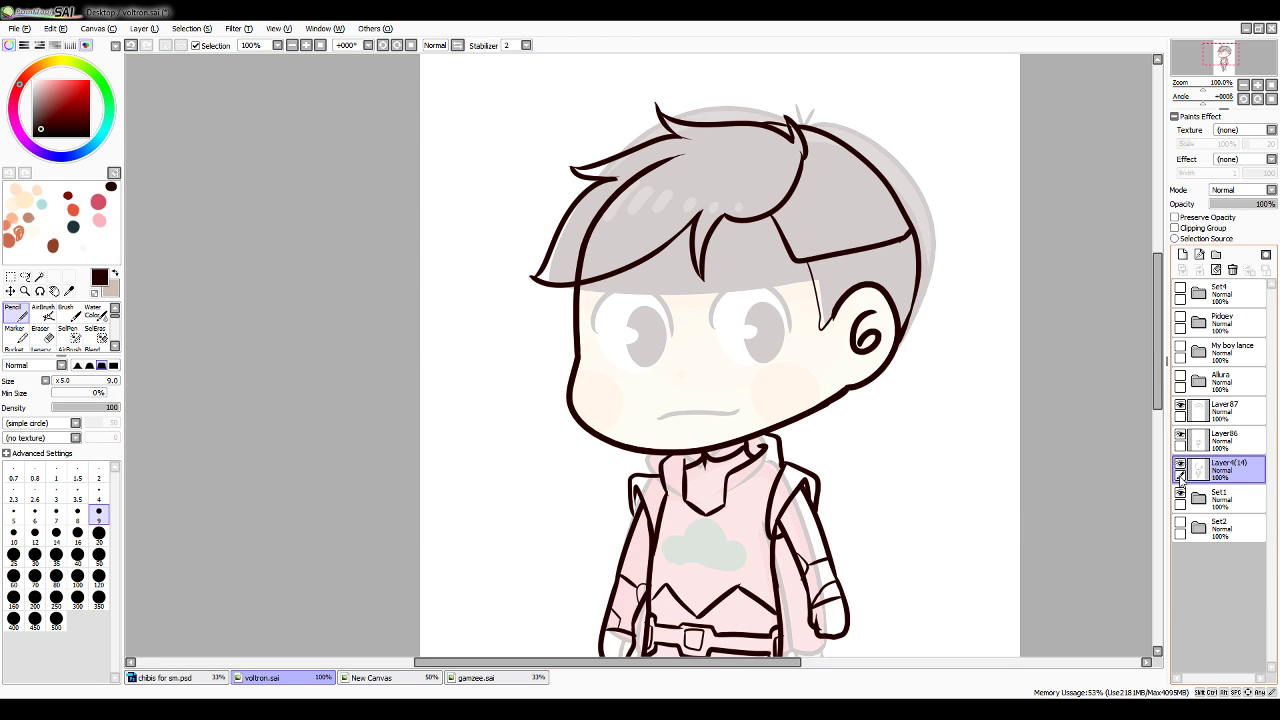
{"action": "left_click", "coordinate": [98, 534]}
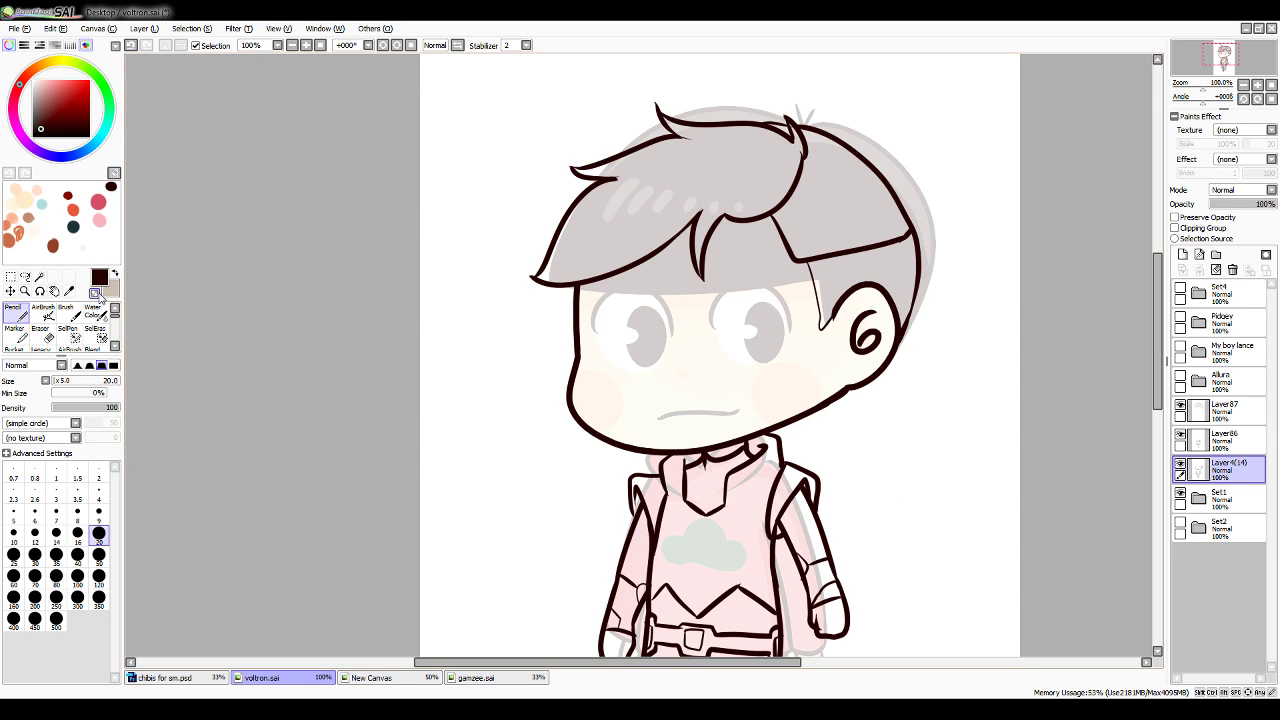
{"action": "left_click", "coordinate": [98, 512]}
Merge Layer87 and Layer86 down into Layer4(14) and add a new layer above it for the facial features
{"action": "left_click", "coordinate": [1225, 410]}
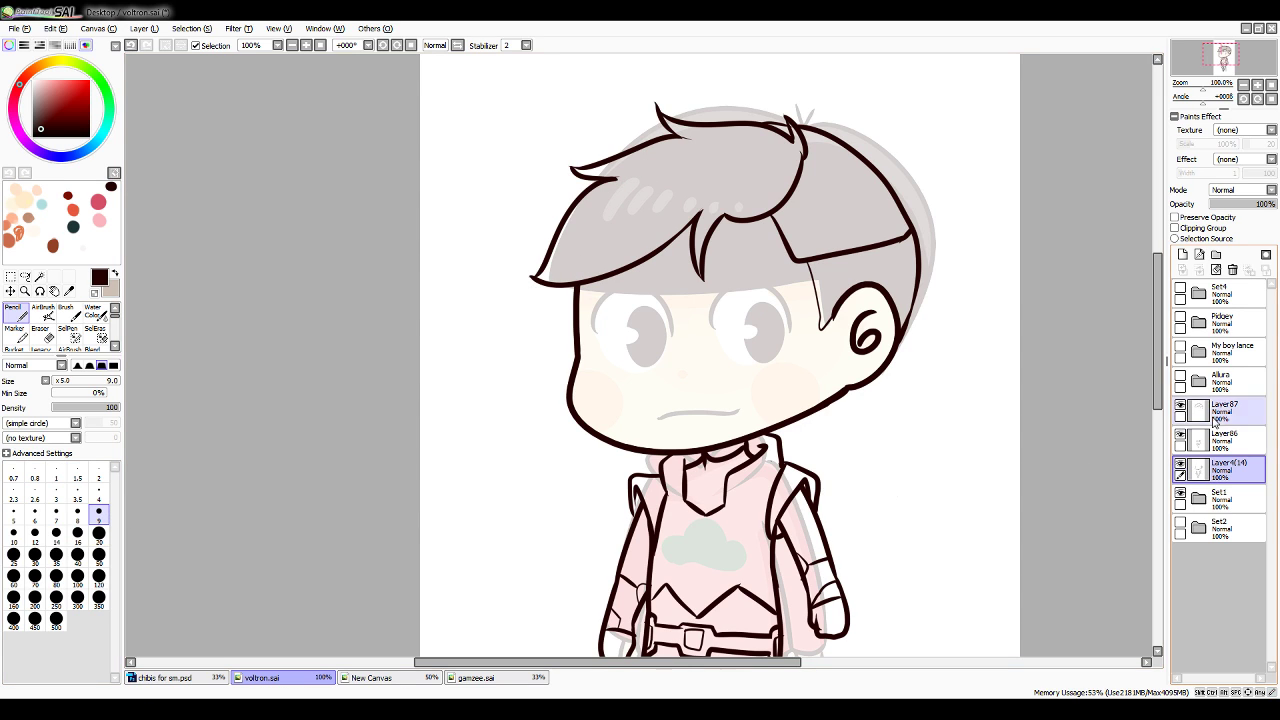
{"action": "left_click", "coordinate": [1199, 269]}
{"action": "left_click", "coordinate": [1199, 269]}
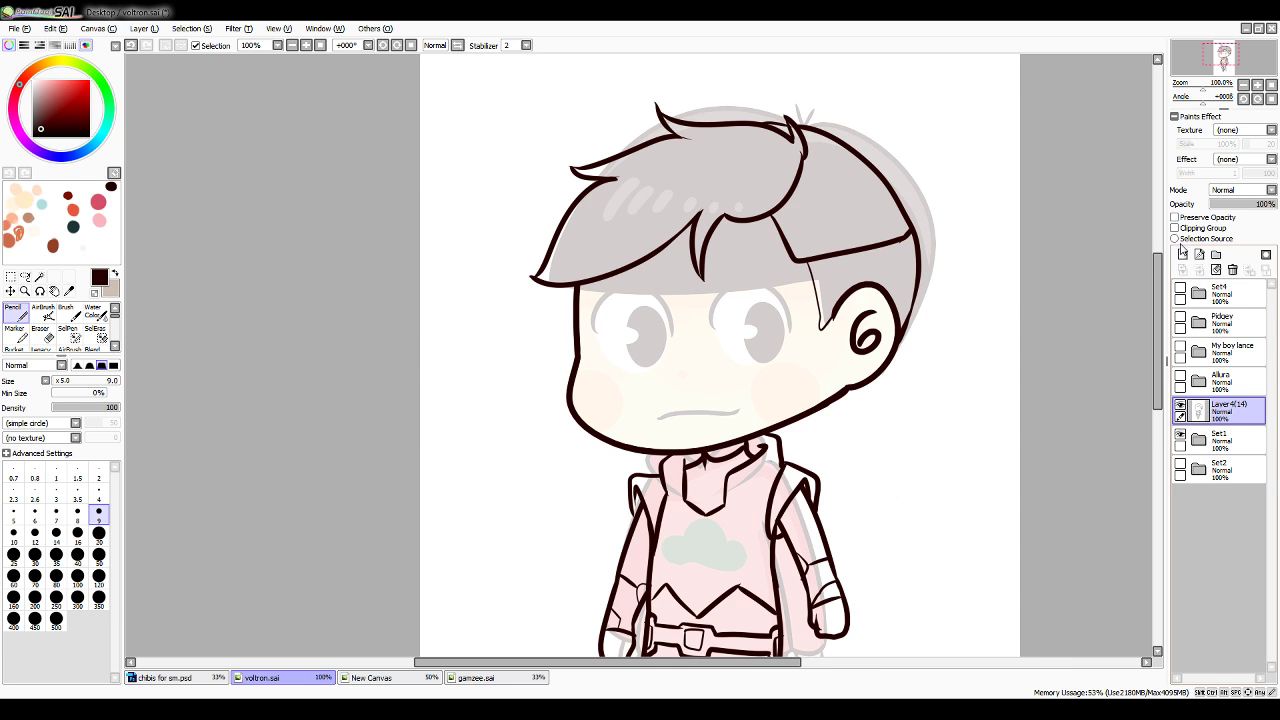
{"action": "left_click", "coordinate": [1183, 254]}
Ink the left-hand eye's upper lash arc and oval iris, with a short eyebrow slanting down toward the nose
{"action": "left_click", "coordinate": [1257, 84]}
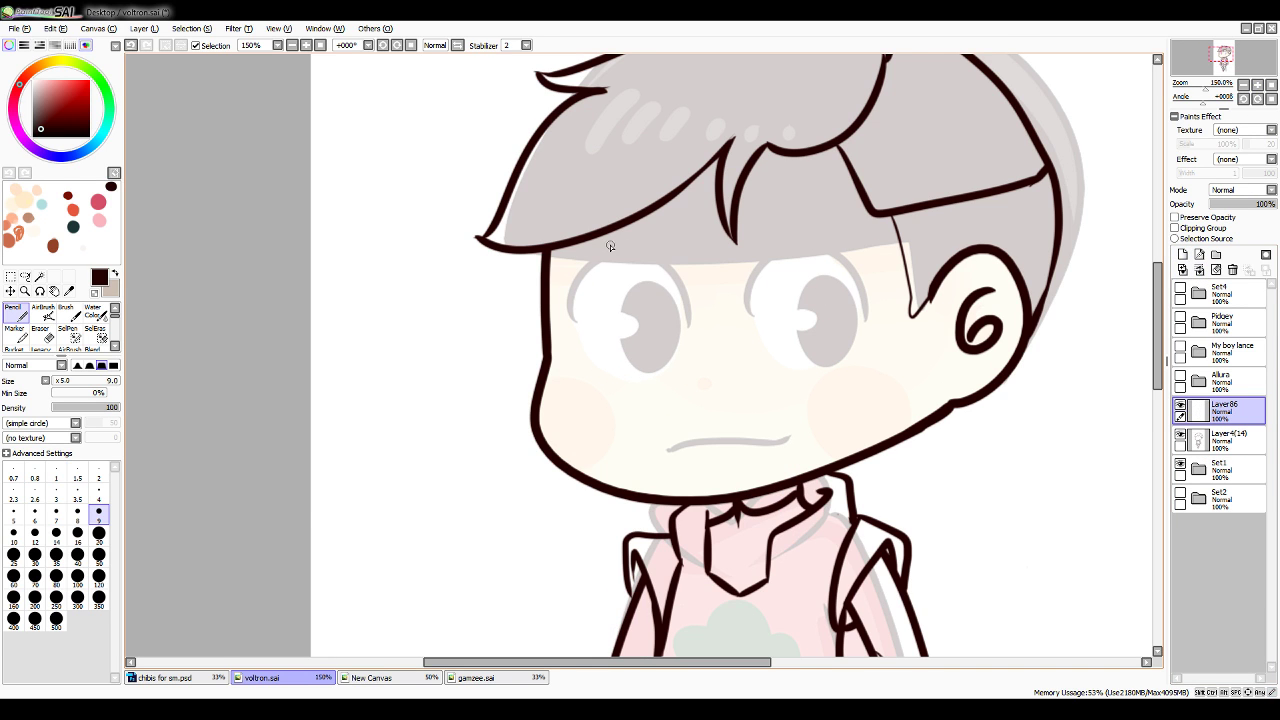
{"action": "left_click_drag", "start_coordinate": [567, 270], "coordinate": [700, 288]}
{"action": "key", "text": "ctrl+z"}
{"action": "mouse_move", "coordinate": [573, 267]}
{"action": "left_mouse_down"}
{"action": "mouse_move", "coordinate": [656, 292]}
{"action": "mouse_move", "coordinate": [682, 332]}
{"action": "mouse_move", "coordinate": [697, 324]}
{"action": "left_mouse_up"}
{"action": "key", "text": "ctrl+z"}
{"action": "mouse_move", "coordinate": [631, 270]}
{"action": "left_mouse_down"}
{"action": "mouse_move", "coordinate": [680, 317]}
{"action": "mouse_move", "coordinate": [680, 302]}
{"action": "left_mouse_up"}
{"action": "key", "text": "ctrl+z"}
{"action": "key", "text": "ctrl+z"}
{"action": "mouse_move", "coordinate": [572, 301]}
{"action": "left_mouse_down"}
{"action": "mouse_move", "coordinate": [656, 255]}
{"action": "mouse_move", "coordinate": [691, 307]}
{"action": "left_mouse_up"}
{"action": "mouse_move", "coordinate": [639, 250]}
{"action": "left_mouse_down"}
{"action": "mouse_move", "coordinate": [684, 287]}
{"action": "mouse_move", "coordinate": [680, 243]}
{"action": "mouse_move", "coordinate": [617, 216]}
{"action": "left_mouse_up"}
Ink the right-hand eye's upper lash arc and oval iris, with an angry eyebrow rising toward the undercut
{"action": "mouse_move", "coordinate": [764, 288]}
{"action": "left_mouse_down"}
{"action": "mouse_move", "coordinate": [871, 278]}
{"action": "mouse_move", "coordinate": [851, 270]}
{"action": "mouse_move", "coordinate": [880, 294]}
{"action": "left_mouse_up"}
{"action": "key", "text": "ctrl+z"}
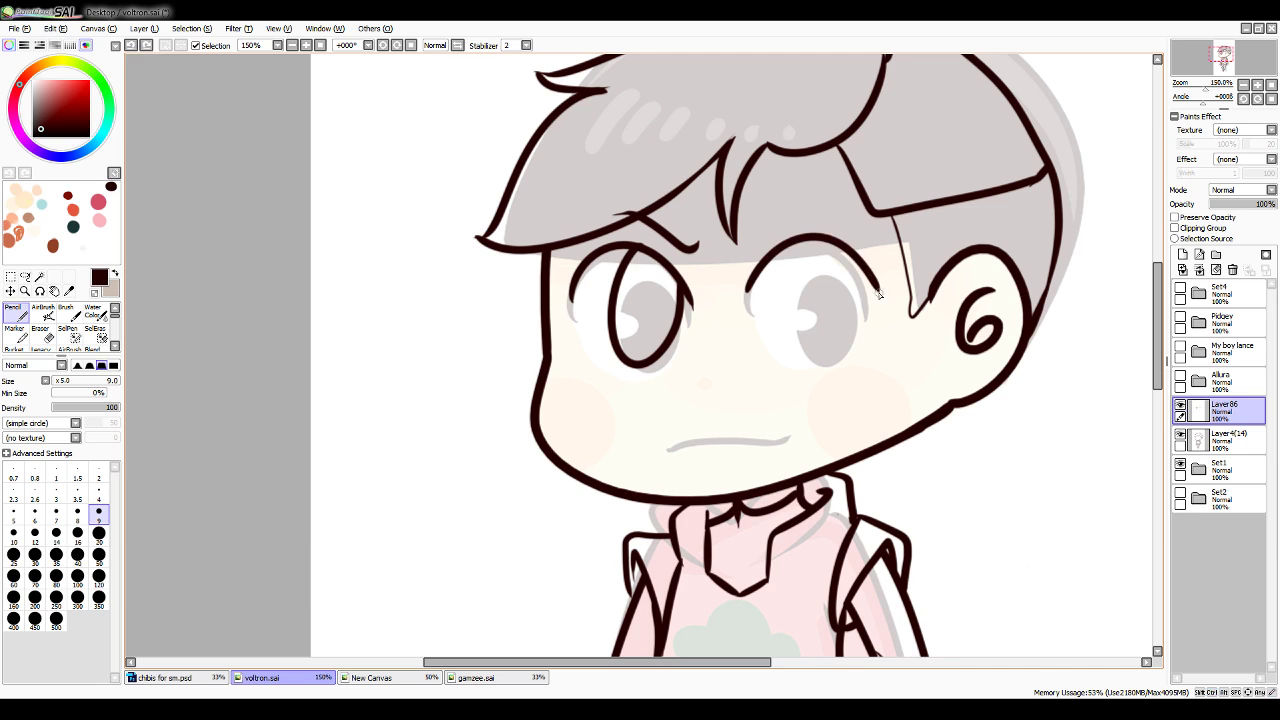
{"action": "key", "text": "ctrl+z"}
{"action": "left_click_drag", "start_coordinate": [748, 288], "coordinate": [883, 300]}
{"action": "key", "text": "ctrl+z"}
{"action": "left_click_drag", "start_coordinate": [750, 292], "coordinate": [876, 298]}
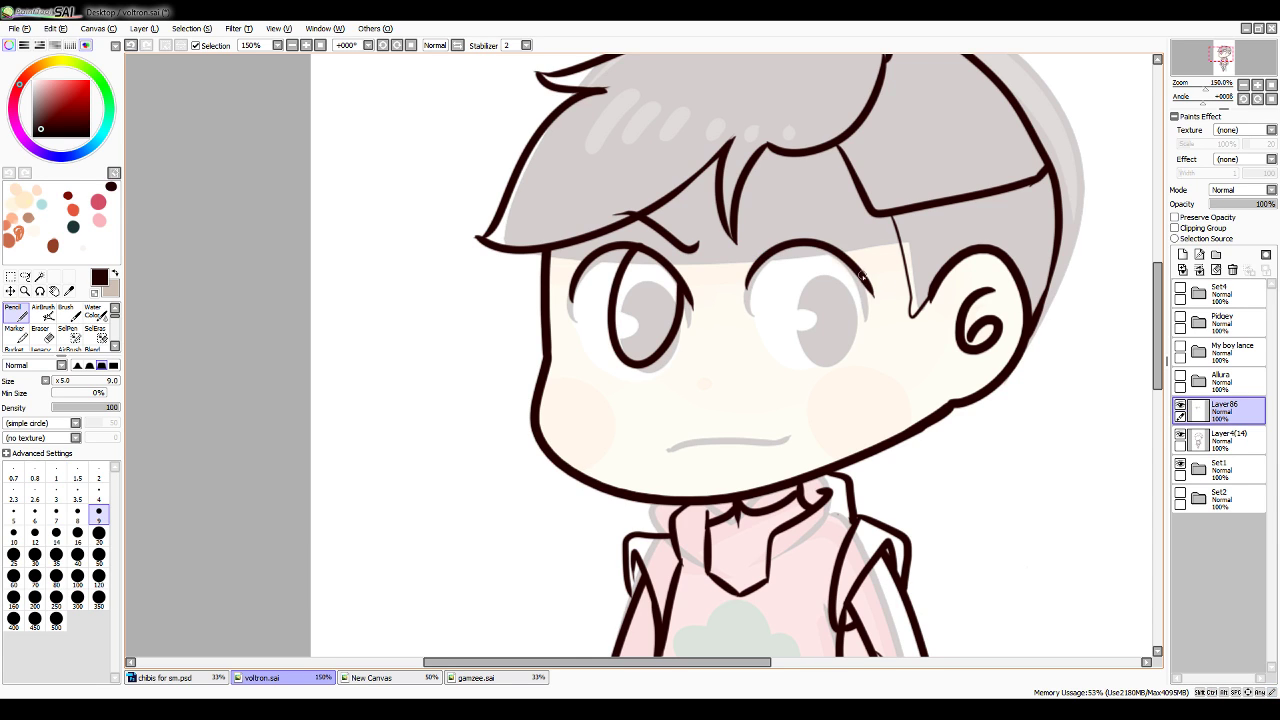
{"action": "mouse_move", "coordinate": [805, 250]}
{"action": "left_mouse_down"}
{"action": "mouse_move", "coordinate": [852, 300]}
{"action": "mouse_move", "coordinate": [856, 262]}
{"action": "left_mouse_up"}
{"action": "left_click_drag", "start_coordinate": [742, 247], "coordinate": [857, 185]}
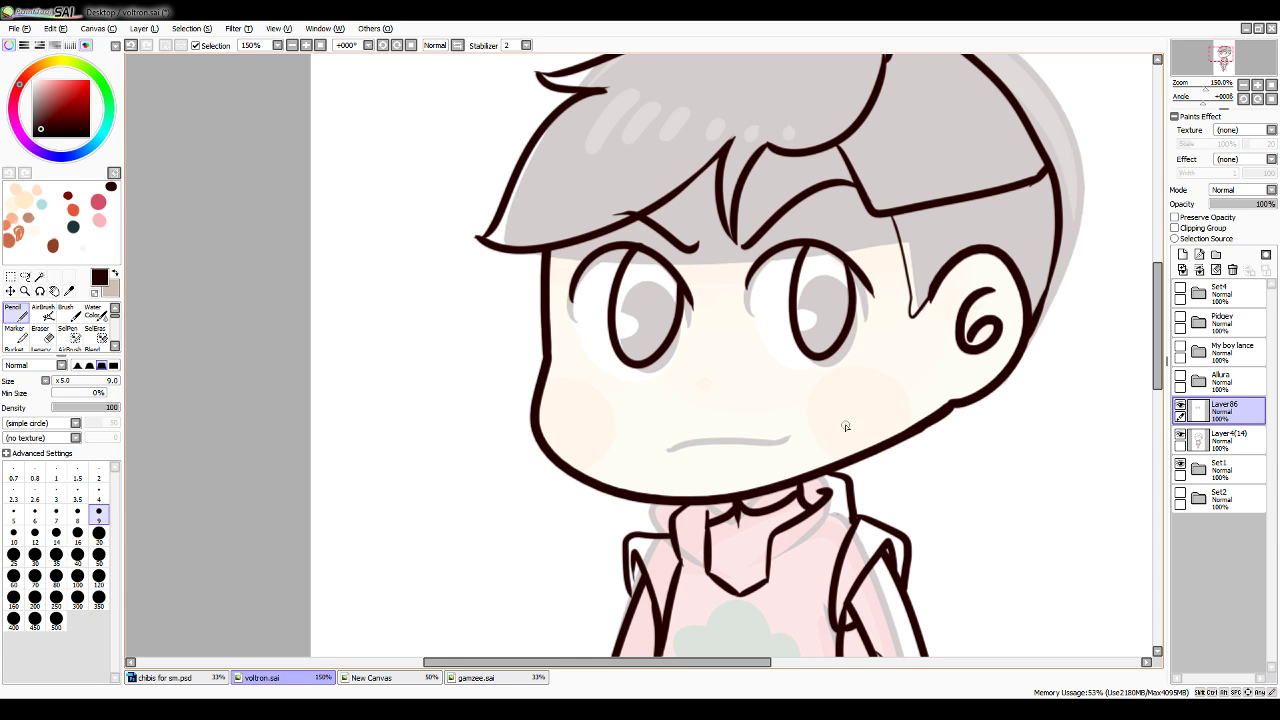
Lasso the left-hand eye and eyebrow, nudge them slightly left and down, and deselect
{"action": "left_click", "coordinate": [26, 278]}
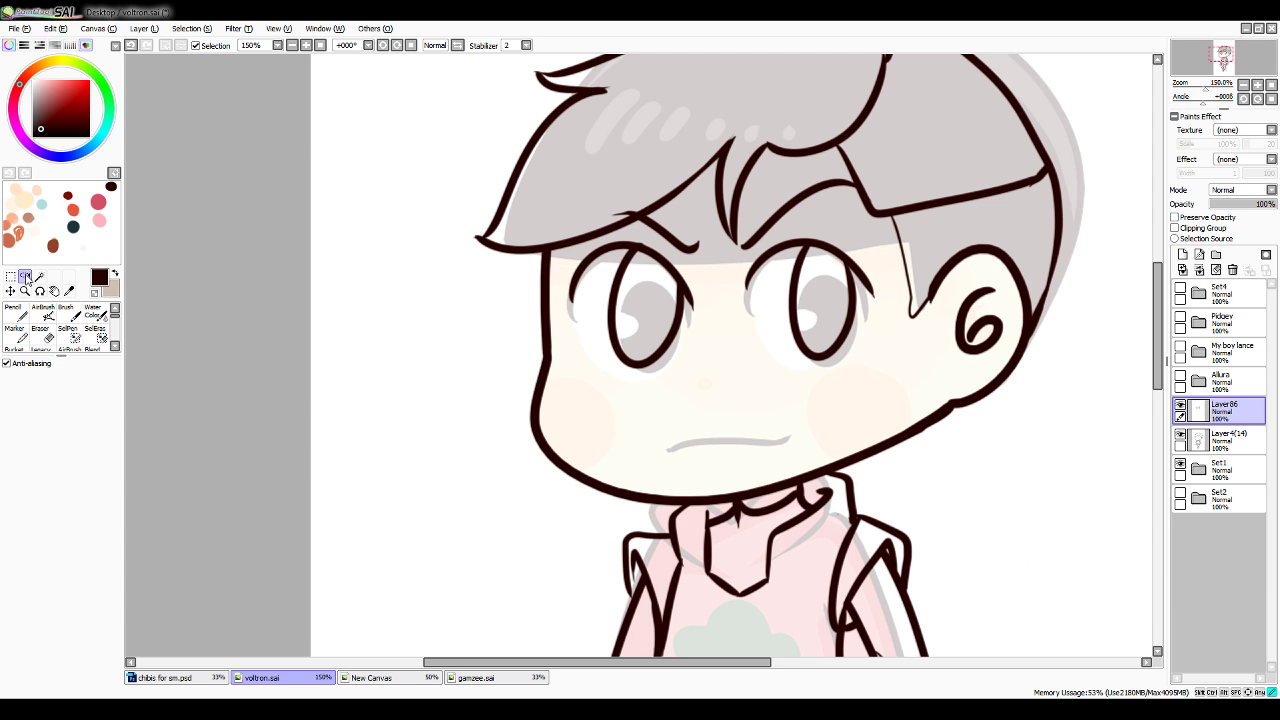
{"action": "mouse_move", "coordinate": [665, 162]}
{"action": "left_mouse_down"}
{"action": "mouse_move", "coordinate": [683, 162]}
{"action": "mouse_move", "coordinate": [630, 140]}
{"action": "left_mouse_up"}
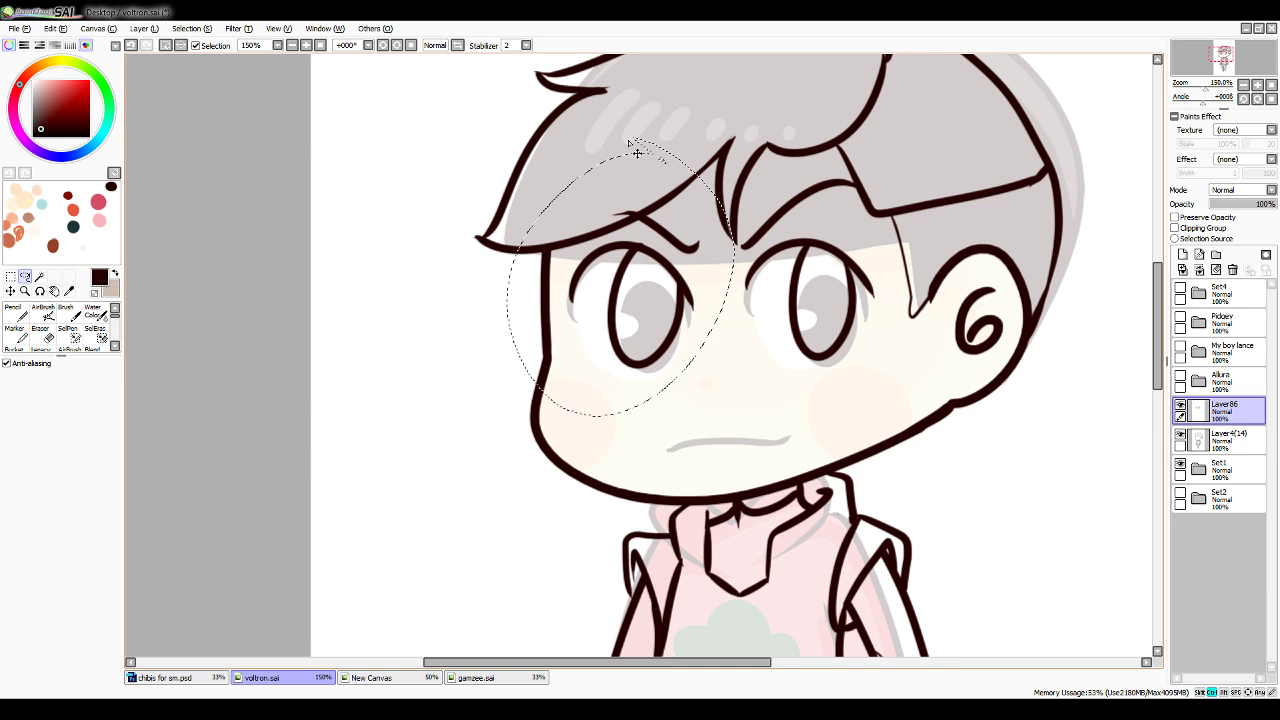
{"action": "key", "text": "ctrl+Down"}
{"action": "key", "text": "ctrl+Down"}
{"action": "key", "text": "ctrl+Down"}
{"action": "key", "text": "ctrl+Left"}
{"action": "key", "text": "ctrl+Left"}
{"action": "key", "text": "ctrl+Left"}
{"action": "key", "text": "ctrl+Left"}
{"action": "key", "text": "ctrl+Left"}
{"action": "key", "text": "ctrl+Left"}
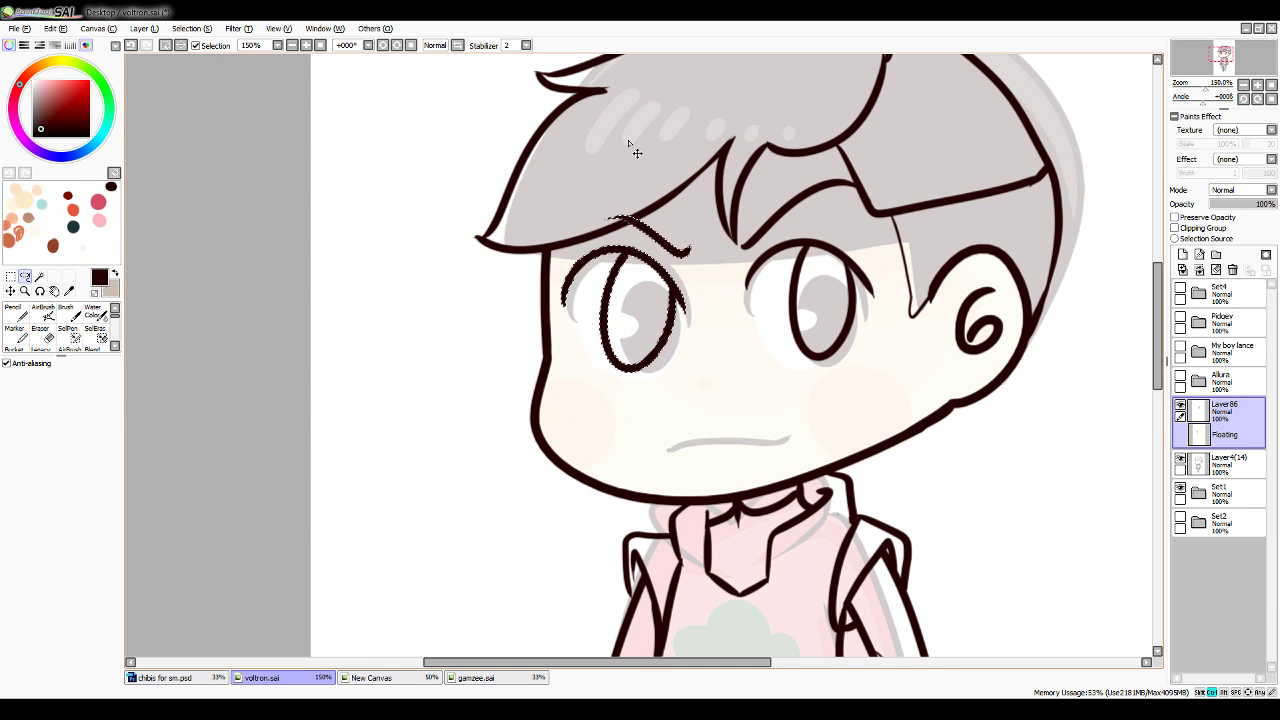
{"action": "key", "text": "ctrl+Down"}
{"action": "key", "text": "ctrl+Left"}
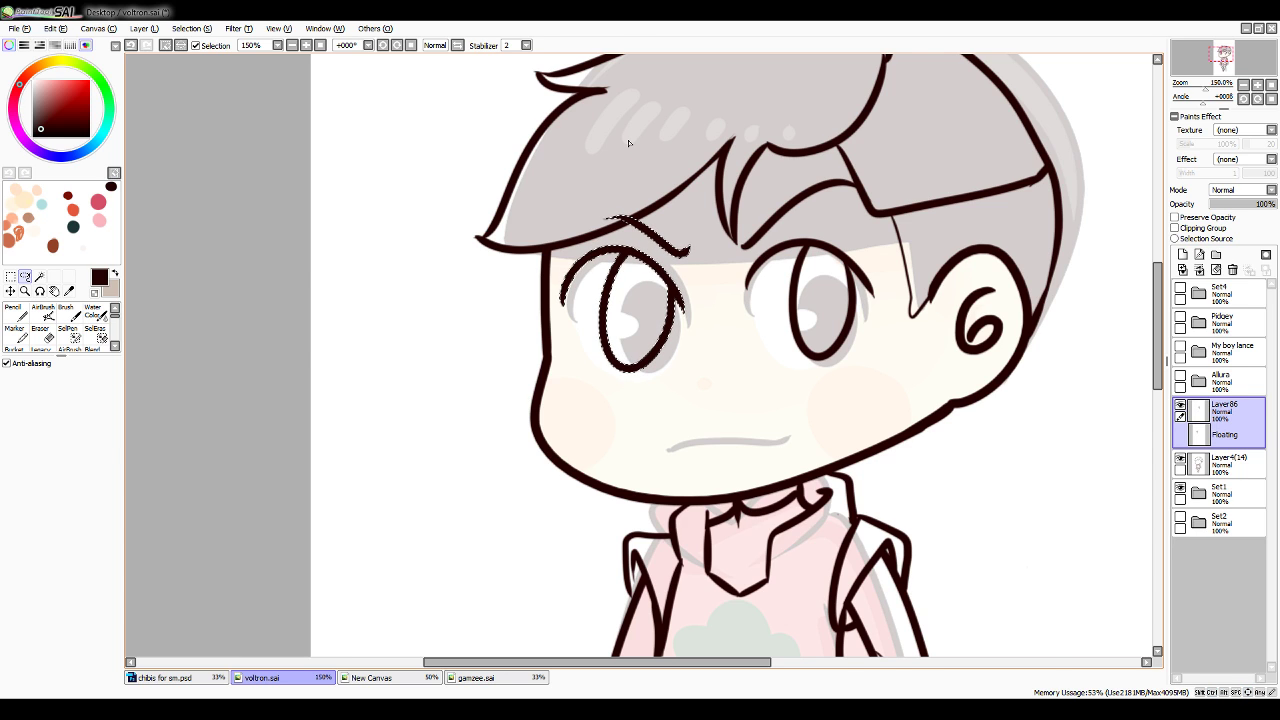
{"action": "left_click", "coordinate": [457, 45]}
{"action": "left_click", "coordinate": [457, 45]}
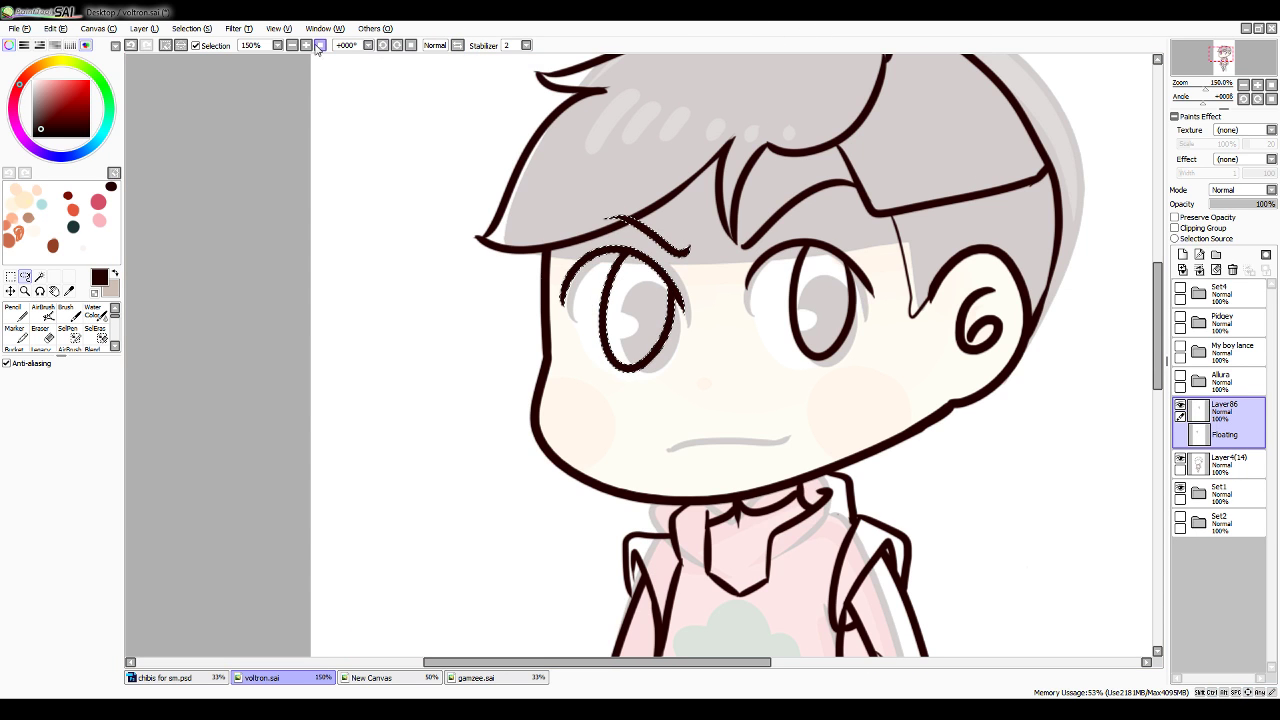
{"action": "key", "text": "ctrl+d"}
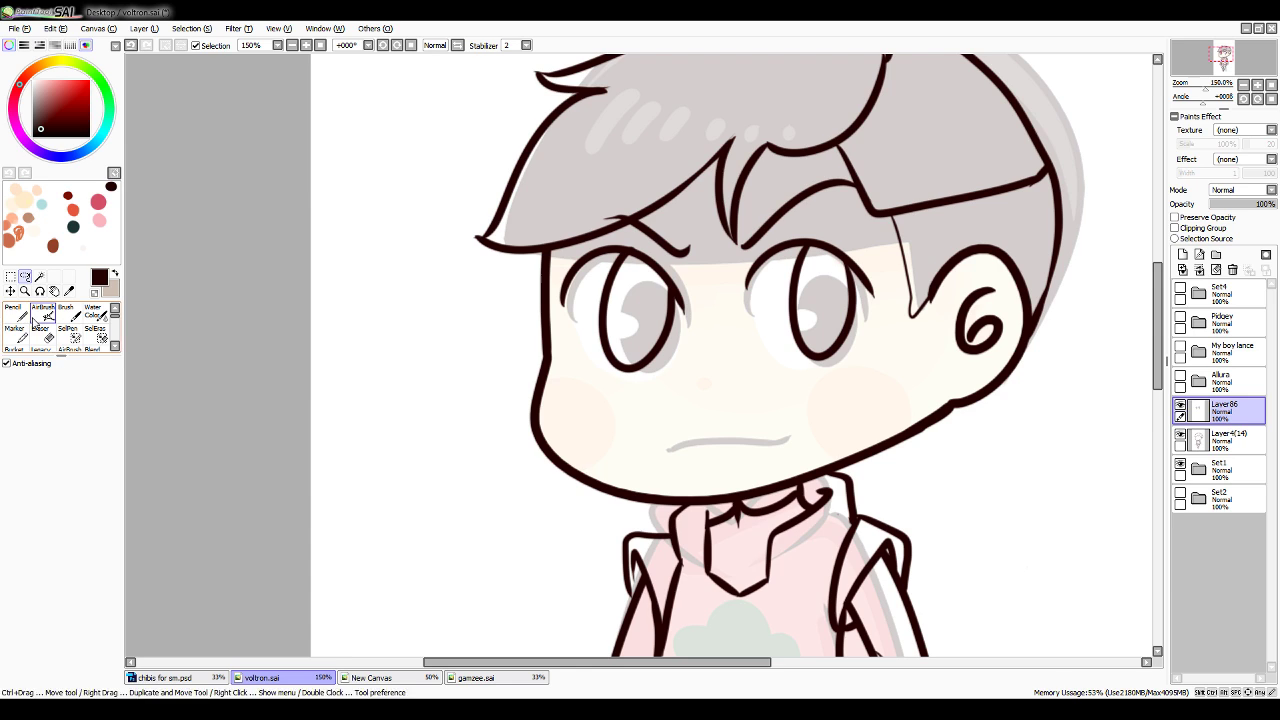
Ink a downturned mouth over the template's mouth and trim the eyebrow ends where they meet the hair
{"action": "left_click", "coordinate": [14, 314]}
{"action": "mouse_move", "coordinate": [660, 450]}
{"action": "left_mouse_down"}
{"action": "mouse_move", "coordinate": [760, 435]}
{"action": "mouse_move", "coordinate": [792, 443]}
{"action": "left_mouse_up"}
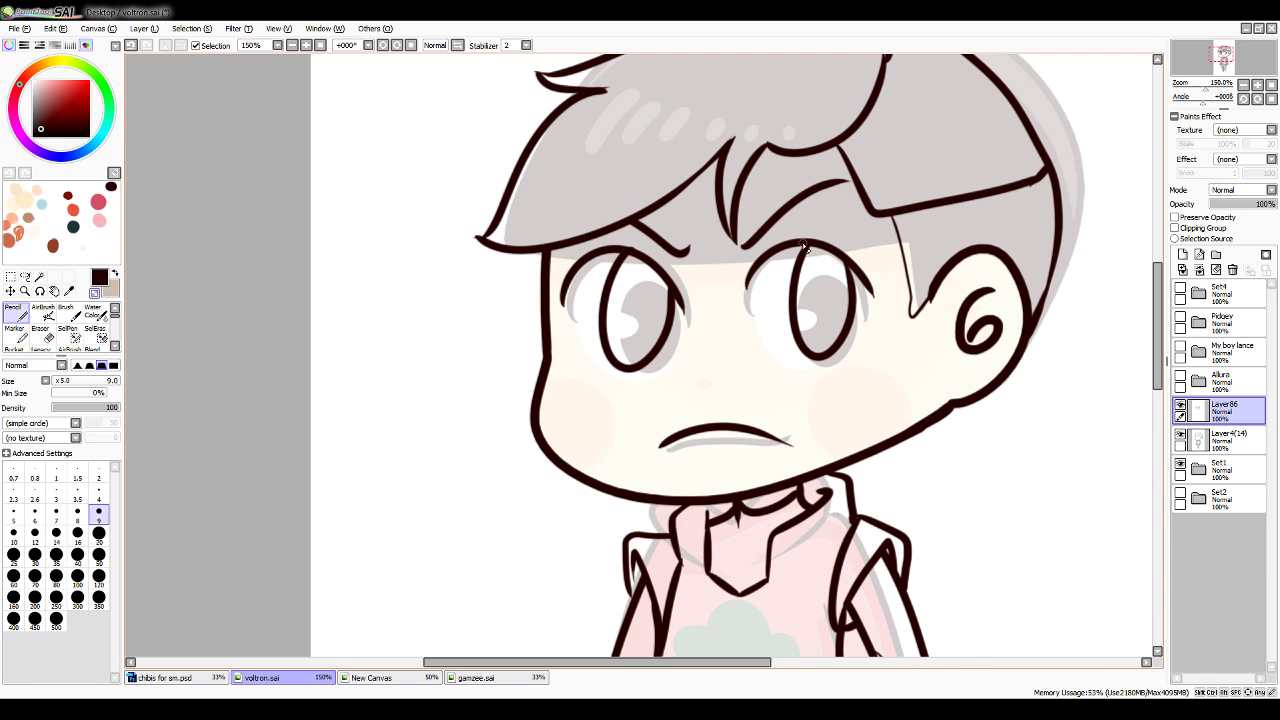
Select the insides of both irises with the Magic Wand, fill them with the dark line color using a size 350 pencil, and deselect
{"action": "key", "text": "w"}
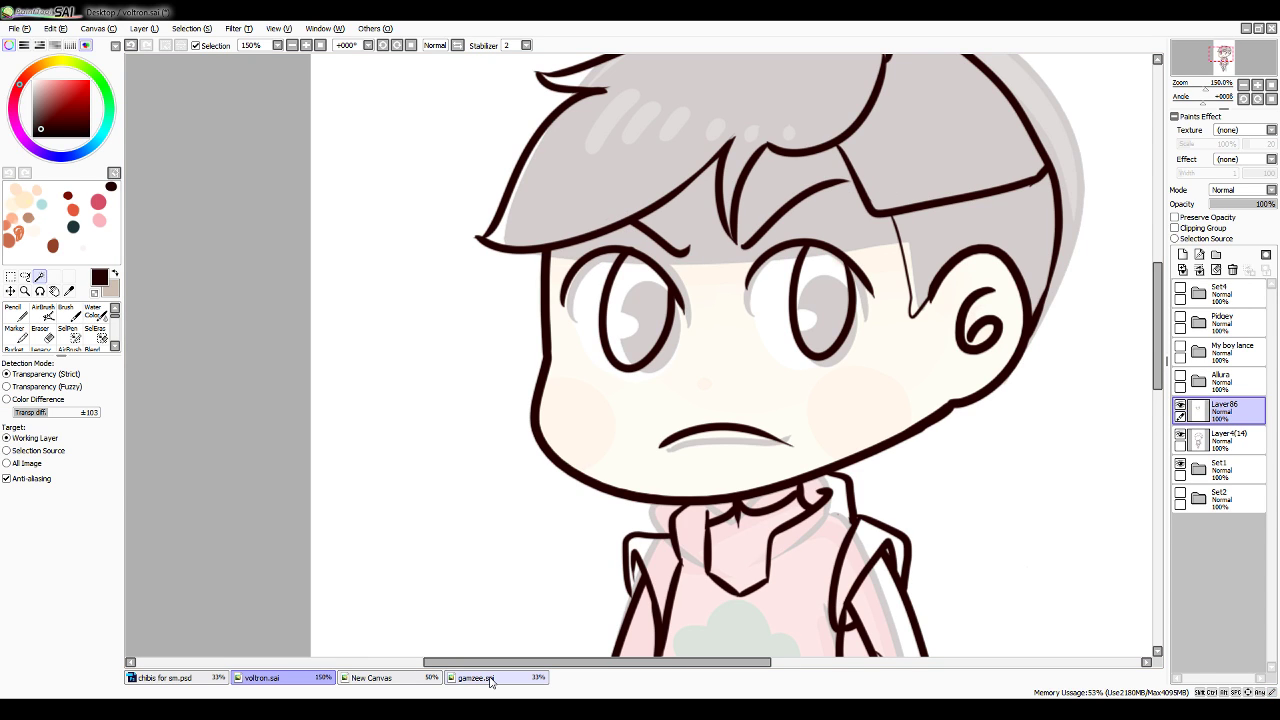
{"action": "left_click", "coordinate": [646, 321]}
{"action": "left_click", "coordinate": [782, 384]}
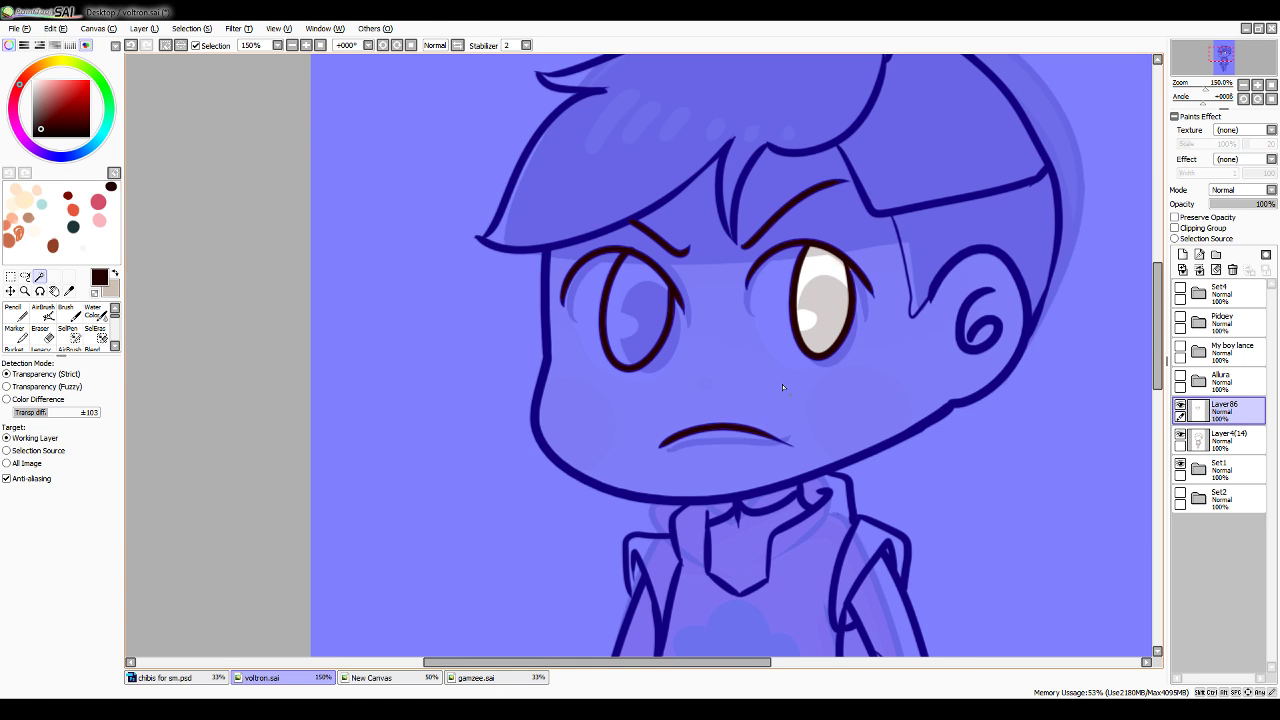
{"action": "key", "text": "ctrl+z"}
{"action": "left_click", "coordinate": [825, 315]}
{"action": "left_click", "coordinate": [17, 313]}
{"action": "left_click", "coordinate": [98, 600]}
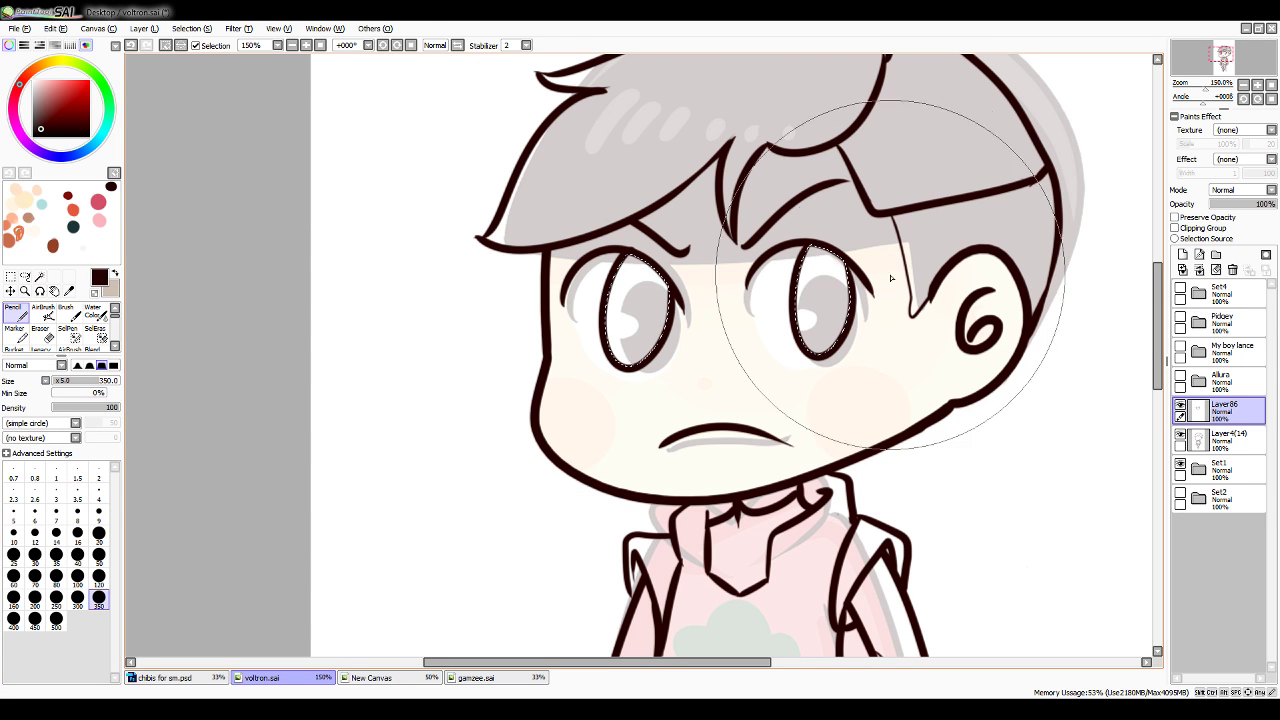
{"action": "left_click_drag", "start_coordinate": [888, 281], "coordinate": [586, 339]}
{"action": "left_click", "coordinate": [204, 29]}
{"action": "left_click", "coordinate": [199, 43]}
Sample white and paint an oval white pupil in the center of each dark iris with a size 20 pencil
{"action": "left_click", "coordinate": [69, 291]}
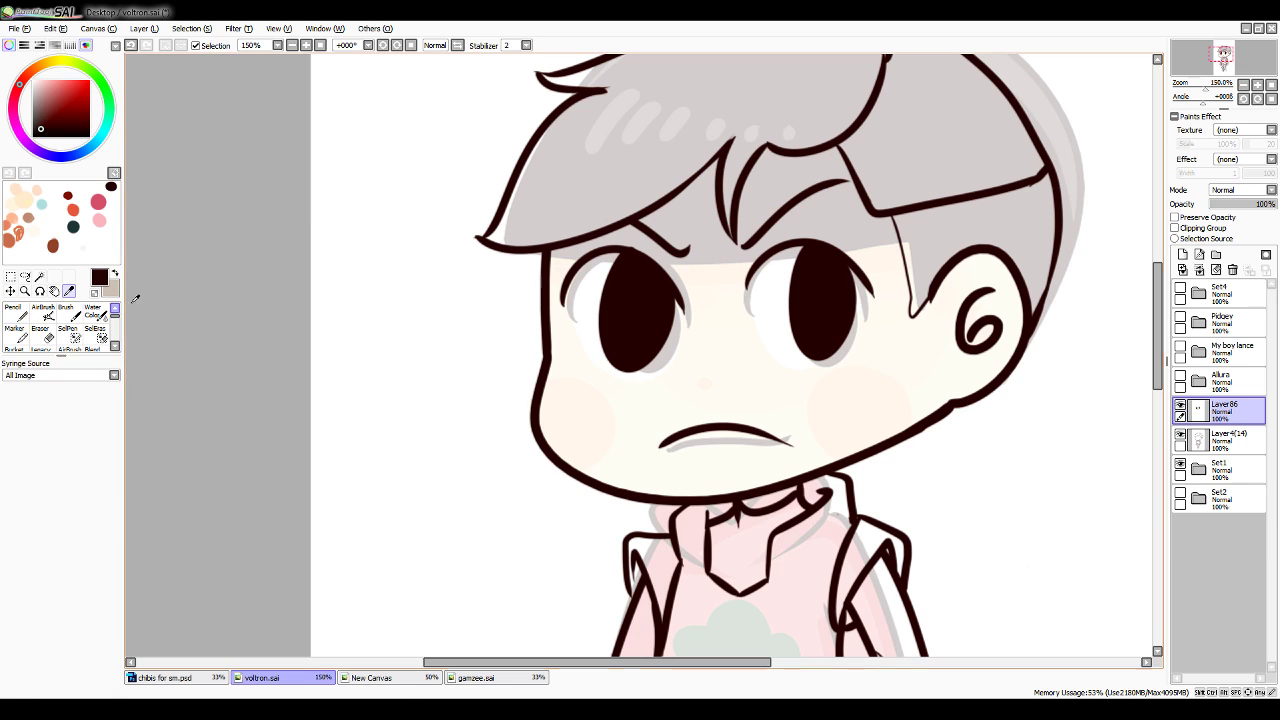
{"action": "left_click", "coordinate": [407, 318]}
{"action": "left_click", "coordinate": [14, 313]}
{"action": "left_click", "coordinate": [99, 533]}
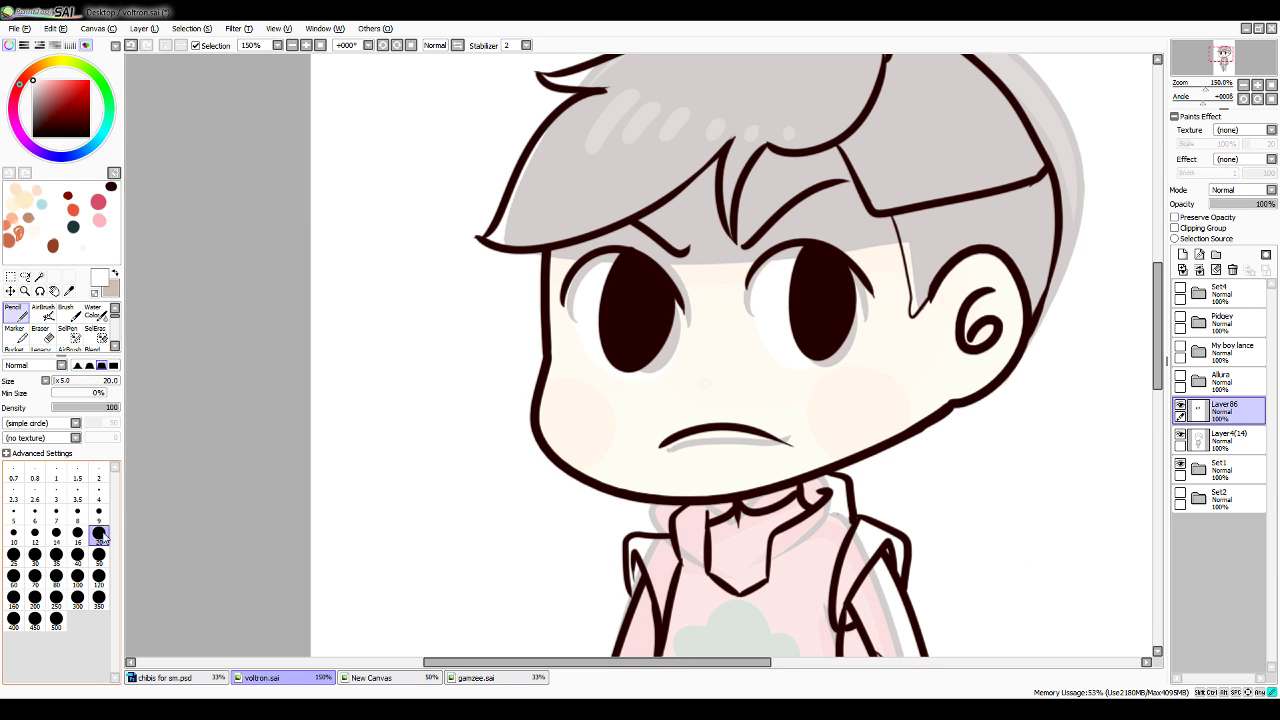
{"action": "key", "text": "ctrl+z"}
{"action": "mouse_move", "coordinate": [627, 320]}
{"action": "left_mouse_down"}
{"action": "mouse_move", "coordinate": [642, 303]}
{"action": "mouse_move", "coordinate": [640, 322]}
{"action": "mouse_move", "coordinate": [644, 296]}
{"action": "left_mouse_up"}
{"action": "key", "text": "ctrl+z"}
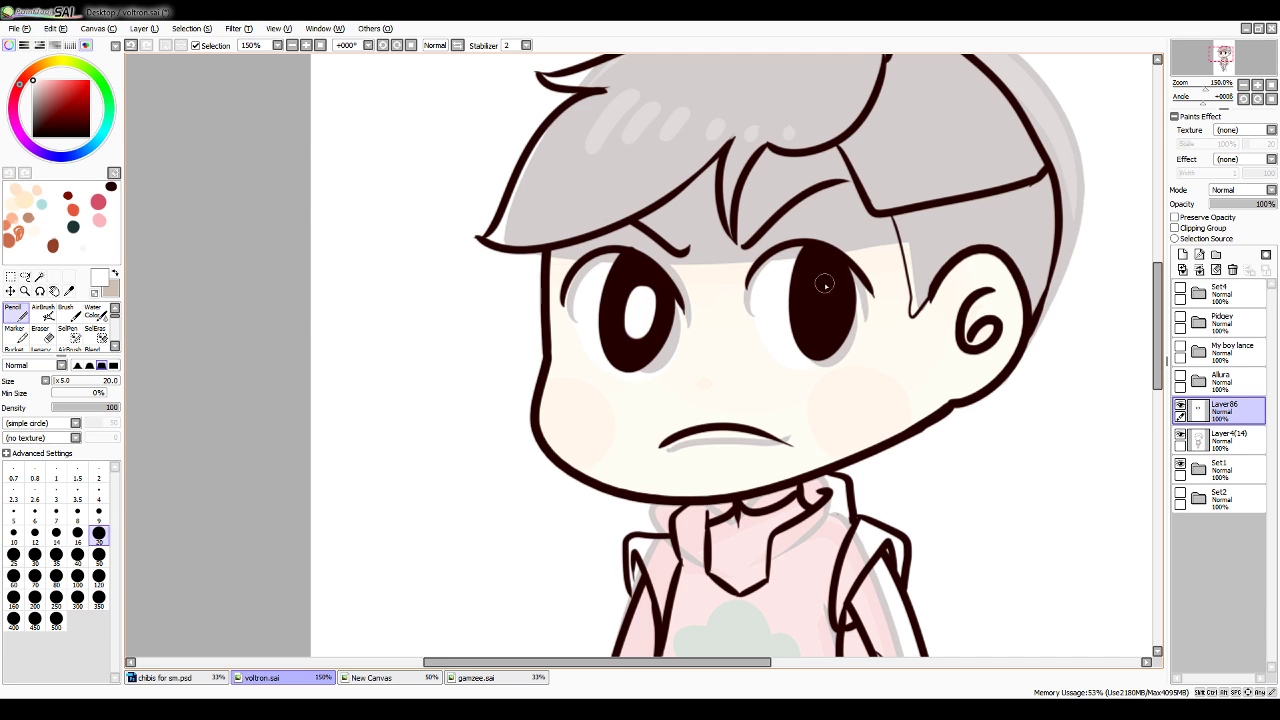
{"action": "left_click_drag", "start_coordinate": [826, 283], "coordinate": [820, 322]}
{"action": "key", "text": "ctrl+z"}
{"action": "key", "text": "ctrl+z"}
{"action": "left_click_drag", "start_coordinate": [643, 293], "coordinate": [640, 318]}
{"action": "left_click_drag", "start_coordinate": [820, 287], "coordinate": [817, 290]}
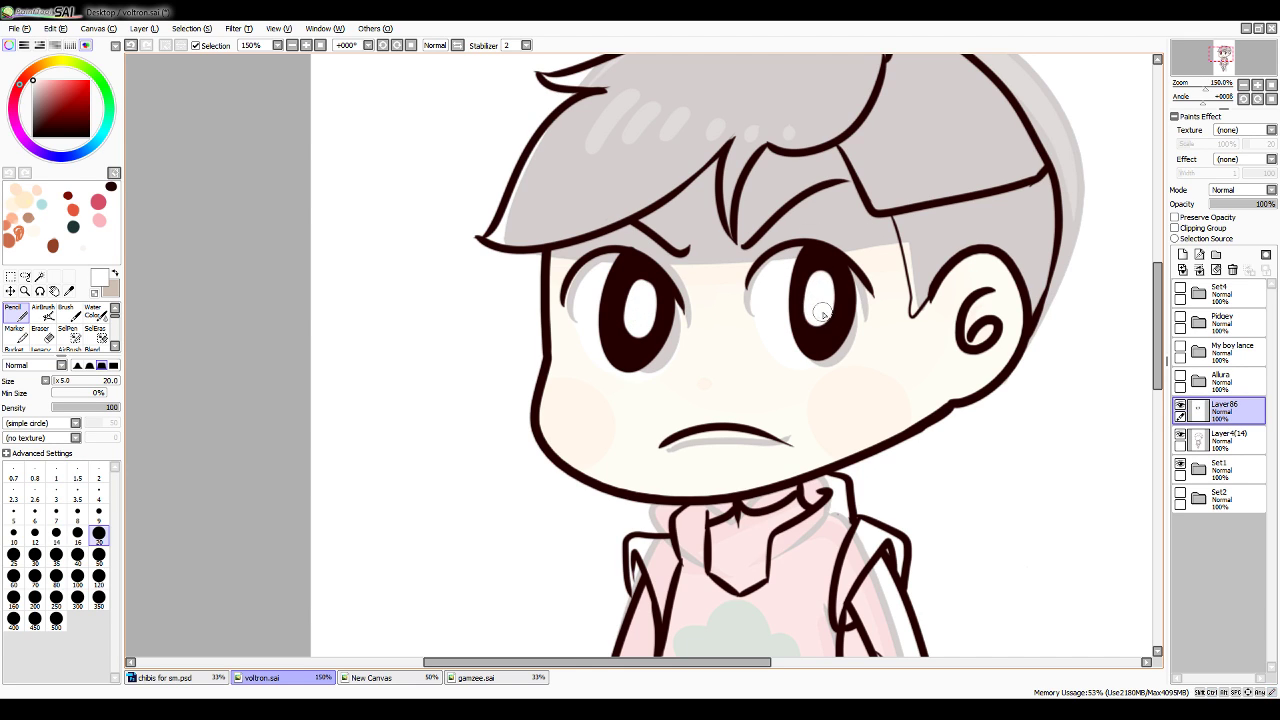
Merge the facial features layer down into Layer4(14) and hide the Set1 template folder
{"action": "left_click", "coordinate": [1244, 86]}
{"action": "left_click", "coordinate": [1244, 86]}
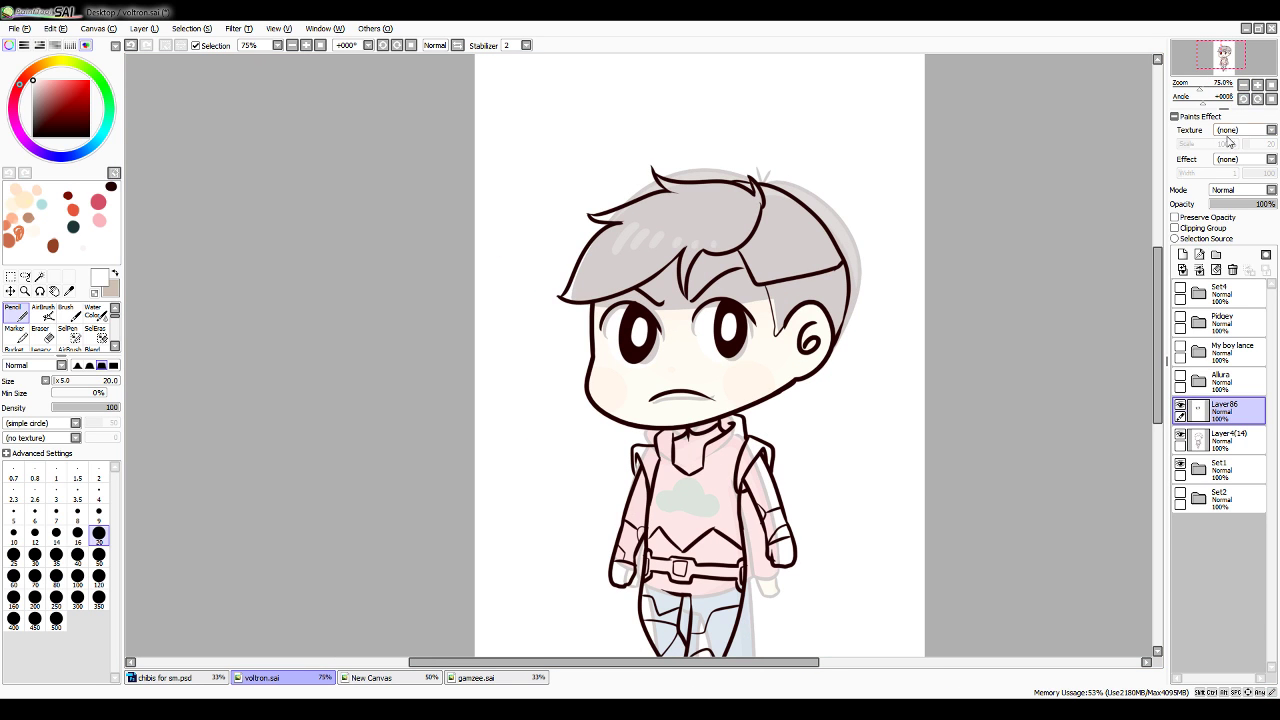
{"action": "left_click_drag", "start_coordinate": [1160, 263], "coordinate": [1162, 301]}
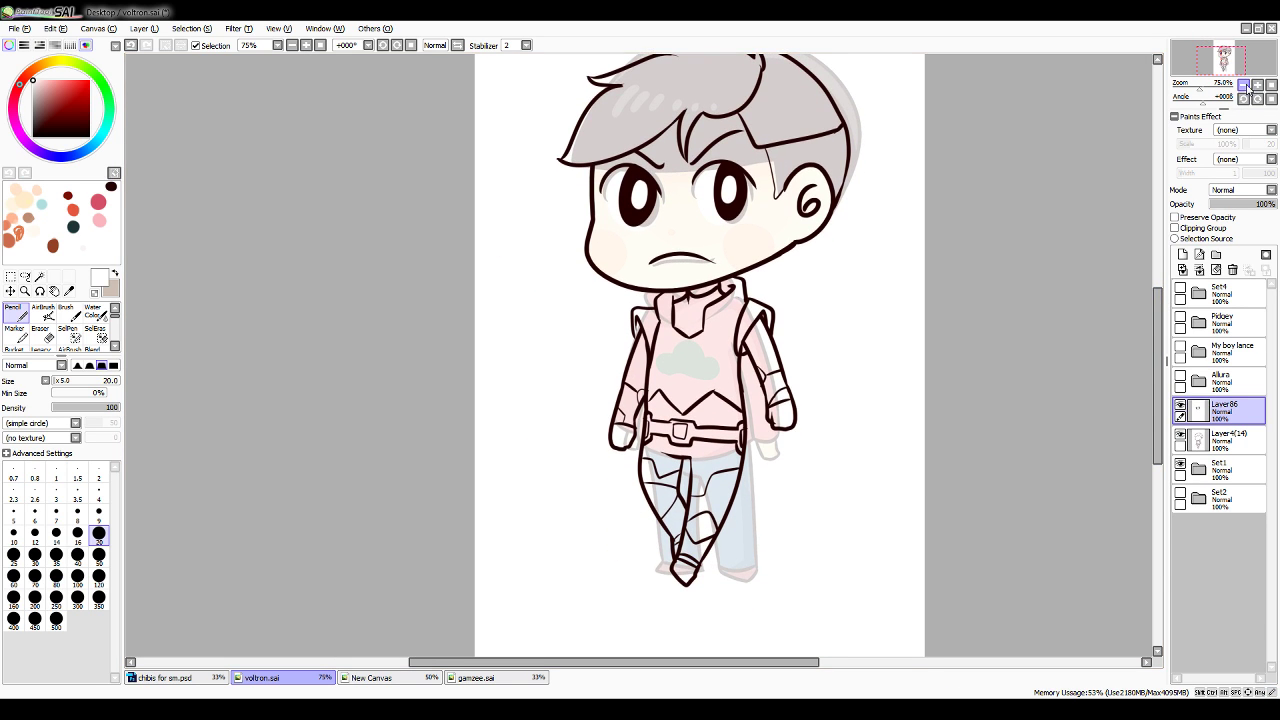
{"action": "left_click", "coordinate": [1243, 85]}
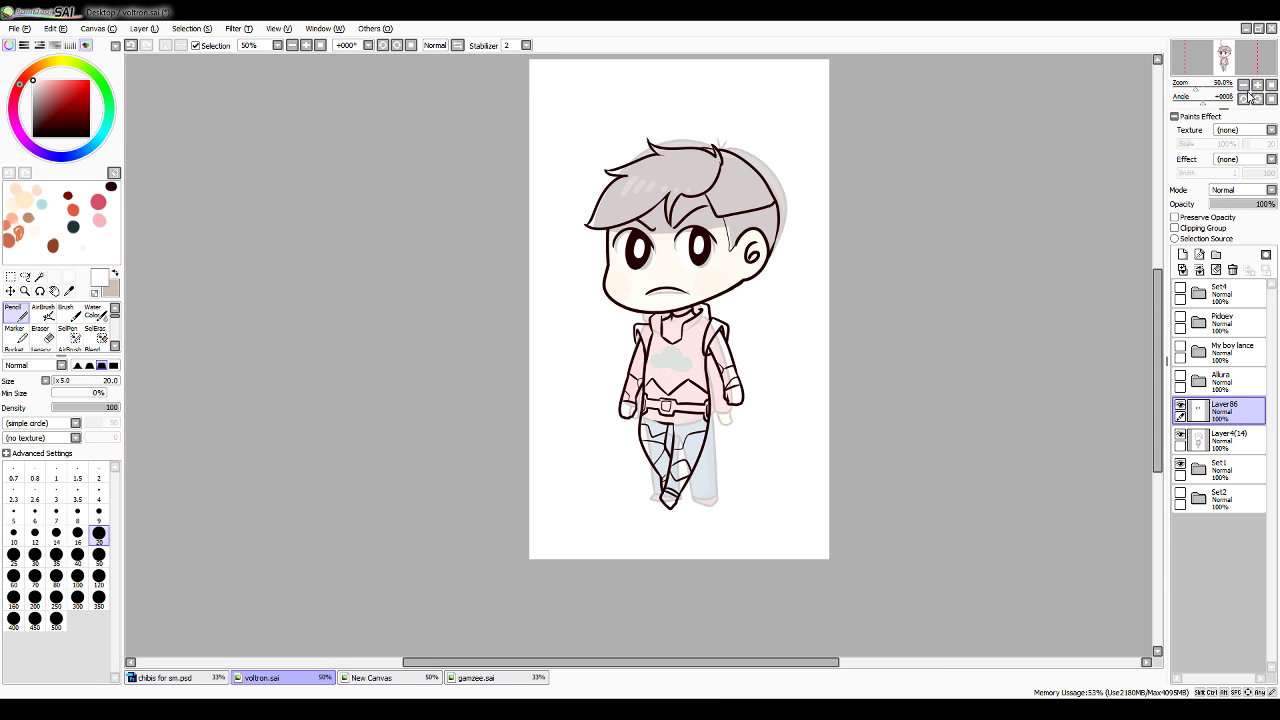
{"action": "left_click", "coordinate": [1232, 269]}
{"action": "left_click", "coordinate": [1180, 437]}
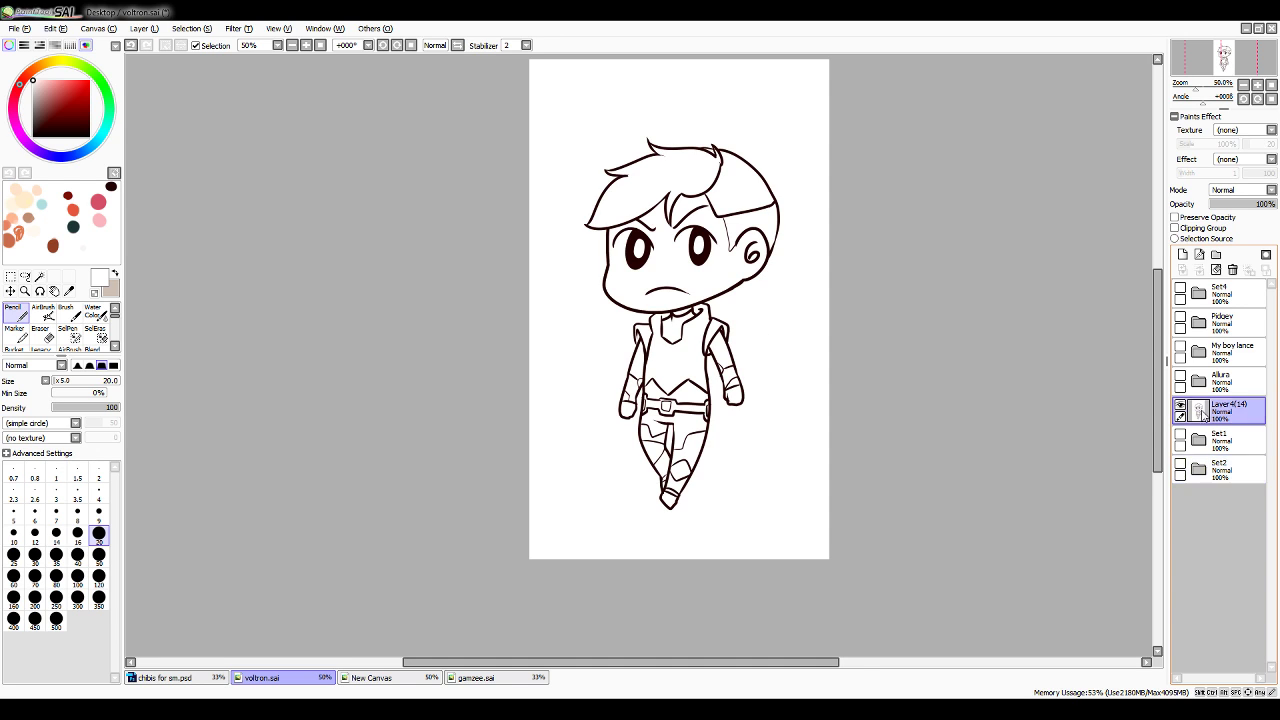
Add a new layer beneath Layer4(14) and select the face, ear and neck areas of the lineart with the Magic Wand
{"action": "left_click", "coordinate": [1218, 440]}
{"action": "left_click", "coordinate": [1183, 255]}
{"action": "left_click", "coordinate": [1220, 411]}
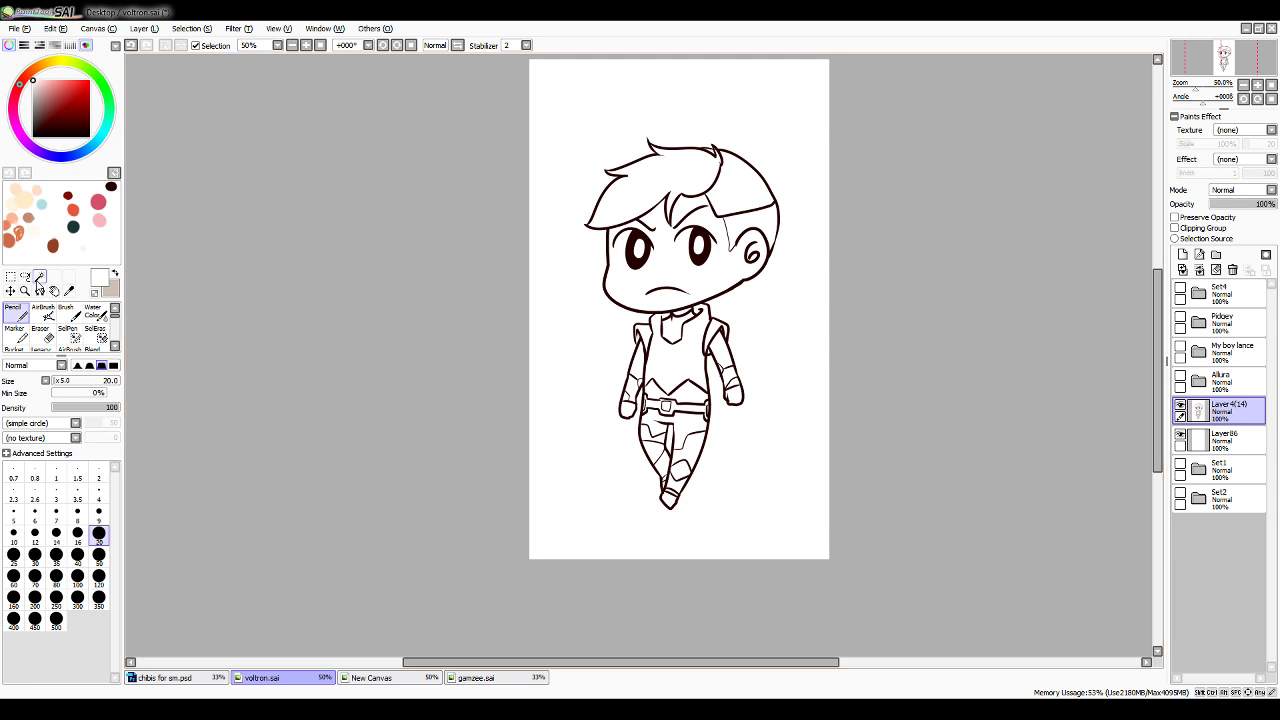
{"action": "key", "text": "w"}
{"action": "left_click", "coordinate": [708, 276]}
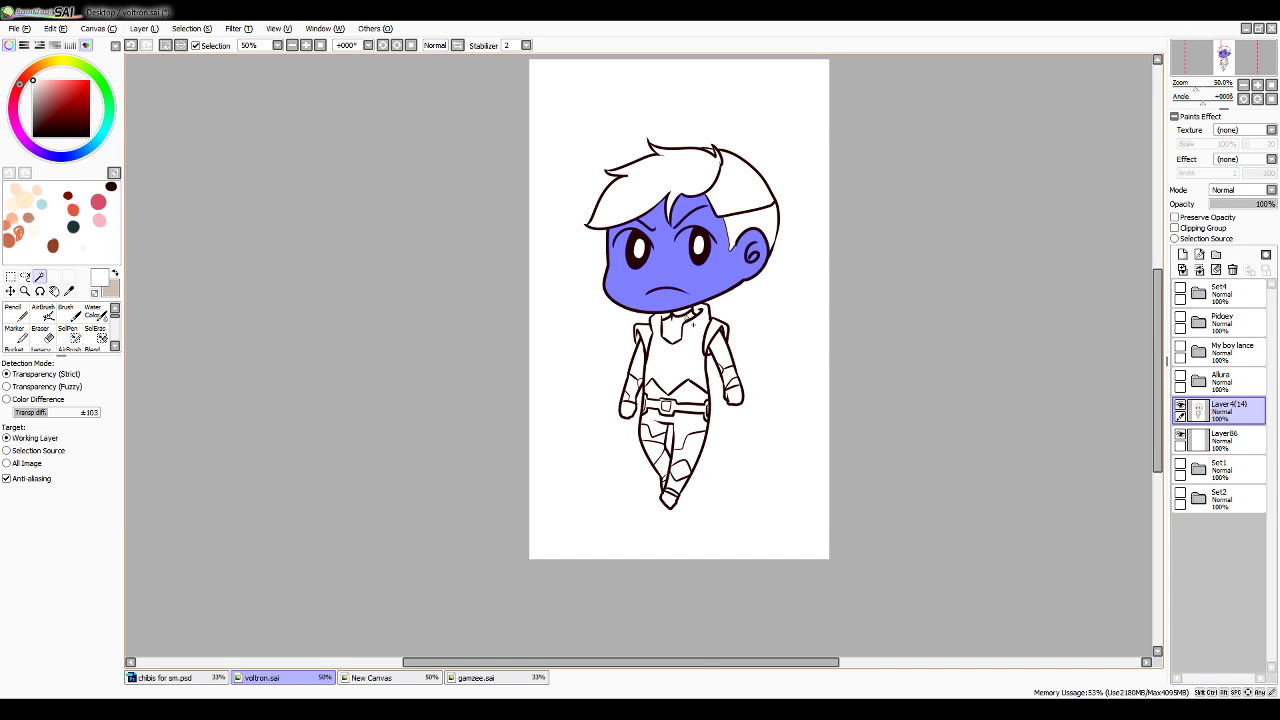
Display the colored Set4 folder as a reference, sample its light skin tone, and hide the folder again
{"action": "left_click", "coordinate": [1200, 296]}
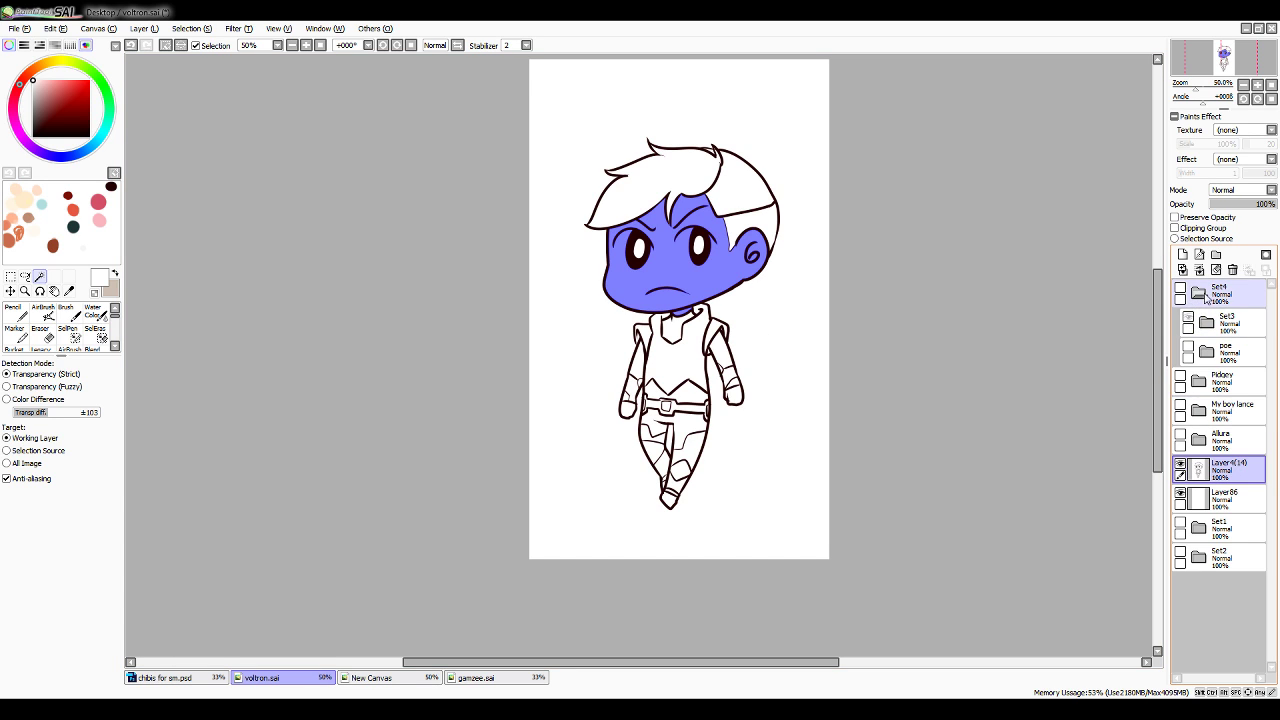
{"action": "left_click", "coordinate": [1205, 320]}
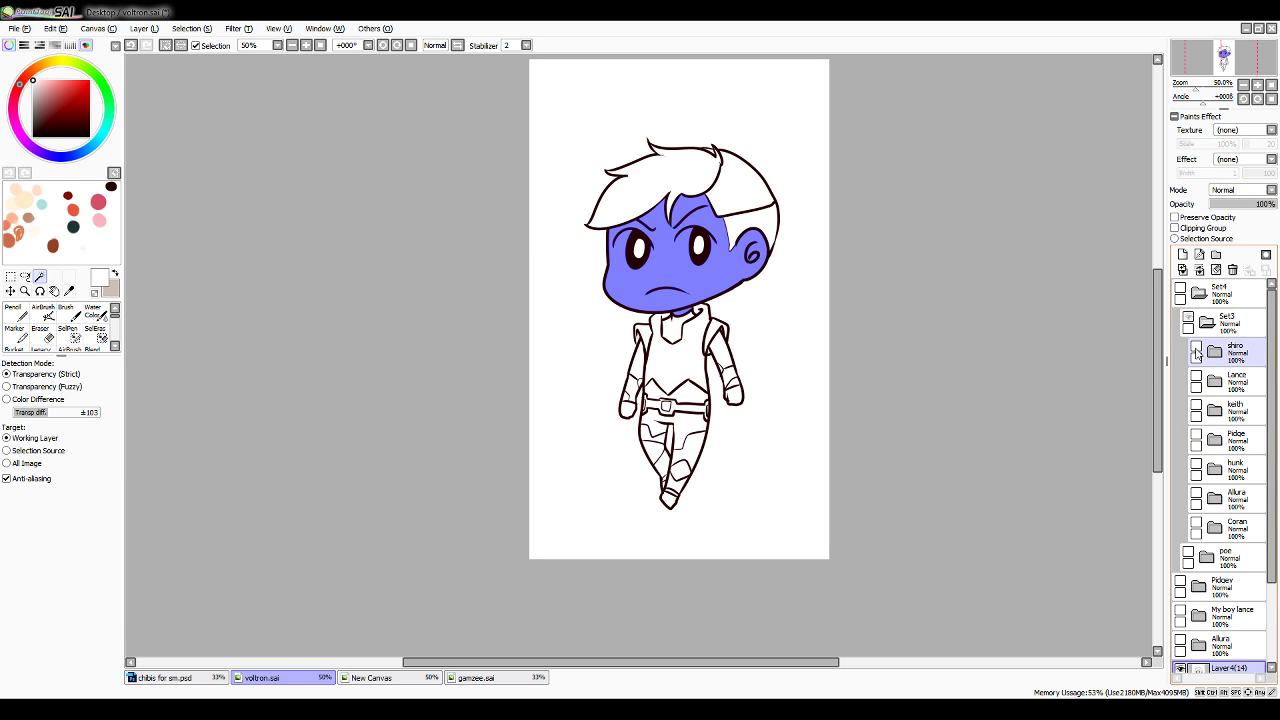
{"action": "left_click", "coordinate": [1208, 319]}
{"action": "left_click", "coordinate": [1199, 294]}
{"action": "left_click", "coordinate": [1181, 288]}
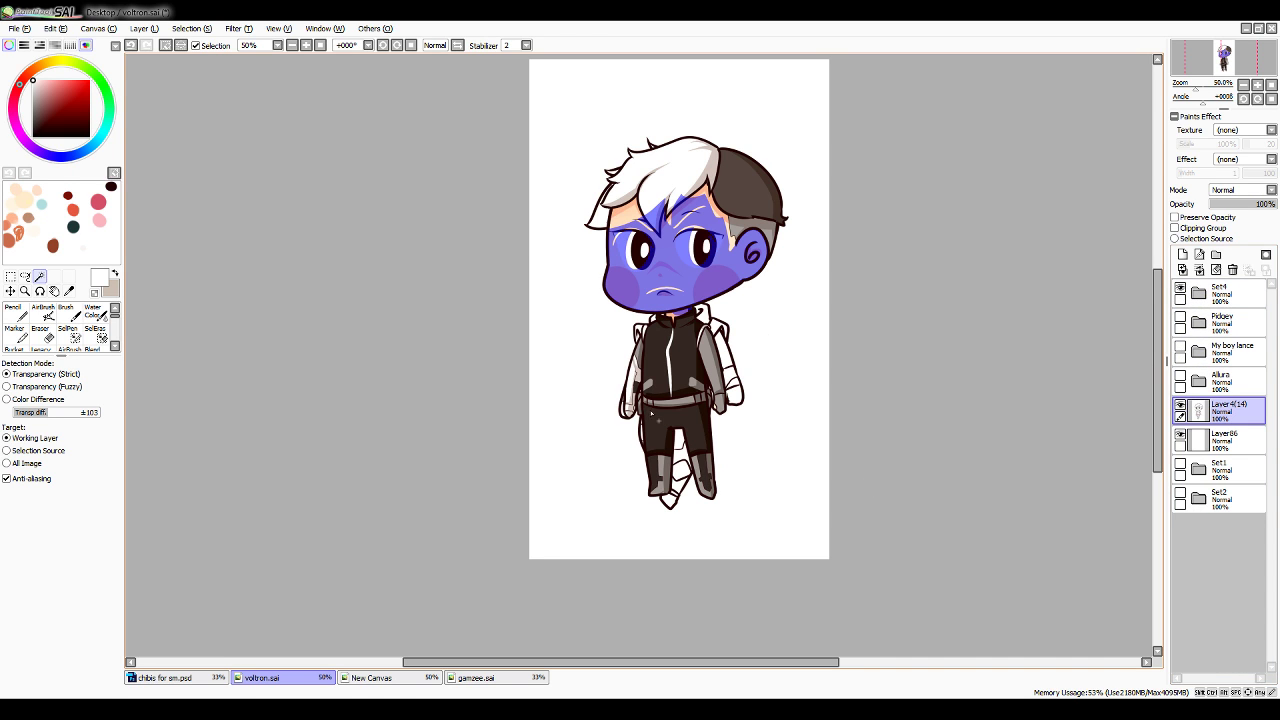
{"action": "left_click", "coordinate": [69, 291]}
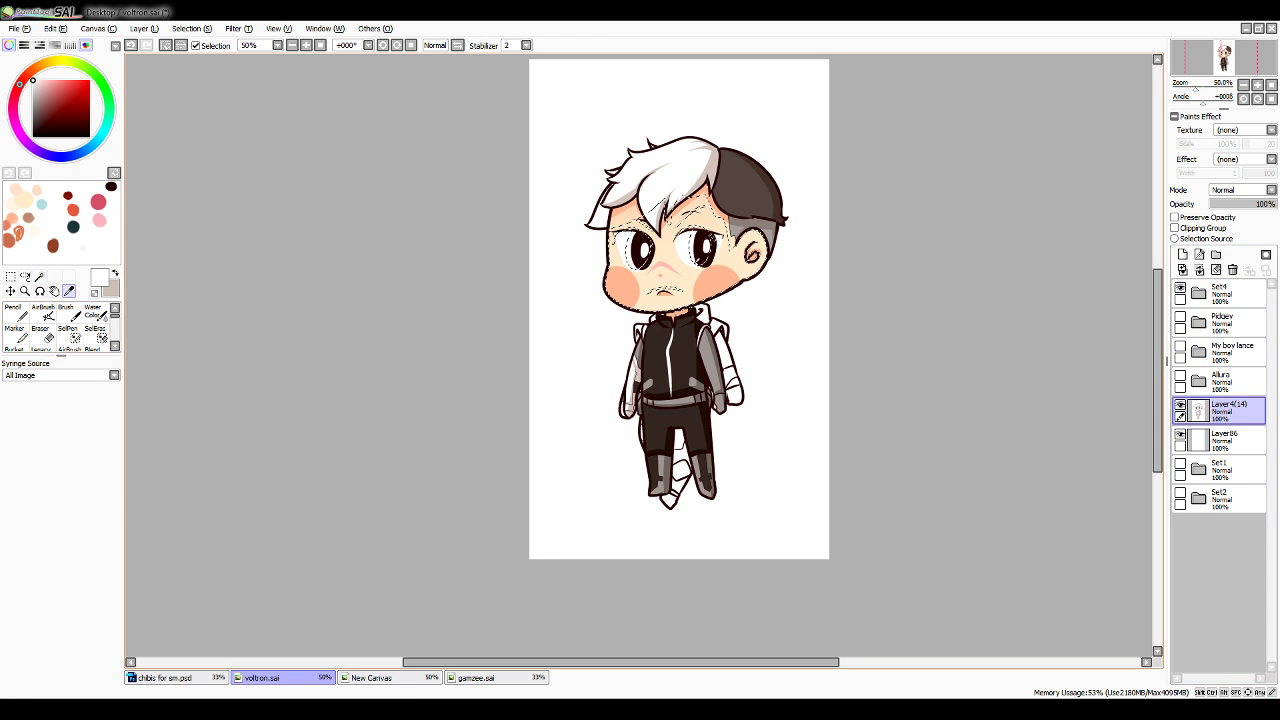
{"action": "left_click", "coordinate": [676, 300]}
{"action": "left_click", "coordinate": [14, 313]}
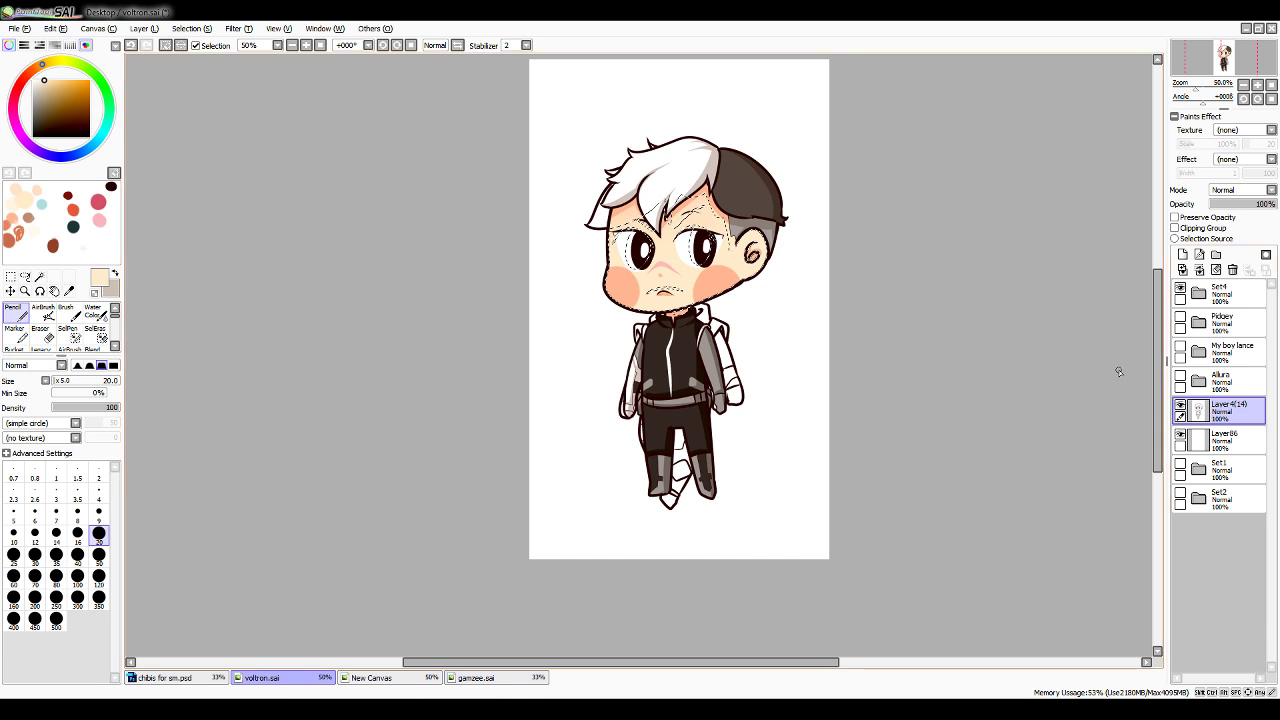
{"action": "left_click", "coordinate": [1181, 290]}
Fill the selected face, ear and neck on Layer86 with the light skin tone using a size 350 pencil
{"action": "left_click", "coordinate": [1222, 438]}
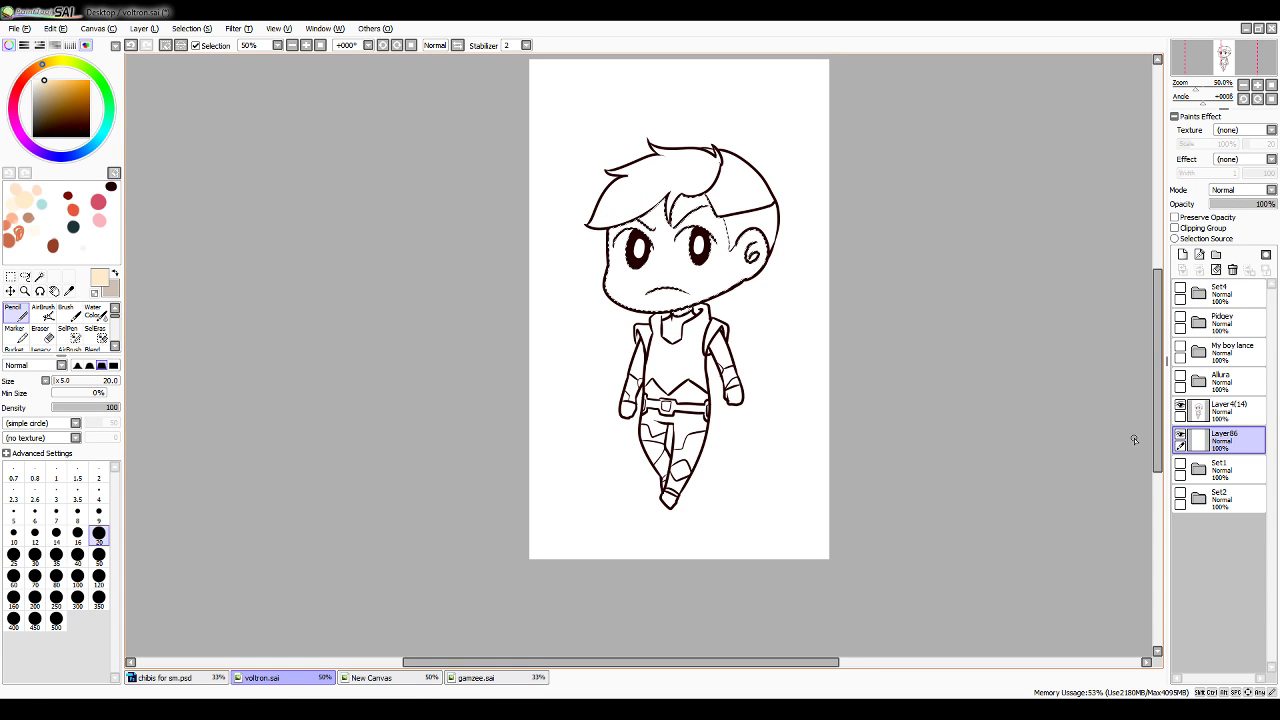
{"action": "left_click", "coordinate": [99, 598]}
{"action": "left_click_drag", "start_coordinate": [650, 240], "coordinate": [814, 206]}
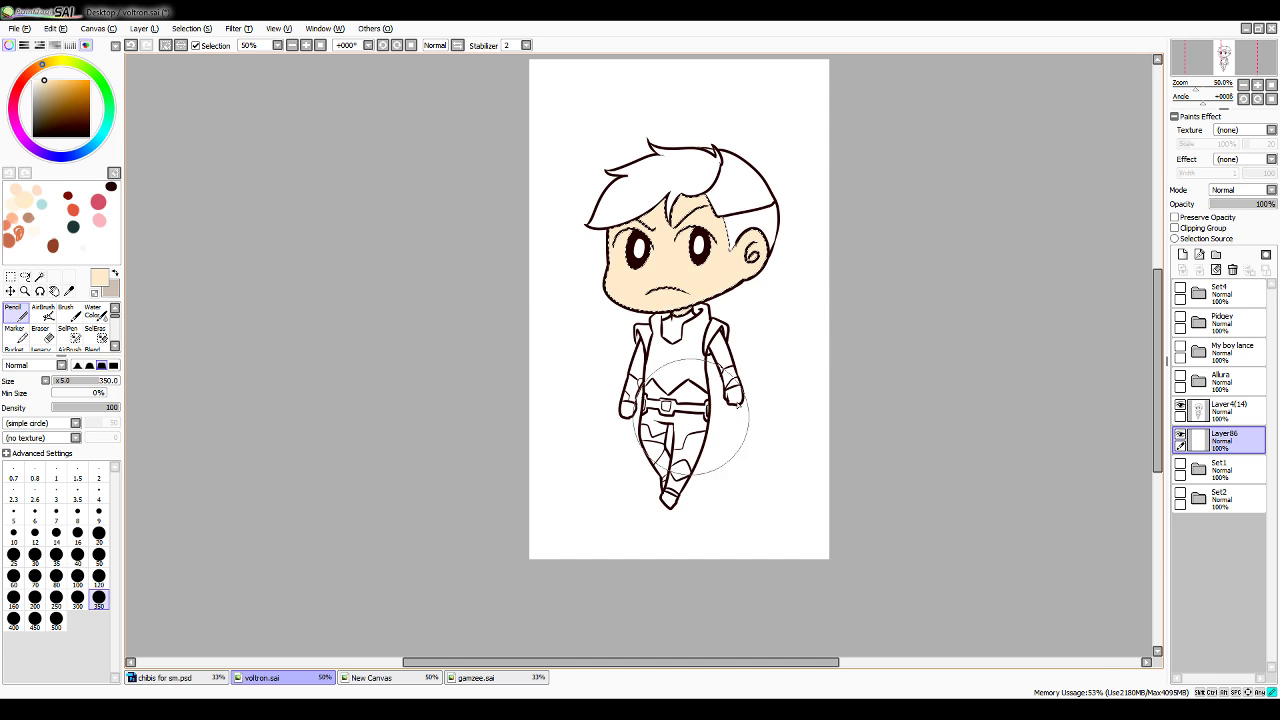
Sample the orange blush color from the Set4 reference and shade the forehead beneath the hair with a size 120 Water Color brush
{"action": "left_click", "coordinate": [1181, 289]}
{"action": "left_click", "coordinate": [69, 291]}
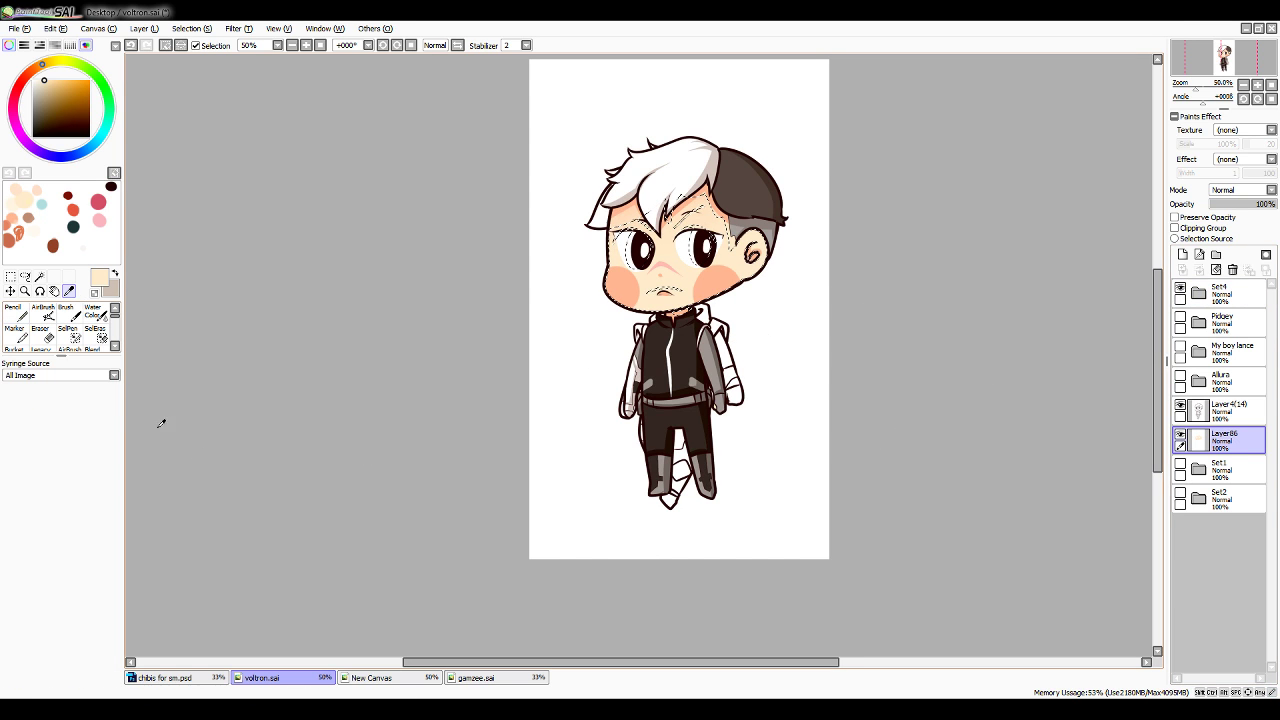
{"action": "left_click", "coordinate": [723, 276]}
{"action": "left_click", "coordinate": [1181, 290]}
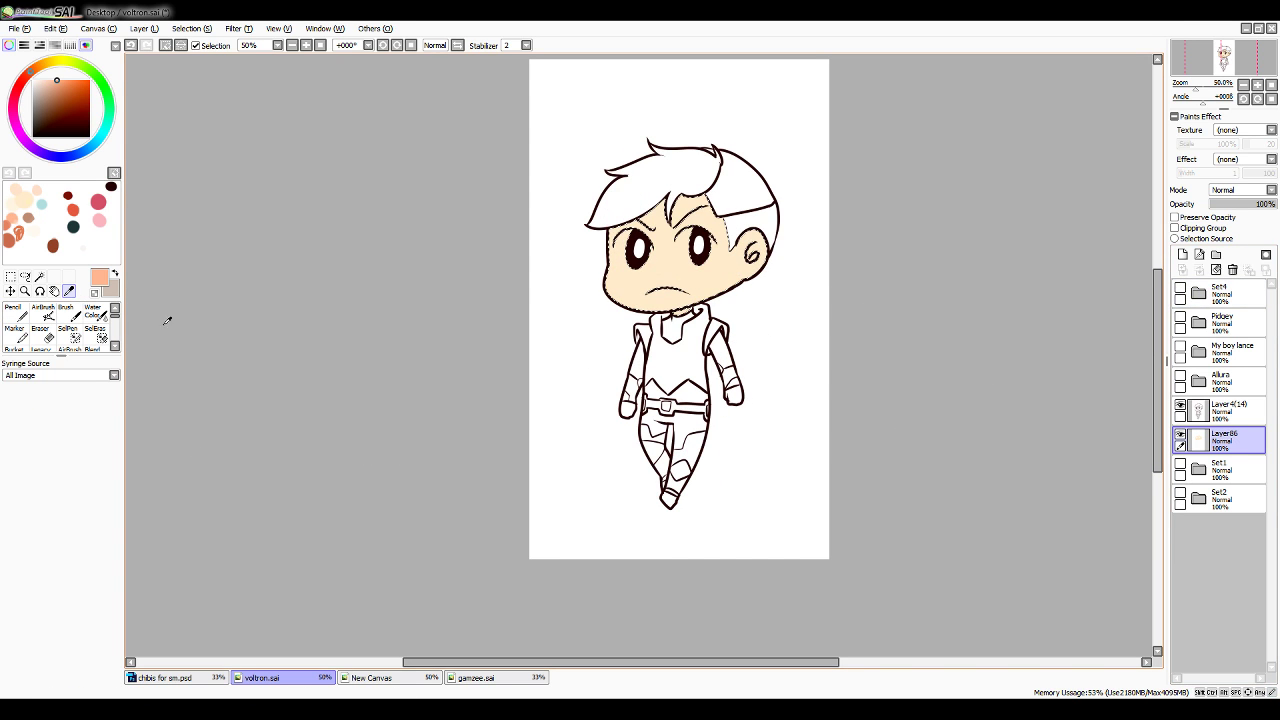
{"action": "left_click", "coordinate": [93, 312]}
{"action": "left_click", "coordinate": [99, 626]}
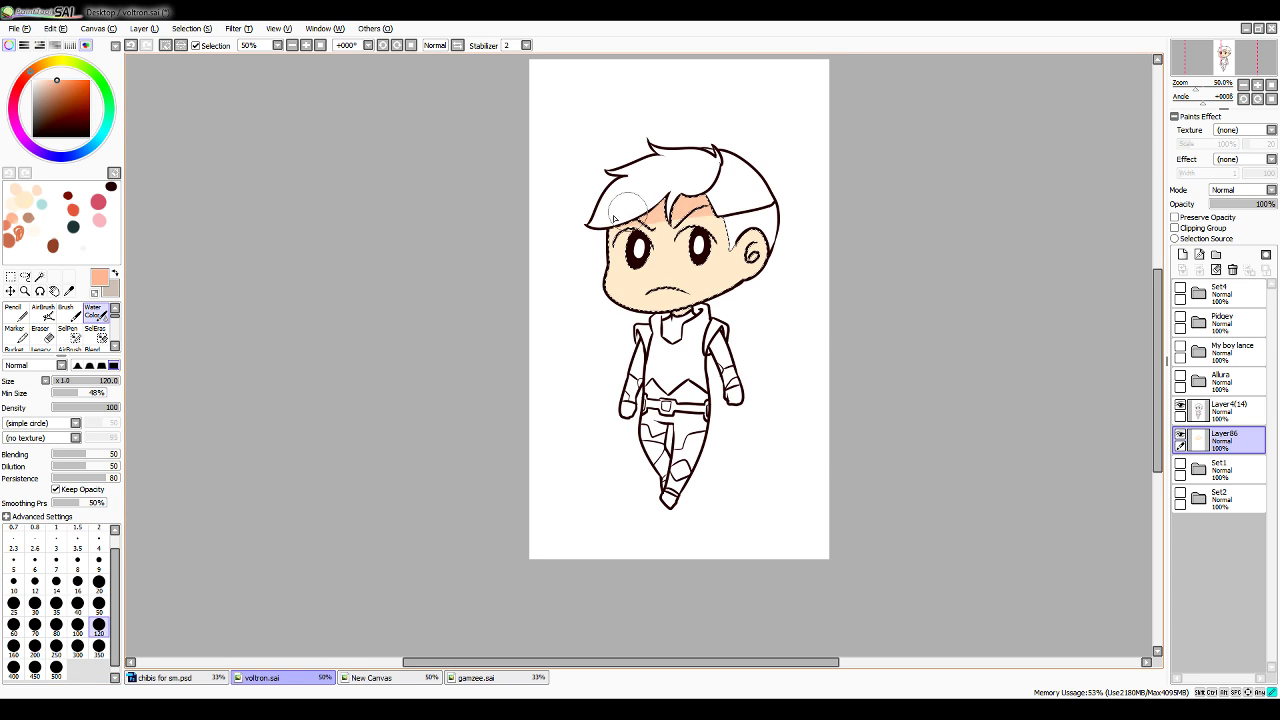
Paint round orange blush spots on both cheeks with a size 40 pencil and add a small nose dot
{"action": "left_click", "coordinate": [14, 312]}
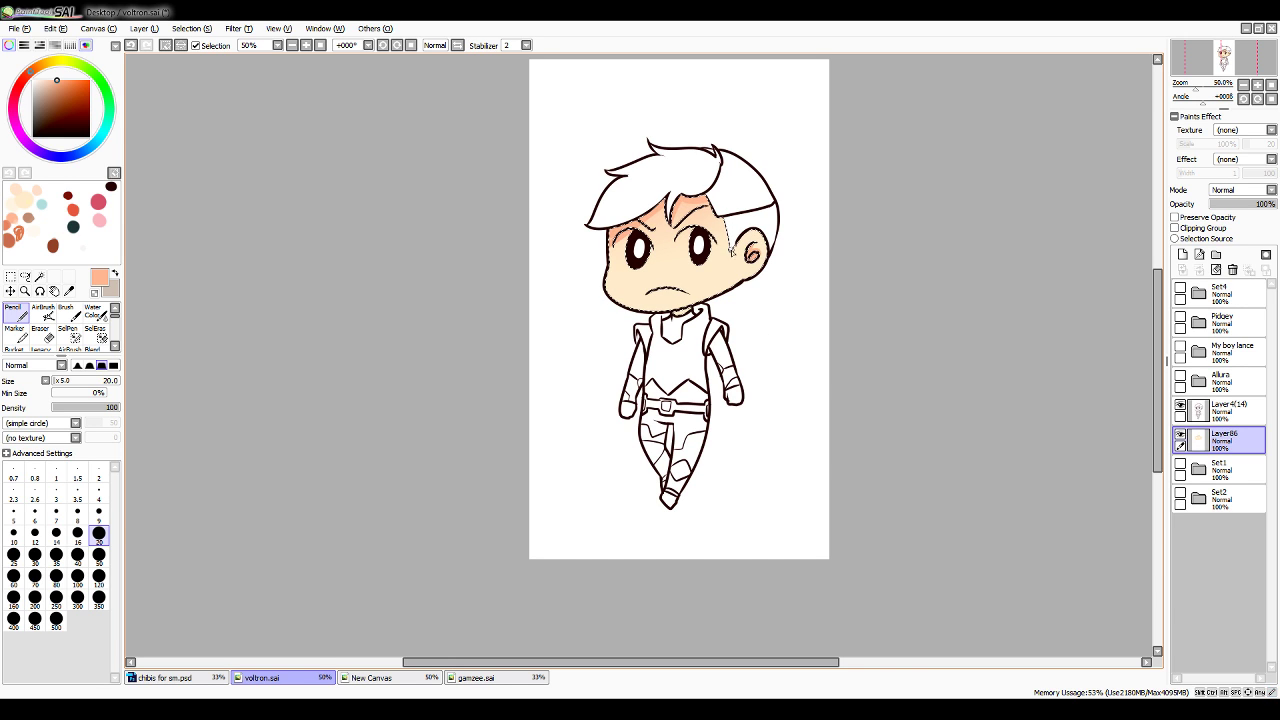
{"action": "left_click", "coordinate": [79, 556]}
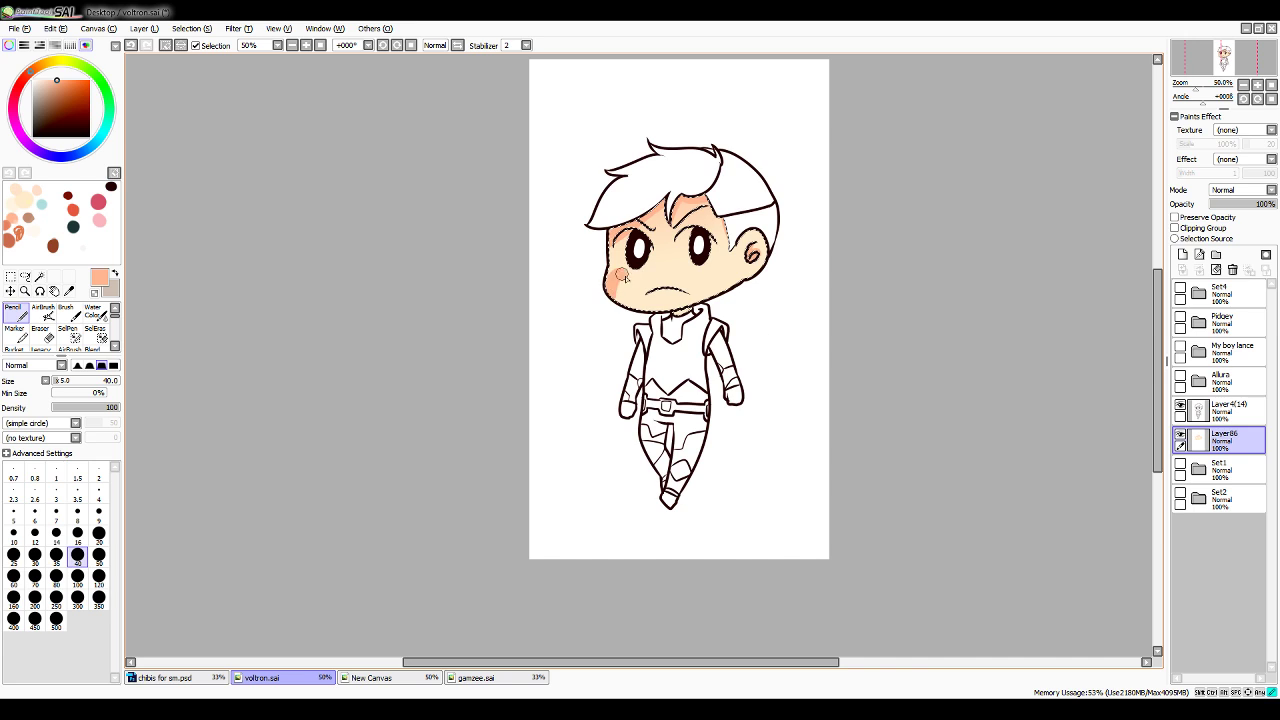
{"action": "key", "text": "ctrl+z"}
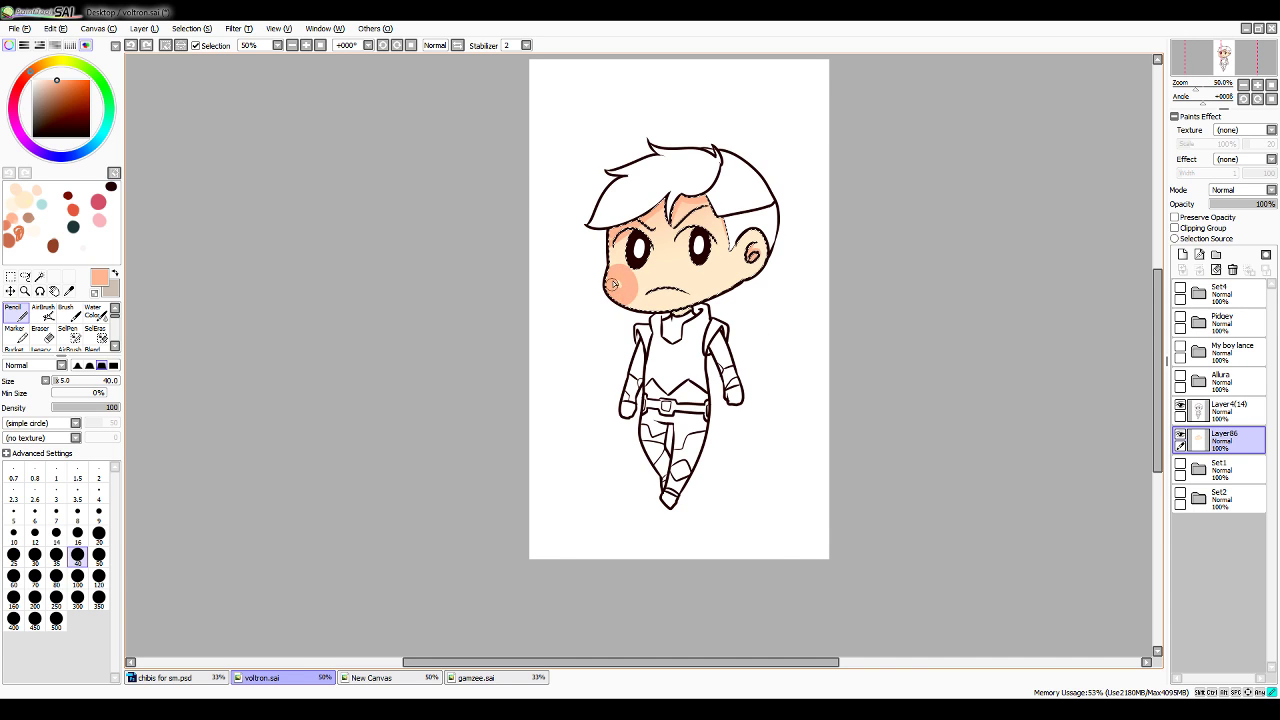
{"action": "key", "text": "ctrl+z"}
{"action": "mouse_move", "coordinate": [613, 284]}
{"action": "left_mouse_down"}
{"action": "mouse_move", "coordinate": [629, 277]}
{"action": "mouse_move", "coordinate": [628, 298]}
{"action": "left_mouse_up"}
{"action": "key", "text": "ctrl+z"}
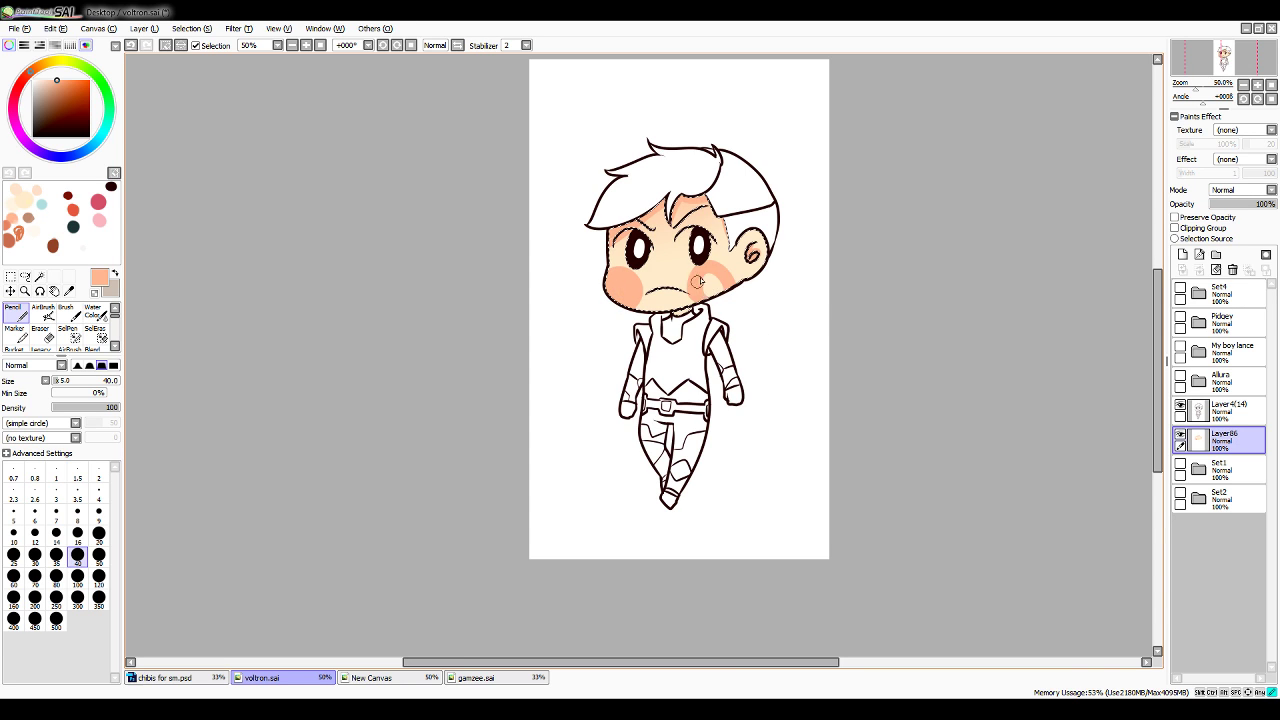
{"action": "key", "text": "ctrl+z"}
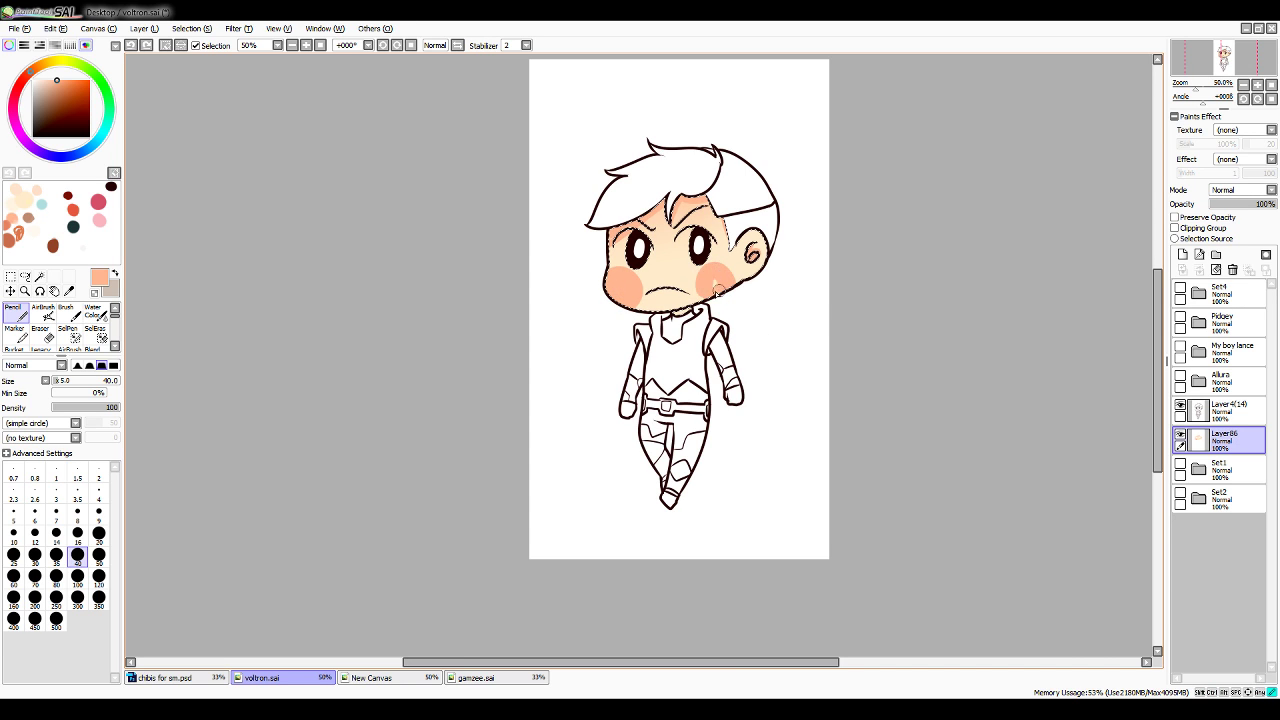
{"action": "key", "text": "ctrl+y"}
Sample white, paint the whites of both eyes around the irises with a size 50 pencil, and deselect
{"action": "left_click", "coordinate": [69, 291]}
{"action": "left_click", "coordinate": [581, 327]}
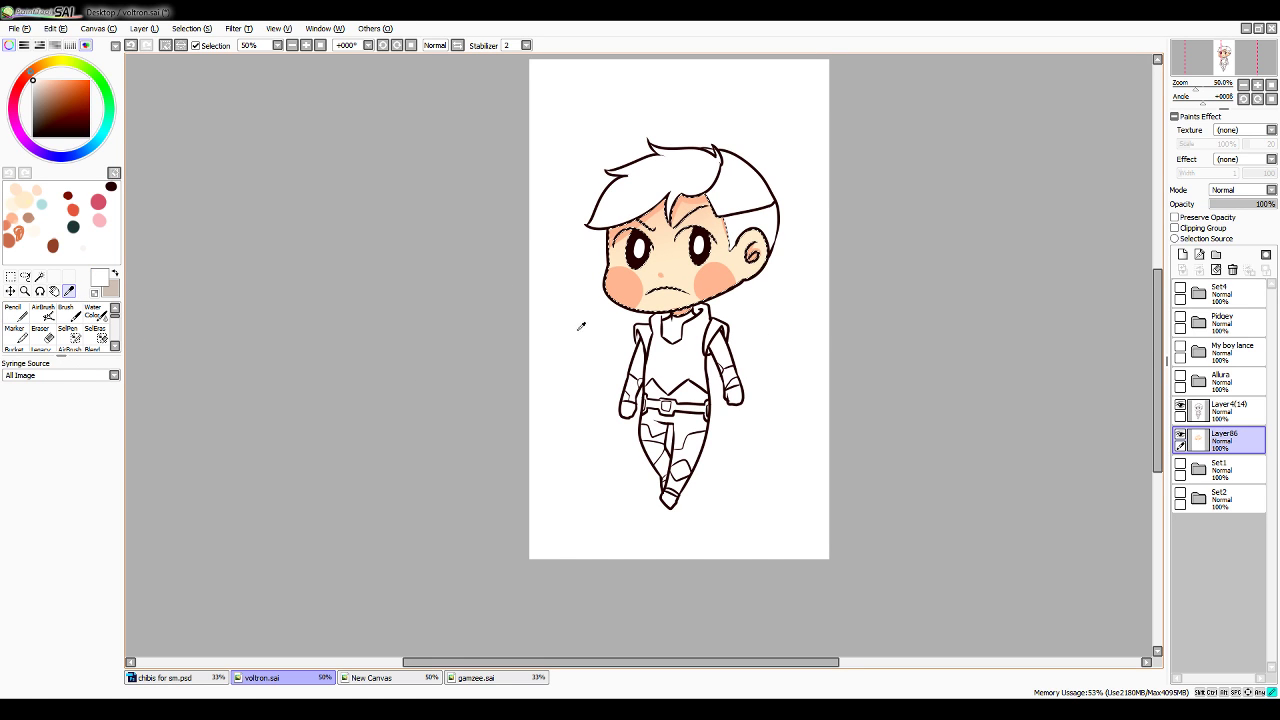
{"action": "left_click", "coordinate": [16, 315]}
{"action": "left_click", "coordinate": [99, 555]}
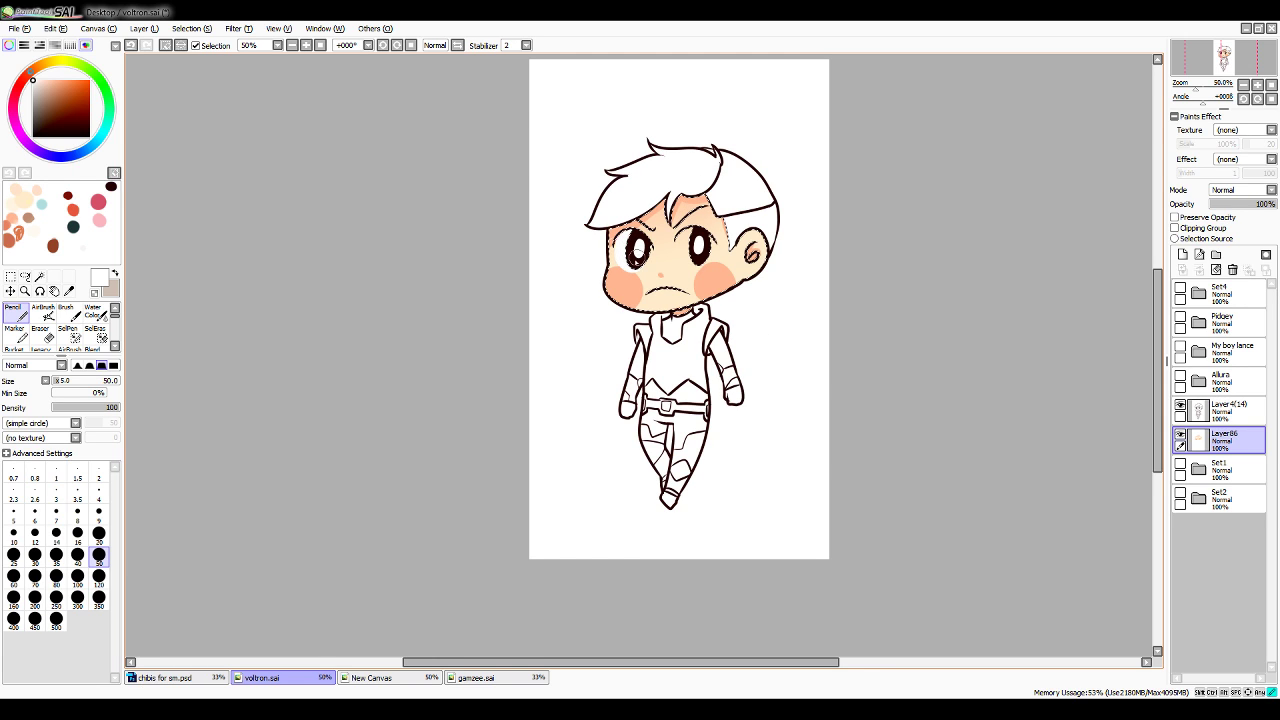
{"action": "key", "text": "ctrl+z"}
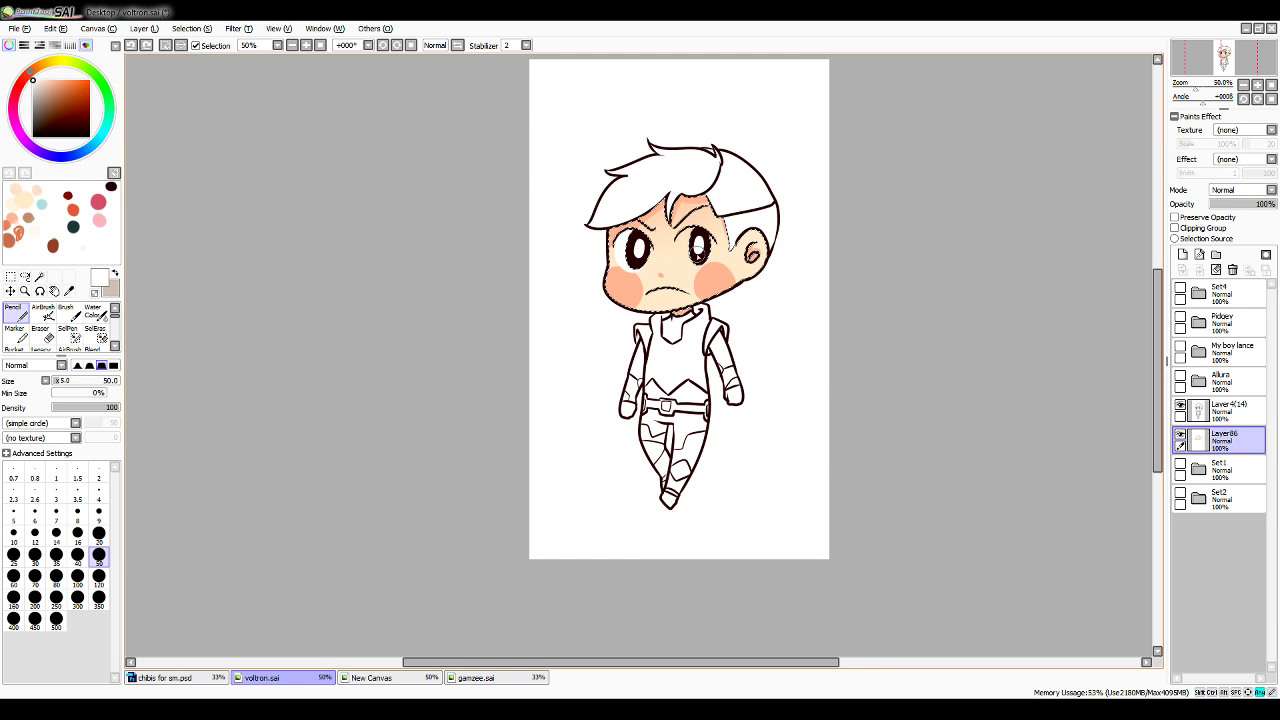
{"action": "key", "text": "ctrl+z"}
{"action": "left_click_drag", "start_coordinate": [686, 242], "coordinate": [701, 246]}
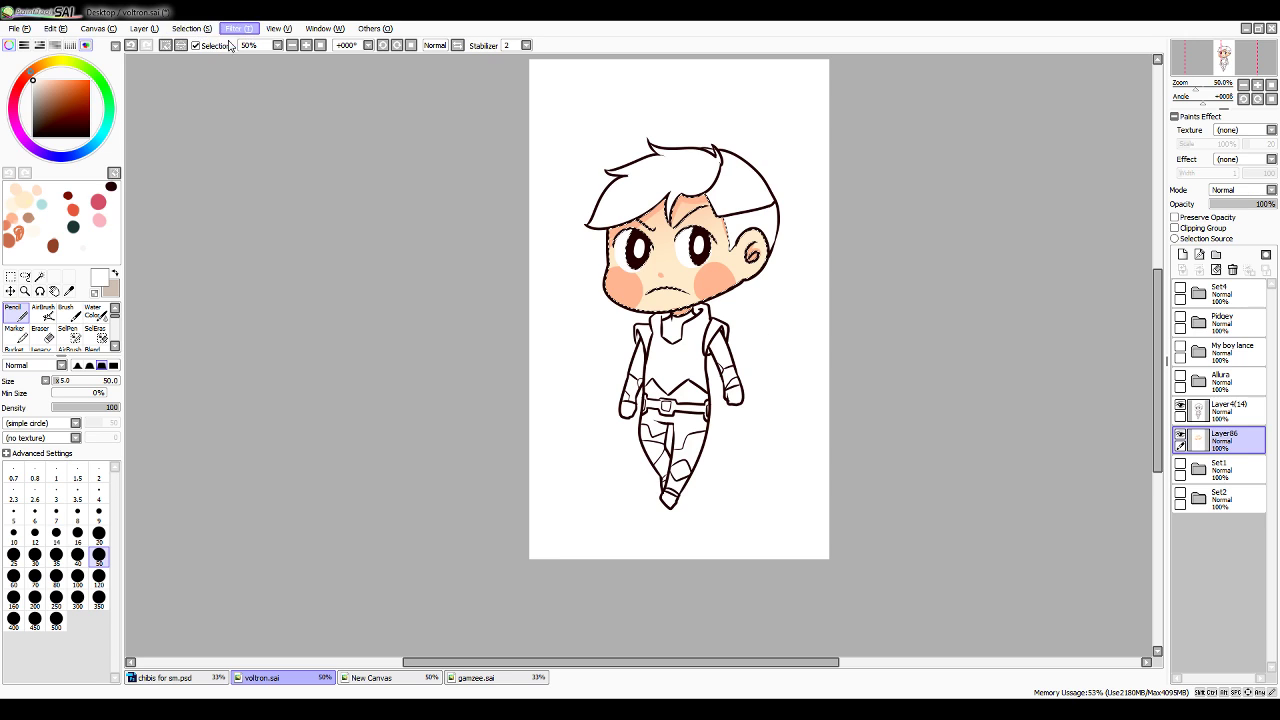
{"action": "left_click", "coordinate": [41, 277]}
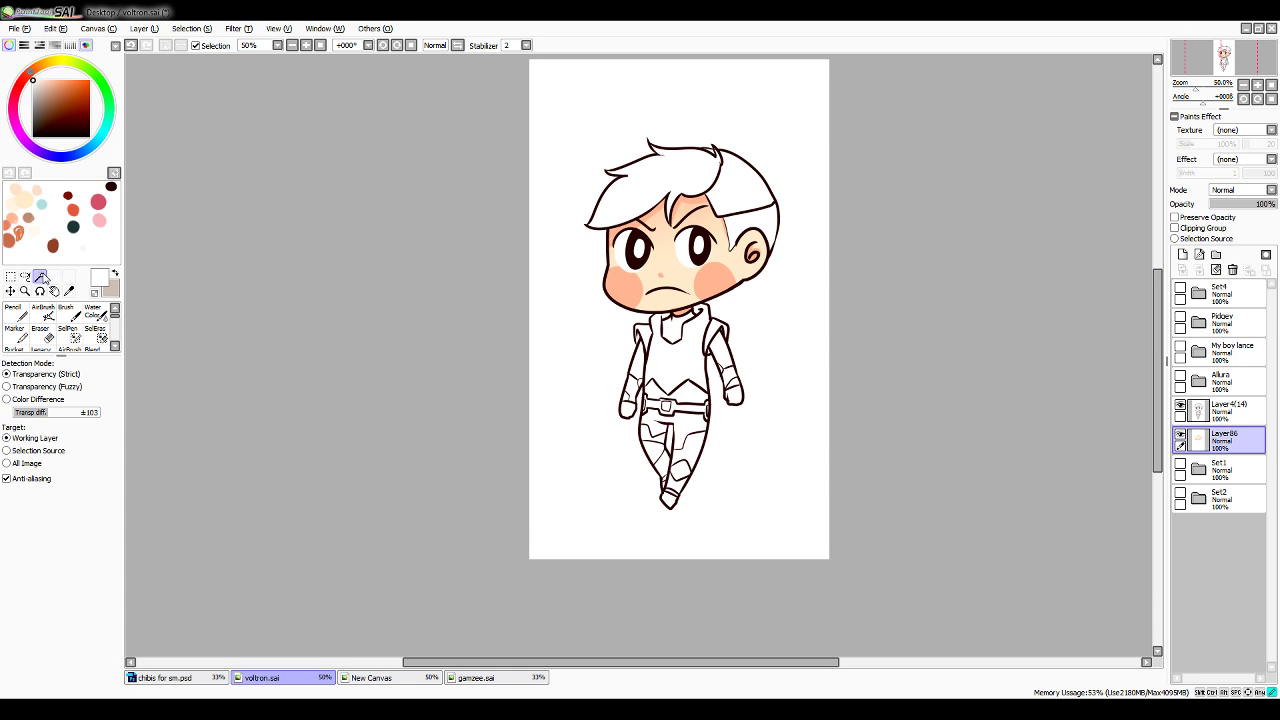
Sample the pink scar color from the Set4 reference and draw a scar across the nose bridge with a size 9 pencil
{"action": "left_click", "coordinate": [1181, 288]}
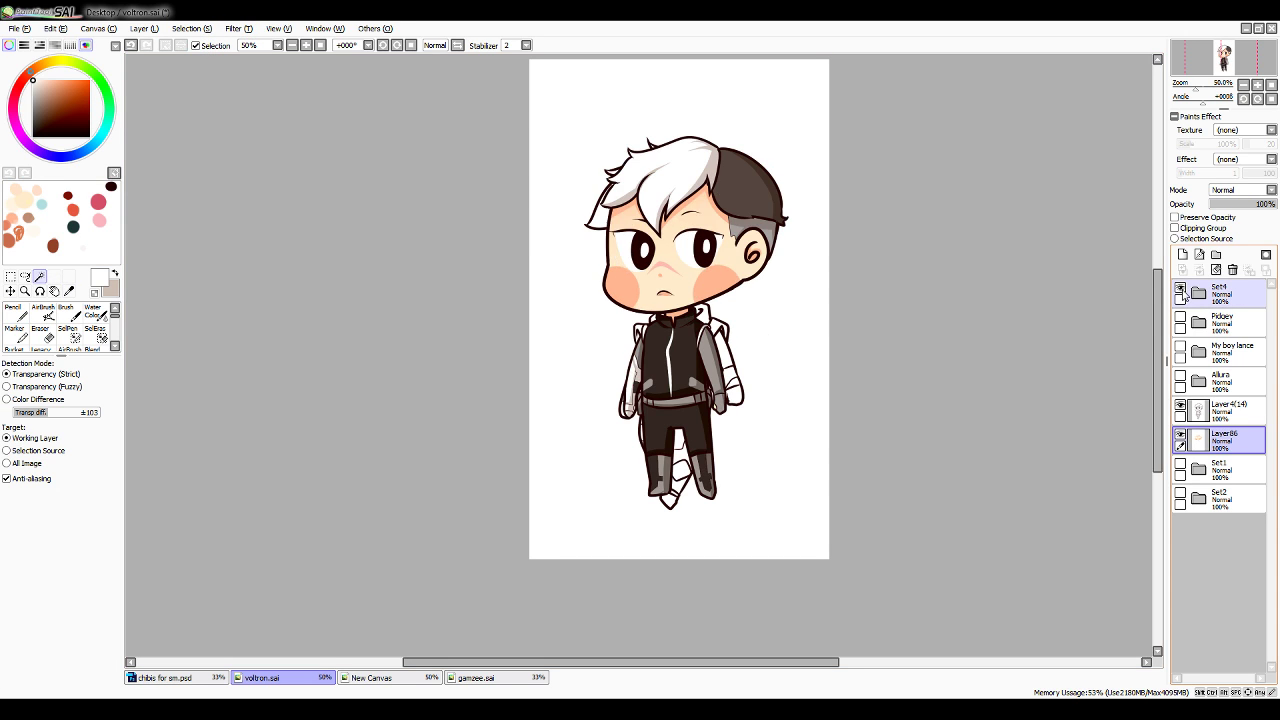
{"action": "left_click", "coordinate": [69, 290]}
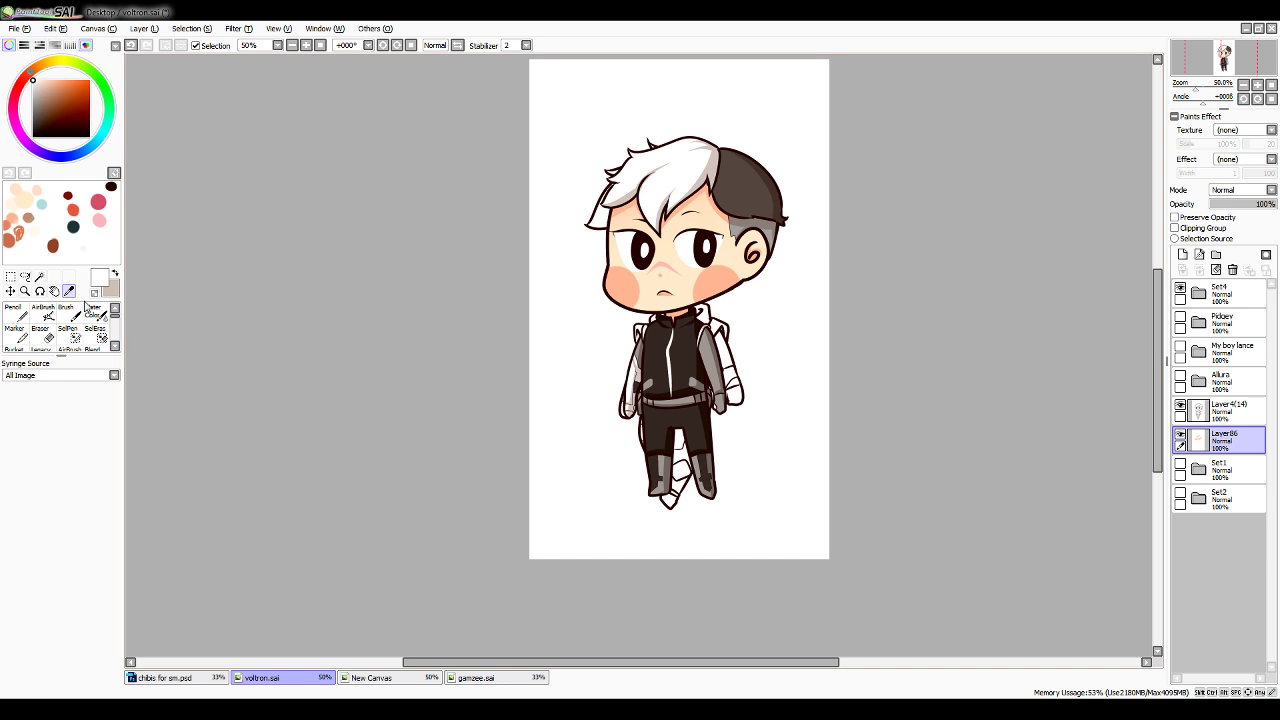
{"action": "left_click", "coordinate": [664, 259]}
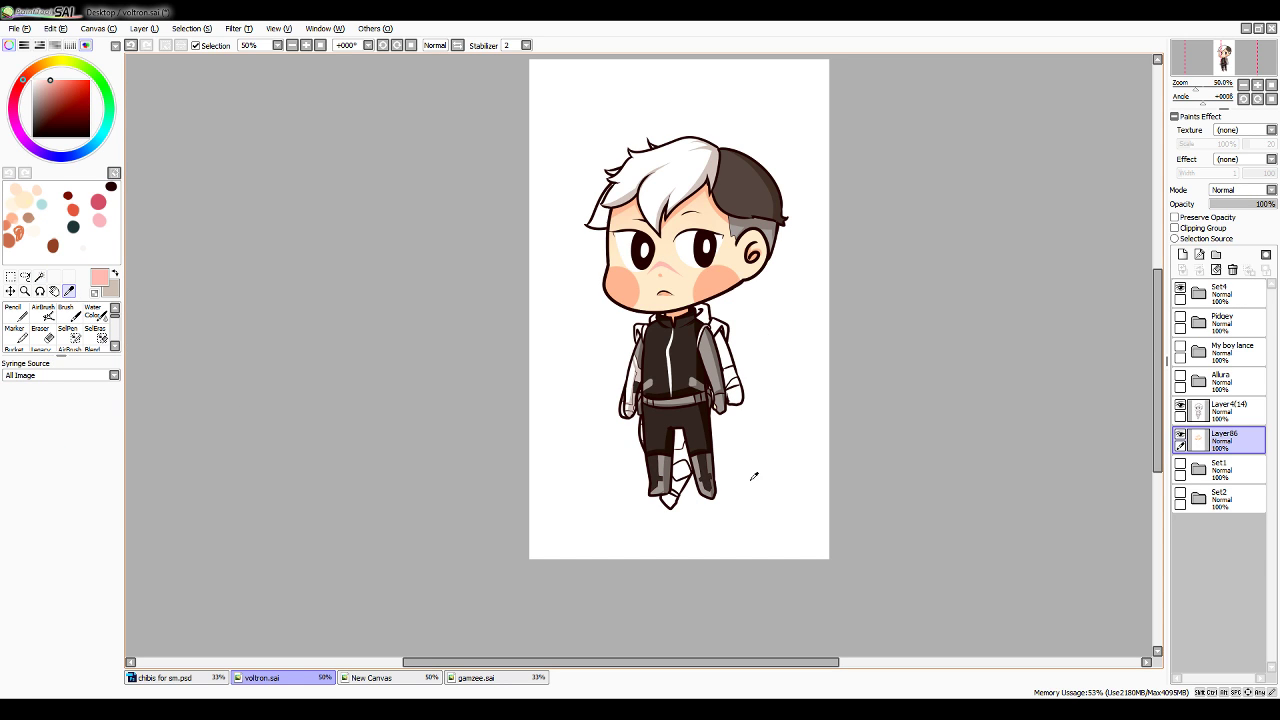
{"action": "left_click", "coordinate": [1181, 288]}
{"action": "left_click", "coordinate": [1258, 85]}
{"action": "left_click", "coordinate": [1258, 85]}
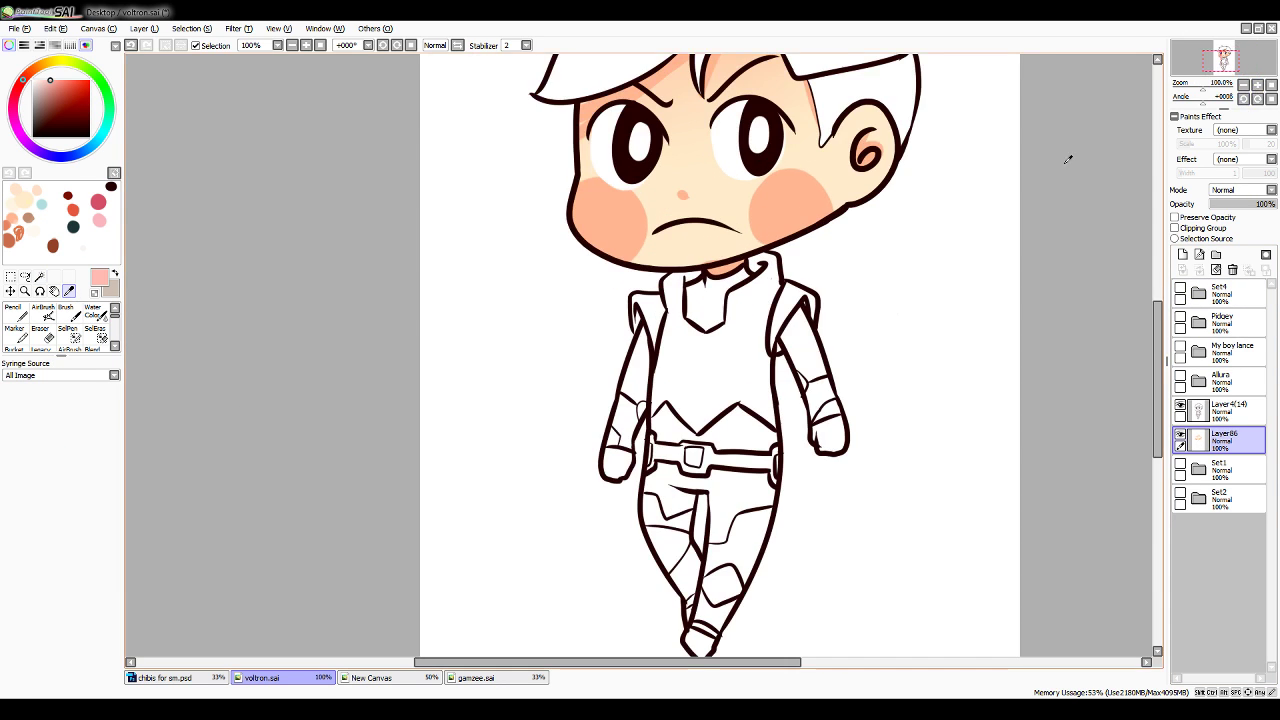
{"action": "left_click", "coordinate": [15, 313]}
{"action": "left_click", "coordinate": [104, 514]}
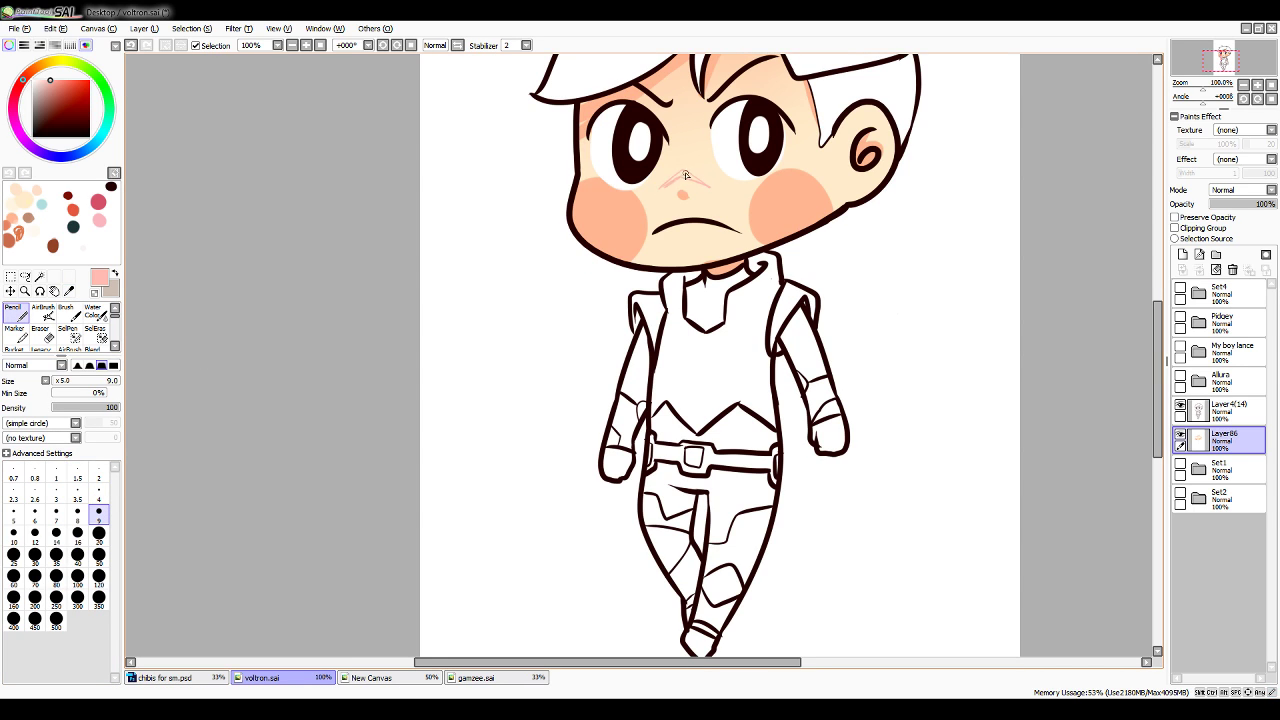
{"action": "mouse_move", "coordinate": [686, 175]}
{"action": "left_mouse_down"}
{"action": "mouse_move", "coordinate": [708, 182]}
{"action": "mouse_move", "coordinate": [662, 185]}
{"action": "left_mouse_up"}
{"action": "key", "text": "ctrl+z"}
Sample the face's skin tone and clean up the edge of the nose scar with the size 9 pencil
{"action": "left_click", "coordinate": [69, 291]}
{"action": "left_click", "coordinate": [661, 196]}
{"action": "left_click", "coordinate": [15, 313]}
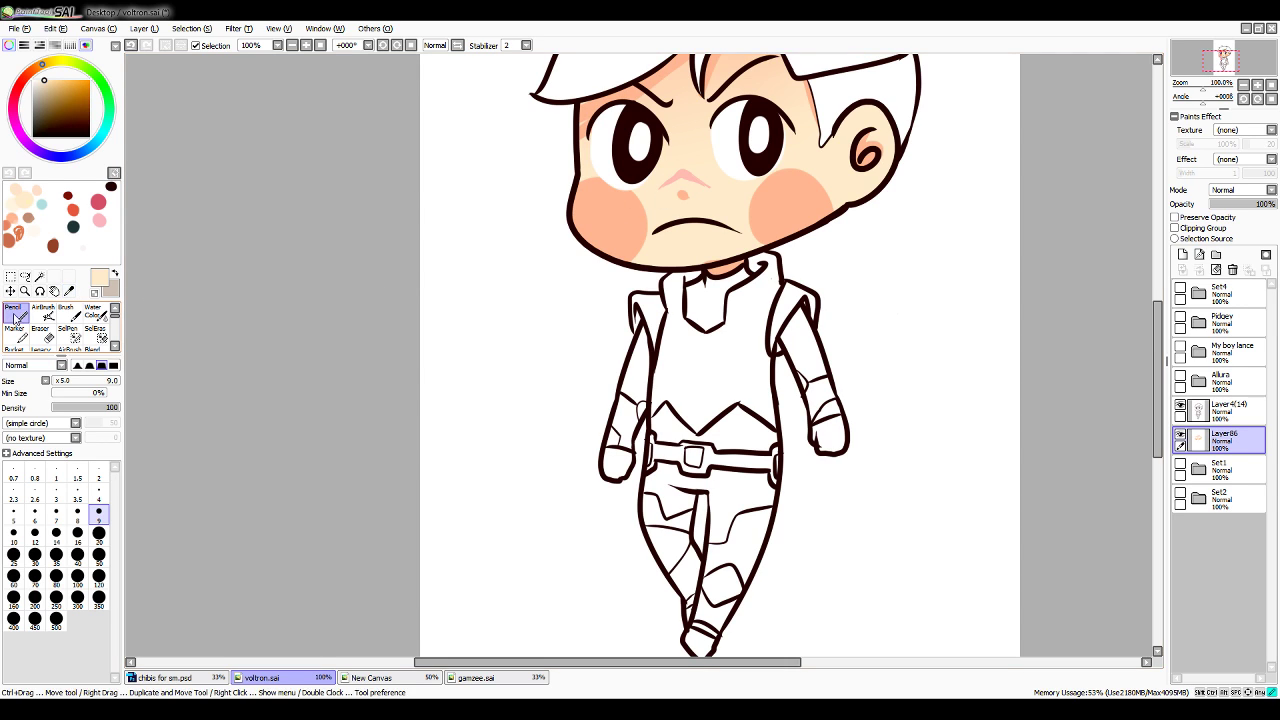
{"action": "mouse_move", "coordinate": [690, 182]}
{"action": "left_mouse_down"}
{"action": "mouse_move", "coordinate": [727, 193]}
{"action": "mouse_move", "coordinate": [690, 227]}
{"action": "mouse_move", "coordinate": [668, 187]}
{"action": "mouse_move", "coordinate": [728, 200]}
{"action": "left_mouse_up"}
{"action": "key", "text": "ctrl+z"}
Sample the orange shading color and touch up the skin shading above the outer corner of the left-hand eye
{"action": "left_click", "coordinate": [69, 291]}
{"action": "left_click", "coordinate": [596, 105]}
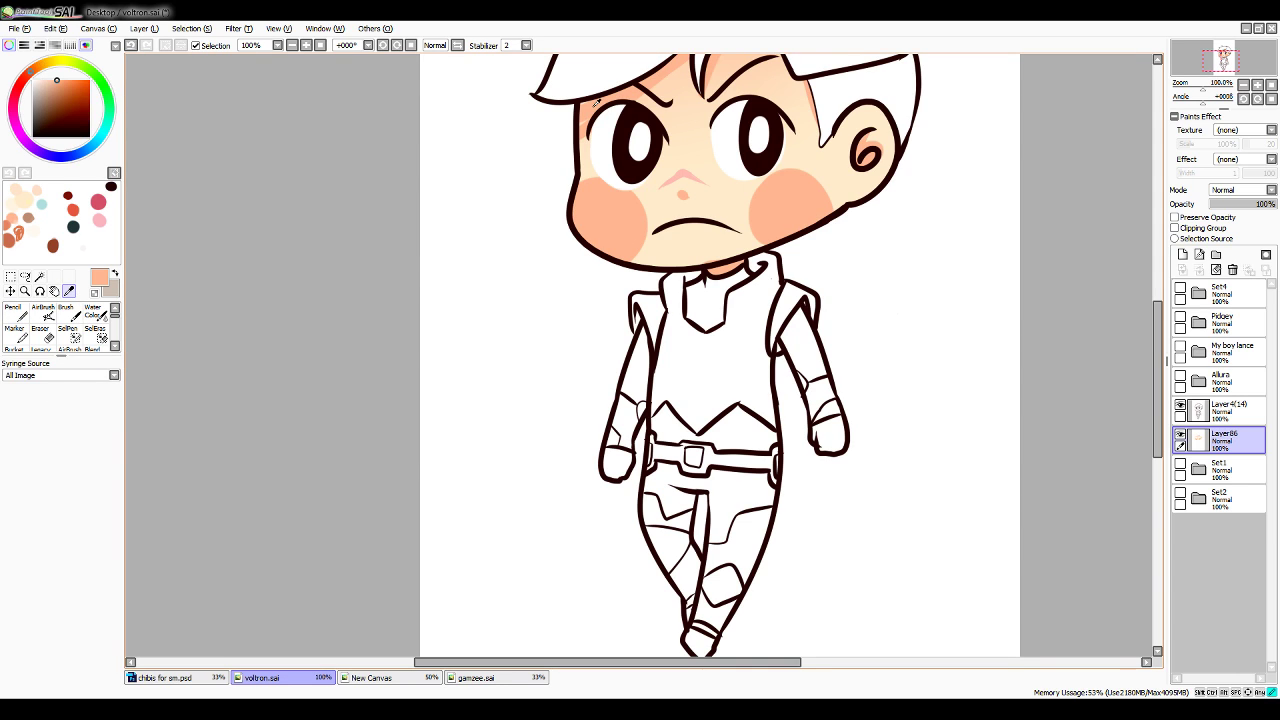
{"action": "left_click", "coordinate": [17, 313]}
{"action": "left_click_drag", "start_coordinate": [589, 123], "coordinate": [595, 106]}
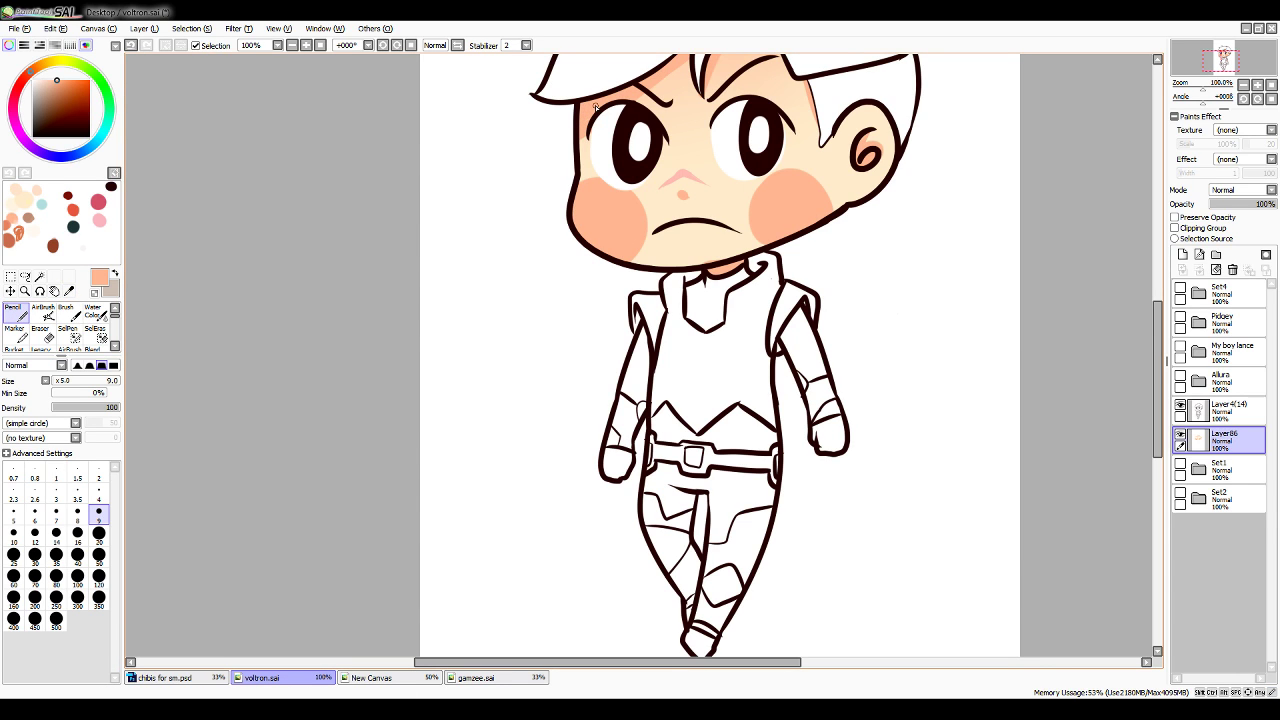
Sample the light skin tone from the chin and touch up the skin along the jaw and neck
{"action": "scroll", "coordinate": [540, 390], "scroll_direction": "down", "scroll_amount": 2}
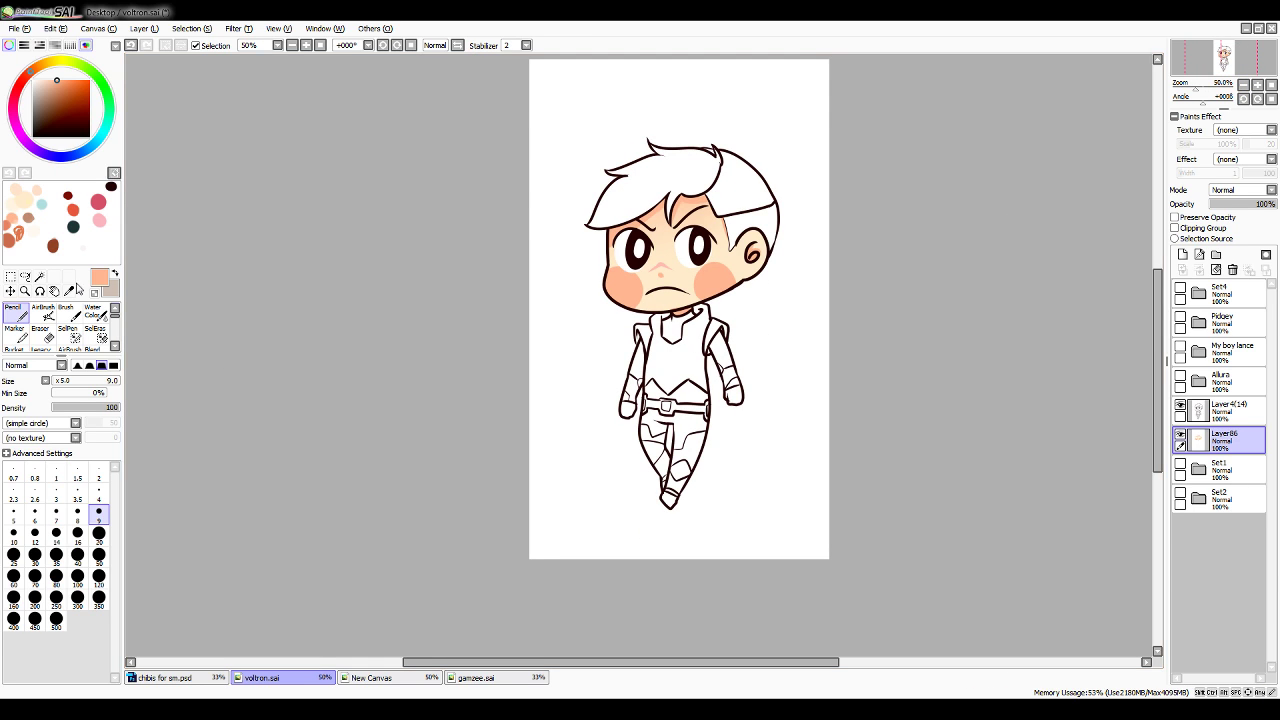
{"action": "key", "text": "alt"}
{"action": "left_click", "coordinate": [680, 287], "text": "alt"}
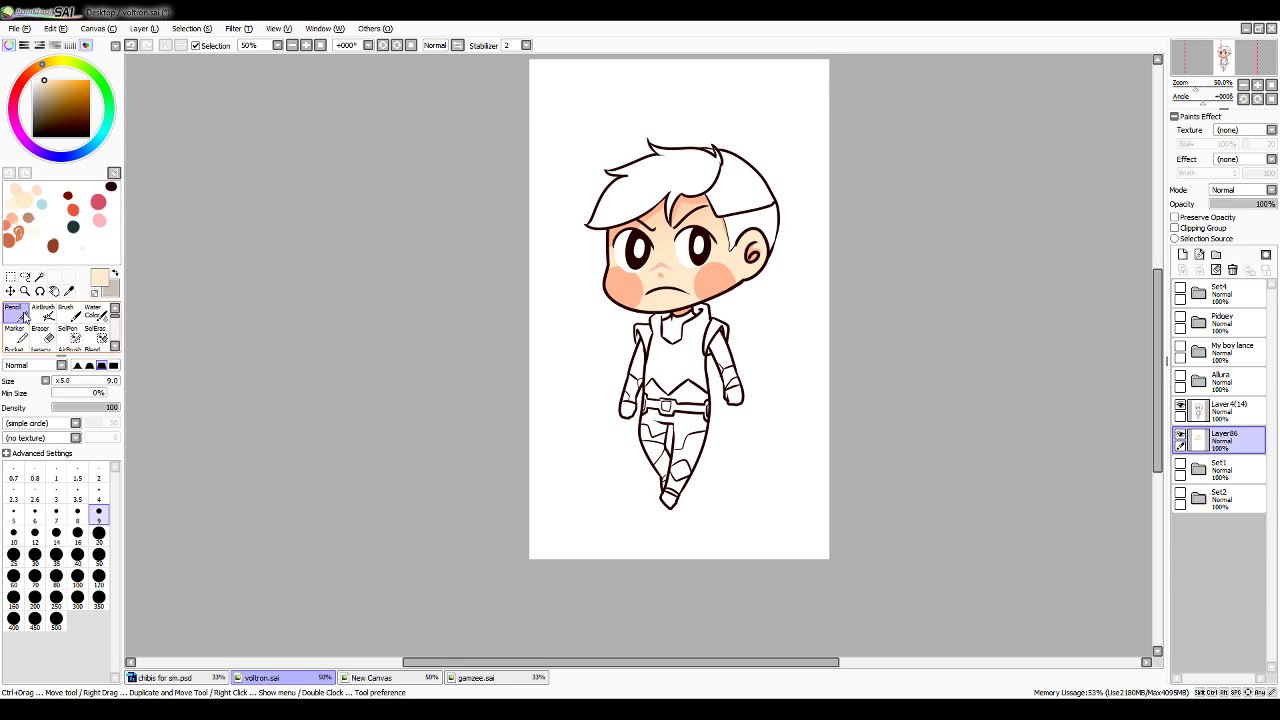
{"action": "left_click_drag", "start_coordinate": [677, 309], "coordinate": [697, 304]}
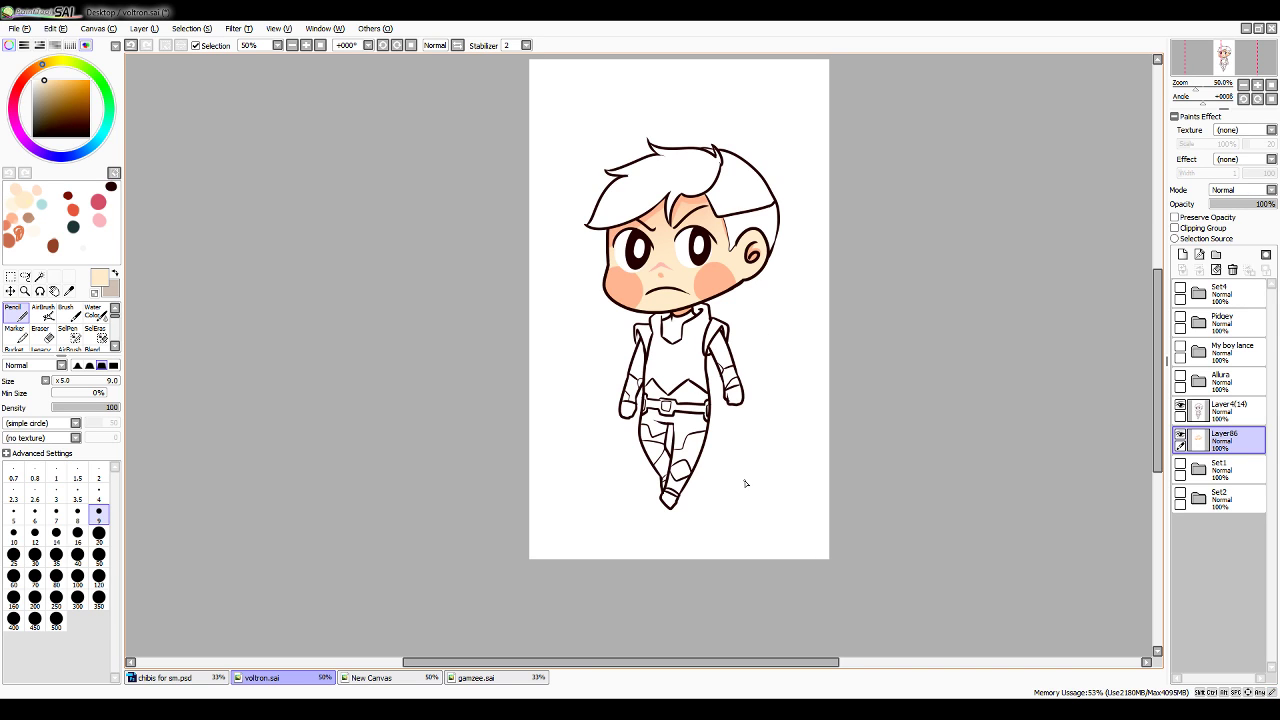
Add a new layer beneath the skin layer and make the Layer4(14) lineart layer active
{"action": "left_click", "coordinate": [1245, 468]}
{"action": "left_click", "coordinate": [1183, 255]}
{"action": "left_click", "coordinate": [1236, 411]}
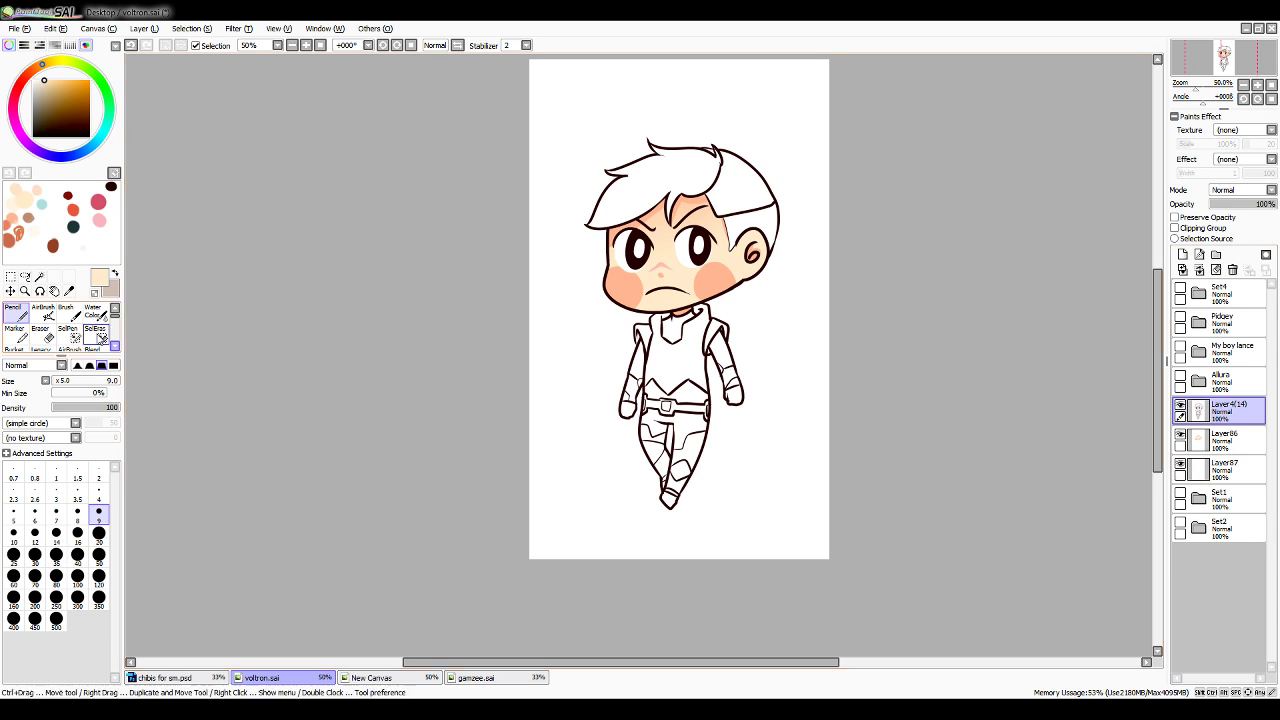
Select the neck inset, waist, upper thigh and right-hand shoulder pad areas of the suit with the Magic Wand
{"action": "left_click", "coordinate": [39, 276]}
{"action": "left_click", "coordinate": [677, 327]}
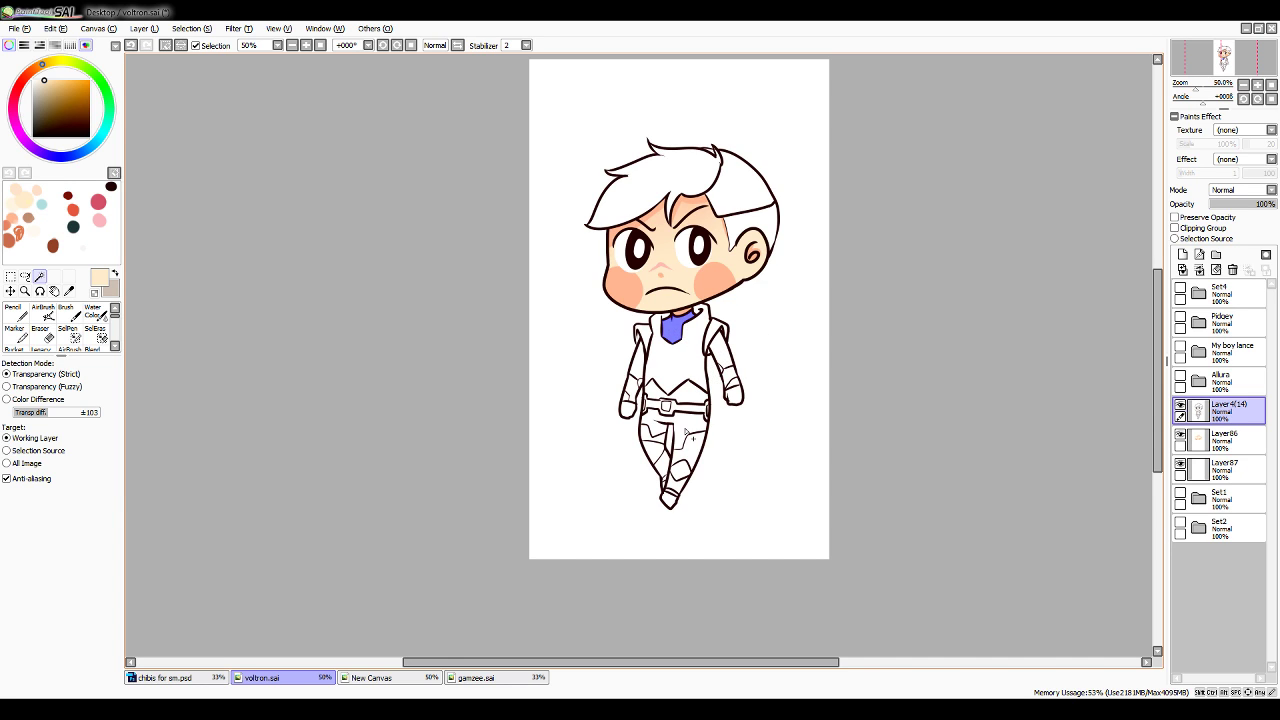
{"action": "left_click", "coordinate": [688, 423]}
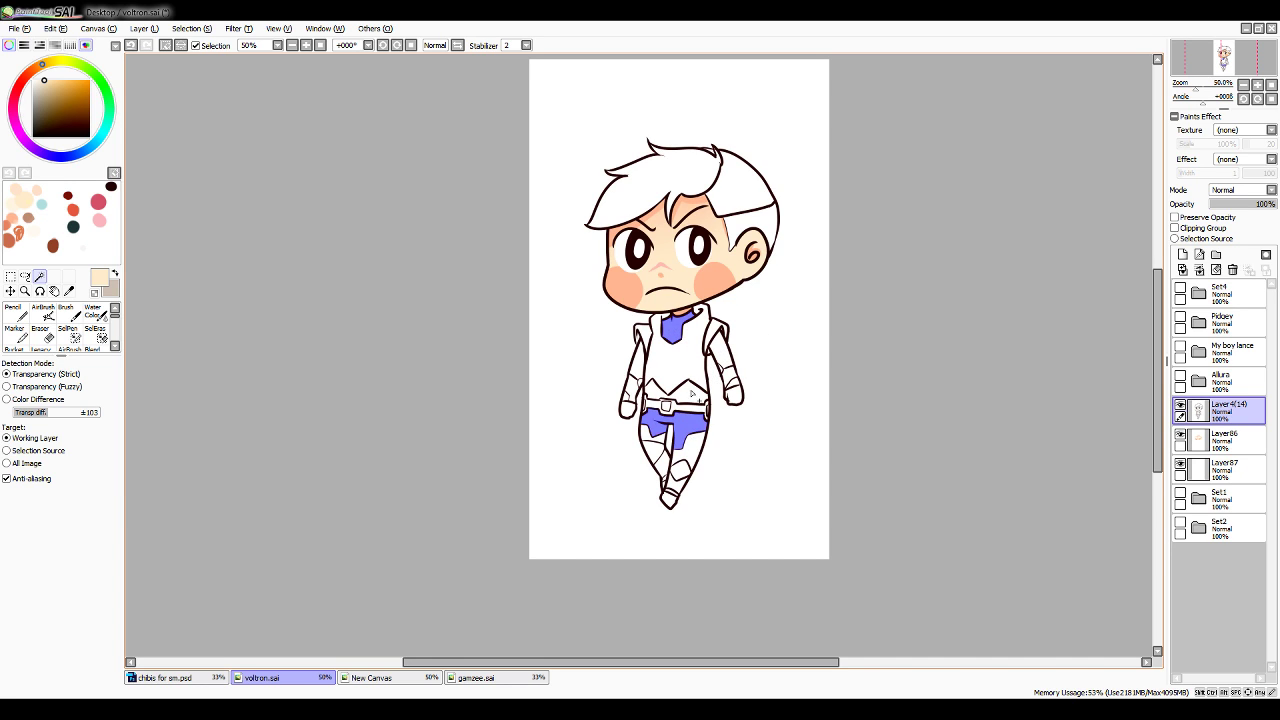
{"action": "left_click", "coordinate": [676, 392]}
{"action": "left_click", "coordinate": [722, 338]}
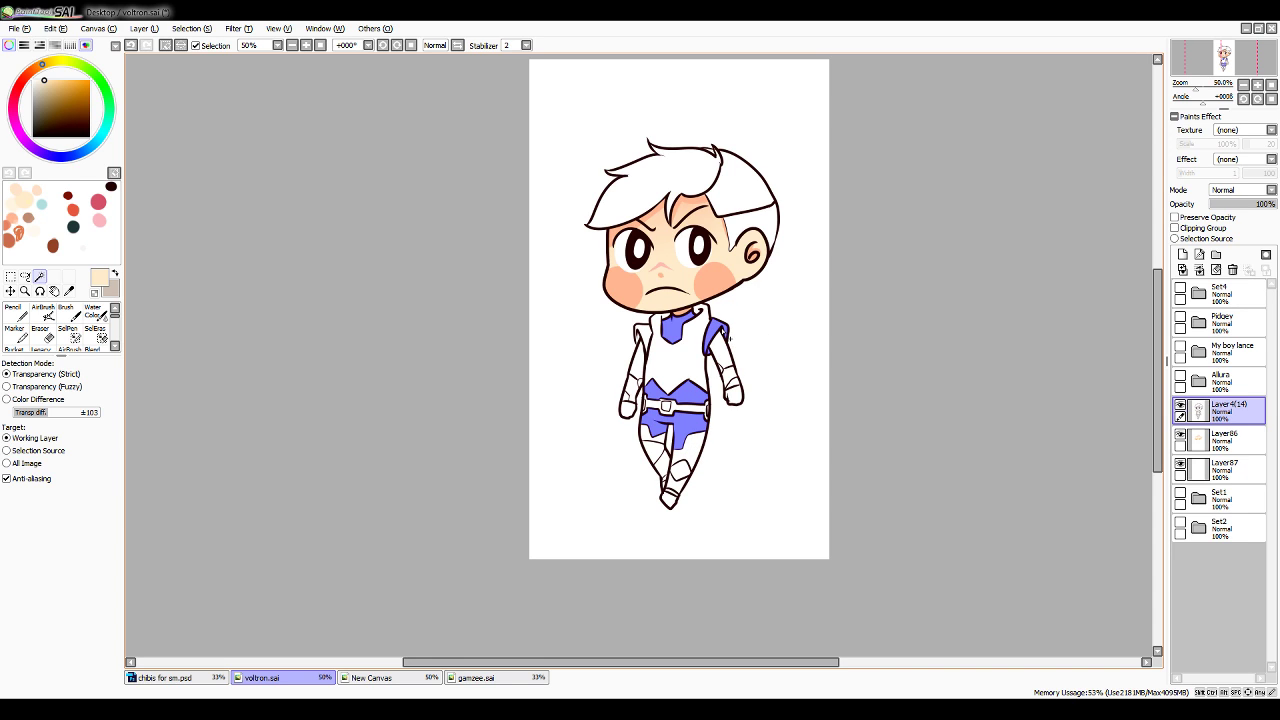
{"action": "left_click", "coordinate": [730, 338]}
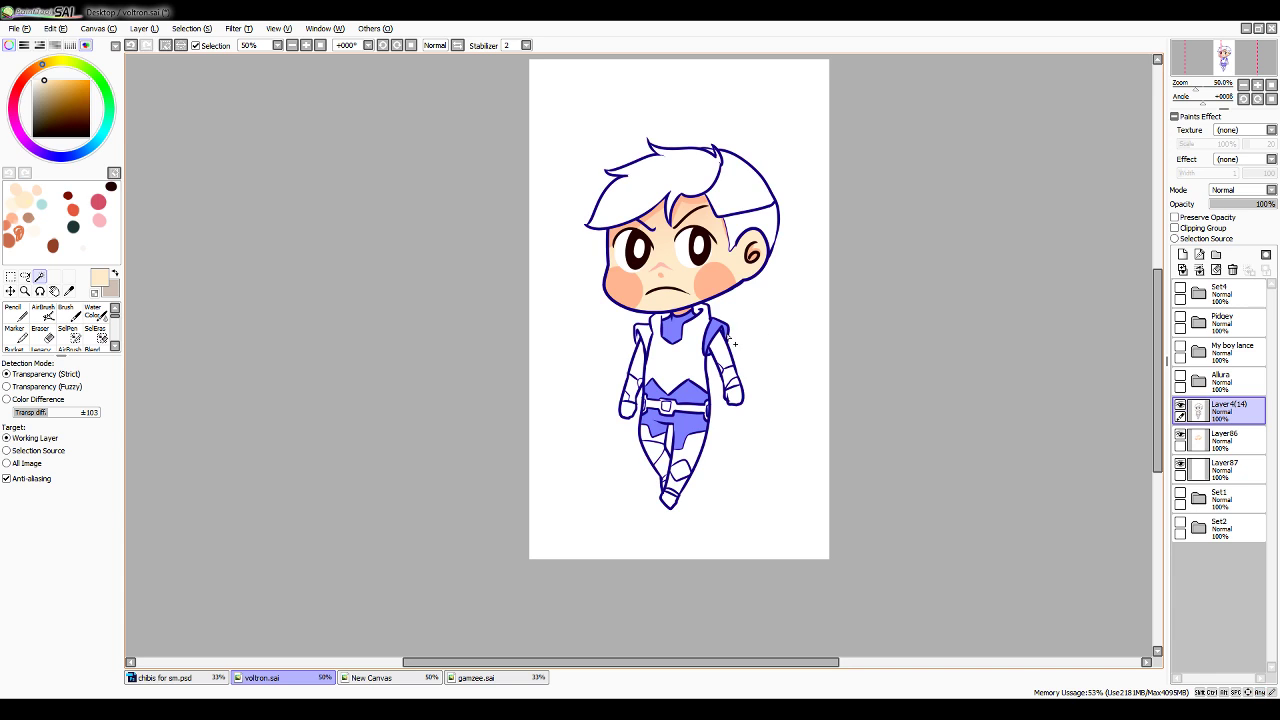
{"action": "key", "text": "ctrl+z"}
{"action": "key", "text": "ctrl+y"}
{"action": "key", "text": "ctrl+z"}
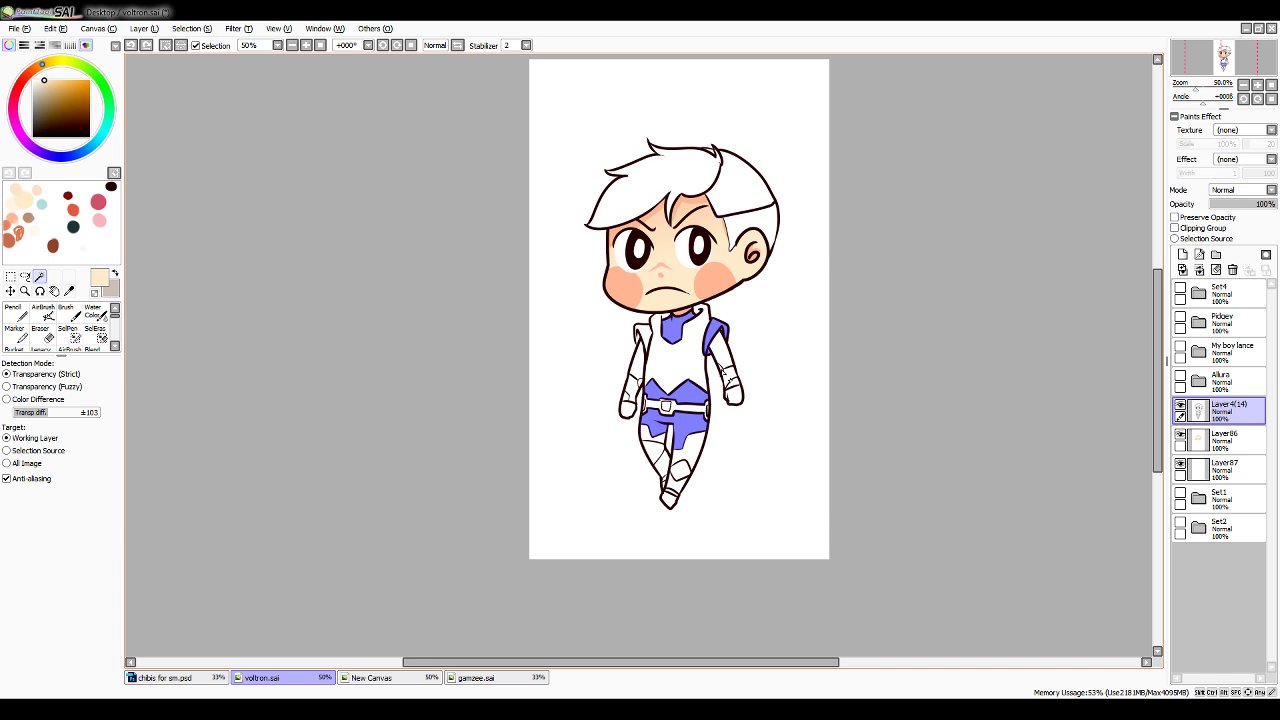
Extend the selection to the forearm patches, the left-hand shoulder pad, the leg patches and the boot band
{"action": "left_click", "coordinate": [731, 383]}
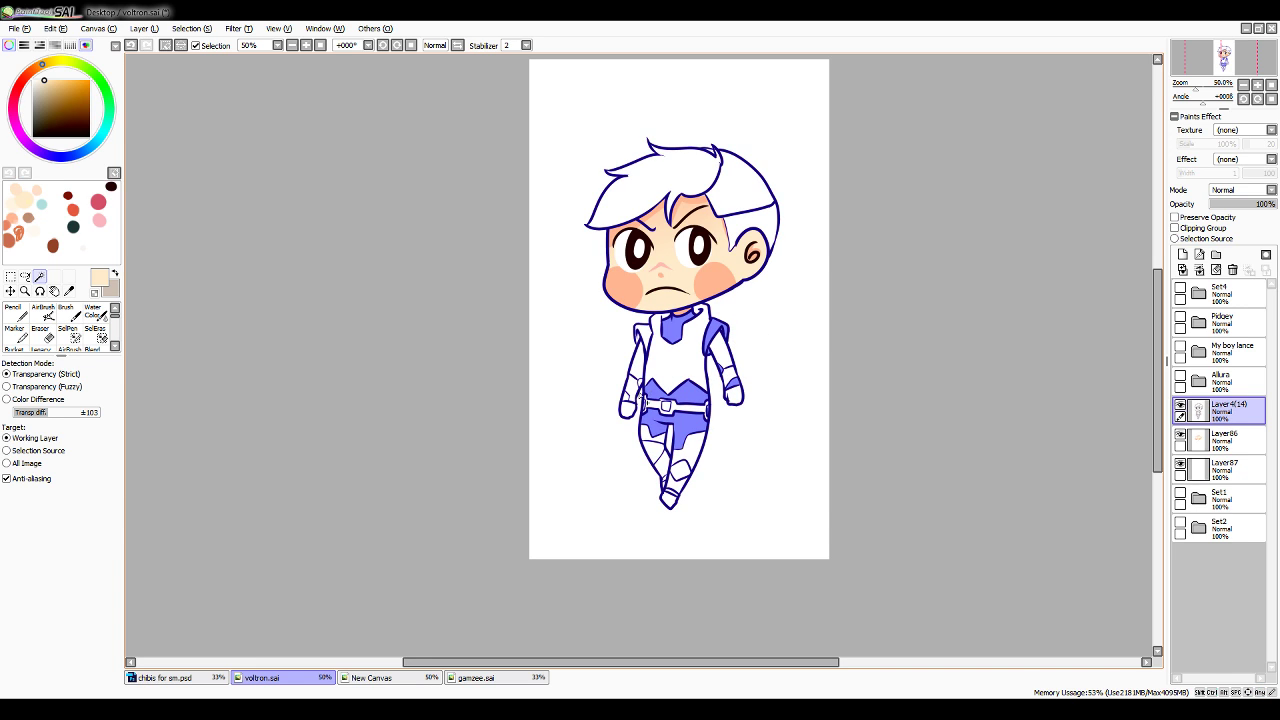
{"action": "key", "text": "ctrl+z"}
{"action": "left_click", "coordinate": [641, 384]}
{"action": "left_click", "coordinate": [645, 338]}
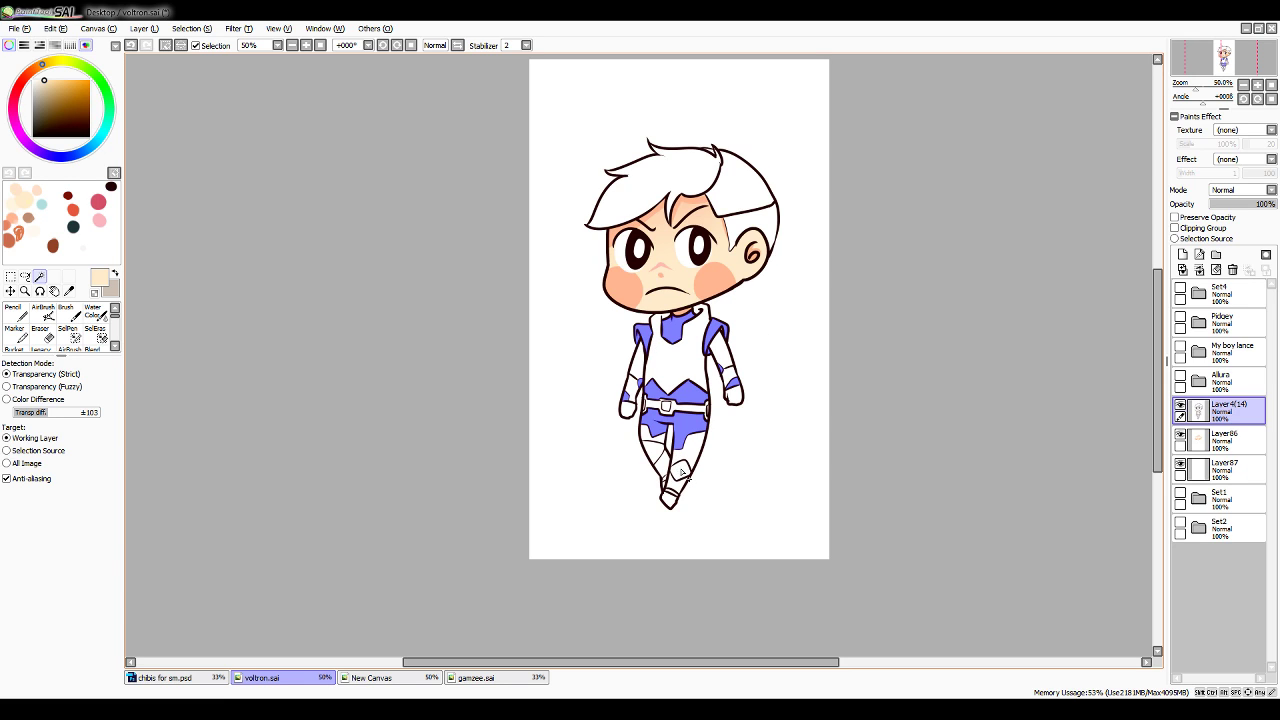
{"action": "left_click", "coordinate": [682, 472]}
{"action": "left_click", "coordinate": [653, 452]}
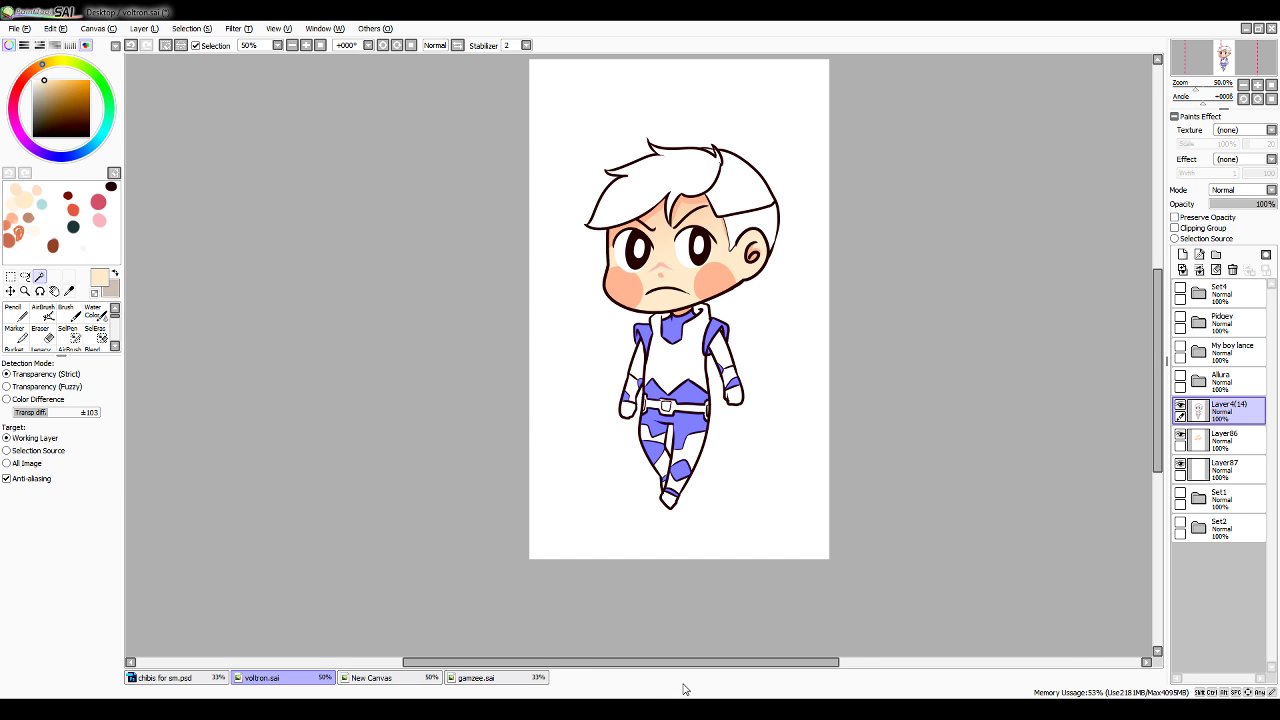
{"action": "left_click", "coordinate": [1258, 86]}
{"action": "left_click", "coordinate": [1258, 86]}
{"action": "left_click", "coordinate": [68, 335]}
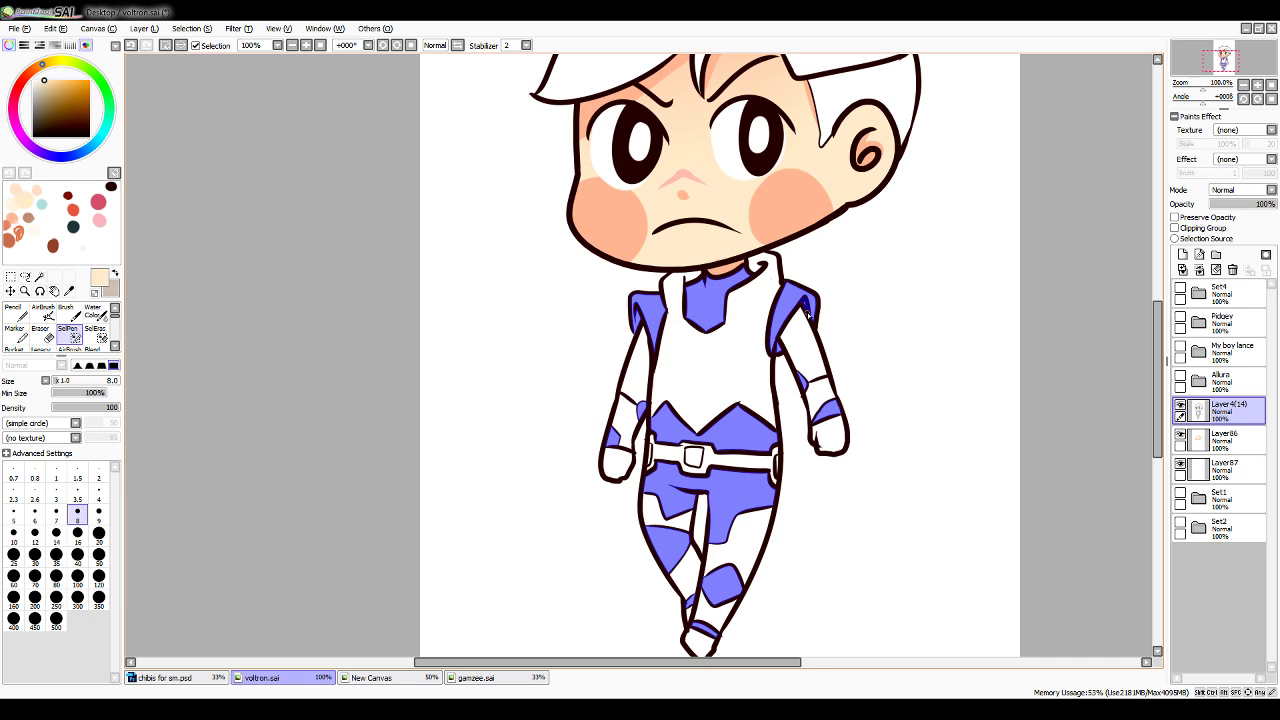
Paint the selected suit areas dark blue-grey with a size 50 pencil on the new layer beneath the skin
{"action": "left_click", "coordinate": [14, 313]}
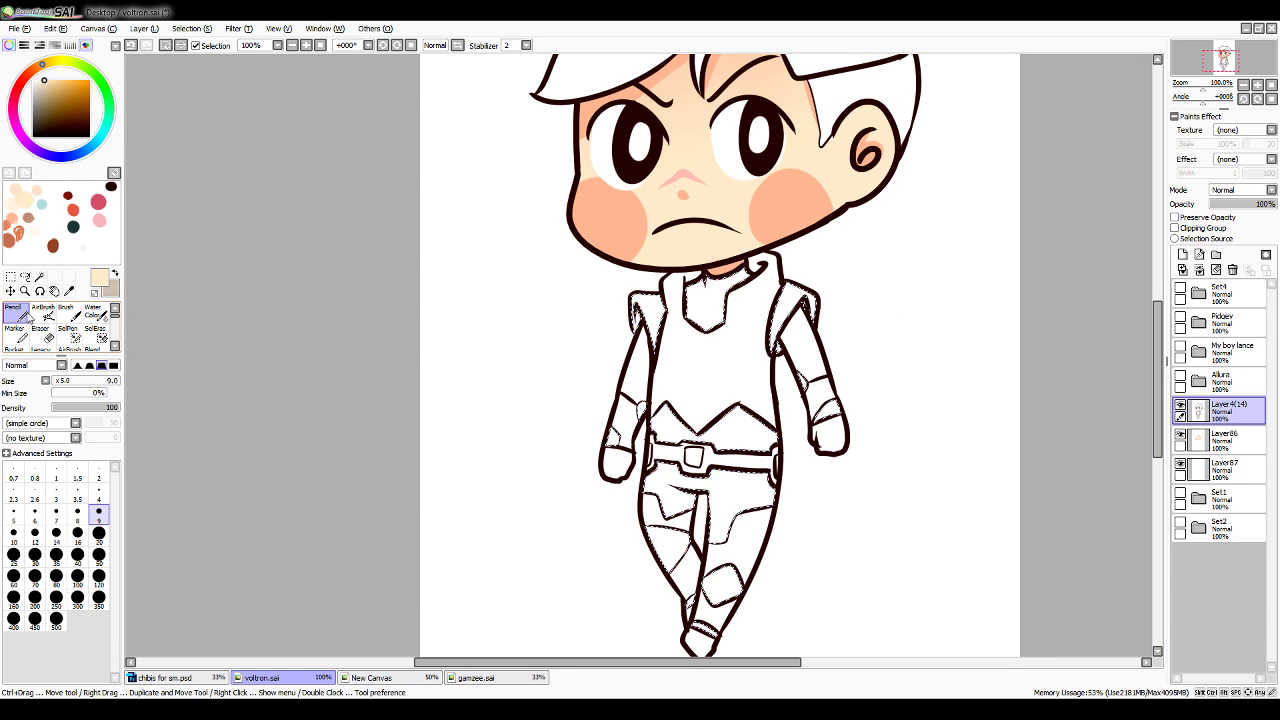
{"action": "left_click", "coordinate": [110, 186]}
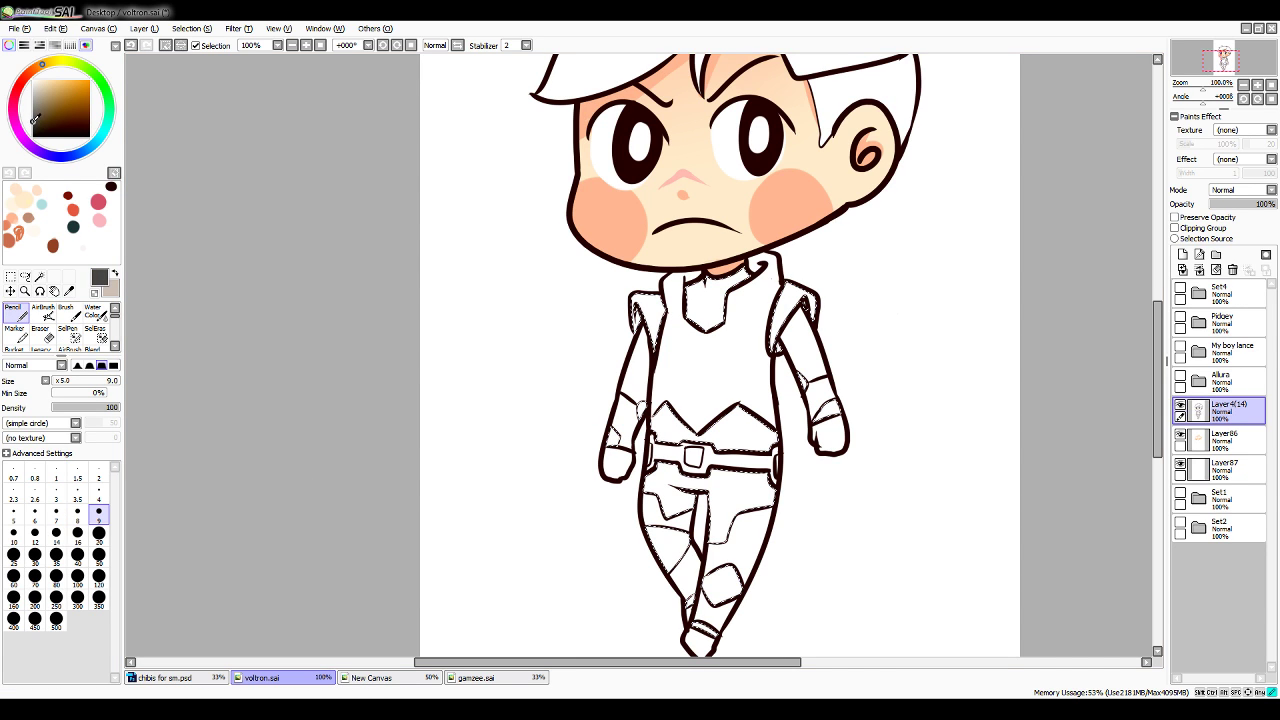
{"action": "left_click_drag", "start_coordinate": [105, 128], "coordinate": [78, 153]}
{"action": "left_click", "coordinate": [99, 554]}
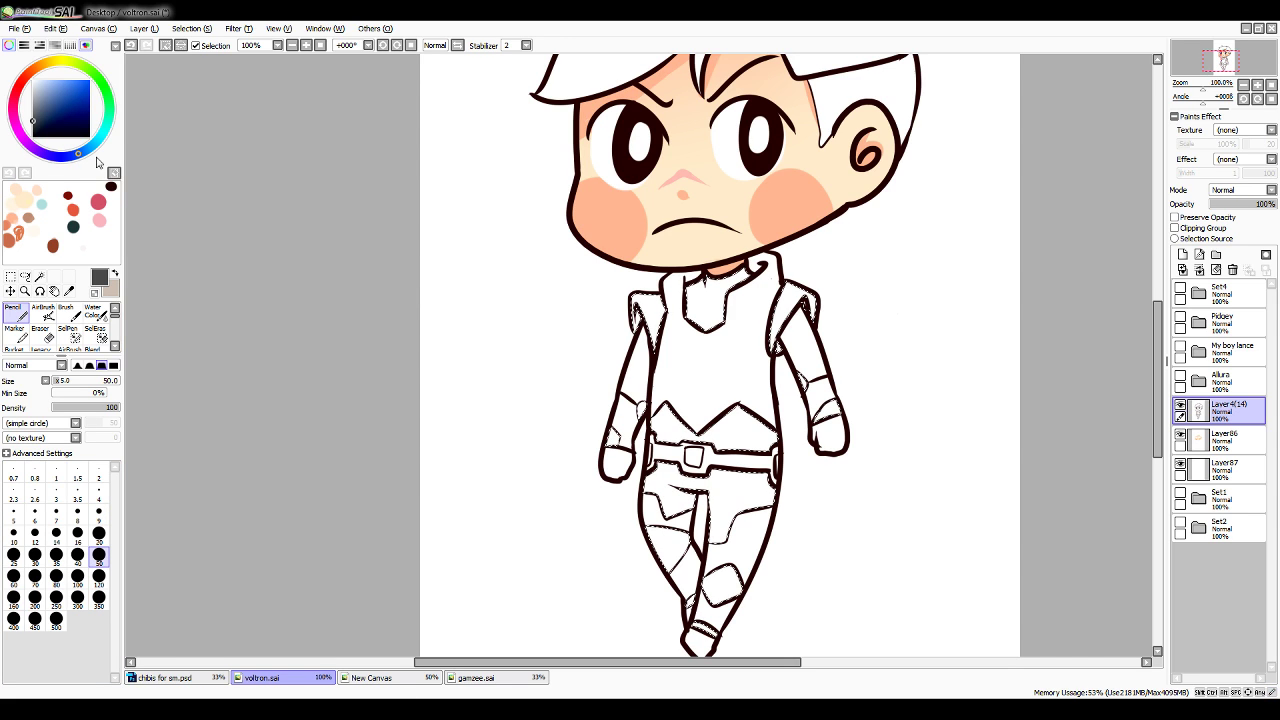
{"action": "left_click", "coordinate": [33, 124]}
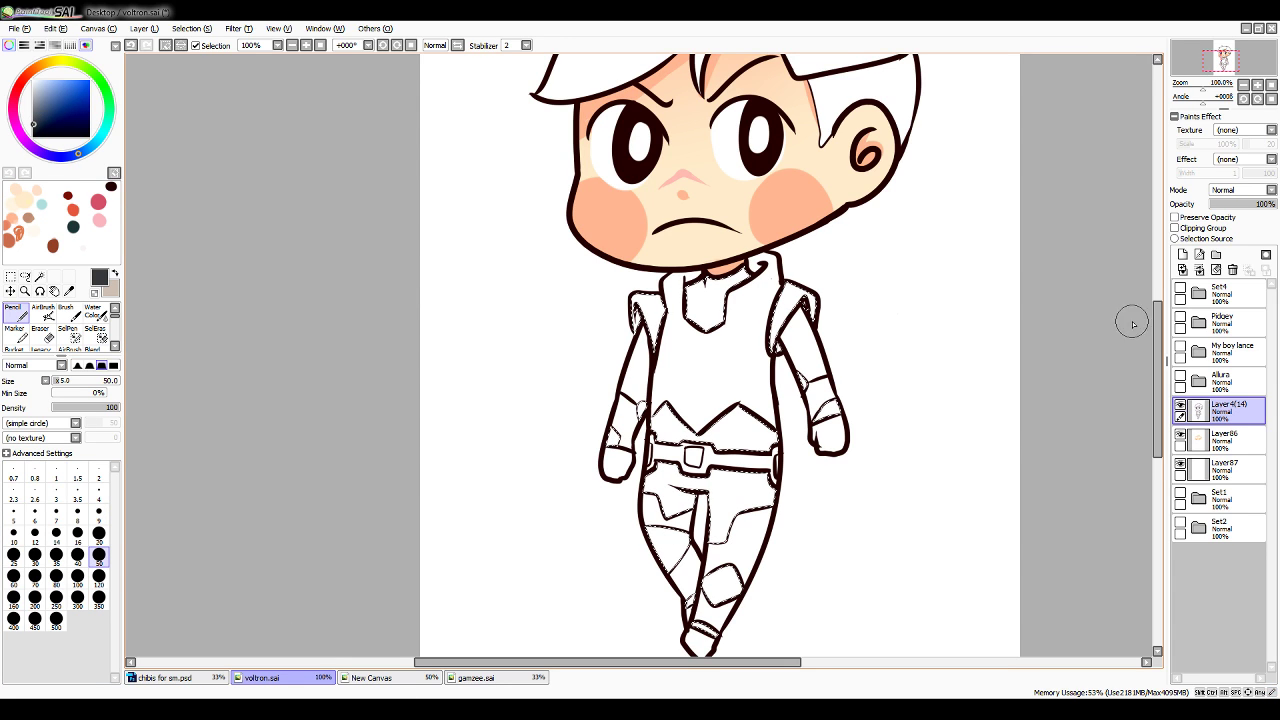
{"action": "left_click", "coordinate": [1242, 86]}
{"action": "left_click", "coordinate": [1242, 86]}
{"action": "left_click", "coordinate": [1226, 469]}
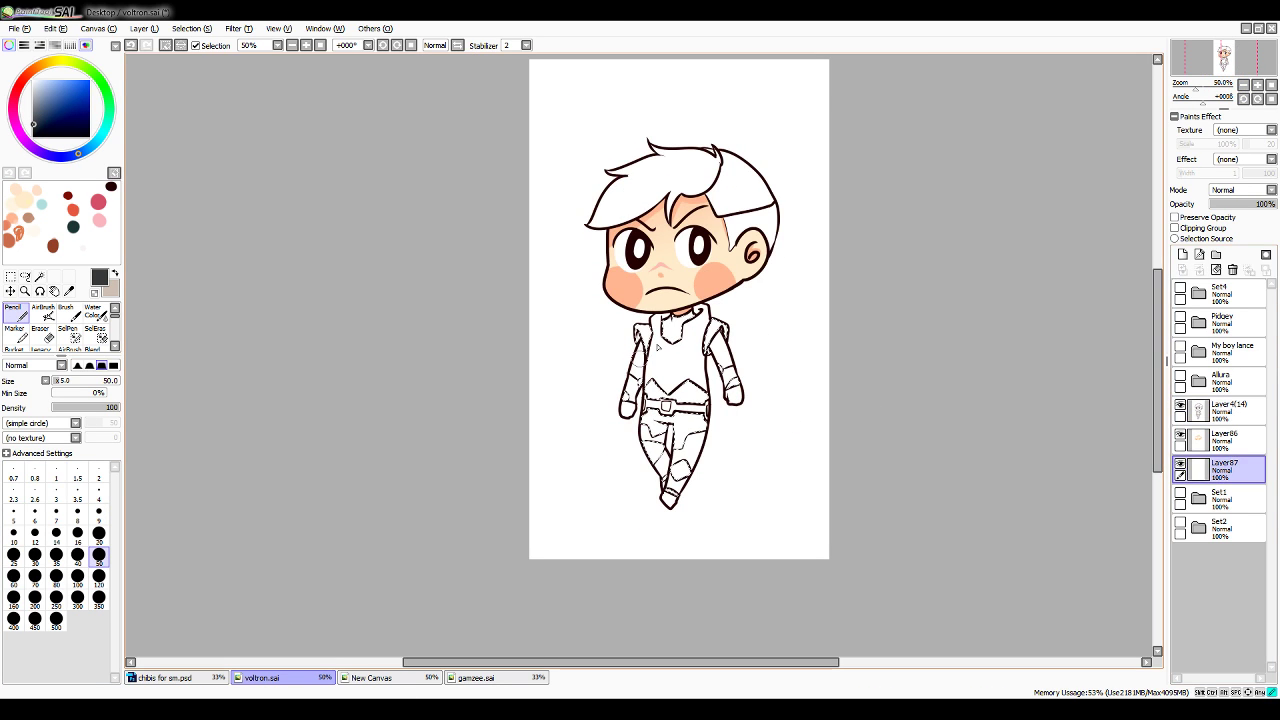
{"action": "mouse_move", "coordinate": [680, 326]}
{"action": "left_mouse_down"}
{"action": "mouse_move", "coordinate": [724, 302]}
{"action": "mouse_move", "coordinate": [738, 325]}
{"action": "mouse_move", "coordinate": [626, 430]}
{"action": "mouse_move", "coordinate": [624, 450]}
{"action": "mouse_move", "coordinate": [718, 410]}
{"action": "mouse_move", "coordinate": [715, 432]}
{"action": "mouse_move", "coordinate": [643, 501]}
{"action": "left_mouse_up"}
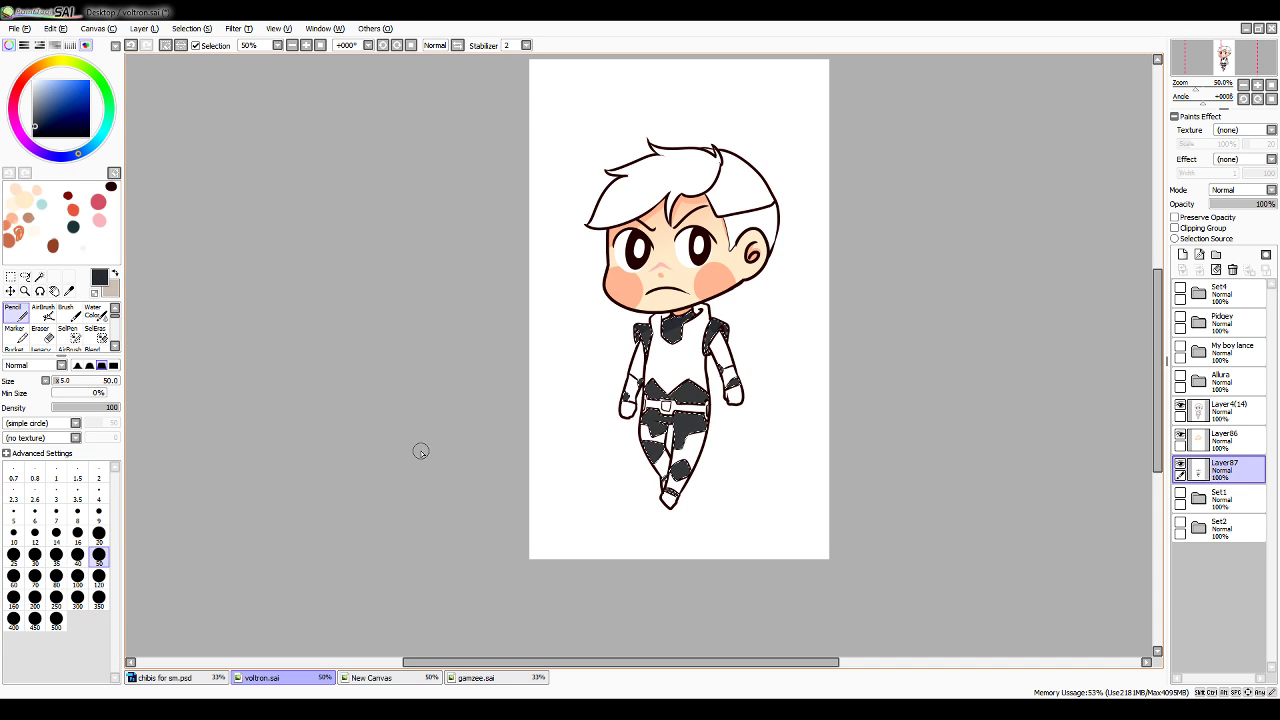
Shade the dark suit areas on the arms and legs with a size 20 pencil and clear the selection
{"action": "left_click", "coordinate": [99, 576]}
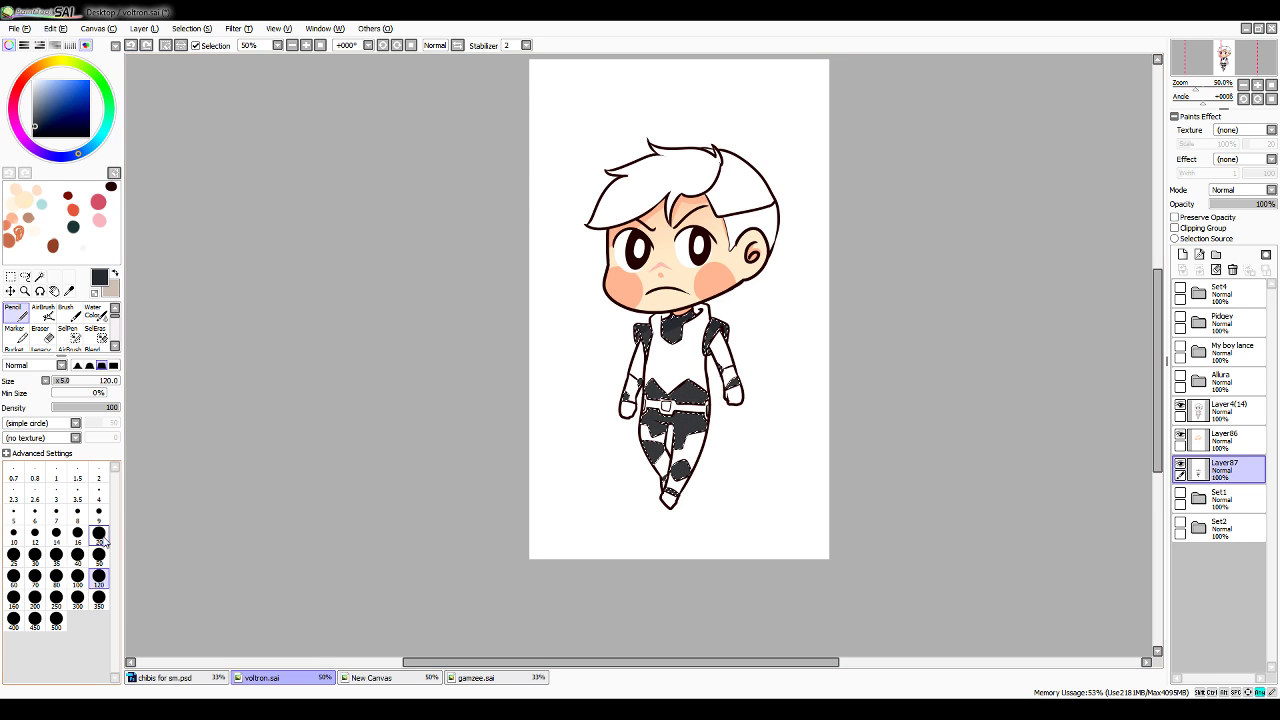
{"action": "left_click", "coordinate": [99, 533]}
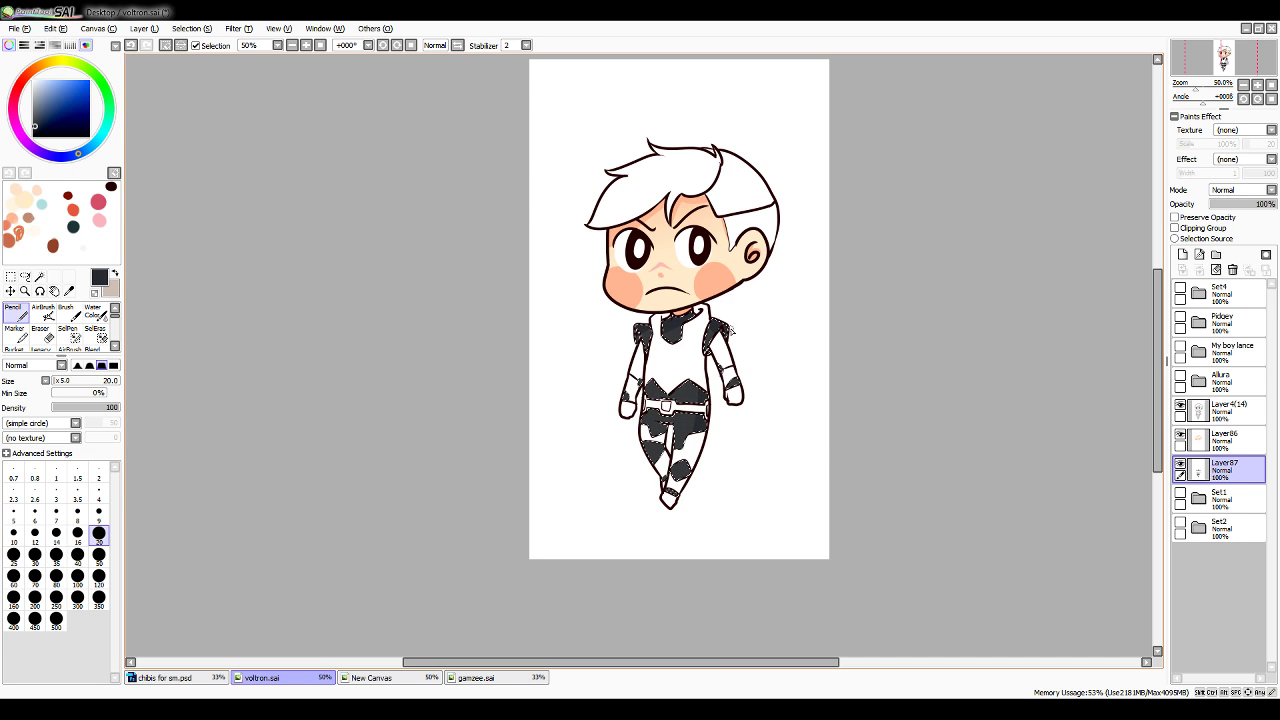
{"action": "left_click_drag", "start_coordinate": [731, 398], "coordinate": [730, 382]}
{"action": "mouse_move", "coordinate": [690, 462]}
{"action": "left_mouse_down"}
{"action": "mouse_move", "coordinate": [680, 474]}
{"action": "mouse_move", "coordinate": [661, 454]}
{"action": "left_mouse_up"}
{"action": "scroll", "coordinate": [646, 507], "scroll_direction": "up", "scroll_amount": 2}
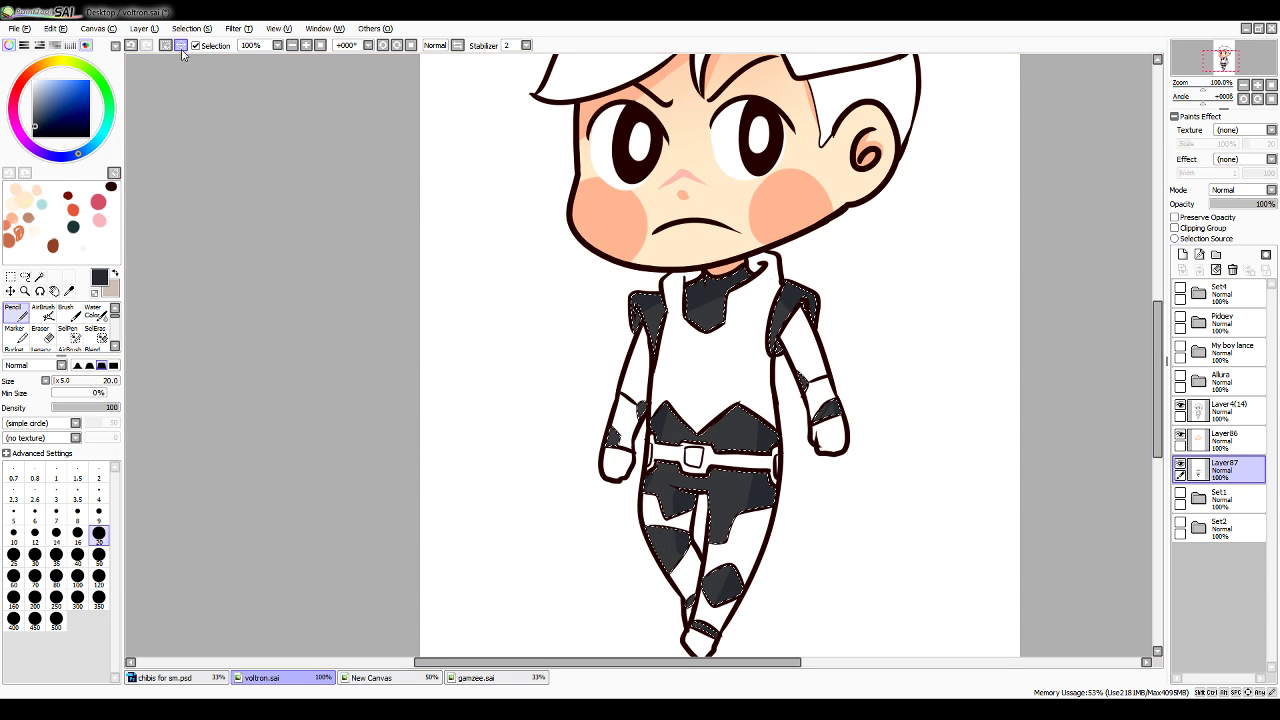
{"action": "key", "text": "ctrl+d"}
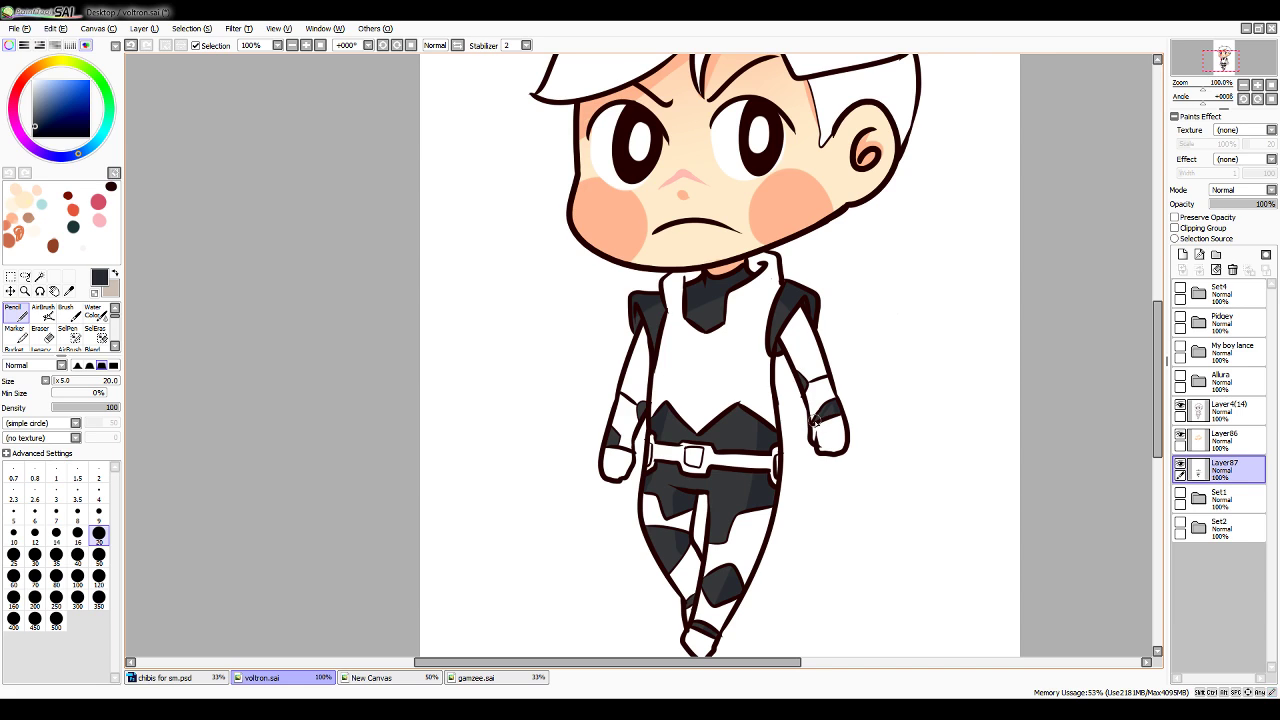
Select the white suit areas of the torso, both arms and both hands from the lineart with the Magic Wand
{"action": "left_click", "coordinate": [1244, 85]}
{"action": "left_click", "coordinate": [1244, 85]}
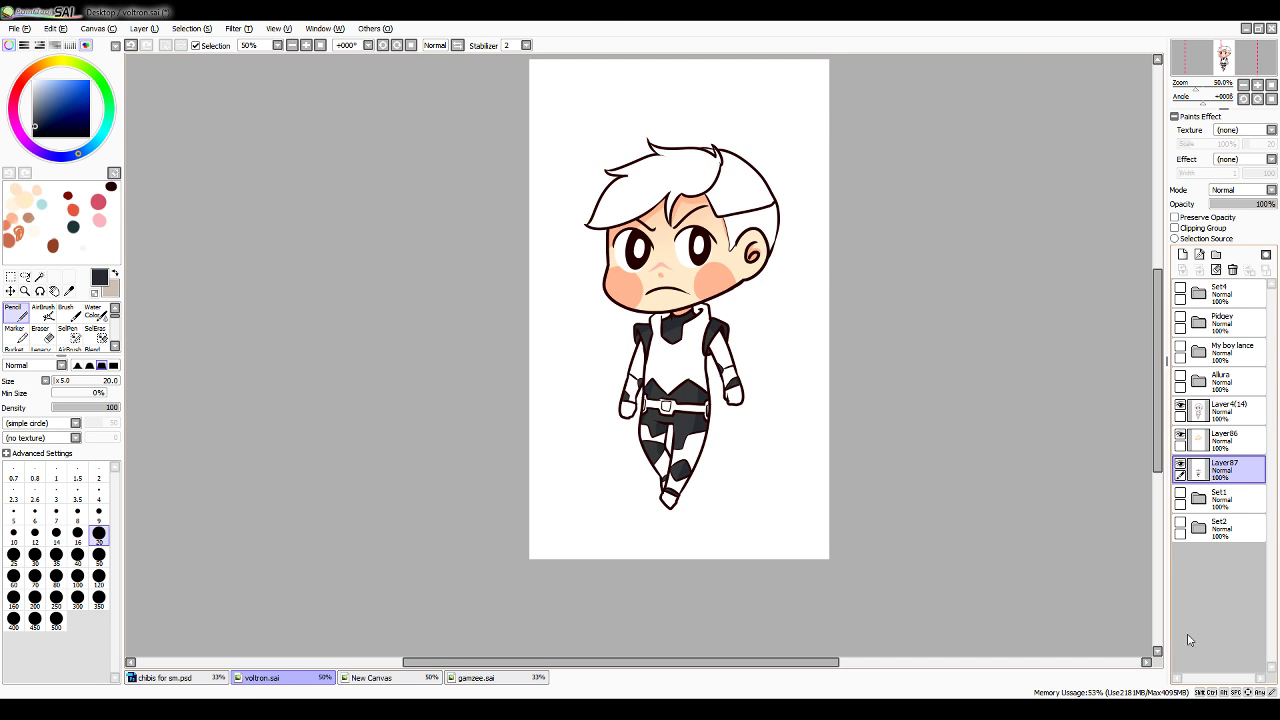
{"action": "left_click", "coordinate": [39, 276]}
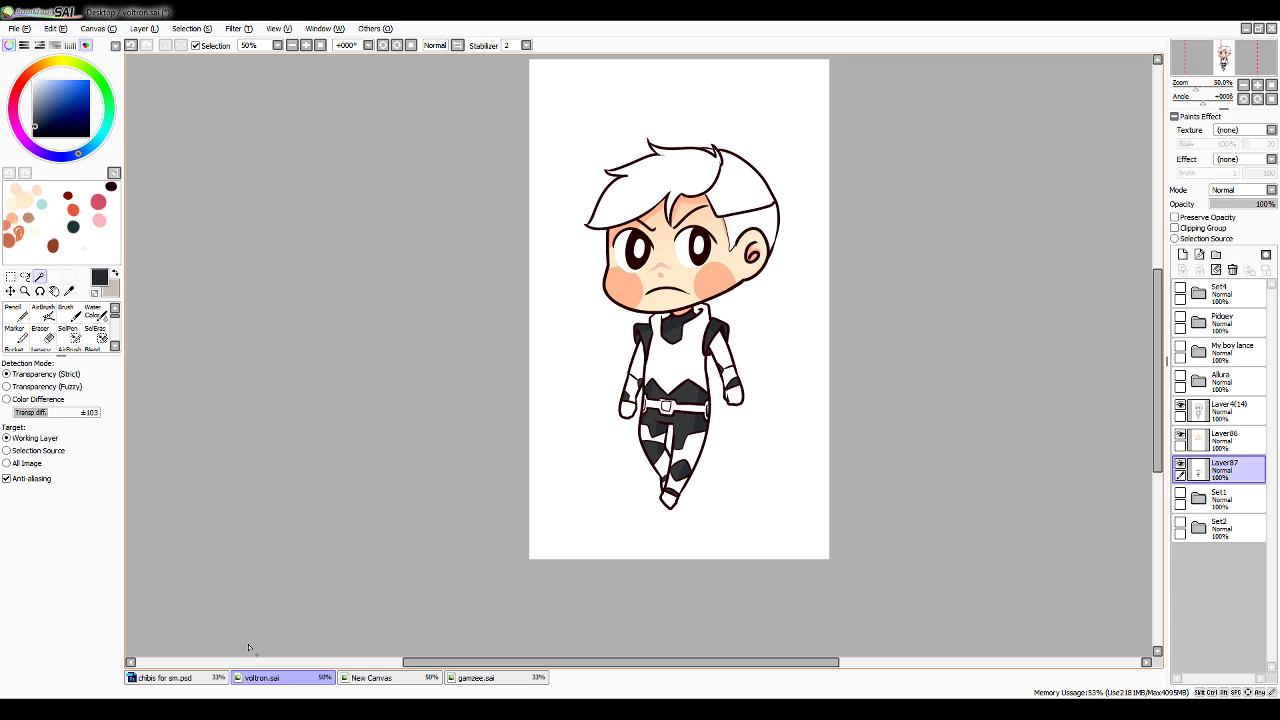
{"action": "left_click", "coordinate": [1228, 410]}
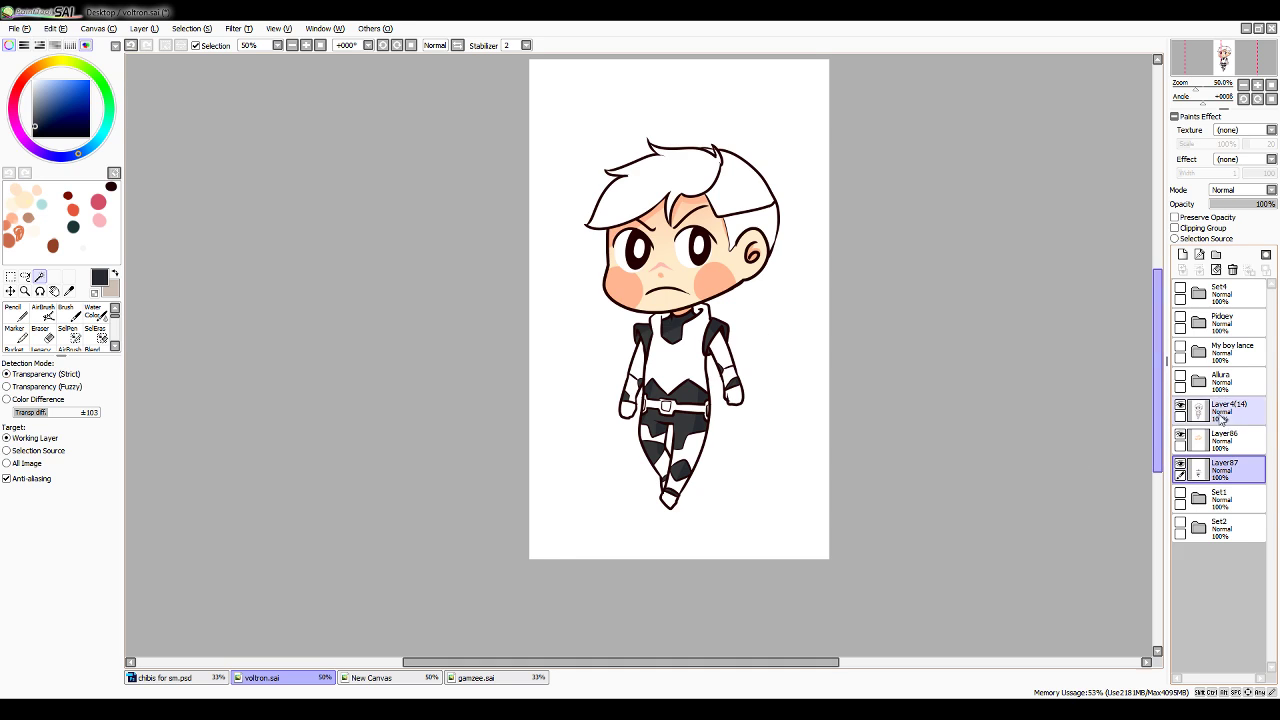
{"action": "left_click", "coordinate": [657, 369]}
{"action": "left_click", "coordinate": [637, 360]}
{"action": "left_click", "coordinate": [631, 388]}
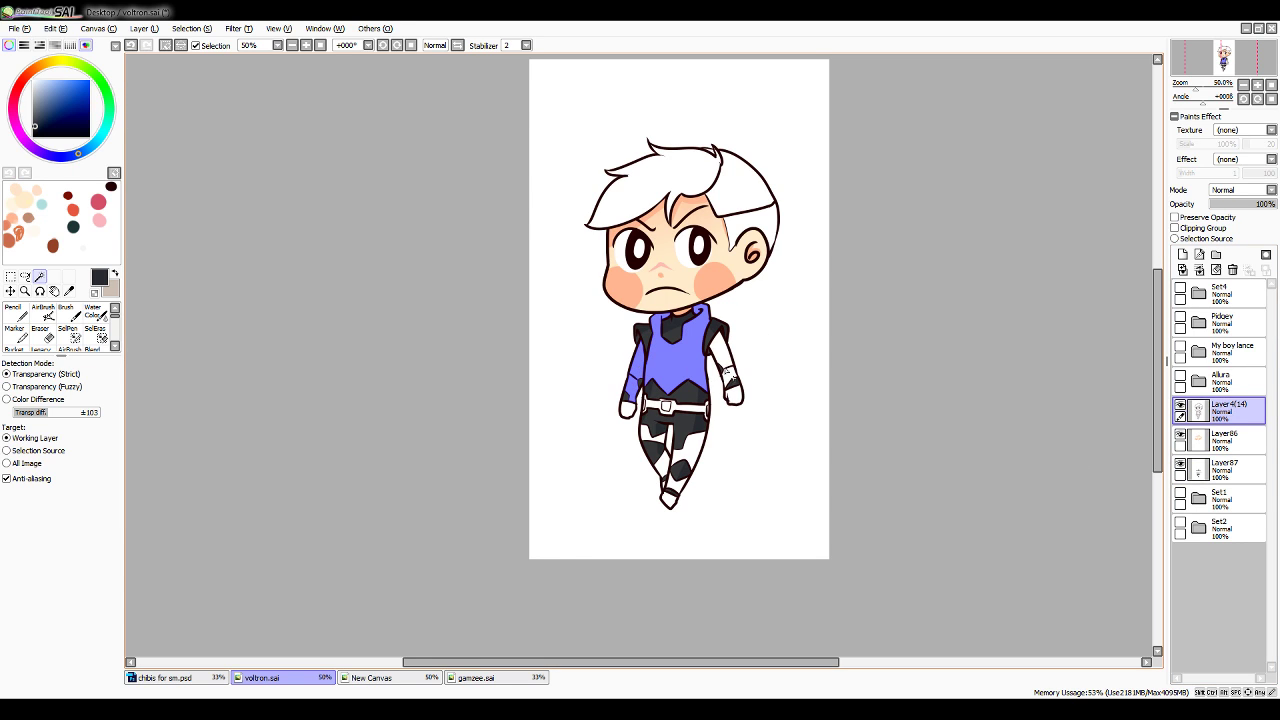
{"action": "left_click", "coordinate": [722, 358]}
{"action": "left_click", "coordinate": [731, 377]}
{"action": "left_click", "coordinate": [735, 395]}
{"action": "left_click", "coordinate": [628, 409]}
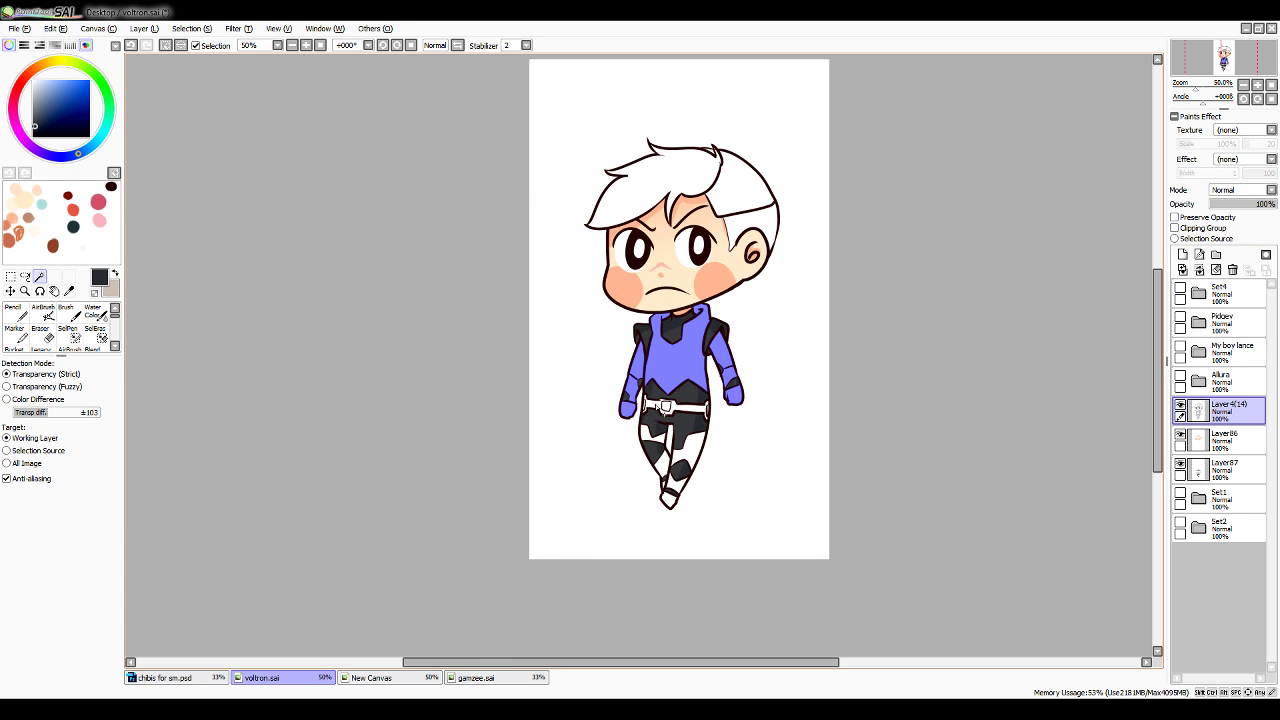
Add the belt, buckle, white leg sections and boots to the Magic Wand selection
{"action": "left_click", "coordinate": [690, 407]}
{"action": "left_click", "coordinate": [666, 406]}
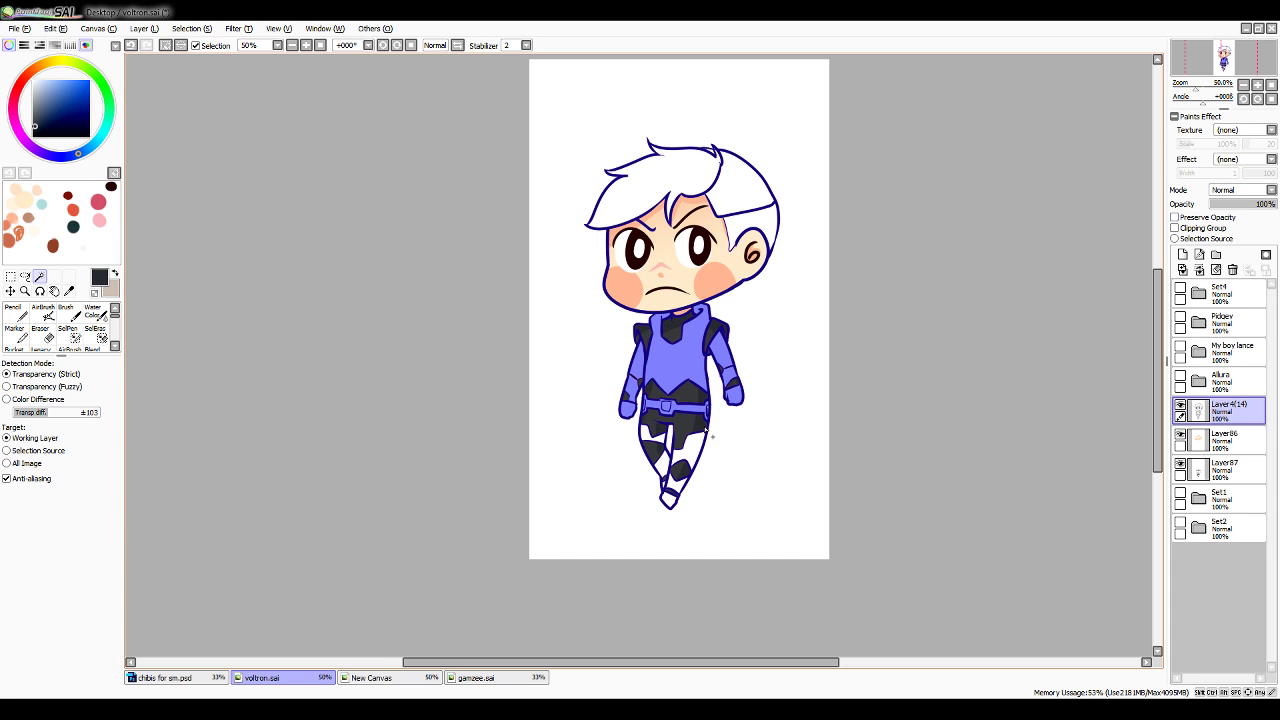
{"action": "left_click", "coordinate": [697, 446]}
{"action": "left_click", "coordinate": [678, 484]}
{"action": "left_click", "coordinate": [670, 500]}
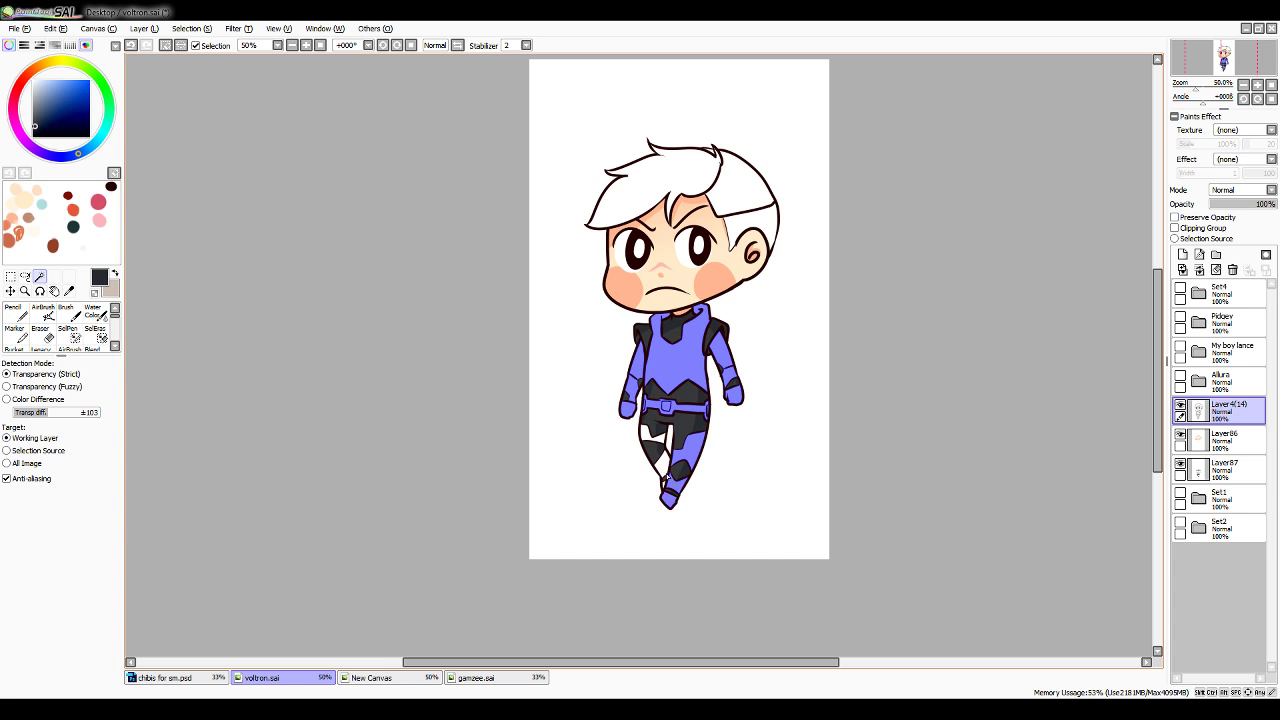
{"action": "left_click", "coordinate": [664, 464]}
{"action": "left_click", "coordinate": [660, 435]}
Sample white, set the pencil to size 350 and add a new layer directly beneath the dark suit layer
{"action": "left_click", "coordinate": [15, 313]}
{"action": "left_click", "coordinate": [69, 291]}
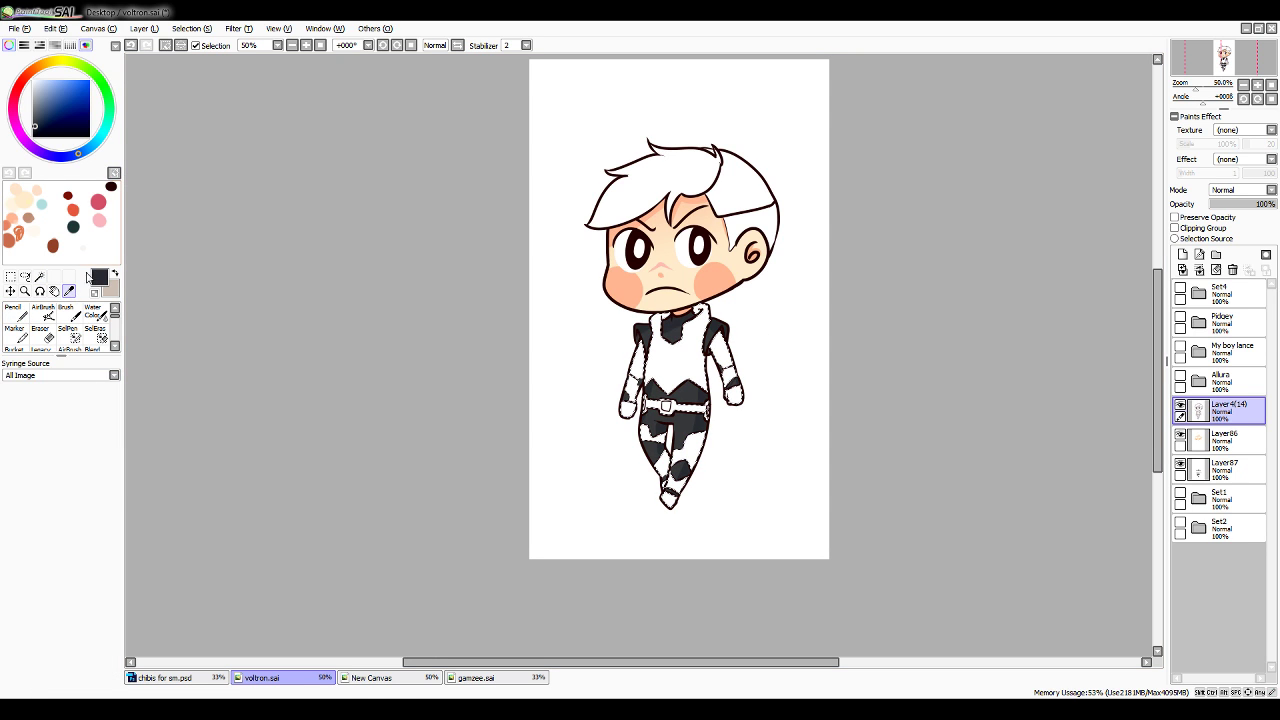
{"action": "left_click", "coordinate": [420, 131]}
{"action": "left_click", "coordinate": [15, 313]}
{"action": "left_click", "coordinate": [98, 599]}
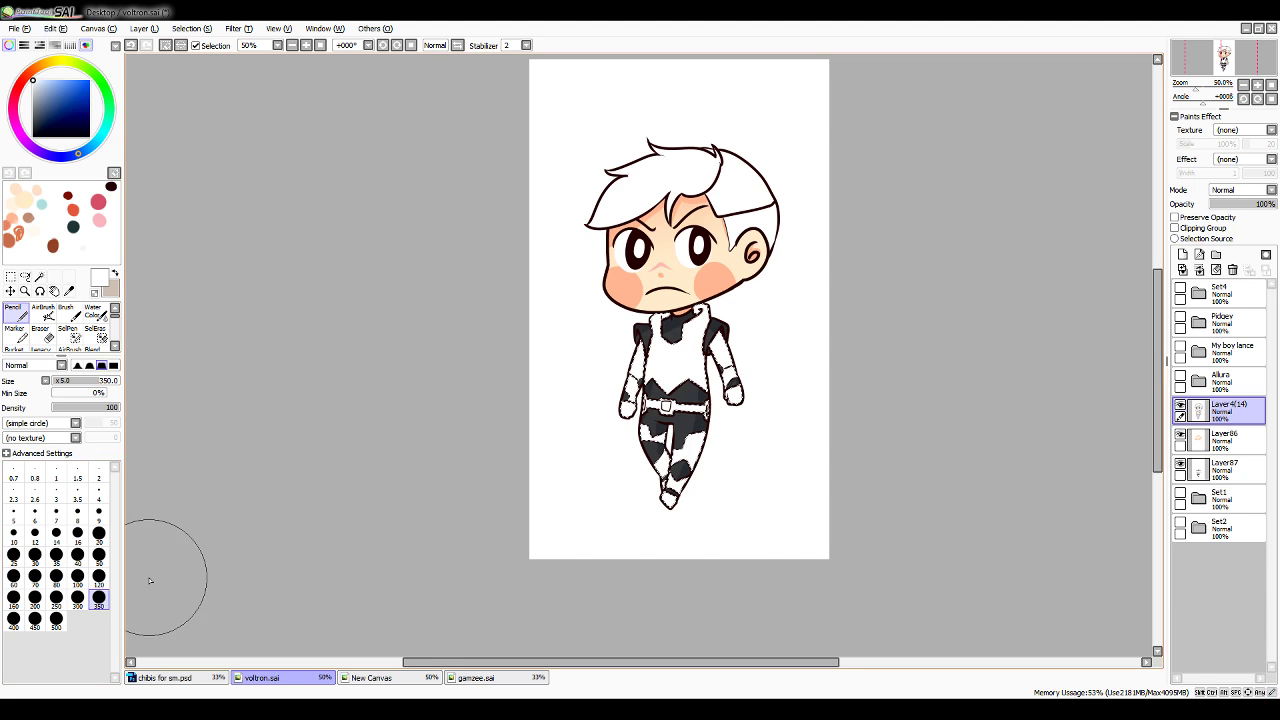
{"action": "left_click", "coordinate": [1222, 497]}
{"action": "left_click", "coordinate": [1182, 254]}
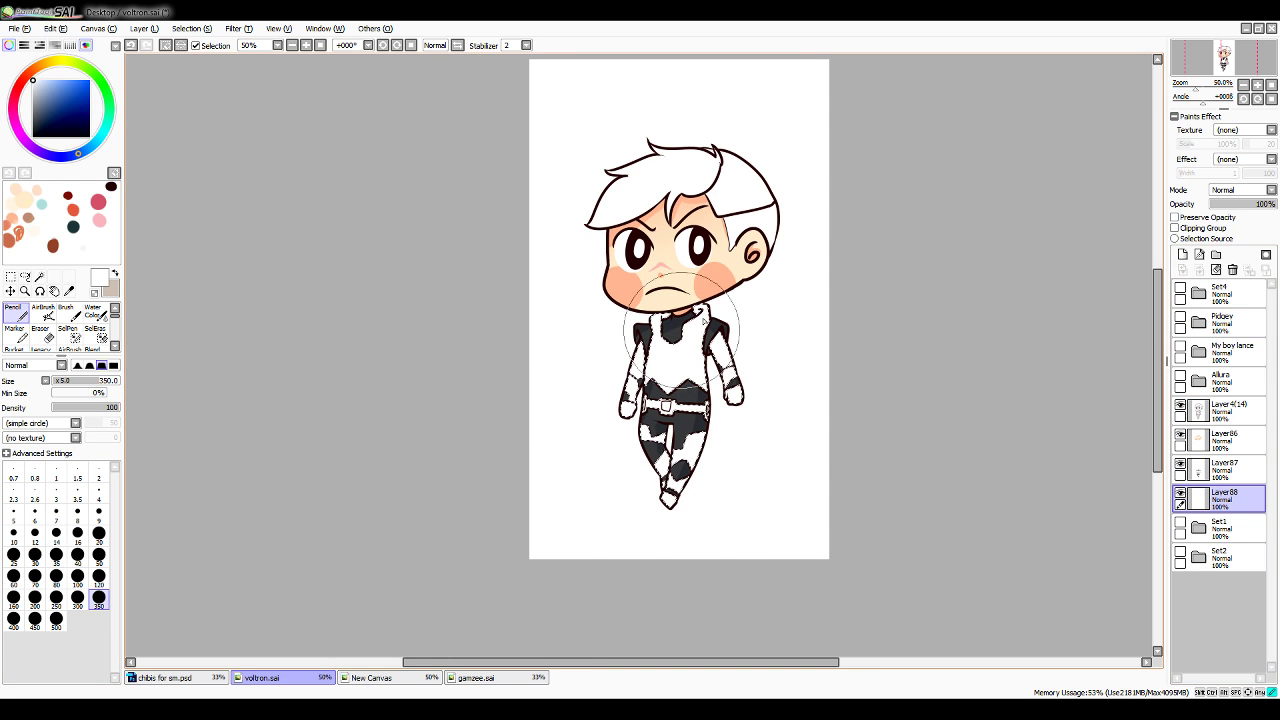
Shade the collar, the right-hand side of the torso and both arms light blue-grey with a size 20 pencil
{"action": "left_click", "coordinate": [1257, 86]}
{"action": "left_click", "coordinate": [1257, 86]}
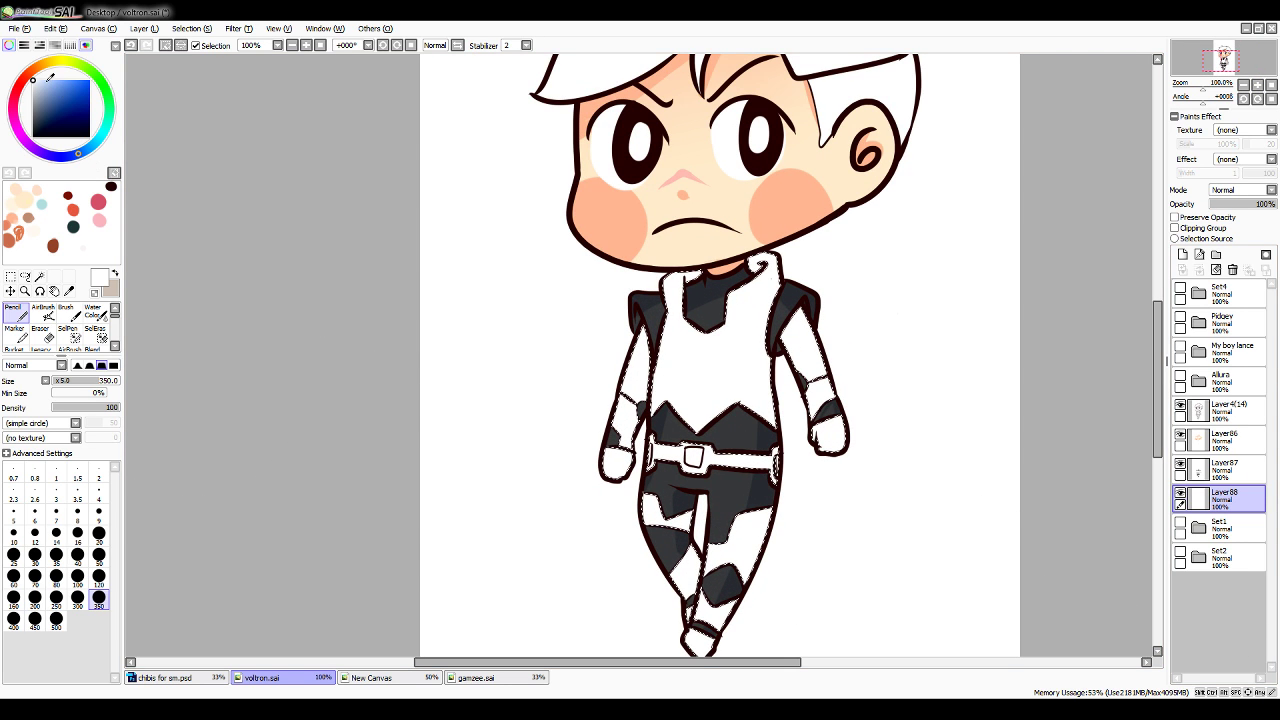
{"action": "left_click", "coordinate": [40, 85]}
{"action": "left_click", "coordinate": [98, 532]}
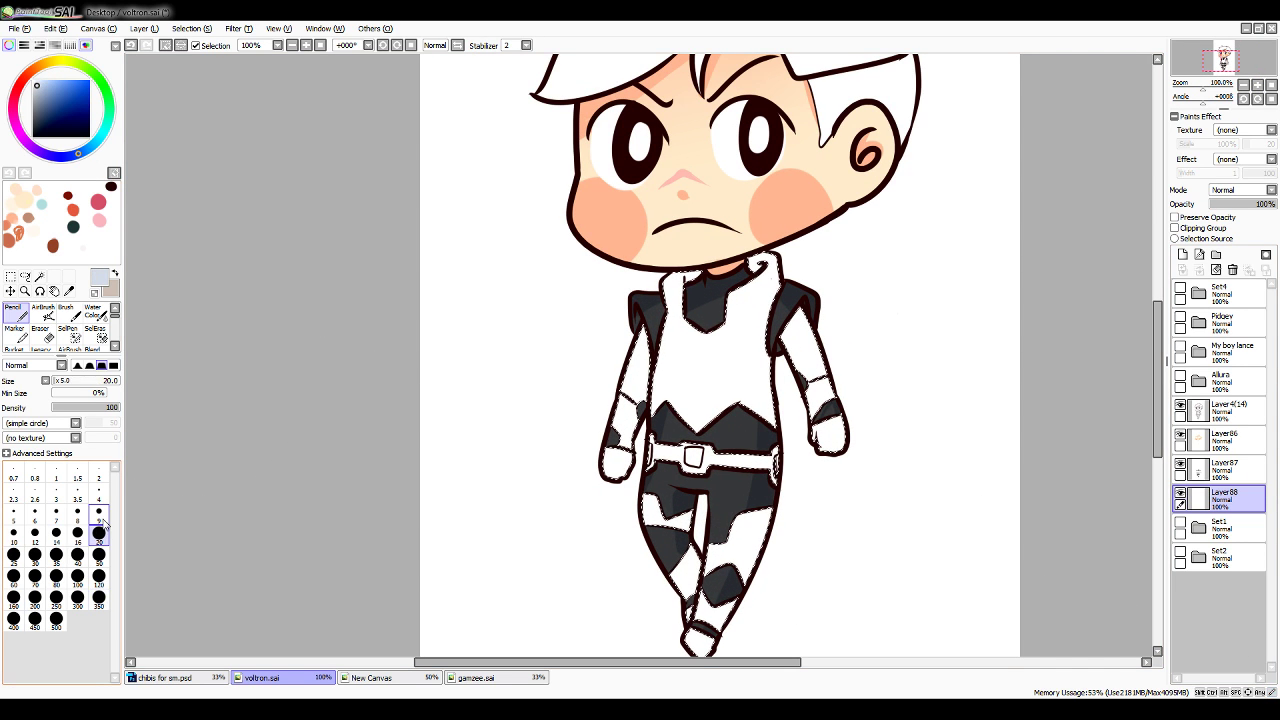
{"action": "mouse_move", "coordinate": [847, 248]}
{"action": "left_mouse_down"}
{"action": "mouse_move", "coordinate": [596, 301]}
{"action": "mouse_move", "coordinate": [847, 226]}
{"action": "left_mouse_up"}
{"action": "left_click_drag", "start_coordinate": [778, 258], "coordinate": [767, 425]}
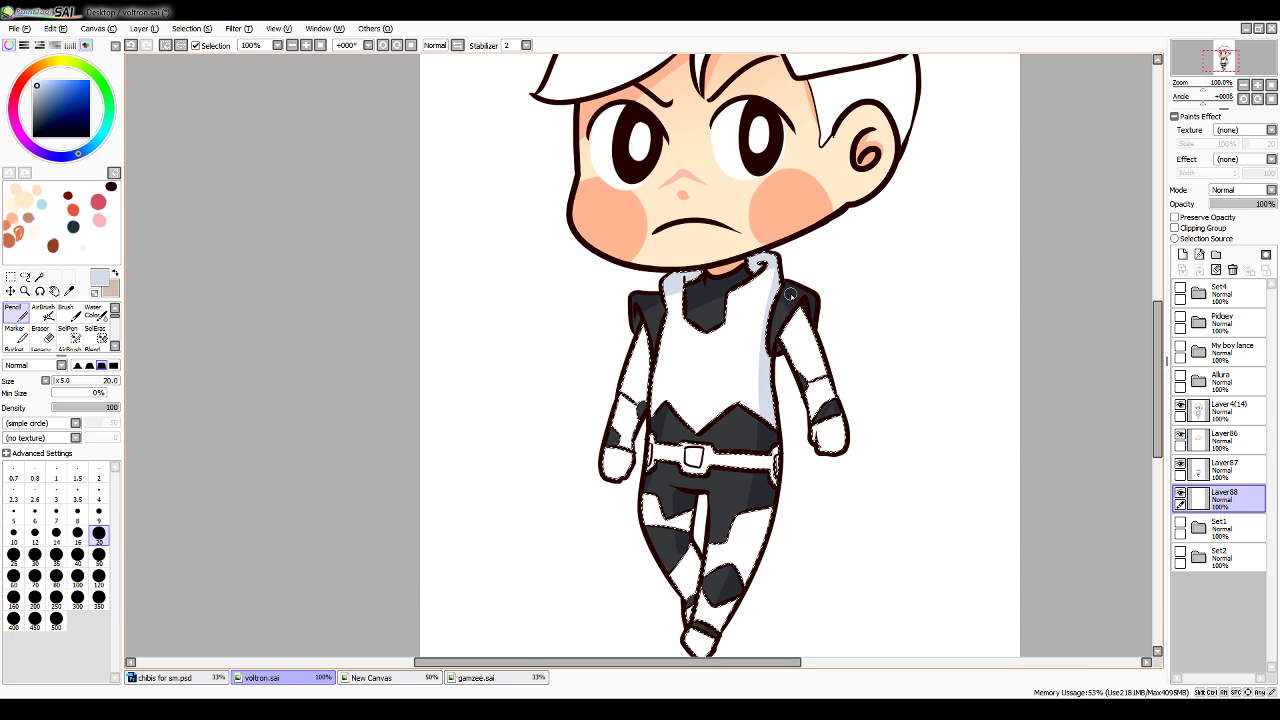
{"action": "mouse_move", "coordinate": [792, 300]}
{"action": "left_mouse_down"}
{"action": "mouse_move", "coordinate": [824, 378]}
{"action": "mouse_move", "coordinate": [818, 436]}
{"action": "left_mouse_up"}
{"action": "left_click_drag", "start_coordinate": [822, 376], "coordinate": [806, 304]}
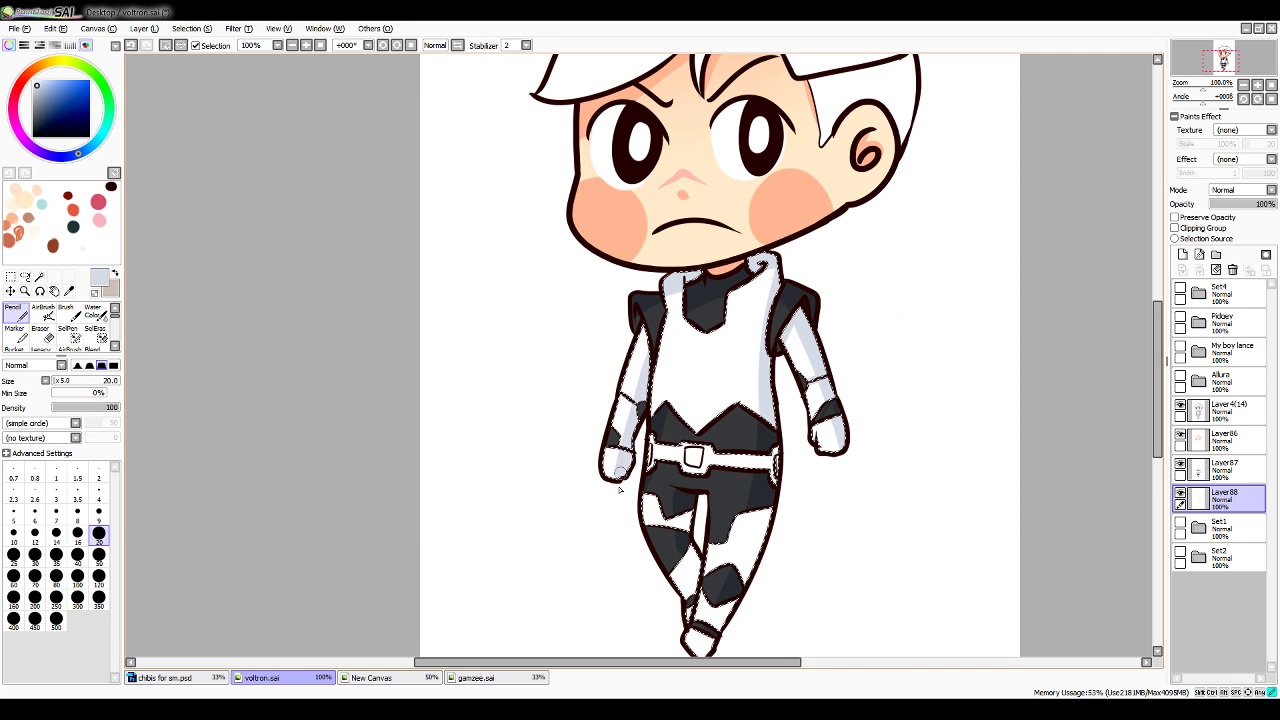
{"action": "left_click_drag", "start_coordinate": [640, 348], "coordinate": [651, 389]}
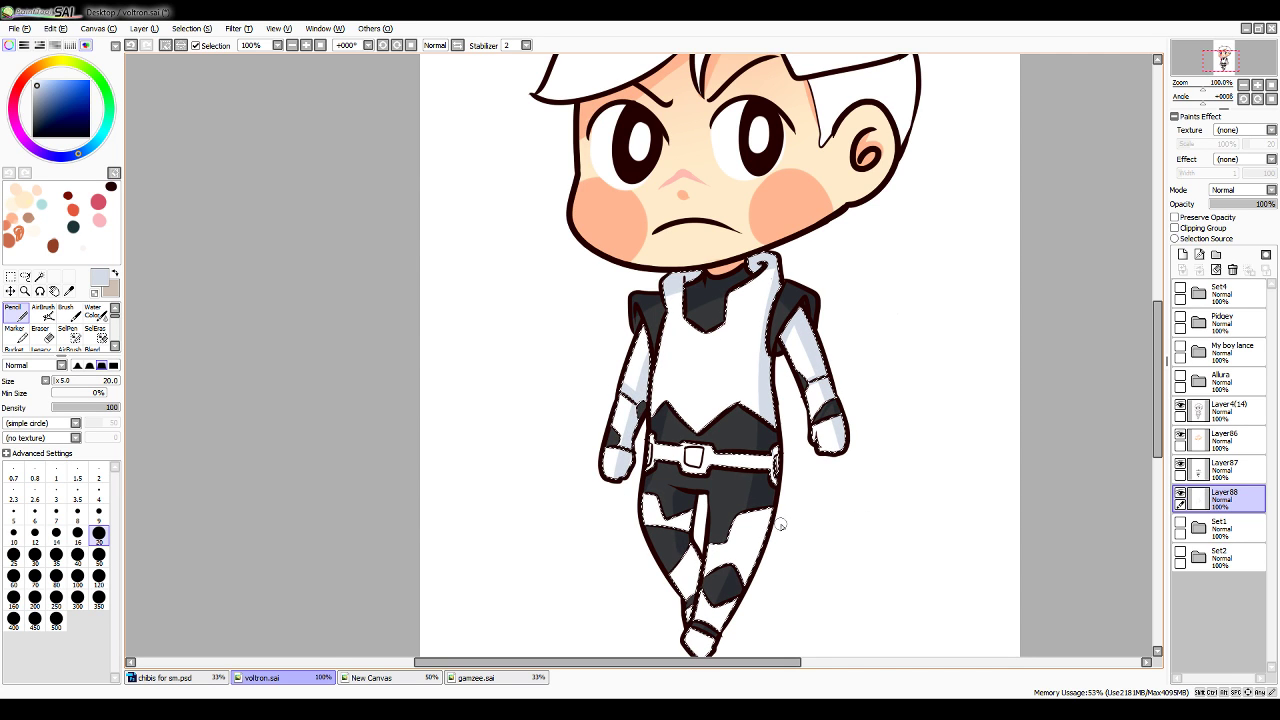
Shade the belt and white leg sections light blue-grey, and paint both hands in the sampled dark suit colour
{"action": "left_click_drag", "start_coordinate": [772, 510], "coordinate": [708, 656]}
{"action": "key", "text": "ctrl+z"}
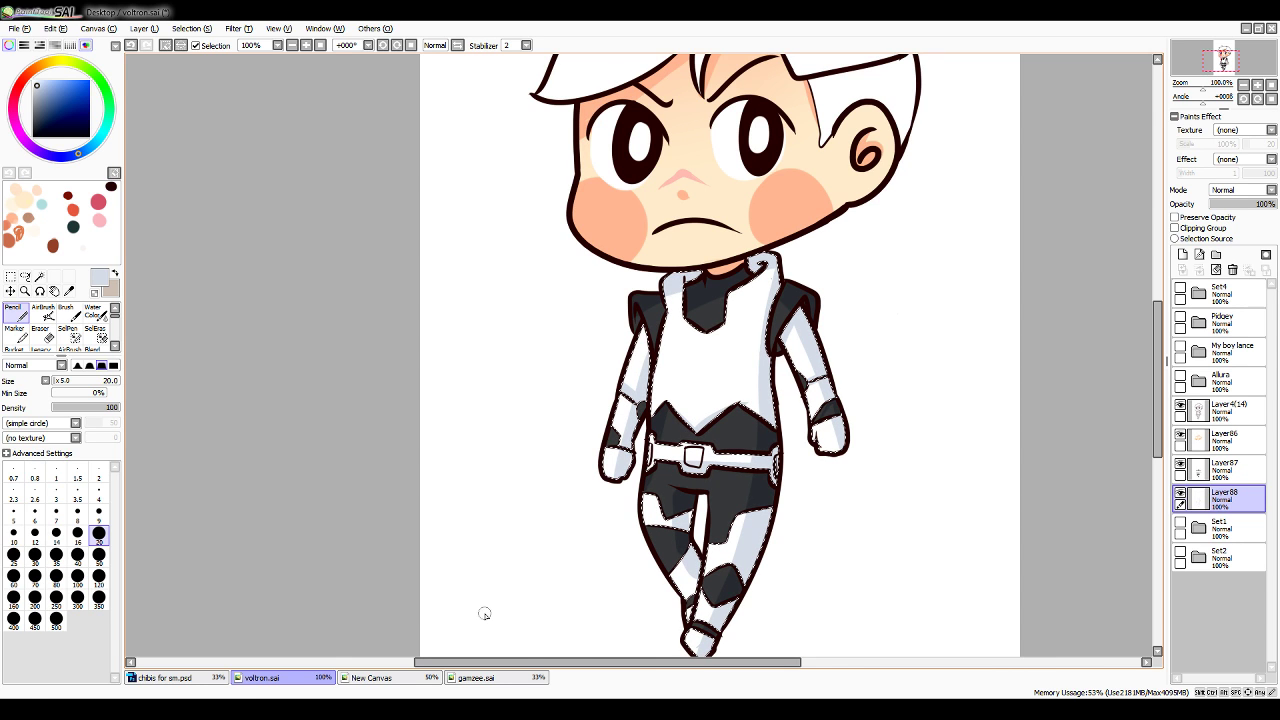
{"action": "key", "text": "alt"}
{"action": "left_click", "coordinate": [16, 313]}
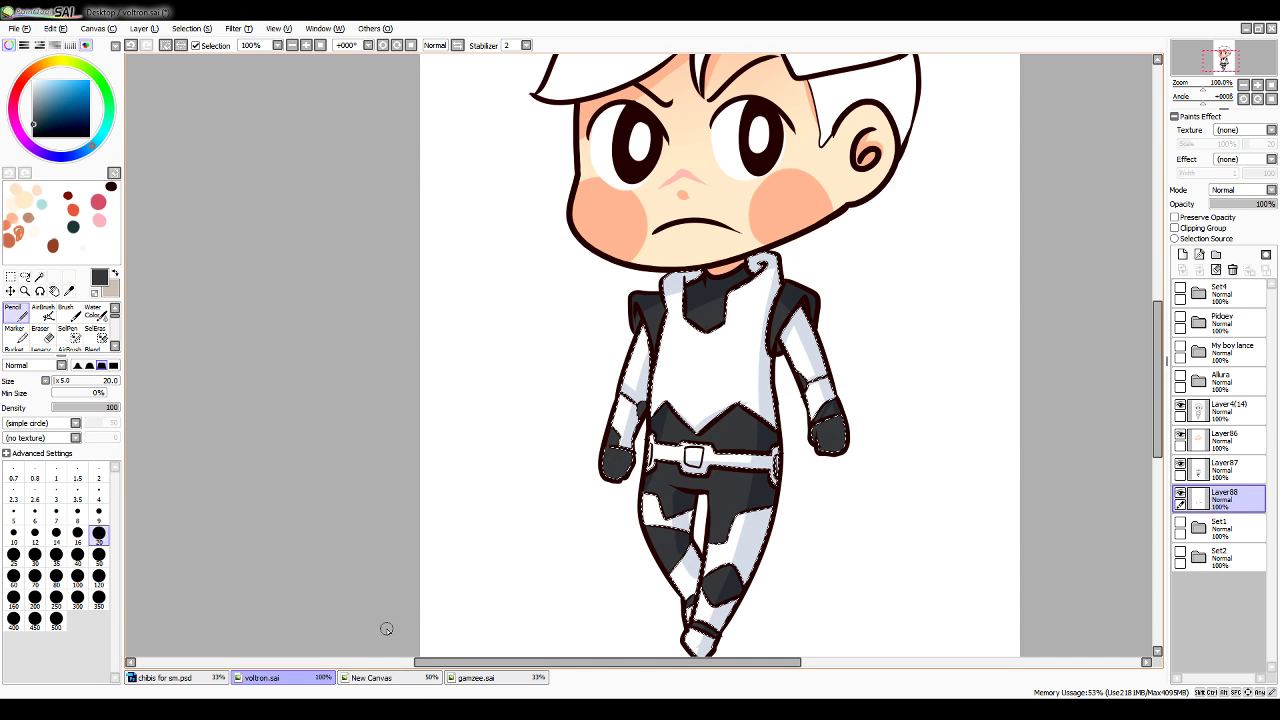
Choose a bright magenta and paint over the whole left-hand fist
{"action": "left_click", "coordinate": [14, 116]}
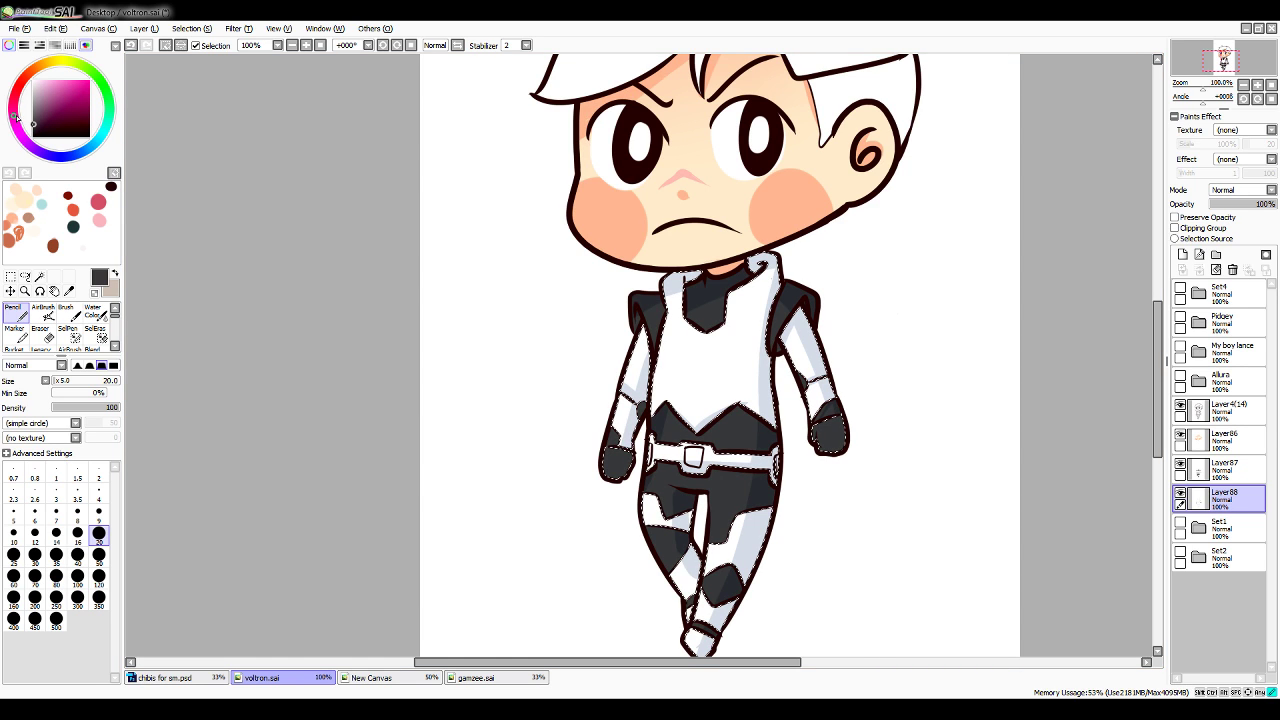
{"action": "left_click", "coordinate": [69, 90]}
{"action": "mouse_move", "coordinate": [71, 88]}
{"action": "left_mouse_down"}
{"action": "mouse_move", "coordinate": [56, 76]}
{"action": "mouse_move", "coordinate": [96, 62]}
{"action": "left_mouse_up"}
{"action": "left_click", "coordinate": [13, 110]}
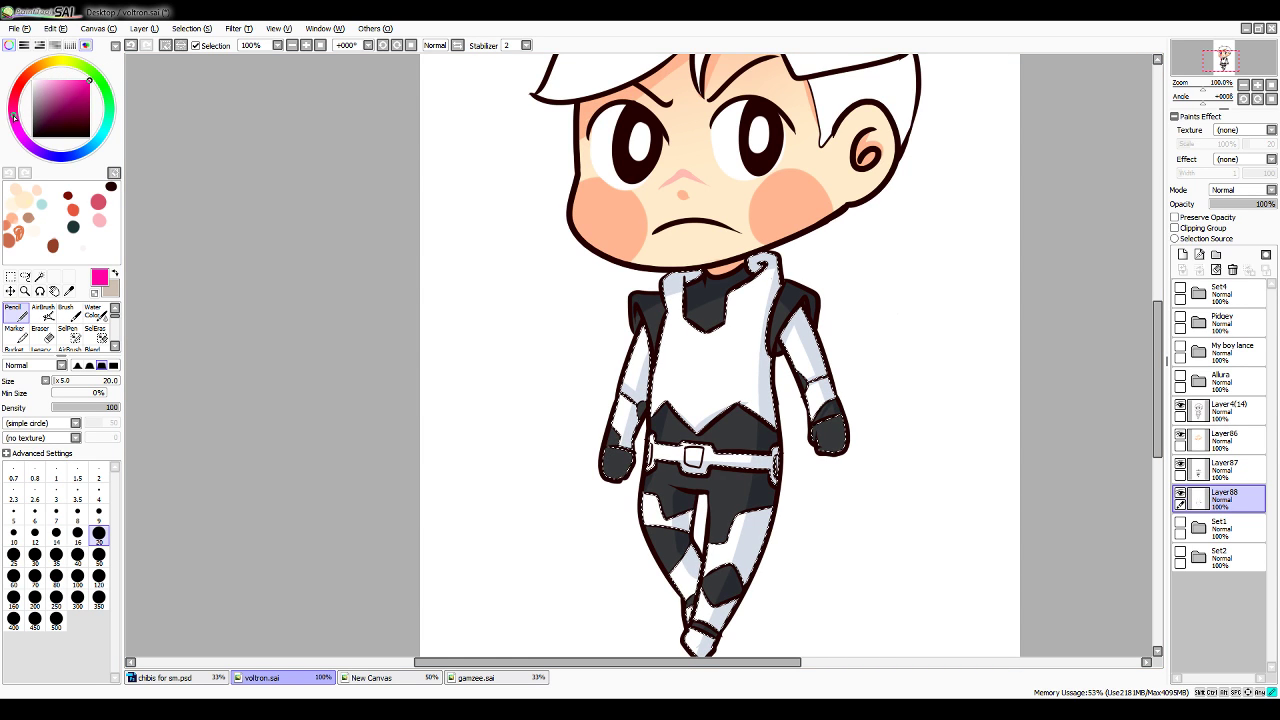
{"action": "left_click_drag", "start_coordinate": [606, 458], "coordinate": [624, 461]}
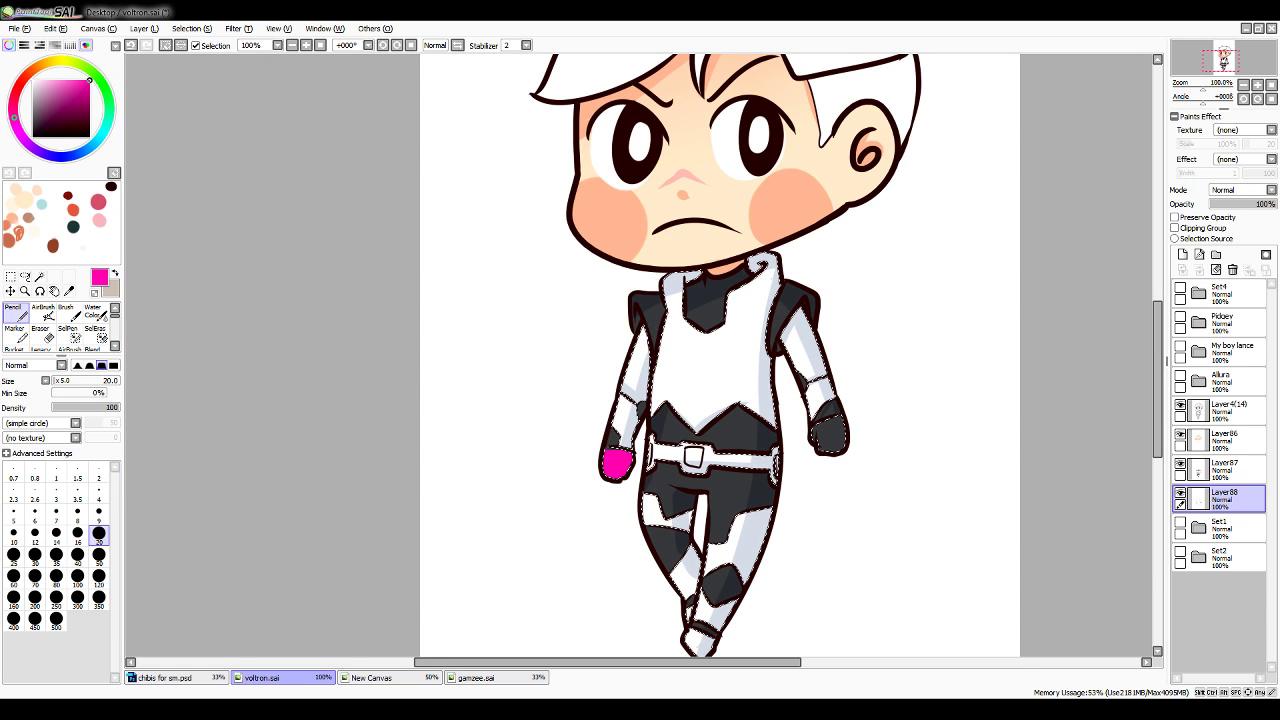
Sample the dark suit colour from the leg and set the pencil to size 9
{"action": "left_click", "coordinate": [69, 291]}
{"action": "left_click", "coordinate": [660, 540]}
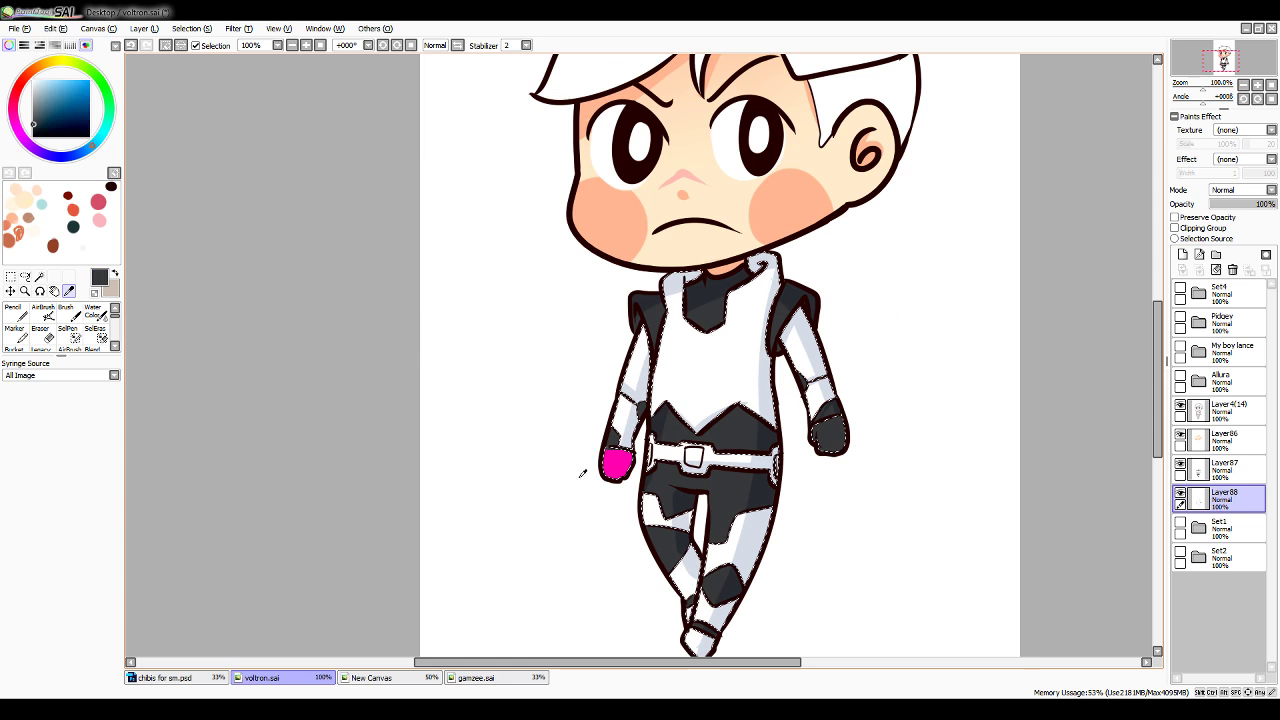
{"action": "left_click", "coordinate": [11, 318]}
{"action": "left_click", "coordinate": [98, 512]}
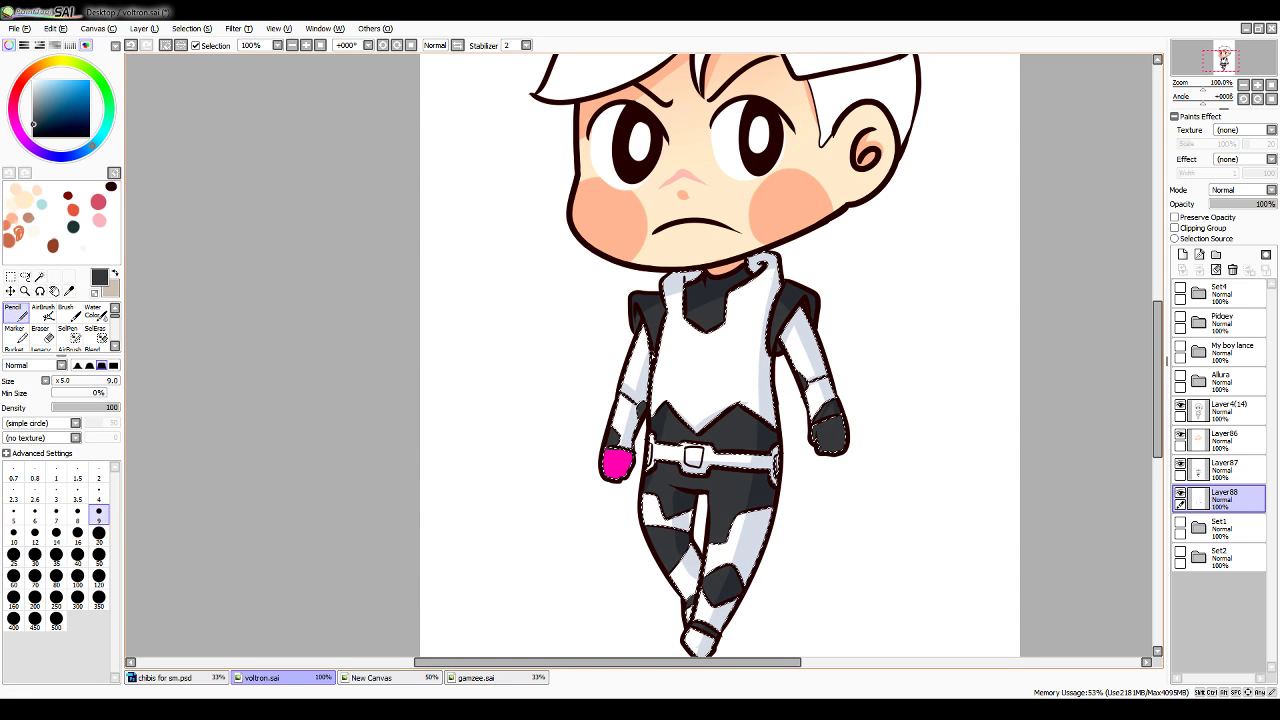
Try to outline a chest emblem with thin dark zigzag lines running inwards from both sides of the torso
{"action": "key", "text": "ctrl+z"}
{"action": "mouse_move", "coordinate": [687, 355]}
{"action": "left_mouse_down"}
{"action": "mouse_move", "coordinate": [676, 357]}
{"action": "mouse_move", "coordinate": [693, 354]}
{"action": "left_mouse_up"}
{"action": "key", "text": "ctrl+z"}
{"action": "key", "text": "ctrl+z"}
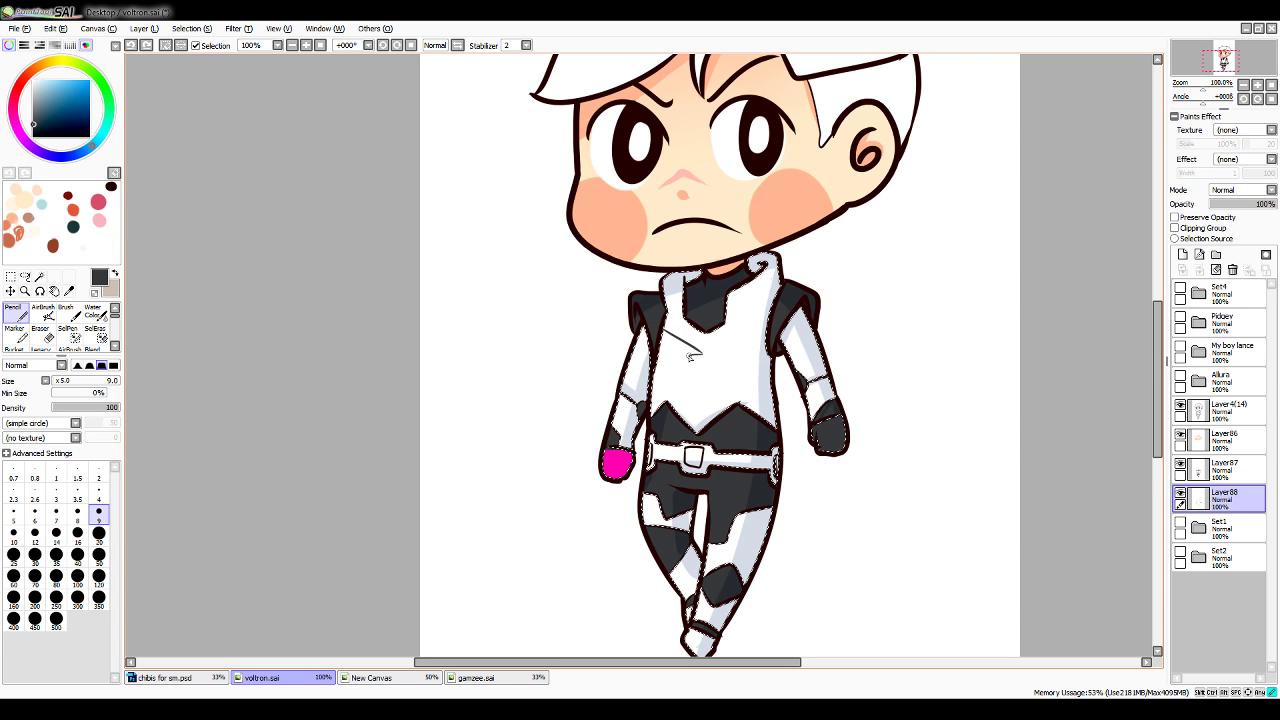
{"action": "left_click_drag", "start_coordinate": [703, 366], "coordinate": [692, 362]}
{"action": "key", "text": "ctrl+z"}
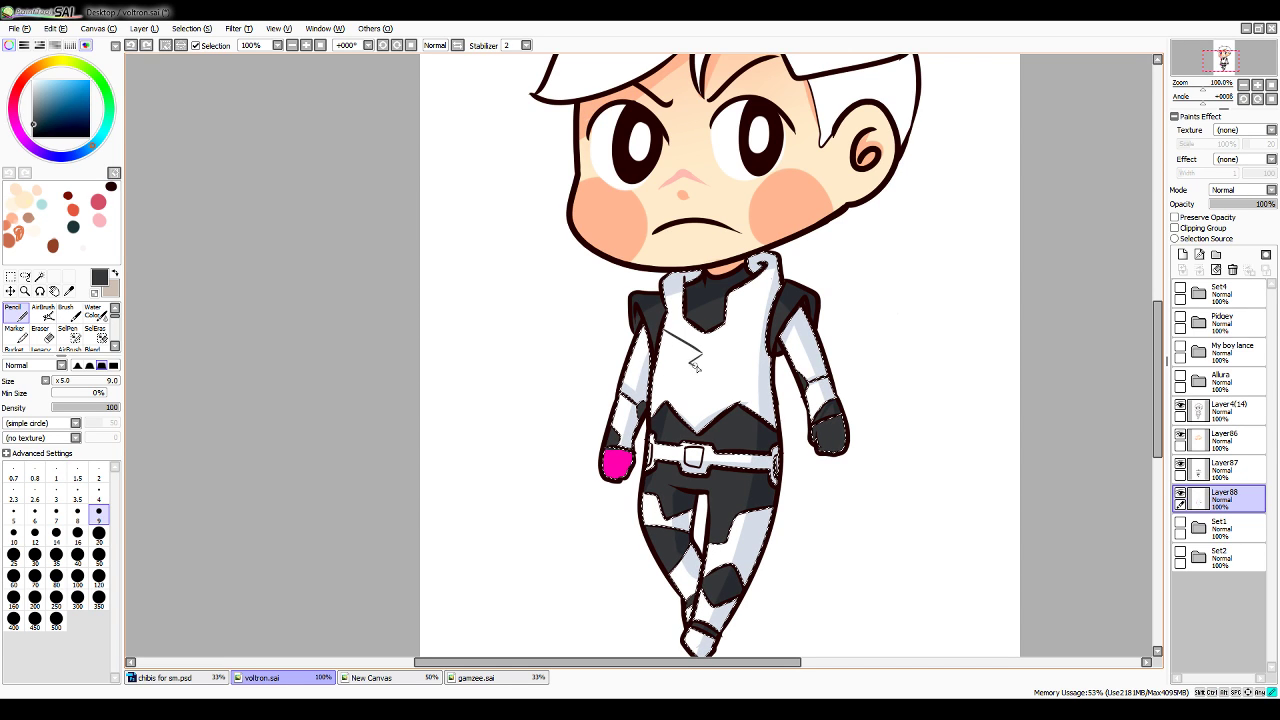
{"action": "key", "text": "ctrl+z"}
{"action": "mouse_move", "coordinate": [769, 335]}
{"action": "left_mouse_down"}
{"action": "mouse_move", "coordinate": [704, 353]}
{"action": "mouse_move", "coordinate": [769, 336]}
{"action": "mouse_move", "coordinate": [734, 363]}
{"action": "left_mouse_up"}
{"action": "key", "text": "ctrl+z"}
{"action": "key", "text": "ctrl+z"}
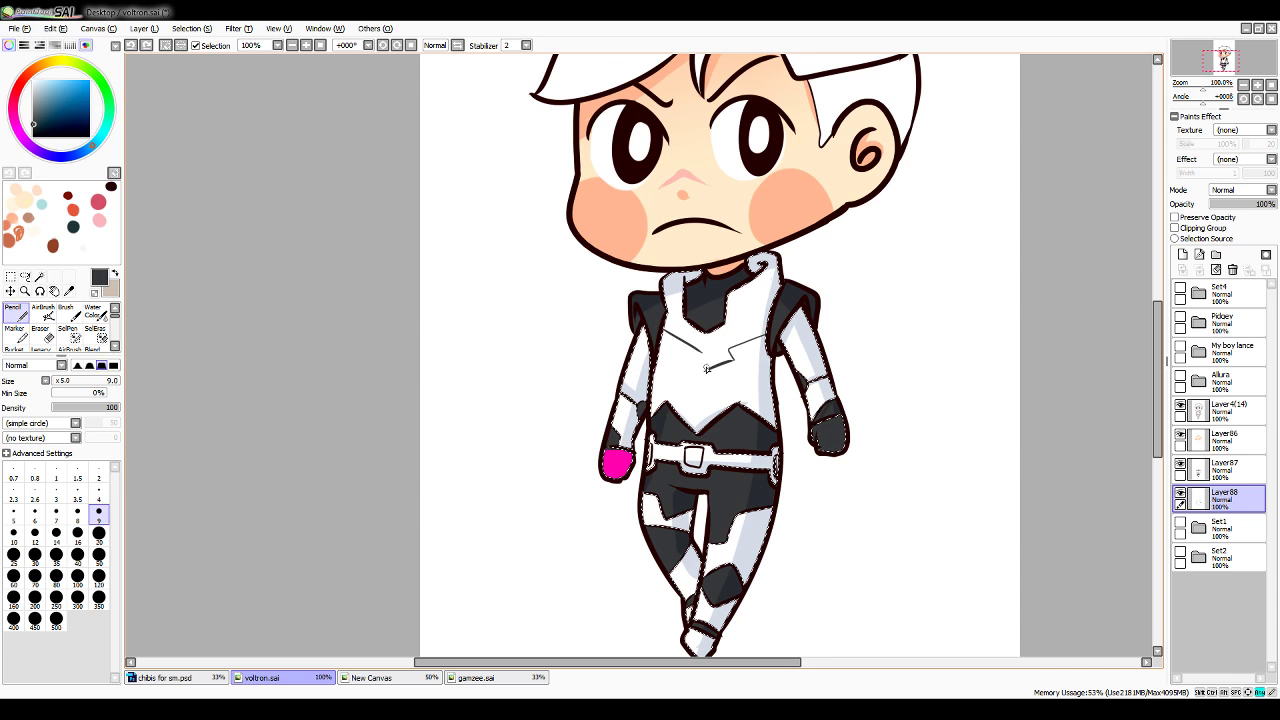
{"action": "key", "text": "ctrl+y"}
{"action": "key", "text": "ctrl+z"}
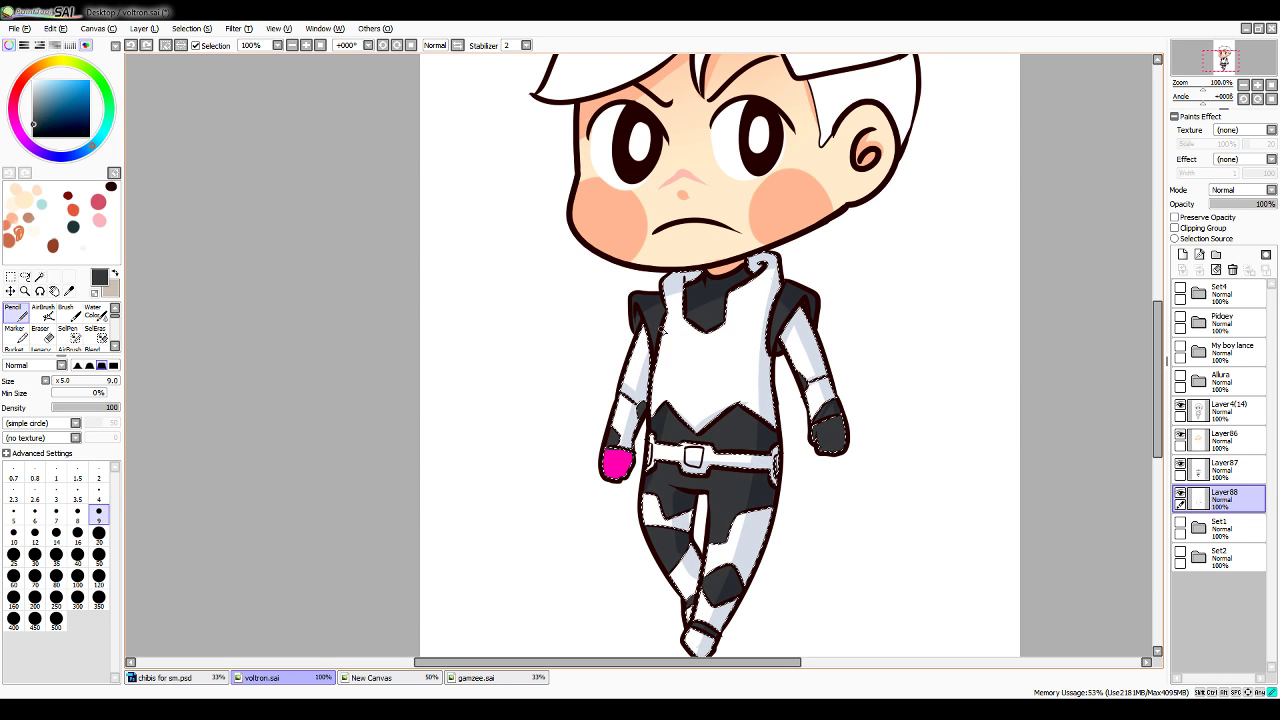
Outline a dark V-shaped emblem with a notched centre across the white chest, using the size 9 pencil
{"action": "key", "text": "ctrl+y"}
{"action": "key", "text": "ctrl+z"}
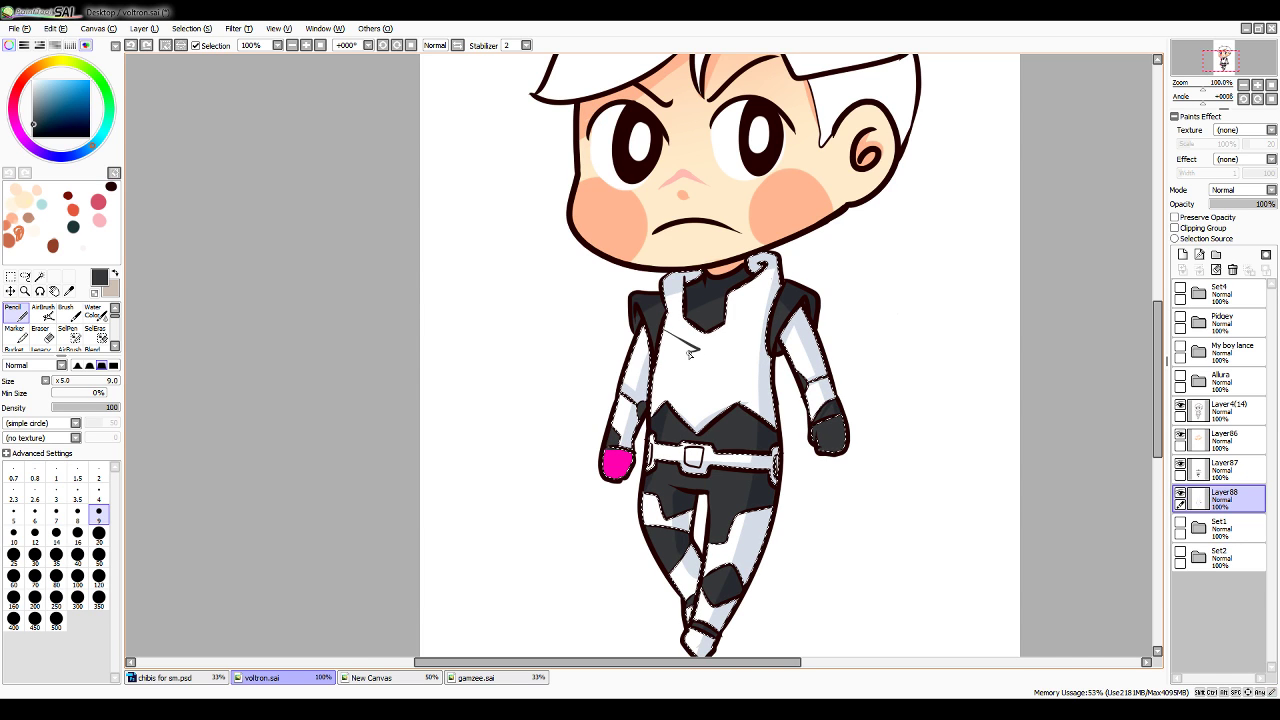
{"action": "key", "text": "ctrl+y"}
{"action": "key", "text": "ctrl+z"}
{"action": "key", "text": "ctrl+y"}
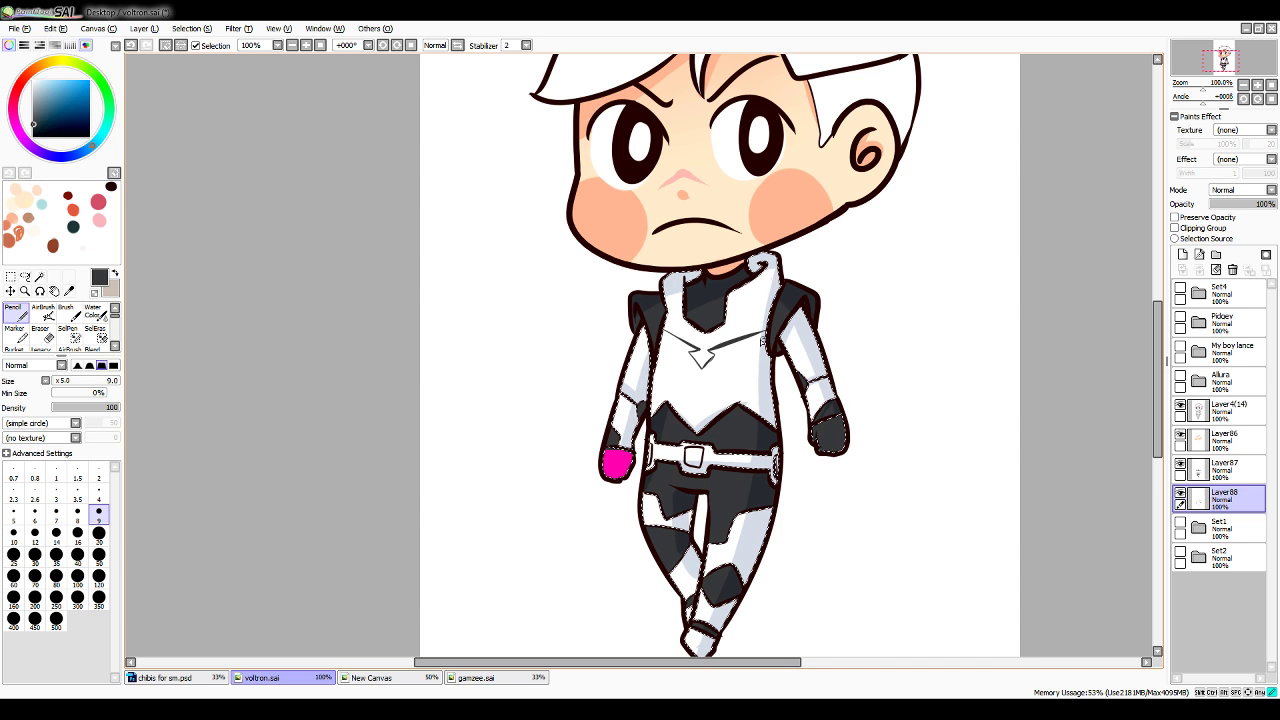
{"action": "key", "text": "ctrl+z"}
{"action": "key", "text": "ctrl+y"}
{"action": "key", "text": "ctrl+z"}
{"action": "key", "text": "ctrl+y"}
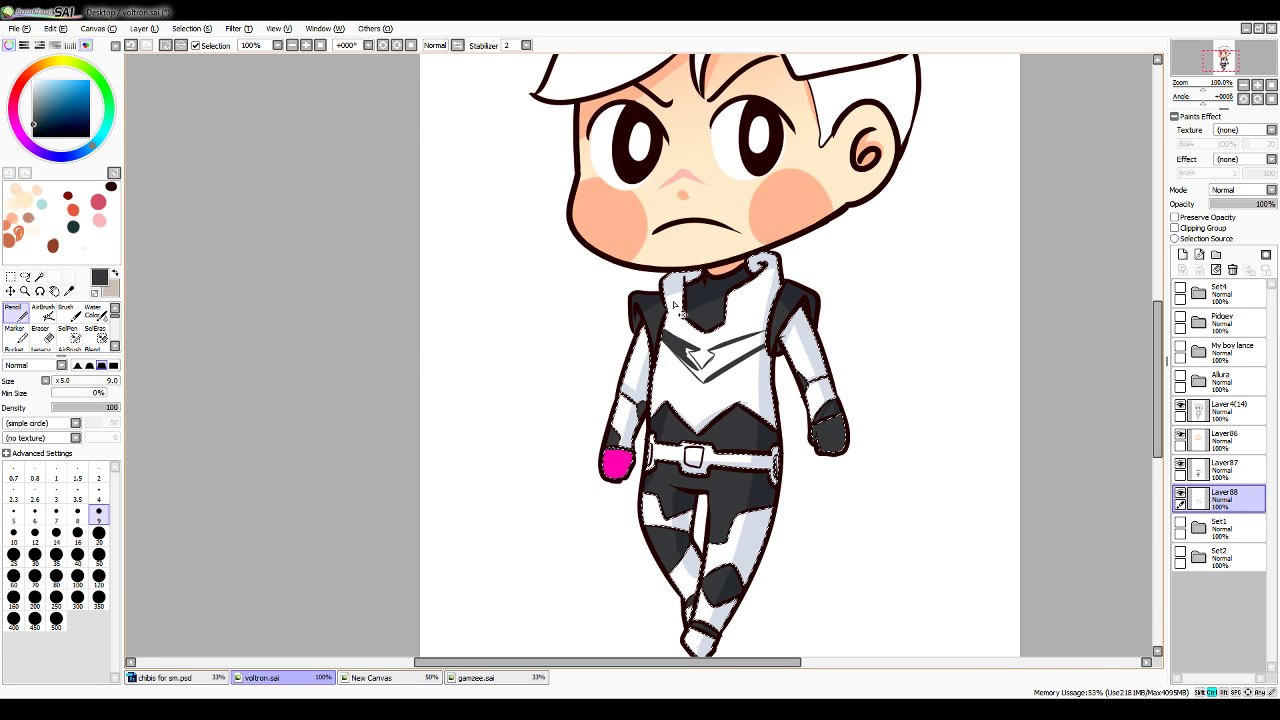
Fill both wings of the chest emblem with the dark suit colour, leaving the notch at its centre white
{"action": "key", "text": "ctrl+z"}
{"action": "key", "text": "ctrl+y"}
{"action": "mouse_move", "coordinate": [724, 354]}
{"action": "left_mouse_down"}
{"action": "mouse_move", "coordinate": [701, 382]}
{"action": "mouse_move", "coordinate": [764, 334]}
{"action": "left_mouse_up"}
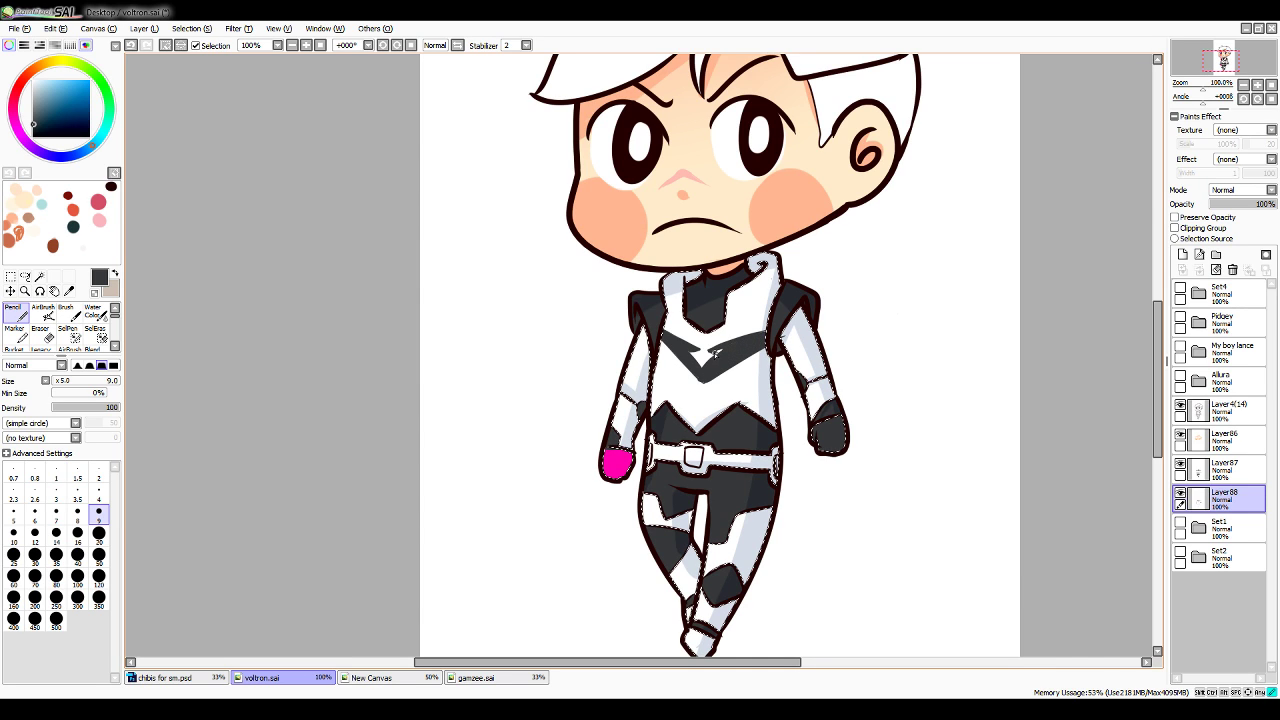
{"action": "left_click_drag", "start_coordinate": [748, 343], "coordinate": [760, 337]}
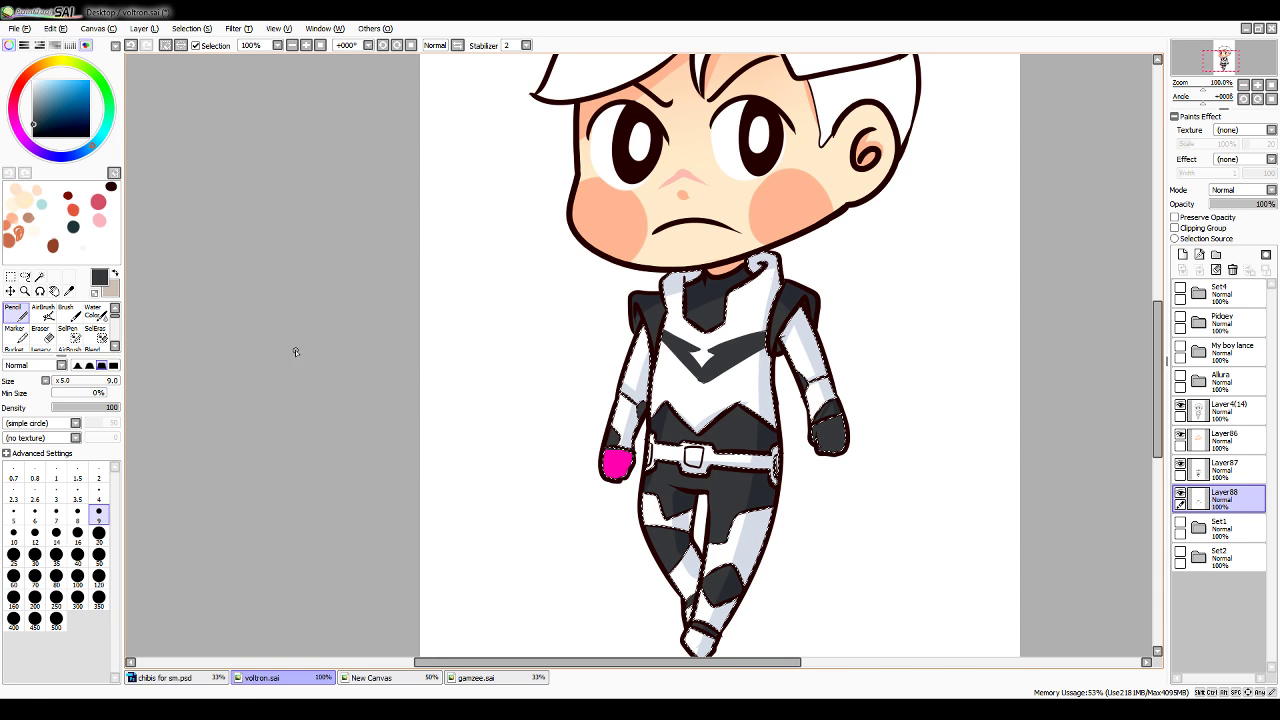
Sample the light blue-grey and touch up the shading along the right-hand edge of the torso
{"action": "left_click", "coordinate": [69, 291]}
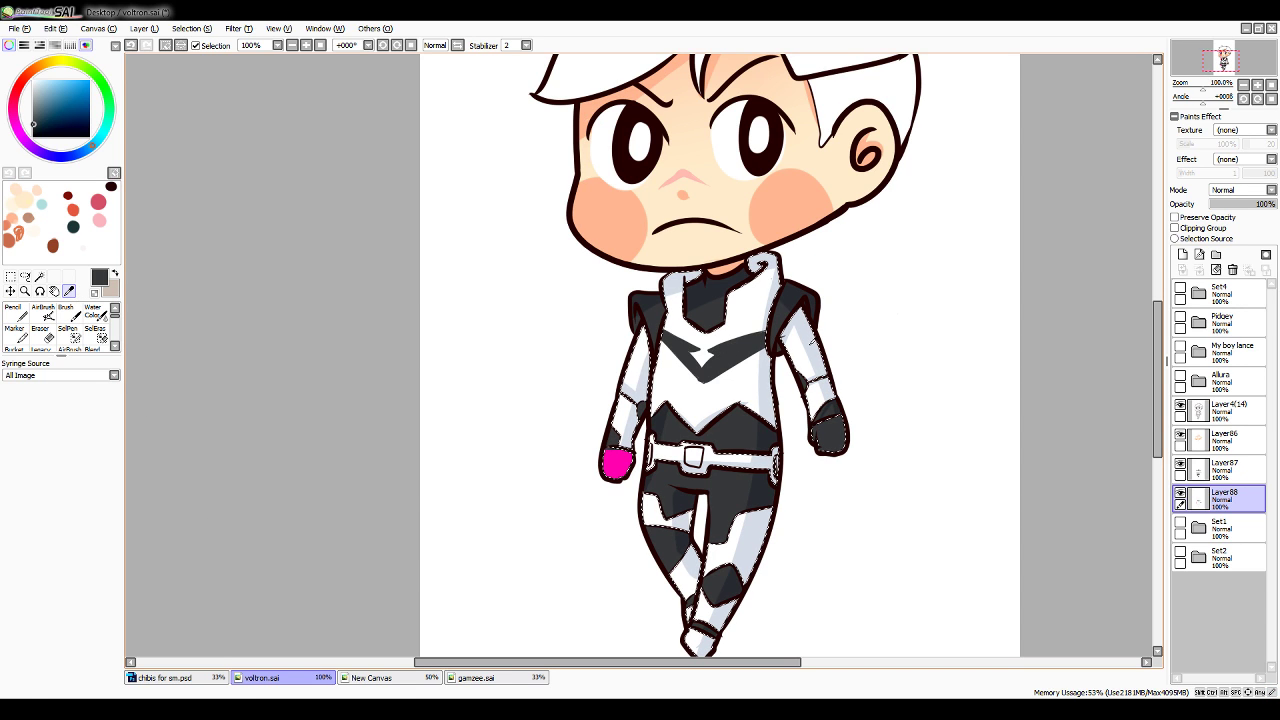
{"action": "left_click", "coordinate": [698, 419]}
{"action": "left_click", "coordinate": [17, 314]}
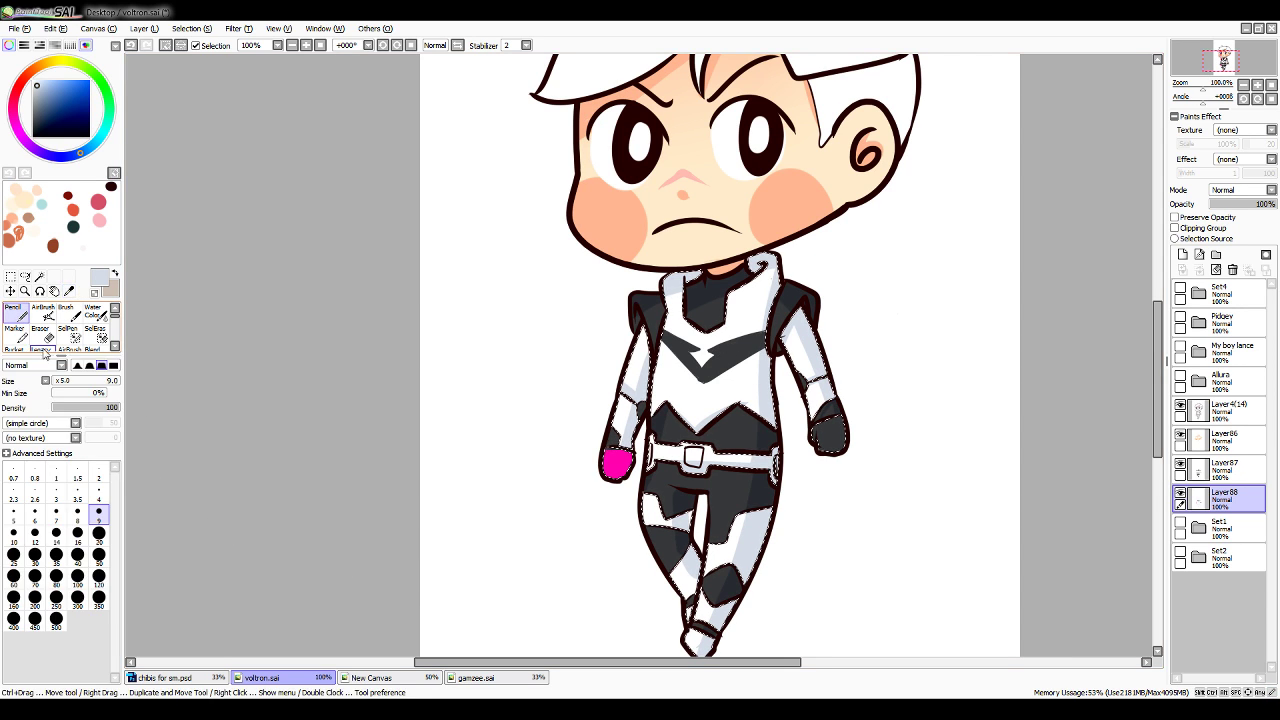
{"action": "left_click_drag", "start_coordinate": [784, 335], "coordinate": [784, 338]}
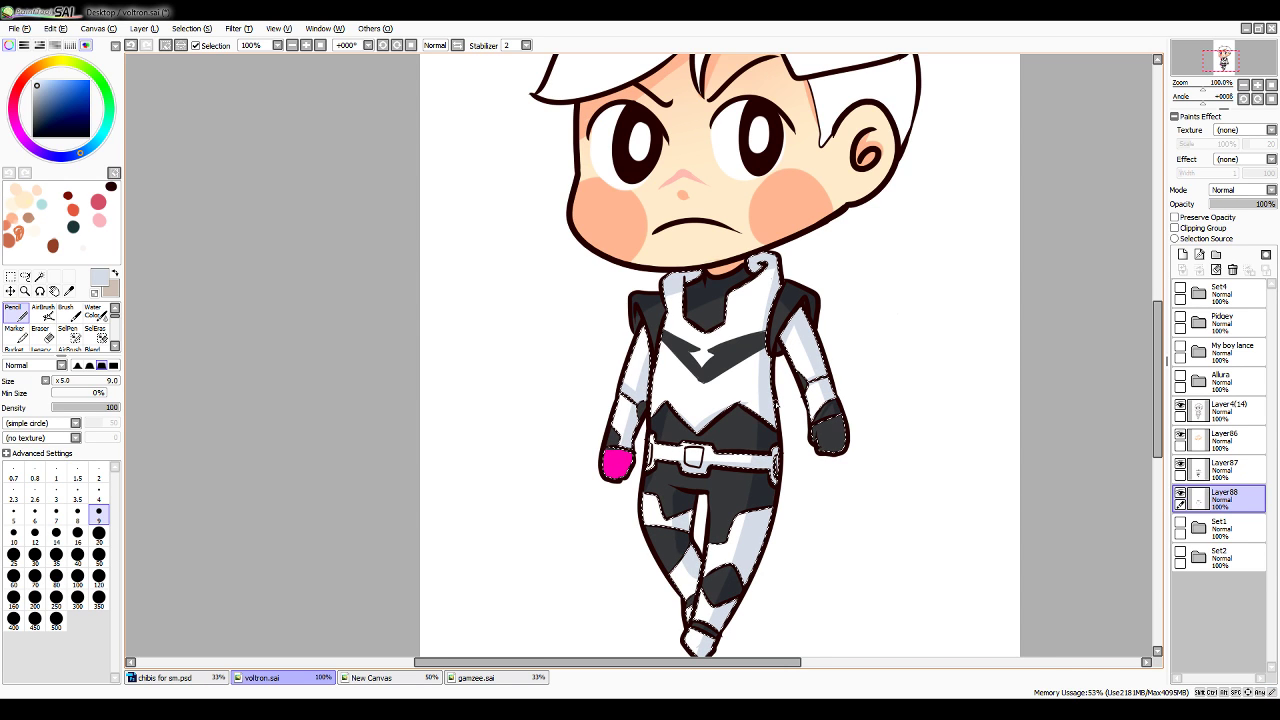
Choose a bright cyan and draw small stripes on the right-hand thigh and boot with a size 4 pencil
{"action": "left_click_drag", "start_coordinate": [92, 62], "coordinate": [98, 84]}
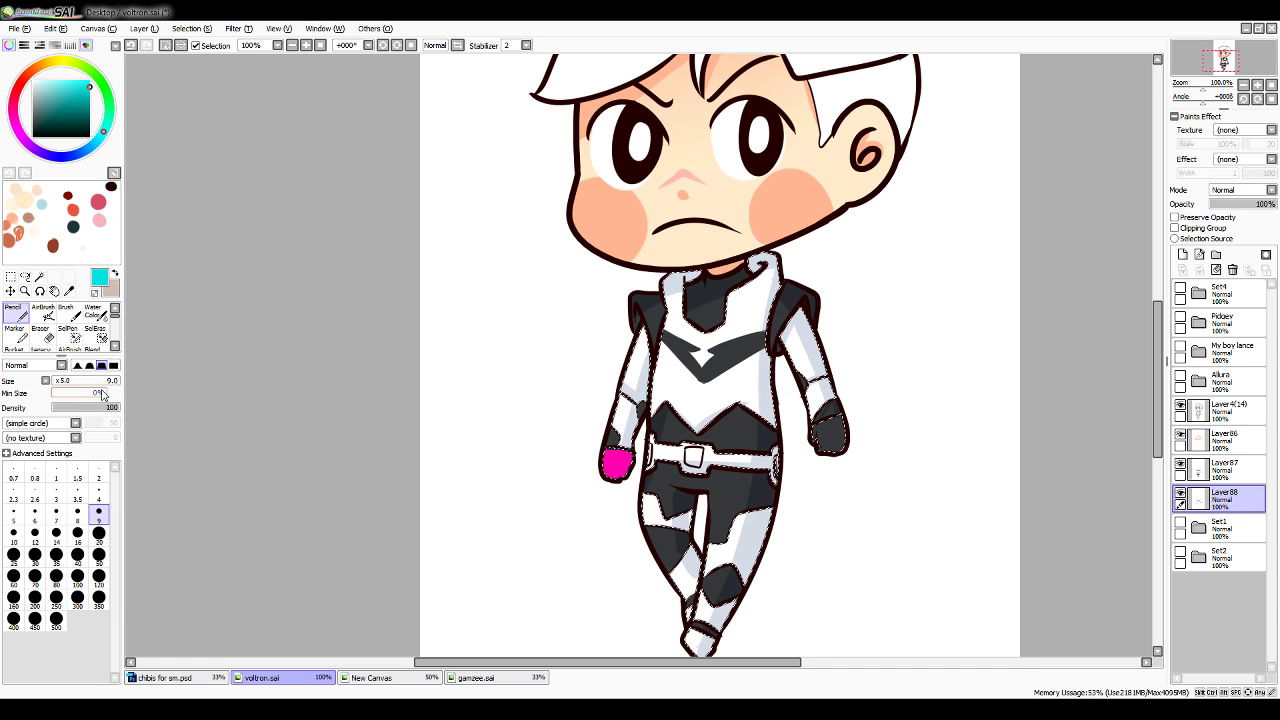
{"action": "left_click", "coordinate": [99, 492]}
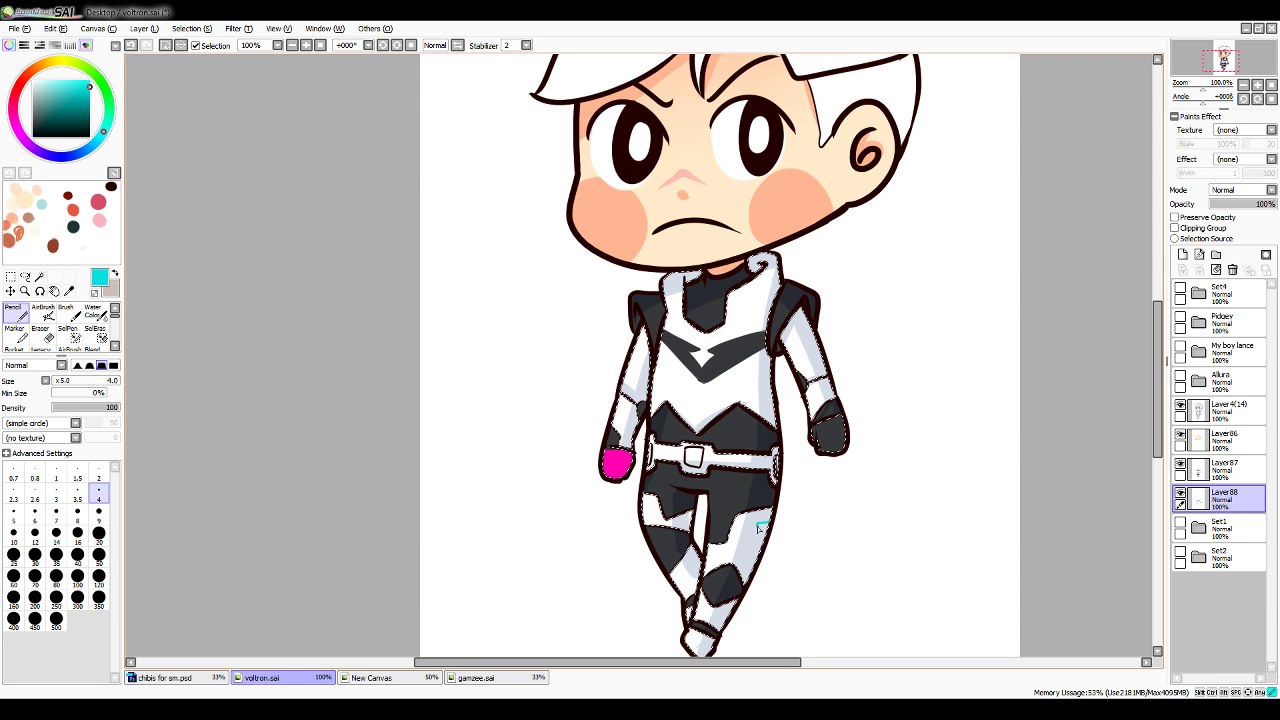
{"action": "left_click_drag", "start_coordinate": [771, 527], "coordinate": [757, 541]}
{"action": "key", "text": "ctrl+z"}
{"action": "left_click_drag", "start_coordinate": [757, 541], "coordinate": [758, 542]}
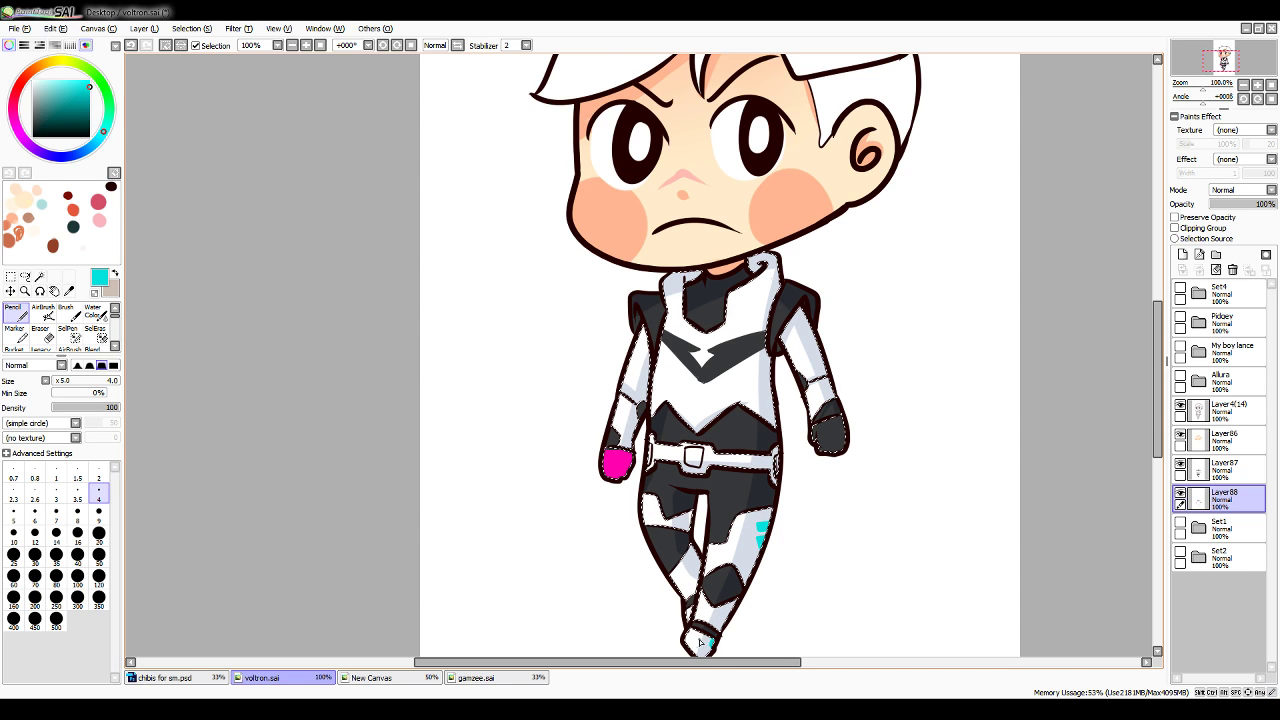
Fill the belt buckle with cyan at pencil size 20, and add cyan marks to both sides of the collar at size 9
{"action": "left_click", "coordinate": [99, 533]}
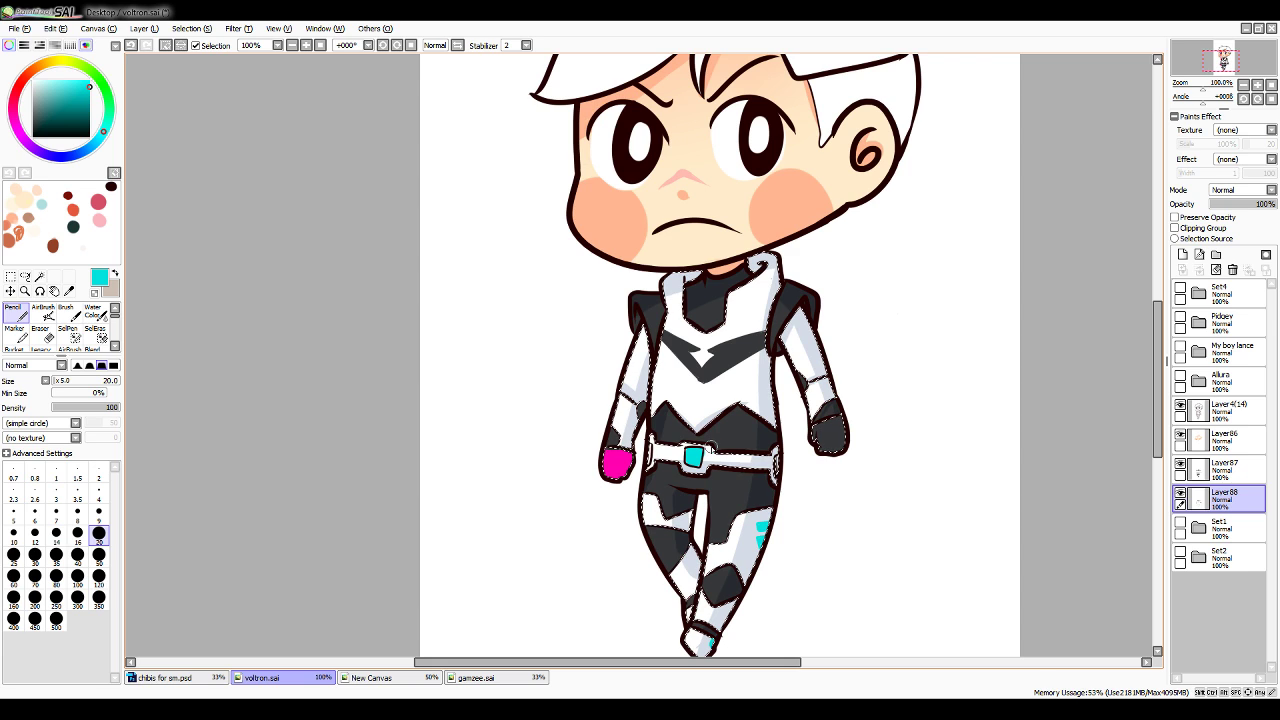
{"action": "left_click", "coordinate": [99, 554]}
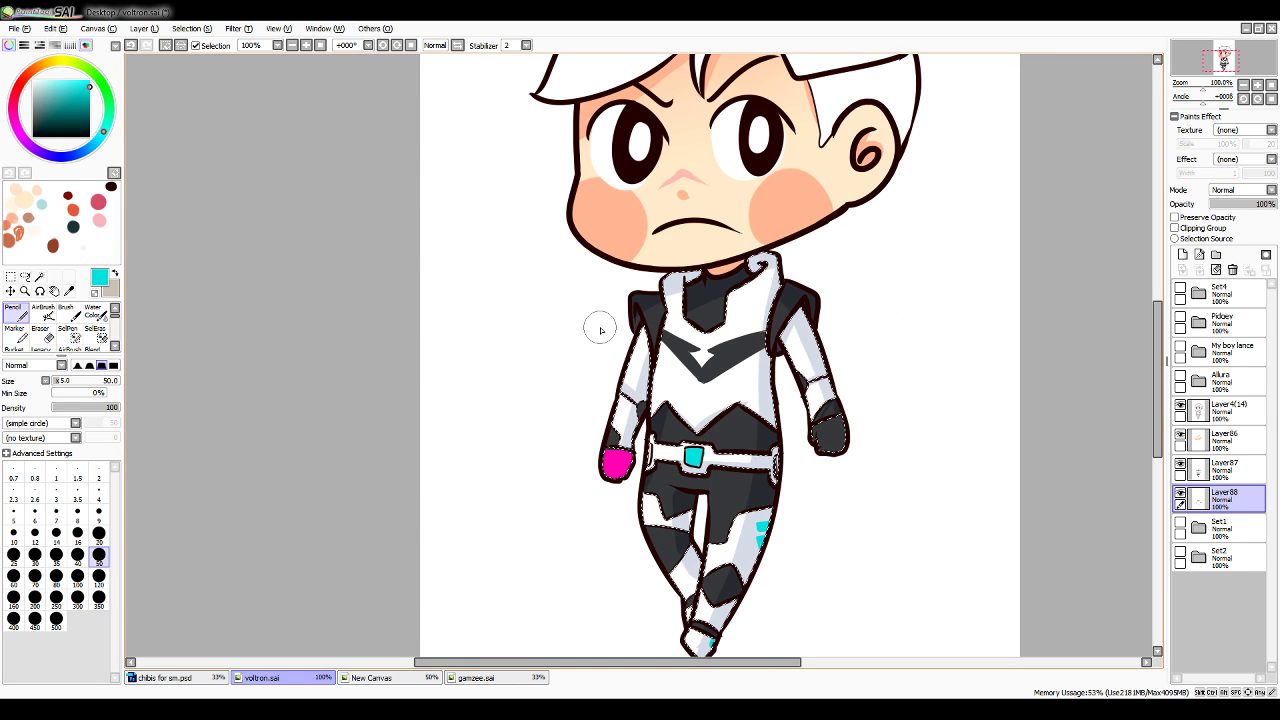
{"action": "left_click", "coordinate": [99, 512]}
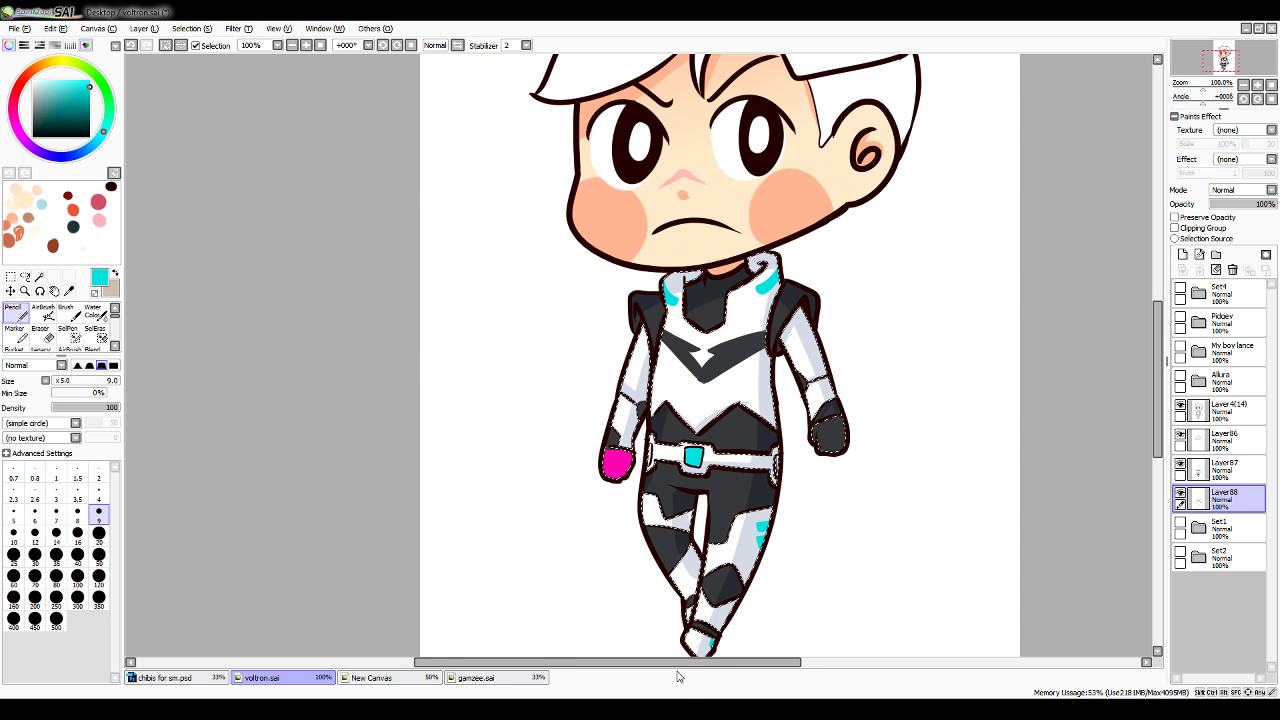
Choose white and blend a soft glow into the magenta fist with the Water Color brush at size 20
{"action": "left_click", "coordinate": [14, 114]}
{"action": "mouse_move", "coordinate": [66, 82]}
{"action": "left_mouse_down"}
{"action": "mouse_move", "coordinate": [42, 67]}
{"action": "mouse_move", "coordinate": [10, 72]}
{"action": "left_mouse_up"}
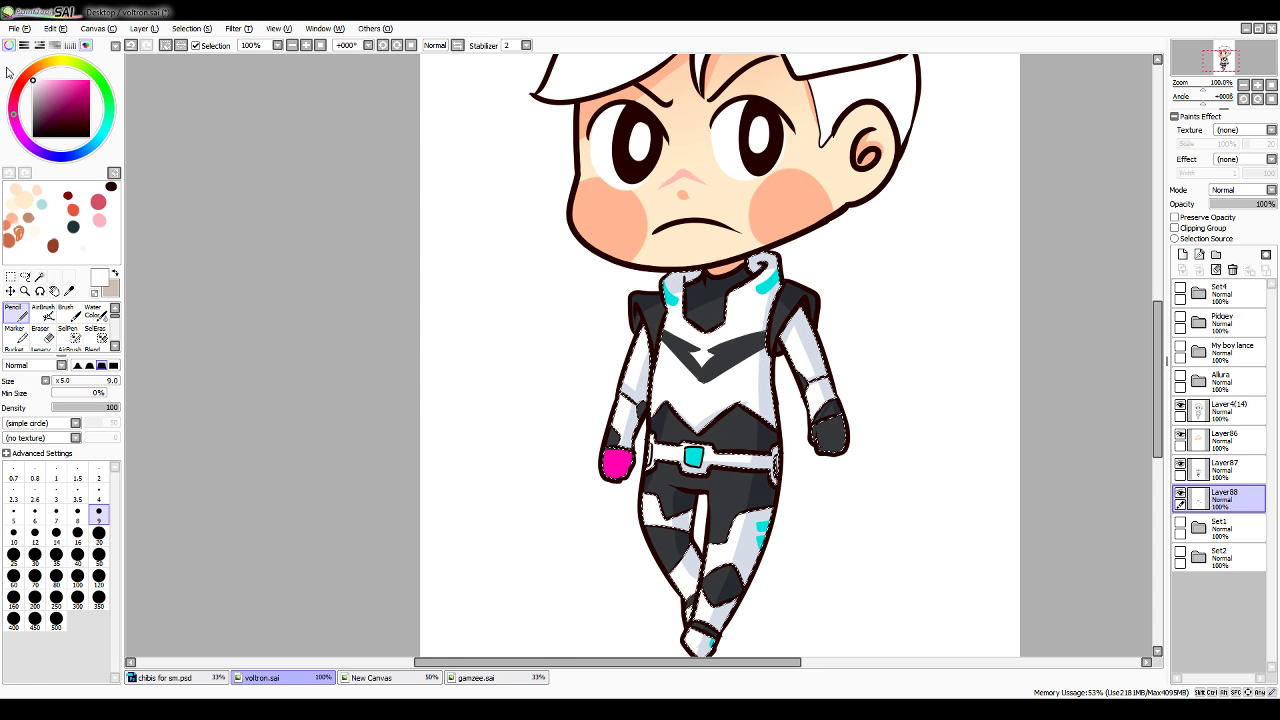
{"action": "left_click", "coordinate": [99, 318]}
{"action": "left_click", "coordinate": [99, 581]}
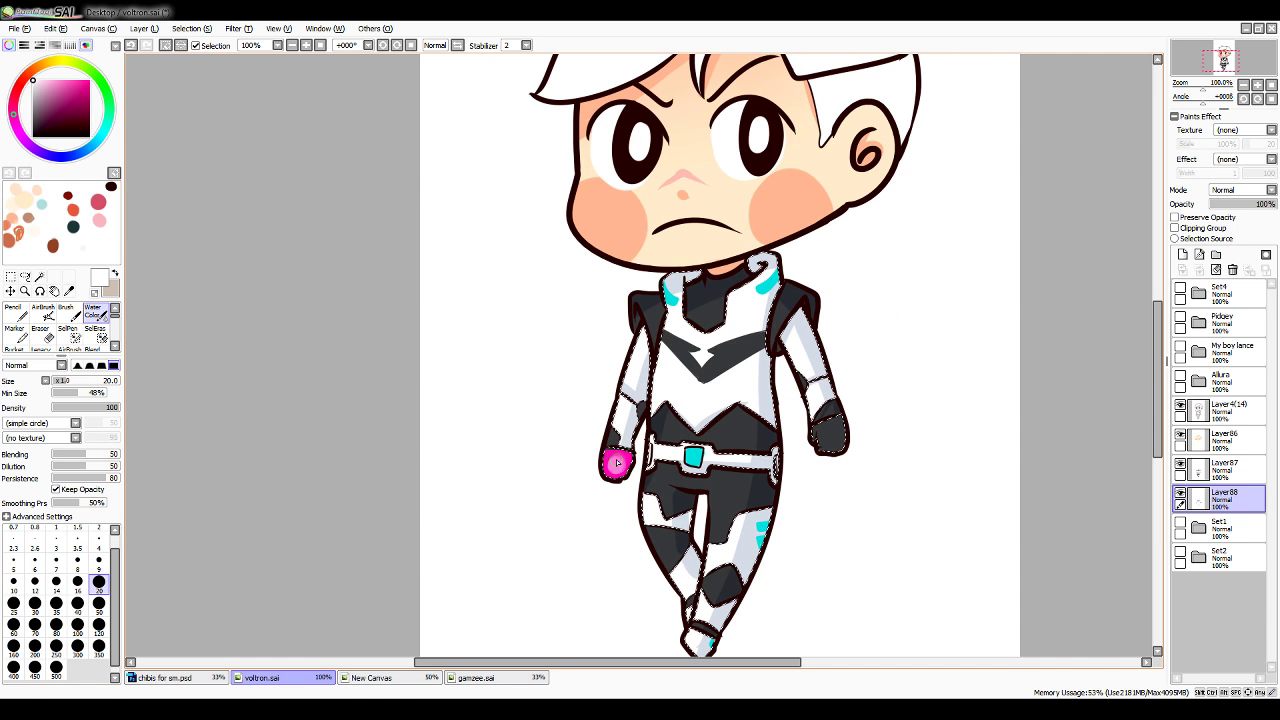
{"action": "key", "text": "n"}
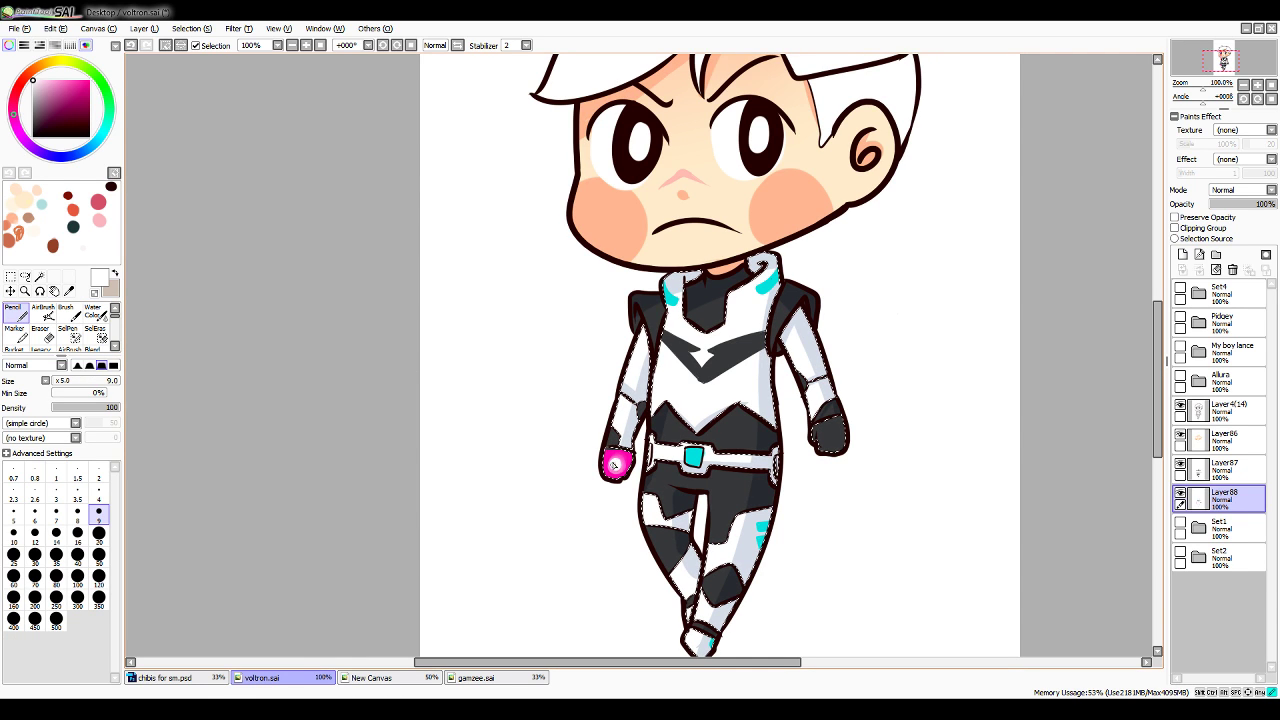
{"action": "key", "text": "c"}
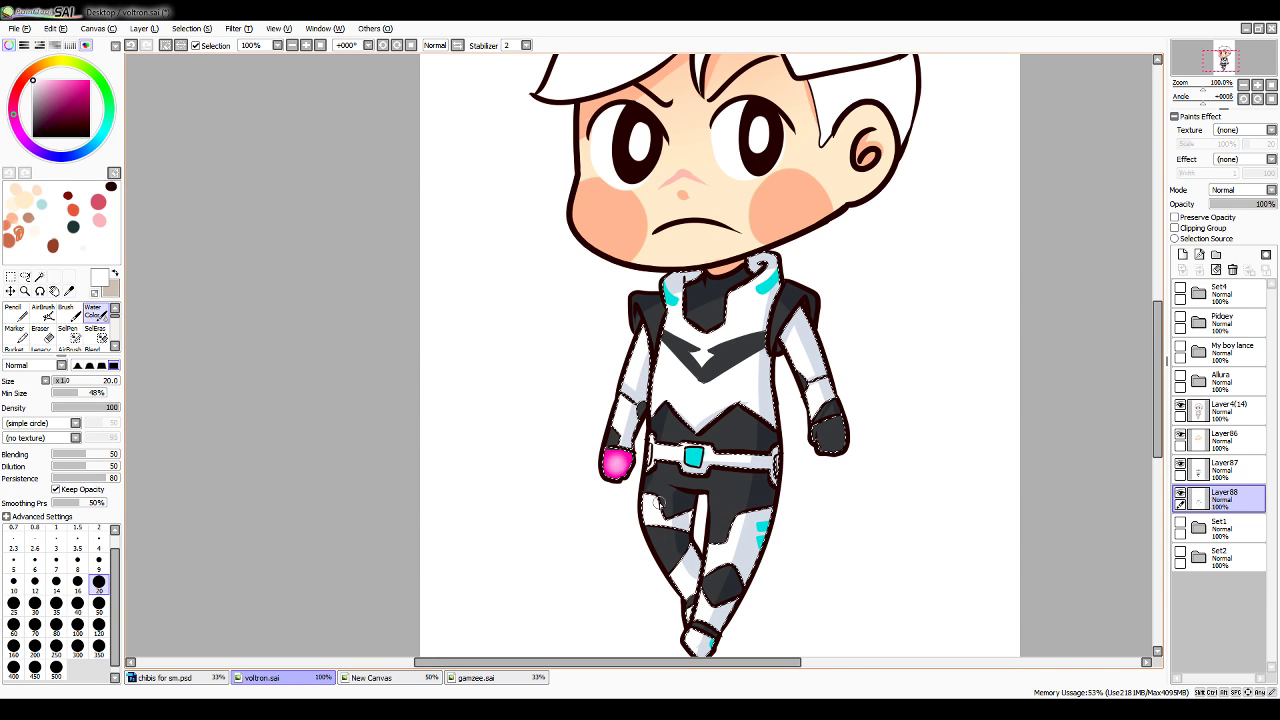
Brighten the centre of the glowing fist with white pencil strokes and soften it with the size 20 Brush
{"action": "key", "text": "n"}
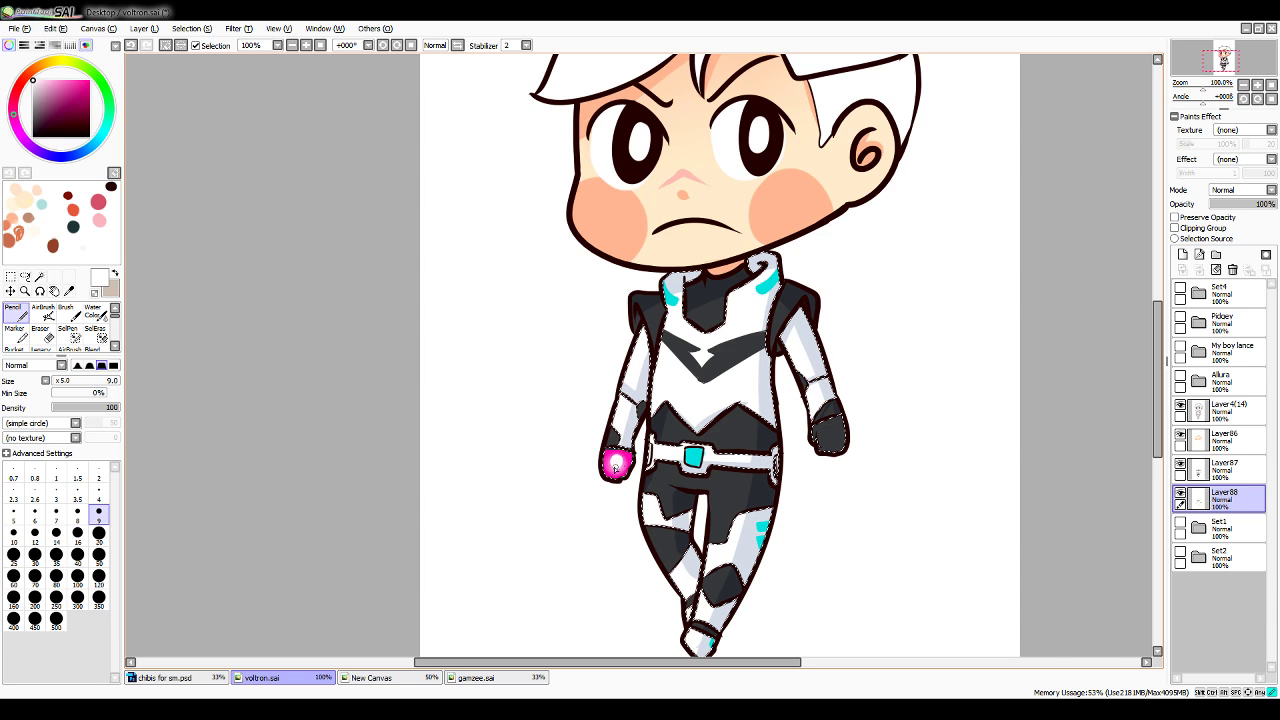
{"action": "key", "text": "b"}
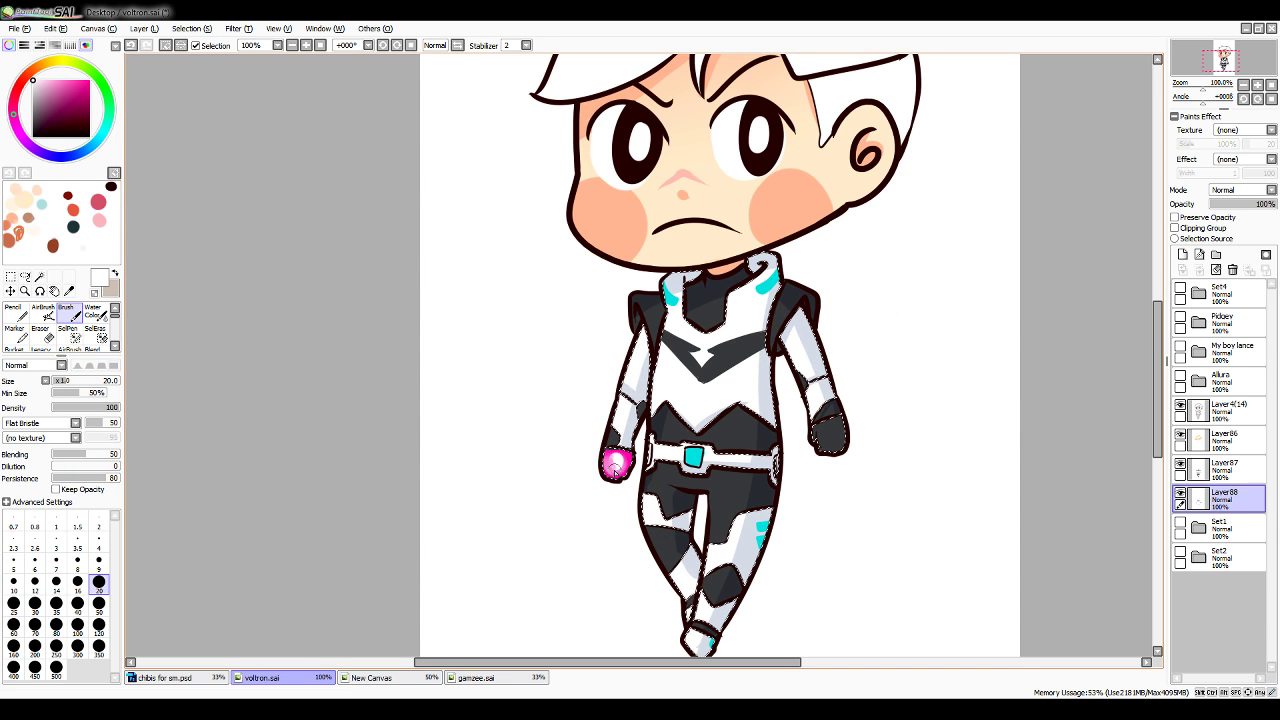
{"action": "left_click_drag", "start_coordinate": [615, 460], "coordinate": [613, 467]}
{"action": "key", "text": "n"}
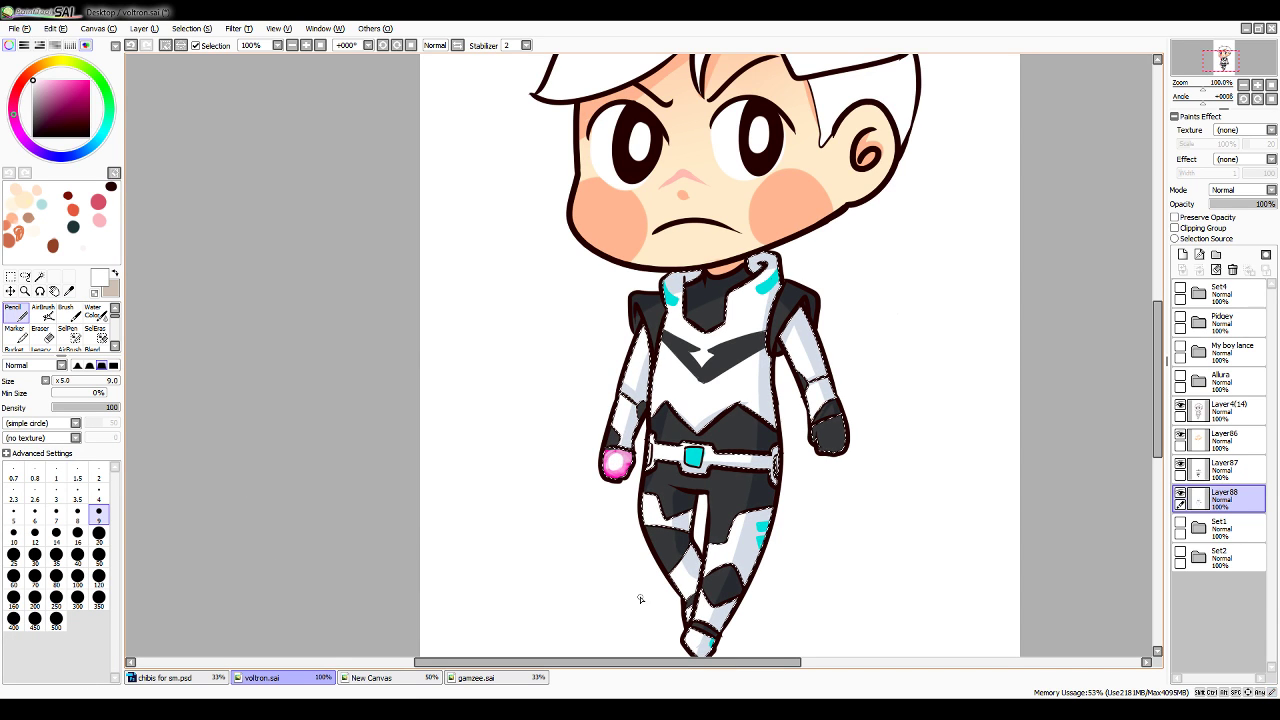
Select the lineart layer Layer4(14), clear the selection and turn on Preserve Opacity for the layer
{"action": "left_click", "coordinate": [1225, 410]}
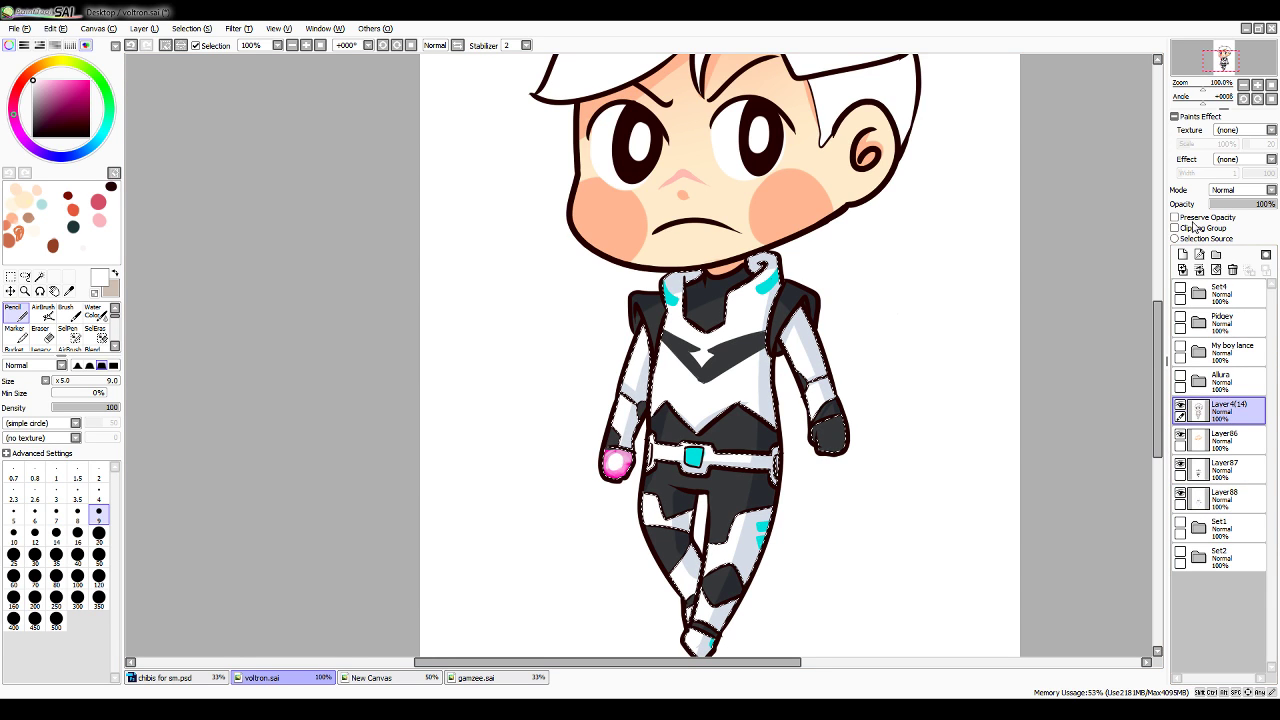
{"action": "key", "text": "ctrl+d"}
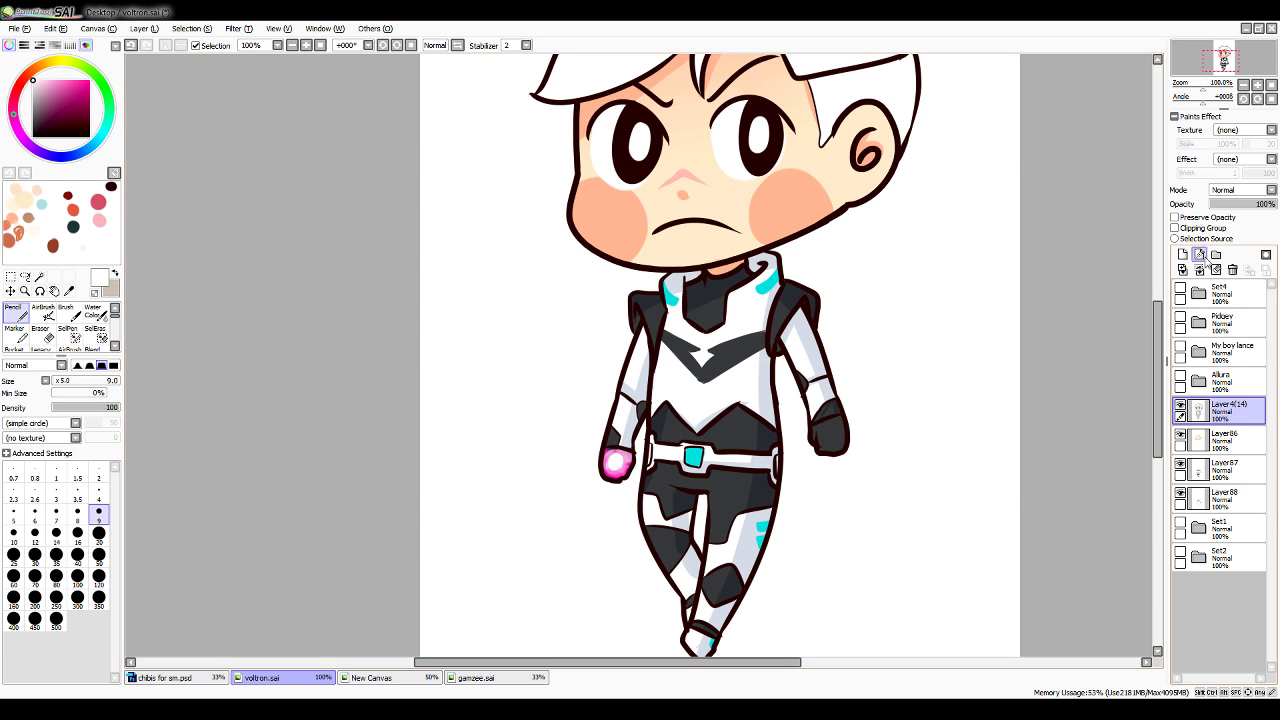
{"action": "left_click", "coordinate": [1204, 219]}
Choose bright magenta and recolour the lineart around the glowing fist with the size 9 pencil
{"action": "left_click_drag", "start_coordinate": [75, 118], "coordinate": [96, 74]}
{"action": "left_click", "coordinate": [13, 101]}
{"action": "left_click", "coordinate": [606, 457]}
{"action": "mouse_move", "coordinate": [604, 453]}
{"action": "left_mouse_down"}
{"action": "mouse_move", "coordinate": [602, 465]}
{"action": "mouse_move", "coordinate": [635, 464]}
{"action": "left_mouse_up"}
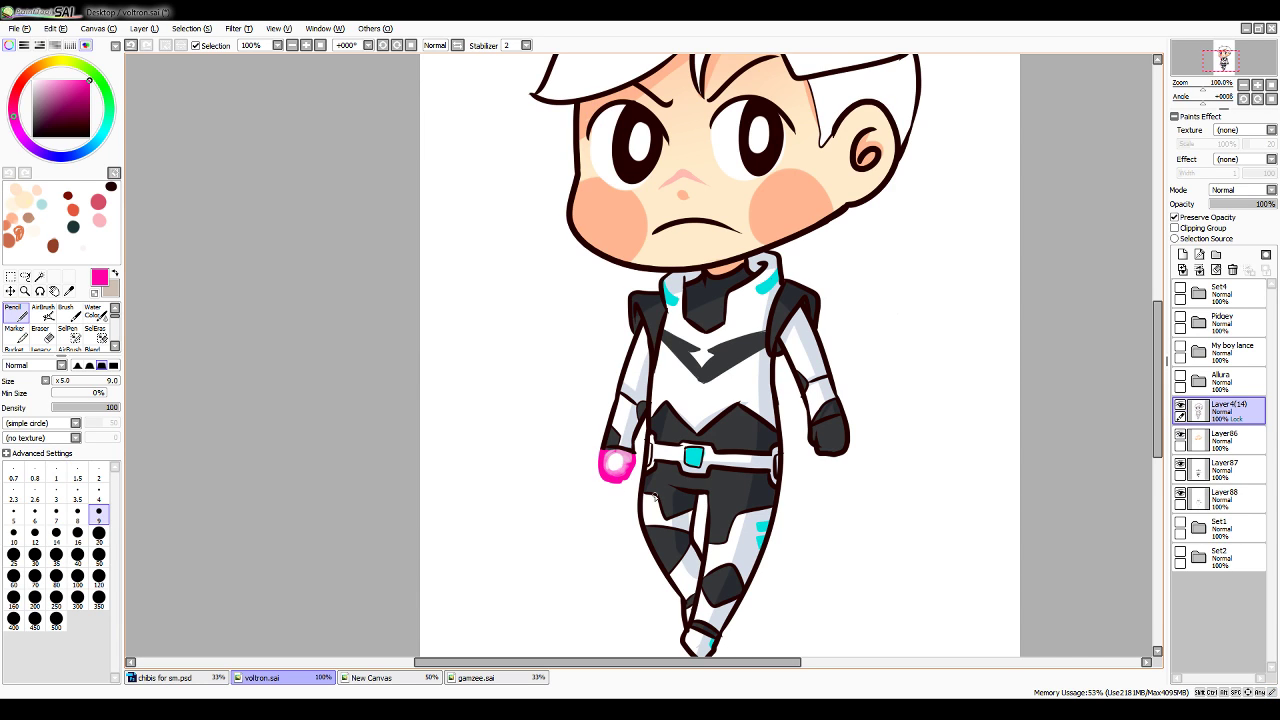
Add a new layer for the hair directly above the Set1 folder and reactivate the lineart layer Layer4(14)
{"action": "left_click", "coordinate": [1243, 85]}
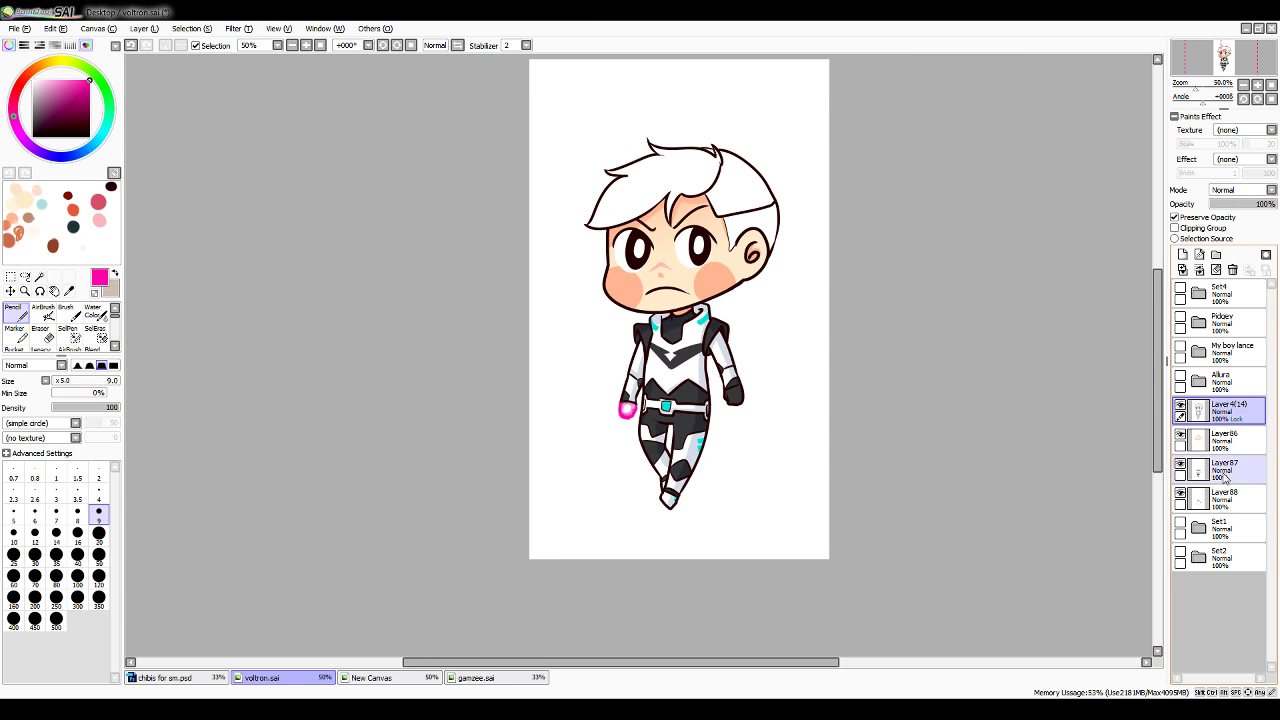
{"action": "left_click", "coordinate": [1234, 522]}
{"action": "left_click", "coordinate": [1183, 255]}
{"action": "left_click", "coordinate": [1226, 411]}
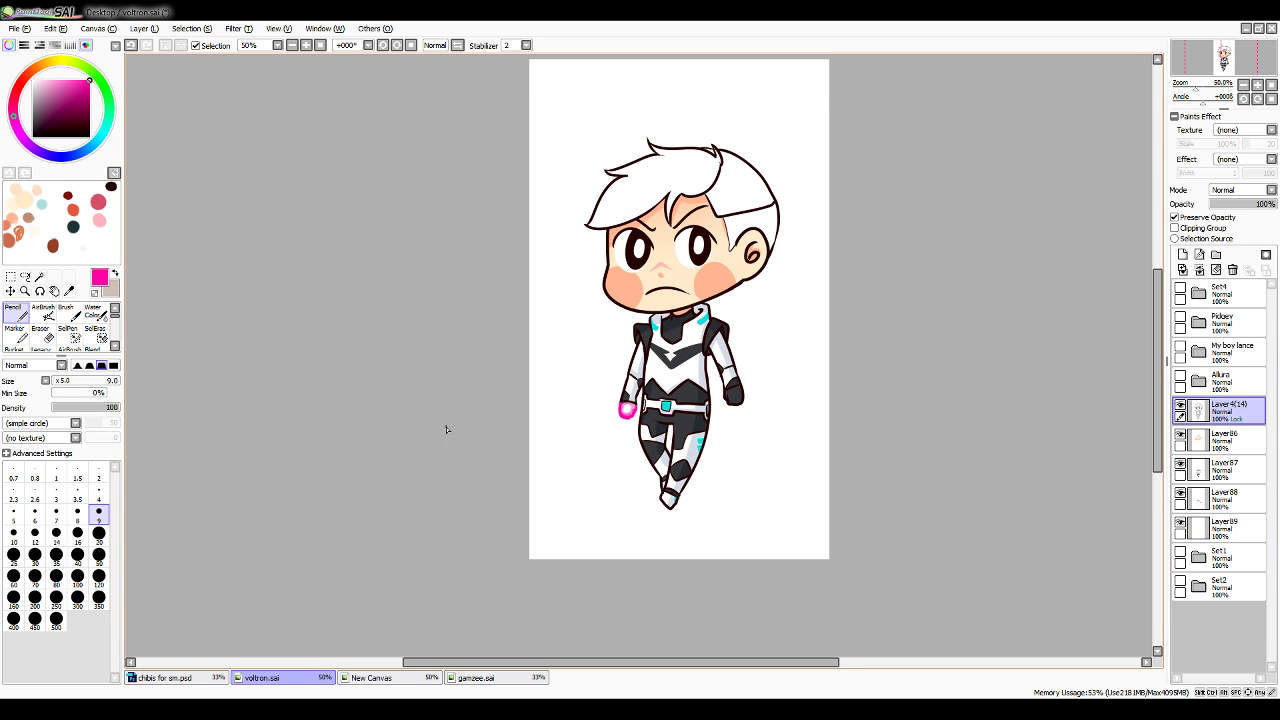
Select the enclosed crown area of the hair on the lineart layer with the Magic Wand
{"action": "left_click", "coordinate": [40, 277]}
{"action": "left_click", "coordinate": [745, 192]}
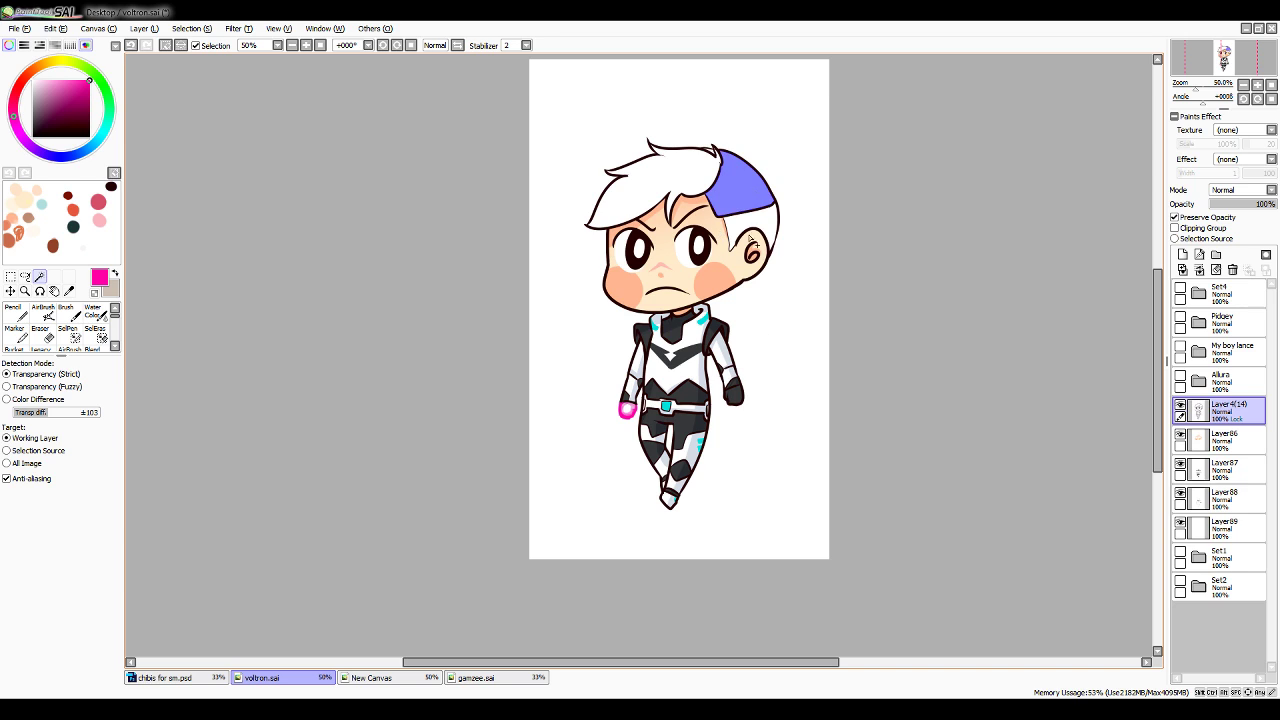
{"action": "left_click", "coordinate": [716, 157]}
{"action": "key", "text": "ctrl+z"}
{"action": "left_click", "coordinate": [718, 158]}
{"action": "key", "text": "ctrl+z"}
{"action": "left_click", "coordinate": [713, 153]}
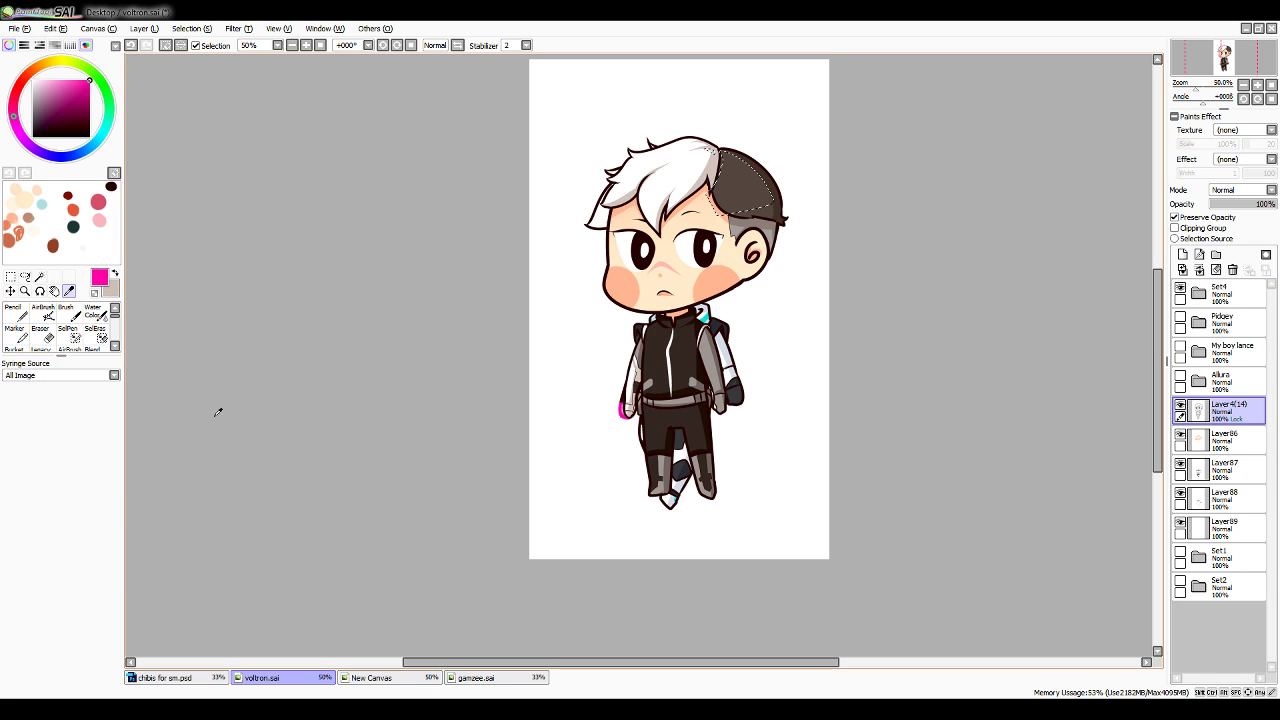
Sample the dark brown hair color from the Set4 chibi and fill the selected crown on Layer89 with the pencil
{"action": "left_click", "coordinate": [746, 182]}
{"action": "left_click", "coordinate": [1180, 288]}
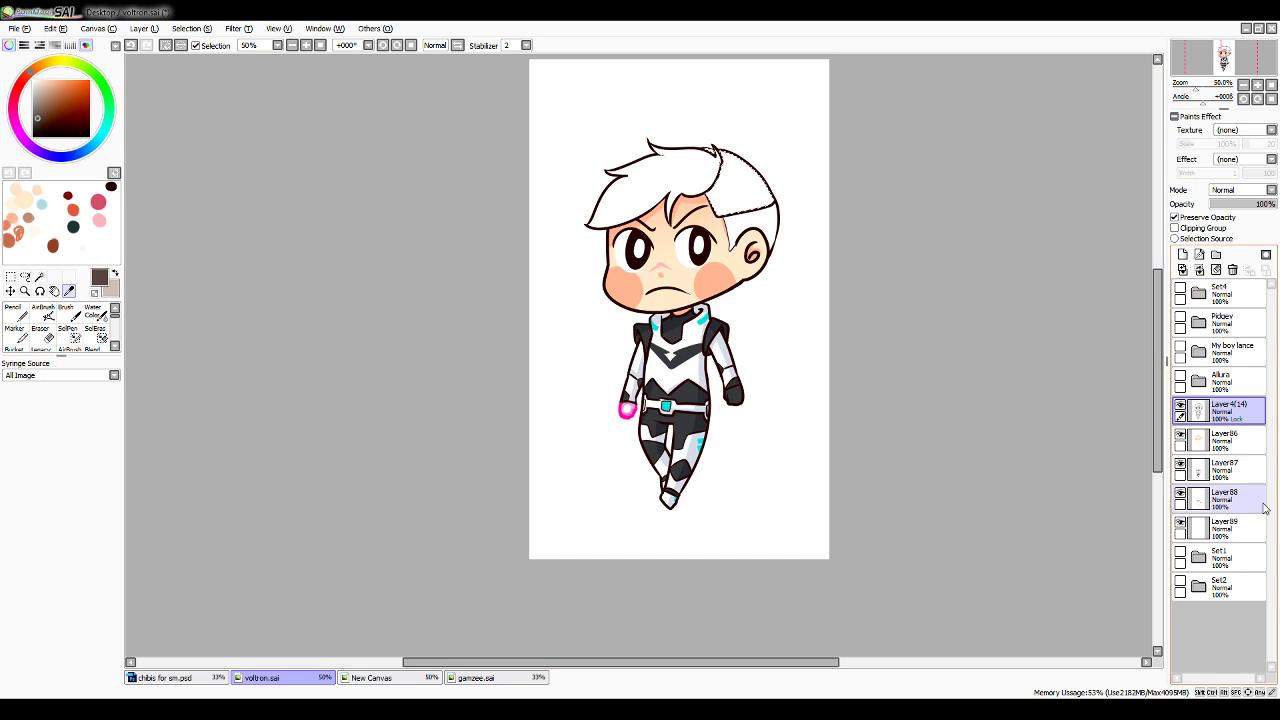
{"action": "left_click", "coordinate": [1225, 527]}
{"action": "left_click", "coordinate": [14, 310]}
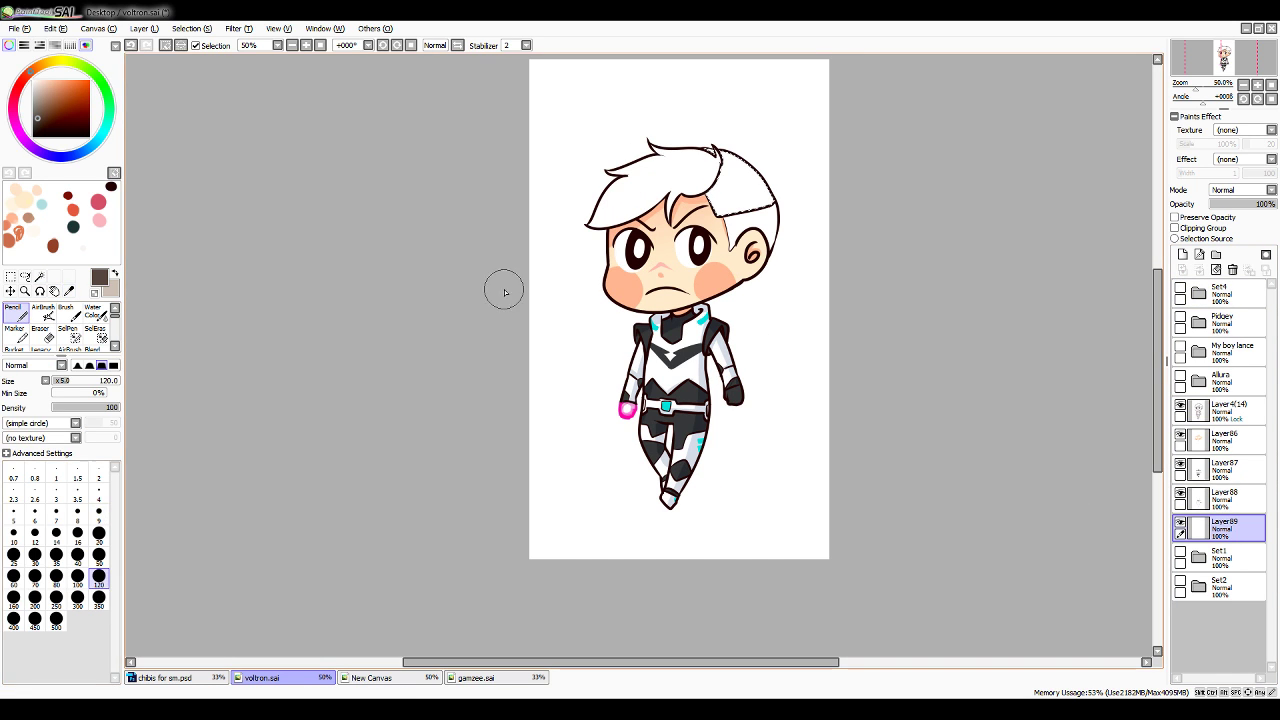
Sample the darker brown from the Set4 chibi's hair and shade the crown on Layer89 with the size 50 pencil
{"action": "left_click", "coordinate": [1180, 289]}
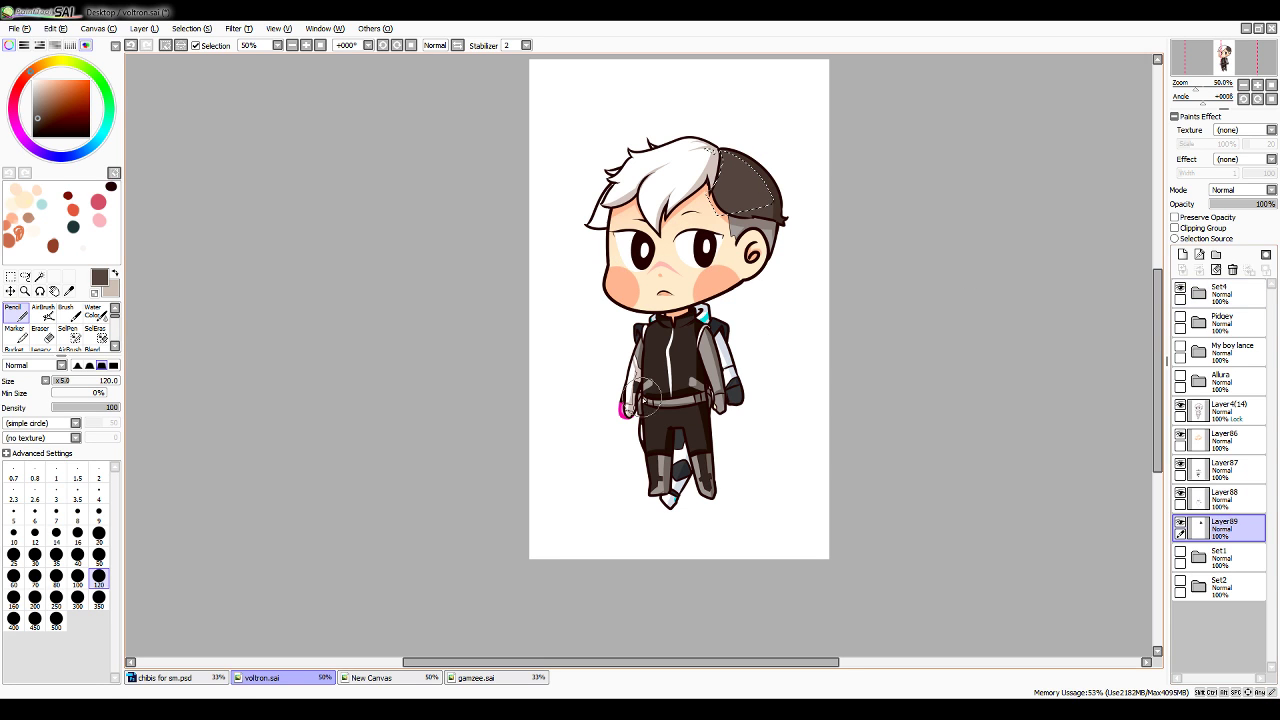
{"action": "left_click", "coordinate": [69, 291]}
{"action": "left_click", "coordinate": [784, 201]}
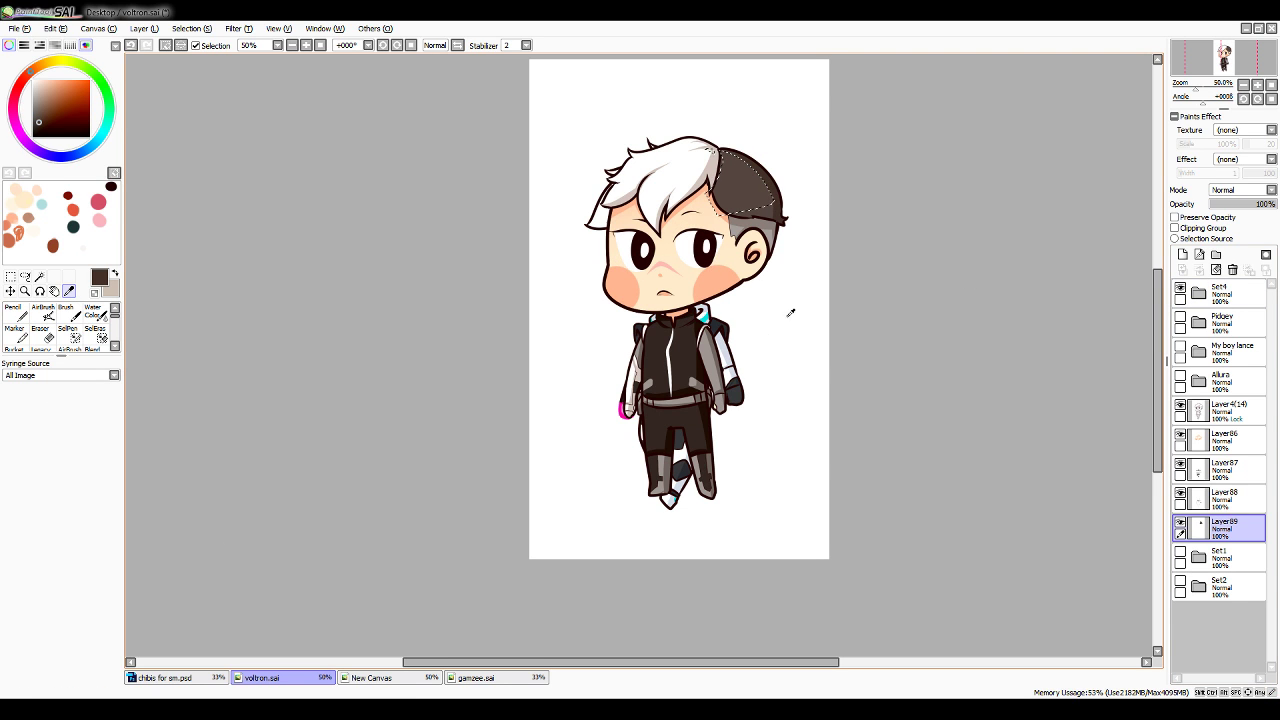
{"action": "left_click", "coordinate": [1222, 293]}
{"action": "left_click", "coordinate": [1180, 289]}
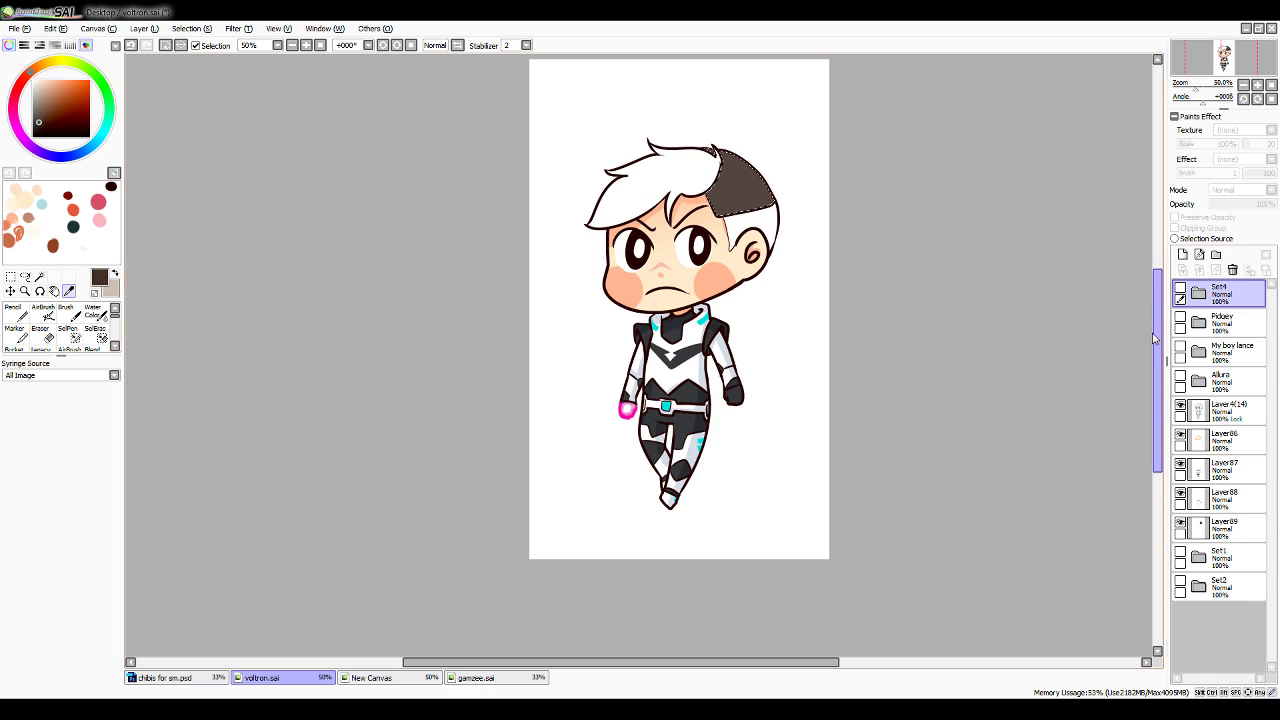
{"action": "left_click", "coordinate": [15, 313]}
{"action": "left_click", "coordinate": [98, 556]}
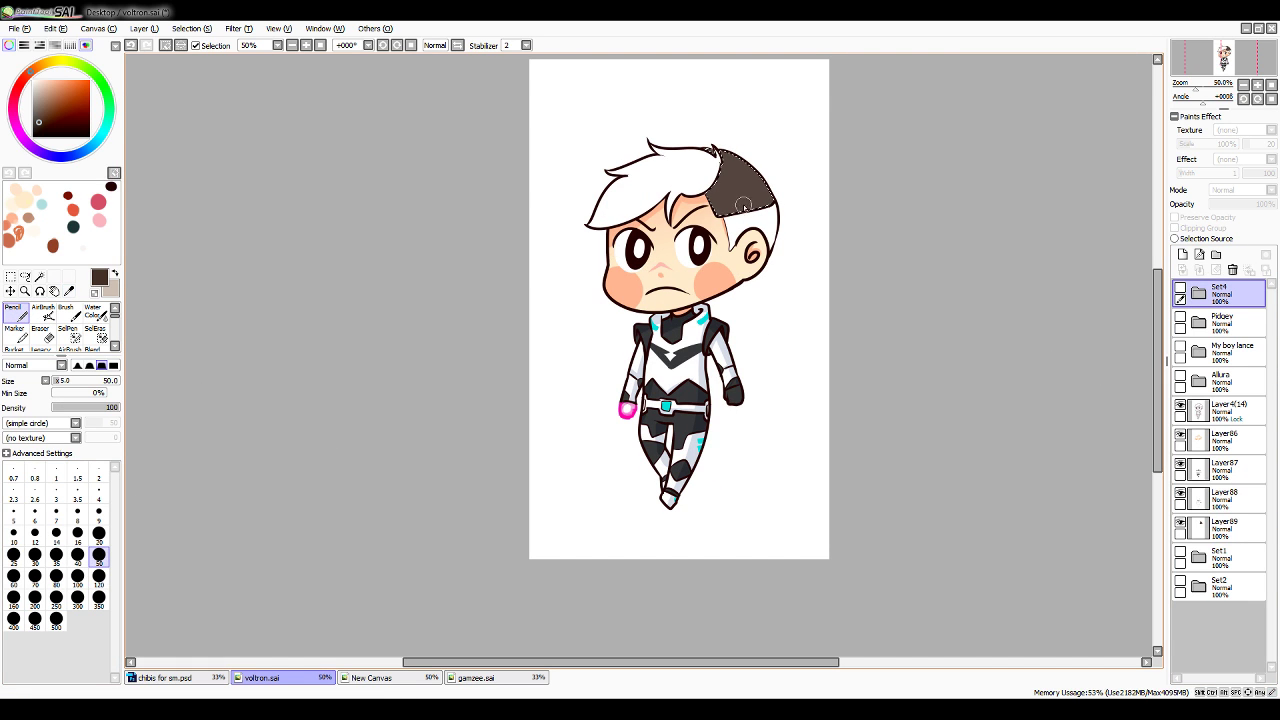
{"action": "left_click", "coordinate": [1203, 526]}
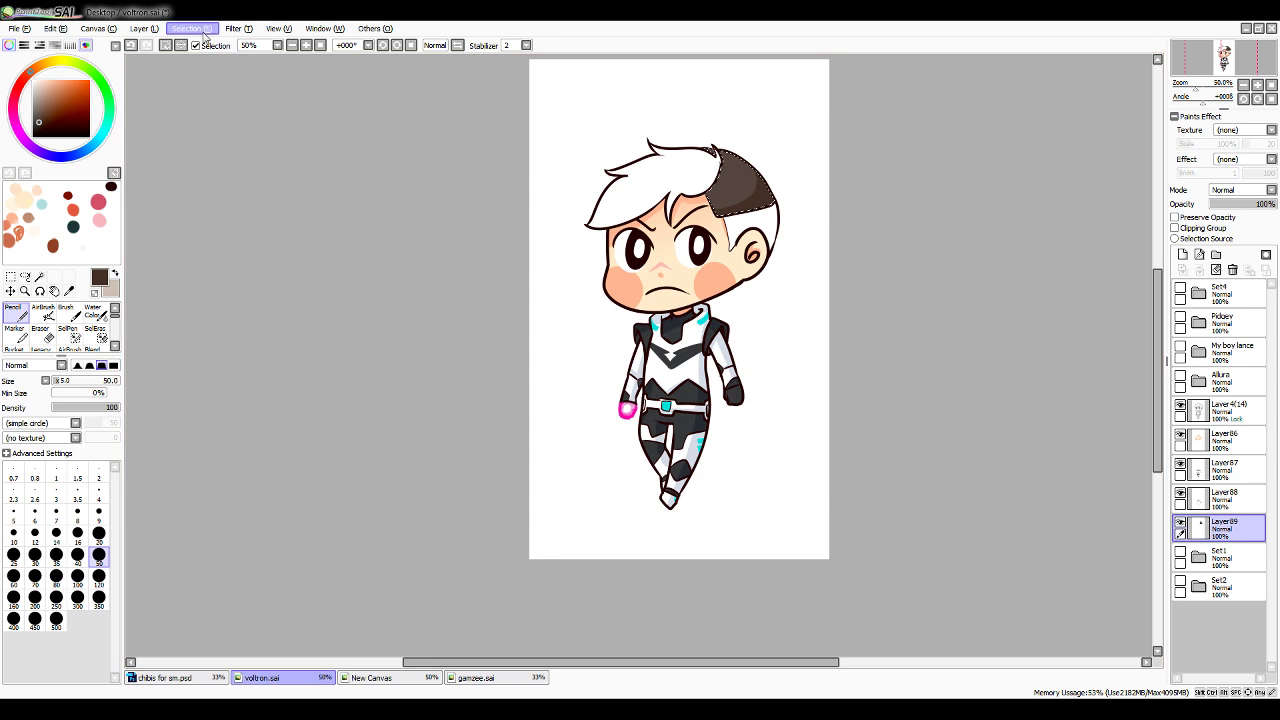
Clear the selection and select the fringe and the shaved side hair on lineart layer Layer4(14) with the Magic Wand
{"action": "left_click", "coordinate": [166, 45]}
{"action": "left_click", "coordinate": [39, 276]}
{"action": "left_click", "coordinate": [1227, 424]}
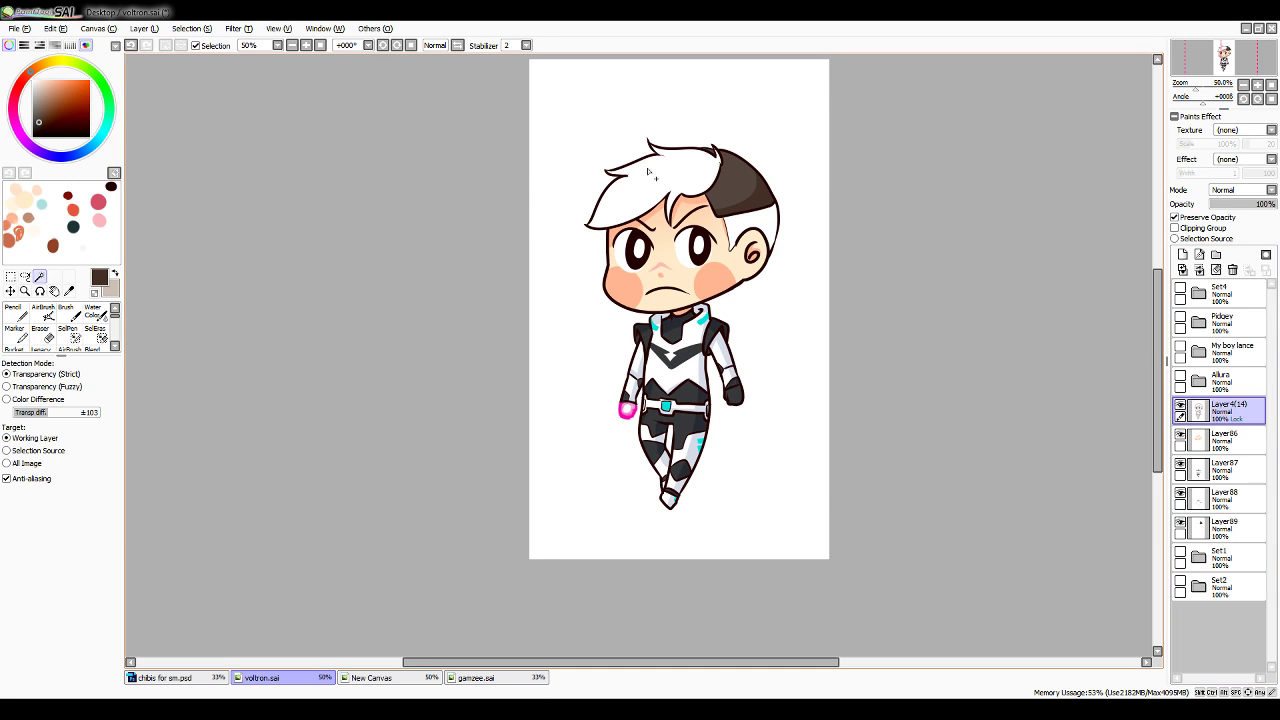
{"action": "left_click", "coordinate": [654, 178]}
{"action": "left_click", "coordinate": [763, 228]}
Sample the grey side-hair color from the Set4 chibi and fill the shaved side above the ear on Layer89
{"action": "left_click", "coordinate": [1181, 290]}
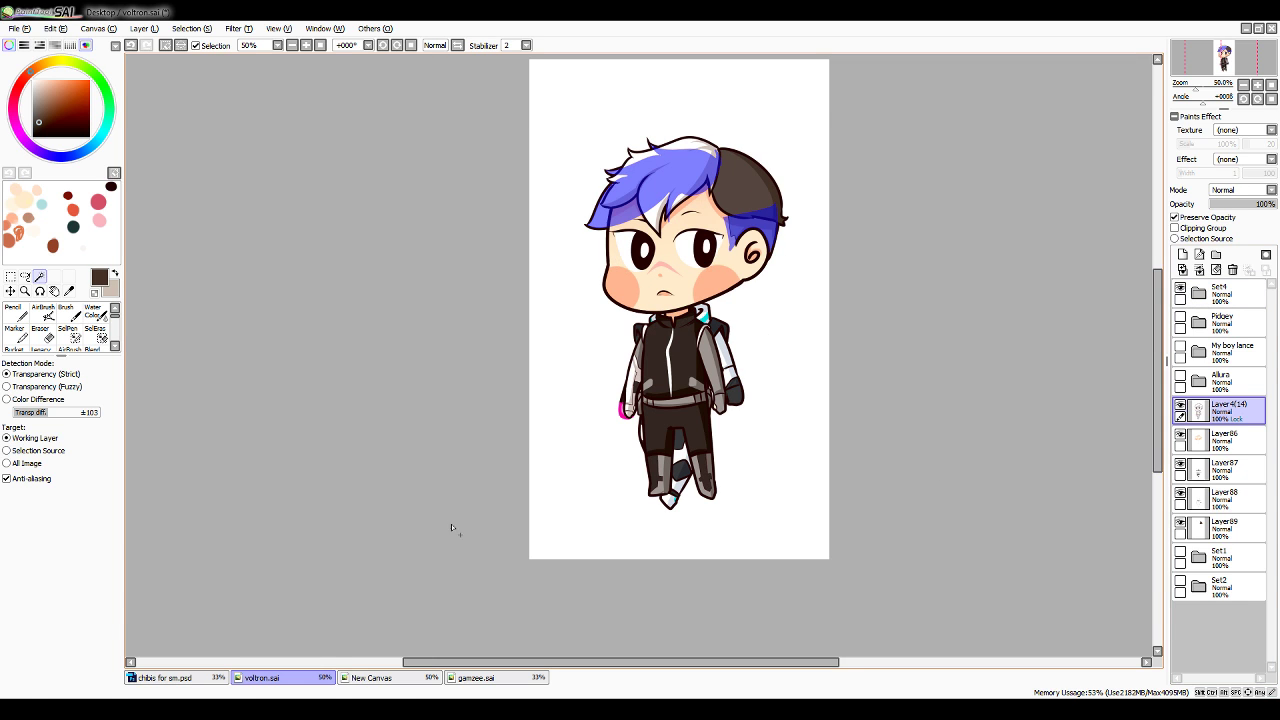
{"action": "left_click", "coordinate": [69, 291]}
{"action": "left_click", "coordinate": [767, 237]}
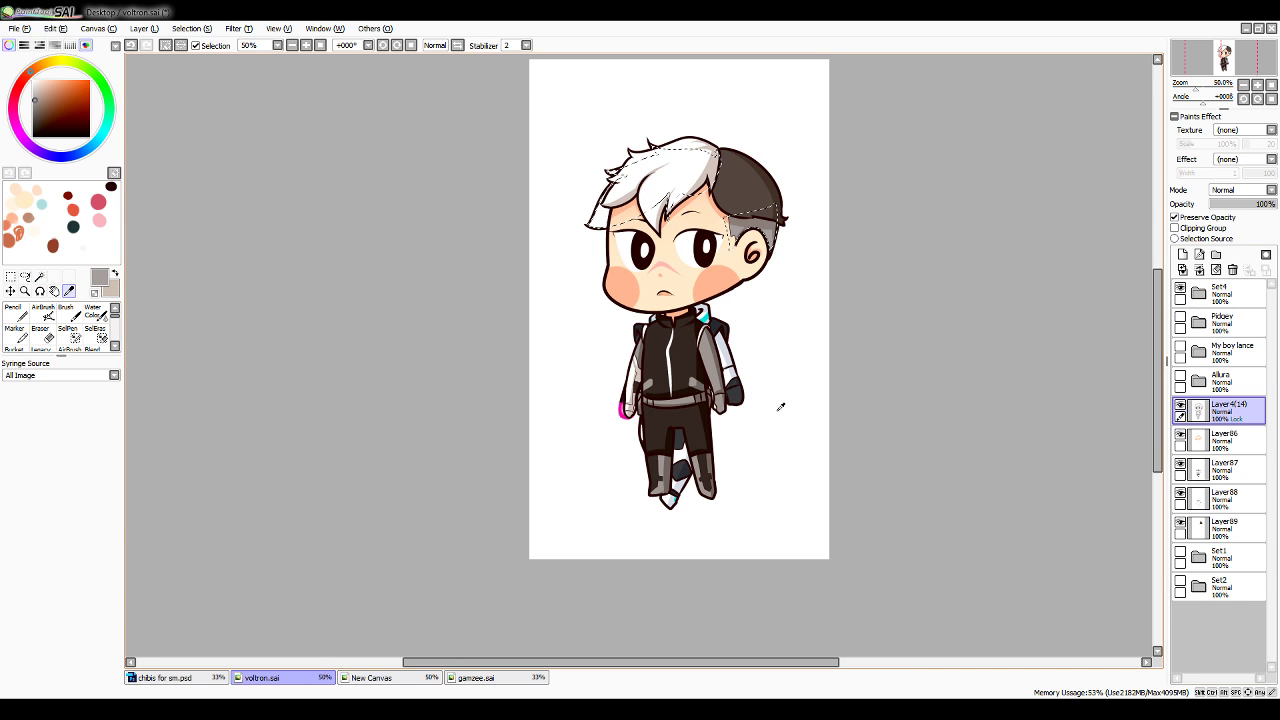
{"action": "left_click", "coordinate": [1180, 405]}
{"action": "left_click", "coordinate": [1180, 405]}
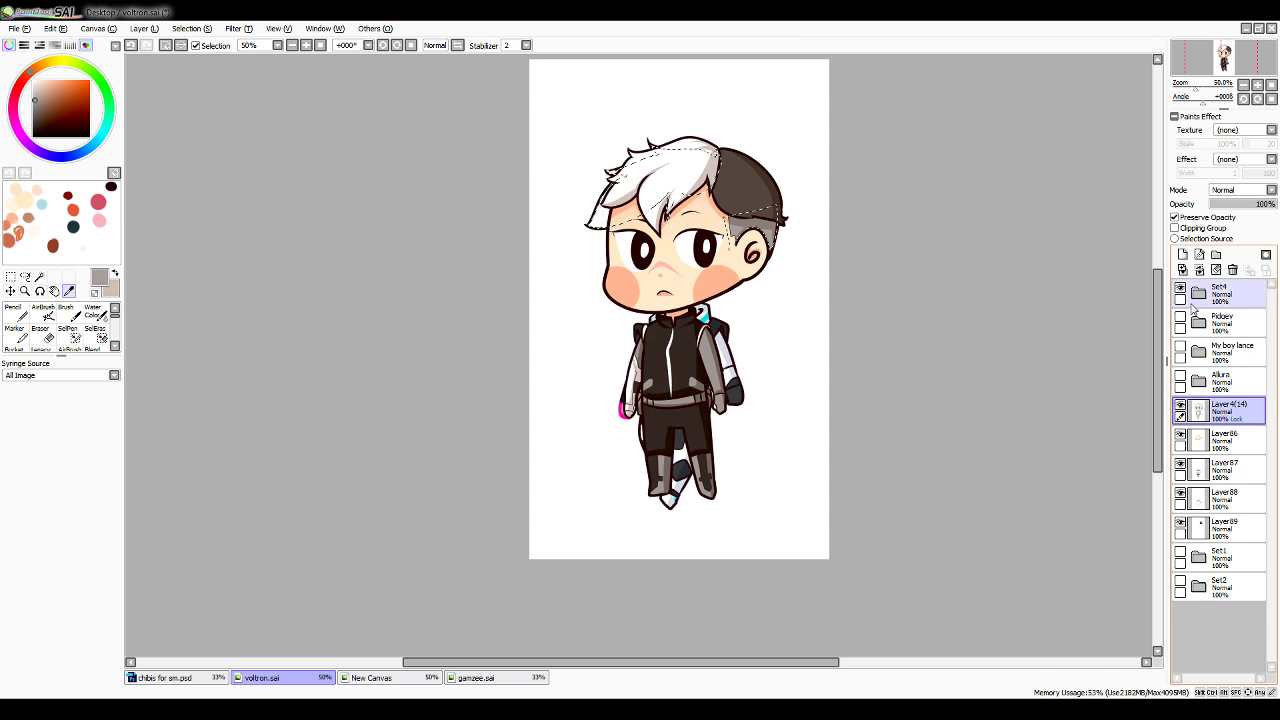
{"action": "left_click", "coordinate": [1181, 288]}
{"action": "left_click", "coordinate": [1224, 528]}
{"action": "left_click", "coordinate": [21, 320]}
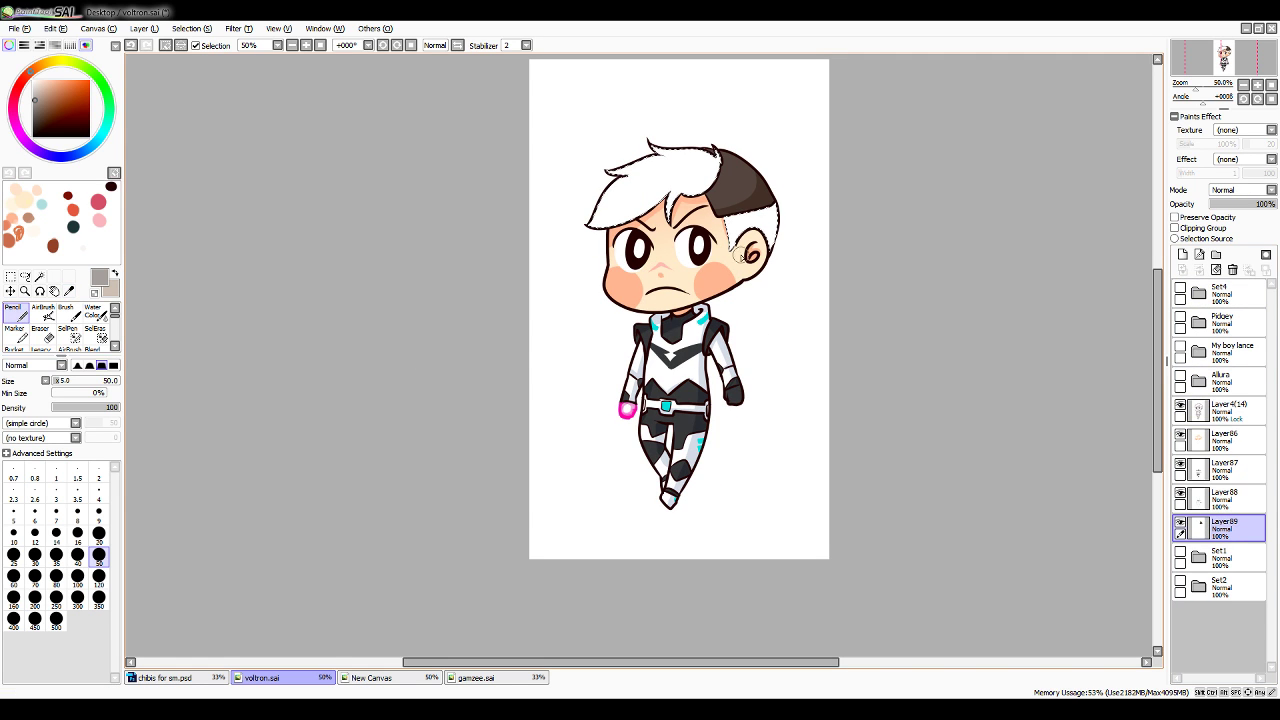
{"action": "left_click_drag", "start_coordinate": [728, 221], "coordinate": [786, 211]}
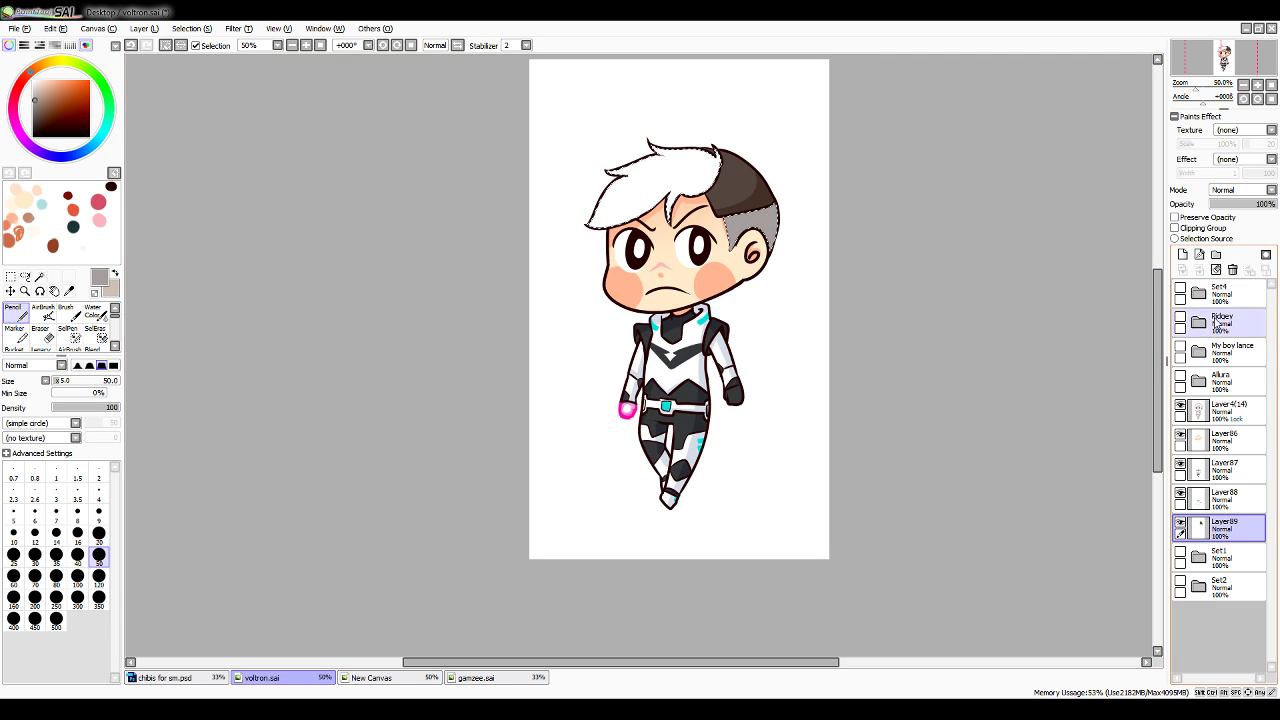
Sample the darker grey from the Set4 chibi and shade the shaved side hair around the ear
{"action": "left_click", "coordinate": [1180, 290]}
{"action": "key", "text": "alt"}
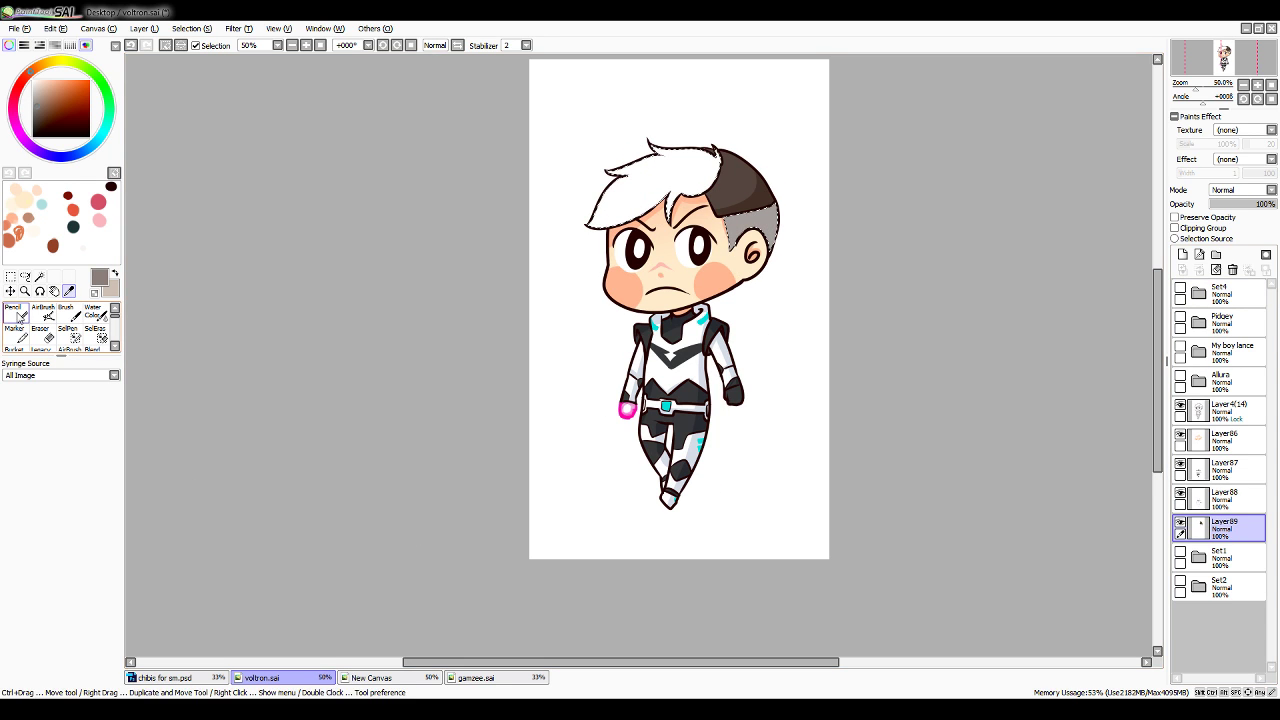
{"action": "left_click", "coordinate": [17, 313]}
{"action": "key", "text": "ctrl+z"}
{"action": "mouse_move", "coordinate": [726, 223]}
{"action": "left_mouse_down"}
{"action": "mouse_move", "coordinate": [811, 186]}
{"action": "mouse_move", "coordinate": [762, 256]}
{"action": "left_mouse_up"}
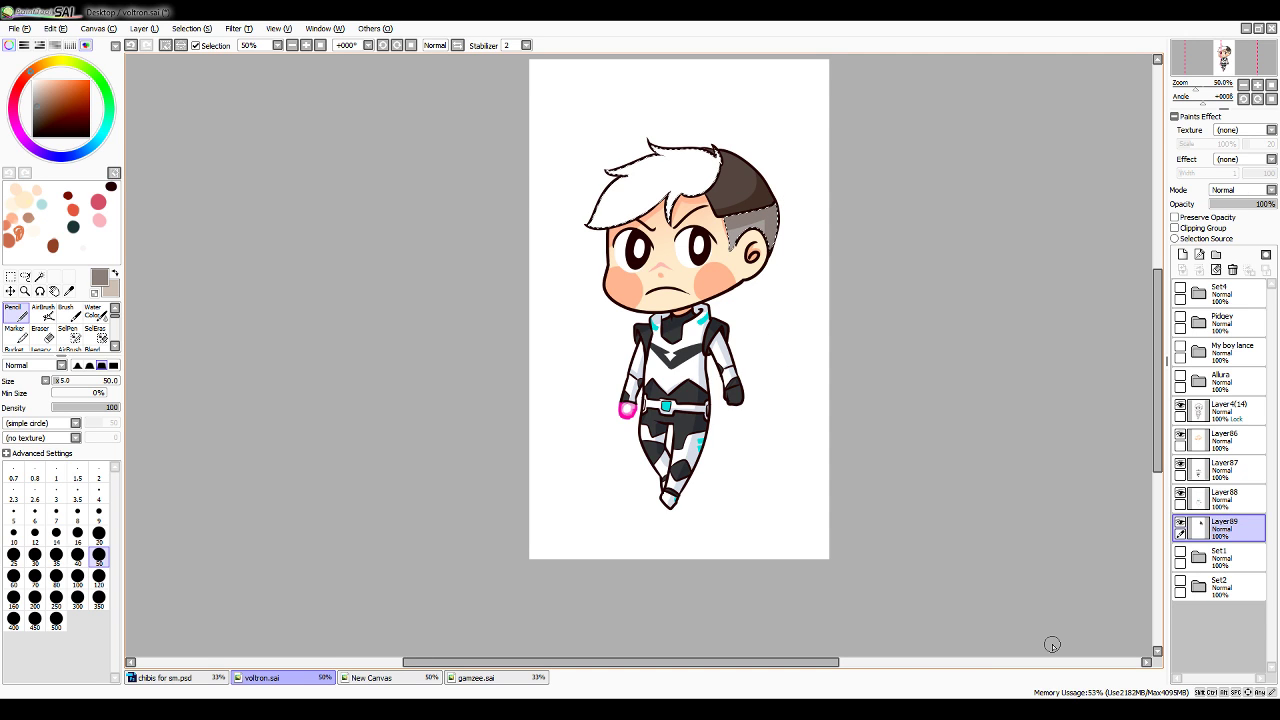
Pick white from the canvas and fill the selected fringe with the pencil at size 120
{"action": "left_click", "coordinate": [69, 291]}
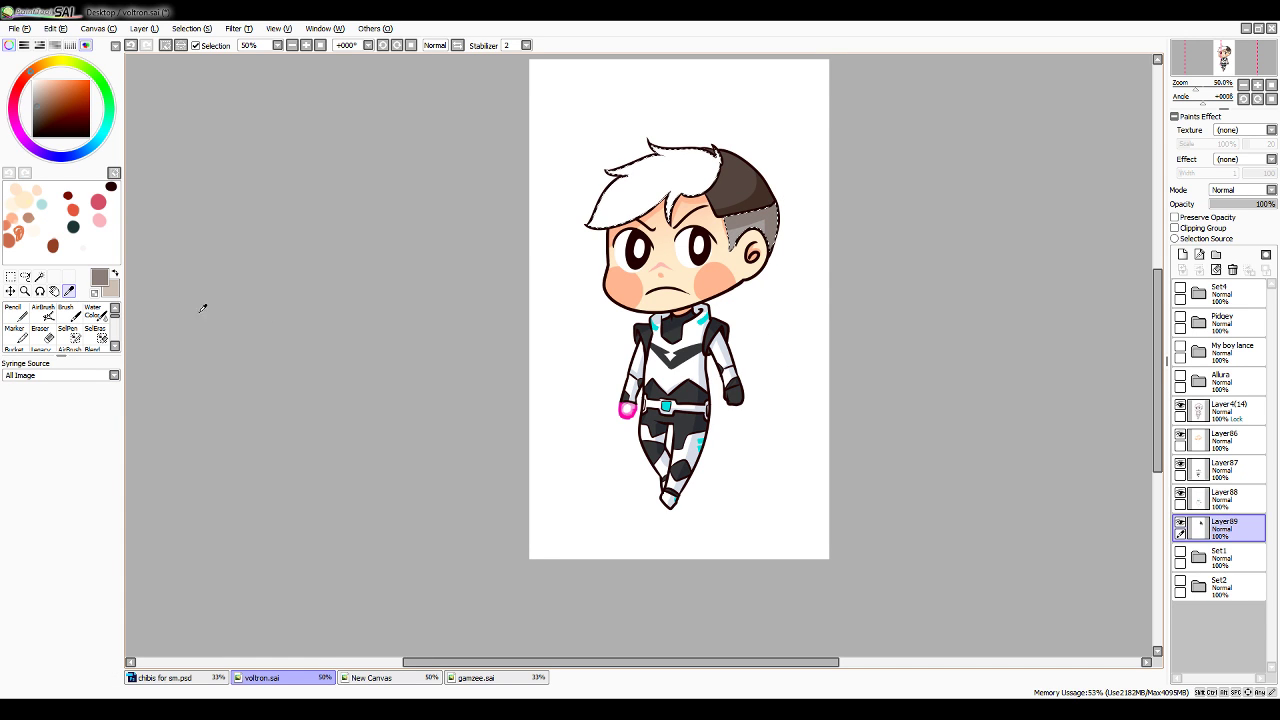
{"action": "left_click", "coordinate": [564, 380]}
{"action": "left_click", "coordinate": [17, 313]}
{"action": "left_click", "coordinate": [98, 578]}
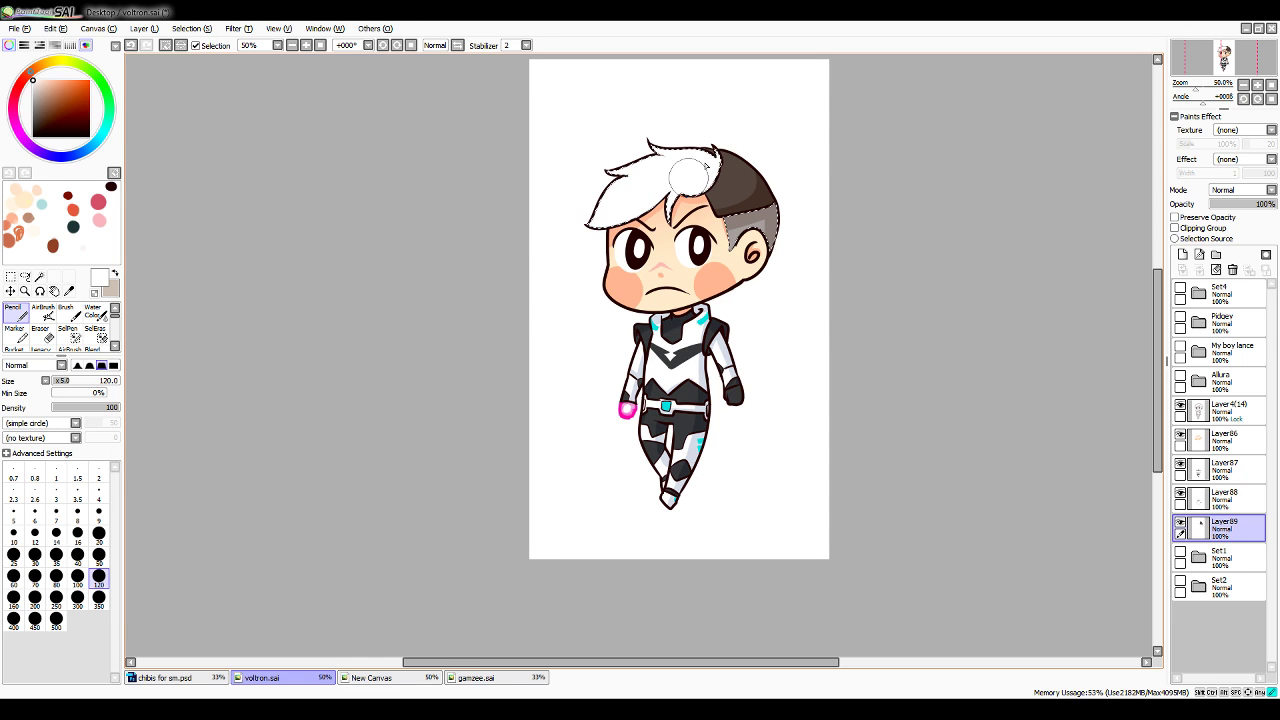
Sample the pale grey from the Set4 fringe, shade the white fringe with the size 20 pencil and clear the selection
{"action": "left_click", "coordinate": [1180, 290]}
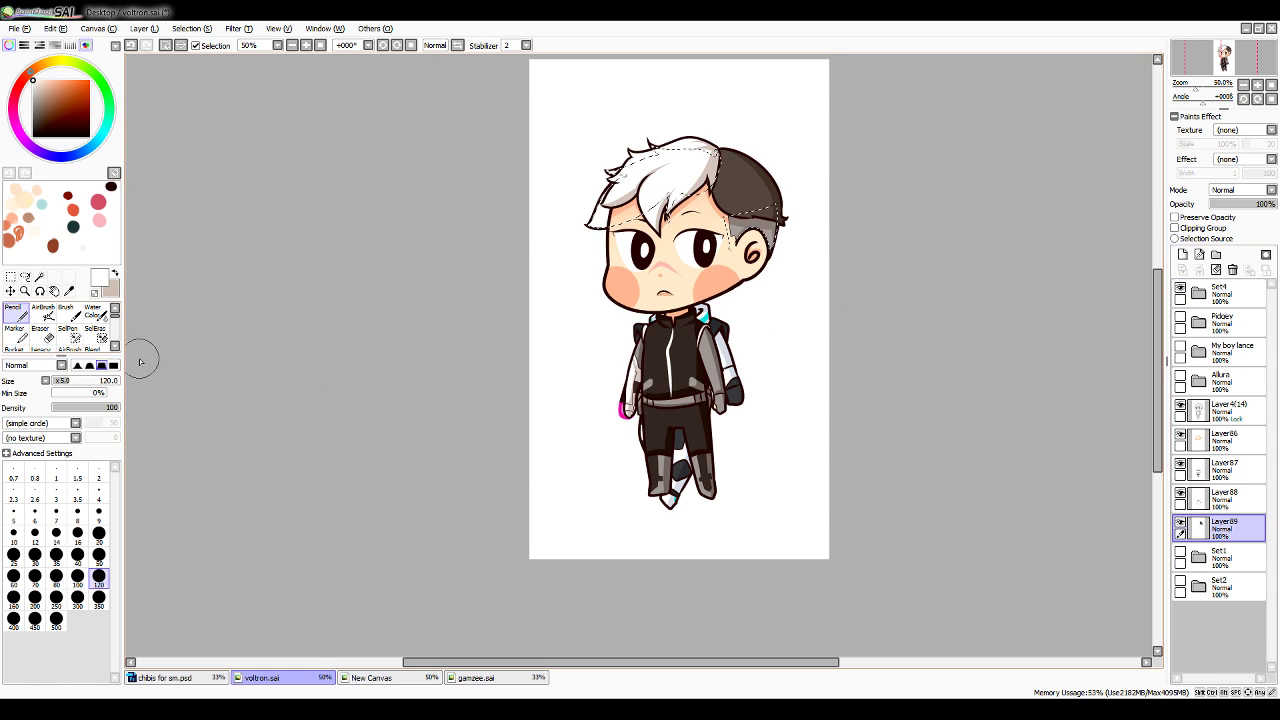
{"action": "left_click", "coordinate": [68, 291]}
{"action": "left_click", "coordinate": [708, 172]}
{"action": "left_click", "coordinate": [1180, 288]}
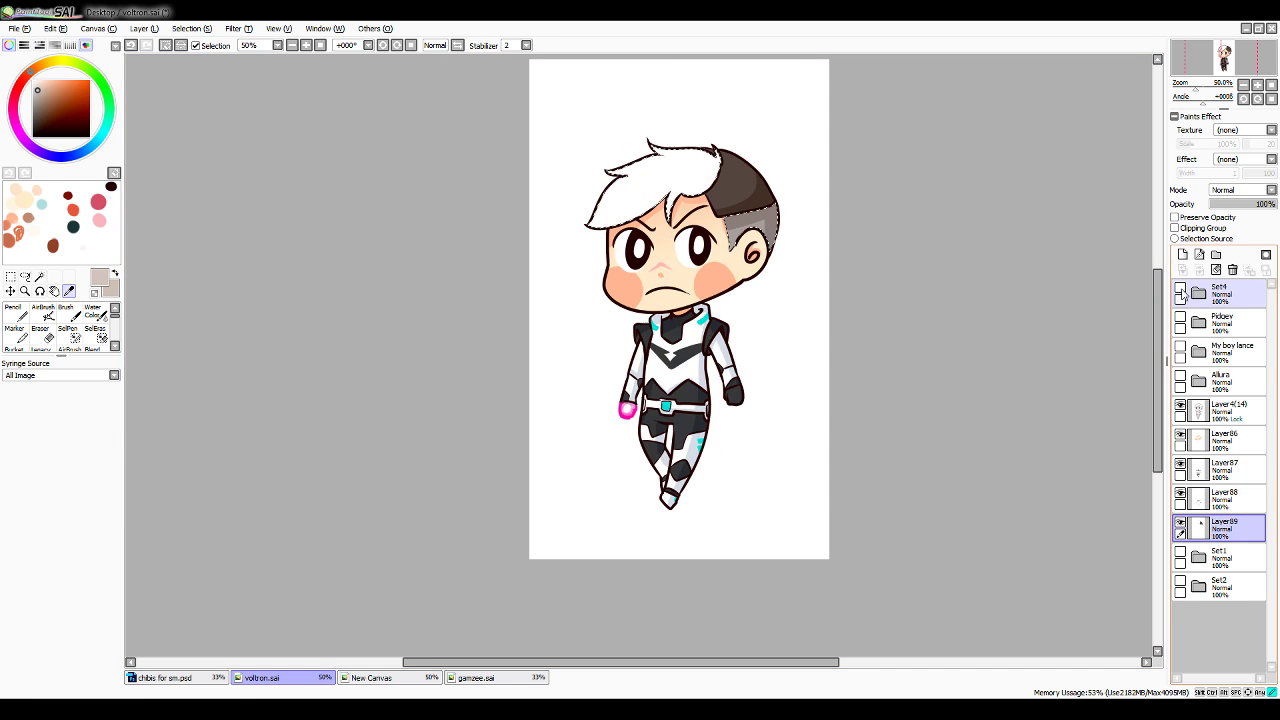
{"action": "left_click", "coordinate": [15, 310]}
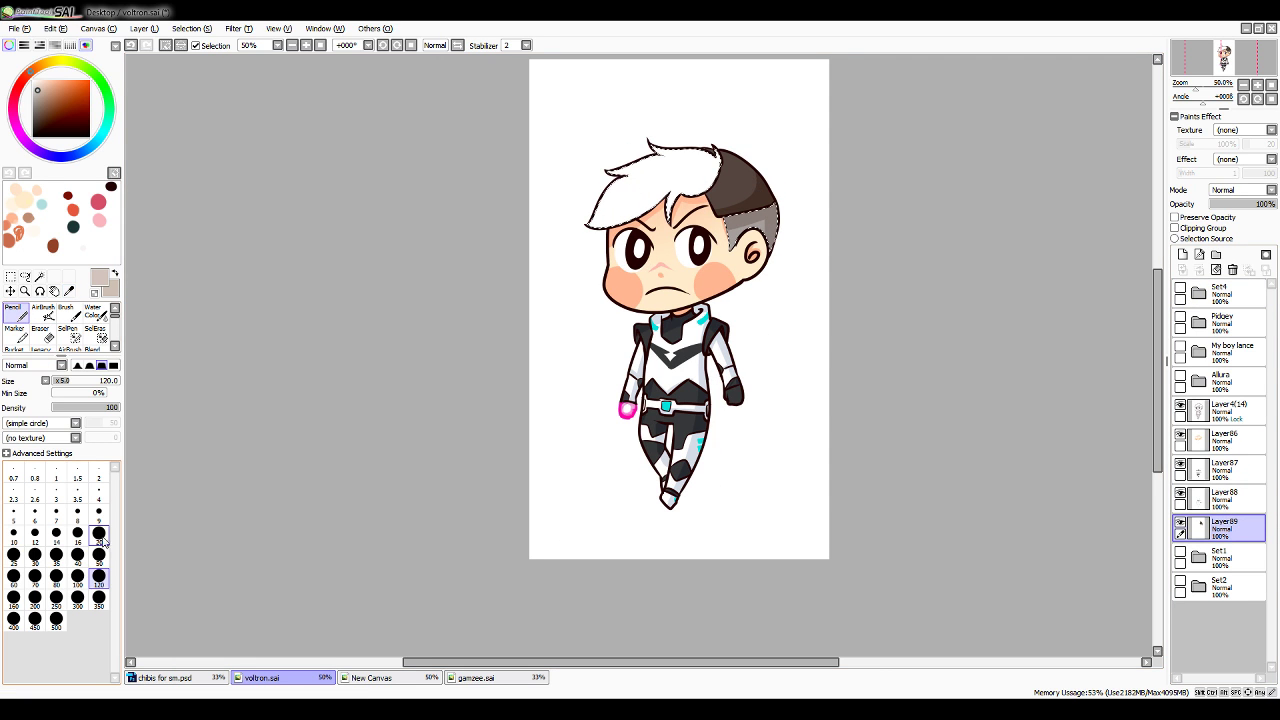
{"action": "left_click_drag", "start_coordinate": [592, 224], "coordinate": [656, 205]}
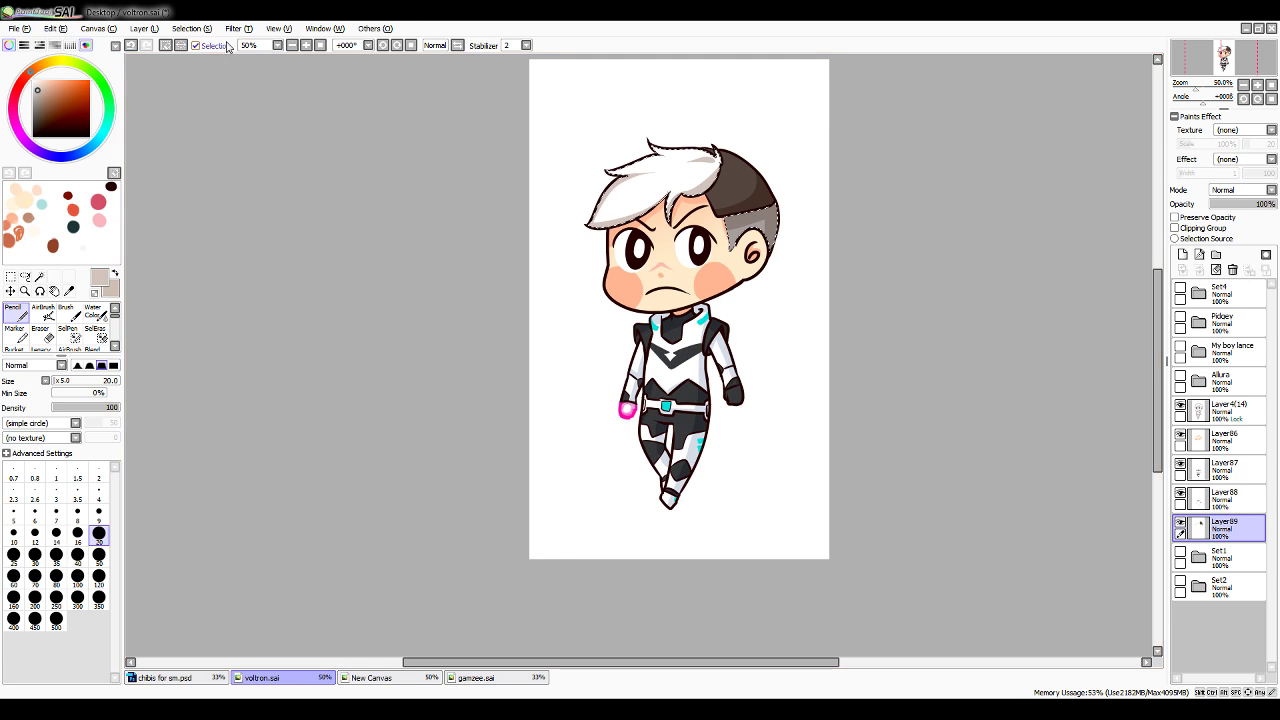
{"action": "left_click", "coordinate": [192, 29]}
{"action": "left_click", "coordinate": [217, 48]}
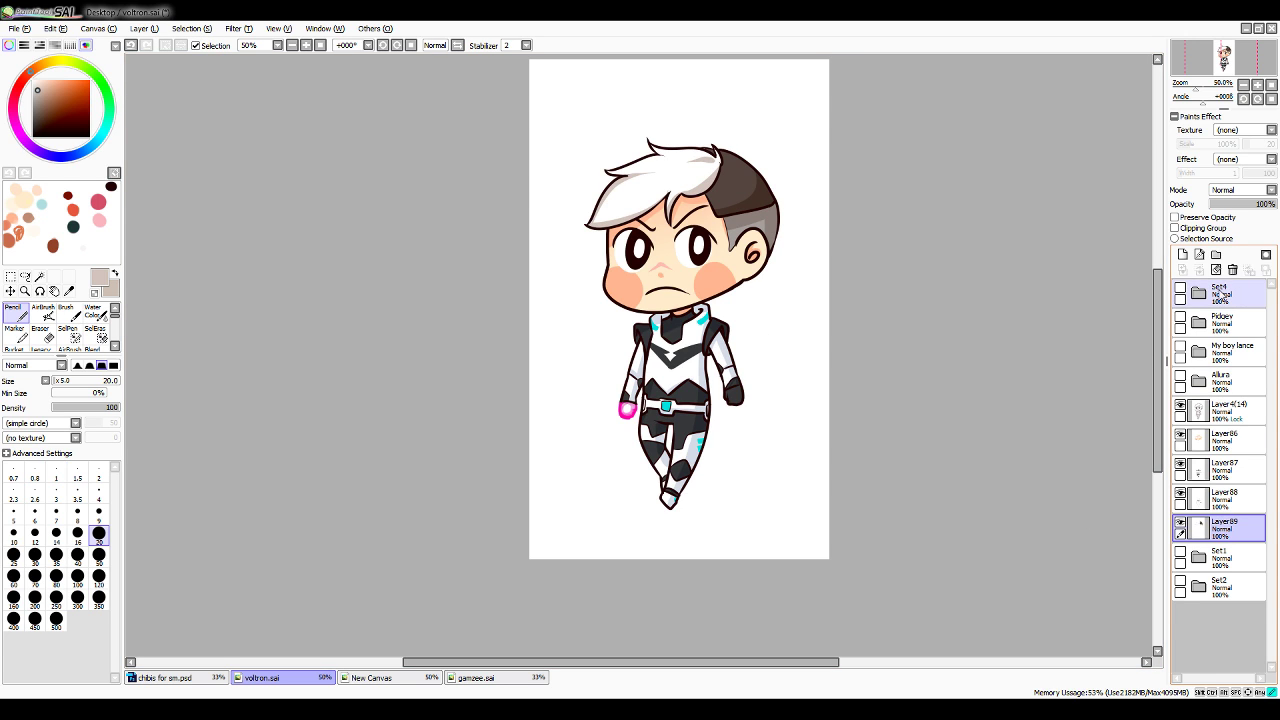
Create a folder below Alura and move Layer4(14) and the character's color layers Layer86 to Layer89 into it
{"action": "left_click", "coordinate": [1222, 293]}
{"action": "left_click", "coordinate": [1214, 411]}
{"action": "left_click", "coordinate": [1216, 256]}
{"action": "left_click_drag", "start_coordinate": [1218, 436], "coordinate": [1238, 558]}
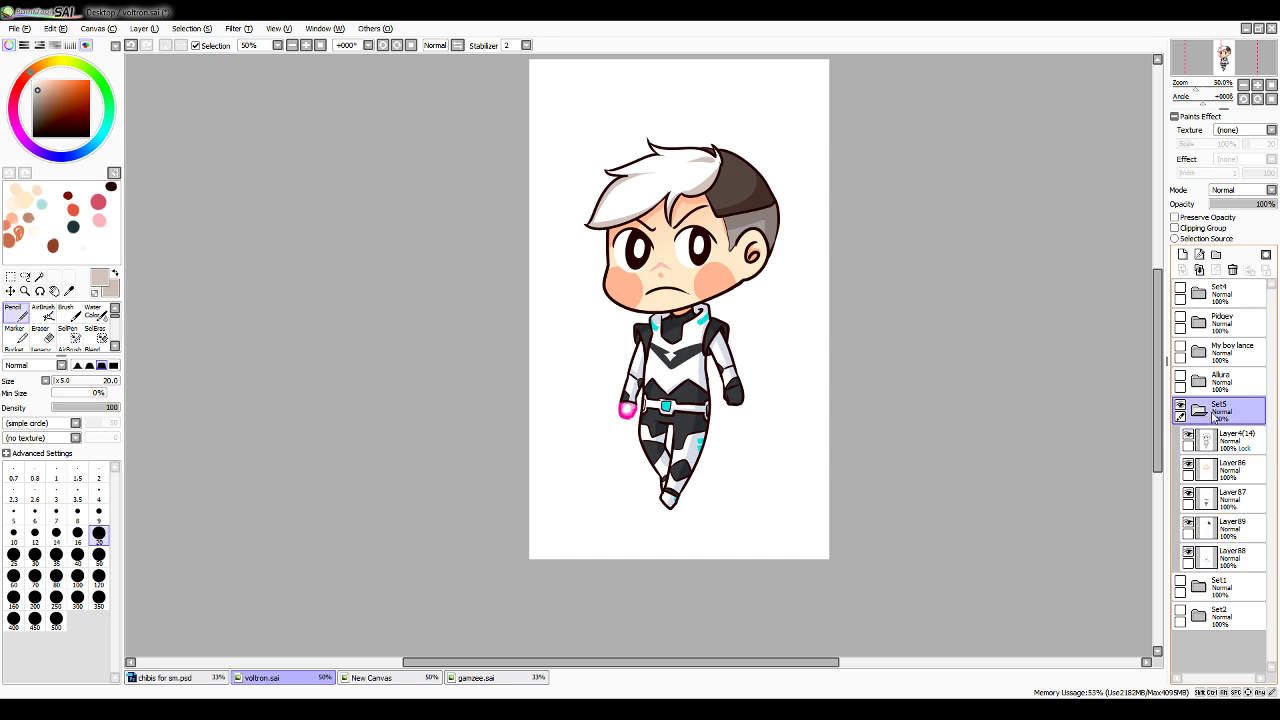
Collapse the new character folder and rename it Shiro
{"action": "left_click", "coordinate": [1200, 412]}
{"action": "double_click", "coordinate": [1228, 416]}
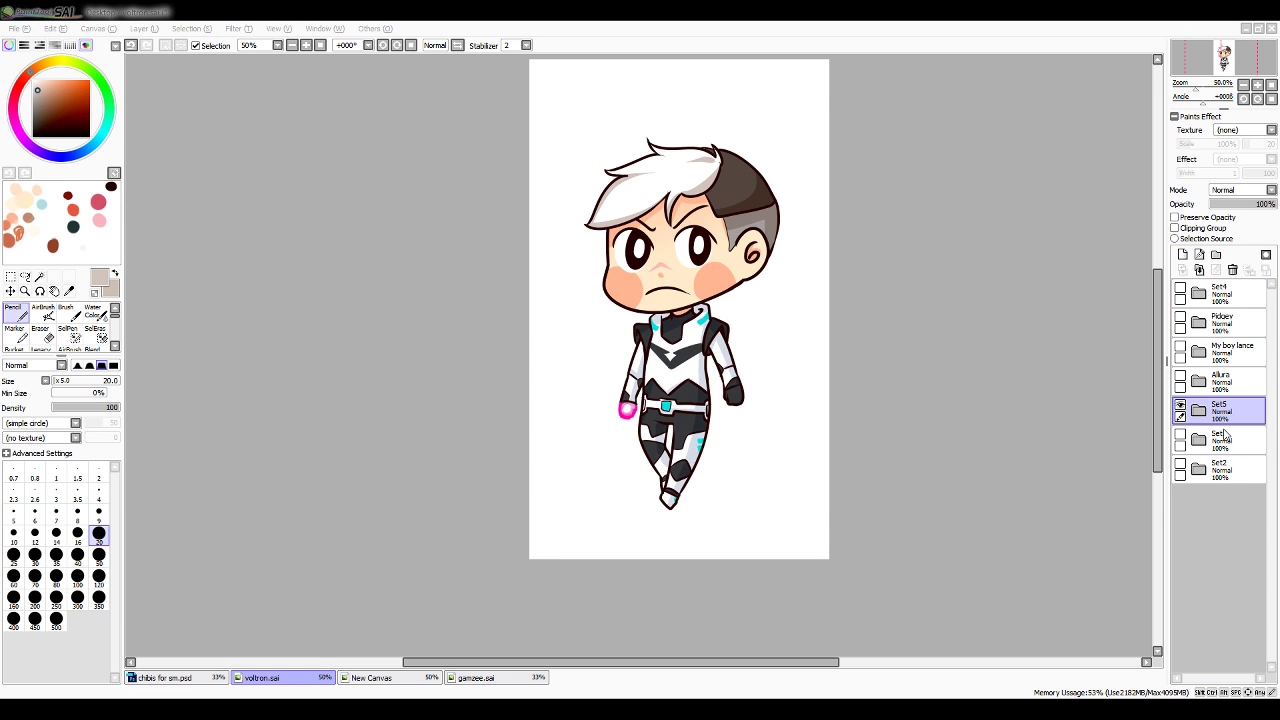
{"action": "type", "text": "Shiro"}
{"action": "left_click", "coordinate": [697, 313]}
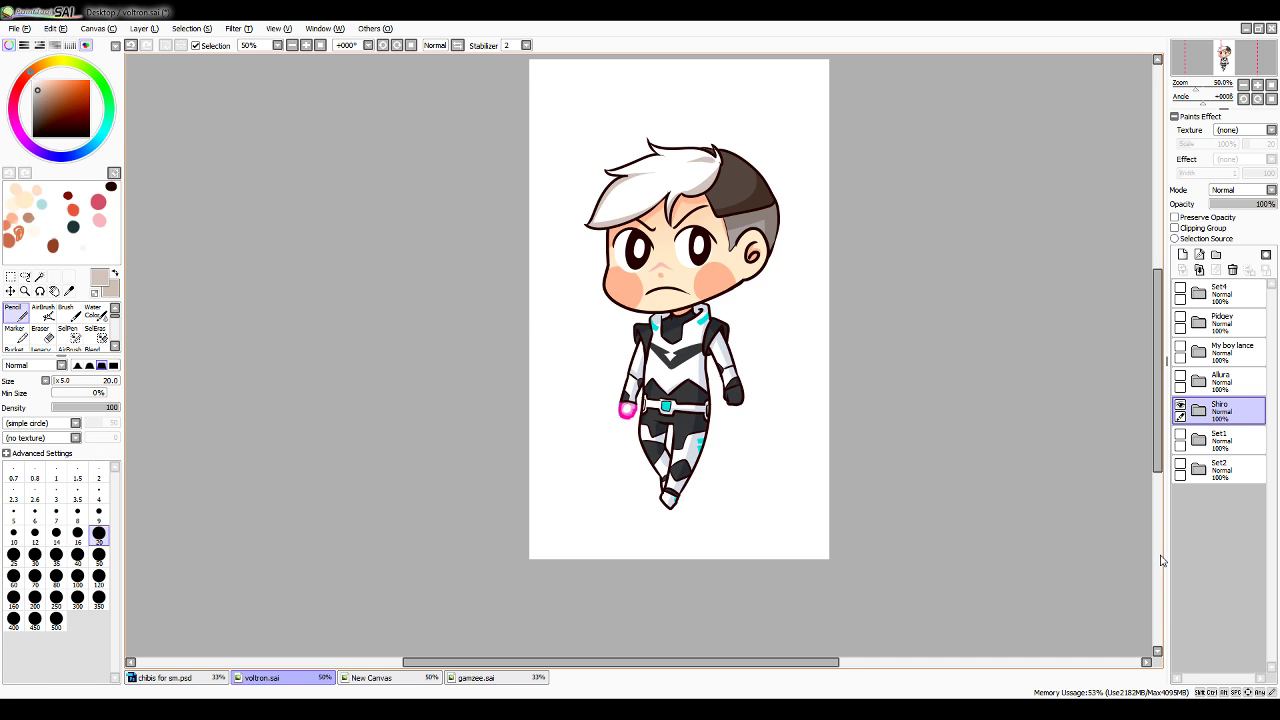
Hide the Shiro folder, show Set1 and place a visible copy of its Layer4 head lineart above the collapsed folder
{"action": "left_click", "coordinate": [1180, 405]}
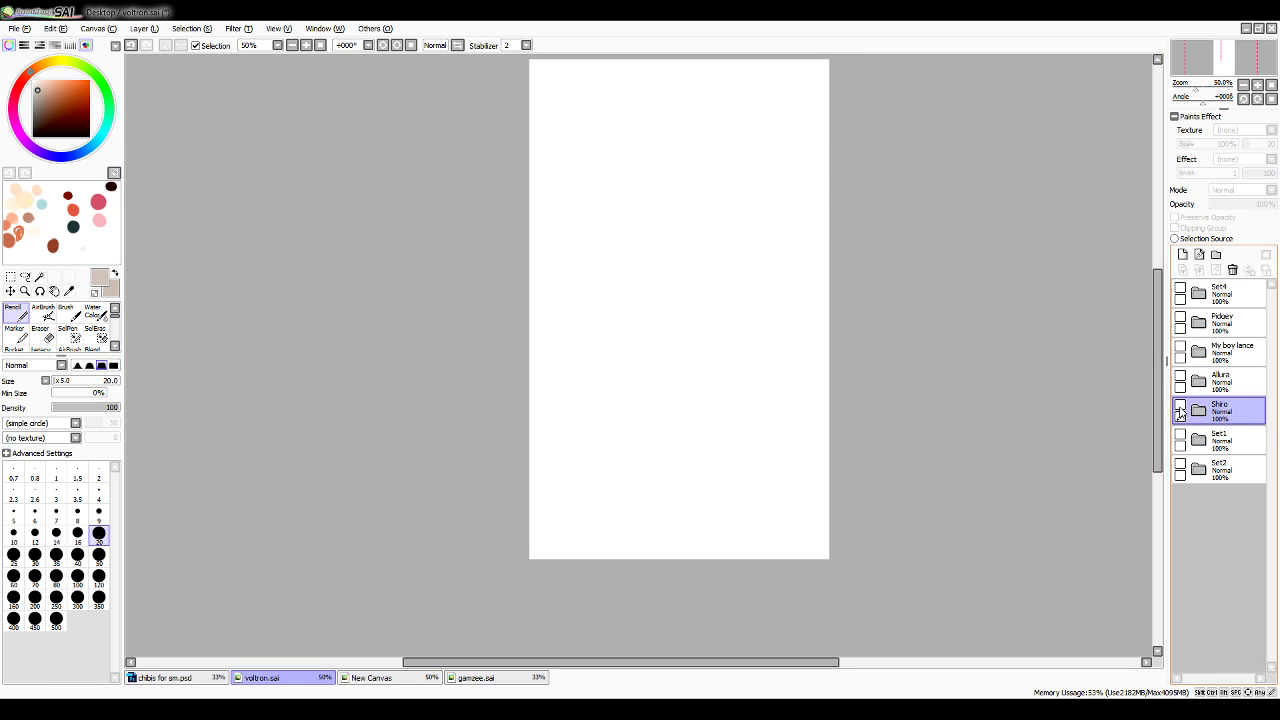
{"action": "left_click", "coordinate": [1180, 434]}
{"action": "left_click", "coordinate": [1198, 439]}
{"action": "left_click_drag", "start_coordinate": [1220, 508], "coordinate": [1203, 444]}
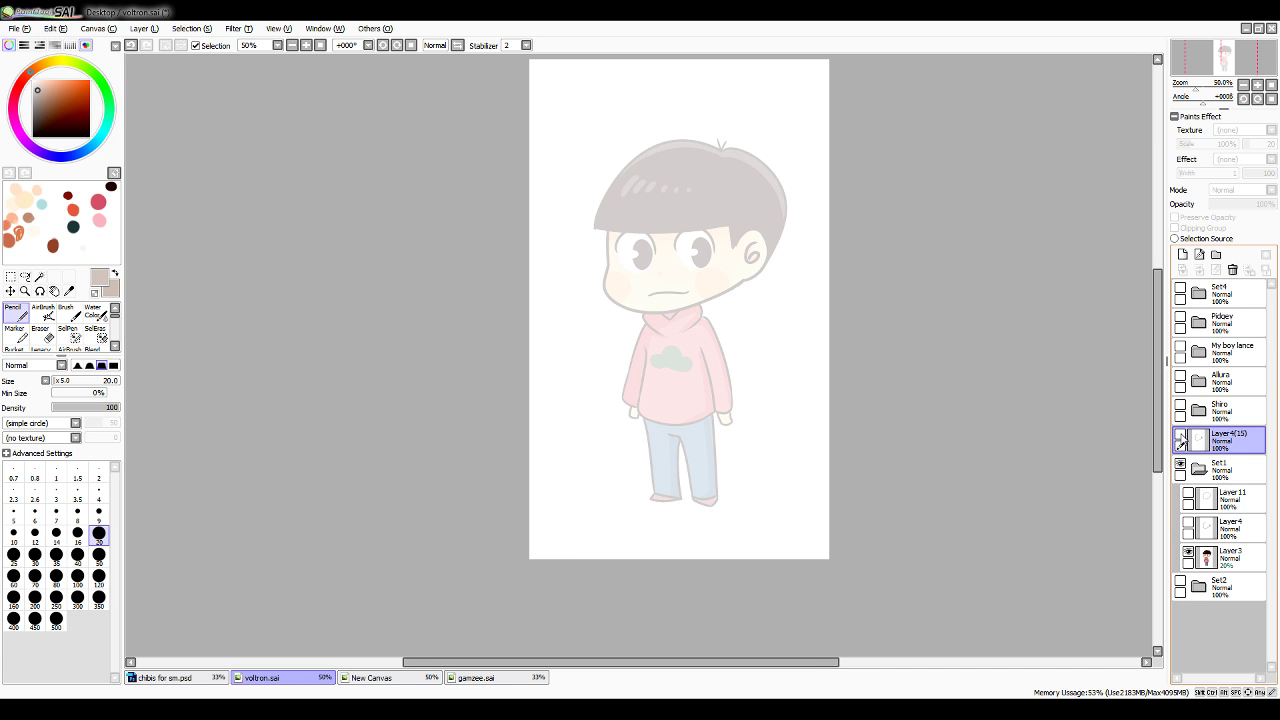
{"action": "left_click", "coordinate": [1181, 435]}
{"action": "left_click", "coordinate": [1198, 469]}
Sample the dark lineart color from the face outline and set the pencil to size 9
{"action": "double_click", "coordinate": [1258, 86]}
{"action": "left_click_drag", "start_coordinate": [1160, 340], "coordinate": [1167, 262]}
{"action": "left_click", "coordinate": [68, 290]}
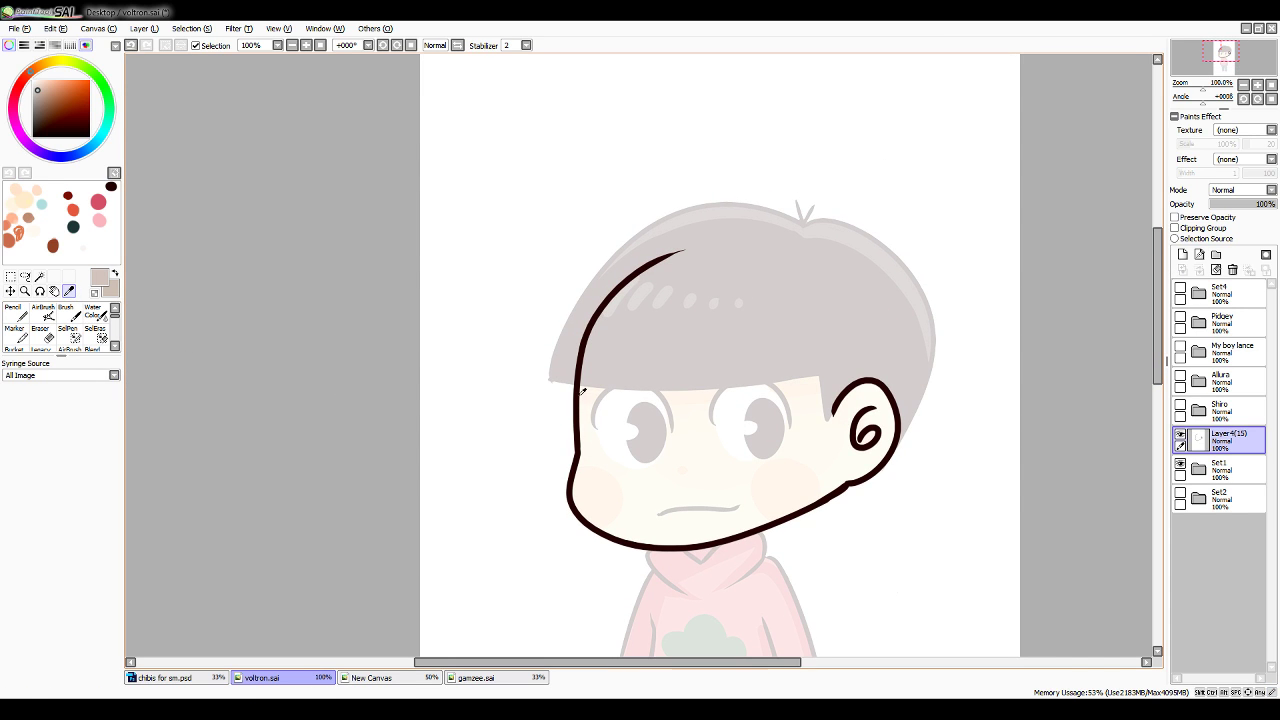
{"action": "left_click", "coordinate": [580, 393]}
{"action": "left_click", "coordinate": [15, 312]}
{"action": "left_click", "coordinate": [99, 514]}
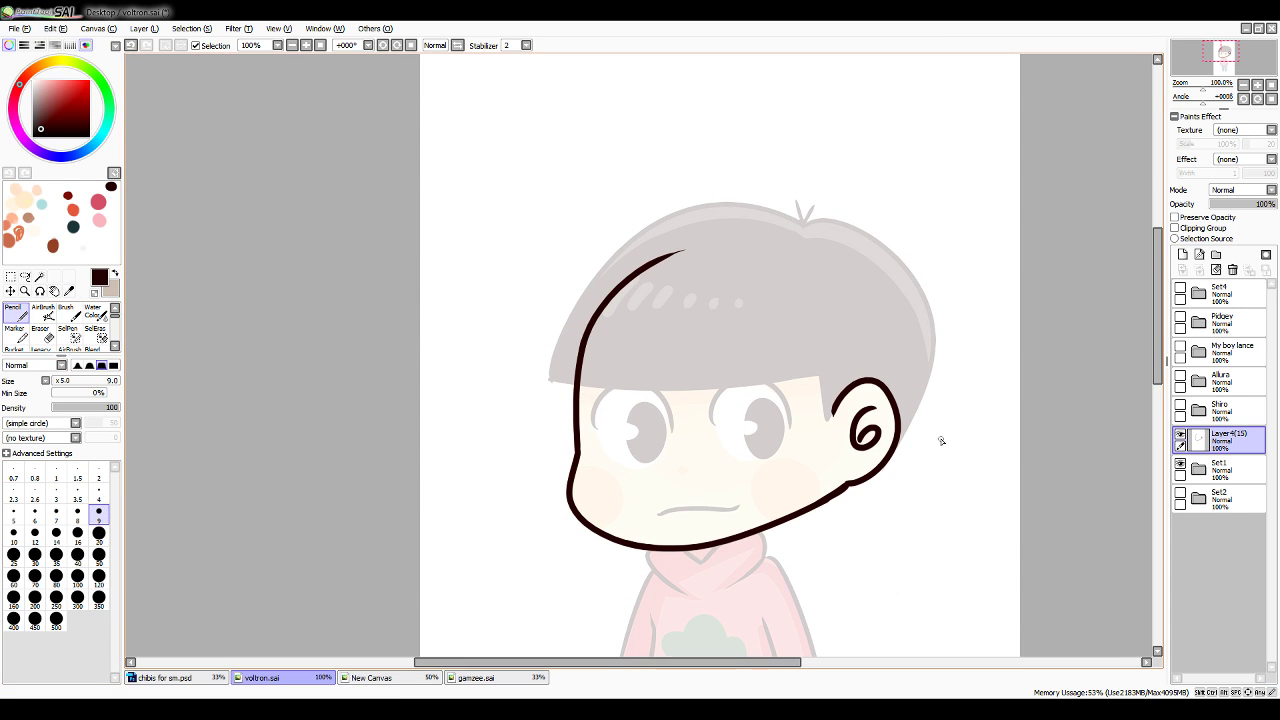
Create a new layer above the Layer4(15) head lineart for the body lines
{"action": "left_click_drag", "start_coordinate": [1160, 367], "coordinate": [1164, 419]}
{"action": "left_click", "coordinate": [1183, 255]}
{"action": "left_click_drag", "start_coordinate": [1158, 345], "coordinate": [1158, 366]}
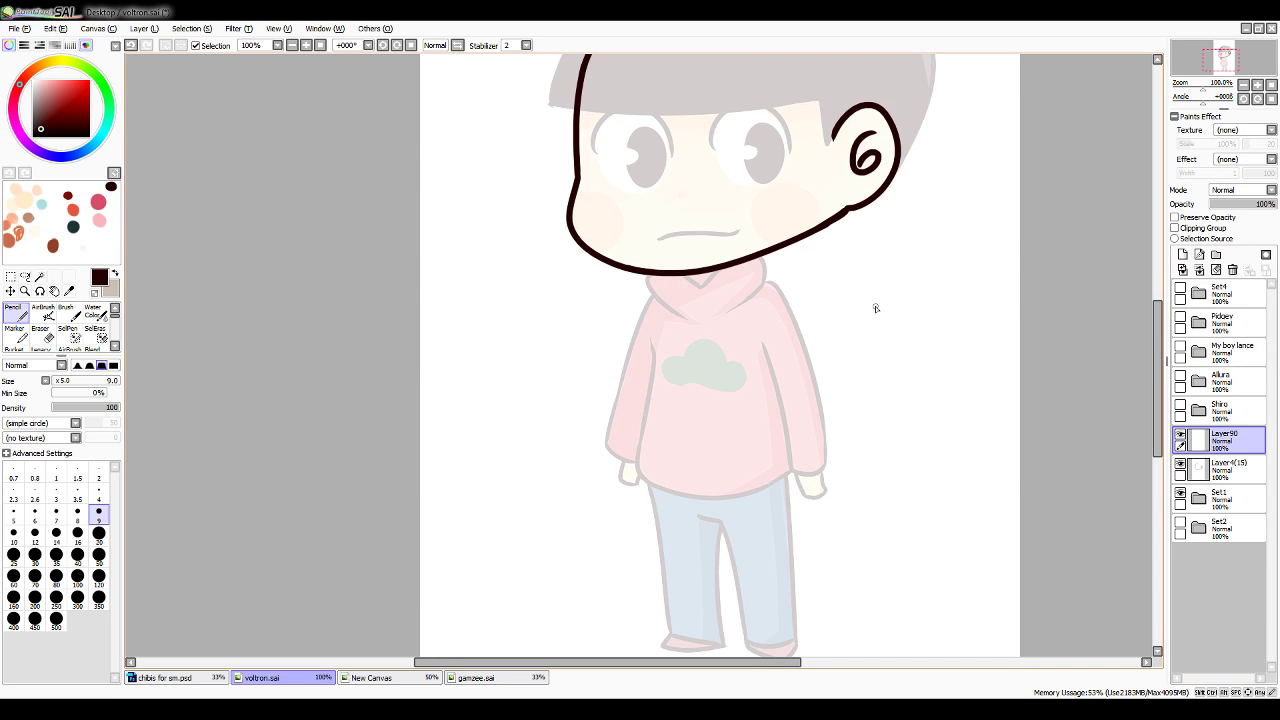
Try neck and shoulder lines below the head on the new layer, redoing the left shoulder curve
{"action": "left_click_drag", "start_coordinate": [745, 262], "coordinate": [787, 332]}
{"action": "mouse_move", "coordinate": [704, 274]}
{"action": "left_mouse_down"}
{"action": "mouse_move", "coordinate": [709, 294]}
{"action": "mouse_move", "coordinate": [664, 342]}
{"action": "left_mouse_up"}
{"action": "key", "text": "ctrl+z"}
{"action": "key", "text": "ctrl+z"}
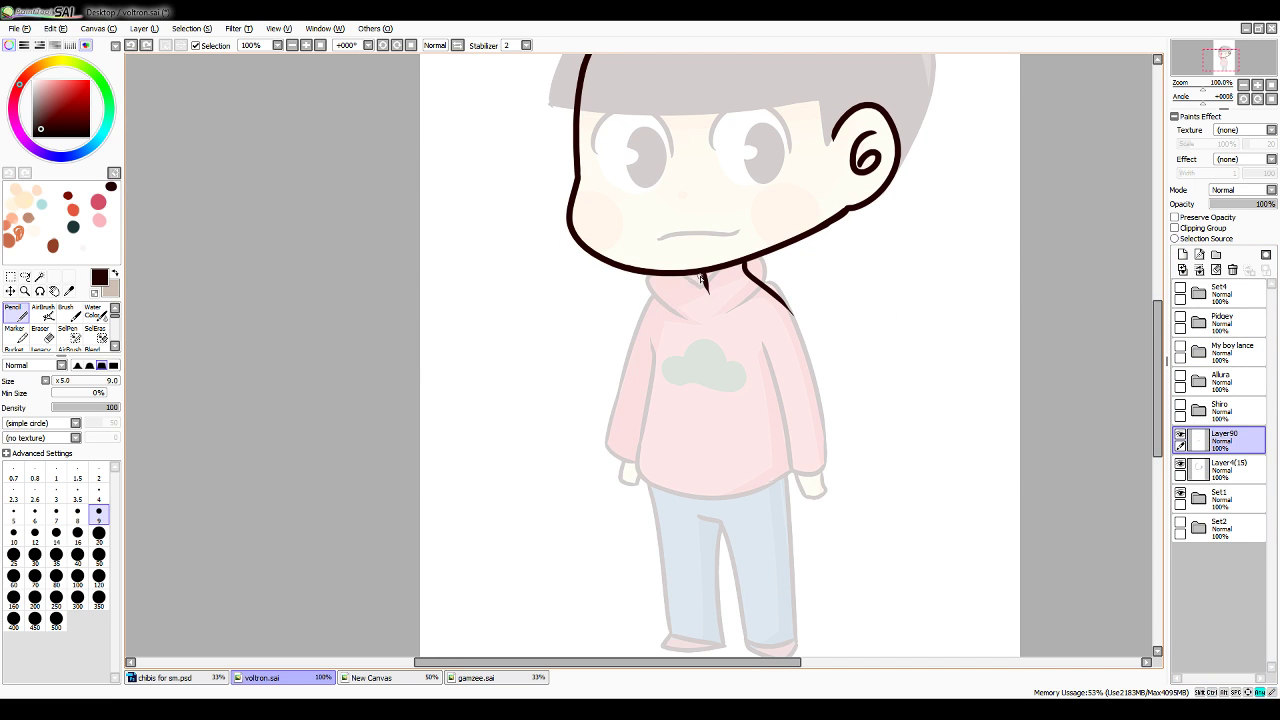
{"action": "left_click_drag", "start_coordinate": [704, 274], "coordinate": [658, 330]}
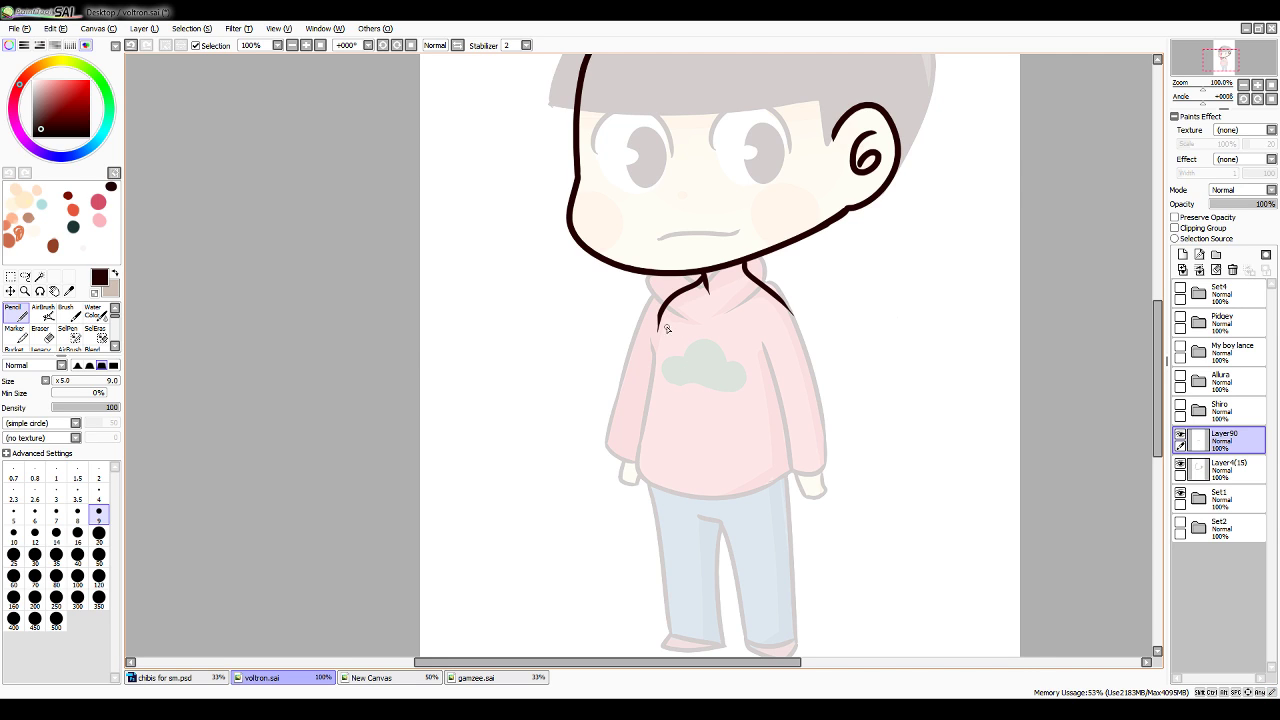
{"action": "key", "text": "ctrl+z"}
{"action": "mouse_move", "coordinate": [705, 273]}
{"action": "left_mouse_down"}
{"action": "mouse_move", "coordinate": [655, 334]}
{"action": "mouse_move", "coordinate": [674, 454]}
{"action": "left_mouse_up"}
{"action": "key", "text": "ctrl+z"}
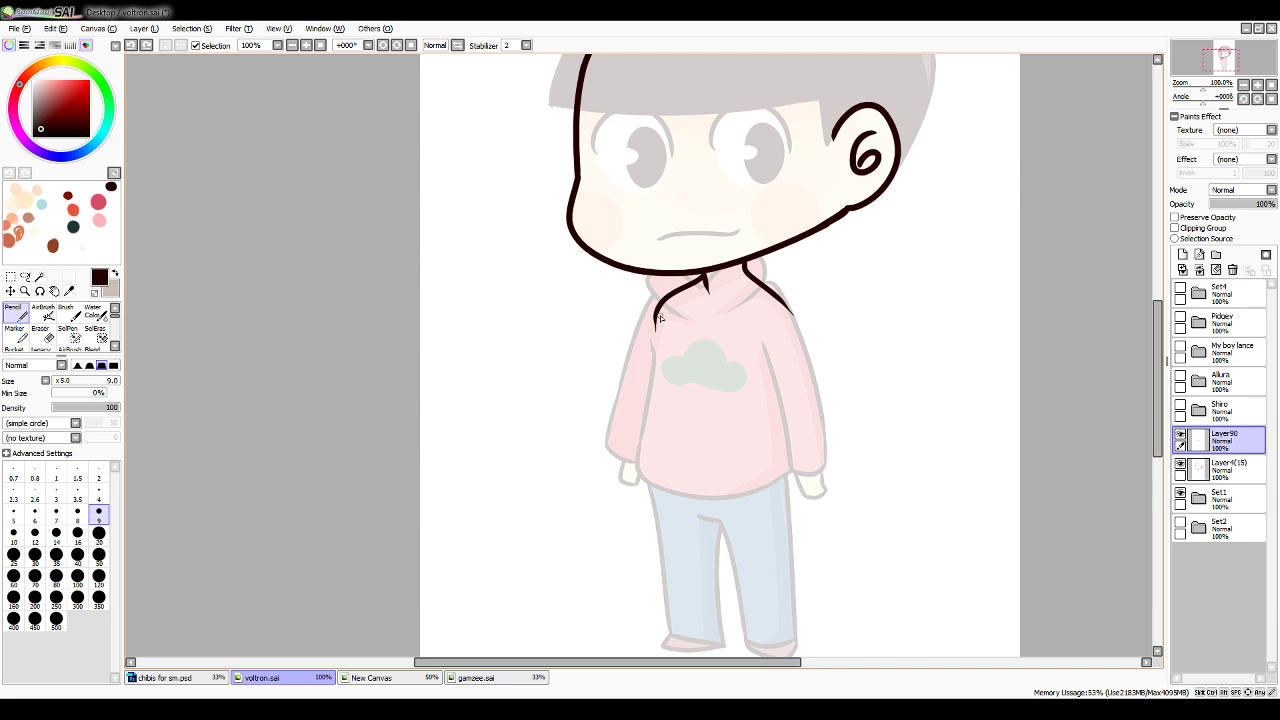
Try the two side lines of the torso, running down from below the shoulders to the hip area
{"action": "mouse_move", "coordinate": [660, 318]}
{"action": "left_mouse_down"}
{"action": "mouse_move", "coordinate": [651, 358]}
{"action": "mouse_move", "coordinate": [718, 505]}
{"action": "left_mouse_up"}
{"action": "mouse_move", "coordinate": [762, 314]}
{"action": "left_mouse_down"}
{"action": "mouse_move", "coordinate": [766, 345]}
{"action": "mouse_move", "coordinate": [892, 460]}
{"action": "left_mouse_up"}
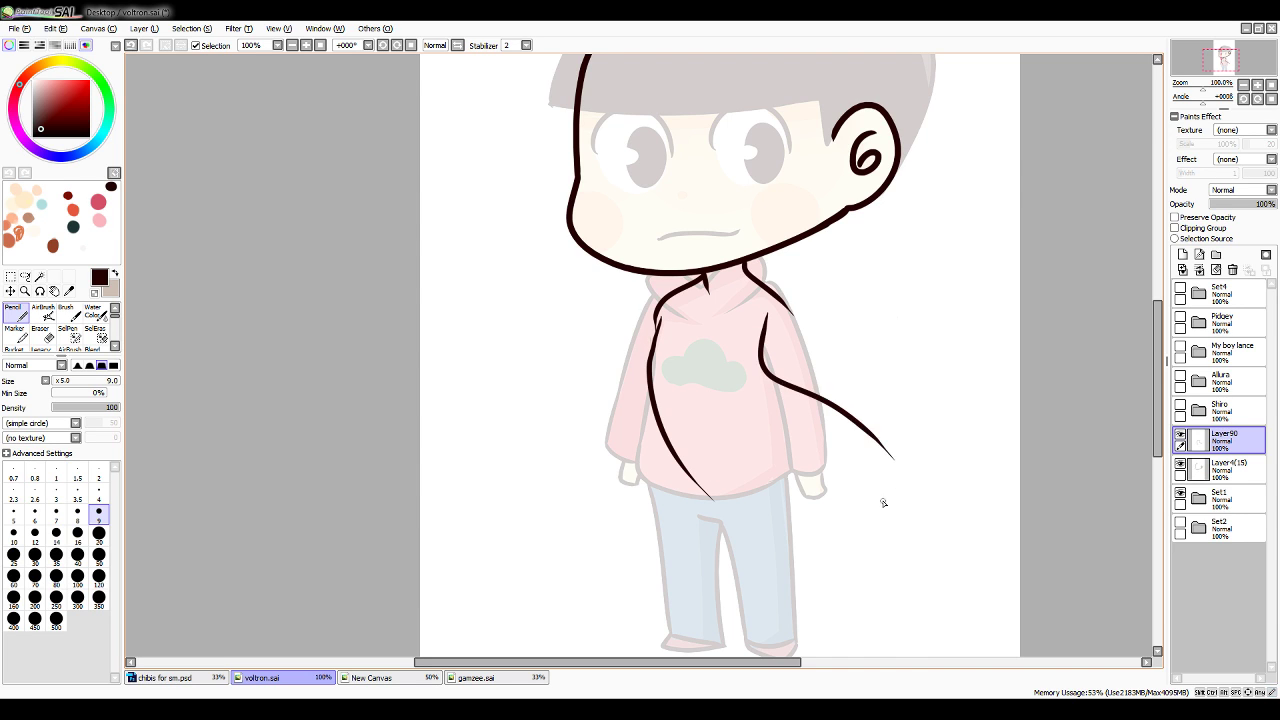
{"action": "key", "text": "ctrl+z"}
{"action": "key", "text": "ctrl+z"}
{"action": "mouse_move", "coordinate": [765, 316]}
{"action": "left_mouse_down"}
{"action": "mouse_move", "coordinate": [764, 356]}
{"action": "mouse_move", "coordinate": [822, 459]}
{"action": "mouse_move", "coordinate": [758, 538]}
{"action": "mouse_move", "coordinate": [759, 605]}
{"action": "left_mouse_up"}
{"action": "key", "text": "ctrl+z"}
{"action": "left_click_drag", "start_coordinate": [658, 324], "coordinate": [660, 505]}
{"action": "key", "text": "ctrl+z"}
{"action": "left_click_drag", "start_coordinate": [657, 323], "coordinate": [661, 474]}
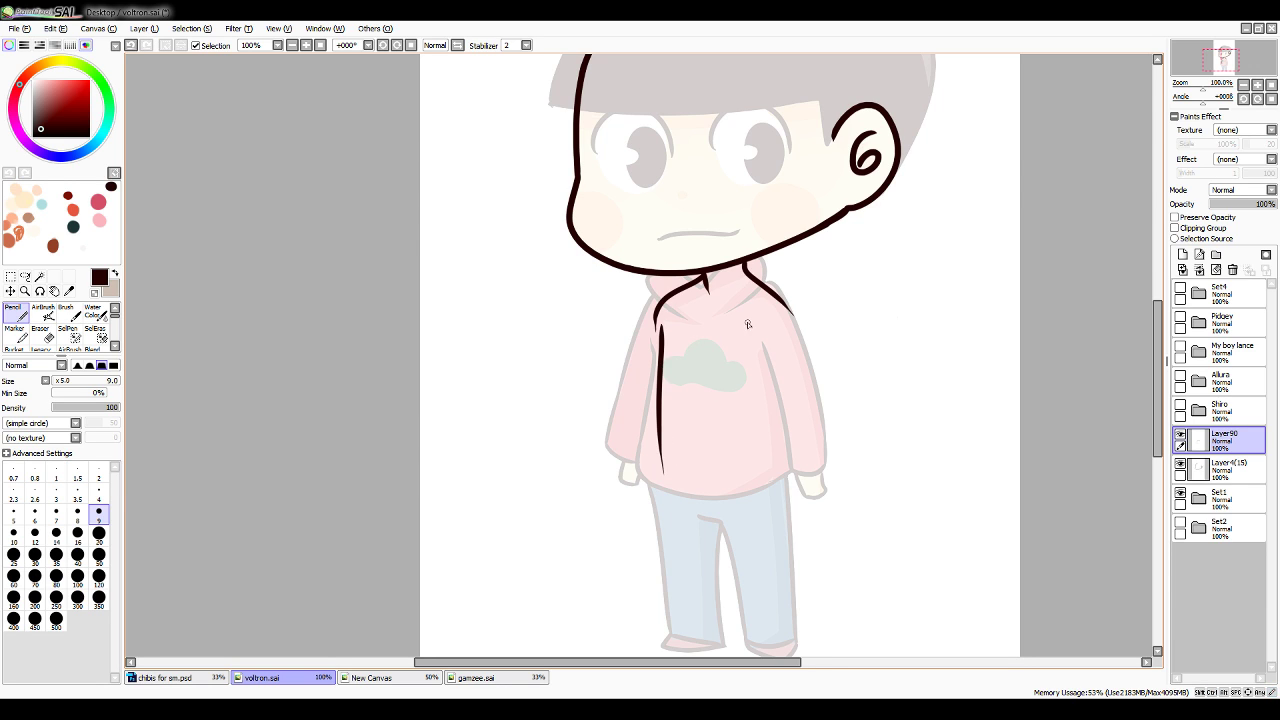
{"action": "left_click_drag", "start_coordinate": [767, 321], "coordinate": [810, 500]}
{"action": "key", "text": "ctrl+z"}
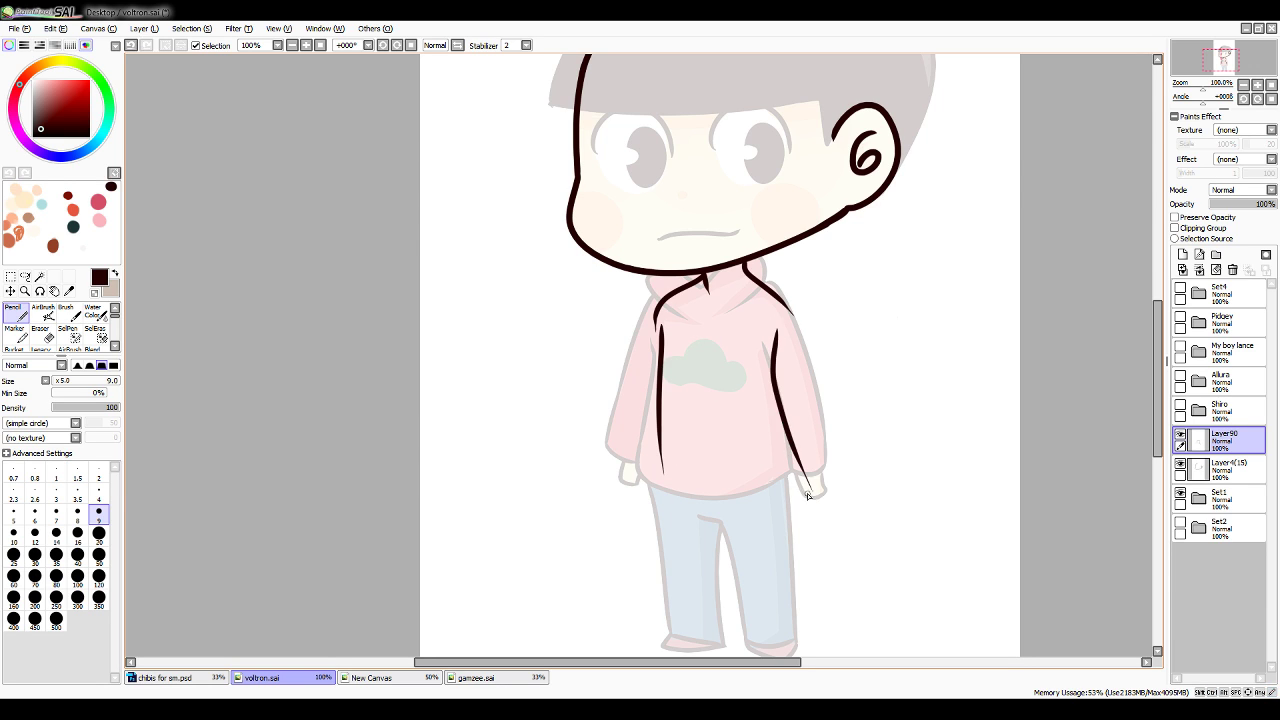
{"action": "key", "text": "ctrl+z"}
{"action": "left_click_drag", "start_coordinate": [775, 336], "coordinate": [808, 499]}
Try a straight left leg with a flat cuff, a short crotch line and the right leg's inner line
{"action": "scroll", "coordinate": [1125, 370], "scroll_direction": "down", "scroll_amount": 2}
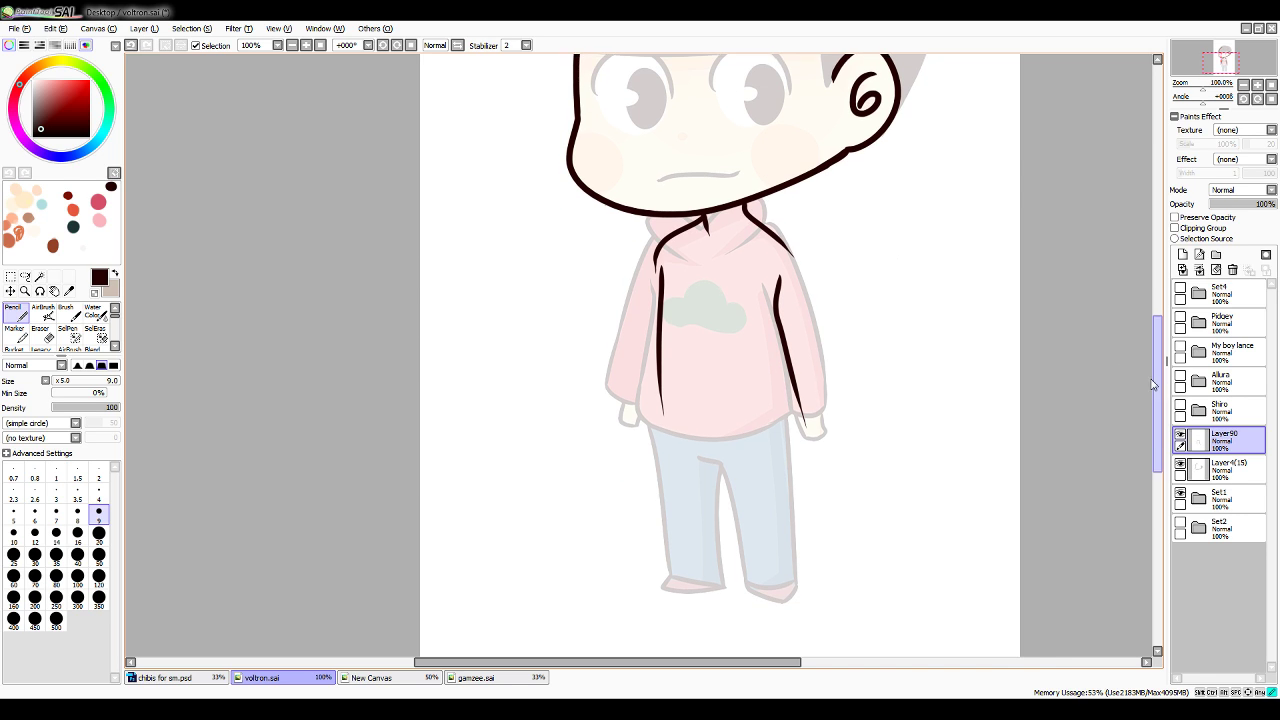
{"action": "left_click_drag", "start_coordinate": [658, 377], "coordinate": [650, 576]}
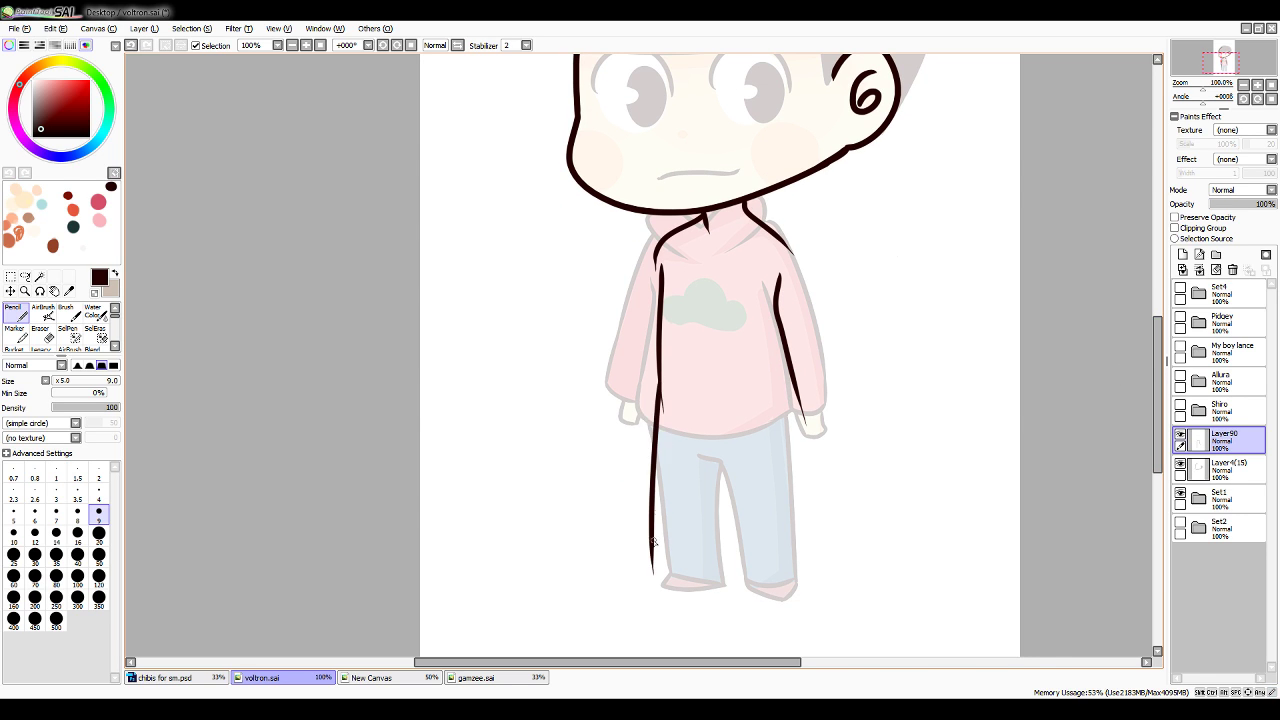
{"action": "key", "text": "ctrl+z"}
{"action": "mouse_move", "coordinate": [657, 370]}
{"action": "left_mouse_down"}
{"action": "mouse_move", "coordinate": [648, 583]}
{"action": "mouse_move", "coordinate": [698, 588]}
{"action": "mouse_move", "coordinate": [683, 586]}
{"action": "mouse_move", "coordinate": [712, 456]}
{"action": "left_mouse_up"}
{"action": "key", "text": "ctrl+z"}
{"action": "mouse_move", "coordinate": [691, 587]}
{"action": "left_mouse_down"}
{"action": "mouse_move", "coordinate": [713, 457]}
{"action": "mouse_move", "coordinate": [735, 455]}
{"action": "mouse_move", "coordinate": [766, 576]}
{"action": "left_mouse_up"}
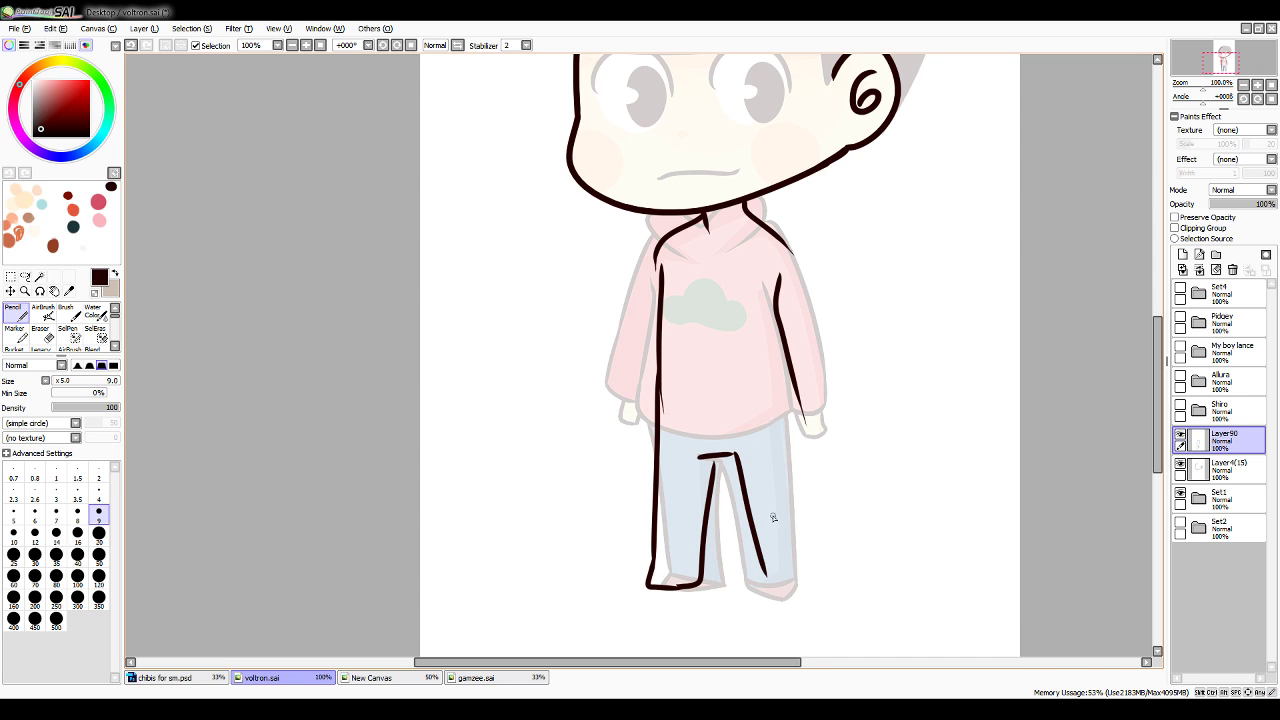
{"action": "key", "text": "ctrl+z"}
{"action": "key", "text": "ctrl+z"}
{"action": "key", "text": "ctrl+z"}
{"action": "key", "text": "ctrl+z"}
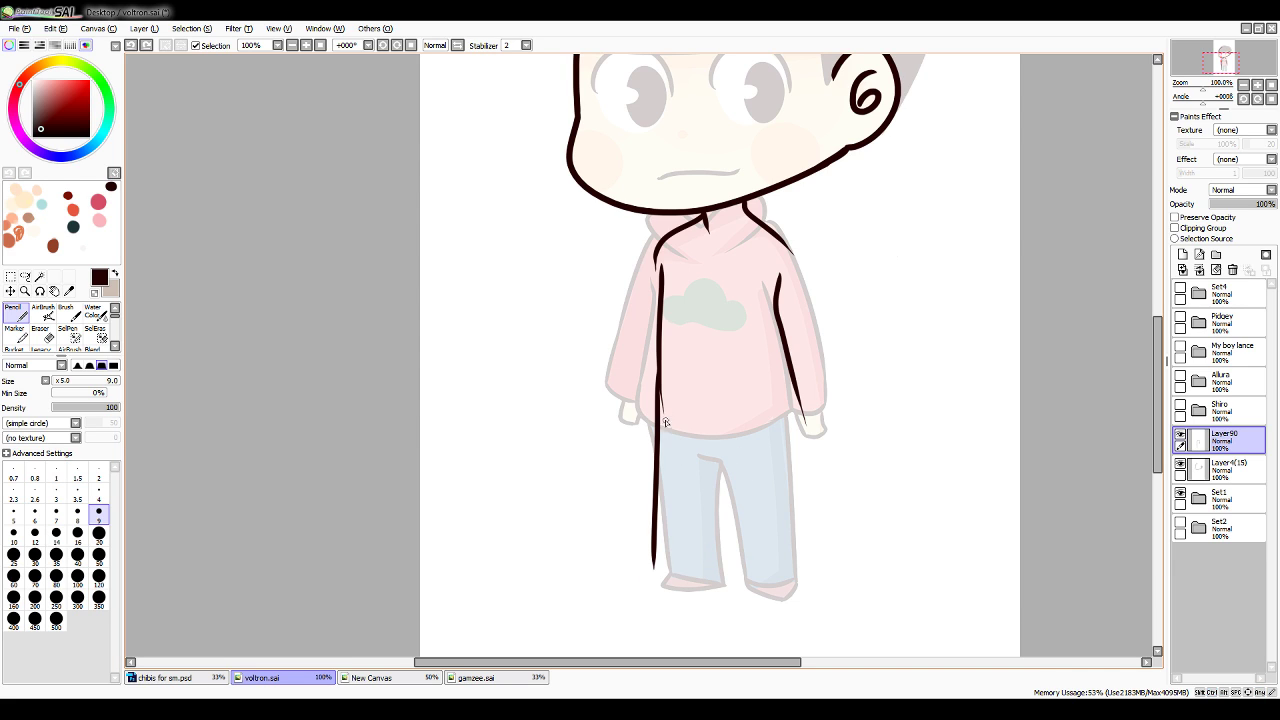
{"action": "key", "text": "ctrl+z"}
{"action": "mouse_move", "coordinate": [656, 372]}
{"action": "left_mouse_down"}
{"action": "mouse_move", "coordinate": [644, 575]}
{"action": "mouse_move", "coordinate": [701, 574]}
{"action": "mouse_move", "coordinate": [709, 438]}
{"action": "left_mouse_up"}
{"action": "key", "text": "ctrl+z"}
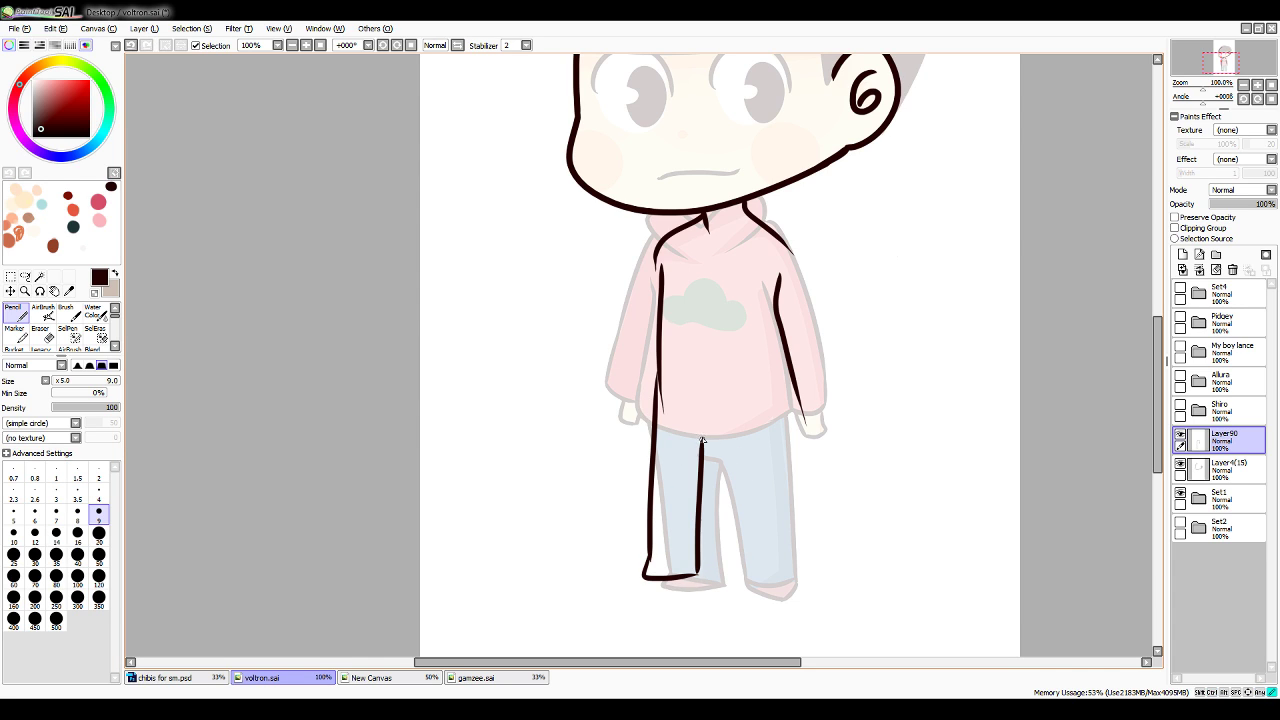
{"action": "key", "text": "ctrl+z"}
{"action": "left_click_drag", "start_coordinate": [697, 574], "coordinate": [710, 438]}
{"action": "key", "text": "ctrl+z"}
{"action": "mouse_move", "coordinate": [697, 574]}
{"action": "left_mouse_down"}
{"action": "mouse_move", "coordinate": [716, 447]}
{"action": "mouse_move", "coordinate": [738, 450]}
{"action": "mouse_move", "coordinate": [760, 568]}
{"action": "left_mouse_up"}
{"action": "key", "text": "ctrl+z"}
Try the right leg's outer line from the waist several times, and clear all body lines from the layer
{"action": "left_click_drag", "start_coordinate": [777, 315], "coordinate": [806, 533]}
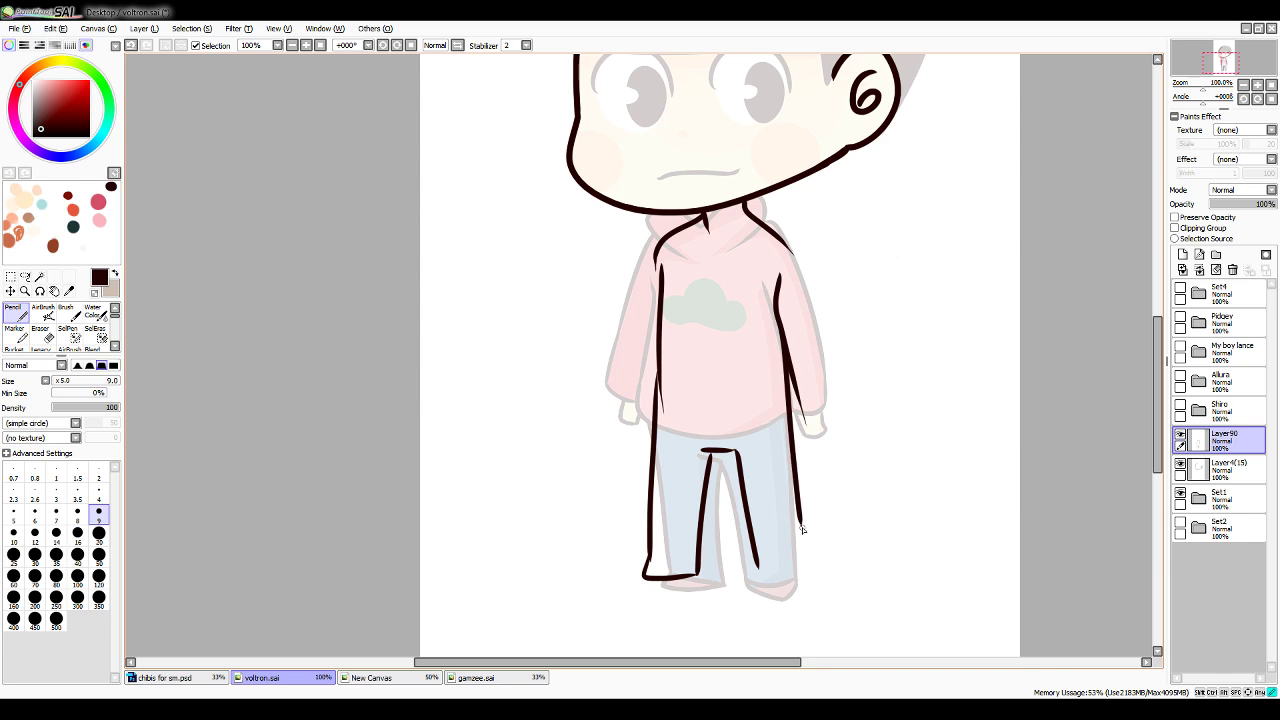
{"action": "key", "text": "ctrl+z"}
{"action": "left_click_drag", "start_coordinate": [775, 306], "coordinate": [810, 567]}
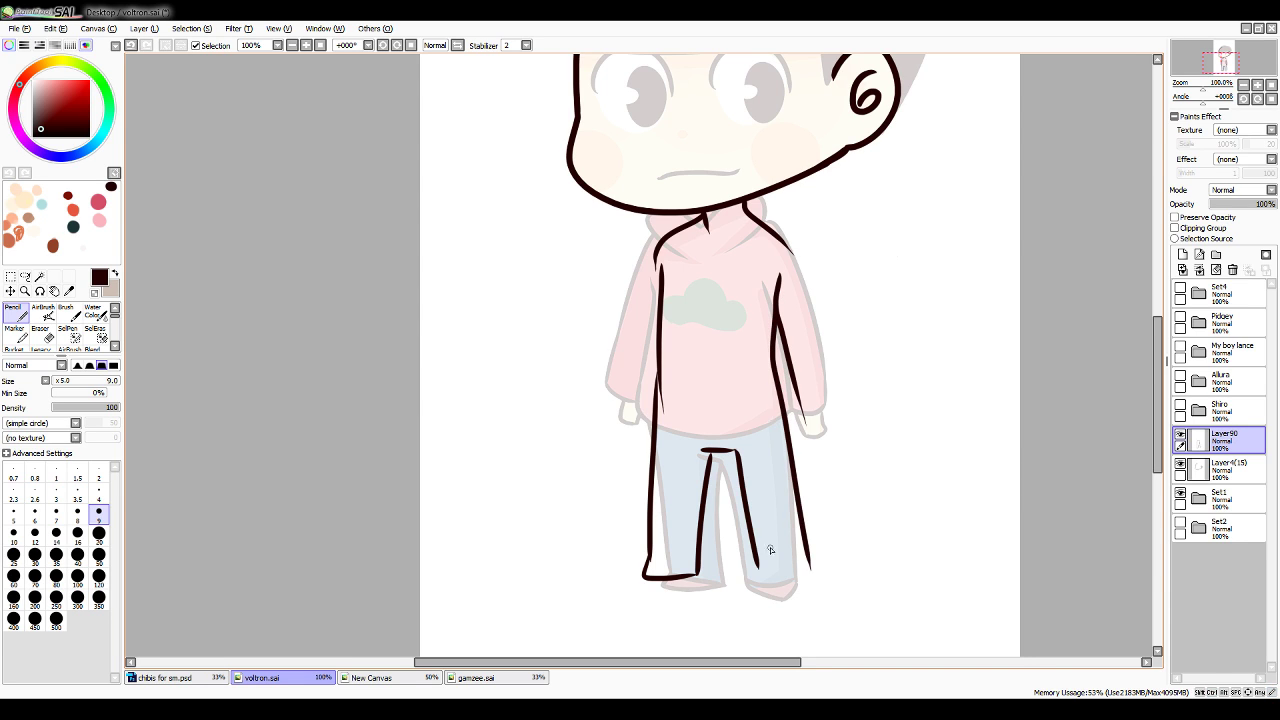
{"action": "key", "text": "ctrl+z"}
{"action": "left_click_drag", "start_coordinate": [773, 310], "coordinate": [782, 526]}
{"action": "key", "text": "ctrl+z"}
{"action": "left_click_drag", "start_coordinate": [775, 298], "coordinate": [798, 536]}
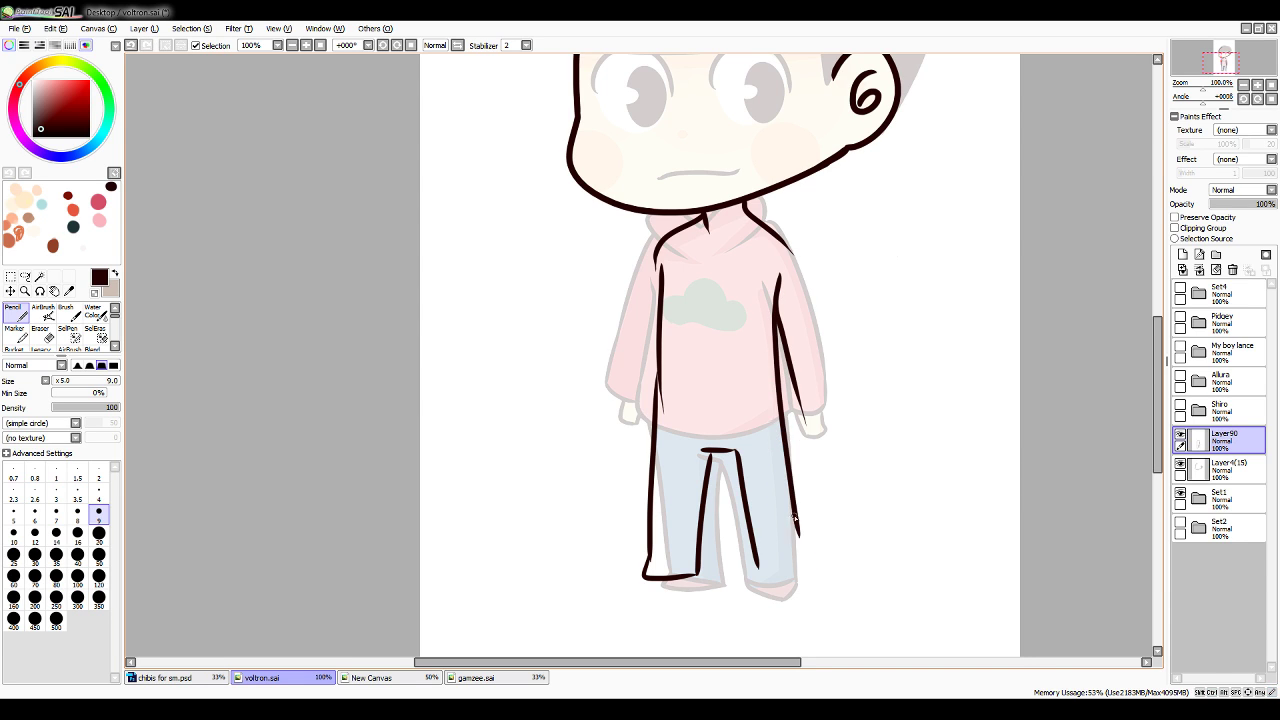
{"action": "key", "text": "ctrl+z"}
{"action": "left_click_drag", "start_coordinate": [775, 305], "coordinate": [810, 558]}
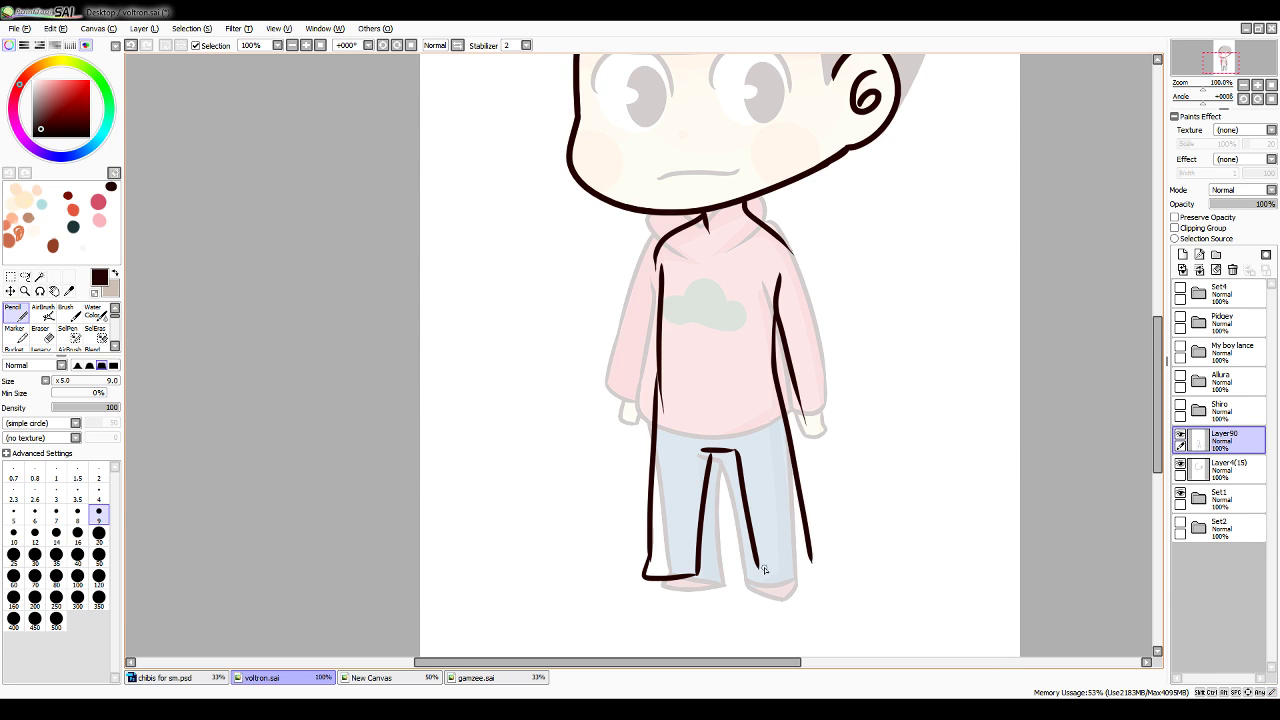
{"action": "key", "text": "ctrl+z"}
{"action": "left_click_drag", "start_coordinate": [776, 310], "coordinate": [798, 566]}
{"action": "key", "text": "ctrl+z"}
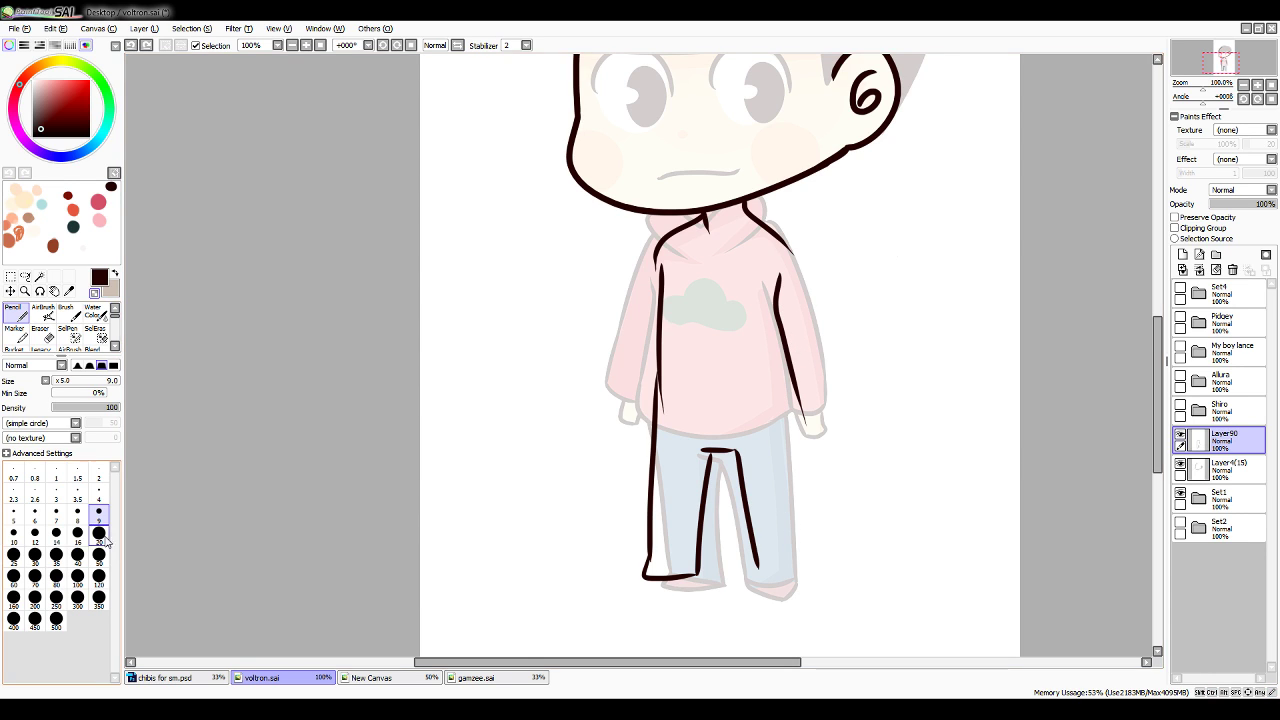
{"action": "left_click", "coordinate": [1216, 276]}
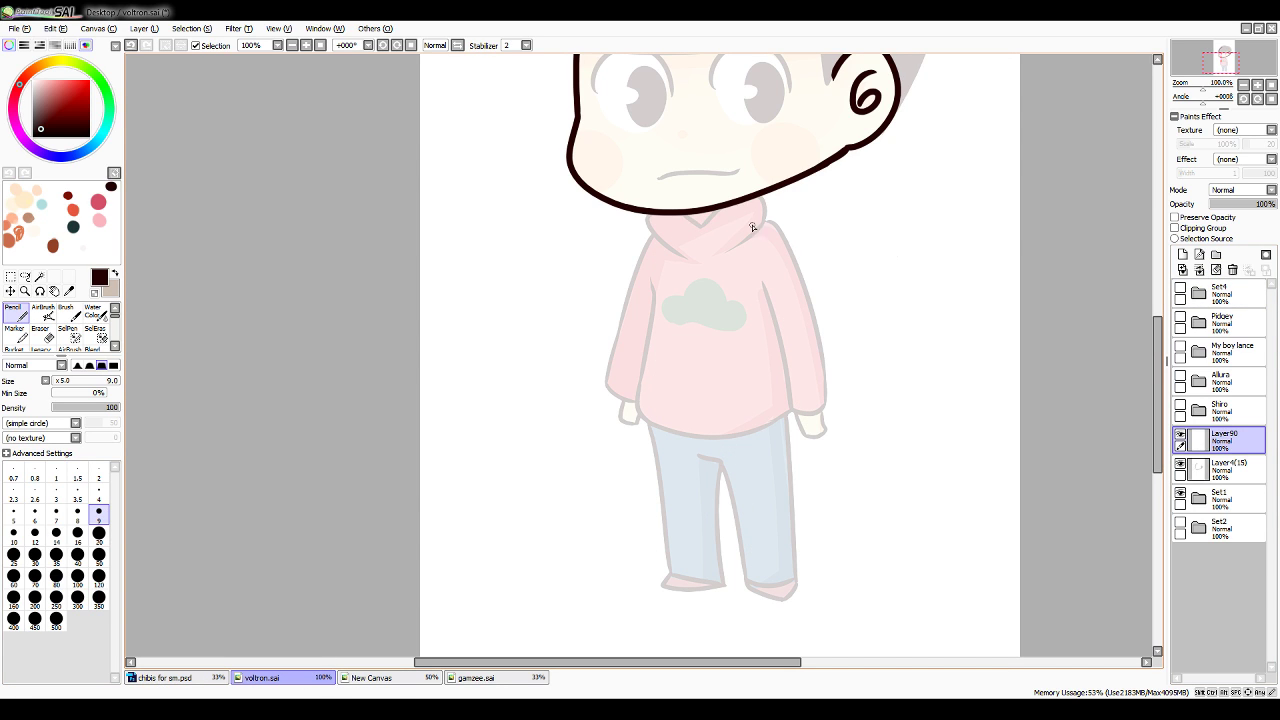
Draw the neck and both sloping shoulder lines just under the chin
{"action": "left_click_drag", "start_coordinate": [732, 205], "coordinate": [808, 252]}
{"action": "key", "text": "ctrl+z"}
{"action": "left_click_drag", "start_coordinate": [734, 207], "coordinate": [790, 243]}
{"action": "mouse_move", "coordinate": [691, 213]}
{"action": "left_mouse_down"}
{"action": "mouse_move", "coordinate": [697, 240]}
{"action": "mouse_move", "coordinate": [645, 278]}
{"action": "mouse_move", "coordinate": [698, 420]}
{"action": "left_mouse_up"}
{"action": "key", "text": "ctrl+z"}
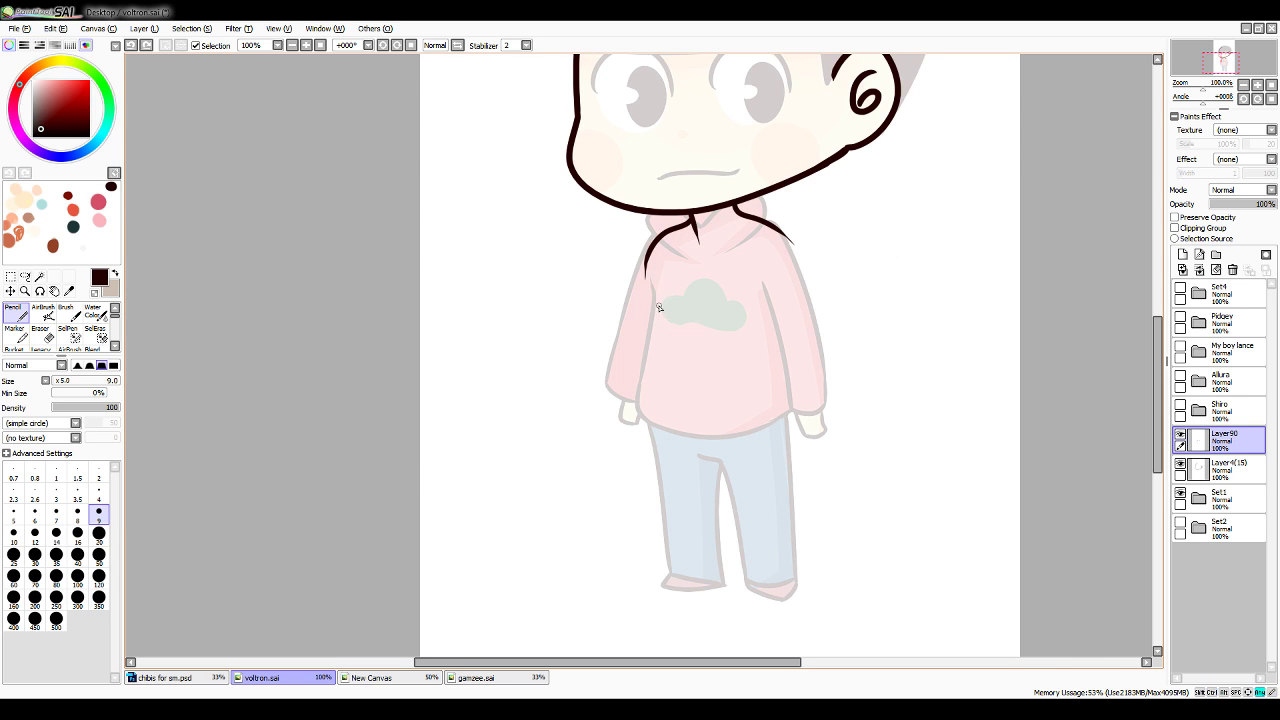
Draw the torso's side lines, curving the left one inward at the waist and slanting the right one outward
{"action": "left_click_drag", "start_coordinate": [652, 277], "coordinate": [701, 416]}
{"action": "key", "text": "ctrl+z"}
{"action": "left_click_drag", "start_coordinate": [652, 274], "coordinate": [670, 402]}
{"action": "left_click_drag", "start_coordinate": [772, 260], "coordinate": [806, 398]}
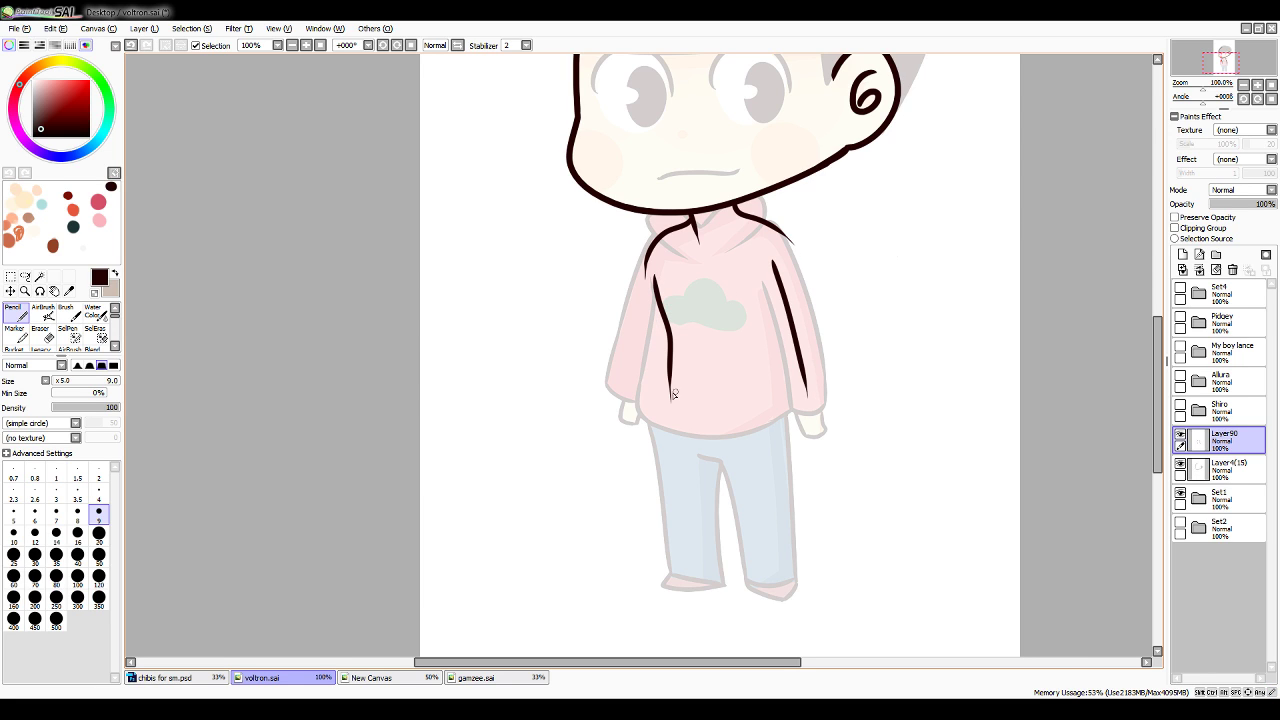
Try a straight left leg line flaring out to a flat cuff over the template's foot
{"action": "left_click_drag", "start_coordinate": [670, 368], "coordinate": [655, 556]}
{"action": "key", "text": "ctrl+z"}
{"action": "mouse_move", "coordinate": [669, 366]}
{"action": "left_mouse_down"}
{"action": "mouse_move", "coordinate": [641, 576]}
{"action": "mouse_move", "coordinate": [678, 581]}
{"action": "mouse_move", "coordinate": [637, 578]}
{"action": "mouse_move", "coordinate": [684, 581]}
{"action": "mouse_move", "coordinate": [682, 563]}
{"action": "mouse_move", "coordinate": [673, 581]}
{"action": "mouse_move", "coordinate": [692, 568]}
{"action": "mouse_move", "coordinate": [712, 444]}
{"action": "left_mouse_up"}
{"action": "key", "text": "ctrl+z"}
{"action": "key", "text": "ctrl+z"}
{"action": "key", "text": "ctrl+z"}
{"action": "key", "text": "ctrl+z"}
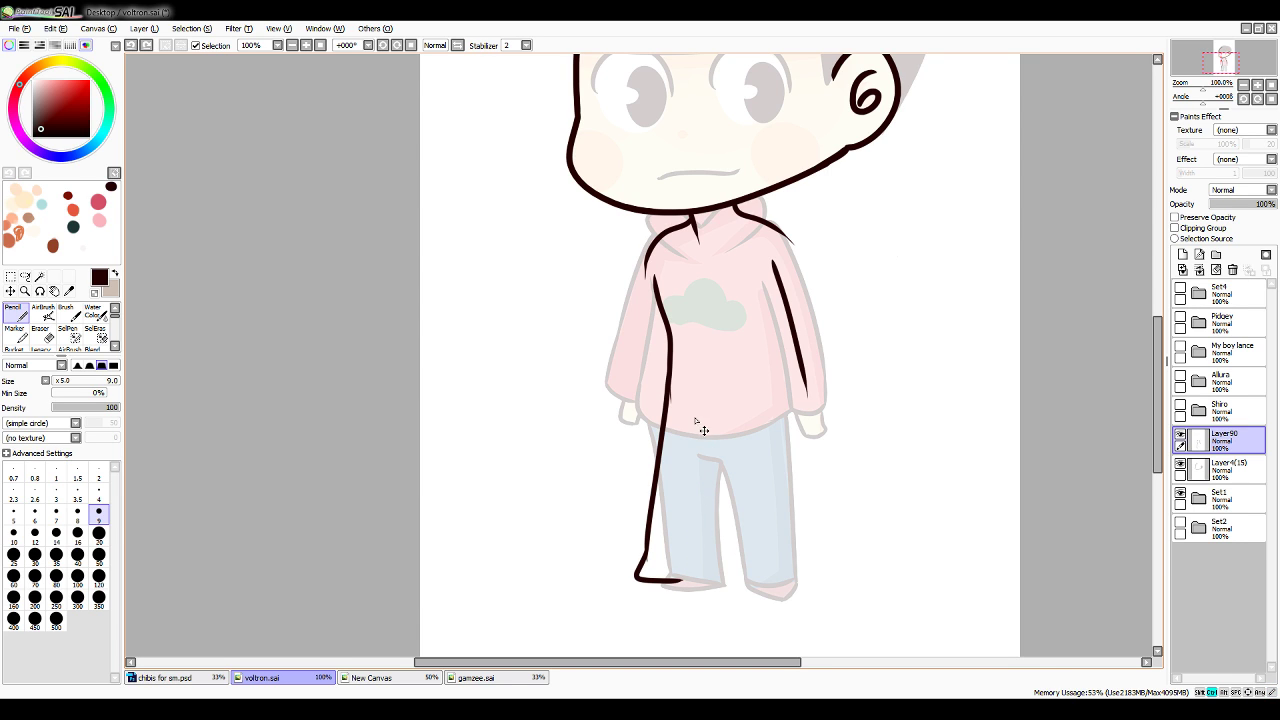
Draw the left leg bent inward with a pointed cuff, plus the crotch line and the right leg's inner line
{"action": "mouse_move", "coordinate": [668, 395]}
{"action": "left_mouse_down"}
{"action": "mouse_move", "coordinate": [651, 442]}
{"action": "mouse_move", "coordinate": [684, 542]}
{"action": "mouse_move", "coordinate": [702, 542]}
{"action": "mouse_move", "coordinate": [683, 541]}
{"action": "mouse_move", "coordinate": [697, 565]}
{"action": "mouse_move", "coordinate": [719, 545]}
{"action": "mouse_move", "coordinate": [693, 550]}
{"action": "mouse_move", "coordinate": [726, 548]}
{"action": "mouse_move", "coordinate": [725, 433]}
{"action": "left_mouse_up"}
{"action": "key", "text": "ctrl+z"}
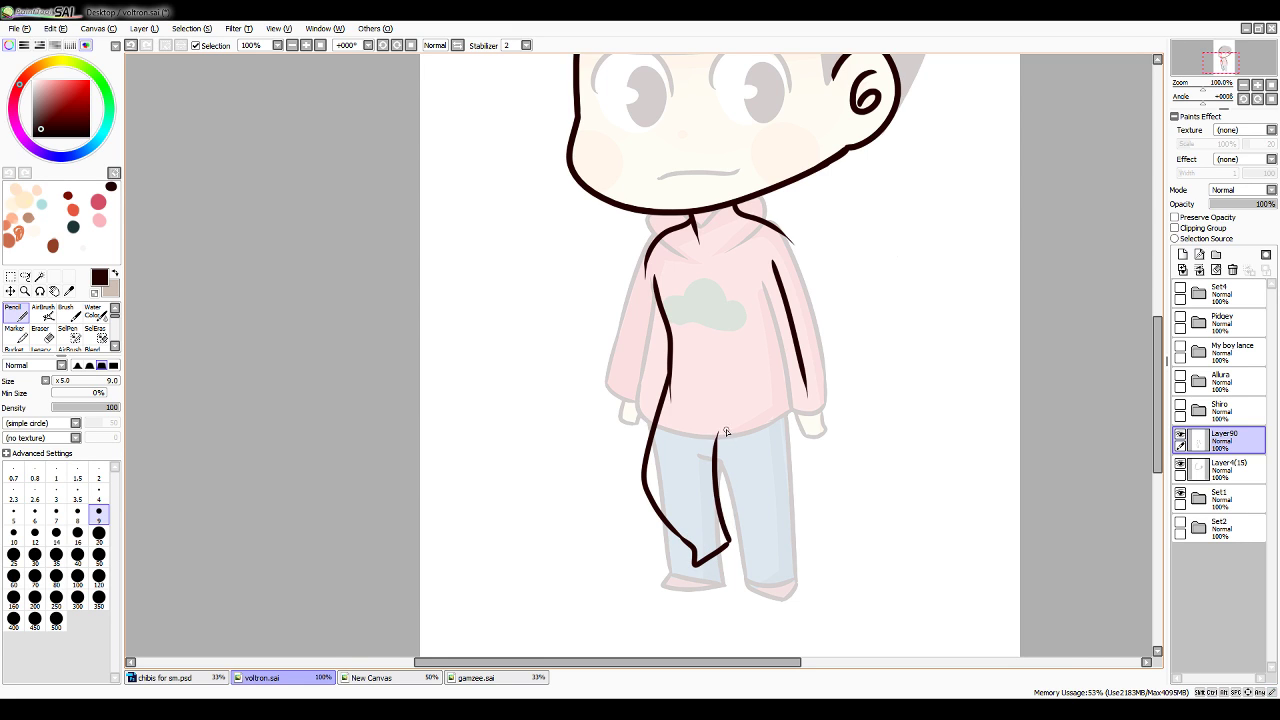
{"action": "key", "text": "ctrl+z"}
{"action": "left_click_drag", "start_coordinate": [731, 541], "coordinate": [712, 430]}
{"action": "key", "text": "ctrl+z"}
{"action": "mouse_move", "coordinate": [729, 541]}
{"action": "left_mouse_down"}
{"action": "mouse_move", "coordinate": [704, 502]}
{"action": "mouse_move", "coordinate": [709, 436]}
{"action": "left_mouse_up"}
{"action": "key", "text": "ctrl+z"}
{"action": "mouse_move", "coordinate": [729, 541]}
{"action": "left_mouse_down"}
{"action": "mouse_move", "coordinate": [701, 491]}
{"action": "mouse_move", "coordinate": [702, 447]}
{"action": "mouse_move", "coordinate": [729, 445]}
{"action": "mouse_move", "coordinate": [796, 575]}
{"action": "left_mouse_up"}
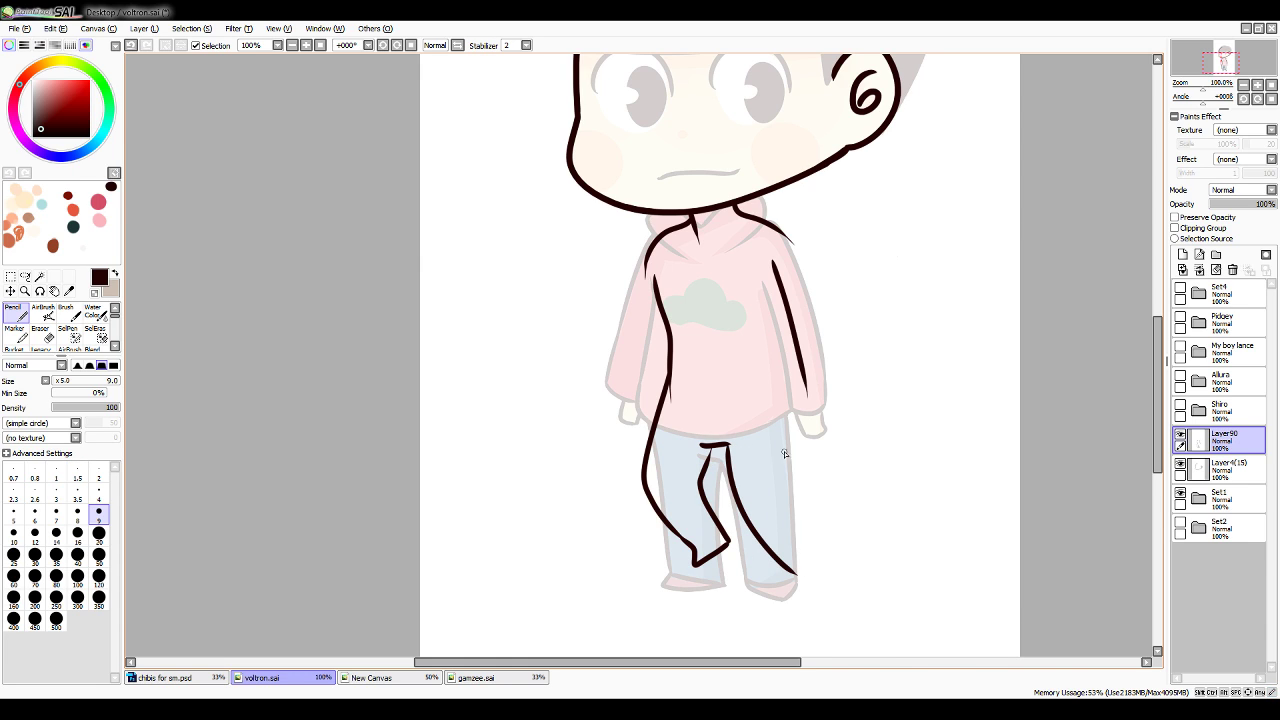
Draw the right leg's outer line from the hip and close its lower end with a pointed cuff
{"action": "left_click_drag", "start_coordinate": [800, 374], "coordinate": [808, 540]}
{"action": "key", "text": "ctrl+z"}
{"action": "mouse_move", "coordinate": [801, 378]}
{"action": "left_mouse_down"}
{"action": "mouse_move", "coordinate": [792, 501]}
{"action": "mouse_move", "coordinate": [826, 546]}
{"action": "mouse_move", "coordinate": [800, 582]}
{"action": "mouse_move", "coordinate": [823, 540]}
{"action": "left_mouse_up"}
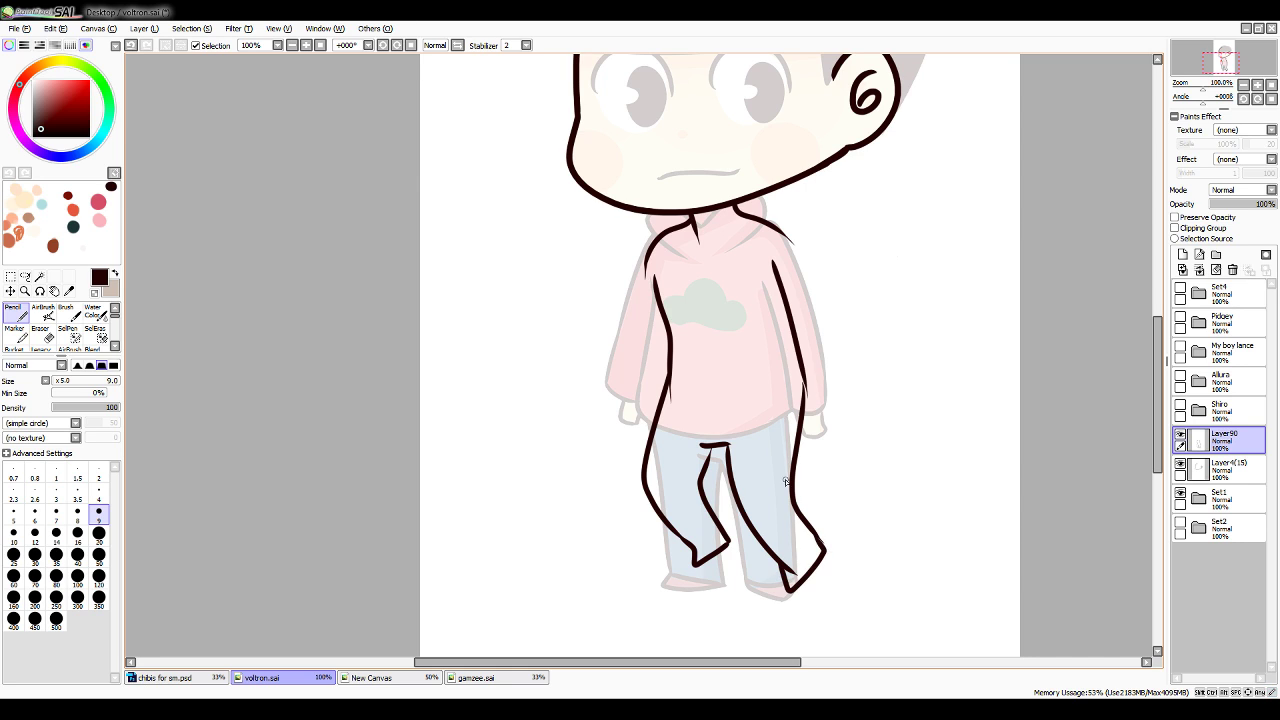
{"action": "key", "text": "ctrl+z"}
{"action": "mouse_move", "coordinate": [742, 505]}
{"action": "left_mouse_down"}
{"action": "mouse_move", "coordinate": [785, 574]}
{"action": "mouse_move", "coordinate": [820, 540]}
{"action": "left_mouse_up"}
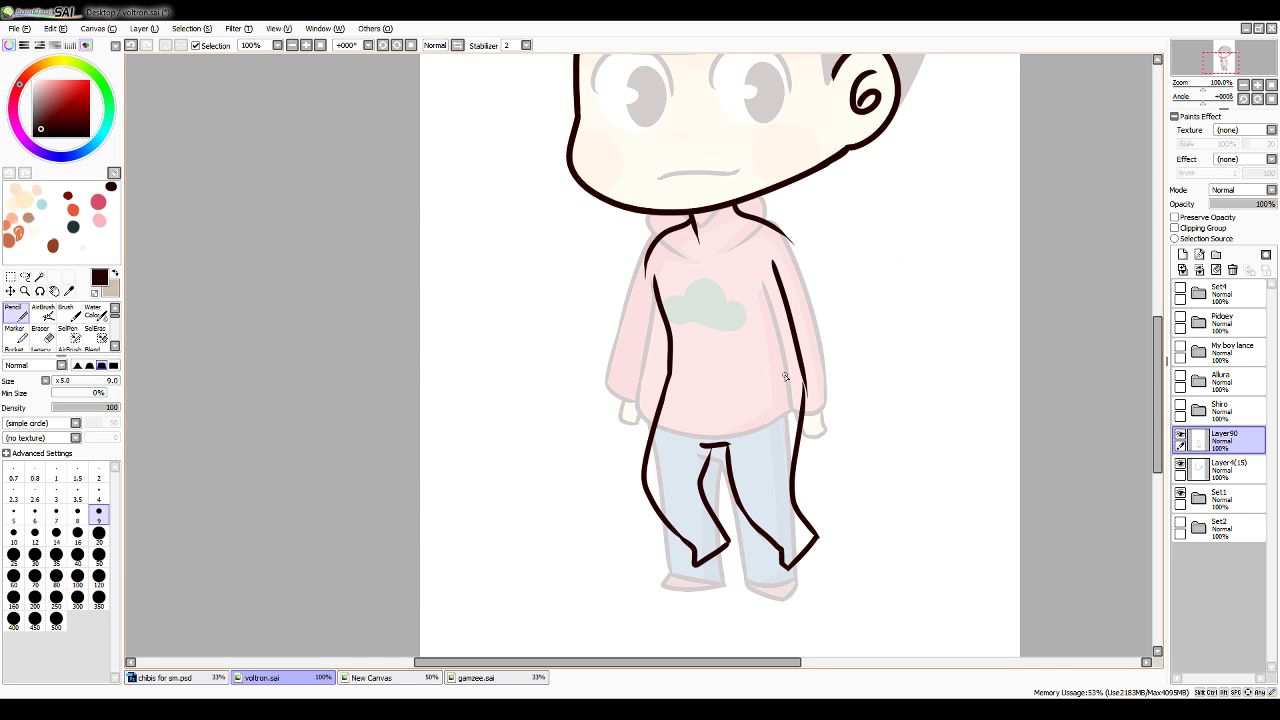
{"action": "left_click_drag", "start_coordinate": [801, 377], "coordinate": [804, 440]}
Create a new layer above the body lines and try a right arm bent across the torso
{"action": "left_click", "coordinate": [1183, 254]}
{"action": "mouse_move", "coordinate": [776, 230]}
{"action": "left_mouse_down"}
{"action": "mouse_move", "coordinate": [796, 266]}
{"action": "mouse_move", "coordinate": [792, 340]}
{"action": "mouse_move", "coordinate": [791, 259]}
{"action": "mouse_move", "coordinate": [813, 319]}
{"action": "left_mouse_up"}
{"action": "key", "text": "ctrl+z"}
{"action": "left_click_drag", "start_coordinate": [759, 263], "coordinate": [785, 328]}
{"action": "key", "text": "ctrl+z"}
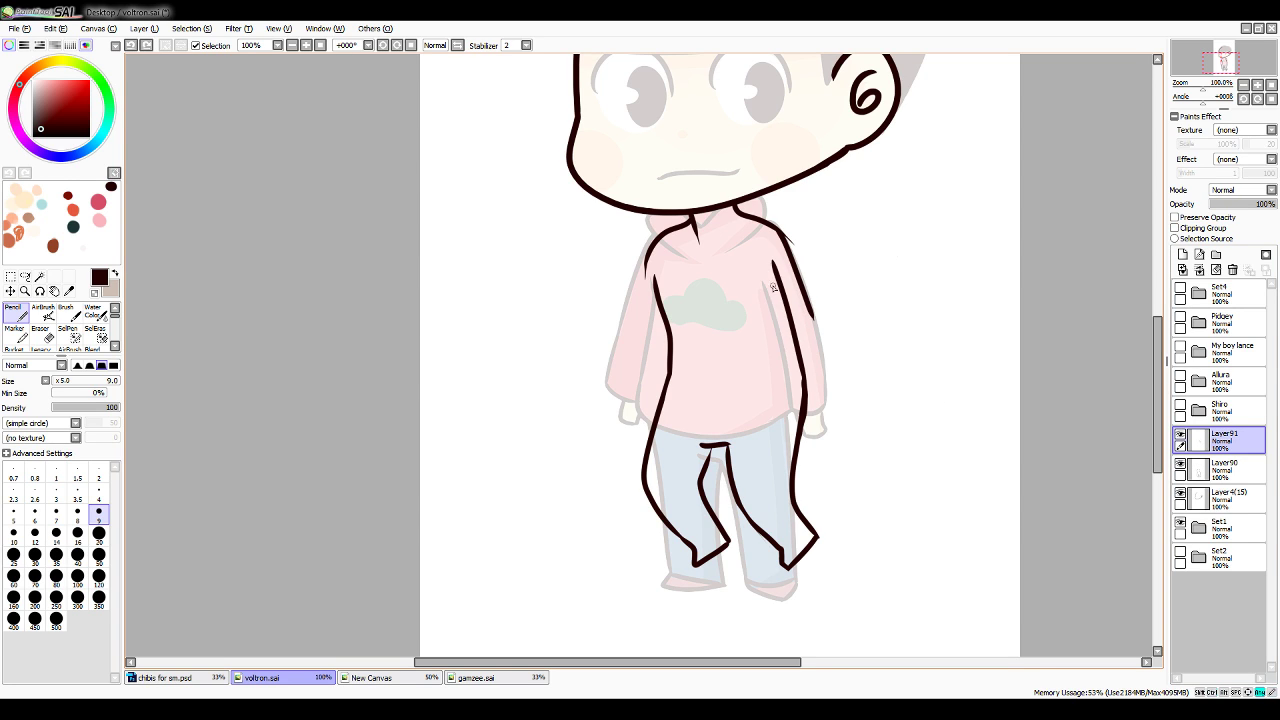
{"action": "mouse_move", "coordinate": [760, 264]}
{"action": "left_mouse_down"}
{"action": "mouse_move", "coordinate": [780, 320]}
{"action": "mouse_move", "coordinate": [788, 310]}
{"action": "mouse_move", "coordinate": [720, 354]}
{"action": "left_mouse_up"}
{"action": "left_click_drag", "start_coordinate": [803, 303], "coordinate": [748, 362]}
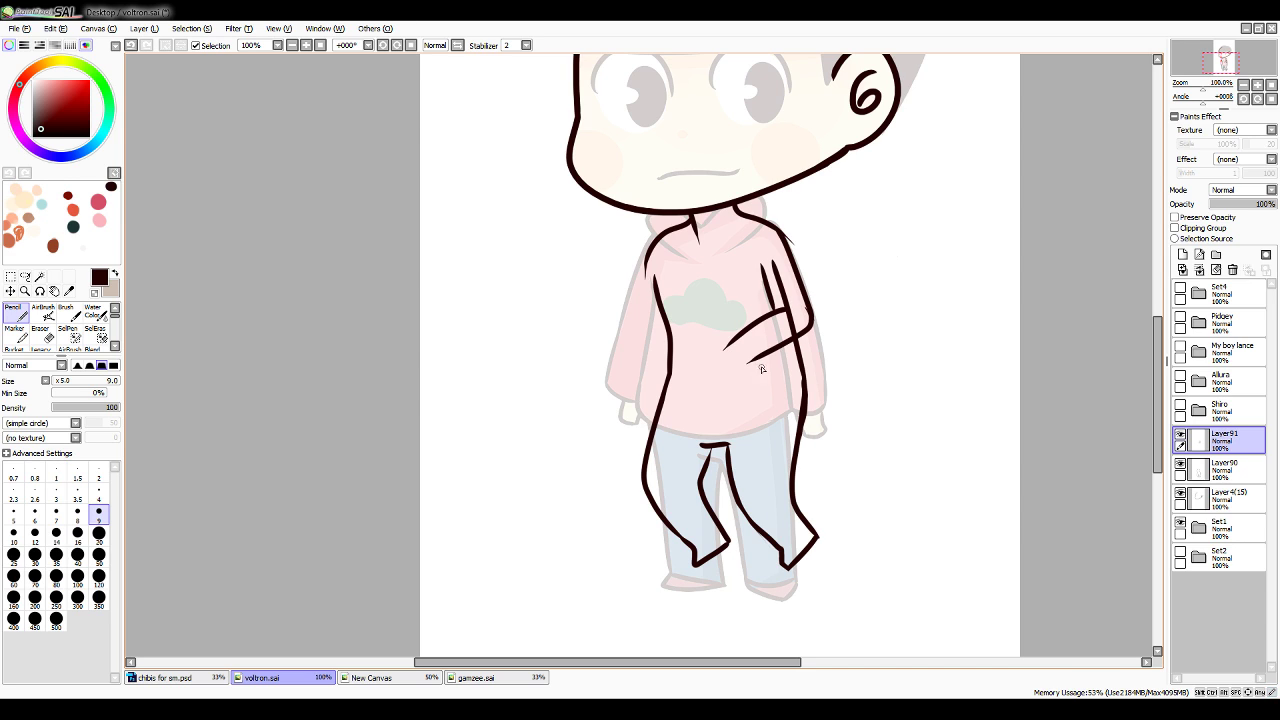
Try a left forearm and a long sword shape across the body, and undo the arm and sword strokes
{"action": "mouse_move", "coordinate": [648, 318]}
{"action": "left_mouse_down"}
{"action": "mouse_move", "coordinate": [600, 342]}
{"action": "mouse_move", "coordinate": [618, 377]}
{"action": "left_mouse_up"}
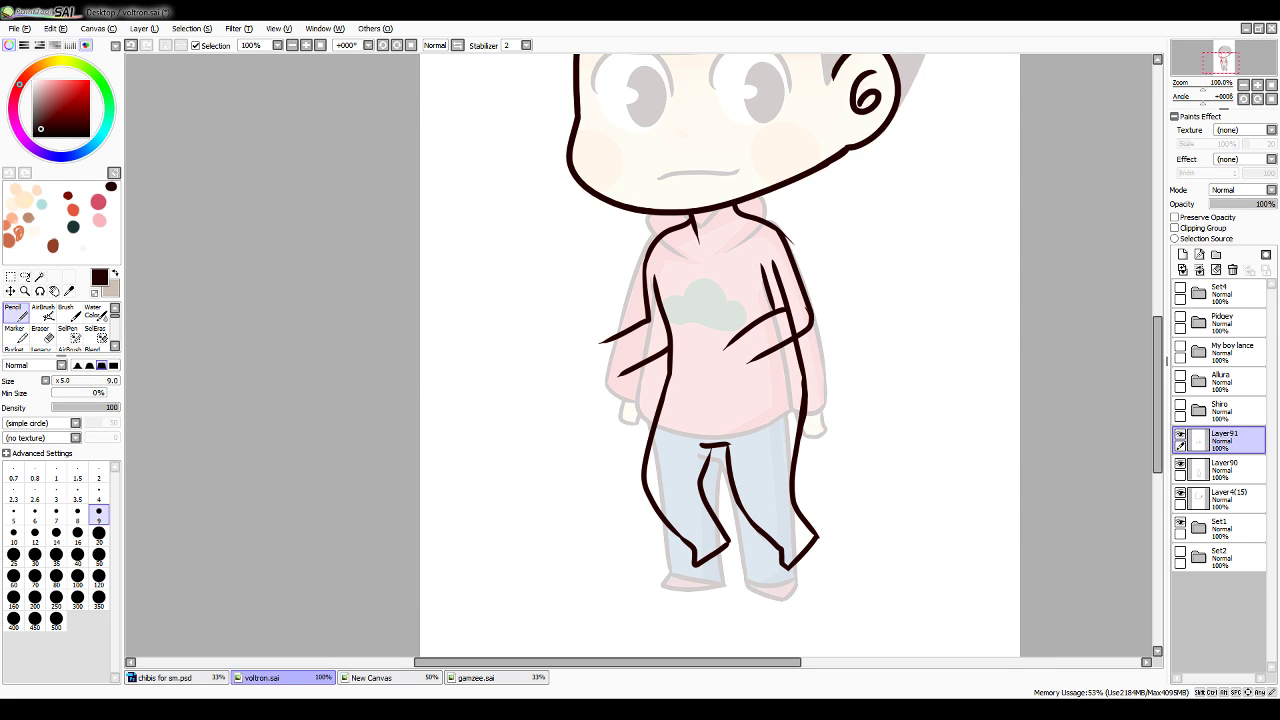
{"action": "mouse_move", "coordinate": [527, 357]}
{"action": "left_mouse_down"}
{"action": "mouse_move", "coordinate": [929, 349]}
{"action": "mouse_move", "coordinate": [743, 379]}
{"action": "mouse_move", "coordinate": [541, 381]}
{"action": "mouse_move", "coordinate": [524, 336]}
{"action": "mouse_move", "coordinate": [461, 355]}
{"action": "mouse_move", "coordinate": [475, 408]}
{"action": "mouse_move", "coordinate": [537, 427]}
{"action": "mouse_move", "coordinate": [529, 353]}
{"action": "mouse_move", "coordinate": [421, 404]}
{"action": "mouse_move", "coordinate": [475, 418]}
{"action": "left_mouse_up"}
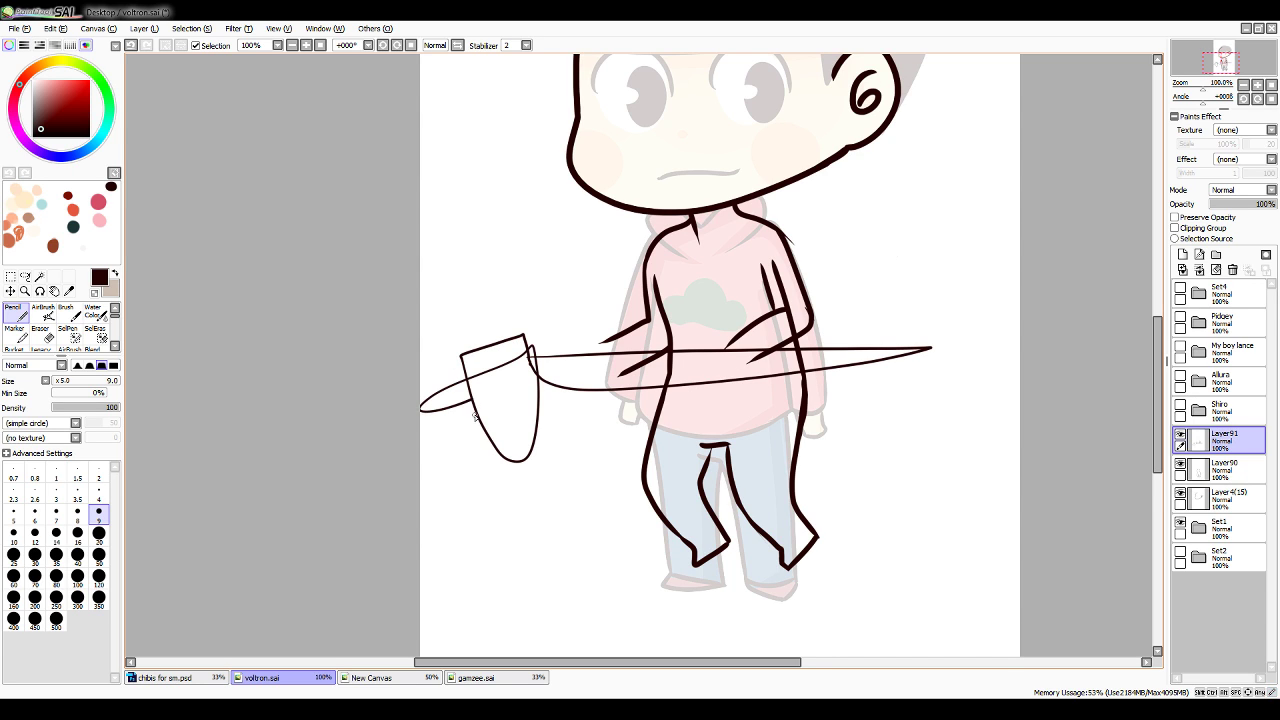
{"action": "key", "text": "ctrl+z"}
{"action": "key", "text": "ctrl+z"}
{"action": "key", "text": "ctrl+z"}
{"action": "key", "text": "ctrl+z"}
{"action": "key", "text": "ctrl+z"}
{"action": "key", "text": "ctrl+z"}
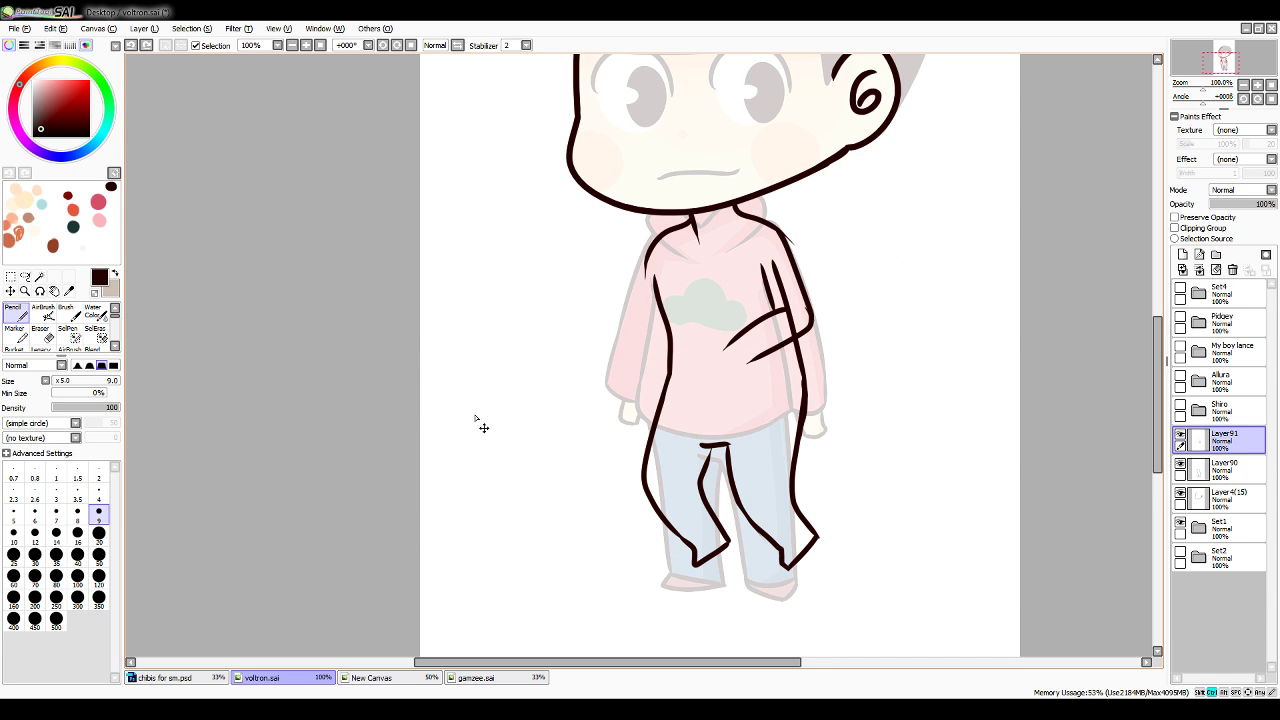
{"action": "key", "text": "ctrl+z"}
{"action": "key", "text": "ctrl+z"}
Draw the right arm's outer and inner lines slanting down and outward from the shoulder
{"action": "left_click_drag", "start_coordinate": [792, 252], "coordinate": [852, 332]}
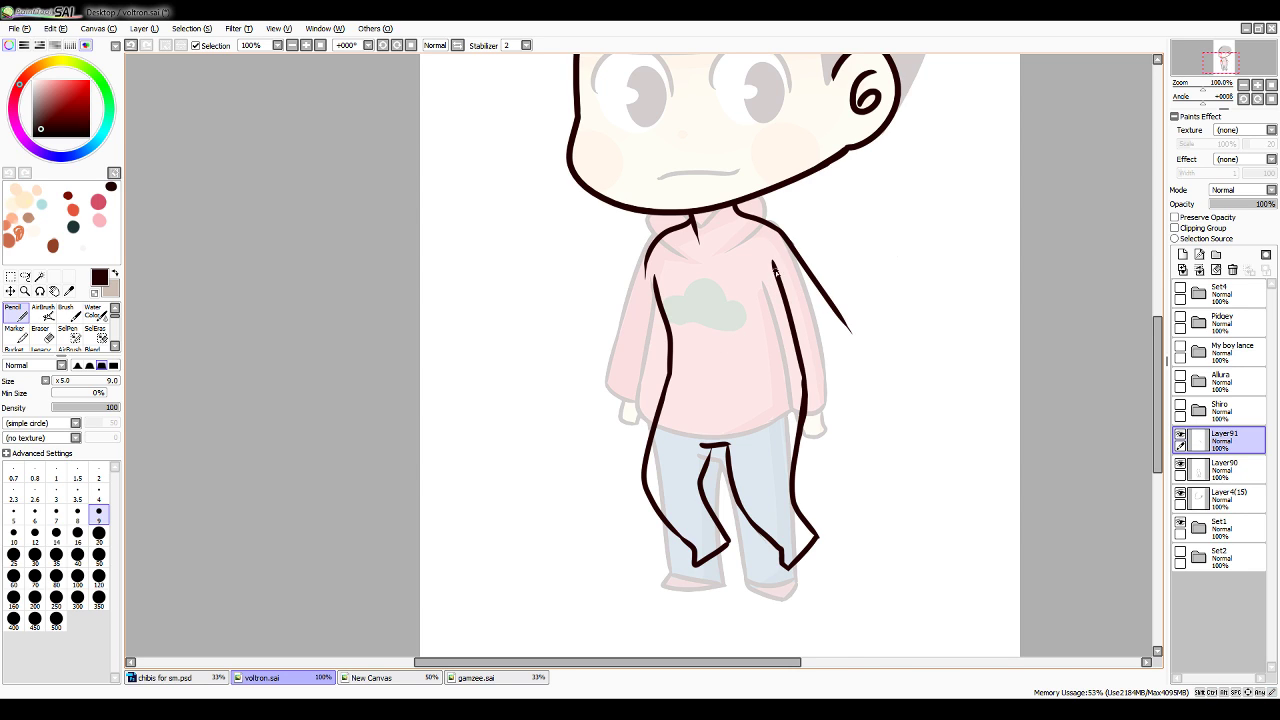
{"action": "key", "text": "ctrl+z"}
{"action": "left_click_drag", "start_coordinate": [775, 228], "coordinate": [834, 332]}
{"action": "key", "text": "ctrl+z"}
{"action": "left_click_drag", "start_coordinate": [775, 228], "coordinate": [835, 330]}
{"action": "left_click_drag", "start_coordinate": [756, 262], "coordinate": [811, 362]}
{"action": "key", "text": "ctrl+z"}
{"action": "key", "text": "ctrl+z"}
{"action": "key", "text": "ctrl+z"}
{"action": "mouse_move", "coordinate": [775, 228]}
{"action": "left_mouse_down"}
{"action": "mouse_move", "coordinate": [816, 293]}
{"action": "mouse_move", "coordinate": [837, 350]}
{"action": "left_mouse_up"}
{"action": "left_click_drag", "start_coordinate": [755, 262], "coordinate": [823, 375]}
{"action": "key", "text": "ctrl+z"}
{"action": "left_click_drag", "start_coordinate": [756, 262], "coordinate": [826, 400]}
{"action": "key", "text": "ctrl+z"}
{"action": "mouse_move", "coordinate": [750, 262]}
{"action": "left_mouse_down"}
{"action": "mouse_move", "coordinate": [820, 372]}
{"action": "mouse_move", "coordinate": [822, 406]}
{"action": "left_mouse_up"}
{"action": "key", "text": "ctrl+z"}
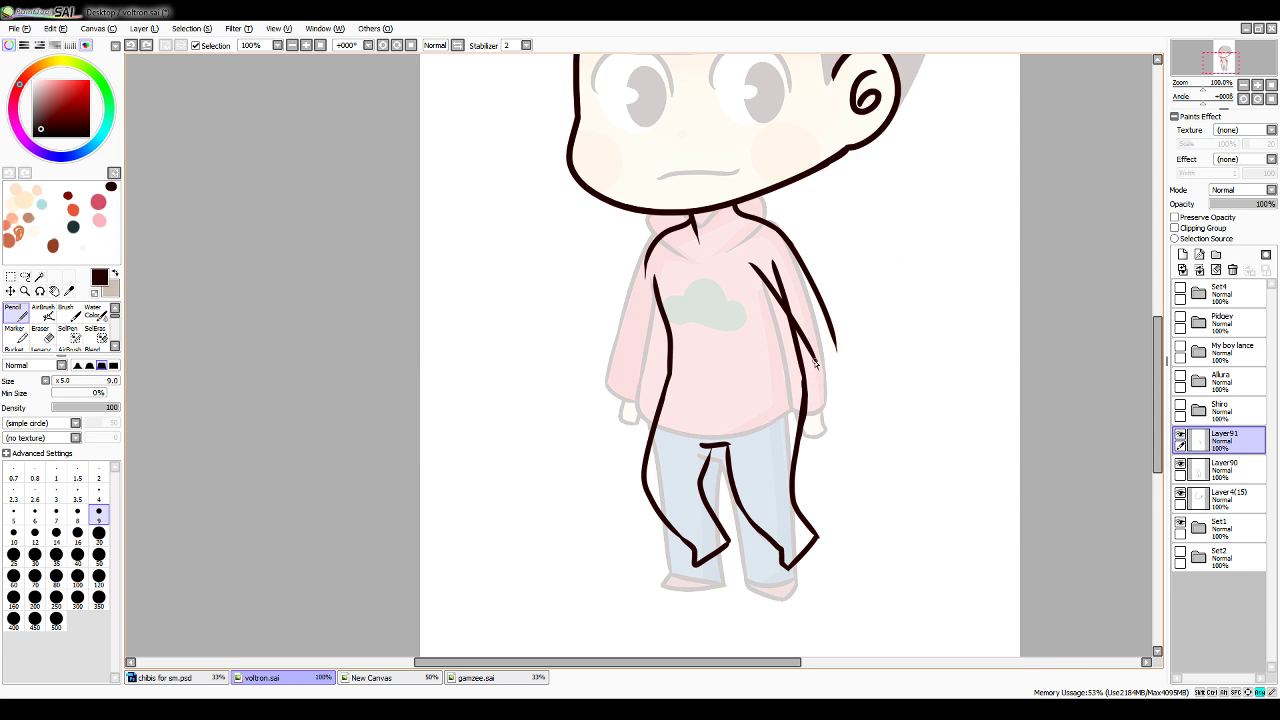
Draw the right hand with zigzag fingers at the arm's end and join it to the arm's outer line
{"action": "mouse_move", "coordinate": [815, 360]}
{"action": "left_mouse_down"}
{"action": "mouse_move", "coordinate": [824, 405]}
{"action": "mouse_move", "coordinate": [855, 396]}
{"action": "mouse_move", "coordinate": [850, 366]}
{"action": "mouse_move", "coordinate": [854, 384]}
{"action": "left_mouse_up"}
{"action": "key", "text": "ctrl+z"}
{"action": "mouse_move", "coordinate": [836, 341]}
{"action": "left_mouse_down"}
{"action": "mouse_move", "coordinate": [844, 394]}
{"action": "mouse_move", "coordinate": [814, 361]}
{"action": "mouse_move", "coordinate": [843, 395]}
{"action": "left_mouse_up"}
{"action": "key", "text": "ctrl+z"}
{"action": "key", "text": "ctrl+z"}
{"action": "key", "text": "ctrl+z"}
{"action": "key", "text": "ctrl+z"}
{"action": "key", "text": "ctrl+z"}
{"action": "key", "text": "ctrl+z"}
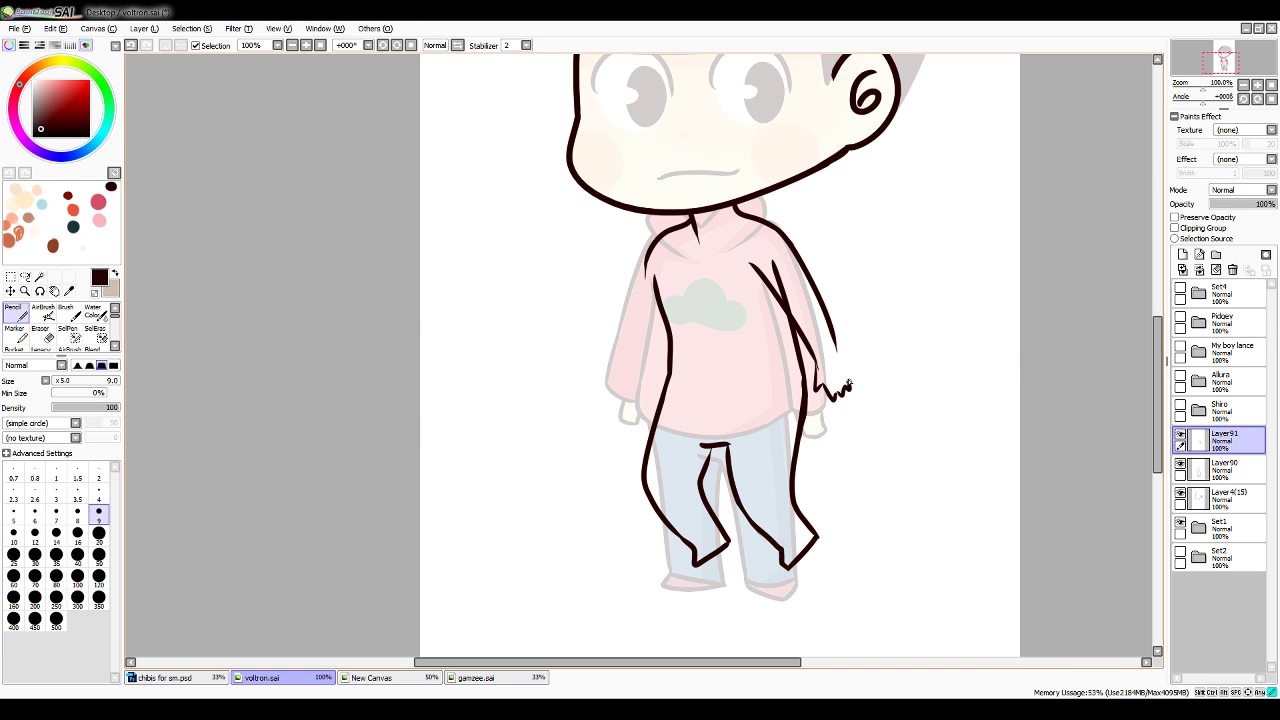
{"action": "left_click_drag", "start_coordinate": [836, 344], "coordinate": [851, 390]}
Erase the upper end of the right arm's inner line with the transparent color
{"action": "key", "text": "minus"}
{"action": "left_click_drag", "start_coordinate": [767, 282], "coordinate": [810, 332]}
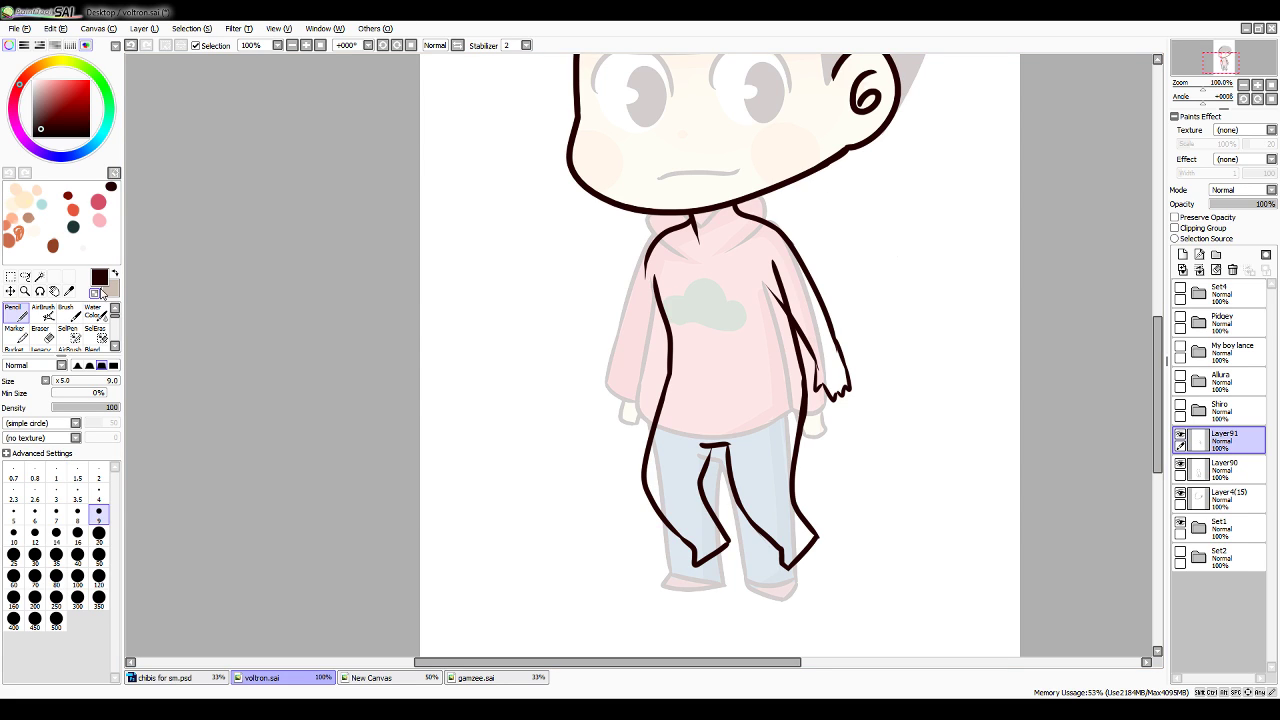
{"action": "left_click", "coordinate": [97, 292]}
Draw the left arm reaching down and outward from the shoulder, ending in a small curled hand
{"action": "mouse_move", "coordinate": [640, 270]}
{"action": "left_mouse_down"}
{"action": "mouse_move", "coordinate": [606, 350]}
{"action": "mouse_move", "coordinate": [644, 268]}
{"action": "mouse_move", "coordinate": [630, 306]}
{"action": "mouse_move", "coordinate": [598, 332]}
{"action": "mouse_move", "coordinate": [616, 353]}
{"action": "mouse_move", "coordinate": [583, 349]}
{"action": "mouse_move", "coordinate": [597, 378]}
{"action": "mouse_move", "coordinate": [590, 368]}
{"action": "left_mouse_up"}
{"action": "key", "text": "ctrl+z"}
{"action": "key", "text": "ctrl+z"}
{"action": "key", "text": "ctrl+z"}
{"action": "key", "text": "ctrl+z"}
{"action": "left_click_drag", "start_coordinate": [592, 366], "coordinate": [588, 360]}
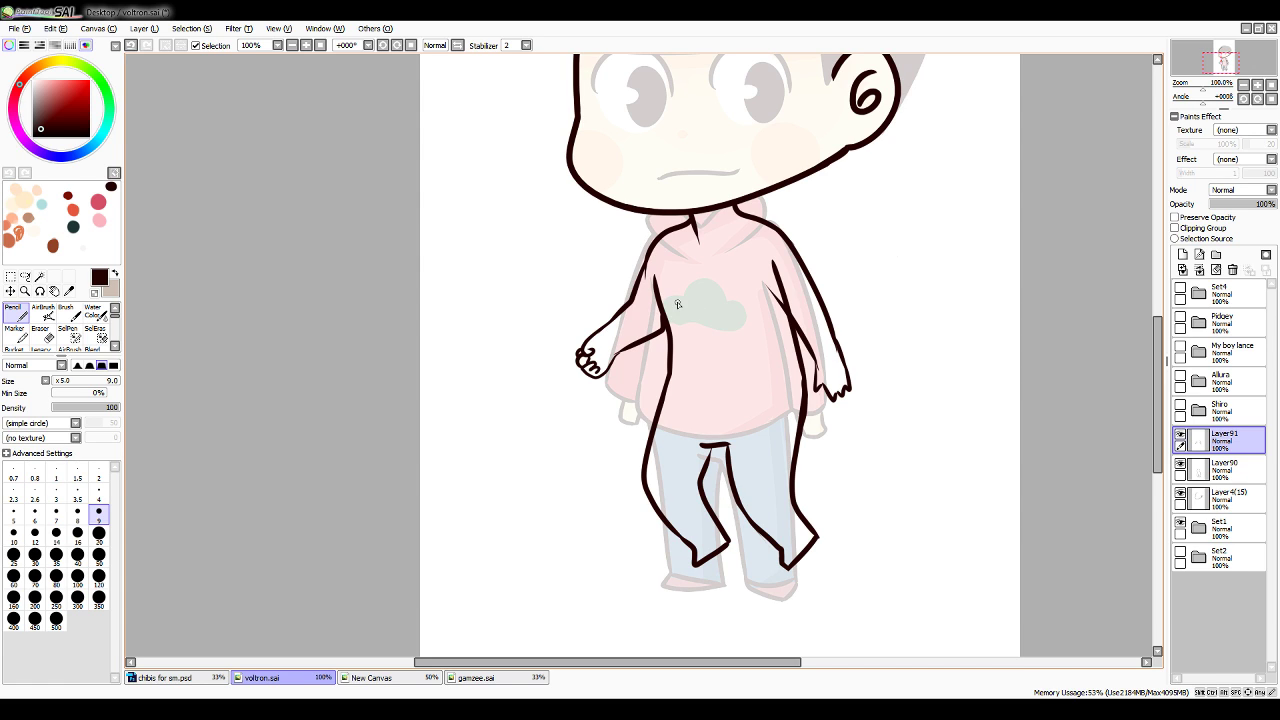
Undo the curled left hand and the lower ends of the left arm's lines
{"action": "key", "text": "ctrl+z"}
{"action": "key", "text": "ctrl+z"}
{"action": "key", "text": "ctrl+z"}
{"action": "key", "text": "ctrl+z"}
{"action": "mouse_move", "coordinate": [608, 370]}
{"action": "left_mouse_down"}
{"action": "mouse_move", "coordinate": [571, 361]}
{"action": "mouse_move", "coordinate": [589, 381]}
{"action": "mouse_move", "coordinate": [630, 347]}
{"action": "left_mouse_up"}
{"action": "key", "text": "ctrl+z"}
{"action": "key", "text": "ctrl+z"}
{"action": "key", "text": "ctrl+z"}
{"action": "key", "text": "ctrl+z"}
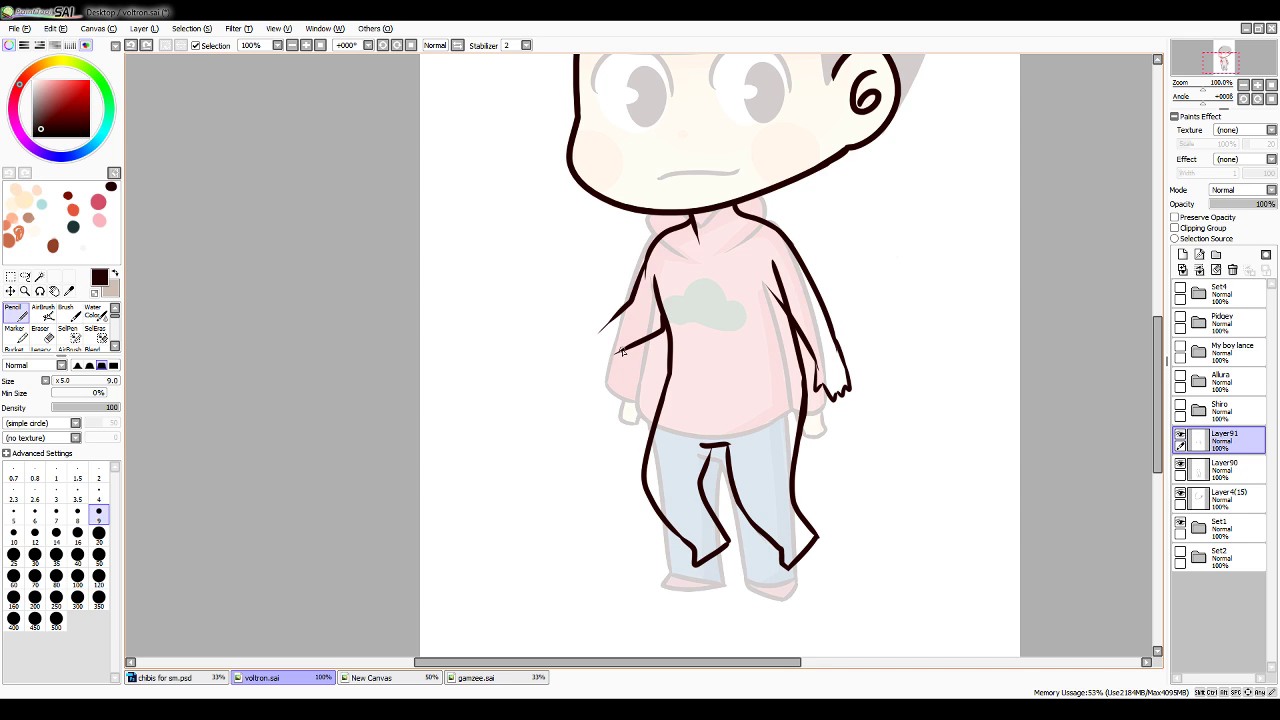
Redraw the left arm's lower end and finish it with a clenched fist showing separate fingers
{"action": "left_click_drag", "start_coordinate": [622, 350], "coordinate": [576, 356]}
{"action": "key", "text": "ctrl+z"}
{"action": "key", "text": "ctrl+z"}
{"action": "mouse_move", "coordinate": [622, 352]}
{"action": "left_mouse_down"}
{"action": "mouse_move", "coordinate": [578, 363]}
{"action": "mouse_move", "coordinate": [594, 330]}
{"action": "mouse_move", "coordinate": [581, 331]}
{"action": "mouse_move", "coordinate": [572, 341]}
{"action": "mouse_move", "coordinate": [585, 338]}
{"action": "mouse_move", "coordinate": [575, 352]}
{"action": "mouse_move", "coordinate": [587, 361]}
{"action": "left_mouse_up"}
{"action": "key", "text": "ctrl+z"}
{"action": "key", "text": "ctrl+z"}
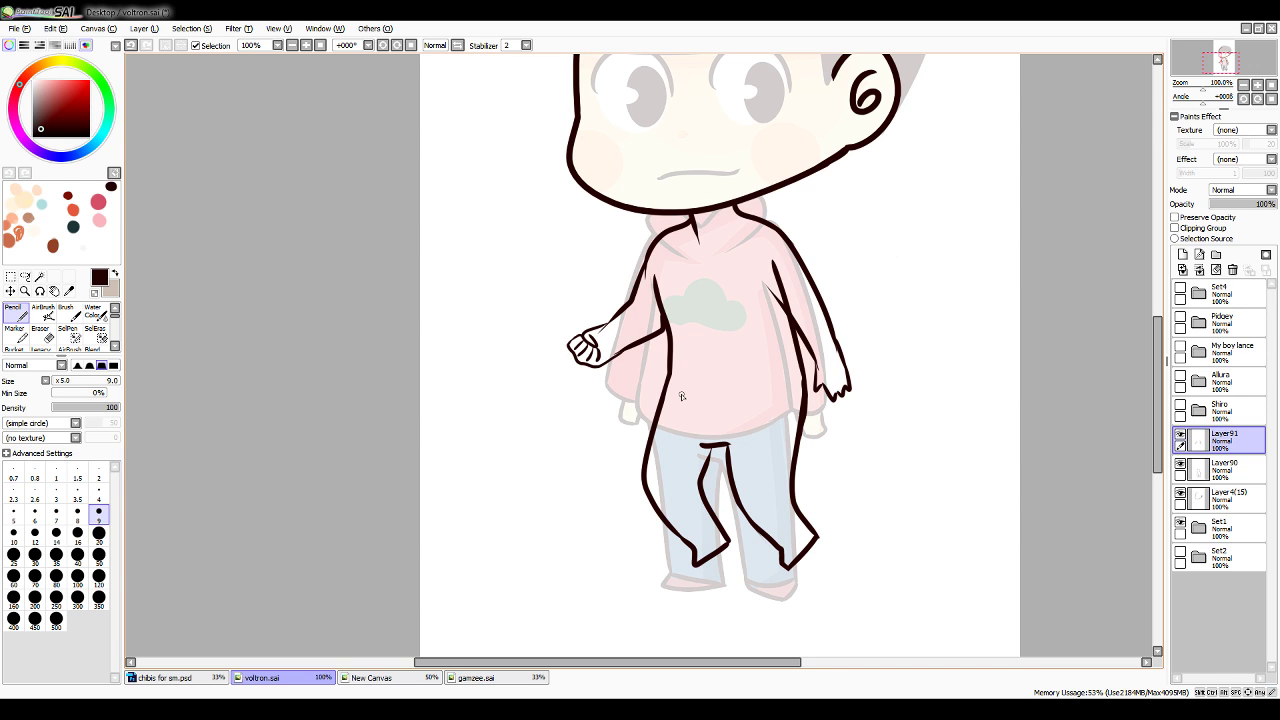
On Layer90, erase the torso line crossing the right arm and draw knee guards, shin bands and toe tips on both legs
{"action": "left_click", "coordinate": [1225, 468]}
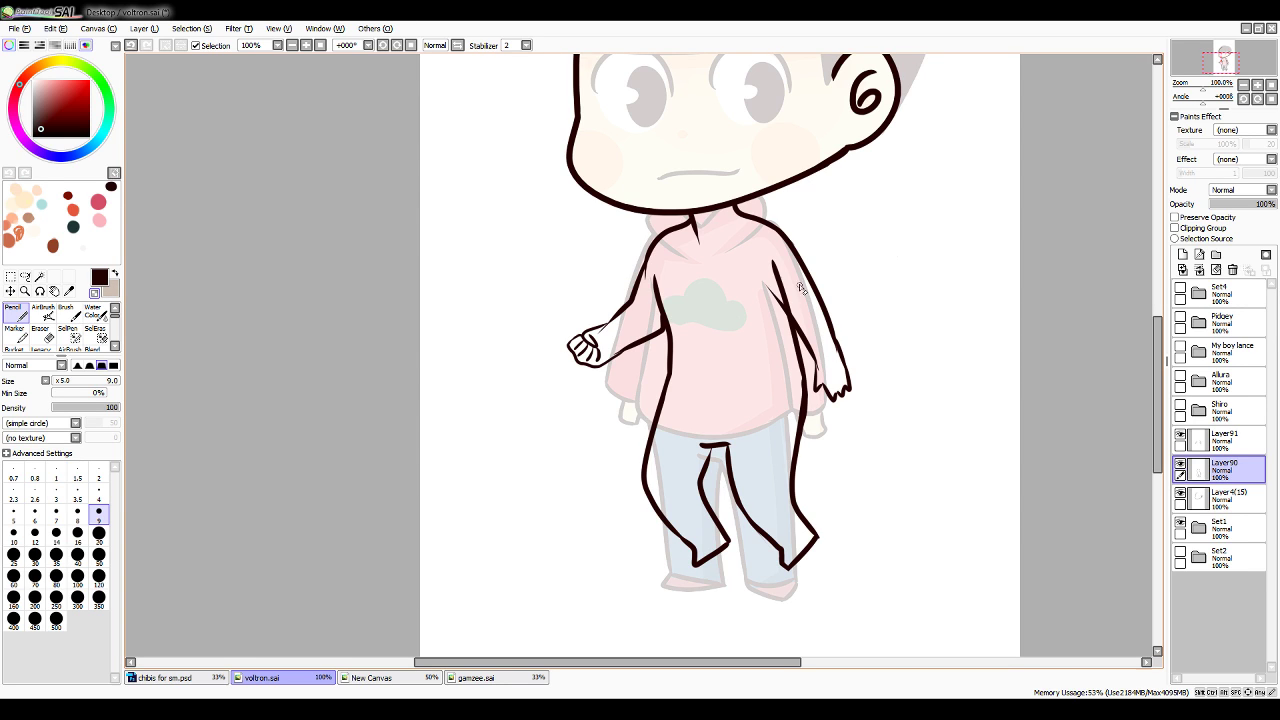
{"action": "left_click_drag", "start_coordinate": [768, 251], "coordinate": [793, 314]}
{"action": "mouse_move", "coordinate": [742, 508]}
{"action": "left_mouse_down"}
{"action": "mouse_move", "coordinate": [797, 500]}
{"action": "mouse_move", "coordinate": [773, 508]}
{"action": "mouse_move", "coordinate": [790, 492]}
{"action": "mouse_move", "coordinate": [773, 512]}
{"action": "mouse_move", "coordinate": [792, 494]}
{"action": "mouse_move", "coordinate": [797, 557]}
{"action": "left_mouse_up"}
{"action": "key", "text": "ctrl+z"}
{"action": "mouse_move", "coordinate": [646, 480]}
{"action": "left_mouse_down"}
{"action": "mouse_move", "coordinate": [692, 495]}
{"action": "mouse_move", "coordinate": [686, 476]}
{"action": "mouse_move", "coordinate": [692, 495]}
{"action": "mouse_move", "coordinate": [705, 479]}
{"action": "left_mouse_up"}
{"action": "key", "text": "ctrl+z"}
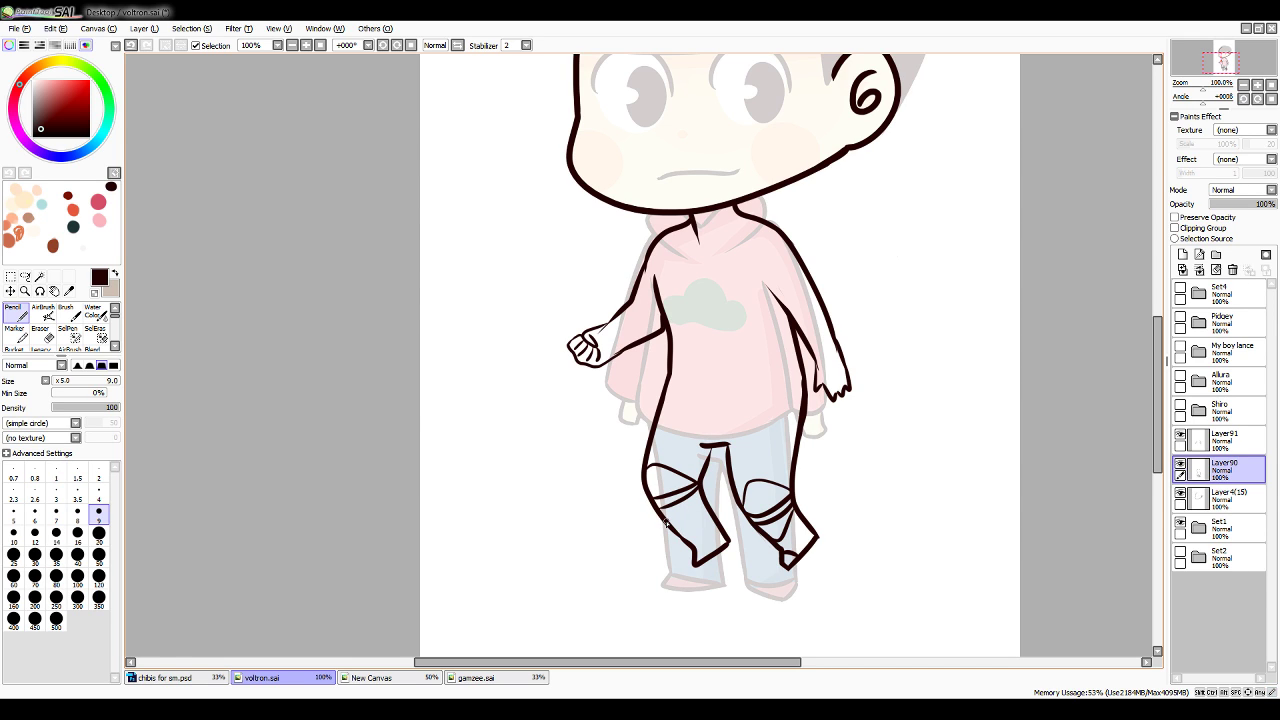
{"action": "left_click_drag", "start_coordinate": [694, 549], "coordinate": [714, 547]}
Draw stepped armor edges across both thighs, running from the crotch up to the outer hips
{"action": "left_click_drag", "start_coordinate": [712, 445], "coordinate": [699, 483]}
{"action": "mouse_move", "coordinate": [702, 447]}
{"action": "left_mouse_down"}
{"action": "mouse_move", "coordinate": [686, 450]}
{"action": "mouse_move", "coordinate": [660, 412]}
{"action": "left_mouse_up"}
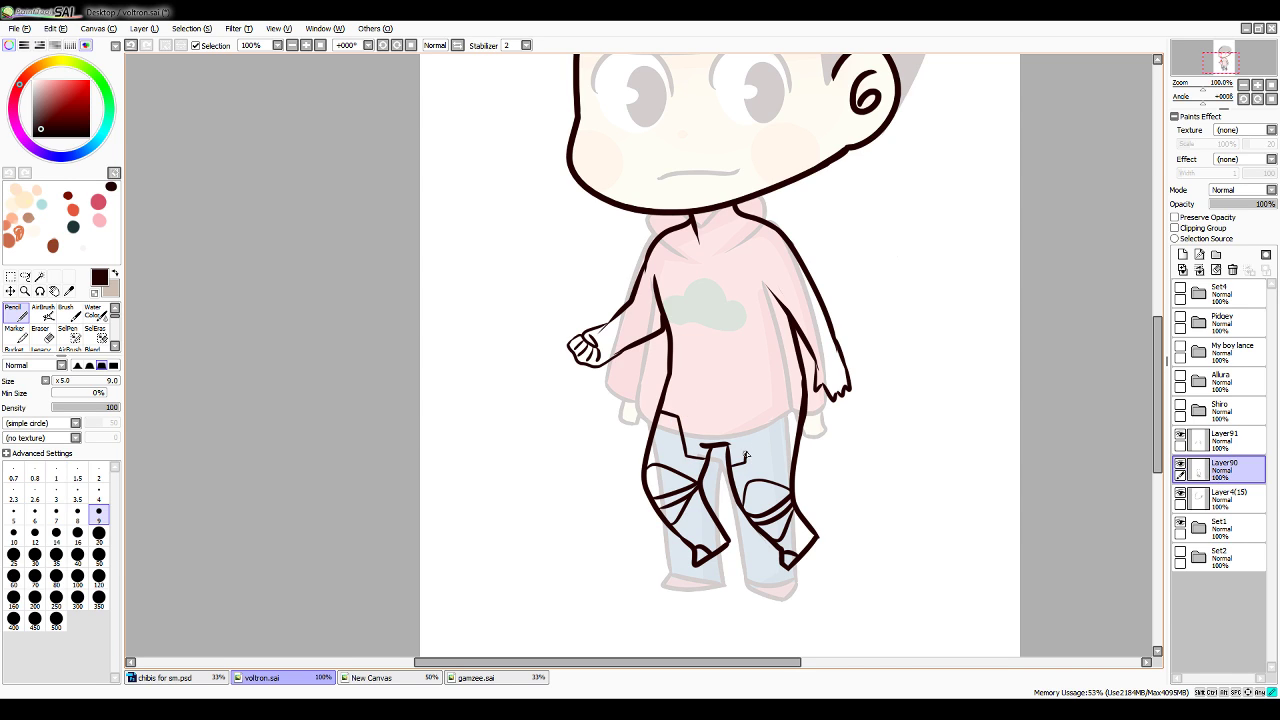
{"action": "left_click_drag", "start_coordinate": [746, 456], "coordinate": [800, 431]}
{"action": "key", "text": "ctrl+z"}
{"action": "left_click_drag", "start_coordinate": [730, 457], "coordinate": [802, 413]}
Draw a belt across the waist with a diamond-shaped buckle at its center and angular pouches at both sides
{"action": "mouse_move", "coordinate": [706, 397]}
{"action": "left_mouse_down"}
{"action": "mouse_move", "coordinate": [718, 363]}
{"action": "mouse_move", "coordinate": [712, 399]}
{"action": "mouse_move", "coordinate": [702, 388]}
{"action": "mouse_move", "coordinate": [720, 390]}
{"action": "mouse_move", "coordinate": [706, 378]}
{"action": "mouse_move", "coordinate": [722, 374]}
{"action": "mouse_move", "coordinate": [709, 388]}
{"action": "left_mouse_up"}
{"action": "key", "text": "ctrl+z"}
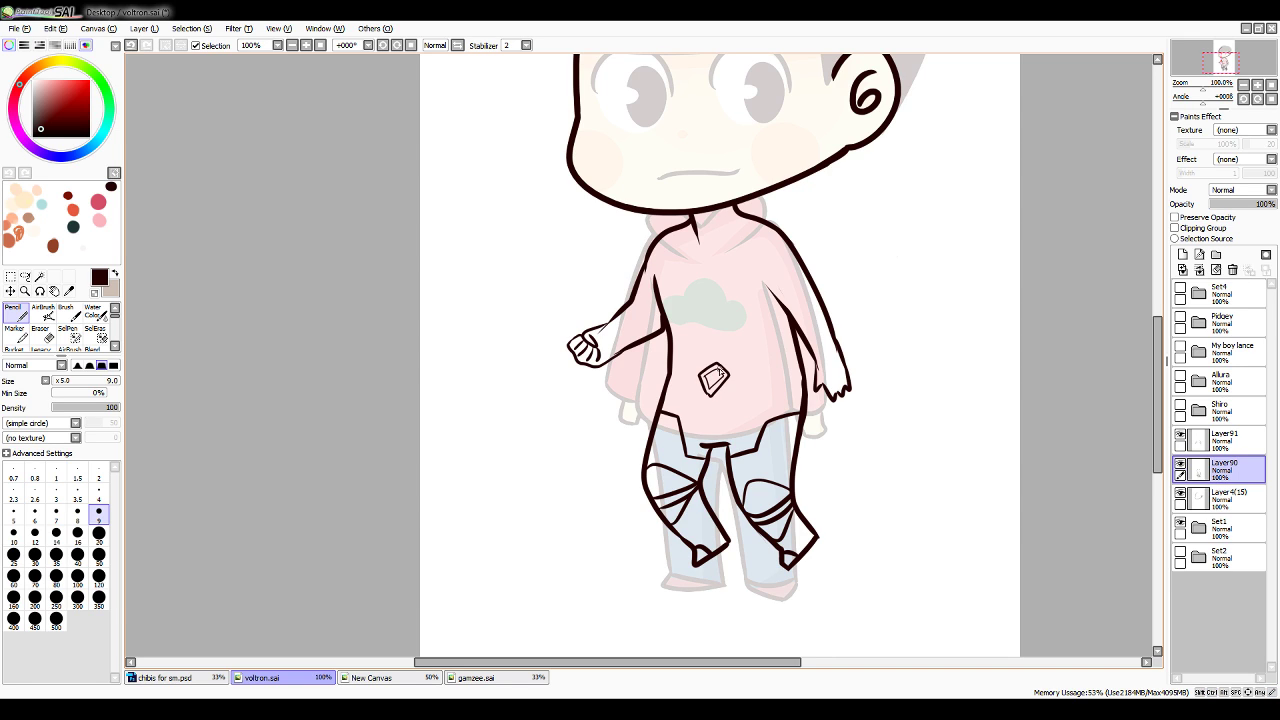
{"action": "mouse_move", "coordinate": [788, 365]}
{"action": "left_mouse_down"}
{"action": "mouse_move", "coordinate": [726, 375]}
{"action": "mouse_move", "coordinate": [788, 364]}
{"action": "mouse_move", "coordinate": [776, 365]}
{"action": "mouse_move", "coordinate": [793, 345]}
{"action": "left_mouse_up"}
{"action": "key", "text": "ctrl+z"}
{"action": "key", "text": "ctrl+z"}
{"action": "left_click_drag", "start_coordinate": [727, 382], "coordinate": [802, 383]}
{"action": "mouse_move", "coordinate": [704, 372]}
{"action": "left_mouse_down"}
{"action": "mouse_move", "coordinate": [672, 356]}
{"action": "mouse_move", "coordinate": [680, 394]}
{"action": "mouse_move", "coordinate": [669, 389]}
{"action": "left_mouse_up"}
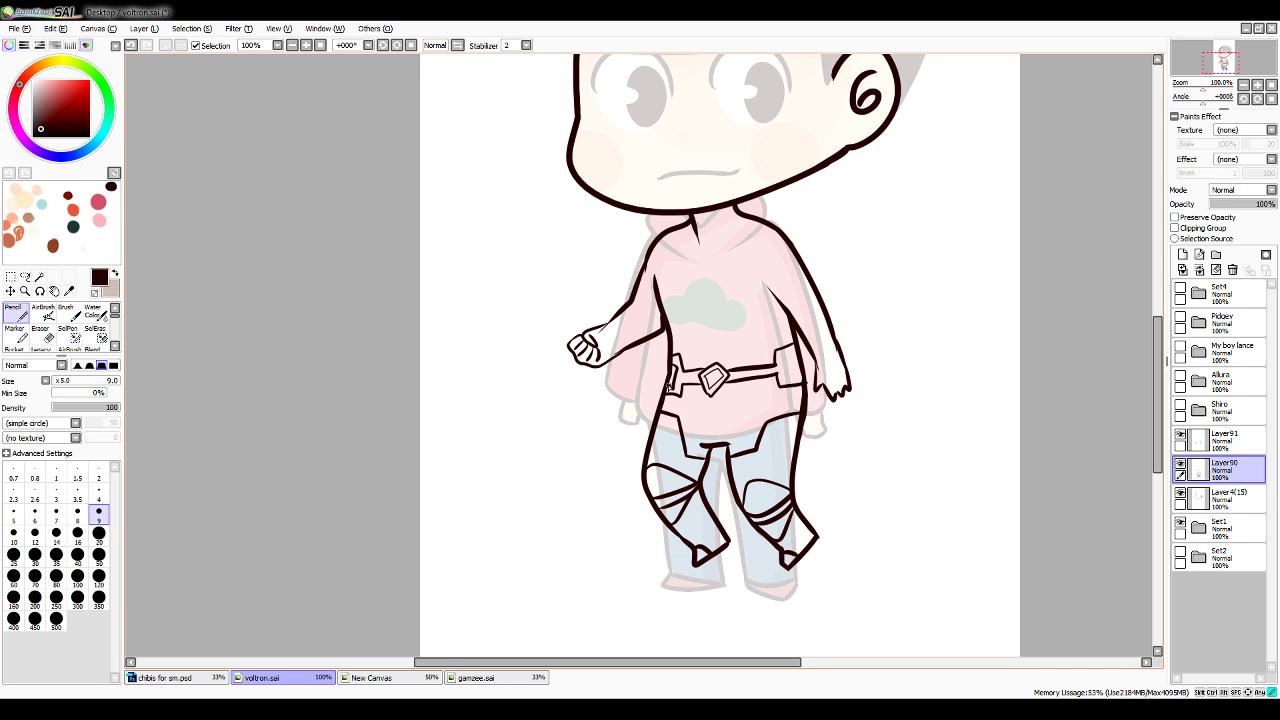
{"action": "mouse_move", "coordinate": [797, 356]}
{"action": "left_mouse_down"}
{"action": "mouse_move", "coordinate": [785, 376]}
{"action": "mouse_move", "coordinate": [802, 375]}
{"action": "left_mouse_up"}
Draw the chest plate's zigzag lower edge above the belt, a V-shaped collar and the left shoulder guard
{"action": "left_click_drag", "start_coordinate": [672, 348], "coordinate": [786, 336]}
{"action": "key", "text": "ctrl+z"}
{"action": "left_click_drag", "start_coordinate": [672, 345], "coordinate": [797, 346]}
{"action": "mouse_move", "coordinate": [720, 246]}
{"action": "left_mouse_down"}
{"action": "mouse_move", "coordinate": [722, 214]}
{"action": "mouse_move", "coordinate": [768, 220]}
{"action": "mouse_move", "coordinate": [770, 232]}
{"action": "mouse_move", "coordinate": [687, 247]}
{"action": "mouse_move", "coordinate": [712, 258]}
{"action": "mouse_move", "coordinate": [686, 248]}
{"action": "mouse_move", "coordinate": [684, 215]}
{"action": "mouse_move", "coordinate": [654, 229]}
{"action": "mouse_move", "coordinate": [669, 268]}
{"action": "mouse_move", "coordinate": [657, 290]}
{"action": "left_mouse_up"}
{"action": "key", "text": "ctrl+z"}
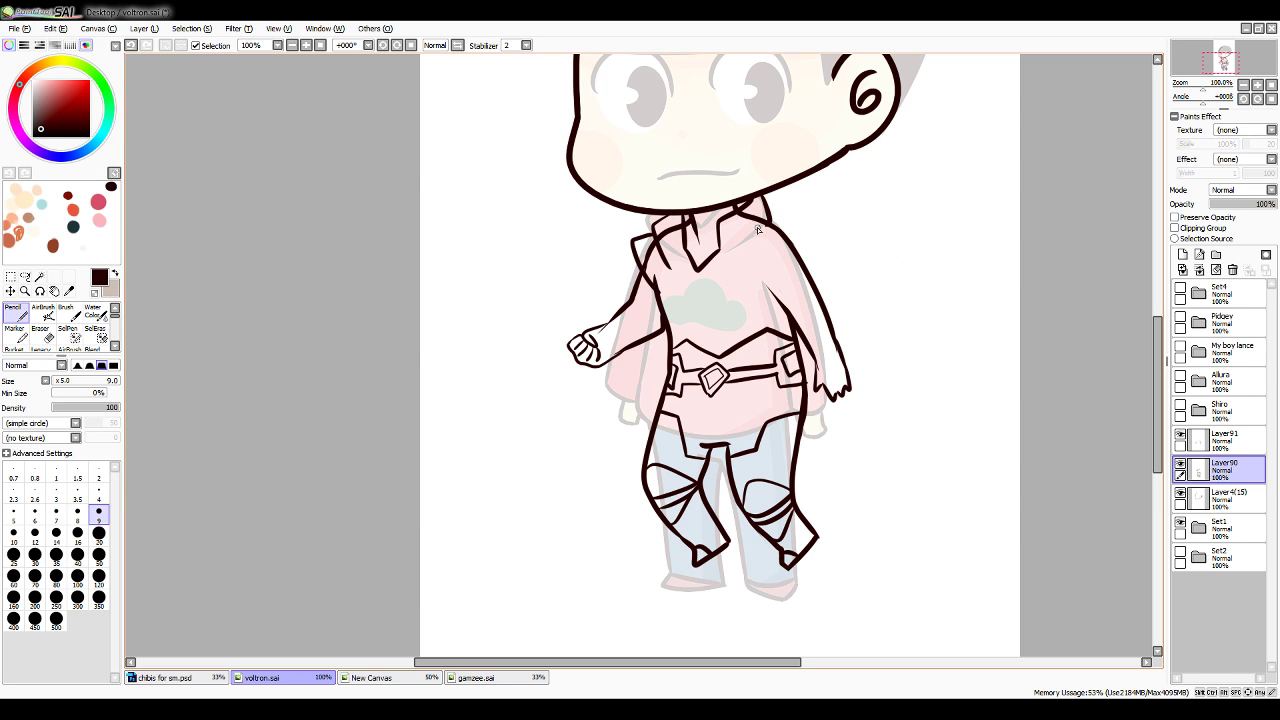
Draw the pointed right shoulder guard and add elbow curves and wrist bands to both arms
{"action": "mouse_move", "coordinate": [774, 226]}
{"action": "left_mouse_down"}
{"action": "mouse_move", "coordinate": [813, 216]}
{"action": "mouse_move", "coordinate": [779, 301]}
{"action": "mouse_move", "coordinate": [807, 226]}
{"action": "mouse_move", "coordinate": [779, 299]}
{"action": "mouse_move", "coordinate": [766, 228]}
{"action": "left_mouse_up"}
{"action": "key", "text": "ctrl+z"}
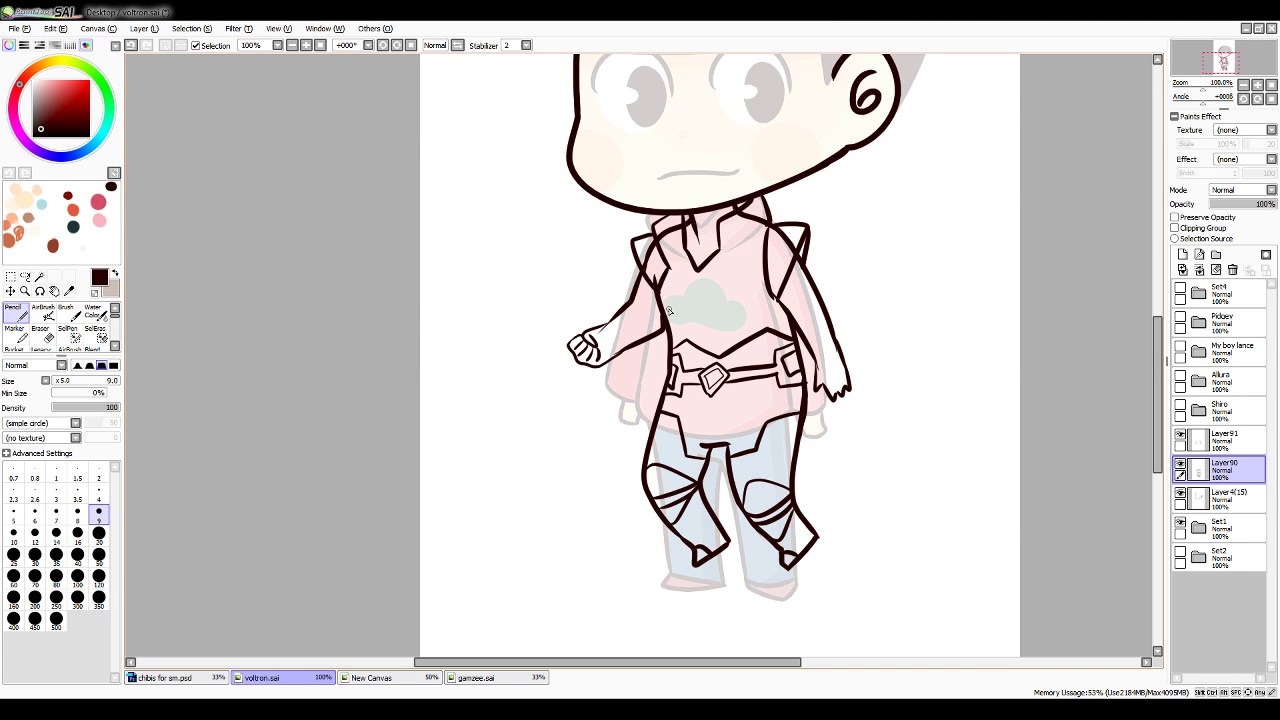
{"action": "mouse_move", "coordinate": [648, 335]}
{"action": "left_mouse_down"}
{"action": "mouse_move", "coordinate": [663, 320]}
{"action": "mouse_move", "coordinate": [630, 306]}
{"action": "mouse_move", "coordinate": [604, 328]}
{"action": "left_mouse_up"}
{"action": "mouse_move", "coordinate": [814, 364]}
{"action": "left_mouse_down"}
{"action": "mouse_move", "coordinate": [844, 356]}
{"action": "mouse_move", "coordinate": [840, 346]}
{"action": "left_mouse_up"}
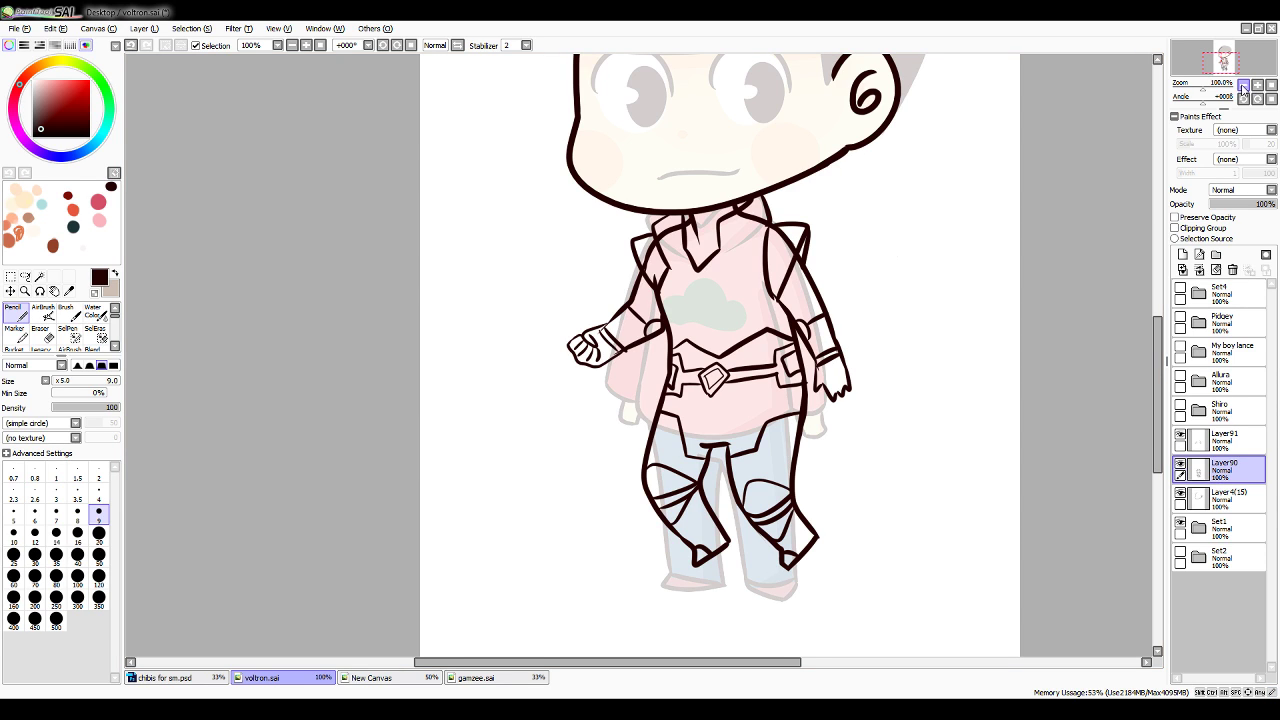
Add a new layer between Layer91 and Layer90 and draw the sword's grip through the left fist
{"action": "left_click", "coordinate": [1243, 86]}
{"action": "left_click", "coordinate": [1183, 255]}
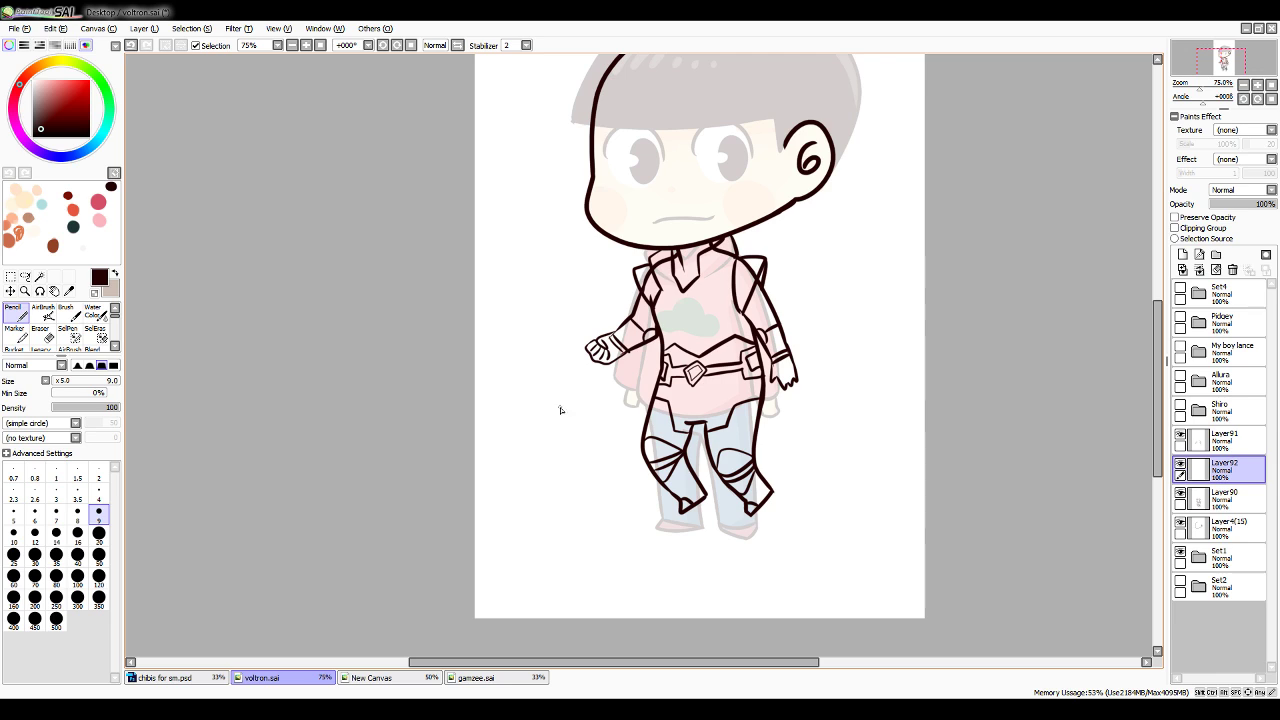
{"action": "key", "text": "ctrl+z"}
{"action": "mouse_move", "coordinate": [610, 347]}
{"action": "left_mouse_down"}
{"action": "mouse_move", "coordinate": [612, 335]}
{"action": "mouse_move", "coordinate": [621, 370]}
{"action": "mouse_move", "coordinate": [612, 349]}
{"action": "left_mouse_up"}
{"action": "key", "text": "ctrl+z"}
{"action": "mouse_move", "coordinate": [612, 350]}
{"action": "left_mouse_down"}
{"action": "mouse_move", "coordinate": [619, 366]}
{"action": "mouse_move", "coordinate": [590, 375]}
{"action": "left_mouse_up"}
{"action": "key", "text": "ctrl+z"}
{"action": "key", "text": "ctrl+z"}
{"action": "key", "text": "ctrl+z"}
{"action": "key", "text": "ctrl+z"}
Draw the sword's rounded hand guard around the left fist
{"action": "mouse_move", "coordinate": [584, 327]}
{"action": "left_mouse_down"}
{"action": "mouse_move", "coordinate": [575, 356]}
{"action": "mouse_move", "coordinate": [588, 375]}
{"action": "left_mouse_up"}
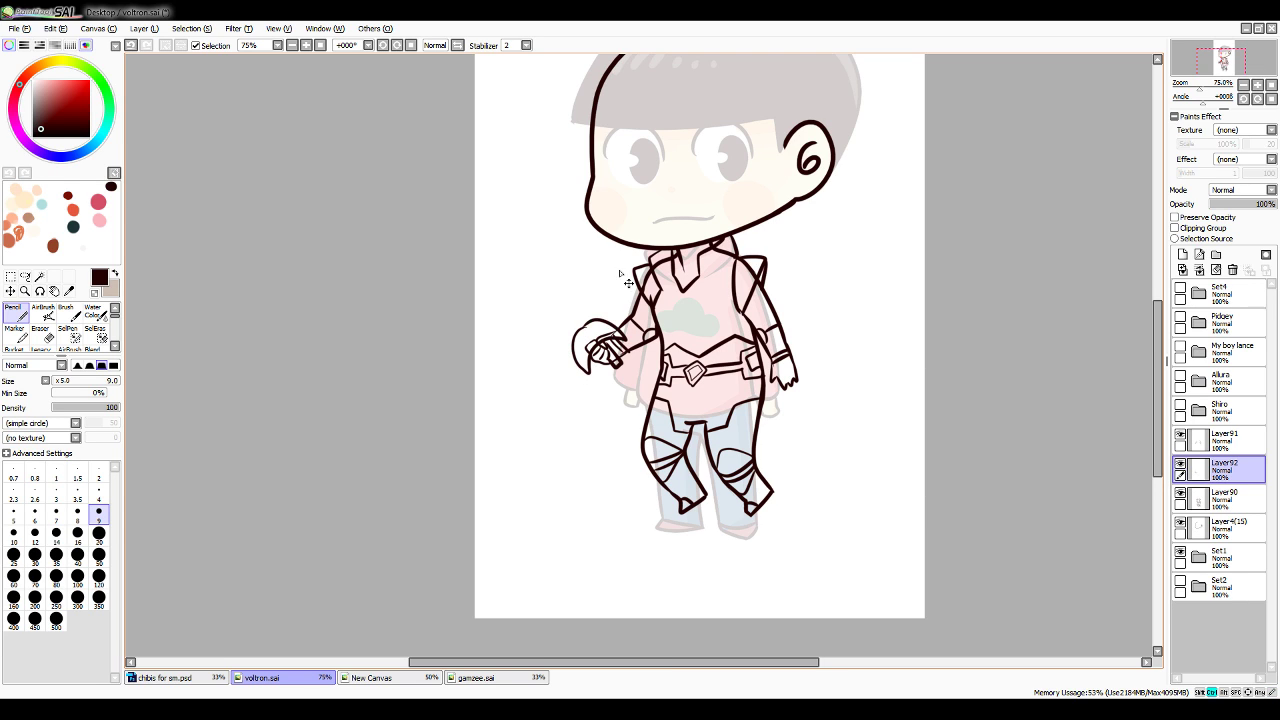
{"action": "key", "text": "ctrl+z"}
{"action": "mouse_move", "coordinate": [583, 331]}
{"action": "left_mouse_down"}
{"action": "mouse_move", "coordinate": [572, 345]}
{"action": "mouse_move", "coordinate": [592, 360]}
{"action": "mouse_move", "coordinate": [594, 345]}
{"action": "mouse_move", "coordinate": [599, 377]}
{"action": "mouse_move", "coordinate": [594, 328]}
{"action": "left_mouse_up"}
{"action": "key", "text": "ctrl+z"}
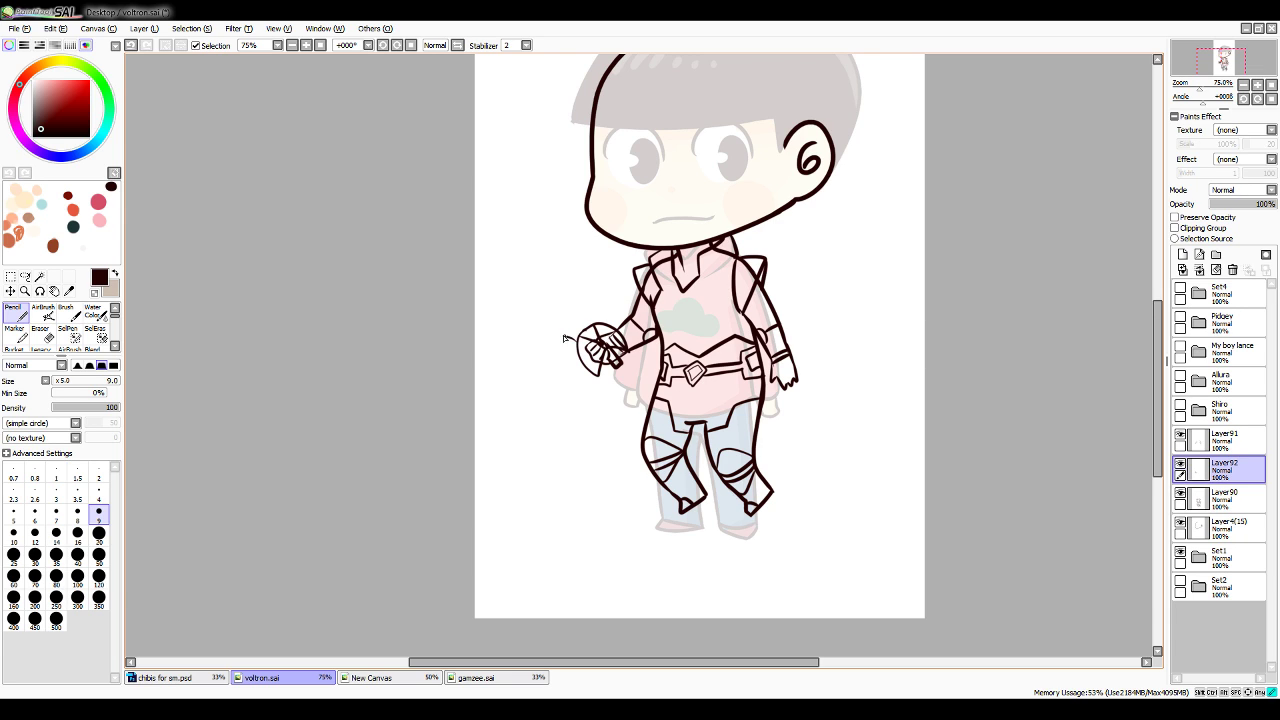
Draw the sword blade's outer edge slanting up and outward from the guard, ending in a short angled tip
{"action": "left_click_drag", "start_coordinate": [570, 336], "coordinate": [519, 243]}
{"action": "key", "text": "ctrl+z"}
{"action": "mouse_move", "coordinate": [584, 341]}
{"action": "left_mouse_down"}
{"action": "mouse_move", "coordinate": [558, 326]}
{"action": "mouse_move", "coordinate": [516, 234]}
{"action": "left_mouse_up"}
{"action": "key", "text": "ctrl+z"}
{"action": "mouse_move", "coordinate": [558, 327]}
{"action": "left_mouse_down"}
{"action": "mouse_move", "coordinate": [527, 225]}
{"action": "mouse_move", "coordinate": [554, 232]}
{"action": "mouse_move", "coordinate": [530, 212]}
{"action": "mouse_move", "coordinate": [546, 215]}
{"action": "mouse_move", "coordinate": [583, 294]}
{"action": "left_mouse_up"}
{"action": "key", "text": "ctrl+z"}
{"action": "key", "text": "ctrl+z"}
Draw the sword blade's inner edge from the tip down to the notch beside the guard
{"action": "left_click_drag", "start_coordinate": [547, 213], "coordinate": [587, 303]}
{"action": "key", "text": "ctrl+z"}
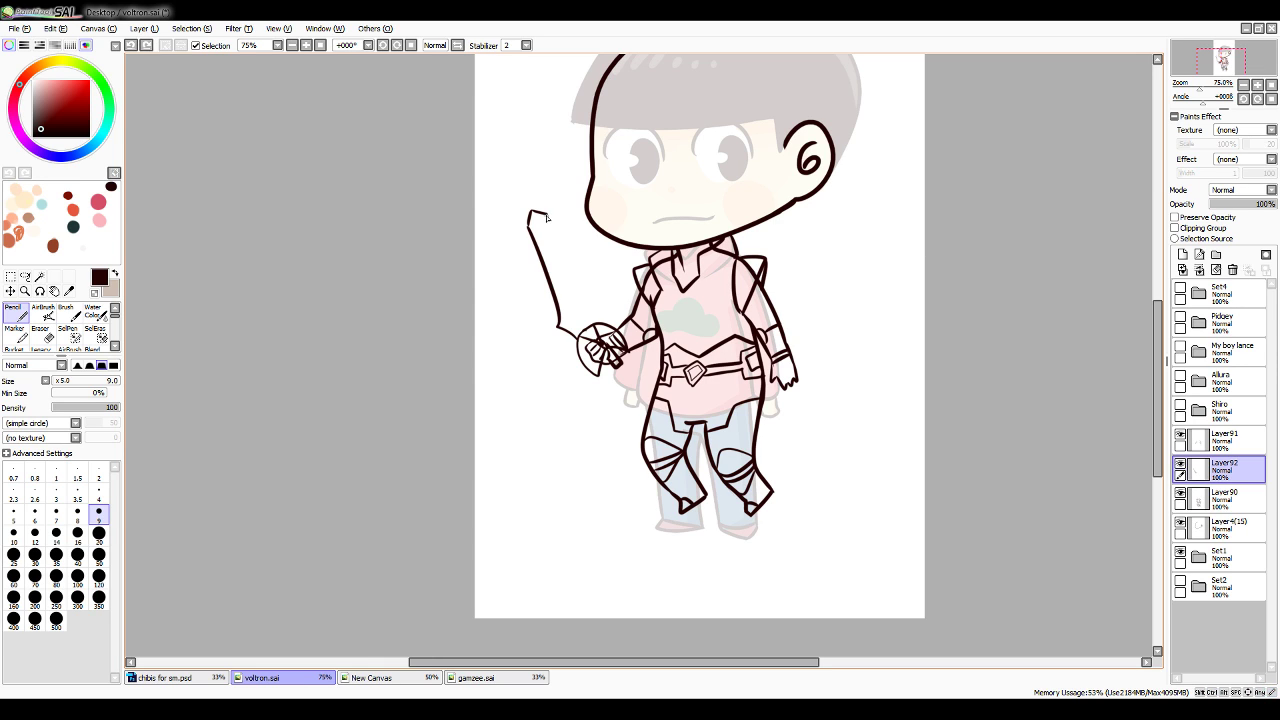
{"action": "left_click_drag", "start_coordinate": [547, 213], "coordinate": [587, 300]}
{"action": "key", "text": "ctrl+z"}
{"action": "left_click_drag", "start_coordinate": [547, 213], "coordinate": [590, 300]}
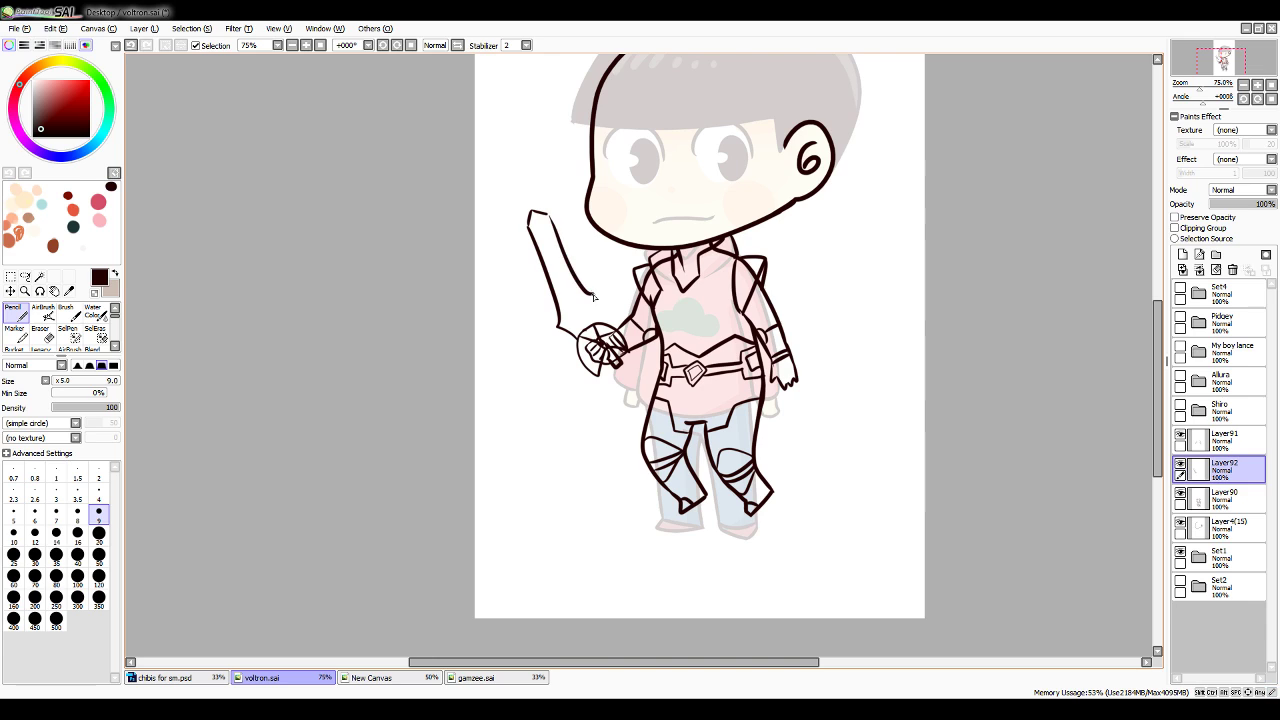
{"action": "key", "text": "ctrl+z"}
{"action": "left_click_drag", "start_coordinate": [547, 213], "coordinate": [588, 297]}
Erase the fist lines on Layer91 that overlap the sword guard, using the transparent color and toggling Layer92 to check
{"action": "left_click_drag", "start_coordinate": [1158, 420], "coordinate": [1158, 398]}
{"action": "left_click", "coordinate": [1214, 505]}
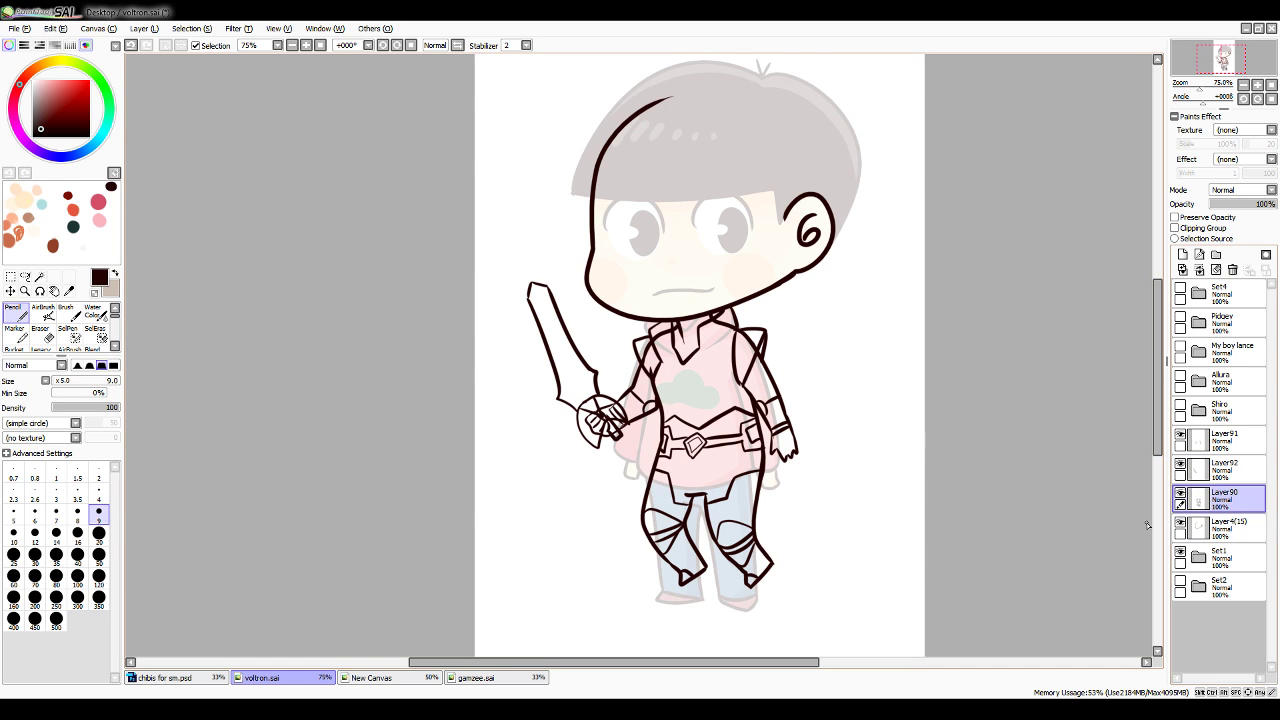
{"action": "left_click", "coordinate": [95, 293]}
{"action": "left_click", "coordinate": [1210, 468]}
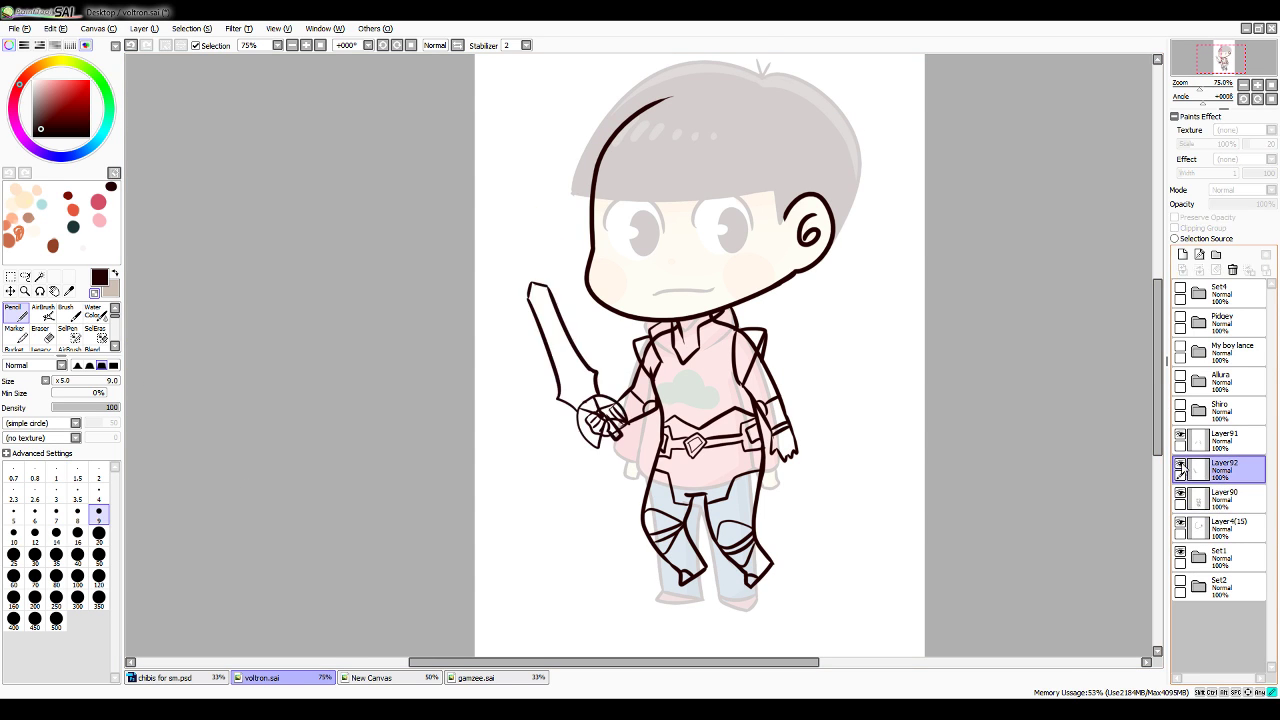
{"action": "left_click", "coordinate": [1195, 441]}
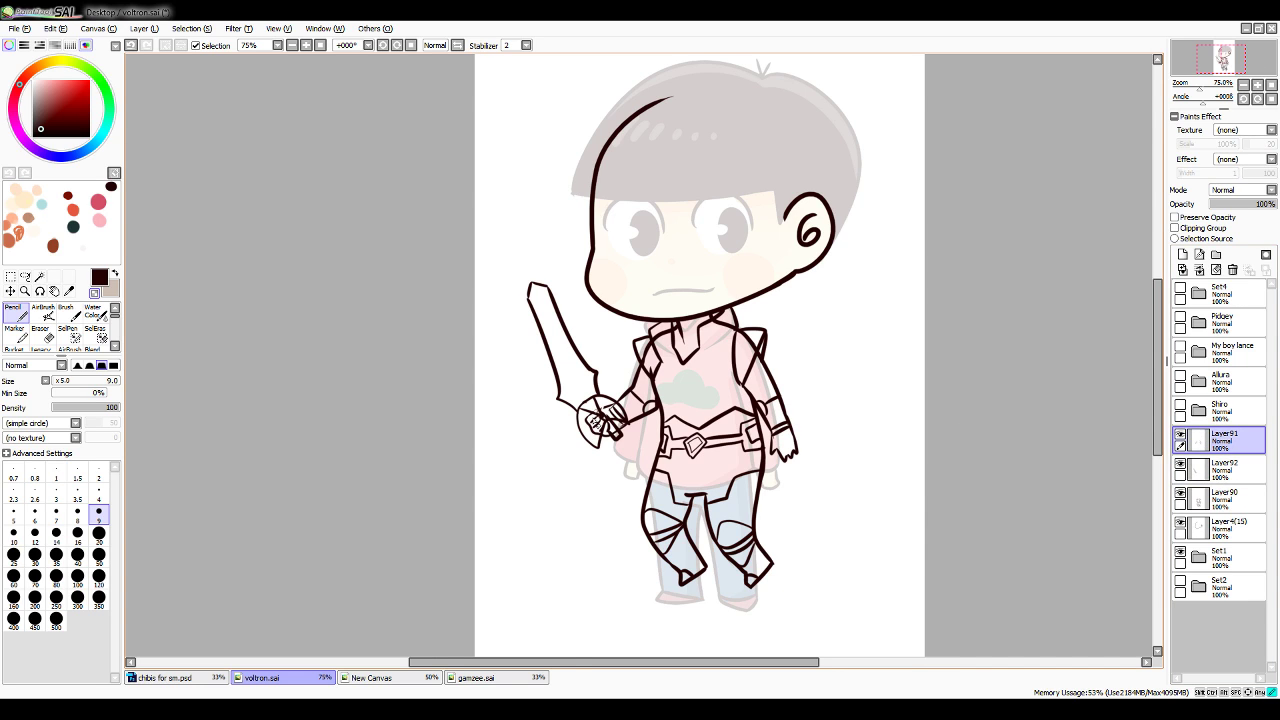
{"action": "left_click_drag", "start_coordinate": [596, 421], "coordinate": [601, 417]}
{"action": "left_click", "coordinate": [1218, 470]}
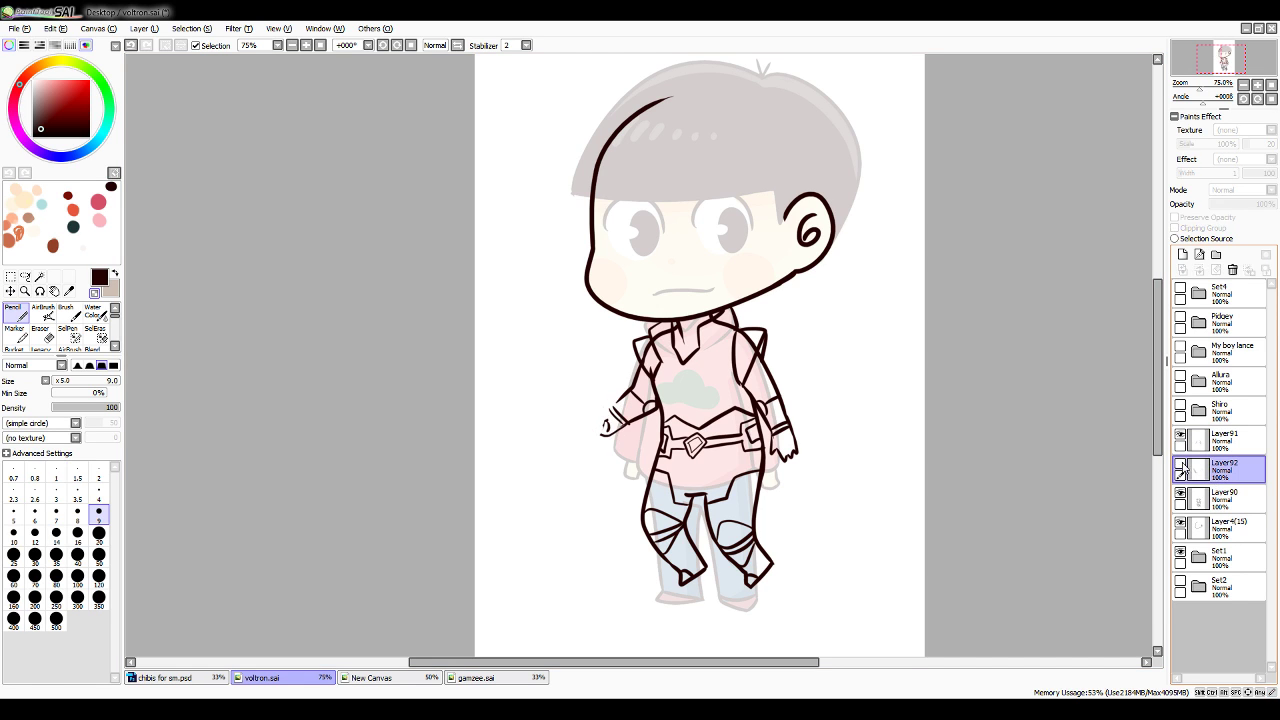
{"action": "left_click", "coordinate": [1218, 498]}
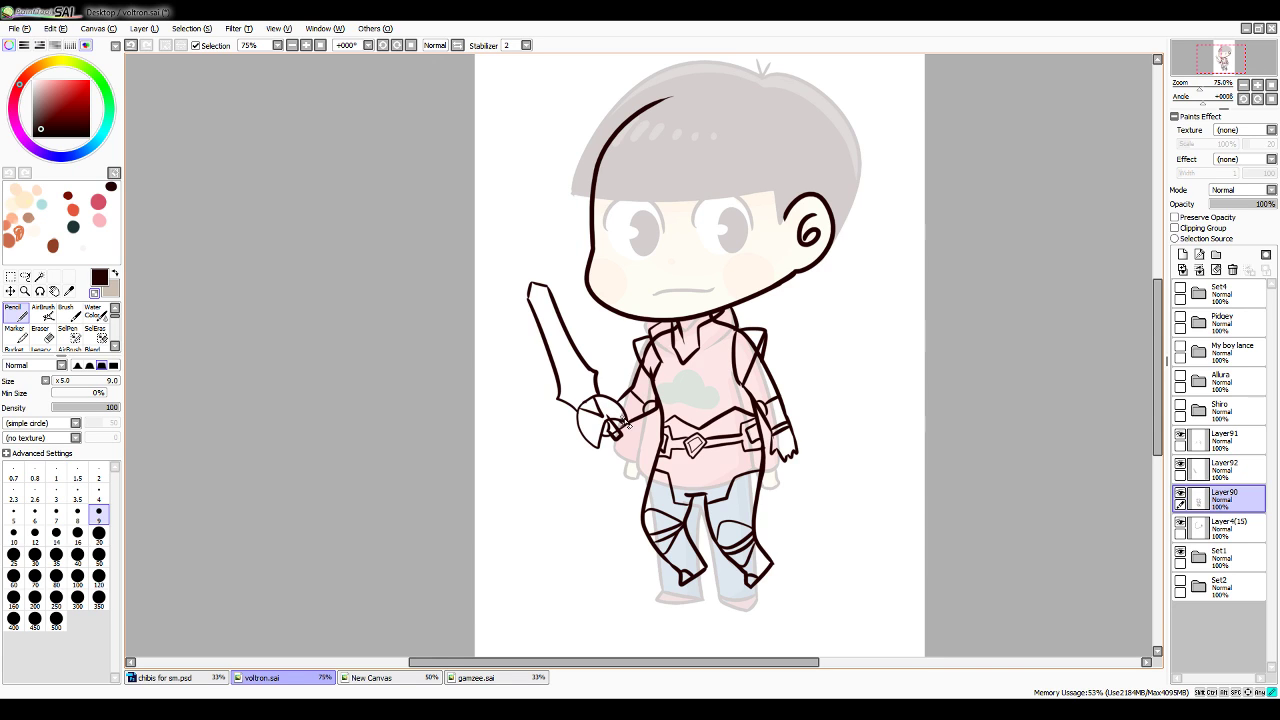
{"action": "left_click", "coordinate": [1181, 464]}
{"action": "left_click", "coordinate": [1181, 464]}
Lasso the sword blade on Layer92 and rotate it counterclockwise, tilting it away from the head
{"action": "left_click", "coordinate": [1222, 470]}
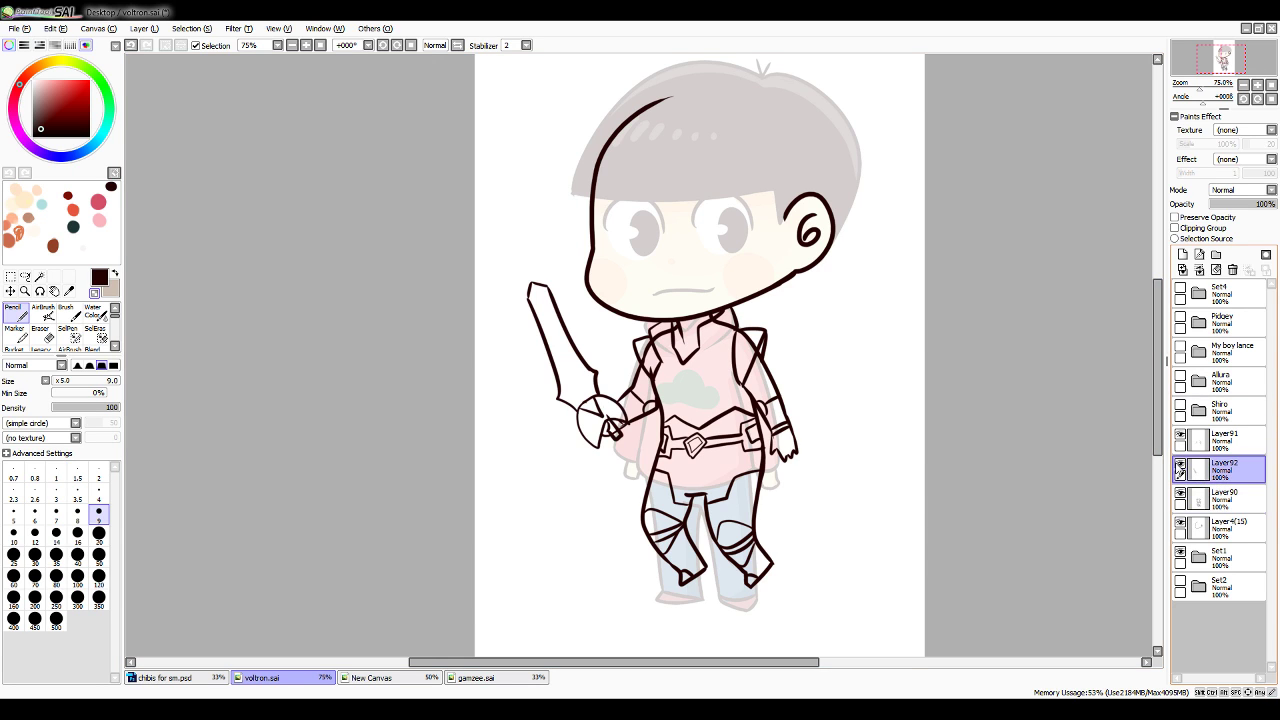
{"action": "left_click", "coordinate": [26, 276]}
{"action": "left_click_drag", "start_coordinate": [507, 283], "coordinate": [568, 418]}
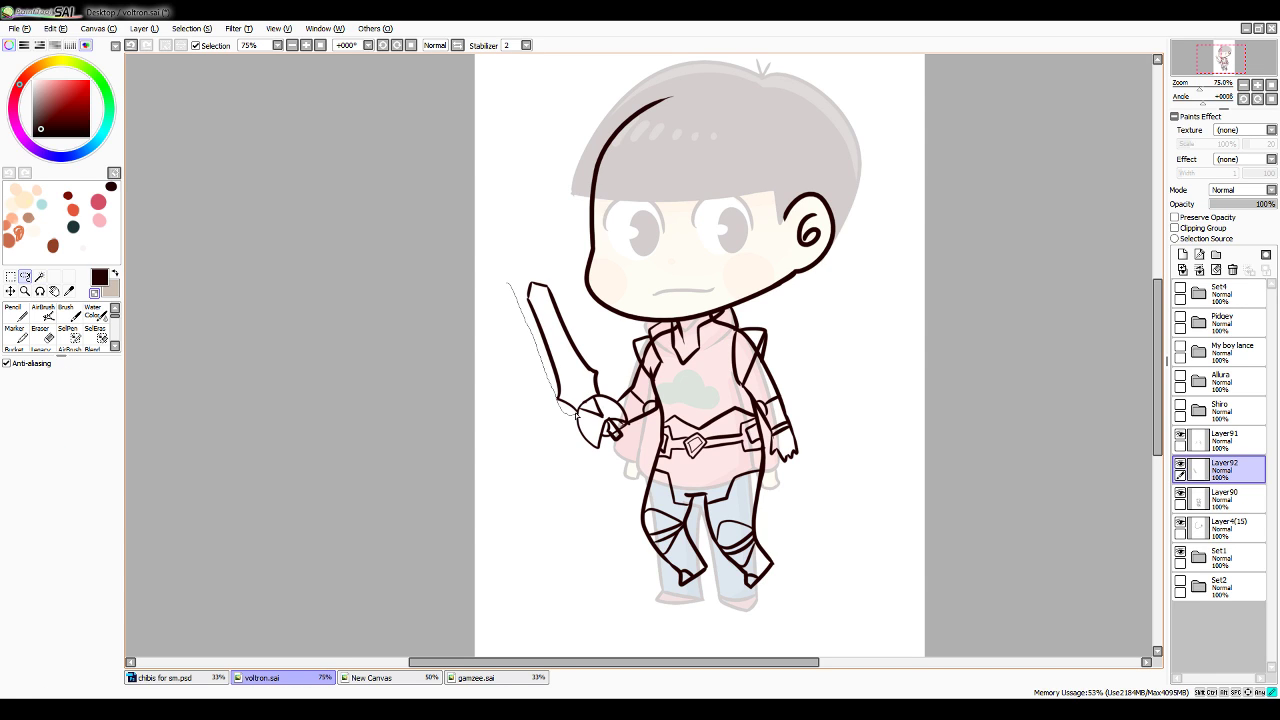
{"action": "mouse_move", "coordinate": [611, 369]}
{"action": "left_mouse_down"}
{"action": "mouse_move", "coordinate": [550, 258]}
{"action": "mouse_move", "coordinate": [498, 292]}
{"action": "left_mouse_up"}
{"action": "key", "text": "ctrl+t"}
{"action": "left_click_drag", "start_coordinate": [598, 371], "coordinate": [634, 350]}
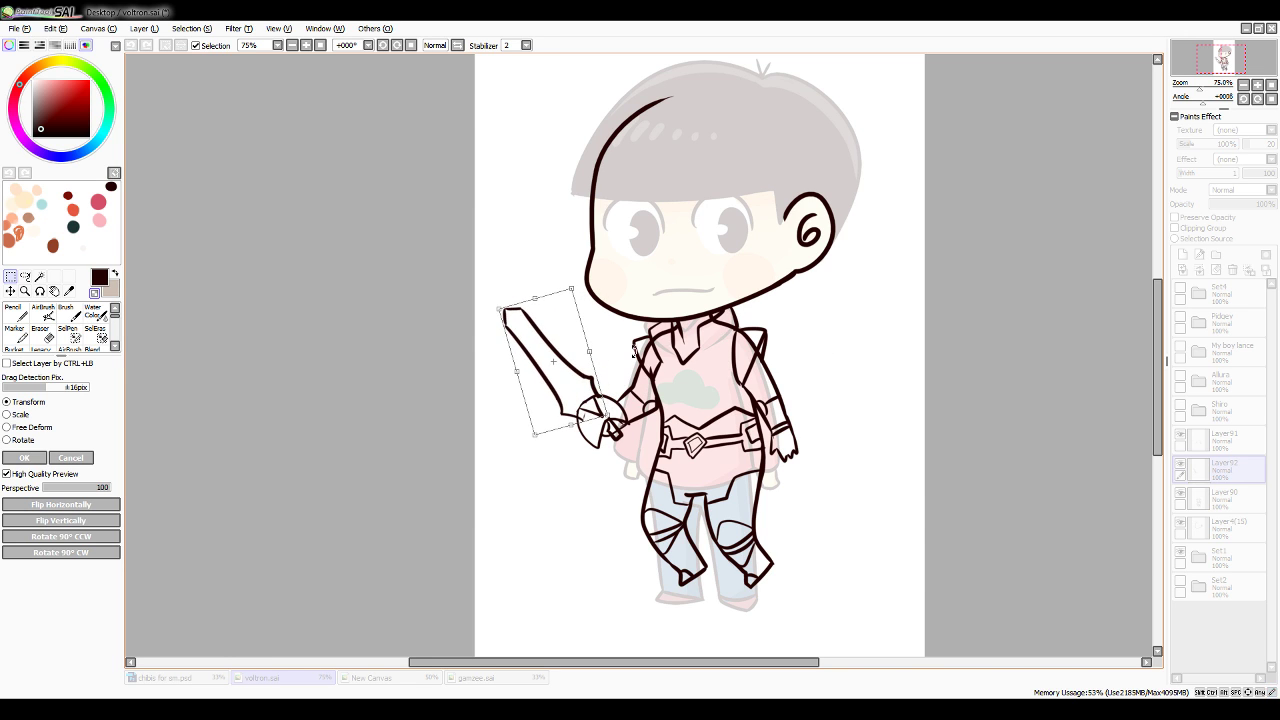
{"action": "key", "text": "Return"}
Erase the body and arm lines that overlap the shoulder guards on Layer90 and Layer91
{"action": "key", "text": "n"}
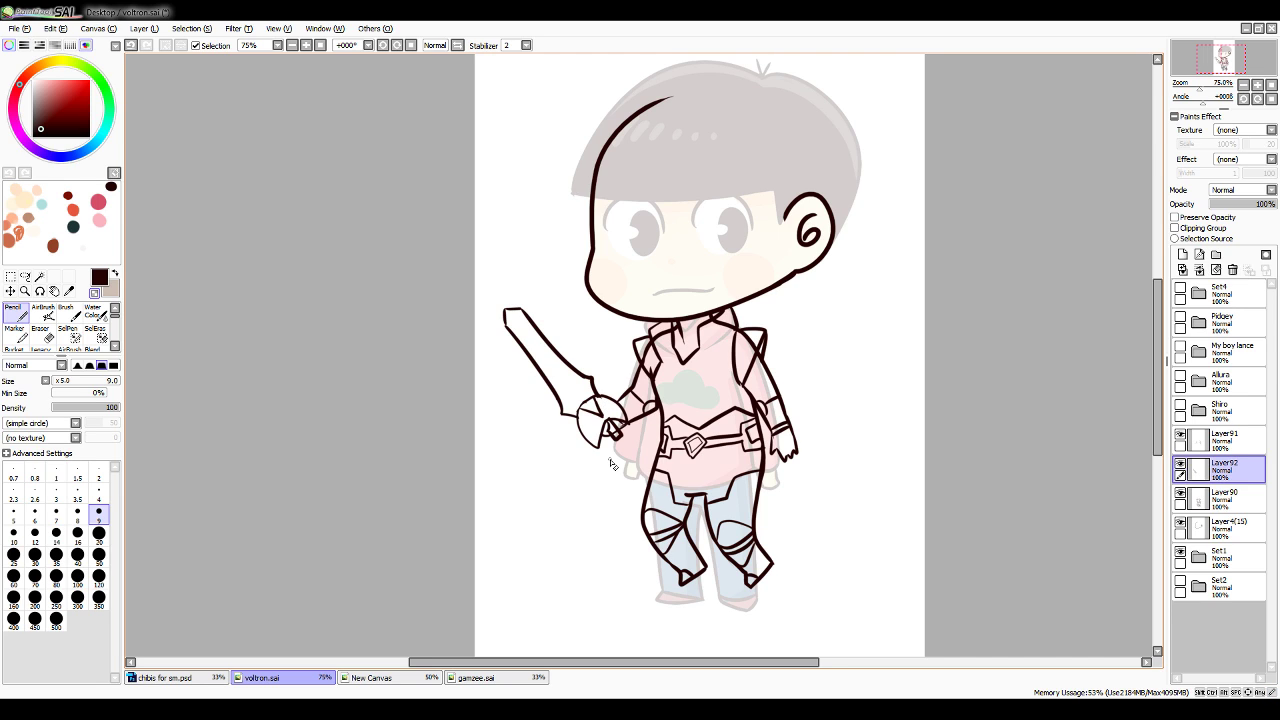
{"action": "left_click", "coordinate": [1222, 497]}
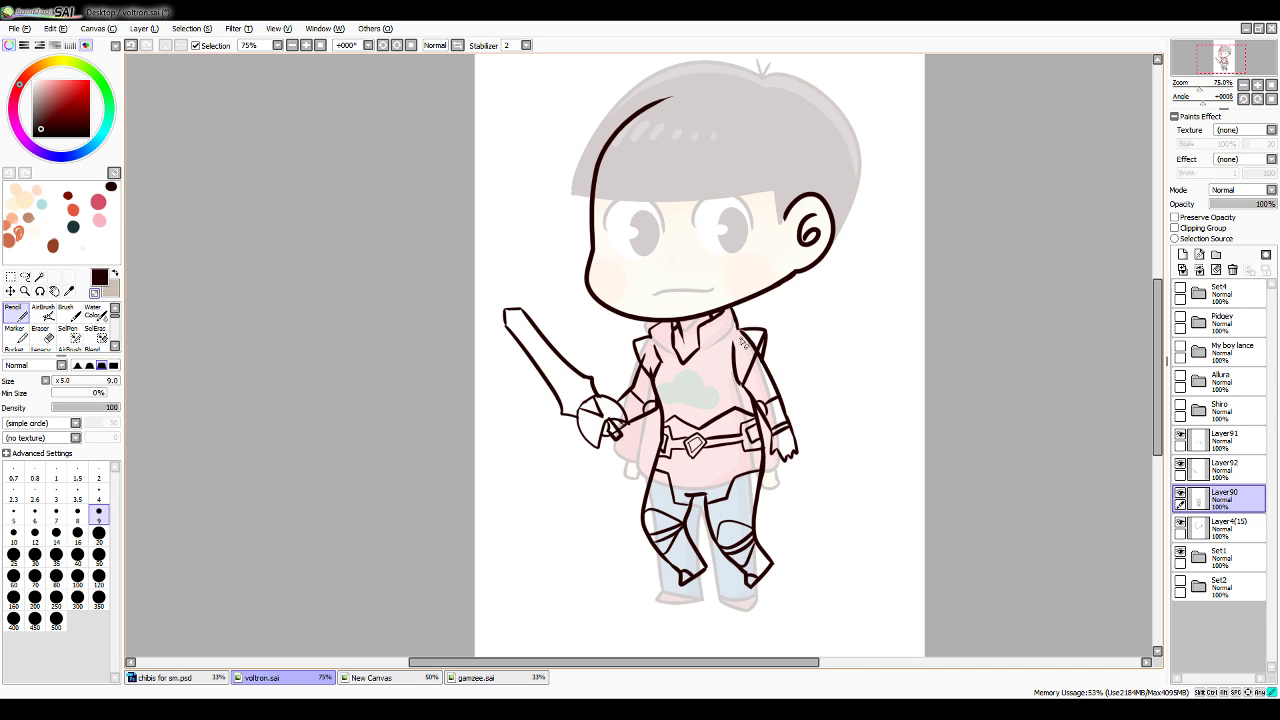
{"action": "left_click", "coordinate": [1222, 468]}
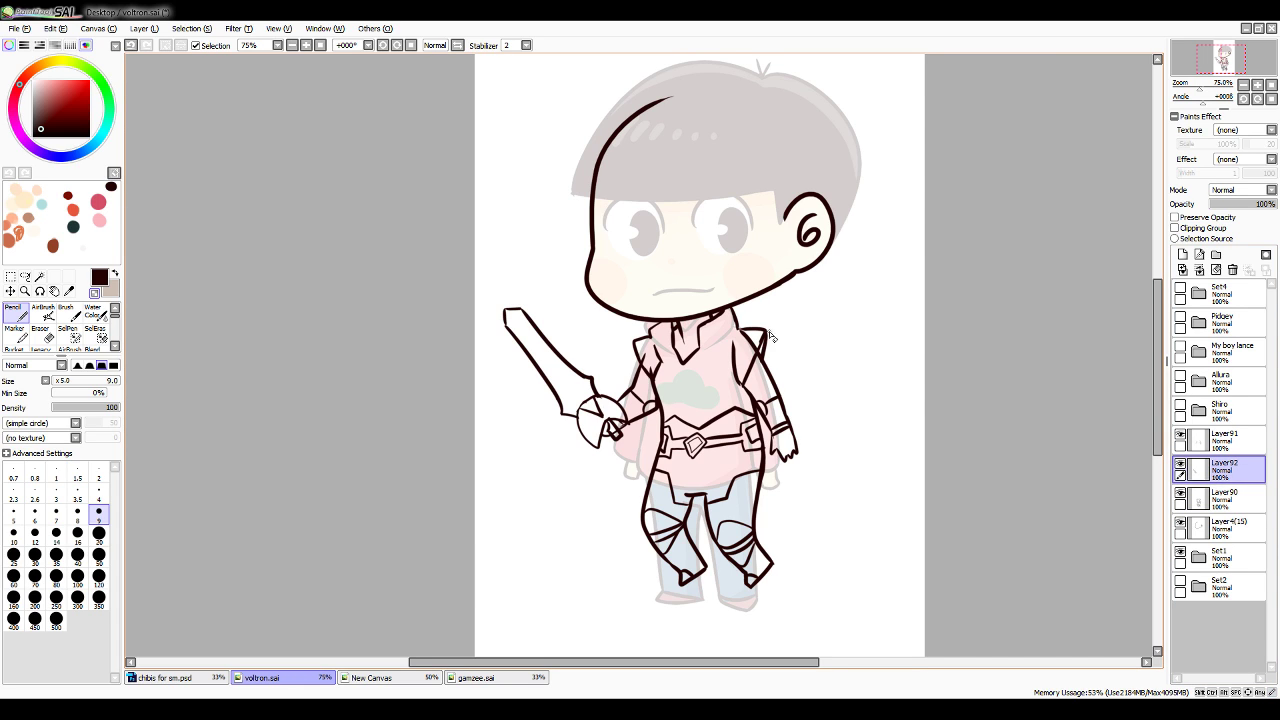
{"action": "left_click", "coordinate": [1222, 440]}
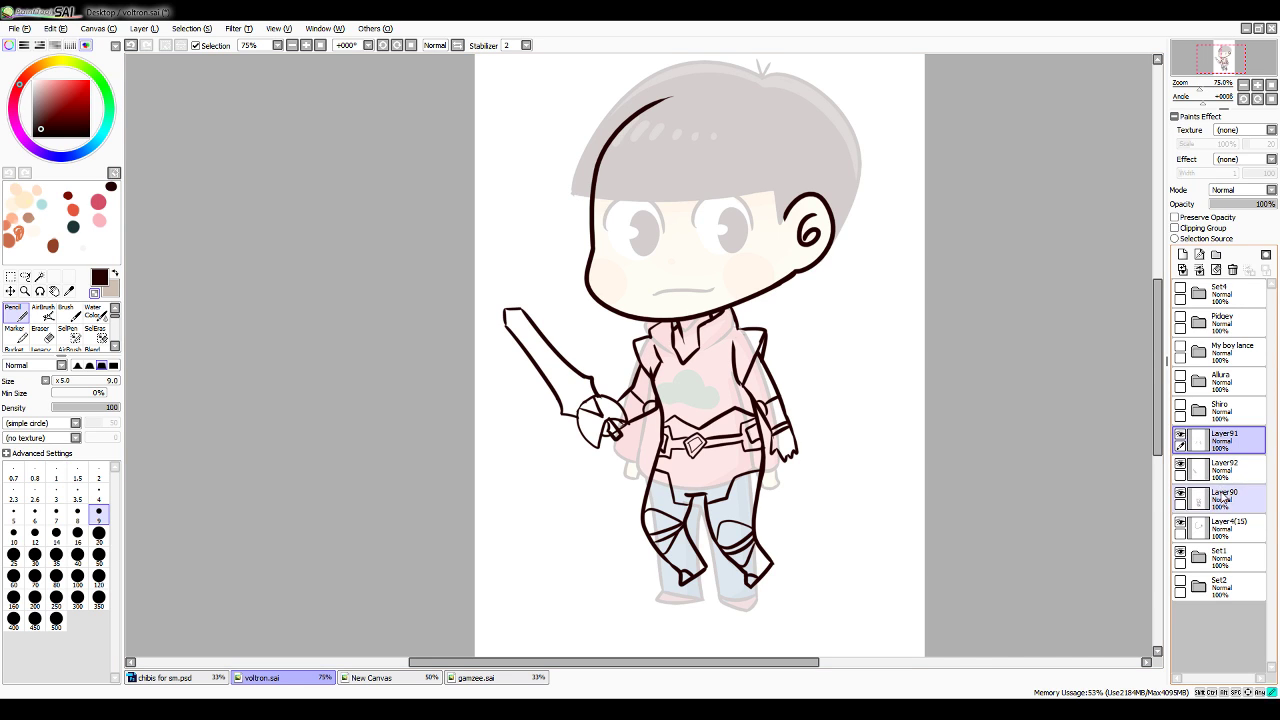
{"action": "left_click", "coordinate": [1182, 500]}
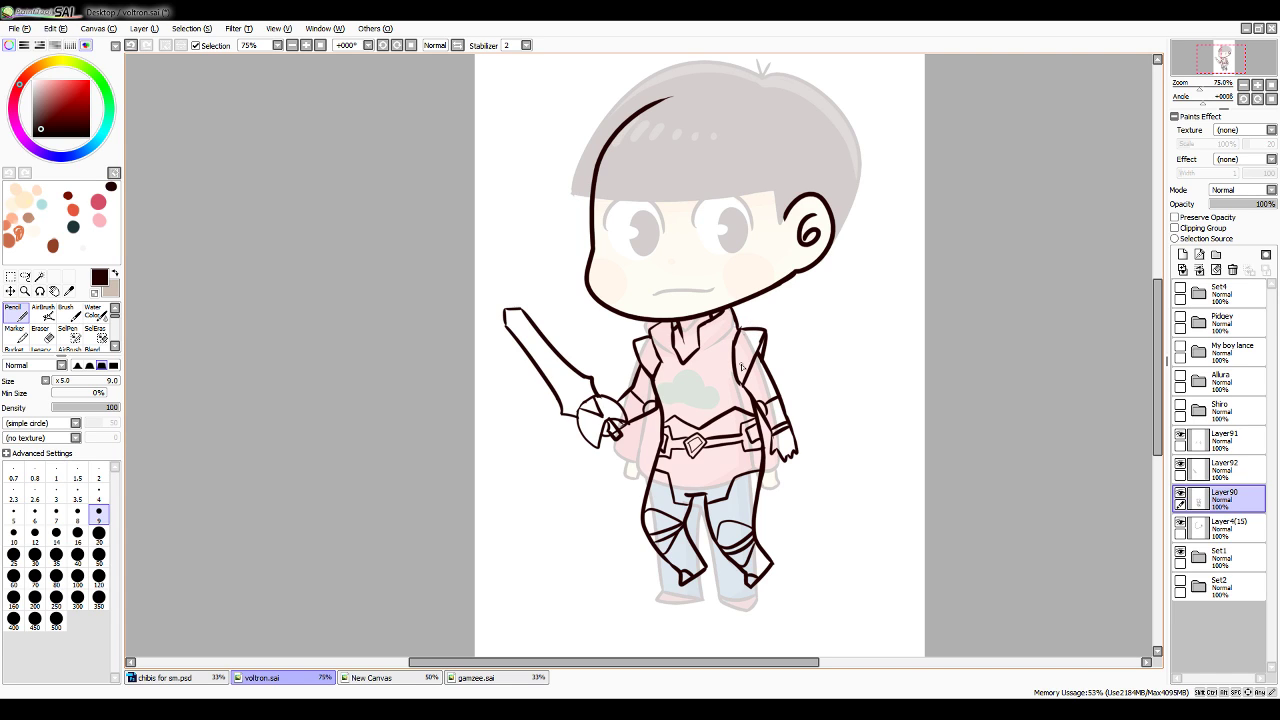
{"action": "key", "text": "ctrl+z"}
{"action": "key", "text": "ctrl+y"}
{"action": "key", "text": "ctrl+z"}
{"action": "key", "text": "ctrl+y"}
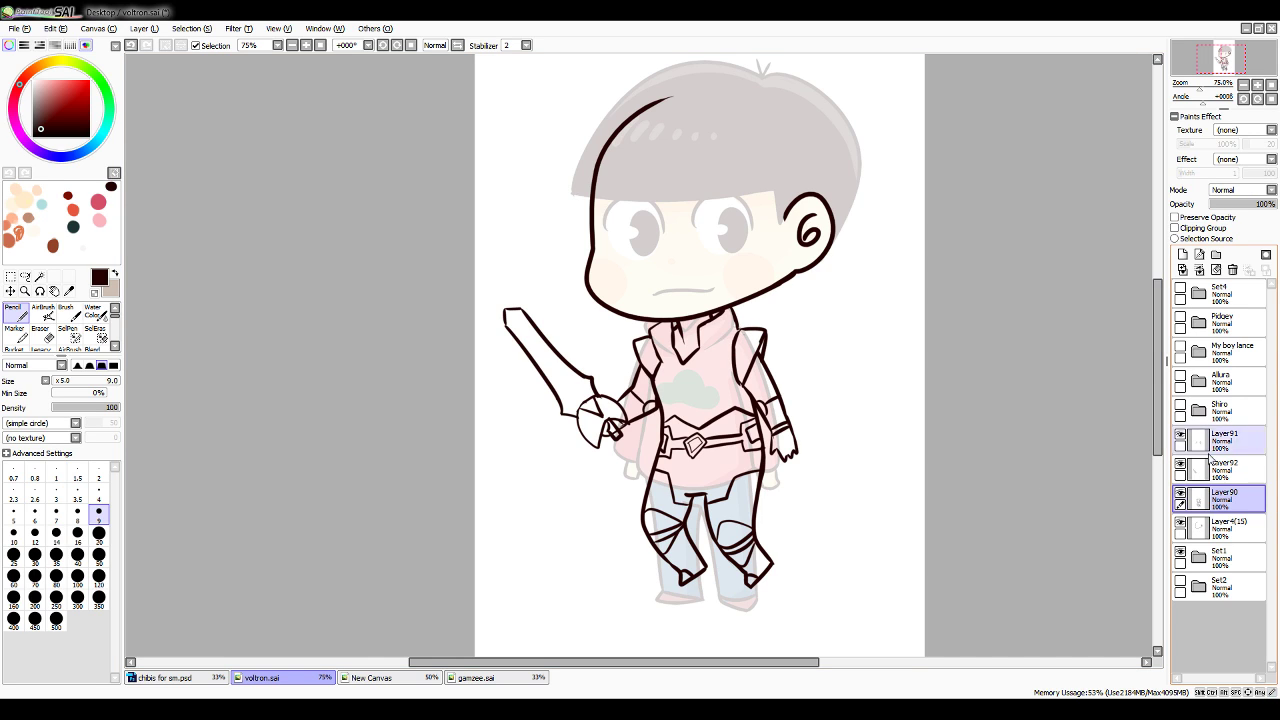
Toggle the visibility of Layer92, Layer90 and Layer91 to check which lines each layer holds
{"action": "left_click", "coordinate": [1205, 468]}
{"action": "left_click", "coordinate": [1181, 465]}
{"action": "left_click", "coordinate": [1182, 467]}
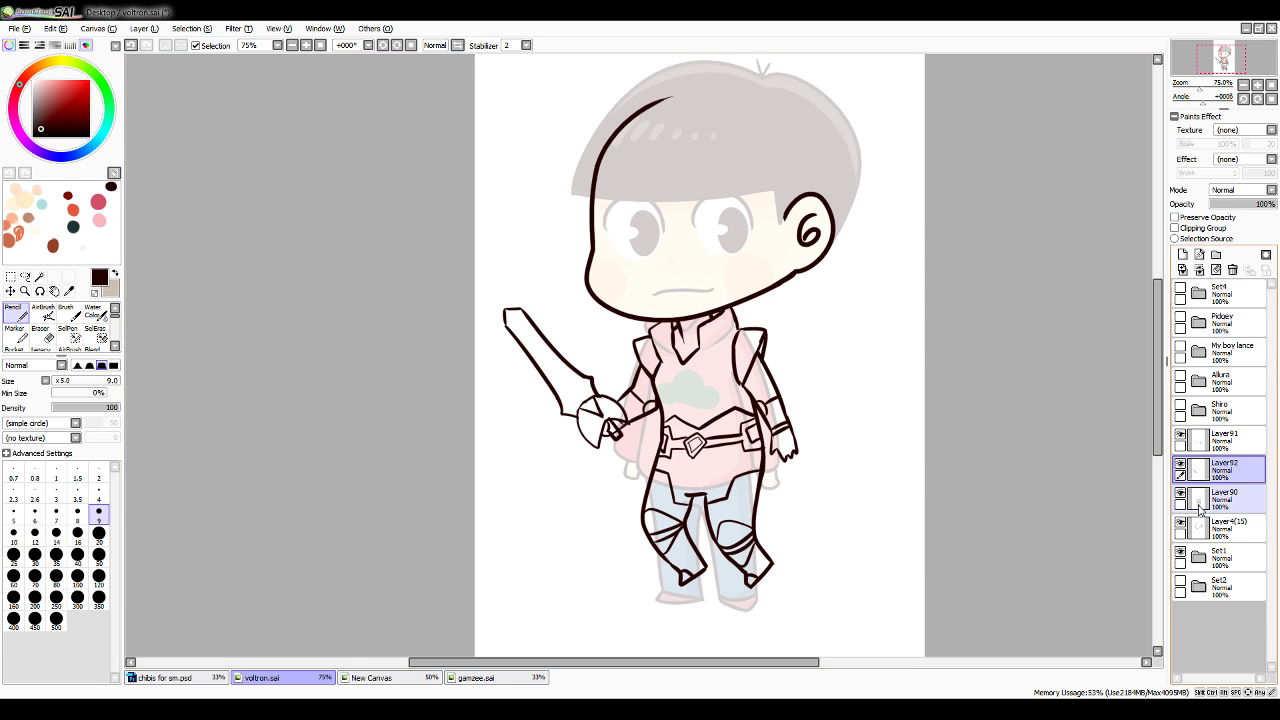
{"action": "left_click", "coordinate": [1205, 500]}
{"action": "left_click", "coordinate": [1181, 494]}
{"action": "left_click", "coordinate": [1181, 494]}
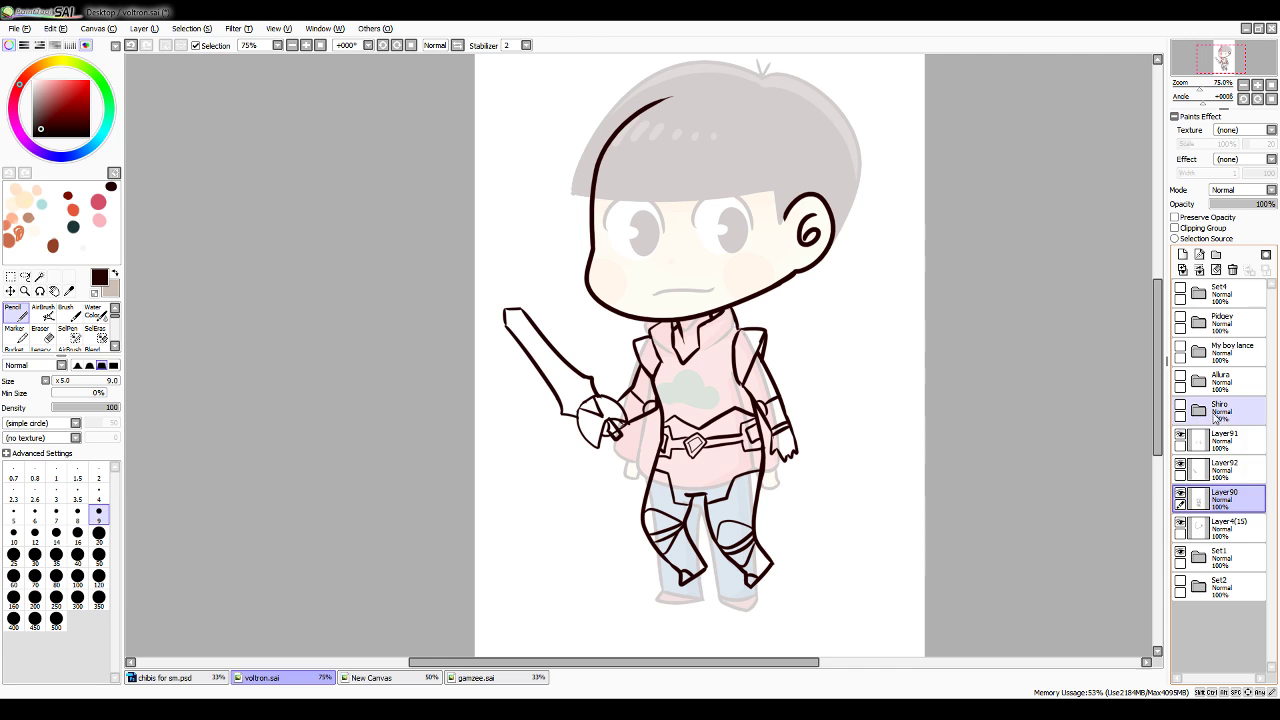
{"action": "left_click", "coordinate": [1181, 496]}
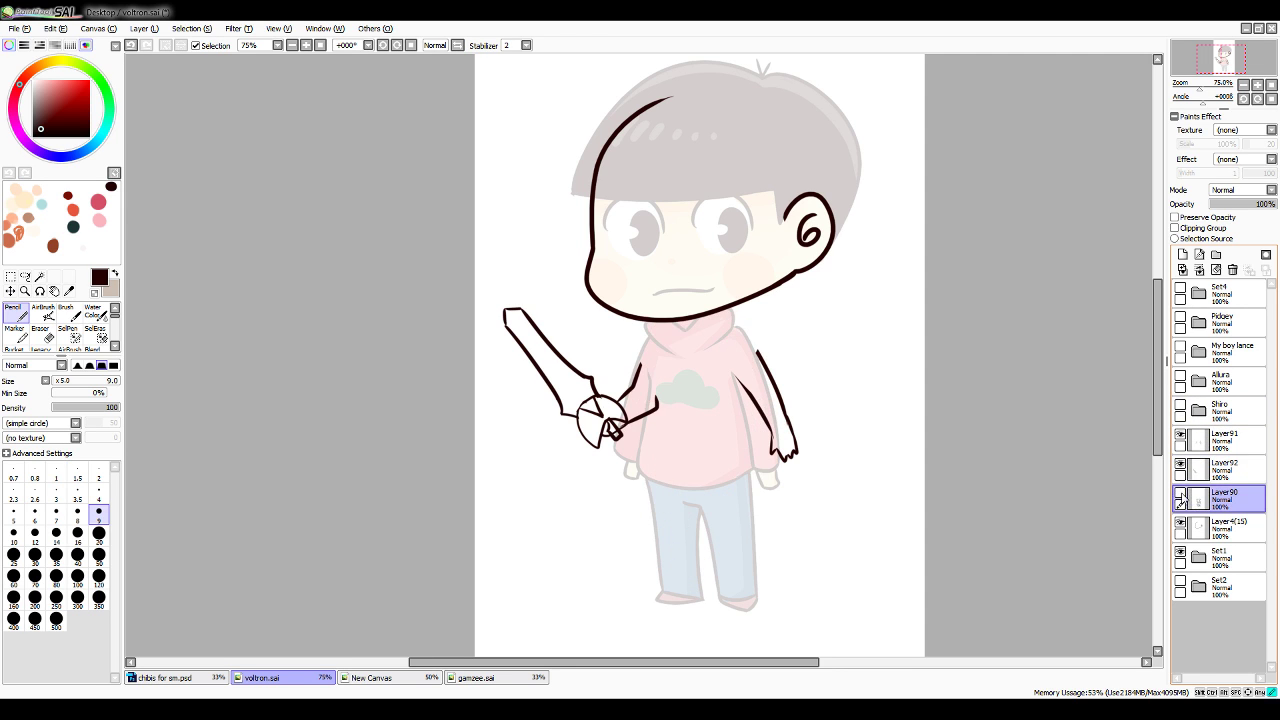
{"action": "left_click", "coordinate": [1181, 496]}
{"action": "left_click", "coordinate": [1210, 469]}
{"action": "left_click", "coordinate": [1181, 467]}
{"action": "left_click", "coordinate": [1181, 467]}
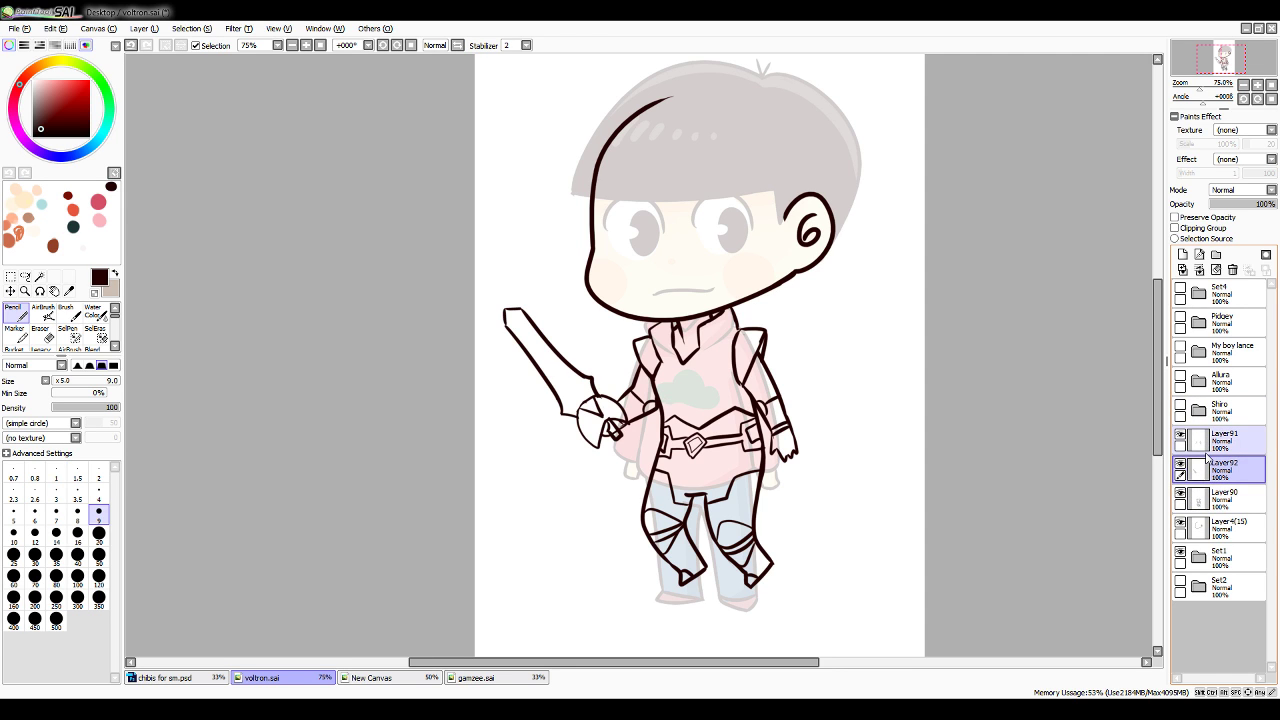
{"action": "left_click", "coordinate": [1212, 440]}
{"action": "left_click", "coordinate": [1181, 438]}
{"action": "left_click", "coordinate": [1181, 438]}
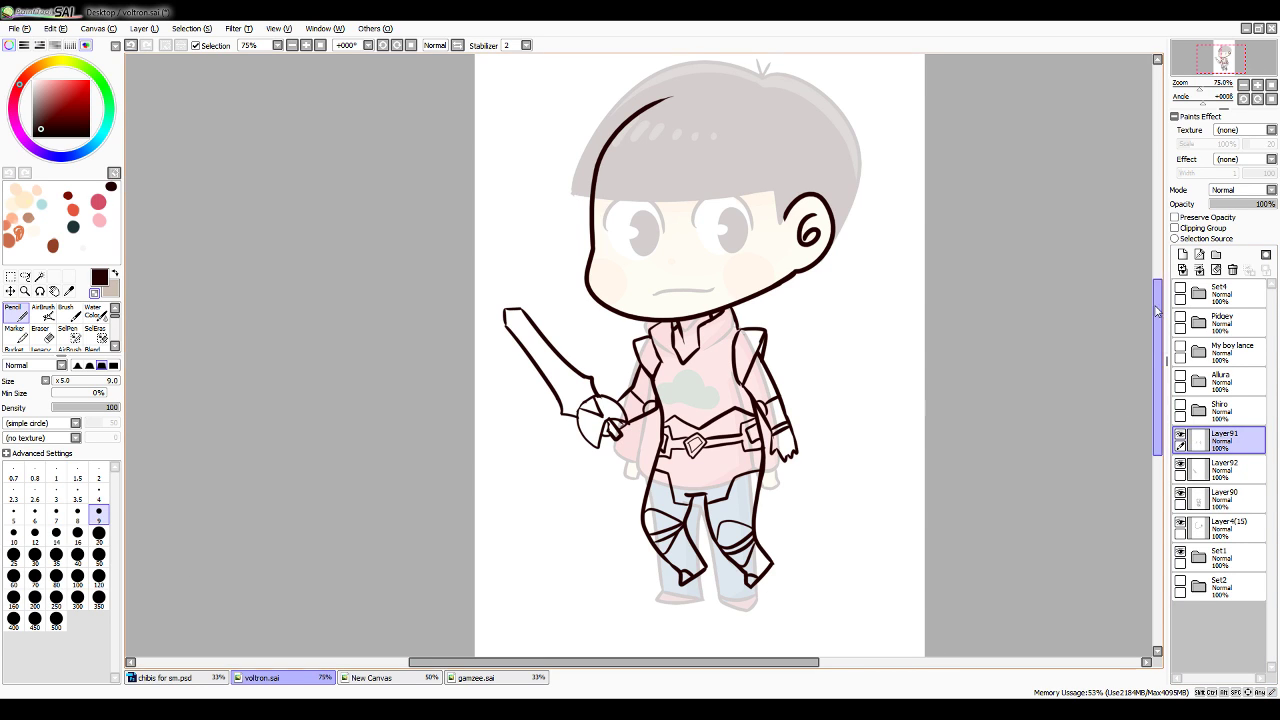
{"action": "left_click", "coordinate": [1244, 86]}
{"action": "left_click", "coordinate": [1244, 86]}
{"action": "left_click", "coordinate": [1258, 86]}
{"action": "left_click", "coordinate": [1258, 86]}
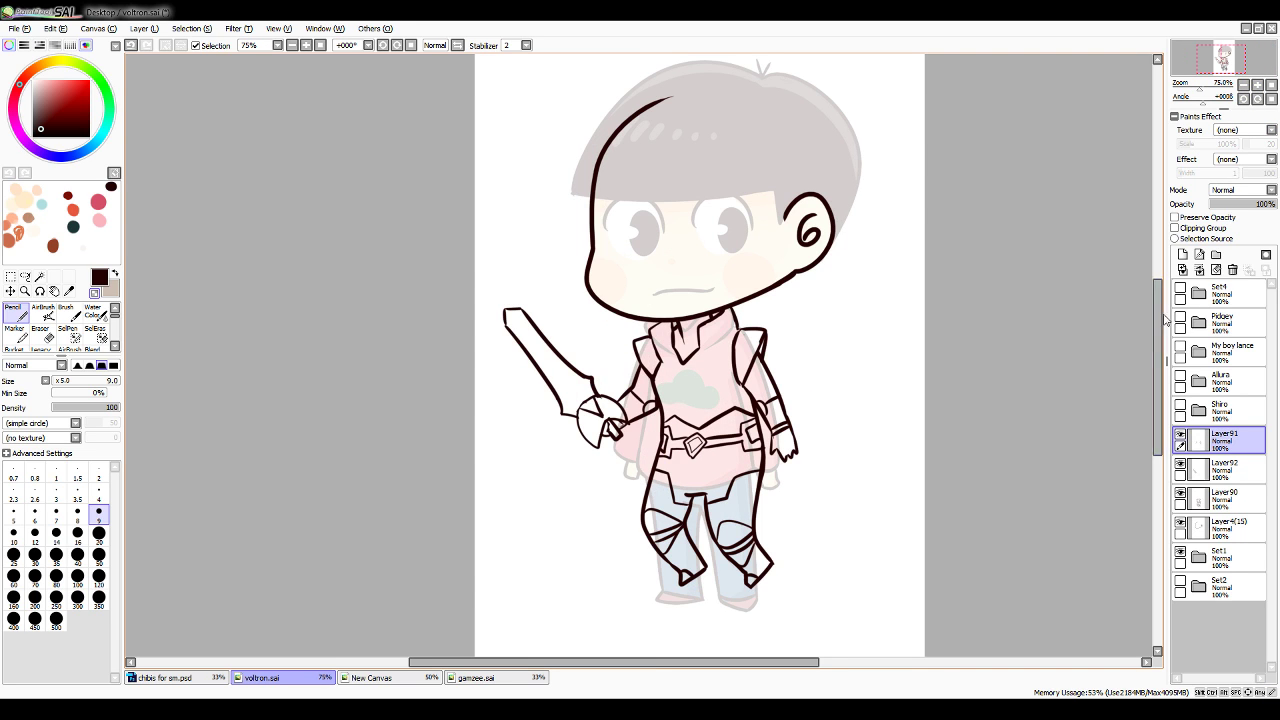
Merge the armor and sword line layers Layer91, Layer92 and Layer90 down into Layer4(15)
{"action": "left_click_drag", "start_coordinate": [1158, 320], "coordinate": [1158, 289]}
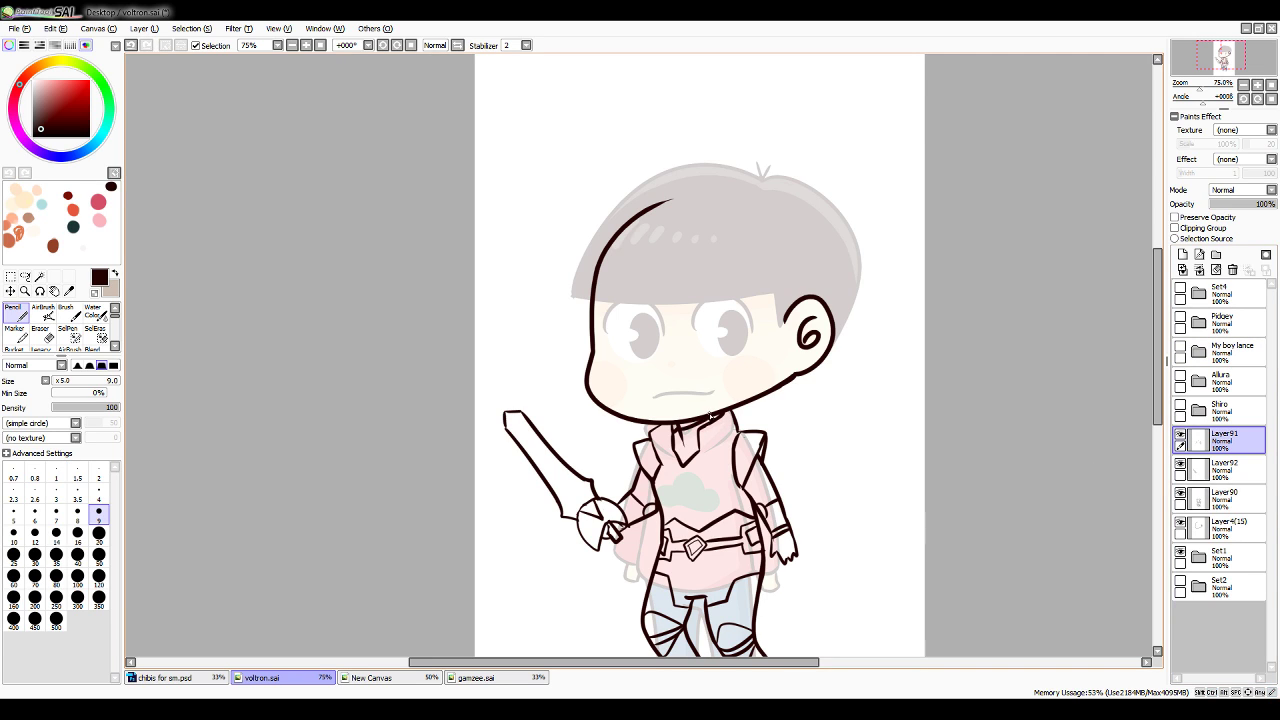
{"action": "left_click", "coordinate": [1243, 86]}
{"action": "left_click", "coordinate": [1243, 86]}
{"action": "left_click", "coordinate": [1257, 86]}
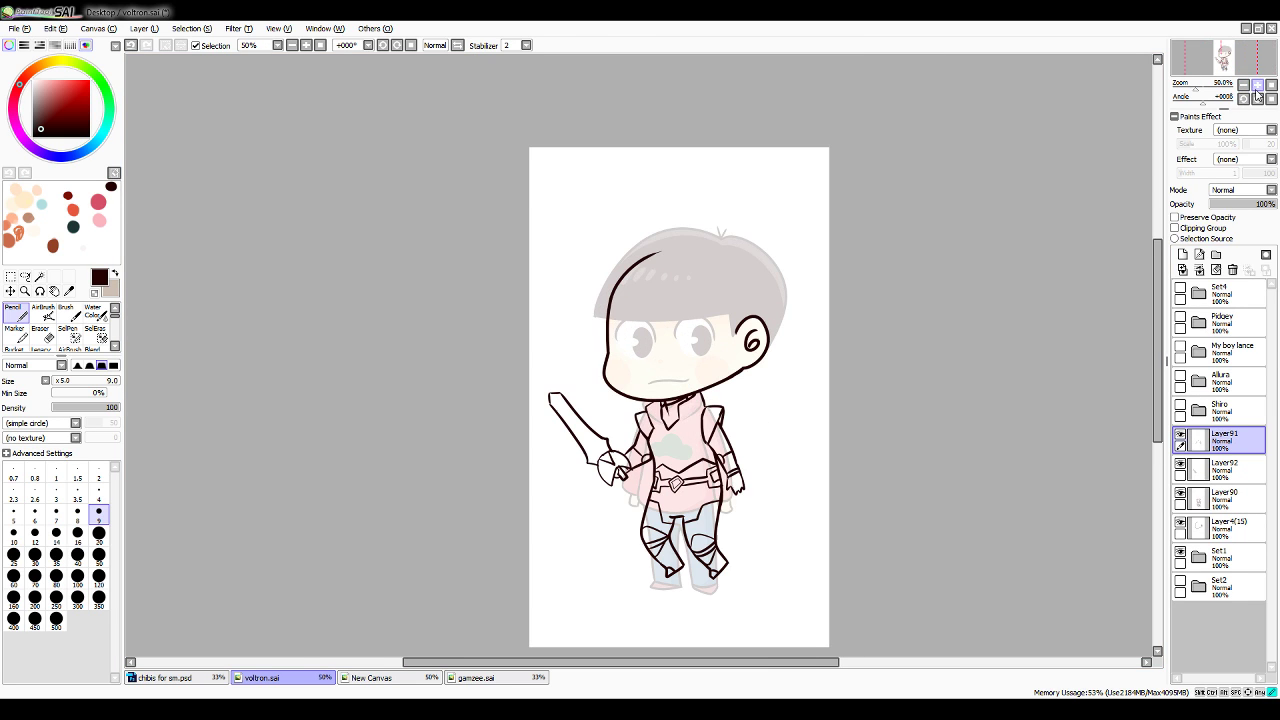
{"action": "left_click", "coordinate": [1200, 270]}
{"action": "left_click", "coordinate": [1200, 270]}
{"action": "left_click", "coordinate": [1200, 270]}
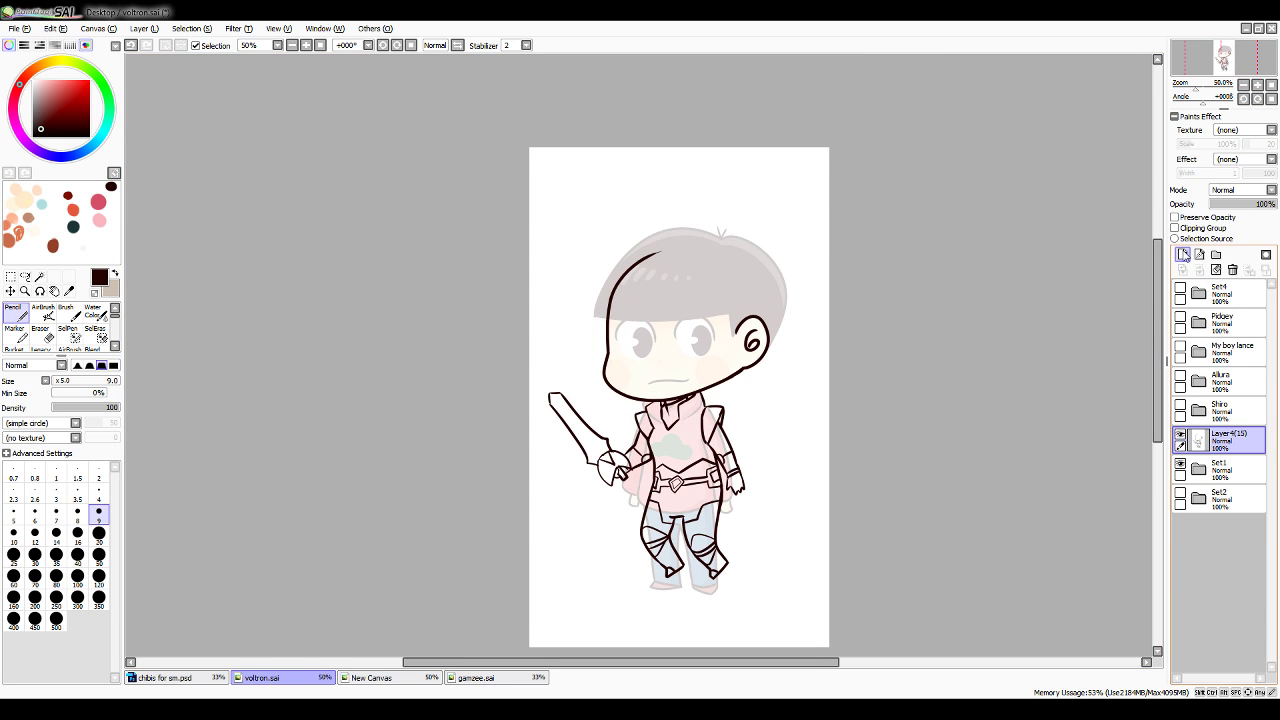
Add a new layer above the merged lineart layer Layer4(15) for the hair
{"action": "left_click", "coordinate": [1183, 255]}
{"action": "left_click_drag", "start_coordinate": [1157, 353], "coordinate": [1160, 322]}
{"action": "left_click", "coordinate": [1257, 86]}
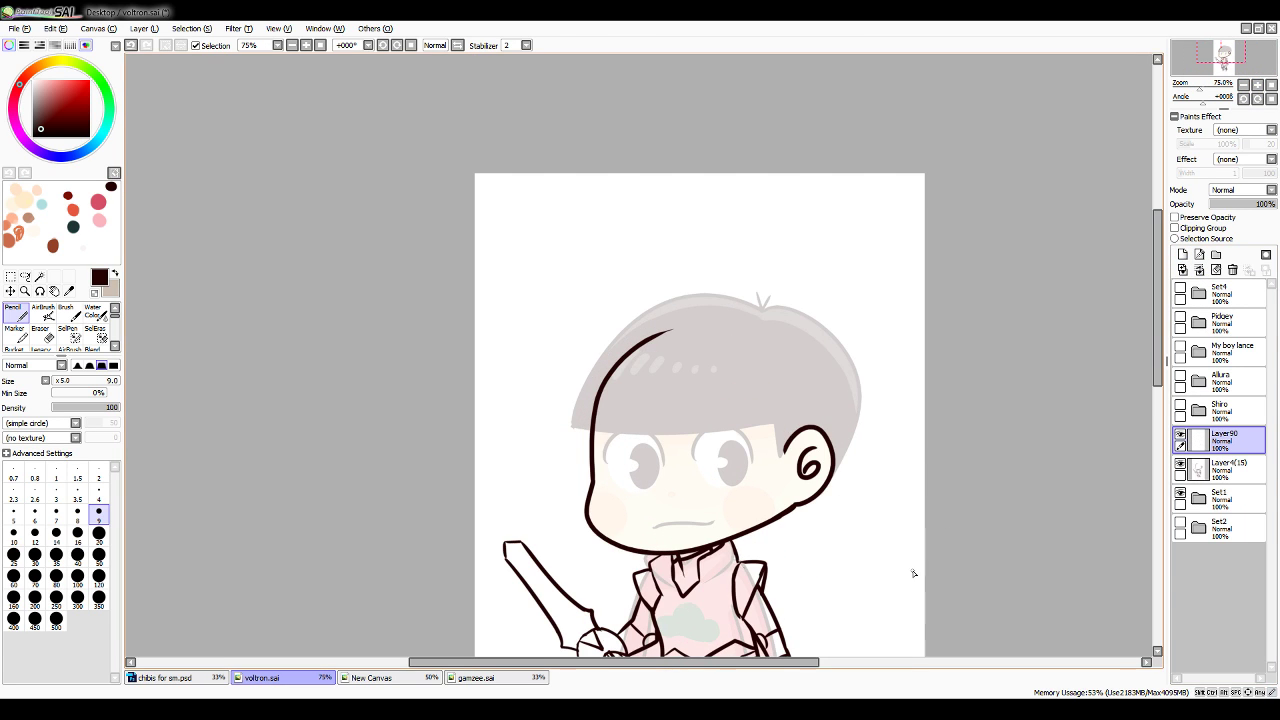
{"action": "mouse_move", "coordinate": [752, 304]}
{"action": "left_mouse_down"}
{"action": "mouse_move", "coordinate": [670, 300]}
{"action": "mouse_move", "coordinate": [590, 385]}
{"action": "left_mouse_up"}
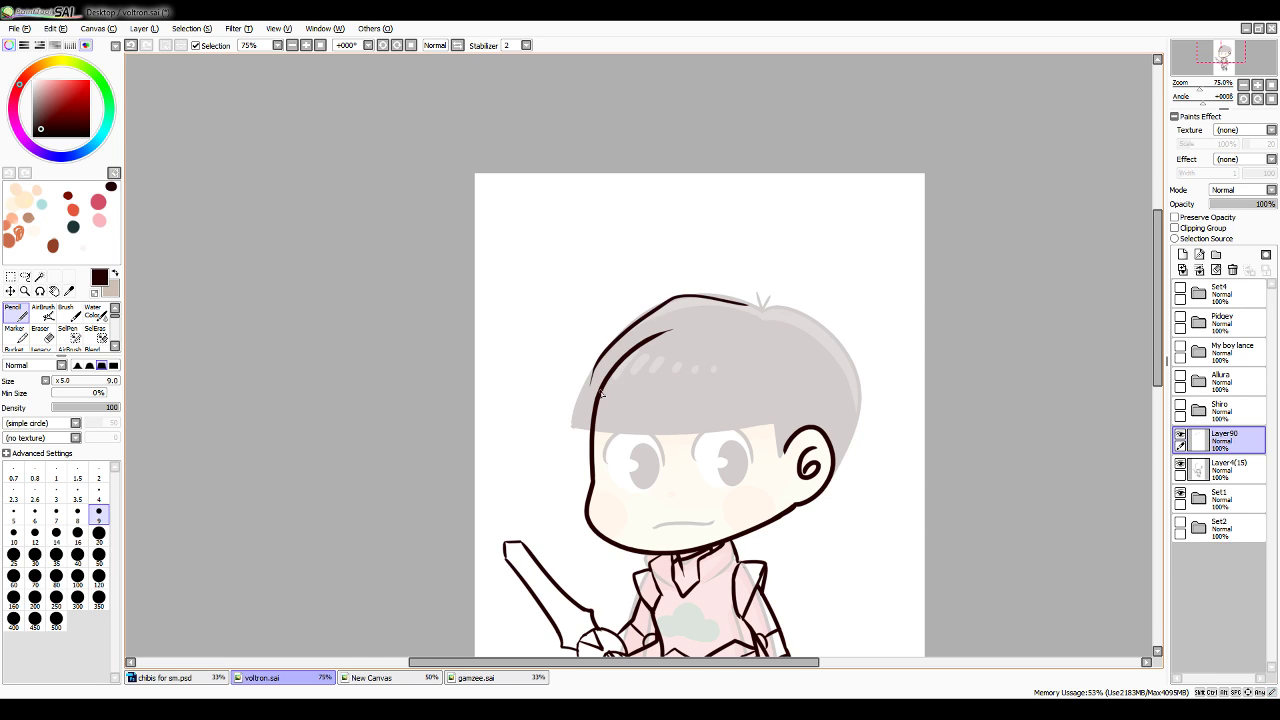
{"action": "key", "text": "ctrl+z"}
{"action": "mouse_move", "coordinate": [765, 311]}
{"action": "left_mouse_down"}
{"action": "mouse_move", "coordinate": [714, 290]}
{"action": "mouse_move", "coordinate": [598, 358]}
{"action": "left_mouse_up"}
{"action": "key", "text": "ctrl+z"}
{"action": "mouse_move", "coordinate": [765, 311]}
{"action": "left_mouse_down"}
{"action": "mouse_move", "coordinate": [705, 303]}
{"action": "mouse_move", "coordinate": [625, 352]}
{"action": "left_mouse_up"}
{"action": "key", "text": "ctrl+z"}
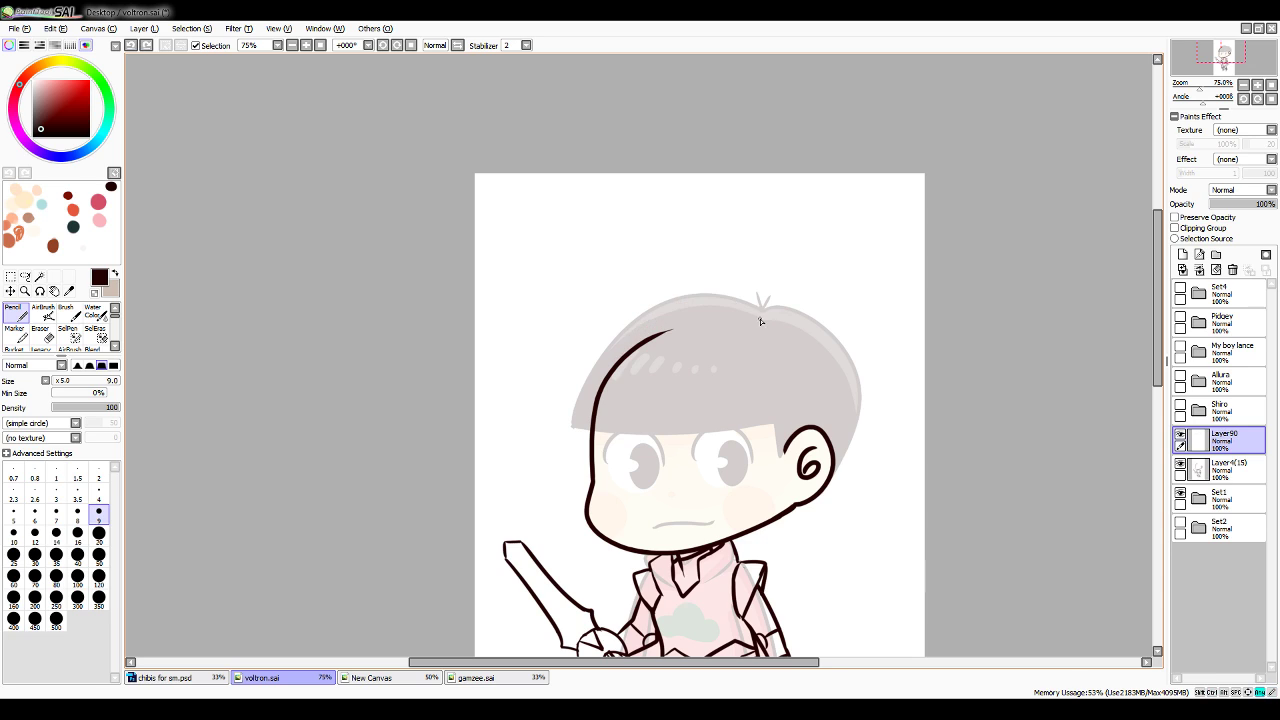
{"action": "mouse_move", "coordinate": [765, 311]}
{"action": "left_mouse_down"}
{"action": "mouse_move", "coordinate": [726, 298]}
{"action": "mouse_move", "coordinate": [588, 352]}
{"action": "left_mouse_up"}
{"action": "key", "text": "ctrl+z"}
{"action": "mouse_move", "coordinate": [760, 312]}
{"action": "left_mouse_down"}
{"action": "mouse_move", "coordinate": [711, 299]}
{"action": "mouse_move", "coordinate": [590, 358]}
{"action": "left_mouse_up"}
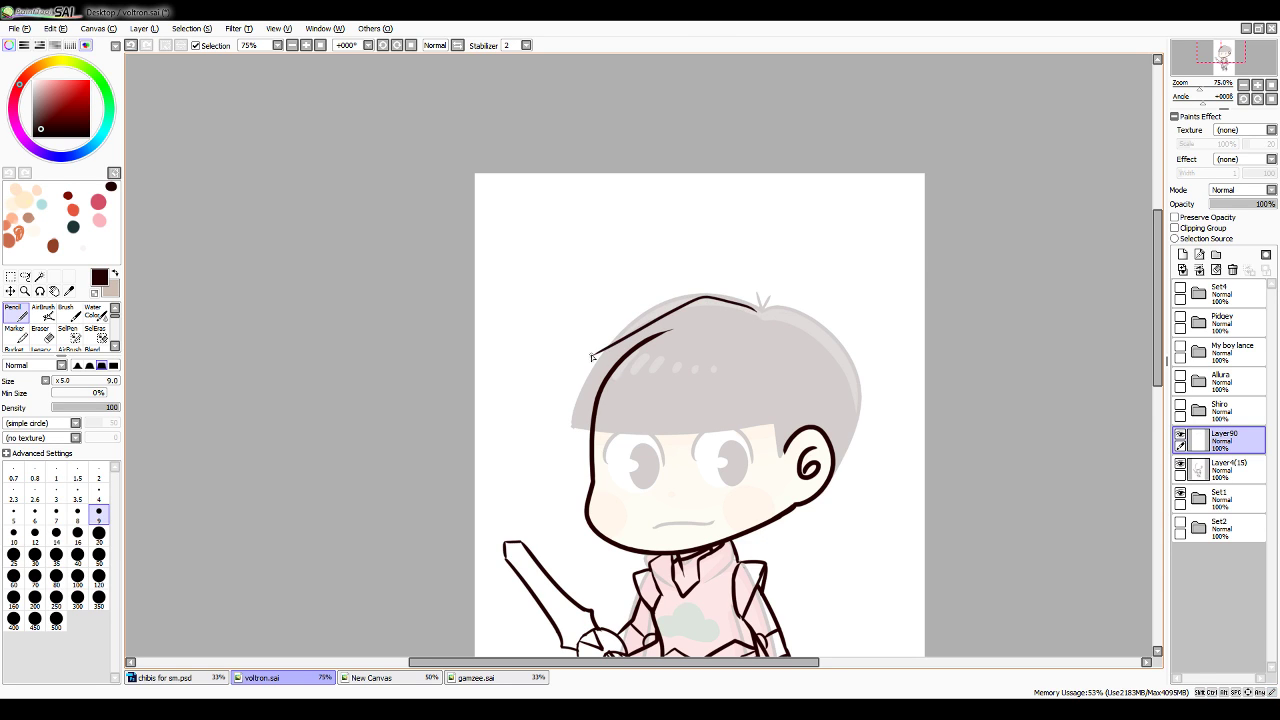
{"action": "key", "text": "ctrl+z"}
Draw the hair outline from the crown down past the forehead to a pointed lock beside the face, undoing stray strokes
{"action": "mouse_move", "coordinate": [762, 311]}
{"action": "left_mouse_down"}
{"action": "mouse_move", "coordinate": [720, 297]}
{"action": "mouse_move", "coordinate": [588, 353]}
{"action": "mouse_move", "coordinate": [564, 456]}
{"action": "left_mouse_up"}
{"action": "key", "text": "ctrl+z"}
{"action": "mouse_move", "coordinate": [622, 346]}
{"action": "left_mouse_down"}
{"action": "mouse_move", "coordinate": [573, 447]}
{"action": "mouse_move", "coordinate": [588, 480]}
{"action": "mouse_move", "coordinate": [583, 432]}
{"action": "mouse_move", "coordinate": [616, 478]}
{"action": "left_mouse_up"}
{"action": "left_click_drag", "start_coordinate": [616, 478], "coordinate": [620, 389]}
{"action": "key", "text": "ctrl+z"}
{"action": "key", "text": "ctrl+z"}
{"action": "key", "text": "ctrl+z"}
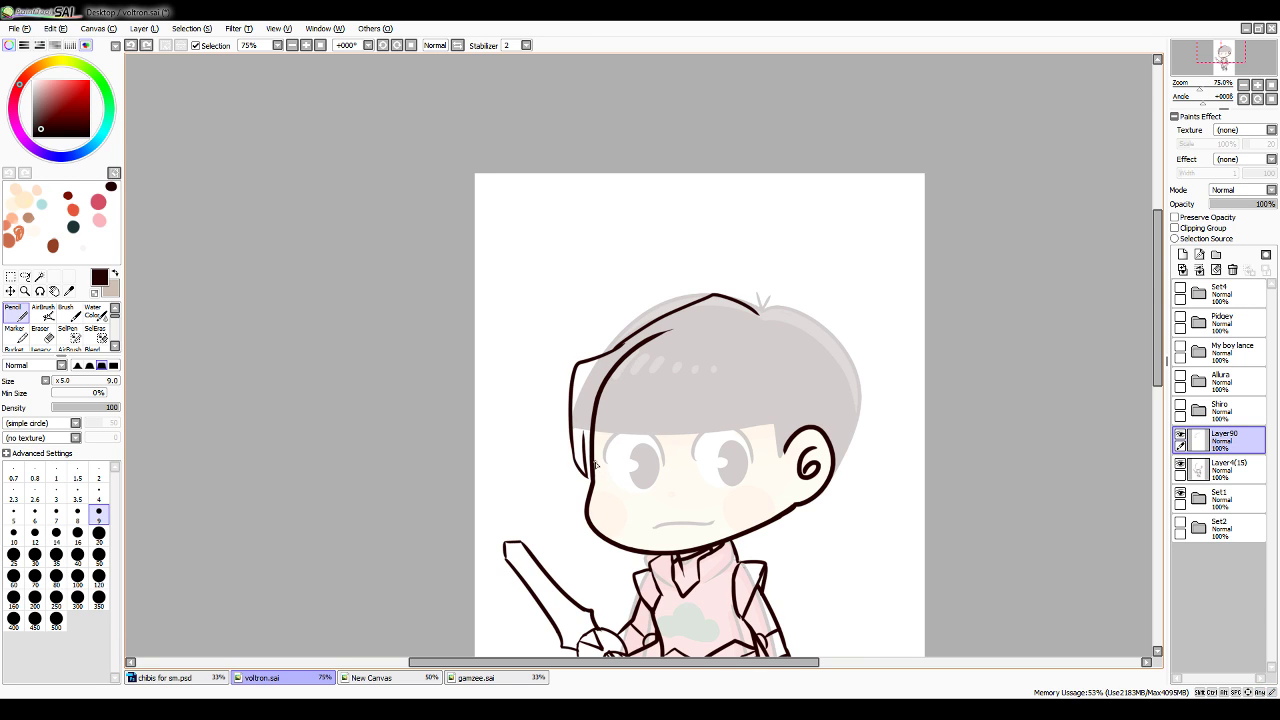
Draw the pointed bangs across the forehead, ending in a side lock in front of the ear, undoing and redrawing unsatisfactory strokes
{"action": "left_click_drag", "start_coordinate": [585, 431], "coordinate": [604, 484]}
{"action": "left_click_drag", "start_coordinate": [604, 484], "coordinate": [644, 390]}
{"action": "key", "text": "ctrl+z"}
{"action": "mouse_move", "coordinate": [585, 430]}
{"action": "left_mouse_down"}
{"action": "mouse_move", "coordinate": [588, 465]}
{"action": "mouse_move", "coordinate": [645, 390]}
{"action": "mouse_move", "coordinate": [692, 486]}
{"action": "left_mouse_up"}
{"action": "mouse_move", "coordinate": [692, 486]}
{"action": "left_mouse_down"}
{"action": "mouse_move", "coordinate": [686, 453]}
{"action": "mouse_move", "coordinate": [706, 482]}
{"action": "left_mouse_up"}
{"action": "mouse_move", "coordinate": [706, 482]}
{"action": "left_mouse_down"}
{"action": "mouse_move", "coordinate": [697, 372]}
{"action": "mouse_move", "coordinate": [679, 471]}
{"action": "mouse_move", "coordinate": [690, 478]}
{"action": "mouse_move", "coordinate": [700, 386]}
{"action": "left_mouse_up"}
{"action": "key", "text": "ctrl+z"}
{"action": "key", "text": "ctrl+z"}
{"action": "key", "text": "ctrl+z"}
{"action": "key", "text": "ctrl+z"}
{"action": "key", "text": "ctrl+z"}
{"action": "mouse_move", "coordinate": [678, 467]}
{"action": "left_mouse_down"}
{"action": "mouse_move", "coordinate": [710, 385]}
{"action": "mouse_move", "coordinate": [752, 426]}
{"action": "mouse_move", "coordinate": [766, 490]}
{"action": "mouse_move", "coordinate": [792, 442]}
{"action": "left_mouse_up"}
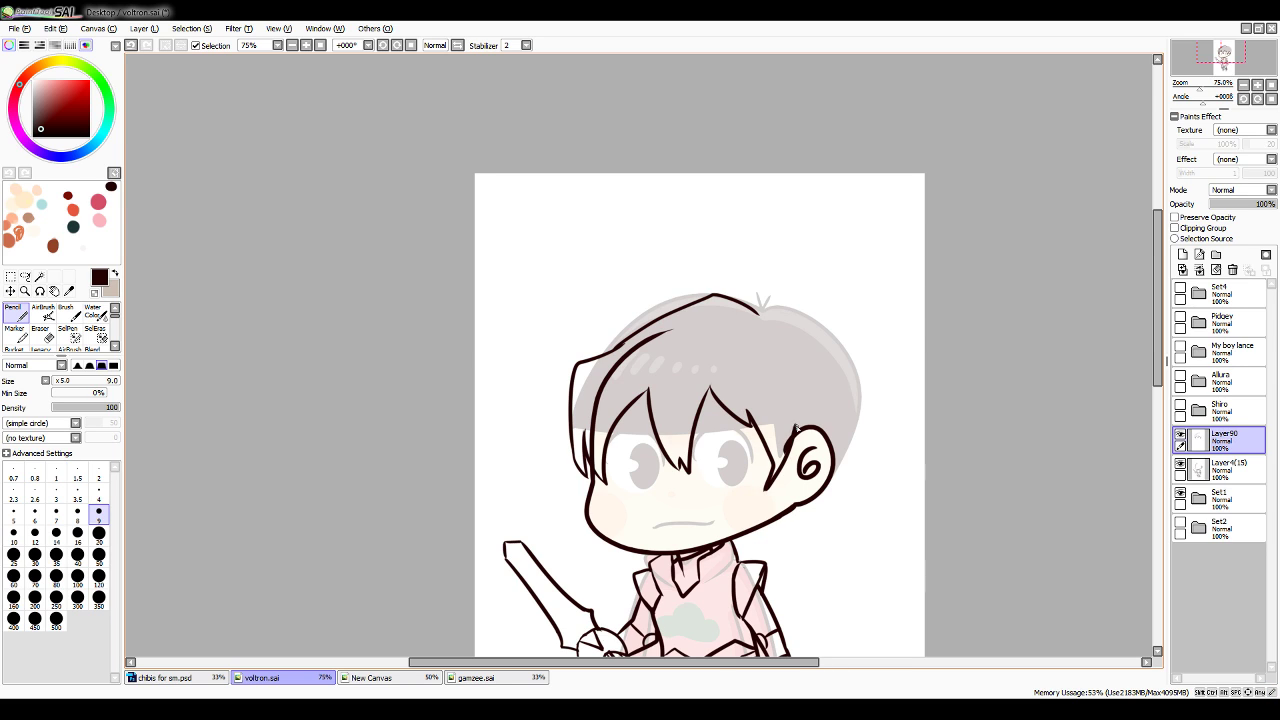
{"action": "key", "text": "ctrl+z"}
{"action": "left_click_drag", "start_coordinate": [764, 490], "coordinate": [788, 454]}
Outline the back of the hair from the crown to flicked ends at the nape and add a small tuft on top
{"action": "mouse_move", "coordinate": [756, 314]}
{"action": "left_mouse_down"}
{"action": "mouse_move", "coordinate": [828, 327]}
{"action": "mouse_move", "coordinate": [851, 424]}
{"action": "left_mouse_up"}
{"action": "key", "text": "ctrl+z"}
{"action": "mouse_move", "coordinate": [756, 317]}
{"action": "left_mouse_down"}
{"action": "mouse_move", "coordinate": [831, 335]}
{"action": "mouse_move", "coordinate": [858, 463]}
{"action": "mouse_move", "coordinate": [770, 322]}
{"action": "mouse_move", "coordinate": [848, 367]}
{"action": "mouse_move", "coordinate": [854, 442]}
{"action": "mouse_move", "coordinate": [802, 522]}
{"action": "mouse_move", "coordinate": [820, 538]}
{"action": "mouse_move", "coordinate": [734, 540]}
{"action": "left_mouse_up"}
{"action": "key", "text": "ctrl+z"}
{"action": "key", "text": "ctrl+z"}
{"action": "key", "text": "ctrl+z"}
{"action": "mouse_move", "coordinate": [761, 319]}
{"action": "left_mouse_down"}
{"action": "mouse_move", "coordinate": [756, 289]}
{"action": "mouse_move", "coordinate": [763, 320]}
{"action": "mouse_move", "coordinate": [784, 311]}
{"action": "mouse_move", "coordinate": [766, 319]}
{"action": "left_mouse_up"}
{"action": "key", "text": "ctrl+z"}
{"action": "key", "text": "ctrl+z"}
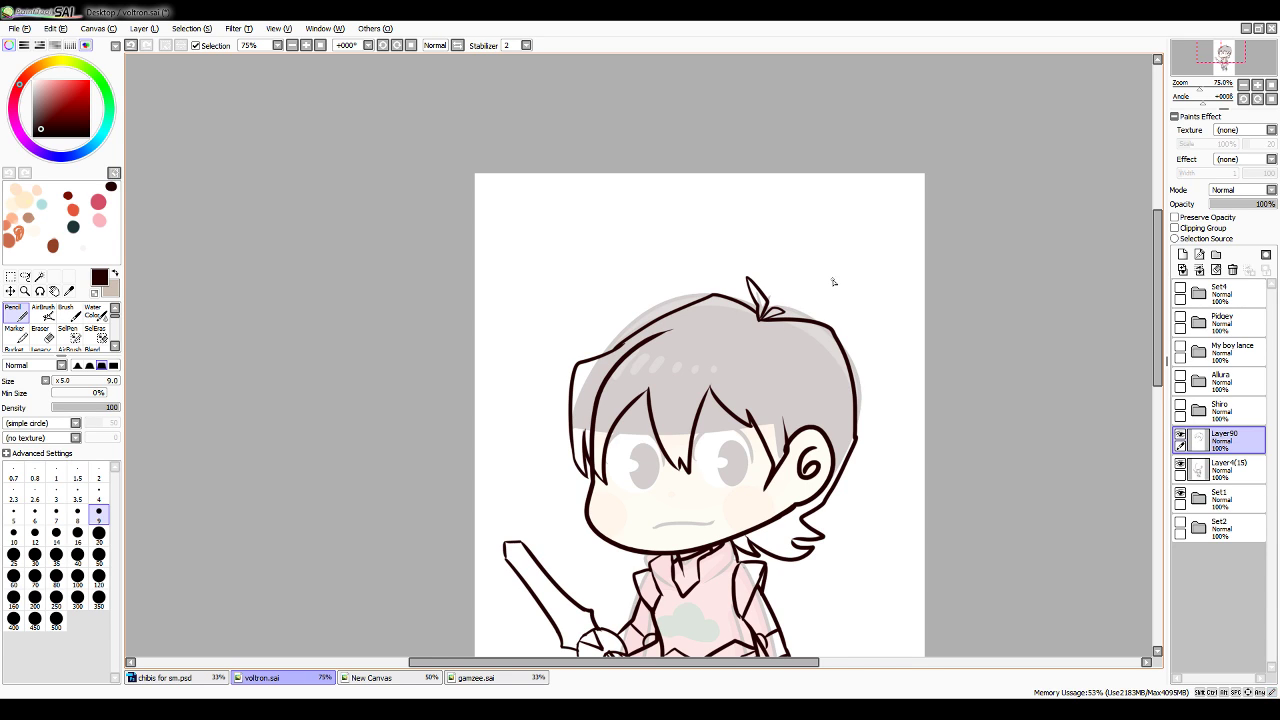
Erase the head outline inside the hair on Layer4(15) using the transparent color at brush size 20
{"action": "left_click", "coordinate": [1225, 470]}
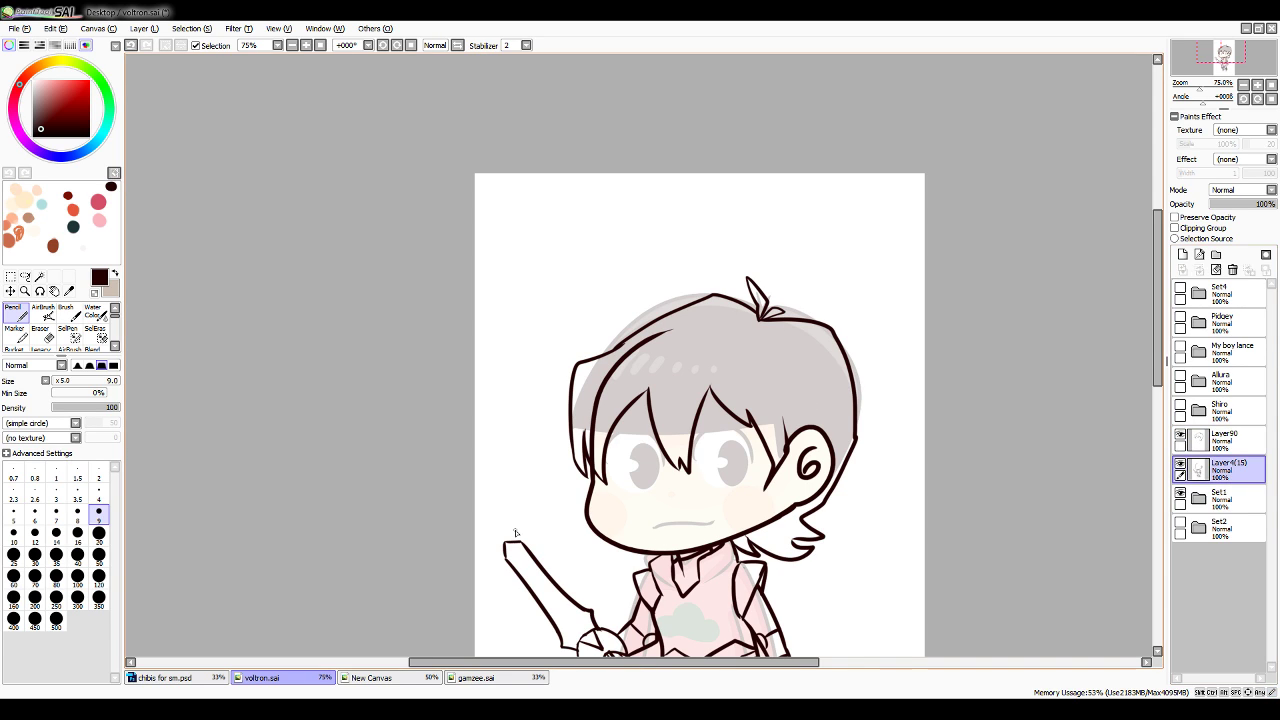
{"action": "left_click", "coordinate": [95, 293]}
{"action": "left_click", "coordinate": [99, 535]}
{"action": "mouse_move", "coordinate": [673, 331]}
{"action": "left_mouse_down"}
{"action": "mouse_move", "coordinate": [600, 402]}
{"action": "mouse_move", "coordinate": [597, 472]}
{"action": "left_mouse_up"}
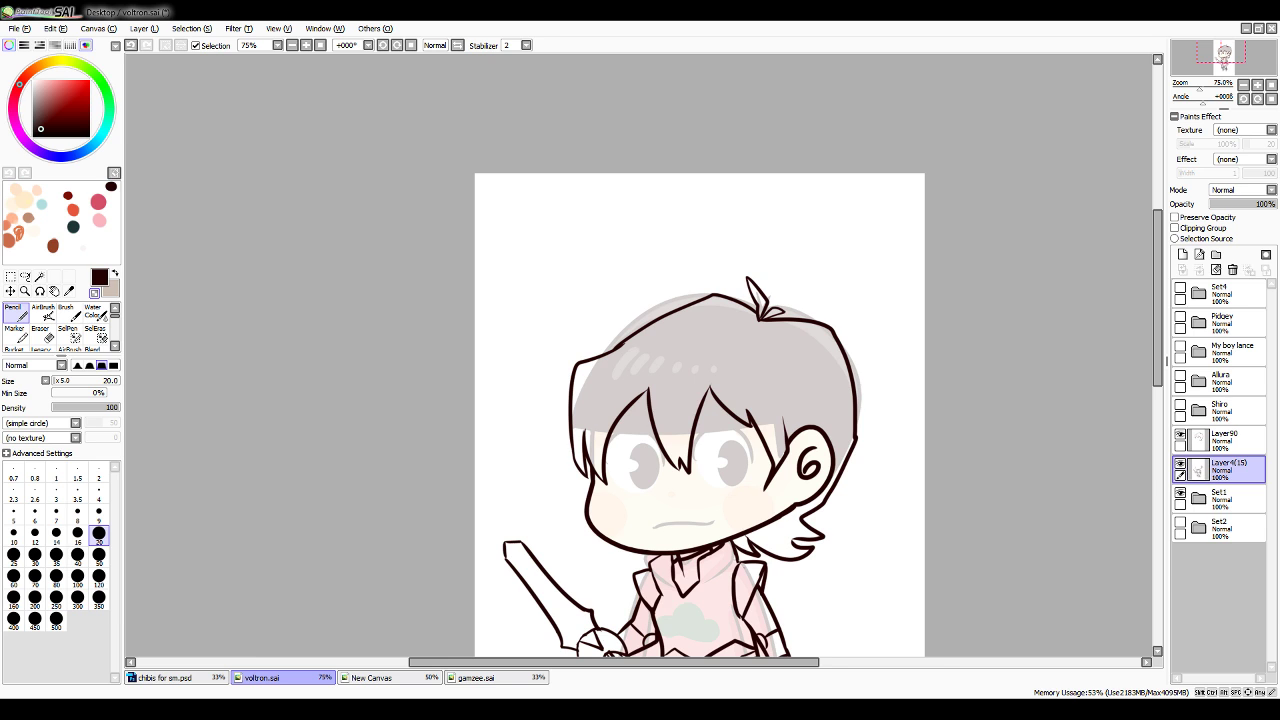
Make the hair lineart layer, Layer90, active again
{"action": "key", "text": "Page_Up"}
{"action": "key", "text": "Page_Up"}
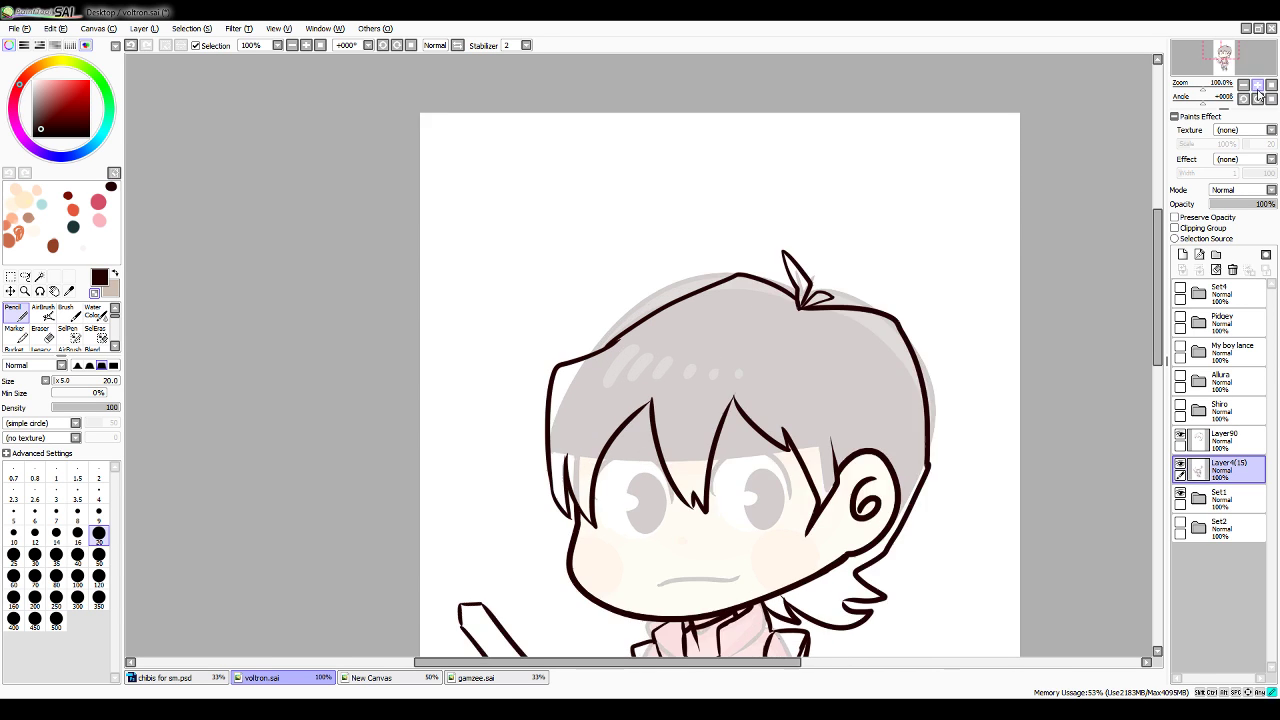
{"action": "left_click_drag", "start_coordinate": [1158, 270], "coordinate": [1158, 356]}
{"action": "left_click", "coordinate": [1225, 440]}
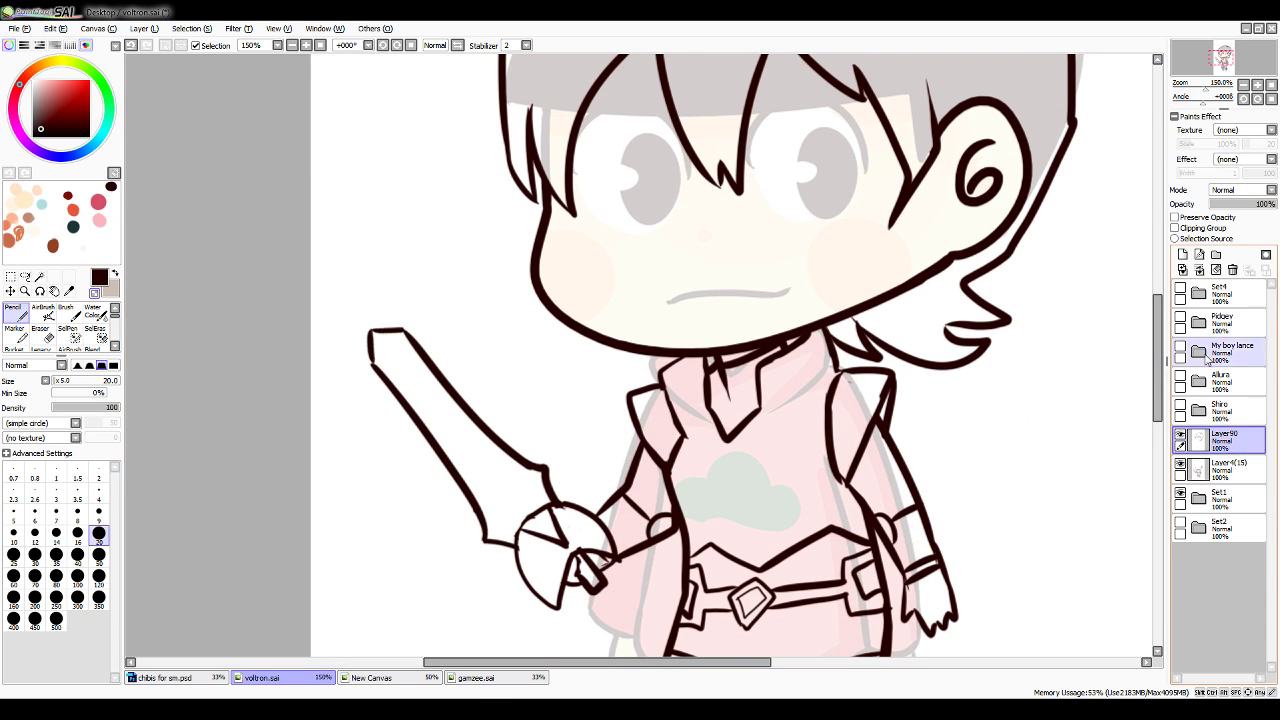
On a new layer, draw the upper eyelids and iris outlines of both eyes with the Pencil at size 9
{"action": "left_click", "coordinate": [1182, 254]}
{"action": "left_click", "coordinate": [99, 512]}
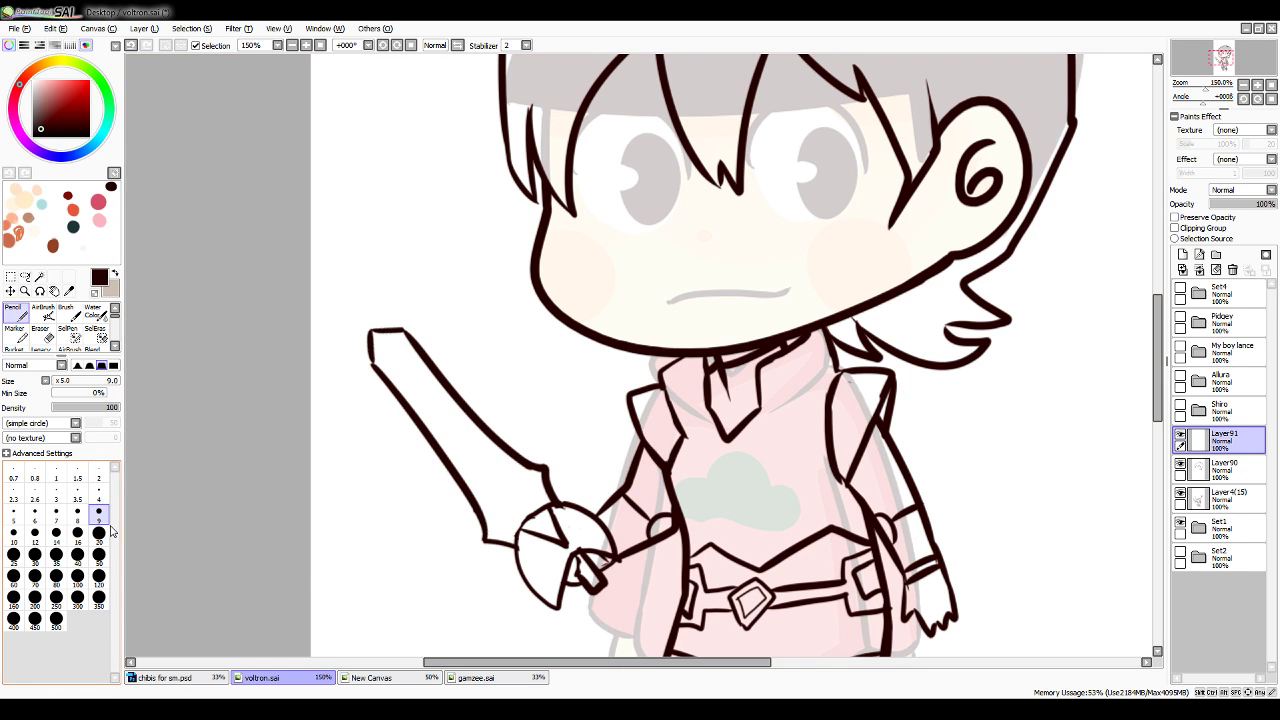
{"action": "scroll", "coordinate": [762, 325], "scroll_direction": "up", "scroll_amount": 3}
{"action": "left_click_drag", "start_coordinate": [584, 255], "coordinate": [702, 272]}
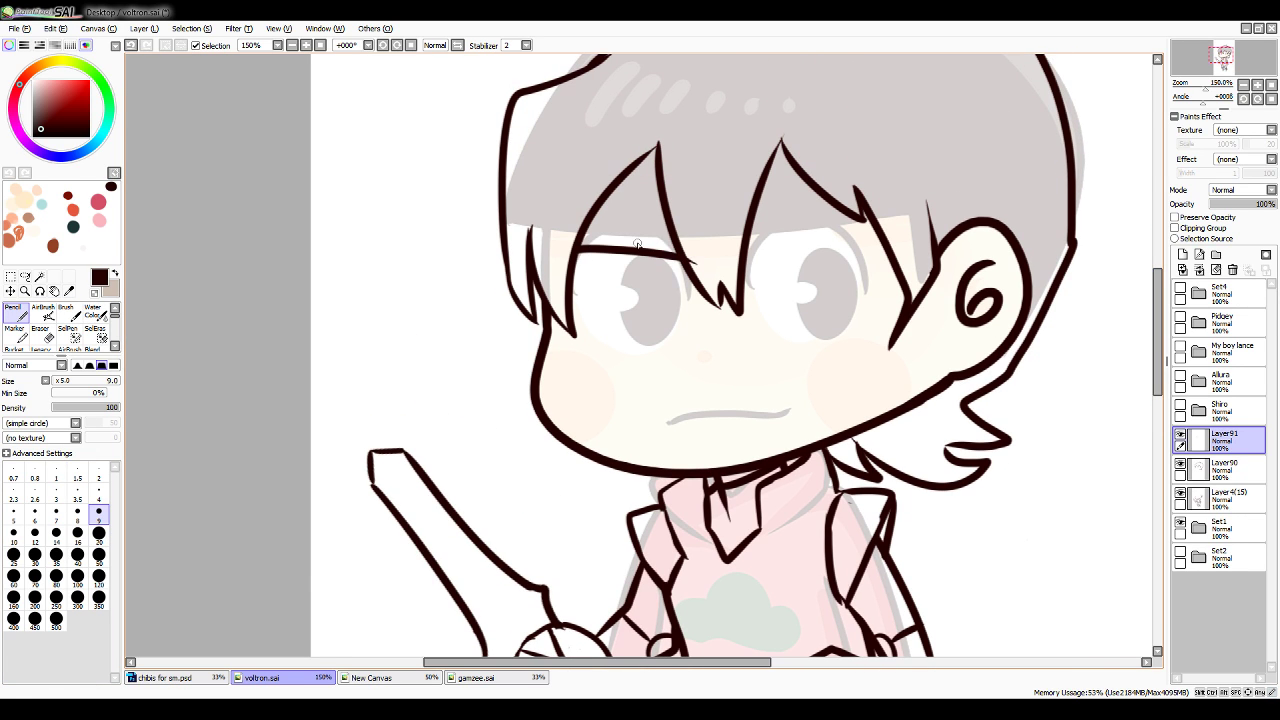
{"action": "key", "text": "ctrl+z"}
{"action": "mouse_move", "coordinate": [574, 250]}
{"action": "left_mouse_down"}
{"action": "mouse_move", "coordinate": [708, 288]}
{"action": "mouse_move", "coordinate": [676, 320]}
{"action": "mouse_move", "coordinate": [684, 280]}
{"action": "mouse_move", "coordinate": [660, 265]}
{"action": "left_mouse_up"}
{"action": "key", "text": "ctrl+z"}
{"action": "left_click_drag", "start_coordinate": [754, 271], "coordinate": [905, 235]}
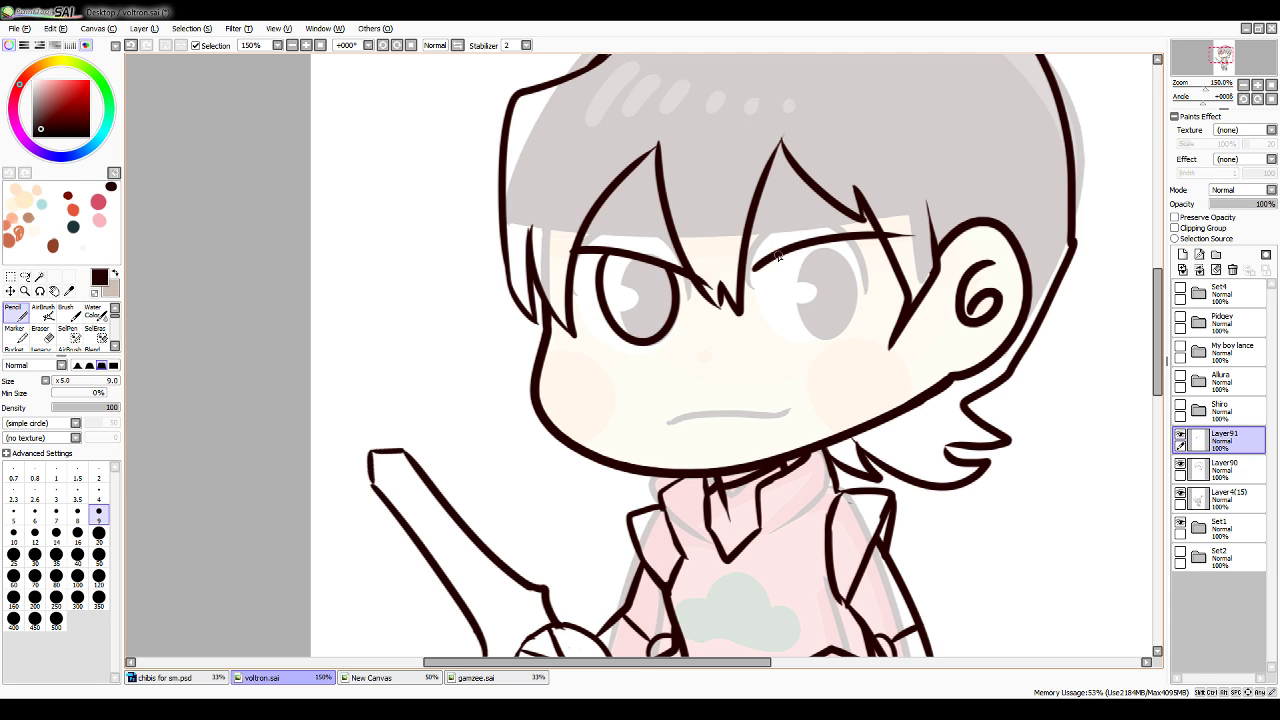
{"action": "mouse_move", "coordinate": [778, 256]}
{"action": "left_mouse_down"}
{"action": "mouse_move", "coordinate": [845, 295]}
{"action": "mouse_move", "coordinate": [822, 322]}
{"action": "mouse_move", "coordinate": [860, 238]}
{"action": "left_mouse_up"}
{"action": "key", "text": "ctrl+z"}
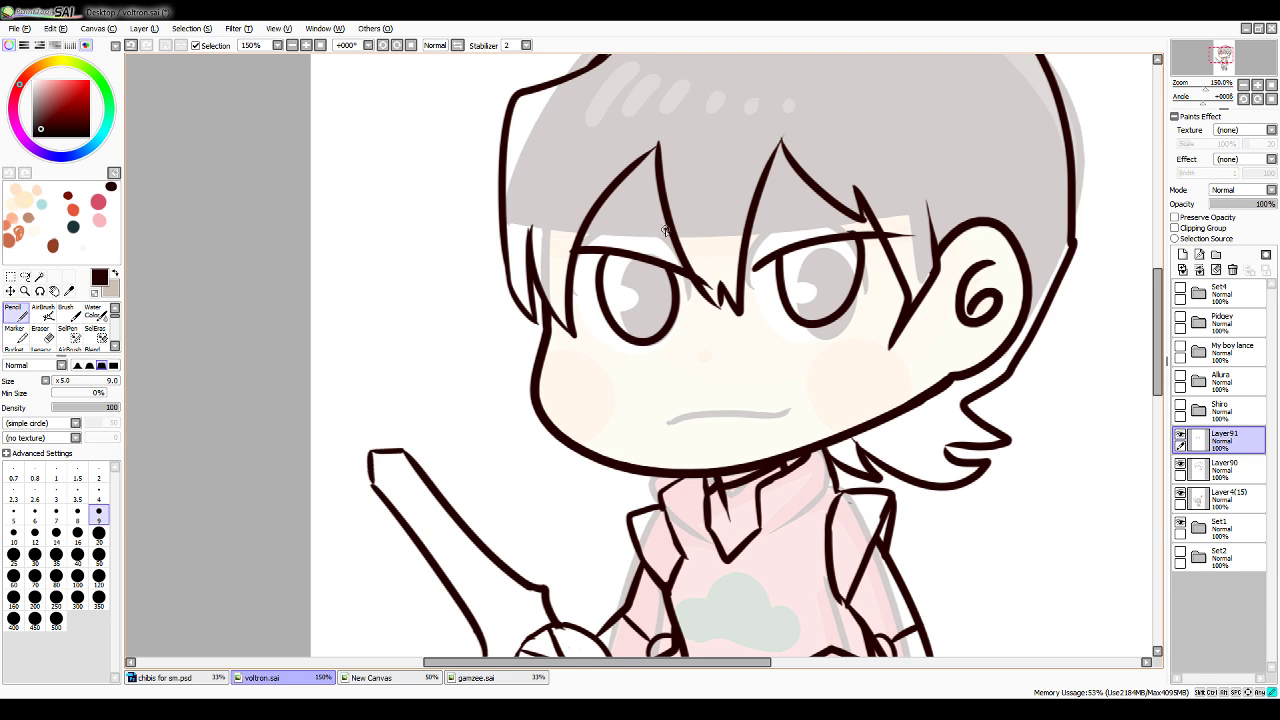
Draw slanted angry eyebrows trimmed at the hair strands and a small downturned mouth over the sketch
{"action": "left_click_drag", "start_coordinate": [592, 220], "coordinate": [668, 236]}
{"action": "key", "text": "ctrl+z"}
{"action": "left_click_drag", "start_coordinate": [588, 198], "coordinate": [640, 224]}
{"action": "left_click_drag", "start_coordinate": [763, 233], "coordinate": [866, 176]}
{"action": "left_click_drag", "start_coordinate": [684, 430], "coordinate": [793, 427]}
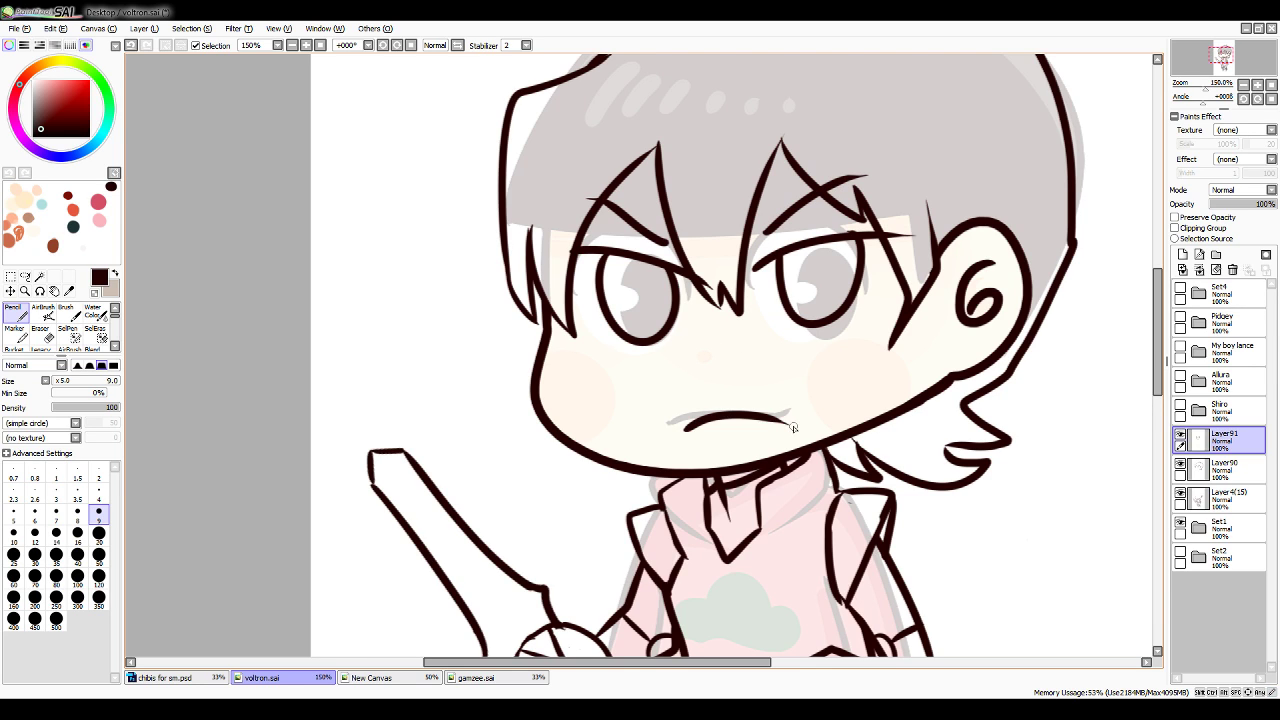
{"action": "mouse_move", "coordinate": [608, 183]}
{"action": "left_mouse_down"}
{"action": "mouse_move", "coordinate": [570, 234]}
{"action": "mouse_move", "coordinate": [566, 288]}
{"action": "left_mouse_up"}
{"action": "key", "text": "ctrl+z"}
{"action": "key", "text": "ctrl+z"}
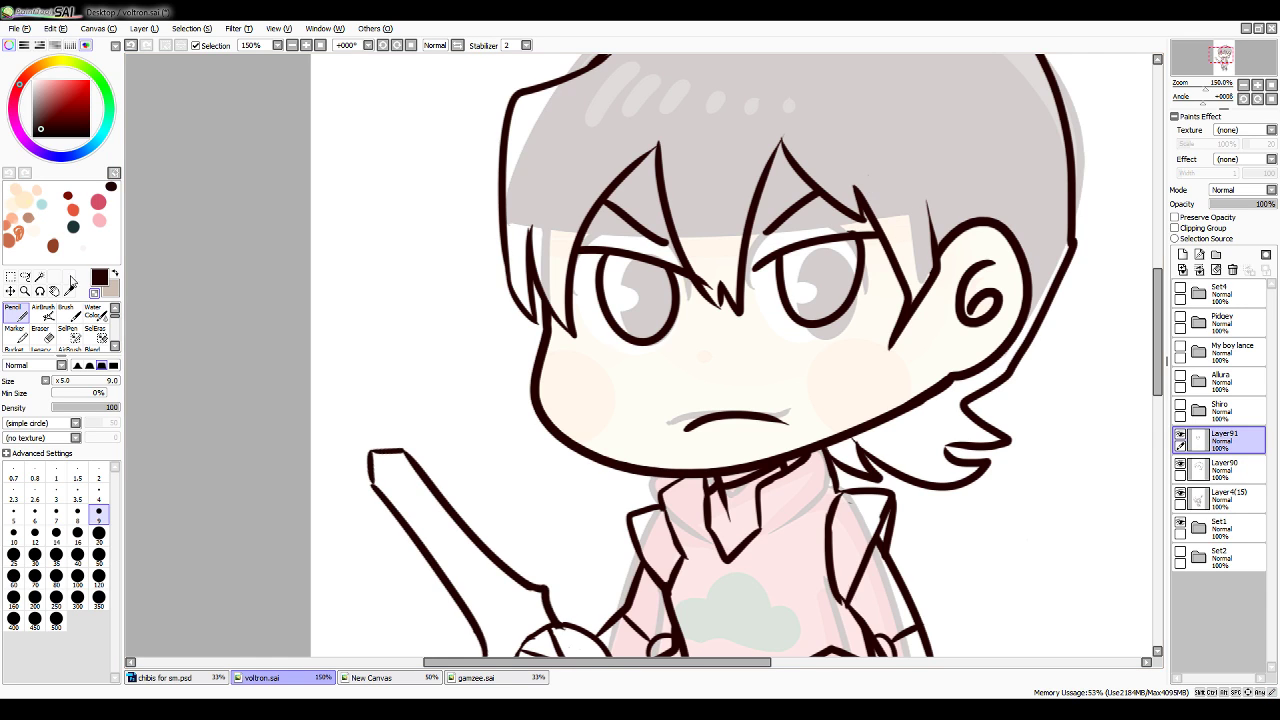
Select the inside of both irises with the Magic Wand, fill them dark brown with the size 50 Pencil, and deselect
{"action": "left_click", "coordinate": [39, 276]}
{"action": "left_click", "coordinate": [615, 318]}
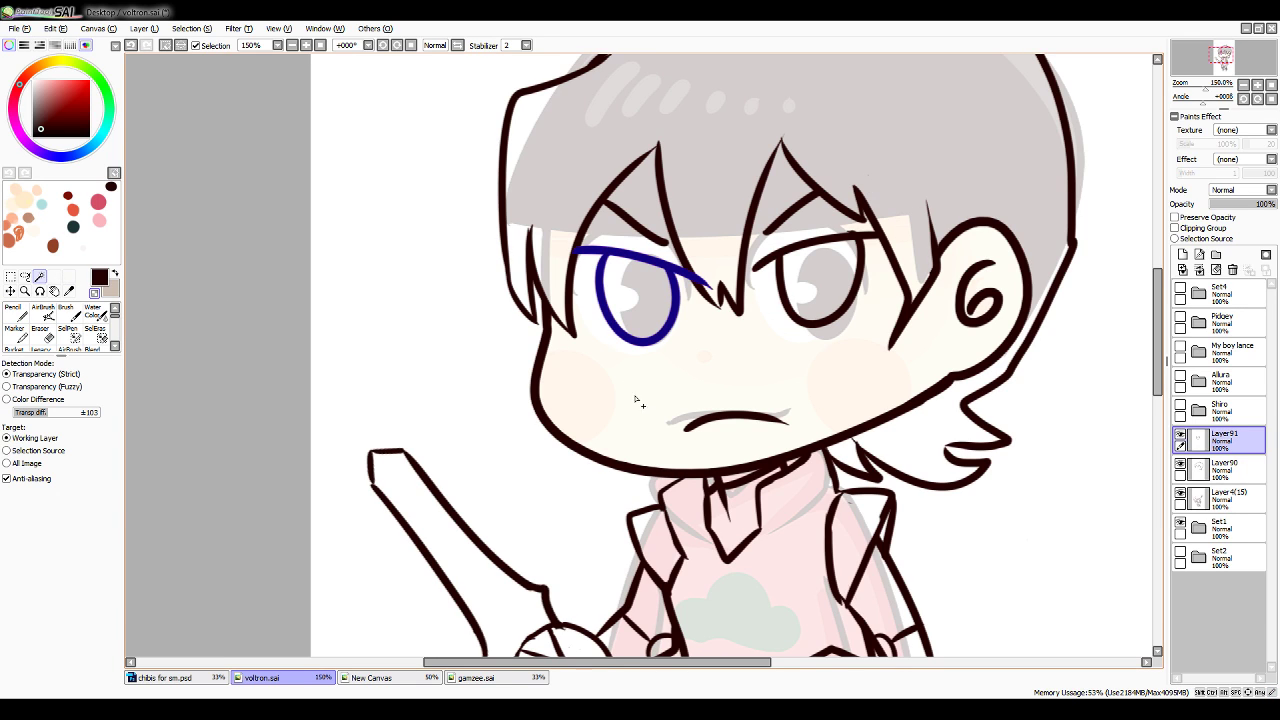
{"action": "key", "text": "ctrl+d"}
{"action": "left_click", "coordinate": [645, 321]}
{"action": "left_click", "coordinate": [15, 312]}
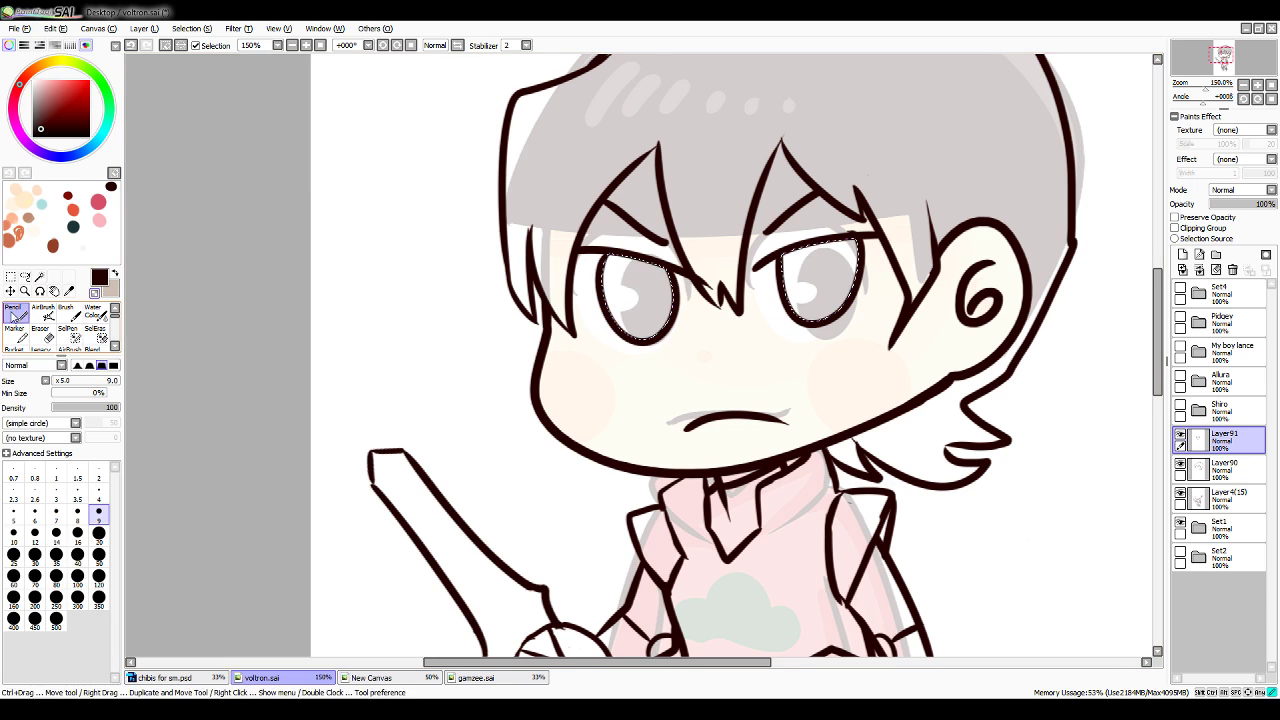
{"action": "left_click_drag", "start_coordinate": [591, 293], "coordinate": [658, 325]}
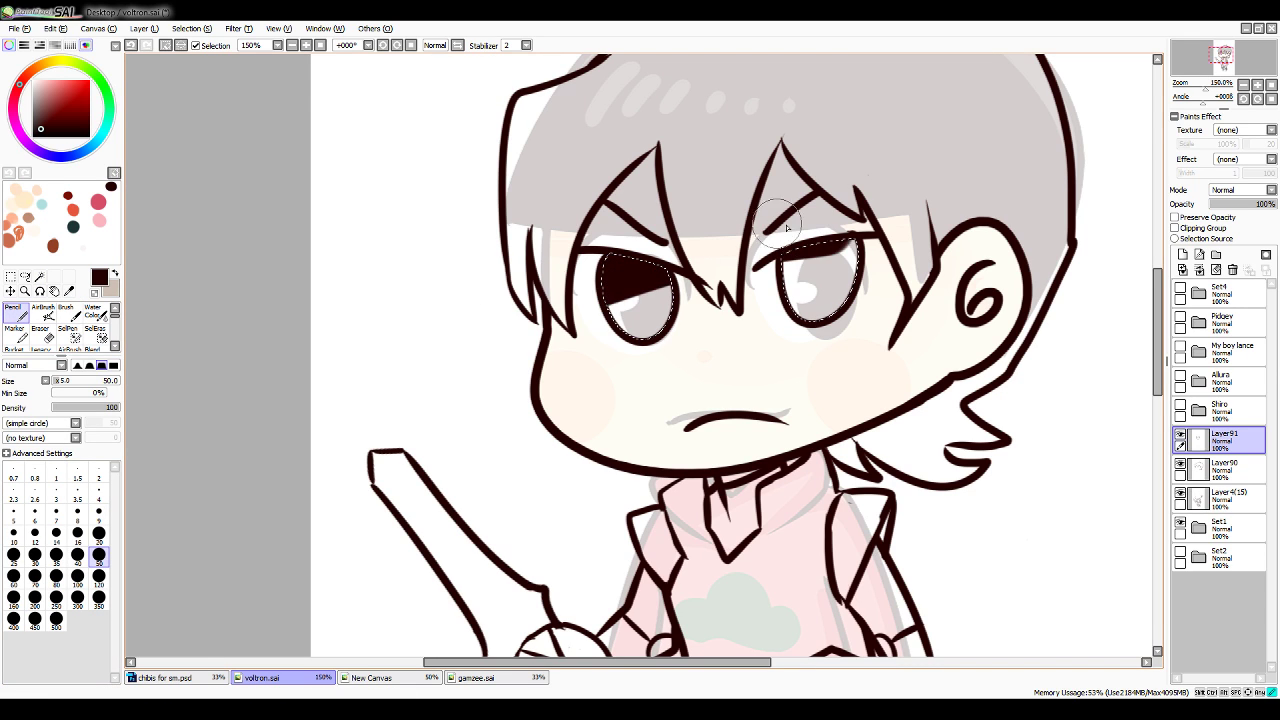
{"action": "left_click_drag", "start_coordinate": [777, 224], "coordinate": [741, 318]}
{"action": "left_click", "coordinate": [205, 29]}
{"action": "left_click", "coordinate": [207, 43]}
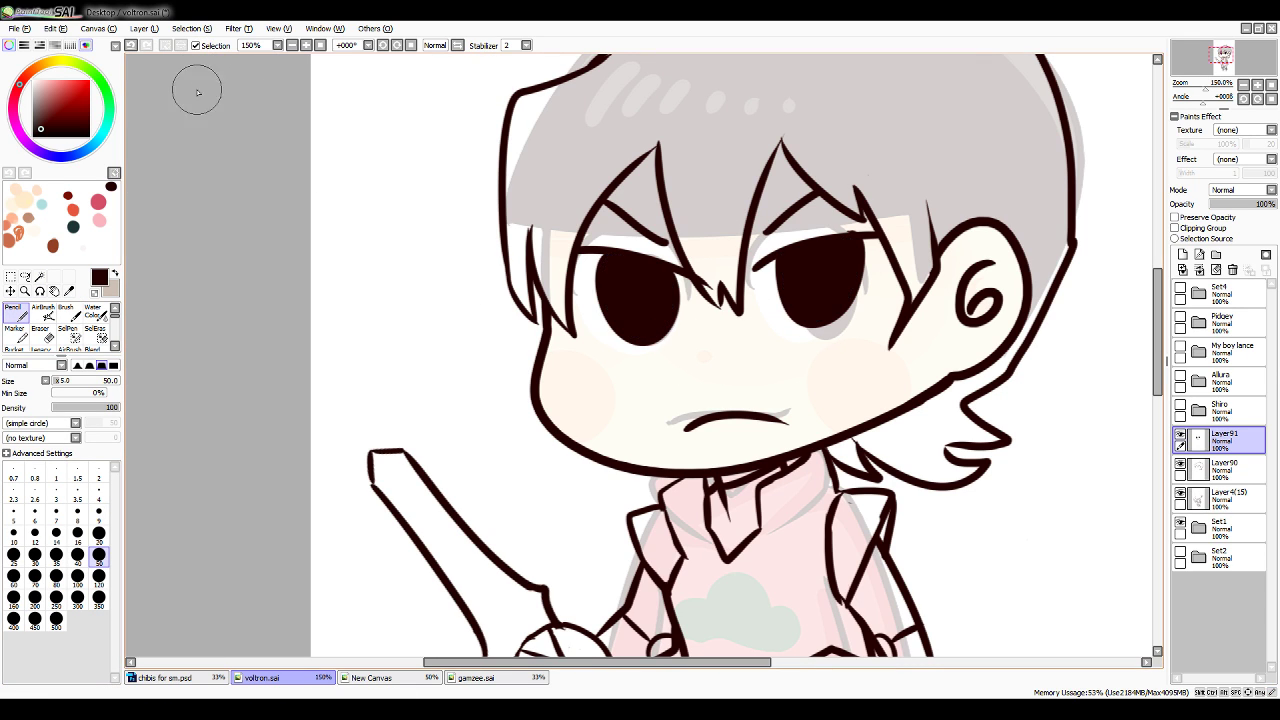
Pick white from the canvas and add a thin highlight to each iris with the Pencil at size 20
{"action": "left_click", "coordinate": [69, 291]}
{"action": "left_click", "coordinate": [430, 386]}
{"action": "left_click", "coordinate": [17, 316]}
{"action": "left_click", "coordinate": [99, 533]}
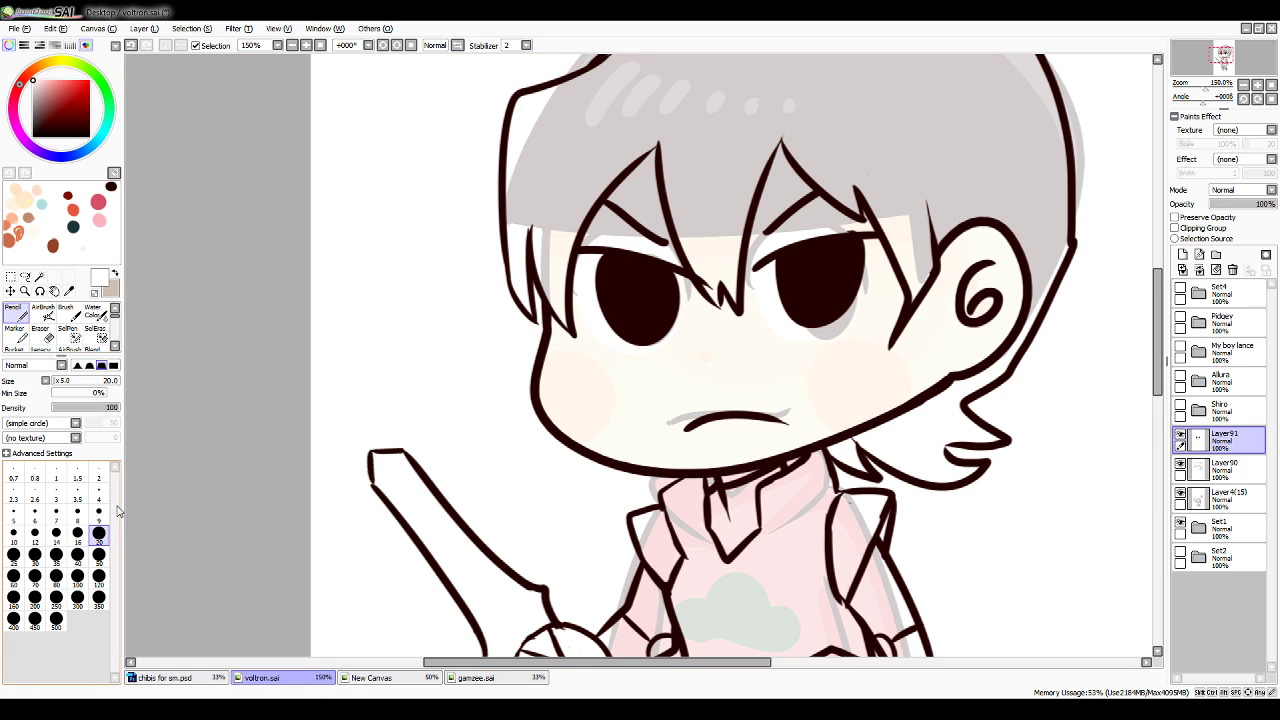
{"action": "left_click_drag", "start_coordinate": [598, 294], "coordinate": [634, 290]}
{"action": "left_click_drag", "start_coordinate": [778, 285], "coordinate": [821, 277]}
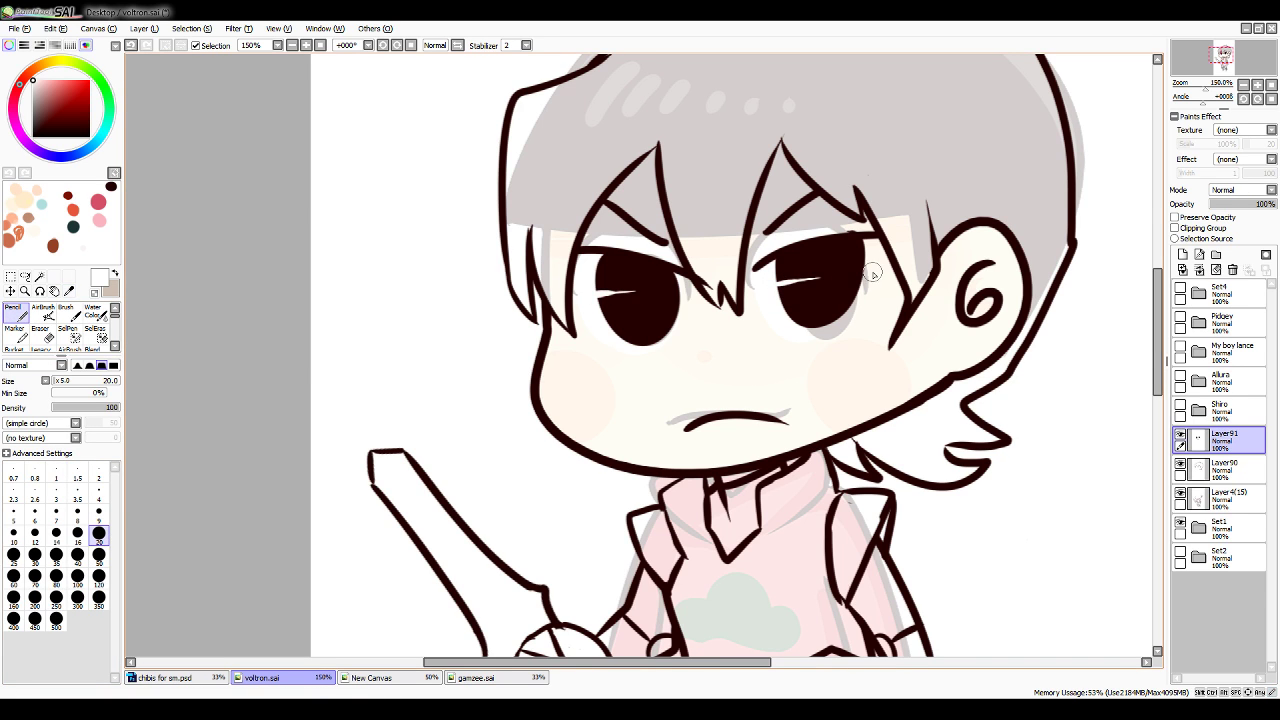
Merge the face and body line layers down into Layer4(15) and hide the Set1 reference folder
{"action": "left_click", "coordinate": [1243, 85]}
{"action": "left_click", "coordinate": [1243, 85]}
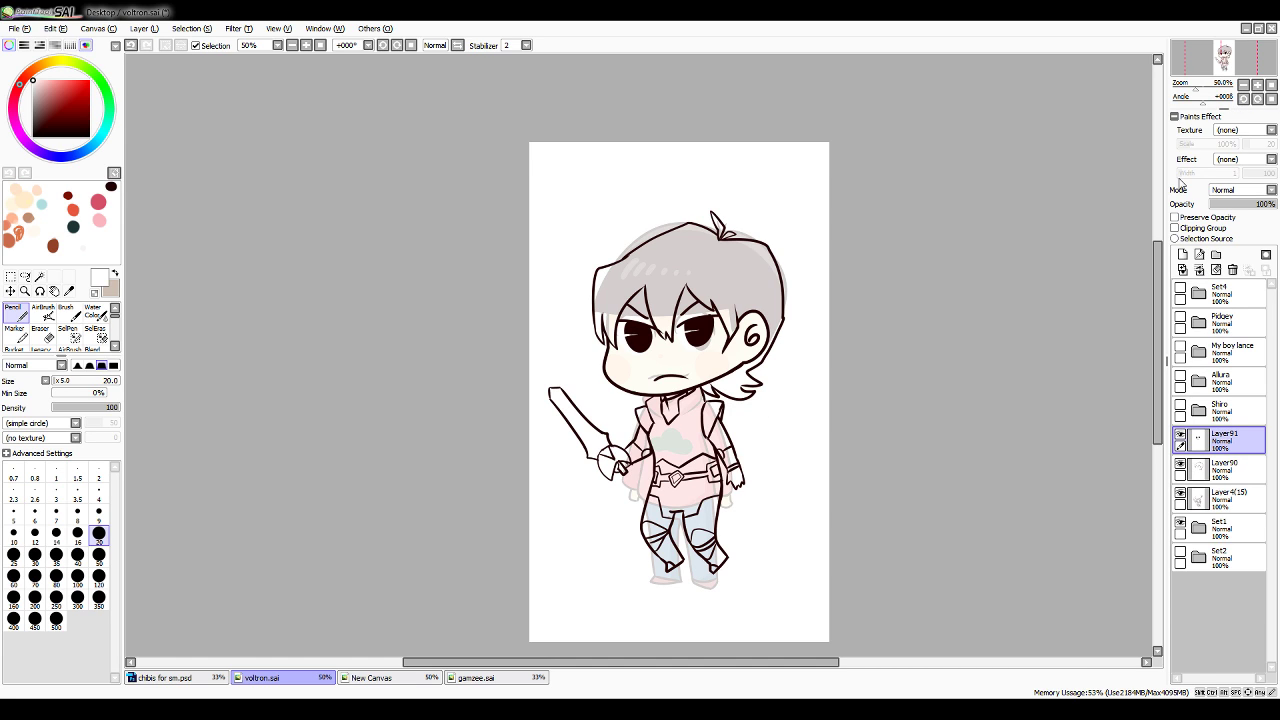
{"action": "left_click", "coordinate": [1200, 270]}
{"action": "left_click", "coordinate": [1200, 270]}
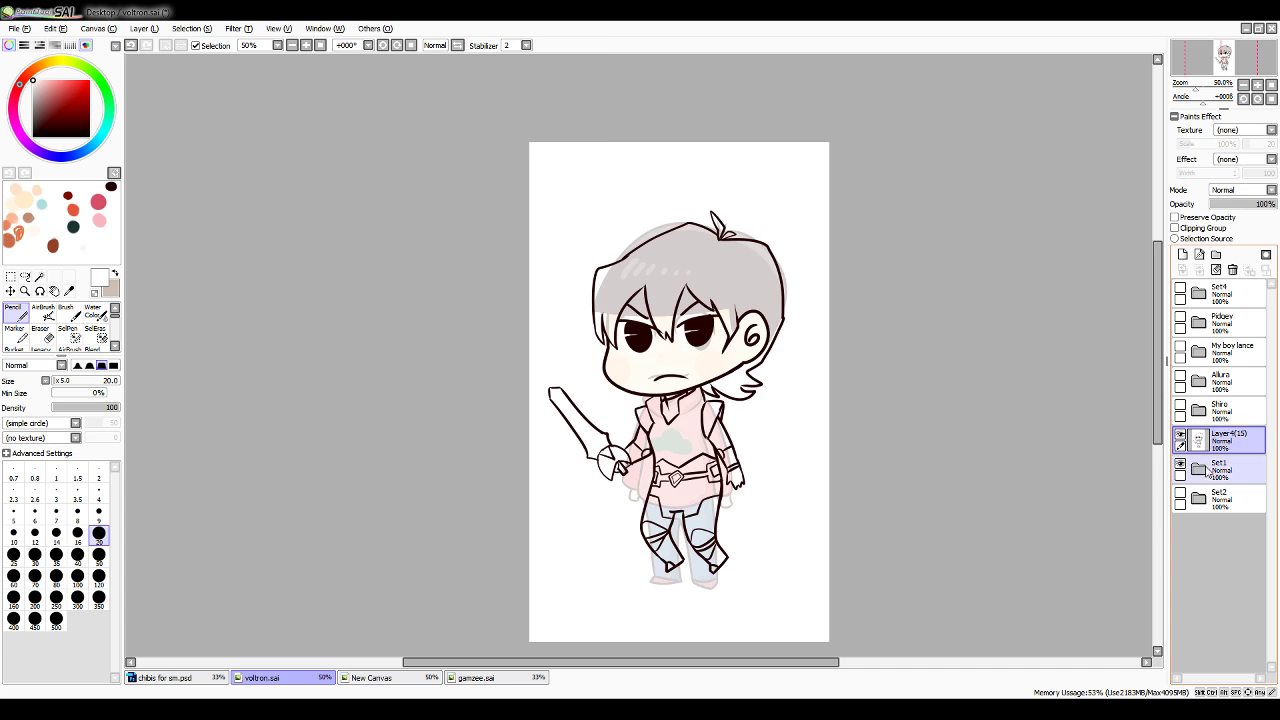
{"action": "left_click", "coordinate": [1222, 472]}
{"action": "left_click", "coordinate": [1181, 466]}
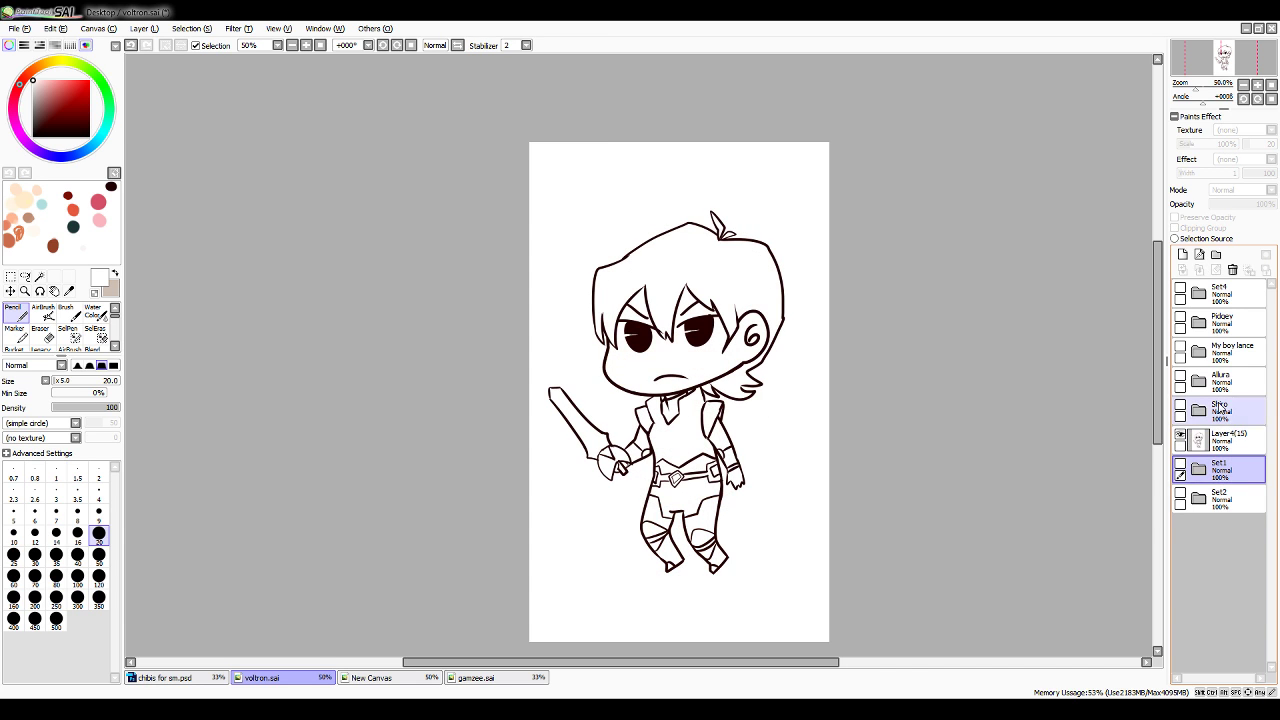
Add a new layer beneath the line art and select the face, ear and forehead areas from Layer4(15) with the Magic Wand
{"action": "left_click", "coordinate": [1182, 254]}
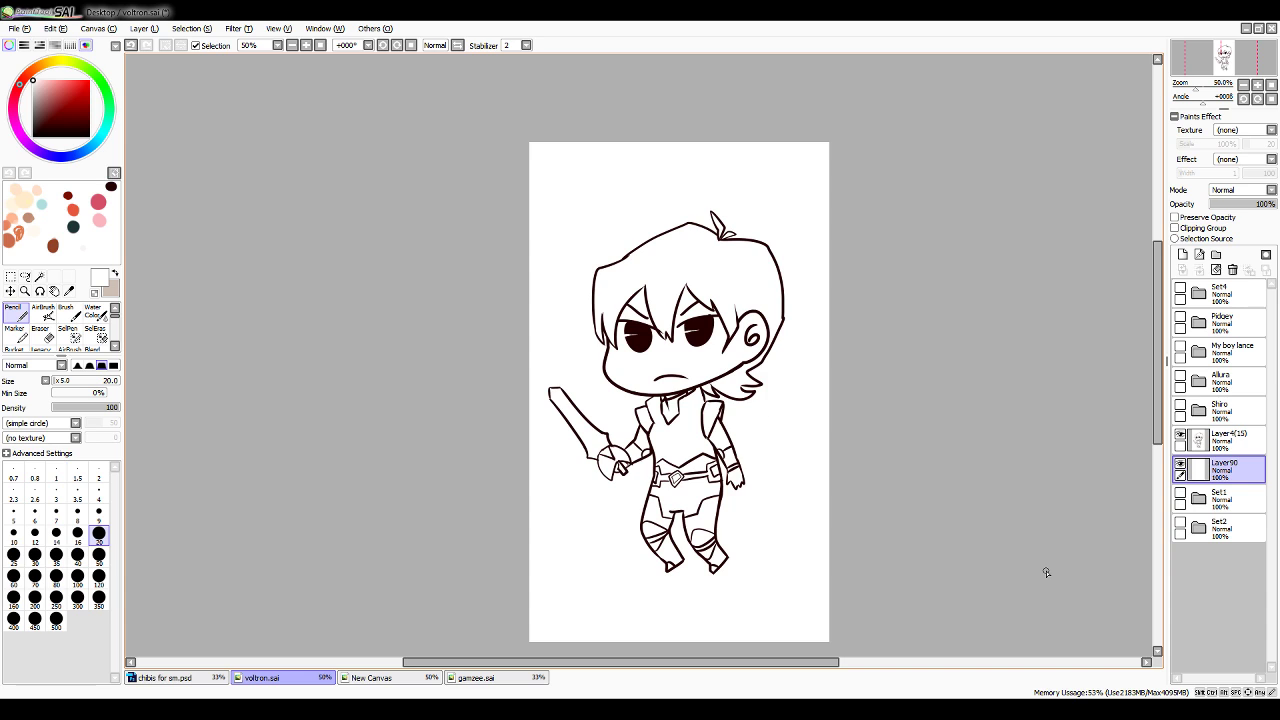
{"action": "left_click", "coordinate": [39, 276]}
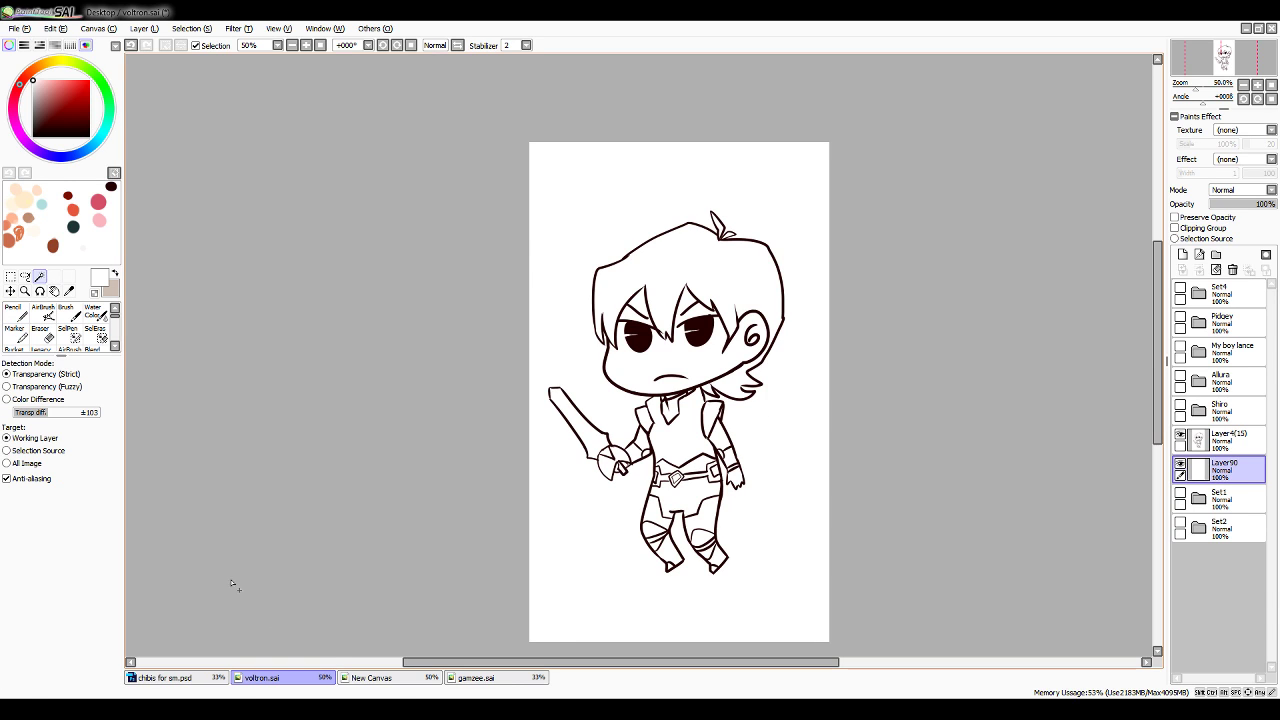
{"action": "left_click", "coordinate": [1220, 440]}
{"action": "left_click", "coordinate": [693, 372]}
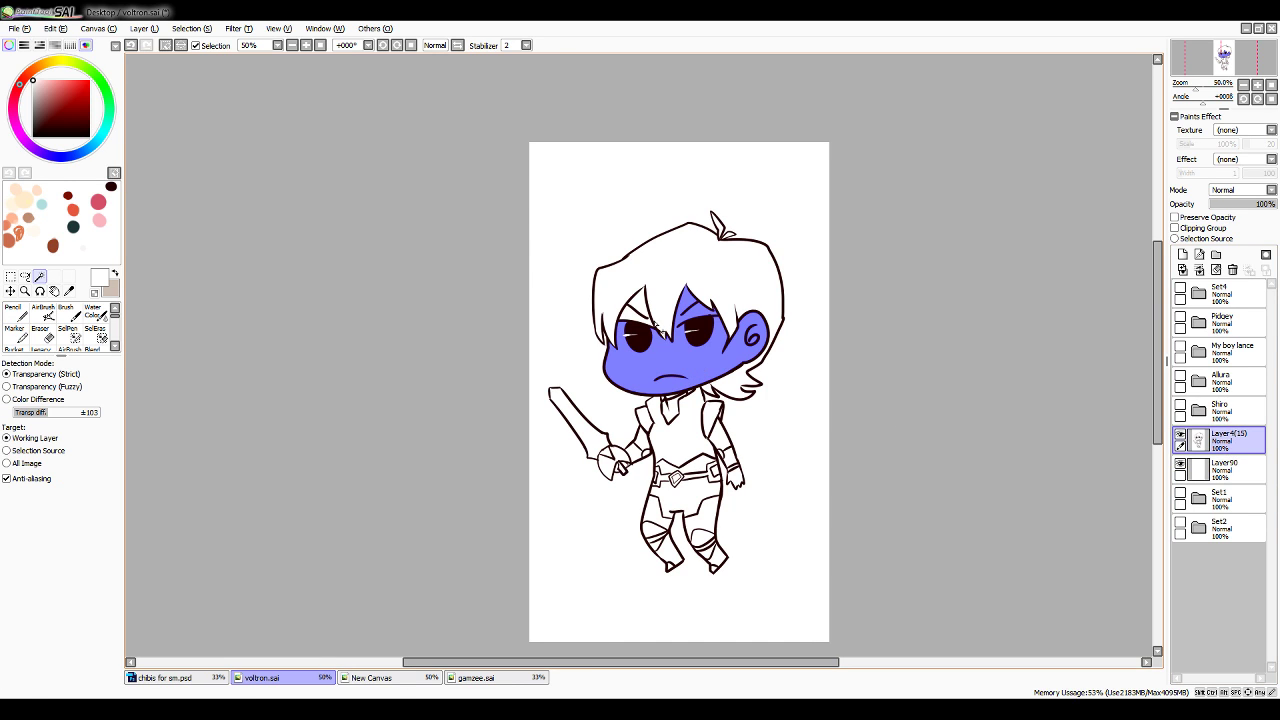
{"action": "left_click", "coordinate": [636, 306]}
{"action": "scroll", "coordinate": [684, 423], "scroll_direction": "up", "scroll_amount": 1}
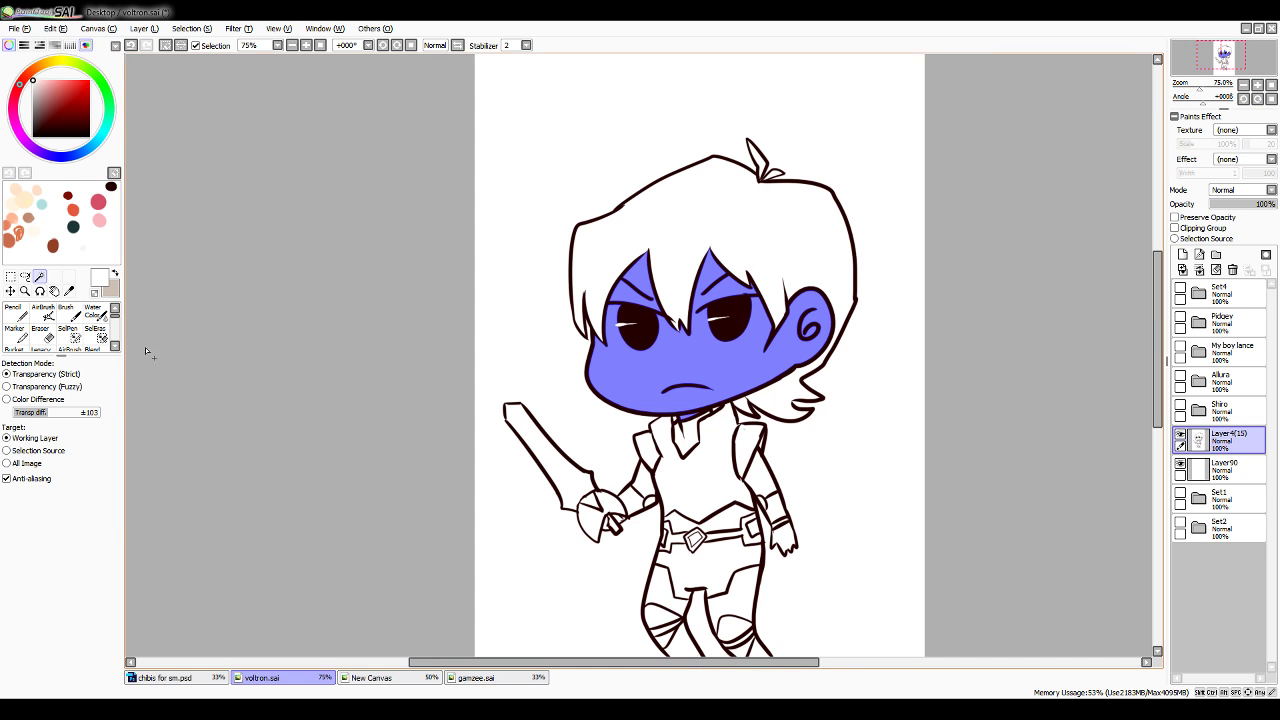
Show the Set4 coloured reference, sample the light skin colour from its ear, and hide the reference again
{"action": "left_click", "coordinate": [15, 316]}
{"action": "left_click", "coordinate": [99, 577]}
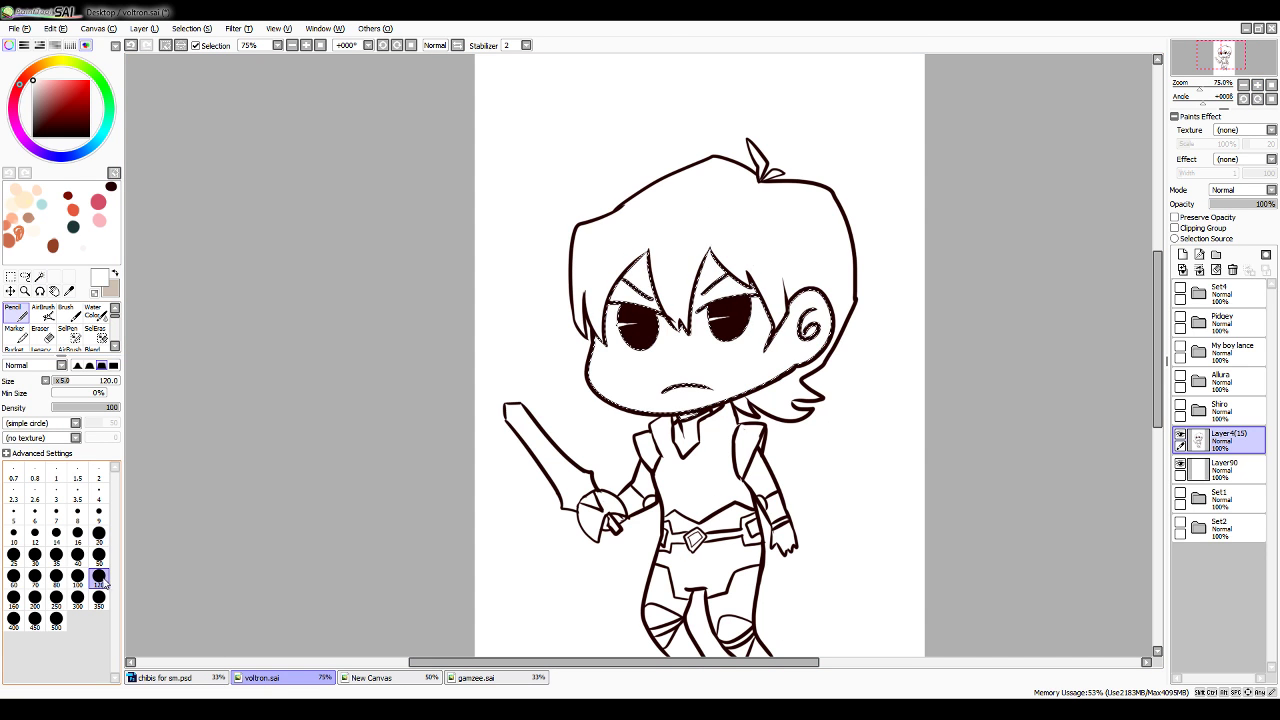
{"action": "left_click", "coordinate": [1197, 293]}
{"action": "left_click", "coordinate": [1198, 323]}
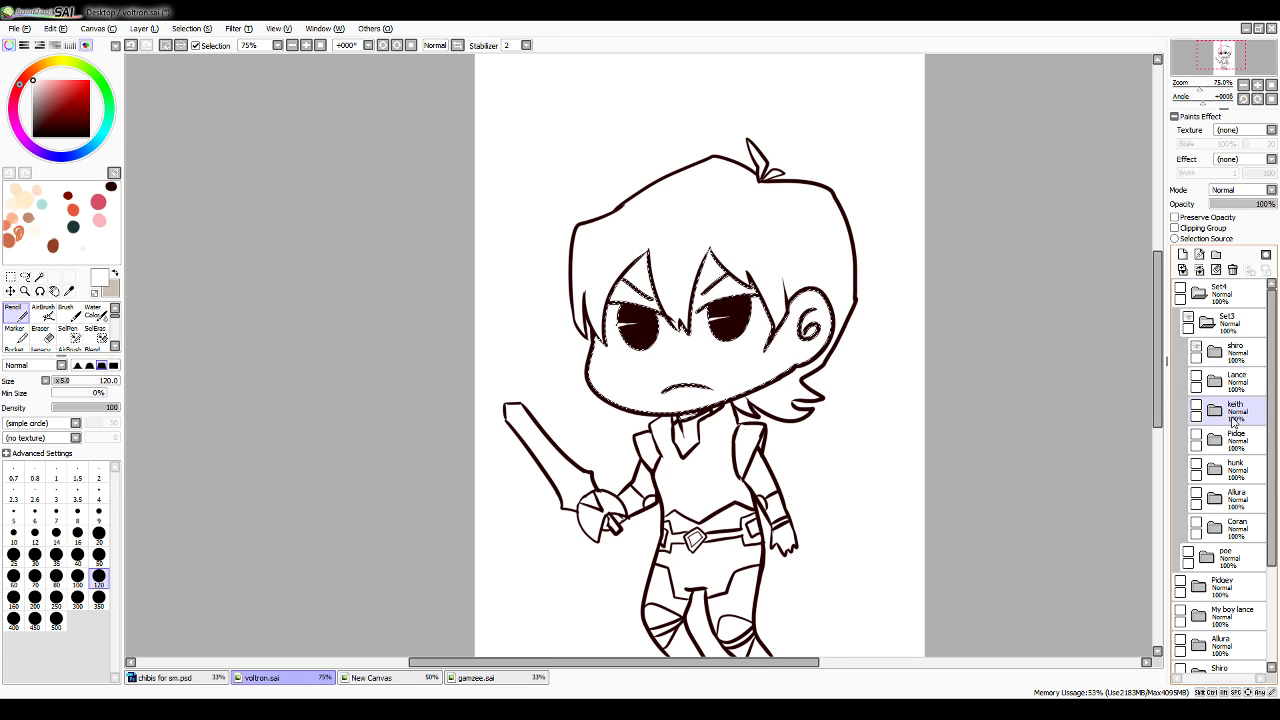
{"action": "left_click", "coordinate": [1208, 324]}
{"action": "left_click", "coordinate": [1199, 294]}
{"action": "left_click", "coordinate": [1181, 288]}
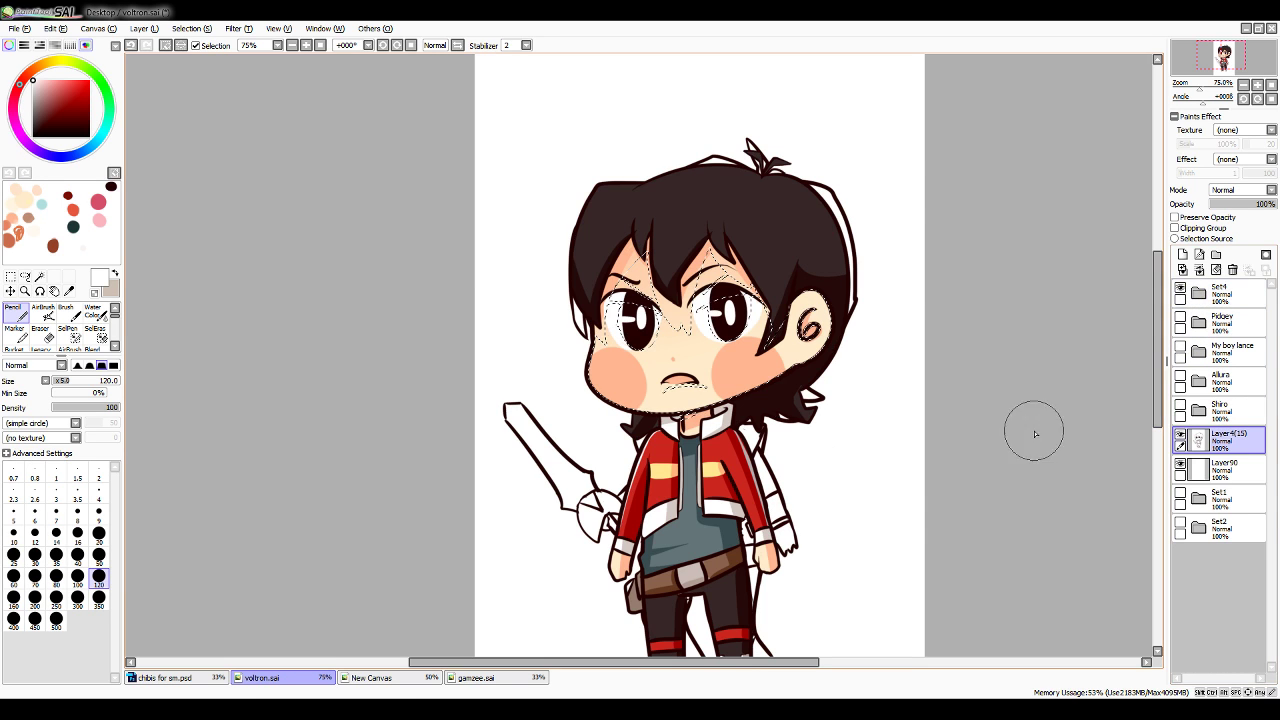
{"action": "left_click", "coordinate": [70, 292]}
{"action": "left_click", "coordinate": [804, 334]}
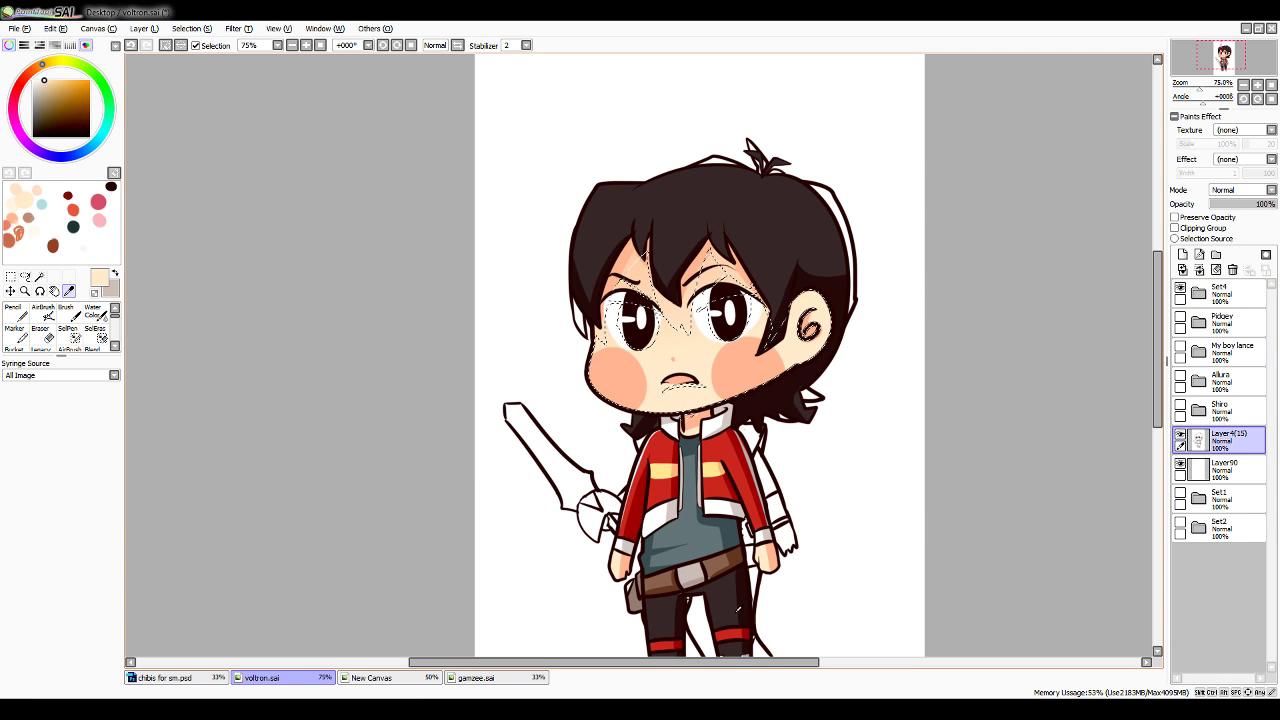
{"action": "left_click", "coordinate": [1180, 289]}
Fill the selected face and ear with the skin colour on Layer90 using the Pencil at size 350
{"action": "left_click", "coordinate": [1222, 468]}
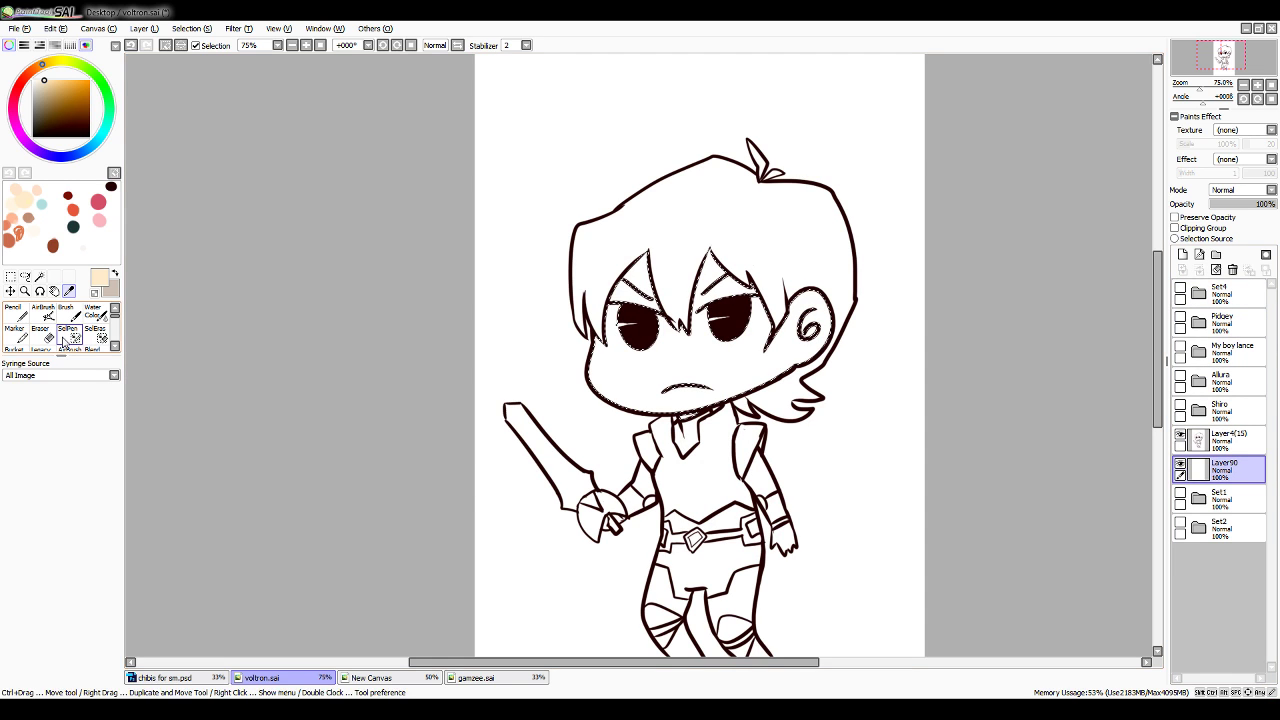
{"action": "left_click", "coordinate": [15, 314]}
{"action": "left_click_drag", "start_coordinate": [748, 292], "coordinate": [660, 340]}
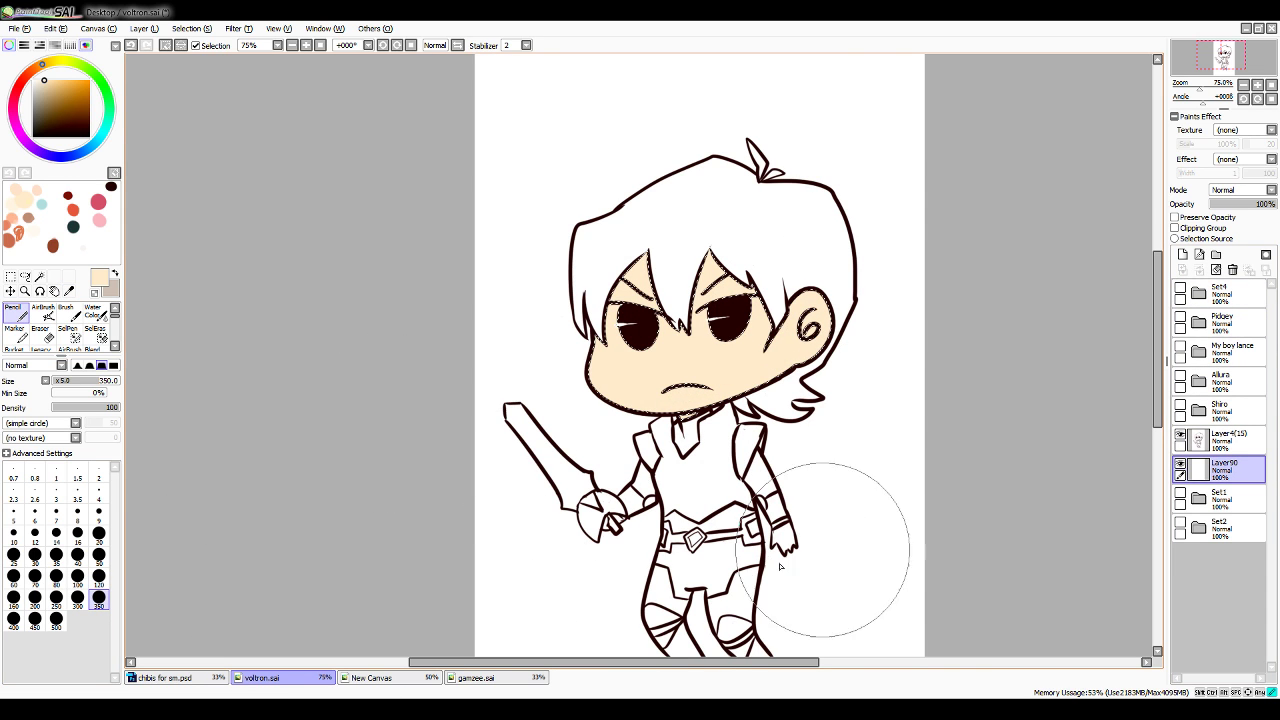
Sample the peach cheek colour from the Set4 reference and softly shade the upper face with the Water Color brush at size 120
{"action": "left_click", "coordinate": [1180, 288]}
{"action": "left_click", "coordinate": [69, 291]}
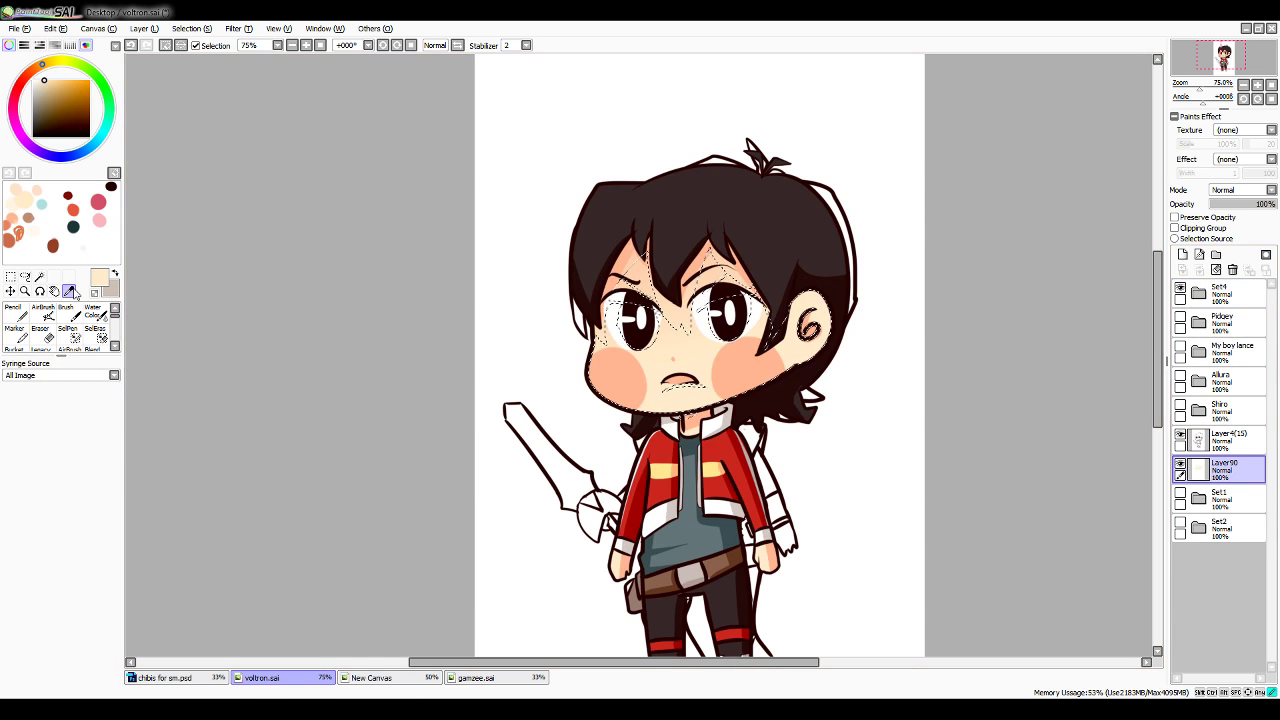
{"action": "left_click", "coordinate": [746, 374]}
{"action": "left_click", "coordinate": [1181, 289]}
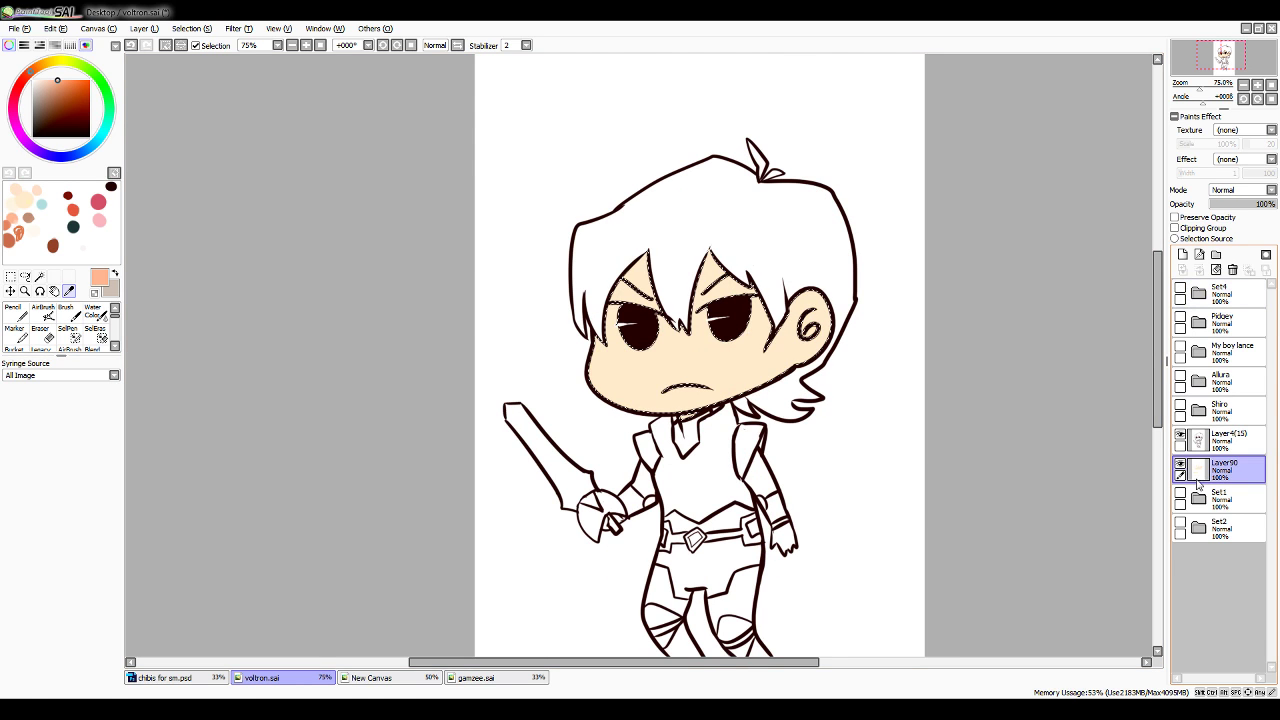
{"action": "left_click", "coordinate": [93, 312]}
{"action": "left_click", "coordinate": [99, 603]}
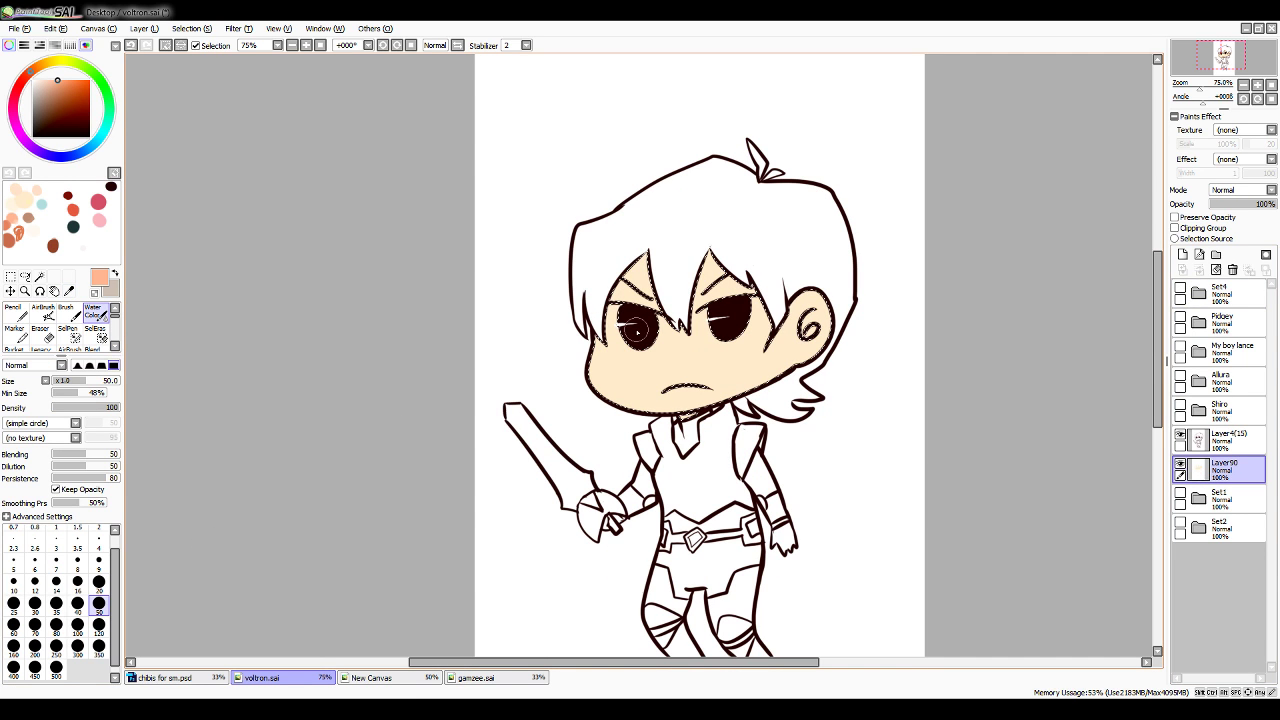
{"action": "left_click", "coordinate": [99, 625]}
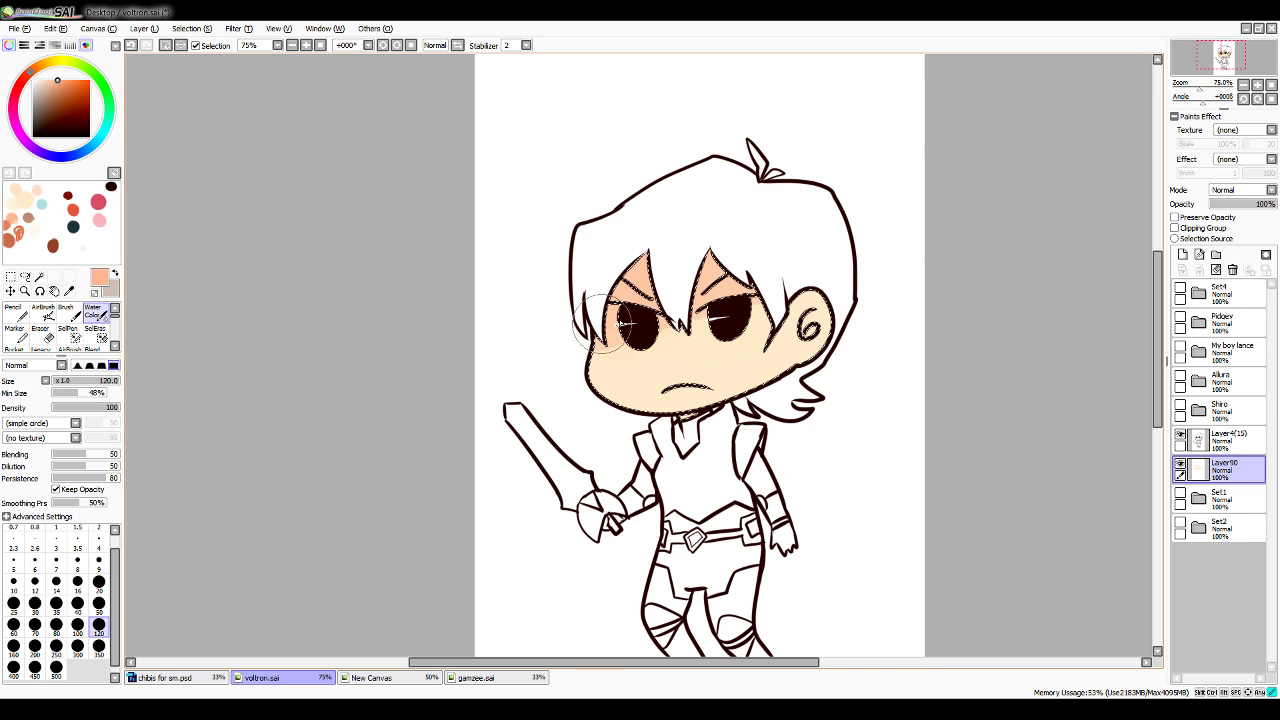
Paint hard-edged peach shadows under the bangs and inside the ear plus a nose dot, reducing the Pencil to size 20
{"action": "key", "text": "n"}
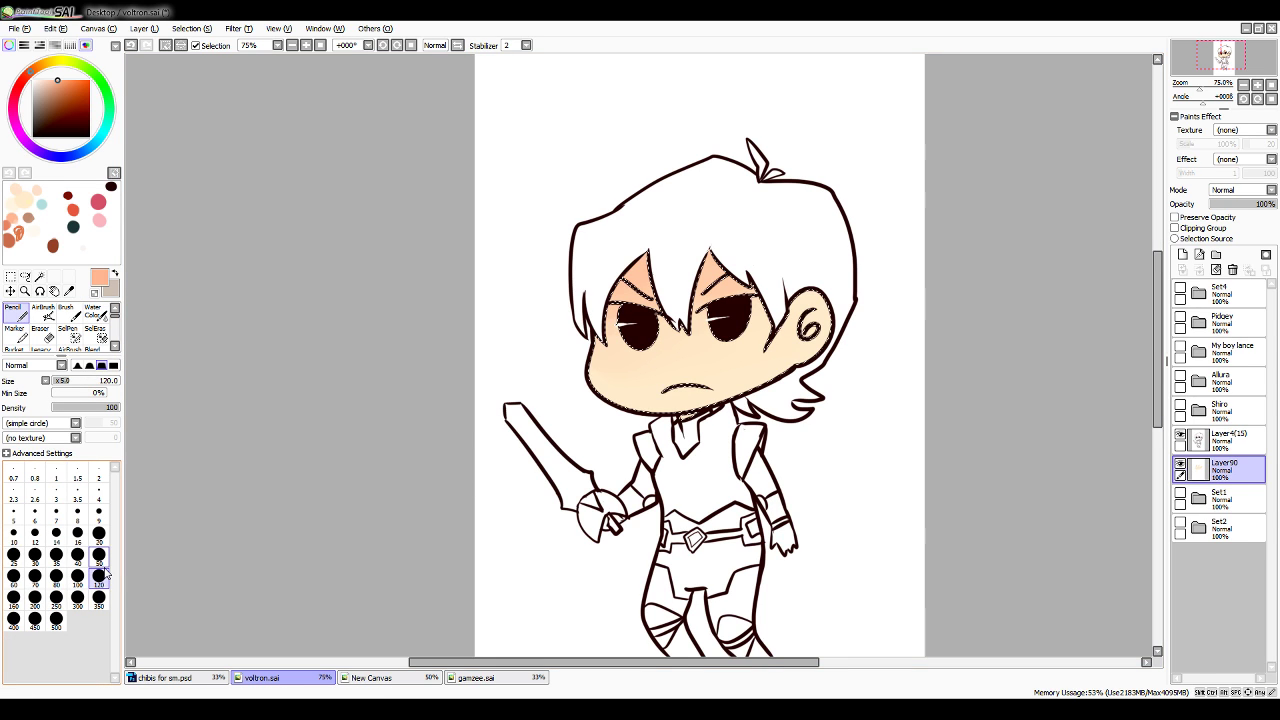
{"action": "key", "text": "bracketleft"}
{"action": "key", "text": "bracketleft"}
{"action": "key", "text": "bracketleft"}
{"action": "key", "text": "bracketleft"}
{"action": "key", "text": "bracketleft"}
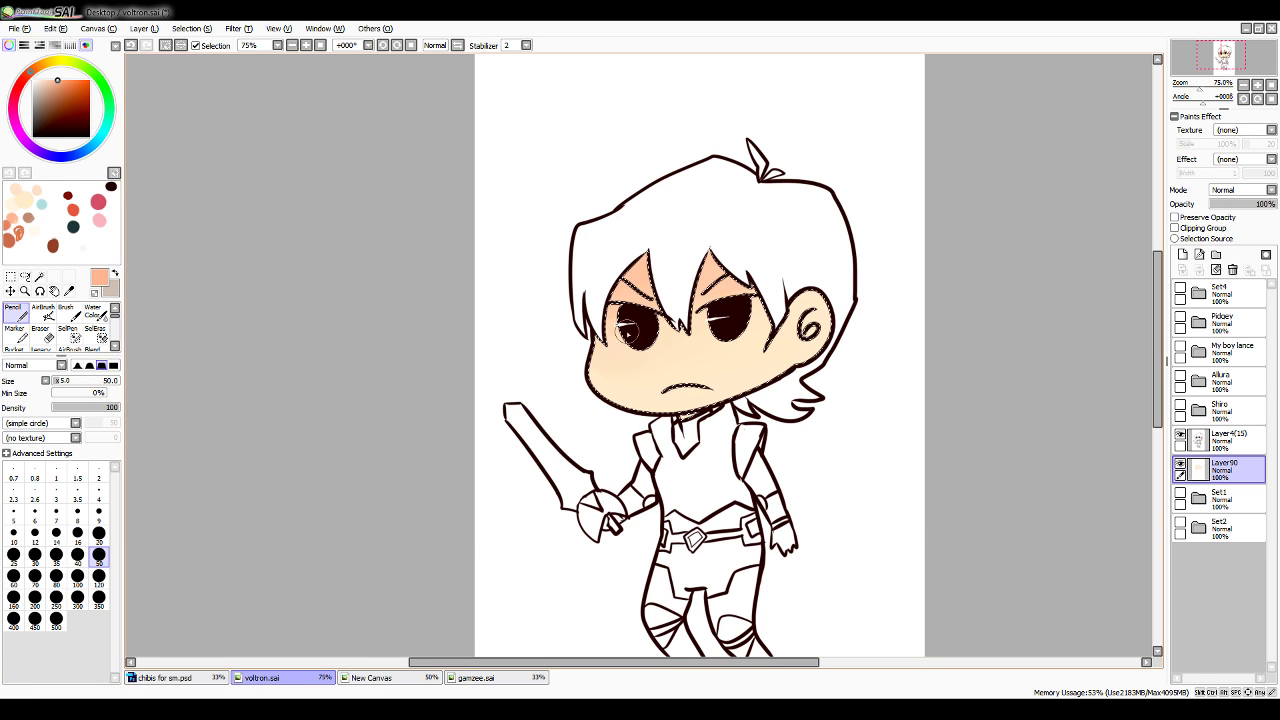
{"action": "key", "text": "bracketleft"}
{"action": "key", "text": "bracketleft"}
{"action": "key", "text": "bracketleft"}
{"action": "key", "text": "bracketleft"}
{"action": "key", "text": "bracketleft"}
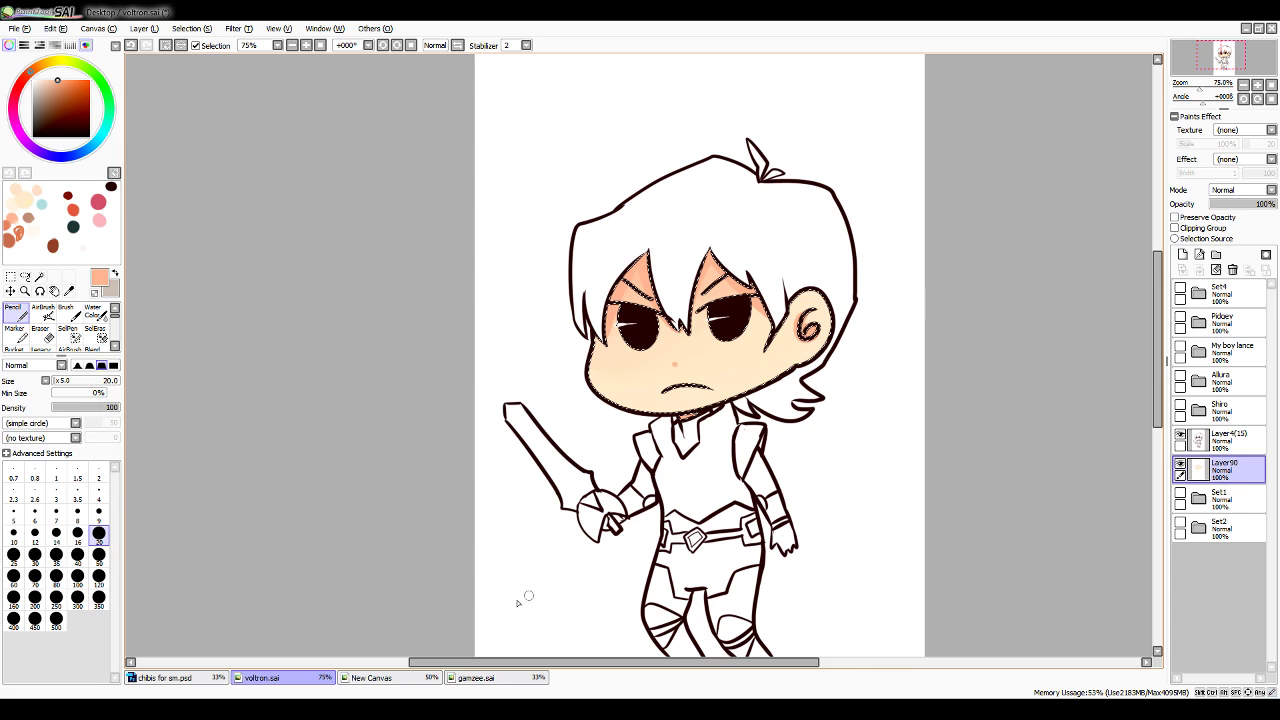
Paint round peach blush spots on both cheeks with the Pencil at size 50
{"action": "key", "text": "bracketright"}
{"action": "key", "text": "bracketright"}
{"action": "key", "text": "bracketright"}
{"action": "key", "text": "bracketright"}
{"action": "key", "text": "bracketright"}
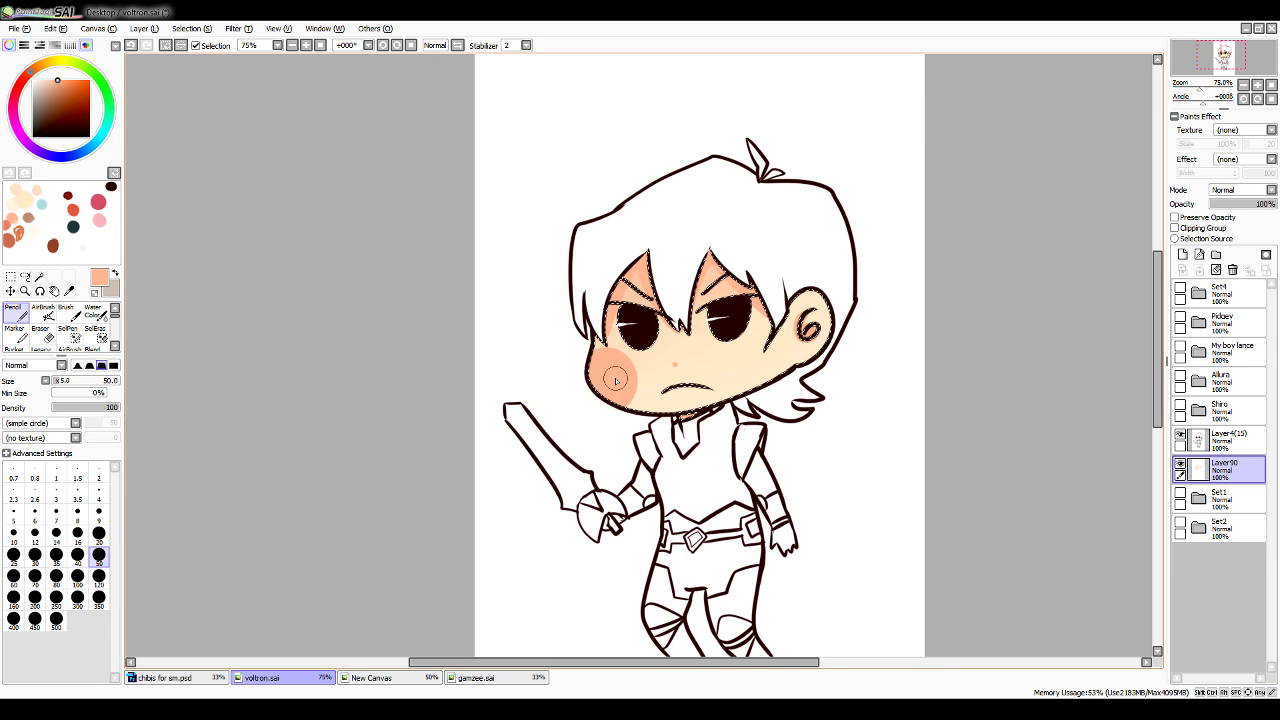
{"action": "left_click_drag", "start_coordinate": [738, 358], "coordinate": [763, 388]}
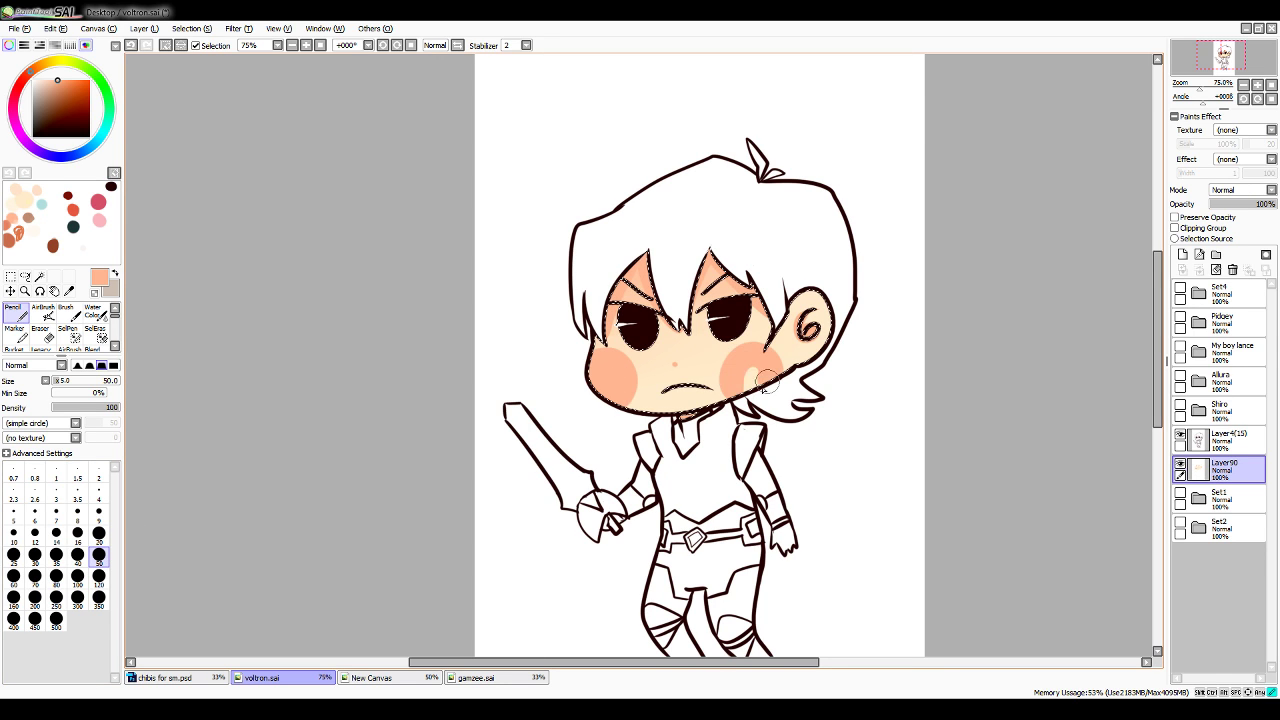
Sample white from the canvas and paint the whites of both eyes with the Pencil at size 20
{"action": "left_click", "coordinate": [494, 157], "text": "alt"}
{"action": "left_click", "coordinate": [100, 540]}
{"action": "mouse_move", "coordinate": [615, 312]}
{"action": "left_mouse_down"}
{"action": "mouse_move", "coordinate": [635, 342]}
{"action": "mouse_move", "coordinate": [651, 323]}
{"action": "mouse_move", "coordinate": [616, 320]}
{"action": "left_mouse_up"}
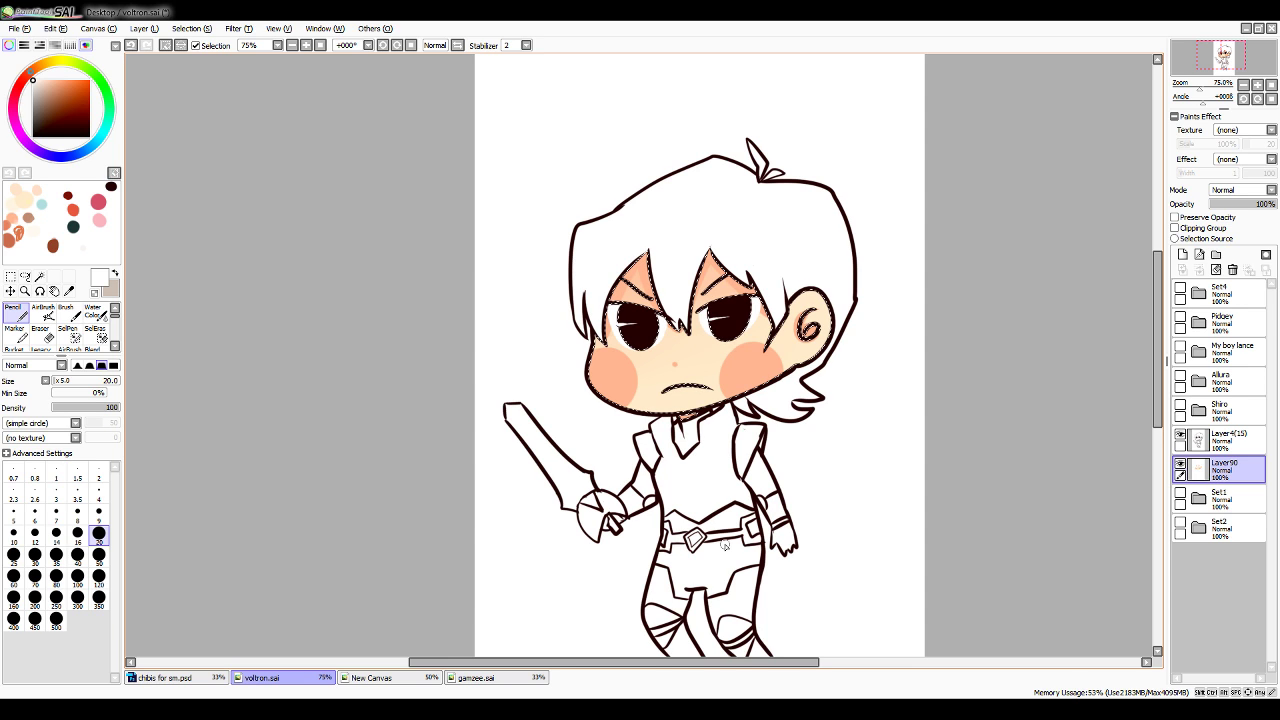
Add a new layer above the Set1 folder and try to wand-select the hair area on the Layer4(15) line art
{"action": "left_click", "coordinate": [39, 276]}
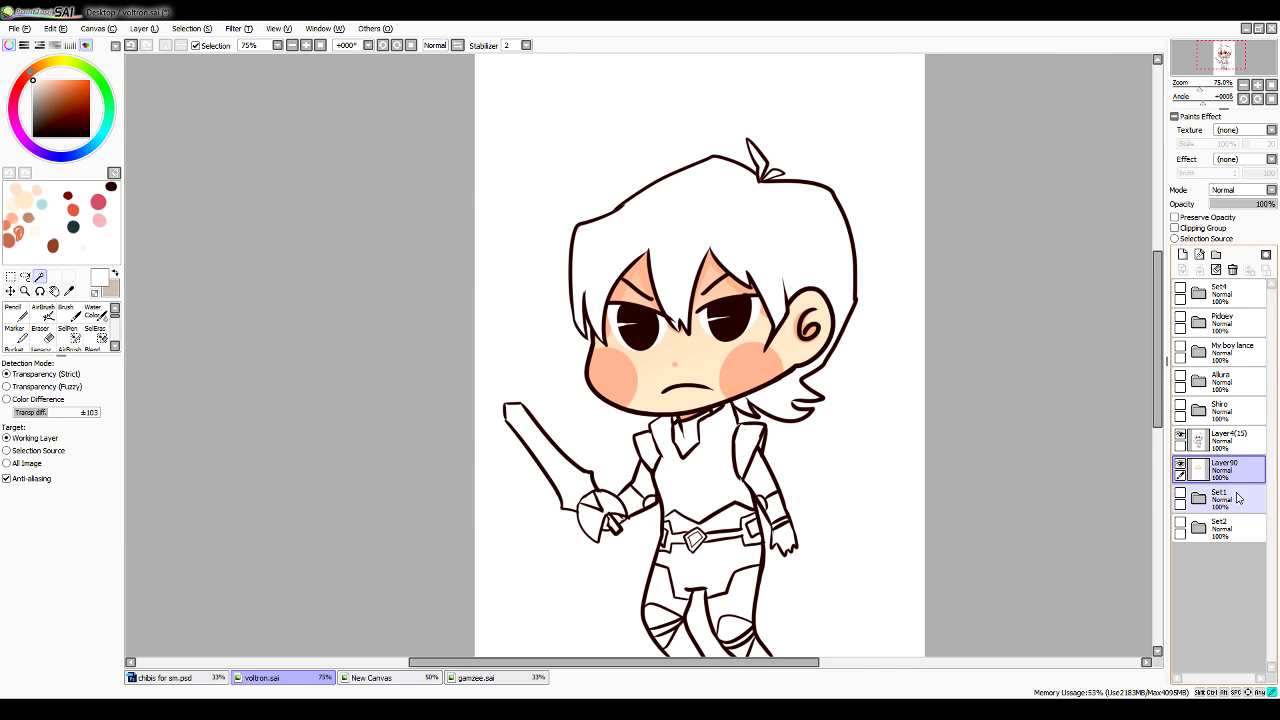
{"action": "left_click", "coordinate": [1238, 498]}
{"action": "left_click", "coordinate": [1182, 254]}
{"action": "left_click", "coordinate": [1226, 440]}
{"action": "left_click", "coordinate": [778, 243]}
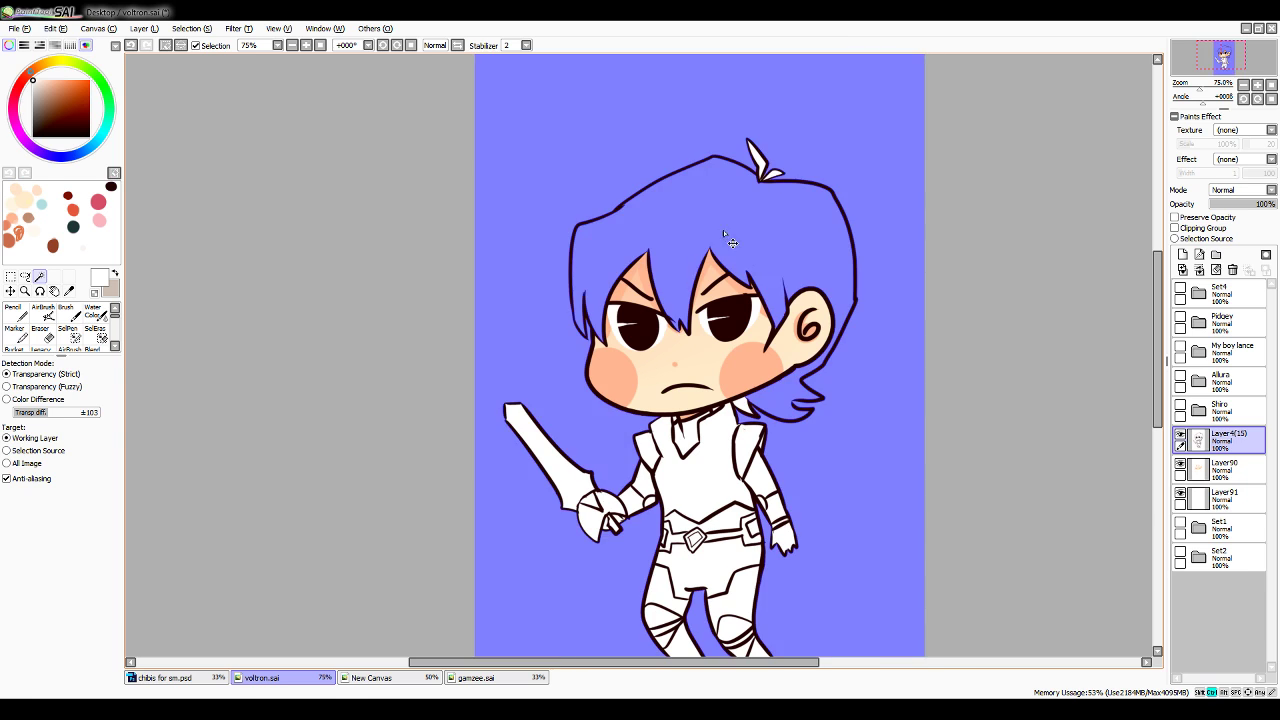
{"action": "key", "text": "ctrl+d"}
Try to close the gap in the hair outline with the SelPen at size 4 and select the hair again
{"action": "left_click", "coordinate": [68, 336]}
{"action": "left_click", "coordinate": [99, 494]}
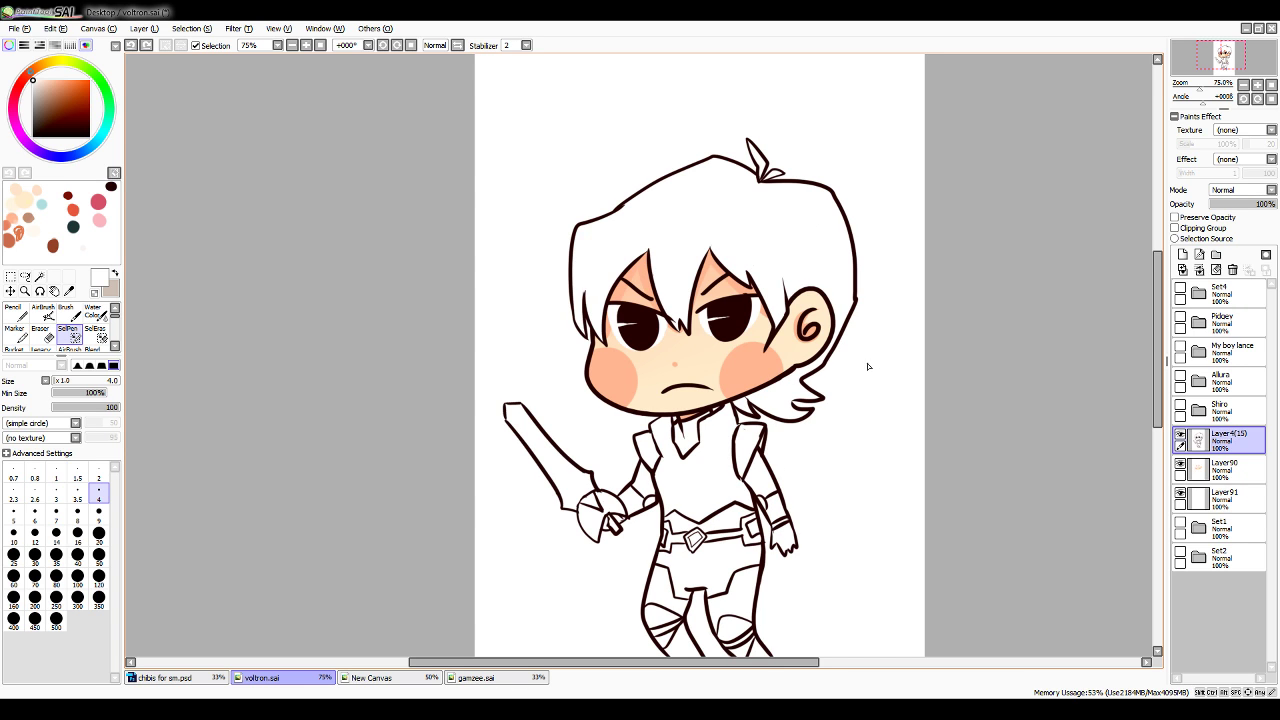
{"action": "left_click", "coordinate": [39, 277]}
{"action": "left_click", "coordinate": [515, 530]}
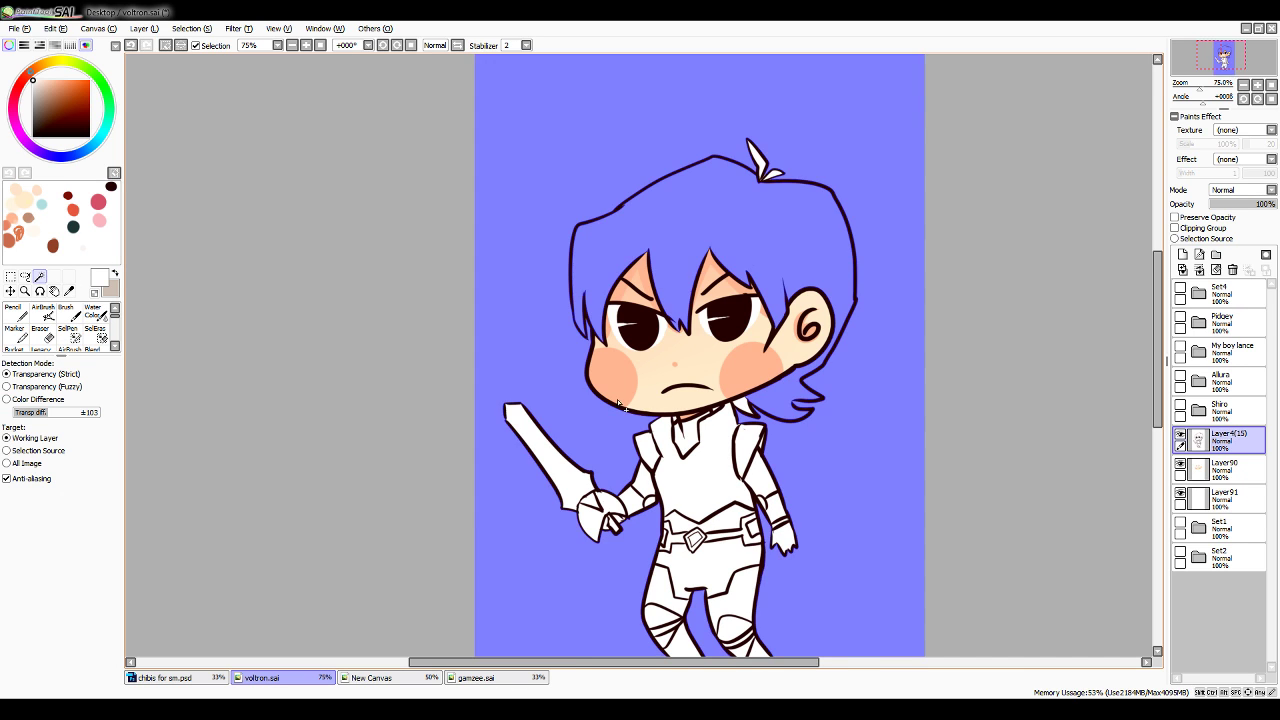
{"action": "key", "text": "ctrl+d"}
Seal the hair outline near the nape with the SelPen and select the whole hair, including the small tuft on top
{"action": "left_click", "coordinate": [70, 337]}
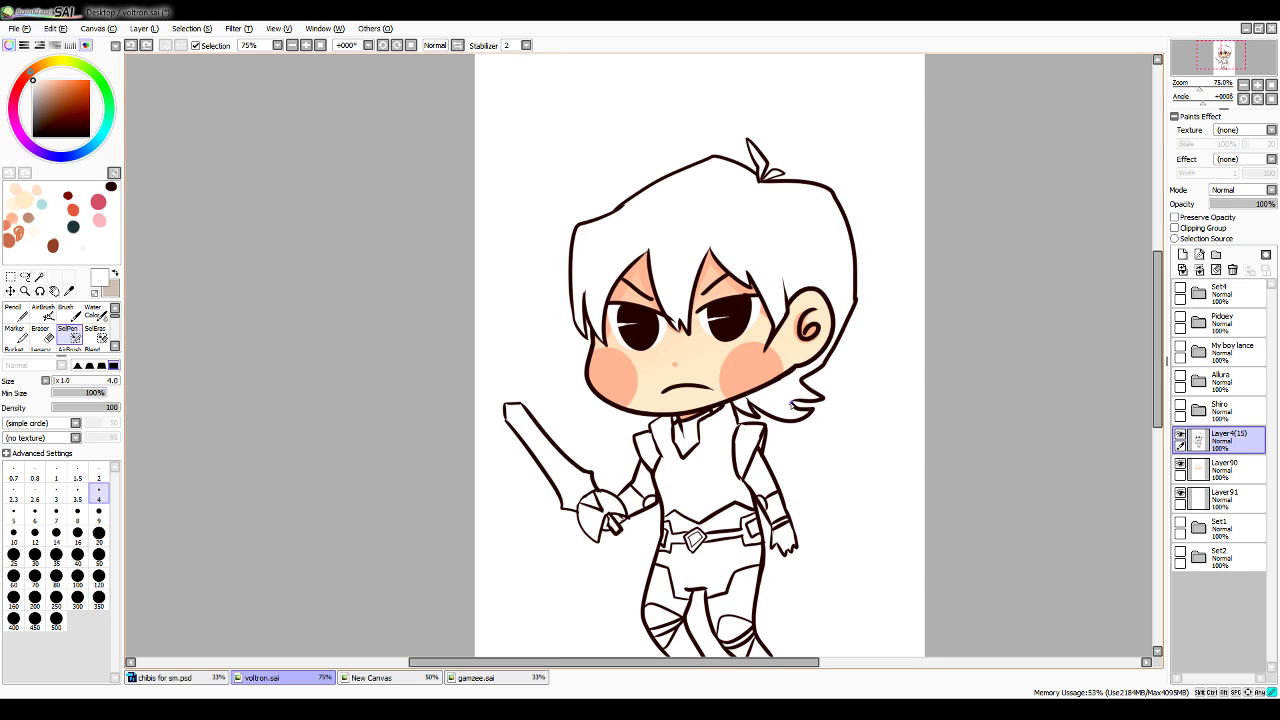
{"action": "left_click", "coordinate": [40, 276]}
{"action": "left_click", "coordinate": [789, 346]}
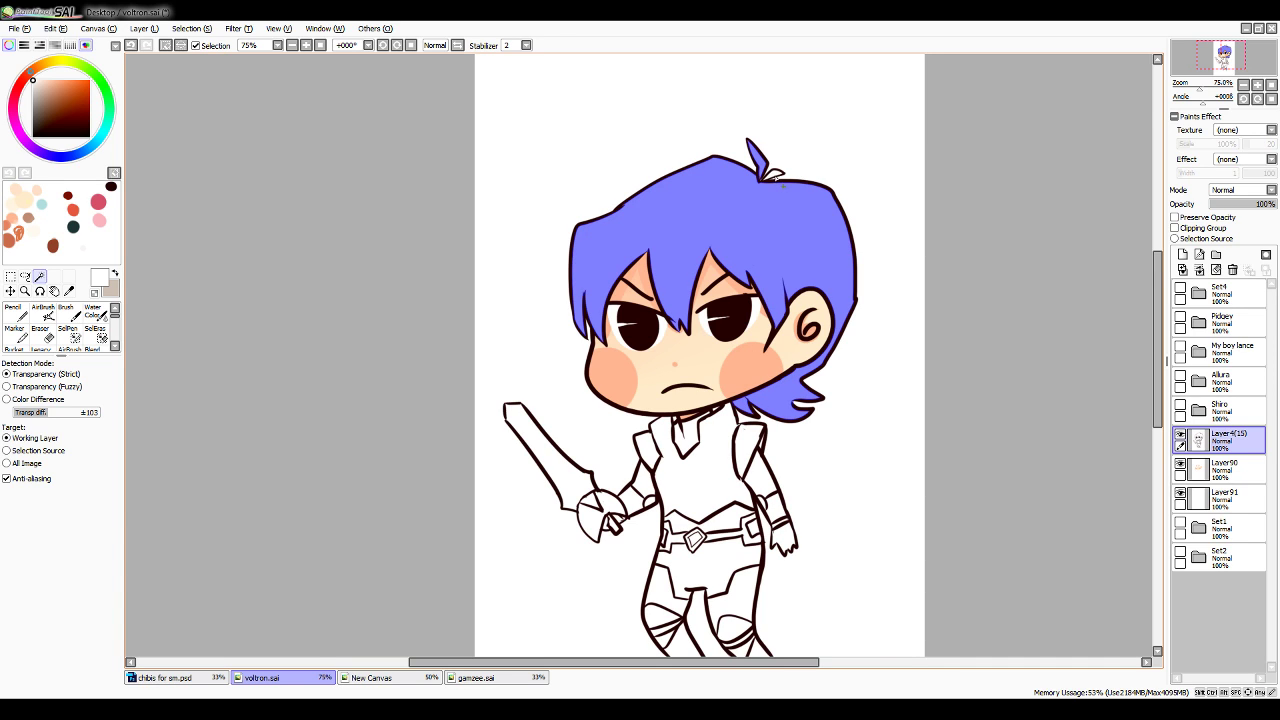
{"action": "left_click", "coordinate": [70, 336]}
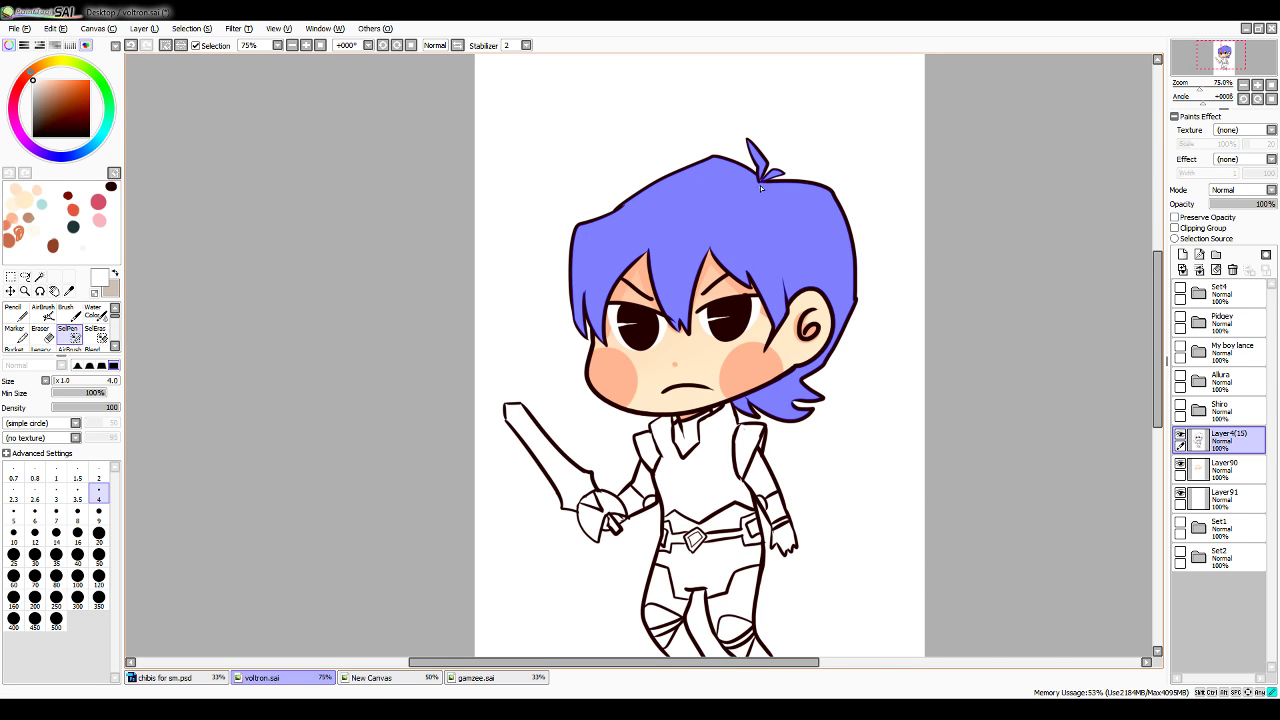
Sample the dark brown hair colour from the Set4 reference and fill the selected hair on Layer91 with the Pencil at size 120
{"action": "left_click", "coordinate": [16, 314]}
{"action": "left_click", "coordinate": [99, 557]}
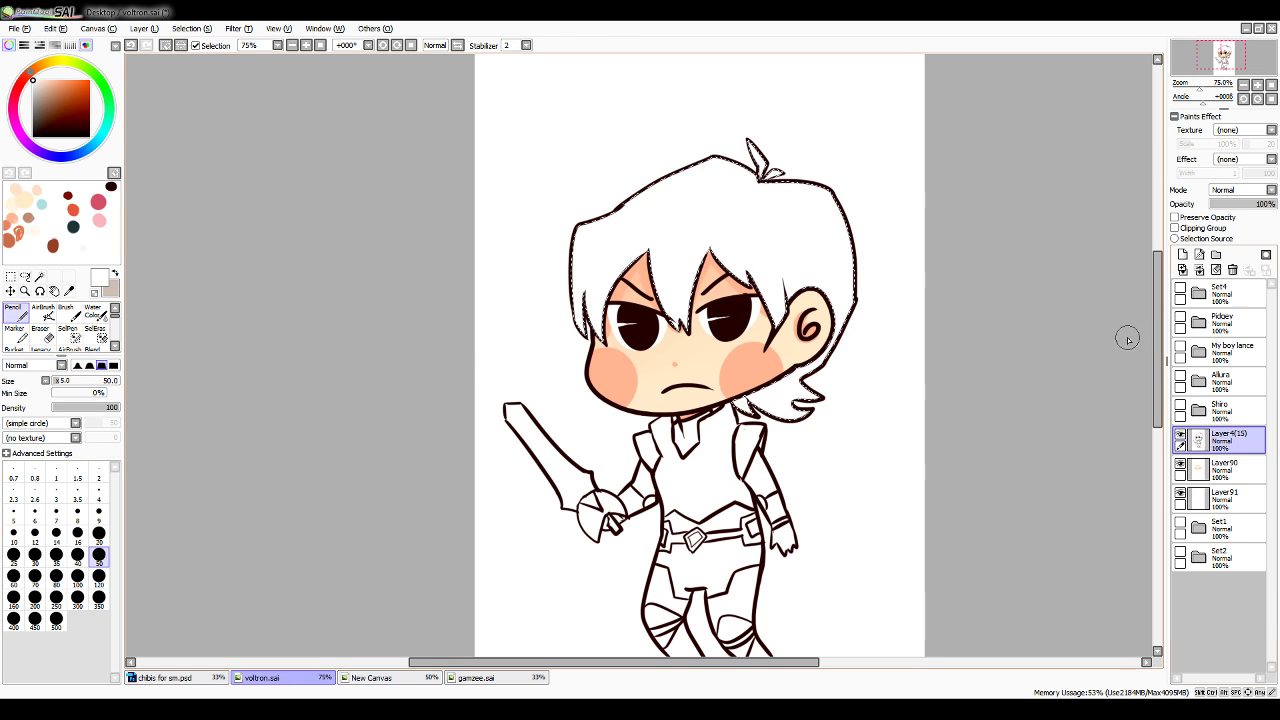
{"action": "left_click", "coordinate": [1180, 288]}
{"action": "left_click", "coordinate": [69, 291]}
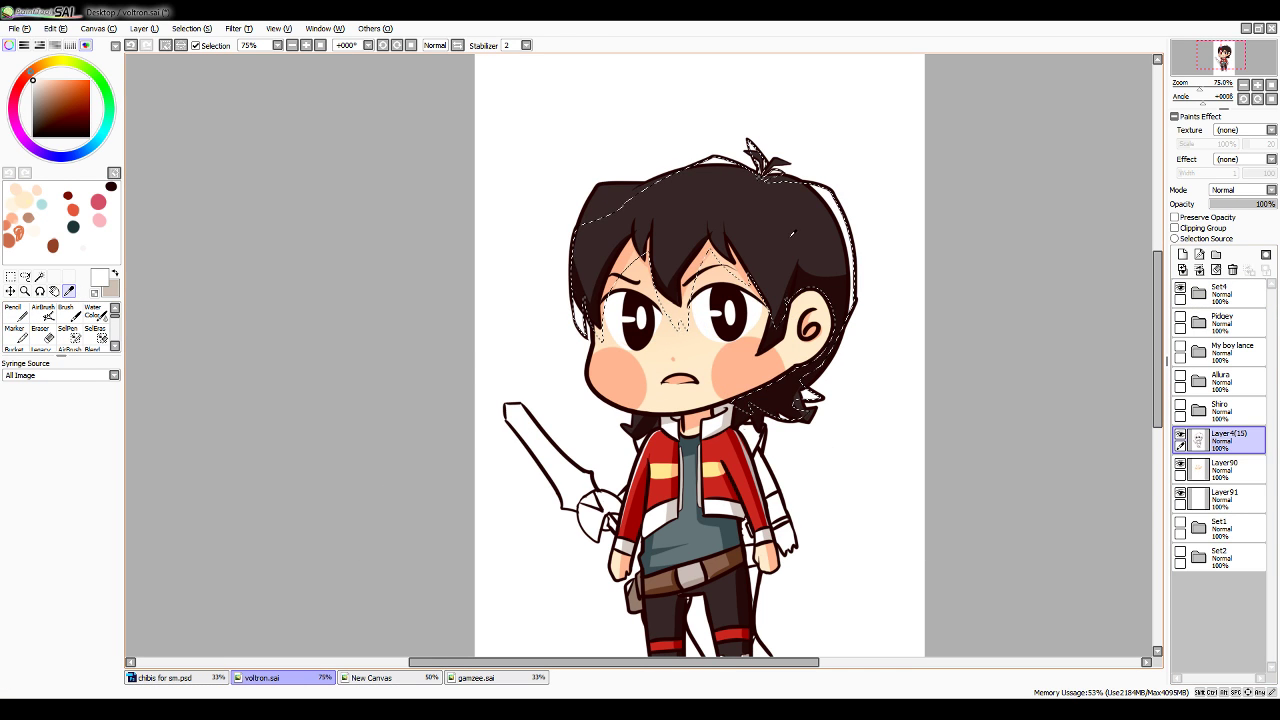
{"action": "left_click", "coordinate": [765, 215]}
{"action": "left_click", "coordinate": [1180, 290]}
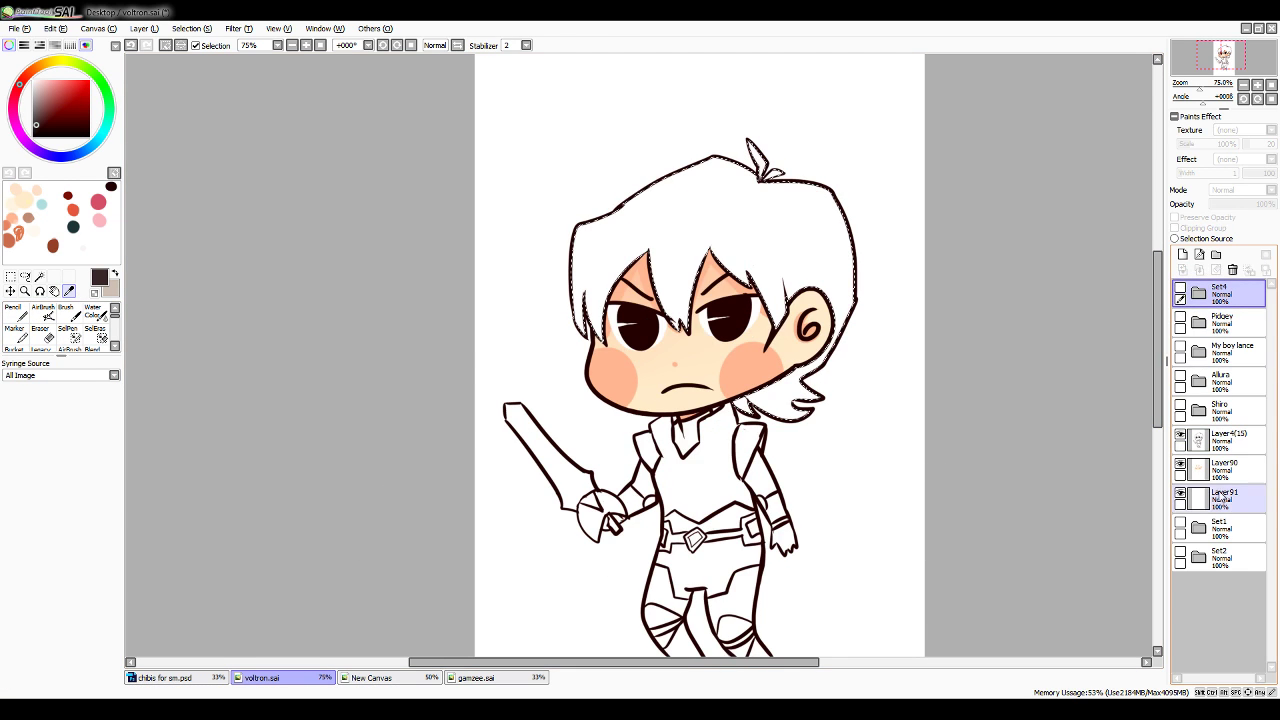
{"action": "left_click", "coordinate": [1225, 497]}
{"action": "left_click", "coordinate": [16, 315]}
{"action": "left_click", "coordinate": [99, 576]}
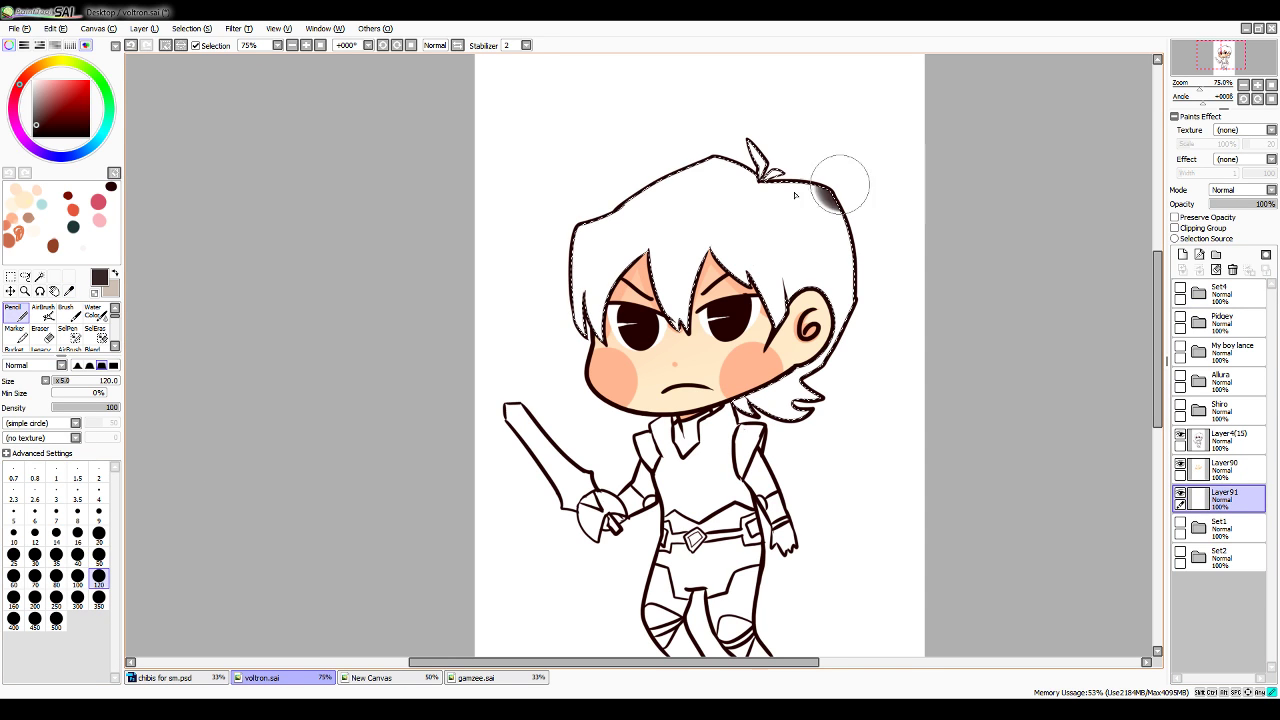
{"action": "mouse_move", "coordinate": [840, 185]}
{"action": "left_mouse_down"}
{"action": "mouse_move", "coordinate": [506, 278]}
{"action": "mouse_move", "coordinate": [644, 190]}
{"action": "mouse_move", "coordinate": [832, 163]}
{"action": "mouse_move", "coordinate": [562, 357]}
{"action": "mouse_move", "coordinate": [581, 398]}
{"action": "mouse_move", "coordinate": [692, 440]}
{"action": "left_mouse_up"}
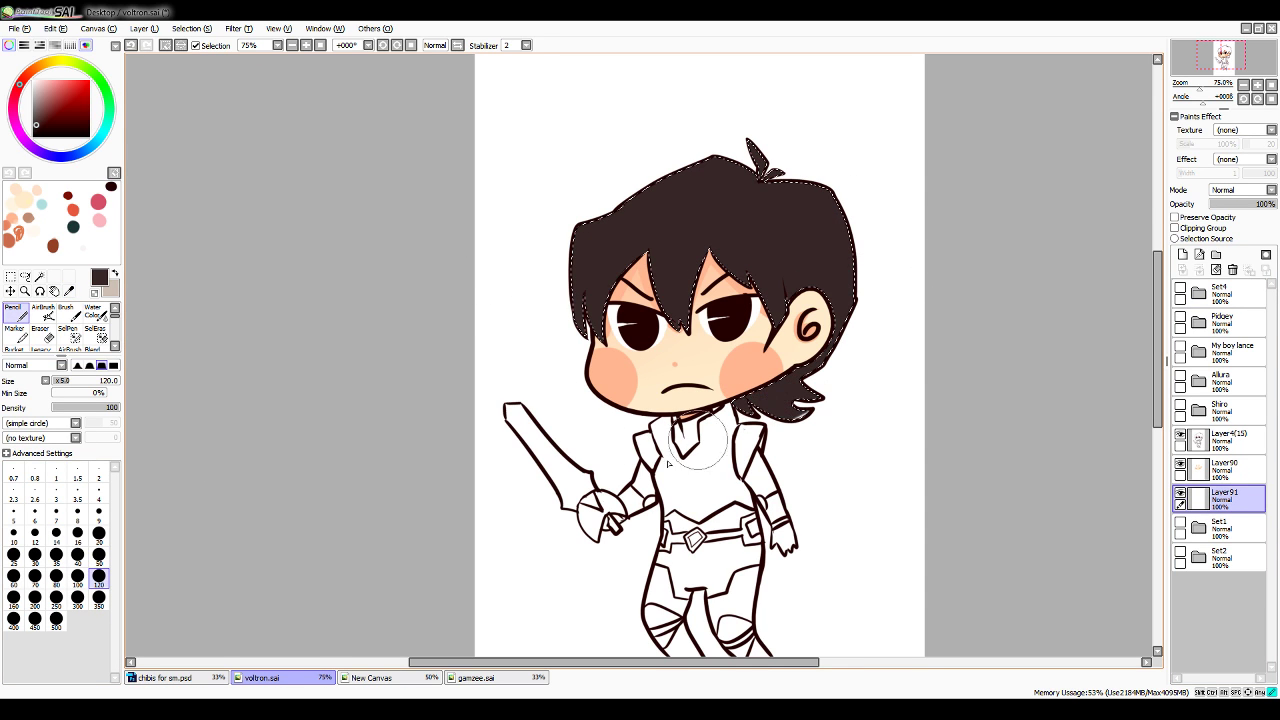
Sample the darker hair shade from the Set4 reference and shade the back hair and central bang with the Pencil at size 20
{"action": "left_click", "coordinate": [1180, 290]}
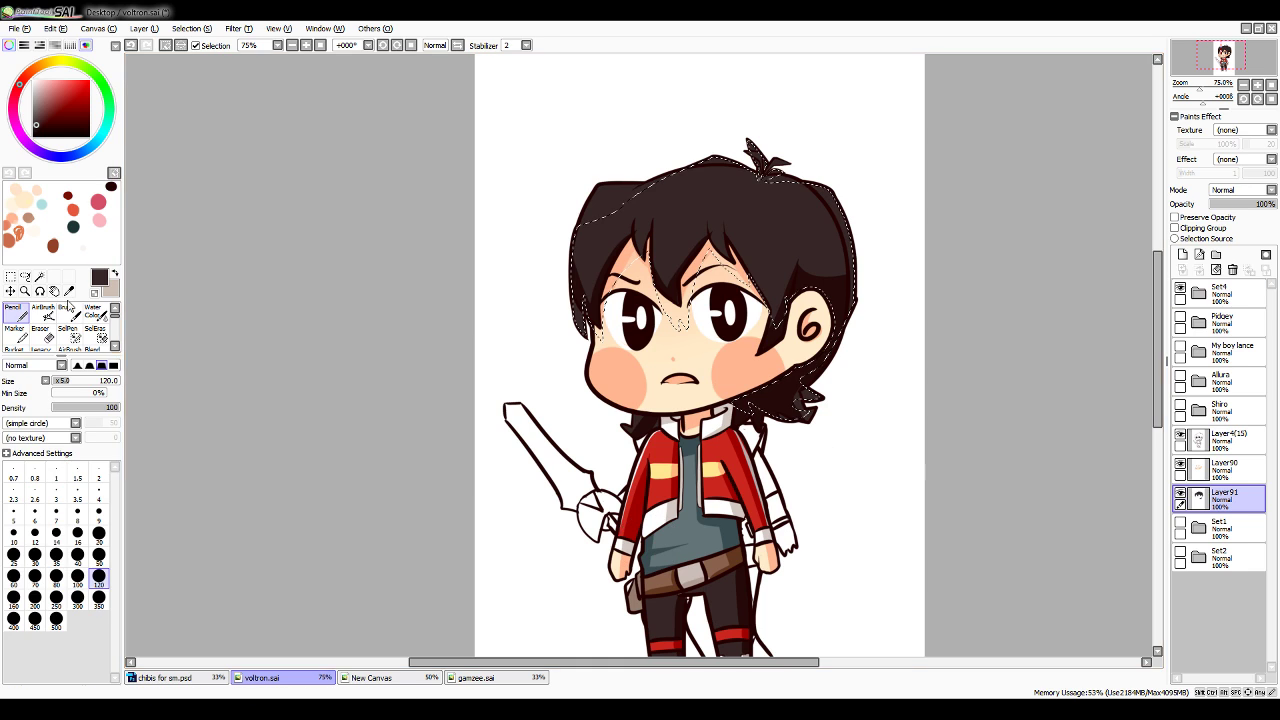
{"action": "left_click", "coordinate": [69, 291]}
{"action": "left_click", "coordinate": [765, 170]}
{"action": "left_click", "coordinate": [1180, 290]}
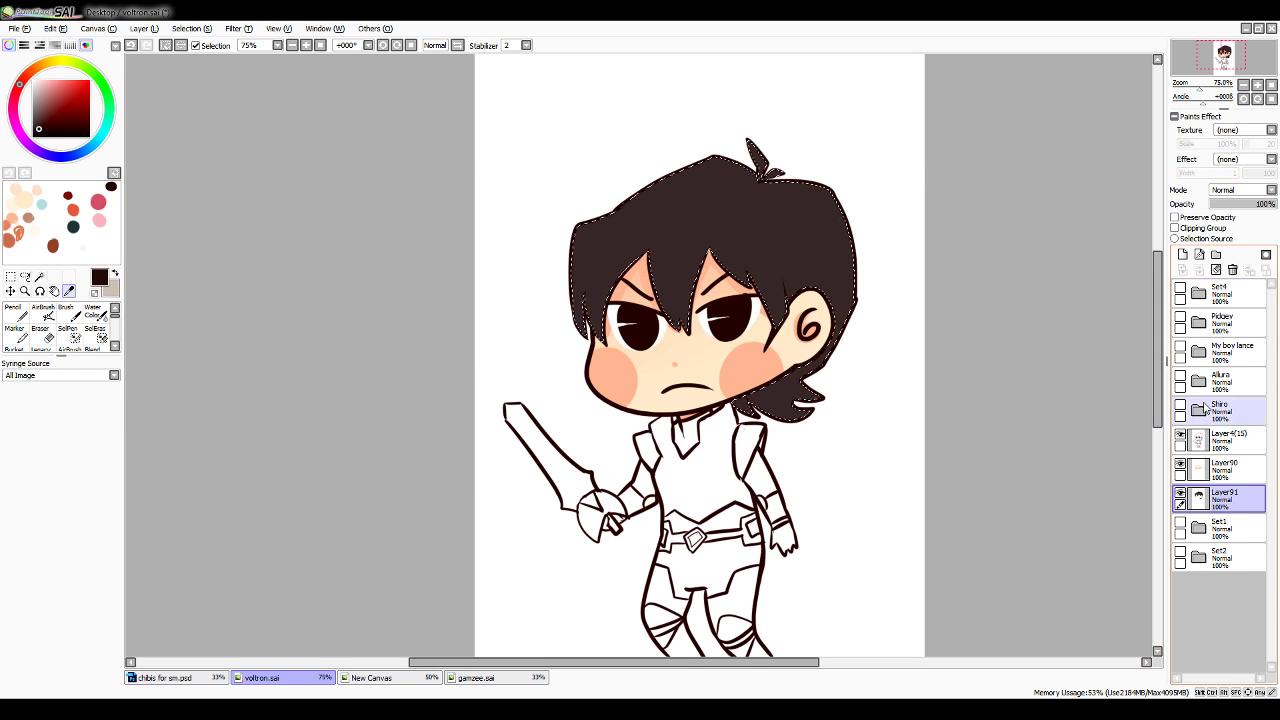
{"action": "left_click", "coordinate": [15, 312]}
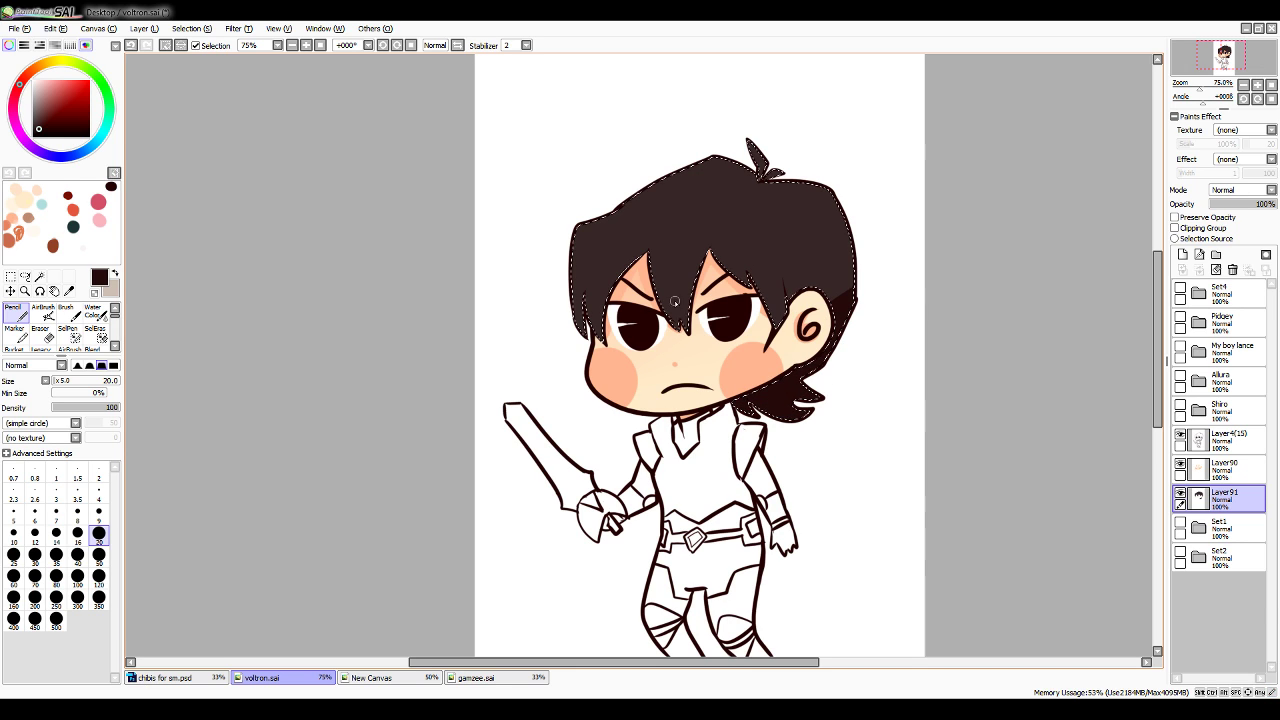
{"action": "mouse_move", "coordinate": [674, 312]}
{"action": "left_mouse_down"}
{"action": "mouse_move", "coordinate": [652, 250]}
{"action": "mouse_move", "coordinate": [687, 328]}
{"action": "mouse_move", "coordinate": [711, 246]}
{"action": "left_mouse_up"}
{"action": "key", "text": "ctrl+z"}
{"action": "key", "text": "ctrl+z"}
{"action": "key", "text": "ctrl+z"}
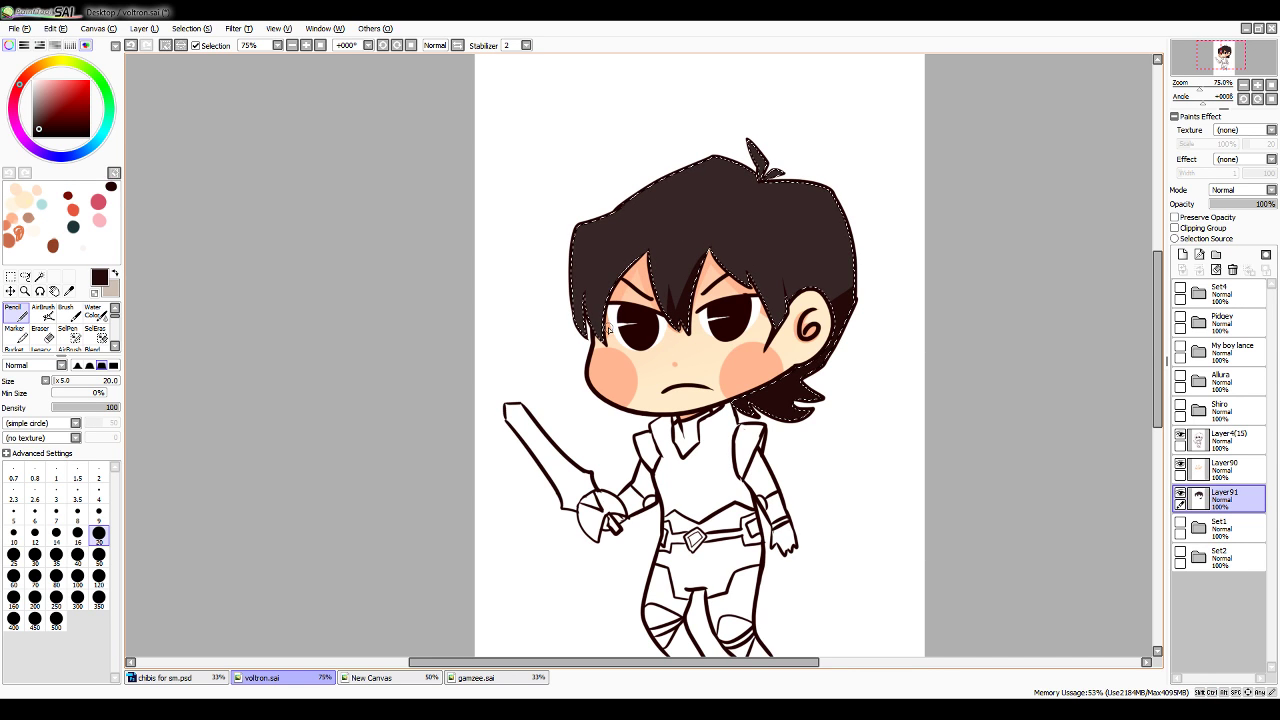
Paint dark strand shadows on the side bangs and below the top tuft, and clear the hair selection
{"action": "left_click_drag", "start_coordinate": [609, 328], "coordinate": [648, 251]}
{"action": "left_click_drag", "start_coordinate": [590, 345], "coordinate": [592, 265]}
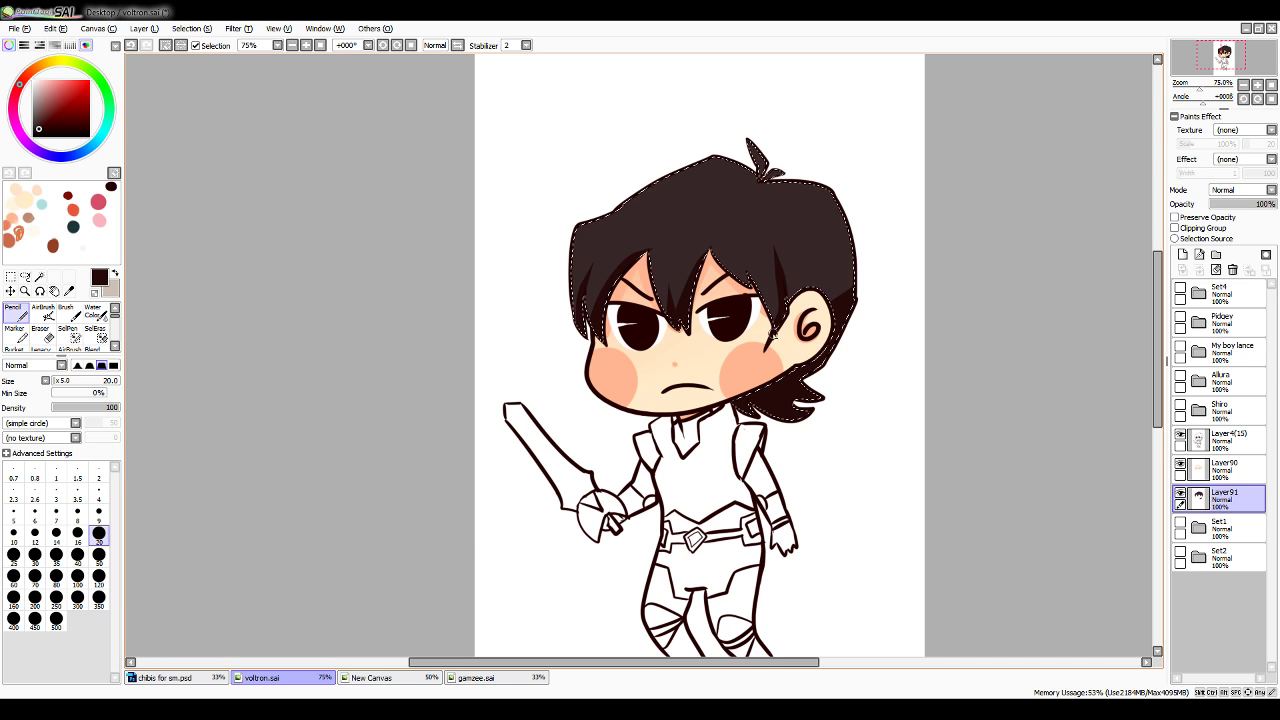
{"action": "mouse_move", "coordinate": [753, 187]}
{"action": "left_mouse_down"}
{"action": "mouse_move", "coordinate": [738, 177]}
{"action": "mouse_move", "coordinate": [725, 194]}
{"action": "left_mouse_up"}
{"action": "key", "text": "ctrl+d"}
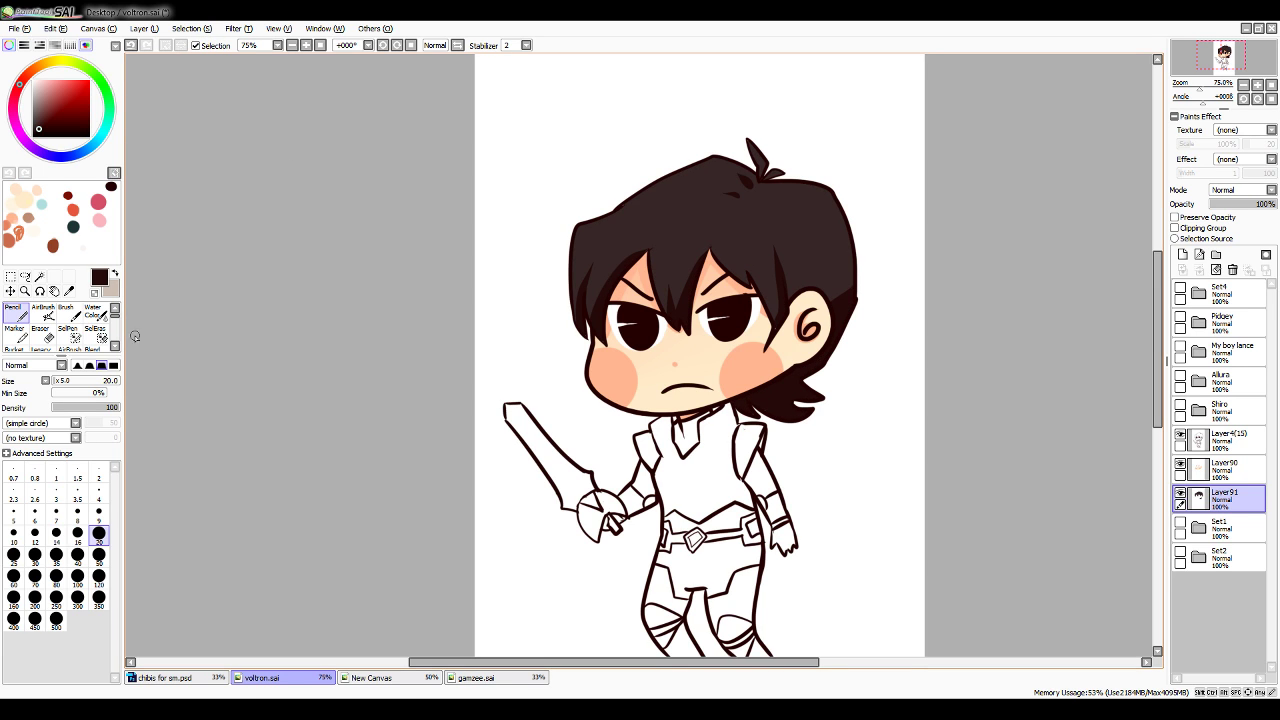
Add a new layer above the Set1 folder and try to wand-select the shoulder armour on the Layer4(15) line art
{"action": "left_click", "coordinate": [42, 276]}
{"action": "left_click", "coordinate": [1182, 254]}
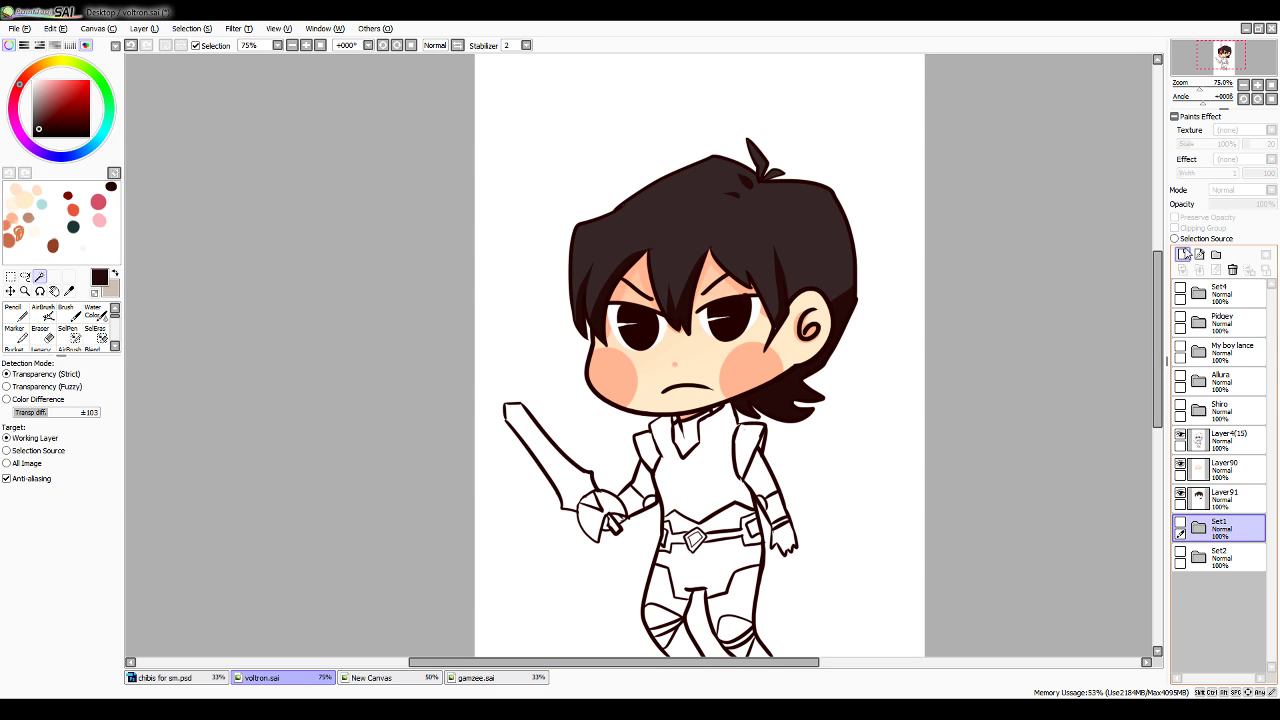
{"action": "left_click", "coordinate": [735, 484]}
{"action": "key", "text": "ctrl+z"}
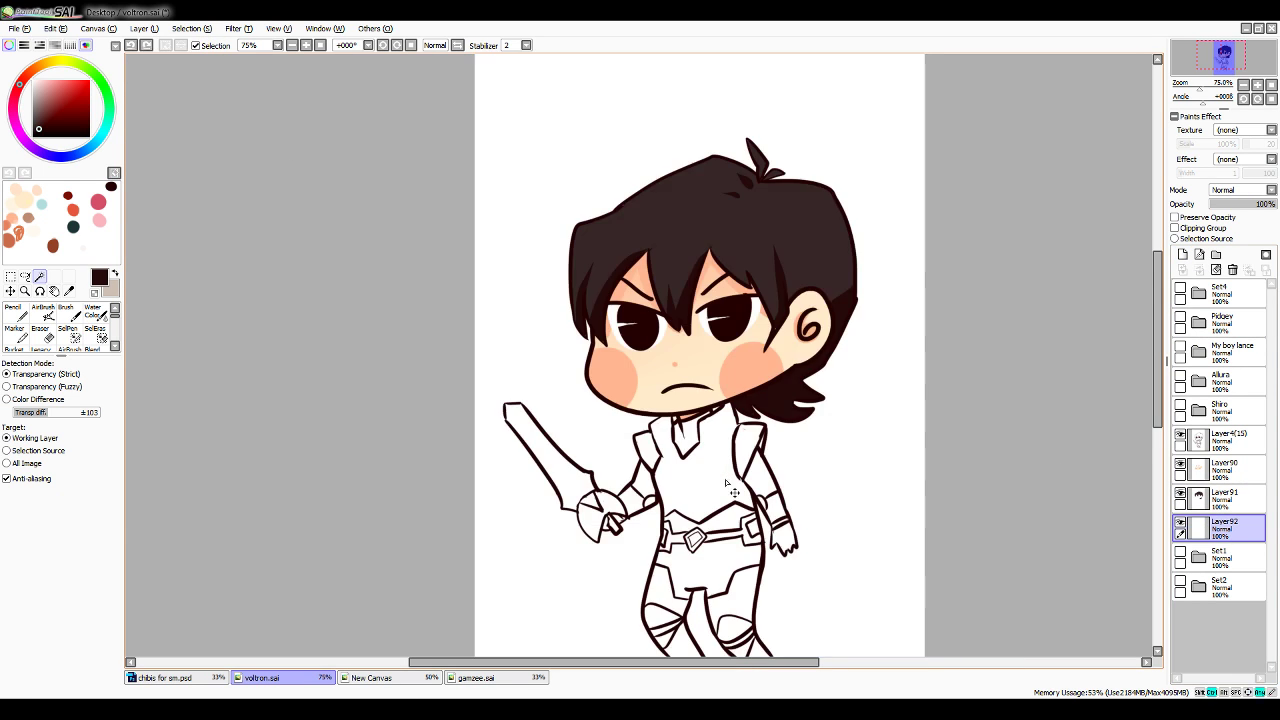
{"action": "left_click", "coordinate": [1215, 440]}
{"action": "left_click", "coordinate": [757, 463]}
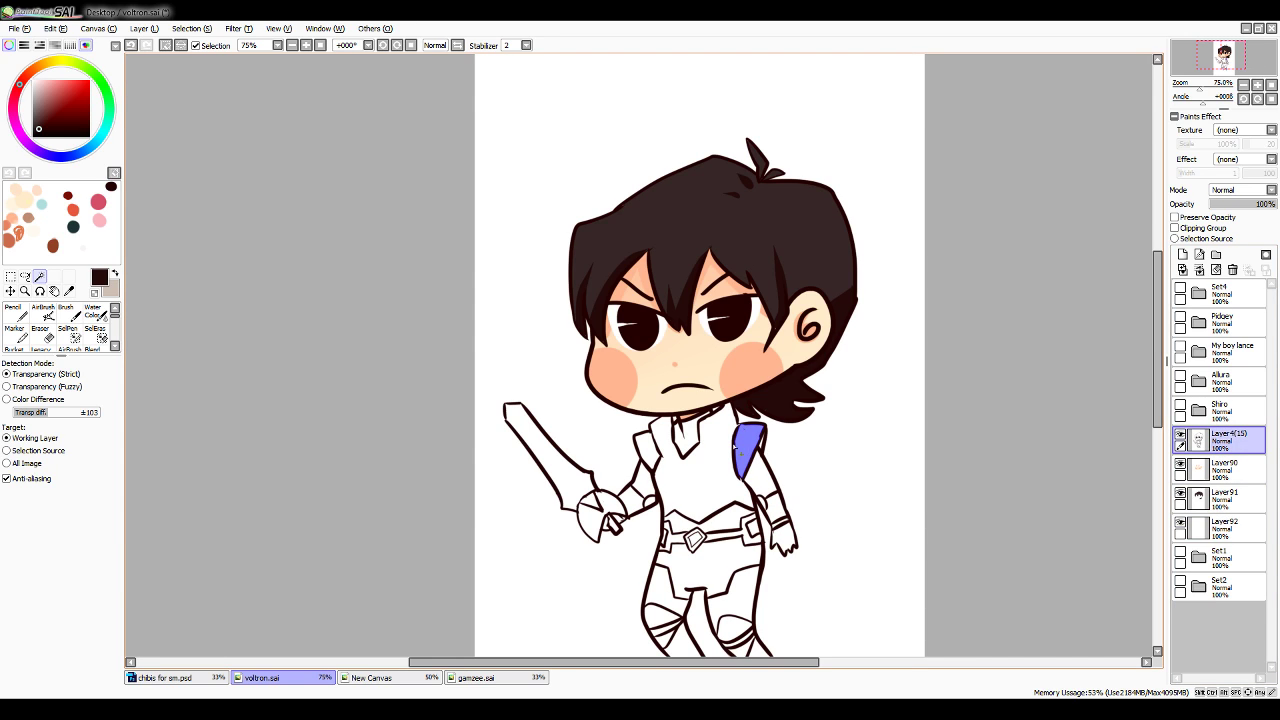
{"action": "key", "text": "ctrl+d"}
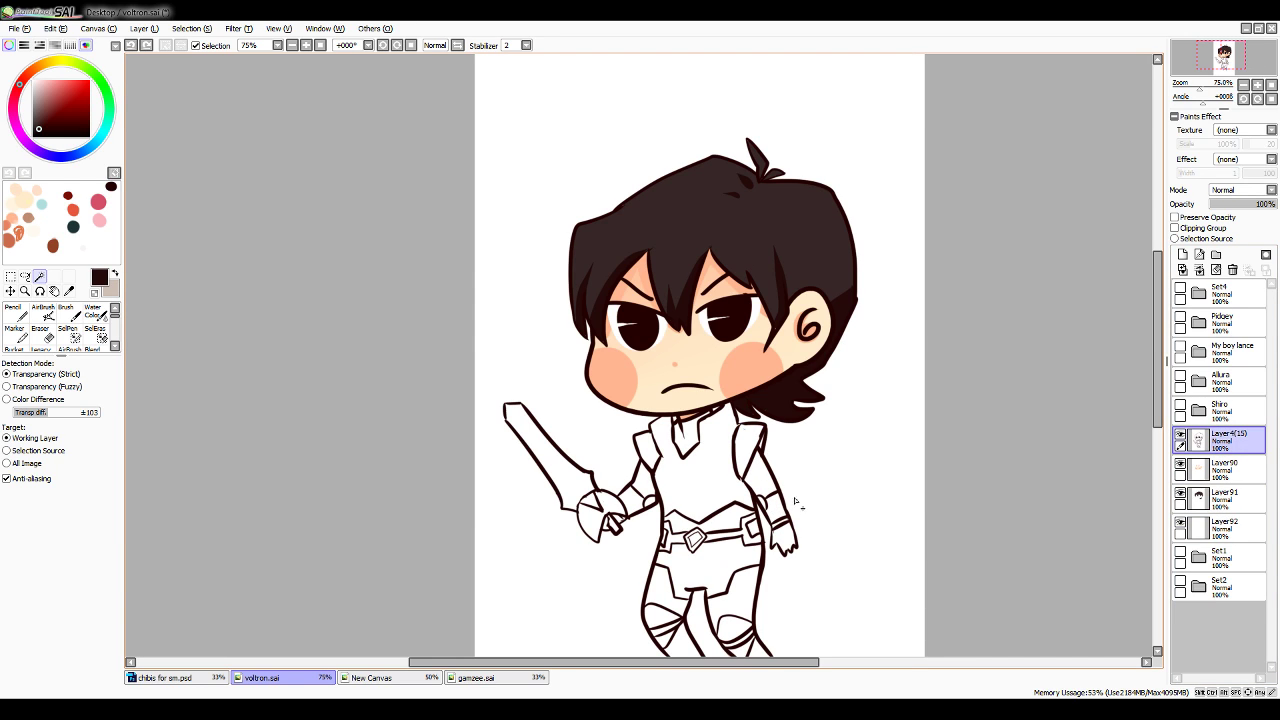
Wand-select the dark suit parts on Layer4(15): elbows, glove, collar, waist, hips, knee bands and toes
{"action": "left_click", "coordinate": [785, 528]}
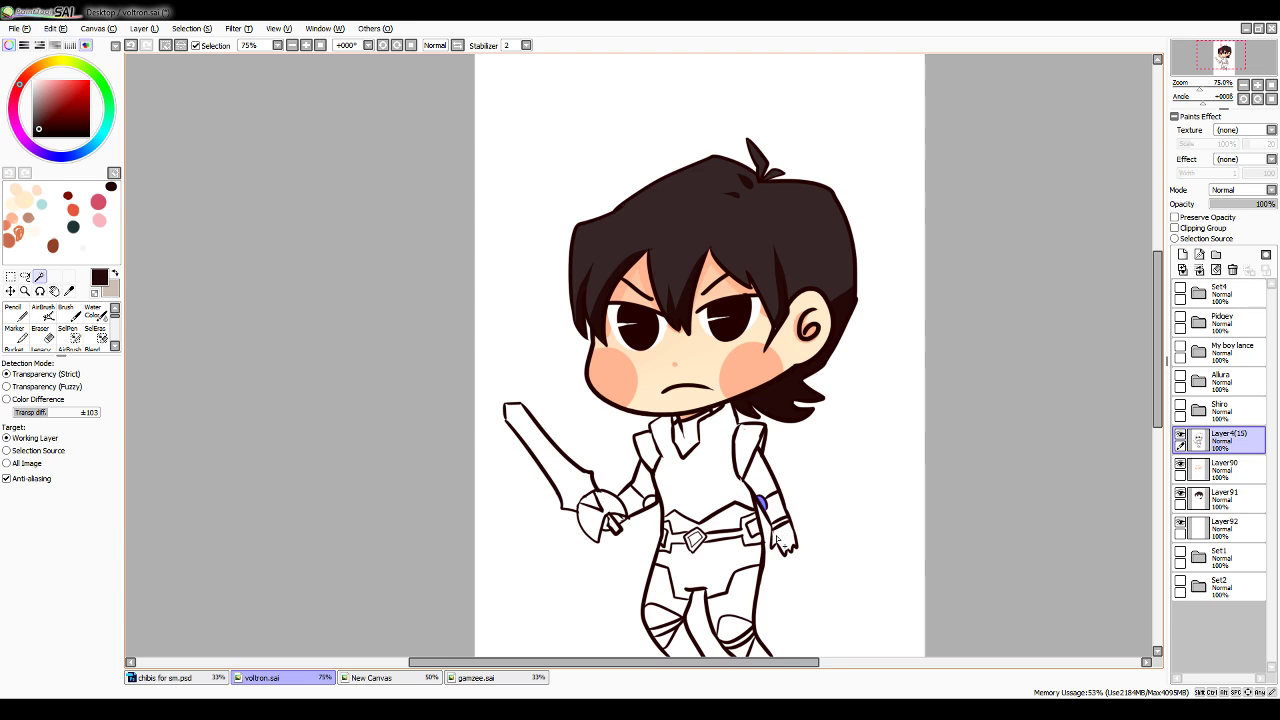
{"action": "left_click", "coordinate": [785, 540]}
{"action": "left_click", "coordinate": [736, 600]}
{"action": "key", "text": "ctrl+z"}
{"action": "left_click", "coordinate": [712, 572]}
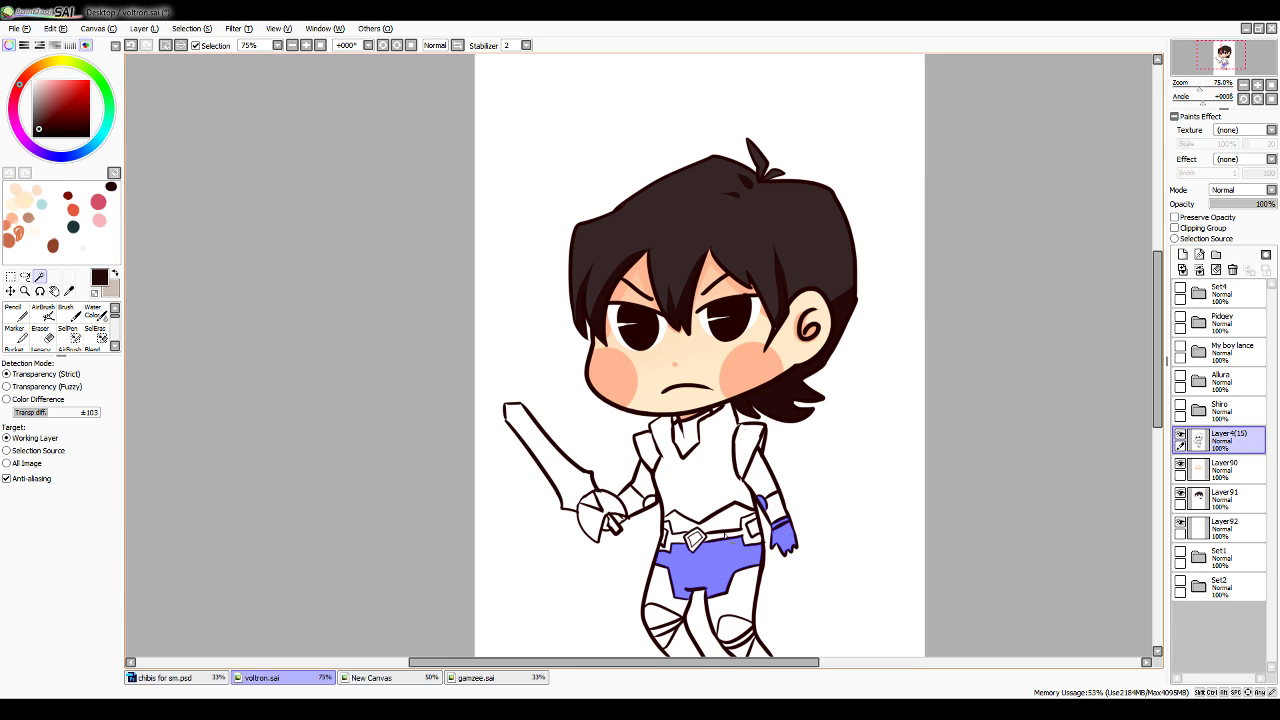
{"action": "left_click", "coordinate": [712, 524]}
{"action": "left_click", "coordinate": [691, 437]}
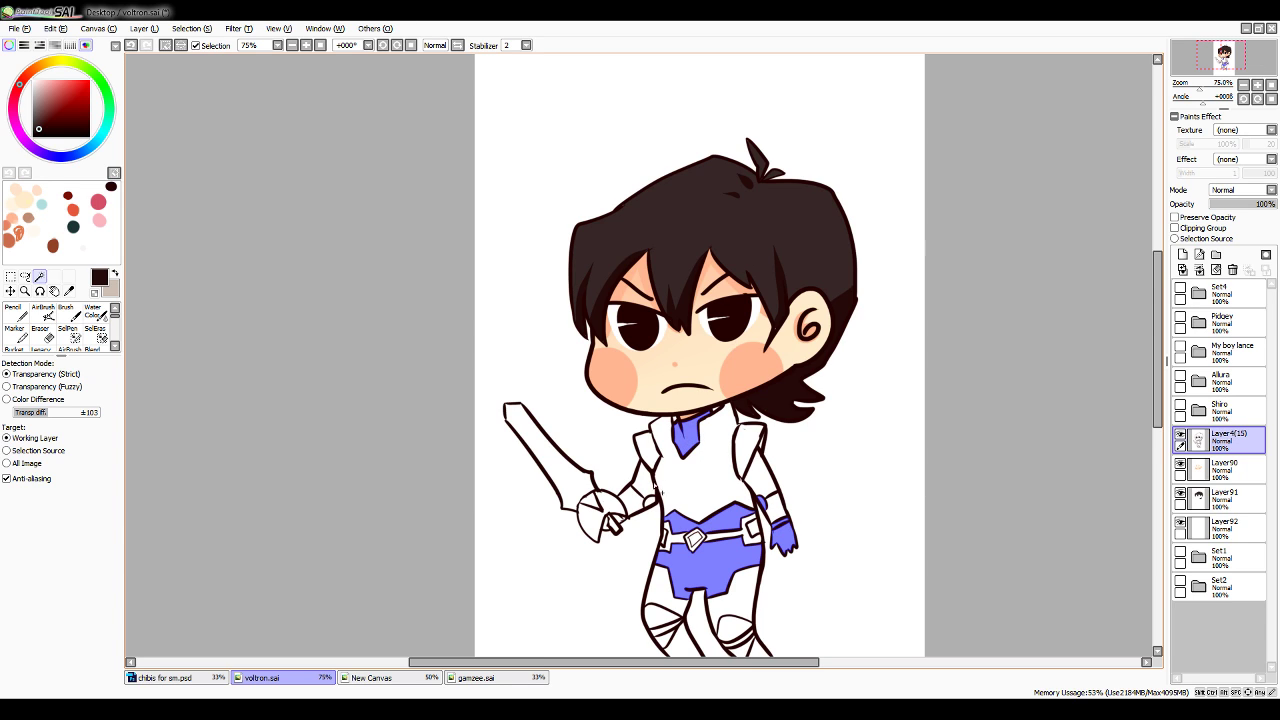
{"action": "scroll", "coordinate": [1160, 410], "scroll_direction": "down", "scroll_amount": 3}
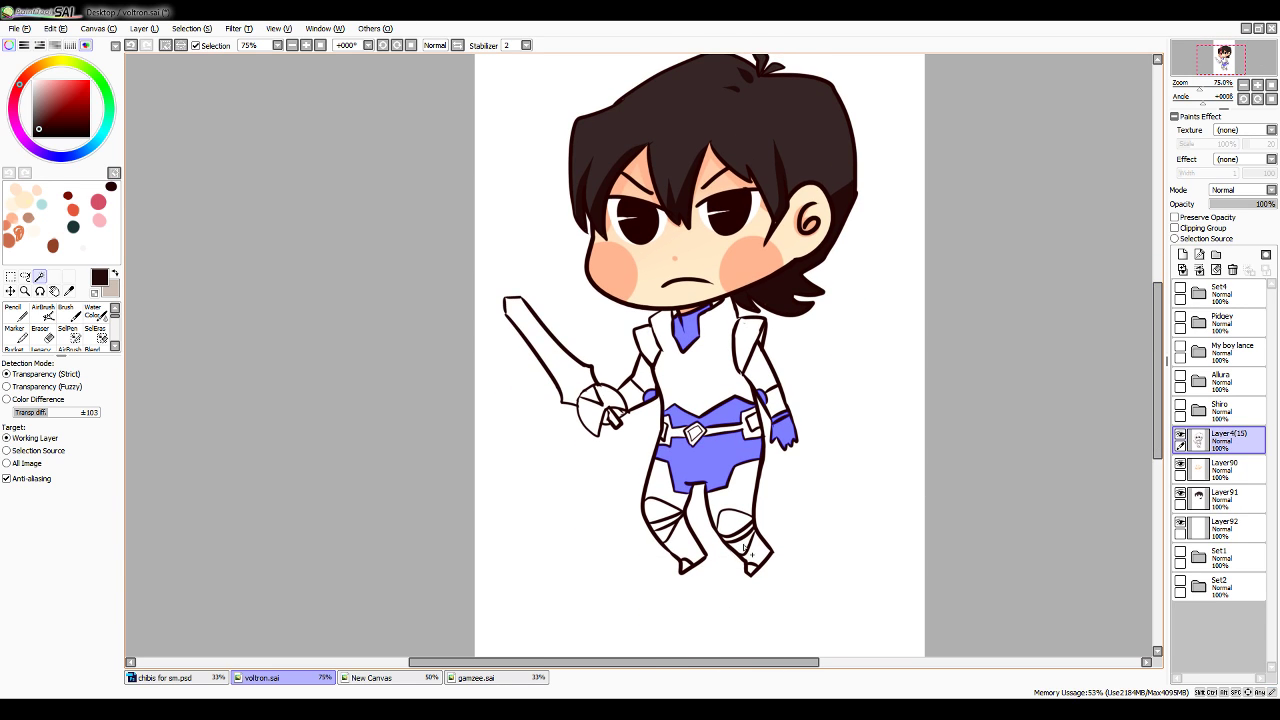
{"action": "left_click", "coordinate": [667, 524]}
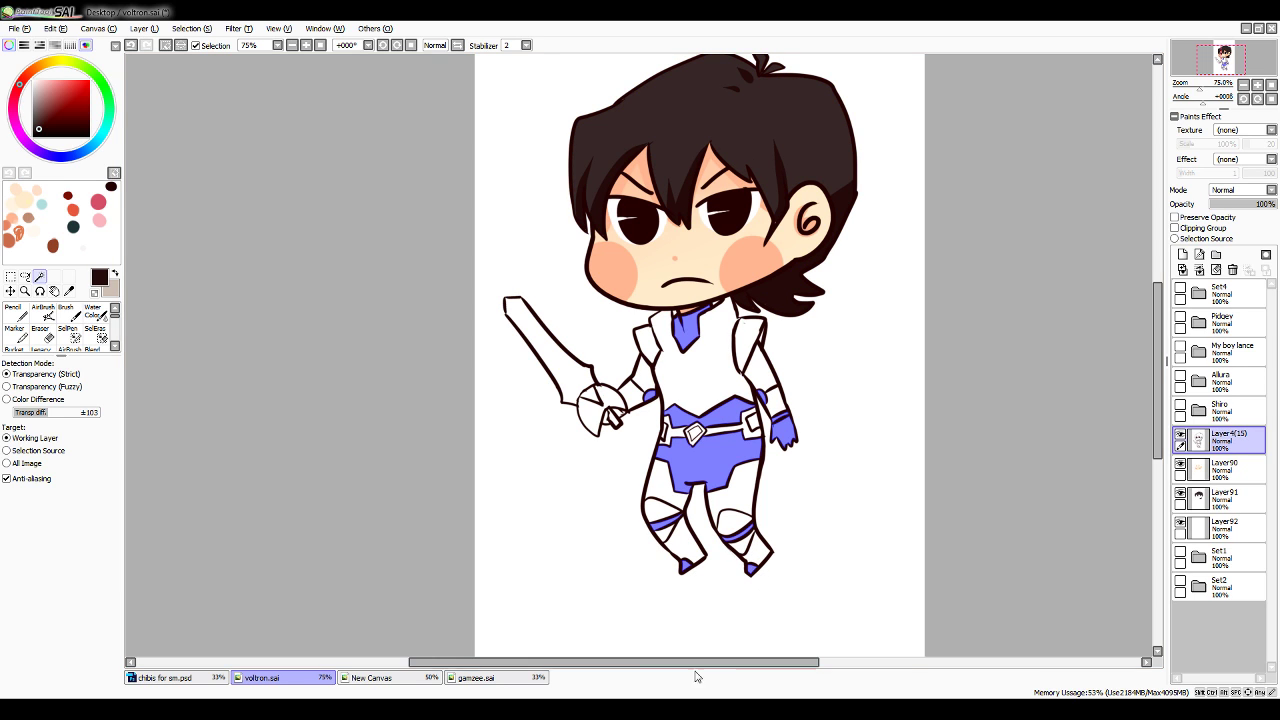
Sample the dark brown from the hair and fill the selected suit parts on Layer92 with the Pencil at size 120
{"action": "left_click", "coordinate": [15, 313]}
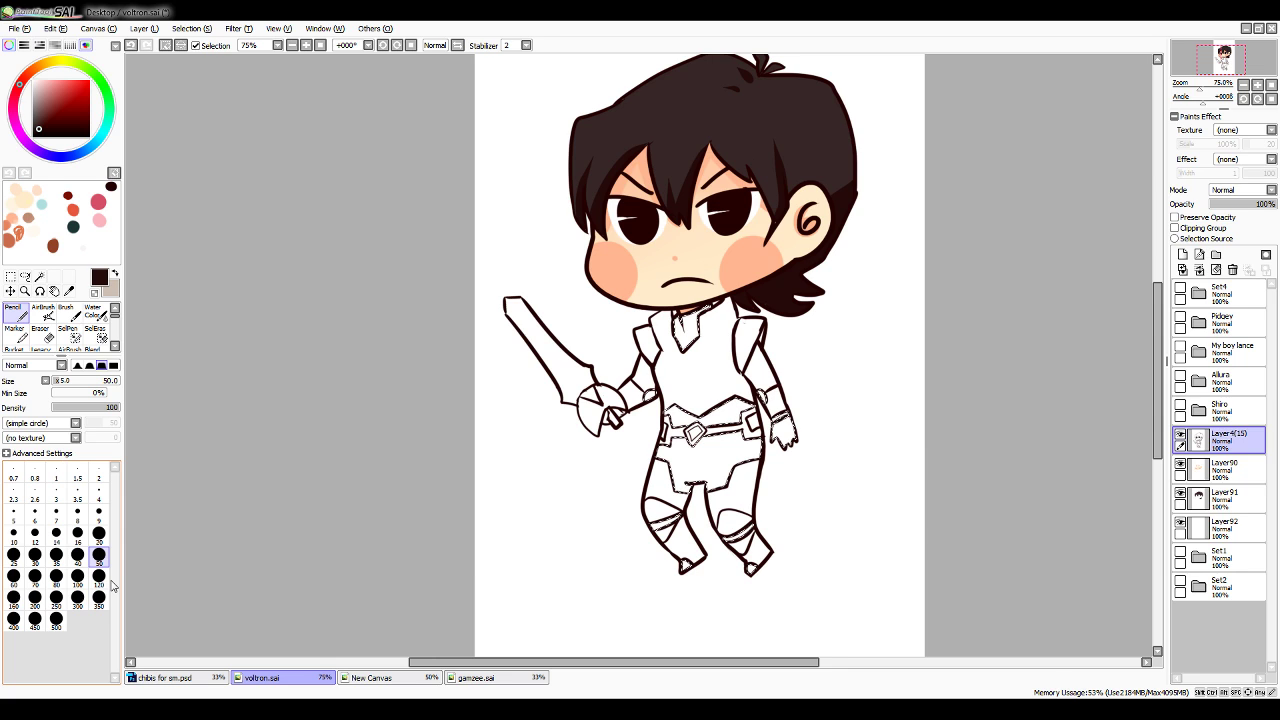
{"action": "left_click", "coordinate": [1220, 528]}
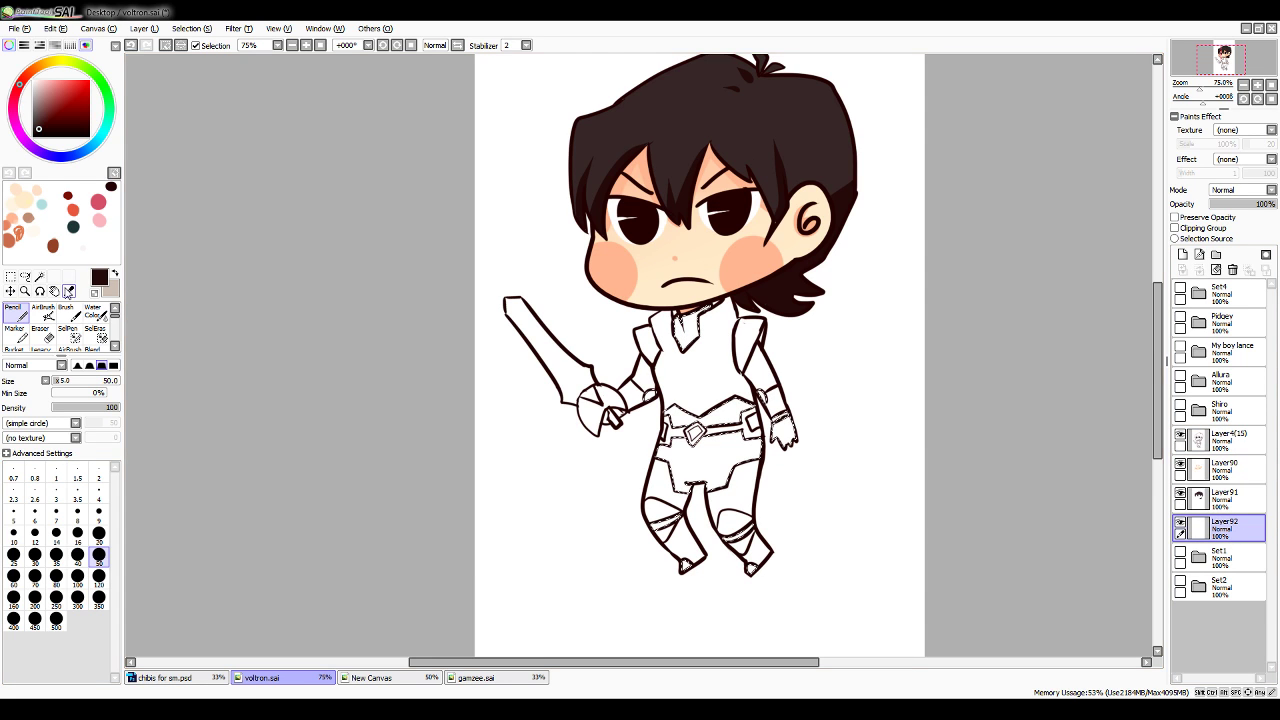
{"action": "left_click", "coordinate": [69, 291]}
{"action": "left_click", "coordinate": [571, 157]}
{"action": "left_click", "coordinate": [15, 313]}
{"action": "left_click", "coordinate": [99, 577]}
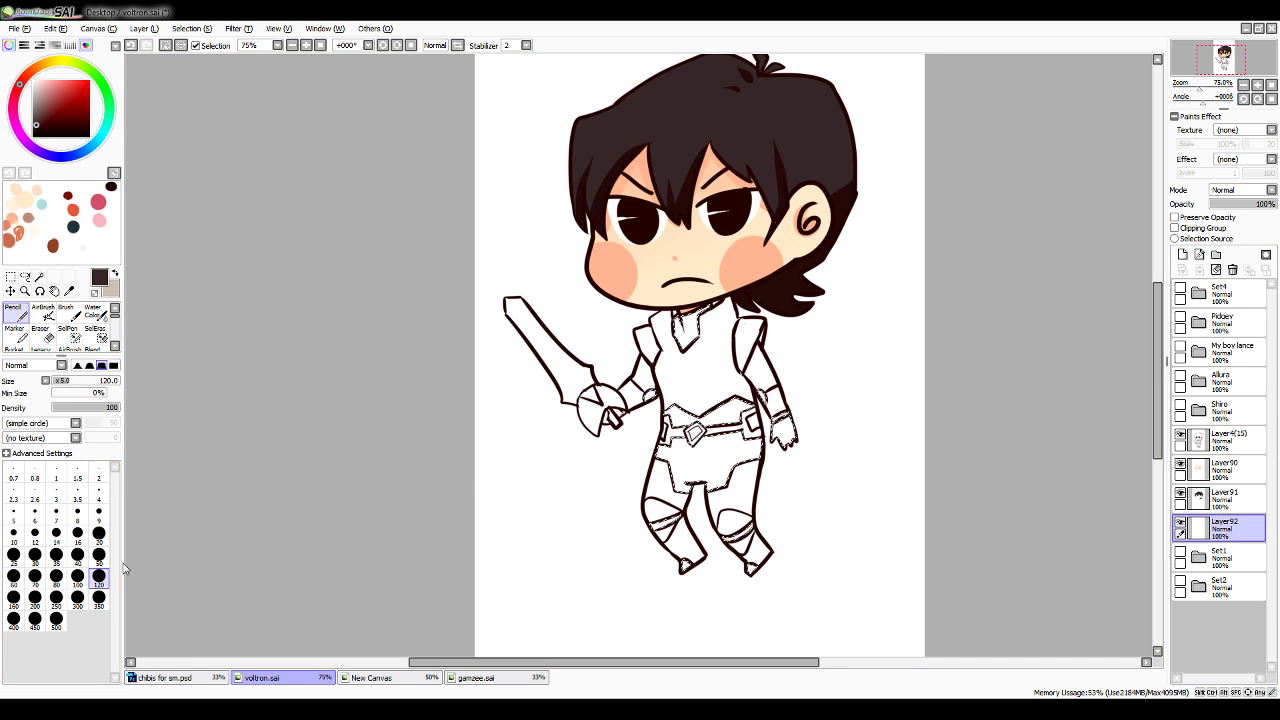
{"action": "mouse_move", "coordinate": [662, 325]}
{"action": "left_mouse_down"}
{"action": "mouse_move", "coordinate": [680, 403]}
{"action": "mouse_move", "coordinate": [583, 563]}
{"action": "mouse_move", "coordinate": [683, 580]}
{"action": "mouse_move", "coordinate": [752, 568]}
{"action": "left_mouse_up"}
Sample the darker hair shade, paint shadows on the dark suit parts with the Pencil at size 20, and clear the selection
{"action": "left_click", "coordinate": [69, 291]}
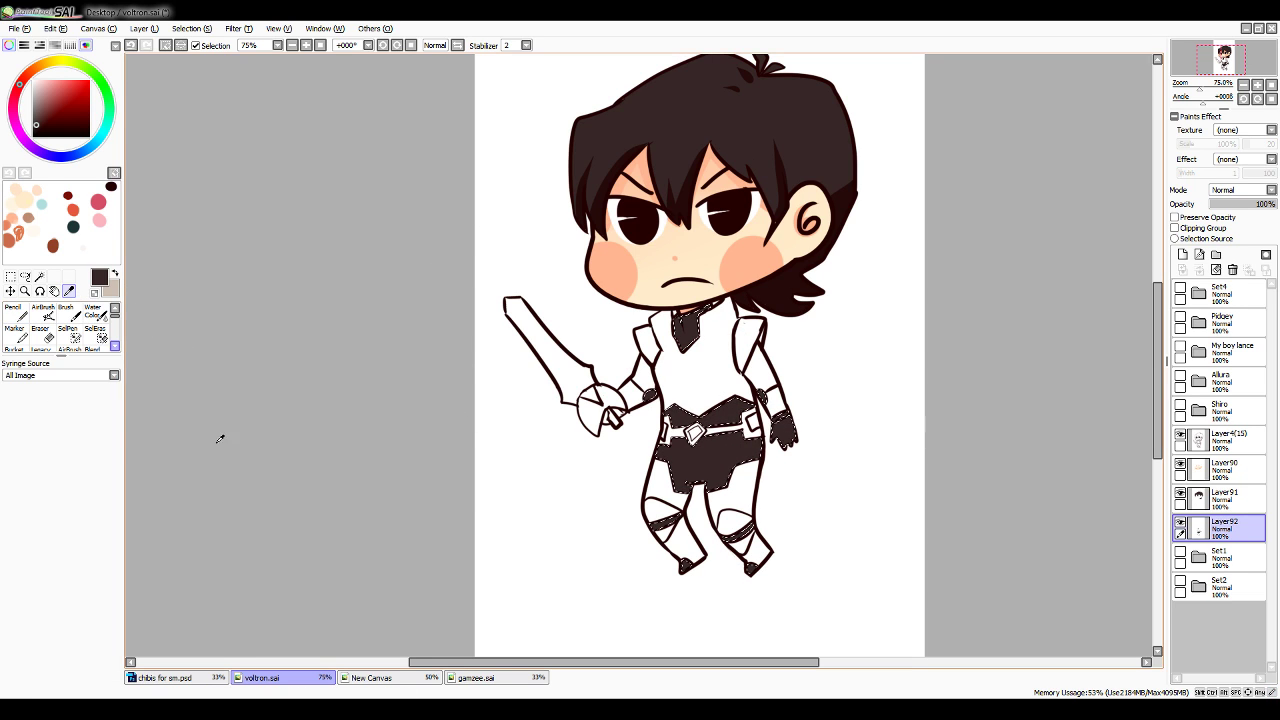
{"action": "key", "text": "n"}
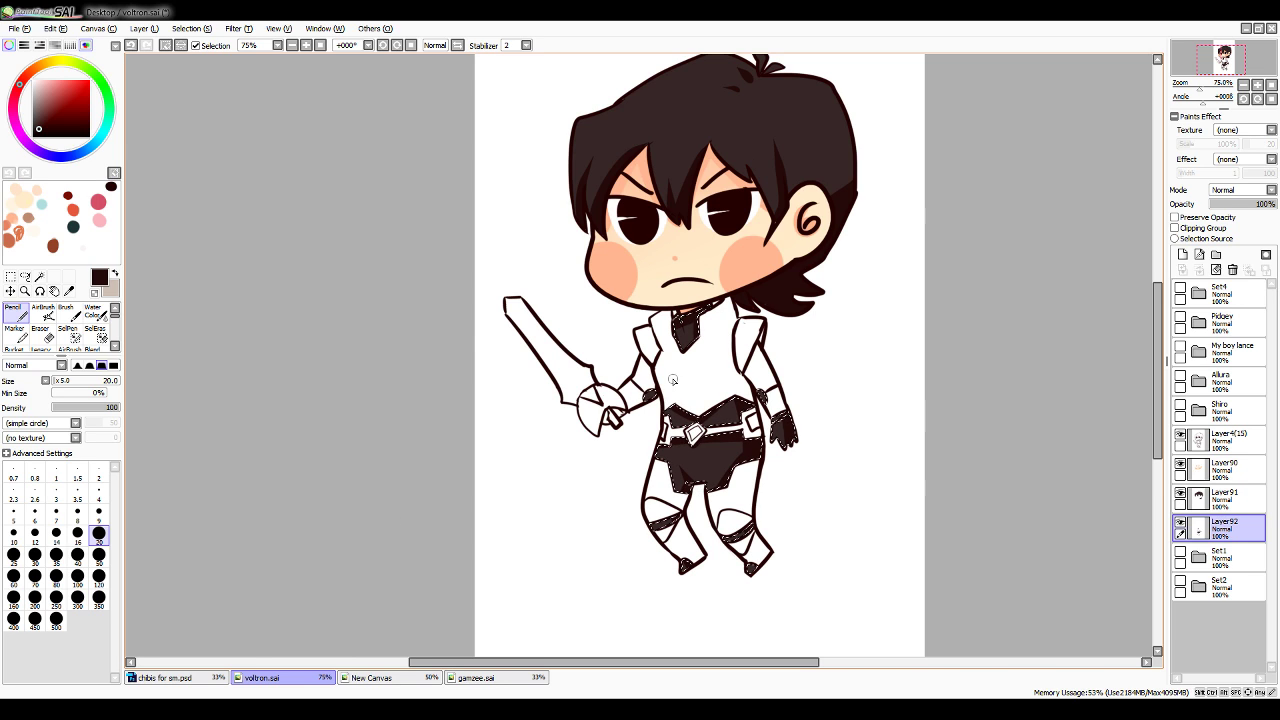
{"action": "left_click", "coordinate": [166, 45]}
Add a new layer above the Set1 folder and wand-select the shoulder pads, elbows and knee guards on Layer4(15)
{"action": "left_click", "coordinate": [40, 277]}
{"action": "left_click", "coordinate": [1182, 254]}
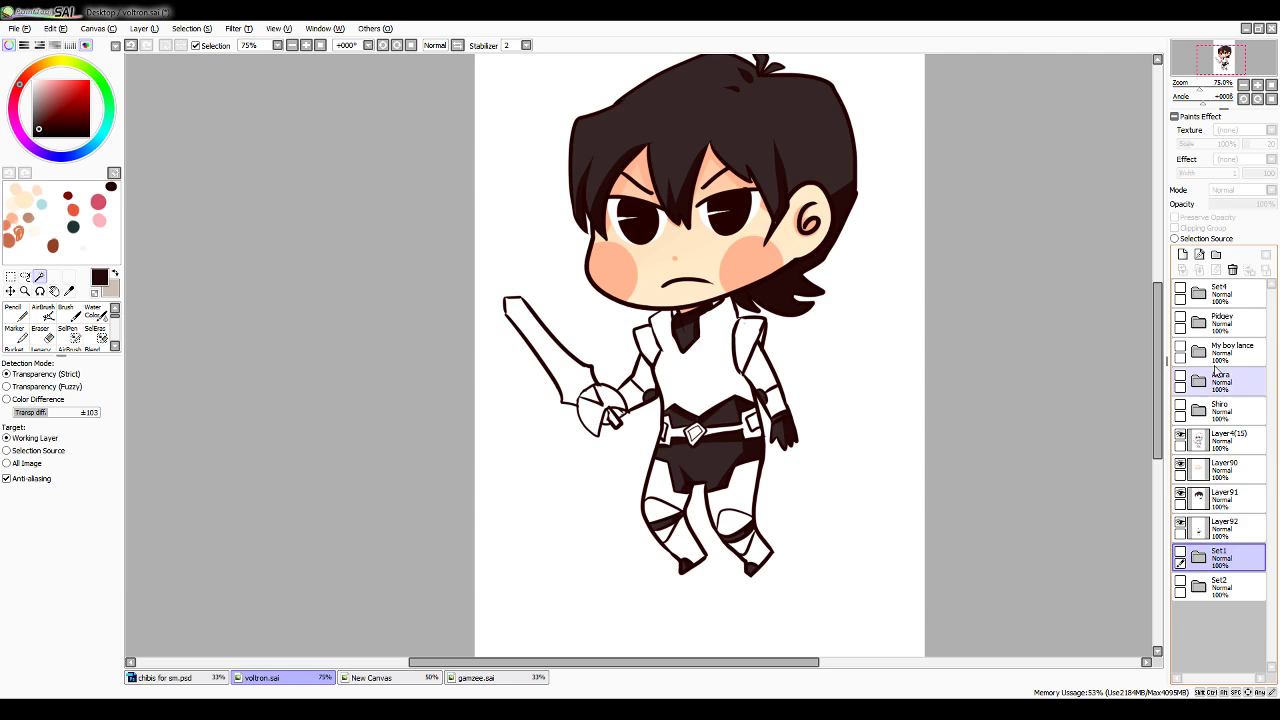
{"action": "left_click", "coordinate": [1230, 440]}
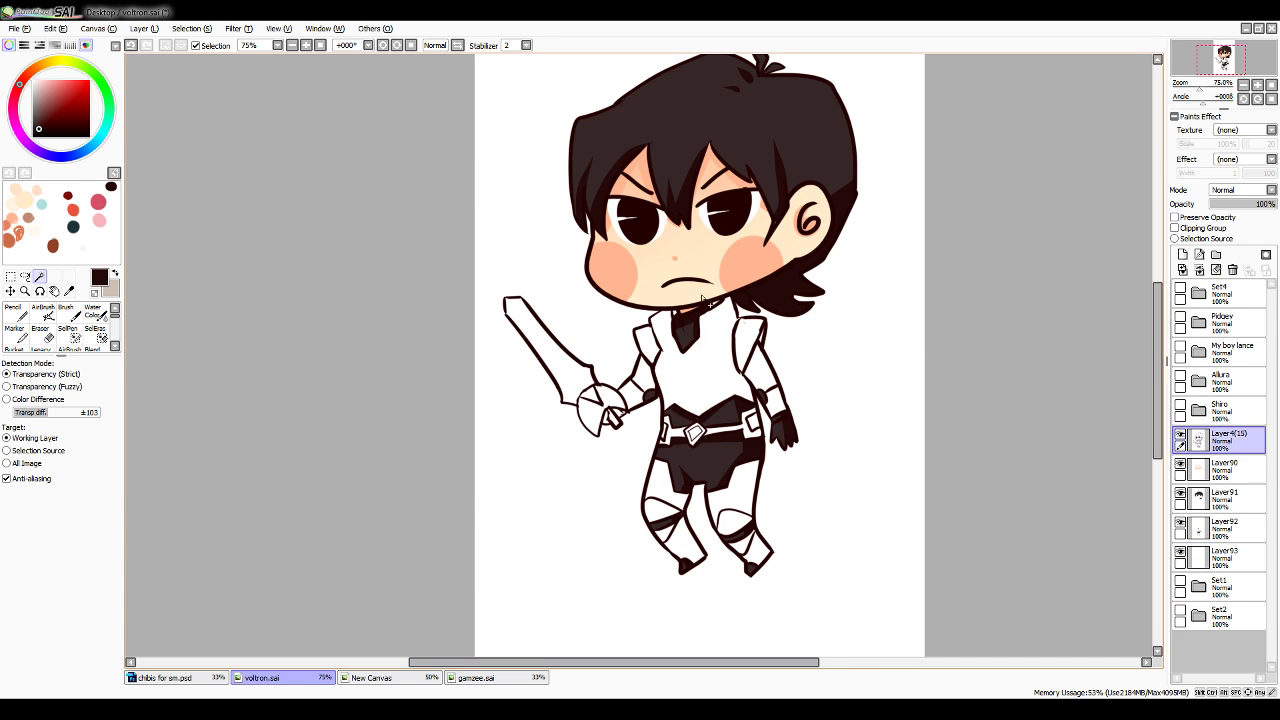
{"action": "left_click", "coordinate": [761, 343]}
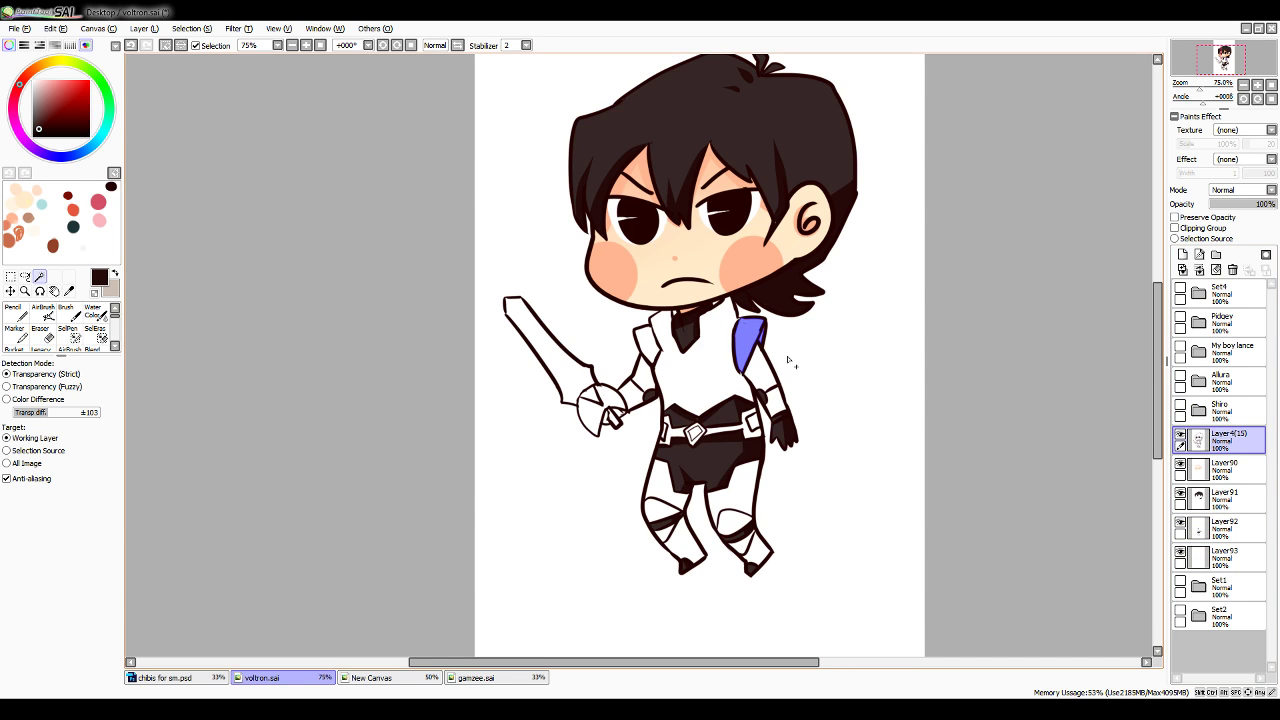
{"action": "left_click", "coordinate": [660, 328]}
{"action": "left_click", "coordinate": [746, 518]}
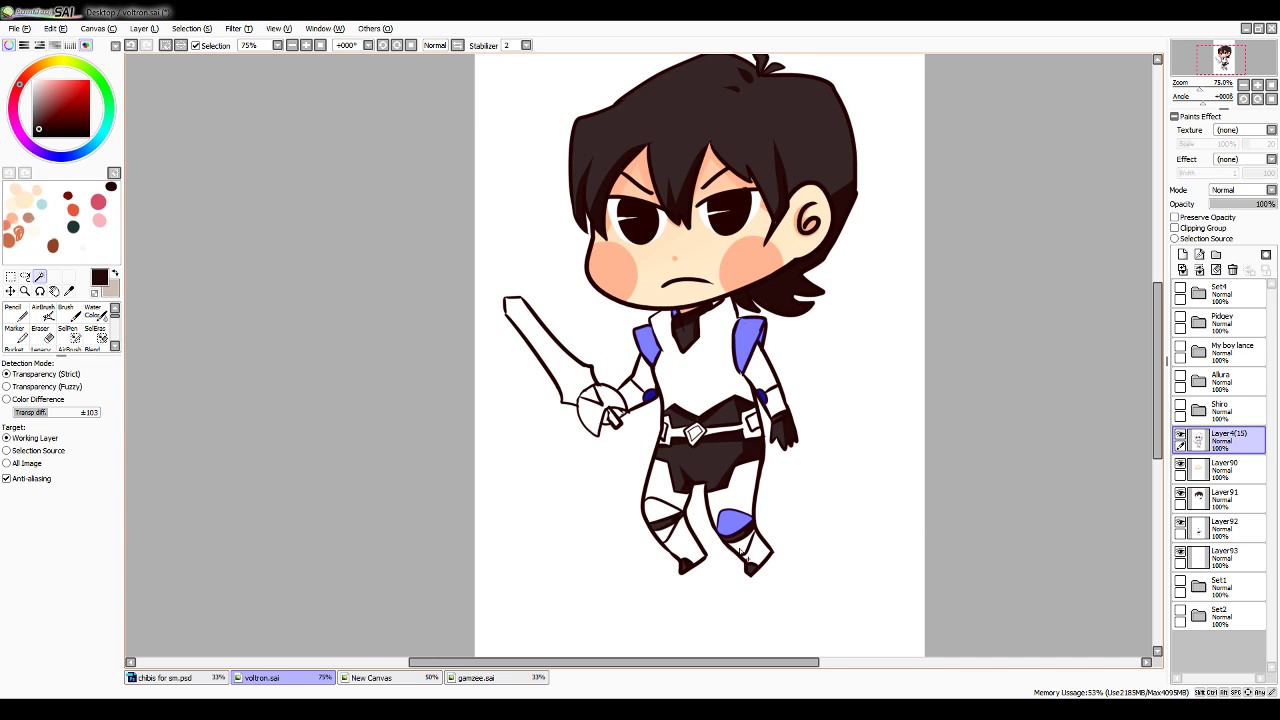
{"action": "left_click", "coordinate": [656, 513]}
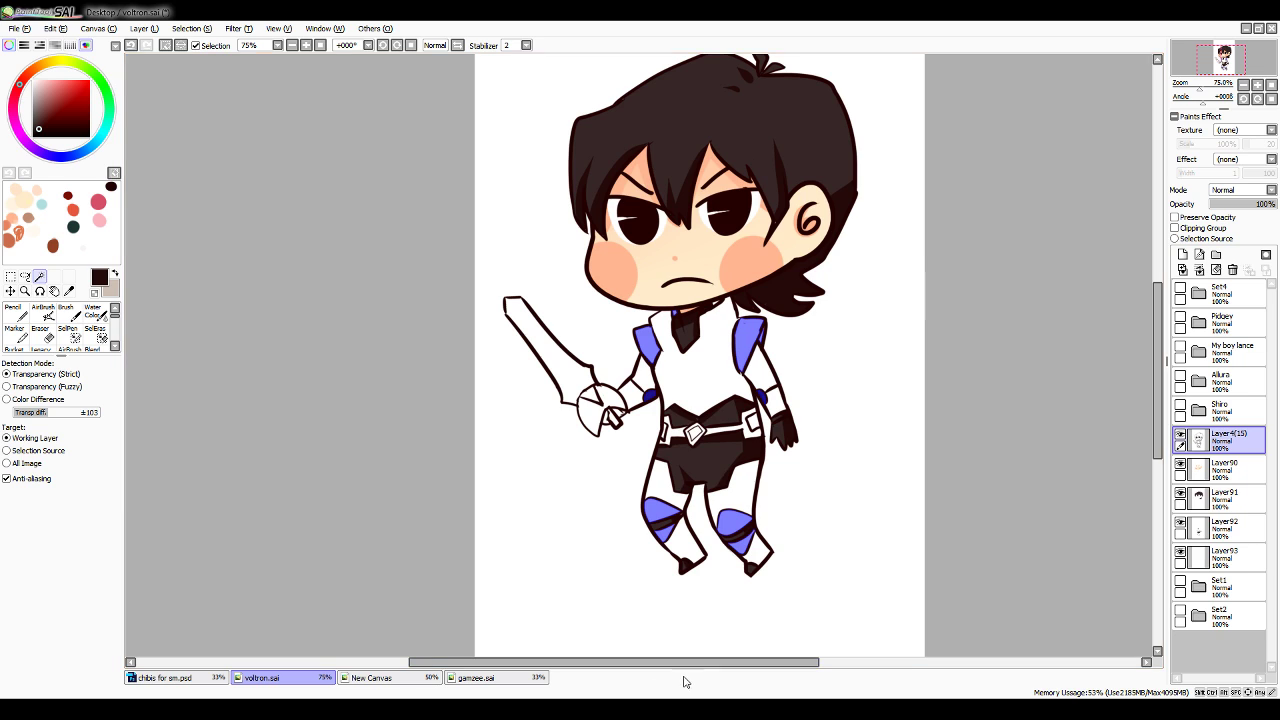
Move Layer93 above Layer92 and fill the selected shoulder, elbow and knee pieces bright red with the Pencil at size 120
{"action": "key", "text": "n"}
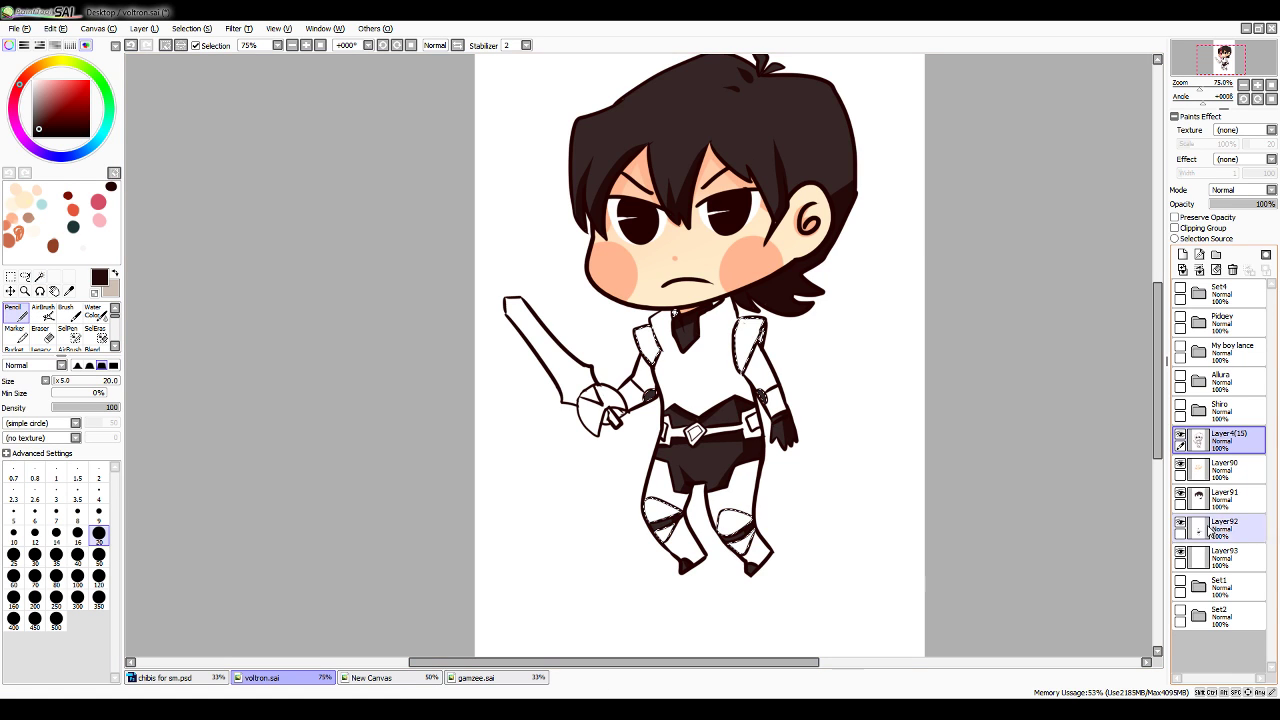
{"action": "left_click", "coordinate": [1226, 534]}
{"action": "left_click_drag", "start_coordinate": [1226, 560], "coordinate": [1216, 522]}
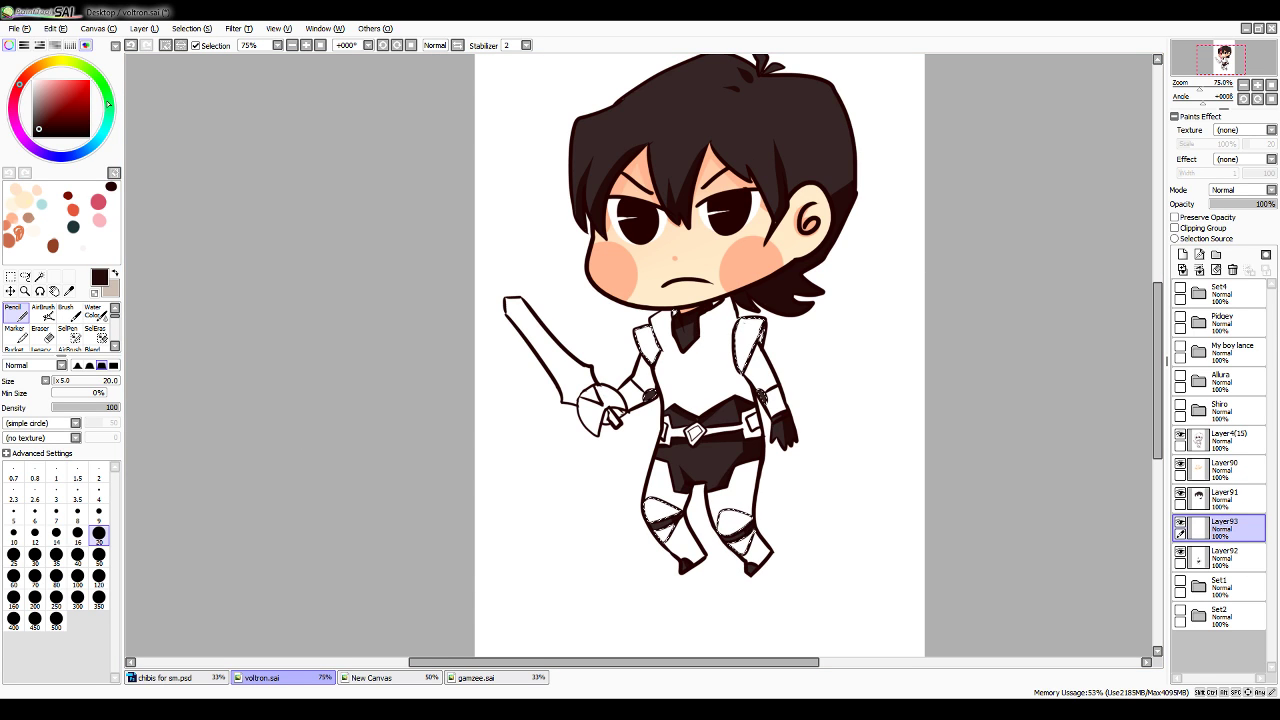
{"action": "left_click", "coordinate": [90, 83]}
{"action": "left_click", "coordinate": [99, 576]}
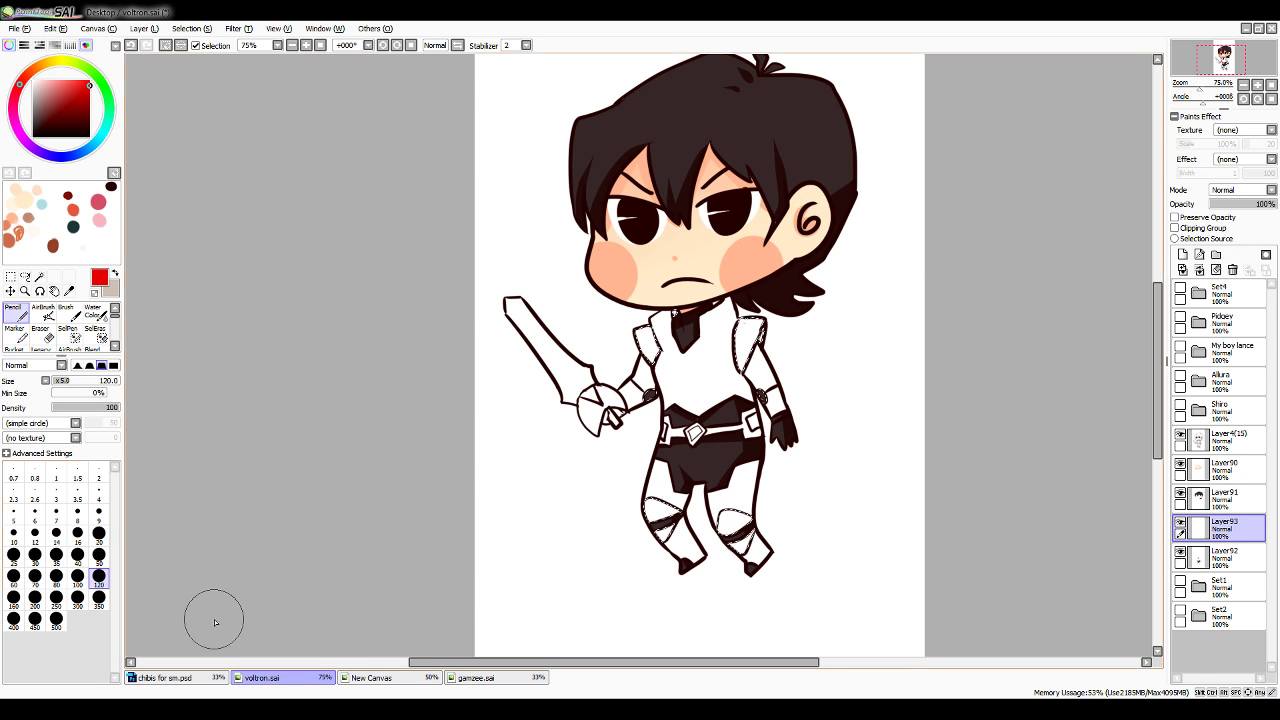
{"action": "mouse_move", "coordinate": [648, 345]}
{"action": "left_mouse_down"}
{"action": "mouse_move", "coordinate": [795, 289]}
{"action": "mouse_move", "coordinate": [801, 377]}
{"action": "left_mouse_up"}
{"action": "left_click_drag", "start_coordinate": [662, 512], "coordinate": [740, 522]}
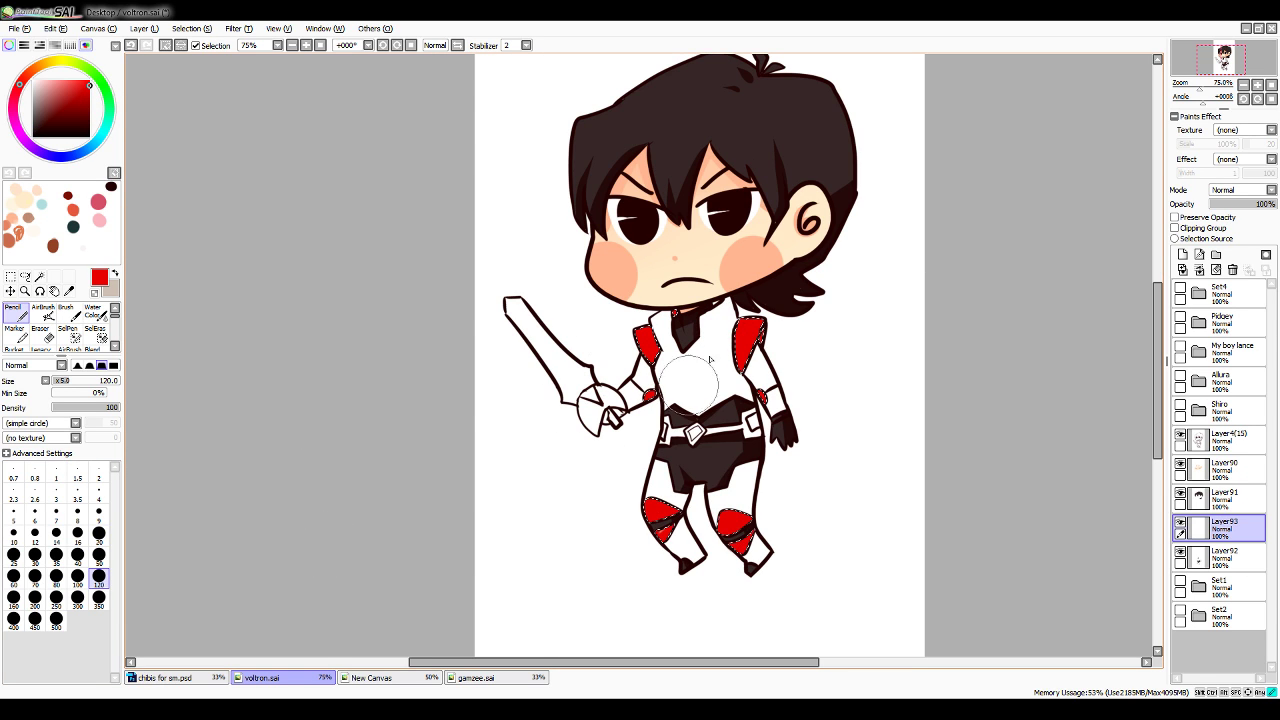
Paint darker red shadows on the shoulder, elbow and knee pieces with the Pencil at size 20, and clear the selection
{"action": "left_click", "coordinate": [87, 101]}
{"action": "left_click", "coordinate": [99, 533]}
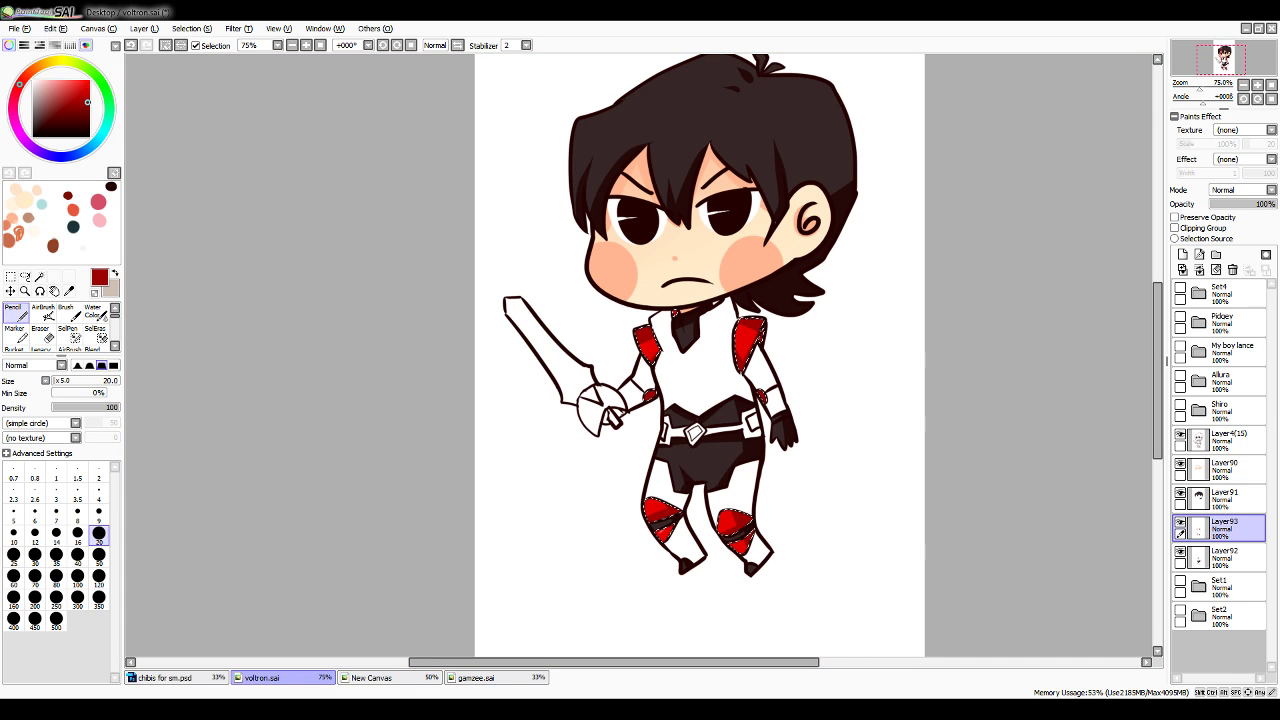
{"action": "left_click", "coordinate": [215, 49]}
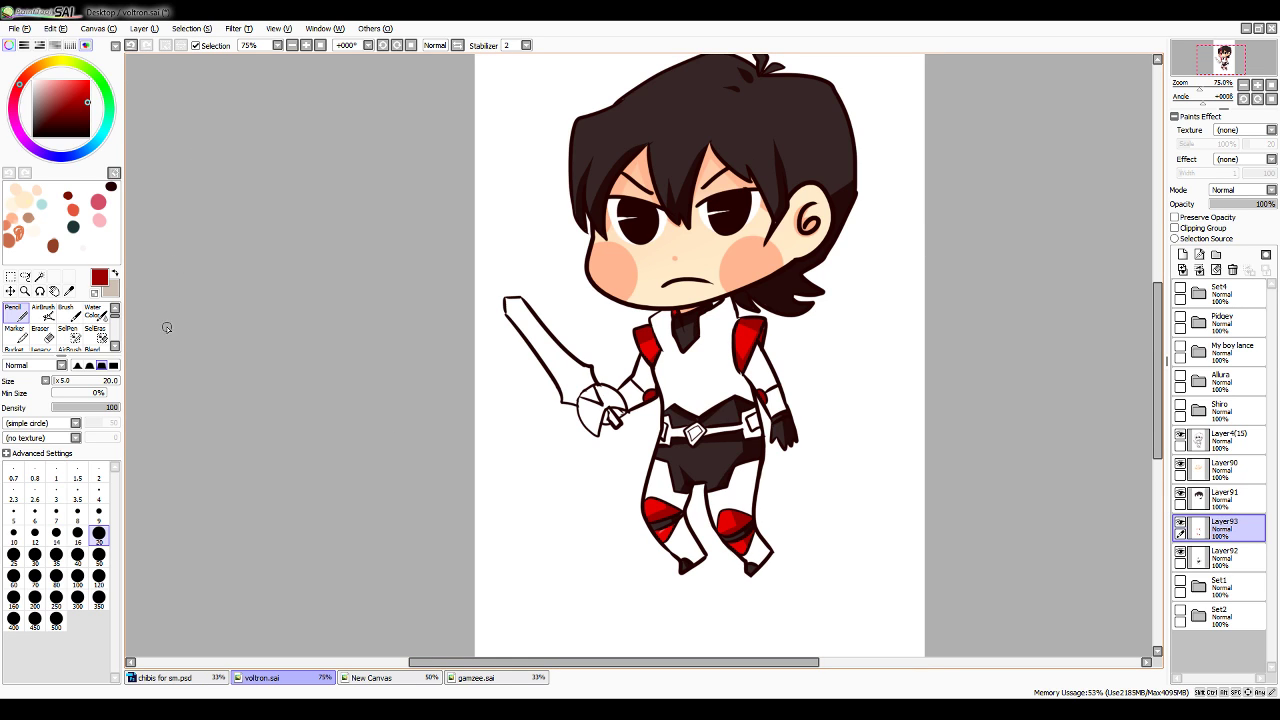
Add a new layer above the Set1 folder and wand-select the torso, both arms and the sword guard on Layer4(15)
{"action": "left_click", "coordinate": [41, 277]}
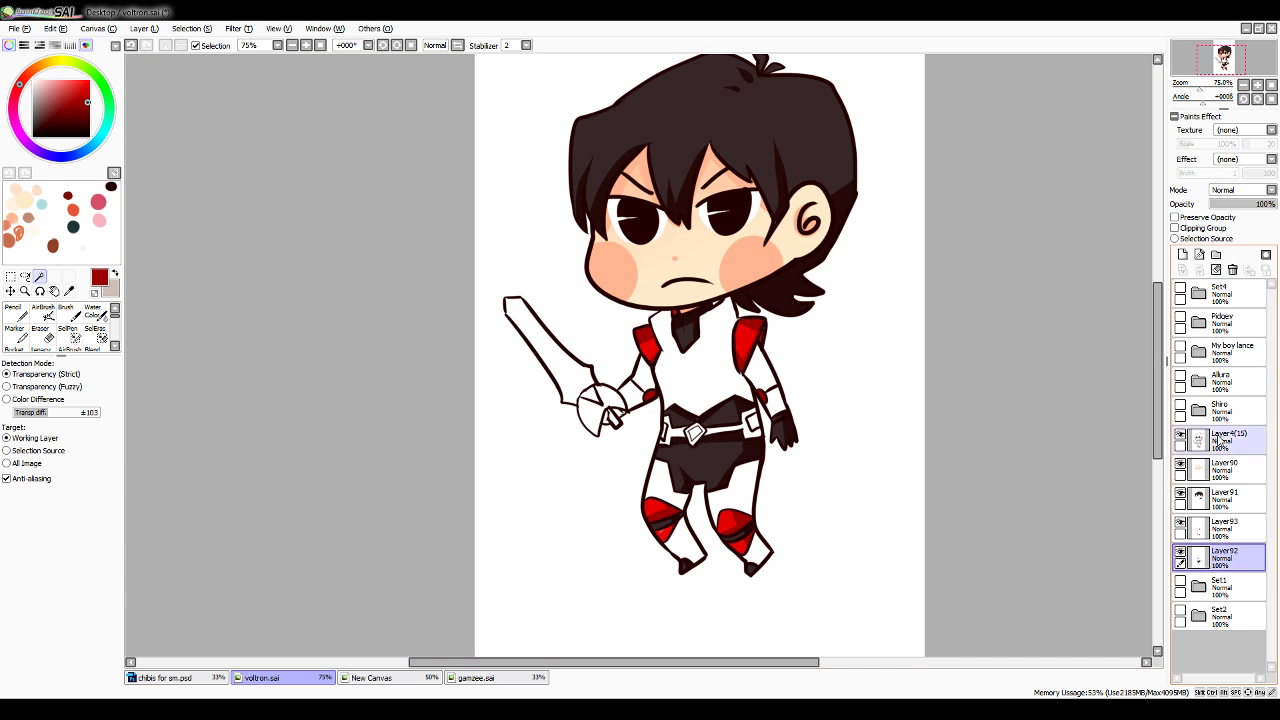
{"action": "left_click", "coordinate": [1183, 255]}
{"action": "left_click", "coordinate": [1225, 441]}
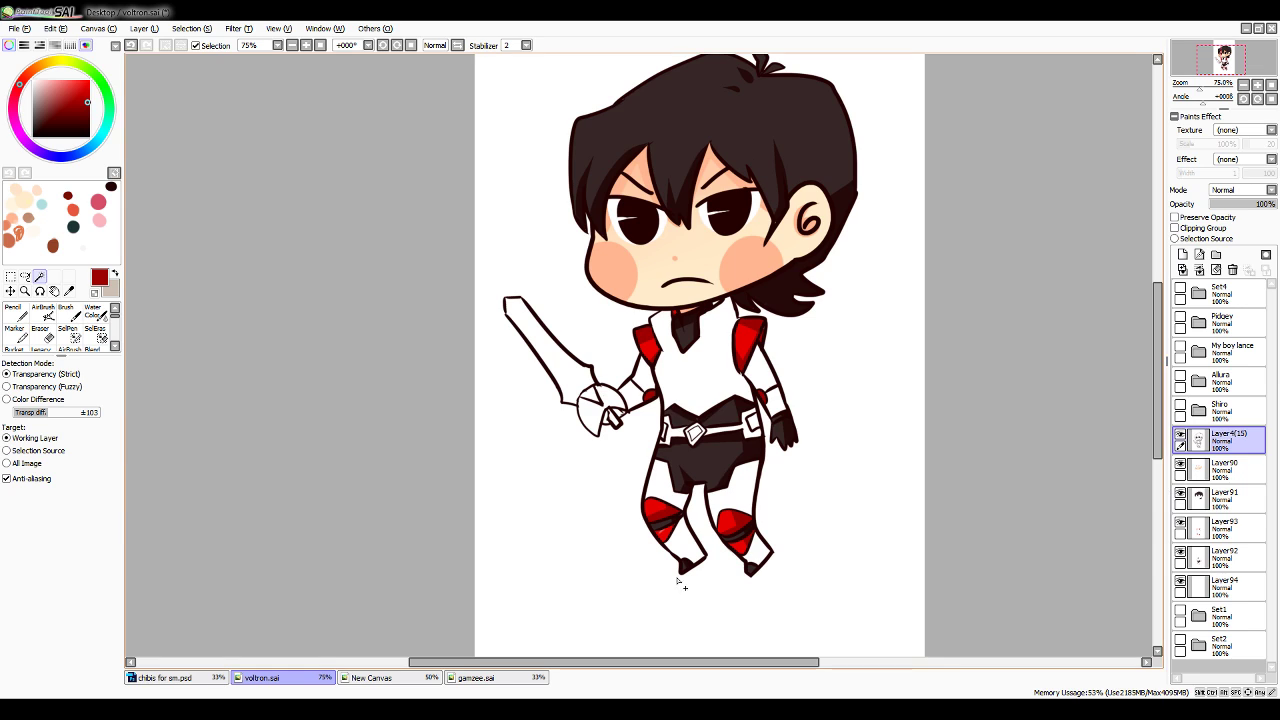
{"action": "left_click", "coordinate": [709, 383]}
{"action": "left_click", "coordinate": [760, 370]}
{"action": "left_click", "coordinate": [644, 374]}
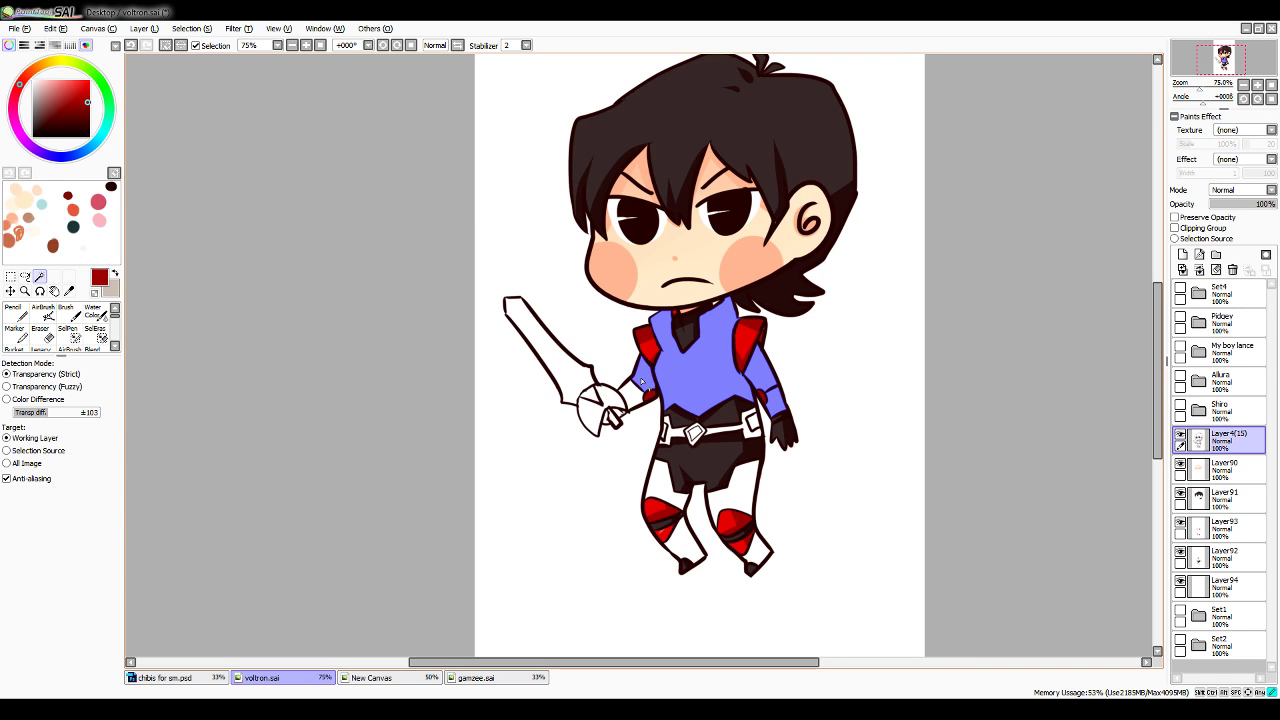
{"action": "left_click", "coordinate": [630, 396]}
{"action": "left_click", "coordinate": [615, 397]}
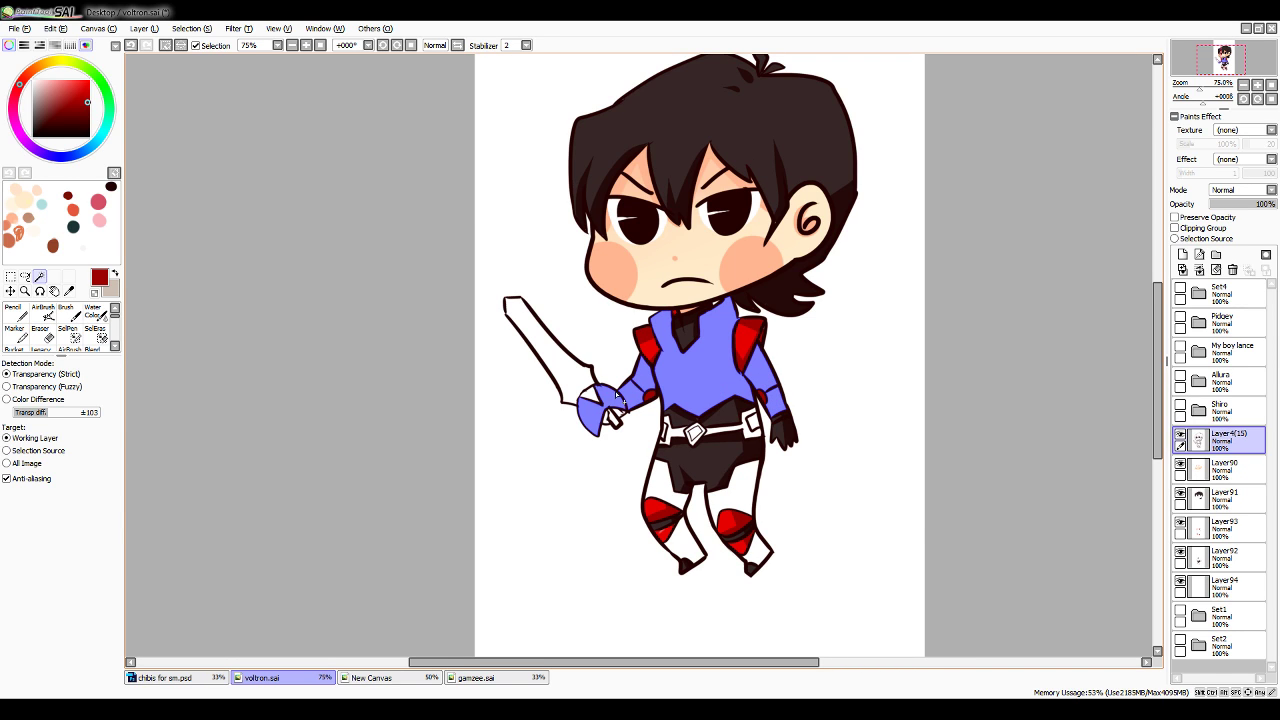
Add the sword blade, belt, buckle, thighs and shins to the selection, covering the remaining hilt area with the SelPen at size 4
{"action": "left_click", "coordinate": [667, 480]}
{"action": "left_click", "coordinate": [548, 350]}
{"action": "left_click", "coordinate": [684, 434]}
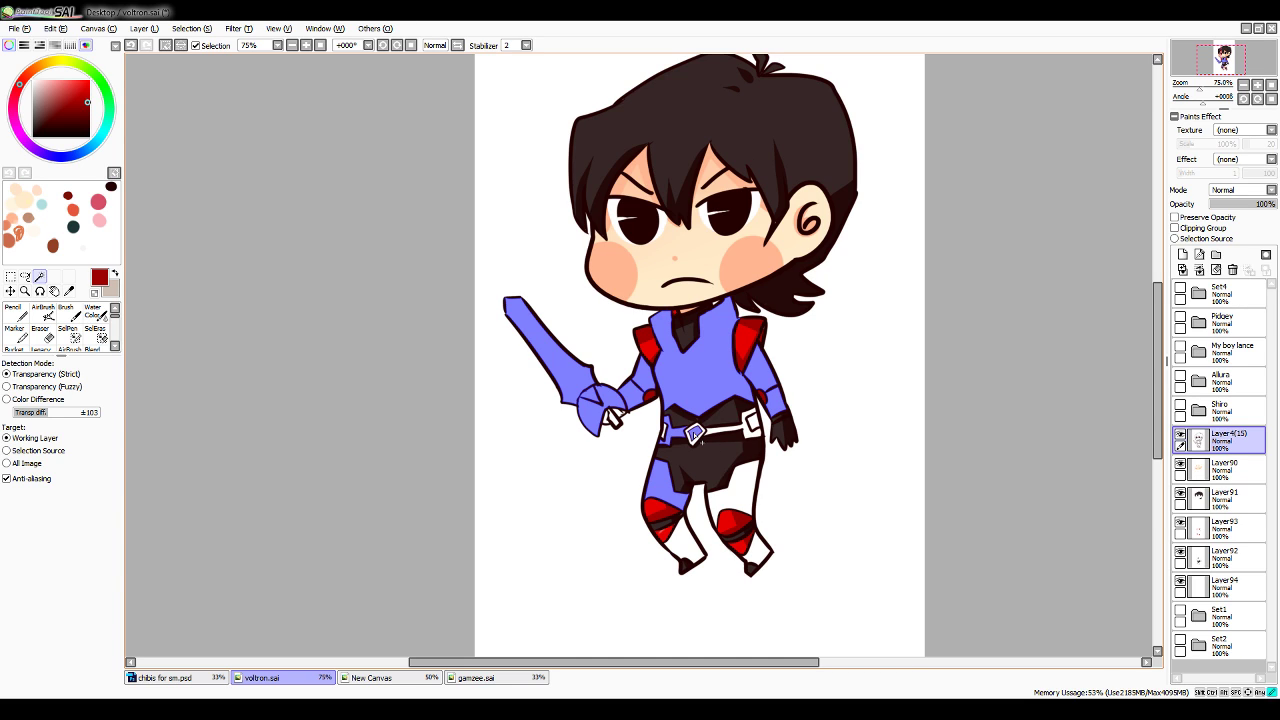
{"action": "left_click", "coordinate": [747, 436]}
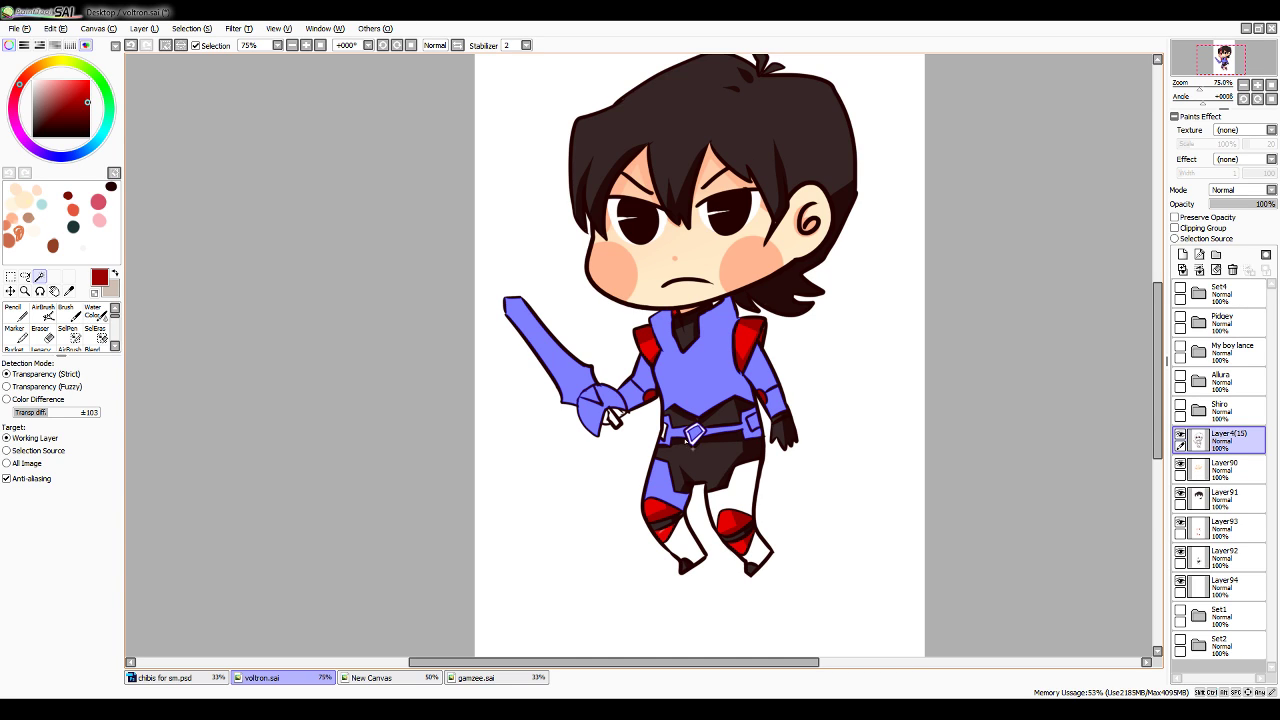
{"action": "left_click", "coordinate": [690, 437]}
{"action": "left_click", "coordinate": [662, 437]}
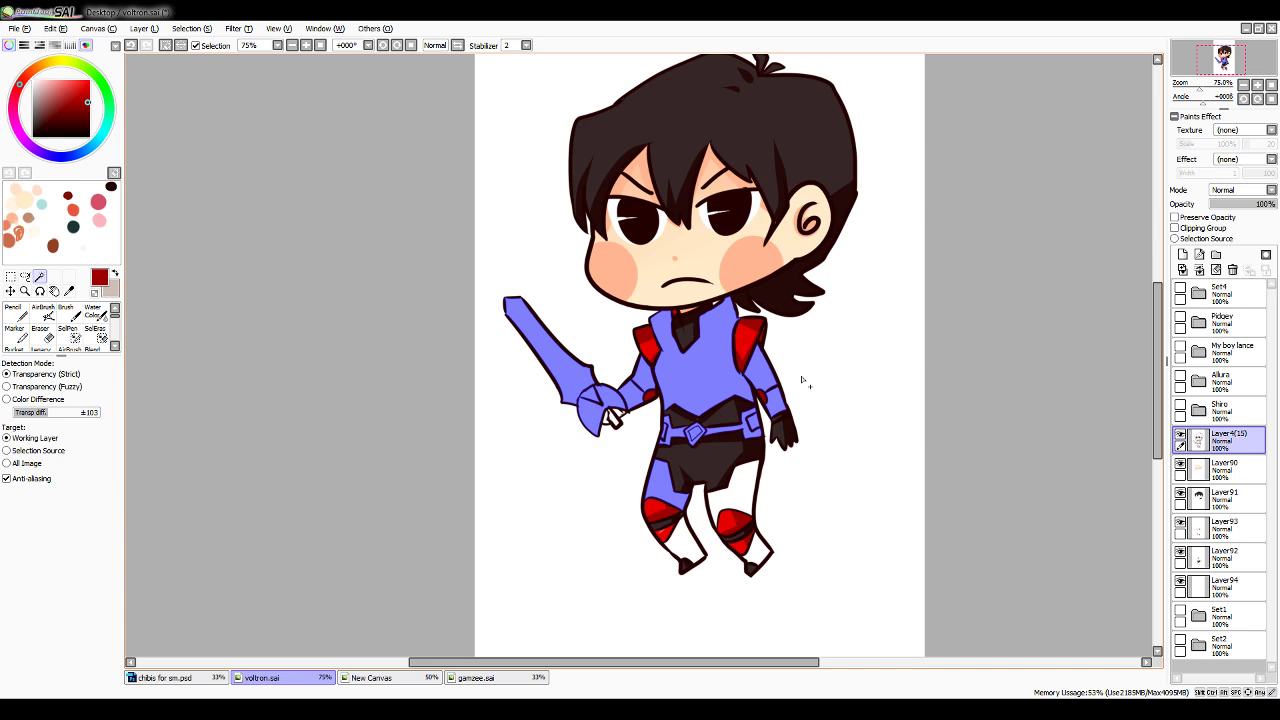
{"action": "left_click", "coordinate": [740, 500]}
{"action": "left_click", "coordinate": [688, 535]}
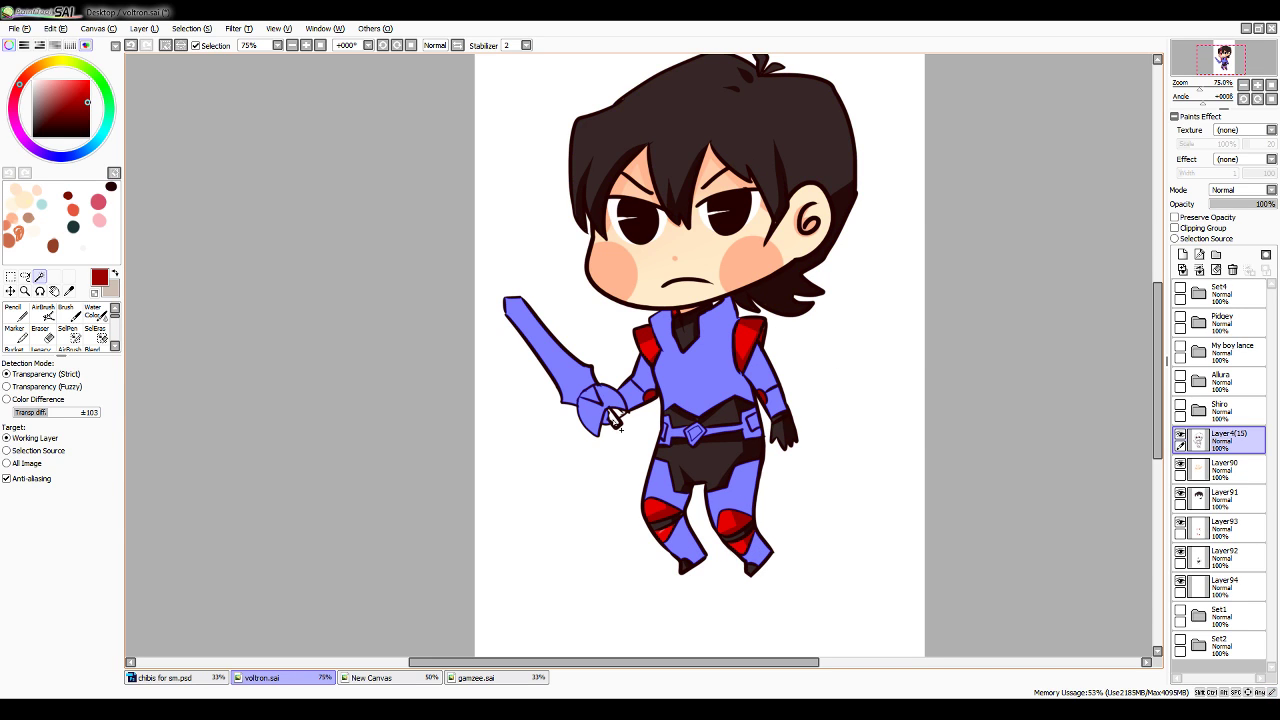
{"action": "left_click", "coordinate": [68, 335]}
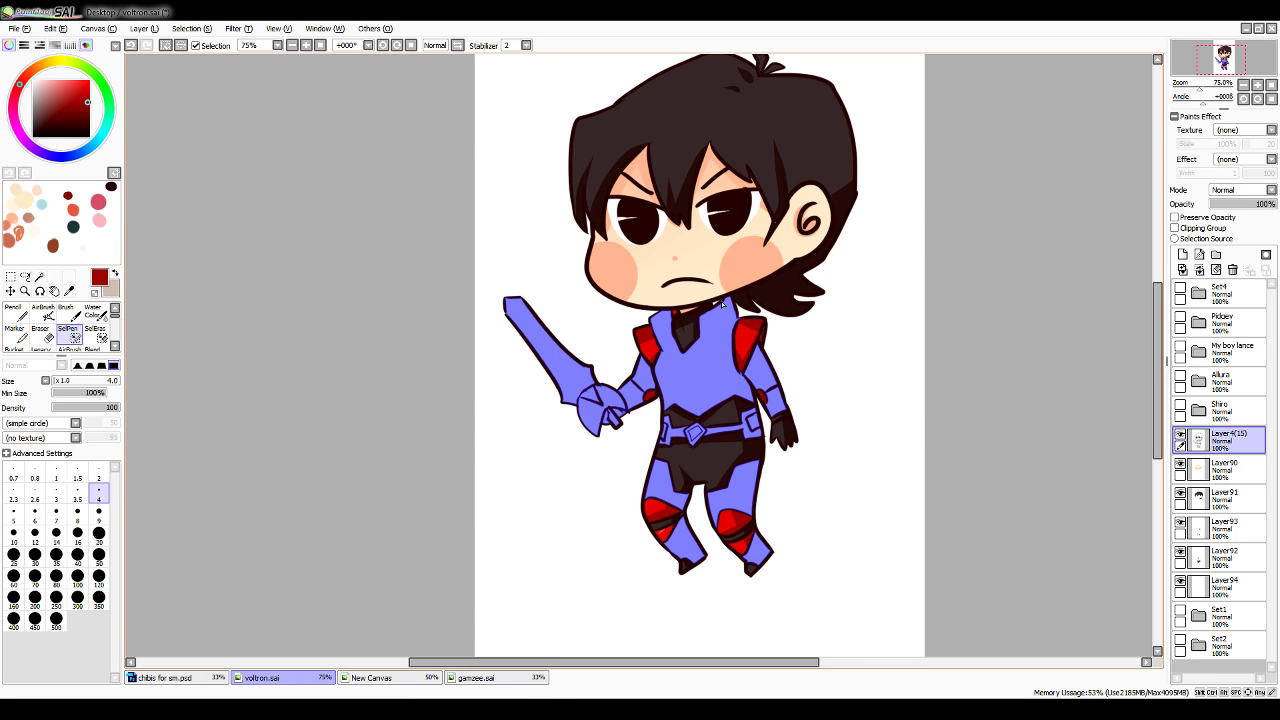
Sample white from the blank canvas and fill the selected armour and sword on Layer94 with the Pencil at size 350
{"action": "left_click", "coordinate": [17, 313]}
{"action": "left_click", "coordinate": [99, 578]}
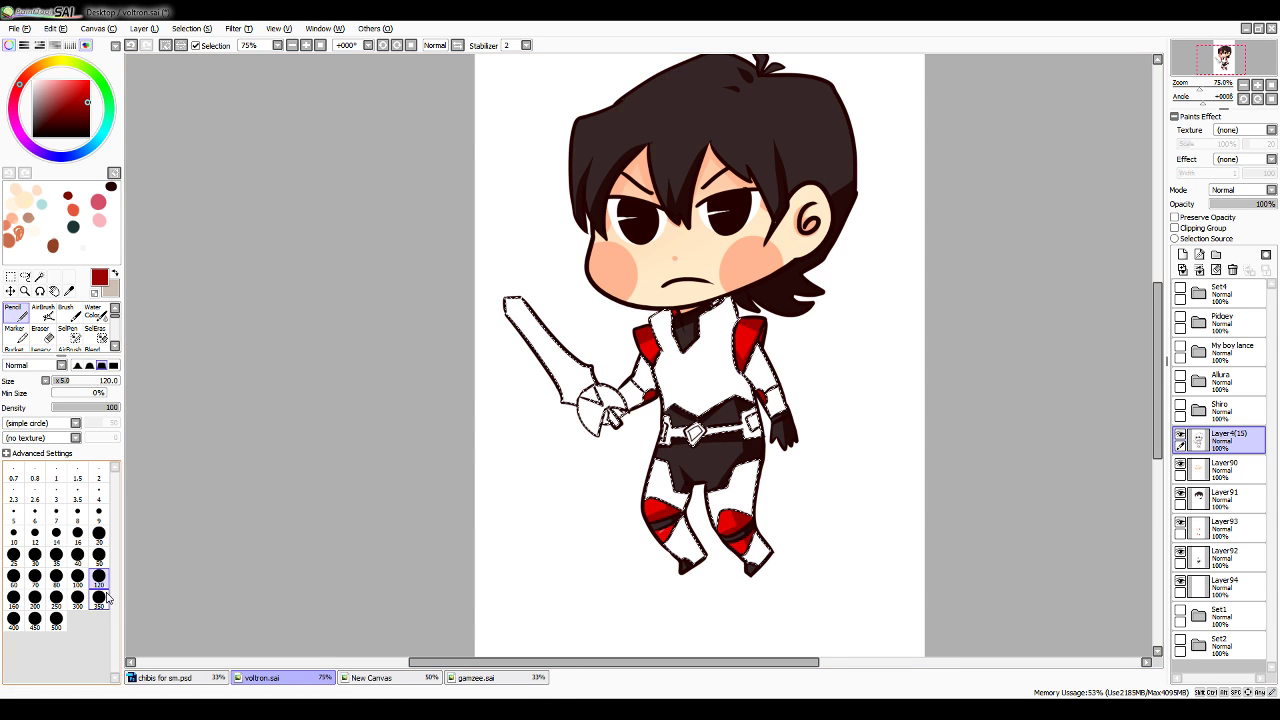
{"action": "left_click", "coordinate": [1226, 588]}
{"action": "left_click", "coordinate": [69, 291]}
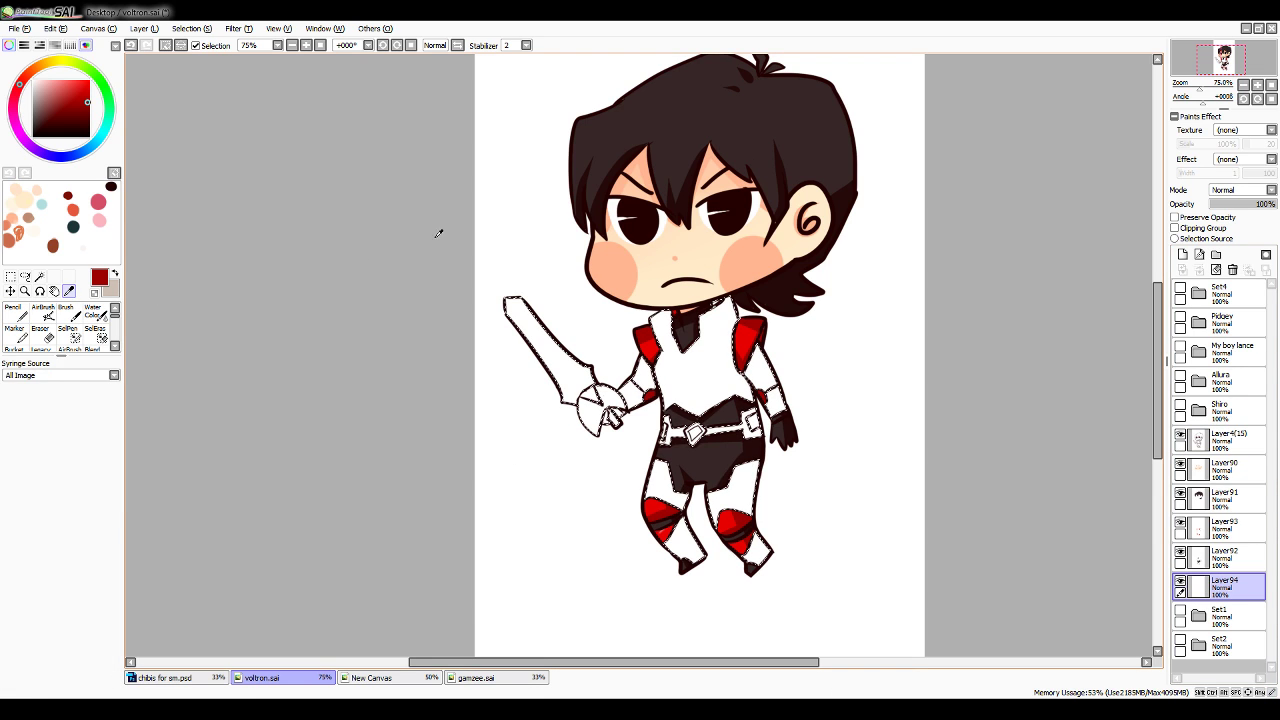
{"action": "left_click", "coordinate": [490, 231]}
{"action": "left_click", "coordinate": [17, 313]}
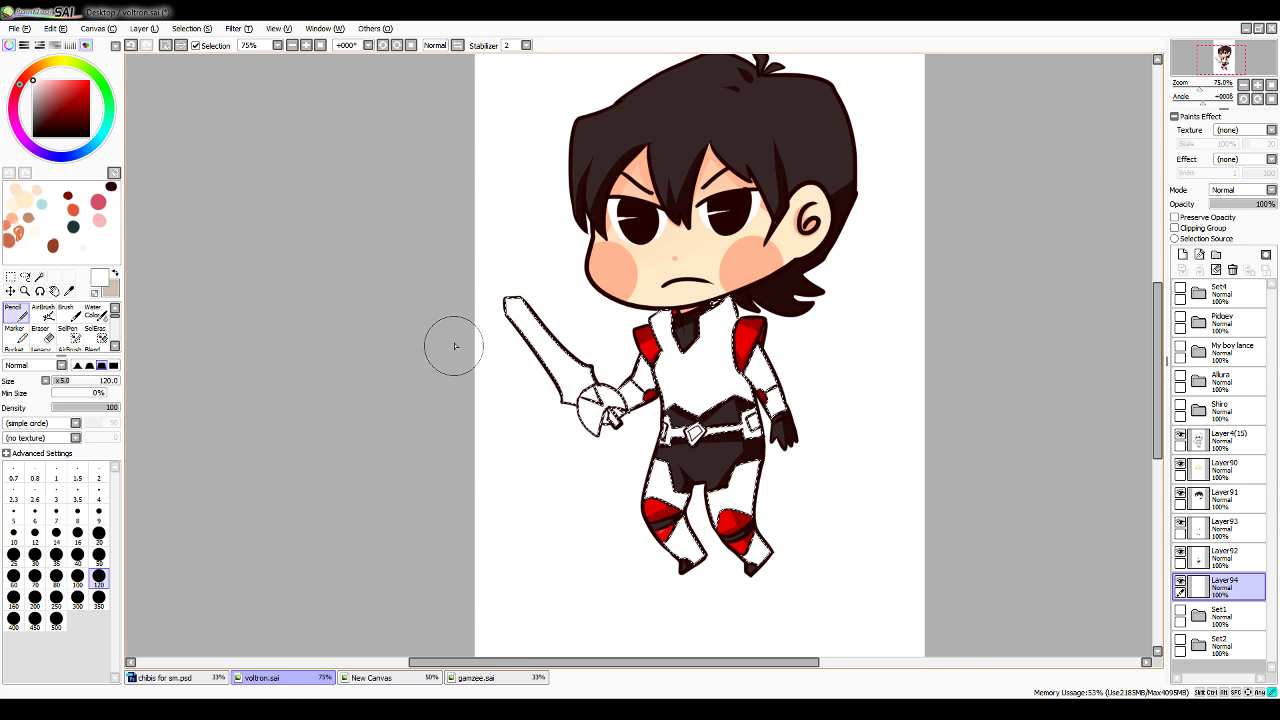
{"action": "left_click", "coordinate": [98, 597]}
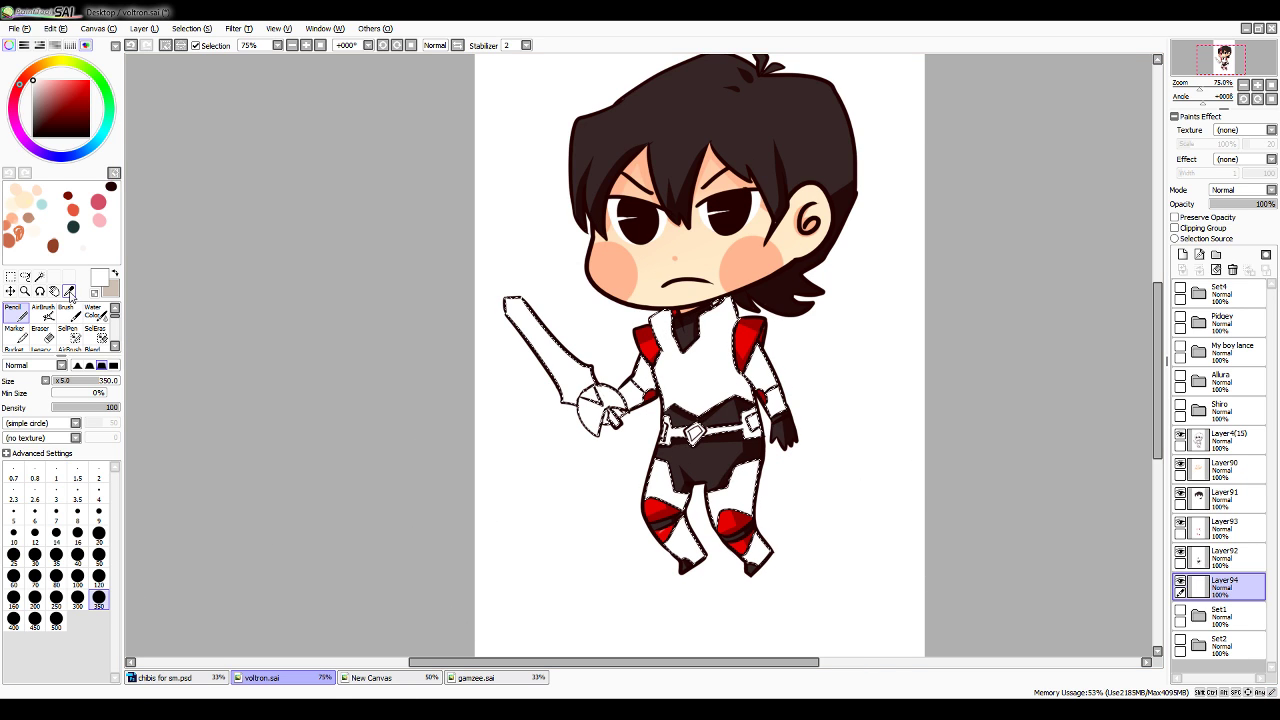
Paint light grey shadows on the white torso, arms, belt and legs with the Pencil at size 20
{"action": "left_click", "coordinate": [38, 88]}
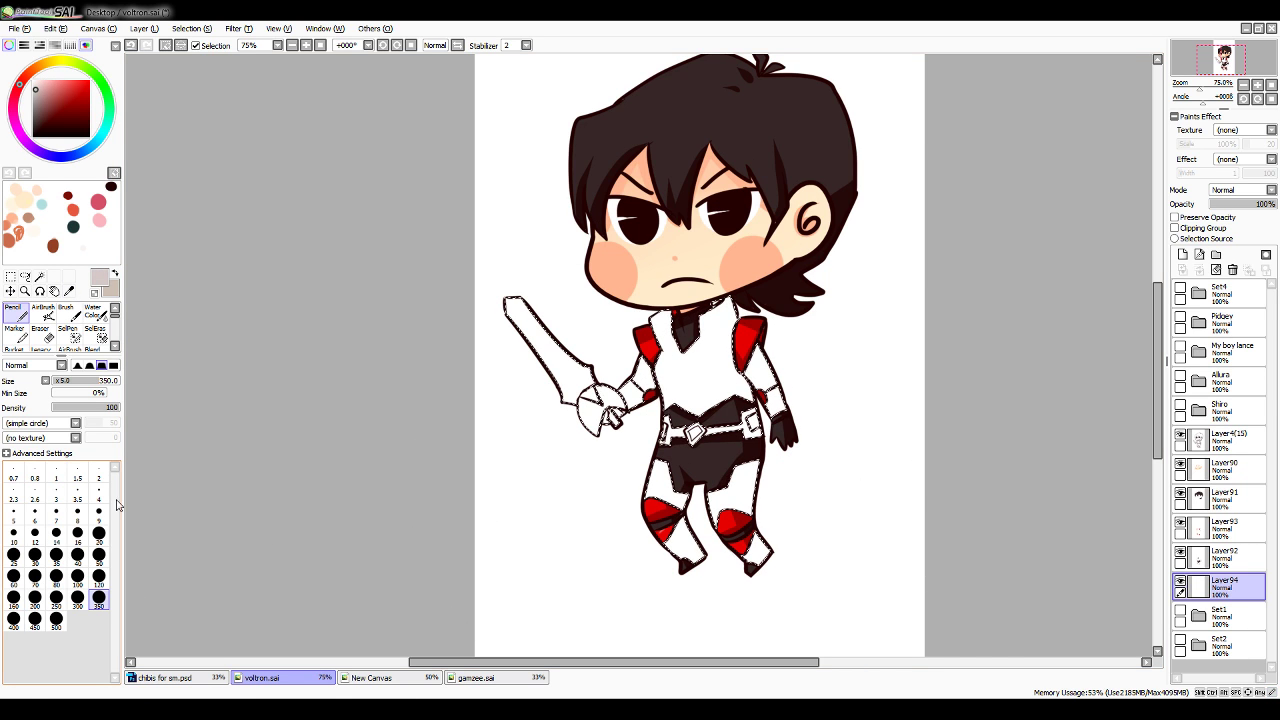
{"action": "left_click", "coordinate": [98, 533]}
{"action": "mouse_move", "coordinate": [680, 317]}
{"action": "left_mouse_down"}
{"action": "mouse_move", "coordinate": [766, 273]}
{"action": "mouse_move", "coordinate": [750, 298]}
{"action": "mouse_move", "coordinate": [729, 294]}
{"action": "mouse_move", "coordinate": [766, 240]}
{"action": "mouse_move", "coordinate": [767, 373]}
{"action": "mouse_move", "coordinate": [749, 332]}
{"action": "mouse_move", "coordinate": [778, 408]}
{"action": "left_mouse_up"}
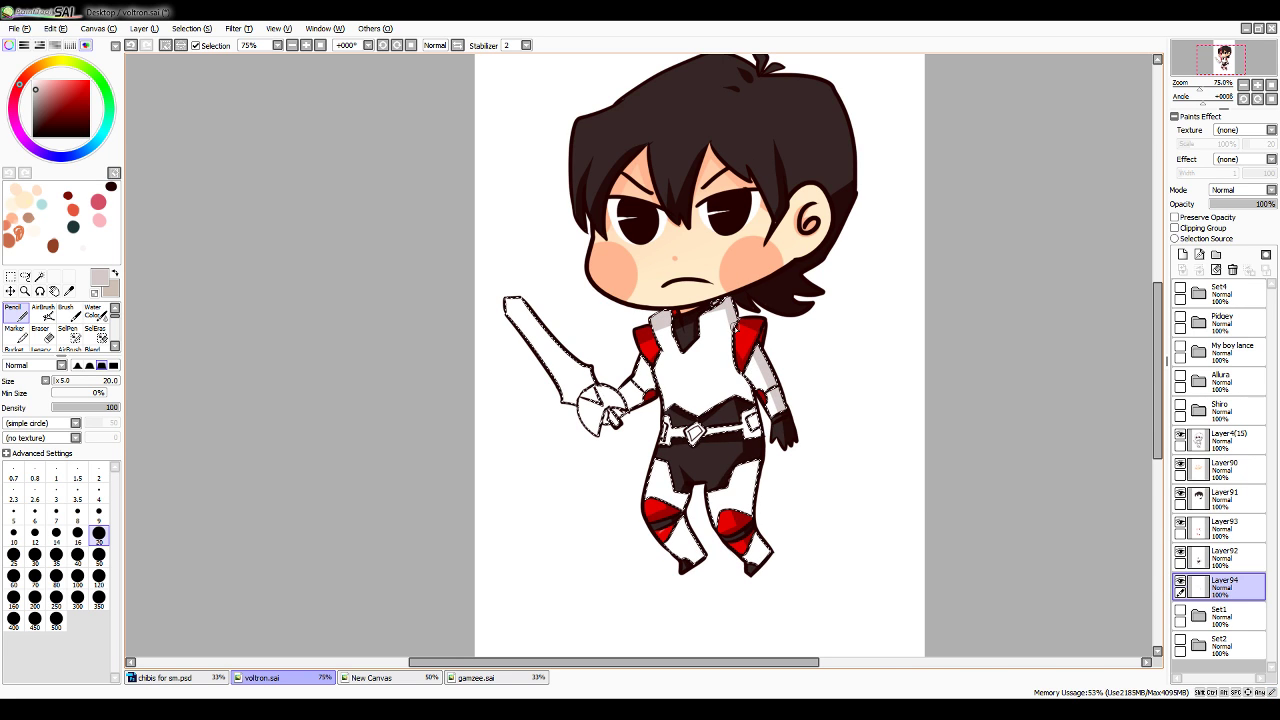
{"action": "left_click_drag", "start_coordinate": [739, 370], "coordinate": [756, 440]}
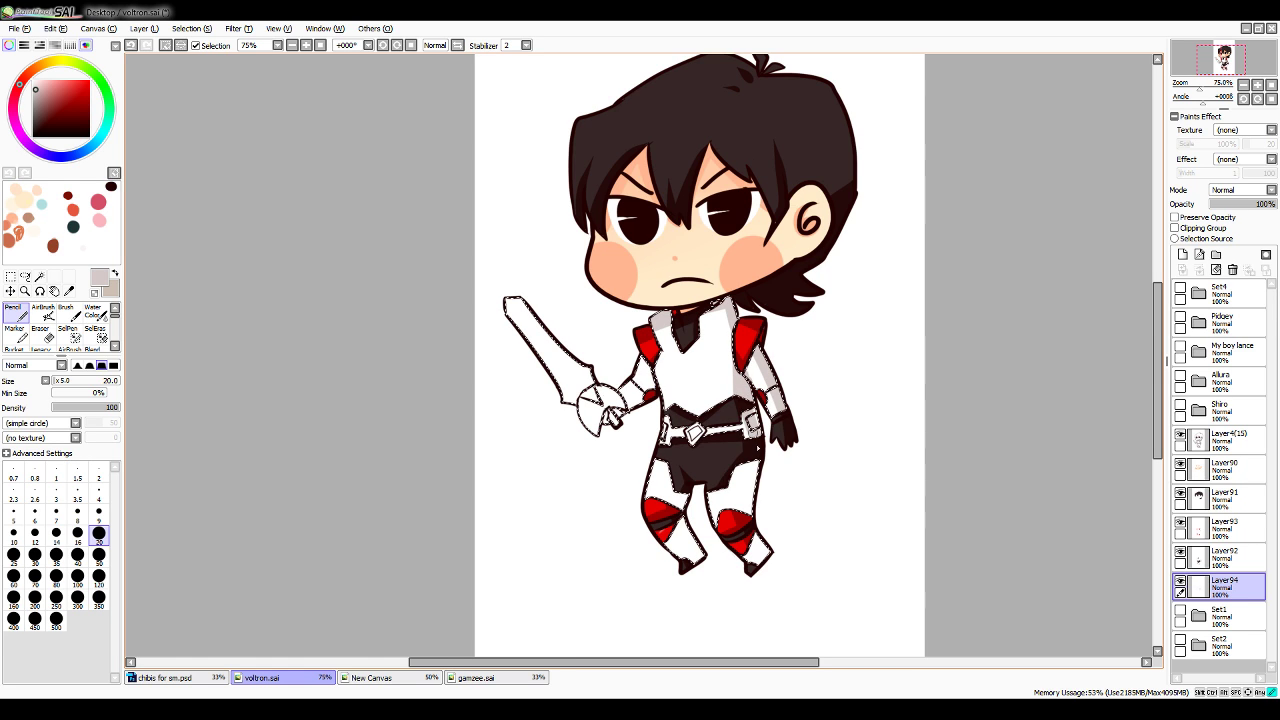
{"action": "mouse_move", "coordinate": [751, 391]}
{"action": "left_mouse_down"}
{"action": "mouse_move", "coordinate": [754, 432]}
{"action": "mouse_move", "coordinate": [781, 416]}
{"action": "left_mouse_up"}
{"action": "left_click_drag", "start_coordinate": [751, 463], "coordinate": [746, 511]}
{"action": "mouse_move", "coordinate": [742, 464]}
{"action": "left_mouse_down"}
{"action": "mouse_move", "coordinate": [762, 574]}
{"action": "mouse_move", "coordinate": [752, 522]}
{"action": "mouse_move", "coordinate": [770, 562]}
{"action": "left_mouse_up"}
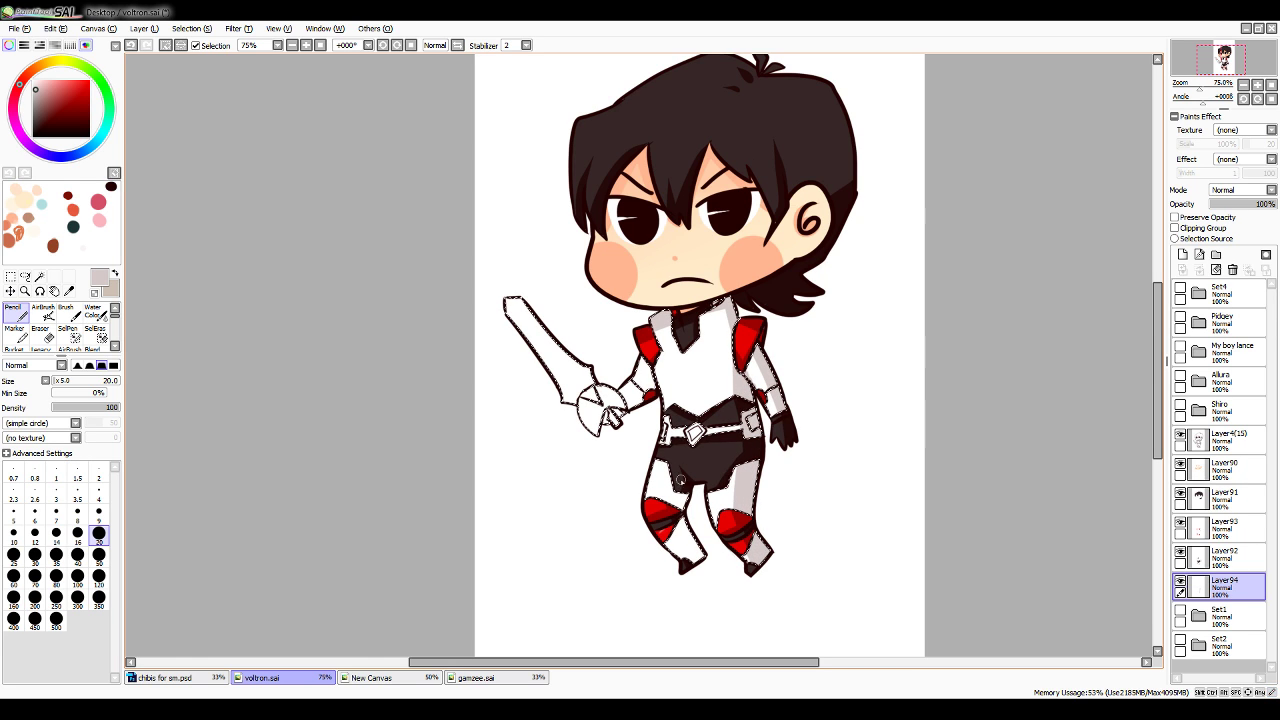
{"action": "mouse_move", "coordinate": [679, 491]}
{"action": "left_mouse_down"}
{"action": "mouse_move", "coordinate": [708, 586]}
{"action": "mouse_move", "coordinate": [685, 482]}
{"action": "mouse_move", "coordinate": [690, 526]}
{"action": "left_mouse_up"}
{"action": "left_click_drag", "start_coordinate": [688, 522], "coordinate": [710, 574]}
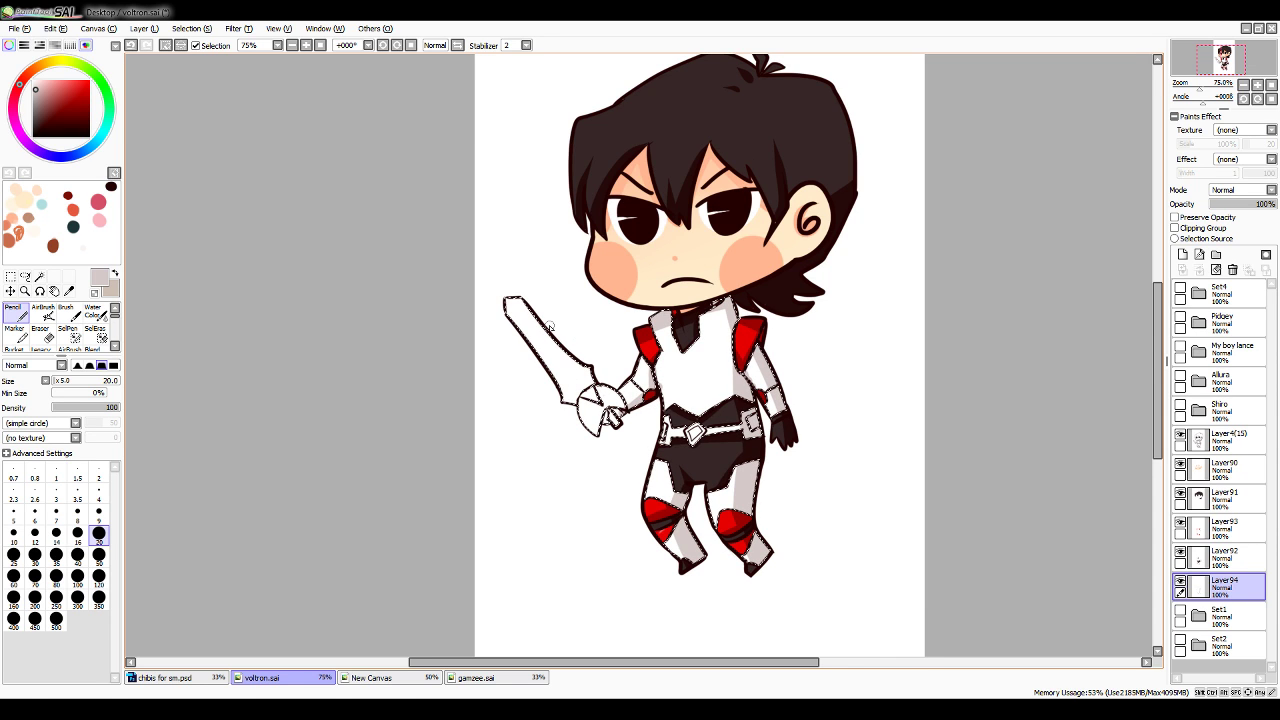
Sample the bright red from the knee guard and draw a centre stripe down the sword blade with the Pencil at size 9
{"action": "left_click", "coordinate": [69, 291]}
{"action": "left_click", "coordinate": [656, 509]}
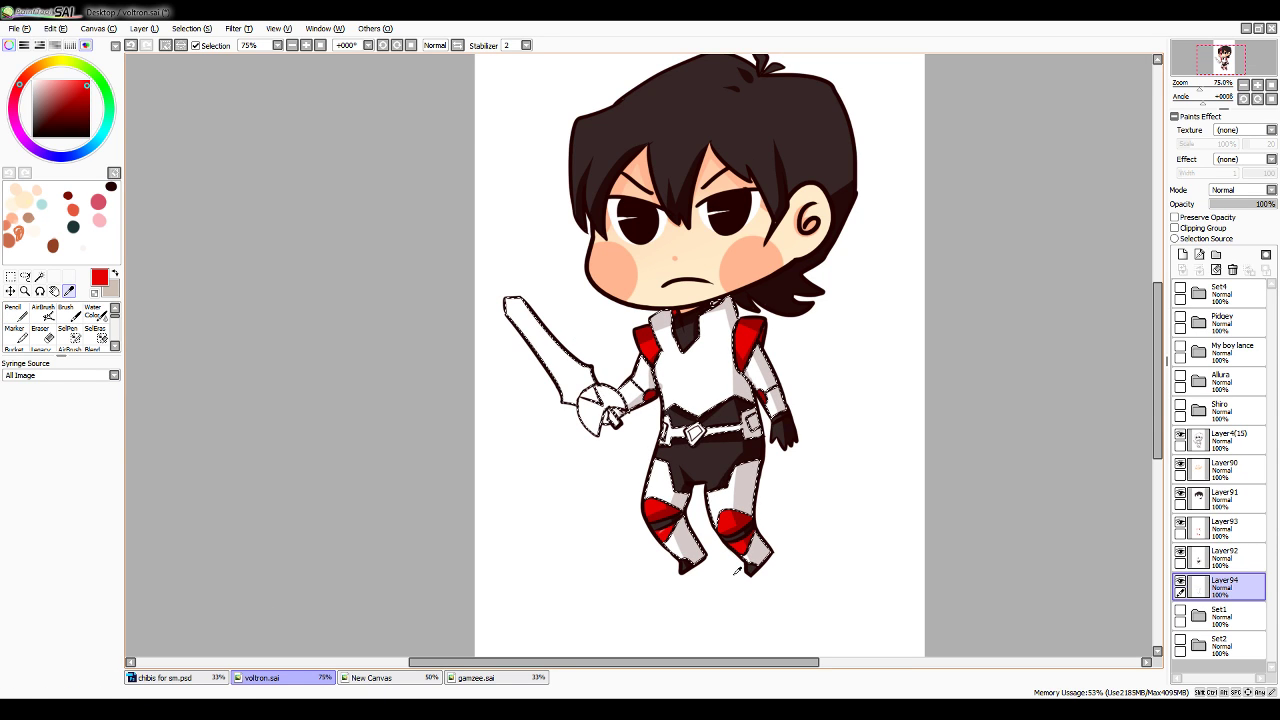
{"action": "left_click", "coordinate": [17, 314]}
{"action": "left_click", "coordinate": [98, 511]}
{"action": "left_click_drag", "start_coordinate": [509, 303], "coordinate": [572, 385]}
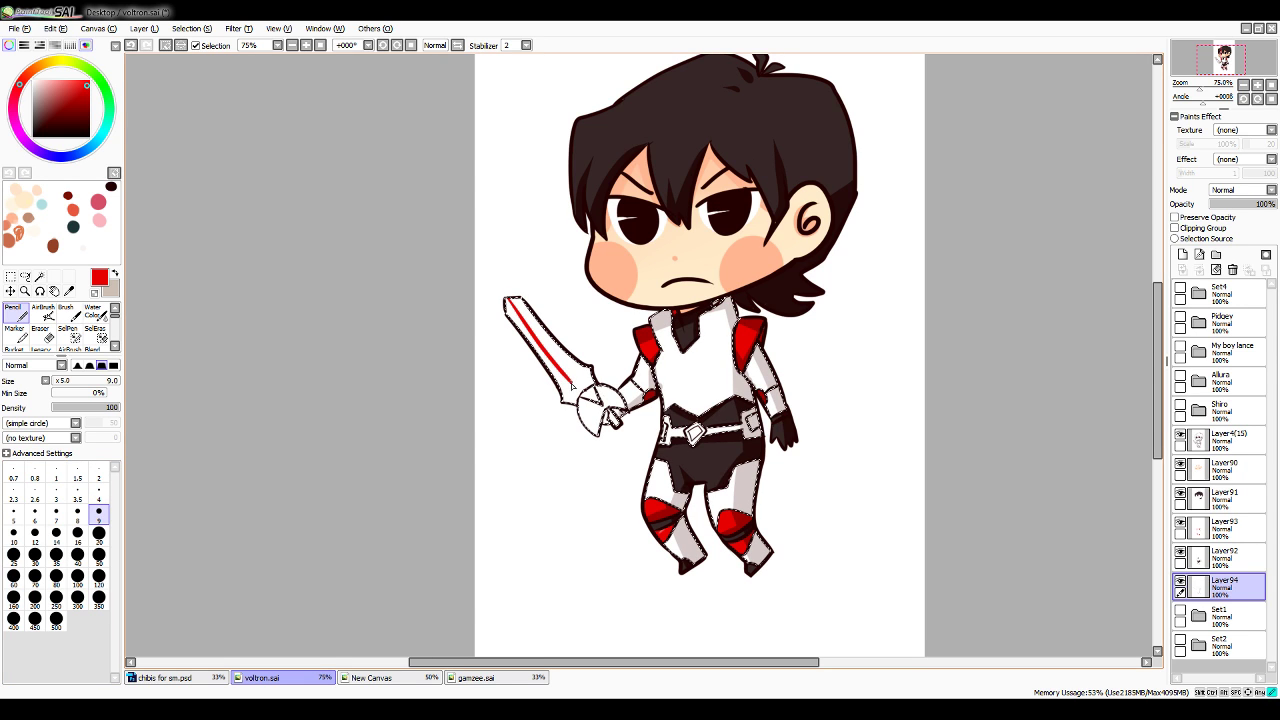
{"action": "left_click_drag", "start_coordinate": [507, 300], "coordinate": [567, 380]}
{"action": "key", "text": "ctrl+z"}
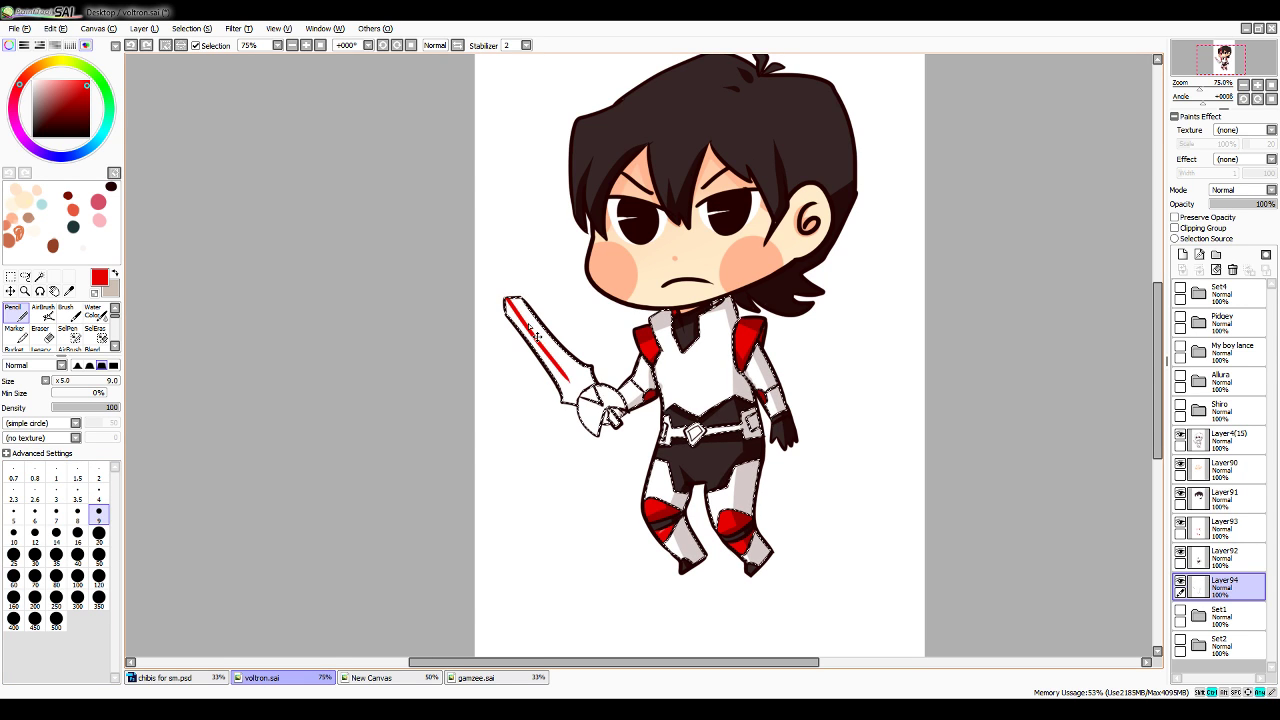
Redraw the blade's red stripe thicker, flare it near the hilt, and paint sections of the sword guard red
{"action": "left_click_drag", "start_coordinate": [507, 300], "coordinate": [572, 383]}
{"action": "key", "text": "ctrl+z"}
{"action": "key", "text": "ctrl+z"}
{"action": "left_click_drag", "start_coordinate": [507, 300], "coordinate": [574, 384]}
{"action": "key", "text": "ctrl+z"}
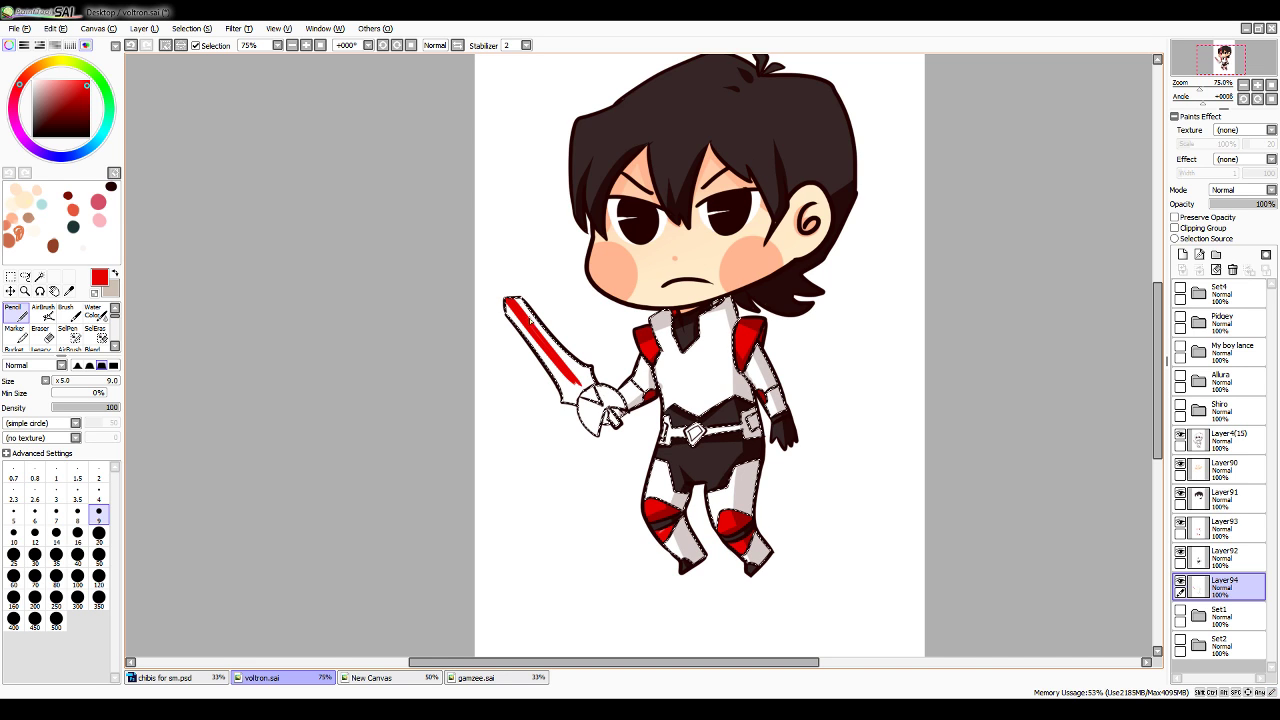
{"action": "key", "text": "ctrl+z"}
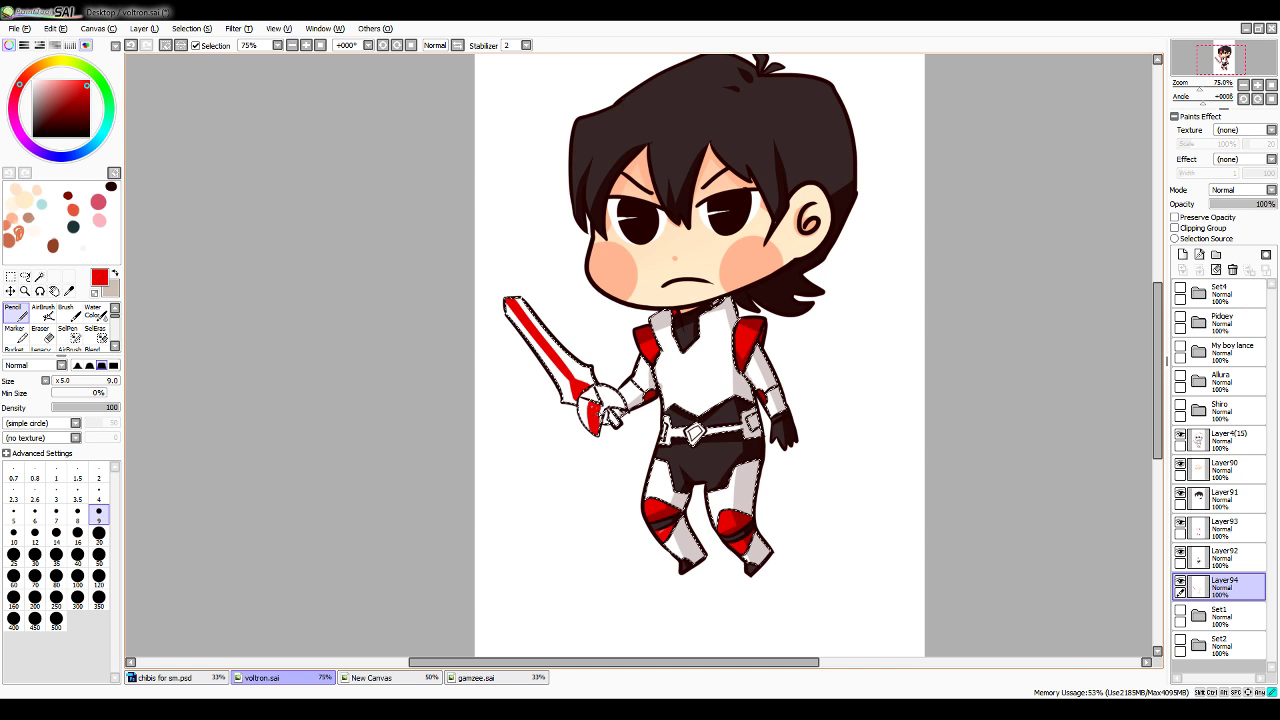
{"action": "left_click_drag", "start_coordinate": [597, 411], "coordinate": [624, 406]}
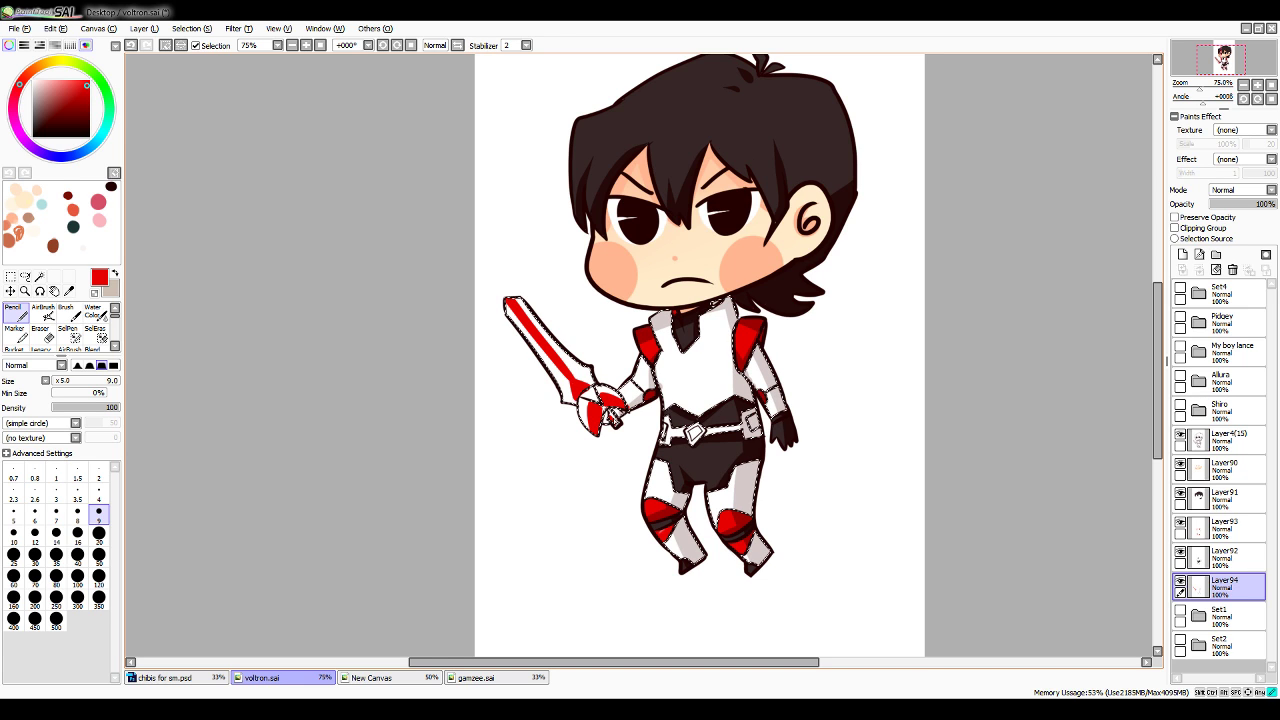
Darken the sword grip with the sampled suit colour, then paint the triangle above the guard light blue with the Pencil at size 9
{"action": "left_click", "coordinate": [69, 291]}
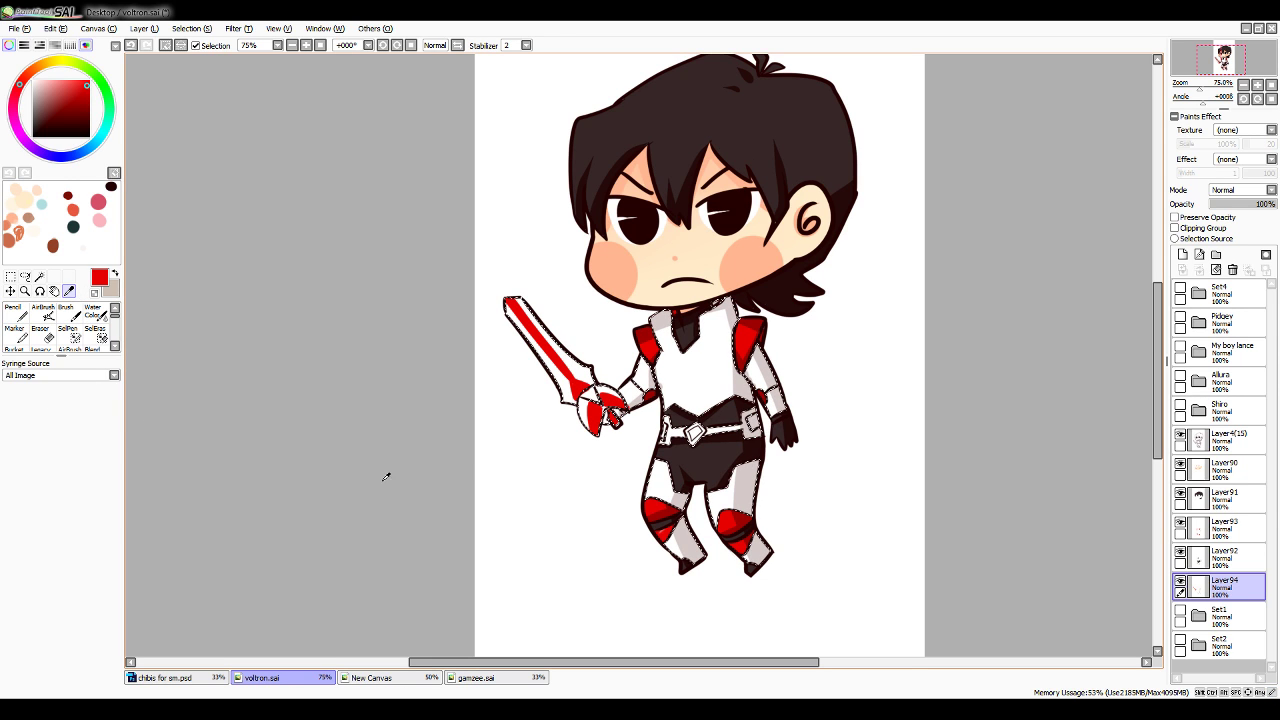
{"action": "left_click", "coordinate": [670, 461]}
{"action": "left_click", "coordinate": [18, 315]}
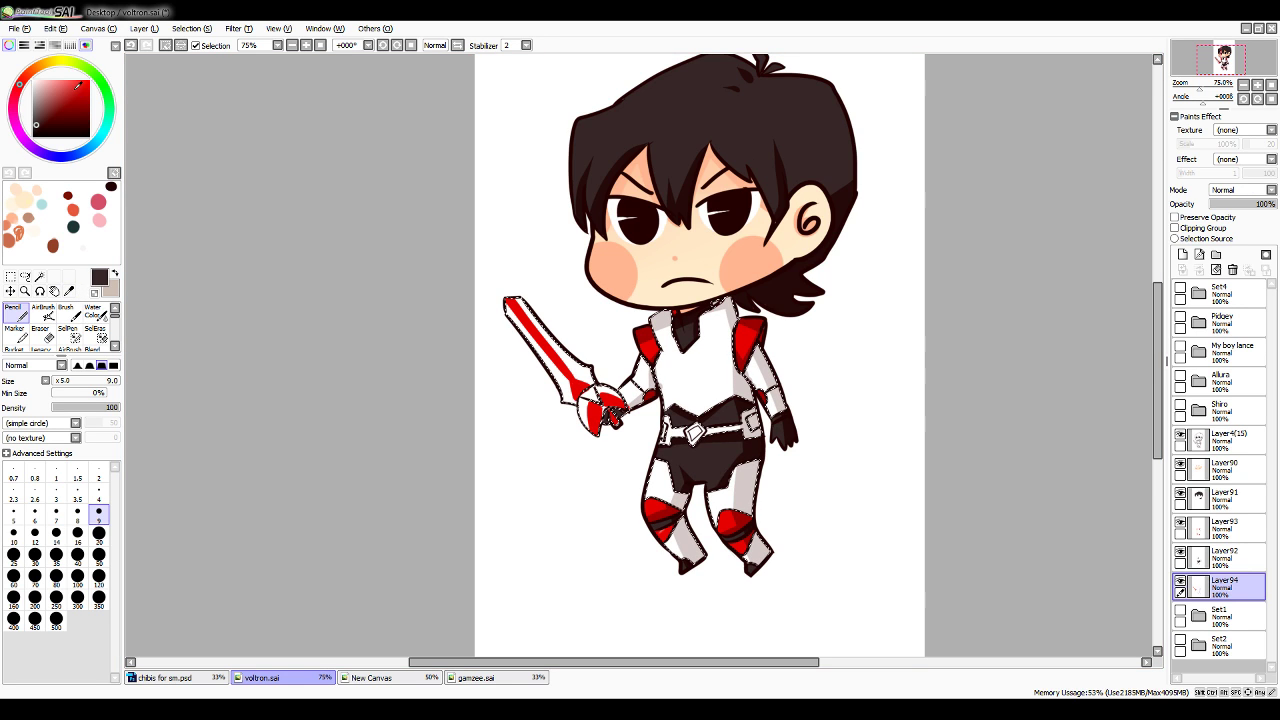
{"action": "left_click", "coordinate": [102, 133]}
{"action": "left_click", "coordinate": [93, 92]}
{"action": "left_click", "coordinate": [98, 140]}
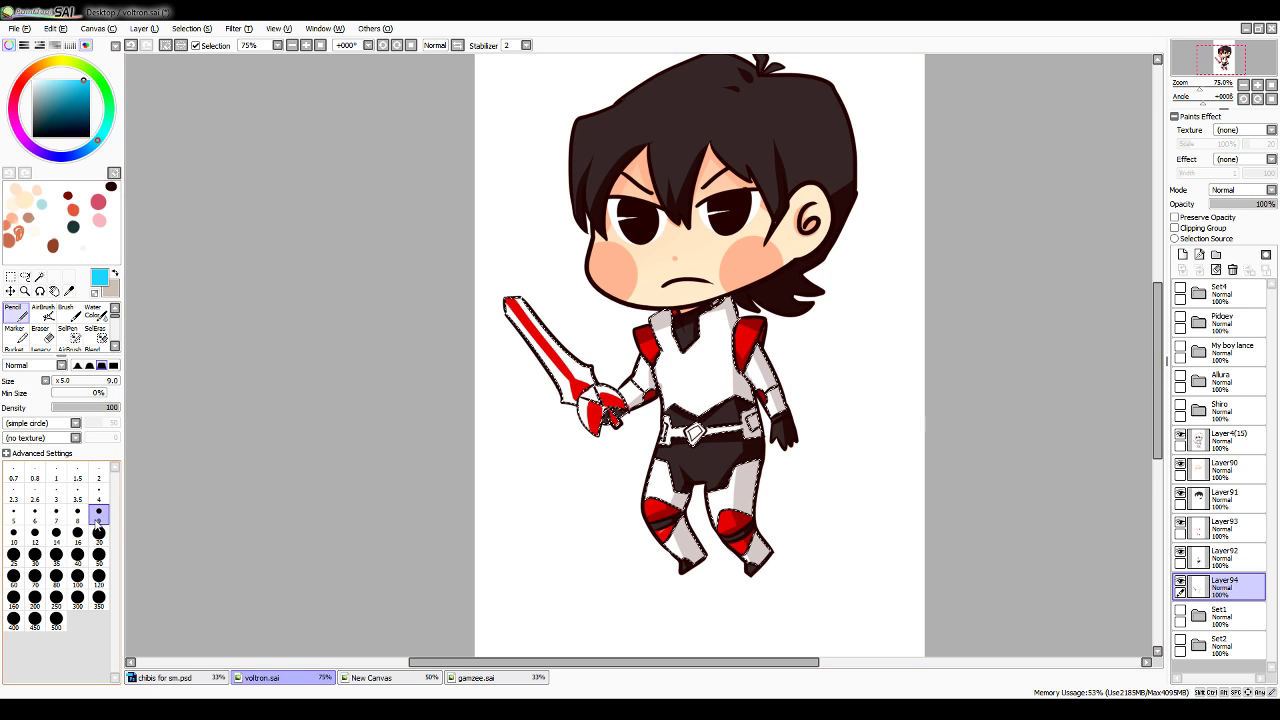
{"action": "left_click_drag", "start_coordinate": [582, 394], "coordinate": [589, 398]}
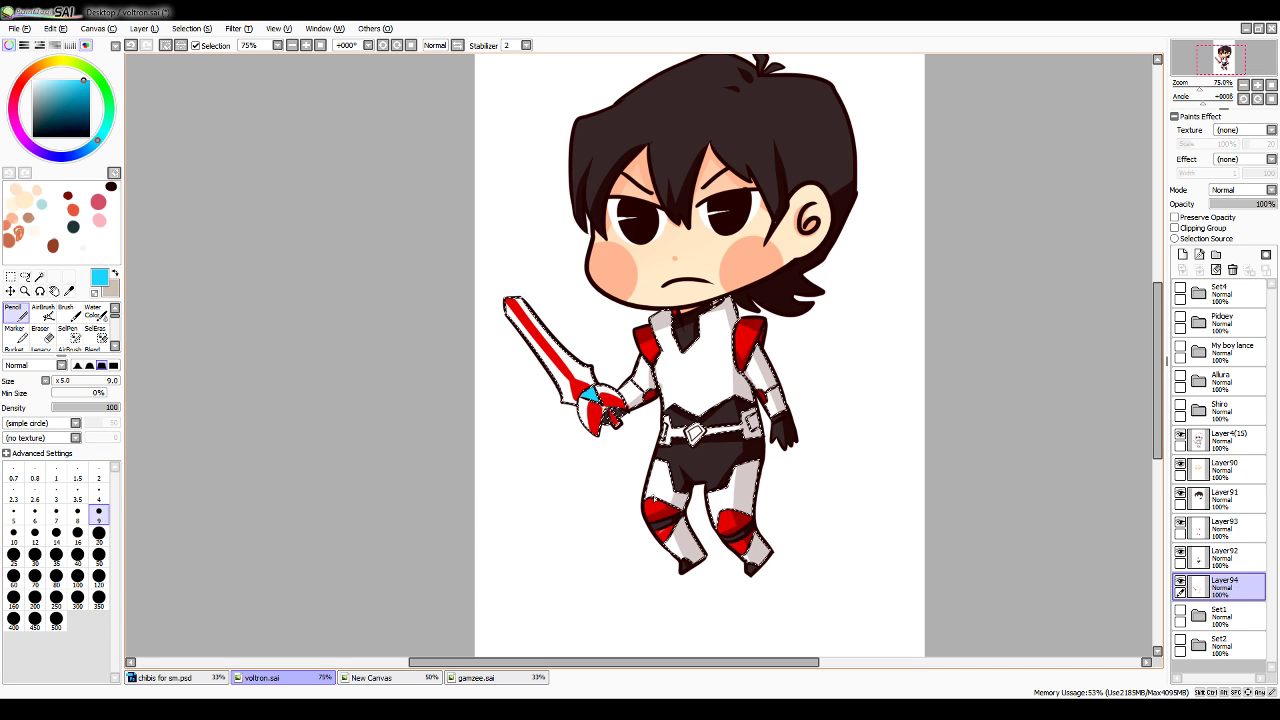
Shift the colour to cyan and paint the belt gem, the accents beside the collar and the marks on both thighs
{"action": "left_click", "coordinate": [102, 136]}
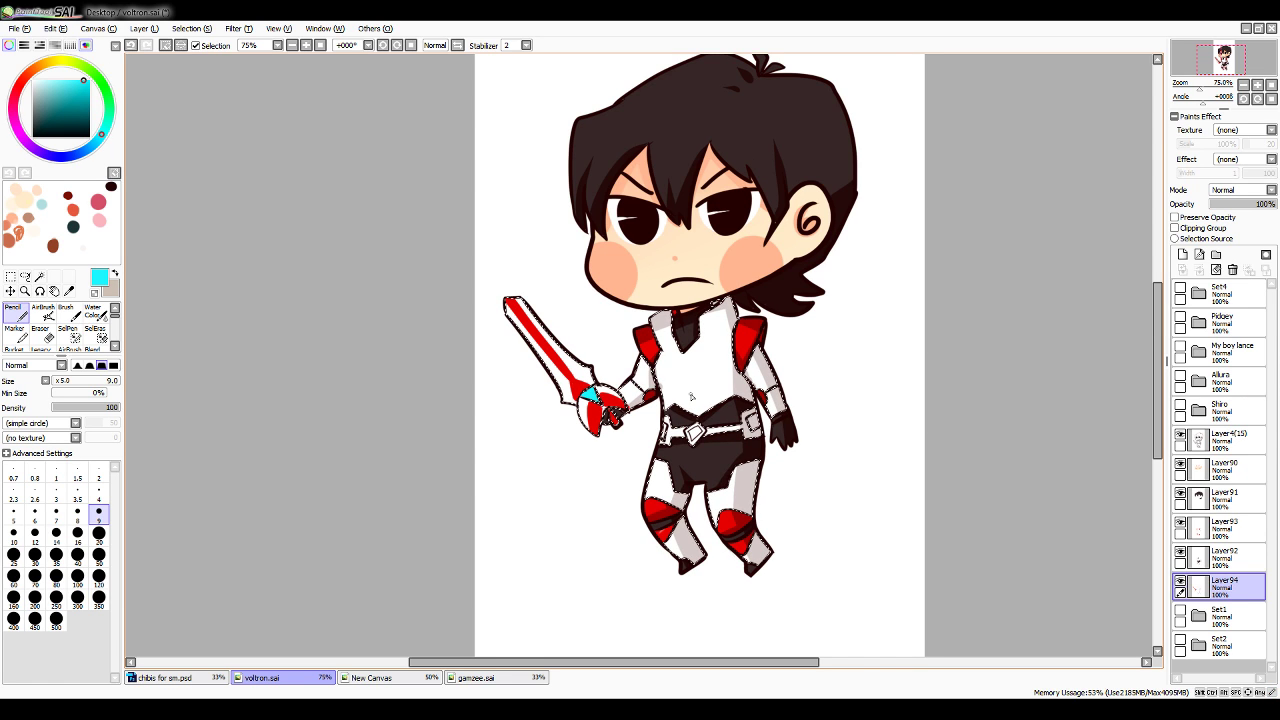
{"action": "left_click_drag", "start_coordinate": [692, 428], "coordinate": [698, 435]}
{"action": "left_click_drag", "start_coordinate": [733, 308], "coordinate": [726, 316]}
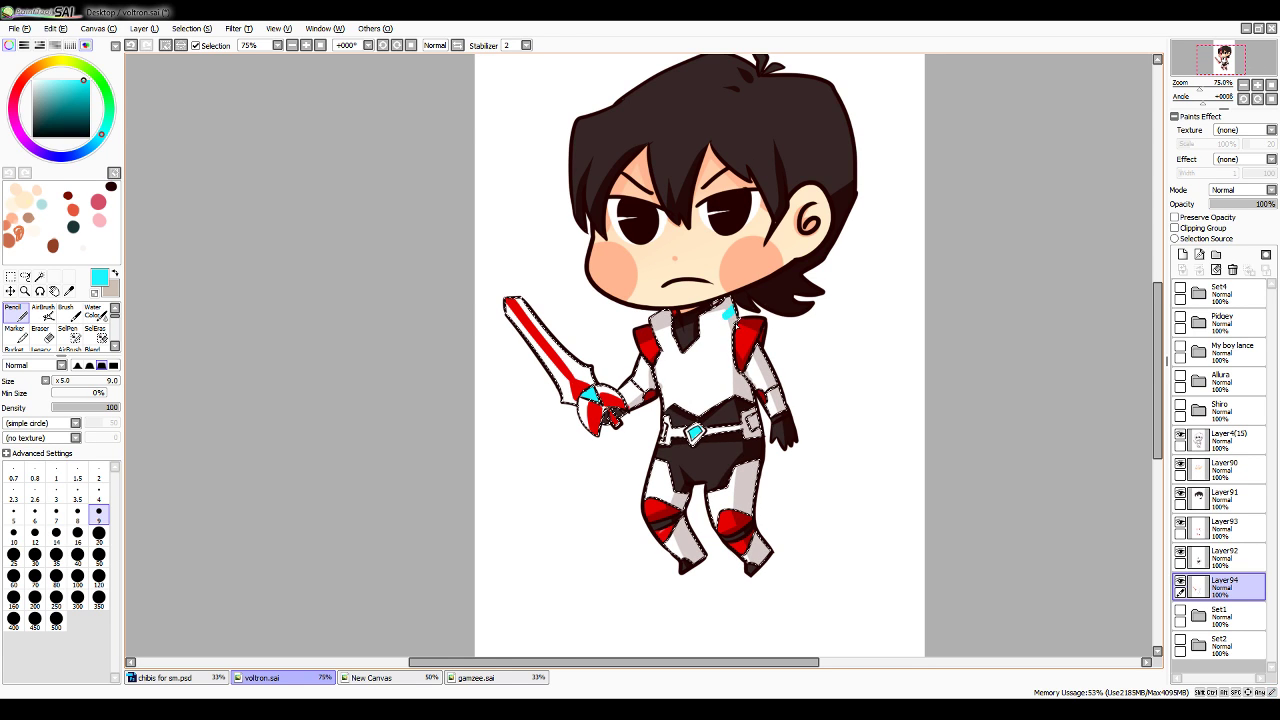
{"action": "left_click_drag", "start_coordinate": [653, 323], "coordinate": [662, 333]}
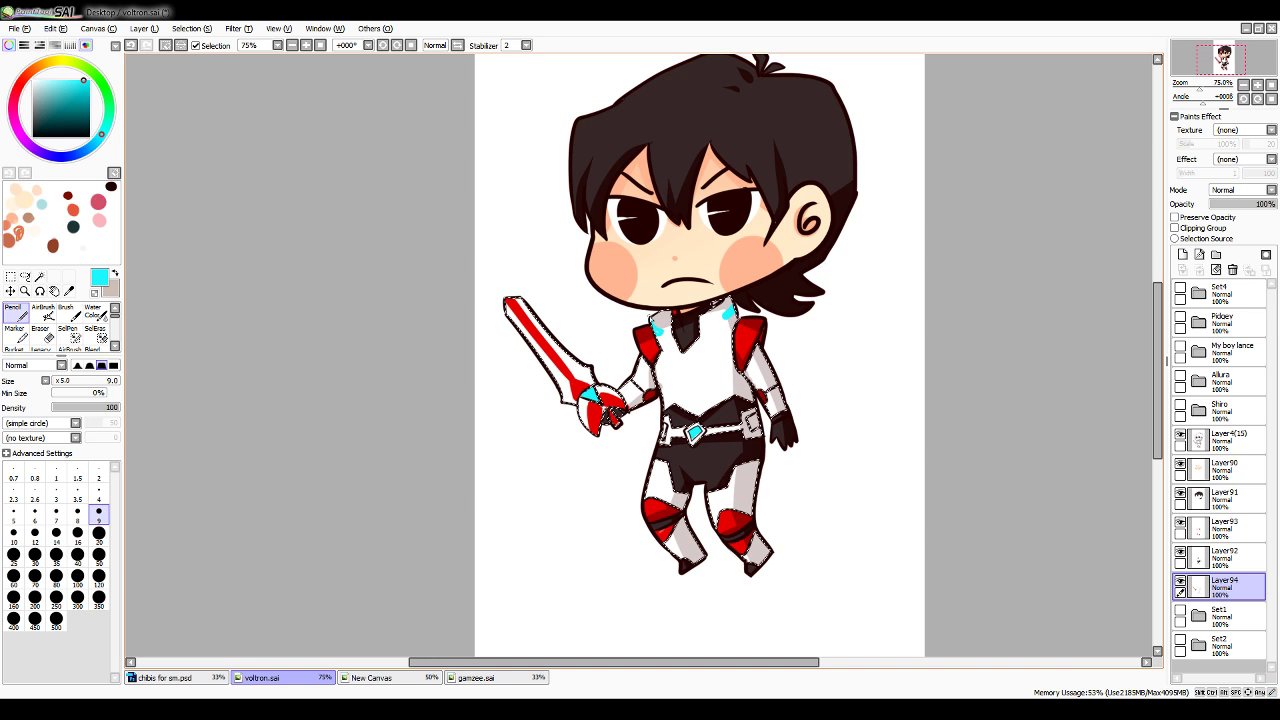
{"action": "left_click_drag", "start_coordinate": [756, 469], "coordinate": [748, 480]}
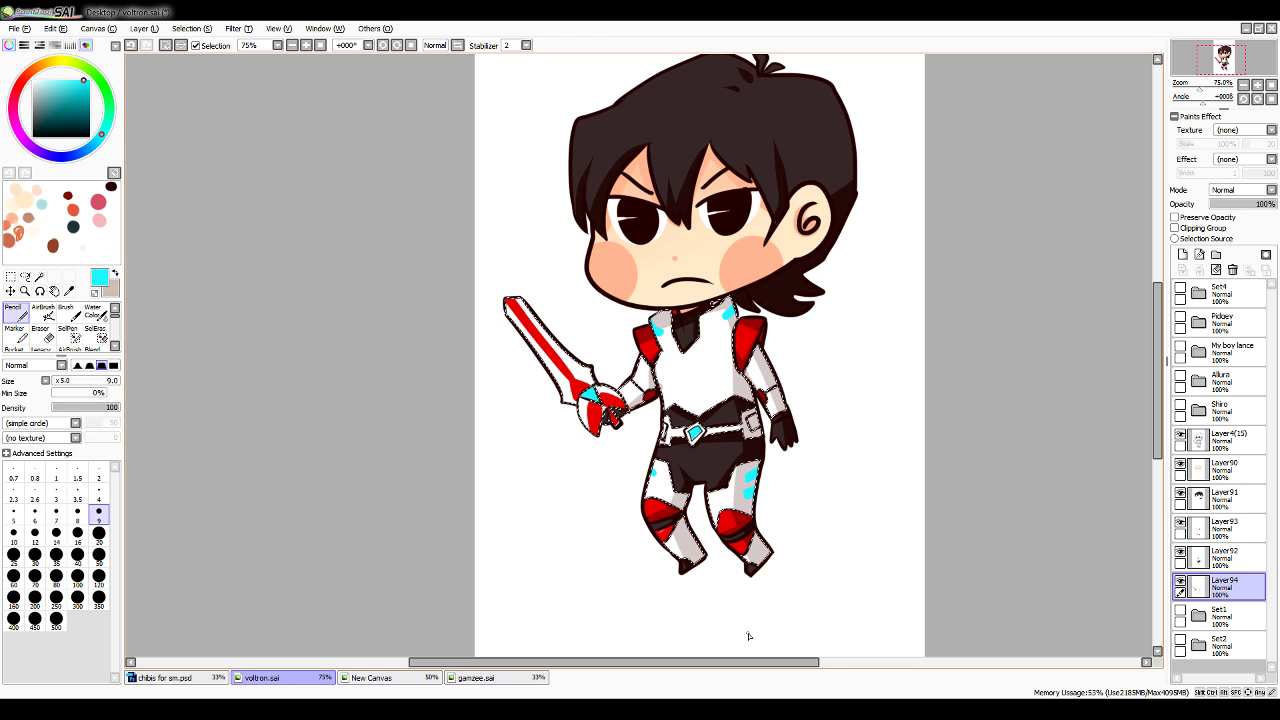
Sample red from the sword guard and paint a V-shaped emblem with a notched centre across the white chest plate
{"action": "left_click", "coordinate": [69, 291]}
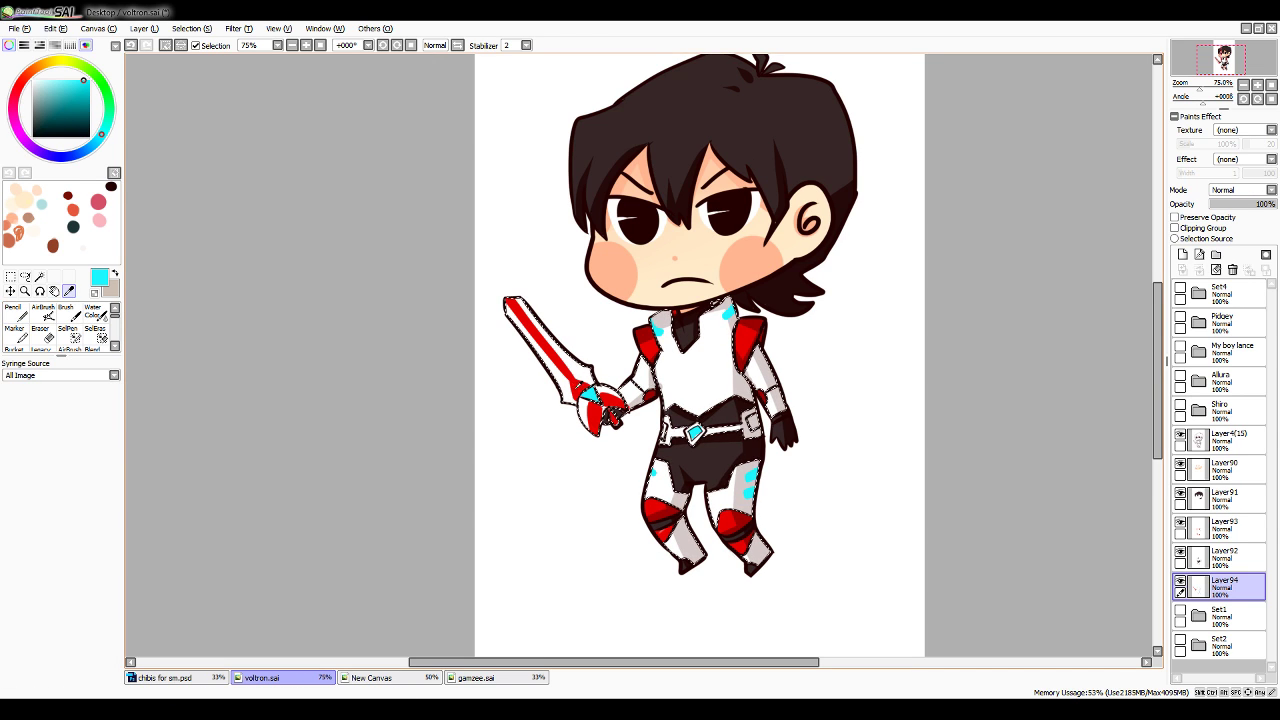
{"action": "left_click", "coordinate": [595, 417]}
{"action": "left_click", "coordinate": [15, 313]}
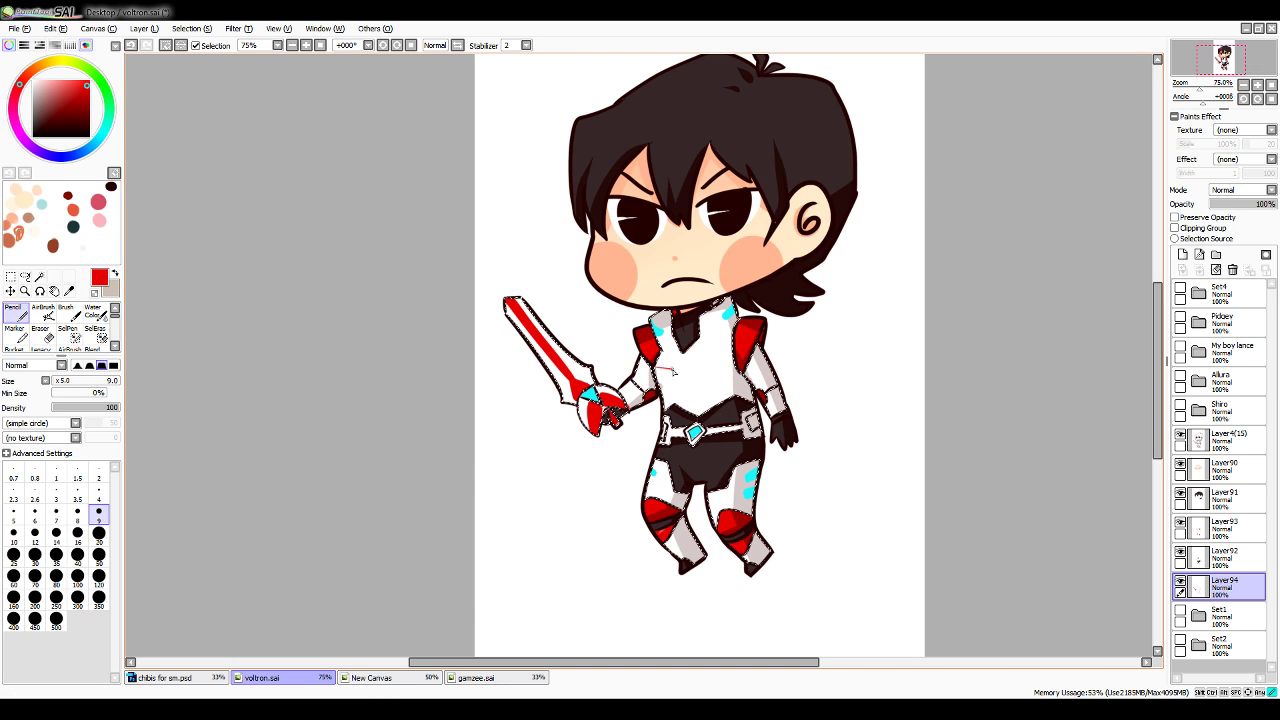
{"action": "key", "text": "ctrl+z"}
{"action": "key", "text": "ctrl+z"}
{"action": "mouse_move", "coordinate": [691, 385]}
{"action": "left_mouse_down"}
{"action": "mouse_move", "coordinate": [662, 370]}
{"action": "mouse_move", "coordinate": [684, 372]}
{"action": "mouse_move", "coordinate": [683, 389]}
{"action": "mouse_move", "coordinate": [662, 370]}
{"action": "mouse_move", "coordinate": [684, 368]}
{"action": "mouse_move", "coordinate": [678, 379]}
{"action": "left_mouse_up"}
{"action": "key", "text": "ctrl+z"}
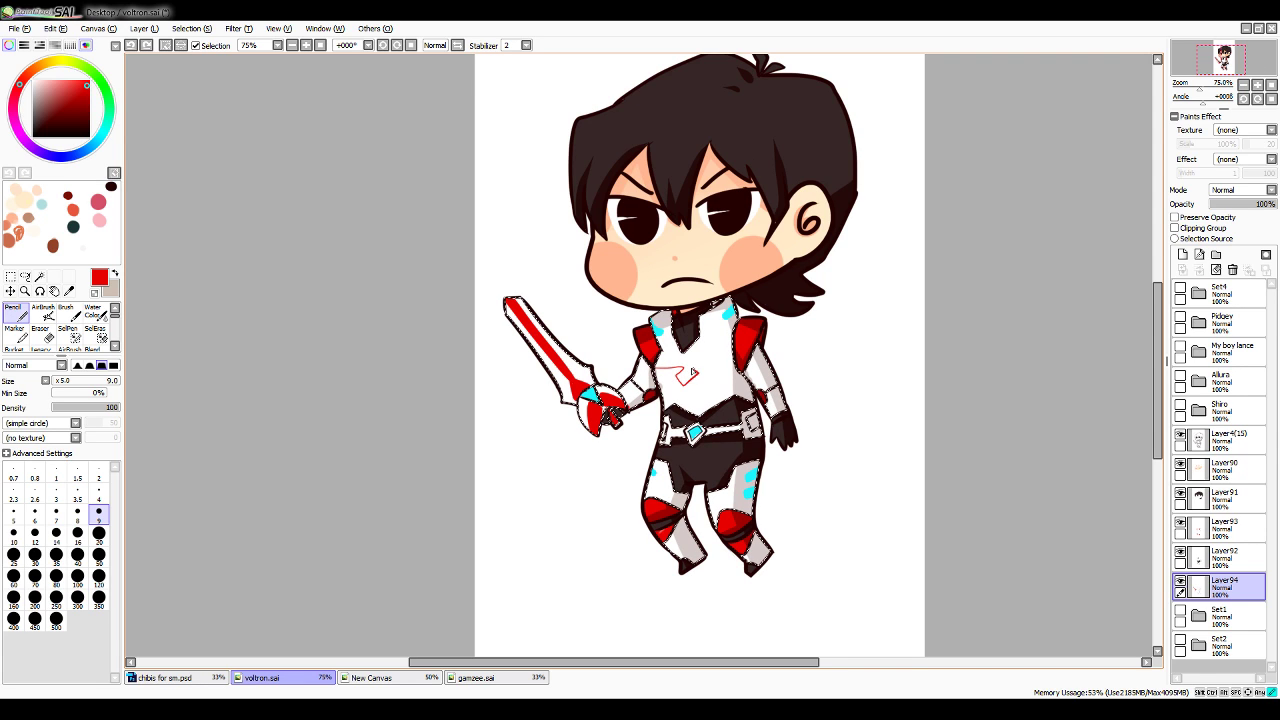
{"action": "key", "text": "ctrl+z"}
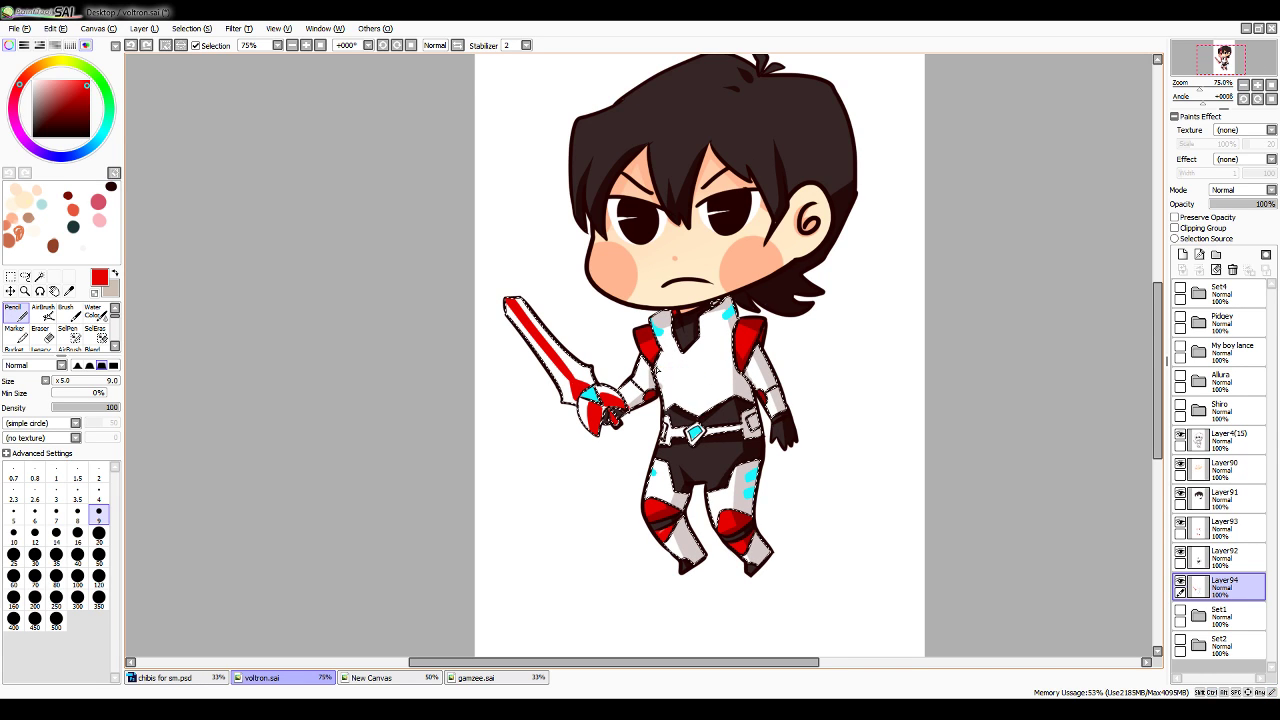
{"action": "mouse_move", "coordinate": [656, 368]}
{"action": "left_mouse_down"}
{"action": "mouse_move", "coordinate": [686, 383]}
{"action": "mouse_move", "coordinate": [718, 356]}
{"action": "mouse_move", "coordinate": [698, 393]}
{"action": "mouse_move", "coordinate": [732, 352]}
{"action": "left_mouse_up"}
{"action": "key", "text": "ctrl+z"}
{"action": "mouse_move", "coordinate": [657, 372]}
{"action": "left_mouse_down"}
{"action": "mouse_move", "coordinate": [687, 392]}
{"action": "mouse_move", "coordinate": [666, 372]}
{"action": "mouse_move", "coordinate": [686, 388]}
{"action": "mouse_move", "coordinate": [722, 364]}
{"action": "mouse_move", "coordinate": [696, 364]}
{"action": "mouse_move", "coordinate": [724, 358]}
{"action": "left_mouse_up"}
{"action": "key", "text": "ctrl+z"}
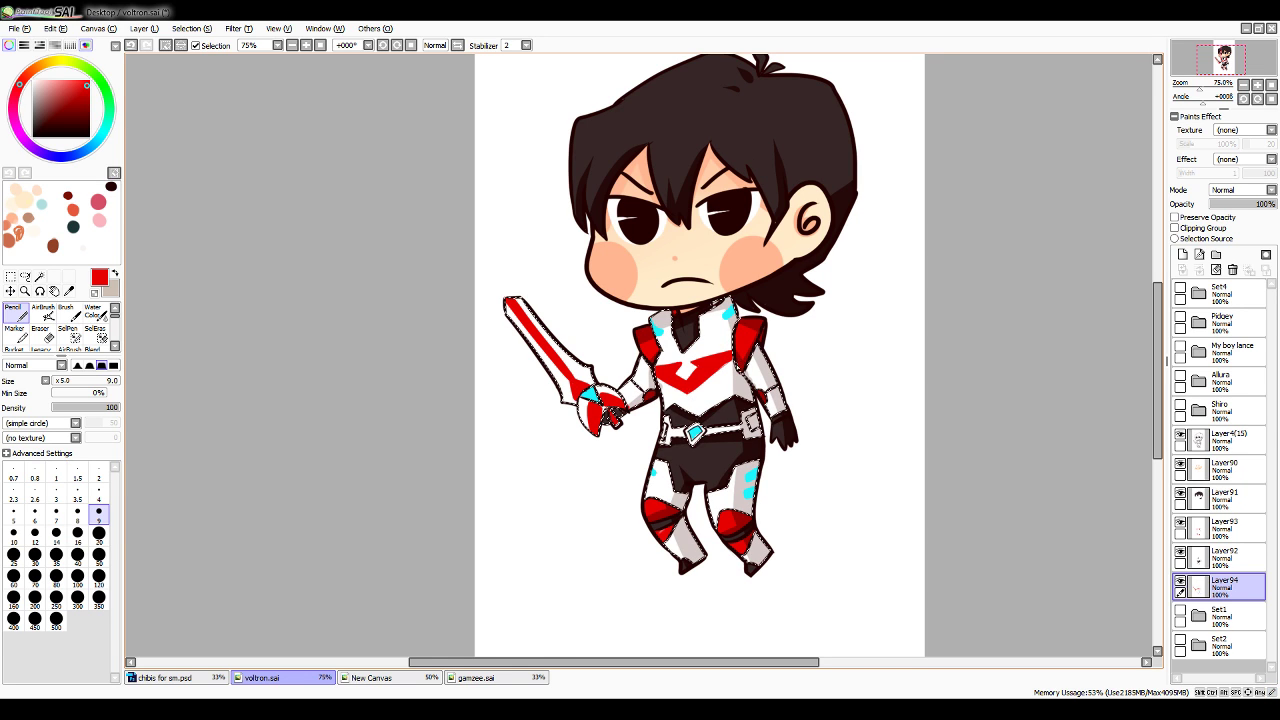
Create a layer folder above Layer4(15) and name it Keith
{"action": "left_click", "coordinate": [1243, 85]}
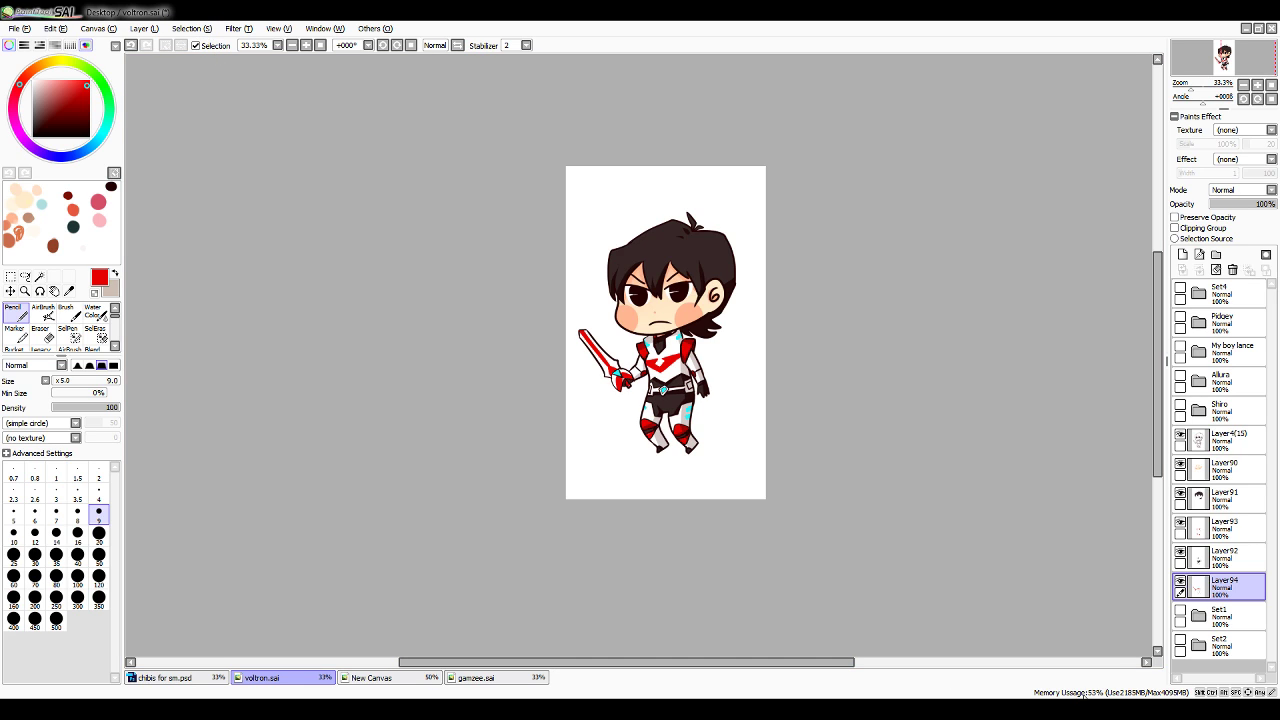
{"action": "left_click", "coordinate": [1225, 440]}
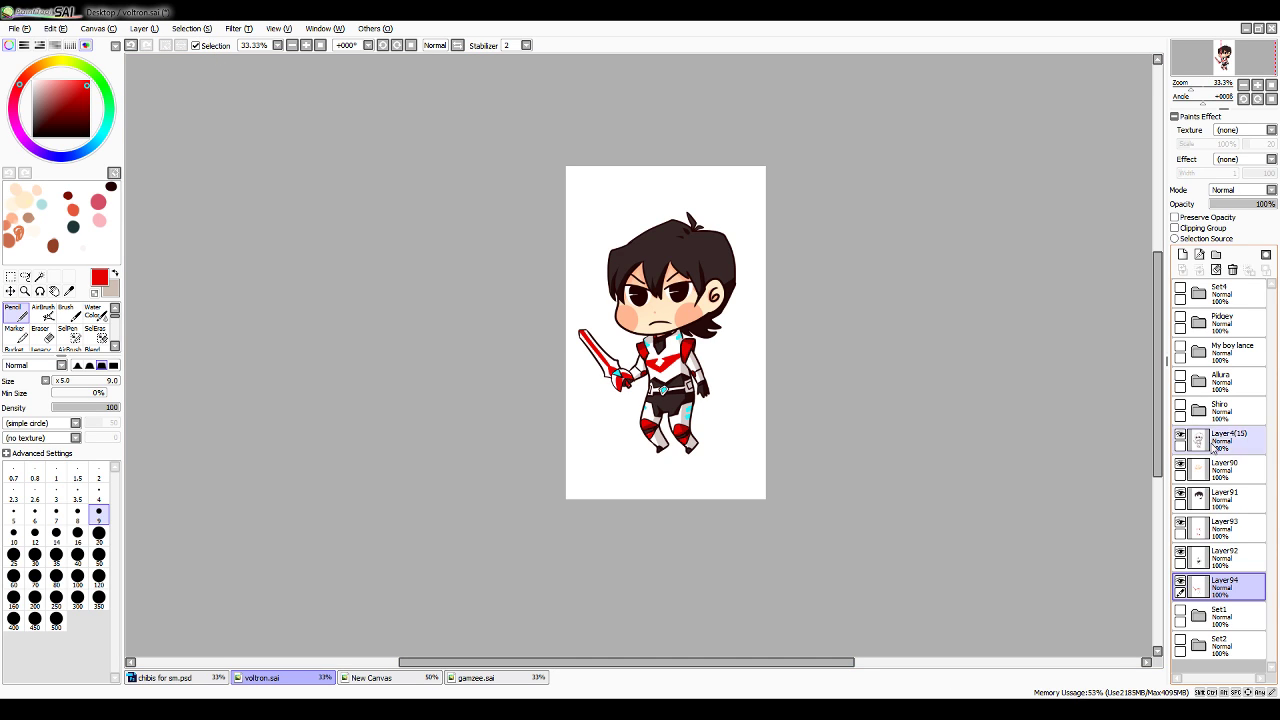
{"action": "left_click", "coordinate": [1216, 254]}
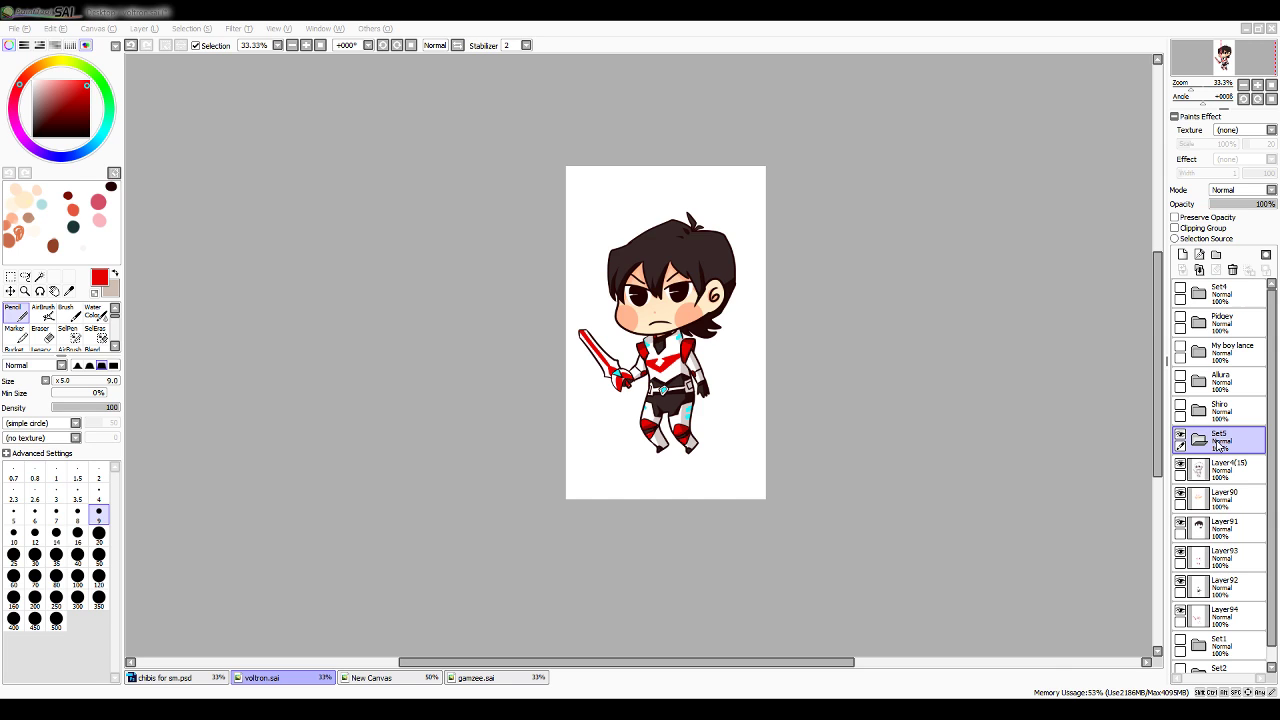
{"action": "type", "text": "Keith"}
{"action": "key", "text": "Return"}
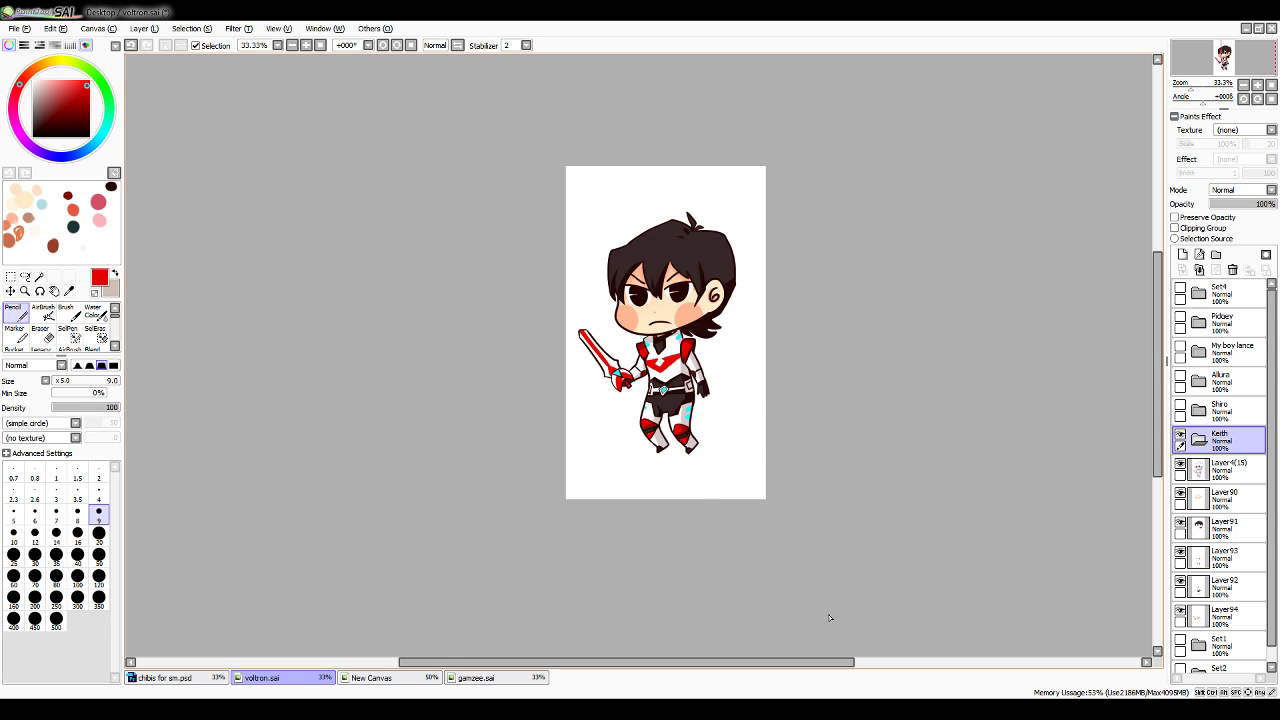
Move the finished character's line art and colour layers into the Keith folder and collapse it
{"action": "left_click_drag", "start_coordinate": [1220, 476], "coordinate": [1219, 443]}
{"action": "mouse_move", "coordinate": [1227, 503]}
{"action": "left_mouse_down"}
{"action": "mouse_move", "coordinate": [1228, 487]}
{"action": "mouse_move", "coordinate": [1233, 515]}
{"action": "left_mouse_up"}
{"action": "mouse_move", "coordinate": [1235, 560]}
{"action": "left_mouse_down"}
{"action": "mouse_move", "coordinate": [1235, 545]}
{"action": "mouse_move", "coordinate": [1235, 573]}
{"action": "left_mouse_up"}
{"action": "left_click_drag", "start_coordinate": [1237, 617], "coordinate": [1235, 600]}
{"action": "left_click", "coordinate": [1197, 443]}
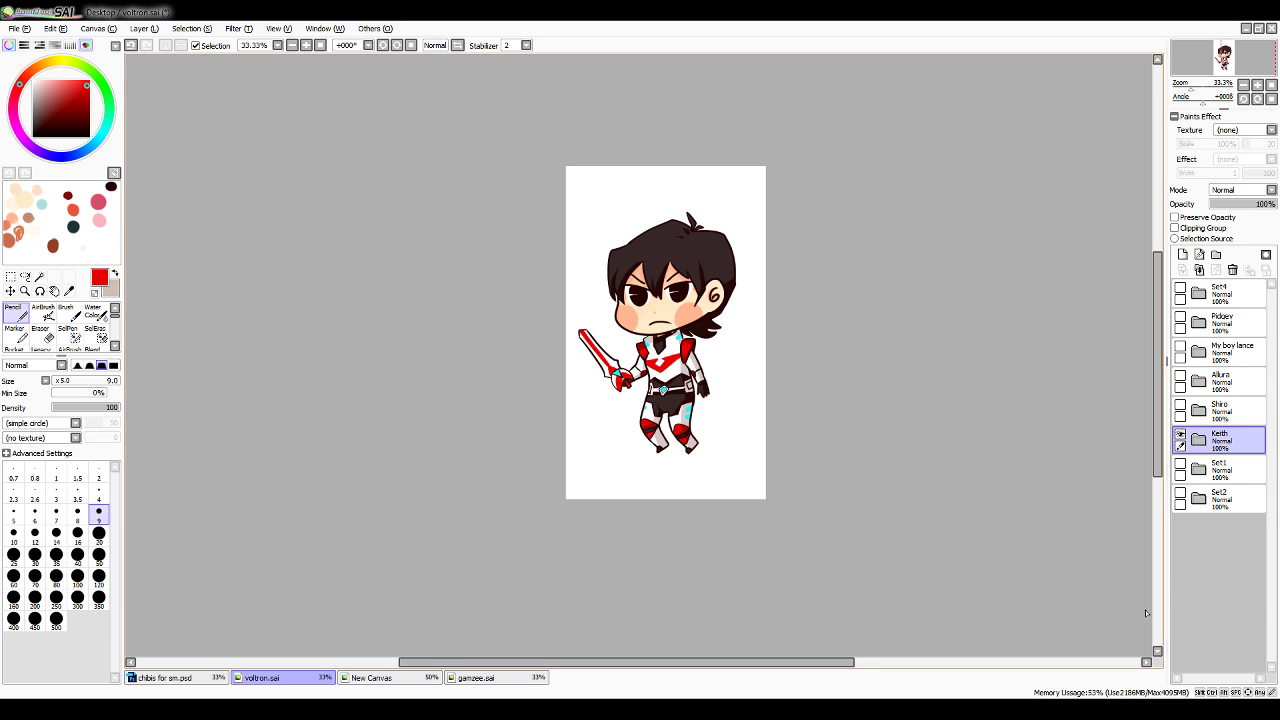
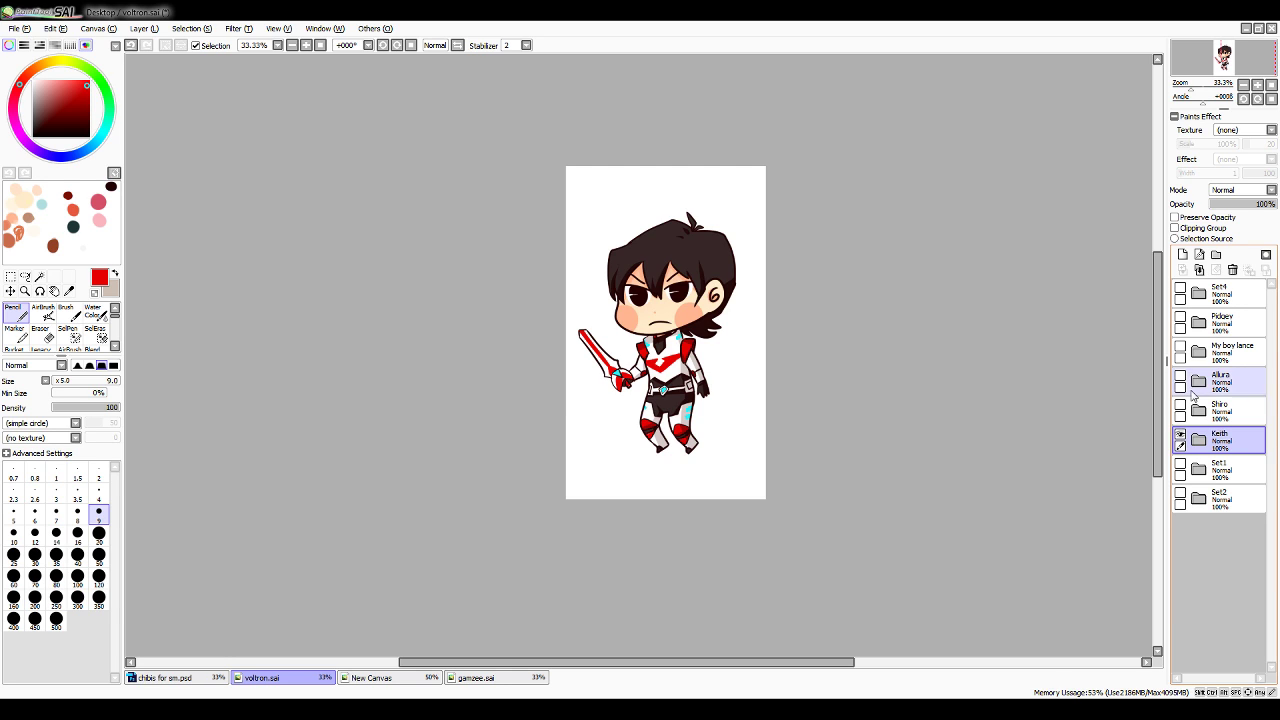
Hide the Keith folder, show the Set1 template folder, and move Layer4 out above Set1 and make it visible
{"action": "left_click", "coordinate": [1180, 434]}
{"action": "left_click", "coordinate": [1180, 463]}
{"action": "left_click", "coordinate": [1200, 469]}
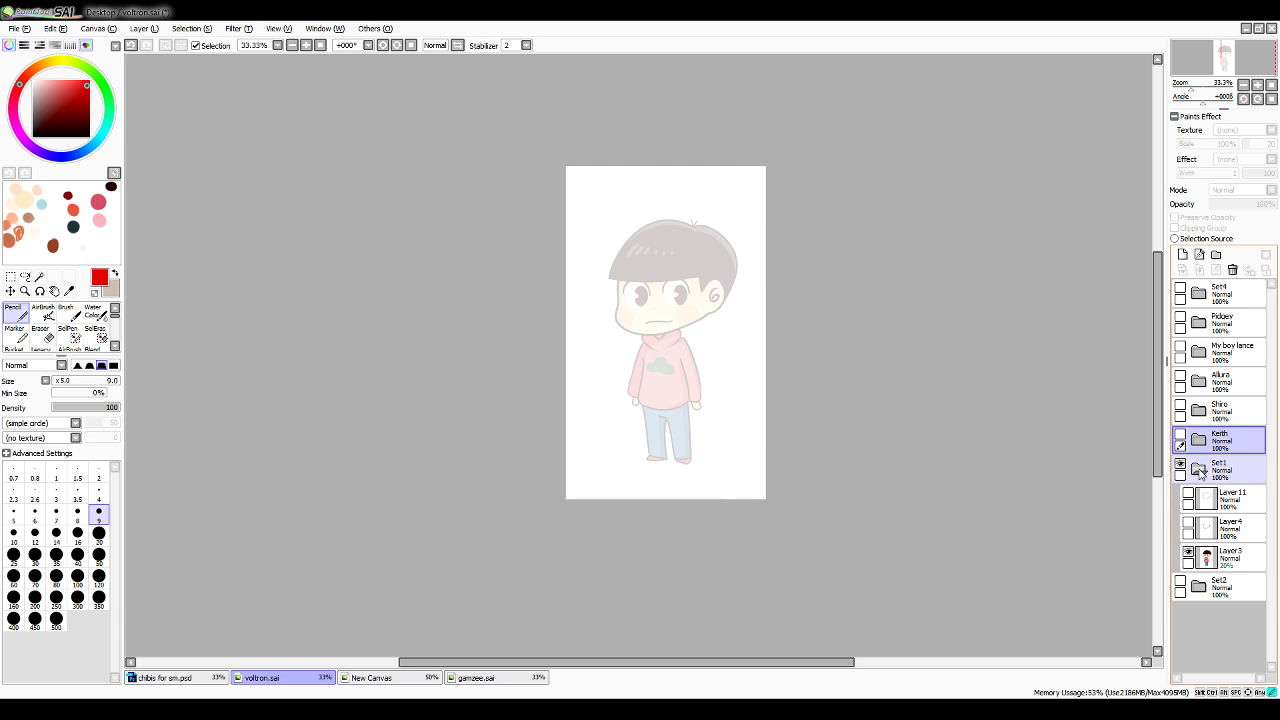
{"action": "left_click", "coordinate": [1218, 502]}
{"action": "left_click", "coordinate": [1224, 526]}
{"action": "left_click_drag", "start_coordinate": [1224, 526], "coordinate": [1204, 459]}
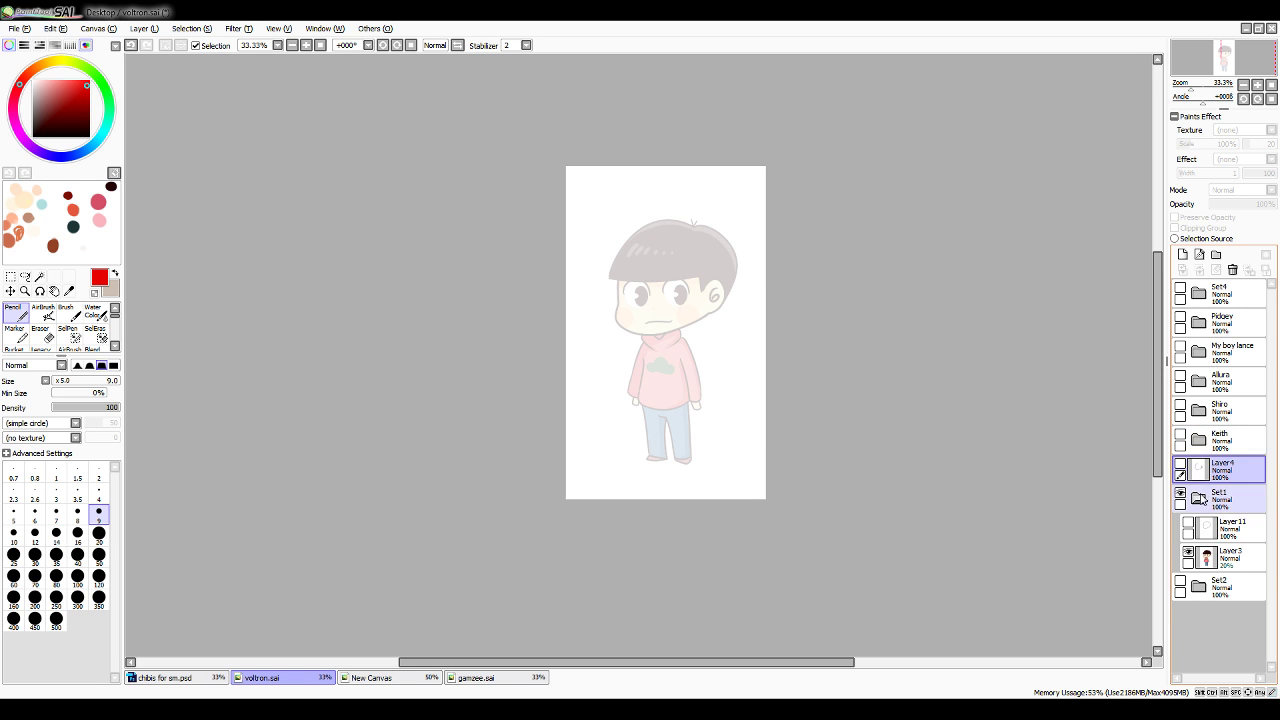
{"action": "left_click", "coordinate": [1199, 498]}
{"action": "left_click", "coordinate": [1180, 463]}
Sample the dark outline colour from the face and draw the neck and both shoulder lines on Layer4 with the Pencil at size 9
{"action": "left_click", "coordinate": [1258, 86]}
{"action": "left_click", "coordinate": [1258, 86]}
{"action": "left_click", "coordinate": [1258, 85]}
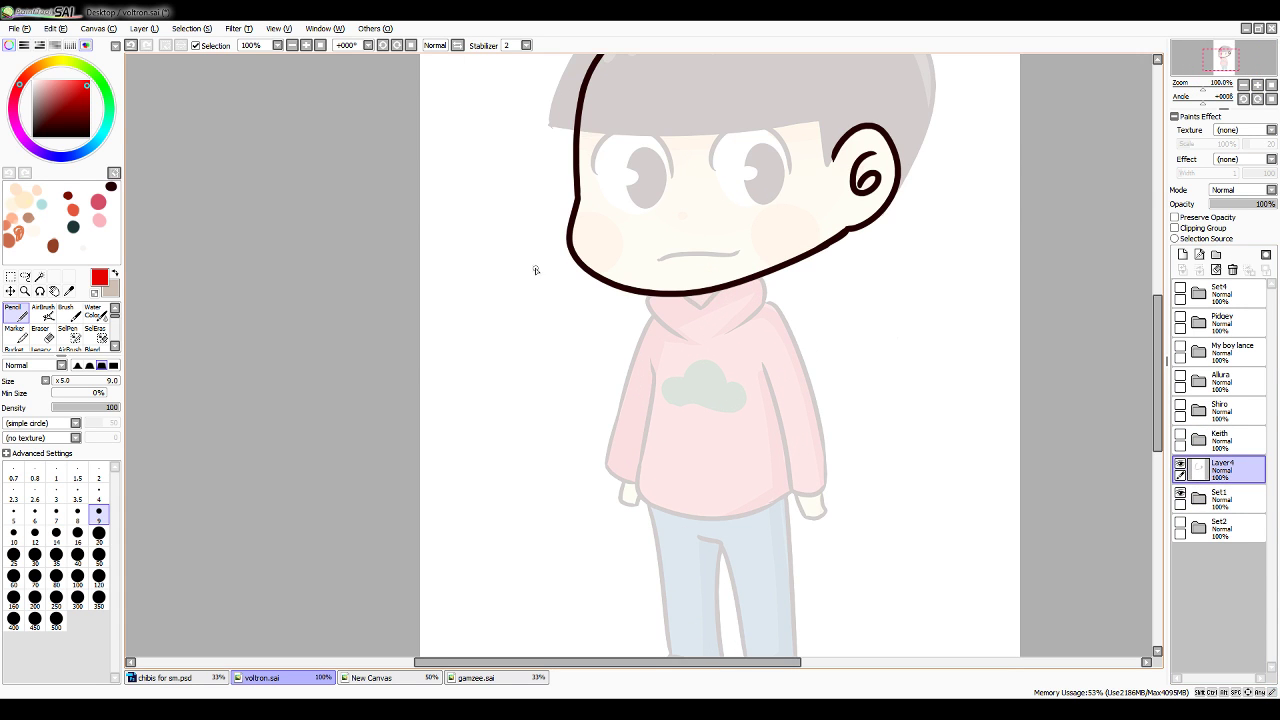
{"action": "left_click", "coordinate": [576, 218], "text": "alt"}
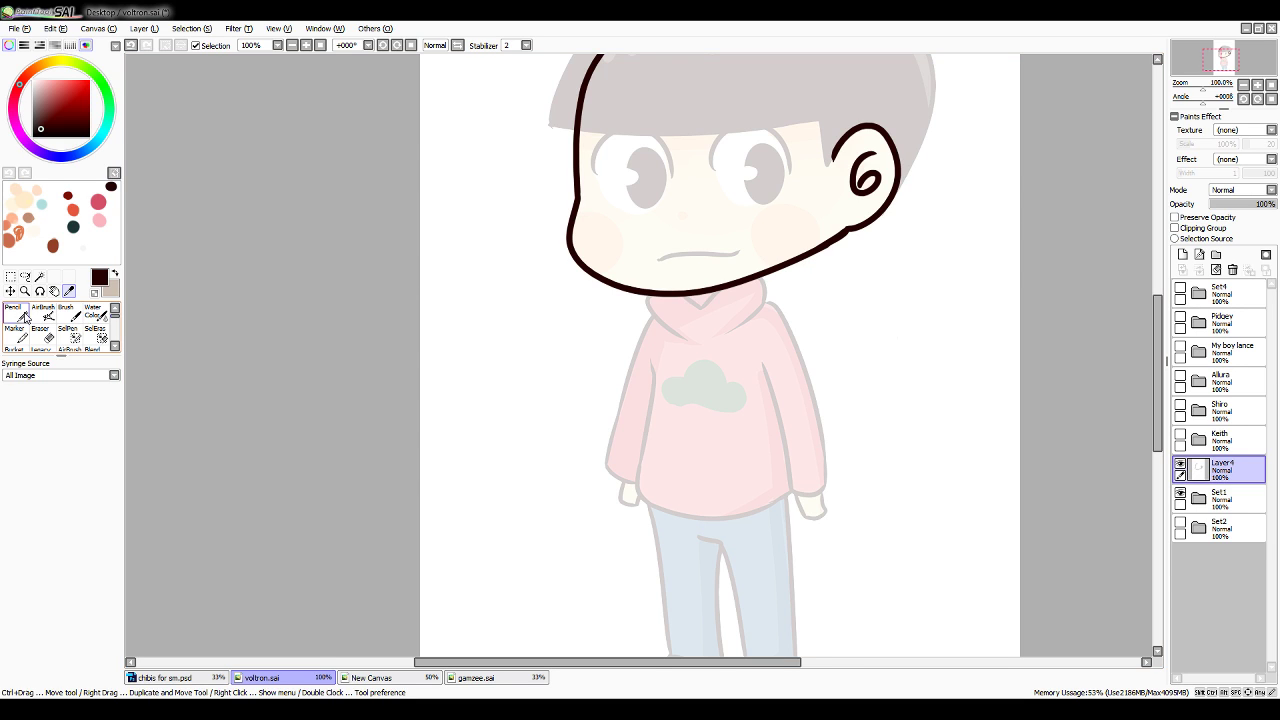
{"action": "left_click", "coordinate": [99, 514]}
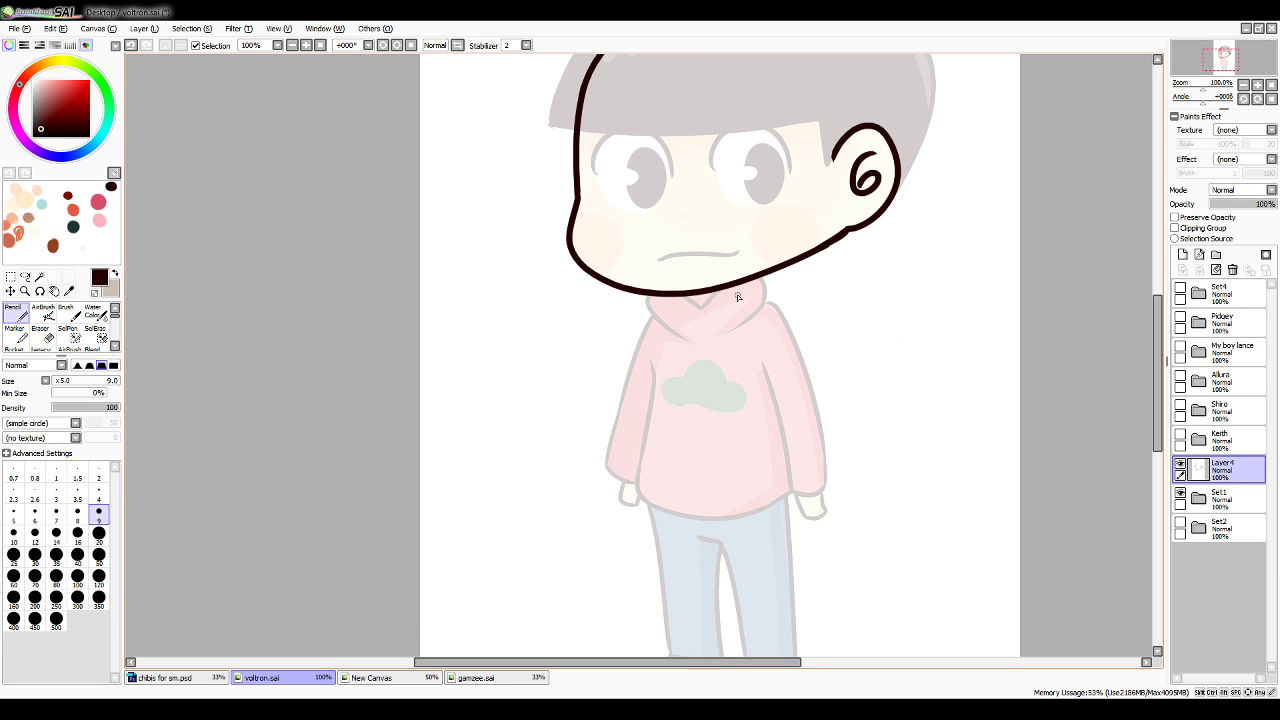
{"action": "mouse_move", "coordinate": [735, 283]}
{"action": "left_mouse_down"}
{"action": "mouse_move", "coordinate": [752, 311]}
{"action": "mouse_move", "coordinate": [788, 320]}
{"action": "left_mouse_up"}
{"action": "mouse_move", "coordinate": [699, 295]}
{"action": "left_mouse_down"}
{"action": "mouse_move", "coordinate": [702, 318]}
{"action": "mouse_move", "coordinate": [650, 351]}
{"action": "left_mouse_up"}
{"action": "key", "text": "ctrl+z"}
{"action": "key", "text": "ctrl+z"}
{"action": "left_click_drag", "start_coordinate": [689, 295], "coordinate": [690, 319]}
{"action": "key", "text": "ctrl+z"}
{"action": "key", "text": "ctrl+z"}
{"action": "left_click_drag", "start_coordinate": [735, 283], "coordinate": [808, 340]}
{"action": "mouse_move", "coordinate": [693, 296]}
{"action": "left_mouse_down"}
{"action": "mouse_move", "coordinate": [694, 314]}
{"action": "mouse_move", "coordinate": [654, 317]}
{"action": "mouse_move", "coordinate": [634, 357]}
{"action": "left_mouse_up"}
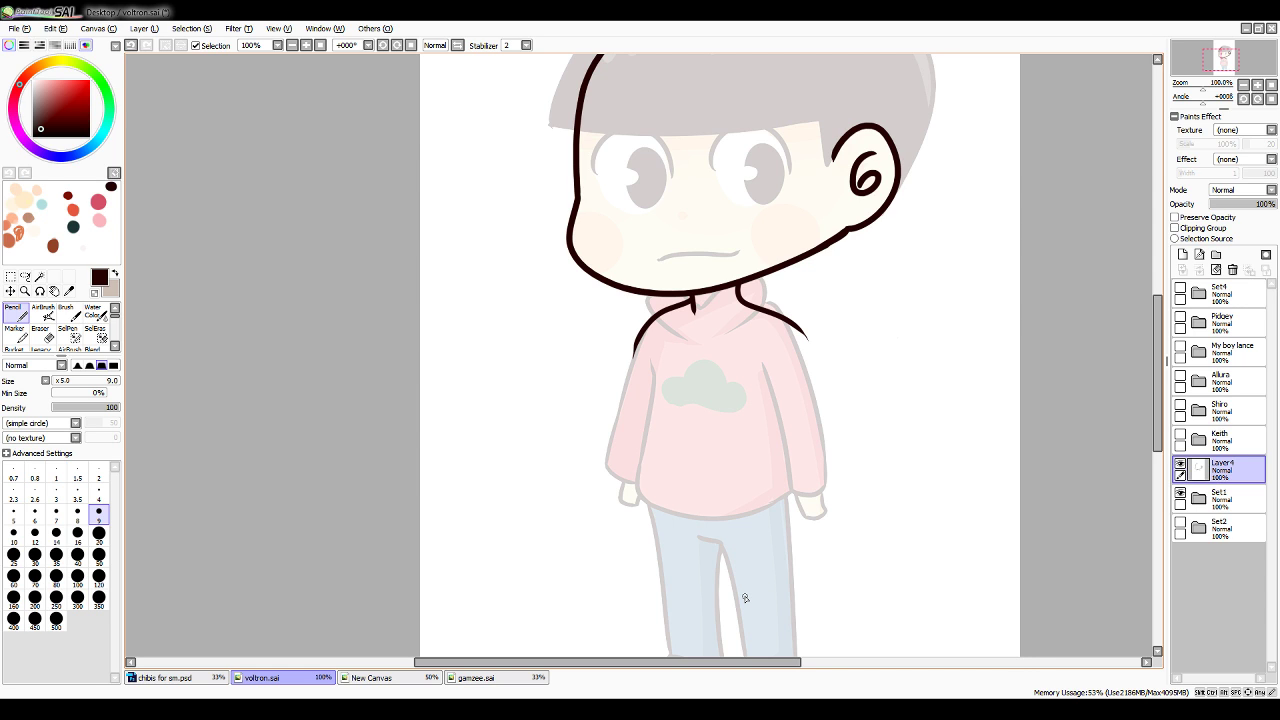
Draw both side contours of the torso from below the armpits down to the hips, redoing strokes until they fit
{"action": "scroll", "coordinate": [840, 500], "scroll_direction": "up", "scroll_amount": 3}
{"action": "scroll", "coordinate": [900, 430], "scroll_direction": "down", "scroll_amount": 3}
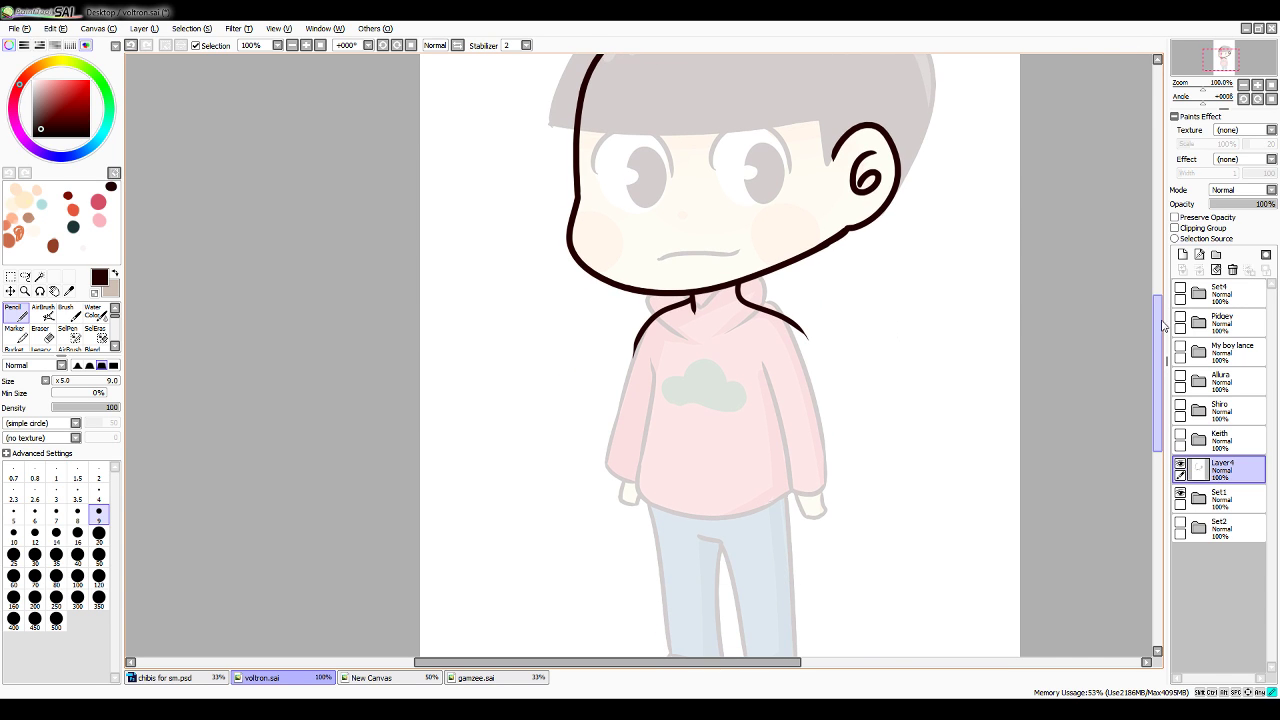
{"action": "mouse_move", "coordinate": [645, 350]}
{"action": "left_mouse_down"}
{"action": "mouse_move", "coordinate": [648, 456]}
{"action": "mouse_move", "coordinate": [632, 497]}
{"action": "left_mouse_up"}
{"action": "key", "text": "ctrl+z"}
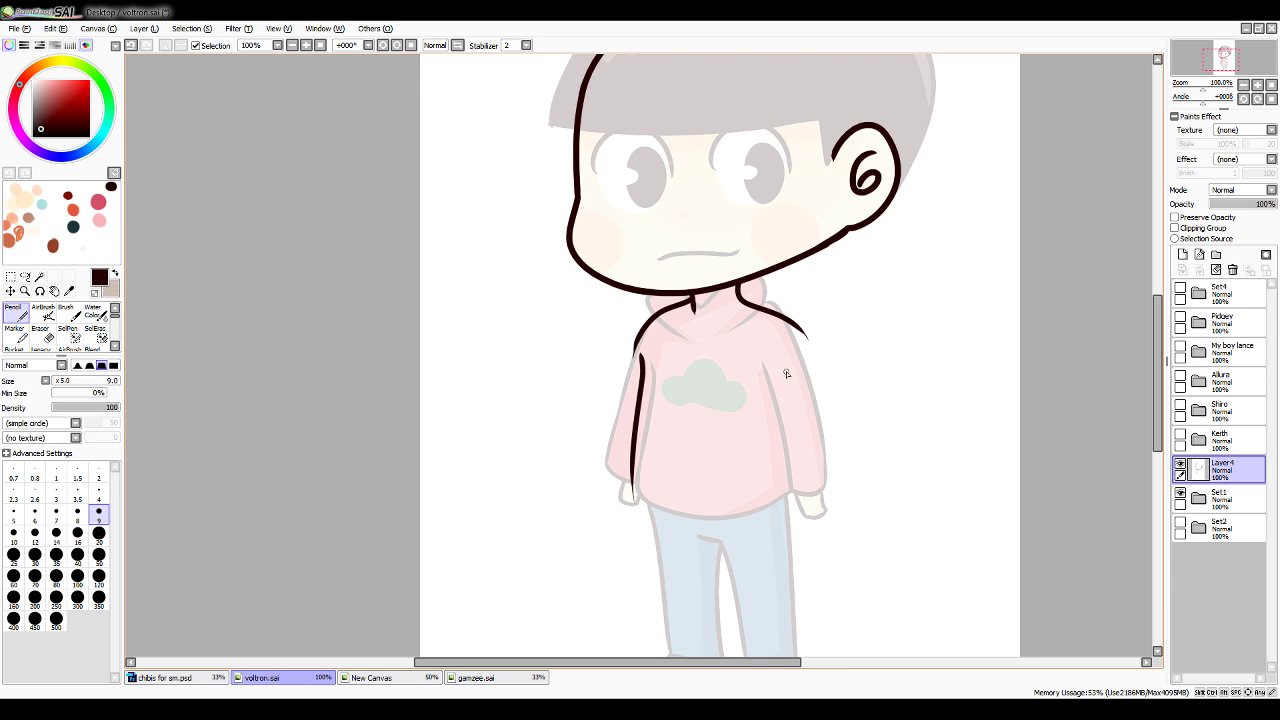
{"action": "left_click_drag", "start_coordinate": [786, 355], "coordinate": [791, 432]}
{"action": "key", "text": "ctrl+z"}
{"action": "left_click_drag", "start_coordinate": [776, 358], "coordinate": [795, 533]}
{"action": "key", "text": "ctrl+z"}
{"action": "left_click_drag", "start_coordinate": [777, 358], "coordinate": [795, 505]}
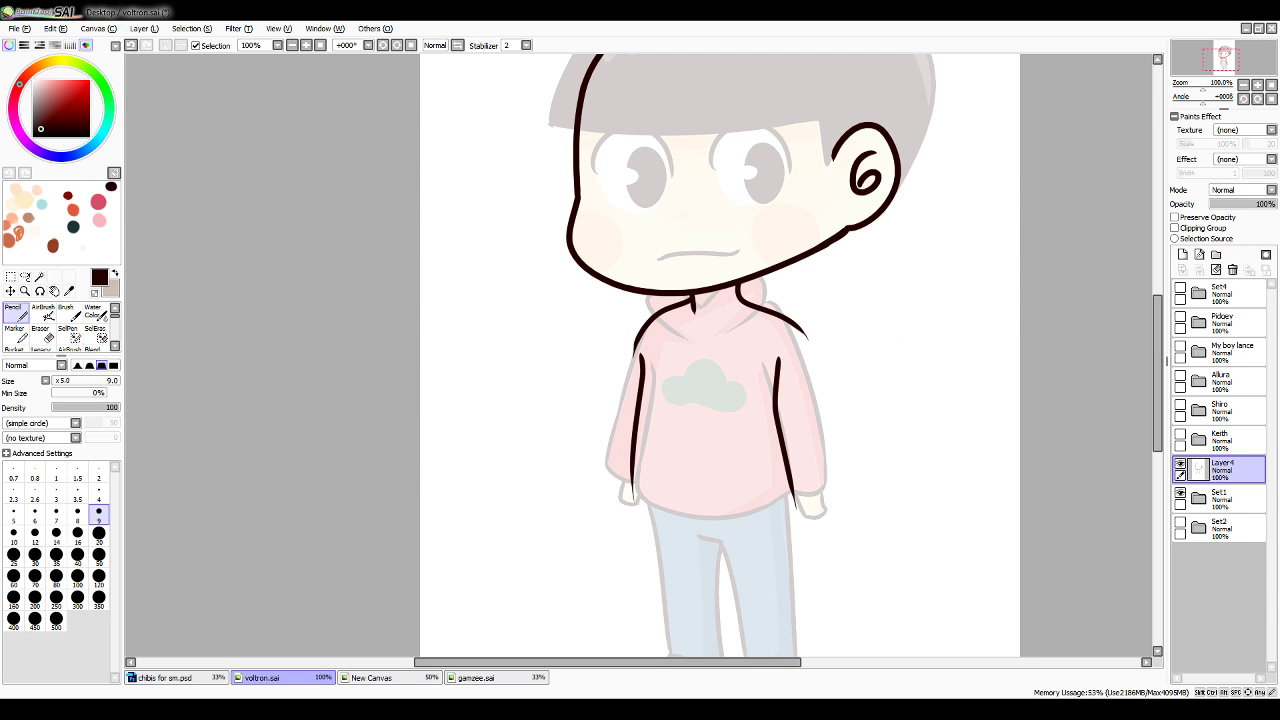
Draw the outer contour of the character's right leg from the hip down, ending in a short pointed foot
{"action": "left_click_drag", "start_coordinate": [633, 468], "coordinate": [645, 610]}
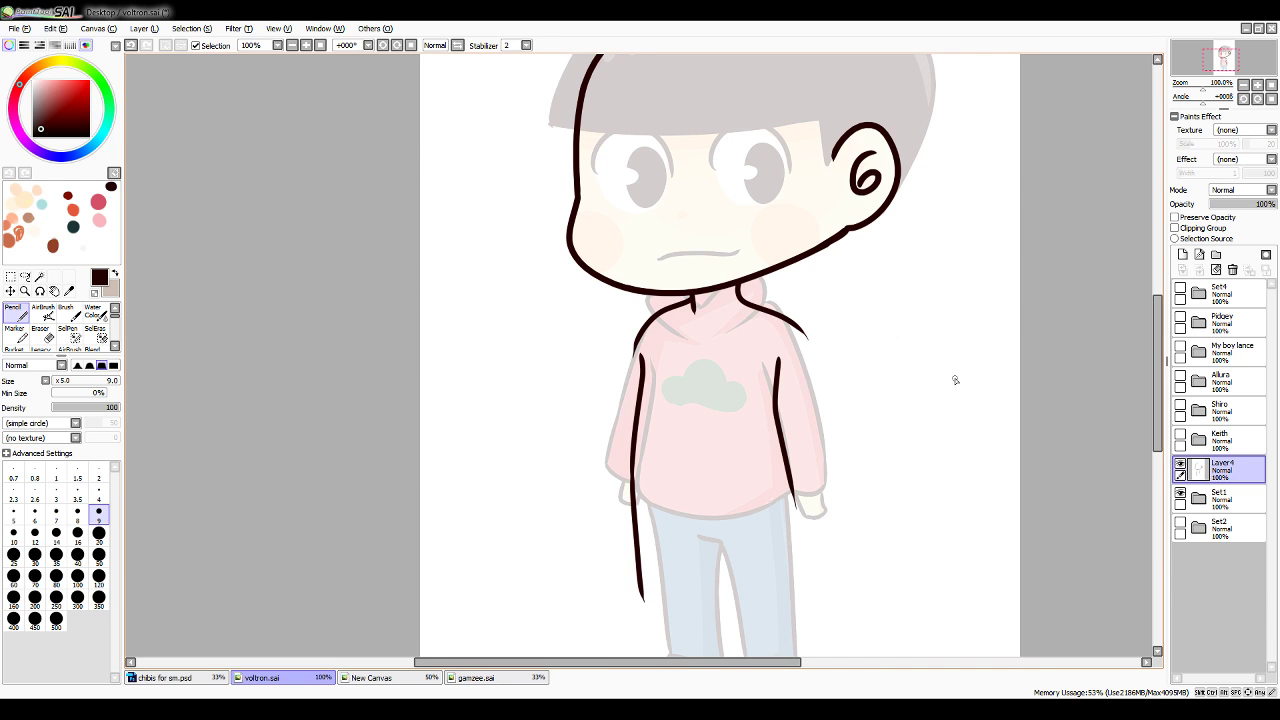
{"action": "scroll", "coordinate": [956, 380], "scroll_direction": "down", "scroll_amount": 3}
{"action": "key", "text": "ctrl+z"}
{"action": "left_click_drag", "start_coordinate": [636, 332], "coordinate": [622, 472]}
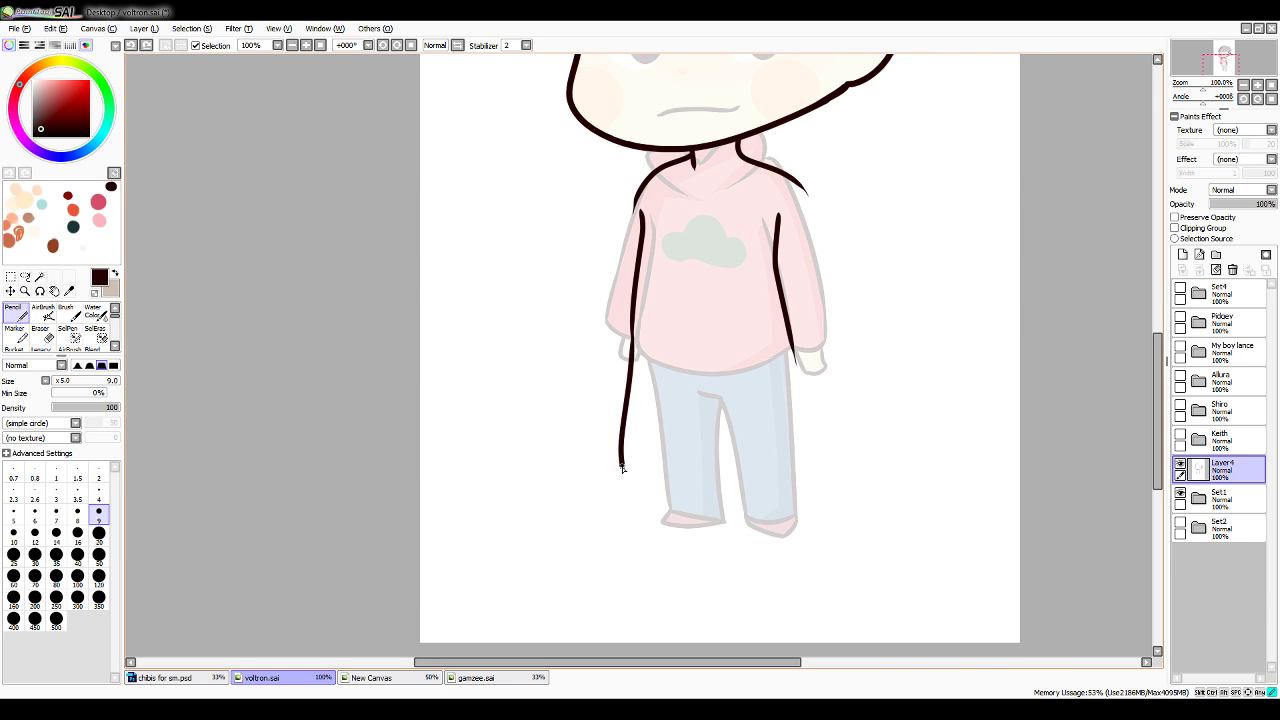
{"action": "key", "text": "ctrl+z"}
{"action": "left_click_drag", "start_coordinate": [635, 336], "coordinate": [633, 488]}
{"action": "key", "text": "ctrl+z"}
{"action": "mouse_move", "coordinate": [632, 332]}
{"action": "left_mouse_down"}
{"action": "mouse_move", "coordinate": [652, 522]}
{"action": "mouse_move", "coordinate": [698, 514]}
{"action": "mouse_move", "coordinate": [652, 505]}
{"action": "mouse_move", "coordinate": [649, 530]}
{"action": "mouse_move", "coordinate": [700, 514]}
{"action": "mouse_move", "coordinate": [697, 390]}
{"action": "left_mouse_up"}
{"action": "key", "text": "ctrl+z"}
{"action": "key", "text": "ctrl+z"}
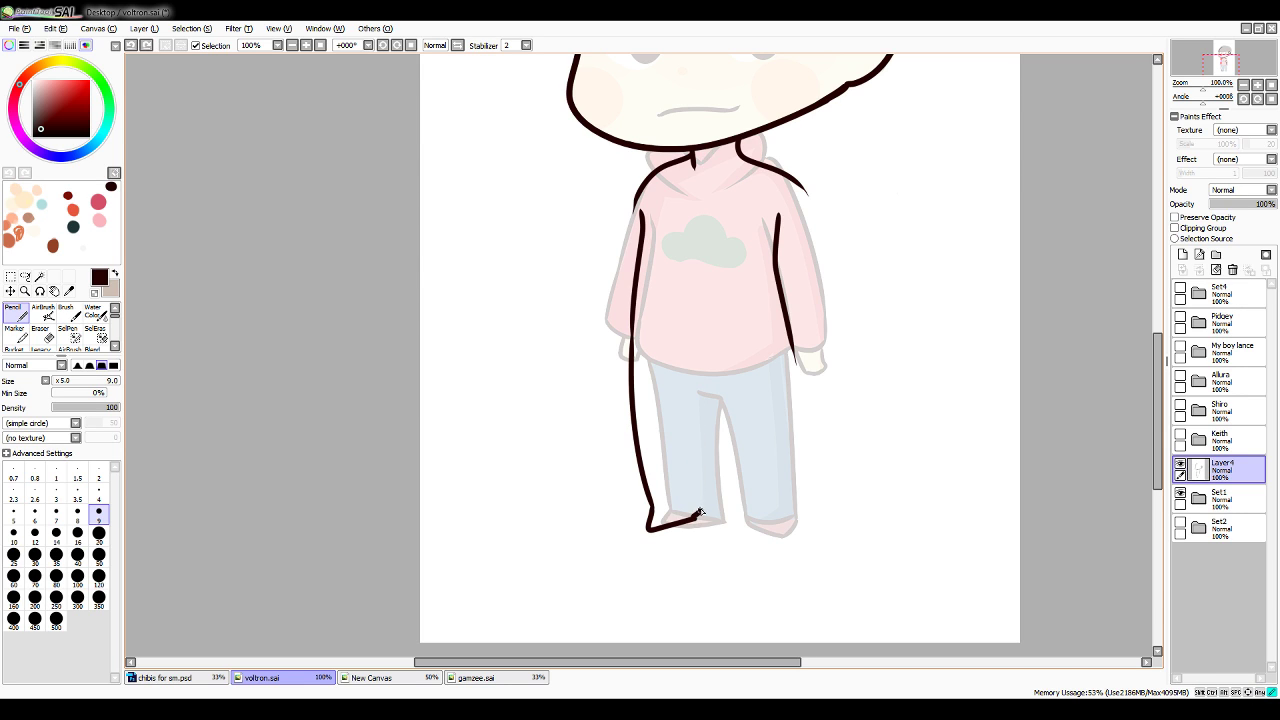
Draw the inner line of the character's right leg up from the foot and add a short horizontal crotch line
{"action": "left_click_drag", "start_coordinate": [700, 516], "coordinate": [697, 390]}
{"action": "key", "text": "ctrl+z"}
{"action": "left_click_drag", "start_coordinate": [700, 520], "coordinate": [697, 400]}
{"action": "key", "text": "ctrl+z"}
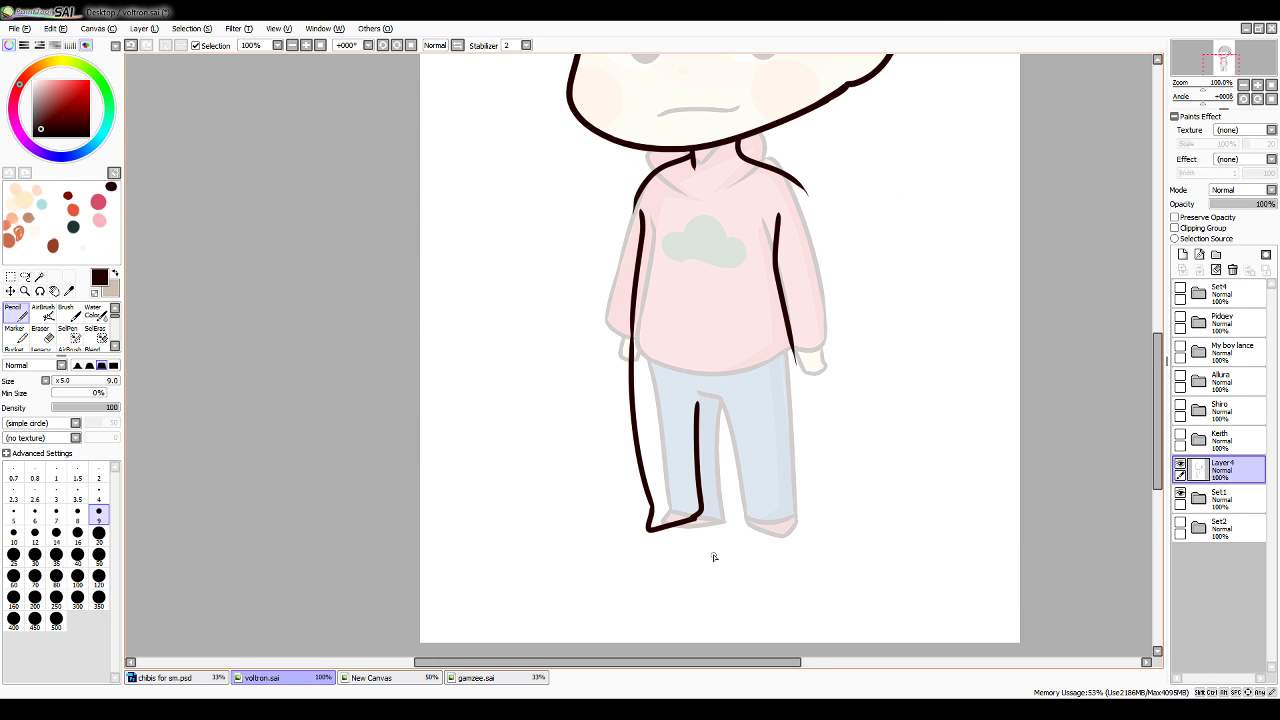
{"action": "left_click_drag", "start_coordinate": [685, 404], "coordinate": [727, 400]}
Outline the character's left leg, slanting outward from the crotch and hip and closing at the foot
{"action": "mouse_move", "coordinate": [726, 402]}
{"action": "left_mouse_down"}
{"action": "mouse_move", "coordinate": [764, 470]}
{"action": "mouse_move", "coordinate": [797, 488]}
{"action": "mouse_move", "coordinate": [779, 499]}
{"action": "mouse_move", "coordinate": [823, 520]}
{"action": "left_mouse_up"}
{"action": "left_click_drag", "start_coordinate": [792, 346], "coordinate": [835, 508]}
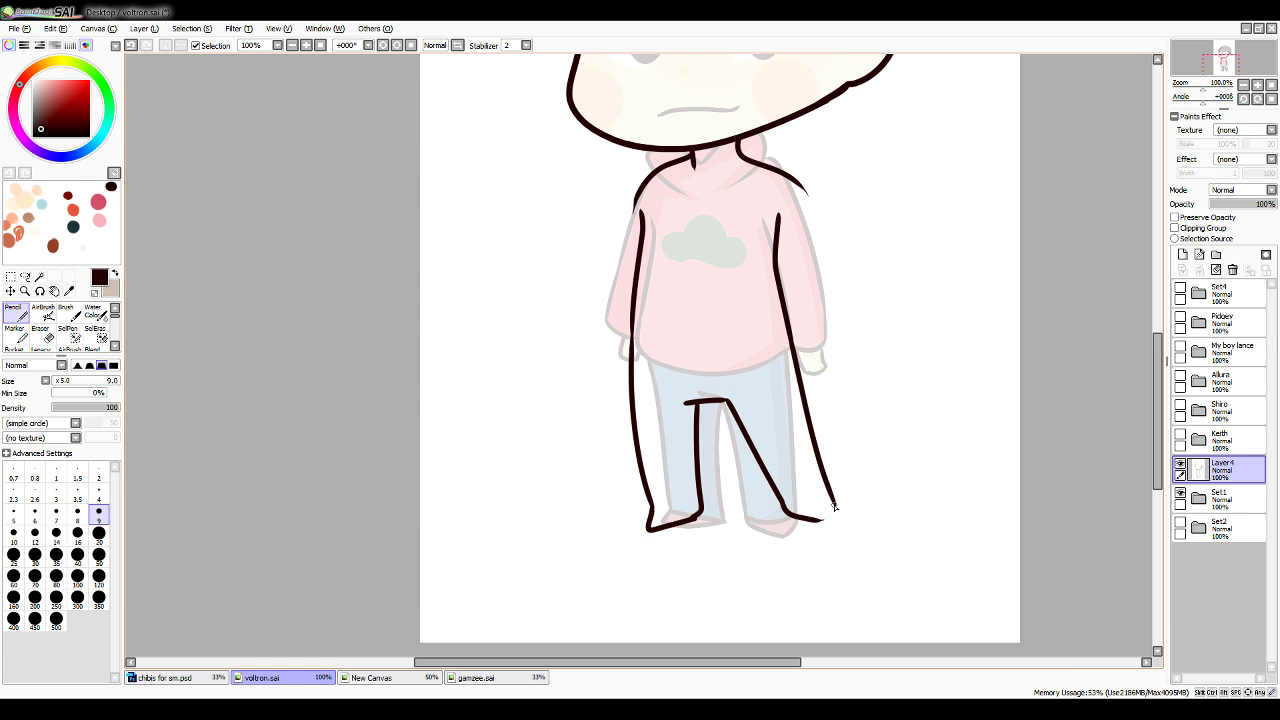
{"action": "key", "text": "ctrl+z"}
{"action": "left_click_drag", "start_coordinate": [791, 356], "coordinate": [826, 492]}
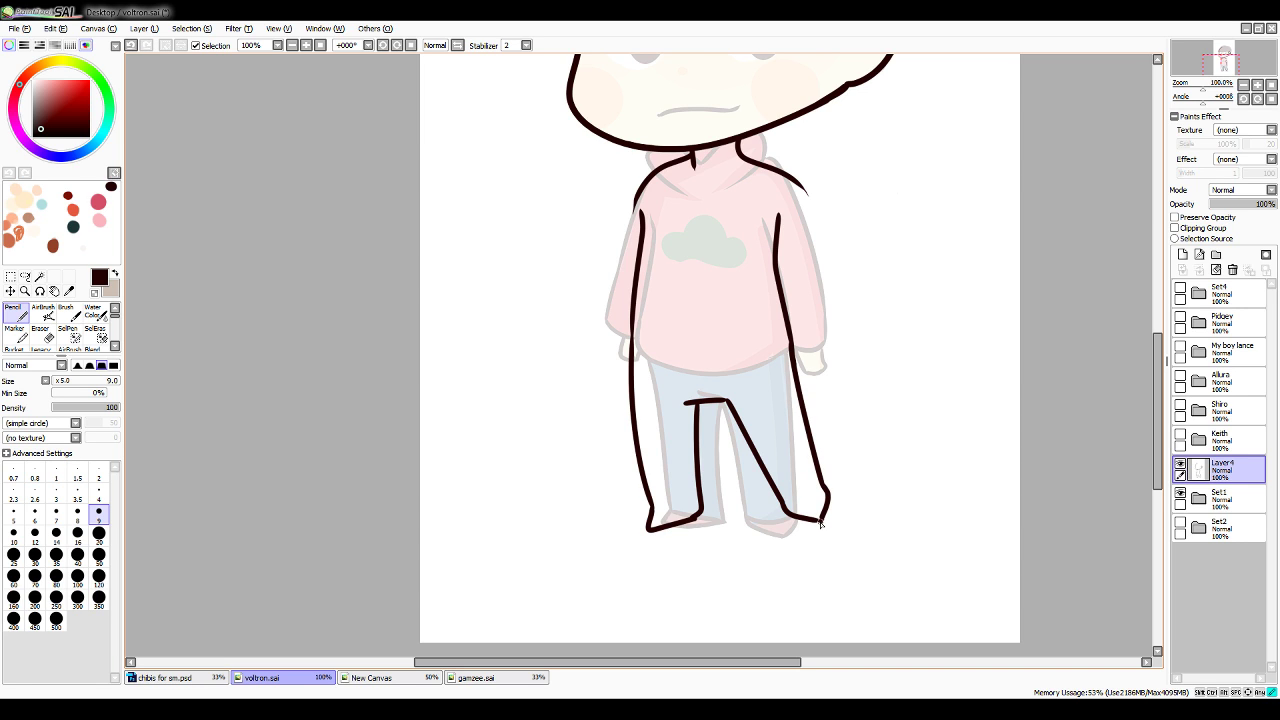
{"action": "scroll", "coordinate": [985, 345], "scroll_direction": "up", "scroll_amount": 2}
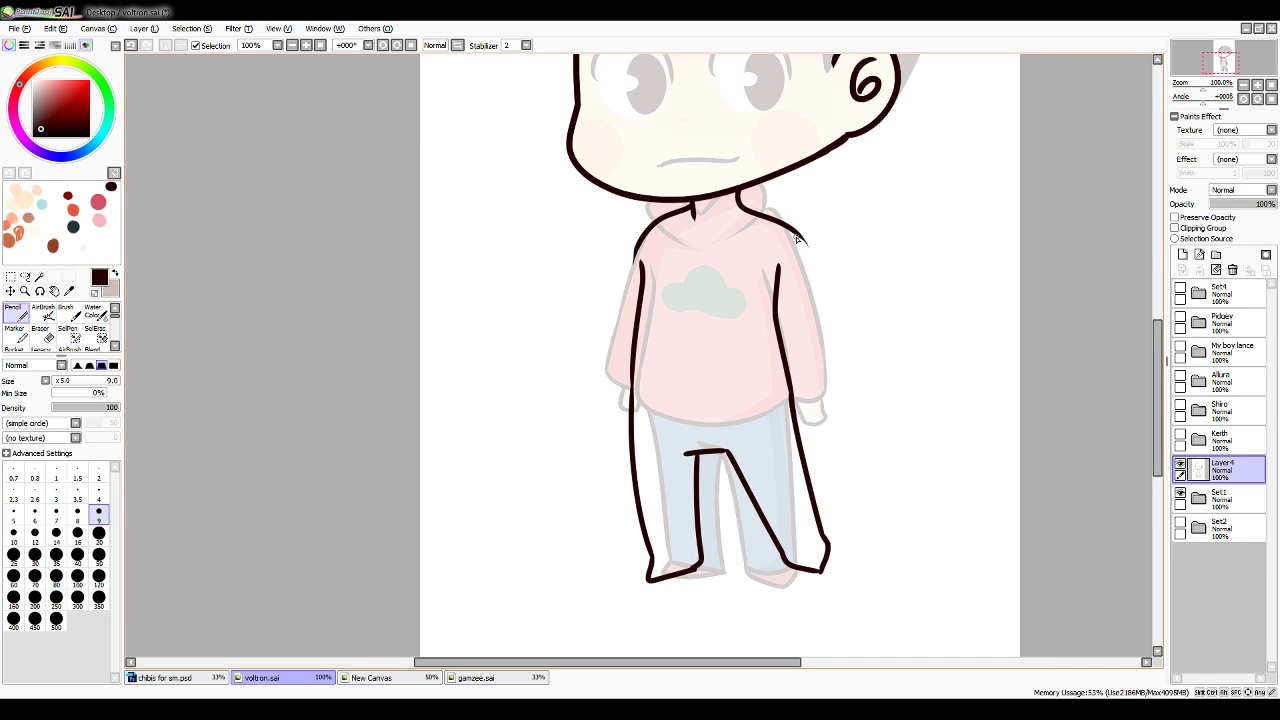
Add a new layer and outline the character's left arm from the shoulder to a simple closed hand, retrying misplaced strokes
{"action": "left_click_drag", "start_coordinate": [797, 238], "coordinate": [829, 370]}
{"action": "key", "text": "ctrl+z"}
{"action": "left_click", "coordinate": [1183, 254]}
{"action": "left_click_drag", "start_coordinate": [795, 234], "coordinate": [842, 358]}
{"action": "left_click_drag", "start_coordinate": [765, 275], "coordinate": [806, 369]}
{"action": "key", "text": "ctrl+z"}
{"action": "mouse_move", "coordinate": [765, 277]}
{"action": "left_mouse_down"}
{"action": "mouse_move", "coordinate": [807, 369]}
{"action": "mouse_move", "coordinate": [802, 393]}
{"action": "mouse_move", "coordinate": [825, 406]}
{"action": "mouse_move", "coordinate": [847, 398]}
{"action": "mouse_move", "coordinate": [841, 352]}
{"action": "left_mouse_up"}
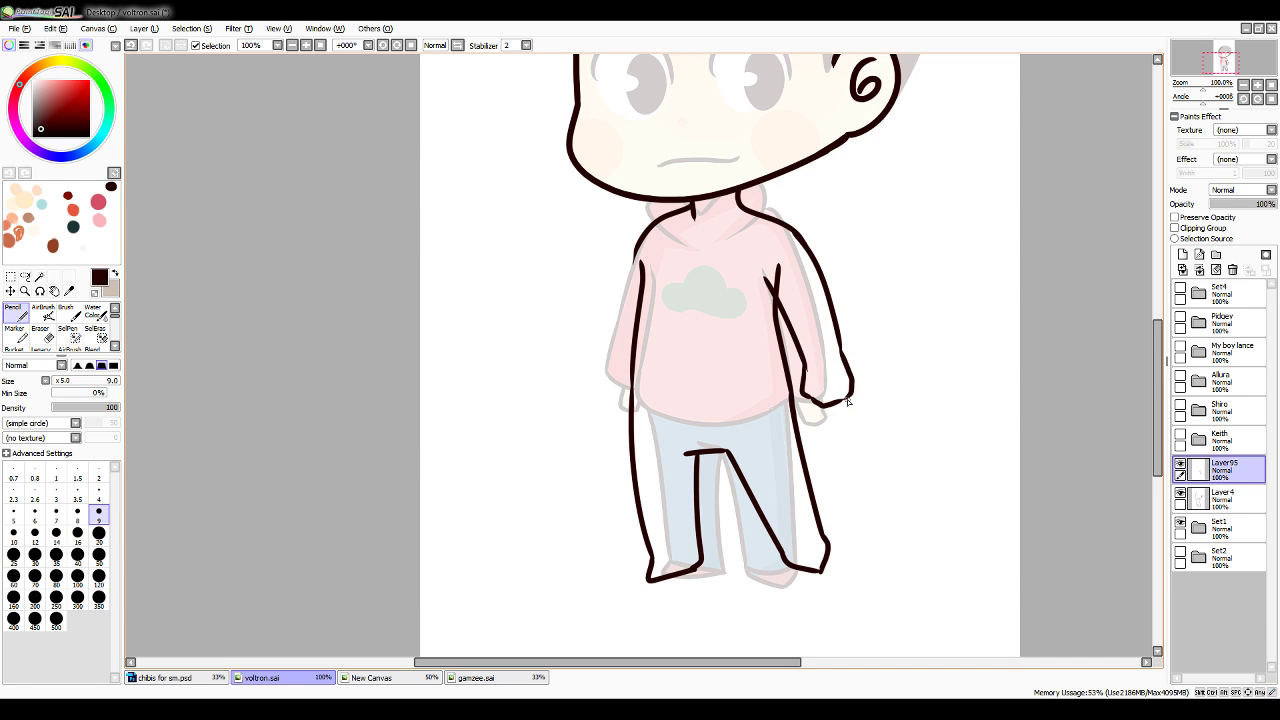
{"action": "left_click_drag", "start_coordinate": [816, 406], "coordinate": [813, 366]}
Outline the character's right arm from the shoulder down to a hand with finger lines beside the hip
{"action": "mouse_move", "coordinate": [637, 252]}
{"action": "left_mouse_down"}
{"action": "mouse_move", "coordinate": [593, 391]}
{"action": "mouse_move", "coordinate": [624, 412]}
{"action": "mouse_move", "coordinate": [594, 390]}
{"action": "mouse_move", "coordinate": [632, 412]}
{"action": "left_mouse_up"}
{"action": "key", "text": "ctrl+z"}
{"action": "key", "text": "ctrl+z"}
{"action": "key", "text": "ctrl+z"}
{"action": "key", "text": "ctrl+z"}
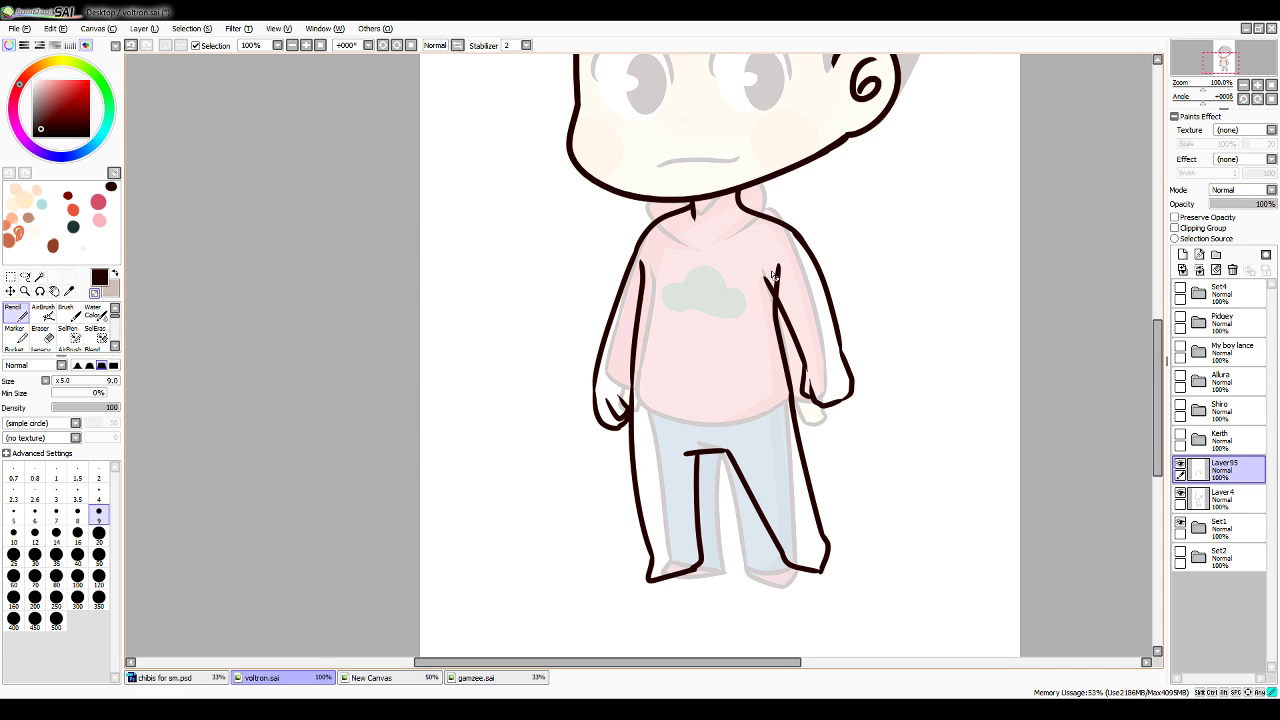
Erase the torso line crossing the character's left arm on Layer4, and merge the arm layer down into it
{"action": "left_click", "coordinate": [1222, 497]}
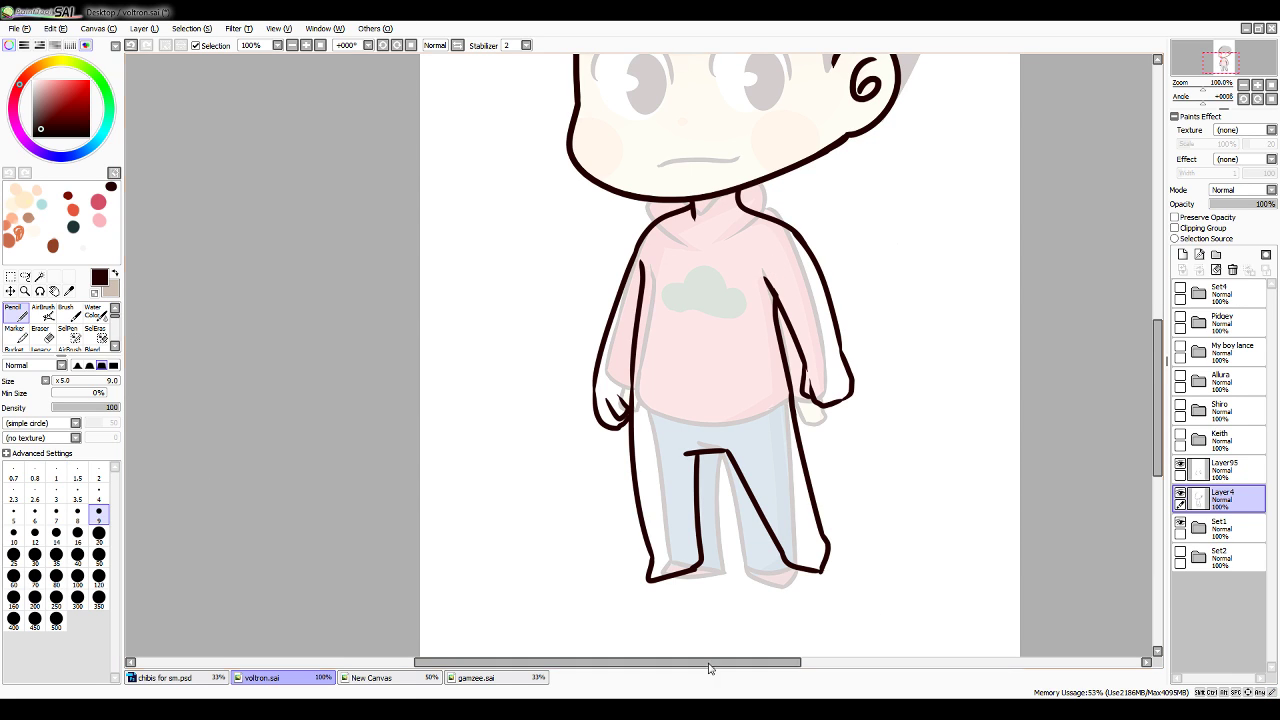
{"action": "left_click", "coordinate": [1222, 470]}
{"action": "left_click", "coordinate": [1202, 272]}
Add a new layer and draw a zigzag armour line with a central downward point across the lower chest
{"action": "left_click", "coordinate": [1183, 255]}
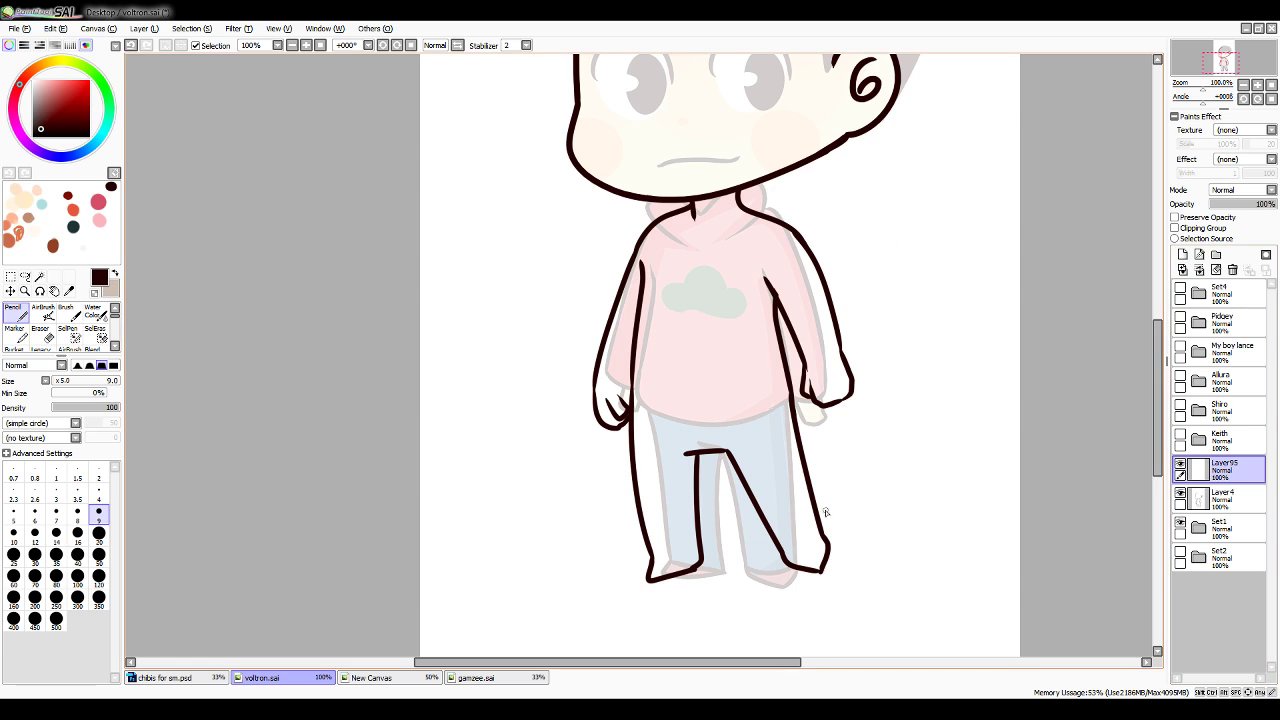
{"action": "mouse_move", "coordinate": [636, 348]}
{"action": "left_mouse_down"}
{"action": "mouse_move", "coordinate": [669, 322]}
{"action": "mouse_move", "coordinate": [647, 336]}
{"action": "mouse_move", "coordinate": [661, 330]}
{"action": "mouse_move", "coordinate": [700, 364]}
{"action": "mouse_move", "coordinate": [758, 323]}
{"action": "left_mouse_up"}
{"action": "key", "text": "ctrl+z"}
{"action": "key", "text": "ctrl+z"}
{"action": "mouse_move", "coordinate": [637, 350]}
{"action": "left_mouse_down"}
{"action": "mouse_move", "coordinate": [684, 353]}
{"action": "mouse_move", "coordinate": [755, 324]}
{"action": "mouse_move", "coordinate": [780, 341]}
{"action": "left_mouse_up"}
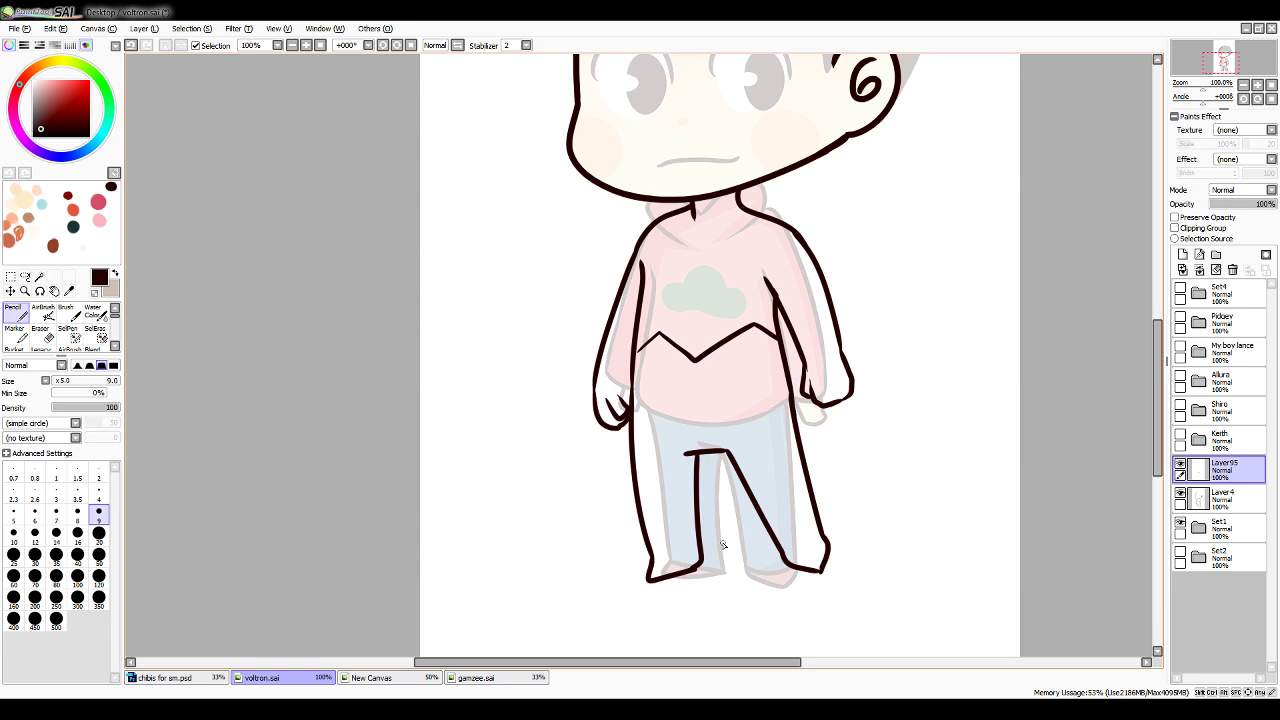
Draw a pointed standing collar around the neck with a V-shaped neckline on the upper chest
{"action": "mouse_move", "coordinate": [716, 248]}
{"action": "left_mouse_down"}
{"action": "mouse_move", "coordinate": [717, 225]}
{"action": "mouse_move", "coordinate": [753, 189]}
{"action": "mouse_move", "coordinate": [766, 235]}
{"action": "left_mouse_up"}
{"action": "key", "text": "ctrl+z"}
{"action": "mouse_move", "coordinate": [760, 184]}
{"action": "left_mouse_down"}
{"action": "mouse_move", "coordinate": [780, 190]}
{"action": "mouse_move", "coordinate": [758, 232]}
{"action": "mouse_move", "coordinate": [687, 247]}
{"action": "mouse_move", "coordinate": [667, 207]}
{"action": "mouse_move", "coordinate": [668, 248]}
{"action": "left_mouse_up"}
{"action": "key", "text": "ctrl+z"}
{"action": "key", "text": "ctrl+z"}
{"action": "key", "text": "ctrl+z"}
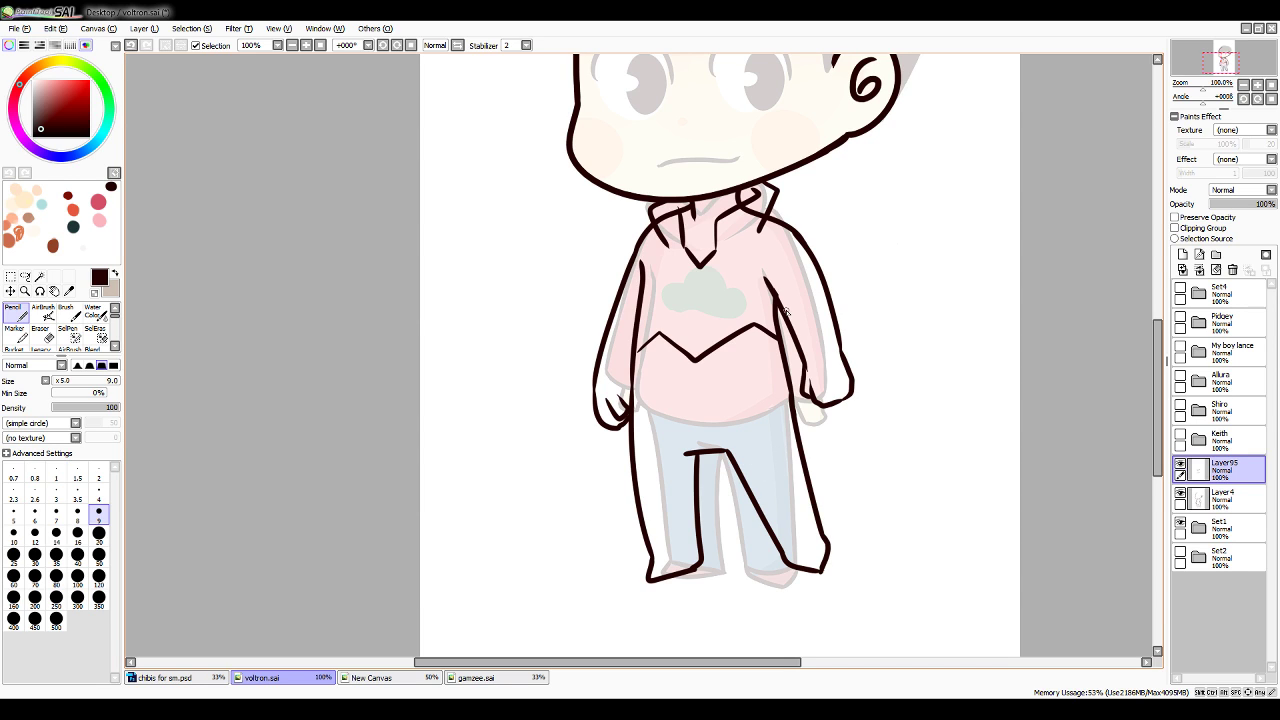
Draw angular shoulder guards over both upper arms, redoing strokes until they fit
{"action": "mouse_move", "coordinate": [771, 281]}
{"action": "left_mouse_down"}
{"action": "mouse_move", "coordinate": [801, 222]}
{"action": "mouse_move", "coordinate": [771, 216]}
{"action": "mouse_move", "coordinate": [804, 228]}
{"action": "mouse_move", "coordinate": [811, 258]}
{"action": "mouse_move", "coordinate": [782, 308]}
{"action": "left_mouse_up"}
{"action": "key", "text": "ctrl+z"}
{"action": "mouse_move", "coordinate": [799, 220]}
{"action": "left_mouse_down"}
{"action": "mouse_move", "coordinate": [817, 262]}
{"action": "mouse_move", "coordinate": [776, 307]}
{"action": "left_mouse_up"}
{"action": "mouse_move", "coordinate": [652, 224]}
{"action": "left_mouse_down"}
{"action": "mouse_move", "coordinate": [620, 238]}
{"action": "mouse_move", "coordinate": [645, 271]}
{"action": "mouse_move", "coordinate": [636, 227]}
{"action": "mouse_move", "coordinate": [639, 273]}
{"action": "left_mouse_up"}
{"action": "key", "text": "ctrl+z"}
{"action": "key", "text": "ctrl+z"}
{"action": "left_click_drag", "start_coordinate": [620, 230], "coordinate": [638, 305]}
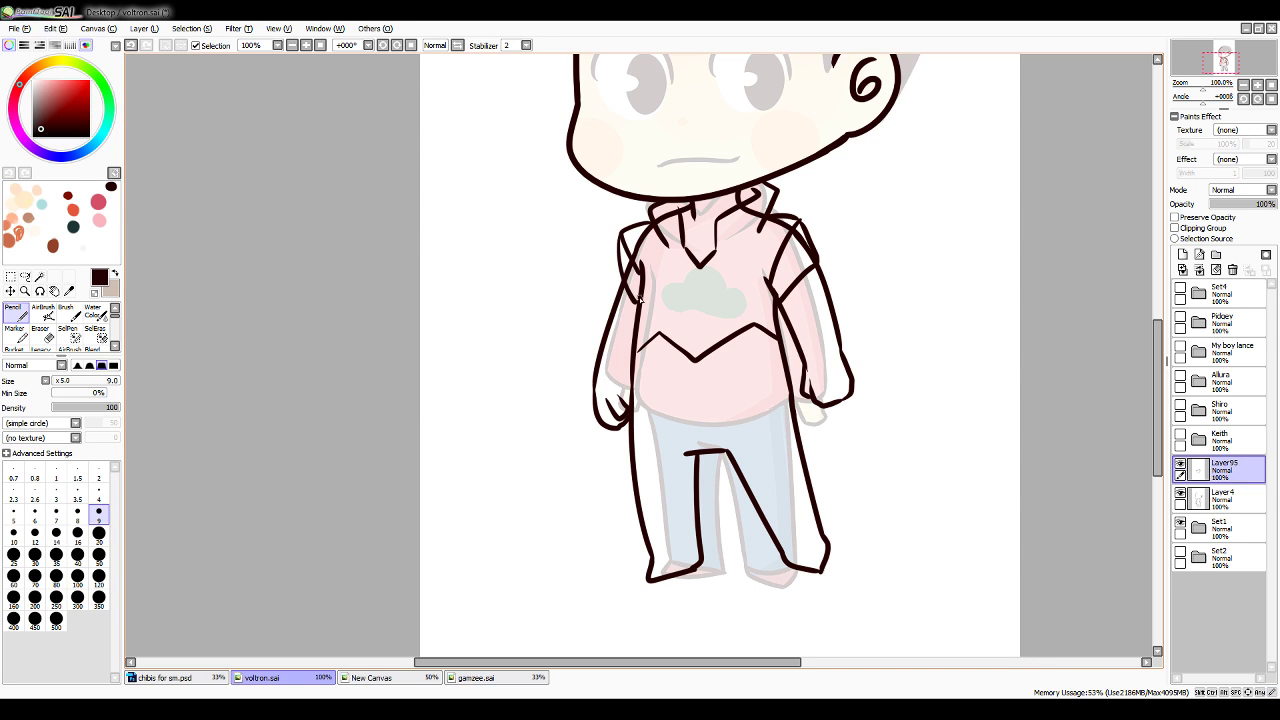
{"action": "key", "text": "ctrl+z"}
{"action": "left_click_drag", "start_coordinate": [620, 232], "coordinate": [638, 290]}
Draw the elbow bands and glove cuff lines across both forearms
{"action": "mouse_move", "coordinate": [784, 318]}
{"action": "left_mouse_down"}
{"action": "mouse_move", "coordinate": [806, 346]}
{"action": "mouse_move", "coordinate": [832, 323]}
{"action": "left_mouse_up"}
{"action": "key", "text": "ctrl+z"}
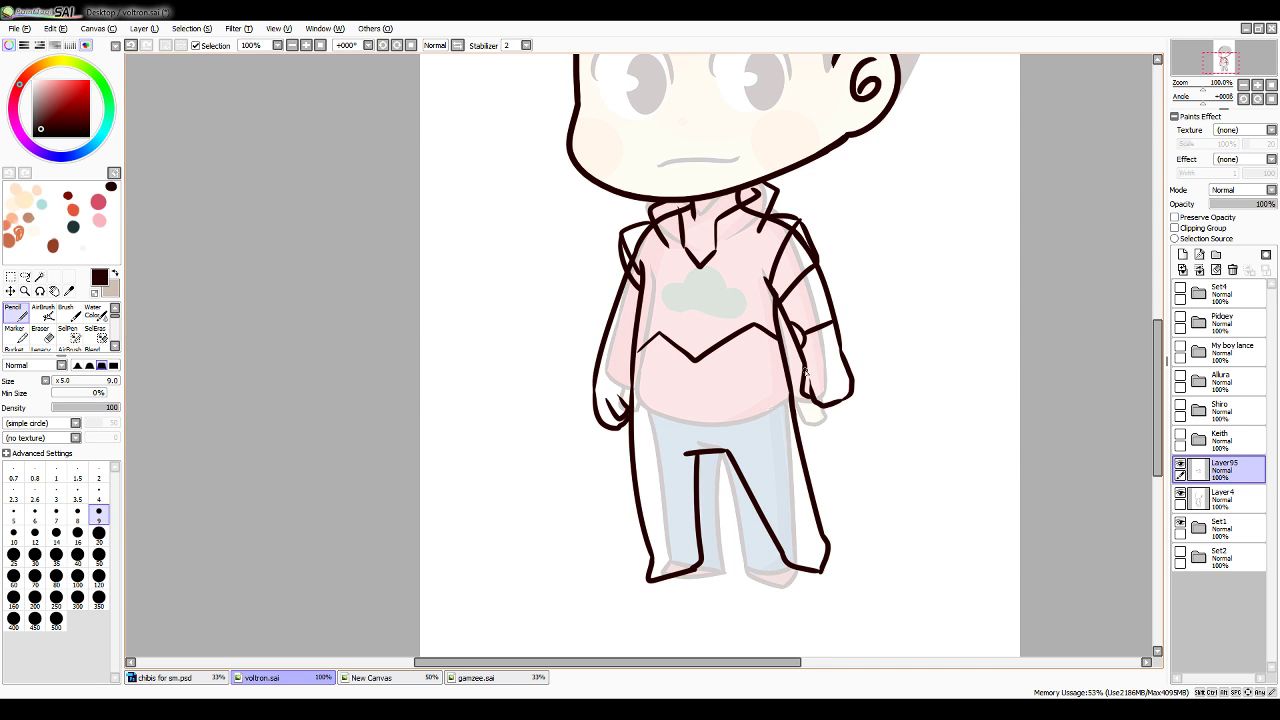
{"action": "mouse_move", "coordinate": [804, 376]}
{"action": "left_mouse_down"}
{"action": "mouse_move", "coordinate": [843, 366]}
{"action": "mouse_move", "coordinate": [828, 342]}
{"action": "mouse_move", "coordinate": [842, 351]}
{"action": "left_mouse_up"}
{"action": "key", "text": "ctrl+z"}
{"action": "key", "text": "ctrl+z"}
{"action": "key", "text": "ctrl+z"}
{"action": "mouse_move", "coordinate": [610, 326]}
{"action": "left_mouse_down"}
{"action": "mouse_move", "coordinate": [619, 364]}
{"action": "mouse_move", "coordinate": [594, 376]}
{"action": "mouse_move", "coordinate": [628, 389]}
{"action": "mouse_move", "coordinate": [615, 347]}
{"action": "left_mouse_up"}
{"action": "key", "text": "ctrl+z"}
{"action": "mouse_move", "coordinate": [633, 385]}
{"action": "left_mouse_down"}
{"action": "mouse_move", "coordinate": [708, 403]}
{"action": "mouse_move", "coordinate": [643, 385]}
{"action": "mouse_move", "coordinate": [660, 404]}
{"action": "mouse_move", "coordinate": [695, 402]}
{"action": "mouse_move", "coordinate": [658, 382]}
{"action": "mouse_move", "coordinate": [690, 400]}
{"action": "left_mouse_up"}
{"action": "key", "text": "ctrl+z"}
{"action": "key", "text": "ctrl+z"}
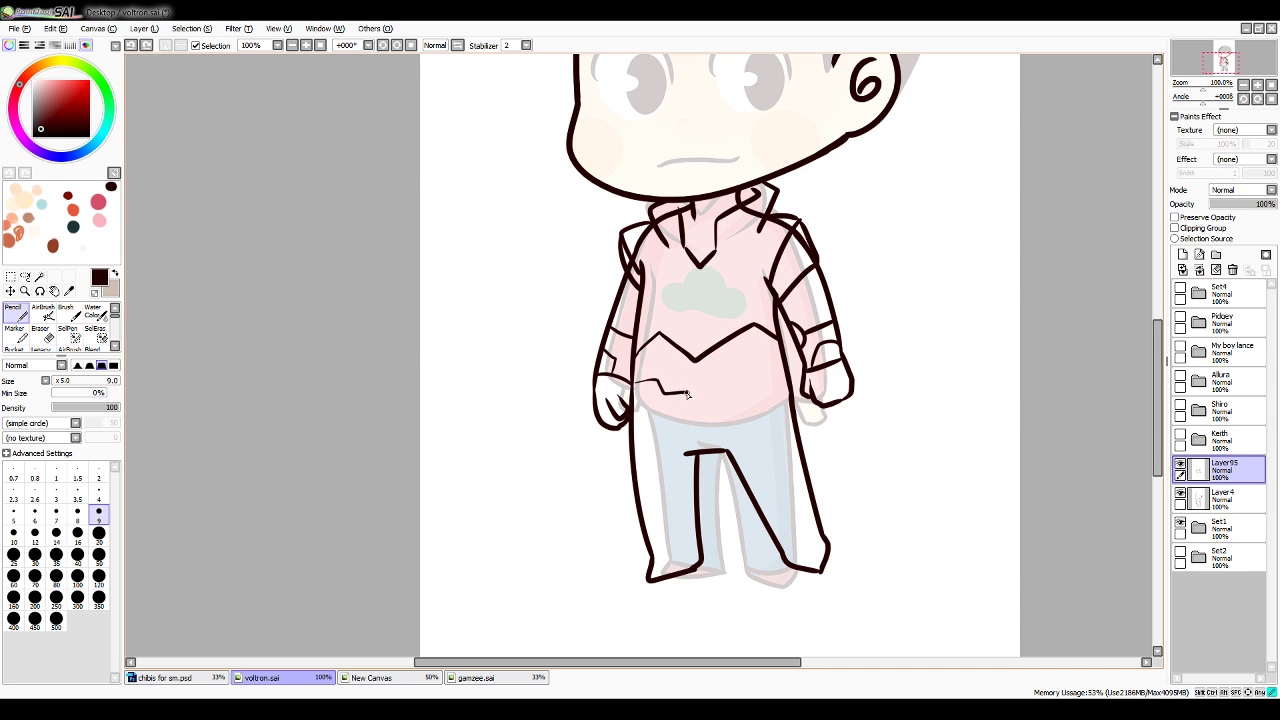
{"action": "key", "text": "ctrl+z"}
{"action": "mouse_move", "coordinate": [633, 396]}
{"action": "left_mouse_down"}
{"action": "mouse_move", "coordinate": [707, 409]}
{"action": "mouse_move", "coordinate": [756, 371]}
{"action": "mouse_move", "coordinate": [797, 396]}
{"action": "left_mouse_up"}
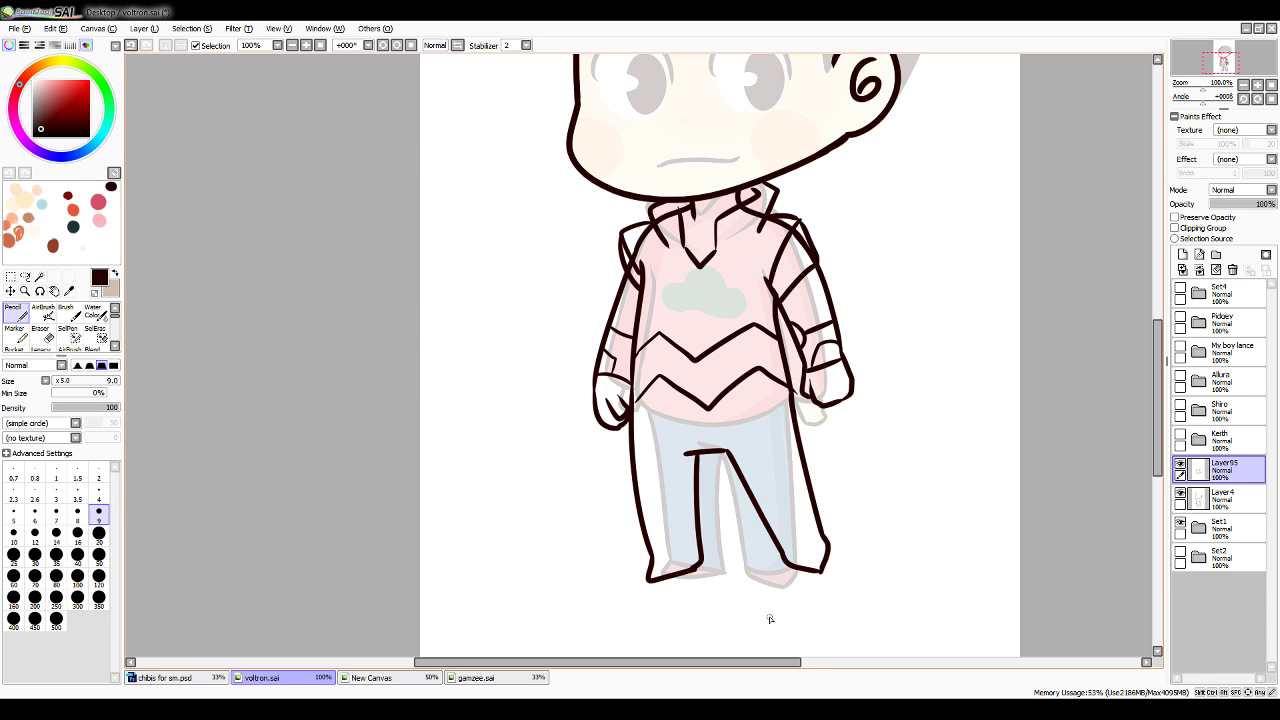
{"action": "key", "text": "ctrl+z"}
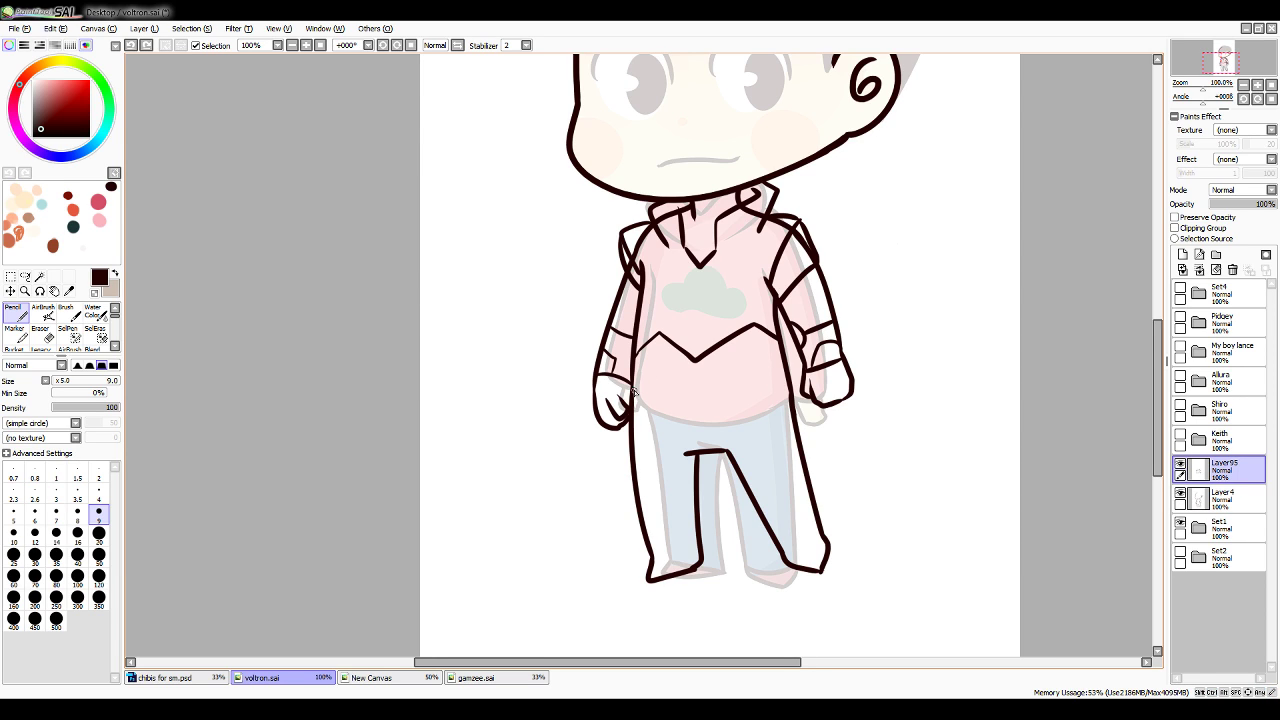
{"action": "left_click_drag", "start_coordinate": [633, 390], "coordinate": [713, 406]}
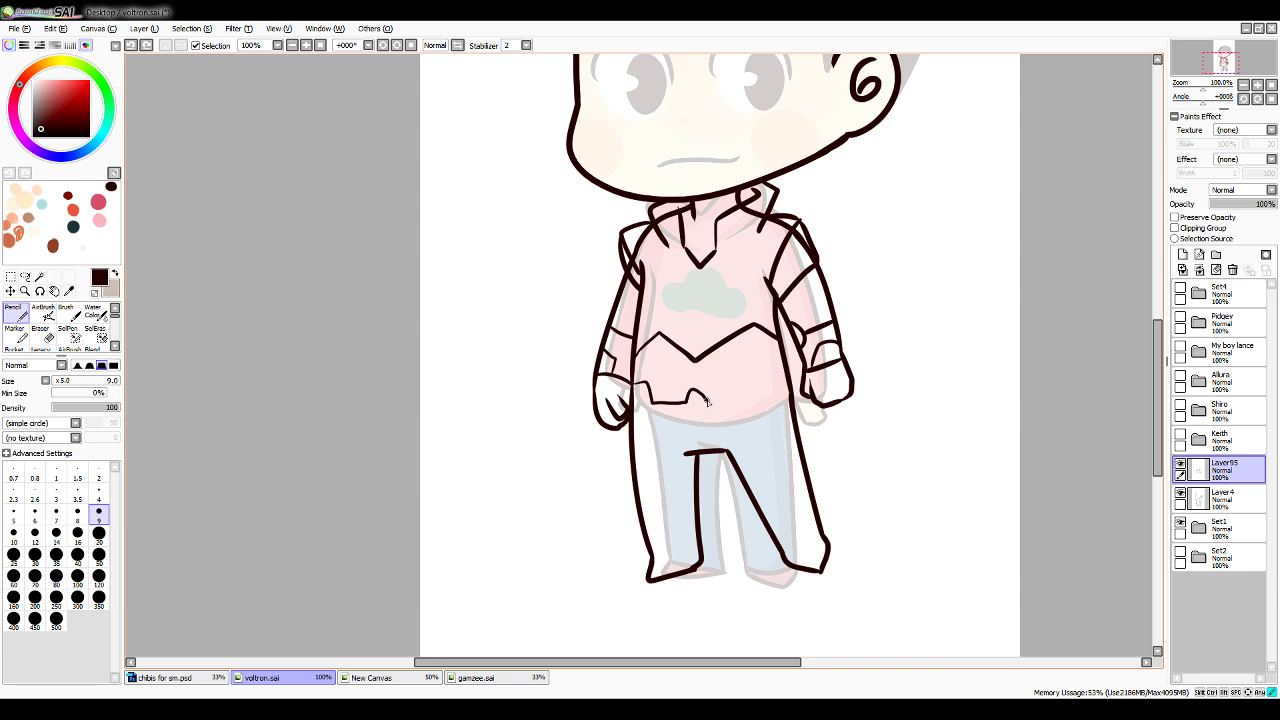
{"action": "key", "text": "ctrl+z"}
Draw the upper and lower edges of a belt across the hips, stepping outward at both sides
{"action": "mouse_move", "coordinate": [631, 382]}
{"action": "left_mouse_down"}
{"action": "mouse_move", "coordinate": [663, 398]}
{"action": "mouse_move", "coordinate": [752, 395]}
{"action": "mouse_move", "coordinate": [761, 378]}
{"action": "mouse_move", "coordinate": [790, 374]}
{"action": "mouse_move", "coordinate": [777, 422]}
{"action": "mouse_move", "coordinate": [697, 426]}
{"action": "left_mouse_up"}
{"action": "key", "text": "ctrl+z"}
{"action": "key", "text": "ctrl+z"}
{"action": "mouse_move", "coordinate": [792, 415]}
{"action": "left_mouse_down"}
{"action": "mouse_move", "coordinate": [746, 415]}
{"action": "mouse_move", "coordinate": [766, 429]}
{"action": "mouse_move", "coordinate": [674, 420]}
{"action": "left_mouse_up"}
{"action": "key", "text": "ctrl+z"}
{"action": "key", "text": "ctrl+z"}
{"action": "key", "text": "ctrl+z"}
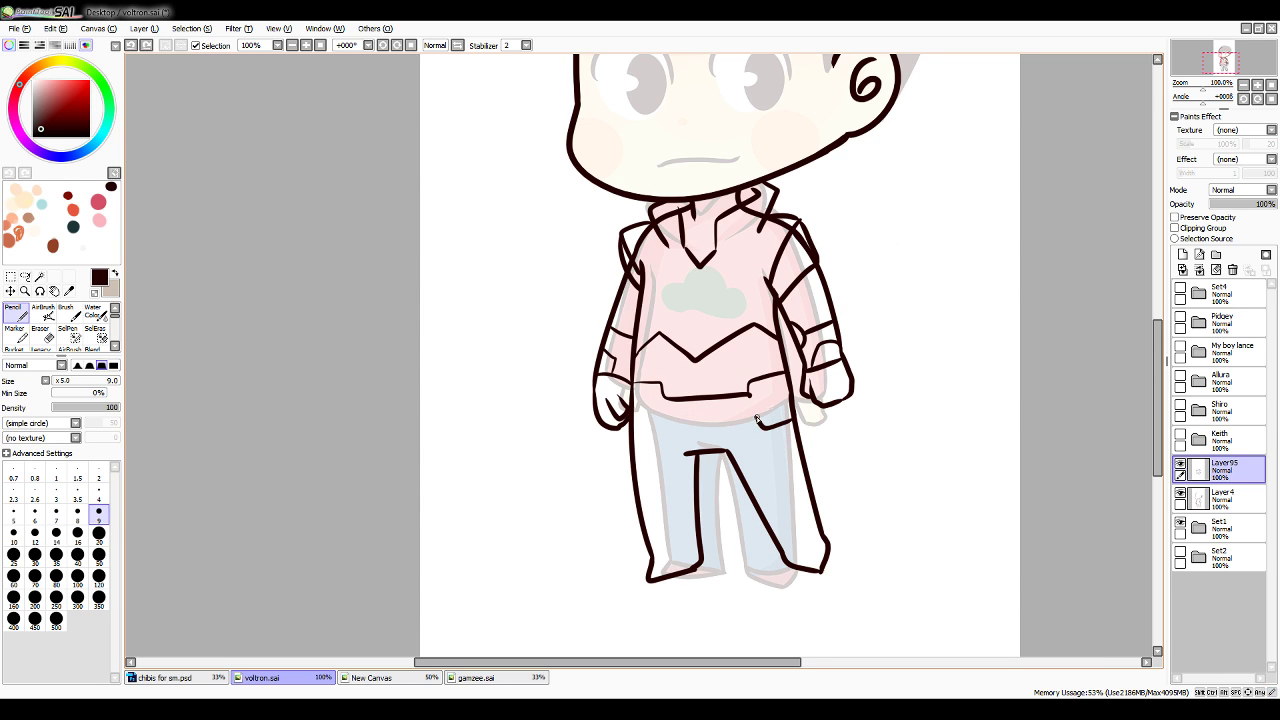
{"action": "mouse_move", "coordinate": [757, 419]}
{"action": "left_mouse_down"}
{"action": "mouse_move", "coordinate": [670, 414]}
{"action": "mouse_move", "coordinate": [633, 438]}
{"action": "left_mouse_up"}
{"action": "key", "text": "ctrl+z"}
Add box-shaped pouches at both ends of the belt and a round buckle at its centre
{"action": "mouse_move", "coordinate": [635, 391]}
{"action": "left_mouse_down"}
{"action": "mouse_move", "coordinate": [651, 391]}
{"action": "mouse_move", "coordinate": [636, 429]}
{"action": "left_mouse_up"}
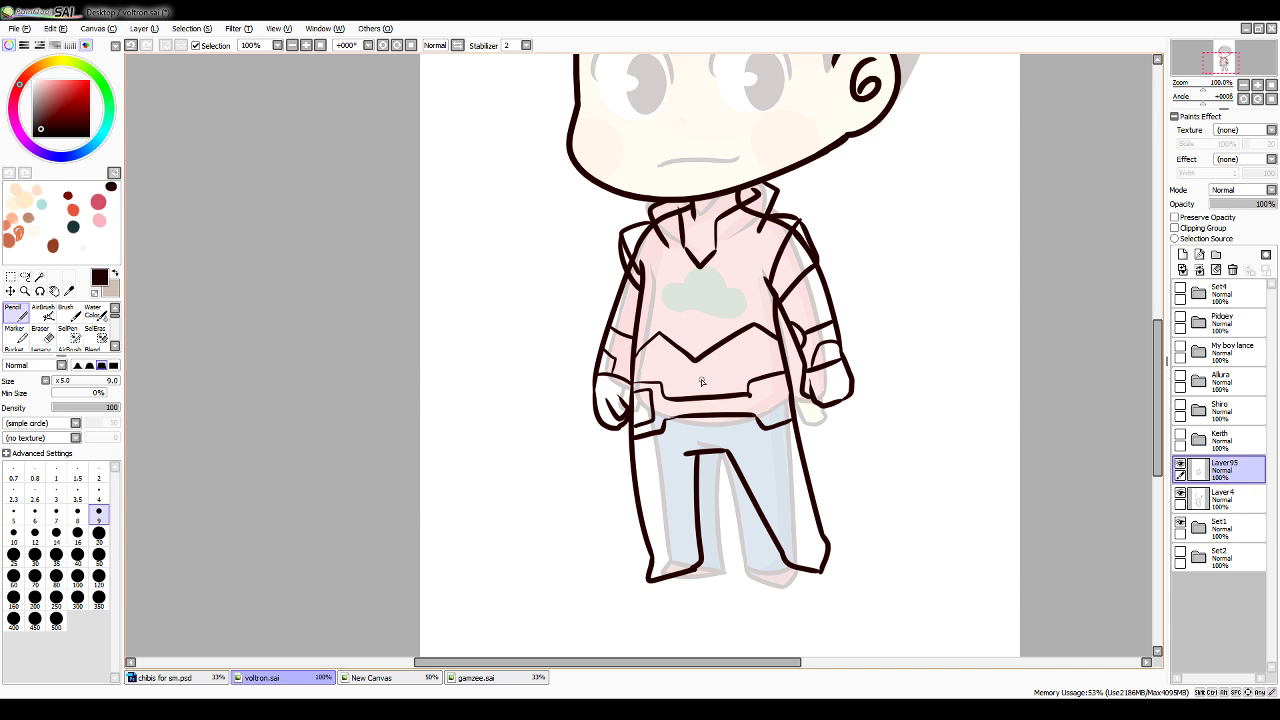
{"action": "left_click_drag", "start_coordinate": [786, 383], "coordinate": [790, 411]}
{"action": "mouse_move", "coordinate": [695, 399]}
{"action": "left_mouse_down"}
{"action": "mouse_move", "coordinate": [695, 412]}
{"action": "mouse_move", "coordinate": [716, 410]}
{"action": "left_mouse_up"}
{"action": "key", "text": "ctrl+z"}
{"action": "key", "text": "ctrl+z"}
{"action": "key", "text": "ctrl+z"}
Draw an angular knee guard and a boot cuff with a round ankle detail on the character's right leg
{"action": "mouse_move", "coordinate": [636, 484]}
{"action": "left_mouse_down"}
{"action": "mouse_move", "coordinate": [664, 511]}
{"action": "mouse_move", "coordinate": [655, 545]}
{"action": "left_mouse_up"}
{"action": "key", "text": "ctrl+z"}
{"action": "left_click_drag", "start_coordinate": [632, 480], "coordinate": [655, 543]}
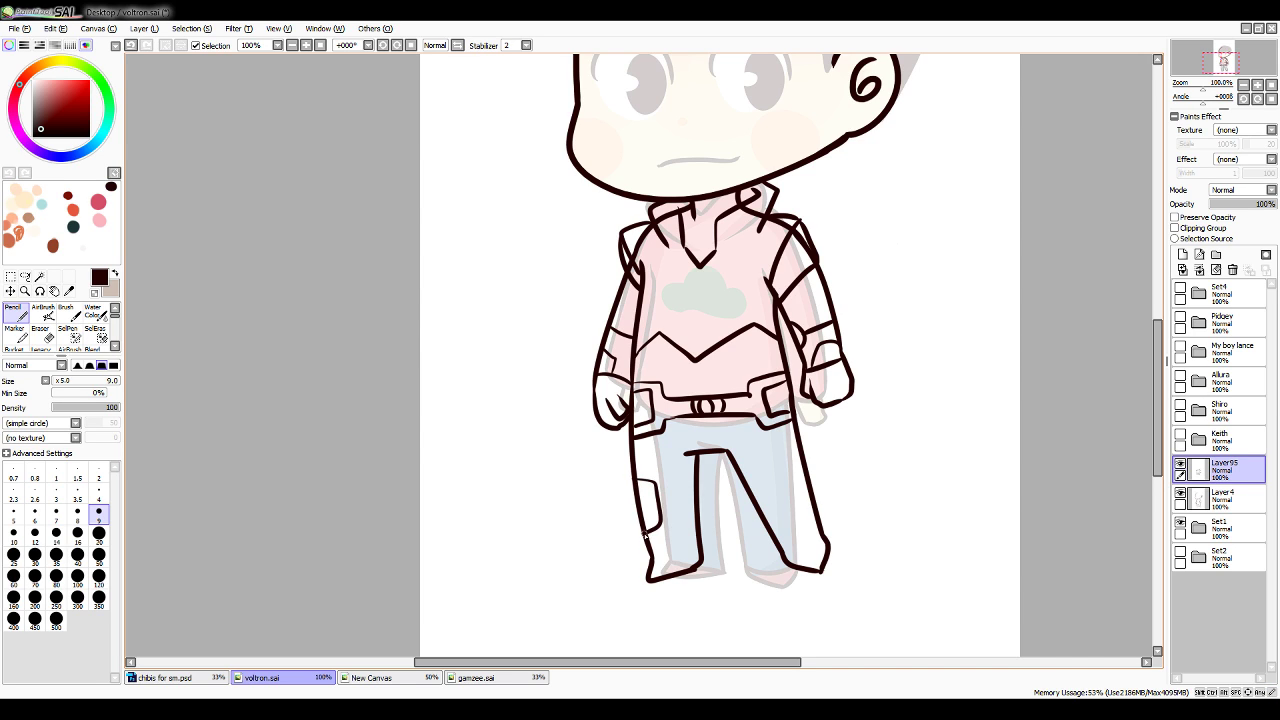
{"action": "key", "text": "ctrl+z"}
{"action": "left_click_drag", "start_coordinate": [636, 481], "coordinate": [651, 535]}
{"action": "mouse_move", "coordinate": [632, 472]}
{"action": "left_mouse_down"}
{"action": "mouse_move", "coordinate": [671, 499]}
{"action": "mouse_move", "coordinate": [693, 497]}
{"action": "mouse_move", "coordinate": [650, 544]}
{"action": "mouse_move", "coordinate": [699, 561]}
{"action": "left_mouse_up"}
{"action": "key", "text": "ctrl+z"}
{"action": "key", "text": "ctrl+z"}
{"action": "key", "text": "ctrl+z"}
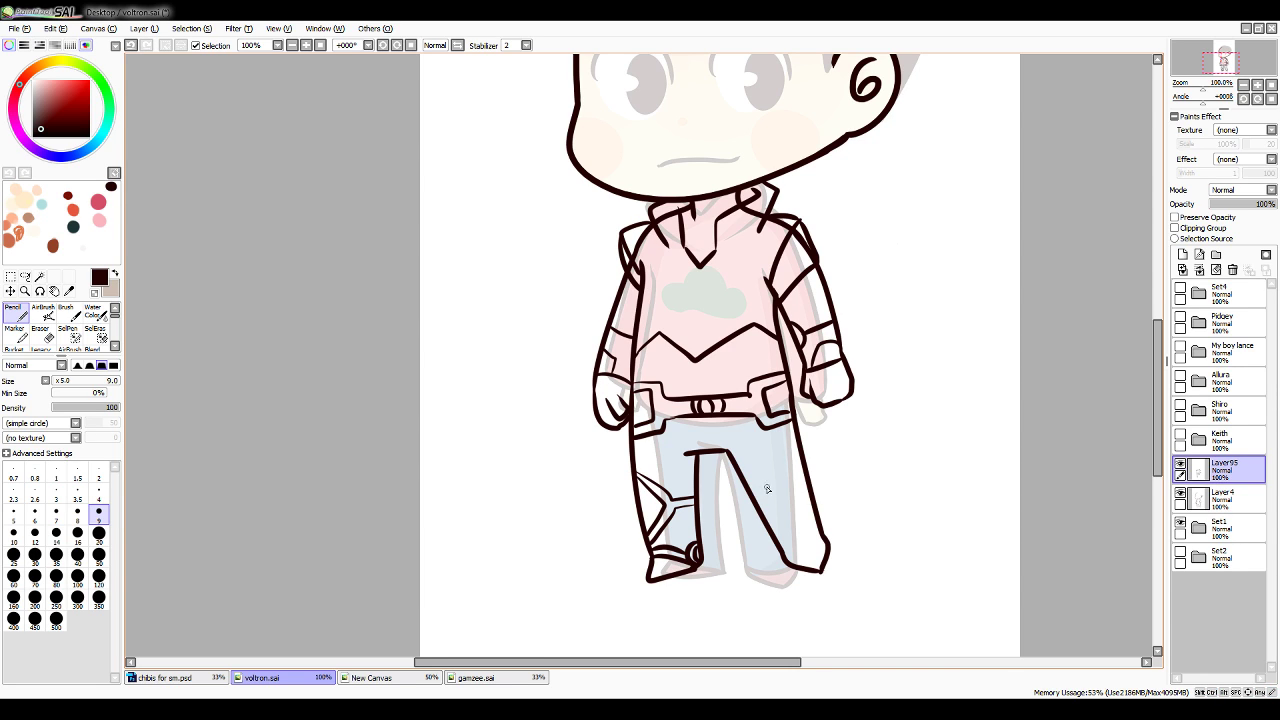
Draw a double-outlined hexagonal knee guard with a connecting shin line on the character's left leg
{"action": "mouse_move", "coordinate": [765, 494]}
{"action": "left_mouse_down"}
{"action": "mouse_move", "coordinate": [770, 456]}
{"action": "mouse_move", "coordinate": [800, 490]}
{"action": "mouse_move", "coordinate": [758, 482]}
{"action": "mouse_move", "coordinate": [786, 454]}
{"action": "mouse_move", "coordinate": [795, 503]}
{"action": "mouse_move", "coordinate": [757, 489]}
{"action": "mouse_move", "coordinate": [788, 450]}
{"action": "mouse_move", "coordinate": [800, 476]}
{"action": "mouse_move", "coordinate": [754, 504]}
{"action": "mouse_move", "coordinate": [786, 516]}
{"action": "mouse_move", "coordinate": [803, 503]}
{"action": "mouse_move", "coordinate": [771, 507]}
{"action": "mouse_move", "coordinate": [803, 478]}
{"action": "mouse_move", "coordinate": [817, 498]}
{"action": "left_mouse_up"}
{"action": "key", "text": "ctrl+z"}
{"action": "key", "text": "ctrl+z"}
{"action": "key", "text": "ctrl+z"}
{"action": "key", "text": "ctrl+z"}
{"action": "key", "text": "ctrl+z"}
{"action": "key", "text": "ctrl+z"}
Add the remaining shin line to the character's right leg and stepped armour lines across both thighs
{"action": "left_click_drag", "start_coordinate": [655, 548], "coordinate": [700, 517]}
{"action": "mouse_move", "coordinate": [694, 471]}
{"action": "left_mouse_down"}
{"action": "mouse_move", "coordinate": [655, 438]}
{"action": "mouse_move", "coordinate": [772, 425]}
{"action": "mouse_move", "coordinate": [743, 464]}
{"action": "mouse_move", "coordinate": [673, 474]}
{"action": "mouse_move", "coordinate": [640, 442]}
{"action": "left_mouse_up"}
{"action": "key", "text": "ctrl+z"}
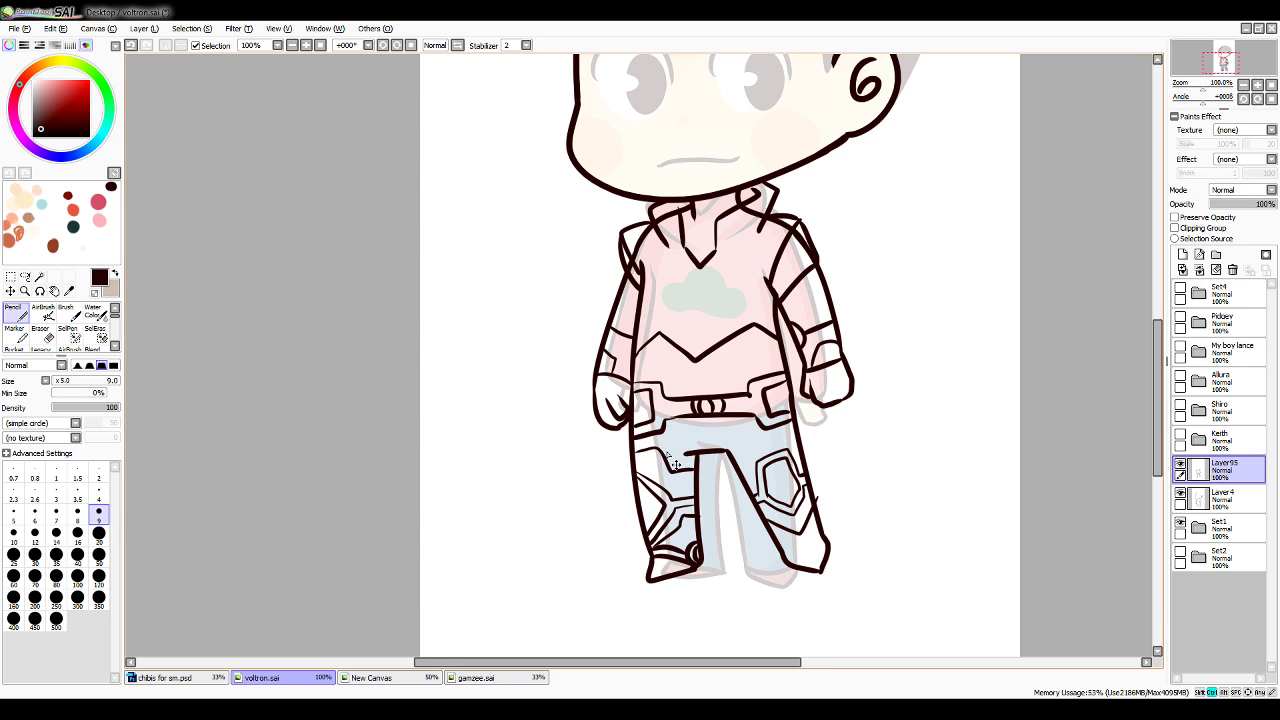
{"action": "key", "text": "ctrl+z"}
{"action": "mouse_move", "coordinate": [738, 470]}
{"action": "left_mouse_down"}
{"action": "mouse_move", "coordinate": [764, 434]}
{"action": "mouse_move", "coordinate": [795, 428]}
{"action": "mouse_move", "coordinate": [752, 456]}
{"action": "mouse_move", "coordinate": [795, 427]}
{"action": "left_mouse_up"}
{"action": "key", "text": "ctrl+z"}
Draw the boot cuff above the foot of the character's left leg
{"action": "mouse_move", "coordinate": [786, 563]}
{"action": "left_mouse_down"}
{"action": "mouse_move", "coordinate": [829, 543]}
{"action": "mouse_move", "coordinate": [789, 565]}
{"action": "left_mouse_up"}
{"action": "key", "text": "ctrl+z"}
{"action": "key", "text": "ctrl+z"}
{"action": "key", "text": "ctrl+z"}
{"action": "key", "text": "ctrl+z"}
{"action": "key", "text": "ctrl+z"}
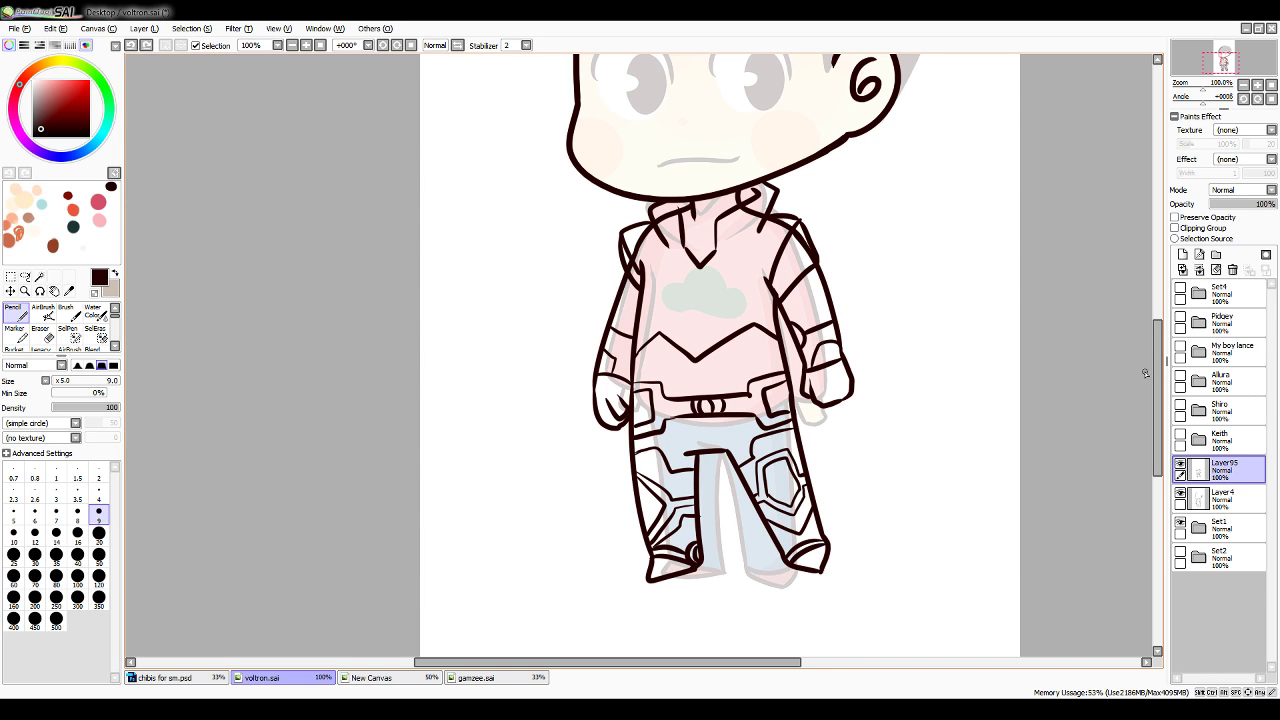
Erase the body lines under the collar and shoulder guards on Layer4 at size 16, and restore the pencil to size 9
{"action": "scroll", "coordinate": [1145, 373], "scroll_direction": "up", "scroll_amount": 3}
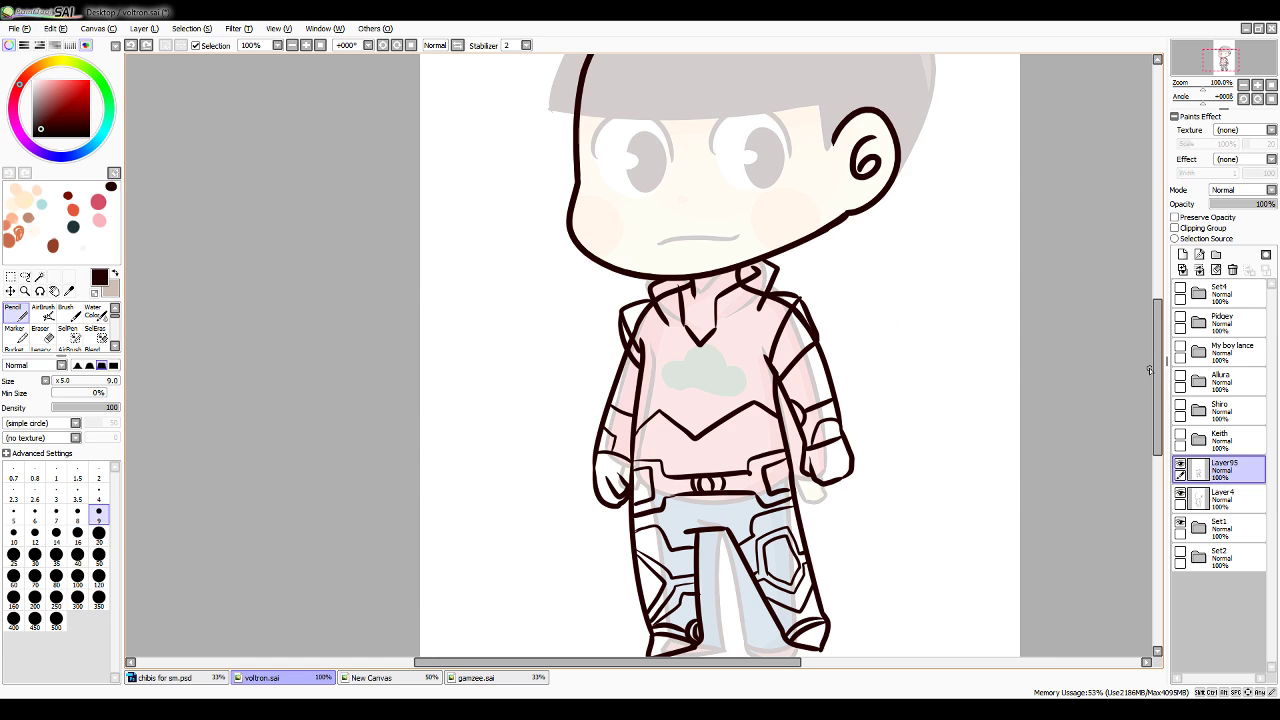
{"action": "left_click", "coordinate": [1222, 497]}
{"action": "left_click", "coordinate": [77, 533]}
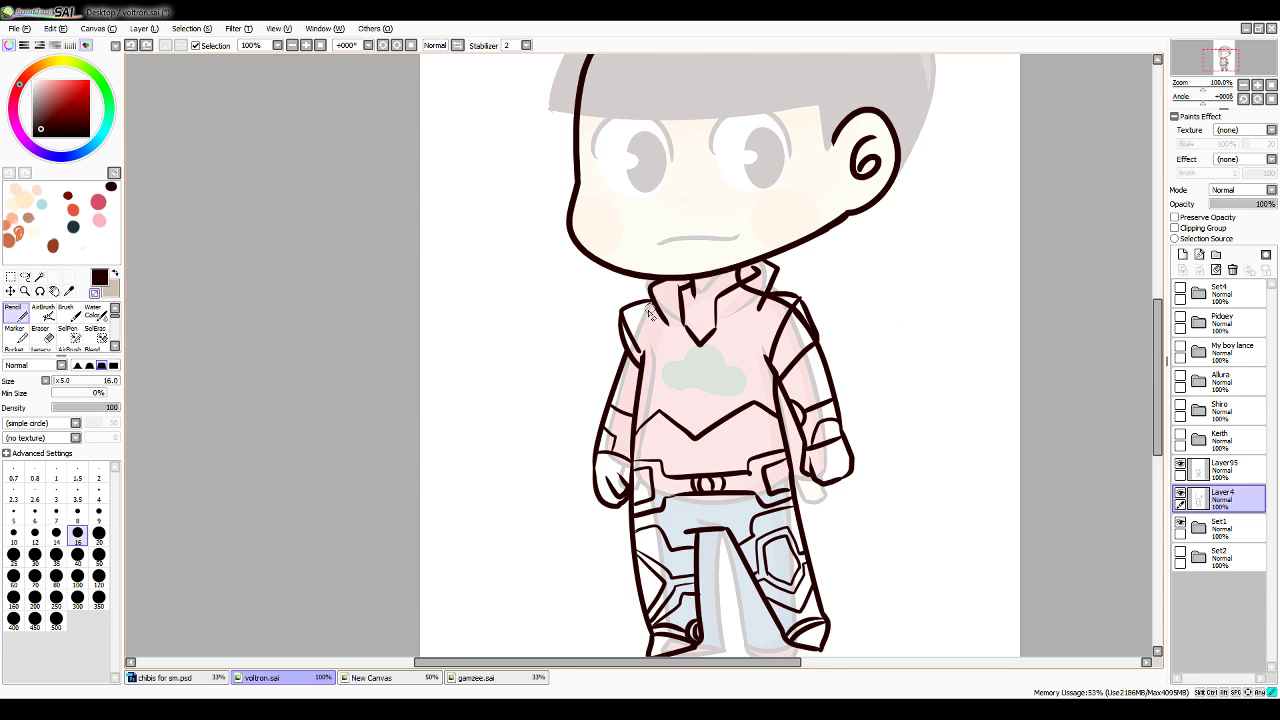
{"action": "left_click_drag", "start_coordinate": [661, 300], "coordinate": [667, 310]}
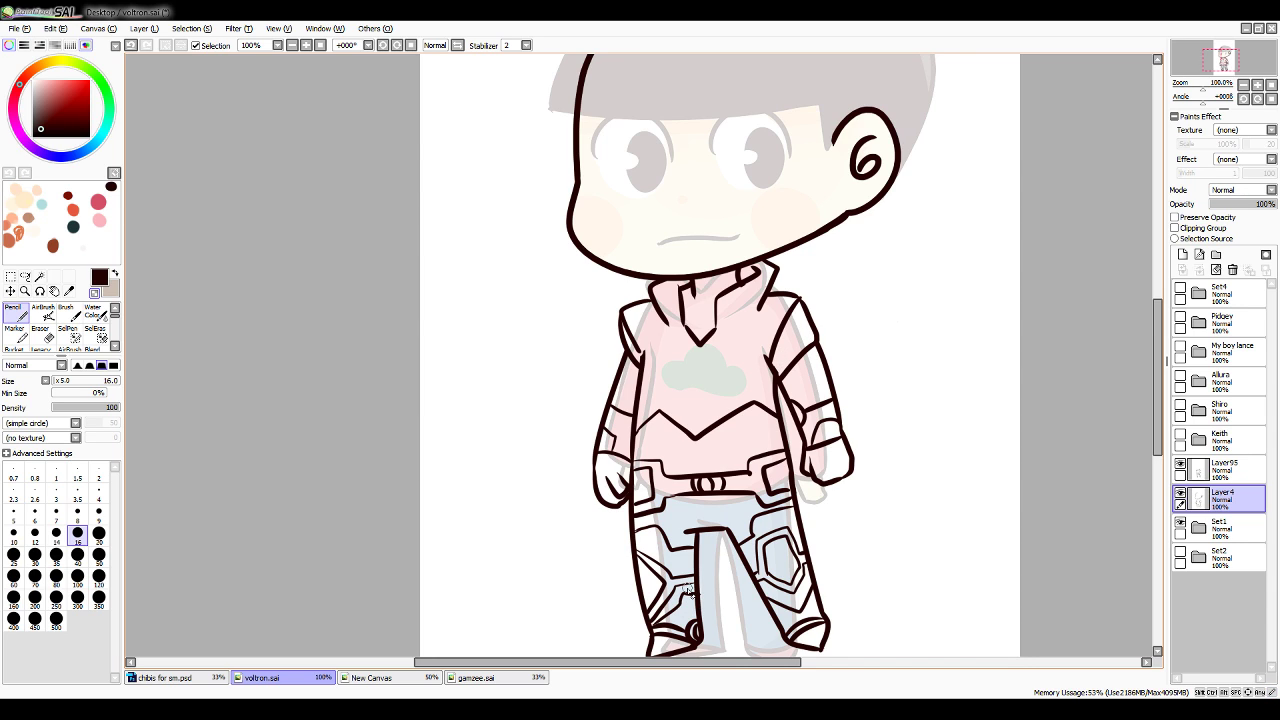
{"action": "left_click", "coordinate": [99, 511]}
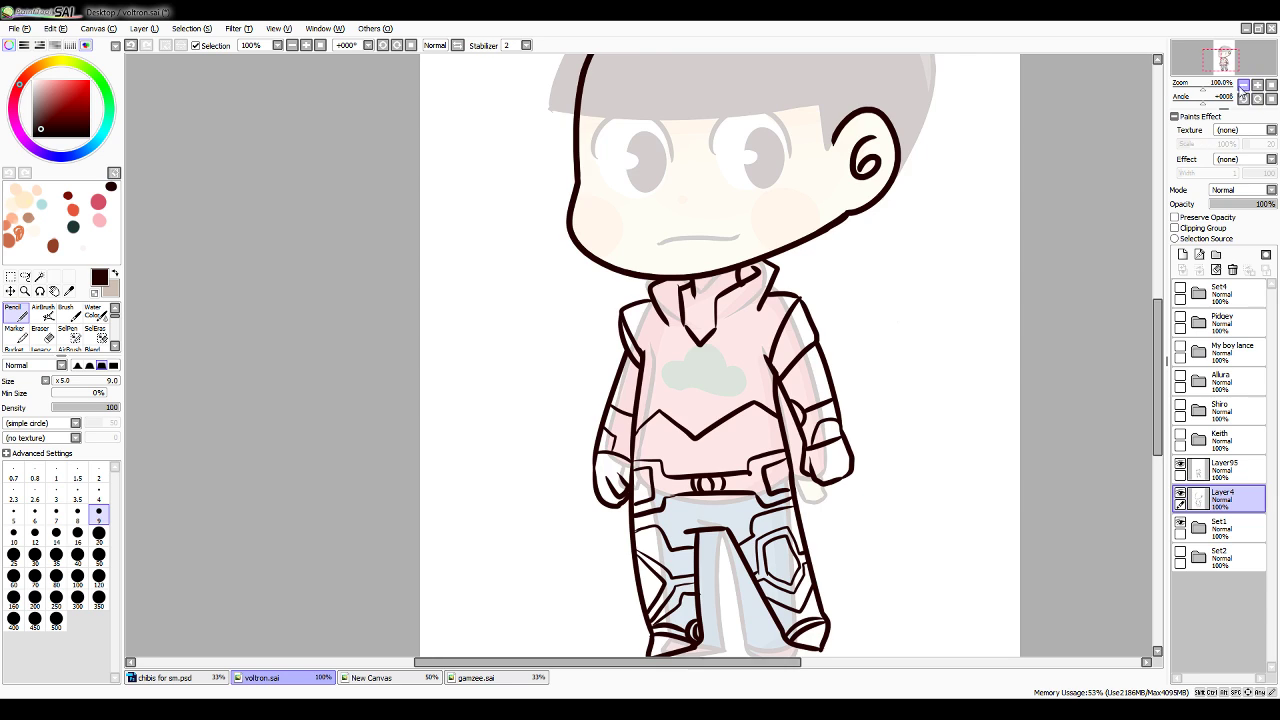
Merge the armour detail layer down into Layer4 and add a new empty layer above it
{"action": "left_click", "coordinate": [1243, 84]}
{"action": "left_click", "coordinate": [1225, 474]}
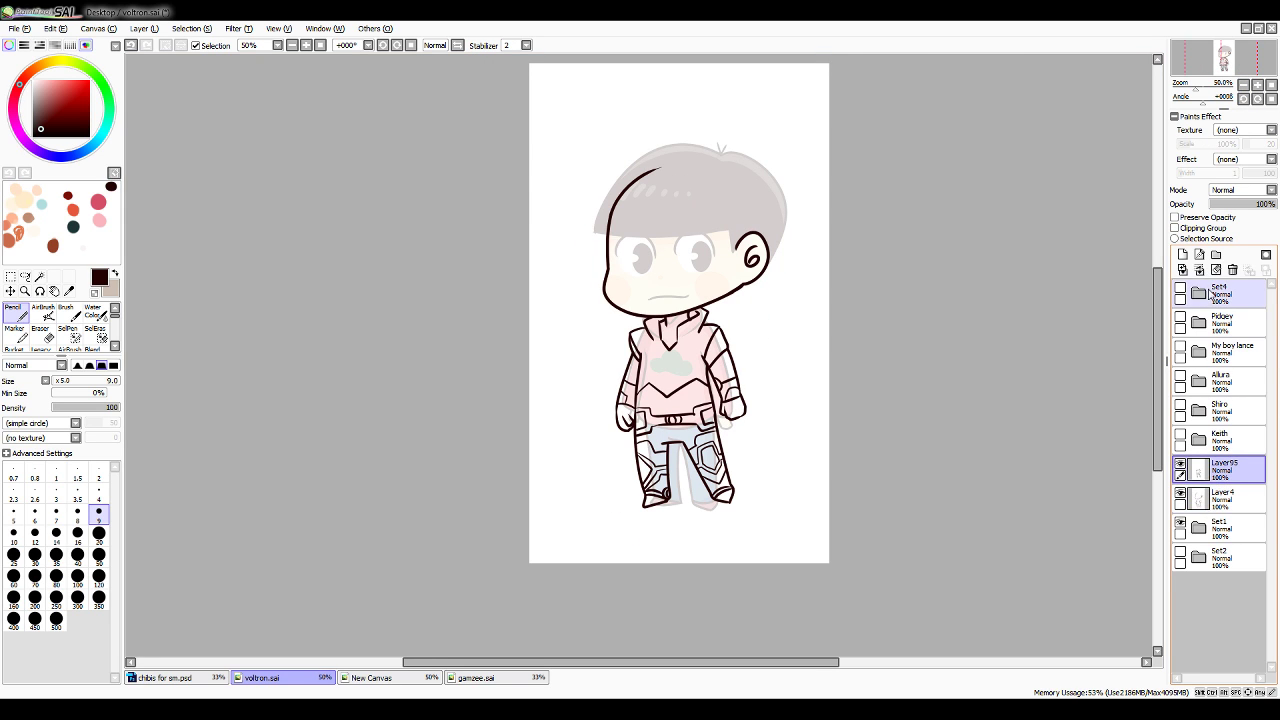
{"action": "left_click", "coordinate": [1199, 270]}
{"action": "left_click", "coordinate": [1182, 255]}
{"action": "left_click", "coordinate": [1257, 86]}
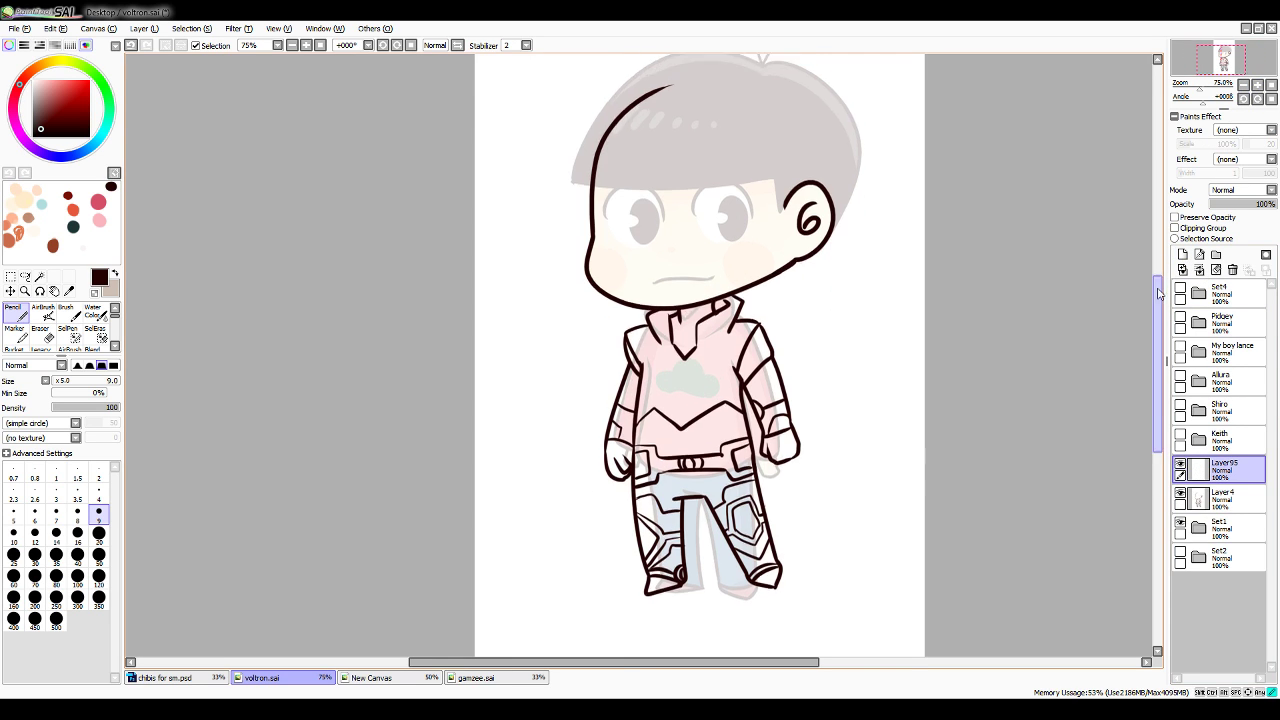
{"action": "left_click", "coordinate": [1257, 84]}
{"action": "scroll", "coordinate": [1120, 292], "scroll_direction": "up", "scroll_amount": 1}
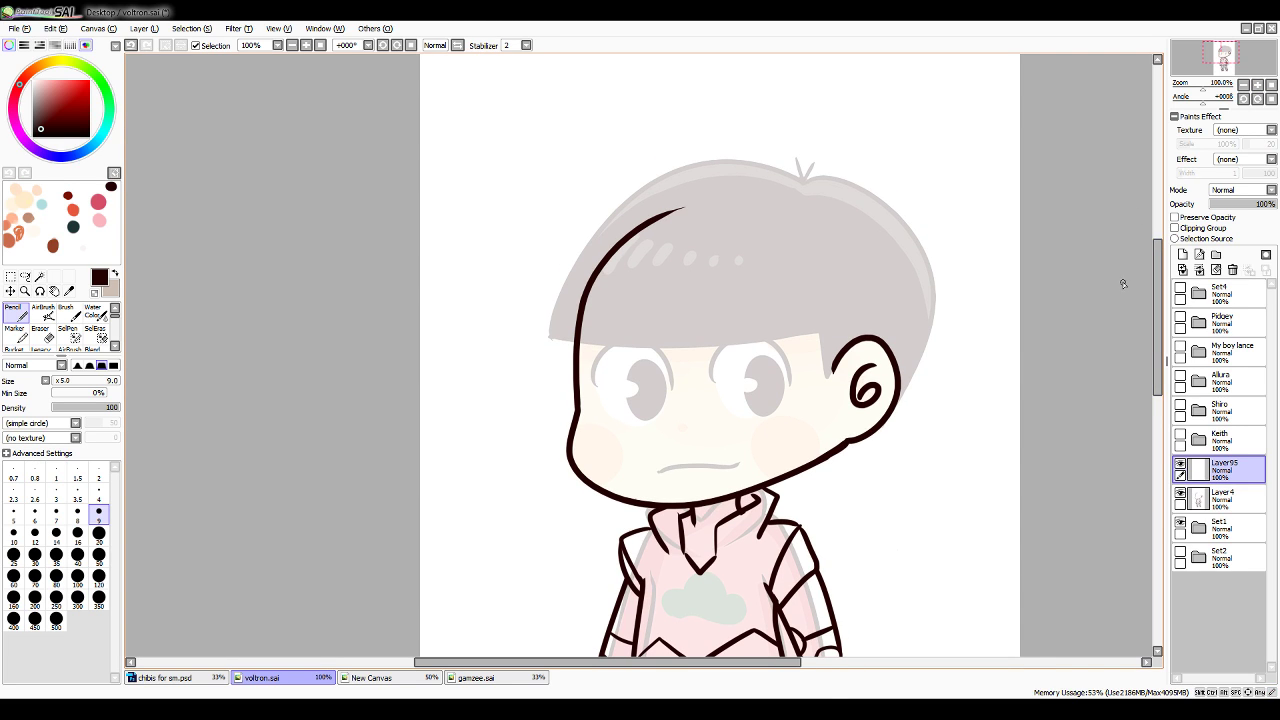
Draw the hair on the ear side: a fringe from the parting to pointed locks and an outer contour down to the ear
{"action": "mouse_move", "coordinate": [704, 238]}
{"action": "left_mouse_down"}
{"action": "mouse_move", "coordinate": [733, 223]}
{"action": "mouse_move", "coordinate": [782, 354]}
{"action": "left_mouse_up"}
{"action": "key", "text": "ctrl+z"}
{"action": "mouse_move", "coordinate": [704, 238]}
{"action": "left_mouse_down"}
{"action": "mouse_move", "coordinate": [795, 386]}
{"action": "mouse_move", "coordinate": [813, 296]}
{"action": "left_mouse_up"}
{"action": "key", "text": "ctrl+z"}
{"action": "key", "text": "ctrl+z"}
{"action": "mouse_move", "coordinate": [698, 242]}
{"action": "left_mouse_down"}
{"action": "mouse_move", "coordinate": [792, 390]}
{"action": "mouse_move", "coordinate": [808, 288]}
{"action": "left_mouse_up"}
{"action": "key", "text": "ctrl+z"}
{"action": "left_click_drag", "start_coordinate": [792, 392], "coordinate": [803, 304]}
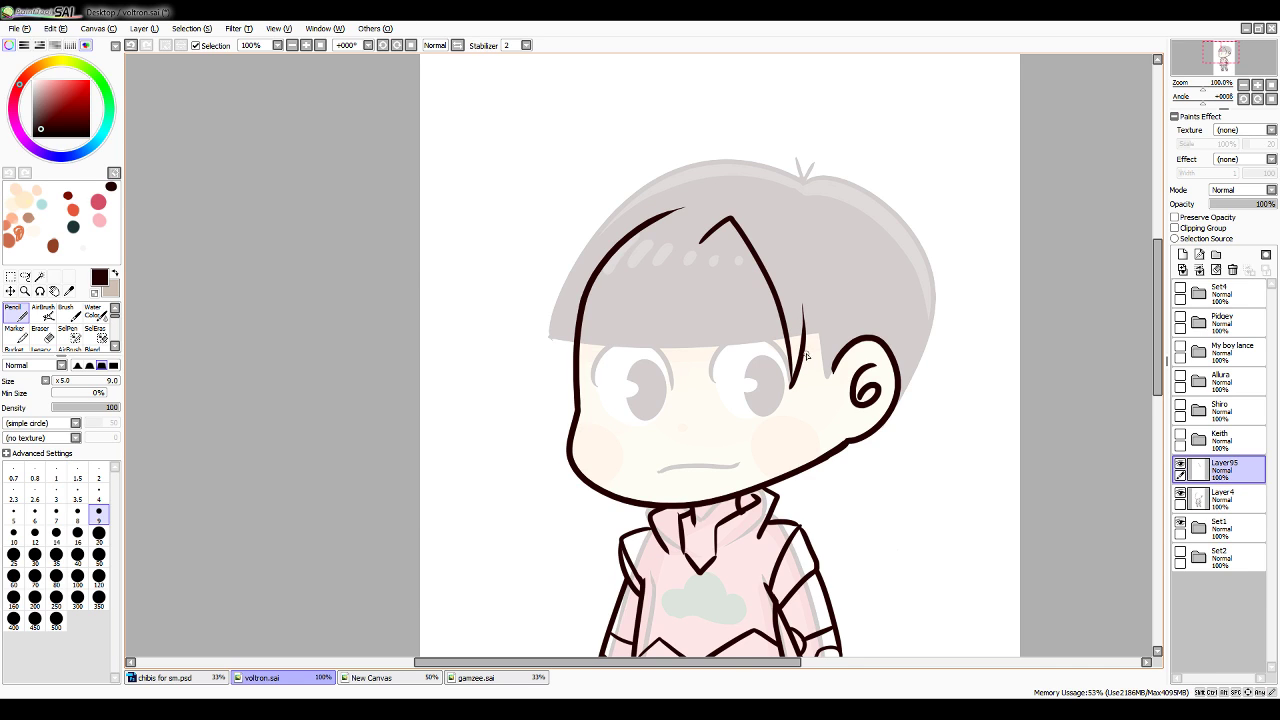
{"action": "mouse_move", "coordinate": [799, 370]}
{"action": "left_mouse_down"}
{"action": "mouse_move", "coordinate": [798, 428]}
{"action": "mouse_move", "coordinate": [842, 315]}
{"action": "left_mouse_up"}
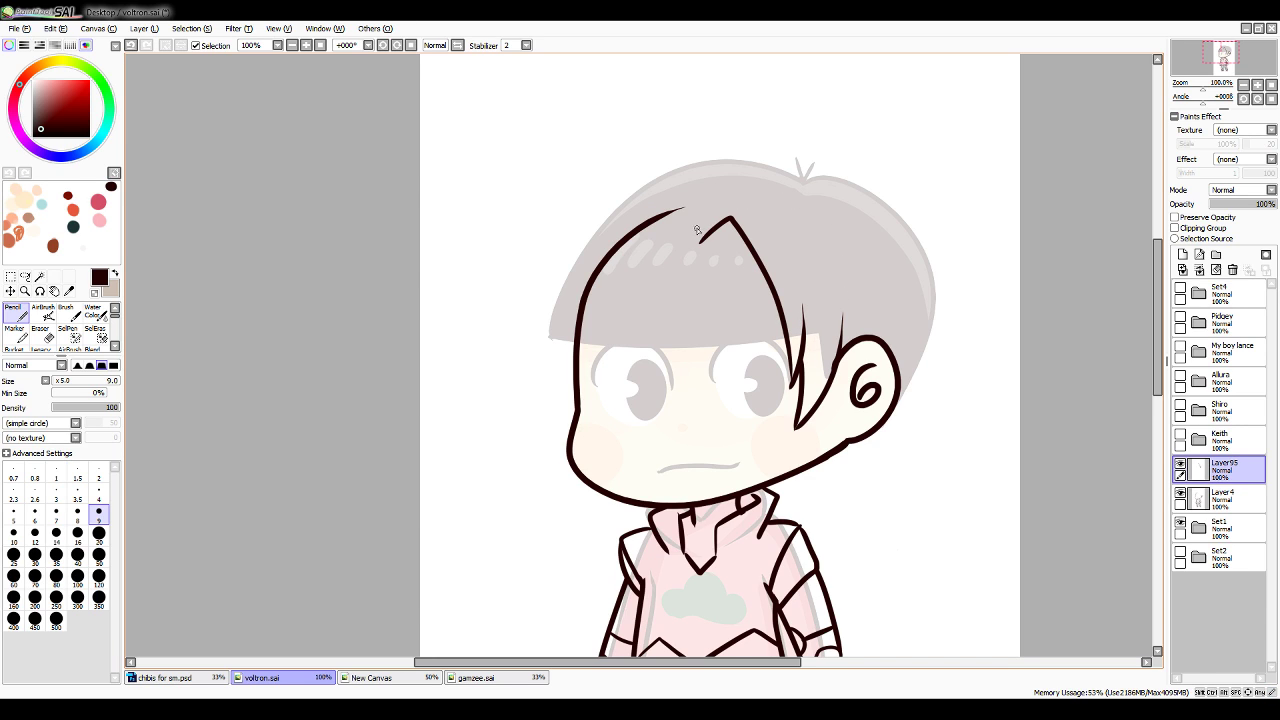
{"action": "mouse_move", "coordinate": [697, 231]}
{"action": "left_mouse_down"}
{"action": "mouse_move", "coordinate": [741, 187]}
{"action": "mouse_move", "coordinate": [858, 236]}
{"action": "mouse_move", "coordinate": [867, 340]}
{"action": "left_mouse_up"}
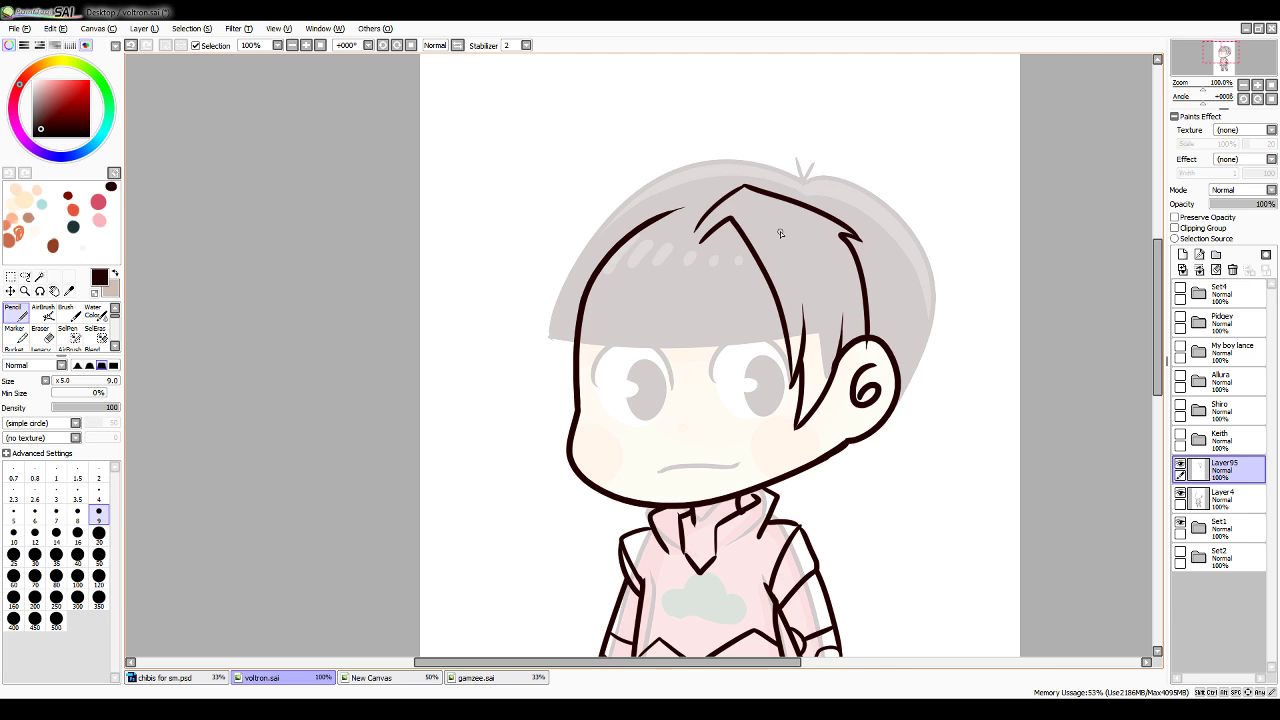
Draw the inner fringe line from the centre parting down the side of the face opposite the ear
{"action": "mouse_move", "coordinate": [700, 243]}
{"action": "left_mouse_down"}
{"action": "mouse_move", "coordinate": [691, 222]}
{"action": "mouse_move", "coordinate": [698, 235]}
{"action": "mouse_move", "coordinate": [653, 208]}
{"action": "mouse_move", "coordinate": [597, 358]}
{"action": "mouse_move", "coordinate": [581, 282]}
{"action": "left_mouse_up"}
{"action": "key", "text": "ctrl+z"}
{"action": "key", "text": "ctrl+z"}
{"action": "key", "text": "ctrl+z"}
{"action": "key", "text": "ctrl+z"}
{"action": "key", "text": "ctrl+z"}
Draw the outer hair contour opposite the ear from the parting down, ending in a pointed lock beside the cheek
{"action": "mouse_move", "coordinate": [690, 240]}
{"action": "left_mouse_down"}
{"action": "mouse_move", "coordinate": [649, 177]}
{"action": "mouse_move", "coordinate": [541, 342]}
{"action": "left_mouse_up"}
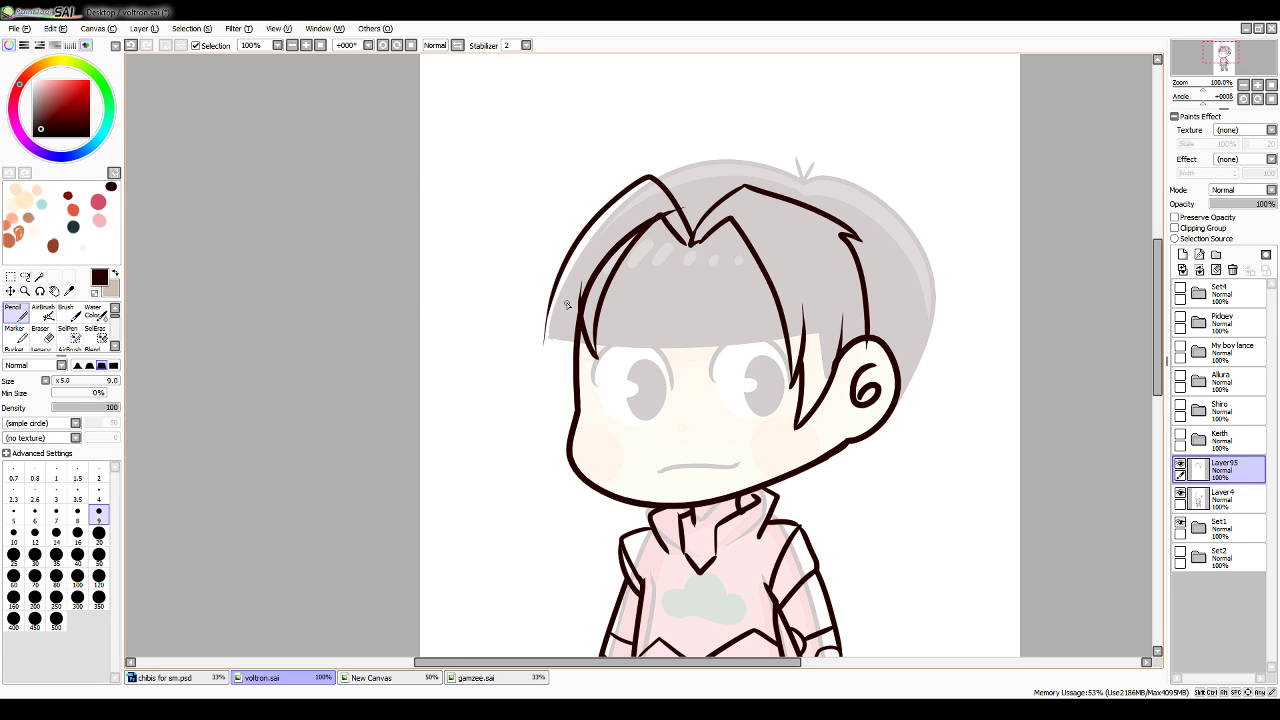
{"action": "key", "text": "ctrl+z"}
{"action": "mouse_move", "coordinate": [690, 240]}
{"action": "left_mouse_down"}
{"action": "mouse_move", "coordinate": [540, 352]}
{"action": "mouse_move", "coordinate": [575, 430]}
{"action": "left_mouse_up"}
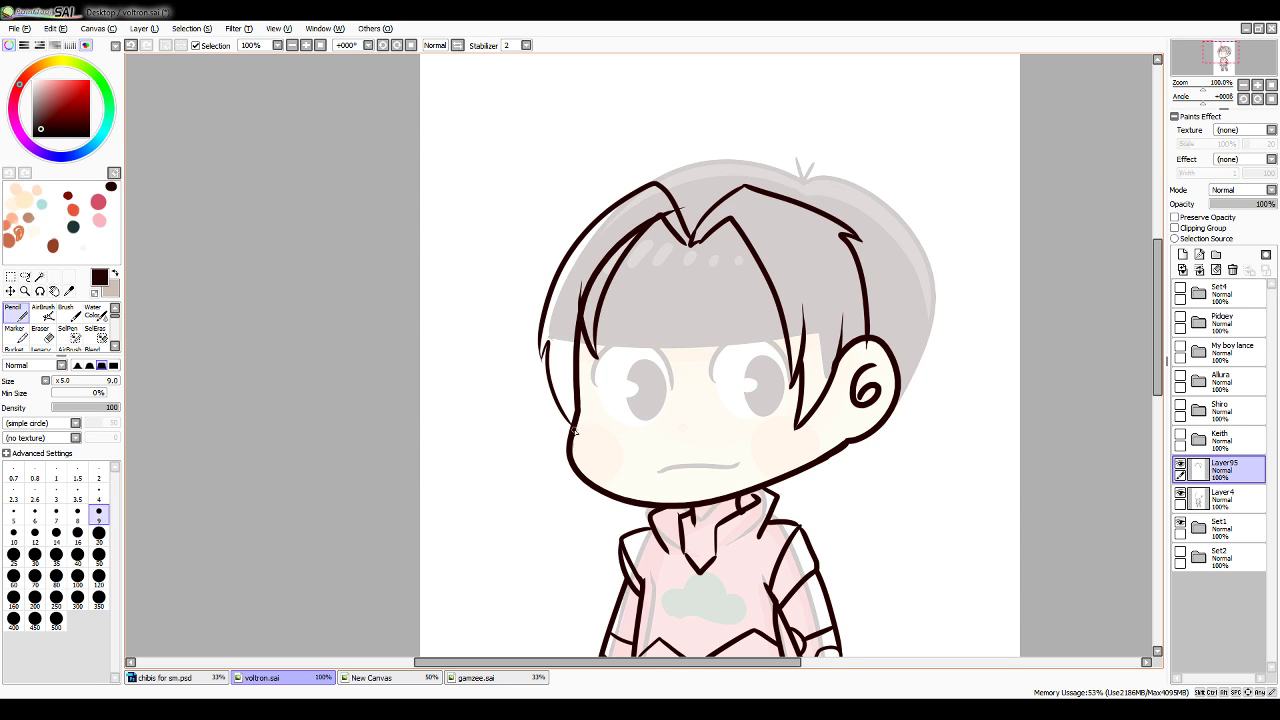
{"action": "mouse_move", "coordinate": [590, 354]}
{"action": "left_mouse_down"}
{"action": "mouse_move", "coordinate": [591, 449]}
{"action": "mouse_move", "coordinate": [575, 428]}
{"action": "mouse_move", "coordinate": [590, 446]}
{"action": "left_mouse_up"}
{"action": "key", "text": "ctrl+z"}
{"action": "key", "text": "ctrl+z"}
Erase the head outline running under the fringe and side lock on Layer4 with a size 20 transparent pencil
{"action": "left_click", "coordinate": [95, 292]}
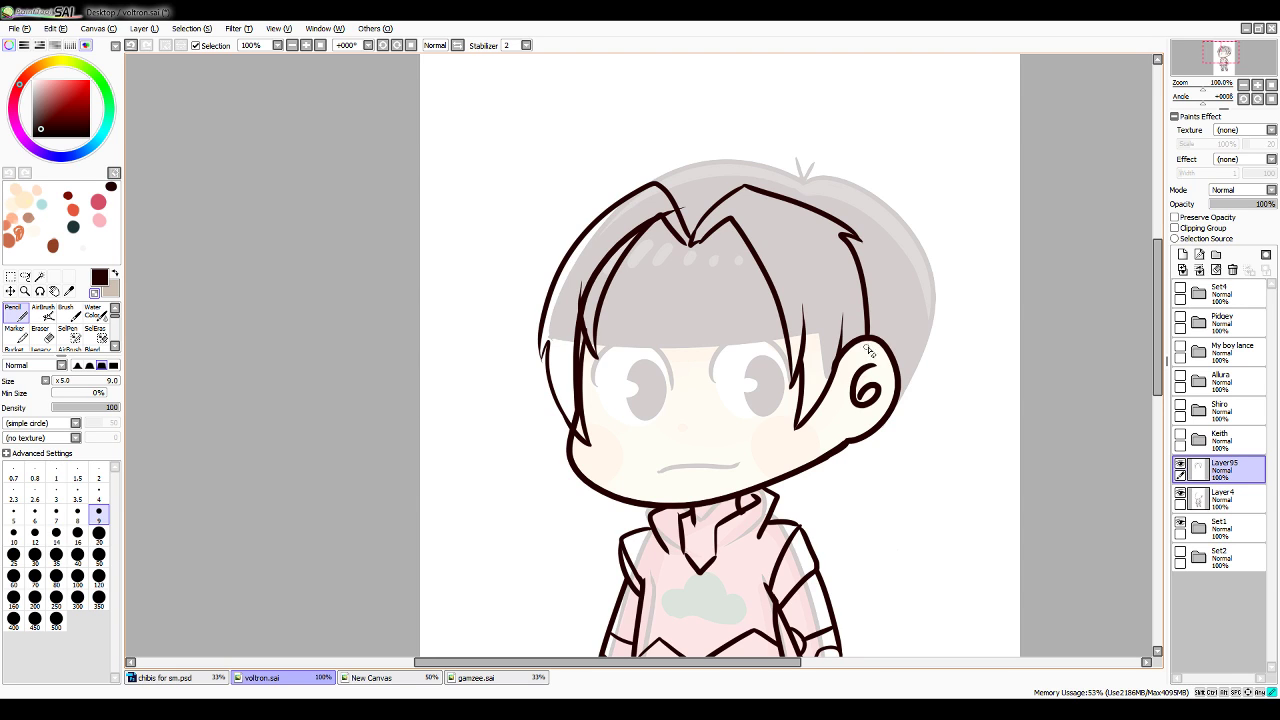
{"action": "left_click", "coordinate": [1222, 497]}
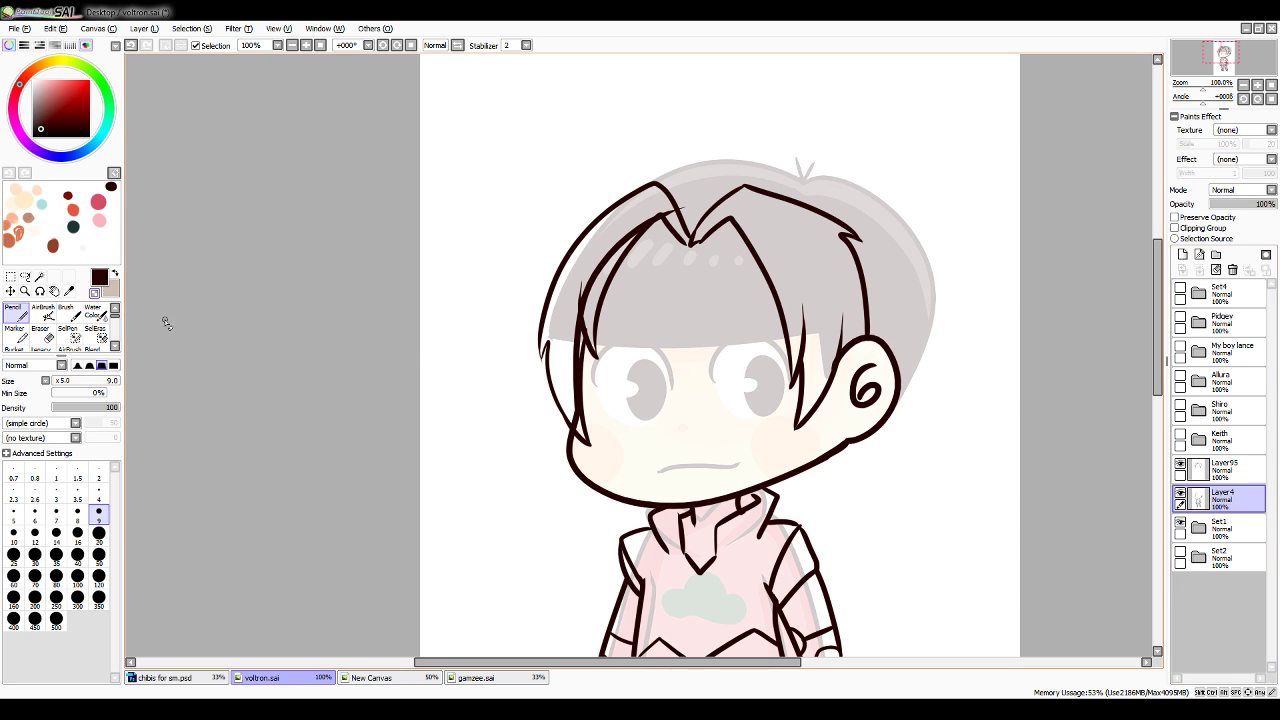
{"action": "left_click", "coordinate": [99, 533]}
{"action": "mouse_move", "coordinate": [624, 228]}
{"action": "left_mouse_down"}
{"action": "mouse_move", "coordinate": [568, 325]}
{"action": "mouse_move", "coordinate": [570, 413]}
{"action": "mouse_move", "coordinate": [590, 440]}
{"action": "left_mouse_up"}
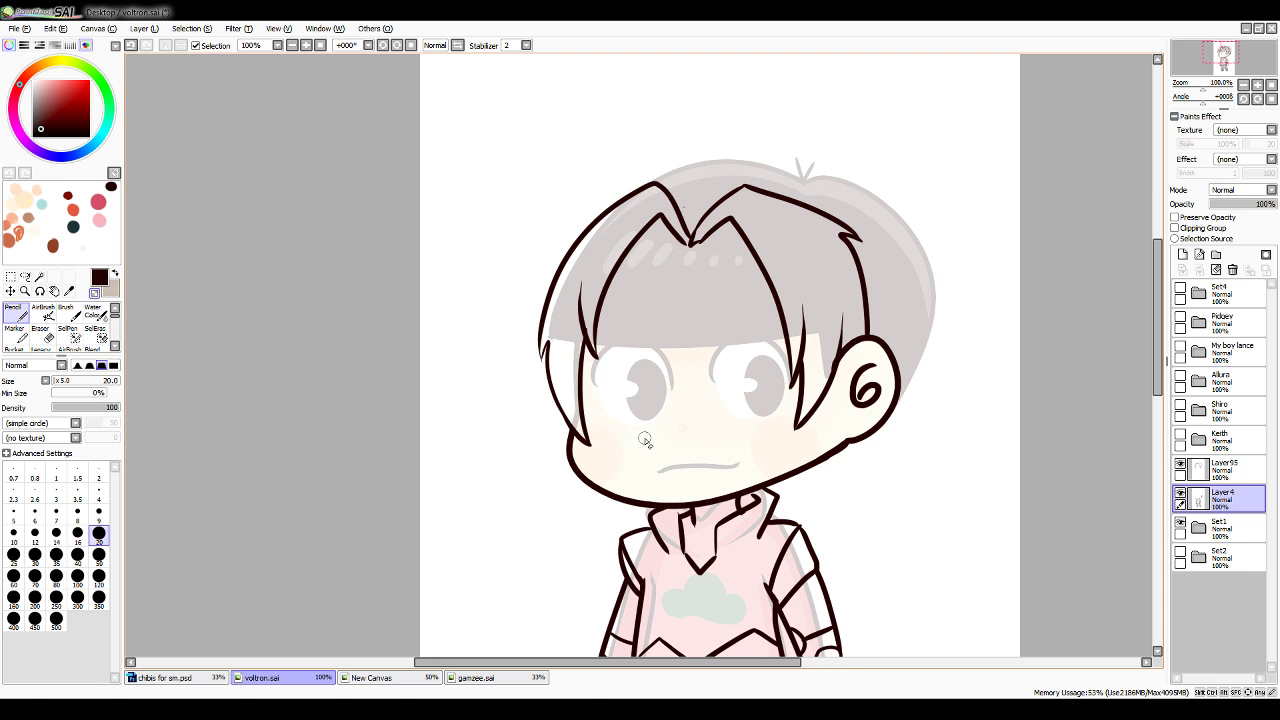
Draw two curved headband lines across the forehead between the fringe locks with the size 9 pencil
{"action": "left_click", "coordinate": [99, 512]}
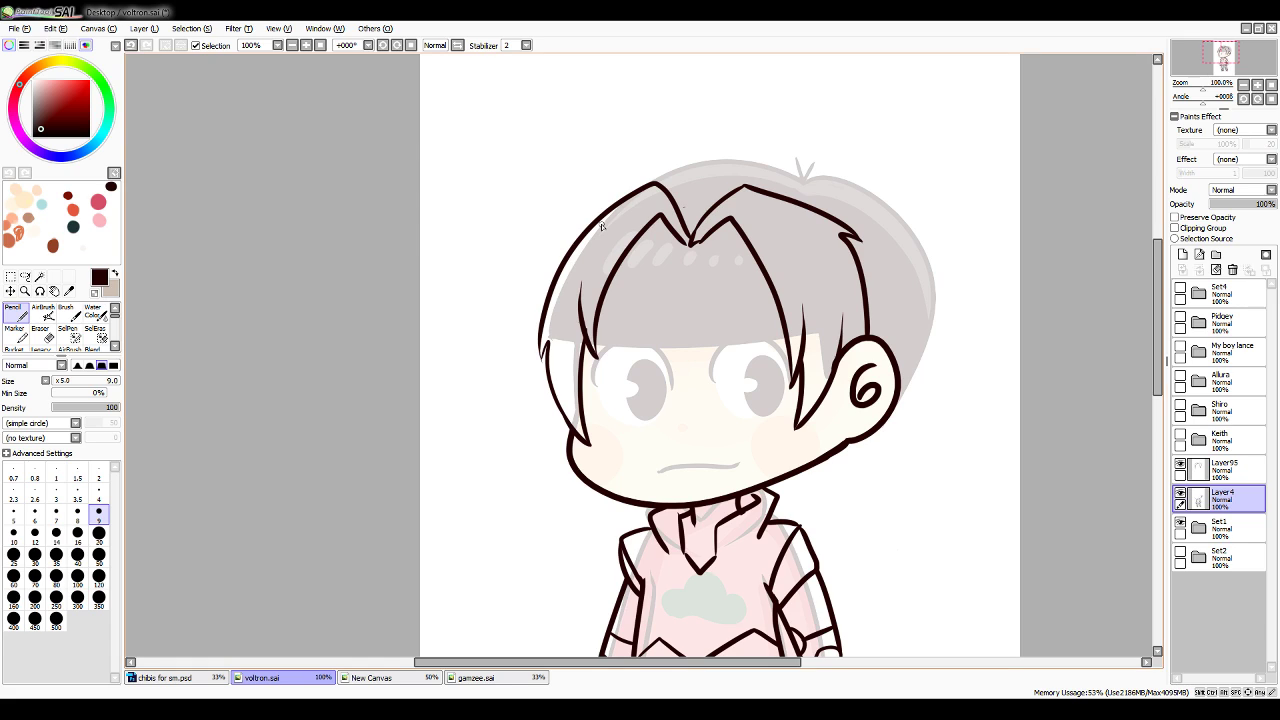
{"action": "left_click_drag", "start_coordinate": [628, 258], "coordinate": [748, 247]}
{"action": "left_click_drag", "start_coordinate": [607, 289], "coordinate": [761, 275]}
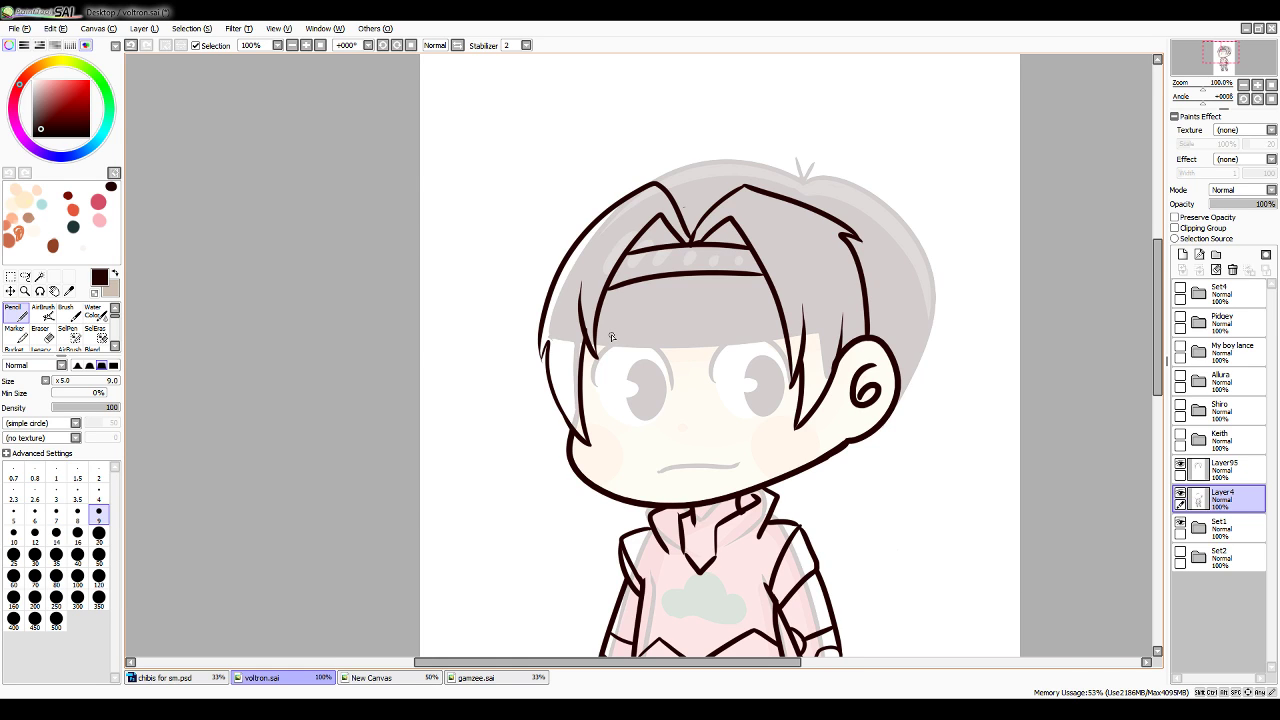
Draw the short neck line inside the collar and the upper hair contour from the parting across the crown
{"action": "left_click_drag", "start_coordinate": [695, 513], "coordinate": [741, 502]}
{"action": "key", "text": "ctrl+z"}
{"action": "left_click_drag", "start_coordinate": [657, 184], "coordinate": [880, 199]}
{"action": "key", "text": "ctrl+z"}
{"action": "left_click_drag", "start_coordinate": [657, 184], "coordinate": [878, 198]}
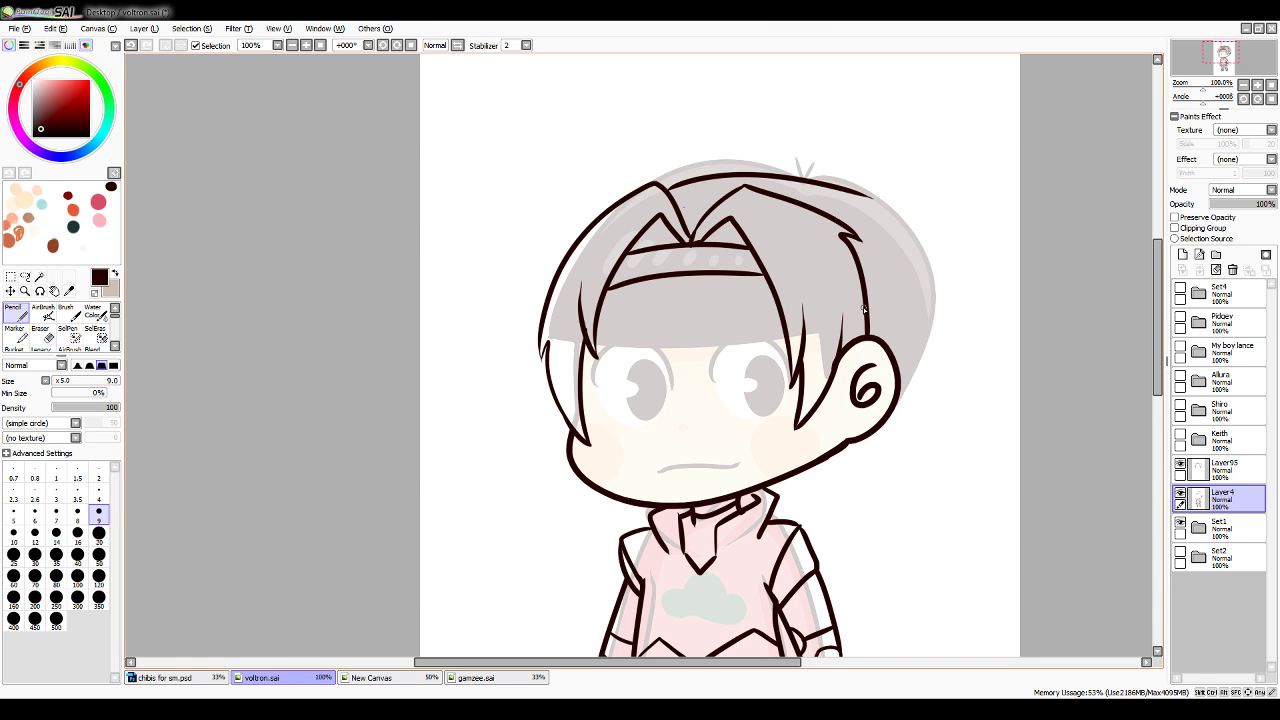
{"action": "key", "text": "ctrl+z"}
{"action": "left_click_drag", "start_coordinate": [661, 190], "coordinate": [856, 198]}
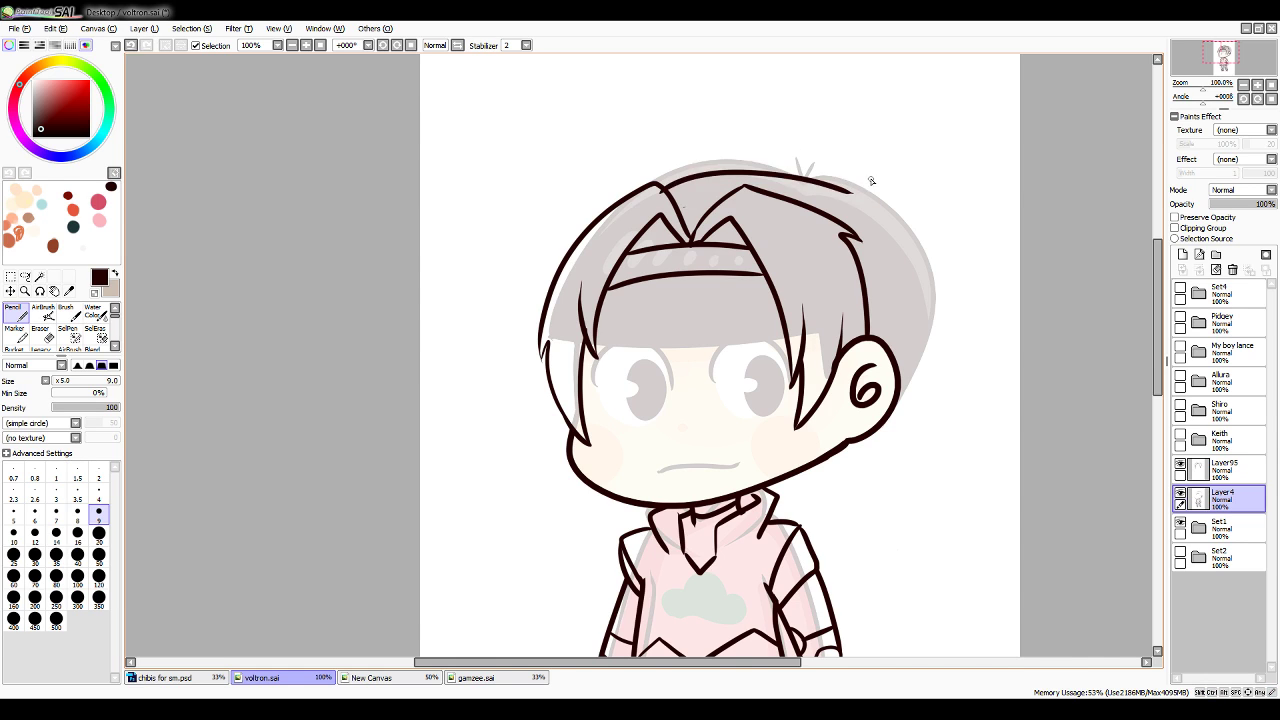
{"action": "key", "text": "ctrl+z"}
{"action": "mouse_move", "coordinate": [660, 189]}
{"action": "left_mouse_down"}
{"action": "mouse_move", "coordinate": [847, 181]}
{"action": "mouse_move", "coordinate": [920, 254]}
{"action": "left_mouse_up"}
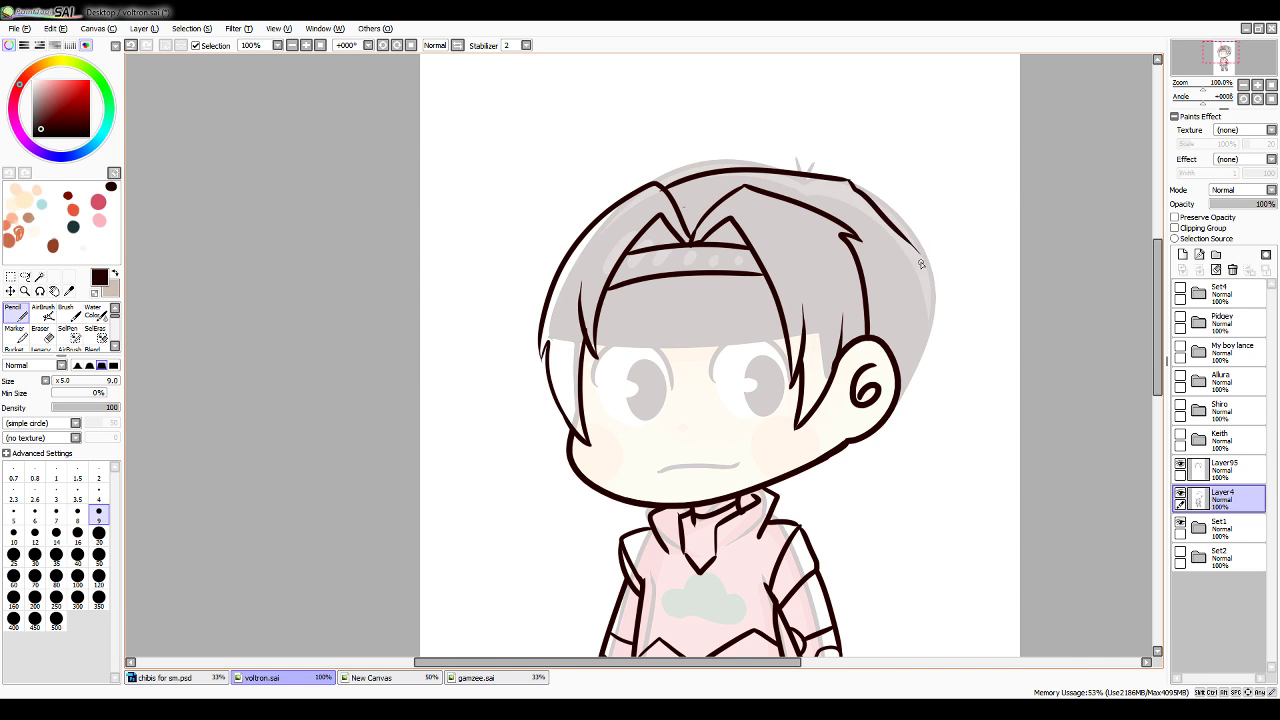
Draw the back hair contour curving from the crown around the back of the head to the ear
{"action": "key", "text": "ctrl+z"}
{"action": "mouse_move", "coordinate": [848, 180]}
{"action": "left_mouse_down"}
{"action": "mouse_move", "coordinate": [903, 218]}
{"action": "mouse_move", "coordinate": [910, 248]}
{"action": "mouse_move", "coordinate": [888, 420]}
{"action": "left_mouse_up"}
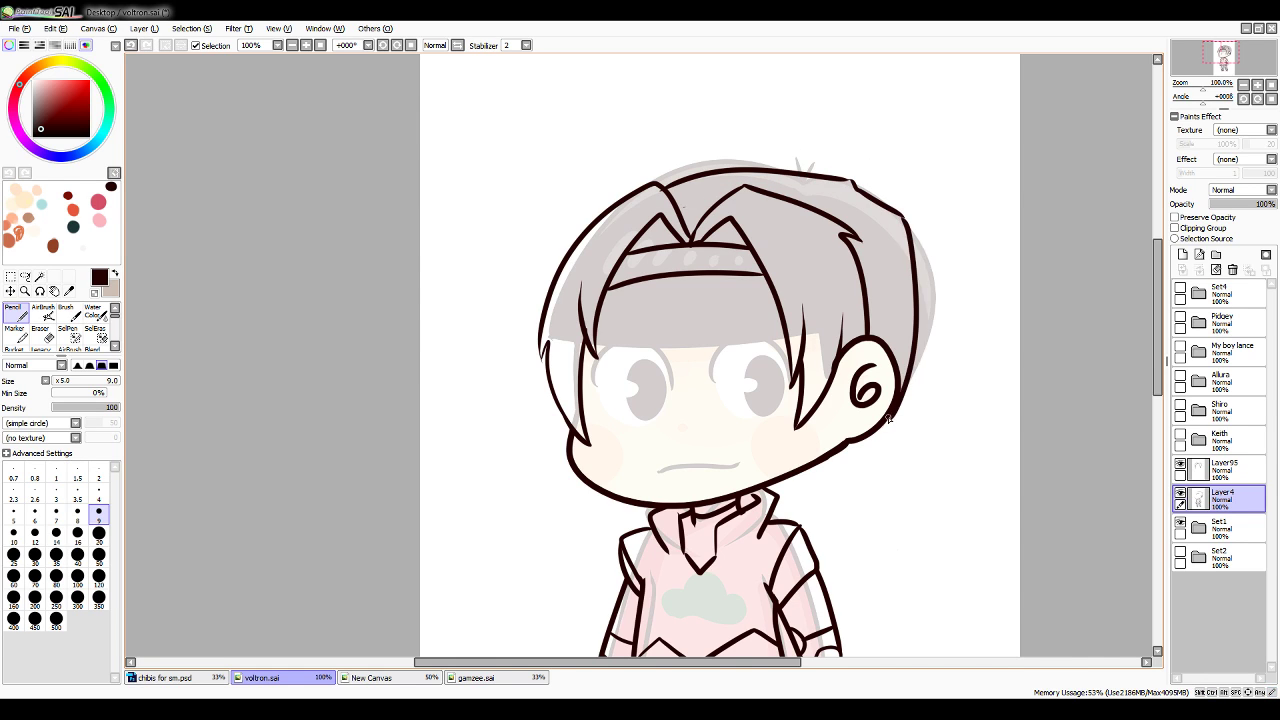
{"action": "key", "text": "ctrl+z"}
{"action": "key", "text": "ctrl+z"}
{"action": "key", "text": "ctrl+z"}
{"action": "mouse_move", "coordinate": [848, 180]}
{"action": "left_mouse_down"}
{"action": "mouse_move", "coordinate": [931, 291]}
{"action": "mouse_move", "coordinate": [905, 383]}
{"action": "left_mouse_up"}
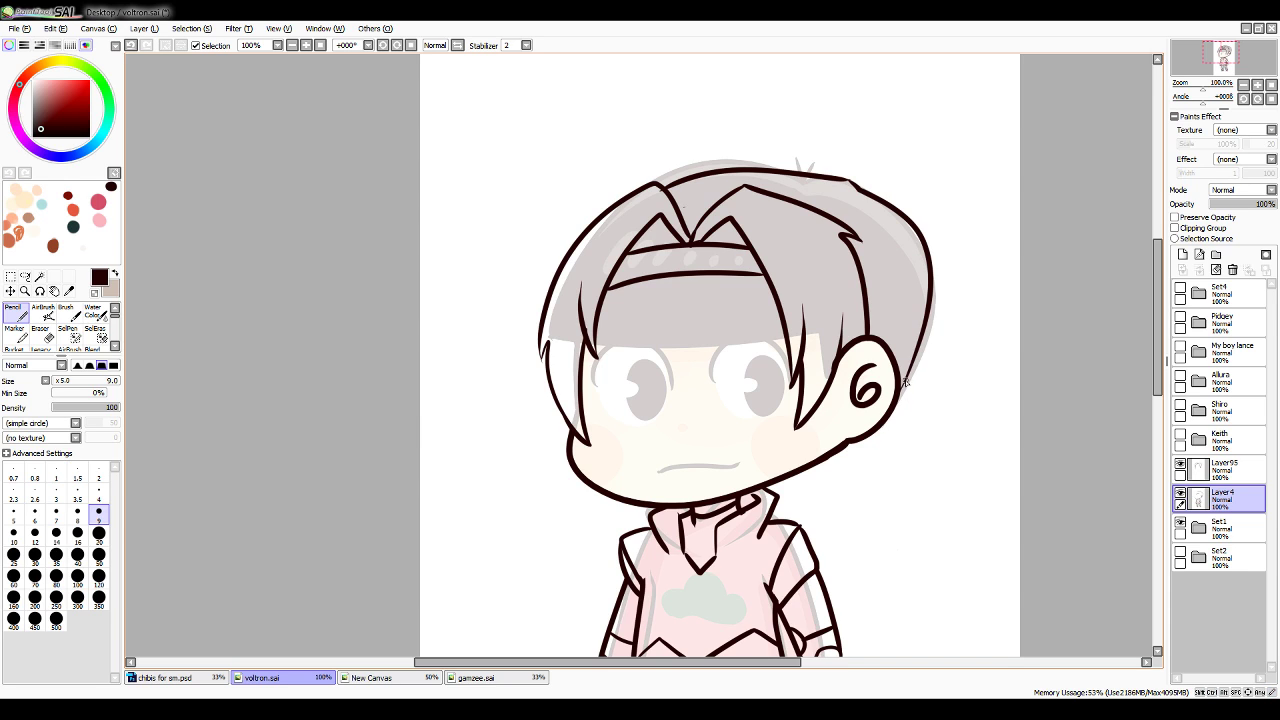
Add the hair tufts at the nape and continue the two headband lines across the hair behind the ear
{"action": "mouse_move", "coordinate": [848, 445]}
{"action": "left_mouse_down"}
{"action": "mouse_move", "coordinate": [792, 469]}
{"action": "mouse_move", "coordinate": [830, 479]}
{"action": "mouse_move", "coordinate": [787, 483]}
{"action": "mouse_move", "coordinate": [858, 437]}
{"action": "left_mouse_up"}
{"action": "key", "text": "ctrl+z"}
{"action": "left_click_drag", "start_coordinate": [863, 274], "coordinate": [924, 326]}
{"action": "key", "text": "ctrl+z"}
{"action": "mouse_move", "coordinate": [864, 275]}
{"action": "left_mouse_down"}
{"action": "mouse_move", "coordinate": [925, 324]}
{"action": "mouse_move", "coordinate": [920, 344]}
{"action": "mouse_move", "coordinate": [955, 358]}
{"action": "mouse_move", "coordinate": [876, 618]}
{"action": "left_mouse_up"}
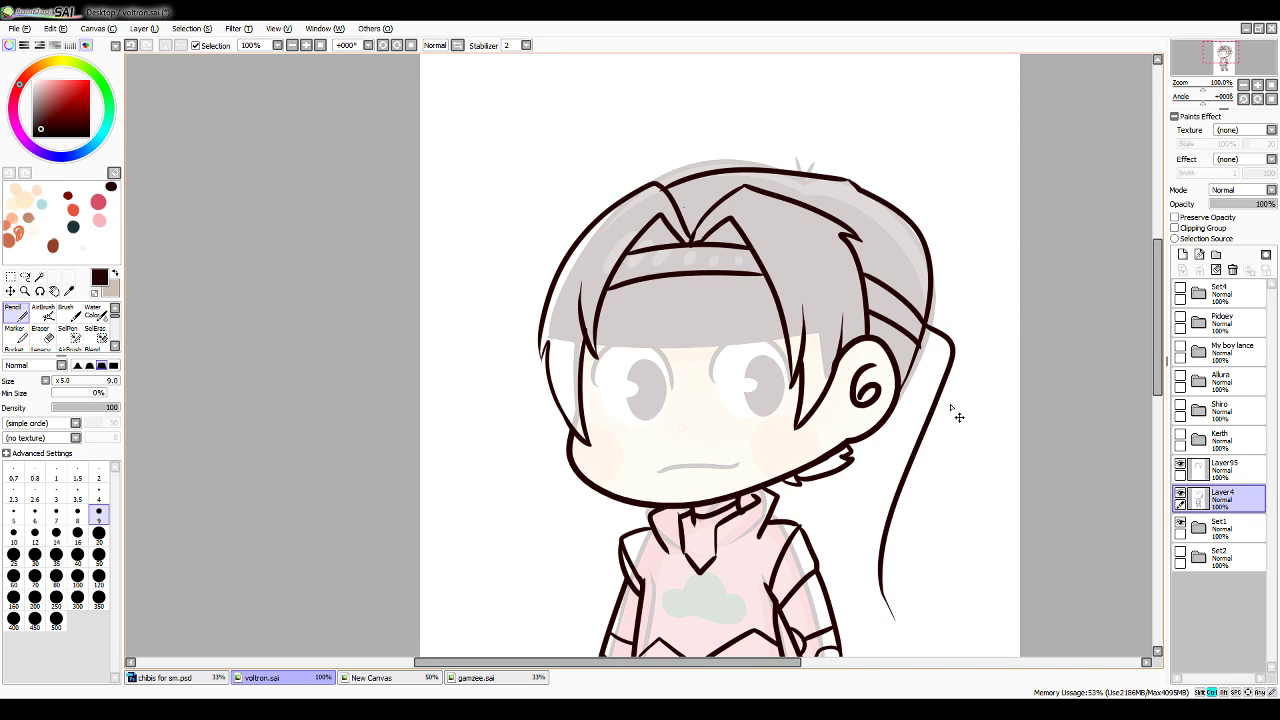
Draw the long curved headband tail hanging from behind the head down beside the shoulder, with a slanted end
{"action": "key", "text": "ctrl+z"}
{"action": "mouse_move", "coordinate": [922, 328]}
{"action": "left_mouse_down"}
{"action": "mouse_move", "coordinate": [957, 520]}
{"action": "mouse_move", "coordinate": [862, 565]}
{"action": "left_mouse_up"}
{"action": "left_click_drag", "start_coordinate": [906, 398], "coordinate": [850, 555]}
{"action": "key", "text": "ctrl+z"}
{"action": "key", "text": "ctrl+z"}
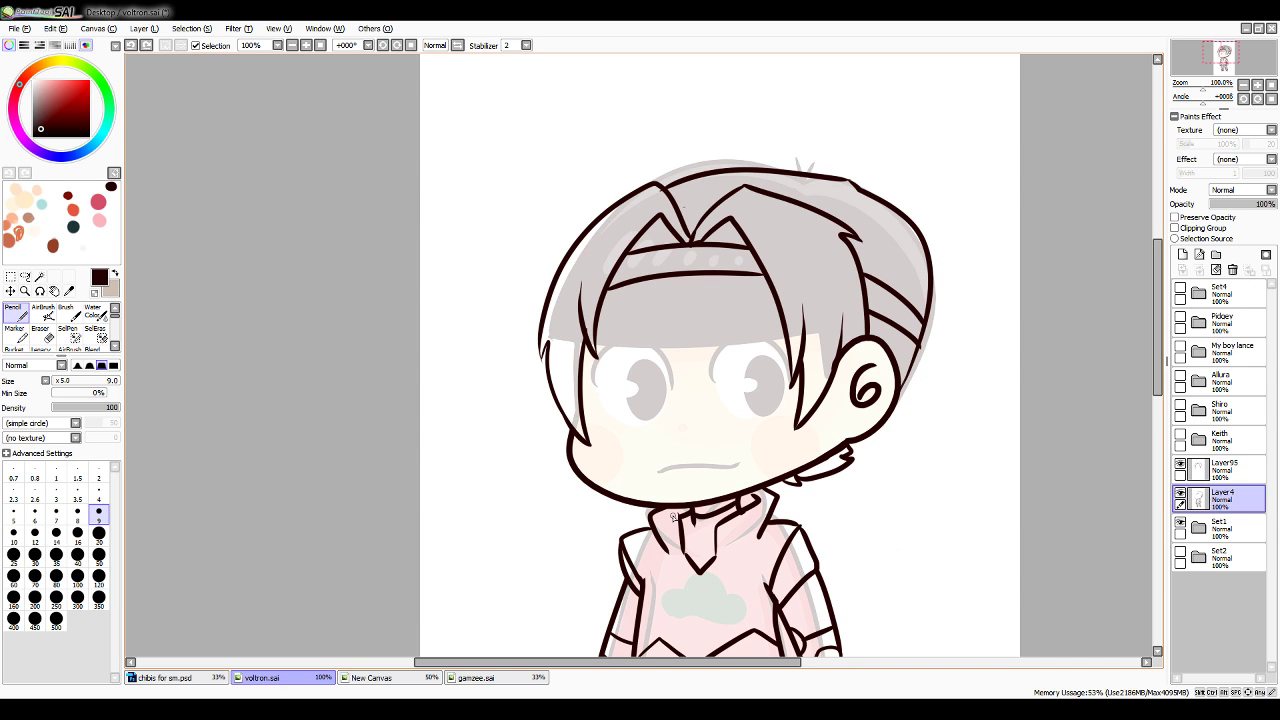
{"action": "mouse_move", "coordinate": [922, 318]}
{"action": "left_mouse_down"}
{"action": "mouse_move", "coordinate": [928, 372]}
{"action": "mouse_move", "coordinate": [862, 587]}
{"action": "left_mouse_up"}
{"action": "key", "text": "ctrl+z"}
{"action": "key", "text": "ctrl+z"}
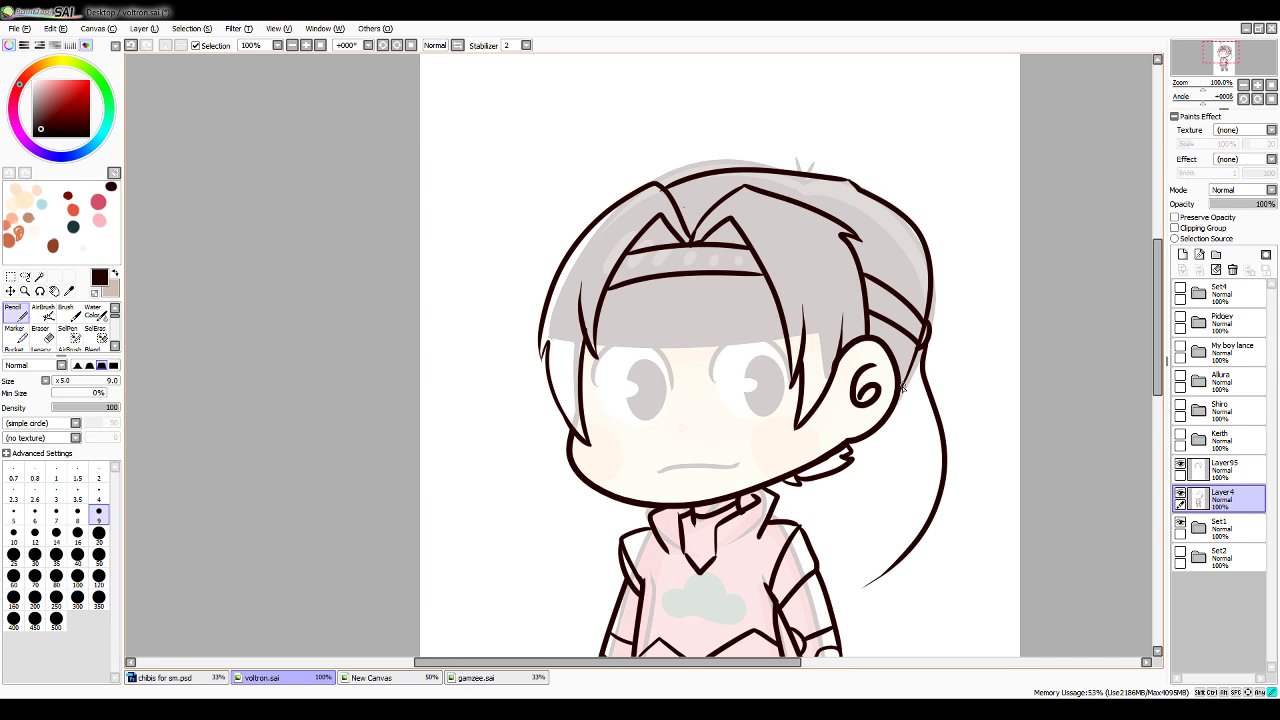
{"action": "mouse_move", "coordinate": [902, 387]}
{"action": "left_mouse_down"}
{"action": "mouse_move", "coordinate": [896, 485]}
{"action": "mouse_move", "coordinate": [850, 570]}
{"action": "left_mouse_up"}
{"action": "key", "text": "ctrl+z"}
{"action": "mouse_move", "coordinate": [916, 360]}
{"action": "left_mouse_down"}
{"action": "mouse_move", "coordinate": [857, 557]}
{"action": "mouse_move", "coordinate": [878, 540]}
{"action": "mouse_move", "coordinate": [870, 588]}
{"action": "left_mouse_up"}
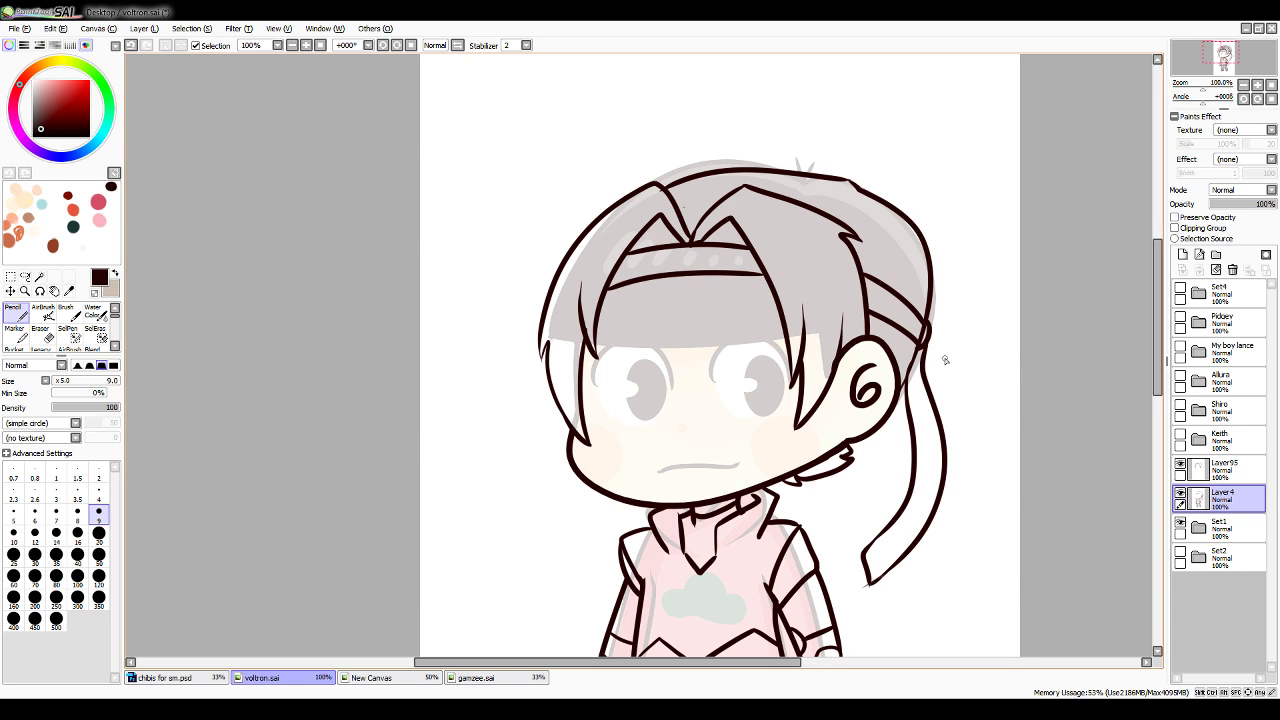
Draw the second headband tail bowing outward from the knot and passing behind the first tail
{"action": "mouse_move", "coordinate": [929, 338]}
{"action": "left_mouse_down"}
{"action": "mouse_move", "coordinate": [985, 429]}
{"action": "mouse_move", "coordinate": [948, 474]}
{"action": "left_mouse_up"}
{"action": "key", "text": "ctrl+z"}
{"action": "left_click_drag", "start_coordinate": [928, 345], "coordinate": [942, 464]}
{"action": "key", "text": "ctrl+z"}
{"action": "mouse_move", "coordinate": [928, 340]}
{"action": "left_mouse_down"}
{"action": "mouse_move", "coordinate": [968, 427]}
{"action": "mouse_move", "coordinate": [946, 450]}
{"action": "left_mouse_up"}
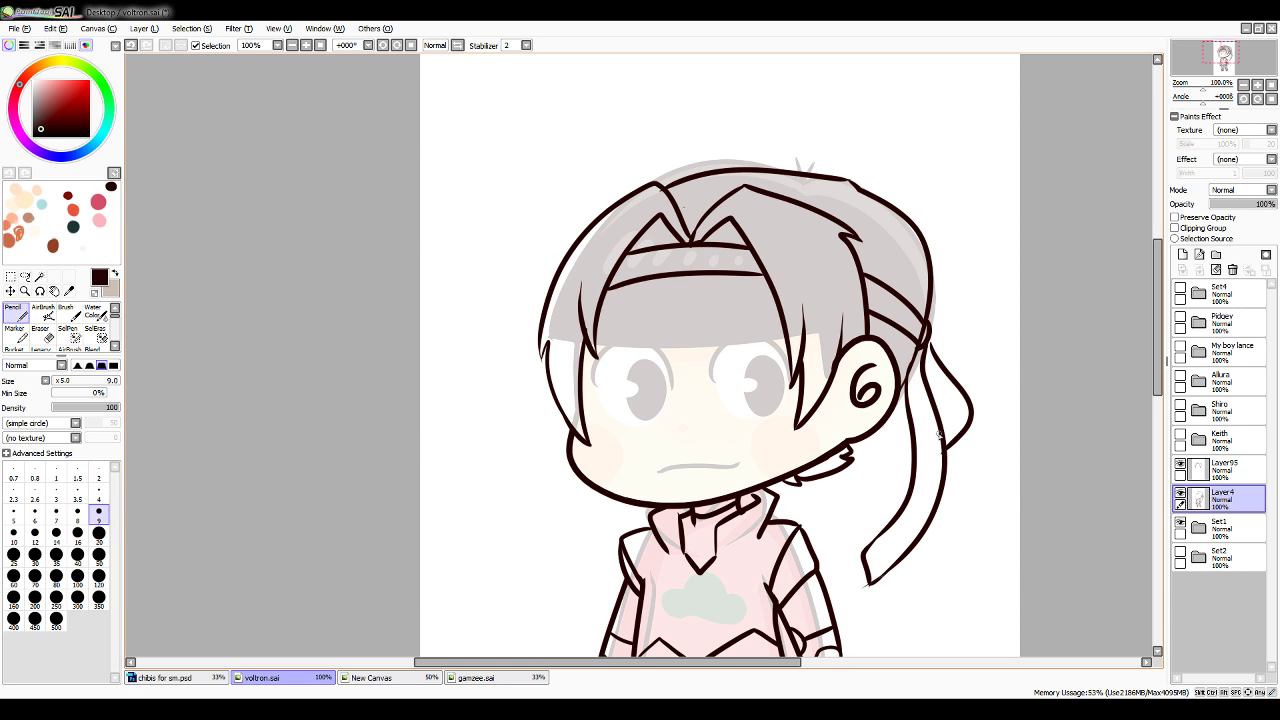
{"action": "key", "text": "ctrl+z"}
{"action": "mouse_move", "coordinate": [927, 338]}
{"action": "left_mouse_down"}
{"action": "mouse_move", "coordinate": [944, 437]}
{"action": "mouse_move", "coordinate": [954, 424]}
{"action": "mouse_move", "coordinate": [941, 415]}
{"action": "mouse_move", "coordinate": [870, 498]}
{"action": "mouse_move", "coordinate": [874, 512]}
{"action": "mouse_move", "coordinate": [906, 500]}
{"action": "left_mouse_up"}
{"action": "key", "text": "ctrl+z"}
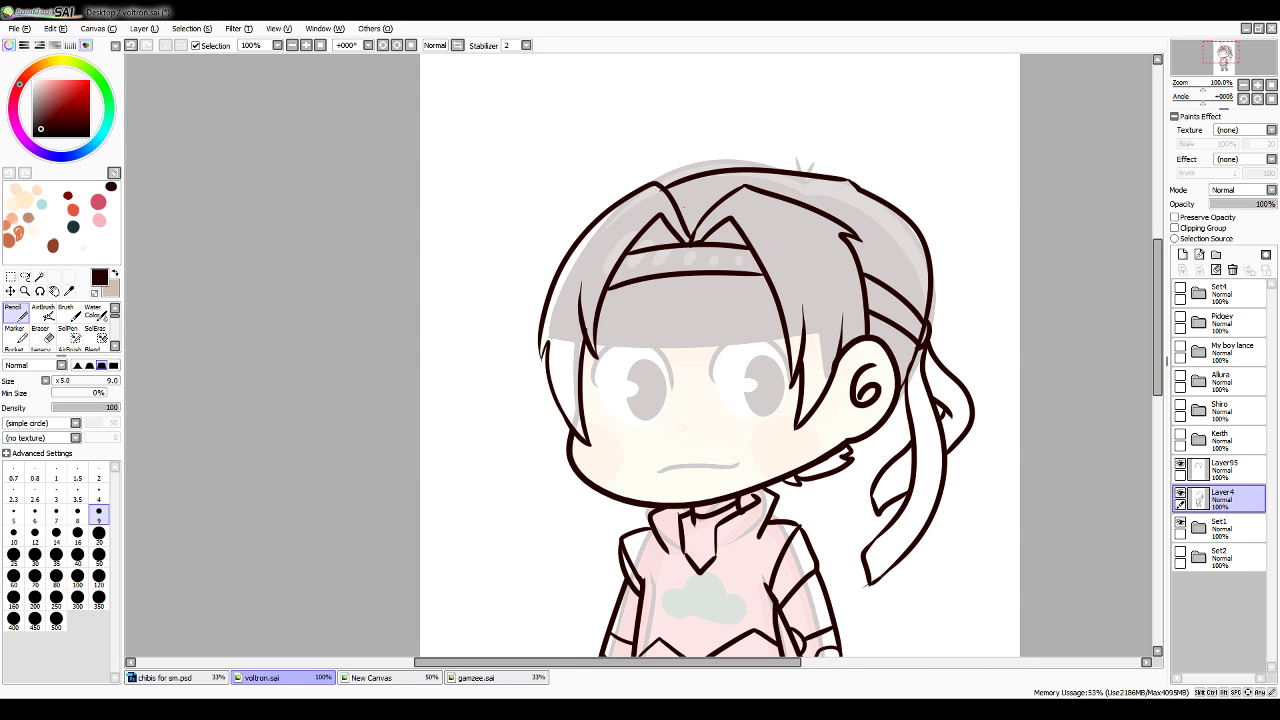
Combine the upper line layer with Layer4 and keep an empty layer above it for the face
{"action": "key", "text": "alt+Tab"}
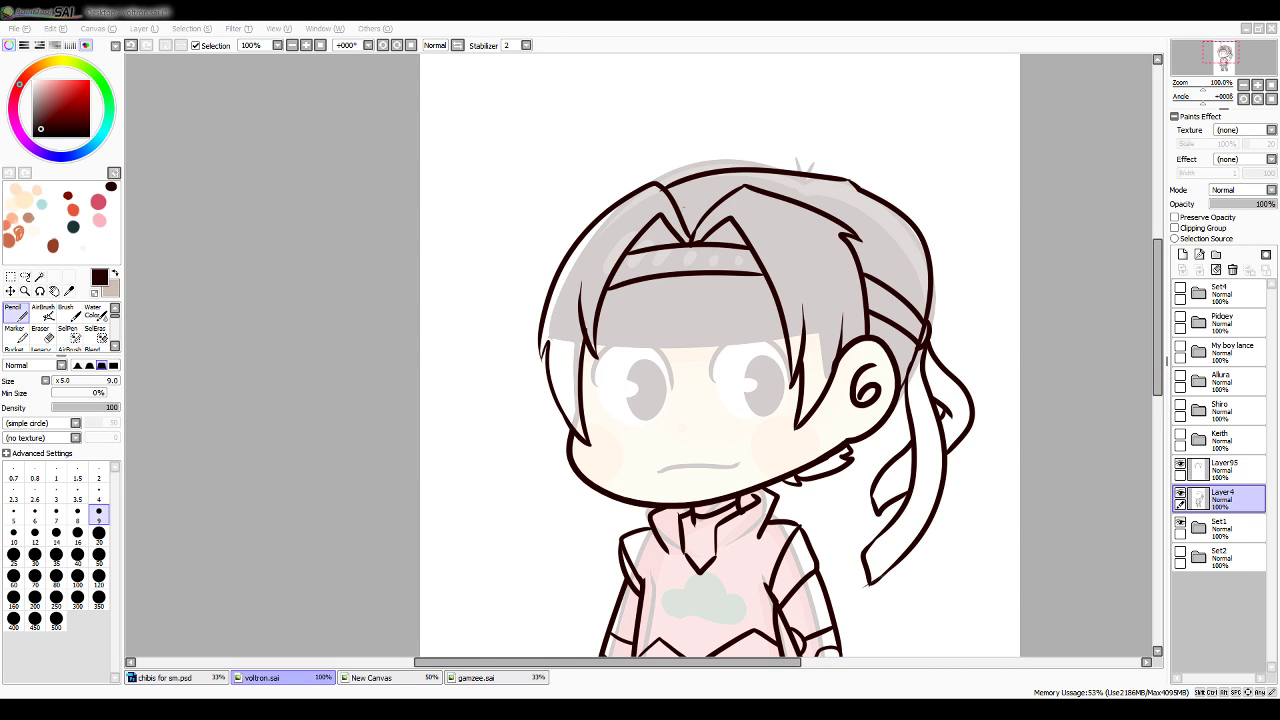
{"action": "left_click", "coordinate": [1109, 357]}
{"action": "mouse_move", "coordinate": [1150, 342]}
{"action": "left_mouse_down"}
{"action": "mouse_move", "coordinate": [1149, 430]}
{"action": "mouse_move", "coordinate": [1156, 360]}
{"action": "left_mouse_up"}
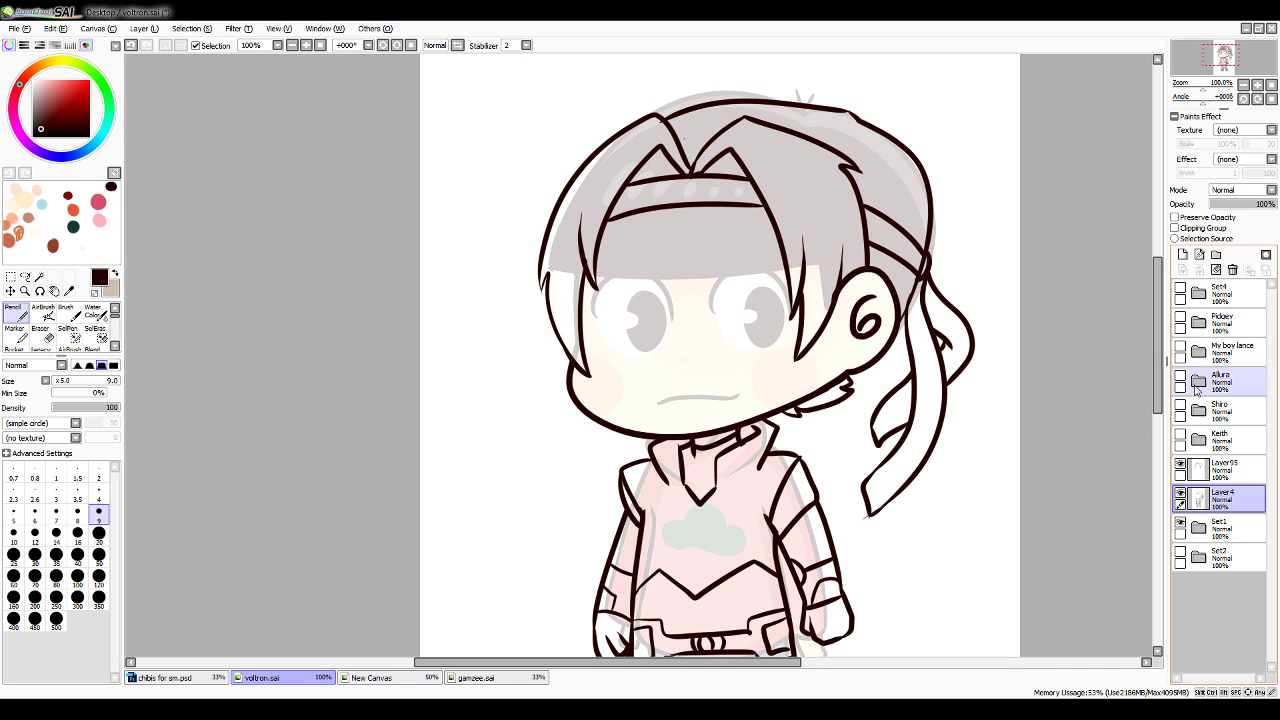
{"action": "left_click", "coordinate": [1222, 468]}
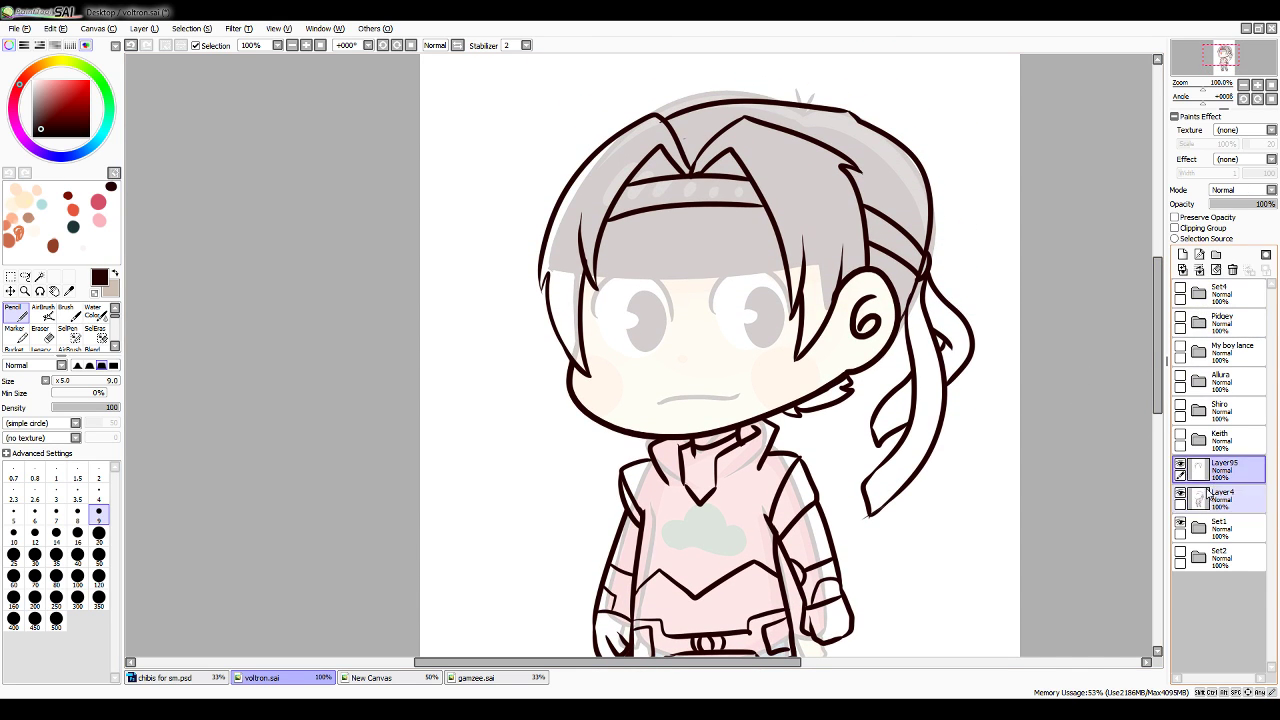
{"action": "left_click", "coordinate": [1199, 270]}
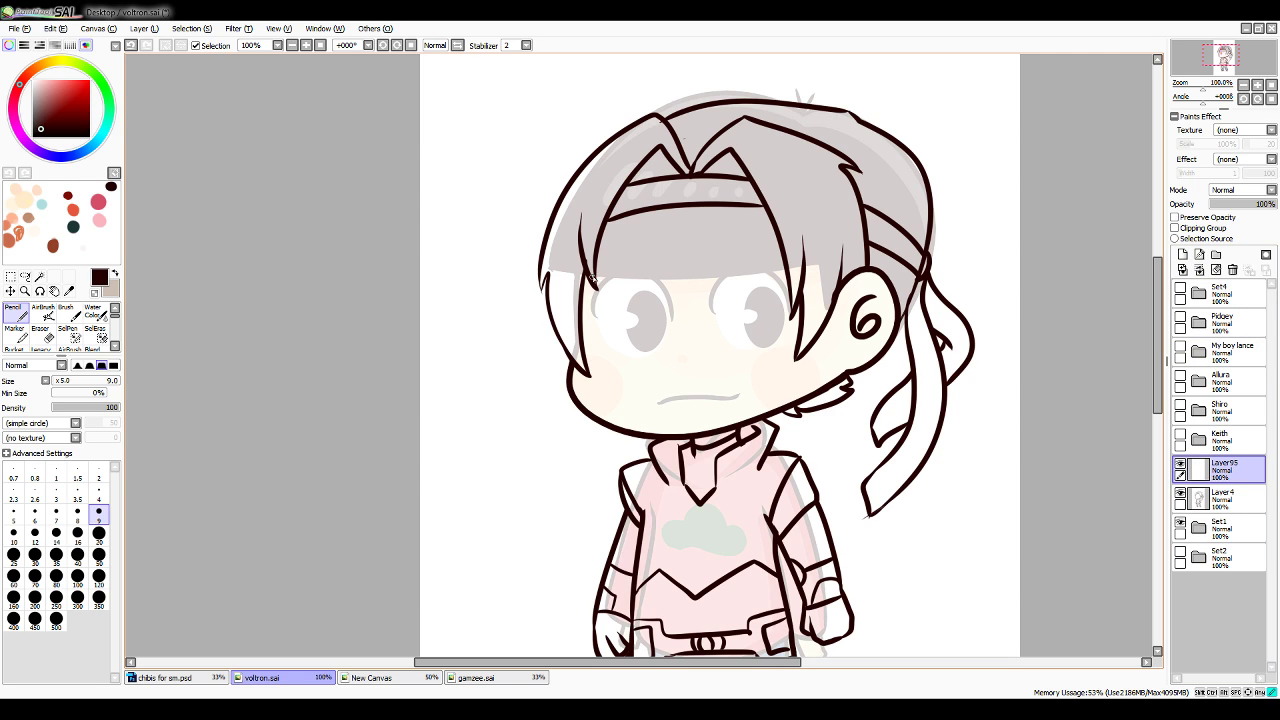
Draw the eyelid arc and oval iris outline of the eye farther from the ear
{"action": "left_click_drag", "start_coordinate": [590, 280], "coordinate": [680, 277]}
{"action": "key", "text": "ctrl+z"}
{"action": "key", "text": "ctrl+z"}
{"action": "mouse_move", "coordinate": [588, 290]}
{"action": "left_mouse_down"}
{"action": "mouse_move", "coordinate": [671, 288]}
{"action": "mouse_move", "coordinate": [596, 287]}
{"action": "mouse_move", "coordinate": [618, 284]}
{"action": "mouse_move", "coordinate": [640, 344]}
{"action": "mouse_move", "coordinate": [606, 300]}
{"action": "mouse_move", "coordinate": [612, 291]}
{"action": "mouse_move", "coordinate": [655, 316]}
{"action": "mouse_move", "coordinate": [607, 305]}
{"action": "mouse_move", "coordinate": [607, 330]}
{"action": "mouse_move", "coordinate": [610, 295]}
{"action": "left_mouse_up"}
{"action": "key", "text": "ctrl+z"}
{"action": "key", "text": "ctrl+z"}
{"action": "key", "text": "ctrl+z"}
{"action": "key", "text": "ctrl+z"}
{"action": "key", "text": "ctrl+z"}
{"action": "key", "text": "ctrl+z"}
Draw a matching eyelid arc and oval iris outline for the eye nearer the ear
{"action": "left_click_drag", "start_coordinate": [704, 290], "coordinate": [790, 282]}
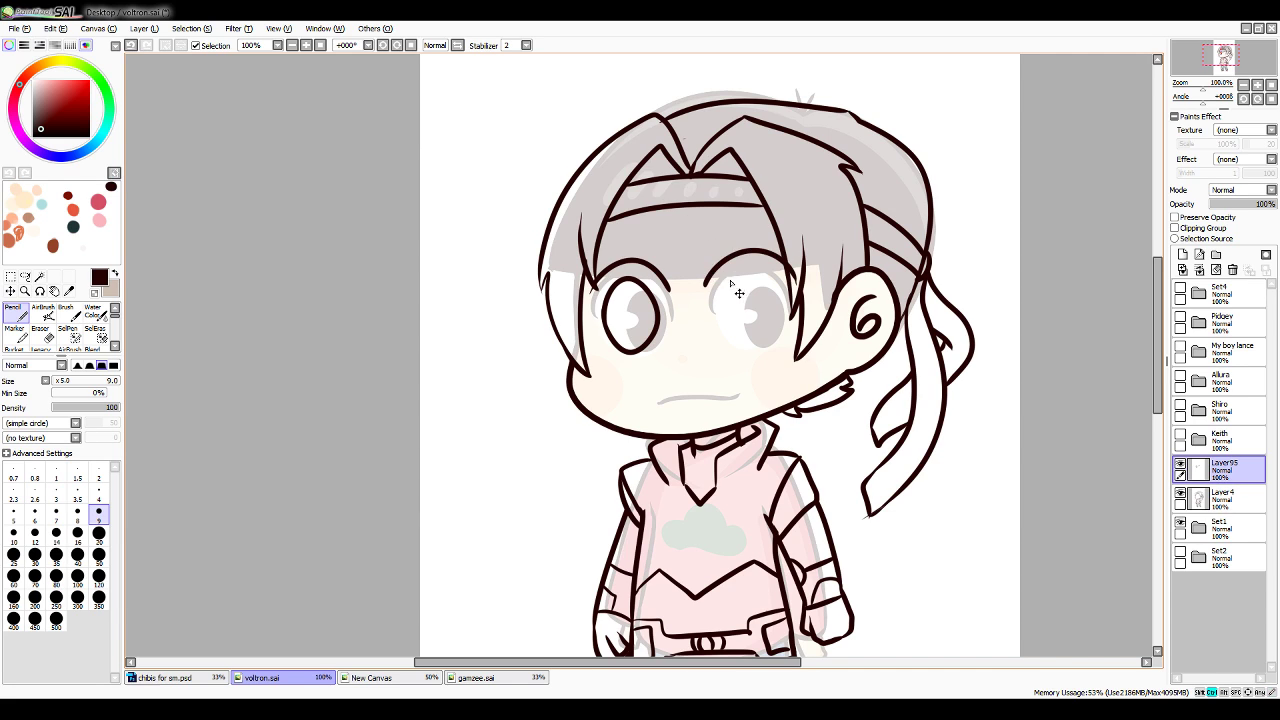
{"action": "key", "text": "ctrl+z"}
{"action": "left_click_drag", "start_coordinate": [706, 287], "coordinate": [784, 278]}
{"action": "mouse_move", "coordinate": [714, 311]}
{"action": "left_mouse_down"}
{"action": "mouse_move", "coordinate": [752, 282]}
{"action": "mouse_move", "coordinate": [762, 331]}
{"action": "mouse_move", "coordinate": [788, 272]}
{"action": "left_mouse_up"}
{"action": "key", "text": "ctrl+z"}
{"action": "key", "text": "ctrl+z"}
{"action": "key", "text": "ctrl+z"}
{"action": "left_click_drag", "start_coordinate": [706, 286], "coordinate": [786, 278]}
{"action": "mouse_move", "coordinate": [717, 311]}
{"action": "left_mouse_down"}
{"action": "mouse_move", "coordinate": [770, 320]}
{"action": "mouse_move", "coordinate": [749, 276]}
{"action": "mouse_move", "coordinate": [747, 307]}
{"action": "mouse_move", "coordinate": [745, 270]}
{"action": "mouse_move", "coordinate": [724, 286]}
{"action": "mouse_move", "coordinate": [744, 292]}
{"action": "mouse_move", "coordinate": [719, 283]}
{"action": "mouse_move", "coordinate": [743, 265]}
{"action": "mouse_move", "coordinate": [752, 277]}
{"action": "mouse_move", "coordinate": [735, 313]}
{"action": "mouse_move", "coordinate": [765, 320]}
{"action": "mouse_move", "coordinate": [740, 268]}
{"action": "mouse_move", "coordinate": [729, 310]}
{"action": "mouse_move", "coordinate": [746, 342]}
{"action": "mouse_move", "coordinate": [741, 269]}
{"action": "left_mouse_up"}
{"action": "key", "text": "ctrl+z"}
{"action": "key", "text": "ctrl+z"}
{"action": "key", "text": "ctrl+z"}
{"action": "key", "text": "ctrl+z"}
{"action": "key", "text": "ctrl+z"}
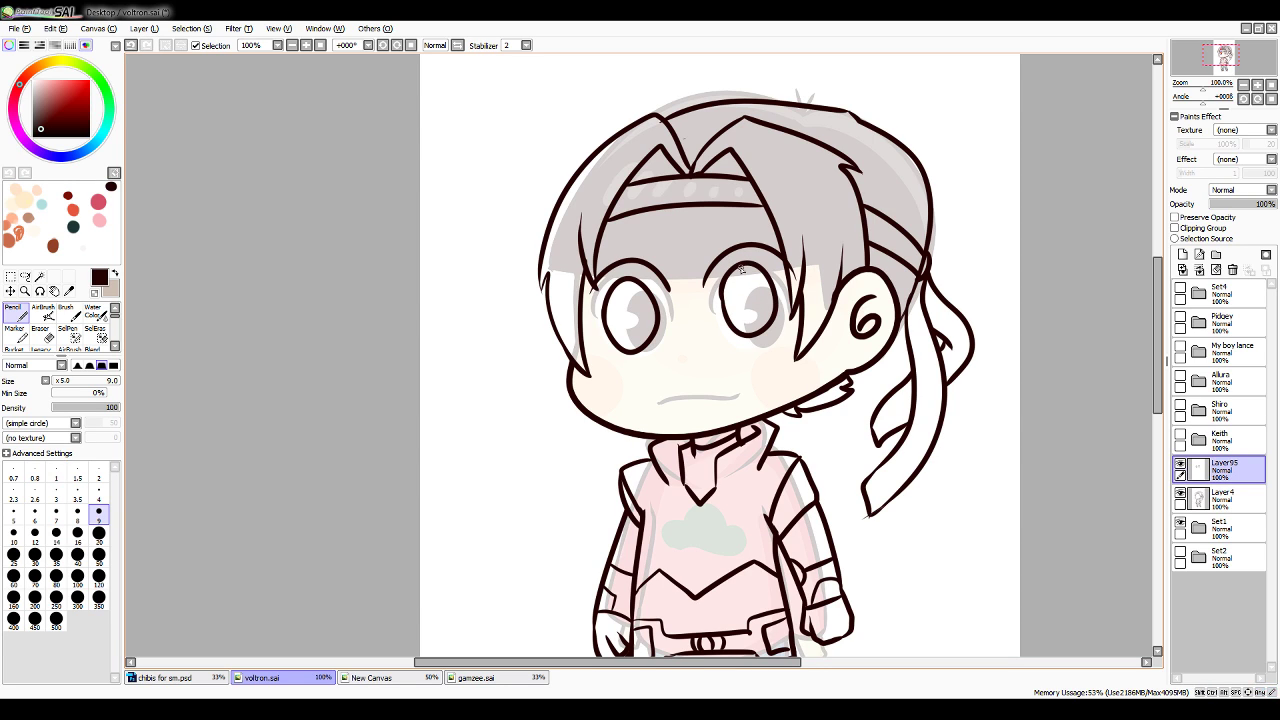
Lasso the eye nearer the ear, shift it slightly lower, and check the alignment in a mirrored view
{"action": "left_click", "coordinate": [25, 278]}
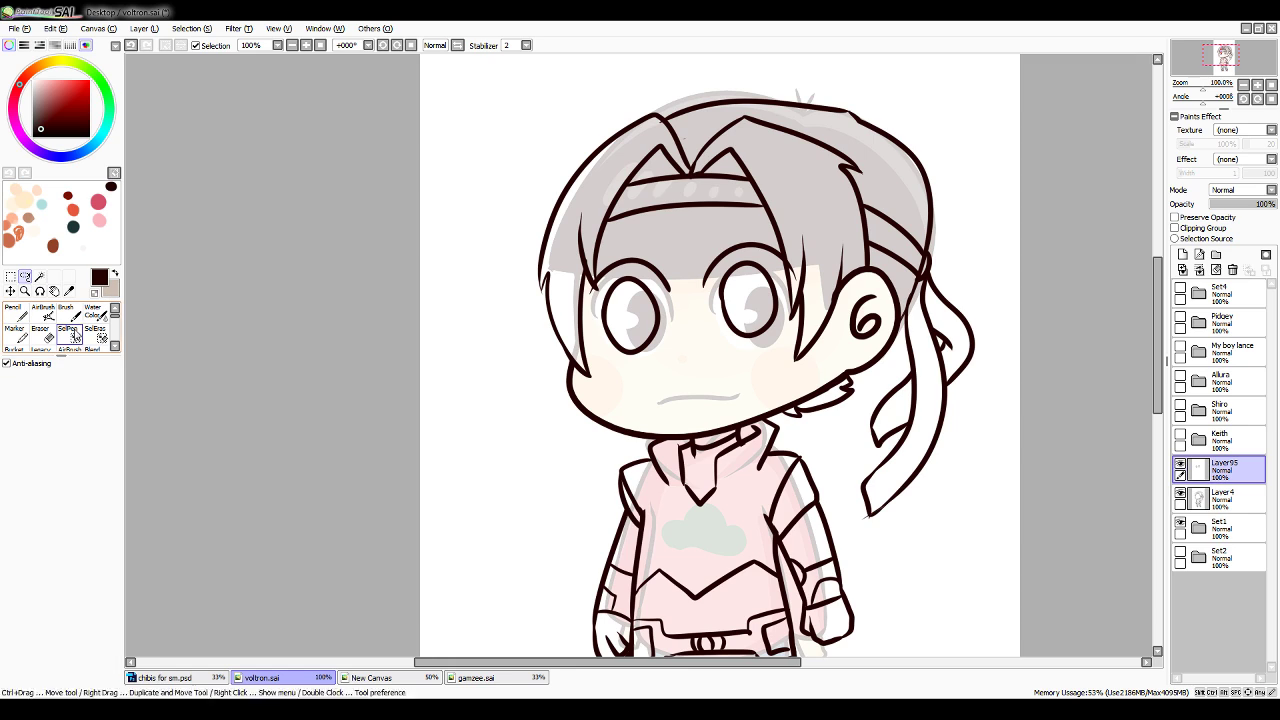
{"action": "mouse_move", "coordinate": [805, 203]}
{"action": "left_mouse_down"}
{"action": "mouse_move", "coordinate": [738, 219]}
{"action": "mouse_move", "coordinate": [798, 211]}
{"action": "mouse_move", "coordinate": [785, 212]}
{"action": "left_mouse_up"}
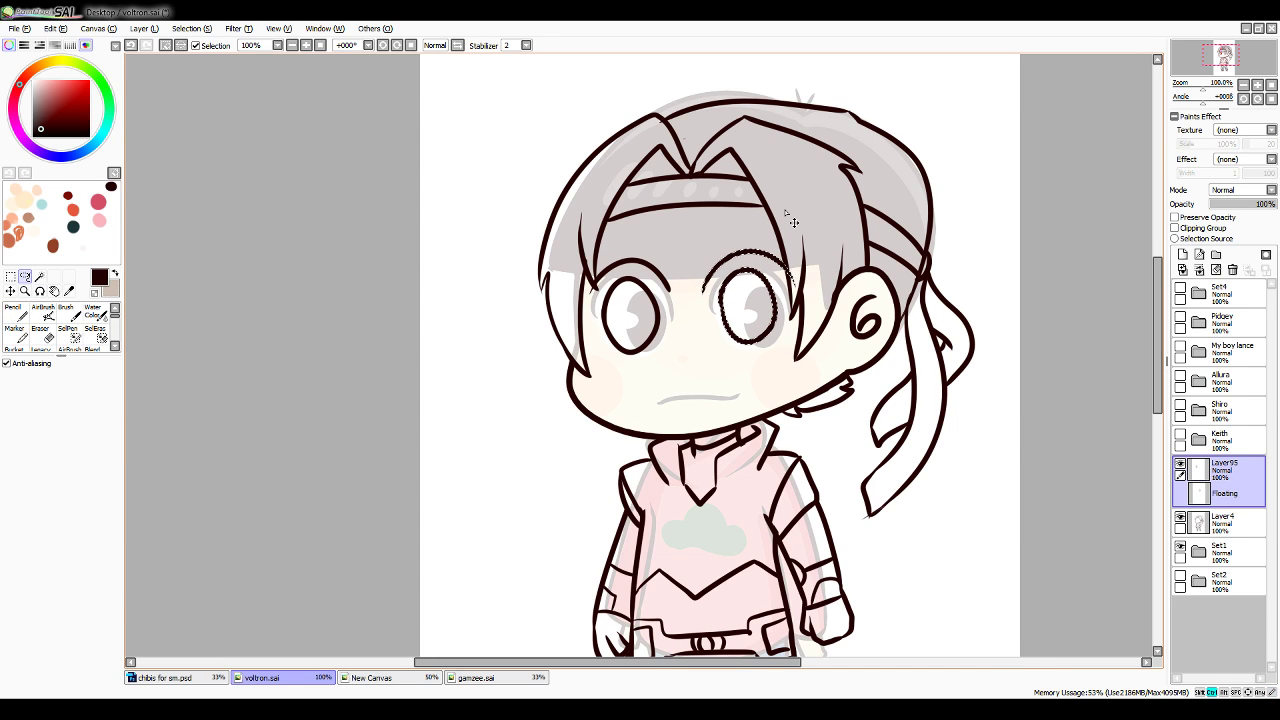
{"action": "left_click", "coordinate": [459, 45]}
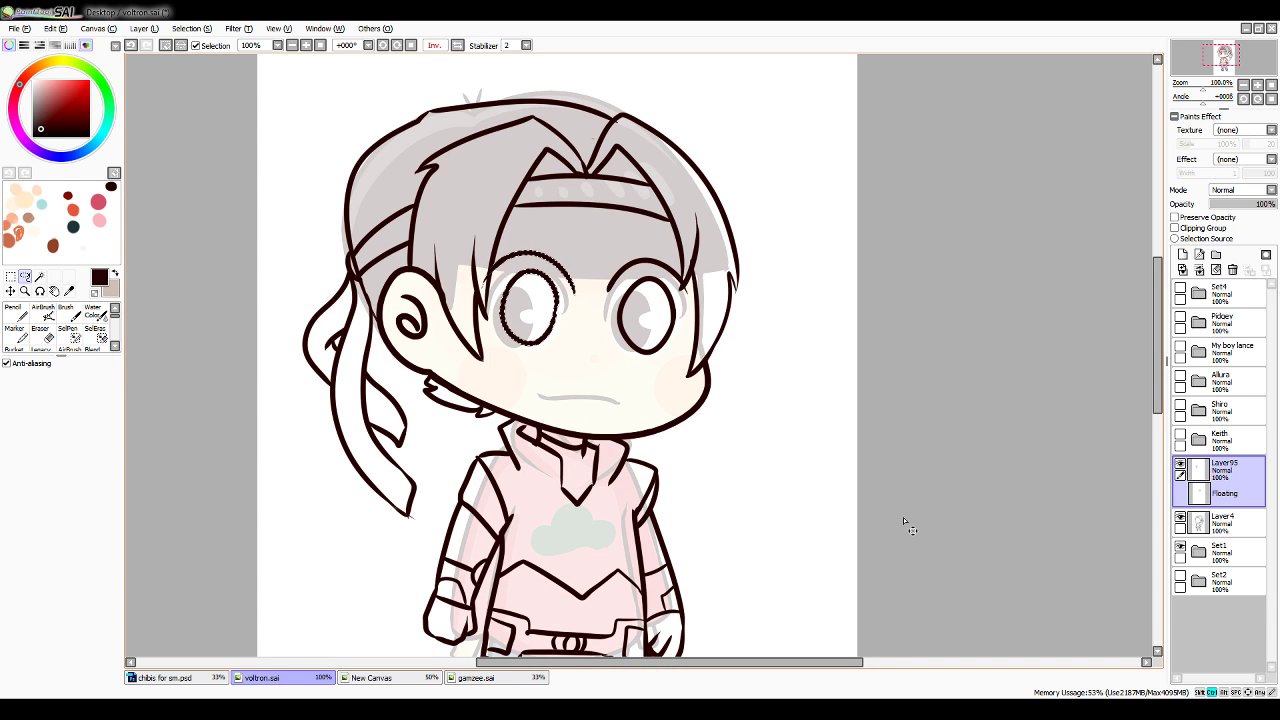
{"action": "key", "text": "ctrl+d"}
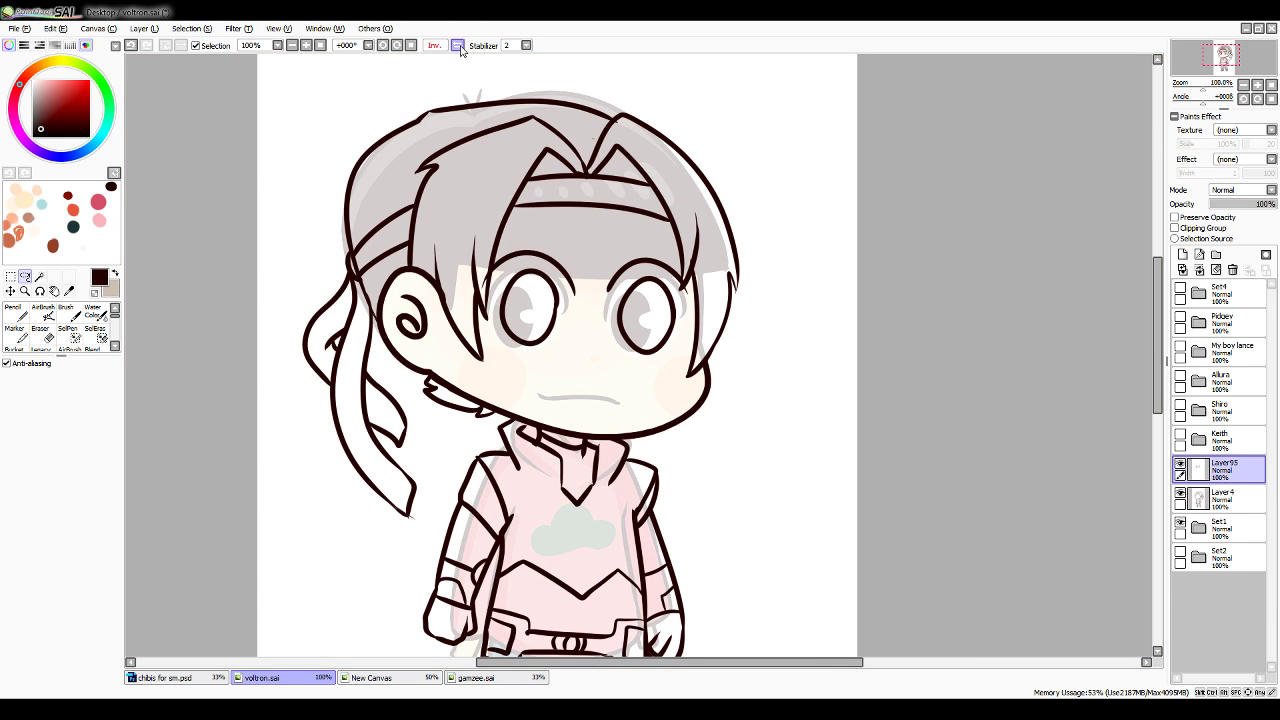
{"action": "left_click", "coordinate": [457, 45]}
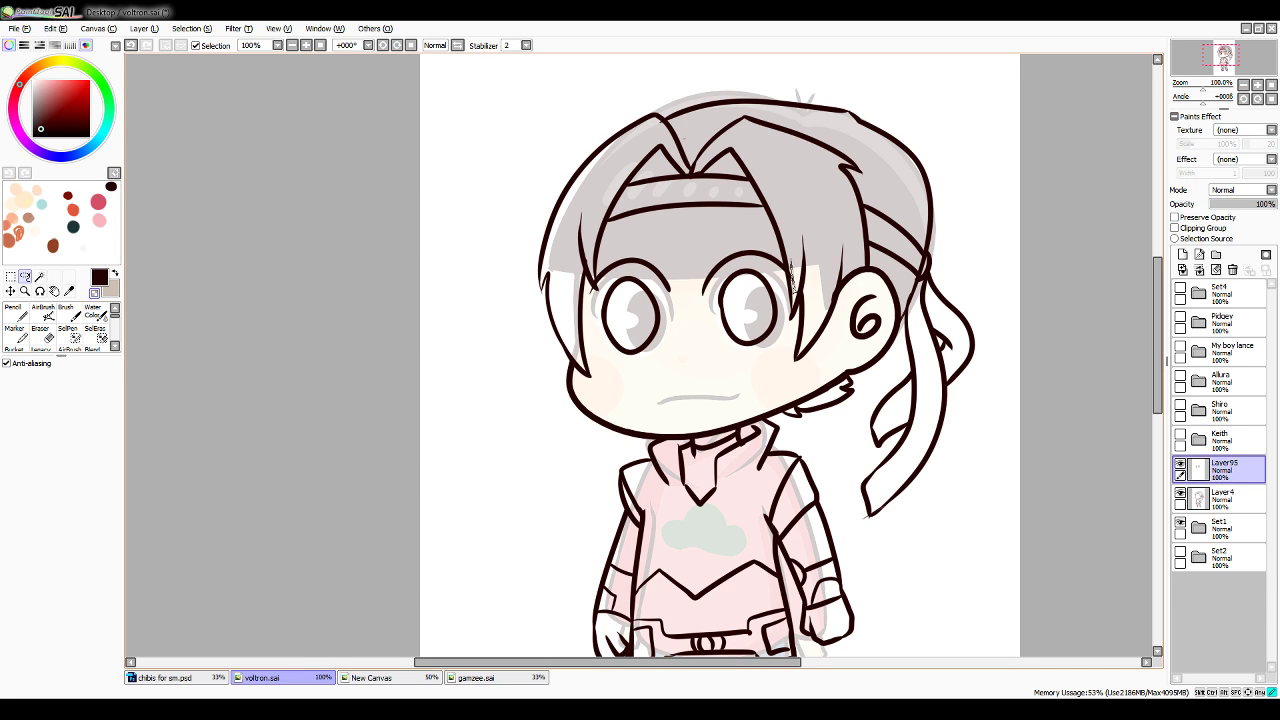
Touch up the outer eyelid end and draw two angled eyebrows above the eyes with the size 9 pencil
{"action": "left_click", "coordinate": [15, 313]}
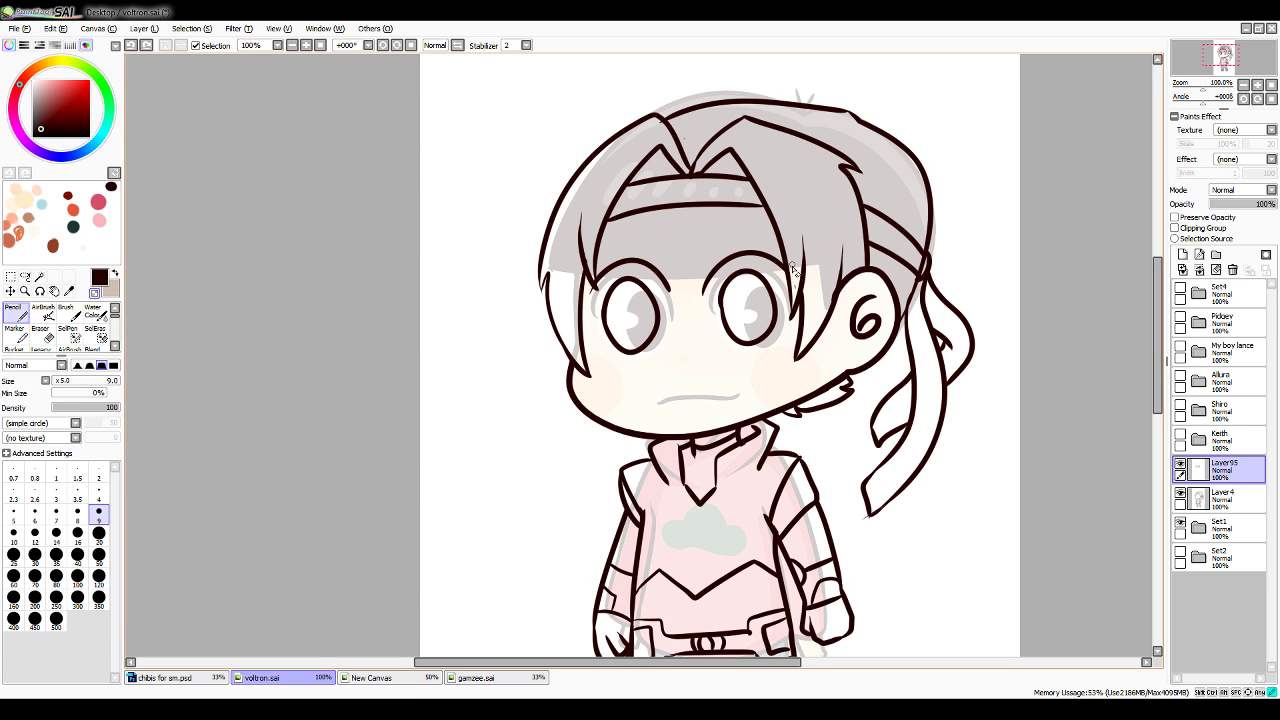
{"action": "left_click_drag", "start_coordinate": [792, 265], "coordinate": [794, 283]}
{"action": "key", "text": "ctrl+z"}
{"action": "mouse_move", "coordinate": [671, 258]}
{"action": "left_mouse_down"}
{"action": "mouse_move", "coordinate": [614, 243]}
{"action": "mouse_move", "coordinate": [781, 217]}
{"action": "left_mouse_up"}
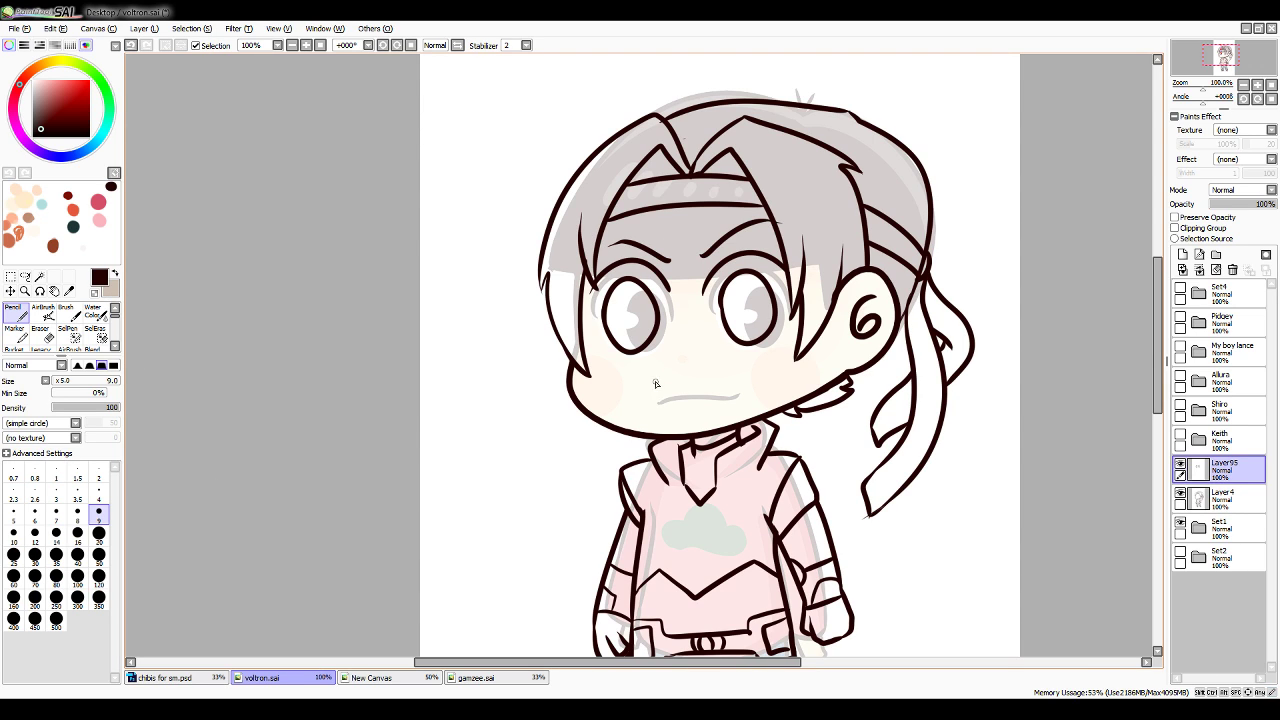
Draw an open smiling mouth with a straight slanted upper edge over the template mouth
{"action": "left_click_drag", "start_coordinate": [657, 378], "coordinate": [715, 371]}
{"action": "key", "text": "ctrl+z"}
{"action": "key", "text": "ctrl+z"}
Select the insides of both irises and fill them with the dark line colour using a size 350 pencil
{"action": "key", "text": "w"}
{"action": "left_click", "coordinate": [636, 315]}
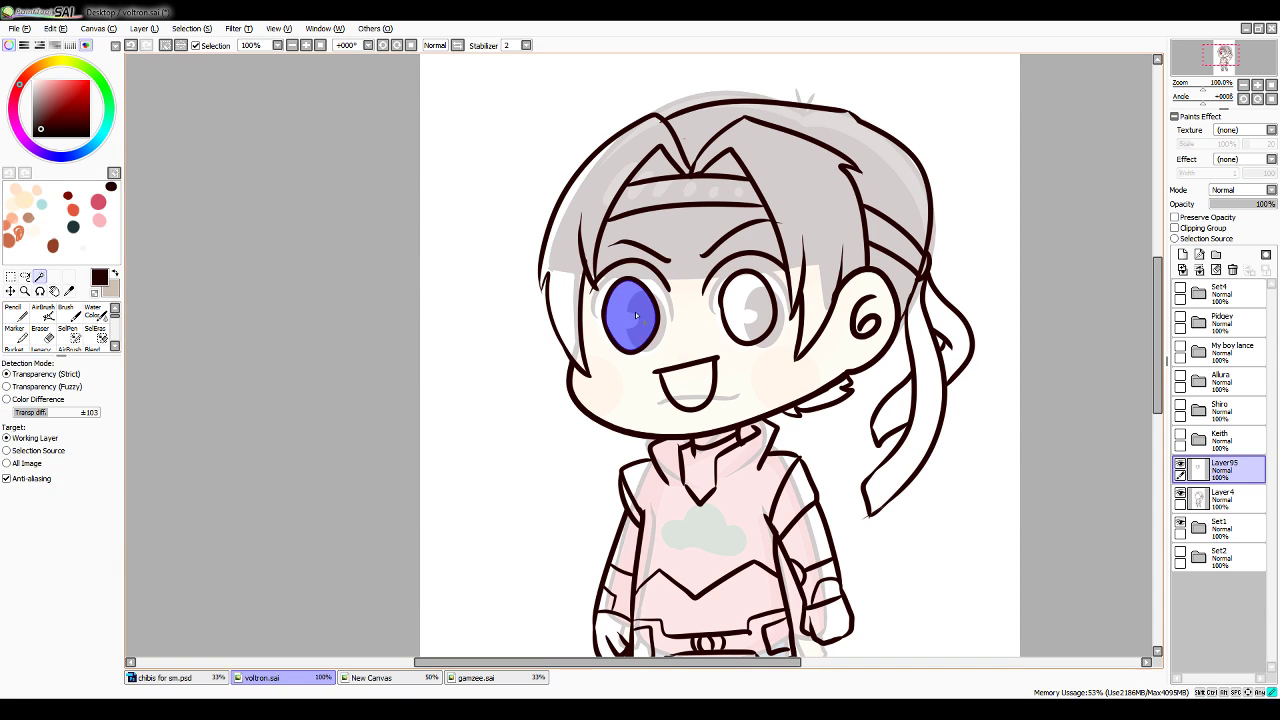
{"action": "left_click", "coordinate": [731, 323]}
{"action": "left_click", "coordinate": [16, 312]}
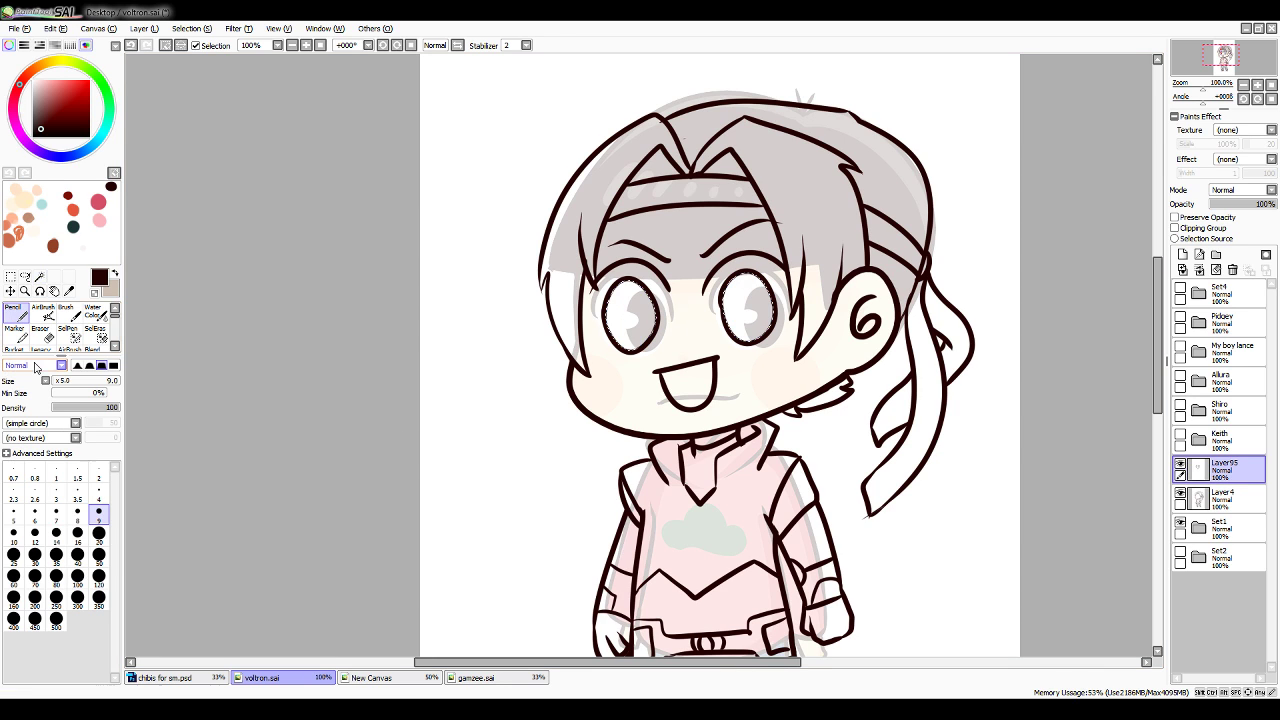
{"action": "left_click", "coordinate": [98, 599]}
{"action": "left_click_drag", "start_coordinate": [797, 260], "coordinate": [560, 390]}
{"action": "left_click", "coordinate": [166, 45]}
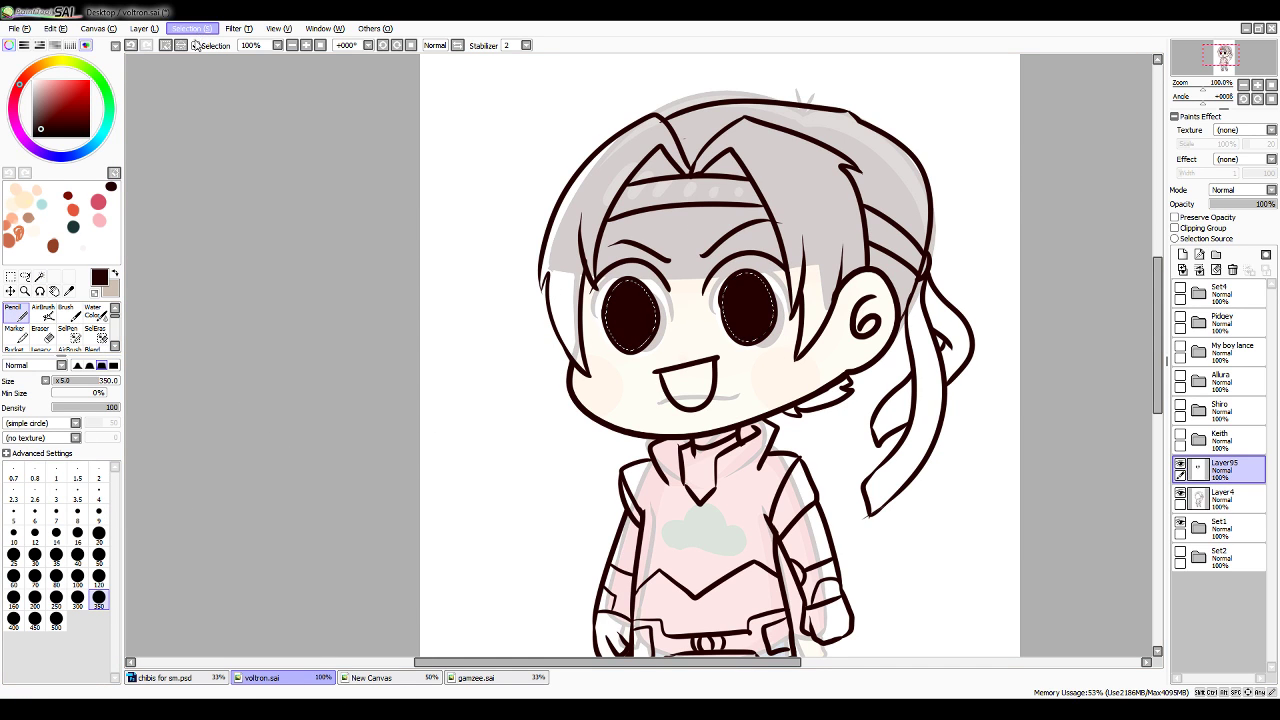
Dot a white highlight in the upper part of each eye with a size 20 pencil
{"action": "left_click", "coordinate": [69, 291]}
{"action": "left_click", "coordinate": [460, 362]}
{"action": "left_click", "coordinate": [15, 313]}
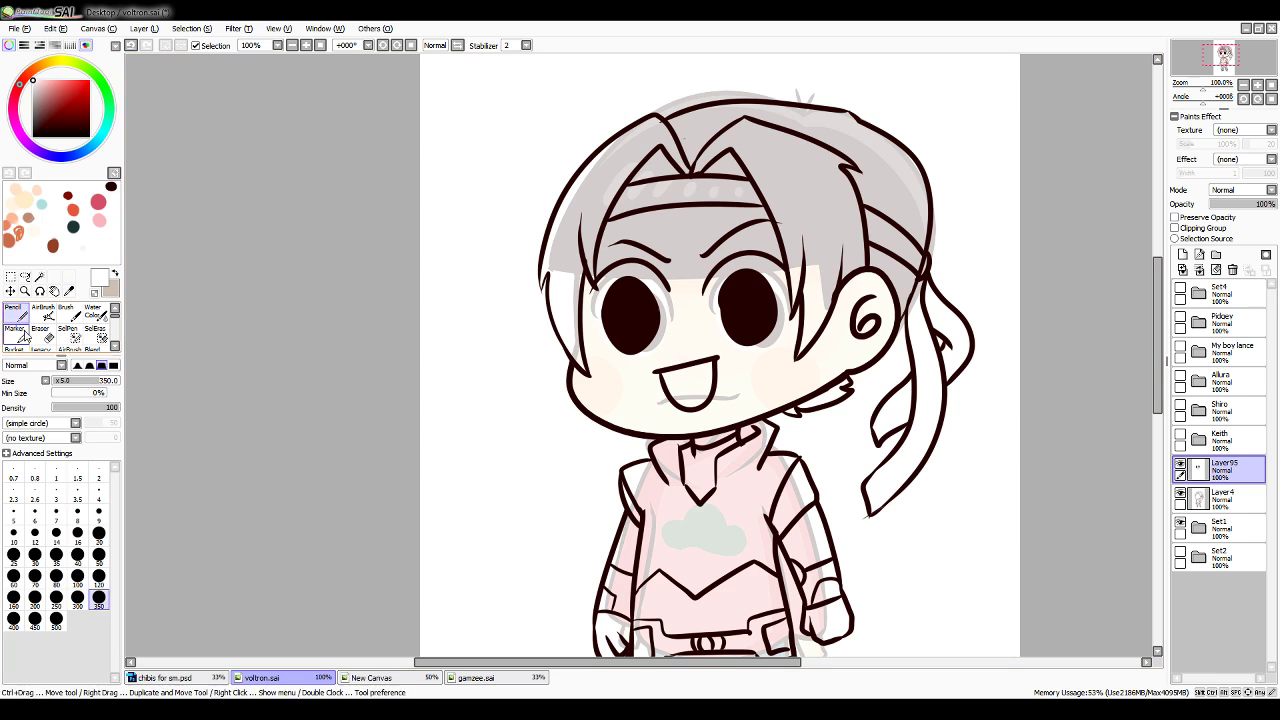
{"action": "left_click", "coordinate": [99, 533]}
{"action": "left_click", "coordinate": [627, 298]}
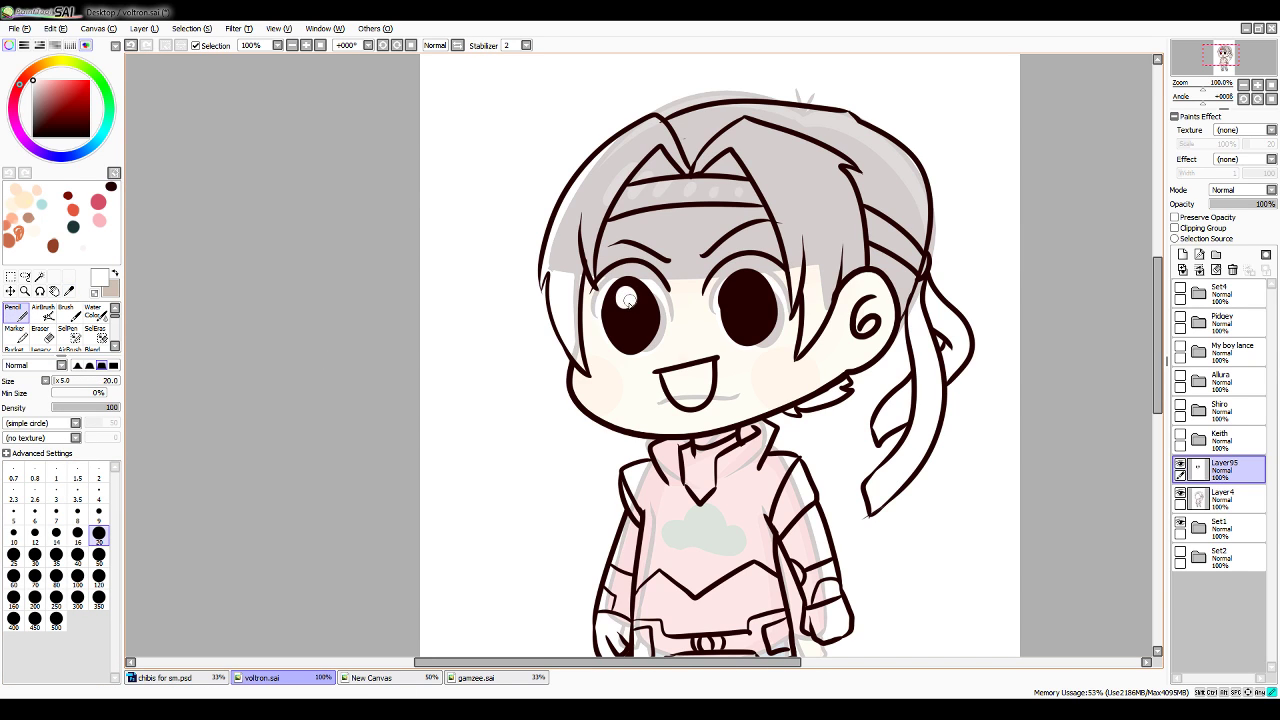
{"action": "left_click", "coordinate": [739, 288]}
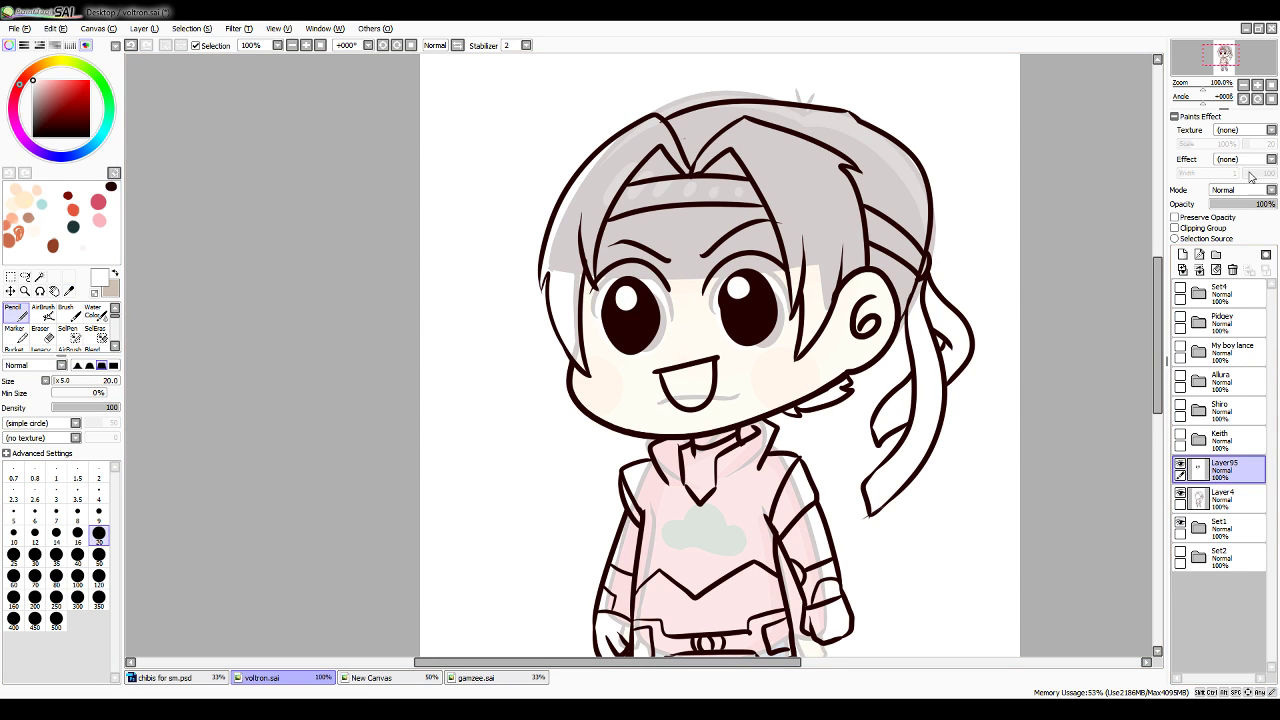
Merge the face layer into Layer4, hide the Set1 template, and add an empty layer below the line art
{"action": "left_click", "coordinate": [1243, 86]}
{"action": "left_click", "coordinate": [1243, 86]}
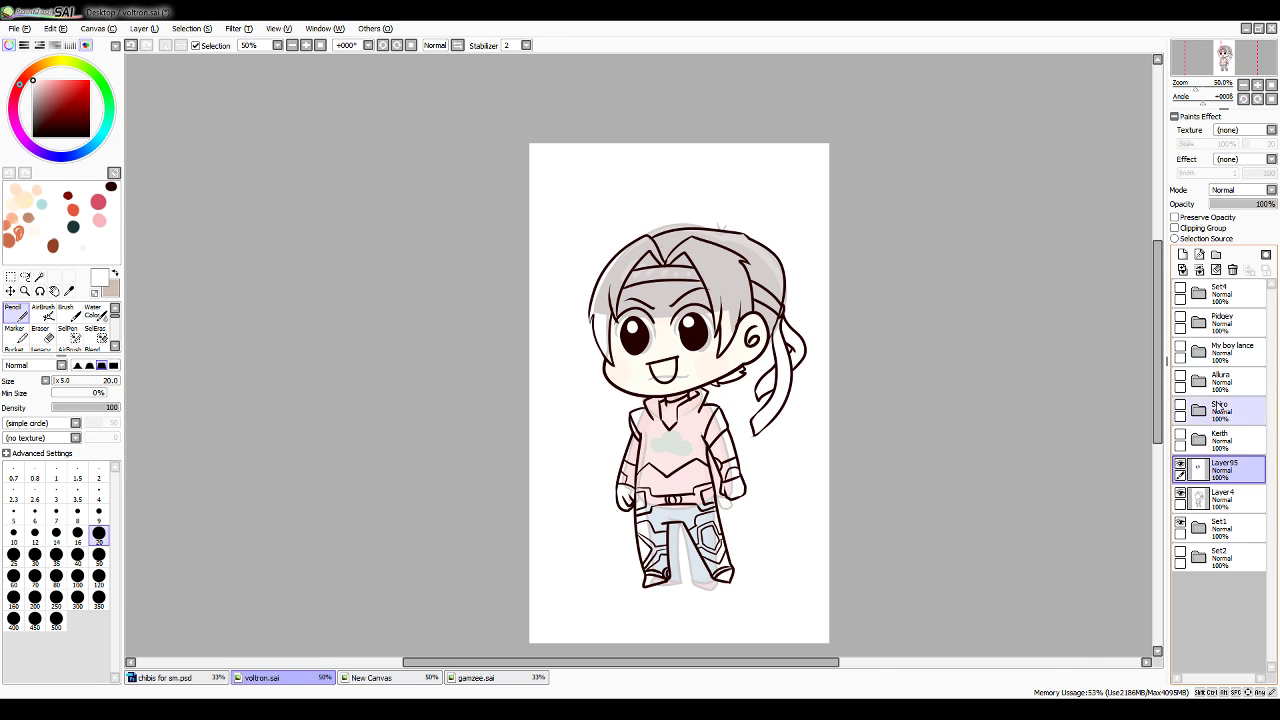
{"action": "left_click", "coordinate": [1199, 270]}
{"action": "left_click", "coordinate": [1181, 494]}
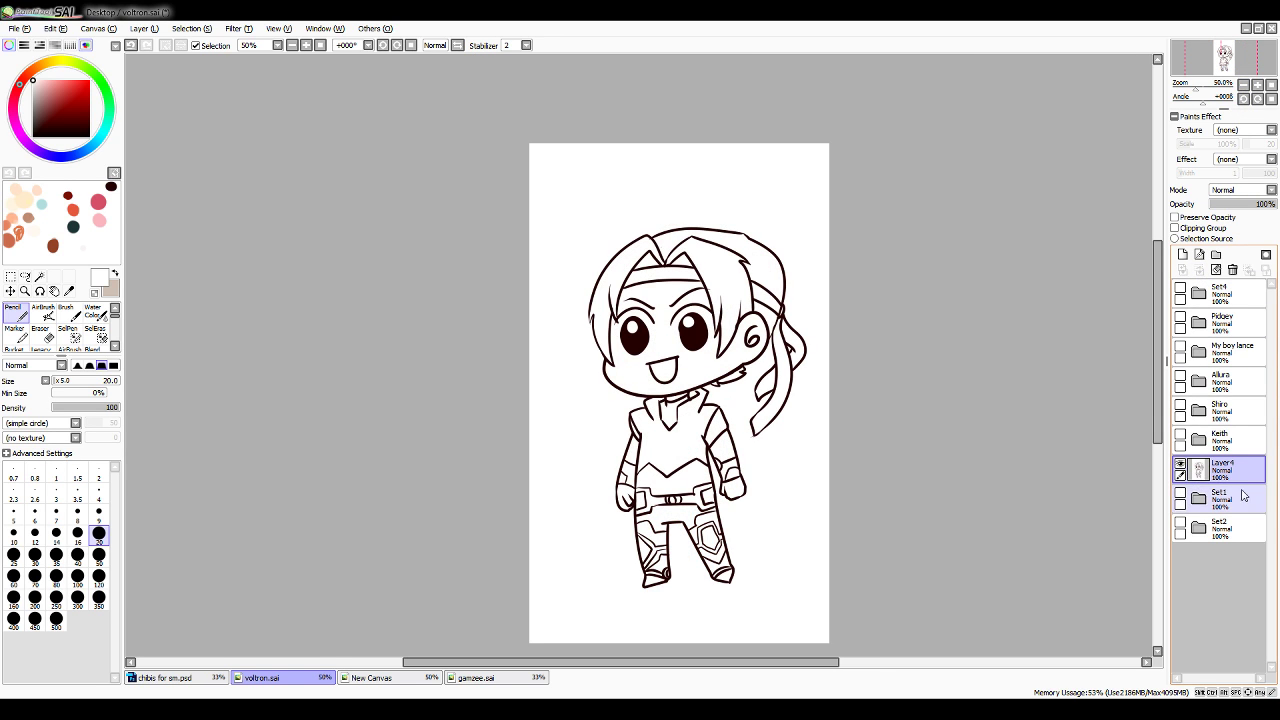
{"action": "left_click", "coordinate": [1243, 495]}
{"action": "left_click", "coordinate": [1183, 255]}
Show the coloured hunk chibi from Set3 inside Set4 as a reference, with the keith folder hidden
{"action": "left_click", "coordinate": [1181, 288]}
{"action": "left_click", "coordinate": [1199, 294]}
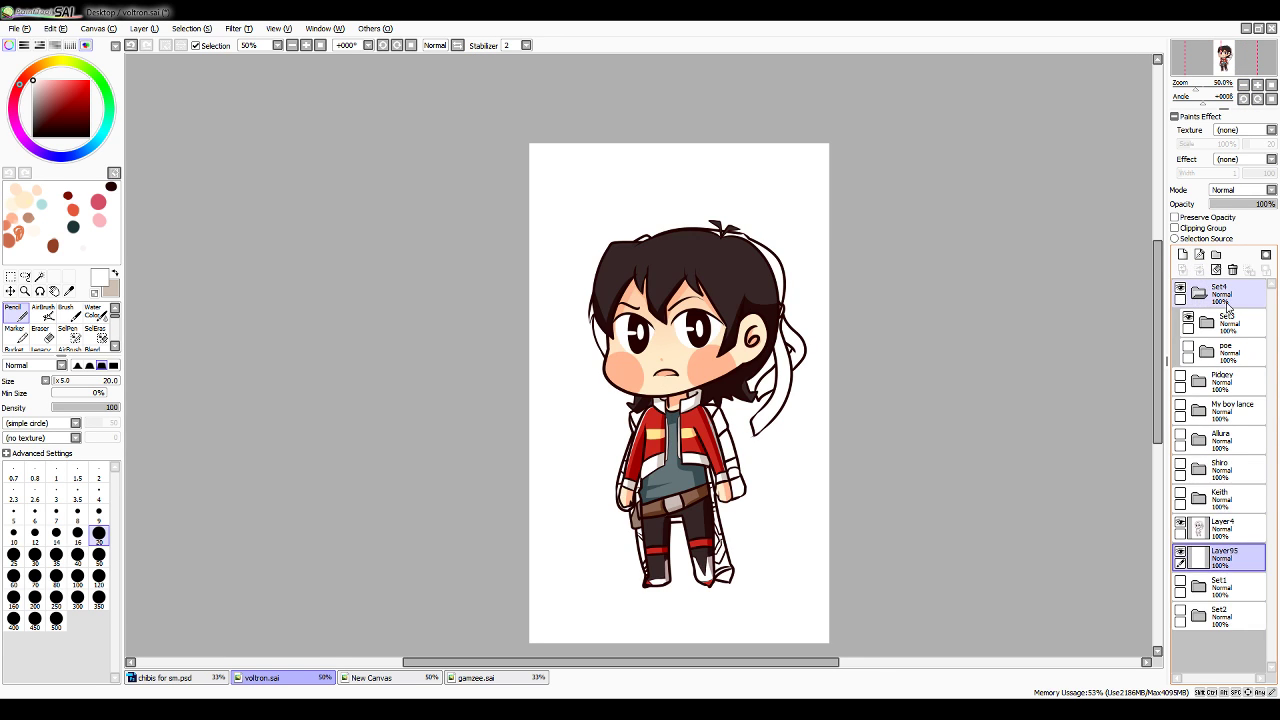
{"action": "left_click", "coordinate": [1207, 322]}
{"action": "left_click", "coordinate": [1196, 408]}
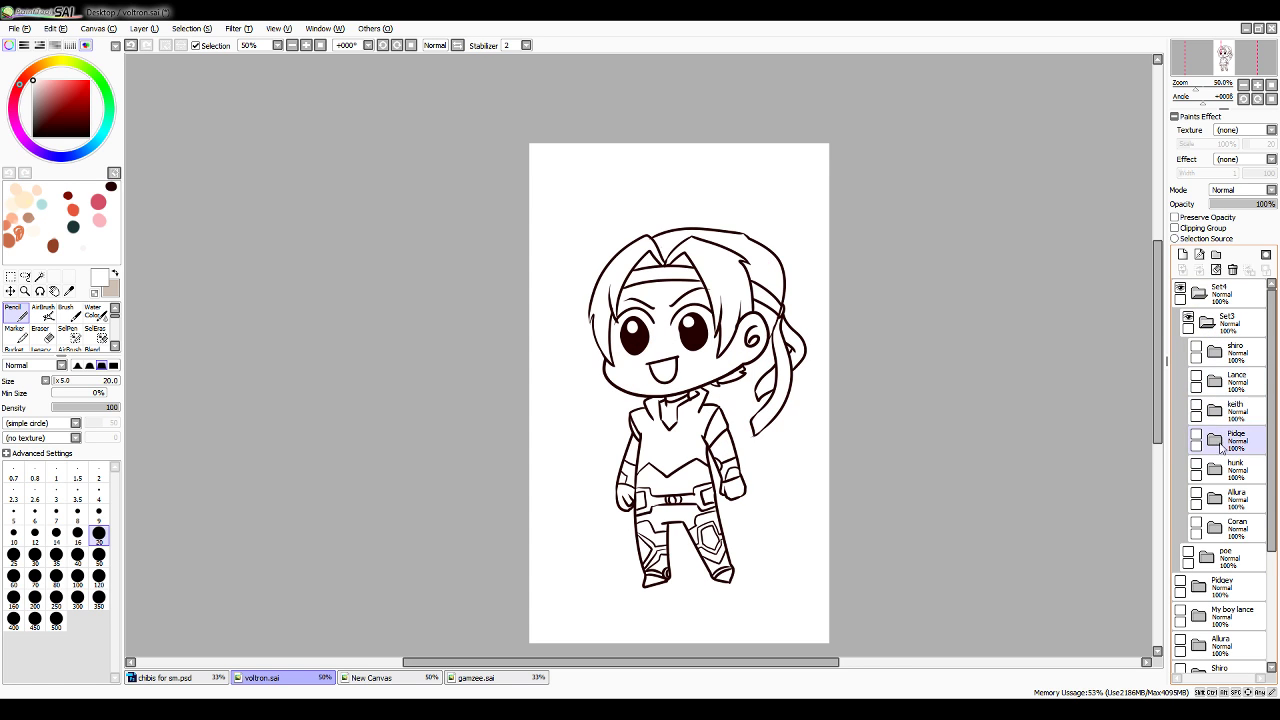
{"action": "left_click", "coordinate": [1196, 467]}
{"action": "left_click", "coordinate": [1207, 322]}
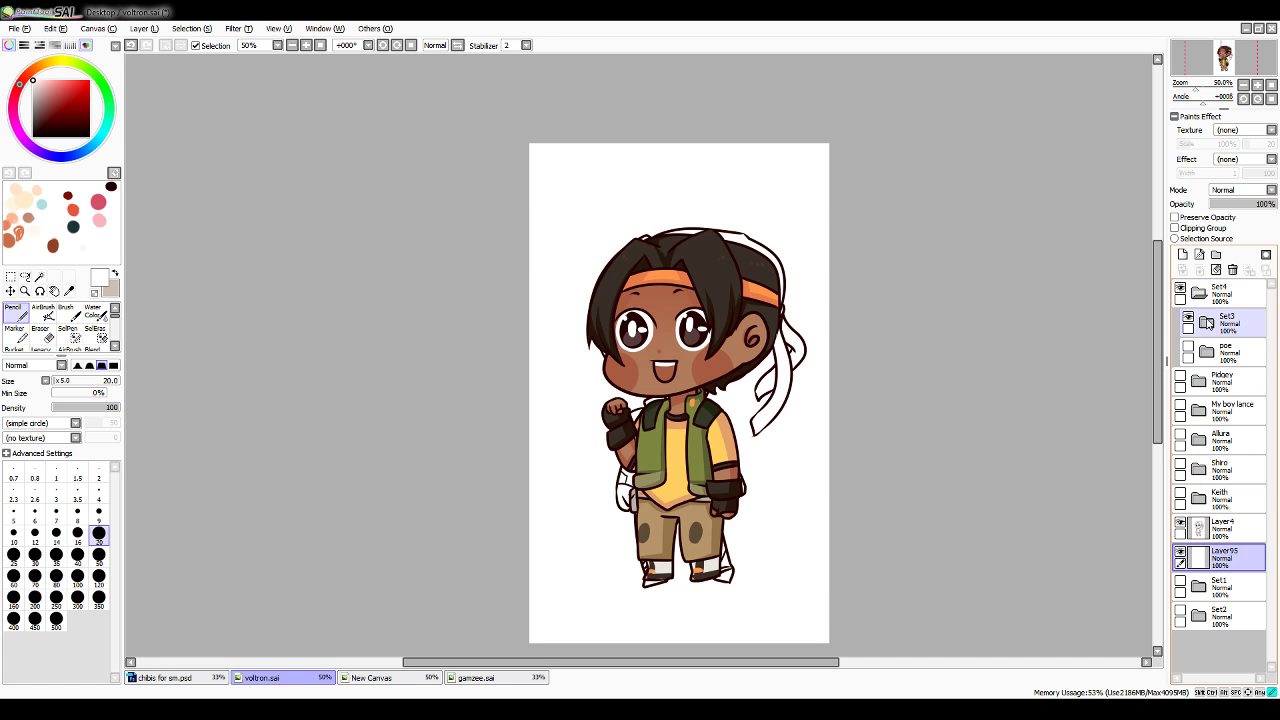
Collapse the Set4 folder, sample the brown skin colour from the reference chibi's face, and hide the reference
{"action": "left_click", "coordinate": [1199, 294]}
{"action": "left_click", "coordinate": [69, 291]}
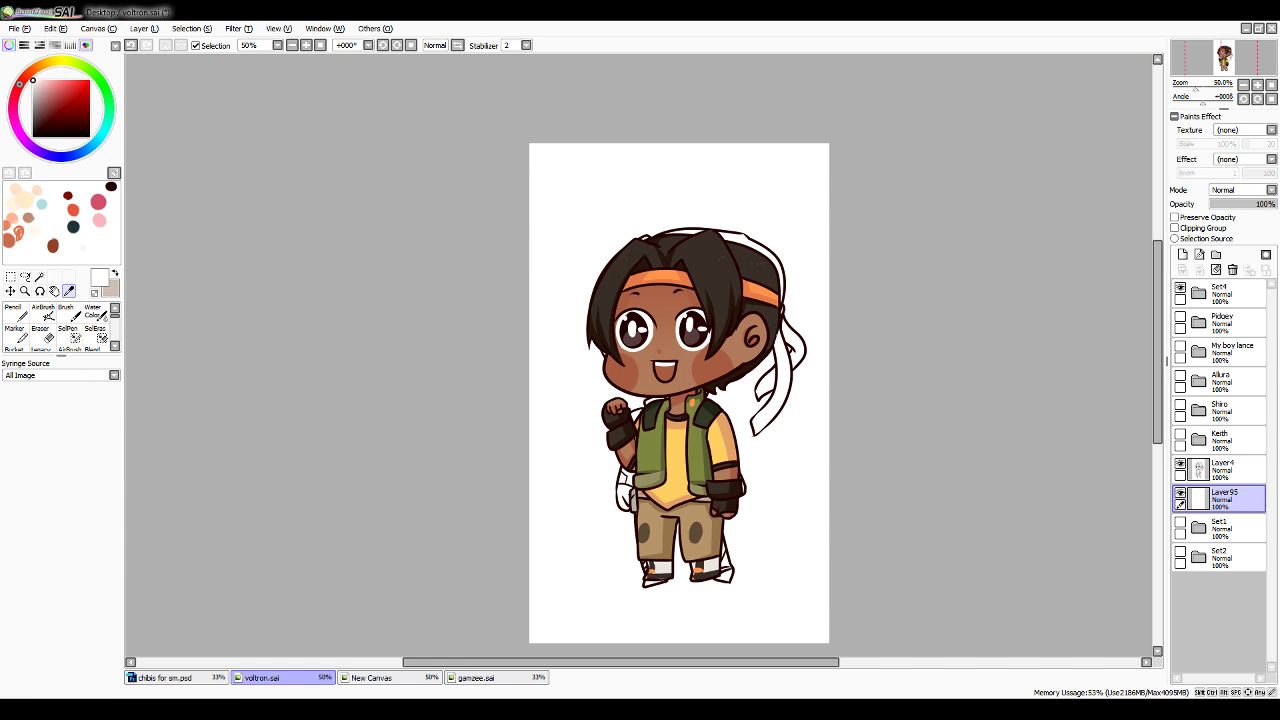
{"action": "left_click", "coordinate": [656, 380]}
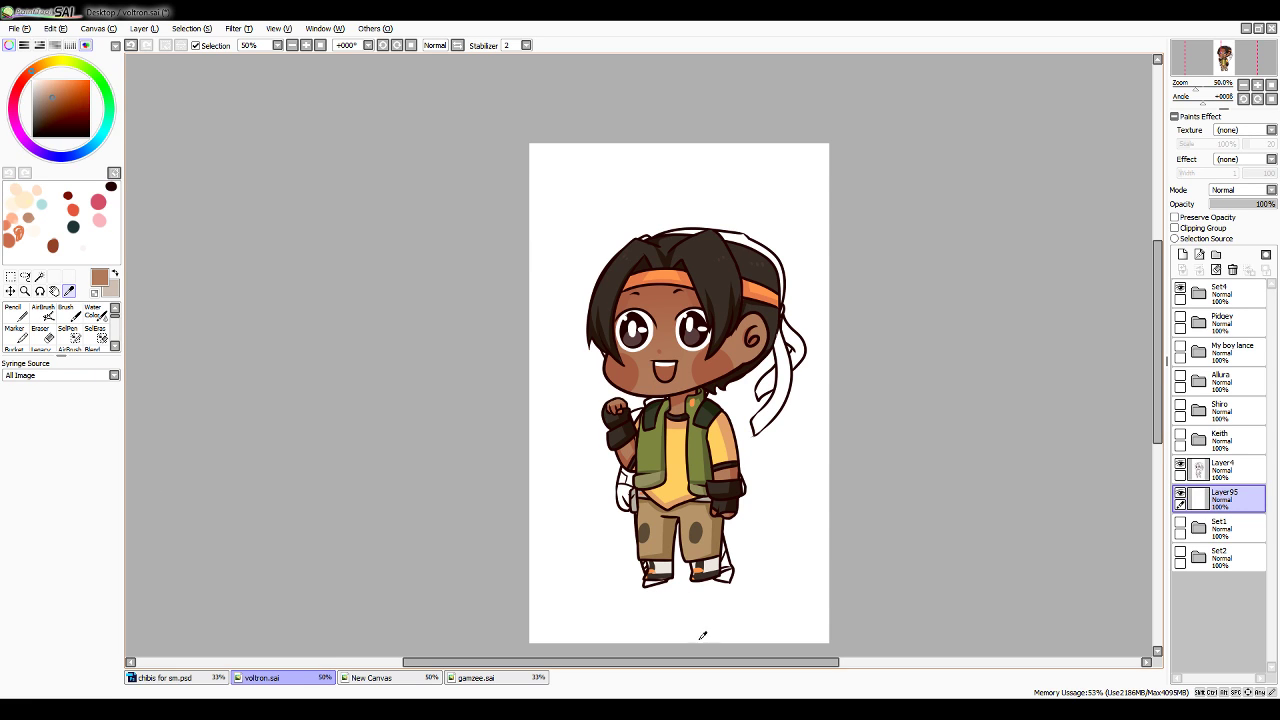
{"action": "left_click", "coordinate": [1180, 288]}
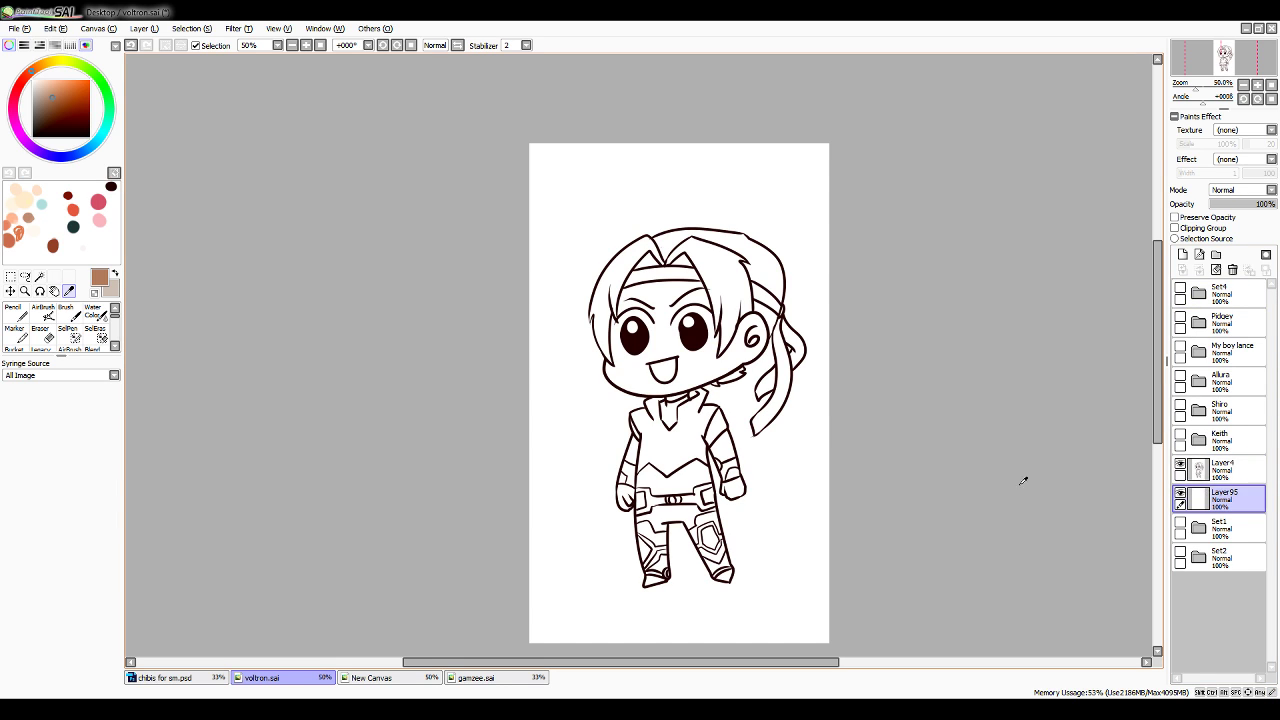
Select the face, ear and neck areas on Layer4 and fill them with the skin colour on Layer95 using a size 350 pencil
{"action": "left_click", "coordinate": [1211, 472]}
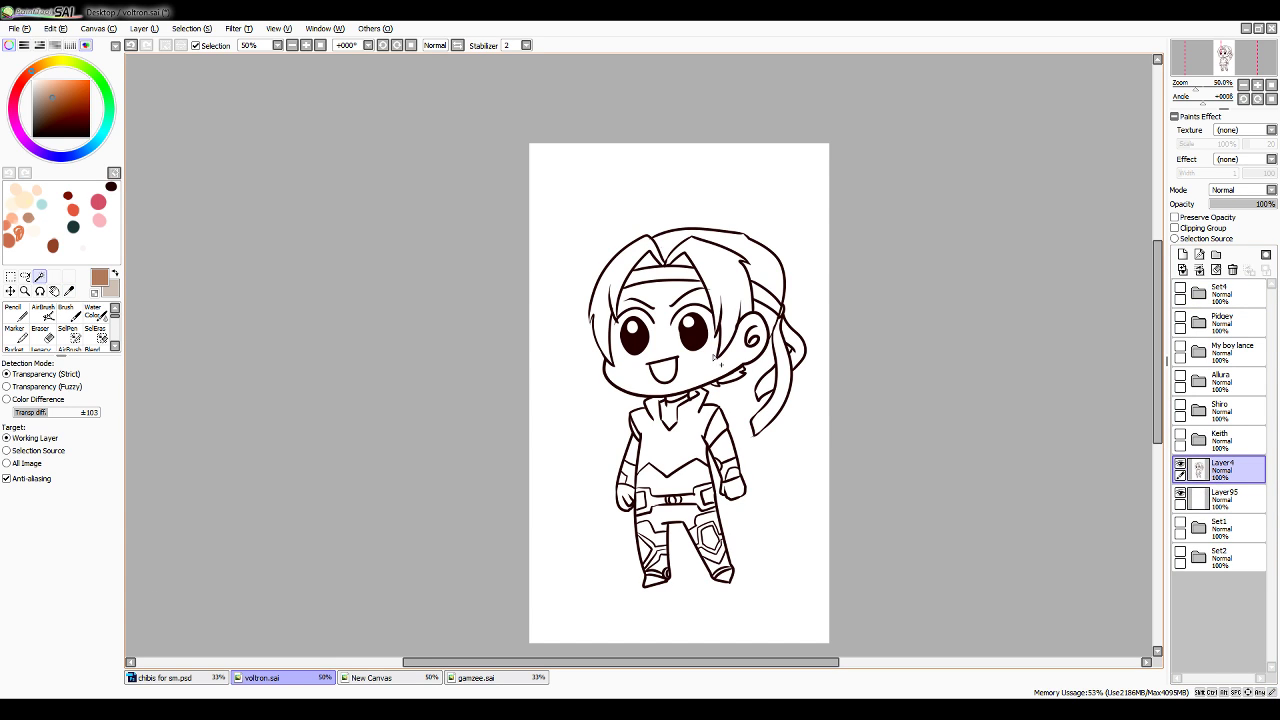
{"action": "left_click", "coordinate": [720, 364]}
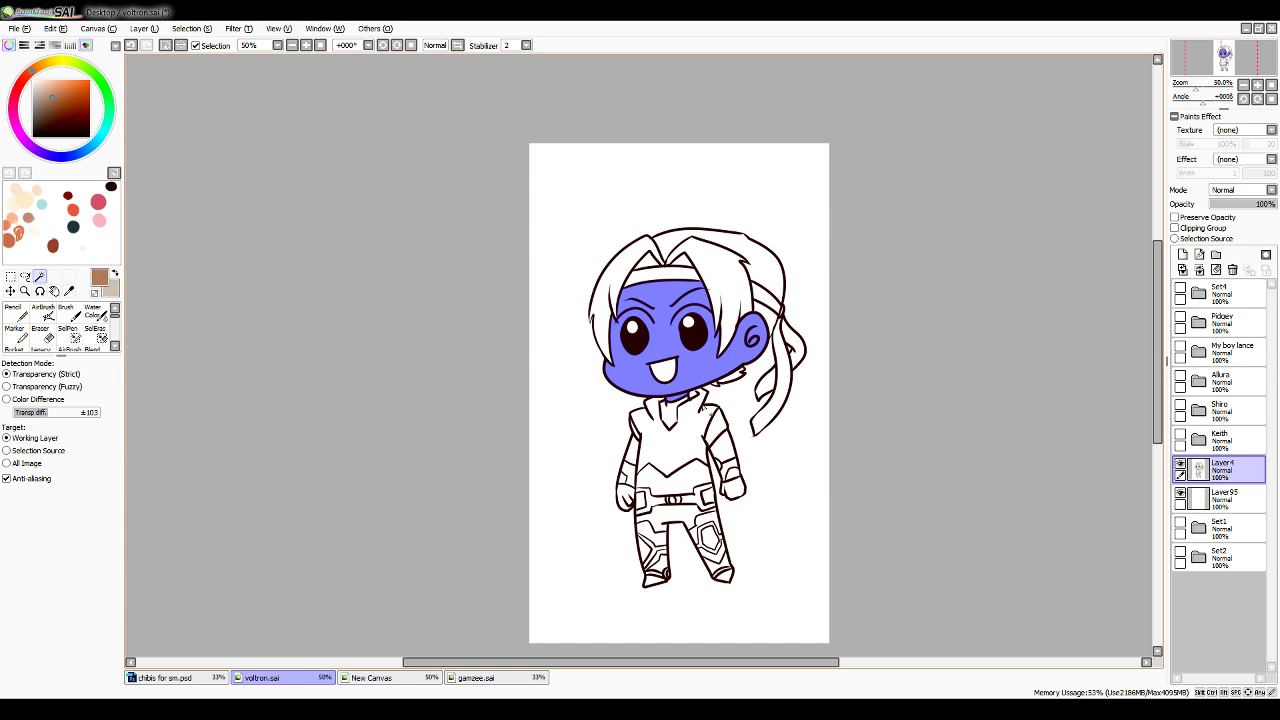
{"action": "key", "text": "n"}
{"action": "left_click", "coordinate": [99, 598]}
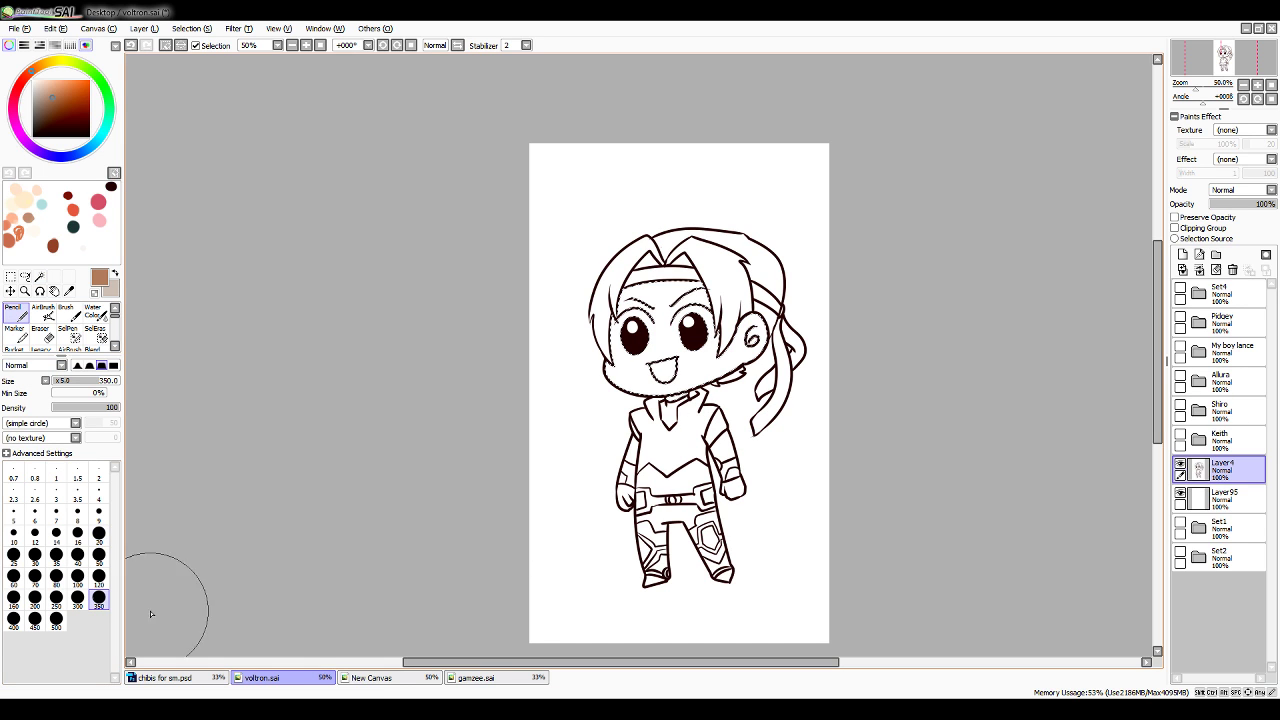
{"action": "left_click", "coordinate": [1222, 497]}
{"action": "left_click_drag", "start_coordinate": [654, 450], "coordinate": [760, 250]}
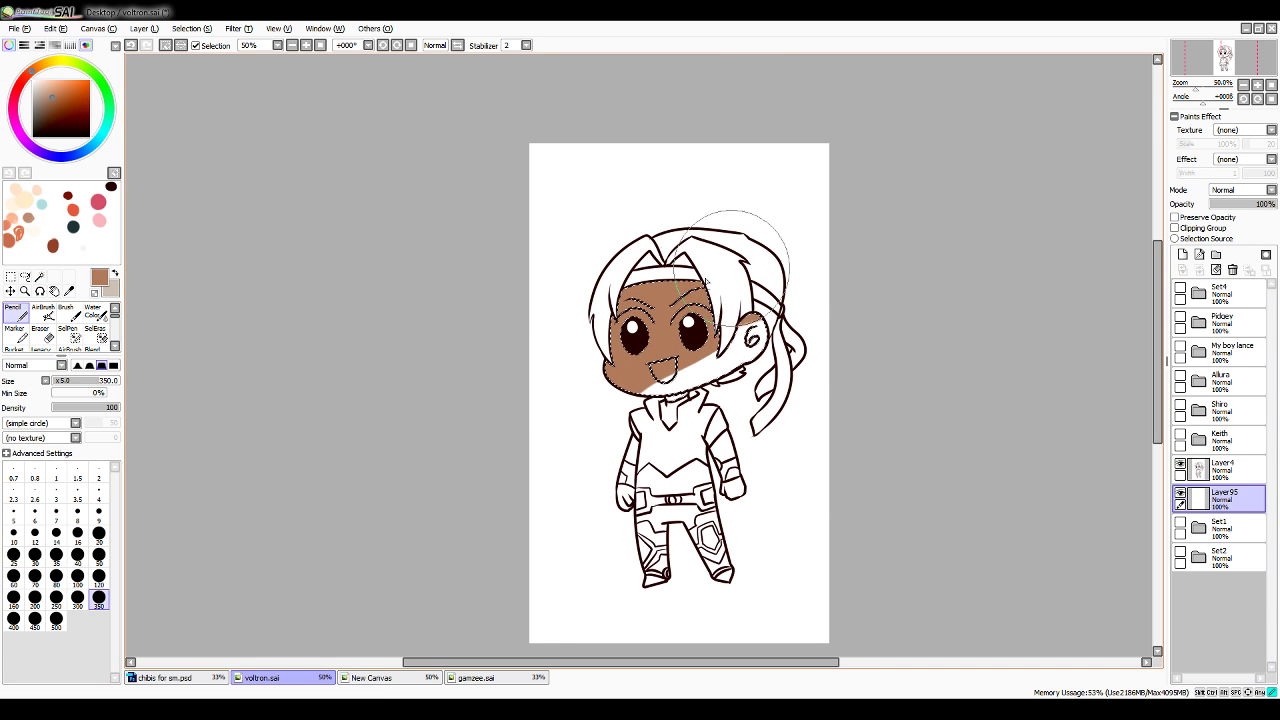
Sample the reddish-brown shade from the Set4 reference and shade the forehead softly with the Water Color brush at size 120
{"action": "left_click", "coordinate": [1180, 288]}
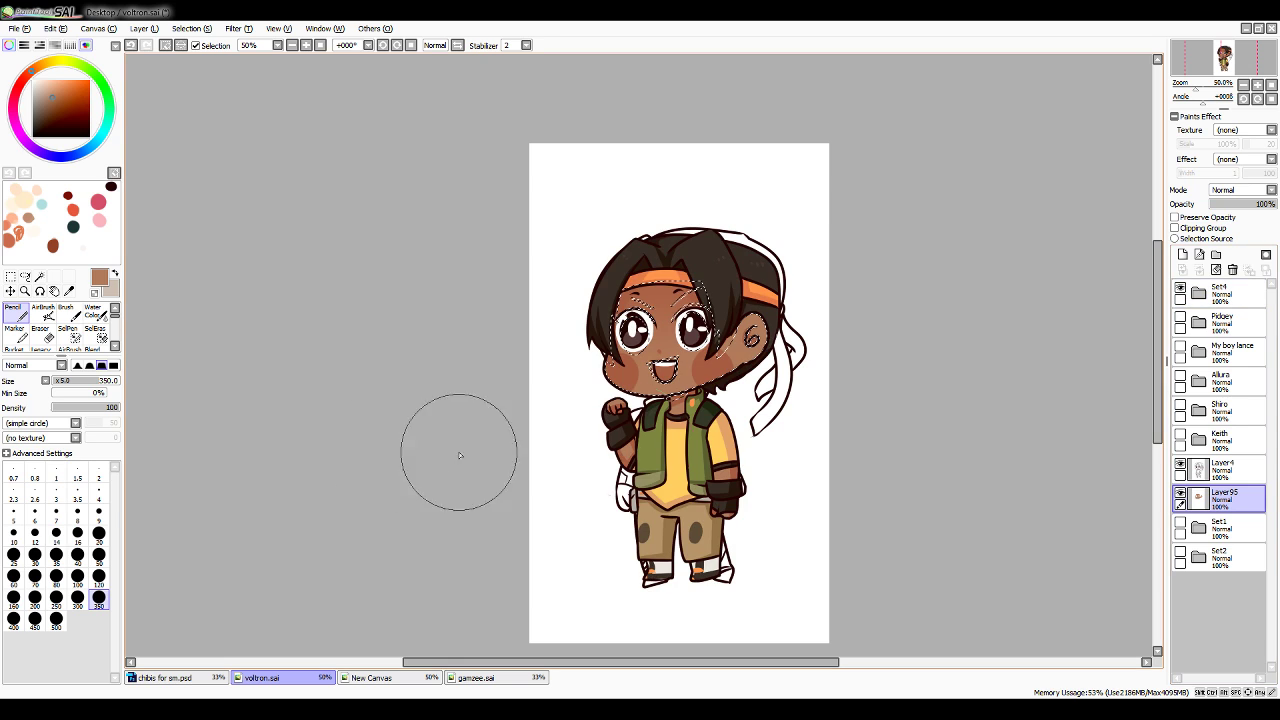
{"action": "key", "text": "alt"}
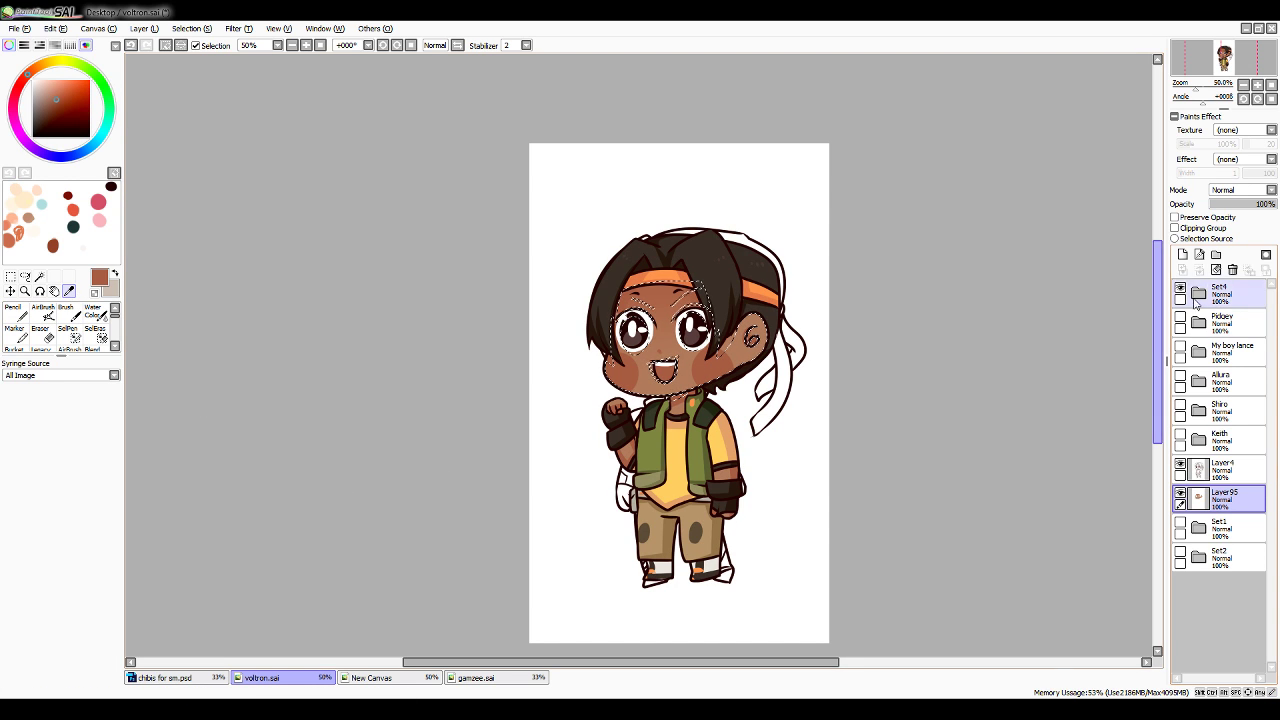
{"action": "left_click", "coordinate": [1180, 288]}
{"action": "left_click", "coordinate": [94, 312]}
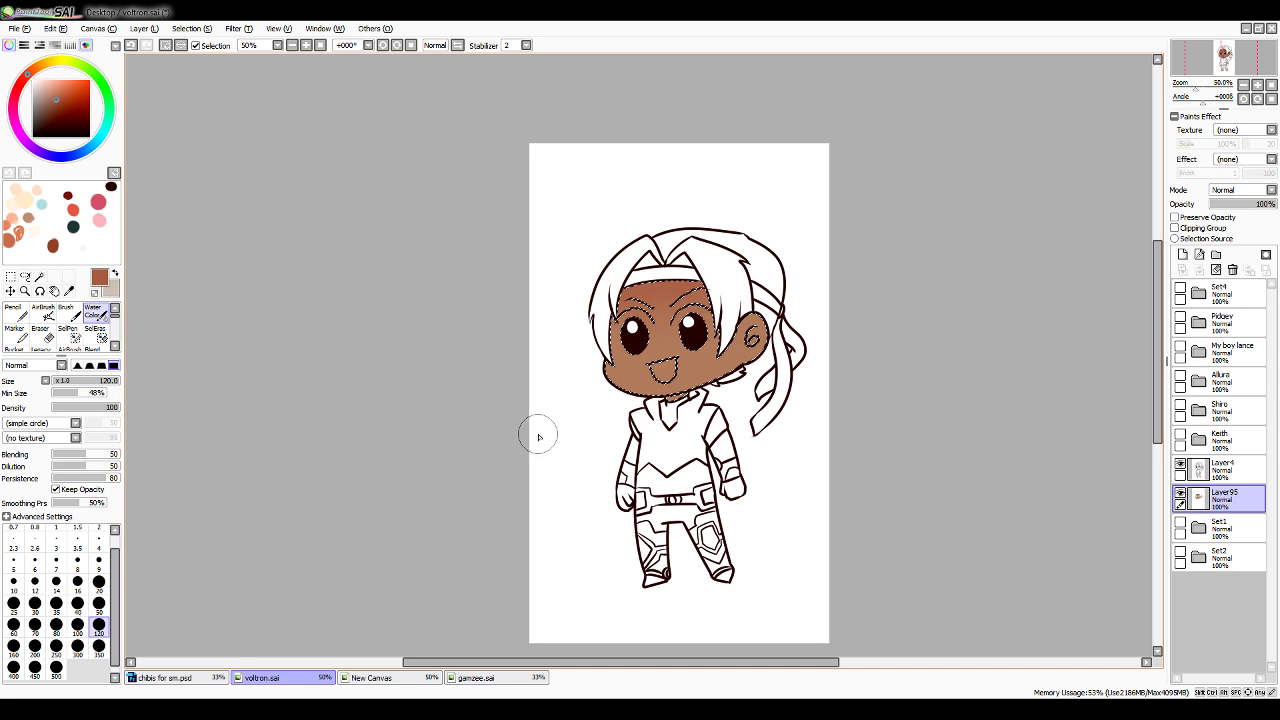
Paint the inner ear and mouth in the reddish-brown shade with a size 20 pencil, checking against the Set4 reference
{"action": "left_click", "coordinate": [15, 312]}
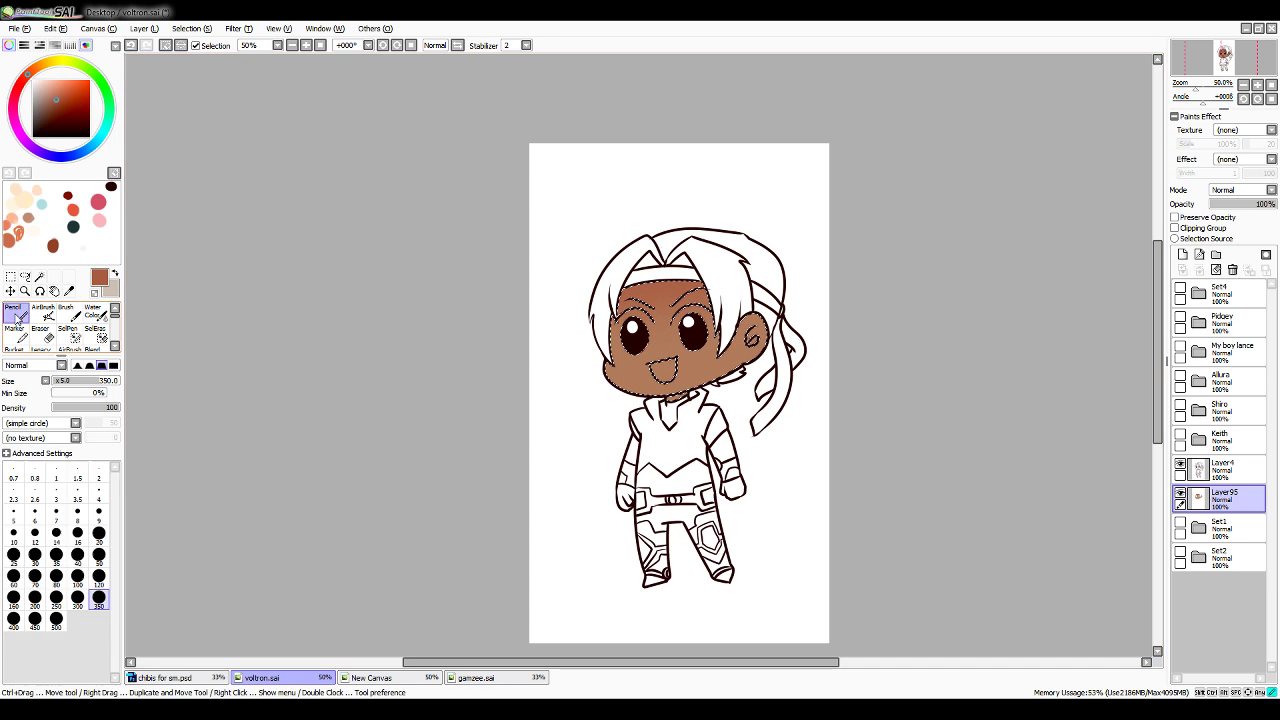
{"action": "left_click", "coordinate": [99, 532]}
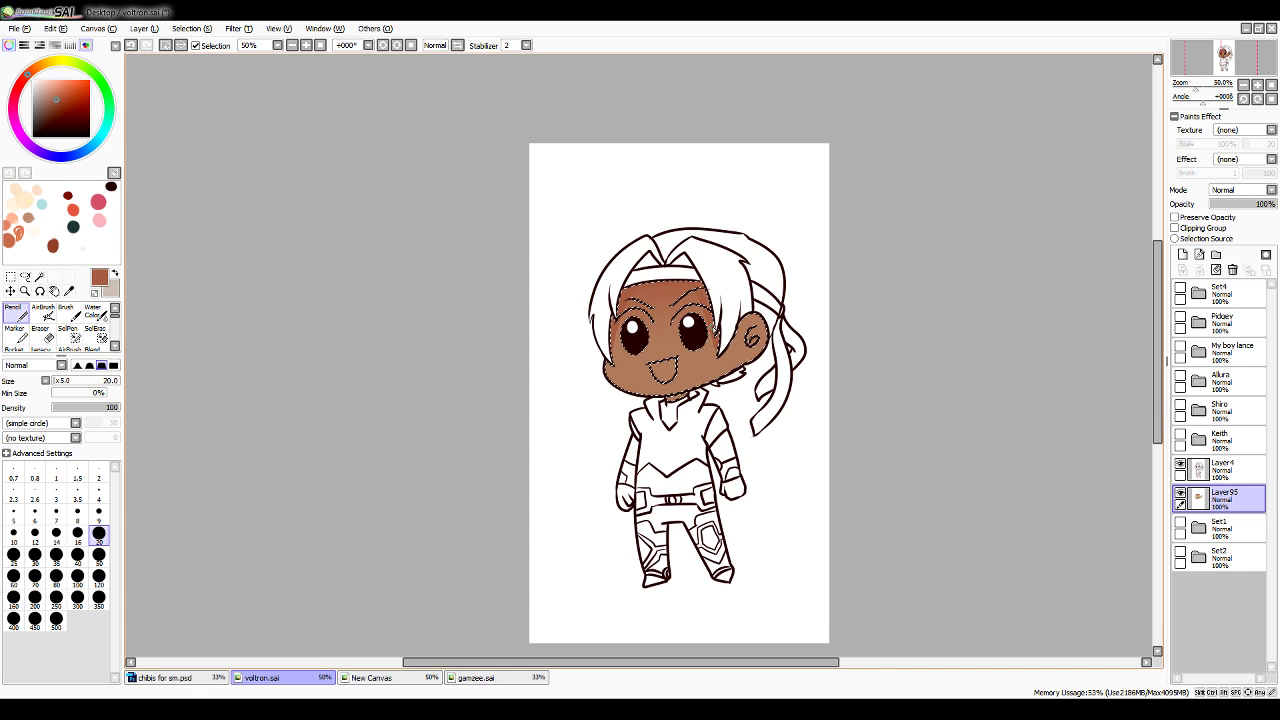
{"action": "left_click", "coordinate": [1181, 291]}
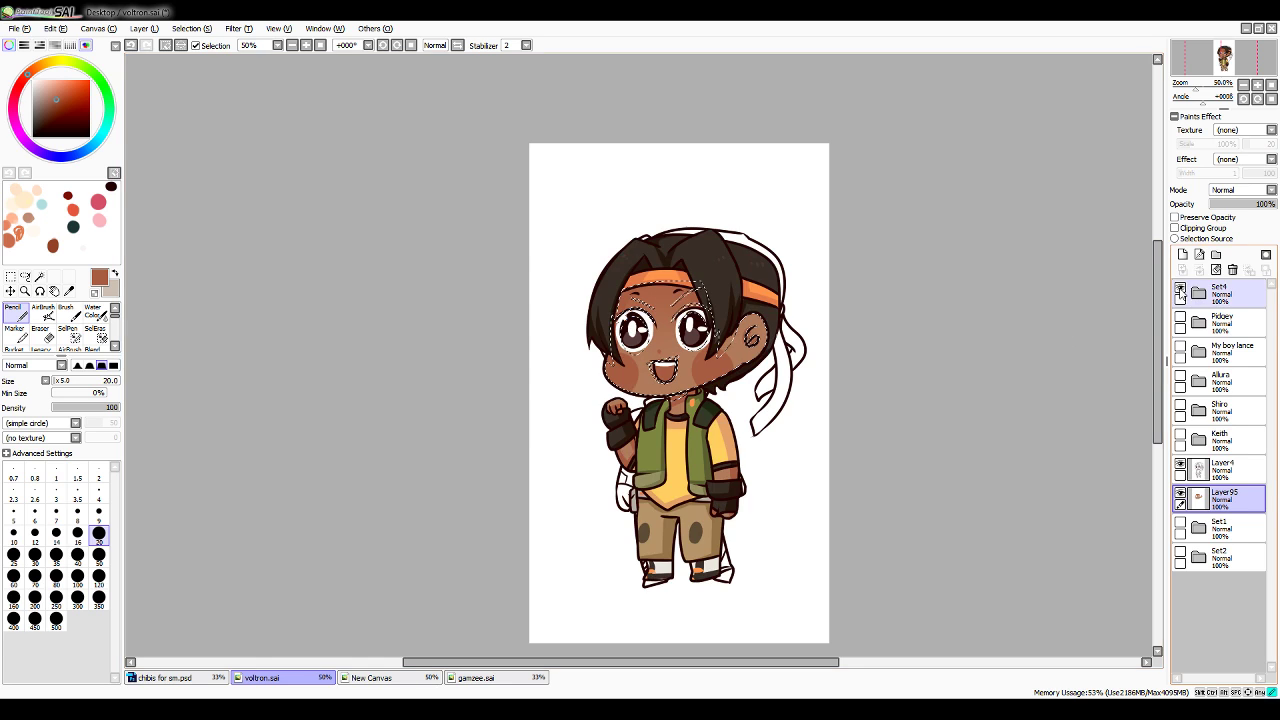
{"action": "left_click", "coordinate": [1181, 291]}
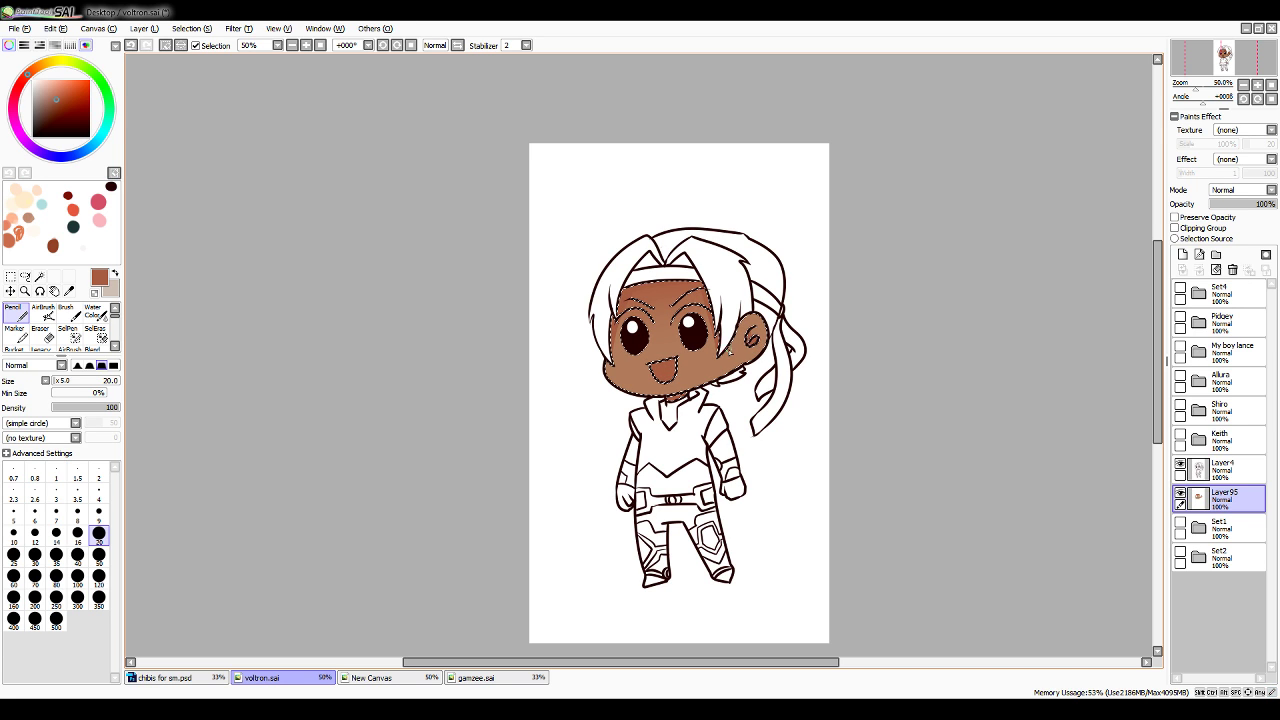
Paint a round reddish-brown blush on each cheek with a size 50 pencil
{"action": "left_click", "coordinate": [99, 553]}
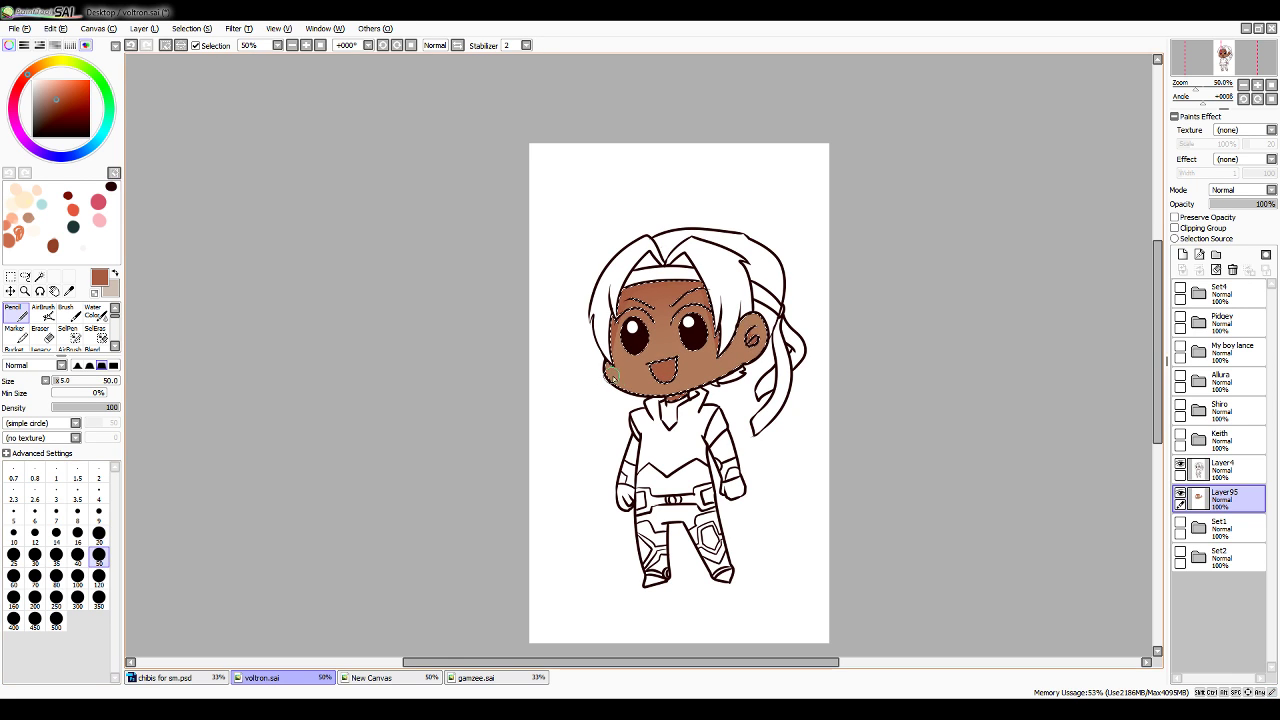
{"action": "left_click_drag", "start_coordinate": [616, 368], "coordinate": [628, 380]}
{"action": "left_click_drag", "start_coordinate": [714, 376], "coordinate": [720, 368]}
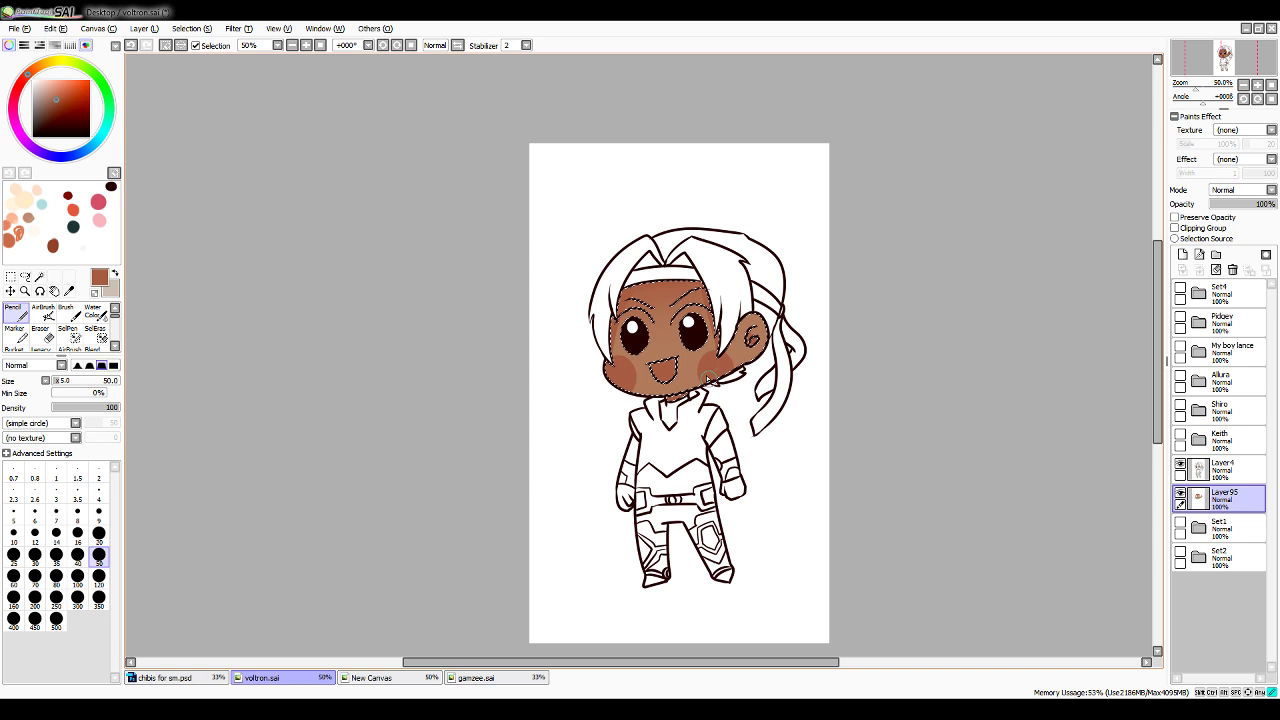
Pick white, paint the whites around both irises with a size 50 pencil, and clear the selection
{"action": "key", "text": "alt"}
{"action": "left_click", "coordinate": [517, 495]}
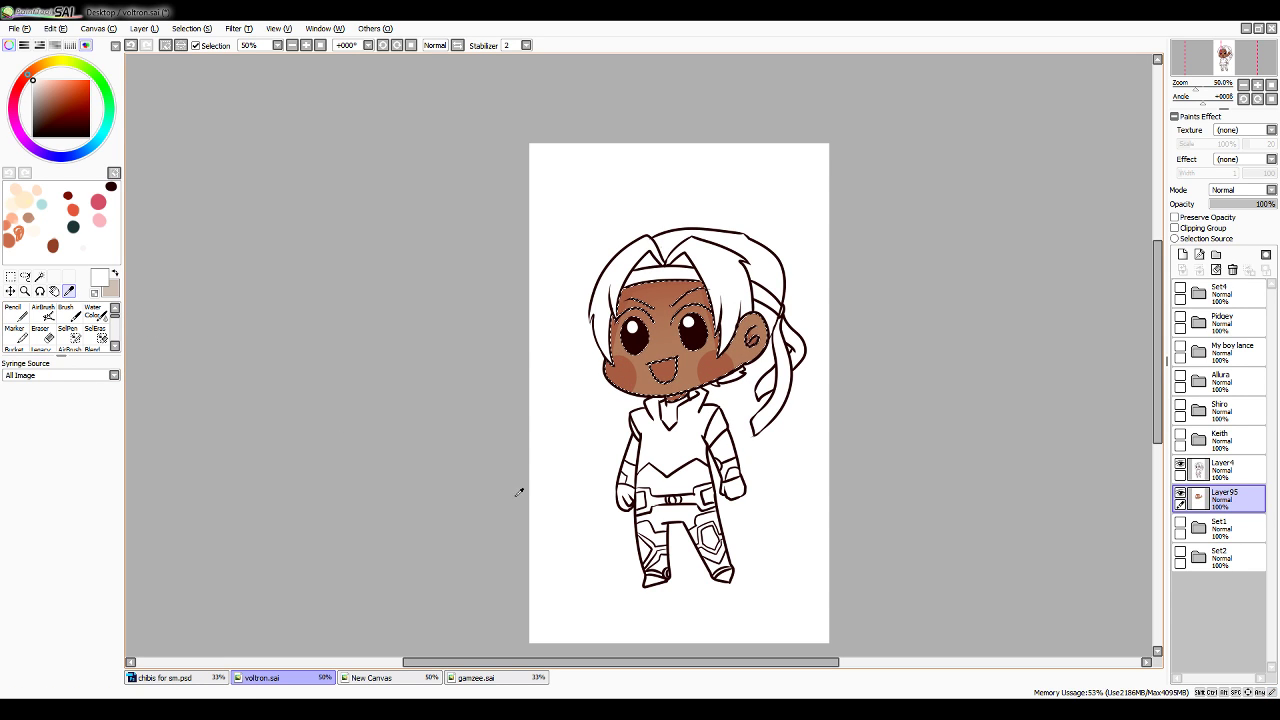
{"action": "left_click", "coordinate": [16, 314]}
{"action": "left_click", "coordinate": [99, 557]}
{"action": "left_click", "coordinate": [632, 327]}
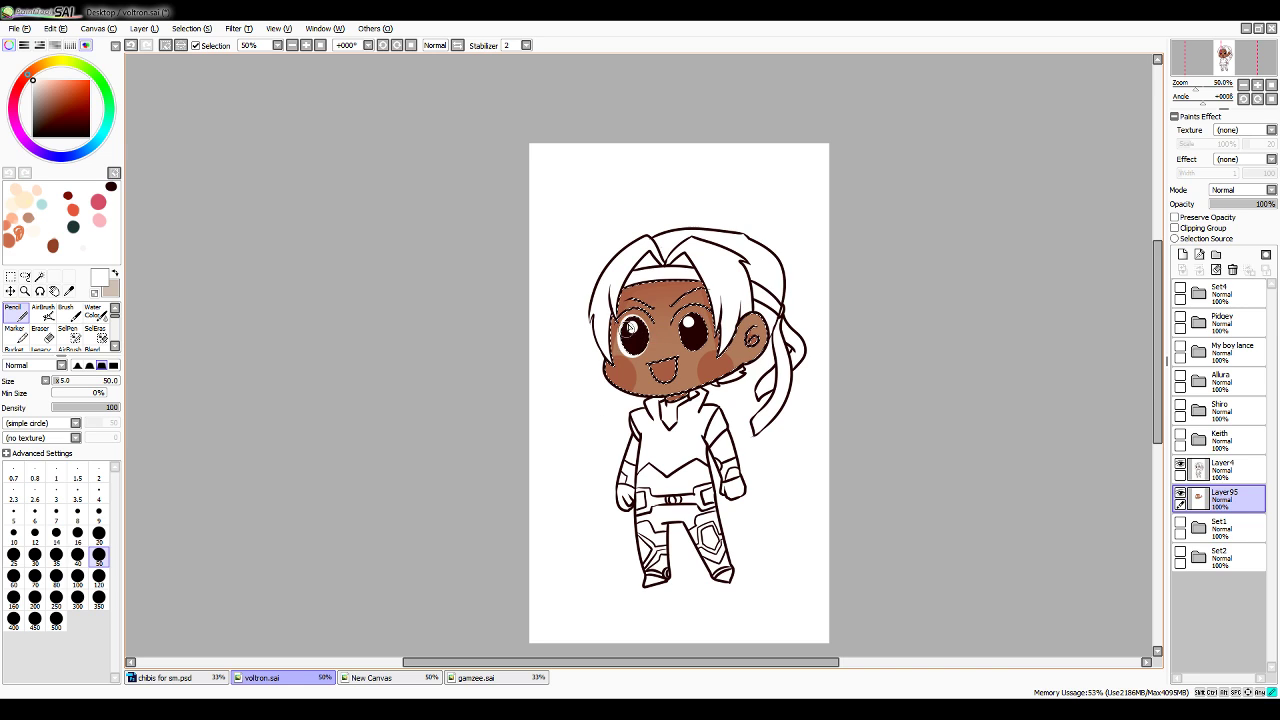
{"action": "key", "text": "ctrl+z"}
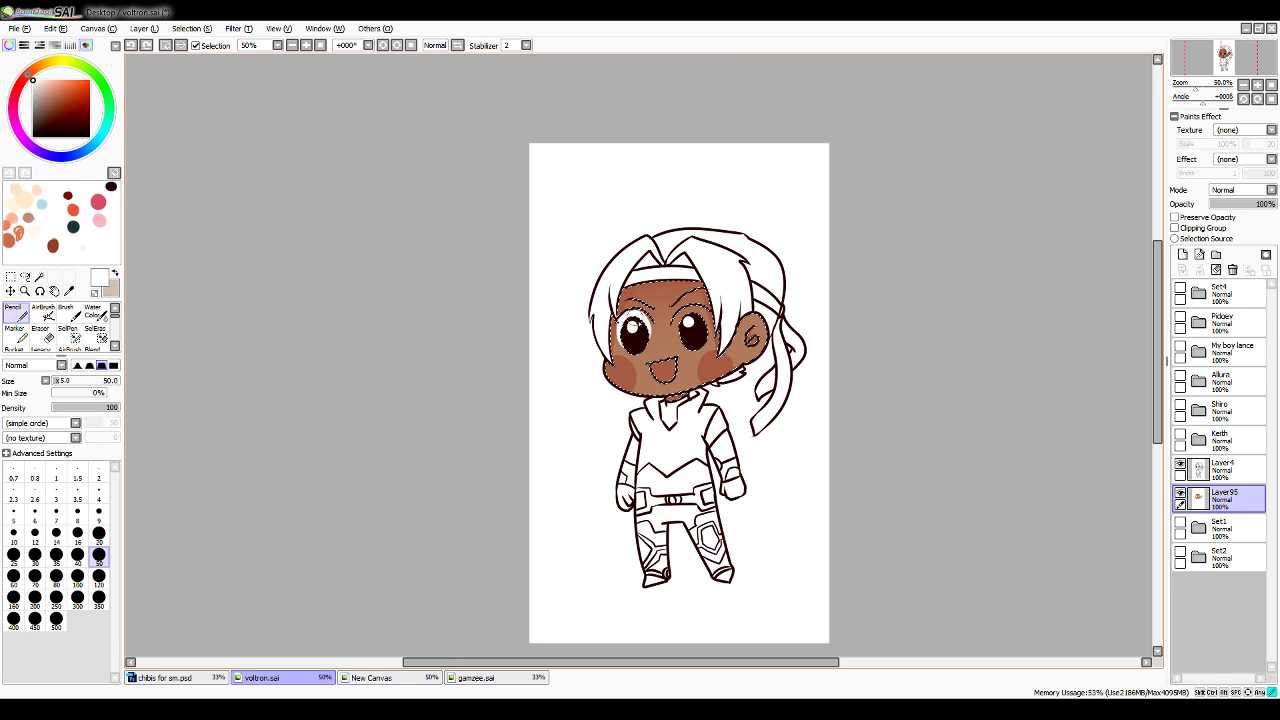
{"action": "left_click", "coordinate": [633, 339]}
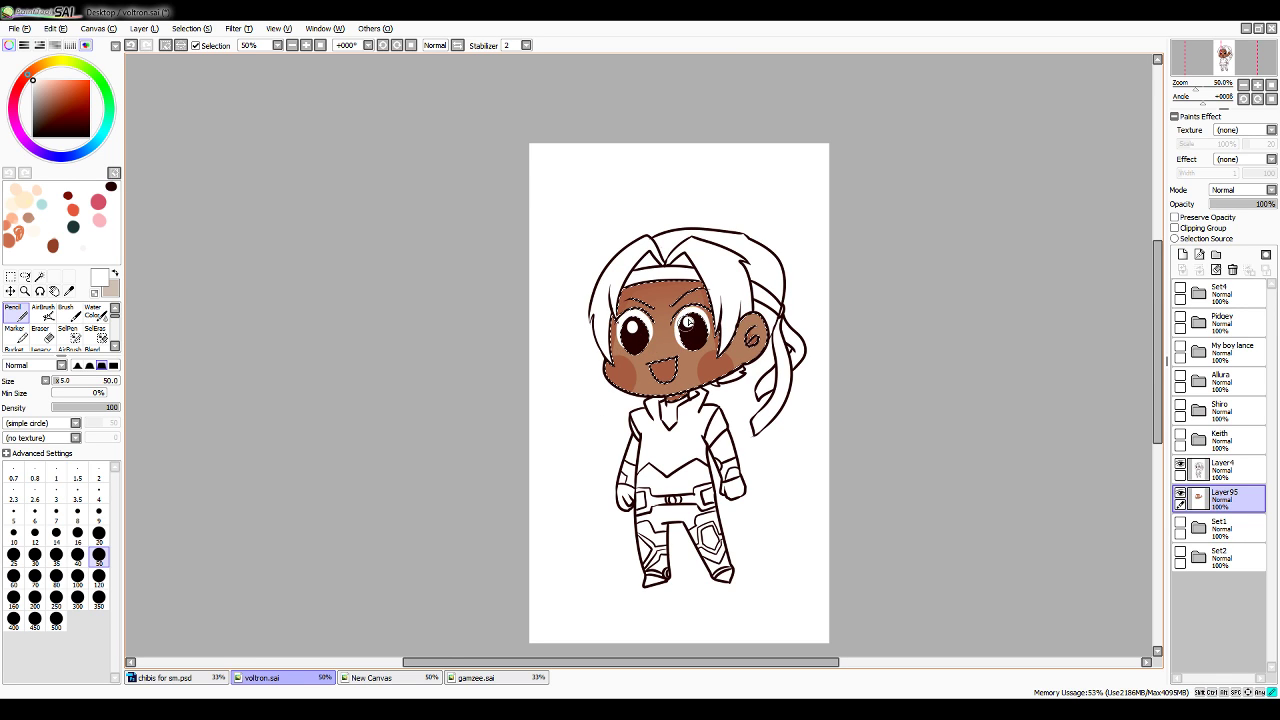
{"action": "left_click", "coordinate": [697, 331]}
{"action": "left_click", "coordinate": [697, 330]}
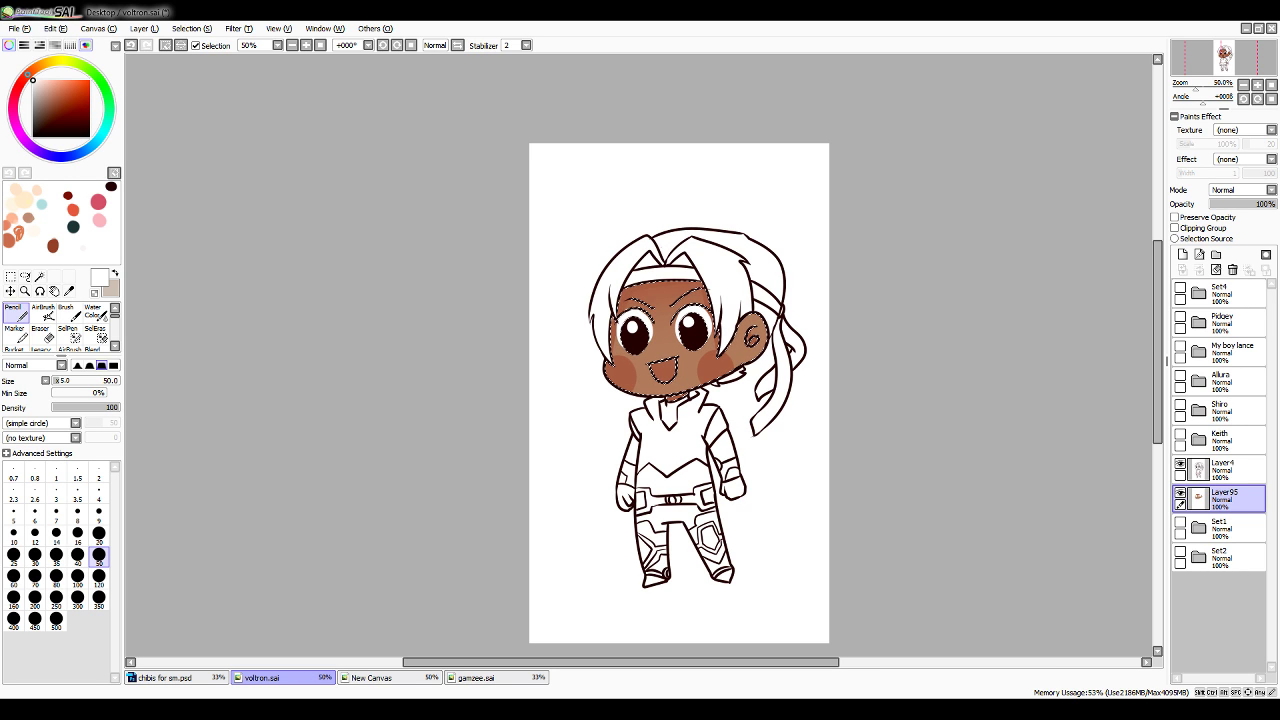
{"action": "key", "text": "ctrl+d"}
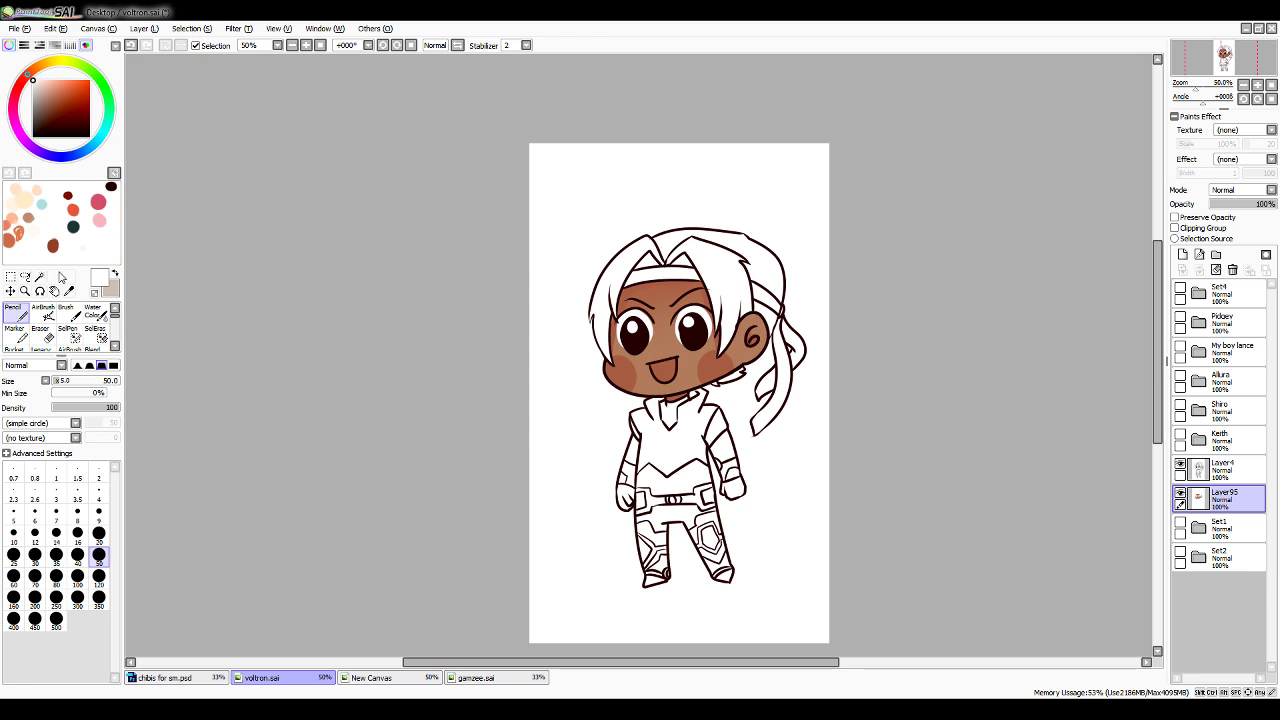
{"action": "left_click", "coordinate": [39, 276]}
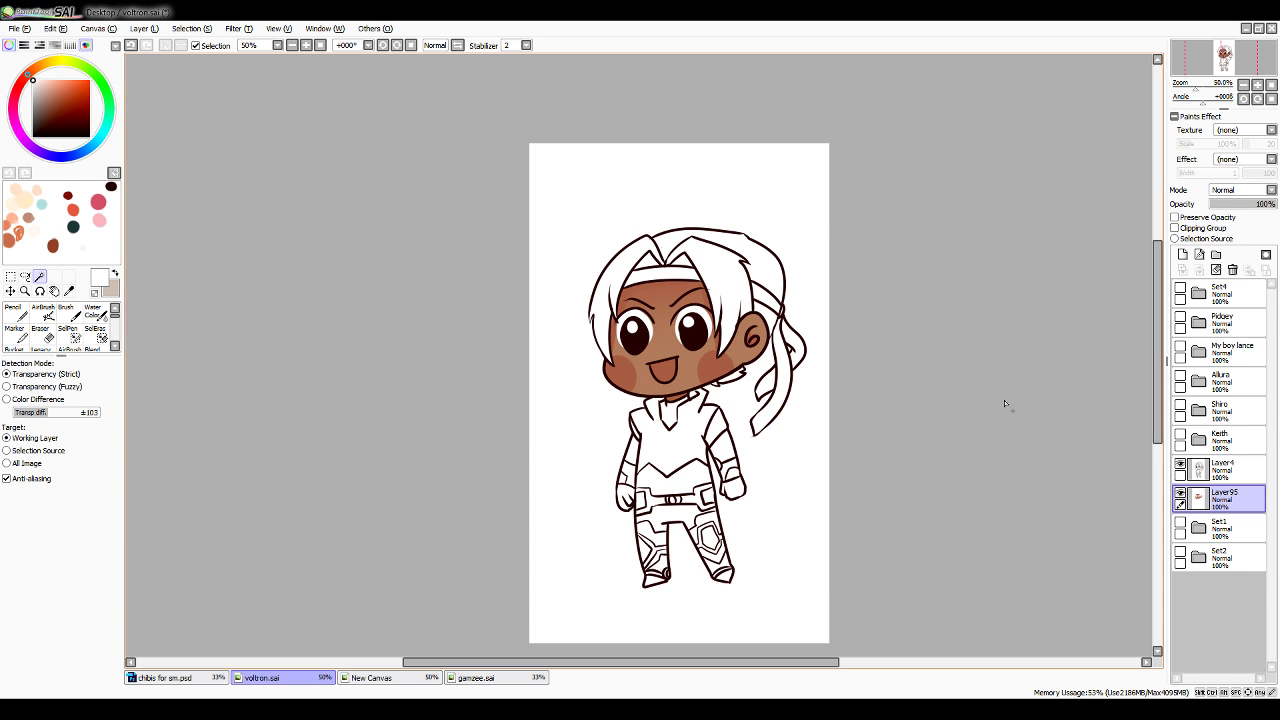
{"action": "left_click", "coordinate": [1181, 290]}
{"action": "left_click", "coordinate": [68, 290]}
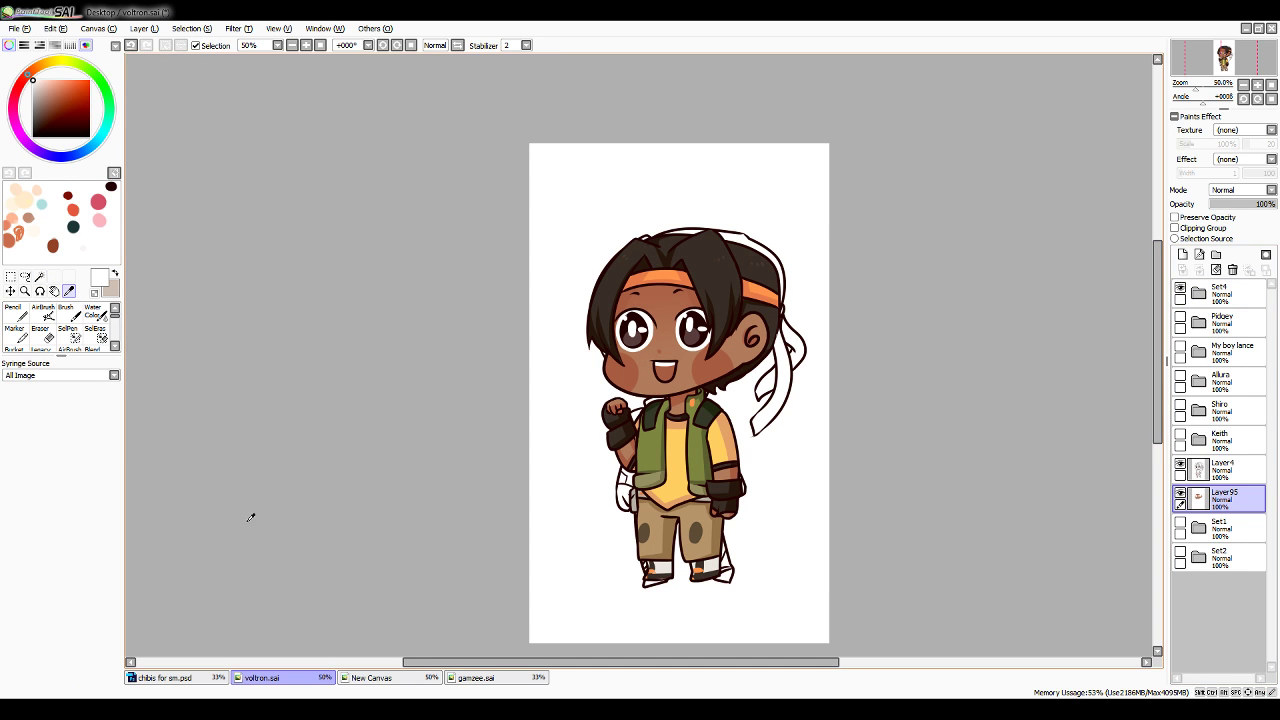
{"action": "left_click", "coordinate": [718, 255]}
{"action": "left_click", "coordinate": [1181, 290]}
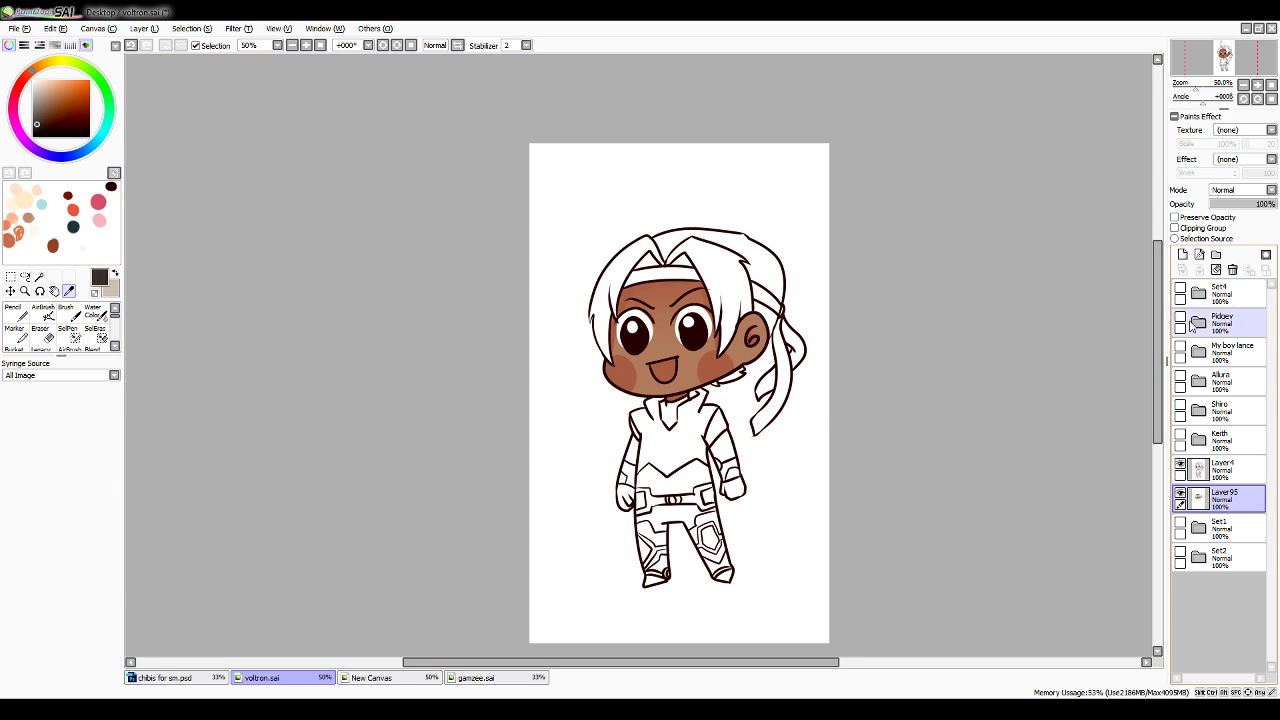
{"action": "left_click", "coordinate": [1225, 469]}
{"action": "left_click", "coordinate": [718, 272]}
{"action": "left_click", "coordinate": [1222, 499], "text": "ctrl"}
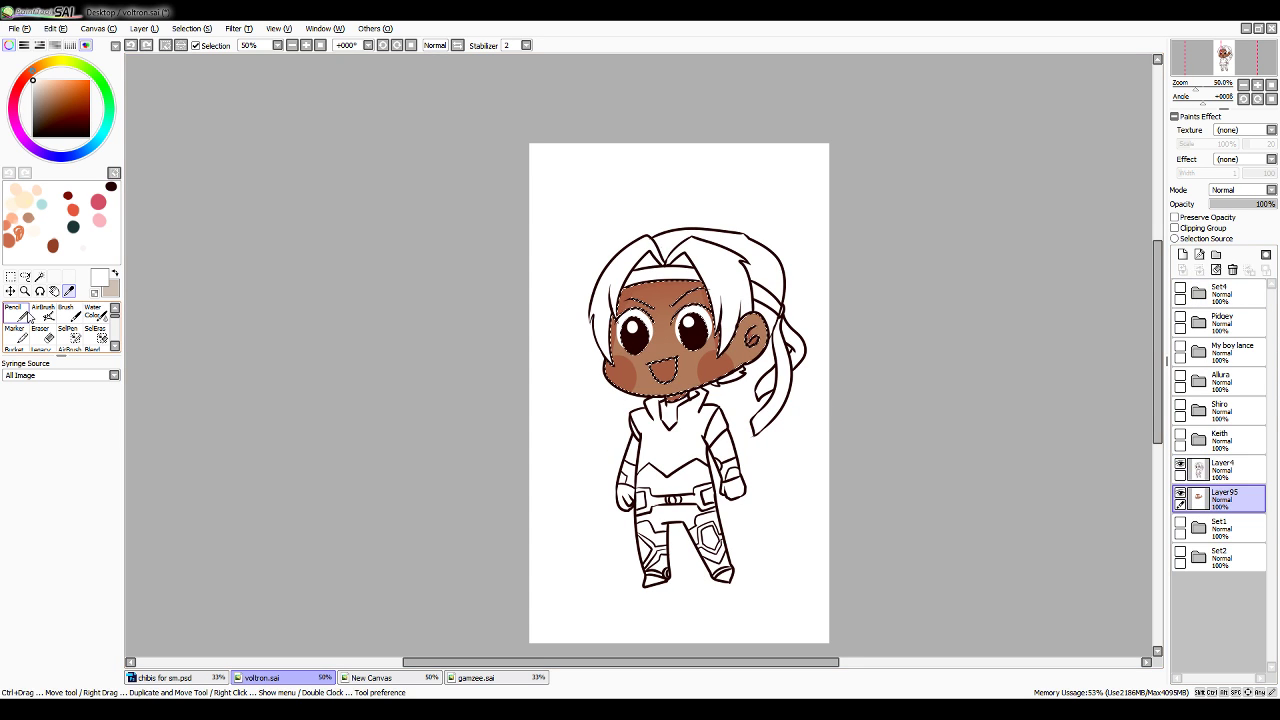
Sample the dark hair colour from the Set4 reference, hide the reference, and clear the face selection
{"action": "left_click", "coordinate": [1181, 290]}
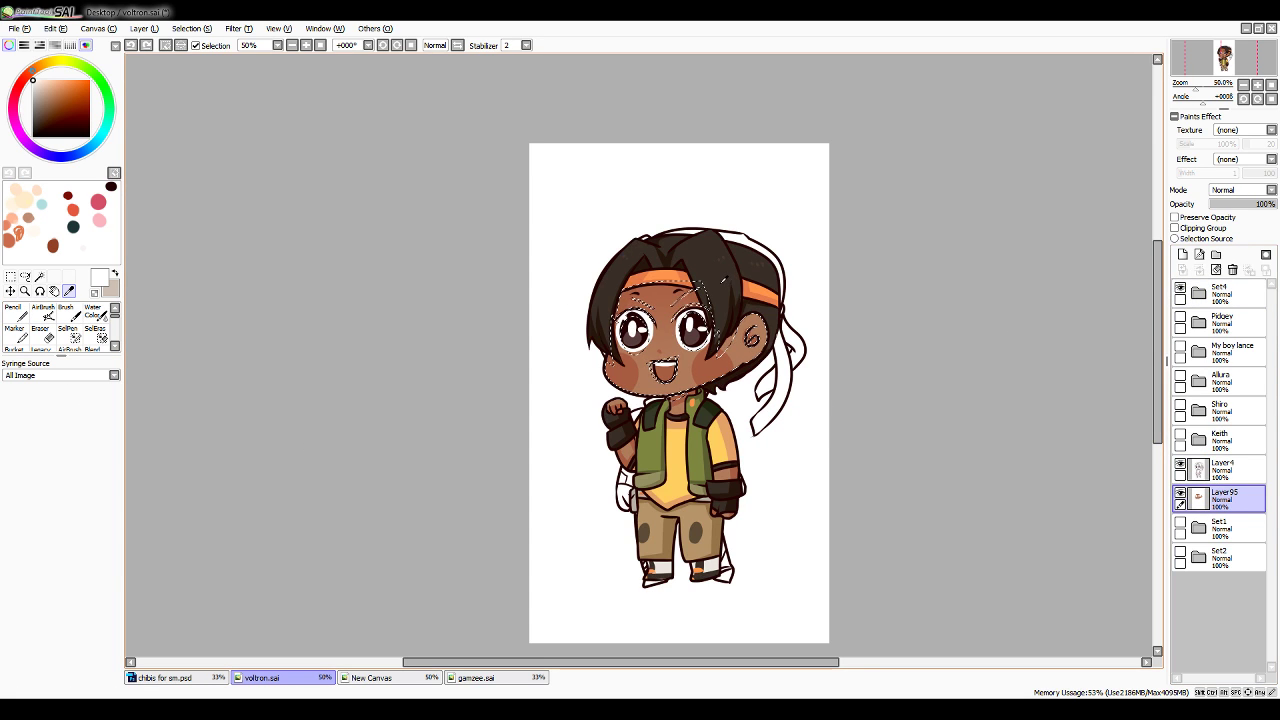
{"action": "left_click", "coordinate": [1181, 290]}
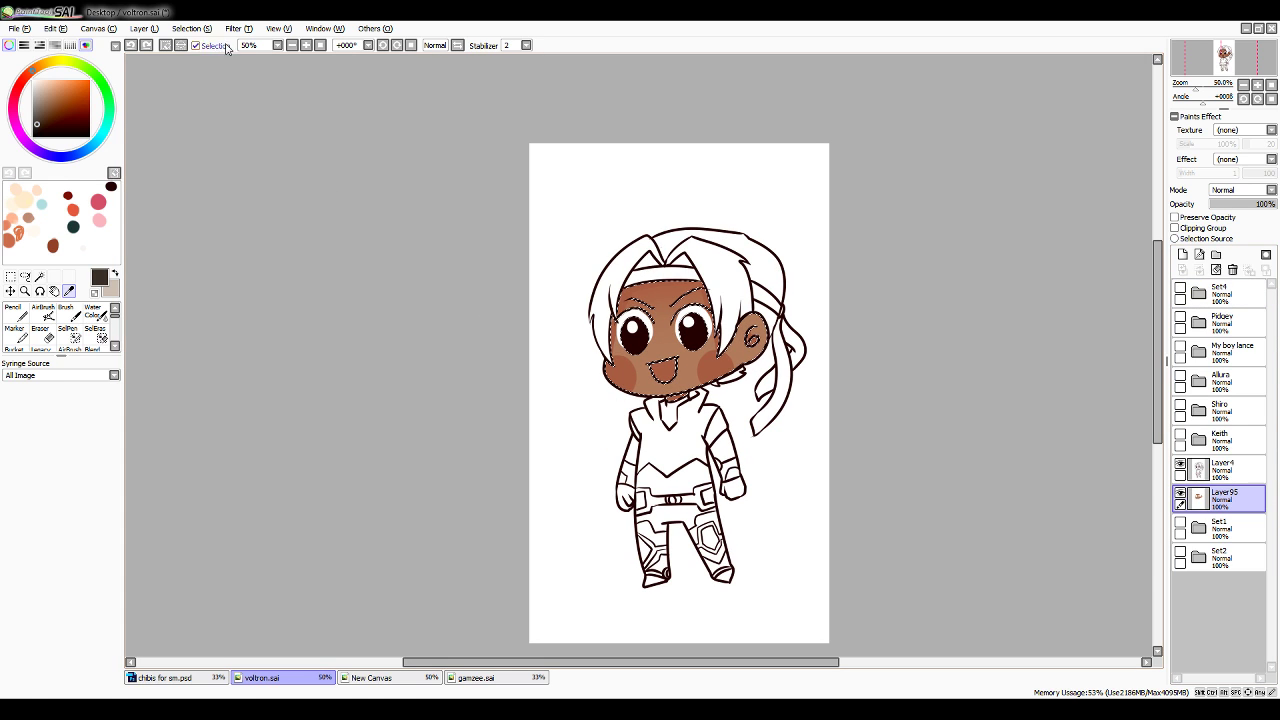
{"action": "key", "text": "ctrl+d"}
{"action": "left_click", "coordinate": [15, 313]}
Select all the hair areas on Layer4, including the fringe, the crown, and the parts behind the headband and below the ear
{"action": "left_click", "coordinate": [1220, 470]}
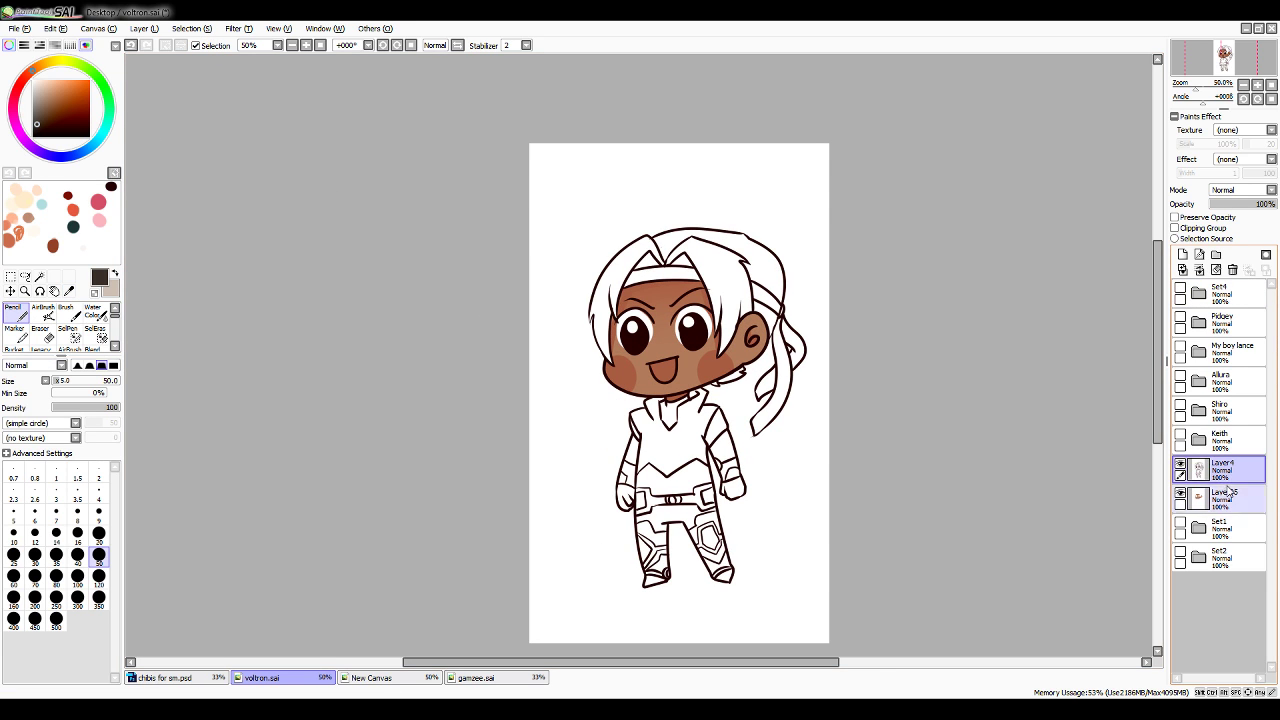
{"action": "left_click", "coordinate": [40, 276]}
{"action": "left_click", "coordinate": [718, 277]}
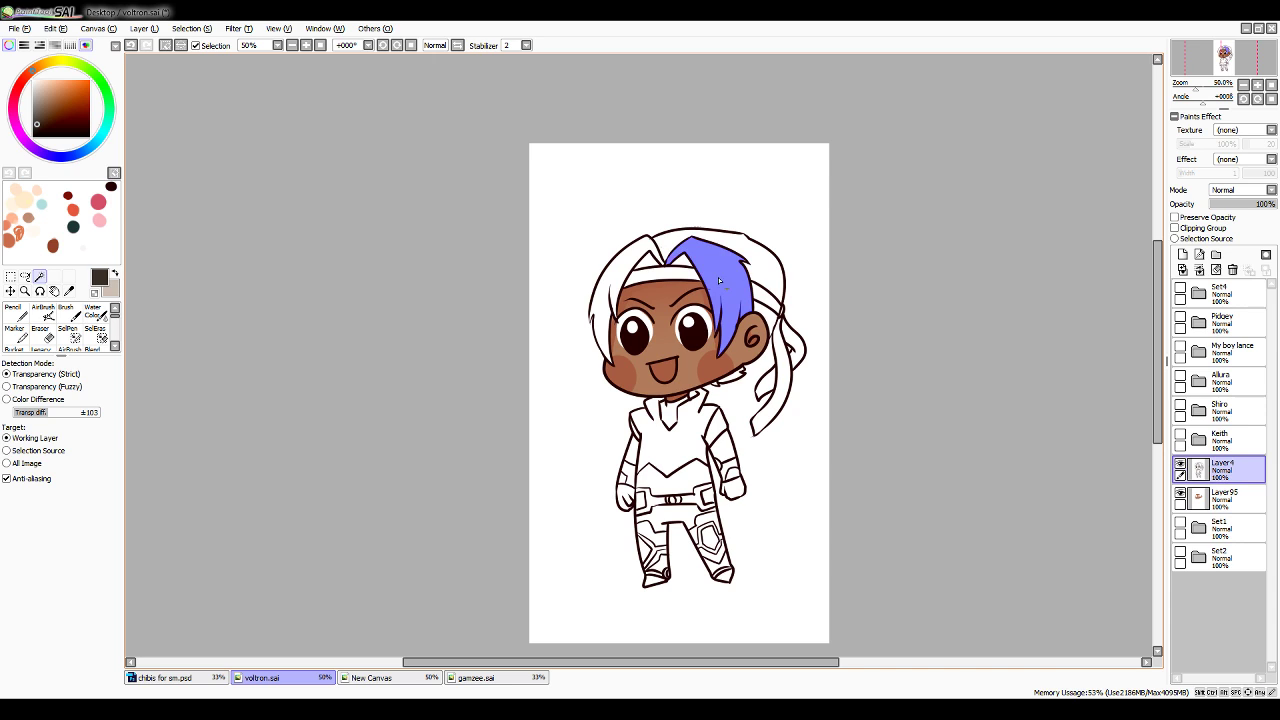
{"action": "left_click", "coordinate": [671, 270]}
{"action": "left_click", "coordinate": [669, 261]}
{"action": "left_click", "coordinate": [769, 321]}
{"action": "left_click", "coordinate": [768, 278]}
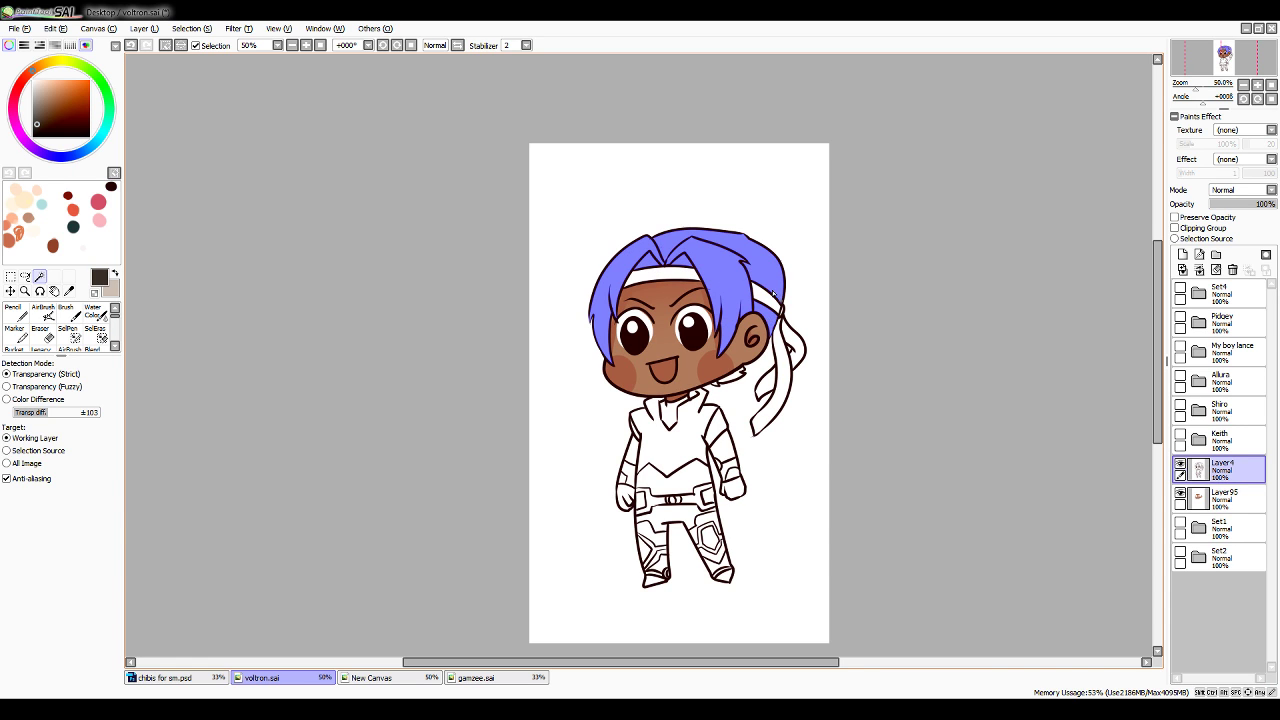
{"action": "left_click", "coordinate": [733, 377]}
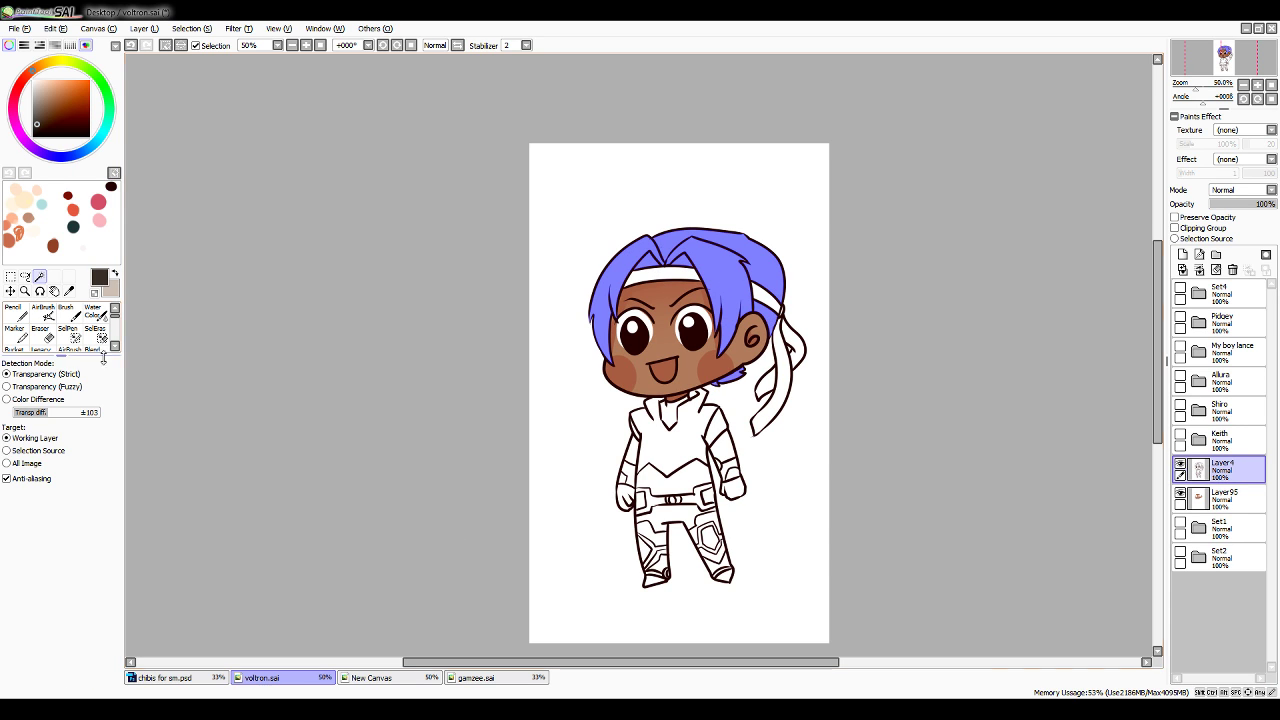
Add the undersuit's collar, both upper sleeves, the waist and the hip area on Layer4 to the hair selection
{"action": "left_click", "coordinate": [16, 313]}
{"action": "left_click", "coordinate": [99, 600]}
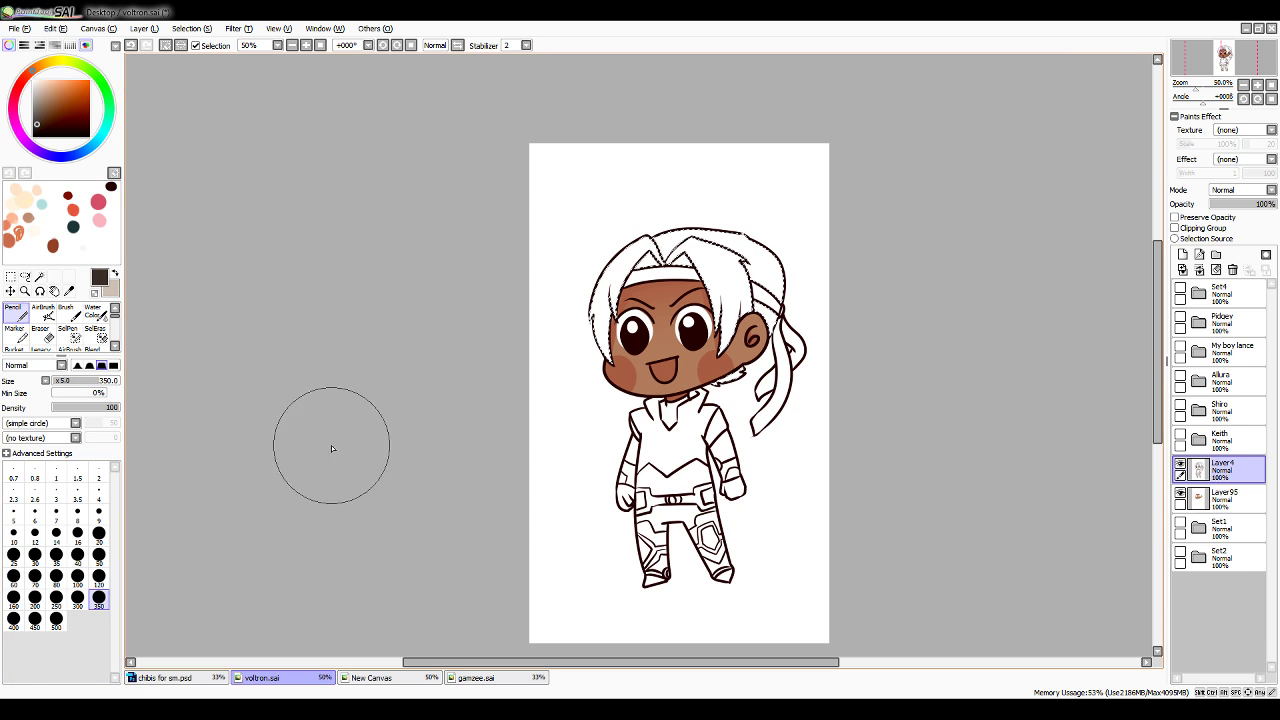
{"action": "left_click", "coordinate": [40, 276]}
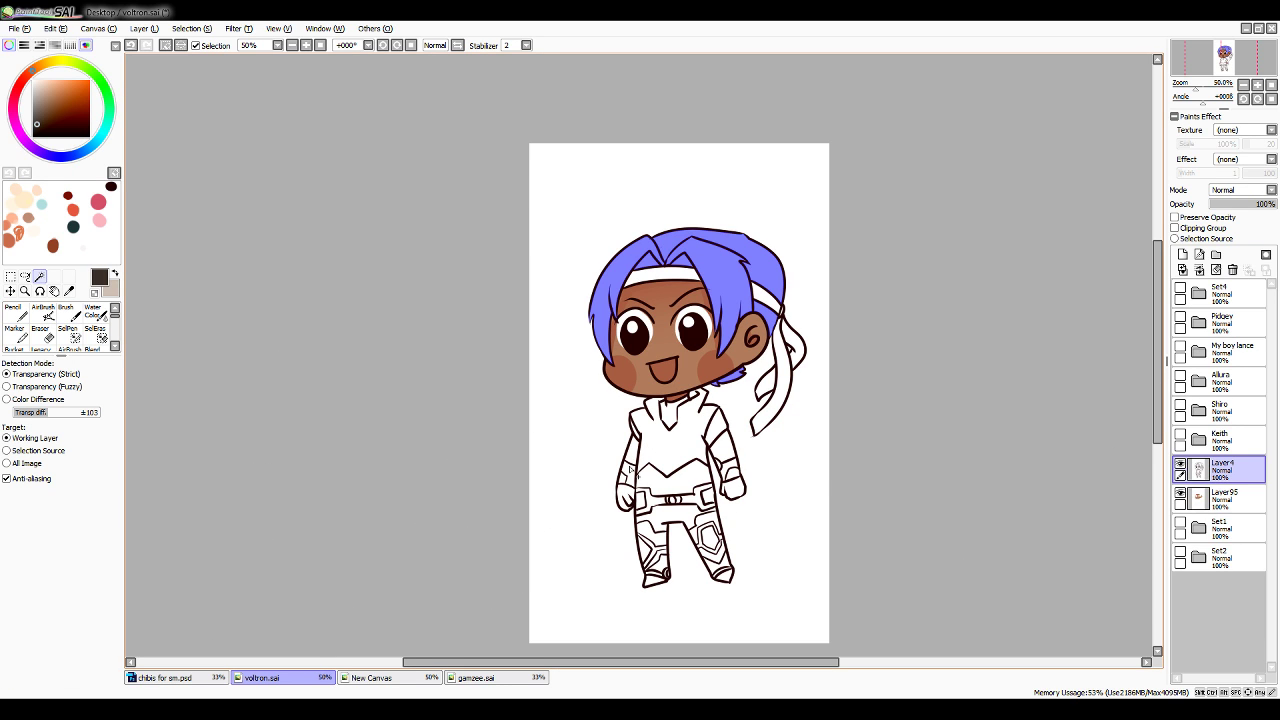
{"action": "left_click", "coordinate": [718, 432]}
{"action": "left_click", "coordinate": [638, 432]}
{"action": "left_click", "coordinate": [672, 410]}
{"action": "left_click", "coordinate": [672, 476]}
{"action": "left_click", "coordinate": [675, 513]}
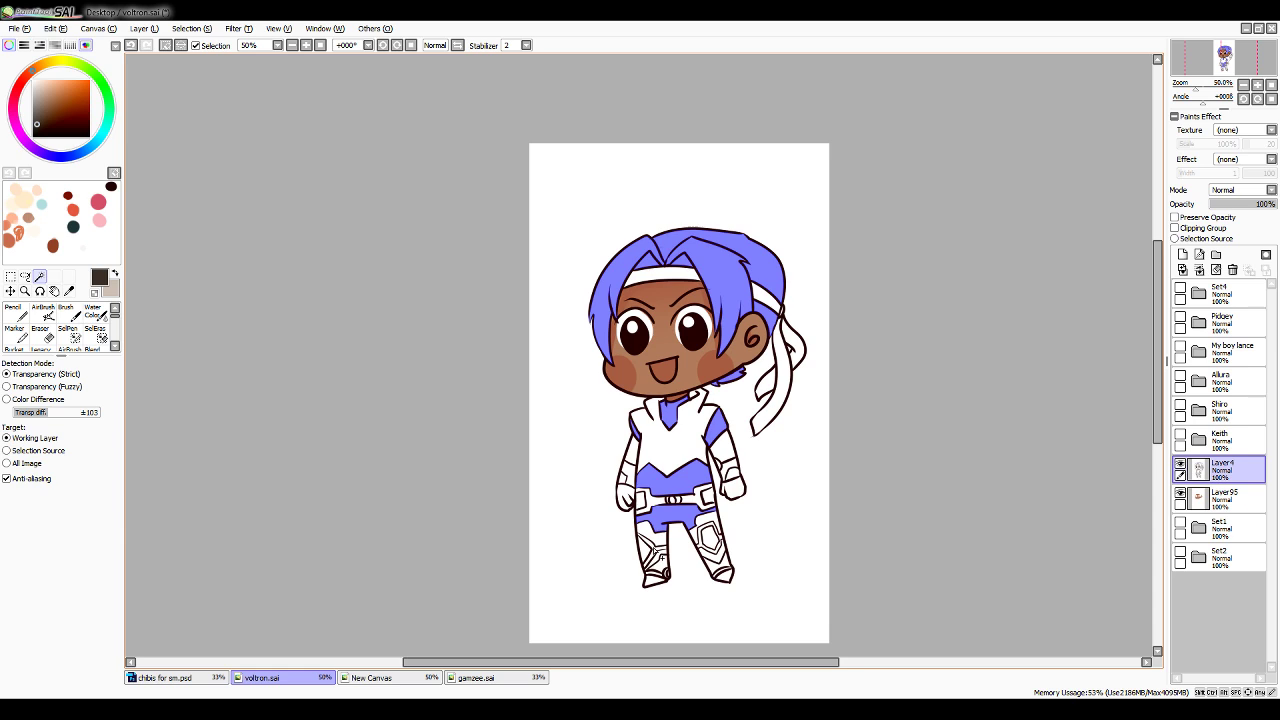
Add the dark bands around the knee armour and both gloves to the selection
{"action": "left_click", "coordinate": [652, 552]}
{"action": "left_click", "coordinate": [706, 546]}
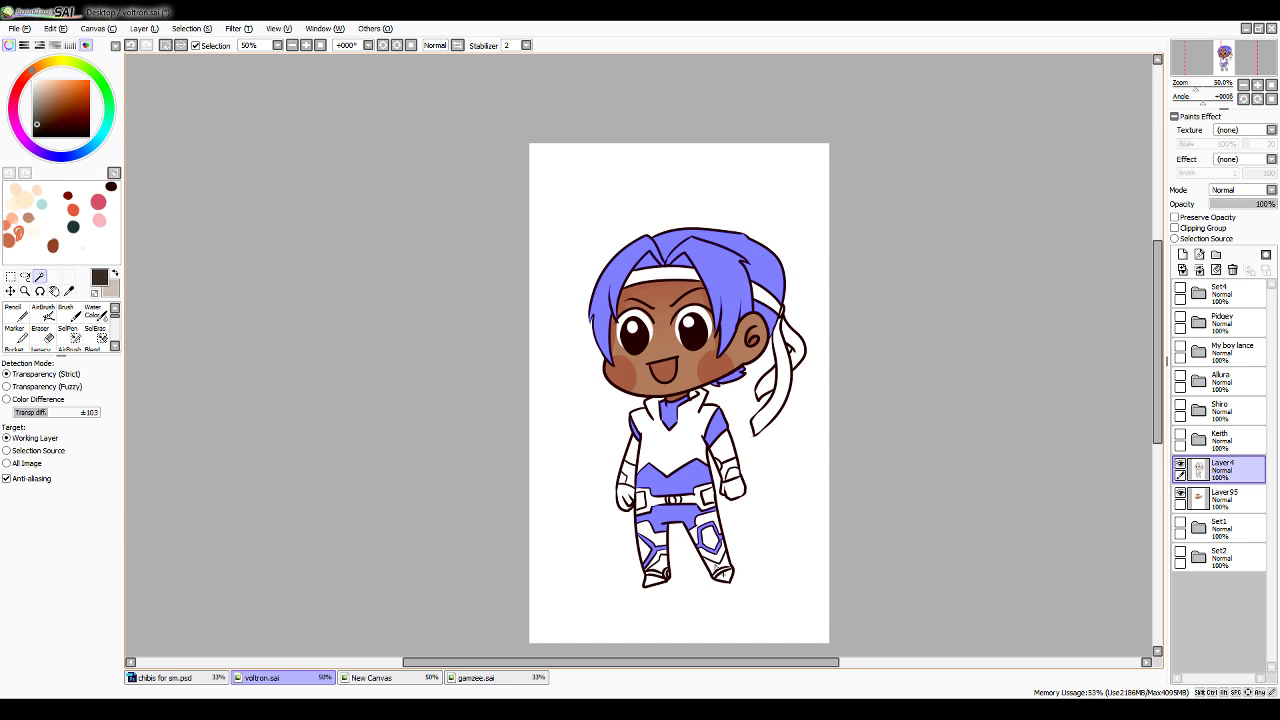
{"action": "left_click", "coordinate": [722, 577]}
{"action": "left_click", "coordinate": [655, 576]}
{"action": "left_click", "coordinate": [733, 486]}
{"action": "left_click", "coordinate": [628, 497]}
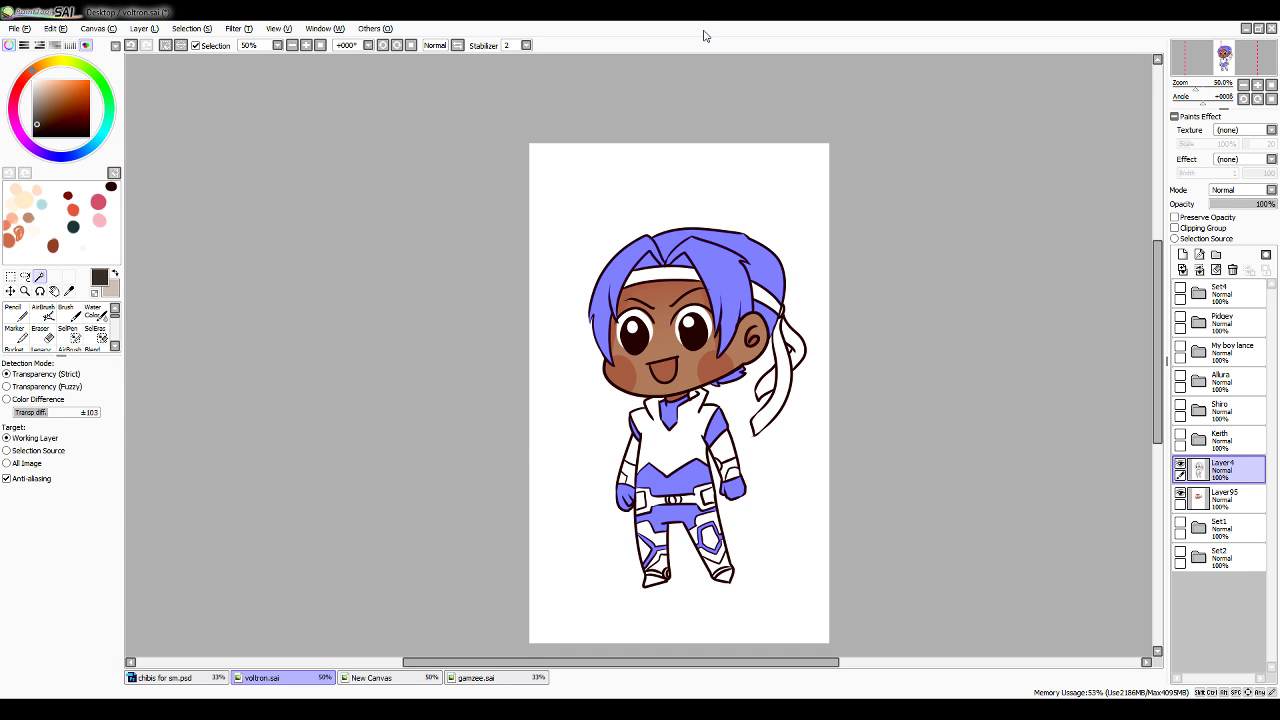
Create a layer directly above Set1 and fill the selected hair and undersuit areas dark brown with a size 350 pencil
{"action": "left_click", "coordinate": [14, 312]}
{"action": "key", "text": "ctrl+d"}
{"action": "left_click", "coordinate": [99, 598]}
{"action": "left_click", "coordinate": [1240, 528]}
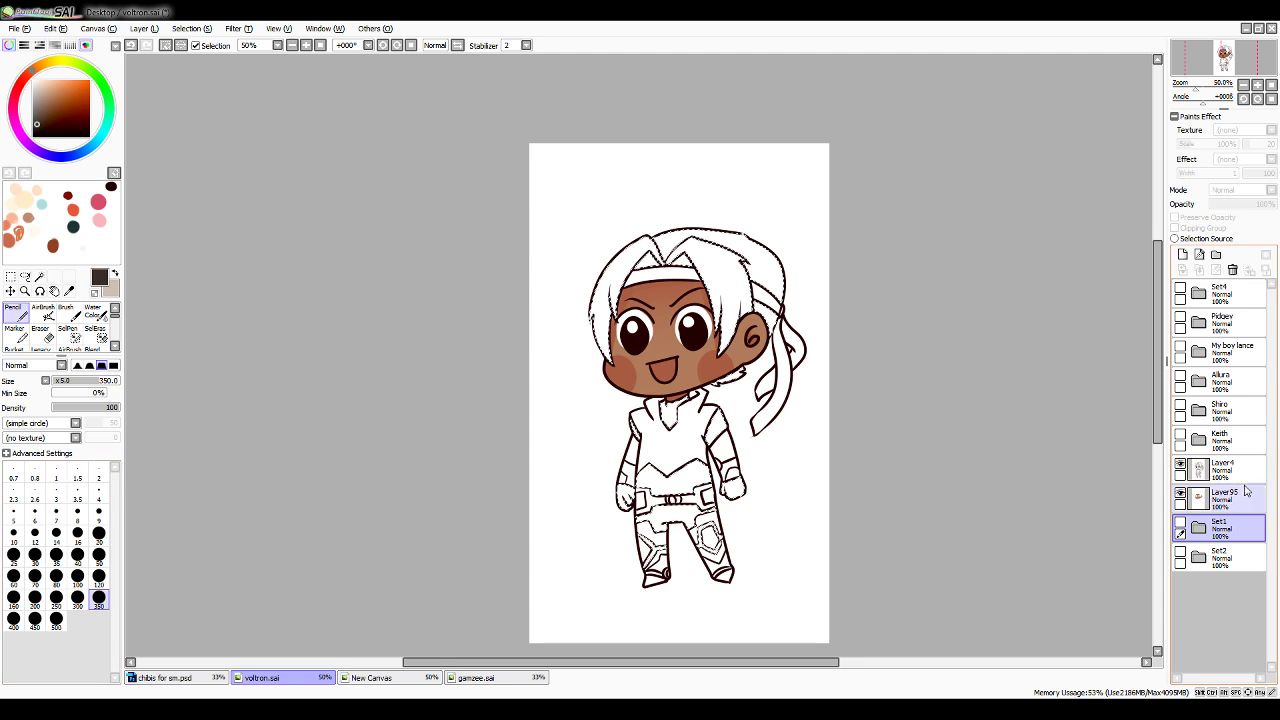
{"action": "left_click", "coordinate": [1182, 255]}
{"action": "mouse_move", "coordinate": [715, 425]}
{"action": "left_mouse_down"}
{"action": "mouse_move", "coordinate": [632, 430]}
{"action": "mouse_move", "coordinate": [563, 351]}
{"action": "mouse_move", "coordinate": [790, 350]}
{"action": "left_mouse_up"}
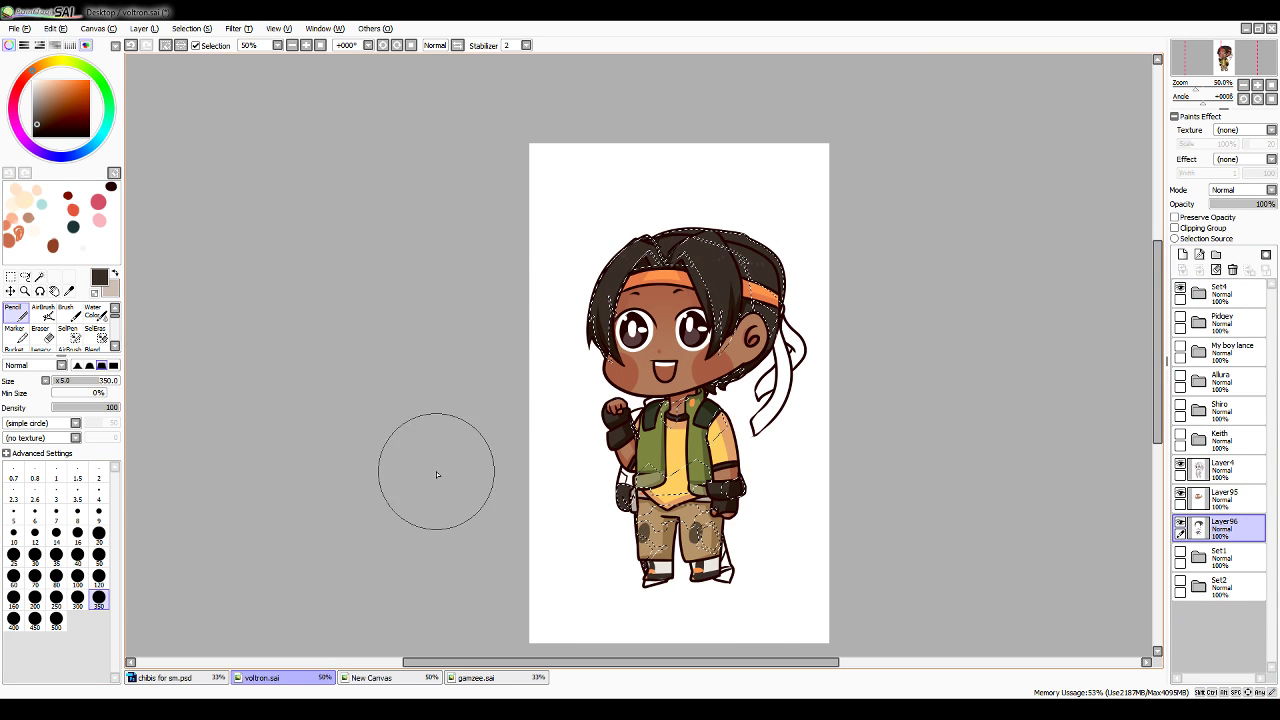
Sample the darker hair shade from the Set4 reference and shade the hair under the parting with a size 20 pencil
{"action": "left_click", "coordinate": [69, 291]}
{"action": "left_click", "coordinate": [760, 435]}
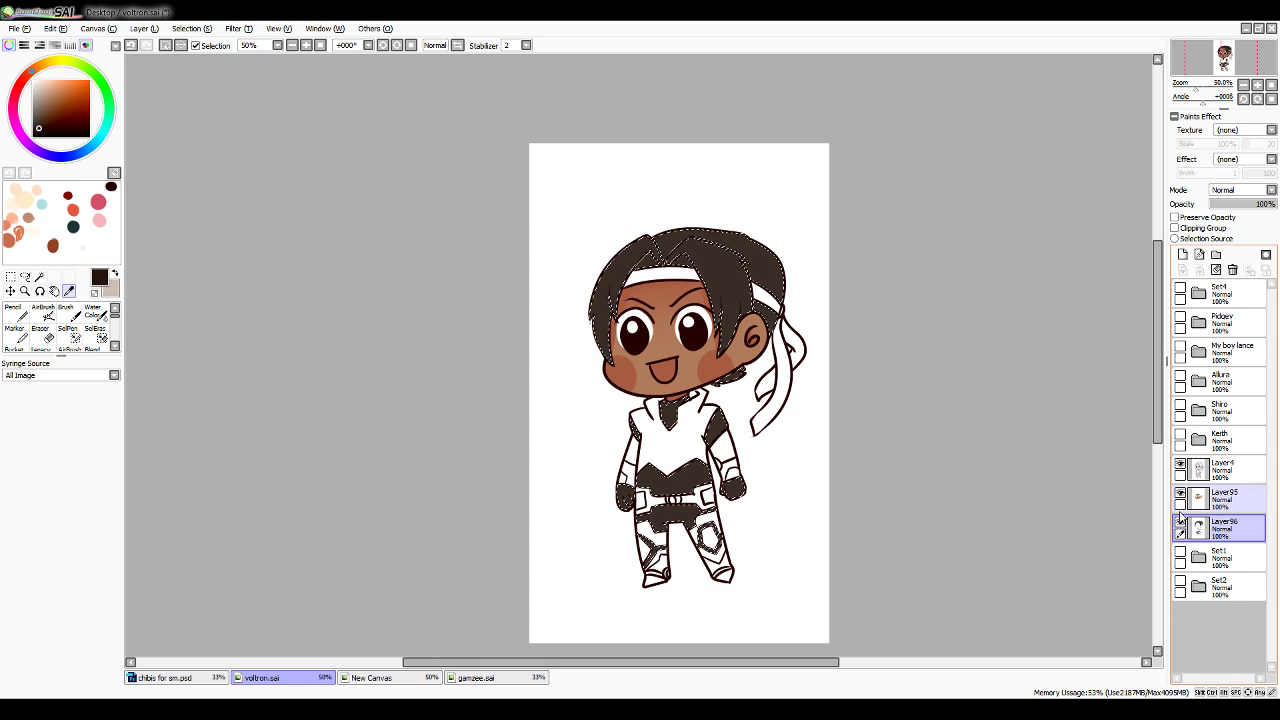
{"action": "left_click", "coordinate": [15, 315]}
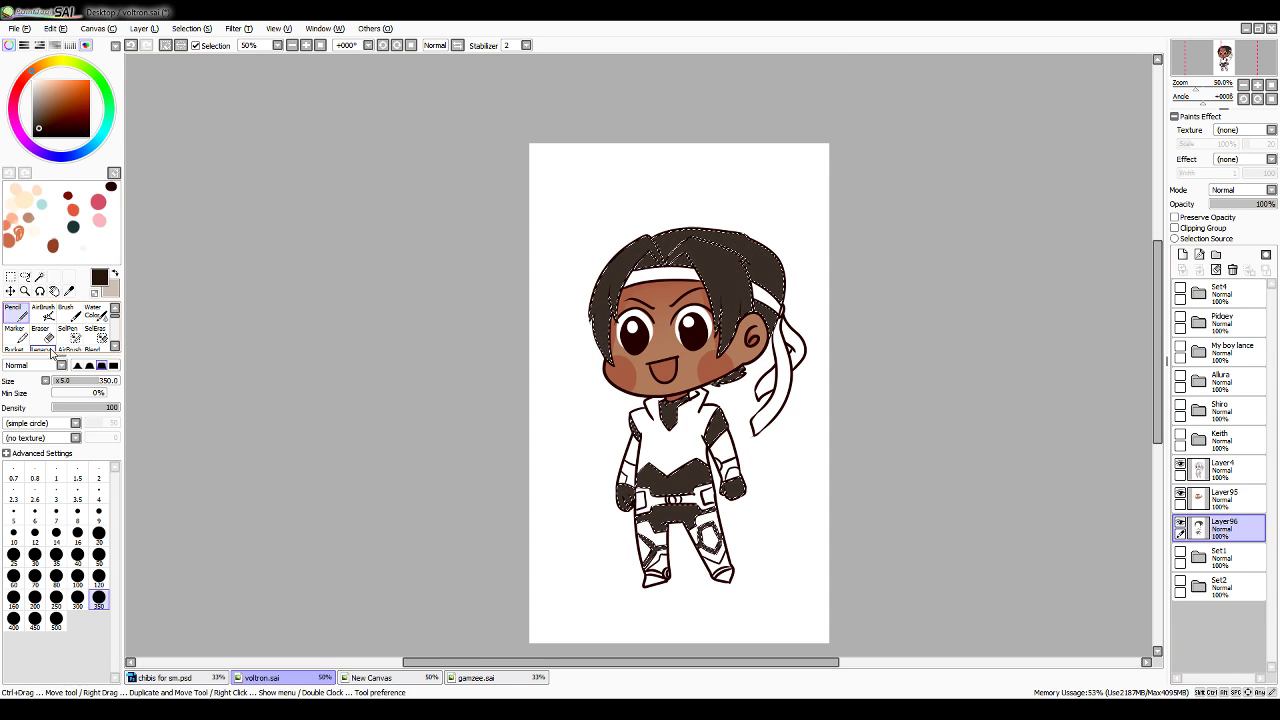
{"action": "left_click", "coordinate": [98, 533]}
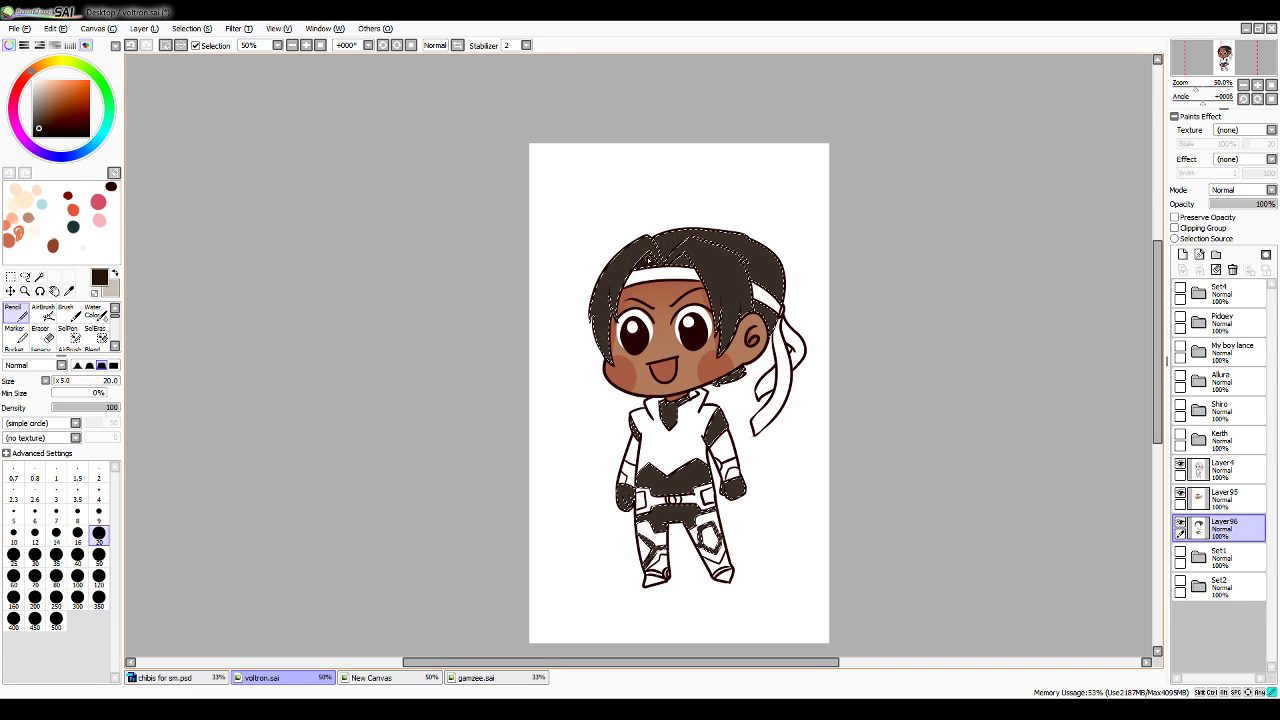
{"action": "mouse_move", "coordinate": [649, 261]}
{"action": "left_mouse_down"}
{"action": "mouse_move", "coordinate": [641, 290]}
{"action": "mouse_move", "coordinate": [684, 266]}
{"action": "left_mouse_up"}
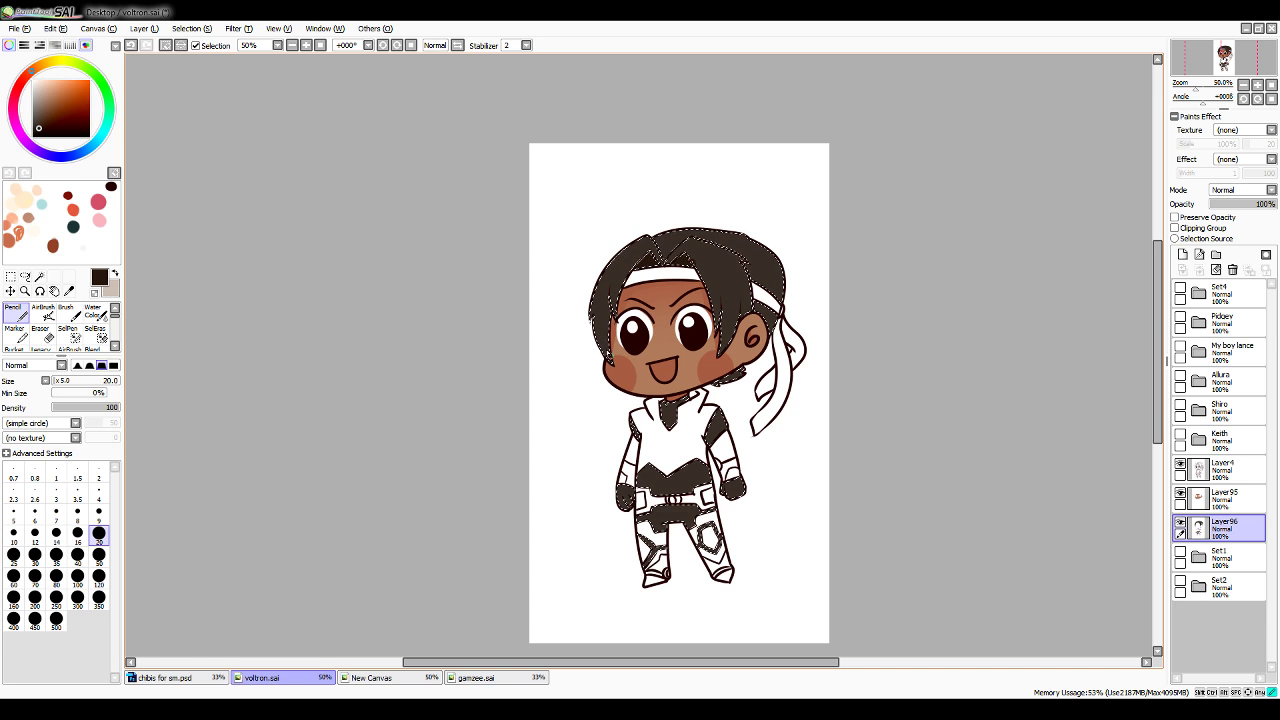
Shade the inner edges of the fringe on both sides of the face, undoing the stray strokes
{"action": "left_click_drag", "start_coordinate": [611, 296], "coordinate": [612, 348]}
{"action": "key", "text": "ctrl+z"}
{"action": "key", "text": "ctrl+z"}
{"action": "left_click_drag", "start_coordinate": [613, 301], "coordinate": [613, 348]}
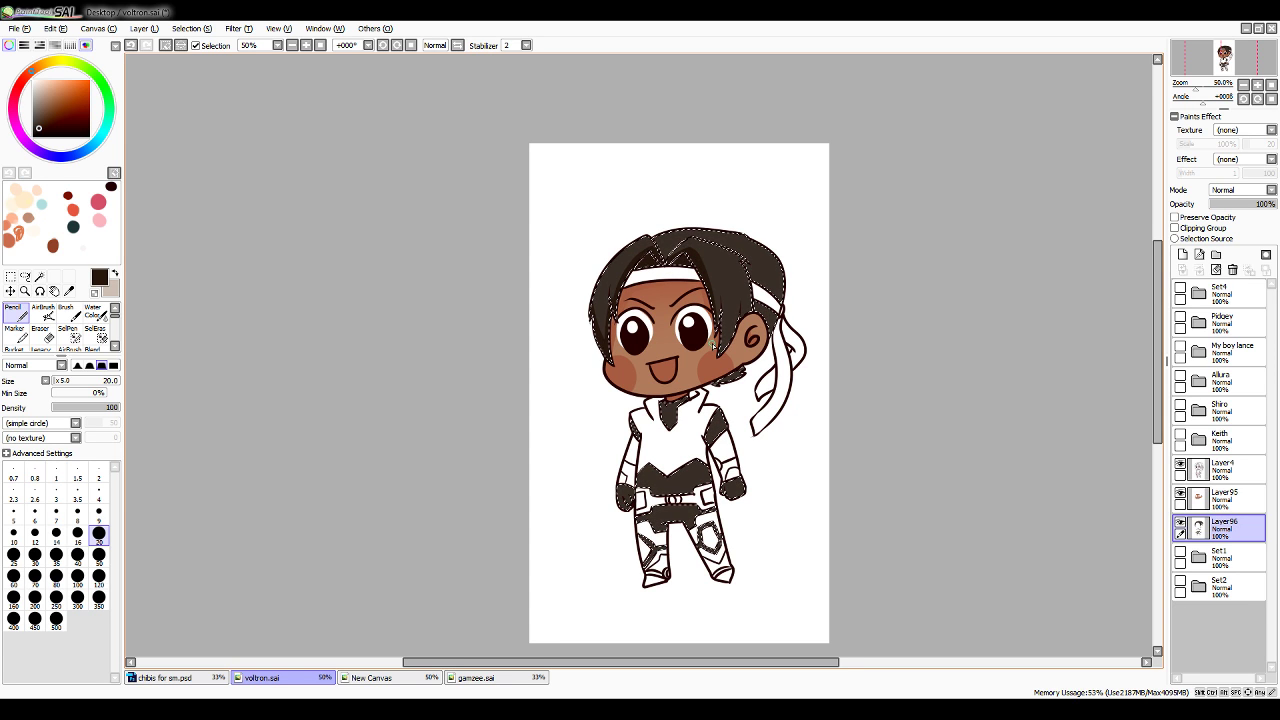
{"action": "left_click_drag", "start_coordinate": [717, 356], "coordinate": [736, 305]}
{"action": "key", "text": "ctrl+z"}
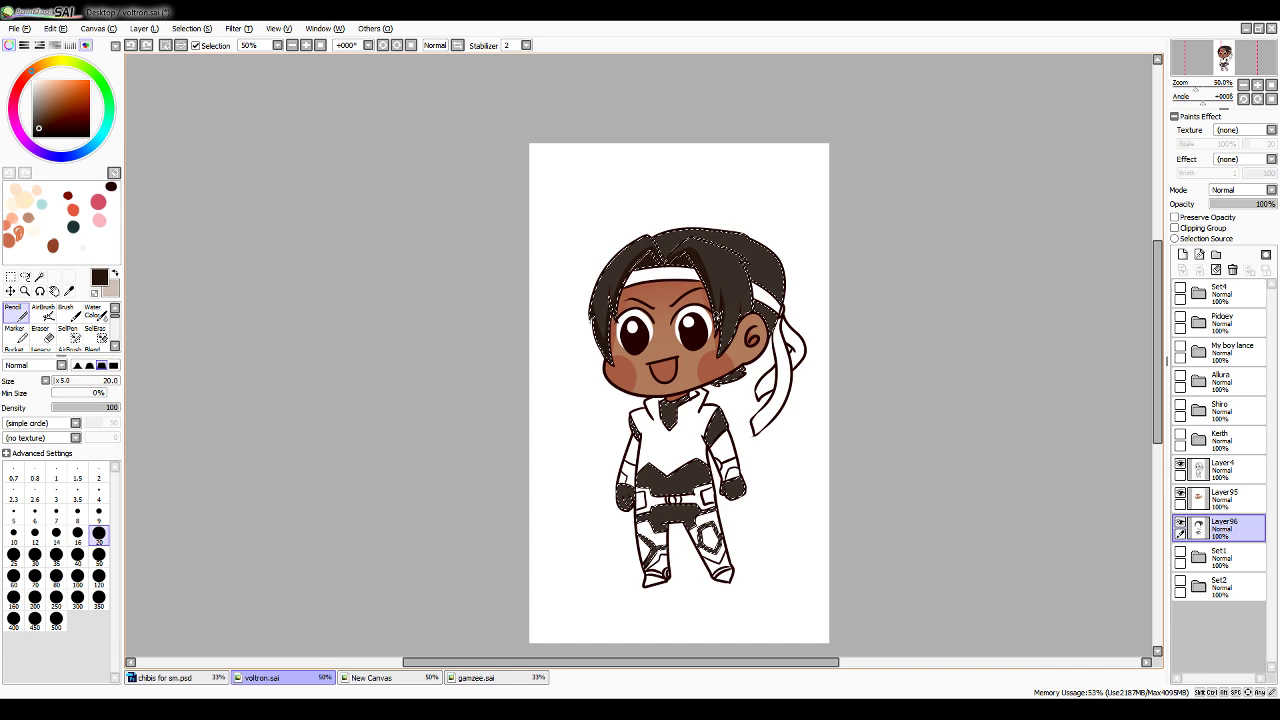
{"action": "mouse_move", "coordinate": [720, 352]}
{"action": "left_mouse_down"}
{"action": "mouse_move", "coordinate": [737, 300]}
{"action": "mouse_move", "coordinate": [739, 320]}
{"action": "mouse_move", "coordinate": [730, 250]}
{"action": "mouse_move", "coordinate": [748, 290]}
{"action": "left_mouse_up"}
{"action": "key", "text": "ctrl+z"}
{"action": "key", "text": "ctrl+z"}
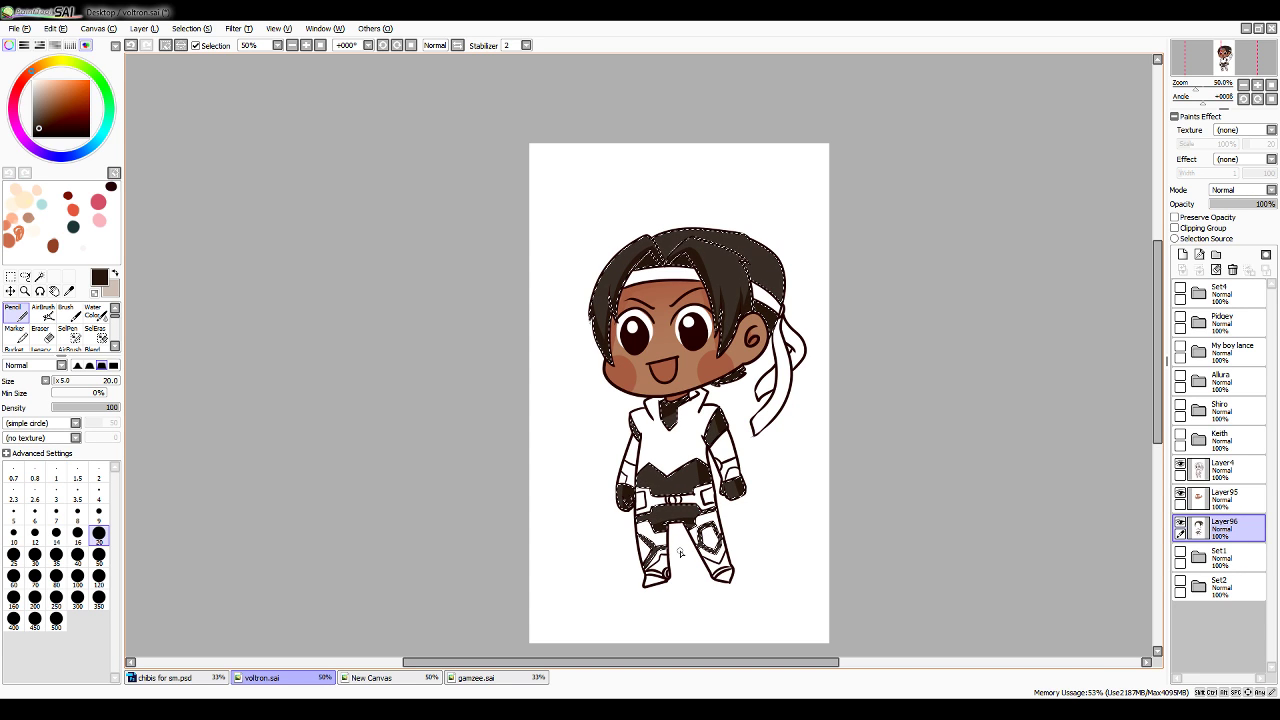
Set the pencil density to 70 and shade the back of the hair and the dark undersuit areas
{"action": "key", "text": "5"}
{"action": "key", "text": "7"}
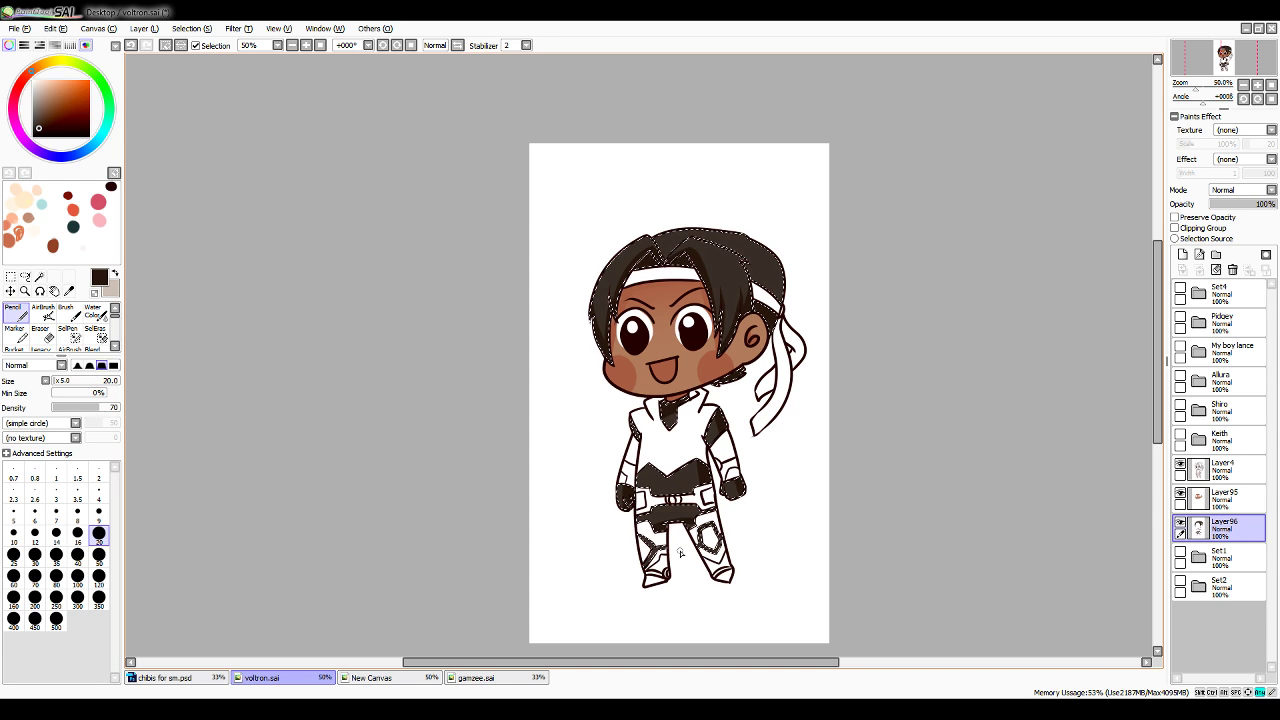
{"action": "key", "text": "Down"}
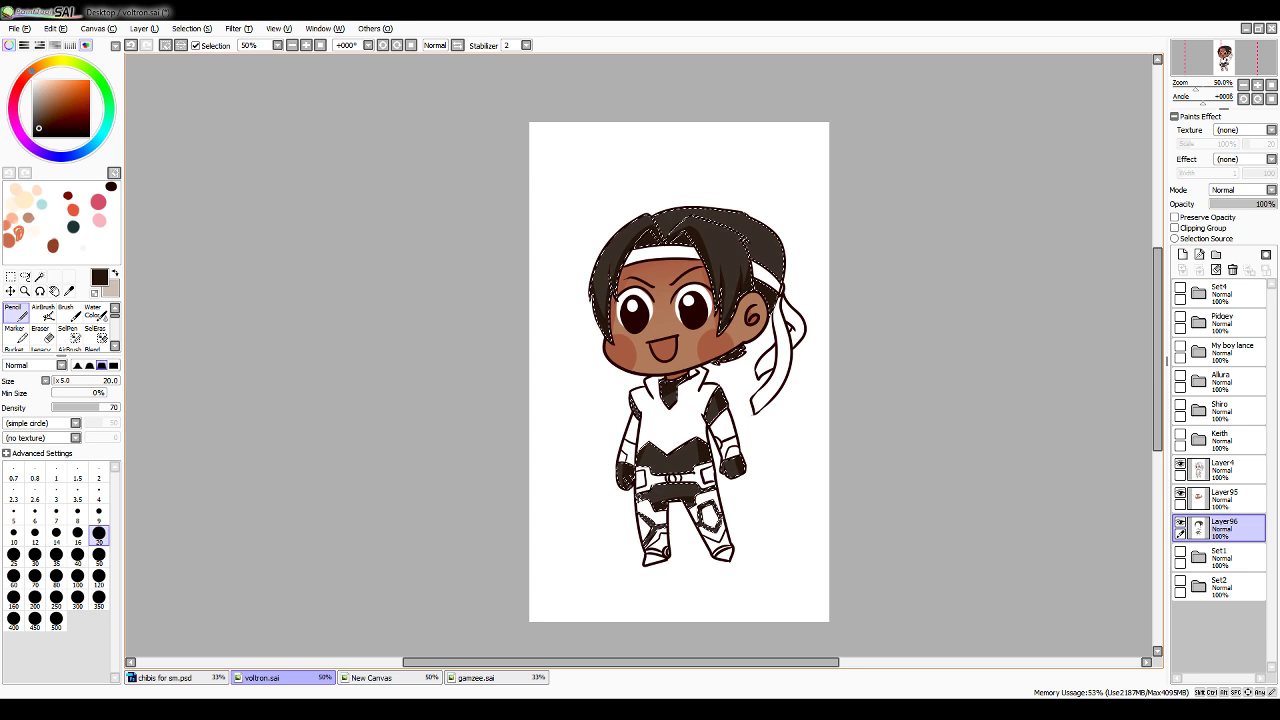
{"action": "key", "text": "ctrl+plus"}
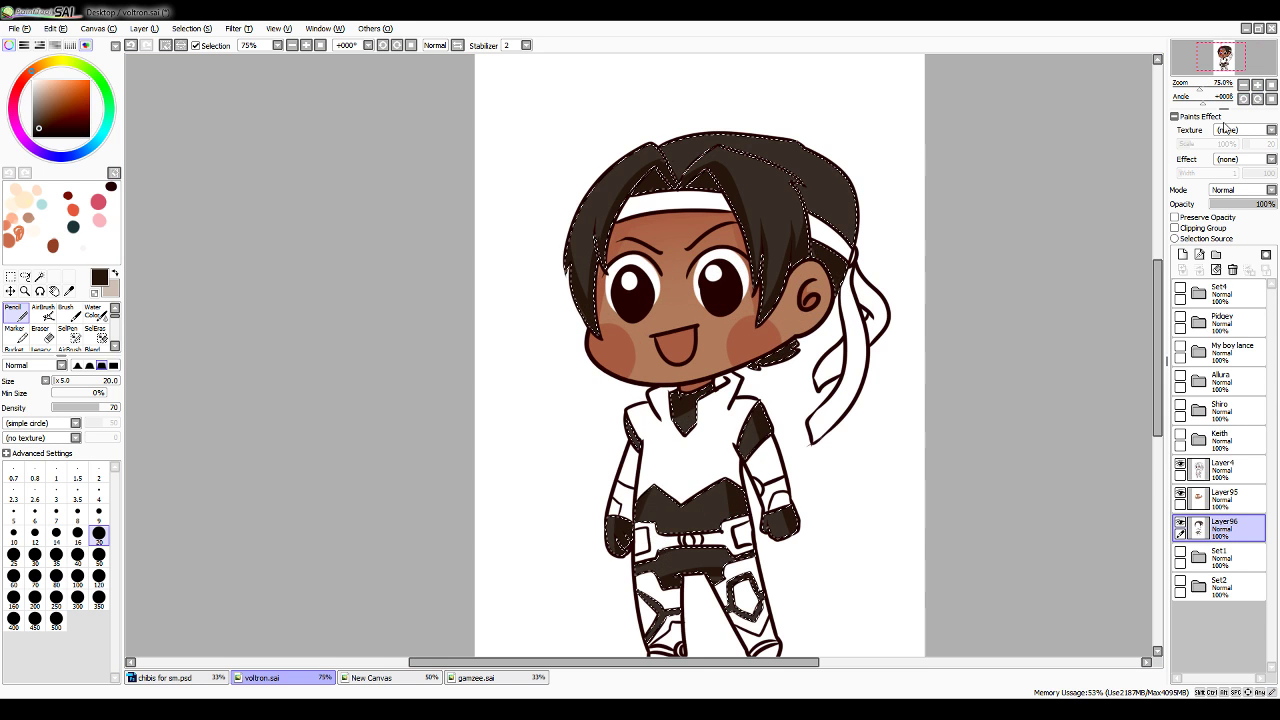
{"action": "scroll", "coordinate": [1155, 297], "scroll_direction": "down", "scroll_amount": 3}
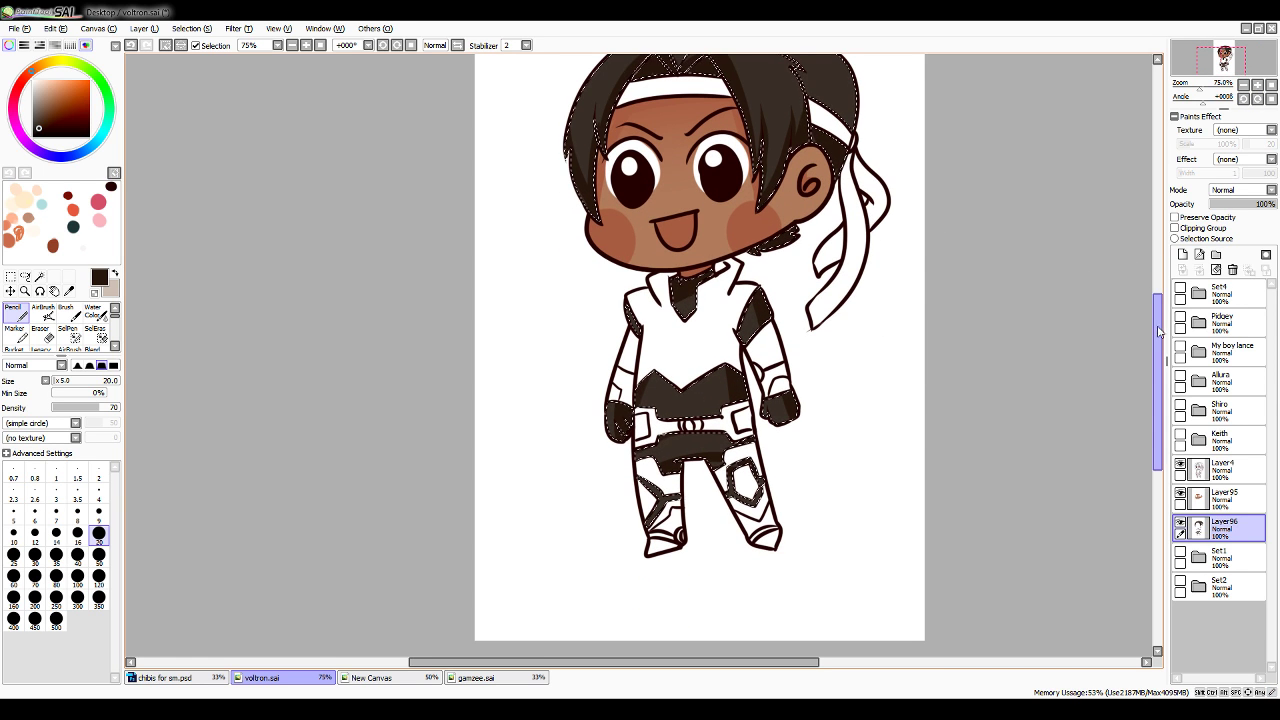
{"action": "scroll", "coordinate": [998, 161], "scroll_direction": "up", "scroll_amount": 2}
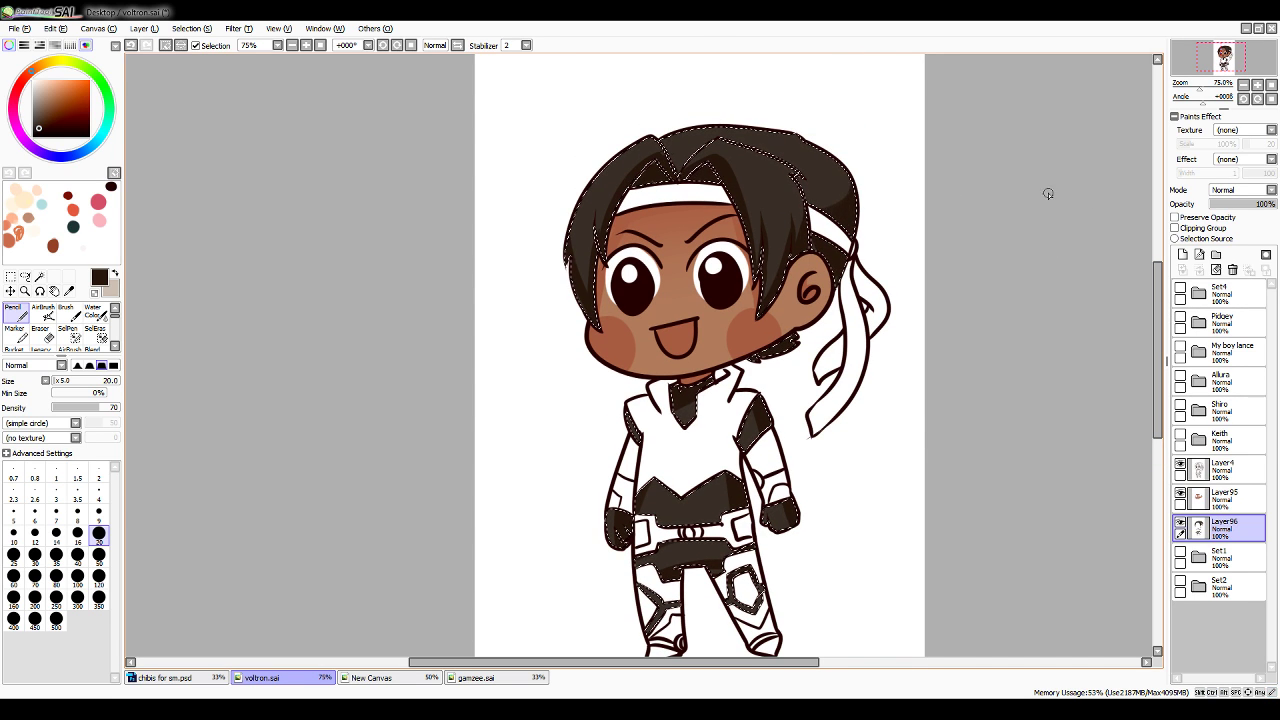
{"action": "scroll", "coordinate": [1160, 365], "scroll_direction": "down", "scroll_amount": 1}
{"action": "scroll", "coordinate": [1160, 365], "scroll_direction": "down", "scroll_amount": 3}
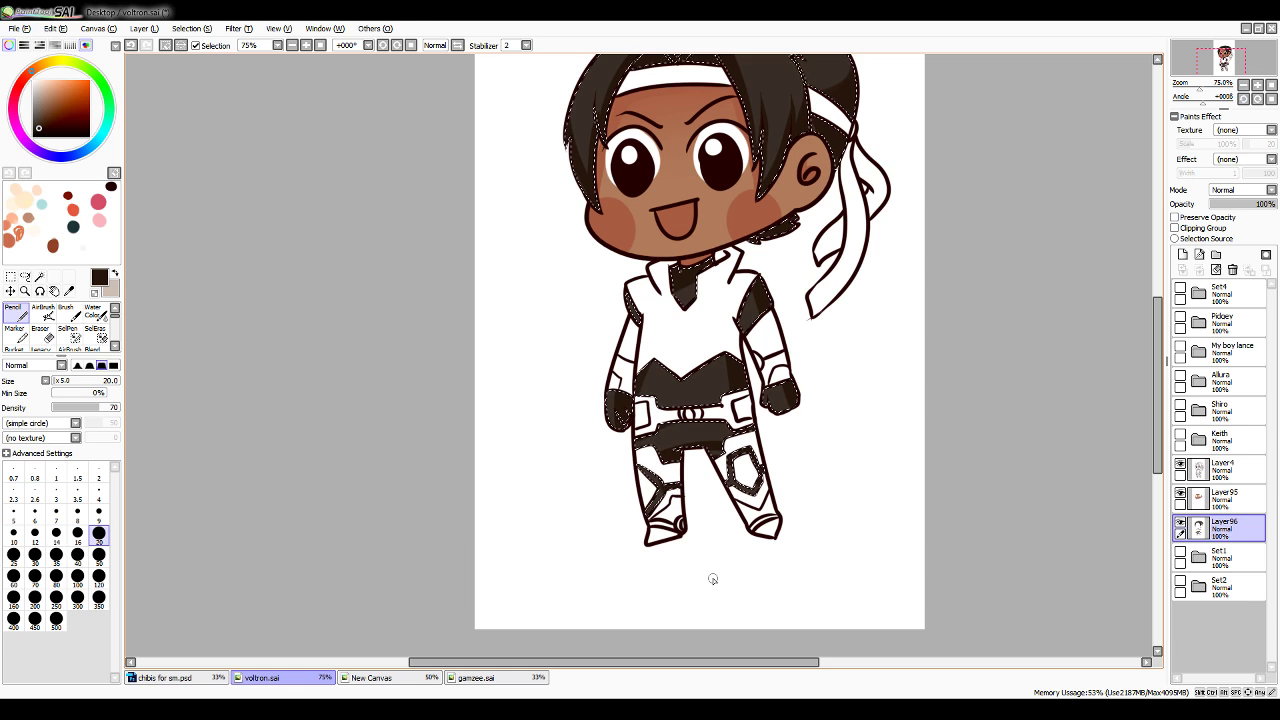
Clear the selection and add an empty layer between Layer96 and the Set1 folder
{"action": "left_click", "coordinate": [198, 29]}
{"action": "left_click", "coordinate": [216, 46]}
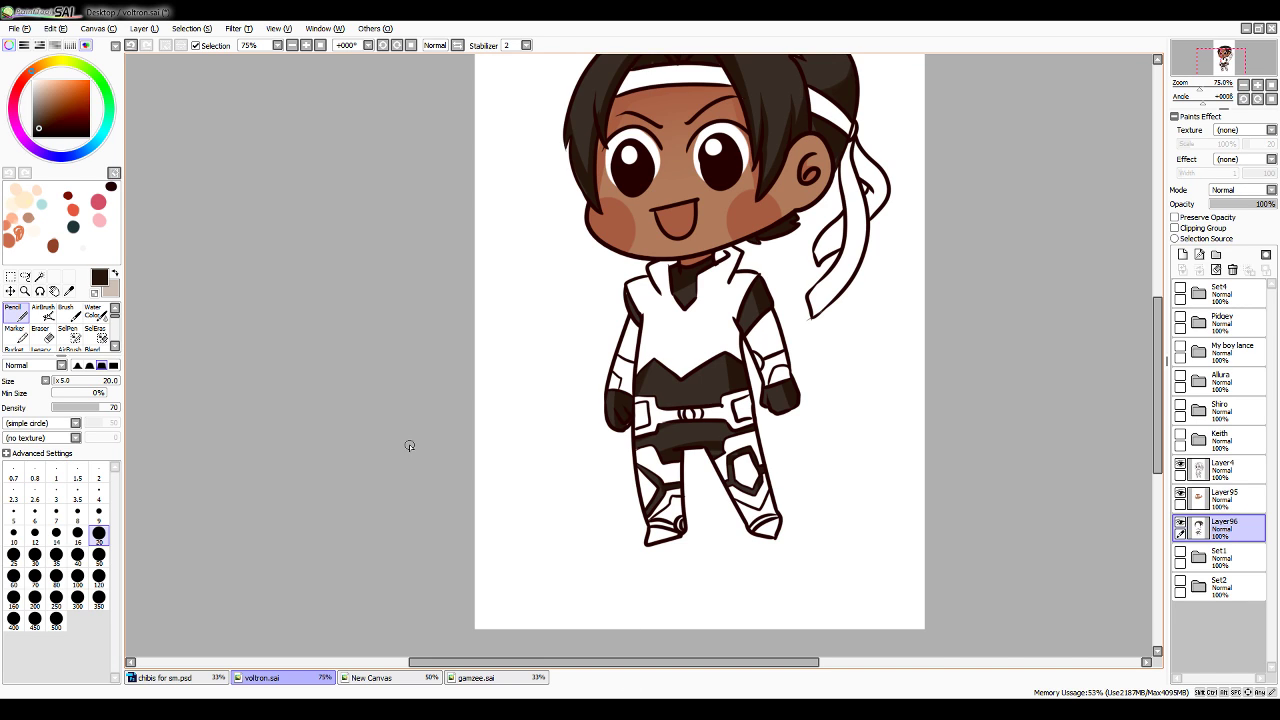
{"action": "key", "text": "w"}
{"action": "left_click", "coordinate": [1238, 549]}
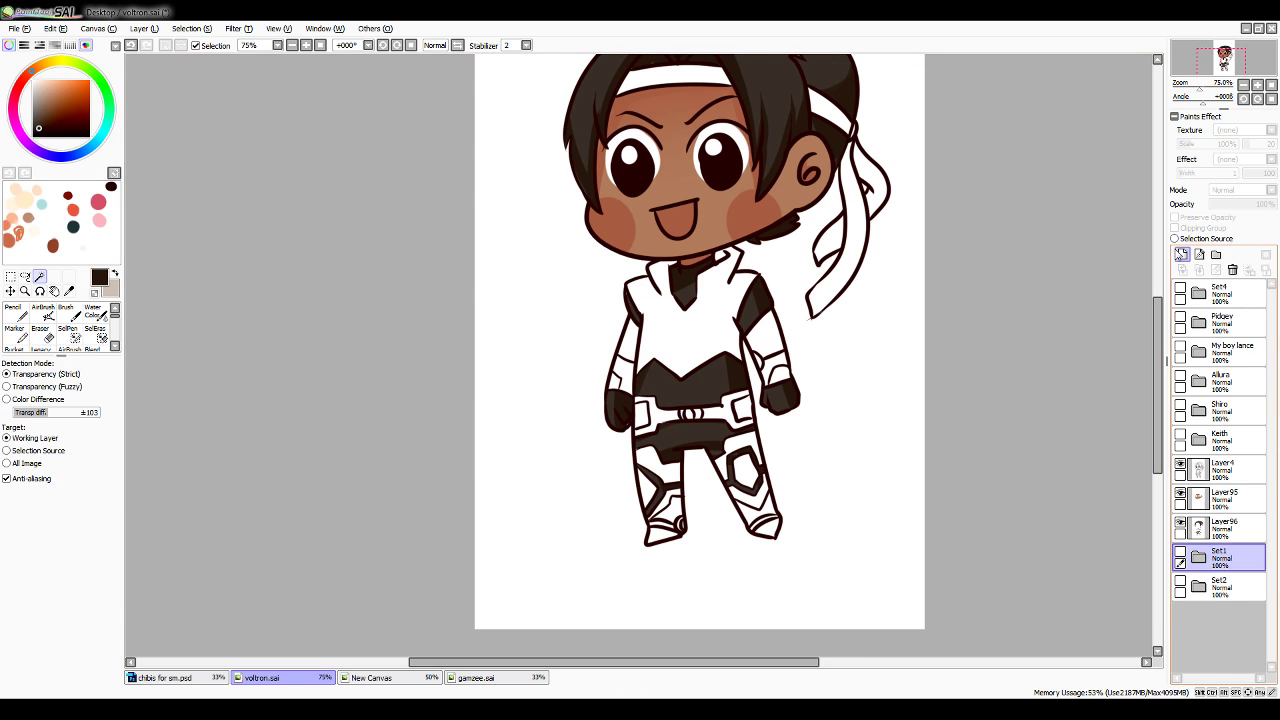
{"action": "left_click", "coordinate": [1182, 254]}
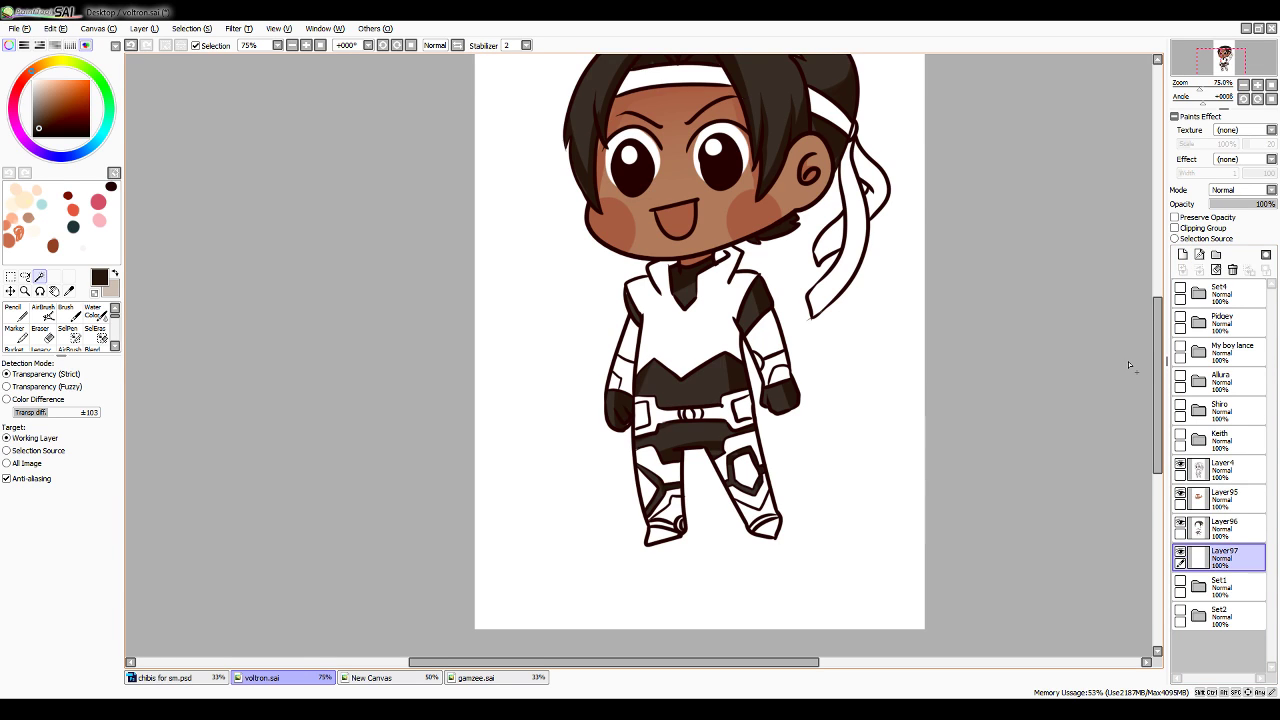
{"action": "left_click", "coordinate": [674, 508]}
{"action": "key", "text": "ctrl+d"}
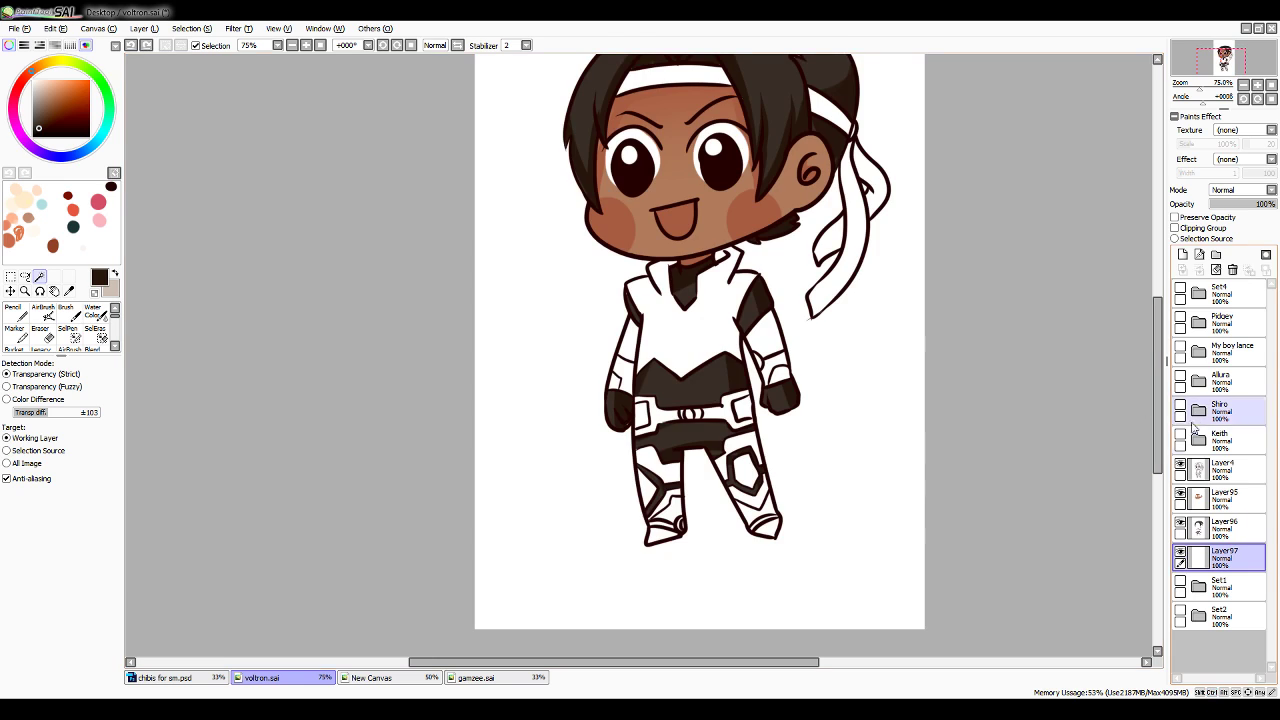
Select the knee, shin, boot and wrist accent panels of the armour on Layer4
{"action": "left_click", "coordinate": [1226, 470]}
{"action": "left_click", "coordinate": [746, 473]}
{"action": "left_click", "coordinate": [757, 503]}
{"action": "left_click", "coordinate": [649, 490]}
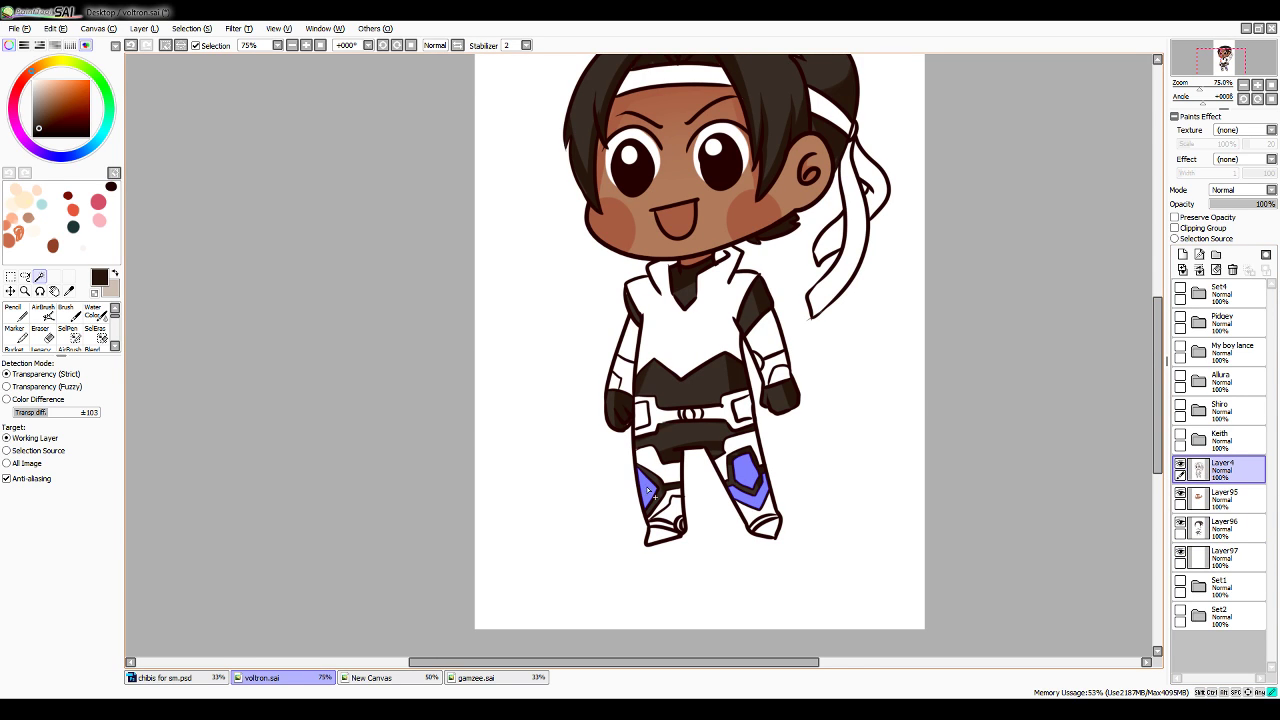
{"action": "left_click", "coordinate": [667, 503]}
{"action": "left_click", "coordinate": [763, 522]}
Add the headband and its trailing ribbon ends to the selection
{"action": "left_click", "coordinate": [708, 97]}
{"action": "left_click", "coordinate": [846, 122]}
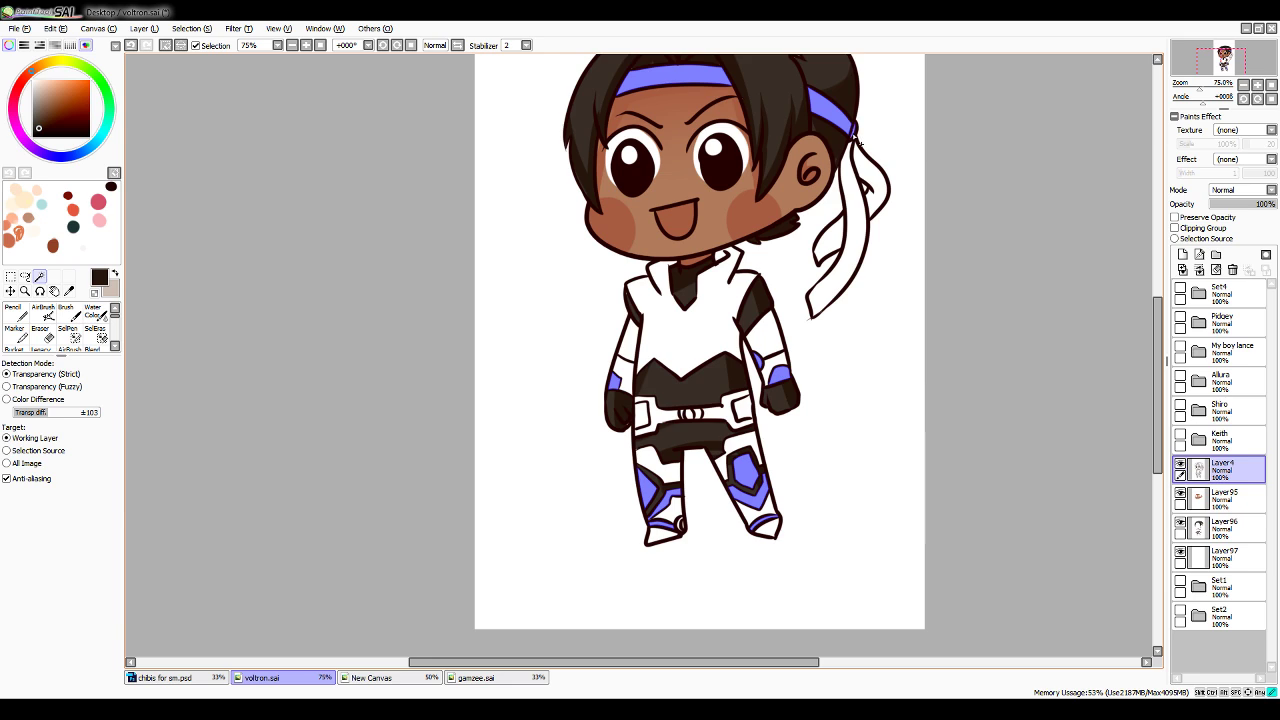
{"action": "left_click", "coordinate": [855, 152]}
{"action": "left_click", "coordinate": [872, 188]}
{"action": "left_click", "coordinate": [830, 240]}
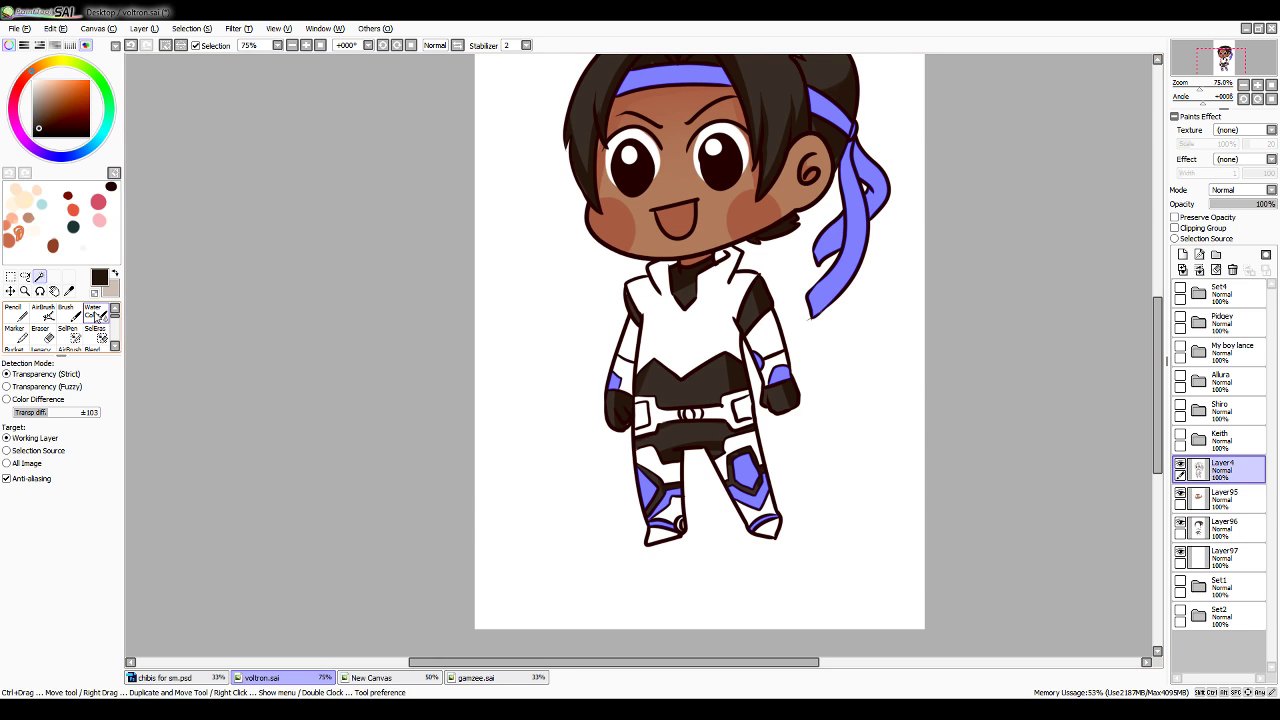
Outline a curved shoulder panel on each side of the chest with a size 4 selection pen and select both panels
{"action": "left_click", "coordinate": [68, 334]}
{"action": "left_click", "coordinate": [99, 494]}
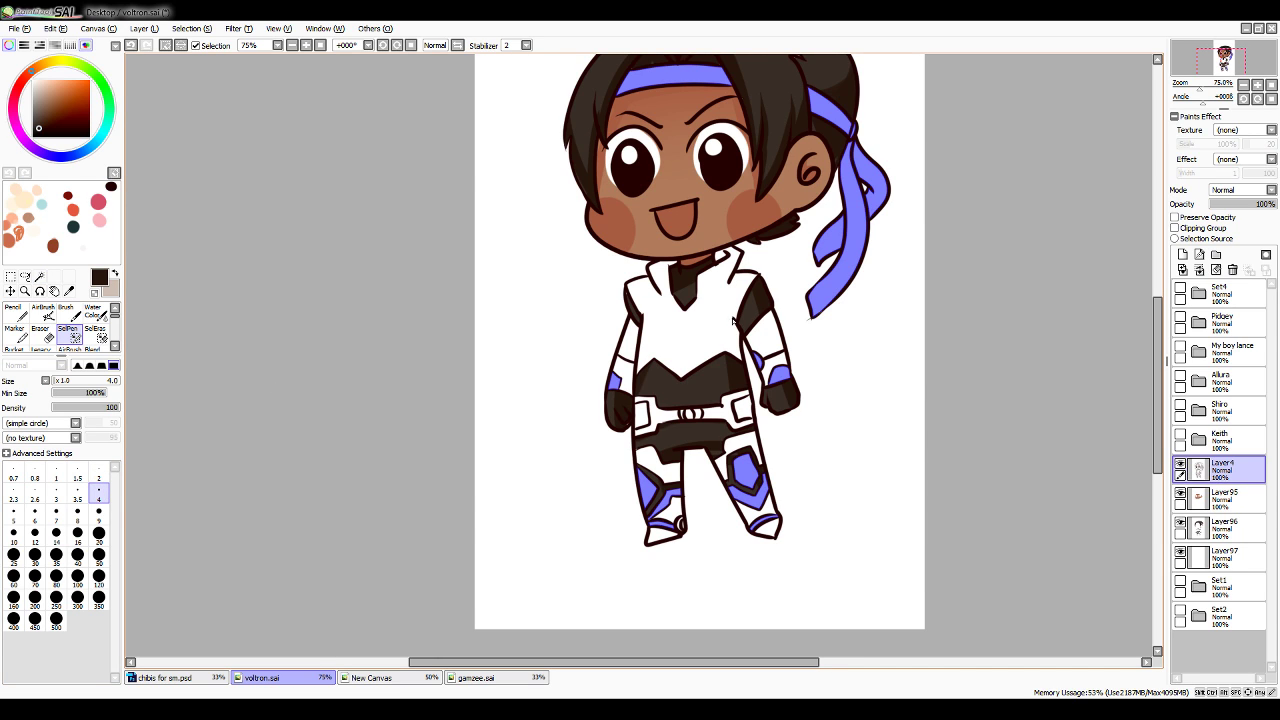
{"action": "left_click_drag", "start_coordinate": [737, 323], "coordinate": [733, 276]}
{"action": "key", "text": "ctrl+z"}
{"action": "left_click_drag", "start_coordinate": [641, 316], "coordinate": [659, 285]}
{"action": "left_click", "coordinate": [40, 276]}
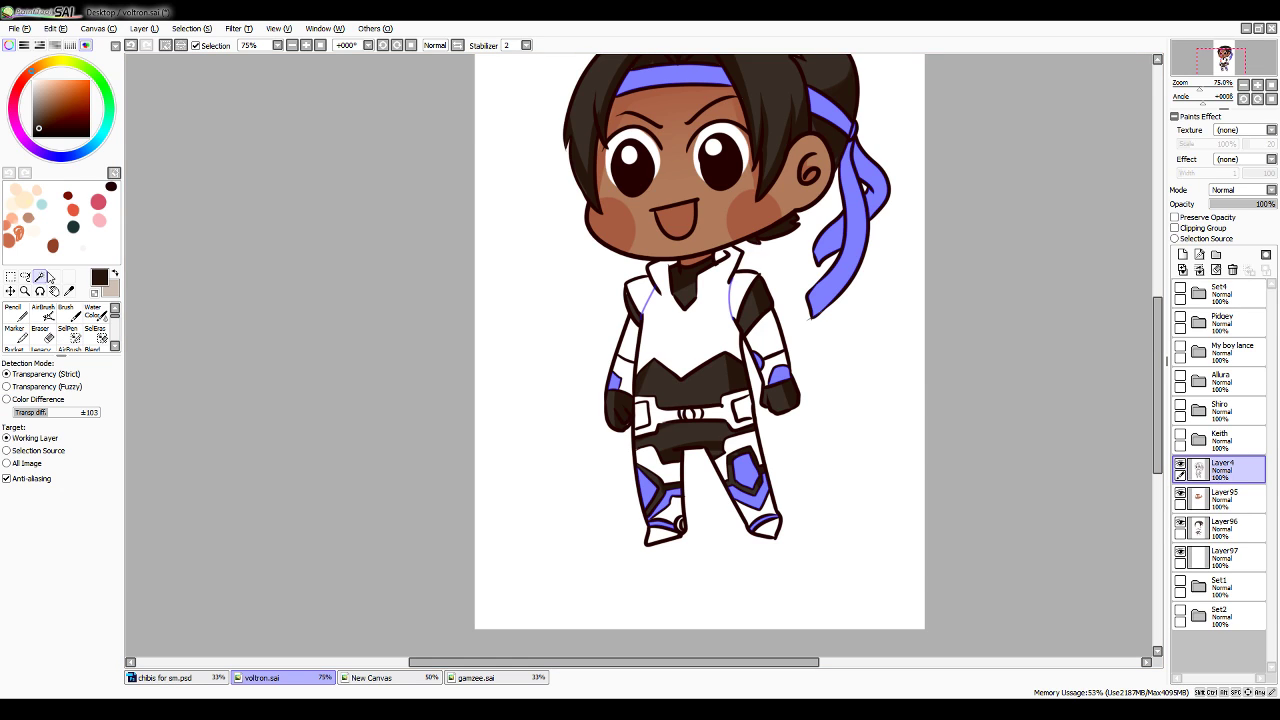
{"action": "left_click", "coordinate": [745, 300]}
{"action": "left_click", "coordinate": [640, 296]}
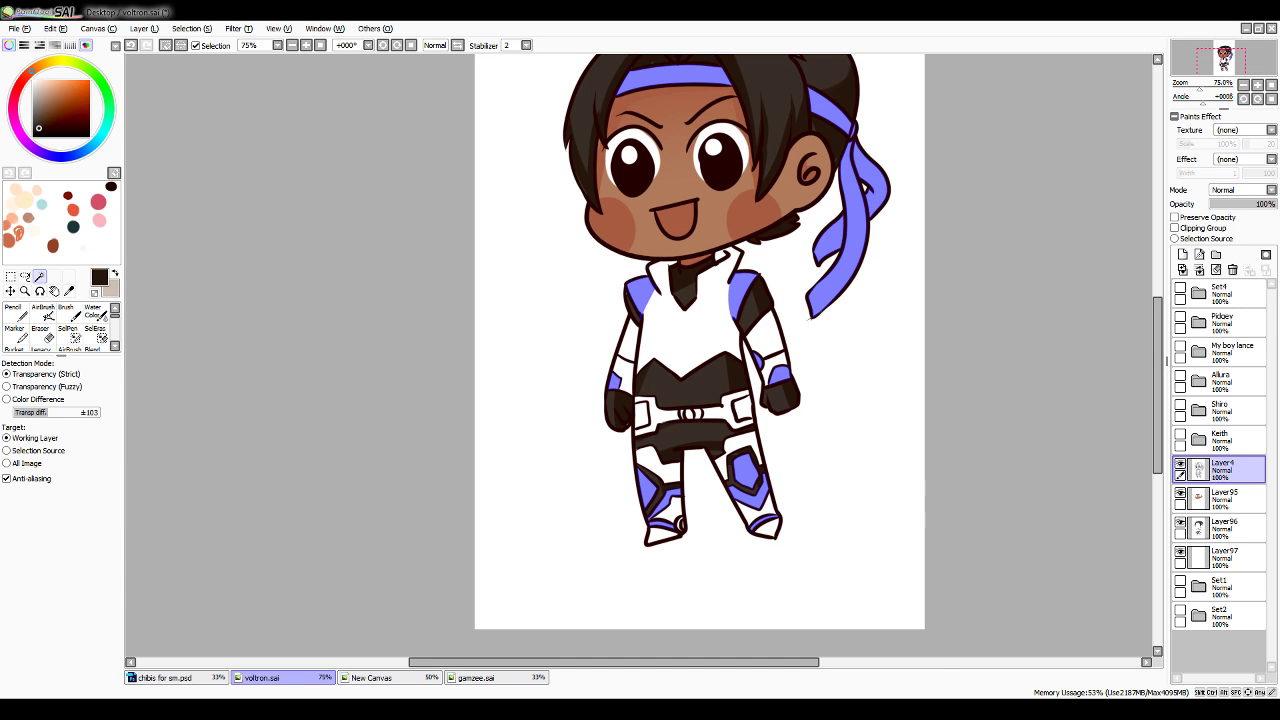
Pick a golden orange and fill the selected headband, shoulder, wrist and leg panels on Layer97 with a size 120 pencil
{"action": "left_click", "coordinate": [16, 314]}
{"action": "left_click", "coordinate": [54, 62]}
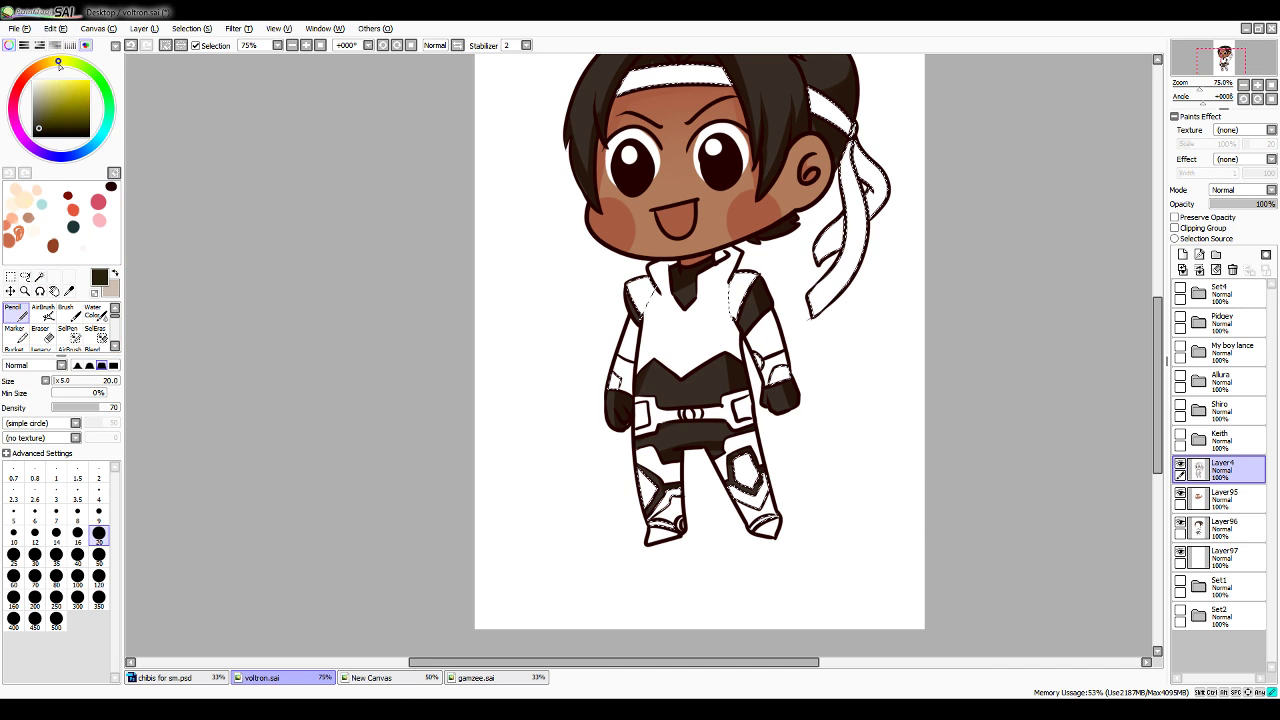
{"action": "left_click", "coordinate": [43, 64]}
{"action": "left_click_drag", "start_coordinate": [55, 81], "coordinate": [74, 79]}
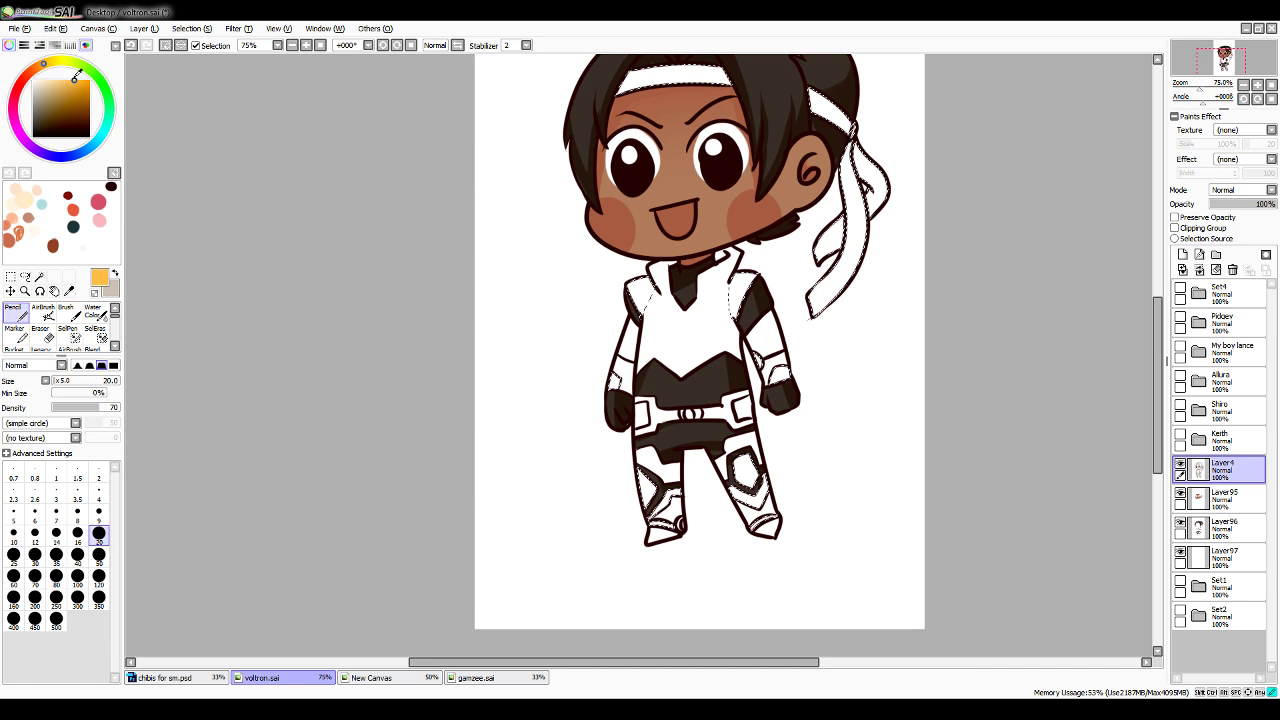
{"action": "left_click", "coordinate": [99, 576]}
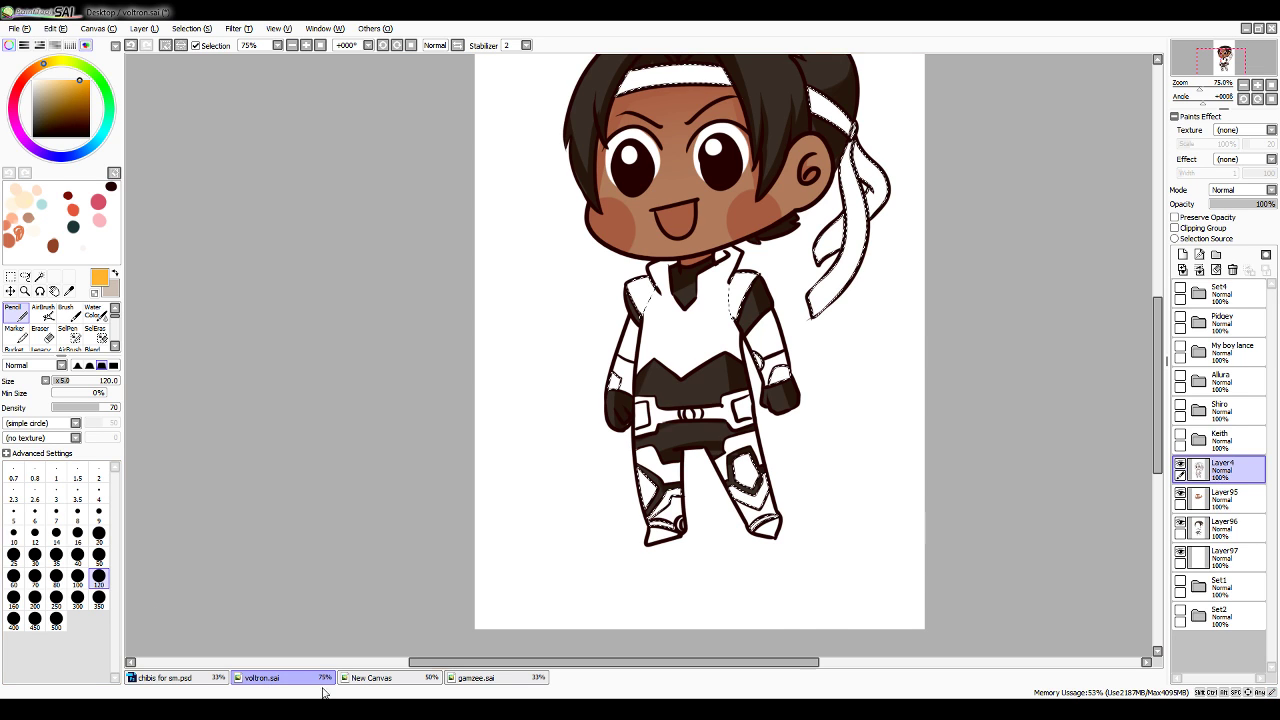
{"action": "left_click", "coordinate": [1219, 567]}
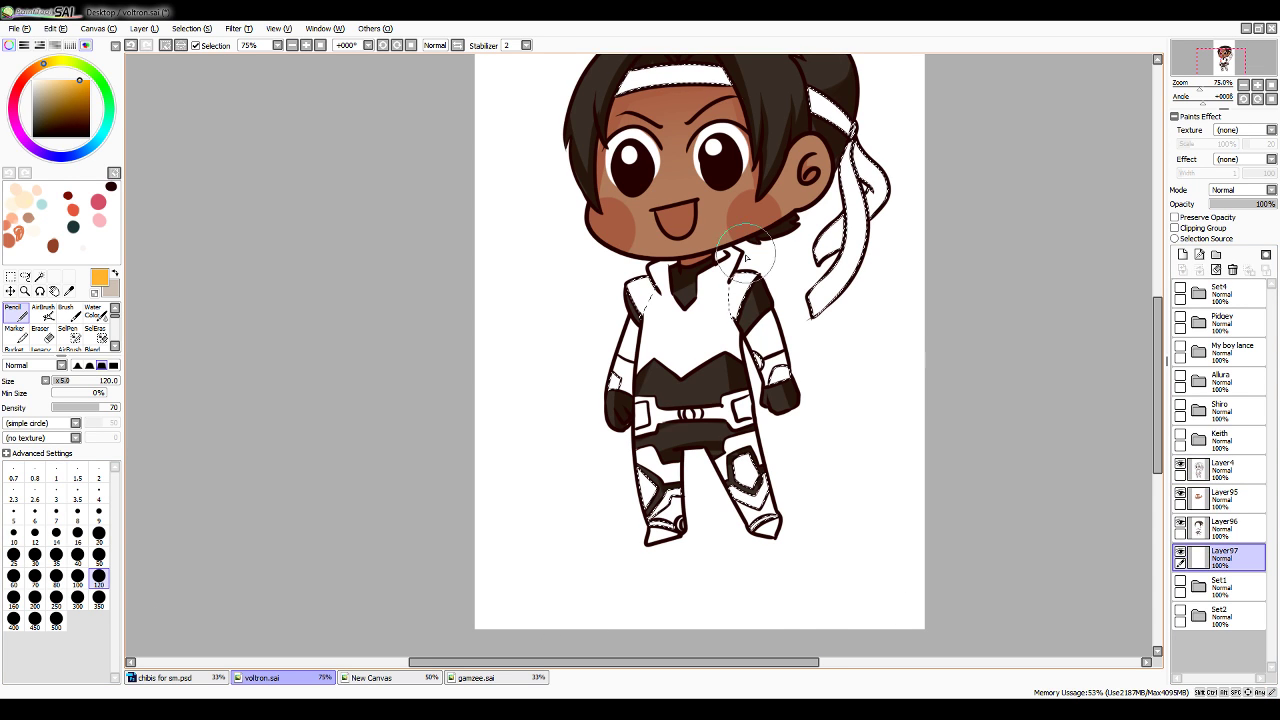
{"action": "left_click_drag", "start_coordinate": [746, 257], "coordinate": [785, 398]}
{"action": "mouse_move", "coordinate": [700, 357]}
{"action": "left_mouse_down"}
{"action": "mouse_move", "coordinate": [667, 271]}
{"action": "mouse_move", "coordinate": [680, 446]}
{"action": "mouse_move", "coordinate": [720, 583]}
{"action": "mouse_move", "coordinate": [660, 586]}
{"action": "left_mouse_up"}
{"action": "mouse_move", "coordinate": [842, 172]}
{"action": "left_mouse_down"}
{"action": "mouse_move", "coordinate": [720, 130]}
{"action": "mouse_move", "coordinate": [800, 110]}
{"action": "mouse_move", "coordinate": [820, 334]}
{"action": "mouse_move", "coordinate": [871, 266]}
{"action": "left_mouse_up"}
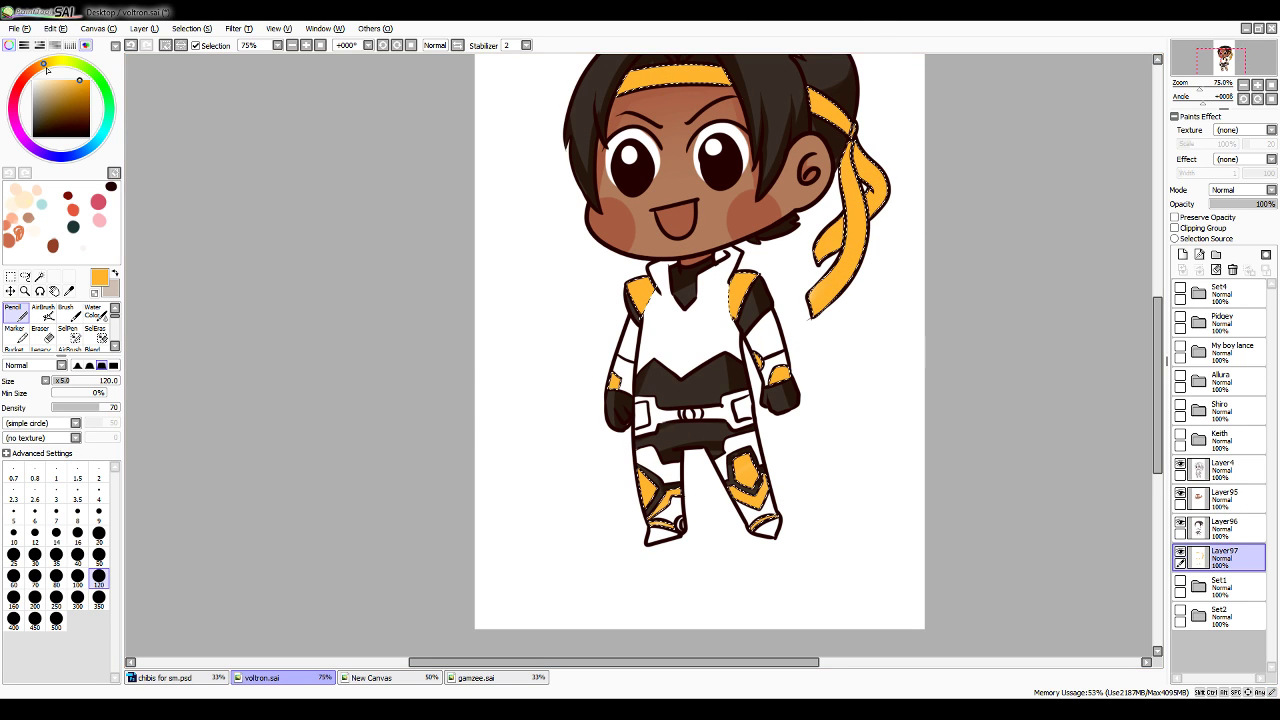
Pick a darker orange and paint over the headband with a size 20 pencil and its ribbon ends with size 50
{"action": "left_click", "coordinate": [84, 82]}
{"action": "left_click_drag", "start_coordinate": [84, 82], "coordinate": [82, 86]}
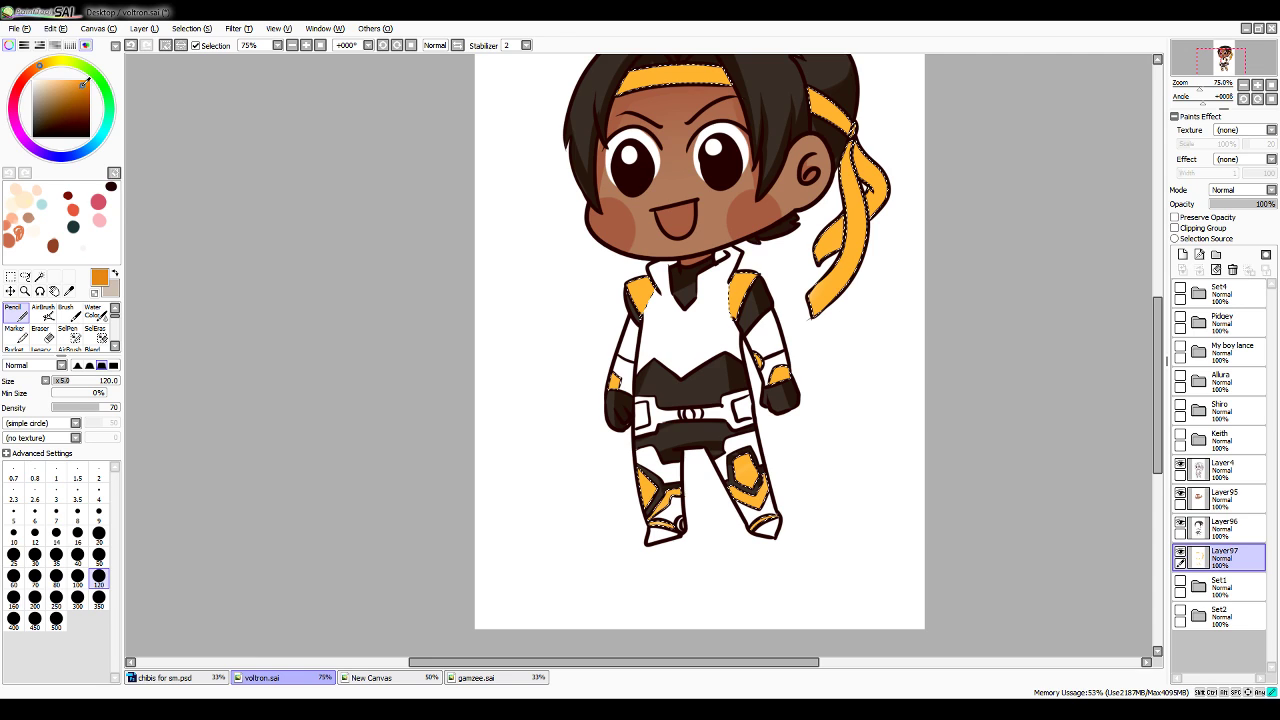
{"action": "left_click", "coordinate": [99, 533]}
{"action": "left_click_drag", "start_coordinate": [730, 92], "coordinate": [713, 68]}
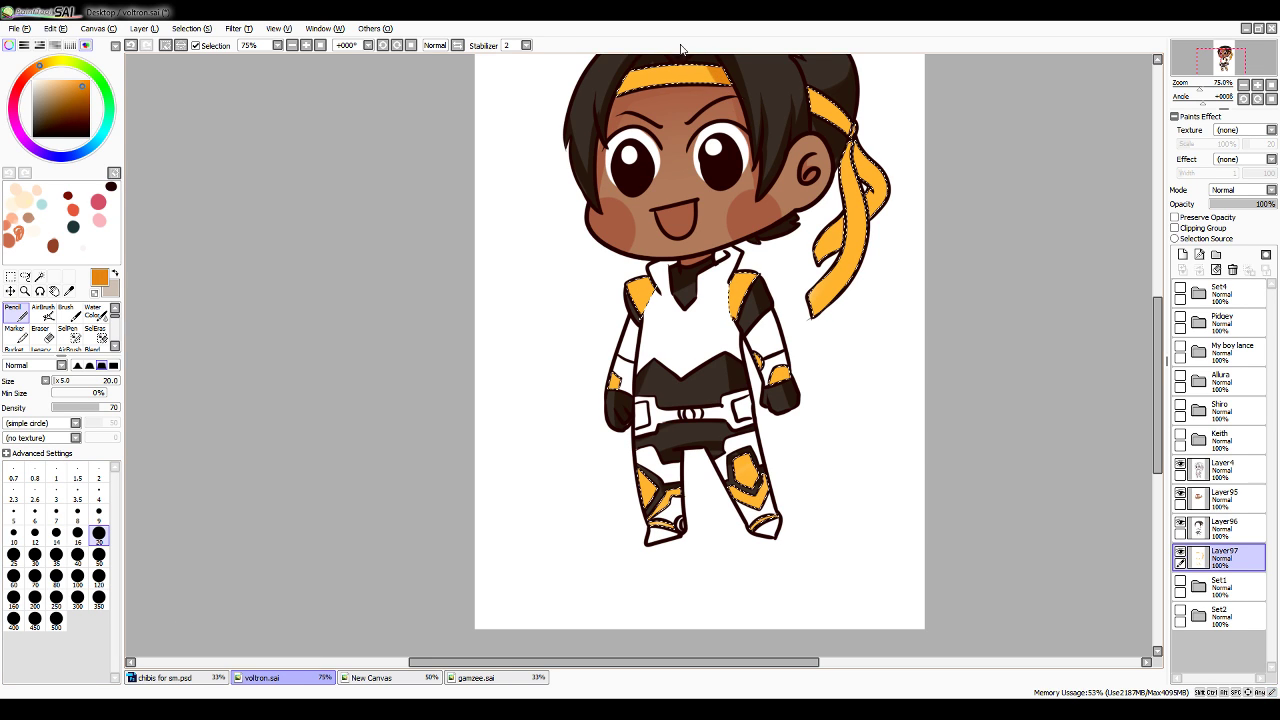
{"action": "mouse_move", "coordinate": [636, 73]}
{"action": "left_mouse_down"}
{"action": "mouse_move", "coordinate": [611, 117]}
{"action": "mouse_move", "coordinate": [623, 91]}
{"action": "left_mouse_up"}
{"action": "left_click", "coordinate": [99, 557]}
{"action": "left_click_drag", "start_coordinate": [845, 87], "coordinate": [875, 99]}
{"action": "mouse_move", "coordinate": [862, 142]}
{"action": "left_mouse_down"}
{"action": "mouse_move", "coordinate": [840, 162]}
{"action": "mouse_move", "coordinate": [857, 238]}
{"action": "left_mouse_up"}
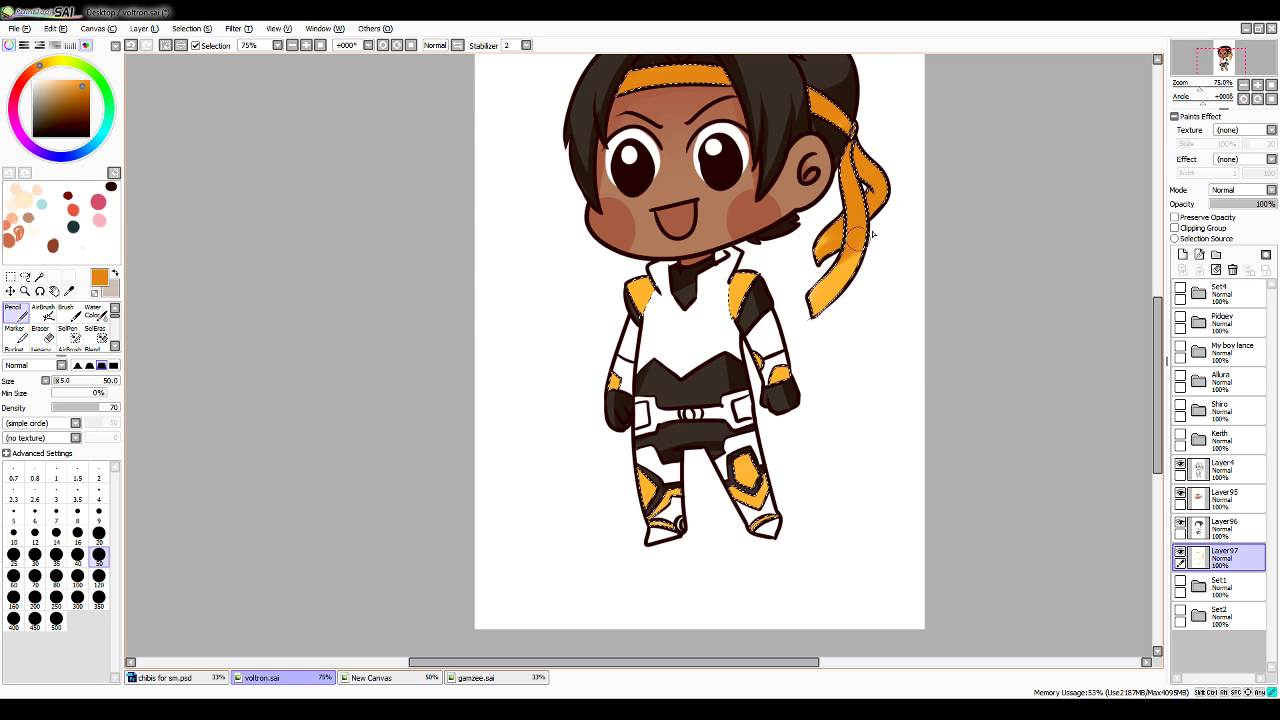
Set the pencil to size 20 and density 100 and shade the shoulder, wrist and leg panels with the darker orange
{"action": "left_click", "coordinate": [99, 533]}
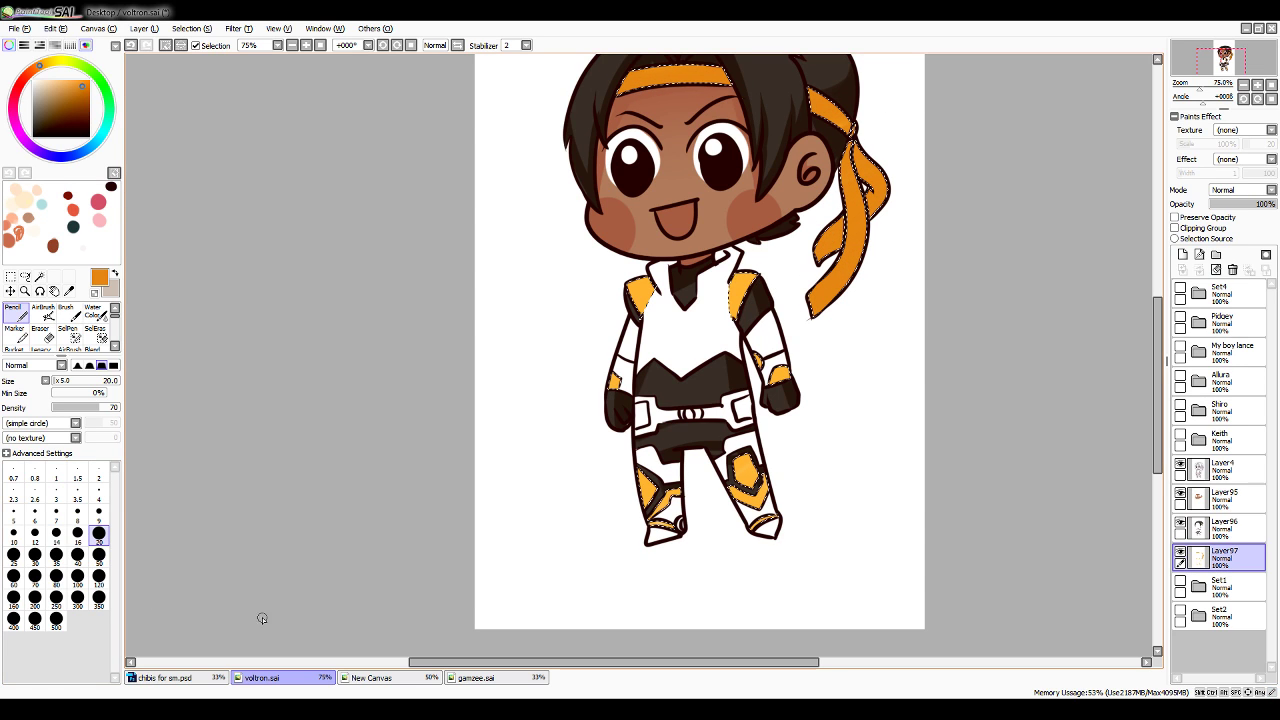
{"action": "left_click_drag", "start_coordinate": [106, 411], "coordinate": [118, 410]}
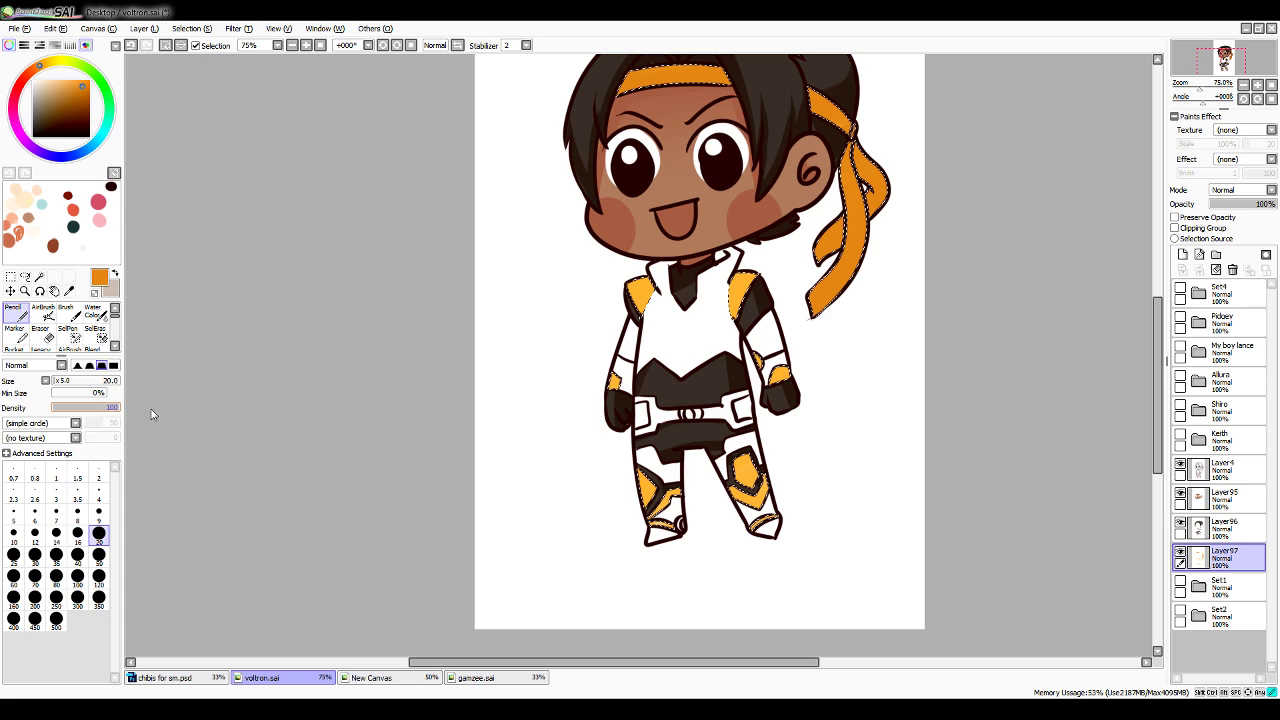
{"action": "key", "text": "ctrl+z"}
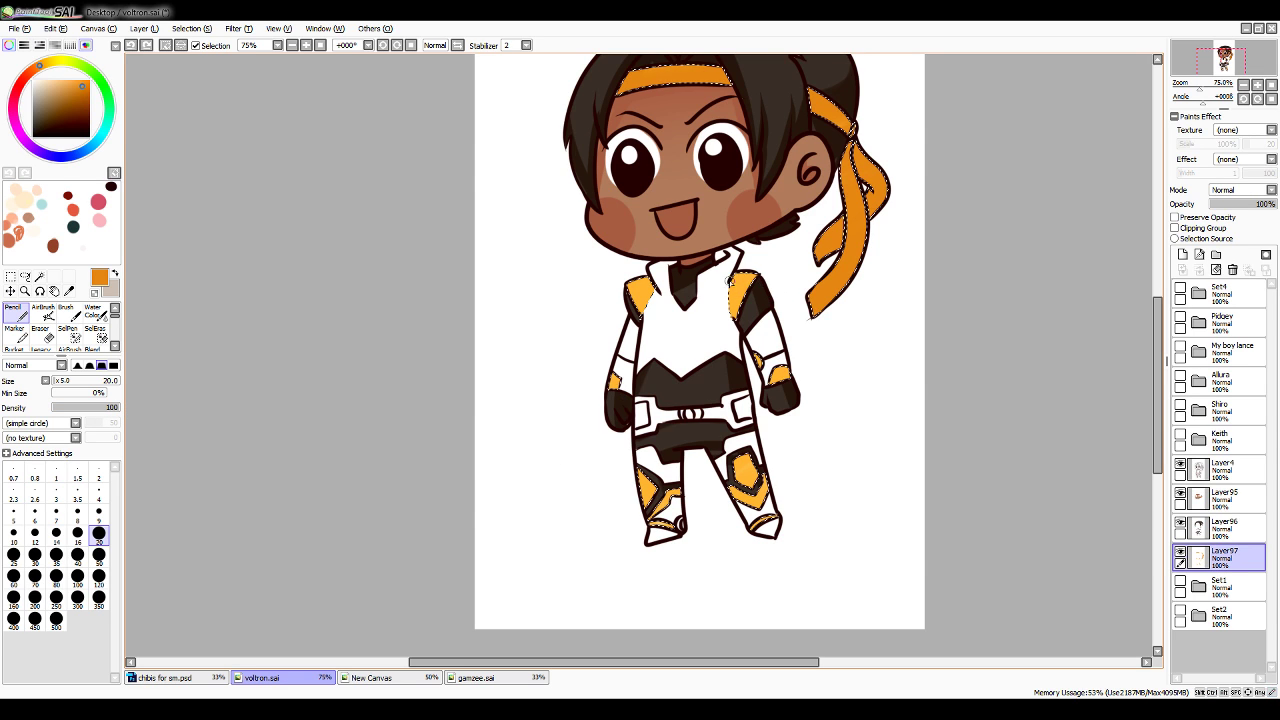
{"action": "left_click_drag", "start_coordinate": [752, 278], "coordinate": [758, 283]}
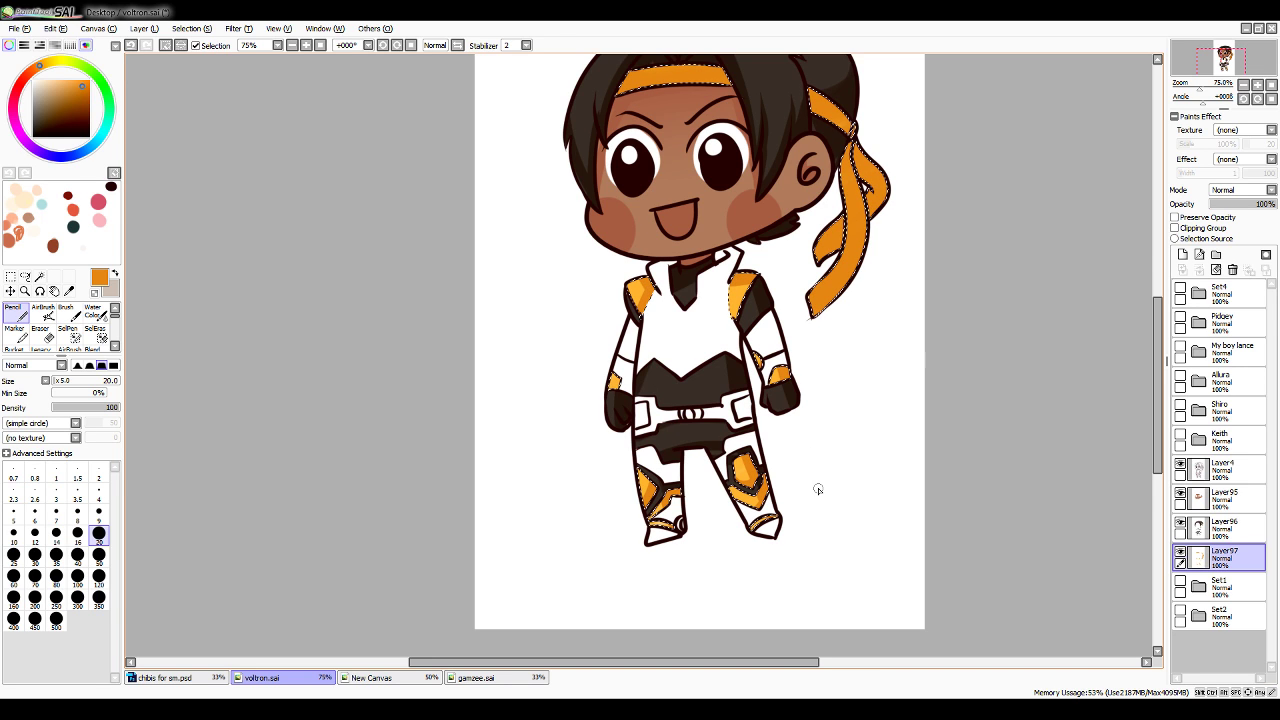
Choose a deep brownish orange and shade the headband's ends and the folds and edges of the trailing ribbons
{"action": "left_click", "coordinate": [36, 71]}
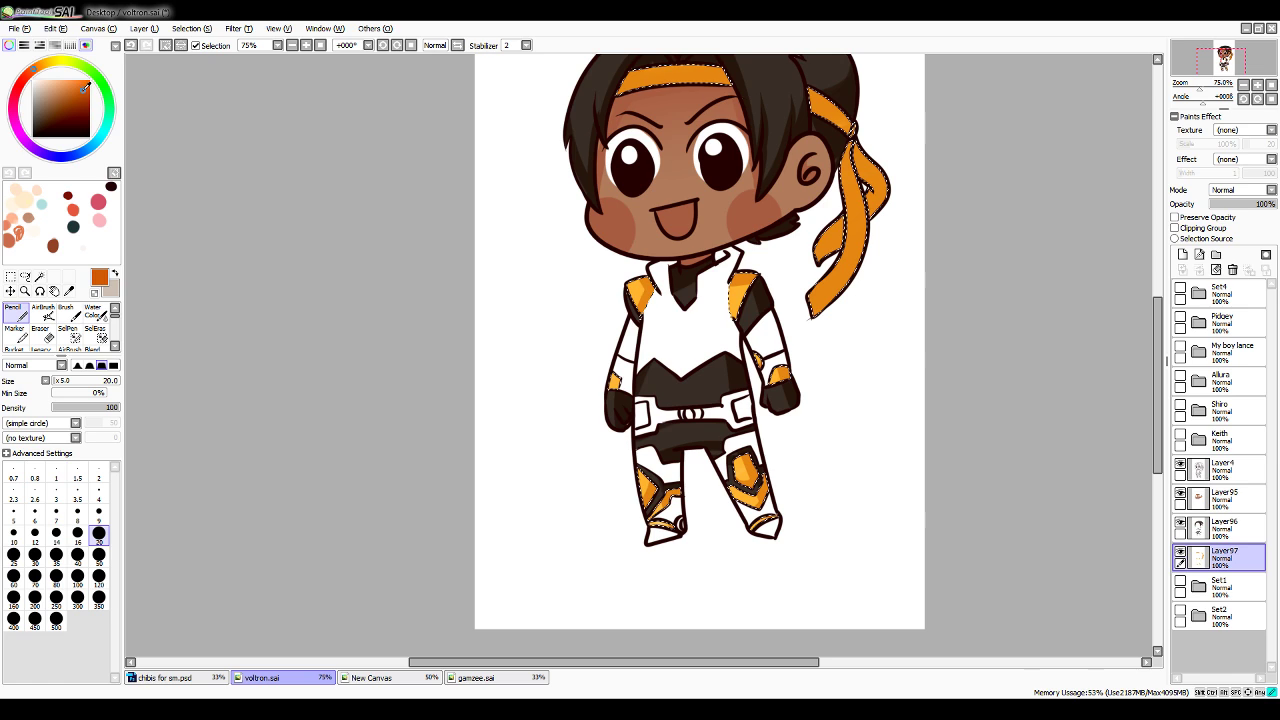
{"action": "left_click_drag", "start_coordinate": [36, 71], "coordinate": [40, 65]}
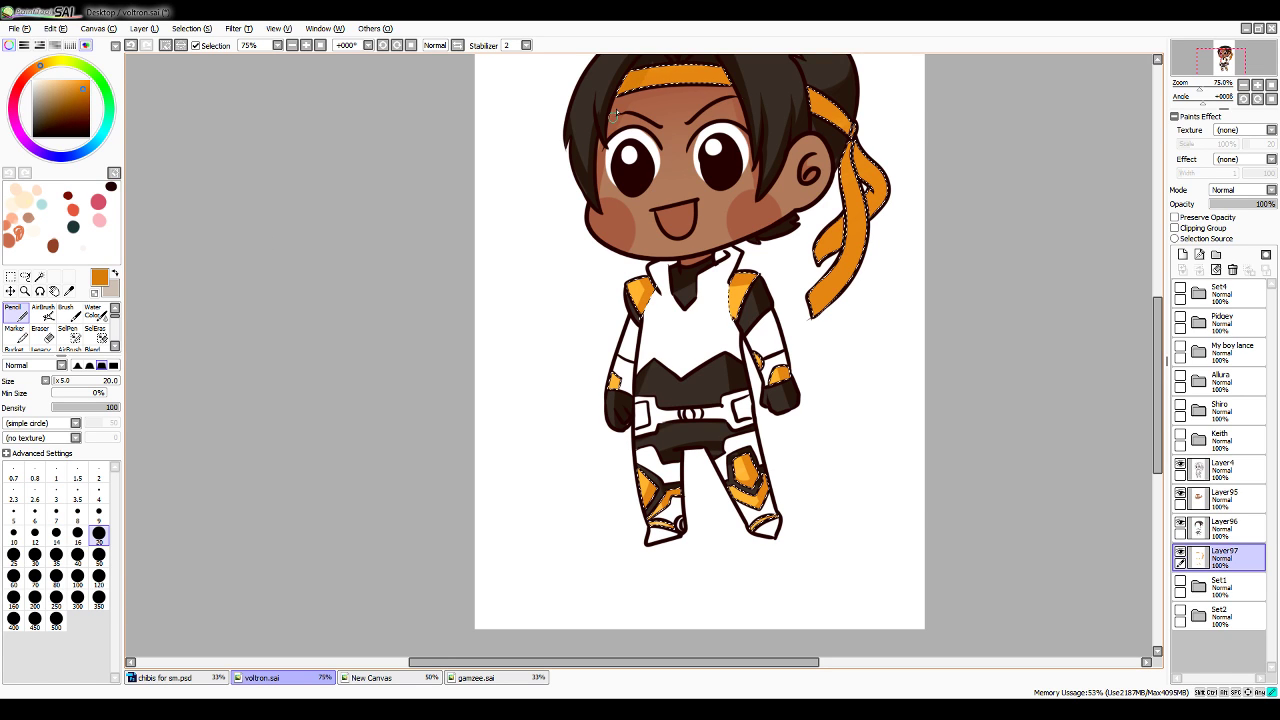
{"action": "key", "text": "ctrl+z"}
{"action": "left_click", "coordinate": [84, 96]}
{"action": "mouse_move", "coordinate": [636, 76]}
{"action": "left_mouse_down"}
{"action": "mouse_move", "coordinate": [625, 109]}
{"action": "mouse_move", "coordinate": [648, 61]}
{"action": "mouse_move", "coordinate": [727, 98]}
{"action": "left_mouse_up"}
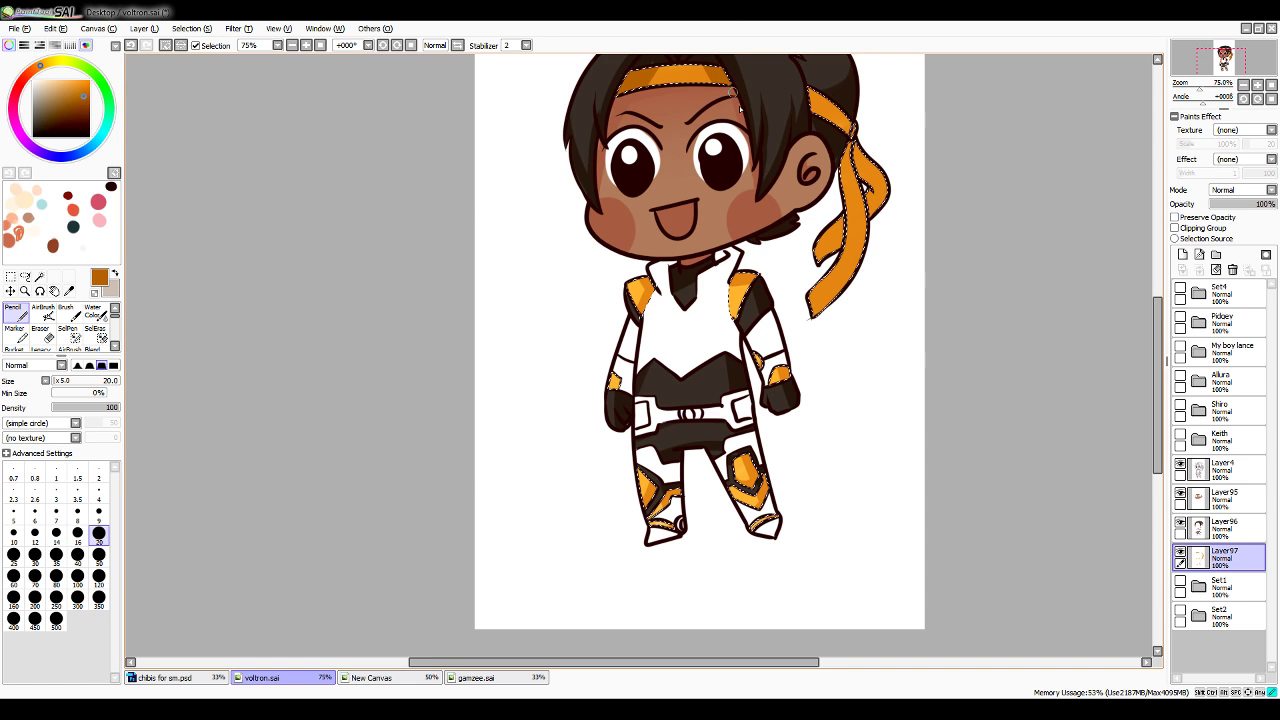
{"action": "mouse_move", "coordinate": [824, 108]}
{"action": "left_mouse_down"}
{"action": "mouse_move", "coordinate": [855, 128]}
{"action": "mouse_move", "coordinate": [876, 206]}
{"action": "mouse_move", "coordinate": [822, 255]}
{"action": "left_mouse_up"}
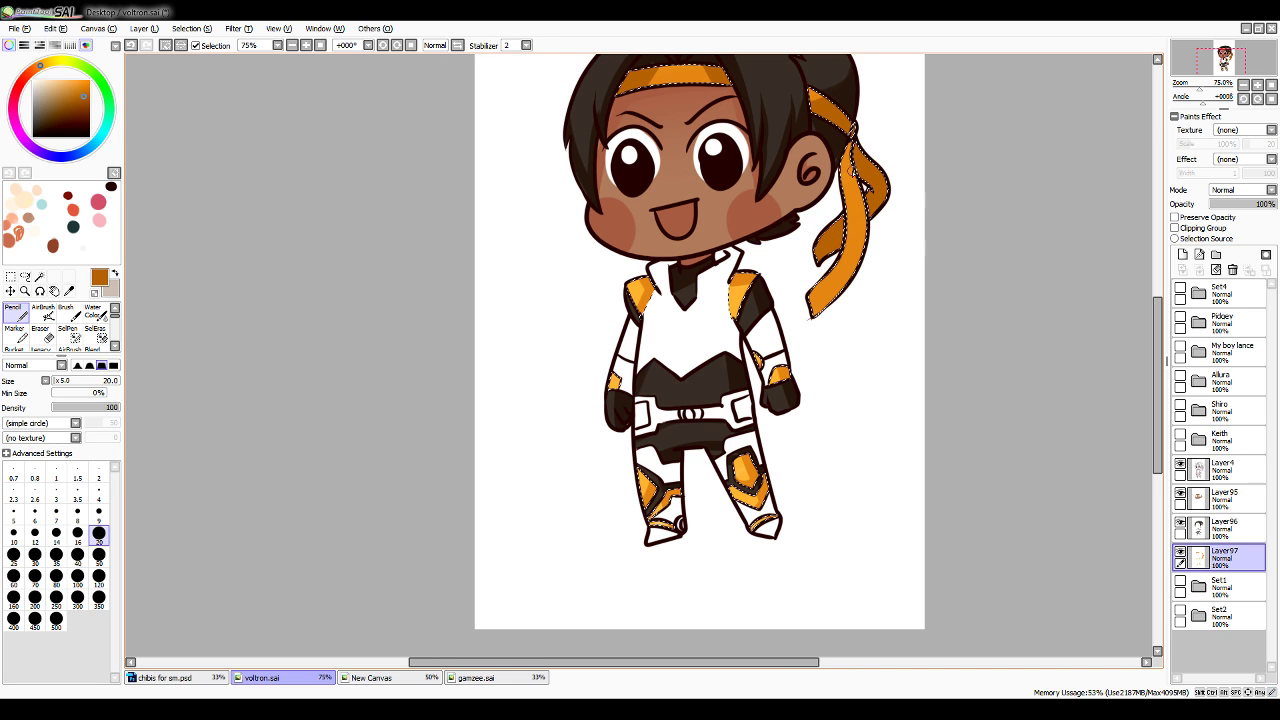
{"action": "left_click_drag", "start_coordinate": [853, 142], "coordinate": [857, 269]}
{"action": "key", "text": "ctrl+z"}
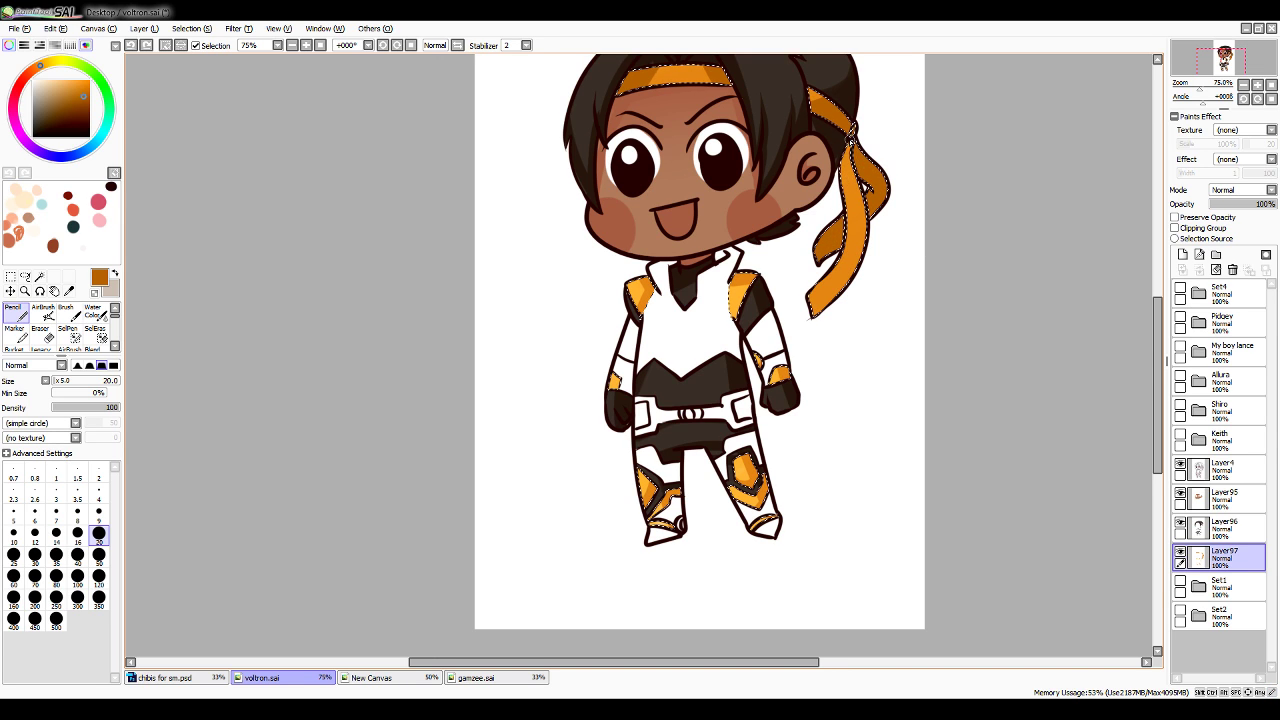
{"action": "left_click_drag", "start_coordinate": [852, 136], "coordinate": [823, 320]}
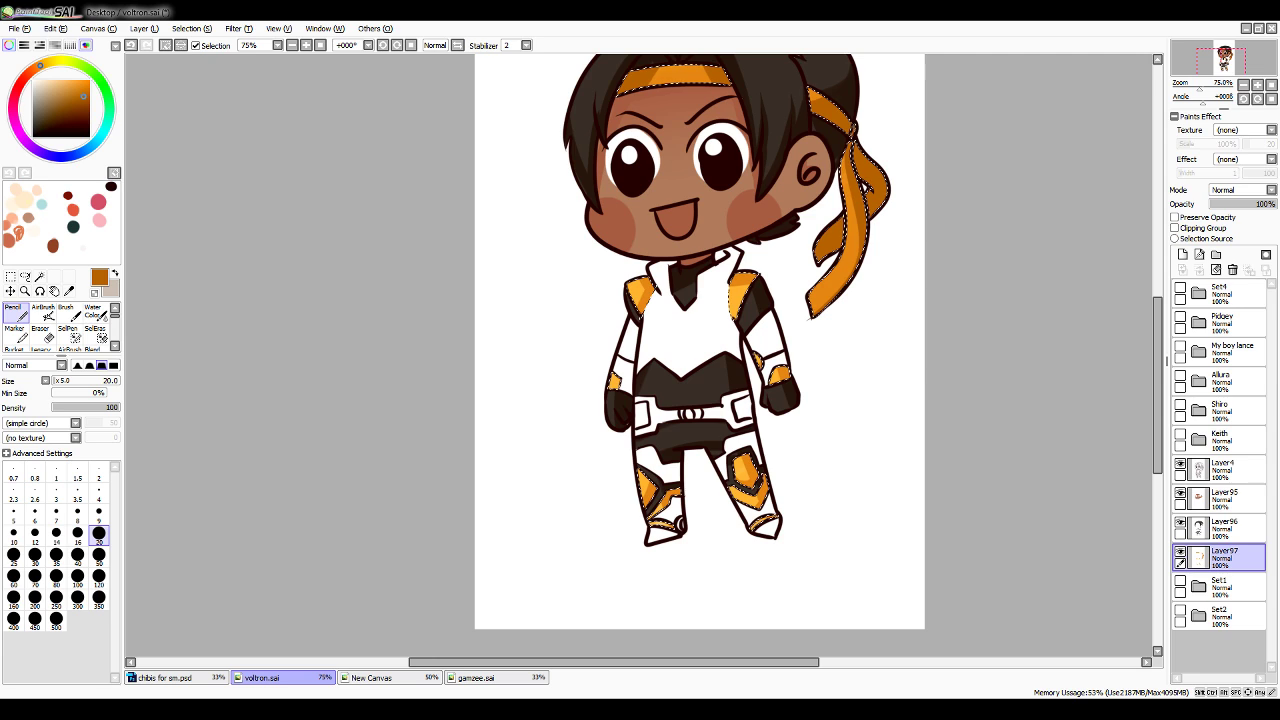
Clear the selection and add a new layer between Layer97 and the Set1 folder
{"action": "left_click", "coordinate": [205, 31]}
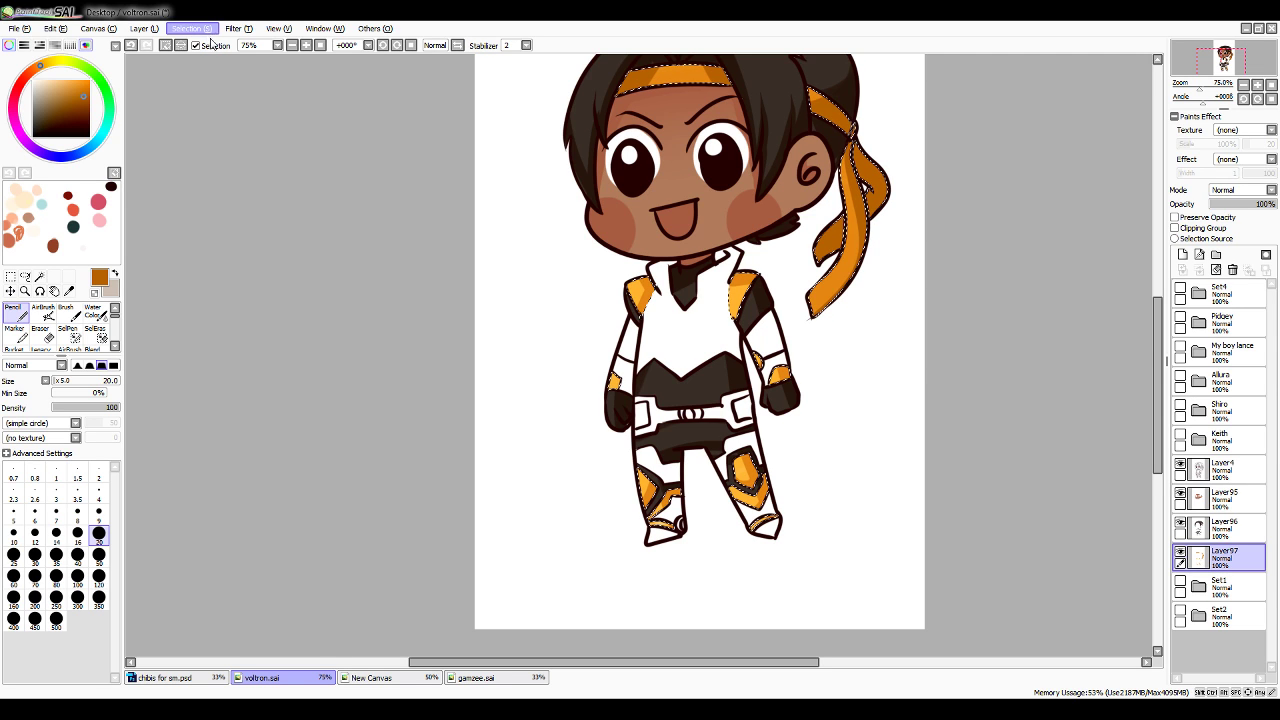
{"action": "left_click", "coordinate": [222, 54]}
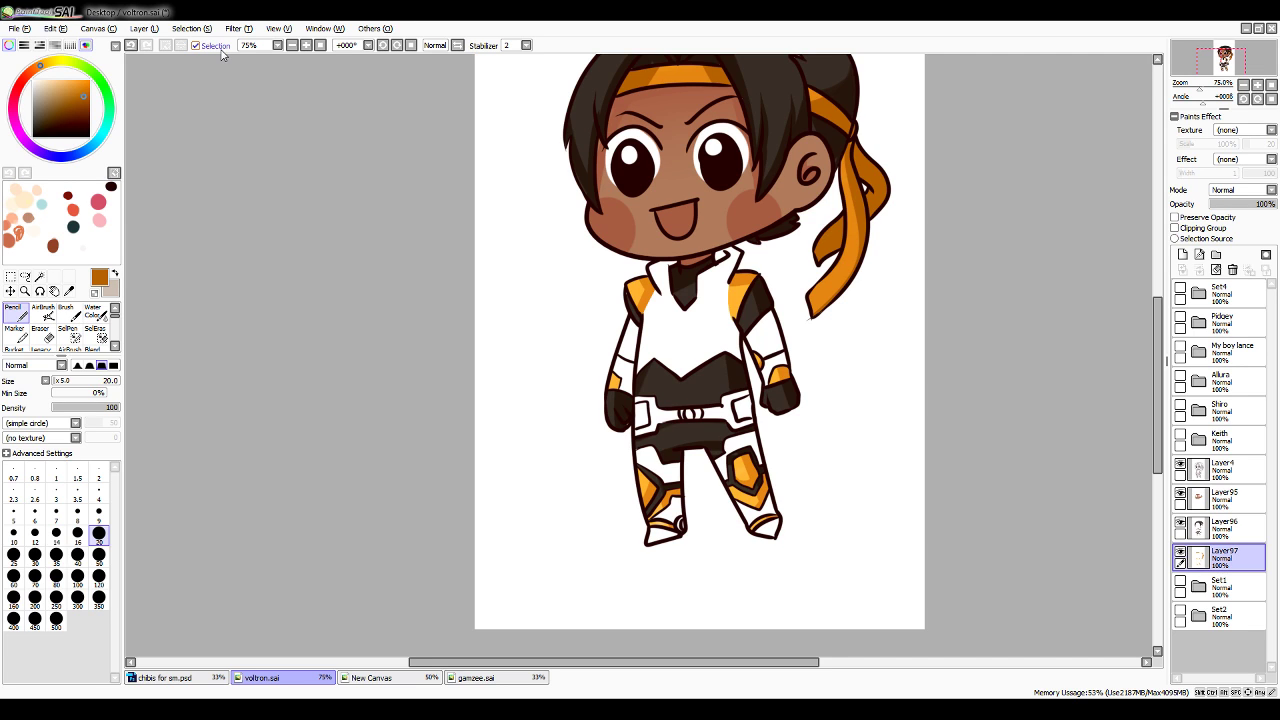
{"action": "left_click", "coordinate": [39, 276]}
{"action": "left_click", "coordinate": [1220, 587]}
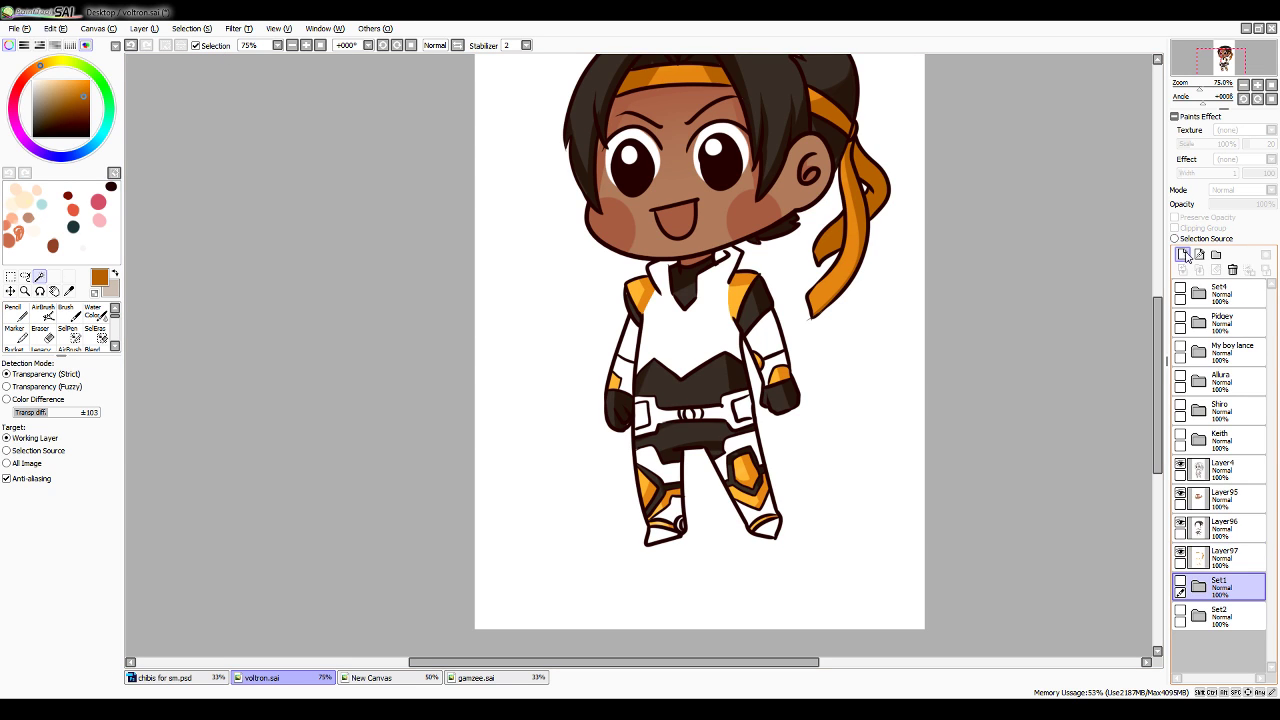
{"action": "left_click", "coordinate": [1184, 256]}
Select the white collar, chest, arm and belt areas of the armour on Layer4 with the magic wand
{"action": "left_click", "coordinate": [1222, 469]}
{"action": "left_click", "coordinate": [727, 413]}
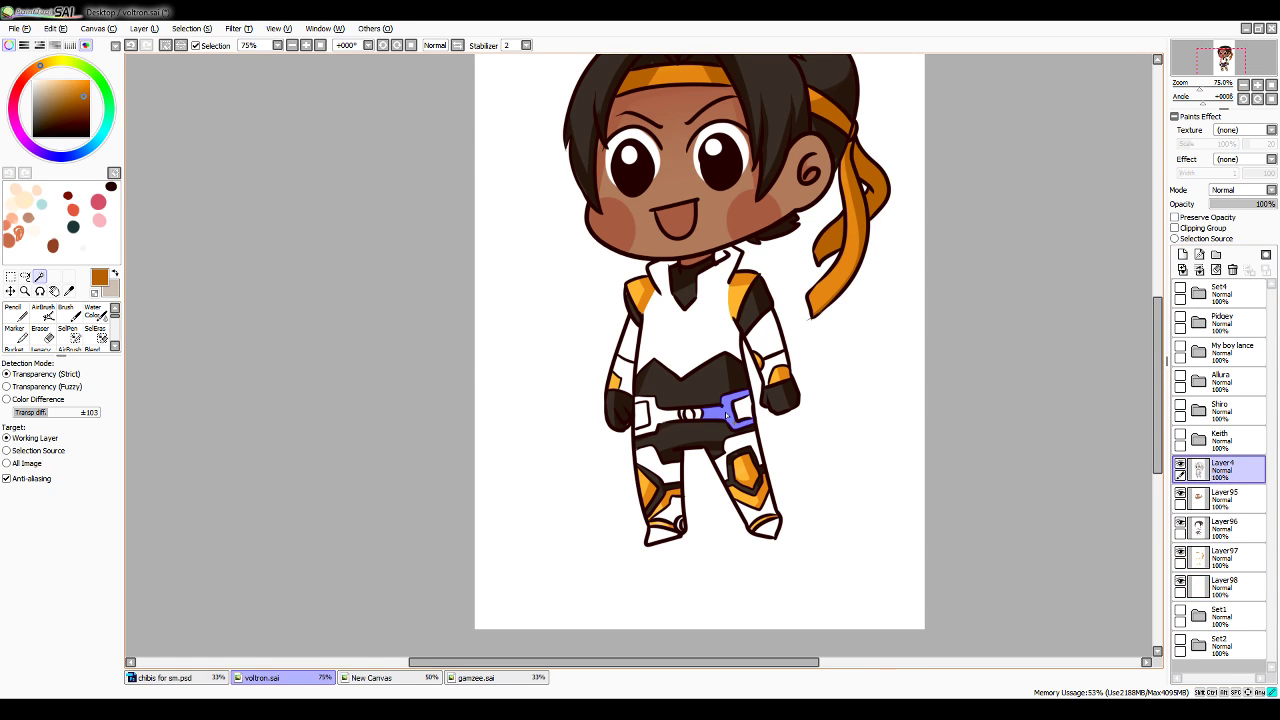
{"action": "left_click", "coordinate": [665, 418]}
{"action": "left_click", "coordinate": [695, 333]}
{"action": "left_click", "coordinate": [632, 340]}
{"action": "left_click", "coordinate": [625, 376]}
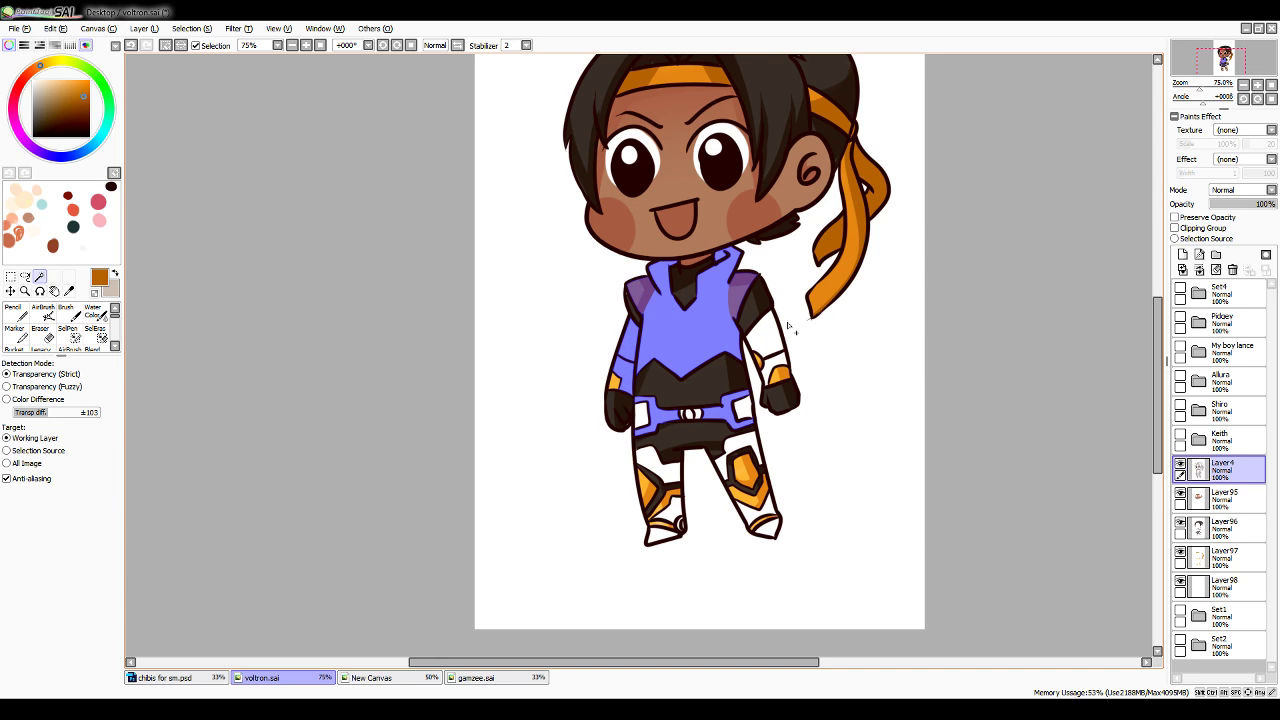
{"action": "left_click", "coordinate": [765, 332]}
{"action": "left_click", "coordinate": [774, 368]}
{"action": "left_click", "coordinate": [641, 414]}
{"action": "left_click", "coordinate": [691, 415]}
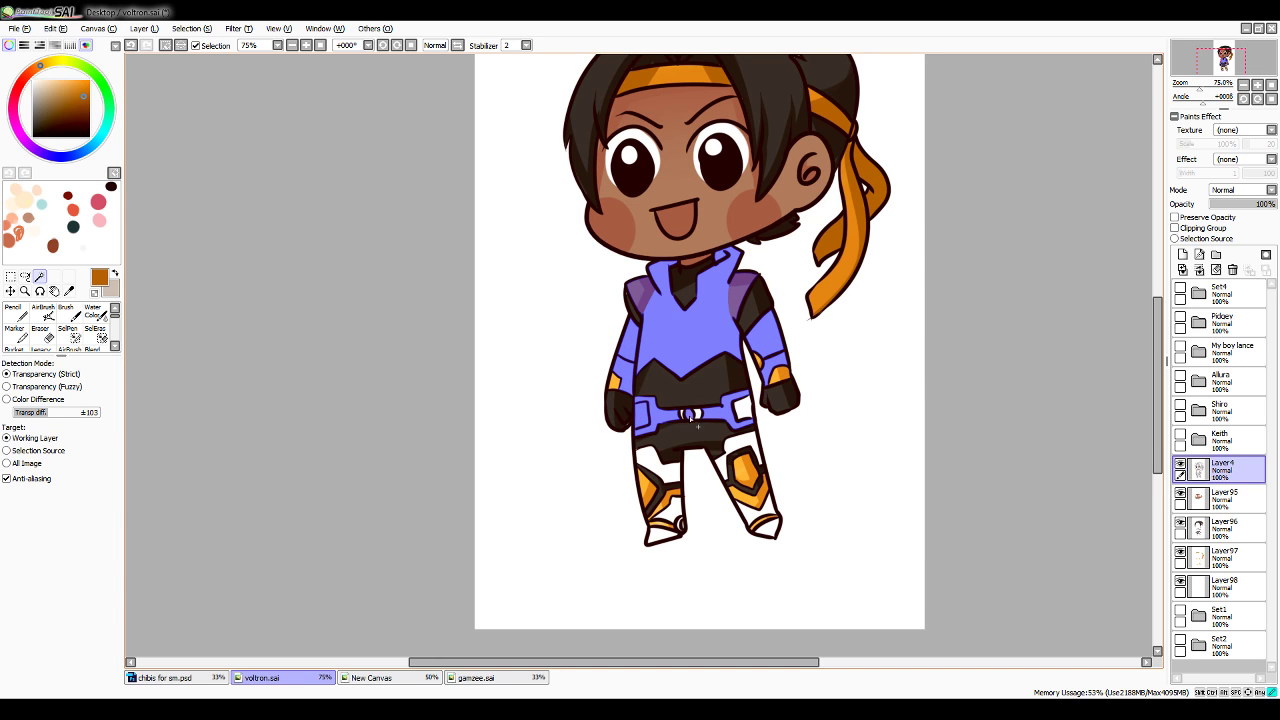
{"action": "left_click", "coordinate": [744, 408]}
Add the white thigh, shin and boot areas of both legs to the selection
{"action": "left_click", "coordinate": [728, 456]}
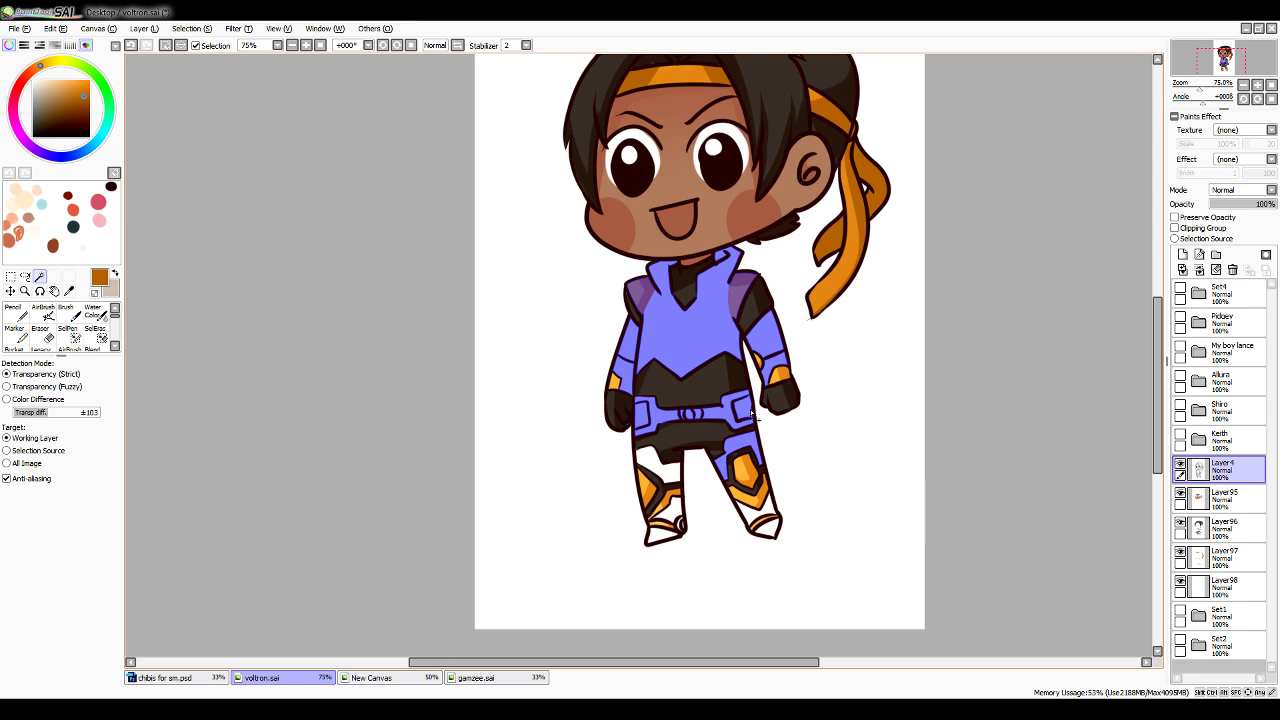
{"action": "left_click", "coordinate": [754, 508]}
{"action": "left_click", "coordinate": [767, 530]}
{"action": "left_click", "coordinate": [679, 522]}
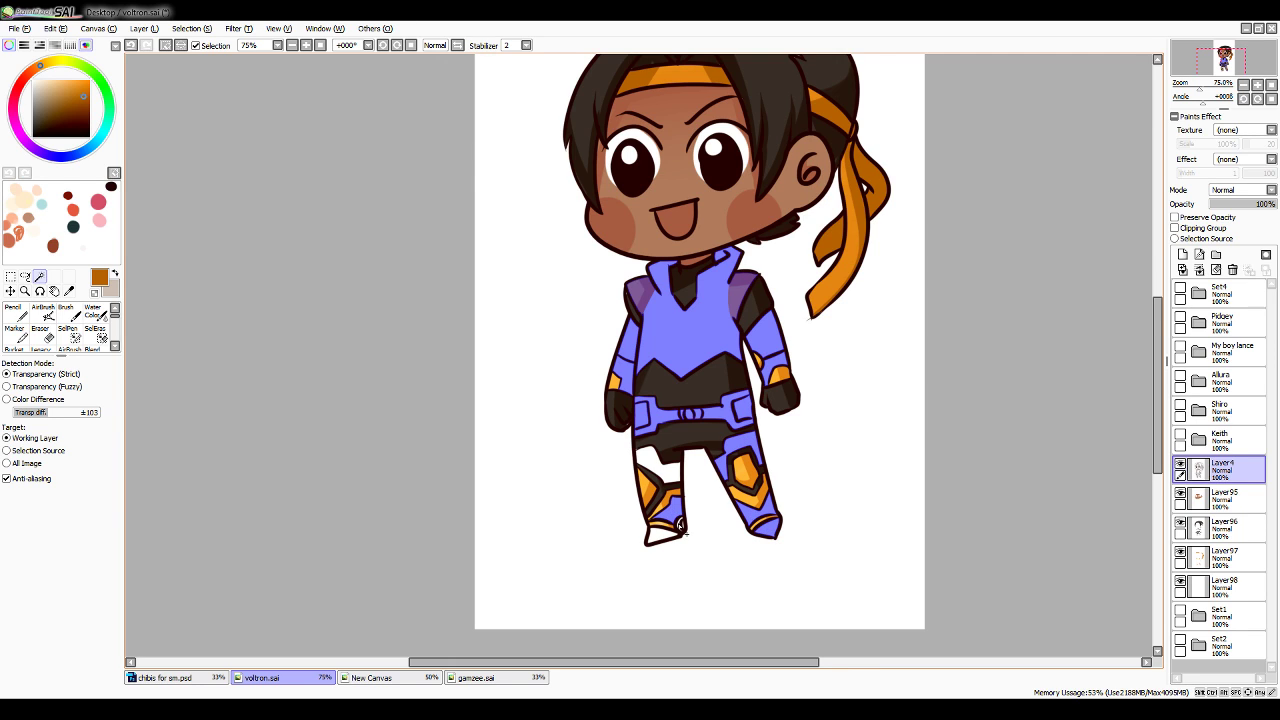
{"action": "left_click", "coordinate": [664, 537]}
{"action": "left_click", "coordinate": [656, 465]}
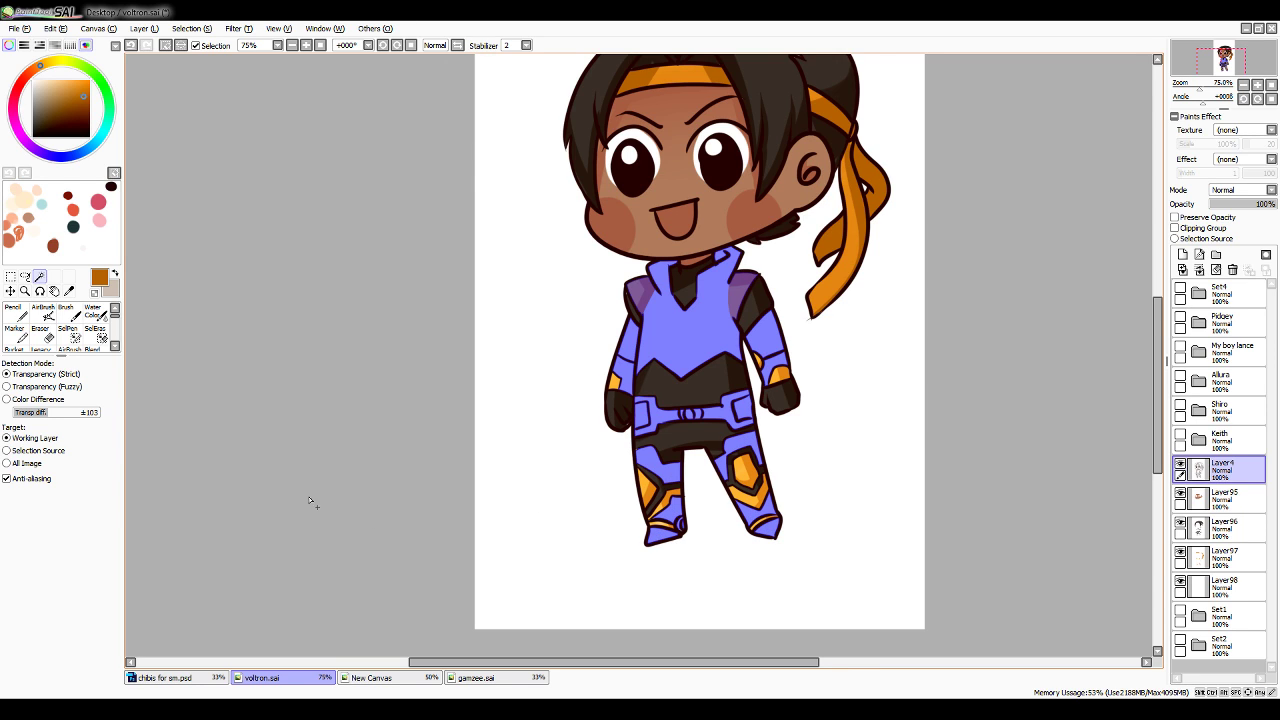
Add the missed spots at the ankle and beside the belt to the selection with a size 20 selection pen
{"action": "left_click", "coordinate": [67, 333]}
{"action": "left_click", "coordinate": [99, 533]}
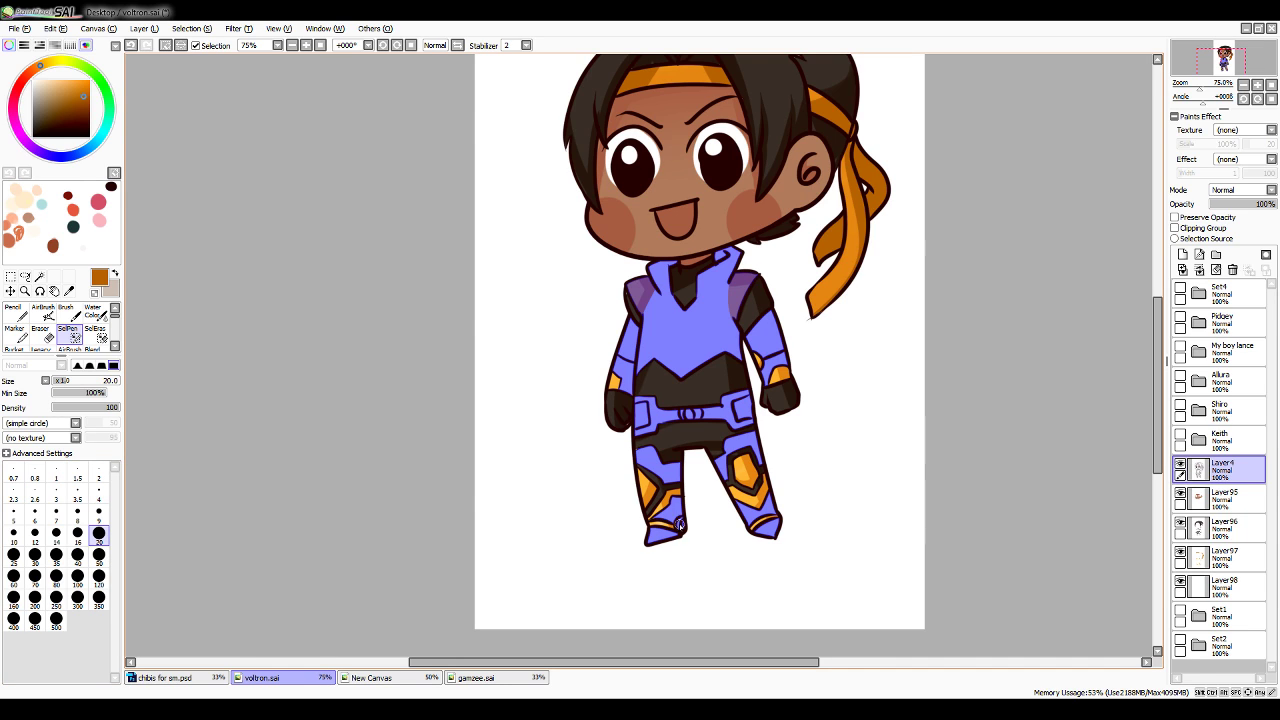
{"action": "left_click_drag", "start_coordinate": [680, 523], "coordinate": [678, 526]}
{"action": "left_click_drag", "start_coordinate": [640, 437], "coordinate": [626, 422]}
Sample white from the canvas and fill the selected armour on Layer98 with a size 350 pencil
{"action": "left_click", "coordinate": [16, 314]}
{"action": "left_click", "coordinate": [99, 554]}
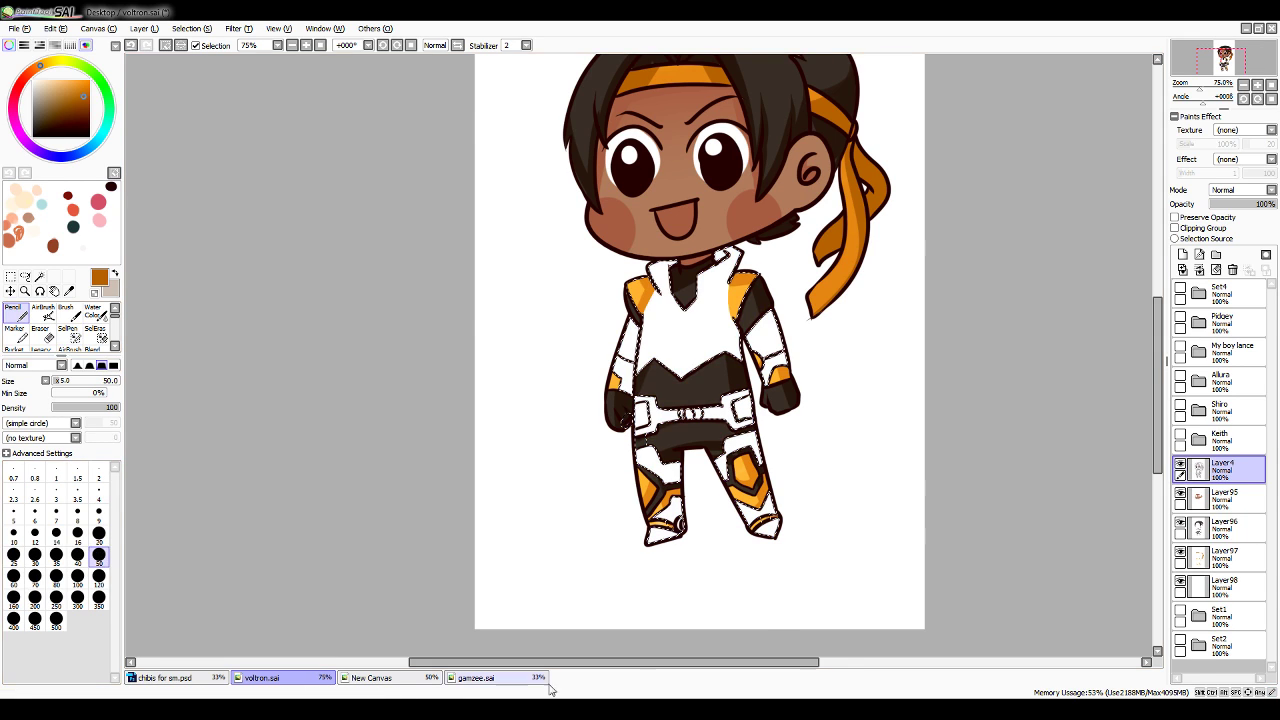
{"action": "left_click", "coordinate": [1225, 586]}
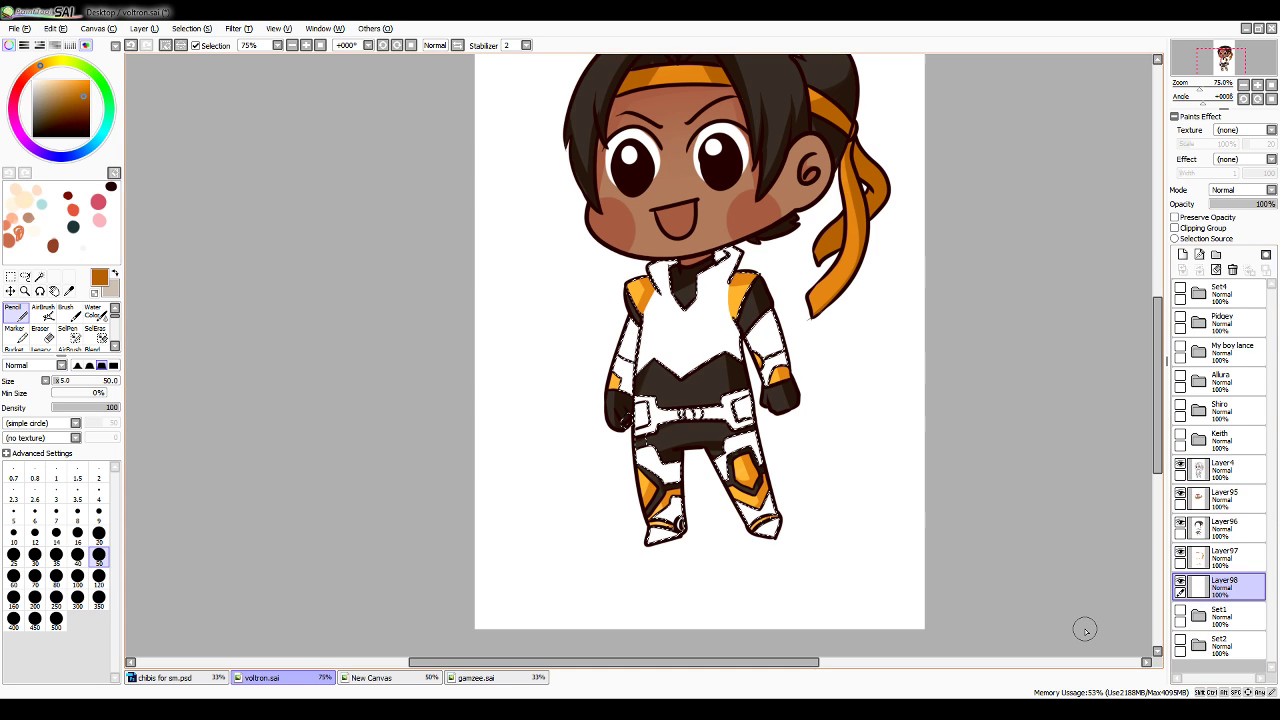
{"action": "left_click", "coordinate": [494, 229], "text": "alt"}
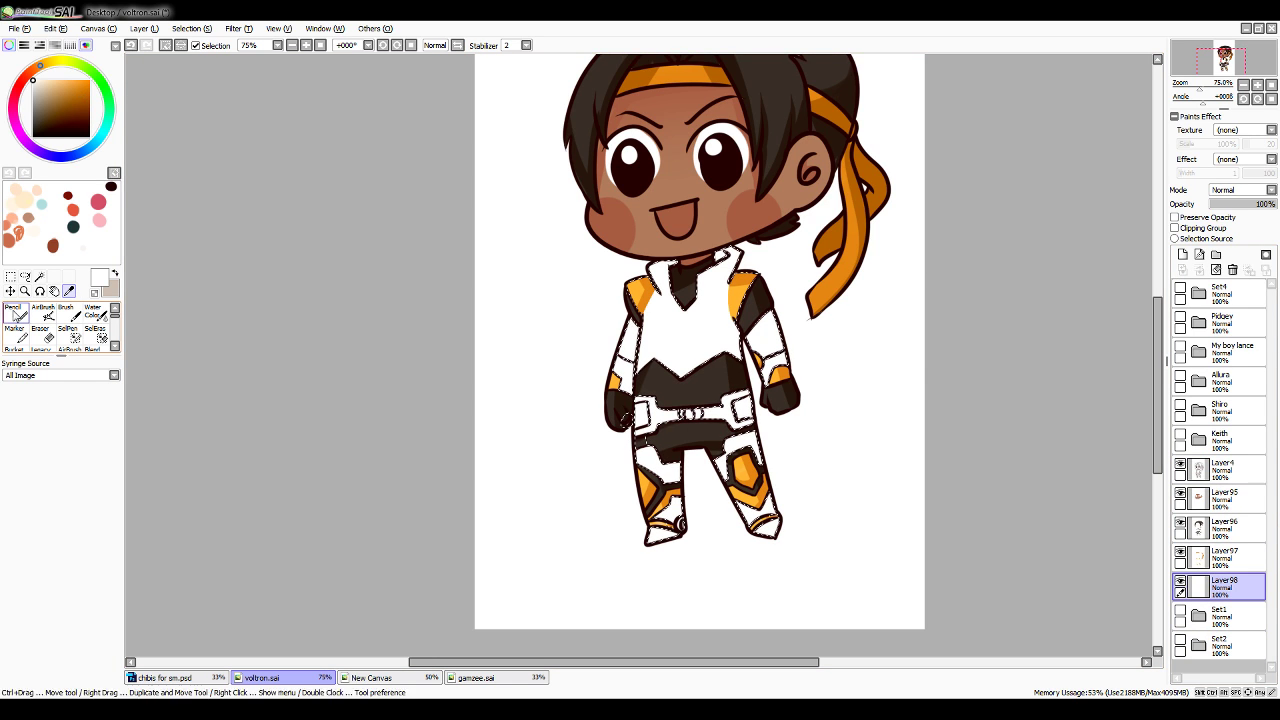
{"action": "left_click", "coordinate": [99, 597]}
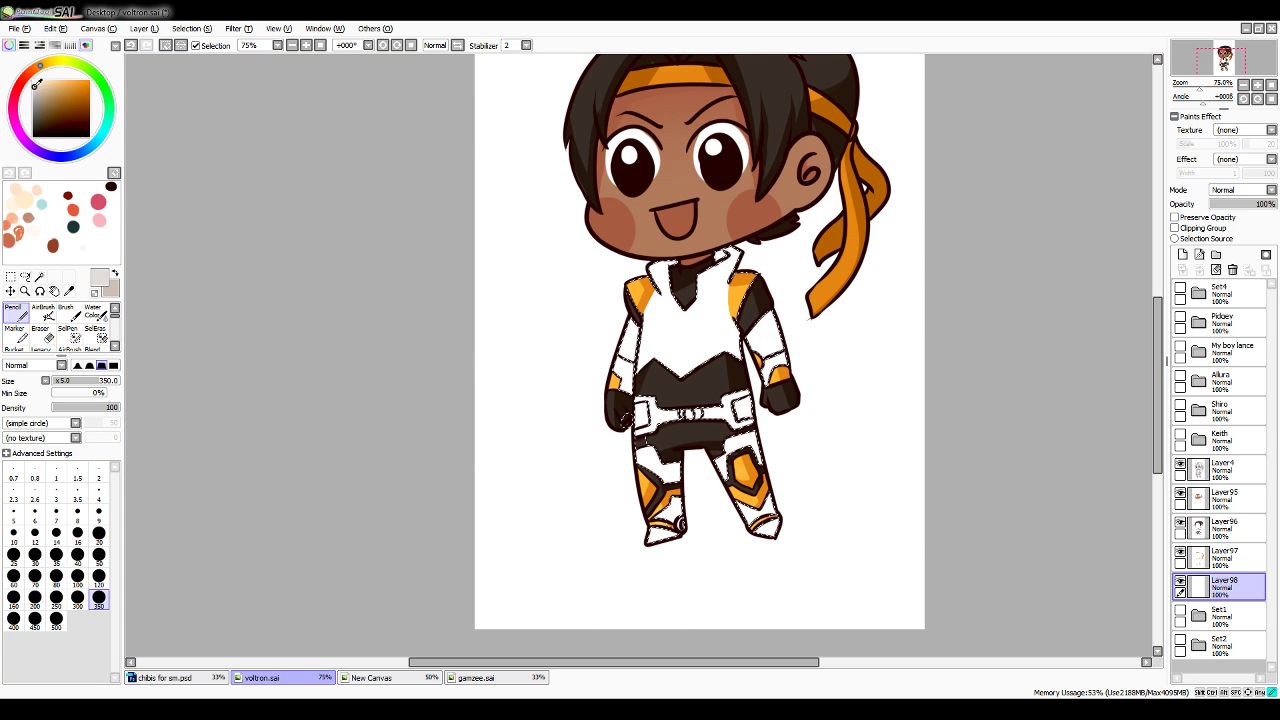
Pick a light grey and shade the collar, chest, arms, belt and legs of the white armour with a size 20 pencil
{"action": "left_click", "coordinate": [35, 88]}
{"action": "left_click", "coordinate": [99, 532]}
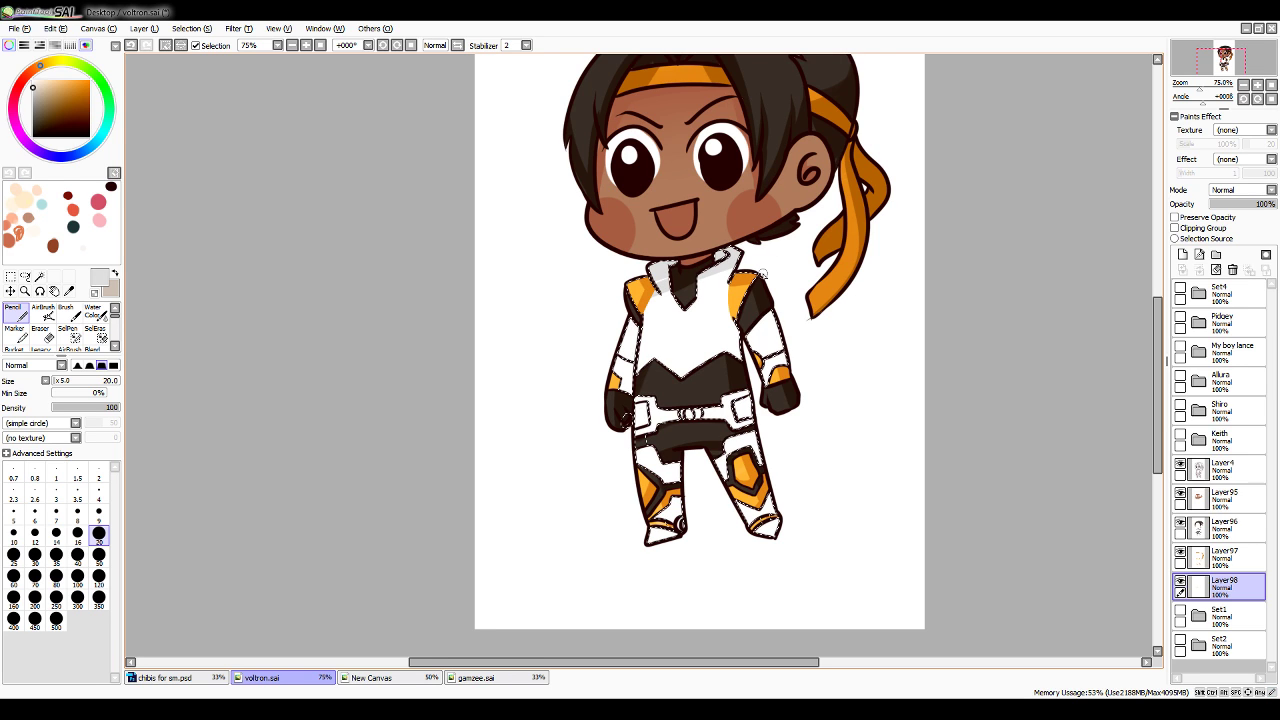
{"action": "left_click_drag", "start_coordinate": [731, 270], "coordinate": [731, 352]}
{"action": "mouse_move", "coordinate": [772, 312]}
{"action": "left_mouse_down"}
{"action": "mouse_move", "coordinate": [783, 360]}
{"action": "mouse_move", "coordinate": [769, 353]}
{"action": "left_mouse_up"}
{"action": "left_click_drag", "start_coordinate": [749, 434], "coordinate": [774, 530]}
{"action": "mouse_move", "coordinate": [742, 398]}
{"action": "left_mouse_down"}
{"action": "mouse_move", "coordinate": [742, 419]}
{"action": "mouse_move", "coordinate": [677, 416]}
{"action": "left_mouse_up"}
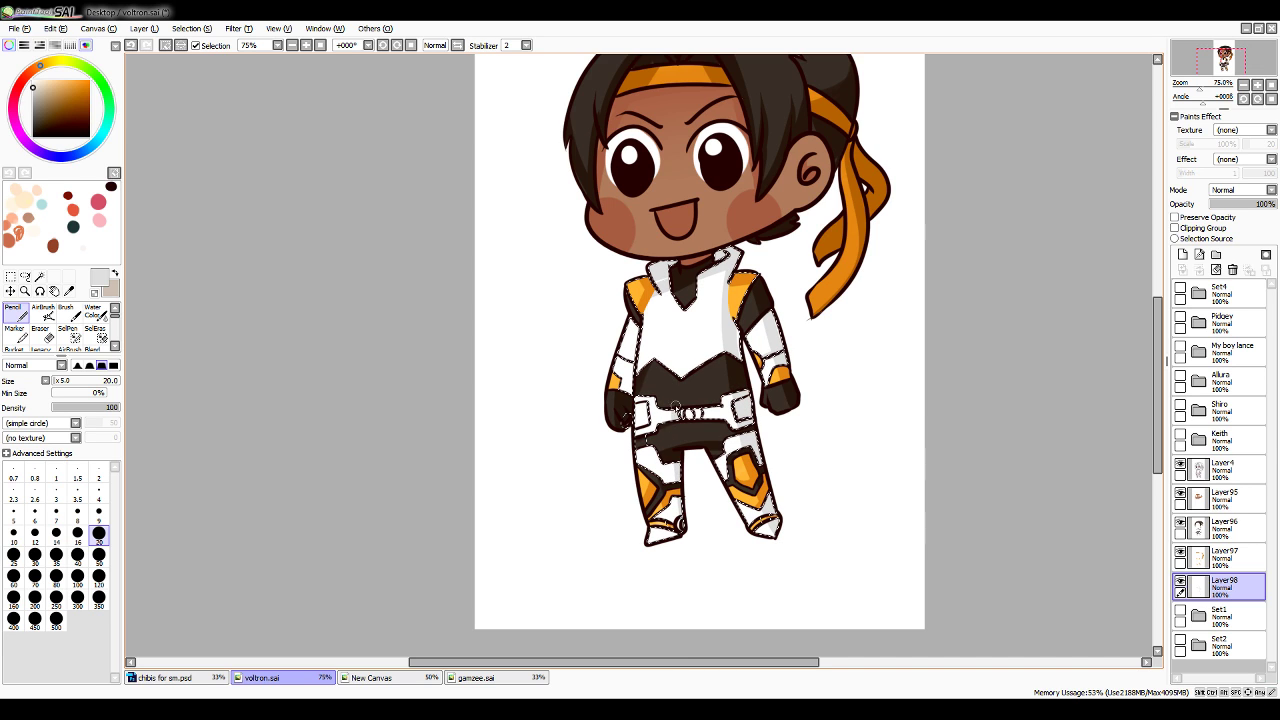
{"action": "left_click_drag", "start_coordinate": [666, 468], "coordinate": [683, 545]}
{"action": "key", "text": "ctrl+z"}
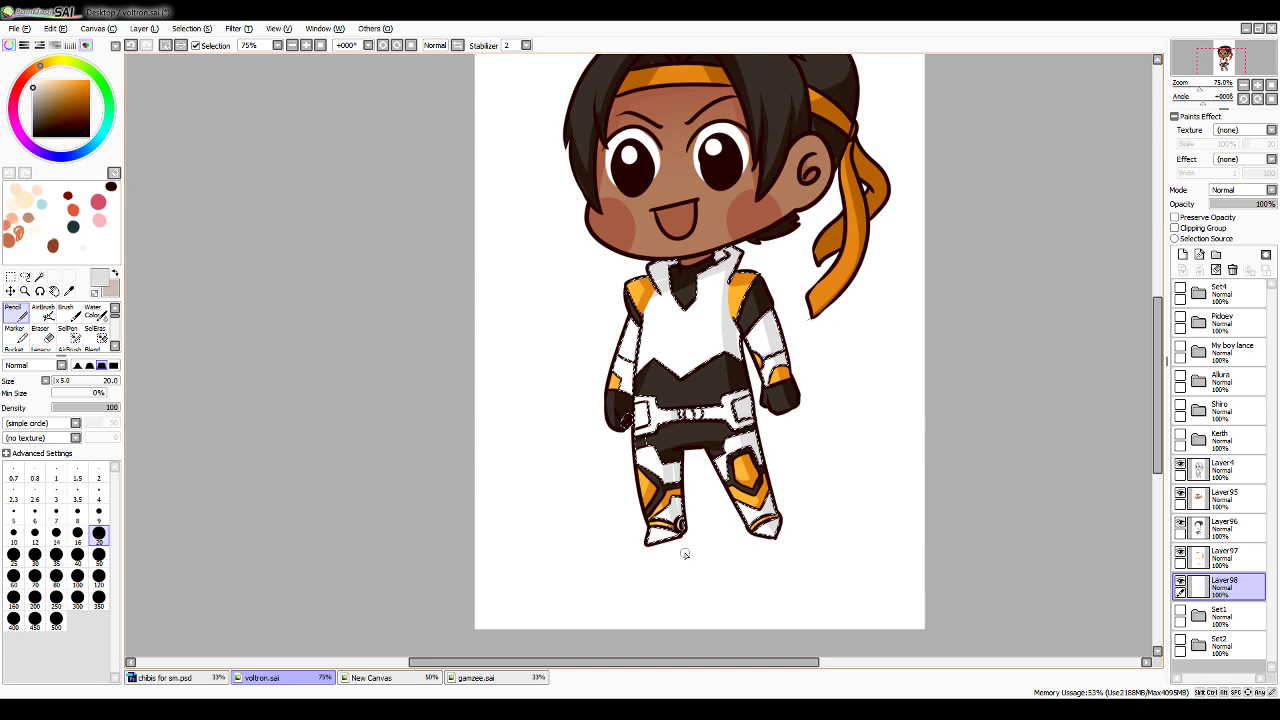
{"action": "left_click_drag", "start_coordinate": [638, 318], "coordinate": [625, 386]}
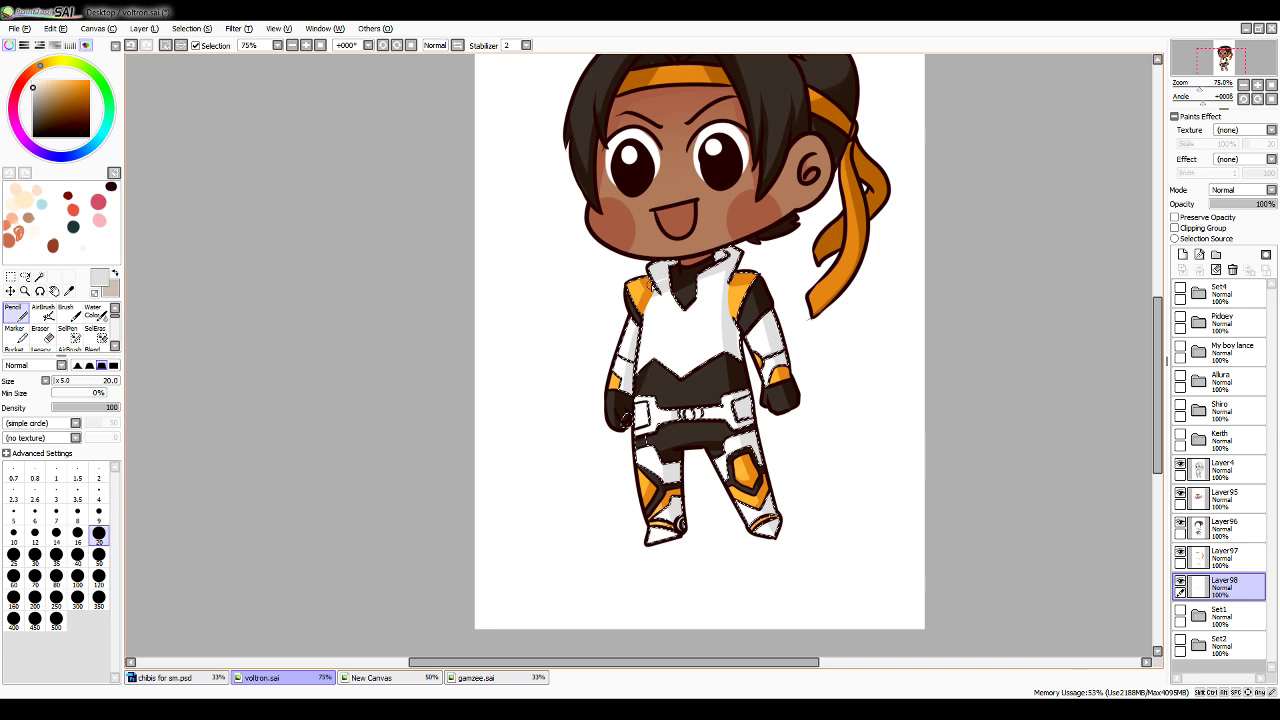
{"action": "left_click_drag", "start_coordinate": [729, 332], "coordinate": [711, 359]}
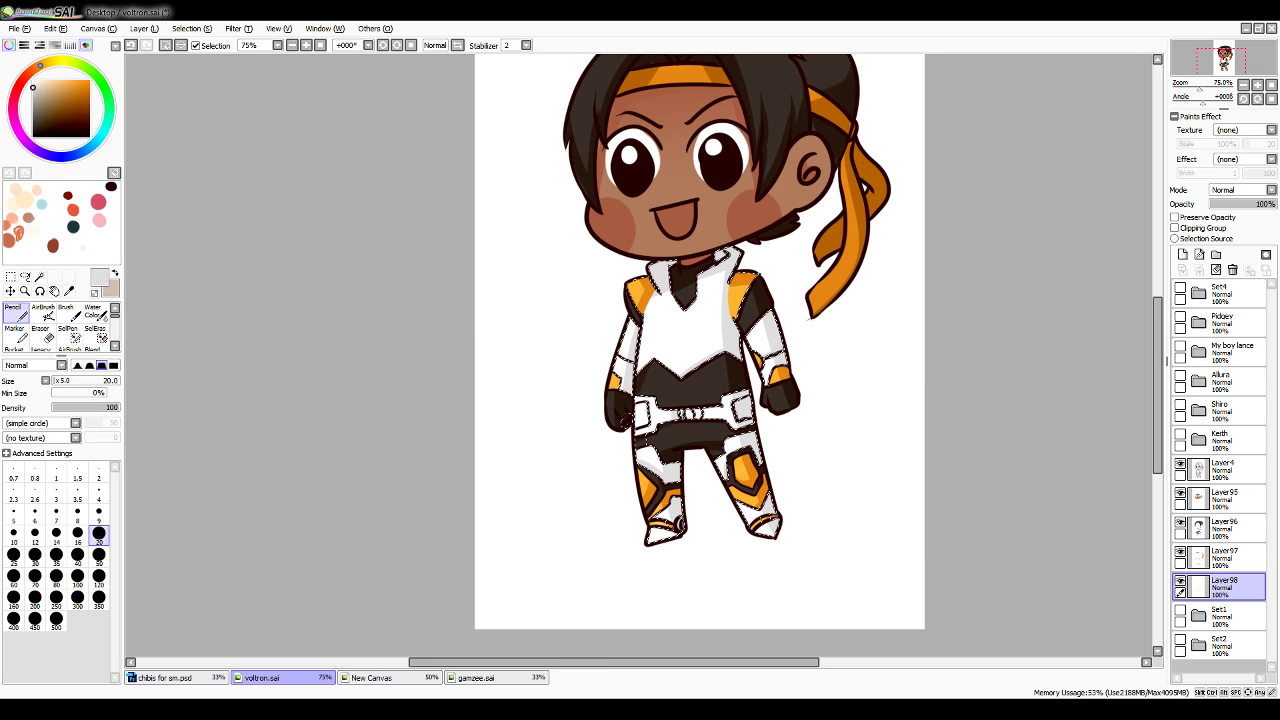
Pick a bright cyan and paint glowing accents on the belt buckle, collar and thighs with a size 9 pencil
{"action": "left_click", "coordinate": [103, 131]}
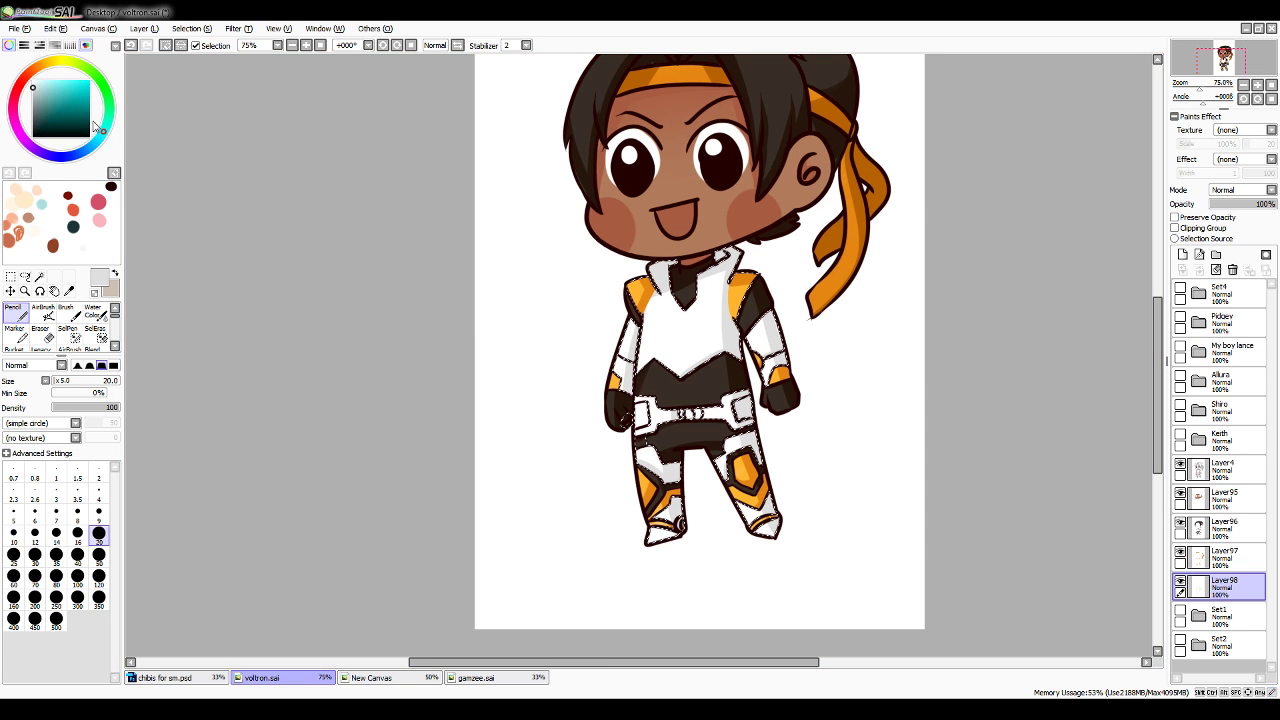
{"action": "left_click", "coordinate": [79, 80]}
{"action": "left_click", "coordinate": [102, 517]}
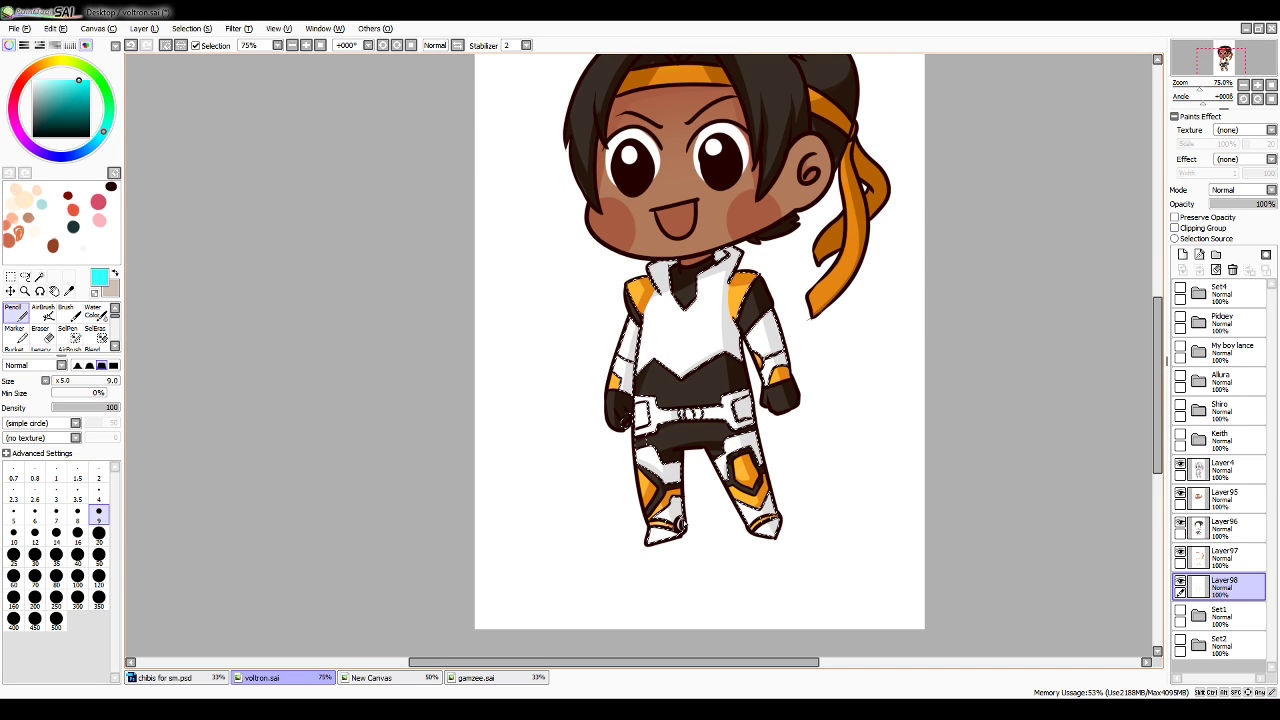
{"action": "left_click", "coordinate": [688, 414]}
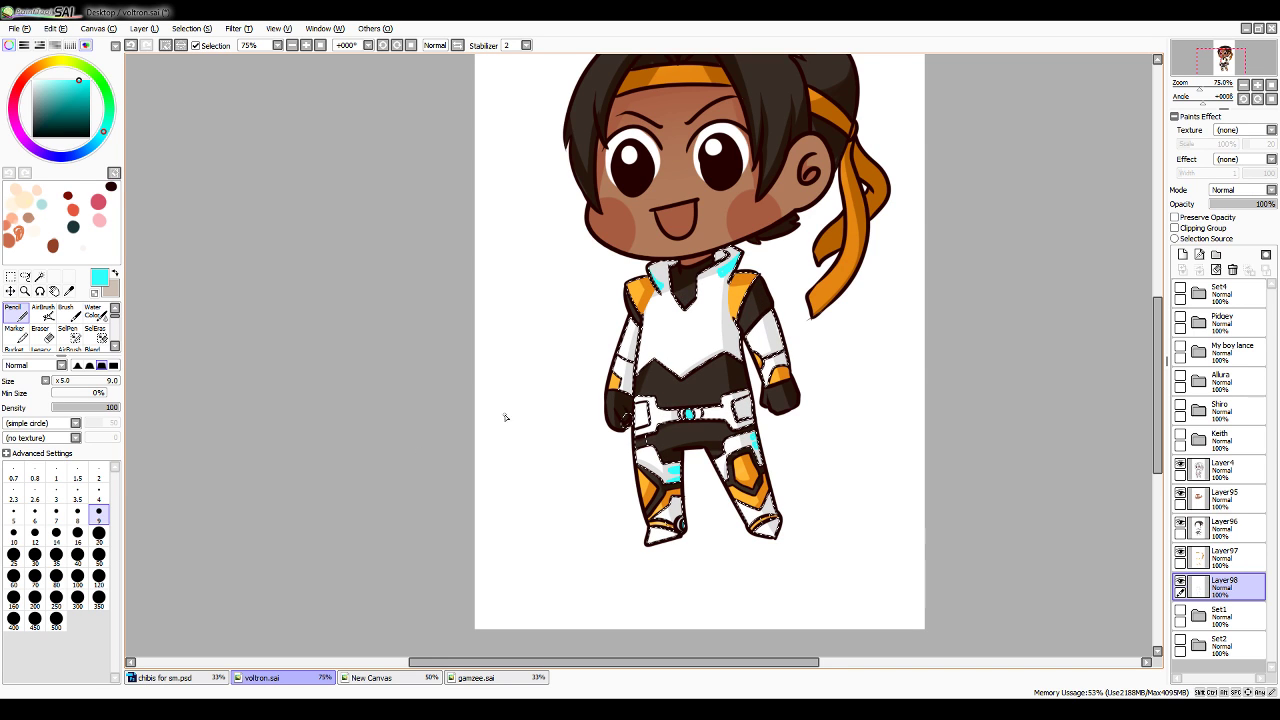
Pick a mid grey and shade the pouches at both sides of the belt on Layer98 with a size 9 pencil
{"action": "left_click", "coordinate": [33, 90]}
{"action": "left_click", "coordinate": [33, 96]}
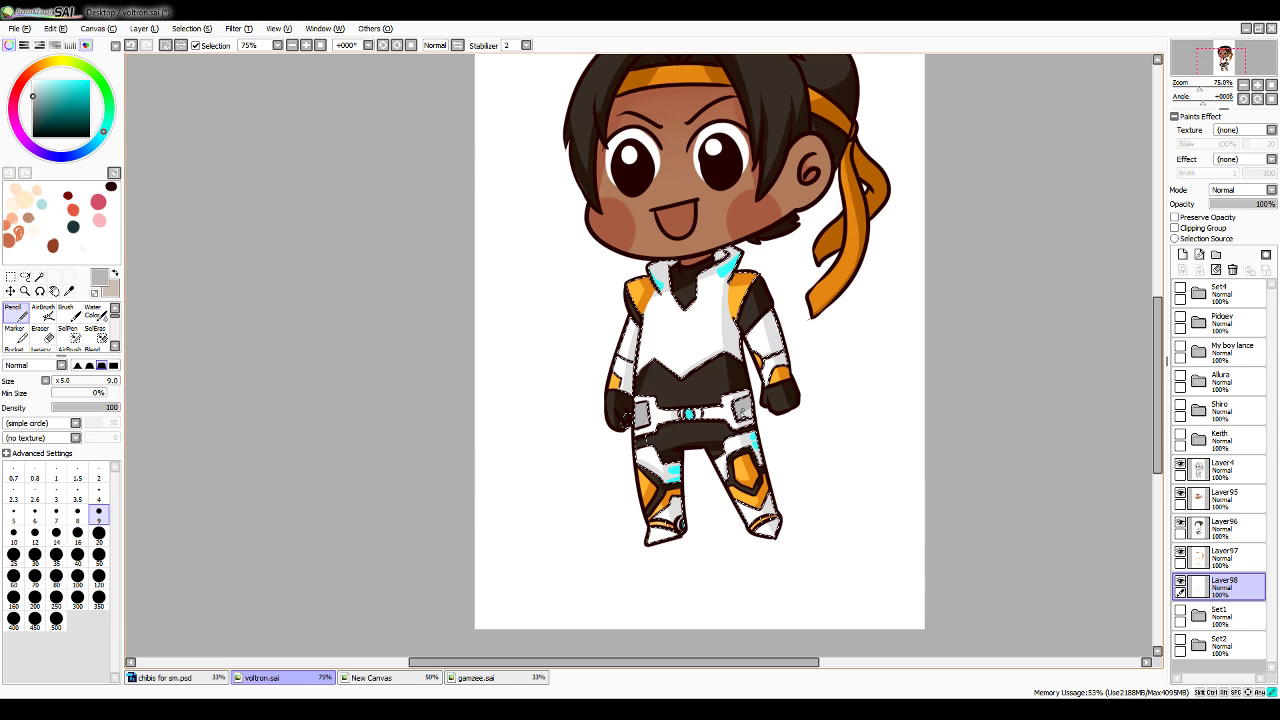
Sample the light orange from the shoulder and paint a solid V-shaped emblem across the white chest with a size 9 pencil
{"action": "left_click", "coordinate": [69, 291]}
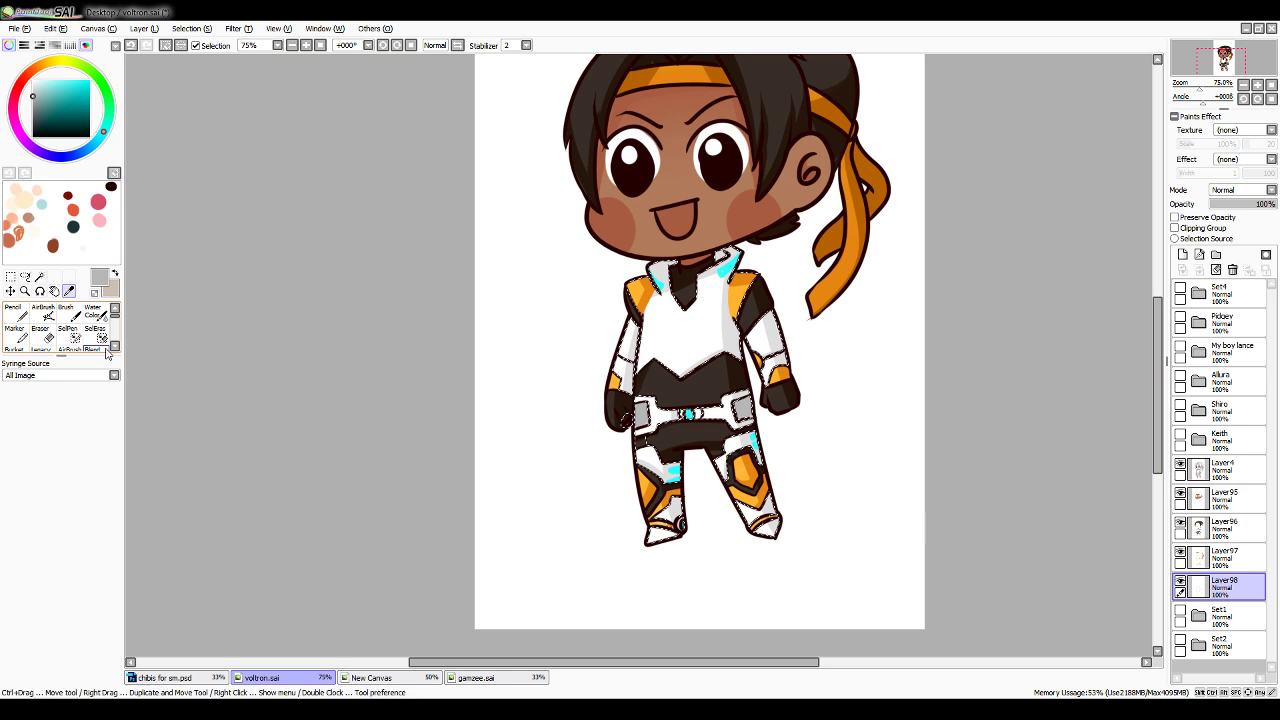
{"action": "left_click", "coordinate": [745, 289]}
{"action": "left_click", "coordinate": [22, 316]}
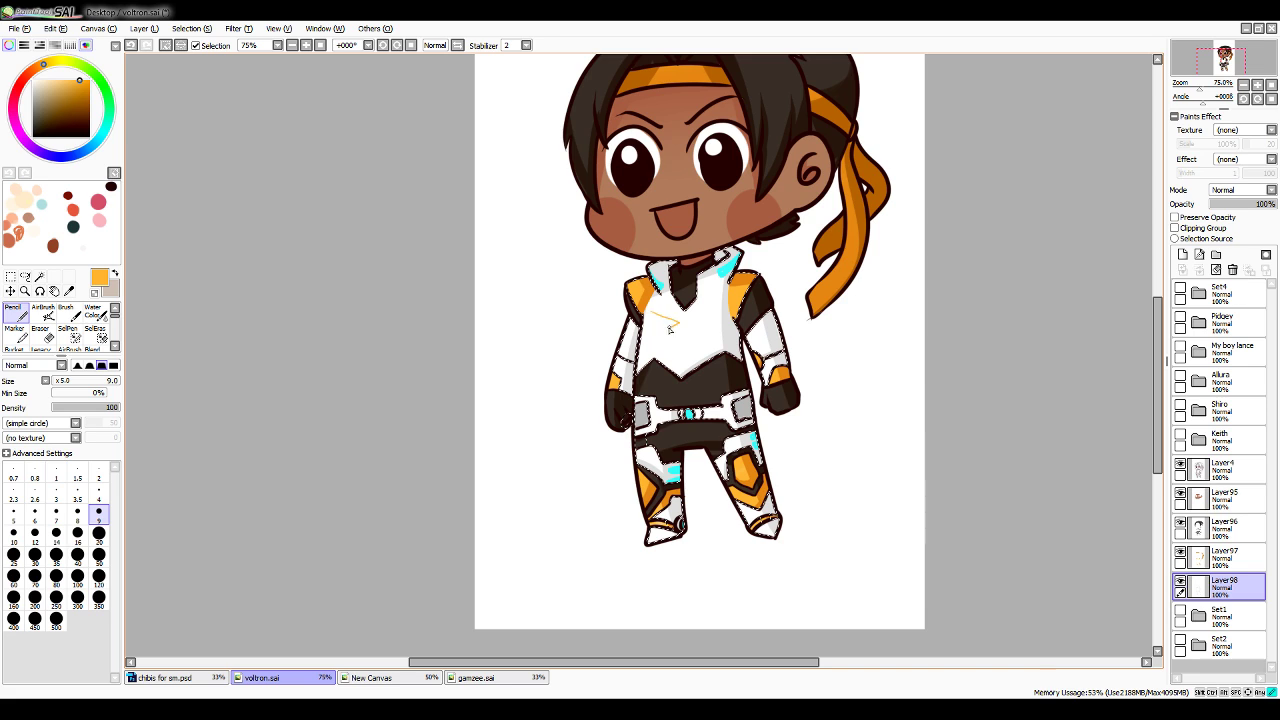
{"action": "key", "text": "ctrl+z"}
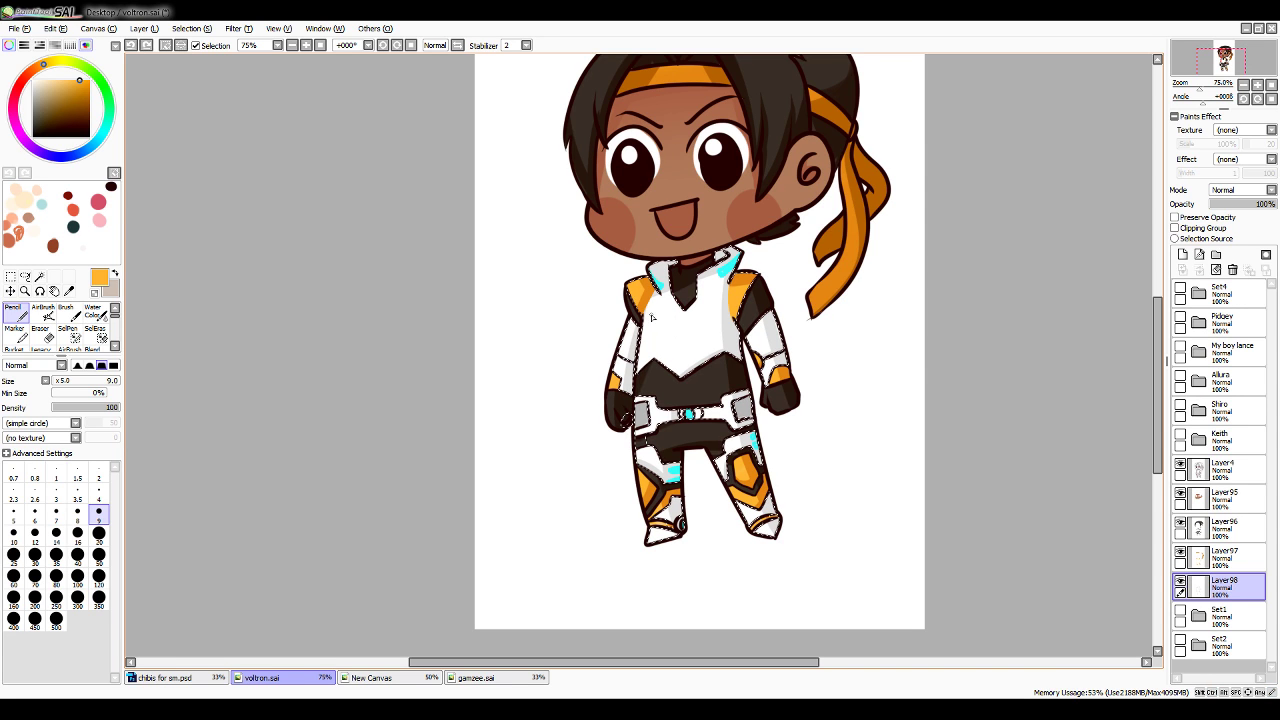
{"action": "mouse_move", "coordinate": [656, 313]}
{"action": "left_mouse_down"}
{"action": "mouse_move", "coordinate": [677, 340]}
{"action": "mouse_move", "coordinate": [730, 295]}
{"action": "left_mouse_up"}
{"action": "left_click_drag", "start_coordinate": [644, 309], "coordinate": [678, 348]}
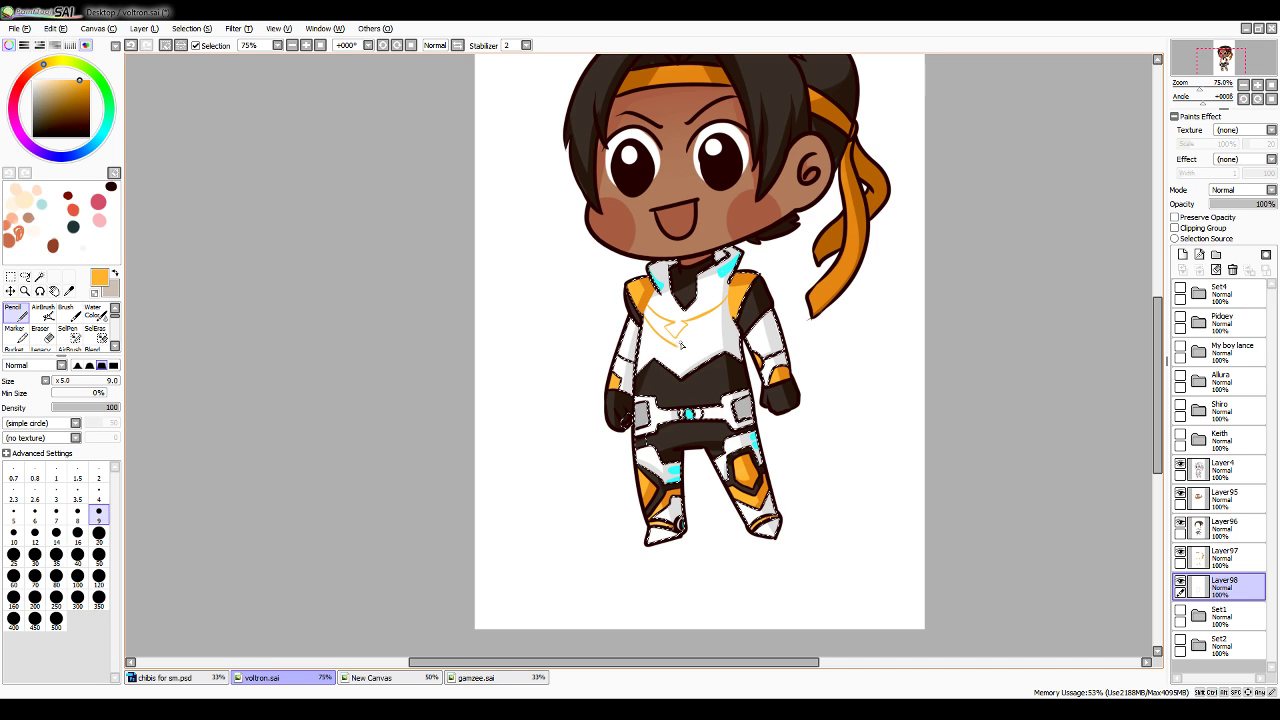
{"action": "key", "text": "ctrl+z"}
{"action": "mouse_move", "coordinate": [644, 309]}
{"action": "left_mouse_down"}
{"action": "mouse_move", "coordinate": [678, 348]}
{"action": "mouse_move", "coordinate": [733, 306]}
{"action": "left_mouse_up"}
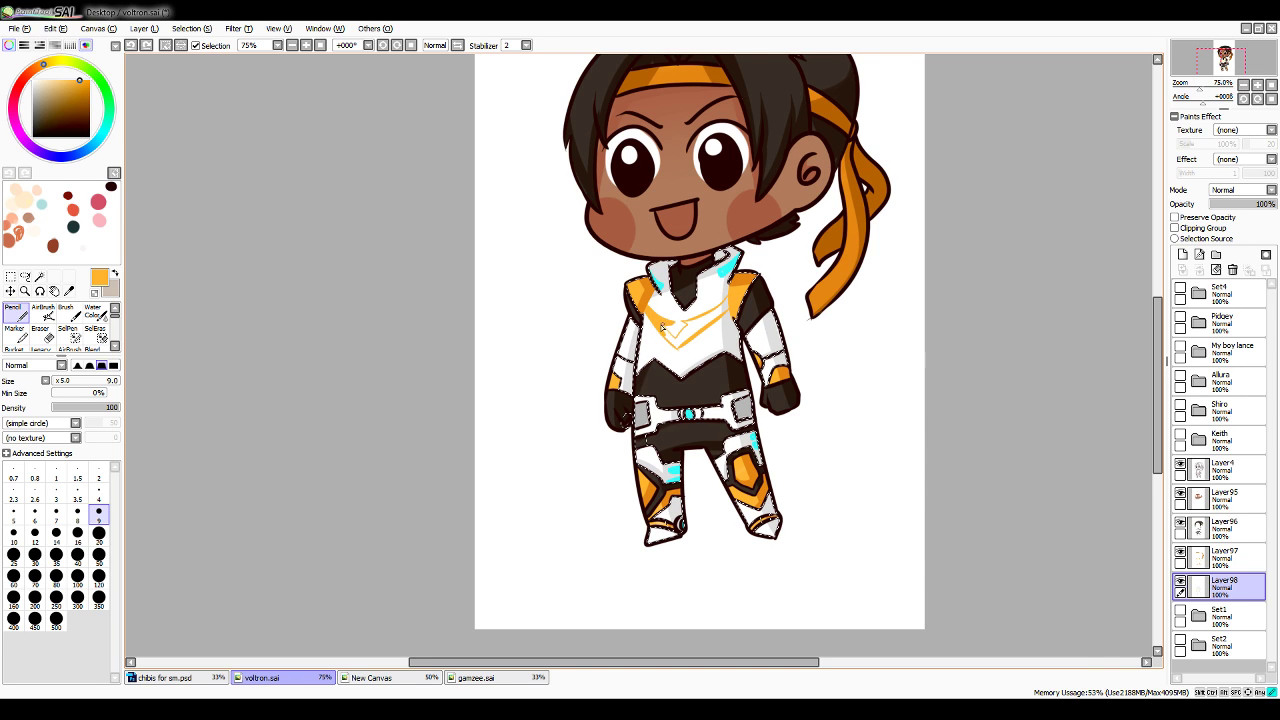
{"action": "left_click_drag", "start_coordinate": [661, 328], "coordinate": [676, 341]}
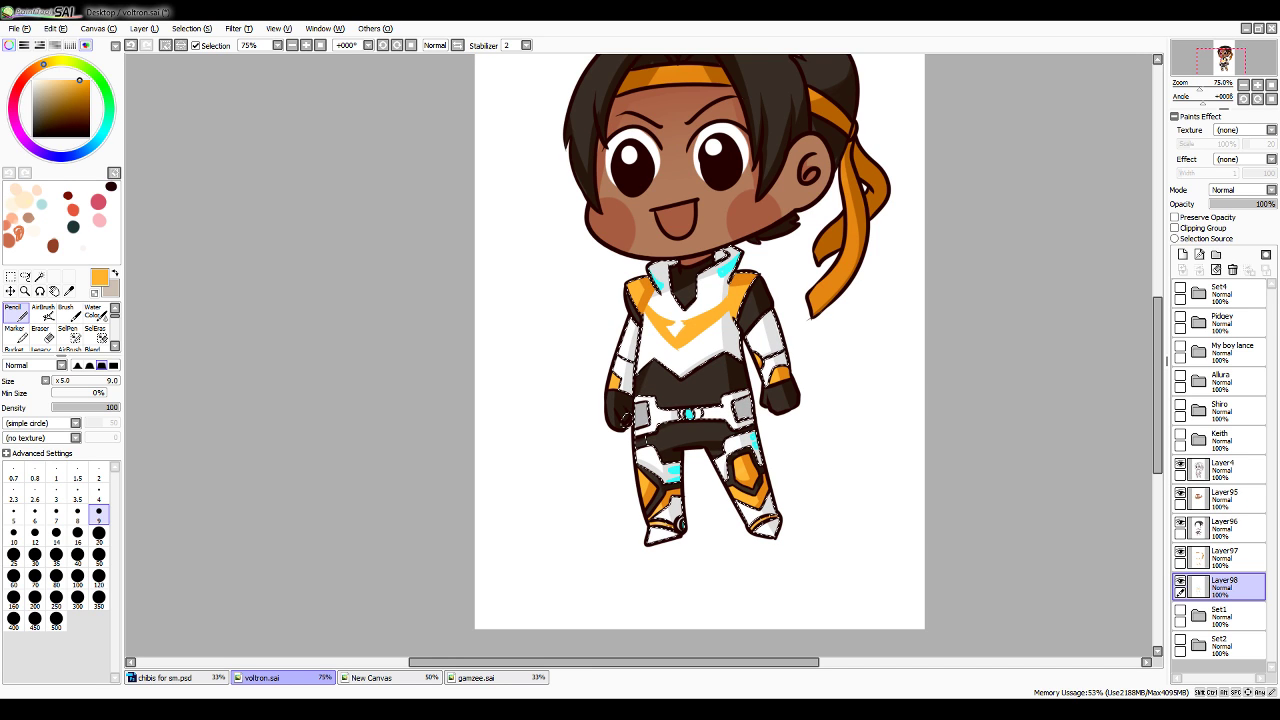
Deselect, pick the dark brown line colour and outline a long blaster barrel below the gloved hand on Layer4 with a size 9 pencil
{"action": "key", "text": "ctrl+minus"}
{"action": "key", "text": "ctrl+minus"}
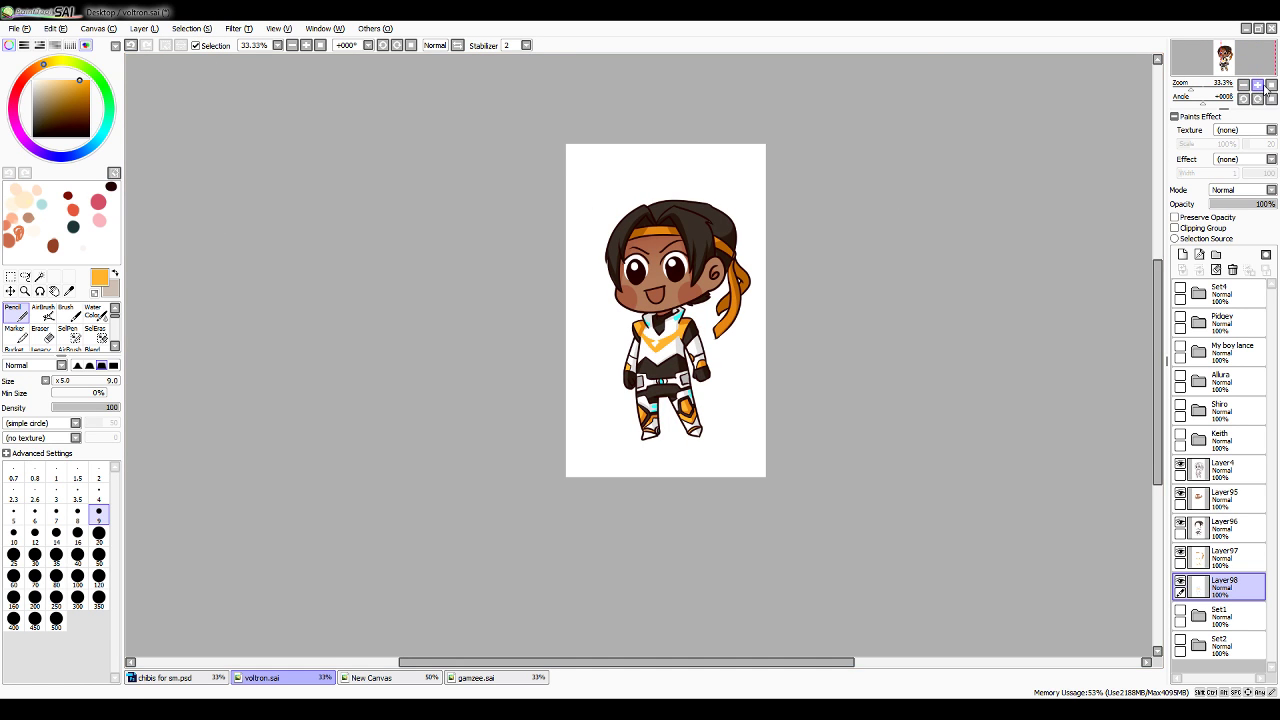
{"action": "key", "text": "ctrl+plus"}
{"action": "key", "text": "ctrl+plus"}
{"action": "scroll", "coordinate": [1156, 349], "scroll_direction": "down", "scroll_amount": 2}
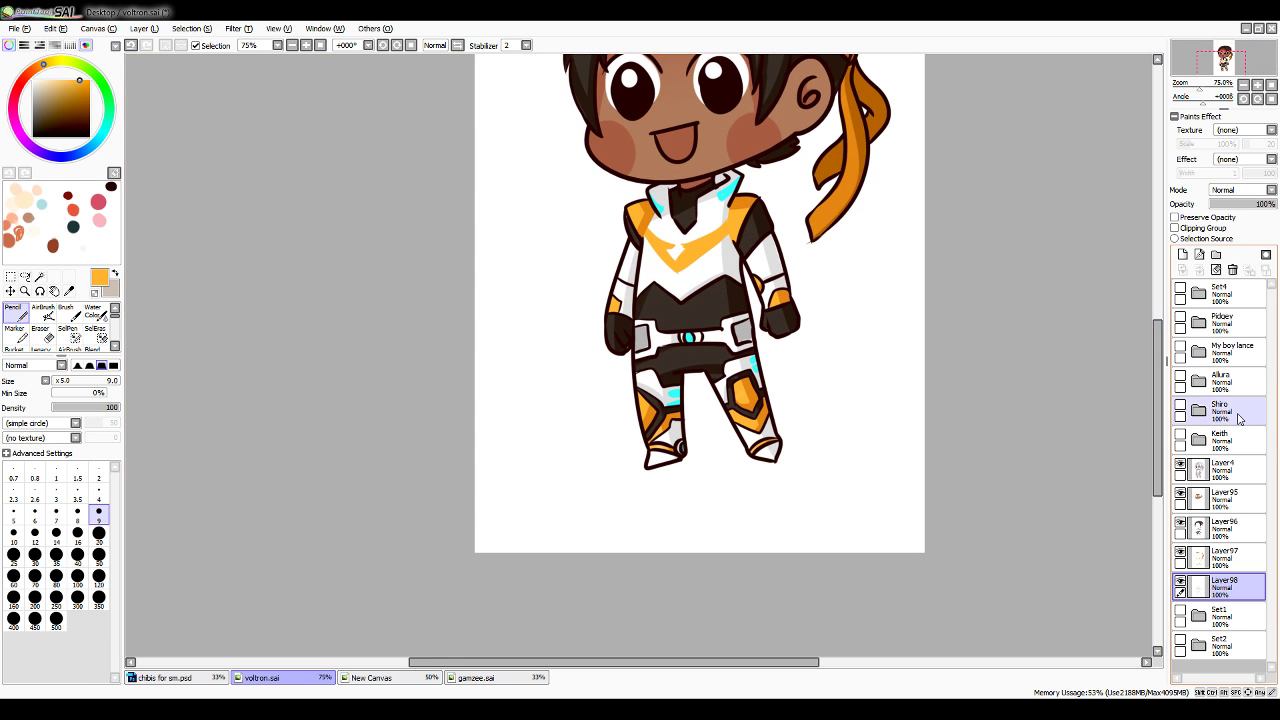
{"action": "left_click", "coordinate": [1207, 469]}
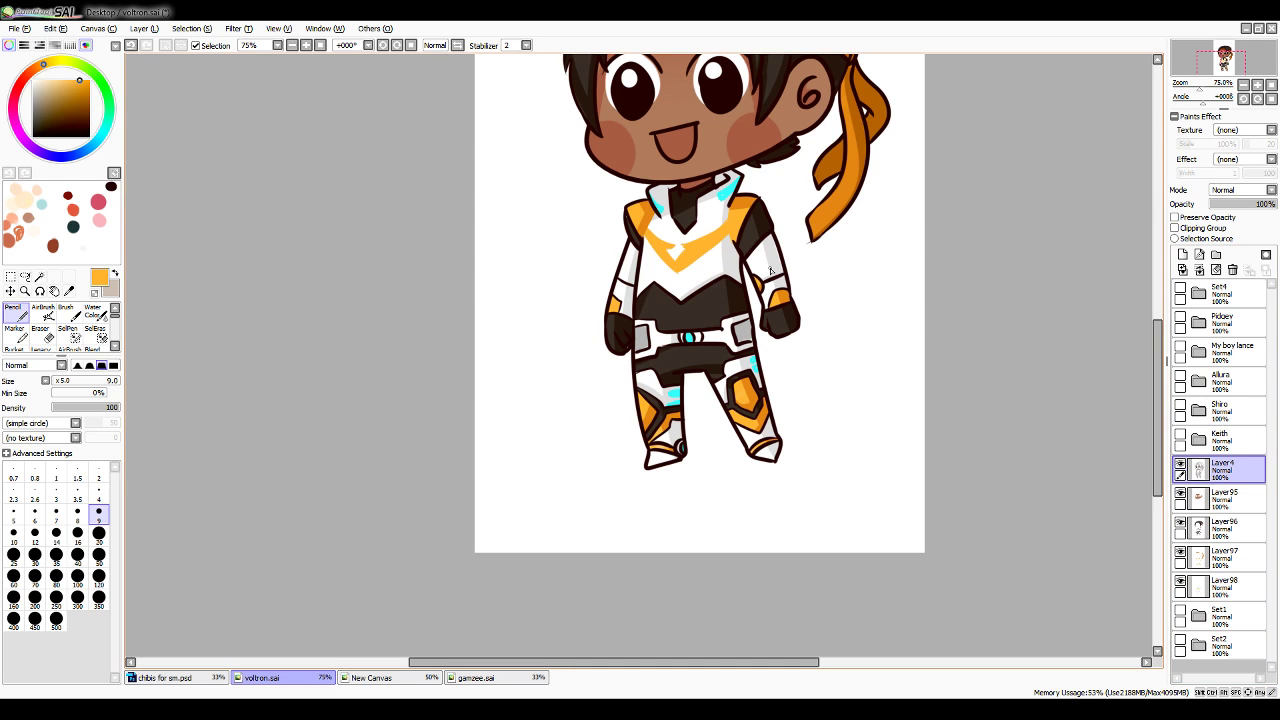
{"action": "left_click", "coordinate": [69, 291]}
{"action": "left_click", "coordinate": [111, 186]}
{"action": "left_click", "coordinate": [26, 318]}
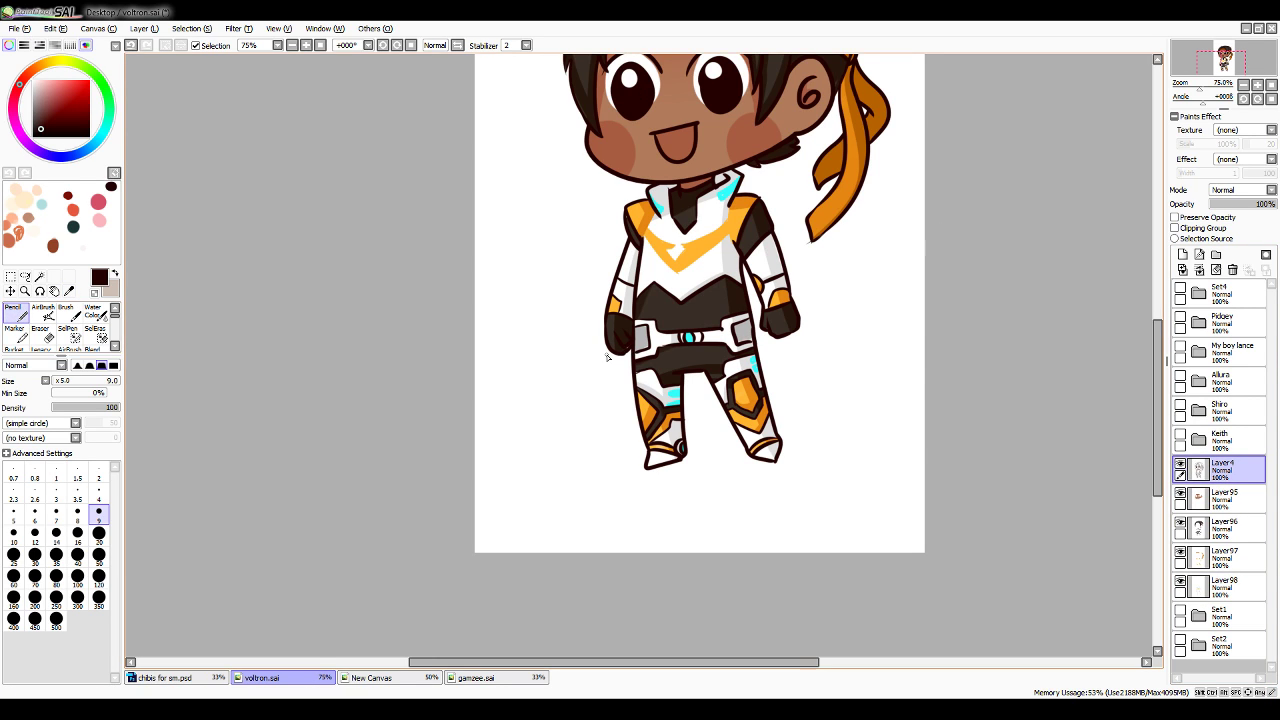
{"action": "mouse_move", "coordinate": [605, 336]}
{"action": "left_mouse_down"}
{"action": "mouse_move", "coordinate": [560, 448]}
{"action": "mouse_move", "coordinate": [561, 432]}
{"action": "left_mouse_up"}
{"action": "key", "text": "ctrl+z"}
{"action": "key", "text": "ctrl+z"}
{"action": "mouse_move", "coordinate": [606, 331]}
{"action": "left_mouse_down"}
{"action": "mouse_move", "coordinate": [553, 428]}
{"action": "mouse_move", "coordinate": [576, 471]}
{"action": "mouse_move", "coordinate": [558, 451]}
{"action": "left_mouse_up"}
{"action": "key", "text": "ctrl+z"}
{"action": "key", "text": "ctrl+z"}
{"action": "key", "text": "ctrl+z"}
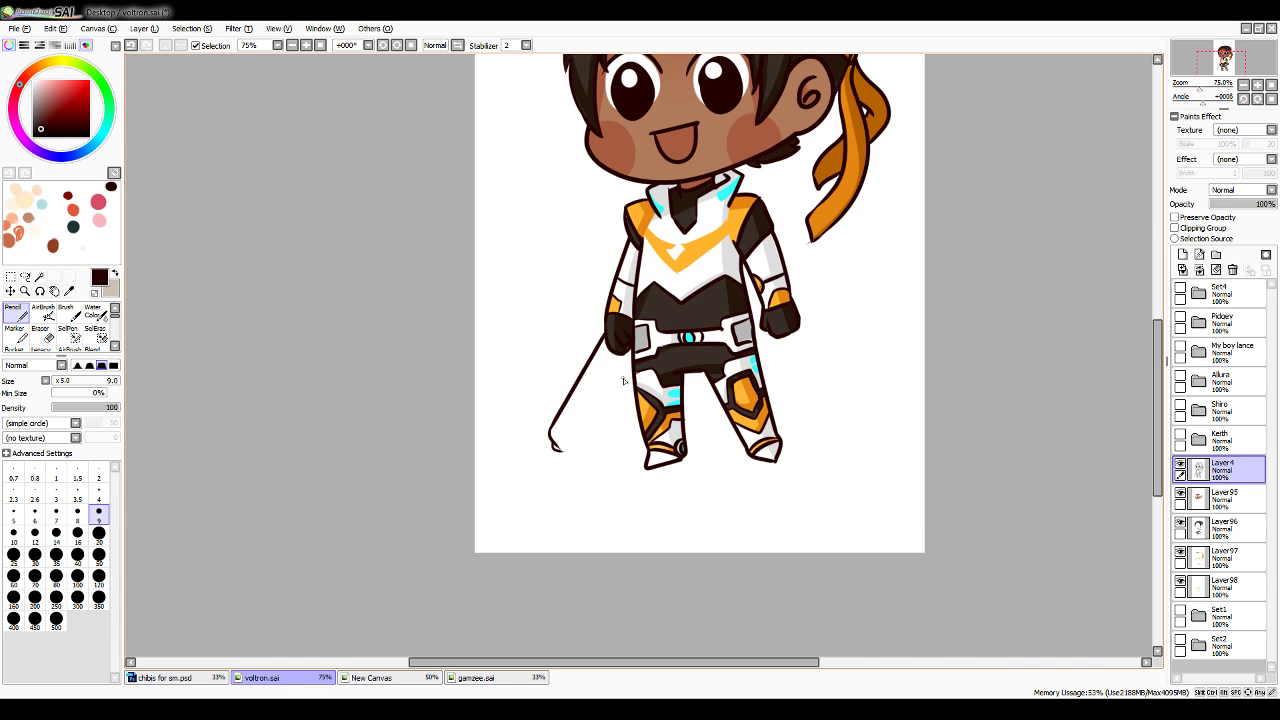
{"action": "key", "text": "ctrl+z"}
{"action": "mouse_move", "coordinate": [554, 441]}
{"action": "left_mouse_down"}
{"action": "mouse_move", "coordinate": [581, 461]}
{"action": "mouse_move", "coordinate": [622, 376]}
{"action": "left_mouse_up"}
{"action": "key", "text": "ctrl+z"}
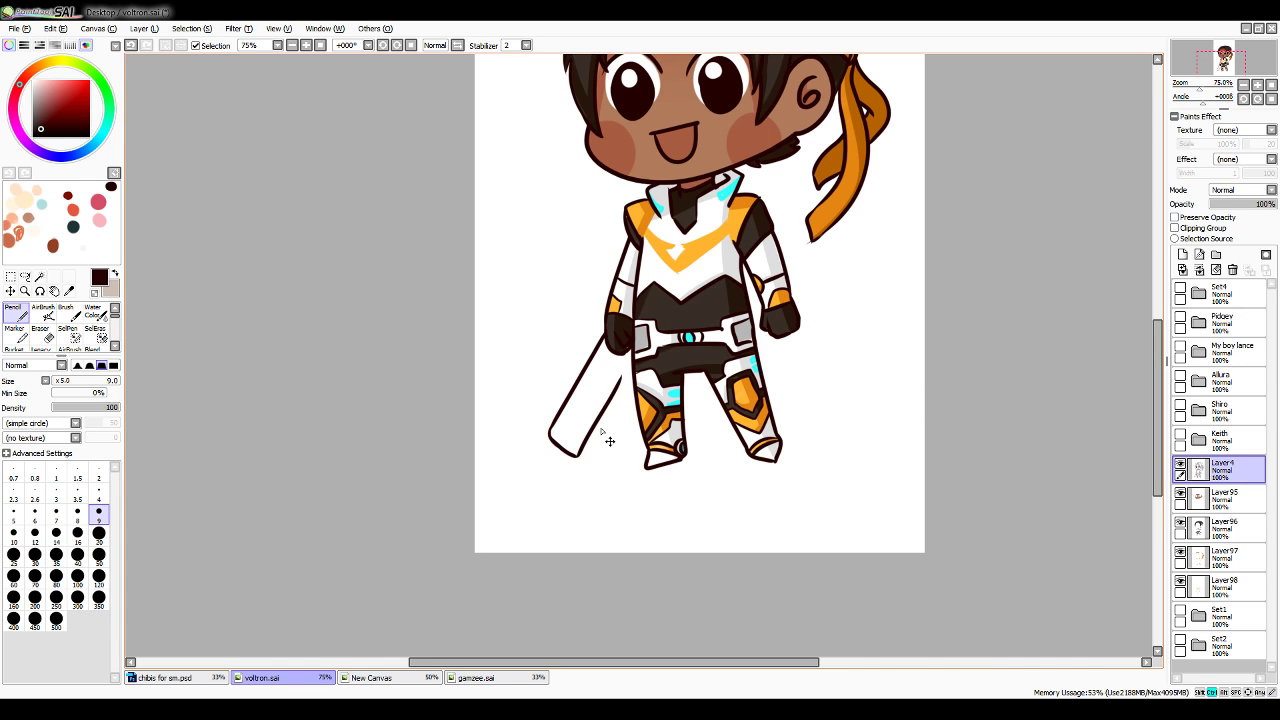
Draw the blaster's handle and small connecting parts between the barrel and the thigh on Layer4
{"action": "key", "text": "ctrl+z"}
{"action": "mouse_move", "coordinate": [579, 459]}
{"action": "left_mouse_down"}
{"action": "mouse_move", "coordinate": [625, 377]}
{"action": "mouse_move", "coordinate": [636, 404]}
{"action": "mouse_move", "coordinate": [620, 406]}
{"action": "mouse_move", "coordinate": [634, 407]}
{"action": "left_mouse_up"}
{"action": "key", "text": "ctrl+z"}
{"action": "key", "text": "ctrl+z"}
{"action": "key", "text": "ctrl+z"}
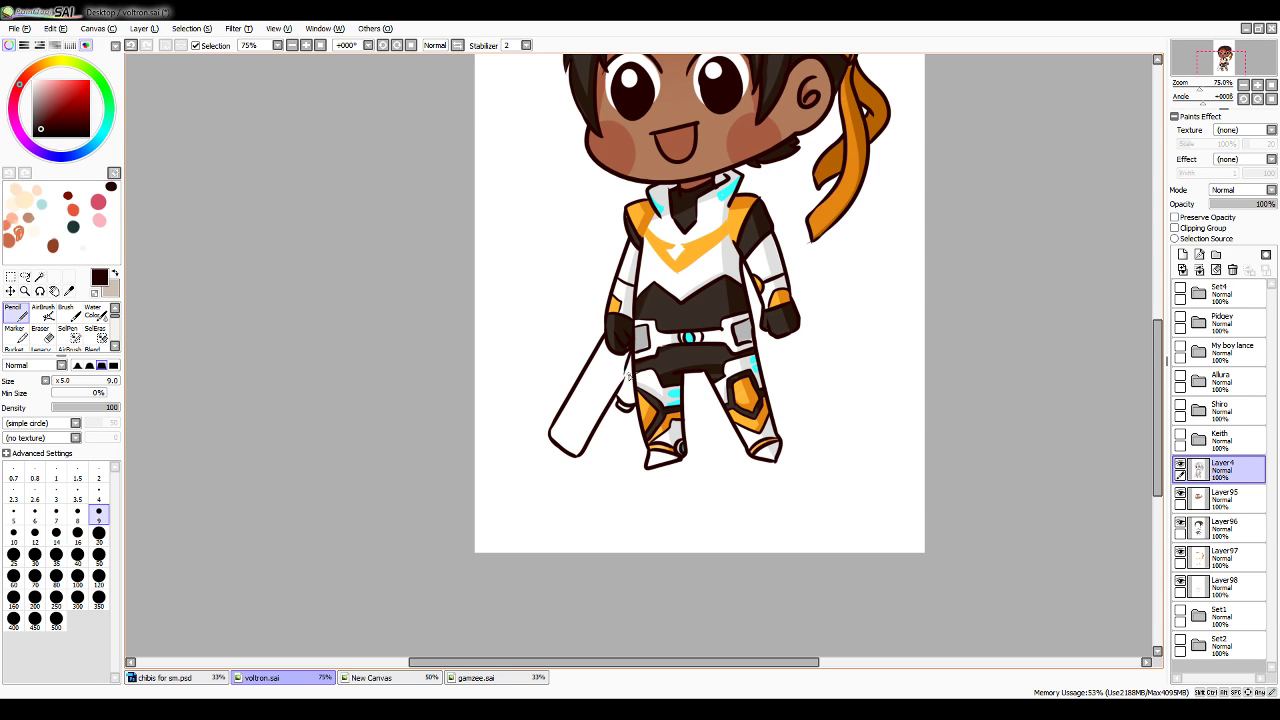
{"action": "key", "text": "ctrl+z"}
{"action": "mouse_move", "coordinate": [625, 378]}
{"action": "left_mouse_down"}
{"action": "mouse_move", "coordinate": [625, 354]}
{"action": "mouse_move", "coordinate": [632, 375]}
{"action": "left_mouse_up"}
Draw the band at the blaster's muzzle, the block near the hand and the thin panel lines along the barrel
{"action": "left_click_drag", "start_coordinate": [551, 432], "coordinate": [580, 453]}
{"action": "key", "text": "ctrl+z"}
{"action": "key", "text": "ctrl+z"}
{"action": "key", "text": "ctrl+z"}
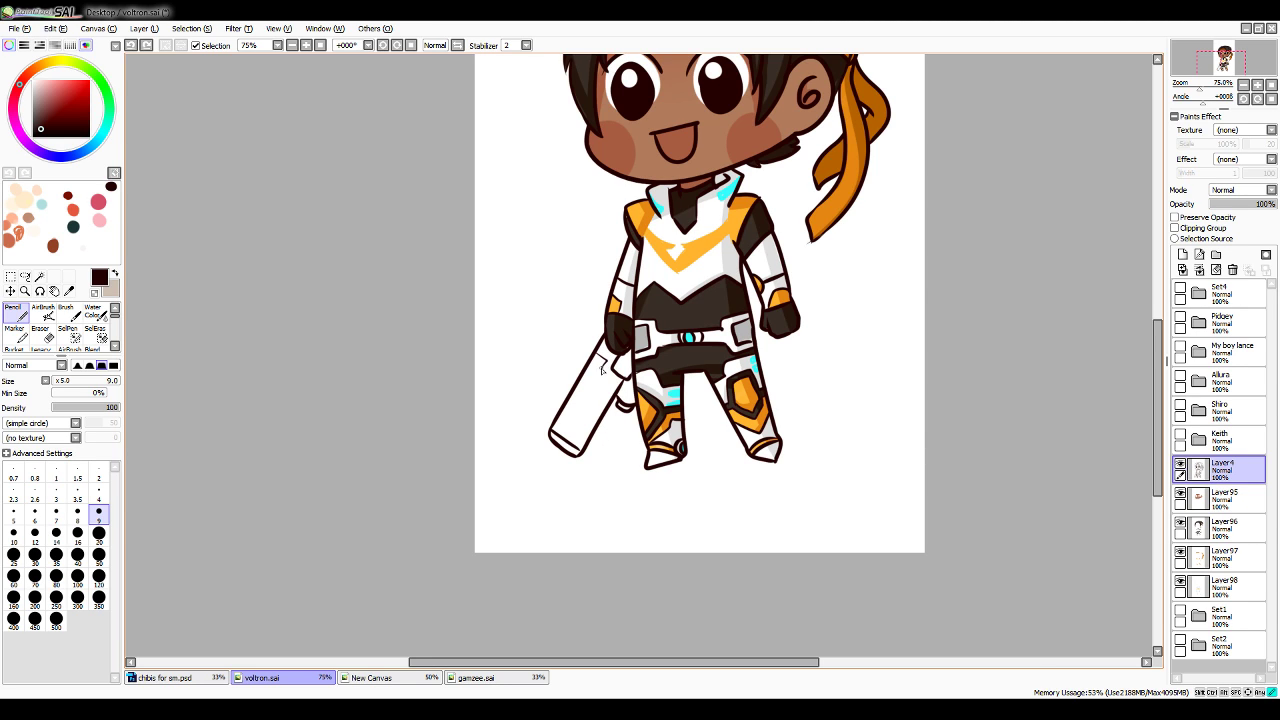
{"action": "key", "text": "ctrl+z"}
{"action": "left_click_drag", "start_coordinate": [598, 365], "coordinate": [612, 404]}
{"action": "mouse_move", "coordinate": [598, 428]}
{"action": "left_mouse_down"}
{"action": "mouse_move", "coordinate": [625, 409]}
{"action": "mouse_move", "coordinate": [577, 446]}
{"action": "left_mouse_up"}
{"action": "key", "text": "ctrl+z"}
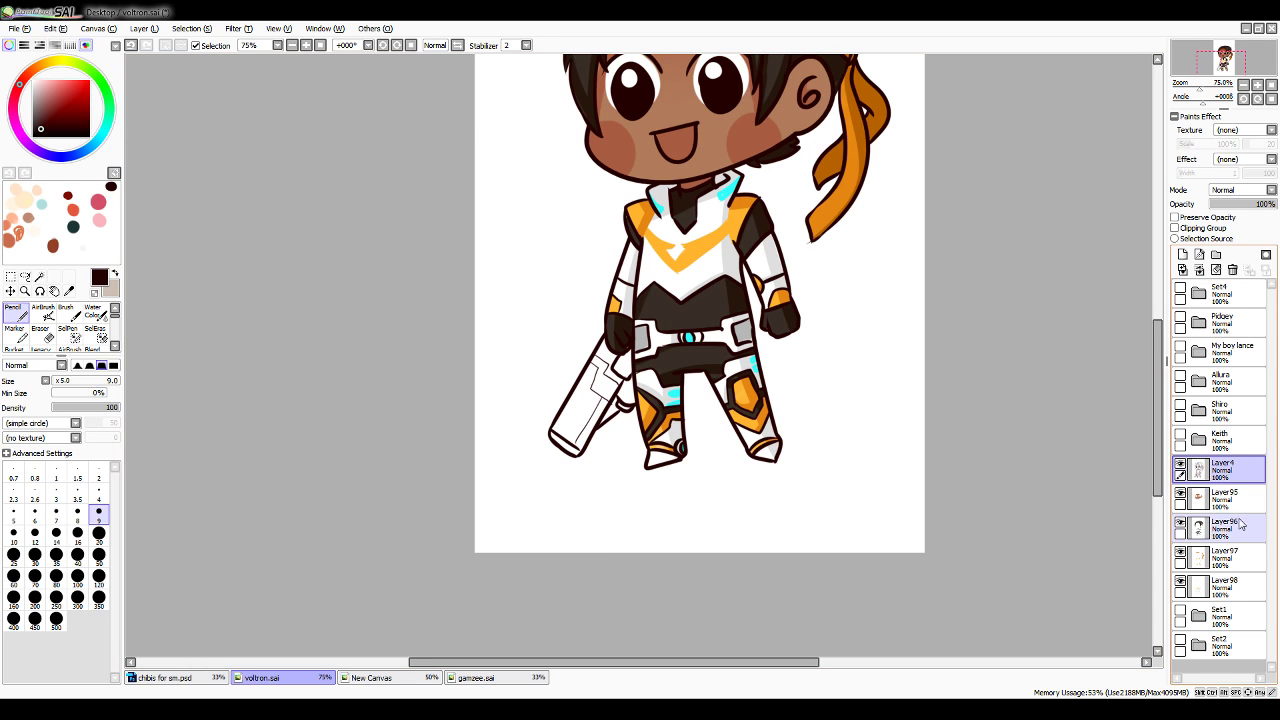
Select all of the blaster's enclosed areas on Layer4 with the Magic Wand and switch to the selection pen
{"action": "left_click", "coordinate": [1219, 559]}
{"action": "left_click", "coordinate": [1200, 473]}
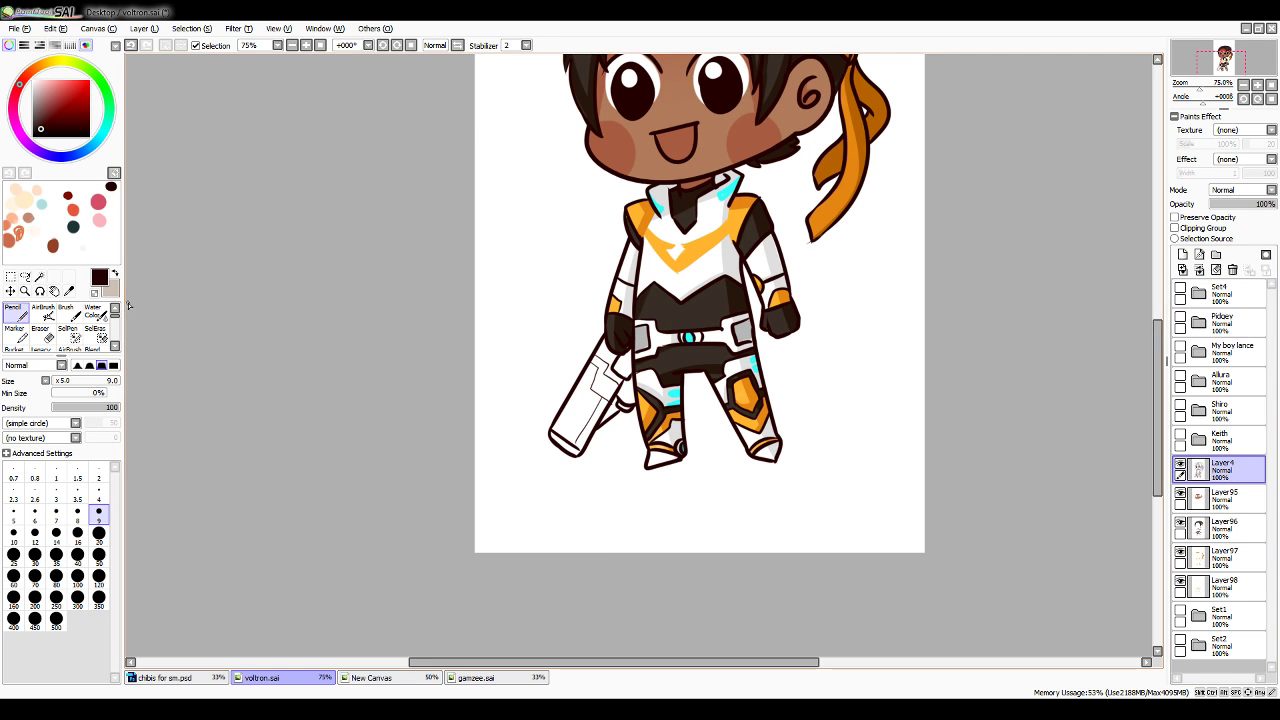
{"action": "key", "text": "w"}
{"action": "left_click", "coordinate": [582, 410]}
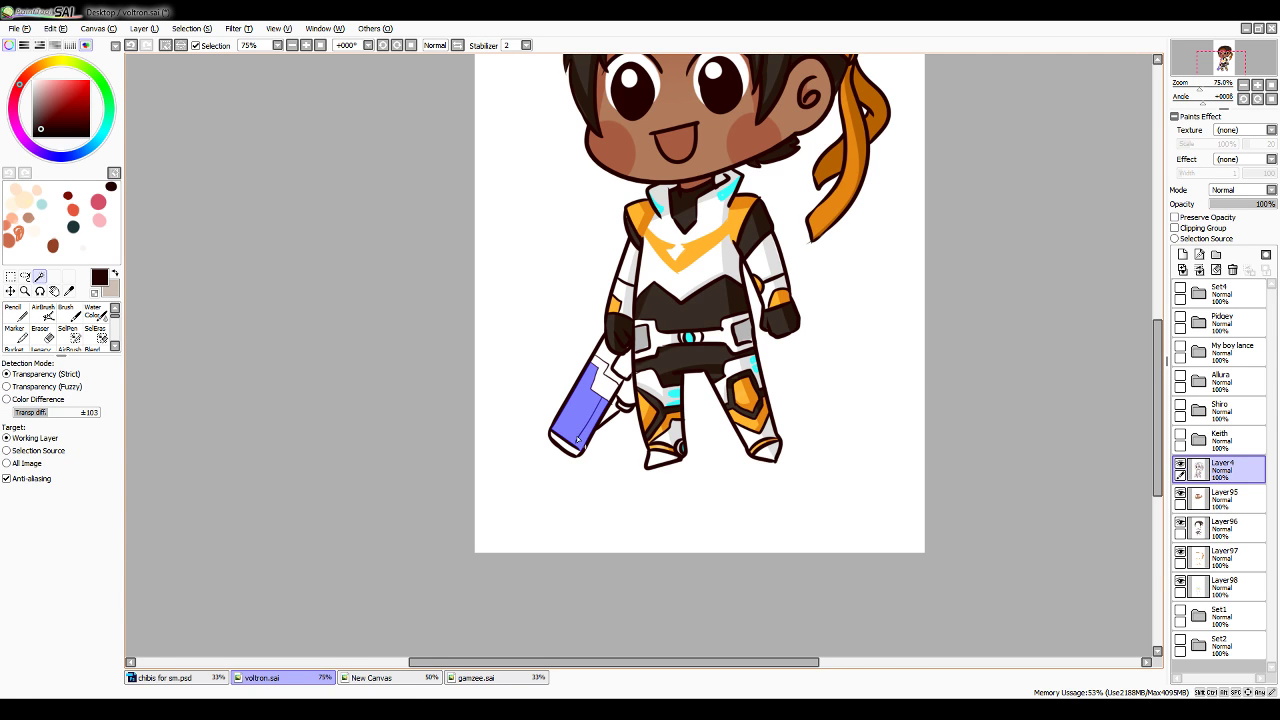
{"action": "left_click", "coordinate": [566, 443]}
{"action": "left_click", "coordinate": [606, 377]}
{"action": "left_click", "coordinate": [627, 367]}
{"action": "left_click", "coordinate": [627, 368]}
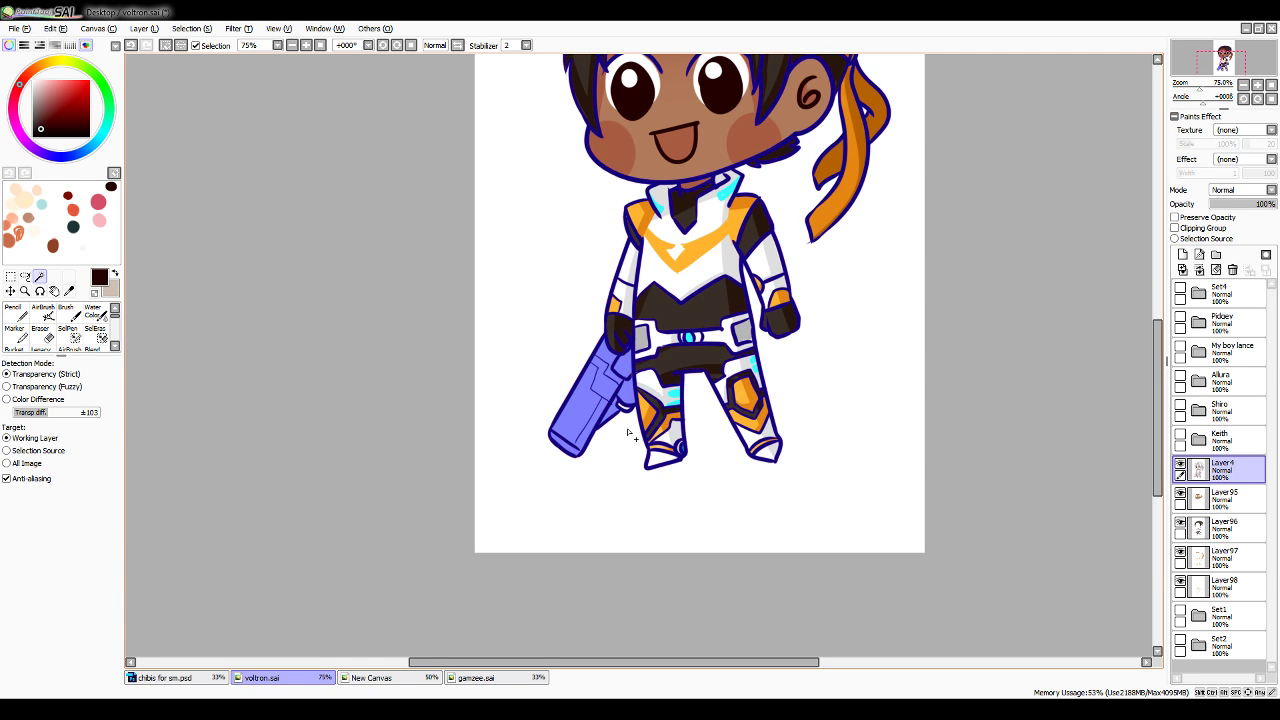
{"action": "left_click", "coordinate": [68, 334]}
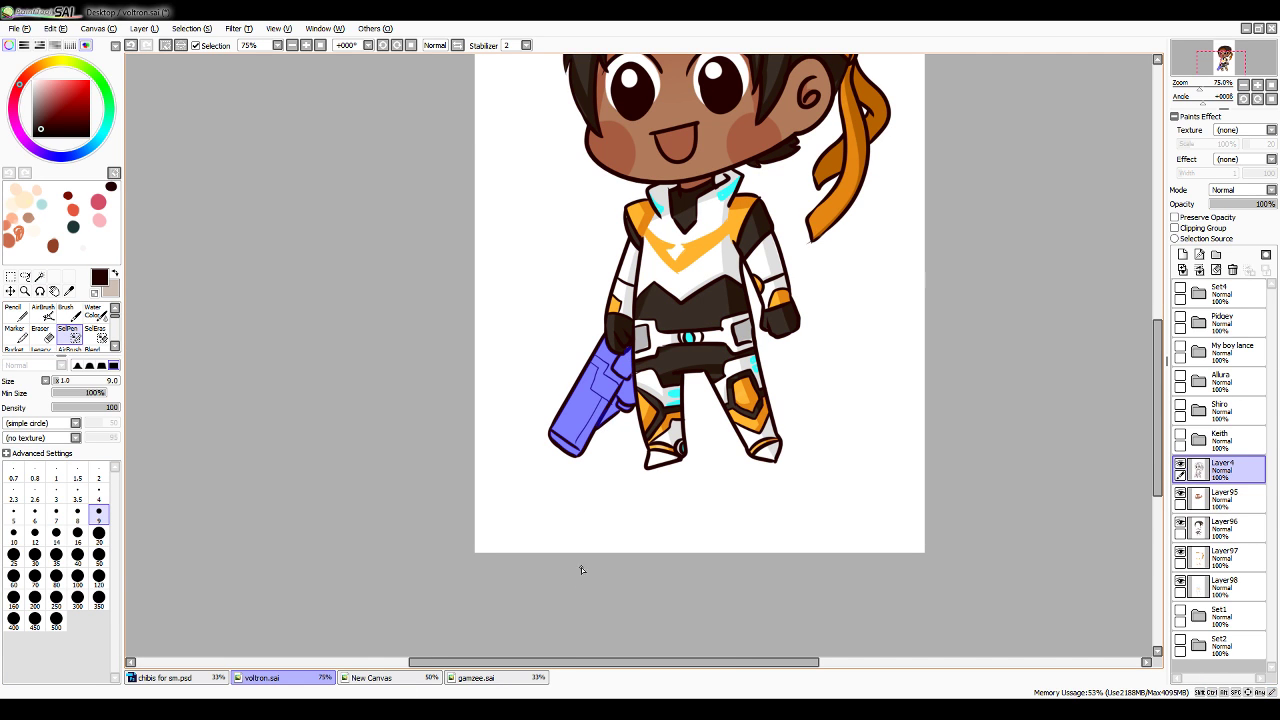
Create a new layer directly beneath Layer98 and sample white from the blaster's barrel for the pencil
{"action": "left_click", "coordinate": [1222, 587]}
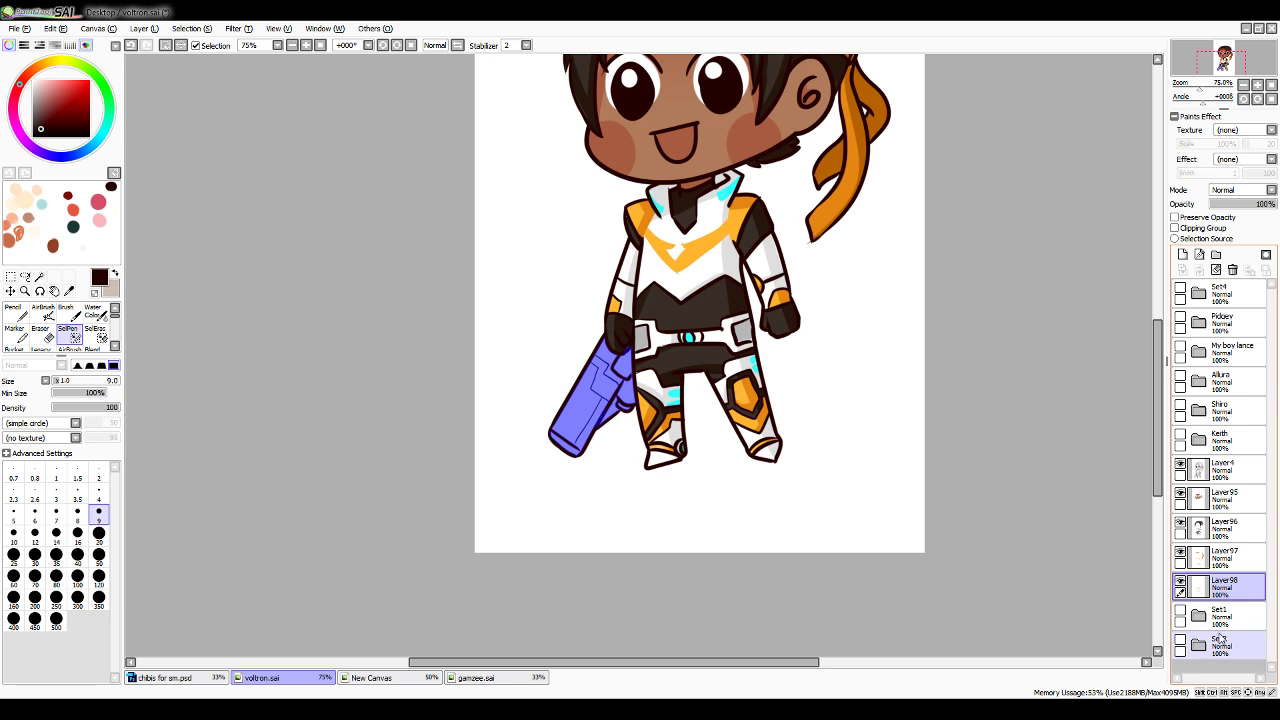
{"action": "left_click", "coordinate": [1220, 618]}
{"action": "left_click", "coordinate": [1183, 255]}
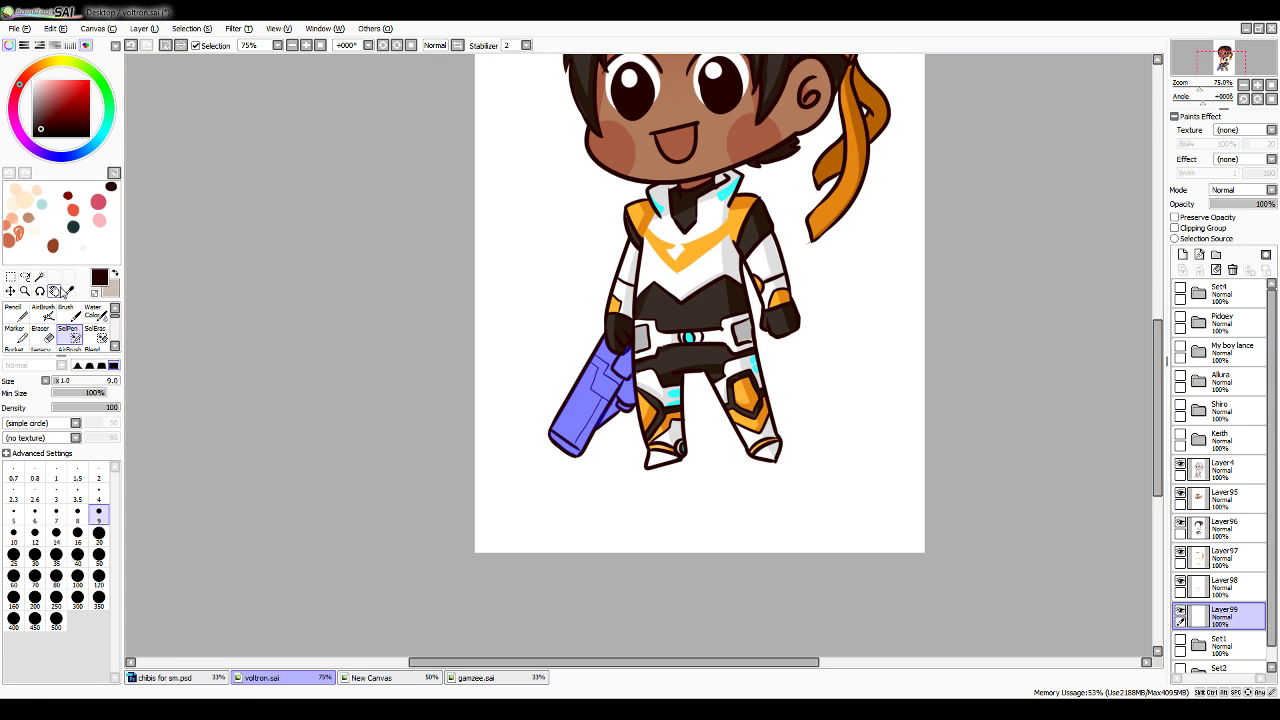
{"action": "left_click", "coordinate": [15, 313]}
{"action": "left_click", "coordinate": [69, 291]}
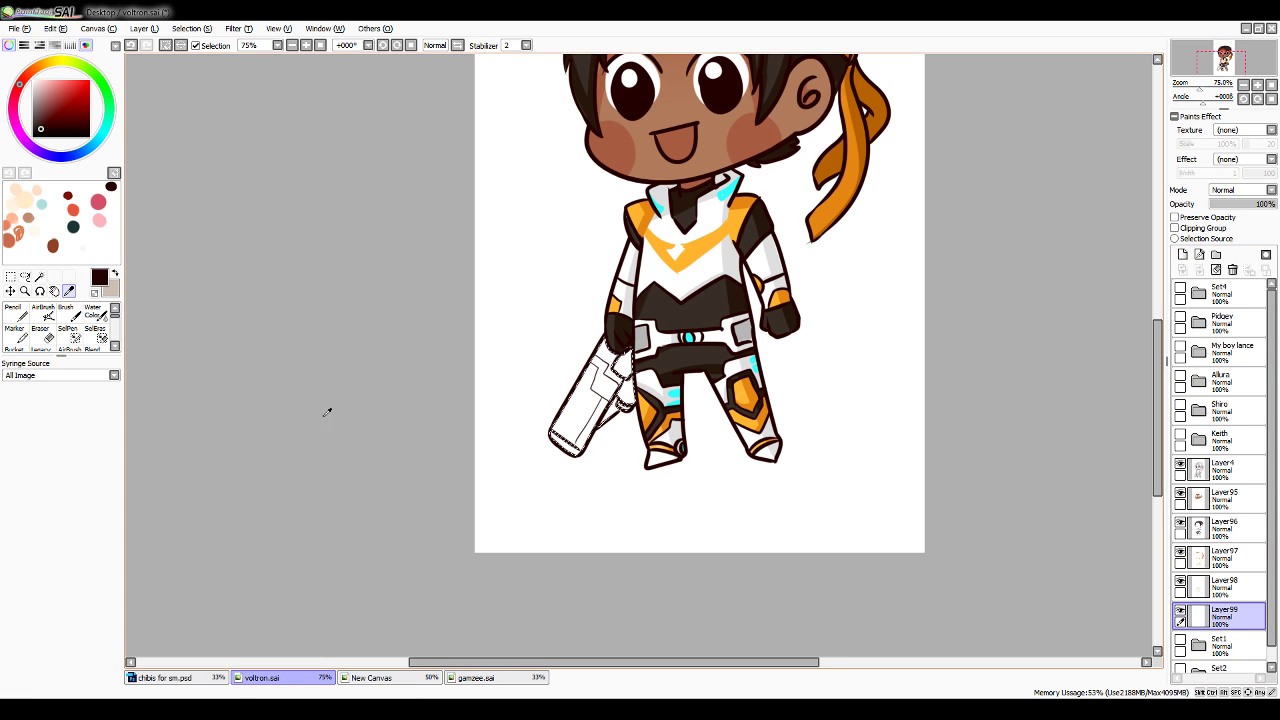
{"action": "left_click", "coordinate": [558, 430]}
{"action": "left_click", "coordinate": [20, 316]}
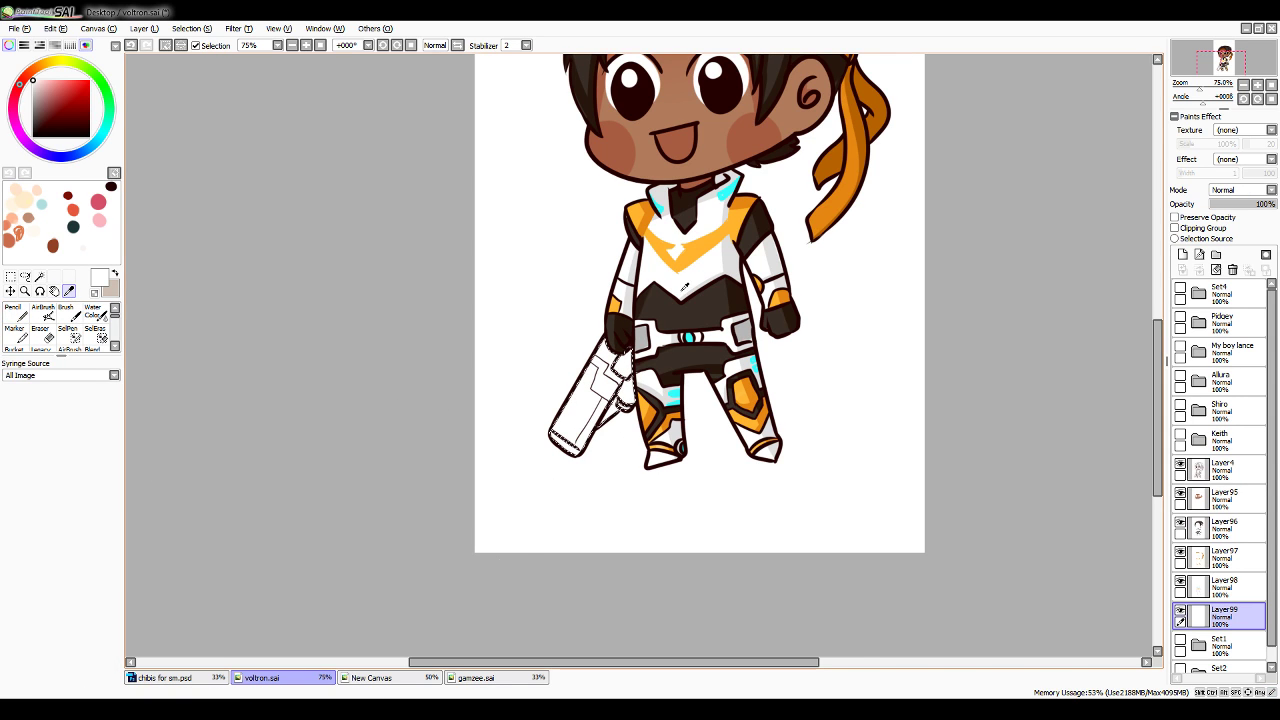
Sample the dark grey from the suit and fill the blaster's middle panel on Layer99 with a size 20 pencil
{"action": "left_click", "coordinate": [685, 287], "text": "alt"}
{"action": "left_click", "coordinate": [27, 316]}
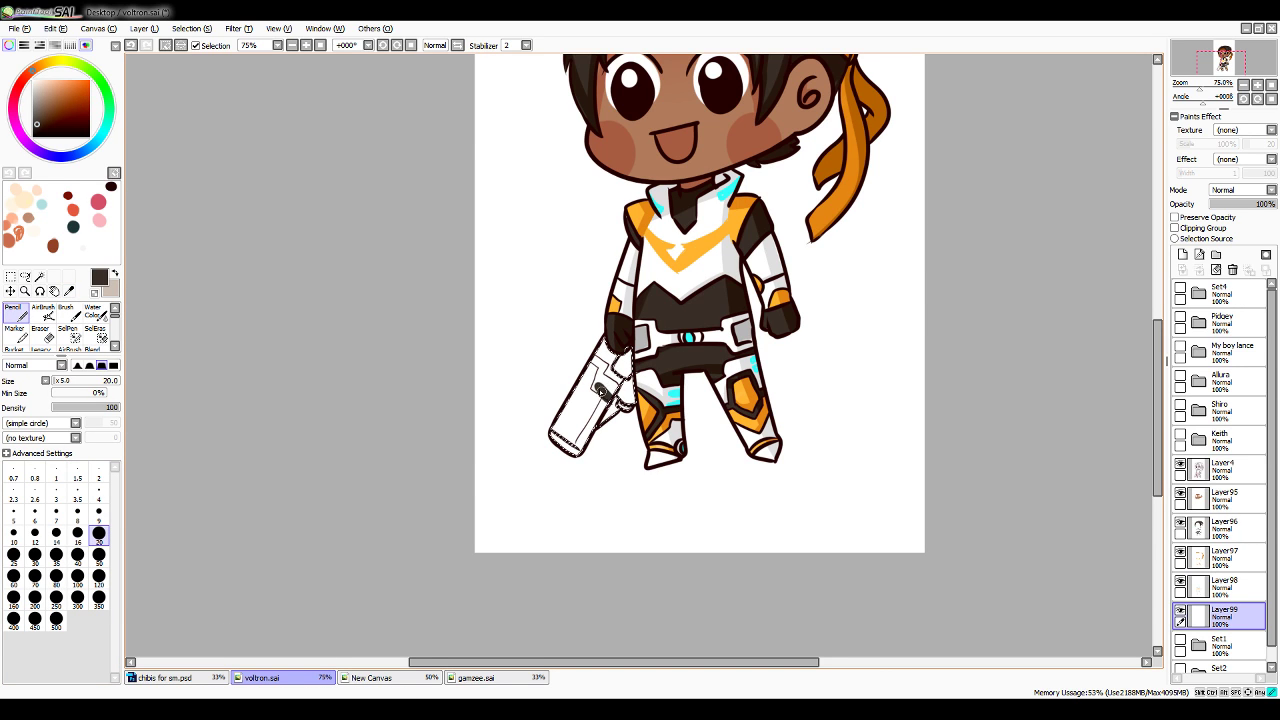
{"action": "key", "text": "ctrl+z"}
{"action": "left_click_drag", "start_coordinate": [597, 377], "coordinate": [604, 392]}
{"action": "left_click_drag", "start_coordinate": [602, 380], "coordinate": [611, 383]}
{"action": "left_click_drag", "start_coordinate": [612, 385], "coordinate": [609, 390]}
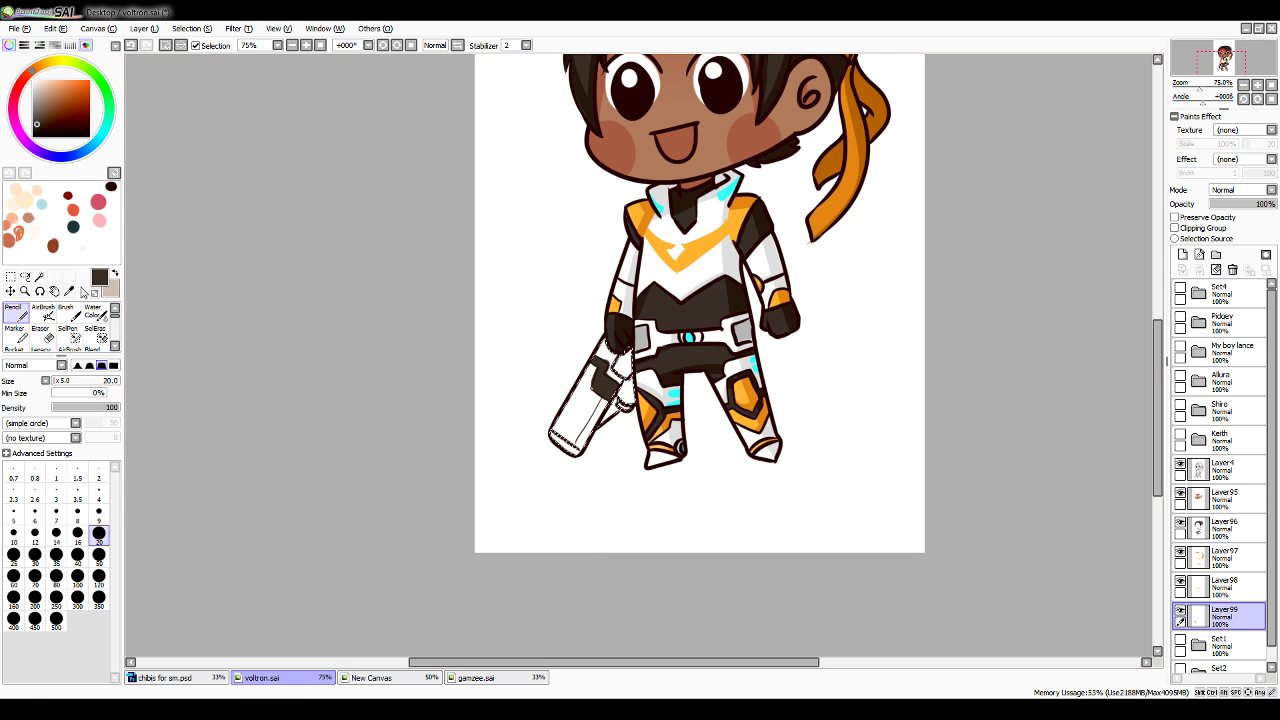
Sample the light orange from the shoulder and fill the long barrel panel and the block near the hand with a size 20 pencil
{"action": "left_click", "coordinate": [69, 291]}
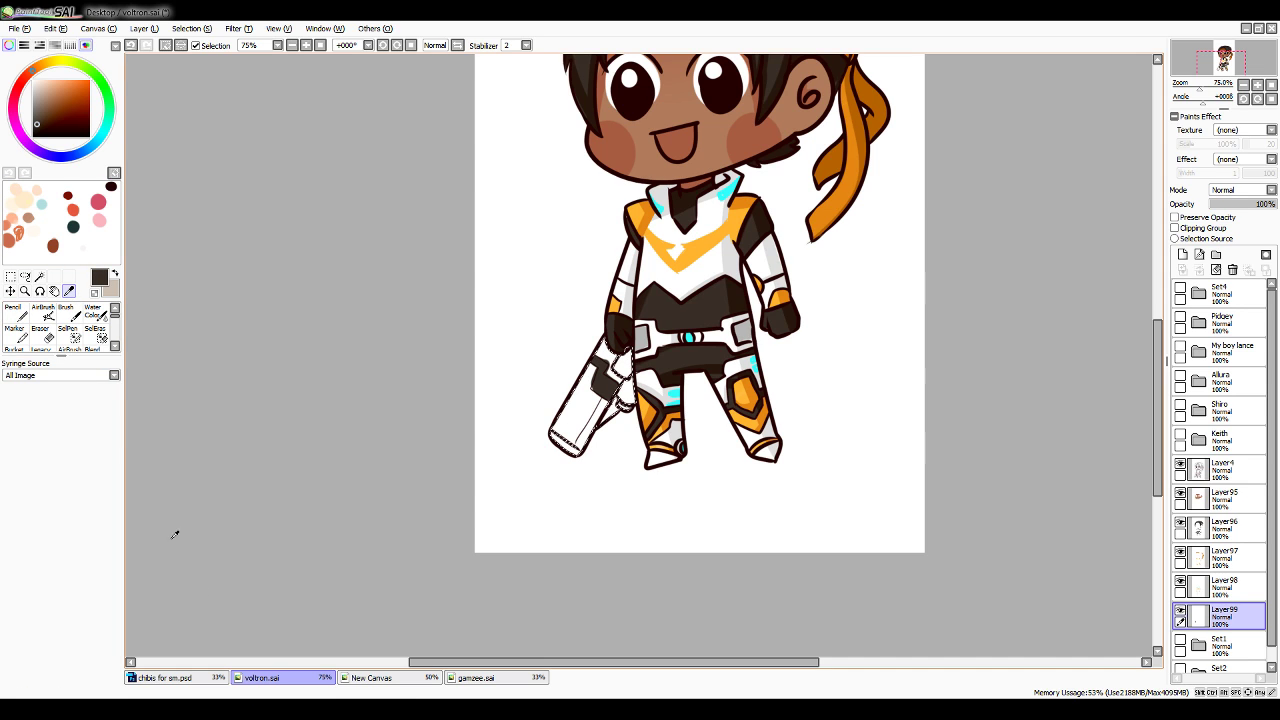
{"action": "left_click", "coordinate": [739, 217]}
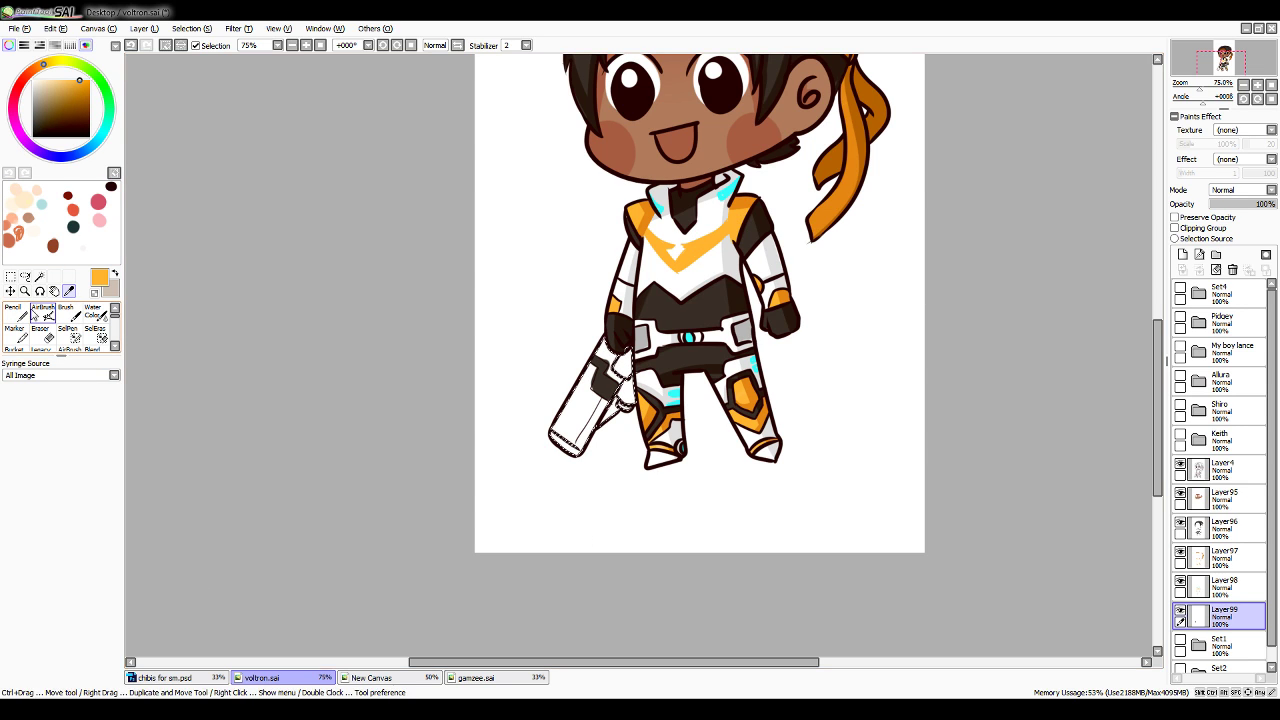
{"action": "key", "text": "n"}
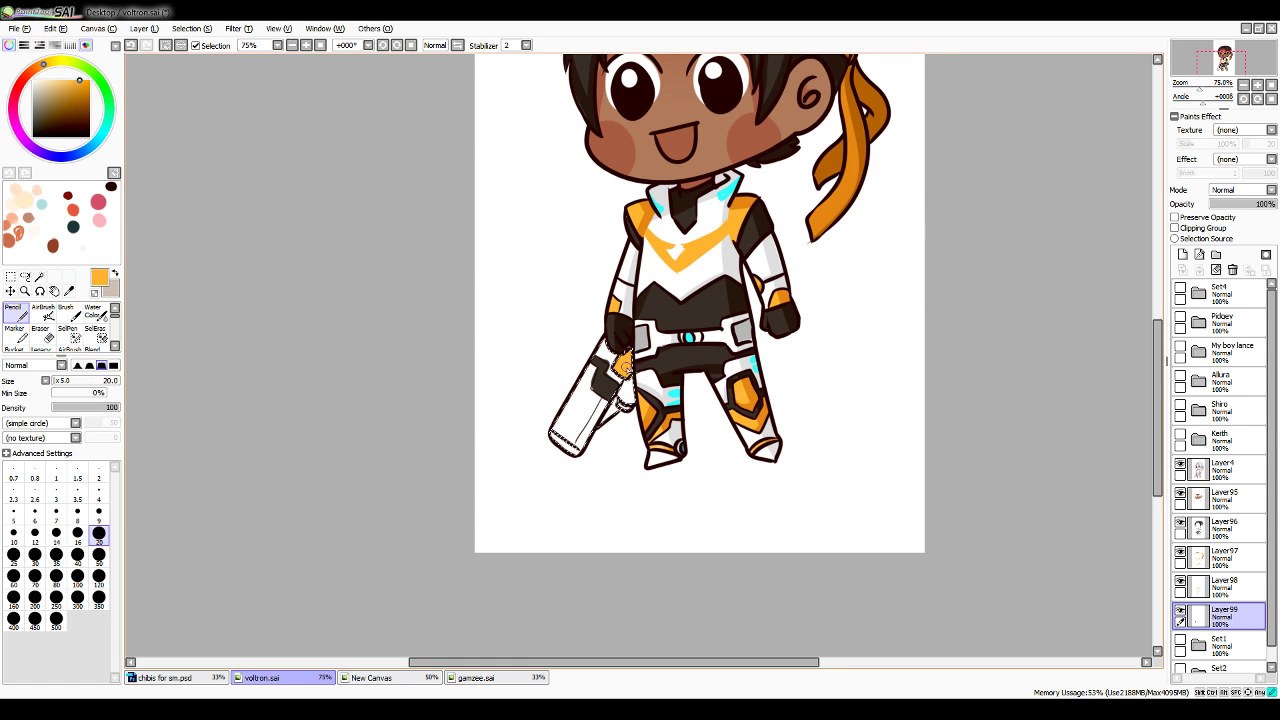
{"action": "left_click_drag", "start_coordinate": [626, 368], "coordinate": [627, 374]}
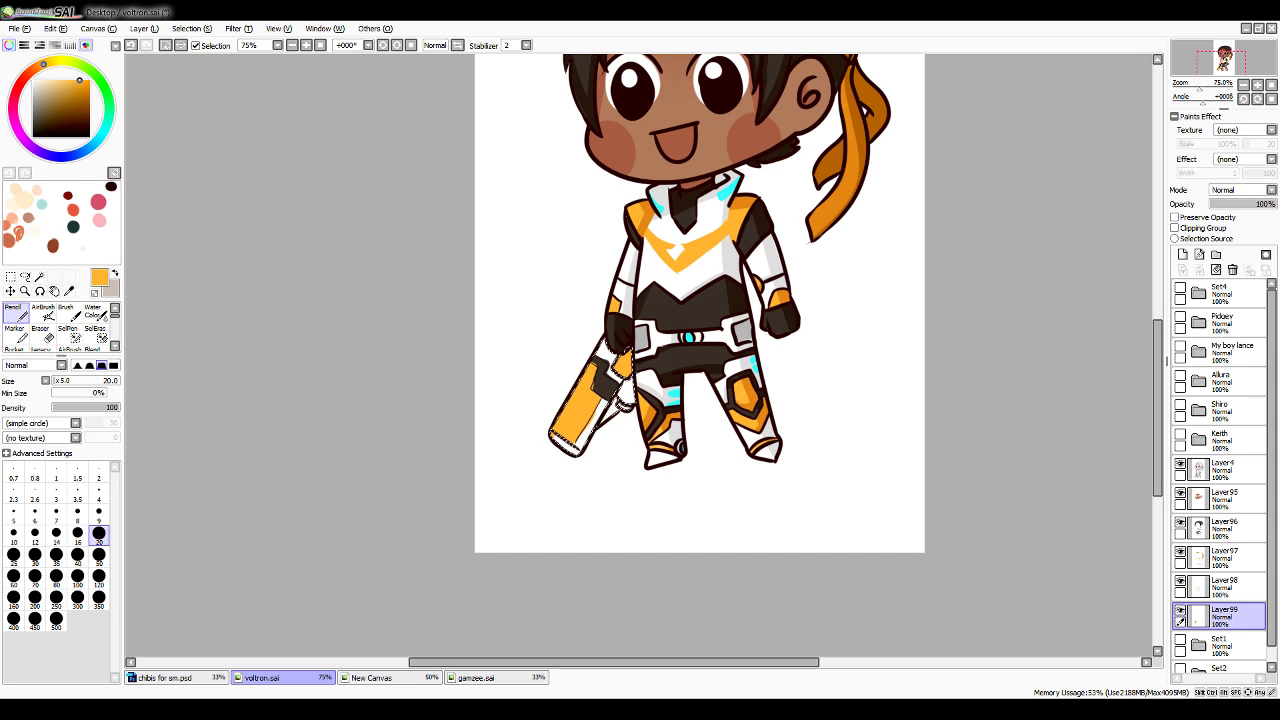
Sample the dark grey from the blaster's middle panel and touch up its lower edge with a size 9 pencil
{"action": "left_click", "coordinate": [69, 291]}
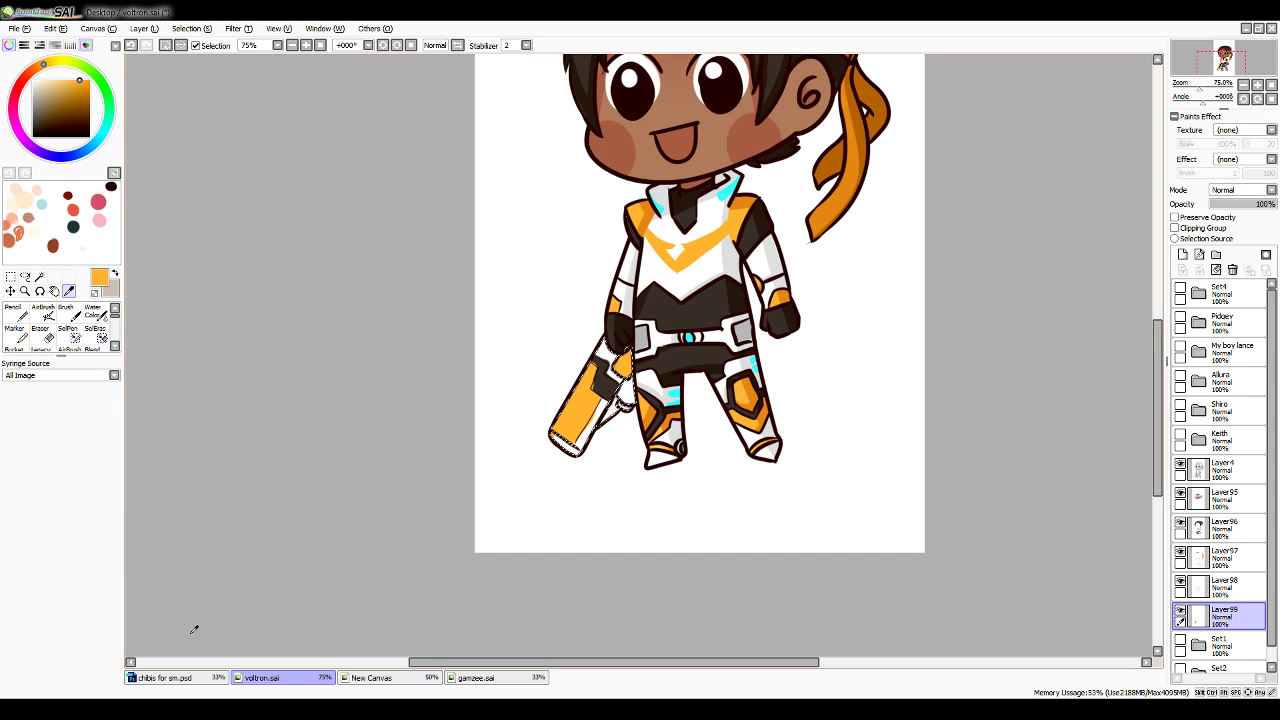
{"action": "left_click", "coordinate": [610, 382]}
{"action": "left_click", "coordinate": [16, 313]}
{"action": "left_click", "coordinate": [99, 514]}
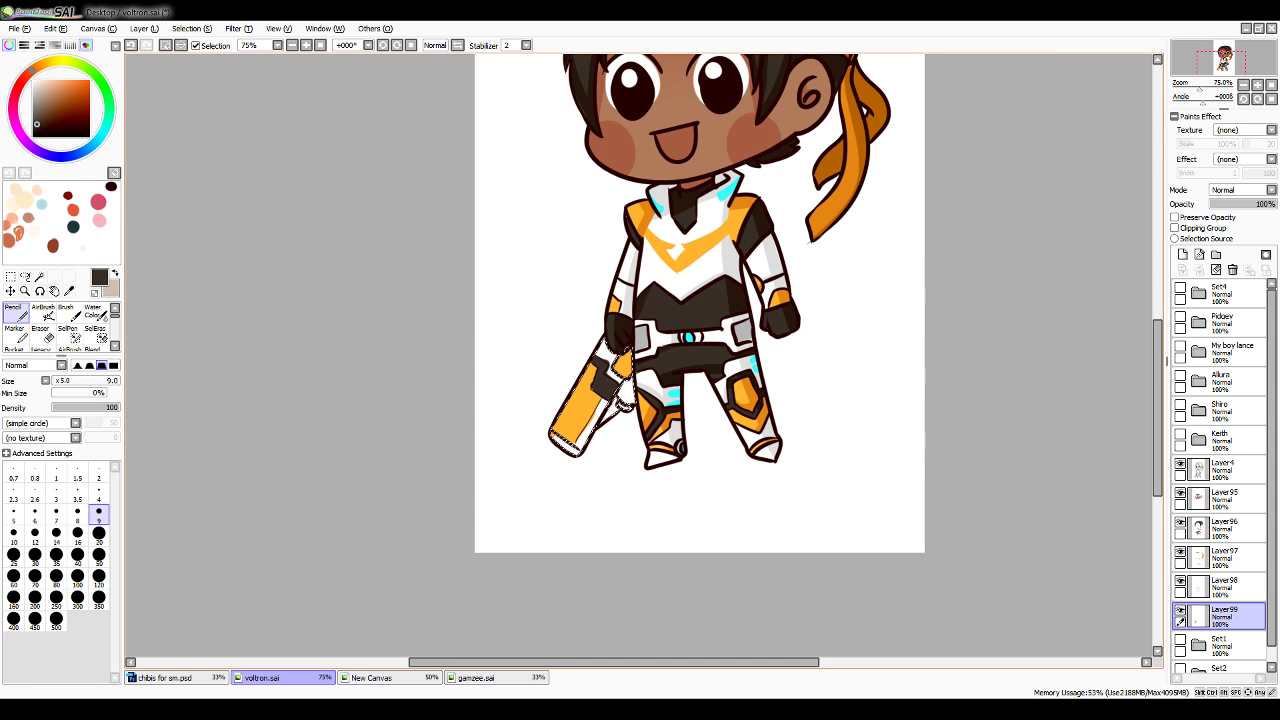
{"action": "left_click_drag", "start_coordinate": [618, 402], "coordinate": [602, 393]}
Sample the darker orange from the shoulder and shade the inner edge of the blaster's orange panels with a size 9 pencil
{"action": "left_click", "coordinate": [69, 291]}
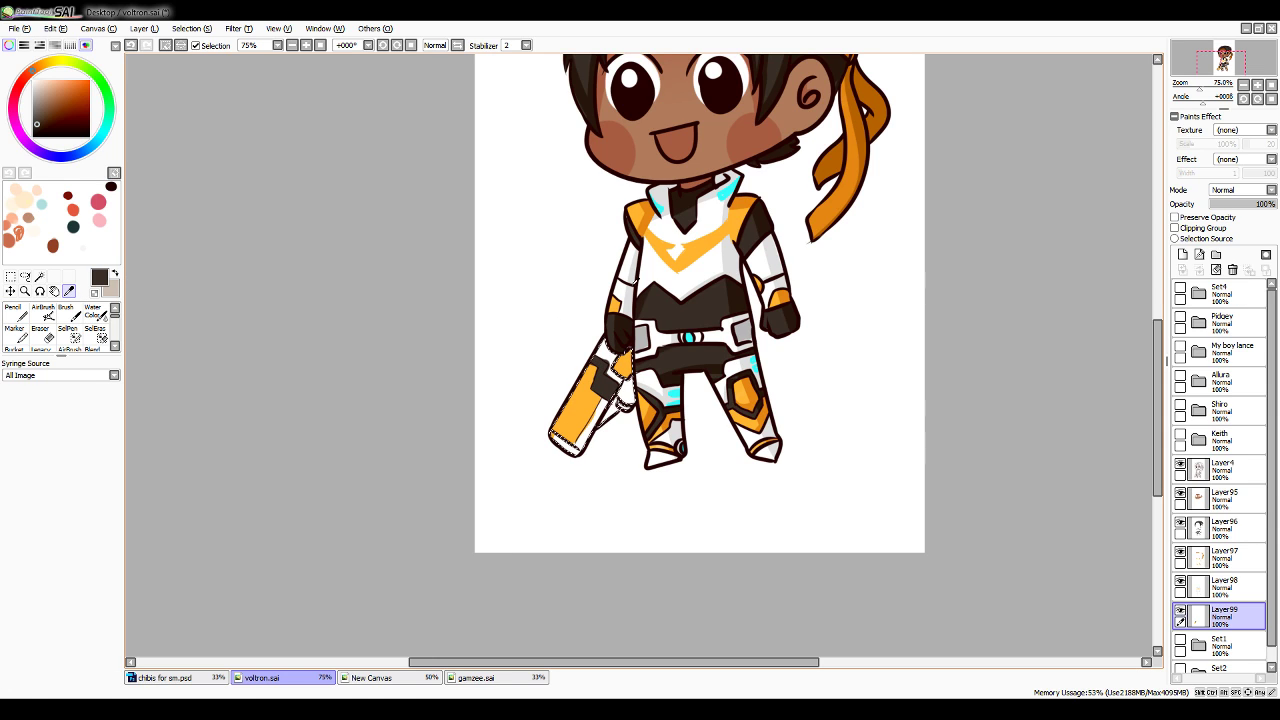
{"action": "left_click", "coordinate": [752, 209]}
{"action": "left_click", "coordinate": [30, 318]}
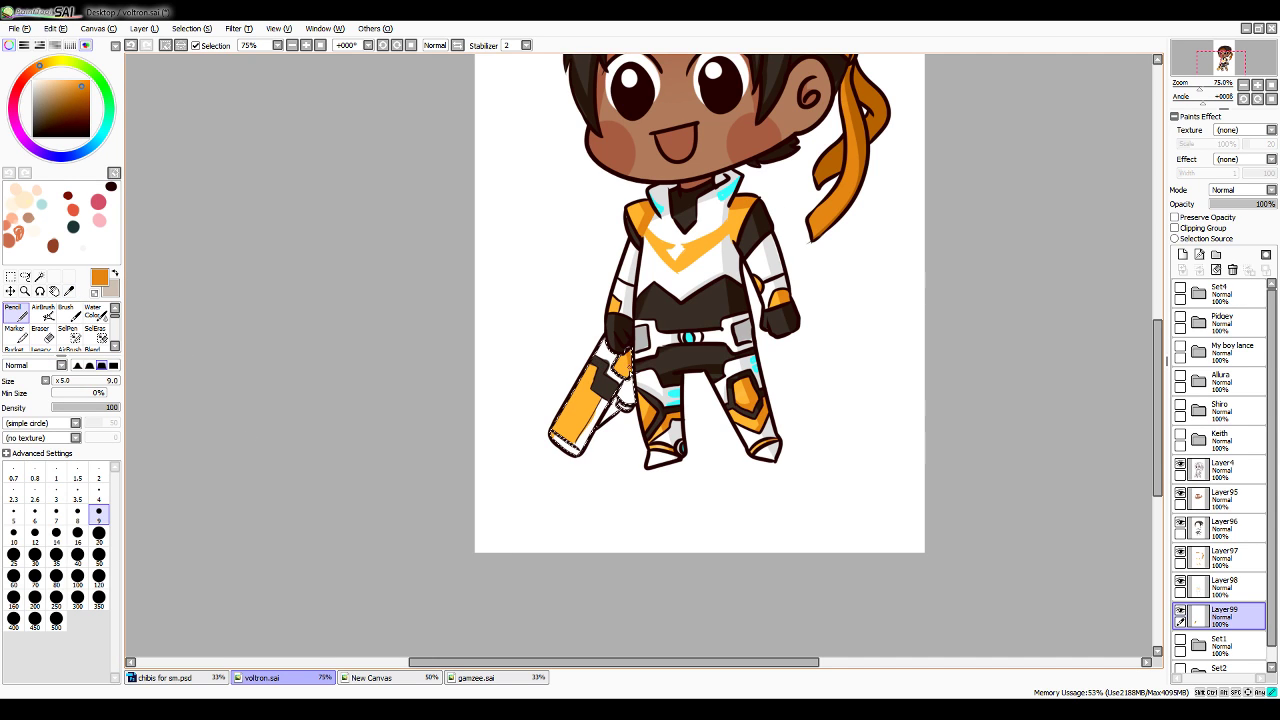
{"action": "left_click_drag", "start_coordinate": [591, 402], "coordinate": [578, 437]}
{"action": "key", "text": "ctrl+z"}
{"action": "left_click_drag", "start_coordinate": [598, 394], "coordinate": [596, 397]}
Sample the cyan from the suit's collar and paint accents on the blaster's muzzle, grip and rear block with a size 9 pencil
{"action": "key", "text": "alt"}
{"action": "left_click", "coordinate": [622, 395]}
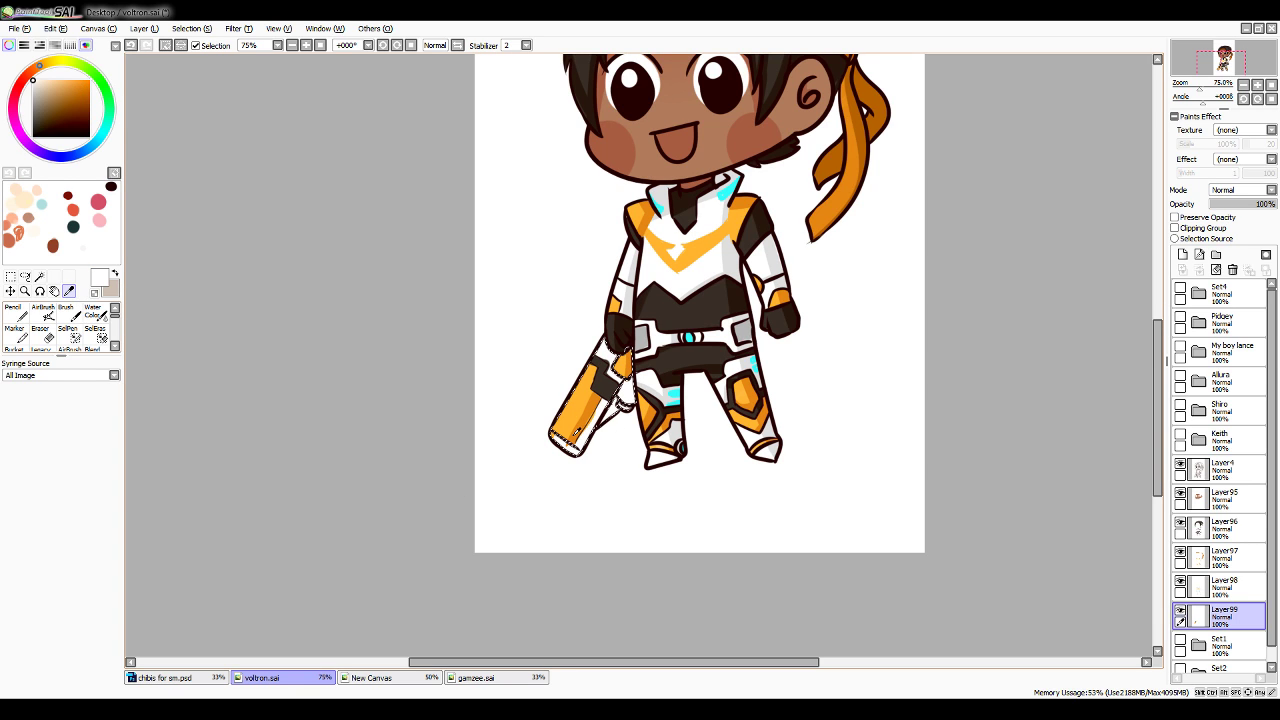
{"action": "left_click", "coordinate": [43, 312]}
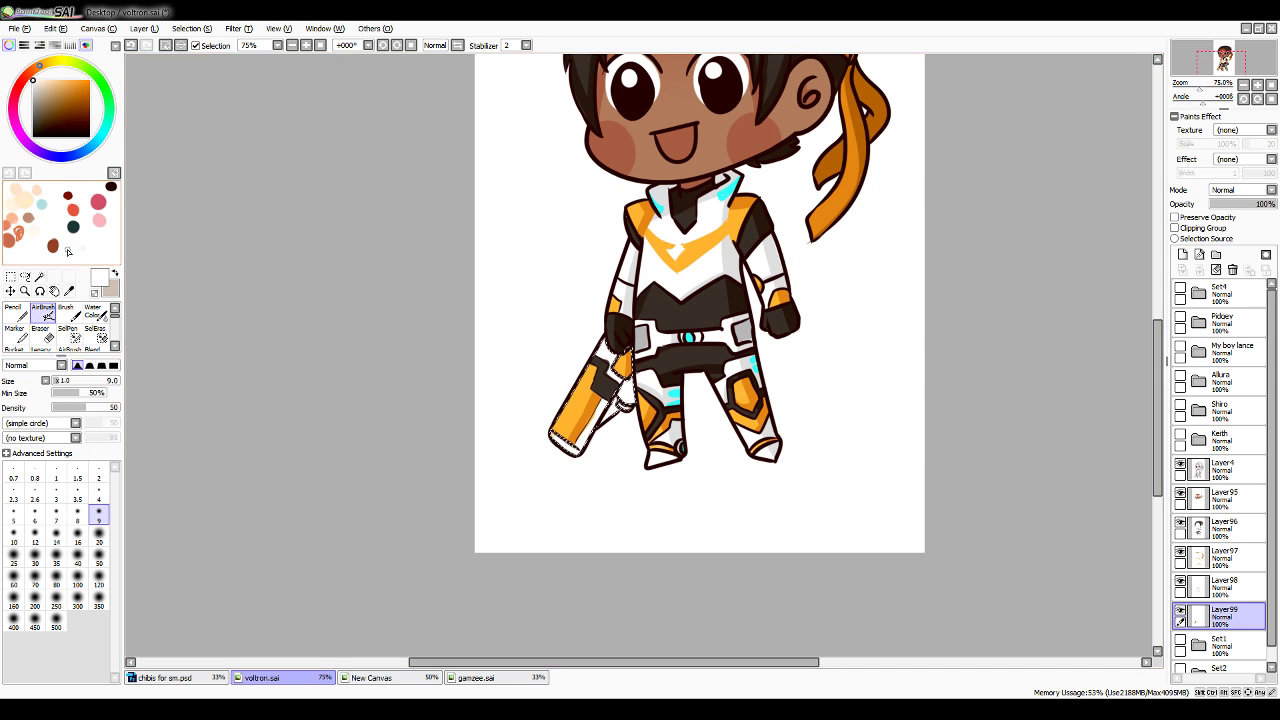
{"action": "key", "text": "alt"}
{"action": "left_click", "coordinate": [657, 208]}
{"action": "left_click", "coordinate": [16, 313]}
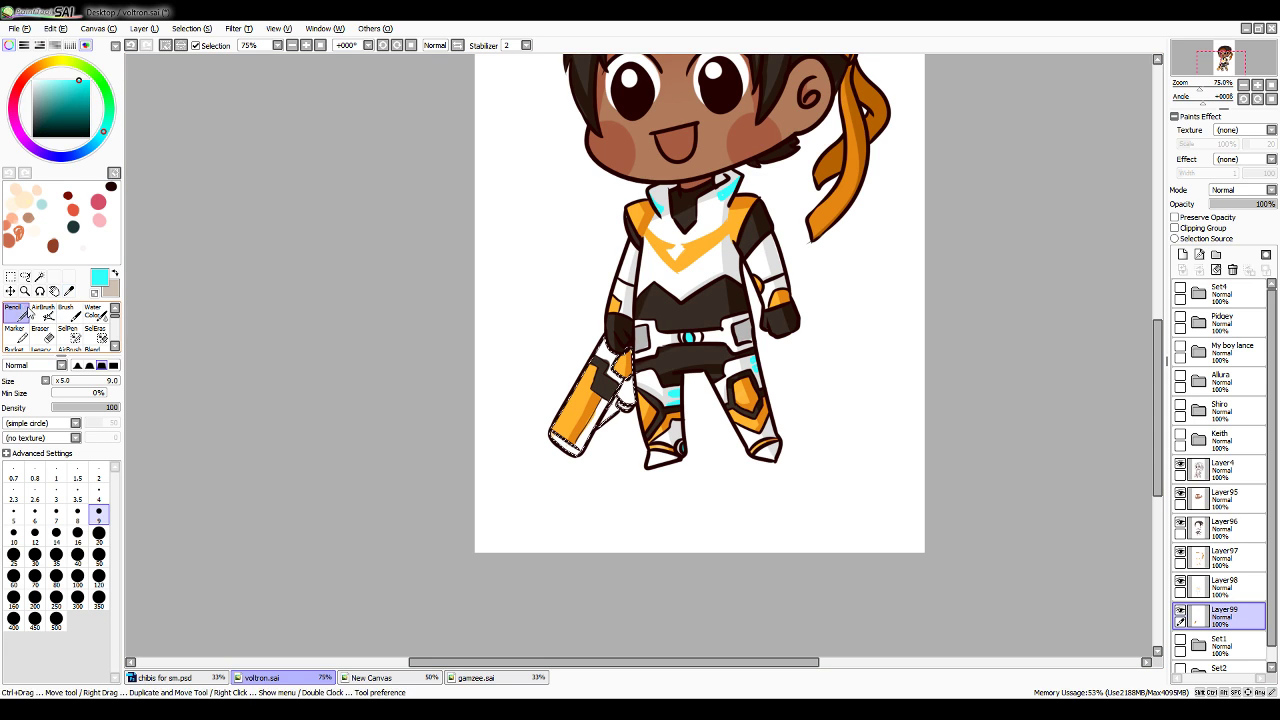
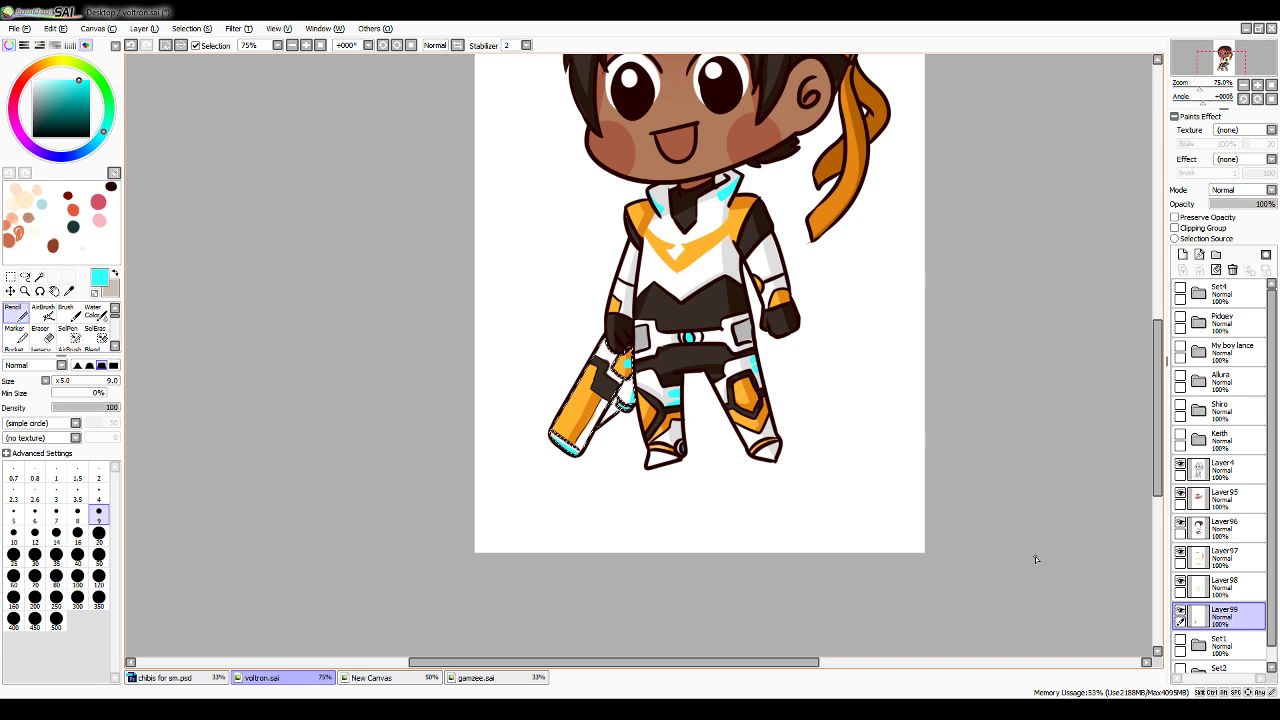
{"action": "scroll", "coordinate": [1000, 320], "scroll_direction": "down", "scroll_amount": 3}
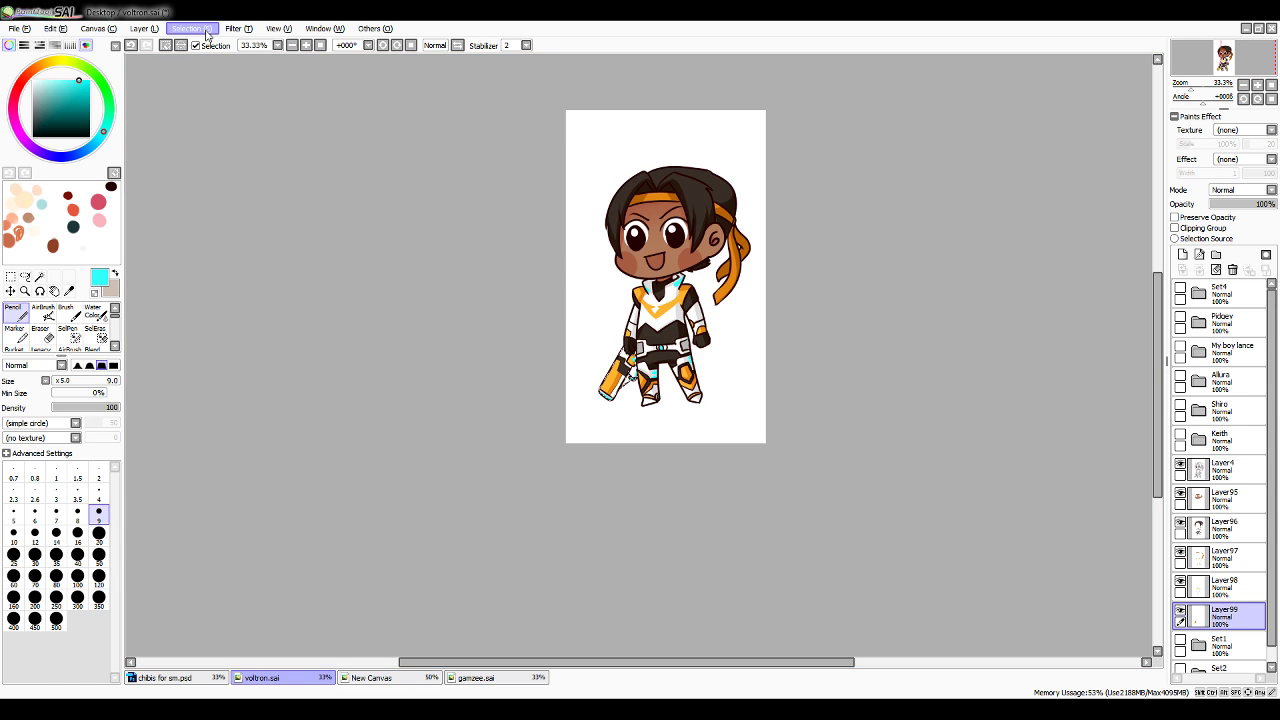
Create a layer folder above Layer4 and move Layer4 and Layer95 through Layer99 into it
{"action": "left_click", "coordinate": [1237, 477]}
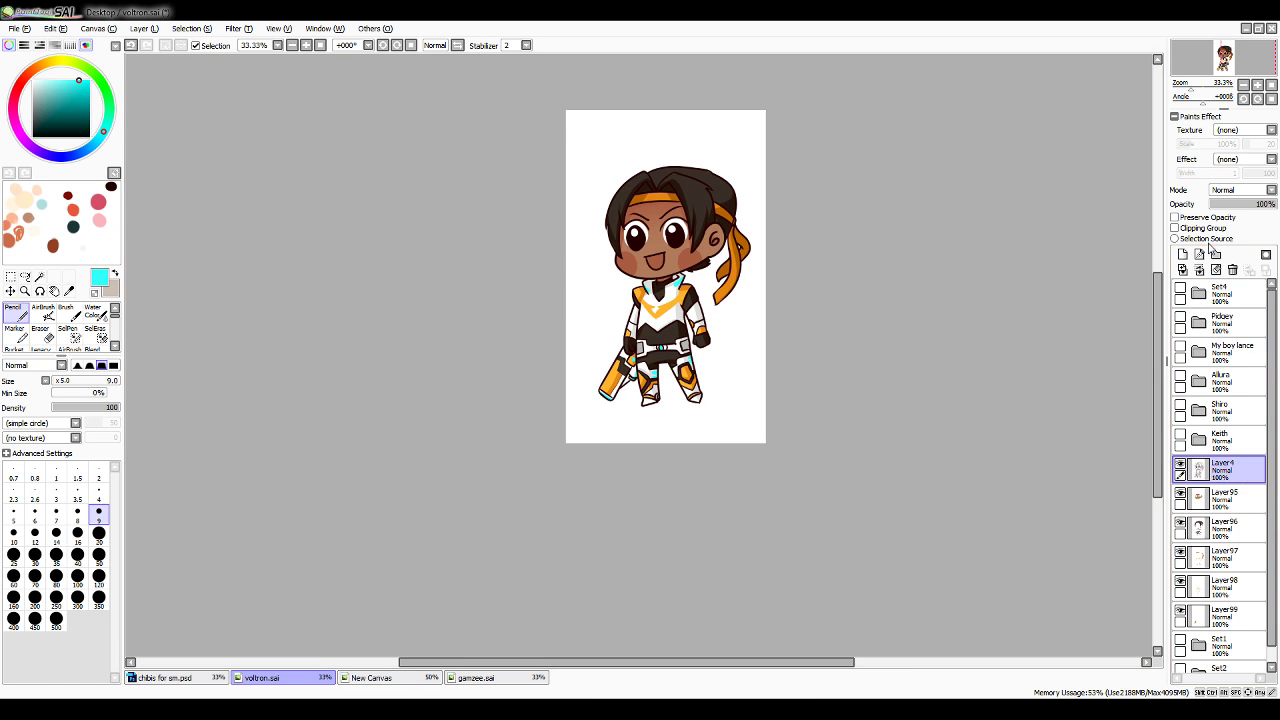
{"action": "left_click", "coordinate": [1216, 254]}
{"action": "left_click_drag", "start_coordinate": [1226, 503], "coordinate": [1228, 487]}
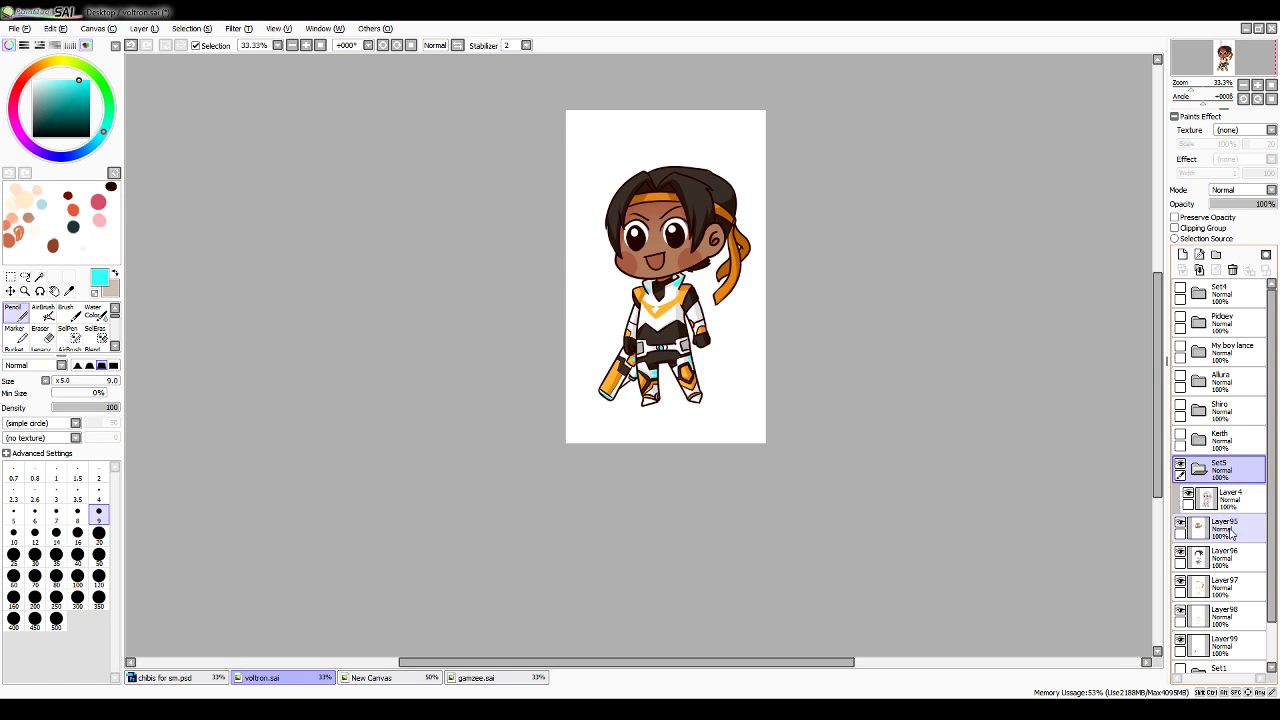
{"action": "left_click_drag", "start_coordinate": [1232, 533], "coordinate": [1233, 516]}
{"action": "left_click_drag", "start_coordinate": [1237, 562], "coordinate": [1238, 546]}
{"action": "mouse_move", "coordinate": [1244, 613]}
{"action": "left_mouse_down"}
{"action": "mouse_move", "coordinate": [1238, 574]}
{"action": "mouse_move", "coordinate": [1269, 637]}
{"action": "mouse_move", "coordinate": [1249, 588]}
{"action": "left_mouse_up"}
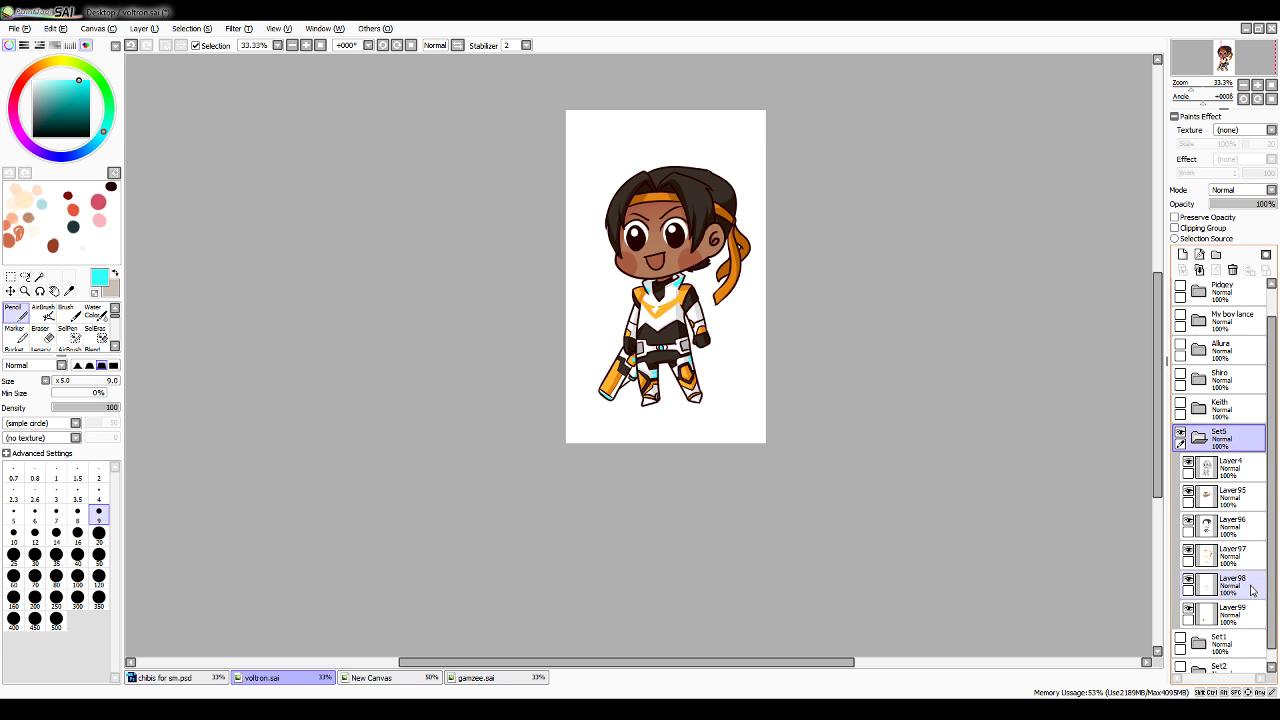
Collapse the new layer folder and rename it Hunk
{"action": "left_click", "coordinate": [1199, 438]}
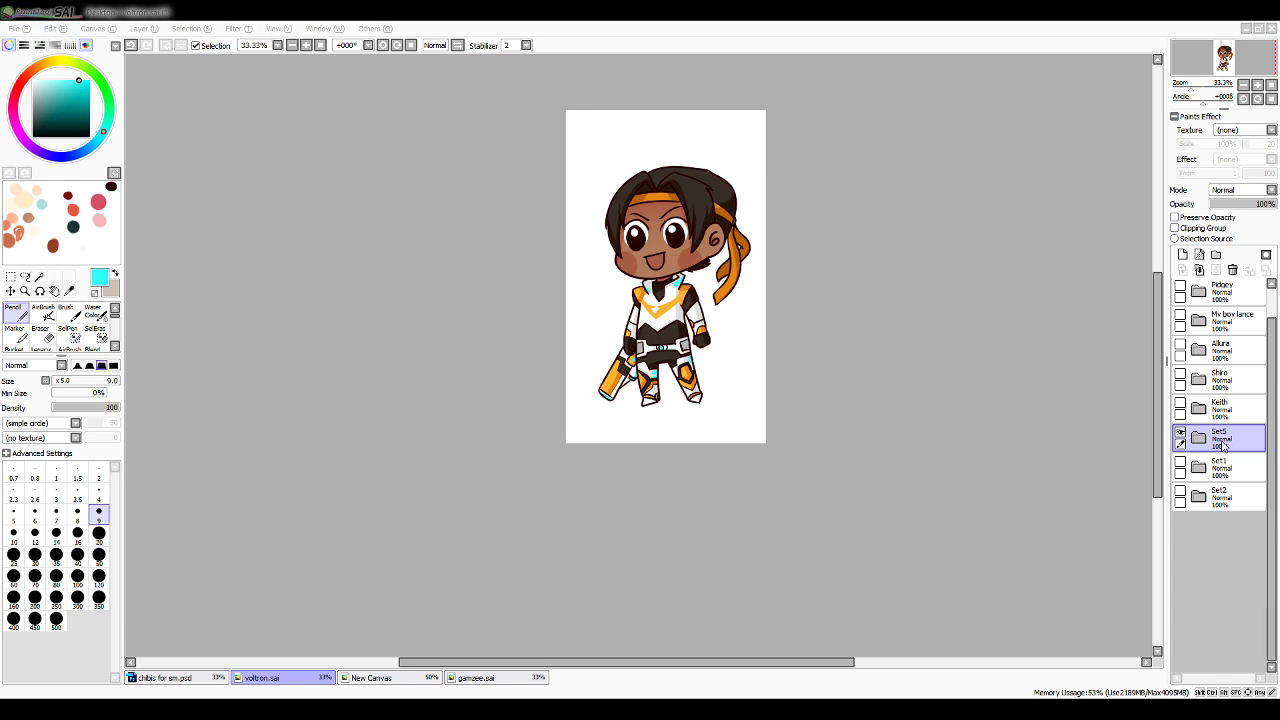
{"action": "type", "text": "Hunk"}
{"action": "left_click", "coordinate": [710, 322]}
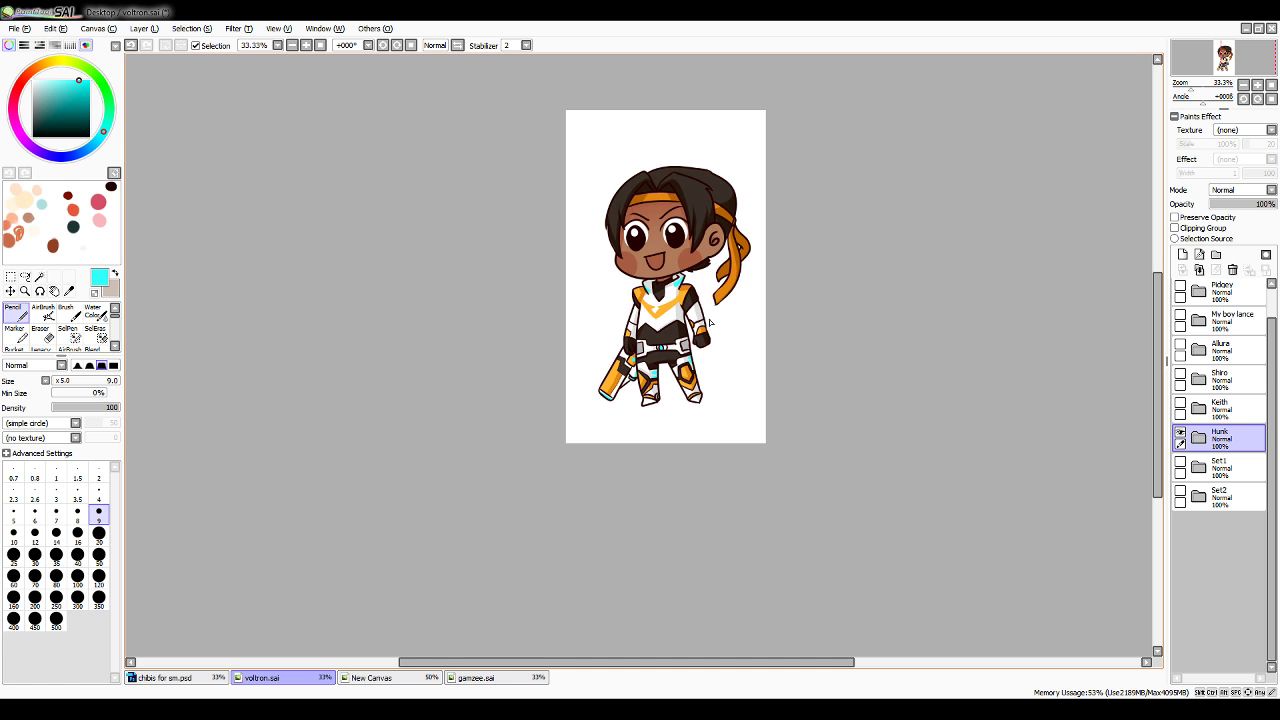
Select Layer96 in the Hunk folder and sample the dark brown from the hair for the pencil
{"action": "left_click", "coordinate": [1257, 86]}
{"action": "left_click", "coordinate": [1257, 86]}
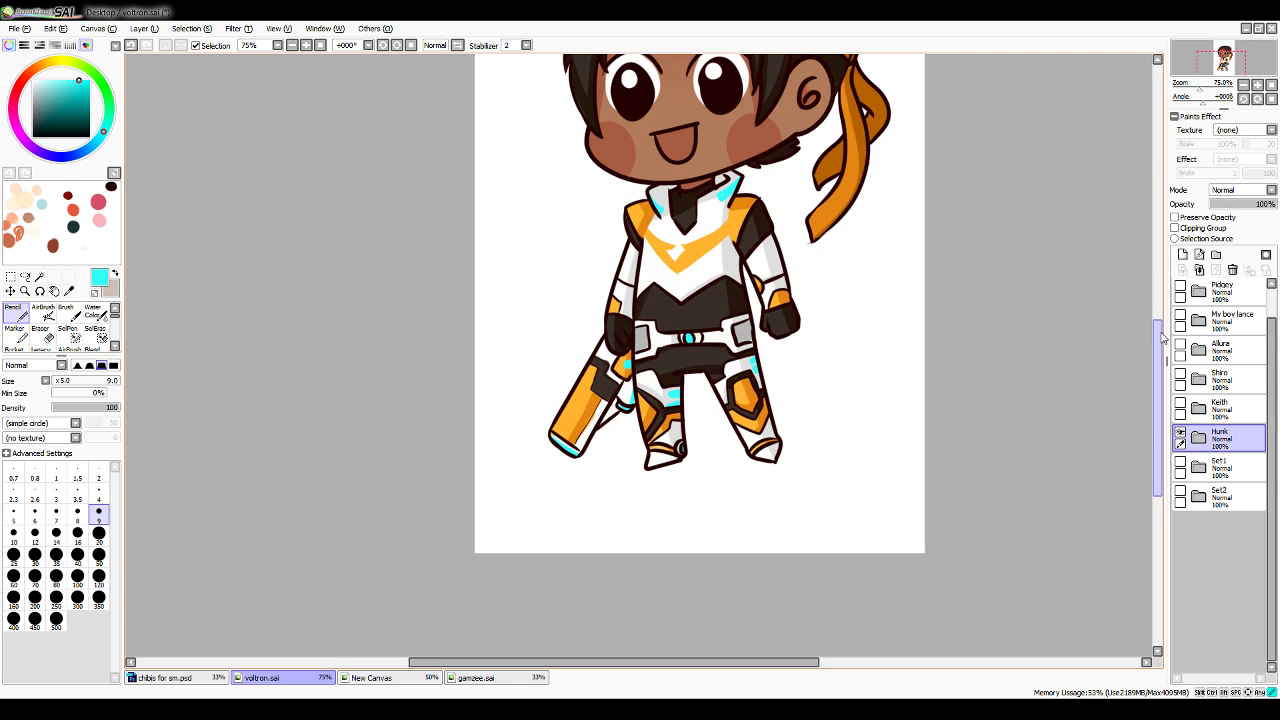
{"action": "left_click_drag", "start_coordinate": [1160, 337], "coordinate": [1164, 298]}
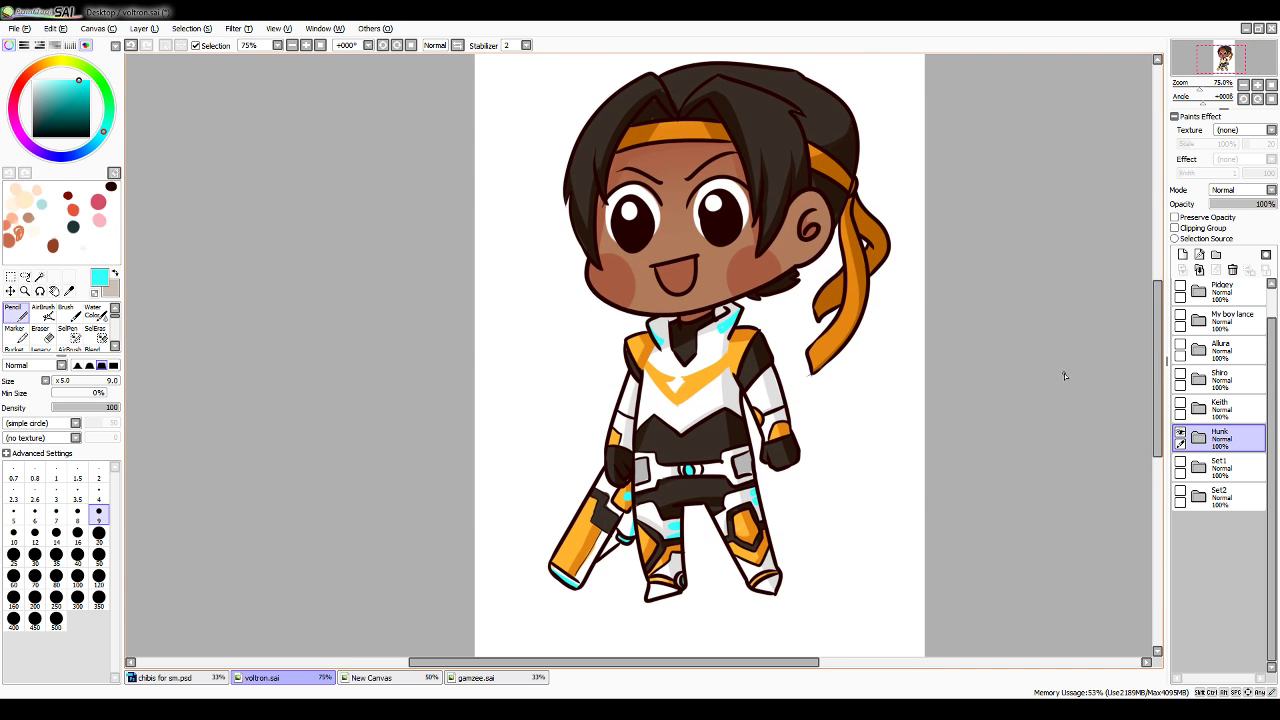
{"action": "left_click", "coordinate": [69, 291]}
{"action": "left_click", "coordinate": [1198, 438]}
{"action": "left_click", "coordinate": [1230, 527]}
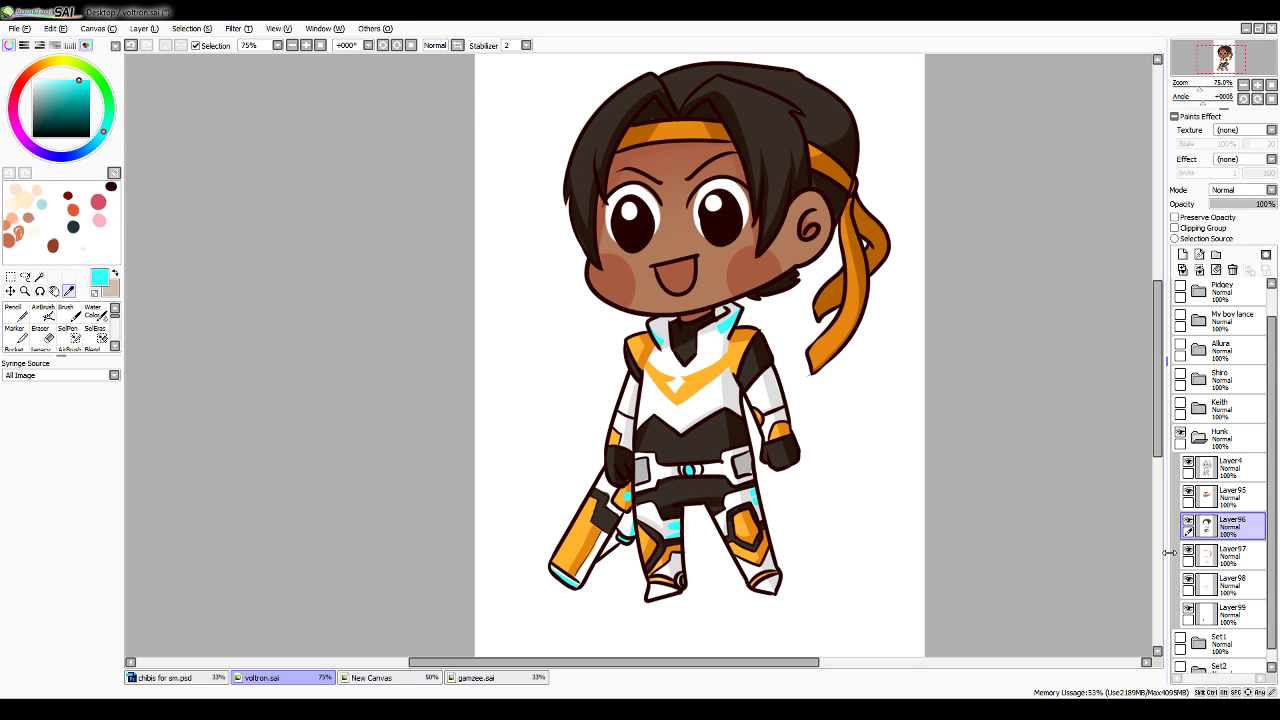
{"action": "left_click", "coordinate": [22, 316]}
{"action": "left_click", "coordinate": [69, 291]}
{"action": "left_click", "coordinate": [771, 123]}
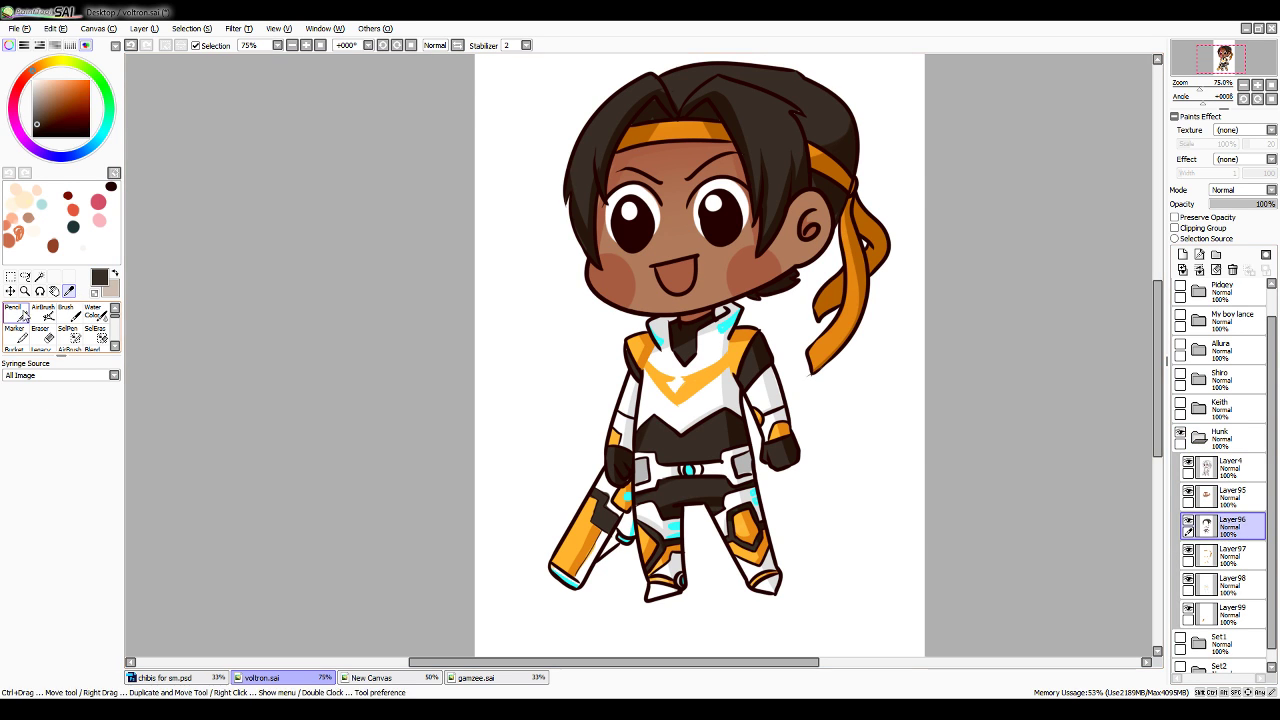
{"action": "left_click", "coordinate": [20, 314]}
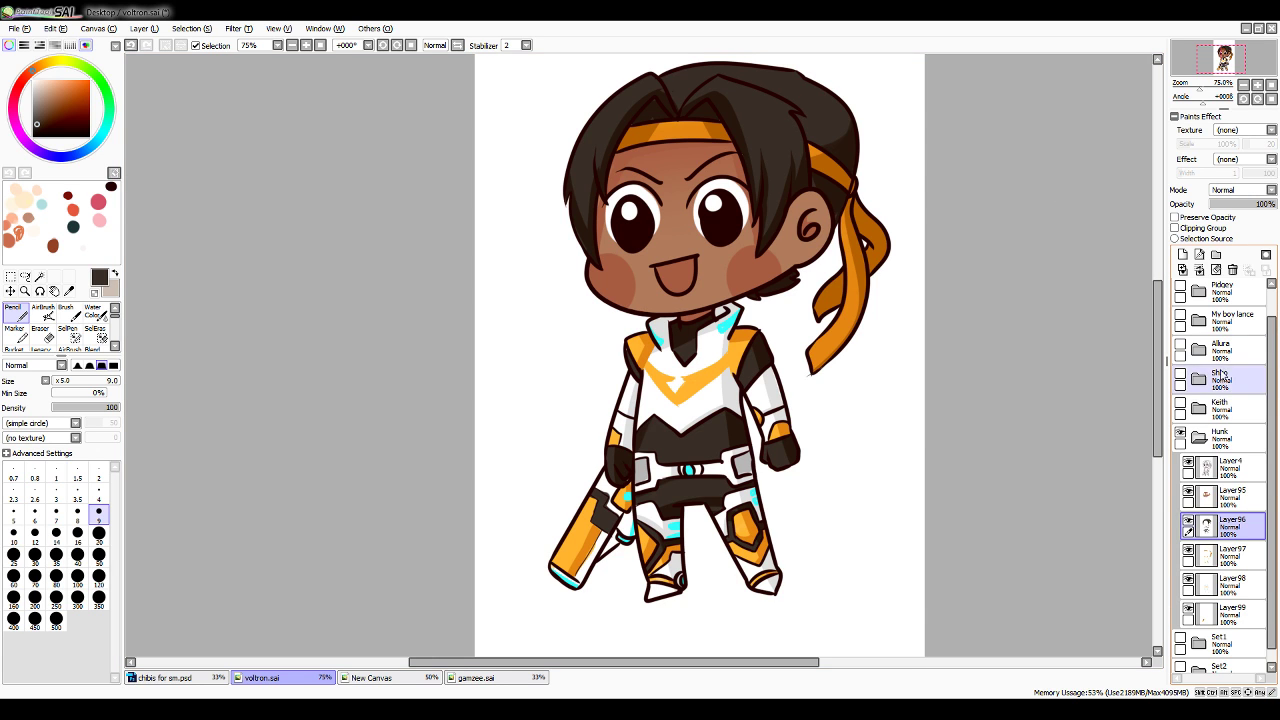
{"action": "left_click", "coordinate": [1199, 440]}
Hide the Hunk folder and review the armoured Keith, Shiro, Allura, My boy lance and Pidgey chibis one at a time
{"action": "left_click", "coordinate": [1244, 84]}
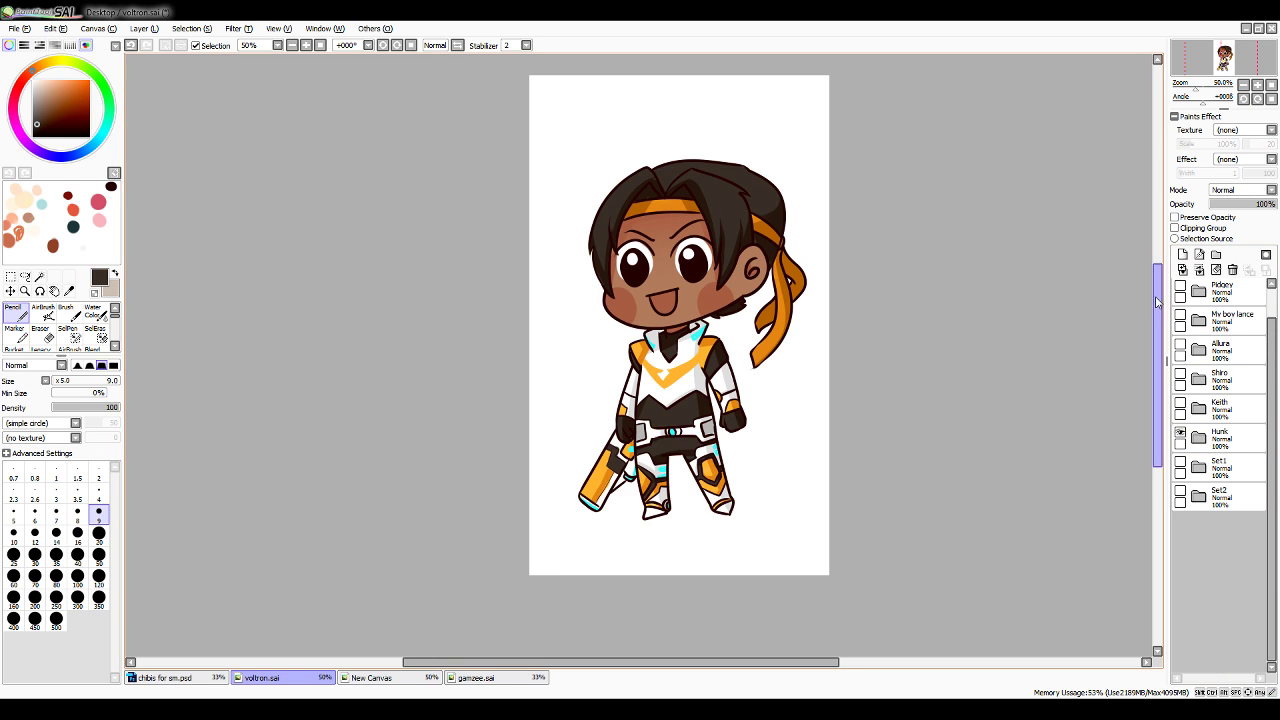
{"action": "left_click_drag", "start_coordinate": [779, 663], "coordinate": [759, 667]}
{"action": "left_click_drag", "start_coordinate": [1159, 361], "coordinate": [1159, 377]}
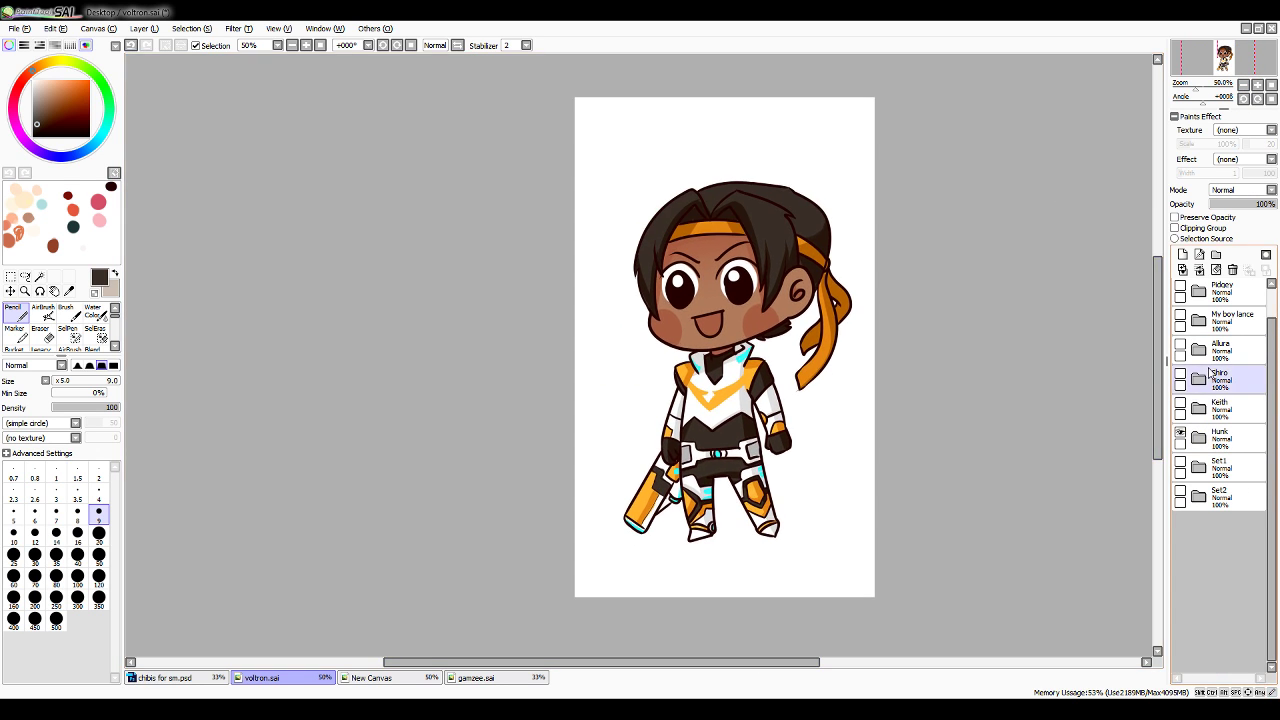
{"action": "left_click", "coordinate": [1180, 433]}
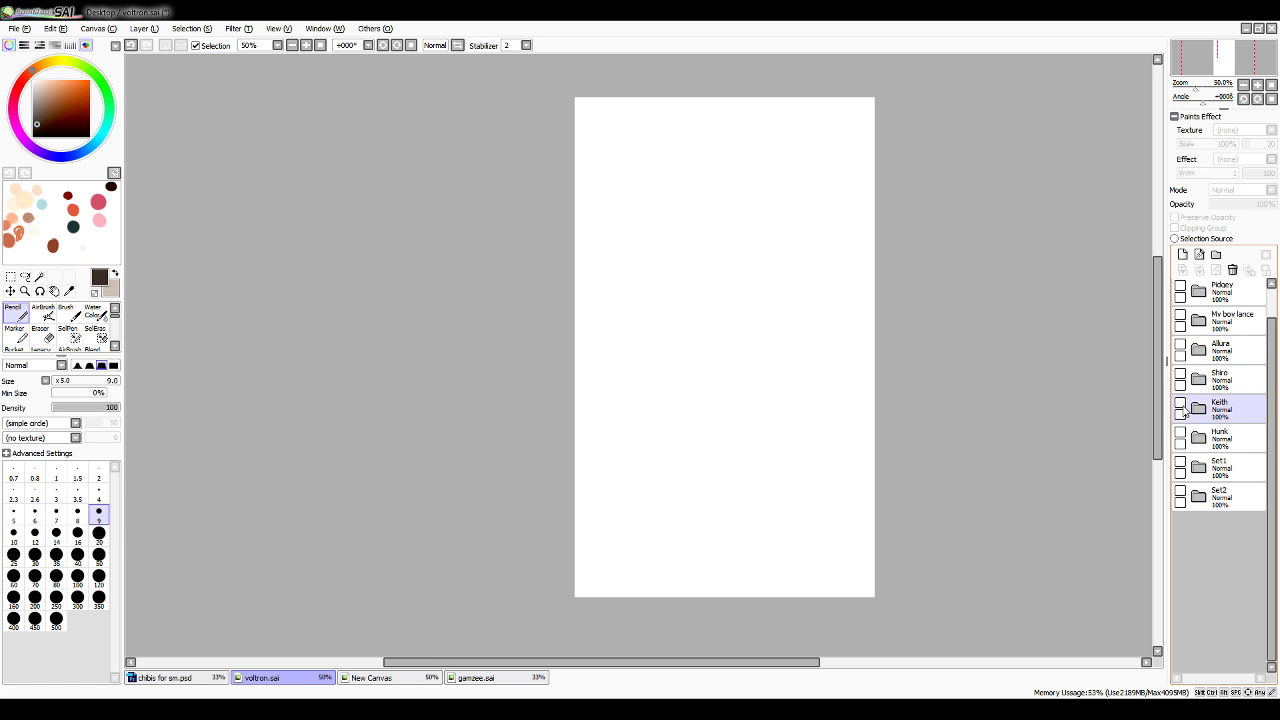
{"action": "left_click", "coordinate": [1180, 404]}
{"action": "left_click", "coordinate": [1181, 404]}
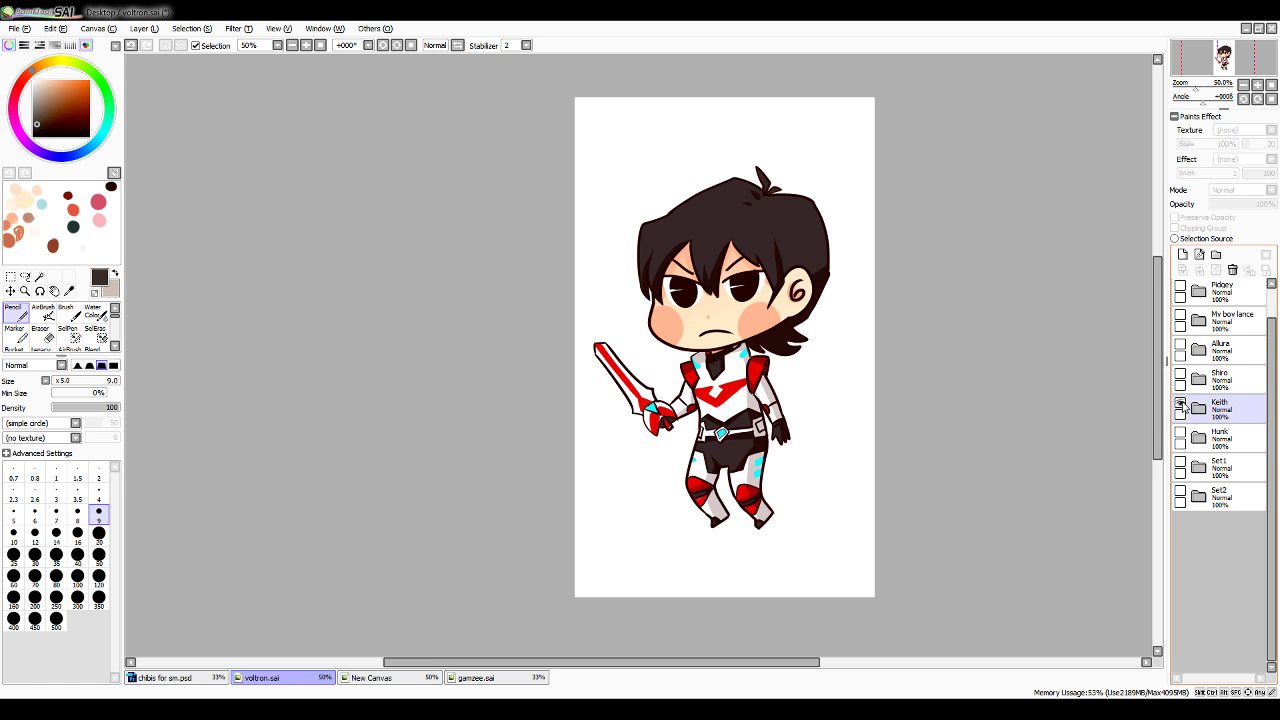
{"action": "left_click", "coordinate": [1181, 376]}
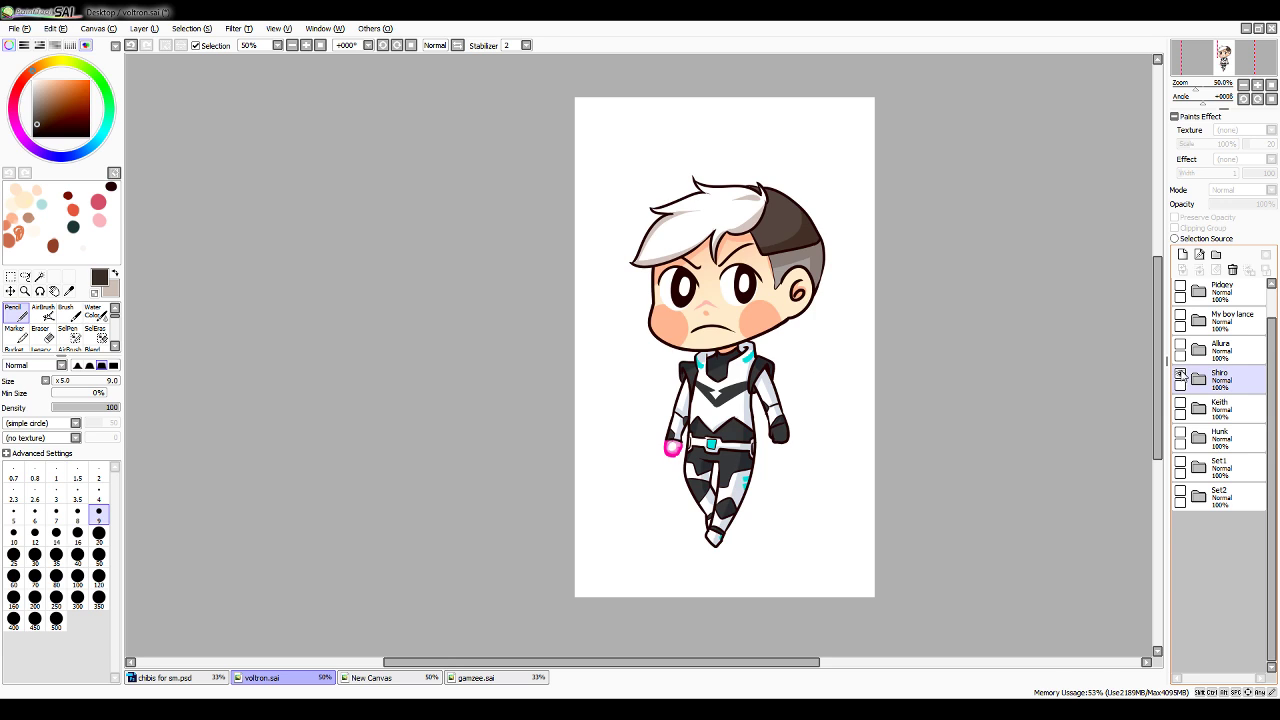
{"action": "left_click", "coordinate": [1181, 376]}
{"action": "left_click", "coordinate": [1181, 347]}
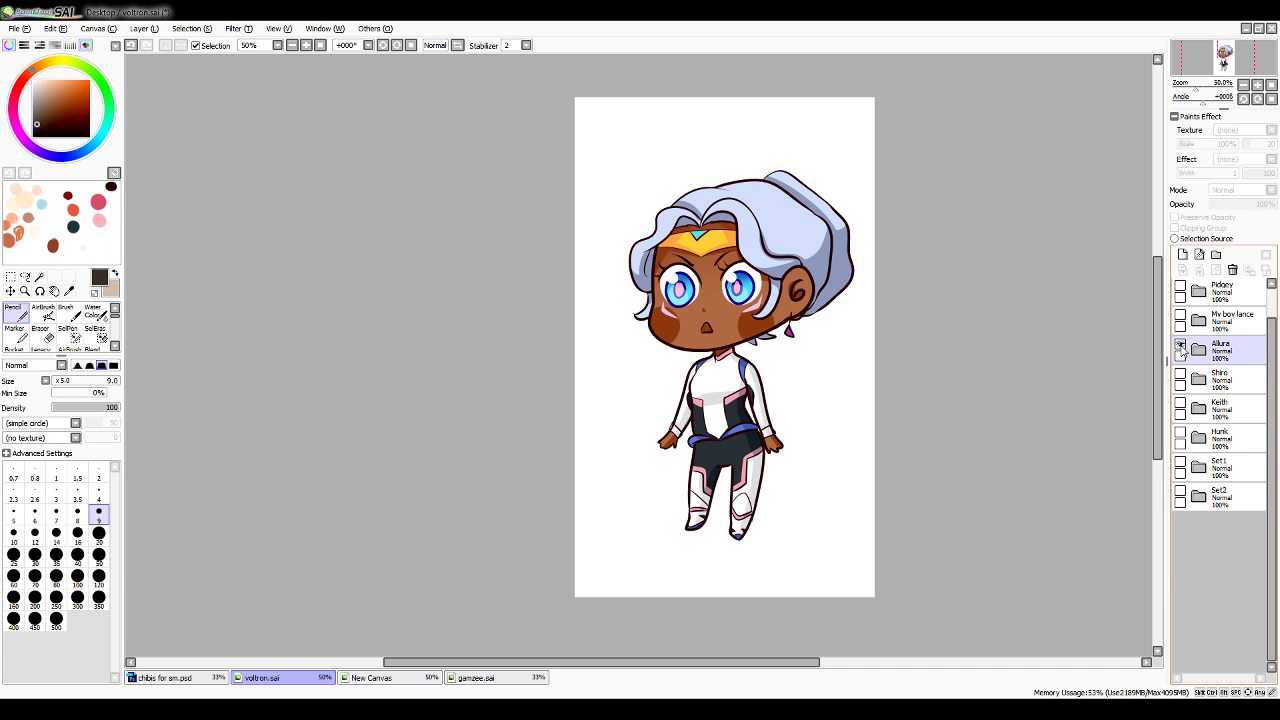
{"action": "left_click_drag", "start_coordinate": [1272, 343], "coordinate": [1272, 312]}
{"action": "left_click_drag", "start_coordinate": [1160, 372], "coordinate": [1161, 369]}
{"action": "scroll", "coordinate": [1163, 372], "scroll_direction": "up", "scroll_amount": 1}
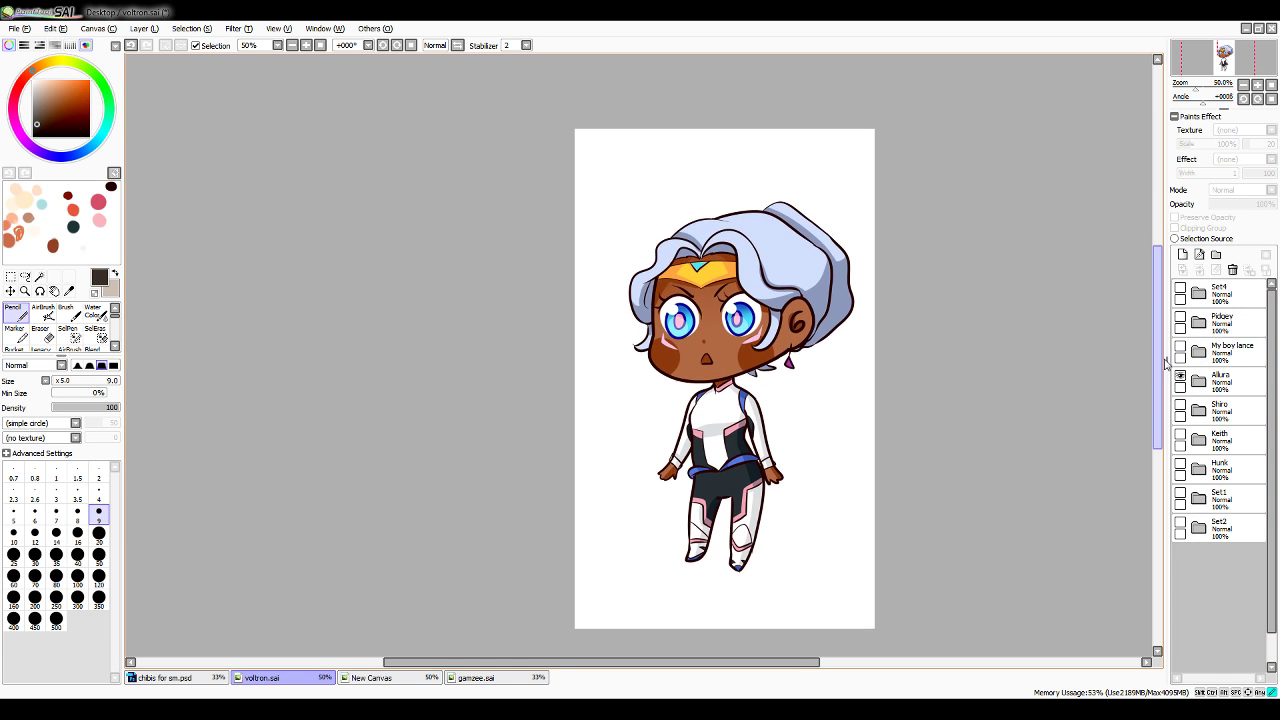
{"action": "left_click", "coordinate": [1181, 376]}
{"action": "left_click", "coordinate": [1181, 347]}
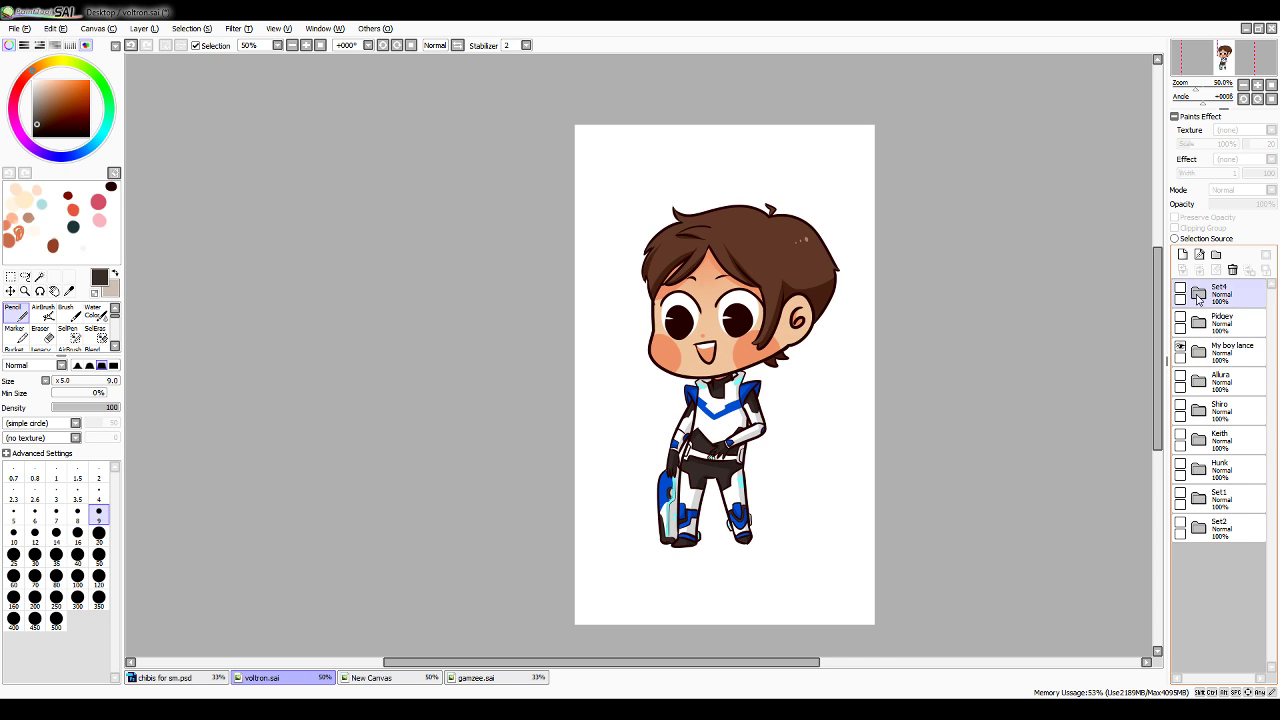
{"action": "left_click", "coordinate": [1181, 347]}
{"action": "left_click", "coordinate": [1181, 320]}
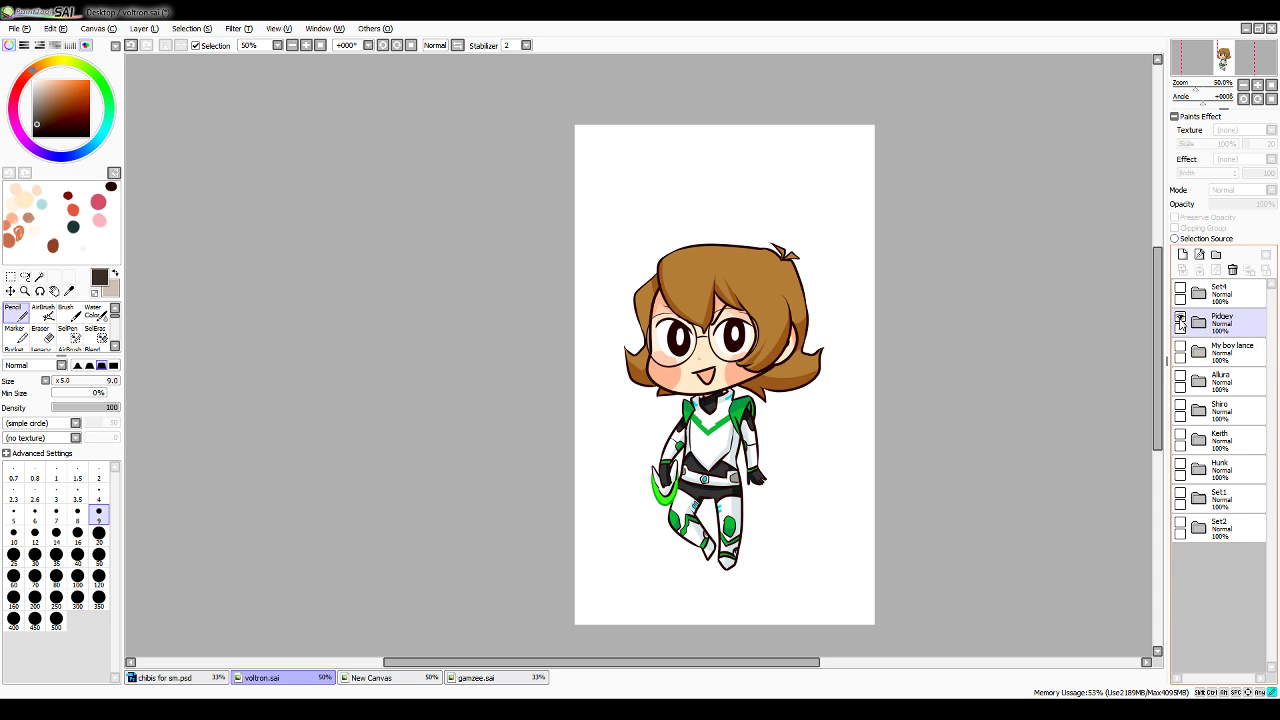
{"action": "left_click", "coordinate": [1180, 320]}
Expand Set4 and its Set3 subfolder, make both visible and hide the hunk folder inside
{"action": "left_click", "coordinate": [1199, 293]}
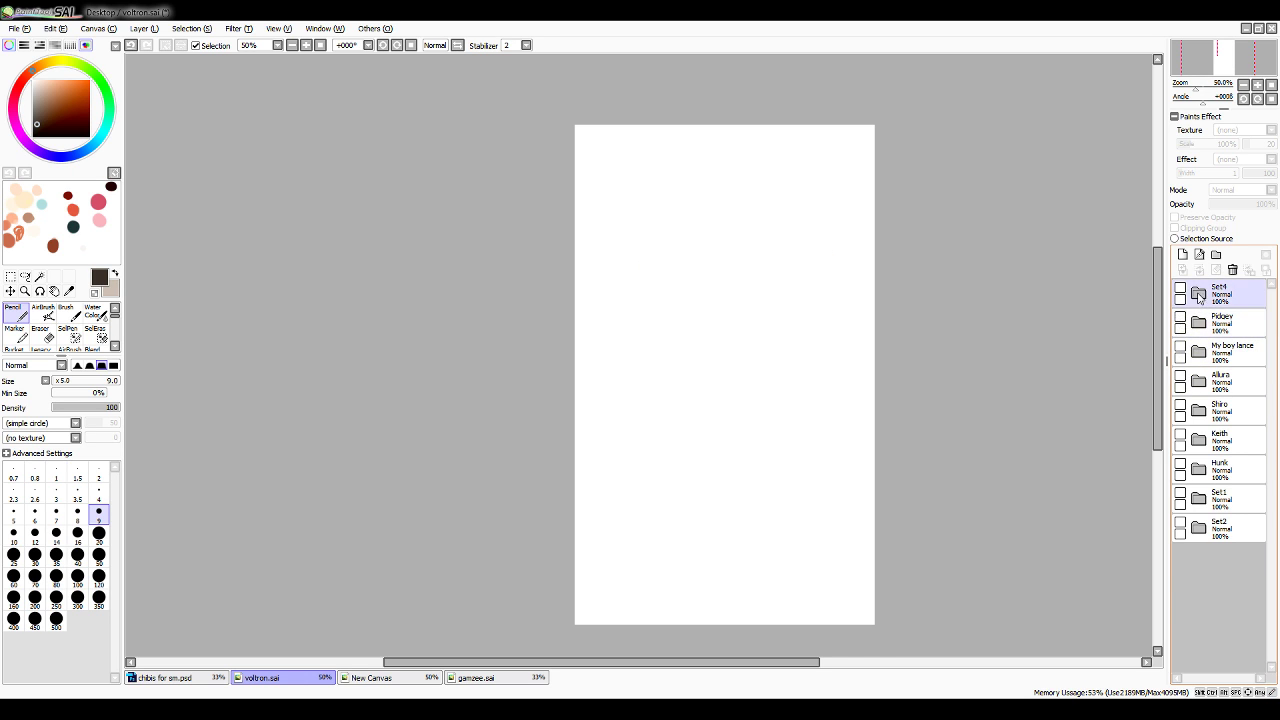
{"action": "left_click", "coordinate": [1207, 322]}
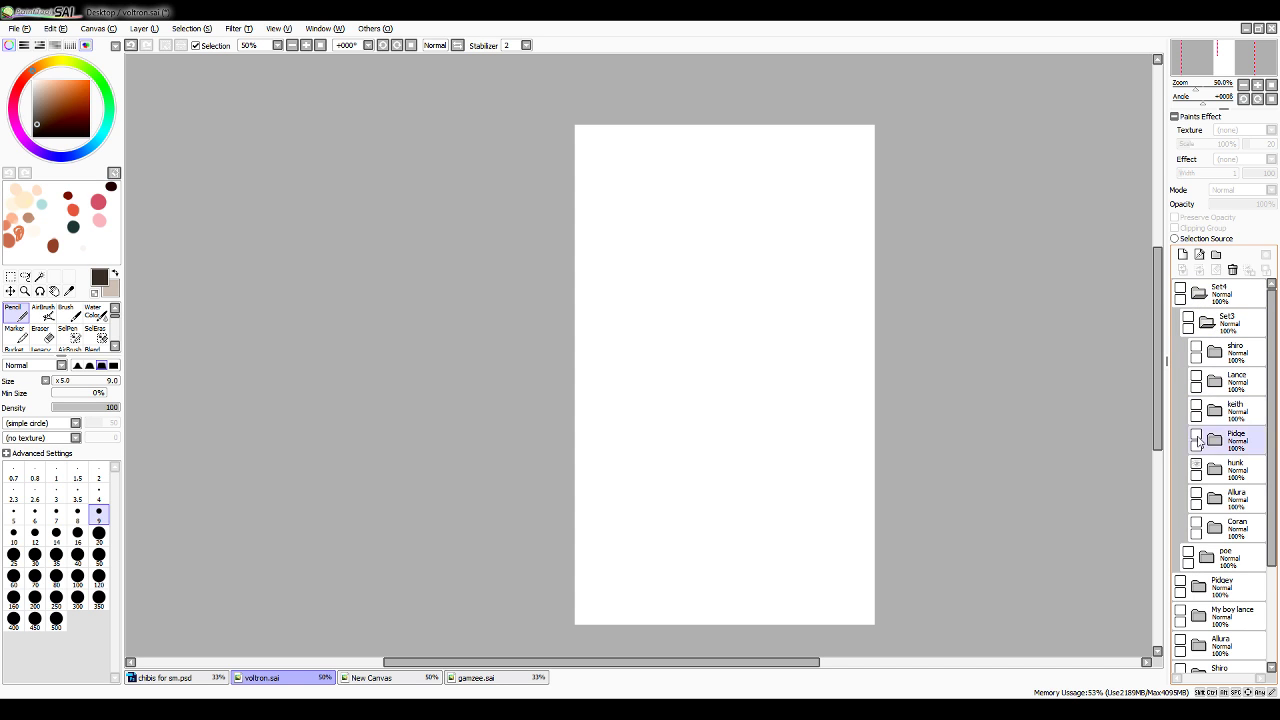
{"action": "left_click", "coordinate": [1188, 318]}
{"action": "left_click", "coordinate": [1181, 290]}
{"action": "left_click", "coordinate": [1201, 472]}
{"action": "left_click", "coordinate": [1196, 464]}
{"action": "left_click", "coordinate": [1205, 352]}
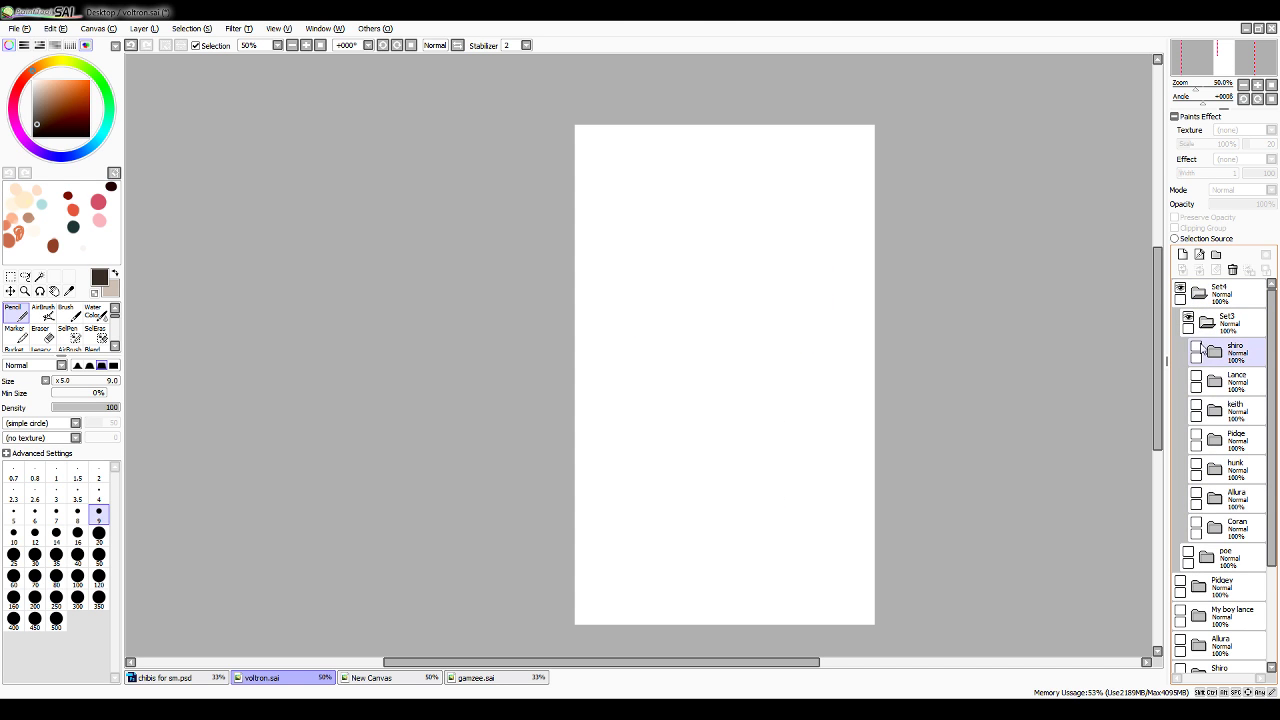
Review the casual shiro, Lance, keith, Pidge, hunk and Allura chibis in Set3 one at a time
{"action": "left_click", "coordinate": [1196, 348]}
{"action": "left_click", "coordinate": [1196, 348]}
{"action": "left_click", "coordinate": [1206, 381]}
{"action": "left_click", "coordinate": [1197, 379]}
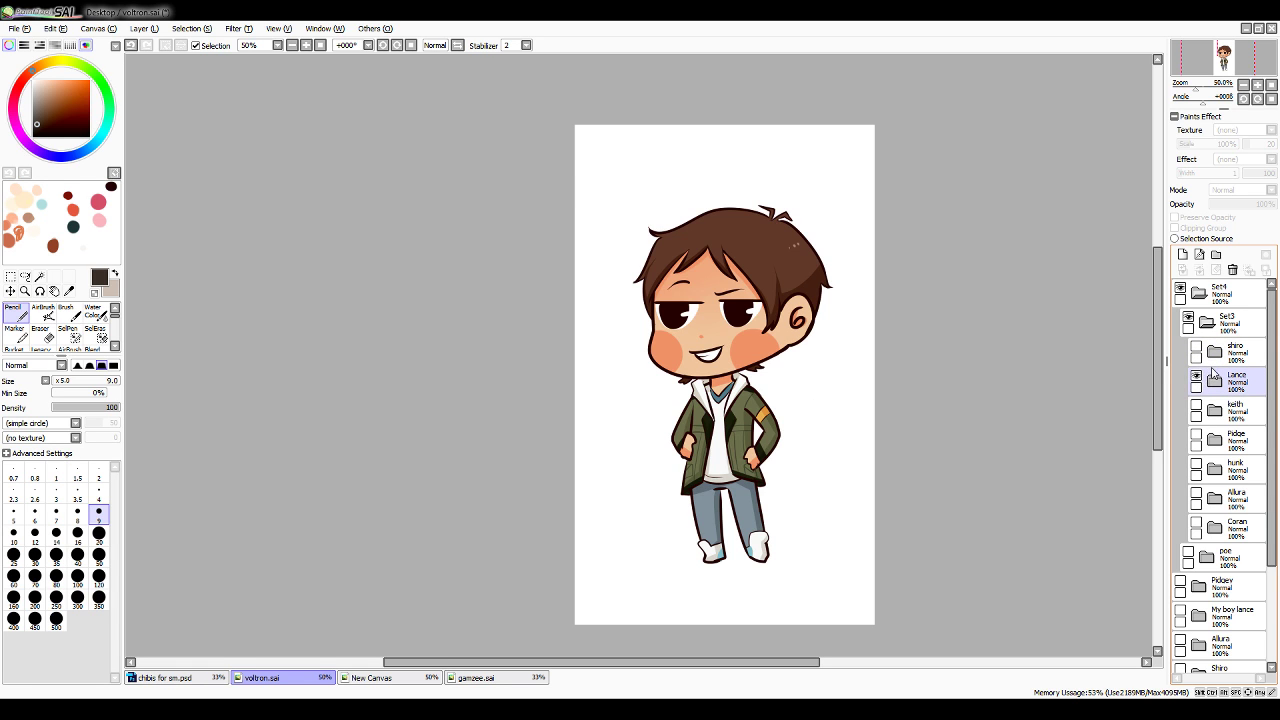
{"action": "left_click", "coordinate": [1196, 379]}
{"action": "left_click", "coordinate": [1206, 410]}
{"action": "left_click", "coordinate": [1196, 408]}
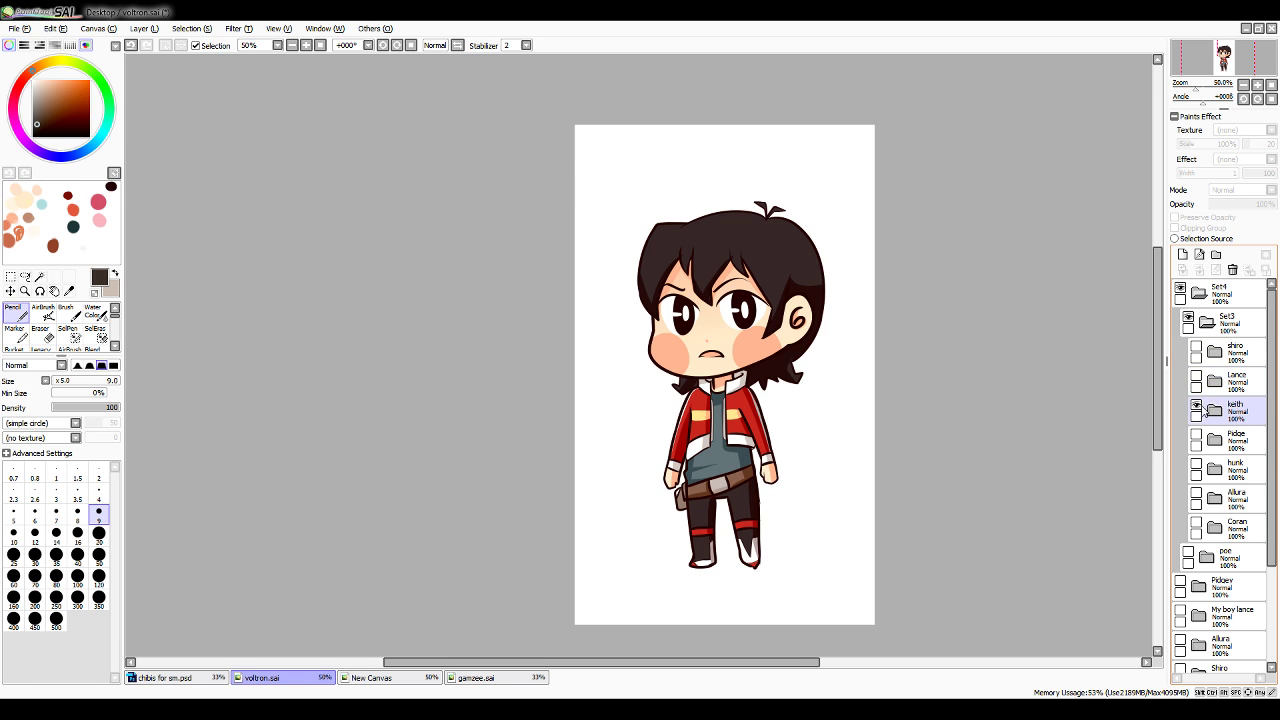
{"action": "left_click", "coordinate": [1196, 408]}
{"action": "left_click", "coordinate": [1196, 437]}
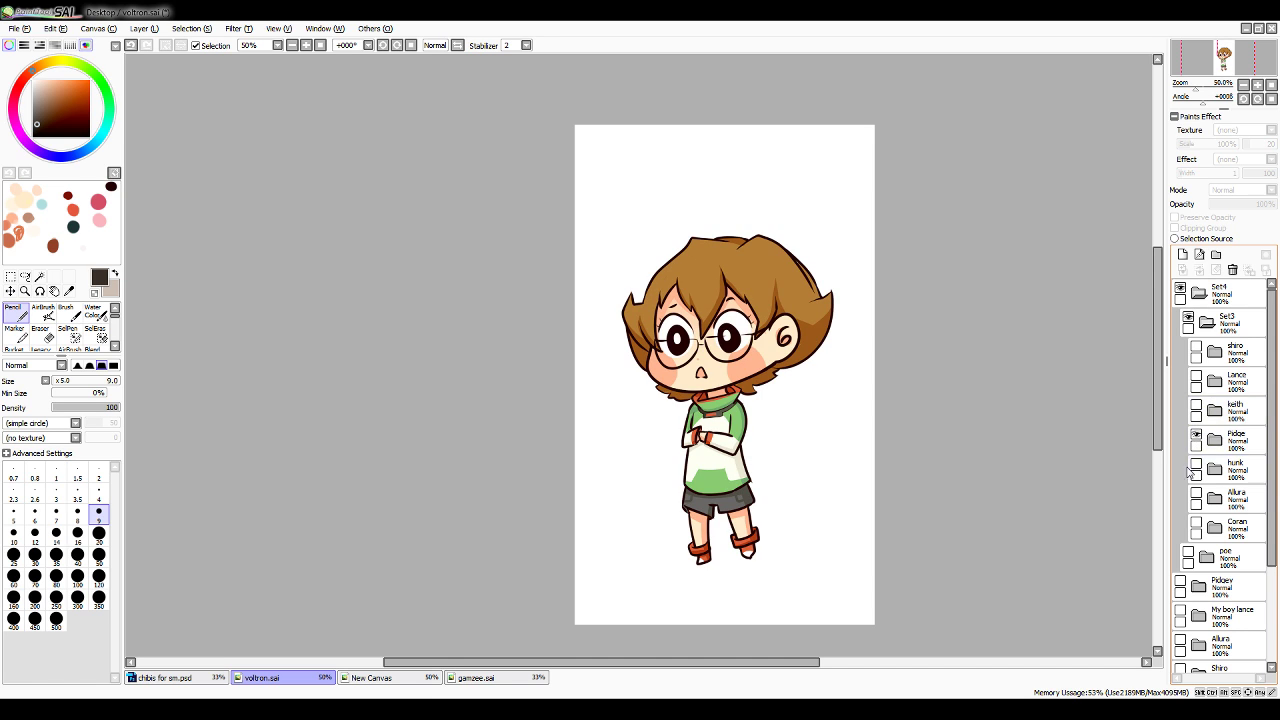
{"action": "left_click", "coordinate": [1205, 439]}
{"action": "left_click", "coordinate": [1196, 437]}
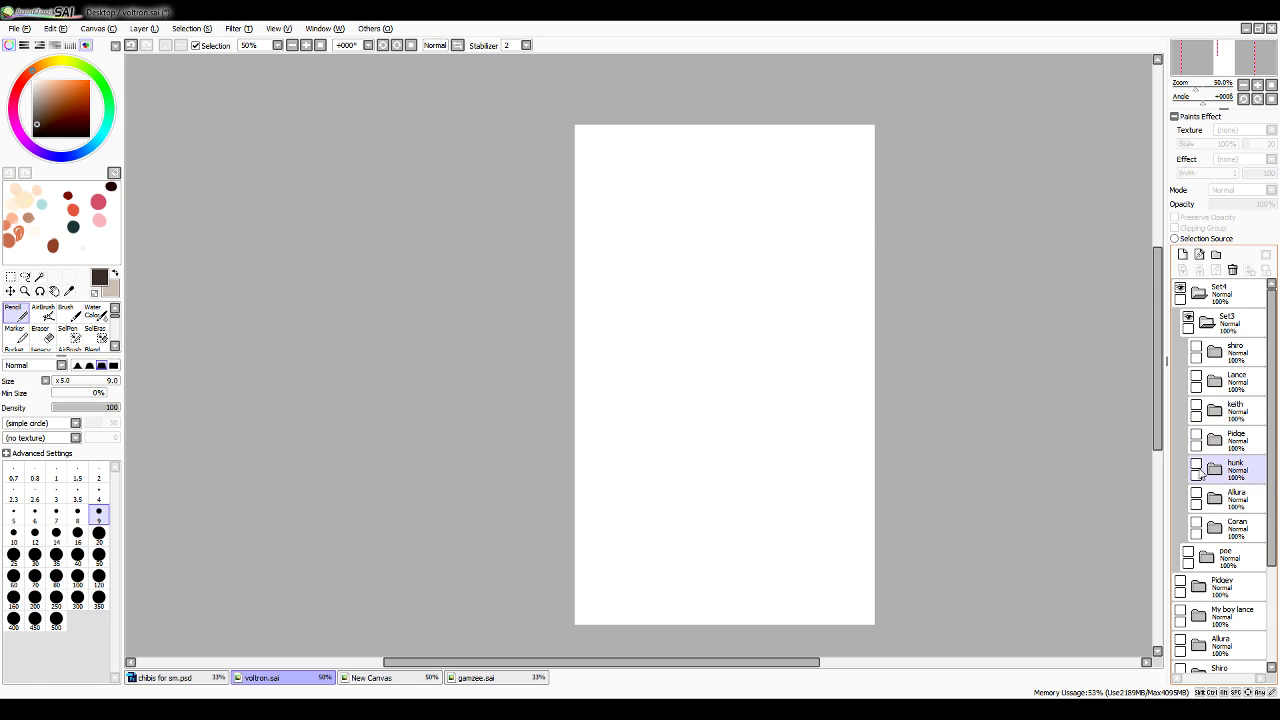
{"action": "left_click", "coordinate": [1196, 466]}
{"action": "left_click", "coordinate": [1205, 466]}
{"action": "left_click", "coordinate": [1196, 466]}
{"action": "left_click", "coordinate": [1196, 495]}
{"action": "left_click", "coordinate": [1208, 495]}
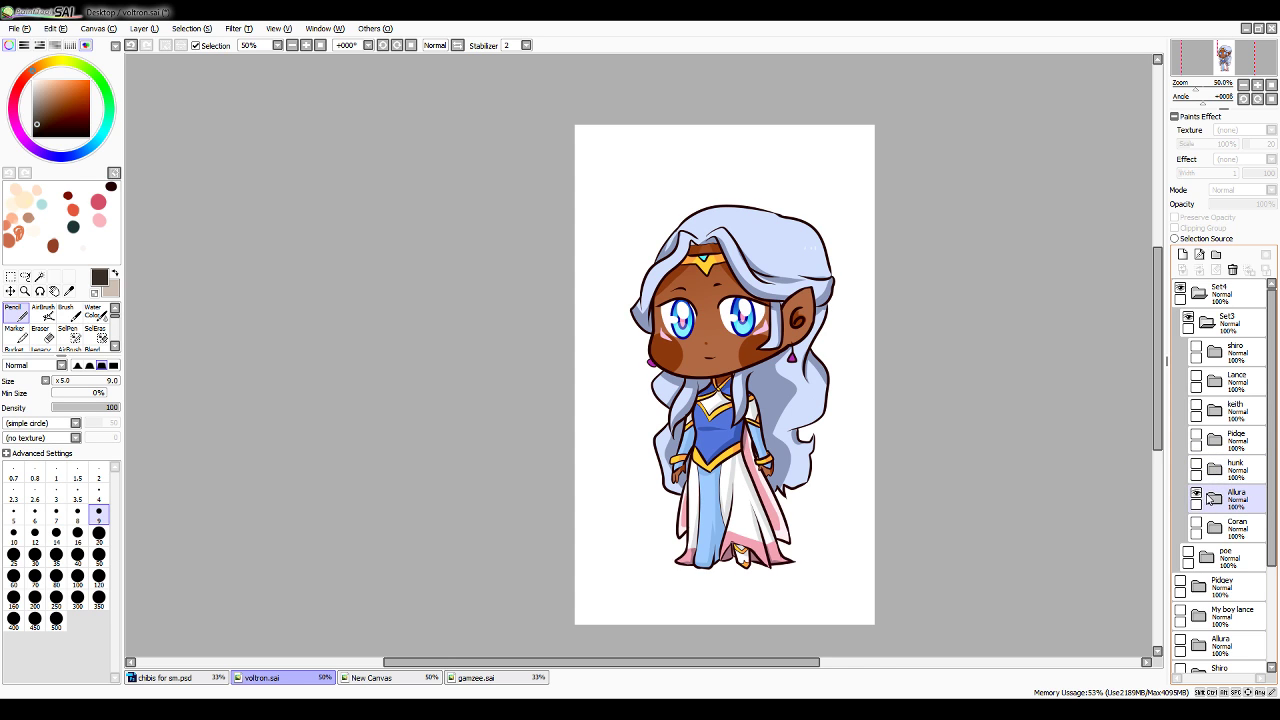
{"action": "left_click", "coordinate": [1196, 495]}
Show the Coran chibi in Set3 and examine the face and moustache up close at 300%
{"action": "left_click", "coordinate": [1205, 524]}
{"action": "left_click", "coordinate": [1196, 524]}
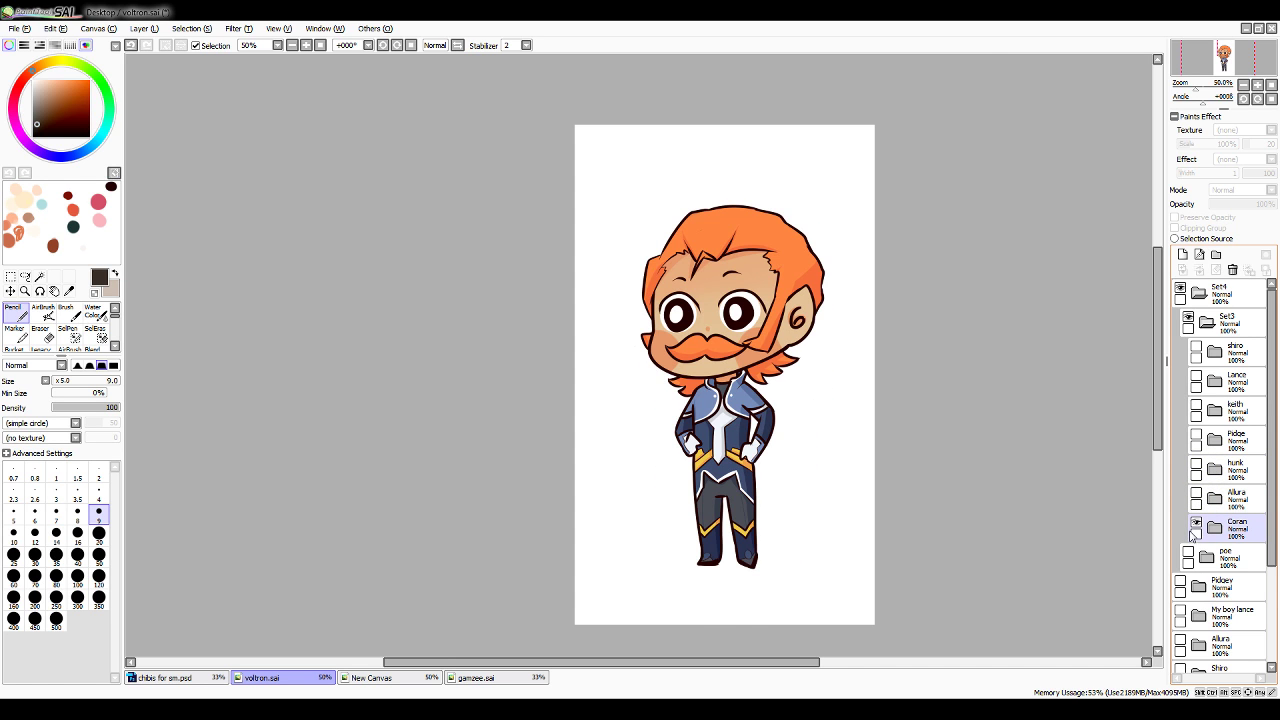
{"action": "left_click", "coordinate": [1257, 85]}
{"action": "left_click", "coordinate": [1258, 86]}
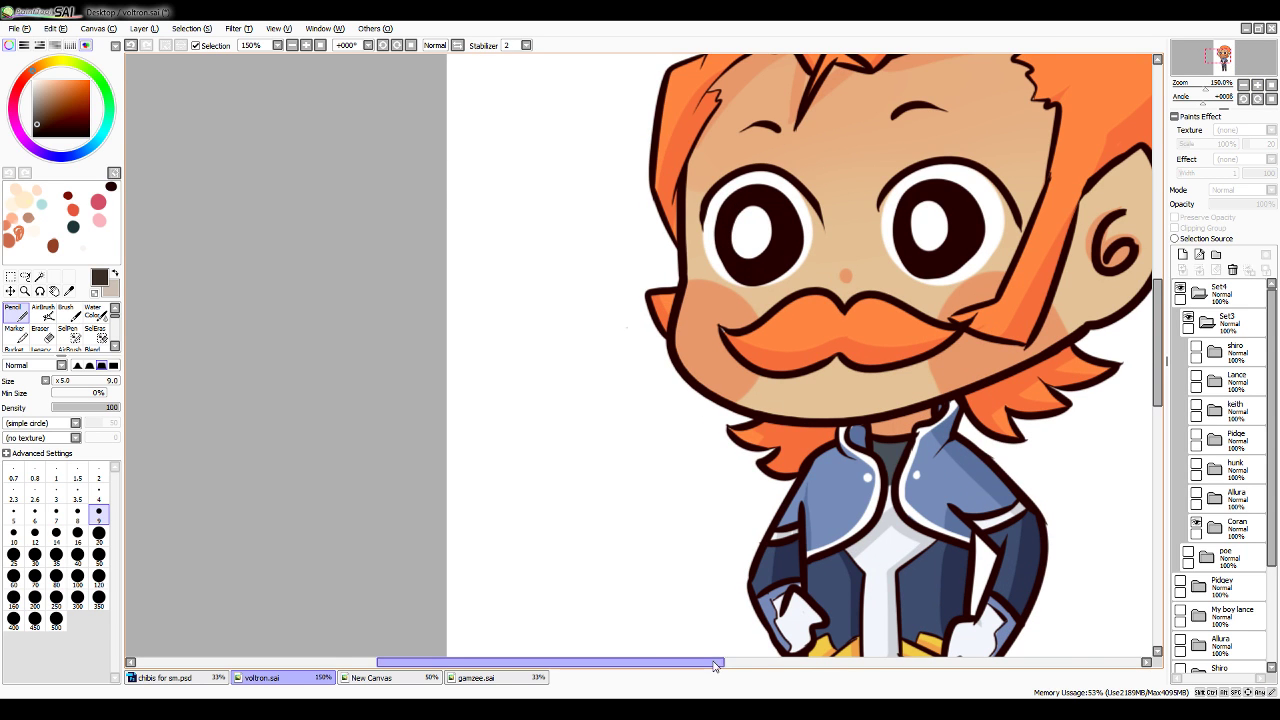
{"action": "left_click_drag", "start_coordinate": [718, 663], "coordinate": [754, 672]}
{"action": "left_click", "coordinate": [1259, 86]}
{"action": "left_click", "coordinate": [1258, 86]}
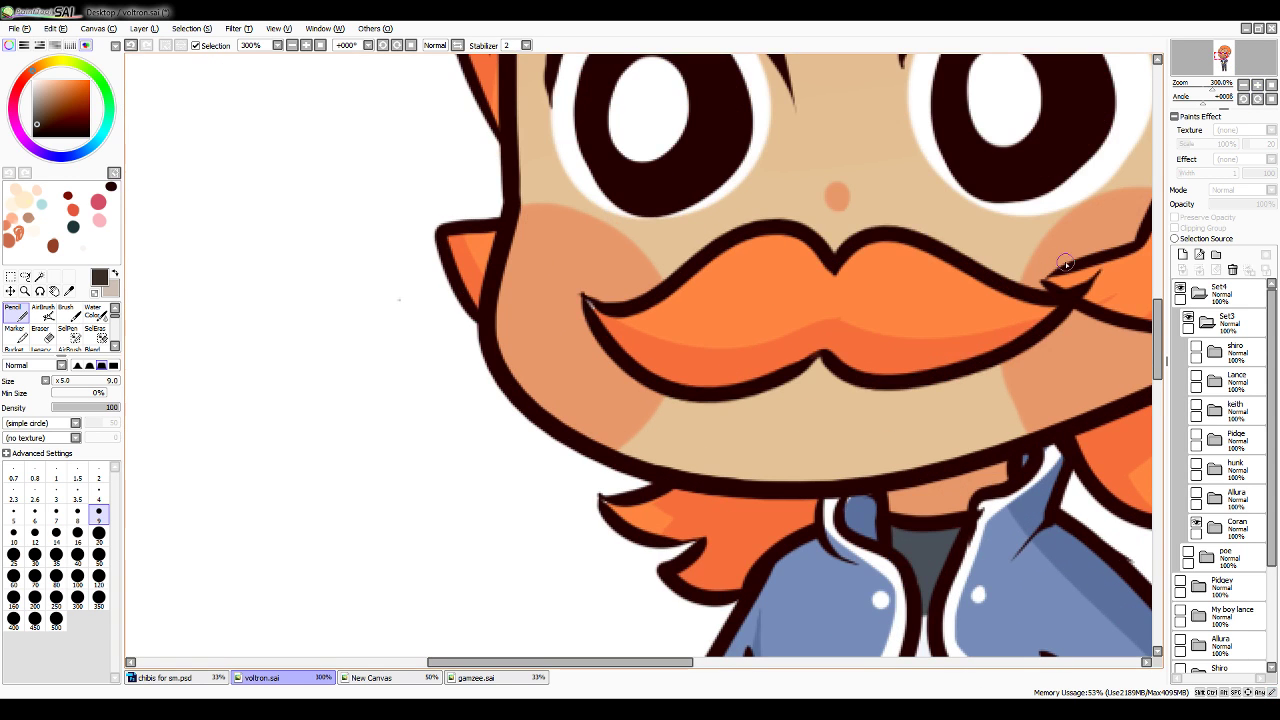
Collapse the Set3 subfolder and the Set4 folder, and hide Set4
{"action": "left_click", "coordinate": [1258, 86]}
{"action": "left_click", "coordinate": [1271, 85]}
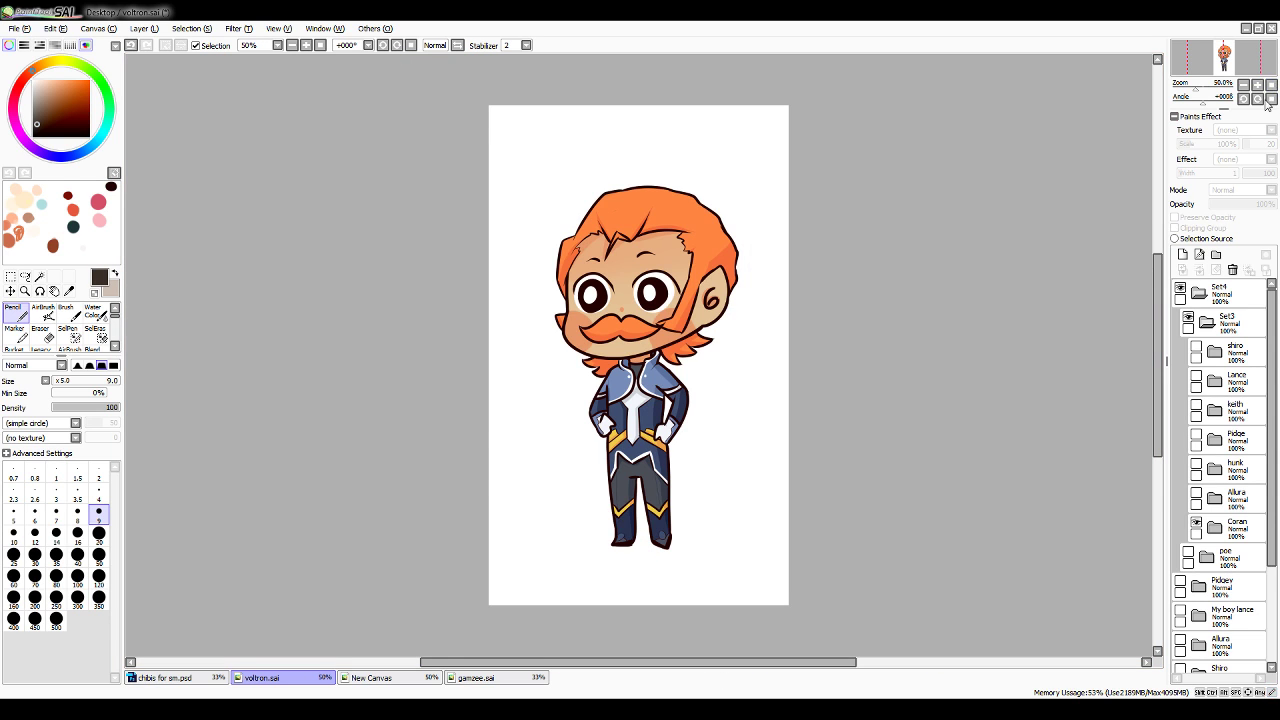
{"action": "left_click", "coordinate": [1211, 322]}
{"action": "left_click", "coordinate": [1207, 294]}
{"action": "left_click", "coordinate": [1207, 294]}
{"action": "left_click", "coordinate": [1181, 289]}
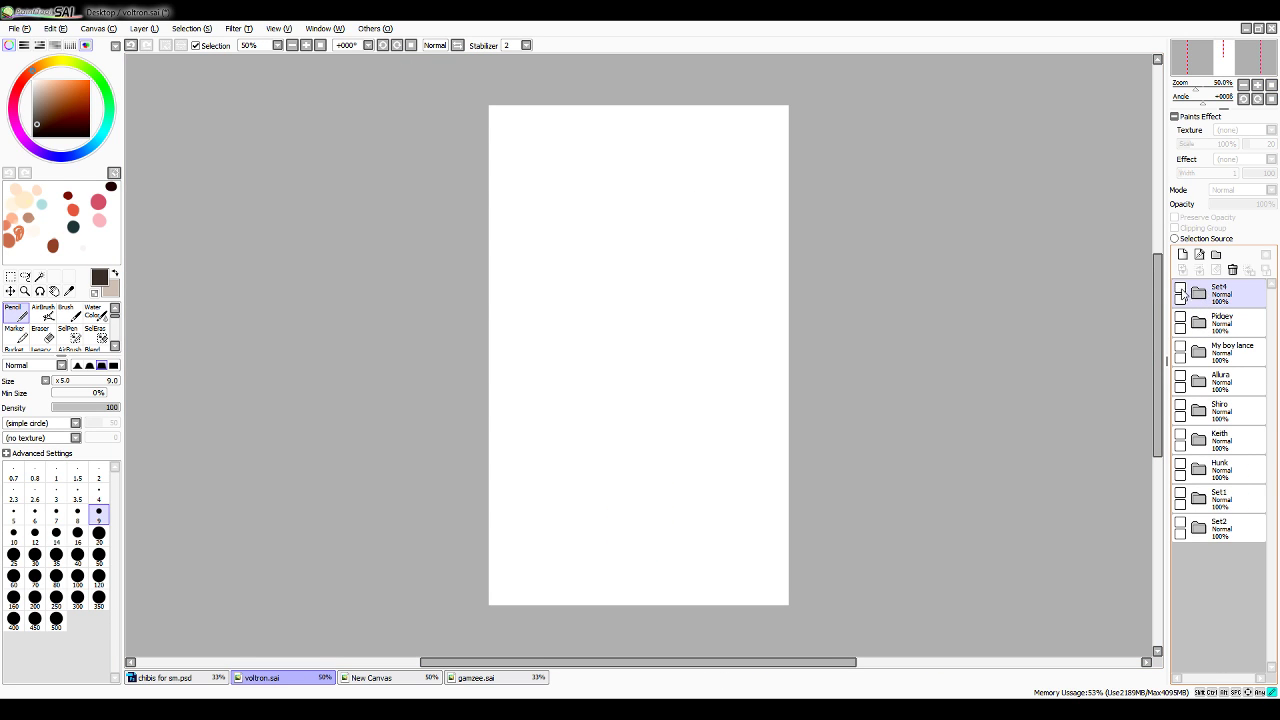
Create a new layer folder directly below Set4 and move the Pidgey, My boy lance and Allura folders into it
{"action": "left_click", "coordinate": [1220, 314]}
{"action": "left_click", "coordinate": [1181, 318]}
{"action": "left_click", "coordinate": [1181, 318]}
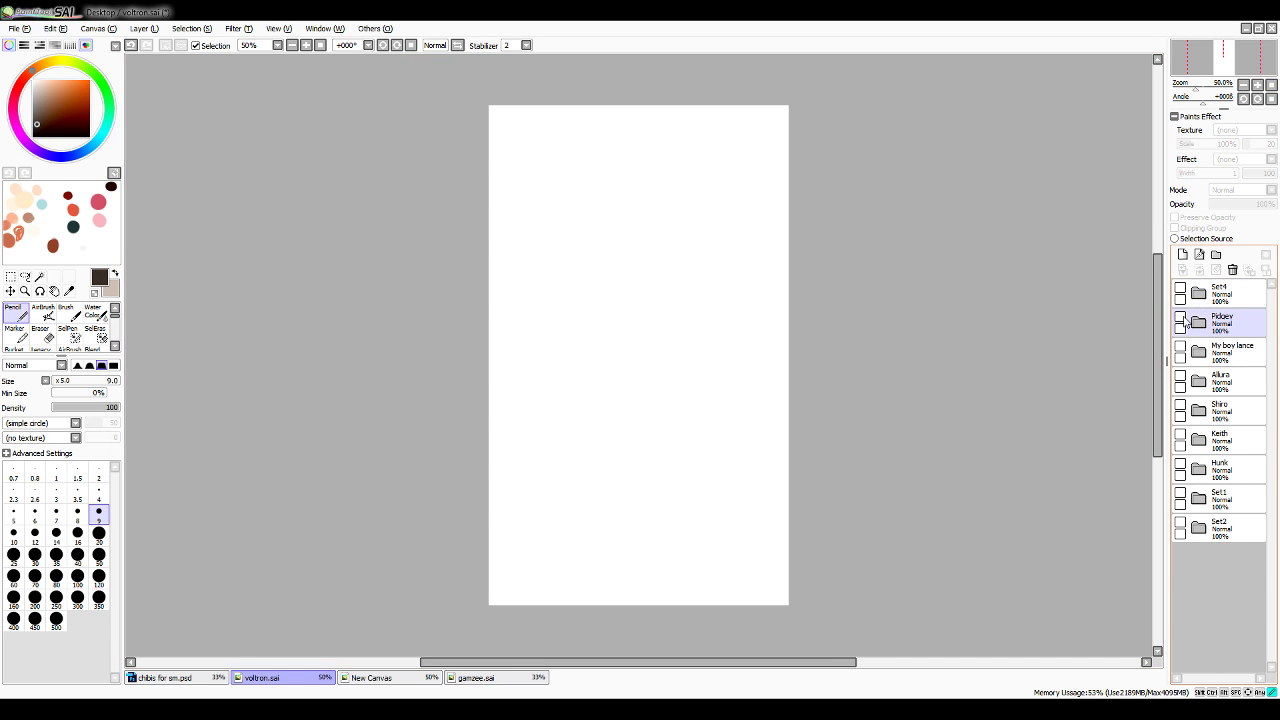
{"action": "left_click", "coordinate": [1216, 254]}
{"action": "left_click", "coordinate": [1233, 383], "text": "shift"}
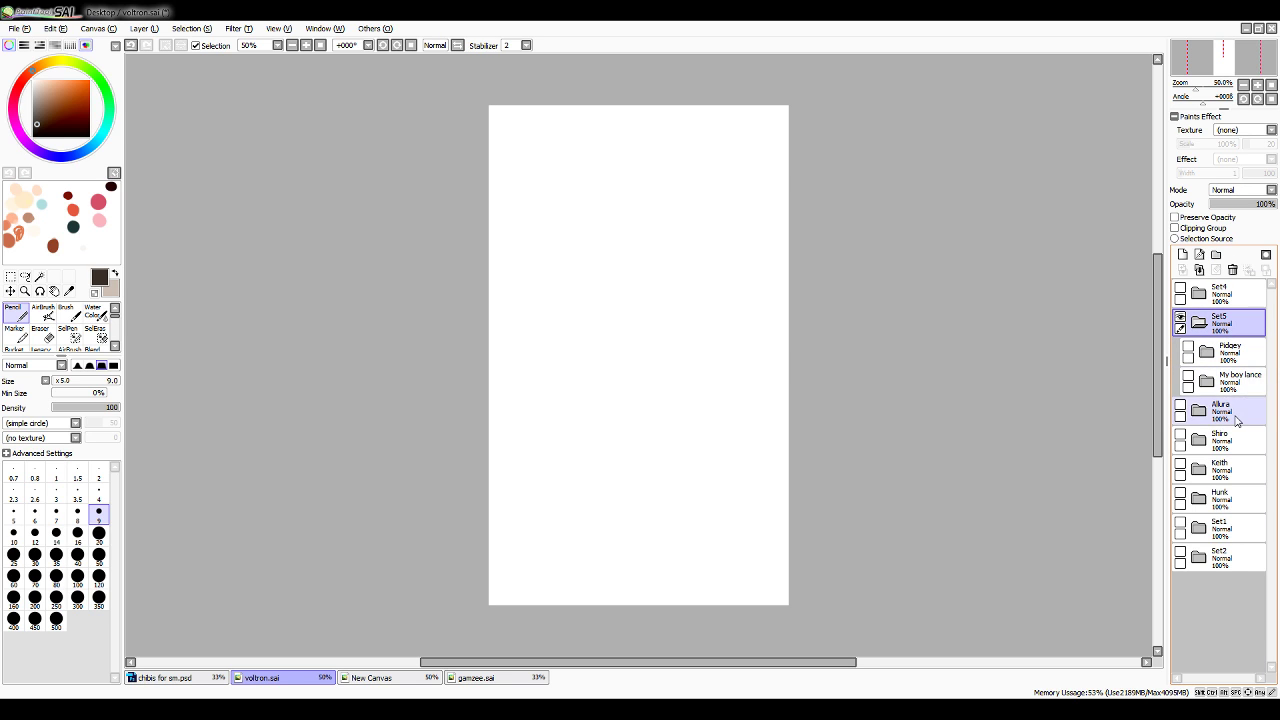
{"action": "left_click", "coordinate": [1236, 415], "text": "shift"}
Move the Shiro, Keith and Hunk folders into the Set5 folder, each as its own separate subfolder
{"action": "left_click", "coordinate": [1234, 446]}
{"action": "left_click_drag", "start_coordinate": [1238, 446], "coordinate": [1240, 428]}
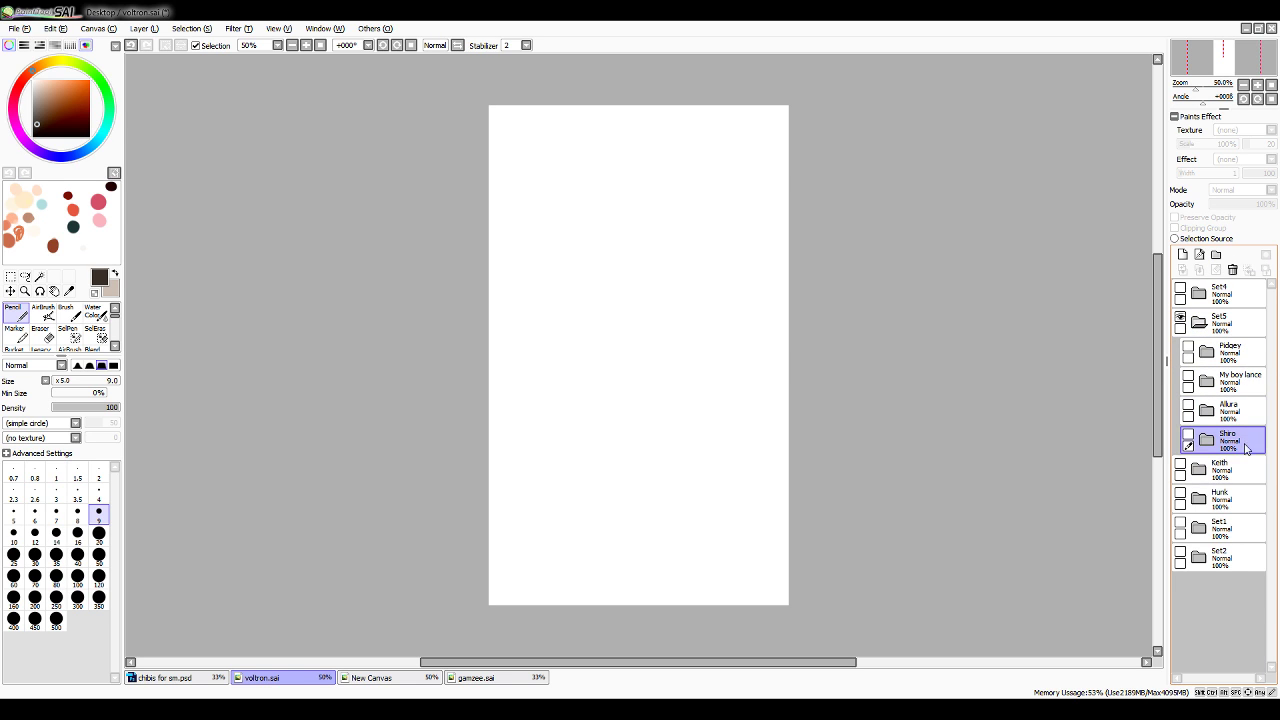
{"action": "mouse_move", "coordinate": [1241, 474]}
{"action": "left_mouse_down"}
{"action": "mouse_move", "coordinate": [1241, 457]}
{"action": "mouse_move", "coordinate": [1239, 474]}
{"action": "left_mouse_up"}
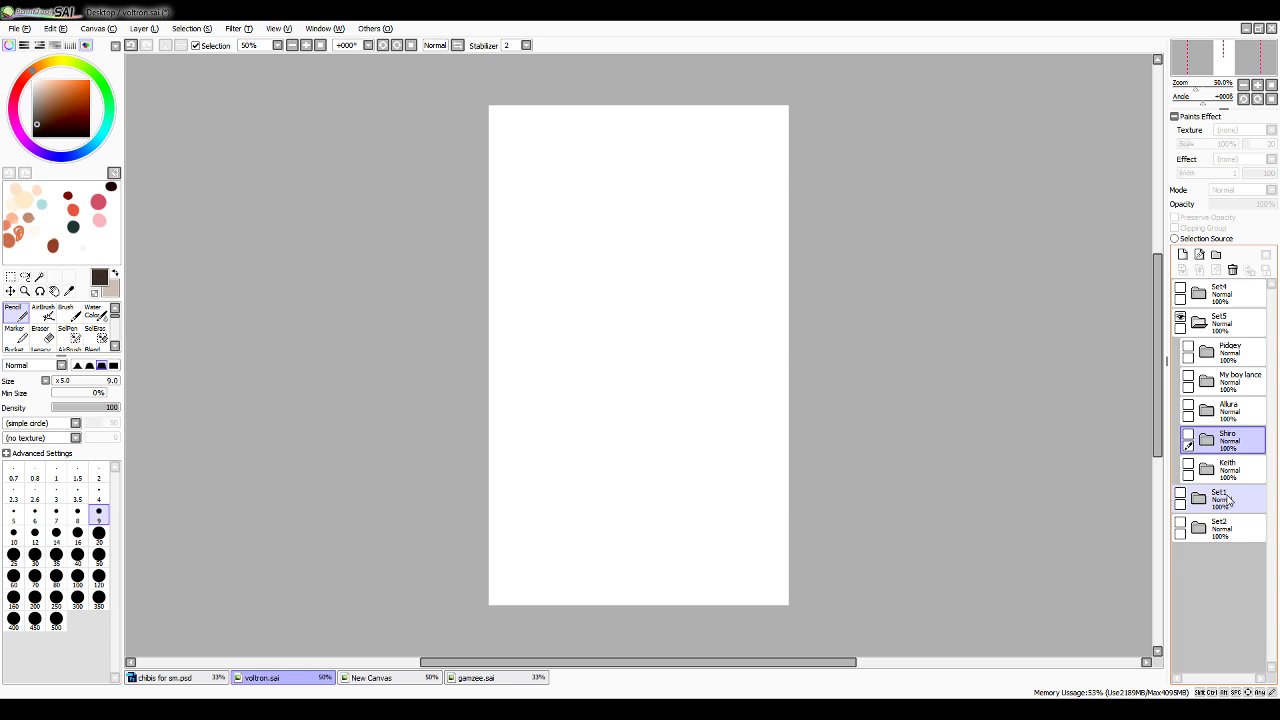
{"action": "key", "text": "ctrl+z"}
{"action": "left_click_drag", "start_coordinate": [1231, 497], "coordinate": [1232, 489]}
Collapse and hide the Set5 folder, and save the voltron.sai file
{"action": "left_click", "coordinate": [1200, 322]}
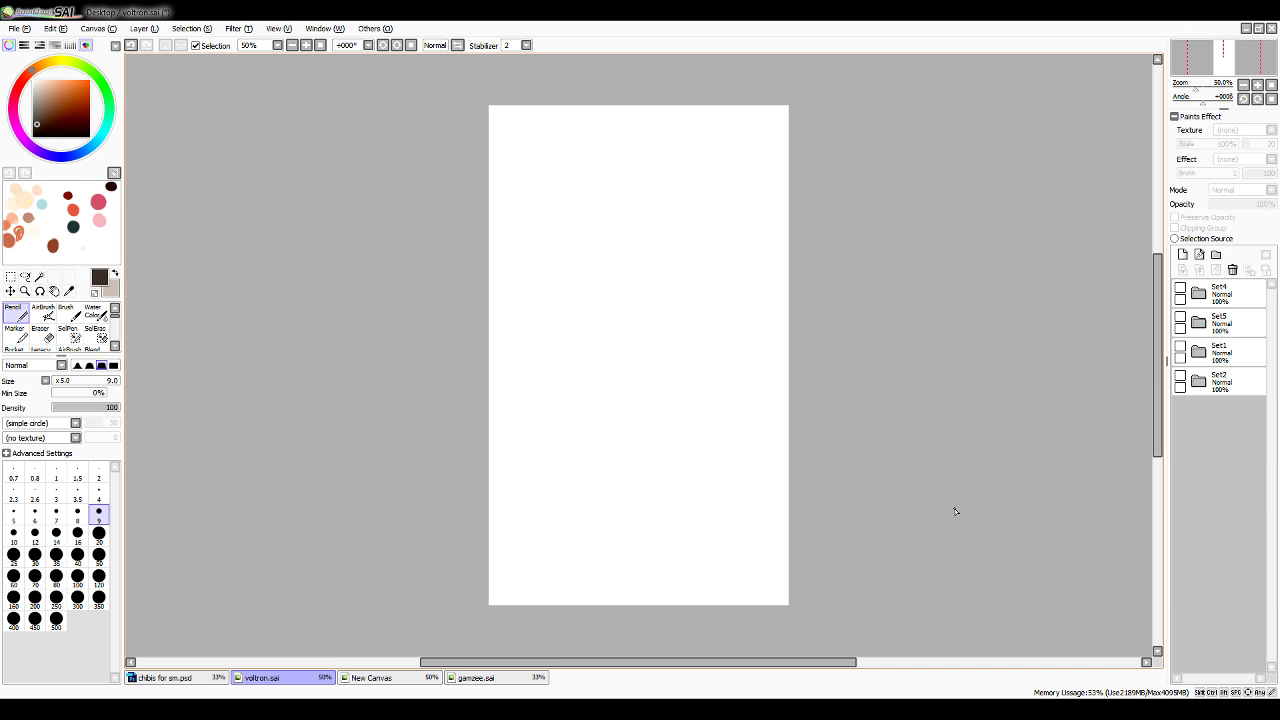
{"action": "key", "text": "ctrl+s"}
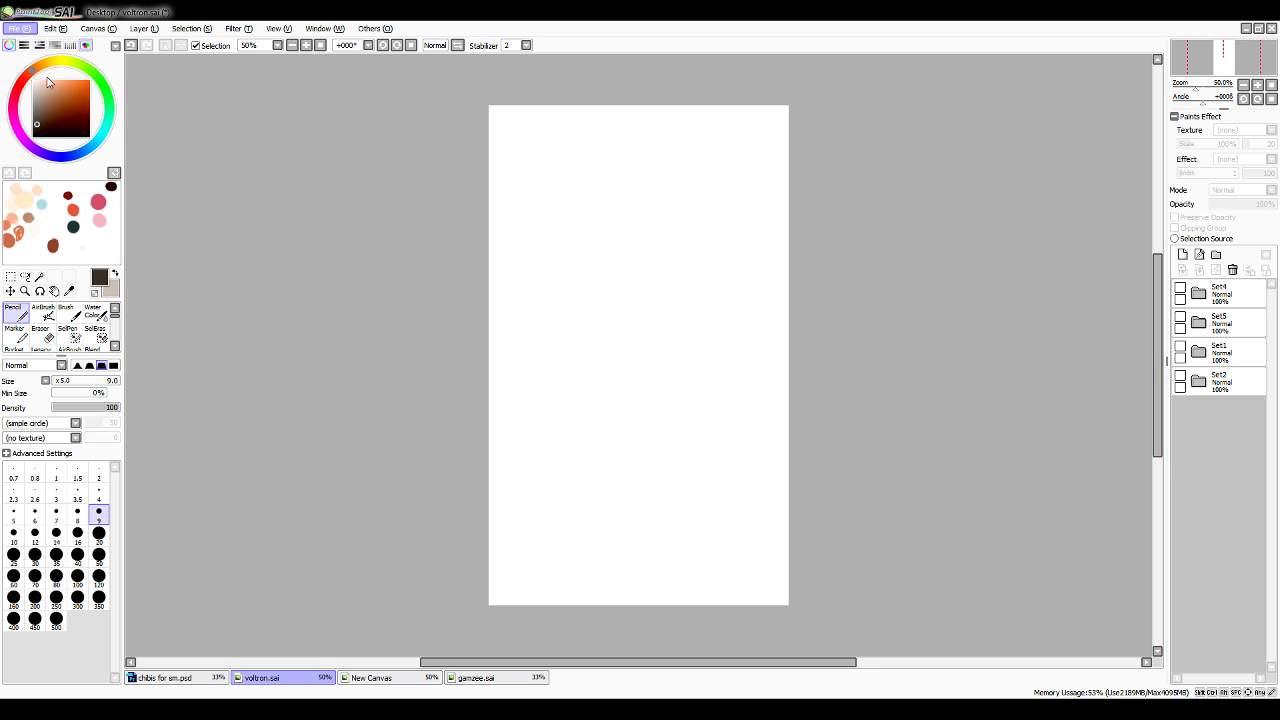